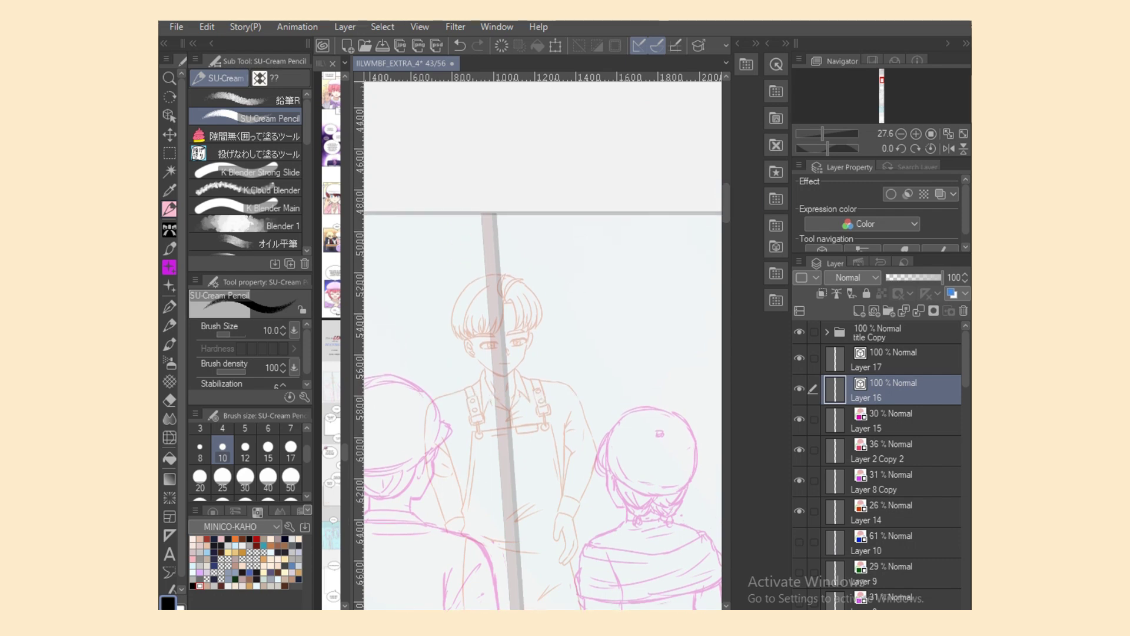
Step: Mirror the canvas view and set the SU-Cream Pencil to size 7, testing it along the middle figure's cheek
click(949, 148)
scroll(543, 412, right, 1)
scroll(543, 346, right, 1)
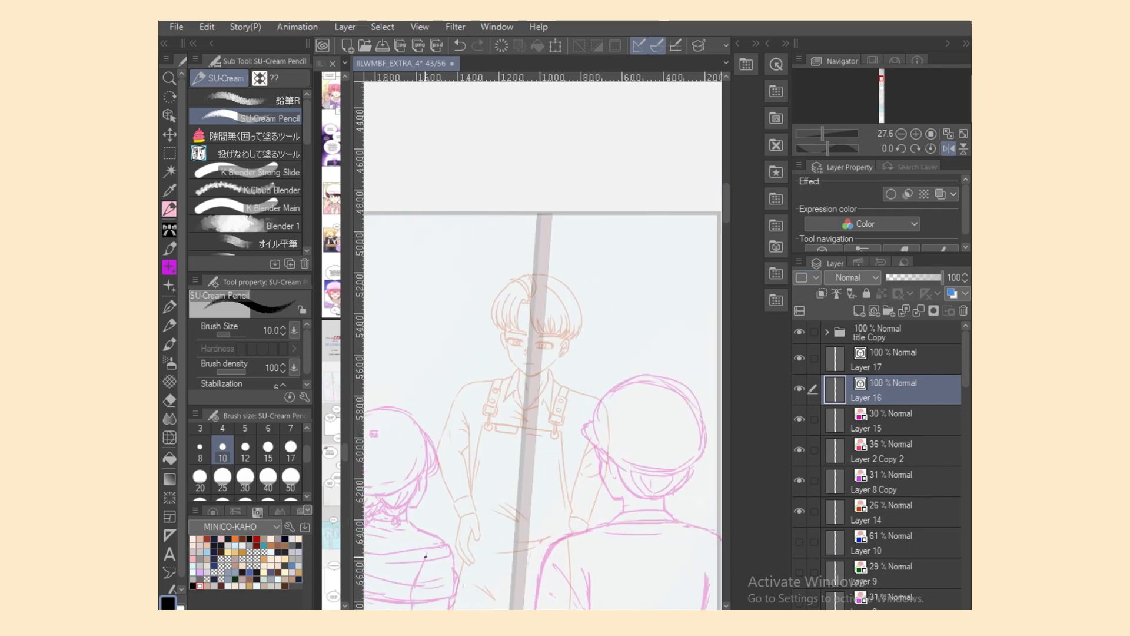
key(ctrl+plus)
key(ctrl+plus)
scroll(542, 353, up, 3)
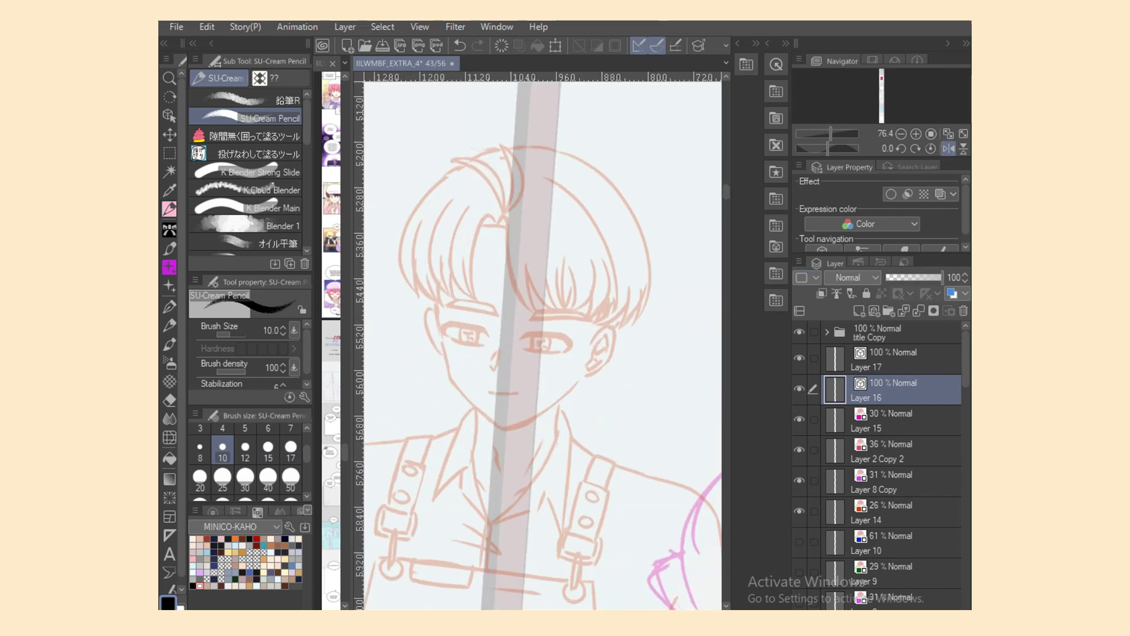
drag(443, 340, 454, 391)
click(199, 452)
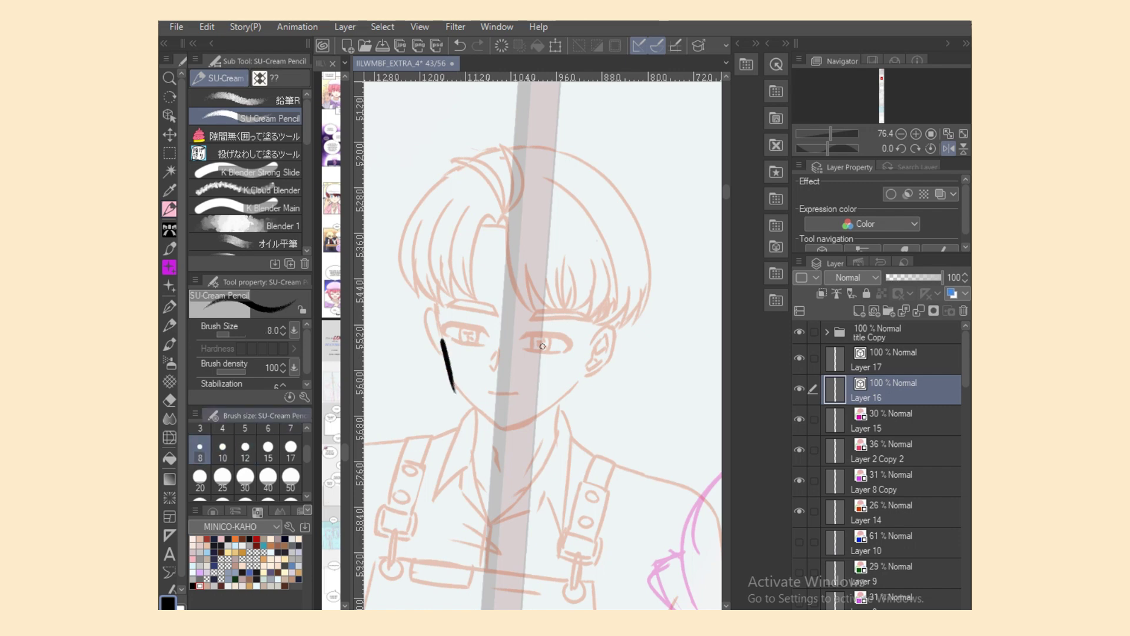
key(ctrl+z)
drag(442, 340, 453, 387)
key(ctrl+z)
click(291, 429)
drag(443, 341, 456, 387)
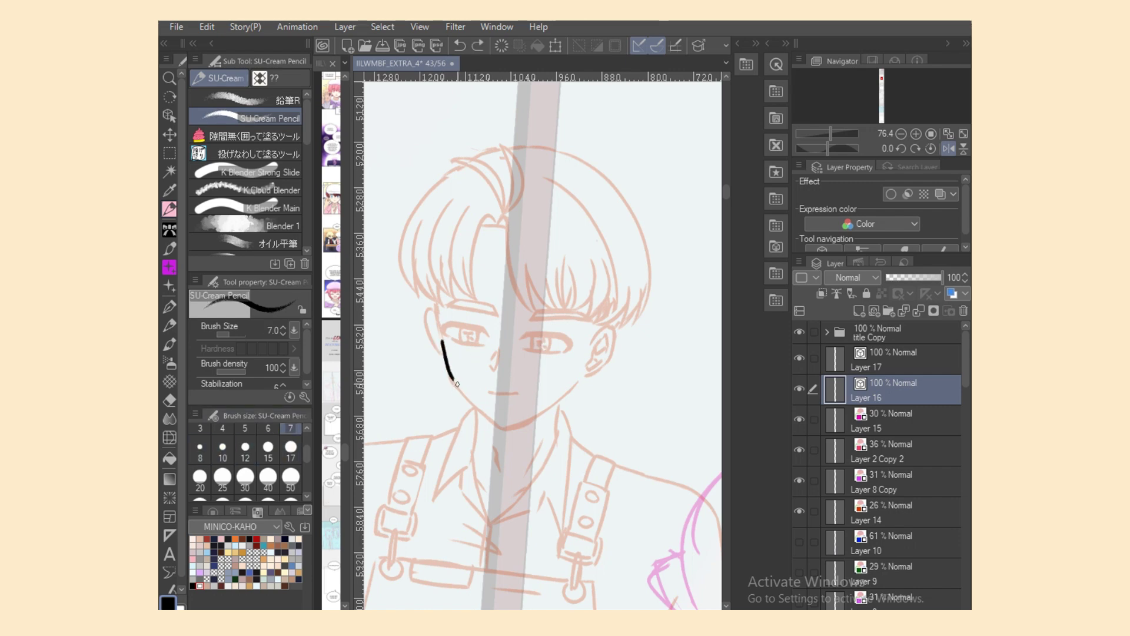
key(ctrl+z)
Step: Ink the middle figure's cheek and jaw from beside the eye on the hair-parting side down to the chin
mouse_move(442, 342)
mouse_down()
mouse_move(471, 406)
mouse_move(447, 362)
mouse_move(500, 426)
mouse_up()
key(ctrl+z)
key(ctrl+z)
key(ctrl+z)
drag(460, 391, 502, 427)
key(ctrl+z)
key(ctrl+z)
key(ctrl+y)
key(ctrl+y)
key(ctrl+z)
key(ctrl+y)
key(ctrl+z)
key(ctrl+y)
key(ctrl+z)
Step: Ink the other half of the jawline from the chin up toward the ear on the fuller-fringe side
mouse_move(504, 427)
mouse_down()
mouse_move(554, 406)
mouse_move(574, 393)
mouse_up()
key(ctrl+z)
key(ctrl+z)
drag(500, 426, 579, 381)
key(ctrl+z)
key(ctrl+z)
key(ctrl+z)
drag(507, 429, 574, 376)
key(ctrl+z)
drag(507, 429, 580, 384)
key(ctrl+z)
Step: Ink the outer contours of both ears over the sketch
mouse_move(592, 340)
mouse_down()
mouse_move(575, 390)
mouse_move(597, 336)
mouse_move(586, 380)
mouse_move(607, 337)
mouse_move(587, 380)
mouse_move(591, 358)
mouse_up()
key(ctrl+z)
key(ctrl+z)
key(ctrl+z)
key(ctrl+z)
drag(436, 315, 443, 358)
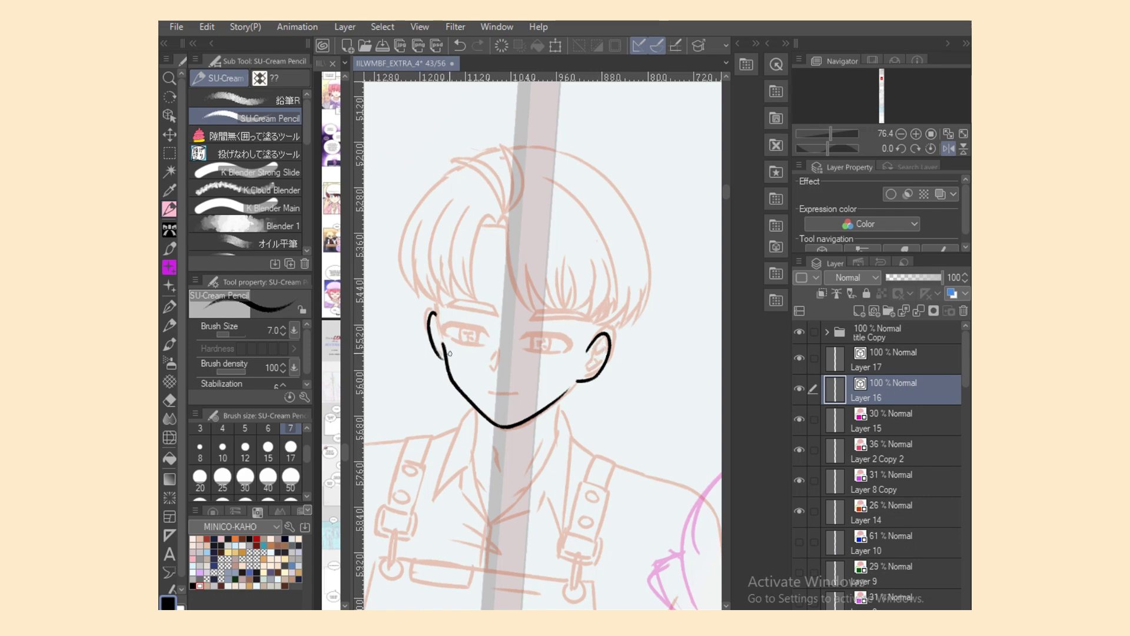
key(ctrl+z)
drag(435, 311, 445, 360)
key(ctrl+z)
Step: Ink both sides of the neck and add the short throat and collarbone accent lines
mouse_move(576, 383)
mouse_down()
mouse_move(556, 403)
mouse_move(555, 450)
mouse_up()
key(ctrl+z)
key(ctrl+z)
key(ctrl+z)
key(ctrl+z)
drag(560, 401, 554, 441)
drag(477, 412, 473, 458)
key(ctrl+z)
key(ctrl+z)
drag(478, 411, 479, 417)
mouse_move(562, 399)
mouse_down()
mouse_move(555, 437)
mouse_move(556, 424)
mouse_up()
key(ctrl+z)
key(ctrl+z)
key(ctrl+z)
key(ctrl+z)
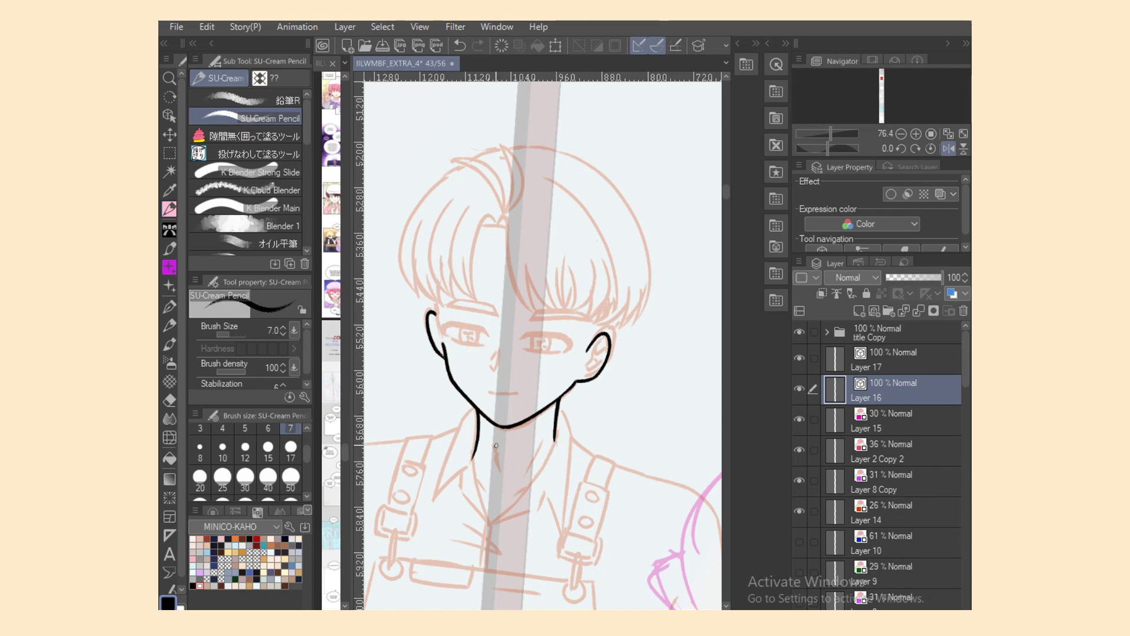
mouse_move(496, 446)
mouse_down()
mouse_move(499, 467)
mouse_move(528, 469)
mouse_up()
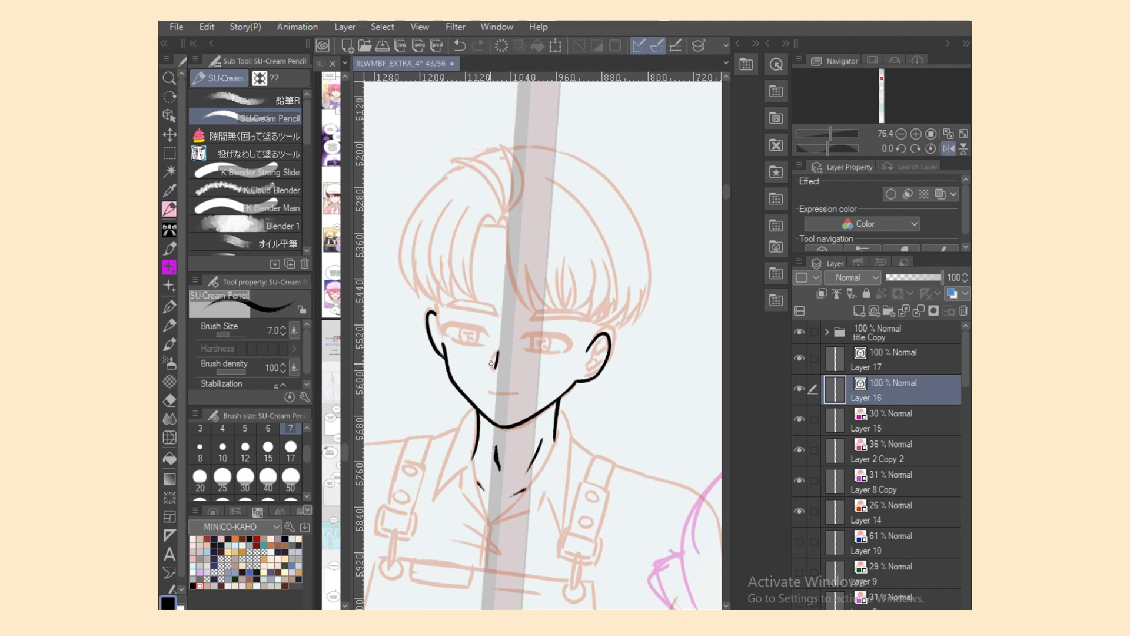
Step: Ink the small angular nose and the slightly smiling mouth
mouse_move(497, 351)
mouse_down()
mouse_move(504, 395)
mouse_move(520, 393)
mouse_move(496, 394)
mouse_move(517, 395)
mouse_up()
key(ctrl+z)
key(ctrl+z)
drag(495, 393, 598, 390)
click(948, 148)
key(ctrl+z)
key(ctrl+z)
key(ctrl+z)
key(ctrl+z)
key(ctrl+z)
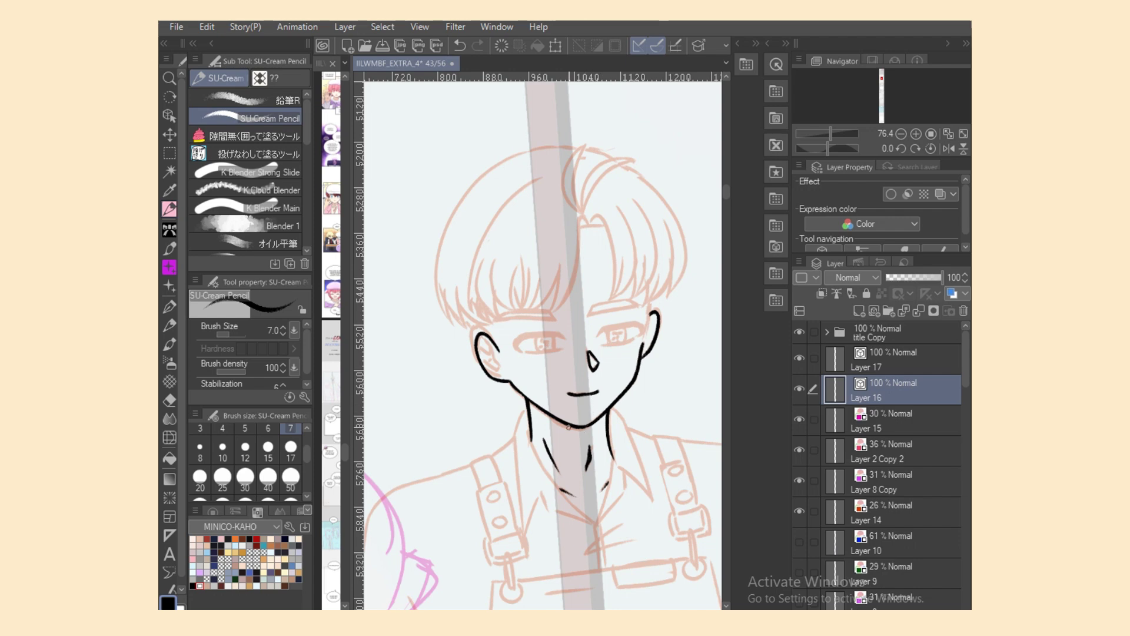
Step: Ink the closed outlines of both eyebrows
drag(594, 306, 640, 304)
key(h)
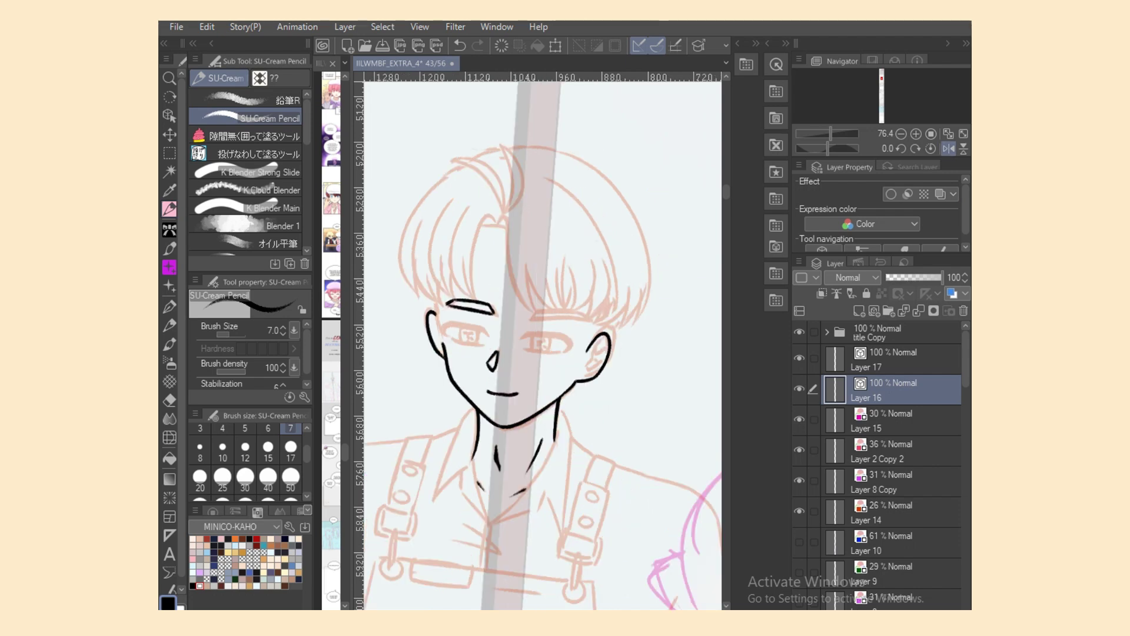
drag(527, 315, 578, 324)
key(ctrl+z)
key(ctrl+z)
Step: Ink the upper eyelid of the eye under the fuller fringe and thicken its outer corner
drag(522, 336, 566, 335)
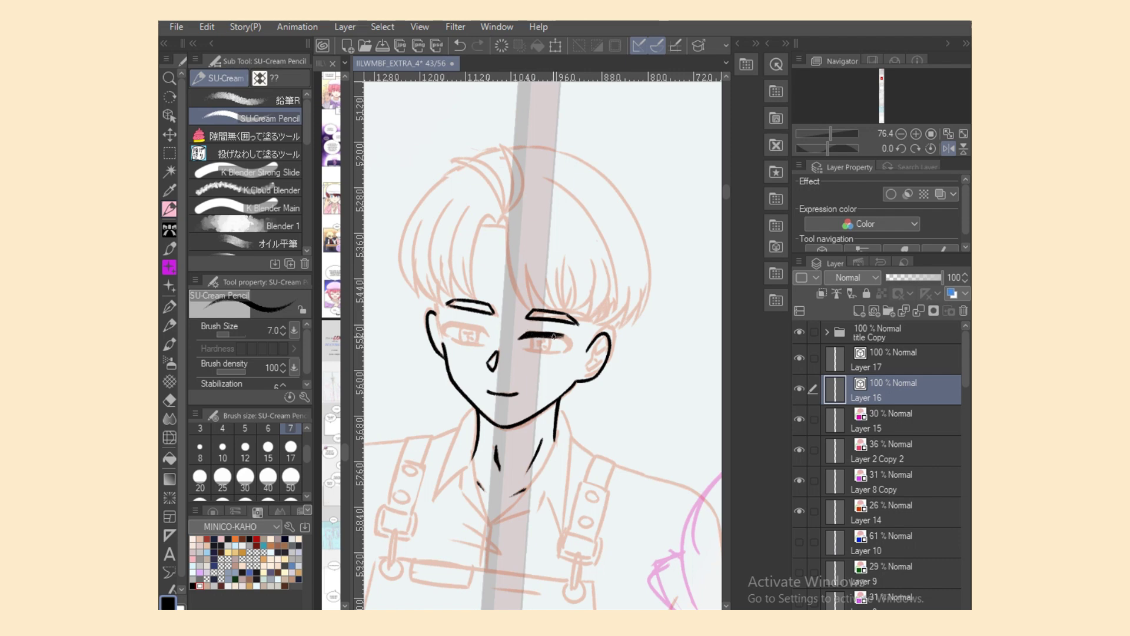
drag(556, 337, 568, 346)
click(949, 148)
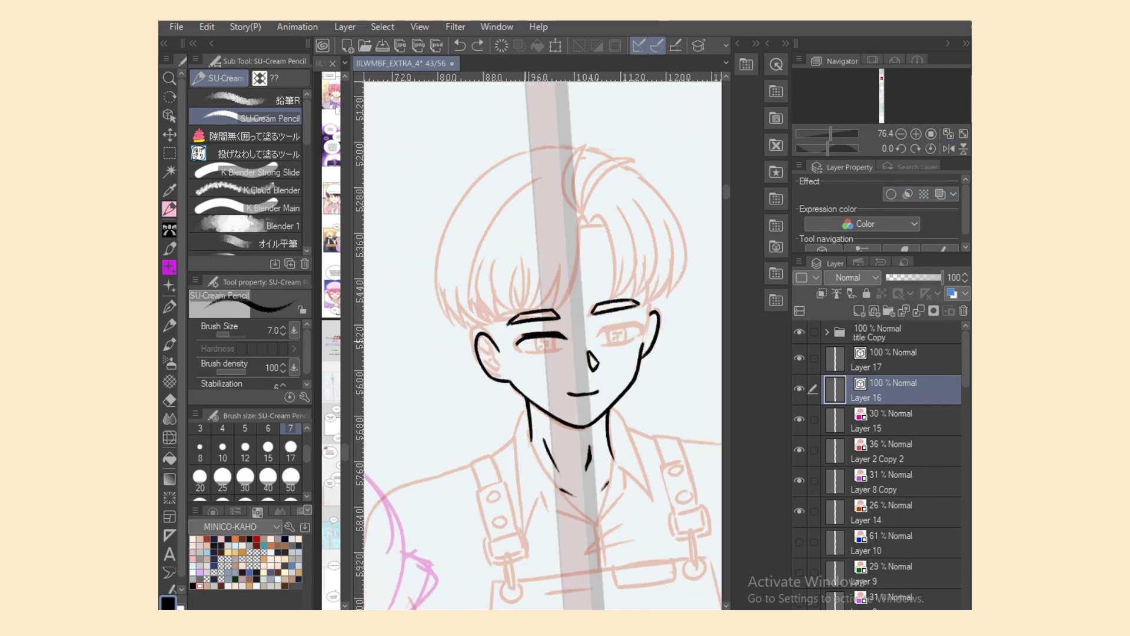
drag(516, 337, 525, 346)
key(e)
key(p)
Step: Reduce the Hard eraser to size 7 and rework the jaw corner where it meets the ear
key(e)
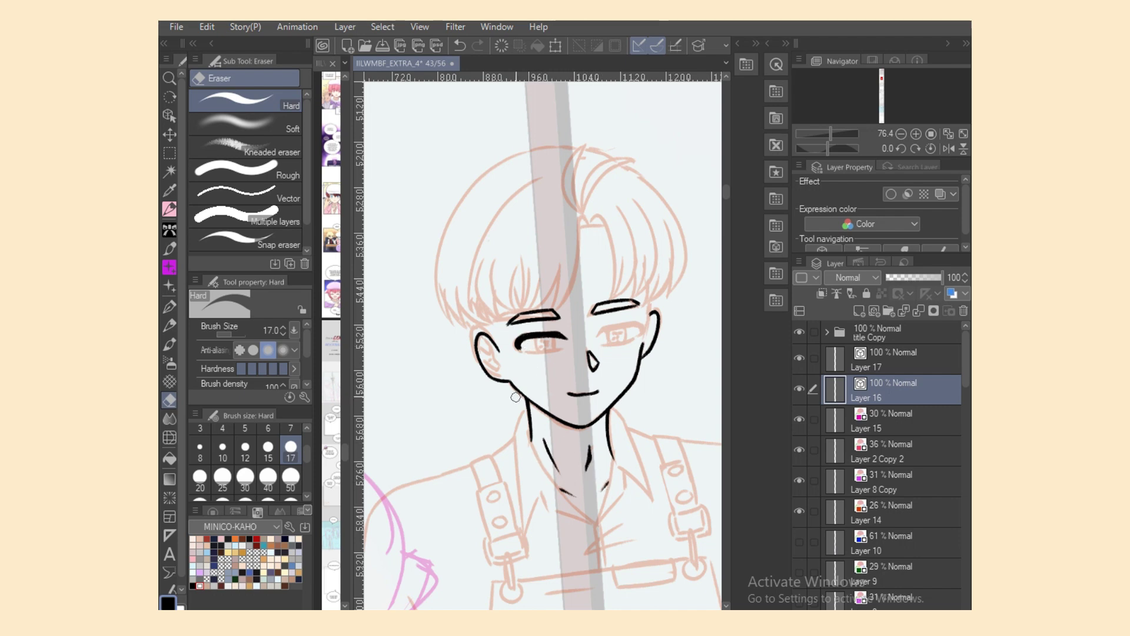
key(bracketleft)
key(bracketleft)
key(bracketleft)
key(bracketleft)
key(bracketleft)
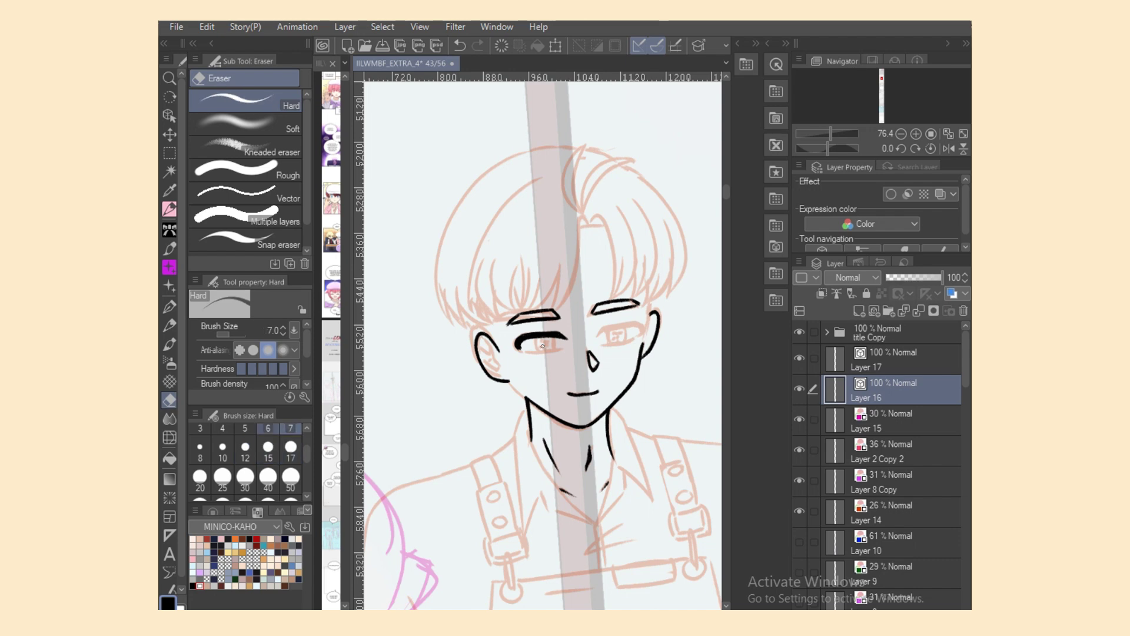
key(p)
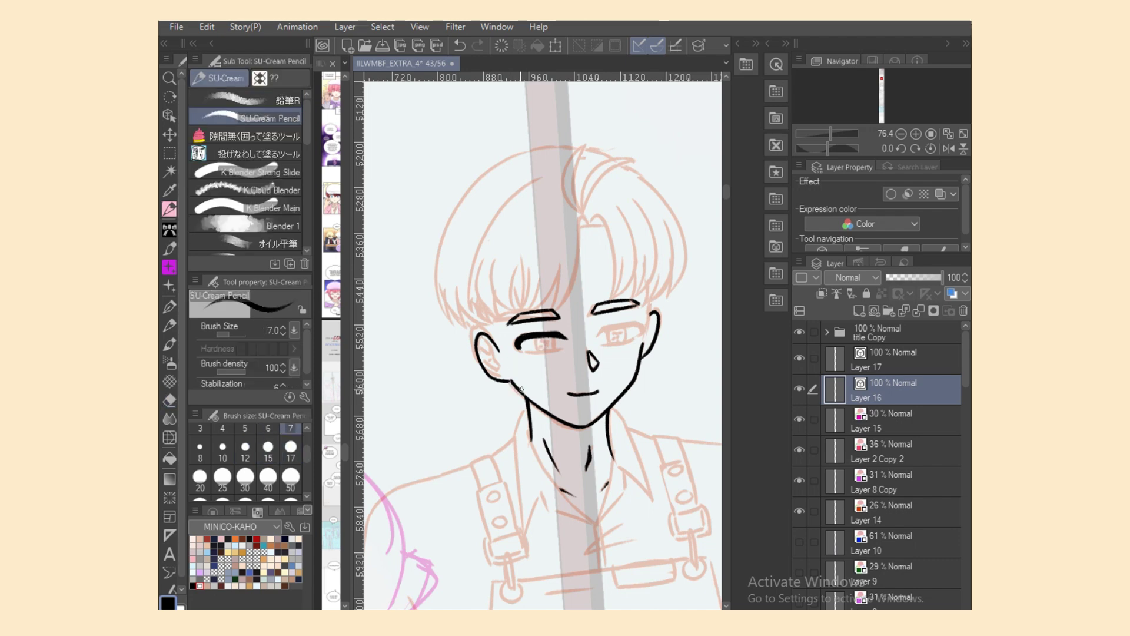
key(ctrl+z)
key(ctrl+z)
drag(513, 382, 539, 406)
key(ctrl+z)
Step: Complete the eye under the fuller fringe with its iris, pupil detail and lower lid
scroll(517, 342, up, 3)
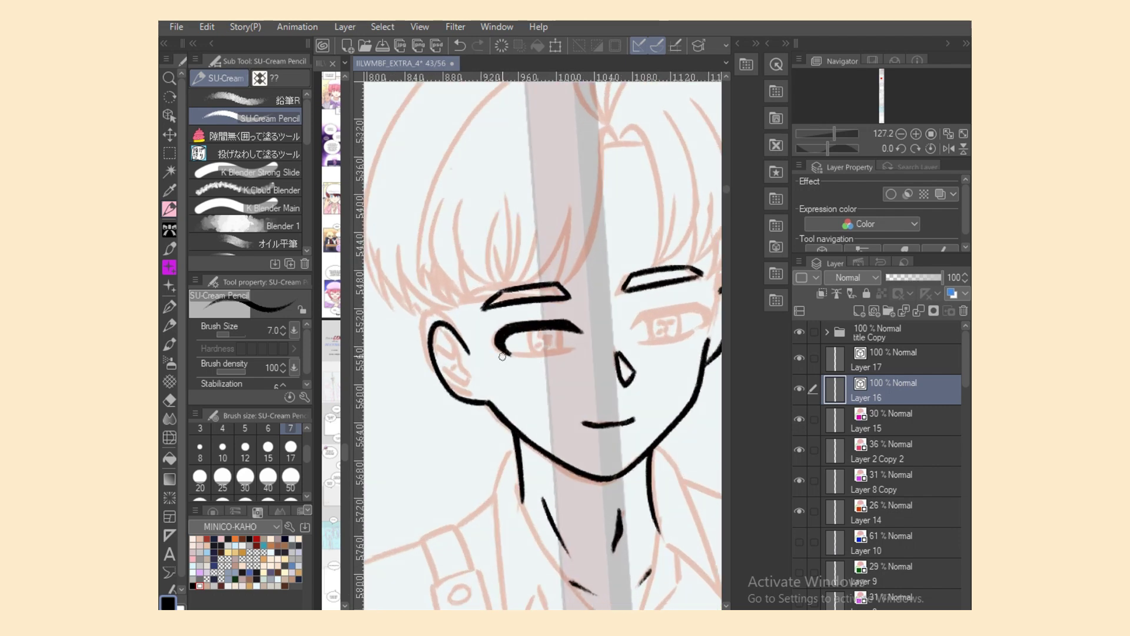
mouse_move(537, 328)
mouse_down()
mouse_move(557, 339)
mouse_move(534, 329)
mouse_move(535, 355)
mouse_move(568, 335)
mouse_move(562, 348)
mouse_move(542, 331)
mouse_move(551, 338)
mouse_move(558, 328)
mouse_move(537, 336)
mouse_move(565, 340)
mouse_up()
key(ctrl+z)
key(ctrl+z)
key(ctrl+z)
key(ctrl+z)
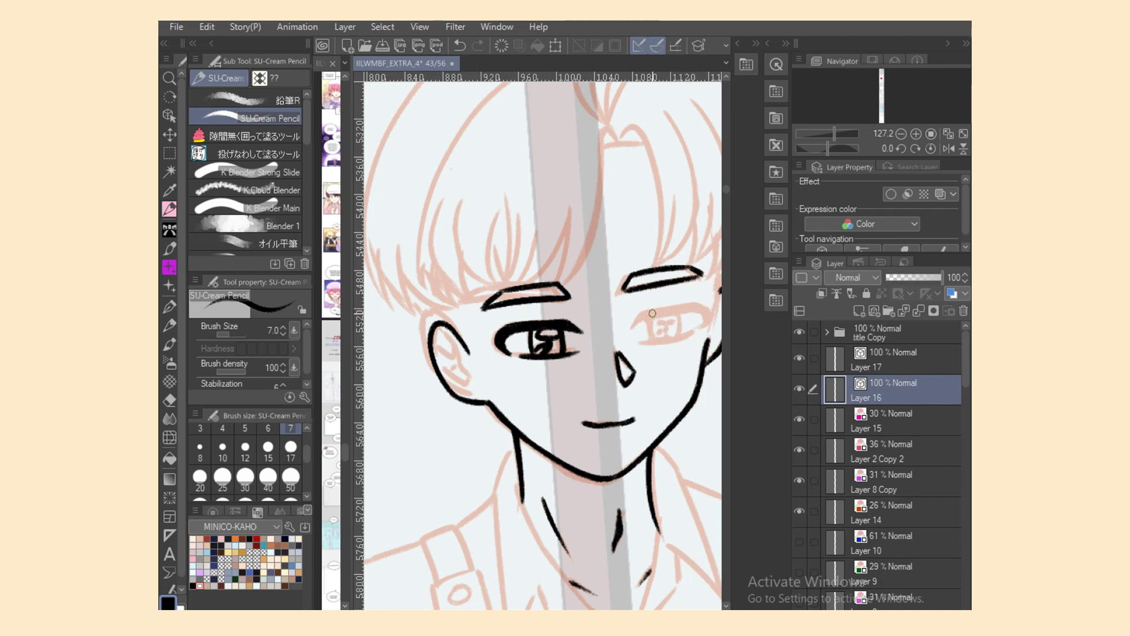
Step: Ink the eye on the hair-parting side, including its upper lid, iris and pupil detail
mouse_move(639, 317)
mouse_down()
mouse_move(693, 306)
mouse_move(700, 328)
mouse_move(706, 312)
mouse_move(683, 308)
mouse_move(706, 316)
mouse_move(699, 328)
mouse_move(708, 301)
mouse_move(677, 343)
mouse_move(654, 347)
mouse_move(670, 330)
mouse_move(656, 321)
mouse_move(670, 327)
mouse_move(672, 314)
mouse_move(661, 337)
mouse_move(689, 338)
mouse_up()
key(ctrl+z)
key(ctrl+z)
key(e)
key(p)
key(ctrl+z)
key(ctrl+z)
key(ctrl+z)
key(ctrl+z)
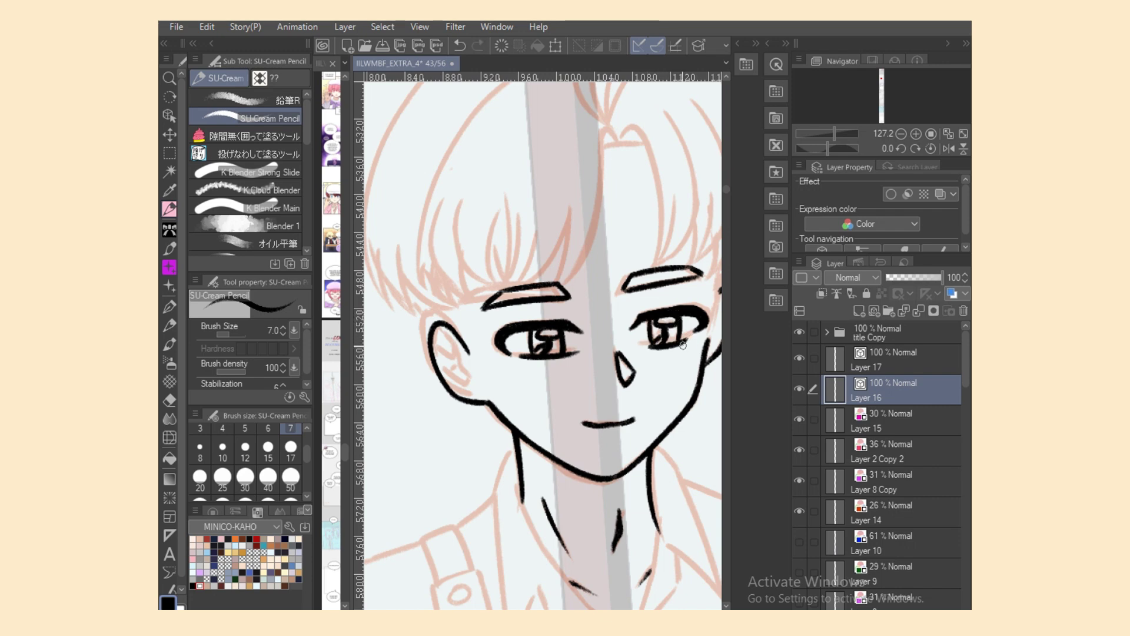
key(h)
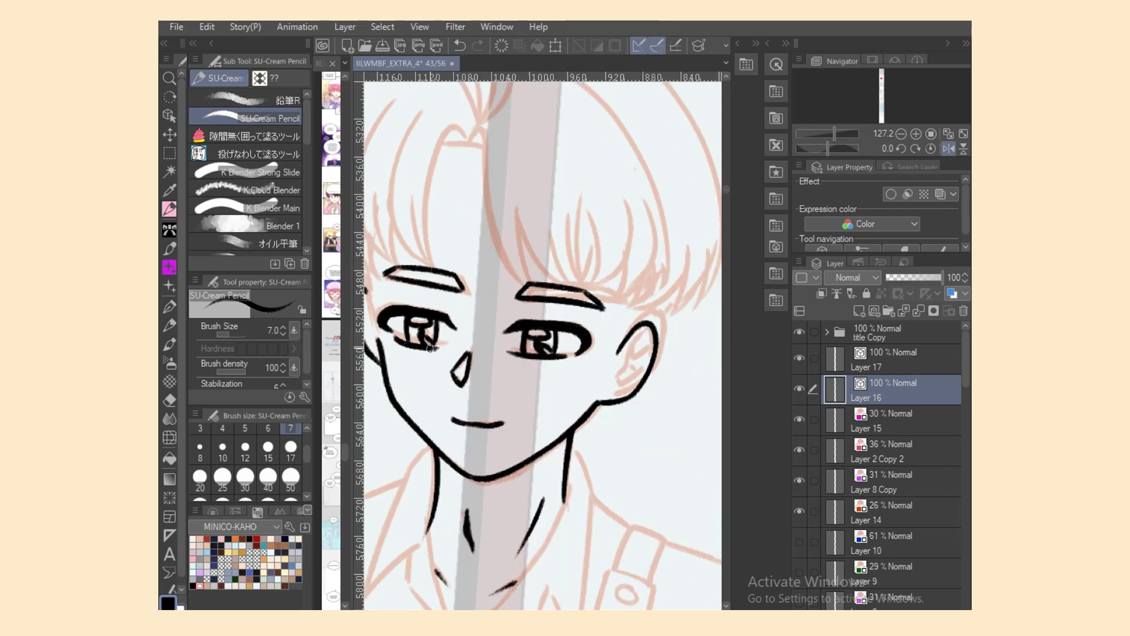
Step: Refine the lower lid and outer lash of the eye on the hair-parting side, cleaning it with the eraser
key(ctrl+z)
drag(396, 337, 447, 349)
key(ctrl+z)
drag(382, 325, 395, 332)
key(ctrl+z)
key(e)
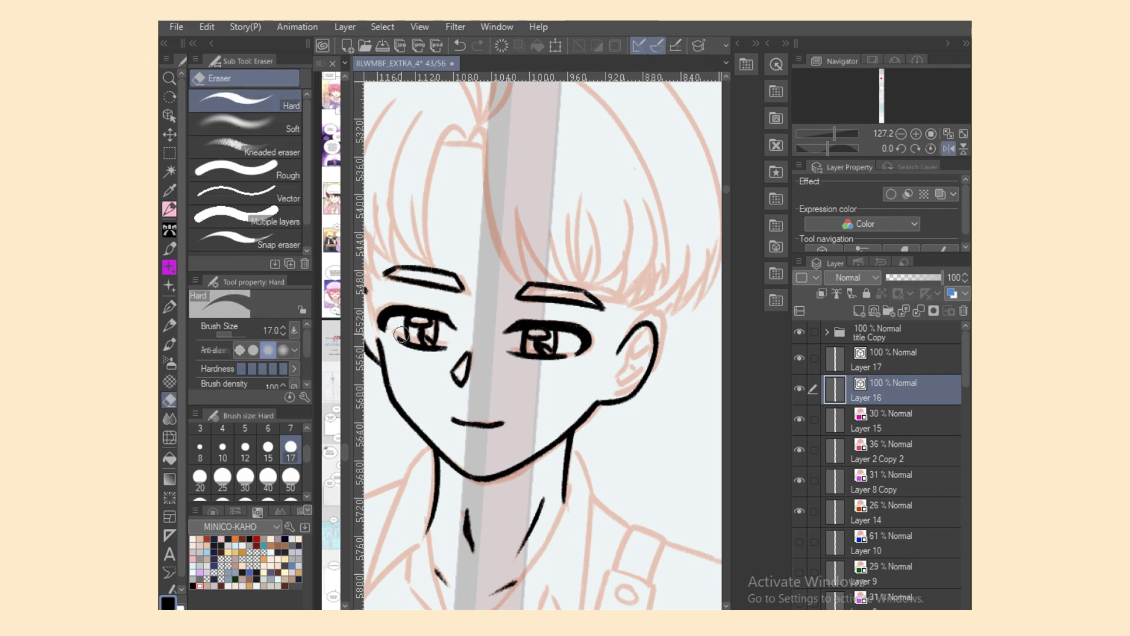
key(p)
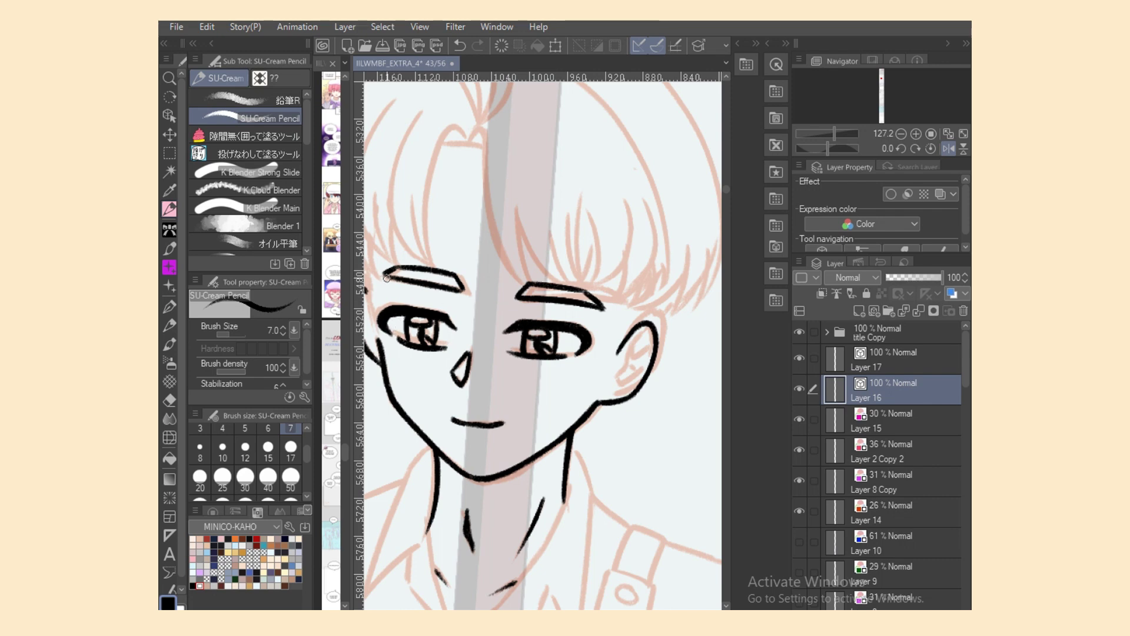
drag(390, 271, 382, 277)
key(ctrl+z)
Step: Ink the fringe from the parting down over the eyebrow as pointed strands and clean up their overlap
drag(726, 189, 725, 185)
mouse_move(467, 304)
mouse_down()
mouse_move(477, 288)
mouse_move(526, 446)
mouse_move(549, 456)
mouse_move(517, 369)
mouse_move(530, 406)
mouse_move(589, 462)
mouse_up()
key(ctrl+z)
drag(563, 388, 580, 462)
drag(576, 382, 594, 463)
key(e)
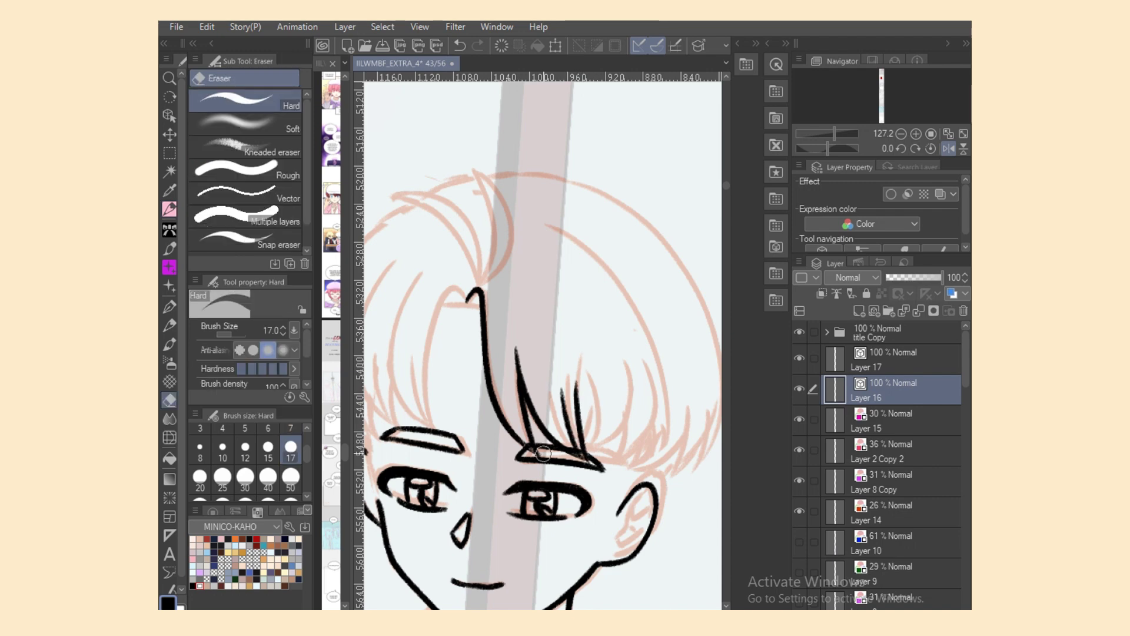
key(p)
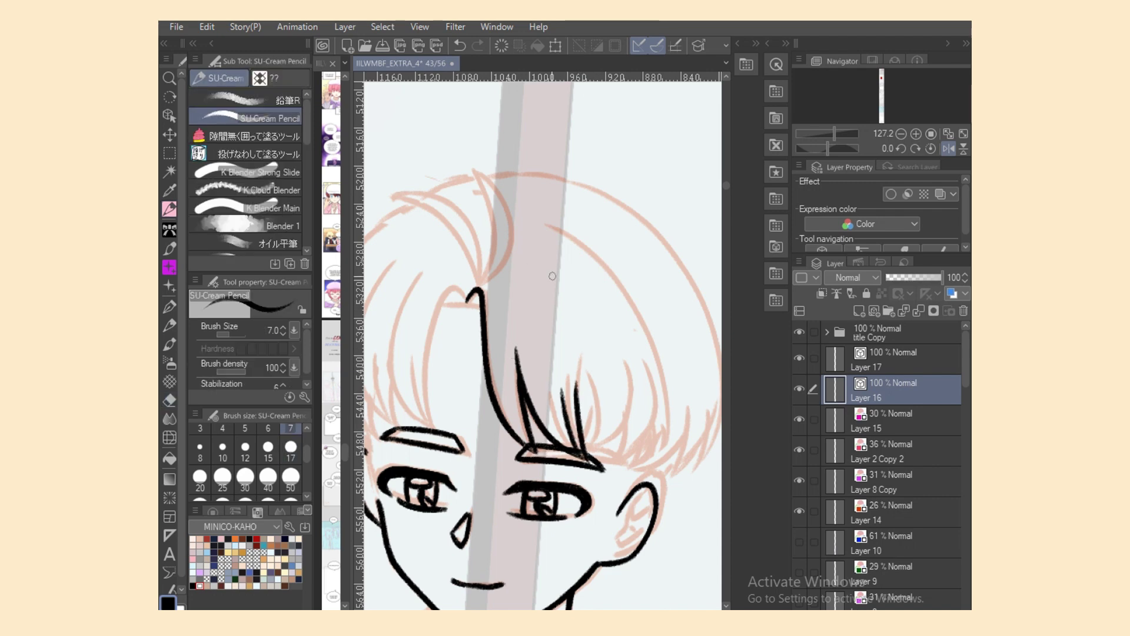
drag(620, 287, 662, 199)
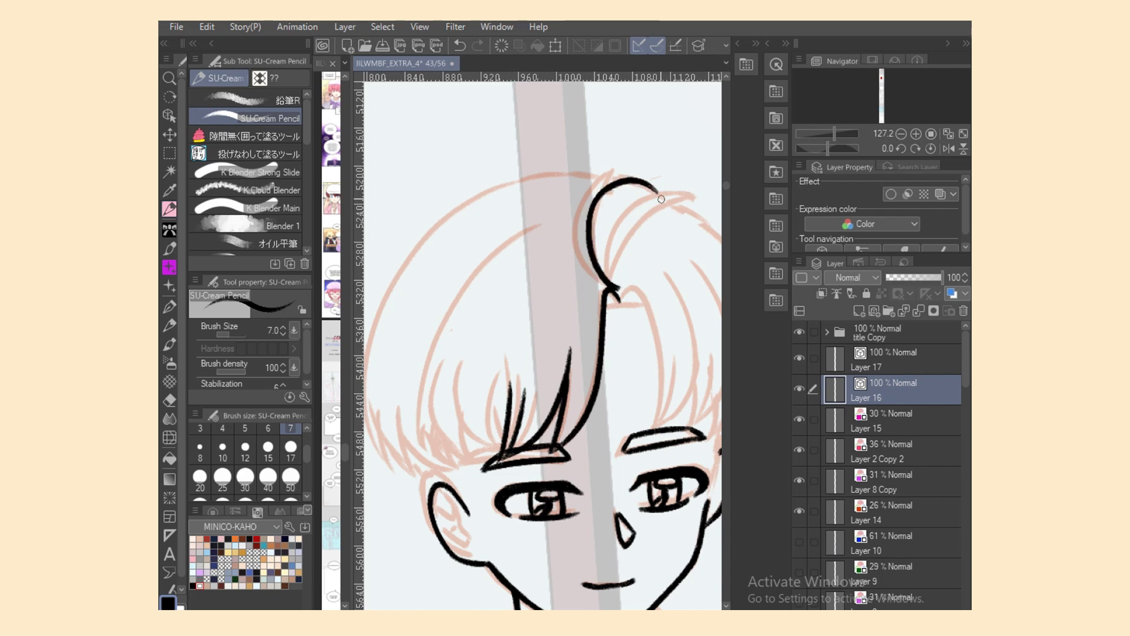
key(ctrl+z)
drag(610, 172, 610, 287)
drag(612, 170, 627, 294)
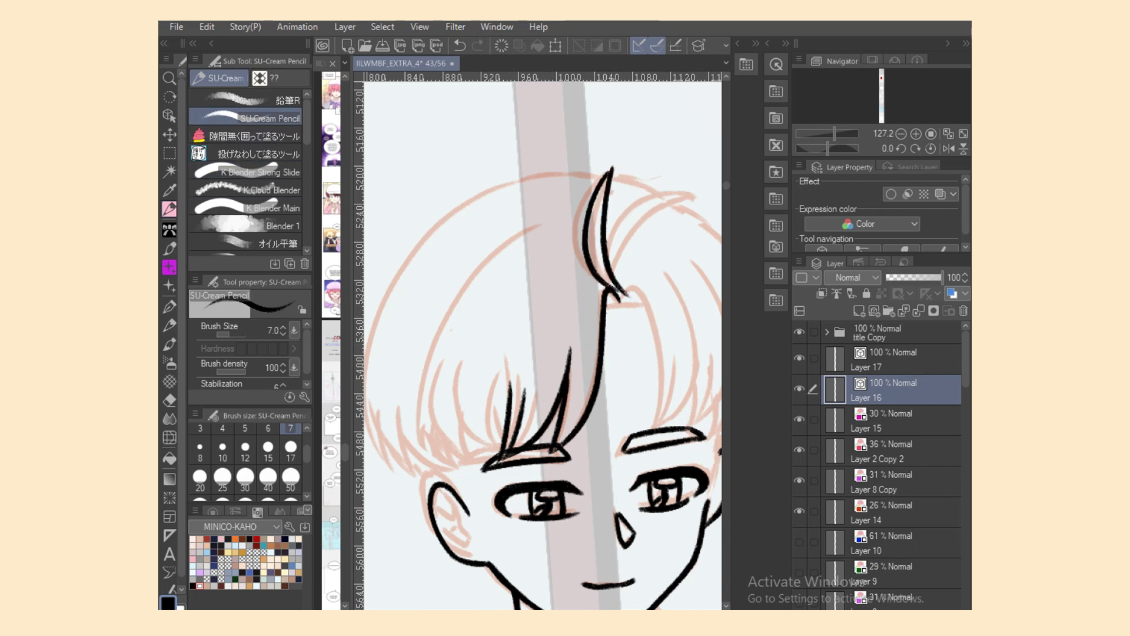
key(ctrl+z)
drag(611, 170, 625, 294)
key(ctrl+z)
drag(612, 170, 629, 300)
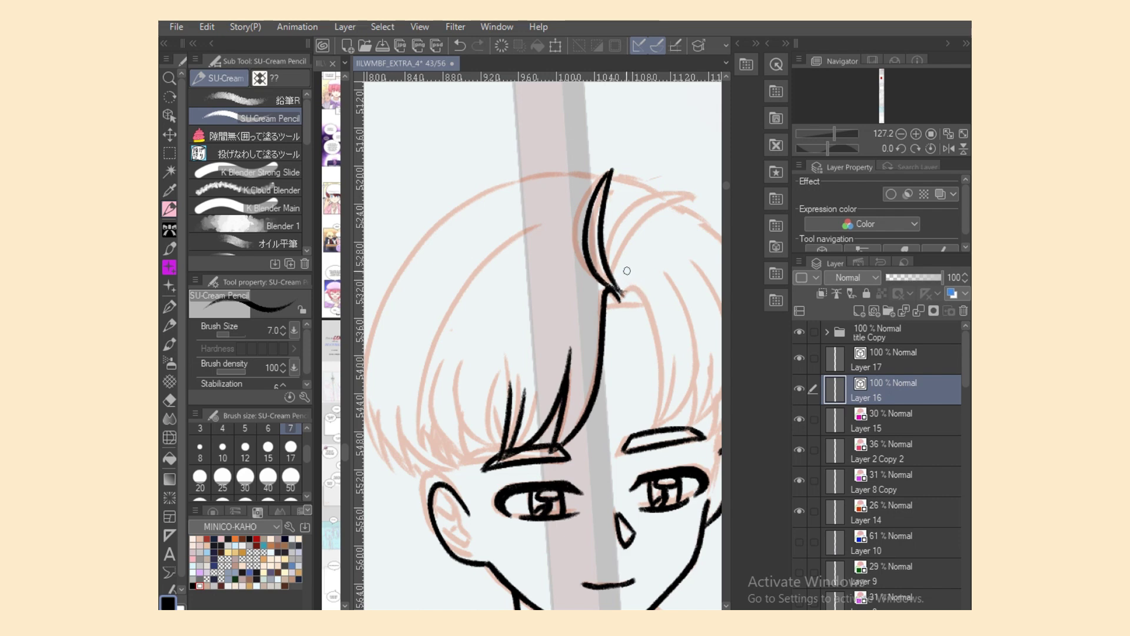
key(ctrl+z)
key(ctrl+z)
key(ctrl+y)
key(ctrl+y)
key(ctrl+z)
key(ctrl+z)
Step: Ink the upright pointed hair strand rising from the parting to the crown
drag(603, 172, 624, 287)
key(ctrl+z)
drag(600, 202, 607, 287)
mouse_move(603, 176)
mouse_down()
mouse_move(609, 168)
mouse_move(604, 196)
mouse_up()
Step: Ink the second pointed strand sweeping from the parting outward over the short side of the hair
mouse_move(605, 278)
mouse_down()
mouse_move(681, 196)
mouse_move(625, 219)
mouse_move(683, 196)
mouse_up()
key(ctrl+z)
key(ctrl+z)
mouse_move(610, 283)
mouse_down()
mouse_move(621, 245)
mouse_move(686, 197)
mouse_move(620, 296)
mouse_up()
key(ctrl+z)
key(ctrl+z)
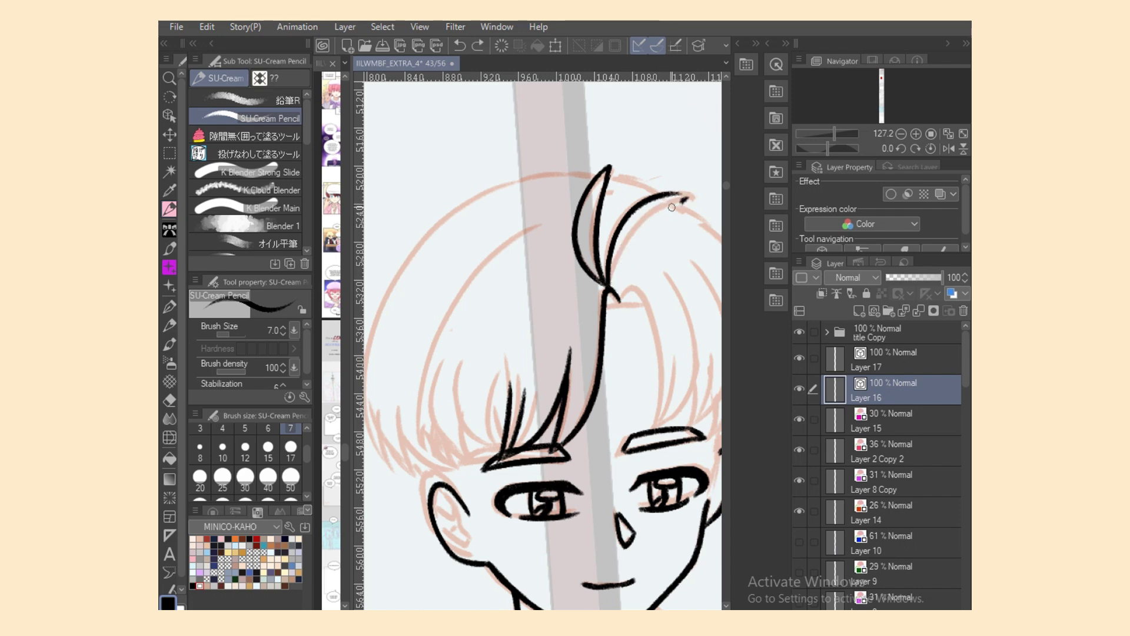
drag(686, 198, 610, 285)
key(ctrl+z)
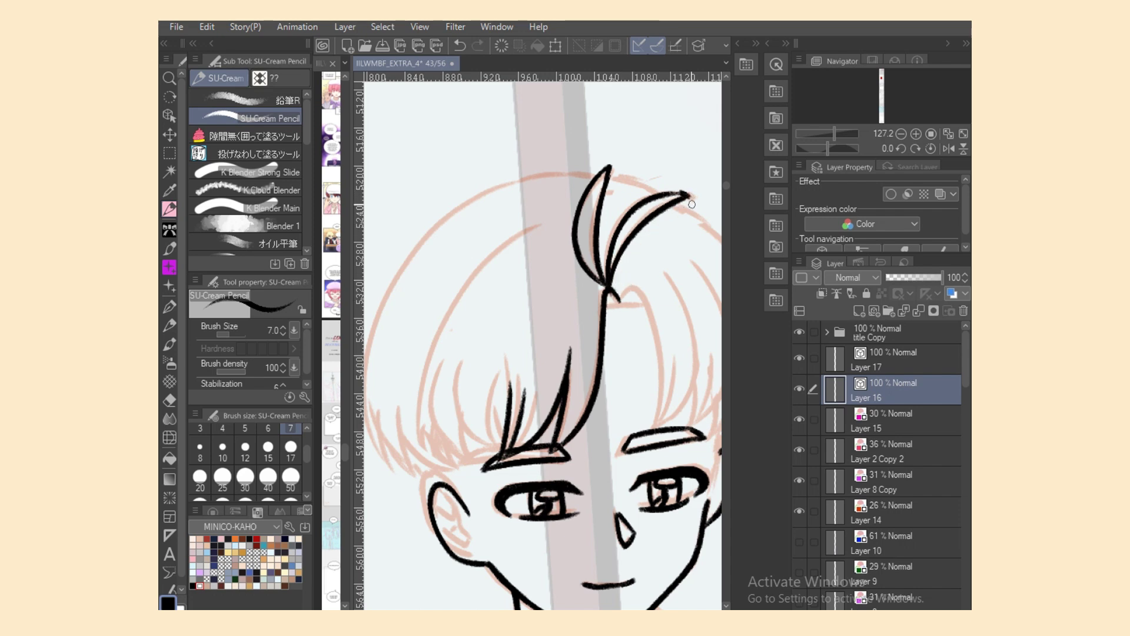
key(e)
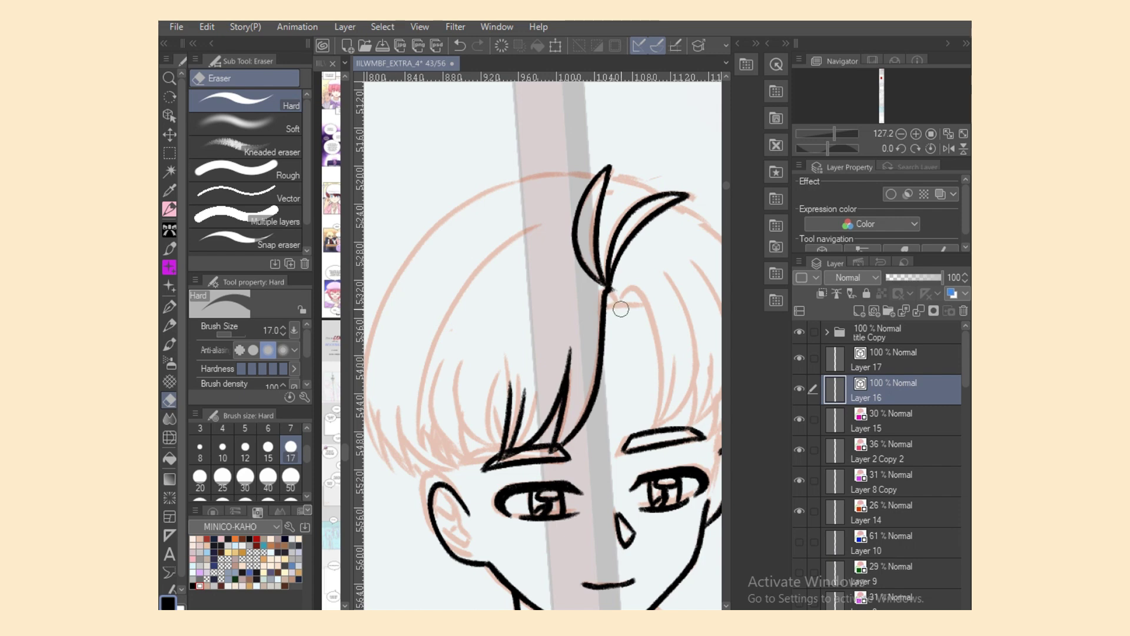
key(ctrl+z)
key(p)
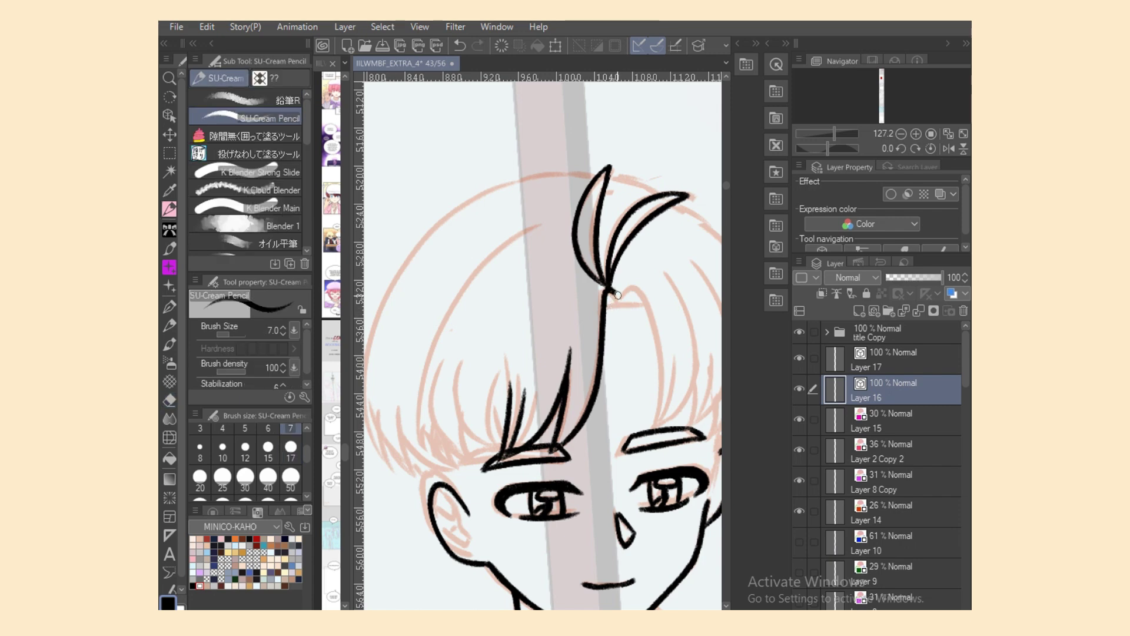
Step: Lasso the two pointed crown strands, shift them slightly down and outward so their base meets the parting, and deselect
key(m)
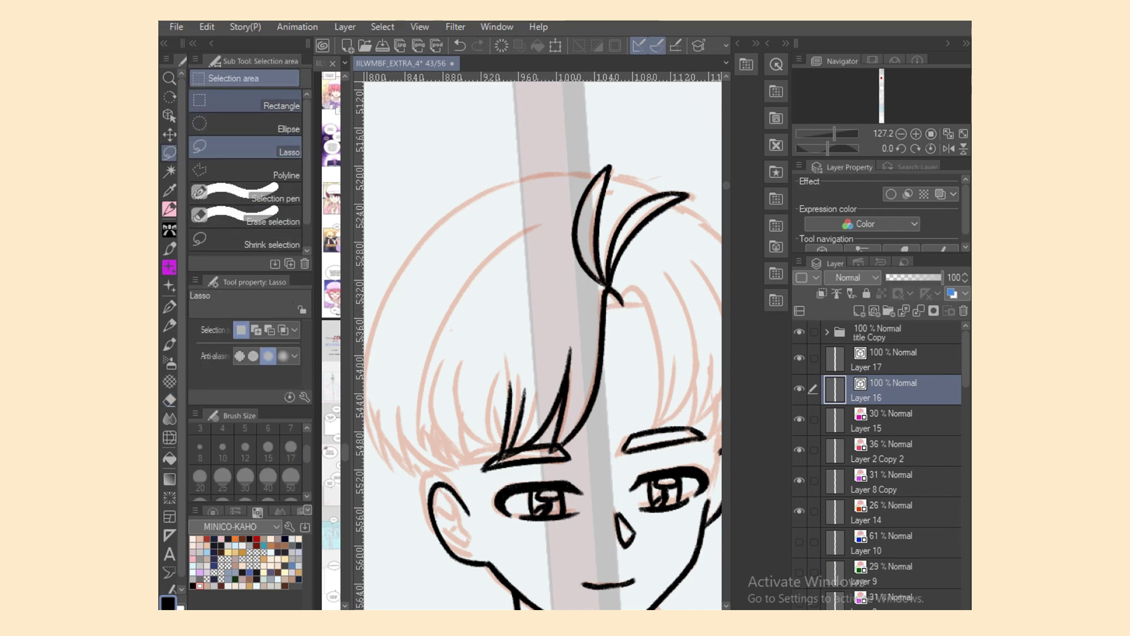
mouse_move(663, 251)
mouse_down()
mouse_move(715, 189)
mouse_move(573, 233)
mouse_move(603, 287)
mouse_move(548, 233)
mouse_move(710, 253)
mouse_up()
key(ctrl+d)
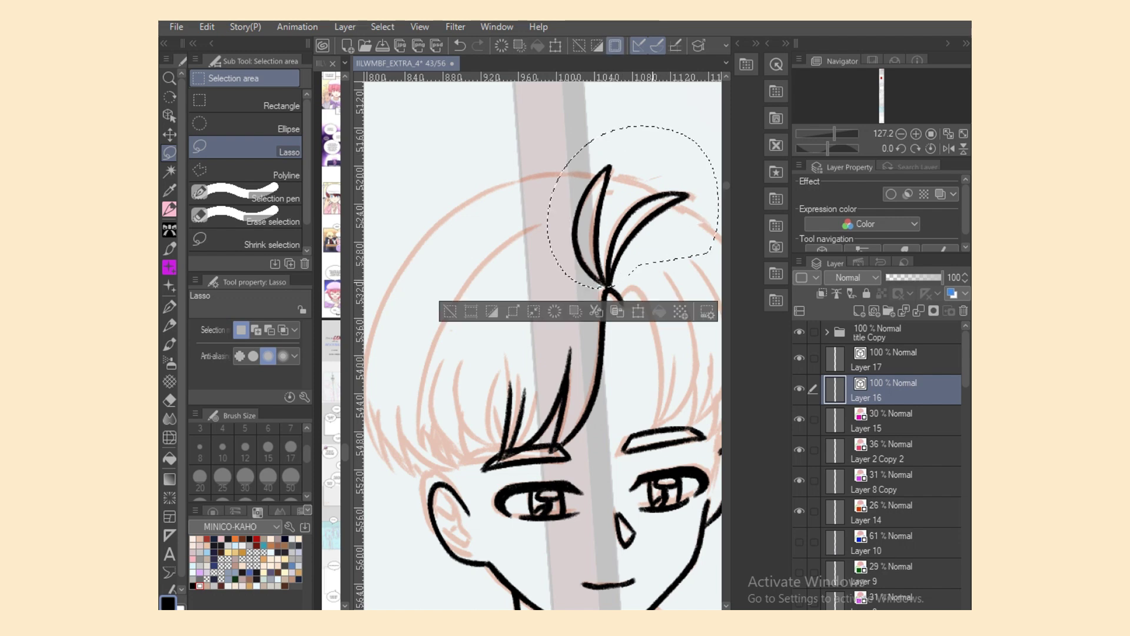
key(k)
drag(622, 256, 634, 261)
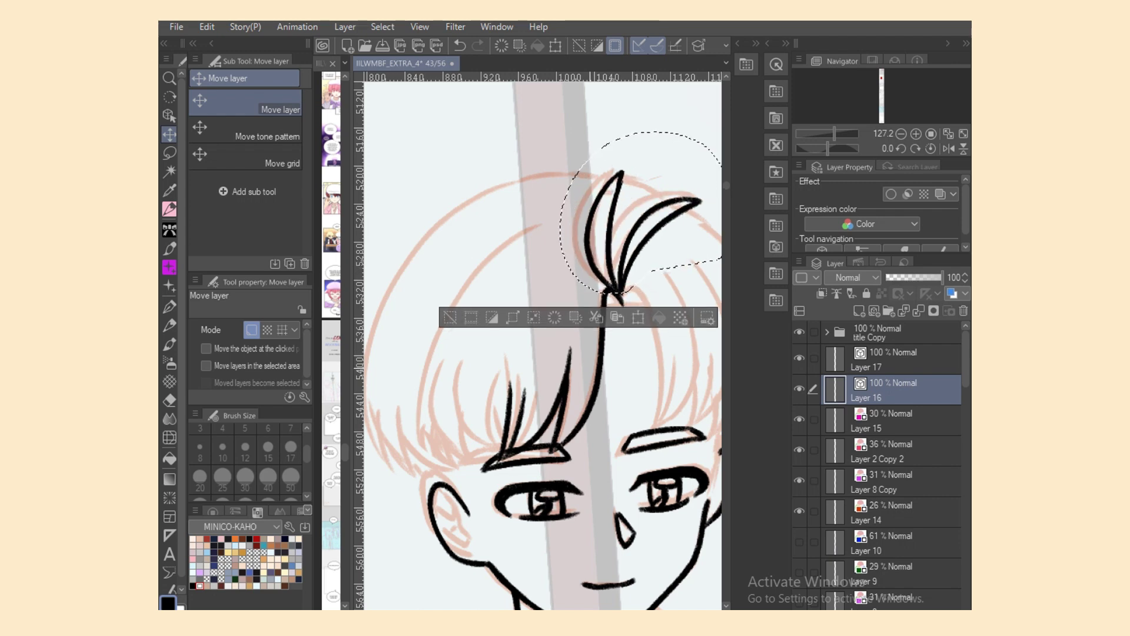
key(m)
key(ctrl+d)
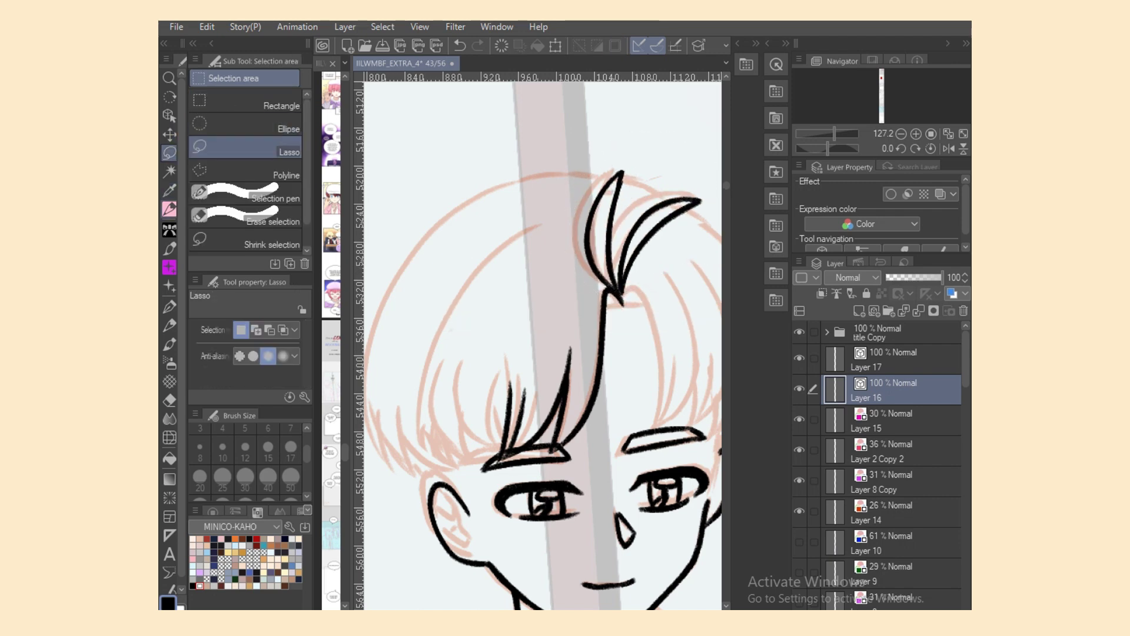
Step: Ink the inner edge of the short side of the hair from the parting down to the eyebrow
key(p)
drag(631, 291, 662, 400)
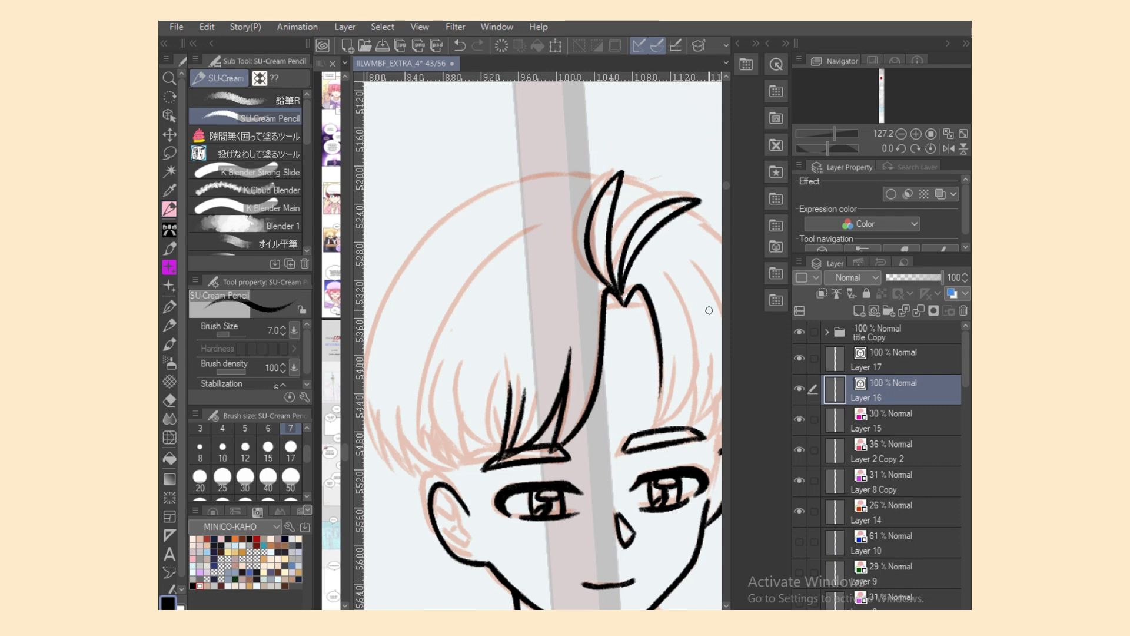
key(h)
drag(430, 349, 428, 430)
key(ctrl+z)
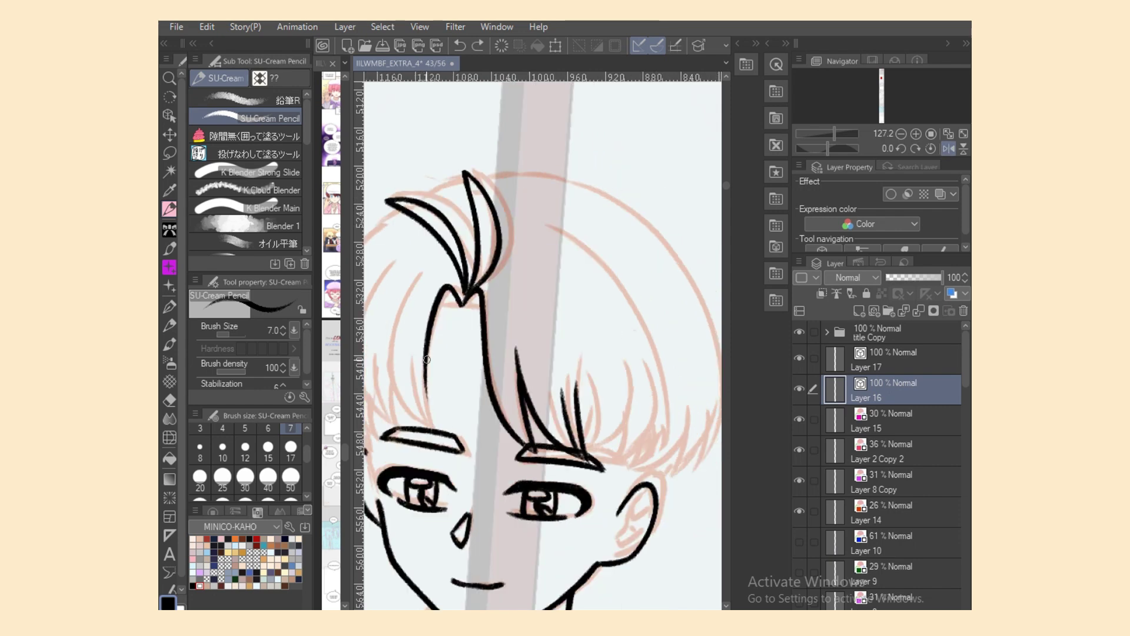
drag(430, 355, 436, 430)
Step: Ink a curved strand beside the short side's inner edge, ending in a pointed tip above the eyebrow
drag(412, 269, 433, 428)
key(ctrl+z)
drag(404, 285, 433, 428)
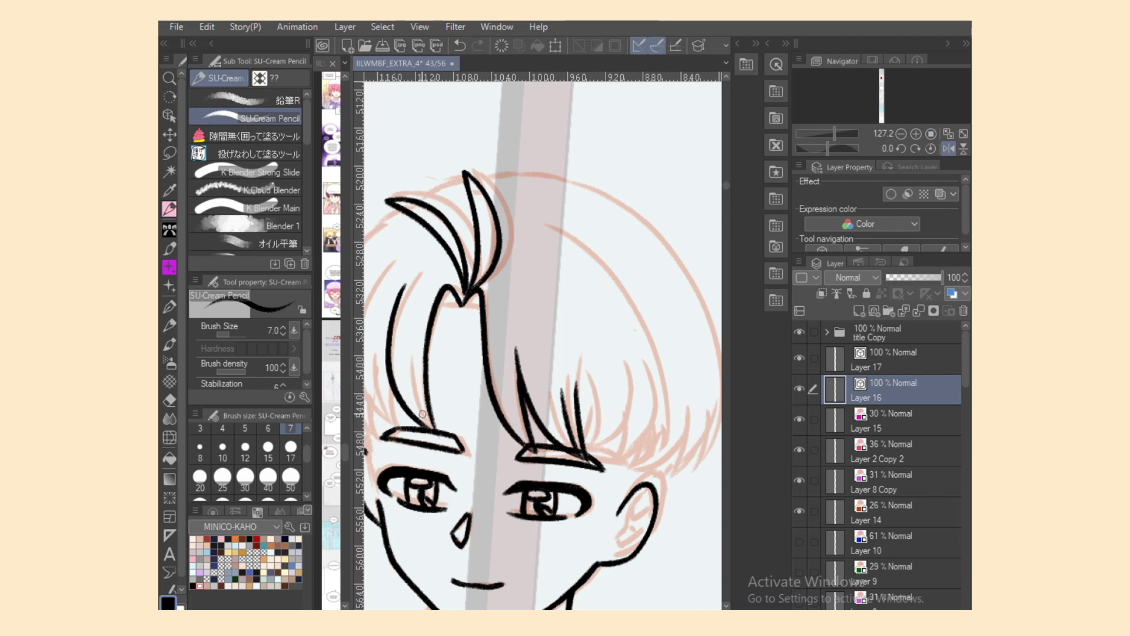
drag(412, 367, 434, 428)
Step: Ink two more curved strands with pointed tips across the short side of the hair toward the ear
scroll(511, 369, left, 2)
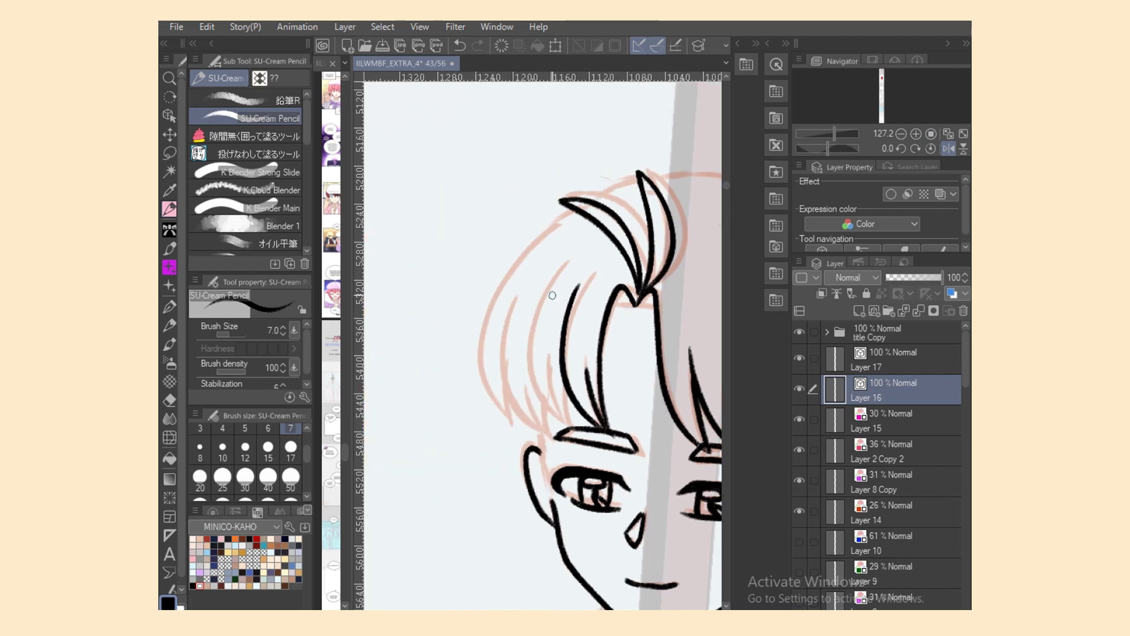
drag(564, 258, 568, 427)
key(ctrl+z)
drag(553, 376, 566, 425)
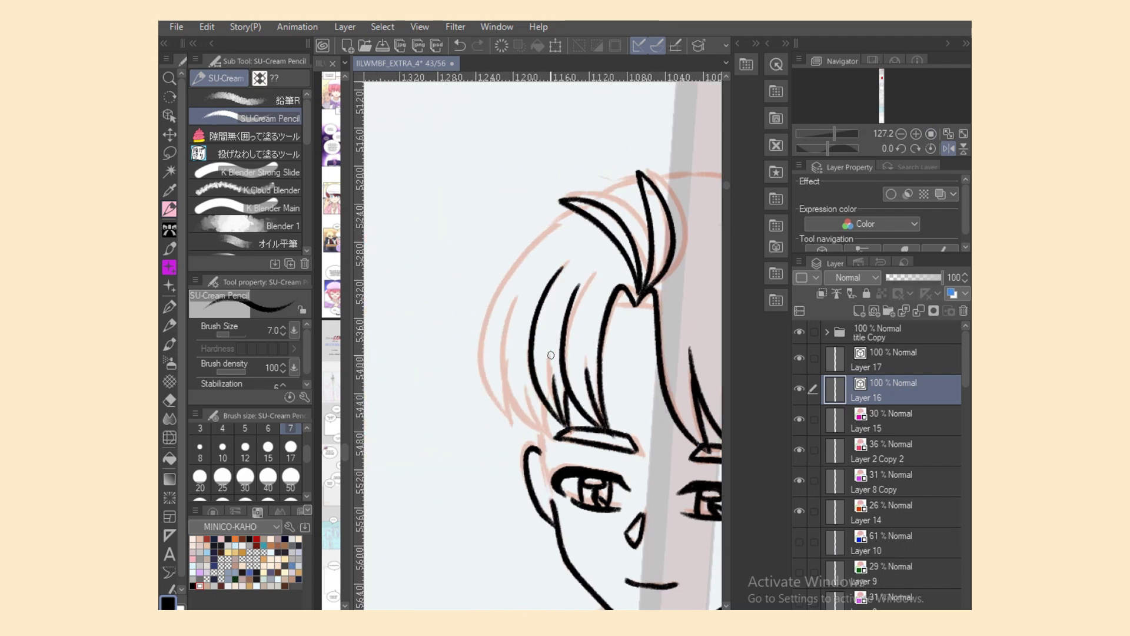
mouse_move(517, 302)
mouse_down()
mouse_move(519, 415)
mouse_move(548, 441)
mouse_up()
key(ctrl+z)
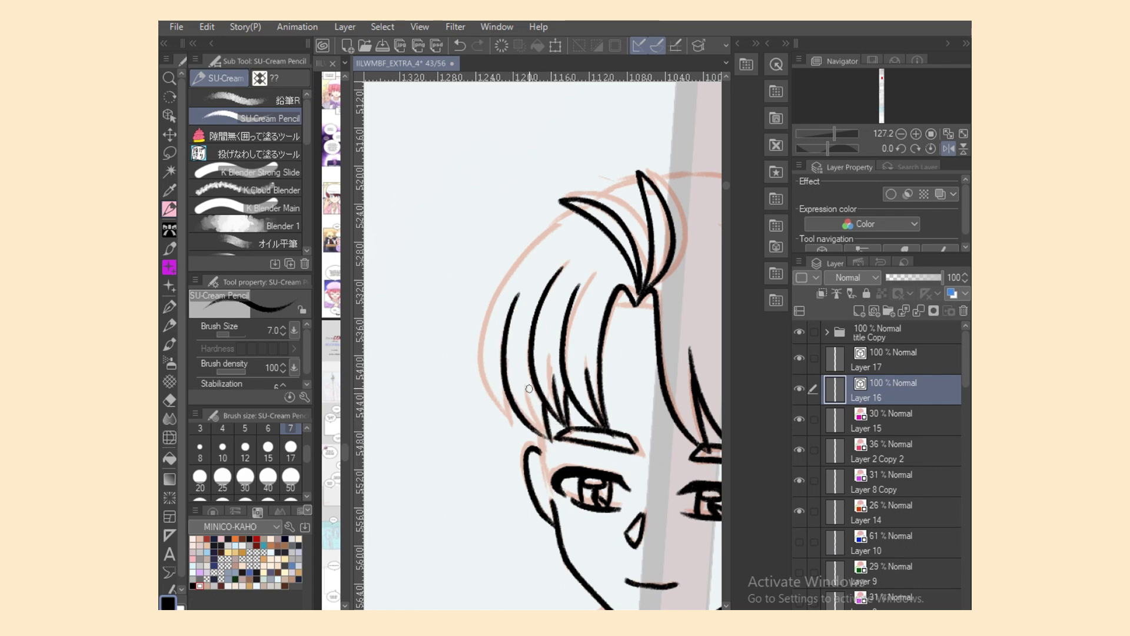
Step: Ink the outer contour of the hair's short side from the outer crown strand down to the tips above the ear
drag(506, 278, 513, 433)
mouse_move(570, 211)
mouse_down()
mouse_move(500, 351)
mouse_move(496, 296)
mouse_up()
key(ctrl+z)
key(ctrl+z)
mouse_move(570, 207)
mouse_down()
mouse_move(493, 295)
mouse_move(577, 208)
mouse_up()
key(ctrl+z)
key(ctrl+z)
key(ctrl+z)
mouse_move(497, 293)
mouse_down()
mouse_move(579, 207)
mouse_move(550, 226)
mouse_move(494, 310)
mouse_up()
key(ctrl+z)
key(ctrl+z)
key(ctrl+z)
mouse_move(575, 210)
mouse_down()
mouse_move(523, 251)
mouse_move(496, 310)
mouse_up()
key(ctrl+z)
mouse_move(575, 210)
mouse_down()
mouse_move(522, 252)
mouse_move(502, 301)
mouse_up()
key(ctrl+z)
Step: Reshape the upper contour line of the short side so it joins the lower contour smoothly
key(o)
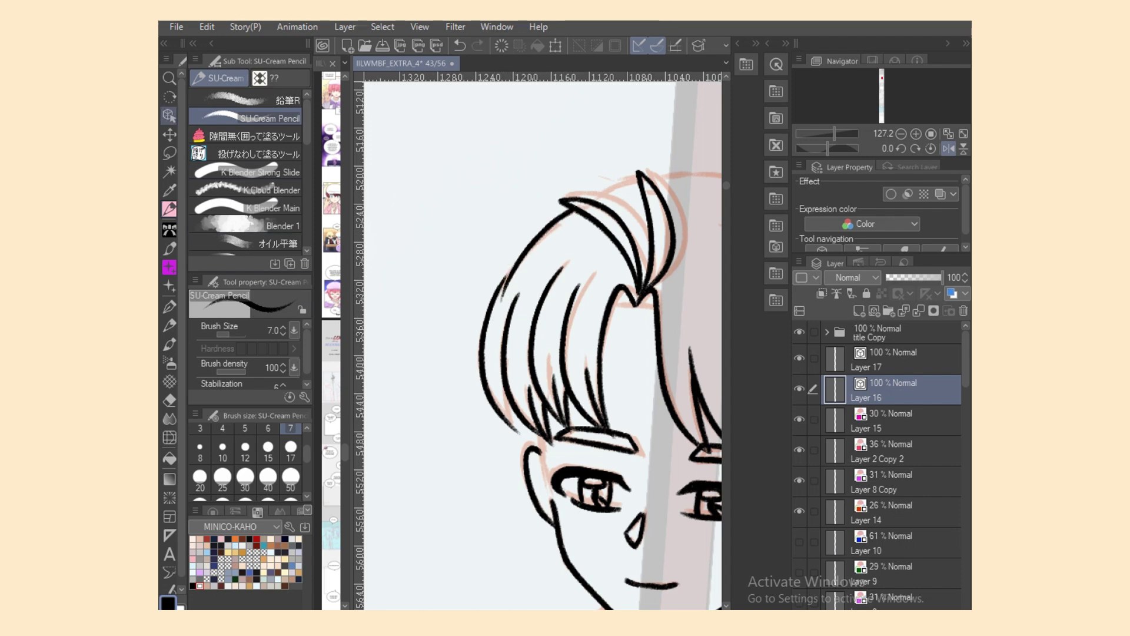
click(532, 242)
drag(471, 328, 486, 327)
drag(490, 310, 488, 314)
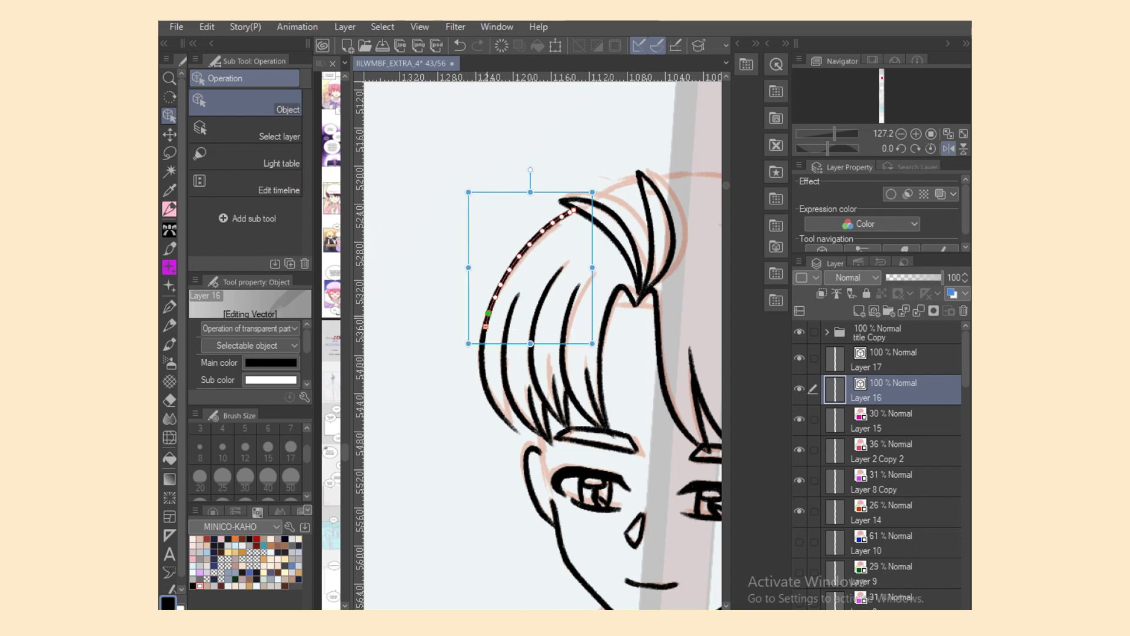
Step: Clean up the lower hair tips on the short side and ink the line connecting them to the ear
key(p)
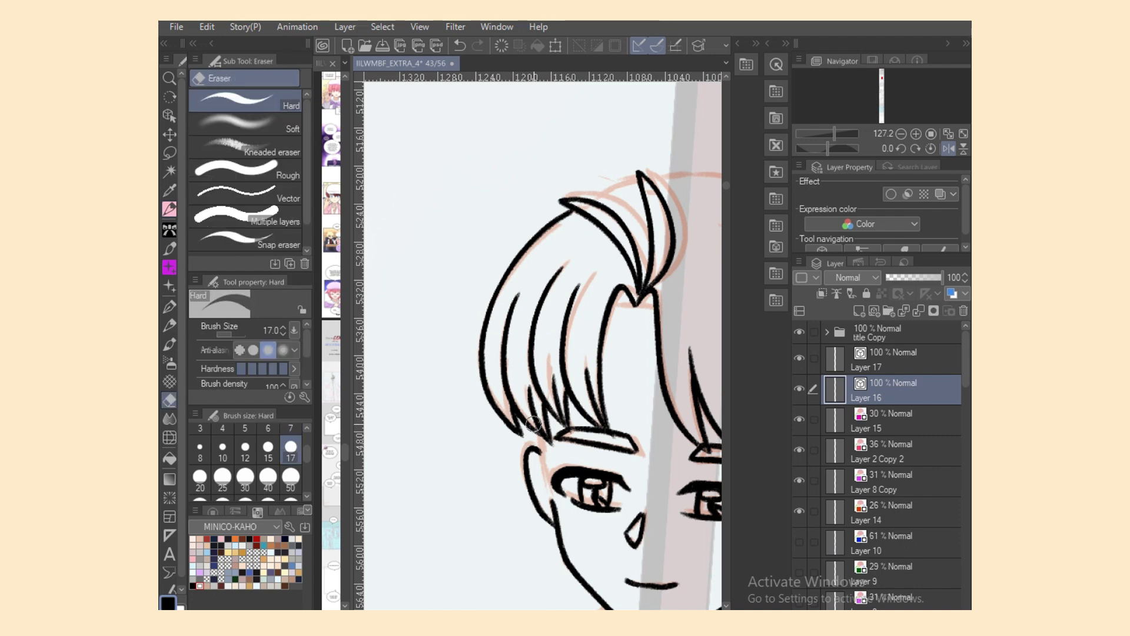
key(ctrl+z)
drag(537, 431, 543, 454)
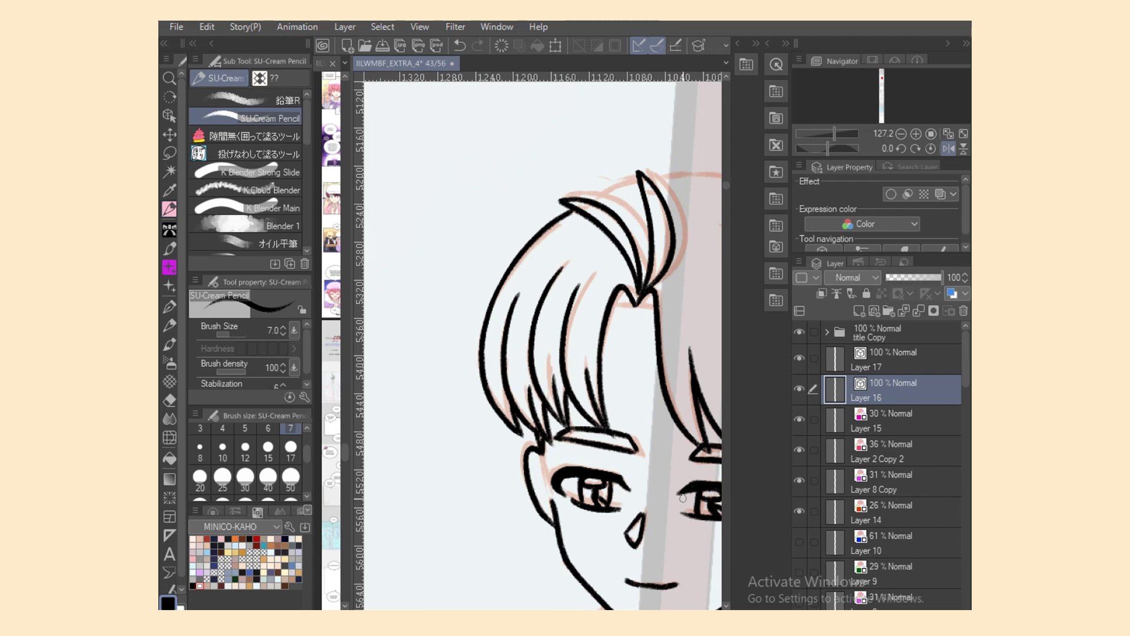
Step: Ink the contour between the two crown strands and the short hairline across the forehead just below the parting
drag(591, 208, 640, 178)
click(948, 148)
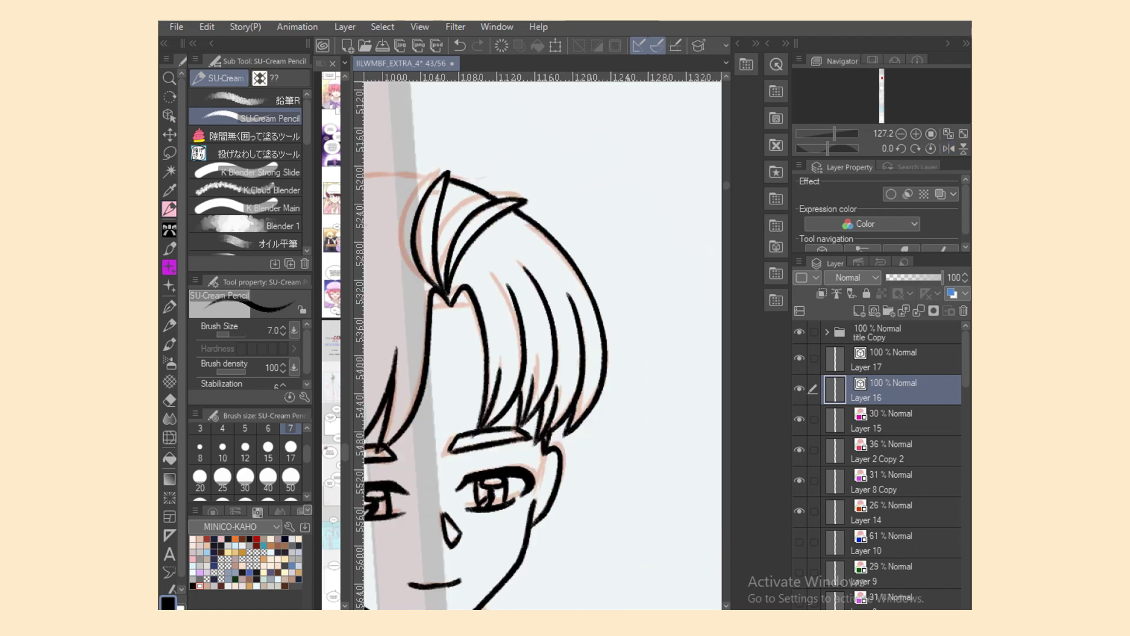
drag(433, 307, 475, 307)
key(ctrl+z)
Step: Ink the long inner curve on the fuller side of the hair from near the crown down to above the ear
drag(686, 613, 648, 613)
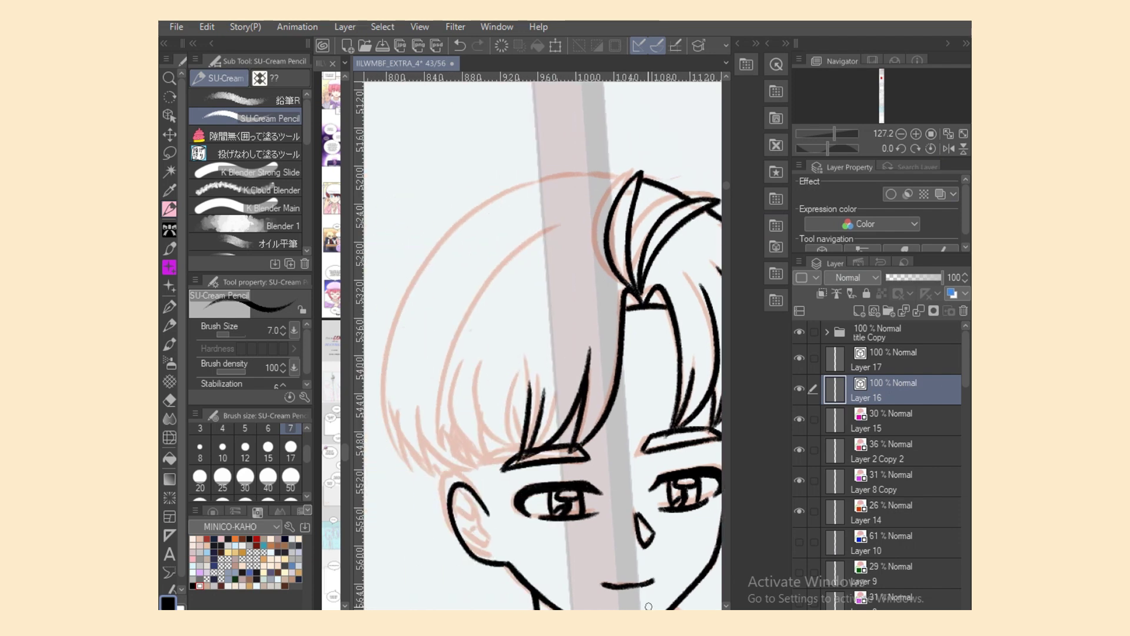
mouse_move(538, 231)
mouse_down()
mouse_move(464, 468)
mouse_move(444, 324)
mouse_move(462, 468)
mouse_up()
key(ctrl+z)
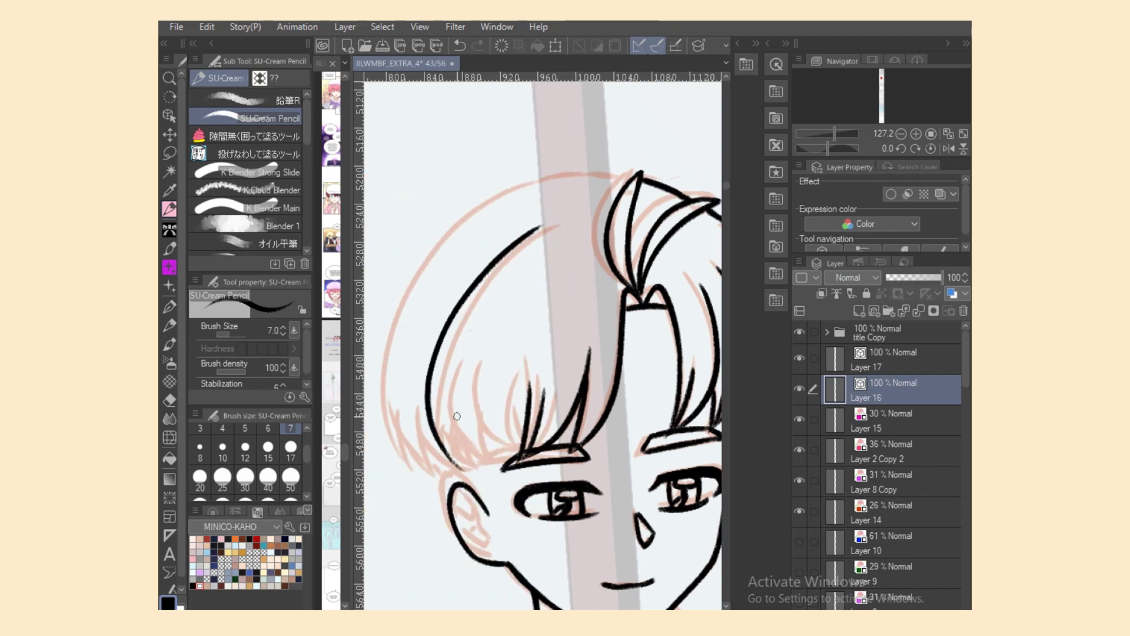
Step: Ink the fringe between the long inner curve and the eyebrow as a row of pointed strands
drag(456, 402, 472, 471)
drag(465, 353, 490, 464)
drag(482, 391, 500, 469)
drag(483, 358, 518, 454)
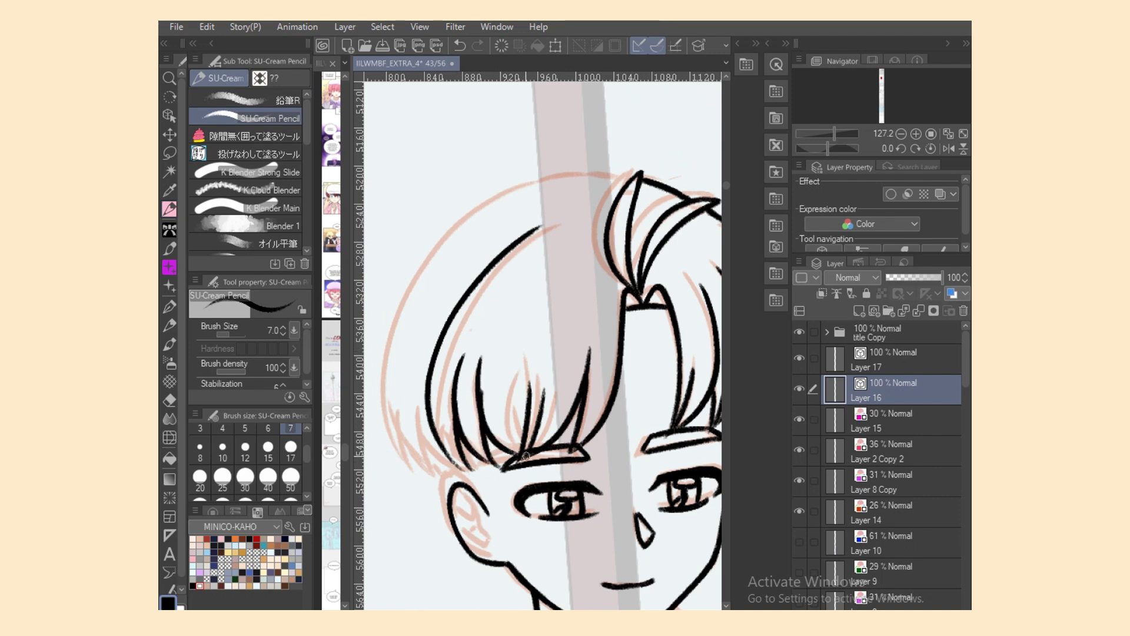
key(ctrl+z)
drag(490, 355, 512, 456)
drag(507, 396, 524, 459)
Step: Refine the pointed tip where the long inner curve meets the fringe above the ear
drag(451, 450, 484, 477)
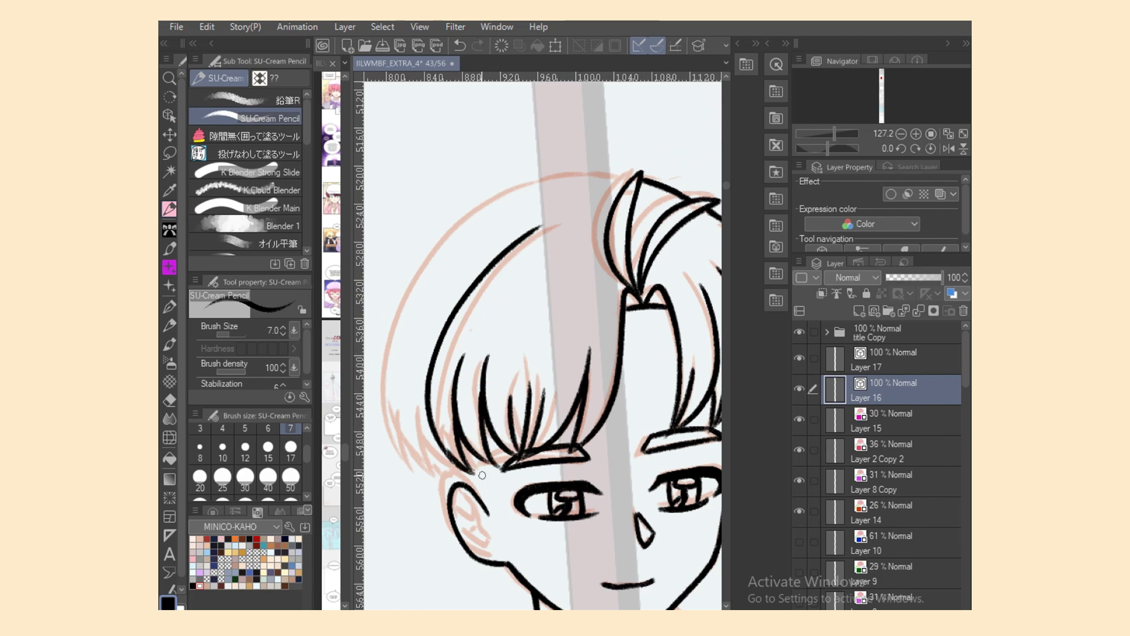
key(ctrl+z)
mouse_move(441, 438)
mouse_down()
mouse_move(482, 479)
mouse_move(501, 463)
mouse_up()
key(ctrl+z)
key(e)
key(p)
Step: Ink the outer contour of the hair's fuller side from the upper head down past the level of the eyebrow
drag(449, 230, 428, 447)
key(ctrl+z)
drag(451, 228, 417, 471)
Step: Ink the pointed strand beside the outer contour on the fuller side, redrawing it until its tip meets the contour
drag(401, 417, 422, 477)
drag(398, 392, 457, 485)
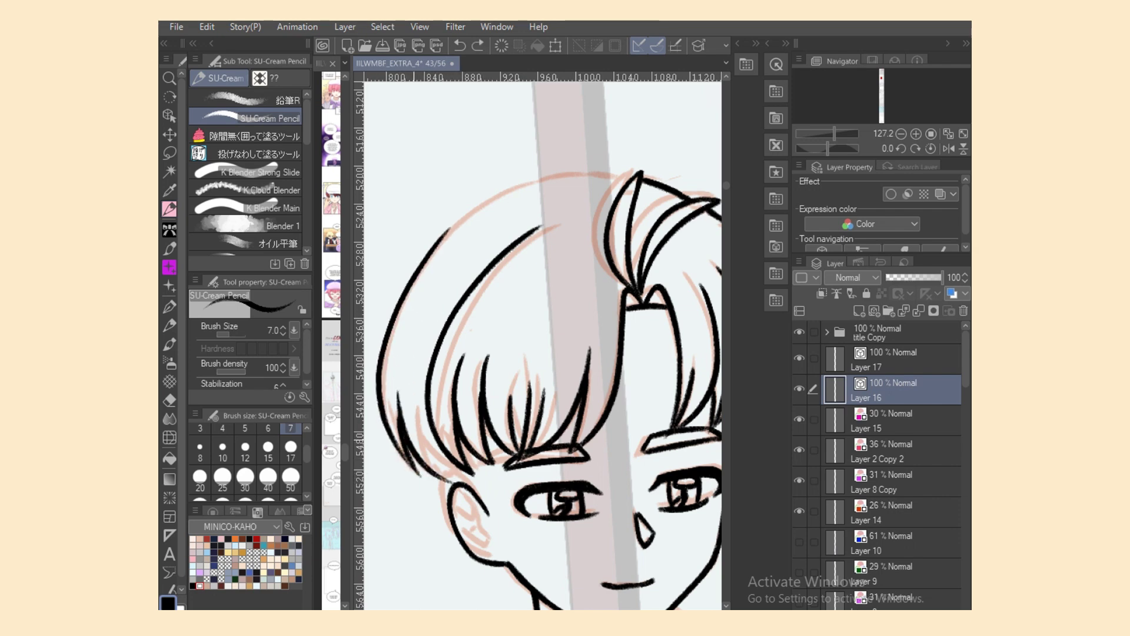
drag(396, 372, 462, 455)
key(ctrl+z)
key(ctrl+z)
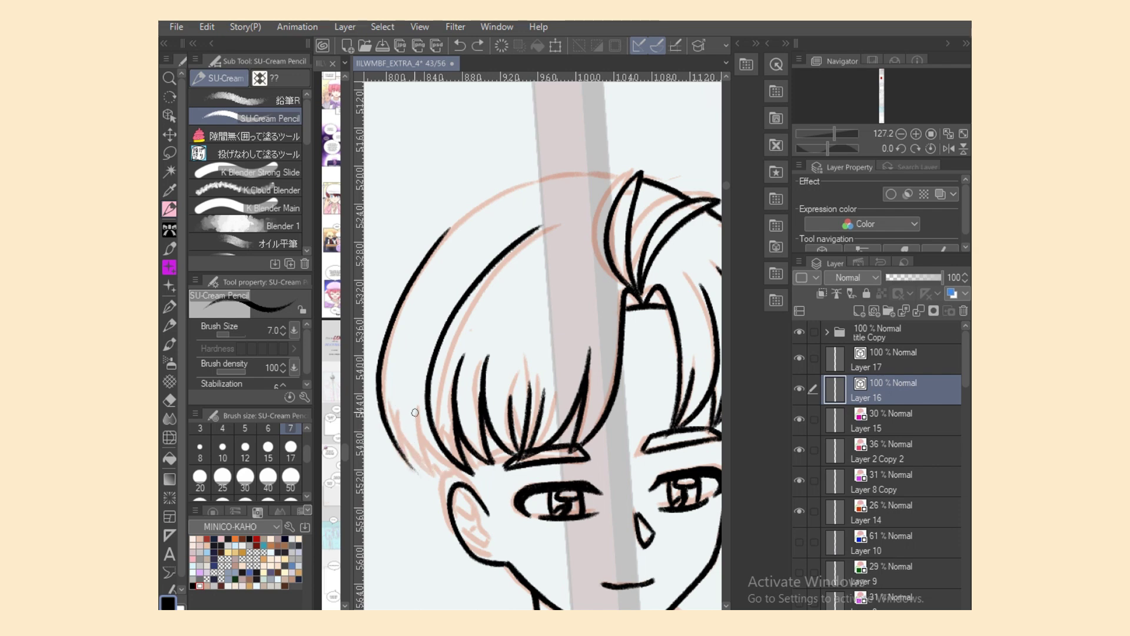
drag(405, 414, 420, 477)
mouse_move(411, 348)
mouse_down()
mouse_move(453, 484)
mouse_move(454, 473)
mouse_up()
key(ctrl+z)
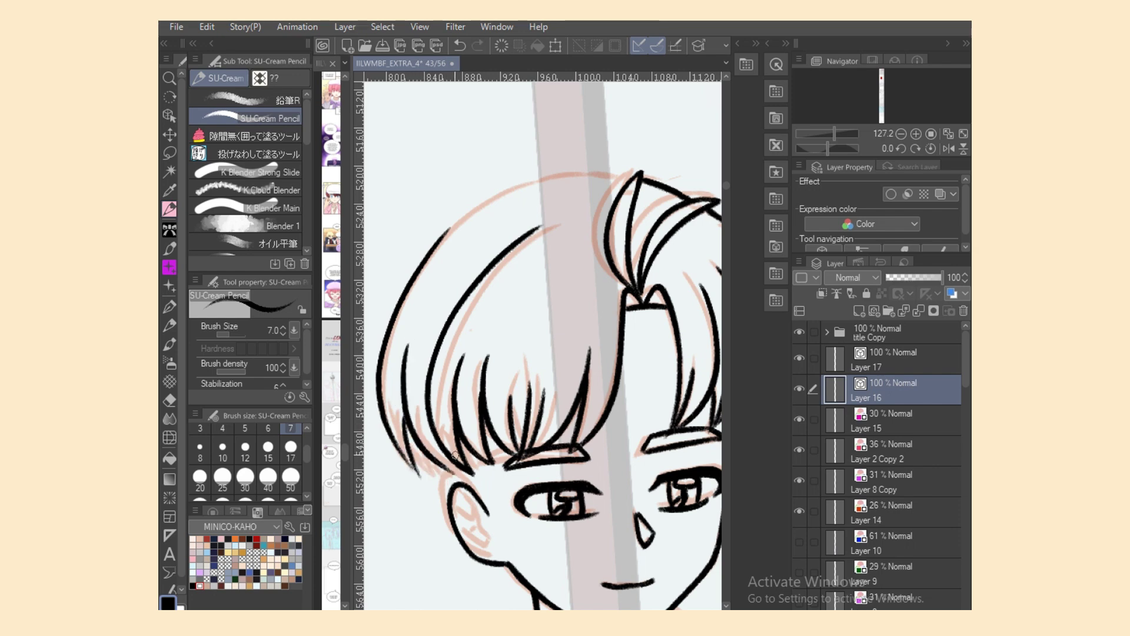
key(ctrl+z)
drag(405, 358, 419, 474)
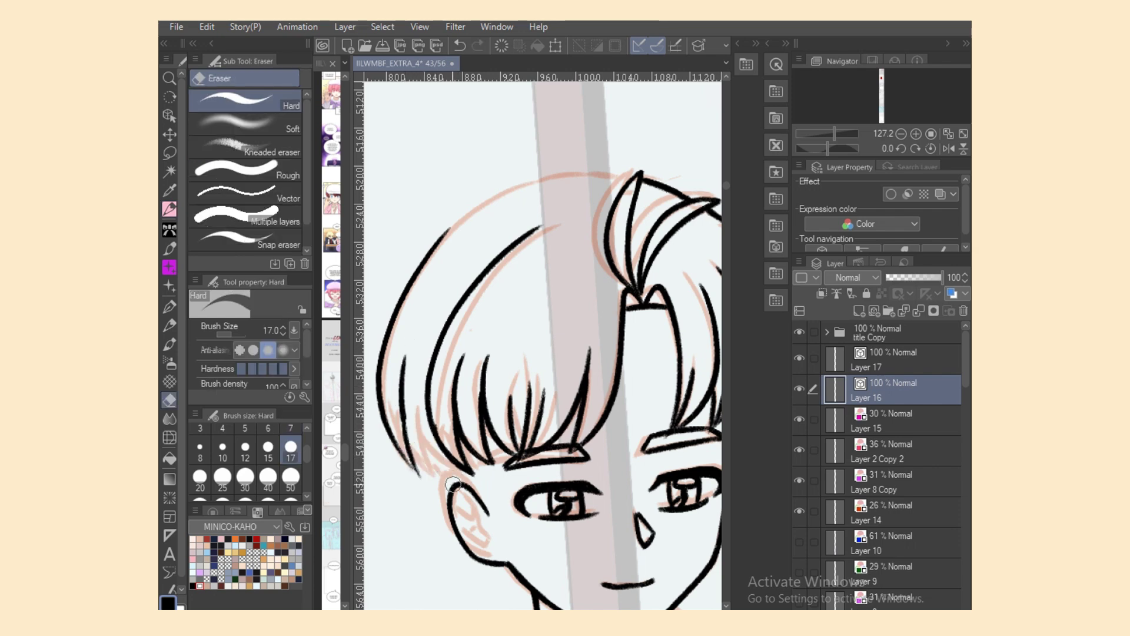
Step: Ink the pointed tip joining the outer side strand to the long inner curve above the ear
drag(408, 421, 452, 476)
key(ctrl+z)
drag(432, 431, 455, 477)
key(e)
key(ctrl+z)
key(ctrl+z)
key(p)
drag(392, 439, 430, 482)
key(ctrl+z)
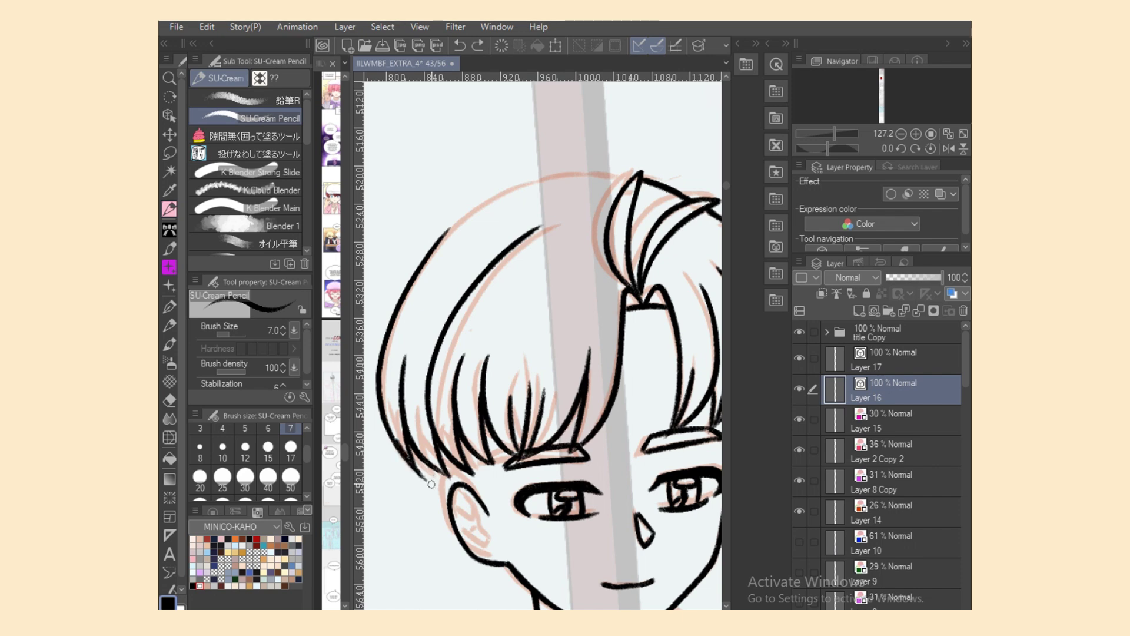
key(ctrl+z)
drag(393, 438, 422, 487)
key(e)
key(p)
key(ctrl+z)
key(ctrl+z)
drag(395, 441, 422, 482)
key(e)
key(ctrl+z)
key(p)
Step: Adjust the lower end point of the fuller side's outer contour line to close the pointed hair tip
click(170, 116)
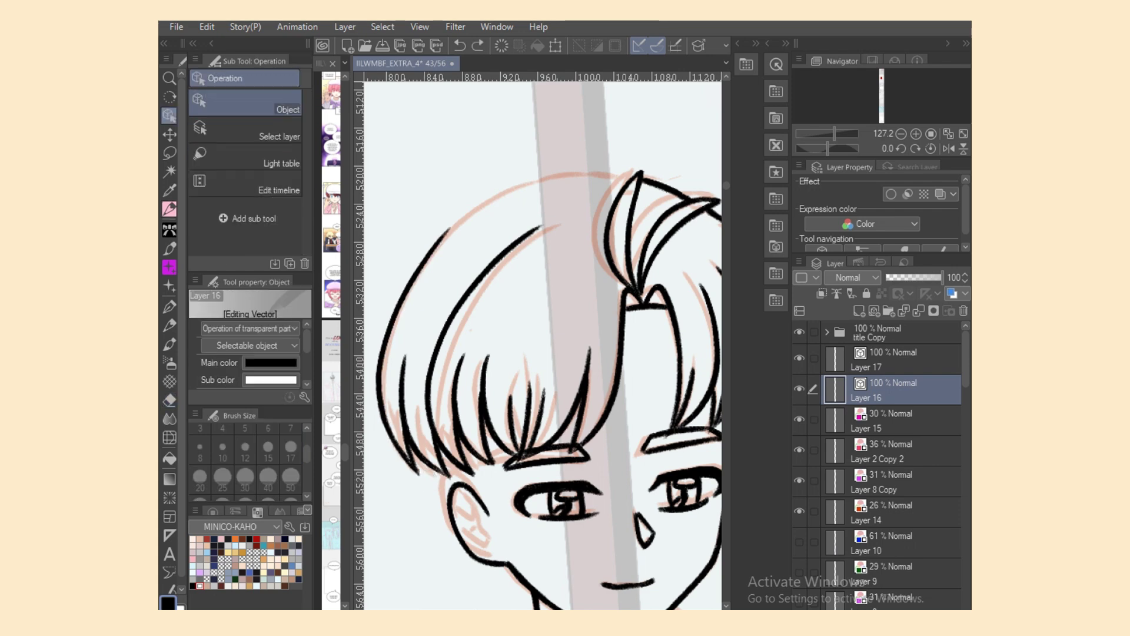
click(416, 470)
drag(419, 474, 416, 470)
click(418, 473)
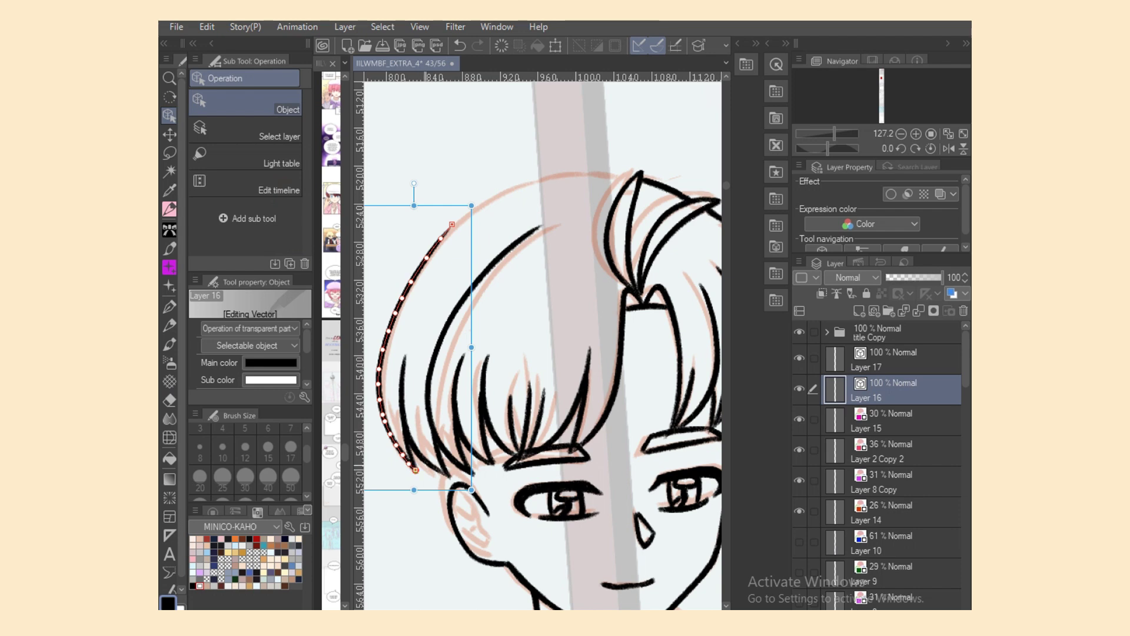
Step: Ink the top contour of the head from the fuller side's outline over to the upright crown strand
click(169, 209)
mouse_move(433, 255)
mouse_down()
mouse_move(630, 177)
mouse_move(504, 190)
mouse_move(635, 172)
mouse_up()
key(ctrl+z)
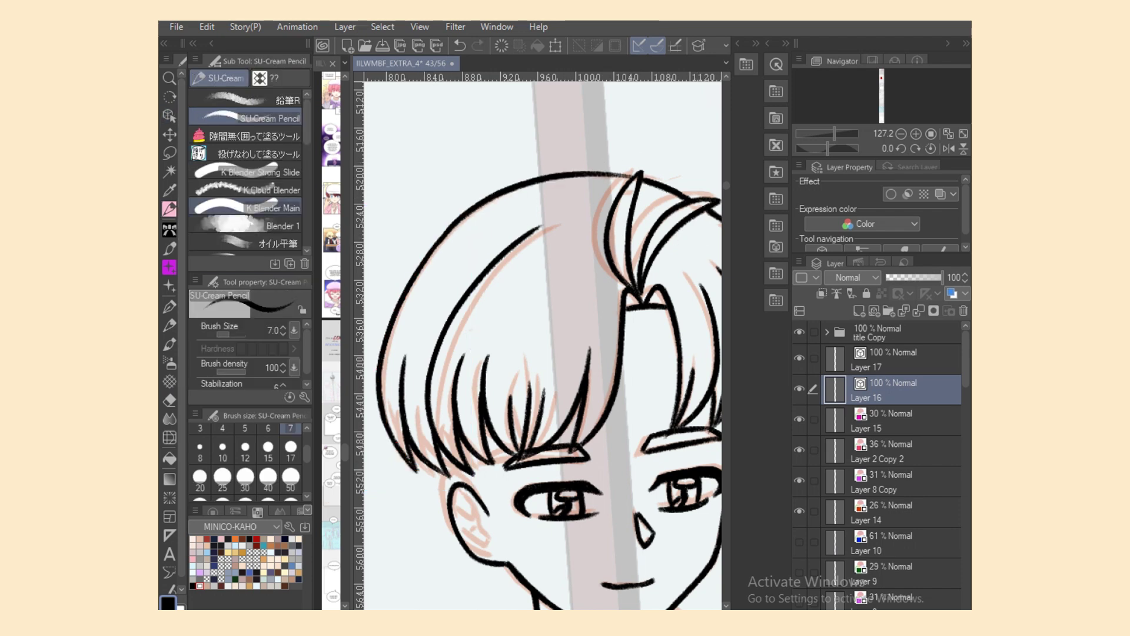
Step: Move and resize the top head contour line so it follows the sketch and joins the side outline
key(o)
click(556, 176)
drag(551, 154, 566, 159)
drag(417, 266, 412, 271)
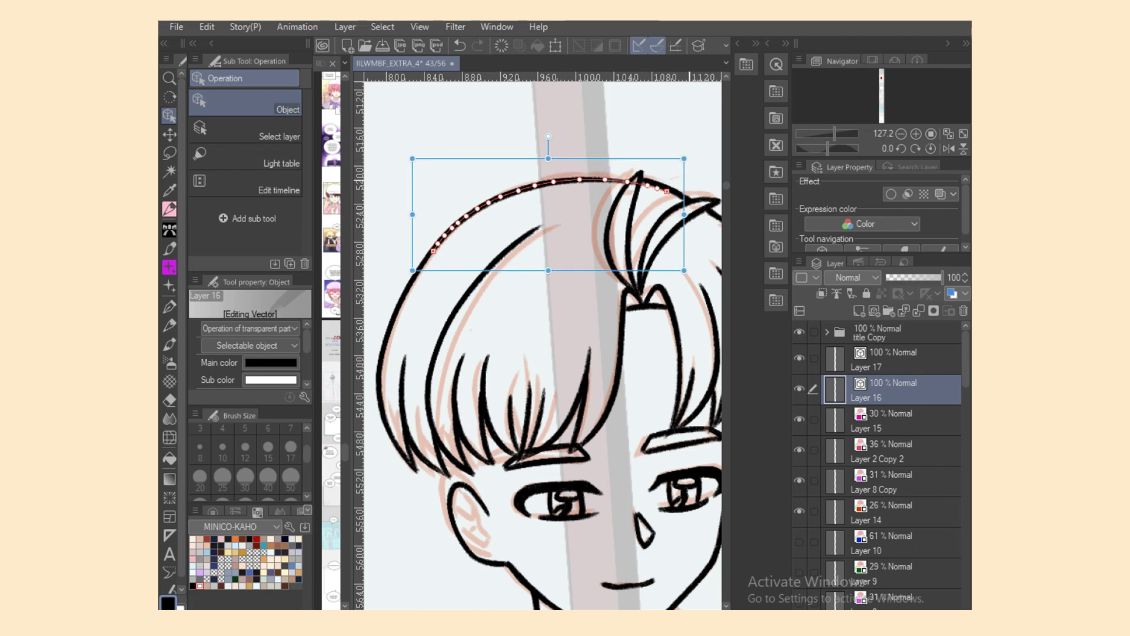
drag(684, 158, 689, 152)
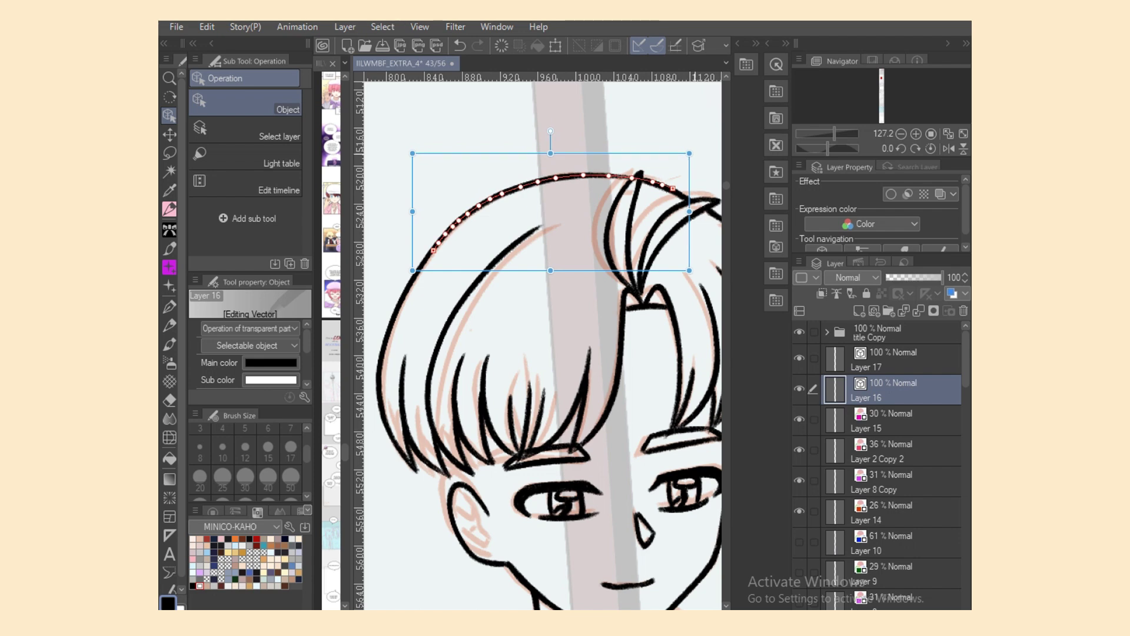
key(e)
key(o)
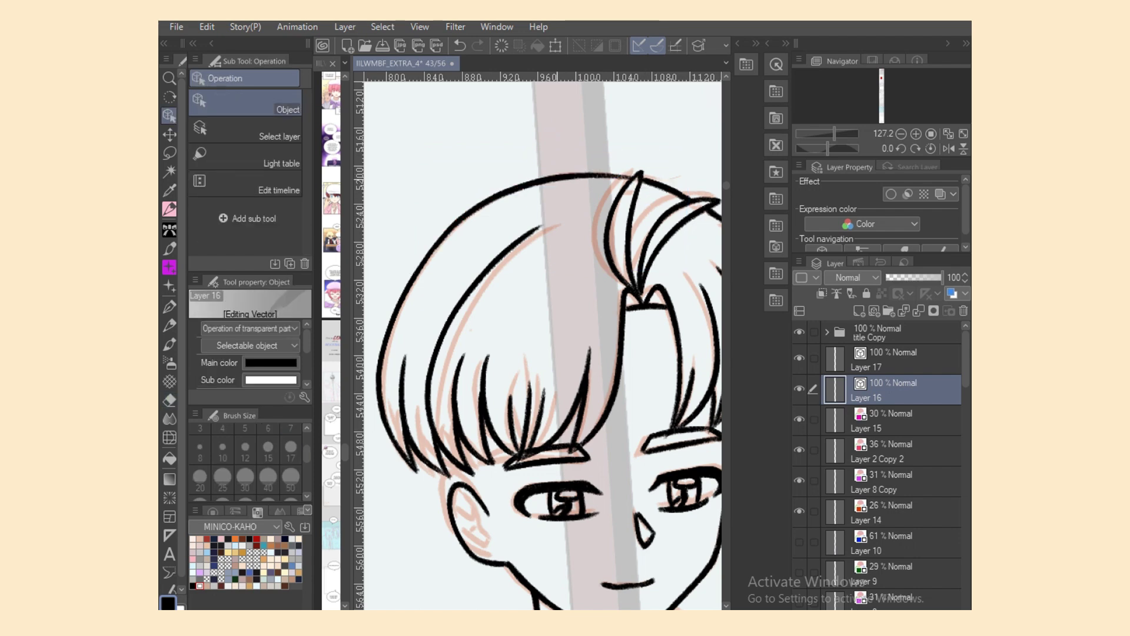
Step: Complete the top head contour where it meets the tip of the upright crown strand and clean up the joint
key(p)
key(ctrl+z)
drag(588, 175, 635, 179)
key(ctrl+z)
key(ctrl+z)
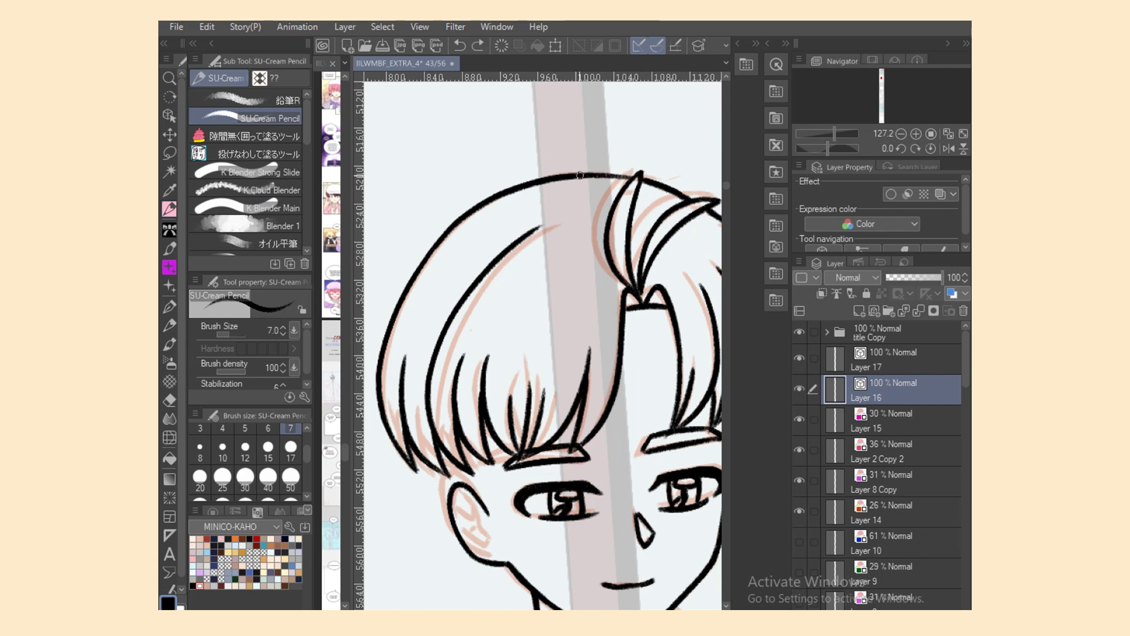
mouse_move(580, 176)
mouse_down()
mouse_move(636, 179)
mouse_move(631, 188)
mouse_up()
key(ctrl+z)
key(e)
key(p)
key(ctrl+z)
click(170, 401)
click(290, 429)
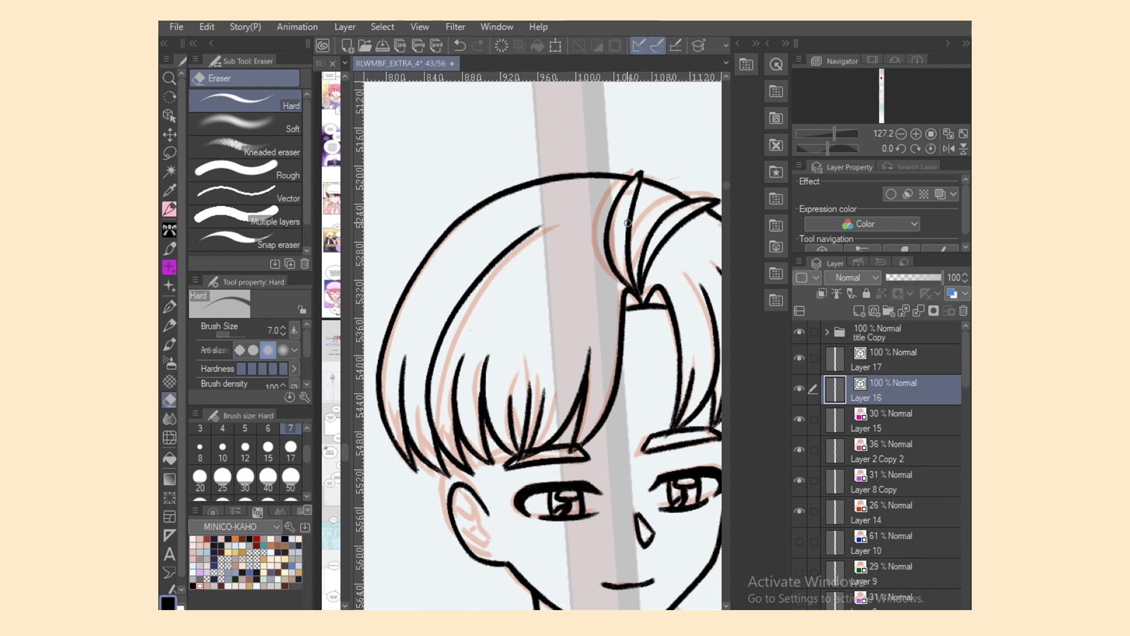
Step: Ink the pointed sideburn lock in front of the ear and the short hair line meeting the ear's top
key(p)
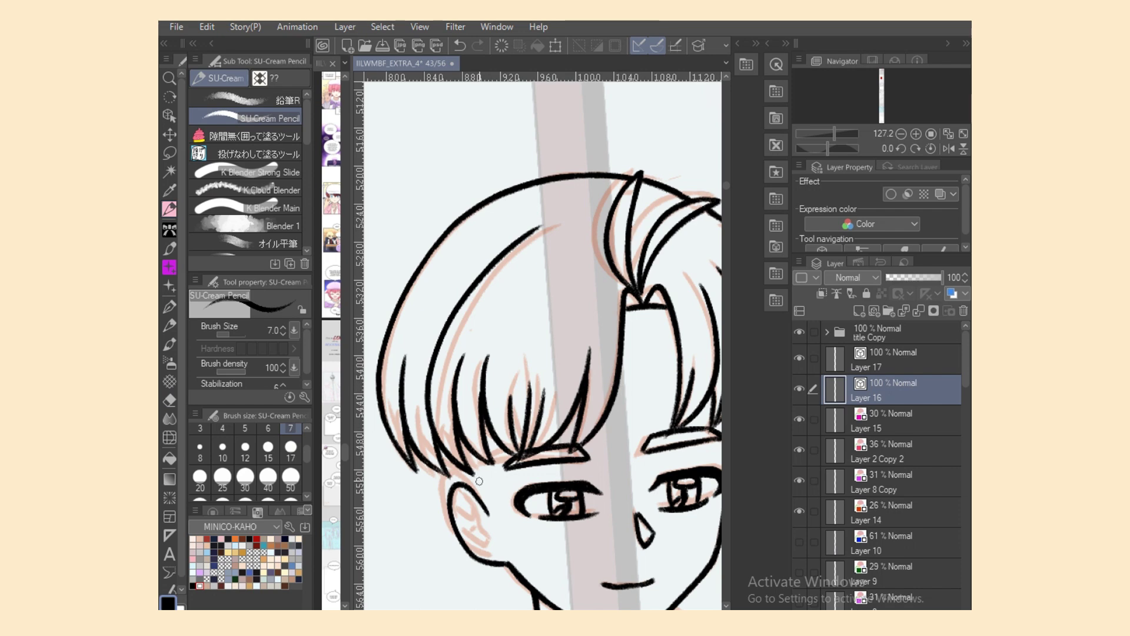
drag(474, 460, 489, 511)
drag(448, 462, 452, 488)
key(ctrl+z)
key(e)
drag(453, 493, 490, 518)
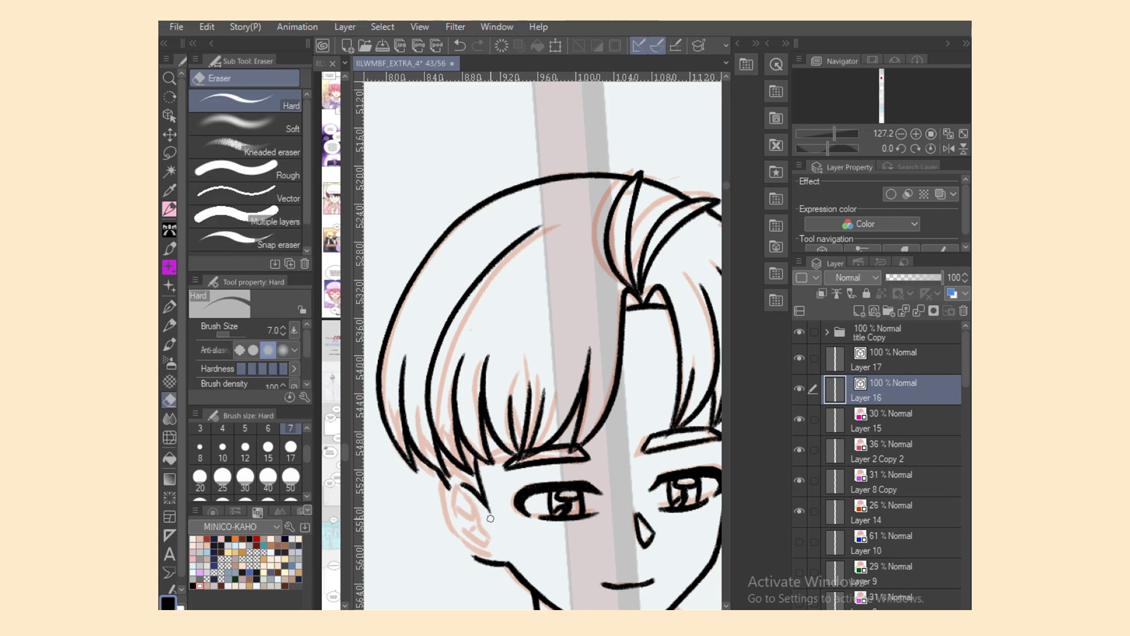
key(ctrl+z)
key(p)
Step: Adjust the outline of the ear on the figure's right where it meets the pointed sideburn lock
click(169, 116)
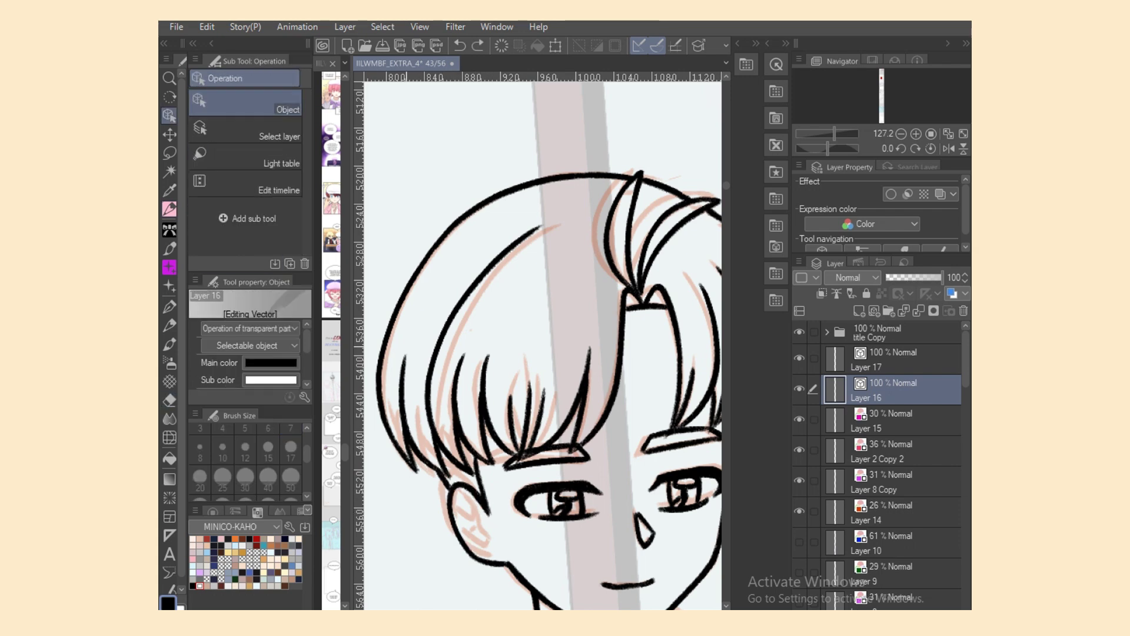
click(484, 507)
drag(484, 507, 471, 489)
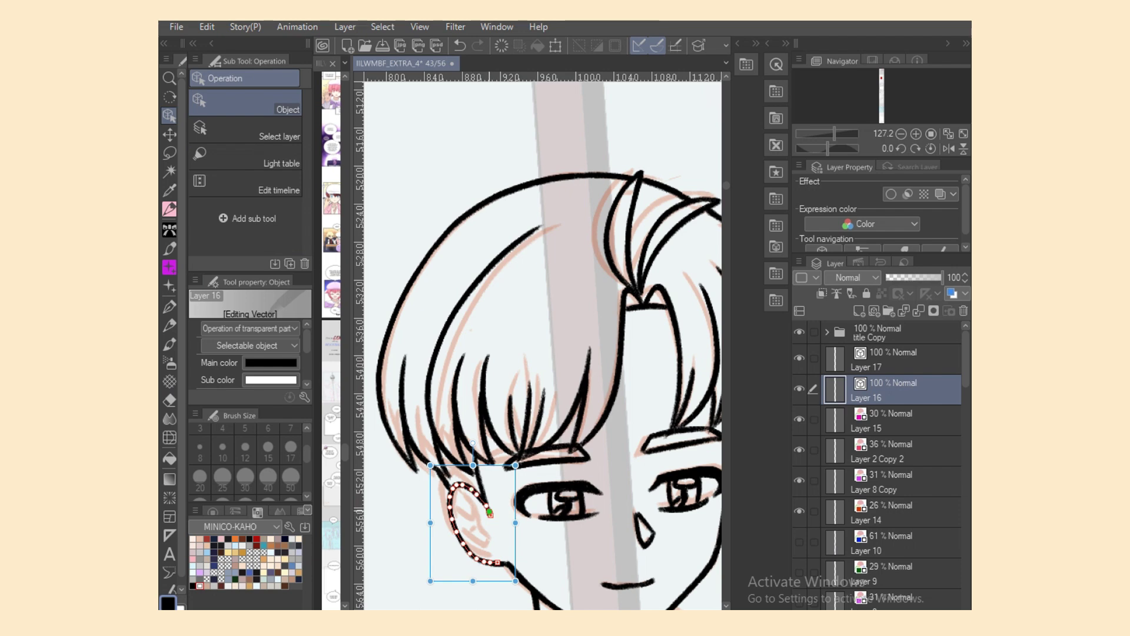
key(e)
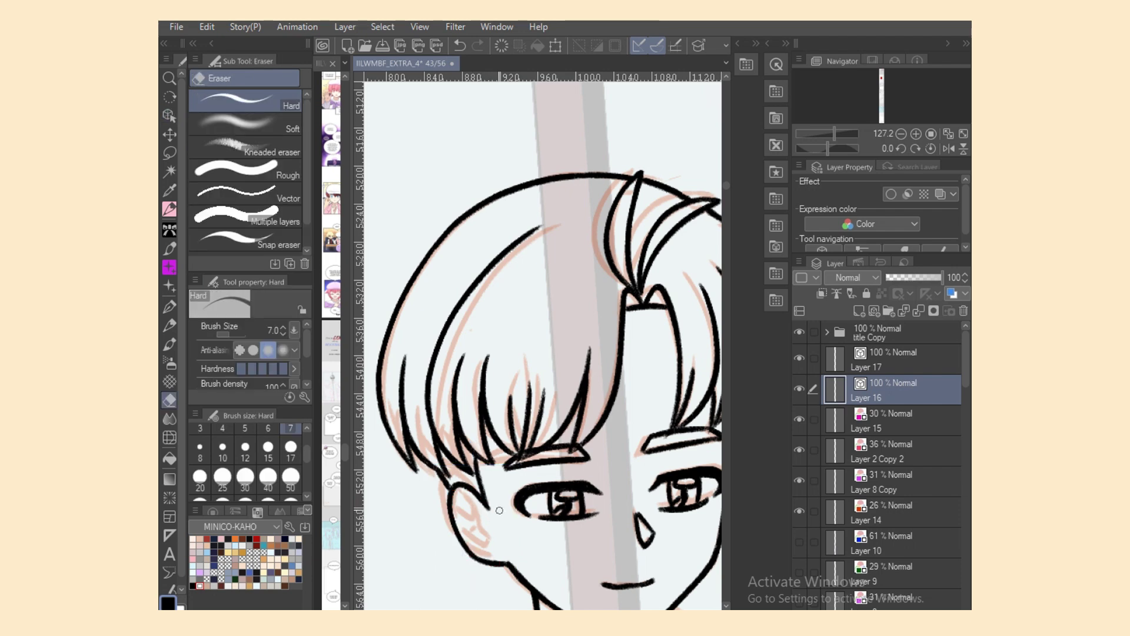
key(o)
Step: Ink the outer edge and long pointed tip of the shirt collar on the figure's right
scroll(543, 346, down, 13)
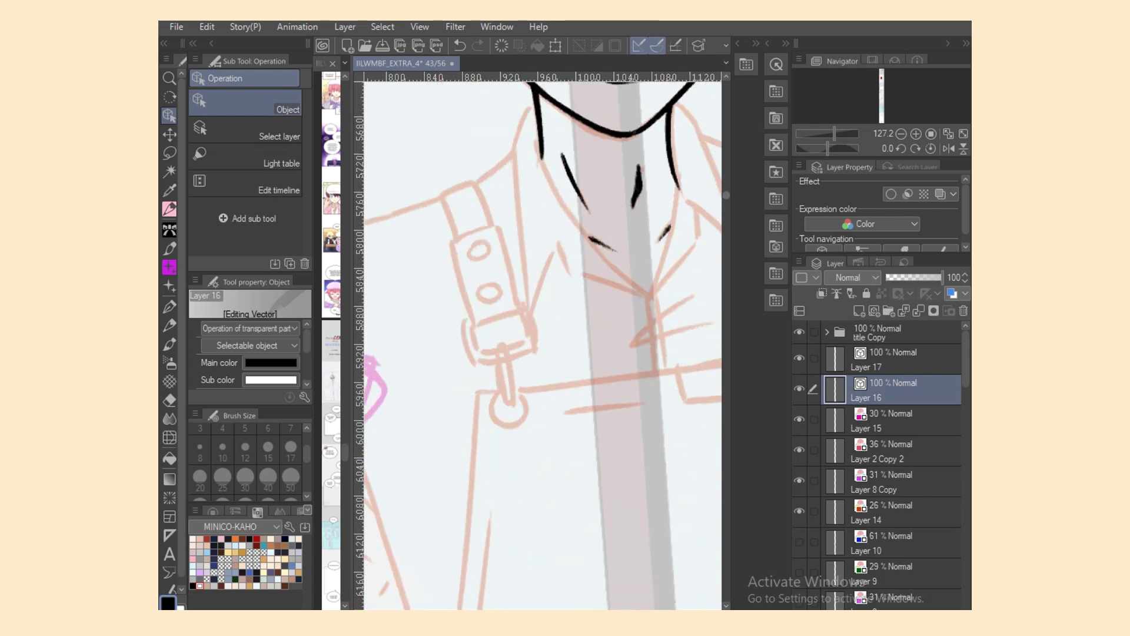
scroll(543, 347, up, 4)
key(p)
mouse_move(534, 255)
mouse_down()
mouse_move(515, 352)
mouse_move(511, 342)
mouse_up()
key(ctrl+z)
key(ctrl+z)
mouse_move(535, 254)
mouse_down()
mouse_move(515, 351)
mouse_move(527, 465)
mouse_up()
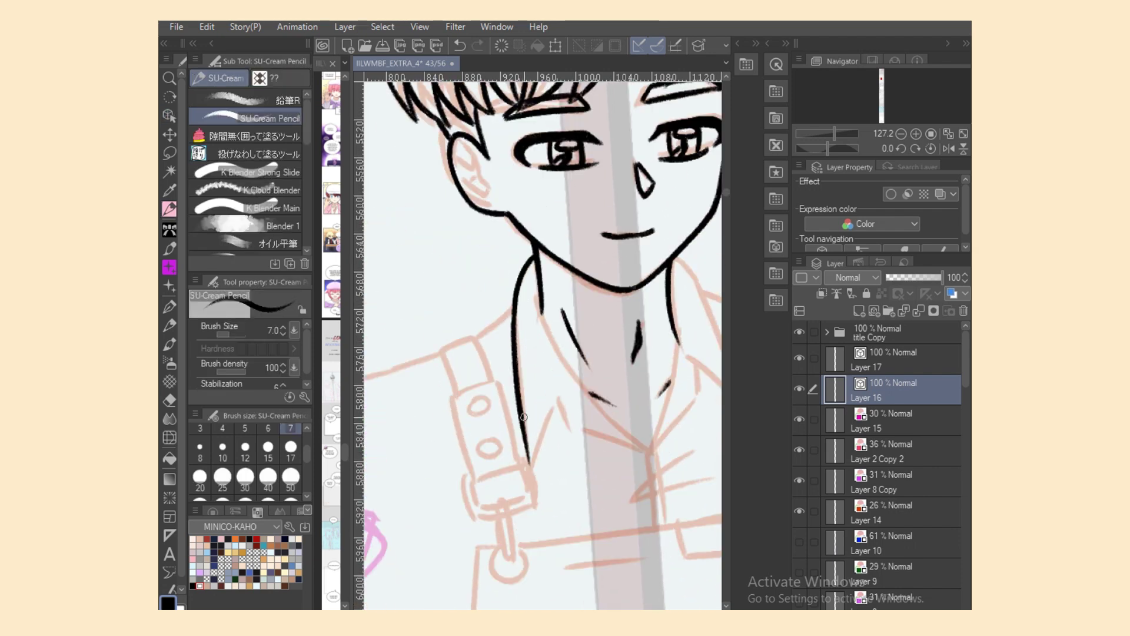
key(ctrl+z)
drag(514, 321, 528, 469)
key(ctrl+z)
drag(534, 255, 525, 449)
key(ctrl+z)
drag(514, 315, 521, 443)
mouse_move(520, 388)
mouse_down()
mouse_move(528, 484)
mouse_move(566, 393)
mouse_up()
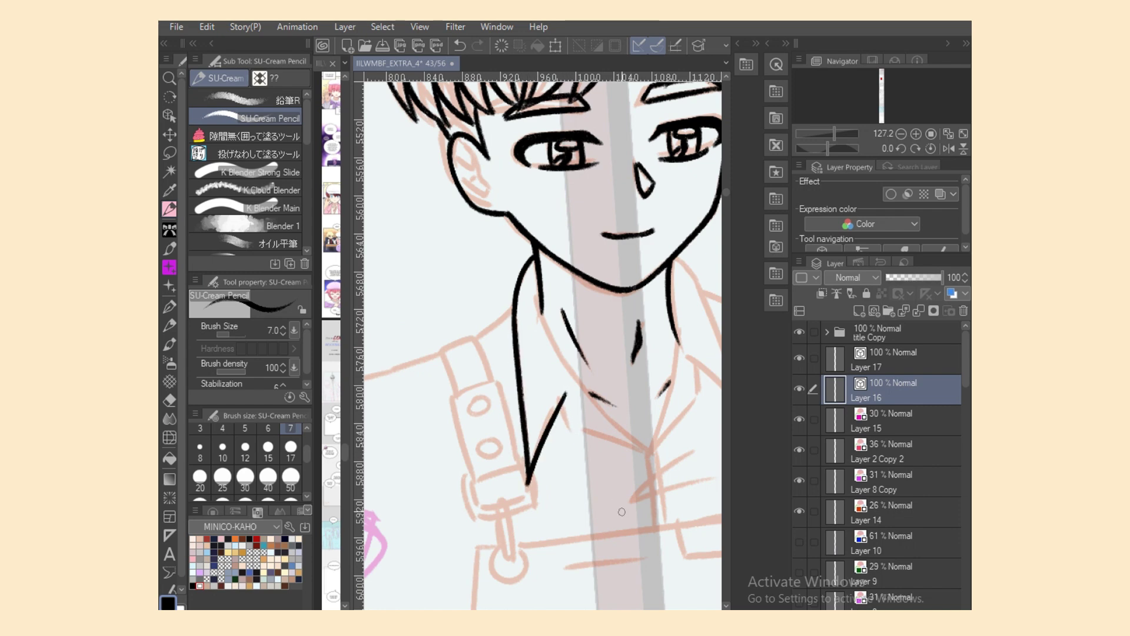
drag(709, 510, 632, 508)
key(ctrl+z)
drag(489, 395, 449, 490)
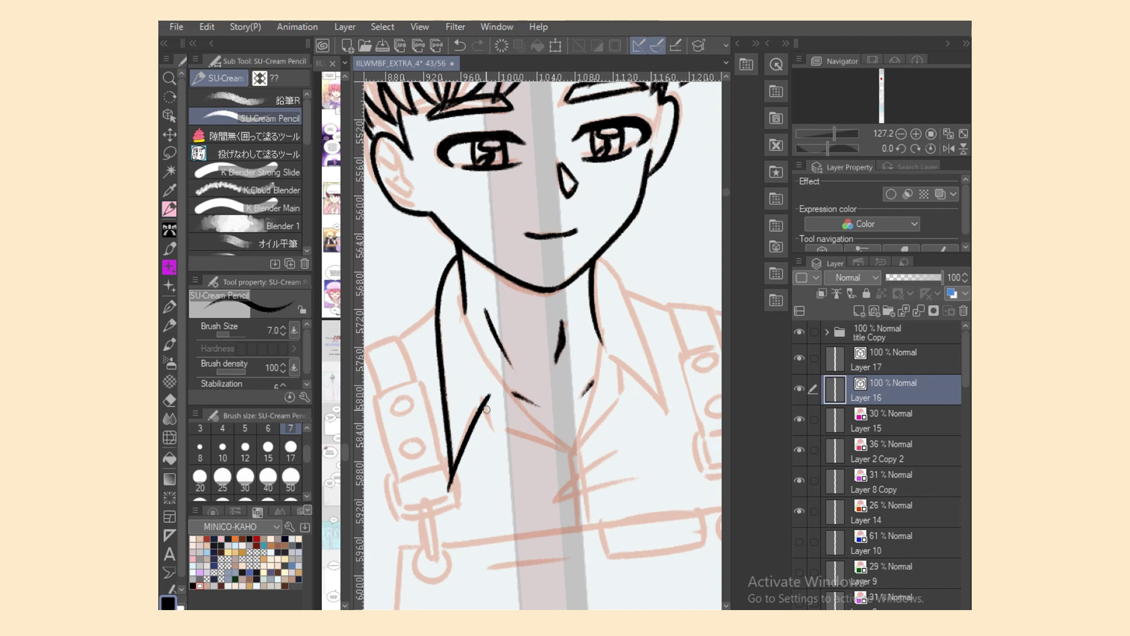
Step: Ink the neckline edge and lower collar line on the figure's right down to the V opening, and tidy the collar tip
mouse_move(463, 305)
mouse_down()
mouse_move(516, 394)
mouse_move(574, 449)
mouse_up()
mouse_move(487, 400)
mouse_down()
mouse_move(501, 430)
mouse_move(578, 450)
mouse_up()
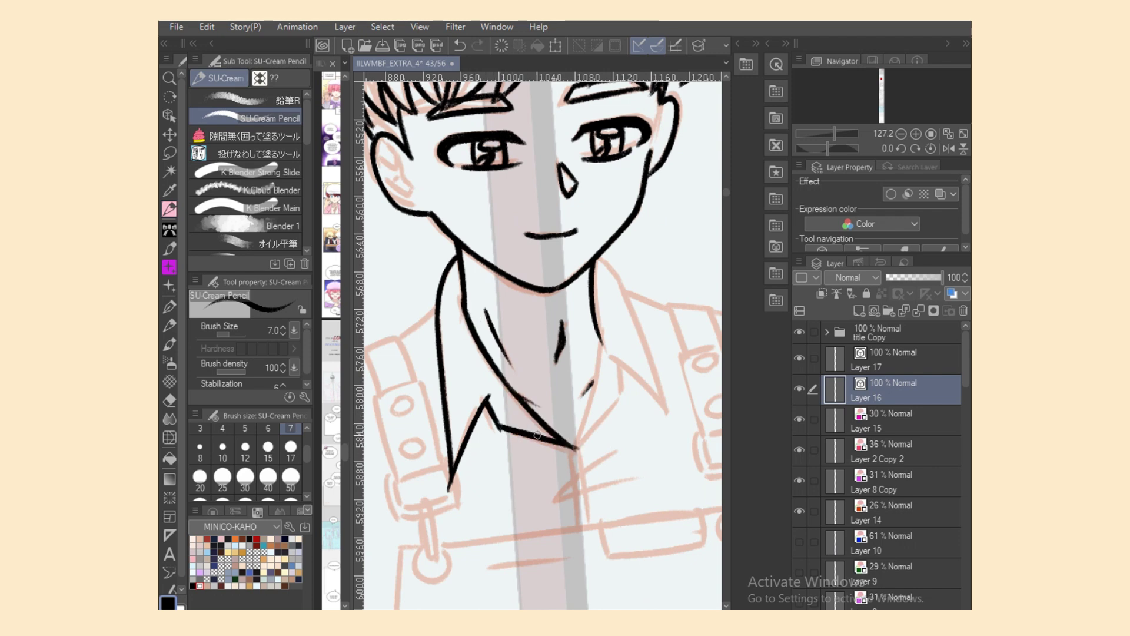
key(ctrl+z)
drag(498, 423, 577, 451)
key(ctrl+z)
drag(500, 424, 581, 452)
key(ctrl+z)
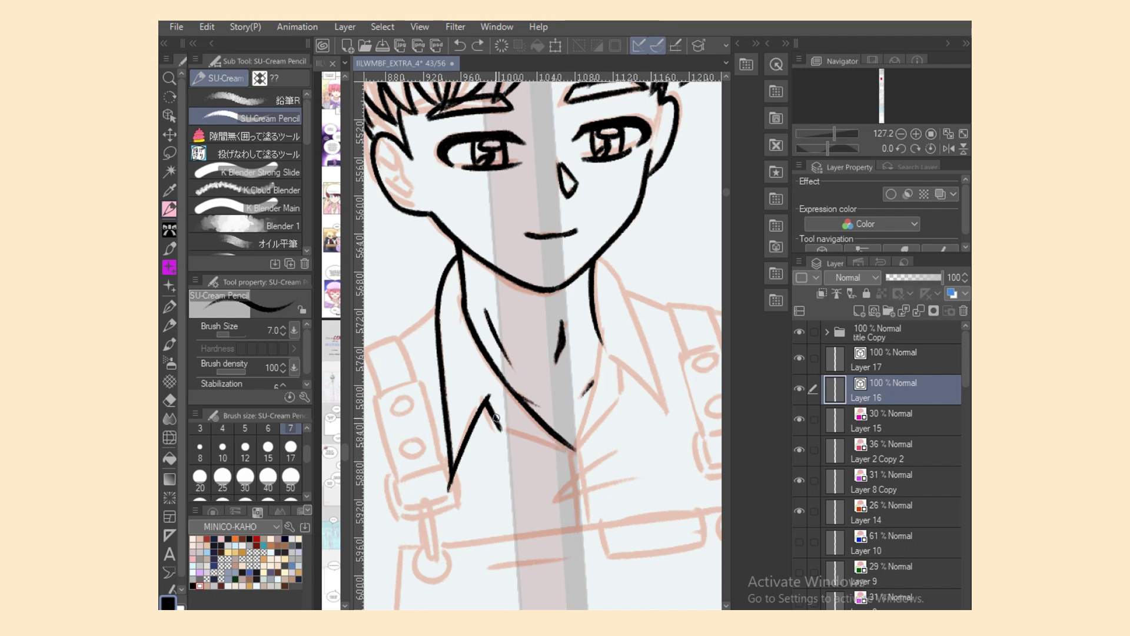
drag(496, 418, 583, 450)
key(ctrl+z)
drag(498, 425, 582, 451)
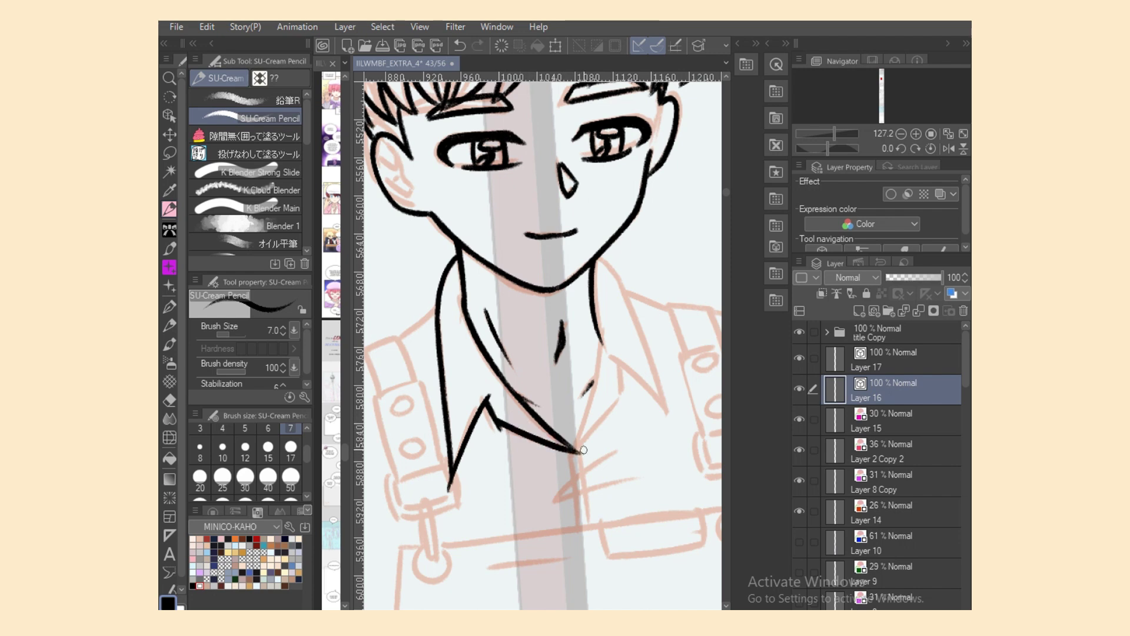
key(ctrl+z)
drag(497, 425, 576, 449)
key(e)
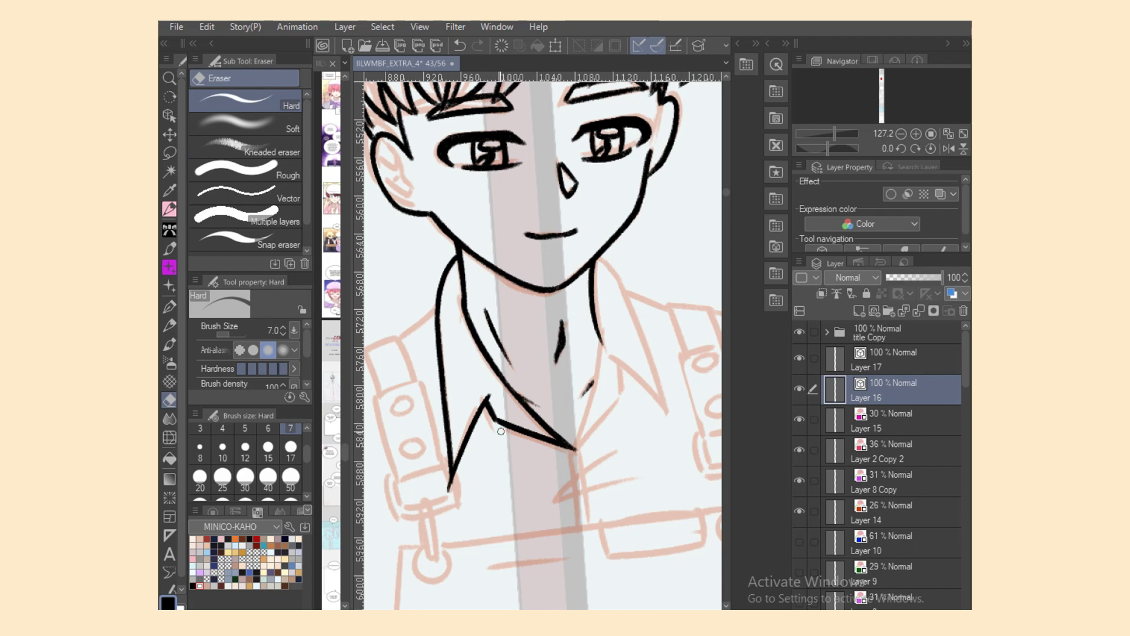
key(p)
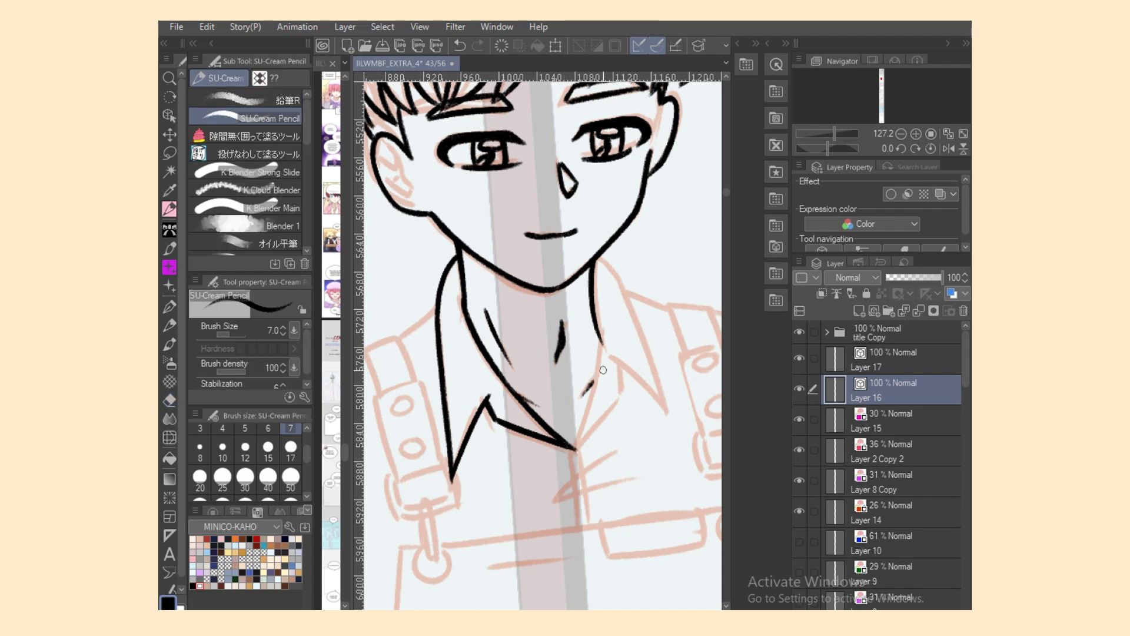
Step: Ink the collar on the figure's left: inner neckline, outer edge, pointed tip and the line into the V opening
mouse_move(602, 321)
mouse_down()
mouse_move(572, 450)
mouse_move(583, 447)
mouse_up()
key(e)
key(p)
mouse_move(595, 259)
mouse_down()
mouse_move(660, 415)
mouse_move(676, 419)
mouse_up()
key(ctrl+z)
mouse_move(621, 348)
mouse_down()
mouse_move(673, 414)
mouse_move(625, 386)
mouse_move(576, 449)
mouse_up()
key(ctrl+z)
key(ctrl+z)
drag(623, 386, 576, 450)
Step: Ink the shirt's front opening line below the collar and the slanted fabric folds crossing it
drag(575, 452, 587, 521)
drag(627, 443, 547, 504)
drag(557, 501, 651, 474)
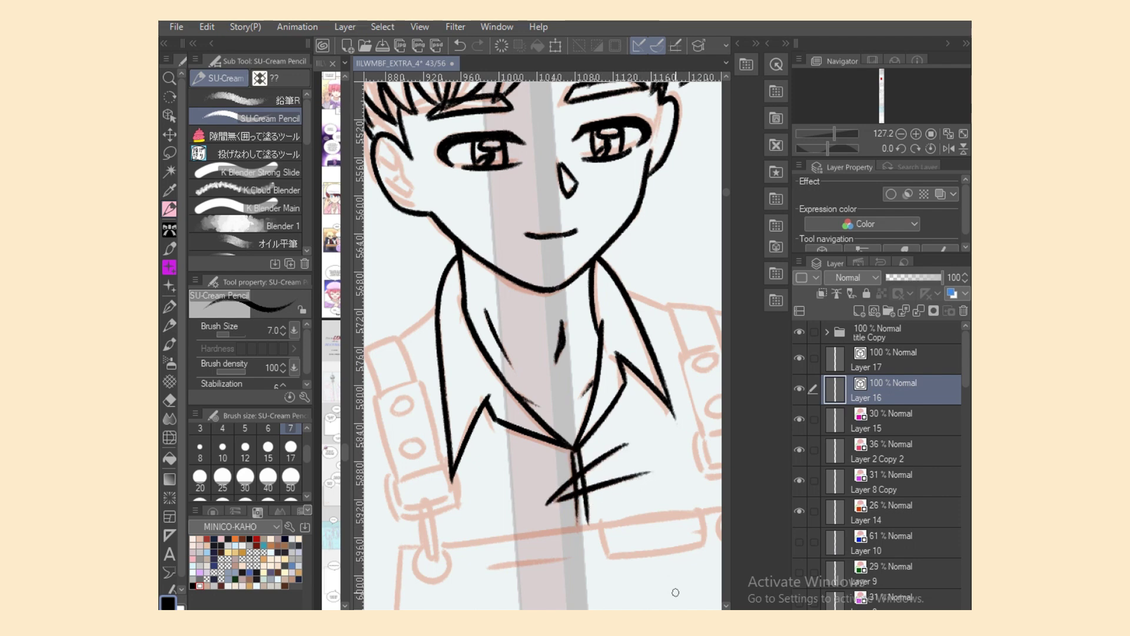
Step: Ink the upper section of the overall strap on the figure's right and the shoulder line joining it to the collar
scroll(675, 592, left, 4)
drag(478, 353, 499, 391)
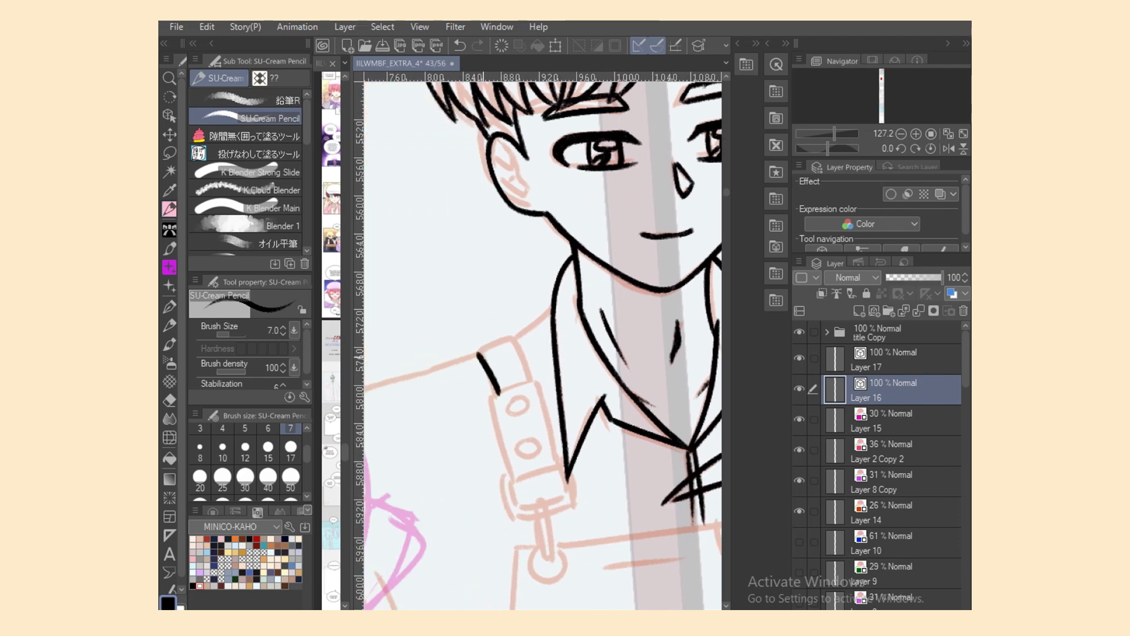
mouse_move(480, 349)
mouse_down()
mouse_move(516, 340)
mouse_move(533, 383)
mouse_up()
key(ctrl+z)
key(ctrl+z)
mouse_move(481, 350)
mouse_down()
mouse_move(511, 336)
mouse_move(534, 383)
mouse_up()
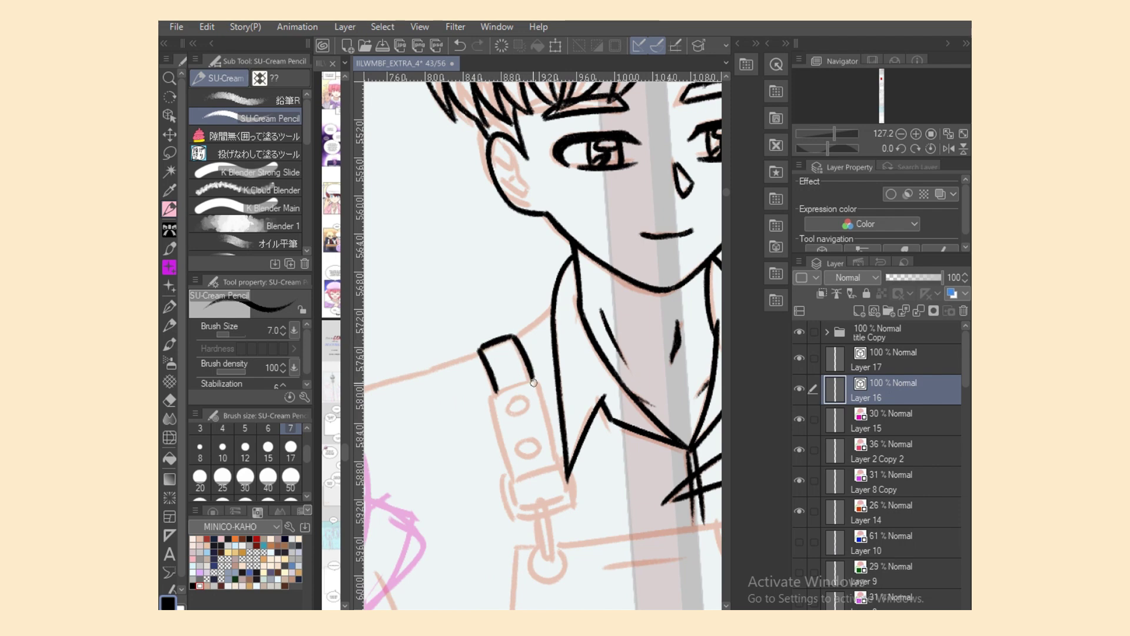
drag(516, 336, 553, 305)
Step: Ink the rounded strap plate on the figure's right with its two oval holes
mouse_move(495, 394)
mouse_down()
mouse_move(534, 380)
mouse_move(556, 444)
mouse_move(517, 481)
mouse_move(553, 465)
mouse_move(554, 451)
mouse_move(525, 443)
mouse_move(543, 449)
mouse_up()
key(ctrl+z)
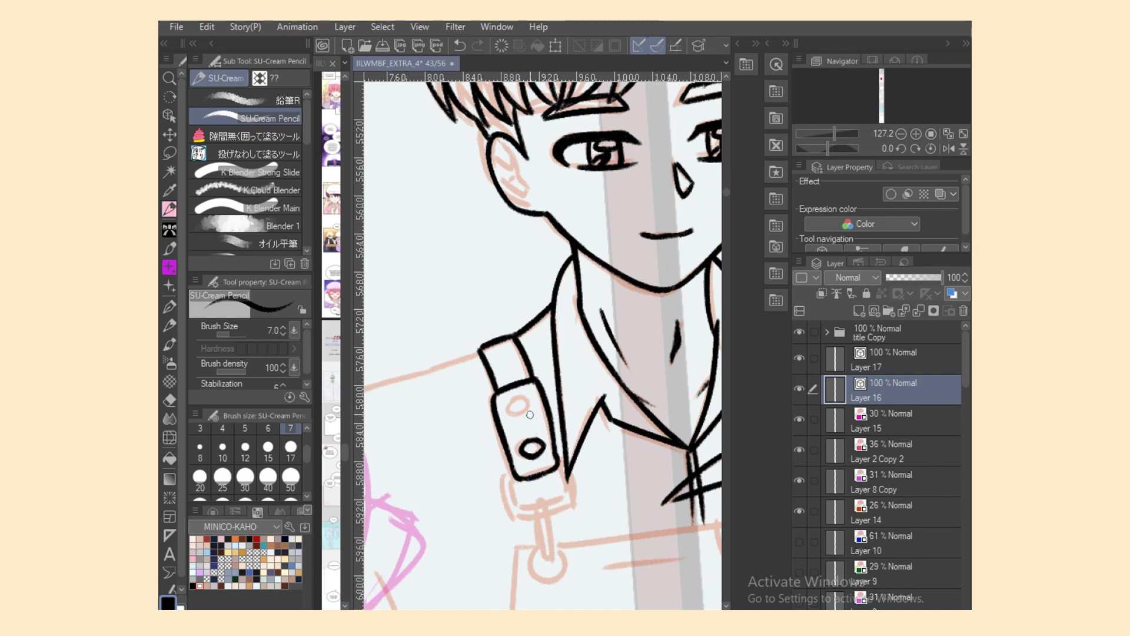
drag(524, 400, 532, 403)
Step: Ink the buckle frame below the strap plate on the figure's right and its slim hanging pin
mouse_move(507, 469)
mouse_down()
mouse_move(514, 522)
mouse_move(546, 518)
mouse_move(544, 503)
mouse_move(551, 558)
mouse_up()
drag(538, 503, 546, 554)
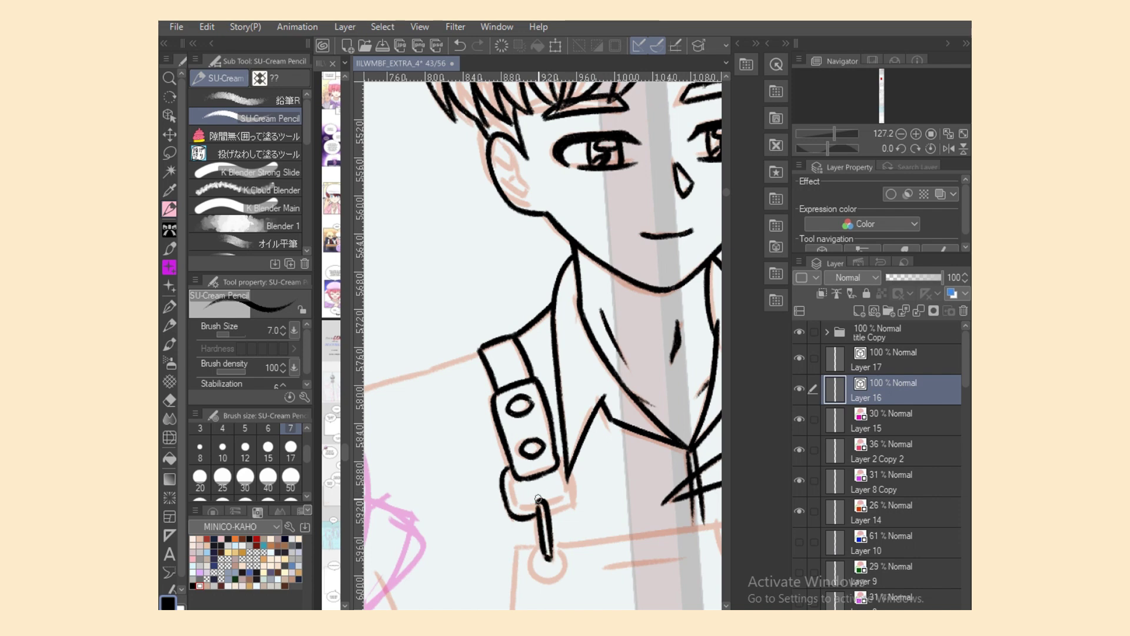
mouse_move(518, 475)
mouse_down()
mouse_move(524, 504)
mouse_move(563, 495)
mouse_move(558, 455)
mouse_move(573, 500)
mouse_up()
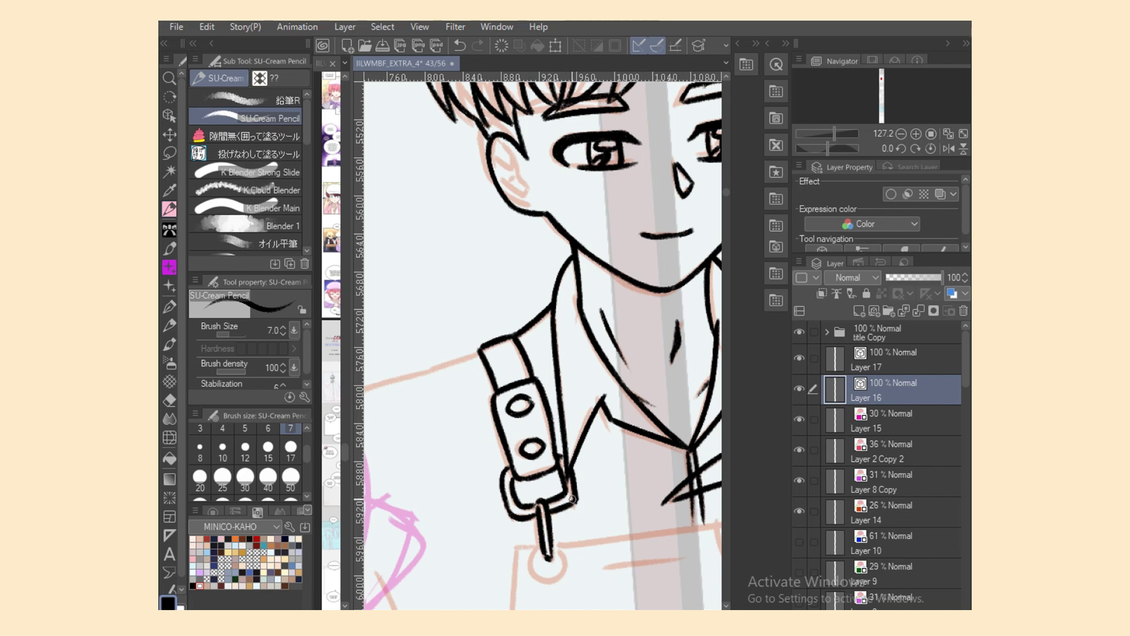
Step: Ink the round button at the end of the buckle pin with a short arc beneath it
scroll(711, 209, down, 3)
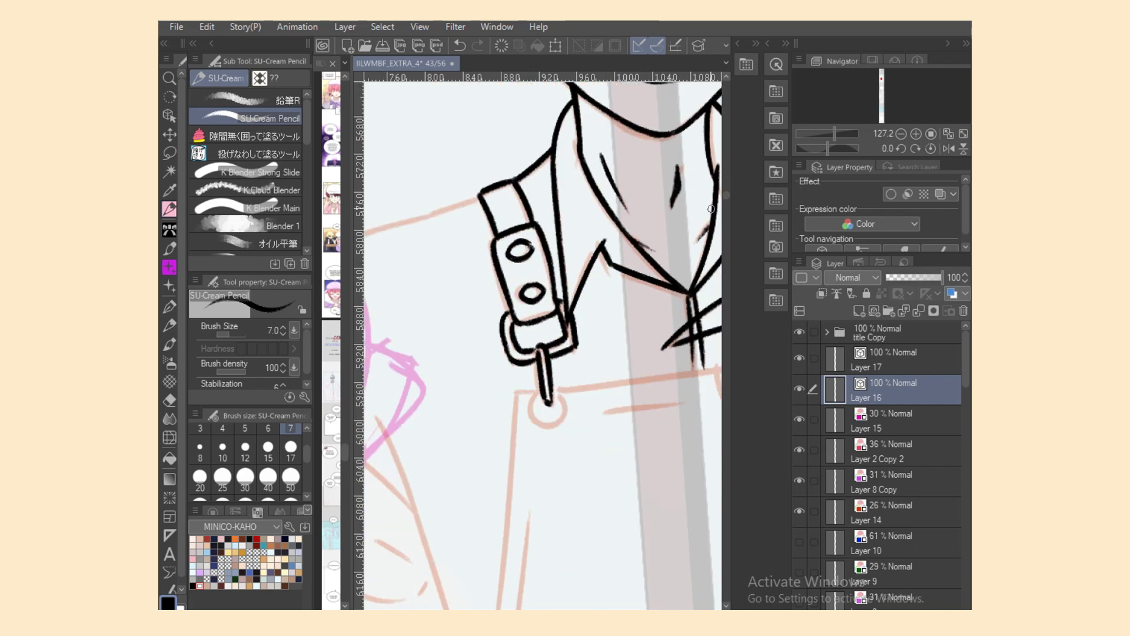
mouse_move(542, 402)
mouse_down()
mouse_move(545, 424)
mouse_move(555, 401)
mouse_move(534, 407)
mouse_move(556, 403)
mouse_move(561, 432)
mouse_up()
key(ctrl+z)
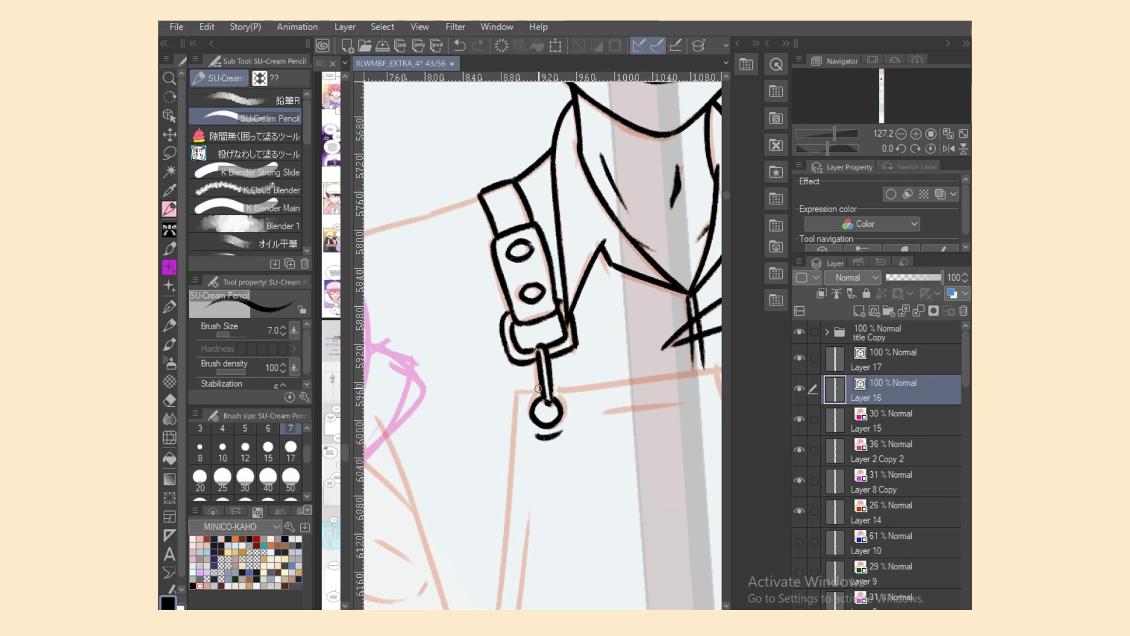
Step: Ink the overall bib's corner and short side edge on the figure's right, plus its top edge across the chest
drag(538, 388, 513, 450)
drag(553, 388, 689, 372)
drag(644, 613, 660, 613)
key(ctrl+z)
mouse_move(399, 386)
mouse_down()
mouse_move(539, 371)
mouse_move(566, 394)
mouse_move(674, 352)
mouse_up()
key(ctrl+z)
Step: Ink the rectangular patch hanging from the bib's top edge and the short stitching line beneath that edge
mouse_move(567, 371)
mouse_down()
mouse_move(658, 356)
mouse_move(668, 389)
mouse_up()
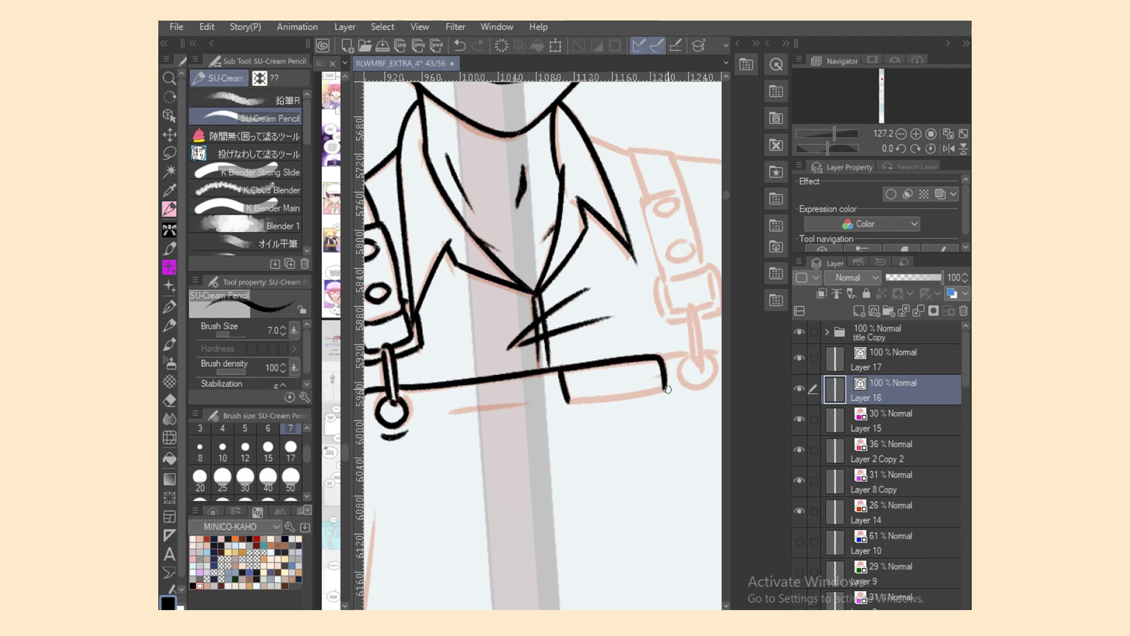
drag(570, 400, 663, 389)
key(ctrl+z)
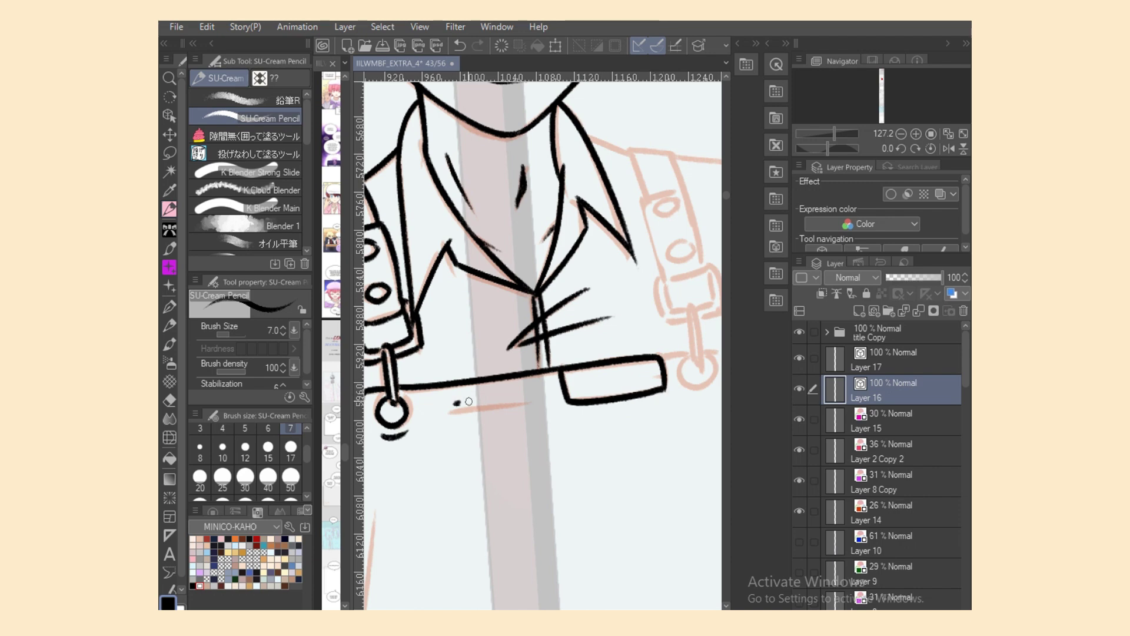
drag(469, 401, 545, 391)
drag(660, 356, 683, 352)
drag(659, 608, 674, 609)
key(ctrl+z)
drag(564, 357, 614, 365)
key(ctrl+z)
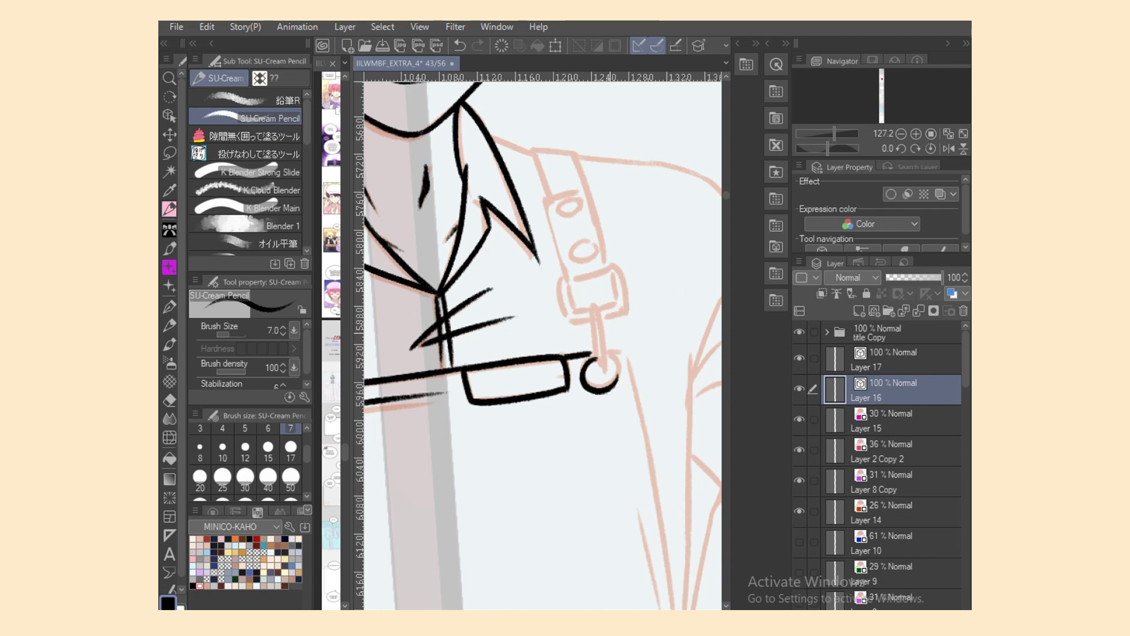
key(ctrl+z)
Step: Ink the shoulder line from the collar and the upper section of the strap on the figure's left
mouse_move(486, 131)
mouse_down()
mouse_move(535, 151)
mouse_move(552, 190)
mouse_up()
key(ctrl+z)
key(ctrl+z)
key(ctrl+z)
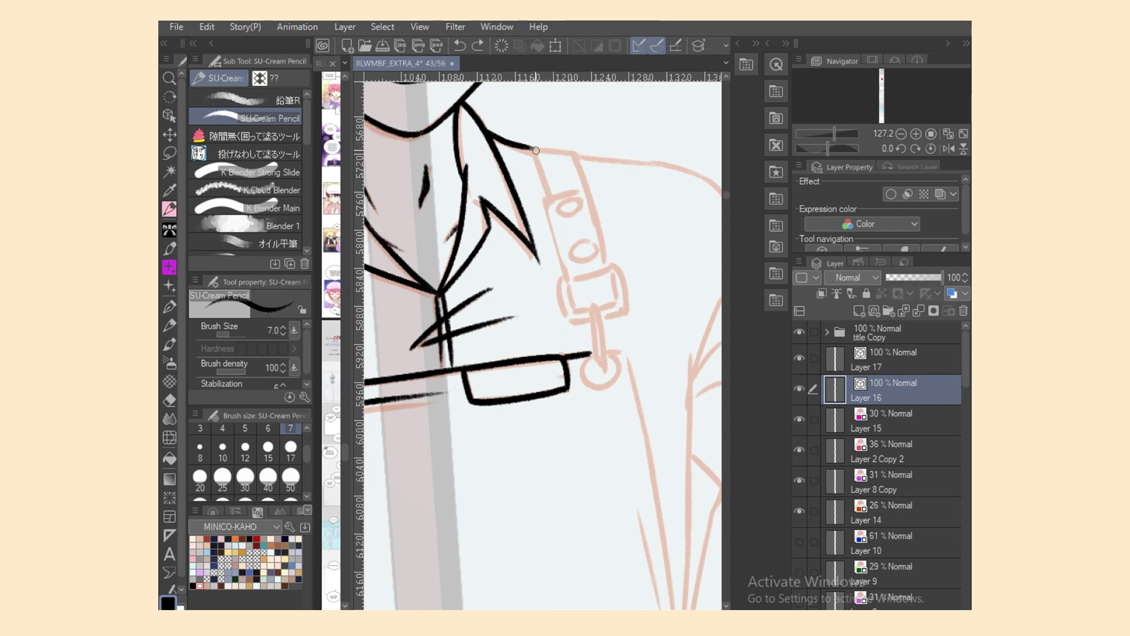
mouse_move(532, 143)
mouse_down()
mouse_move(550, 201)
mouse_move(567, 144)
mouse_move(607, 271)
mouse_up()
key(ctrl+z)
key(ctrl+z)
Step: Ink the rounded strap plate on the figure's left with its two oval holes
drag(587, 187, 608, 270)
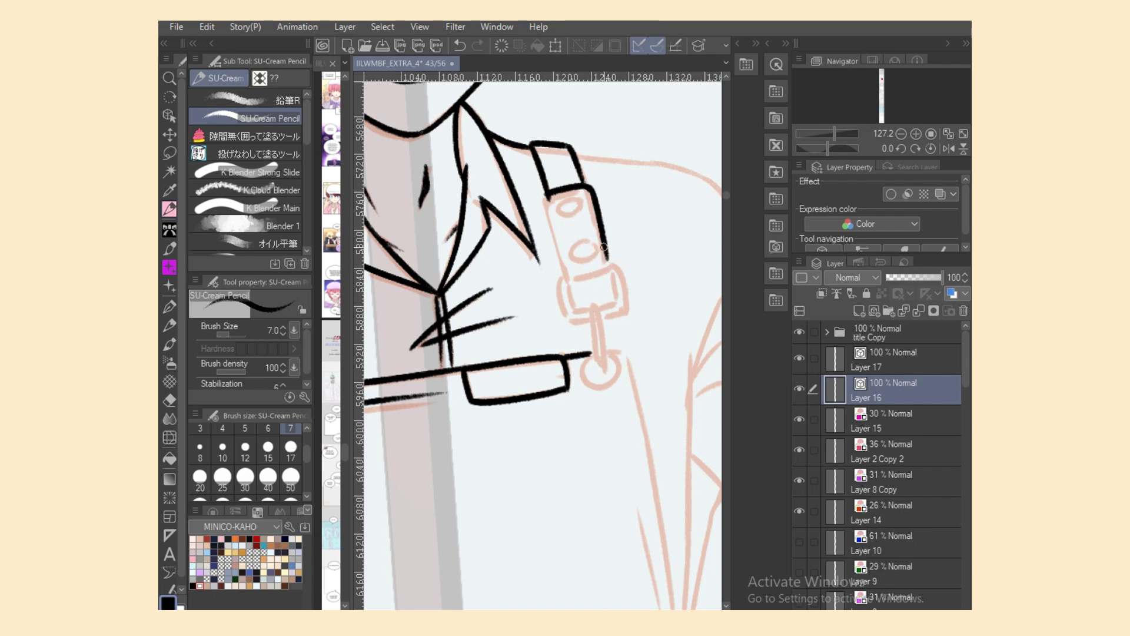
mouse_move(545, 194)
mouse_down()
mouse_move(561, 266)
mouse_move(557, 254)
mouse_move(579, 280)
mouse_move(570, 277)
mouse_move(609, 269)
mouse_up()
key(e)
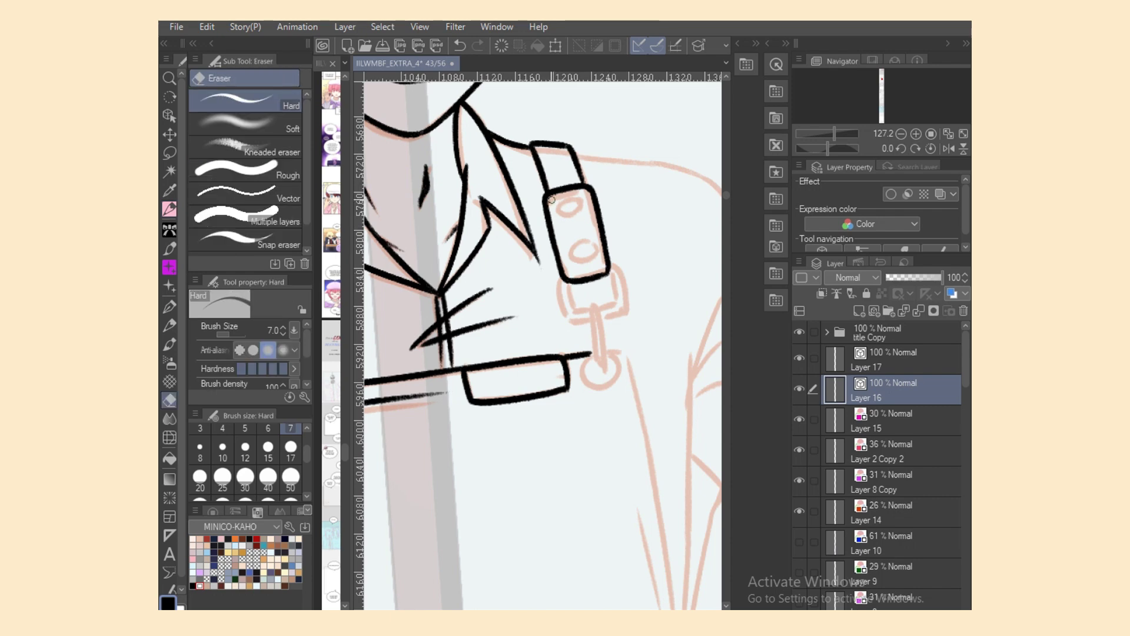
key(p)
mouse_move(573, 201)
mouse_down()
mouse_move(558, 212)
mouse_move(584, 204)
mouse_move(594, 244)
mouse_up()
key(ctrl+z)
mouse_move(577, 241)
mouse_down()
mouse_move(593, 248)
mouse_move(573, 261)
mouse_move(591, 244)
mouse_move(598, 253)
mouse_move(559, 289)
mouse_move(567, 315)
mouse_up()
key(ctrl+z)
key(ctrl+z)
key(ctrl+z)
key(ctrl+z)
Step: Ink the half of the buckle frame nearer the collar, below the strap plate on the figure's left
mouse_move(559, 273)
mouse_down()
mouse_move(559, 298)
mouse_move(589, 318)
mouse_up()
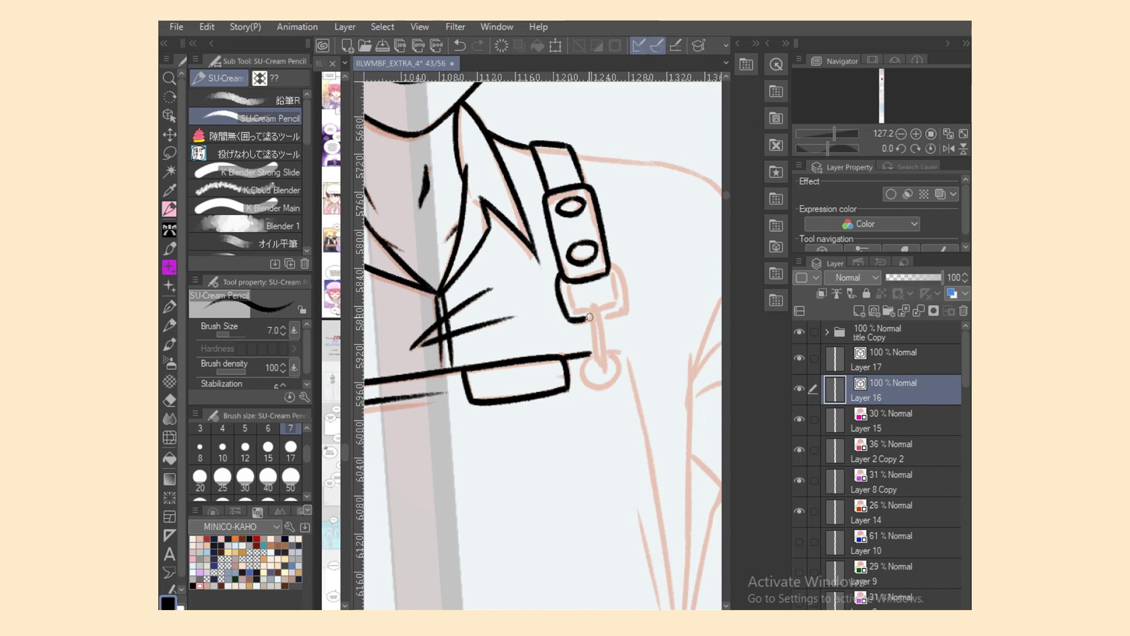
mouse_move(565, 281)
mouse_down()
mouse_move(577, 311)
mouse_move(588, 306)
mouse_move(574, 316)
mouse_move(592, 311)
mouse_move(558, 296)
mouse_move(568, 317)
mouse_move(593, 310)
mouse_move(603, 354)
mouse_up()
key(ctrl+z)
key(ctrl+z)
key(ctrl+z)
key(ctrl+z)
key(ctrl+z)
key(ctrl+z)
key(ctrl+z)
key(ctrl+z)
Step: Ink the slim pin hanging from the buckle on the figure's left and extend the bib's top edge past it
drag(590, 312, 601, 369)
key(ctrl+z)
key(ctrl+z)
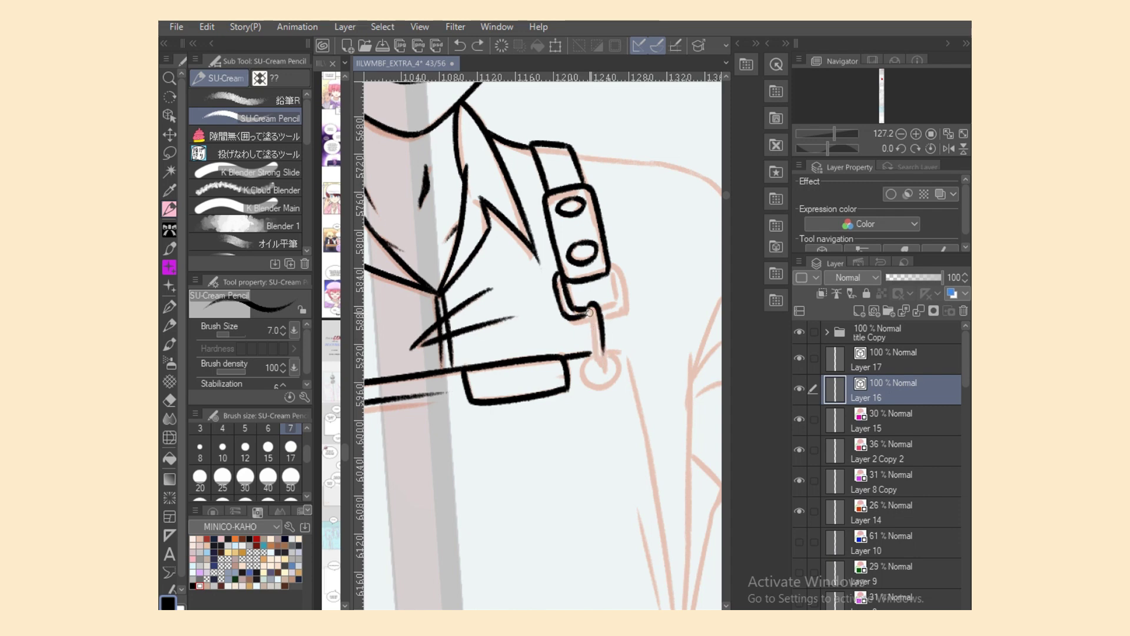
mouse_move(589, 312)
mouse_down()
mouse_move(595, 356)
mouse_move(599, 315)
mouse_move(624, 349)
mouse_up()
key(ctrl+z)
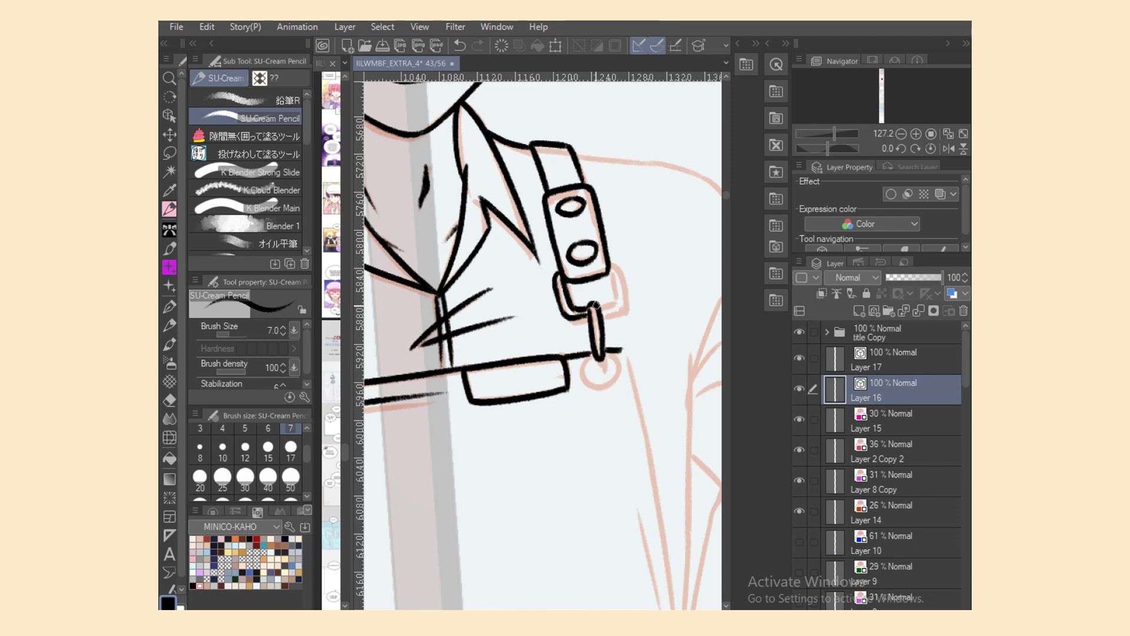
Step: Complete the buckle frame on the figure's left by inking the half nearer the arm
mouse_move(597, 304)
mouse_down()
mouse_move(618, 299)
mouse_move(616, 259)
mouse_move(623, 302)
mouse_up()
key(ctrl+z)
key(ctrl+z)
drag(602, 313, 627, 299)
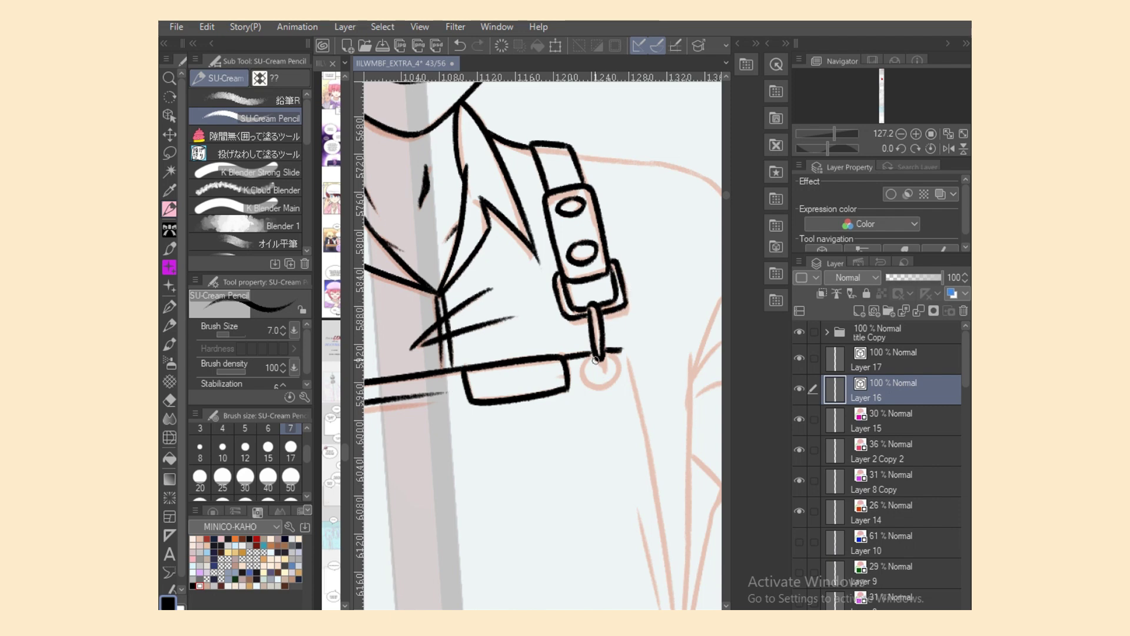
Step: Ink the round button and short arc under the pin on the figure's left, and select the button's line
mouse_move(594, 360)
mouse_down()
mouse_move(615, 375)
mouse_move(606, 395)
mouse_up()
key(ctrl+z)
scroll(543, 364, down, 6)
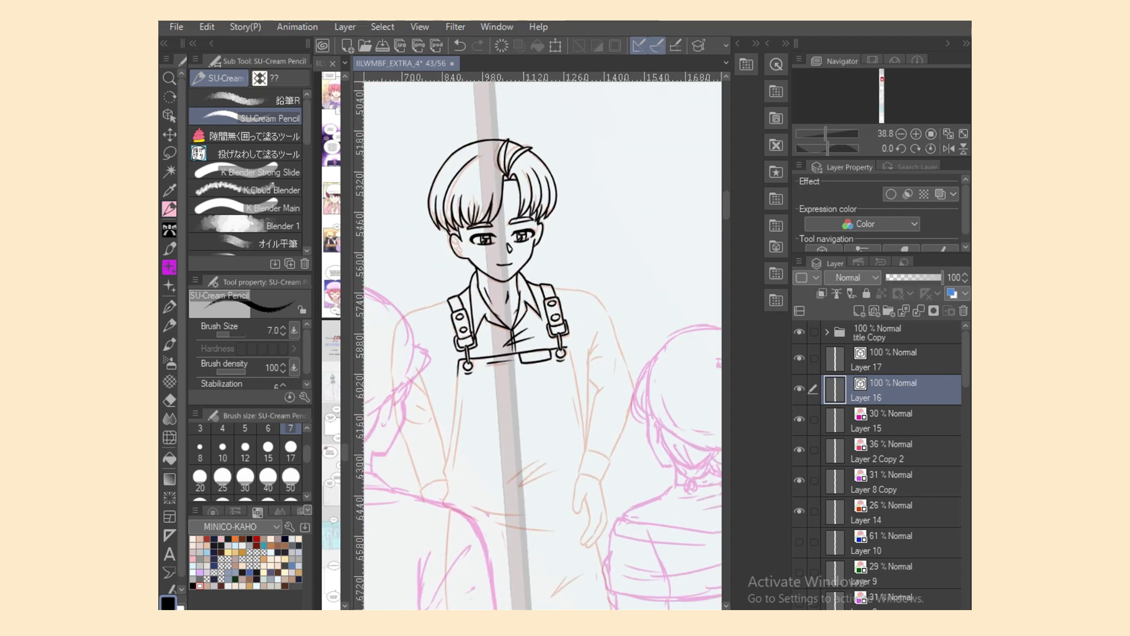
scroll(543, 364, up, 5)
scroll(542, 346, up, 1)
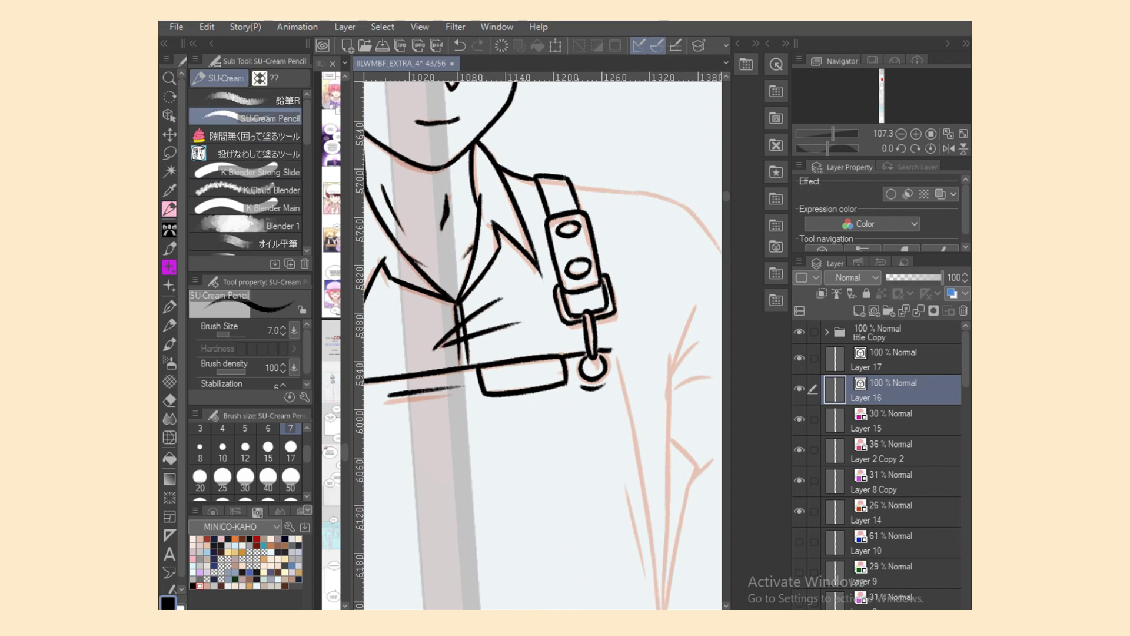
click(169, 116)
click(592, 368)
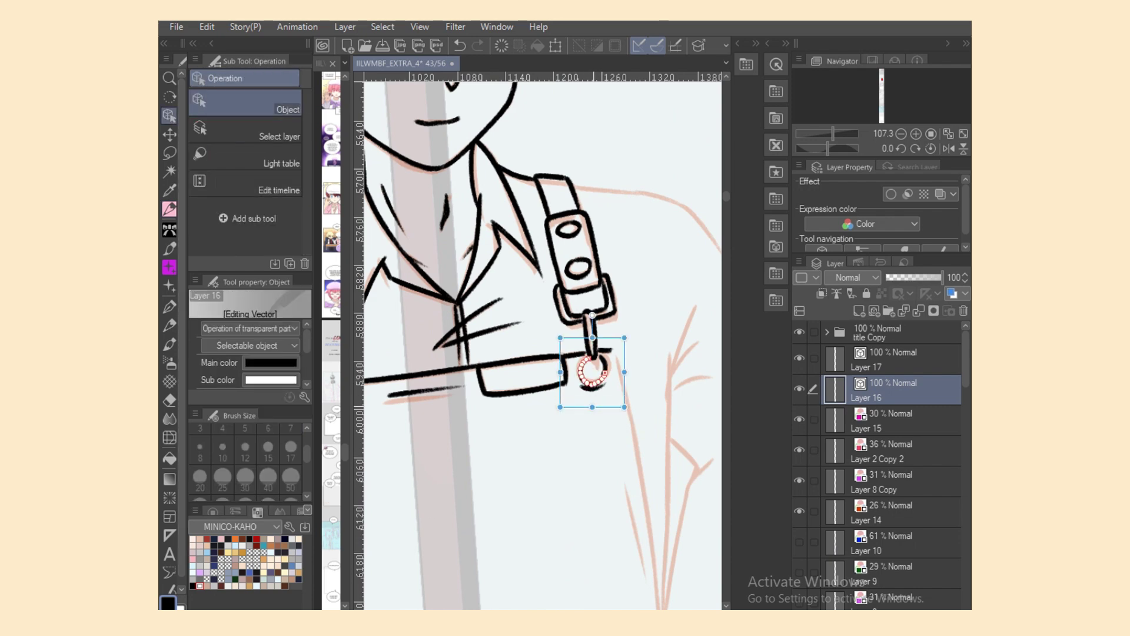
Step: Ink the bib's corner and upper side edge beside the button on the figure's left
key(p)
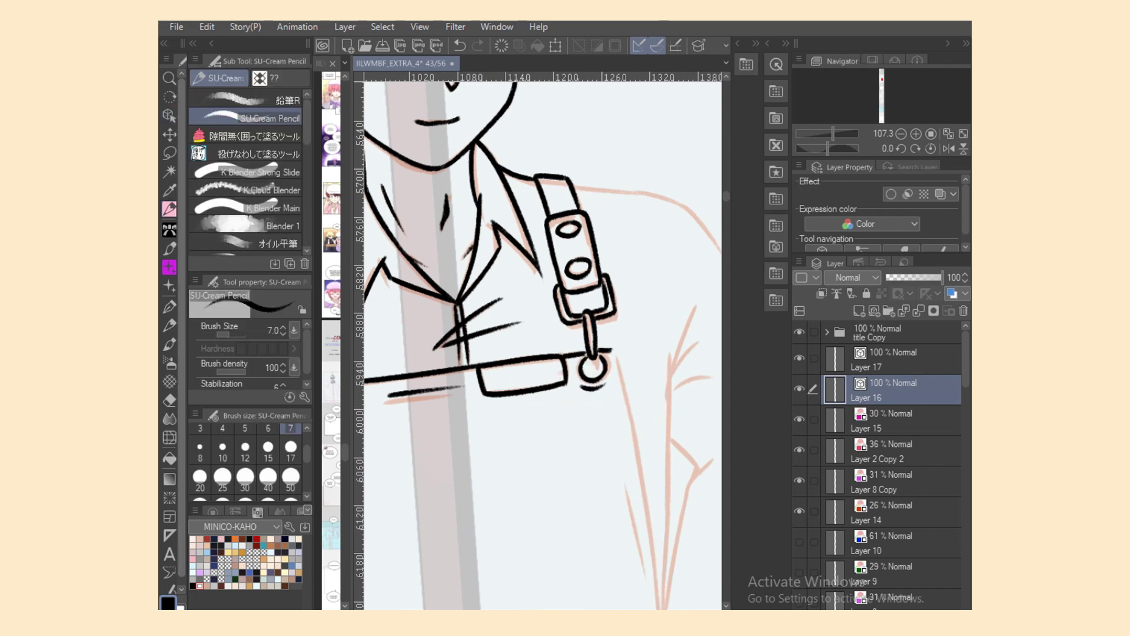
mouse_move(597, 362)
mouse_down()
mouse_move(612, 352)
mouse_move(631, 417)
mouse_move(616, 355)
mouse_move(631, 420)
mouse_up()
key(ctrl+z)
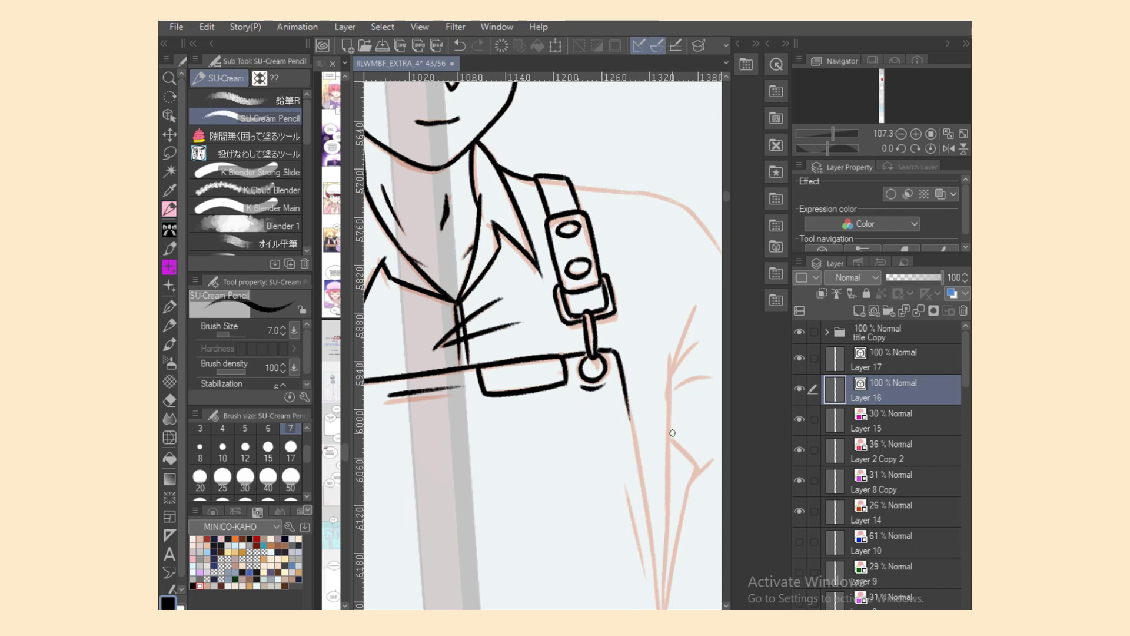
Step: Ink the bib's side edge on the figure's left from the strap button down to the wrist
scroll(713, 193, down, 3)
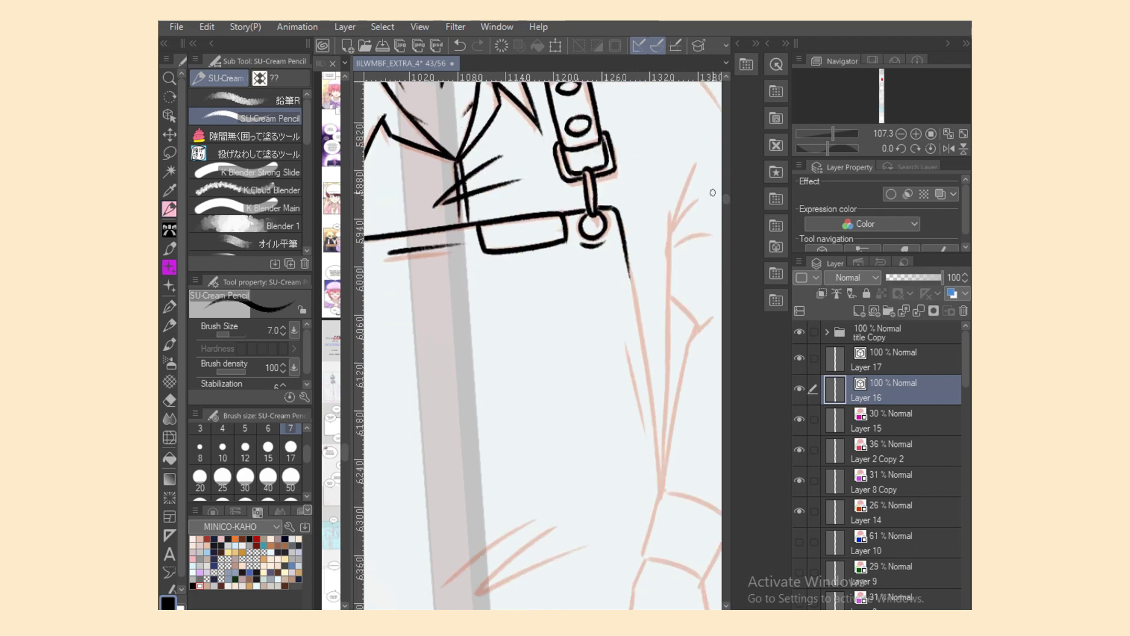
drag(628, 249, 648, 388)
key(ctrl+z)
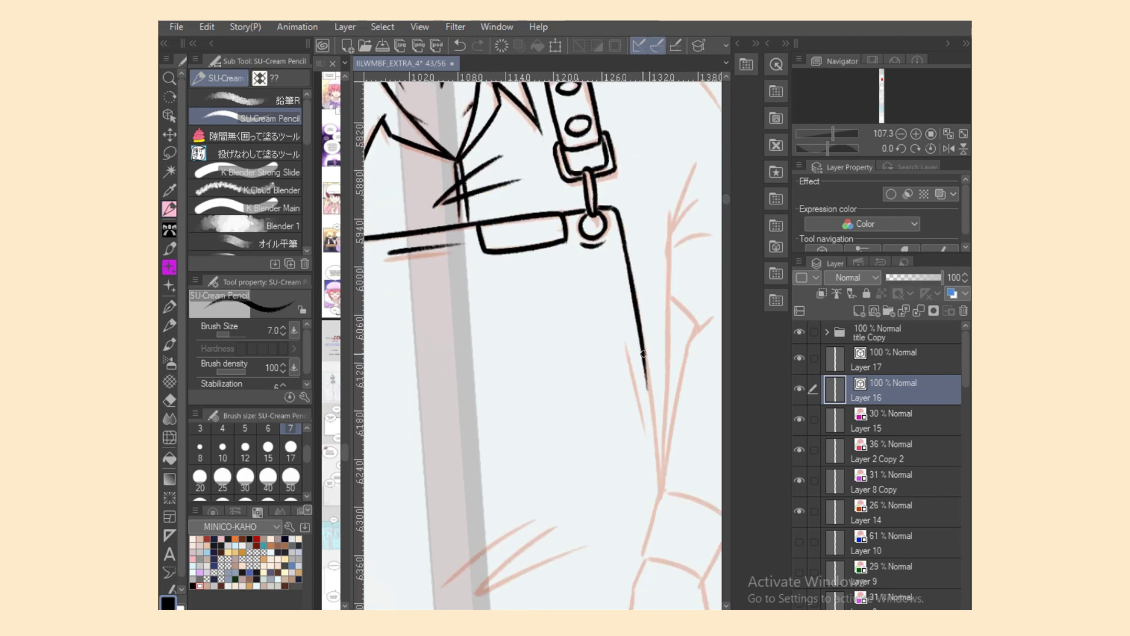
key(ctrl+z)
drag(624, 244, 661, 466)
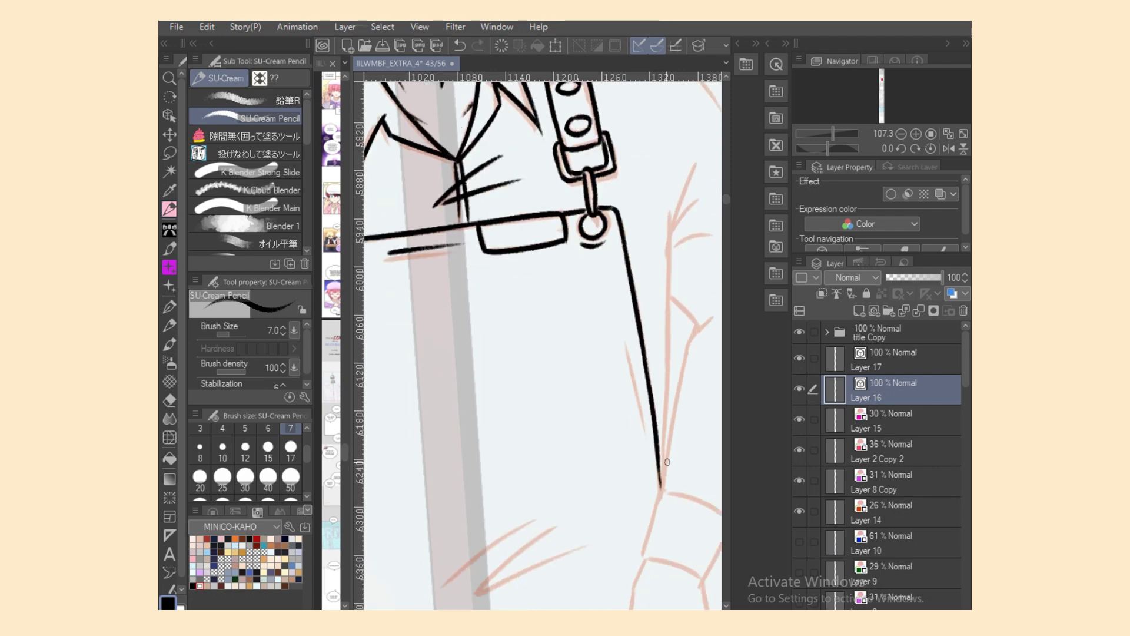
Step: Ink the short fold beside the bib's edge on the figure's left and the slanted crease strokes across the overalls' waist
drag(629, 342, 647, 438)
key(ctrl+z)
drag(628, 341, 647, 442)
mouse_move(436, 584)
mouse_down()
mouse_move(539, 518)
mouse_move(489, 589)
mouse_move(583, 553)
mouse_move(483, 591)
mouse_move(595, 542)
mouse_up()
key(ctrl+z)
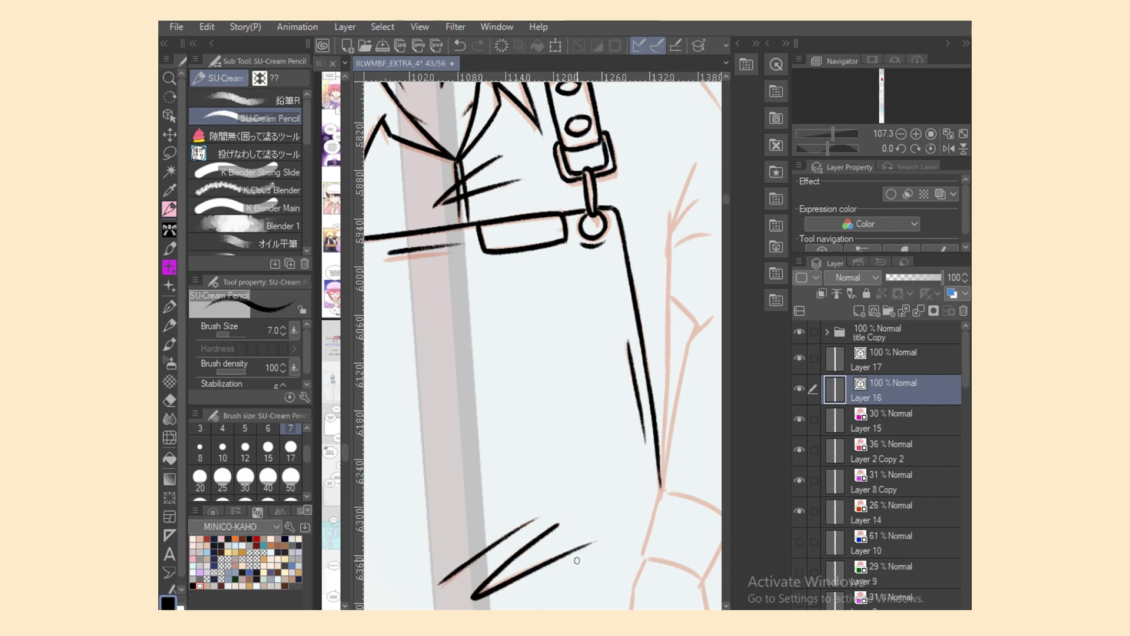
Step: Mirror the canvas view horizontally and ink the shoulder curve on the figure's left, outward from the strap
scroll(698, 486, right, 3)
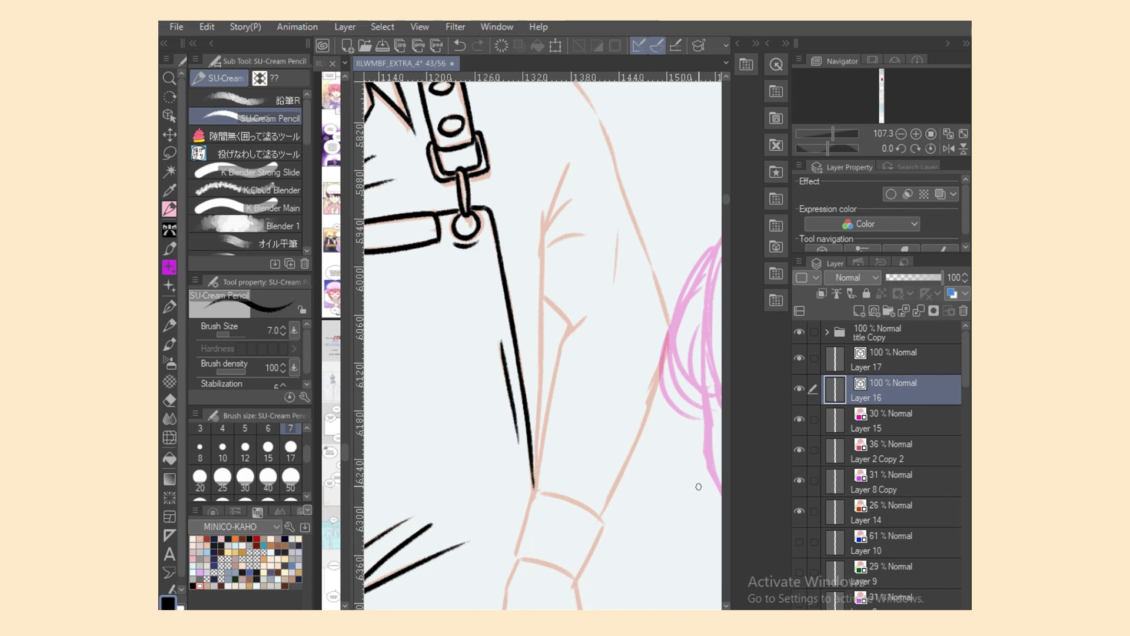
scroll(686, 197, up, 5)
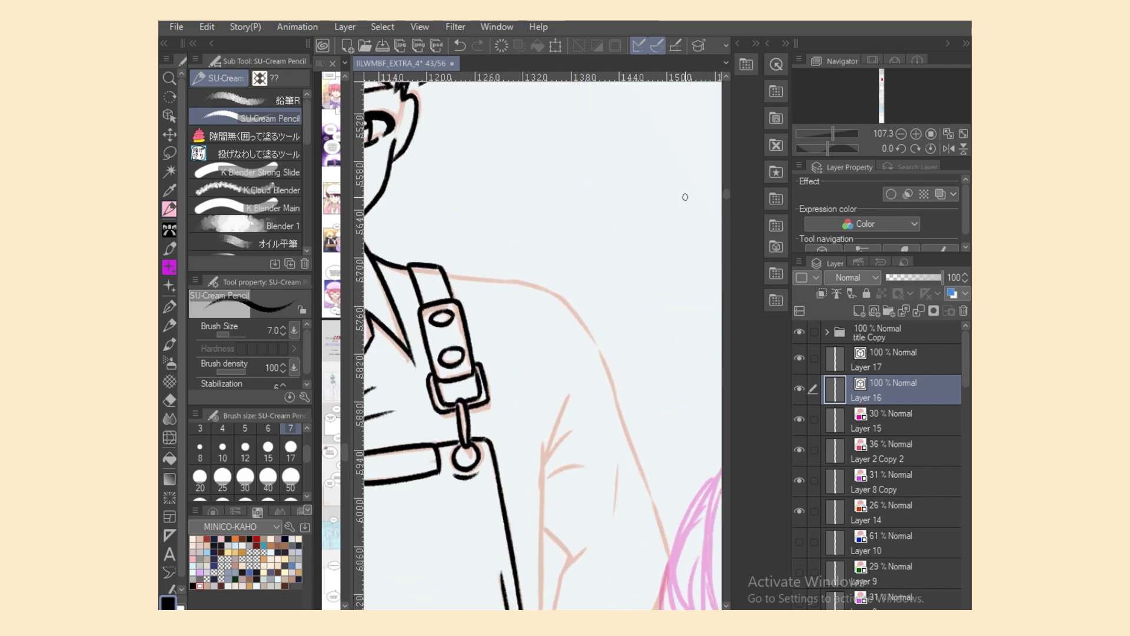
drag(446, 268, 551, 286)
key(ctrl+z)
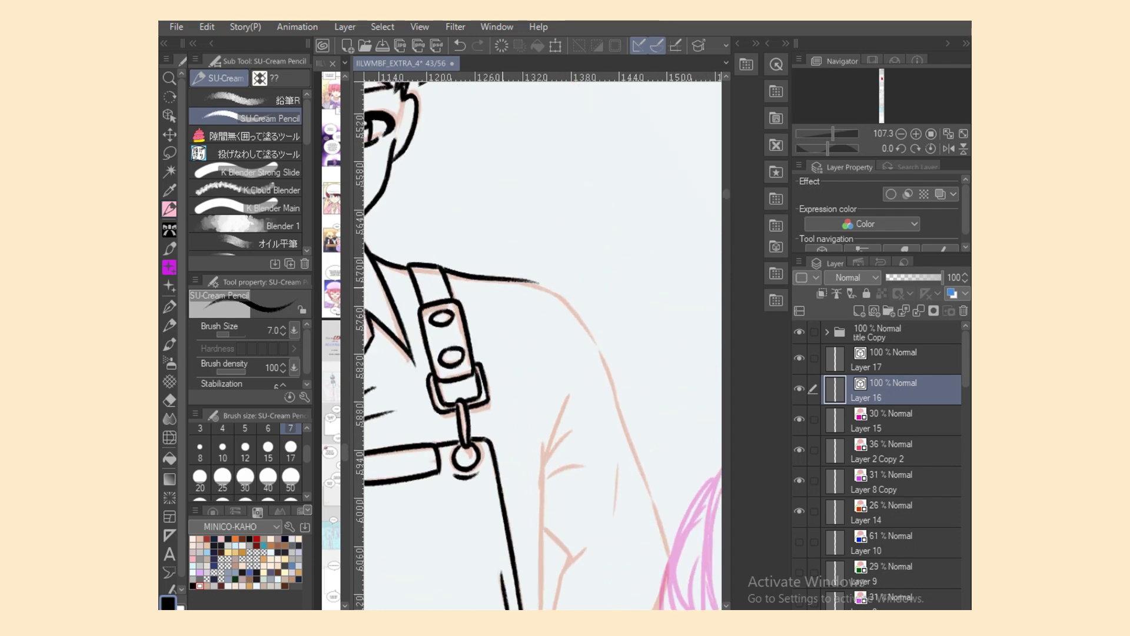
key(ctrl+z)
click(949, 149)
mouse_move(487, 343)
mouse_down()
mouse_move(551, 287)
mouse_move(619, 278)
mouse_up()
key(ctrl+z)
key(ctrl+z)
mouse_move(547, 288)
mouse_down()
mouse_move(642, 276)
mouse_move(607, 277)
mouse_up()
key(ctrl+z)
key(ctrl+z)
key(ctrl+z)
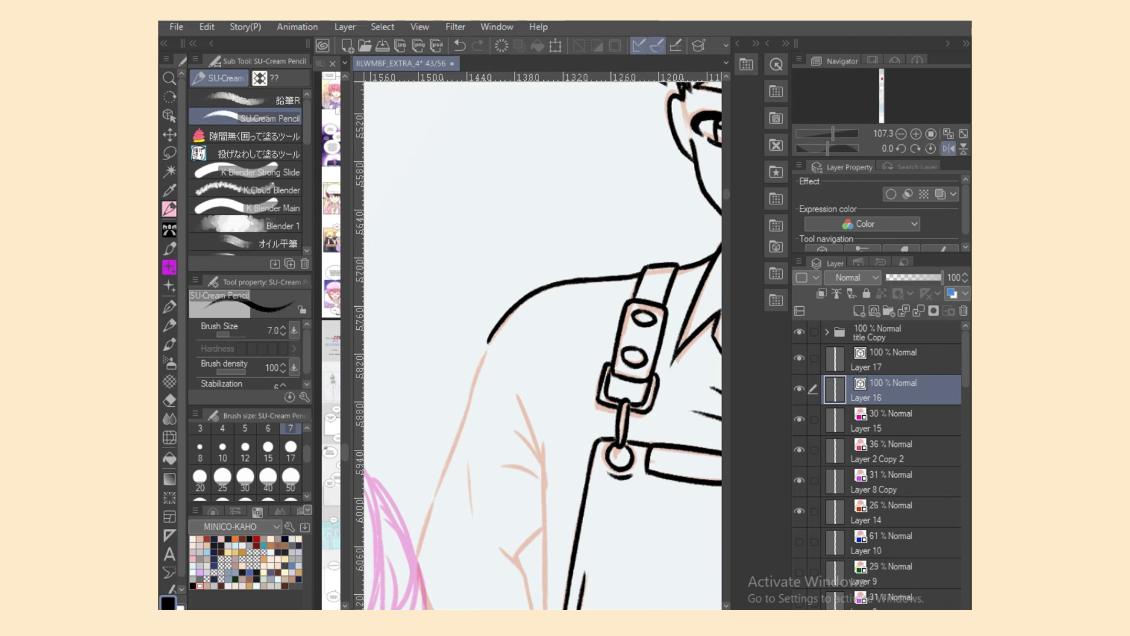
Step: Ink the outer sleeve outline on the figure's left from the shoulder past the elbow to the cuff
scroll(530, 353, down, 3)
mouse_move(496, 198)
mouse_down()
mouse_move(414, 418)
mouse_move(462, 568)
mouse_up()
key(ctrl+z)
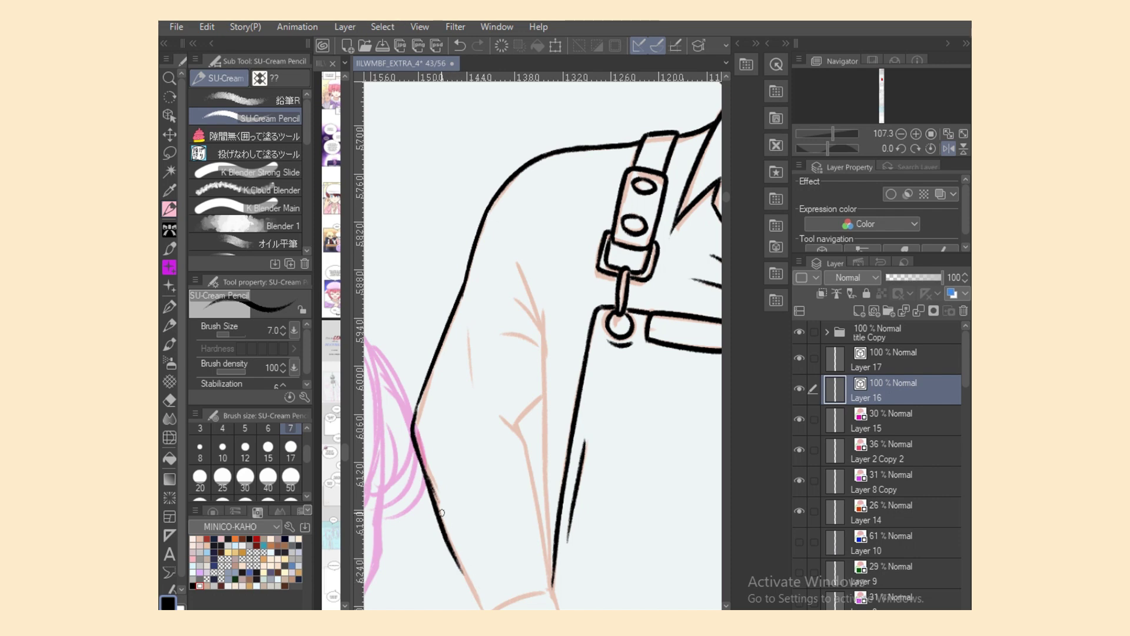
key(ctrl+z)
drag(415, 451, 482, 607)
Step: Ink the inner sleeve edge and the armpit and elbow folds that converge at the cuff on the figure's left
mouse_move(492, 409)
mouse_down()
mouse_move(526, 449)
mouse_move(549, 556)
mouse_up()
drag(518, 283, 546, 371)
drag(542, 321, 549, 499)
drag(546, 436, 554, 567)
key(ctrl+z)
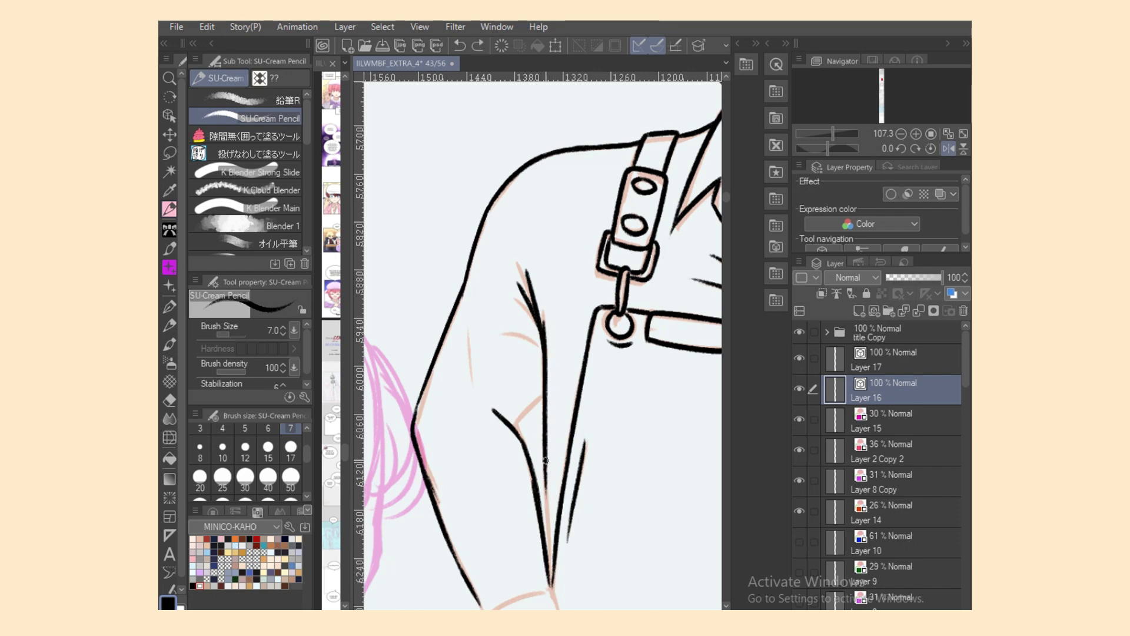
drag(545, 443, 553, 590)
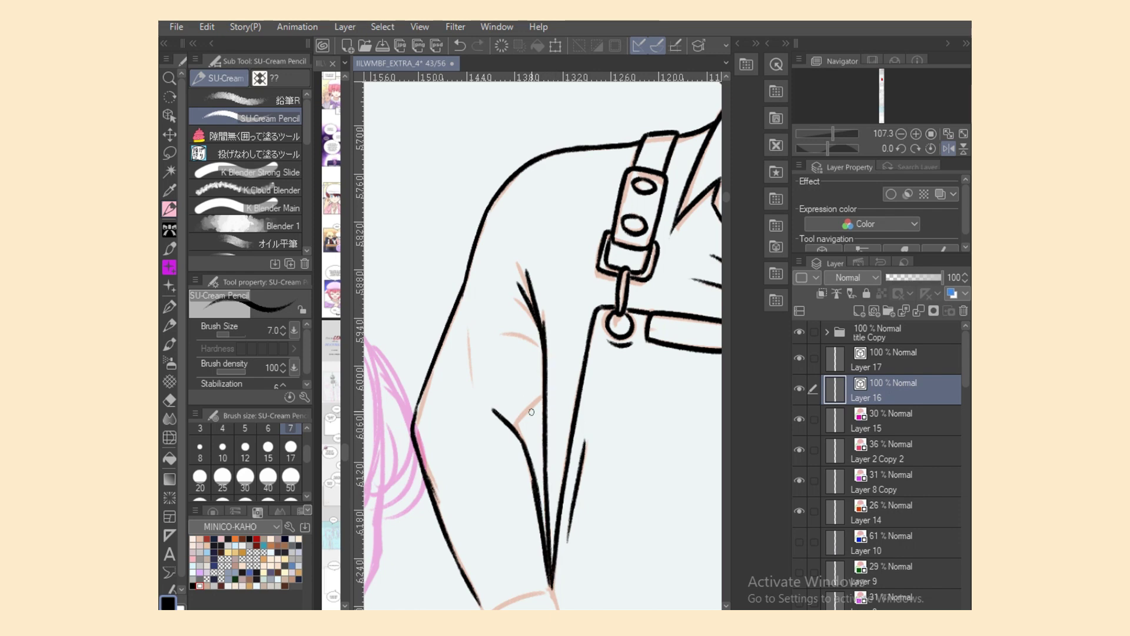
Step: Add the short crease marks around the elbow and upper sleeve on the figure's left
mouse_move(542, 397)
mouse_down()
mouse_move(519, 424)
mouse_move(524, 440)
mouse_up()
key(ctrl+z)
drag(500, 333, 539, 346)
key(ctrl+z)
drag(466, 331, 471, 391)
mouse_move(413, 420)
mouse_down()
mouse_move(424, 386)
mouse_move(414, 424)
mouse_up()
key(ctrl+z)
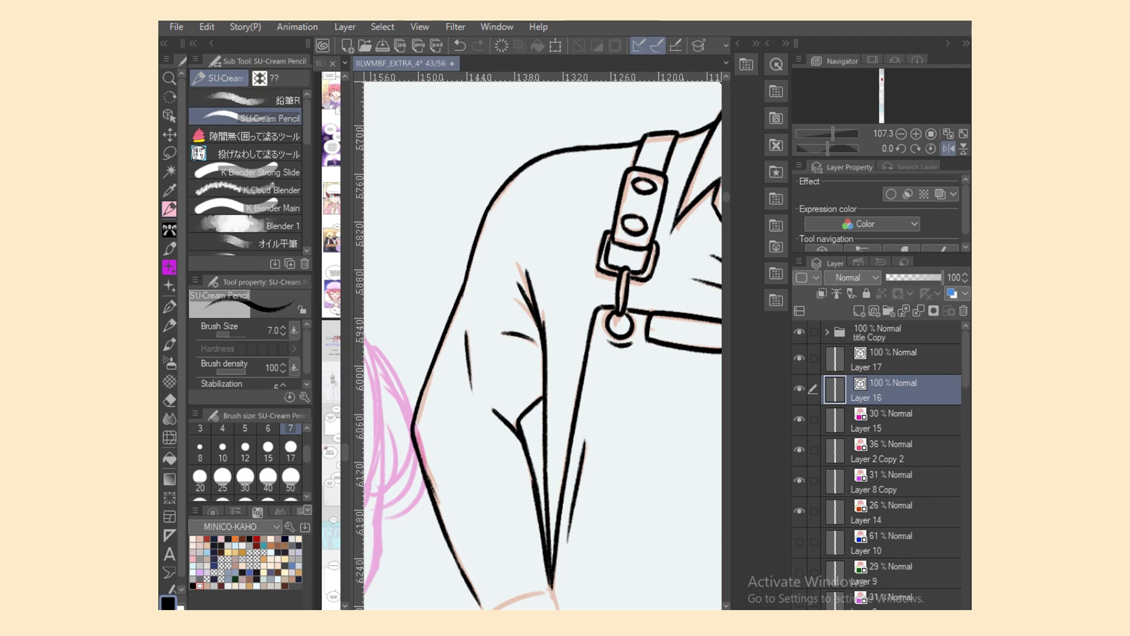
Step: Ink the upper edge and inner side of the cuff on the figure's left
scroll(542, 348, down, 3)
mouse_move(483, 422)
mouse_down()
mouse_move(553, 390)
mouse_move(571, 457)
mouse_move(508, 482)
mouse_up()
key(ctrl+z)
key(ctrl+z)
key(ctrl+z)
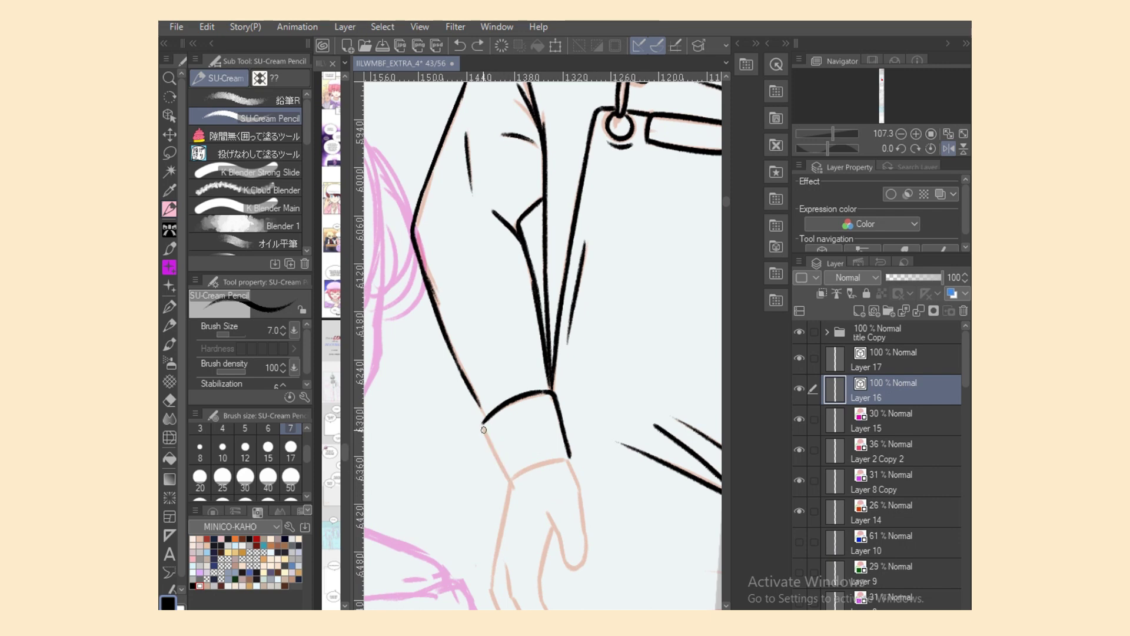
Step: Close the cuff on the figure's left by inking its outer side and its lower edge at the wrist
mouse_move(484, 429)
mouse_down()
mouse_move(511, 483)
mouse_move(570, 458)
mouse_up()
key(ctrl+z)
key(ctrl+z)
drag(510, 482, 571, 457)
mouse_move(485, 421)
mouse_down()
mouse_move(465, 372)
mouse_move(484, 414)
mouse_up()
key(ctrl+z)
key(ctrl+z)
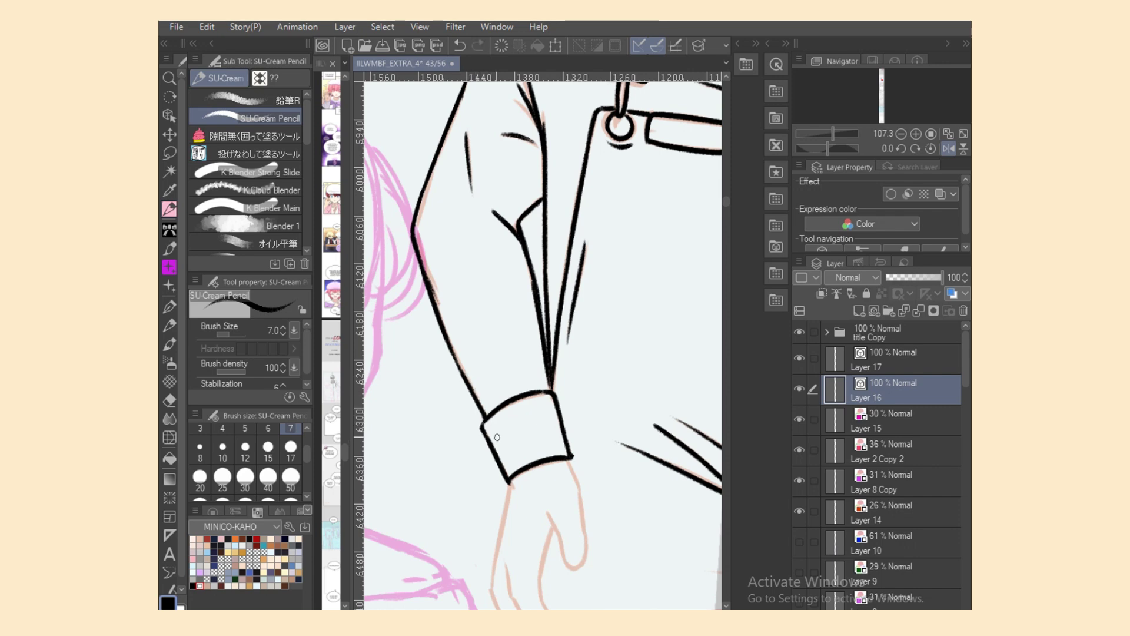
Step: Ink the outer contour of the figure's left hand from the cuff down to the outermost fingertip
scroll(563, 347, down, 4)
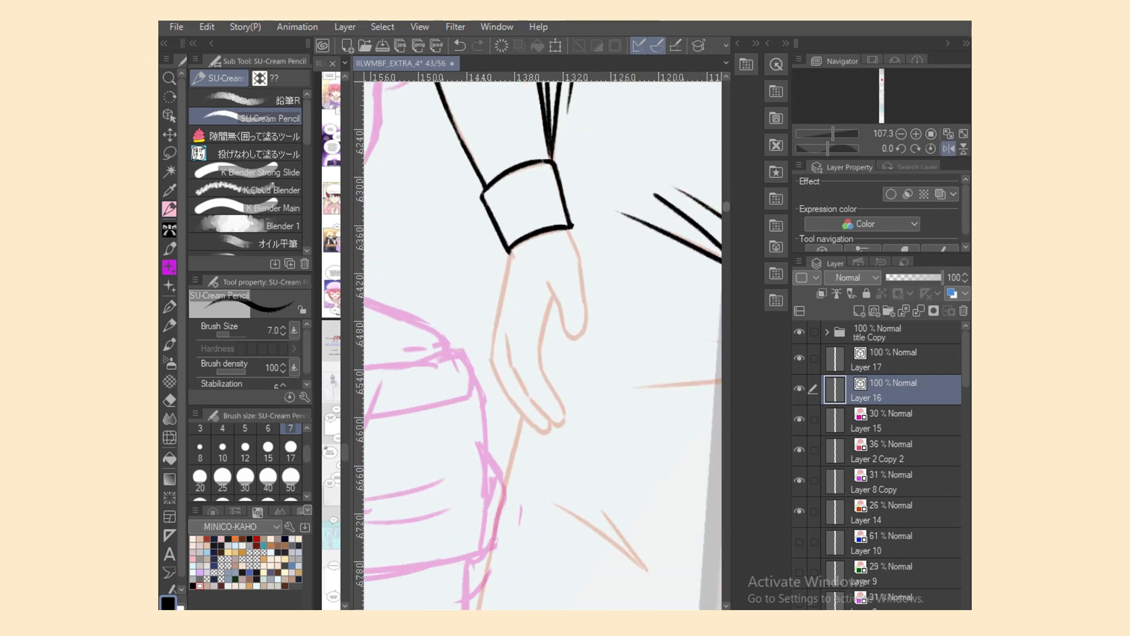
mouse_move(509, 252)
mouse_down()
mouse_move(499, 388)
mouse_move(527, 425)
mouse_up()
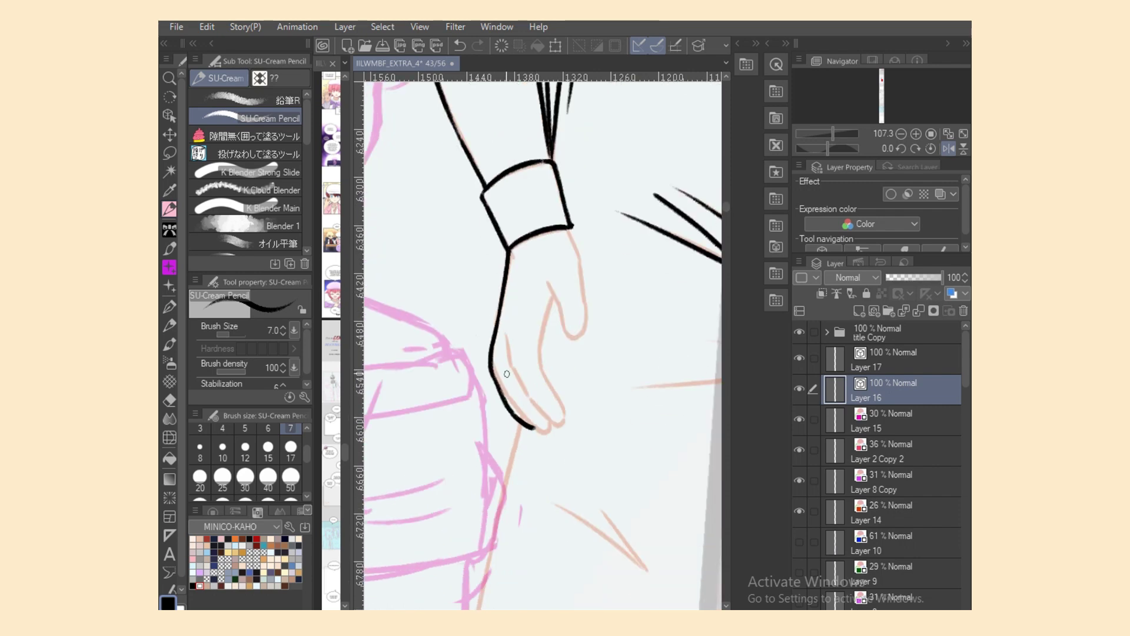
drag(494, 357, 521, 411)
key(ctrl+z)
drag(493, 359, 539, 429)
Step: Ink the remaining fingers and their rounded tips on the figure's left hand
mouse_move(511, 357)
mouse_down()
mouse_move(533, 405)
mouse_move(549, 423)
mouse_move(562, 414)
mouse_move(553, 425)
mouse_move(564, 407)
mouse_up()
key(ctrl+z)
key(ctrl+z)
key(ctrl+z)
key(ctrl+z)
key(ctrl+z)
key(ctrl+z)
key(ctrl+z)
key(ctrl+z)
key(ctrl+z)
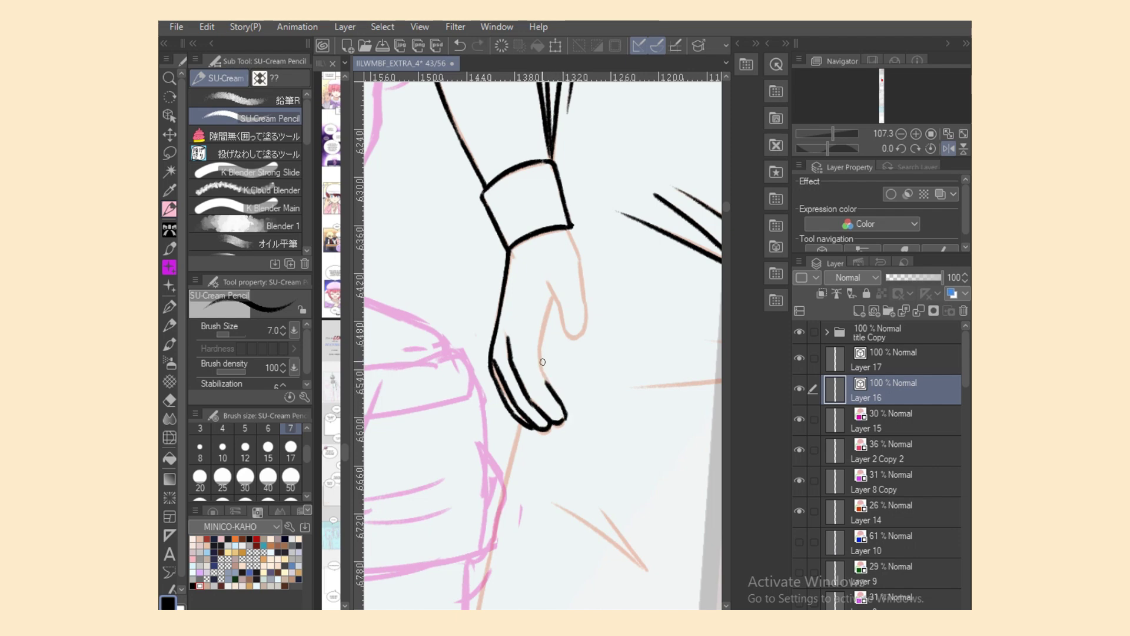
Step: Ink the palm edge between the fingers and thumb of the figure's left hand, and save the file
key(ctrl+z)
mouse_move(539, 356)
mouse_down()
mouse_move(549, 385)
mouse_move(555, 293)
mouse_move(543, 335)
mouse_up()
key(ctrl+z)
key(ctrl+z)
drag(546, 322, 540, 360)
key(ctrl+z)
drag(546, 322, 539, 361)
key(ctrl+s)
Step: Unmirror the canvas view, ink the thumb of the figure's left hand, and clean up the line at the cuff
click(948, 148)
drag(518, 234, 502, 301)
key(ctrl+z)
key(ctrl+z)
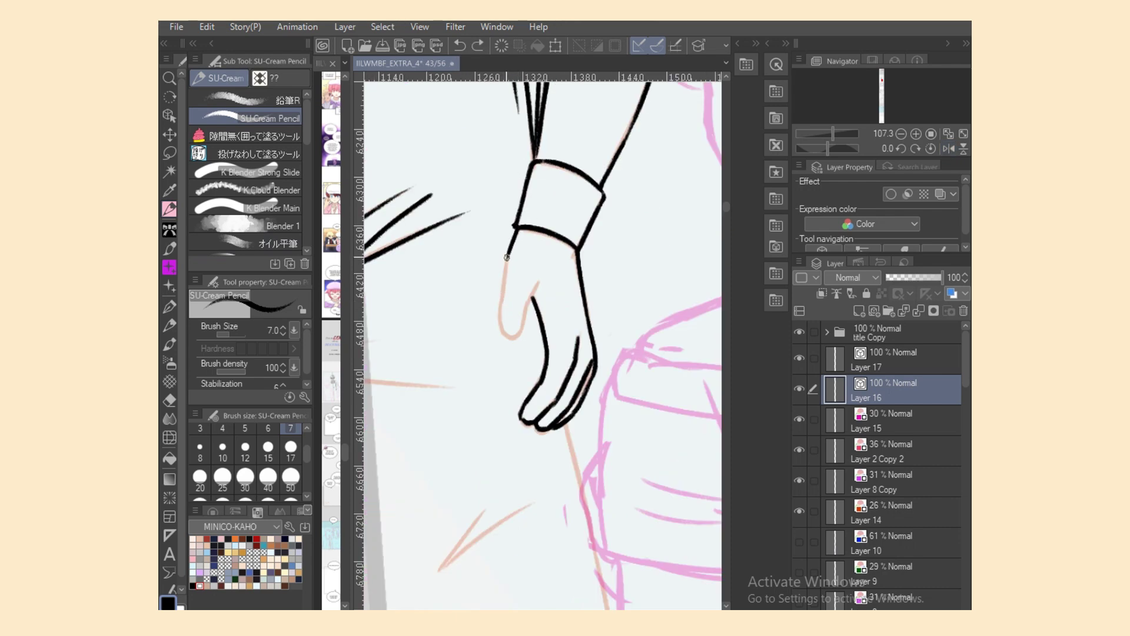
drag(506, 255, 508, 332)
mouse_move(500, 313)
mouse_down()
mouse_move(515, 335)
mouse_move(530, 301)
mouse_up()
key(e)
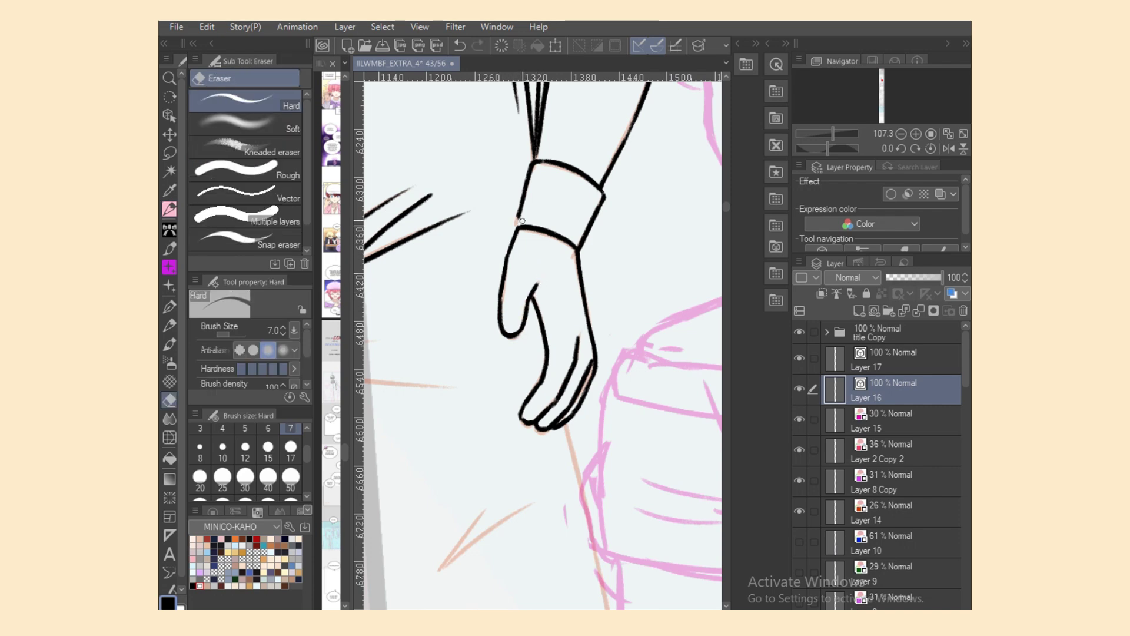
key(p)
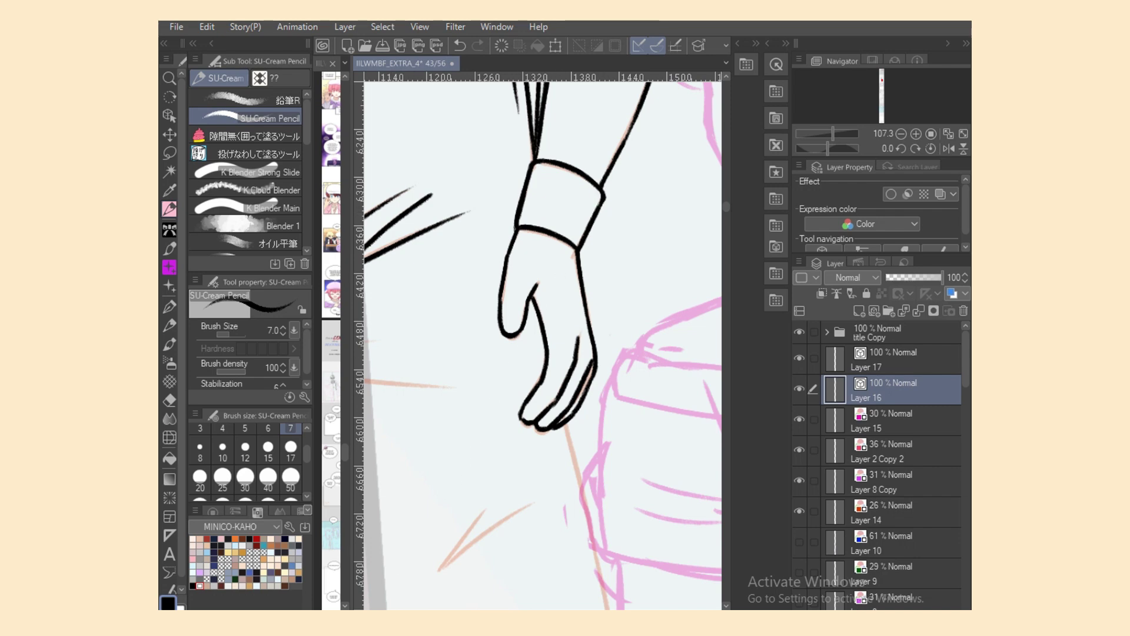
Step: Ink two curved folds across the hips and the overalls' side edge below the figure's left hand
scroll(543, 346, down, 5)
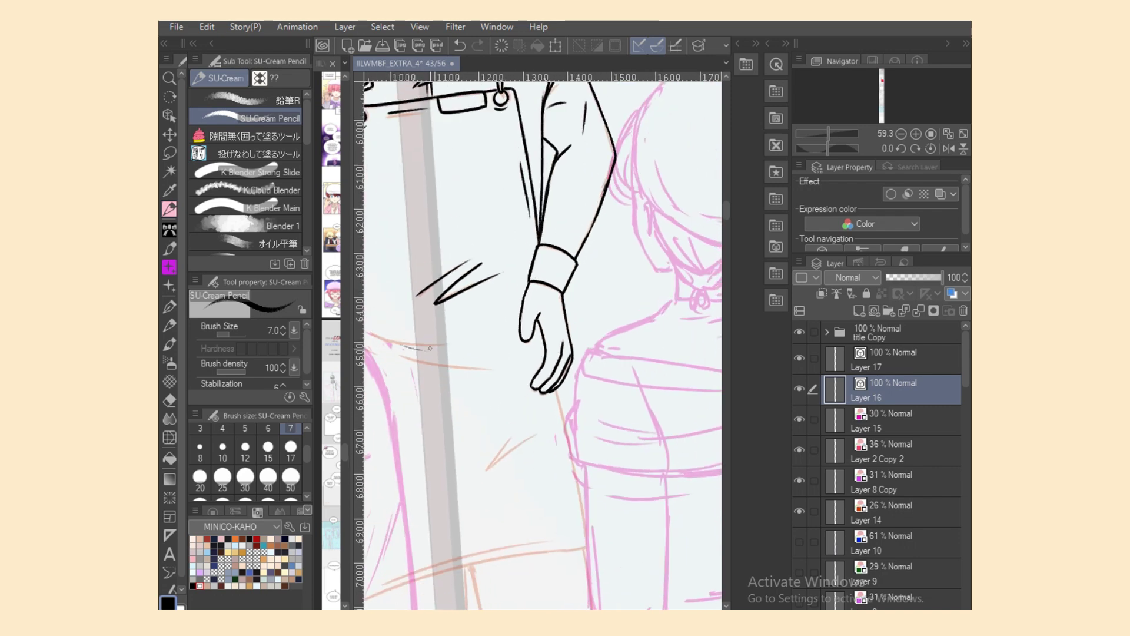
key(ctrl+z)
drag(651, 610, 624, 610)
drag(481, 330, 571, 349)
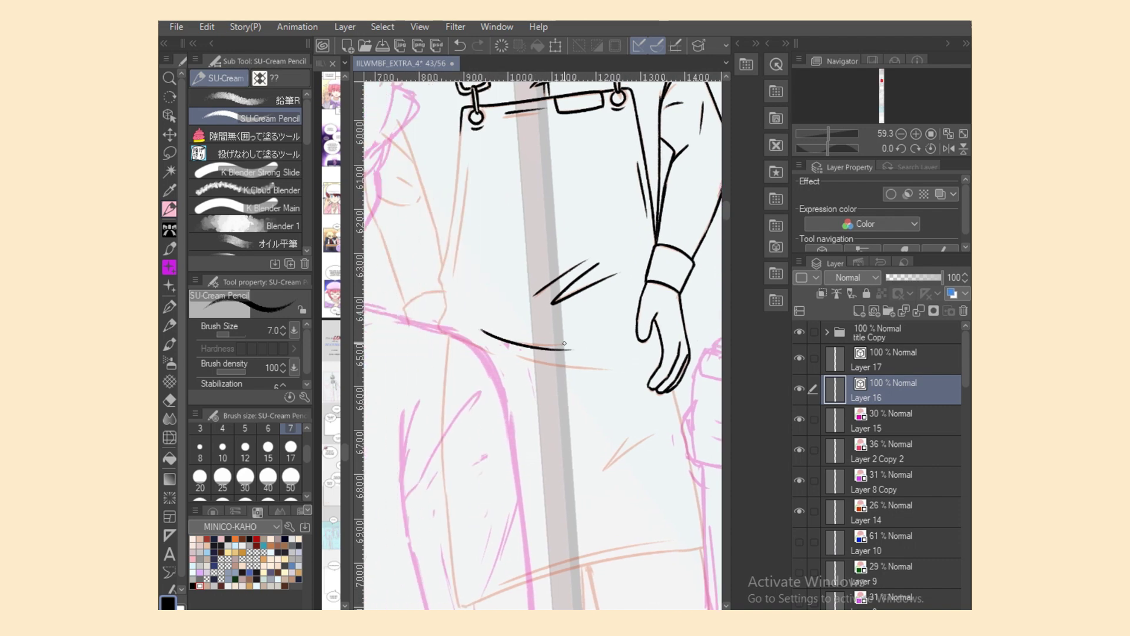
drag(504, 354, 586, 369)
key(ctrl+z)
drag(510, 355, 609, 370)
drag(675, 390, 693, 489)
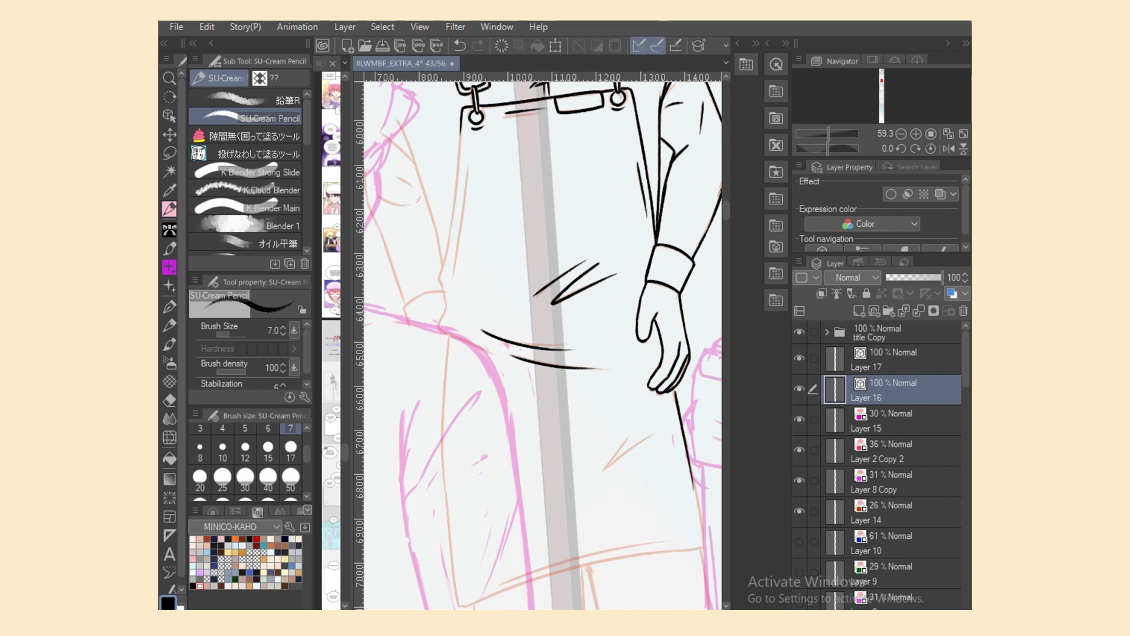
Step: Ink the shoulder curve on the figure's right, from the strap out to the upper arm
scroll(642, 539, left, 3)
scroll(542, 348, up, 5)
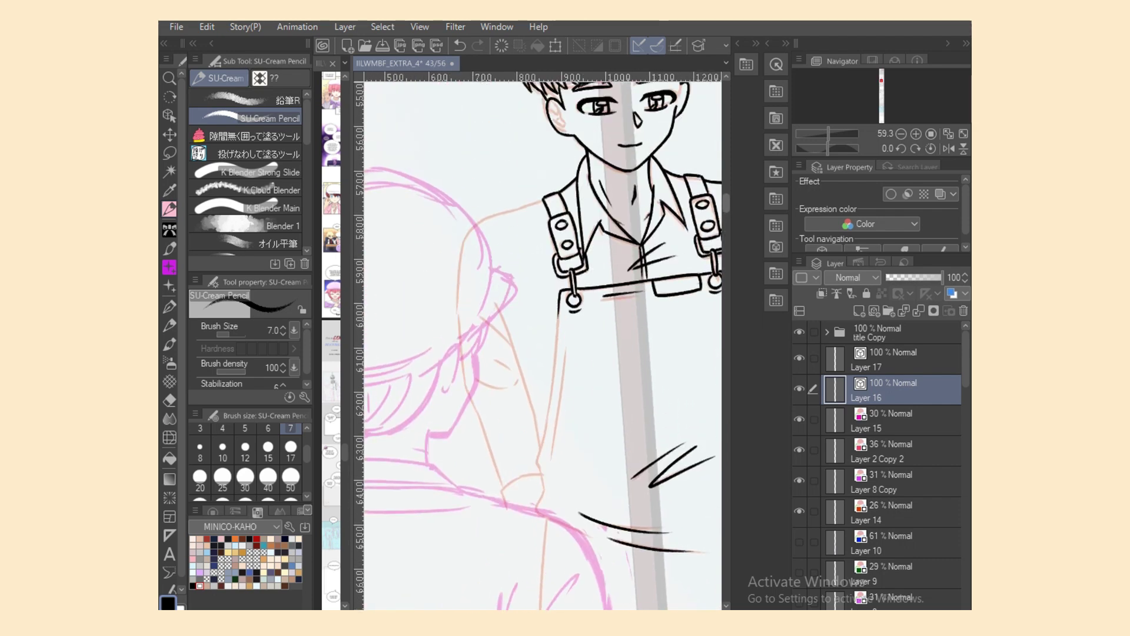
scroll(541, 345, up, 2)
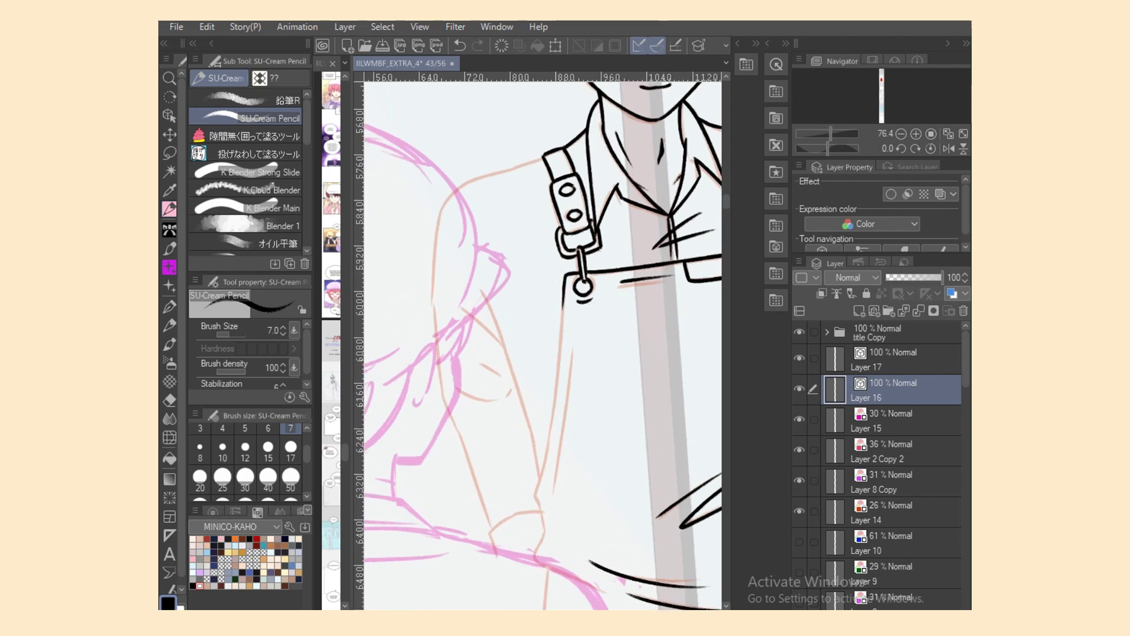
drag(435, 232, 484, 176)
key(ctrl+z)
mouse_move(437, 227)
mouse_down()
mouse_move(484, 178)
mouse_move(475, 176)
mouse_move(546, 156)
mouse_up()
key(ctrl+z)
key(ctrl+z)
key(ctrl+z)
key(ctrl+z)
key(ctrl+z)
key(ctrl+z)
Step: Ink the bib's side edge on the figure's right down to the wrist, with the fold line beside it
drag(564, 294, 552, 411)
key(ctrl+z)
key(ctrl+z)
mouse_move(556, 371)
mouse_down()
mouse_move(537, 491)
mouse_move(546, 532)
mouse_up()
key(ctrl+z)
key(ctrl+z)
key(ctrl+z)
drag(539, 485, 542, 524)
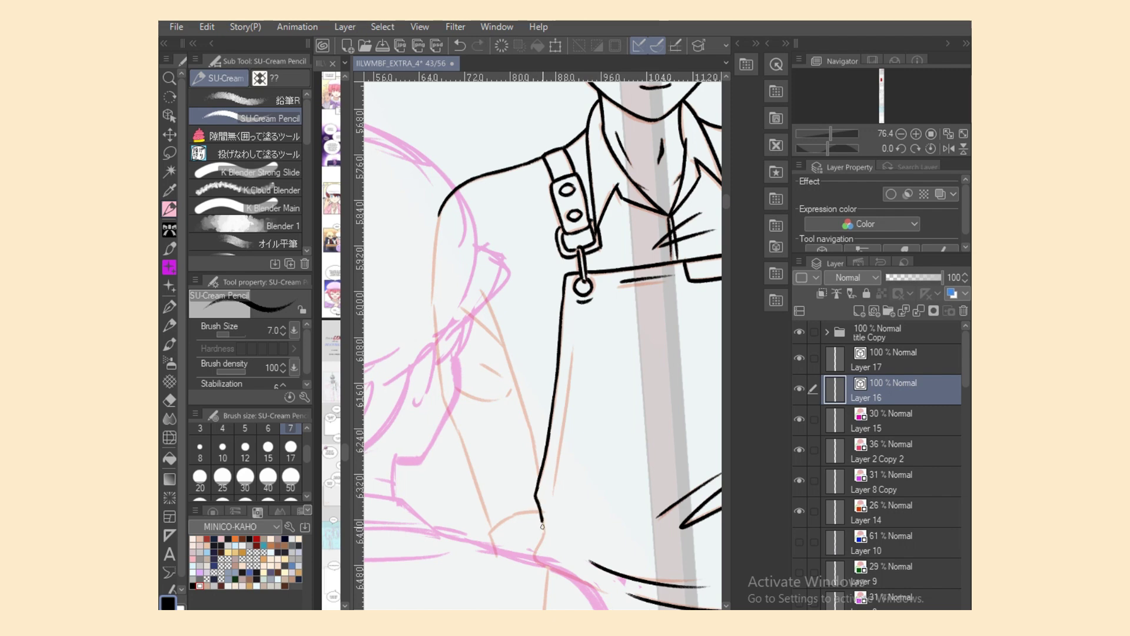
mouse_move(573, 354)
mouse_down()
mouse_move(550, 488)
mouse_move(567, 386)
mouse_move(552, 471)
mouse_up()
key(ctrl+z)
Step: Ink the outer sleeve outline on the figure's right from the shoulder to just below the elbow
mouse_move(439, 214)
mouse_down()
mouse_move(435, 338)
mouse_move(446, 405)
mouse_up()
key(ctrl+z)
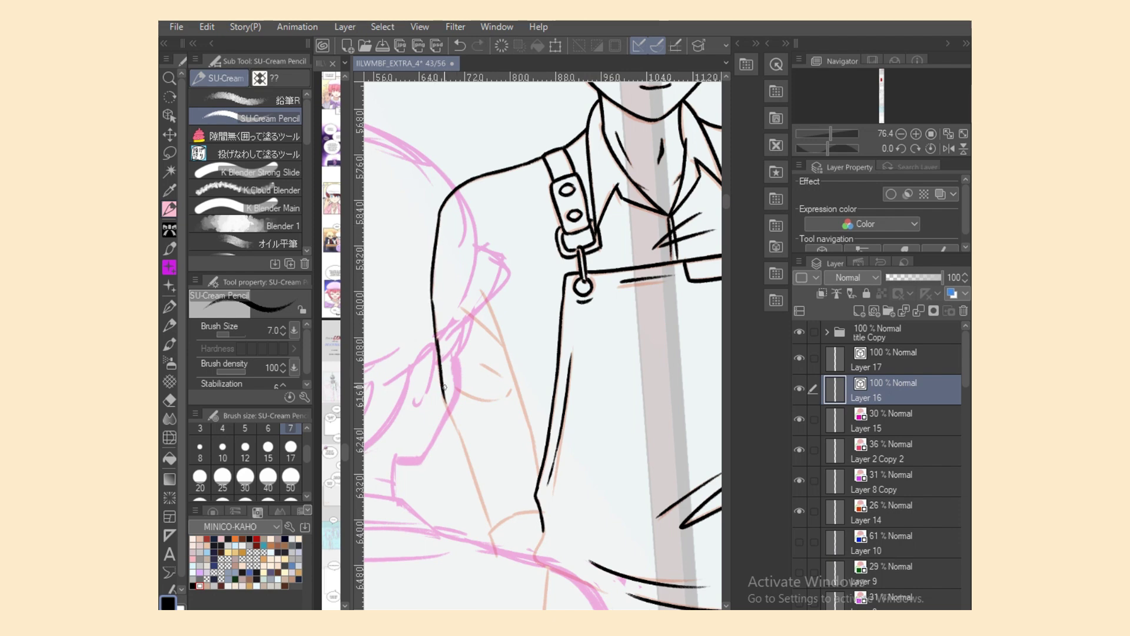
key(ctrl+z)
drag(436, 338, 453, 422)
key(ctrl+z)
drag(437, 339, 453, 427)
Step: Continue the outer forearm line on the figure's right from below the elbow to the cuff
drag(452, 417, 480, 489)
key(ctrl+z)
drag(452, 417, 480, 496)
key(ctrl+z)
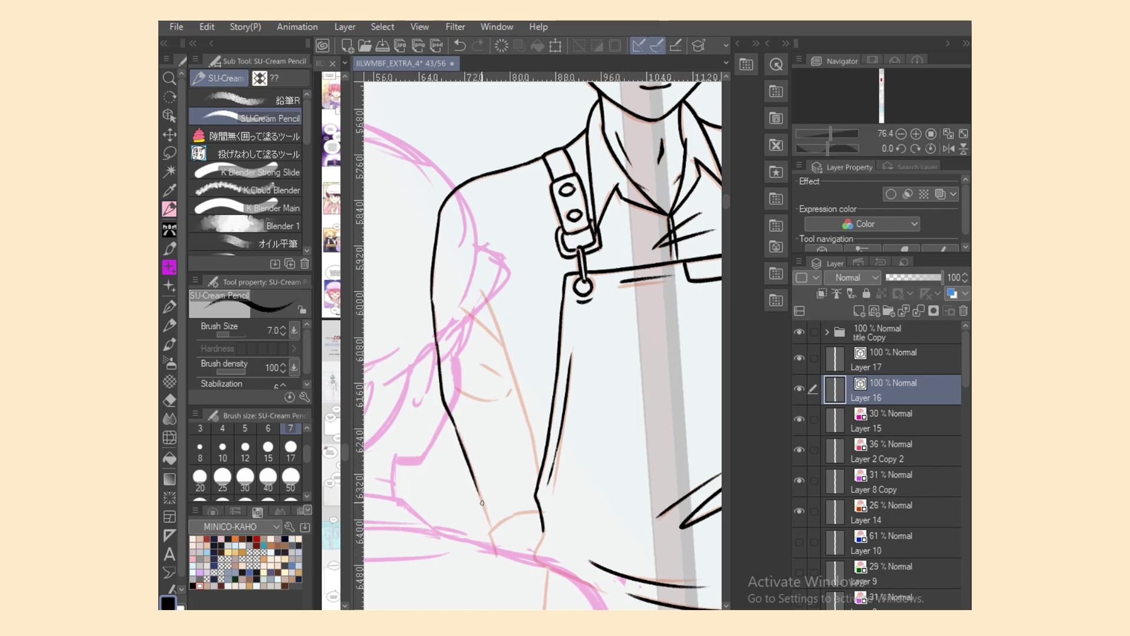
key(ctrl+z)
drag(455, 427, 490, 526)
Step: Ink the inner sleeve edge, the armpit fold and the small elbow creases on the figure's right
drag(459, 301, 509, 356)
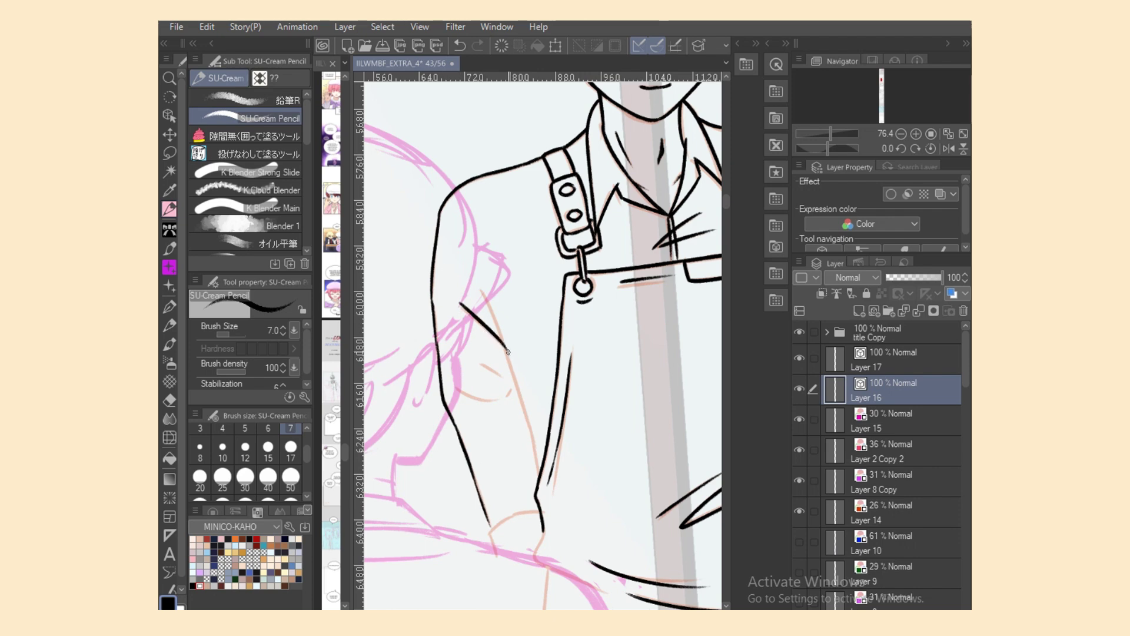
key(ctrl+z)
mouse_move(461, 301)
mouse_down()
mouse_move(506, 353)
mouse_move(498, 324)
mouse_move(540, 474)
mouse_up()
key(ctrl+z)
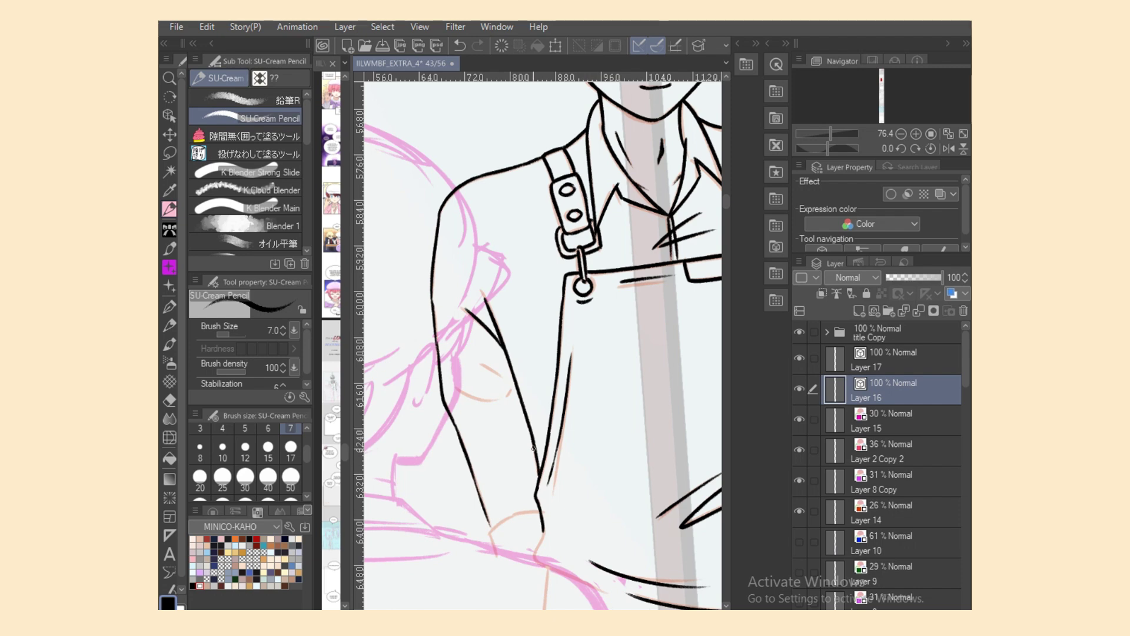
mouse_move(477, 361)
mouse_down()
mouse_move(513, 395)
mouse_move(504, 378)
mouse_move(500, 402)
mouse_move(511, 387)
mouse_up()
key(ctrl+z)
key(ctrl+z)
Step: Ink the cuff on the figure's right and the curved line running from it toward the hip folds
scroll(537, 346, down, 5)
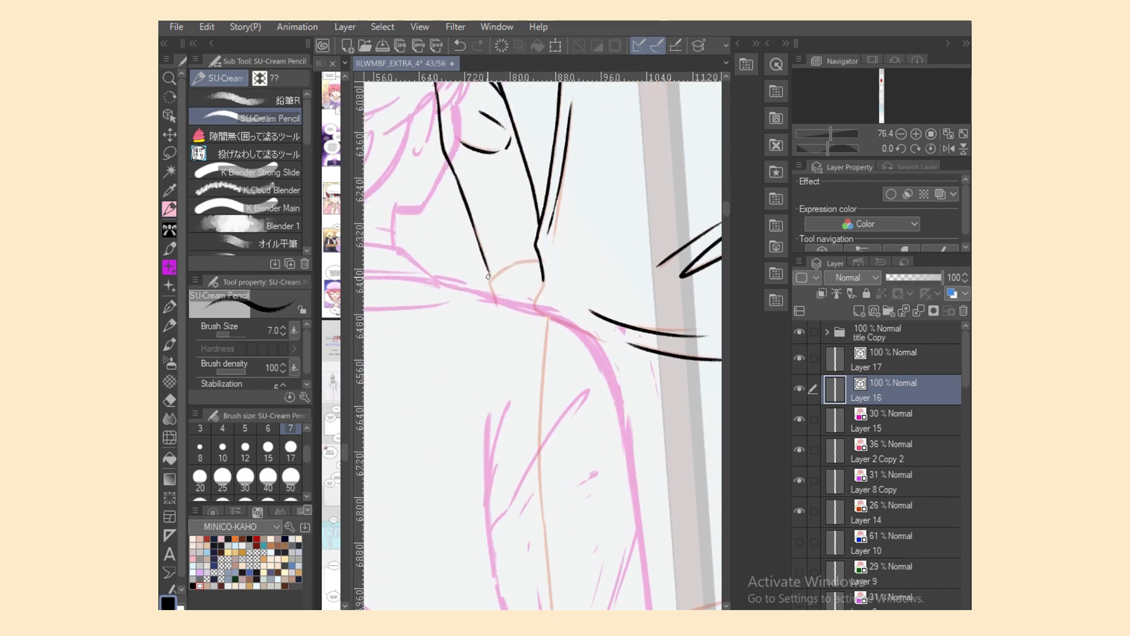
mouse_move(488, 276)
mouse_down()
mouse_move(539, 259)
mouse_move(506, 322)
mouse_move(541, 293)
mouse_move(546, 318)
mouse_up()
key(ctrl+z)
key(ctrl+z)
mouse_move(544, 278)
mouse_down()
mouse_move(547, 317)
mouse_move(602, 345)
mouse_up()
key(ctrl+z)
Step: Ink the overalls' side edge downward from the cuff on the figure's right and refine the cuff's lower end
mouse_move(545, 316)
mouse_down()
mouse_move(602, 341)
mouse_move(557, 322)
mouse_move(542, 506)
mouse_up()
mouse_move(504, 317)
mouse_down()
mouse_move(550, 316)
mouse_move(524, 329)
mouse_move(548, 320)
mouse_move(524, 352)
mouse_move(543, 370)
mouse_up()
key(ctrl+z)
key(ctrl+z)
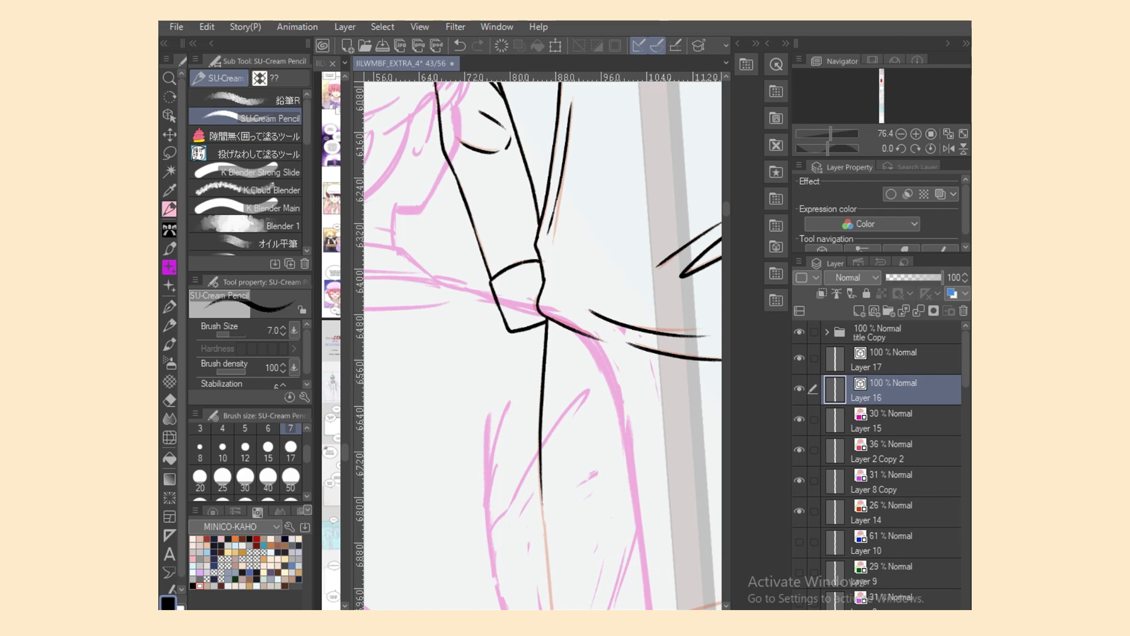
Step: Extend the overalls' side edge on the figure's right down to the corner of the sketched hem
drag(726, 210, 726, 221)
scroll(712, 242, up, 3)
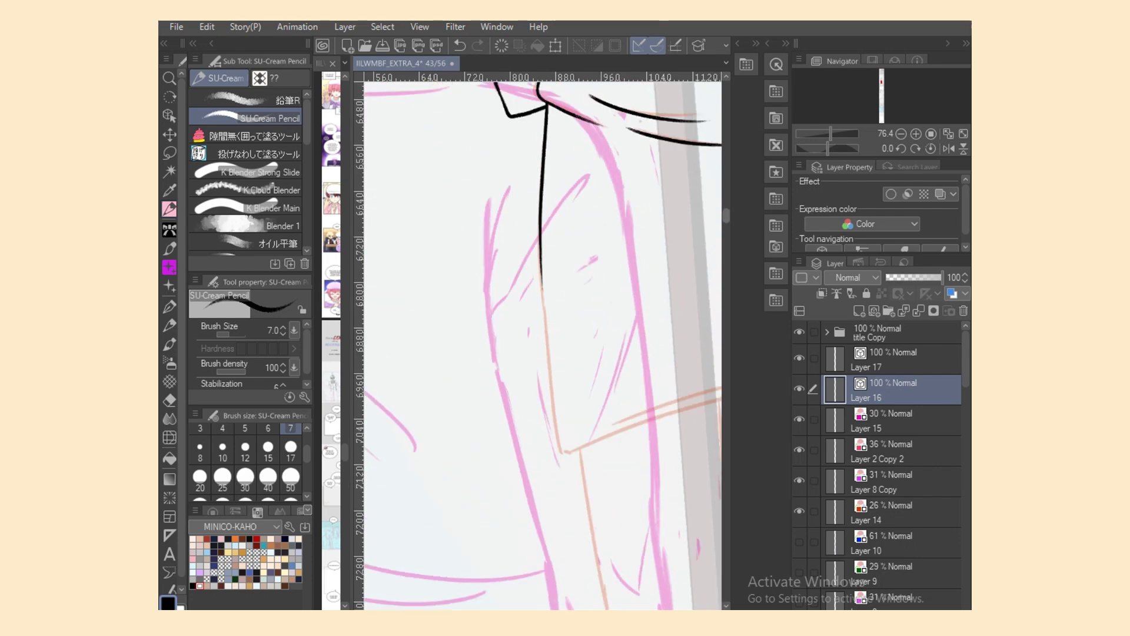
drag(540, 321, 552, 471)
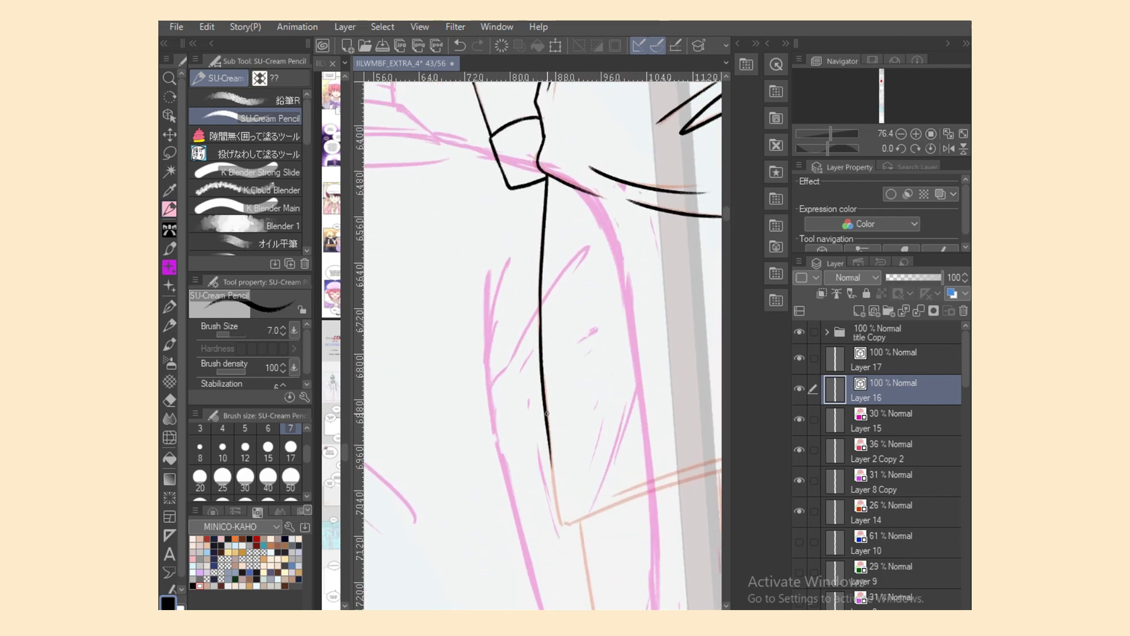
key(ctrl+z)
drag(540, 324, 551, 437)
drag(545, 397, 562, 519)
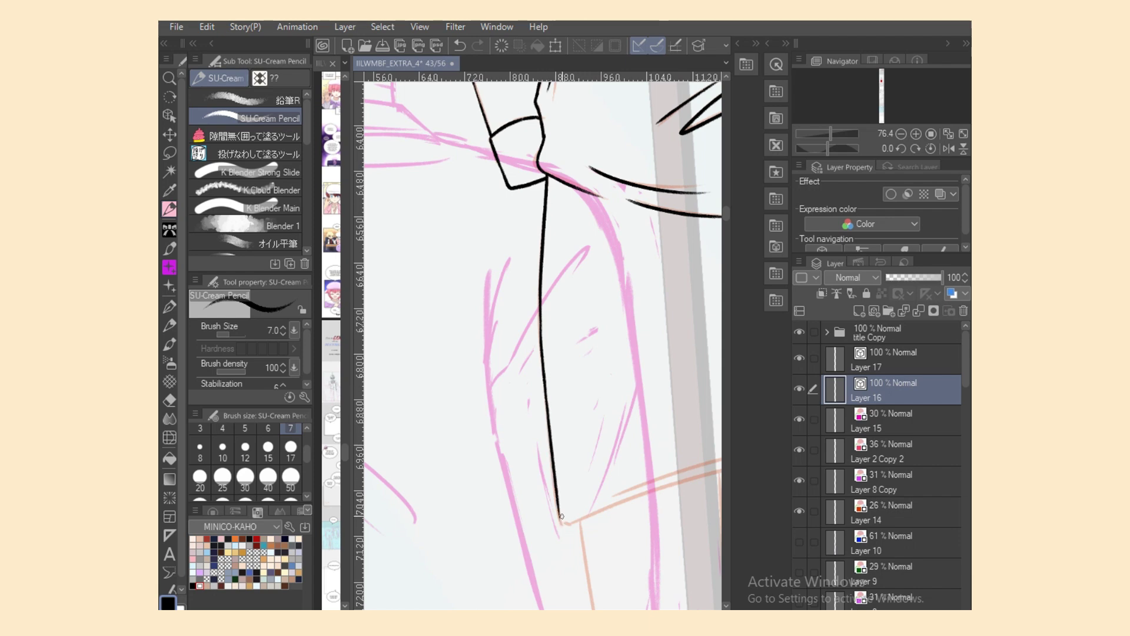
Step: Redraw the lower end of the apron's side edge into the hem corner and ink the short crease on the thigh
key(ctrl+z)
drag(547, 409, 559, 509)
key(ctrl+z)
mouse_move(545, 404)
mouse_down()
mouse_move(559, 513)
mouse_move(556, 486)
mouse_move(576, 521)
mouse_up()
drag(644, 614, 685, 614)
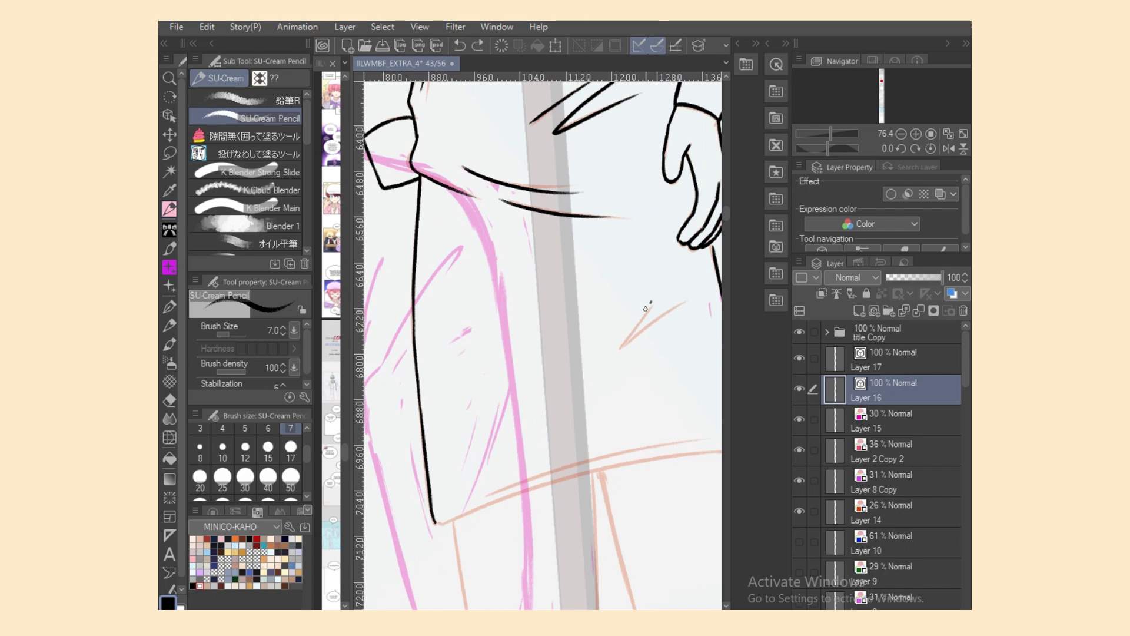
mouse_move(650, 302)
mouse_down()
mouse_move(623, 346)
mouse_move(692, 299)
mouse_up()
scroll(541, 347, down, 5)
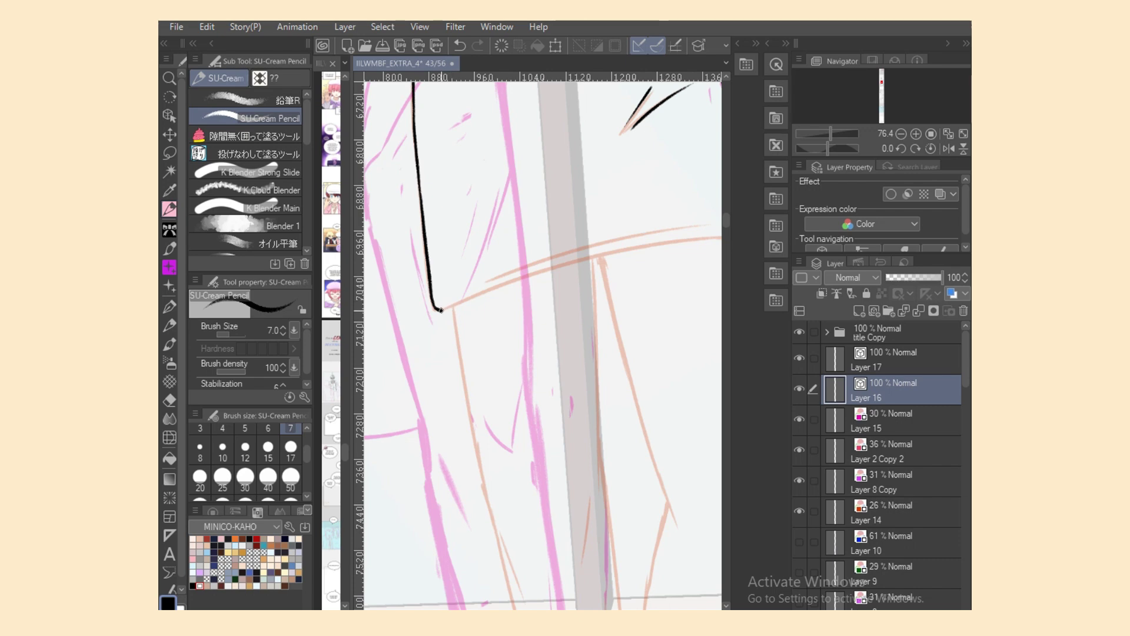
Step: Ink the apron's lower hem line from the corner on the figure's right across the front, following the sketch
drag(439, 310, 629, 240)
key(ctrl+z)
key(ctrl+z)
drag(441, 310, 659, 239)
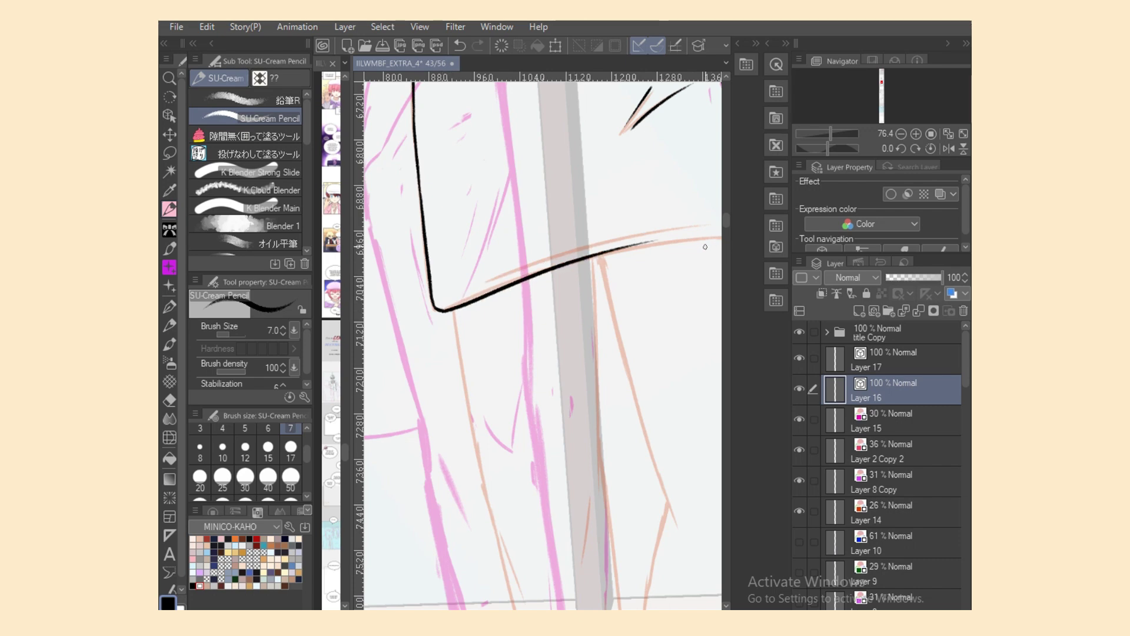
key(ctrl+z)
drag(441, 310, 690, 238)
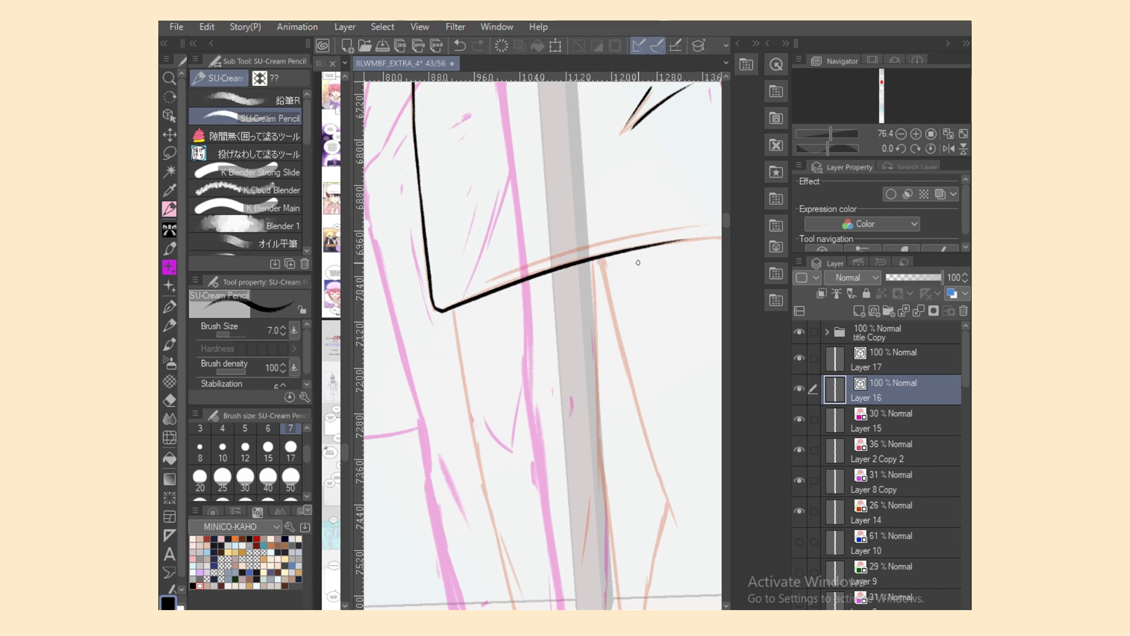
Step: Ink the second curved line running parallel just above the apron's hem
drag(492, 278, 668, 226)
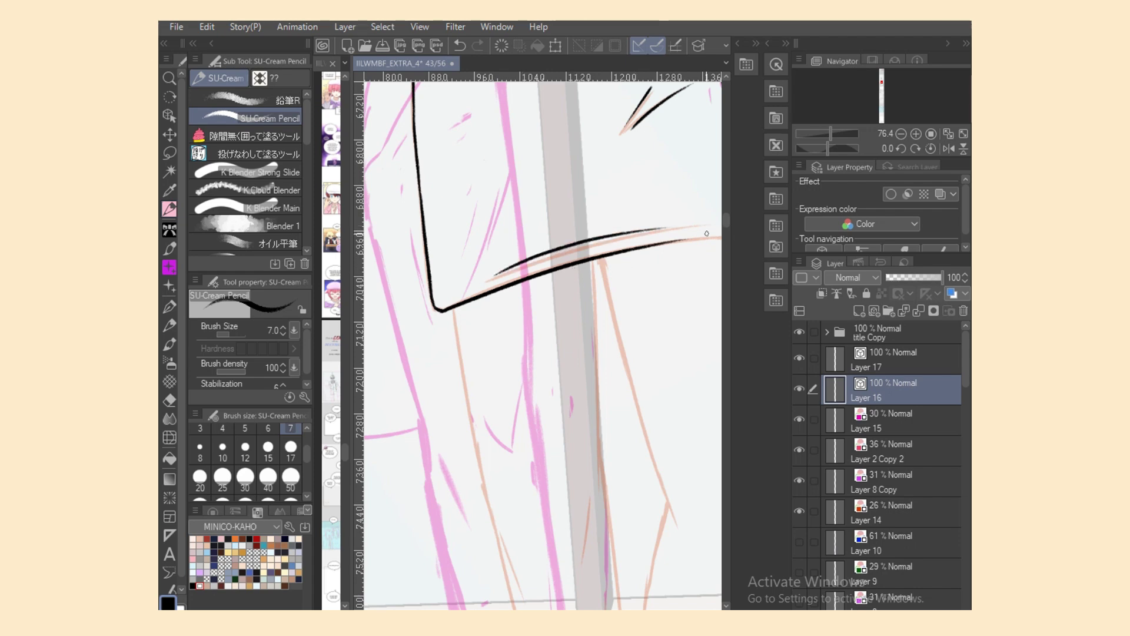
key(ctrl+z)
drag(491, 279, 699, 224)
Step: Extend the apron's lower hem line across to the side edge on the figure's left, redoing the stroke until it joins smoothly
drag(640, 613, 655, 612)
drag(547, 249, 658, 235)
key(ctrl+z)
key(ctrl+z)
key(ctrl+z)
key(ctrl+z)
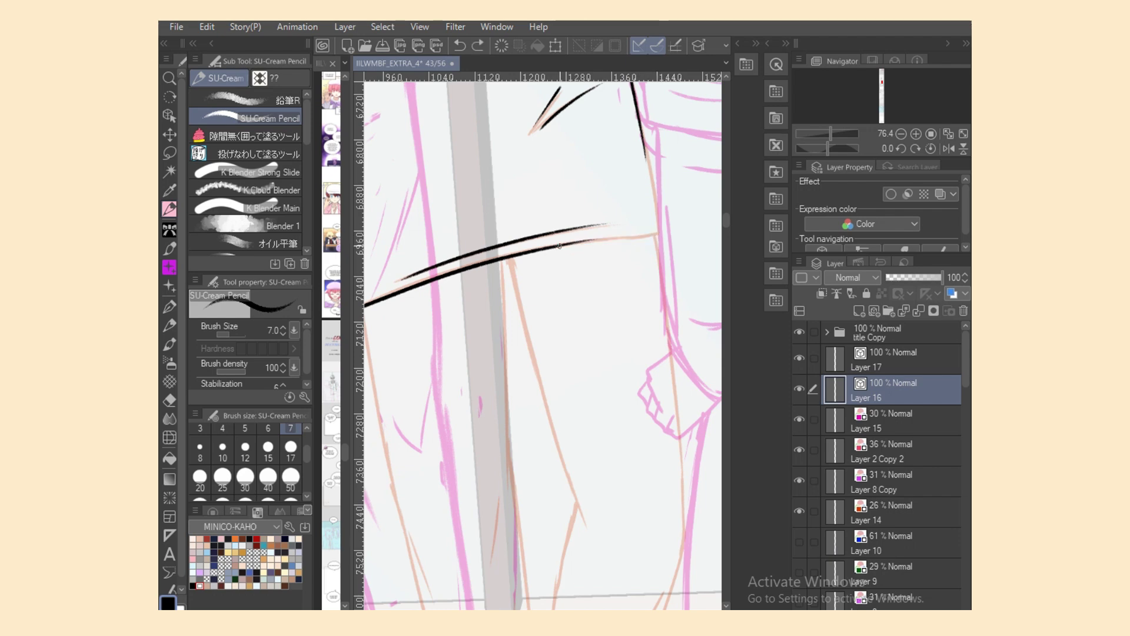
drag(556, 248, 657, 235)
key(ctrl+z)
key(ctrl+z)
drag(557, 248, 657, 235)
key(ctrl+z)
drag(556, 248, 662, 235)
key(ctrl+z)
scroll(721, 201, up, 3)
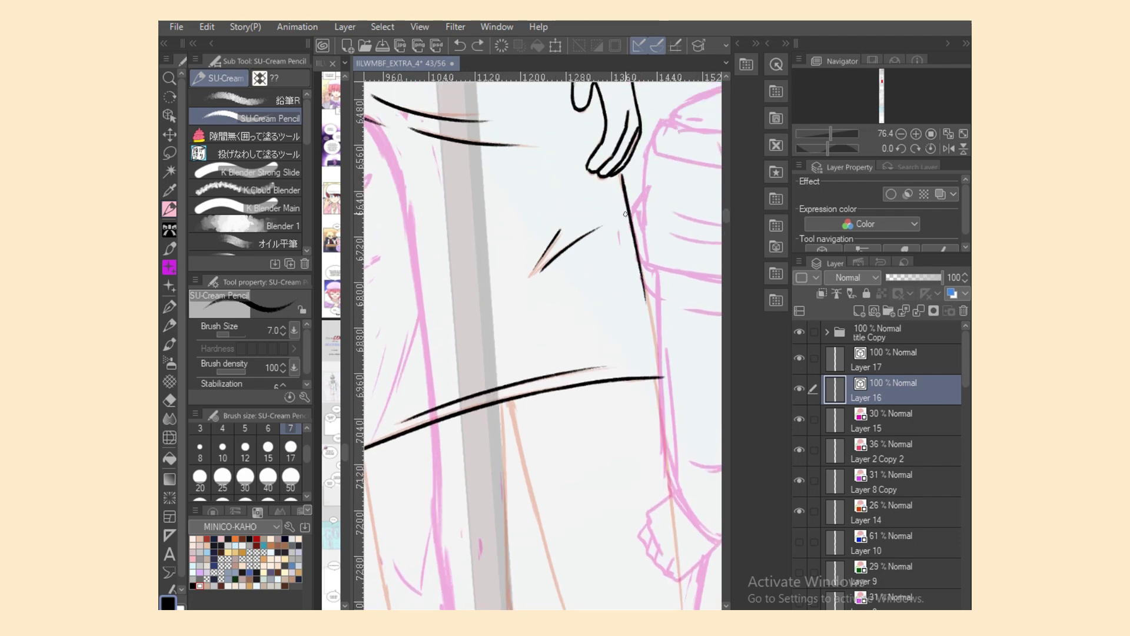
Step: Ink the apron's side edge from below the hanging hand down to the hem corner on the figure's left
drag(621, 172, 629, 206)
drag(640, 268, 657, 356)
drag(651, 314, 662, 388)
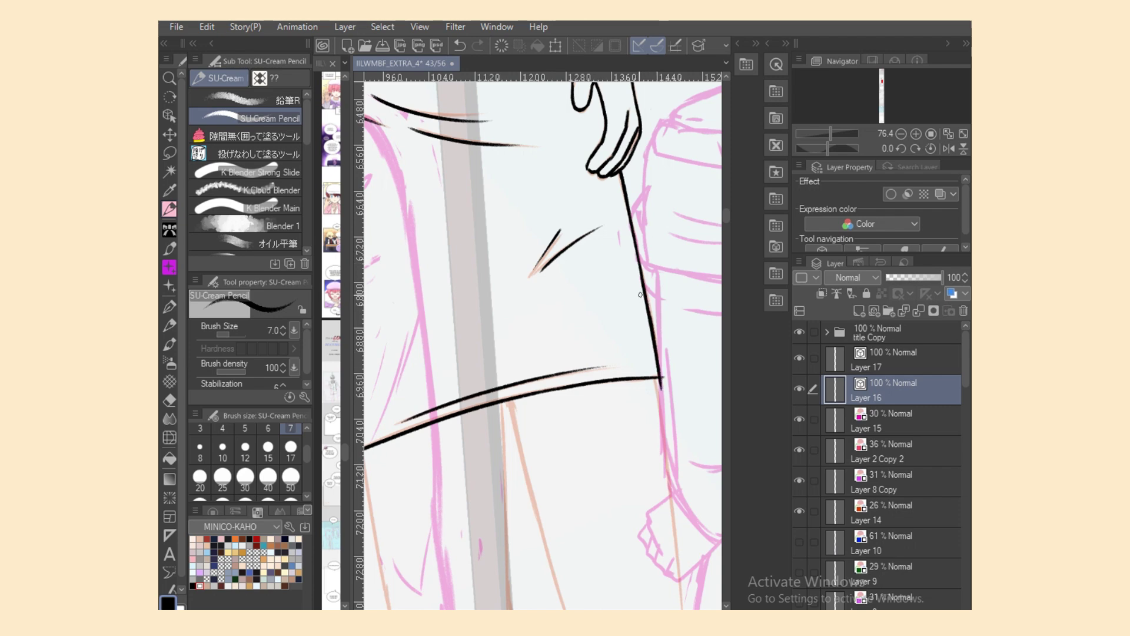
key(ctrl+z)
mouse_move(654, 336)
mouse_down()
mouse_move(663, 391)
mouse_move(667, 374)
mouse_up()
key(e)
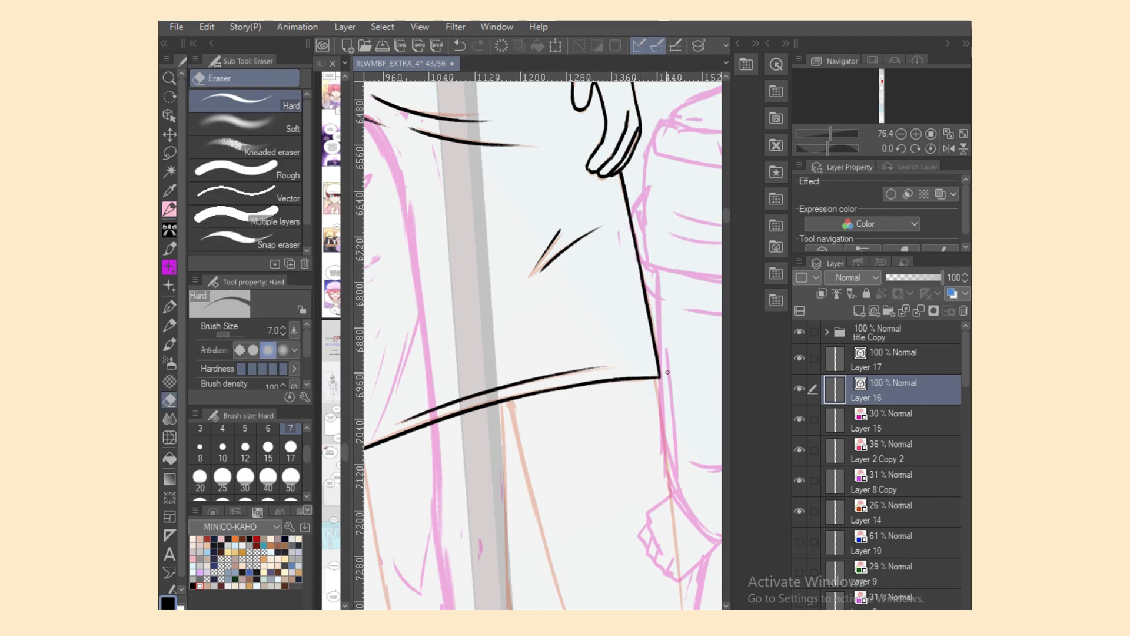
Step: Ink the upper inner line of the leg on the figure's right, starting from the apron's hem
key(p)
drag(686, 613, 657, 613)
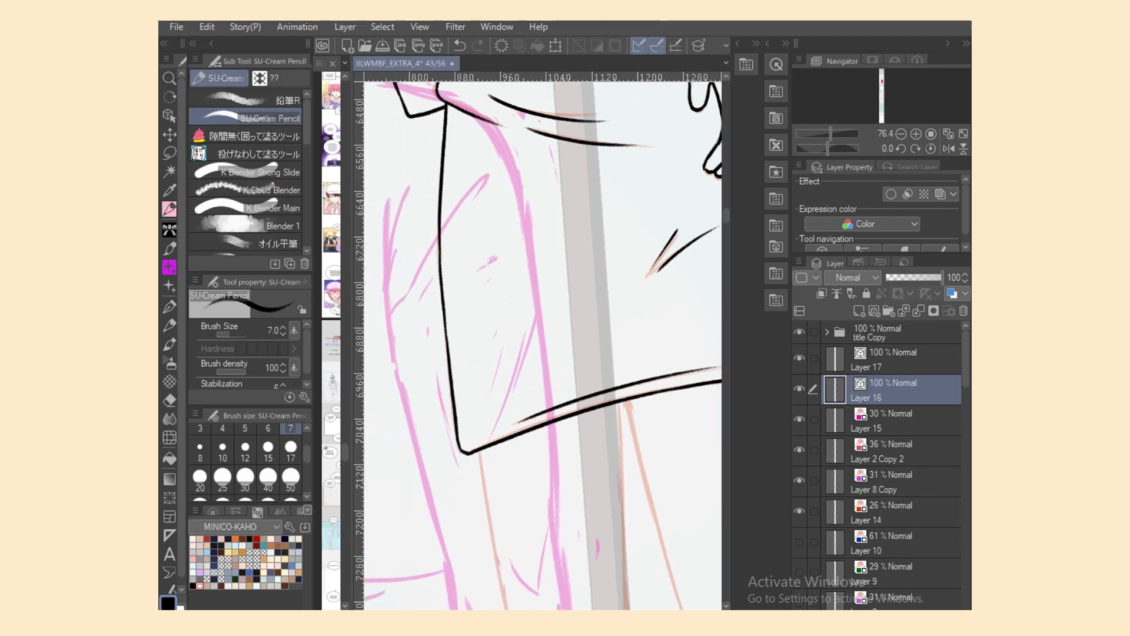
scroll(543, 347, down, 2)
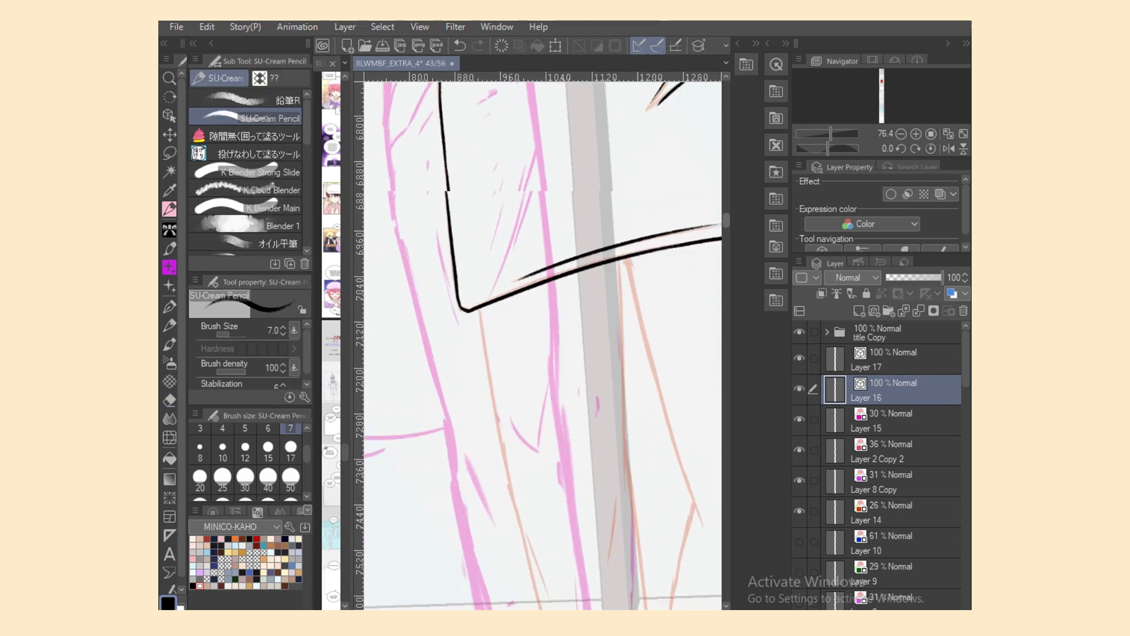
drag(620, 189, 625, 403)
key(ctrl+z)
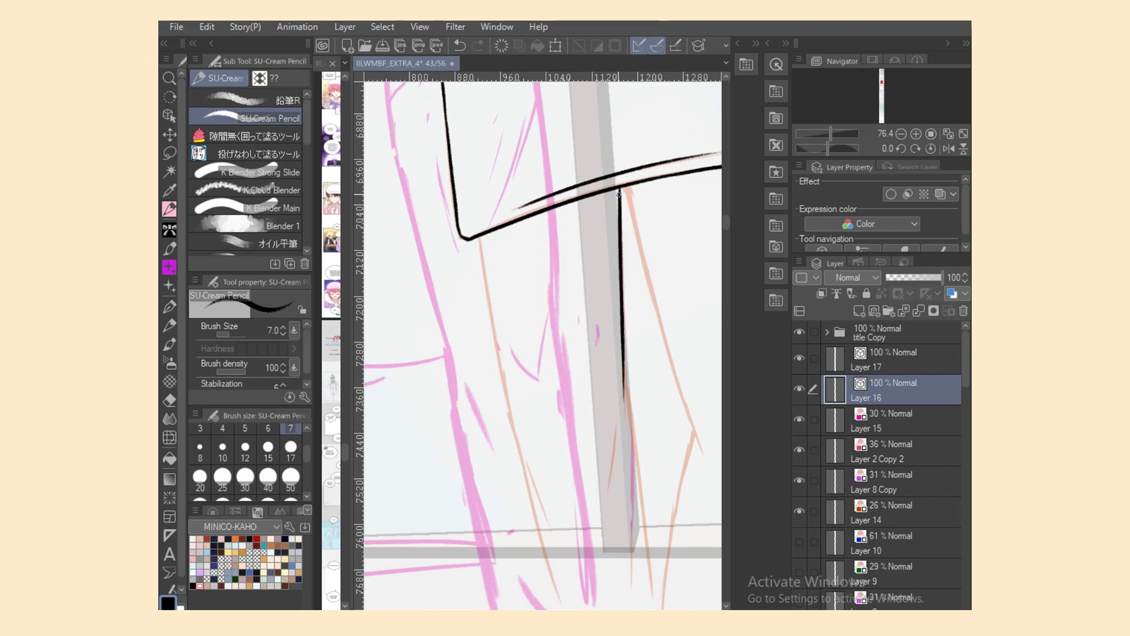
drag(619, 190, 621, 238)
key(ctrl+z)
key(ctrl+z)
Step: Ink the outer line of the leg on the figure's right from the hem down past the panel's lower border
drag(478, 239, 502, 382)
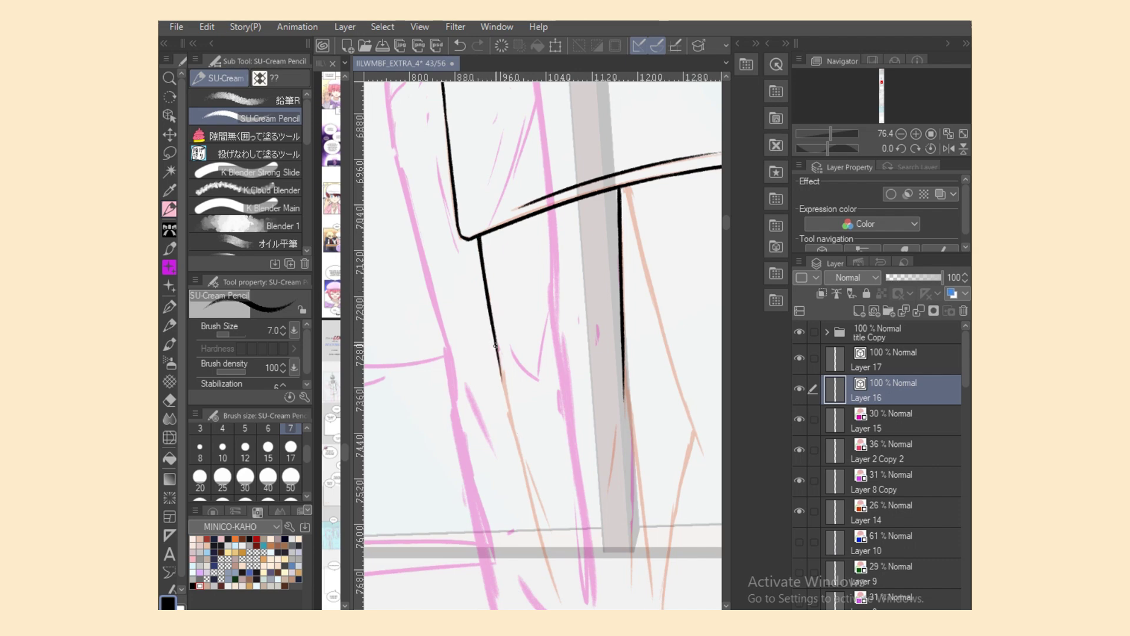
drag(495, 346, 513, 428)
drag(495, 334, 520, 451)
key(ctrl+z)
drag(507, 408, 543, 538)
drag(531, 493, 556, 587)
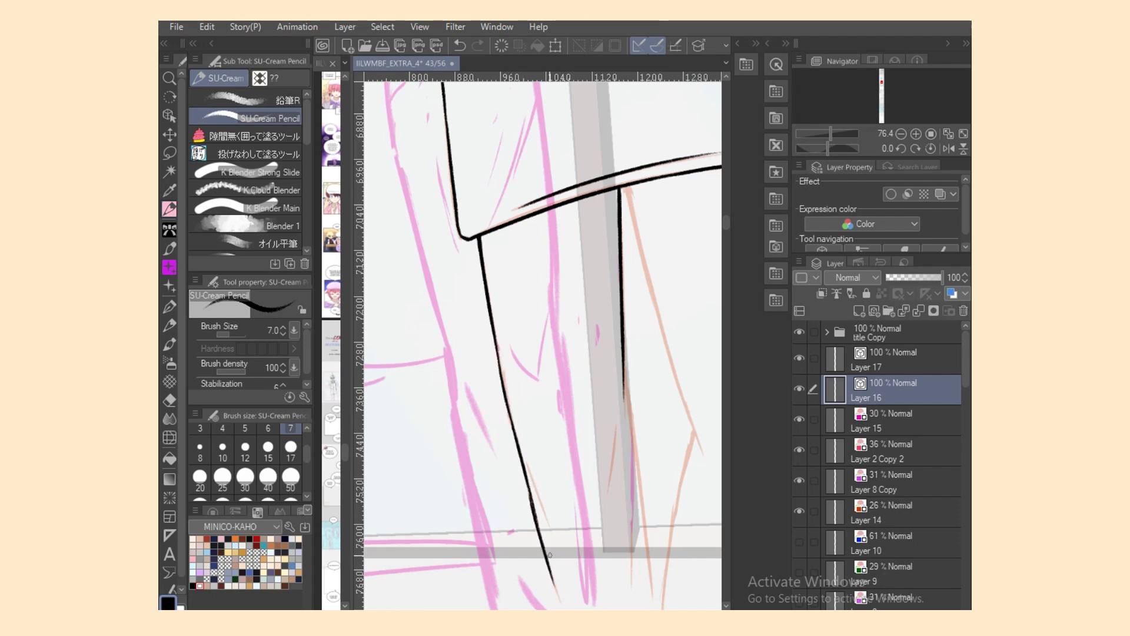
key(ctrl+z)
drag(541, 537, 559, 595)
Step: Ink the two short lower-leg folds and extend the inner line downward on the figure's right leg
drag(529, 465, 550, 527)
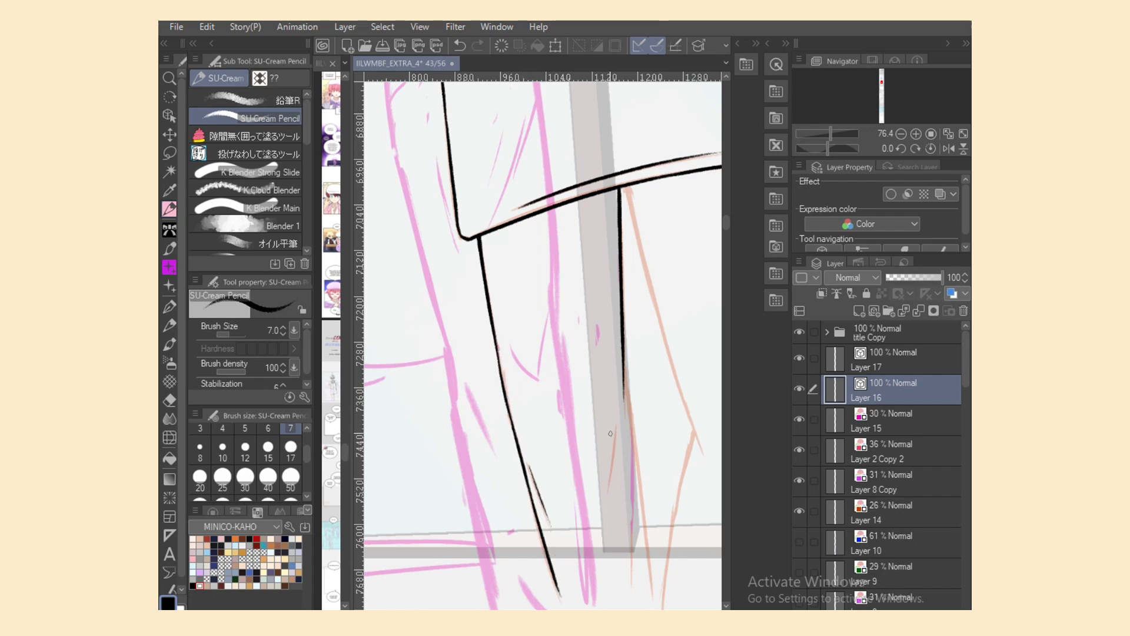
drag(613, 428, 606, 506)
drag(621, 365, 643, 518)
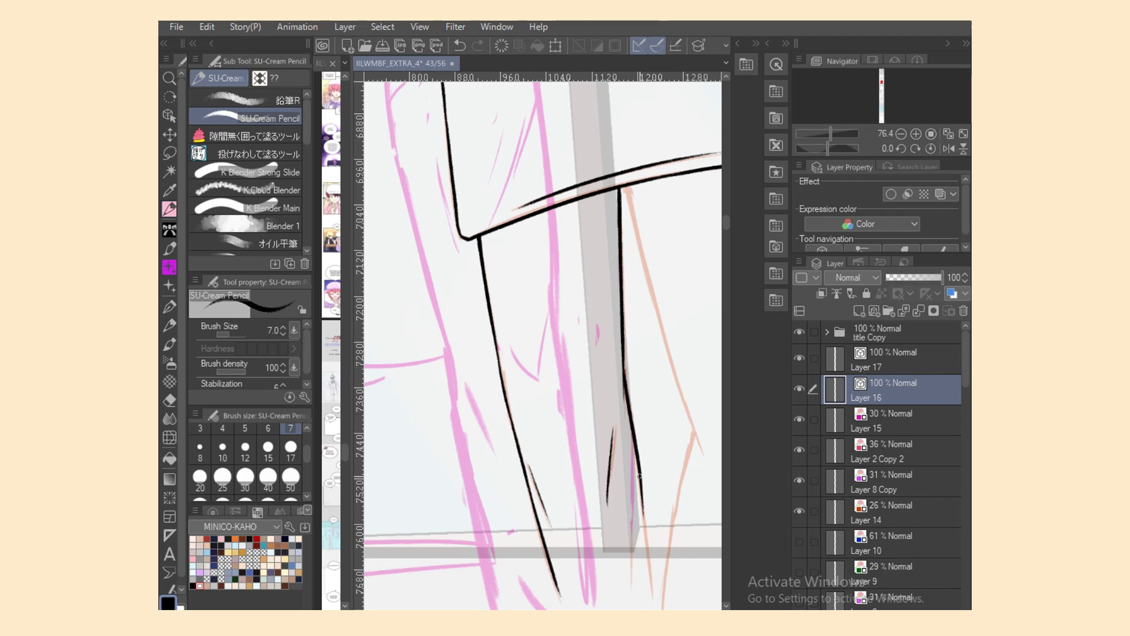
drag(640, 478, 650, 578)
scroll(542, 347, right, 6)
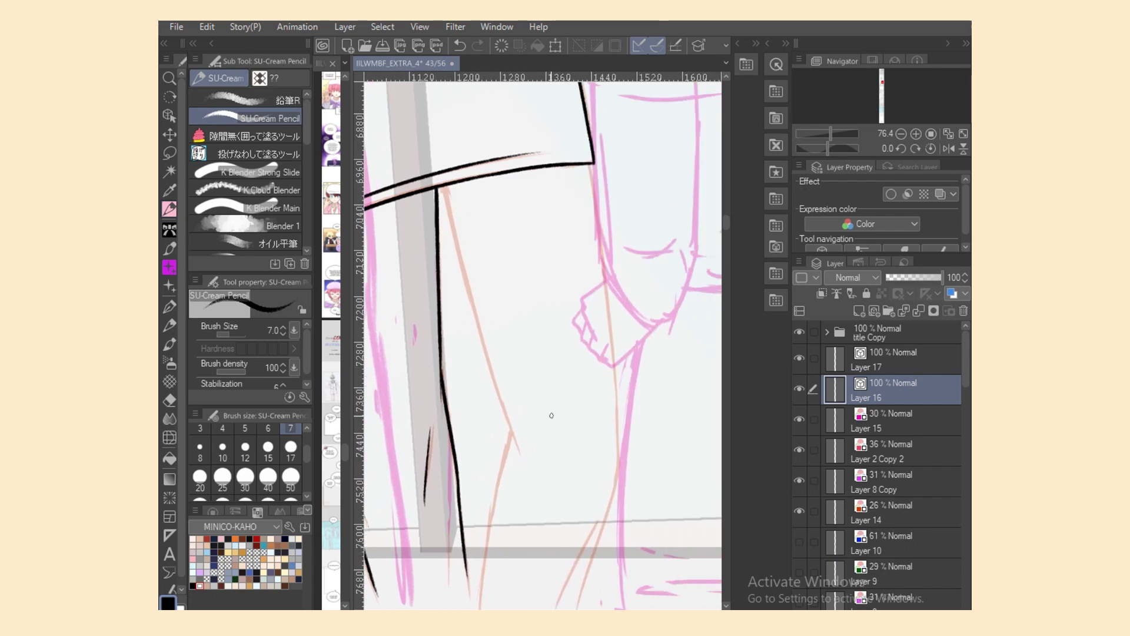
Step: Ink the inner thigh line of the figure's left leg from the hem down to the knee
mouse_move(444, 187)
mouse_down()
mouse_move(501, 393)
mouse_move(450, 205)
mouse_move(461, 257)
mouse_up()
key(ctrl+z)
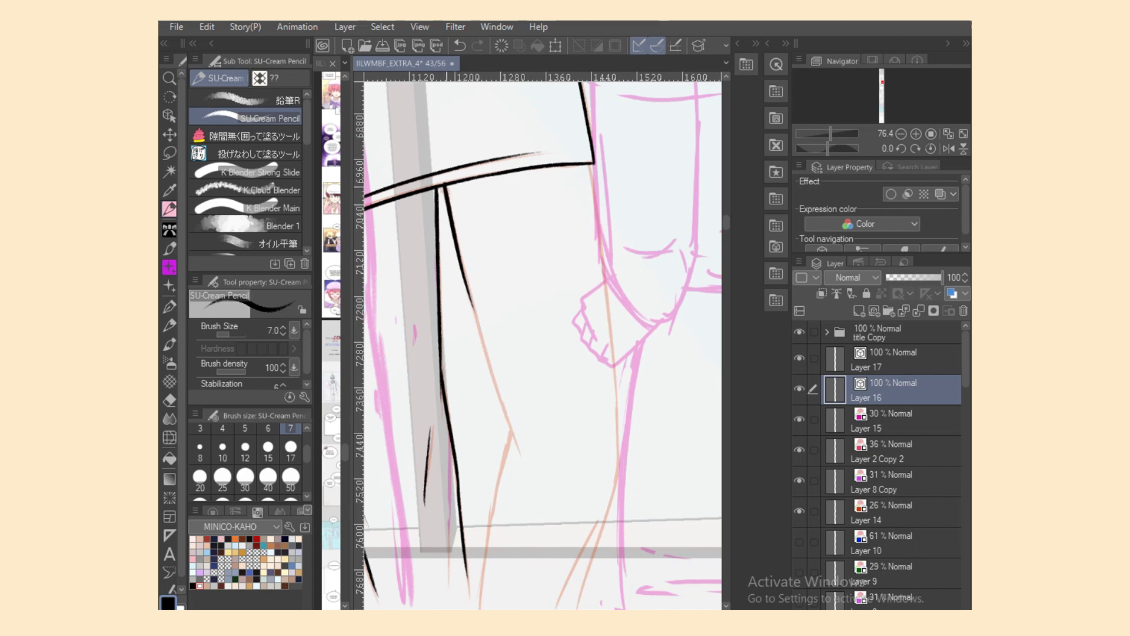
key(ctrl+z)
drag(446, 187, 497, 389)
key(ctrl+z)
drag(468, 289, 494, 384)
mouse_move(462, 265)
mouse_down()
mouse_move(523, 457)
mouse_move(489, 547)
mouse_up()
key(ctrl+z)
Step: Ink the inner line below the left knee and the small crease at the knee's bend
drag(512, 428, 487, 551)
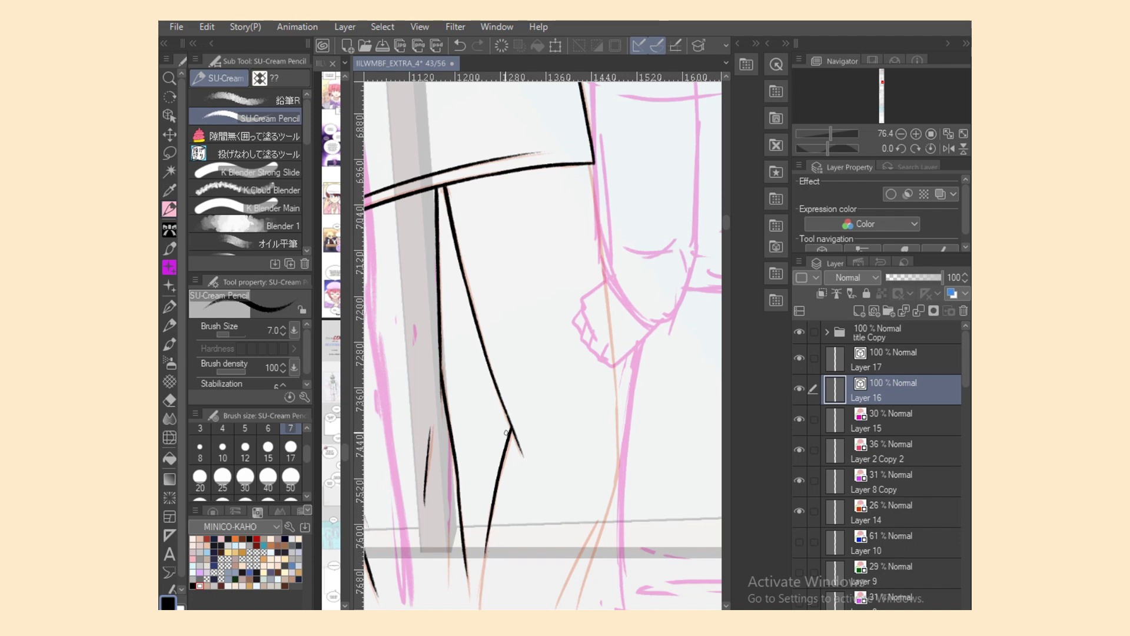
key(ctrl+z)
drag(512, 430, 502, 466)
drag(502, 395, 521, 451)
key(ctrl+z)
Step: Ink the upper outer line of the figure's left leg from the hem corner downward
drag(590, 164, 615, 368)
key(ctrl+z)
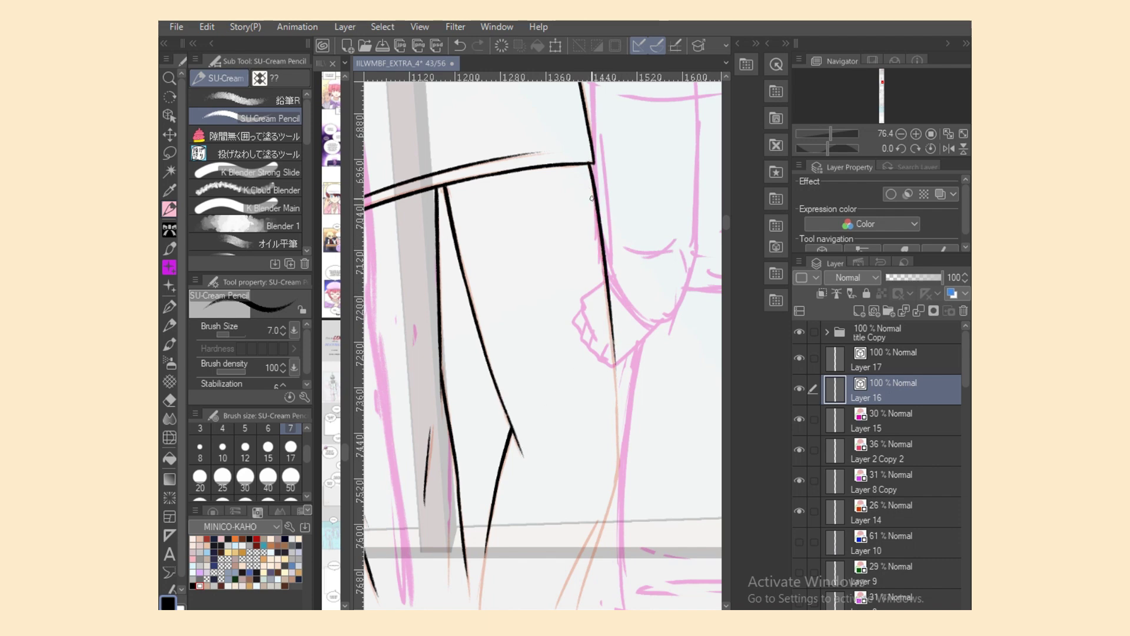
key(ctrl+z)
drag(589, 163, 614, 364)
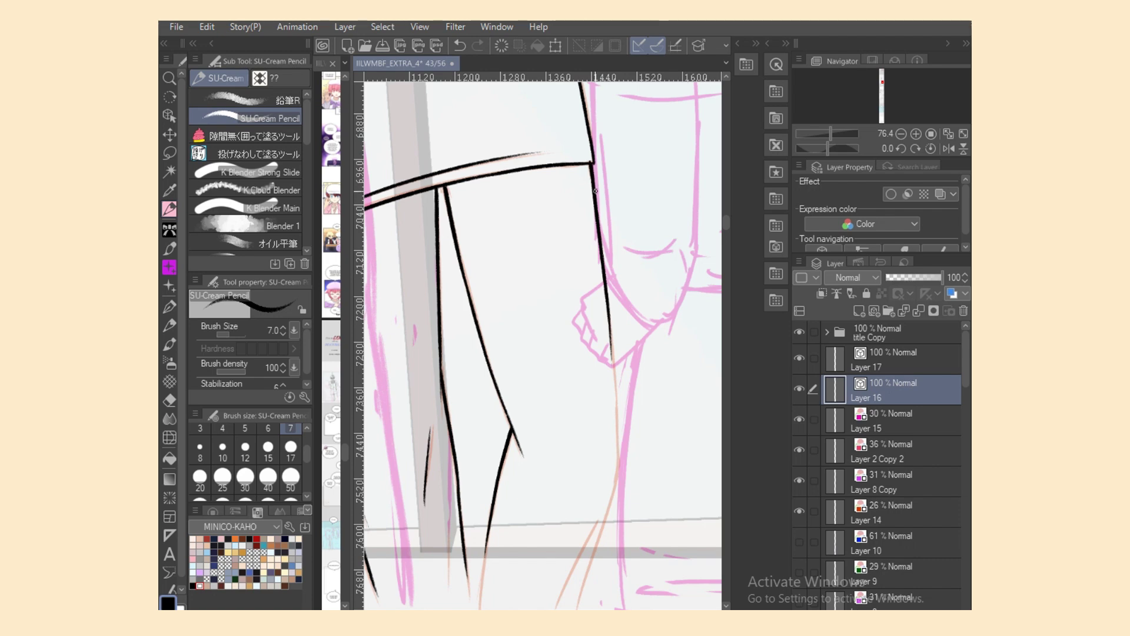
key(ctrl+z)
drag(590, 165, 595, 187)
Step: Extend the left leg's outer line down past the panel border and ink the fold beside its lower end
mouse_move(608, 306)
mouse_down()
mouse_move(616, 495)
mouse_move(568, 610)
mouse_up()
key(ctrl+z)
key(ctrl+z)
drag(598, 544, 575, 609)
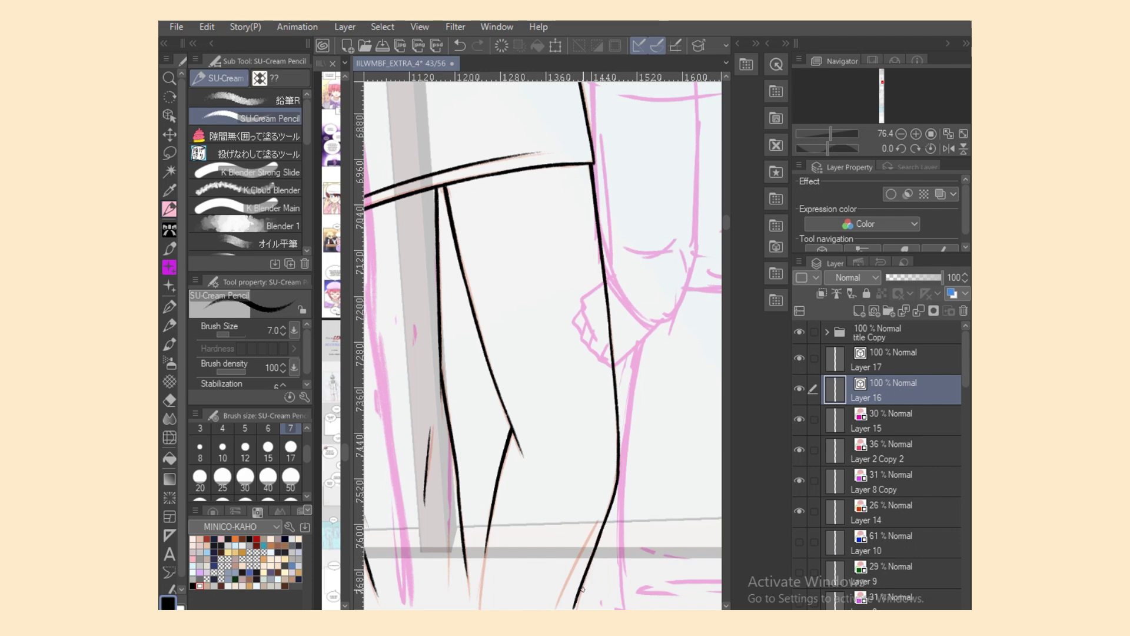
drag(596, 527, 556, 605)
Step: Examine the middle figure's line art as a whole, from head to legs, and the sketched capped figure beside it
key(ctrl+minus)
key(ctrl+minus)
key(ctrl+minus)
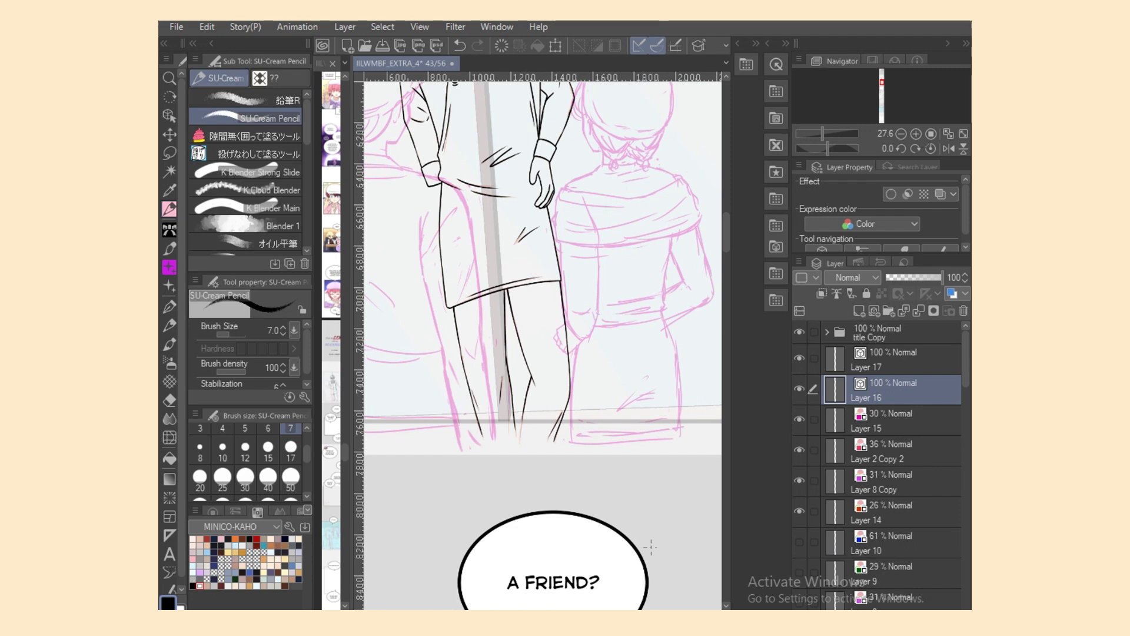
drag(589, 582, 658, 582)
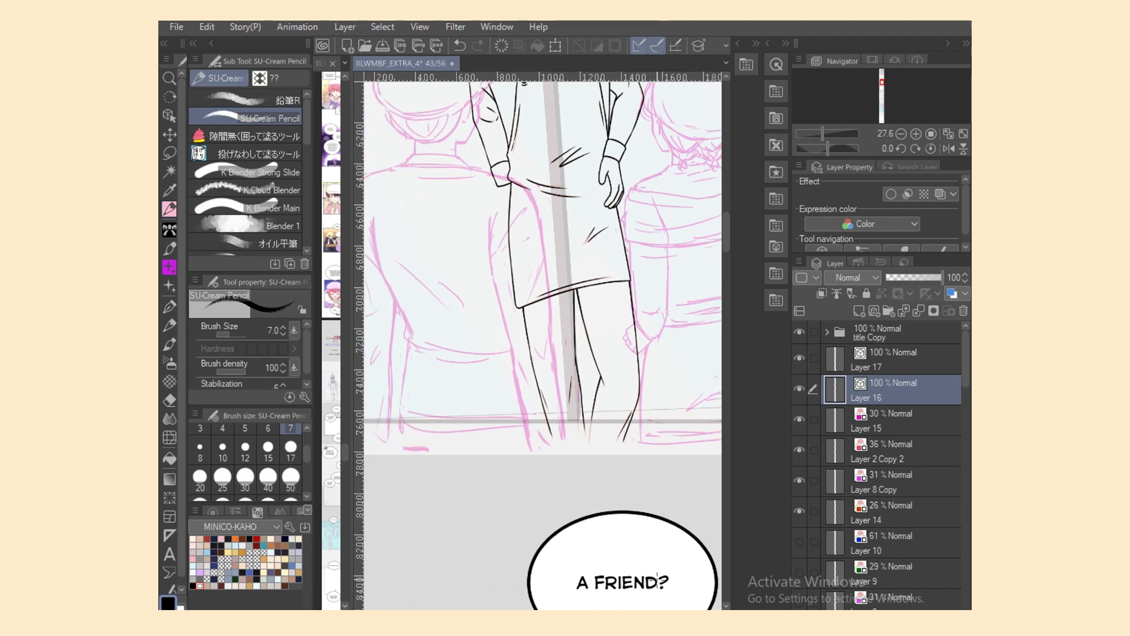
scroll(542, 346, up, 5)
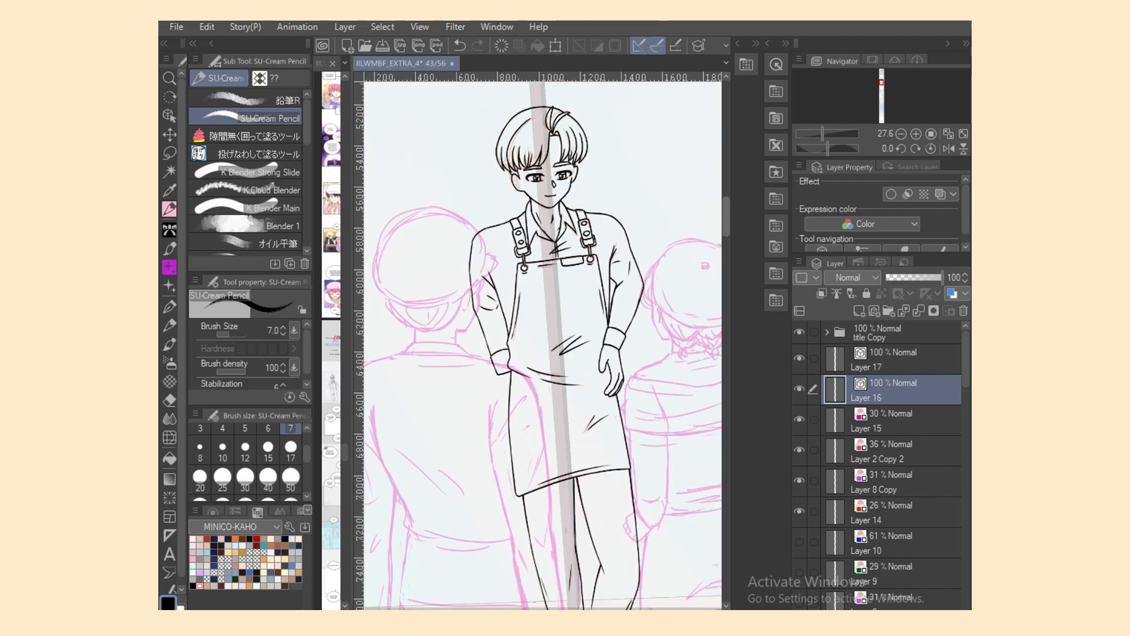
drag(500, 584, 584, 585)
key(ctrl+plus)
key(ctrl+plus)
key(ctrl+plus)
key(ctrl+plus)
key(ctrl+plus)
key(ctrl+plus)
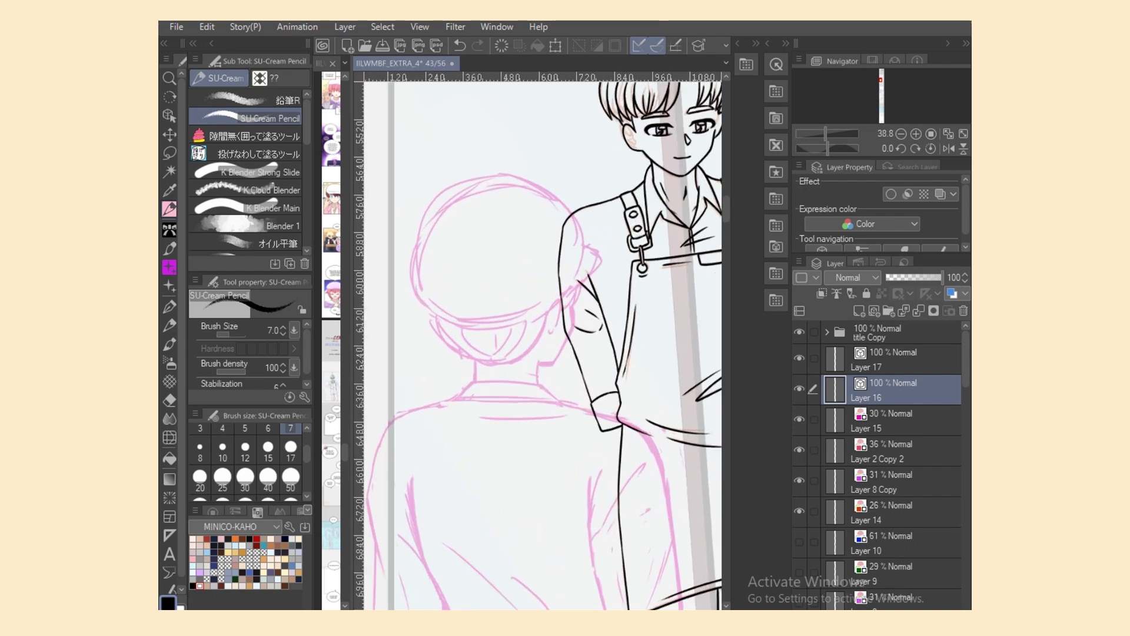
Step: Hide Layer 16 and lower the opacity of the pink sketch on Layer 15 to 14%
click(799, 389)
click(901, 360)
click(800, 419)
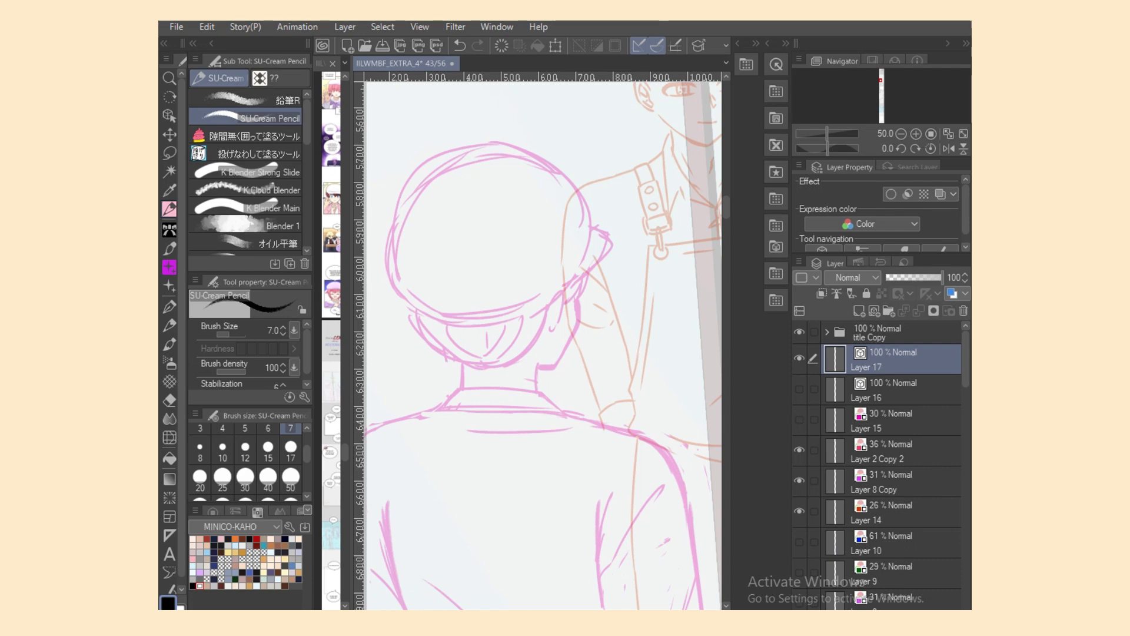
click(799, 419)
click(901, 421)
click(895, 277)
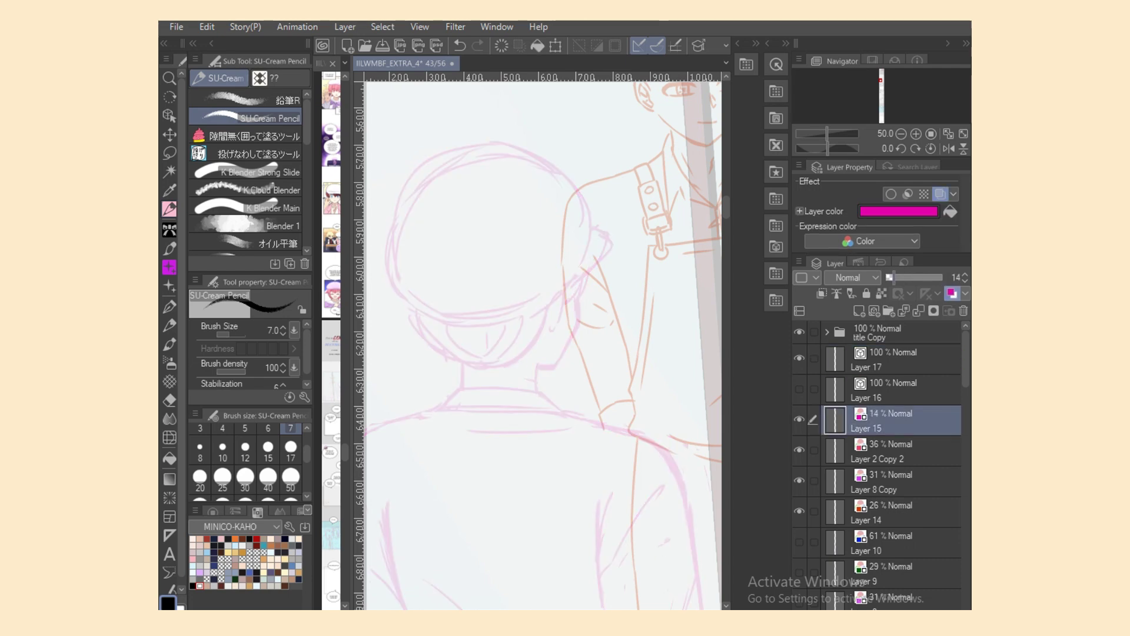
Step: Make Layer 17 active, set the pencil's brush size to 10, and save the file
click(900, 360)
click(223, 449)
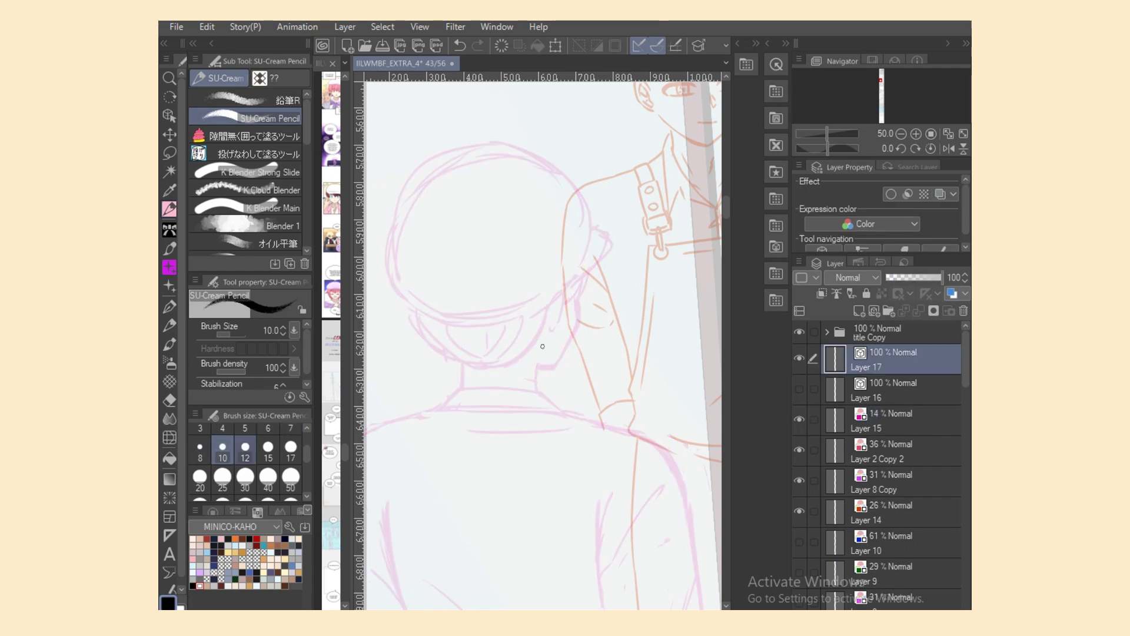
key(ctrl+s)
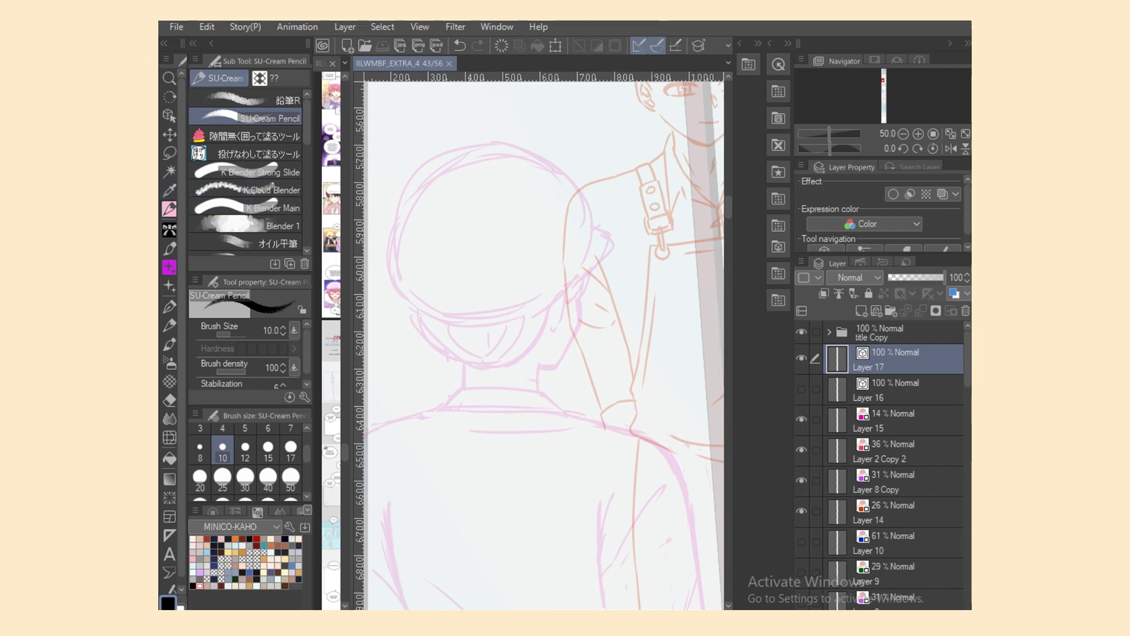
Step: Ink the side and lower rim of the back-turned figure's cap, plus the short inner line above the rim
drag(408, 198, 414, 302)
key(ctrl+z)
mouse_move(396, 212)
mouse_down()
mouse_move(427, 315)
mouse_move(495, 321)
mouse_up()
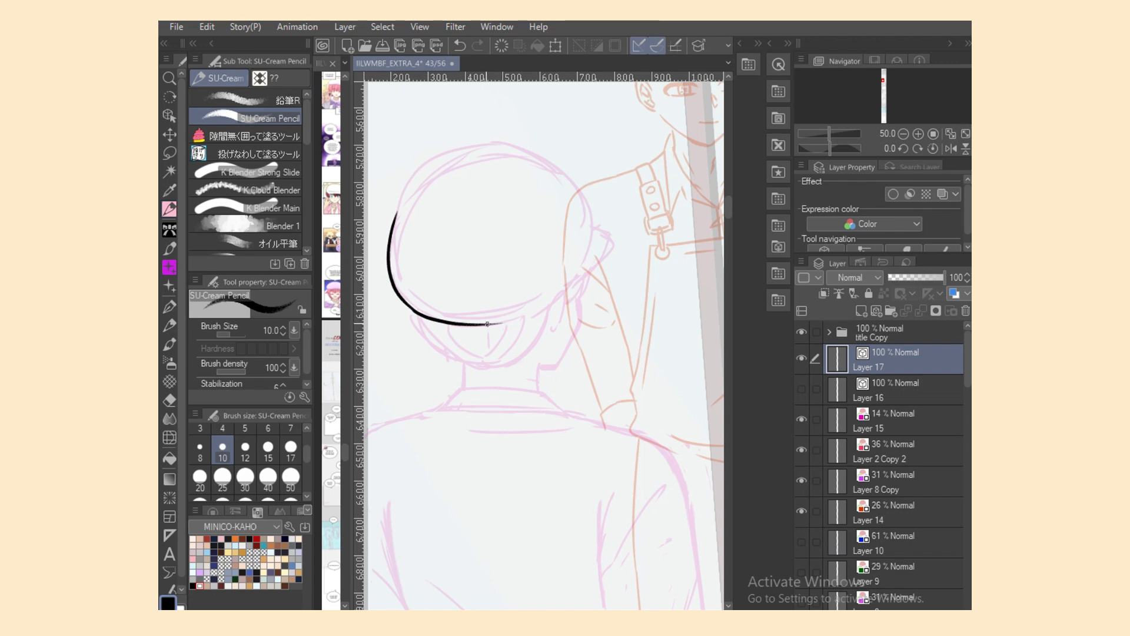
mouse_move(488, 325)
mouse_down()
mouse_move(570, 293)
mouse_move(519, 321)
mouse_move(565, 296)
mouse_move(554, 298)
mouse_up()
key(ctrl+z)
key(ctrl+z)
key(ctrl+z)
key(ctrl+z)
drag(503, 323, 578, 281)
key(ctrl+z)
key(ctrl+z)
drag(445, 312, 527, 306)
Step: Ink the cap's upper outline over the crown and flip the canvas view horizontally
mouse_move(395, 215)
mouse_down()
mouse_move(494, 146)
mouse_move(464, 154)
mouse_move(565, 190)
mouse_move(589, 211)
mouse_up()
key(ctrl+z)
key(ctrl+z)
mouse_move(511, 149)
mouse_down()
mouse_move(552, 162)
mouse_move(587, 203)
mouse_up()
click(950, 149)
key(ctrl+z)
Step: Close the cap's rounded outline along the brim side, joining the crown to the lower rim
mouse_move(501, 220)
mouse_down()
mouse_move(514, 187)
mouse_move(549, 159)
mouse_move(589, 145)
mouse_up()
key(ctrl+z)
key(ctrl+z)
key(ctrl+z)
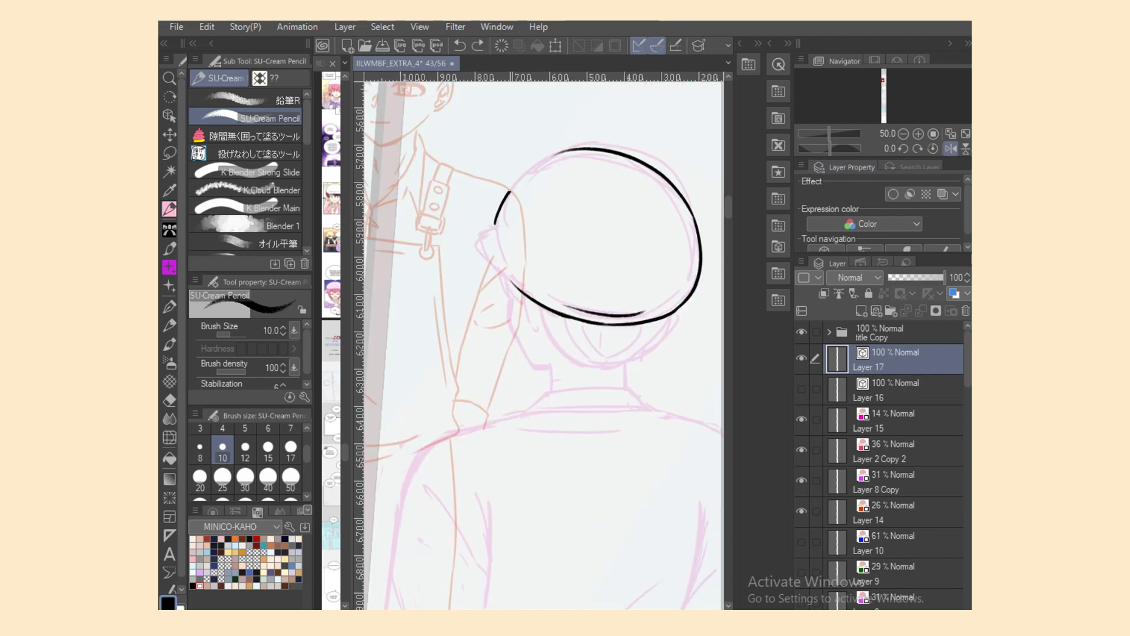
drag(495, 224, 590, 146)
key(ctrl+z)
mouse_move(497, 221)
mouse_down()
mouse_move(508, 192)
mouse_move(597, 155)
mouse_up()
key(ctrl+z)
drag(496, 219, 505, 261)
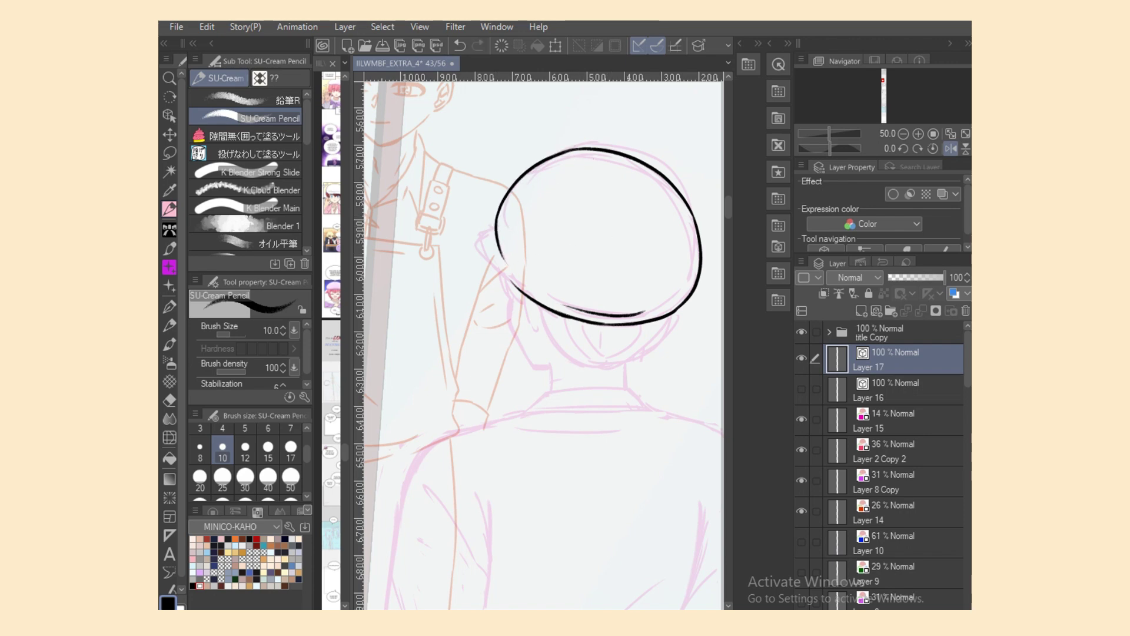
Step: Restore the unflipped view and ink the small brim protruding from the side of the cap
key(h)
drag(594, 226, 614, 246)
drag(614, 243, 594, 269)
key(ctrl+z)
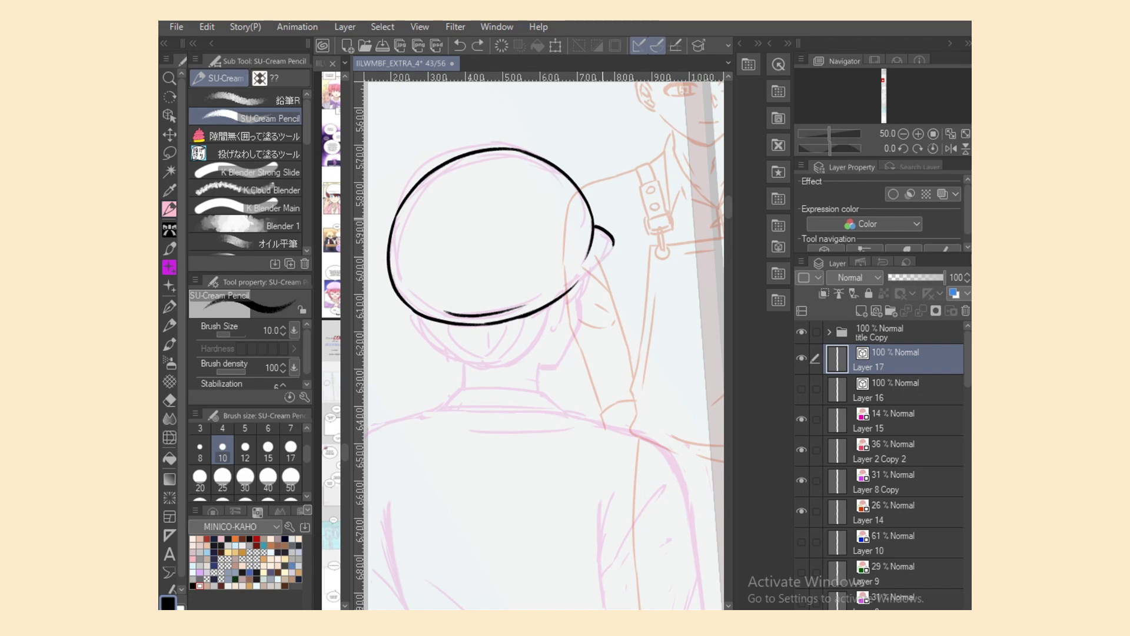
key(ctrl+z)
mouse_move(594, 224)
mouse_down()
mouse_move(603, 260)
mouse_move(608, 247)
mouse_move(570, 289)
mouse_move(611, 242)
mouse_move(587, 276)
mouse_move(610, 243)
mouse_move(586, 274)
mouse_move(609, 247)
mouse_move(591, 268)
mouse_up()
key(ctrl+z)
key(ctrl+z)
key(ctrl+z)
key(ctrl+z)
key(ctrl+z)
key(ctrl+z)
key(ctrl+z)
key(ctrl+z)
key(ctrl+z)
key(ctrl+z)
key(ctrl+z)
key(ctrl+z)
key(ctrl+z)
Step: Ink the hair strands hanging below the cap's rim near the brim
mouse_move(589, 272)
mouse_down()
mouse_move(575, 304)
mouse_move(561, 299)
mouse_move(554, 333)
mouse_up()
key(ctrl+z)
key(ctrl+z)
key(ctrl+z)
key(ctrl+z)
Step: Ink the remaining side strands and the cheek and jaw line down to the neck of the capped figure
mouse_move(567, 295)
mouse_down()
mouse_move(556, 324)
mouse_move(578, 325)
mouse_move(566, 348)
mouse_up()
key(ctrl+z)
key(ctrl+z)
drag(579, 307, 553, 365)
key(ctrl+z)
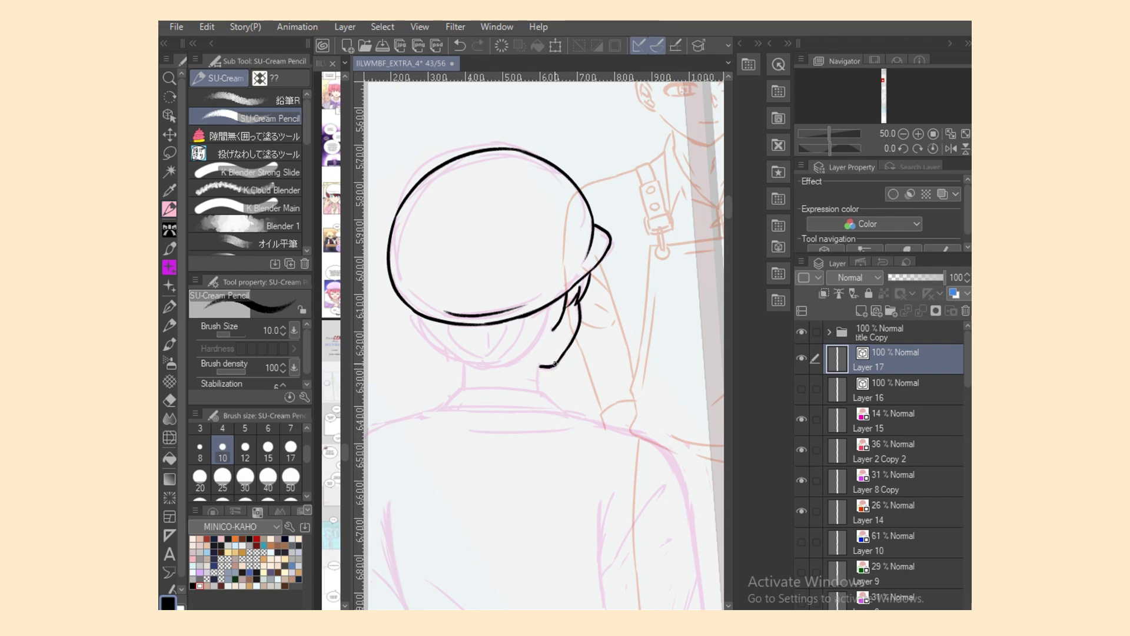
Step: Ink the rounded nape outline of the capped figure's hair and the first short strands under the cap's rim
drag(550, 310, 510, 366)
key(ctrl+z)
key(ctrl+z)
drag(419, 317, 490, 363)
key(ctrl+z)
drag(415, 314, 486, 361)
key(ctrl+z)
drag(439, 320, 491, 355)
key(ctrl+z)
key(ctrl+z)
key(ctrl+z)
key(ctrl+z)
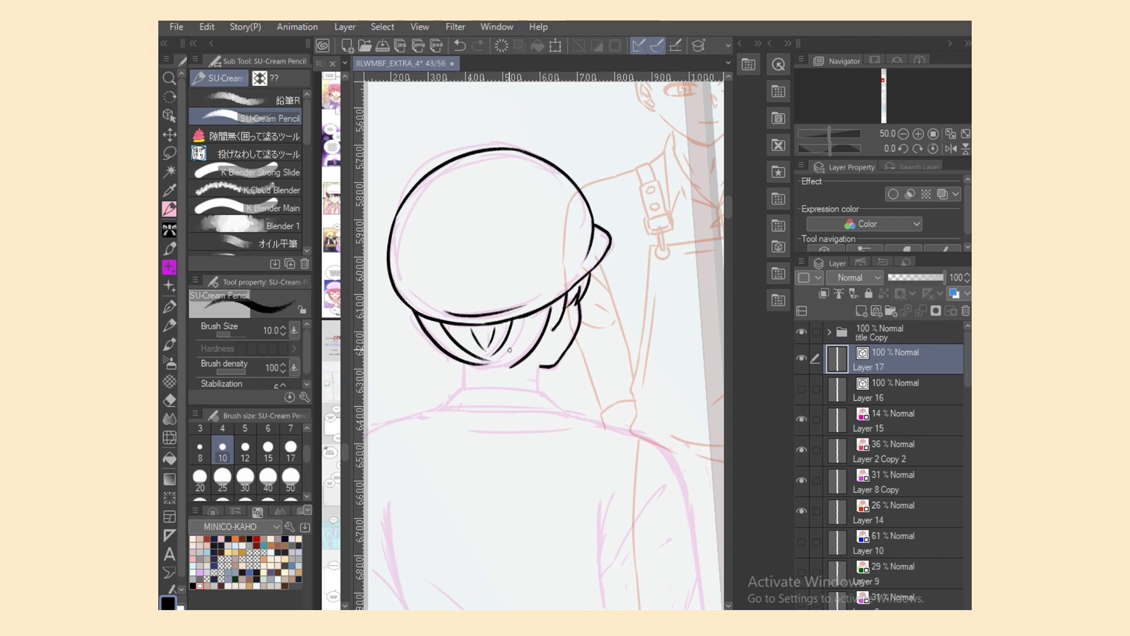
Step: Fill the nape with curved hair strands and complete the lower hairline above the neck
mouse_move(530, 319)
mouse_down()
mouse_move(493, 358)
mouse_move(520, 361)
mouse_move(505, 364)
mouse_move(526, 356)
mouse_move(512, 366)
mouse_move(550, 316)
mouse_up()
key(ctrl+z)
key(ctrl+z)
key(ctrl+z)
key(ctrl+z)
key(ctrl+z)
key(e)
key(p)
key(ctrl+z)
mouse_move(519, 362)
mouse_down()
mouse_move(545, 331)
mouse_move(520, 358)
mouse_up()
key(ctrl+z)
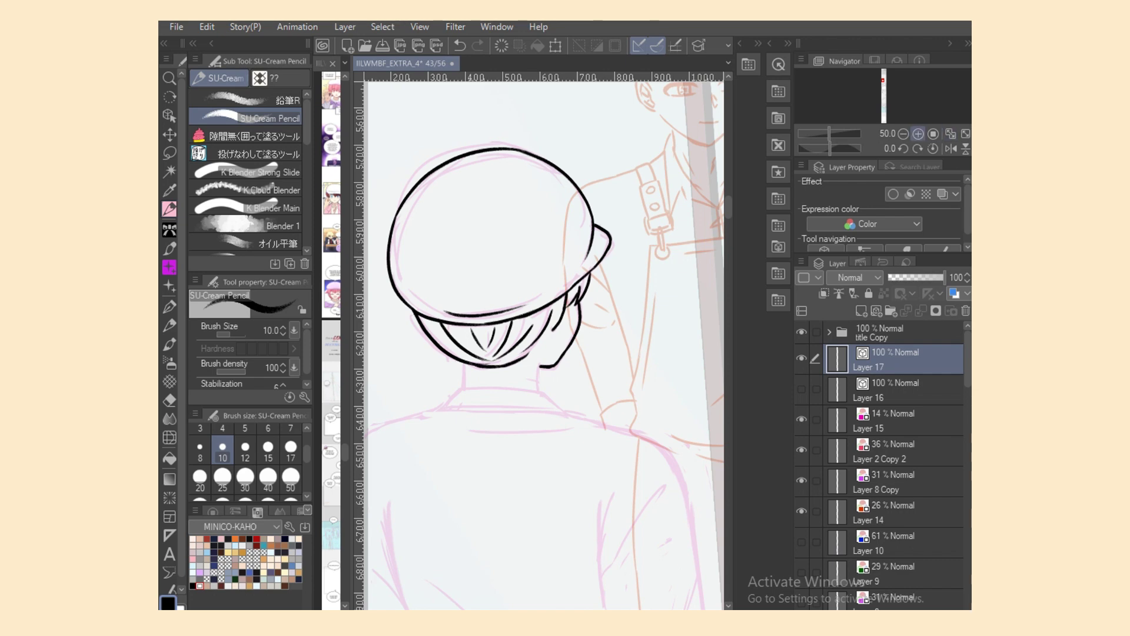
Step: Flip the view horizontally, then ink the hair edge behind the cheek and both sides of the neck
click(951, 148)
key(ctrl+z)
drag(534, 303, 572, 362)
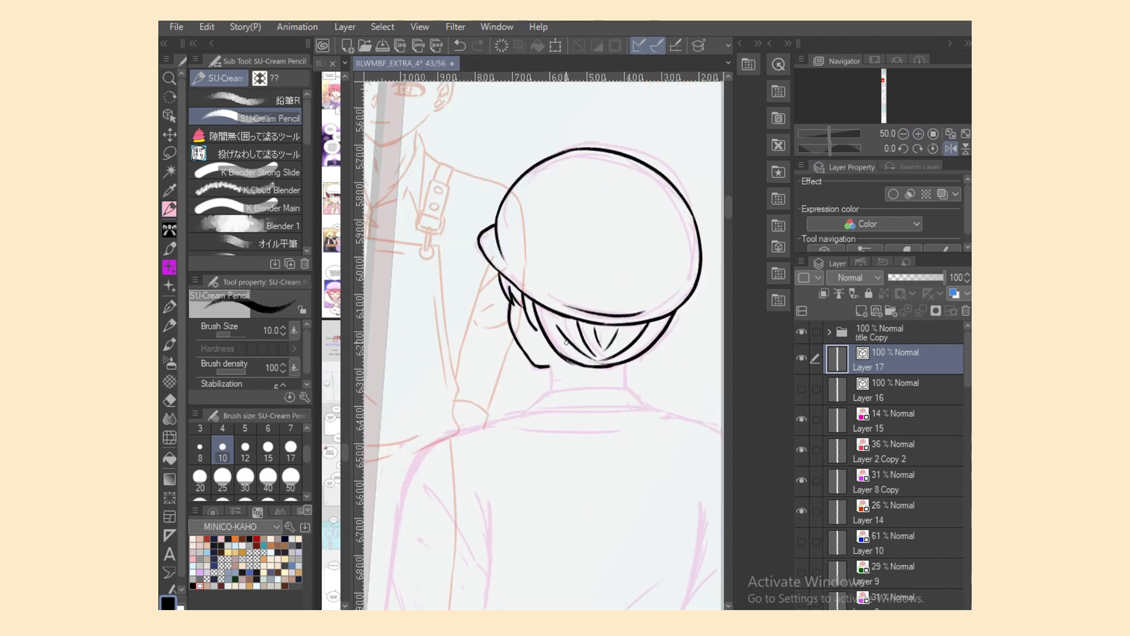
key(ctrl+z)
mouse_move(536, 304)
mouse_down()
mouse_move(561, 353)
mouse_move(552, 389)
mouse_up()
drag(626, 364, 625, 389)
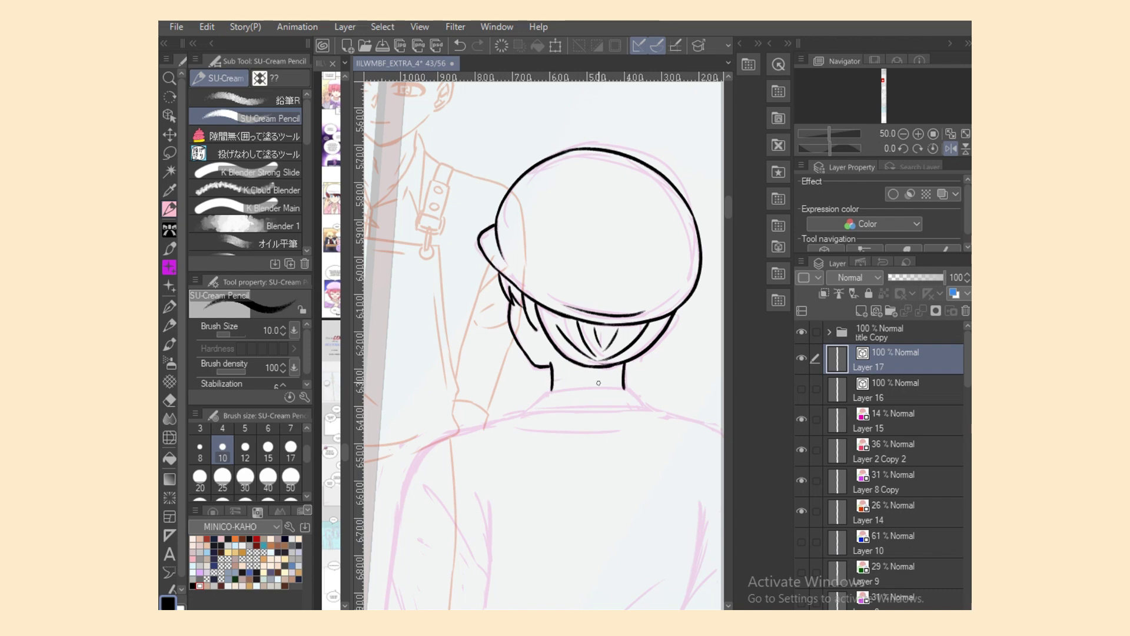
Step: Ink the standing collar around the neck with its upper edge, slanted sides and lower edge
mouse_move(551, 390)
mouse_down()
mouse_move(639, 385)
mouse_move(625, 386)
mouse_up()
key(ctrl+z)
key(ctrl+z)
drag(544, 393, 627, 388)
key(ctrl+z)
drag(626, 388, 649, 409)
key(ctrl+z)
drag(552, 392, 522, 414)
key(ctrl+z)
drag(523, 414, 635, 412)
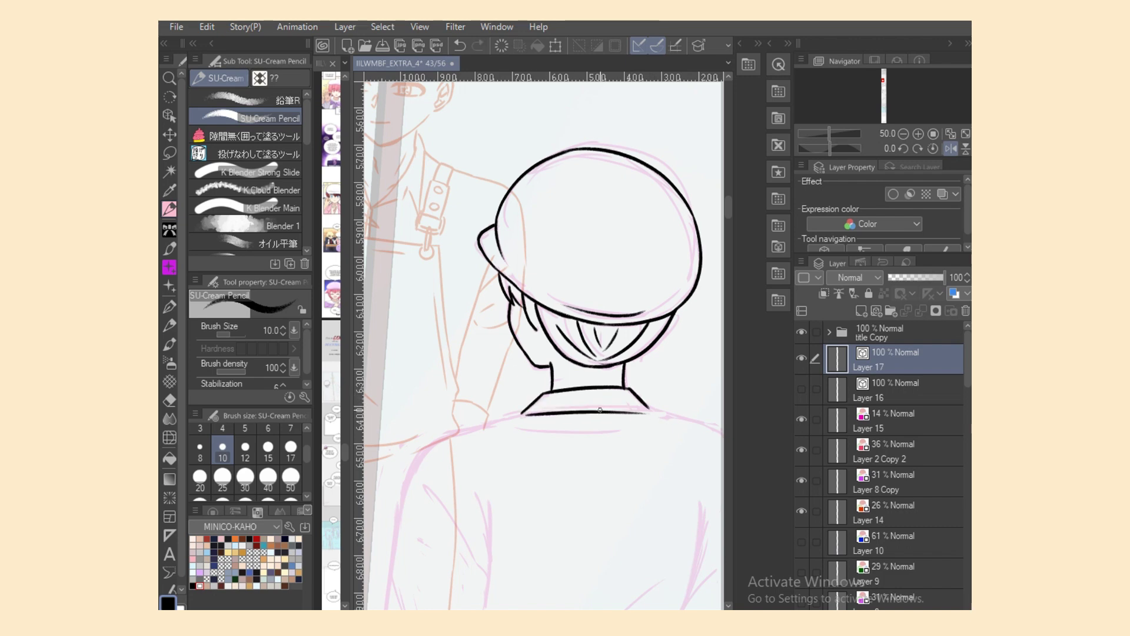
Step: Ink a short seam line below the collar and adjust the control points of the collar's lower edge
drag(544, 424, 626, 425)
key(o)
click(613, 412)
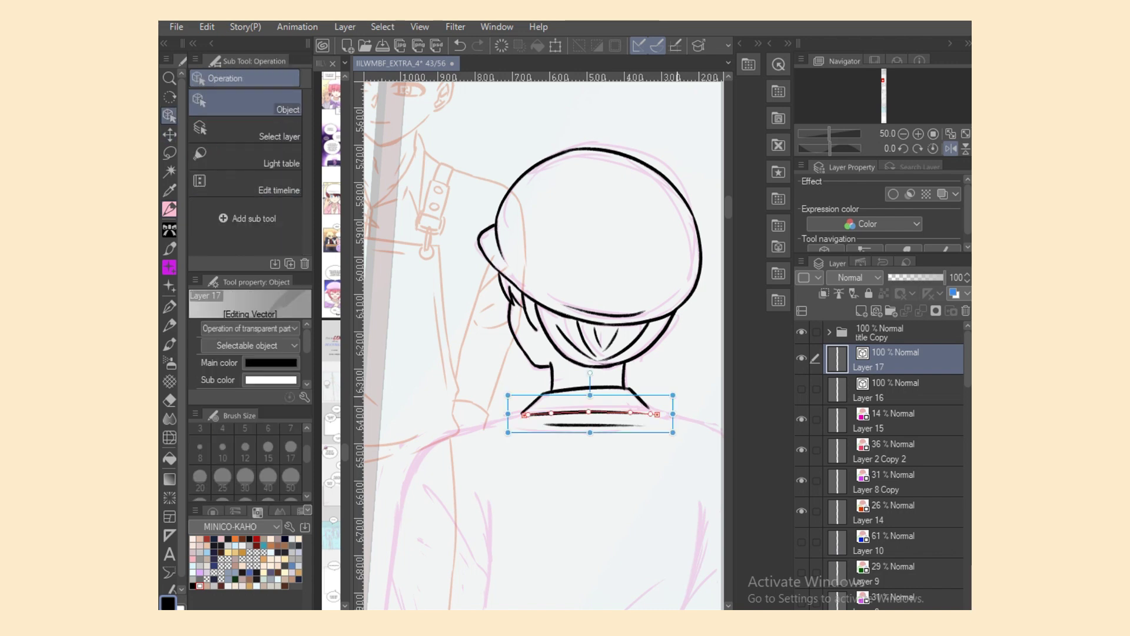
drag(658, 416, 661, 413)
drag(590, 412, 589, 410)
key(p)
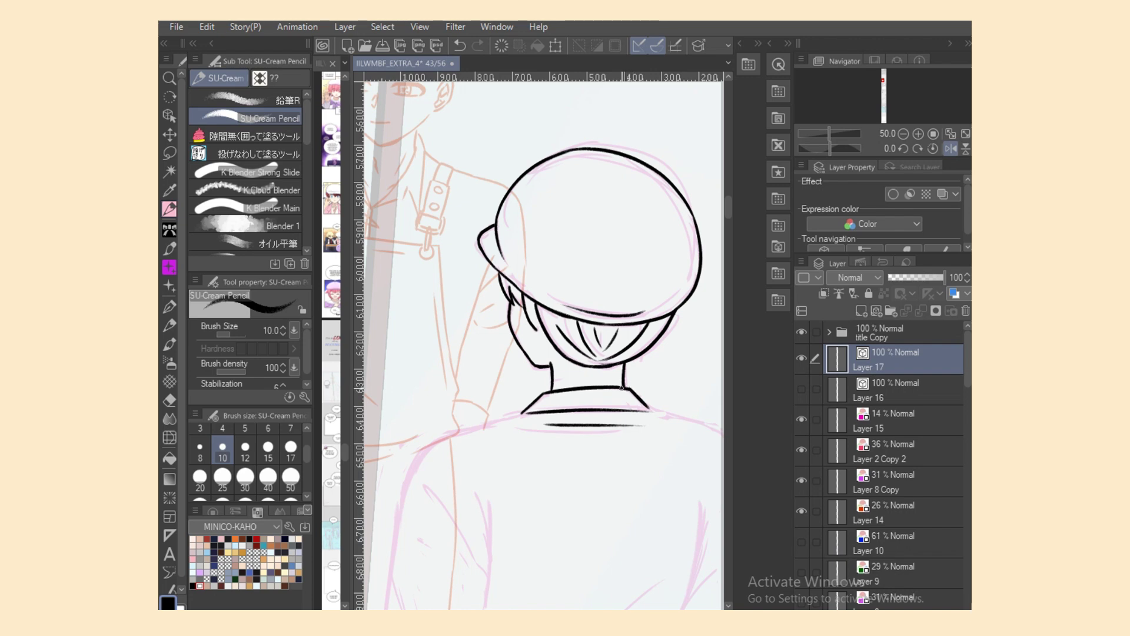
Step: Ink the brim-side shoulder from the collar's corner out to the top of the arm
drag(624, 388, 633, 391)
key(ctrl+z)
key(ctrl+z)
mouse_move(407, 471)
mouse_down()
mouse_move(455, 429)
mouse_move(448, 437)
mouse_move(519, 417)
mouse_up()
key(ctrl+z)
key(ctrl+z)
mouse_move(449, 434)
mouse_down()
mouse_move(522, 414)
mouse_move(442, 438)
mouse_move(487, 424)
mouse_up()
key(ctrl+z)
key(ctrl+z)
key(ctrl+z)
key(ctrl+z)
mouse_move(408, 471)
mouse_down()
mouse_move(452, 434)
mouse_move(526, 411)
mouse_up()
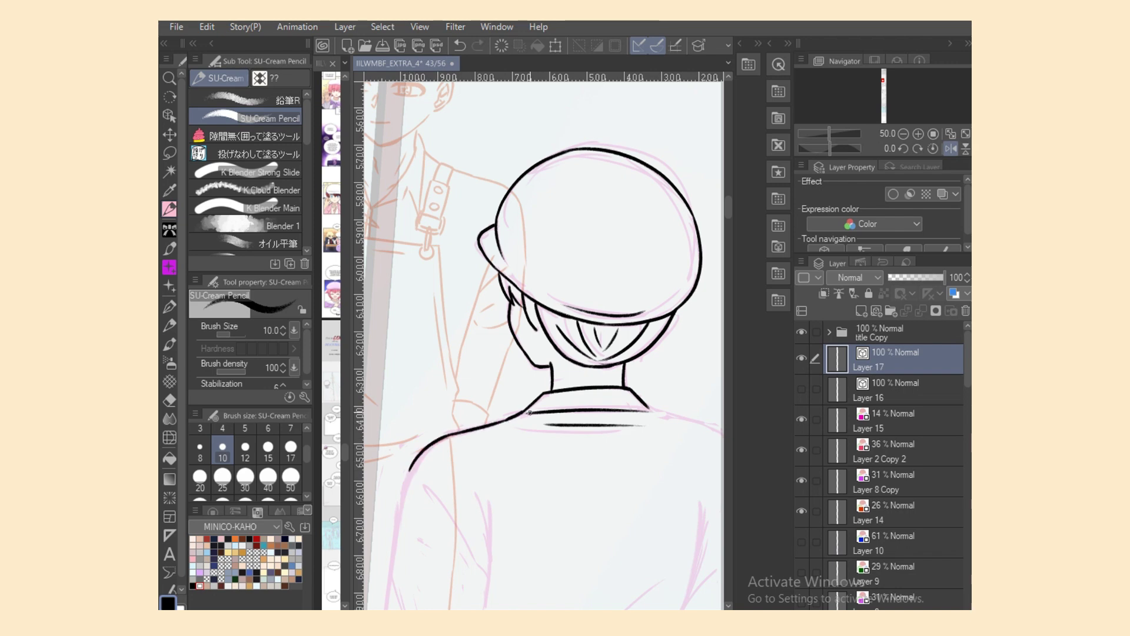
Step: Restore the unflipped view and ink the brim-side armpit crease, the inner arm contour and the short hip line
key(h)
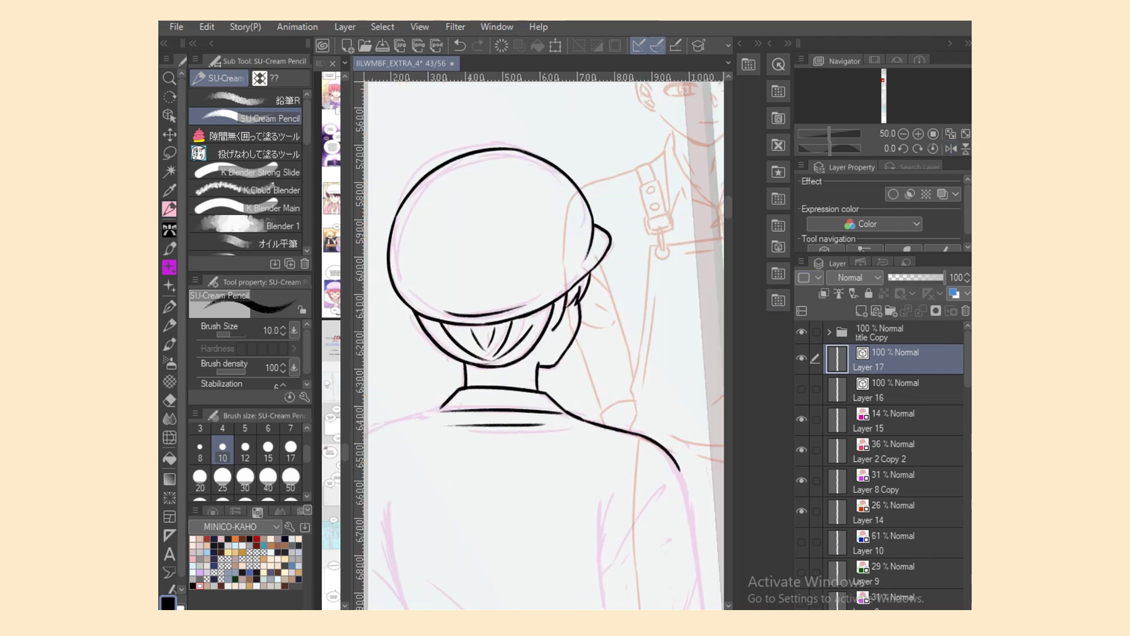
scroll(544, 346, down, 5)
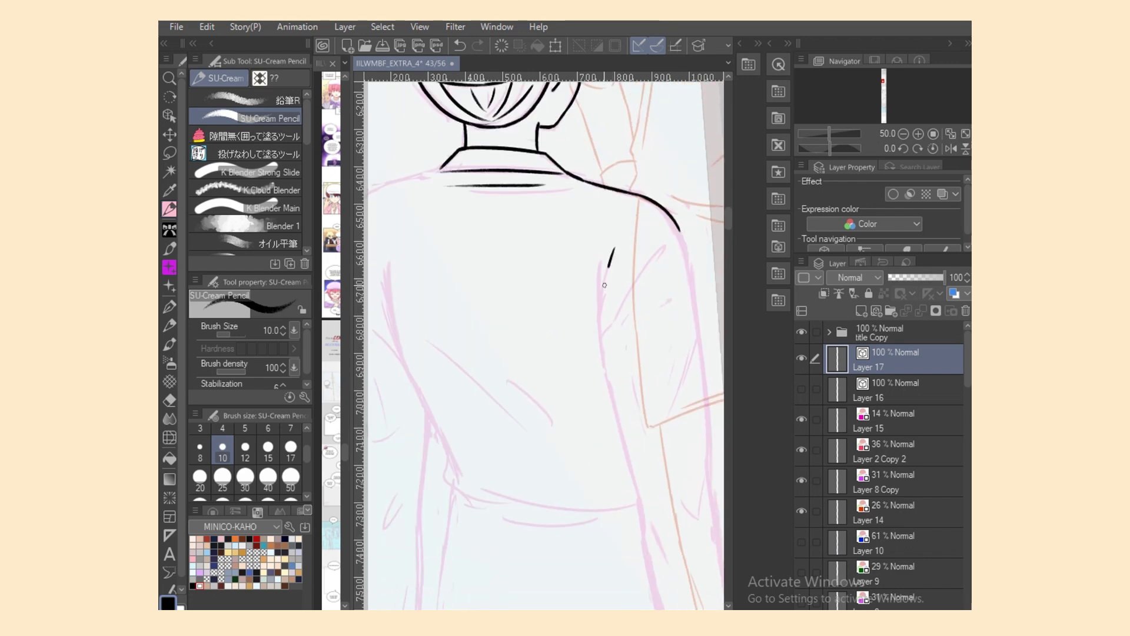
drag(605, 285, 599, 351)
mouse_move(598, 261)
mouse_down()
mouse_move(603, 383)
mouse_move(598, 315)
mouse_move(646, 528)
mouse_up()
key(ctrl+z)
key(ctrl+z)
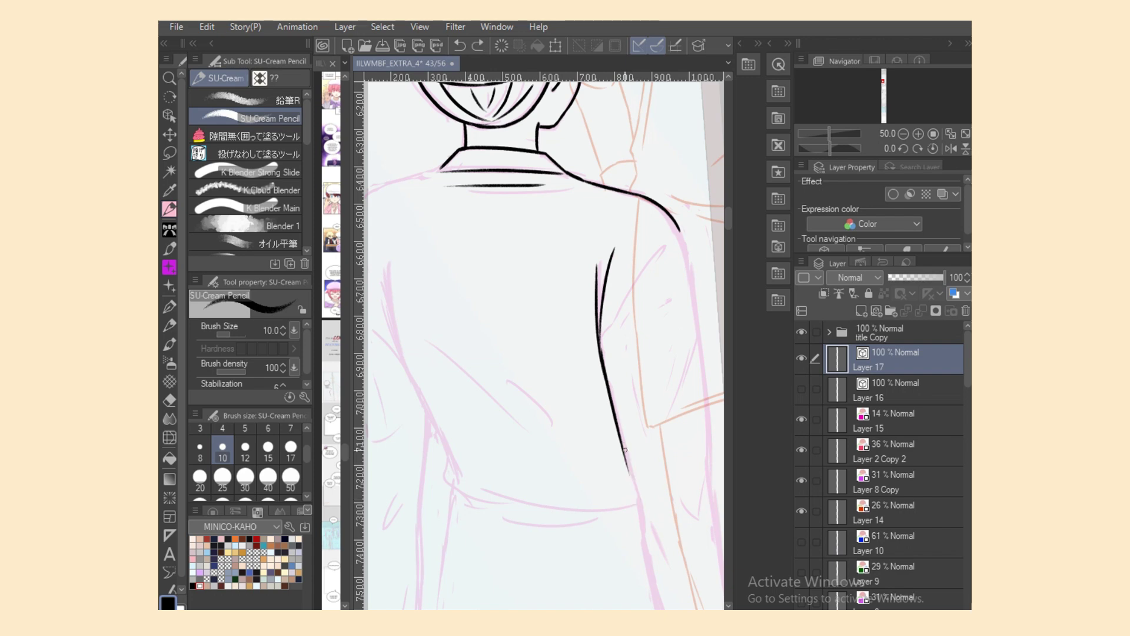
drag(623, 447, 646, 556)
drag(648, 518, 666, 566)
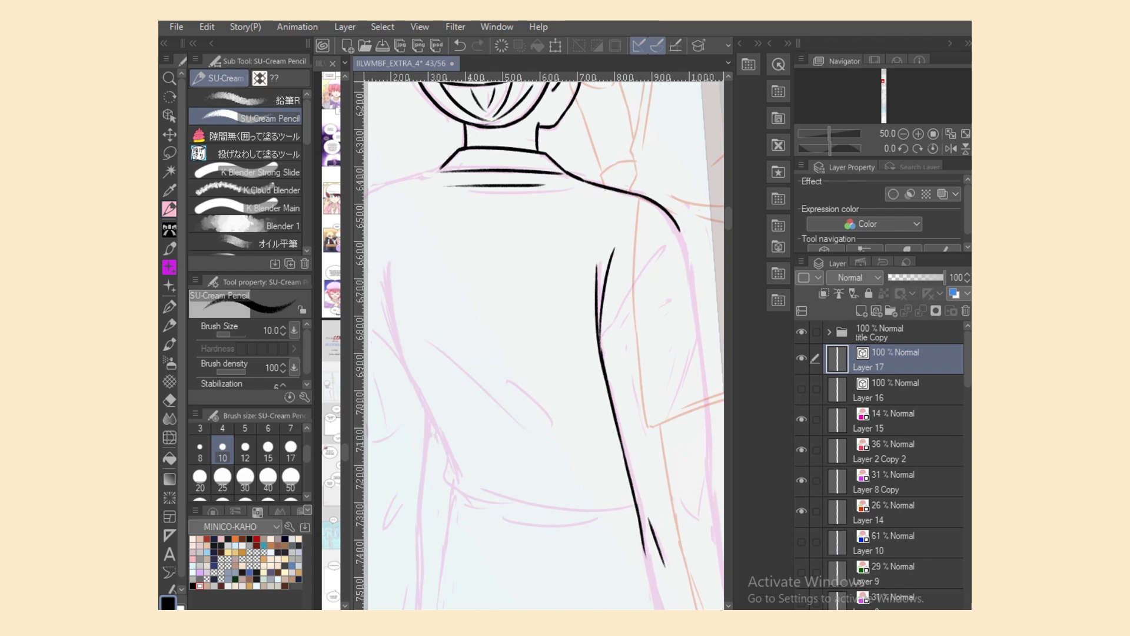
Step: Ink the opposite armpit crease and torso side, plus two diagonal fold lines across the back
scroll(520, 365, left, 2)
drag(457, 283, 484, 377)
drag(447, 321, 511, 445)
key(ctrl+z)
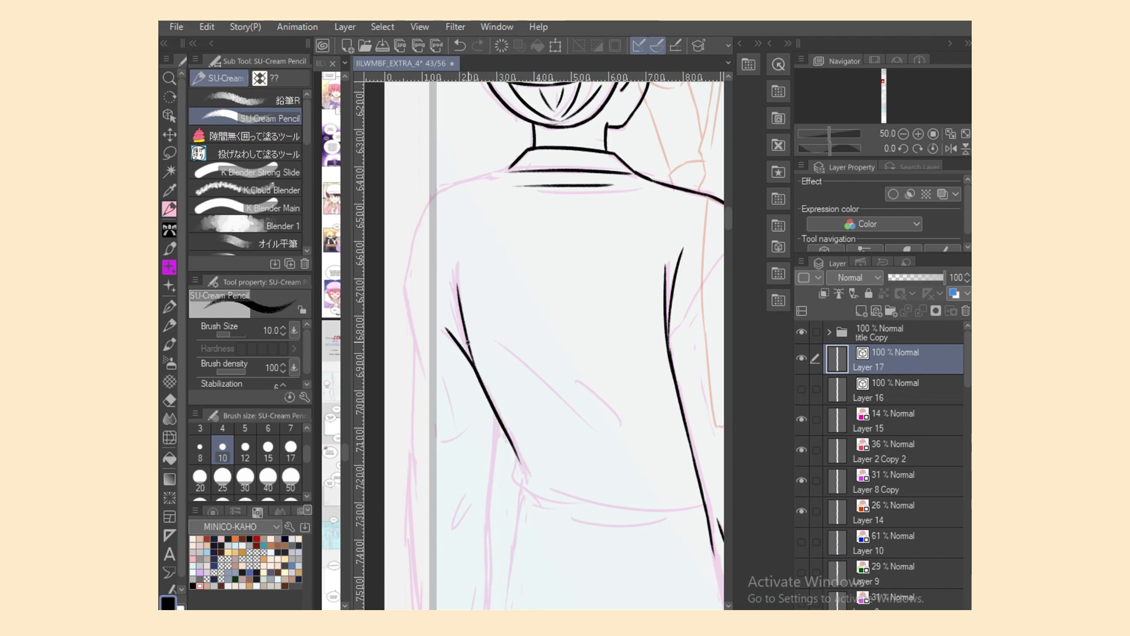
mouse_move(521, 337)
mouse_down()
mouse_move(611, 441)
mouse_move(605, 430)
mouse_up()
key(ctrl+z)
drag(577, 385, 615, 421)
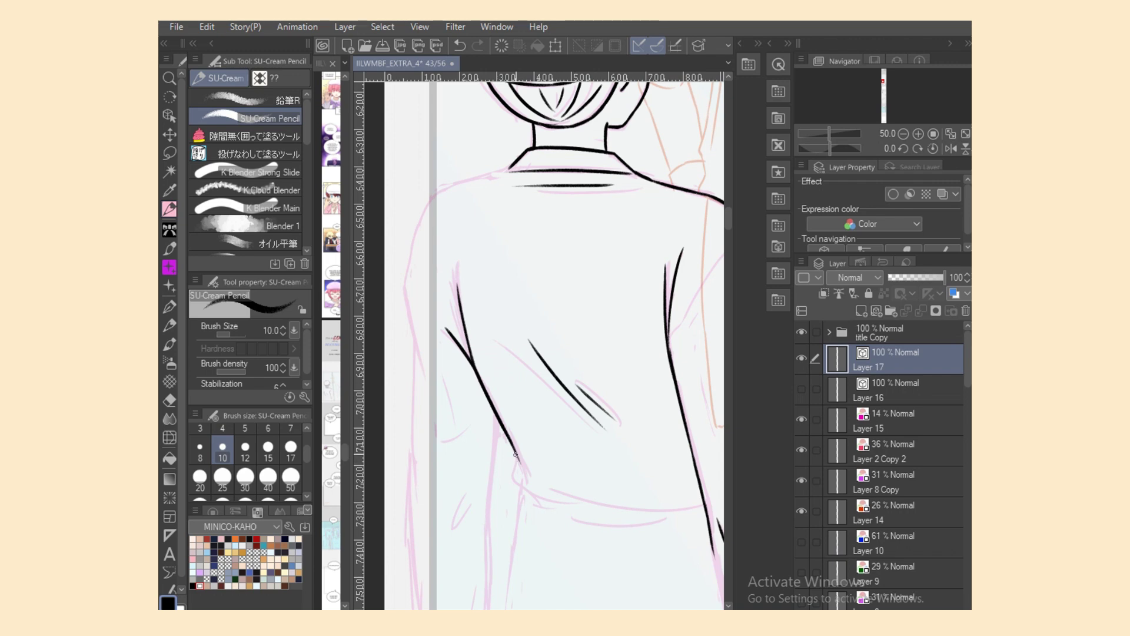
Step: Ink the shirt's waist gather and the curved fold lines along its lower back
mouse_move(515, 452)
mouse_down()
mouse_move(537, 506)
mouse_move(683, 527)
mouse_up()
key(ctrl+z)
drag(551, 481, 657, 505)
drag(569, 523, 662, 521)
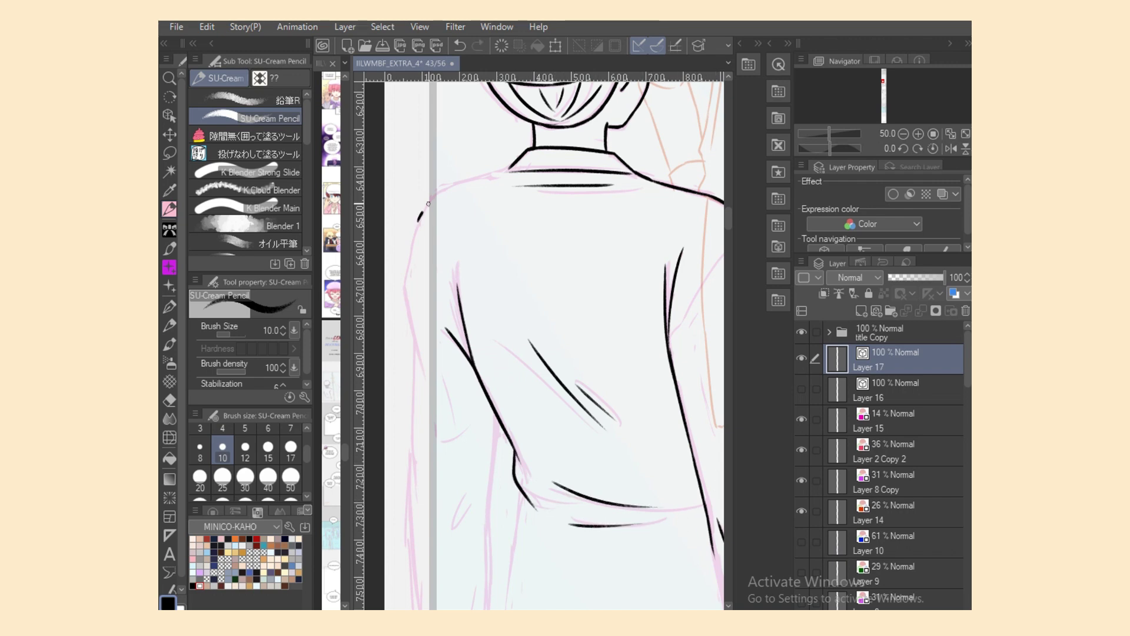
Step: Ink the shoulder opposite the brim from the collar down to the upper arm's outer contour
drag(428, 204, 474, 178)
key(ctrl+z)
mouse_move(417, 223)
mouse_down()
mouse_move(465, 180)
mouse_move(511, 166)
mouse_up()
key(ctrl+z)
key(ctrl+z)
mouse_move(419, 221)
mouse_down()
mouse_move(405, 283)
mouse_move(416, 352)
mouse_up()
key(ctrl+z)
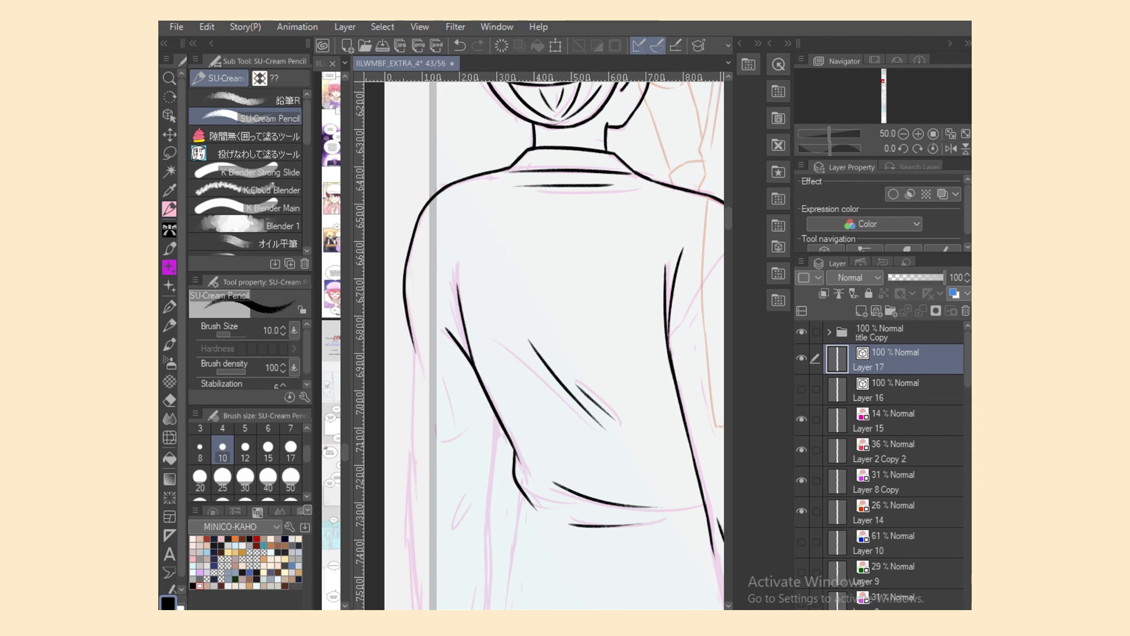
Step: Ink the inner contour of the arm opposite the brim, from the torso side down past the panel border
scroll(439, 213, down, 5)
drag(498, 239, 488, 330)
key(ctrl+z)
key(ctrl+z)
drag(499, 240, 487, 345)
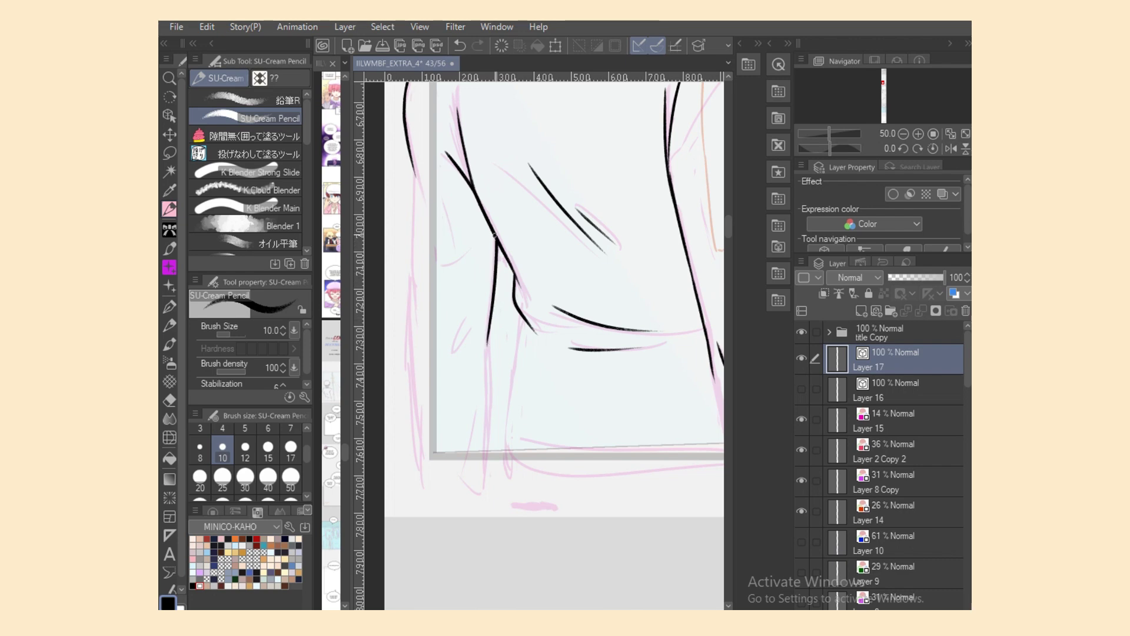
drag(496, 237, 486, 435)
key(ctrl+z)
drag(490, 323, 479, 505)
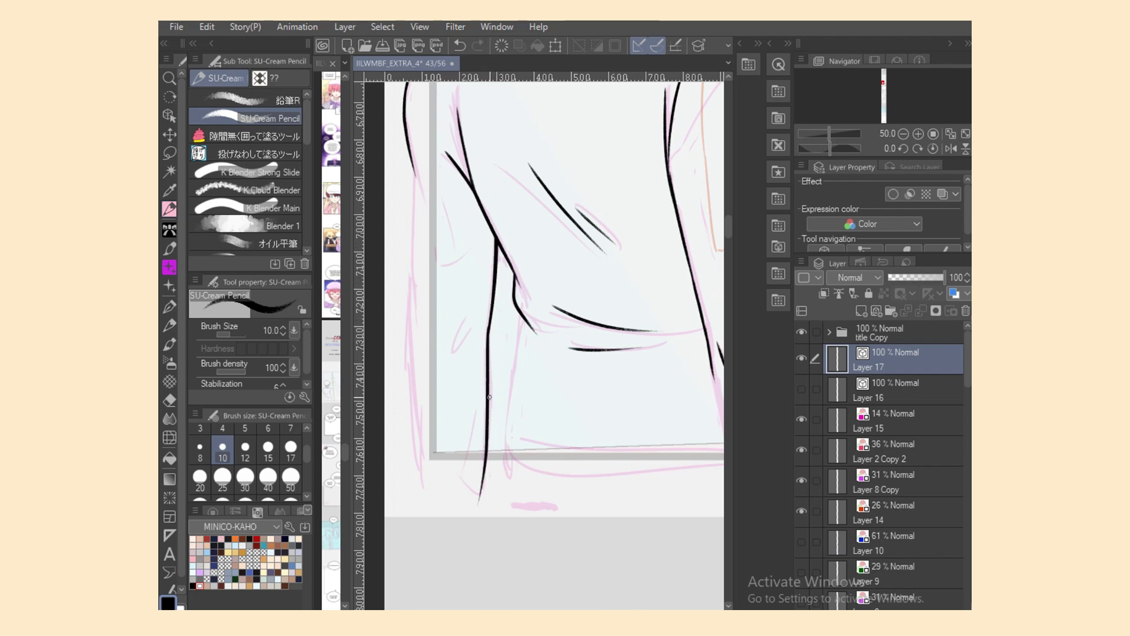
Step: Add short sleeve folds, ink the hip line below the waist and extend the brim-side inner arm contour past the panel border
key(ctrl+z)
drag(470, 312, 458, 349)
key(ctrl+z)
mouse_move(519, 315)
mouse_down()
mouse_move(509, 487)
mouse_move(511, 388)
mouse_up()
key(ctrl+z)
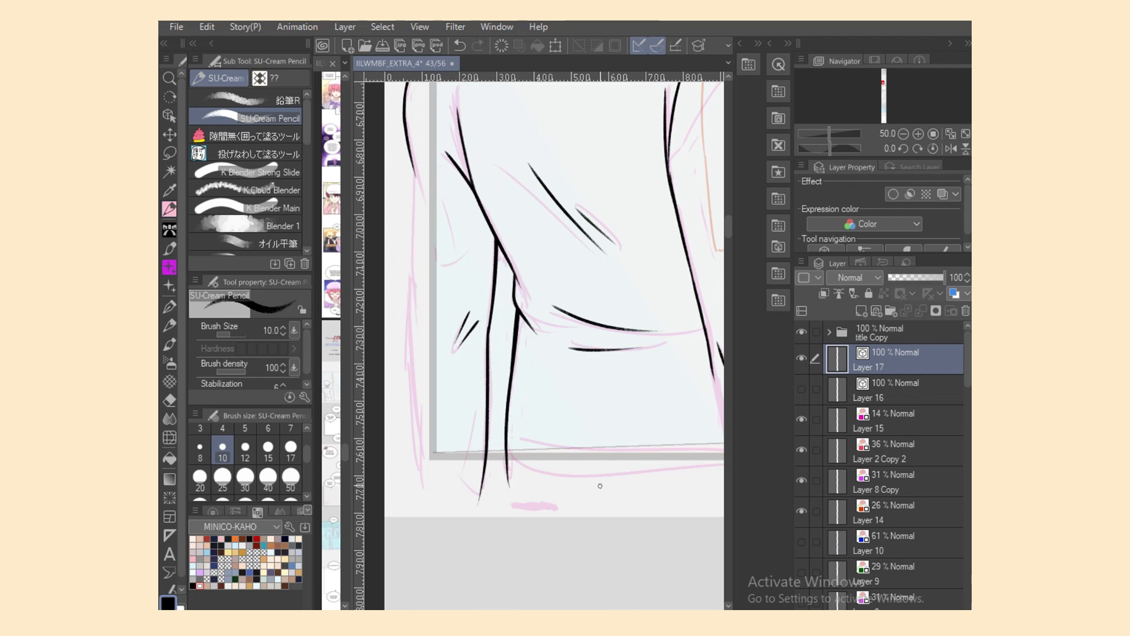
scroll(600, 485, right, 5)
drag(559, 362, 589, 496)
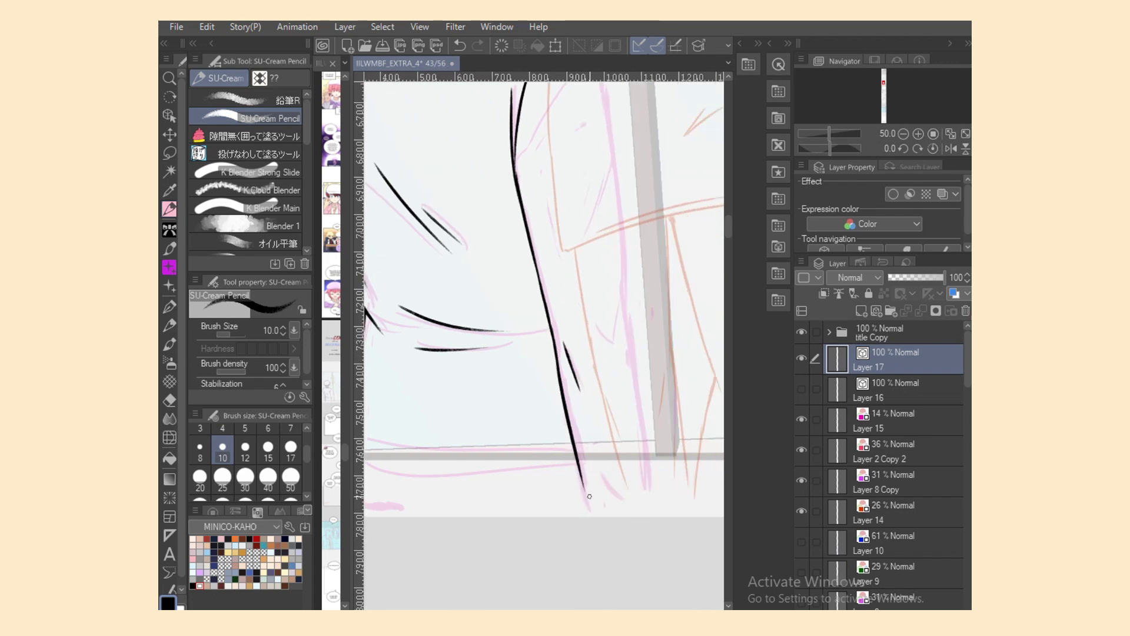
Step: Ink the outer contour of the brim-side arm from the shoulder down toward the panel border
scroll(544, 347, up, 4)
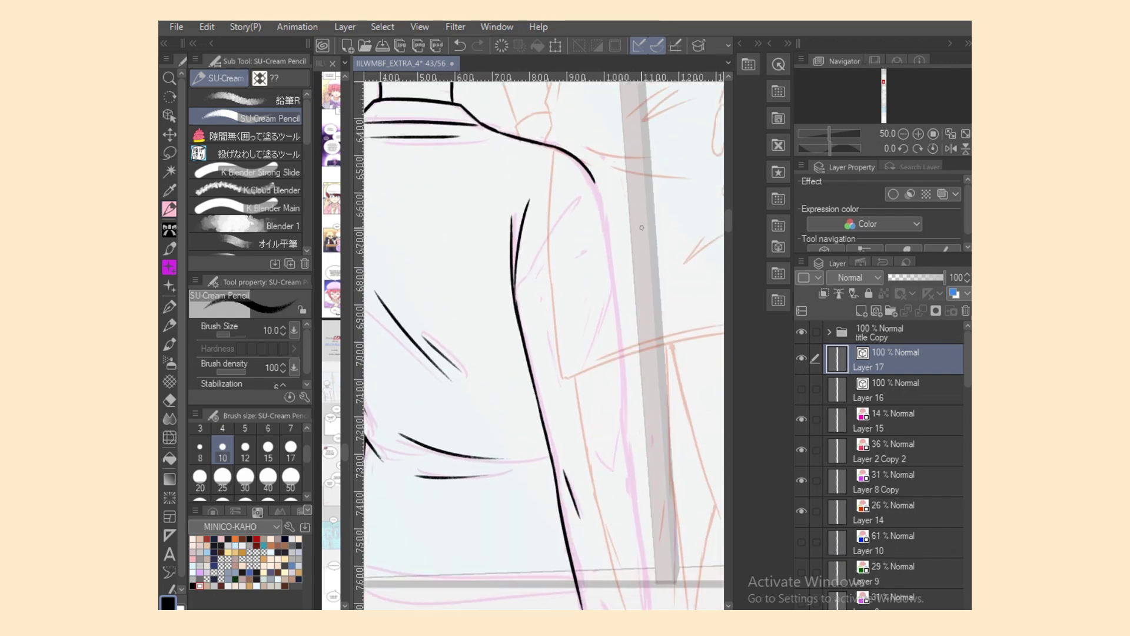
drag(592, 180, 610, 271)
key(ctrl+z)
drag(597, 190, 621, 387)
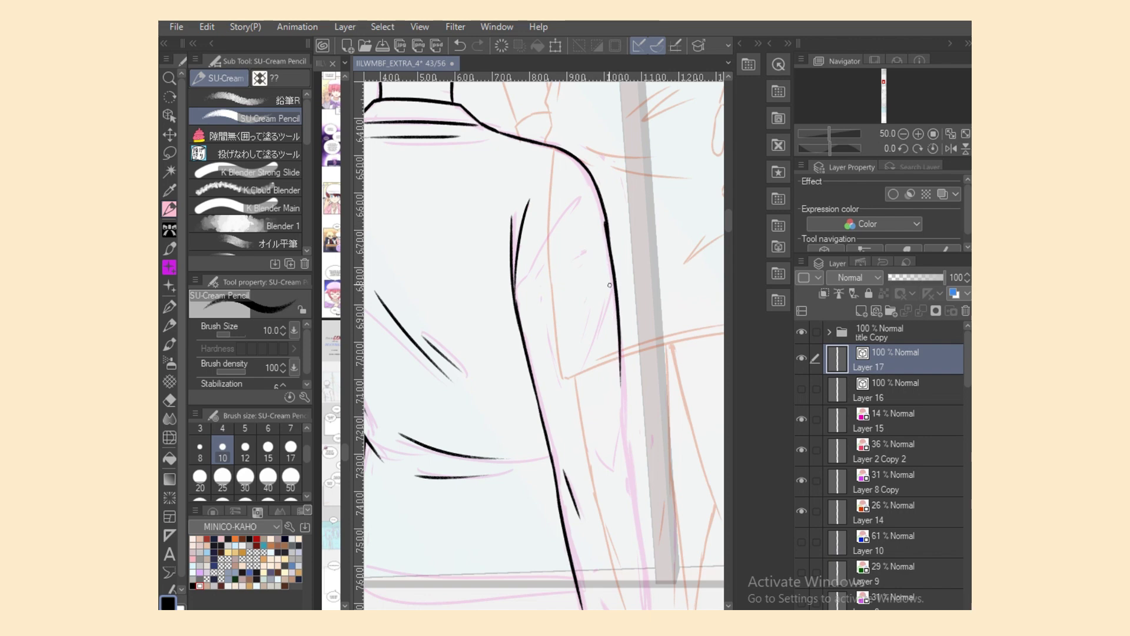
key(ctrl+z)
drag(607, 229, 626, 386)
key(ctrl+z)
drag(611, 256, 629, 446)
key(ctrl+z)
drag(623, 377, 627, 449)
mouse_move(627, 441)
mouse_down()
mouse_move(650, 609)
mouse_move(641, 612)
mouse_up()
Step: Ink the lower curve of the round cap on the next figure, the one with a shawl
drag(729, 223, 729, 212)
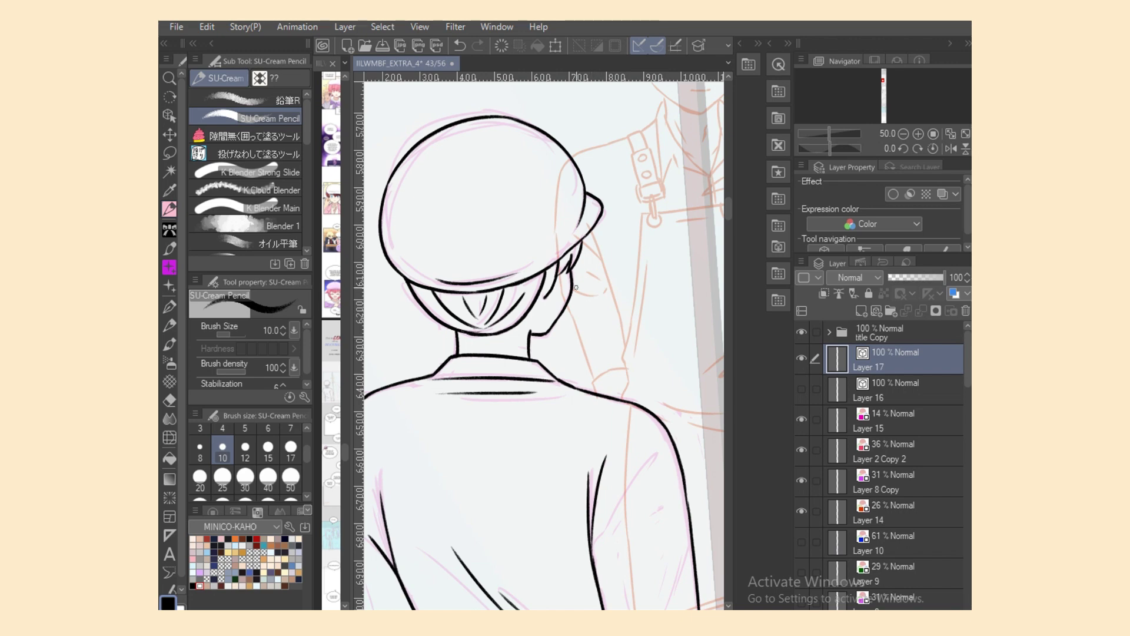
mouse_move(650, 611)
mouse_down()
mouse_move(710, 611)
mouse_move(644, 611)
mouse_up()
scroll(672, 580, right, 5)
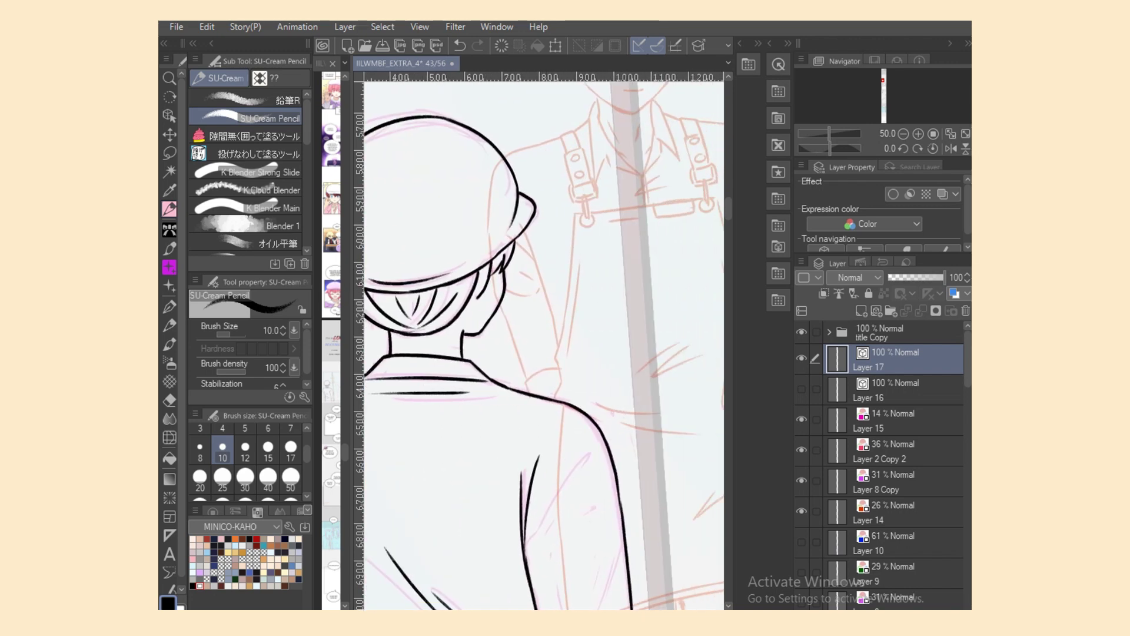
drag(517, 214, 544, 315)
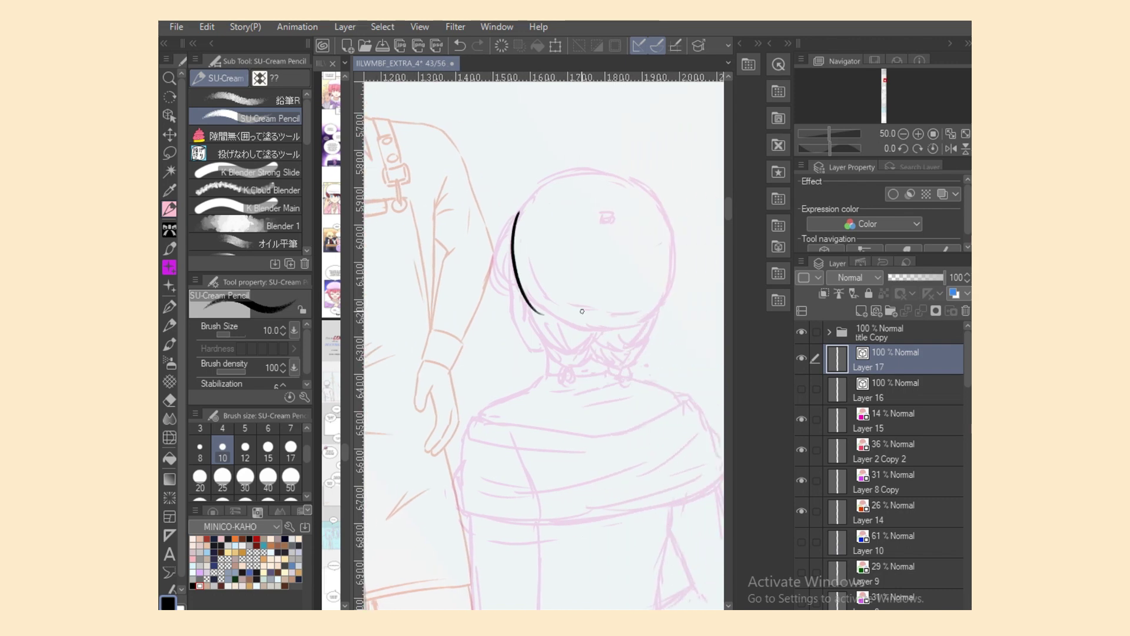
key(ctrl+z)
mouse_move(516, 213)
mouse_down()
mouse_move(548, 316)
mouse_move(604, 334)
mouse_up()
key(ctrl+z)
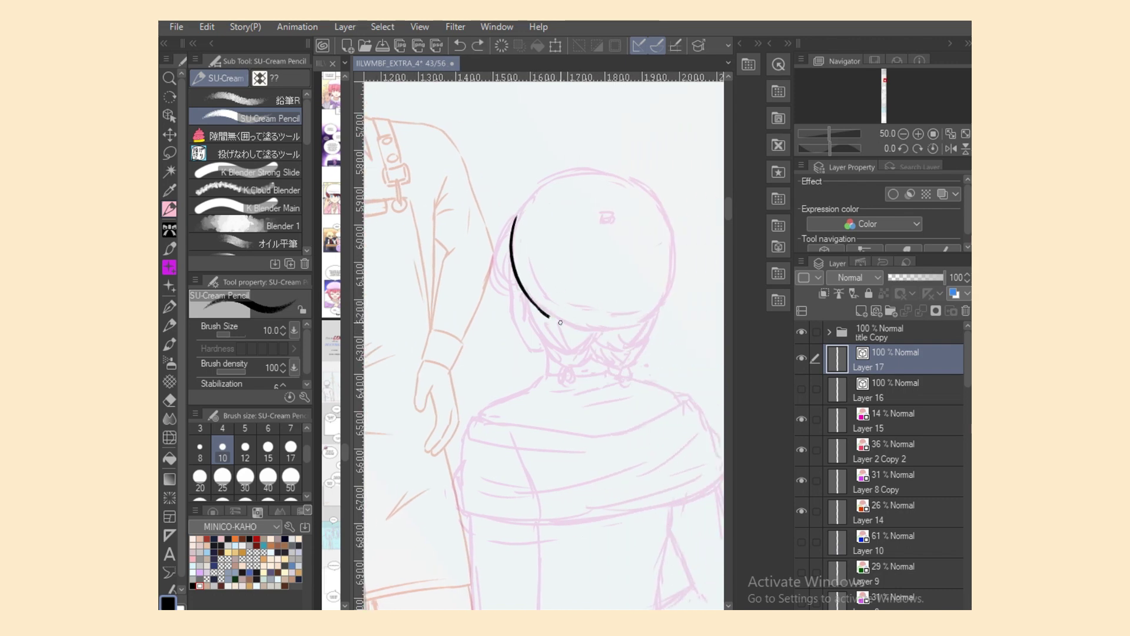
mouse_move(543, 313)
mouse_down()
mouse_move(591, 332)
mouse_move(636, 327)
mouse_move(624, 331)
mouse_move(655, 313)
mouse_move(670, 274)
mouse_up()
key(ctrl+z)
key(ctrl+z)
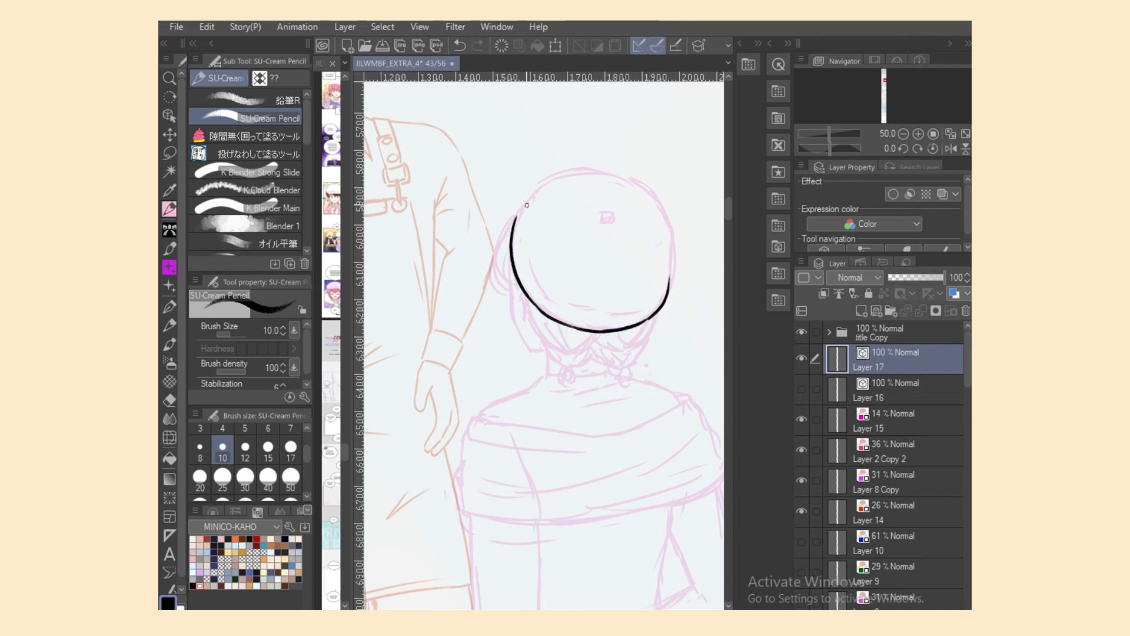
Step: Ink the upper curve of the shawled figure's cap across the crown
drag(517, 212, 615, 164)
key(ctrl+z)
mouse_move(517, 213)
mouse_down()
mouse_move(643, 194)
mouse_move(581, 171)
mouse_move(646, 197)
mouse_move(530, 189)
mouse_move(636, 183)
mouse_move(672, 241)
mouse_up()
key(ctrl+z)
key(ctrl+z)
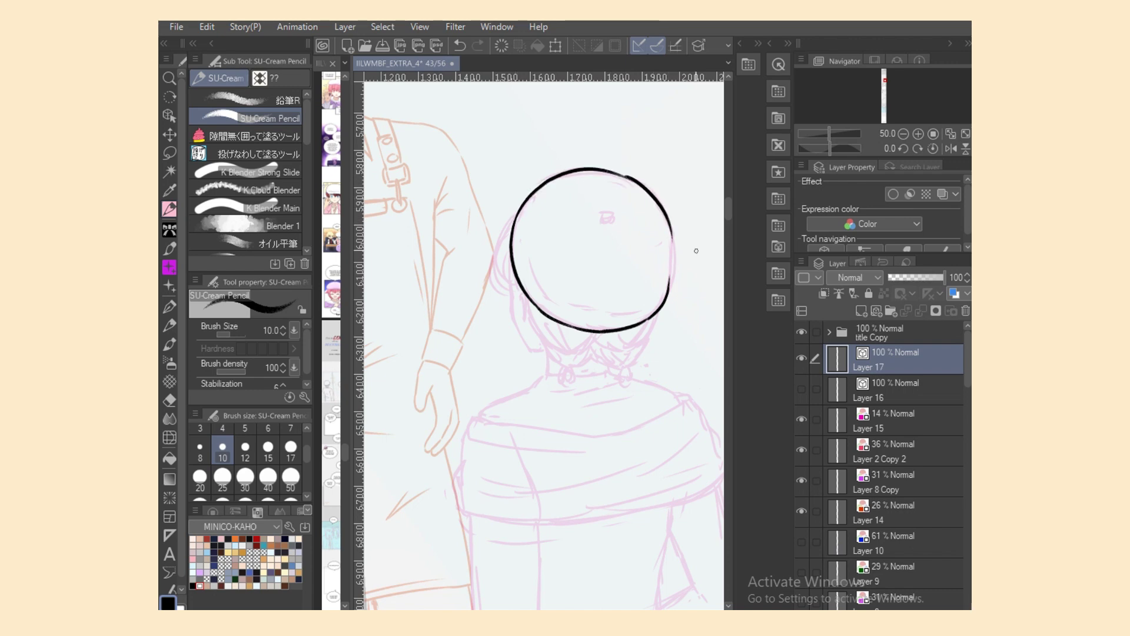
Step: Flip the view horizontally and close the round cap's outline along its remaining side
key(h)
key(ctrl+z)
mouse_move(416, 236)
mouse_down()
mouse_move(455, 179)
mouse_move(490, 165)
mouse_move(429, 204)
mouse_move(479, 172)
mouse_move(420, 299)
mouse_move(428, 308)
mouse_move(420, 297)
mouse_up()
key(ctrl+z)
key(ctrl+z)
key(ctrl+z)
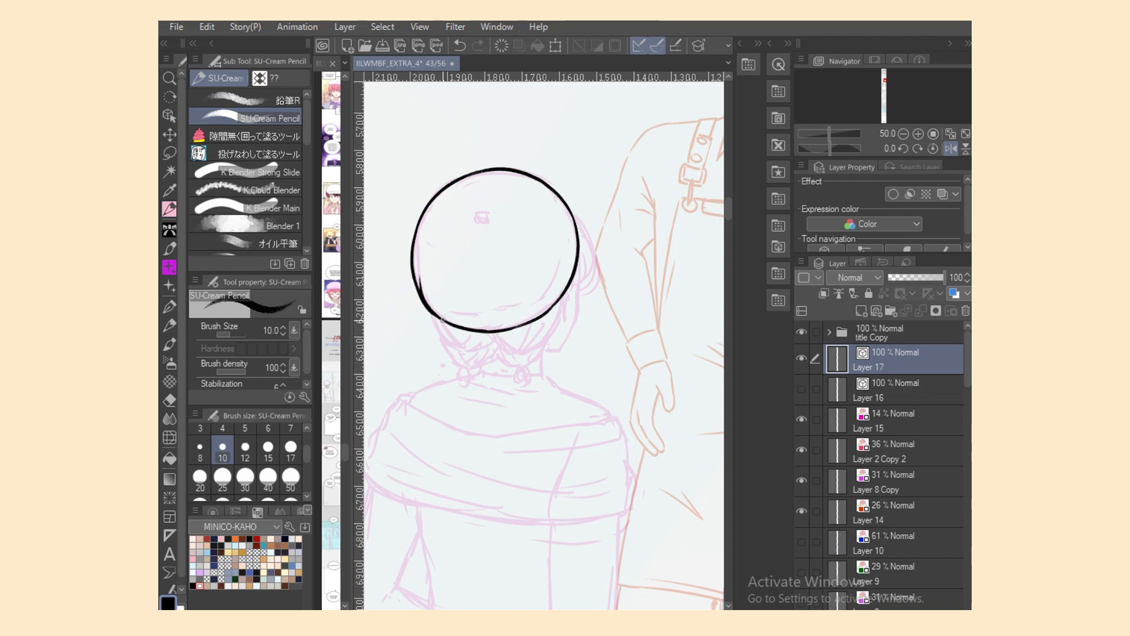
key(e)
key(p)
Step: Ink the small rectangular detail on the cap's crown and the inner contour lines along its lower rim
drag(436, 315, 457, 325)
drag(487, 213, 478, 220)
drag(465, 311, 532, 314)
key(ctrl+z)
mouse_move(465, 321)
mouse_down()
mouse_move(527, 317)
mouse_move(572, 248)
mouse_up()
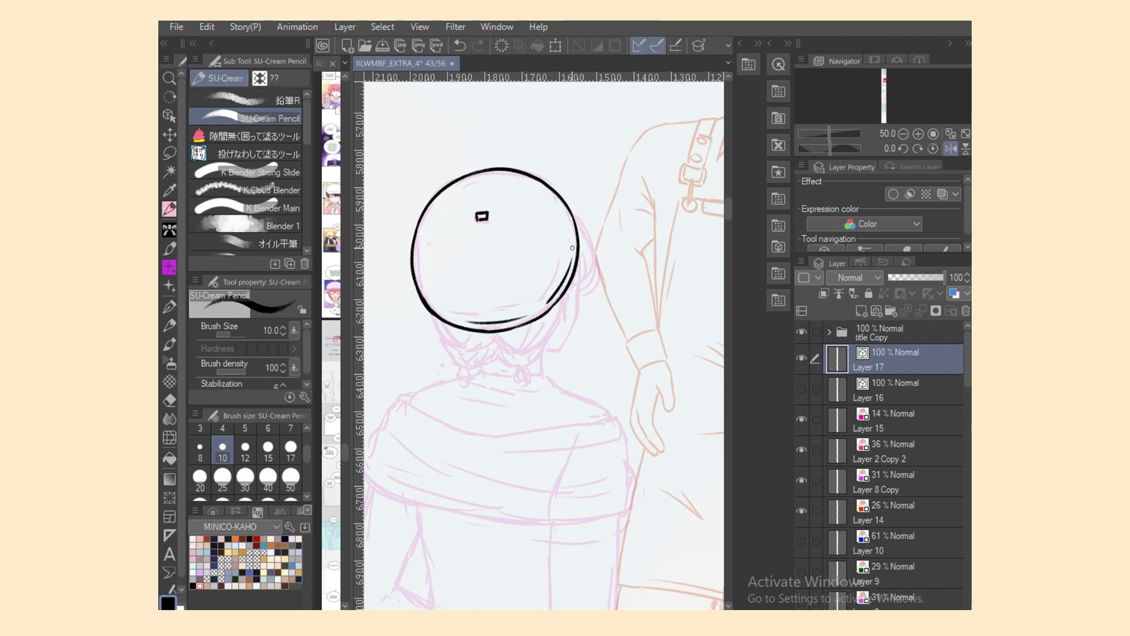
key(ctrl+z)
Step: Restore the unflipped view, then ink the shawled figure's cheek, hair strands and first tied hair tuft below the cap
click(950, 148)
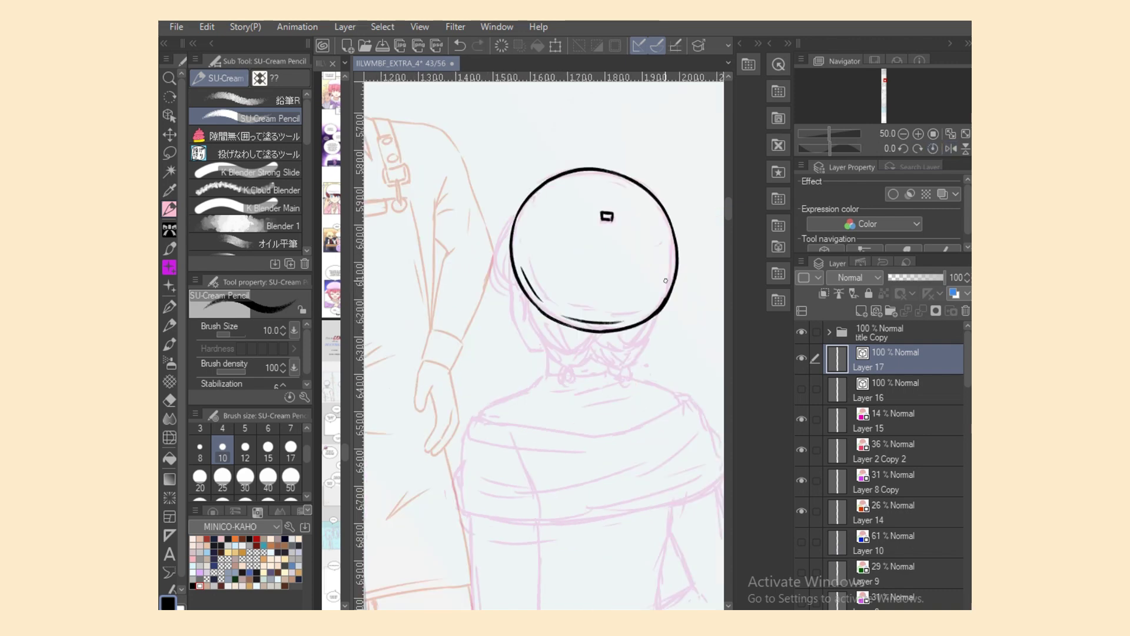
mouse_move(525, 291)
mouse_down()
mouse_move(540, 328)
mouse_move(526, 322)
mouse_move(527, 296)
mouse_move(524, 338)
mouse_move(544, 345)
mouse_up()
key(ctrl+z)
key(ctrl+z)
mouse_move(517, 331)
mouse_down()
mouse_move(542, 348)
mouse_move(580, 347)
mouse_move(573, 364)
mouse_up()
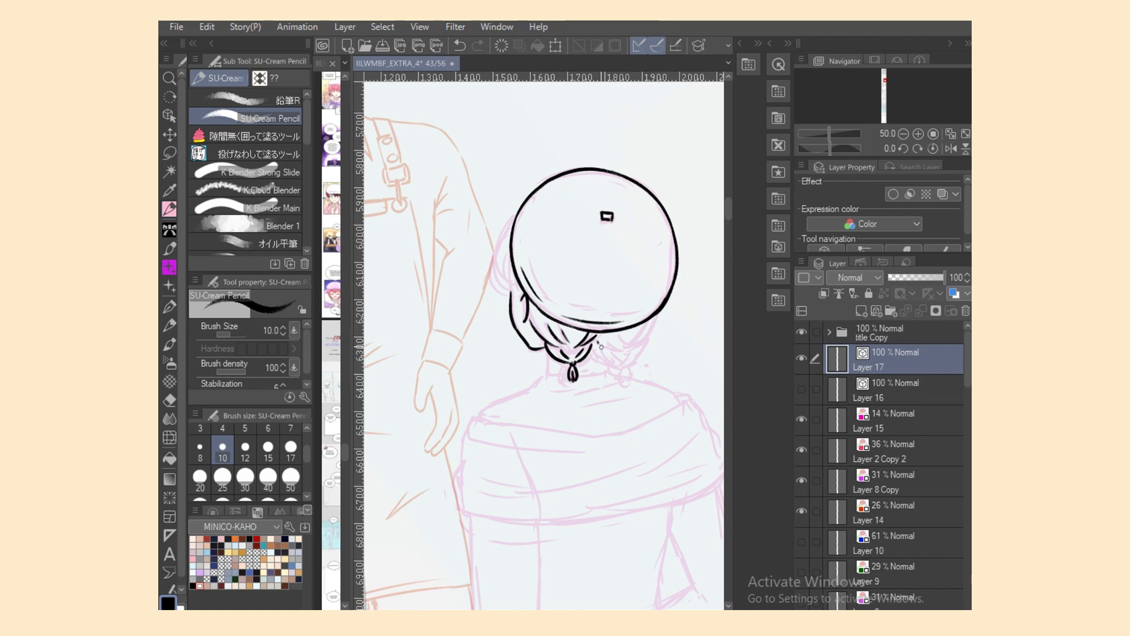
Step: Ink the second gathered section of hair and its tied tuft below the cap's rim
mouse_move(599, 344)
mouse_down()
mouse_move(628, 348)
mouse_move(605, 345)
mouse_move(627, 328)
mouse_move(635, 342)
mouse_move(655, 318)
mouse_move(633, 349)
mouse_move(642, 343)
mouse_move(604, 336)
mouse_move(627, 344)
mouse_move(621, 364)
mouse_move(638, 356)
mouse_move(625, 365)
mouse_move(600, 348)
mouse_move(643, 353)
mouse_move(626, 361)
mouse_move(626, 381)
mouse_move(631, 371)
mouse_move(601, 349)
mouse_up()
key(ctrl+z)
key(ctrl+z)
key(ctrl+z)
key(ctrl+z)
key(ctrl+z)
key(ctrl+z)
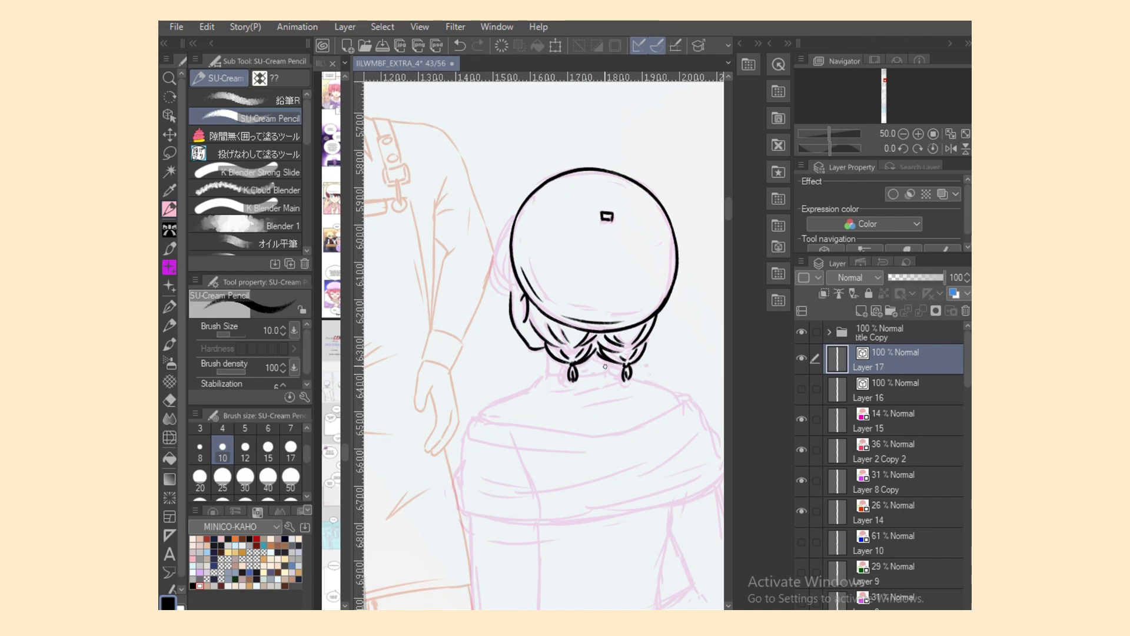
Step: Ink the neck lines beside the tied hair and the rounded shape protruding from the cap's cheek side
key(ctrl+z)
drag(547, 348, 548, 372)
key(ctrl+z)
drag(644, 335, 649, 352)
drag(514, 221, 521, 299)
key(e)
key(p)
key(ctrl+z)
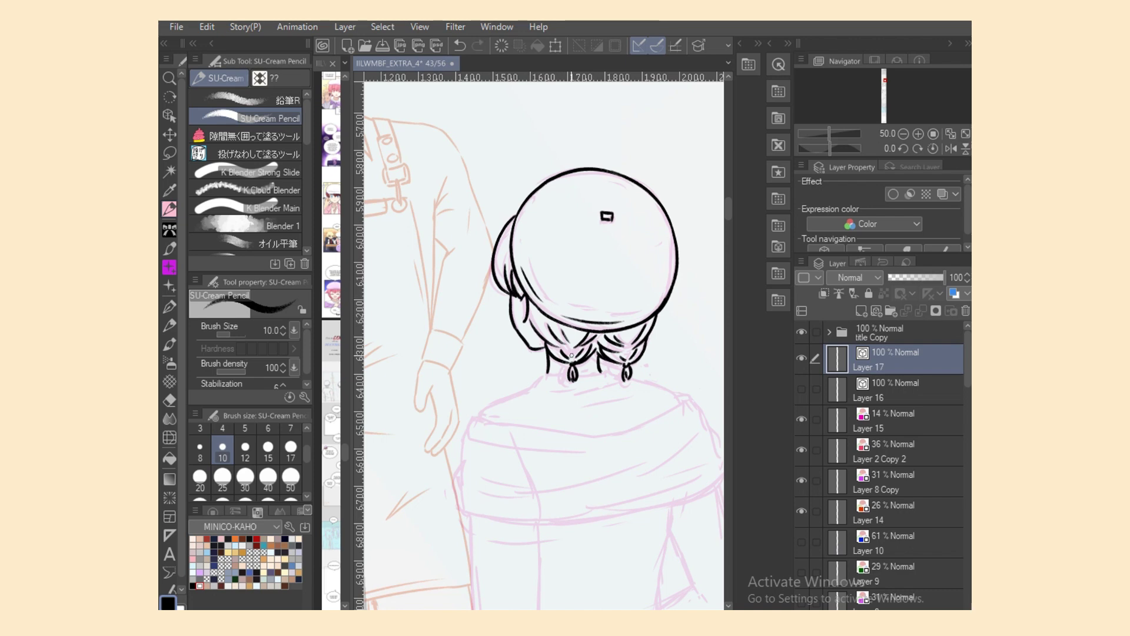
Step: Ink the collar lines around the shawled figure's neck and the shoulder line sloping down to the shawl
key(ctrl+z)
mouse_move(579, 375)
mouse_down()
mouse_move(605, 368)
mouse_move(561, 374)
mouse_move(609, 377)
mouse_move(493, 401)
mouse_move(505, 397)
mouse_move(508, 424)
mouse_move(595, 432)
mouse_up()
key(ctrl+z)
key(ctrl+z)
key(ctrl+z)
key(ctrl+z)
key(ctrl+z)
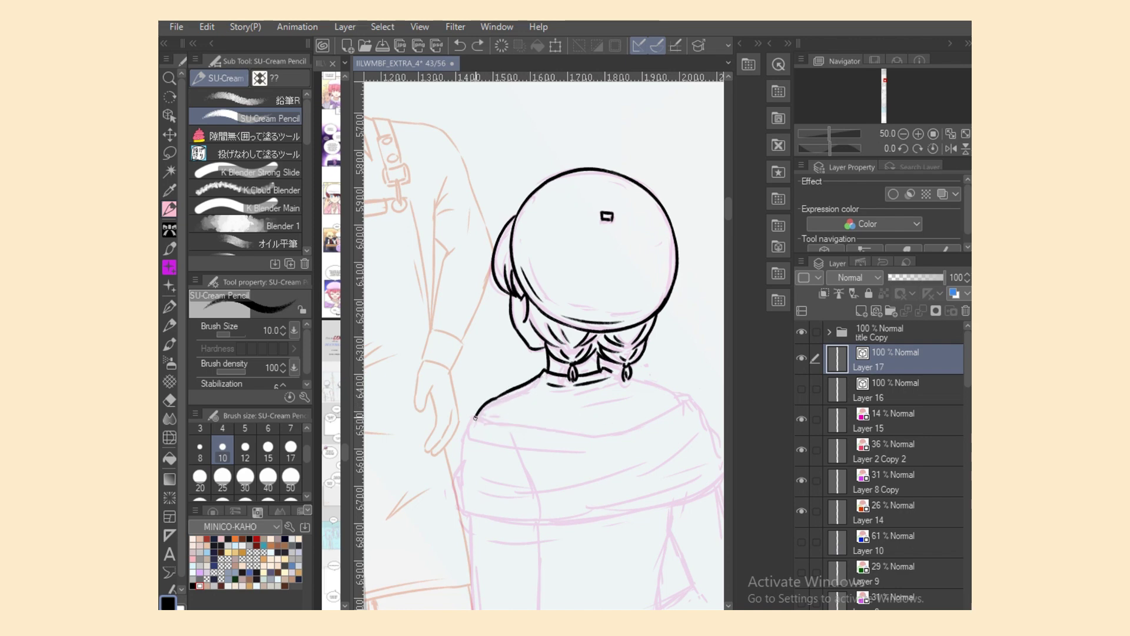
Step: Ink the shawl's outer edge above the hanging arm, the start of its lower edge and two lower fold lines
mouse_move(475, 418)
mouse_down()
mouse_move(497, 425)
mouse_move(461, 454)
mouse_move(460, 503)
mouse_move(511, 518)
mouse_move(612, 521)
mouse_up()
key(ctrl+z)
key(ctrl+z)
drag(487, 478, 572, 490)
drag(505, 510, 654, 475)
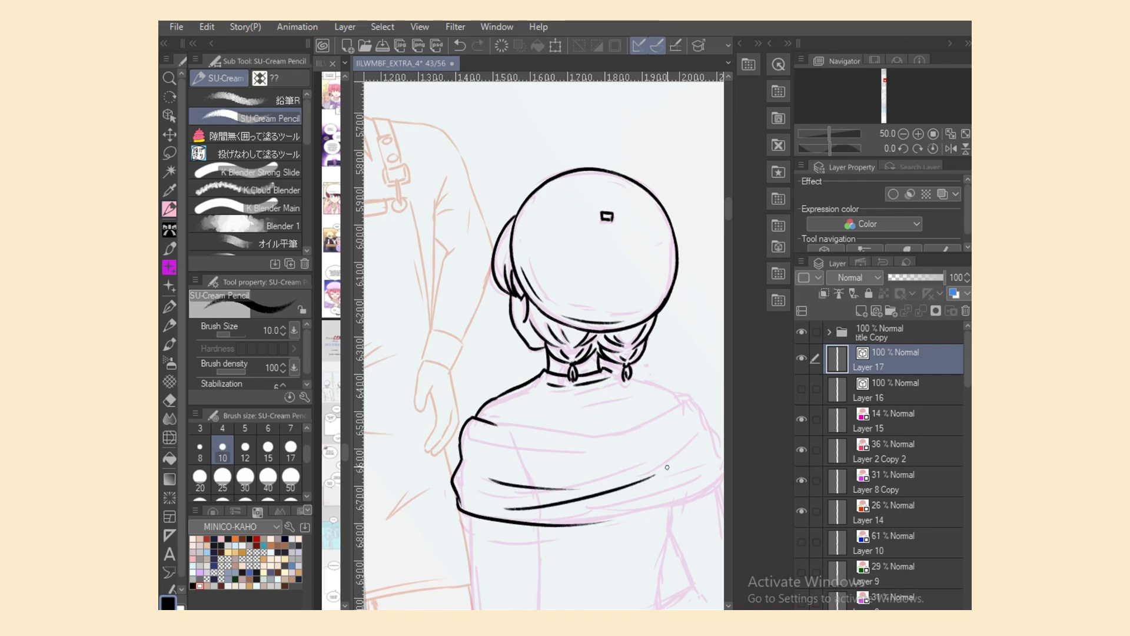
Step: Ink the shawl's curved upper edge across the back and the fold line beneath it
mouse_move(492, 450)
mouse_down()
mouse_move(595, 461)
mouse_move(596, 475)
mouse_move(610, 477)
mouse_up()
key(ctrl+z)
drag(490, 422, 603, 441)
key(ctrl+z)
key(ctrl+z)
mouse_move(491, 423)
mouse_down()
mouse_move(630, 446)
mouse_move(594, 437)
mouse_move(659, 420)
mouse_up()
key(ctrl+z)
drag(586, 435, 684, 402)
key(ctrl+z)
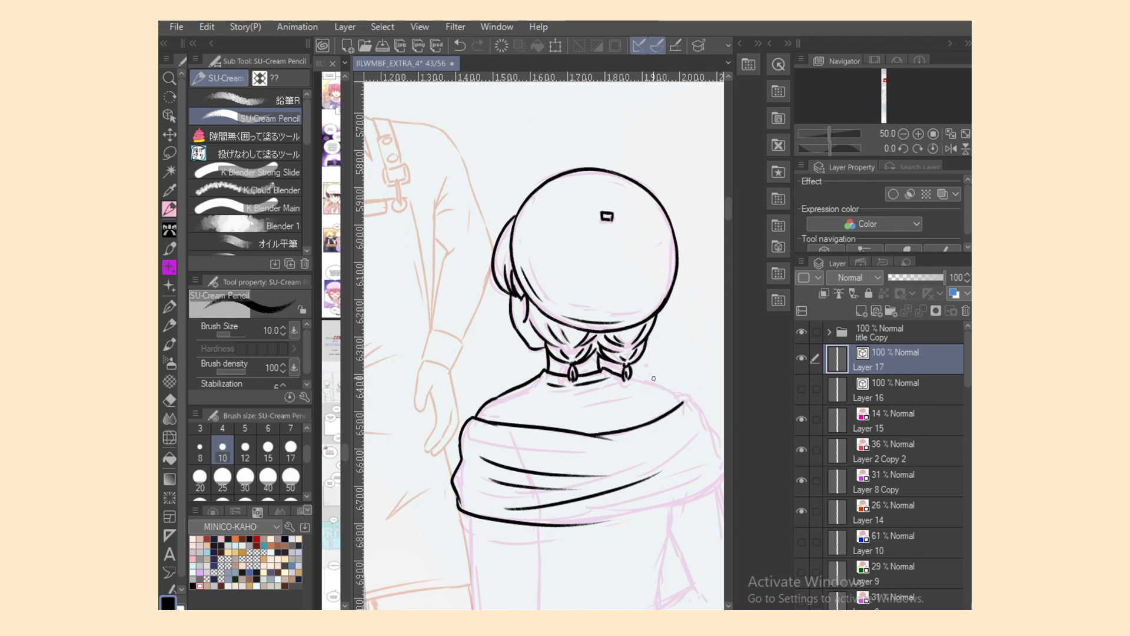
Step: Ink the second shoulder line, the shawl's outer edge on that side and its inner fold
drag(629, 376, 683, 404)
mouse_move(676, 397)
mouse_down()
mouse_move(695, 406)
mouse_move(716, 461)
mouse_move(695, 444)
mouse_move(670, 476)
mouse_up()
key(ctrl+z)
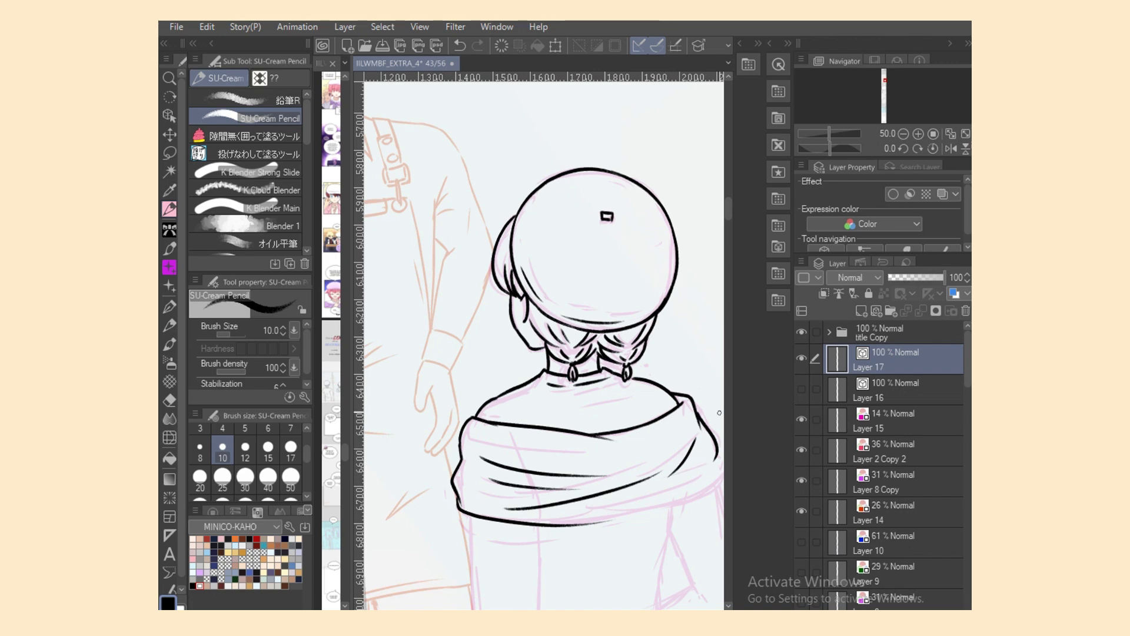
key(ctrl+z)
drag(699, 440, 654, 497)
mouse_move(639, 609)
mouse_down()
mouse_move(559, 610)
mouse_move(658, 609)
mouse_up()
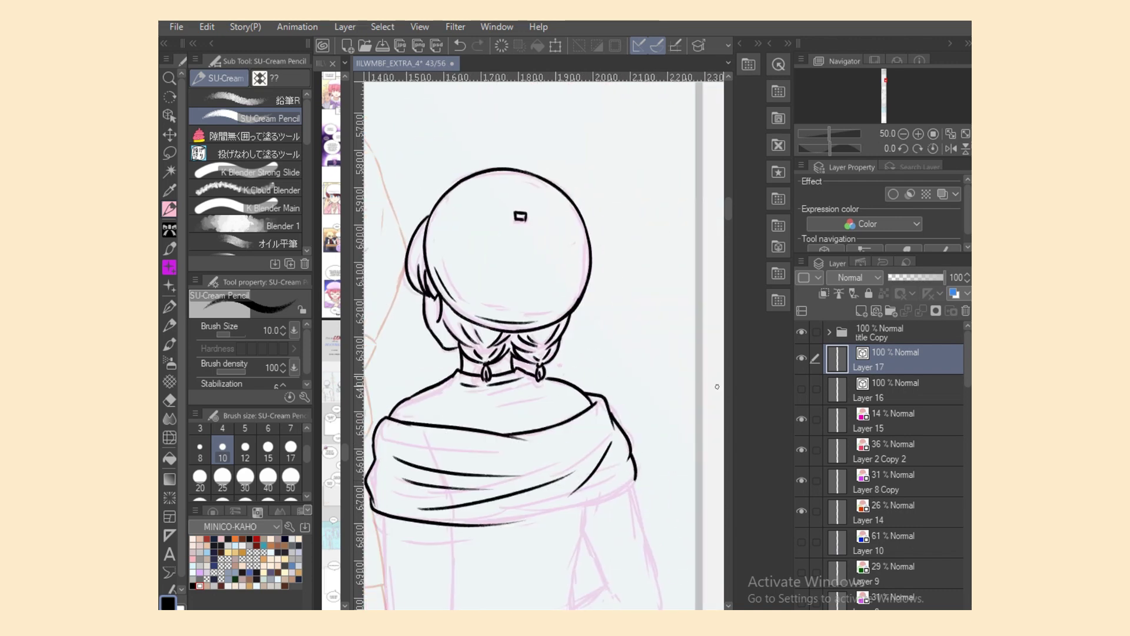
Step: Flip the canvas view horizontally and finish inking the shawl's lower edge across the back
scroll(630, 454, down, 5)
key(ctrl+z)
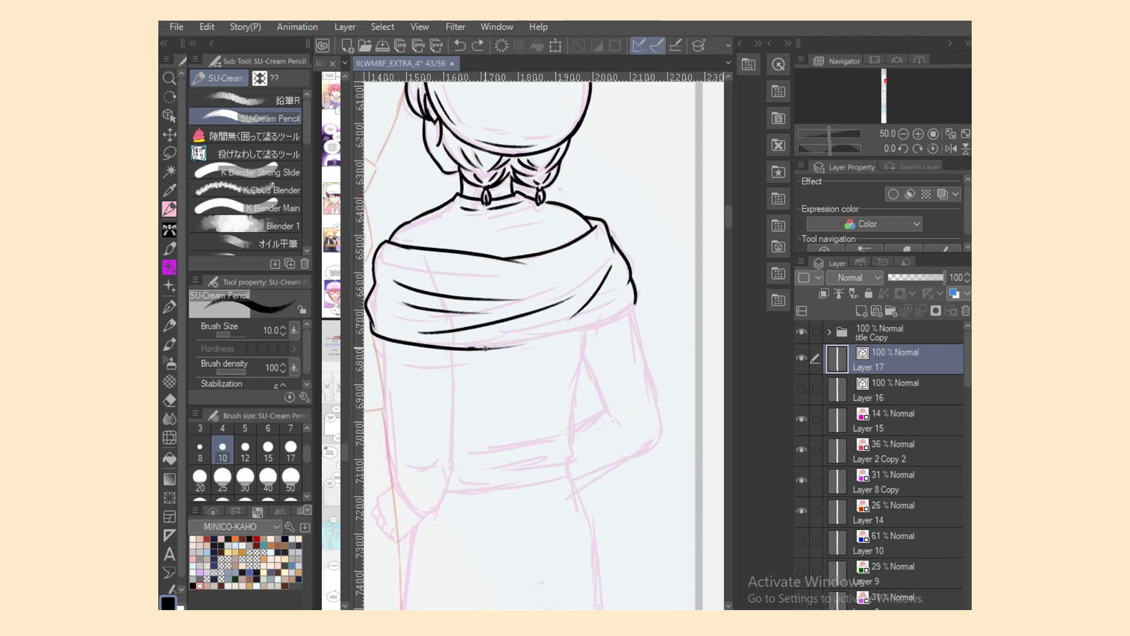
drag(476, 349, 581, 329)
key(ctrl+z)
key(ctrl+z)
click(950, 148)
mouse_move(455, 300)
mouse_down()
mouse_move(515, 322)
mouse_move(486, 323)
mouse_move(566, 342)
mouse_up()
key(ctrl+z)
drag(480, 321, 595, 347)
key(ctrl+z)
key(ctrl+z)
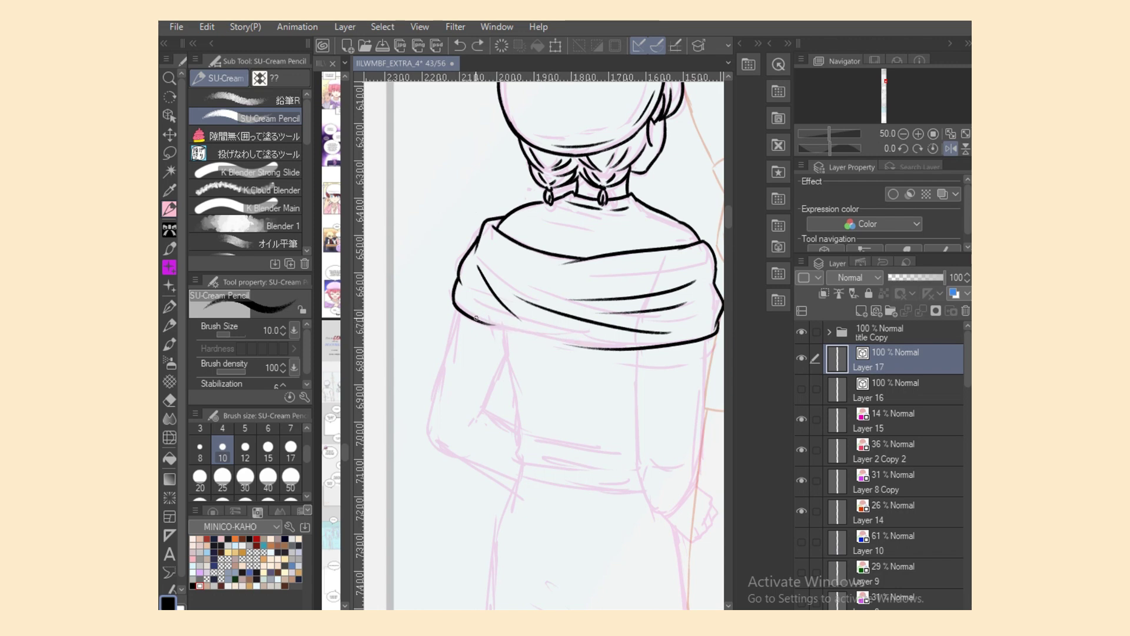
drag(481, 322, 601, 348)
Step: Ink the bent arm's outer contour from the shawl to the elbow and along the forearm's lower edge
drag(456, 308, 435, 396)
key(ctrl+z)
mouse_move(452, 327)
mouse_down()
mouse_move(435, 444)
mouse_move(454, 320)
mouse_move(428, 450)
mouse_up()
key(ctrl+z)
key(ctrl+z)
key(ctrl+z)
drag(444, 362, 429, 442)
key(ctrl+z)
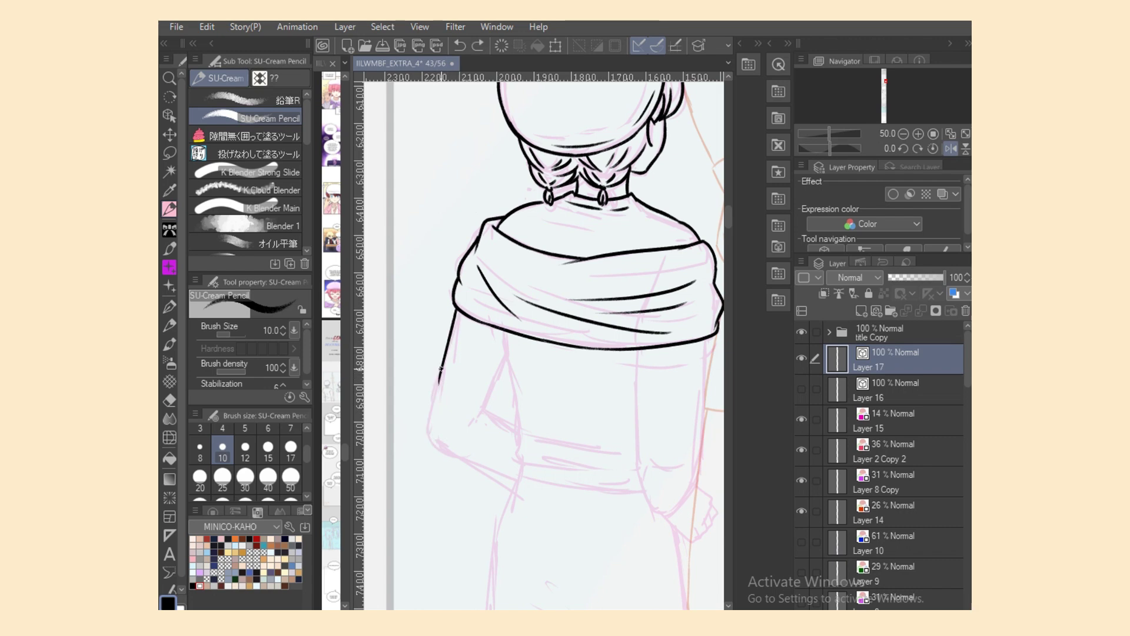
mouse_move(441, 368)
mouse_down()
mouse_move(449, 448)
mouse_move(435, 444)
mouse_move(517, 488)
mouse_up()
key(ctrl+z)
key(ctrl+z)
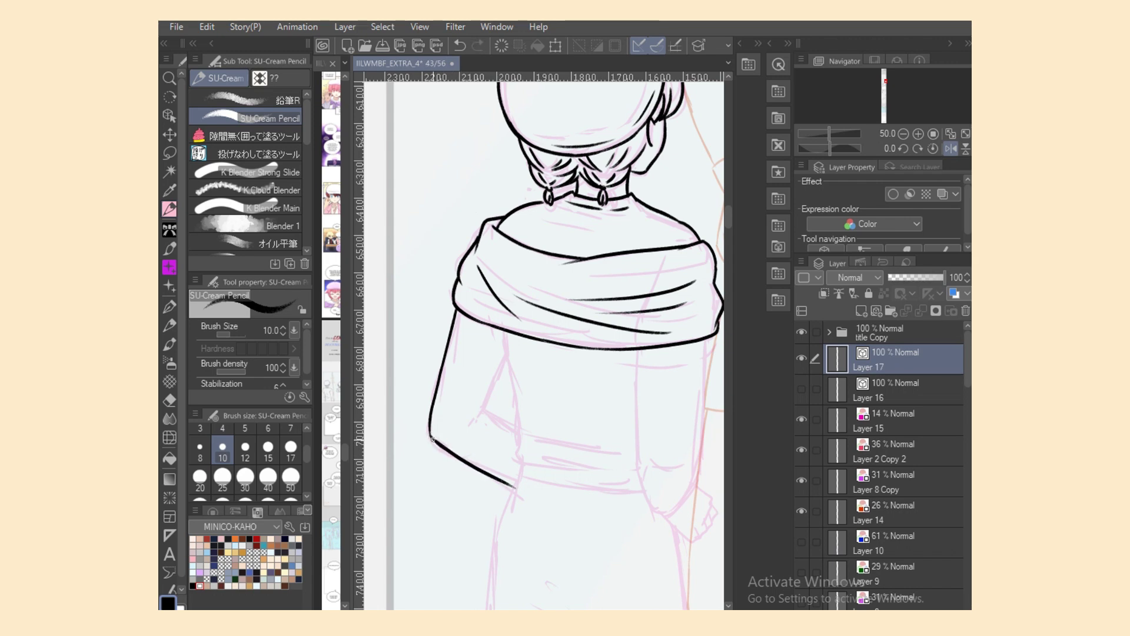
Step: Ink the bent arm's inner lines and the adjacent side of the torso, then save the file
mouse_move(508, 357)
mouse_down()
mouse_move(484, 406)
mouse_move(486, 420)
mouse_move(520, 435)
mouse_up()
key(ctrl+z)
drag(504, 331, 514, 403)
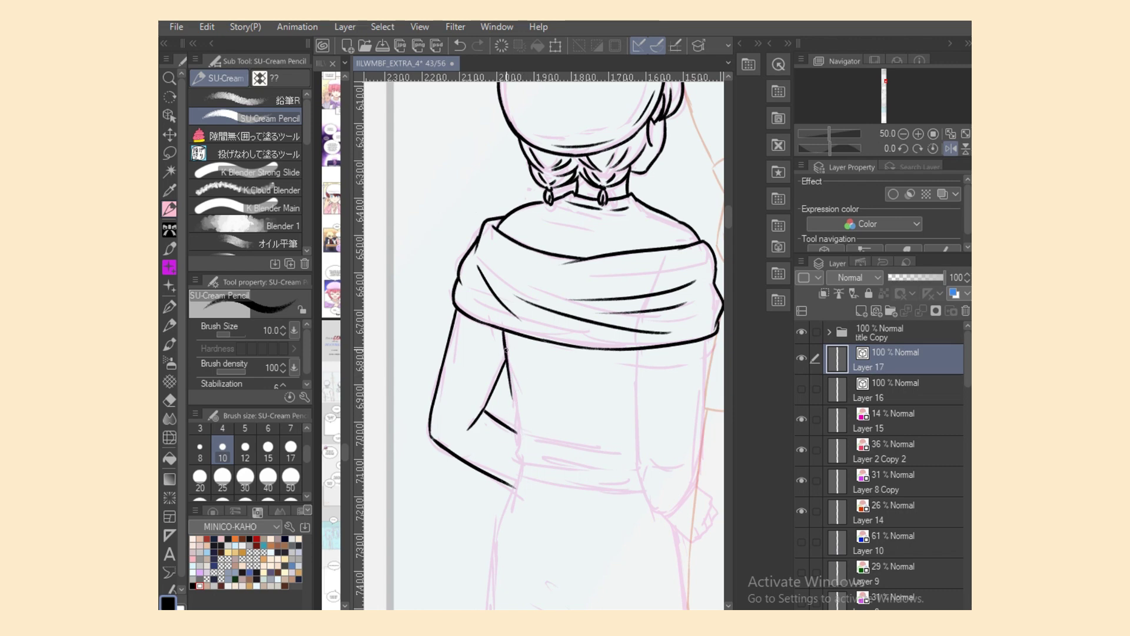
drag(503, 331, 523, 465)
key(ctrl+z)
key(ctrl+s)
Step: Ink the top's hem across the waist and the fold line just above it
drag(517, 438, 512, 460)
drag(431, 434, 443, 446)
key(ctrl+z)
drag(514, 461, 669, 471)
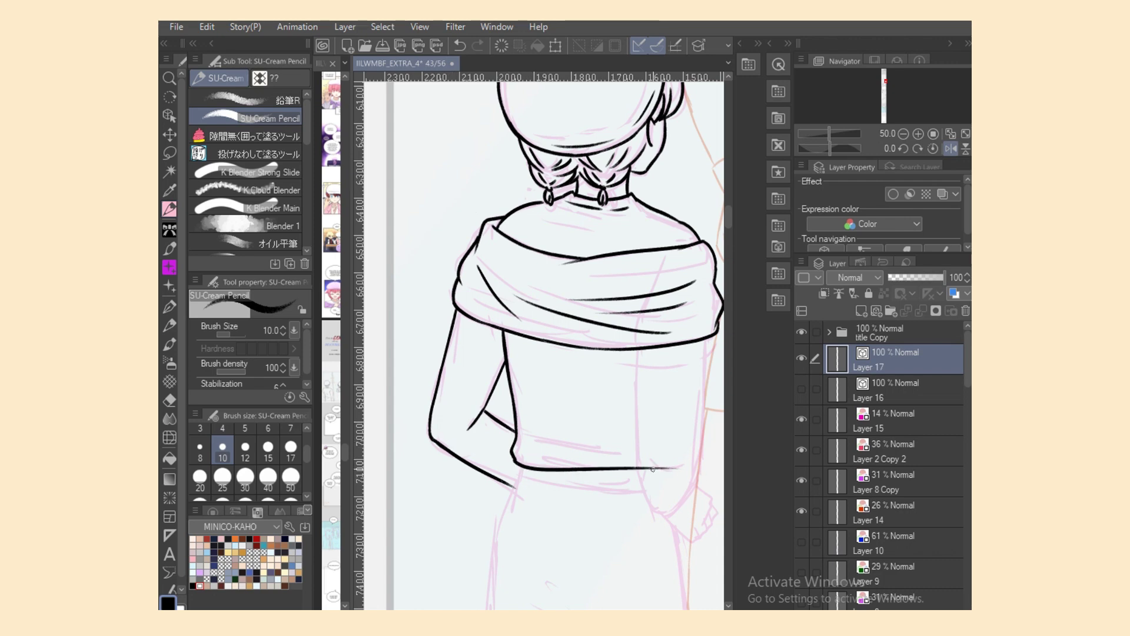
key(ctrl+z)
drag(518, 463, 645, 470)
key(ctrl+z)
drag(571, 469, 645, 470)
drag(533, 437, 607, 449)
Step: Ink the hanging arm's inner line and the curved end of its sleeve
drag(636, 347, 642, 491)
key(ctrl+z)
mouse_move(636, 413)
mouse_down()
mouse_move(642, 481)
mouse_move(680, 514)
mouse_move(665, 516)
mouse_move(696, 468)
mouse_up()
key(ctrl+z)
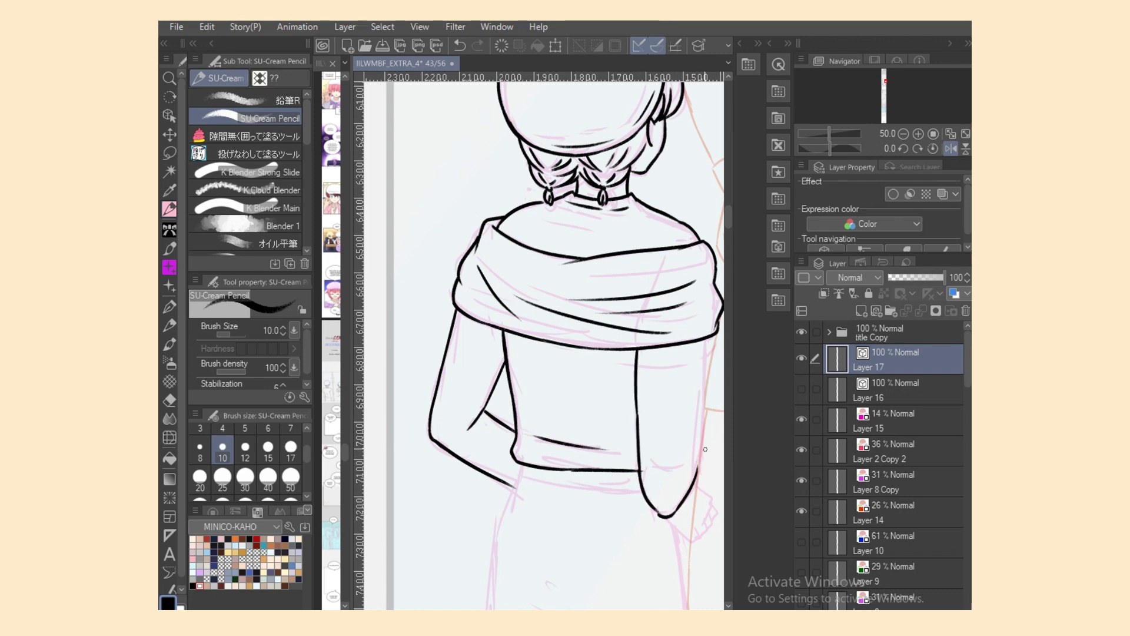
Step: Restore the unflipped view and ink the hanging arm's outer contour, sleeve edge and elbow crease
key(h)
key(ctrl+z)
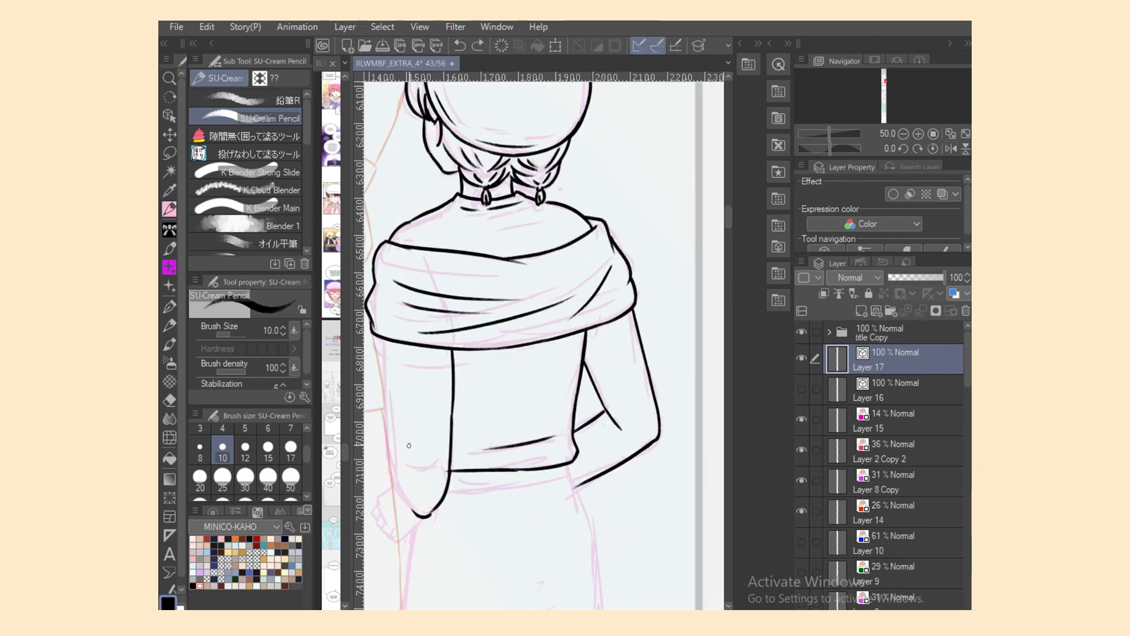
drag(393, 469, 418, 514)
key(ctrl+z)
drag(393, 466, 414, 510)
drag(382, 339, 389, 435)
key(ctrl+z)
mouse_move(382, 340)
mouse_down()
mouse_move(394, 467)
mouse_move(444, 452)
mouse_move(450, 475)
mouse_up()
key(ctrl+z)
key(e)
key(p)
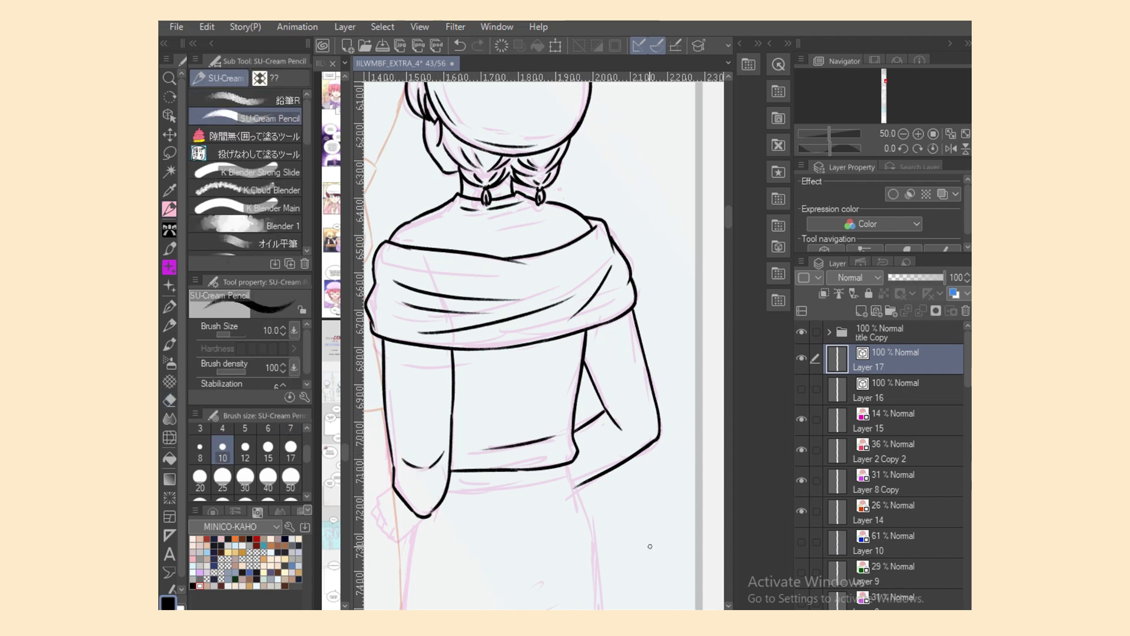
Step: Ink the hanging arm's hand with its fingers and the skirt's waistline below the top
drag(597, 614, 577, 615)
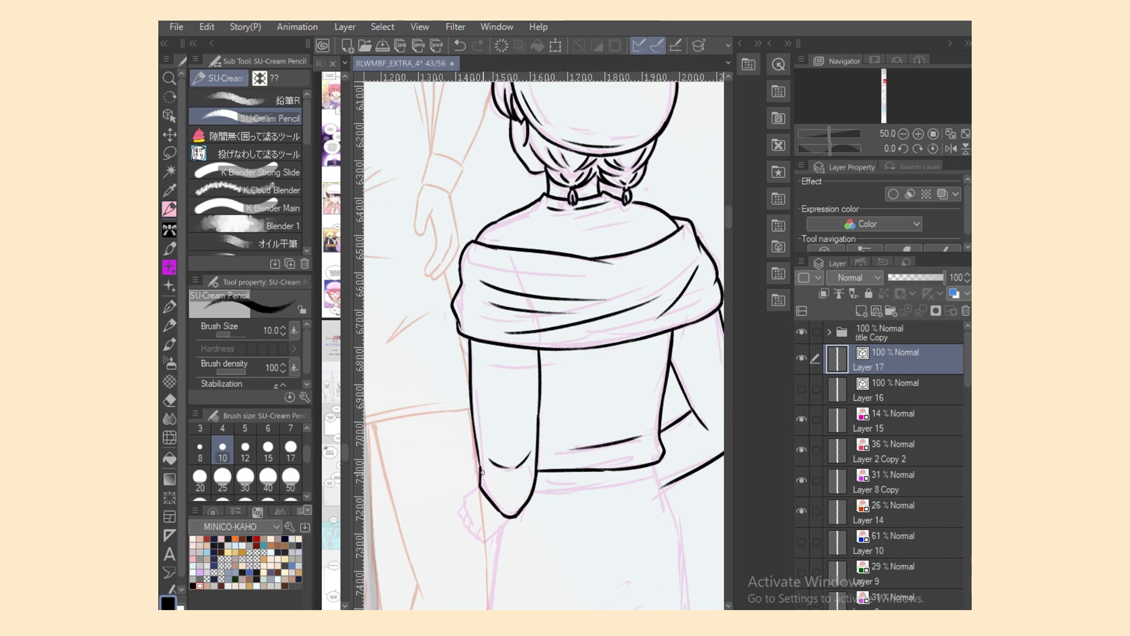
mouse_move(479, 487)
mouse_down()
mouse_move(459, 523)
mouse_move(475, 539)
mouse_move(511, 518)
mouse_move(660, 482)
mouse_move(665, 491)
mouse_up()
key(ctrl+z)
key(ctrl+z)
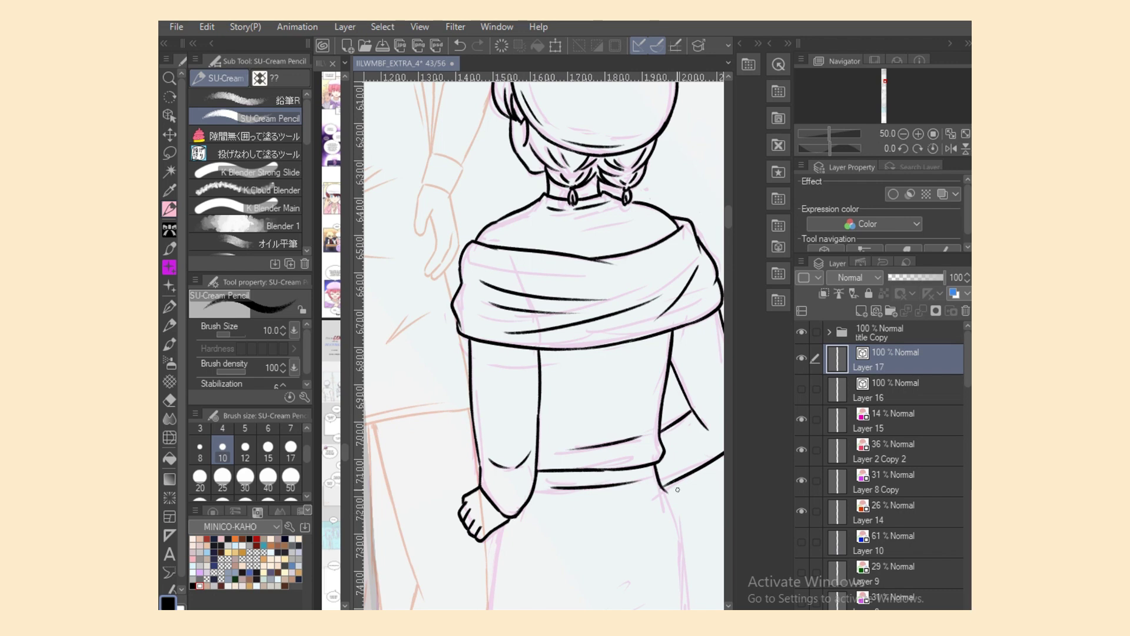
Step: Ink the skirt's side contour below the bent arm and close the gap where the forearm meets it
scroll(659, 329, down, 3)
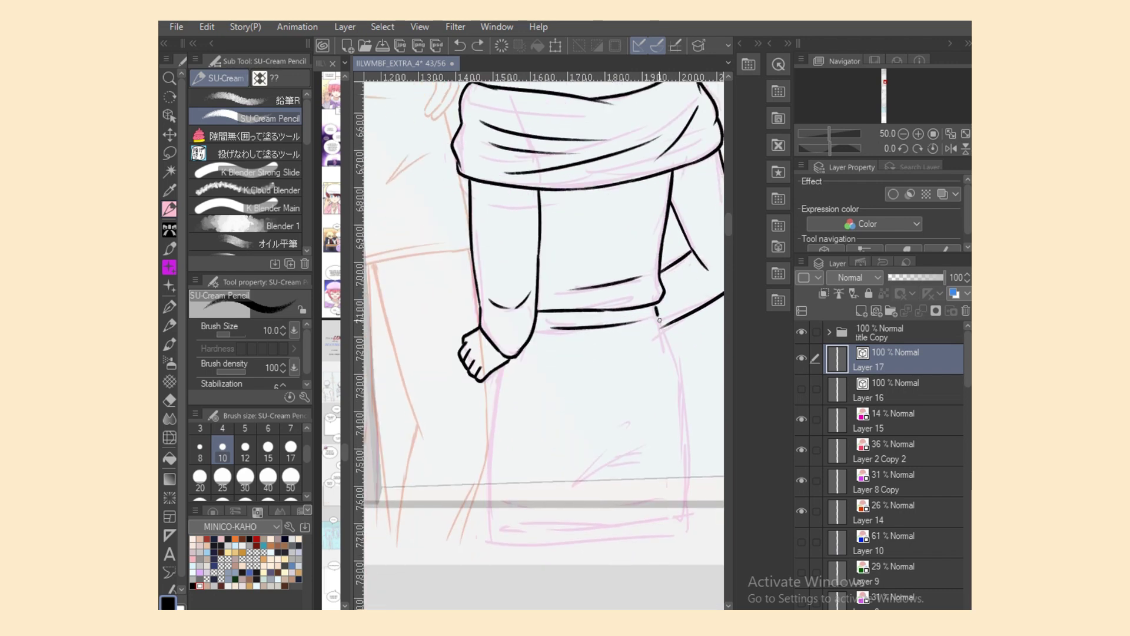
drag(662, 321, 701, 475)
key(ctrl+z)
drag(660, 321, 689, 503)
key(ctrl+z)
drag(660, 324, 691, 501)
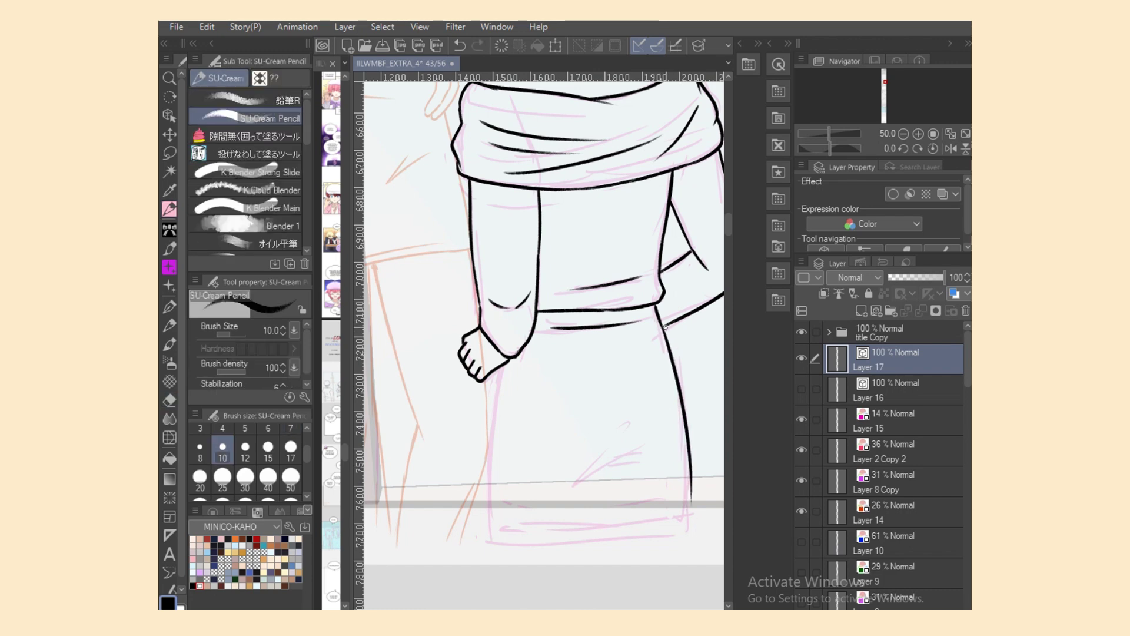
key(ctrl+z)
drag(663, 328, 673, 323)
Step: Ink the skirt's other side below the hand and two short fold creases near its lower part
drag(500, 369, 488, 537)
key(ctrl+z)
mouse_move(624, 427)
mouse_down()
mouse_move(559, 494)
mouse_move(653, 450)
mouse_up()
key(ctrl+z)
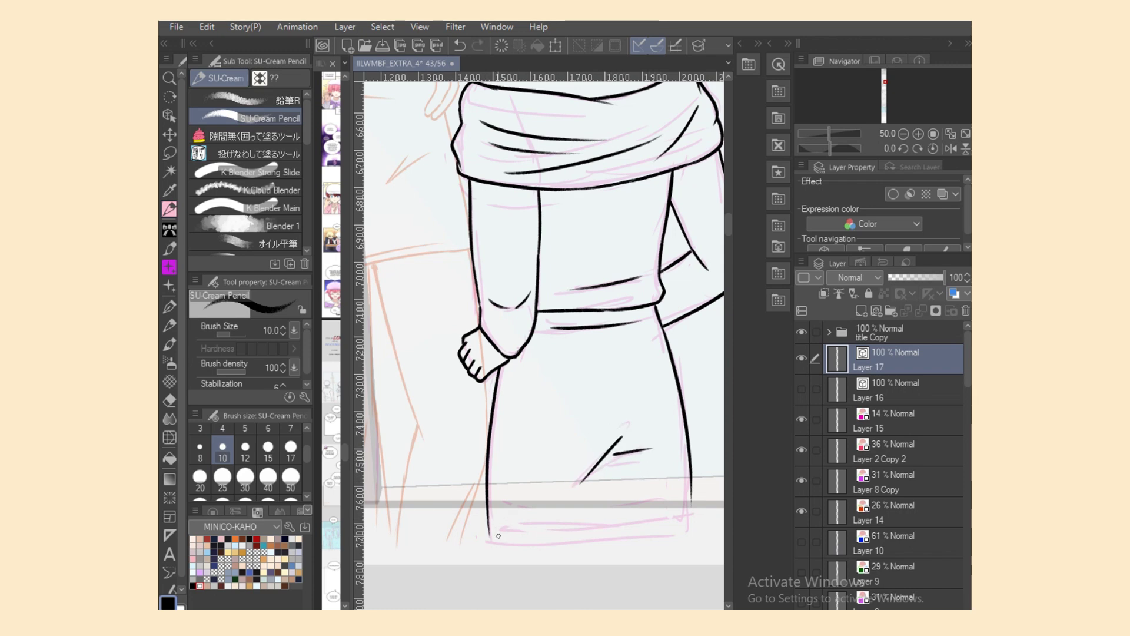
Step: Ink the skirt's bottom hem, extend the side line to meet it and erase the excess at the corner
drag(492, 535, 672, 535)
drag(689, 480, 691, 541)
key(ctrl+z)
drag(689, 492, 691, 544)
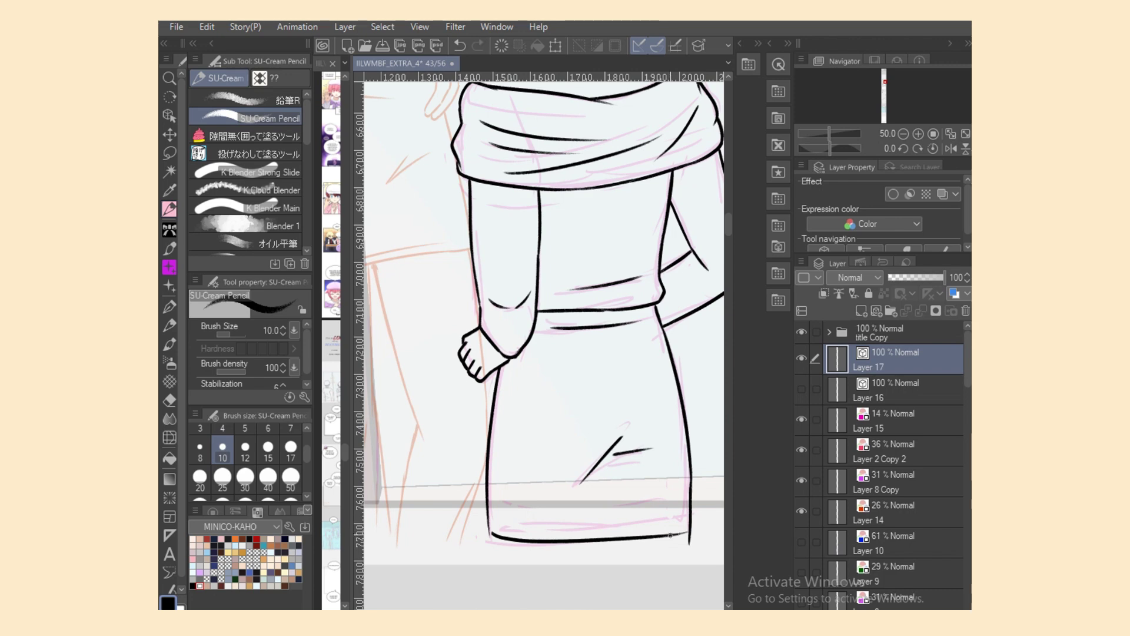
key(ctrl+z)
mouse_move(689, 477)
mouse_down()
mouse_move(691, 546)
mouse_move(700, 526)
mouse_up()
key(ctrl+z)
key(e)
drag(695, 540, 684, 545)
key(p)
Step: Hide the sketch layers Layer 15, Layer 2 Copy 2, Layer 8 Copy and Layer 14
key(ctrl+minus)
key(ctrl+minus)
key(ctrl+minus)
drag(639, 263, 665, 307)
scroll(507, 525, up, 2)
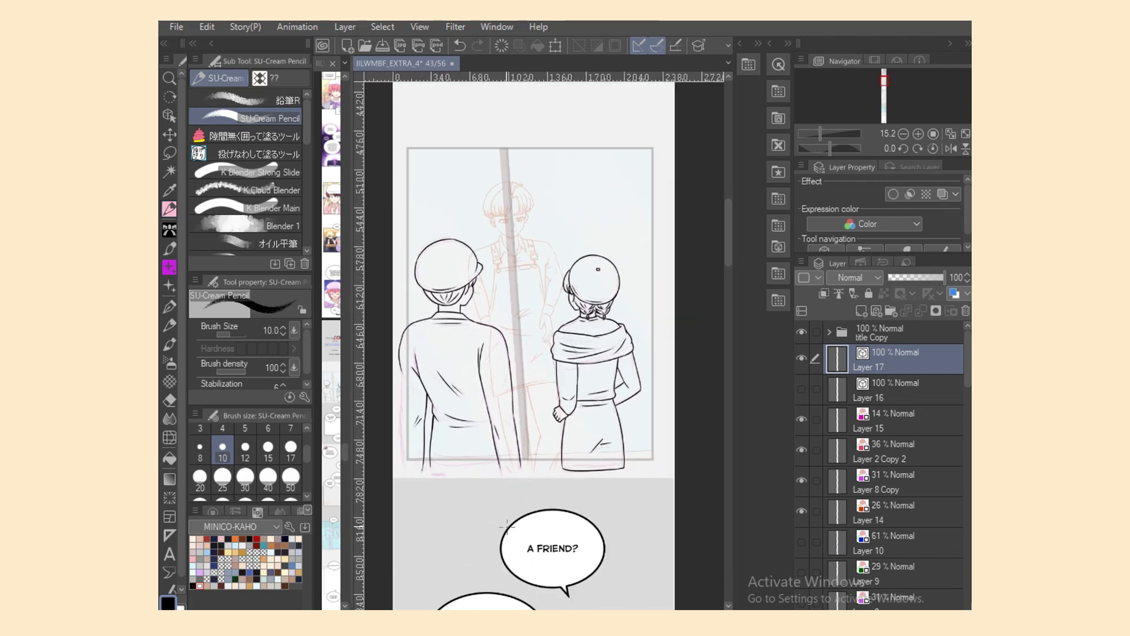
click(802, 419)
click(802, 450)
click(802, 480)
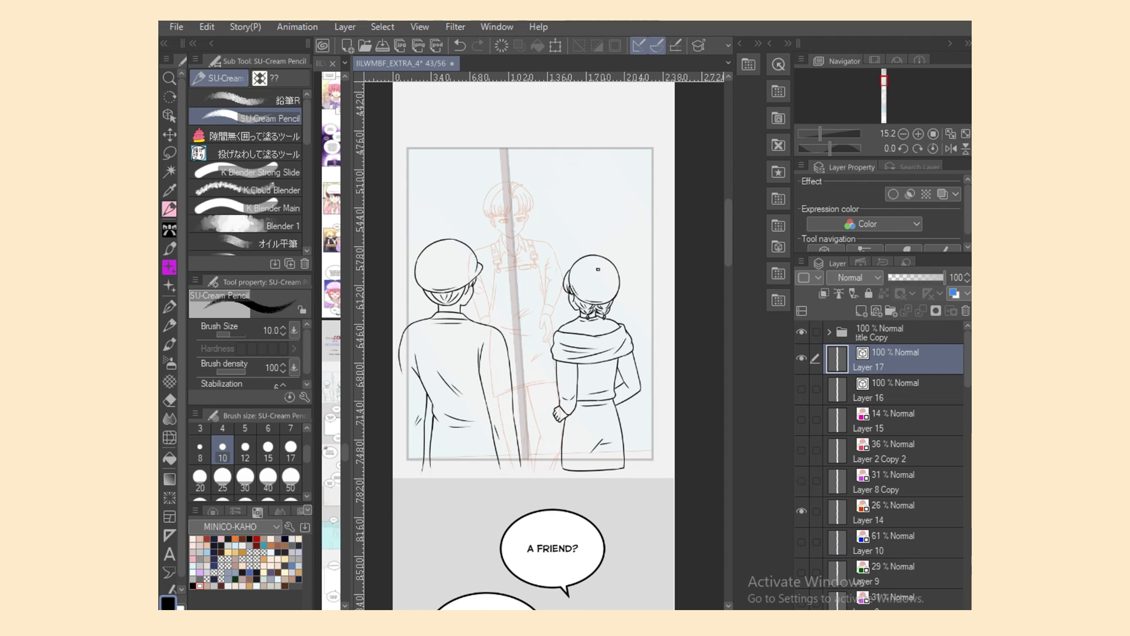
click(802, 511)
Step: Set the Frame 1 folder's opacity to 100% and show the Layer 16 line art
drag(838, 359, 839, 336)
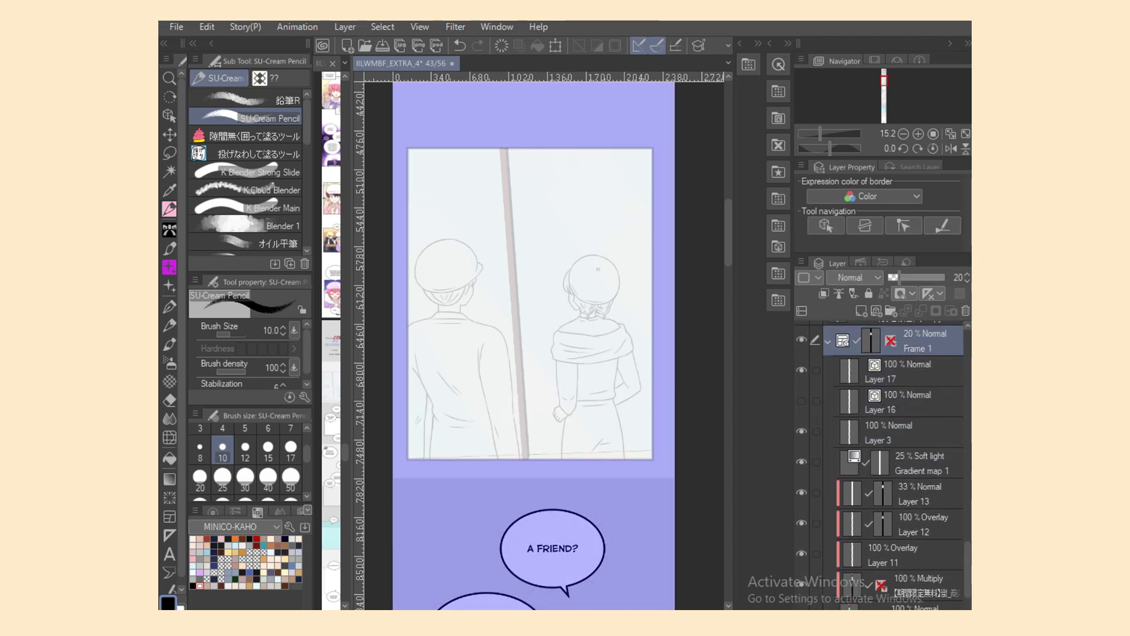
click(802, 340)
click(944, 277)
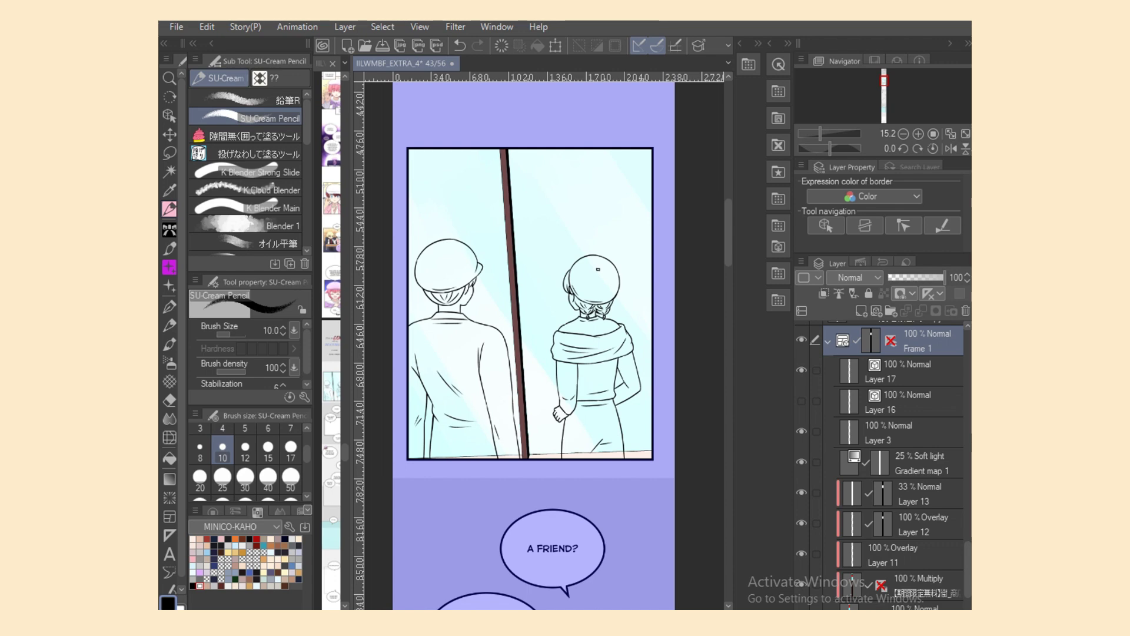
click(913, 403)
click(801, 401)
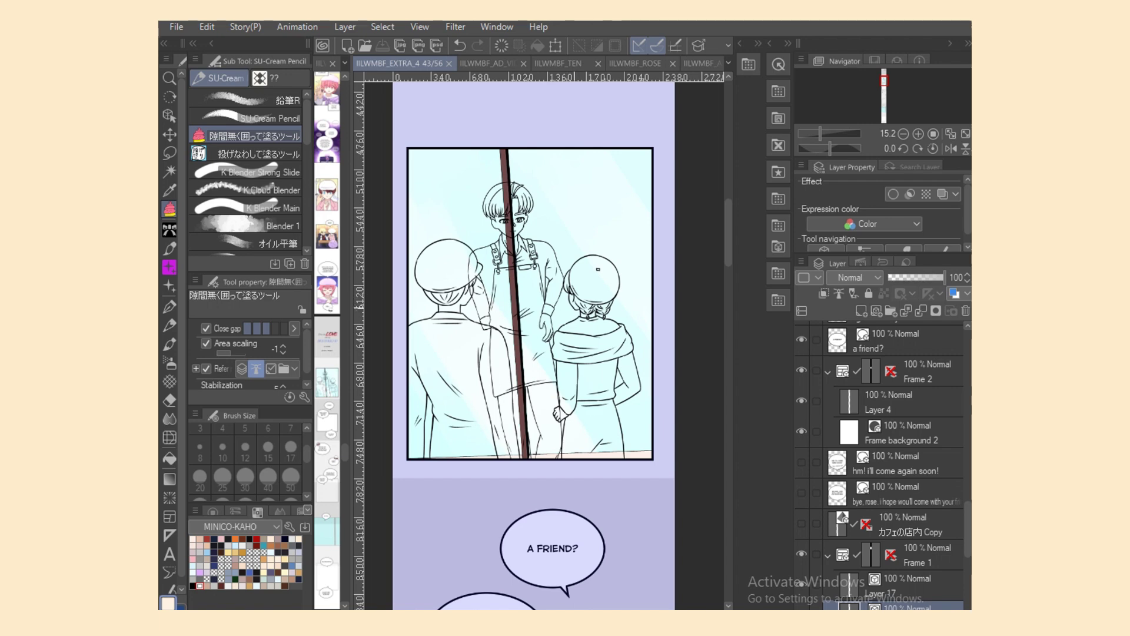
Step: Fill the aproned figure, including both legs, with a pale peach base color on Layer 3
scroll(895, 471, down, 3)
click(910, 513)
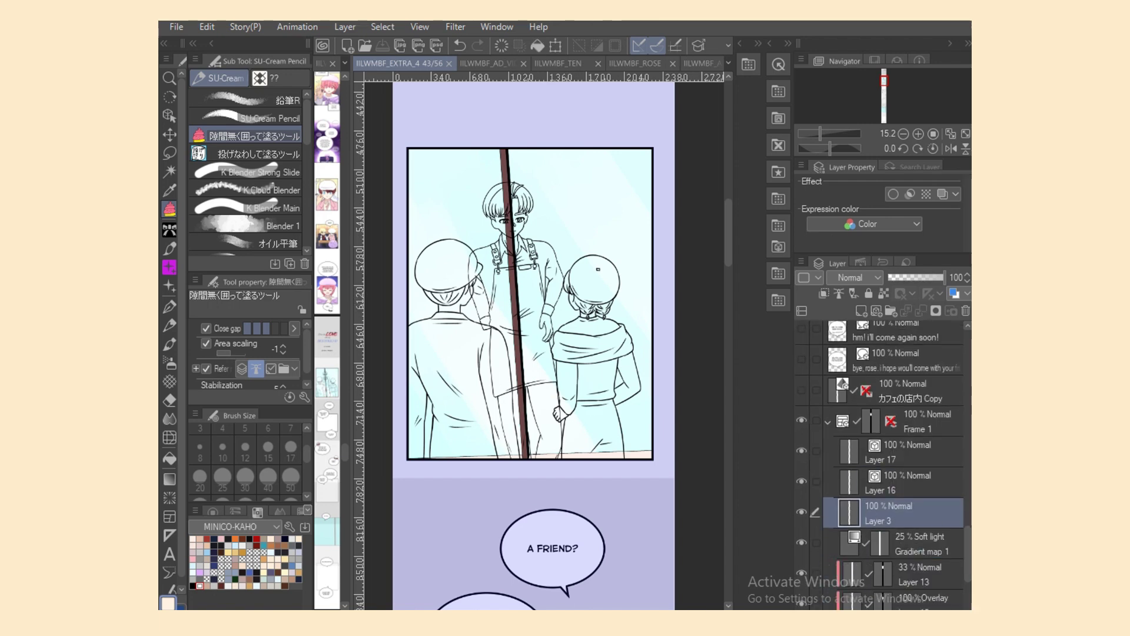
mouse_move(533, 221)
mouse_down()
mouse_move(530, 175)
mouse_move(457, 289)
mouse_move(494, 456)
mouse_move(536, 484)
mouse_move(578, 408)
mouse_move(579, 270)
mouse_up()
key(ctrl+plus)
key(ctrl+plus)
key(ctrl+plus)
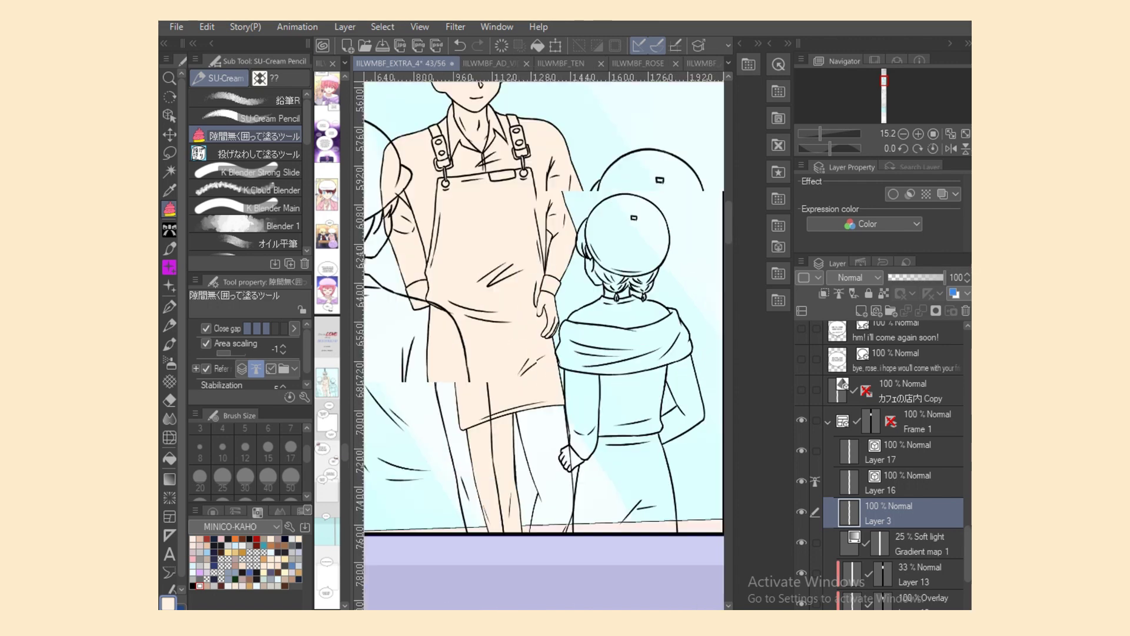
scroll(545, 342, down, 3)
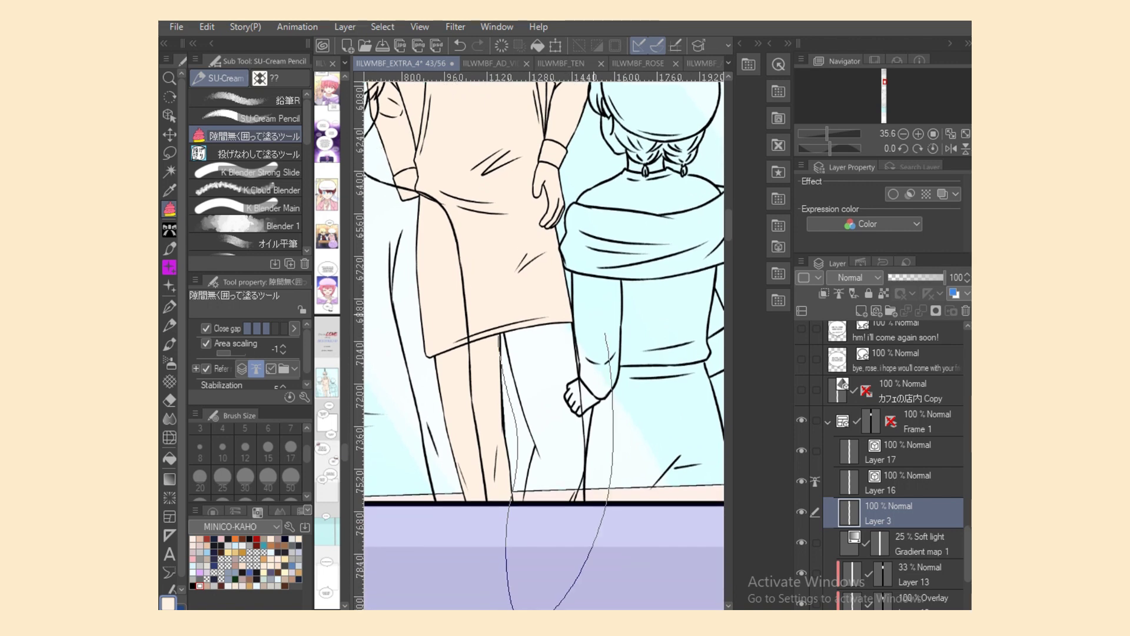
mouse_move(499, 356)
mouse_down()
mouse_move(530, 559)
mouse_move(580, 283)
mouse_up()
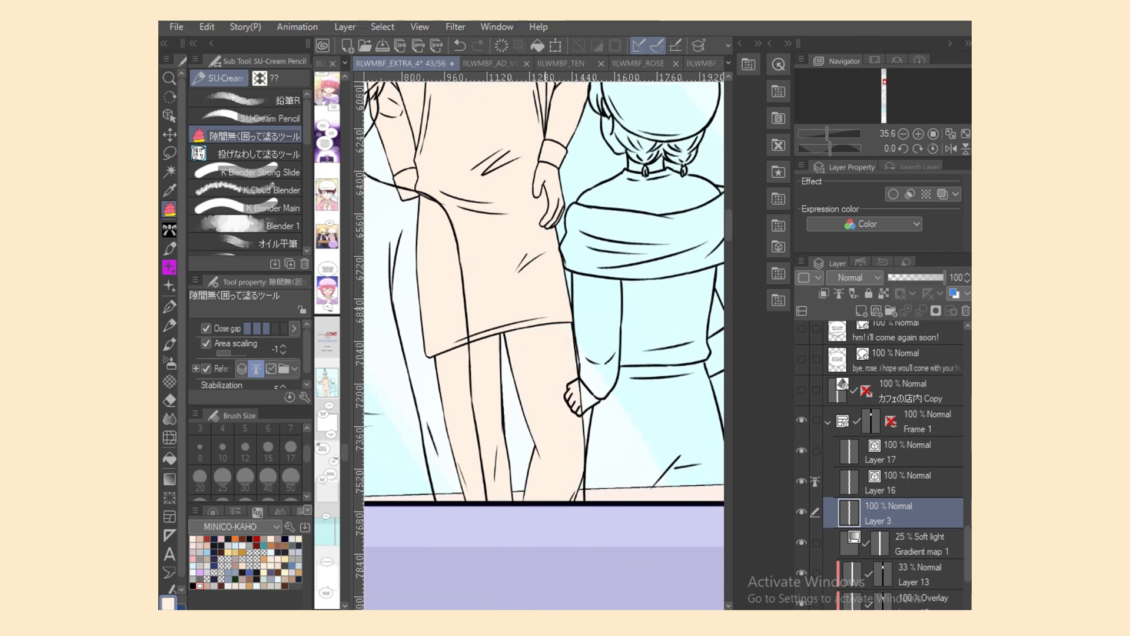
Step: Clear the base color from the gap between the aproned figure's arm and the apron's side
scroll(544, 347, up, 9)
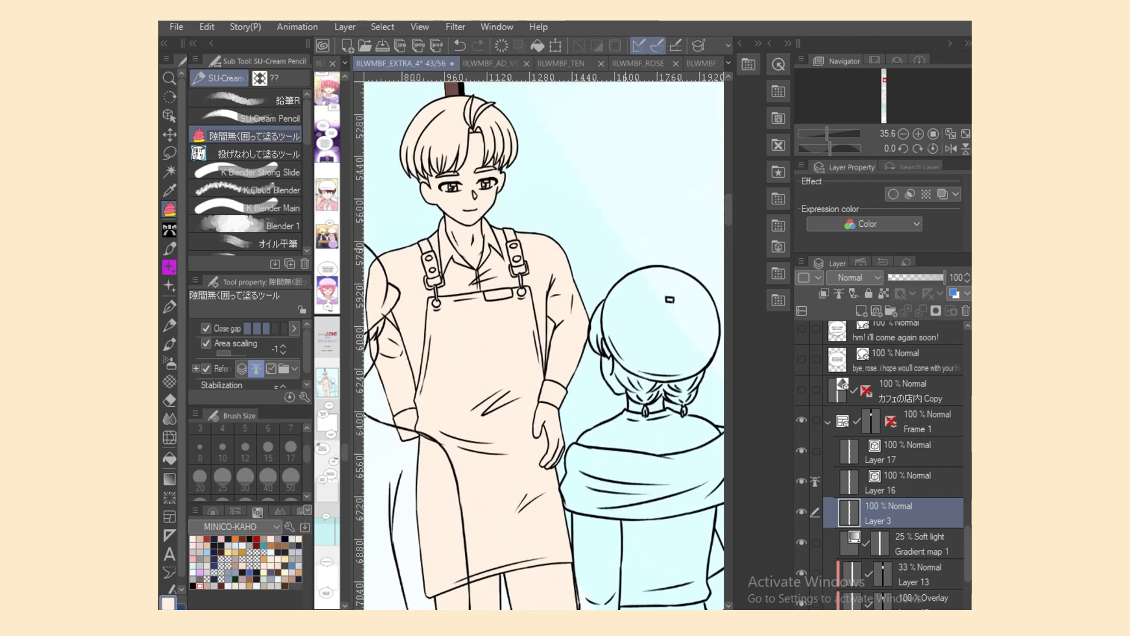
click(255, 154)
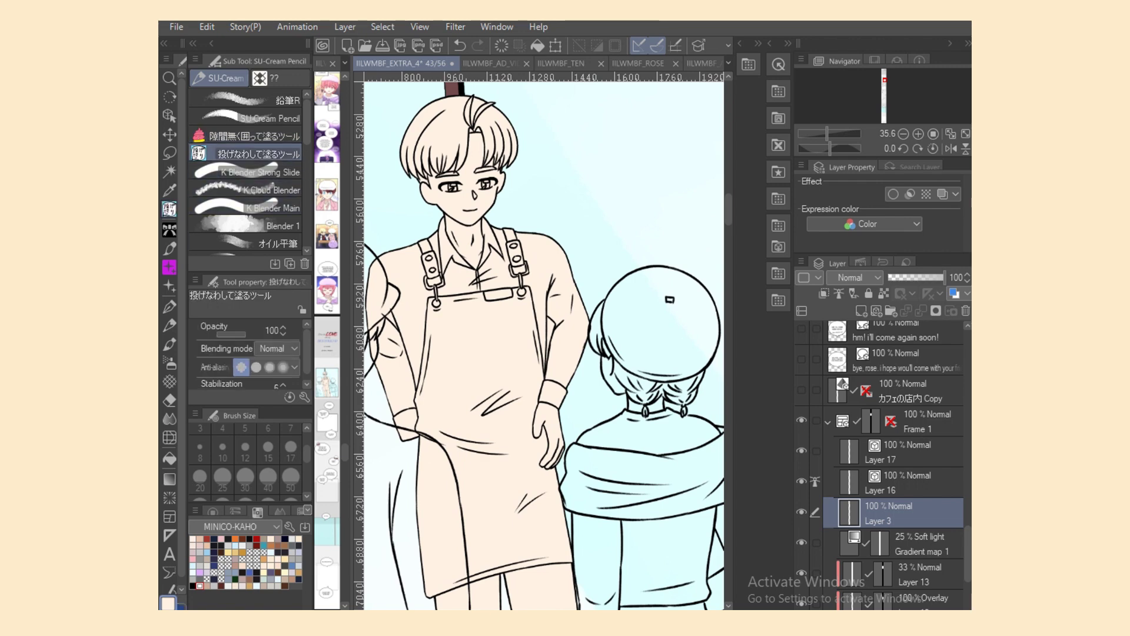
click(221, 572)
click(255, 136)
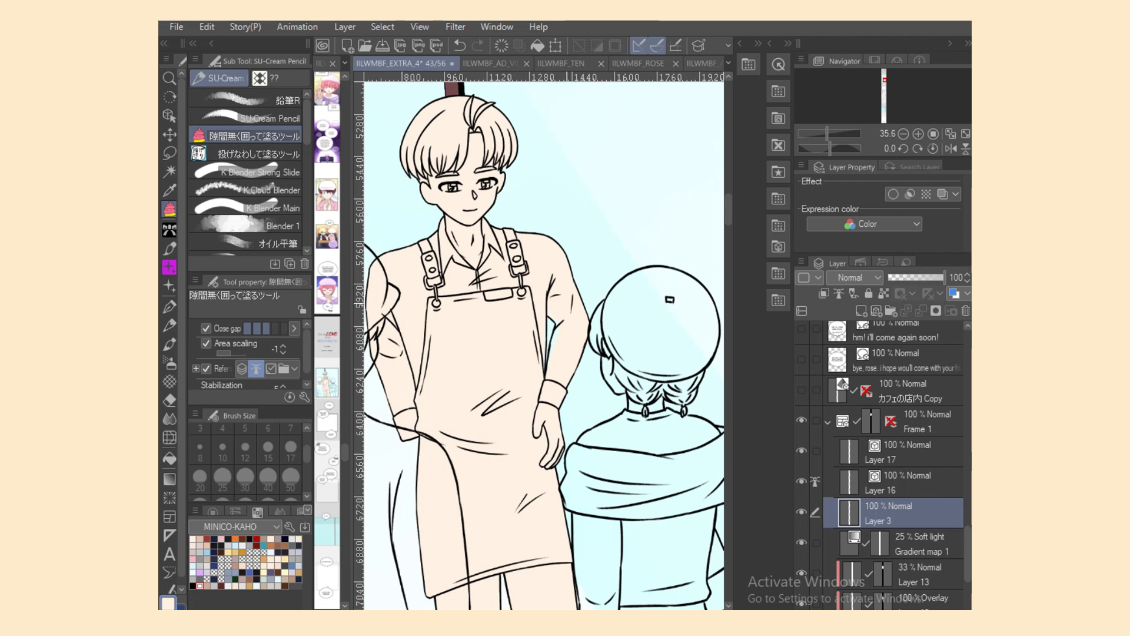
drag(554, 312, 542, 400)
Step: With Layer 17 hidden, lock Layer 3's transparent pixels and choose a near-white fill color
click(884, 293)
click(213, 512)
click(249, 557)
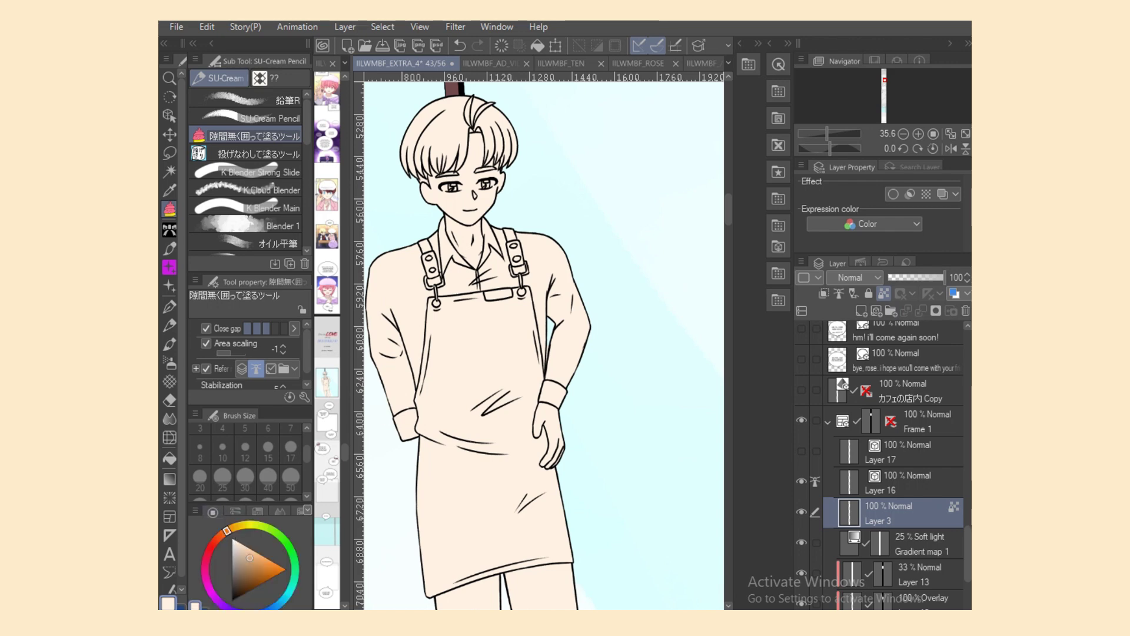
Step: Fill the aproned figure's shirt, including sleeves, collar, chest and cuffs, with near-white using the Fill tool's Refer other layers mode
click(170, 458)
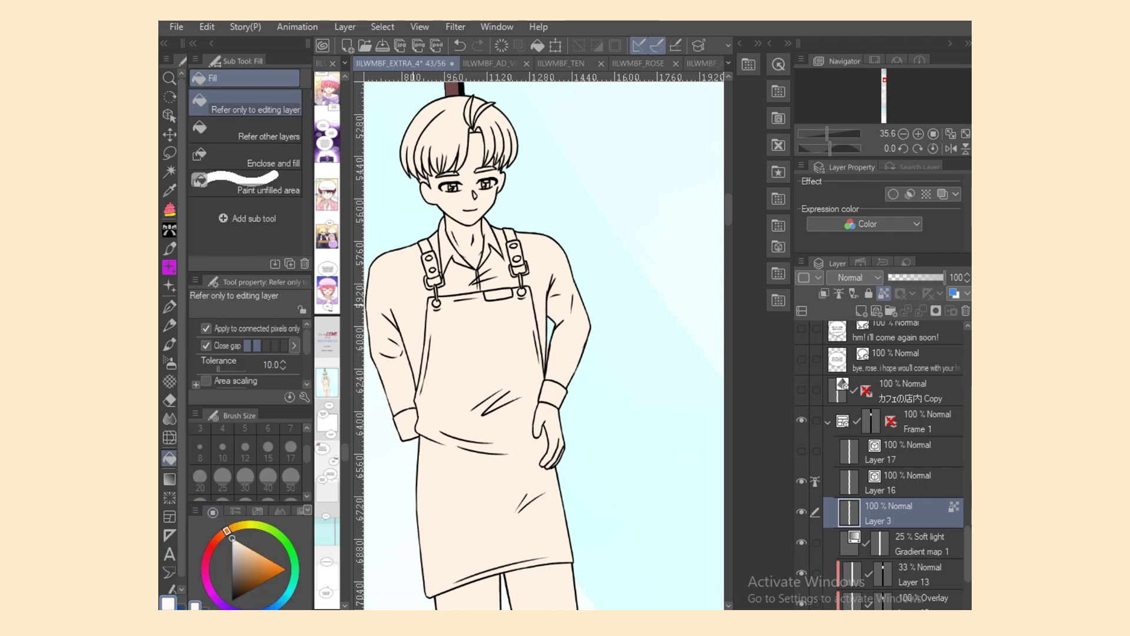
click(463, 330)
click(460, 46)
click(246, 130)
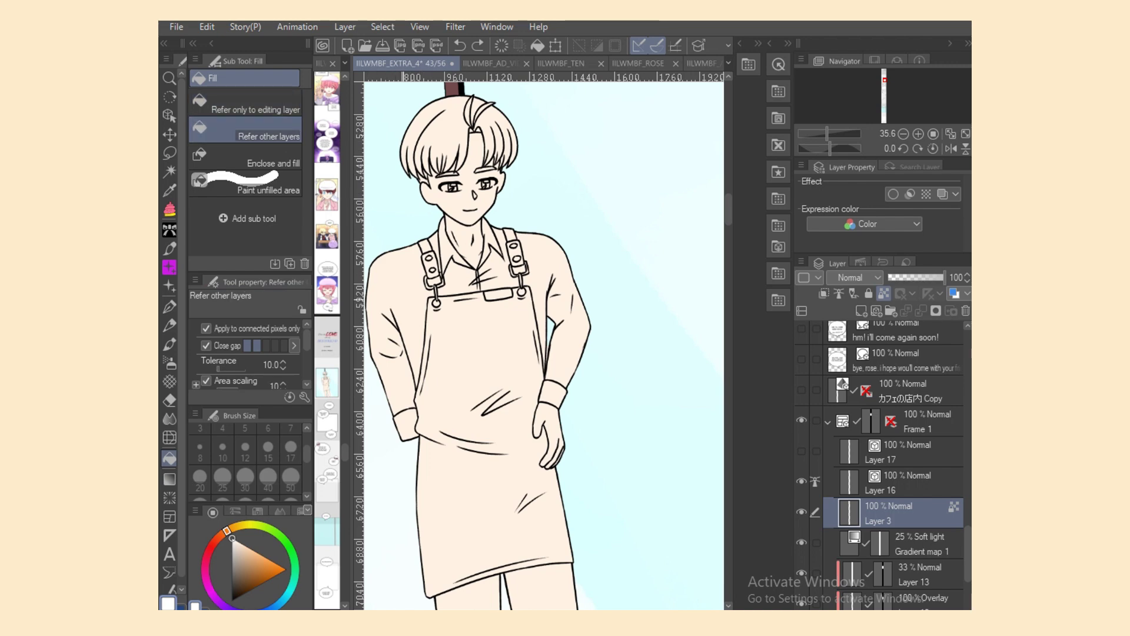
click(399, 284)
click(435, 243)
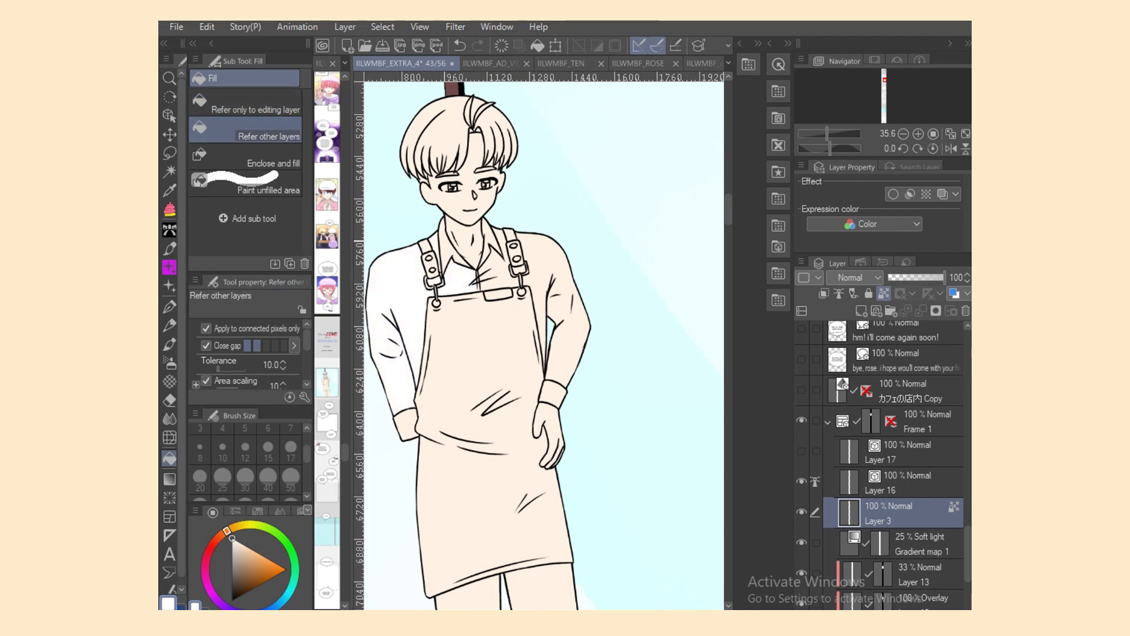
click(447, 247)
click(491, 239)
click(497, 262)
click(530, 265)
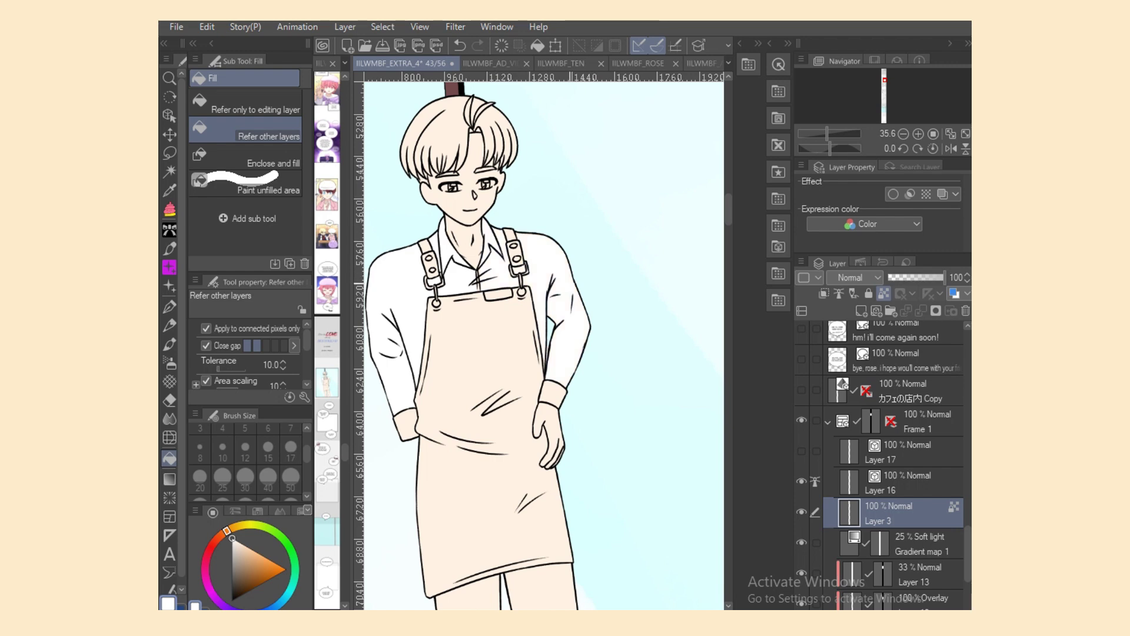
click(554, 393)
click(405, 424)
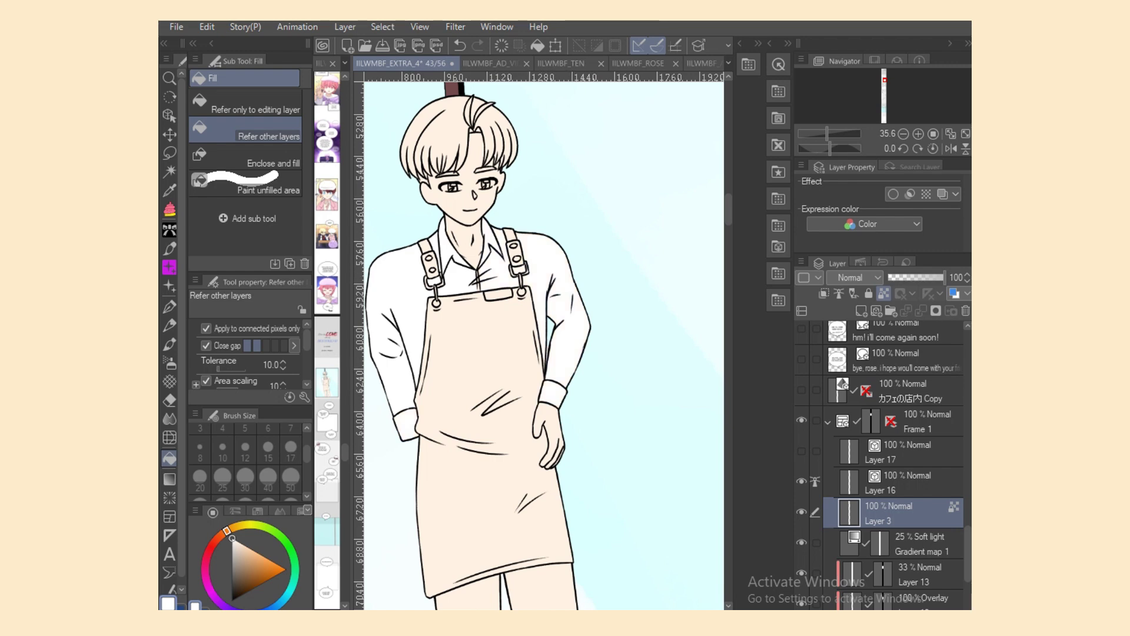
Step: Lasso-fill the small missed shirt area beside the front placket and the whites of the eyes with near-white, and save the file
scroll(547, 346, up, 2)
scroll(547, 347, up, 2)
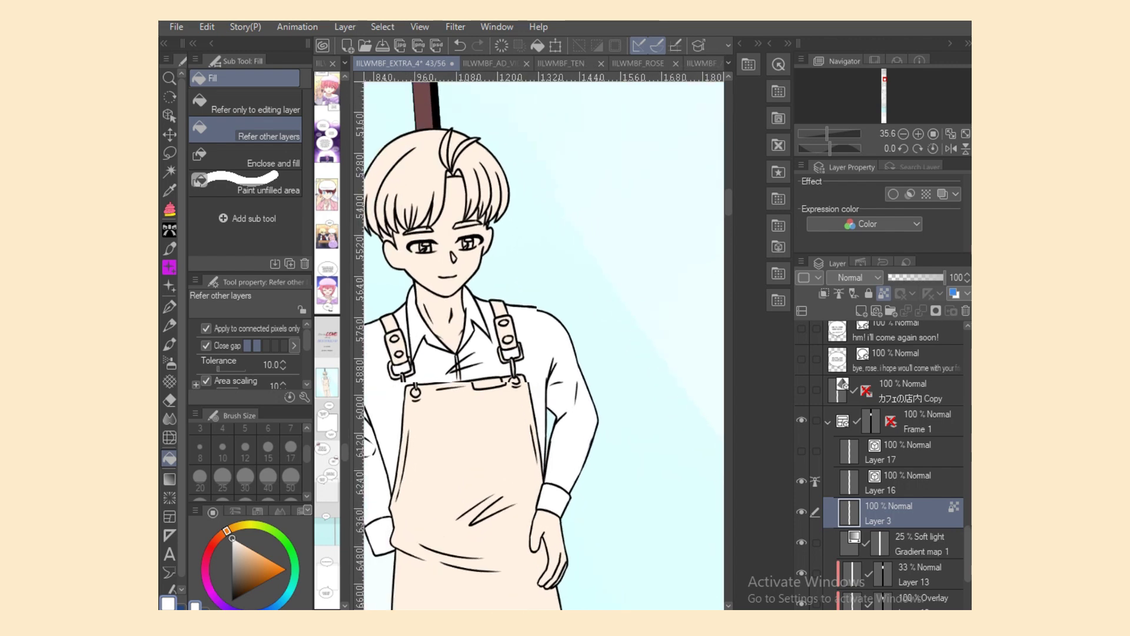
scroll(545, 342, up, 1)
scroll(545, 341, up, 1)
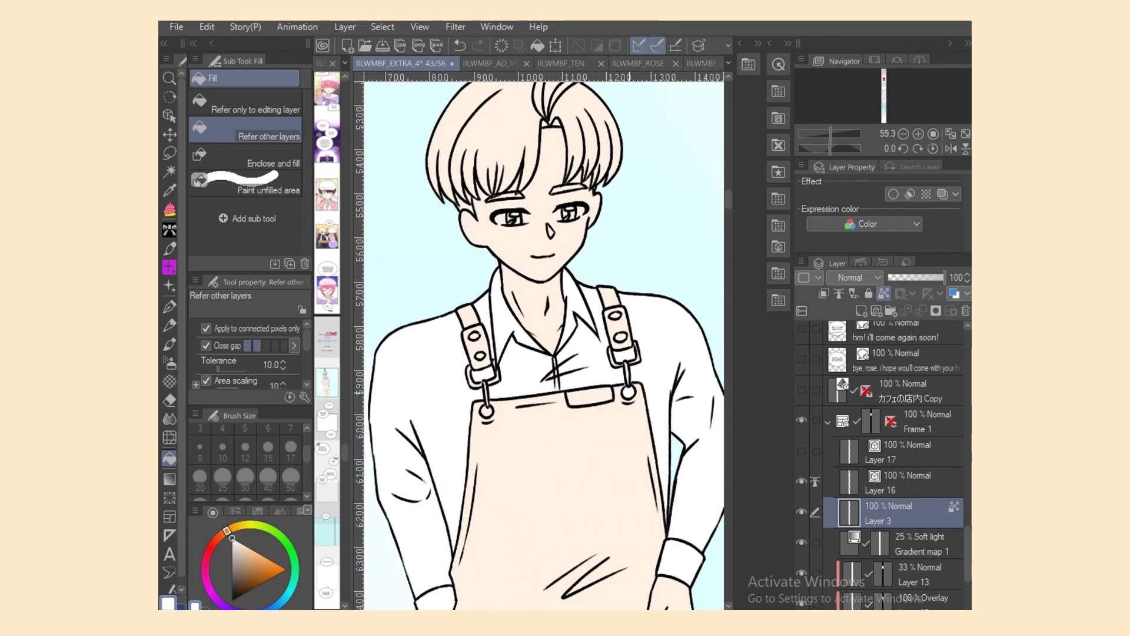
key(p)
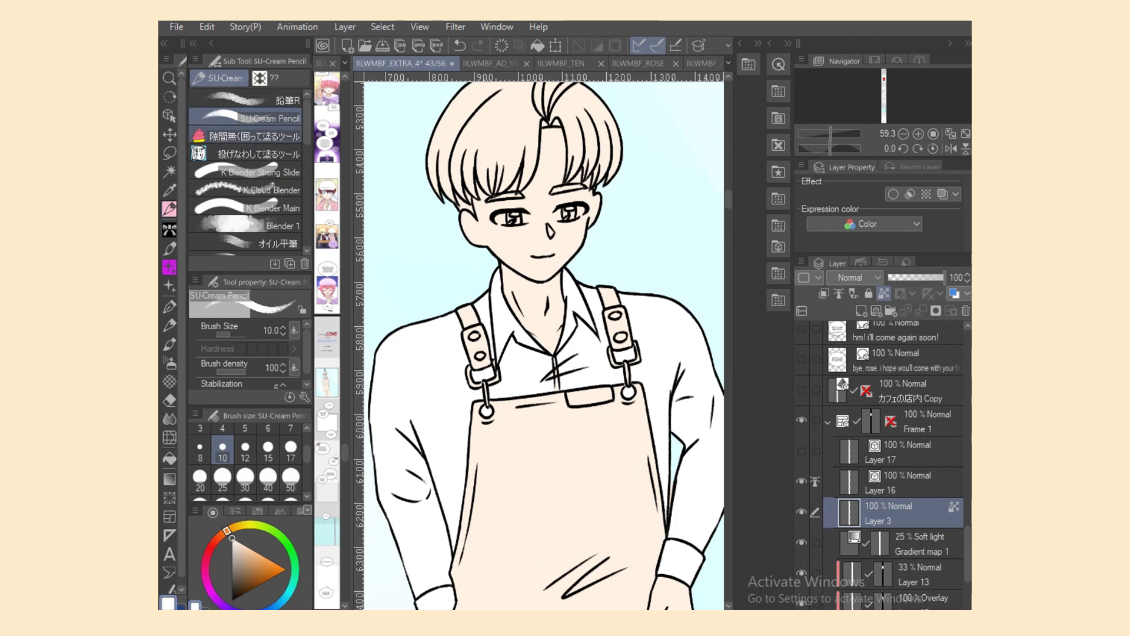
click(247, 136)
click(248, 154)
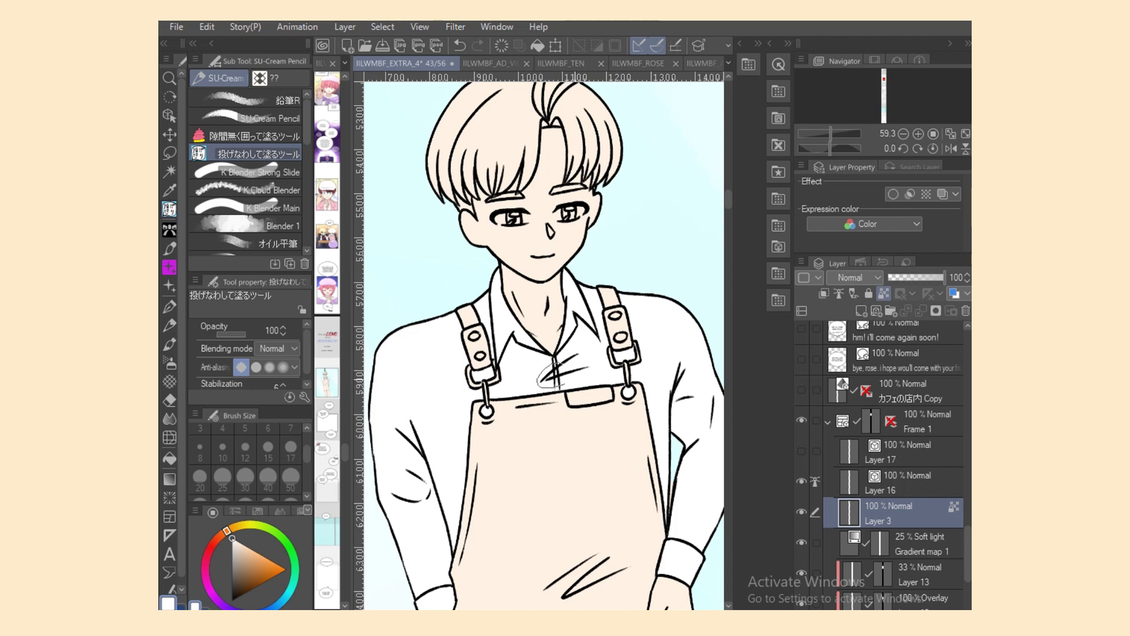
key(ctrl+s)
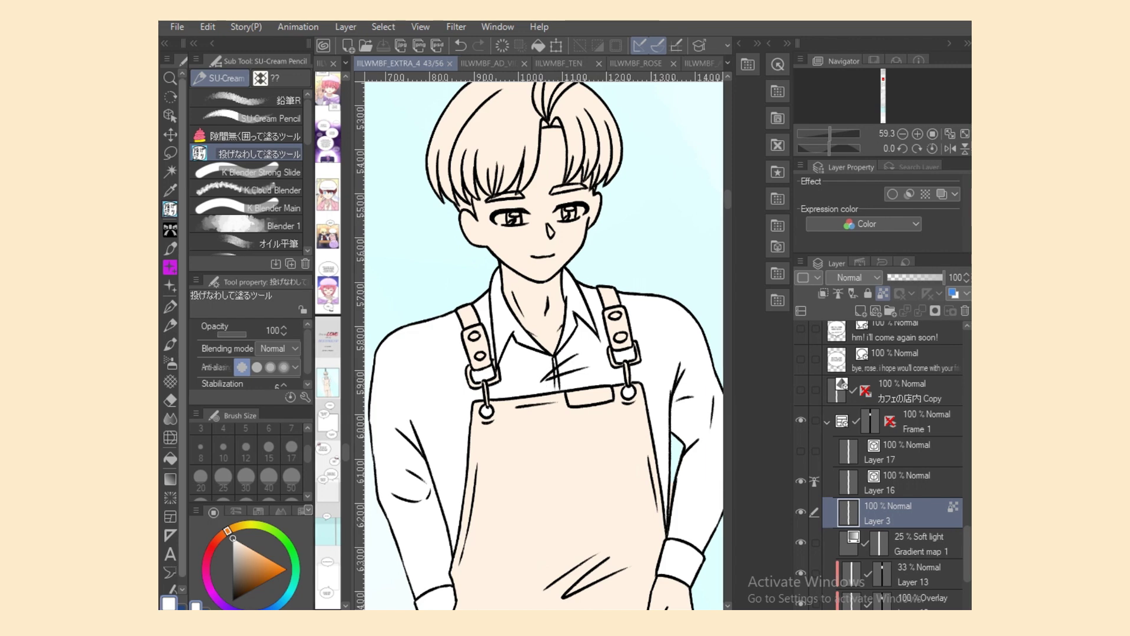
drag(502, 214, 525, 224)
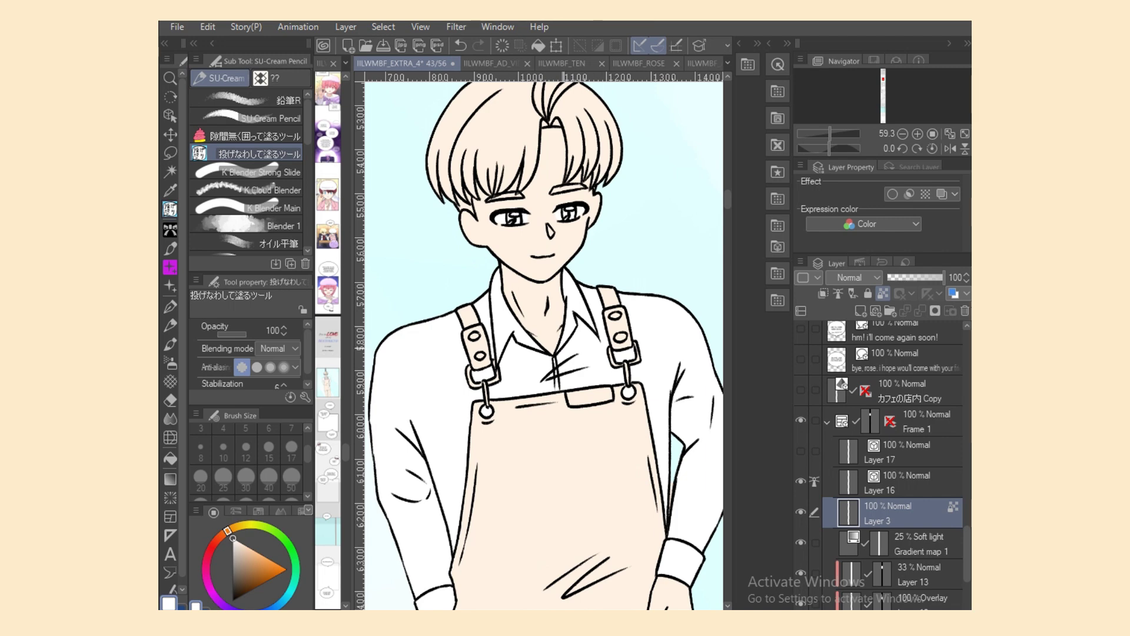
Step: Lasso-fill the aproned figure's hair and eyebrows with dark blue, and save the file
click(183, 607)
mouse_move(457, 197)
mouse_down()
mouse_move(428, 128)
mouse_move(457, 196)
mouse_move(453, 188)
mouse_up()
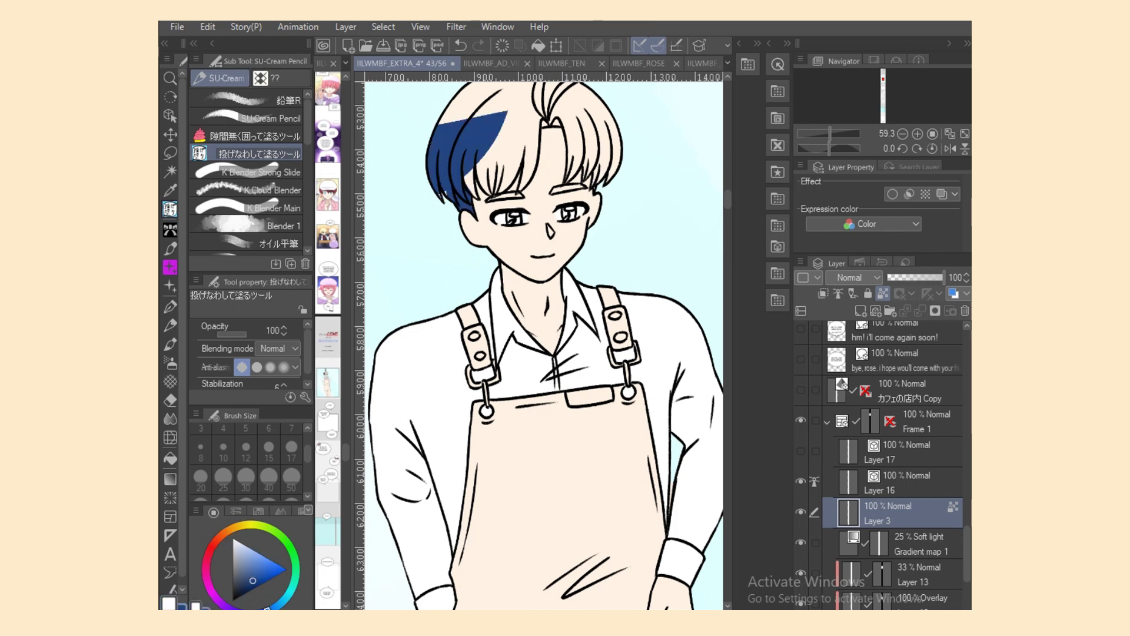
scroll(474, 420, up, 5)
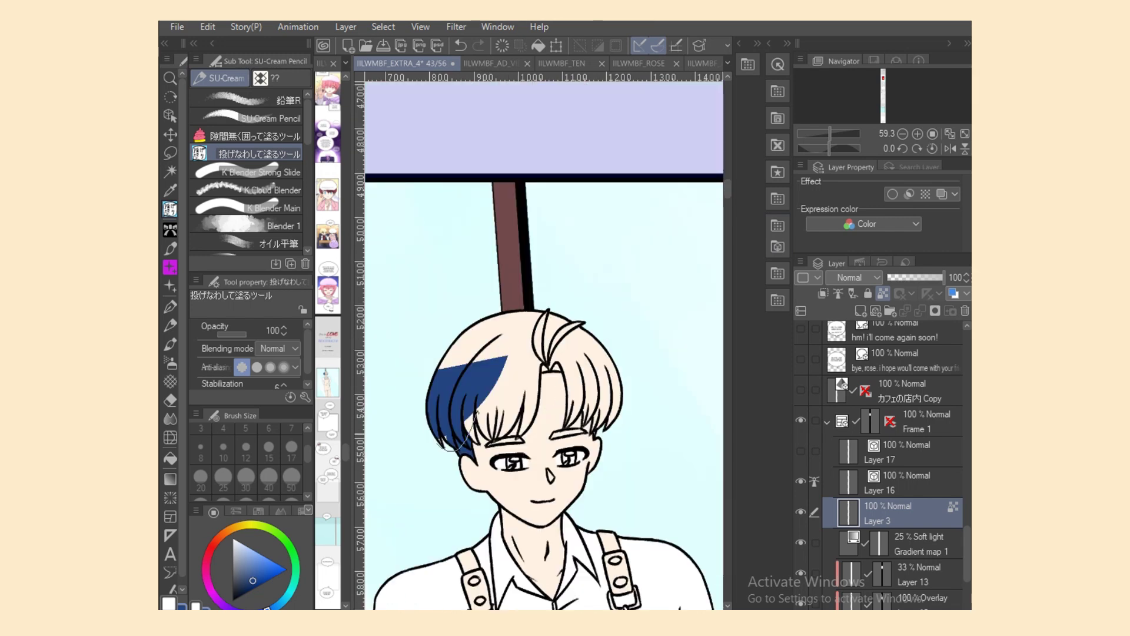
drag(437, 441, 440, 358)
mouse_move(475, 437)
mouse_down()
mouse_move(498, 409)
mouse_move(475, 412)
mouse_move(490, 416)
mouse_move(494, 445)
mouse_move(500, 417)
mouse_move(493, 432)
mouse_move(464, 375)
mouse_move(504, 407)
mouse_move(480, 365)
mouse_up()
mouse_move(524, 405)
mouse_down()
mouse_move(541, 386)
mouse_move(520, 436)
mouse_up()
mouse_move(540, 385)
mouse_down()
mouse_move(523, 329)
mouse_move(532, 361)
mouse_up()
alt+click(547, 388)
alt+click(524, 375)
mouse_move(532, 313)
mouse_down()
mouse_move(557, 310)
mouse_move(543, 323)
mouse_up()
mouse_move(554, 369)
mouse_down()
mouse_move(577, 371)
mouse_move(583, 403)
mouse_move(567, 347)
mouse_up()
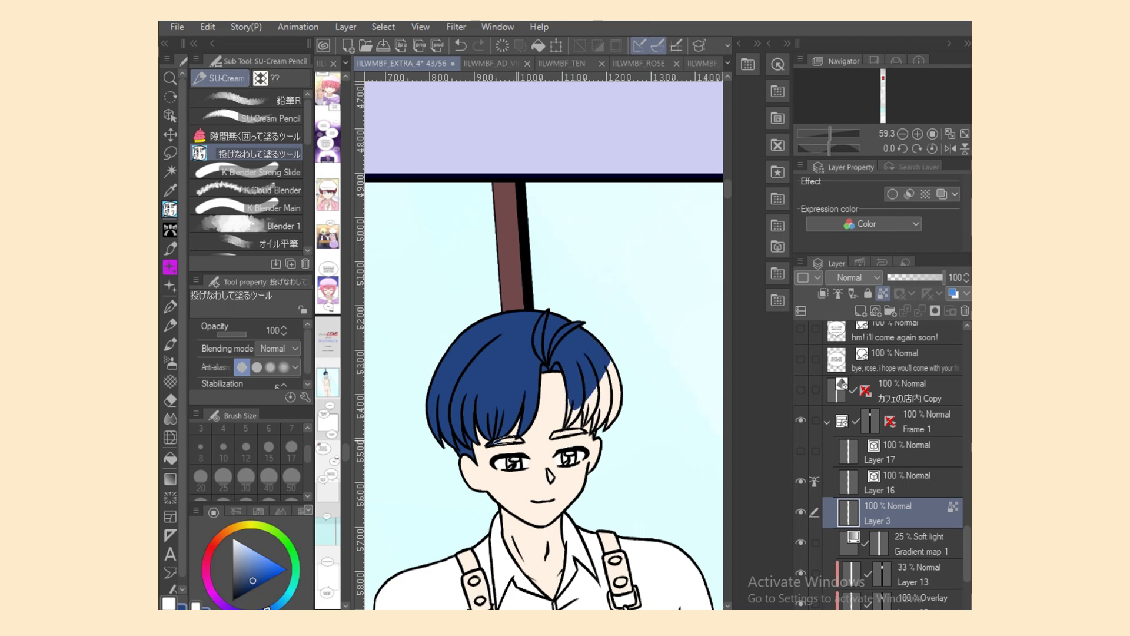
mouse_move(494, 440)
mouse_down()
mouse_move(570, 434)
mouse_move(581, 430)
mouse_move(568, 412)
mouse_move(583, 409)
mouse_move(585, 427)
mouse_up()
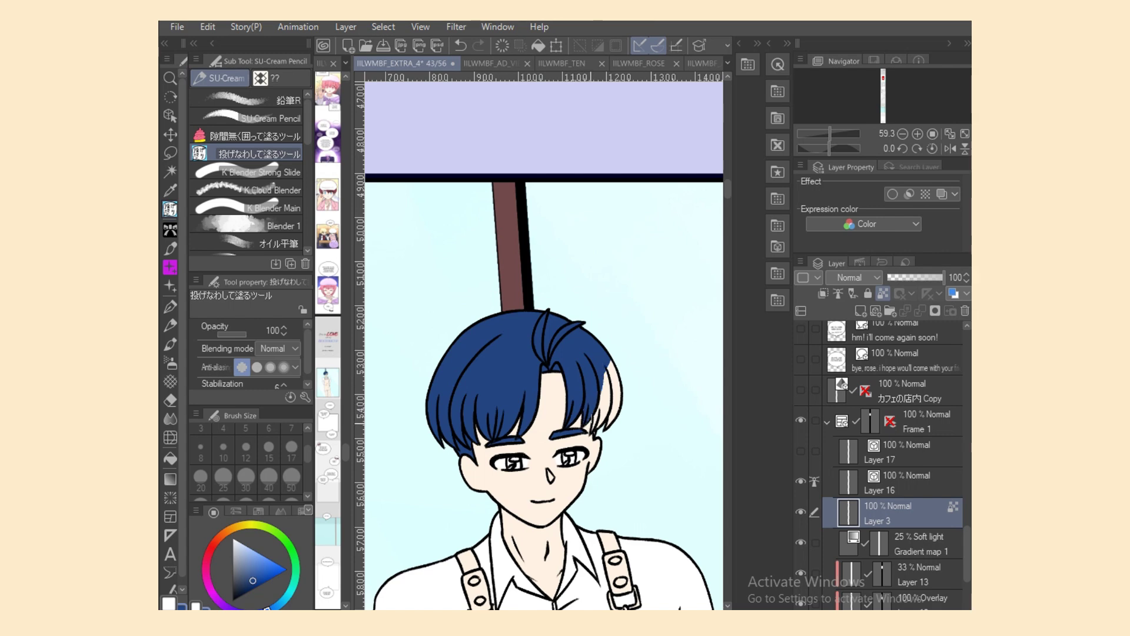
mouse_move(597, 292)
mouse_down()
mouse_move(592, 434)
mouse_move(583, 353)
mouse_up()
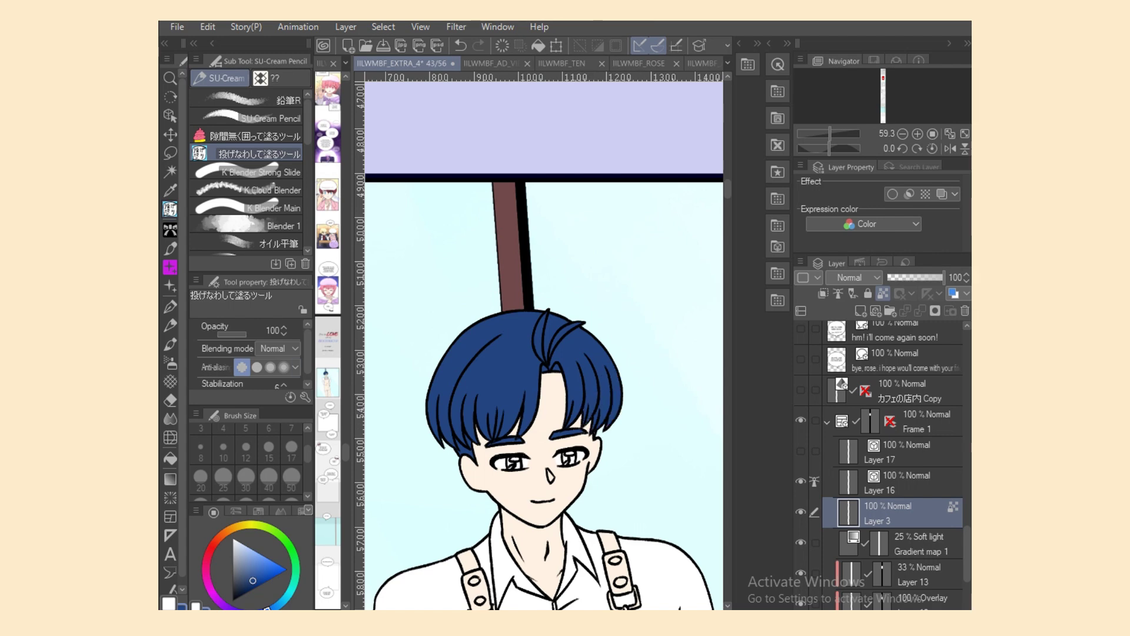
key(ctrl+s)
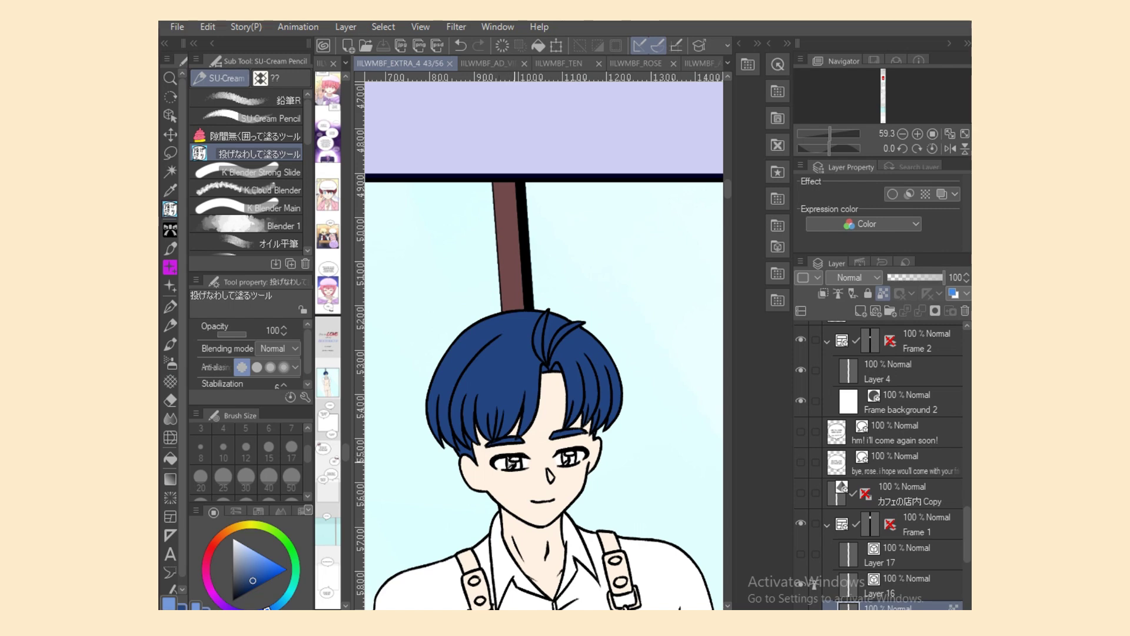
Step: Lasso-fill the irises of both of the aproned figure's eyes with blue
drag(515, 463, 518, 463)
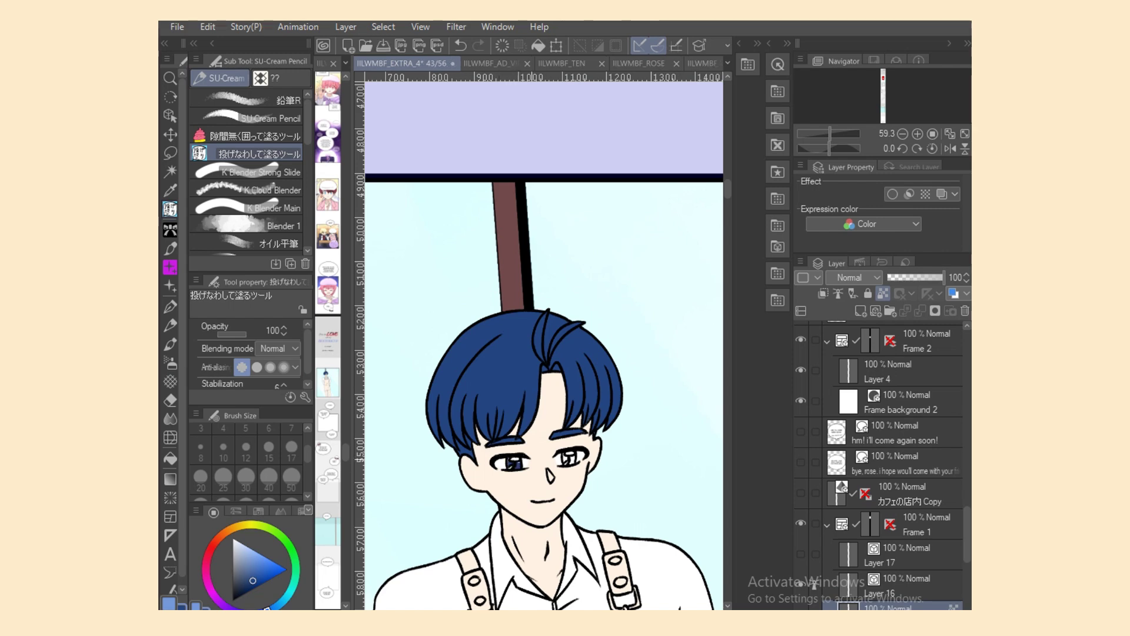
drag(565, 459, 574, 464)
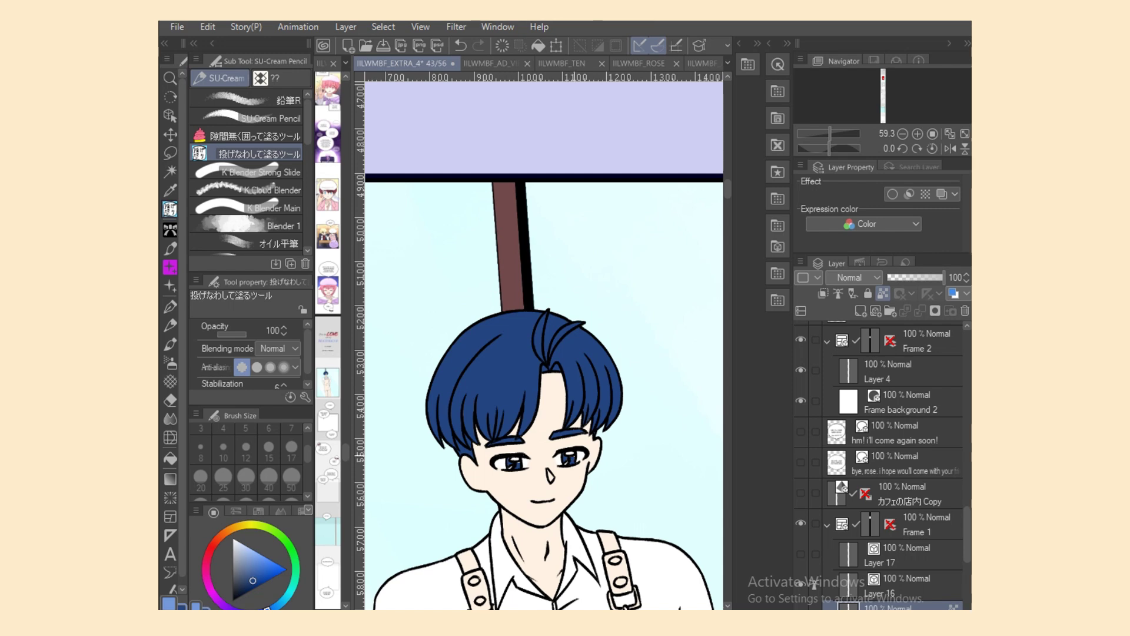
key(x)
alt+click(592, 380)
Step: Fill the apron's name tag, metal rings and strap hardware with near-white, and save the file
scroll(548, 412, down, 8)
scroll(547, 412, up, 2)
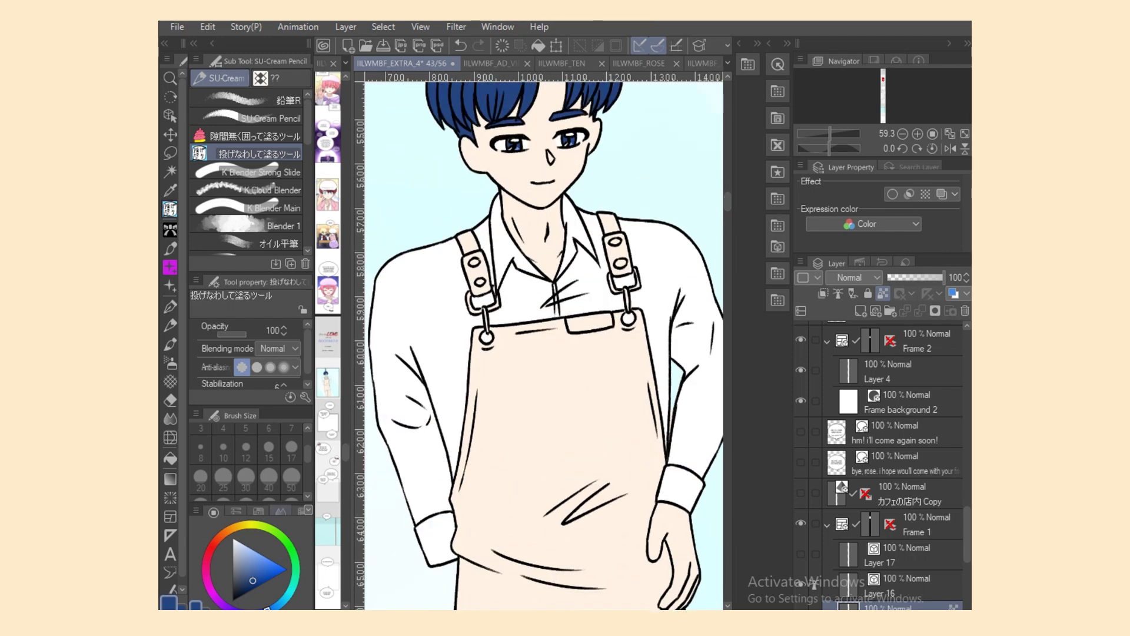
click(233, 548)
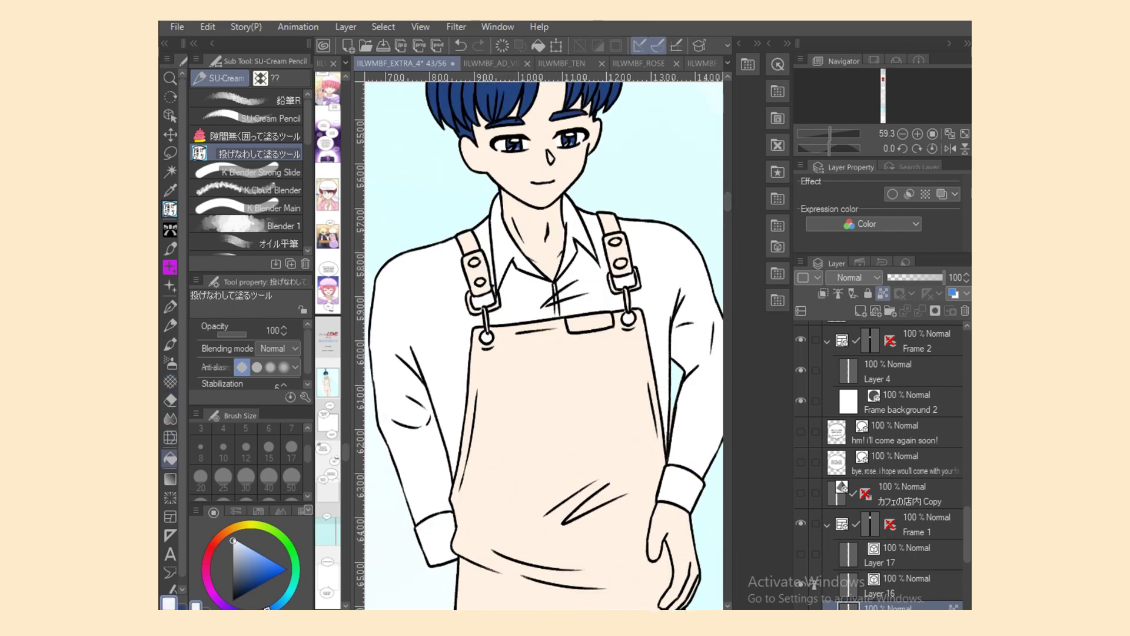
click(170, 458)
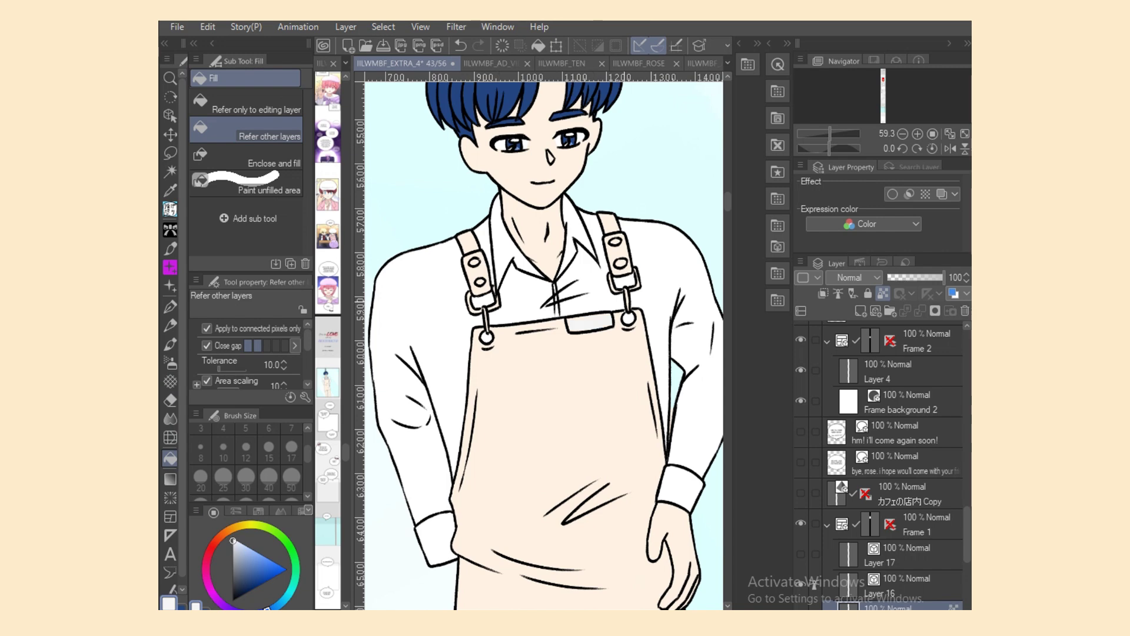
click(170, 209)
click(171, 458)
click(170, 209)
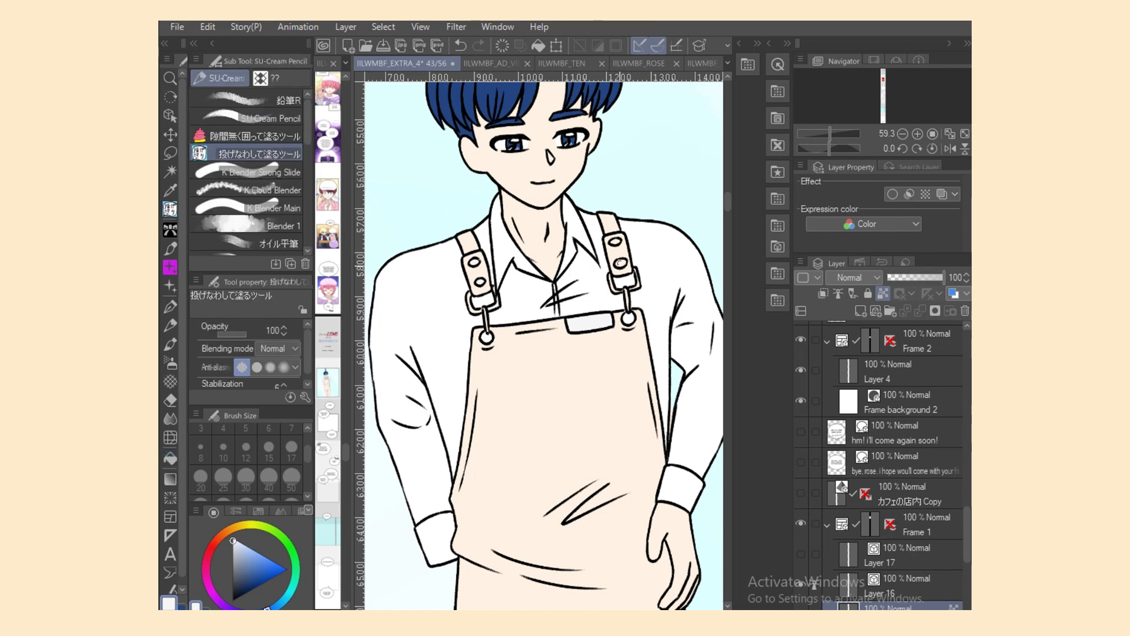
click(234, 546)
alt+click(498, 303)
key(ctrl+s)
Step: Fill the apron body and both shoulder straps with near-black using the Fill tool
key(g)
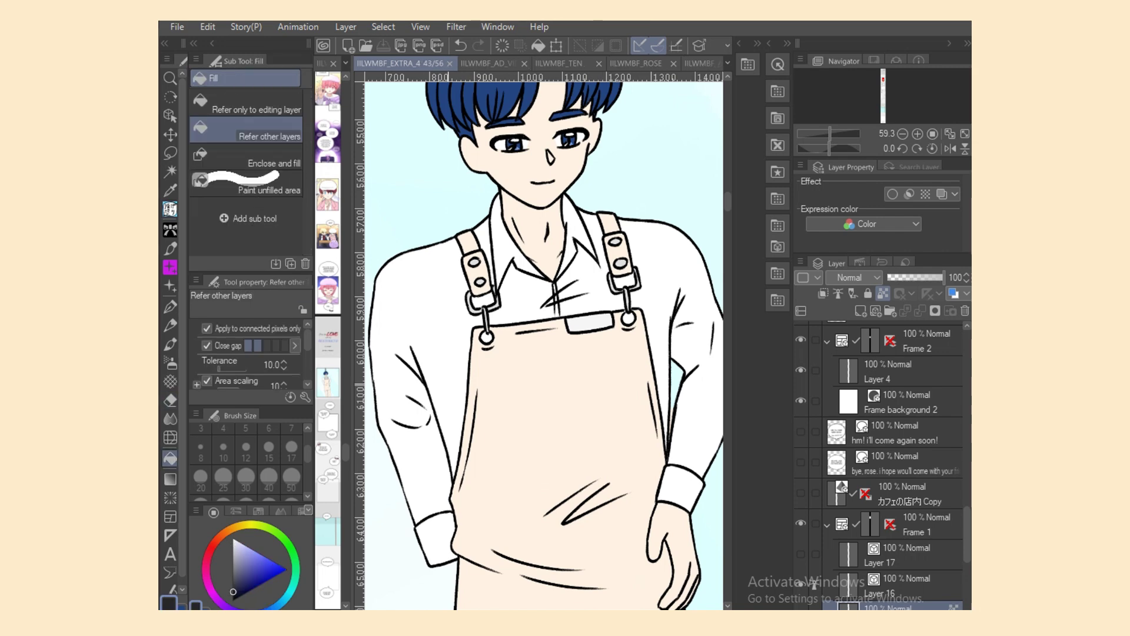
click(559, 413)
click(477, 274)
click(468, 241)
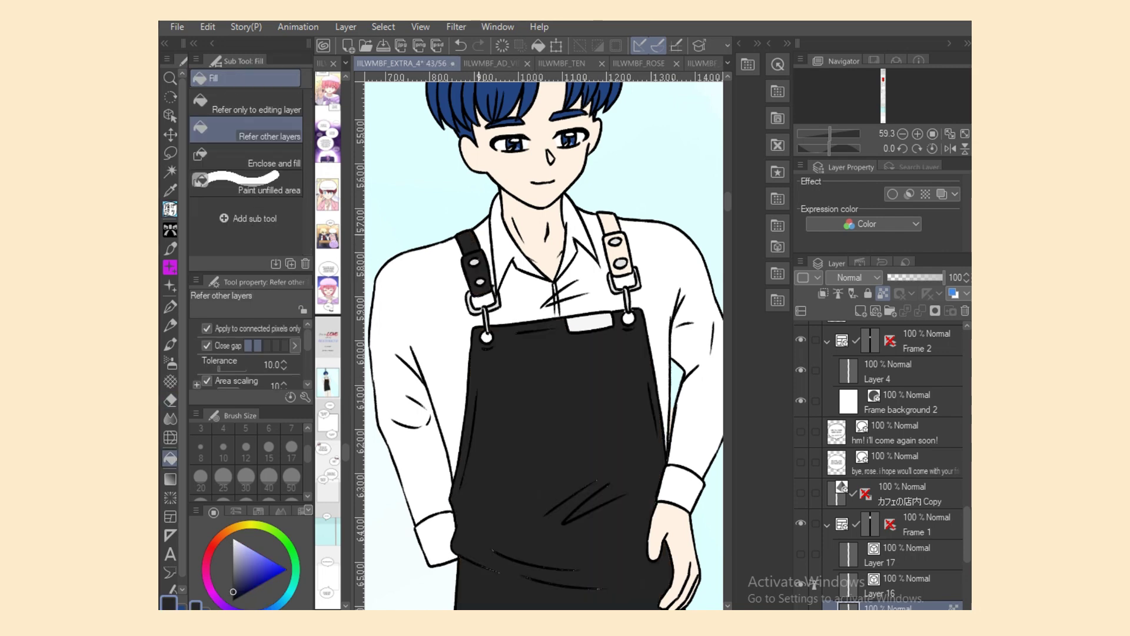
click(609, 224)
click(618, 256)
Step: Lasso-fill the missed spots on the apron and both trouser legs down to the panel's lower border with near-black
click(170, 209)
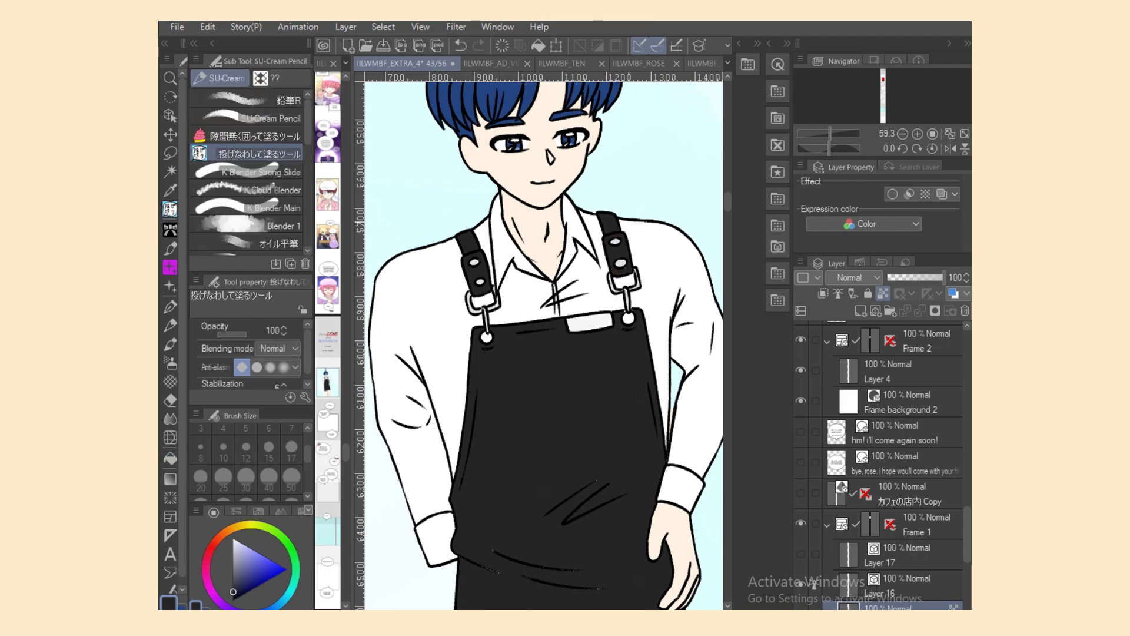
mouse_move(470, 490)
mouse_down()
mouse_move(608, 490)
mouse_move(589, 484)
mouse_up()
mouse_move(558, 530)
mouse_down()
mouse_move(603, 574)
mouse_move(568, 588)
mouse_up()
drag(645, 380, 658, 454)
scroll(545, 347, down, 5)
mouse_move(641, 259)
mouse_down()
mouse_move(519, 396)
mouse_move(508, 381)
mouse_up()
mouse_move(478, 348)
mouse_down()
mouse_move(467, 363)
mouse_move(720, 539)
mouse_move(720, 412)
mouse_up()
drag(644, 360, 540, 419)
scroll(545, 346, down, 6)
mouse_move(673, 240)
mouse_down()
mouse_move(688, 505)
mouse_move(410, 324)
mouse_up()
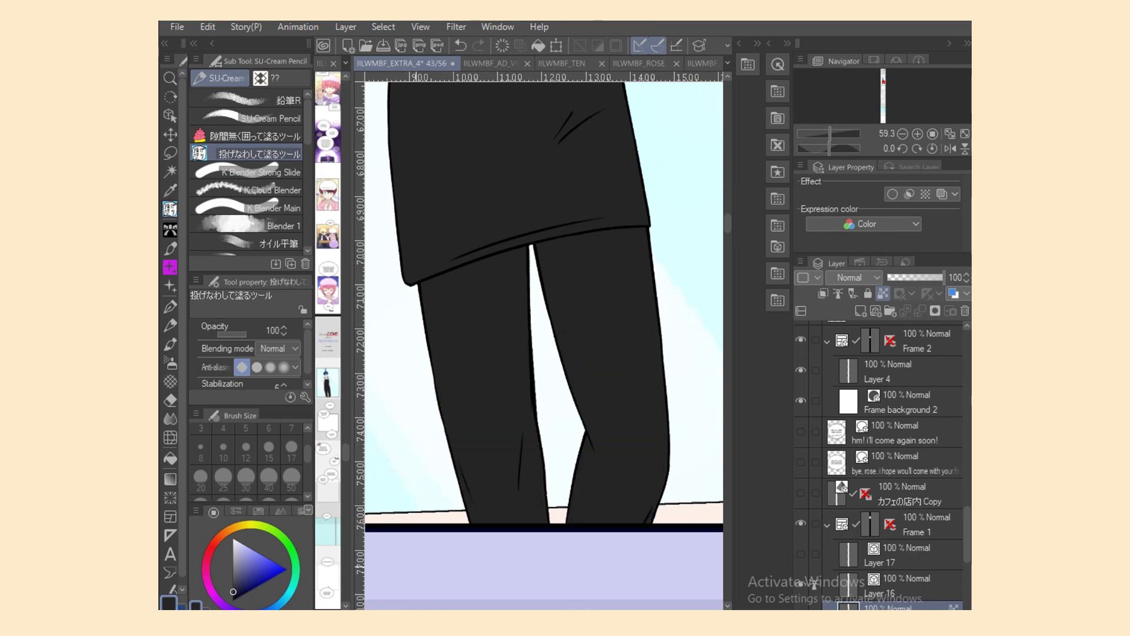
Step: Show the Layer 17 line art of the figures seen from behind and set it as the reference layer
scroll(572, 347, down, 3)
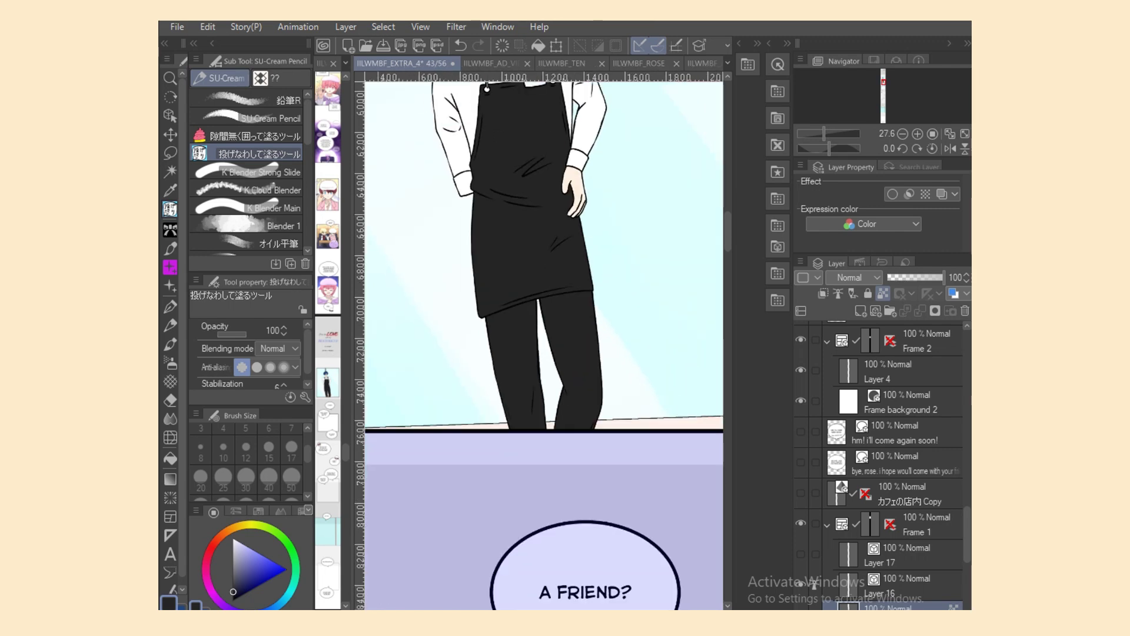
drag(545, 614, 526, 613)
drag(729, 233, 729, 222)
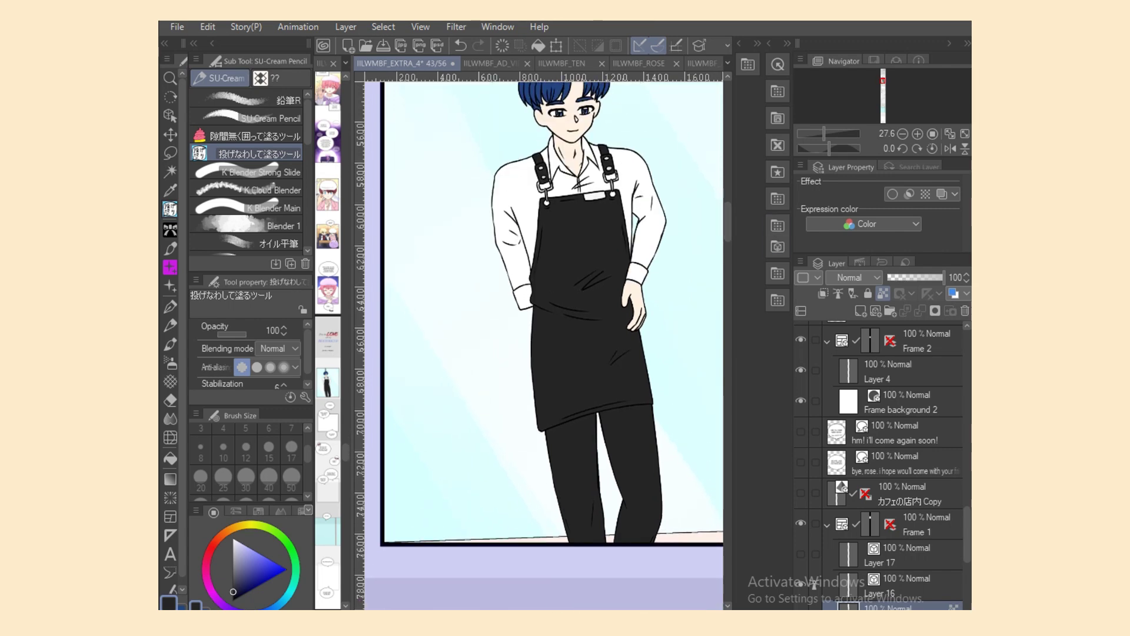
scroll(880, 465, down, 5)
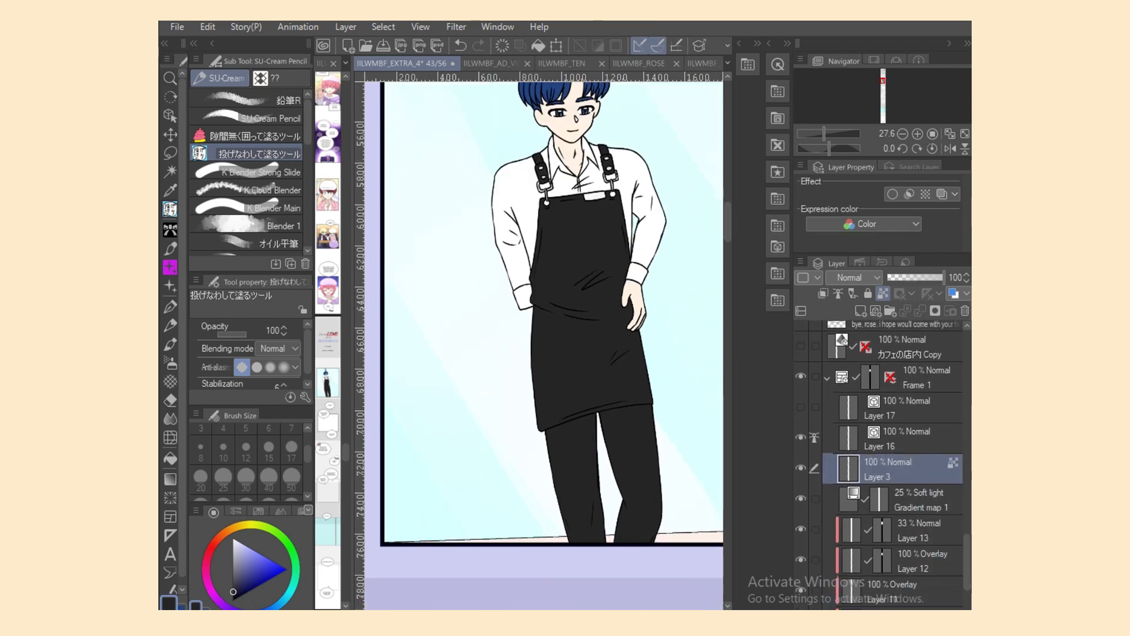
key(ctrl+v)
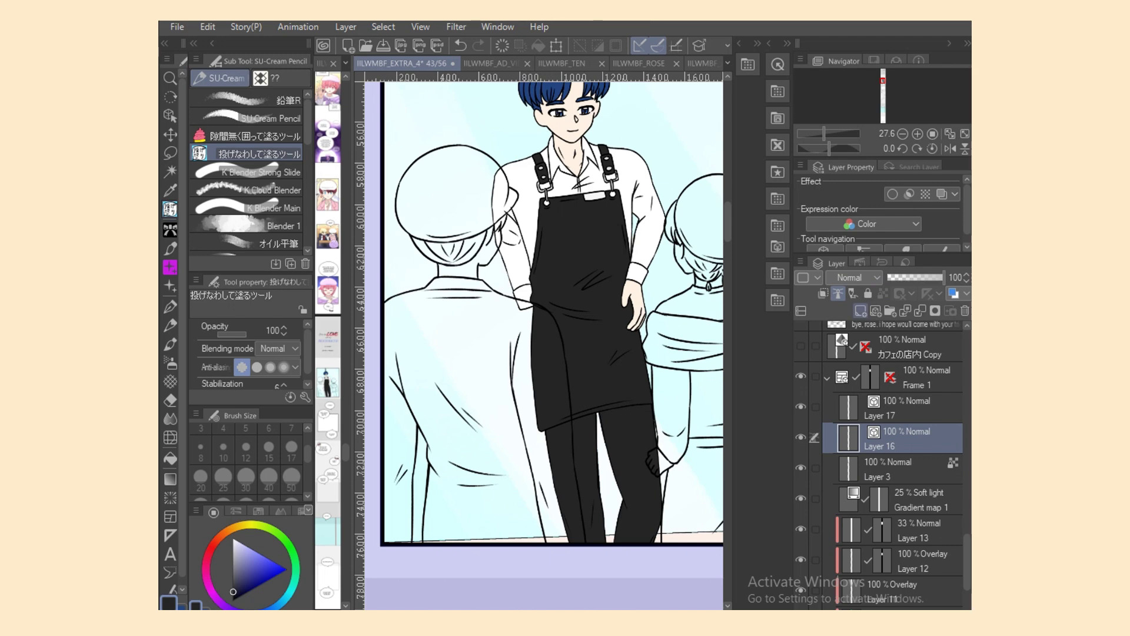
click(907, 407)
click(838, 293)
click(907, 438)
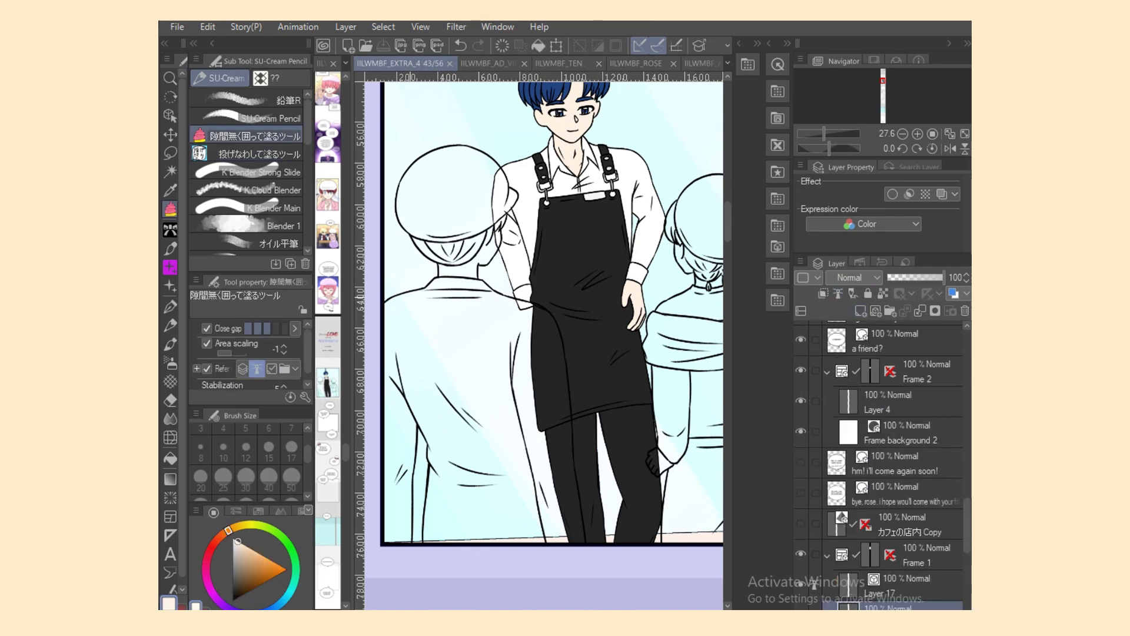
Step: Enclose and fill both figures seen from behind with a pale peach base color beneath the Layer 17 line art
mouse_move(501, 271)
mouse_down()
mouse_move(442, 136)
mouse_move(366, 377)
mouse_move(452, 580)
mouse_move(455, 533)
mouse_move(680, 580)
mouse_move(642, 306)
mouse_up()
scroll(545, 345, right, 3)
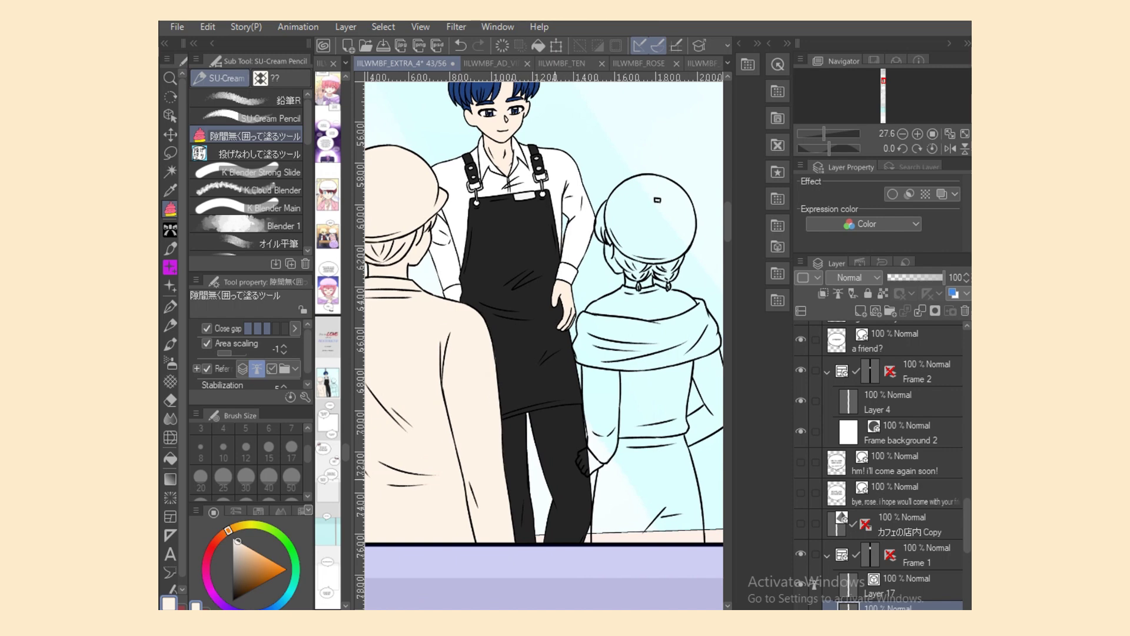
mouse_move(558, 480)
mouse_down()
mouse_move(723, 568)
mouse_move(717, 380)
mouse_move(528, 226)
mouse_move(504, 347)
mouse_up()
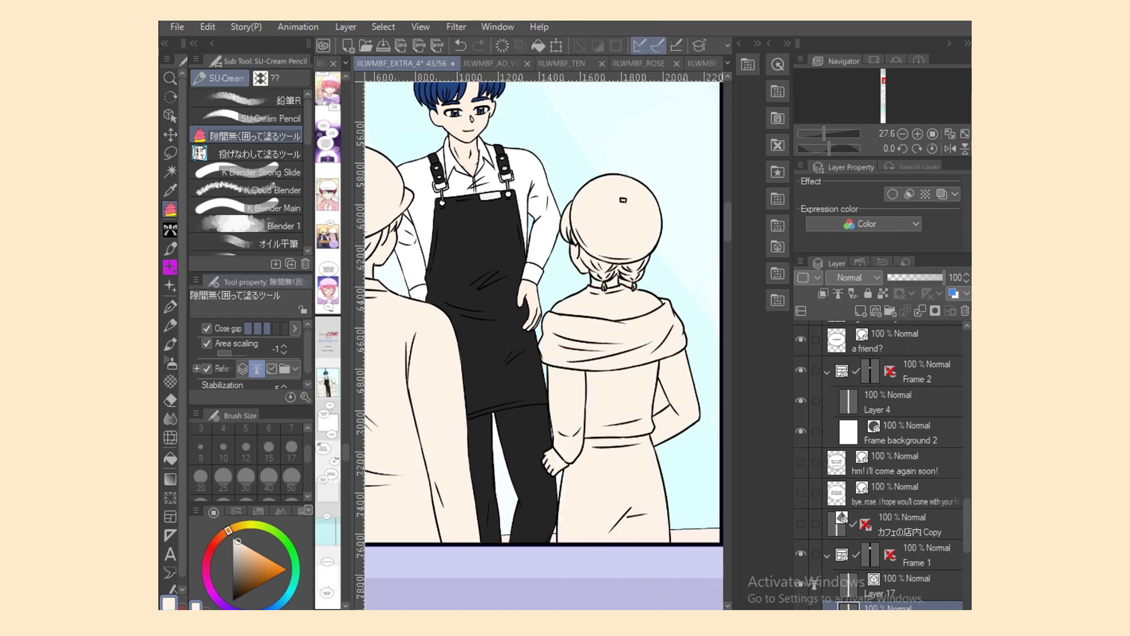
click(259, 154)
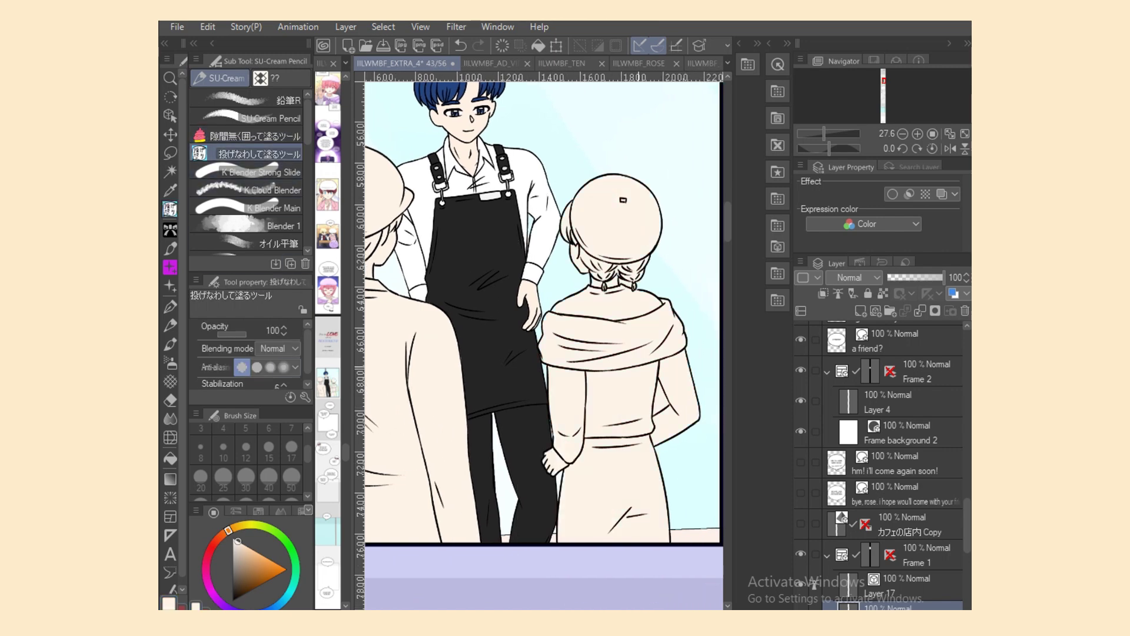
Step: Touch up the pale peach base around the shawled figure's bent arm and braids with small lasso fills
mouse_move(655, 374)
mouse_down()
mouse_move(648, 428)
mouse_move(654, 376)
mouse_move(667, 383)
mouse_up()
click(255, 136)
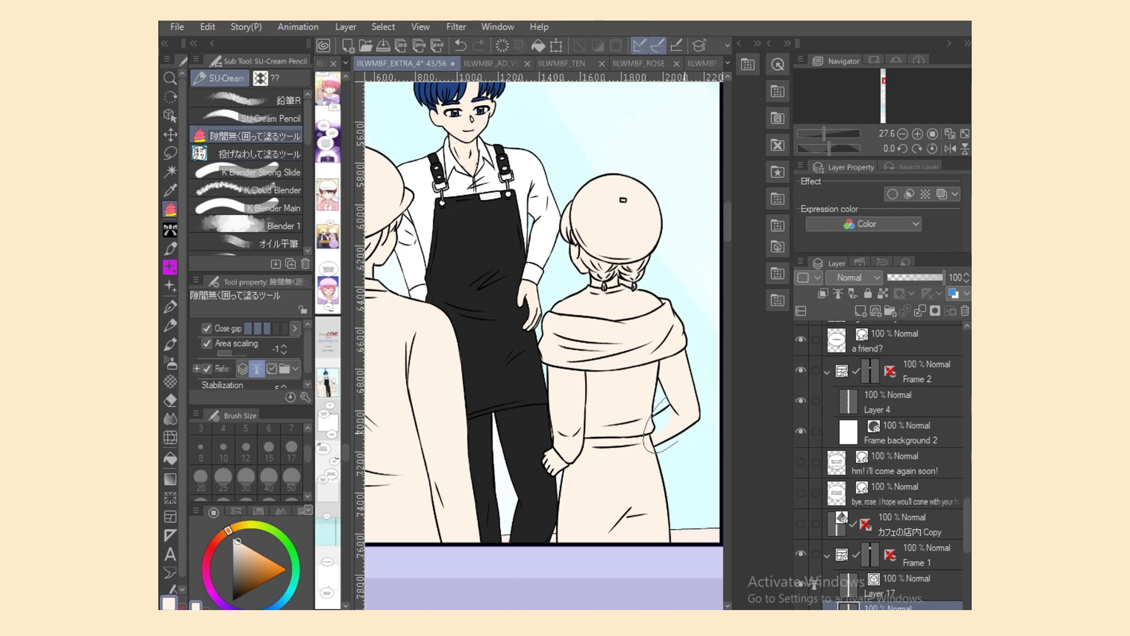
scroll(880, 465, down, 1)
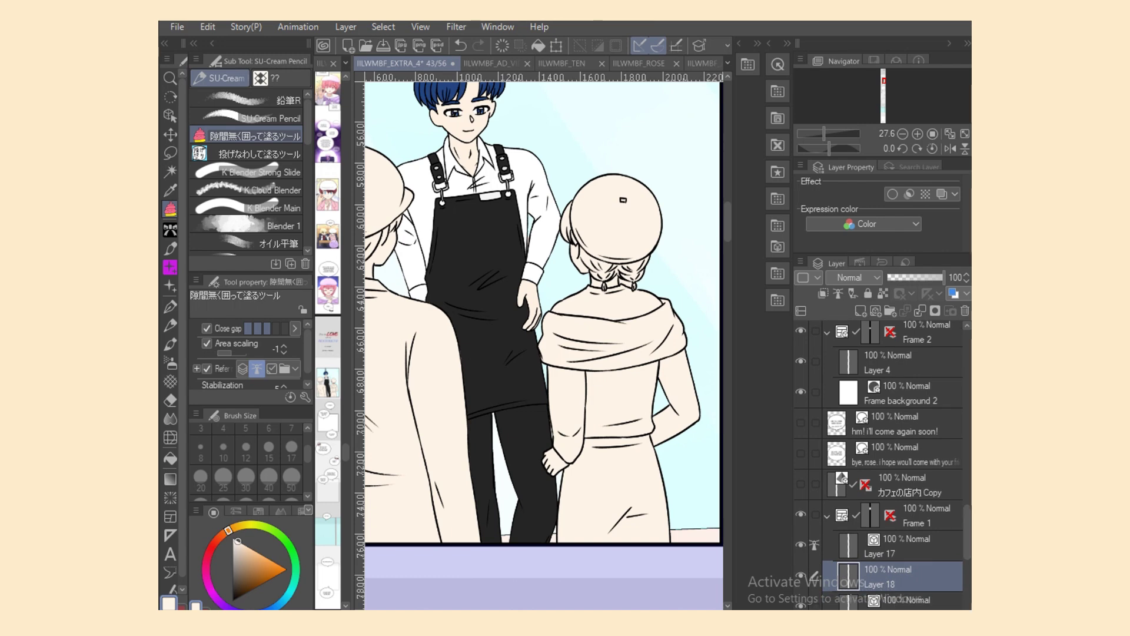
click(253, 154)
click(177, 608)
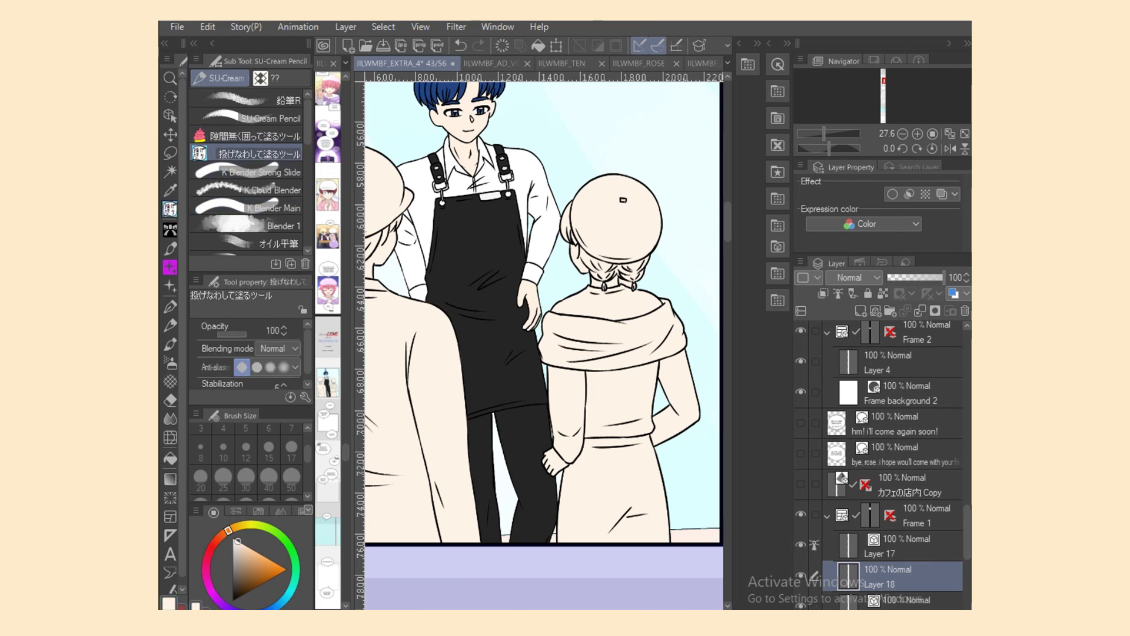
drag(625, 275, 640, 287)
key(c)
click(255, 136)
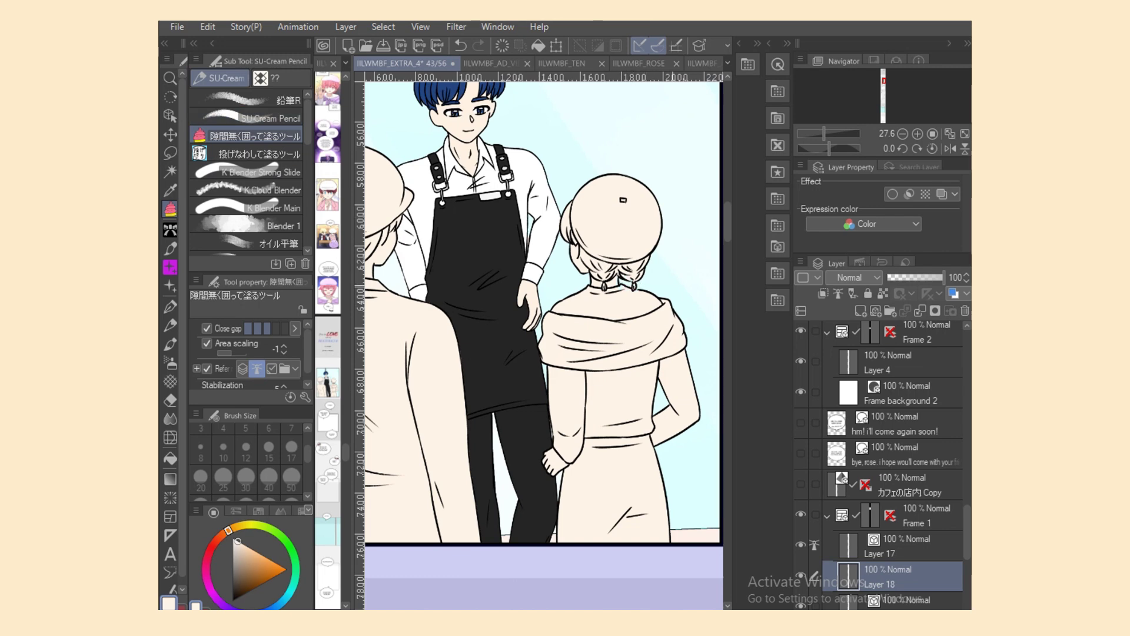
Step: Lock transparent pixels on Layer 18 and fill the shawled figure's top and both sleeves with white
click(883, 293)
scroll(544, 312, left, 2)
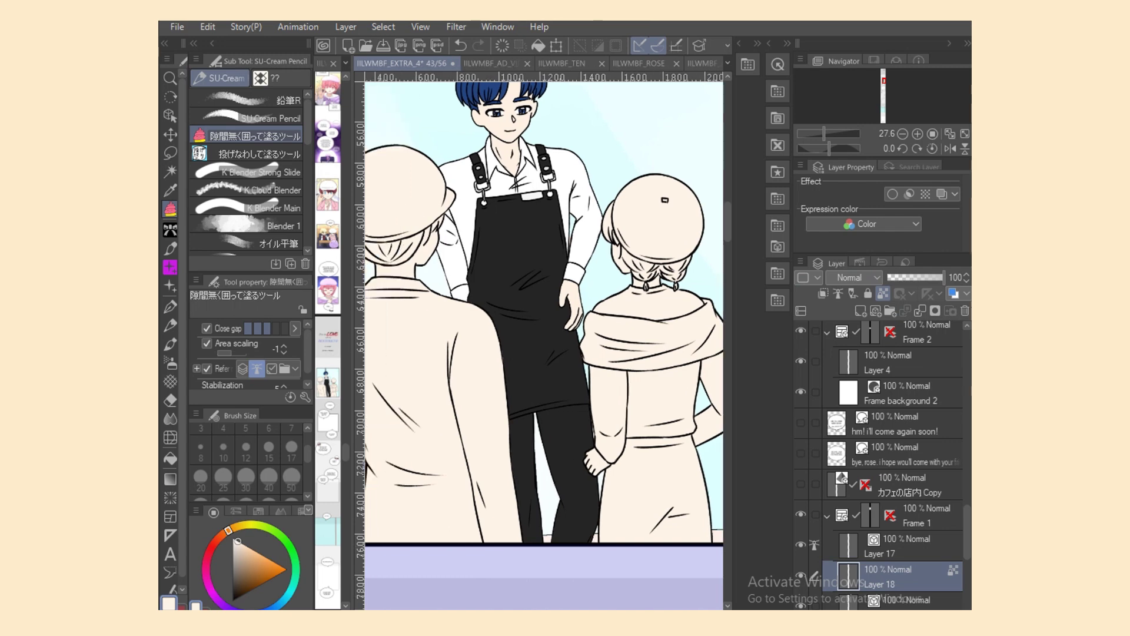
drag(234, 547, 232, 537)
click(170, 459)
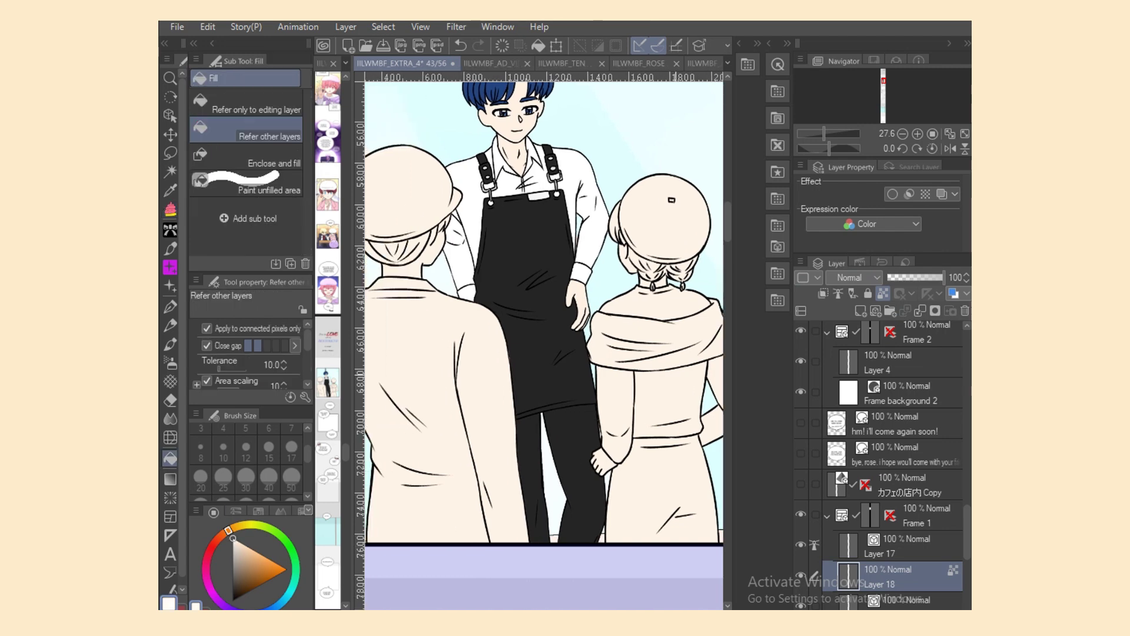
click(669, 397)
click(615, 412)
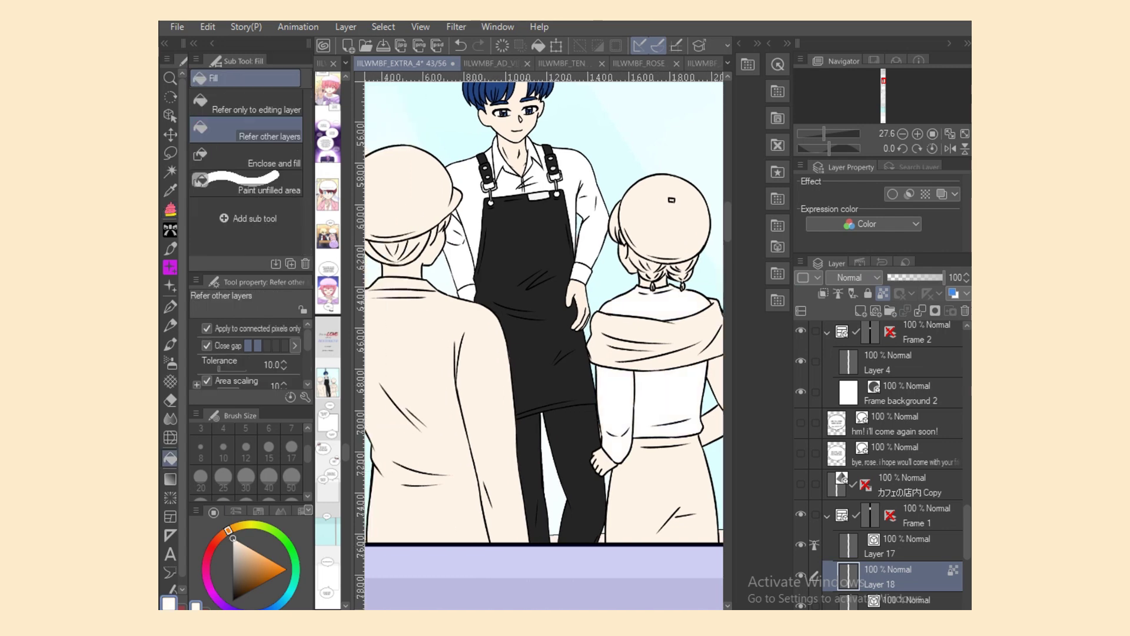
scroll(615, 412, right, 2)
click(690, 419)
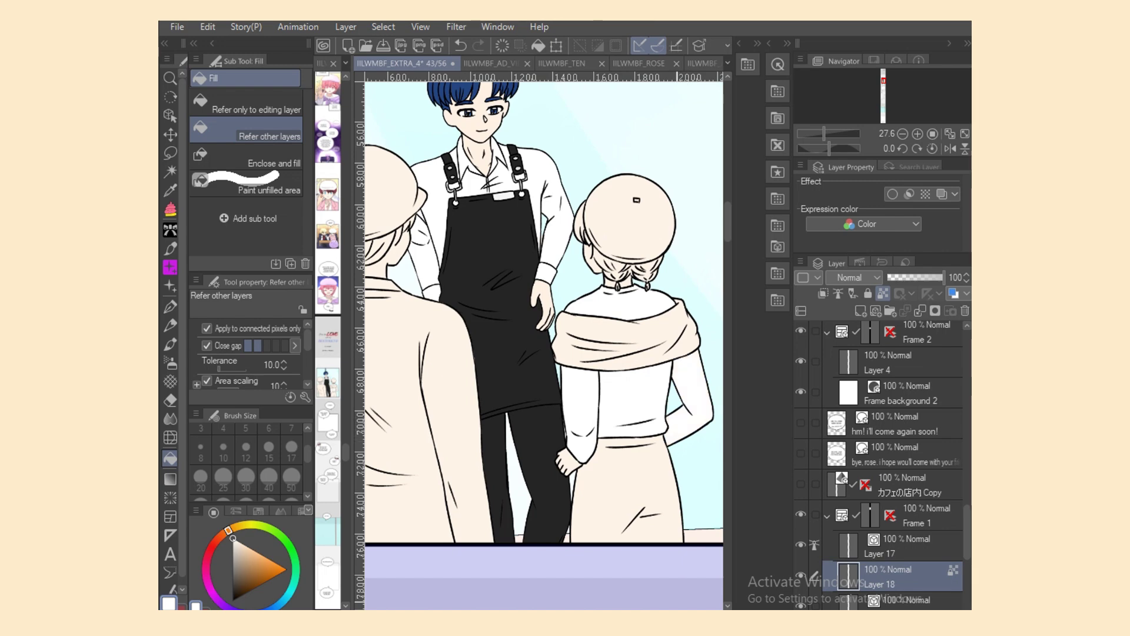
Step: Fill the cap of the coat-wearing figure seen from behind with white
scroll(544, 307, left, 3)
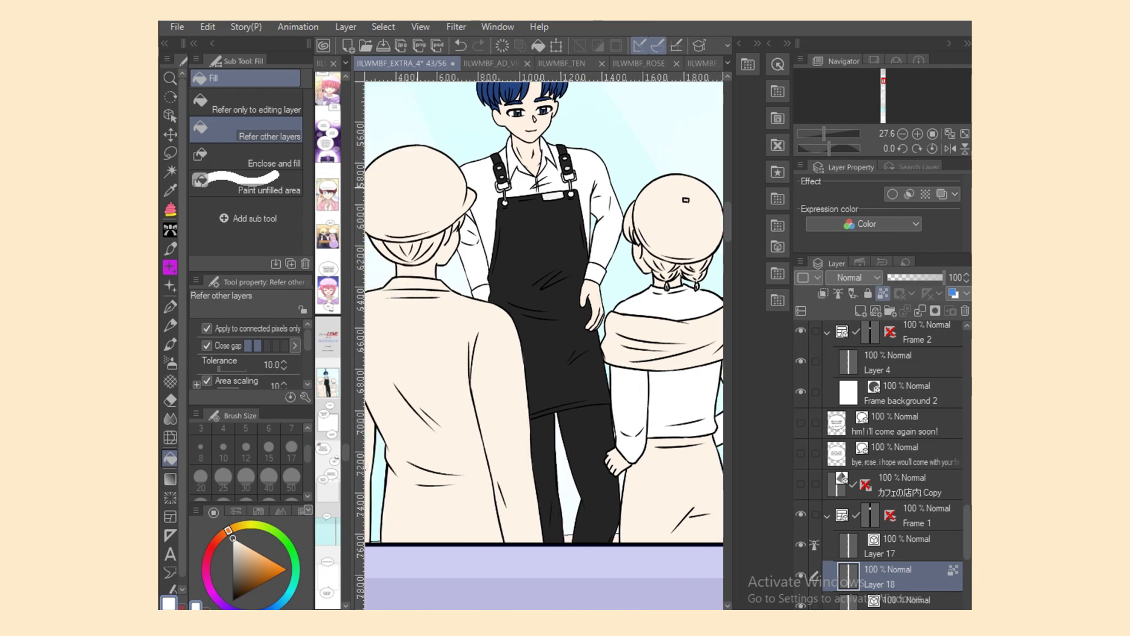
scroll(439, 194, left, 2)
click(438, 194)
Step: Start lasso-filling the hair under the white cap with dark red, covering a central patch, the side tuft and the section along the cap's edge
click(170, 209)
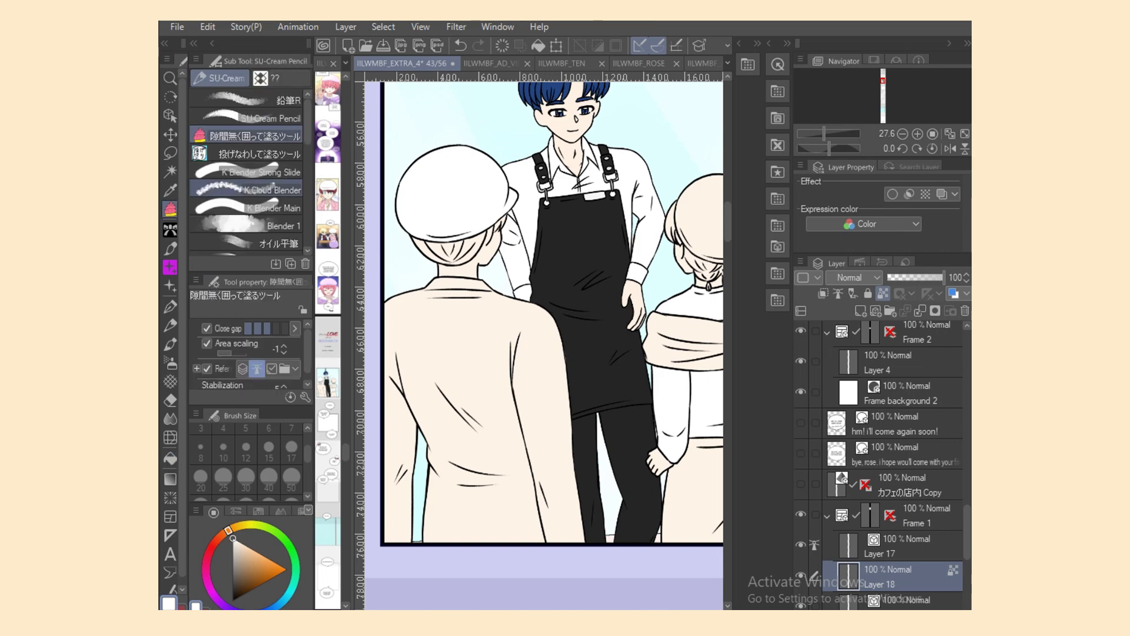
click(248, 154)
drag(431, 231, 472, 233)
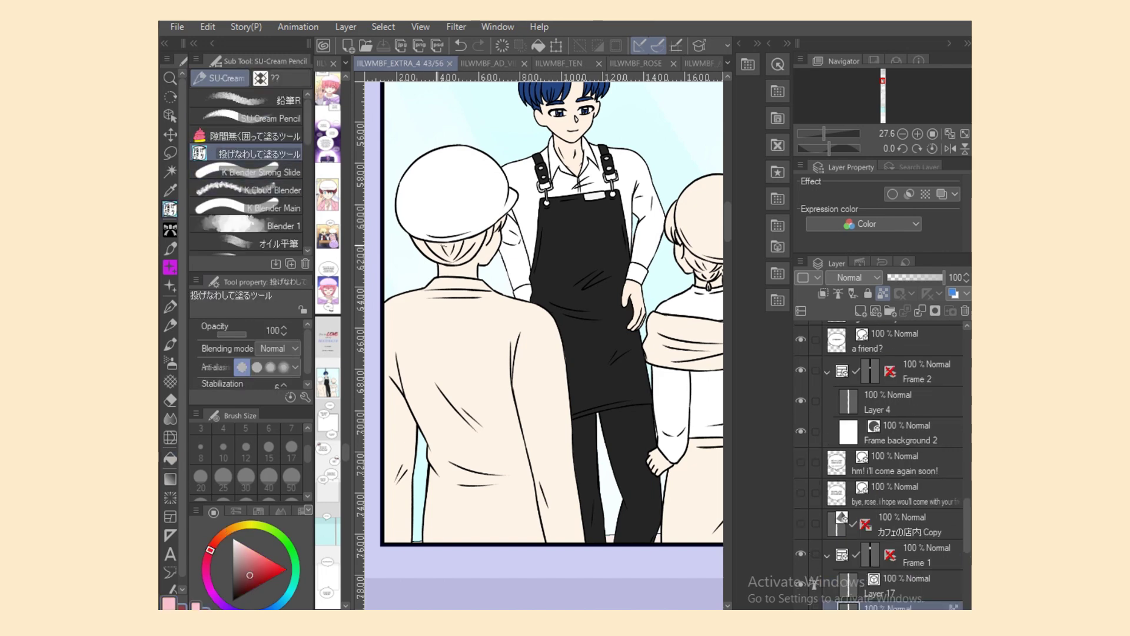
drag(437, 246, 459, 256)
key(ctrl+plus)
key(ctrl+plus)
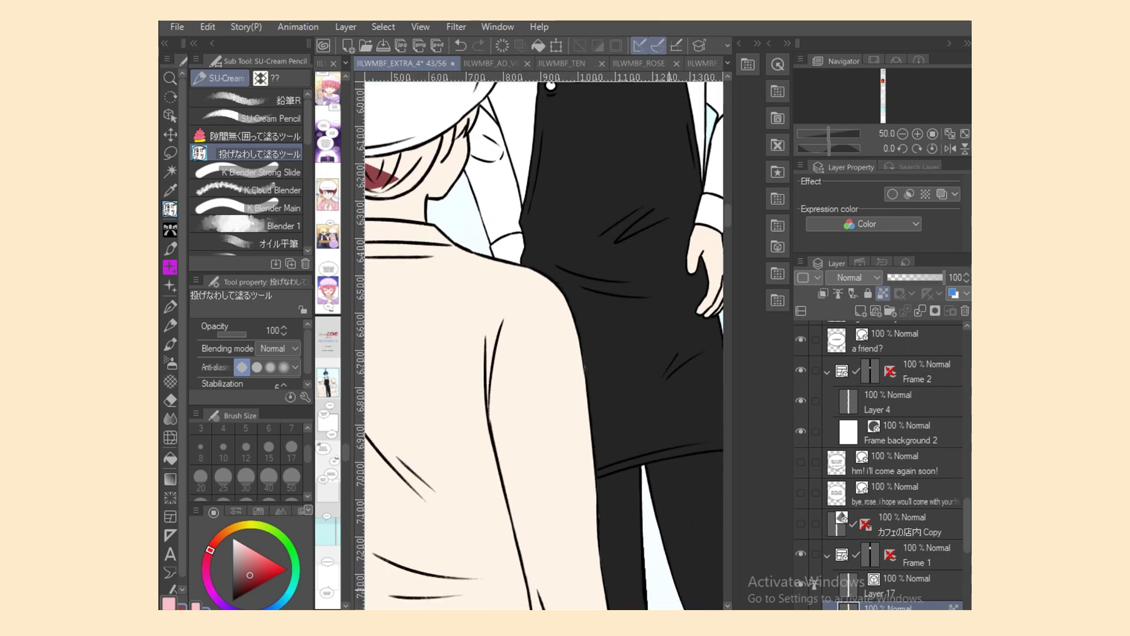
drag(489, 347, 639, 346)
scroll(542, 341, up, 3)
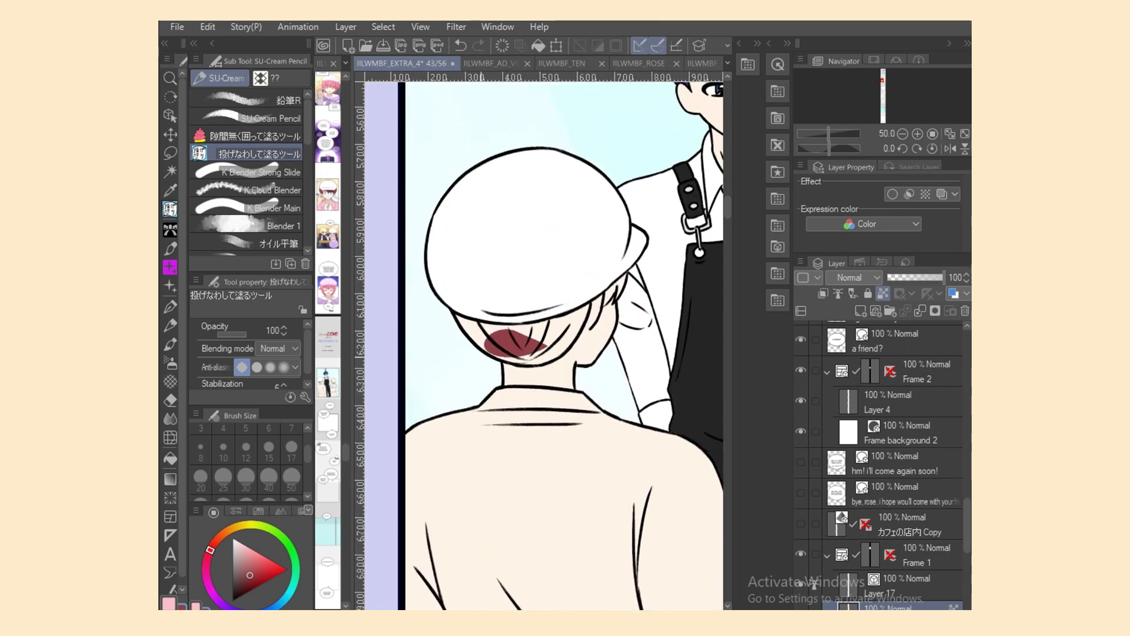
scroll(565, 406, up, 3)
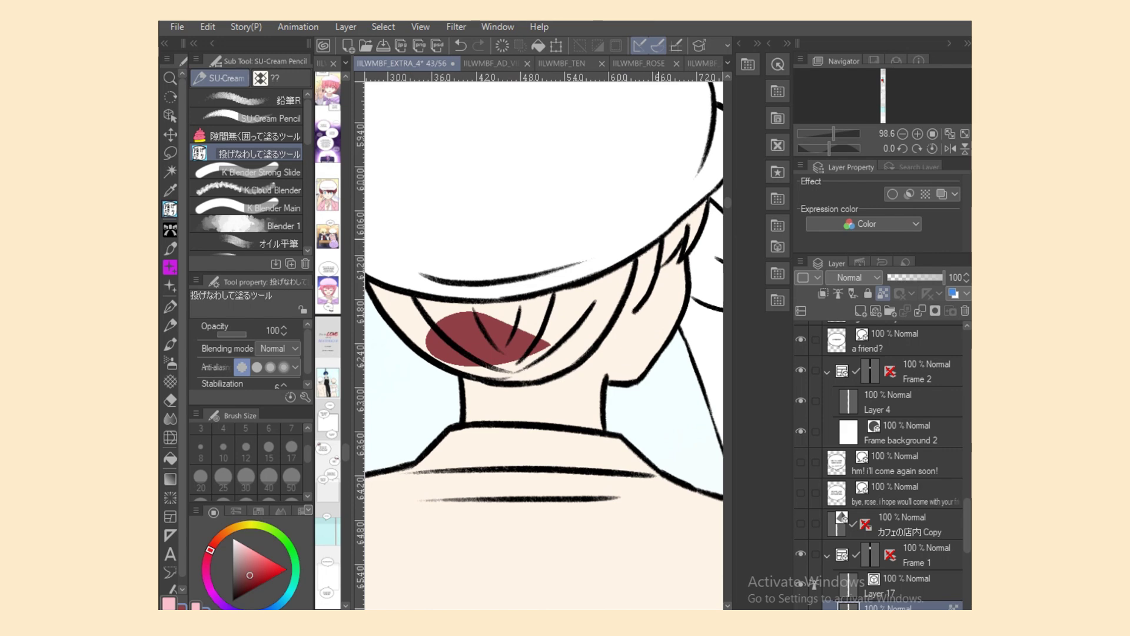
mouse_move(691, 220)
mouse_down()
mouse_move(684, 259)
mouse_move(706, 202)
mouse_up()
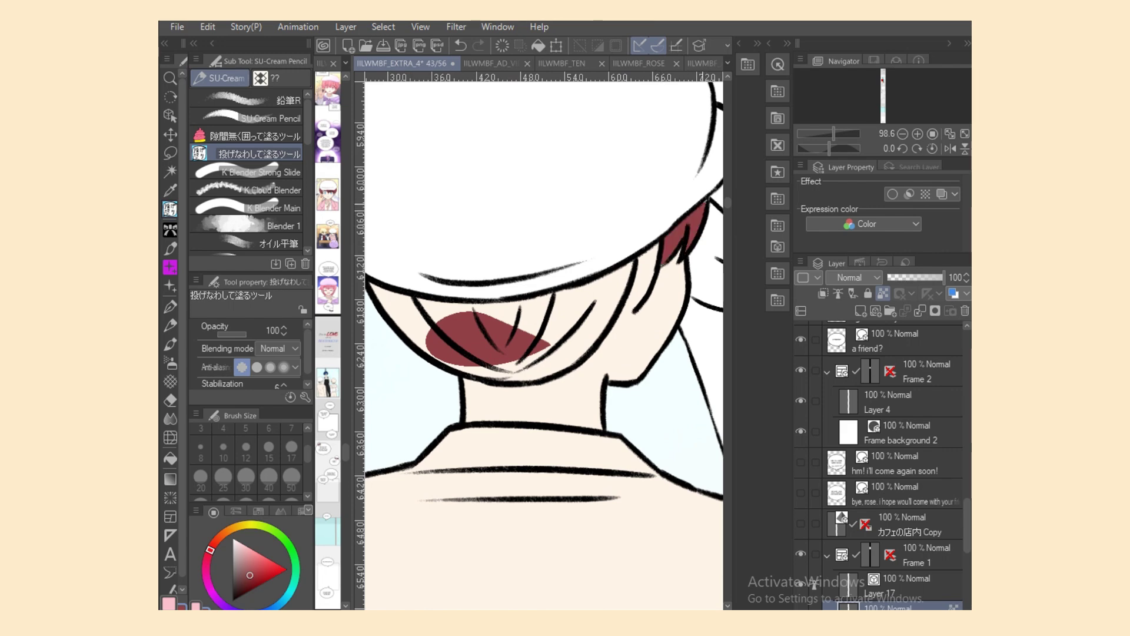
mouse_move(630, 264)
mouse_down()
mouse_move(541, 350)
mouse_move(615, 268)
mouse_up()
Step: Check the cap's lower edge line on Layer 17, and lasso-fill the middle and outer hair beneath it with dark red on the color layer
click(170, 116)
click(552, 291)
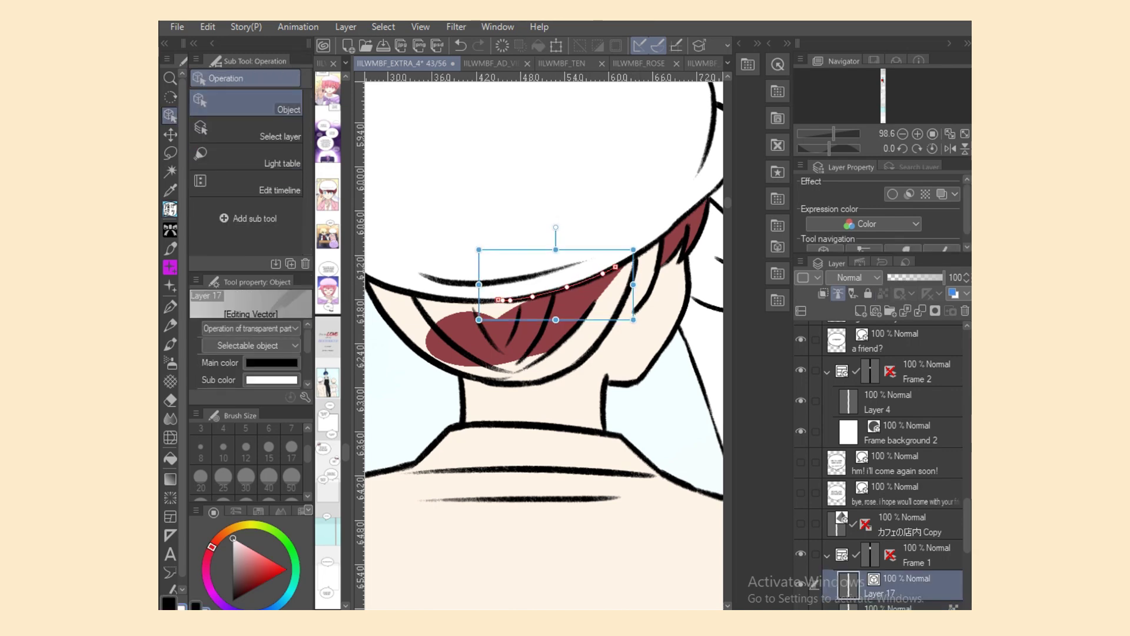
click(904, 608)
click(169, 209)
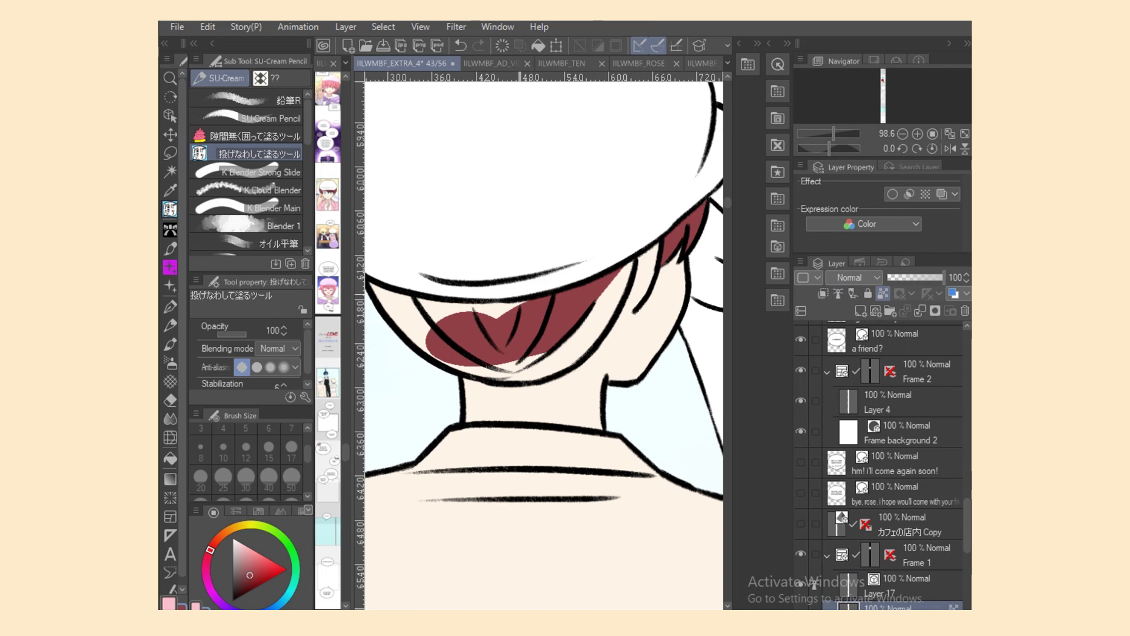
mouse_move(529, 298)
mouse_down()
mouse_move(471, 300)
mouse_move(456, 367)
mouse_up()
drag(420, 328, 430, 329)
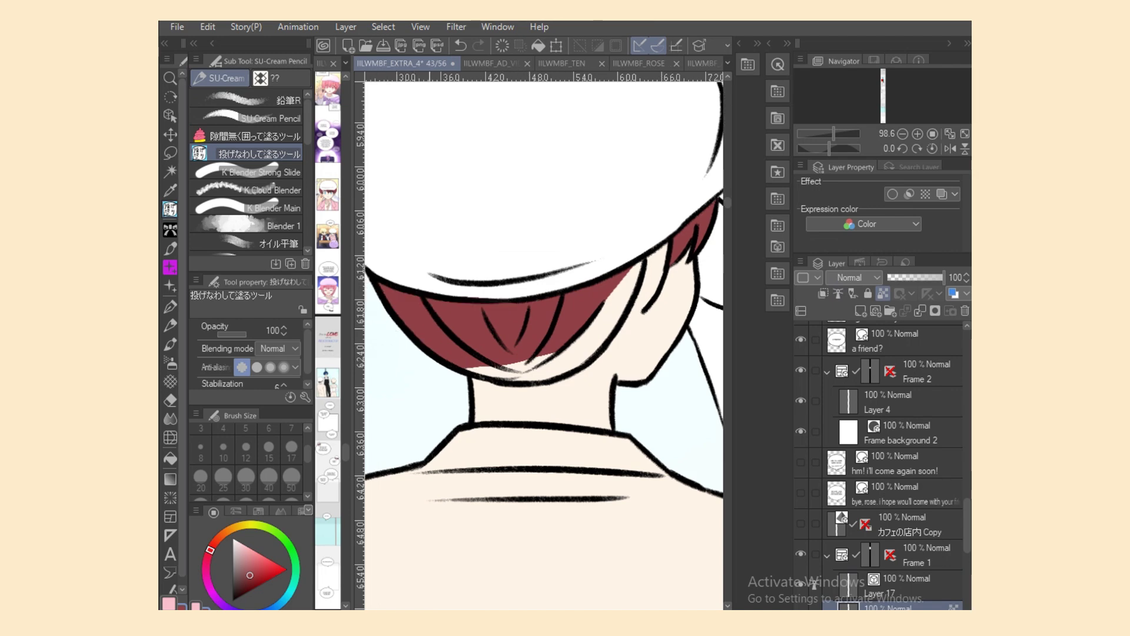
Step: Extend the hair strand line on Layer 17 to meet the cap's lower edge and return to the color layer
click(169, 115)
click(461, 344)
drag(418, 290, 420, 293)
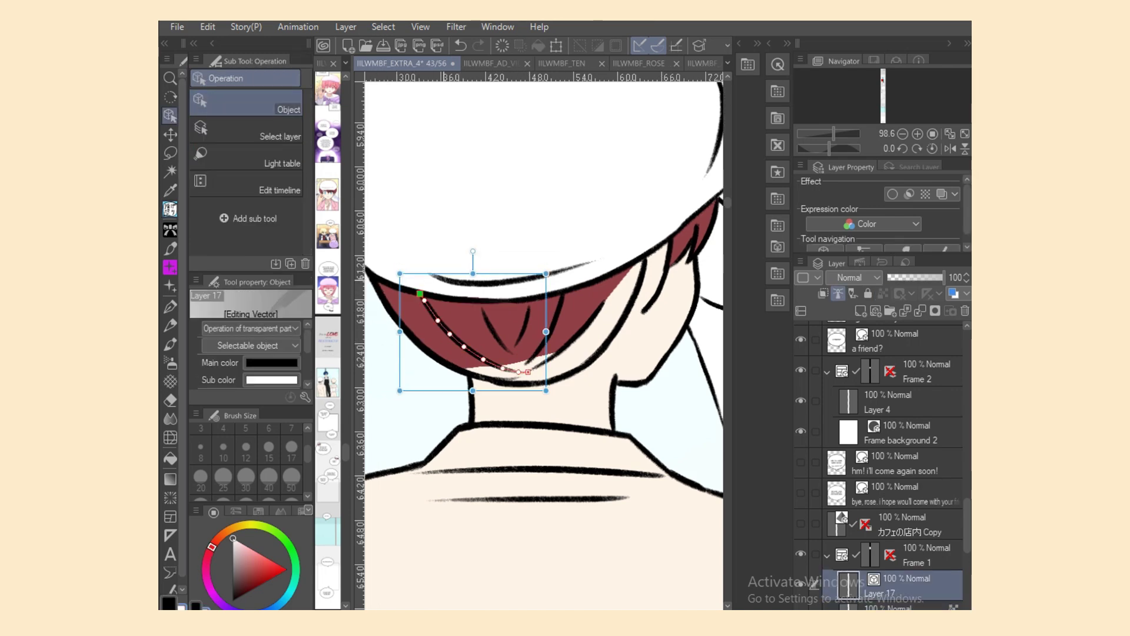
click(889, 606)
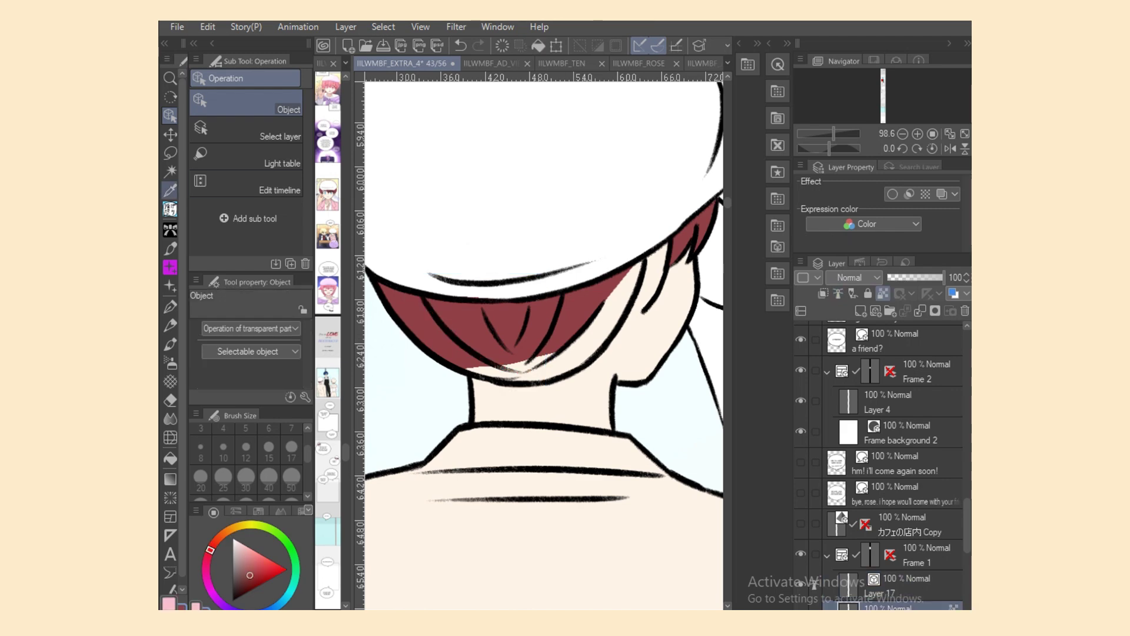
Step: Lasso-fill the remaining hair down to the nape and beside the ear with dark red, undoing the stroke that spills onto the cap
click(170, 209)
alt+click(495, 346)
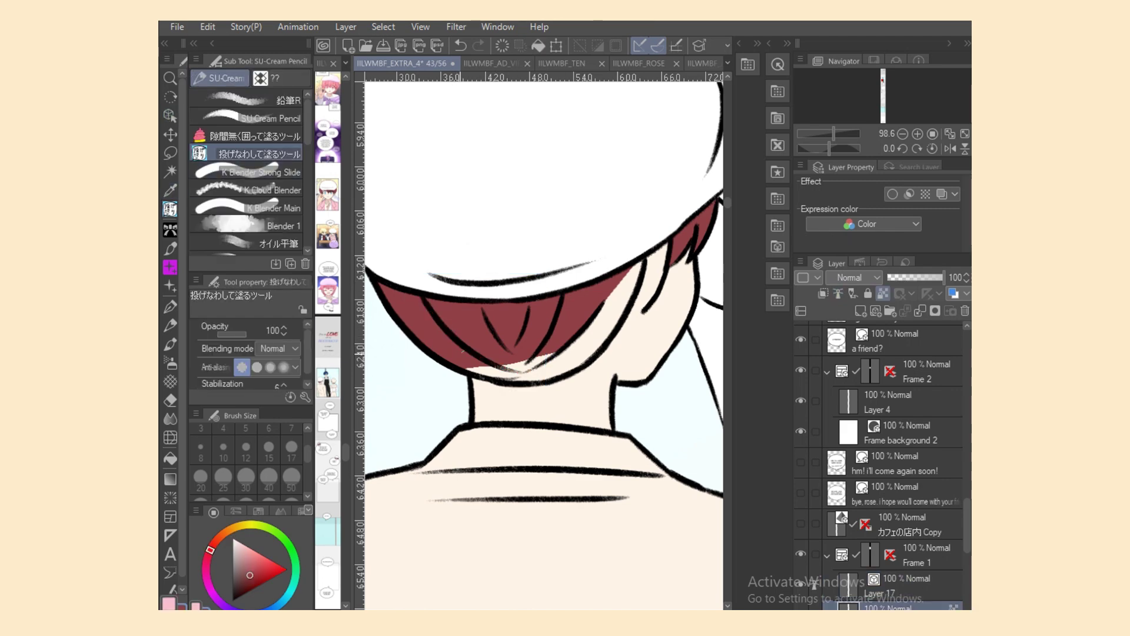
mouse_move(464, 354)
mouse_down()
mouse_move(584, 360)
mouse_move(526, 361)
mouse_up()
mouse_move(466, 359)
mouse_down()
mouse_move(519, 371)
mouse_move(568, 289)
mouse_up()
mouse_move(552, 339)
mouse_down()
mouse_move(533, 361)
mouse_move(553, 376)
mouse_up()
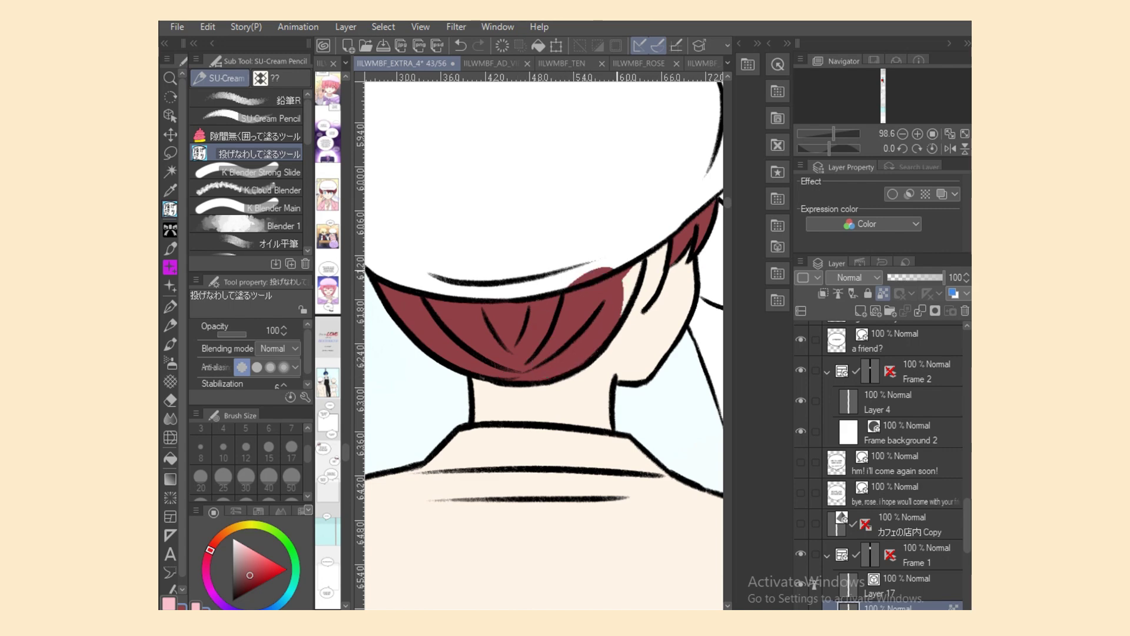
key(ctrl+z)
drag(644, 260, 612, 325)
Step: Fill the capped figure's coat with light pink using the Fill tool
key(ctrl+minus)
key(ctrl+minus)
key(x)
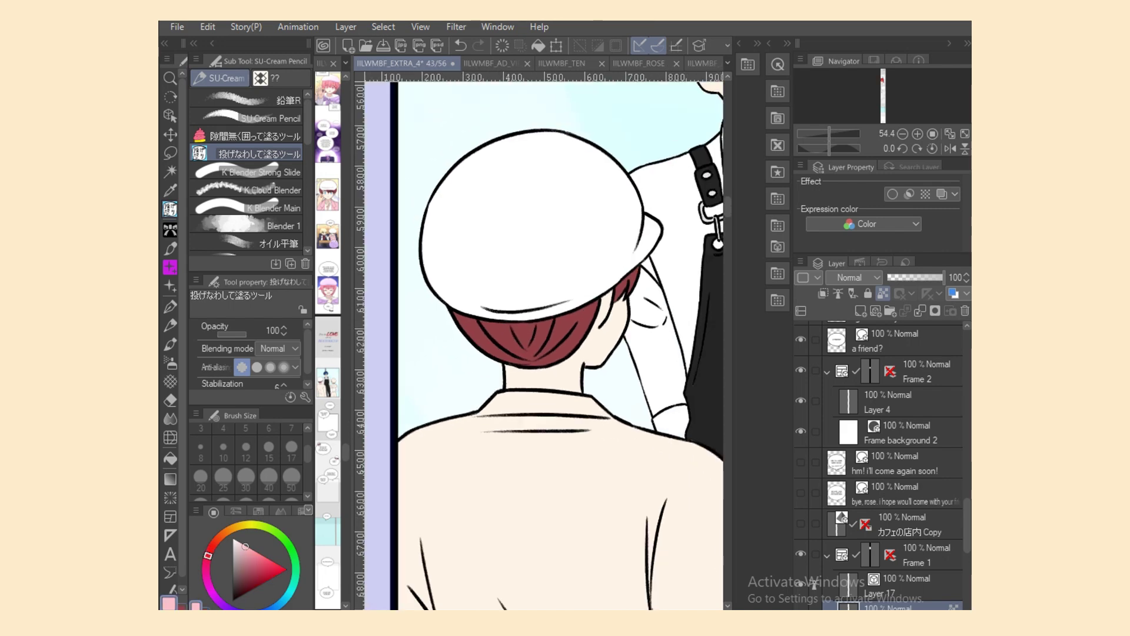
key(g)
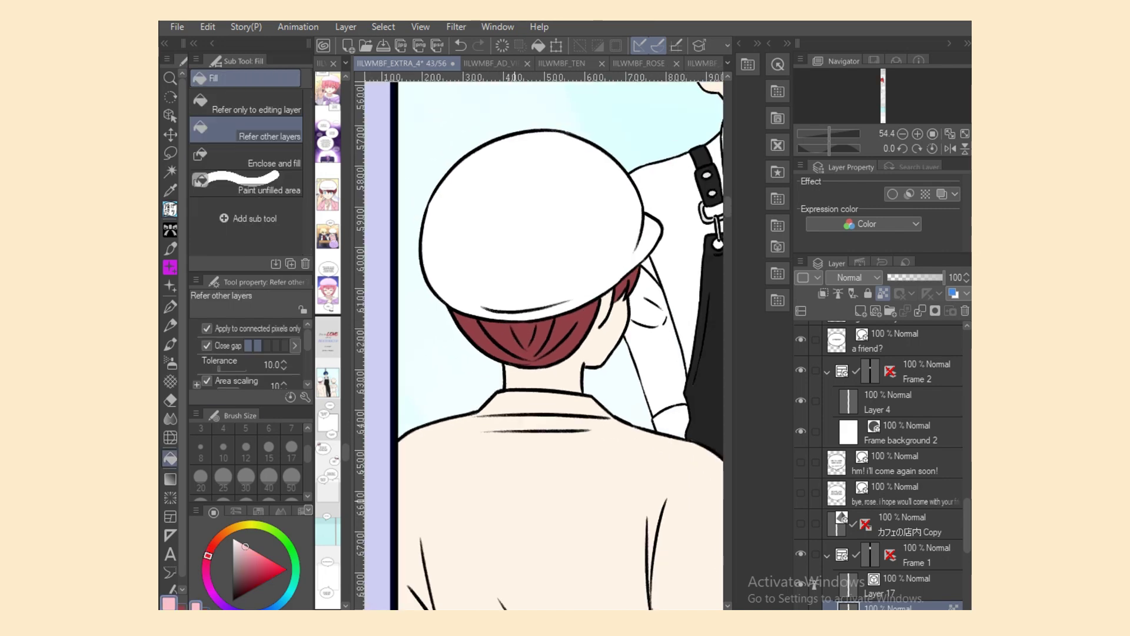
click(514, 500)
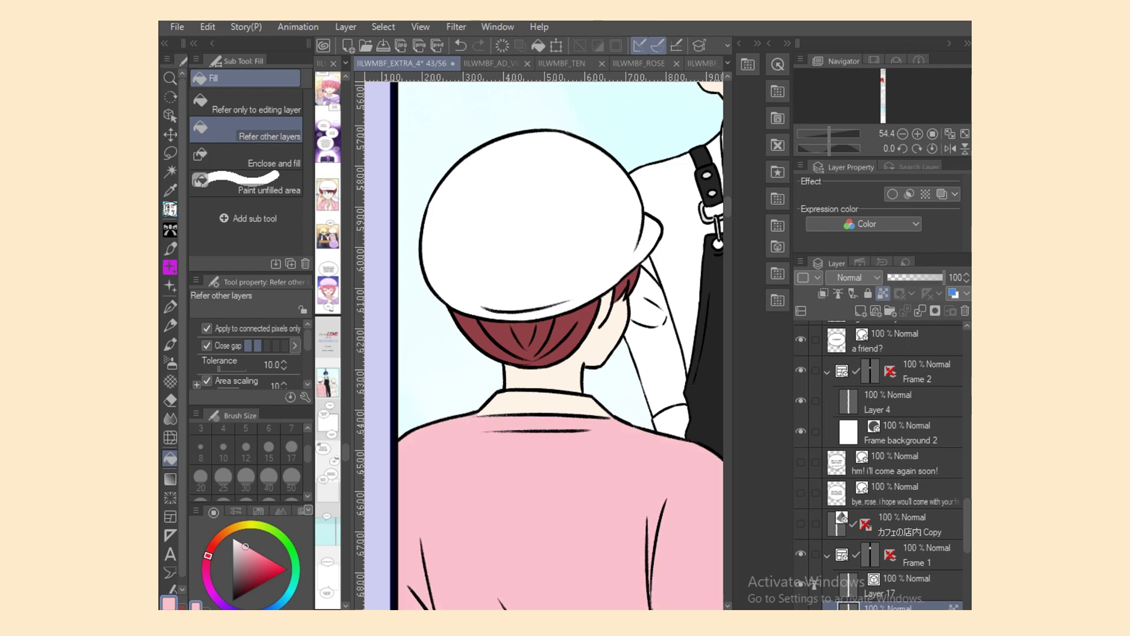
Step: Lasso-fill missed spots around the coat's arm and back creases with light pink
scroll(544, 345, down, 7)
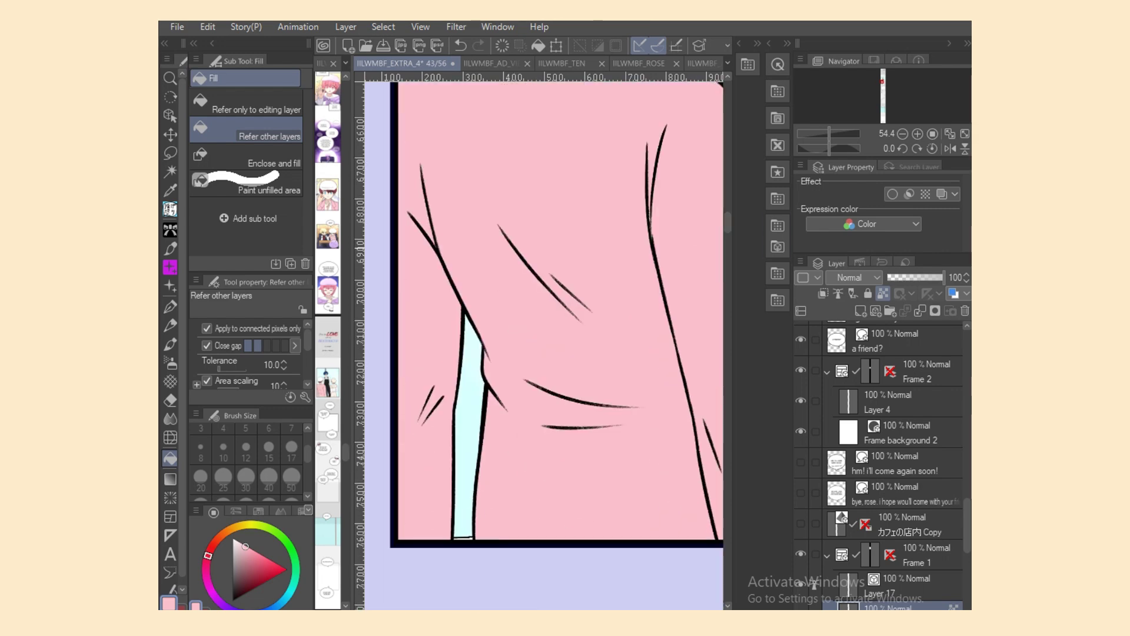
click(170, 209)
mouse_move(413, 146)
mouse_down()
mouse_move(497, 142)
mouse_move(605, 227)
mouse_move(566, 183)
mouse_up()
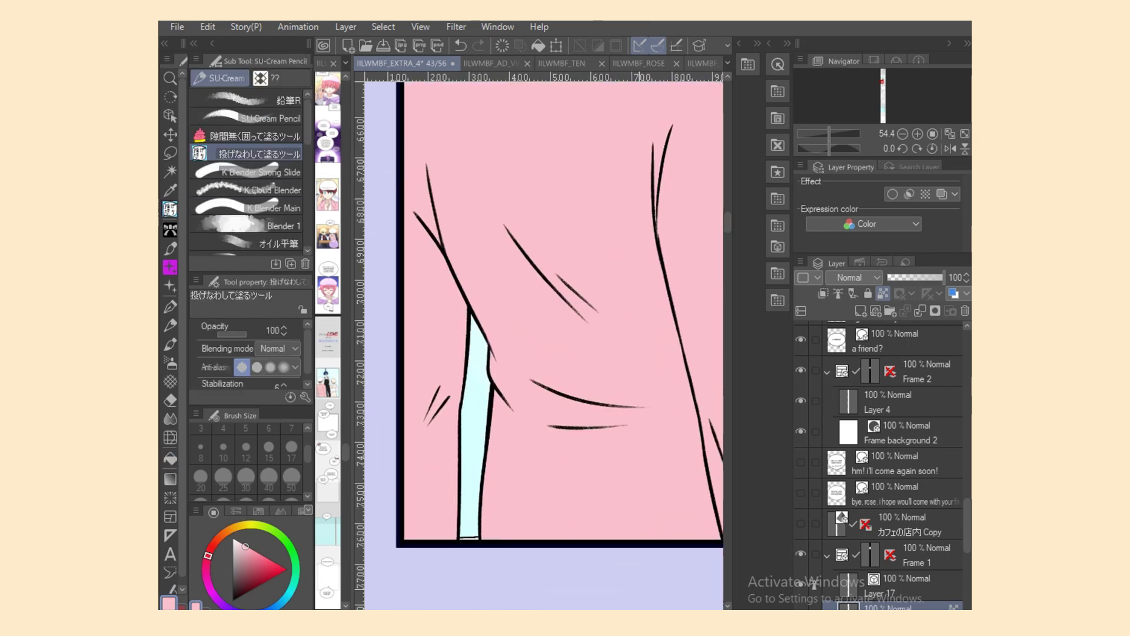
scroll(530, 294, right, 5)
mouse_move(493, 311)
mouse_down()
mouse_move(493, 471)
mouse_move(630, 195)
mouse_move(501, 282)
mouse_up()
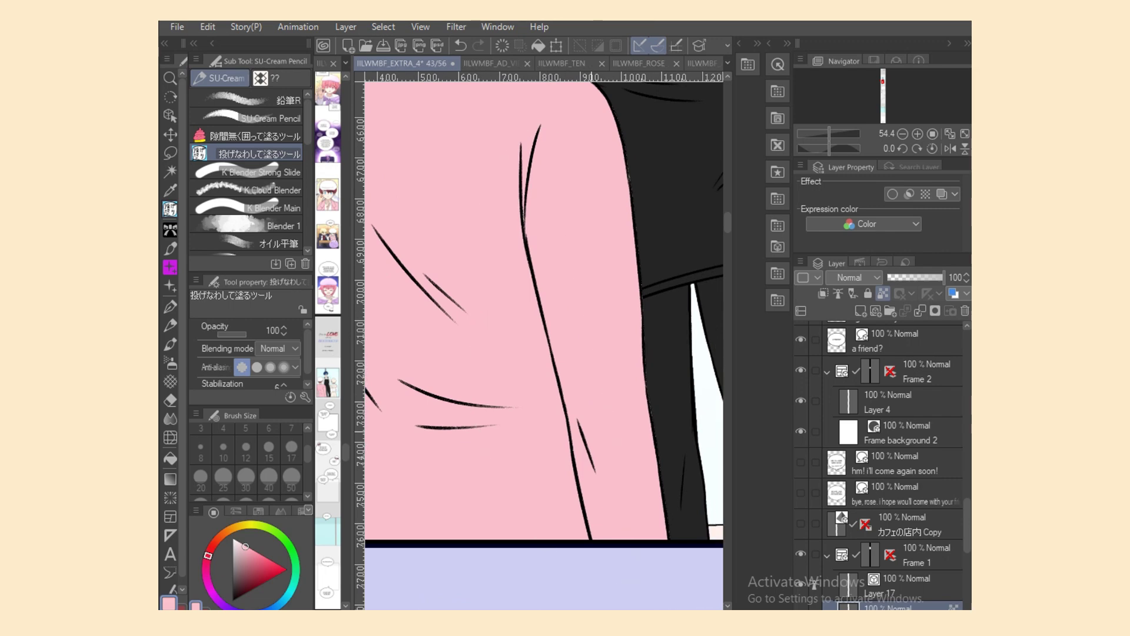
Step: Fill the shawled figure's skirt with light purple and touch up its waist area
scroll(544, 305, right, 10)
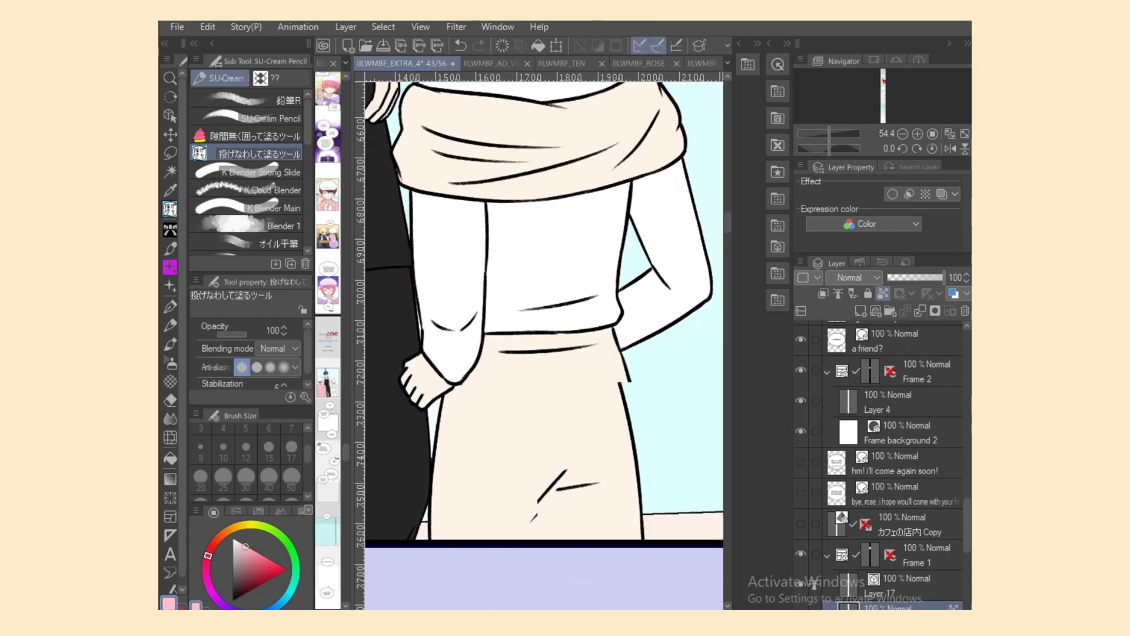
key(g)
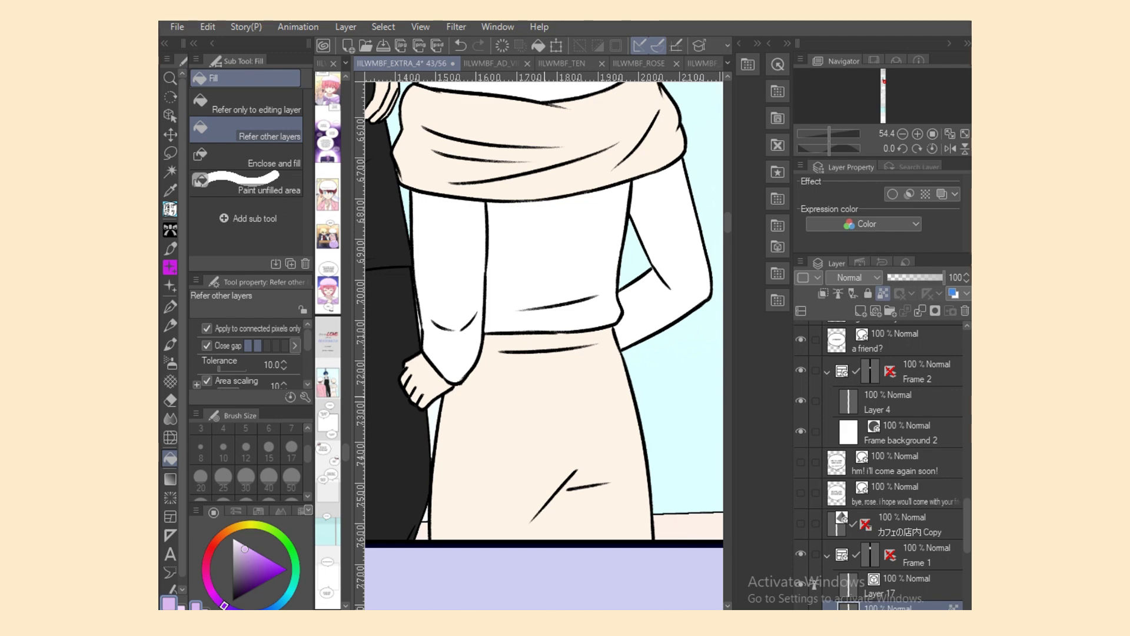
click(541, 421)
click(171, 209)
mouse_move(579, 358)
mouse_down()
mouse_move(567, 390)
mouse_move(577, 359)
mouse_up()
Step: Adjust the end of the sweater's hem line above the purple skirt on Layer 17 by moving its control point
scroll(544, 346, up, 5)
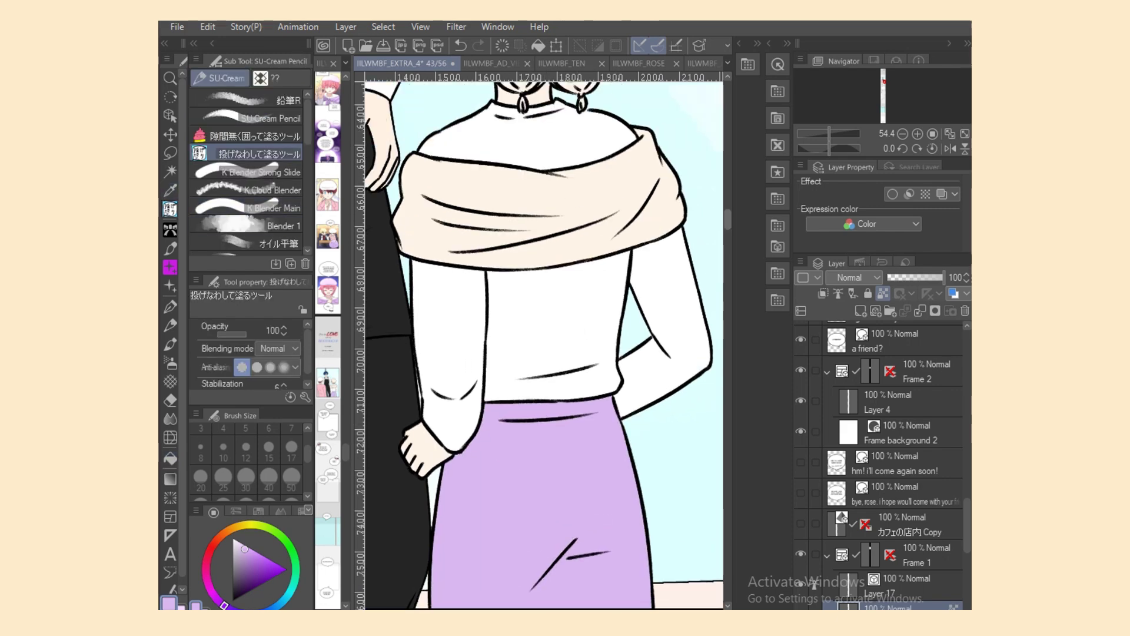
click(170, 116)
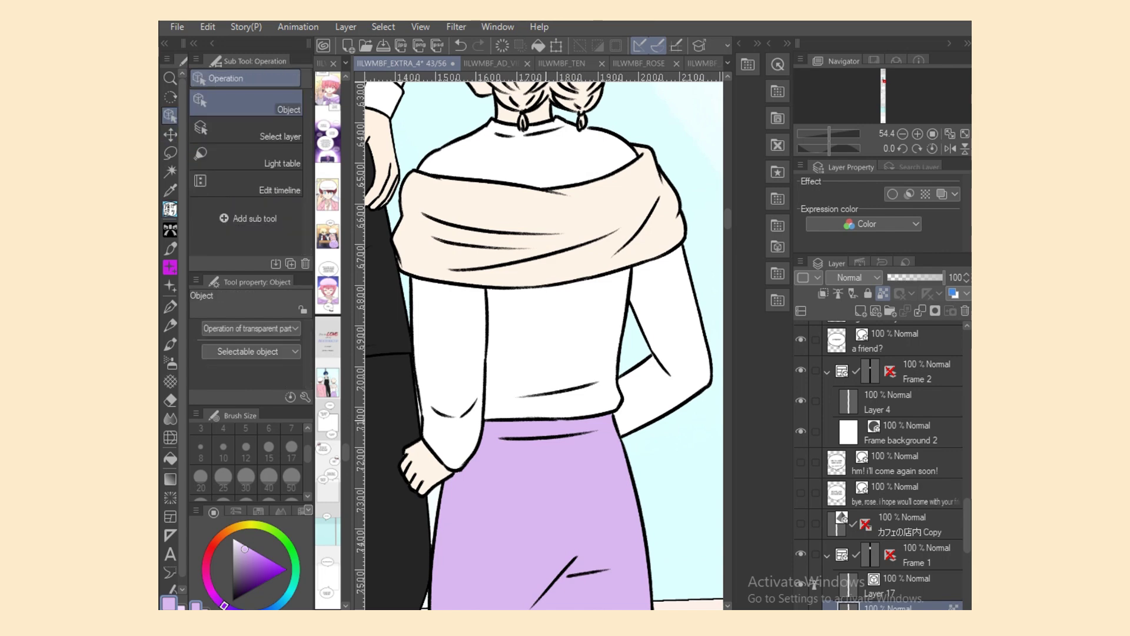
click(553, 419)
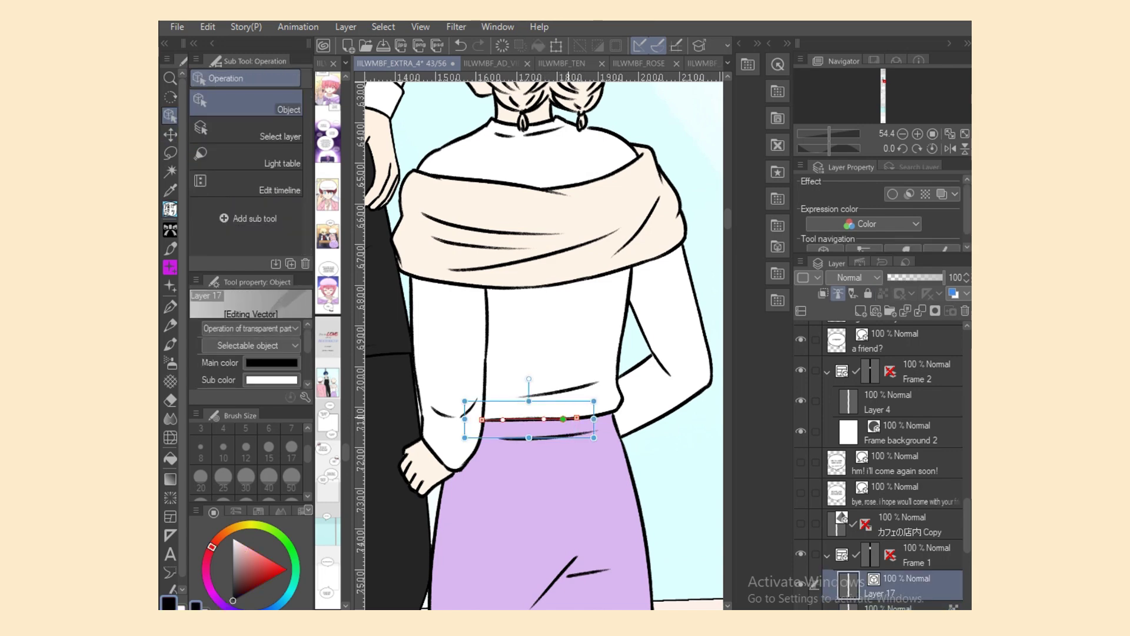
click(606, 415)
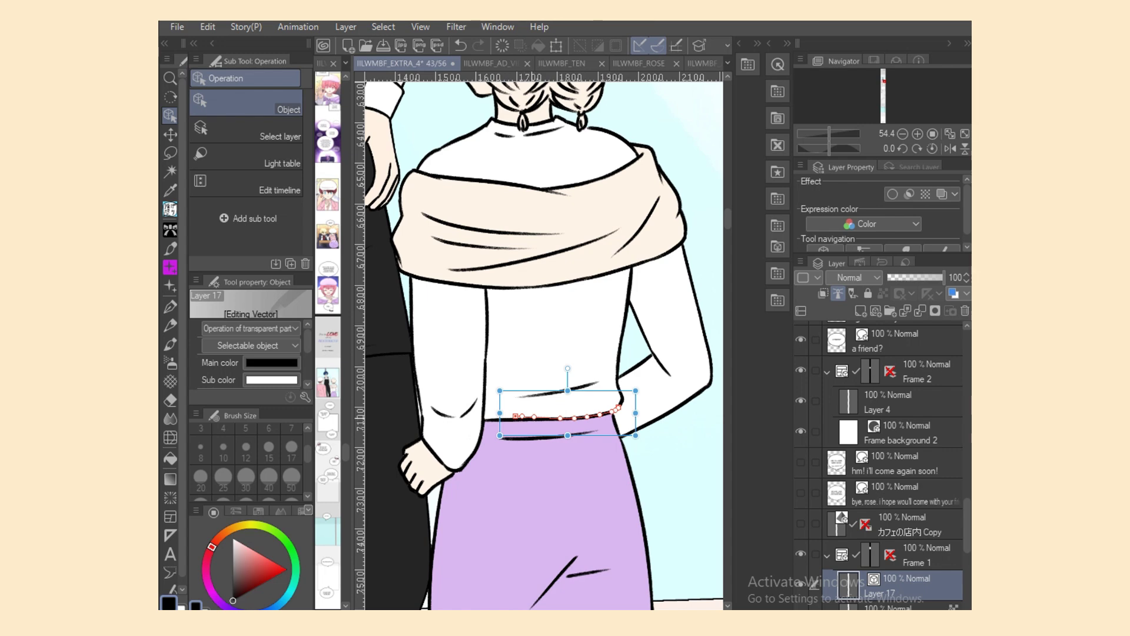
drag(533, 421, 512, 419)
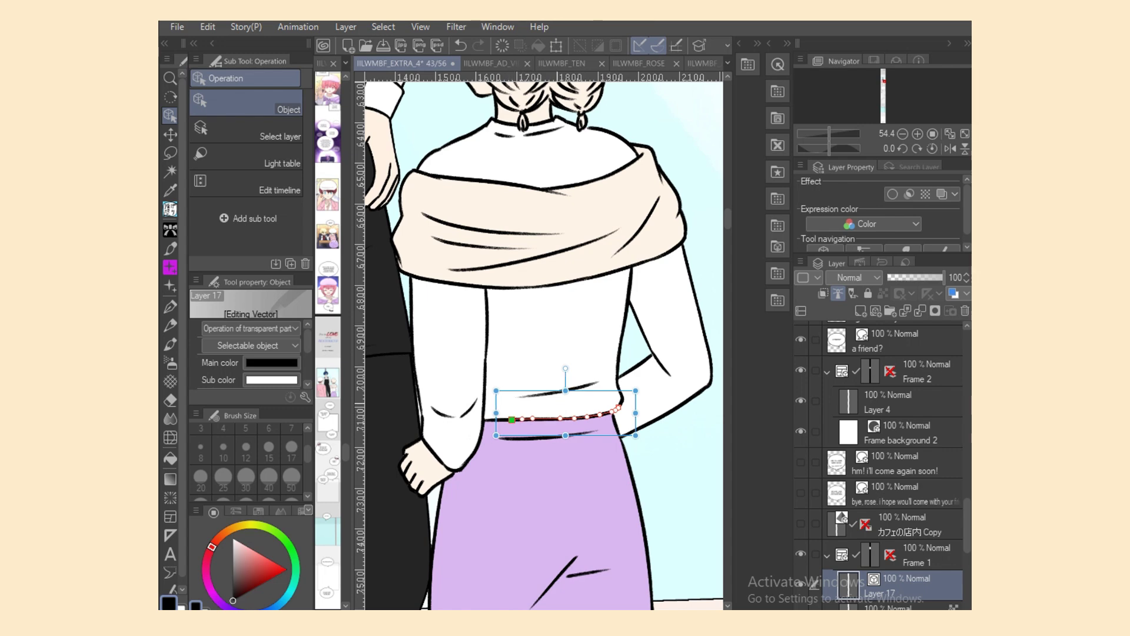
Step: Adjust the sleeve's lower outline beside the purple skirt on Layer 17 by moving its control points
click(469, 461)
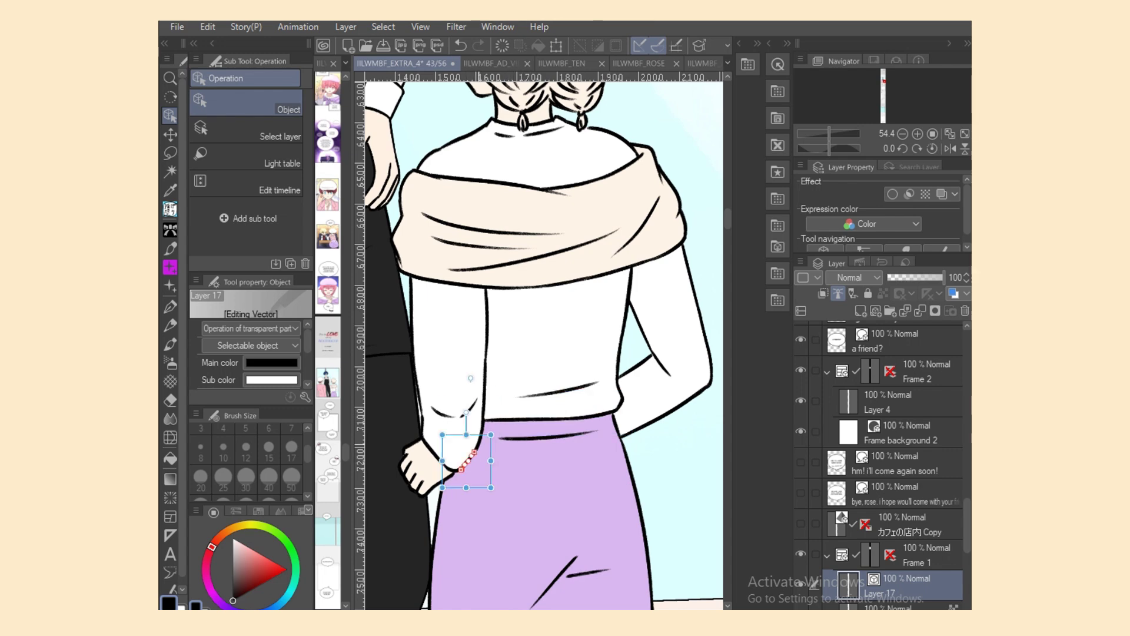
click(480, 438)
drag(458, 468, 477, 449)
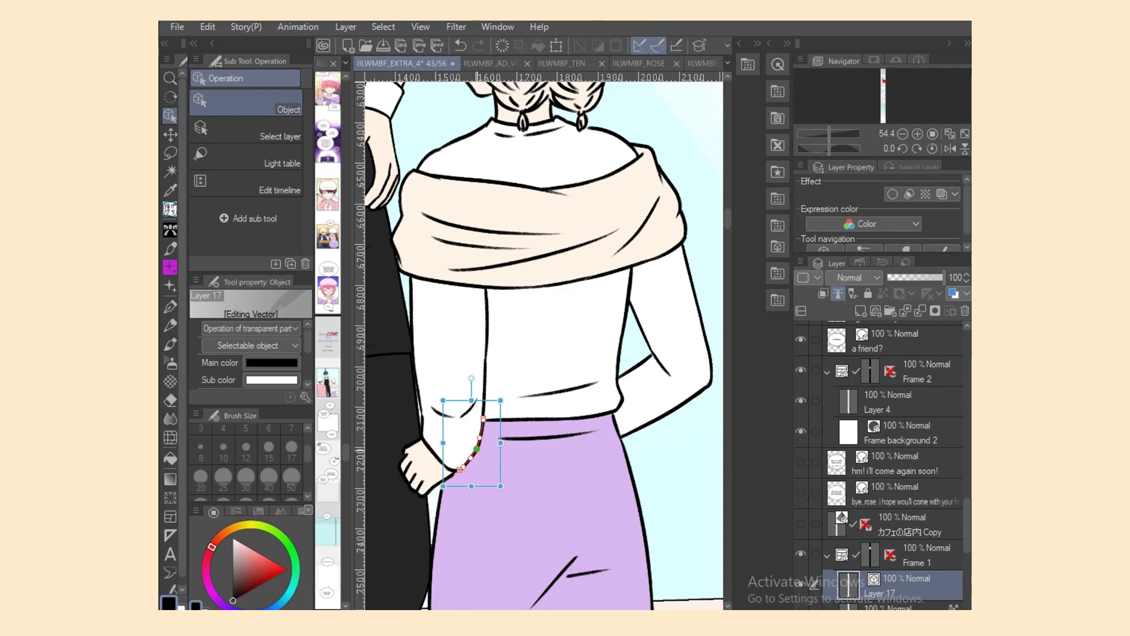
Step: Fill the shawl with light purple on the color layer and lasso-fill missed spots along its folds
scroll(539, 346, up, 3)
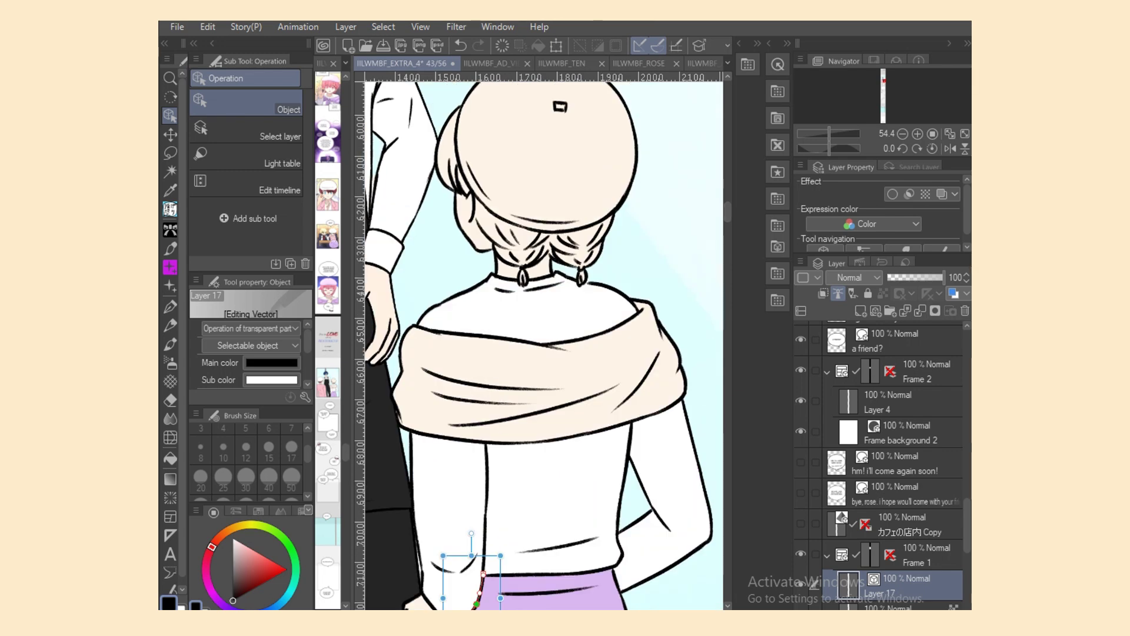
click(901, 606)
click(170, 459)
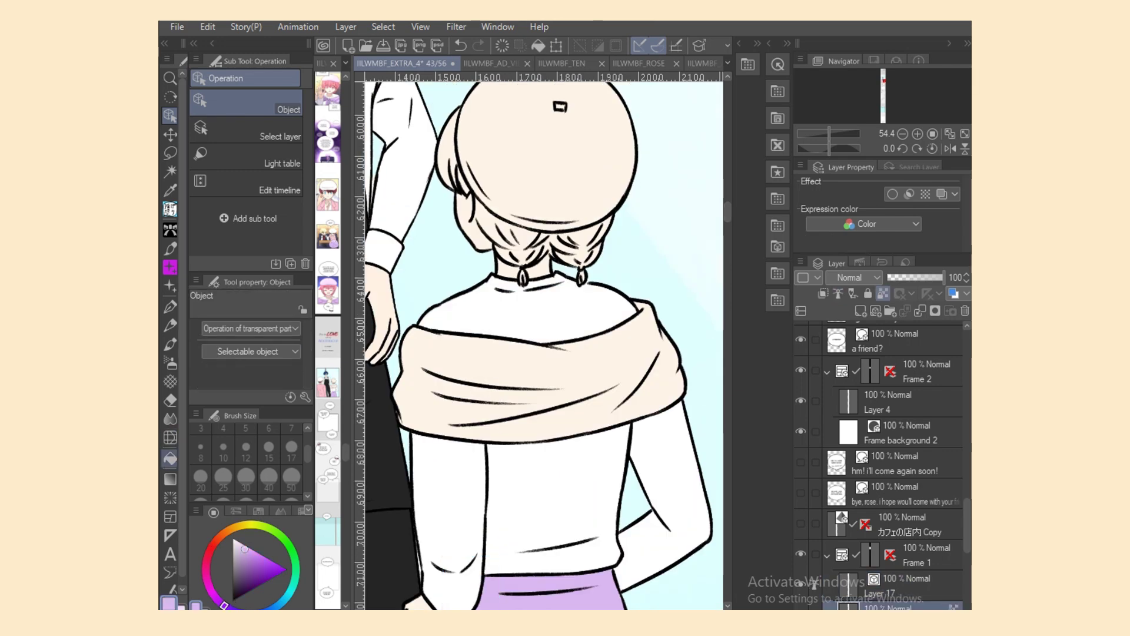
click(524, 368)
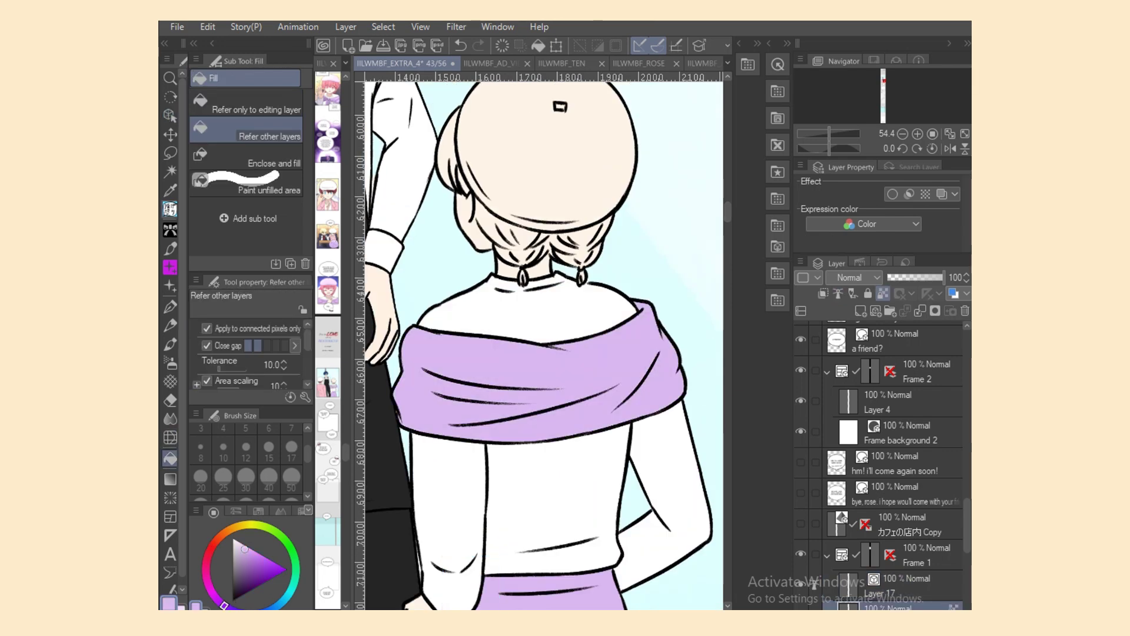
click(170, 209)
mouse_move(462, 357)
mouse_down()
mouse_move(432, 400)
mouse_move(451, 380)
mouse_up()
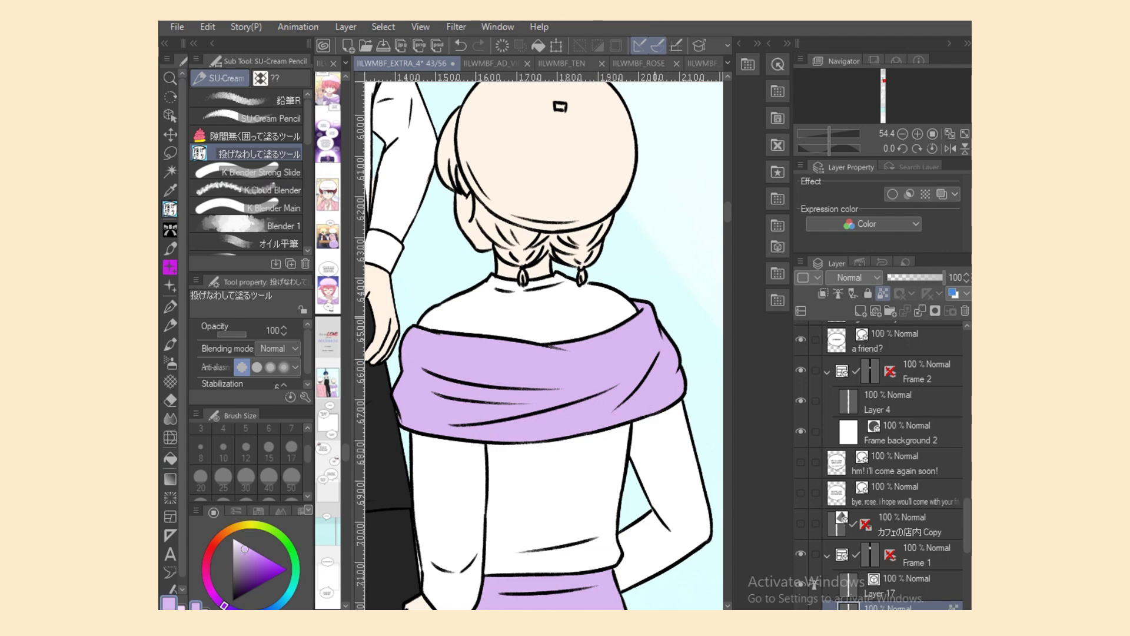
Step: Fill the shawled figure's beret with pale purple, touch up its missed spots, and save the file
scroll(581, 371, up, 3)
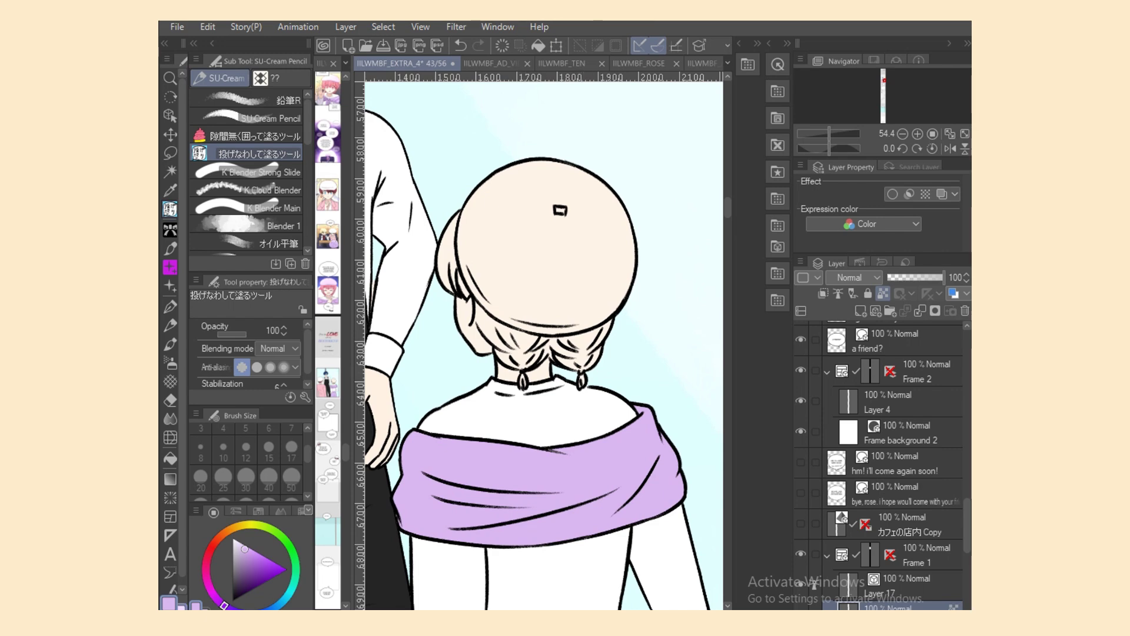
right_click(328, 283)
click(170, 458)
click(539, 253)
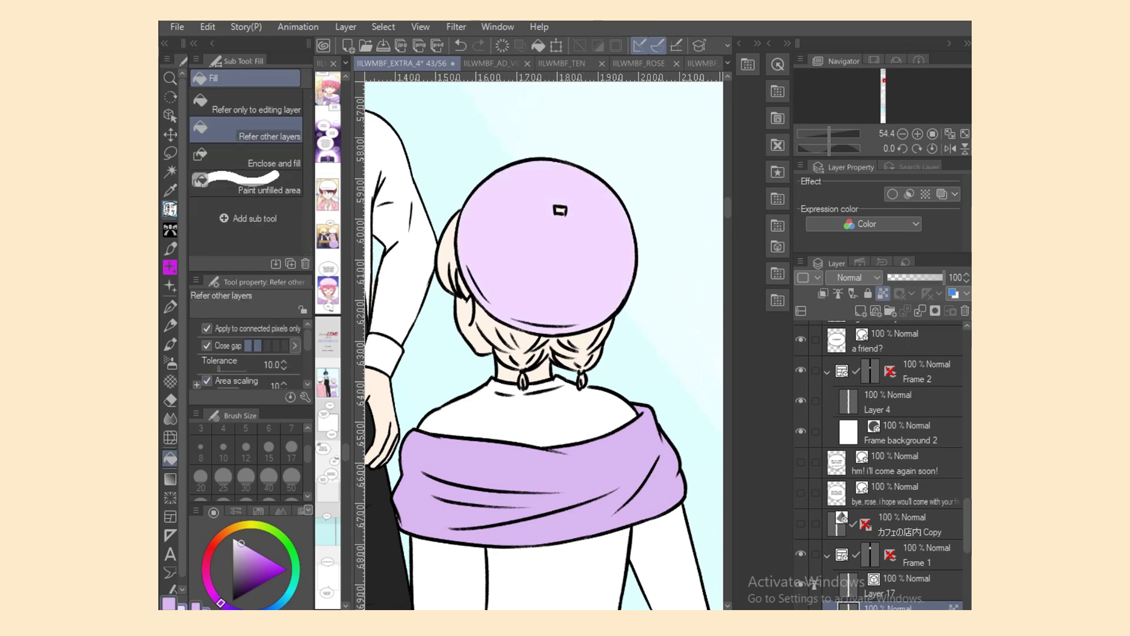
click(170, 210)
drag(548, 198, 533, 226)
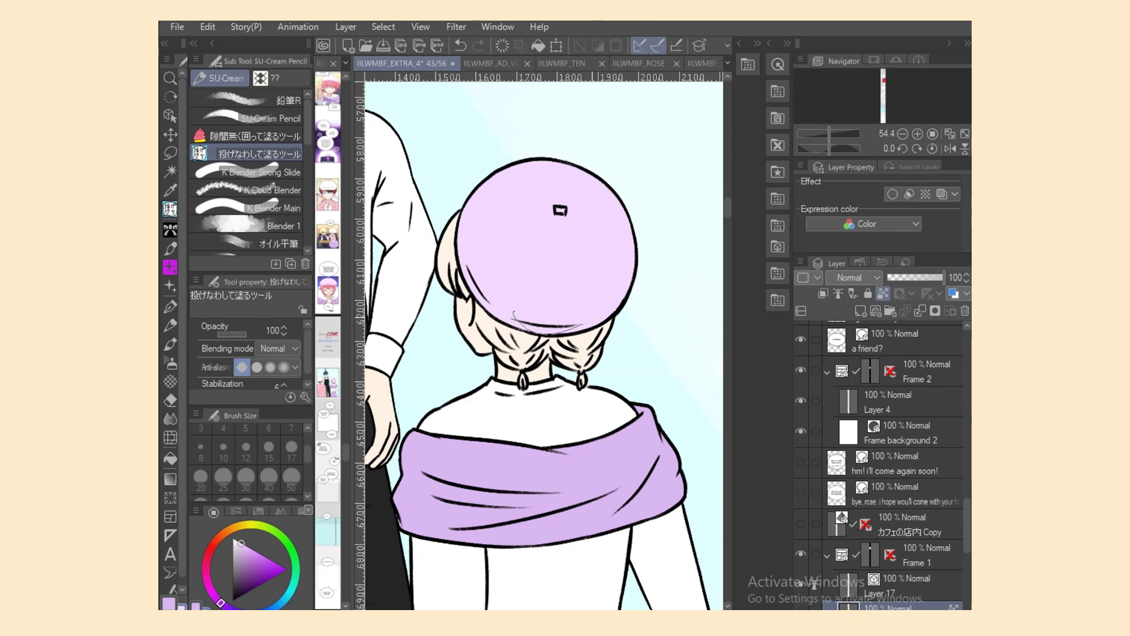
key(ctrl+s)
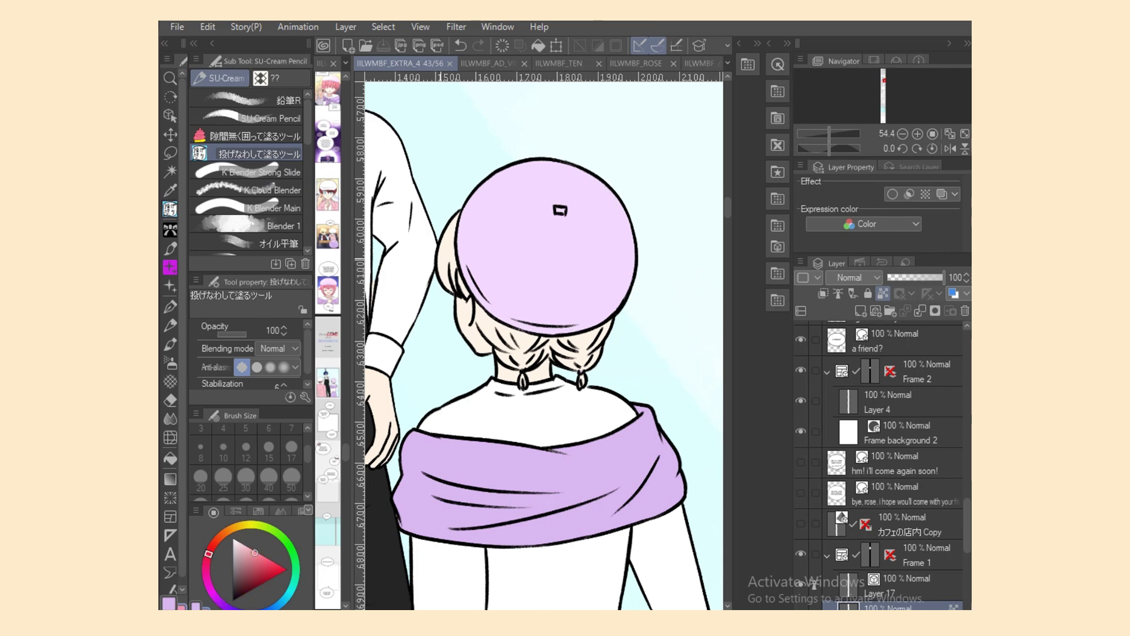
Step: Lasso-fill the shawled figure's front hair beside the beret and the first strands behind the ear with coral pink
drag(437, 253, 452, 254)
key(e)
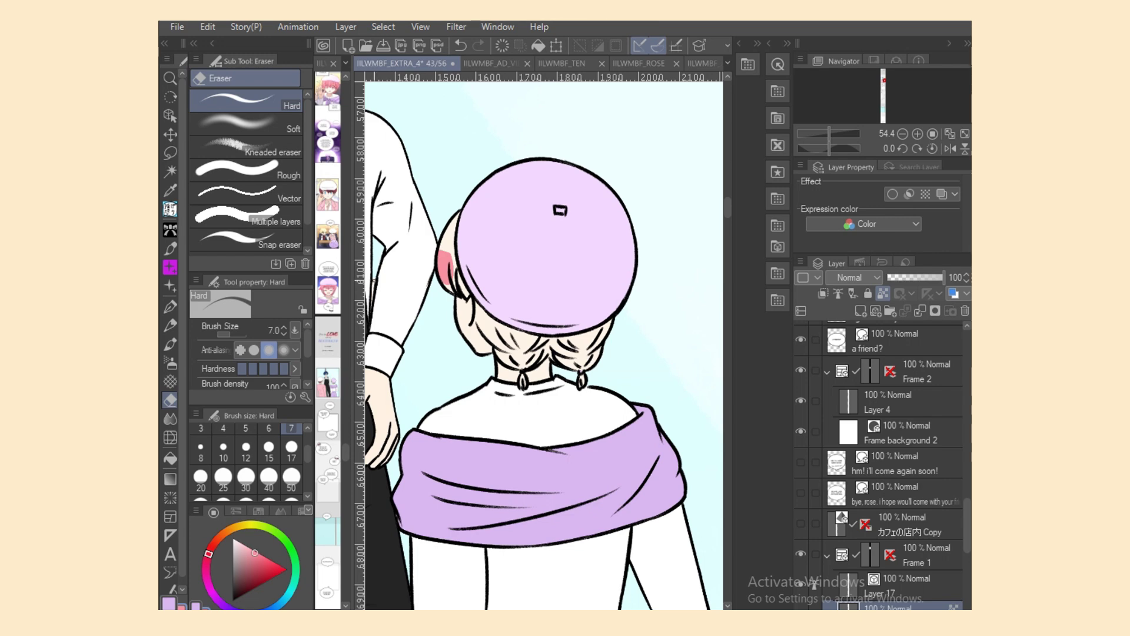
key(p)
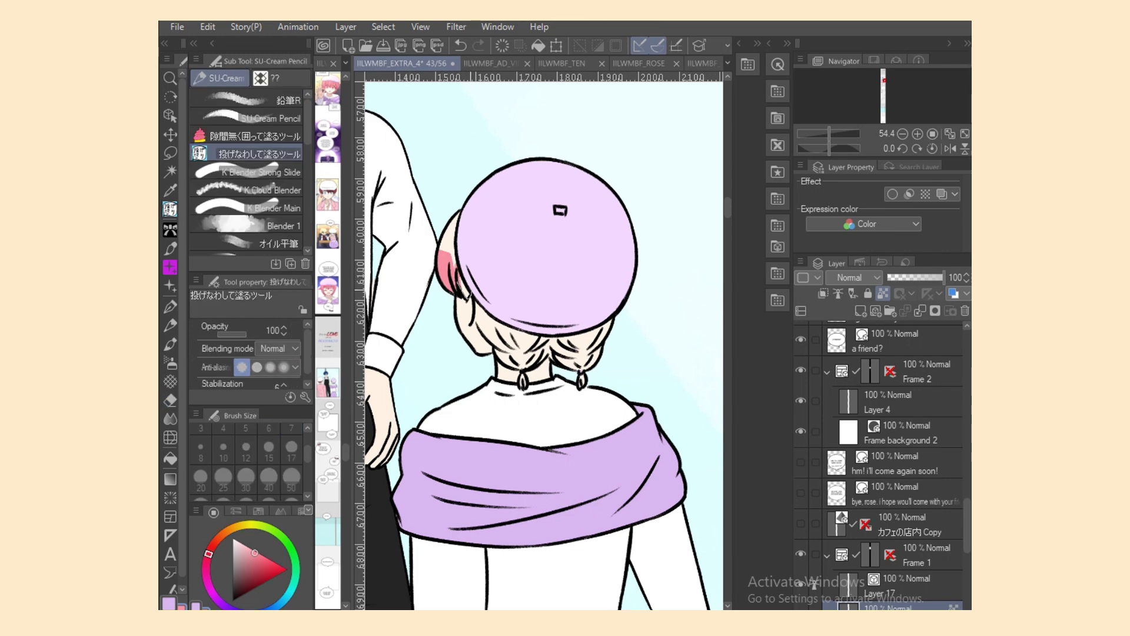
mouse_move(468, 297)
mouse_down()
mouse_move(458, 237)
mouse_move(443, 222)
mouse_move(438, 254)
mouse_up()
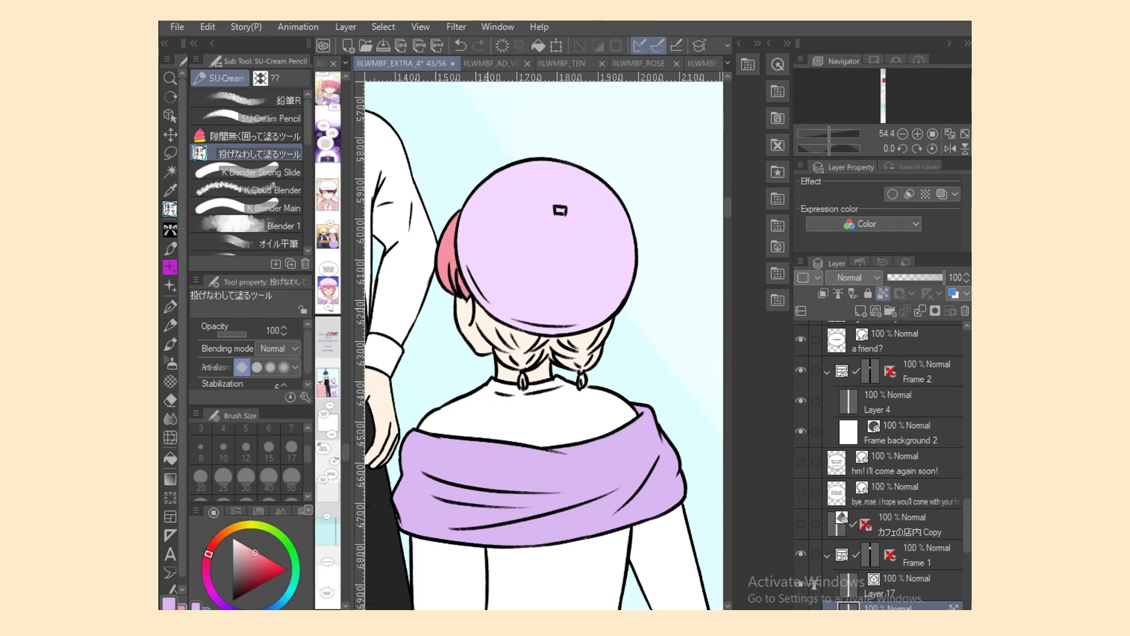
mouse_move(476, 313)
mouse_down()
mouse_move(505, 351)
mouse_move(478, 304)
mouse_move(522, 340)
mouse_move(478, 301)
mouse_up()
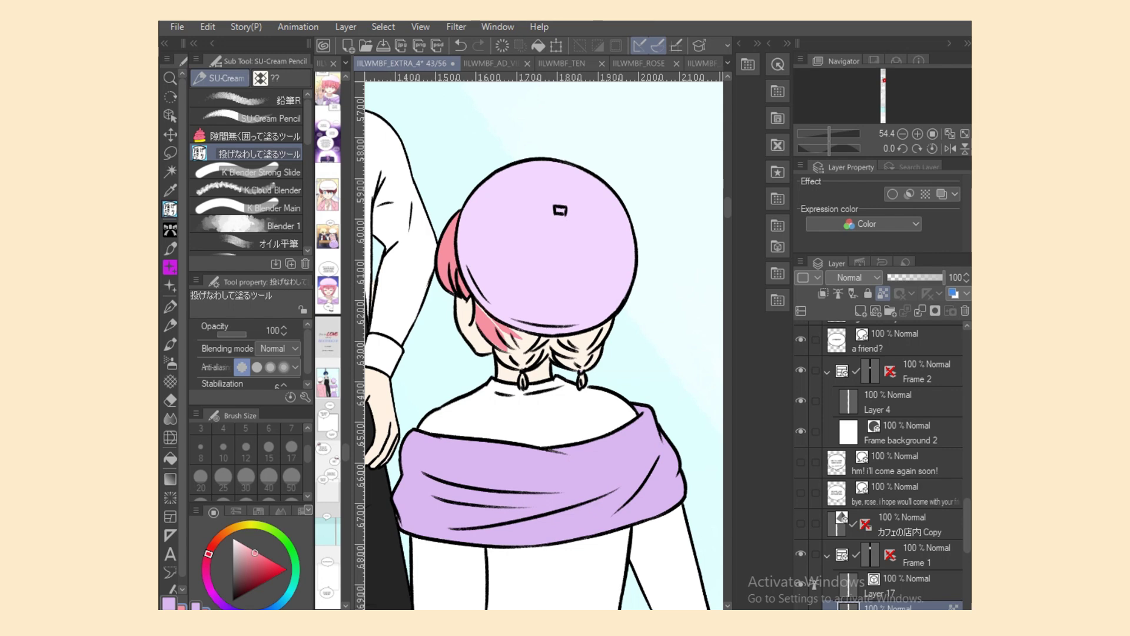
Step: Lasso-fill both braids and their tied ends below the beret with the same coral pink
key(ctrl+plus)
scroll(556, 236, up, 2)
key(ctrl+z)
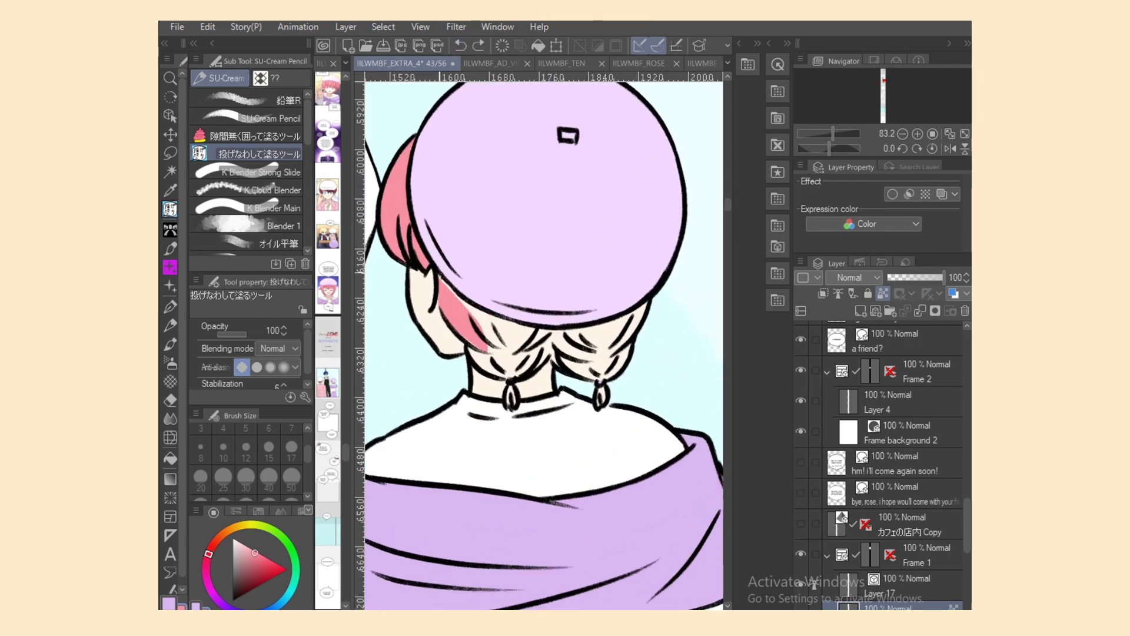
key(ctrl+y)
mouse_move(488, 352)
mouse_down()
mouse_move(449, 318)
mouse_move(511, 378)
mouse_move(501, 356)
mouse_move(537, 360)
mouse_move(555, 341)
mouse_move(533, 325)
mouse_move(466, 316)
mouse_up()
mouse_move(548, 377)
mouse_down()
mouse_move(641, 383)
mouse_move(650, 301)
mouse_move(545, 325)
mouse_move(547, 370)
mouse_move(598, 412)
mouse_move(603, 385)
mouse_up()
drag(506, 382, 514, 411)
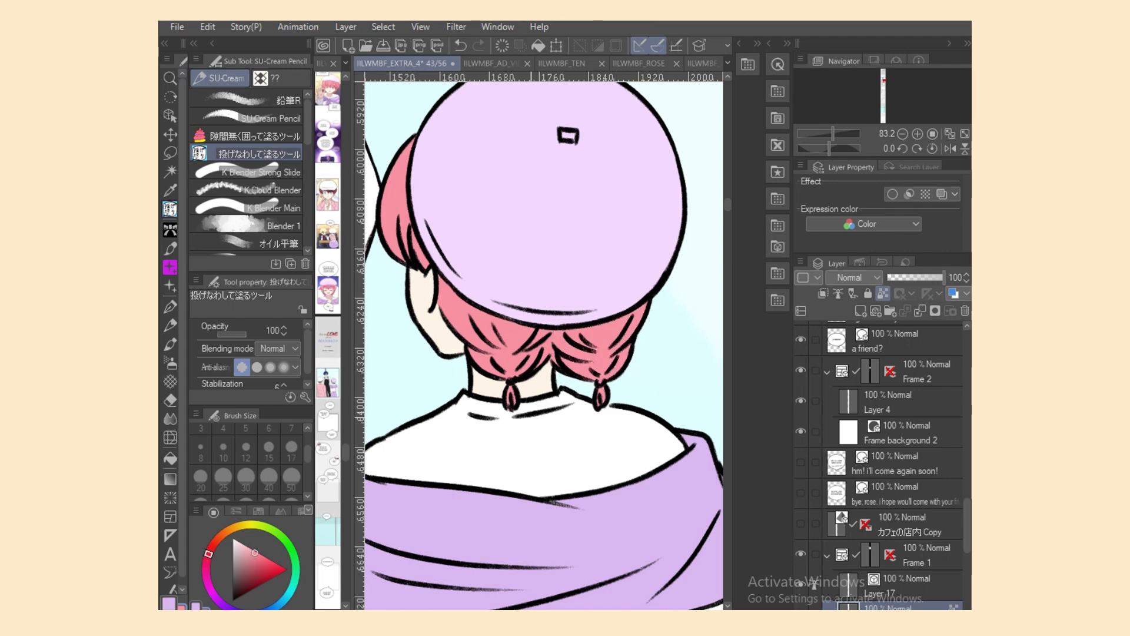
alt+click(598, 521)
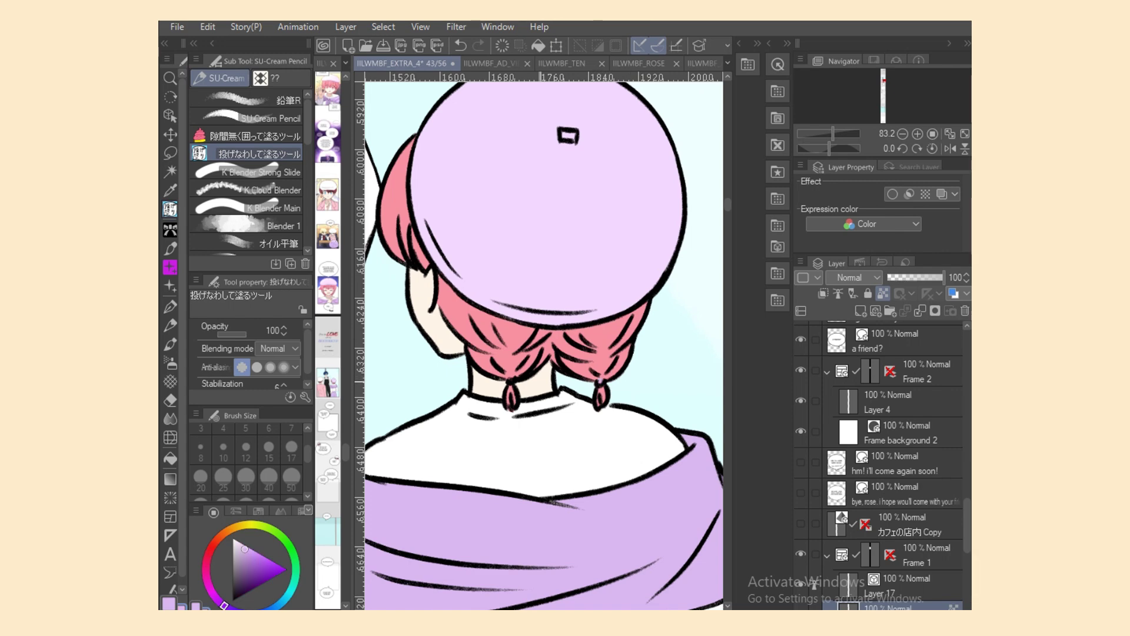
alt+click(594, 356)
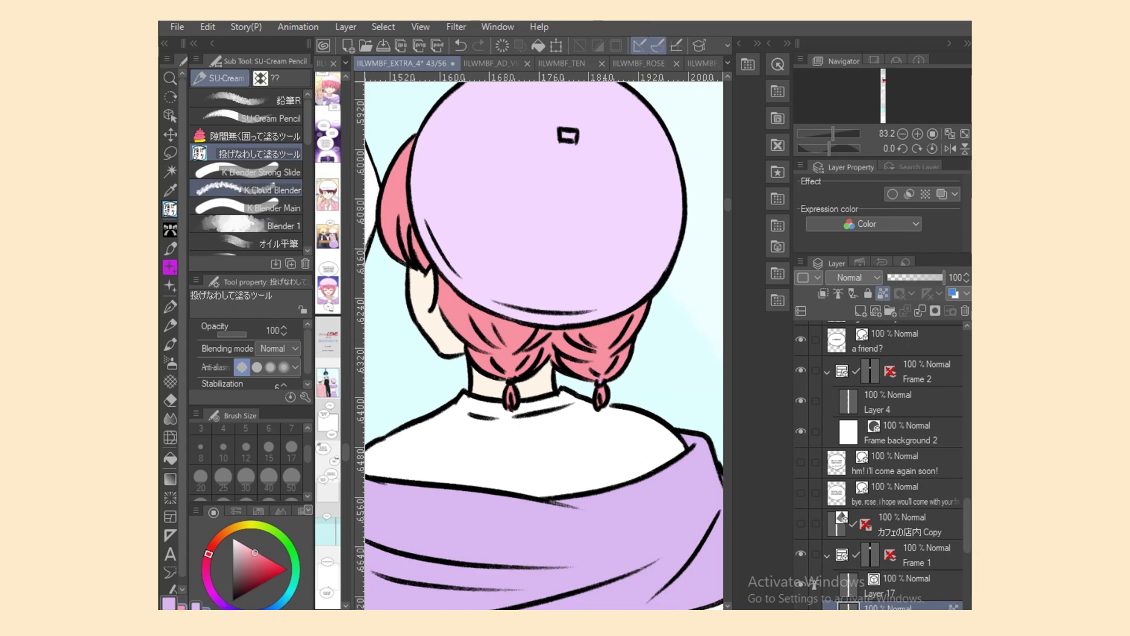
Step: Adjust the beret's lower outline above the braids on Layer 17 by moving its control points, and return to the color layer
key(o)
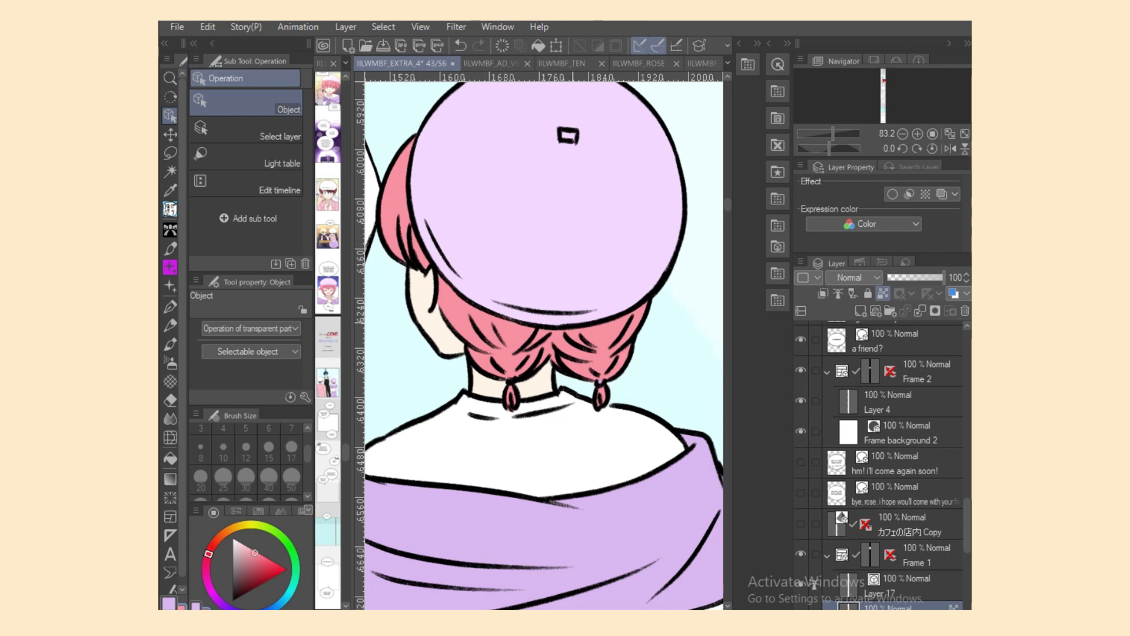
click(568, 325)
click(461, 45)
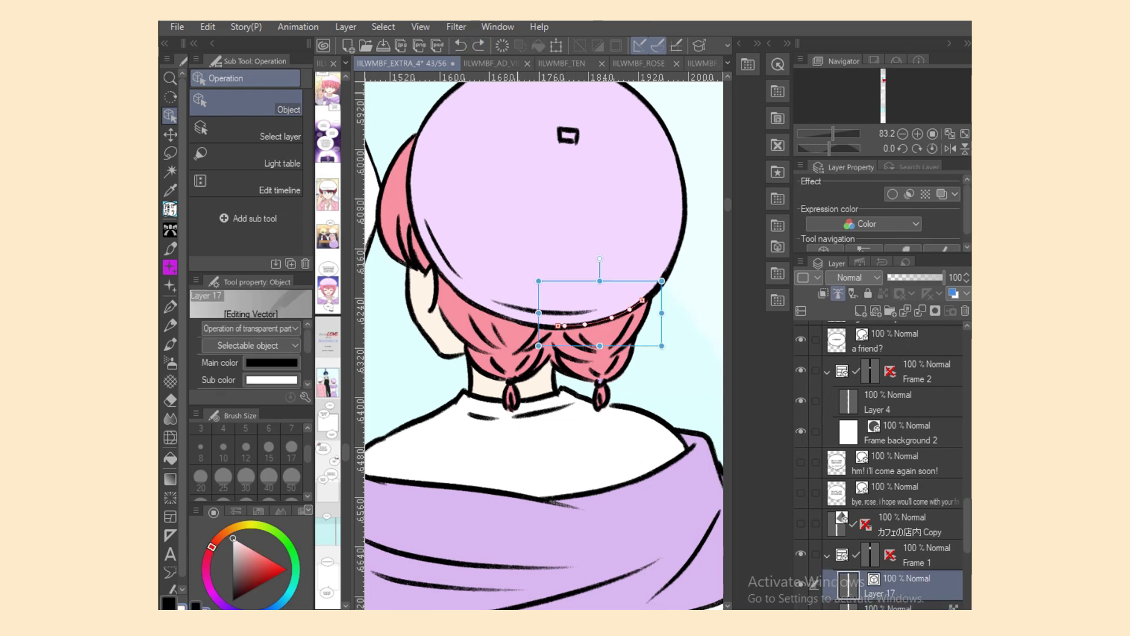
click(912, 607)
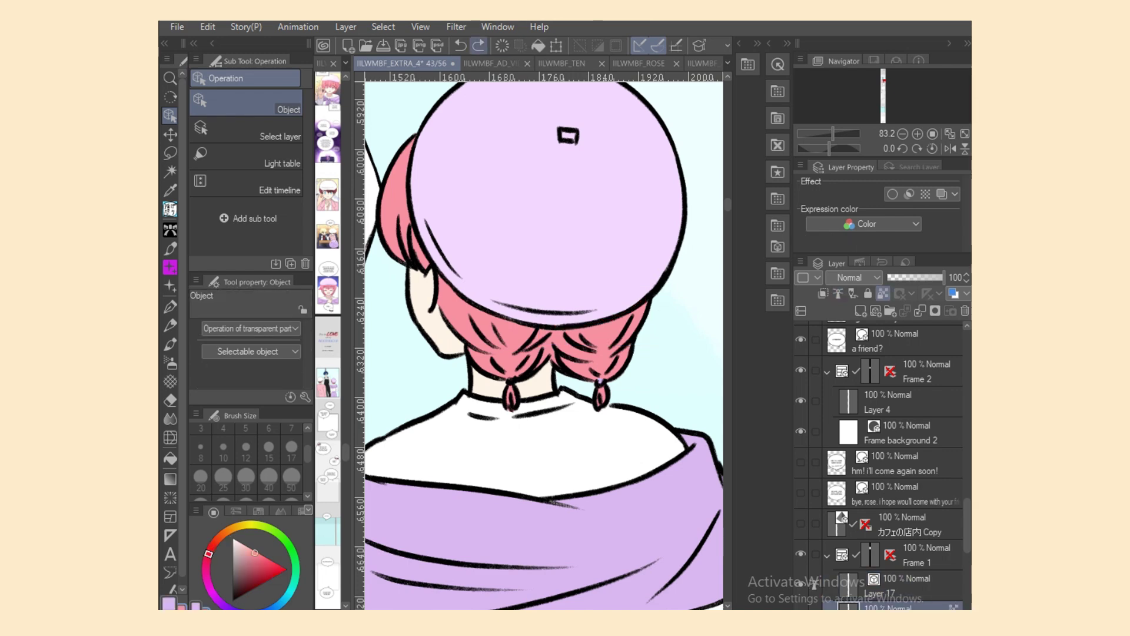
click(461, 45)
key(ctrl+y)
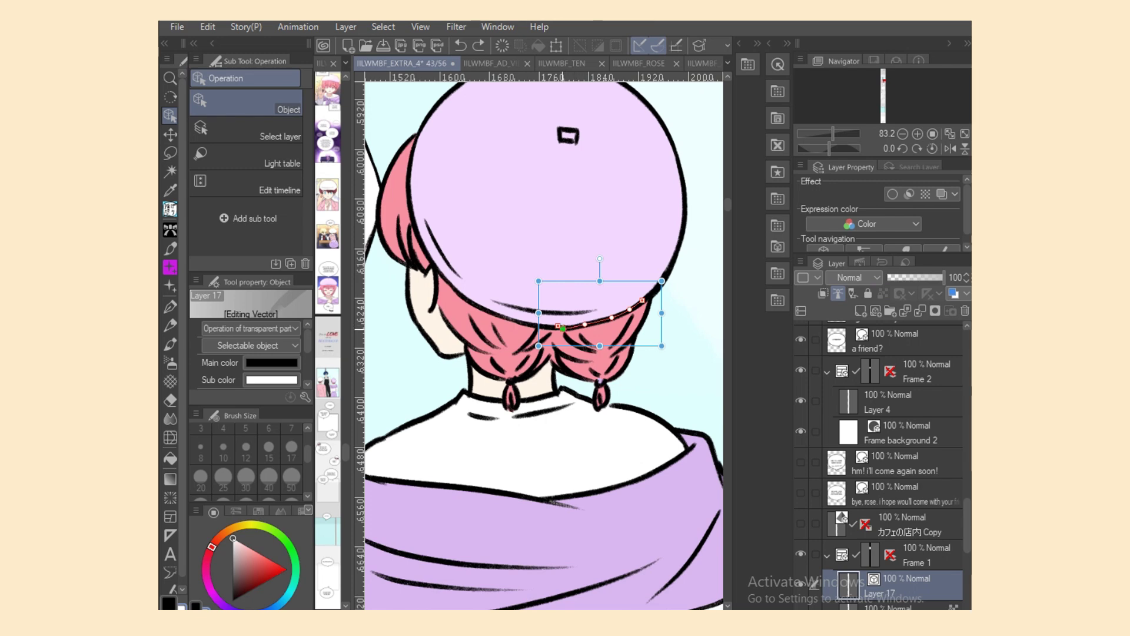
drag(643, 300, 644, 300)
click(901, 607)
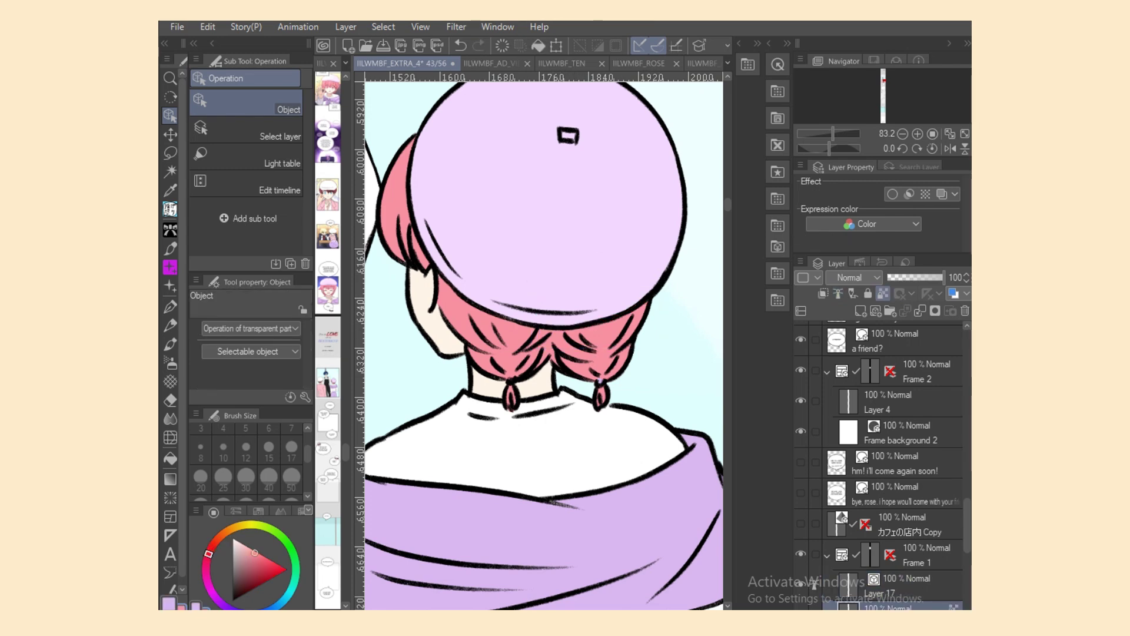
Step: Examine the flat colors of the three figures across the whole panel
click(170, 209)
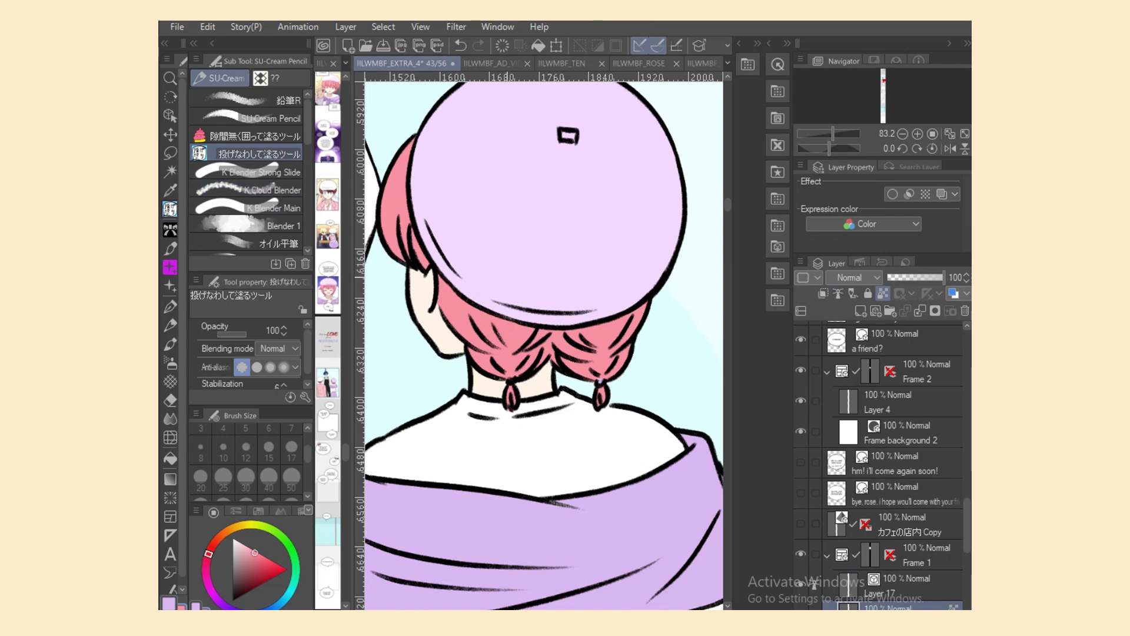
alt+click(553, 458)
key(ctrl+minus)
key(ctrl+minus)
key(ctrl+minus)
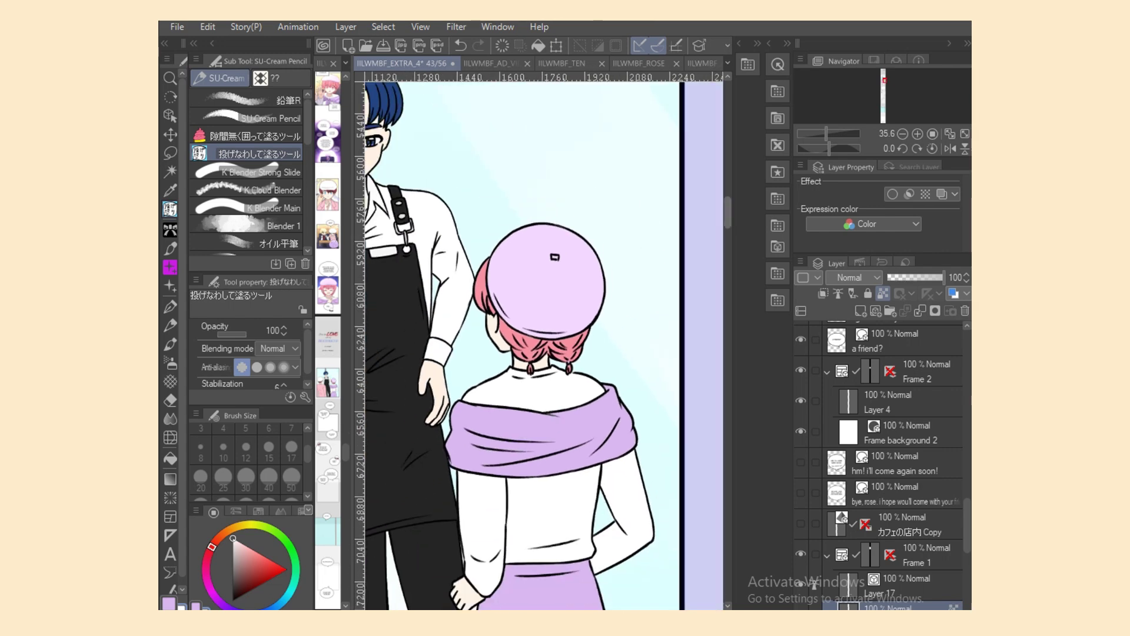
scroll(504, 346, down, 2)
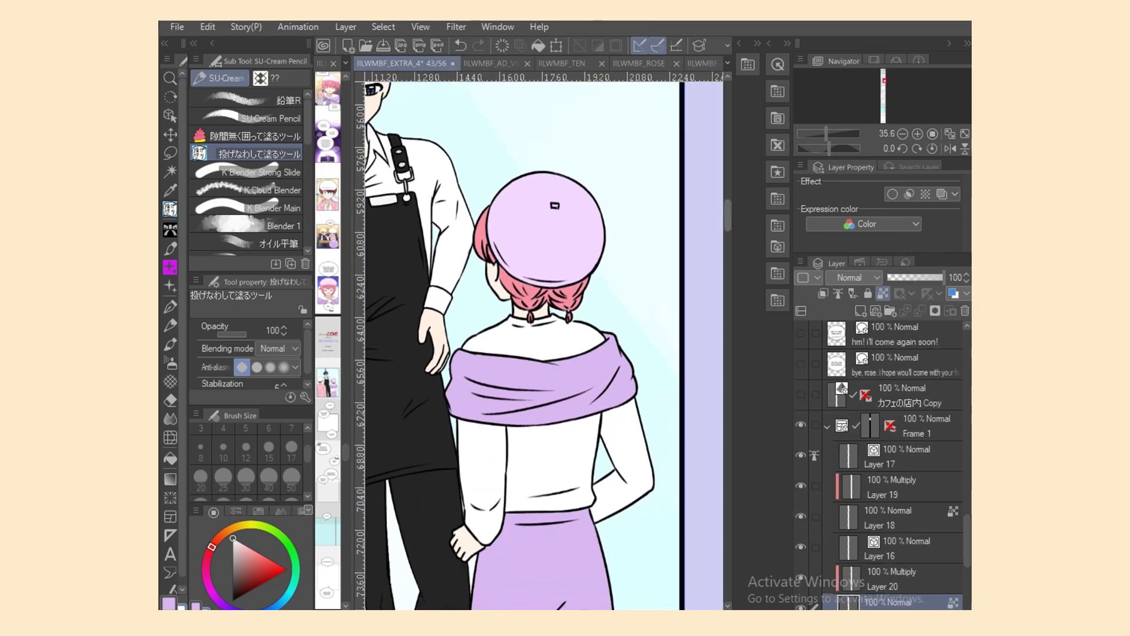
scroll(545, 347, up, 4)
key(ctrl+minus)
key(ctrl+plus)
key(ctrl+plus)
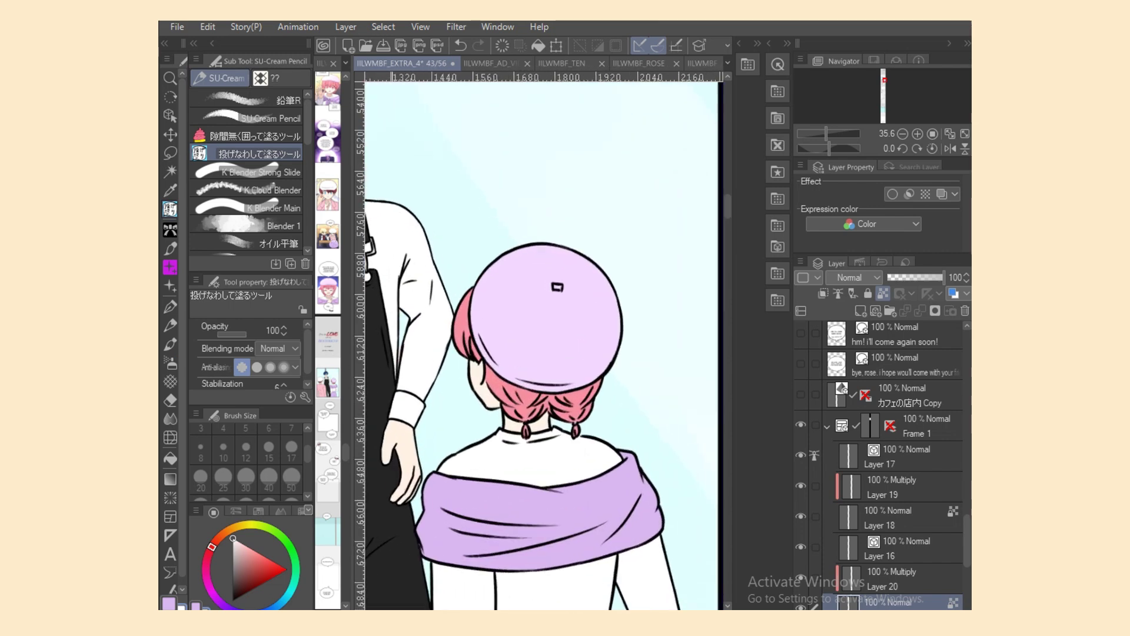
scroll(542, 342, left, 3)
key(e)
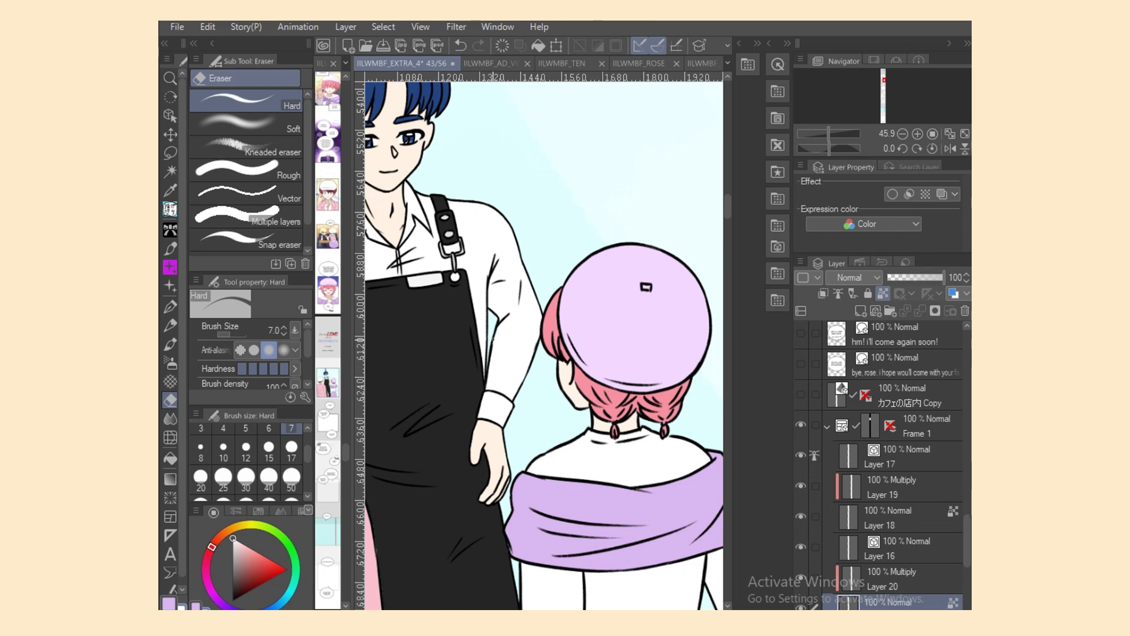
key(p)
key(ctrl+minus)
key(ctrl+minus)
key(ctrl+minus)
key(ctrl+plus)
key(ctrl+plus)
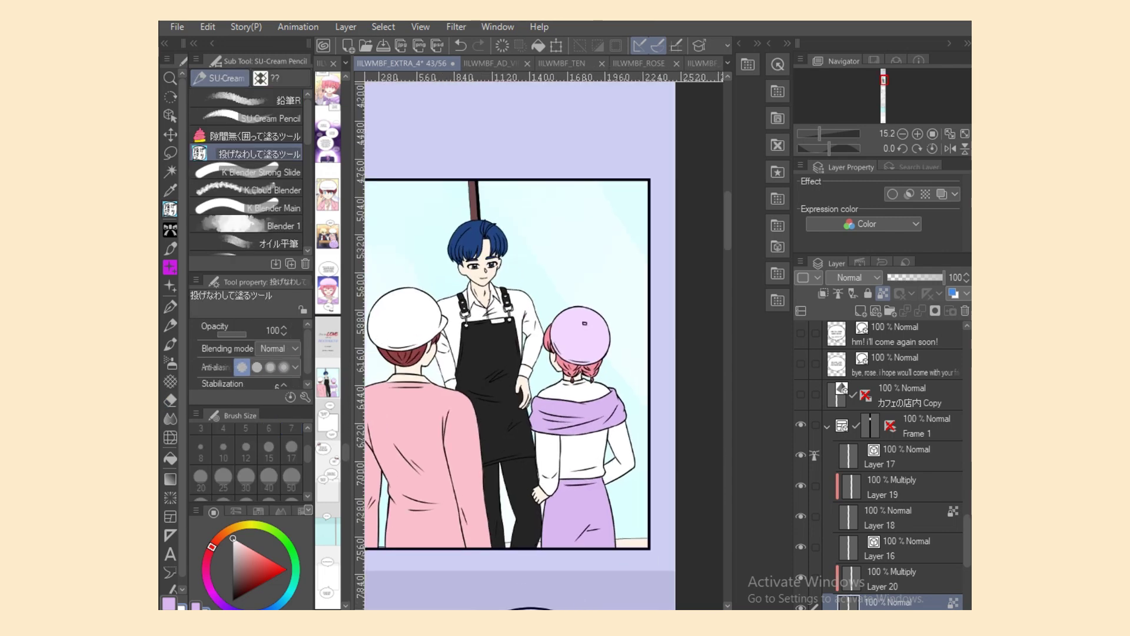
Step: Lasso-fill light purple shadows on the aproned man's shirt sleeves, hand and apron on the Multiply layer Layer 20
click(899, 579)
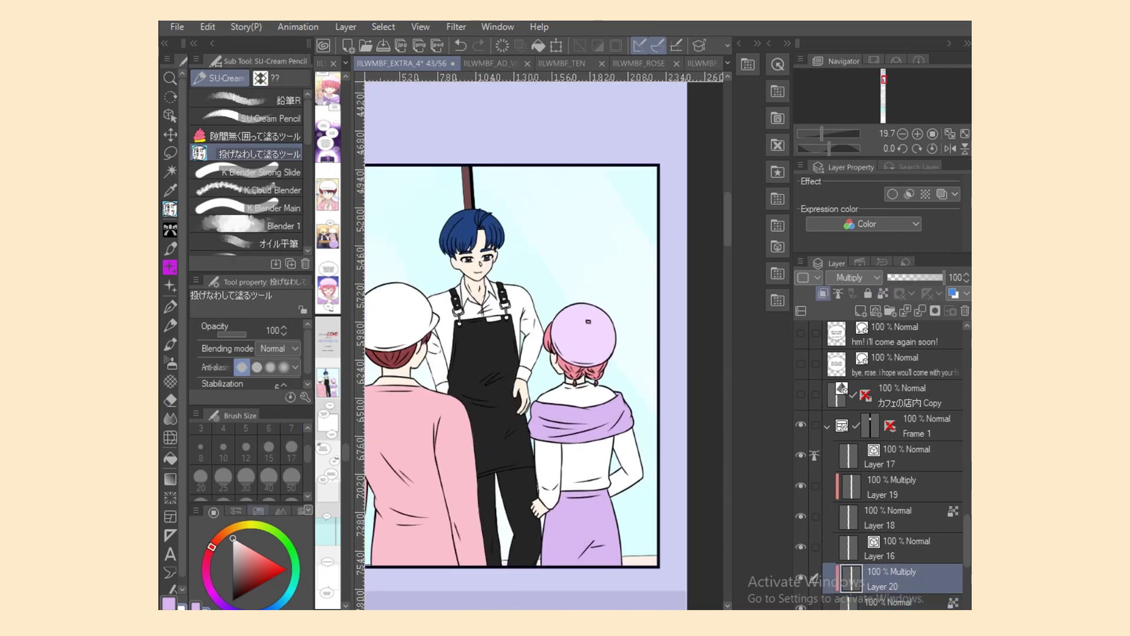
click(236, 512)
click(258, 511)
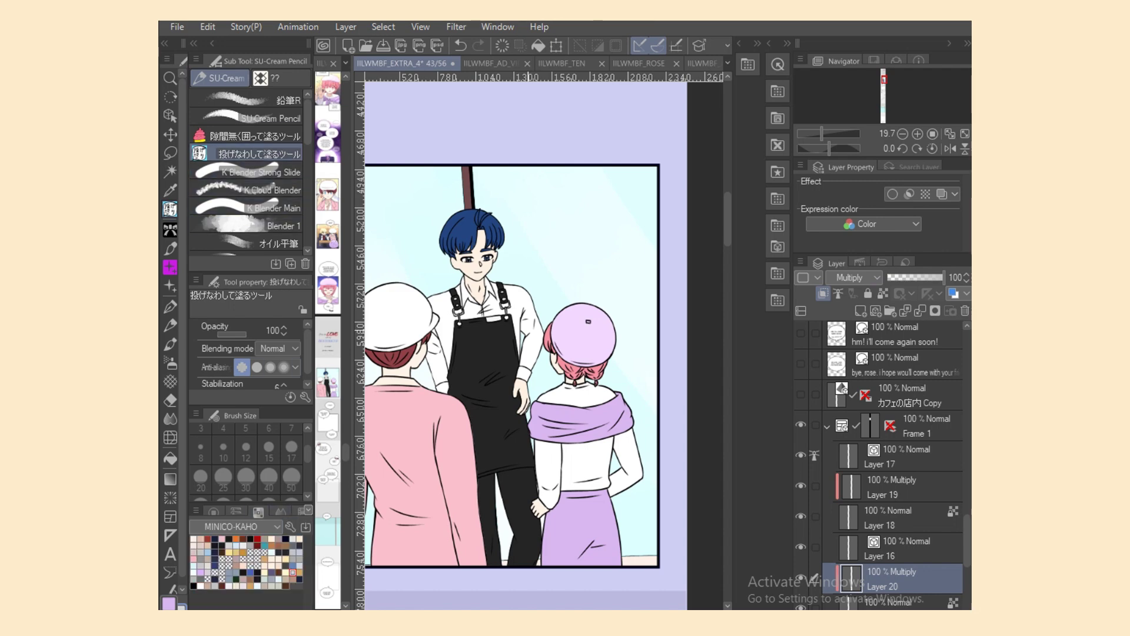
mouse_move(524, 325)
mouse_down()
mouse_move(535, 315)
mouse_move(522, 344)
mouse_move(484, 353)
mouse_move(433, 393)
mouse_move(522, 513)
mouse_move(530, 409)
mouse_move(518, 349)
mouse_up()
mouse_move(534, 430)
mouse_down()
mouse_move(515, 608)
mouse_move(480, 471)
mouse_up()
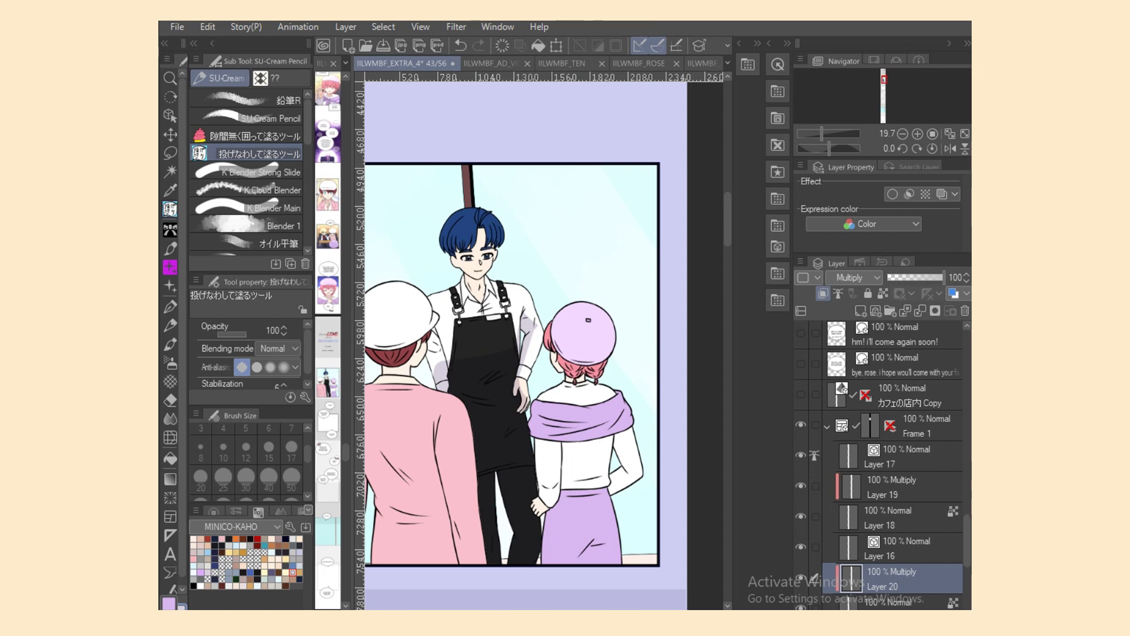
Step: Add further lasso-filled shadows to the aproned man's sleeve beside the capped figure and select the オイル平筆 brush at size 17
scroll(532, 330, up, 3)
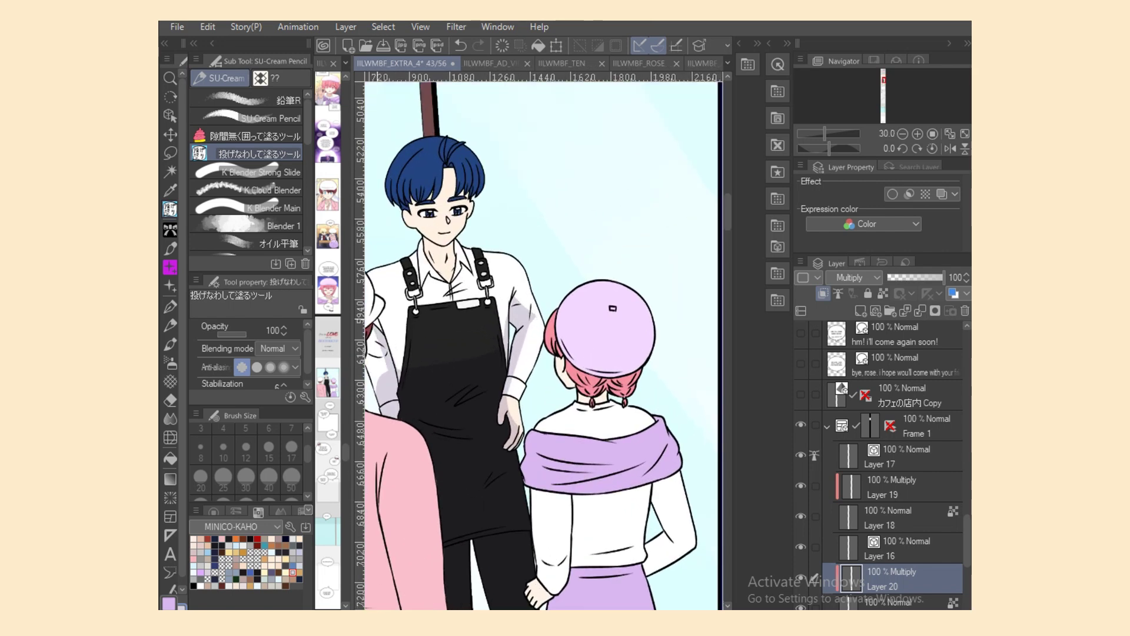
drag(378, 365, 393, 365)
mouse_move(406, 395)
mouse_down()
mouse_move(401, 362)
mouse_move(398, 389)
mouse_up()
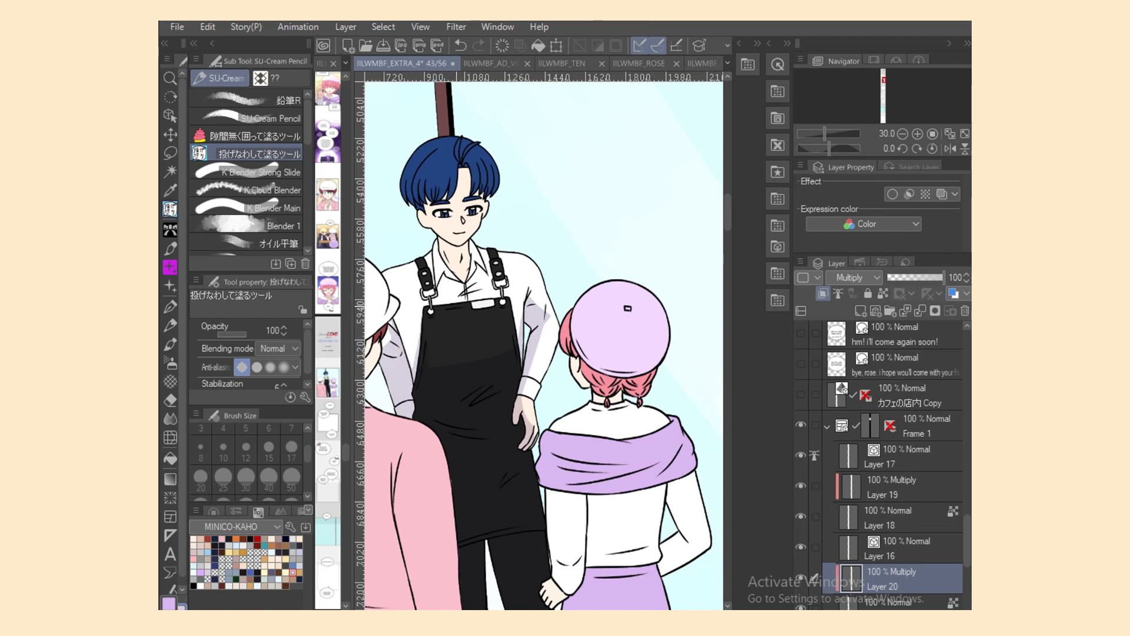
key(e)
key(b)
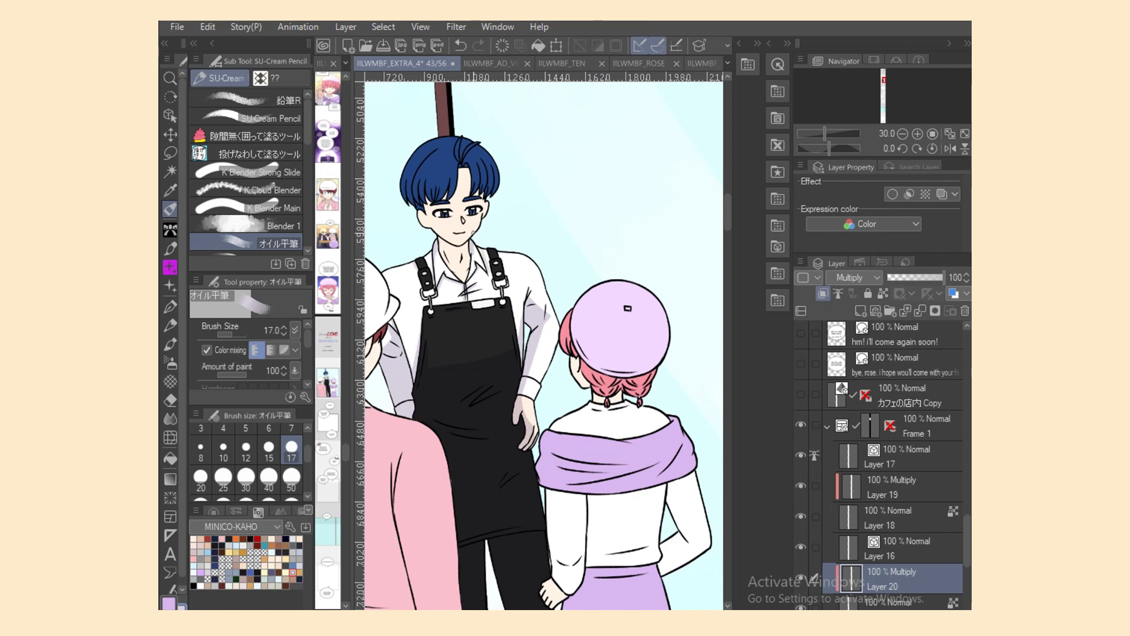
Step: Soften the shadows on the aproned man's sleeve and apron on Layer 20 using オイル平筆 at size 50 and K Blender Main
key(e)
key(b)
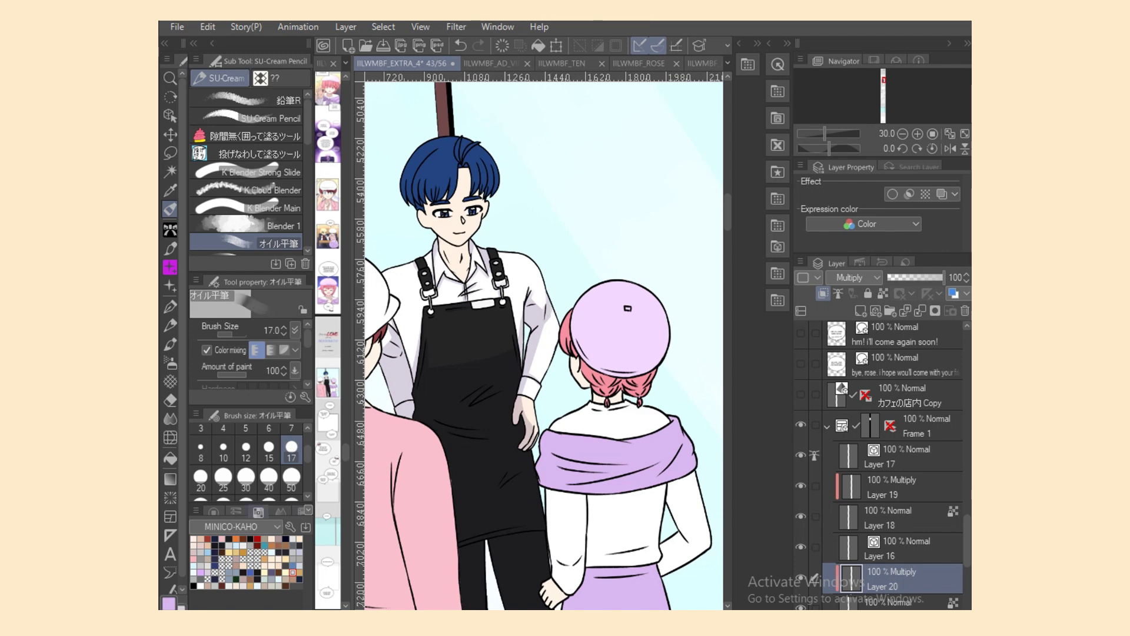
click(291, 477)
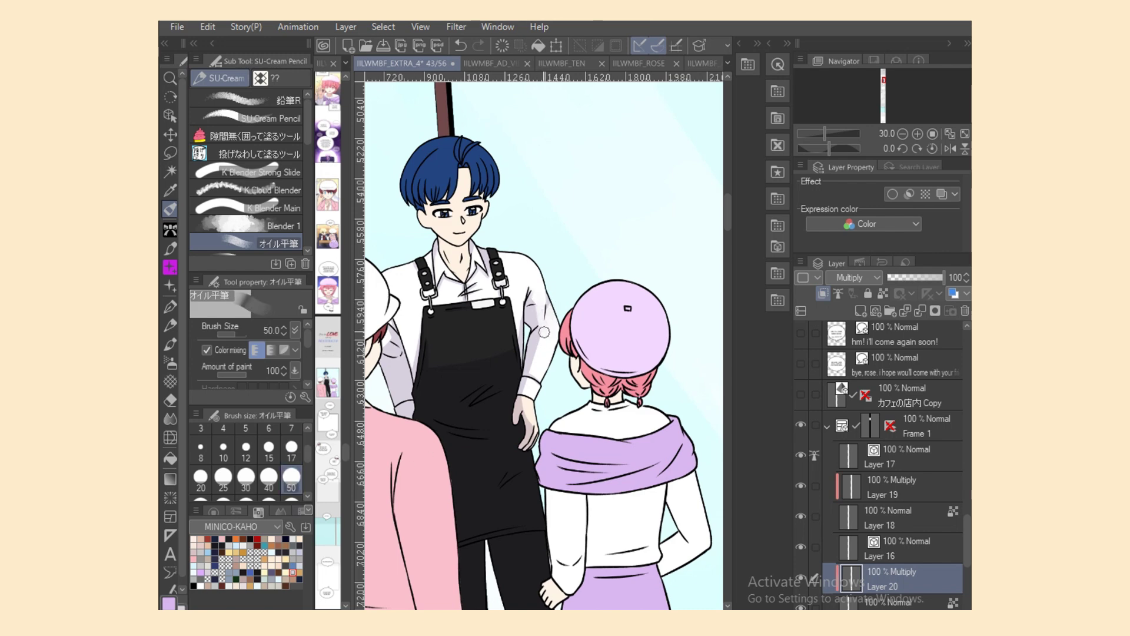
key(c)
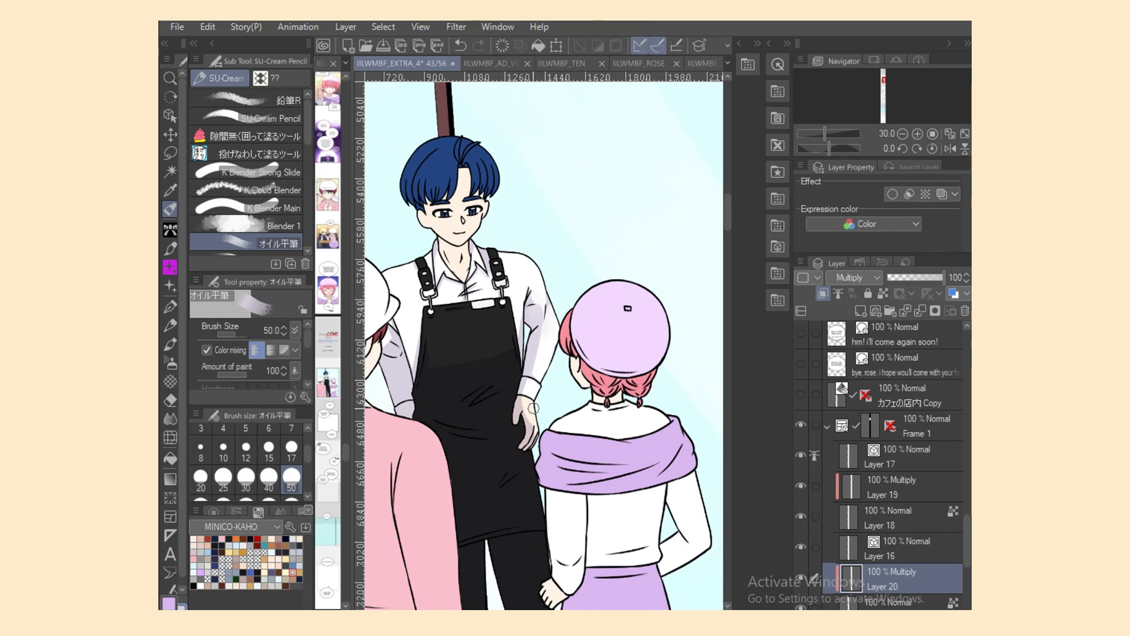
key(j)
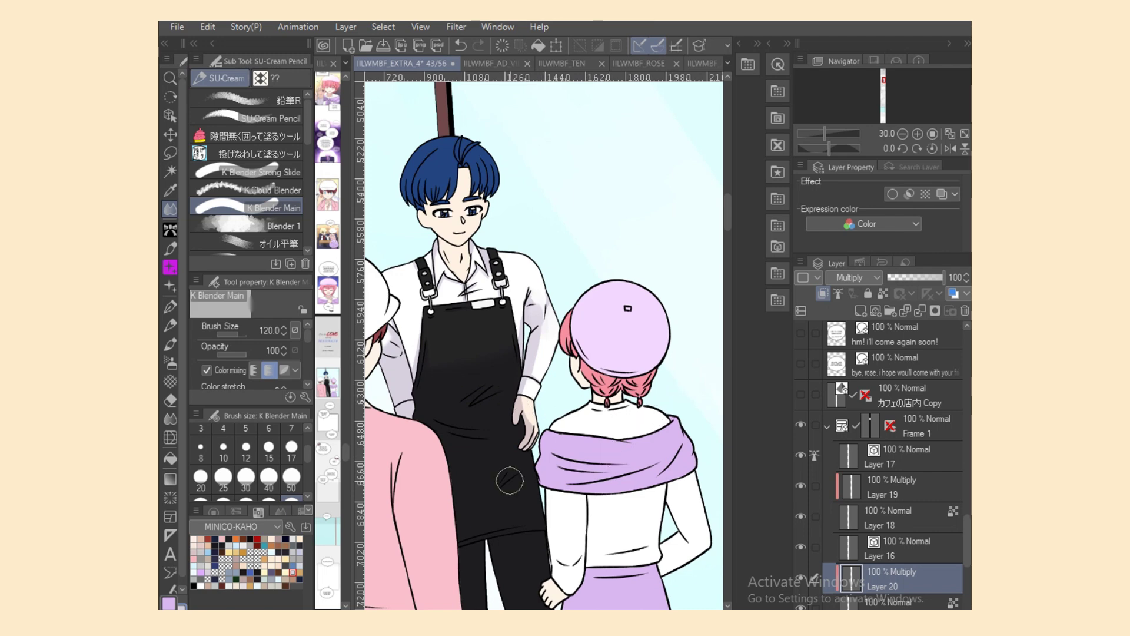
Step: Auto-select the aproned man's skin on his hand, face and neck from the flat color layer Layer 3
scroll(709, 223, up, 3)
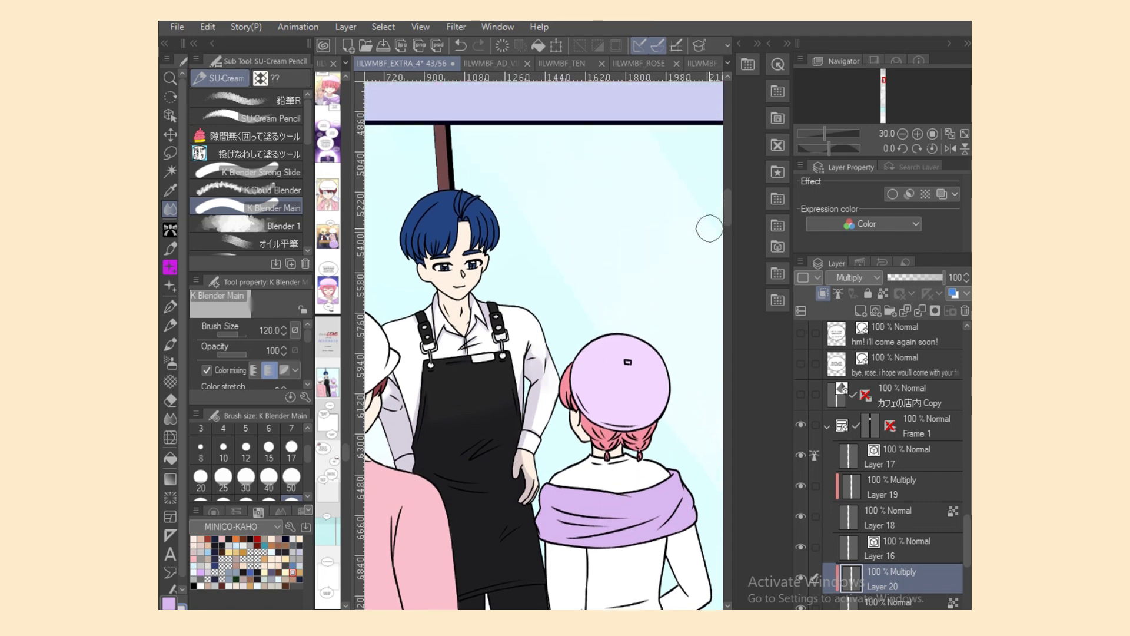
scroll(384, 595, up, 5)
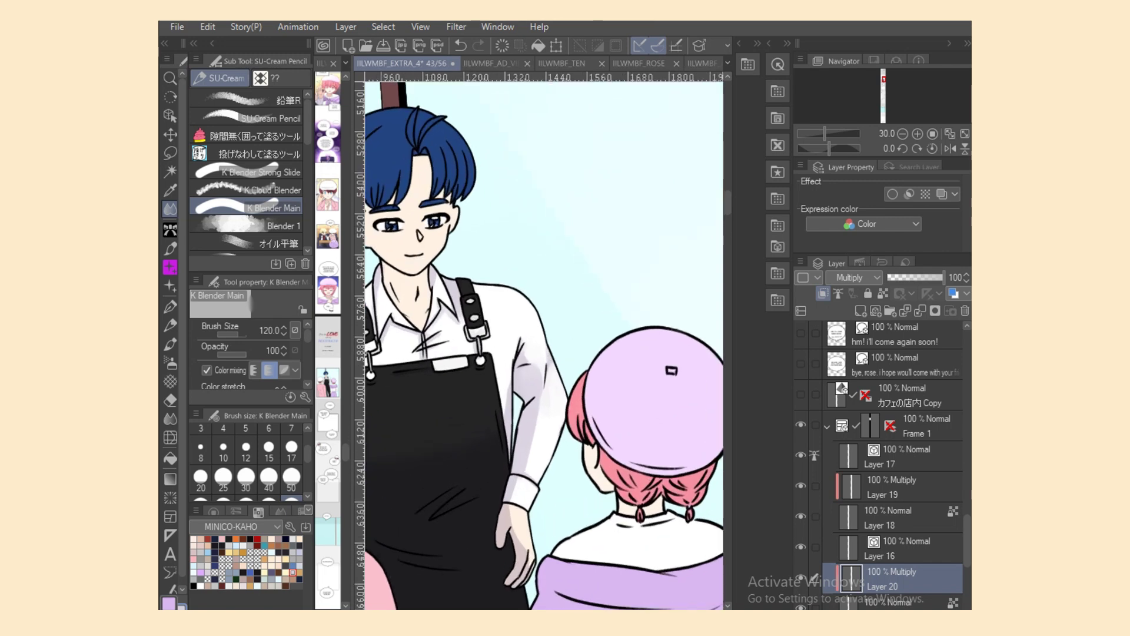
scroll(403, 592, down, 1)
scroll(659, 598, left, 3)
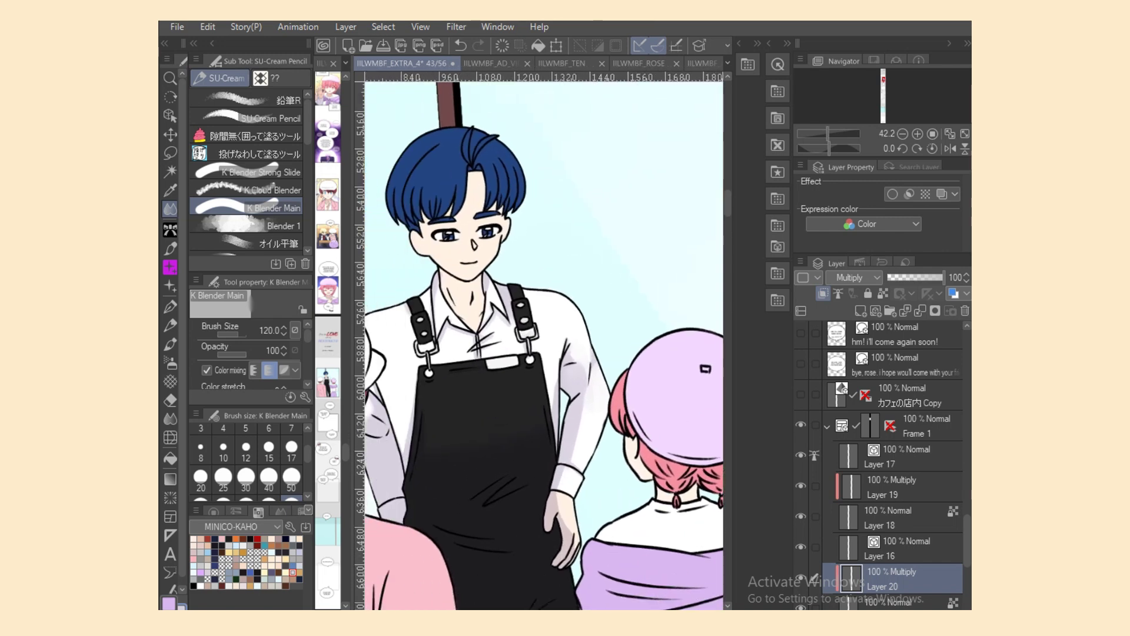
drag(967, 541, 968, 561)
click(901, 496)
click(171, 171)
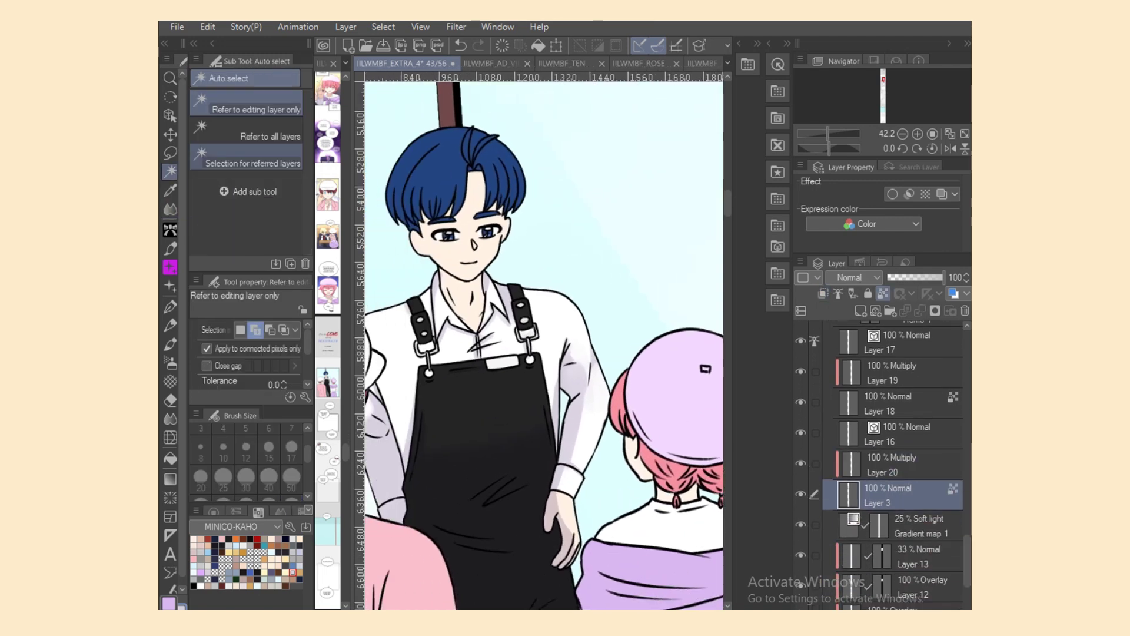
click(564, 520)
click(467, 269)
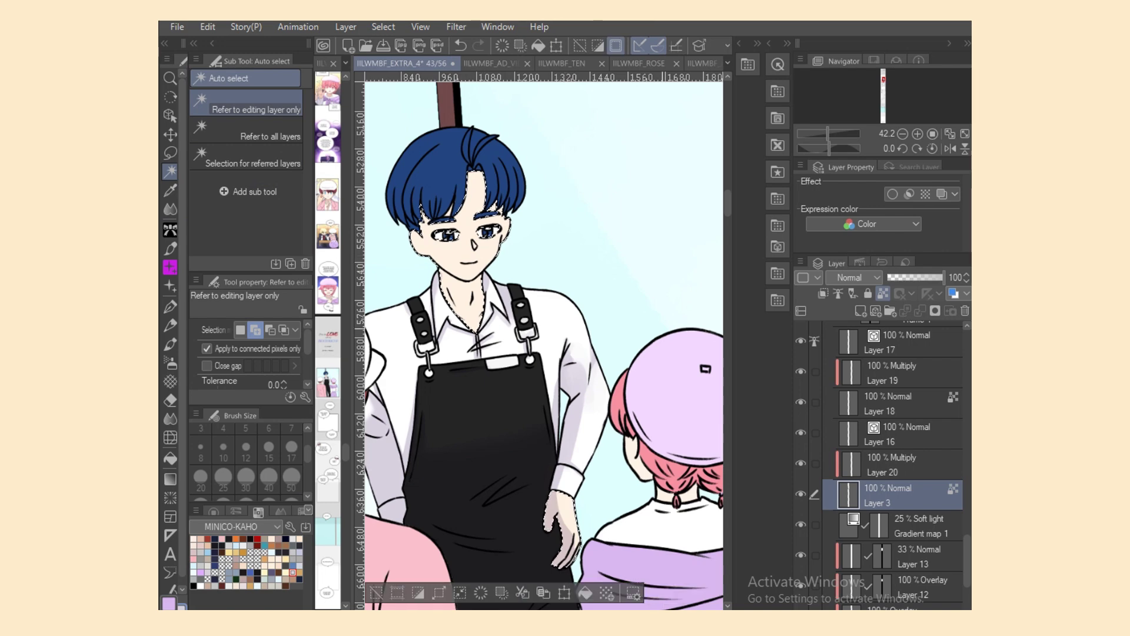
Step: Recolor the man's hand shadow to a warm skin tone on Layer 20, locking transparent pixels only for this change
click(901, 465)
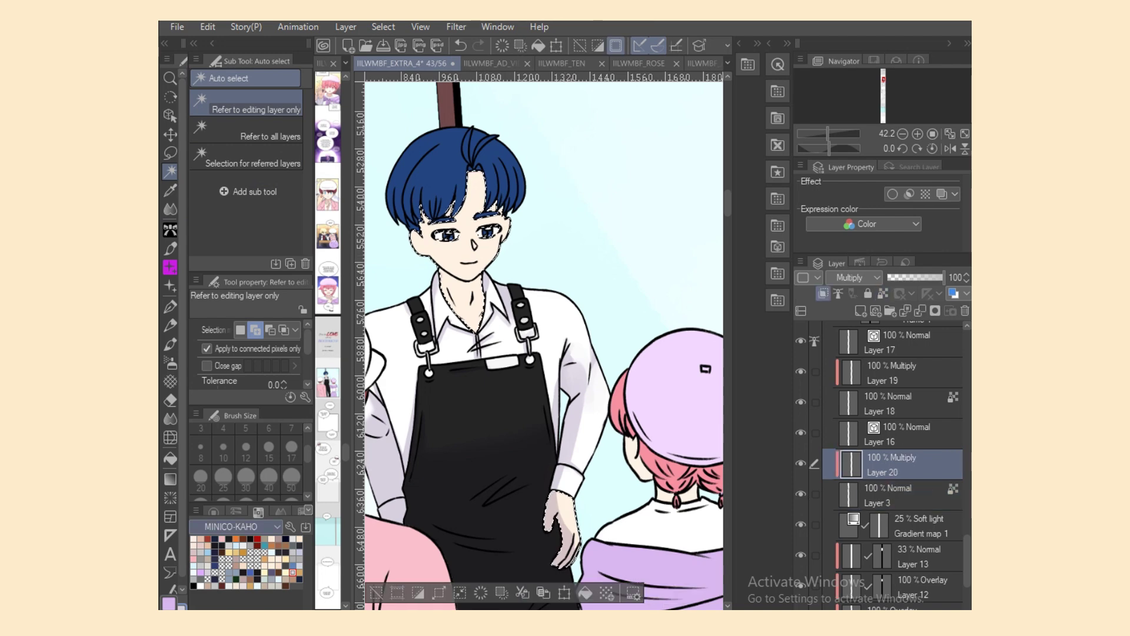
click(171, 209)
click(253, 154)
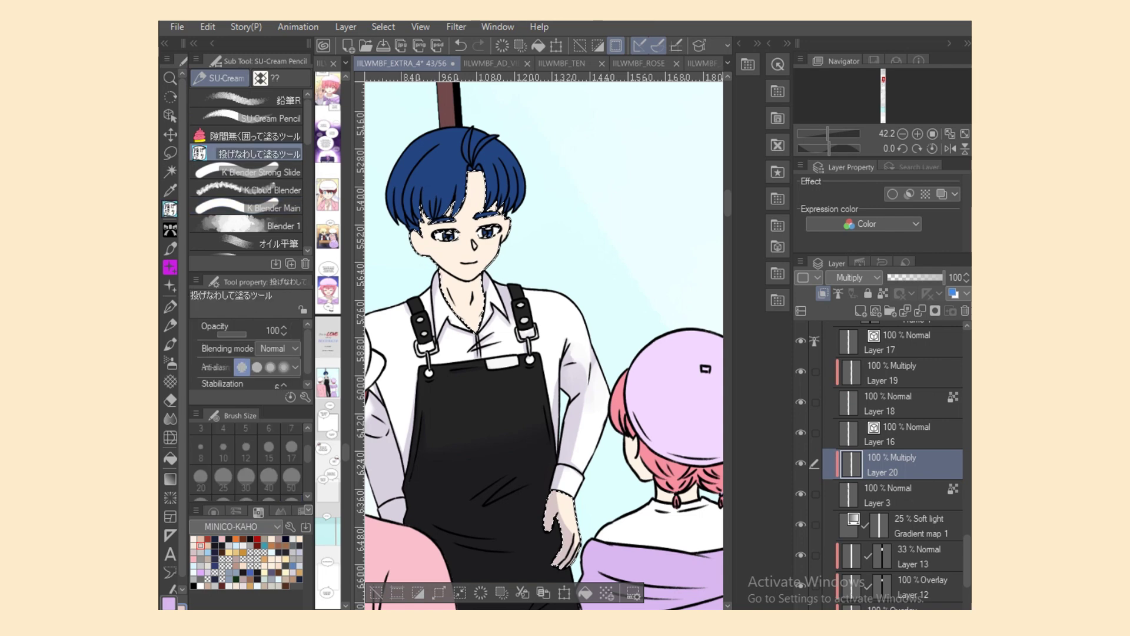
click(883, 293)
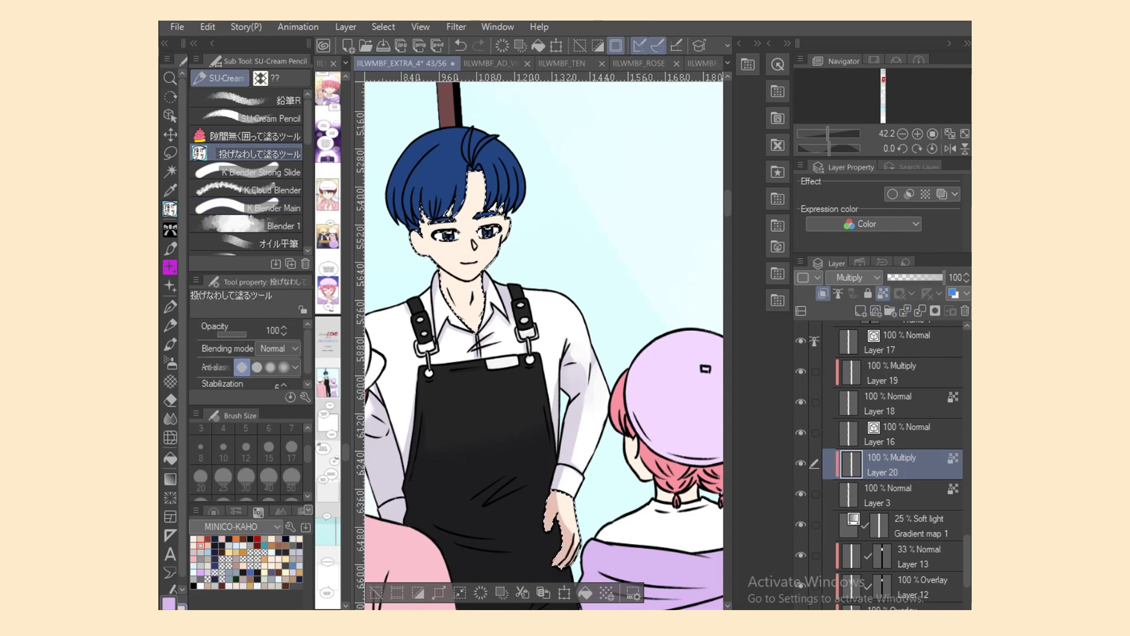
click(884, 293)
Step: Shade the man's neck and face with lasso fill and オイル平筆 at size 17, blend the shadows, and clear the selection
drag(440, 276, 484, 298)
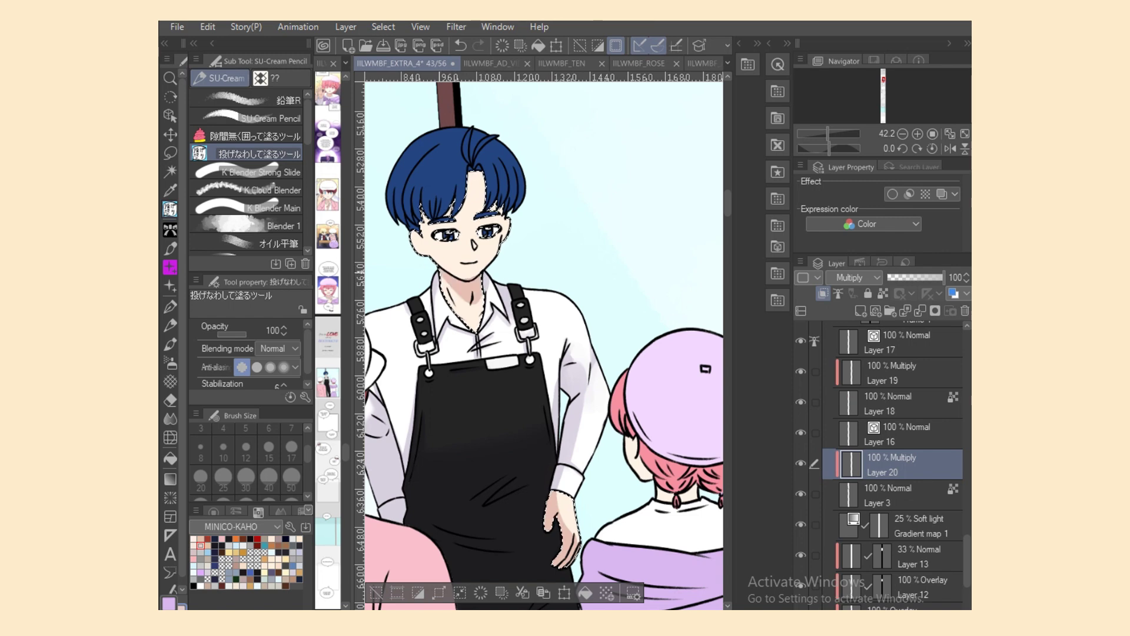
click(279, 243)
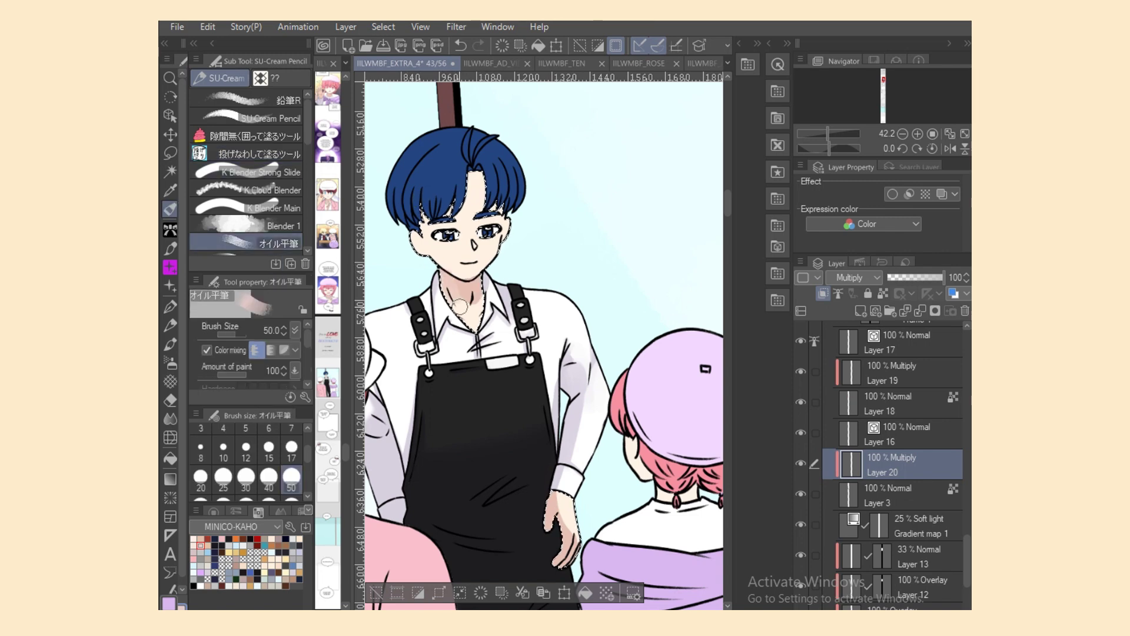
click(291, 451)
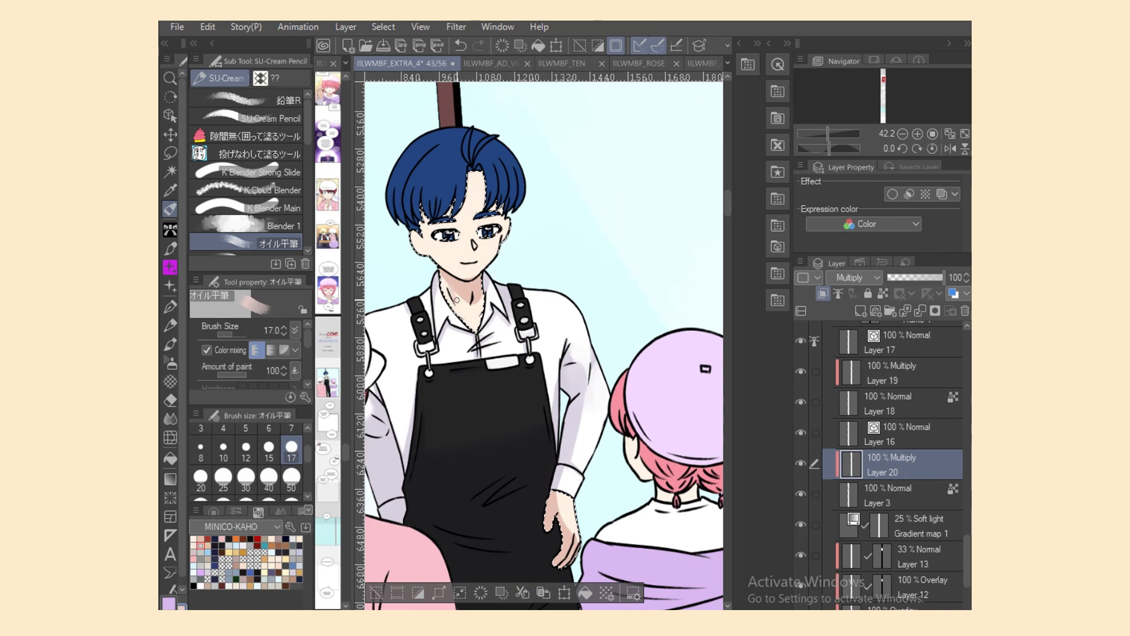
key(e)
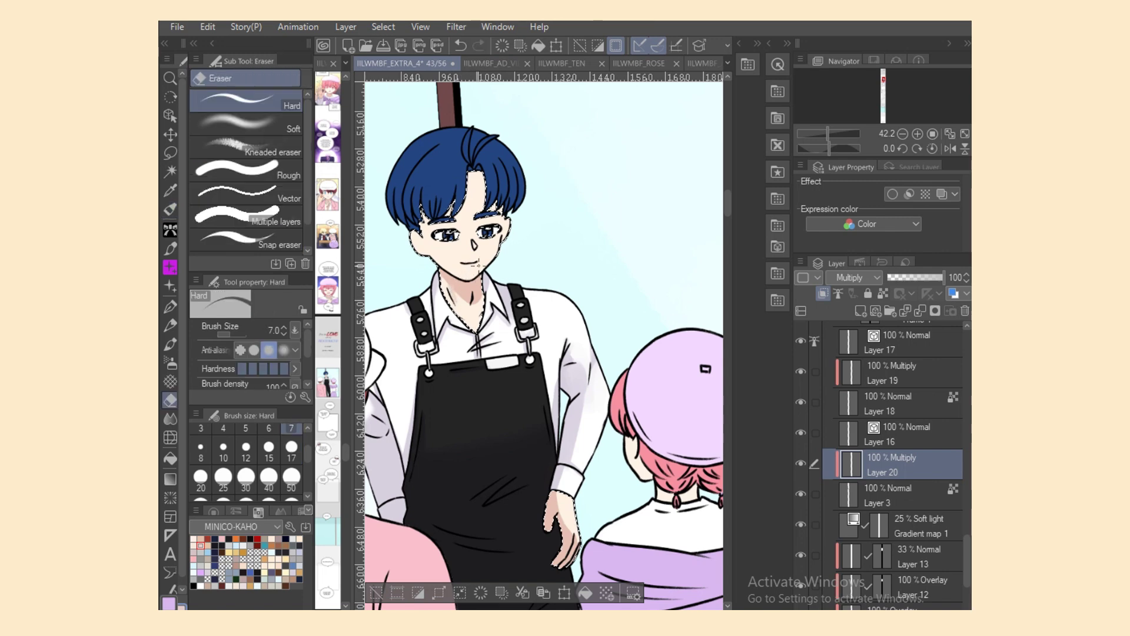
key(b)
key(e)
key(b)
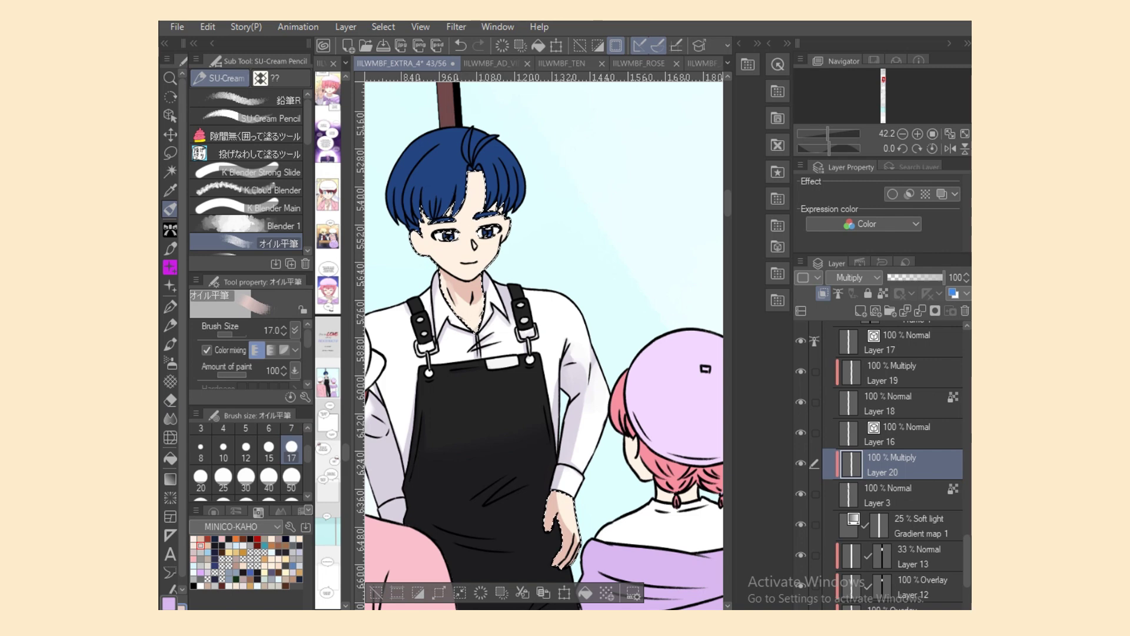
key(j)
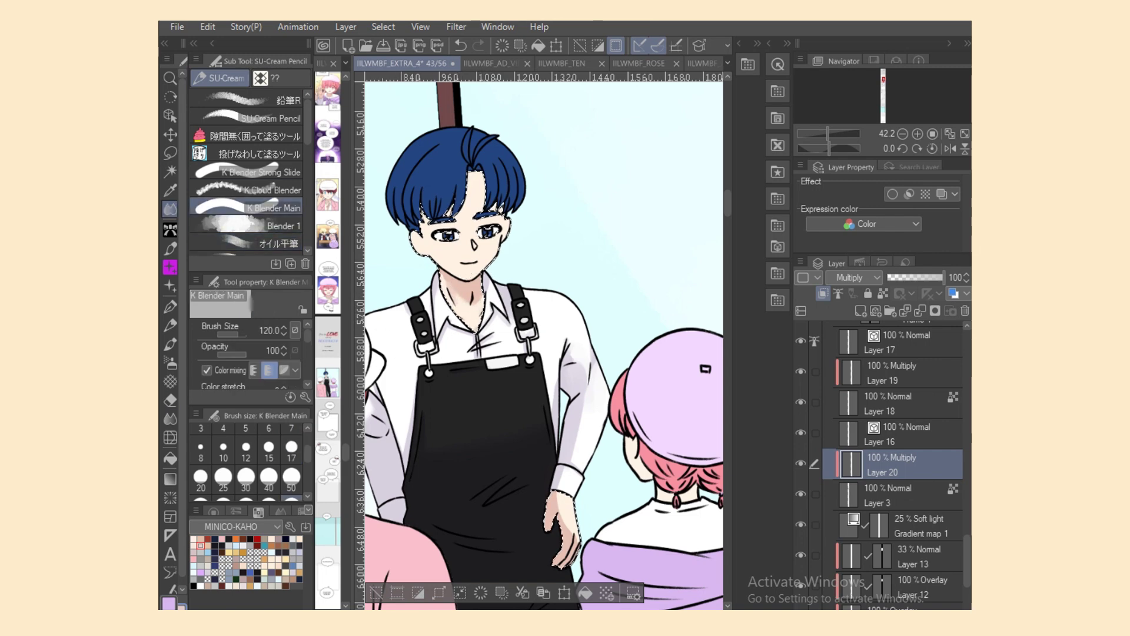
click(255, 154)
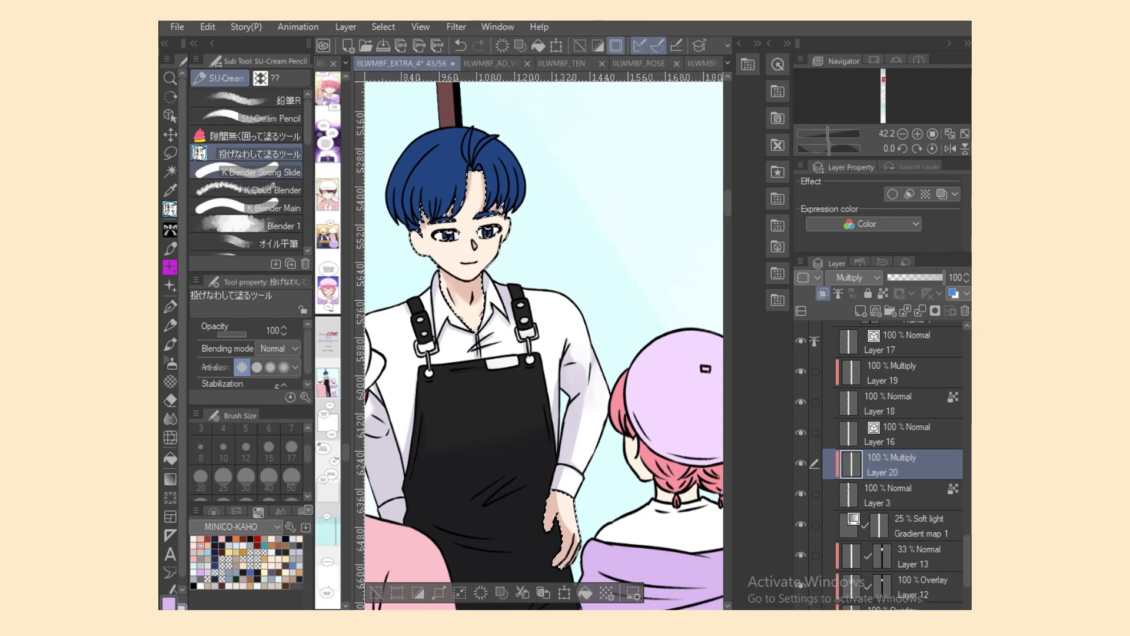
key(m)
key(ctrl+d)
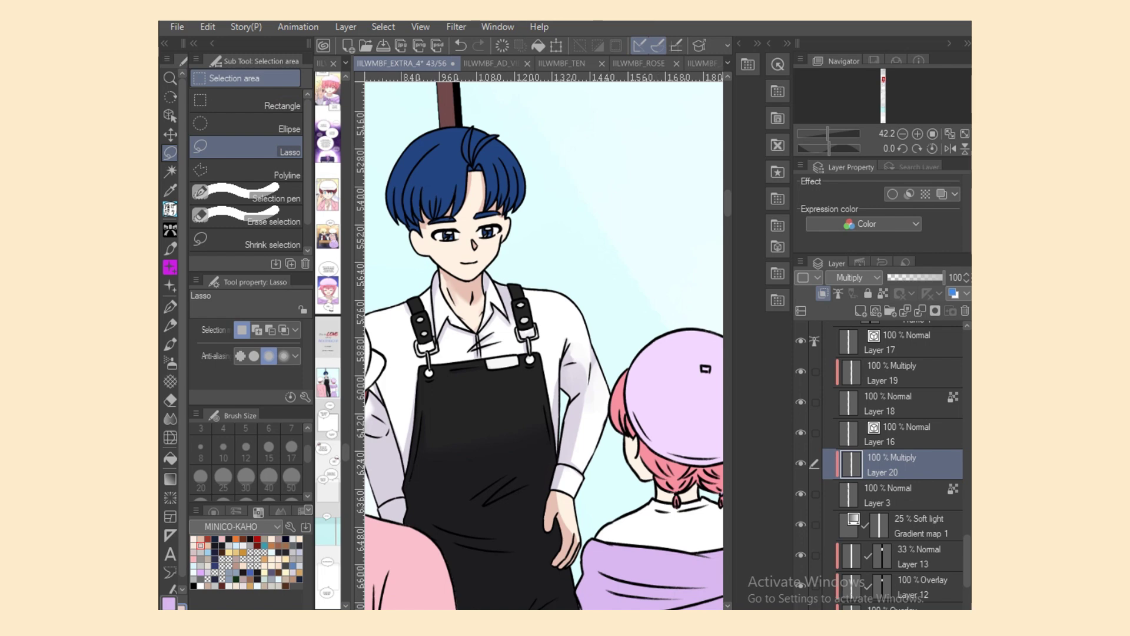
click(901, 495)
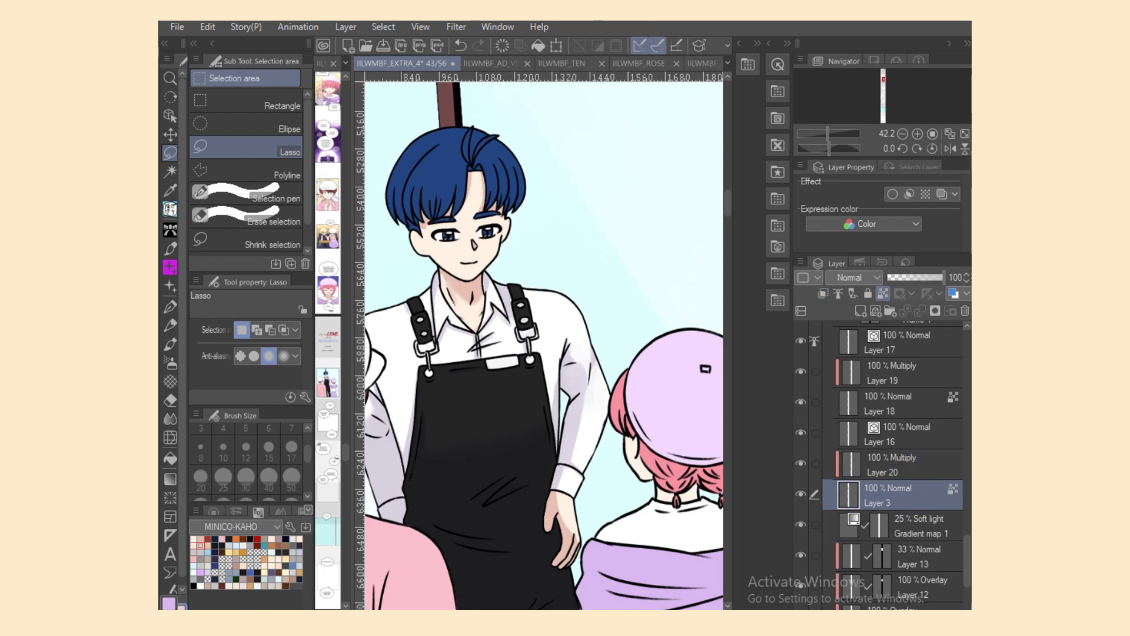
click(895, 341)
click(895, 434)
key(e)
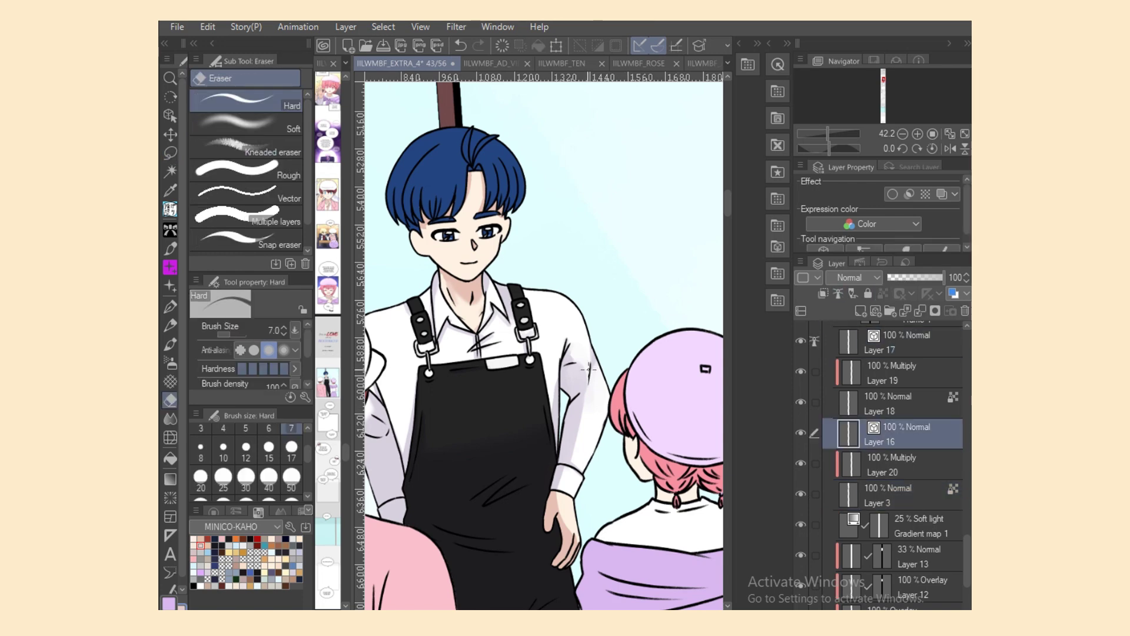
key(m)
click(901, 495)
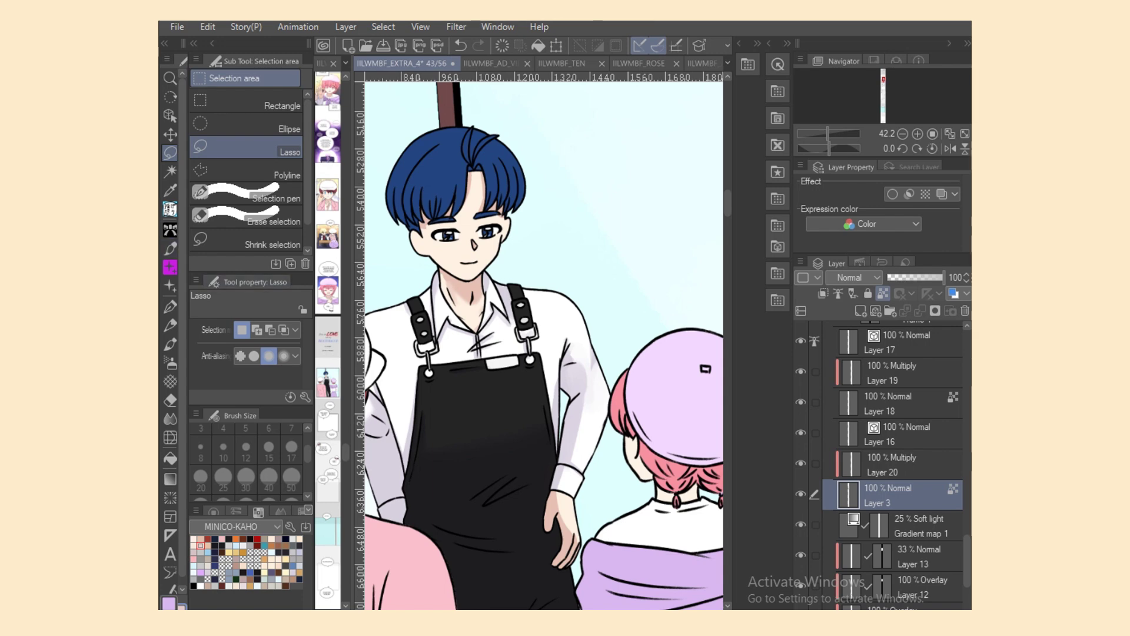
Step: Add soft shading to the man's sleeve at the elbow on Layer 20 with オイル平筆 at size 50
click(171, 209)
click(271, 244)
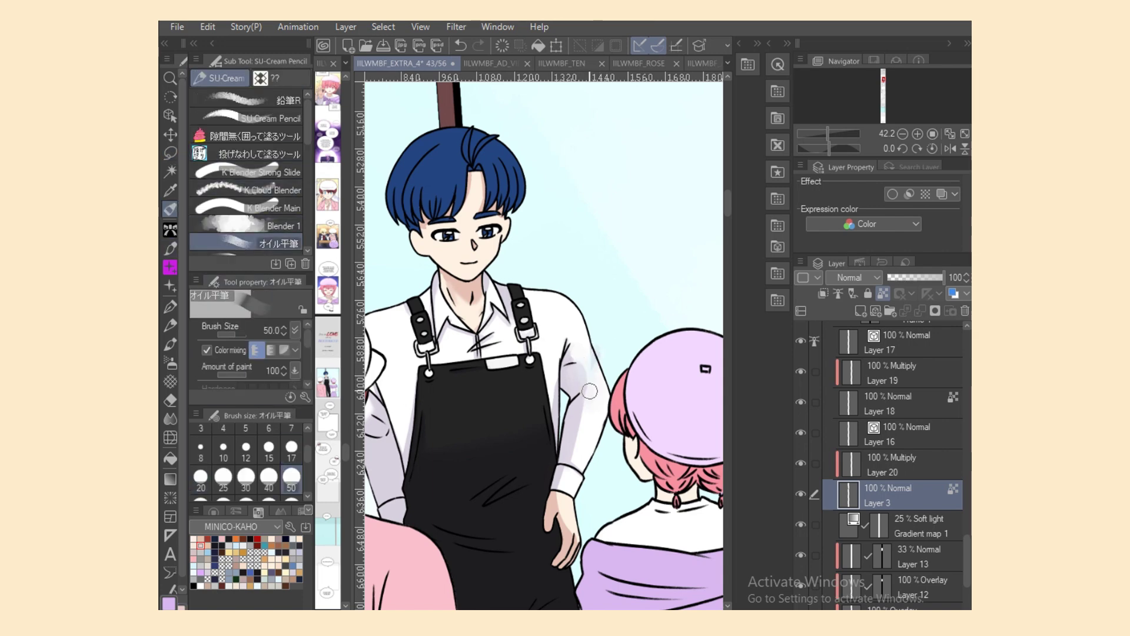
click(460, 45)
click(892, 464)
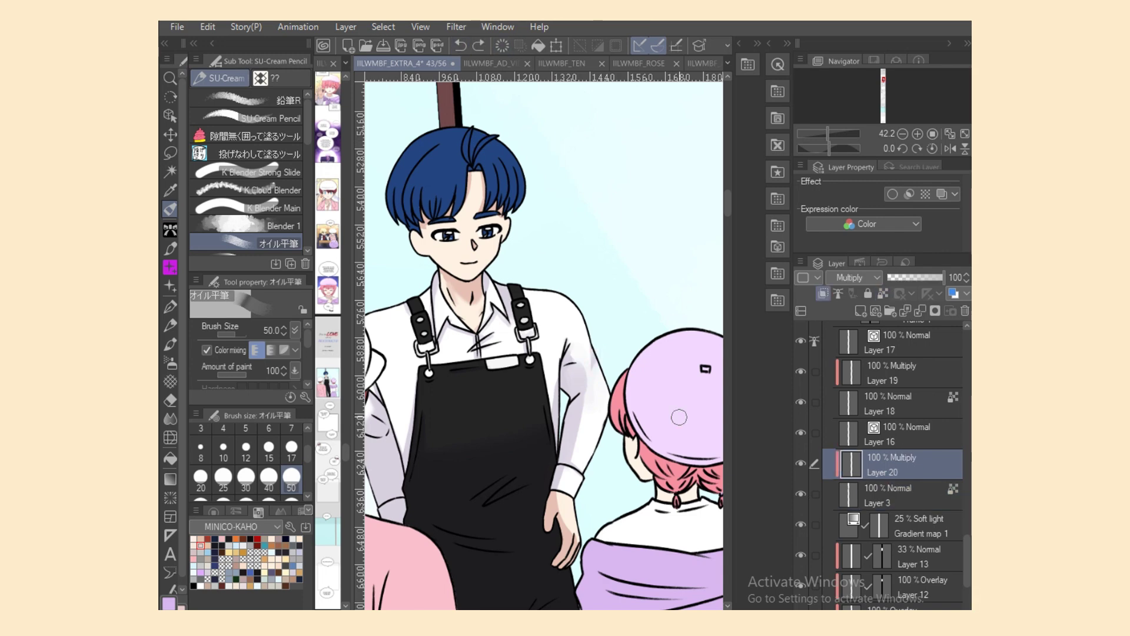
drag(584, 366, 590, 395)
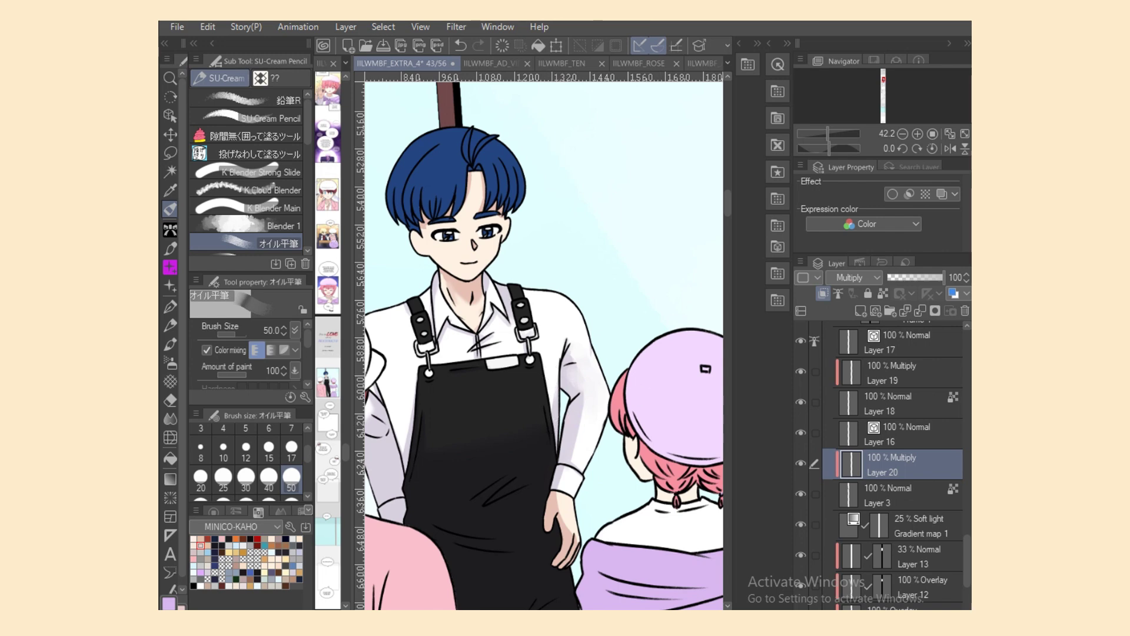
Step: Auto-select the man's blue hair from Layer 3 and save the file
key(alt+[)
key(w)
click(447, 165)
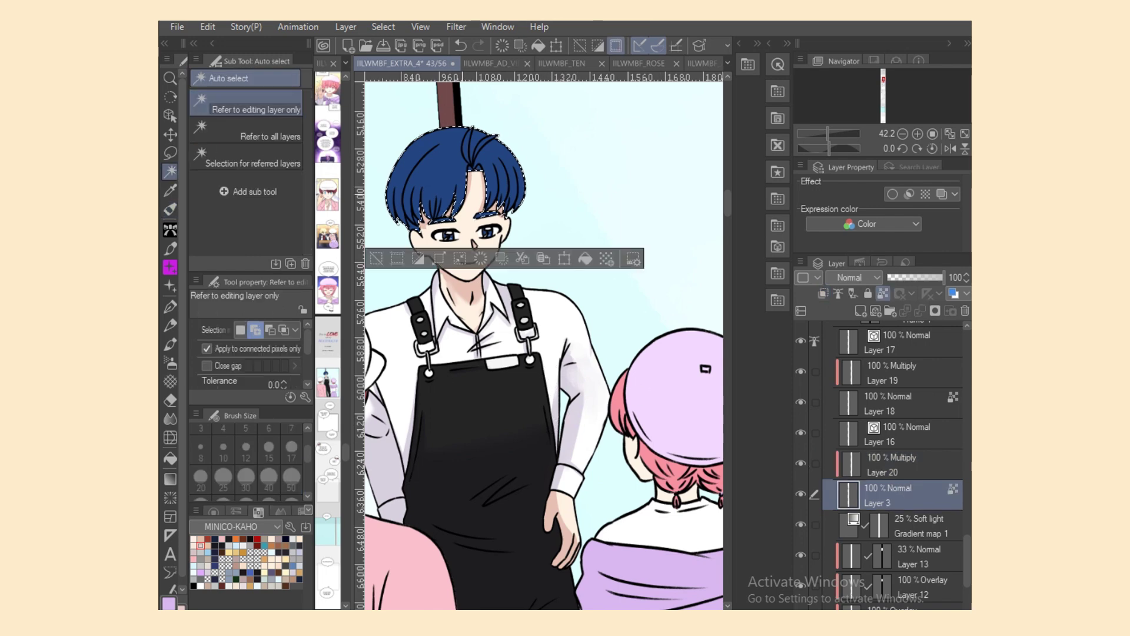
key(ctrl+s)
scroll(890, 466, up, 3)
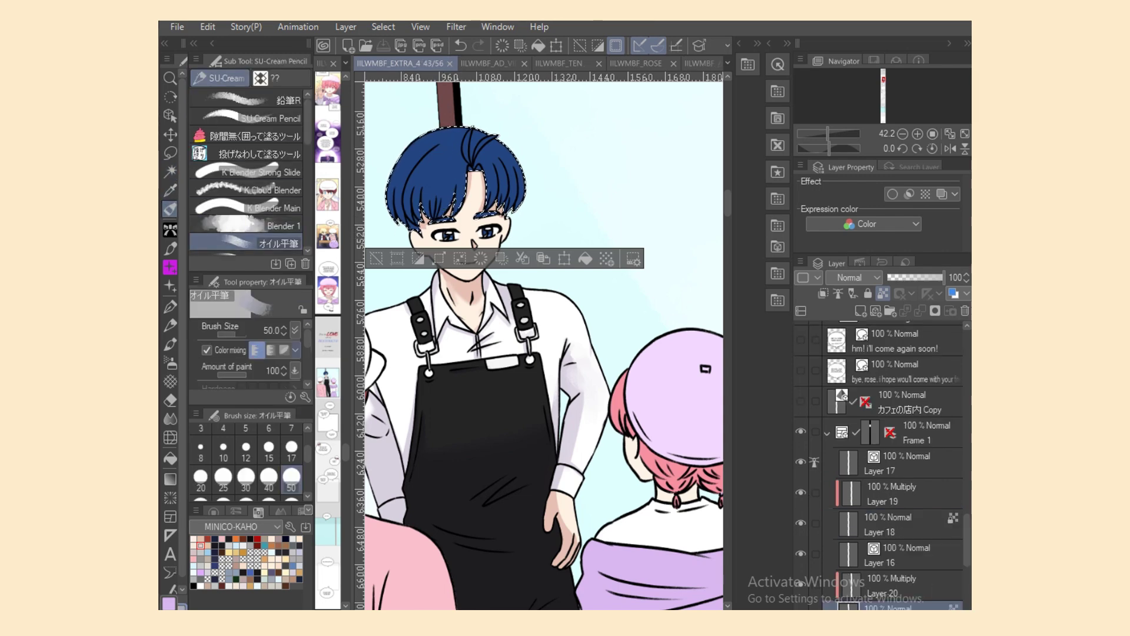
Step: Paint shadow strands through the man's blue hair on Layer 20 with オイル平筆 at size 17 and clear the selection
click(292, 450)
drag(459, 187, 454, 214)
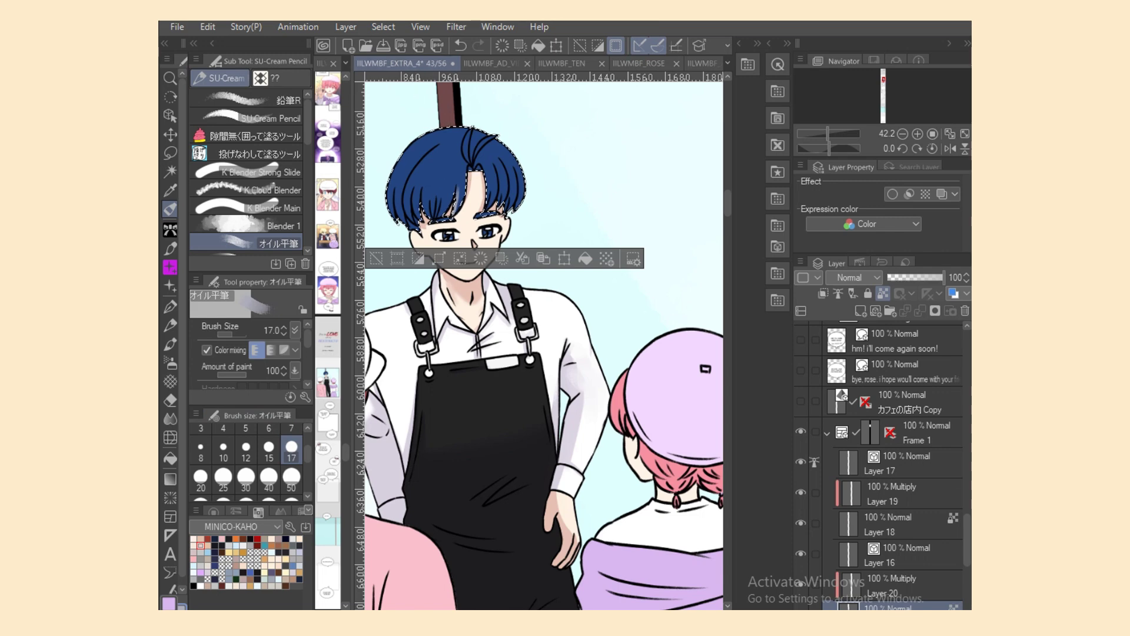
click(461, 45)
click(901, 585)
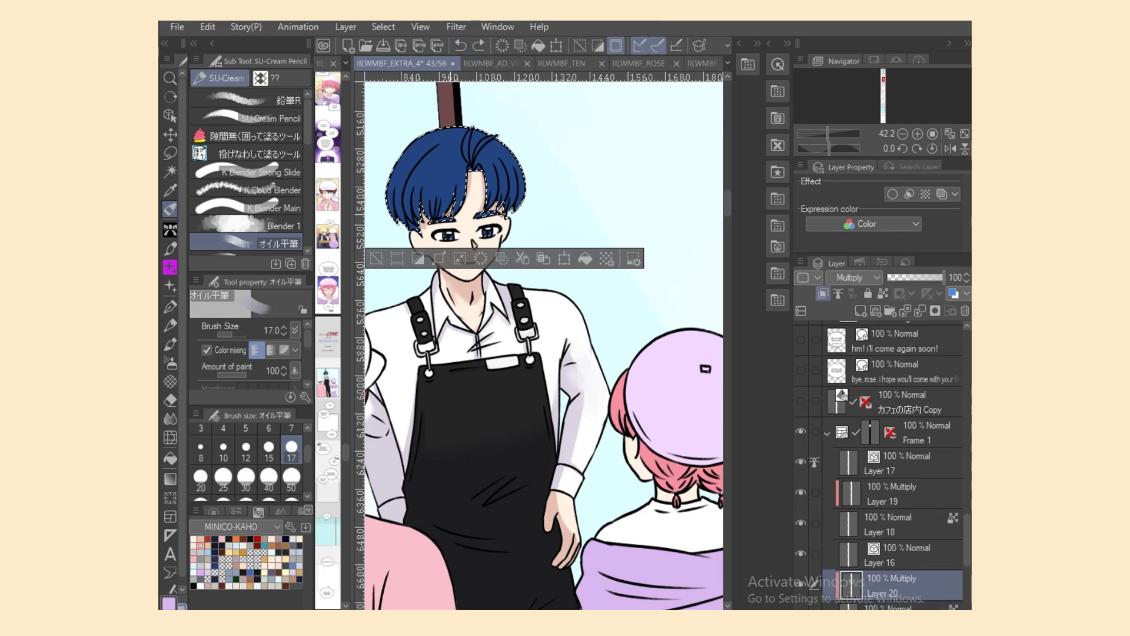
mouse_move(480, 163)
mouse_down()
mouse_move(470, 169)
mouse_move(471, 131)
mouse_up()
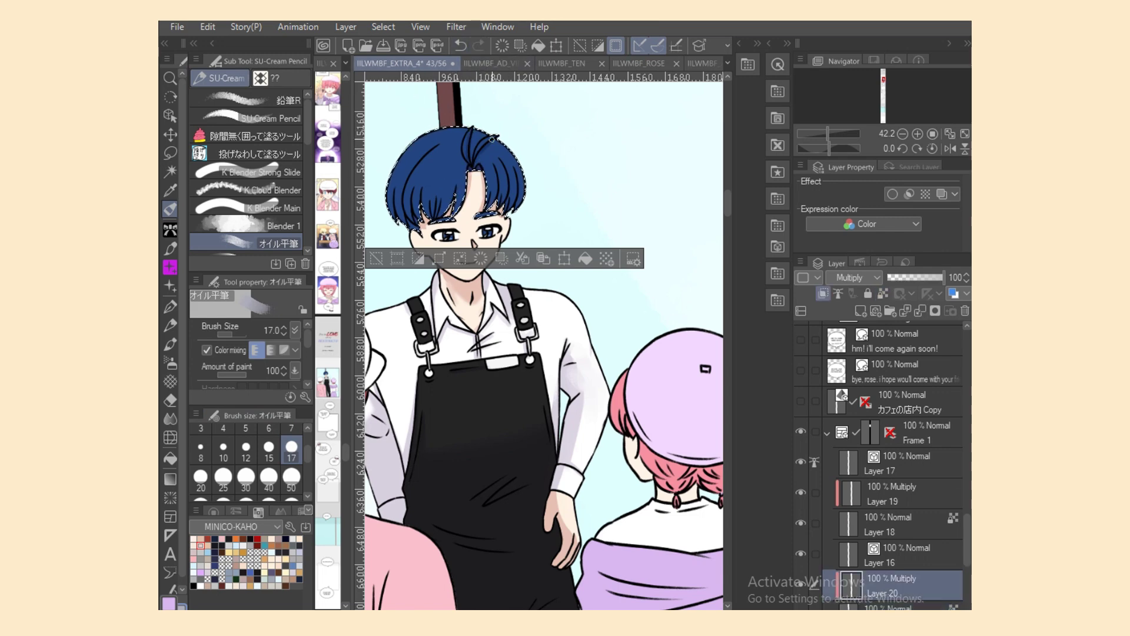
mouse_move(499, 166)
mouse_down()
mouse_move(494, 202)
mouse_move(509, 198)
mouse_up()
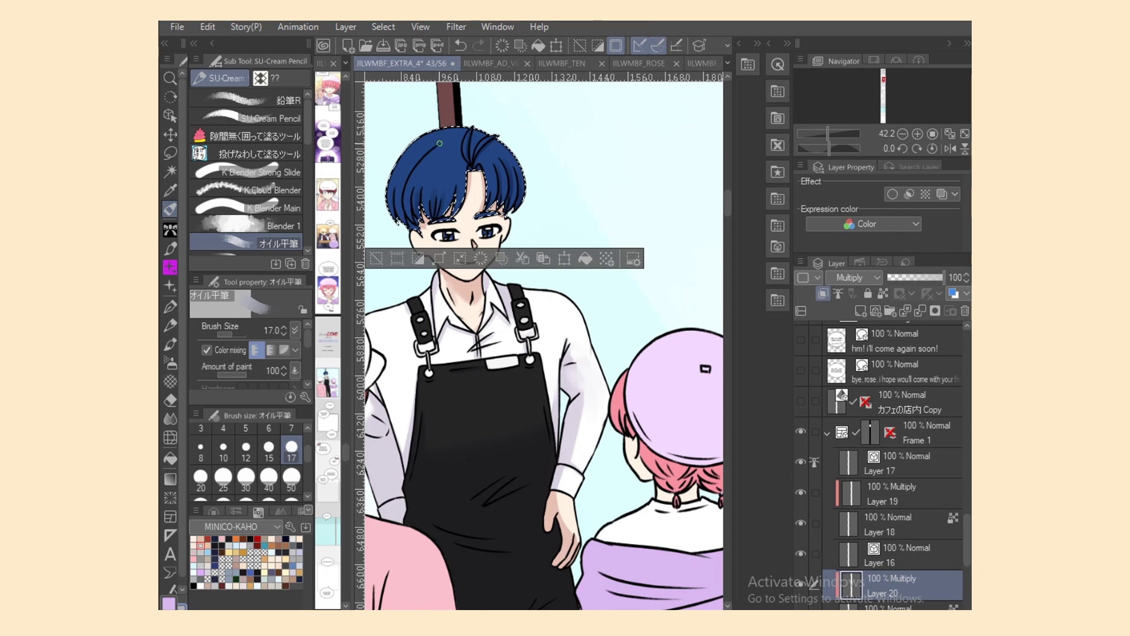
drag(422, 155, 404, 193)
drag(438, 144, 416, 230)
key(m)
key(ctrl+d)
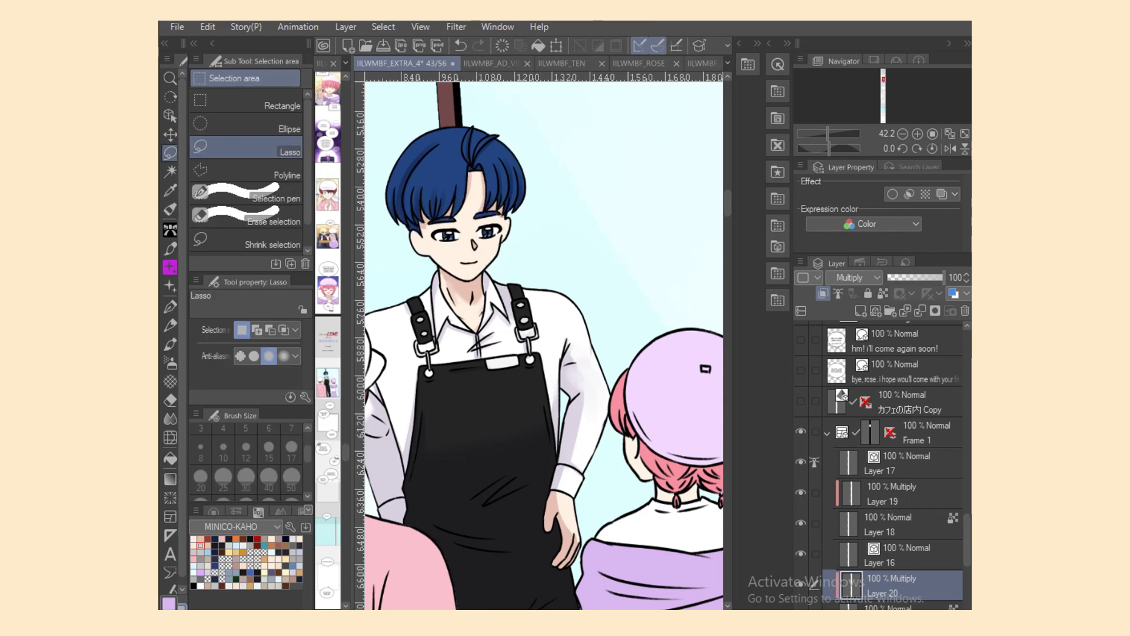
Step: Save the file and switch to the Auto select tool for the lavender-beret figure
key(ctrl+s)
key(w)
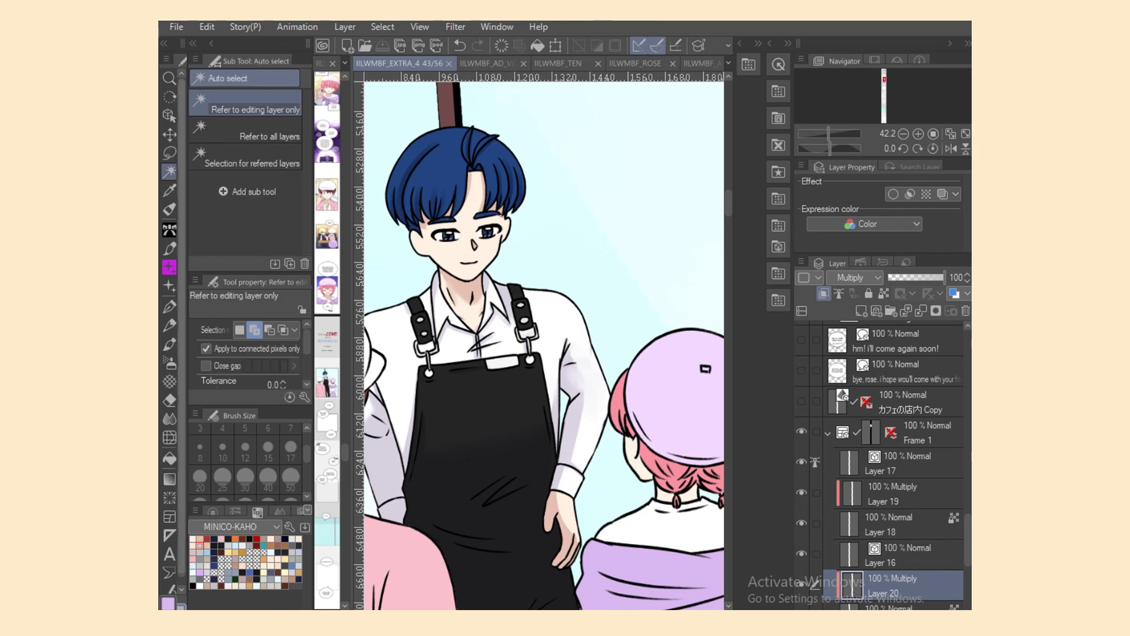
scroll(545, 346, right, 4)
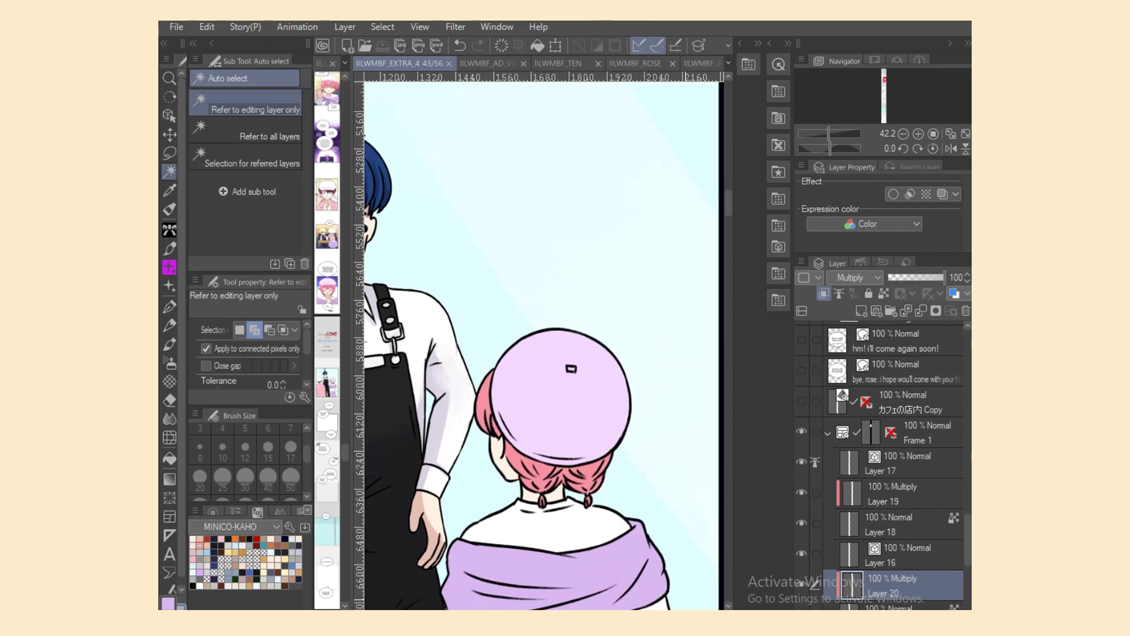
scroll(516, 348, down, 3)
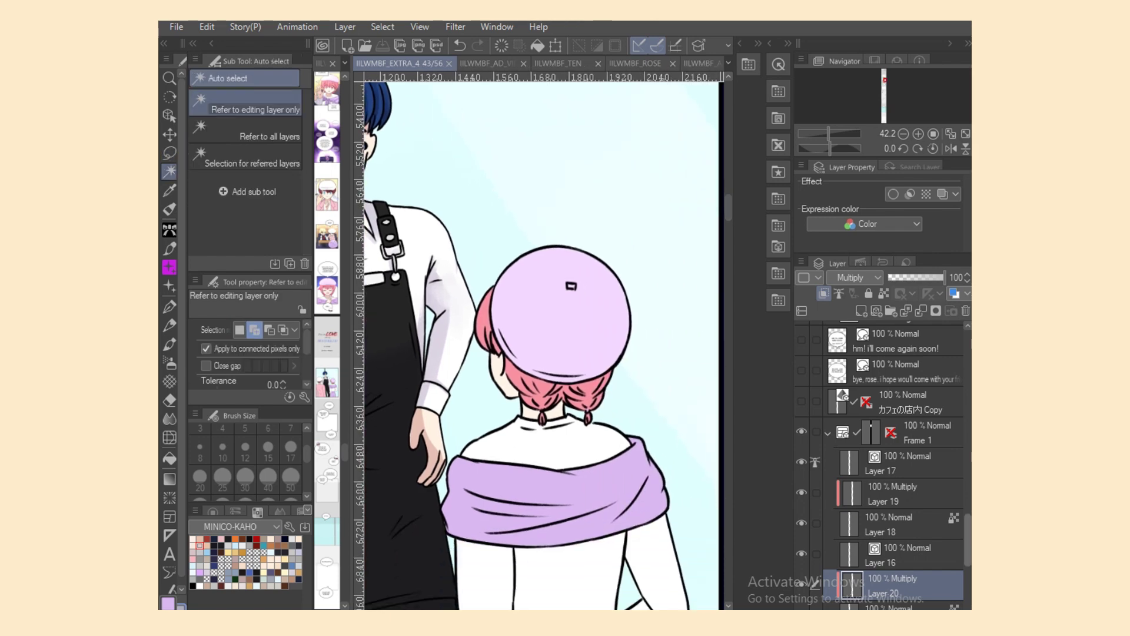
scroll(880, 465, down, 2)
click(904, 567)
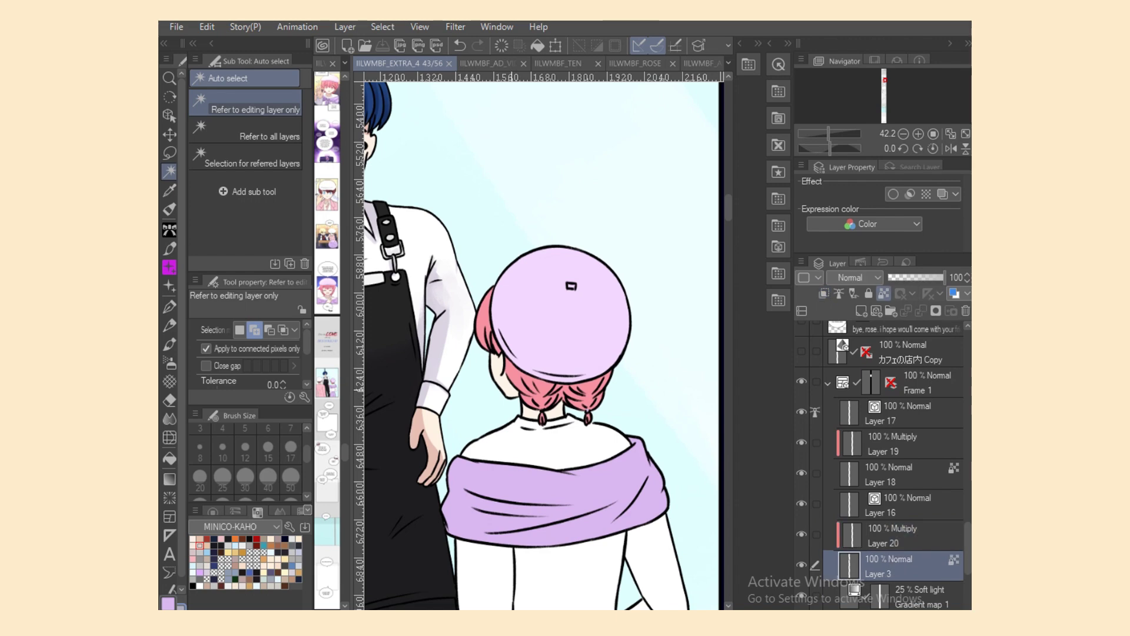
click(512, 389)
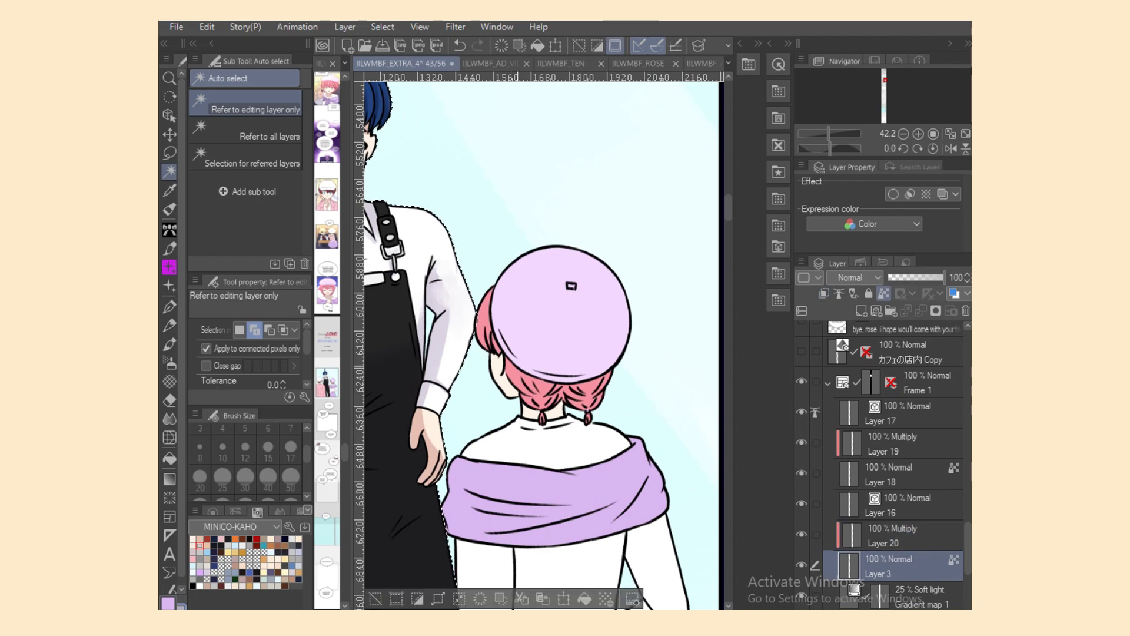
click(460, 46)
Step: Auto-select the face and neck skin of the pink-haired, lavender-beret figure from Layer 18
click(892, 475)
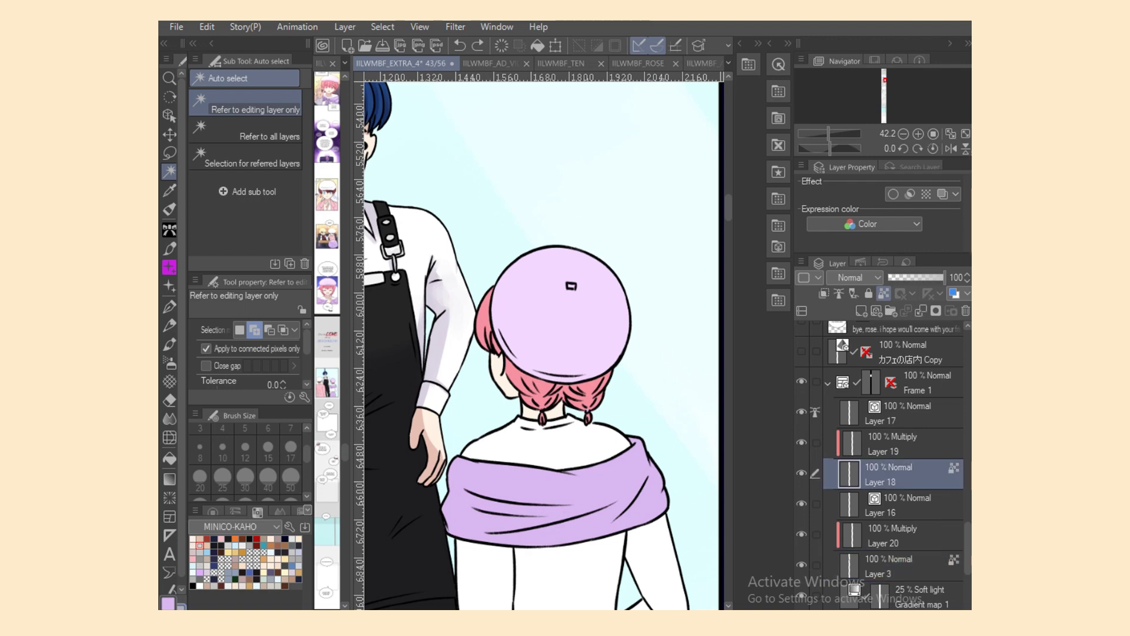
click(534, 408)
click(532, 411)
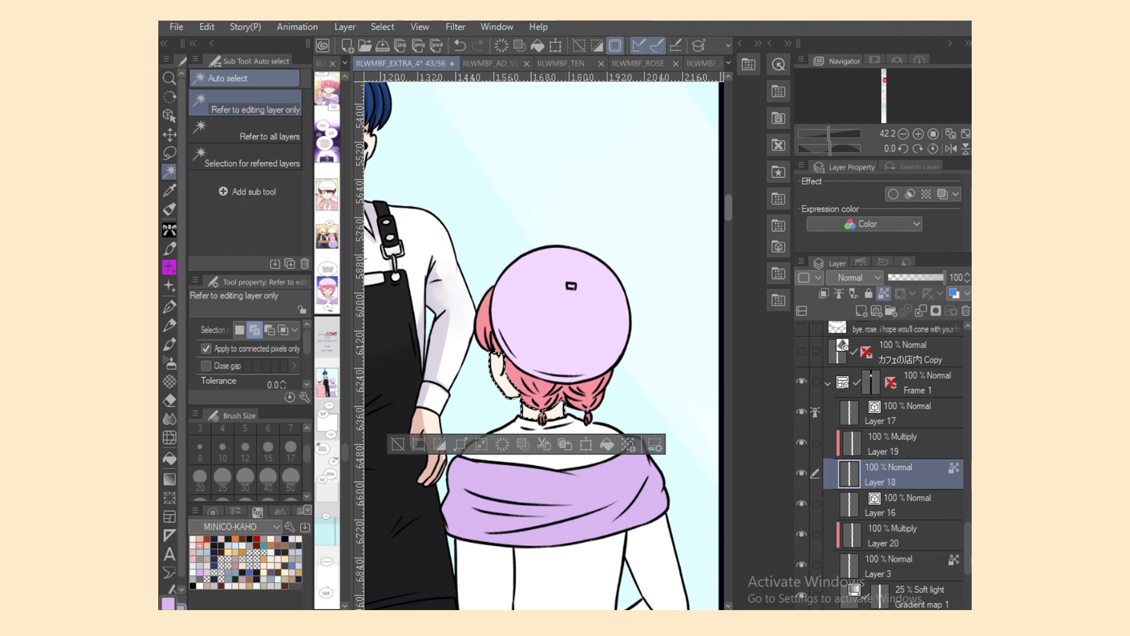
scroll(542, 347, down, 5)
scroll(544, 341, left, 5)
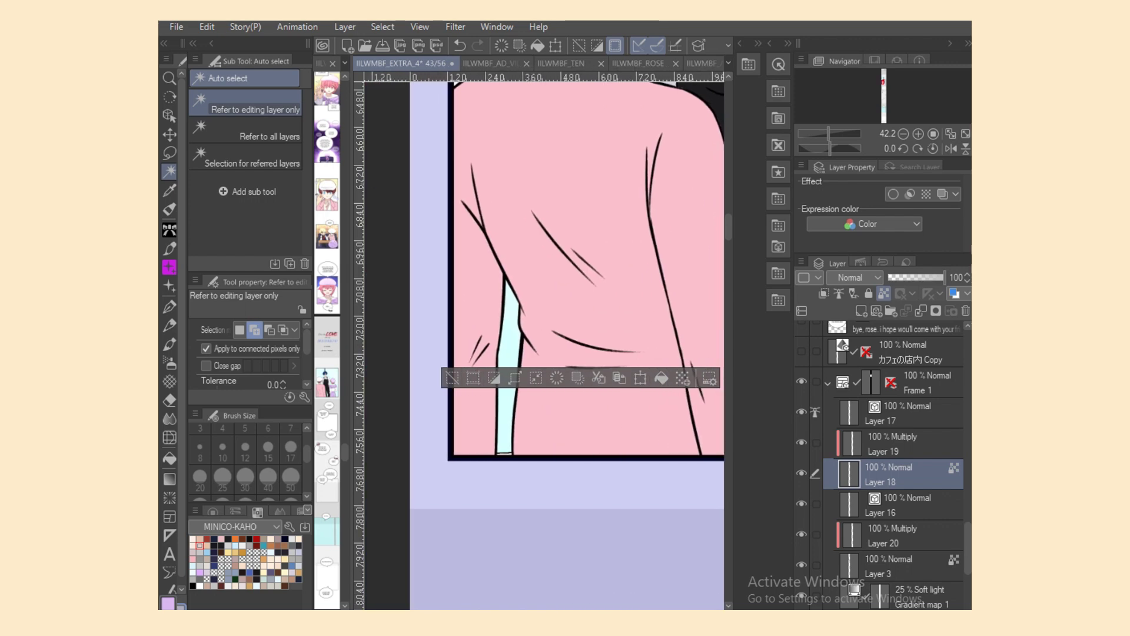
scroll(568, 347, up, 4)
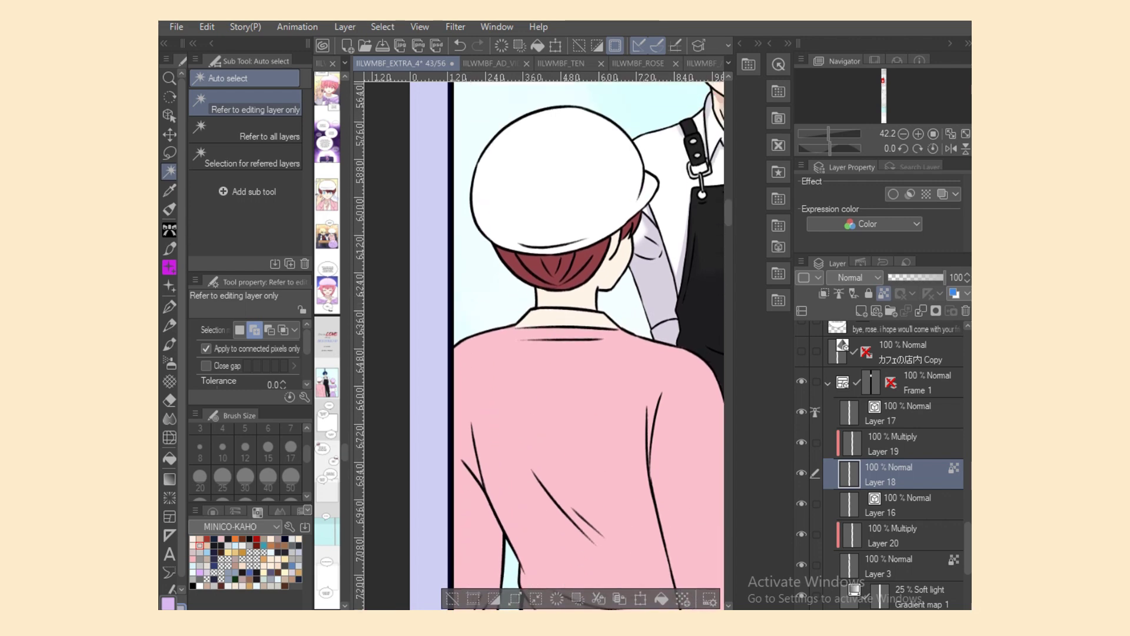
Step: Clear the selection and fill the red-haired character's collar with pink on Layer 18 using the 投げなわして塗るツール lasso fill
key(m)
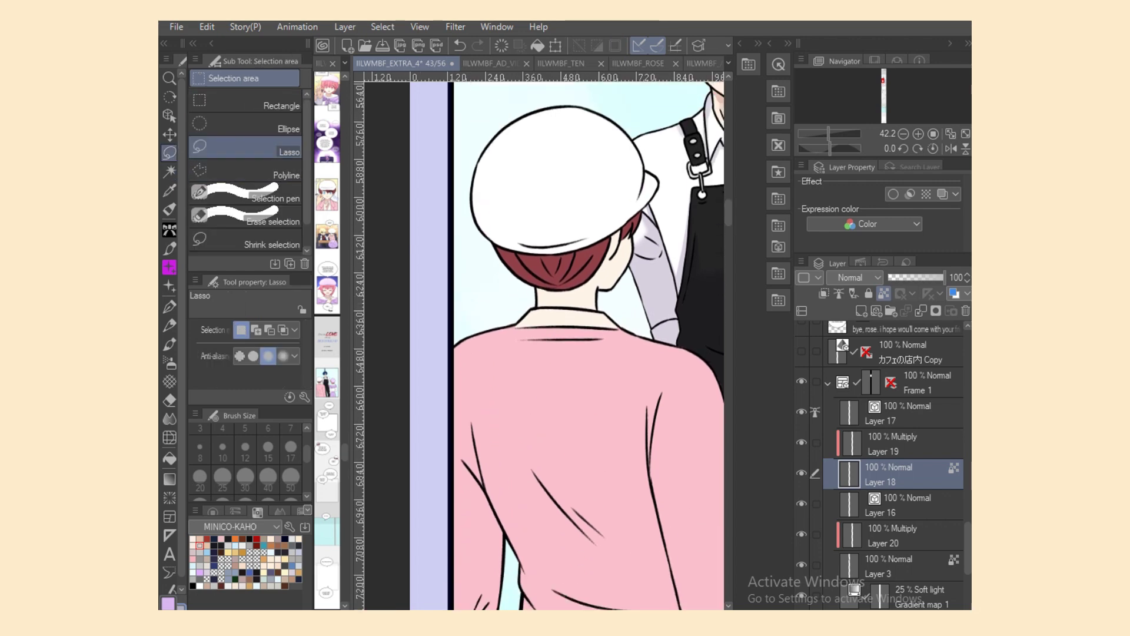
click(170, 210)
click(253, 153)
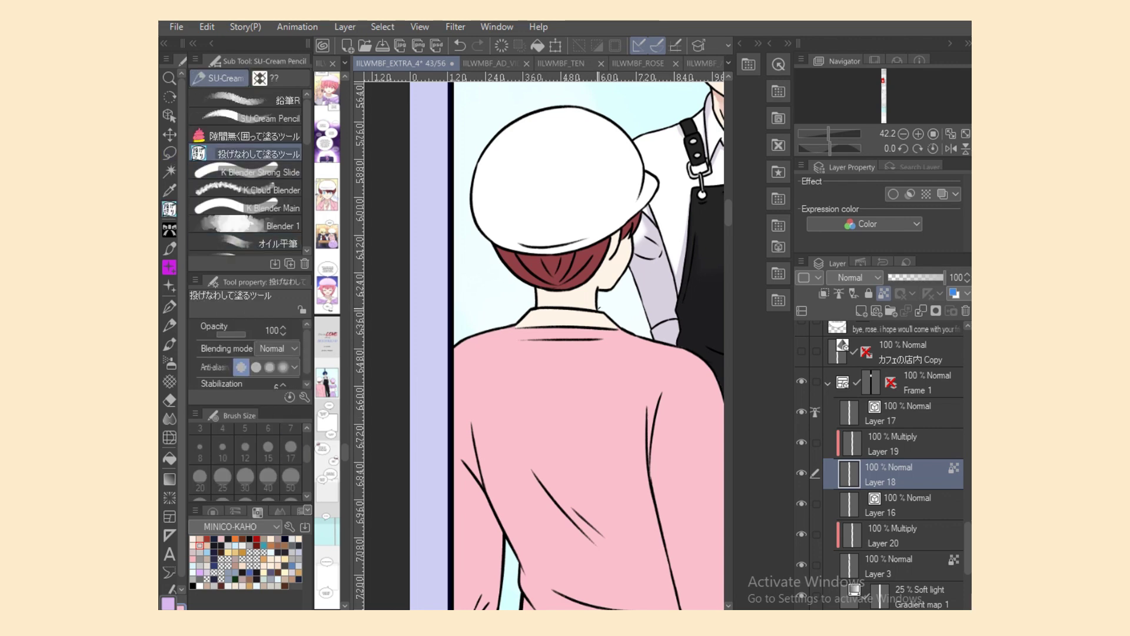
drag(552, 308, 613, 330)
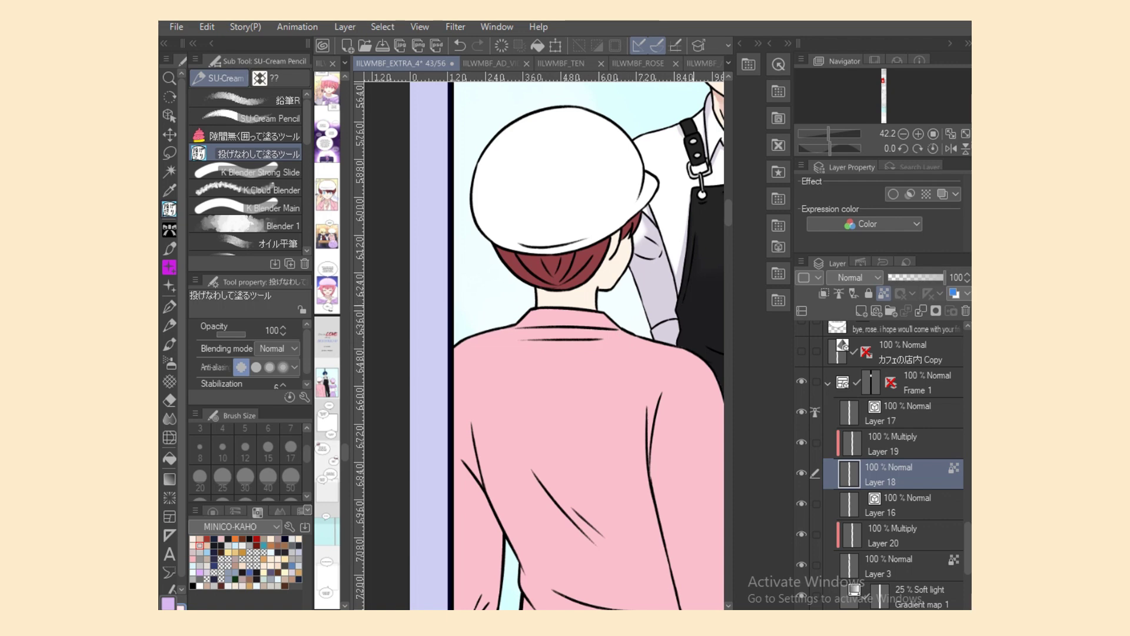
Step: Auto-select the skin on Layer 18: the red-haired character's face and neck, and the pink-haired girl's face, neck and hand
key(w)
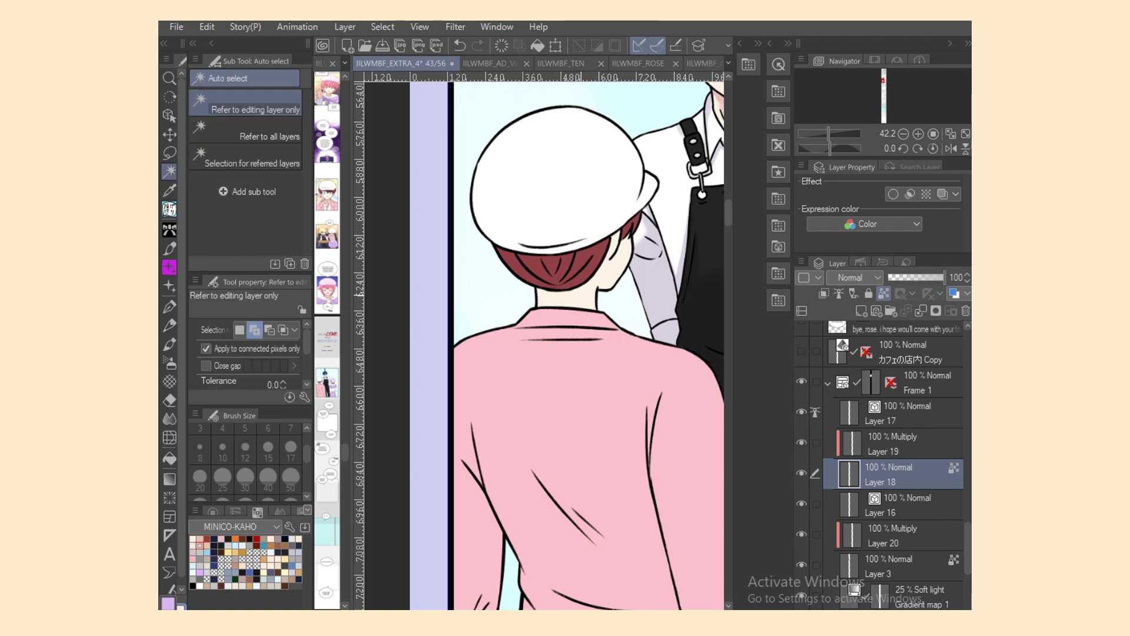
click(581, 294)
scroll(545, 346, right, 6)
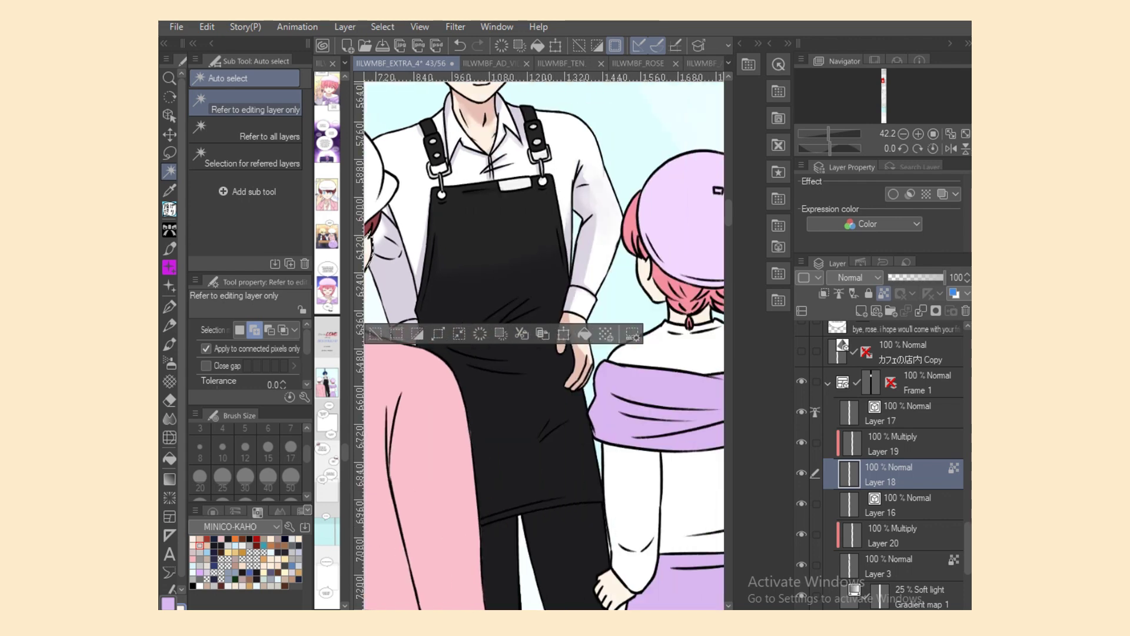
click(573, 288)
click(600, 316)
click(630, 318)
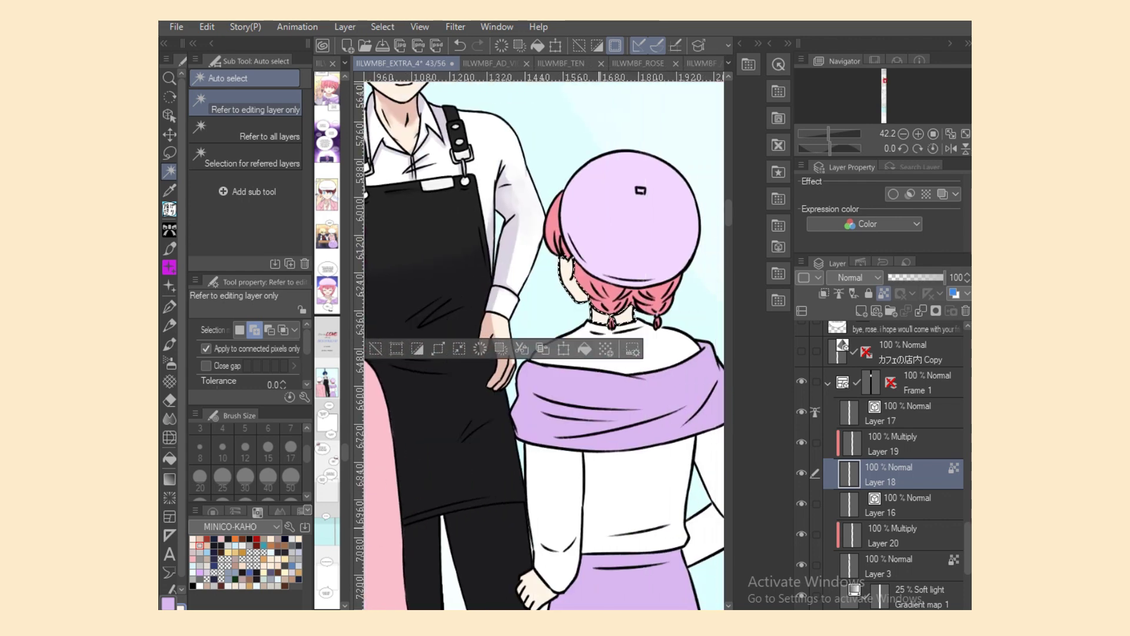
click(533, 582)
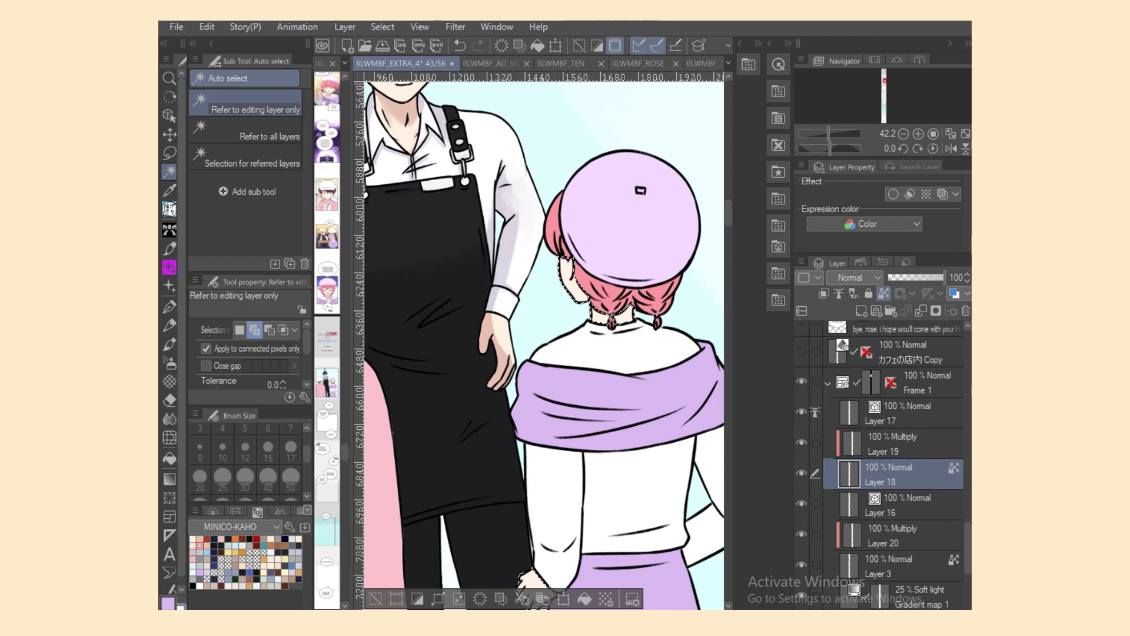
Step: Add shadows to the selected skin areas on the Multiply layer Layer 19 using the lasso fill tool
click(901, 444)
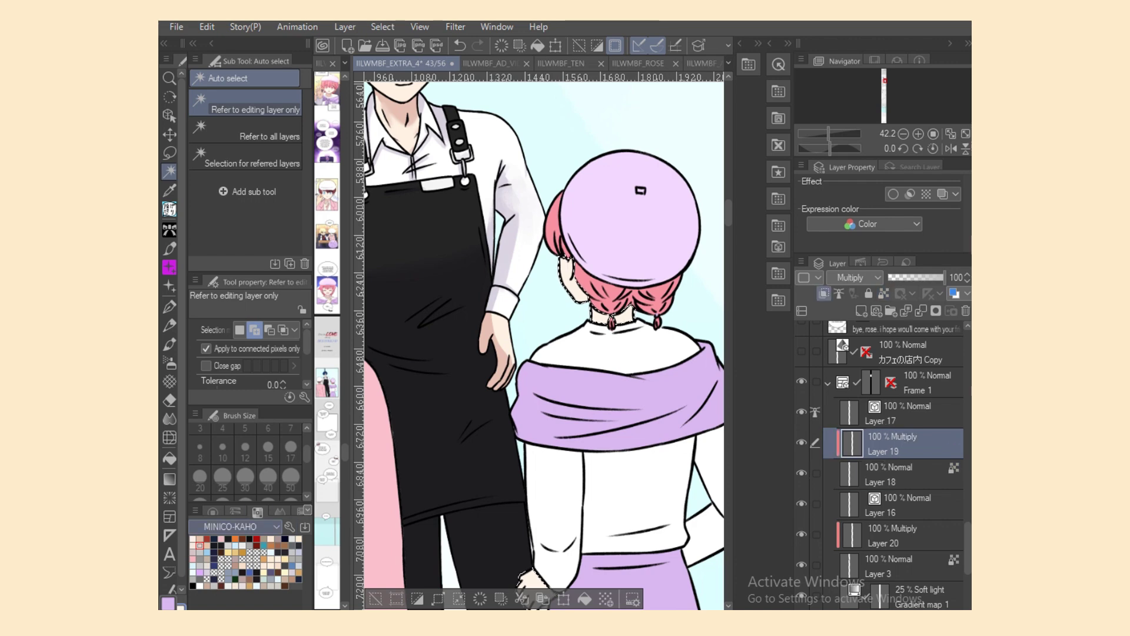
click(170, 209)
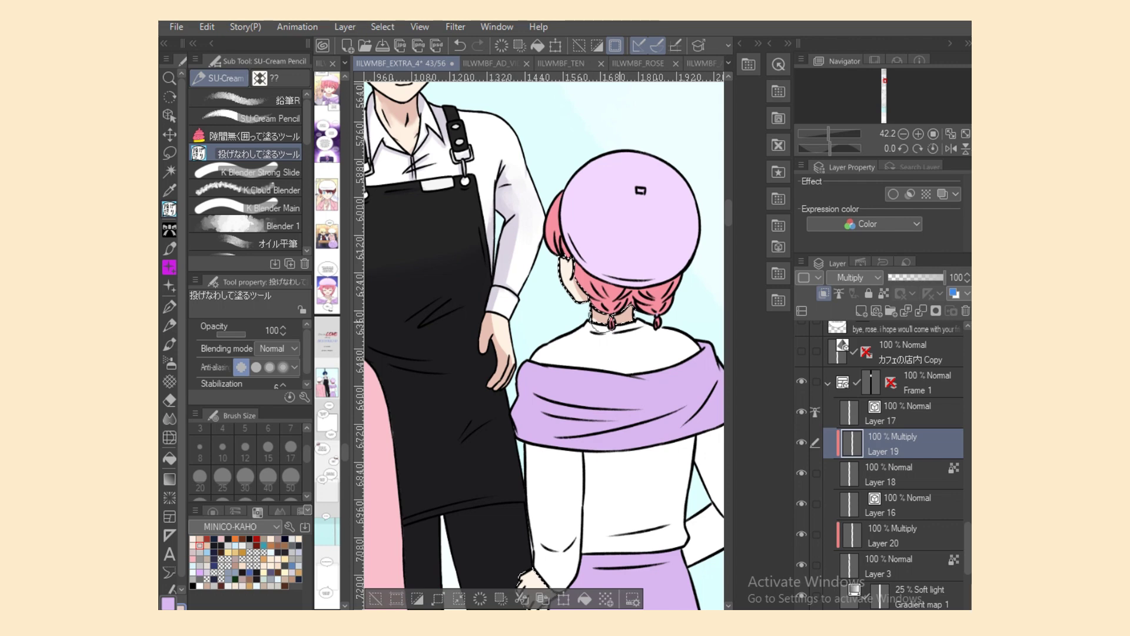
scroll(545, 345, down, 3)
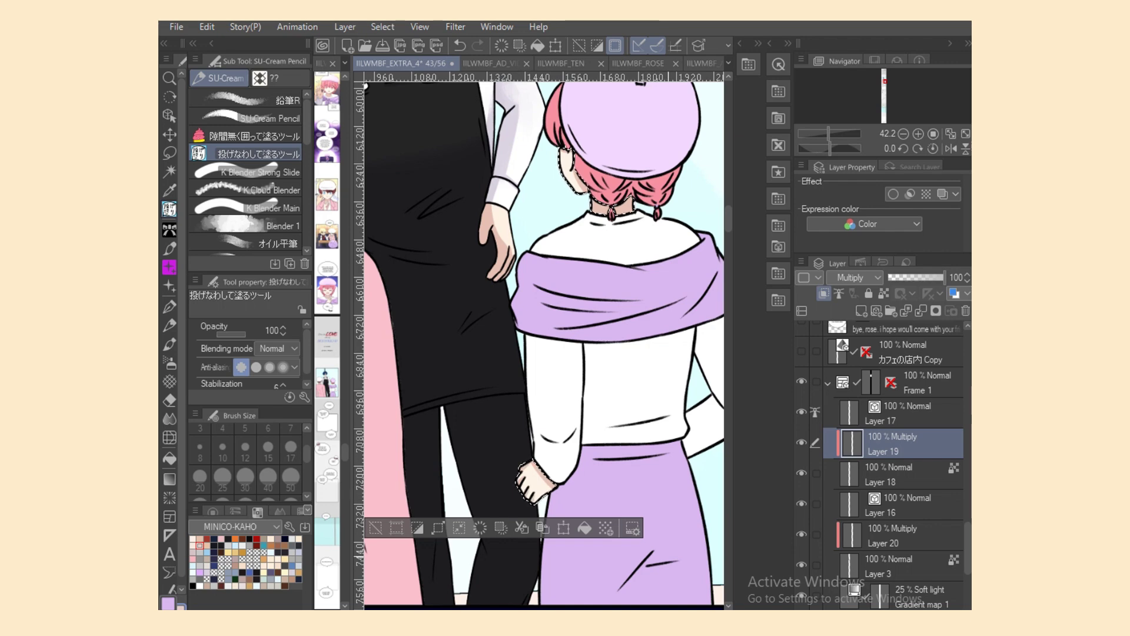
scroll(544, 343, left, 5)
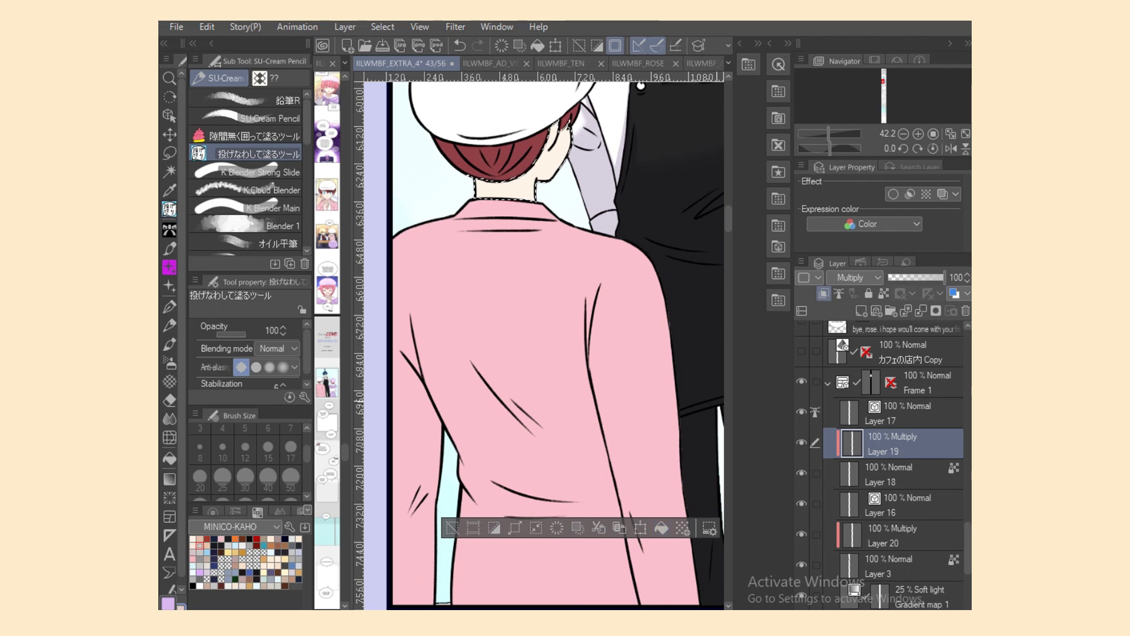
scroll(544, 342, up, 1)
scroll(559, 342, up, 2)
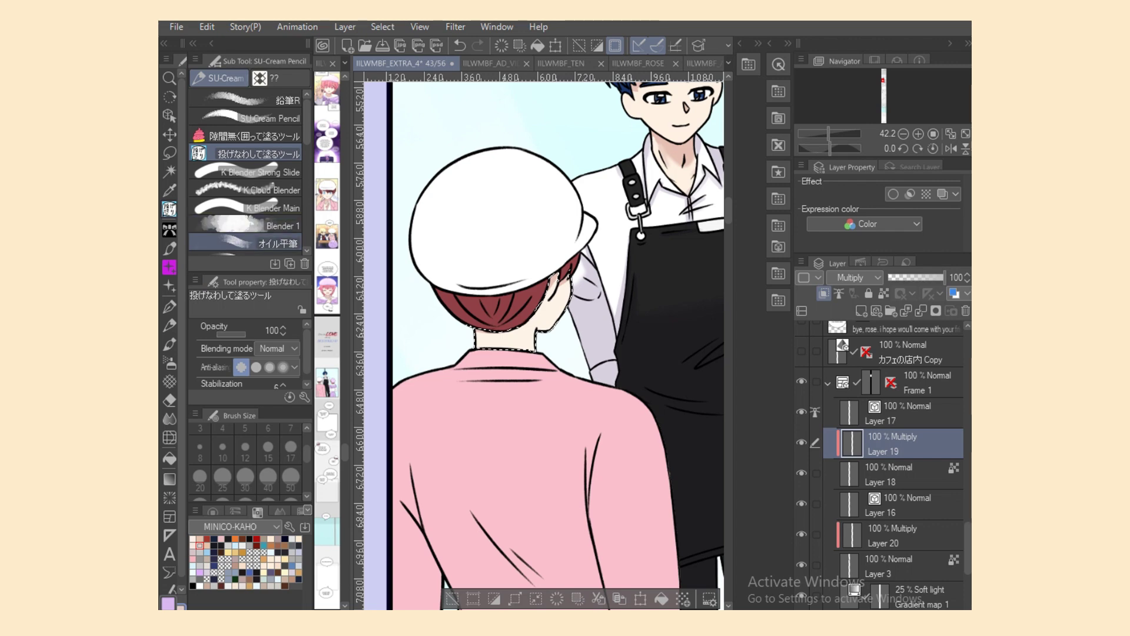
Step: Soften the skin shadows on Layer 19 with the K Blender Main brush at size 120, and clear the selection
click(274, 208)
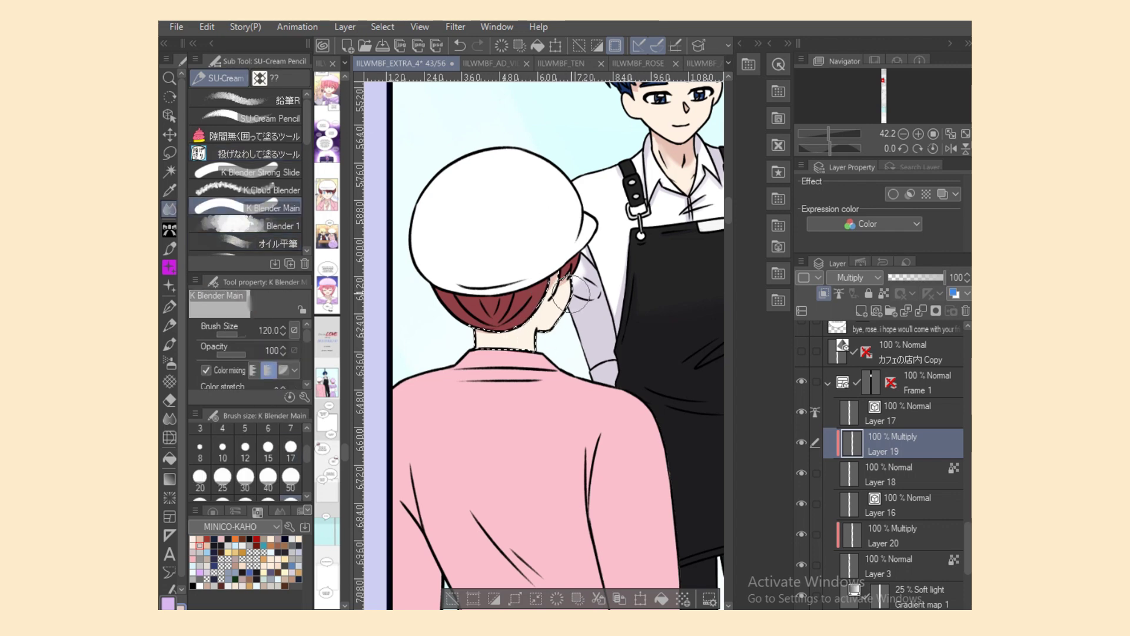
scroll(676, 523, right, 5)
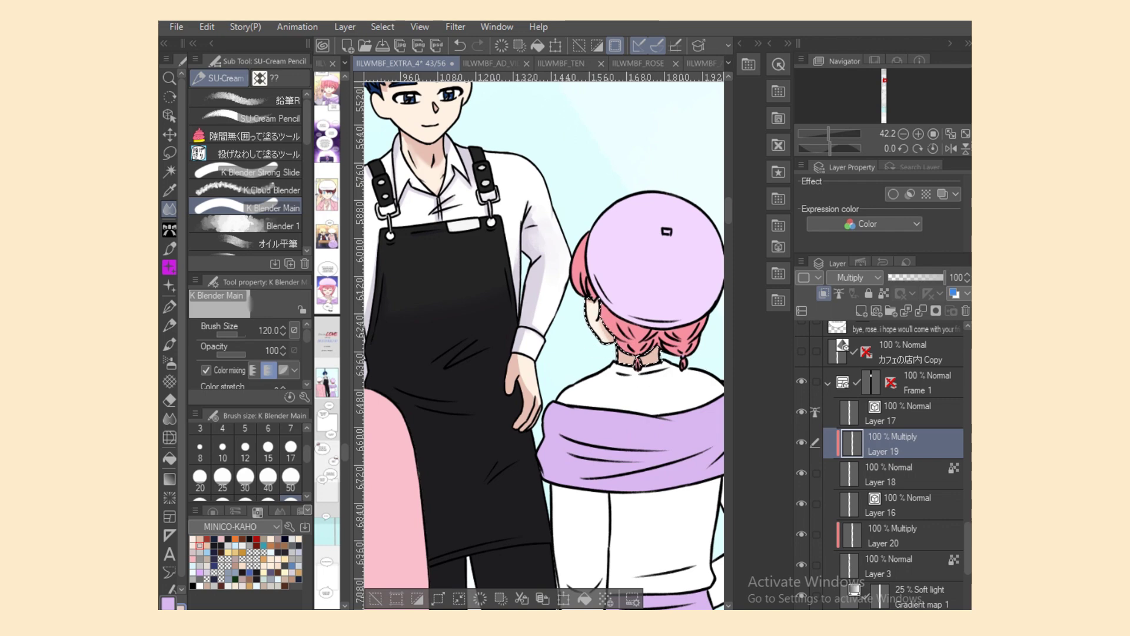
scroll(391, 330, down, 5)
key(m)
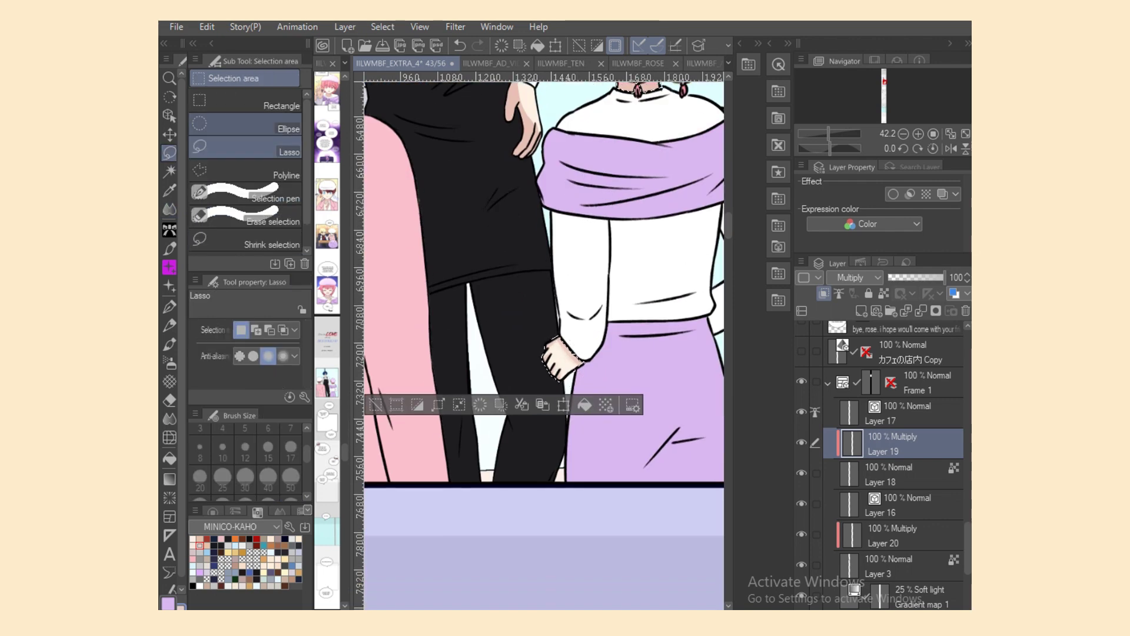
key(ctrl+d)
Step: Blend the shading on the aproned man's hanging hand on Layer 20 with the K Blender Main brush
click(901, 536)
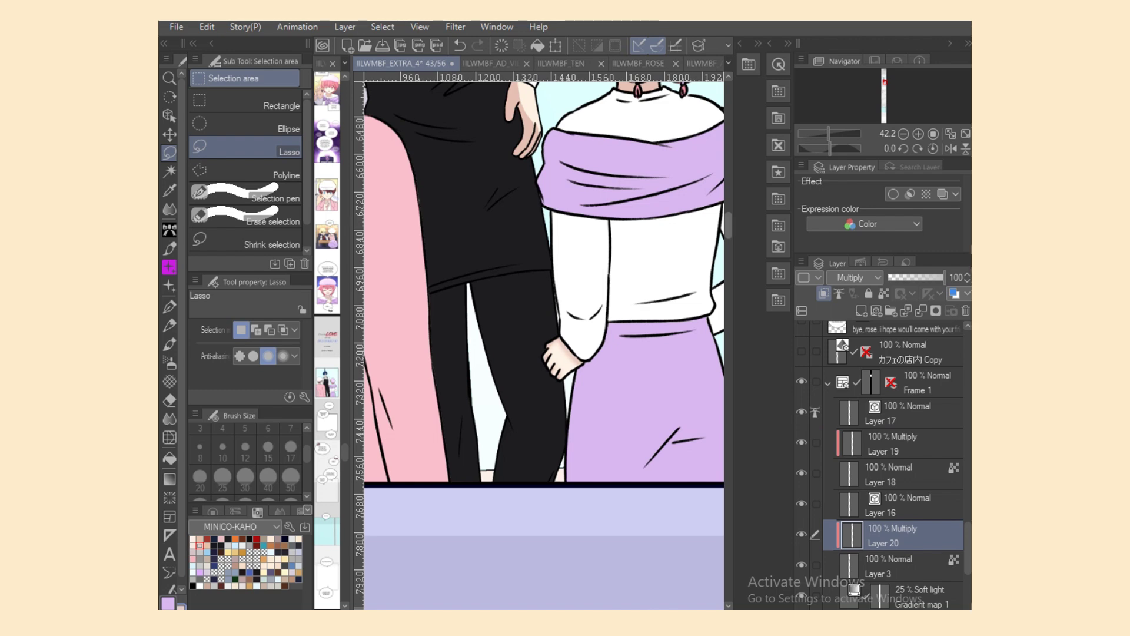
scroll(545, 344, up, 1)
drag(513, 152, 544, 156)
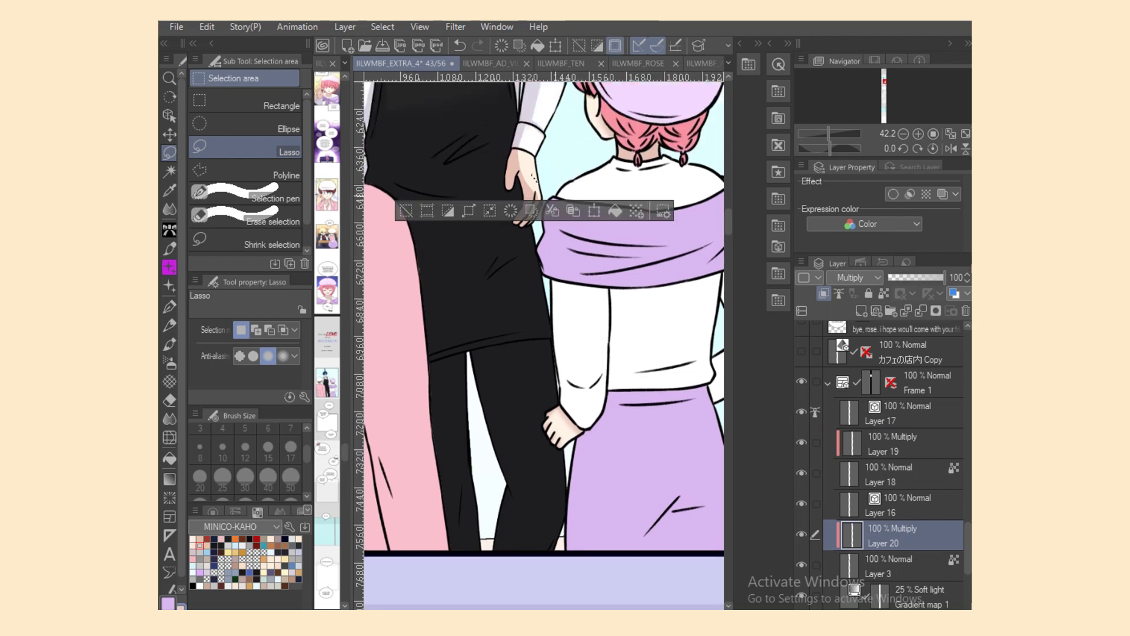
key(ctrl+d)
key(j)
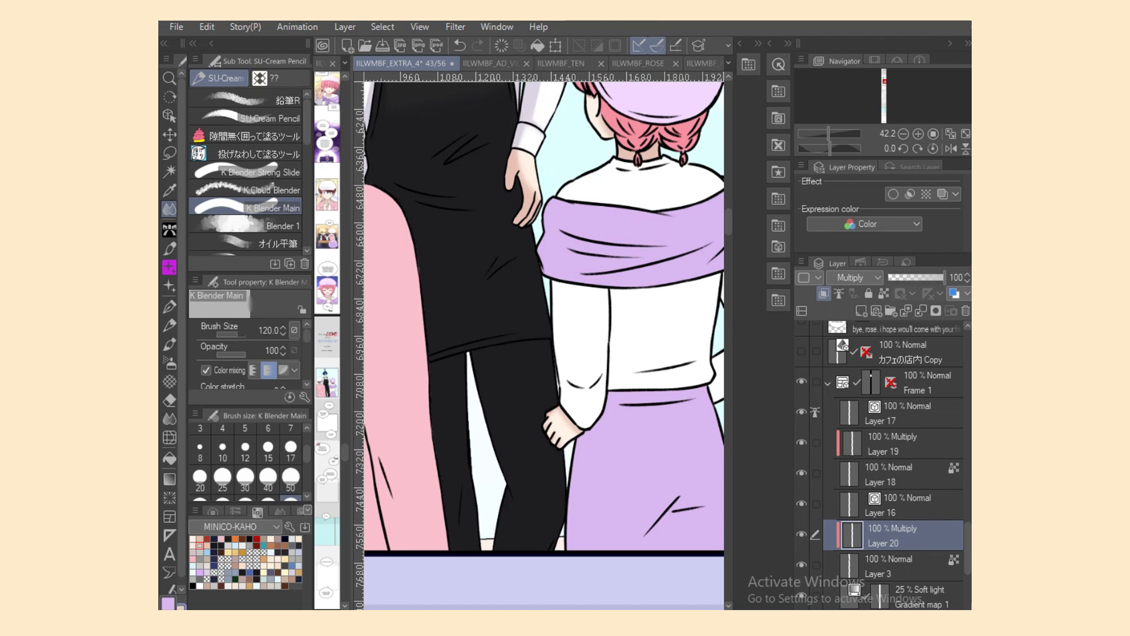
click(911, 566)
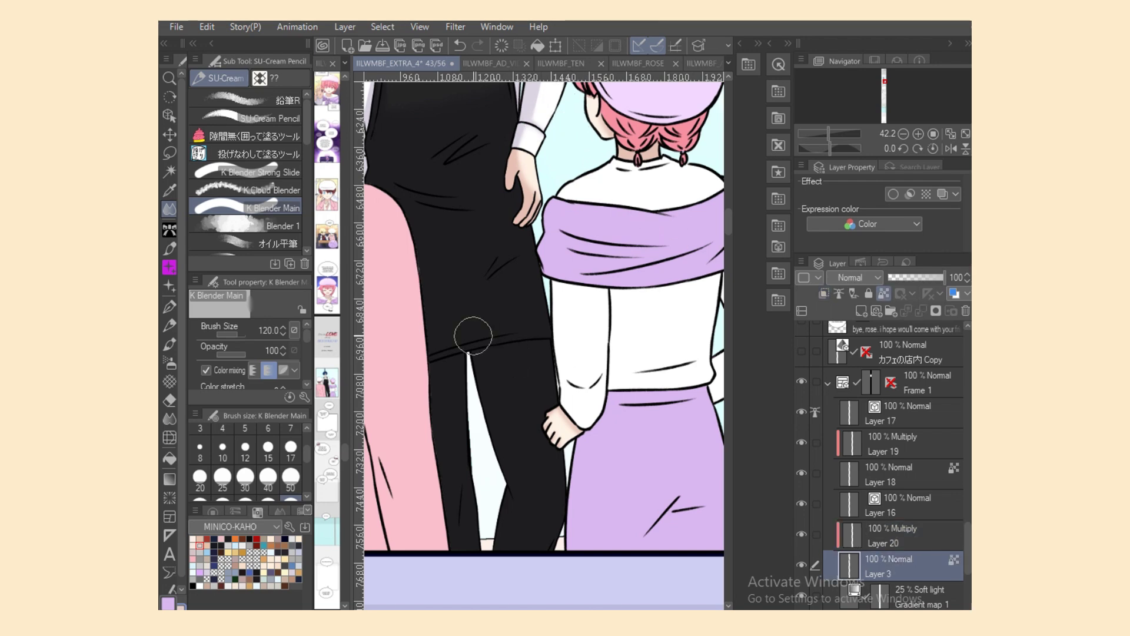
key(ctrl+z)
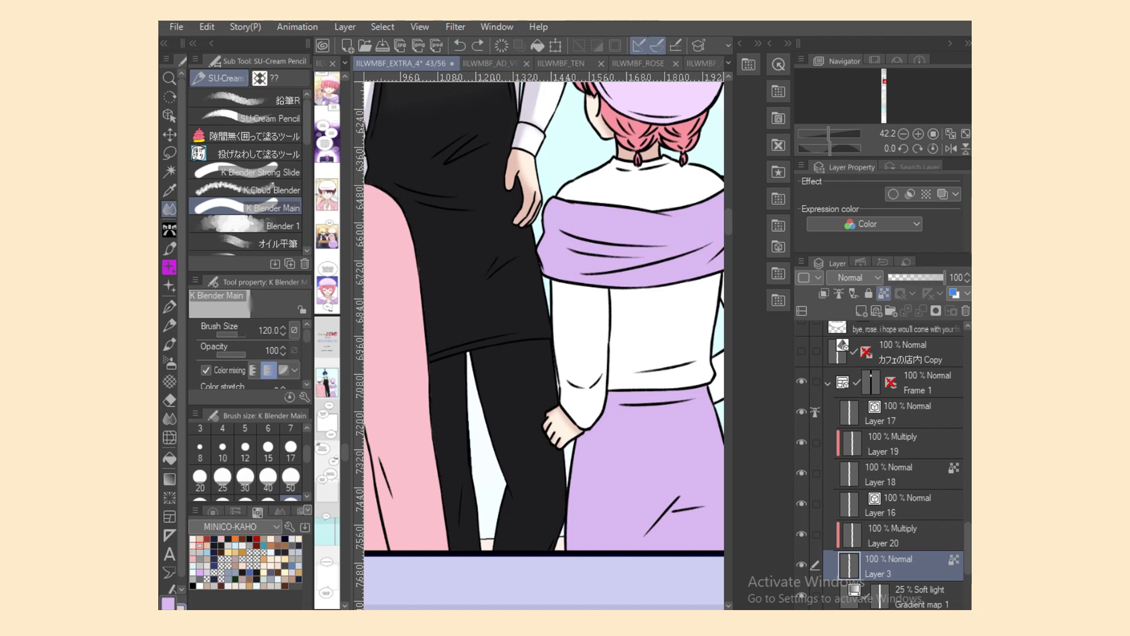
Step: Touch up the pink sleeve's edge against the black apron on Layer 18 with the Hard eraser at size 7
click(889, 475)
key(e)
drag(418, 258, 421, 279)
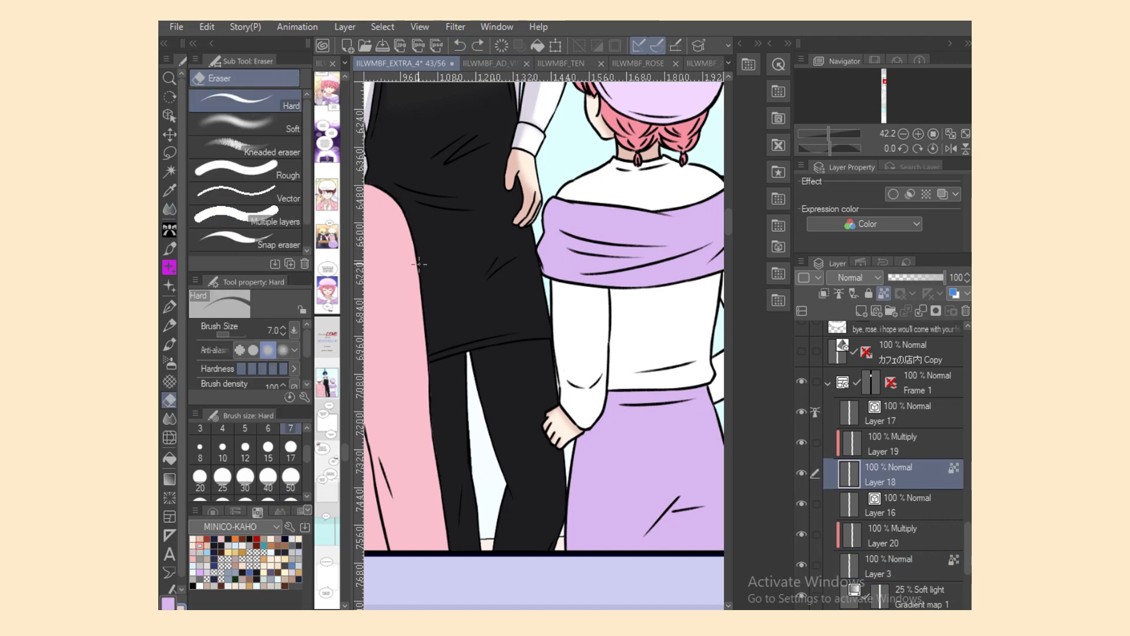
key(e)
key(j)
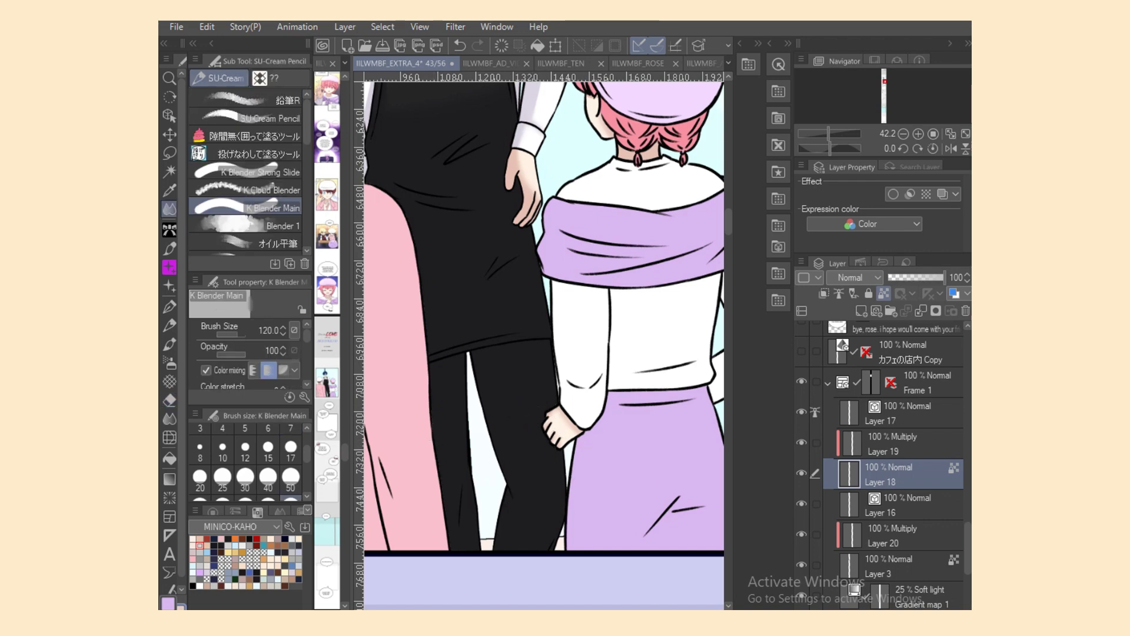
Step: Auto-select the pink-haired girl's white top, purple shawl, skirt and beret on Layer 18
key(w)
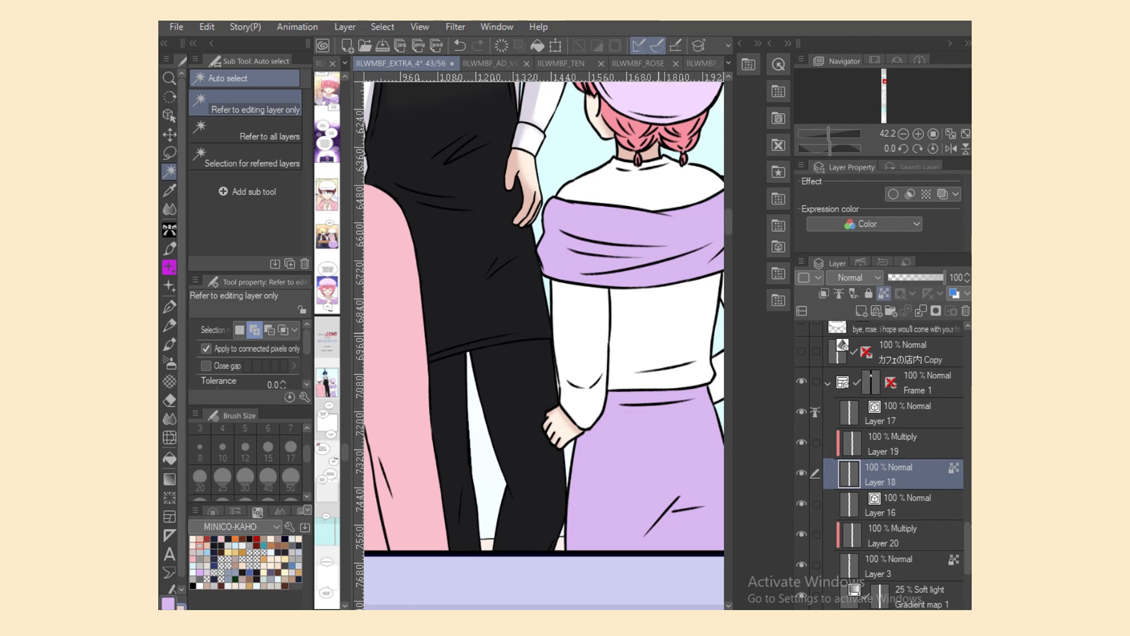
click(663, 336)
click(659, 188)
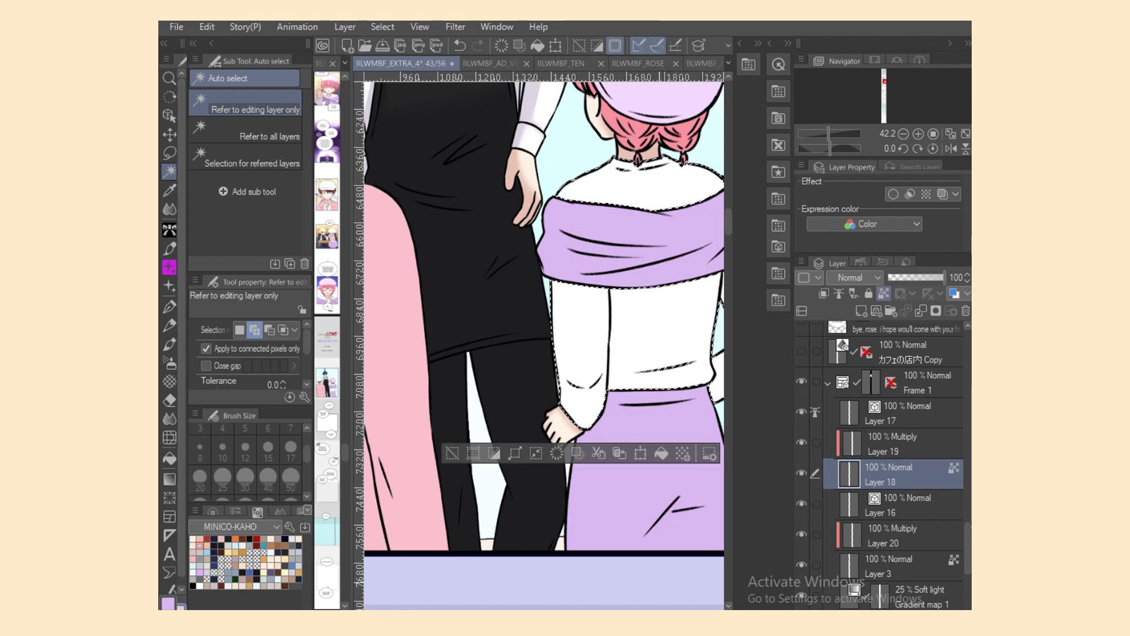
scroll(544, 345, right, 3)
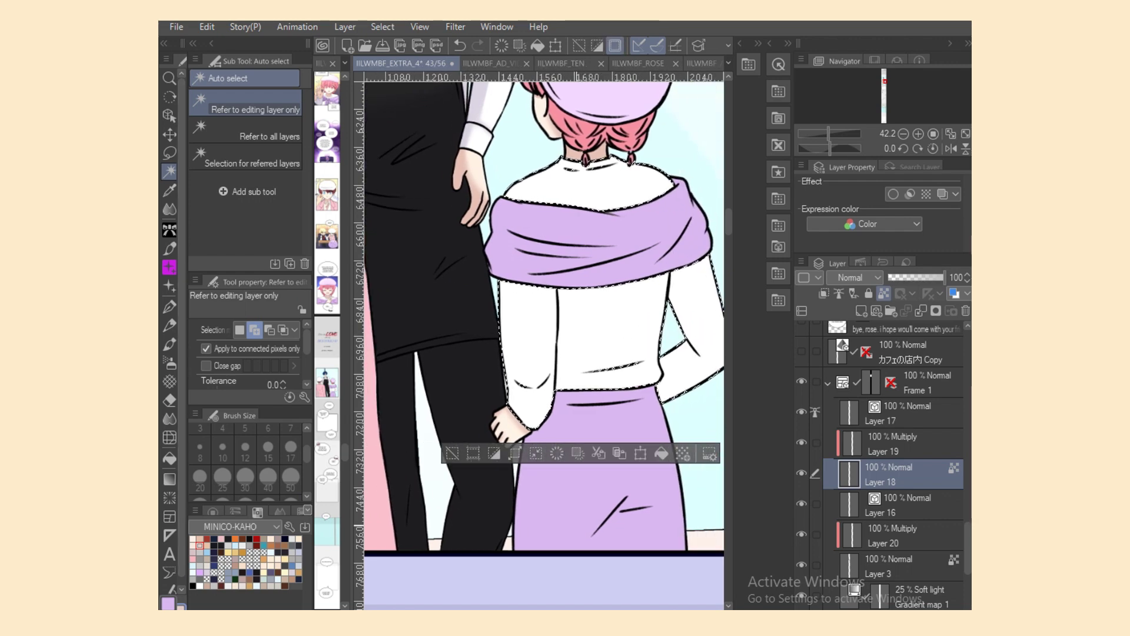
click(582, 512)
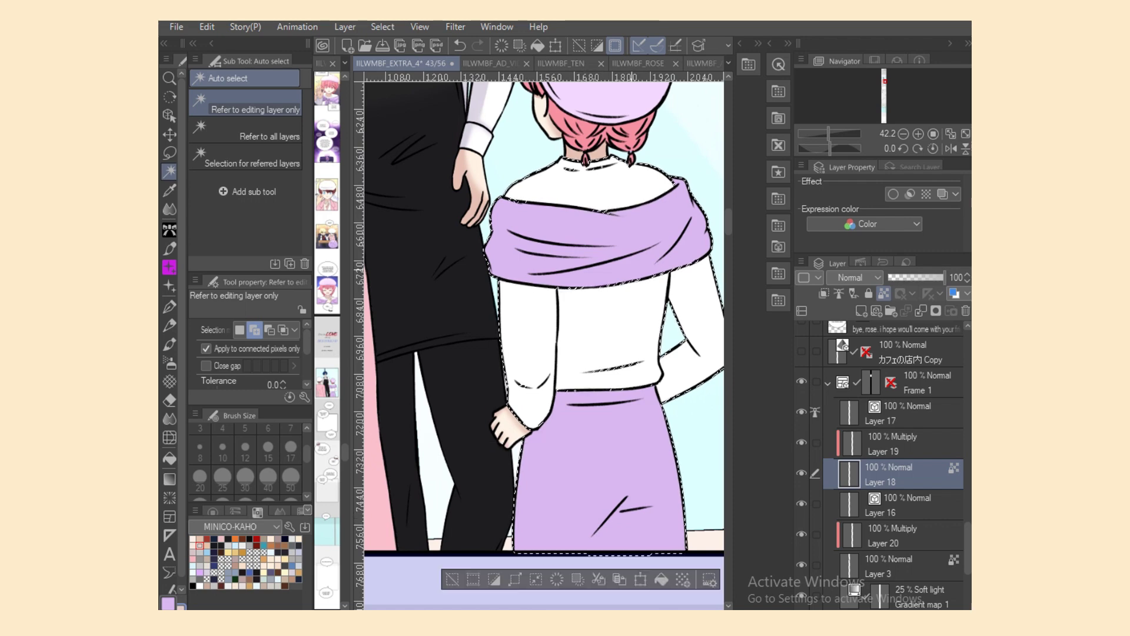
scroll(545, 344, up, 3)
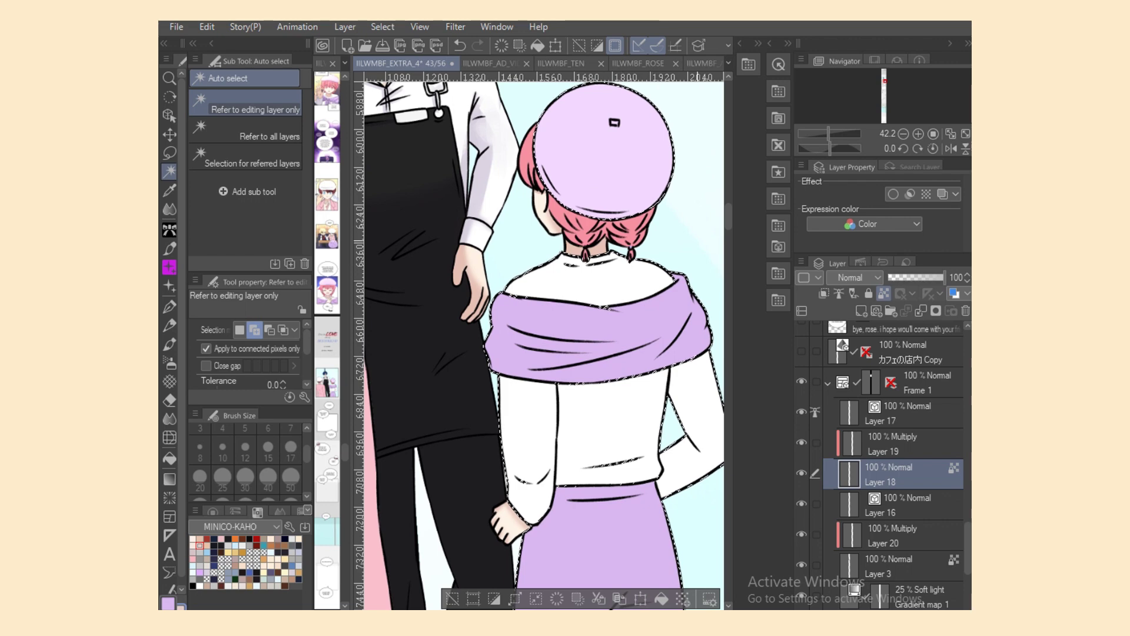
Step: Shade the girl's beret and the shawl's folds on Layer 19 with the オイル平筆 brush at size 17
click(907, 445)
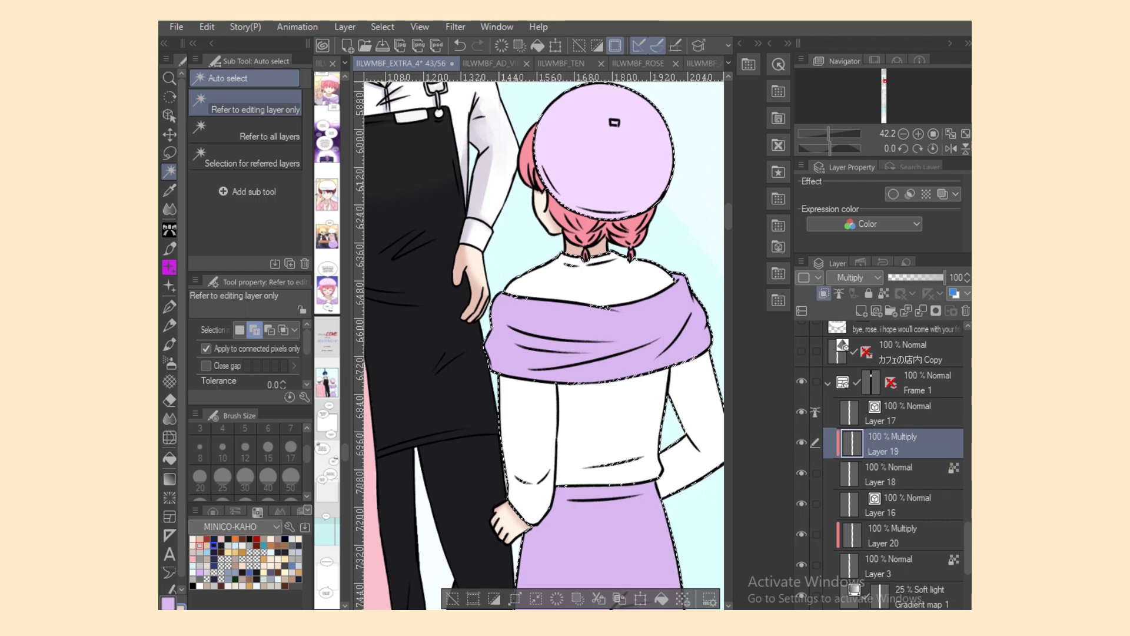
click(169, 209)
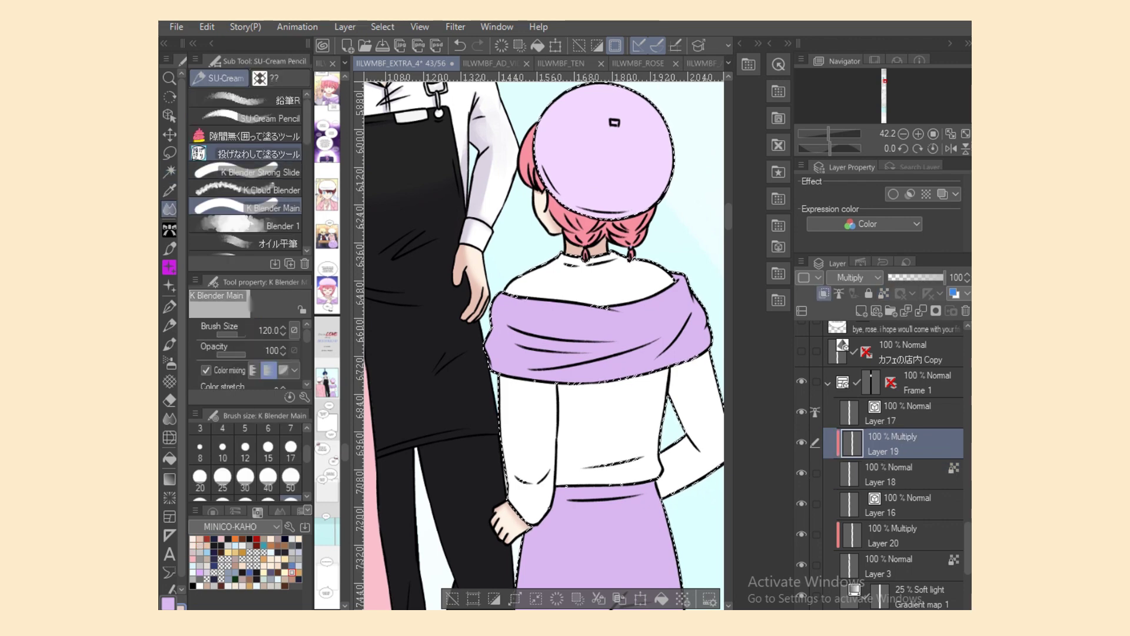
click(253, 243)
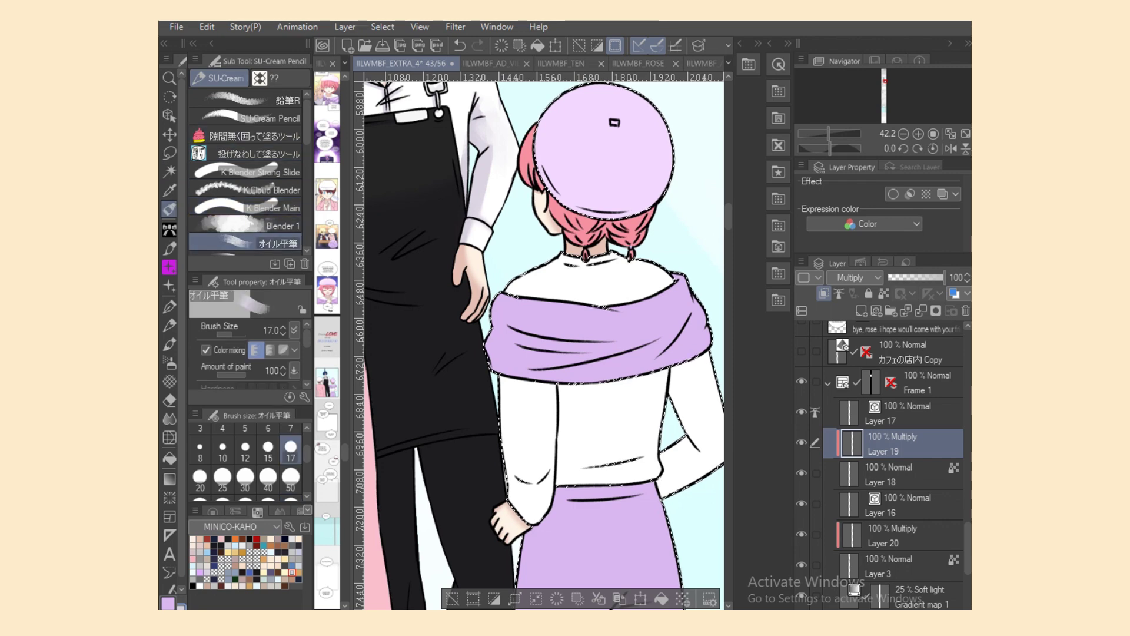
scroll(290, 465, down, 1)
click(290, 462)
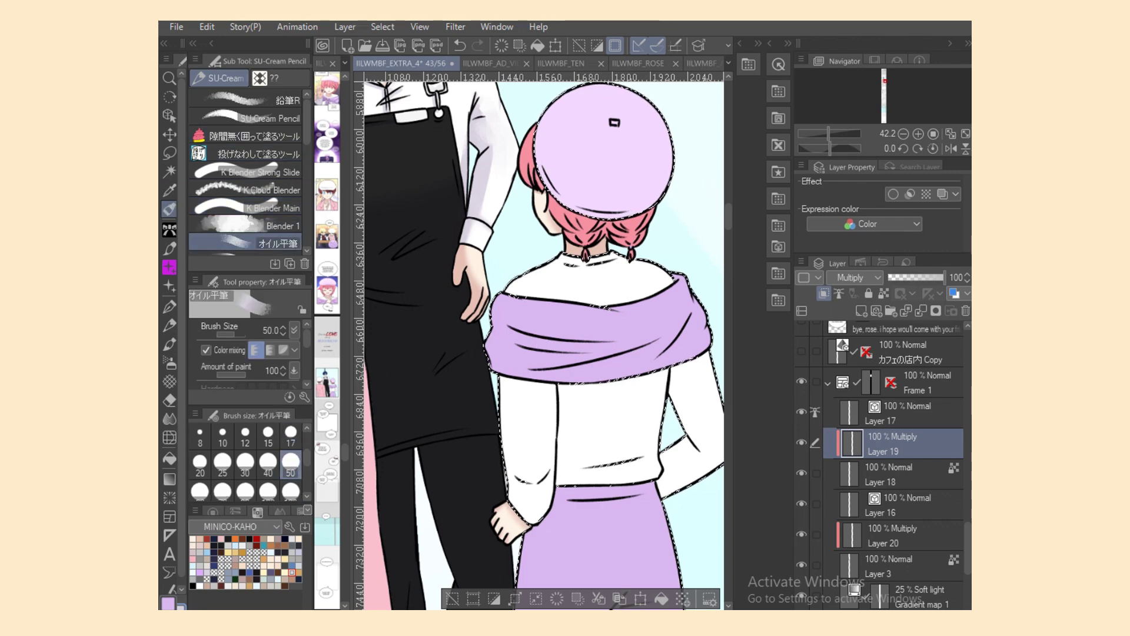
click(290, 435)
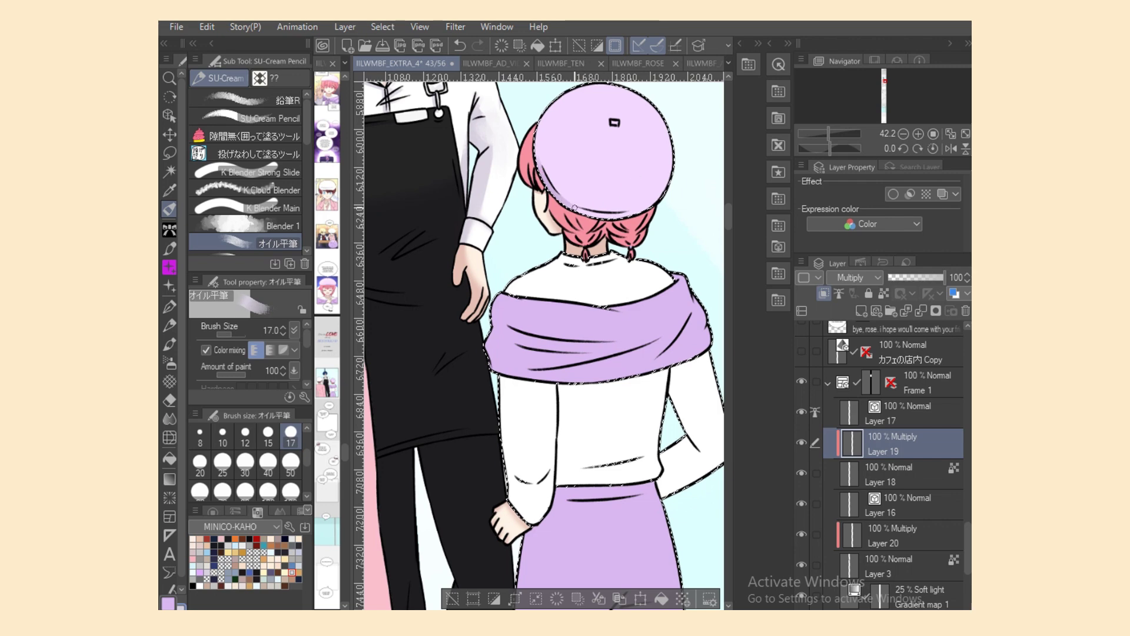
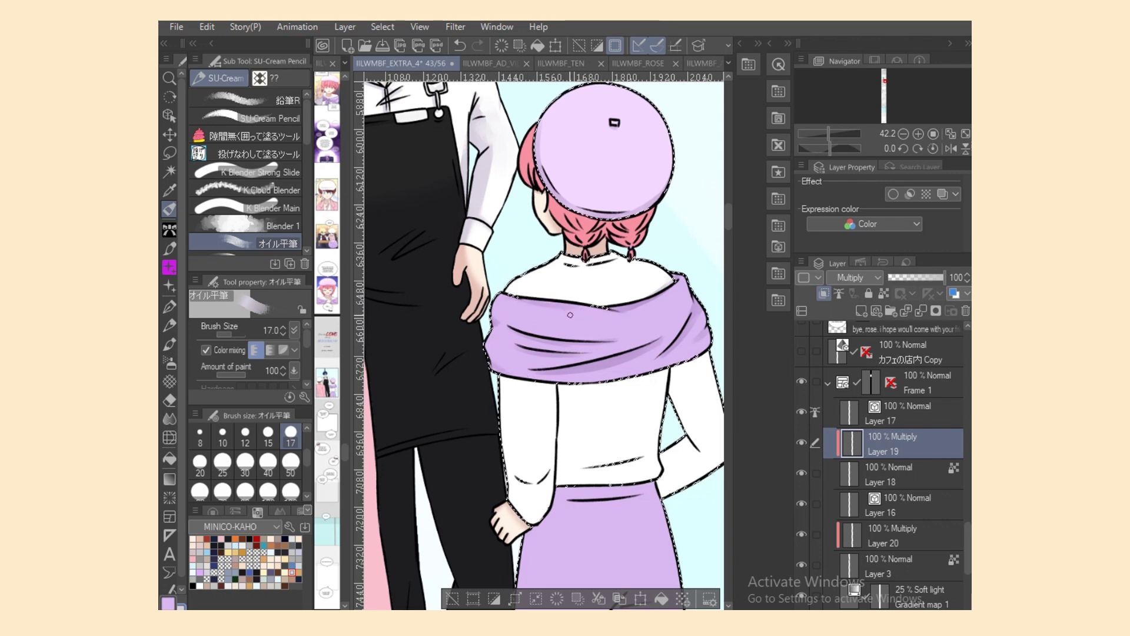
Step: Shade the girl's near sleeve with the 投げなわして塗るツール tool, and add blended shading under her shawl with オイル平筆 at sizes 17 and 50
click(259, 153)
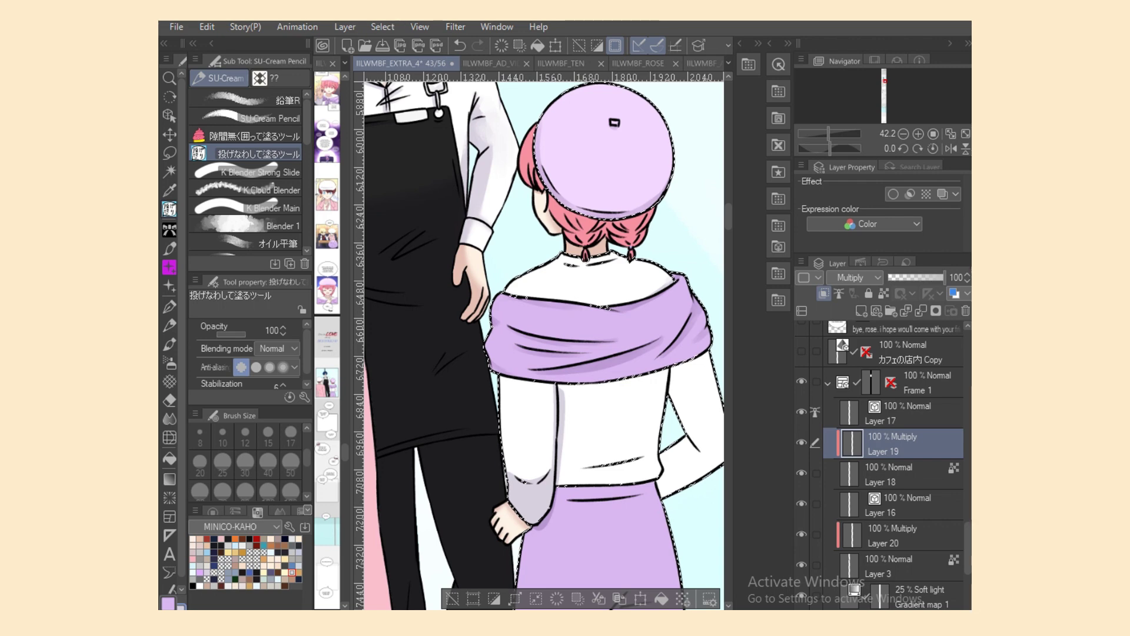
click(276, 242)
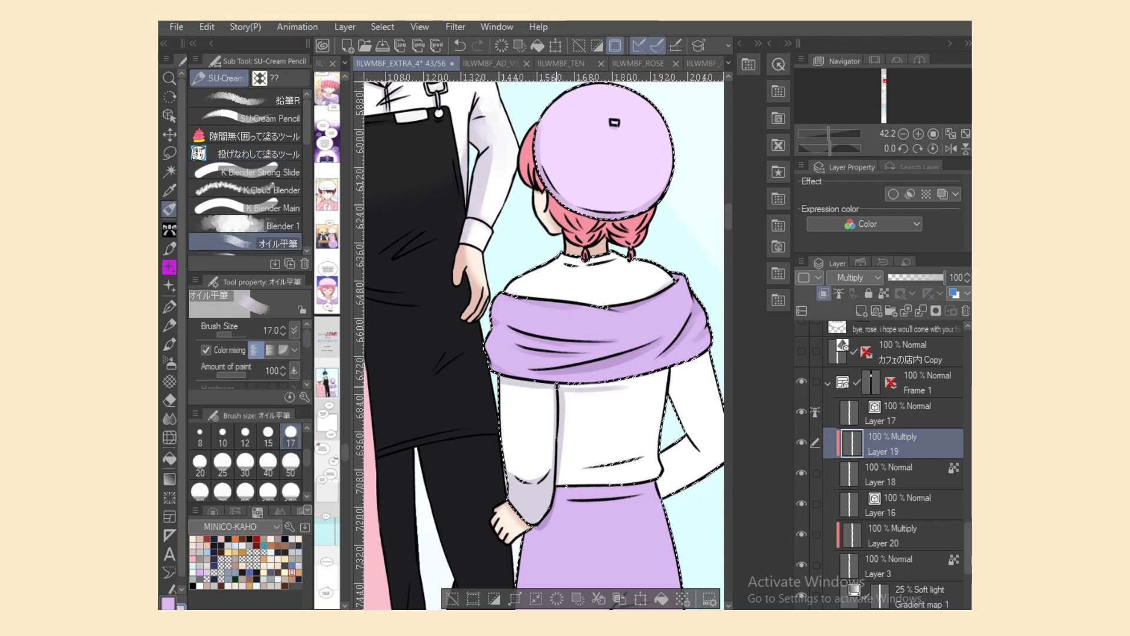
click(290, 464)
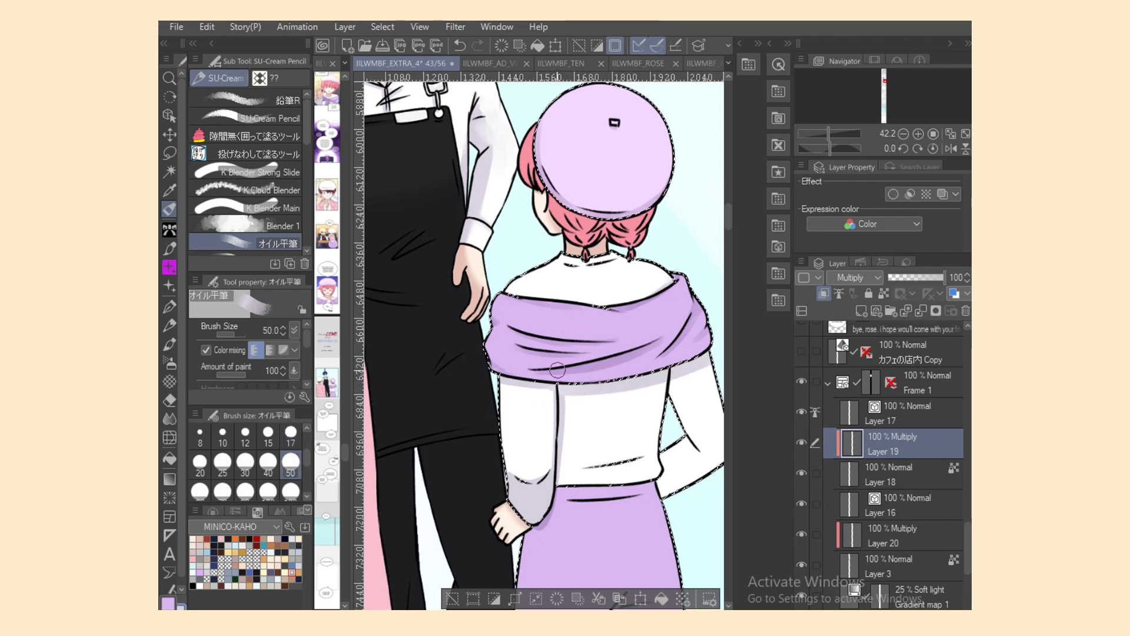
click(262, 172)
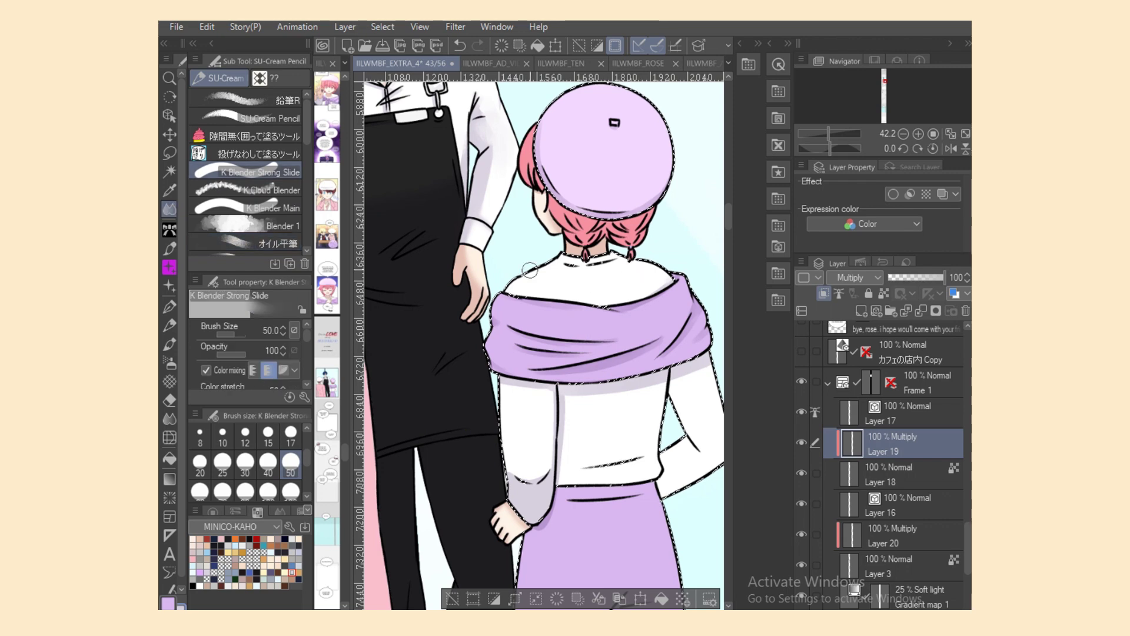
Step: Fill shadows on the white top's back and bent forearm with 投げなわして塗るツール, softening the sleeves with オイル平筆 and K Blender Main at size 120
click(259, 153)
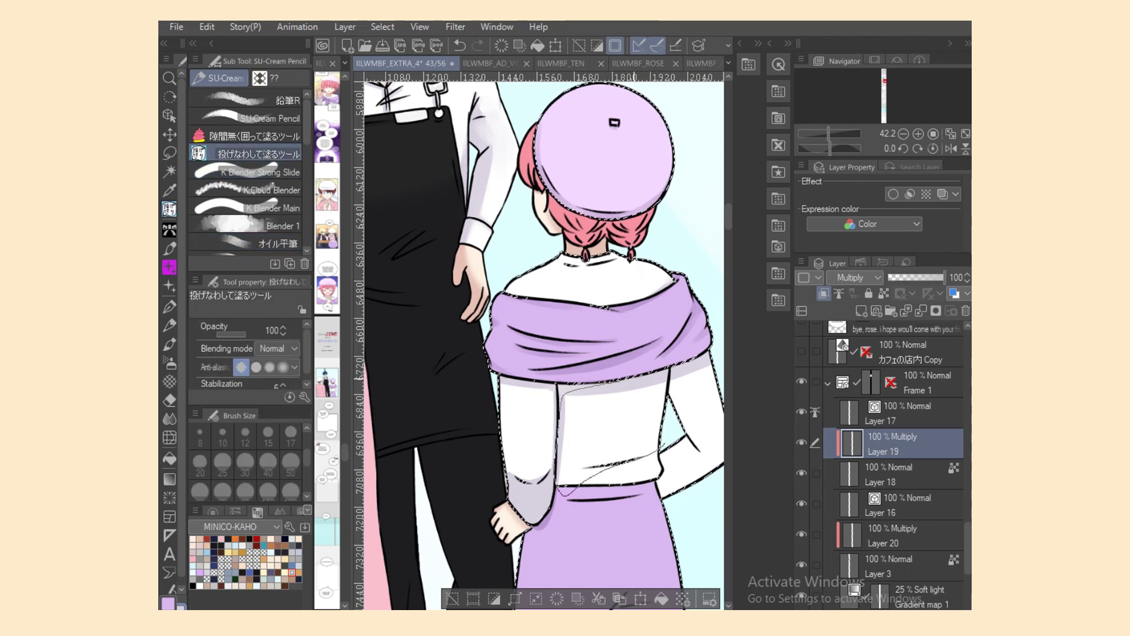
drag(659, 450, 564, 390)
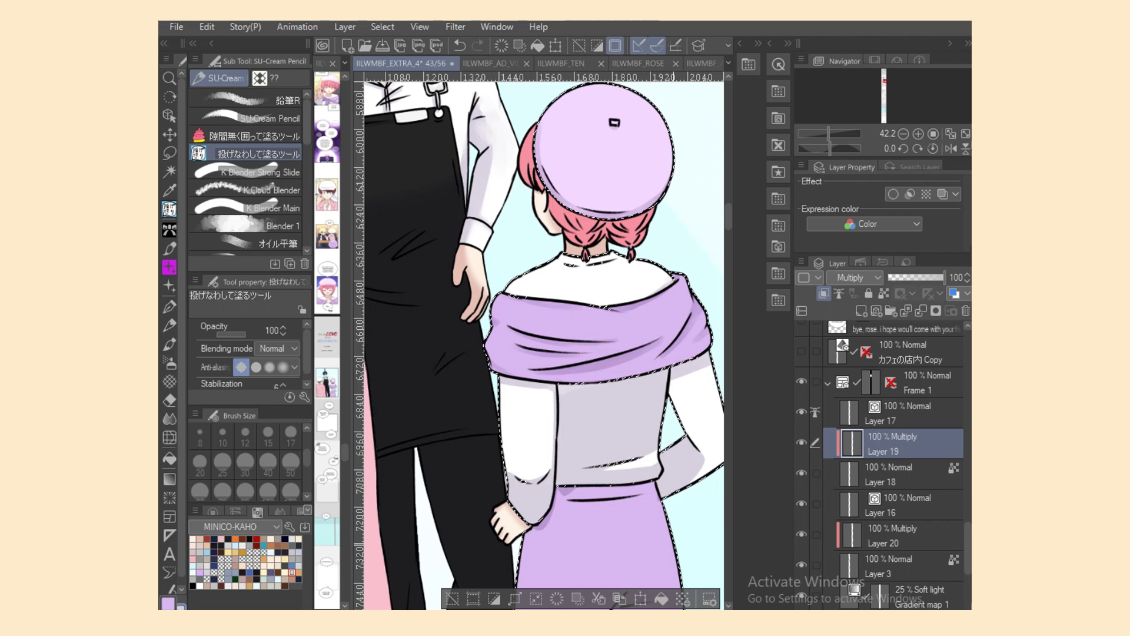
scroll(544, 341, right, 3)
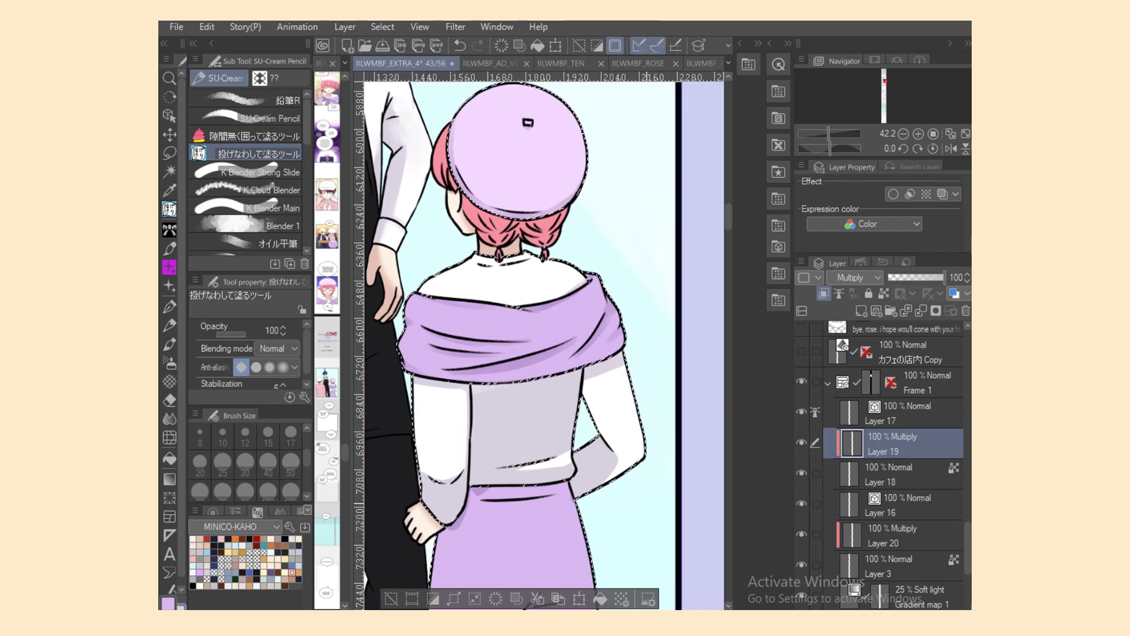
click(260, 242)
click(291, 491)
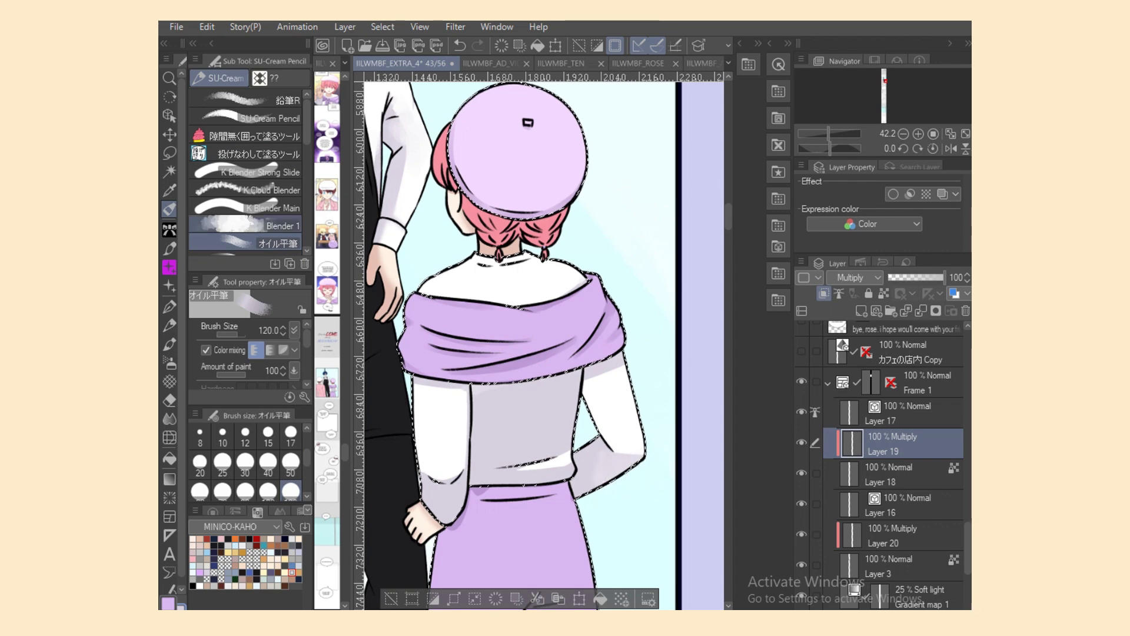
click(260, 208)
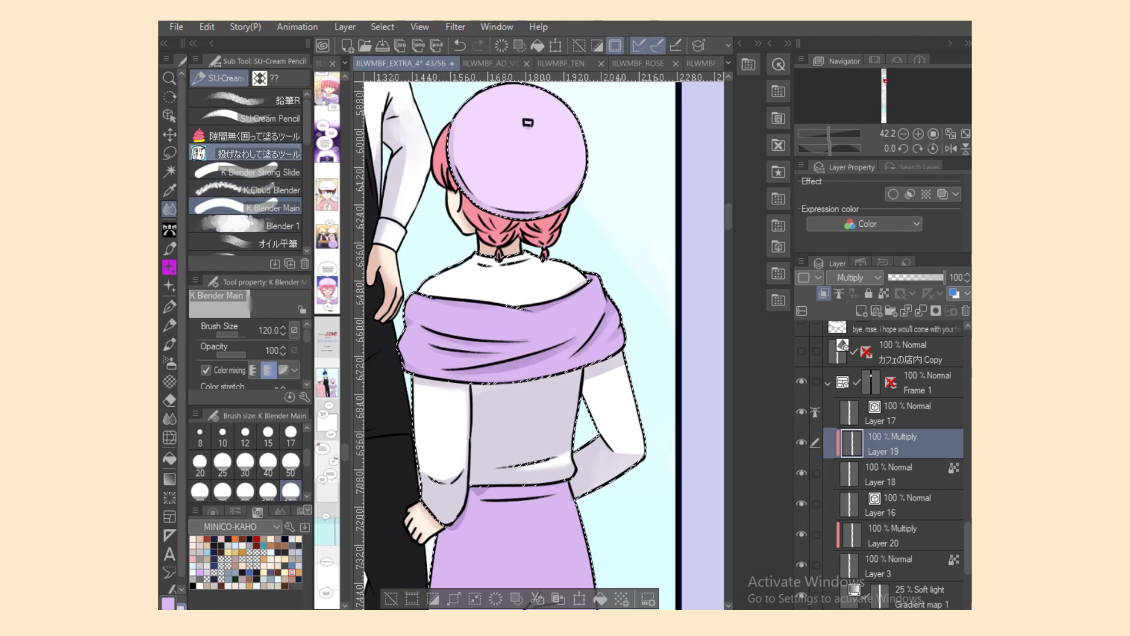
Step: Fill an angular fold shadow near the hem of the purple skirt on Layer 19 with the 投げなわして塗るツール tool
click(253, 153)
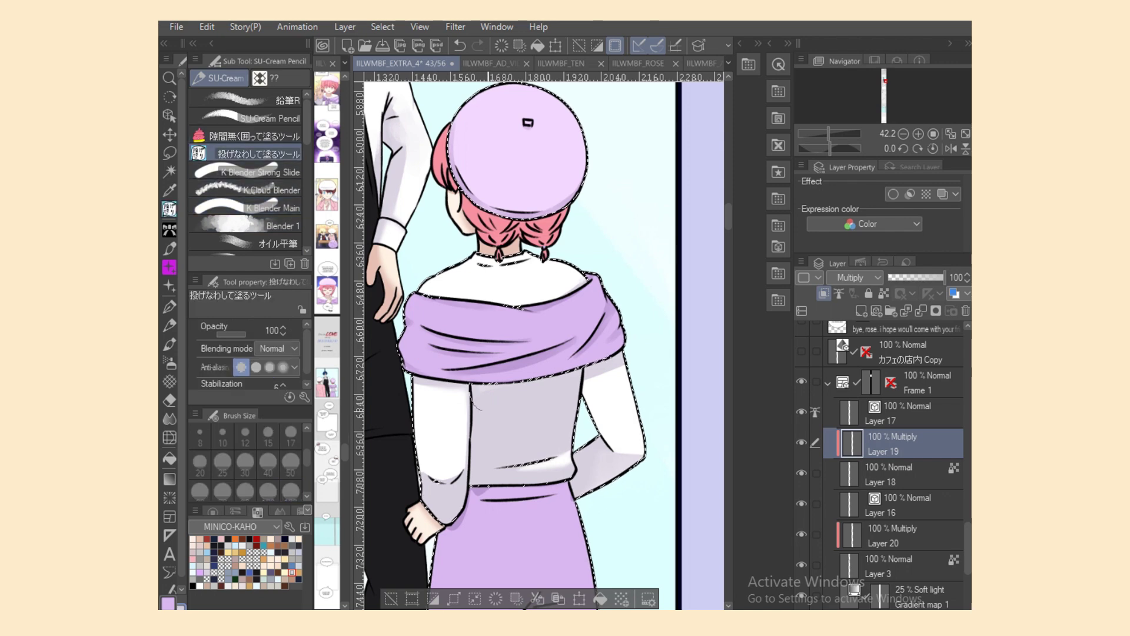
scroll(518, 348, down, 3)
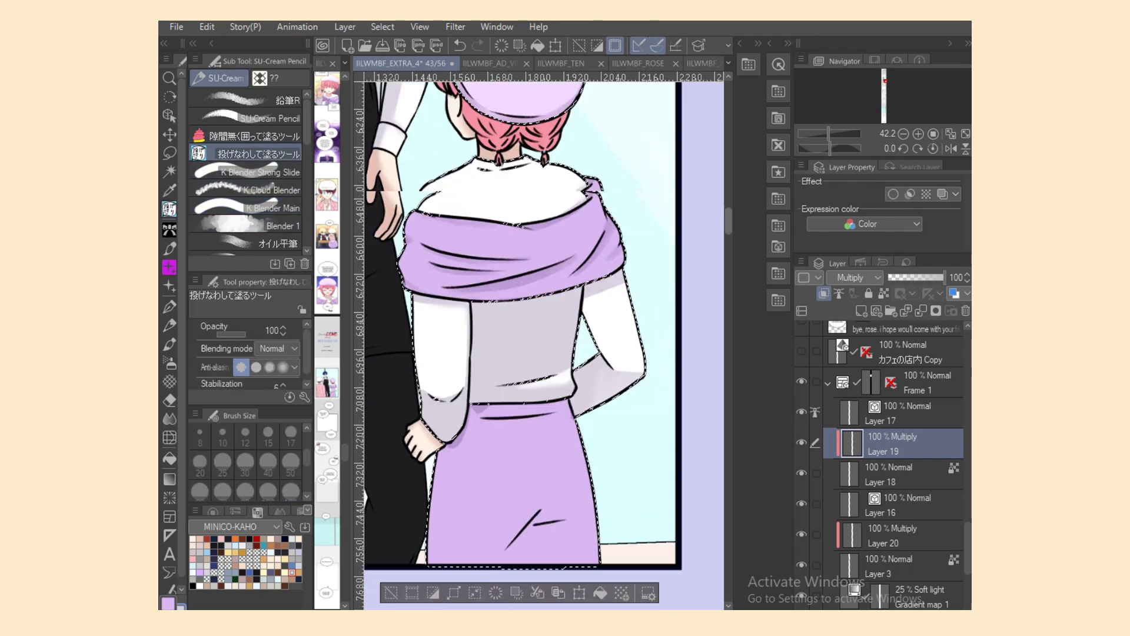
scroll(519, 348, down, 2)
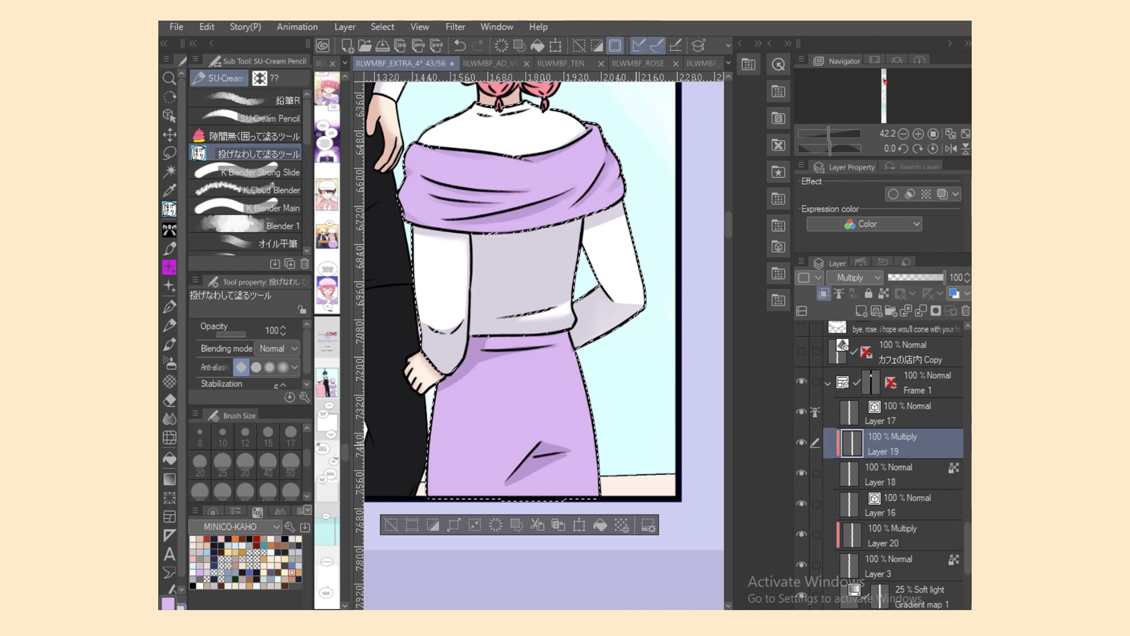
Step: Erase the line art of the fold near the skirt's hem on Layer 17
click(895, 414)
key(e)
click(537, 446)
key(p)
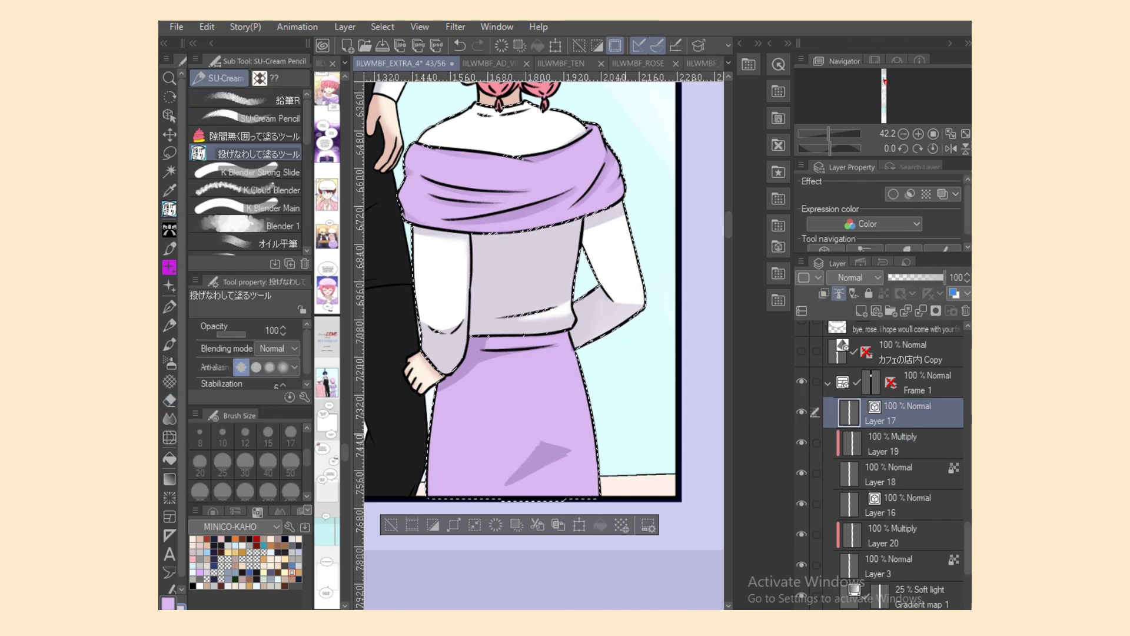
Step: Soften the skirt's fold shadow on Layer 19 with K Blender Main at size 120, also trying the オイル平筆 and Blender 1 brushes
click(895, 444)
click(253, 206)
mouse_move(513, 480)
mouse_down()
mouse_move(553, 451)
mouse_move(575, 458)
mouse_up()
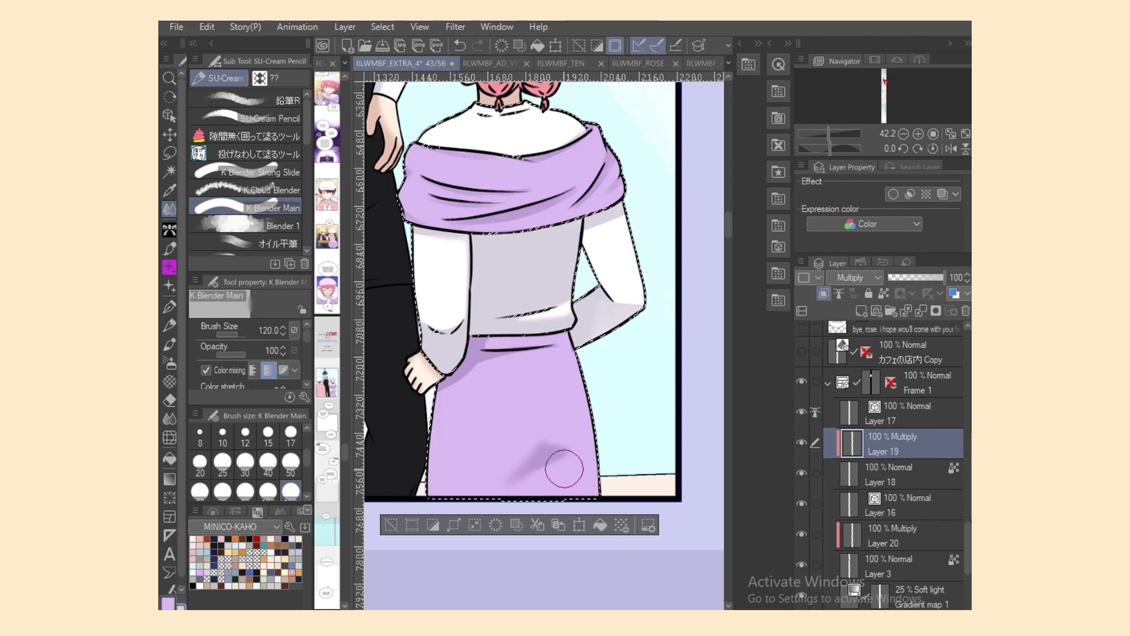
click(274, 243)
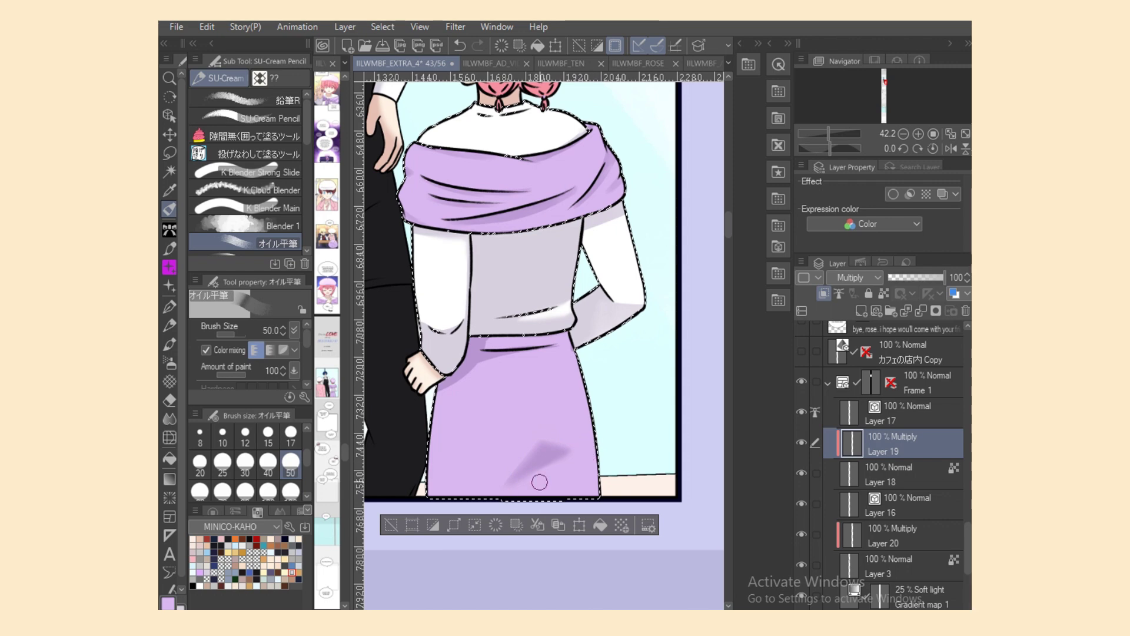
click(274, 226)
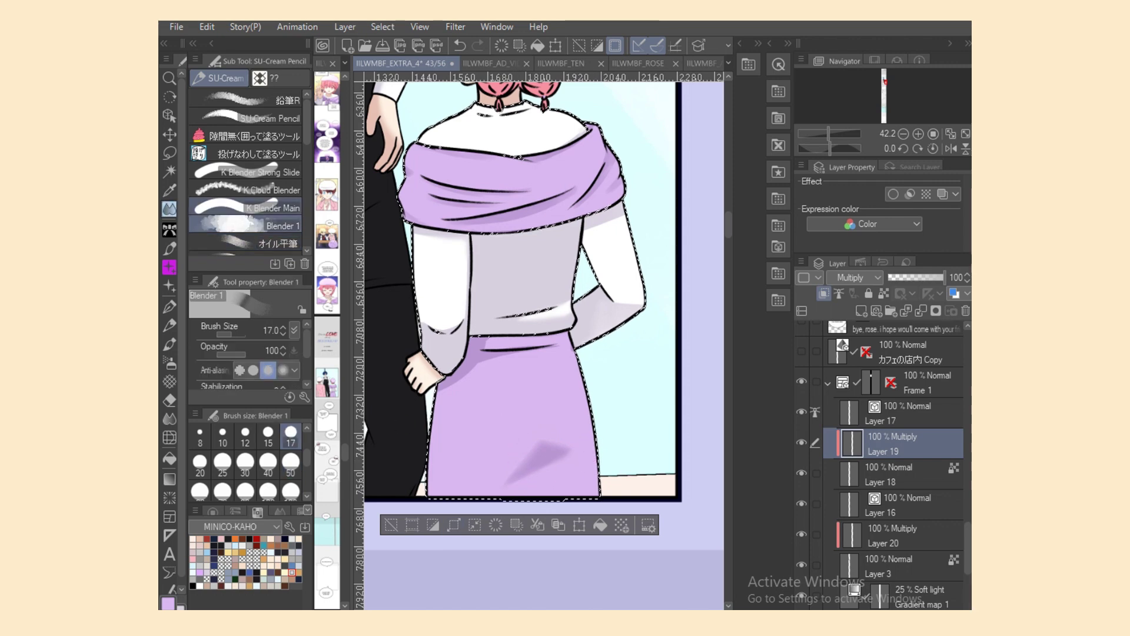
click(274, 208)
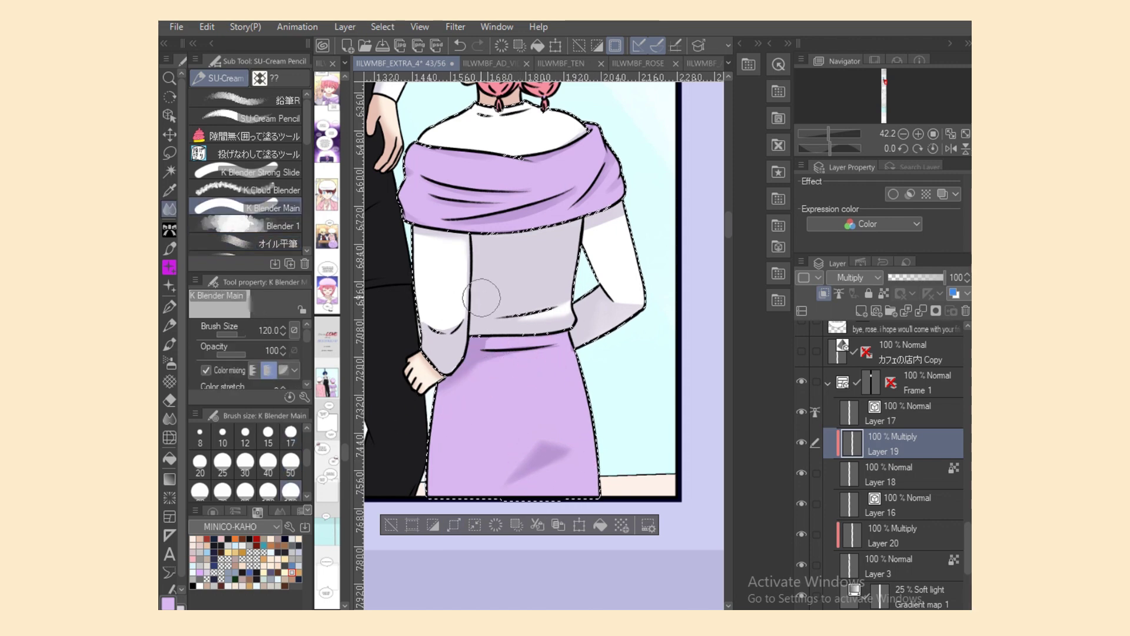
Step: Shade the collar of the girl's white top on Layer 19 with the オイル平筆 brush at size 17
scroll(691, 249, up, 5)
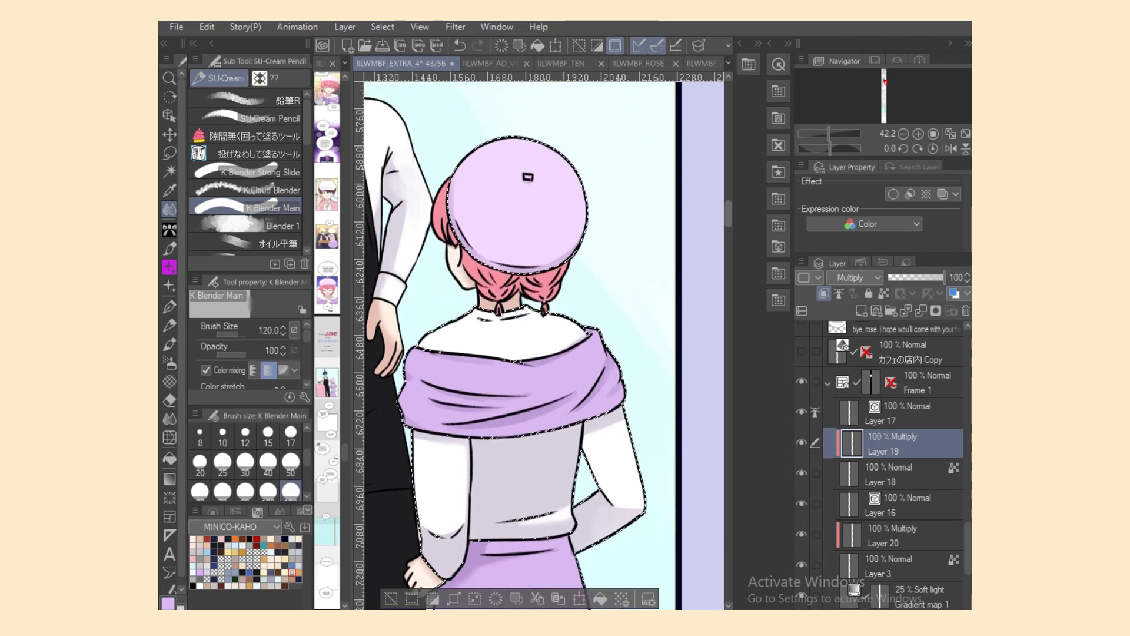
click(277, 243)
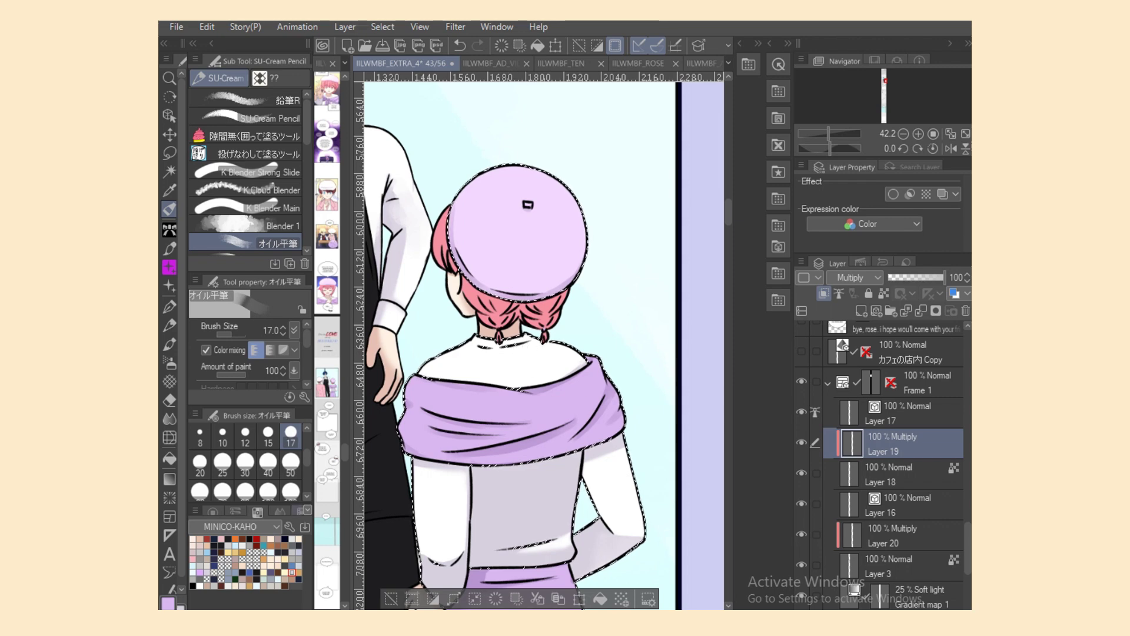
click(168, 602)
drag(511, 349, 542, 342)
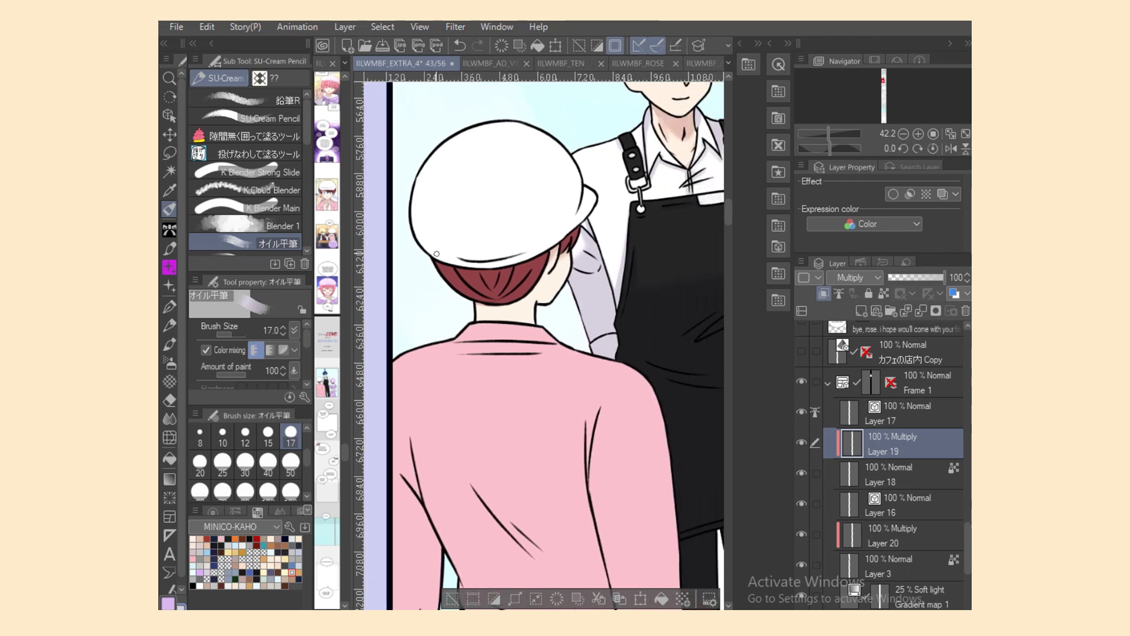
Step: Clear the current selection and auto-select the red-haired character's white cap and pink jacket on Layer 18
click(169, 153)
key(ctrl+d)
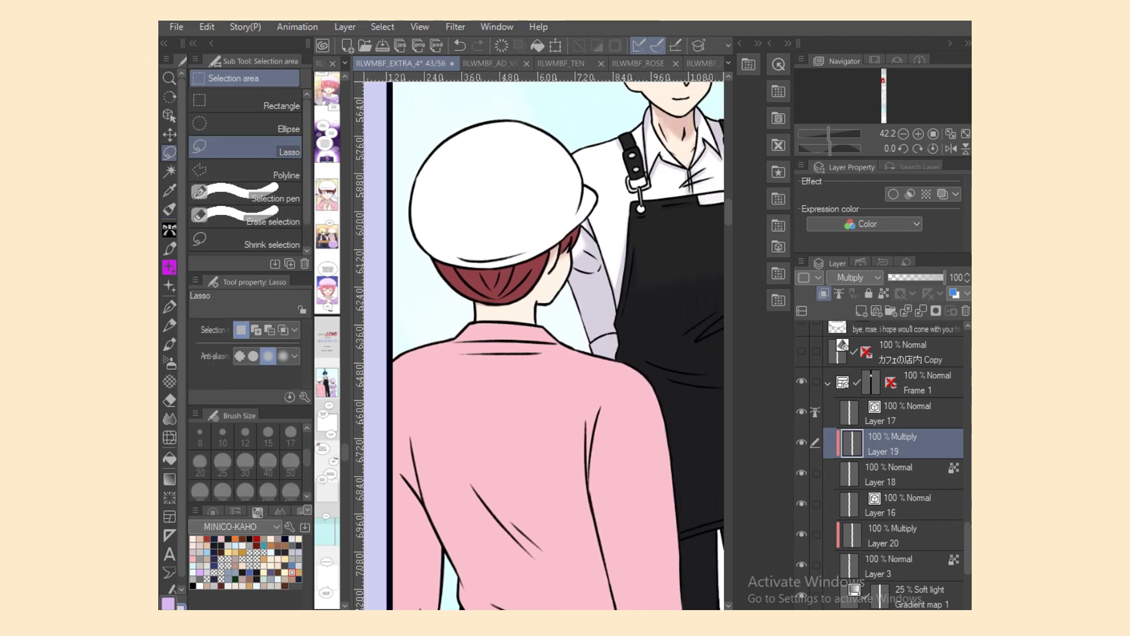
click(895, 475)
click(169, 171)
click(494, 188)
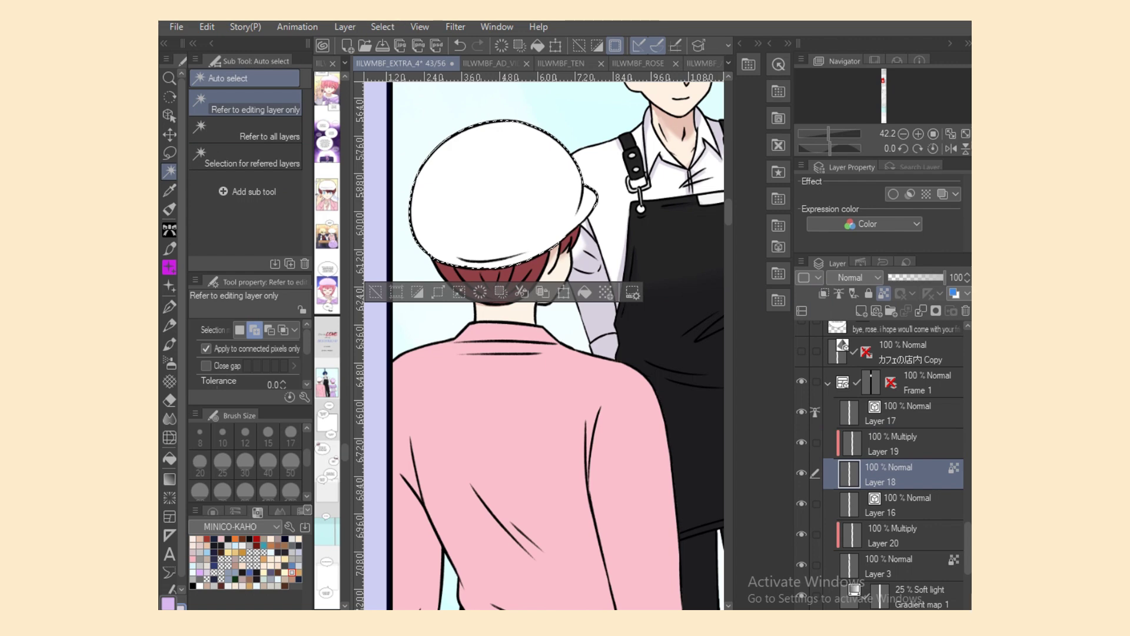
click(895, 444)
click(895, 474)
click(530, 424)
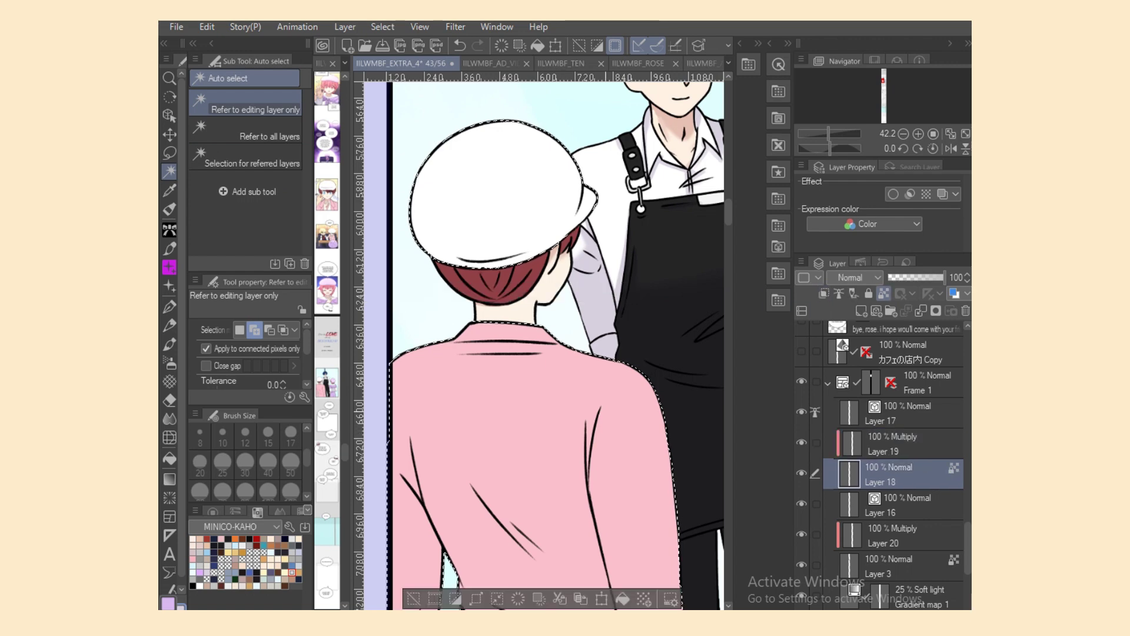
Step: Shade the lower edge and brim of the white cap on Layer 19 with the オイル平筆 brush at size 50
click(895, 444)
click(169, 209)
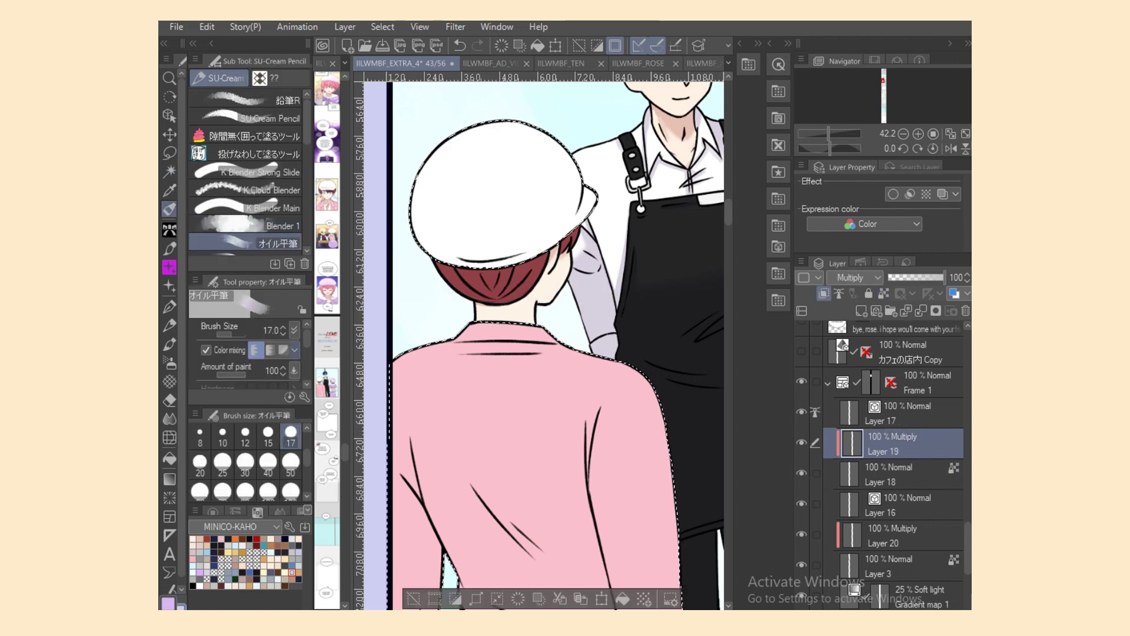
click(291, 464)
mouse_move(442, 255)
mouse_down()
mouse_move(533, 255)
mouse_move(592, 193)
mouse_up()
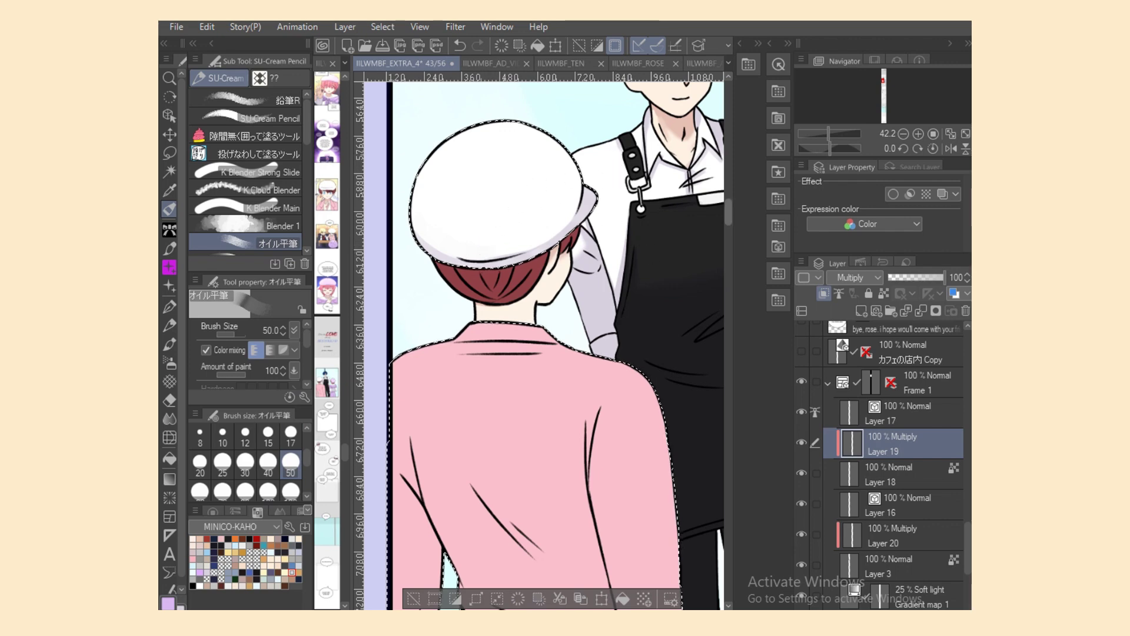
Step: Shade the pink jacket's collar and the fold below it on Layer 19 with オイル平筆 at sizes 50 and 17, undoing the overly purple stroke
scroll(624, 368, down, 3)
click(168, 603)
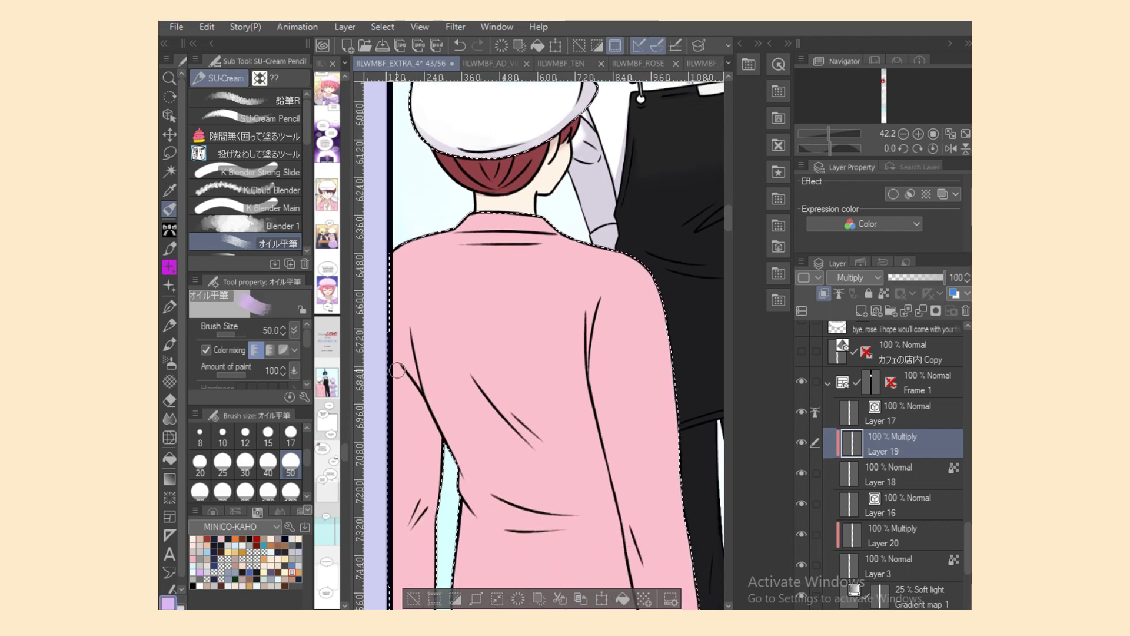
drag(465, 240, 549, 240)
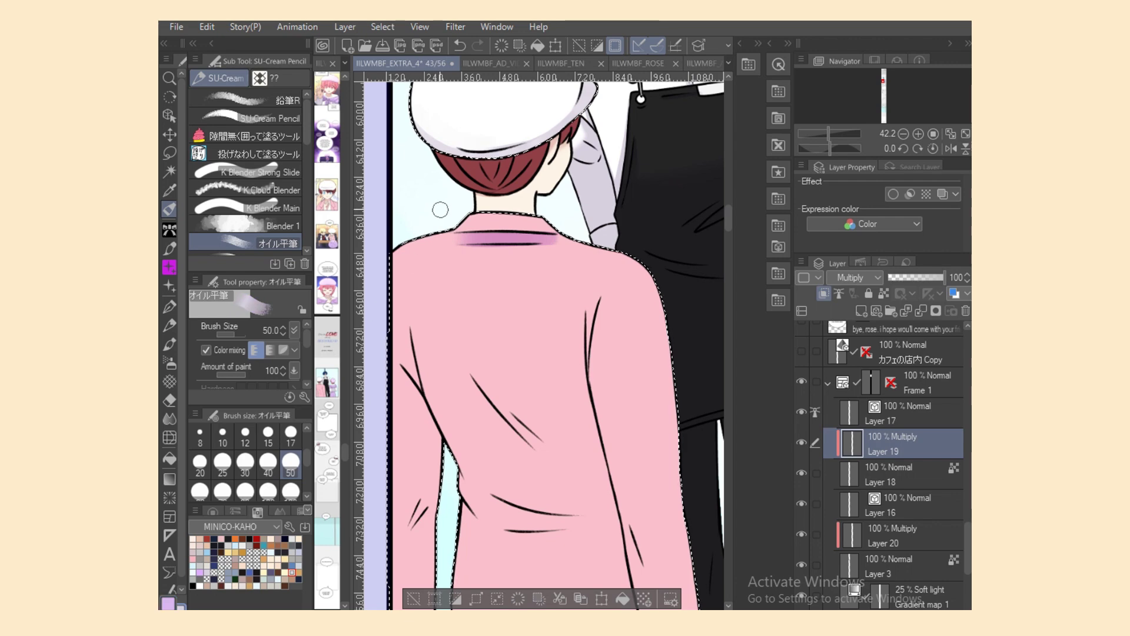
key(ctrl+z)
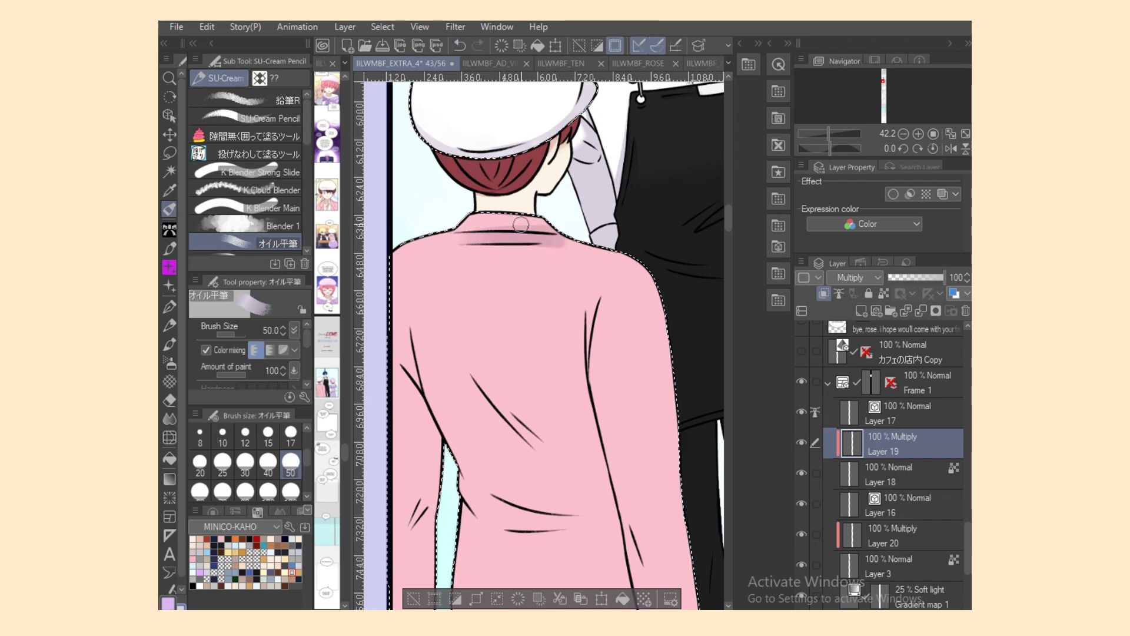
key(e)
key(b)
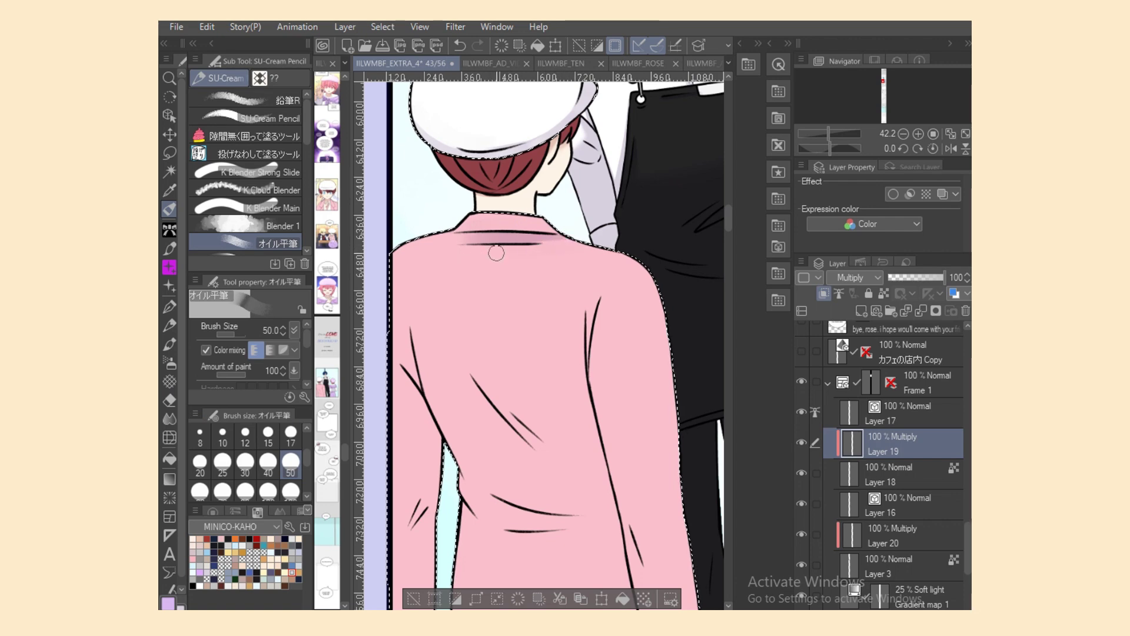
click(291, 437)
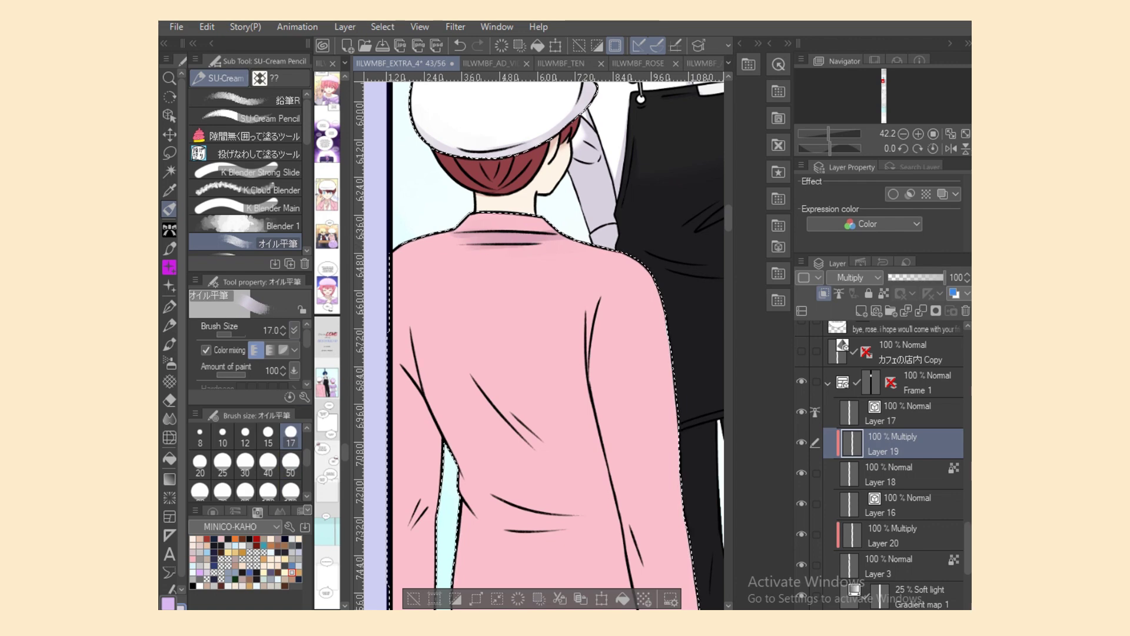
Step: Shade the inner edge of the pink jacket's left sleeve on Layer 19 with 投げなわして塗るツール and オイル平筆 at size 17, blending it with K Blender Main
click(258, 154)
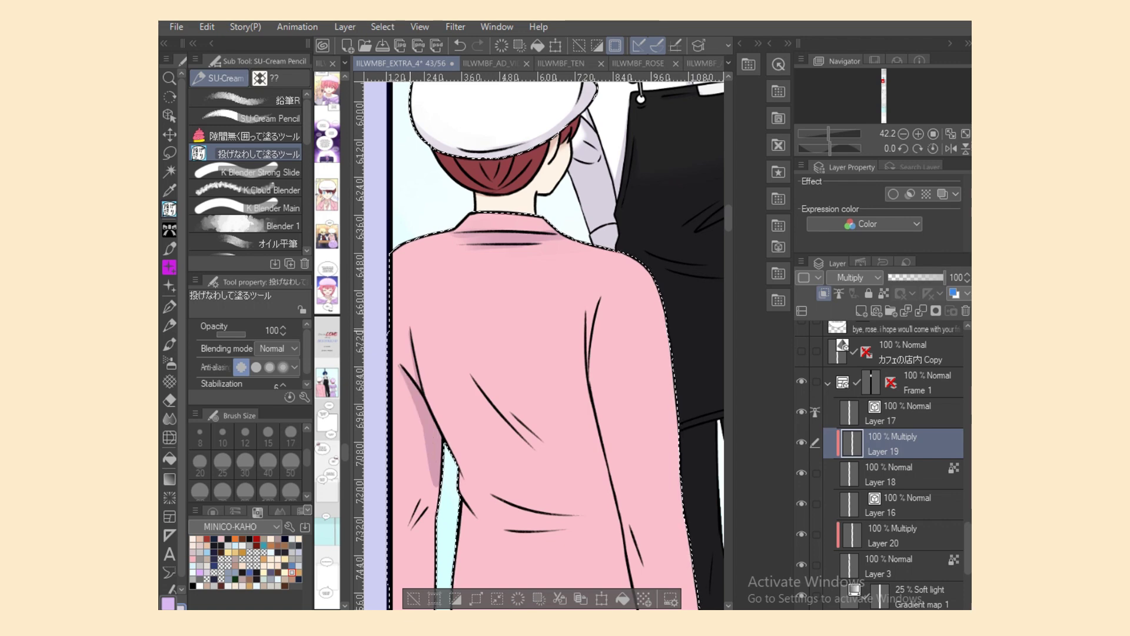
key(e)
key(p)
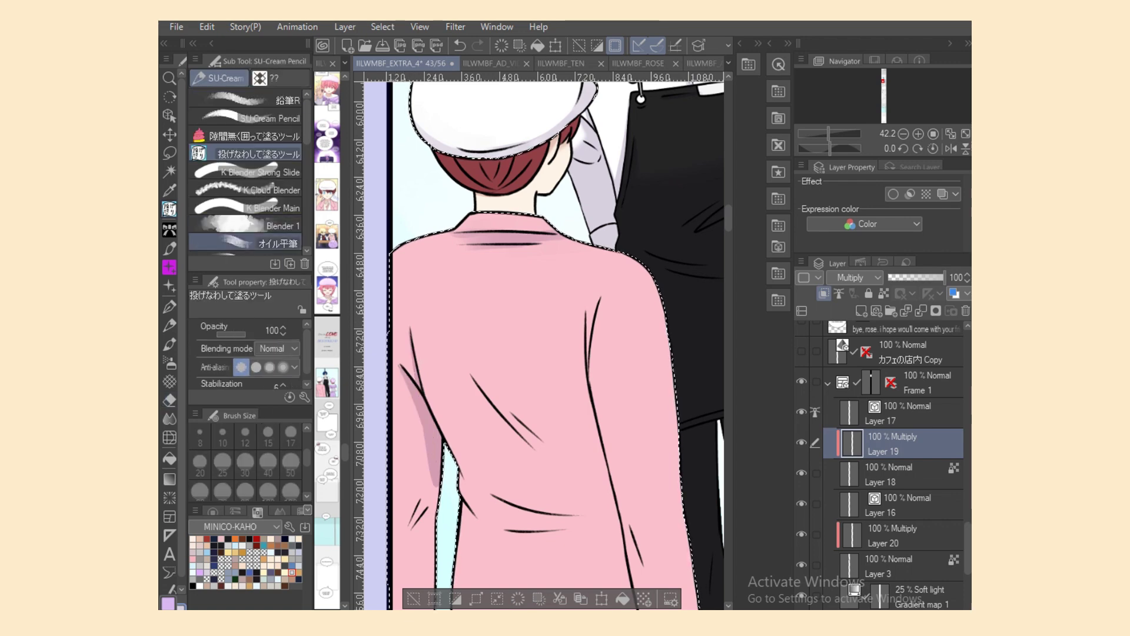
click(258, 243)
scroll(436, 472, down, 5)
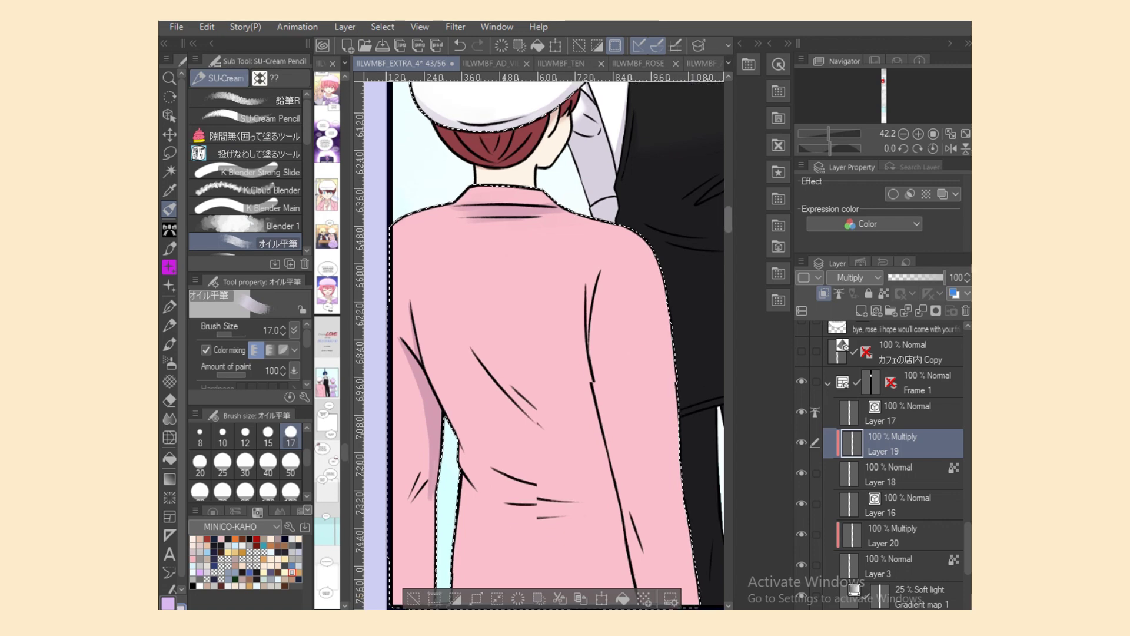
mouse_move(422, 162)
mouse_down()
mouse_move(408, 193)
mouse_move(416, 171)
mouse_move(429, 276)
mouse_up()
scroll(424, 398, up, 4)
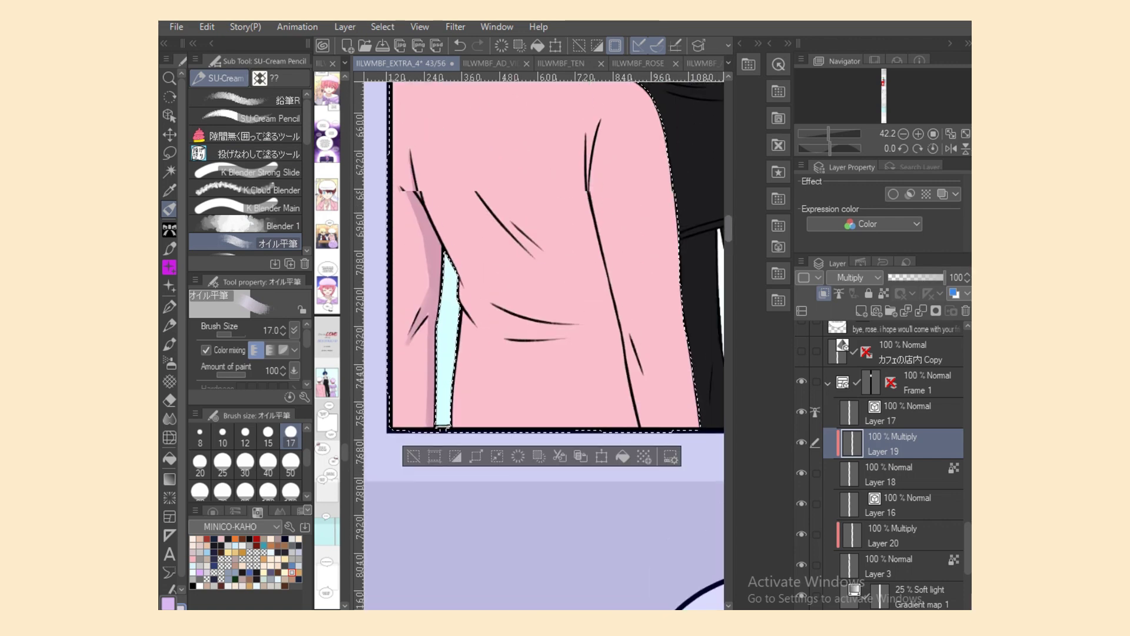
click(259, 208)
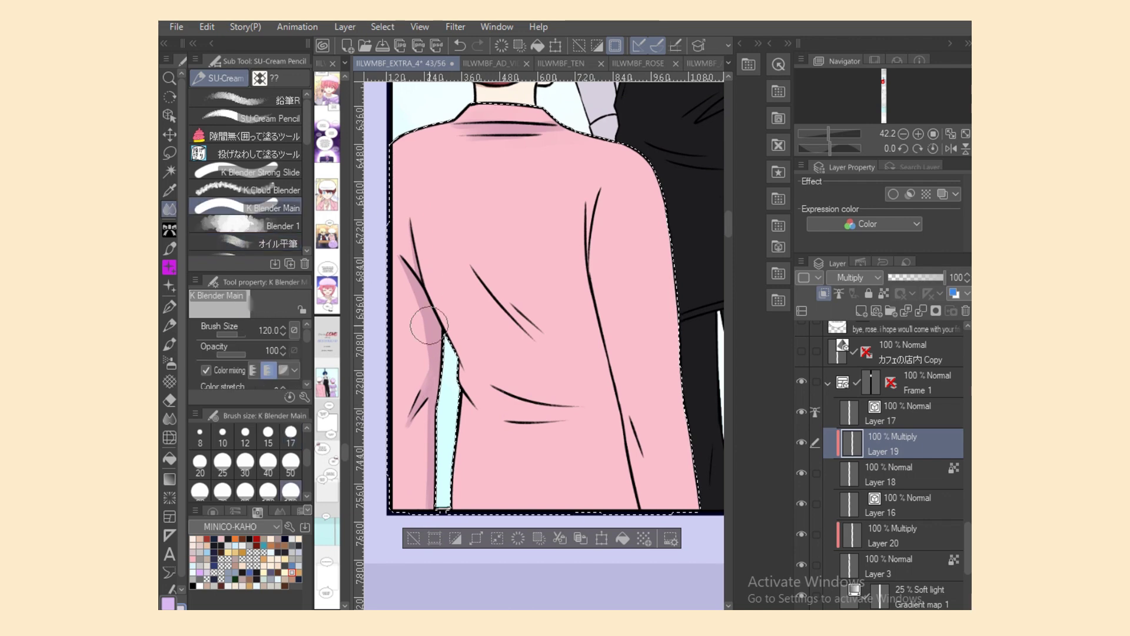
mouse_move(424, 328)
mouse_down()
mouse_move(424, 361)
mouse_move(395, 265)
mouse_move(426, 411)
mouse_up()
Step: Shade the waist and diagonal back folds of the pink jacket with 投げなわして塗るツール and オイル平筆 at size 17
key(comma)
key(comma)
key(comma)
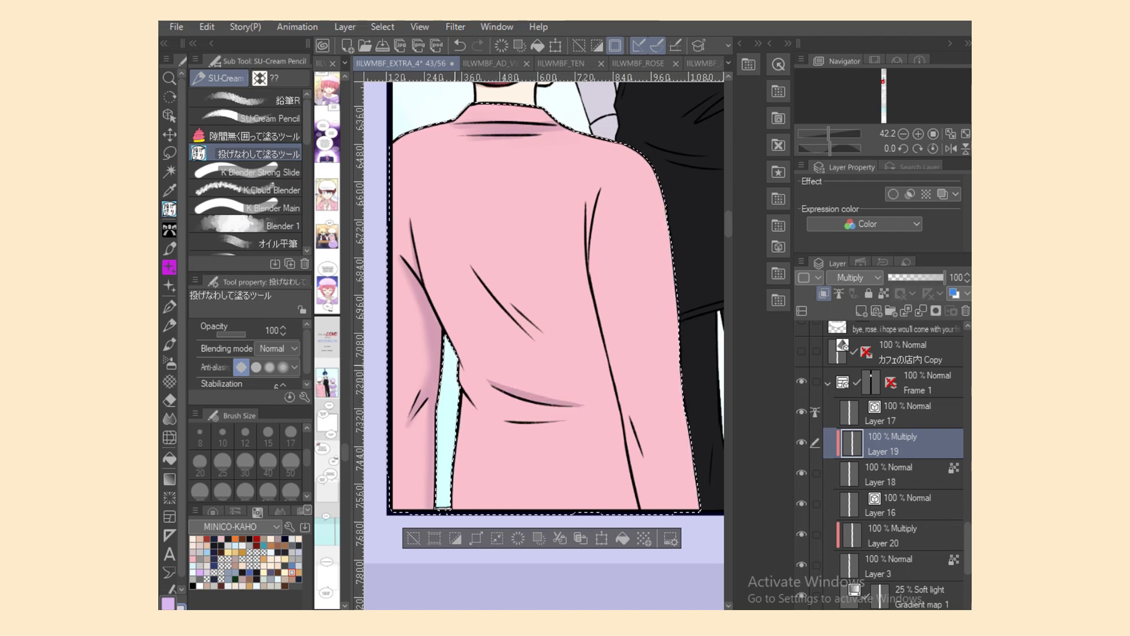
drag(457, 362, 468, 375)
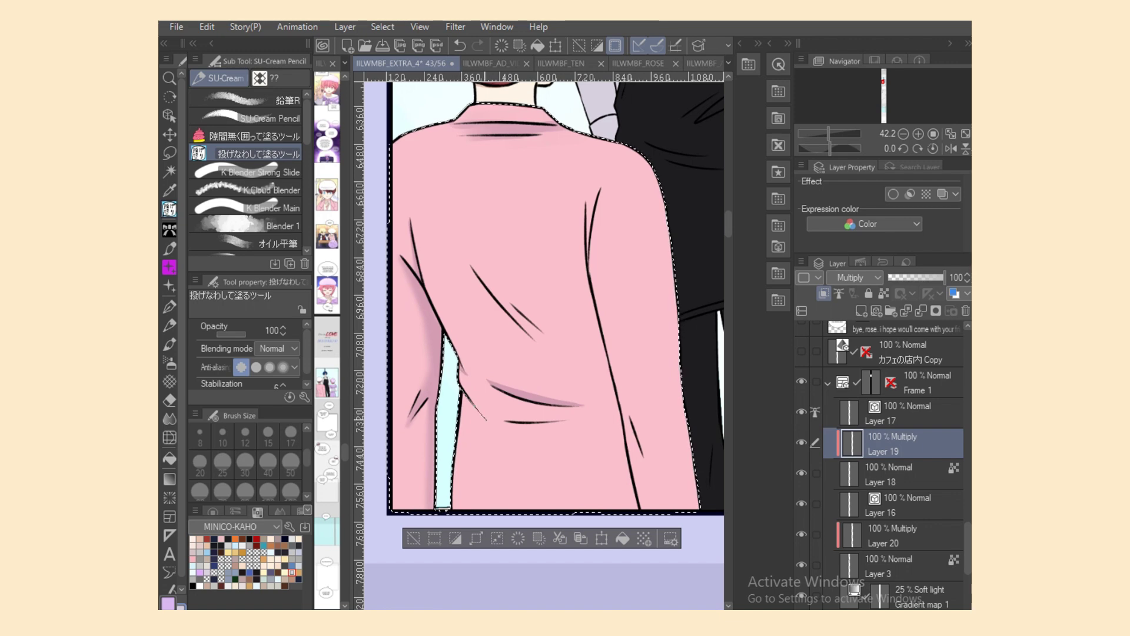
click(254, 243)
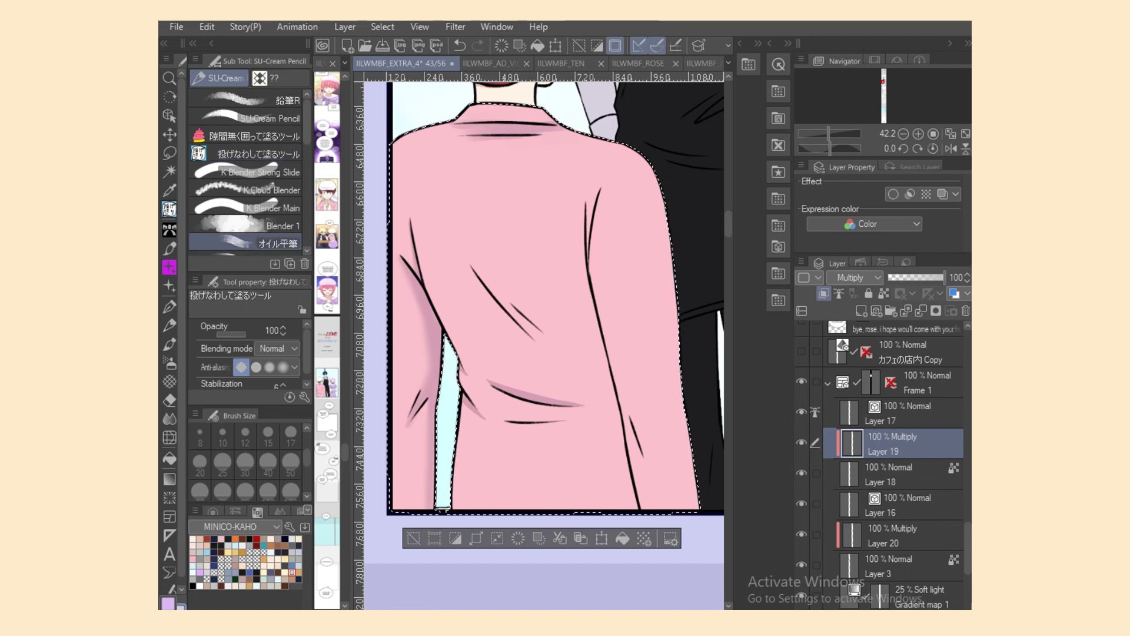
drag(522, 321, 550, 348)
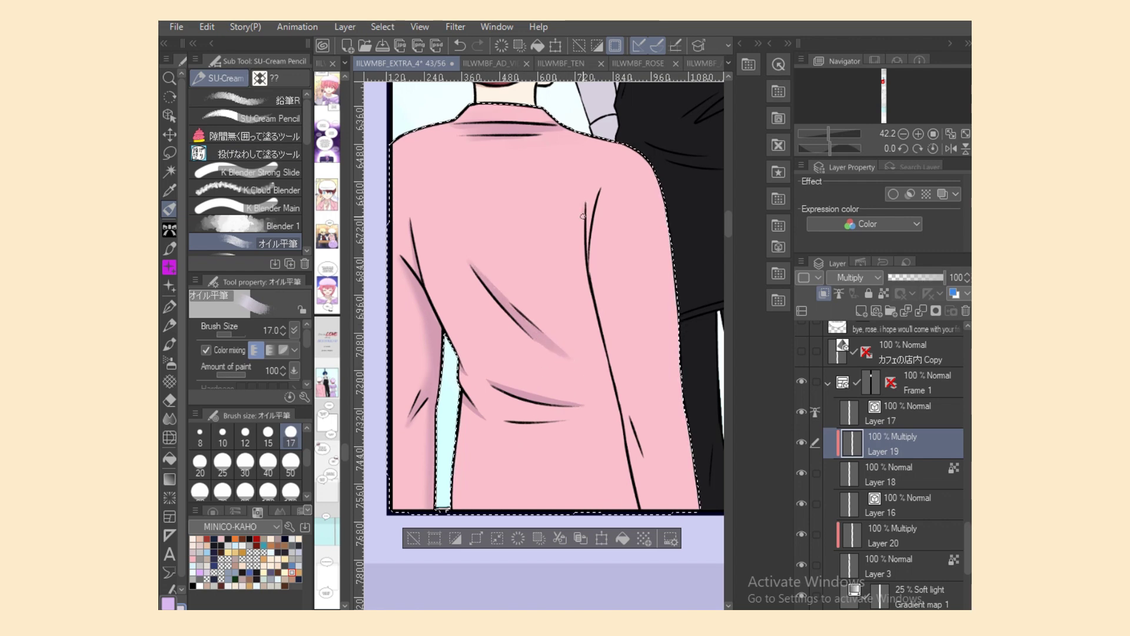
Step: Shade the jacket's right sleeve seam and lower hem with 投げなわして塗るツール and オイル平筆 at size 120, softening with K Blender Main
key(b)
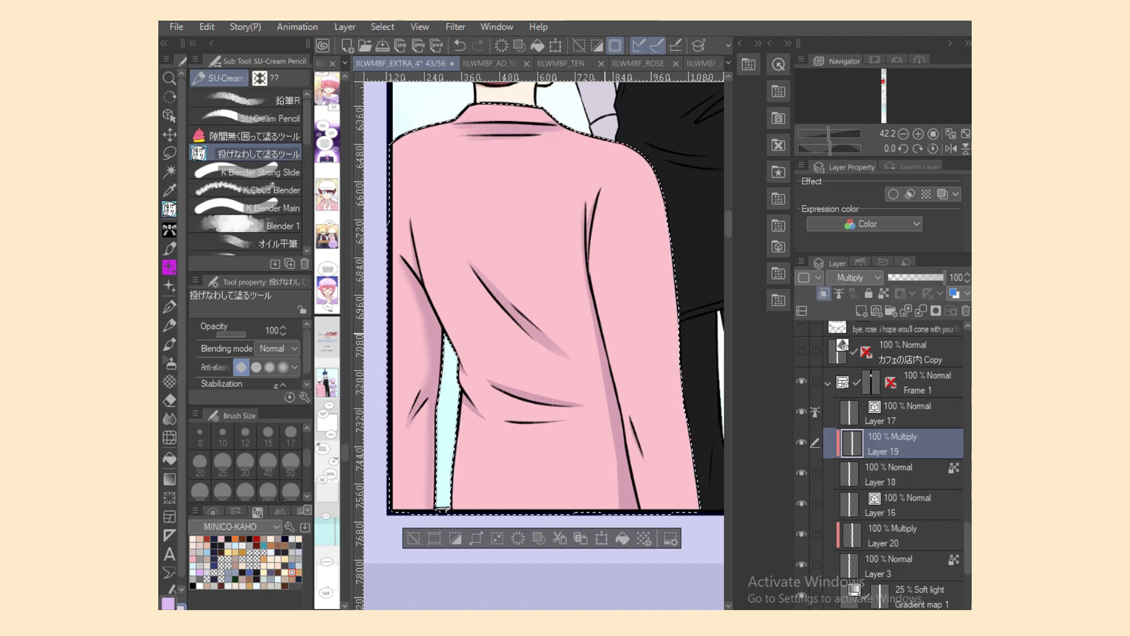
key(b)
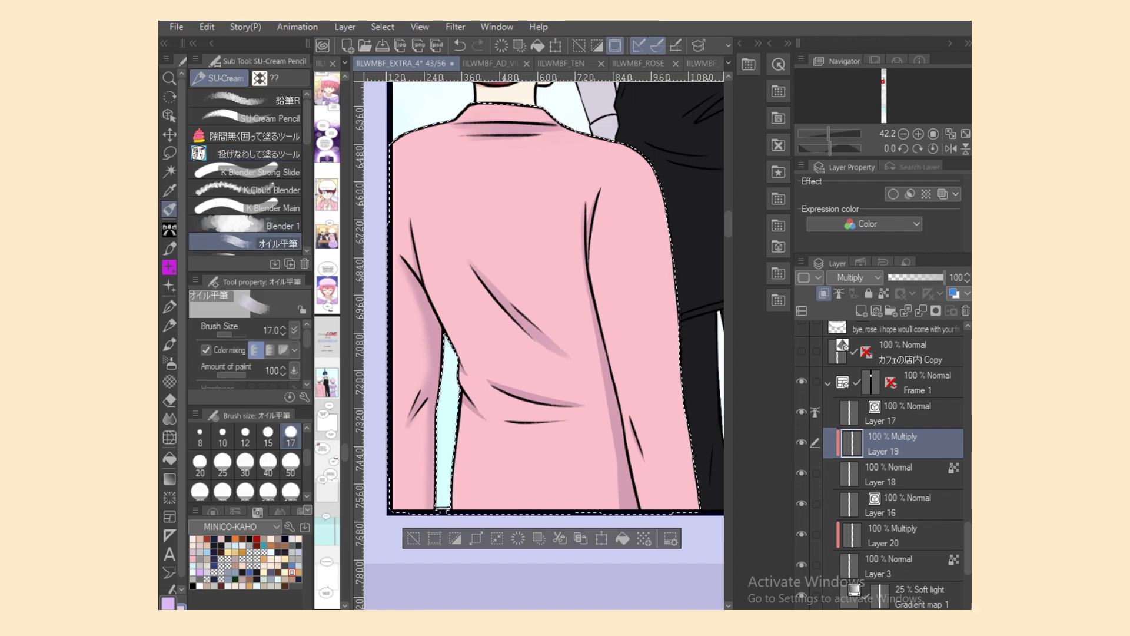
click(291, 490)
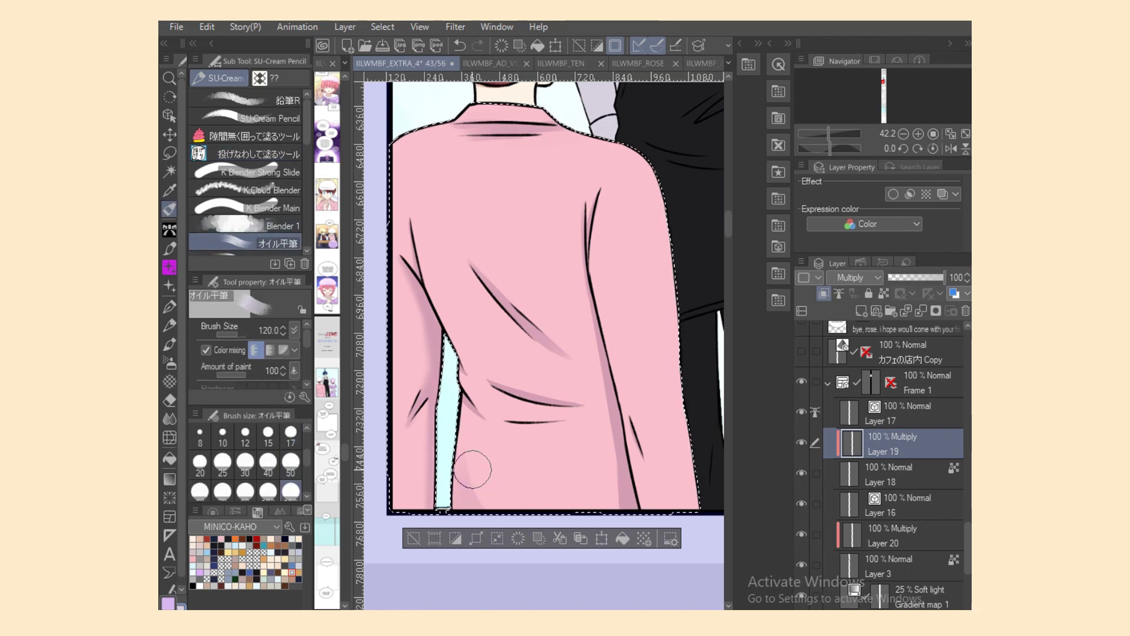
key(j)
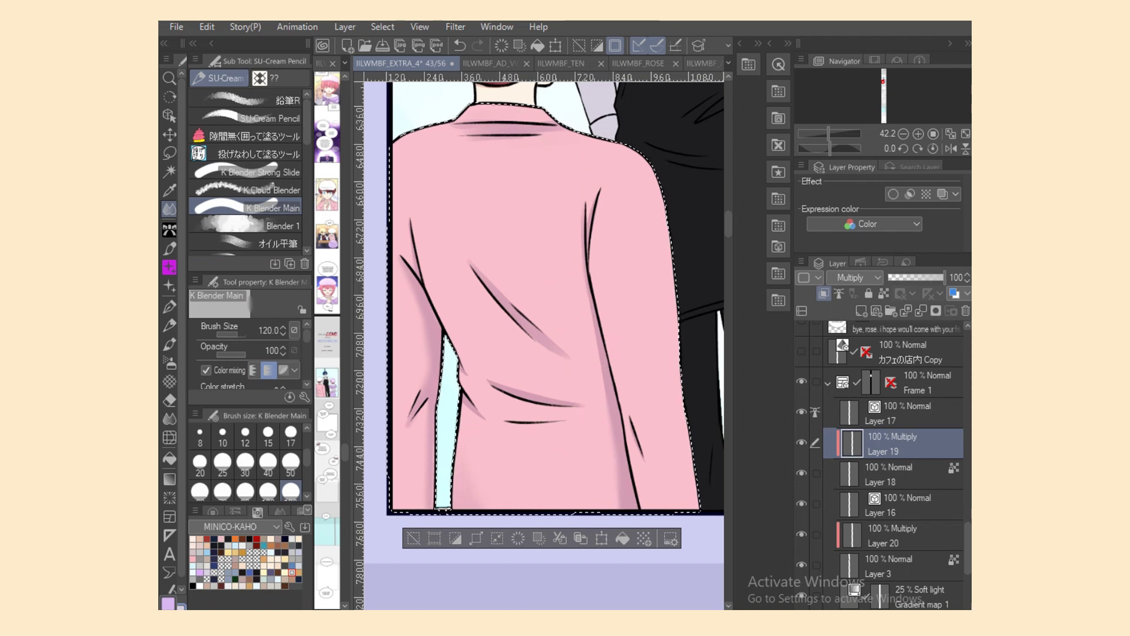
Step: Clear the current selection and auto-select the dark red hair under the white cap on Layer 18
scroll(665, 268, up, 5)
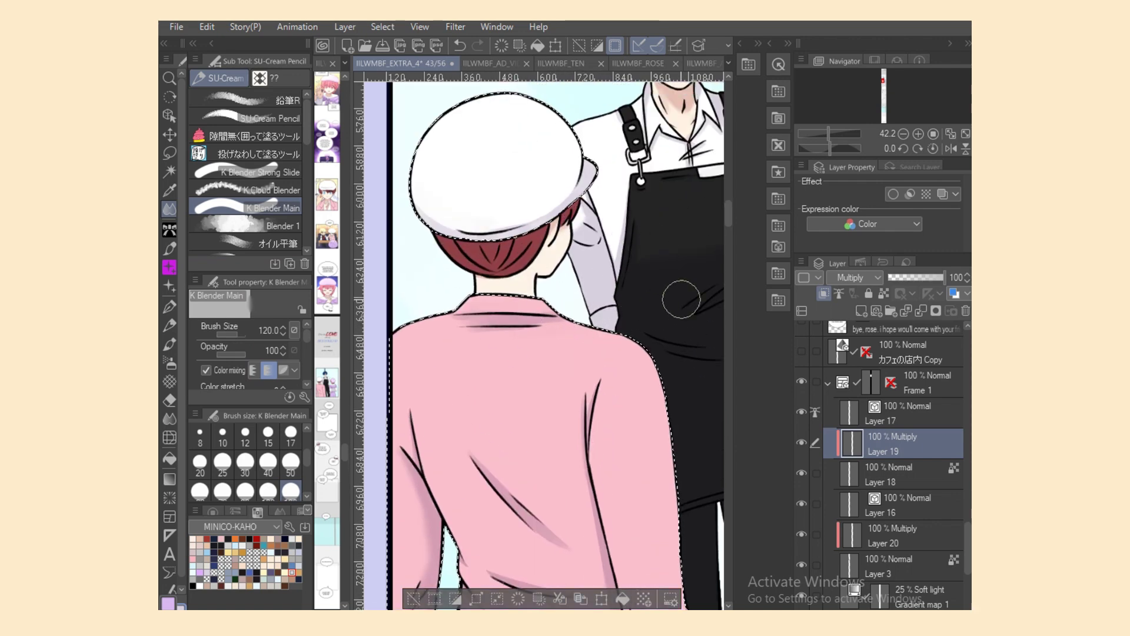
scroll(664, 268, up, 3)
key(m)
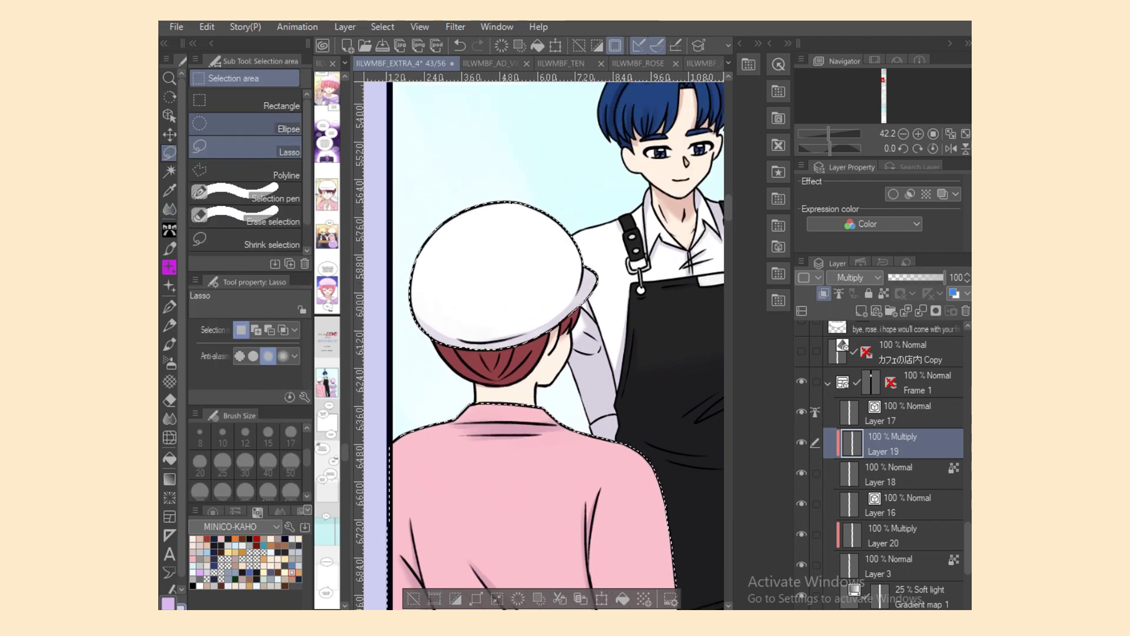
key(ctrl+d)
click(895, 474)
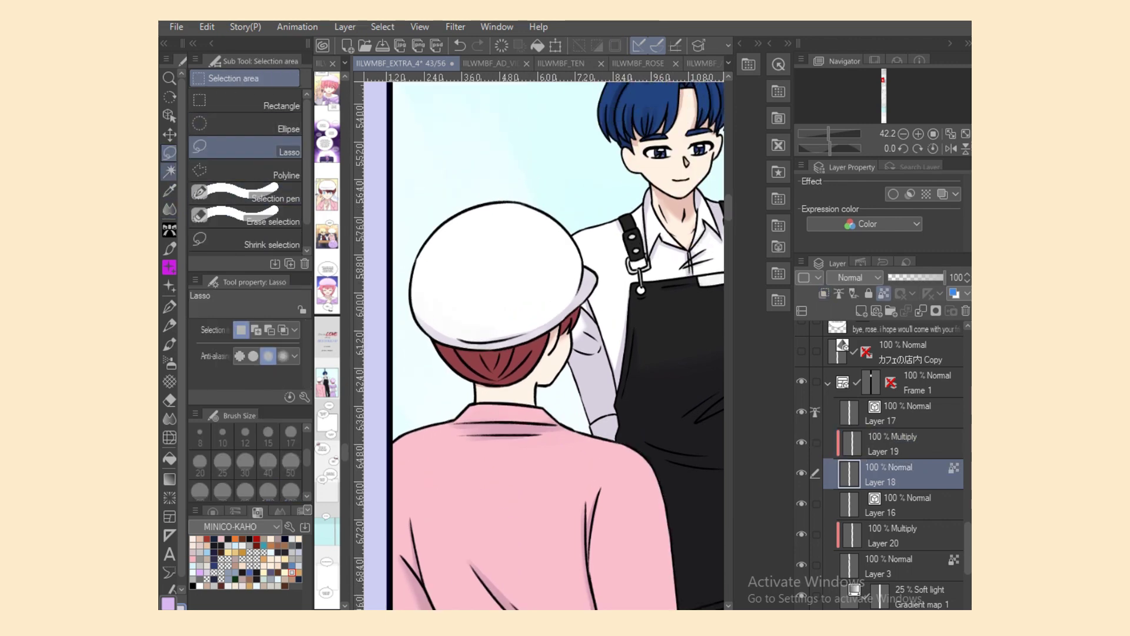
click(169, 171)
click(523, 356)
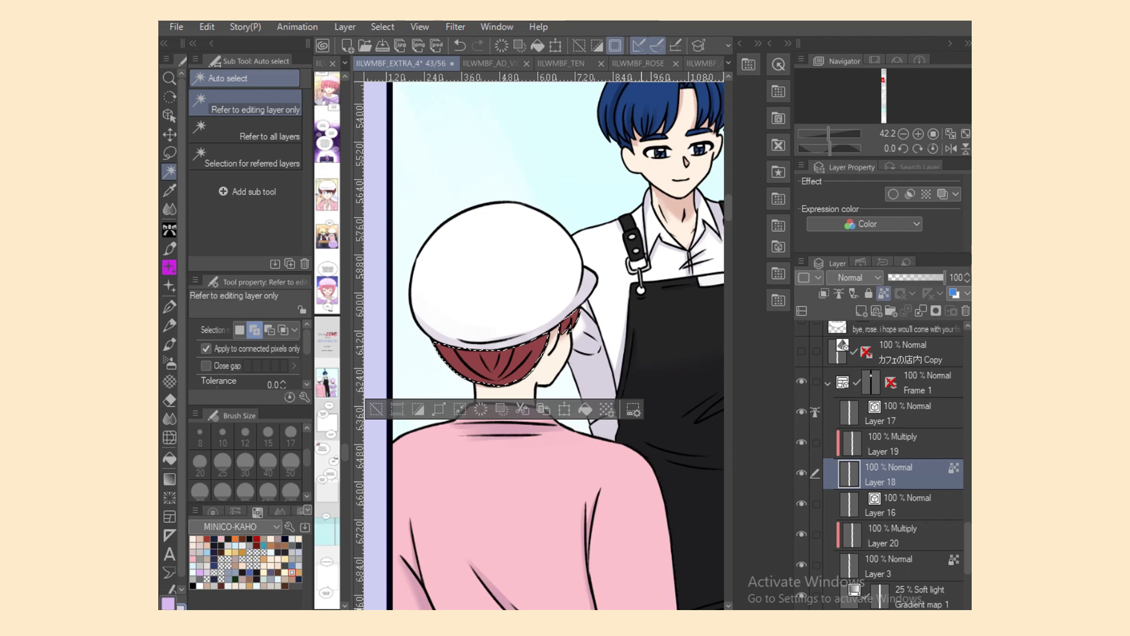
Step: Add the girl's pink braids and side hair under the lilac beret to the selection
scroll(544, 341, right, 5)
click(629, 390)
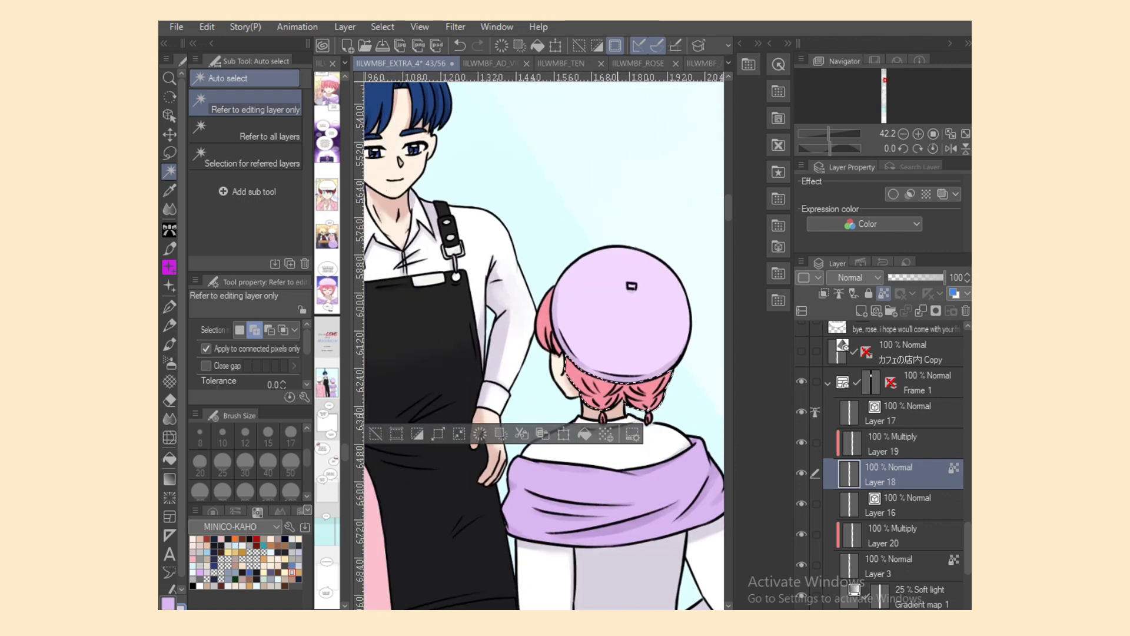
click(603, 419)
click(546, 325)
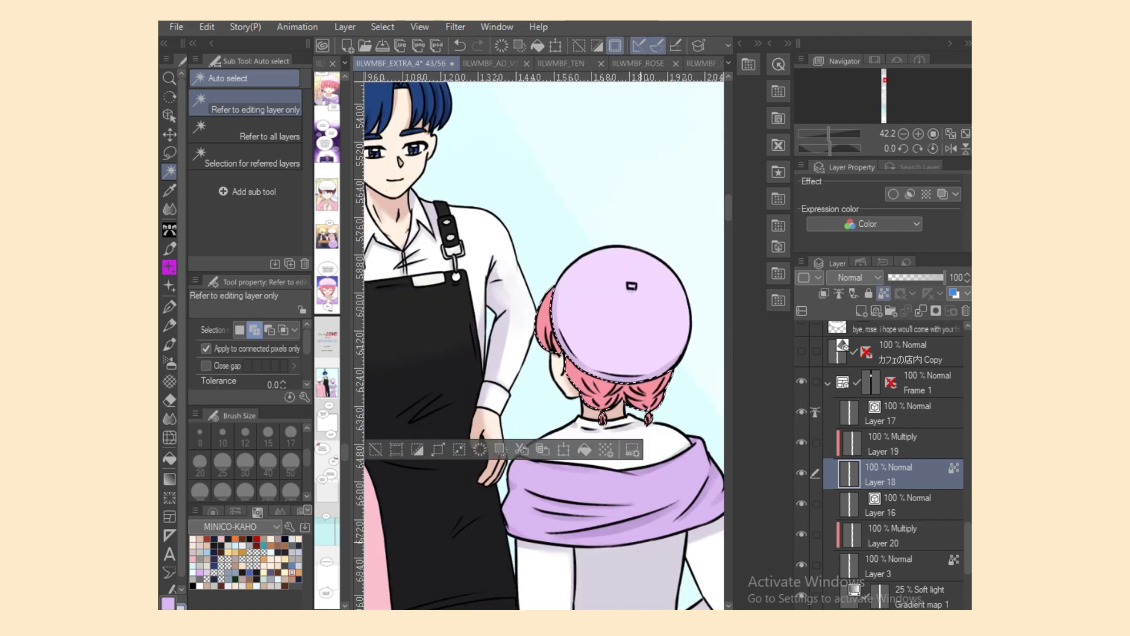
Step: Save the file and shade the dark red hair on Layer 19 in pink with 投げなわして塗るツール
scroll(545, 342, left, 4)
click(895, 444)
click(169, 209)
key(ctrl+s)
scroll(895, 465, up, 3)
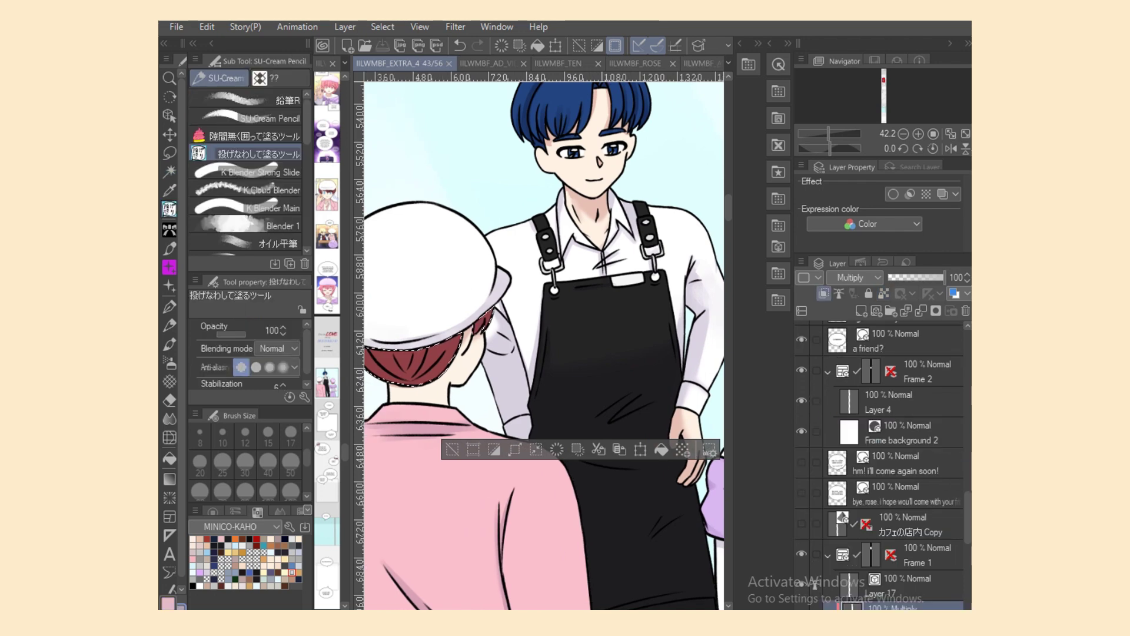
scroll(545, 342, left, 2)
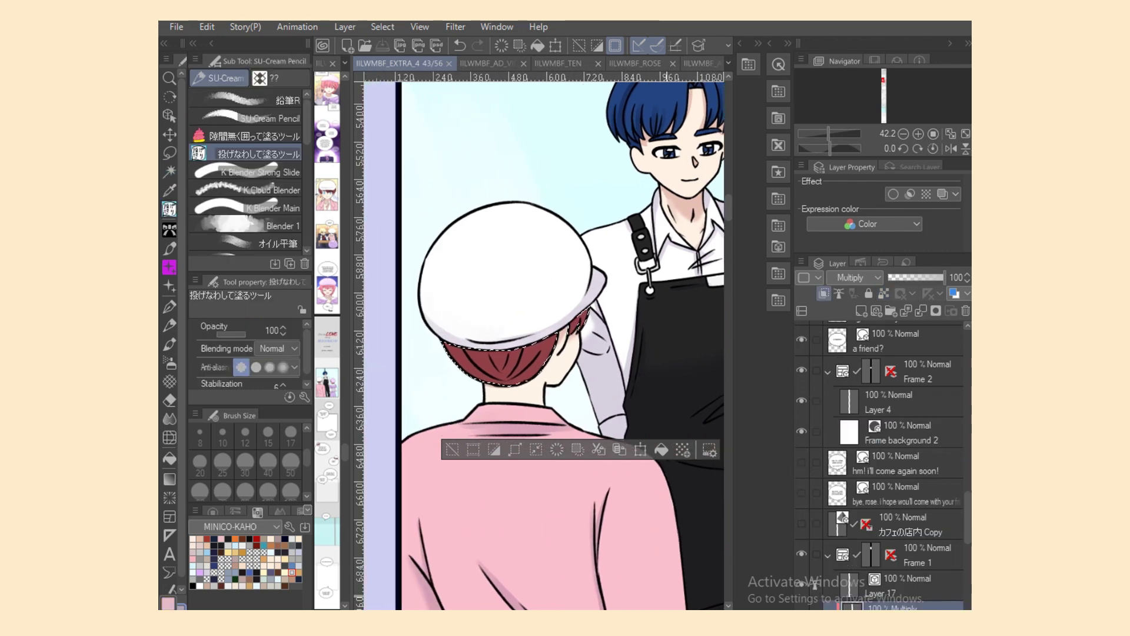
mouse_move(511, 396)
mouse_down()
mouse_move(557, 353)
mouse_move(591, 308)
mouse_up()
key(e)
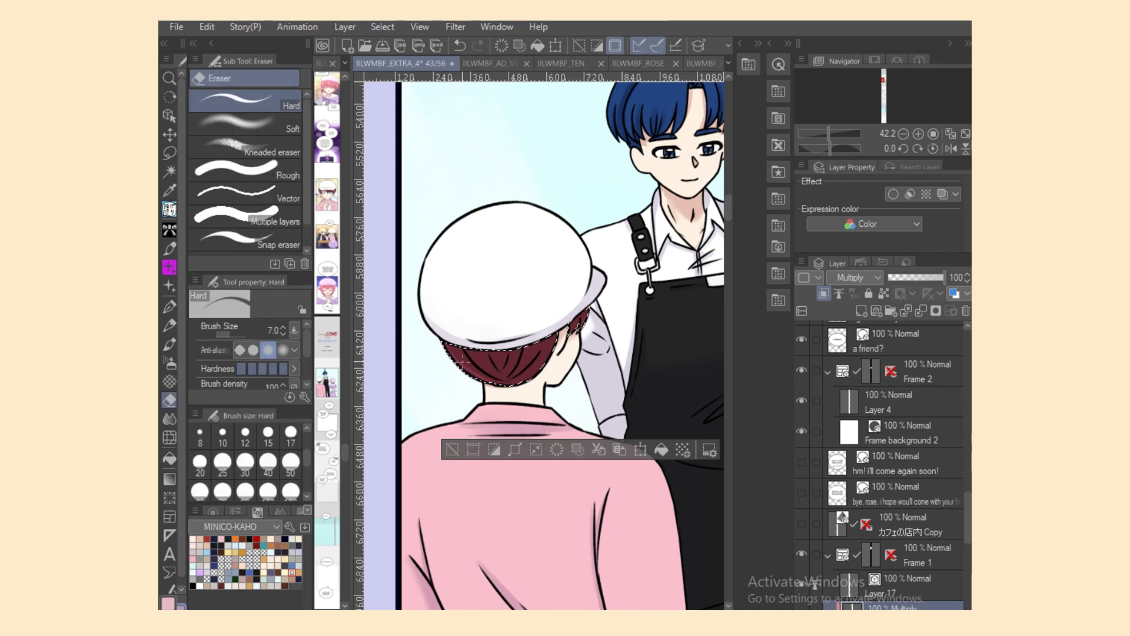
Step: Shade the girl's pink braids and side hair on Layer 19 with 投げなわして塗るツール
key(p)
scroll(570, 329, right, 5)
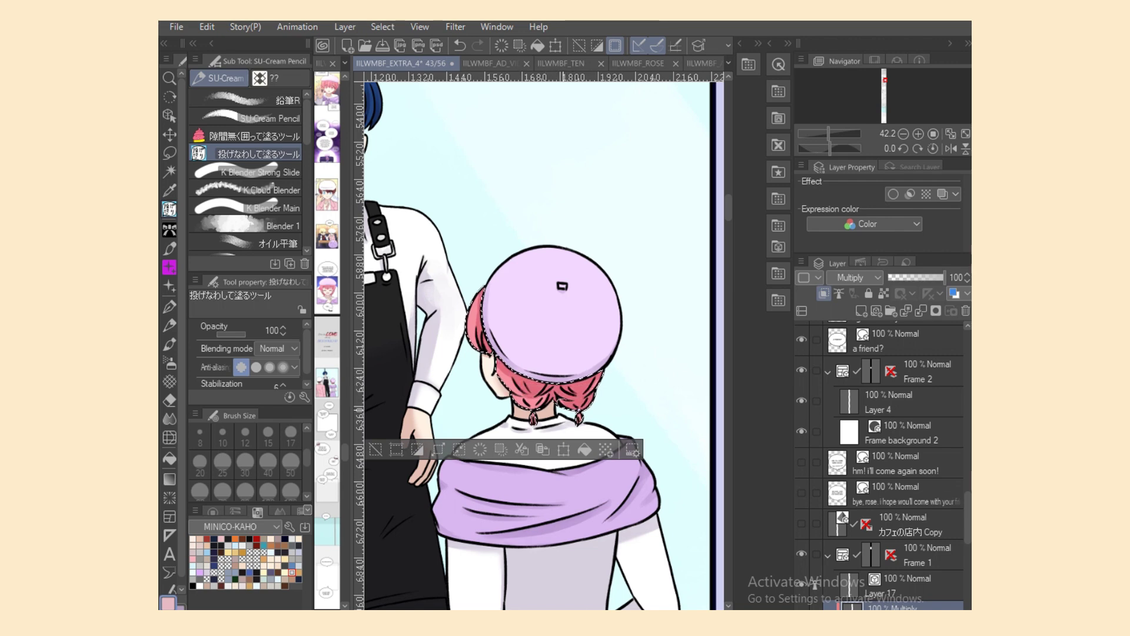
key(e)
key(p)
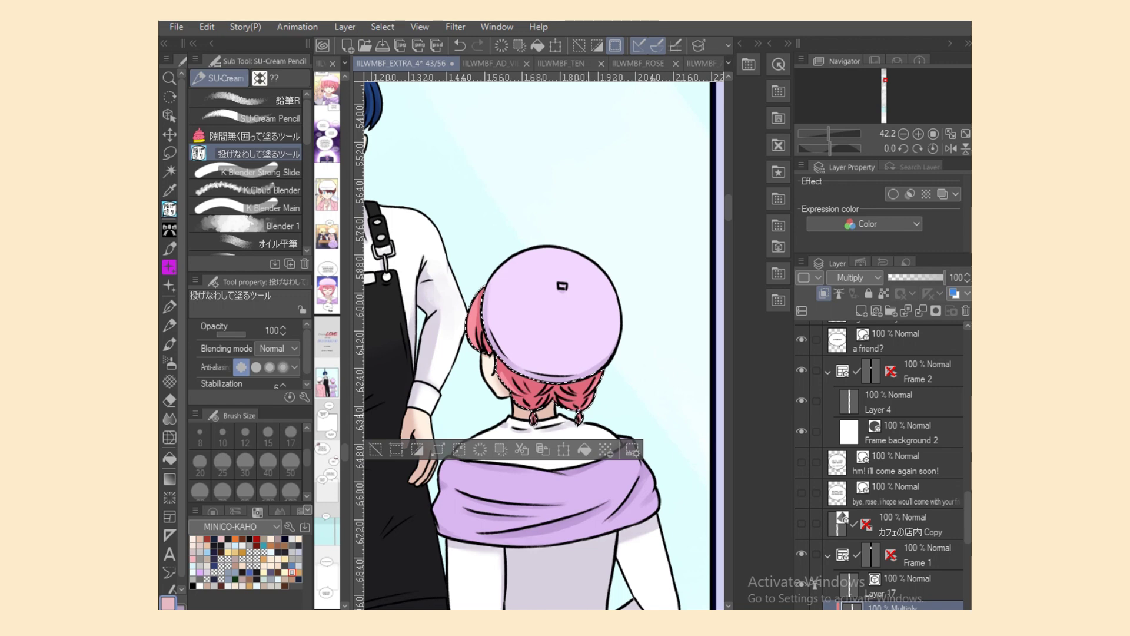
Step: Clear the hair selection and make Layer 17 in Frame 1 the active layer
key(m)
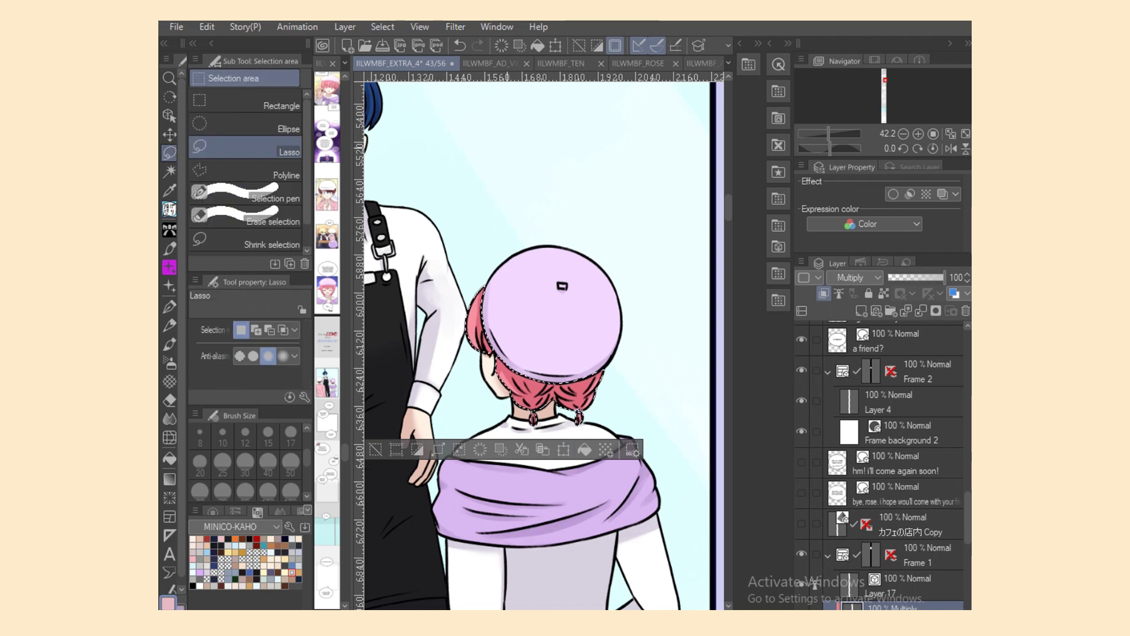
key(ctrl+d)
scroll(546, 337, down, 6)
scroll(545, 337, up, 1)
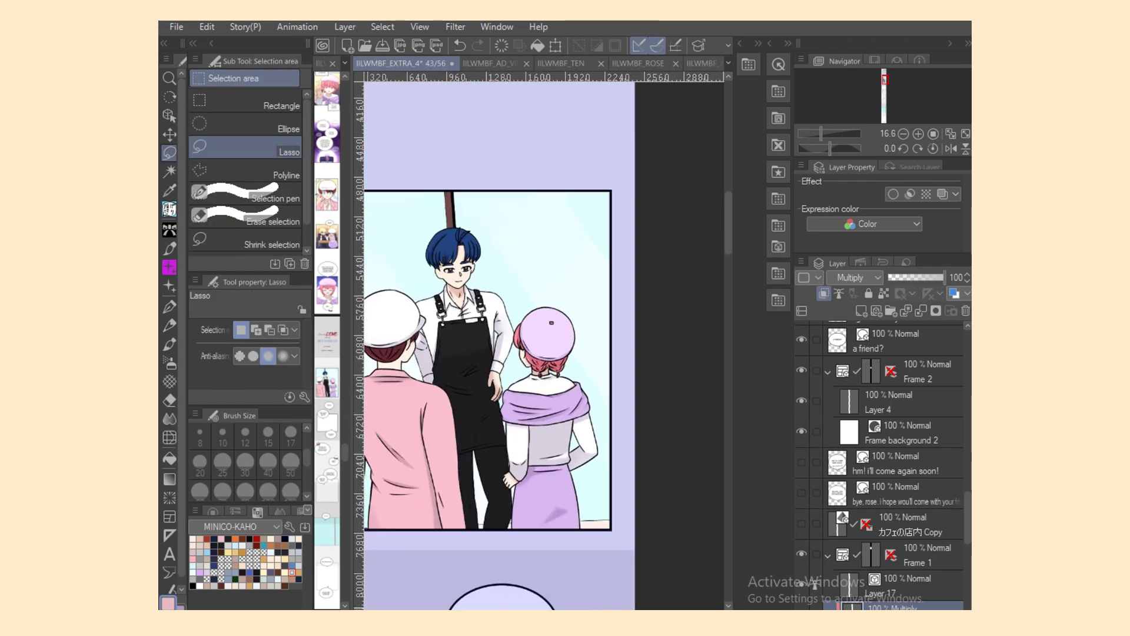
drag(546, 337, 658, 339)
click(910, 585)
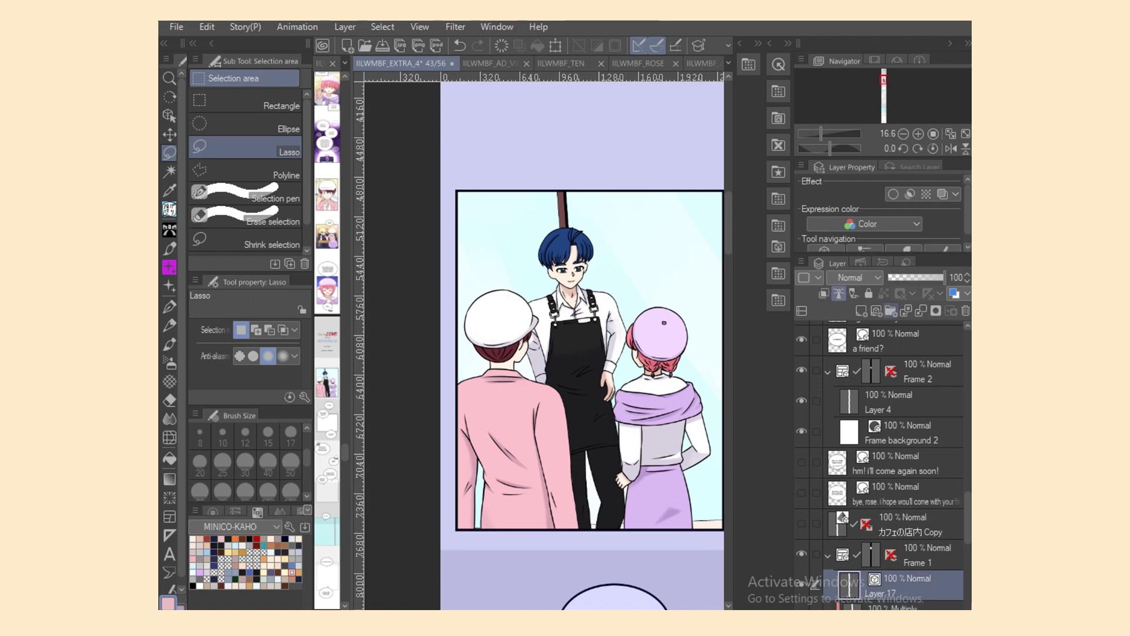
click(891, 311)
scroll(880, 465, down, 5)
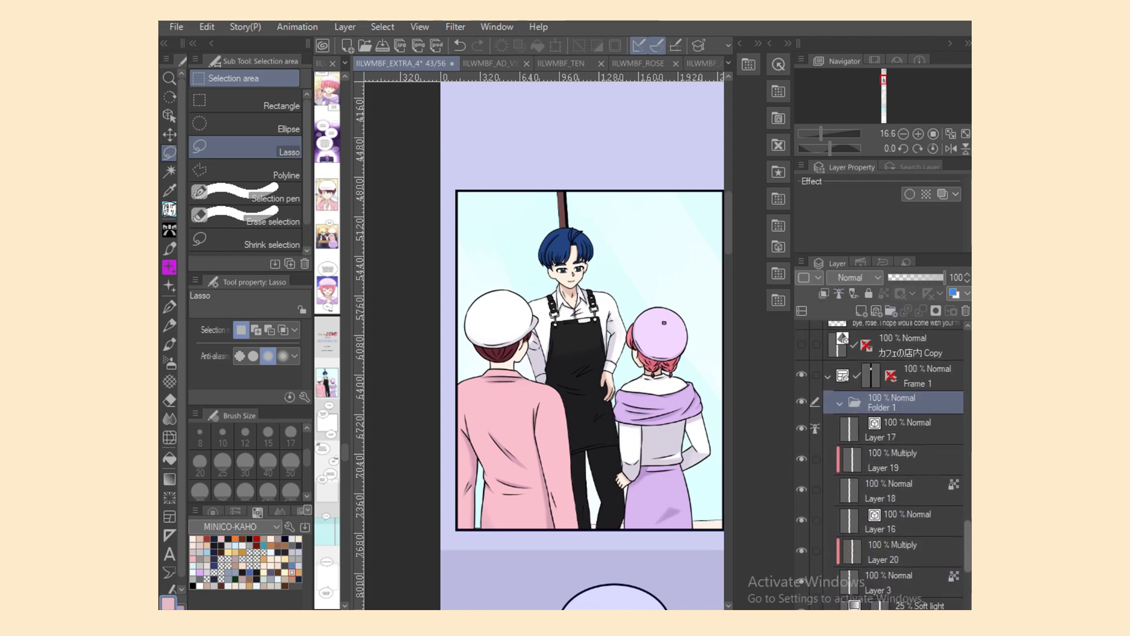
key(ctrl+z)
Step: Create a new layer above Layer 17 and set its blending mode to Add (Glow)
click(862, 311)
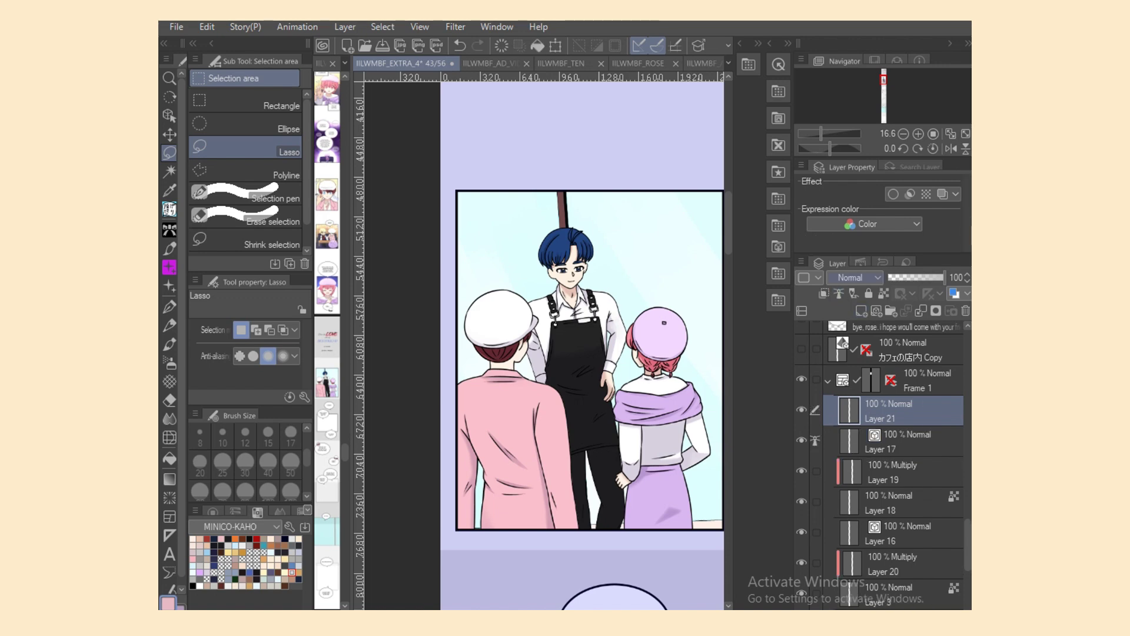
click(855, 277)
click(851, 450)
scroll(553, 353, right, 2)
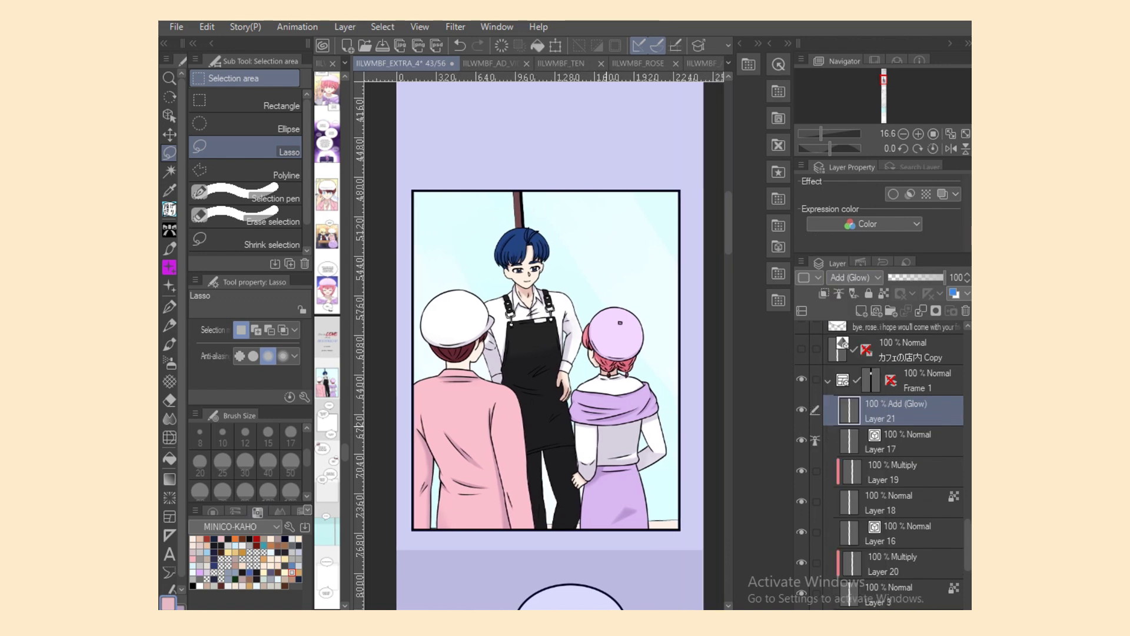
Step: Airbrush a pale yellow glow over the panel on the Add (Glow) layer with the Soft airbrush at size 2000
click(213, 511)
click(243, 545)
click(244, 525)
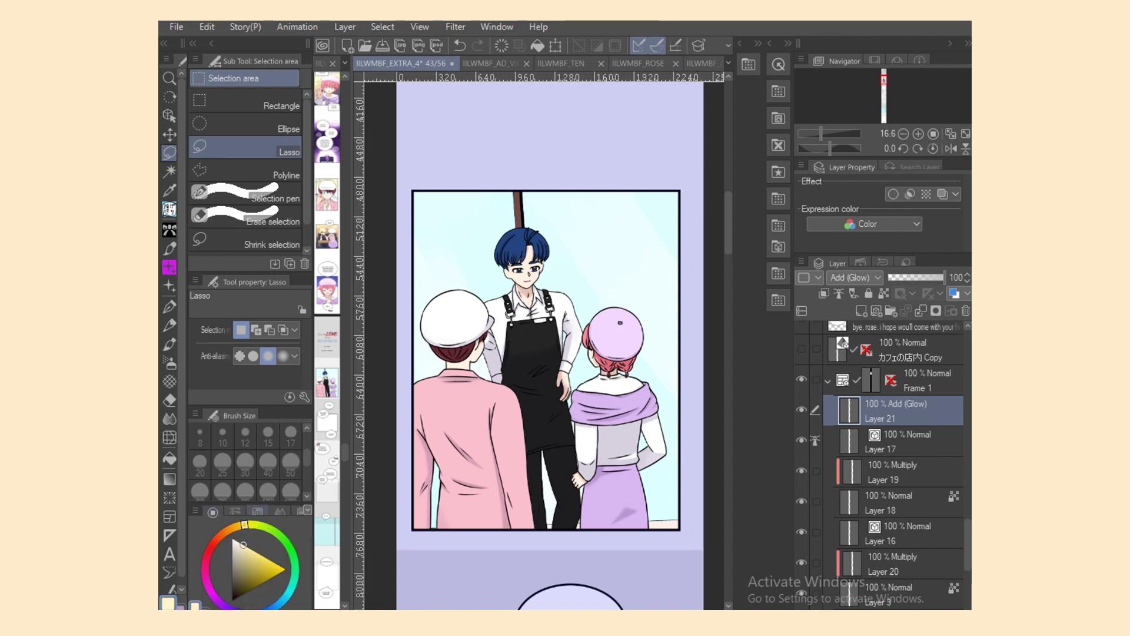
click(170, 362)
scroll(247, 465, down, 5)
click(291, 483)
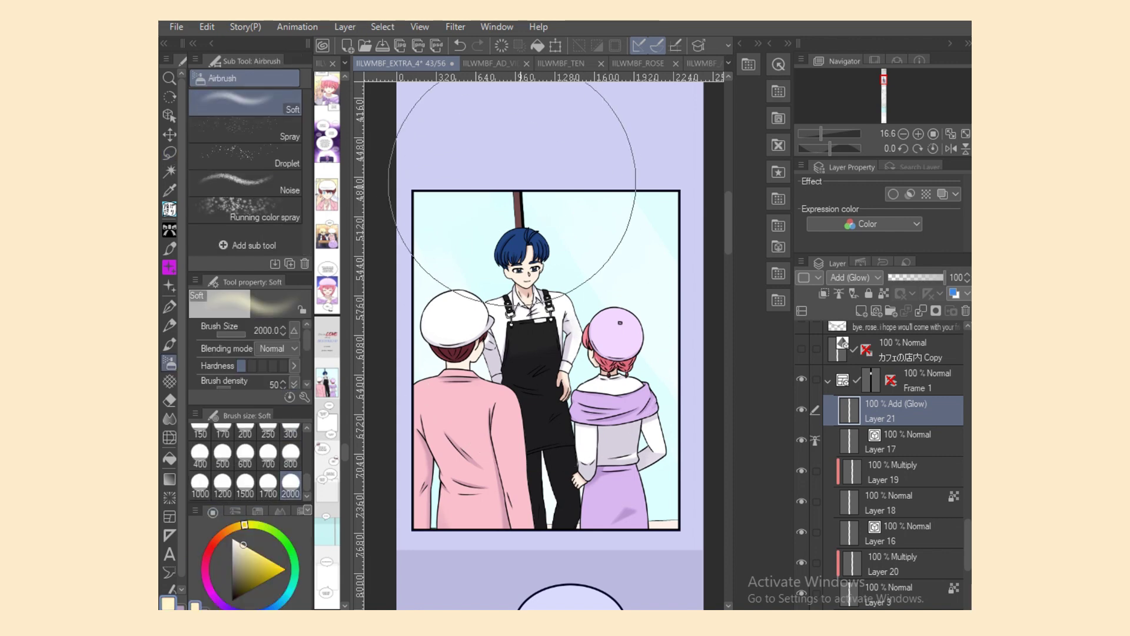
mouse_move(530, 176)
mouse_down()
mouse_move(478, 262)
mouse_move(608, 259)
mouse_up()
drag(474, 354, 461, 409)
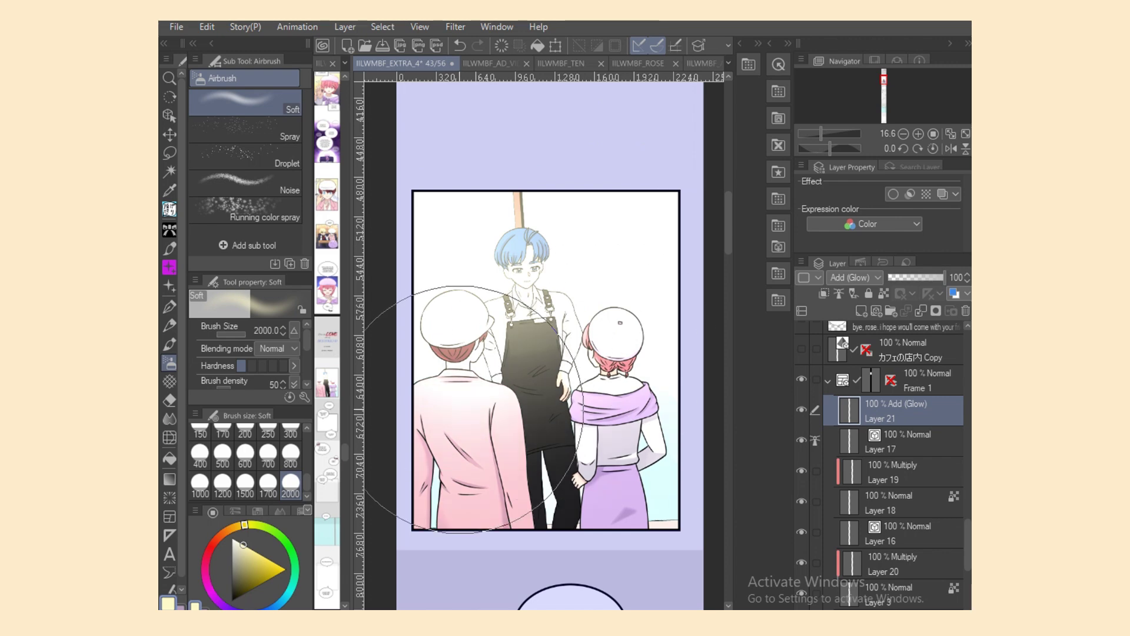
Step: Airbrush a fainter pale yellow glow over the panel on Layer 21, with the Soft airbrush reduced to size 800
mouse_move(529, 246)
mouse_down()
mouse_move(486, 204)
mouse_move(556, 220)
mouse_move(584, 334)
mouse_move(560, 322)
mouse_move(603, 318)
mouse_move(678, 375)
mouse_move(608, 316)
mouse_move(566, 251)
mouse_move(524, 267)
mouse_up()
mouse_move(621, 257)
mouse_down()
mouse_move(505, 298)
mouse_move(432, 257)
mouse_move(403, 346)
mouse_move(398, 483)
mouse_up()
click(291, 454)
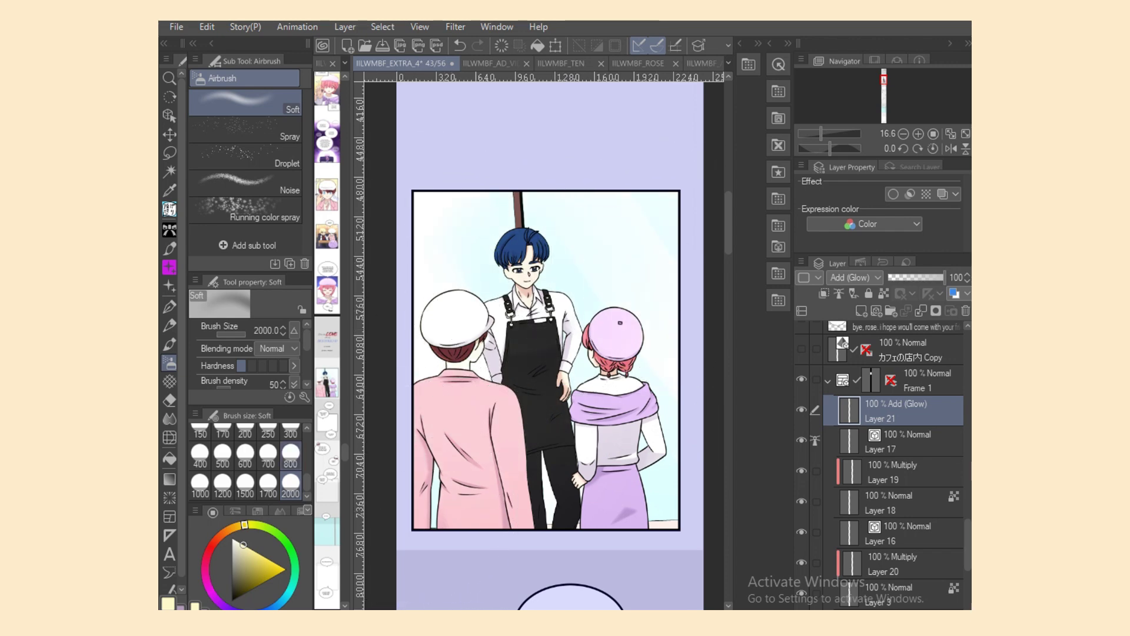
mouse_move(438, 280)
mouse_down()
mouse_move(427, 215)
mouse_move(440, 313)
mouse_move(427, 342)
mouse_up()
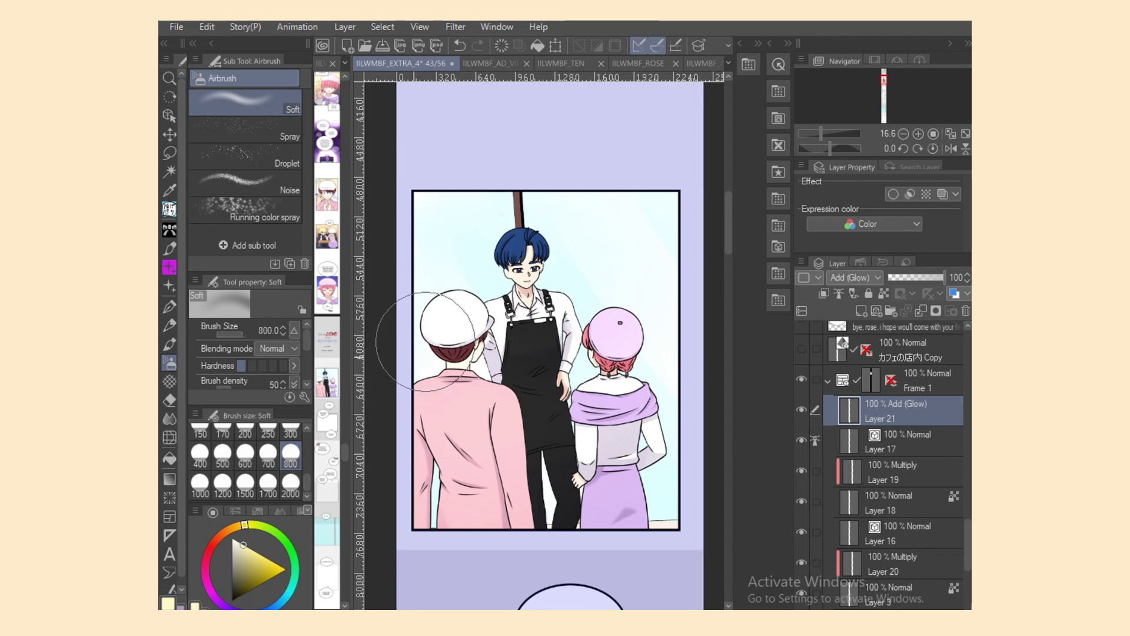
mouse_move(609, 265)
mouse_down()
mouse_move(669, 323)
mouse_move(694, 373)
mouse_move(669, 391)
mouse_move(566, 411)
mouse_up()
Step: Create a new layer above Layer 21 and set its blending mode to Add (Glow)
click(862, 310)
click(854, 277)
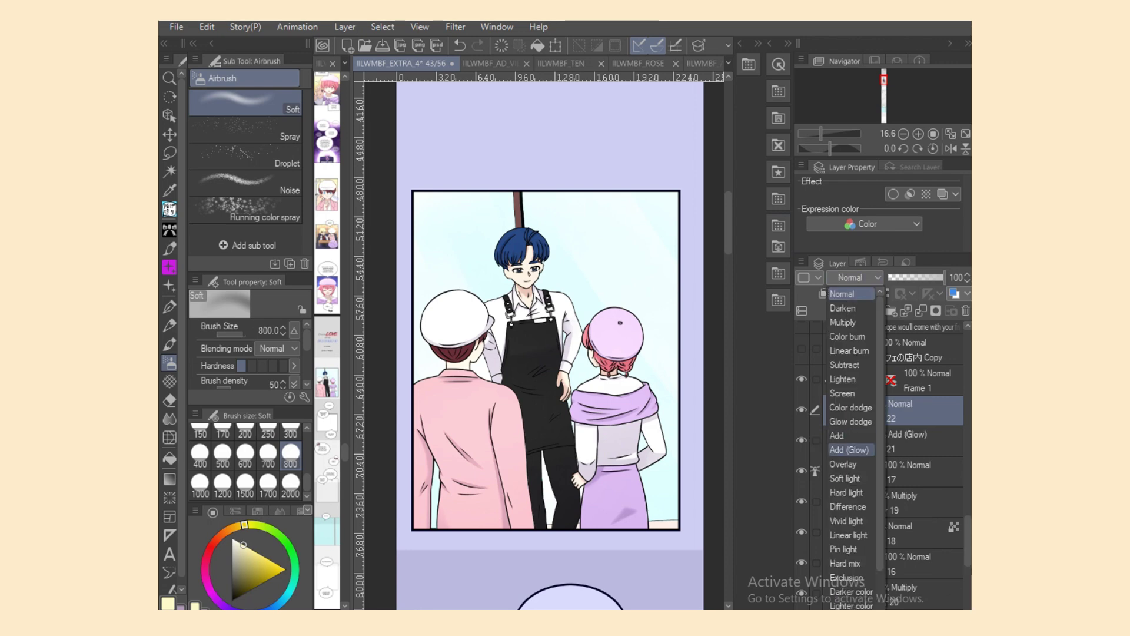
click(851, 449)
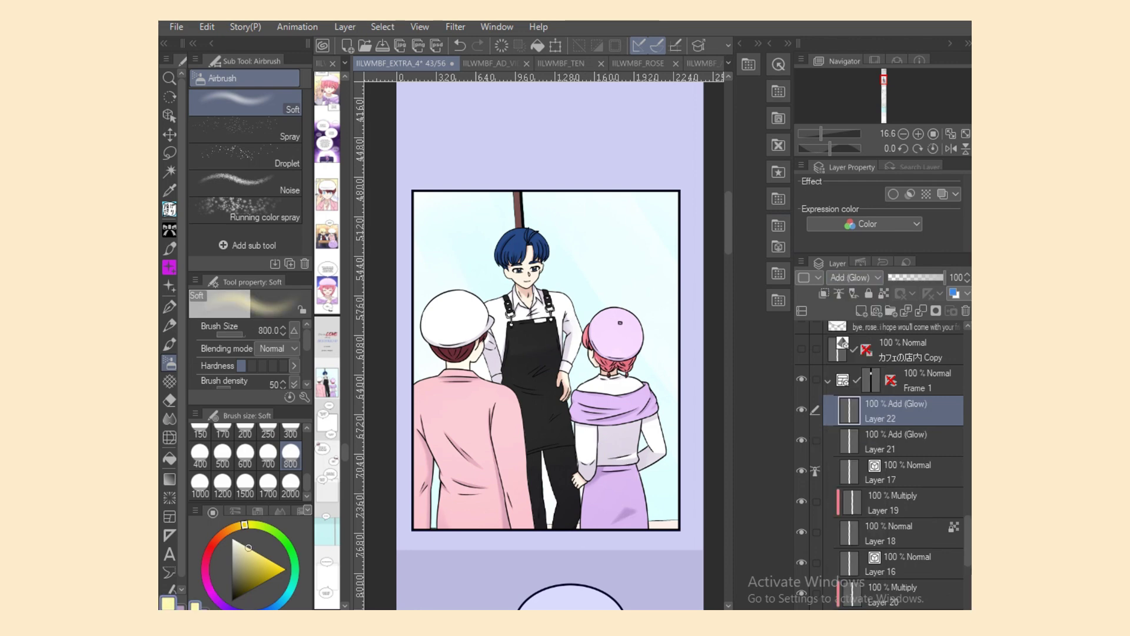
Step: Paint octagon light effects in the panel's upper-left and lower-right corners with the OCTAGONGLOW brush at size 300, and adjust the layer's opacity
click(241, 524)
click(169, 209)
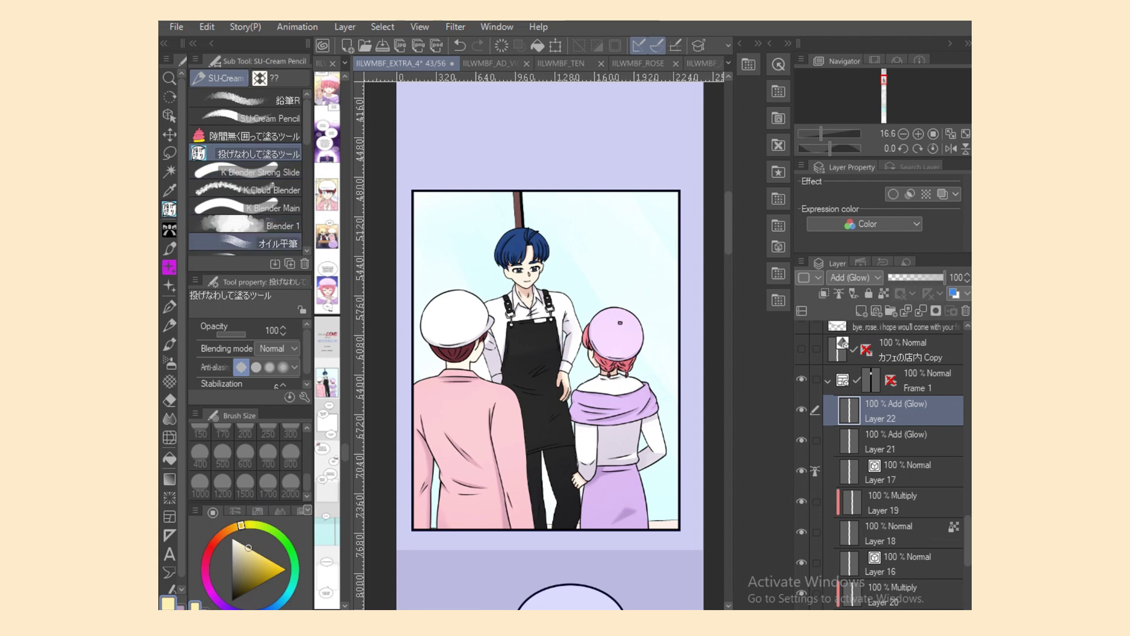
click(169, 286)
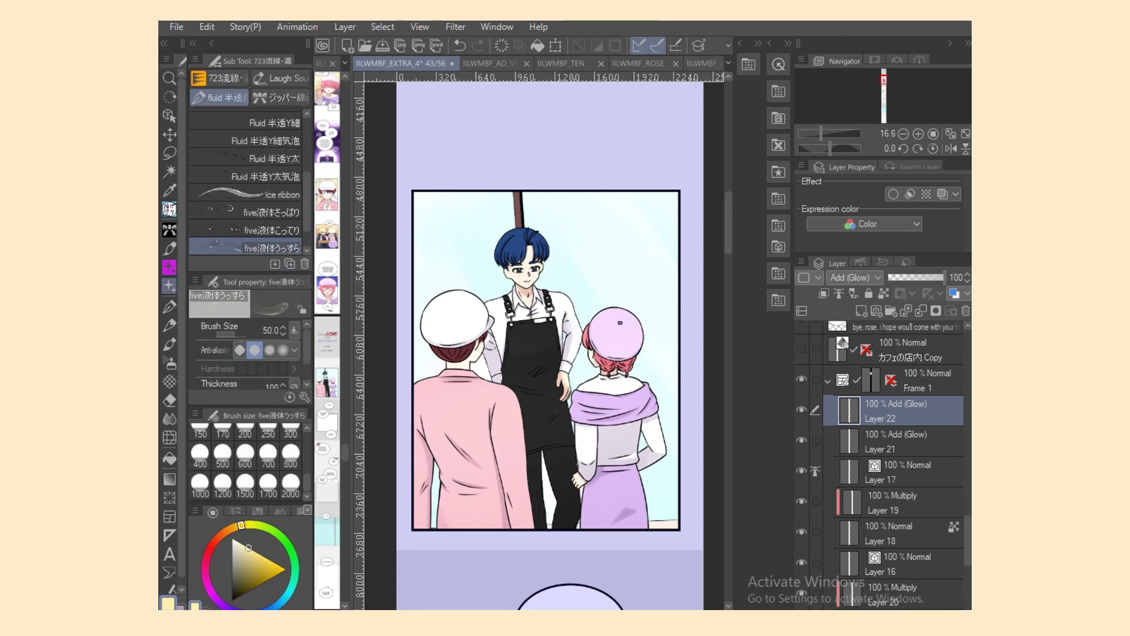
click(219, 78)
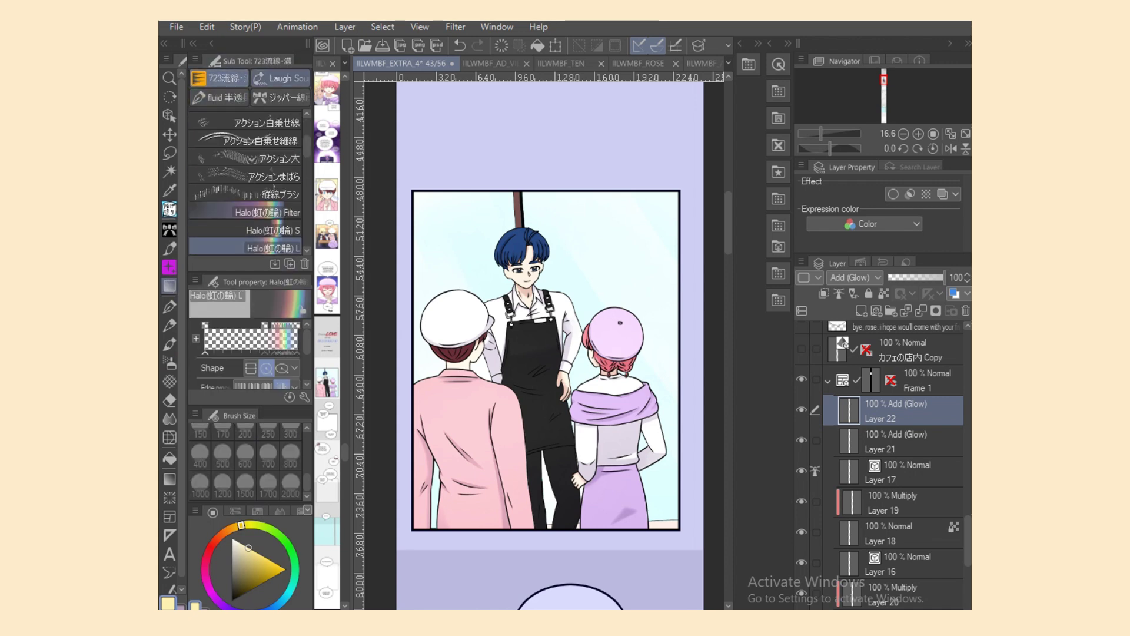
drag(307, 147, 307, 236)
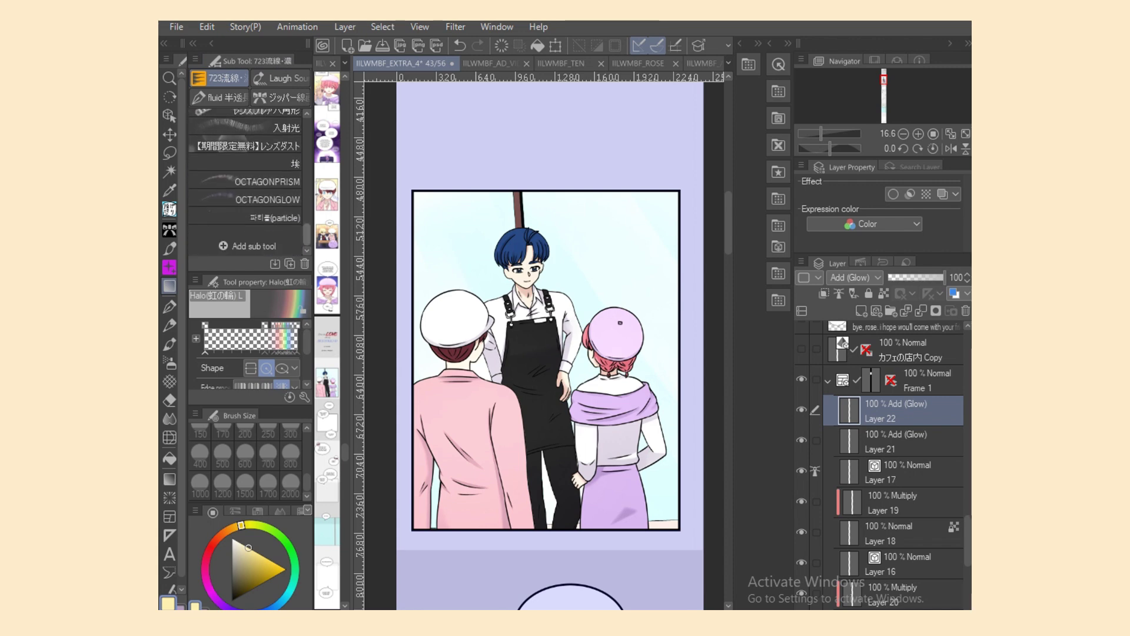
click(266, 199)
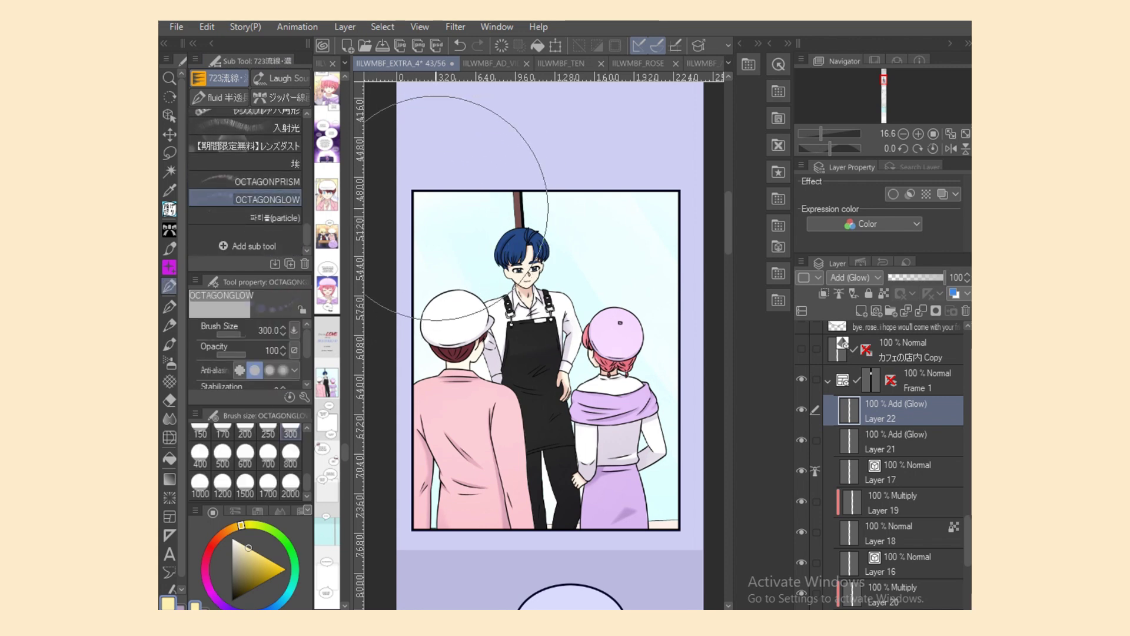
click(445, 235)
click(654, 499)
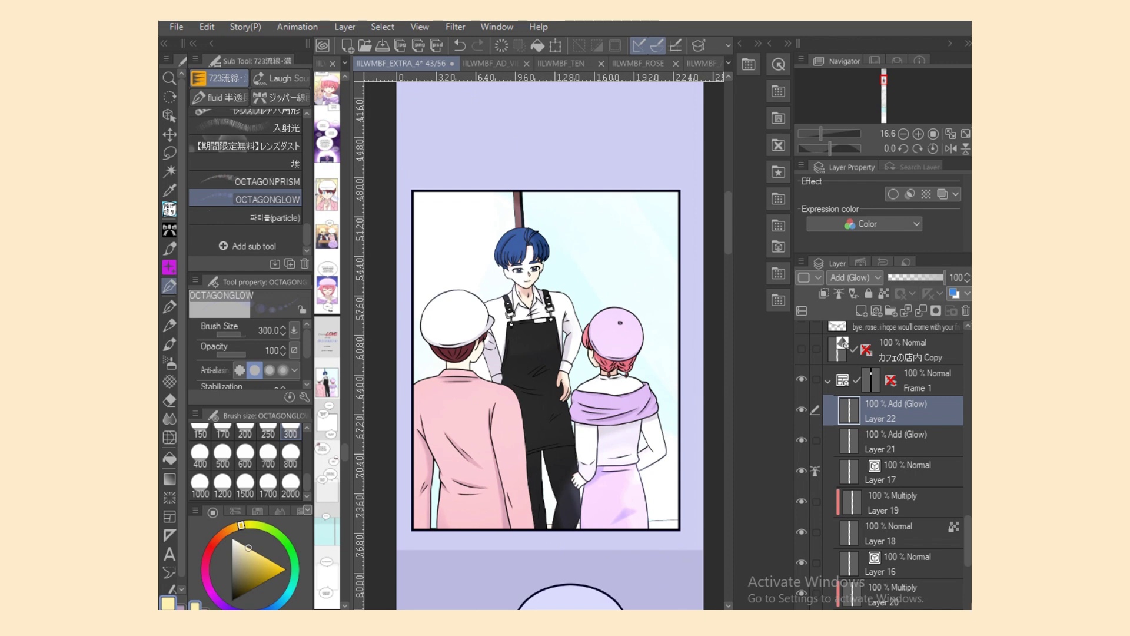
drag(890, 278, 895, 277)
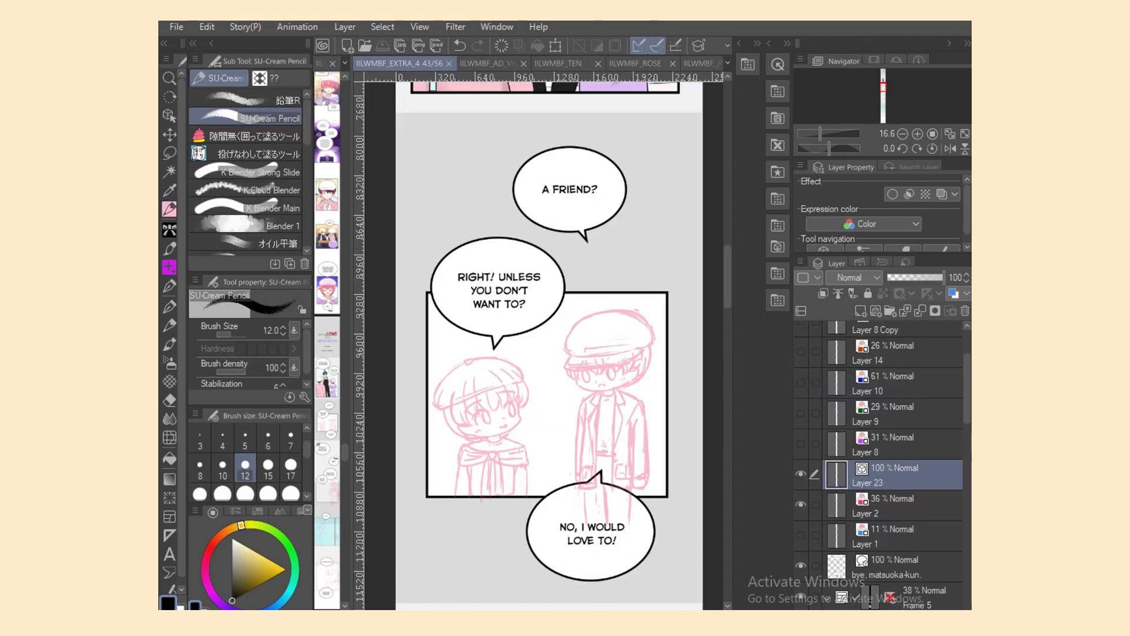
Step: Fade the pink sketch on Layer 2 to 18% opacity and make vector Layer 23 active for inking
key(ctrl+plus)
key(ctrl+plus)
scroll(538, 560, right, 2)
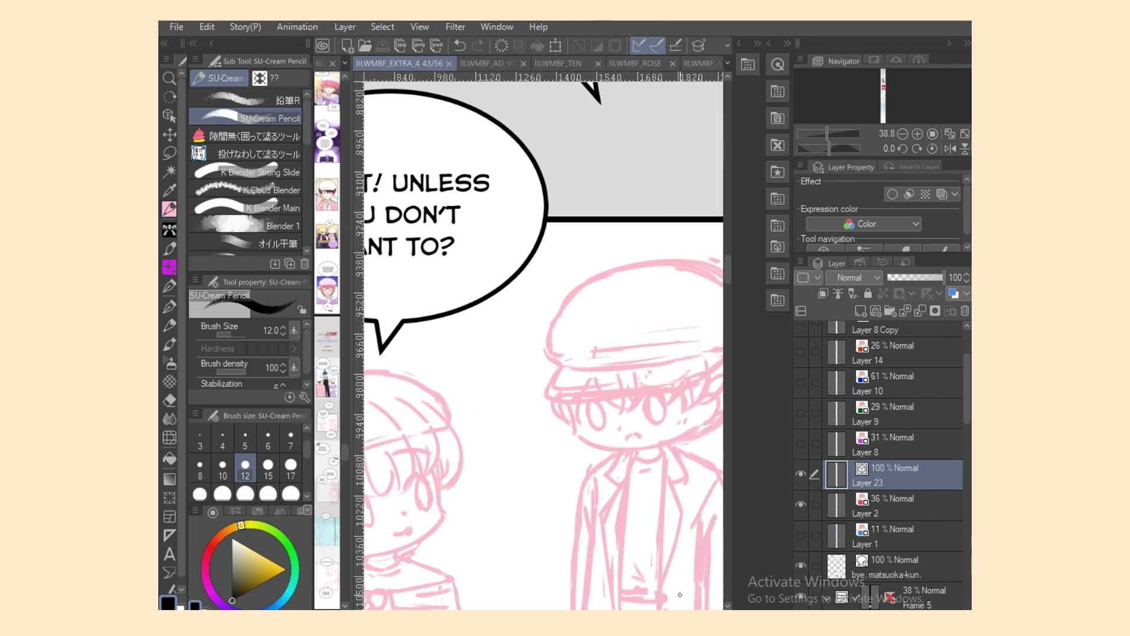
click(901, 506)
click(898, 277)
click(900, 475)
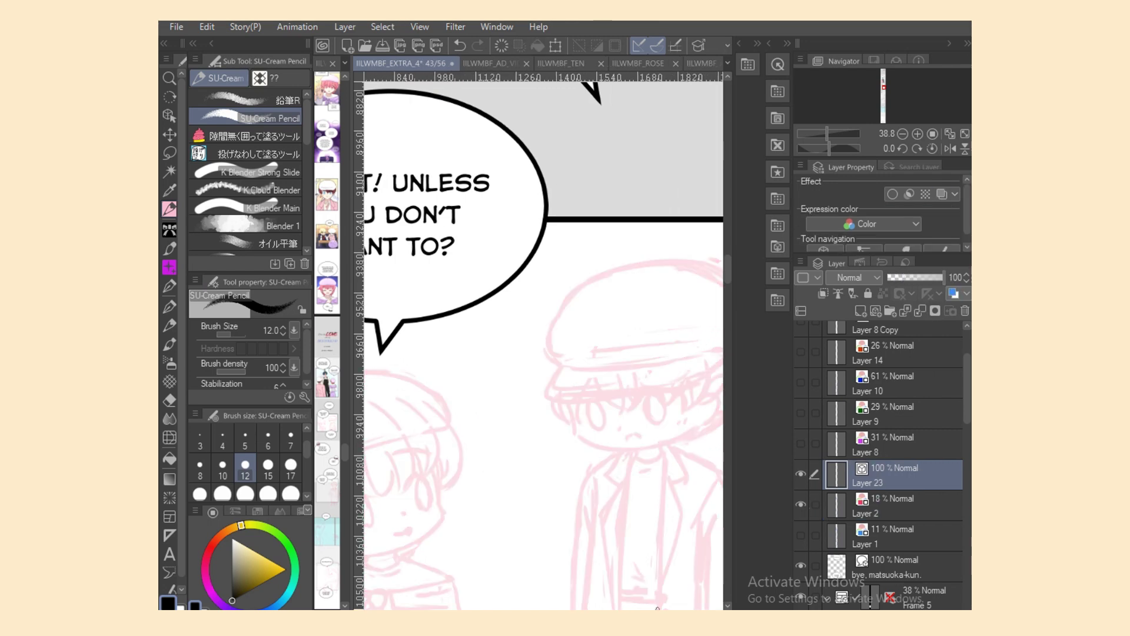
Step: Ink the capped character's cheek and chin curve in black on Layer 23 with the SU-Cream Pencil at size 12
scroll(544, 346, right, 3)
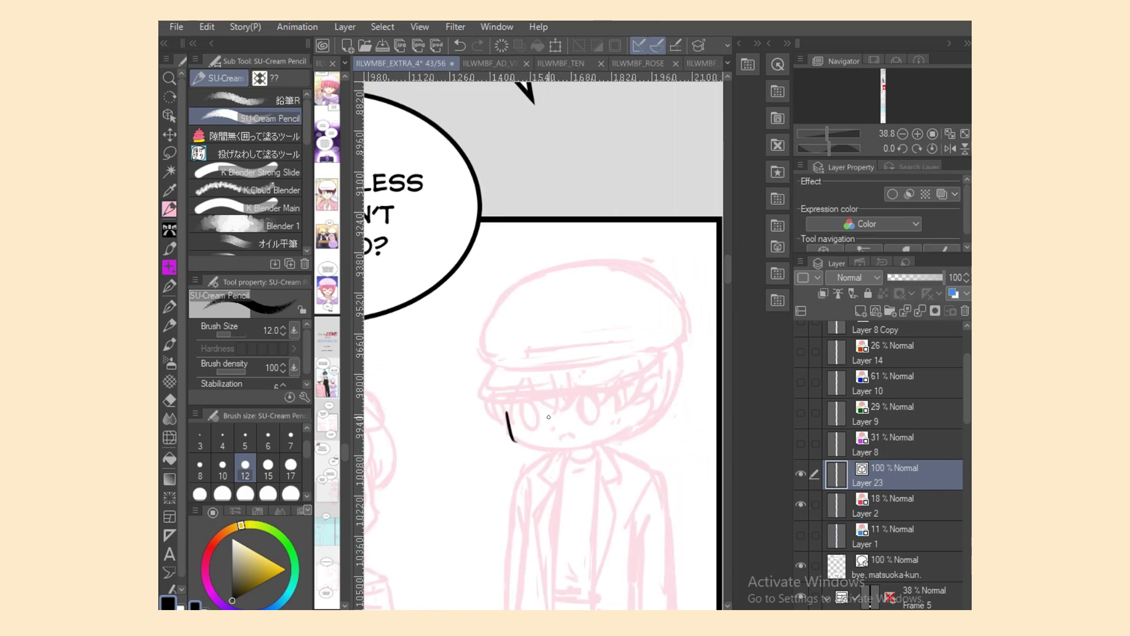
scroll(549, 417, up, 2)
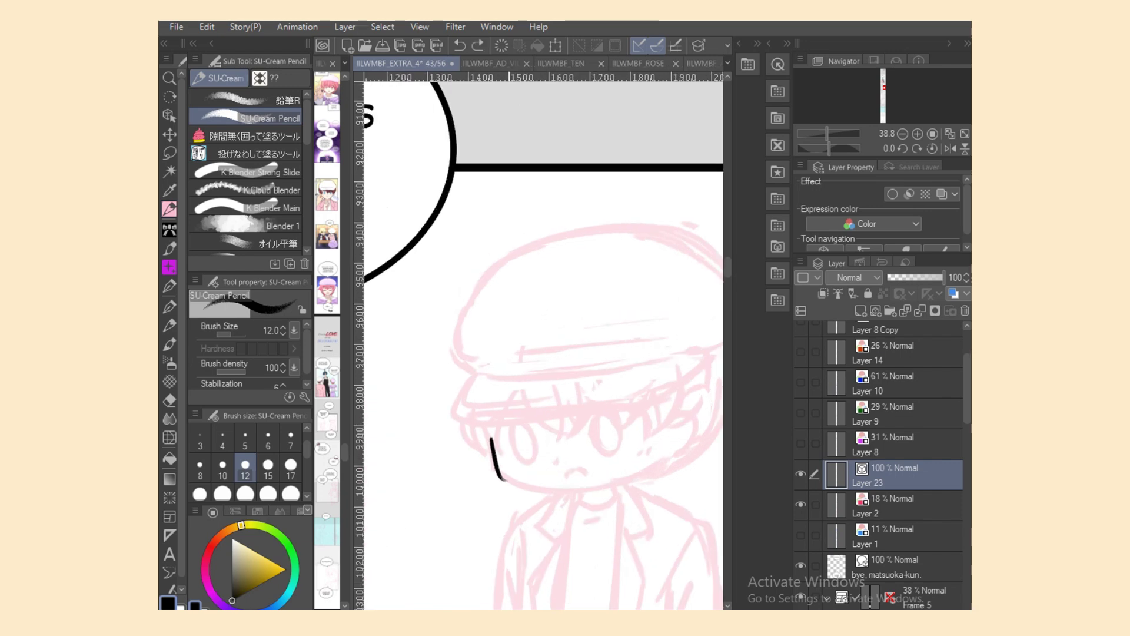
drag(498, 471, 618, 489)
key(ctrl+z)
mouse_move(498, 471)
mouse_down()
mouse_move(575, 490)
mouse_move(664, 453)
mouse_up()
key(ctrl+z)
key(ctrl+z)
drag(499, 472, 610, 489)
key(ctrl+z)
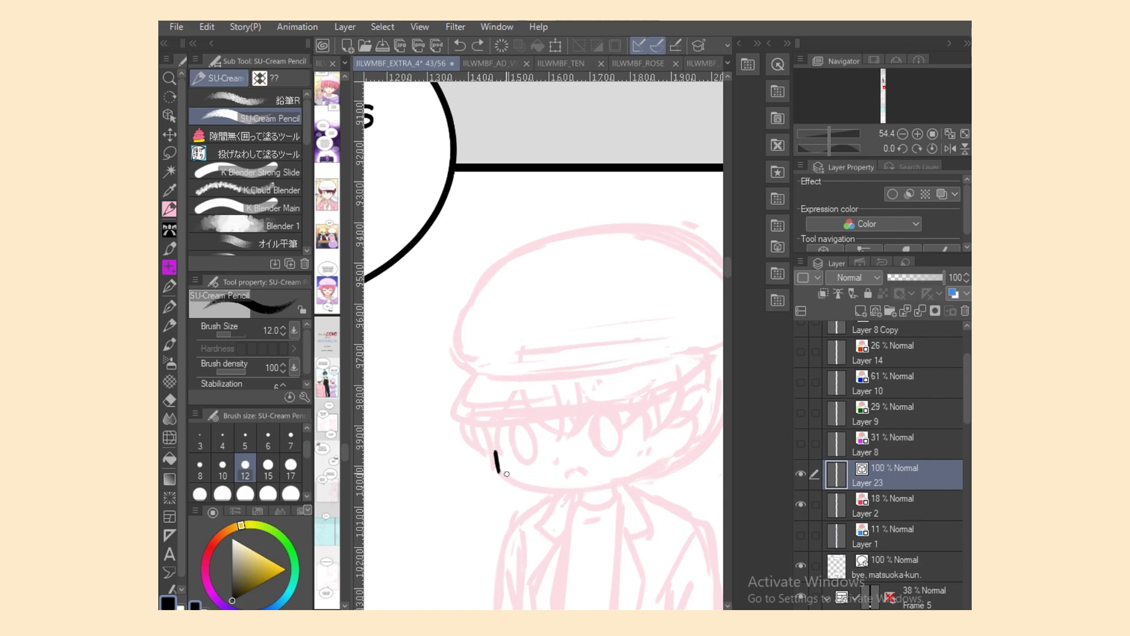
drag(498, 471, 609, 489)
key(ctrl+z)
drag(498, 471, 617, 497)
key(ctrl+z)
key(ctrl+z)
drag(497, 471, 616, 483)
key(ctrl+z)
drag(499, 472, 617, 484)
Step: Extend the chin curve up the jaw toward the ear, redrawing the stroke in mirrored view until it follows the sketch smoothly
click(950, 149)
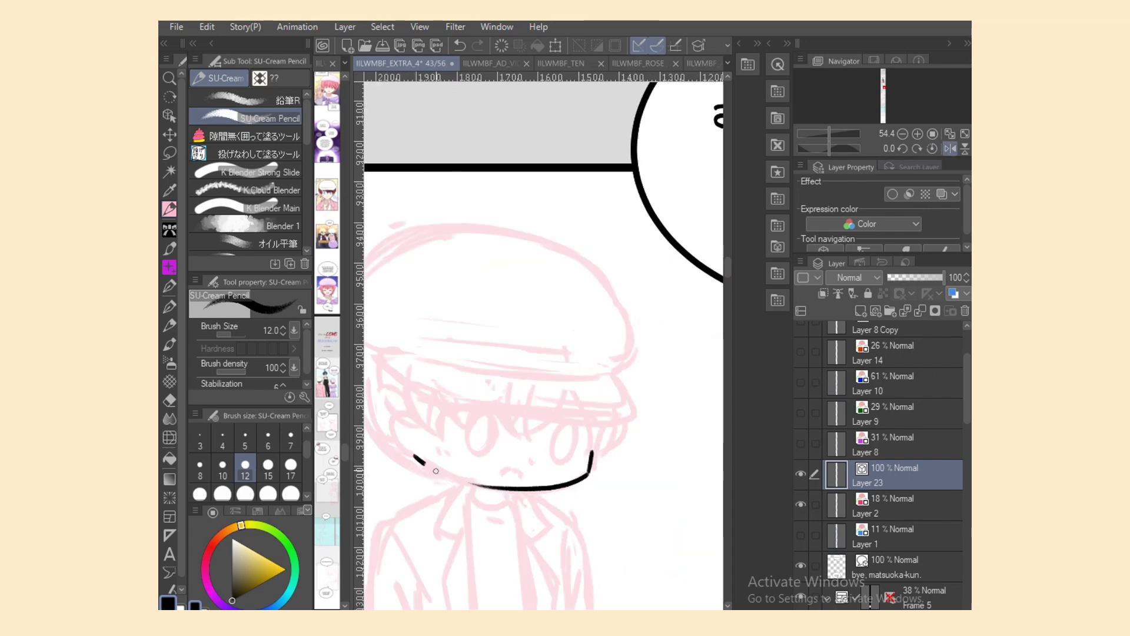
key(ctrl+z)
drag(423, 461, 494, 481)
key(ctrl+z)
drag(426, 461, 501, 483)
key(ctrl+z)
drag(431, 462, 501, 483)
key(ctrl+z)
drag(429, 463, 500, 486)
key(ctrl+z)
key(ctrl+z)
drag(430, 460, 498, 486)
key(ctrl+z)
mouse_move(431, 462)
mouse_down()
mouse_move(519, 490)
mouse_move(471, 482)
mouse_move(531, 488)
mouse_move(477, 485)
mouse_move(530, 489)
mouse_up()
key(ctrl+z)
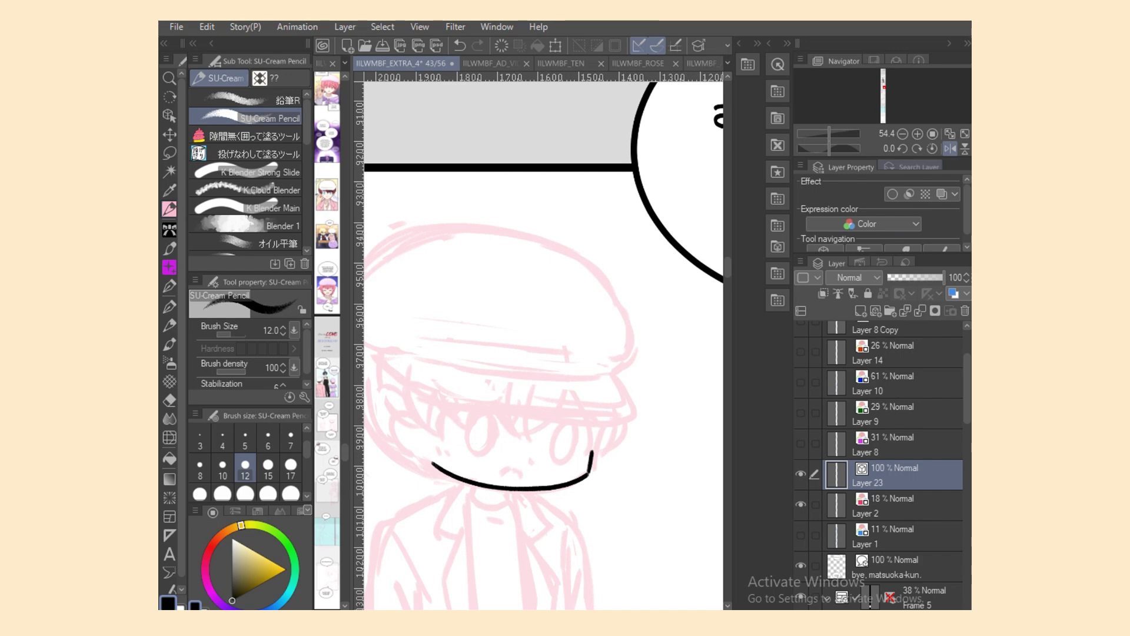
click(950, 149)
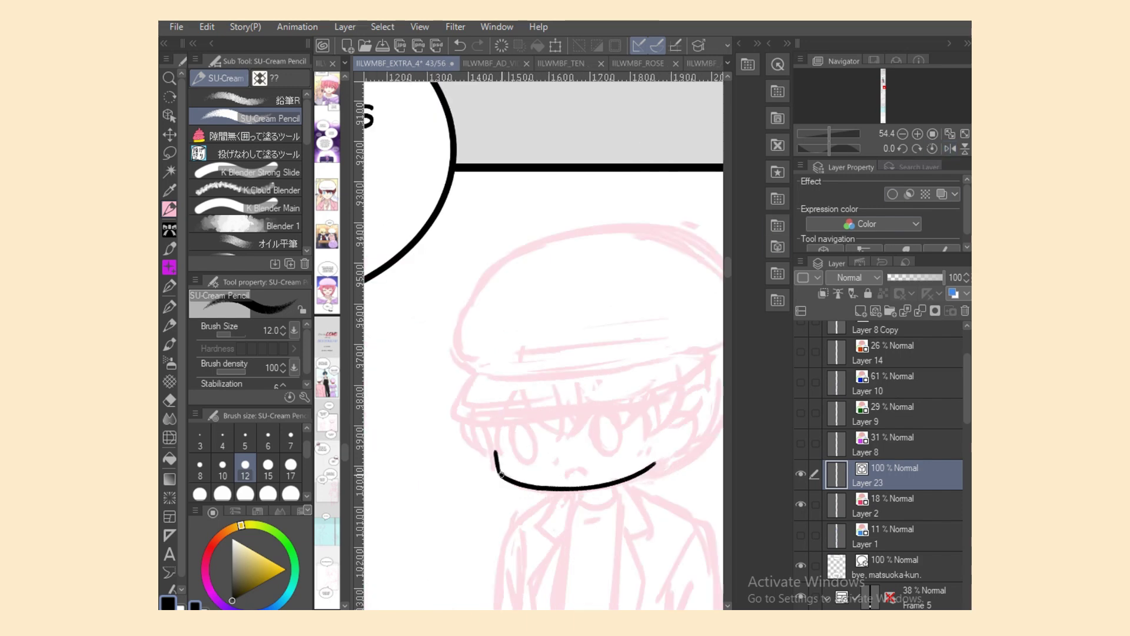
Step: Refine the corner where the cheek line meets the chin curve with a short connecting stroke
key(ctrl+z)
key(ctrl+z)
drag(497, 466, 502, 476)
key(ctrl+z)
key(ctrl+y)
key(ctrl+z)
key(ctrl+y)
Step: Ink the nose dot, the small frowning mouth and the oval eye nearest the ear
drag(555, 459, 557, 463)
drag(567, 474, 587, 476)
key(ctrl+z)
key(ctrl+z)
key(ctrl+z)
mouse_move(595, 418)
mouse_down()
mouse_move(594, 446)
mouse_move(602, 417)
mouse_move(611, 458)
mouse_move(613, 418)
mouse_up()
key(ctrl+z)
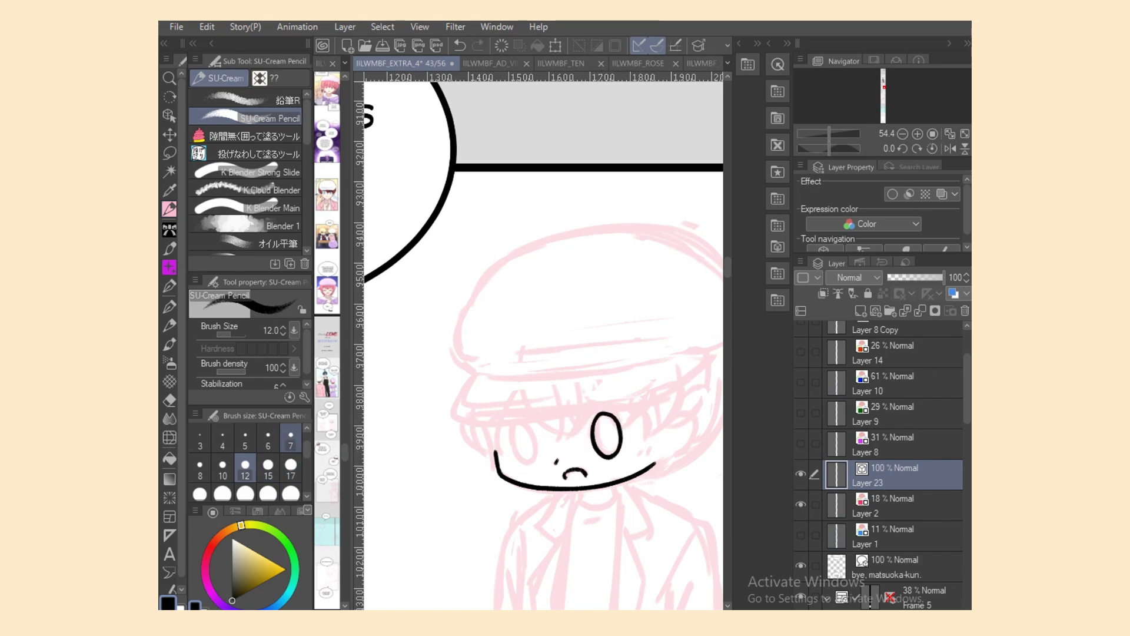
Step: Draw two short red blush marks on the cheek below the eye with the pencil at size 7
click(291, 439)
click(283, 567)
click(211, 548)
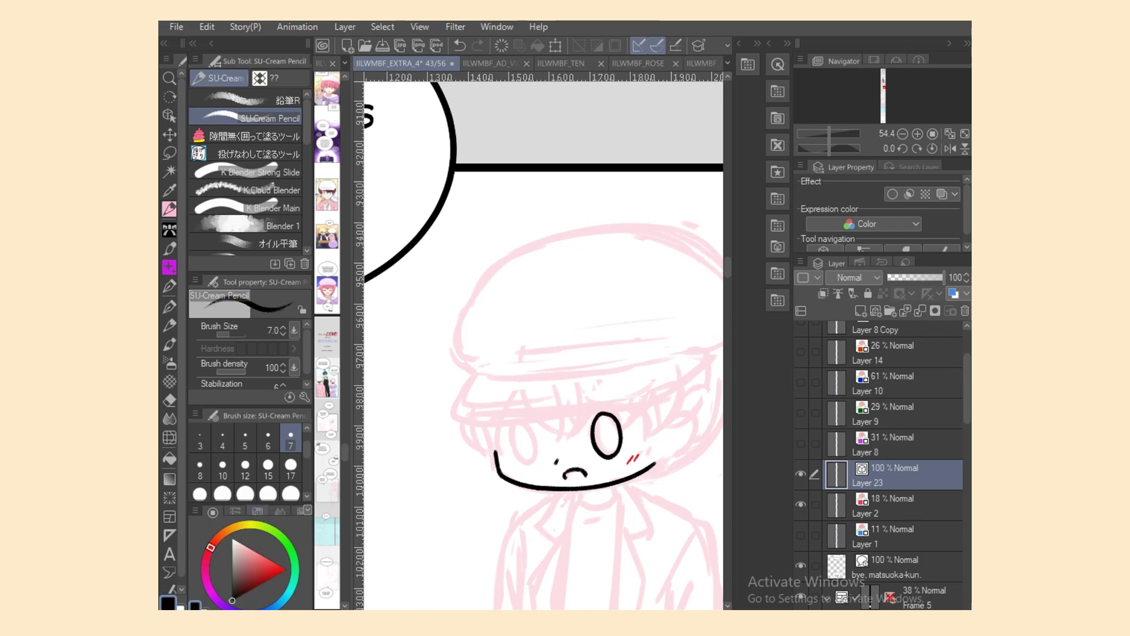
Step: Ink the second oval eye in black with the pencil back at size 12
click(245, 466)
mouse_move(524, 422)
mouse_down()
mouse_move(521, 460)
mouse_move(527, 425)
mouse_move(512, 442)
mouse_move(528, 424)
mouse_up()
key(ctrl+z)
key(ctrl+y)
key(ctrl+z)
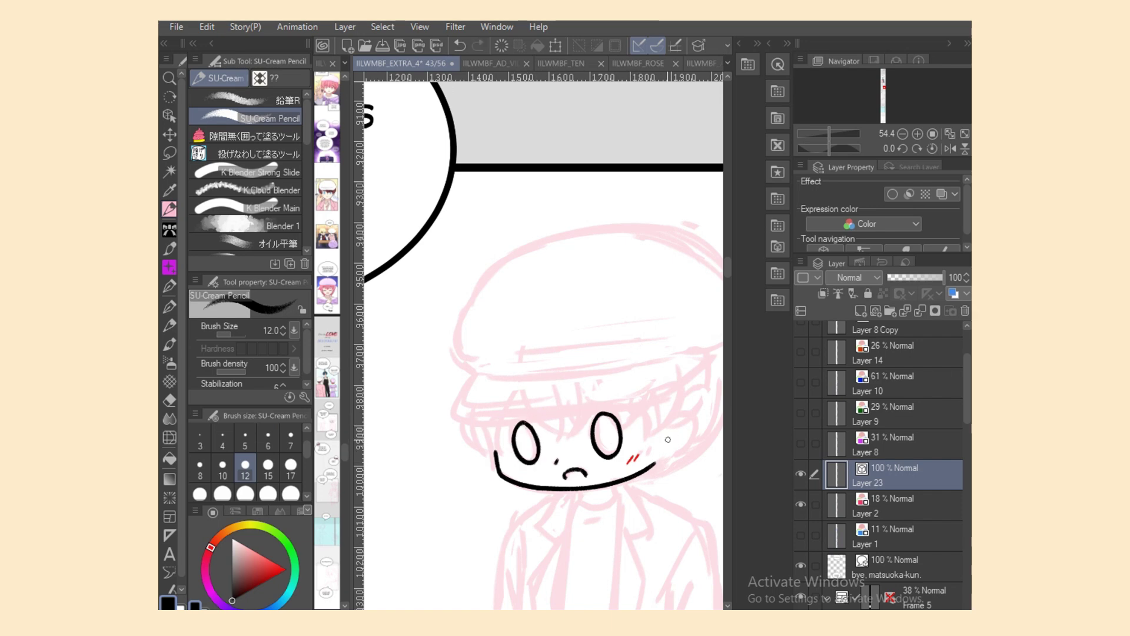
Step: Ink the curved ear outline at the end of the jawline and save the file
mouse_move(661, 436)
mouse_down()
mouse_move(683, 433)
mouse_move(647, 469)
mouse_up()
key(ctrl+z)
key(ctrl+z)
key(ctrl+s)
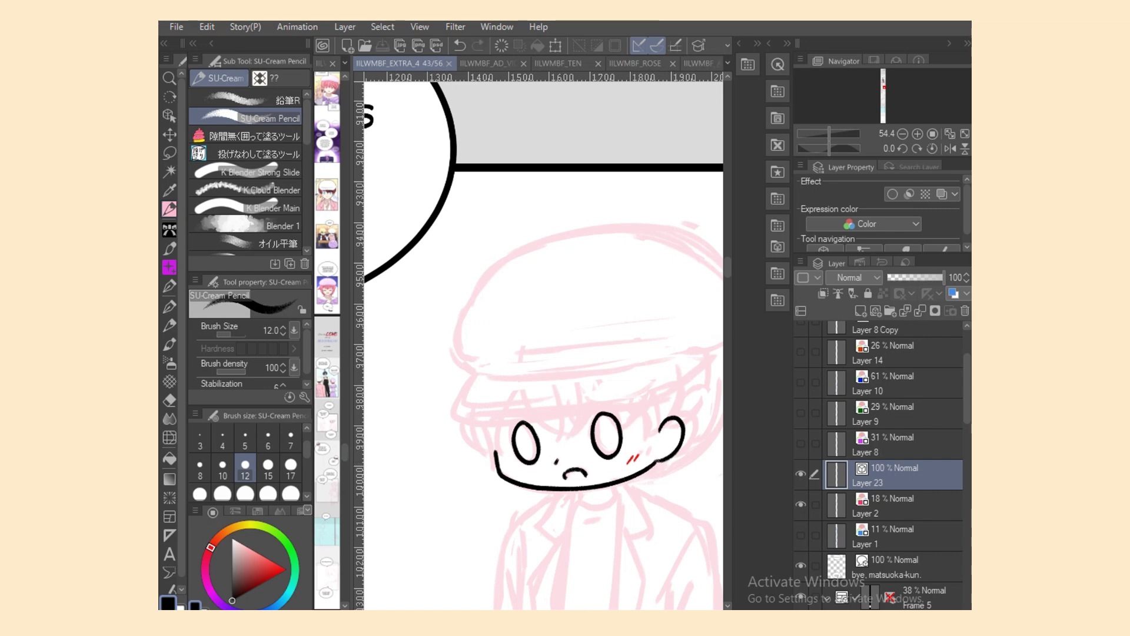
Step: Ink the cap's brim, including its lower edge, the upper line where it meets the crown and a thin inner line
mouse_move(474, 378)
mouse_down()
mouse_move(494, 406)
mouse_move(475, 423)
mouse_move(607, 415)
mouse_up()
key(ctrl+z)
mouse_move(471, 378)
mouse_down()
mouse_move(466, 421)
mouse_move(590, 415)
mouse_move(653, 401)
mouse_move(695, 374)
mouse_up()
key(ctrl+z)
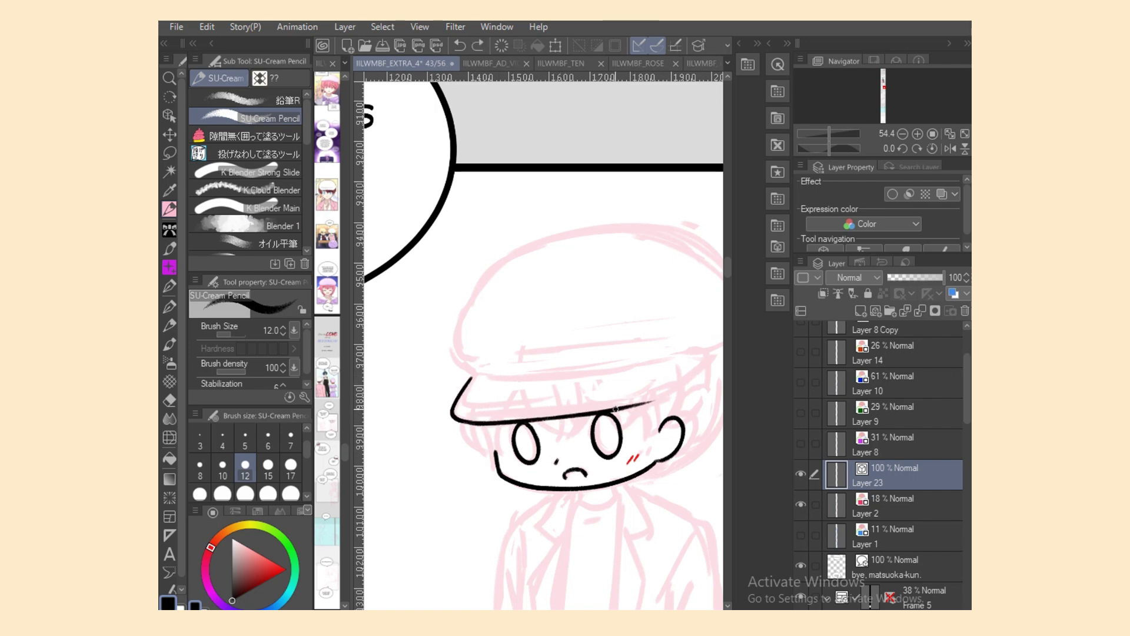
mouse_move(615, 411)
mouse_down()
mouse_move(674, 390)
mouse_move(662, 399)
mouse_move(616, 408)
mouse_move(707, 368)
mouse_up()
key(ctrl+z)
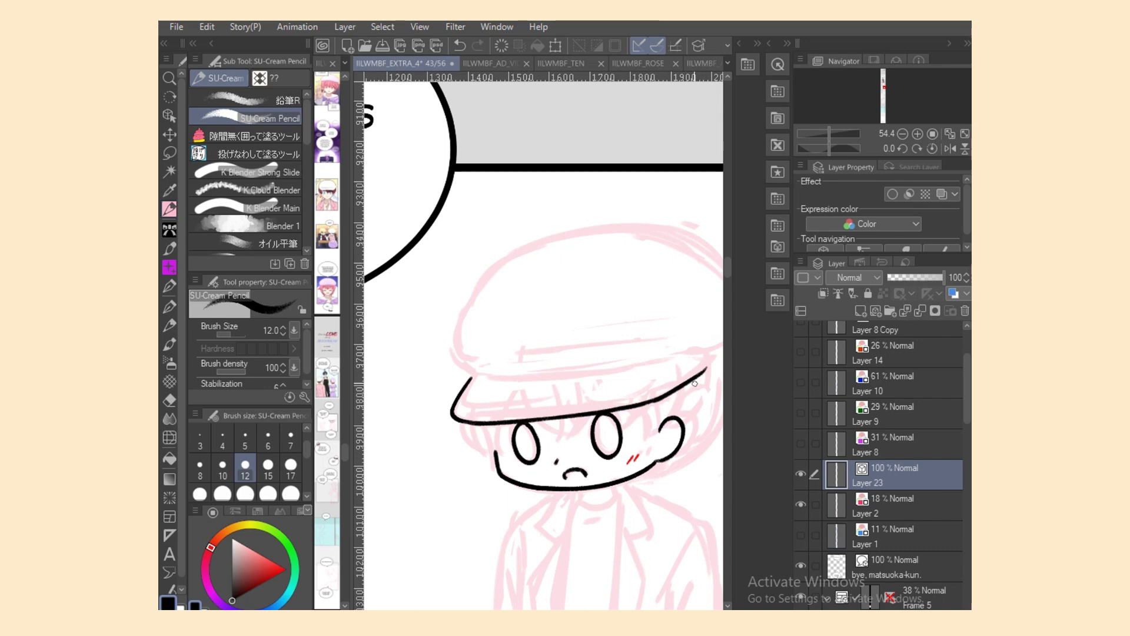
drag(480, 374, 665, 360)
drag(508, 411, 619, 401)
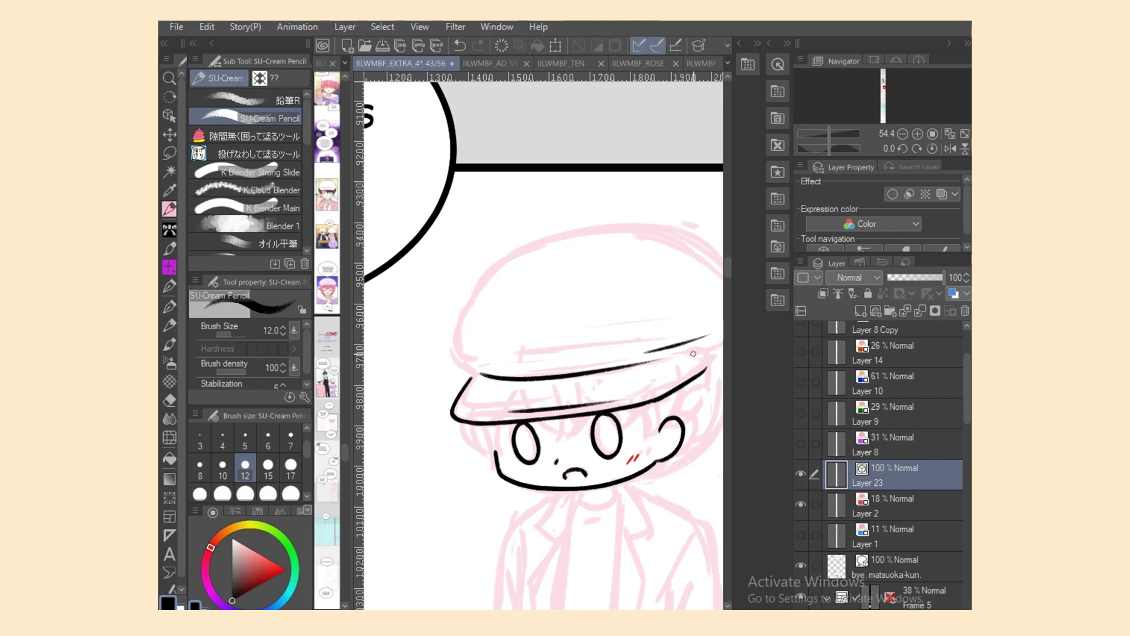
Step: Ink the pointed bangs hanging below the brim between the eyes and erase the overlapping bits
mouse_move(535, 420)
mouse_down()
mouse_move(576, 441)
mouse_move(556, 444)
mouse_move(588, 417)
mouse_move(627, 429)
mouse_move(617, 431)
mouse_up()
key(e)
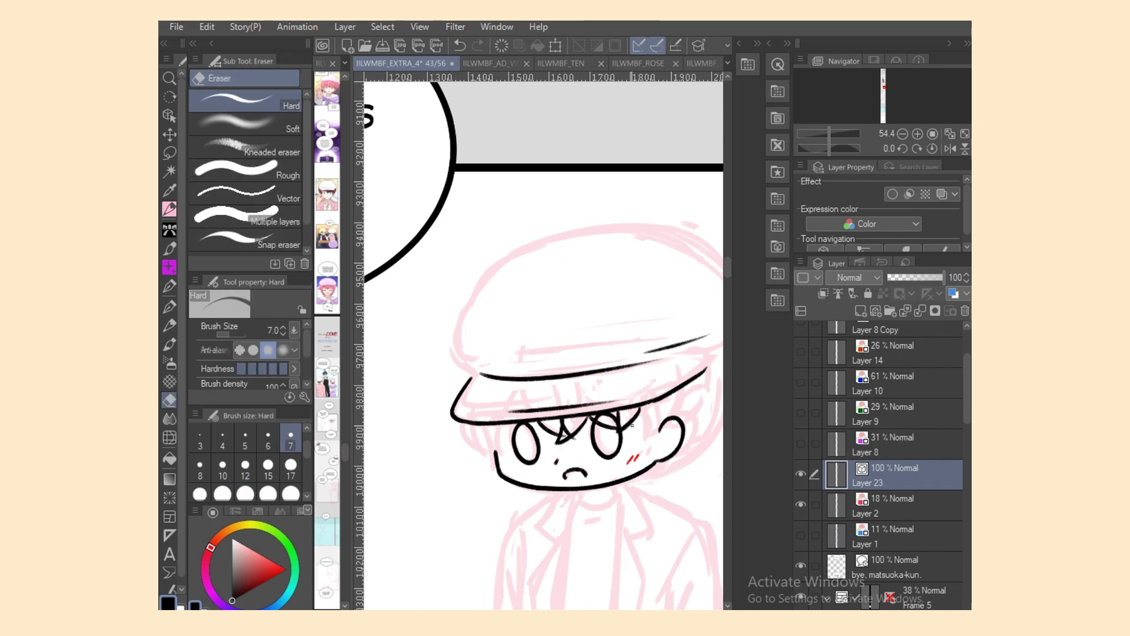
key(p)
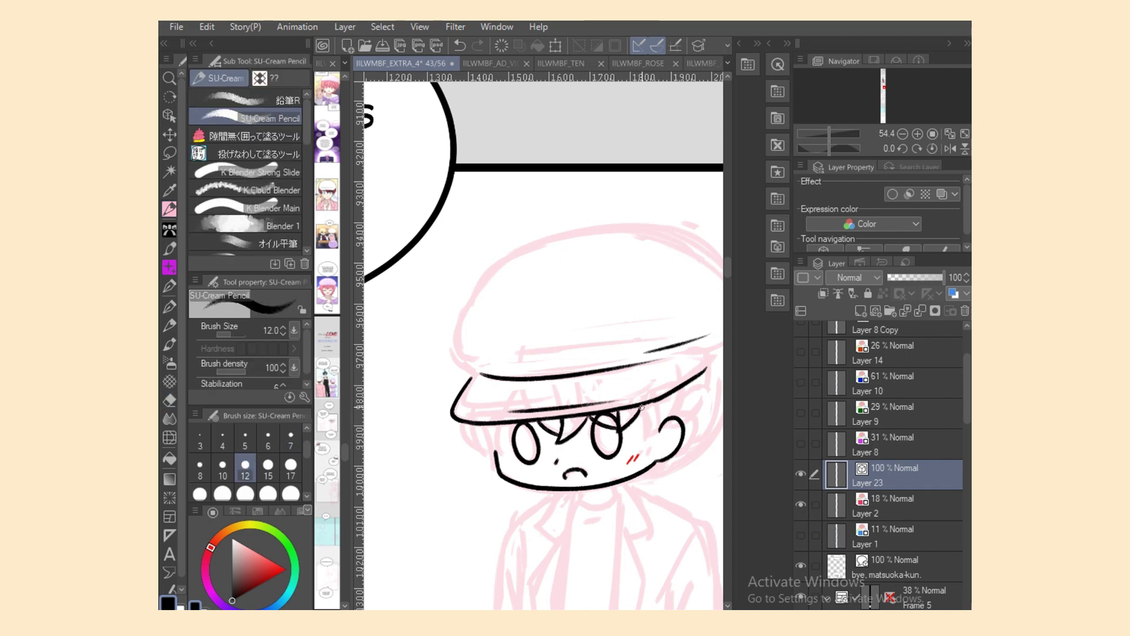
Step: Ink the side hair locks beside the outer cheek and erase the face line where the hair covers it
drag(461, 420, 499, 457)
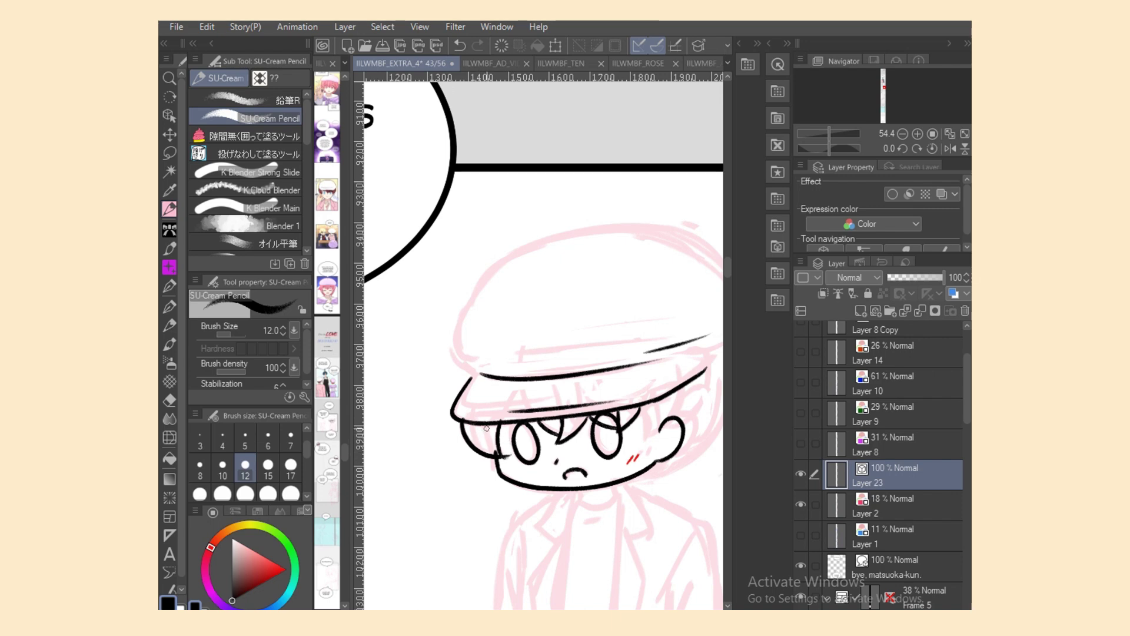
key(e)
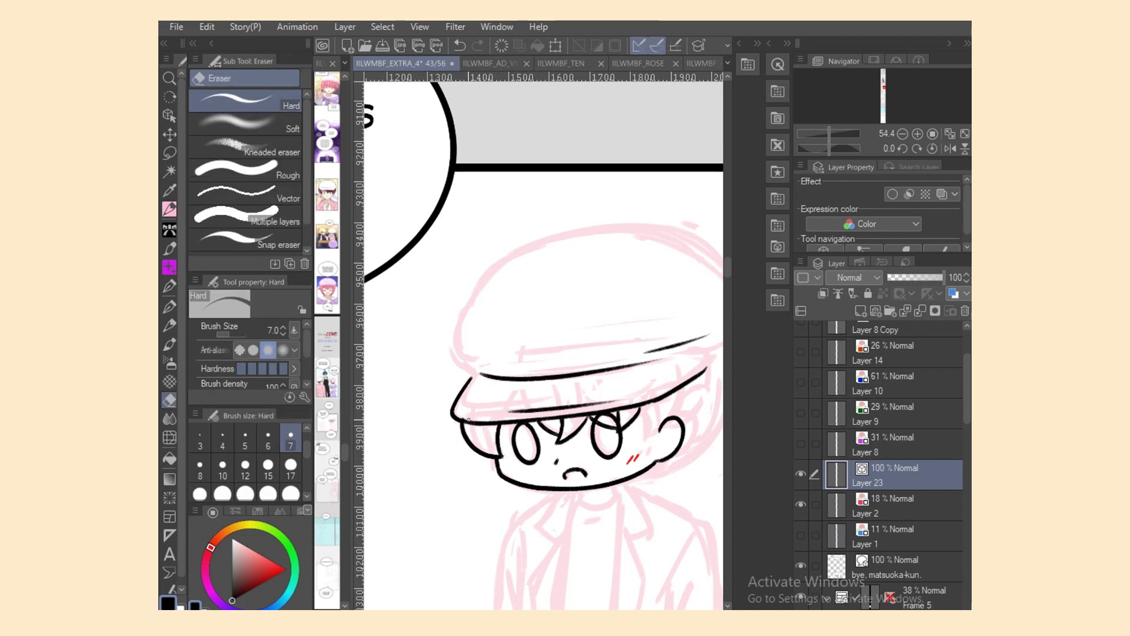
key(p)
drag(482, 433, 501, 457)
key(e)
key(p)
key(e)
Step: Ink the hair strand from the brim down in front of the ear, working in mirrored view
key(h)
key(p)
drag(405, 408, 443, 444)
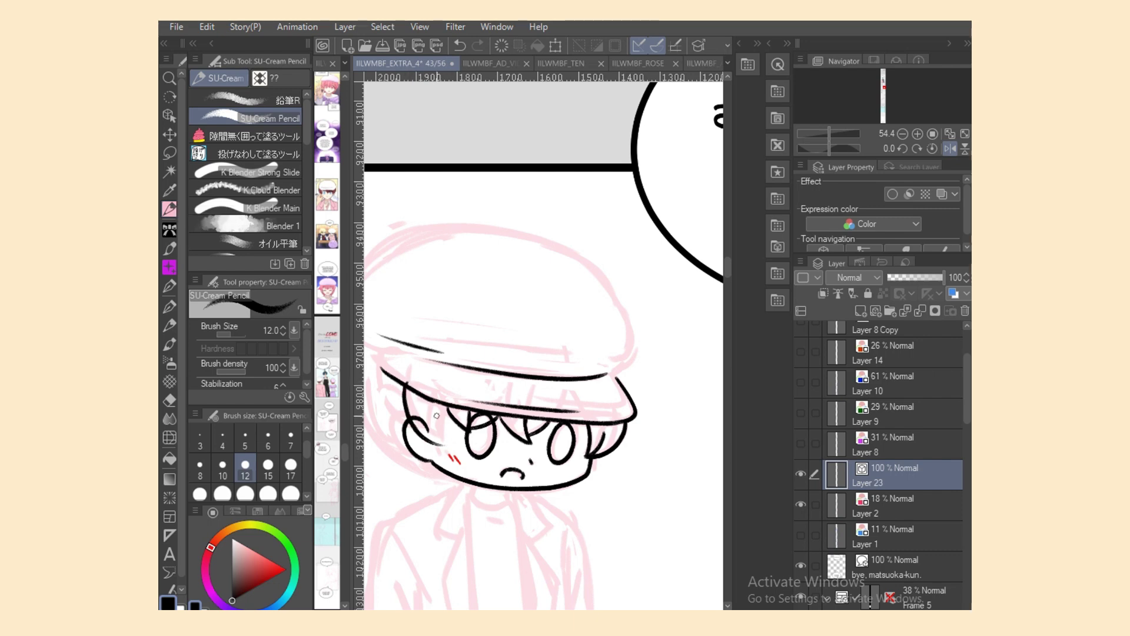
key(ctrl+z)
drag(402, 386, 446, 445)
key(ctrl+z)
Step: Ink the remaining bangs between the ear and the near eye, and erase the ear lines that overlap the hair
mouse_move(447, 407)
mouse_down()
mouse_move(442, 447)
mouse_move(453, 430)
mouse_move(478, 429)
mouse_up()
key(e)
key(p)
key(e)
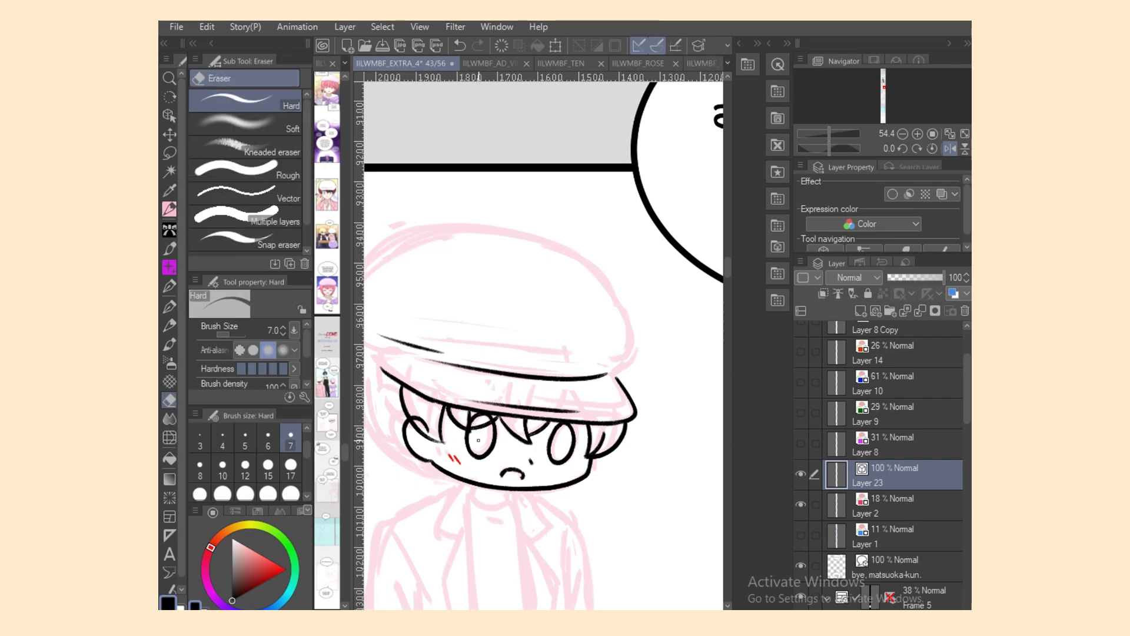
key(p)
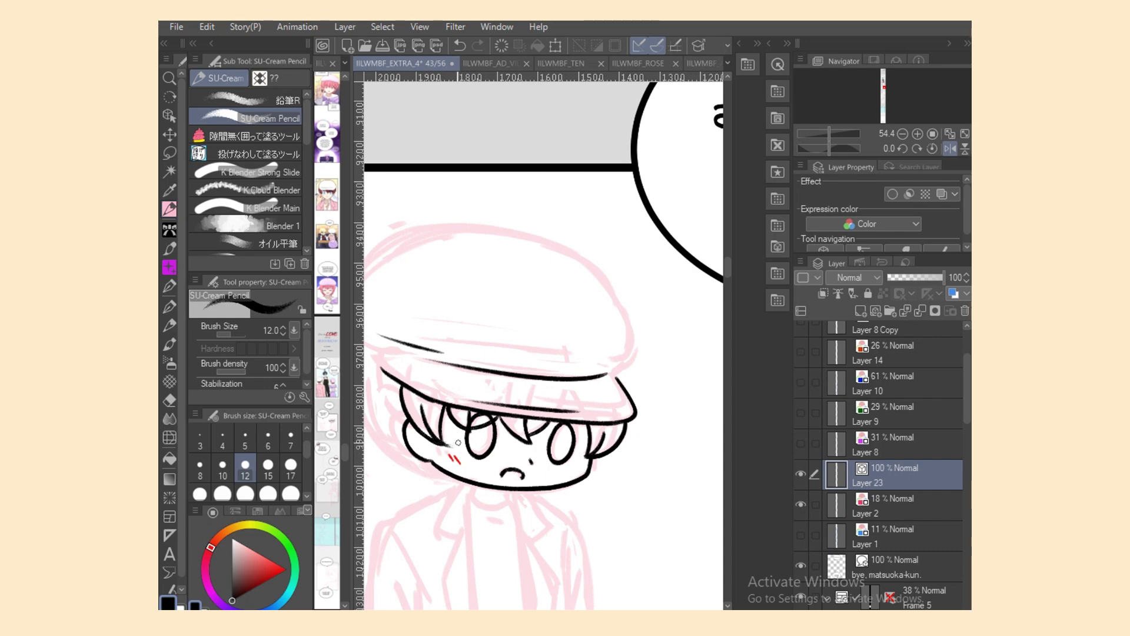
drag(442, 435, 447, 445)
key(e)
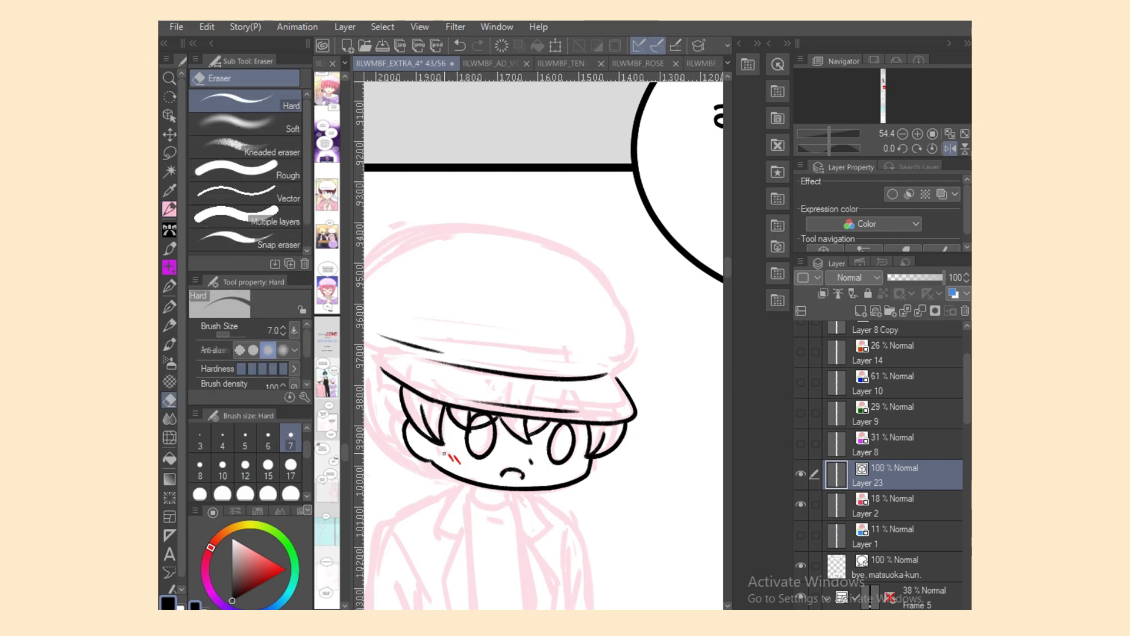
key(p)
Step: Ink the outer curve of the hair at the back of the head, from the cap down toward the jaw
scroll(637, 595, left, 3)
drag(469, 336, 548, 474)
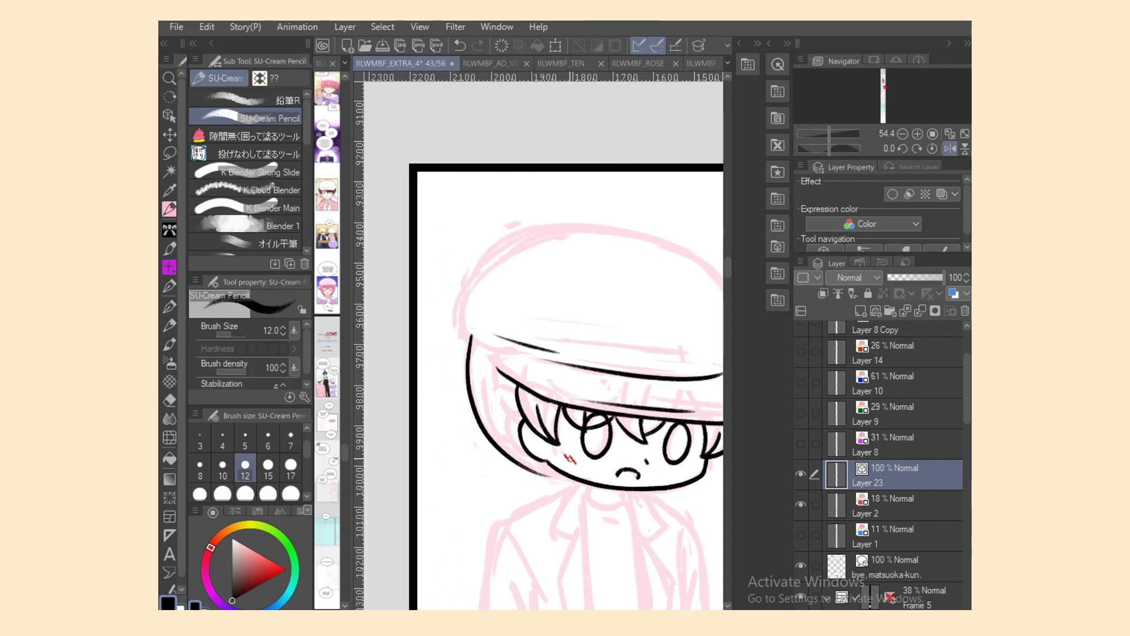
key(ctrl+z)
drag(469, 339, 551, 467)
key(ctrl+z)
drag(465, 340, 544, 478)
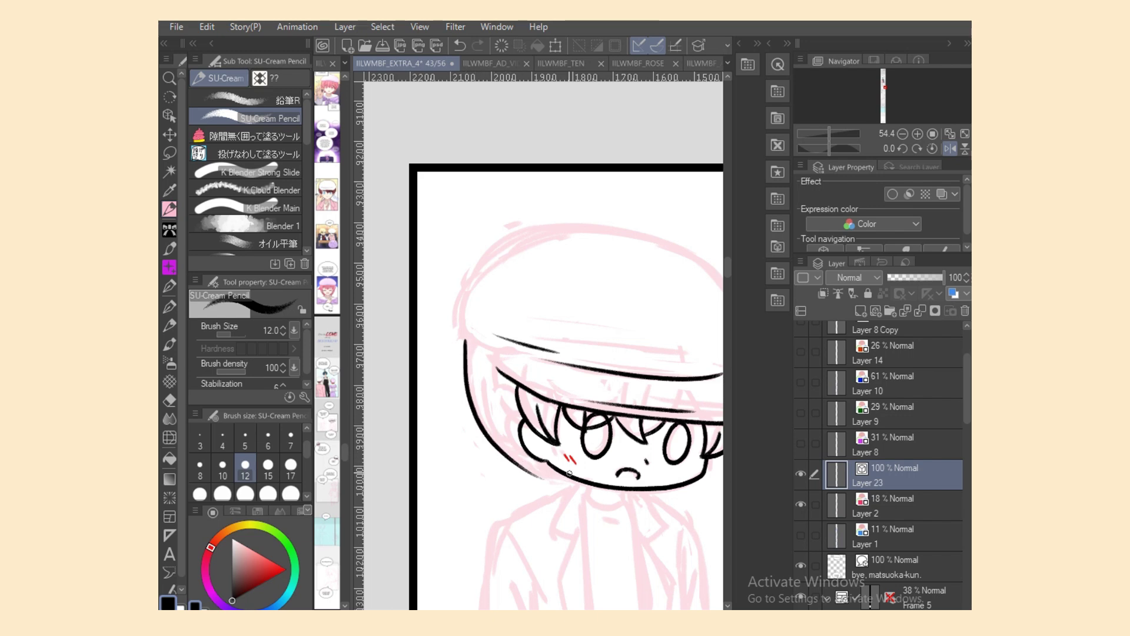
key(ctrl+z)
mouse_move(465, 339)
mouse_down()
mouse_move(544, 478)
mouse_move(581, 480)
mouse_up()
key(ctrl+z)
key(ctrl+z)
key(ctrl+z)
Step: Complete the back hair outline and ink the short neck with a small collar line beneath the chin
mouse_move(466, 338)
mouse_down()
mouse_move(578, 478)
mouse_move(563, 474)
mouse_move(588, 497)
mouse_move(626, 502)
mouse_move(621, 514)
mouse_up()
key(ctrl+z)
key(ctrl+z)
key(ctrl+z)
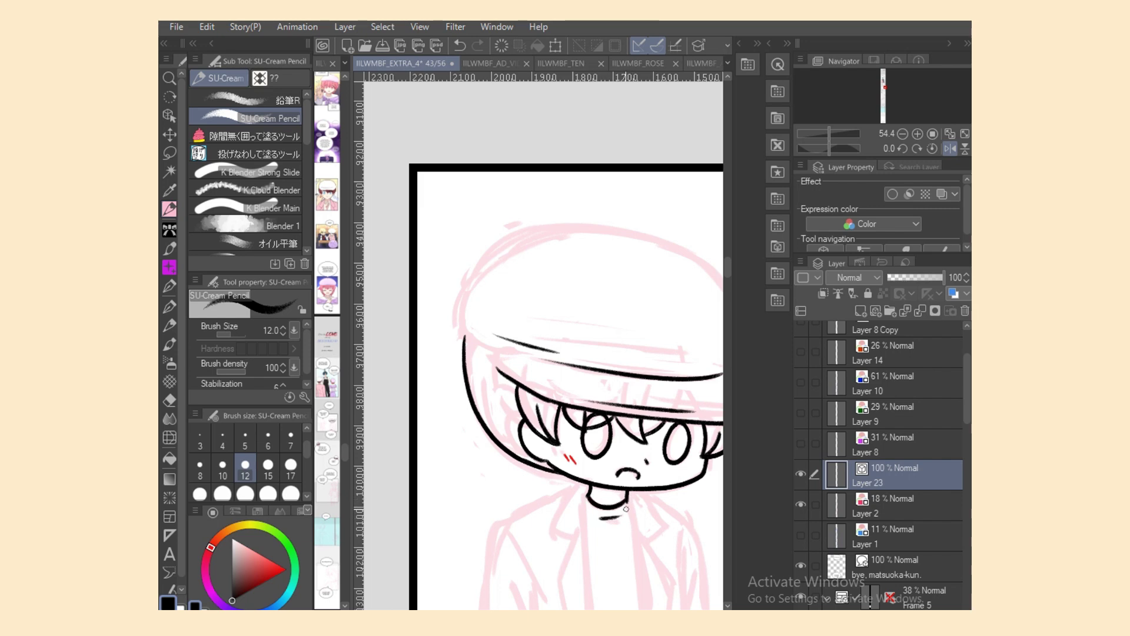
Step: Ink the back and top curve of the cap's crown over the sketch, redrawing it until the arc is smooth
mouse_move(461, 300)
mouse_down()
mouse_move(509, 377)
mouse_move(489, 258)
mouse_move(609, 219)
mouse_move(698, 255)
mouse_up()
key(ctrl+z)
key(ctrl+z)
key(ctrl+z)
drag(460, 302, 697, 255)
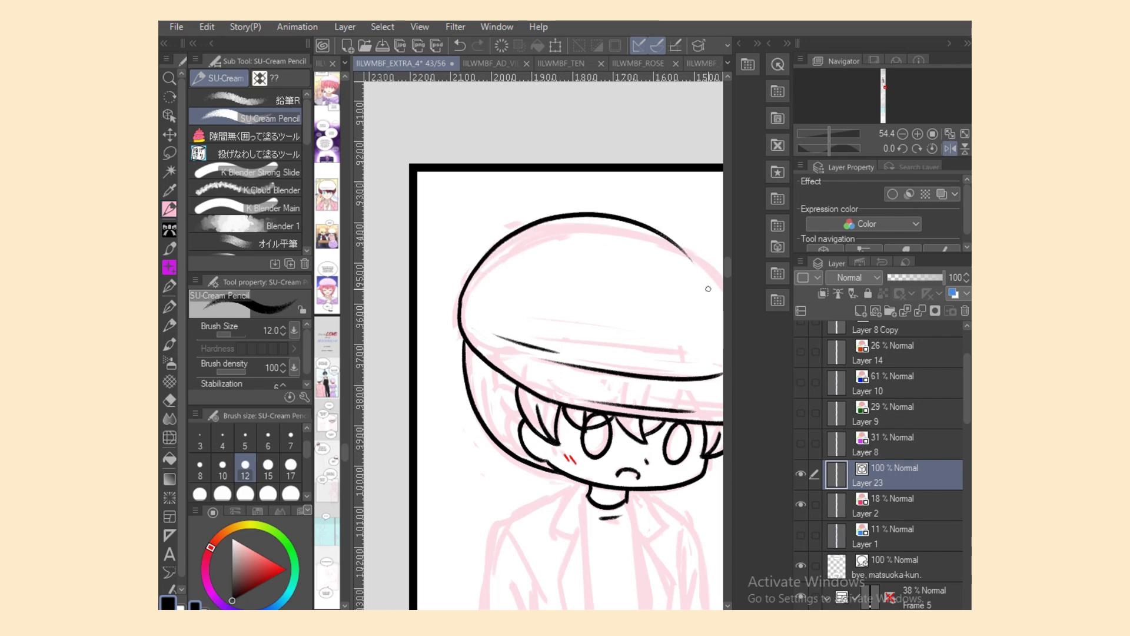
key(ctrl+z)
mouse_move(460, 306)
mouse_down()
mouse_move(545, 223)
mouse_move(721, 268)
mouse_up()
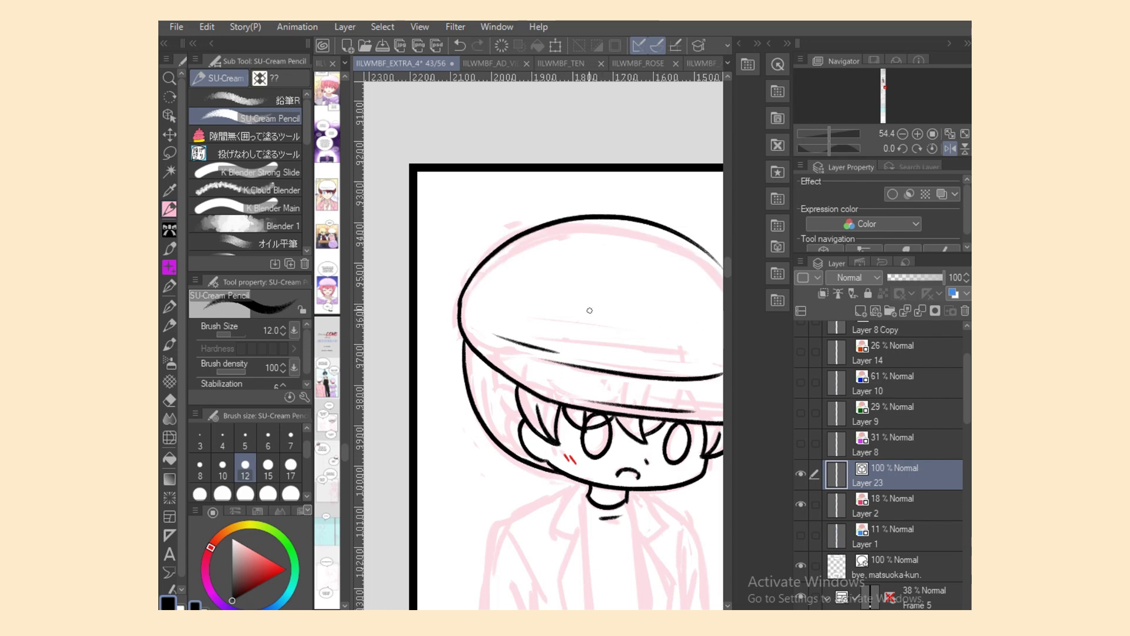
key(ctrl+z)
drag(460, 305, 692, 243)
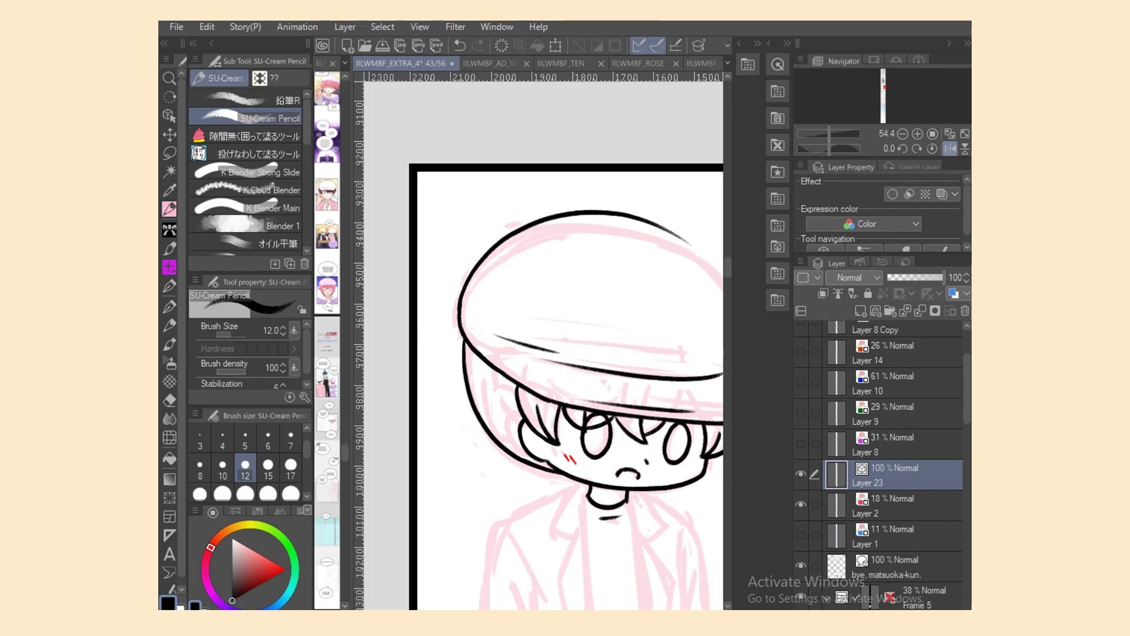
Step: Return to the unmirrored view and ink the front side of the cap's crown from the brim up to the top curve
click(950, 148)
drag(686, 610, 663, 610)
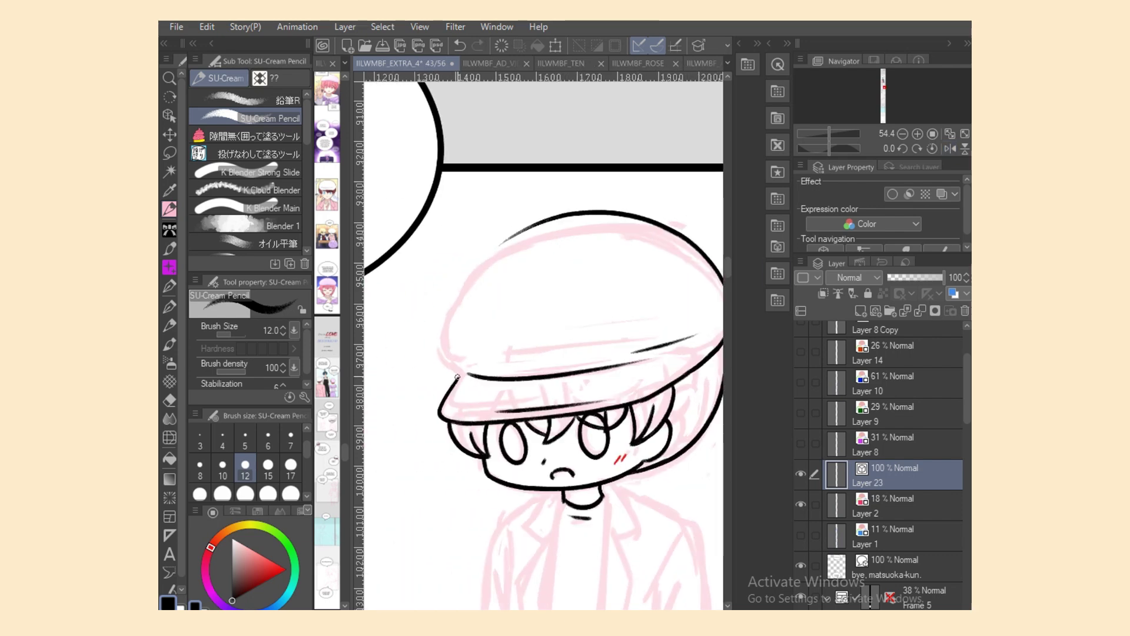
drag(457, 377, 502, 241)
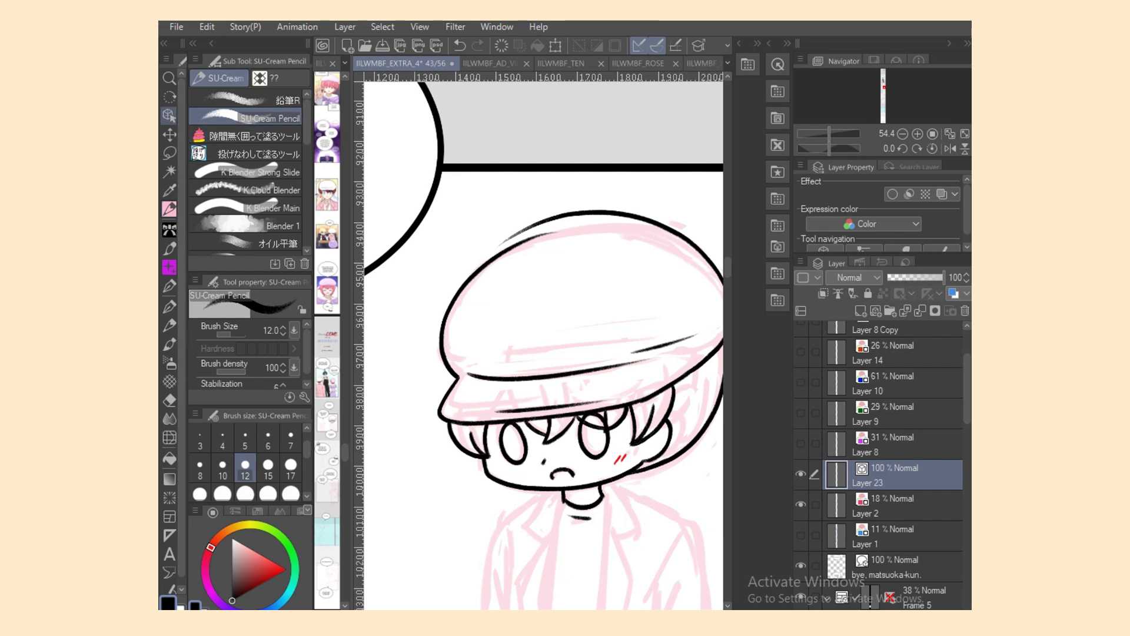
Step: Lower the crown's top curve as a vector object and adjust it to join the front curve in one continuous outline
click(170, 115)
click(582, 212)
drag(614, 194, 621, 212)
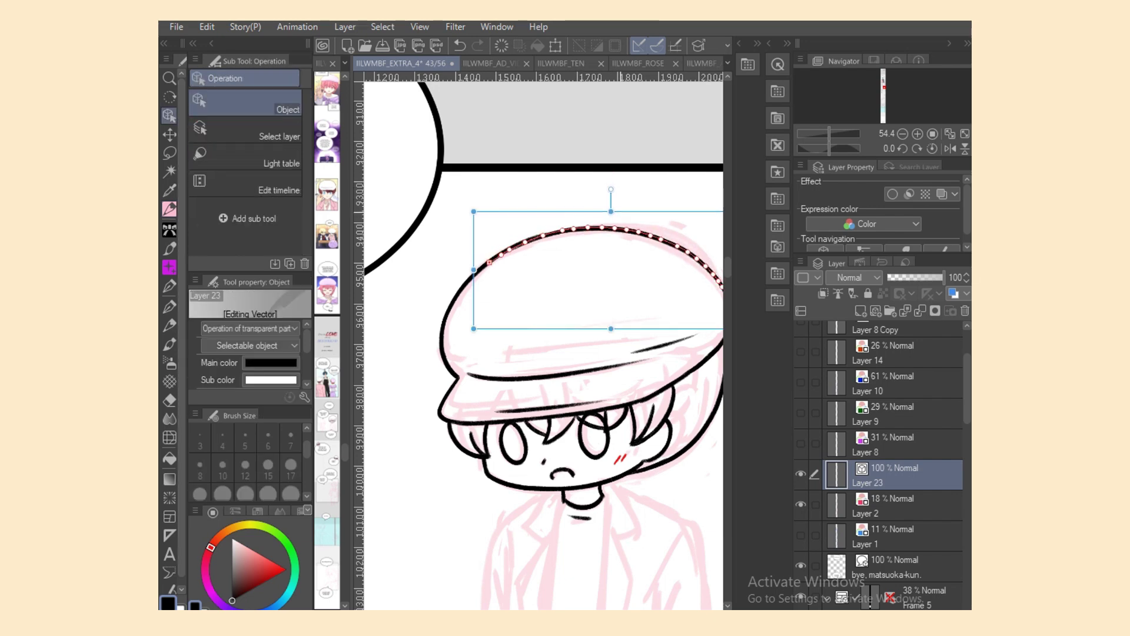
drag(474, 269, 472, 269)
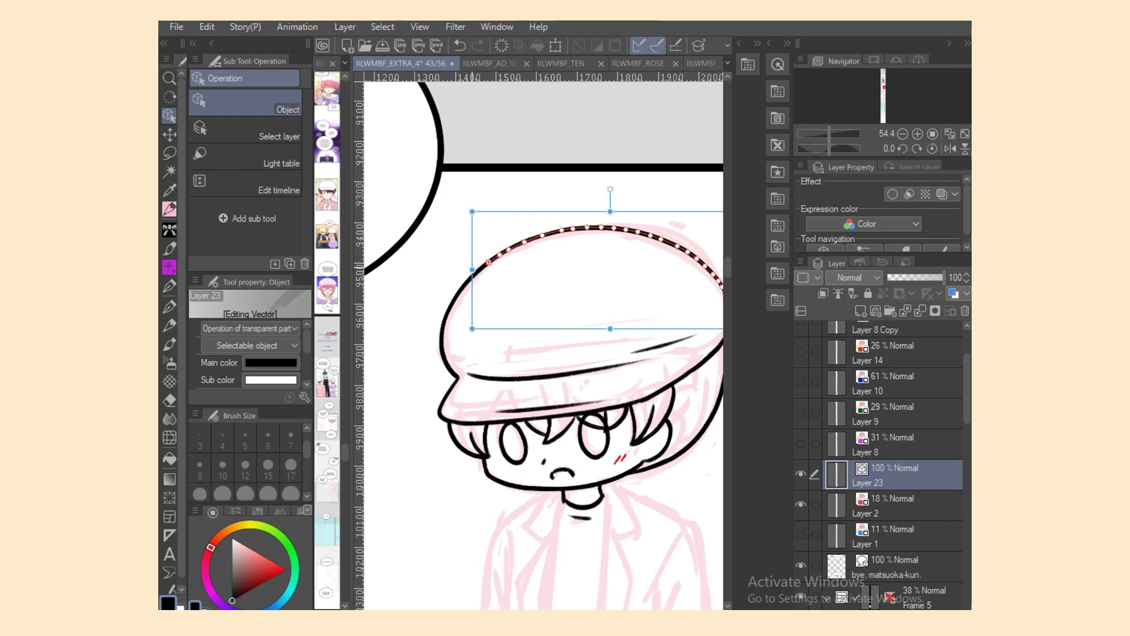
key(p)
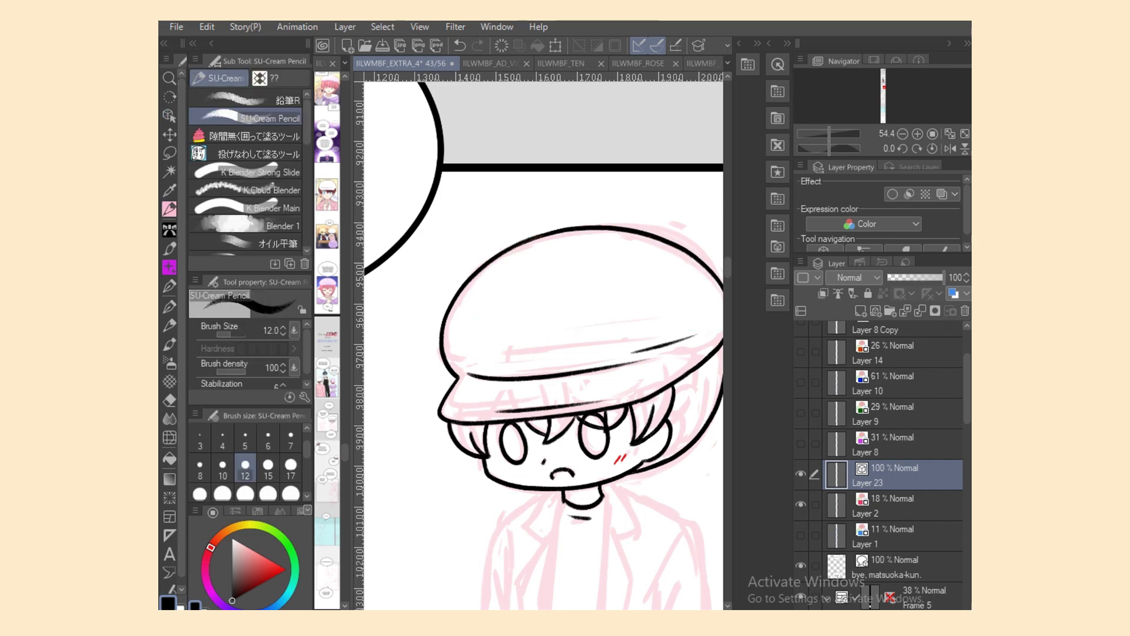
drag(659, 611, 674, 611)
key(o)
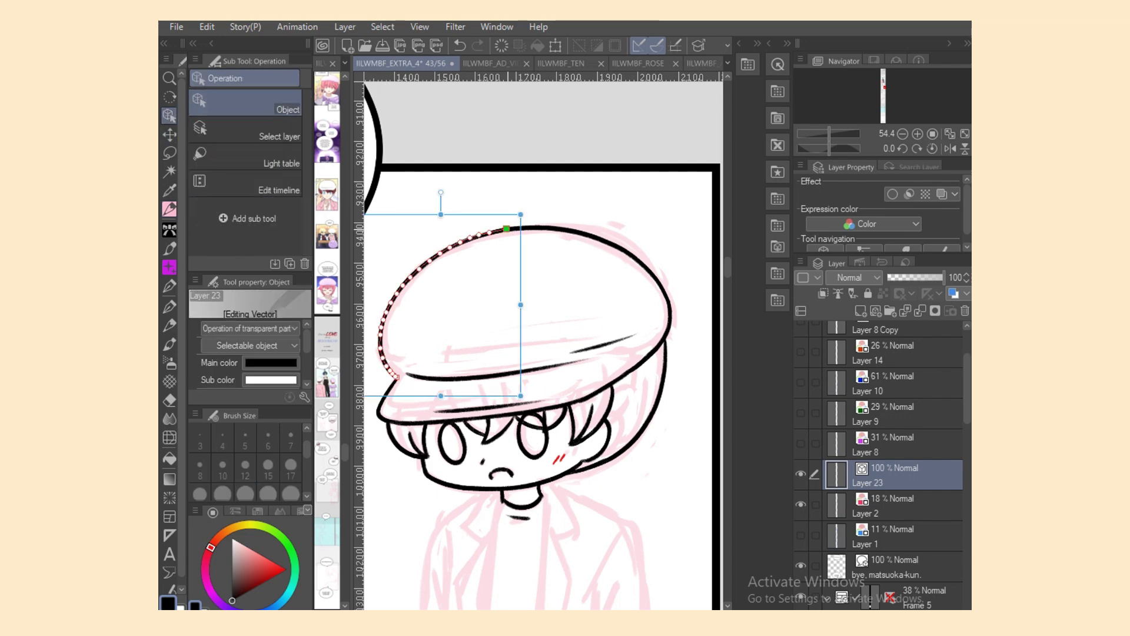
key(p)
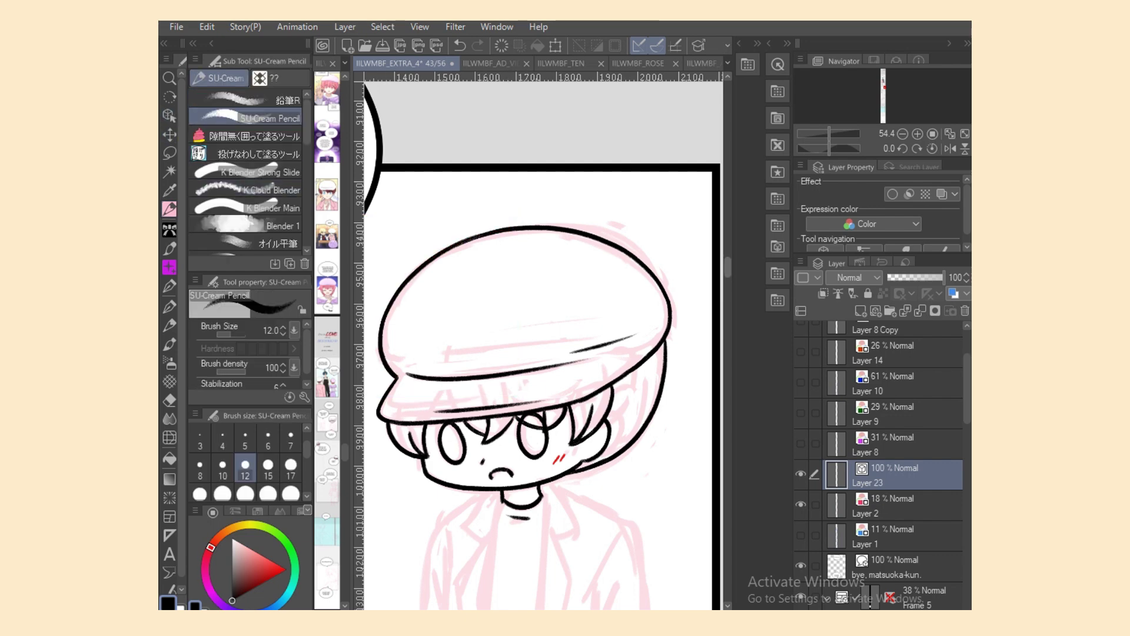
Step: Ink the coat's first front edge as one long line from the neck down into the speech bubble
scroll(542, 344, down, 5)
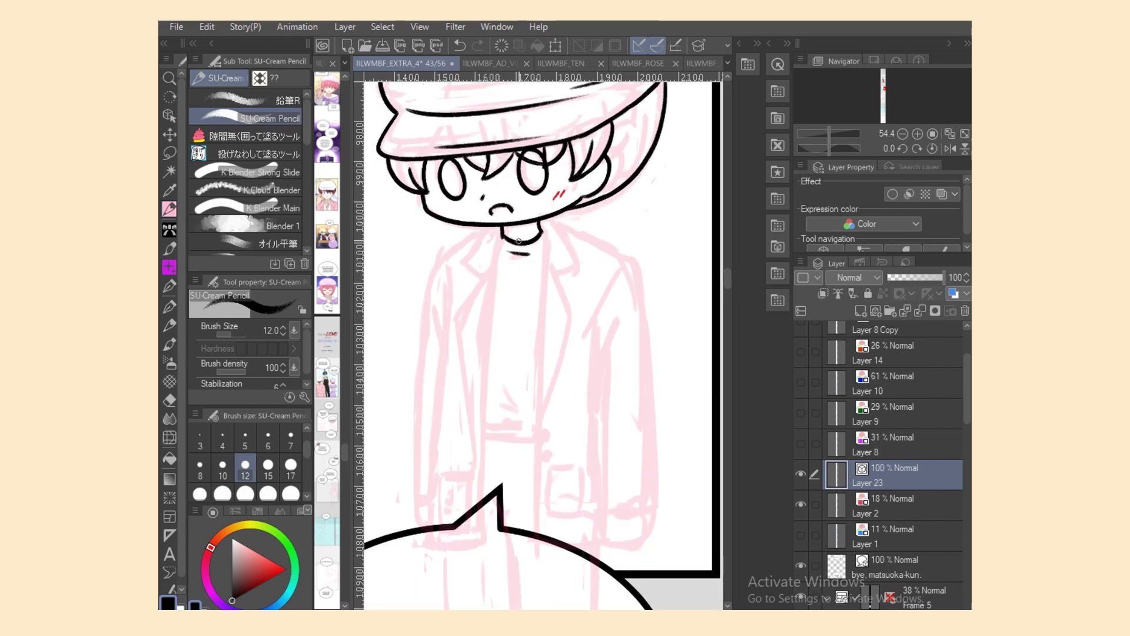
drag(501, 235, 481, 393)
key(ctrl+z)
drag(501, 234, 480, 465)
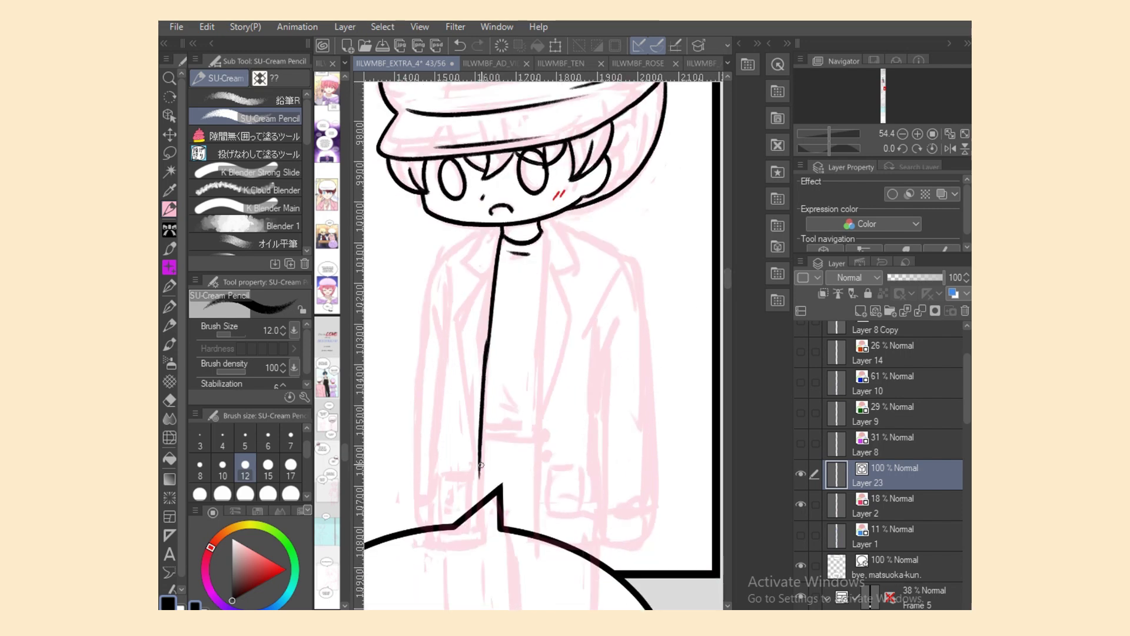
key(ctrl+z)
drag(493, 294, 481, 492)
key(ctrl+z)
drag(488, 349, 480, 544)
Step: Ink the notched collar and the long lapel line beside the coat's first front edge
mouse_move(491, 228)
mouse_down()
mouse_move(469, 263)
mouse_move(487, 282)
mouse_move(463, 312)
mouse_move(477, 491)
mouse_up()
key(ctrl+z)
mouse_move(462, 307)
mouse_down()
mouse_move(485, 496)
mouse_move(480, 477)
mouse_up()
key(ctrl+z)
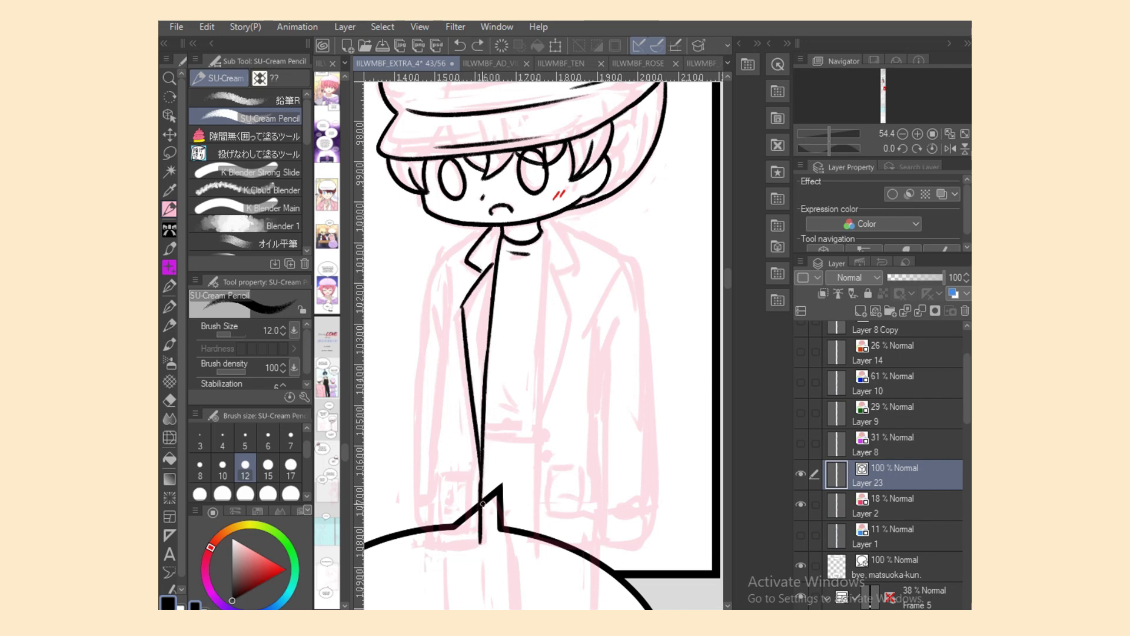
Step: Ink the inner sleeve line with its armpit fold and the coat hem on the first lapel's side
mouse_move(439, 294)
mouse_down()
mouse_move(440, 501)
mouse_move(477, 512)
mouse_up()
key(ctrl+z)
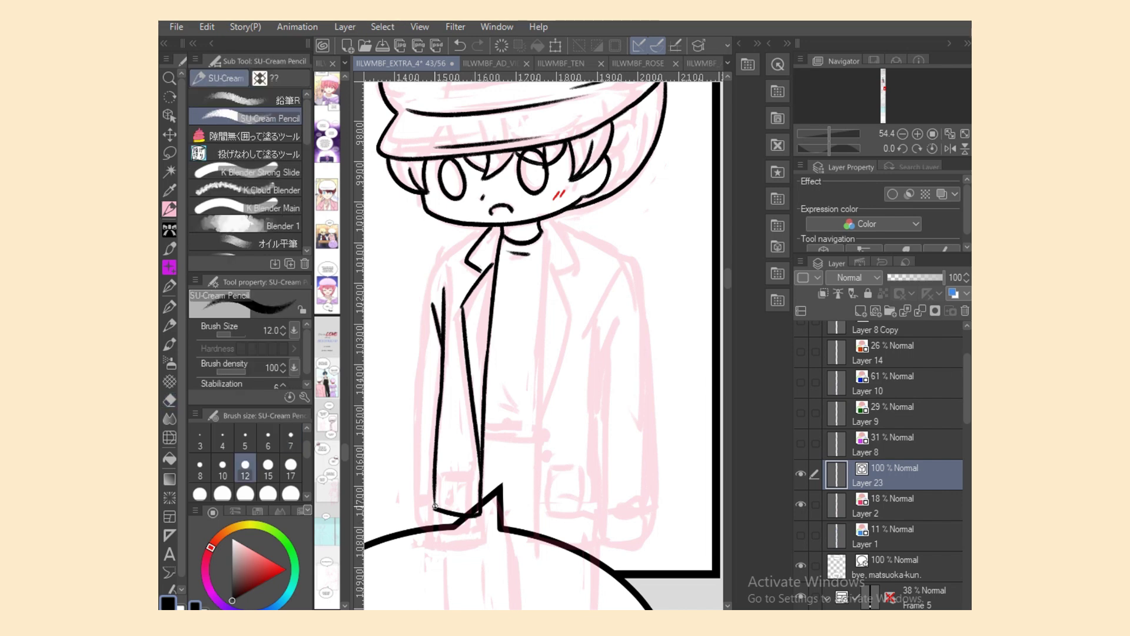
key(ctrl+z)
drag(434, 508, 437, 464)
Step: Ink the shoulder and outer edge of that sleeve down to the wrist and close the cuff
drag(427, 282, 488, 228)
key(ctrl+z)
drag(430, 275, 406, 511)
key(ctrl+z)
key(ctrl+z)
key(ctrl+z)
mouse_move(416, 359)
mouse_down()
mouse_move(413, 495)
mouse_move(416, 505)
mouse_move(414, 491)
mouse_move(436, 505)
mouse_move(463, 501)
mouse_move(436, 507)
mouse_up()
key(ctrl+z)
key(ctrl+z)
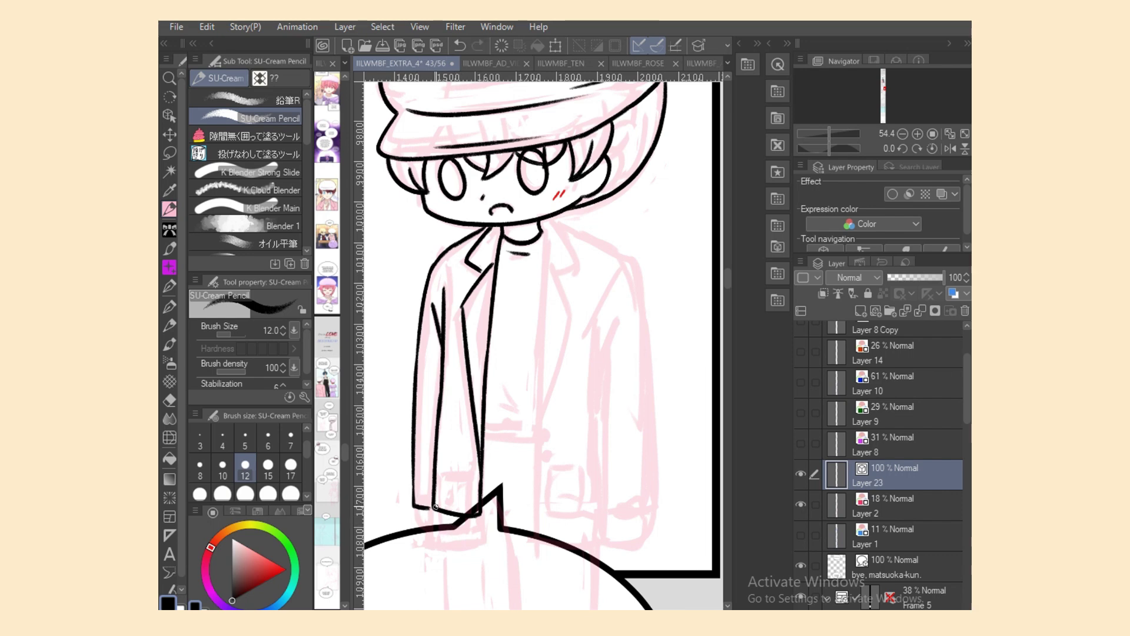
Step: Ink the shirt's hem and diagonal fold, and start the coat's second front edge from the neck down
drag(484, 437, 532, 439)
drag(502, 379, 533, 416)
drag(543, 223, 539, 394)
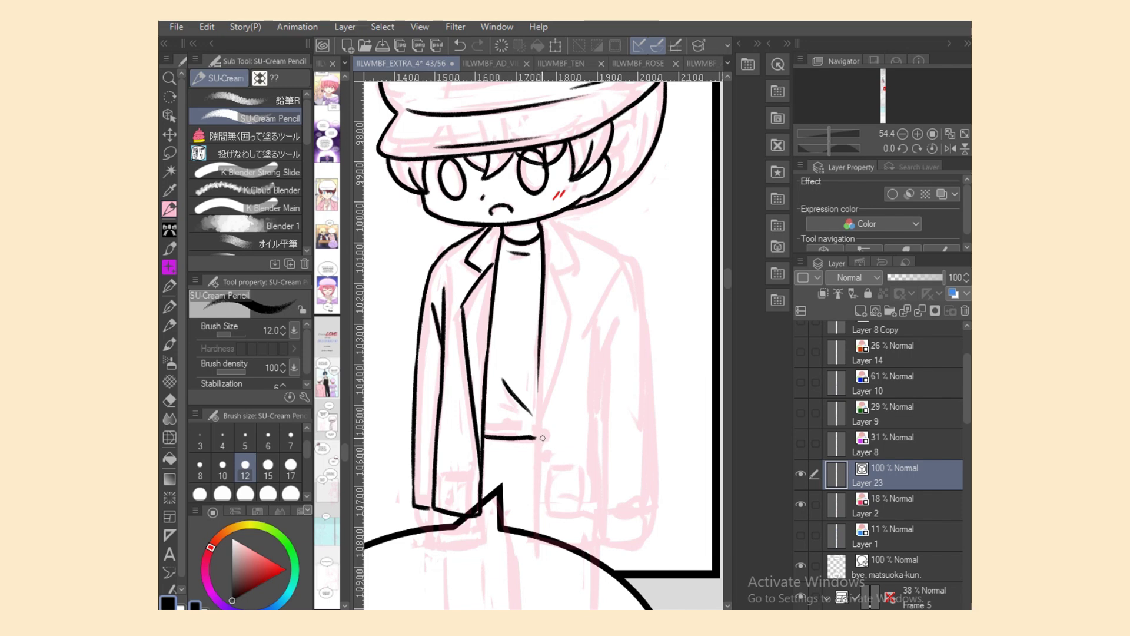
key(ctrl+z)
drag(543, 223, 538, 396)
drag(540, 352, 530, 545)
key(ctrl+z)
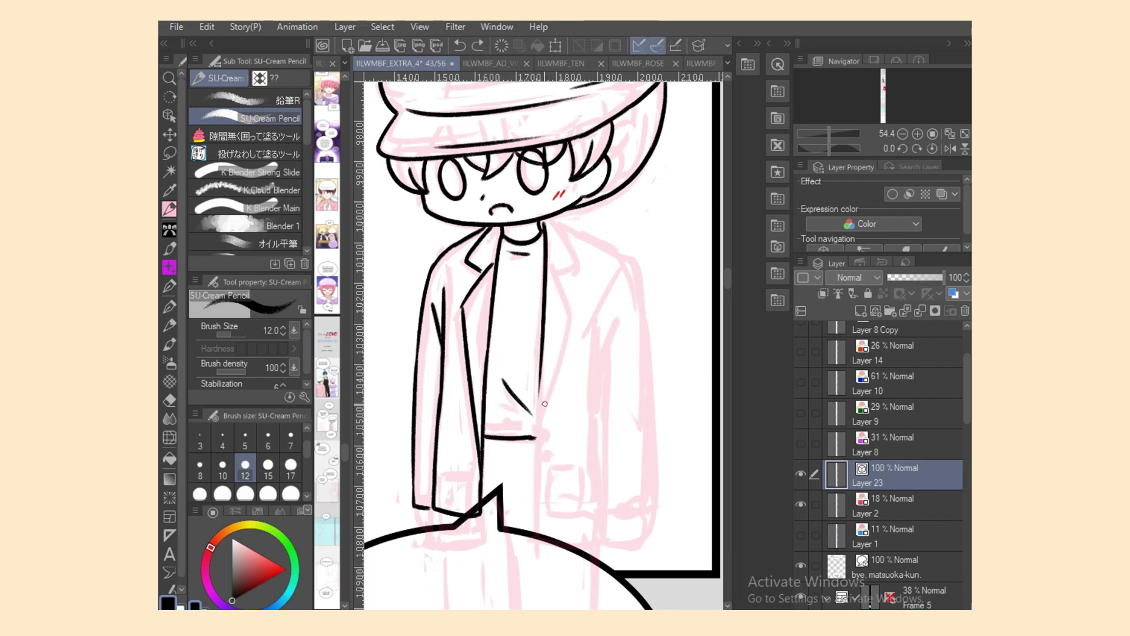
Step: Extend the second front edge into the coat hem, ink the inner sleeve line with its fold, and erase the corner overrun
mouse_move(541, 366)
mouse_down()
mouse_move(537, 531)
mouse_move(535, 522)
mouse_move(608, 517)
mouse_up()
drag(621, 280, 601, 344)
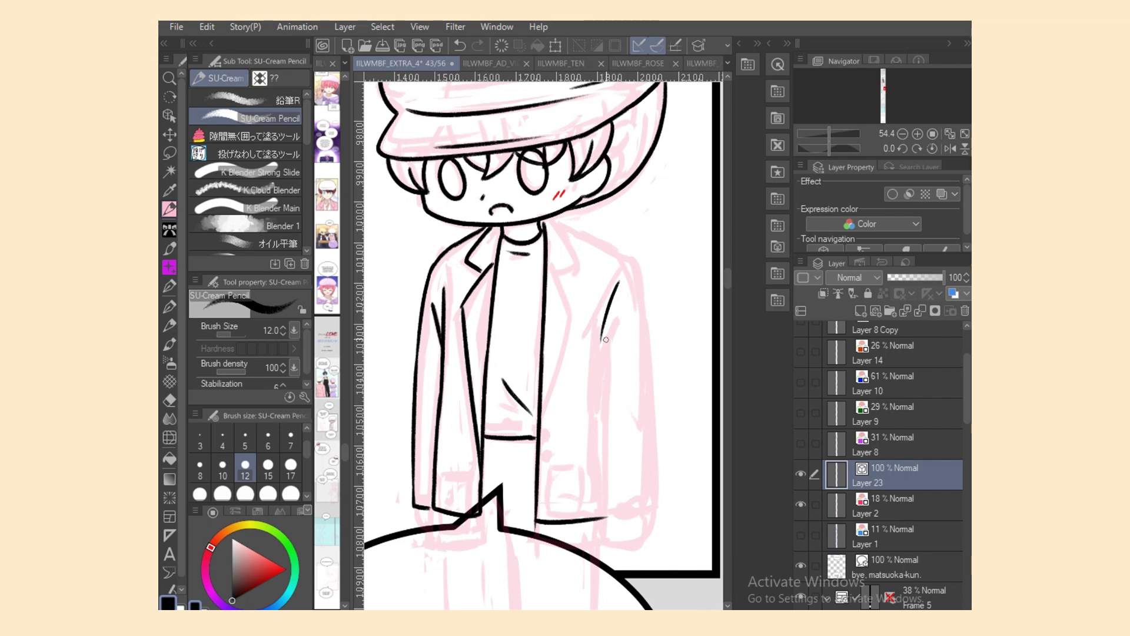
mouse_move(626, 305)
mouse_down()
mouse_move(604, 343)
mouse_move(602, 522)
mouse_up()
key(e)
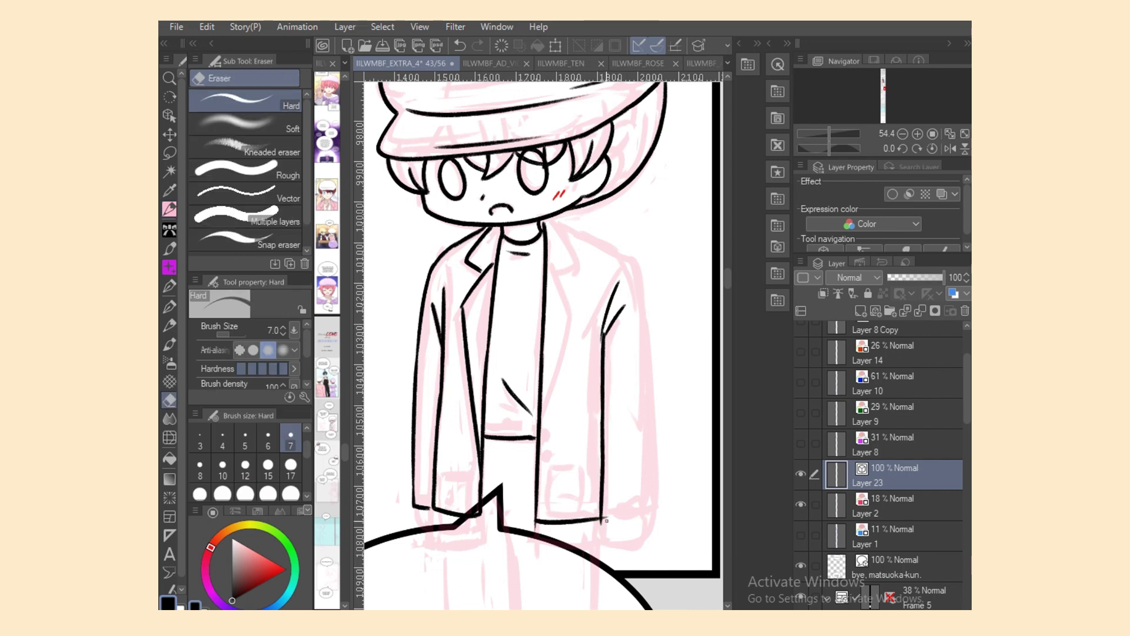
key(p)
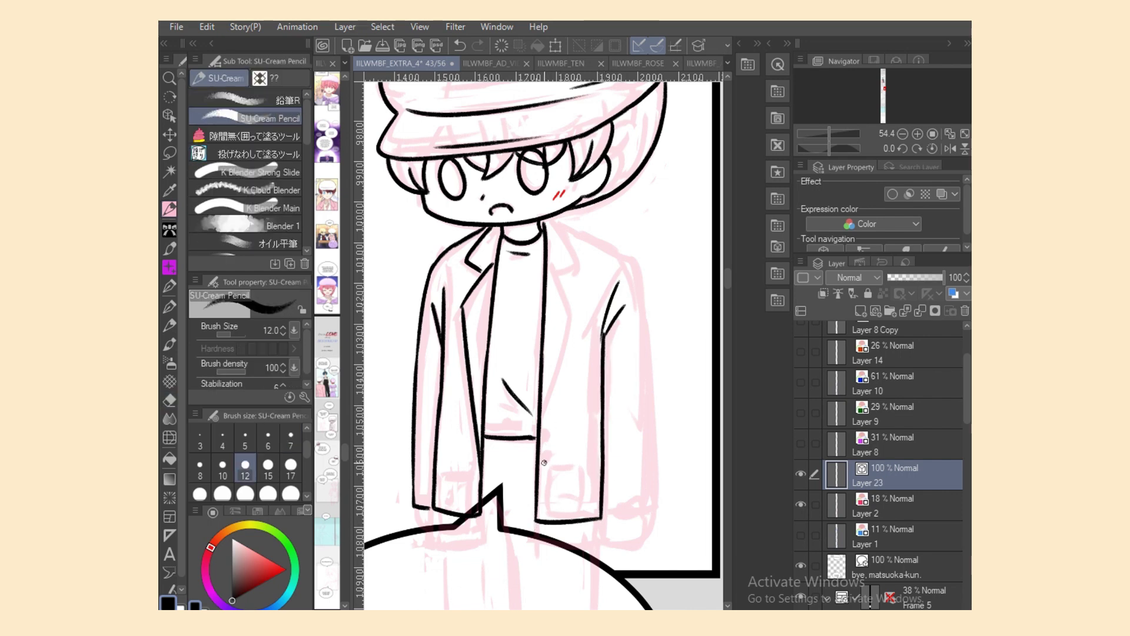
Step: Dot two buttons on the coat front, ink the second collar and lapel, and erase the overlapping bits
click(545, 464)
click(543, 489)
mouse_move(553, 217)
mouse_down()
mouse_move(576, 263)
mouse_move(574, 310)
mouse_up()
key(ctrl+z)
mouse_move(550, 263)
mouse_down()
mouse_move(574, 318)
mouse_move(534, 492)
mouse_up()
key(e)
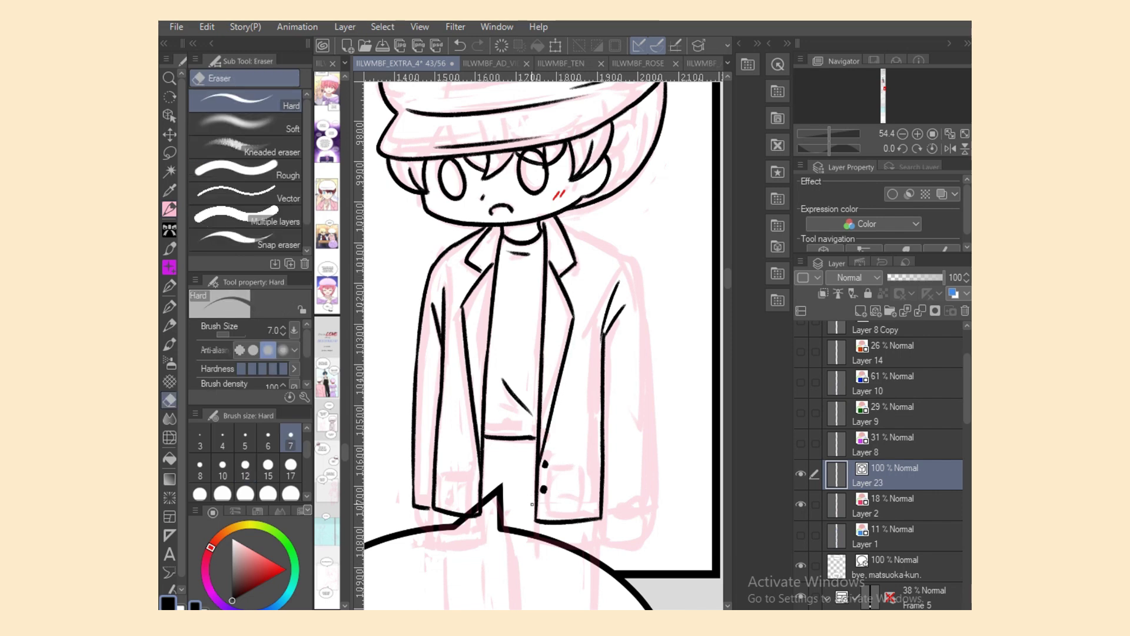
key(p)
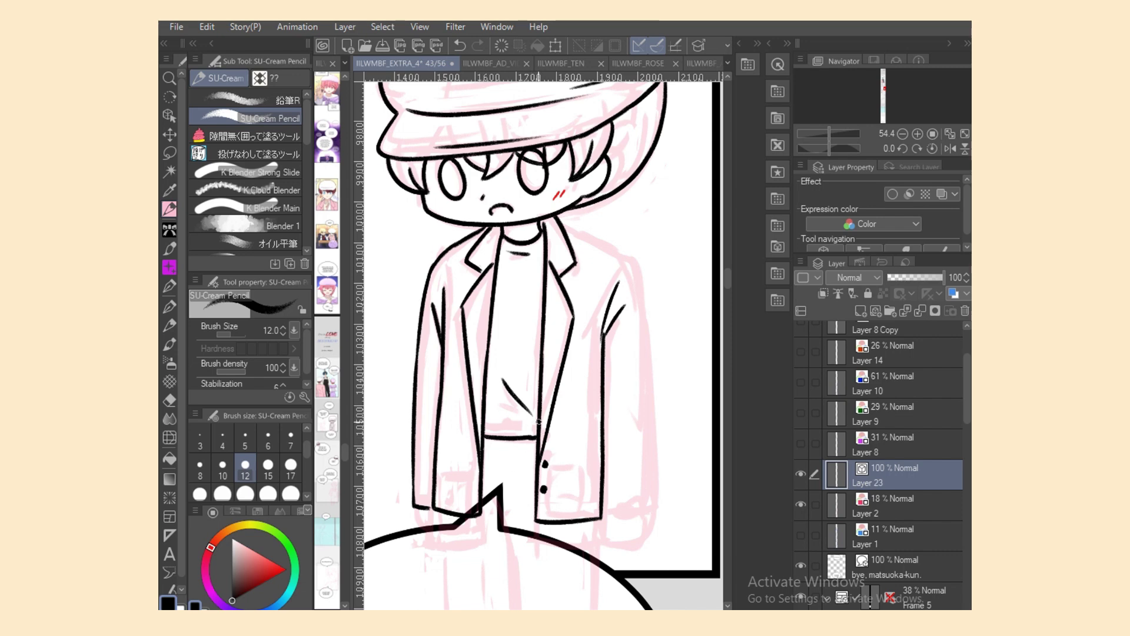
Step: Retouch the notch and upper edge of the coat's first lapel
key(ctrl+z)
key(ctrl+z)
drag(481, 271, 492, 265)
drag(463, 304, 459, 341)
Step: Ink the coat's second shoulder line from the collar and add strand lines to the hair behind the ear
mouse_move(559, 221)
mouse_down()
mouse_move(639, 255)
mouse_move(647, 332)
mouse_move(617, 248)
mouse_up()
key(ctrl+z)
key(ctrl+z)
key(ctrl+z)
key(ctrl+z)
key(ctrl+z)
drag(560, 219, 624, 247)
drag(624, 115, 590, 199)
drag(621, 138, 616, 187)
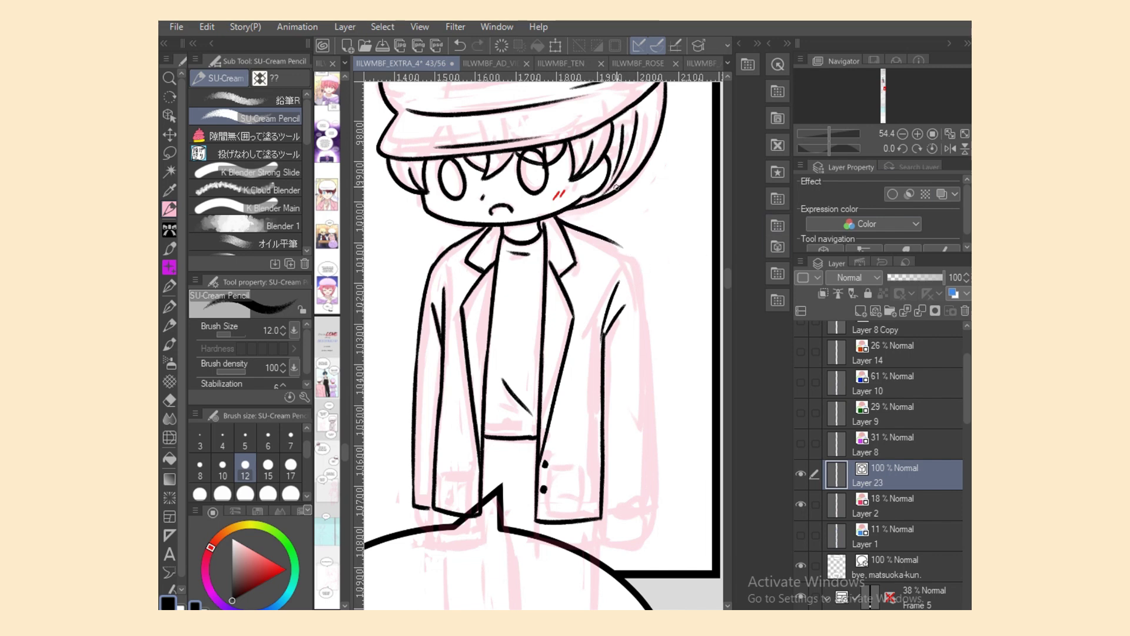
Step: Ink the second sleeve's outer edge and cuff in mirrored view, and erase the line ends past the cuff
key(h)
mouse_move(493, 236)
mouse_down()
mouse_move(445, 288)
mouse_move(506, 231)
mouse_up()
key(ctrl+z)
mouse_move(443, 281)
mouse_down()
mouse_move(429, 521)
mouse_move(501, 512)
mouse_up()
key(ctrl+z)
key(ctrl+z)
drag(428, 519, 498, 512)
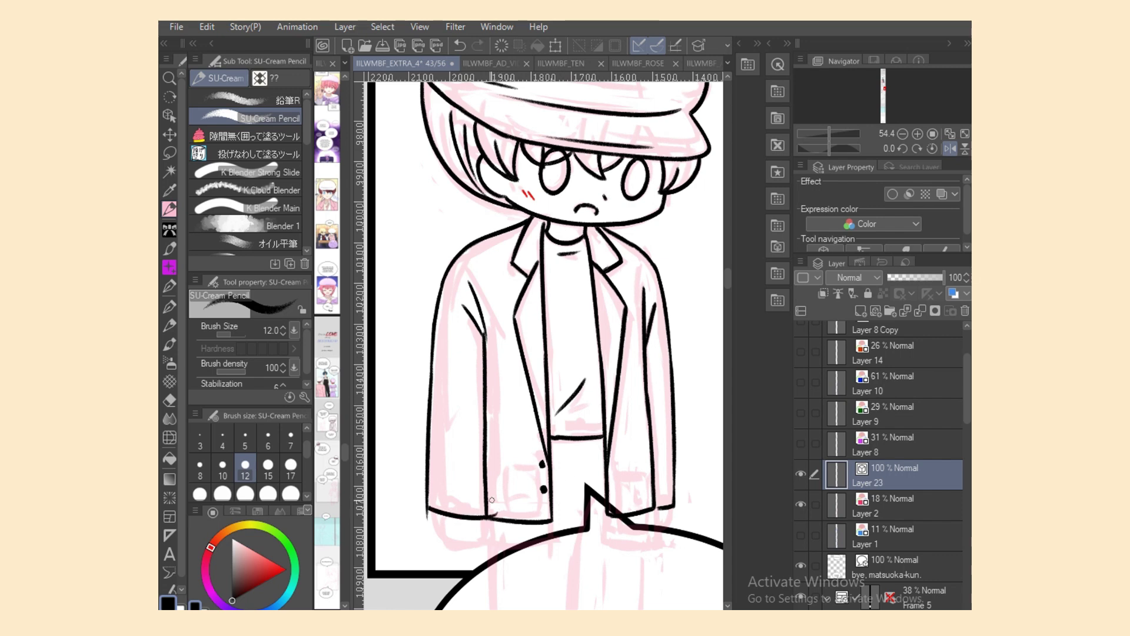
key(ctrl+z)
drag(428, 507, 491, 512)
key(e)
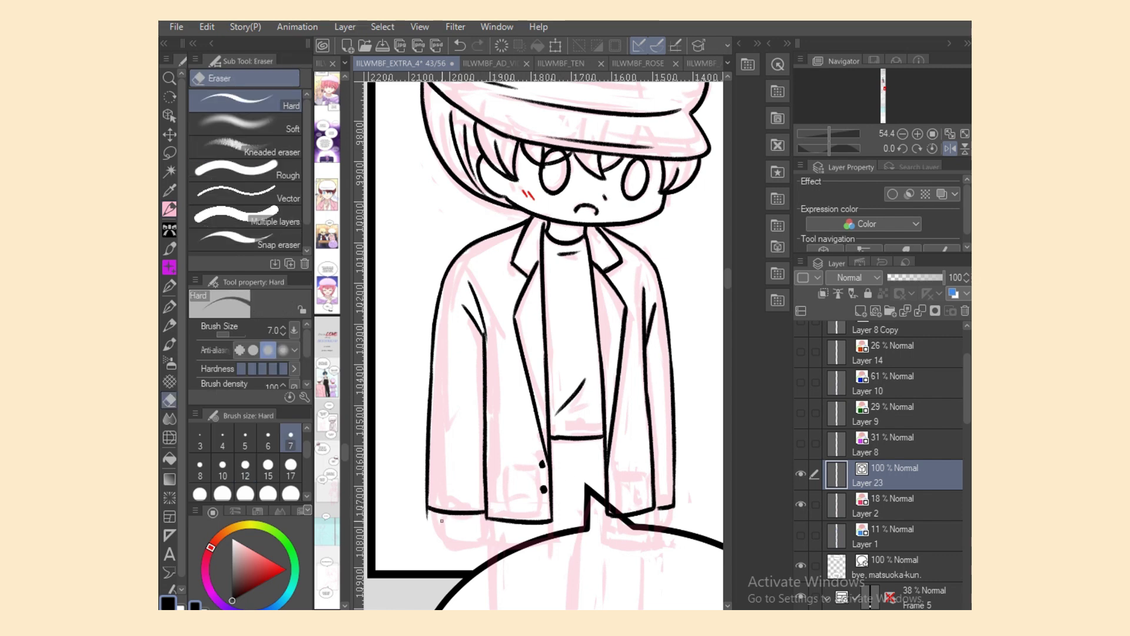
Step: Ink the rounded hand below the second cuff and the outer trouser leg line below the coat hem
key(p)
mouse_move(441, 514)
mouse_down()
mouse_move(490, 522)
mouse_move(492, 606)
mouse_up()
key(ctrl+z)
drag(490, 517, 493, 607)
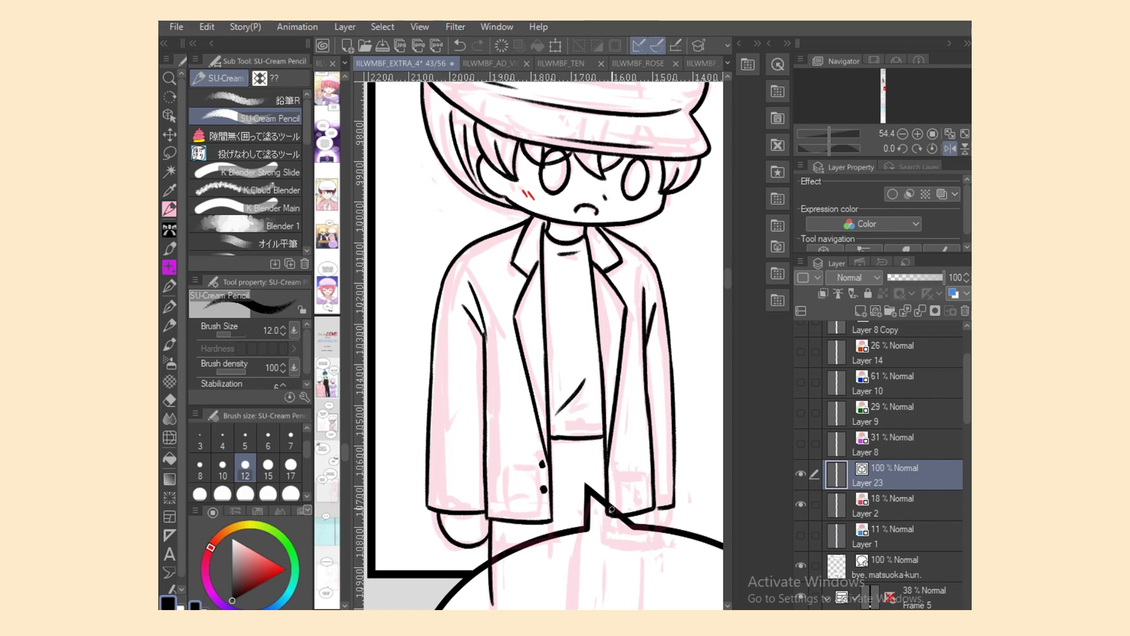
Step: Ink the other trouser leg, the inseam with its folds and the waistband line, and erase the excess at the crotch
drag(645, 513, 646, 605)
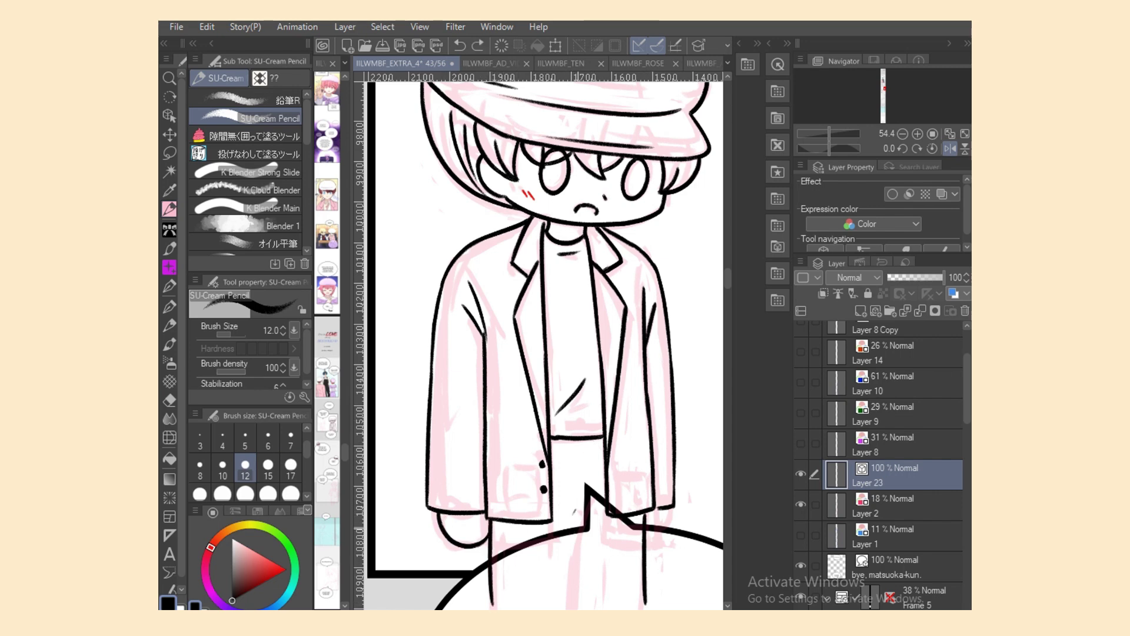
drag(587, 489, 575, 609)
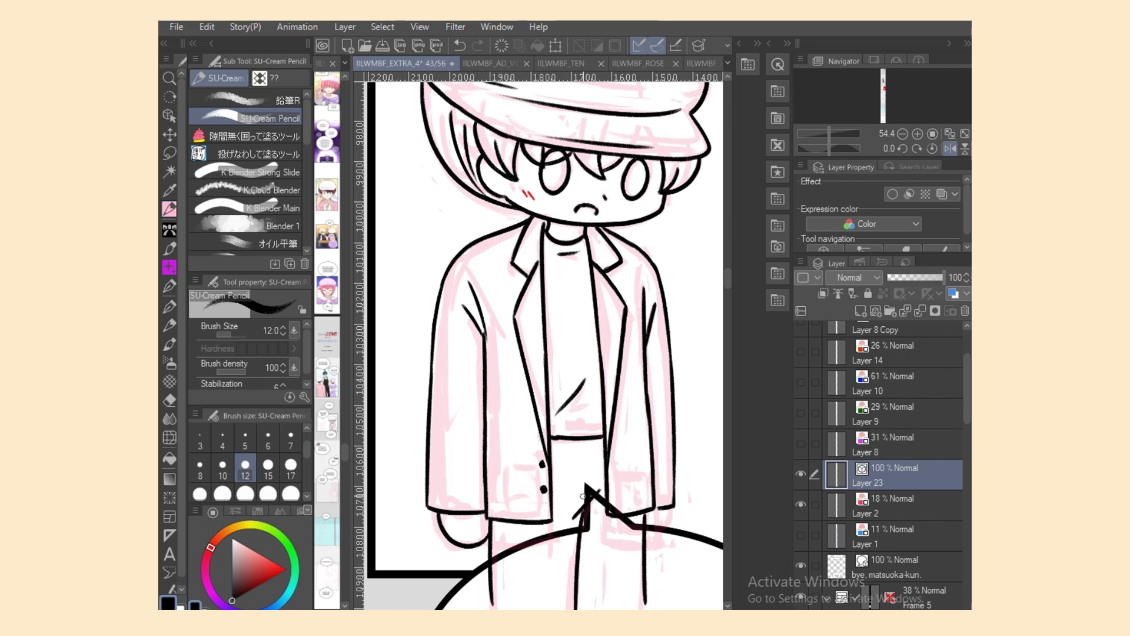
drag(551, 445, 606, 448)
click(950, 149)
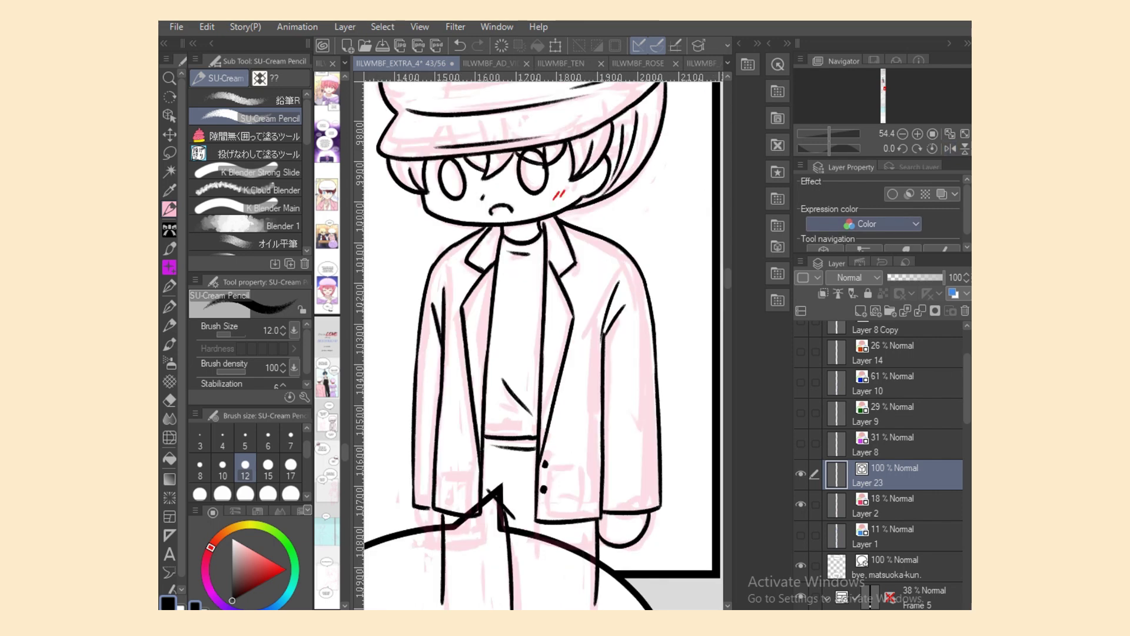
key(e)
mouse_move(513, 506)
mouse_down()
mouse_move(505, 517)
mouse_move(519, 519)
mouse_up()
key(p)
Step: Save the comic file with the second chibi's sketch in mirrored view
drag(625, 615, 543, 614)
click(950, 148)
key(ctrl+s)
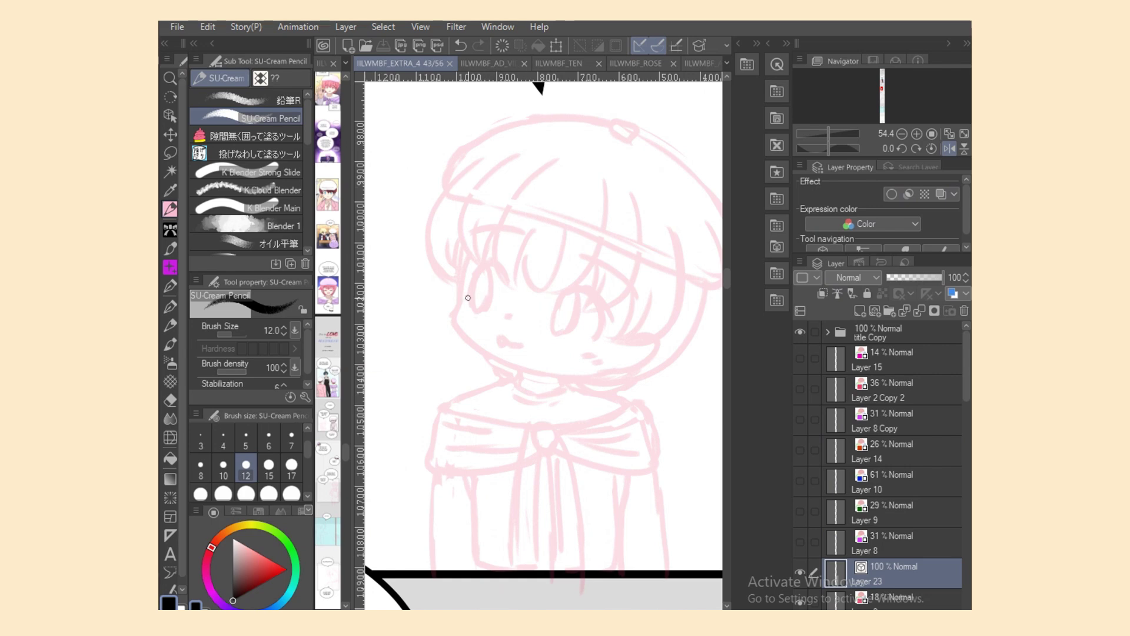
Step: Ink the second chibi's cheek and jaw line from beside the near-edge eye around under the mouth
drag(463, 275, 454, 317)
key(ctrl+z)
mouse_move(463, 276)
mouse_down()
mouse_move(454, 317)
mouse_move(508, 361)
mouse_move(574, 377)
mouse_up()
key(ctrl+z)
mouse_move(481, 347)
mouse_down()
mouse_move(589, 374)
mouse_move(568, 372)
mouse_up()
key(ctrl+z)
key(ctrl+z)
drag(475, 343, 587, 373)
key(ctrl+z)
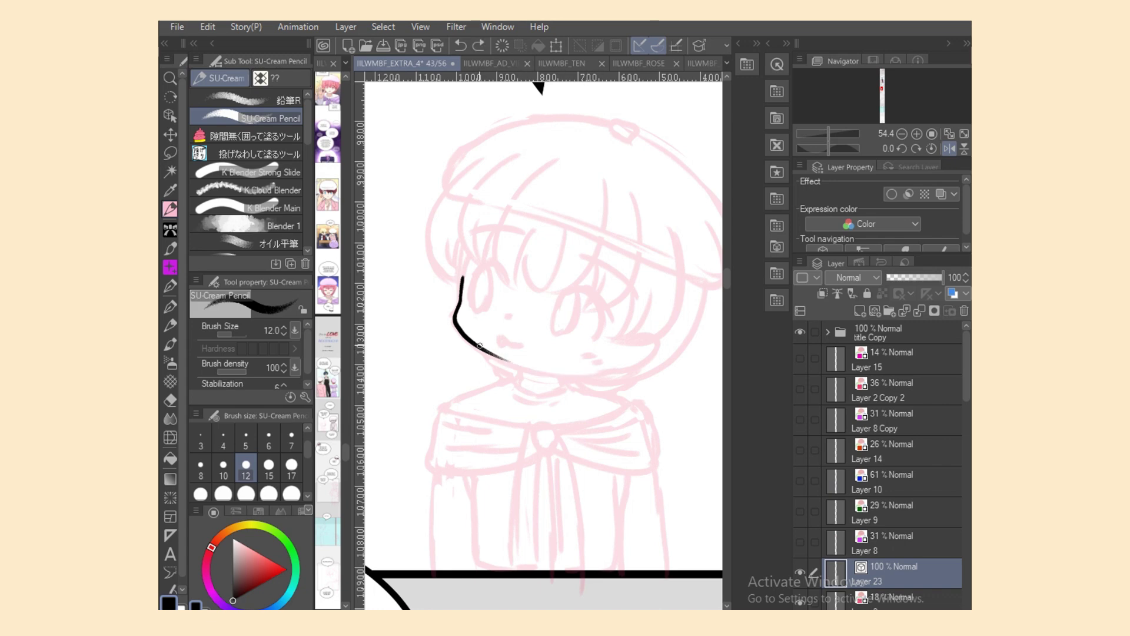
drag(478, 345, 568, 374)
key(ctrl+z)
mouse_move(476, 343)
mouse_down()
mouse_move(569, 374)
mouse_move(615, 374)
mouse_up()
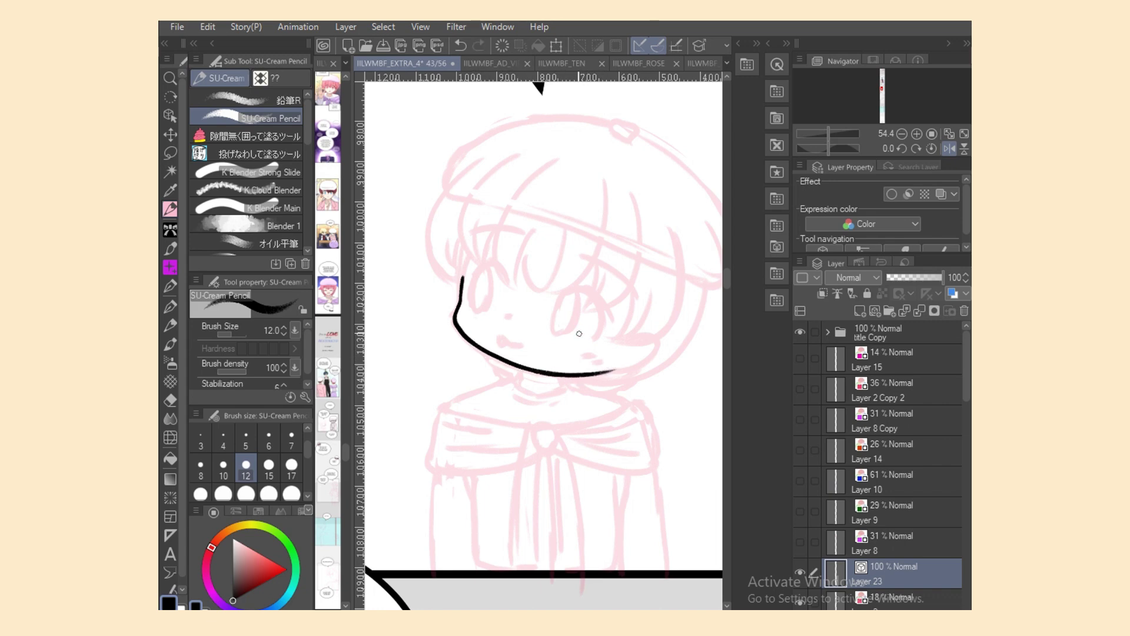
Step: Extend the second chibi's jaw line past the cheek and ink the rounded ear curving up from its end
key(ctrl+z)
drag(540, 371, 613, 370)
key(ctrl+z)
drag(635, 333, 609, 372)
key(ctrl+z)
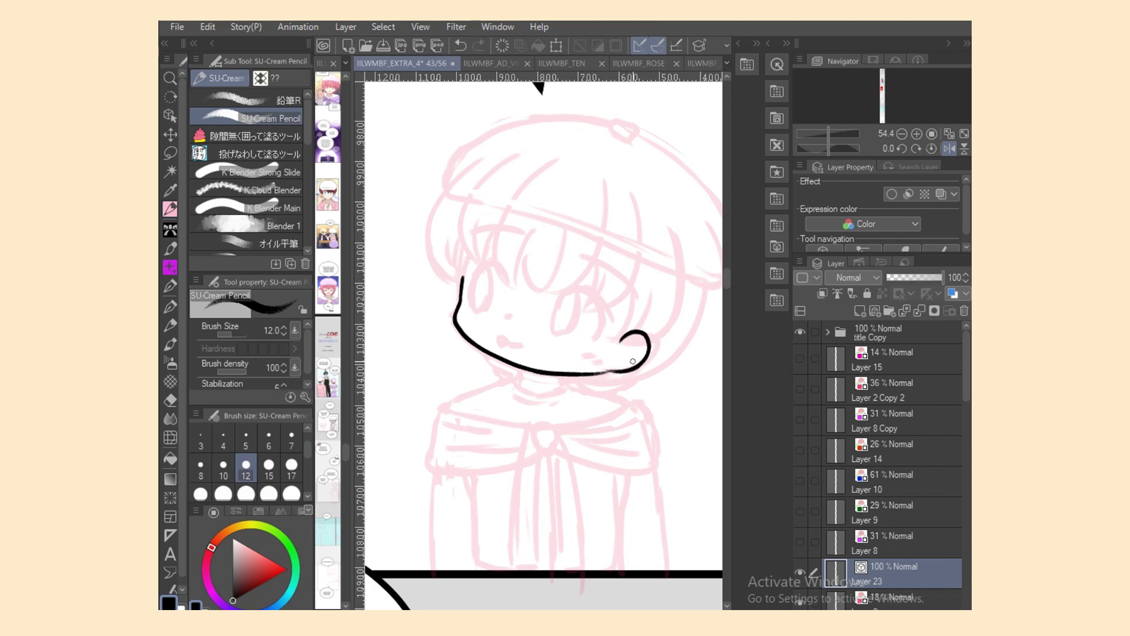
key(ctrl+z)
Step: Ink the second chibi's neck with its curved collar lines and both sloping shoulder lines
mouse_move(523, 369)
mouse_down()
mouse_move(520, 383)
mouse_move(563, 386)
mouse_up()
mouse_move(520, 382)
mouse_down()
mouse_move(564, 388)
mouse_move(557, 403)
mouse_up()
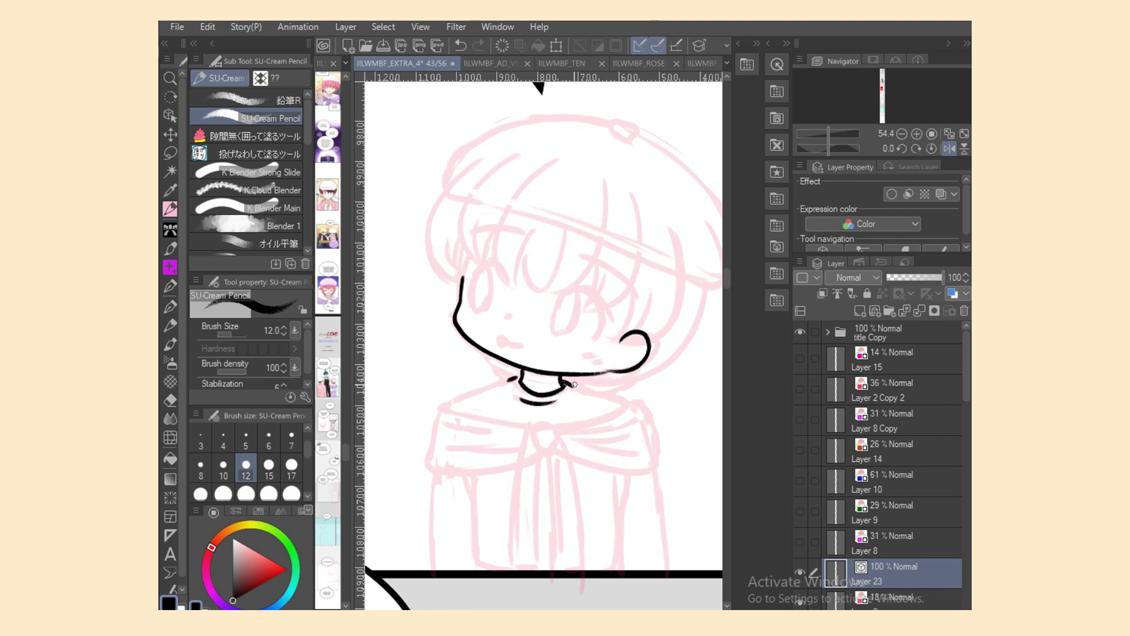
drag(575, 384, 632, 404)
key(ctrl+z)
key(ctrl+z)
drag(446, 406, 514, 379)
key(ctrl+z)
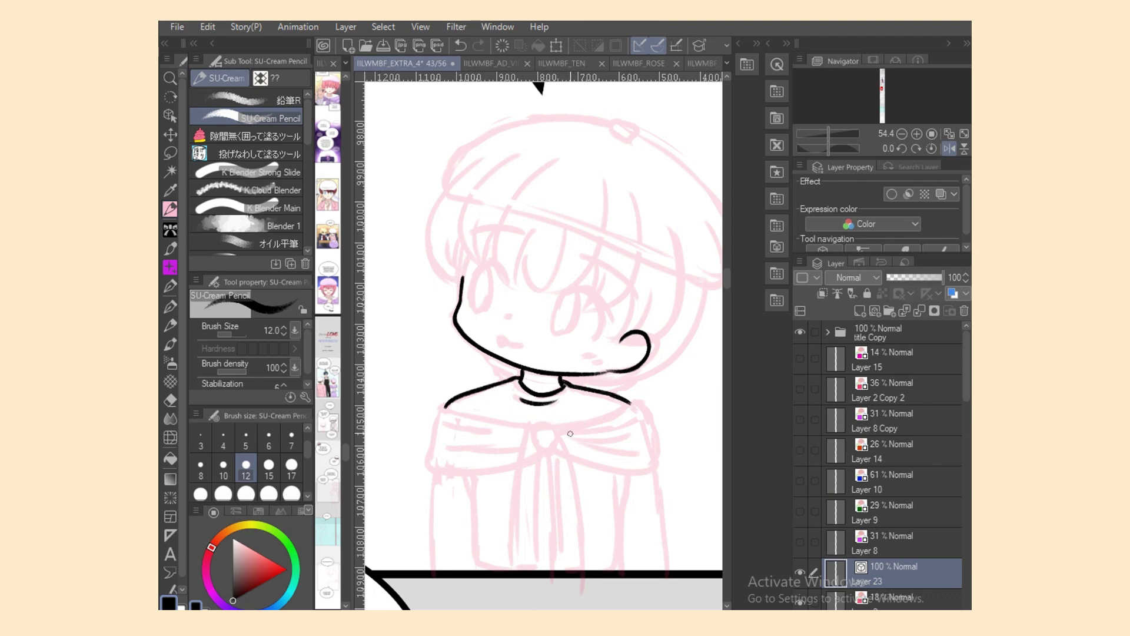
Step: Ink the round brooch at the centre of the shawl and the long ribbon tails hanging from it past the panel border
mouse_move(534, 425)
mouse_down()
mouse_move(558, 435)
mouse_move(540, 450)
mouse_move(557, 435)
mouse_move(521, 538)
mouse_up()
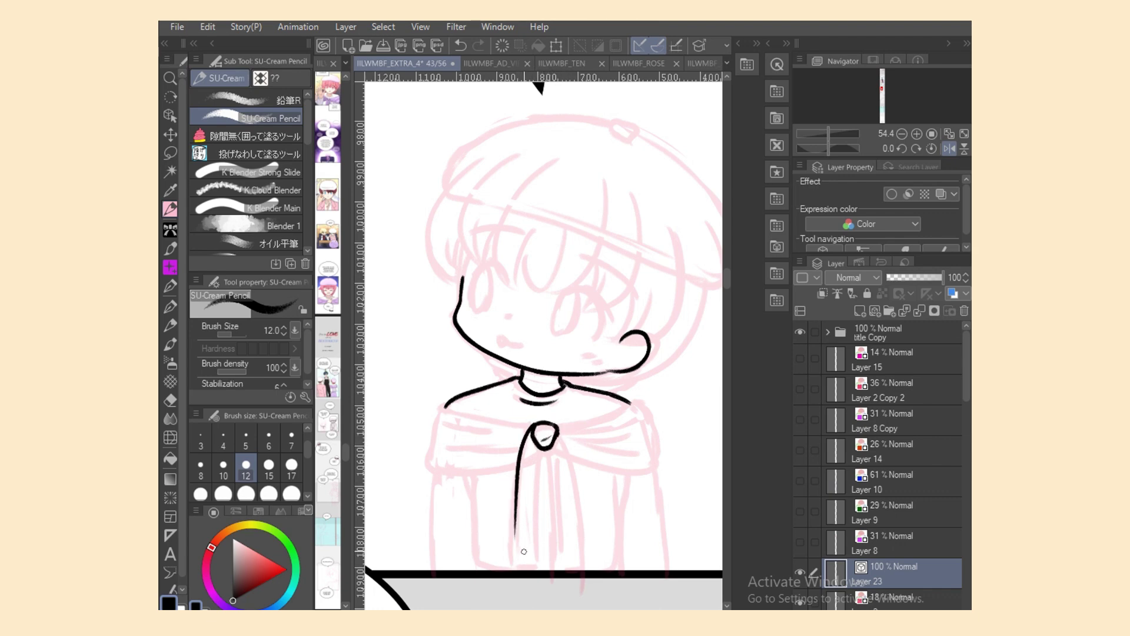
key(ctrl+z)
drag(532, 430, 511, 580)
key(ctrl+z)
drag(541, 451, 542, 580)
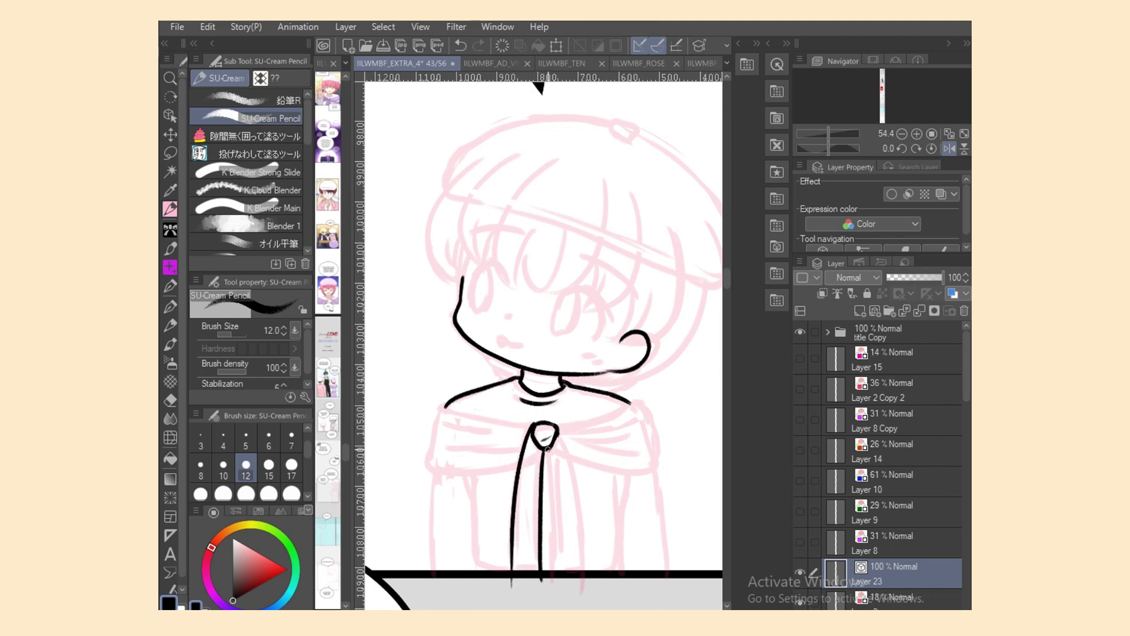
mouse_move(548, 449)
mouse_down()
mouse_move(559, 593)
mouse_move(585, 595)
mouse_up()
drag(557, 429, 578, 592)
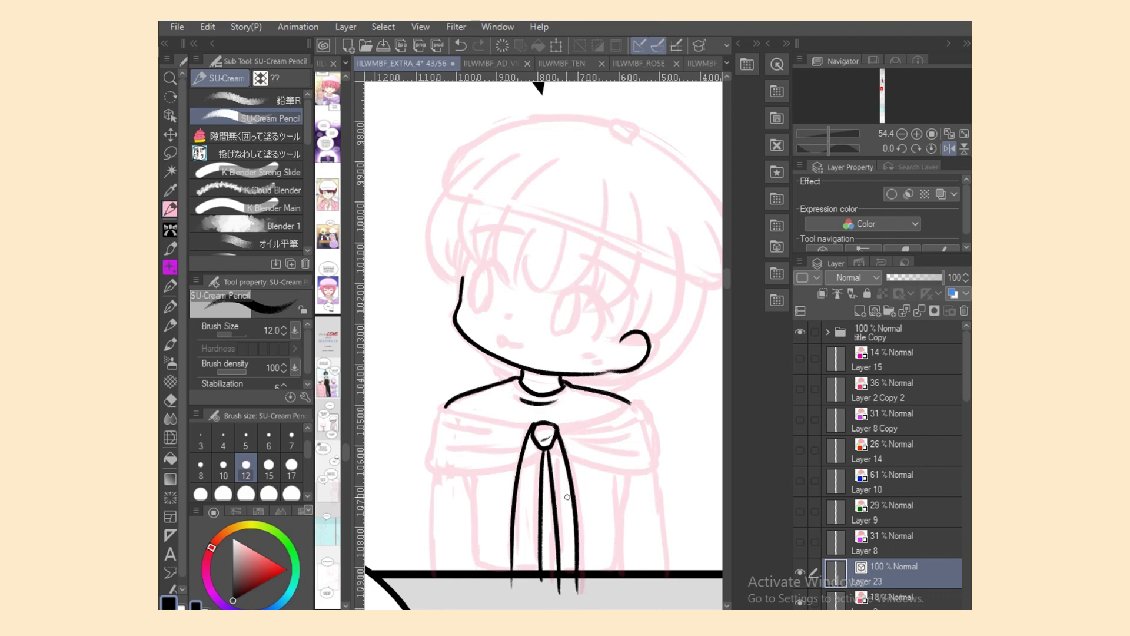
Step: Erase the slanted inner line of the ribbon tails, redraw it straighter, and add short fold lines below the brooch
key(e)
drag(563, 499, 555, 504)
key(p)
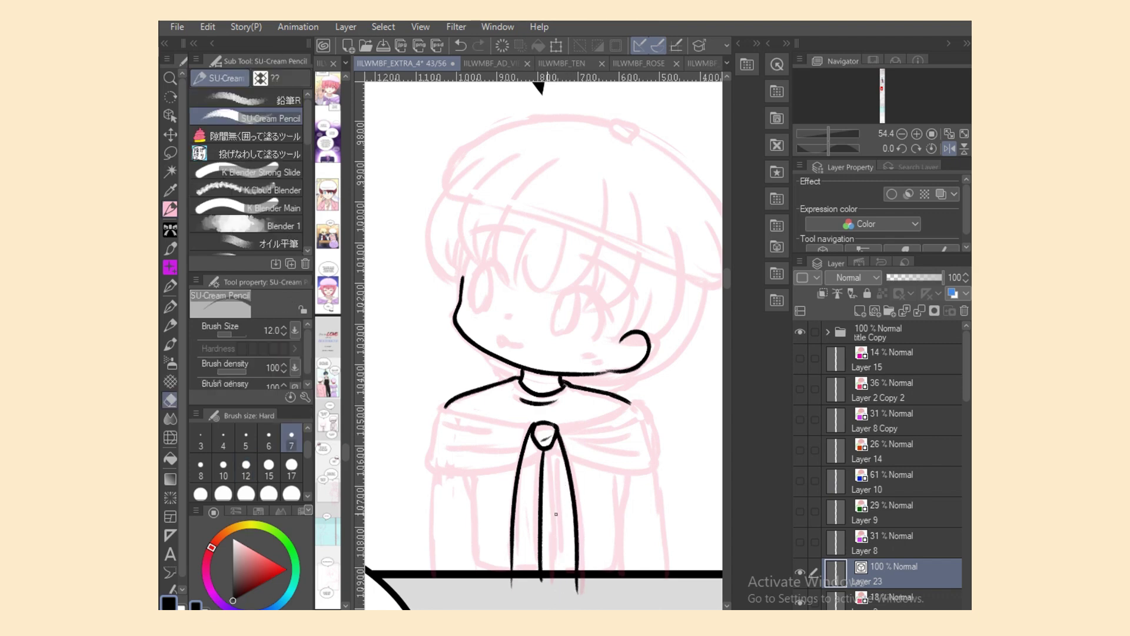
drag(547, 449, 552, 594)
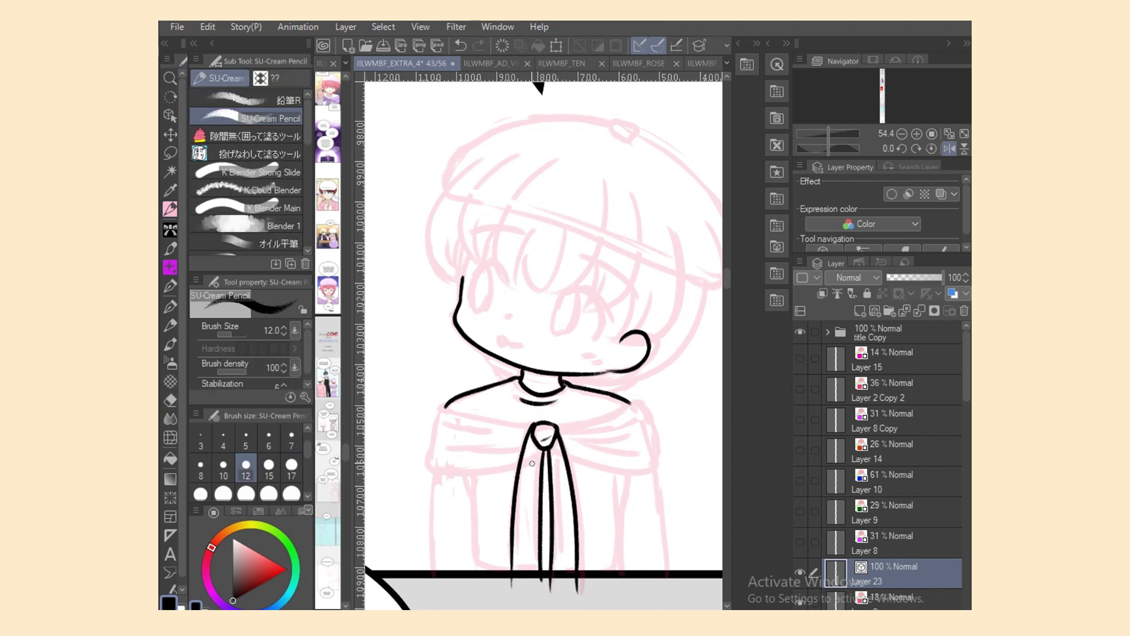
mouse_move(533, 447)
mouse_down()
mouse_move(532, 513)
mouse_move(555, 443)
mouse_move(562, 520)
mouse_up()
key(e)
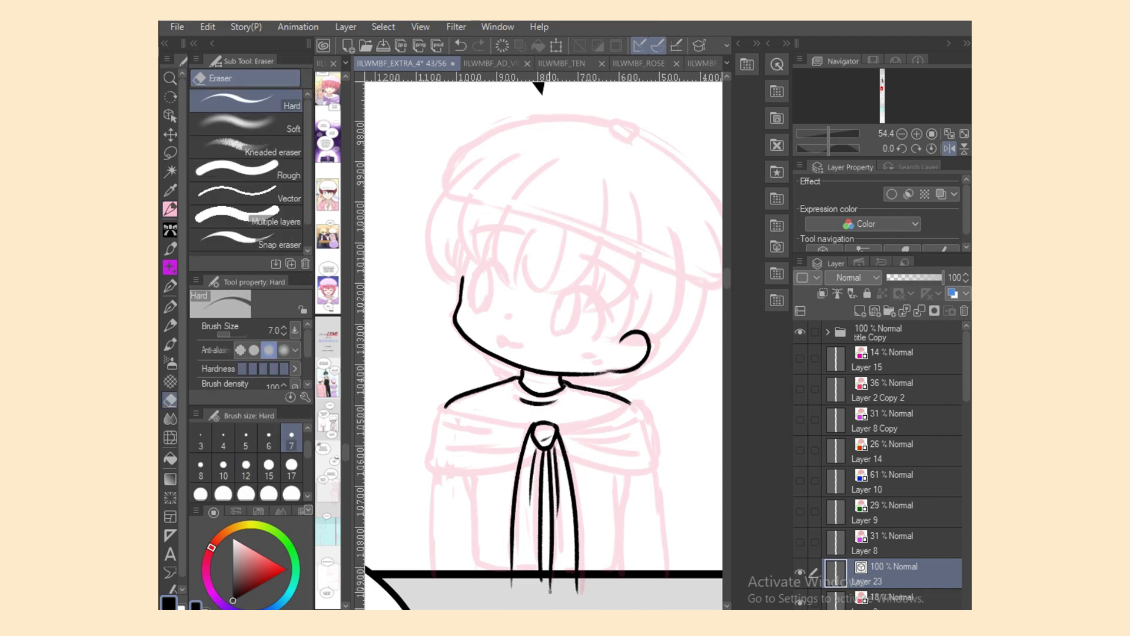
Step: Ink the upper edge, folds and lower edge of the ear-side half of the shawl
key(p)
drag(556, 427, 634, 400)
key(ctrl+z)
mouse_move(634, 400)
mouse_down()
mouse_move(643, 407)
mouse_move(611, 427)
mouse_move(640, 456)
mouse_up()
drag(562, 456, 647, 472)
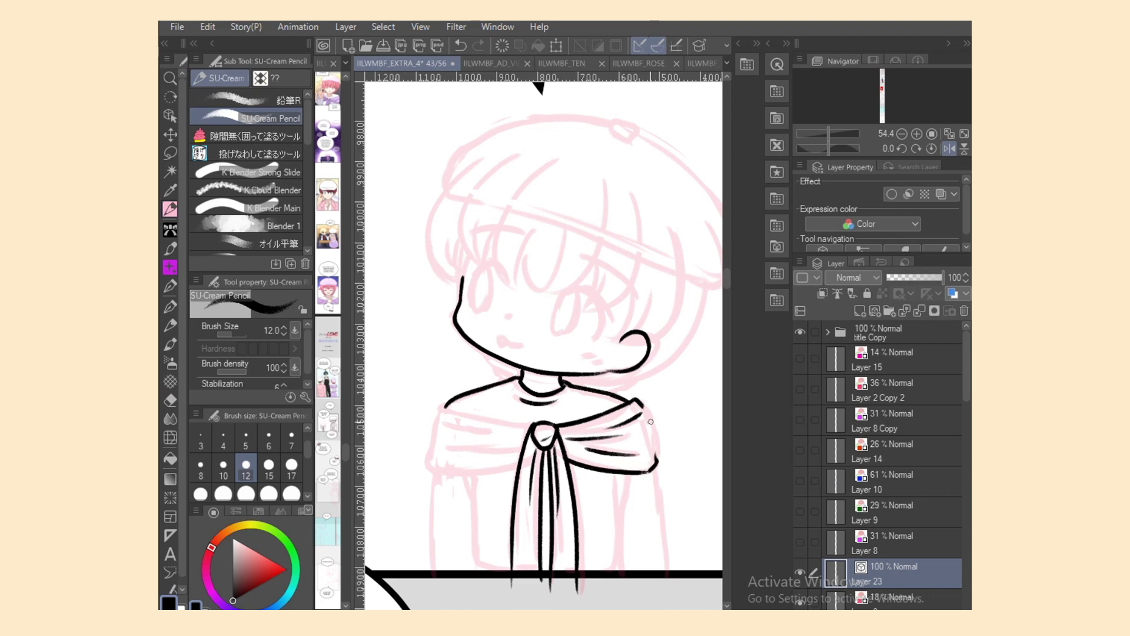
Step: Ink the shawl's outer edge, the outer and inner sleeve lines below it, and the torso side with its hem across the body
drag(639, 402, 668, 586)
key(ctrl+z)
drag(652, 470, 667, 585)
drag(618, 475, 621, 587)
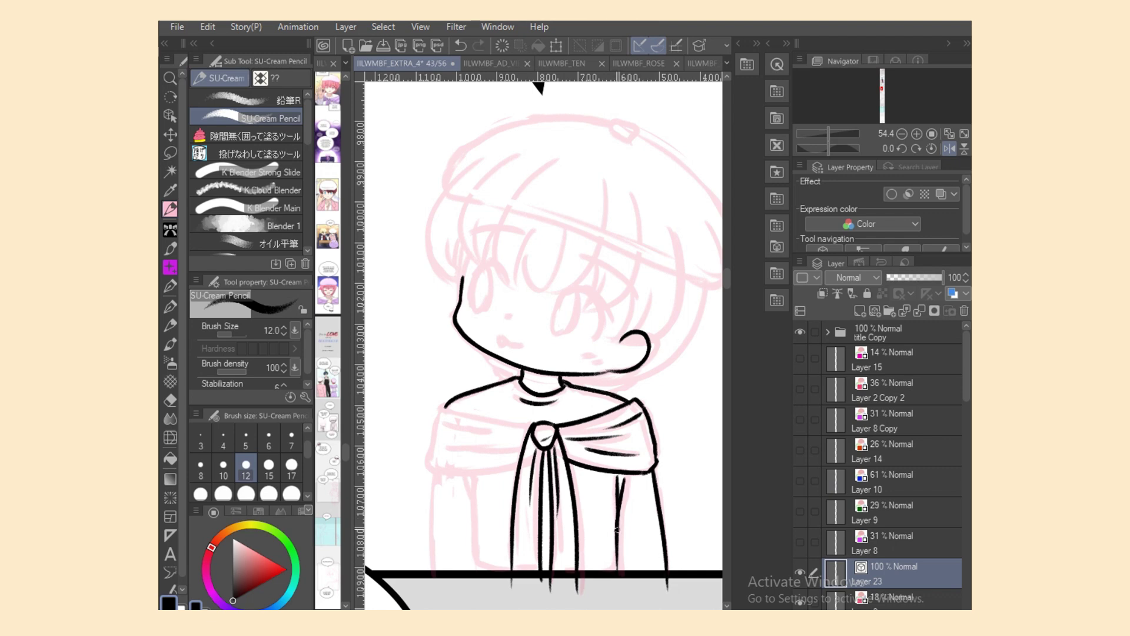
key(ctrl+z)
drag(619, 504, 607, 570)
key(ctrl+z)
drag(627, 479, 622, 582)
mouse_move(462, 475)
mouse_down()
mouse_move(474, 531)
mouse_move(507, 570)
mouse_up()
Step: Ink the other half of the shawl with its edges and folds, plus the outer sleeve line beneath it
drag(441, 408, 530, 425)
key(ctrl+z)
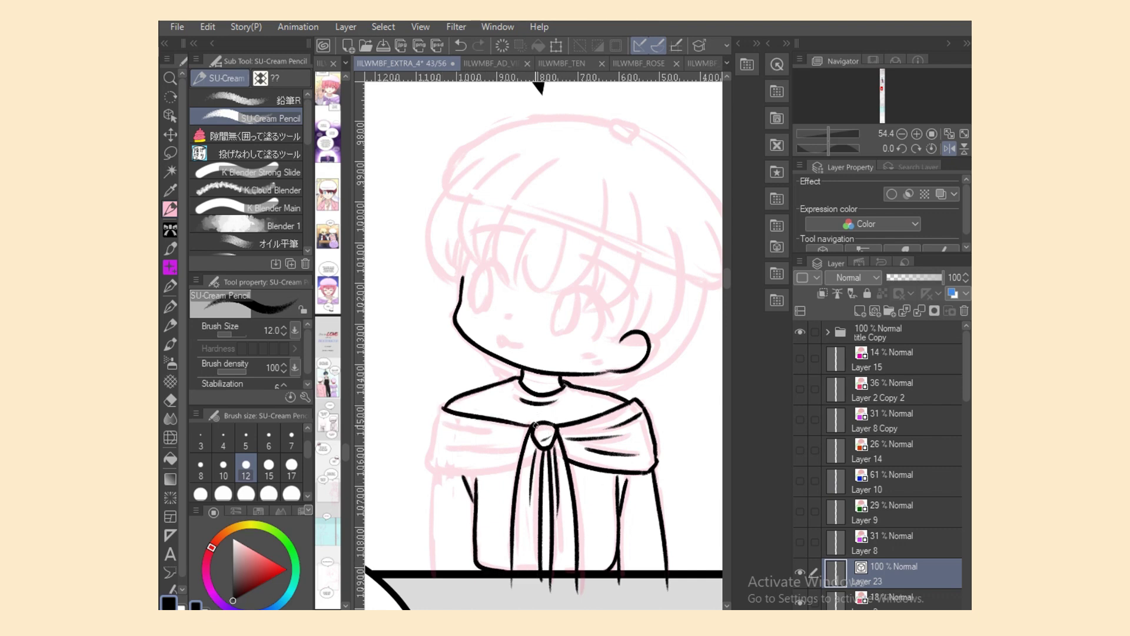
drag(445, 426, 498, 434)
key(ctrl+z)
mouse_move(442, 411)
mouse_down()
mouse_move(428, 456)
mouse_move(450, 474)
mouse_move(521, 456)
mouse_up()
key(ctrl+z)
drag(443, 474, 519, 465)
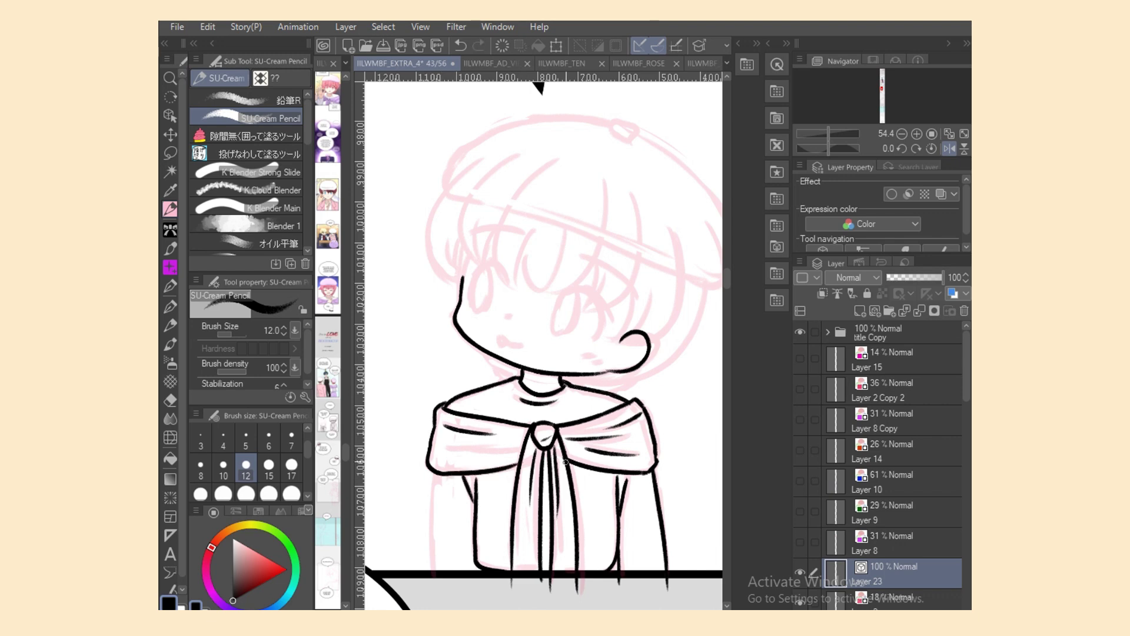
key(ctrl+z)
mouse_move(443, 473)
mouse_down()
mouse_move(518, 468)
mouse_move(526, 446)
mouse_move(450, 459)
mouse_move(502, 447)
mouse_move(462, 452)
mouse_move(494, 444)
mouse_move(607, 468)
mouse_move(620, 450)
mouse_move(444, 445)
mouse_move(434, 595)
mouse_up()
mouse_move(468, 287)
mouse_down()
mouse_move(511, 286)
mouse_move(468, 282)
mouse_move(511, 283)
mouse_move(497, 266)
mouse_move(591, 348)
mouse_up()
key(ctrl+z)
key(ctrl+z)
key(ctrl+z)
key(ctrl+z)
Step: Ink the ear-side eye with its curved outline and oval pupil, the nose dot and the small smile
mouse_move(557, 300)
mouse_down()
mouse_move(589, 294)
mouse_move(597, 330)
mouse_up()
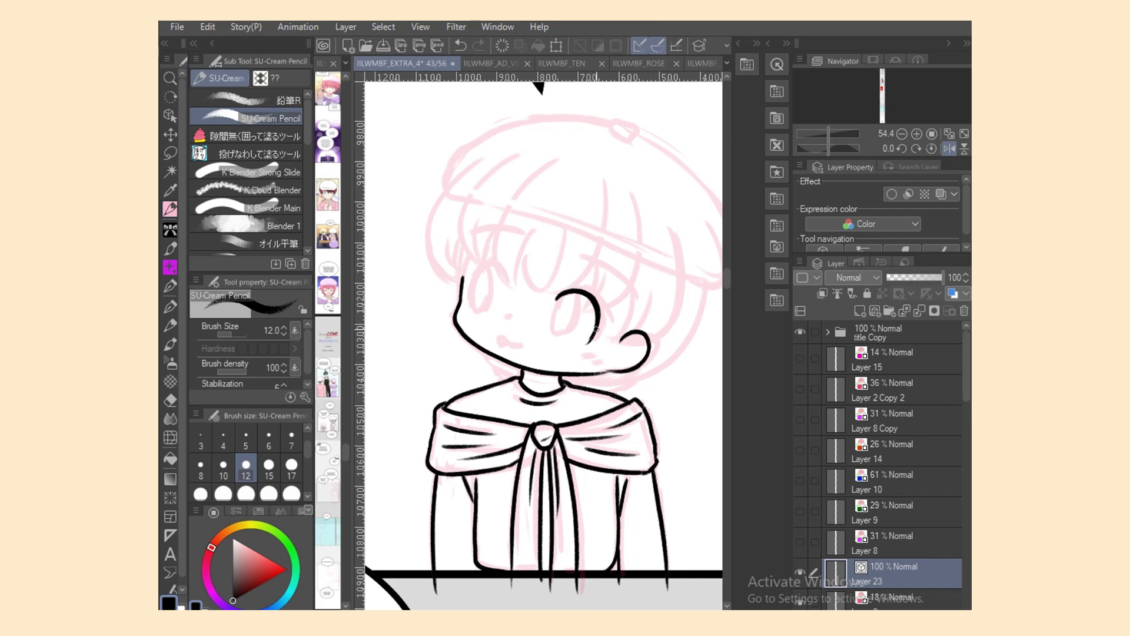
key(ctrl+z)
drag(559, 294, 572, 338)
key(ctrl+z)
mouse_move(570, 294)
mouse_down()
mouse_move(574, 323)
mouse_move(578, 315)
mouse_up()
key(ctrl+z)
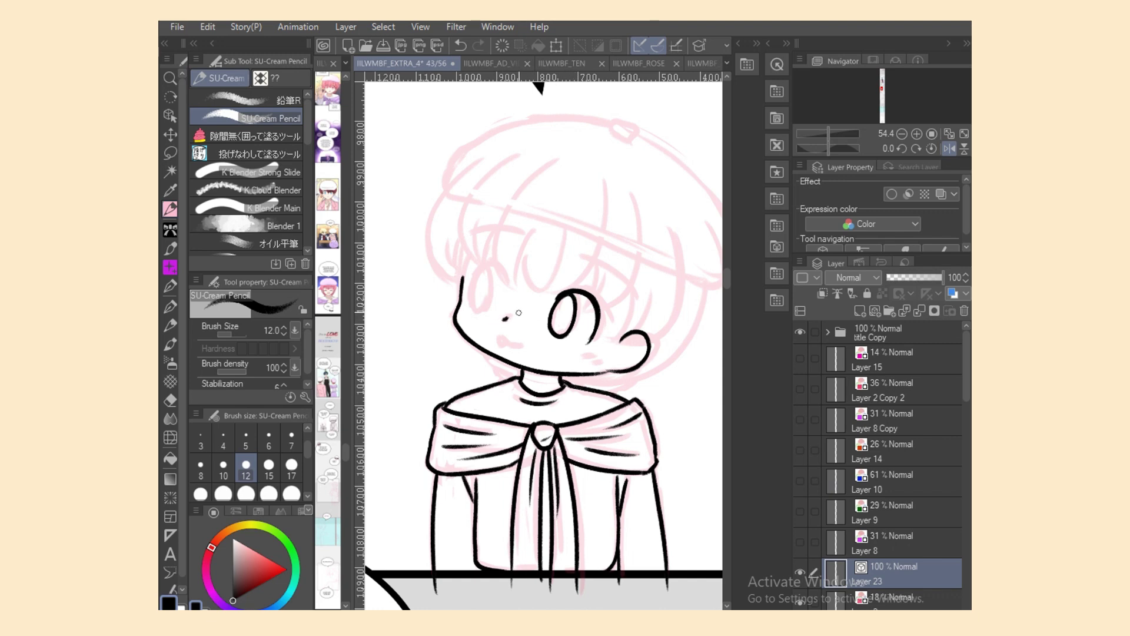
key(ctrl+z)
drag(504, 319, 524, 343)
Step: Return the canvas to unmirrored view and ink the other eye with its curved outline and oval pupil
drag(468, 279, 506, 284)
key(h)
key(ctrl+z)
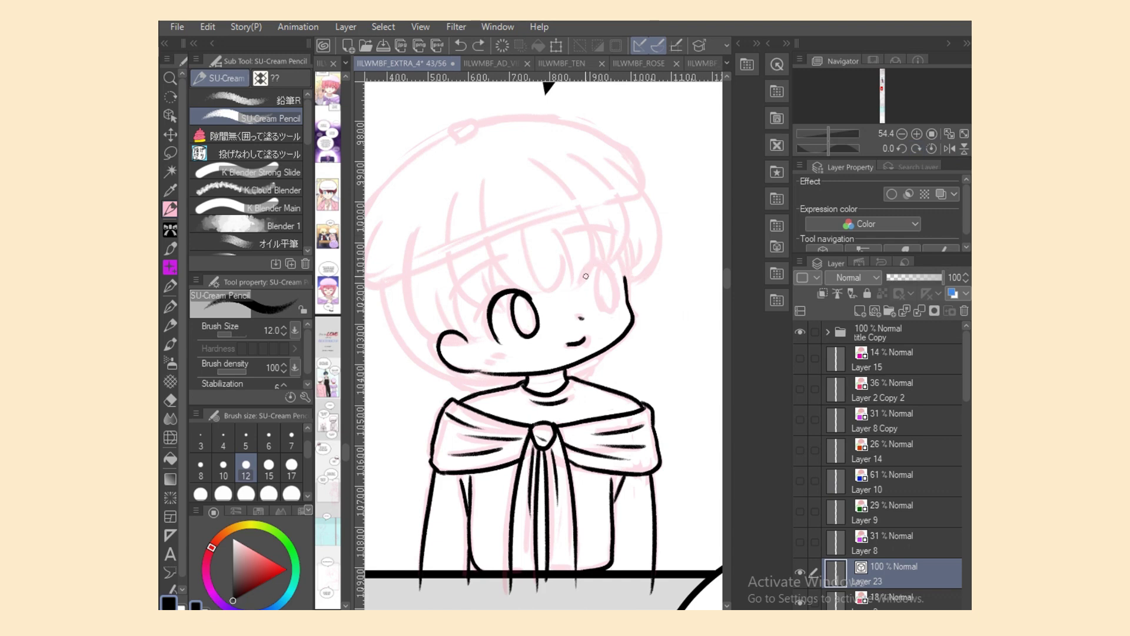
mouse_move(582, 285)
mouse_down()
mouse_move(617, 309)
mouse_move(603, 261)
mouse_move(617, 304)
mouse_up()
key(ctrl+z)
mouse_move(603, 265)
mouse_down()
mouse_move(616, 311)
mouse_move(611, 273)
mouse_up()
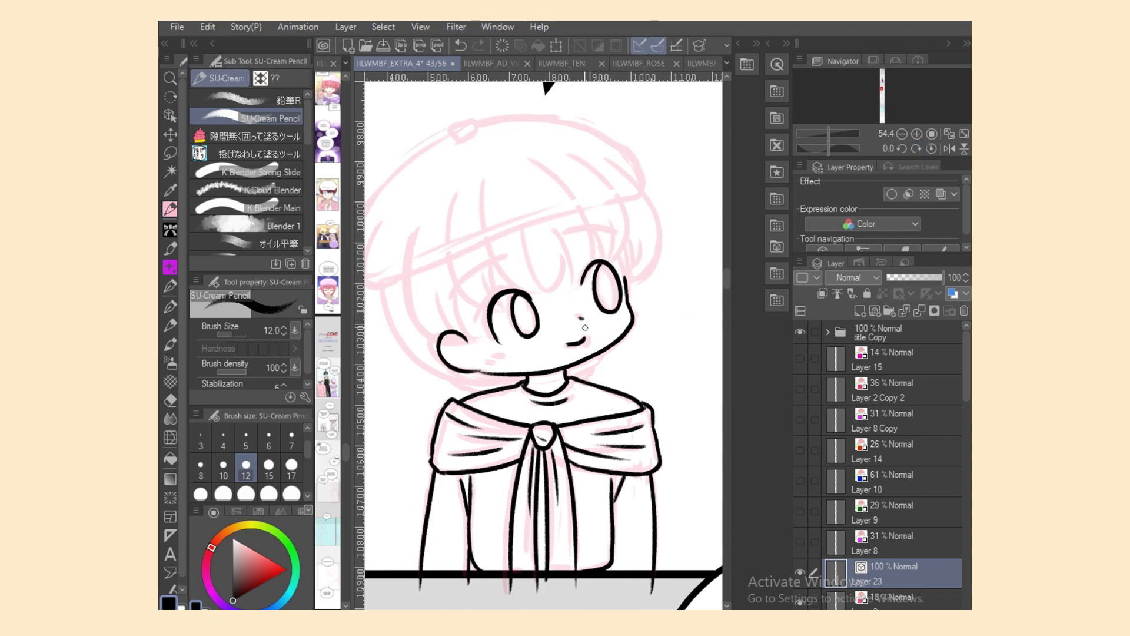
Step: Add the small open mouth shape to the smile and ink the curved brow lines above both eyes
drag(585, 343, 588, 335)
drag(490, 306, 501, 343)
key(ctrl+z)
mouse_move(458, 298)
mouse_down()
mouse_move(593, 230)
mouse_move(617, 233)
mouse_up()
key(ctrl+z)
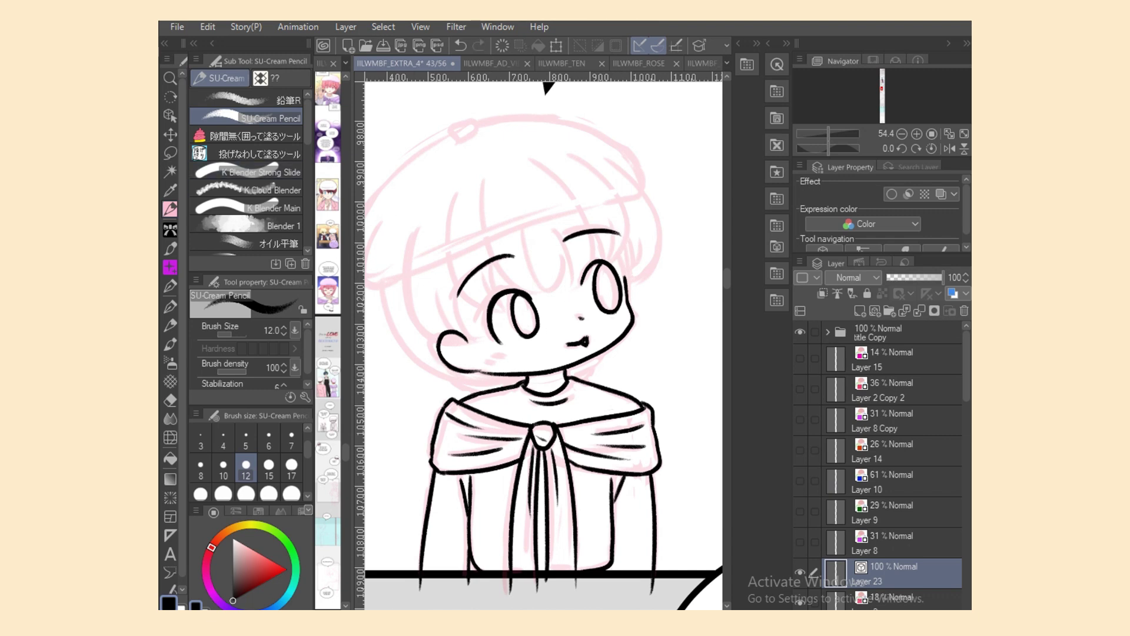
Step: Draw short red blush marks on the ear-side cheek at brush size 7, and restore the size 12 black pencil
click(291, 439)
click(282, 569)
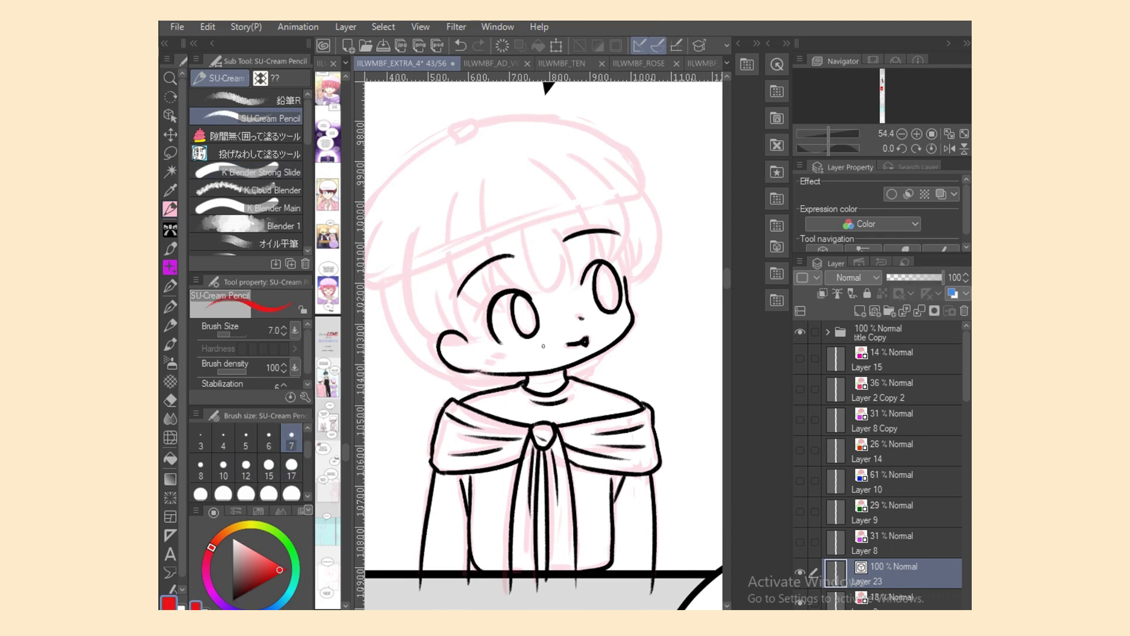
drag(492, 356, 497, 359)
click(246, 465)
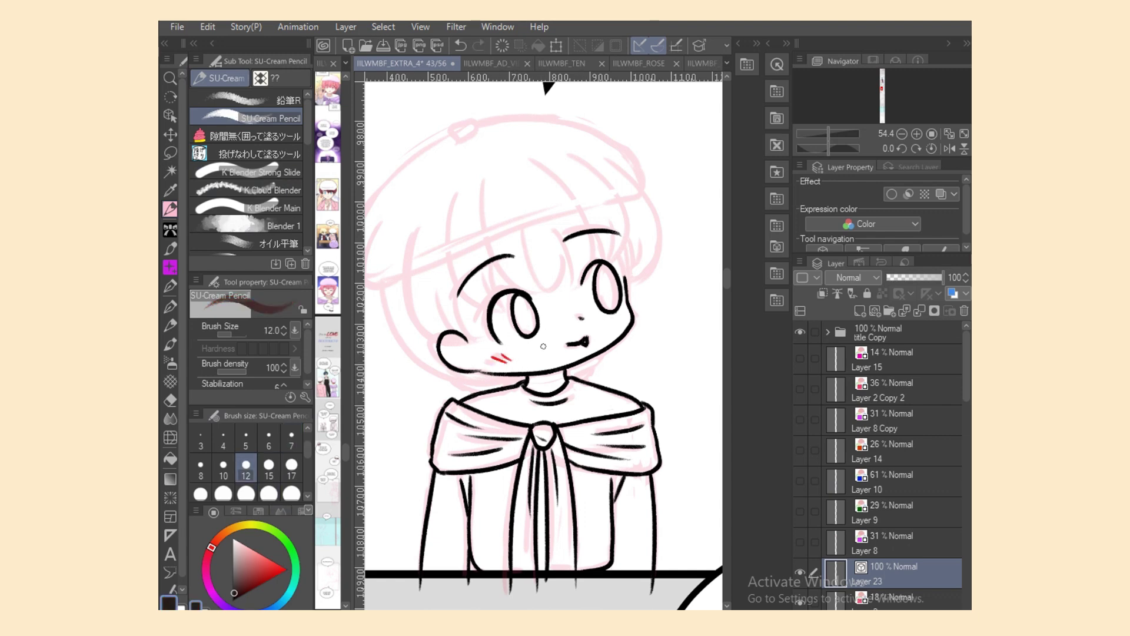
click(233, 600)
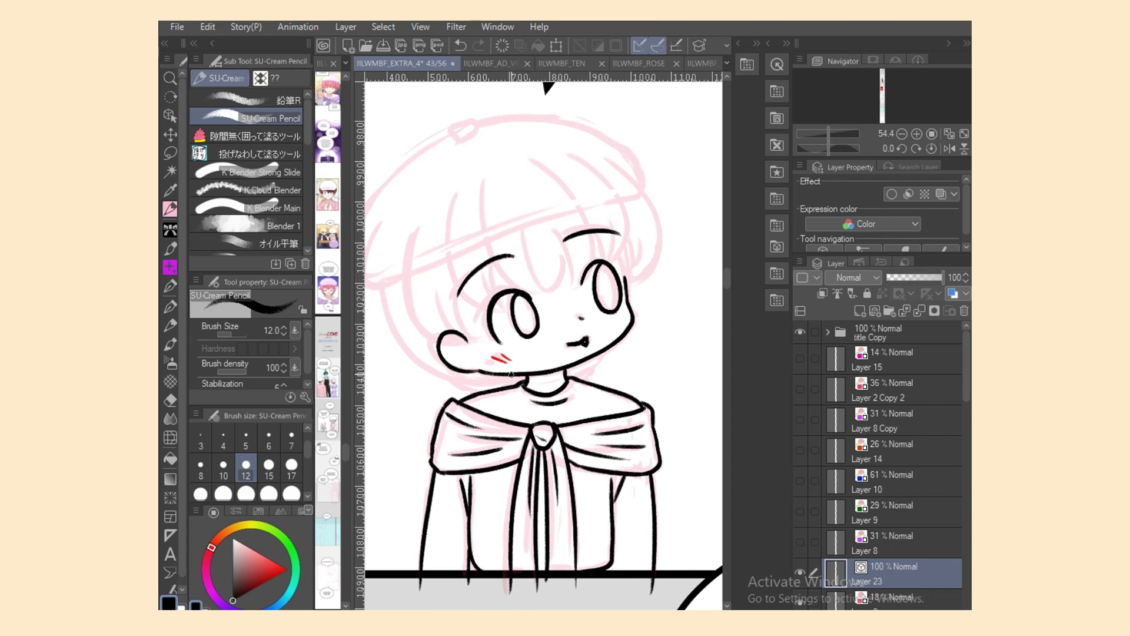
Step: Ink the central fringe strands falling between the eyes, checking them in mirrored view
drag(489, 234, 555, 294)
key(ctrl+z)
mouse_move(486, 204)
mouse_down()
mouse_move(515, 260)
mouse_move(489, 246)
mouse_move(544, 264)
mouse_move(546, 294)
mouse_up()
drag(530, 248, 556, 296)
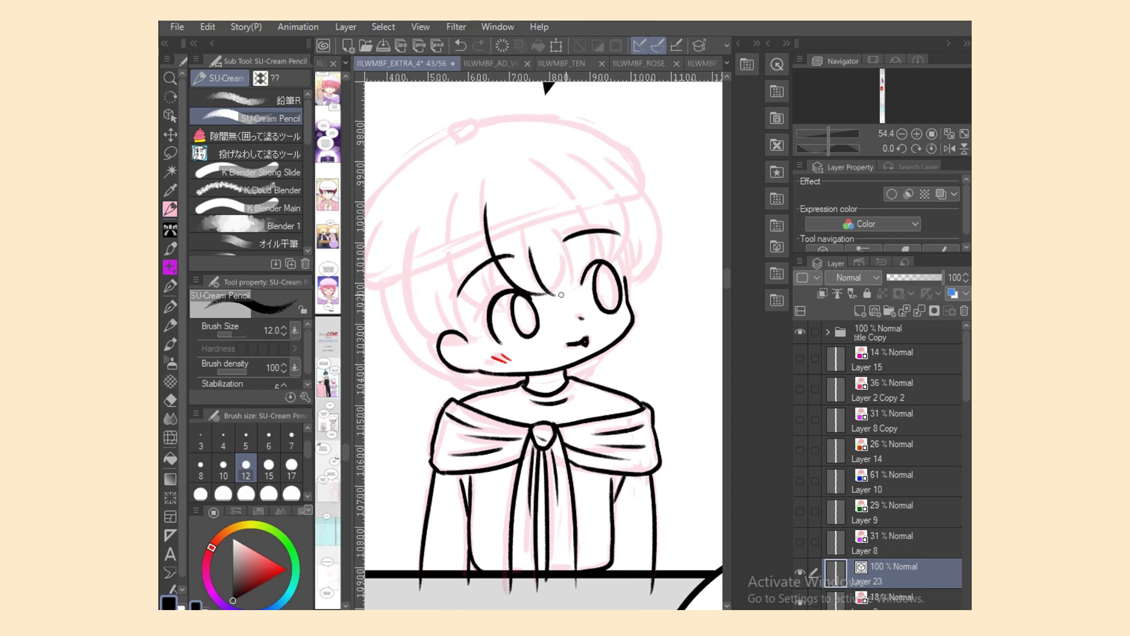
click(950, 148)
drag(545, 185, 536, 297)
key(ctrl+z)
drag(553, 203, 543, 293)
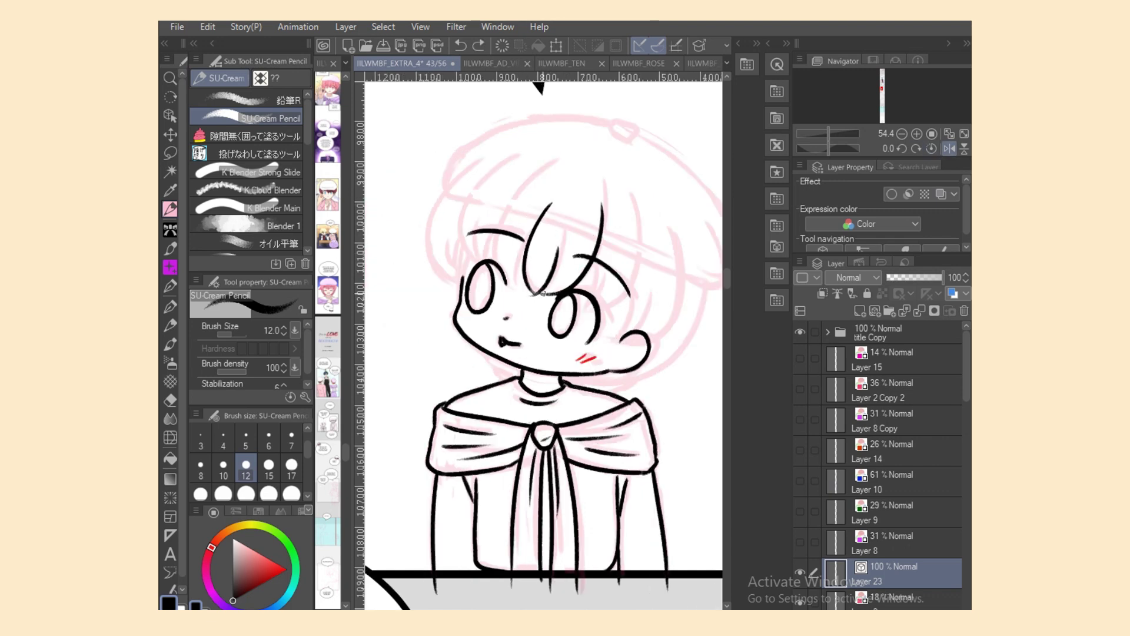
Step: Ink the fringe strands over the eye farther from the ear and erase the overlapping lines around that eye
drag(539, 171, 515, 286)
key(ctrl+z)
key(ctrl+z)
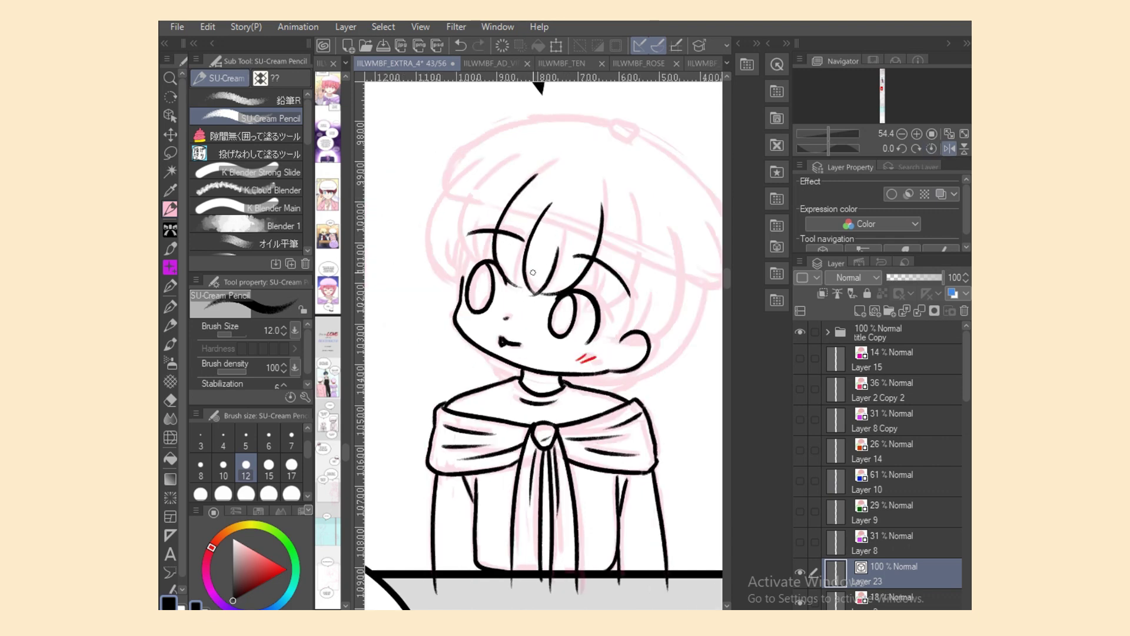
drag(525, 248, 520, 288)
mouse_move(501, 166)
mouse_down()
mouse_move(474, 265)
mouse_move(488, 259)
mouse_move(485, 276)
mouse_up()
drag(480, 226, 483, 263)
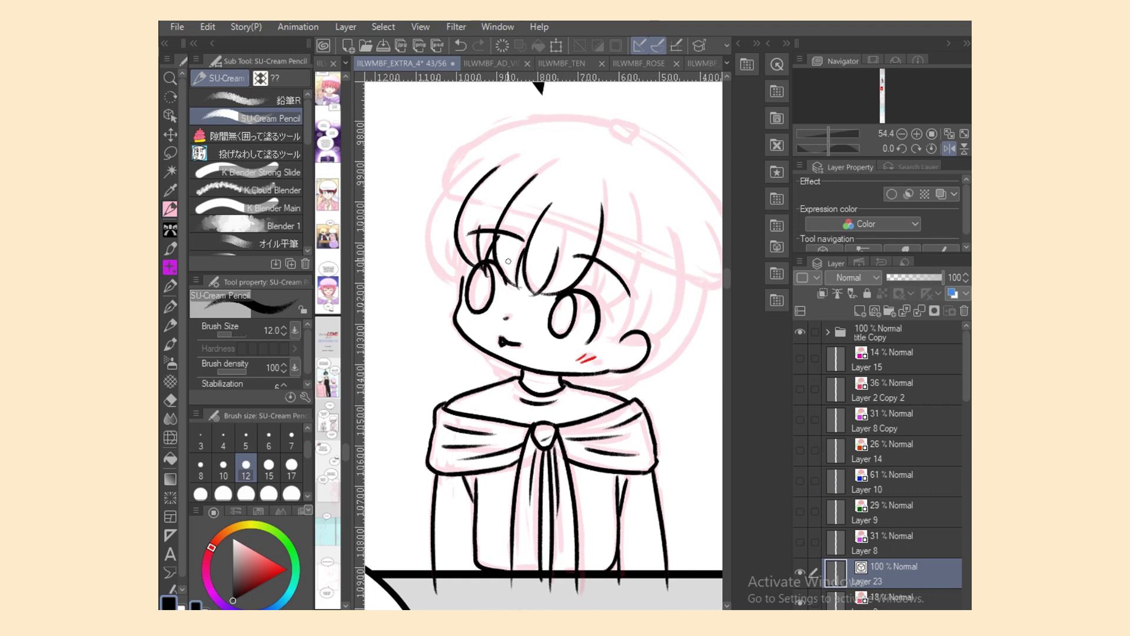
key(e)
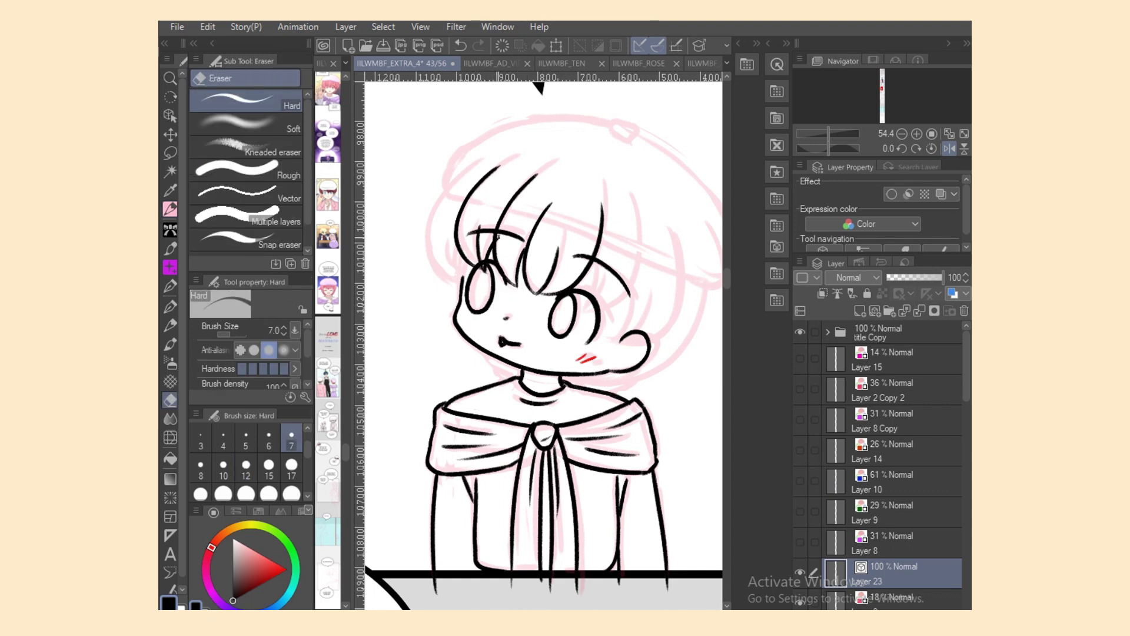
key(p)
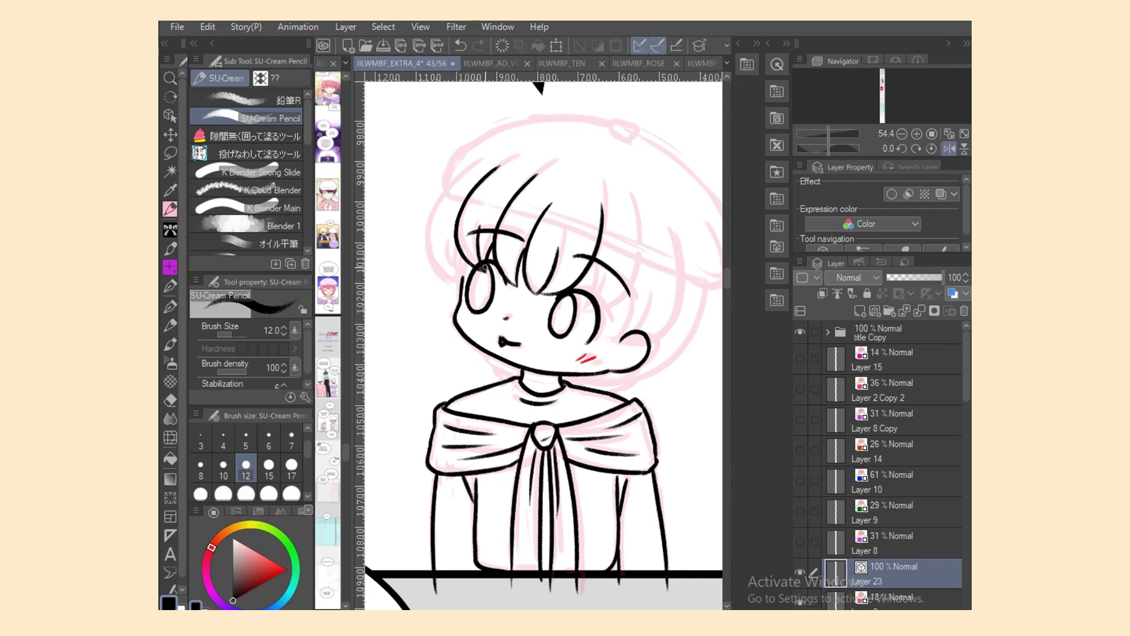
key(e)
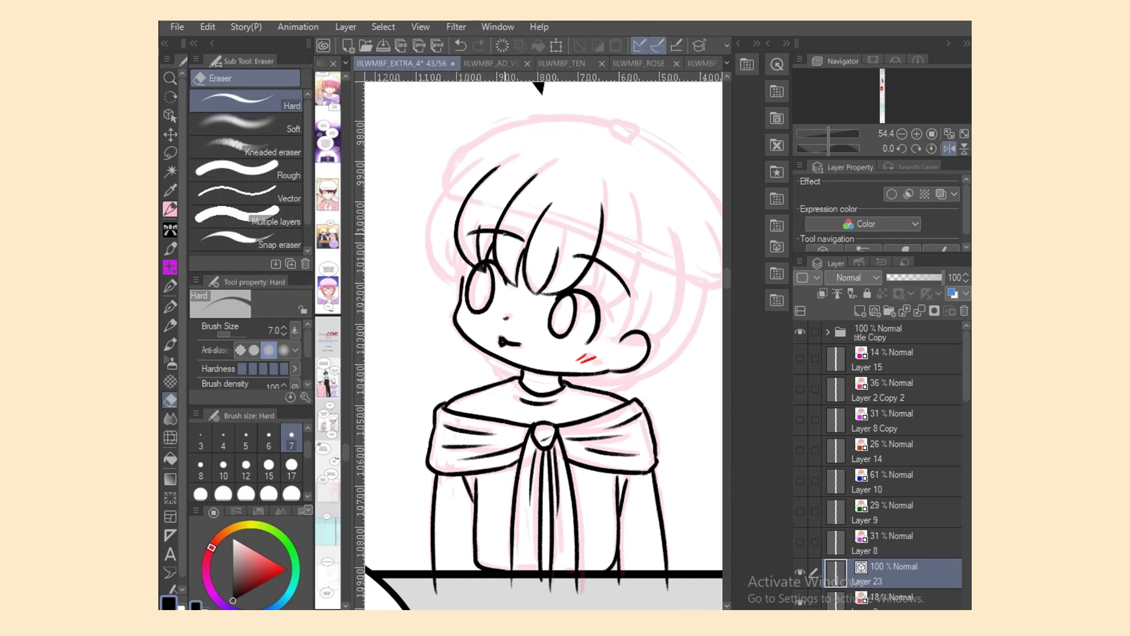
key(p)
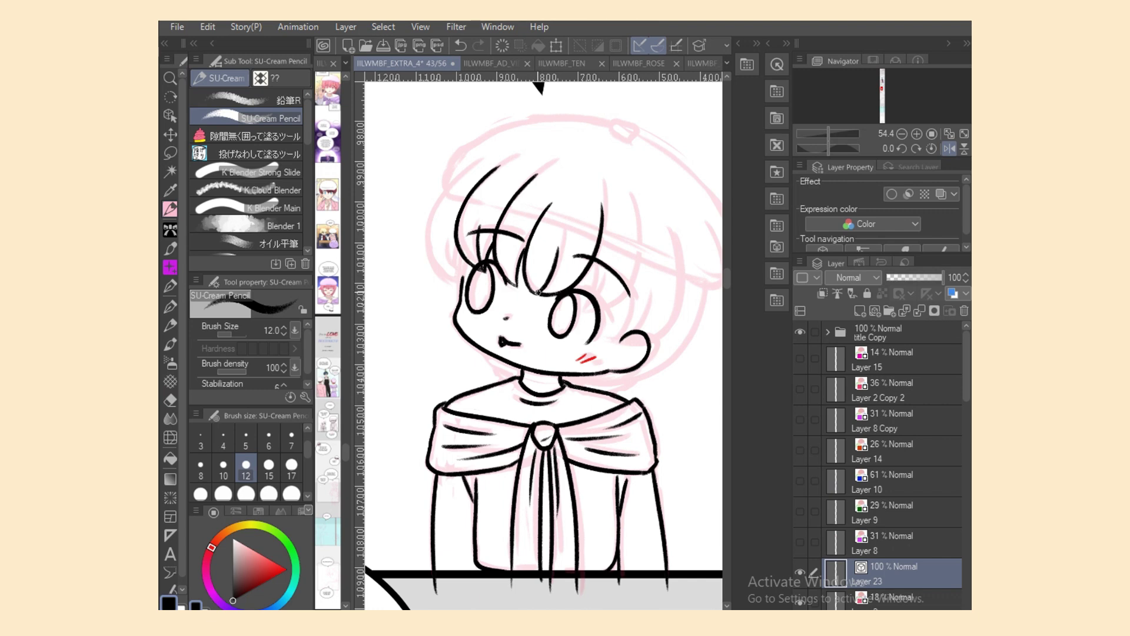
Step: Ink the outermost curved side lock beside the face on the side away from the ear, and clean up its tips
drag(541, 295, 531, 287)
key(ctrl+z)
mouse_move(468, 167)
mouse_down()
mouse_move(443, 194)
mouse_move(462, 280)
mouse_up()
key(ctrl+z)
key(e)
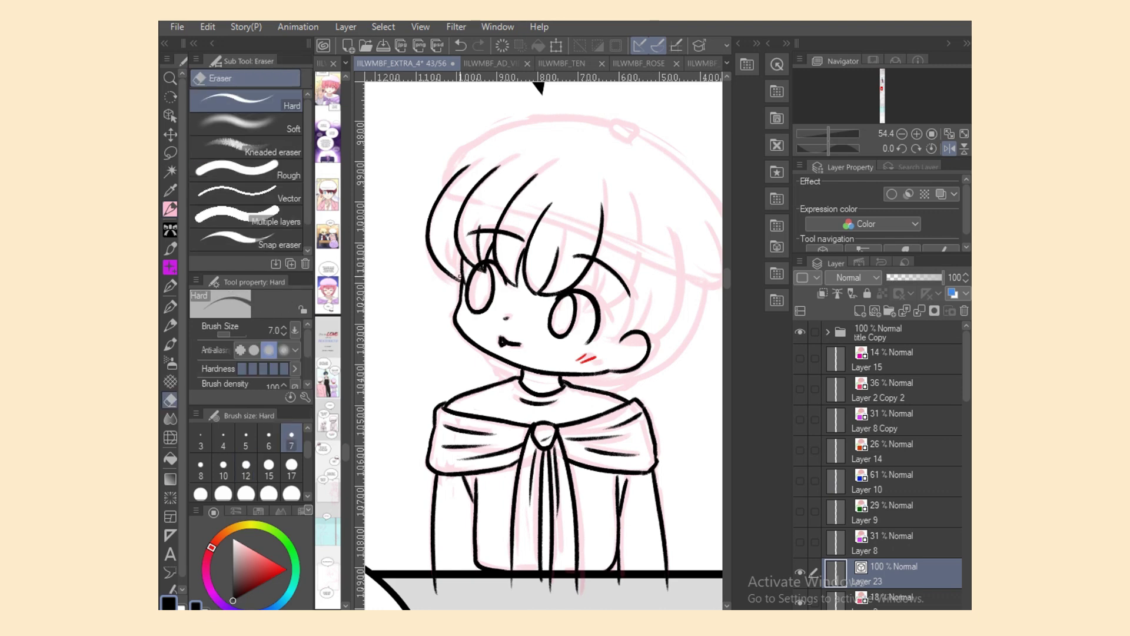
key(p)
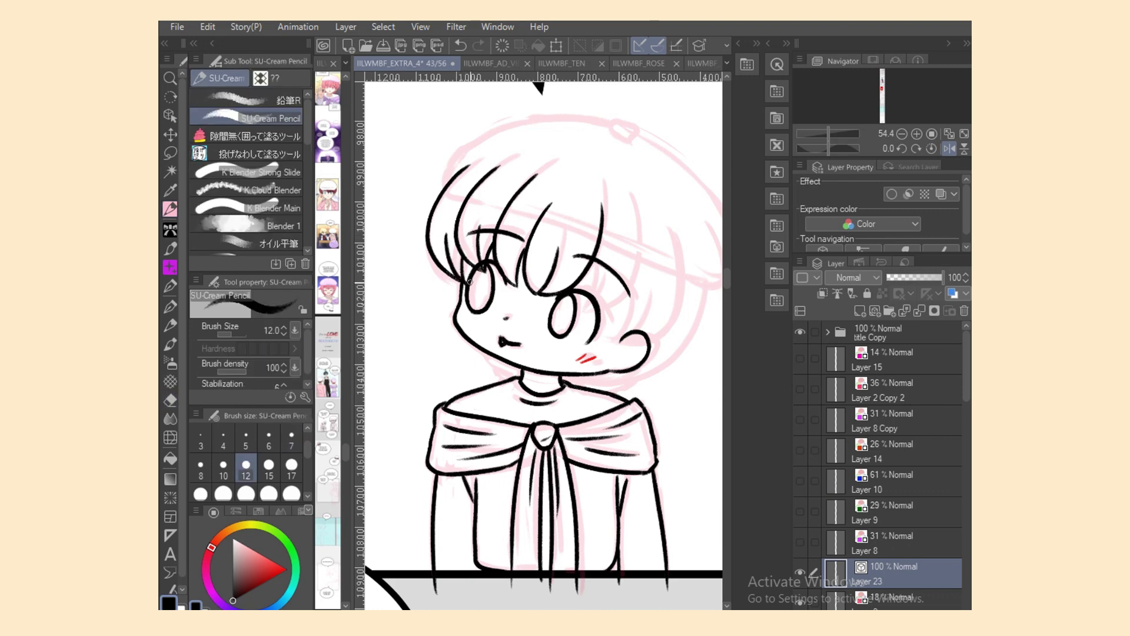
Step: Return to unmirrored view, ink the fringe strands over the ear-side eye, and erase the excess lines at that eye
key(h)
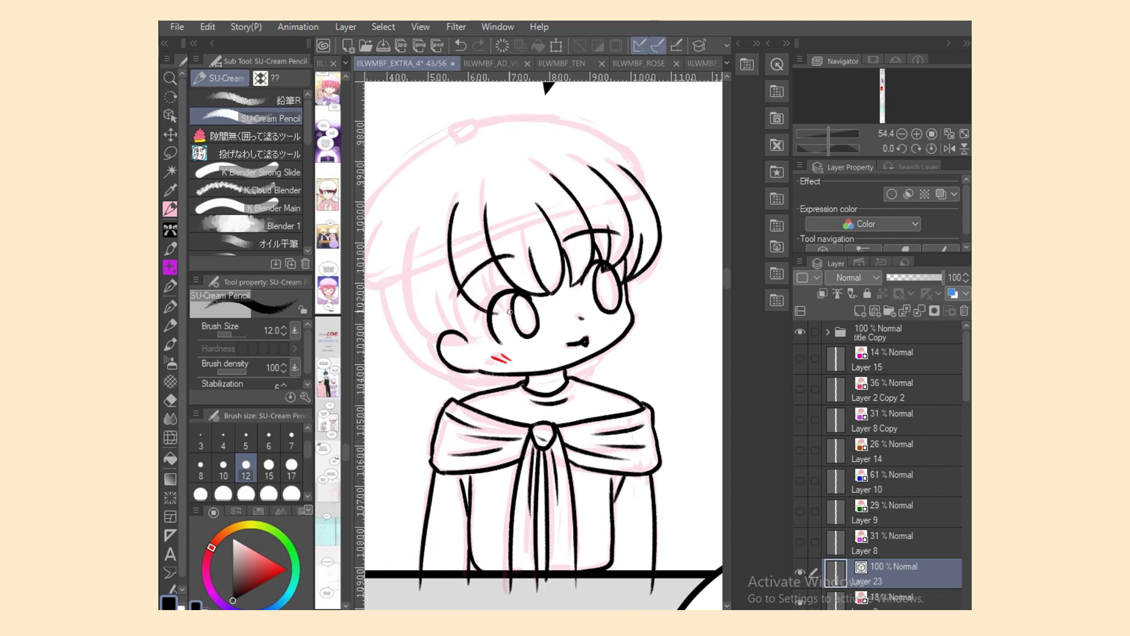
drag(457, 194, 511, 306)
drag(492, 262, 514, 306)
key(ctrl+z)
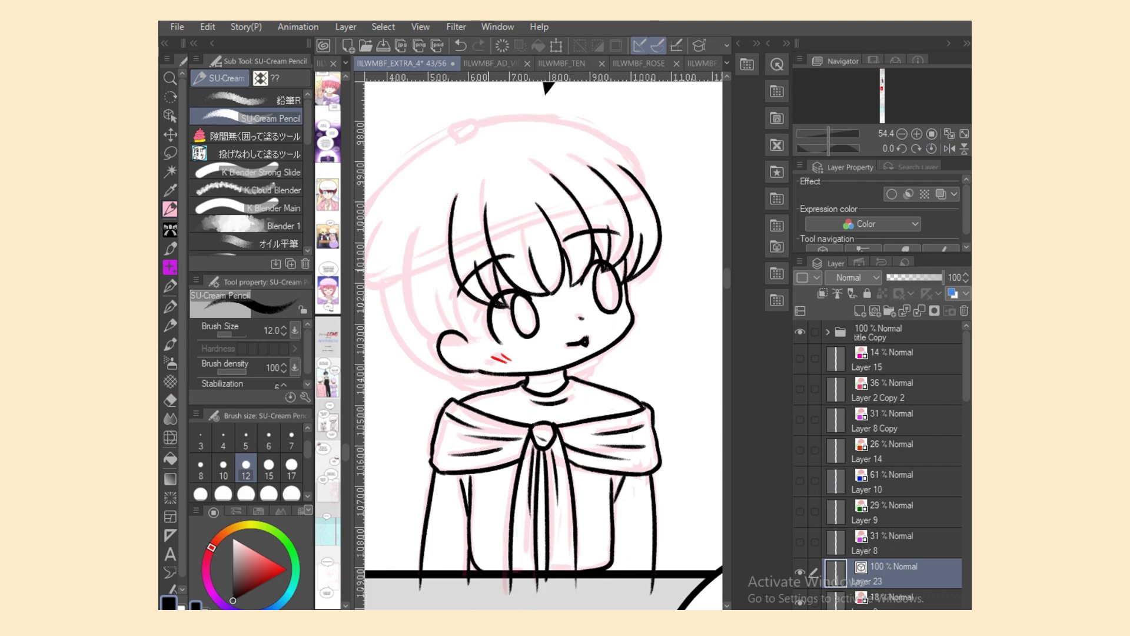
key(e)
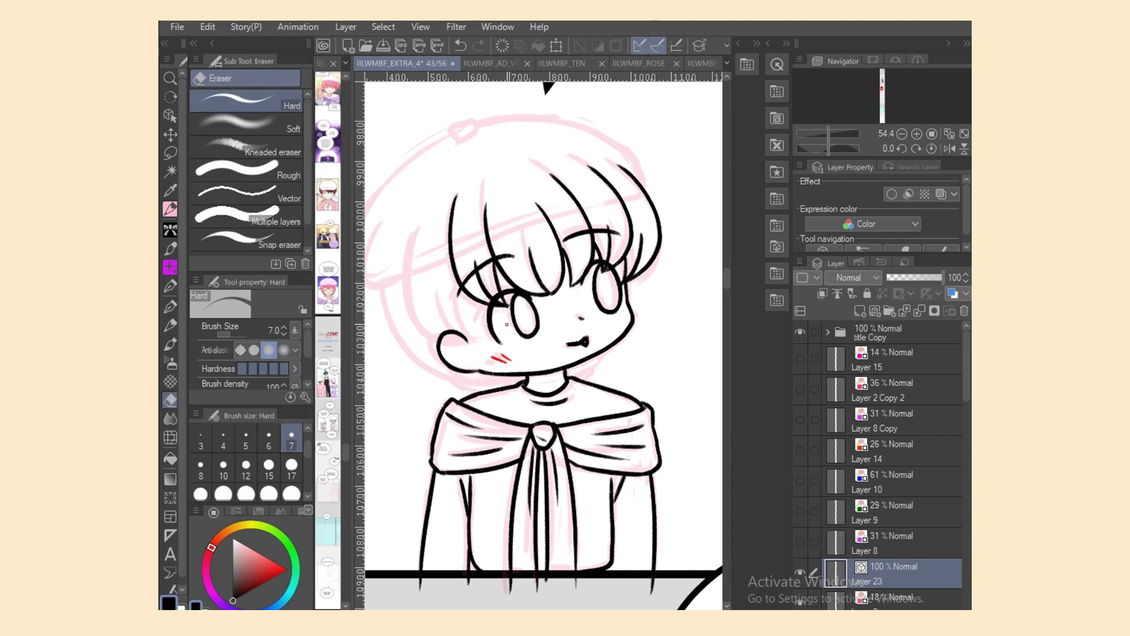
Step: Ink the long side hair strand curving down to the ear and the shorter strand between it and the eye
key(p)
mouse_move(407, 224)
mouse_down()
mouse_move(464, 339)
mouse_move(478, 340)
mouse_up()
key(ctrl+z)
mouse_move(470, 291)
mouse_down()
mouse_move(474, 332)
mouse_move(488, 342)
mouse_up()
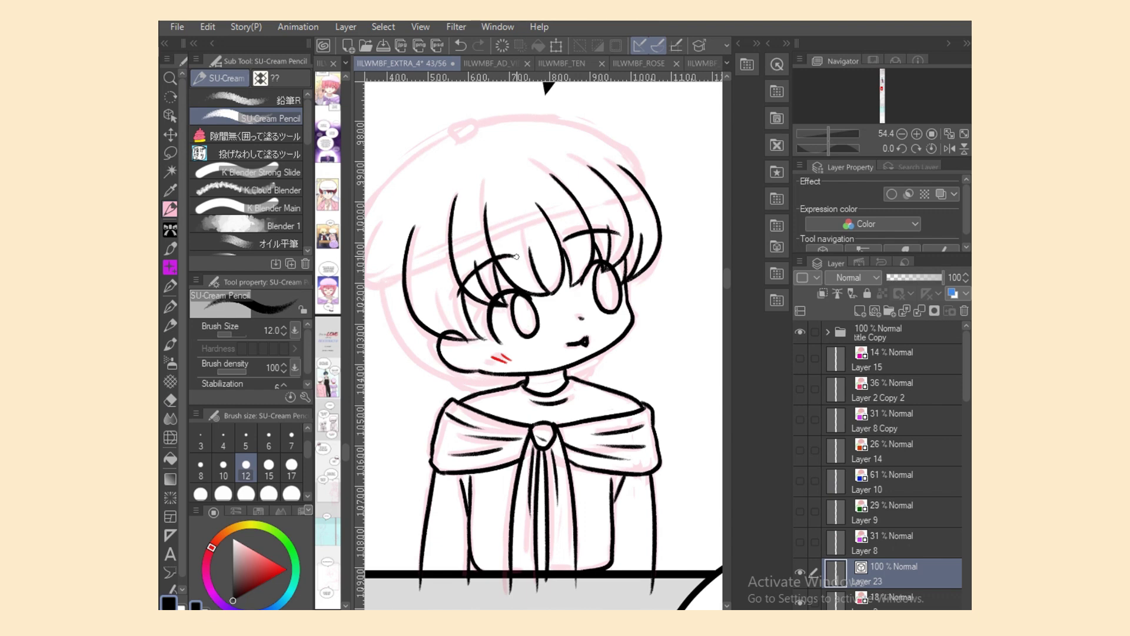
Step: Ink the short pointed strands of the ear-side lock over the top of the ear, cleaning up the overlapping lines
key(ctrl+z)
mouse_move(462, 288)
mouse_down()
mouse_move(494, 345)
mouse_move(443, 333)
mouse_move(488, 343)
mouse_up()
key(e)
key(p)
key(ctrl+z)
drag(438, 295, 481, 338)
key(e)
key(p)
key(ctrl+z)
key(ctrl+z)
key(e)
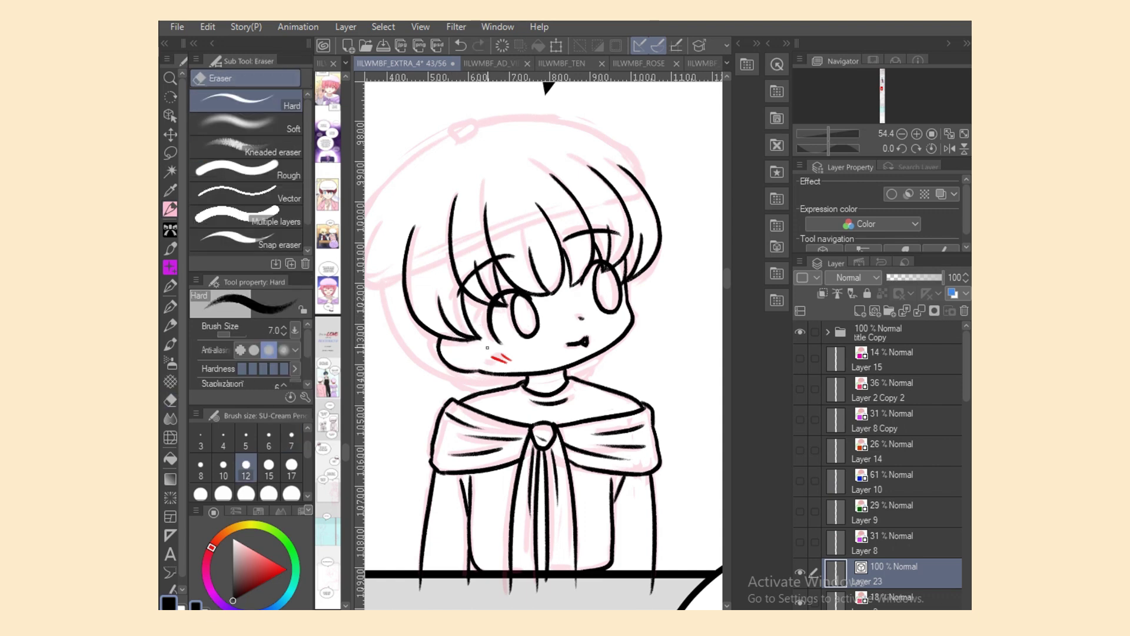
Step: Ink the back hair outline curving under the ear to the nape, plus short strands behind the neck
key(p)
drag(383, 279, 474, 378)
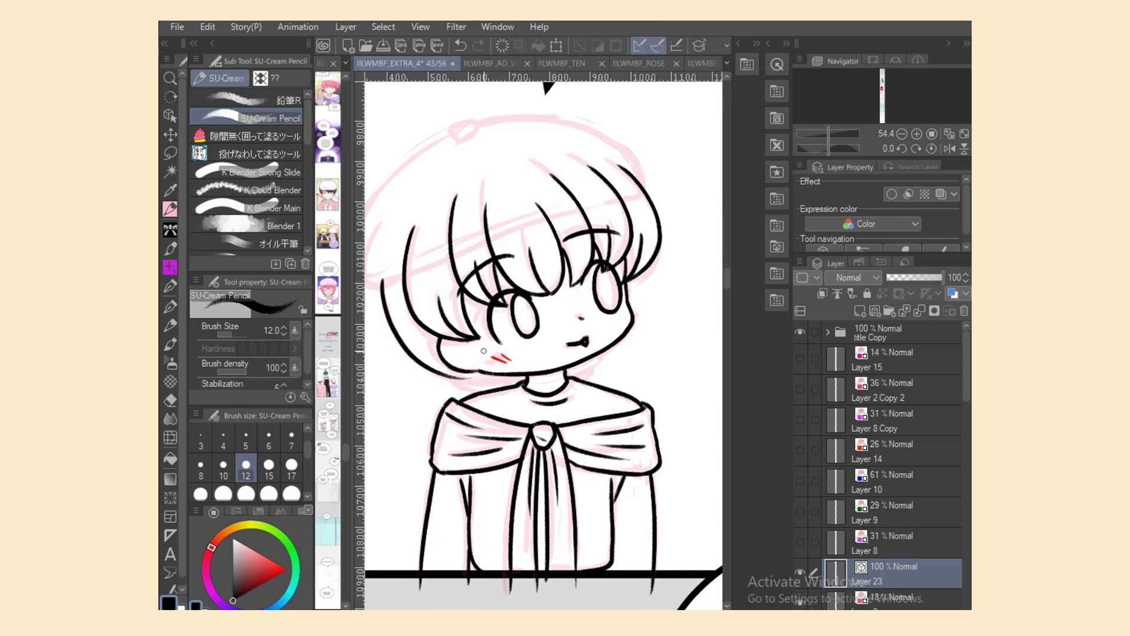
mouse_move(414, 335)
mouse_down()
mouse_move(426, 355)
mouse_move(487, 386)
mouse_up()
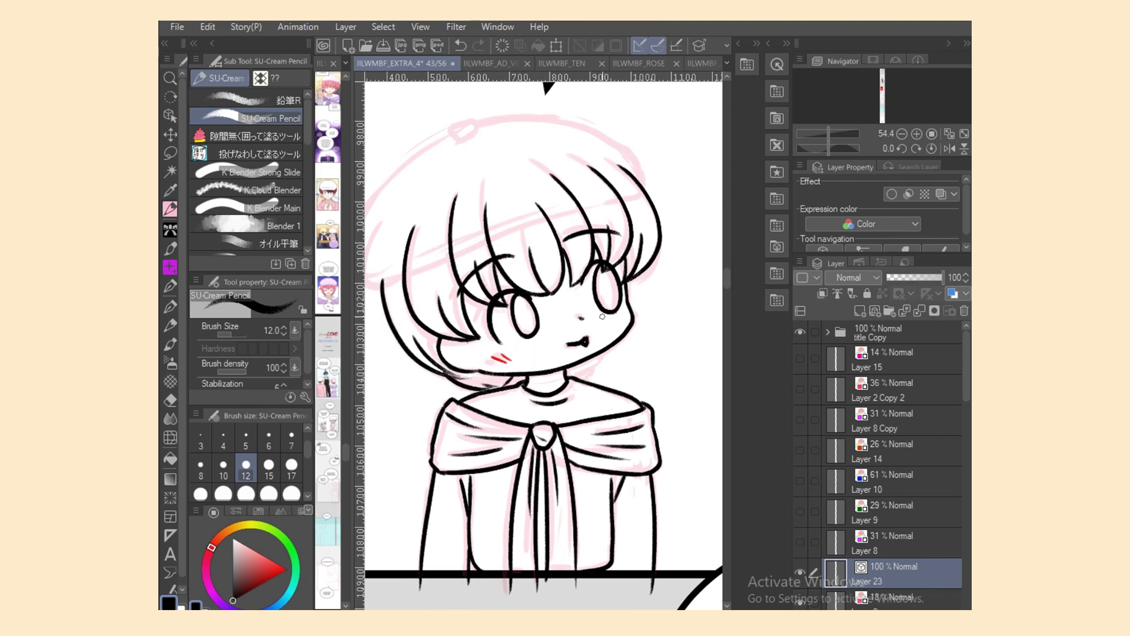
drag(604, 351, 580, 371)
key(ctrl+z)
drag(567, 372, 582, 370)
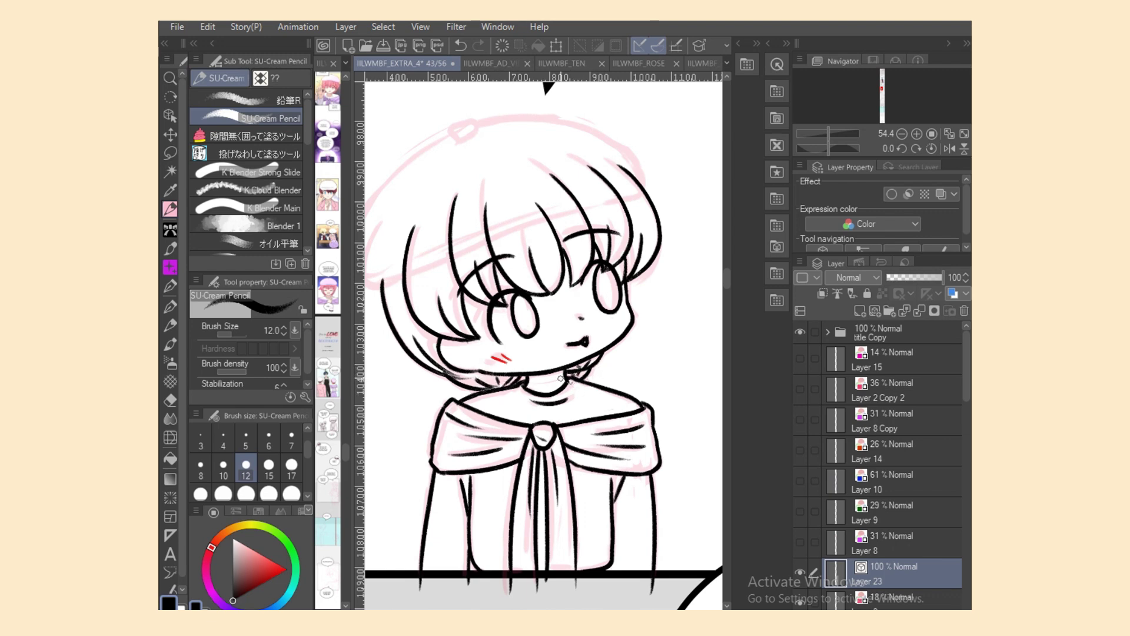
Step: Ink the beret's lower edge across the second chibi's hair and the large domed crown above it
scroll(601, 462, left, 2)
drag(407, 221, 448, 284)
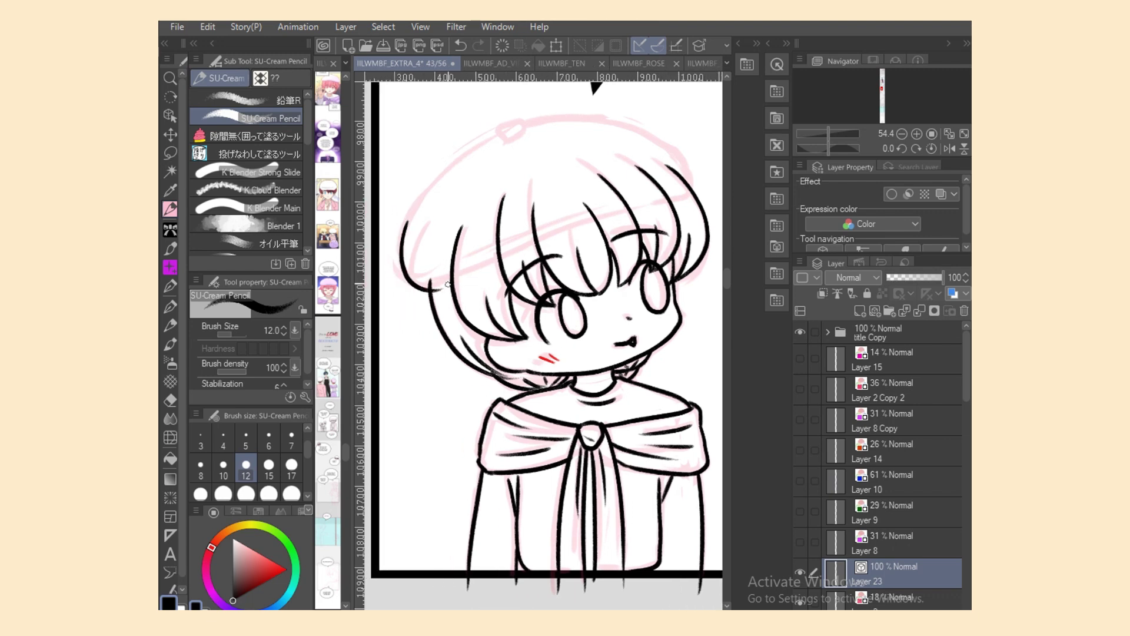
key(ctrl+z)
mouse_move(403, 232)
mouse_down()
mouse_move(440, 286)
mouse_move(571, 228)
mouse_move(430, 285)
mouse_move(496, 253)
mouse_up()
key(ctrl+z)
key(ctrl+z)
key(ctrl+z)
mouse_move(421, 287)
mouse_down()
mouse_move(556, 229)
mouse_move(680, 202)
mouse_up()
key(ctrl+z)
key(ctrl+z)
key(ctrl+z)
drag(538, 237, 692, 198)
key(ctrl+z)
key(ctrl+z)
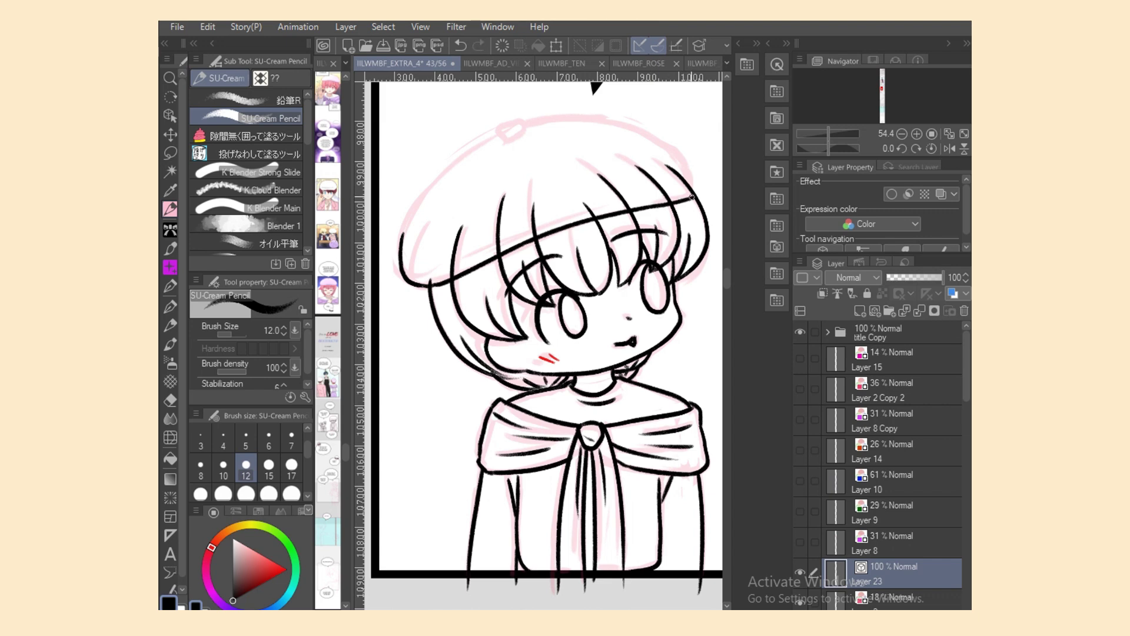
mouse_move(401, 239)
mouse_down()
mouse_move(572, 117)
mouse_move(609, 115)
mouse_move(695, 160)
mouse_up()
key(ctrl+z)
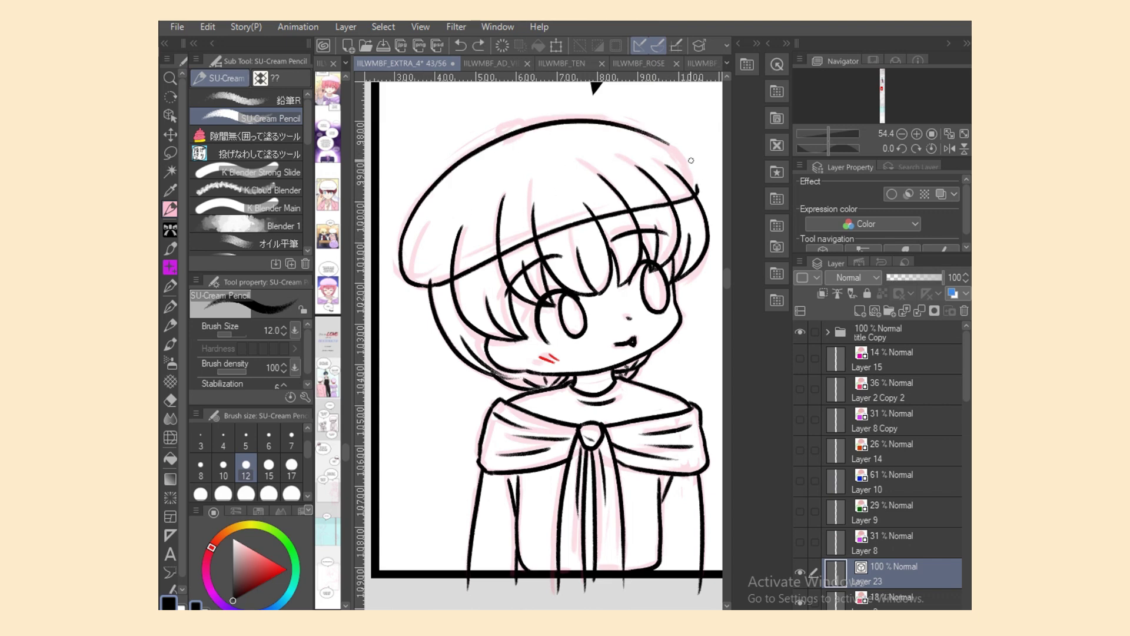
Step: In mirrored view, close the beret's outline on the side away from the ear and erase the hair lines inside it
click(949, 148)
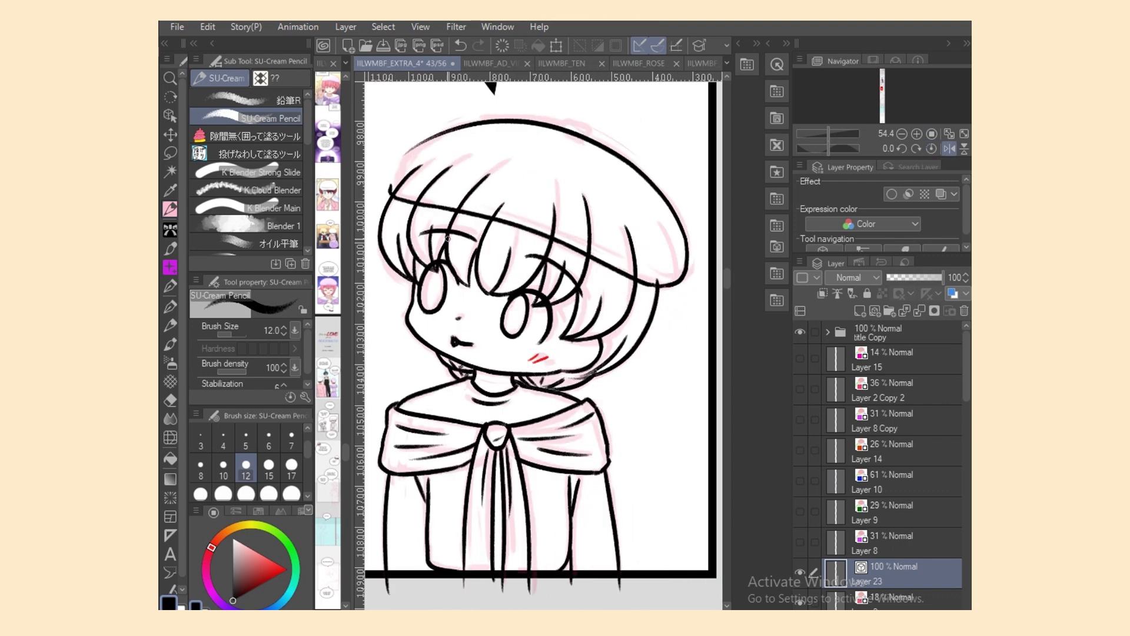
drag(390, 190, 447, 128)
key(ctrl+z)
drag(390, 192, 464, 123)
key(ctrl+z)
mouse_move(392, 194)
mouse_down()
mouse_move(391, 170)
mouse_move(462, 125)
mouse_up()
key(e)
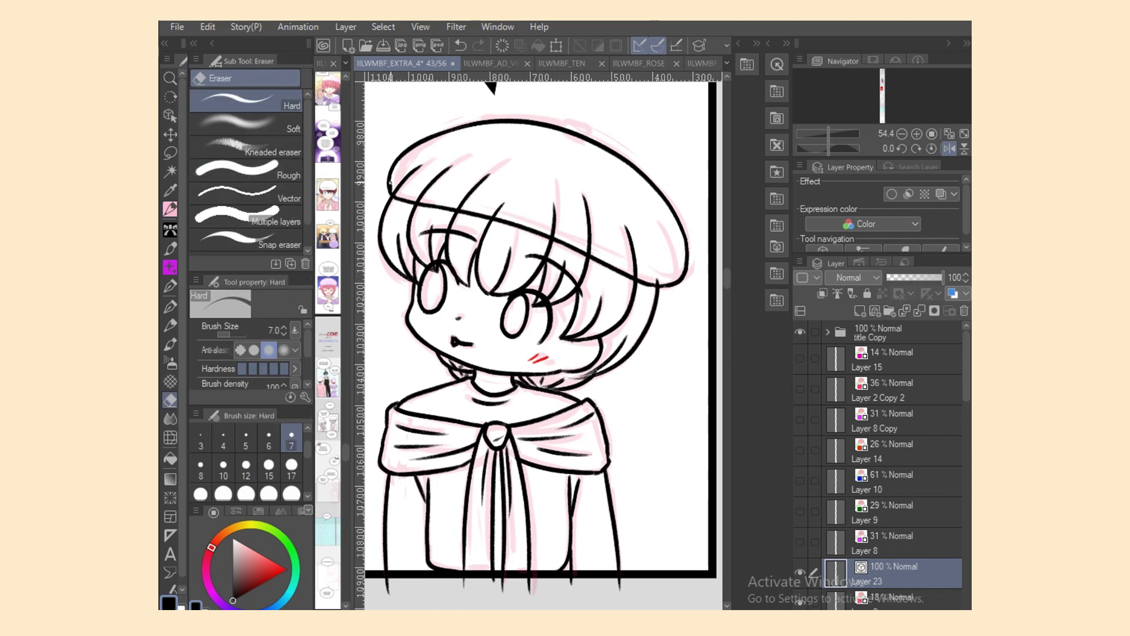
mouse_move(421, 192)
mouse_down()
mouse_move(559, 194)
mouse_move(649, 249)
mouse_up()
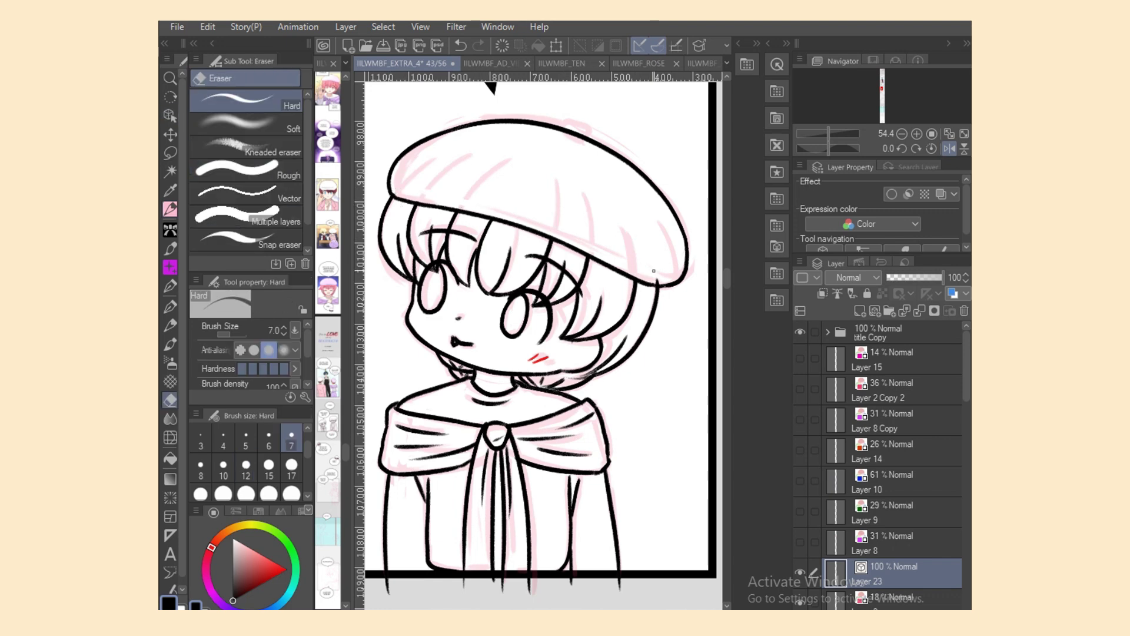
Step: Ink the small square stem on top of the beret and erase the outline running through it
key(p)
drag(564, 126, 580, 135)
key(e)
mouse_move(572, 145)
mouse_down()
mouse_move(564, 138)
mouse_move(579, 142)
mouse_up()
key(p)
key(ctrl+z)
key(e)
key(p)
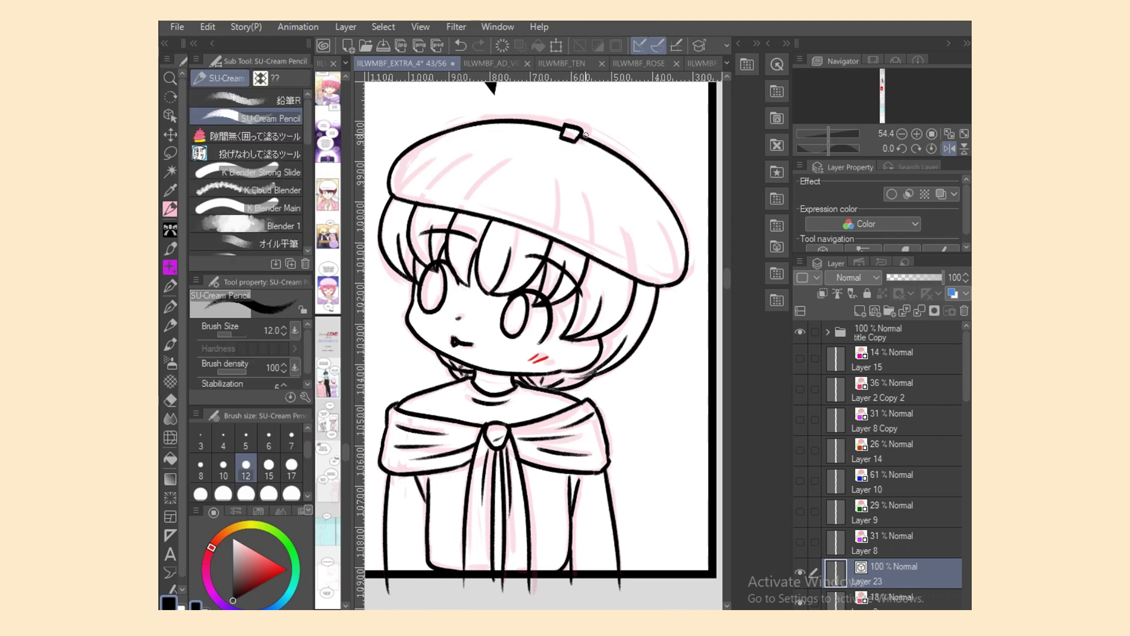
Step: Ink a long band line just above the beret's lower edge and return to unmirrored view
drag(421, 189, 579, 244)
key(ctrl+z)
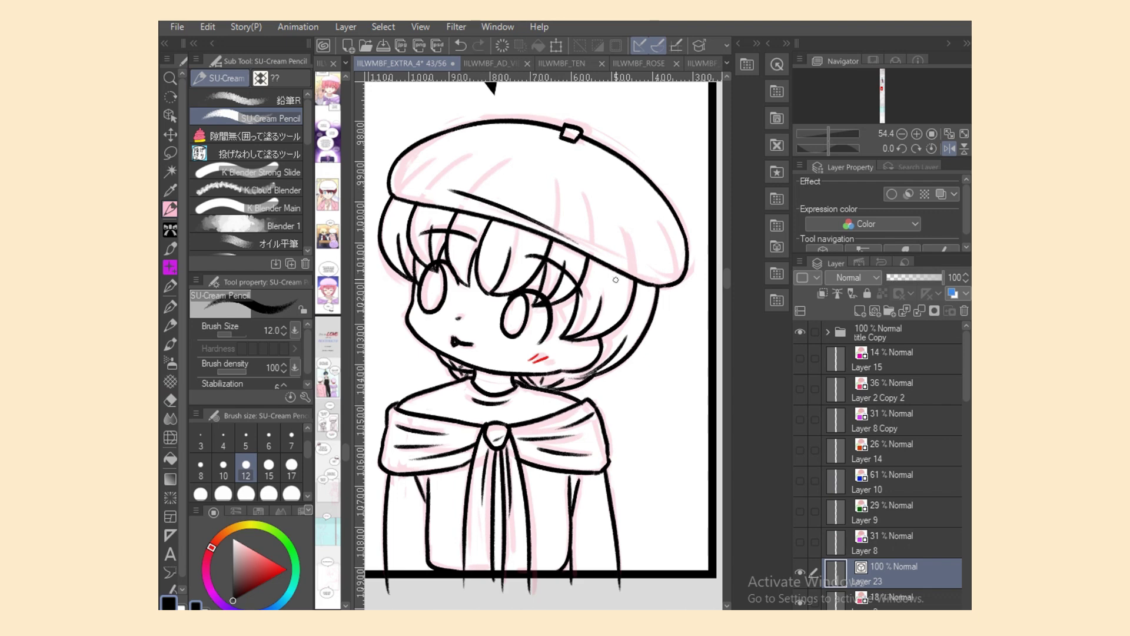
key(ctrl+z)
drag(463, 198, 595, 241)
key(ctrl+z)
drag(458, 196, 624, 259)
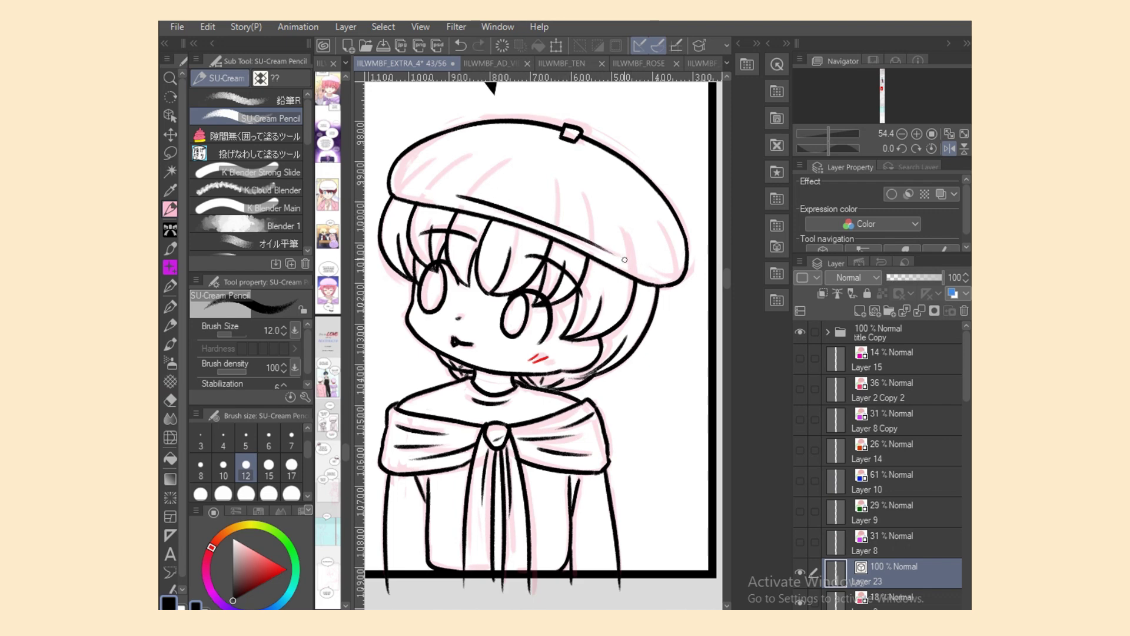
key(h)
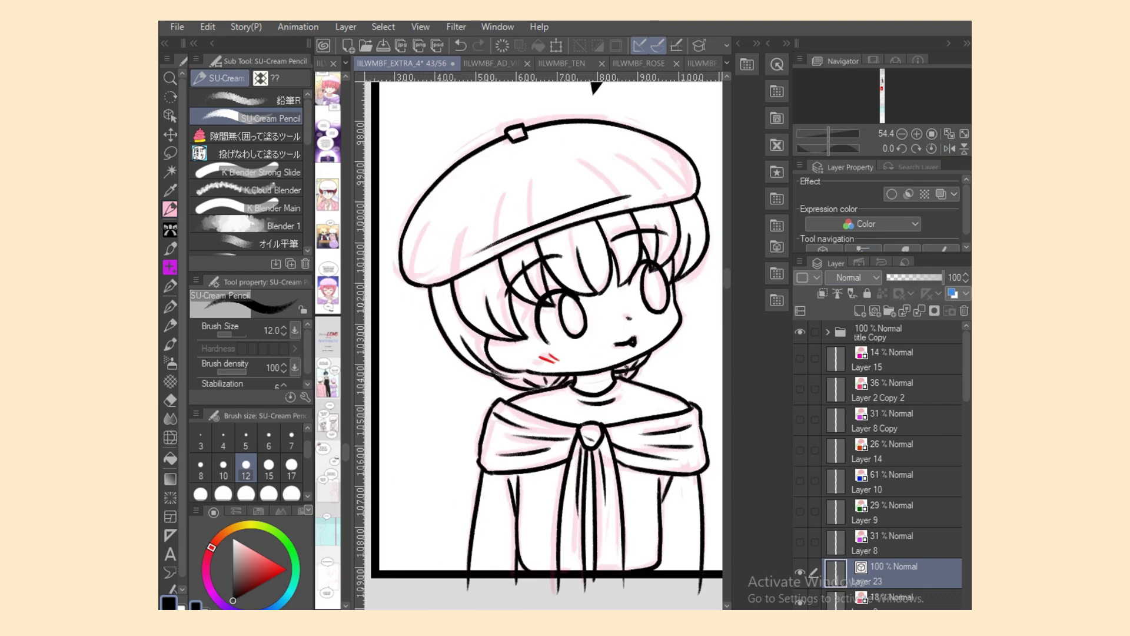
Step: Touch up the nape hair on both sides of the neck and hide the pink sketch
drag(526, 371, 564, 374)
scroll(544, 346, down, 6)
drag(648, 377, 583, 376)
drag(967, 366, 966, 393)
click(800, 483)
Step: Move the line art layer, Layer 23, into the Frame 2 folder directly above Layer 4
drag(901, 453, 901, 616)
scroll(881, 466, down, 6)
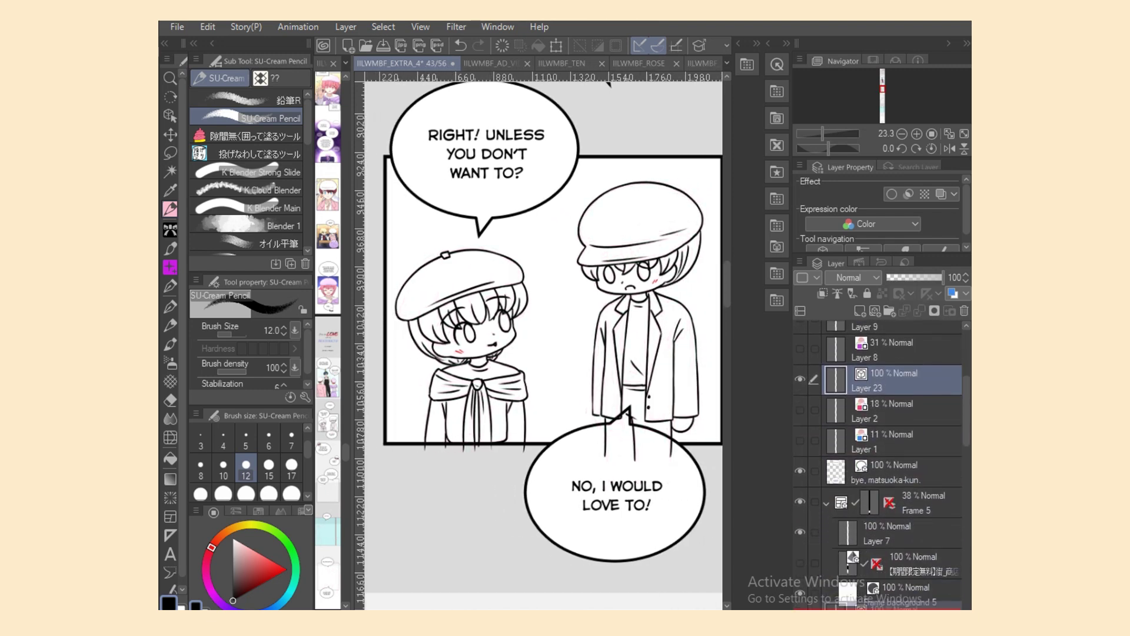
scroll(880, 465, down, 6)
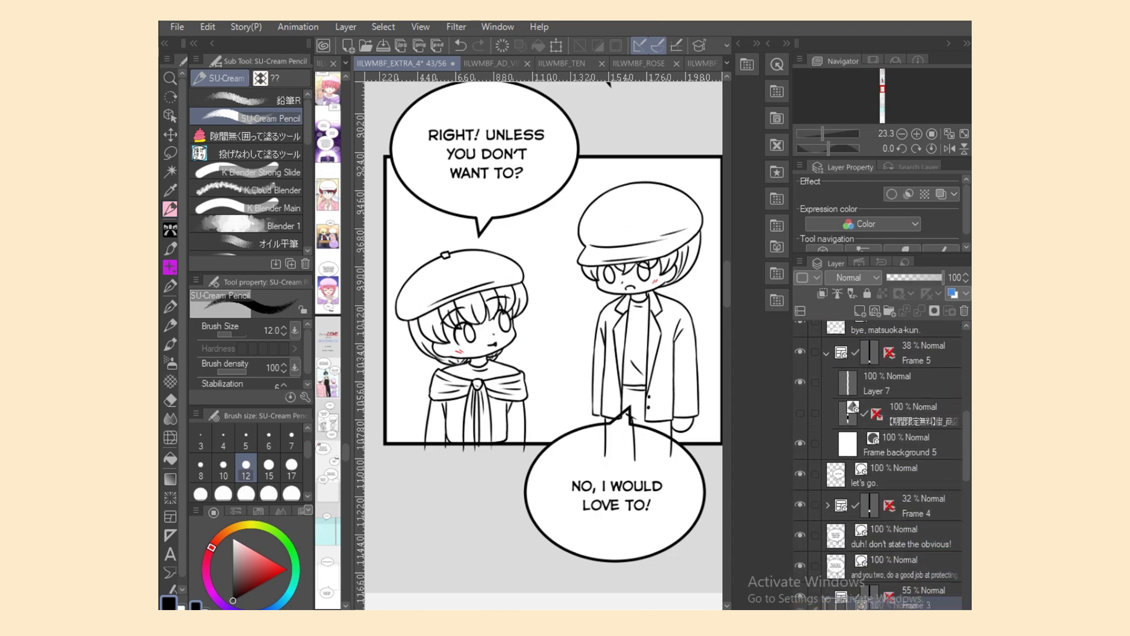
scroll(880, 466, down, 8)
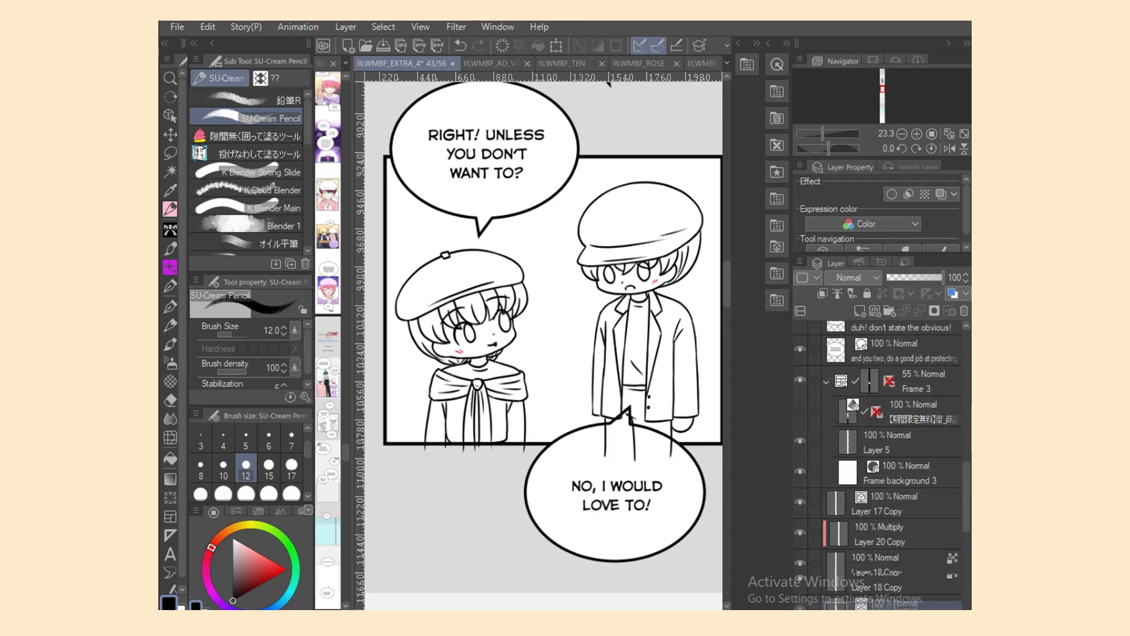
drag(889, 606, 892, 538)
key(ctrl+minus)
key(ctrl+plus)
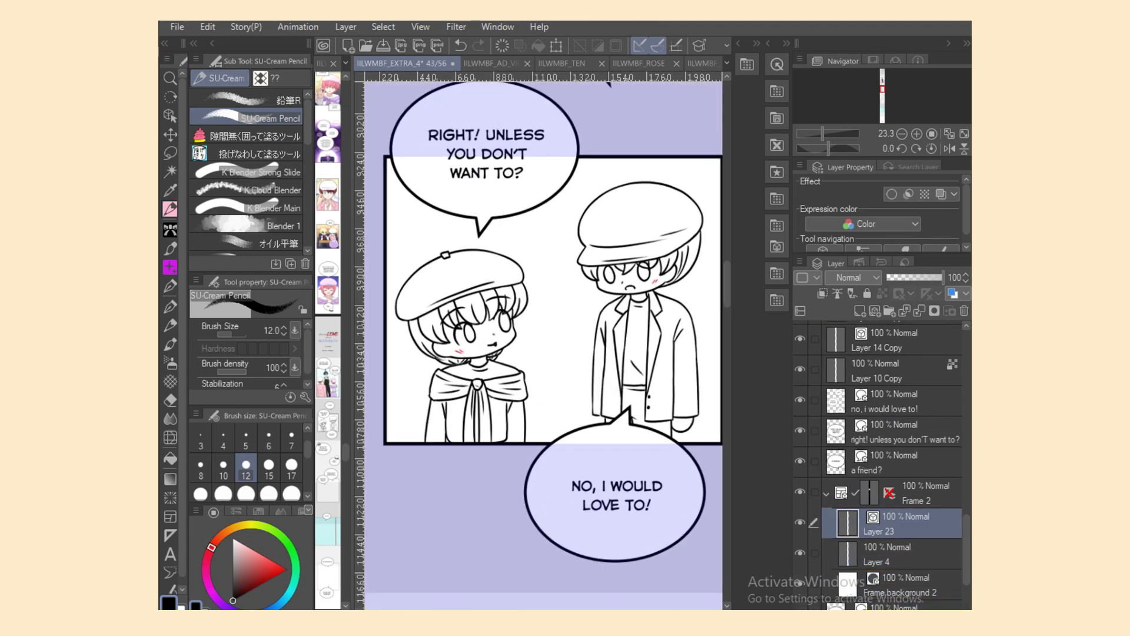
Step: Add a new layer above Layer 23 with a border effect of edge thickness 14.0, and set the pencil size to 17
key(ctrl+plus)
key(ctrl+plus)
key(ctrl+plus)
key(ctrl+plus)
scroll(542, 403, left, 3)
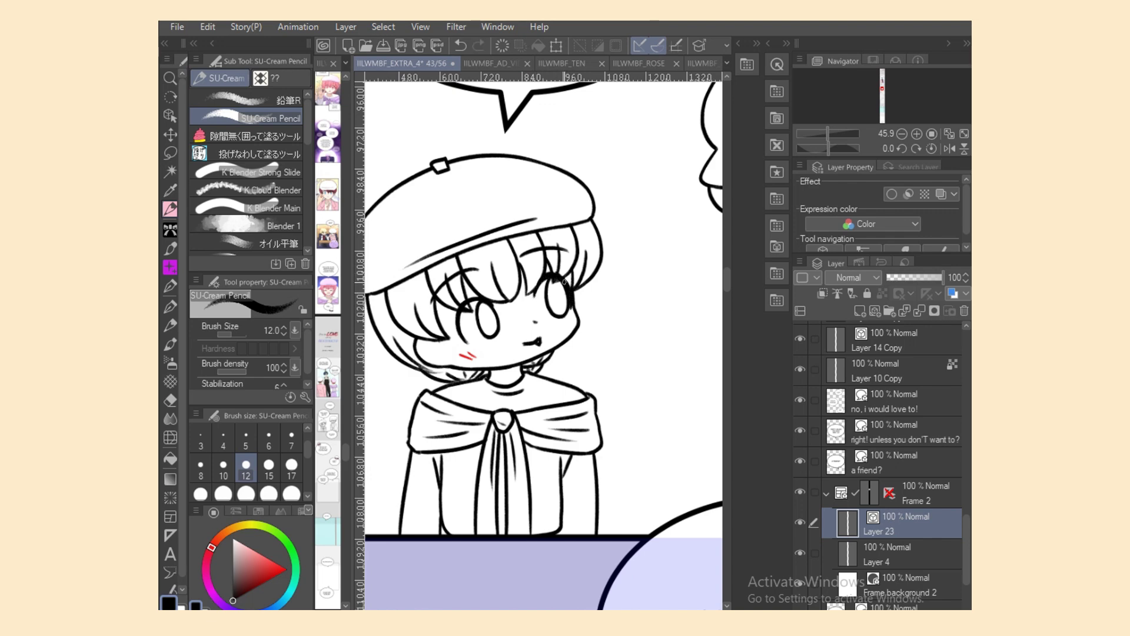
key(ctrl+z)
key(e)
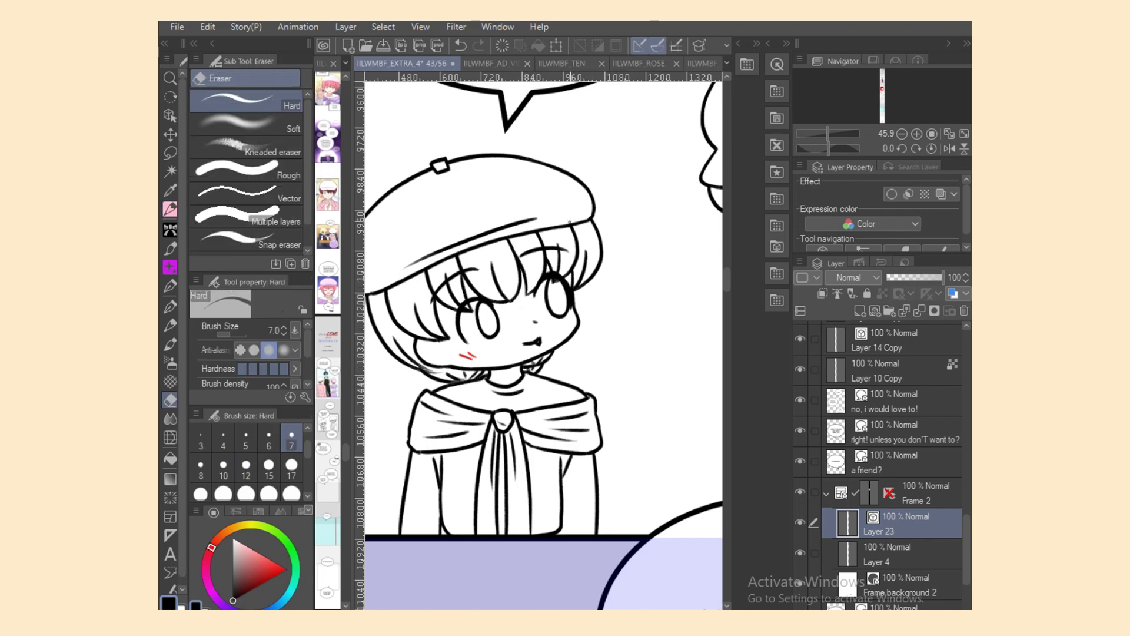
key(p)
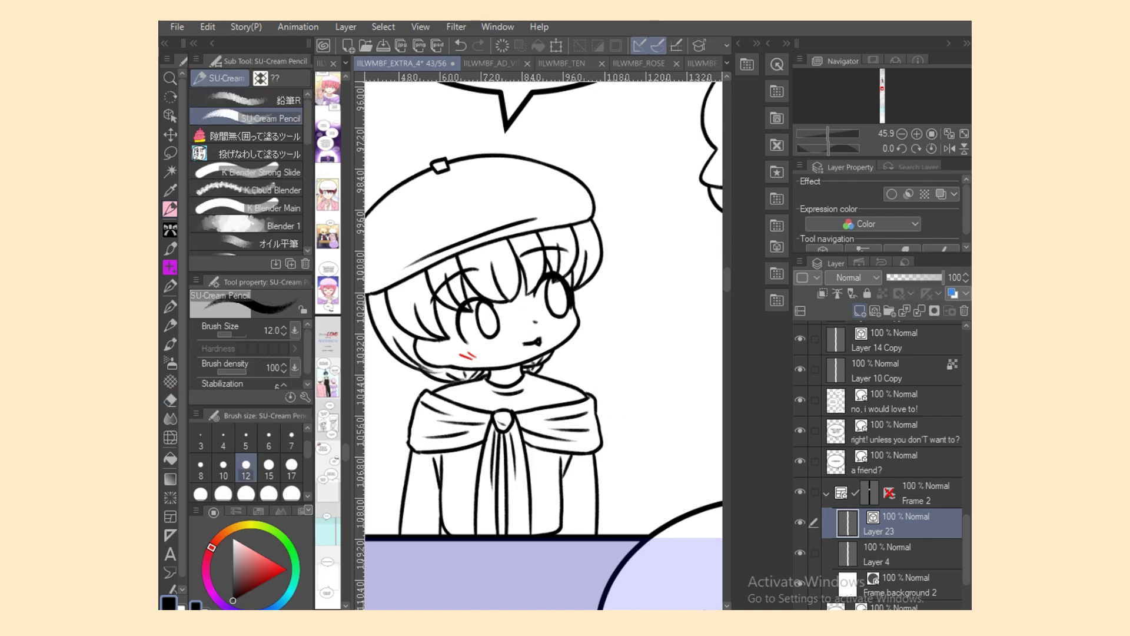
click(860, 311)
click(892, 194)
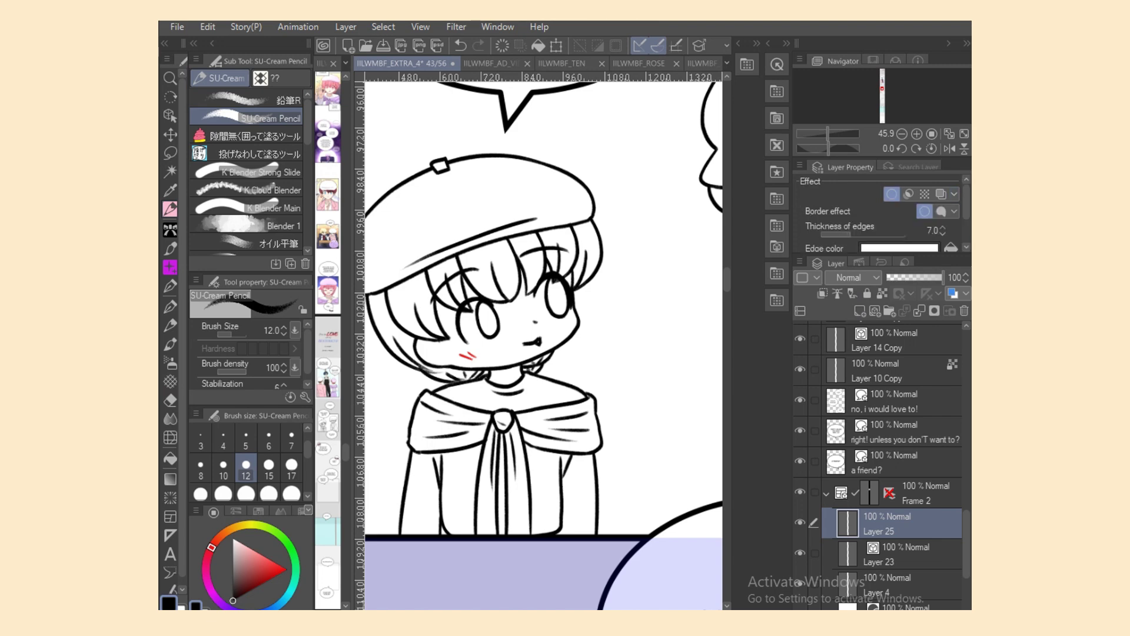
click(292, 438)
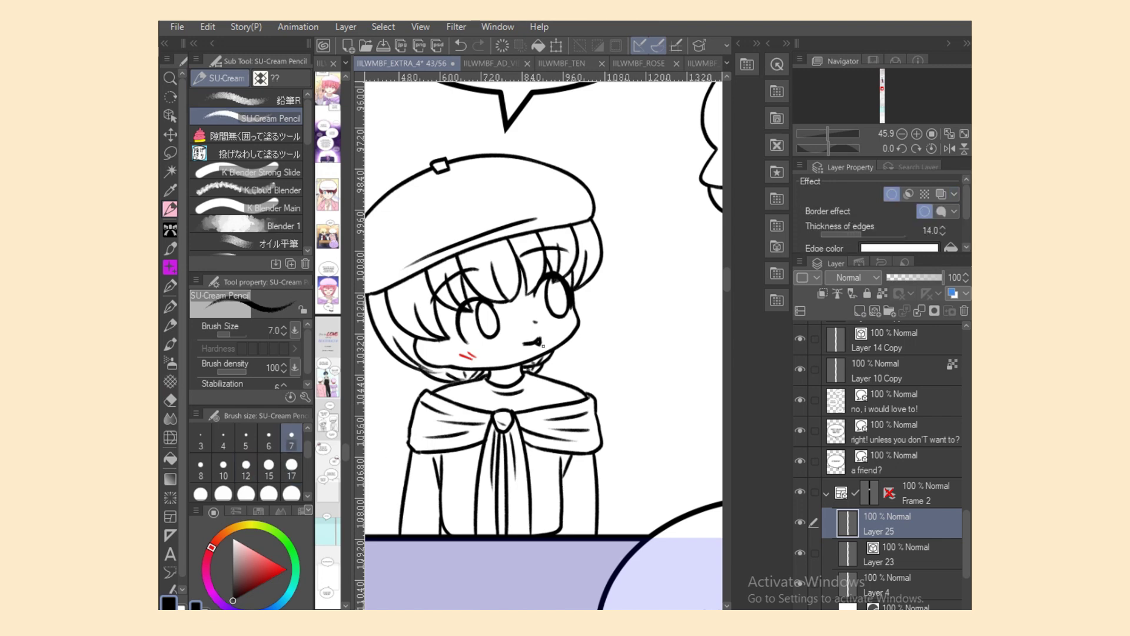
click(291, 468)
Step: Try short curved strokes outside the ear-side back hair on Layer 25, and hide that layer
mouse_move(384, 372)
mouse_down()
mouse_move(436, 383)
mouse_move(423, 382)
mouse_move(447, 405)
mouse_up()
key(ctrl+z)
drag(694, 609, 674, 608)
key(ctrl+z)
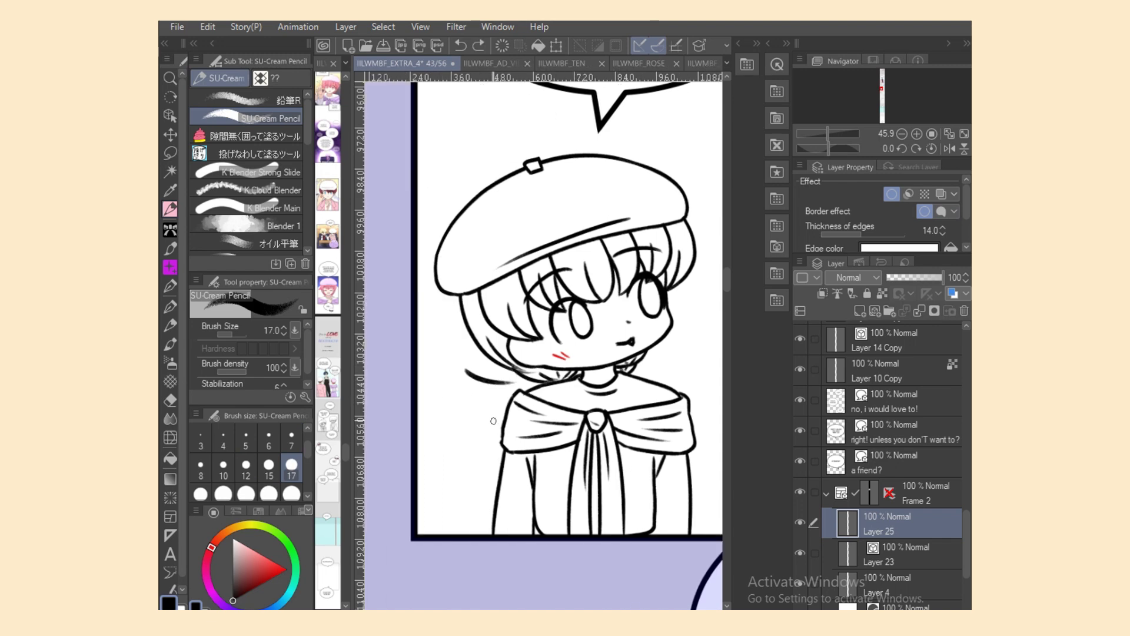
drag(448, 379, 520, 402)
click(801, 522)
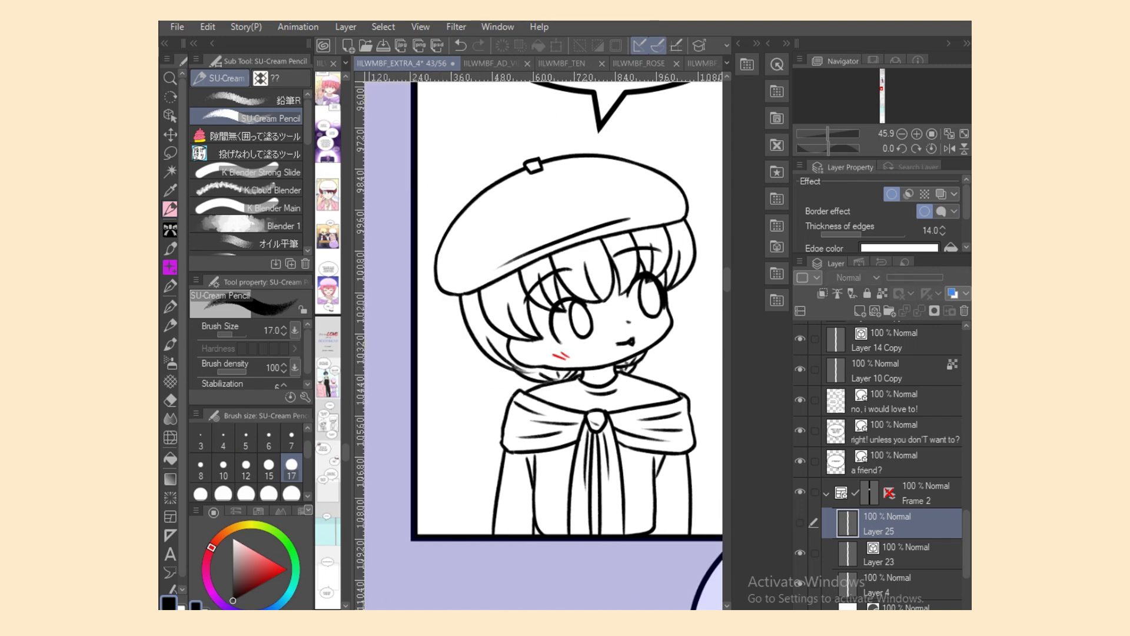
Step: Make the line art on Layer 23 the reference layer
click(909, 554)
key(e)
key(p)
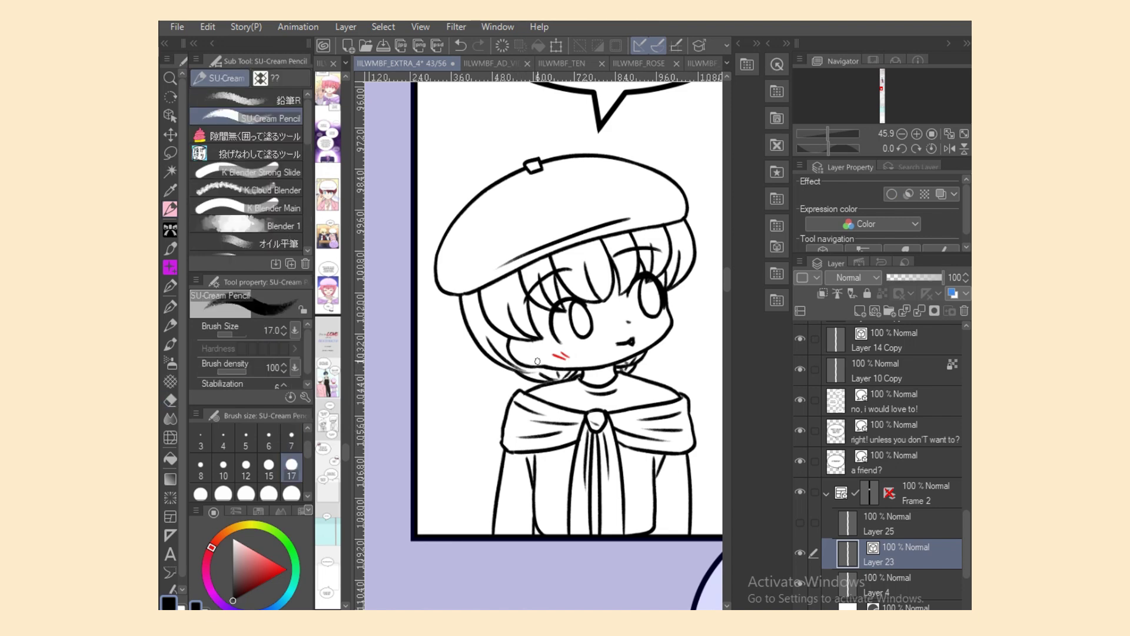
scroll(673, 593, right, 2)
click(838, 294)
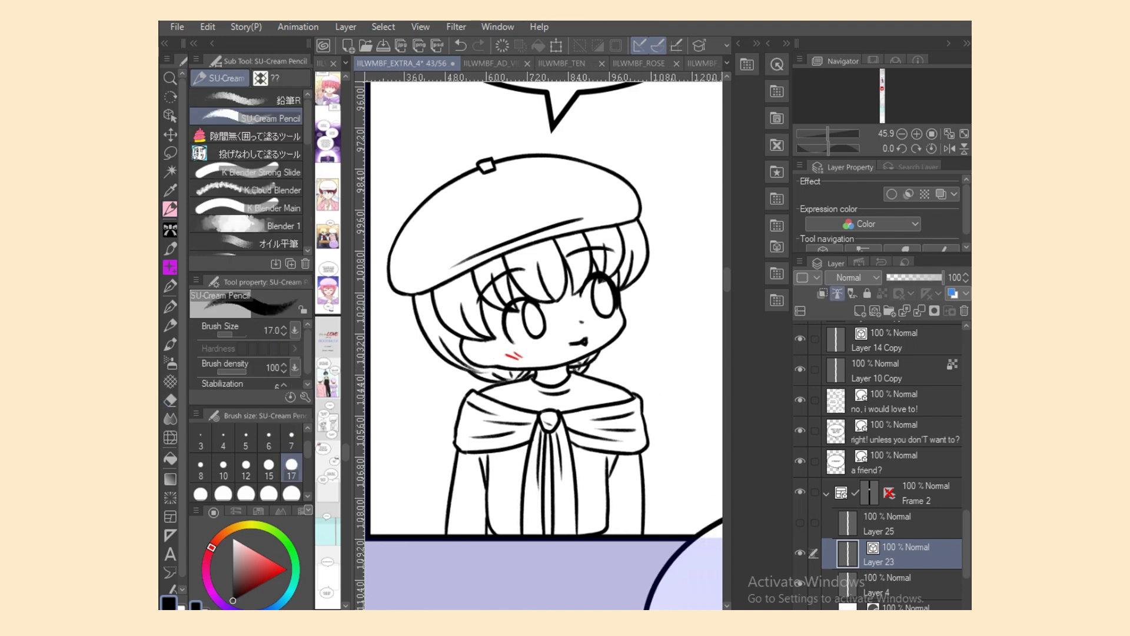
Step: Fill the whole caped chibi with pale cream on Layer 4 using the gap-closing enclosed fill tool
click(910, 585)
key(g)
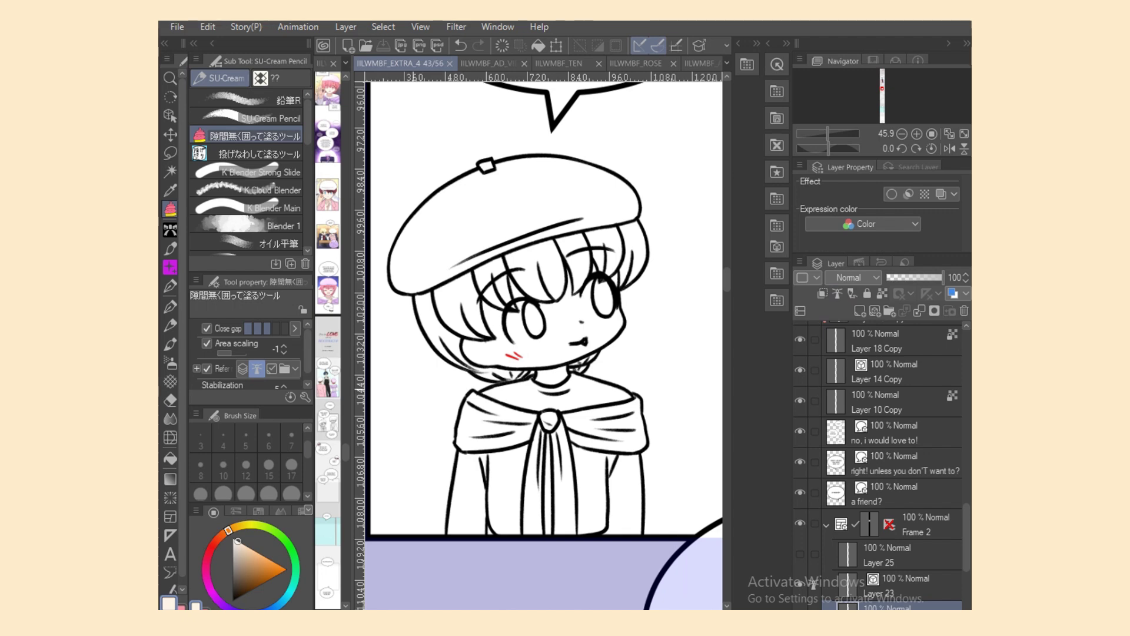
mouse_move(428, 391)
mouse_down()
mouse_move(402, 512)
mouse_move(486, 553)
mouse_move(676, 505)
mouse_move(590, 150)
mouse_move(383, 306)
mouse_move(415, 383)
mouse_up()
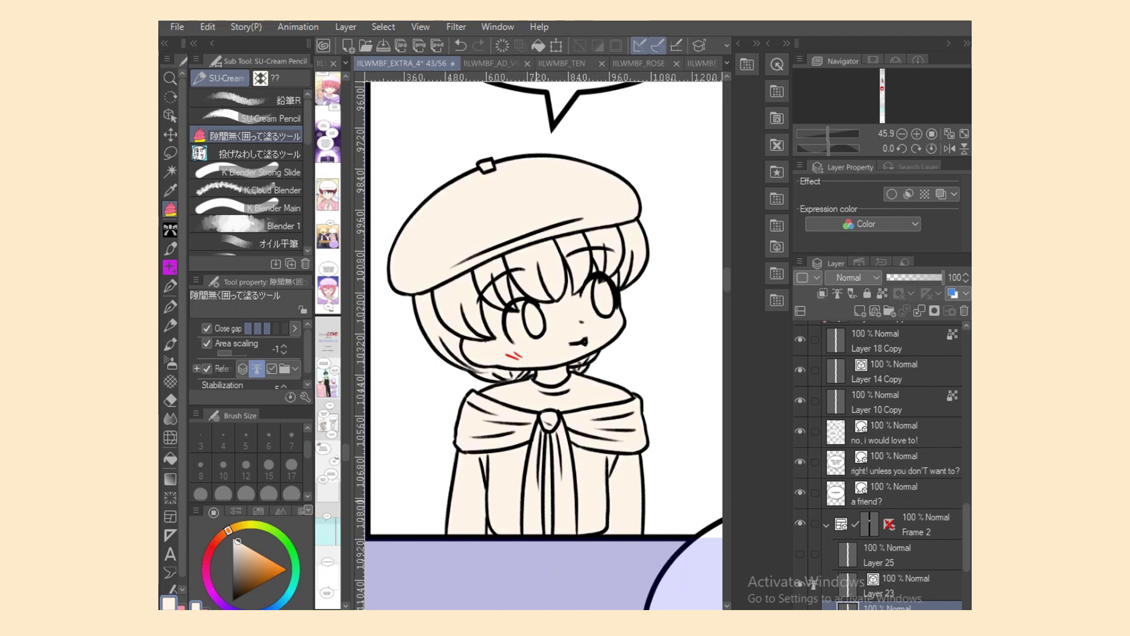
Step: Hide the "no, i would love to!", "right! unless you don'T want to?" and "a friend?" speech balloons around the taller chibi
scroll(543, 346, right, 7)
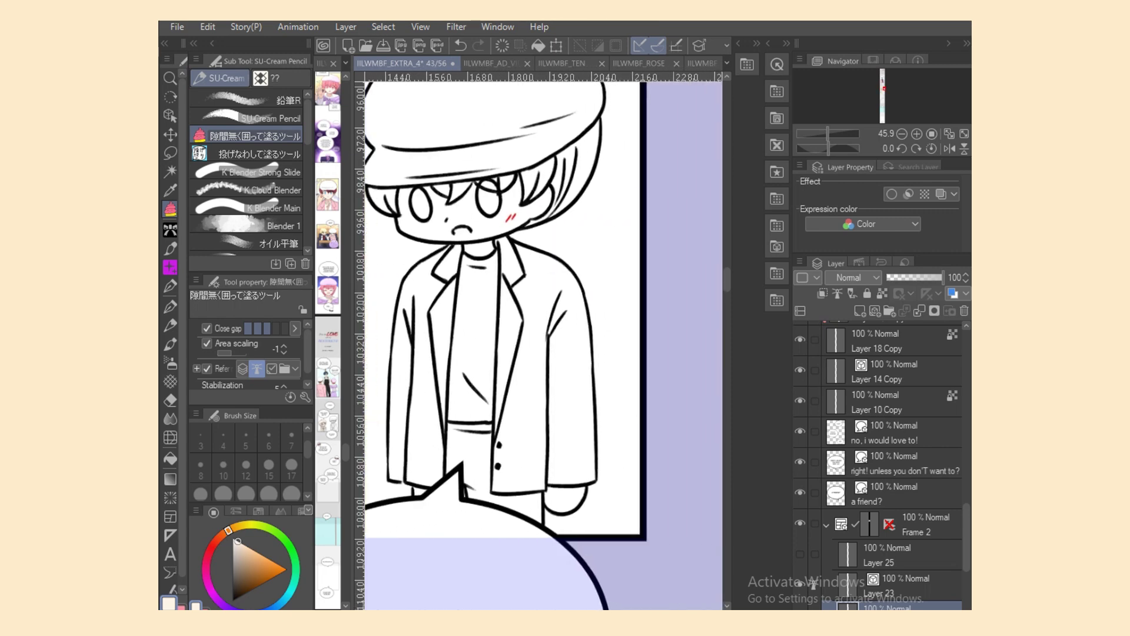
scroll(543, 341, left, 1)
scroll(877, 465, down, 3)
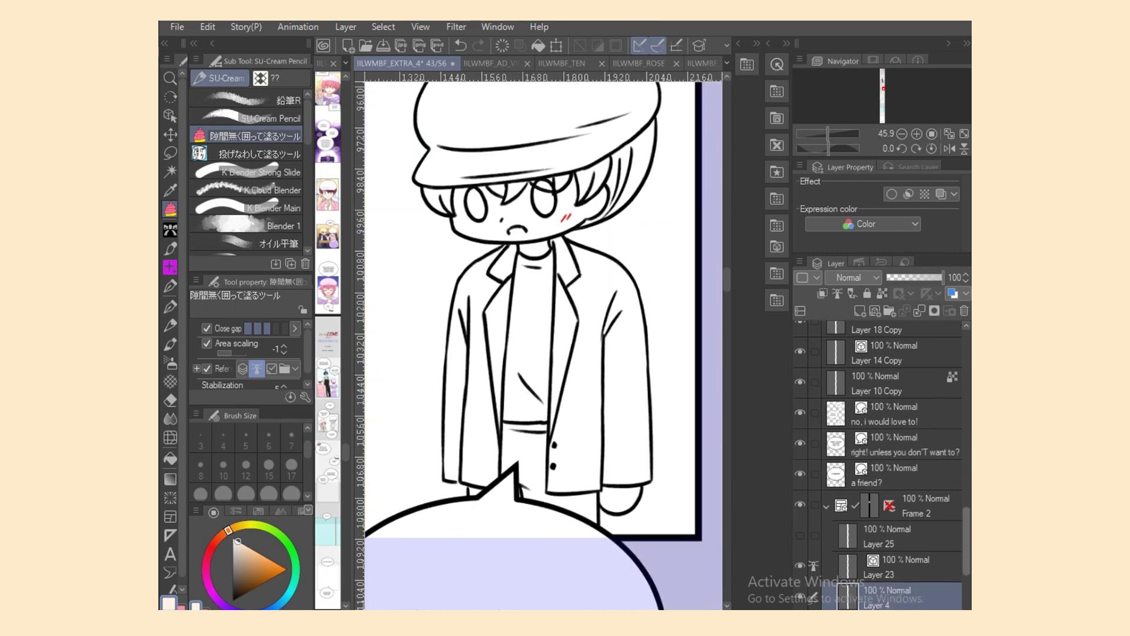
scroll(877, 465, up, 1)
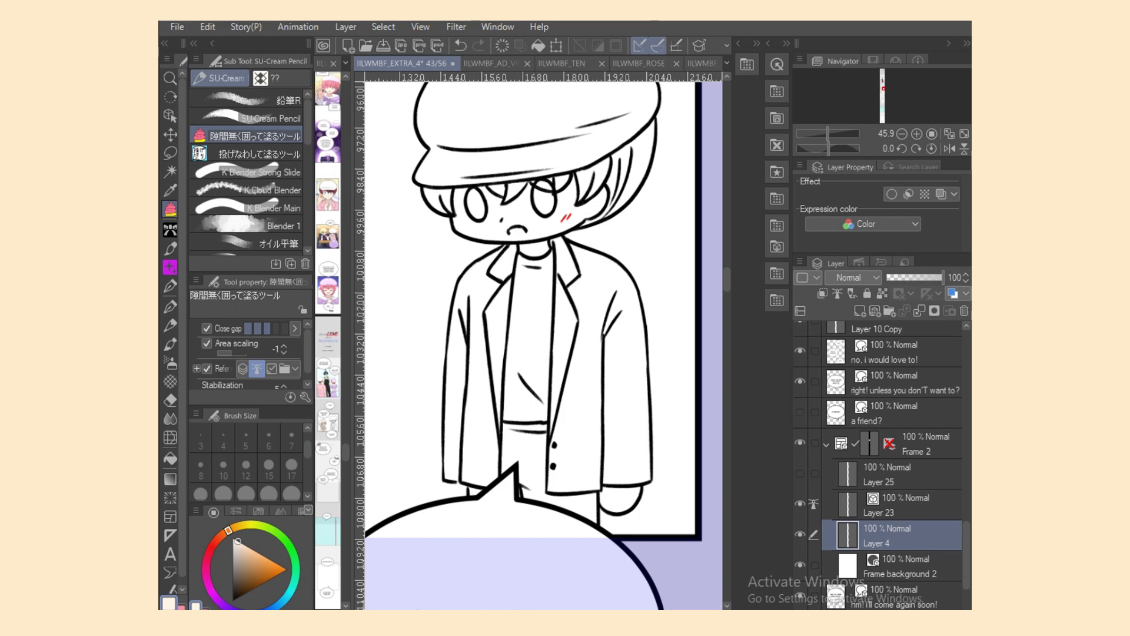
click(801, 351)
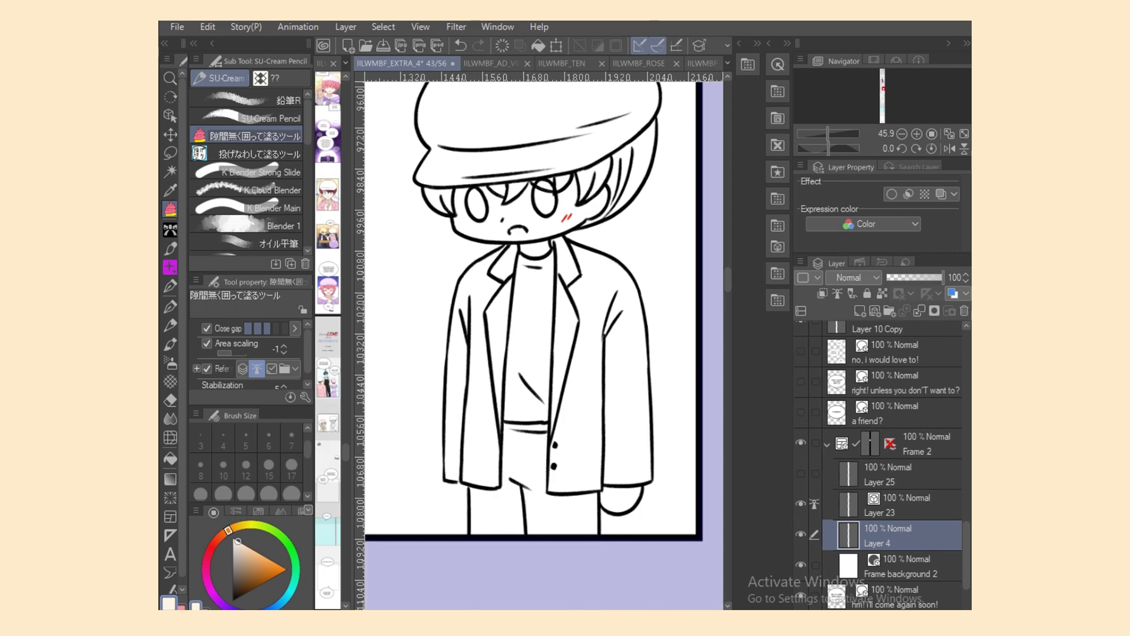
Step: Draw the missing hand below the taller chibi's sleeve nearest the caped chibi on Layer 23 in black, and erase the overlapping line
click(907, 505)
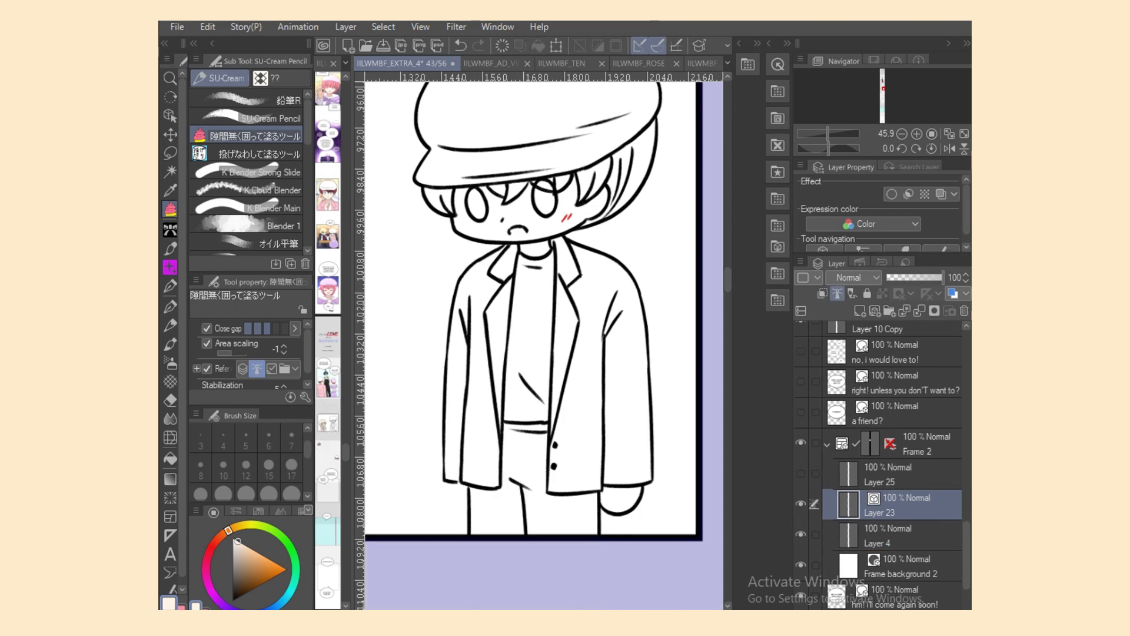
drag(236, 583, 232, 601)
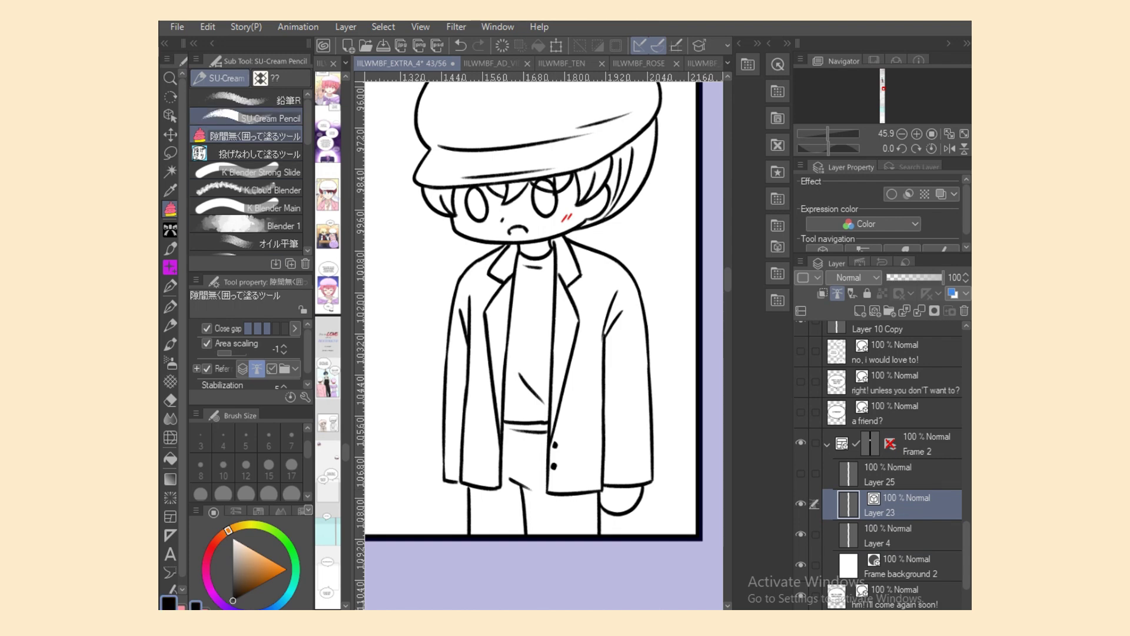
click(259, 118)
drag(447, 482, 482, 493)
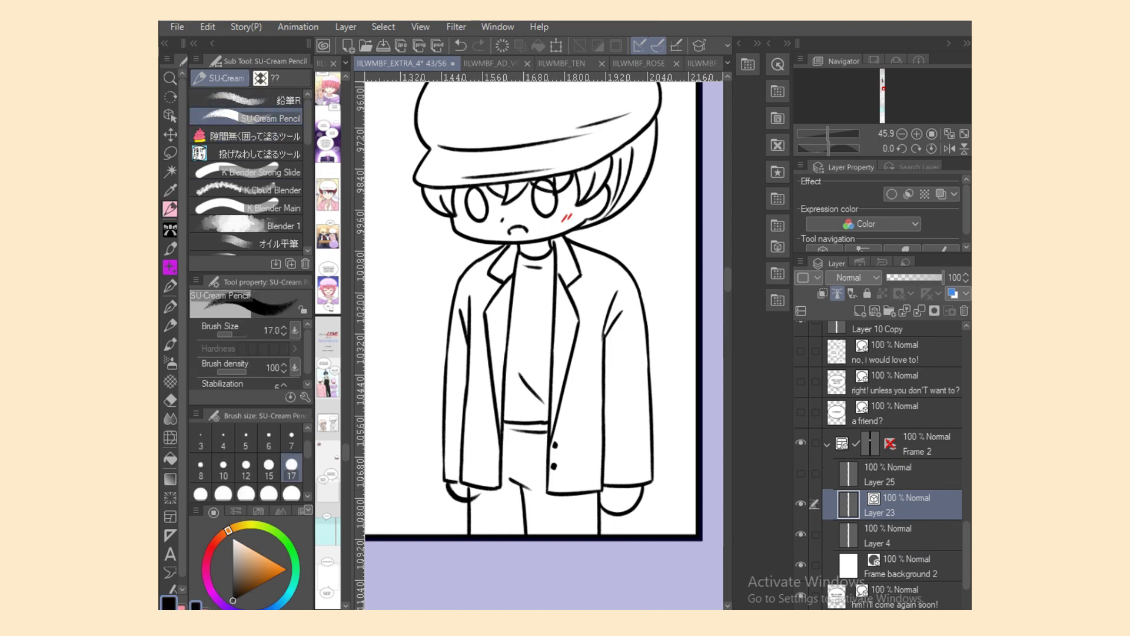
key(e)
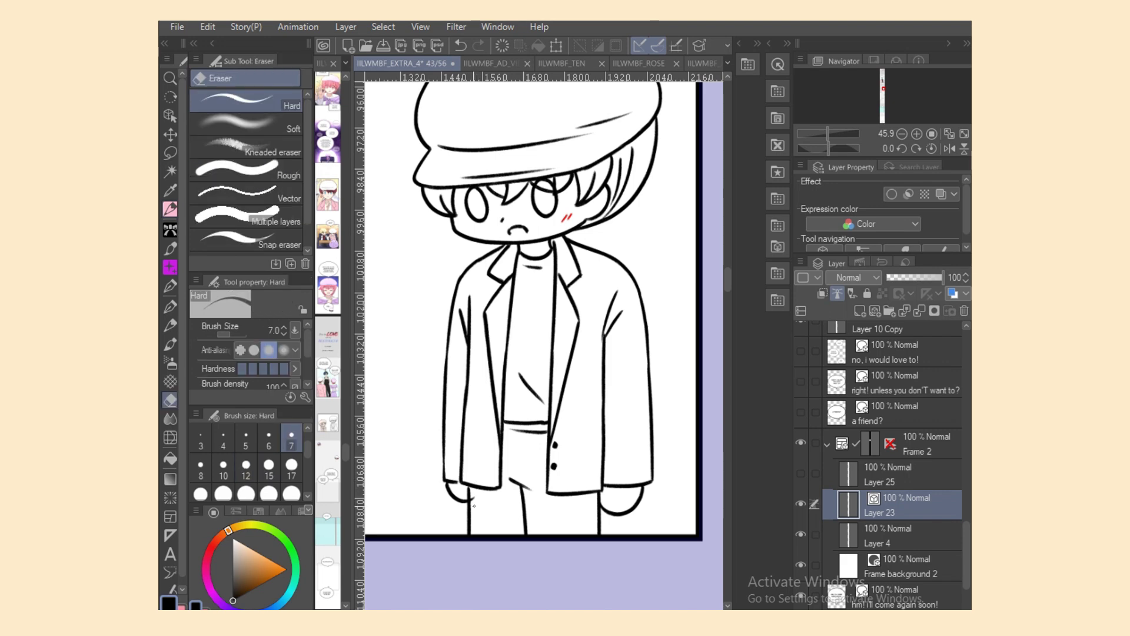
drag(448, 474, 470, 483)
key(p)
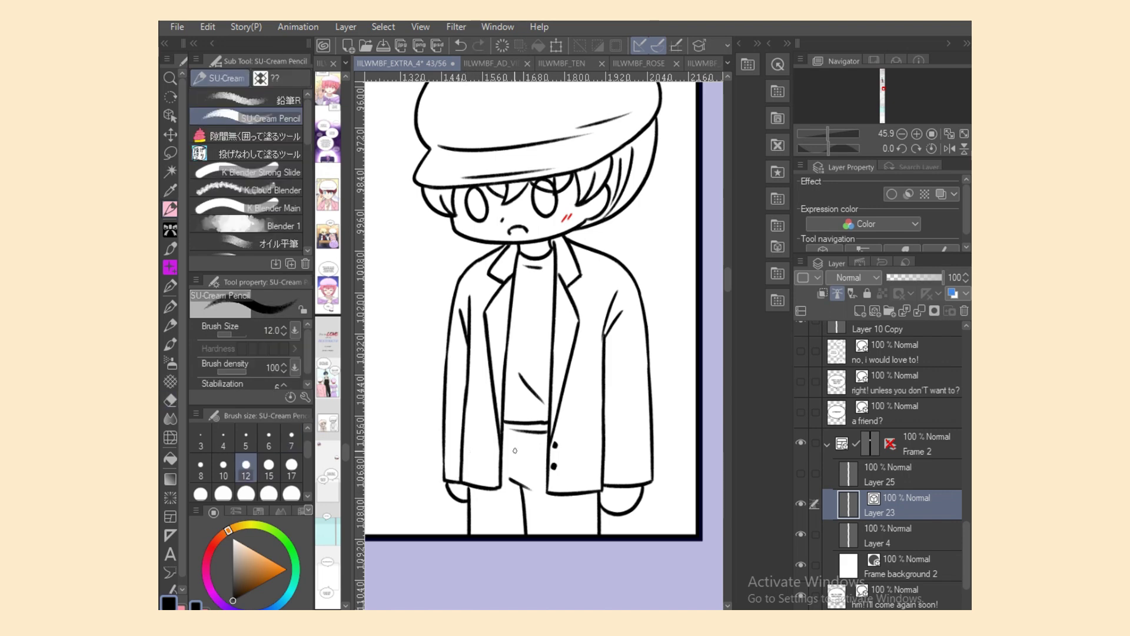
Step: Fill the whole taller chibi on Layer 4 with the caped chibi's pale cream using the gap-closing enclosed fill tool
click(902, 535)
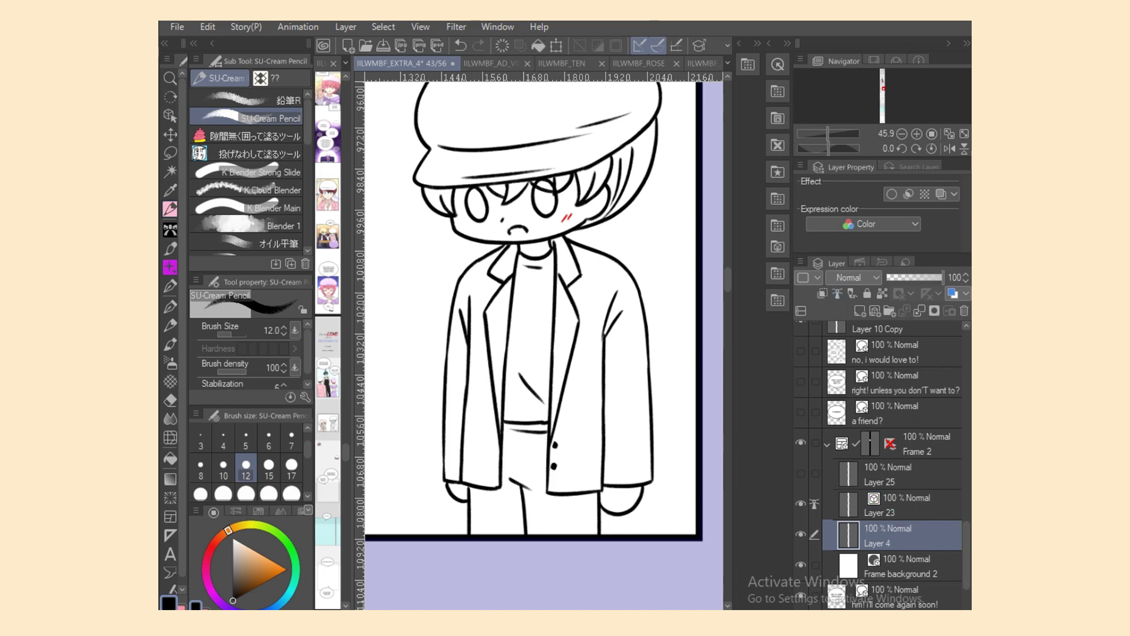
click(882, 293)
click(247, 136)
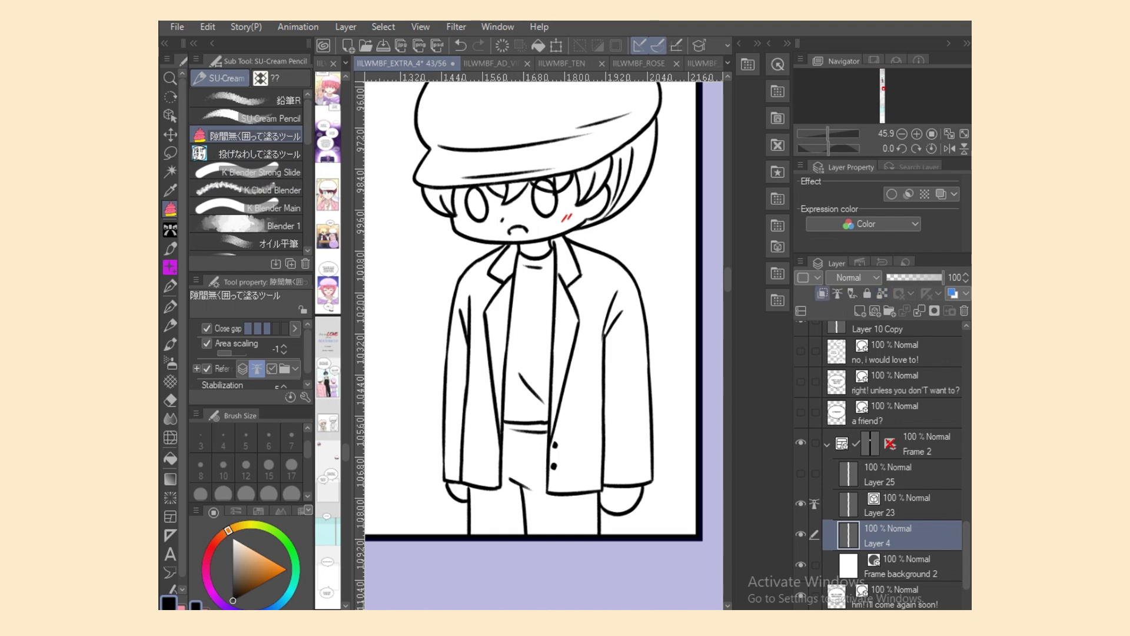
scroll(501, 504, left, 5)
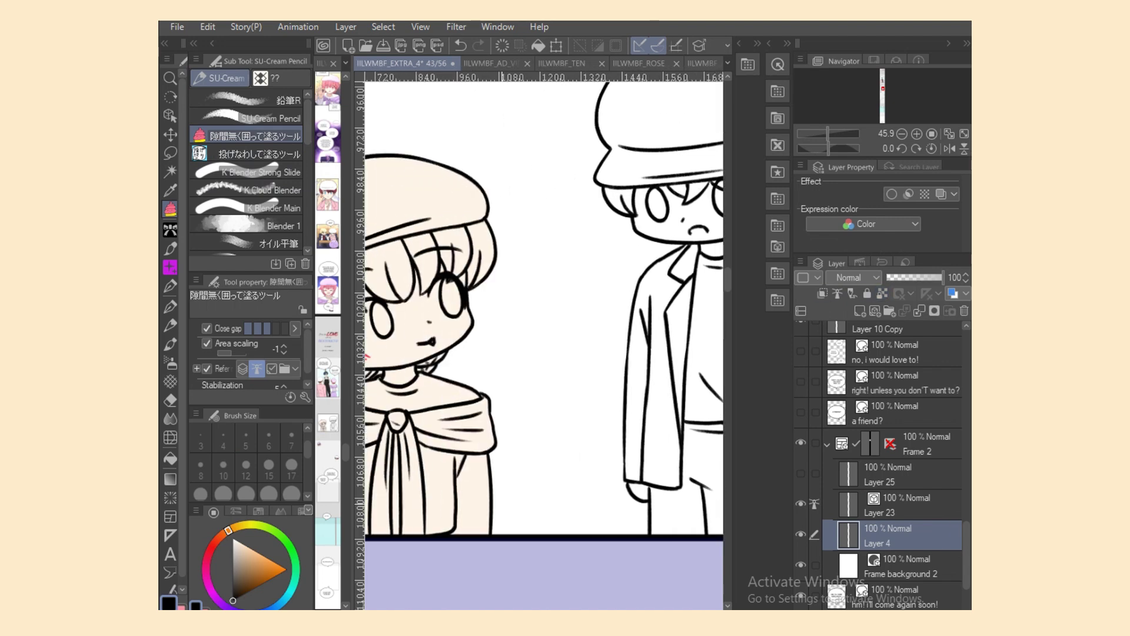
alt+click(436, 195)
scroll(544, 312, right, 5)
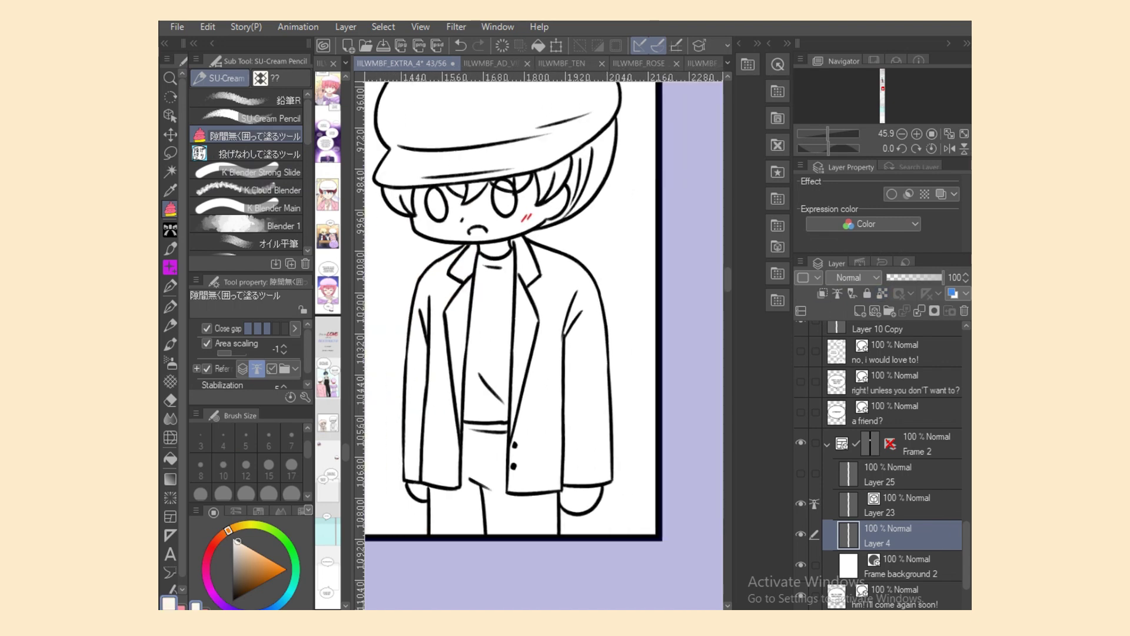
scroll(544, 312, left, 1)
mouse_move(431, 362)
mouse_down()
mouse_move(424, 382)
mouse_move(644, 569)
mouse_move(686, 208)
mouse_move(634, 53)
mouse_move(392, 406)
mouse_move(412, 471)
mouse_up()
Step: Touch up the caped chibi's back hair at the neck with the lasso fill tool, and lock Layer 4's transparent pixels
scroll(544, 346, left, 7)
scroll(544, 346, left, 1)
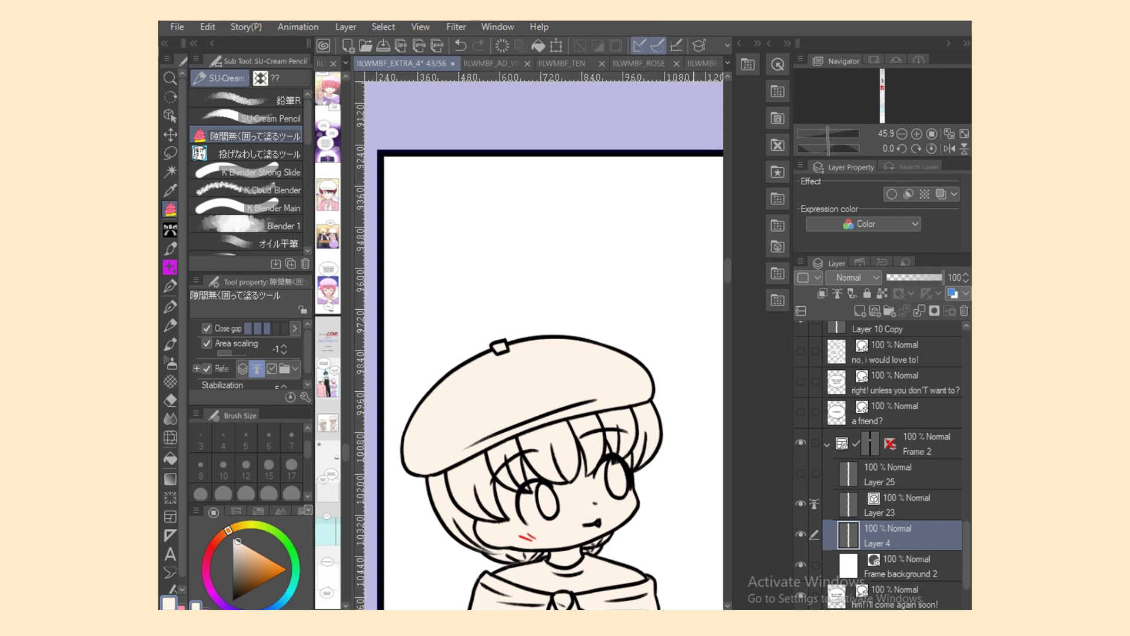
scroll(544, 346, down, 5)
click(247, 154)
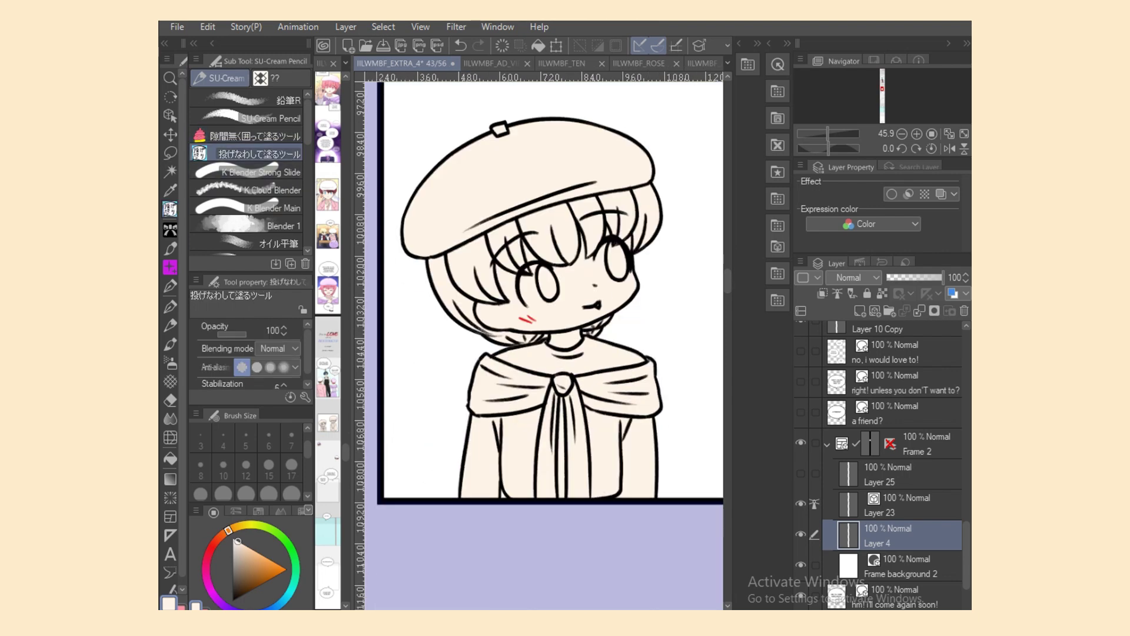
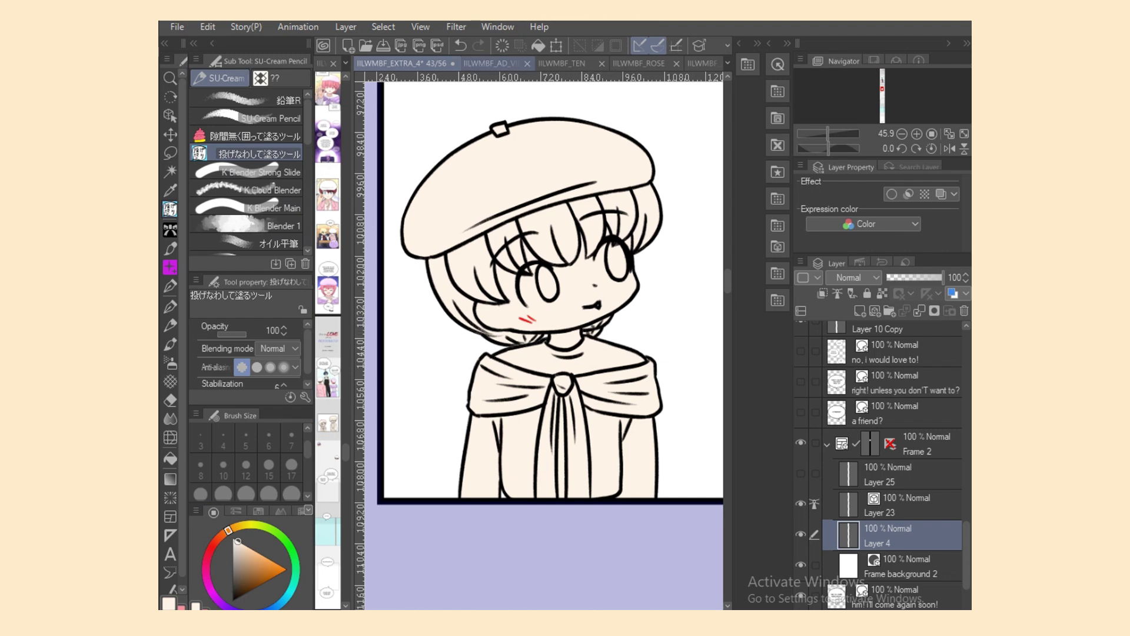
click(460, 45)
key(c)
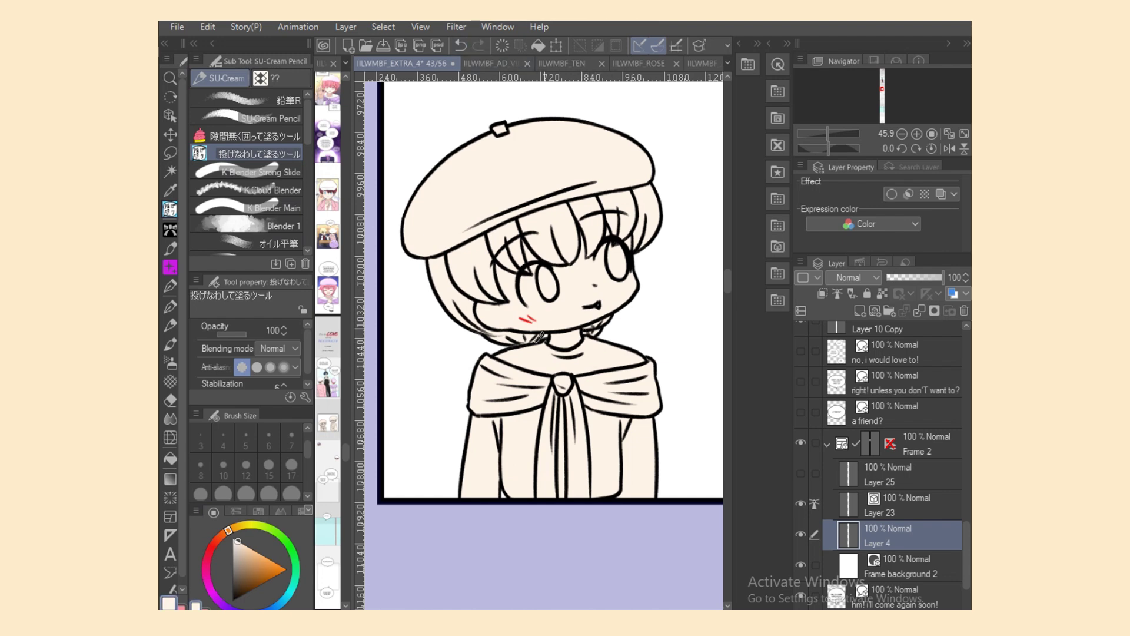
drag(554, 334, 532, 348)
click(882, 293)
Step: Fill the caped chibi's torso, both sleeves and neckline area white with the Refer other layers fill
scroll(544, 295, right, 2)
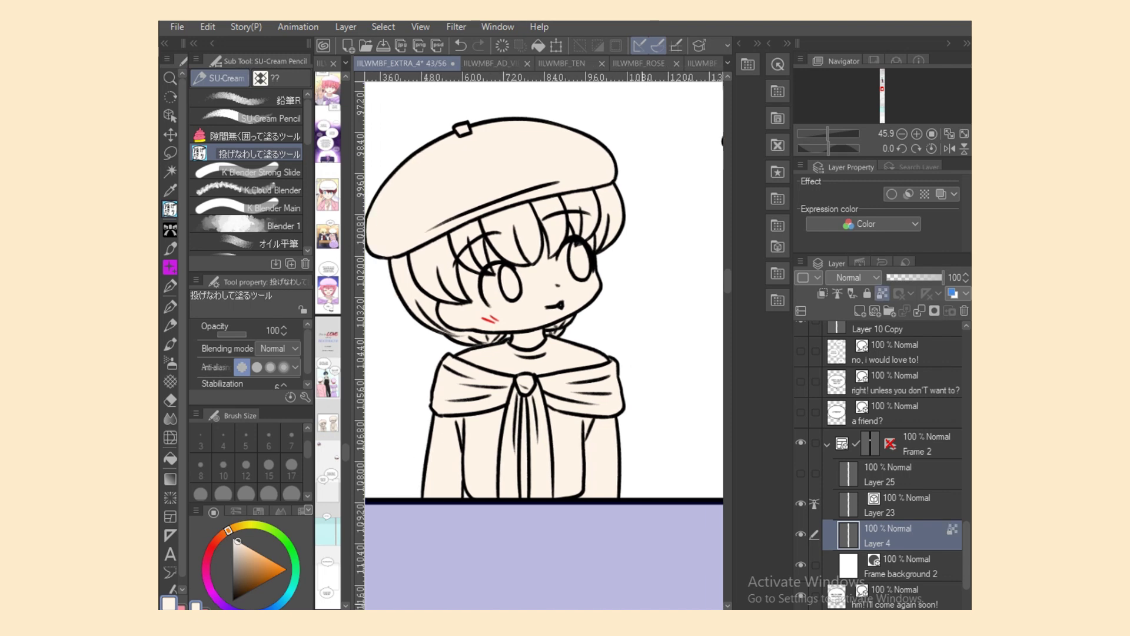
key(g)
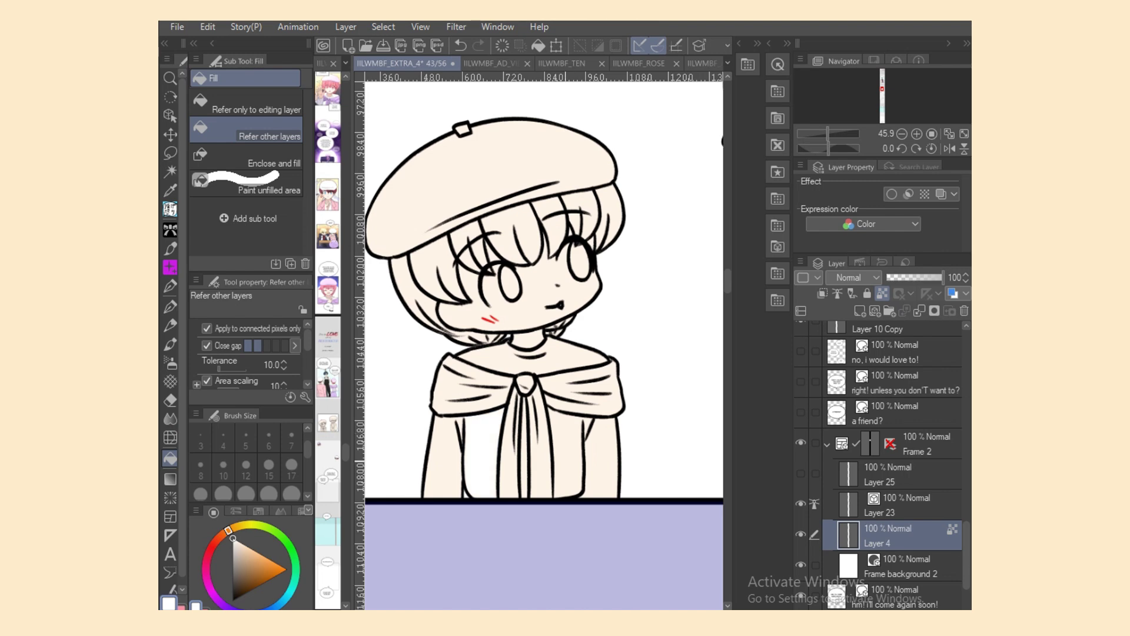
click(565, 453)
click(606, 462)
click(445, 459)
click(518, 363)
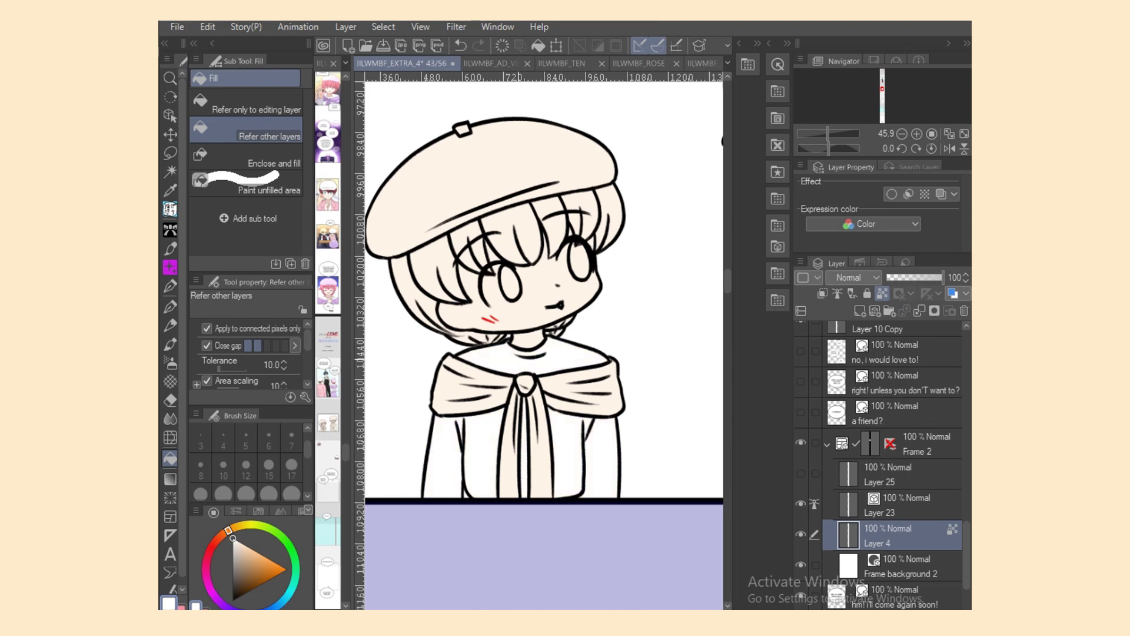
Step: Lasso-fill the whites and irises of the caped chibi's two eyes in white on Layer 4
key(p)
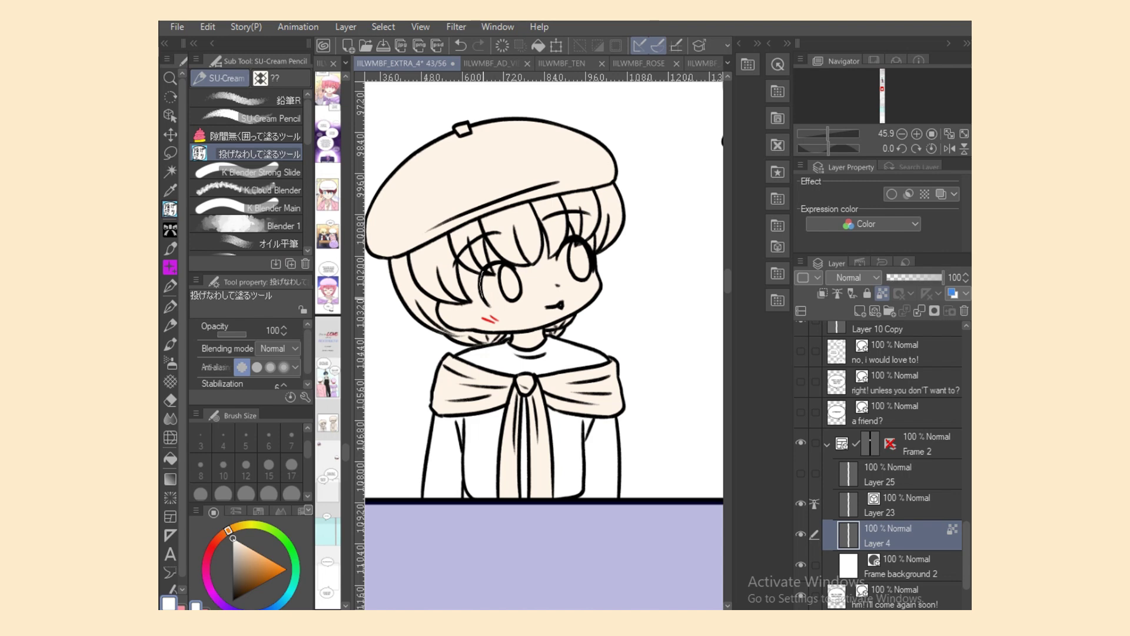
mouse_move(521, 288)
mouse_down()
mouse_move(516, 271)
mouse_move(485, 272)
mouse_up()
mouse_move(562, 247)
mouse_down()
mouse_move(592, 288)
mouse_move(559, 252)
mouse_up()
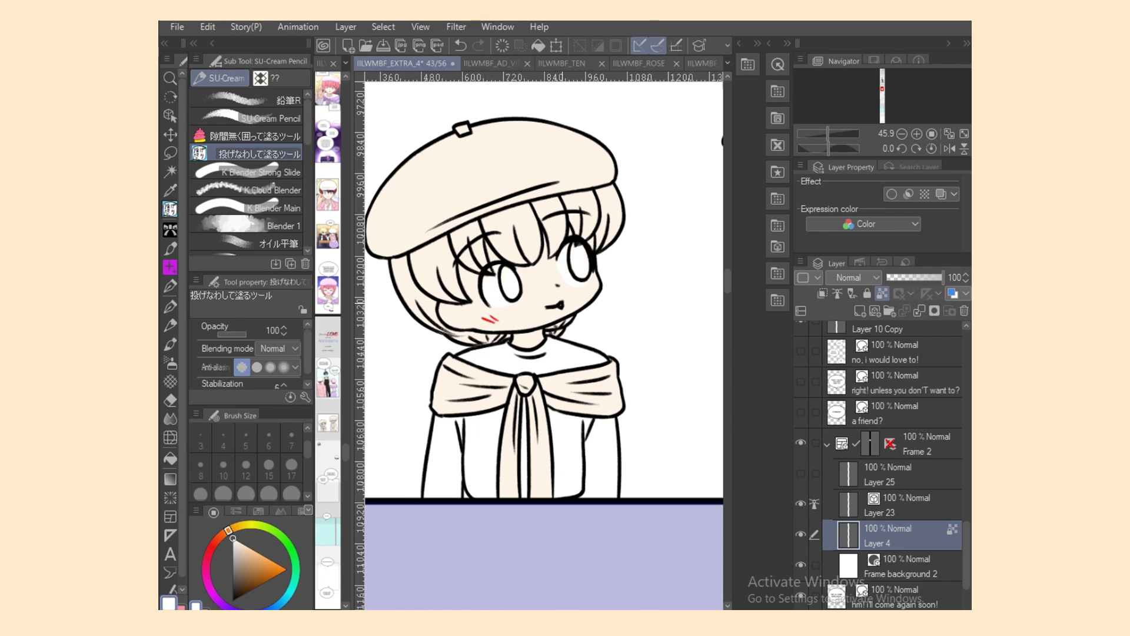
scroll(545, 348, left, 3)
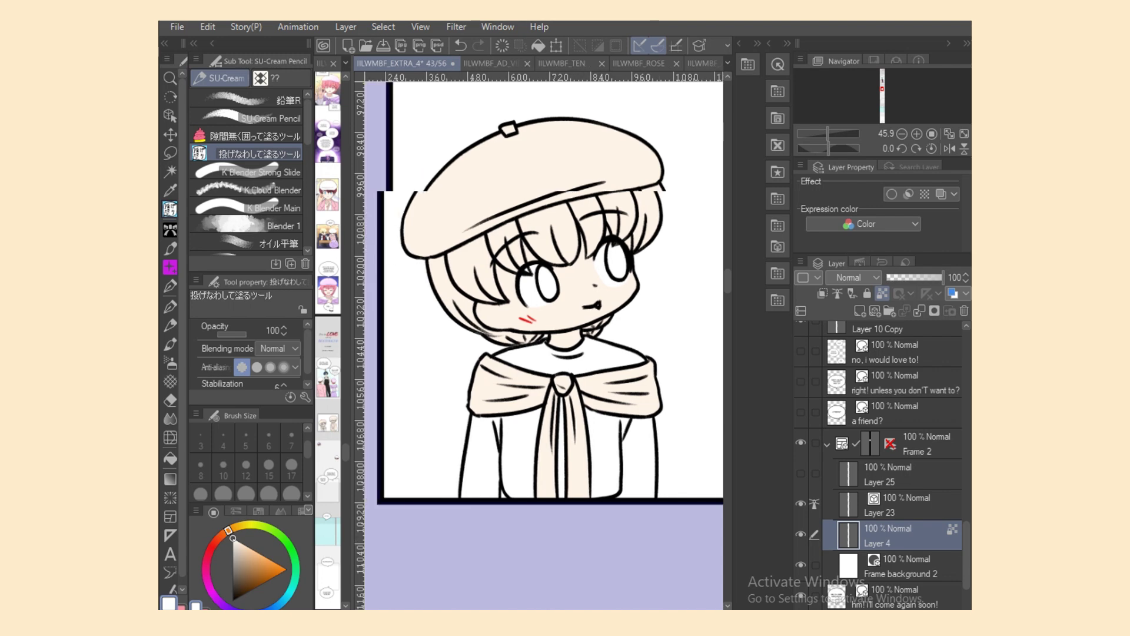
click(901, 505)
click(234, 600)
click(253, 118)
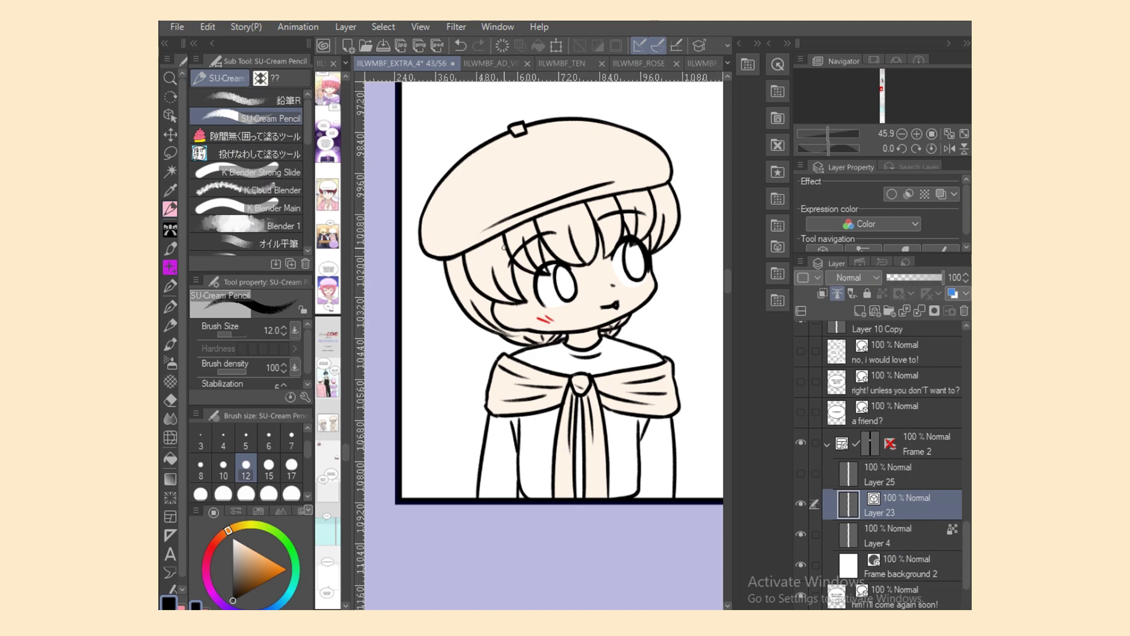
Step: Fill the taller chibi's shirt and cap white on Layer 4 with the Refer other layers fill
click(901, 536)
scroll(545, 347, right, 15)
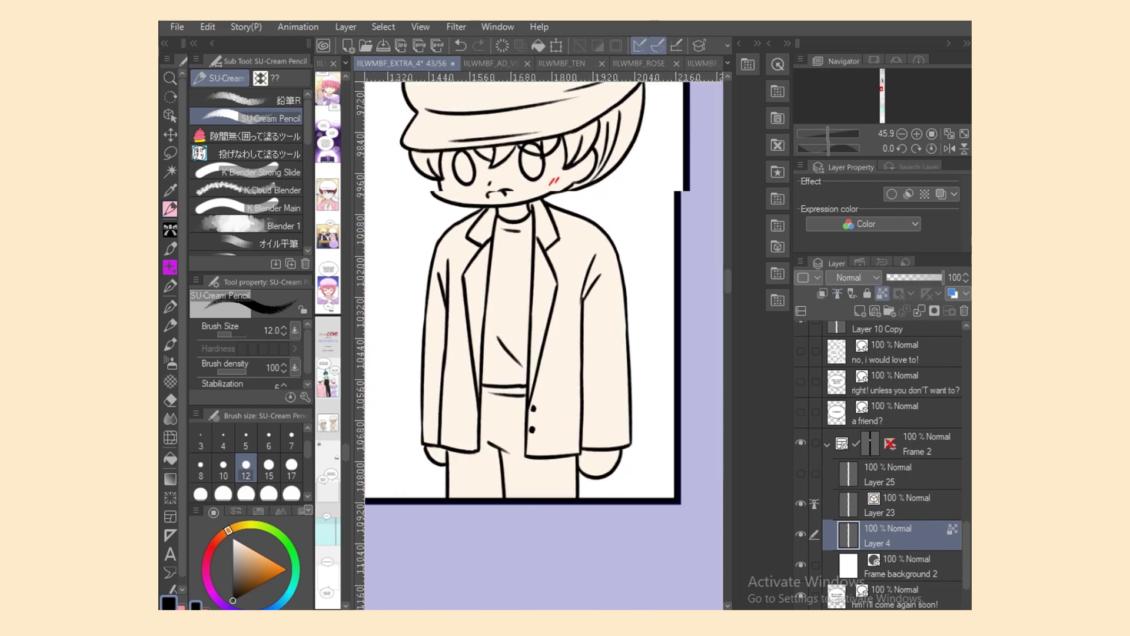
key(x)
click(170, 458)
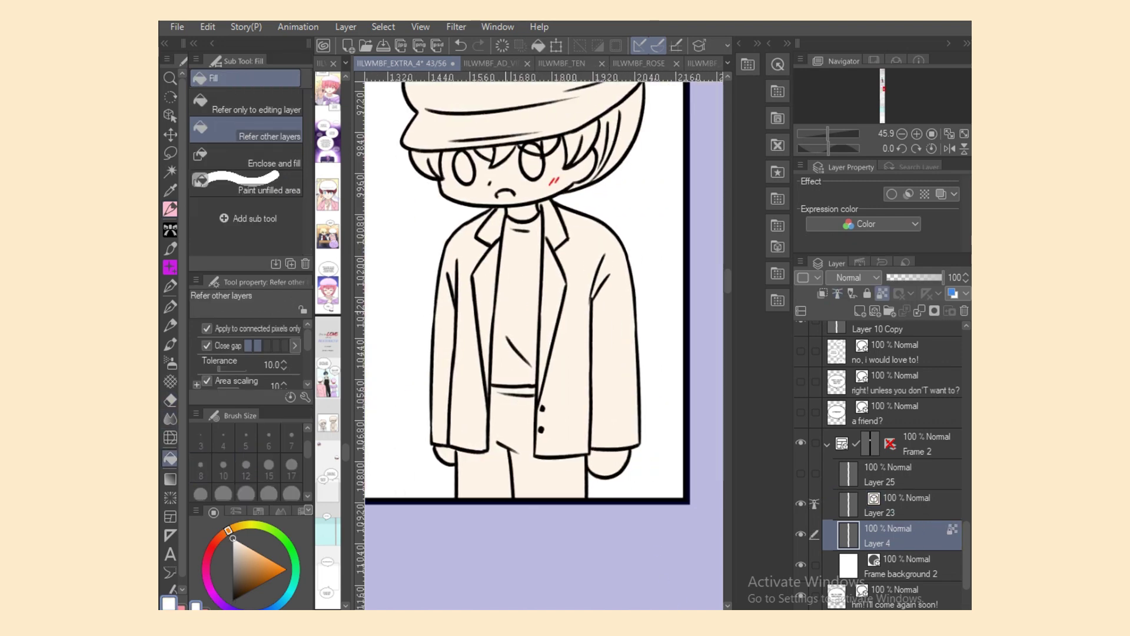
click(511, 306)
click(510, 122)
Step: Lasso-fill the taller chibi's two eyes white on Layer 4
click(170, 209)
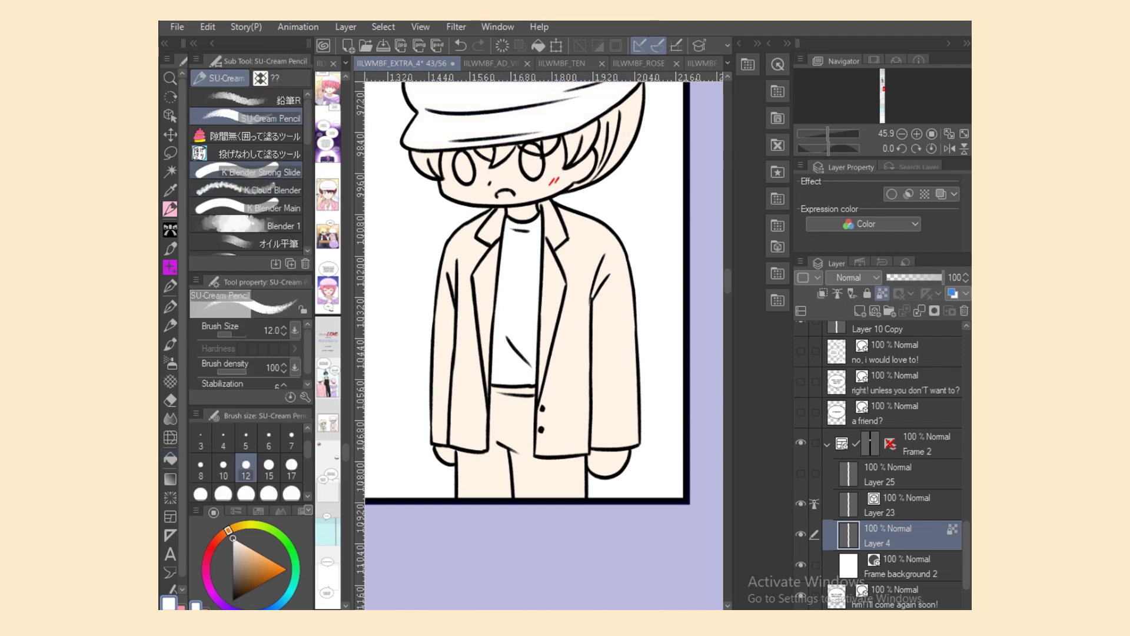
click(254, 136)
scroll(544, 348, up, 5)
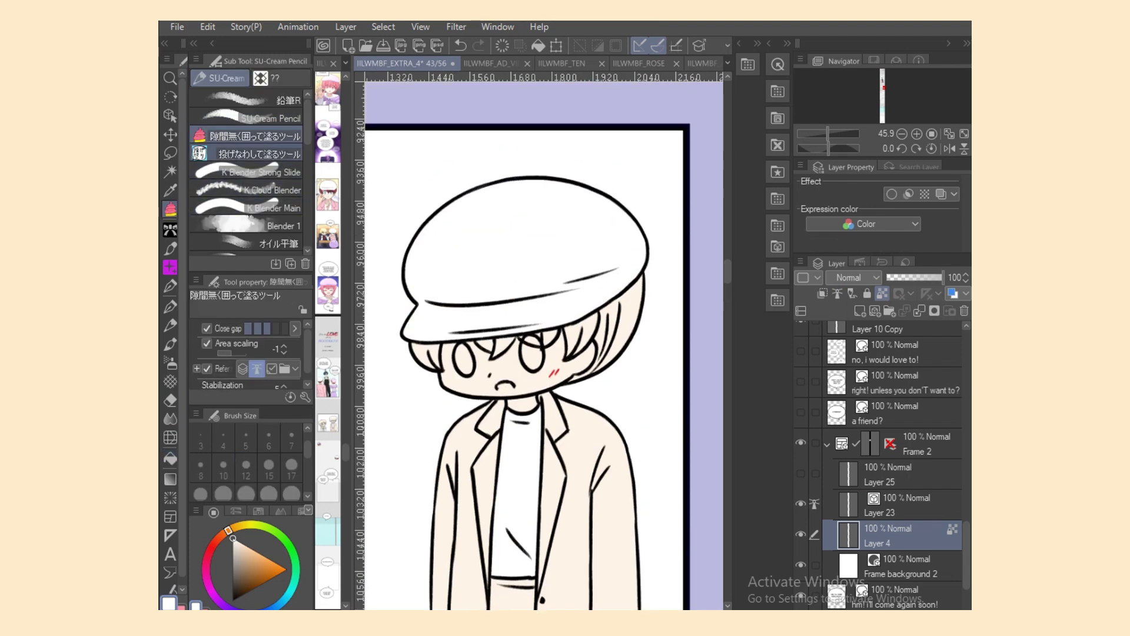
click(253, 154)
mouse_move(482, 274)
mouse_down()
mouse_move(444, 326)
mouse_move(450, 371)
mouse_up()
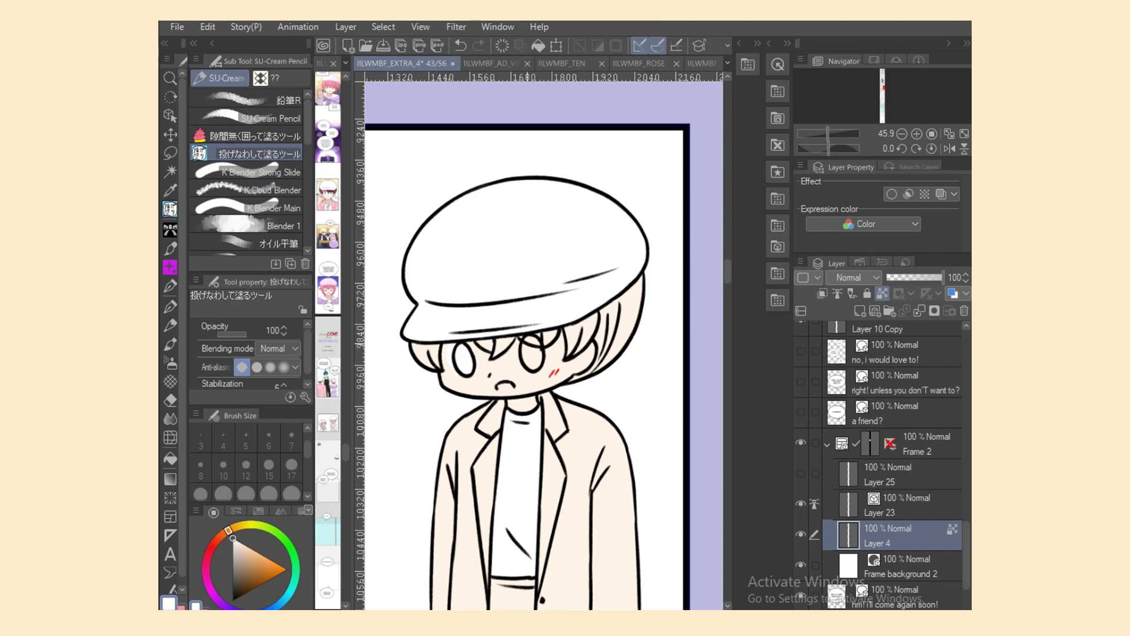
mouse_move(525, 343)
mouse_down()
mouse_move(547, 361)
mouse_move(542, 340)
mouse_up()
Step: Touch up the lash line of the taller chibi's eye above the blush marks on Layer 23 in black SU-Cream Pencil, undoing the last stroke
click(895, 506)
click(233, 600)
click(253, 118)
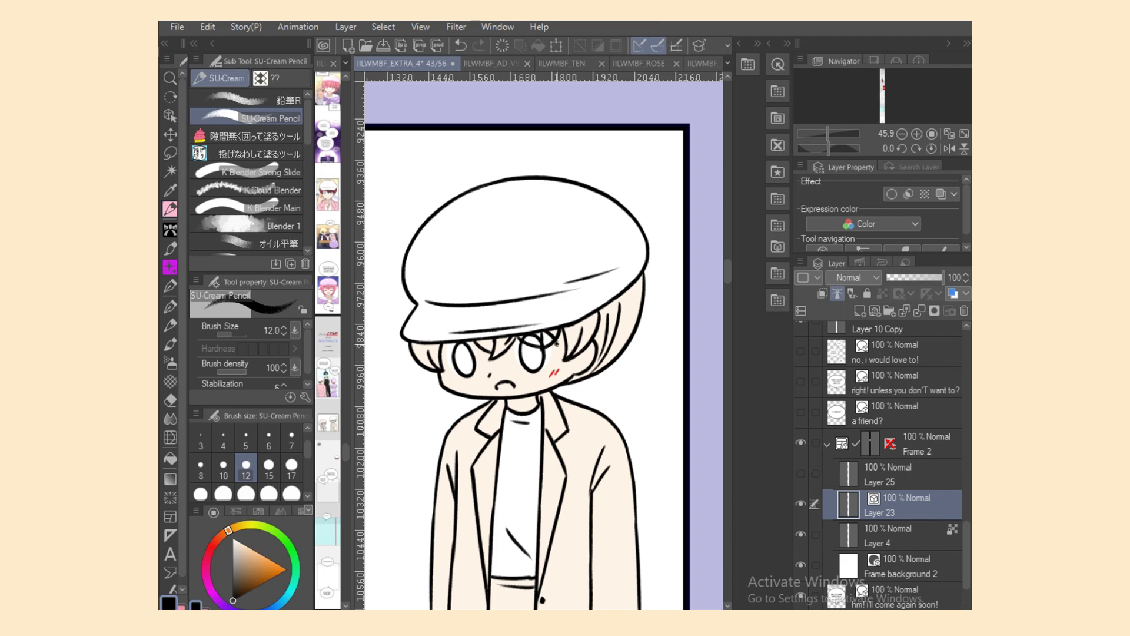
drag(557, 344, 560, 356)
key(ctrl+z)
Step: Lasso-fill white around the touched-up eye of the taller chibi on Layer 4
click(895, 535)
click(247, 154)
click(233, 538)
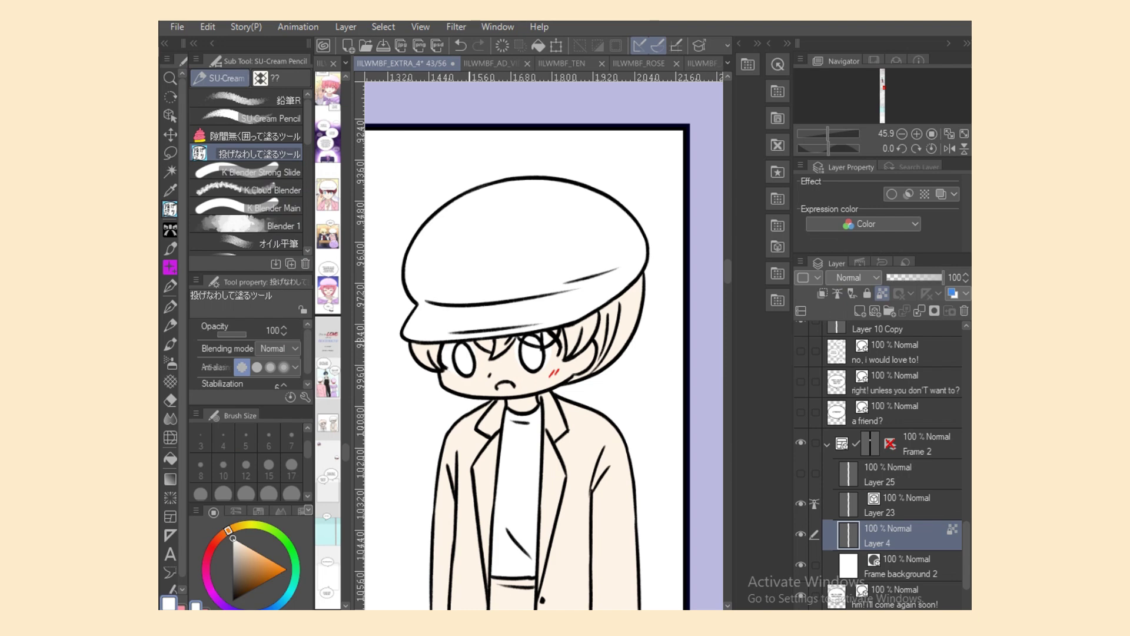
drag(512, 360, 557, 348)
Step: Pick pink from the MINICO-KAHO colour set and lasso-fill the caped chibi's back hair along the cheek and neck on Layer 4
click(258, 511)
click(222, 539)
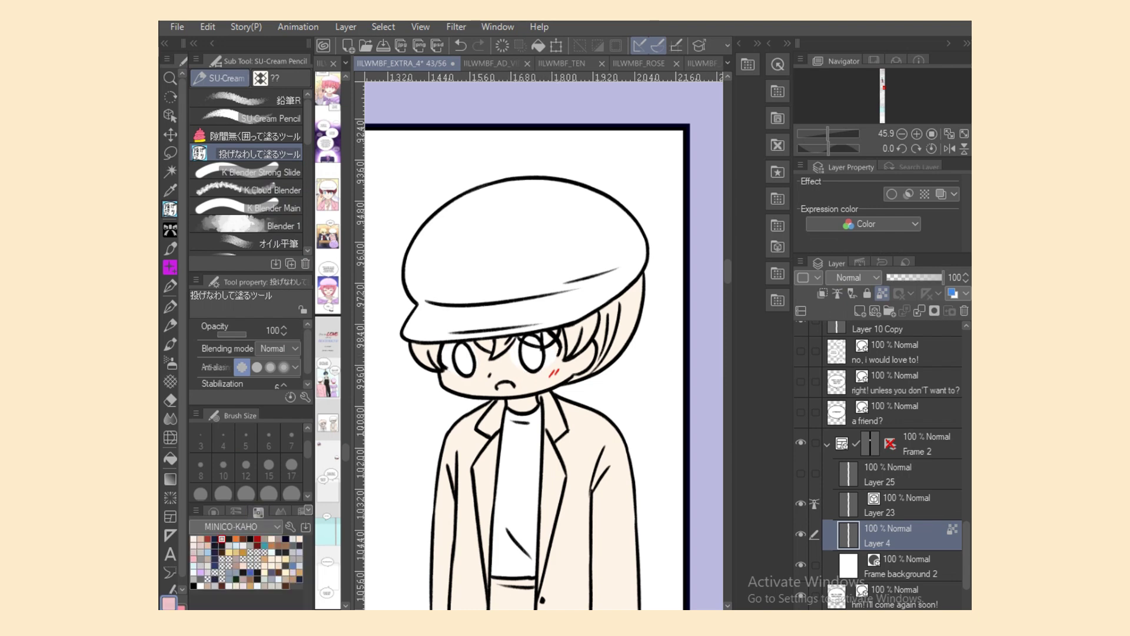
drag(497, 383, 513, 388)
scroll(544, 346, left, 6)
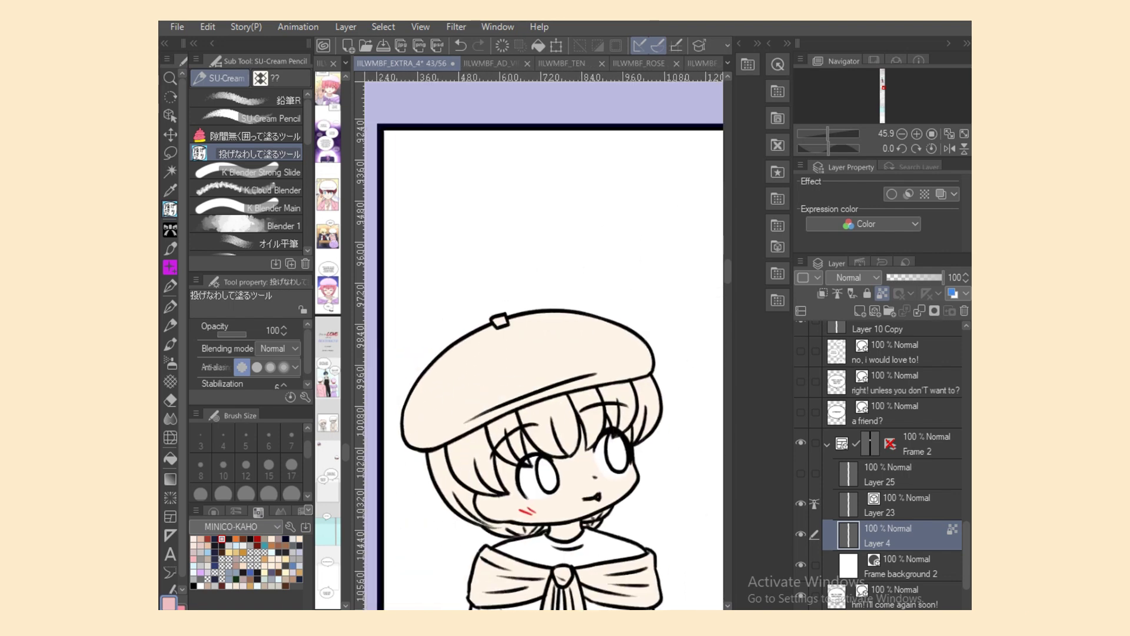
scroll(544, 341, down, 4)
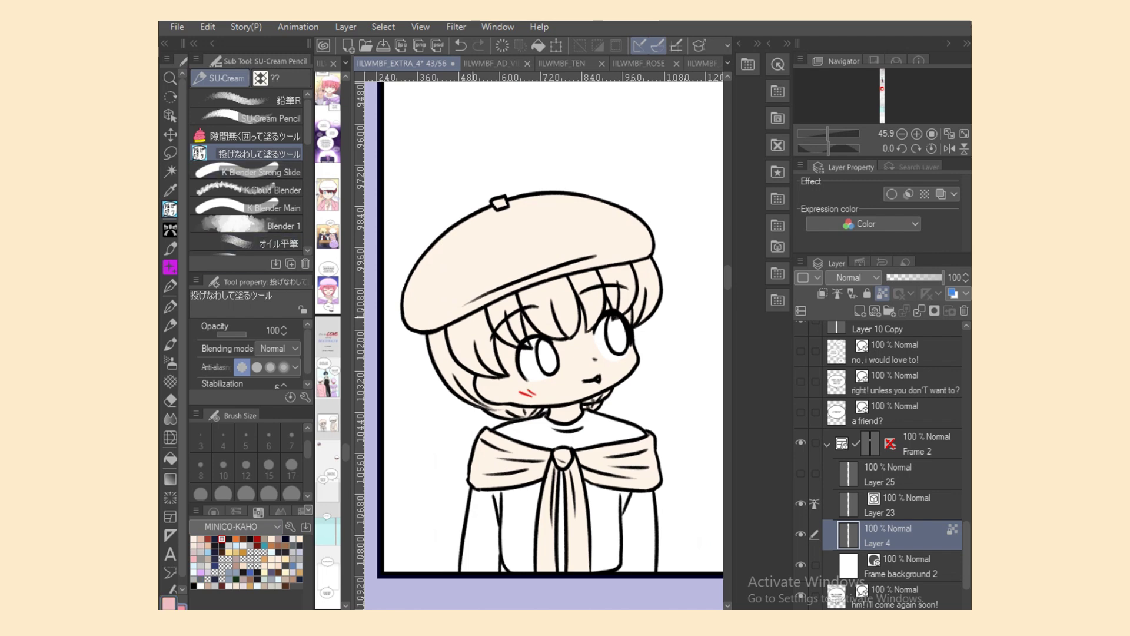
mouse_move(441, 328)
mouse_down()
mouse_move(484, 407)
mouse_move(528, 414)
mouse_move(508, 411)
mouse_up()
mouse_move(610, 390)
mouse_down()
mouse_move(581, 401)
mouse_move(609, 403)
mouse_up()
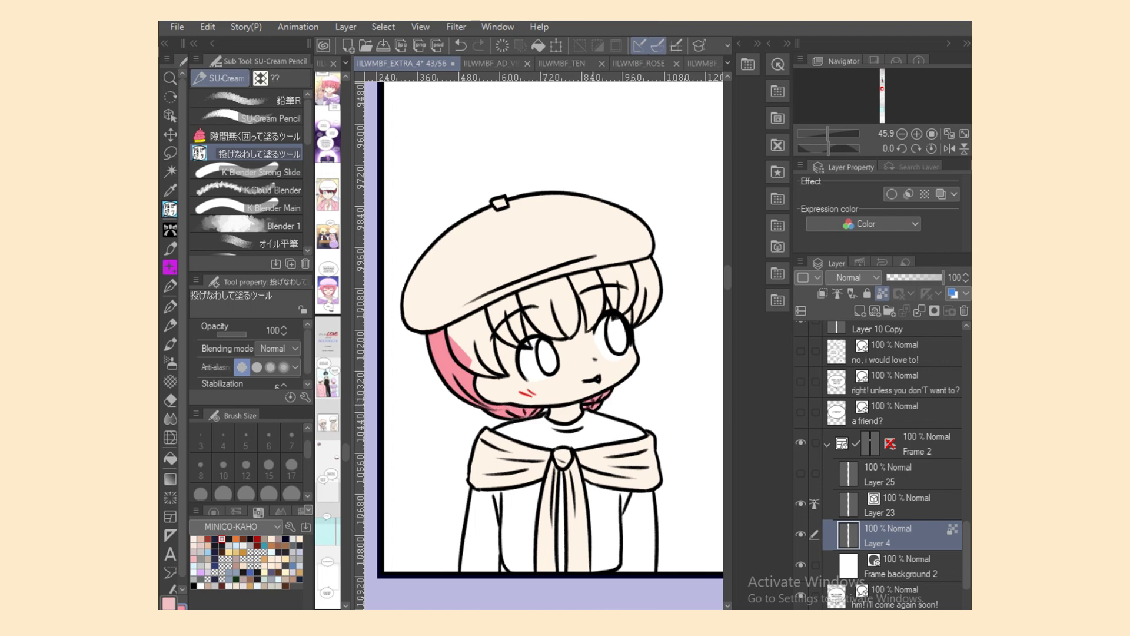
Step: Lasso-fill the caped chibi's hair beside the eye nearest the taller chibi, and that eye's iris, in pink
mouse_move(607, 300)
mouse_down()
mouse_move(615, 316)
mouse_move(630, 257)
mouse_up()
mouse_move(611, 324)
mouse_down()
mouse_move(626, 347)
mouse_move(618, 319)
mouse_up()
drag(609, 324, 618, 349)
mouse_move(633, 303)
mouse_down()
mouse_move(648, 246)
mouse_move(633, 299)
mouse_up()
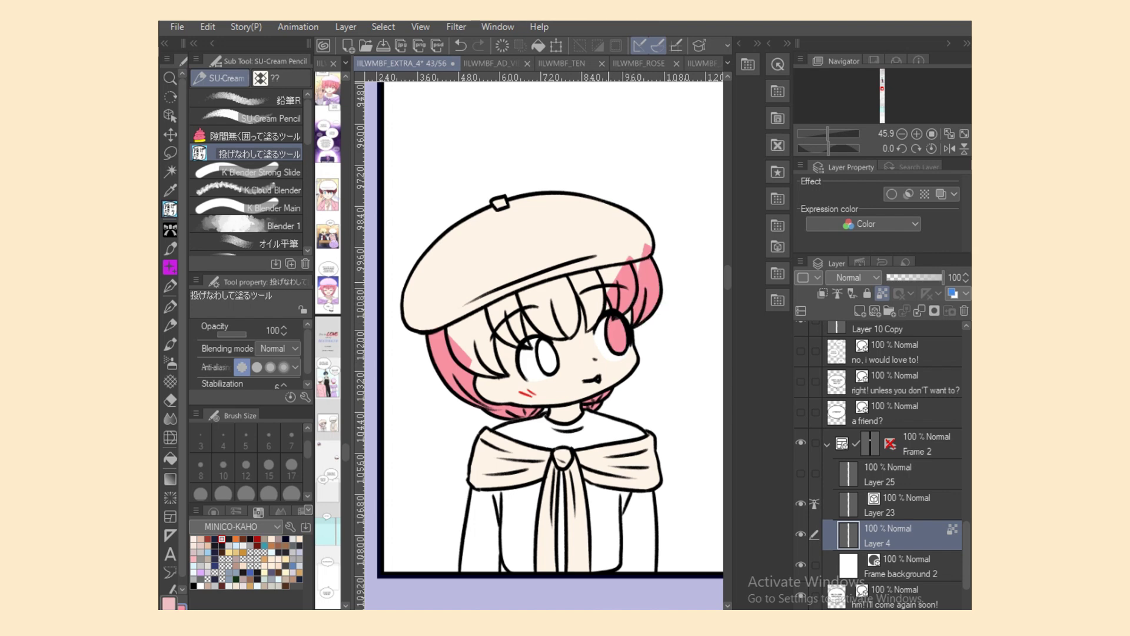
Step: Lasso-fill the caped chibi's fringe, remaining iris and outer side hair below the beret in pink
mouse_move(605, 276)
mouse_down()
mouse_move(648, 252)
mouse_move(600, 295)
mouse_move(564, 279)
mouse_move(591, 268)
mouse_move(604, 290)
mouse_move(565, 335)
mouse_move(567, 287)
mouse_move(558, 337)
mouse_up()
mouse_move(569, 261)
mouse_down()
mouse_move(544, 329)
mouse_move(549, 295)
mouse_up()
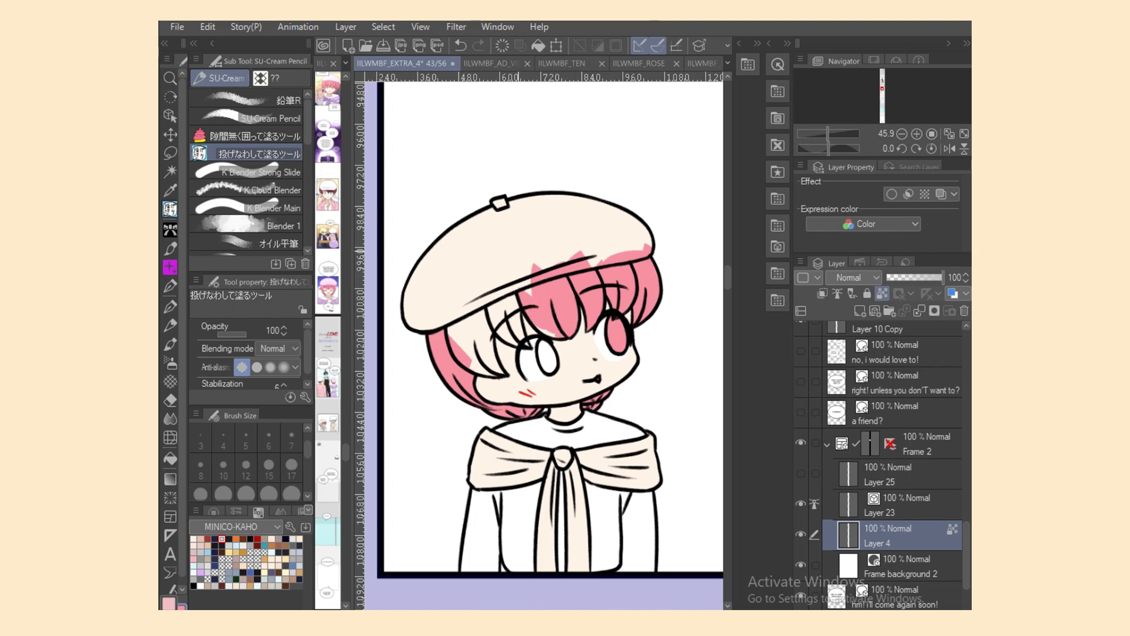
mouse_move(563, 338)
mouse_down()
mouse_move(533, 295)
mouse_move(552, 373)
mouse_up()
mouse_move(491, 319)
mouse_down()
mouse_move(516, 345)
mouse_move(505, 311)
mouse_move(523, 292)
mouse_move(513, 348)
mouse_up()
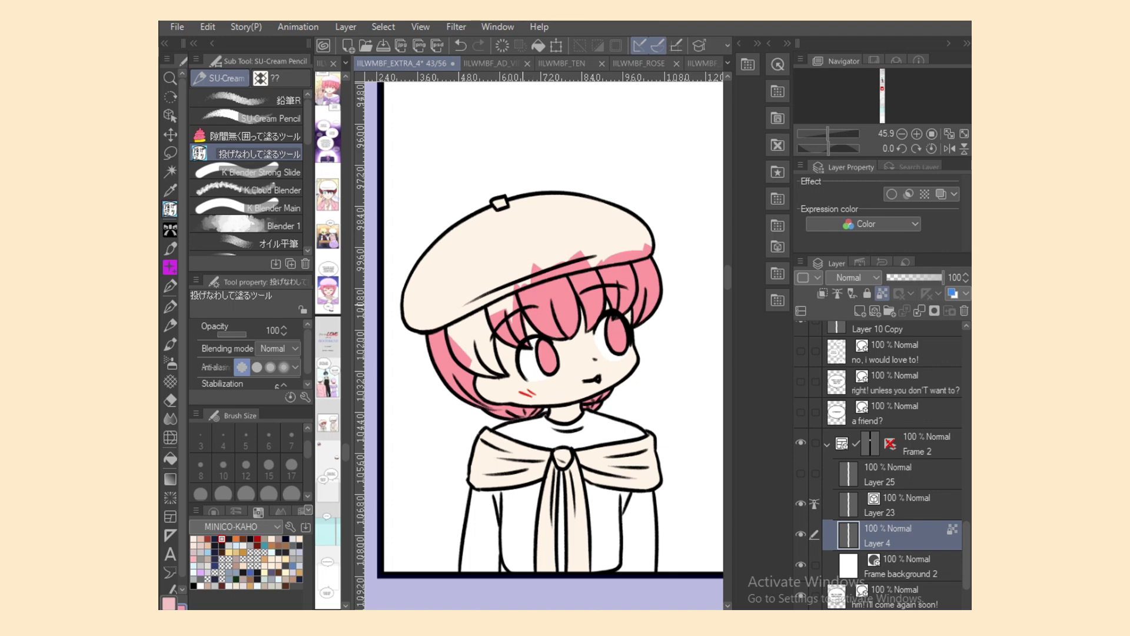
drag(516, 288, 514, 323)
mouse_move(495, 329)
mouse_down()
mouse_move(434, 312)
mouse_move(485, 305)
mouse_up()
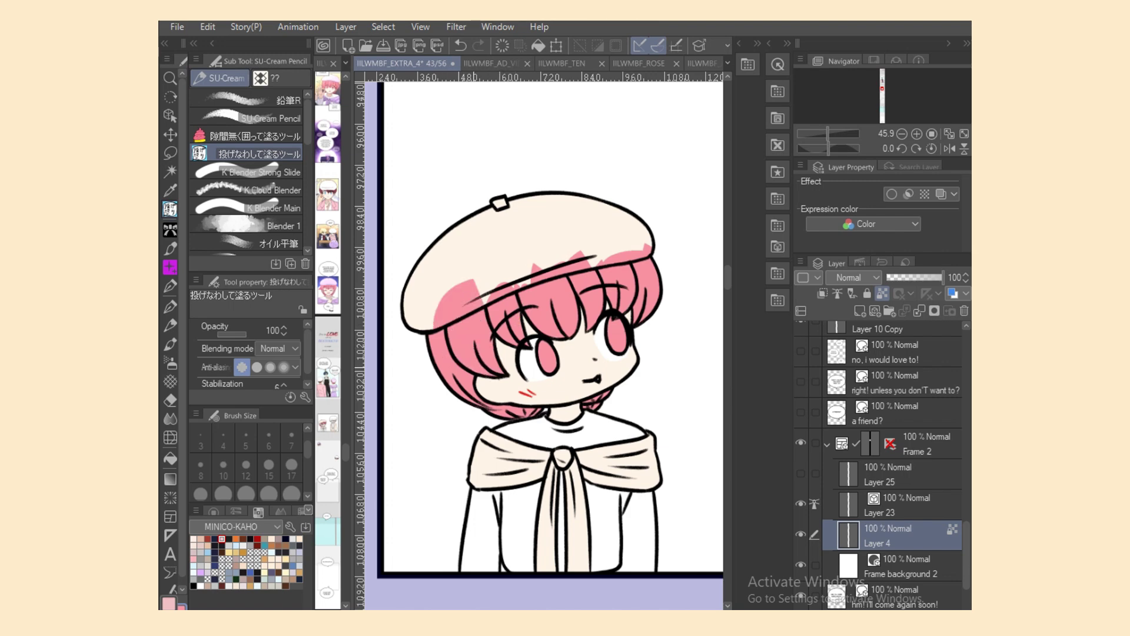
Step: Save the file and lasso-fill the caped chibi's beret in light lavender on Layer 4
key(ctrl+s)
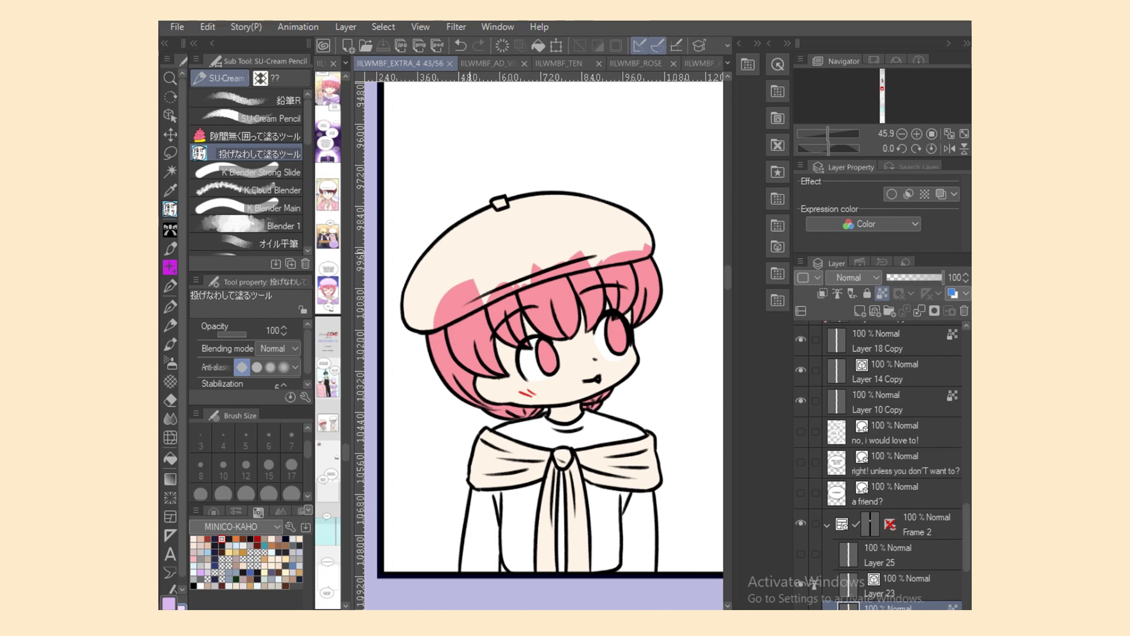
drag(484, 190, 664, 222)
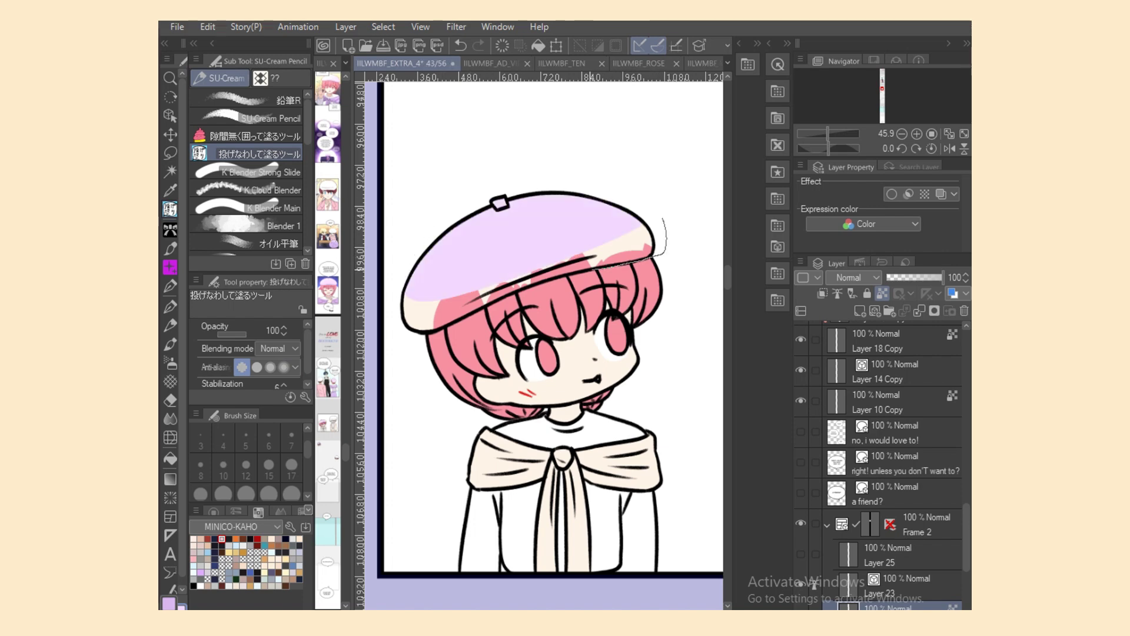
drag(463, 318, 407, 329)
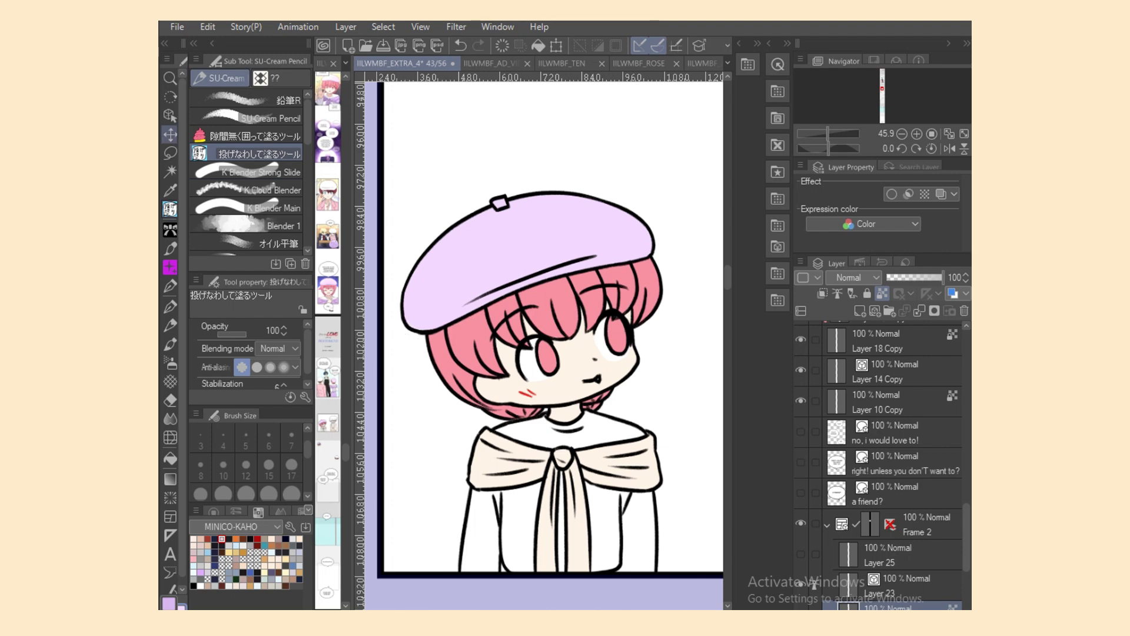
Step: Adjust the vector line of the hair strand between the beret's edge and the eye on Layer 23, and return to Layer 4
click(170, 114)
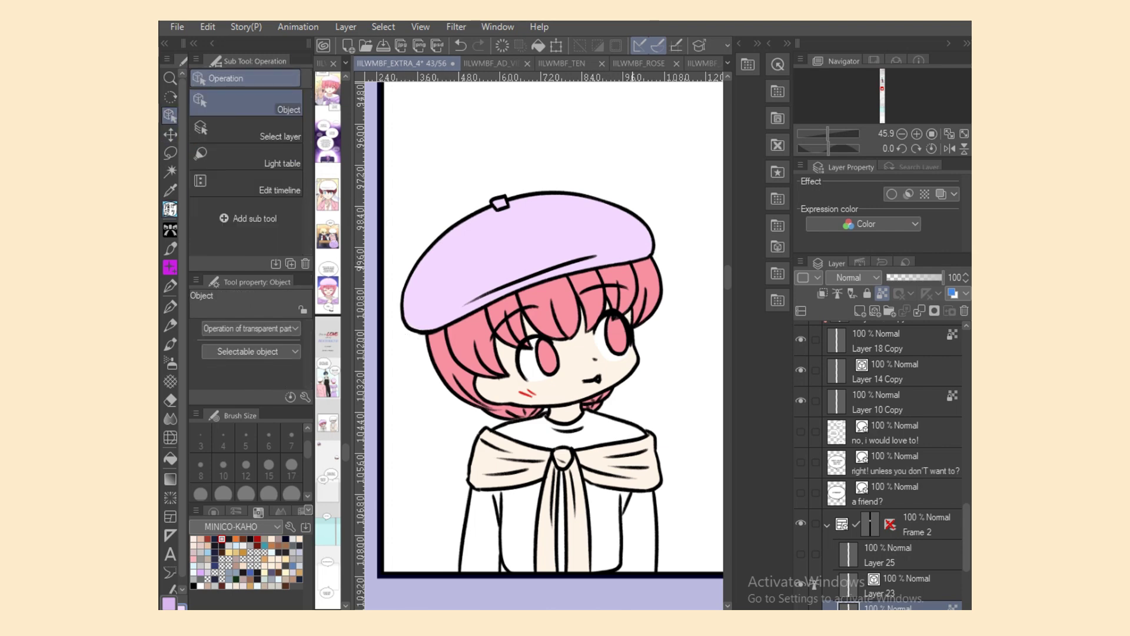
click(812, 583)
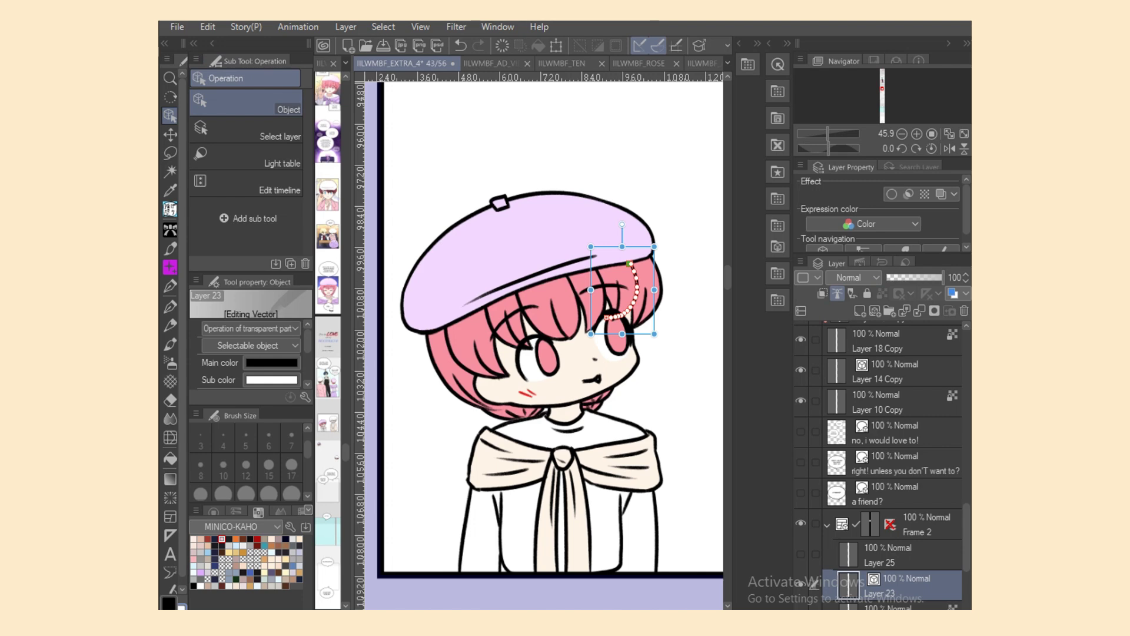
click(889, 607)
Step: Lasso-fill the cape's half farther from the taller chibi and the upper part of its hanging tie in purple
click(169, 603)
click(170, 209)
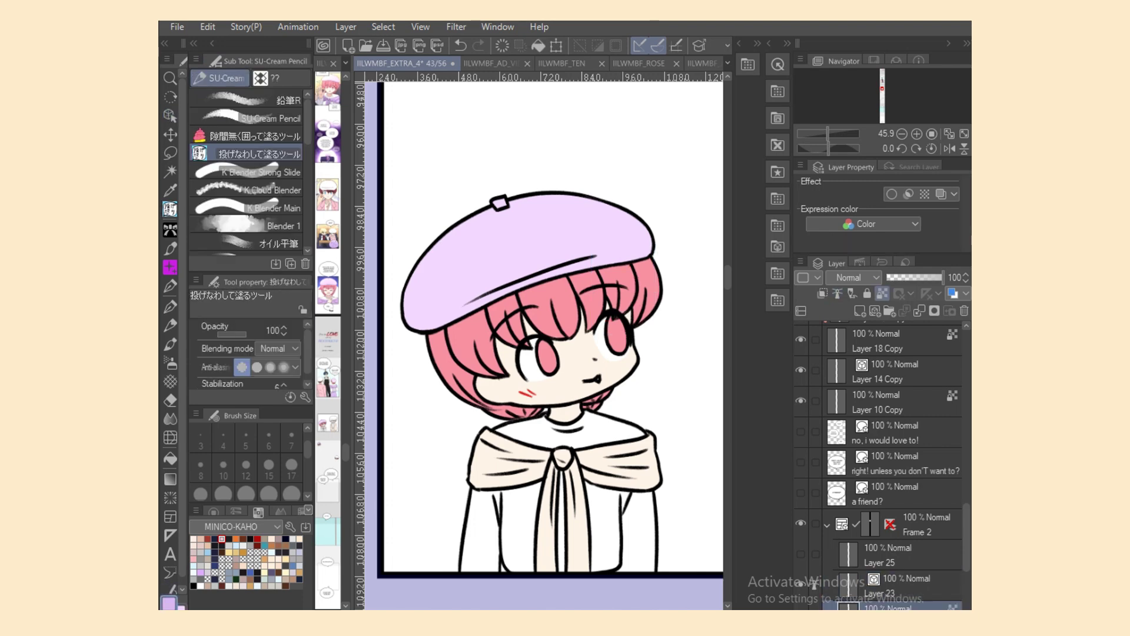
mouse_move(526, 443)
mouse_down()
mouse_move(458, 460)
mouse_move(546, 458)
mouse_move(547, 476)
mouse_move(474, 488)
mouse_up()
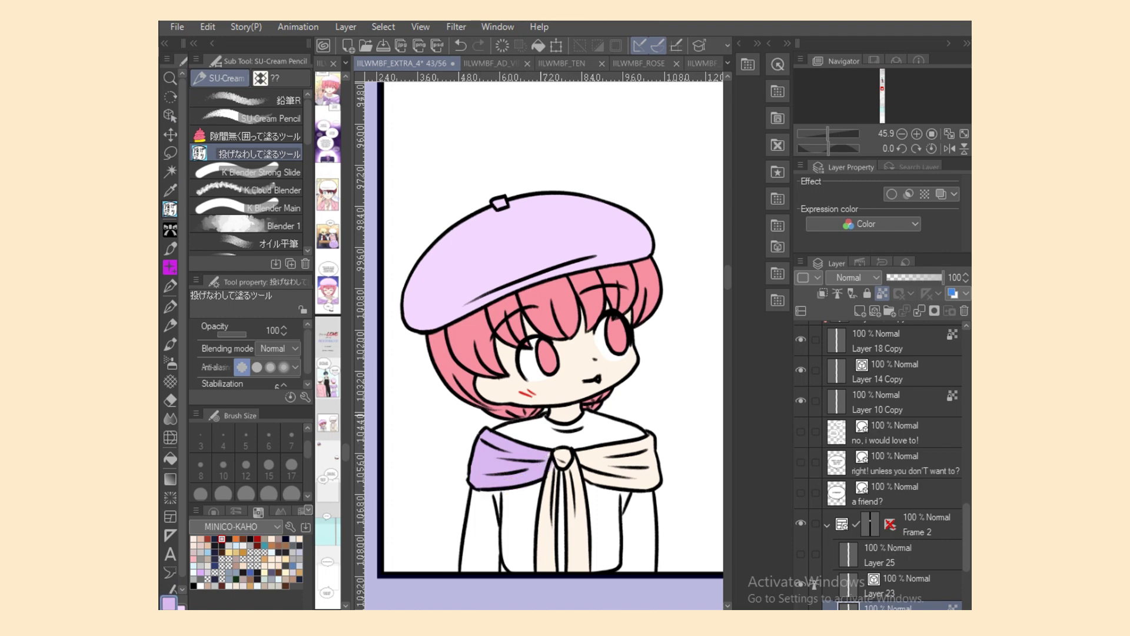
mouse_move(550, 470)
mouse_down()
mouse_move(538, 555)
mouse_move(556, 478)
mouse_up()
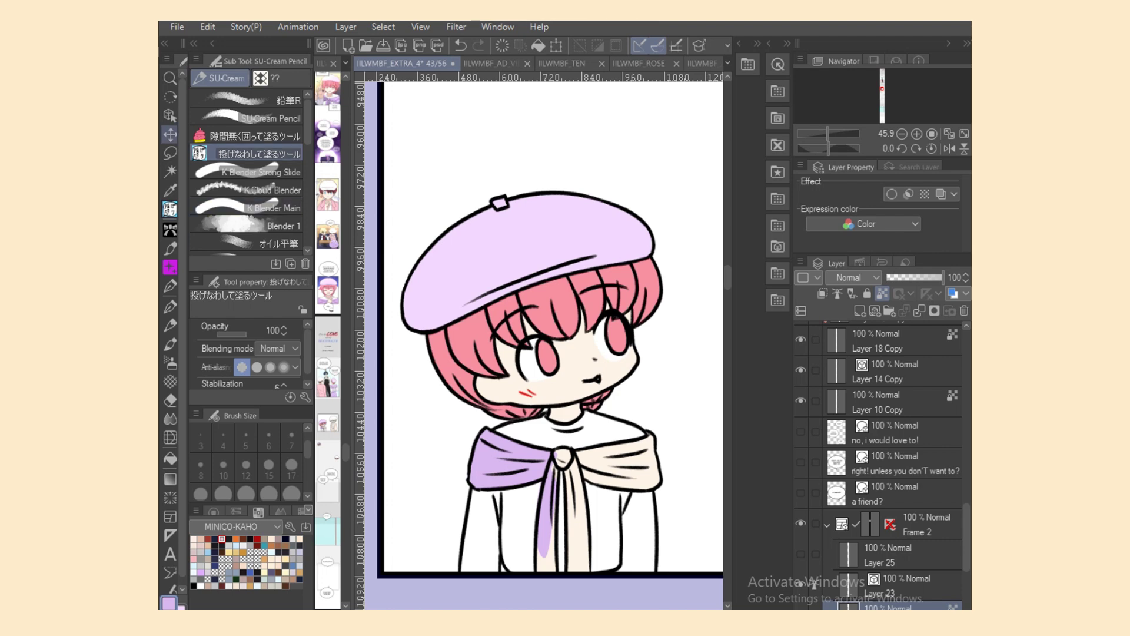
Step: Pull in the end of the cape's lower edge line beside the knot on Layer 23
click(170, 116)
click(545, 478)
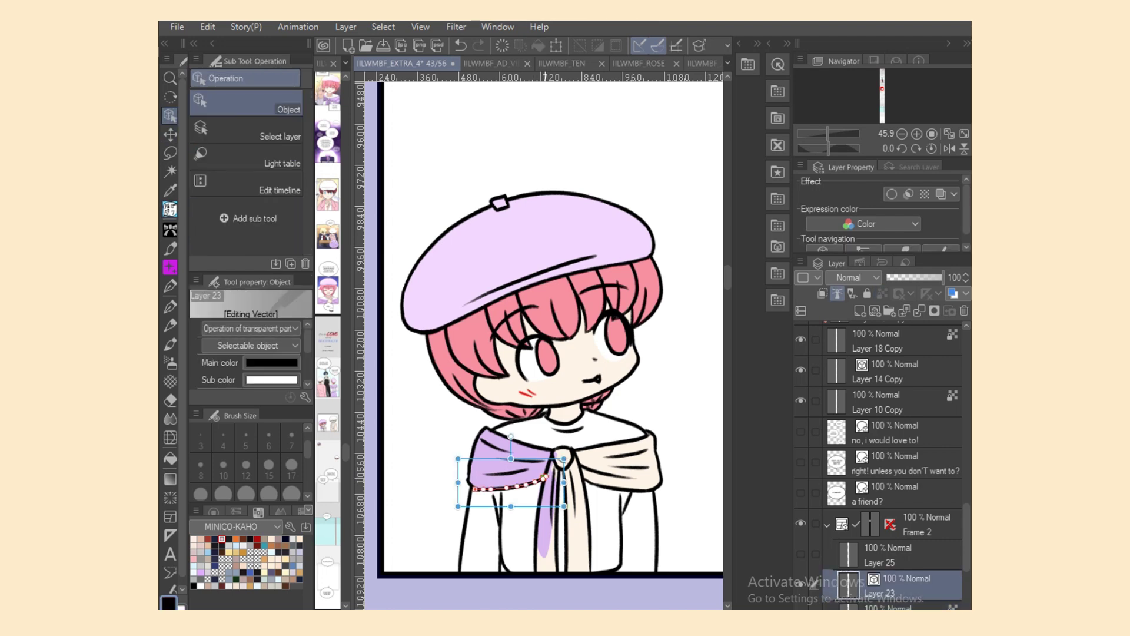
drag(547, 477, 544, 478)
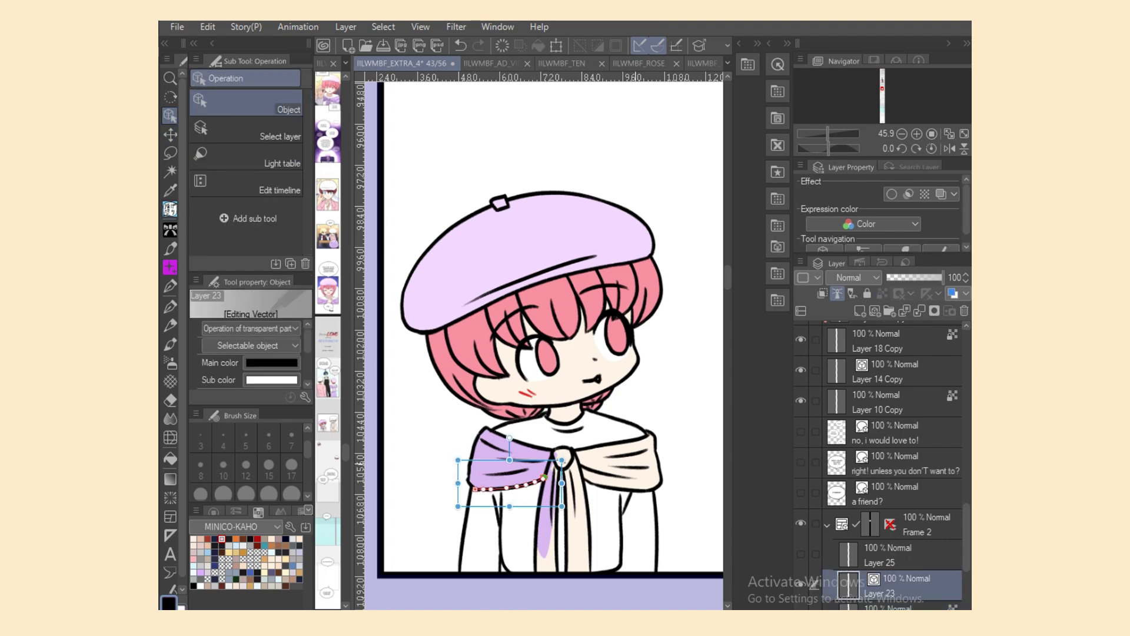
Step: Adjust the end point of the shoulder line where it meets the purple side of the cape on Layer 23
click(491, 431)
click(493, 426)
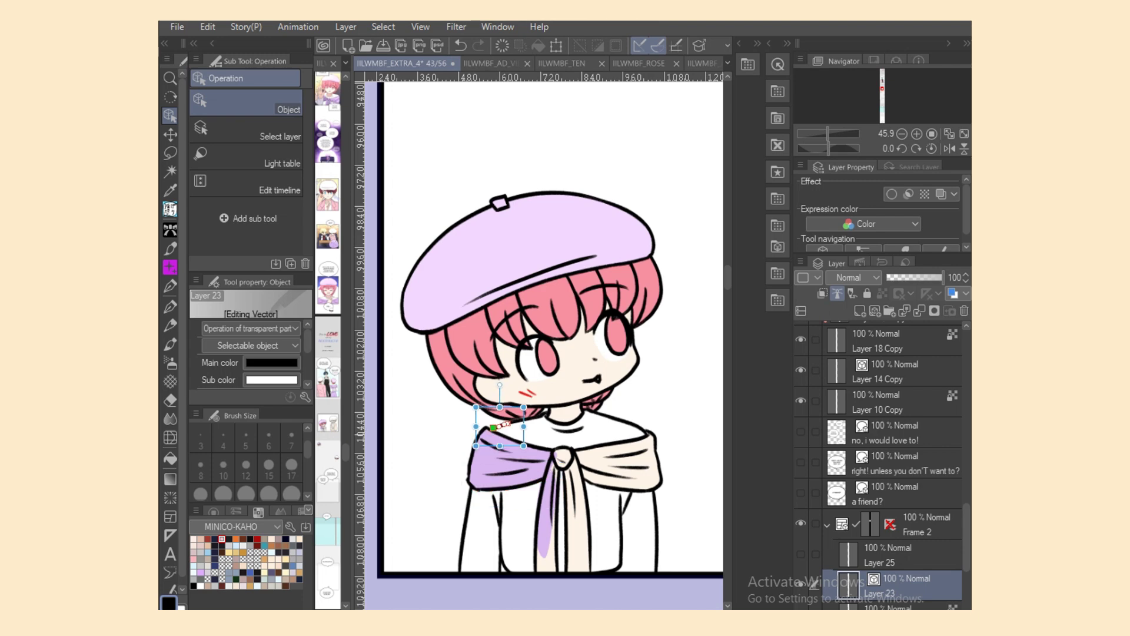
click(907, 606)
click(170, 210)
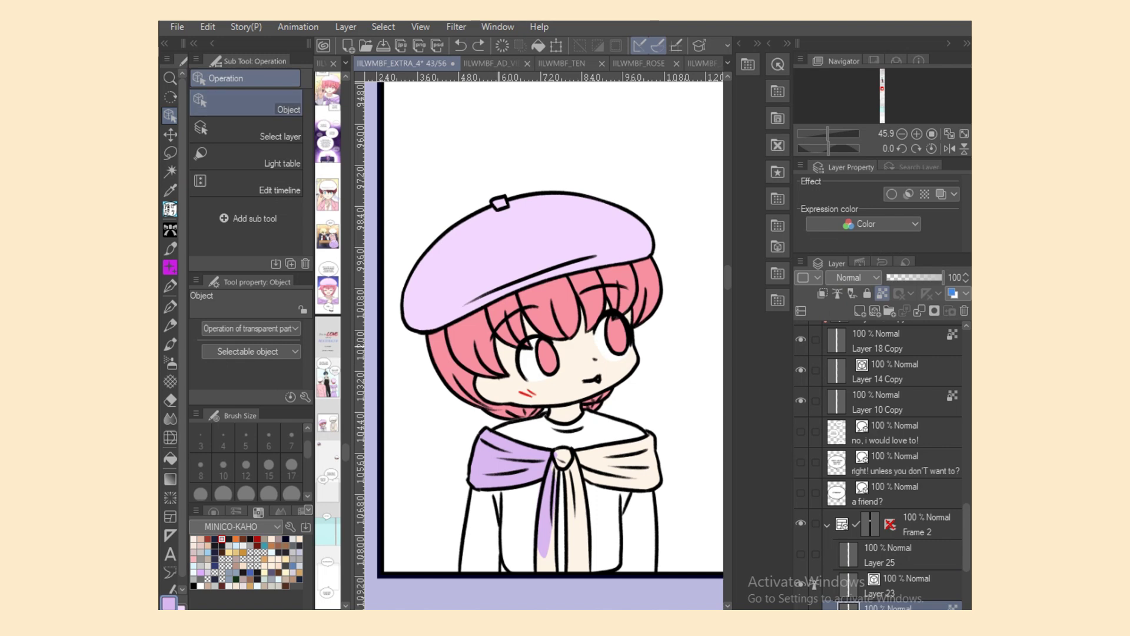
click(813, 583)
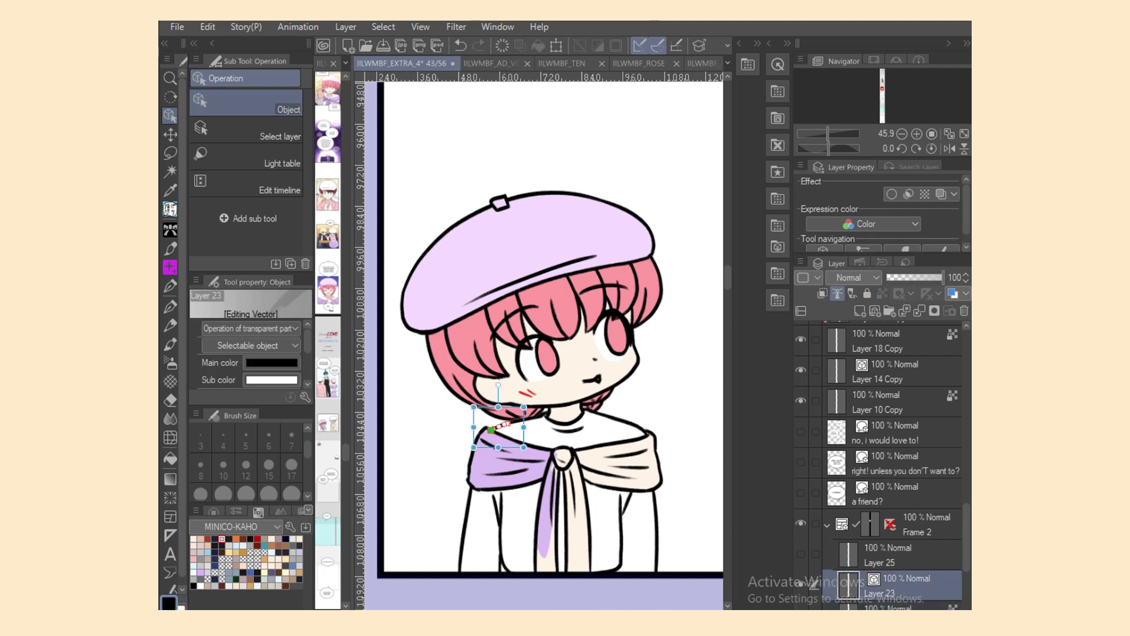
Step: Lasso-fill the rest of the hanging ties, the knot and the cape's remaining half in purple on Layer 4
click(890, 606)
key(p)
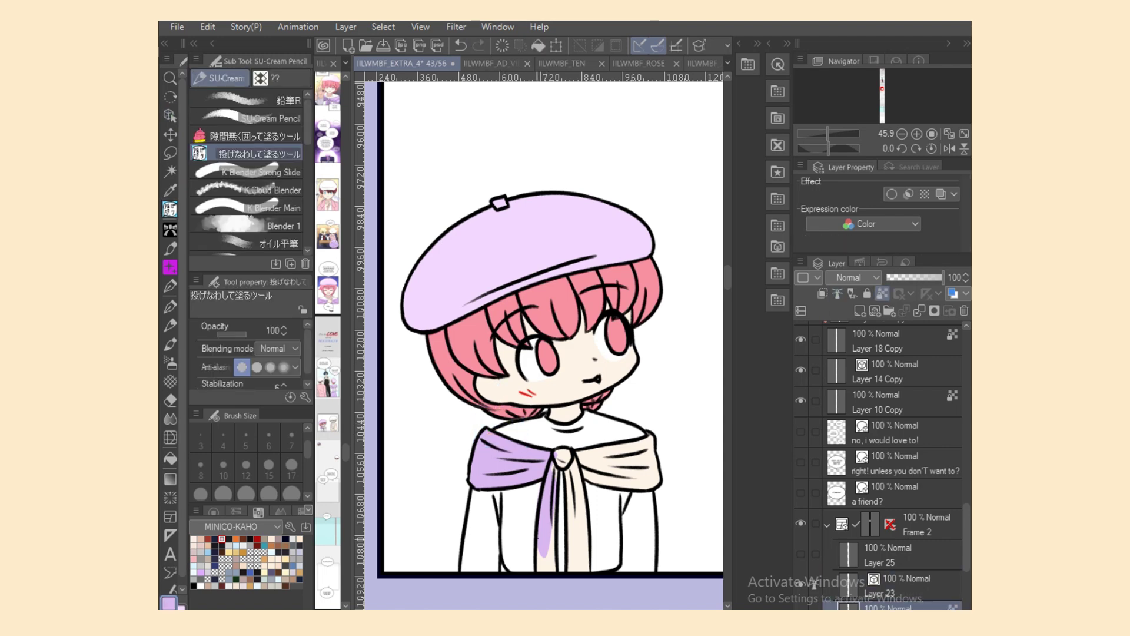
mouse_move(535, 559)
mouse_down()
mouse_move(558, 574)
mouse_move(559, 455)
mouse_up()
key(x)
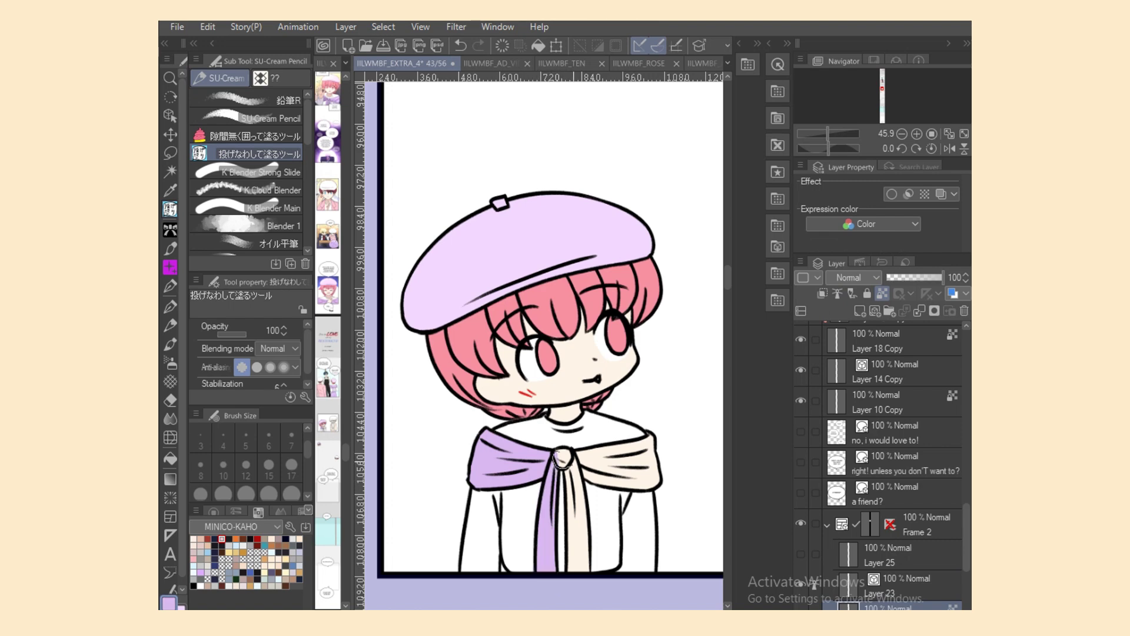
mouse_move(557, 460)
mouse_down()
mouse_move(587, 585)
mouse_move(582, 462)
mouse_move(567, 454)
mouse_move(584, 480)
mouse_move(650, 483)
mouse_move(663, 436)
mouse_move(578, 452)
mouse_up()
drag(666, 475, 636, 490)
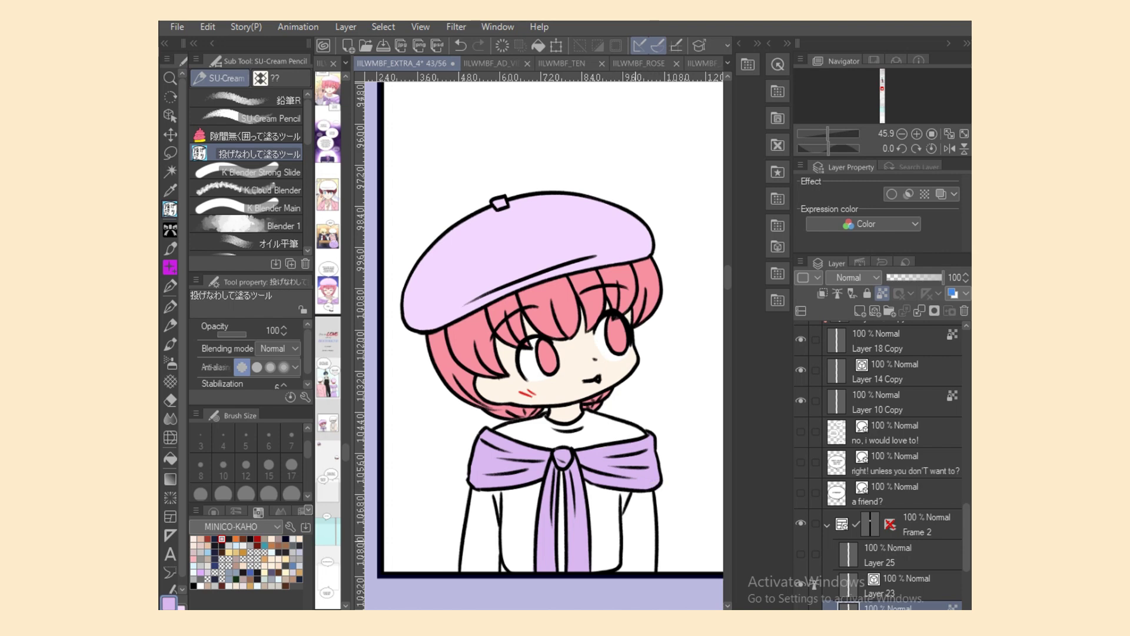
Step: Lasso-fill the half of the taller chibi's jacket without buttons, including its sleeve and lapel, in light pink
scroll(544, 342, right, 8)
scroll(544, 342, left, 3)
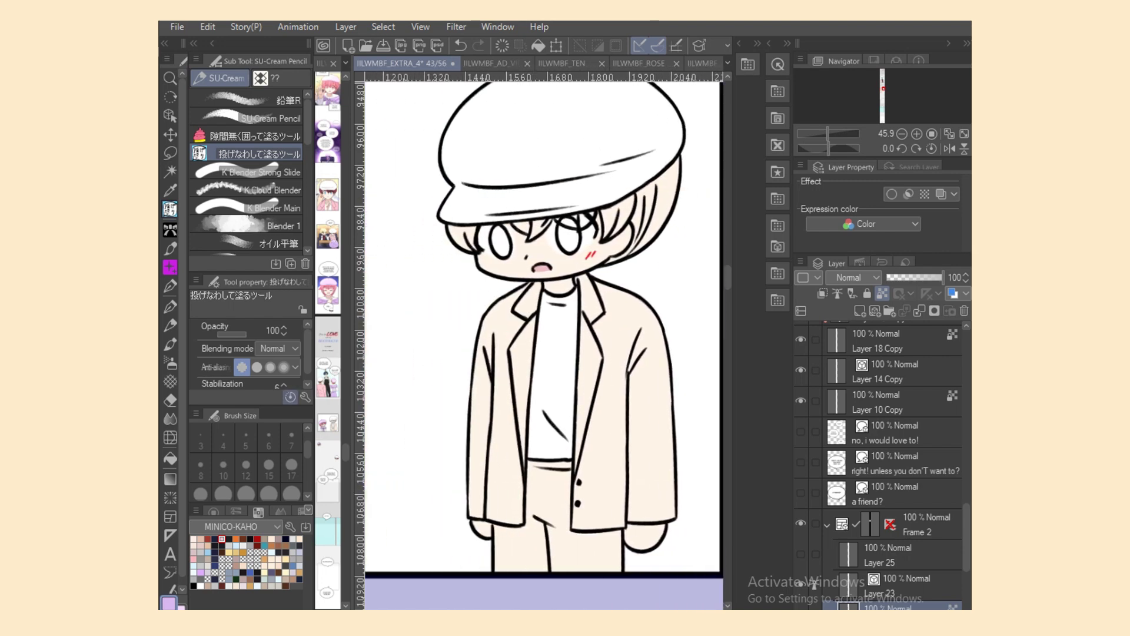
mouse_move(474, 405)
mouse_down()
mouse_move(488, 505)
mouse_move(520, 408)
mouse_up()
mouse_move(483, 519)
mouse_down()
mouse_move(525, 462)
mouse_move(531, 373)
mouse_up()
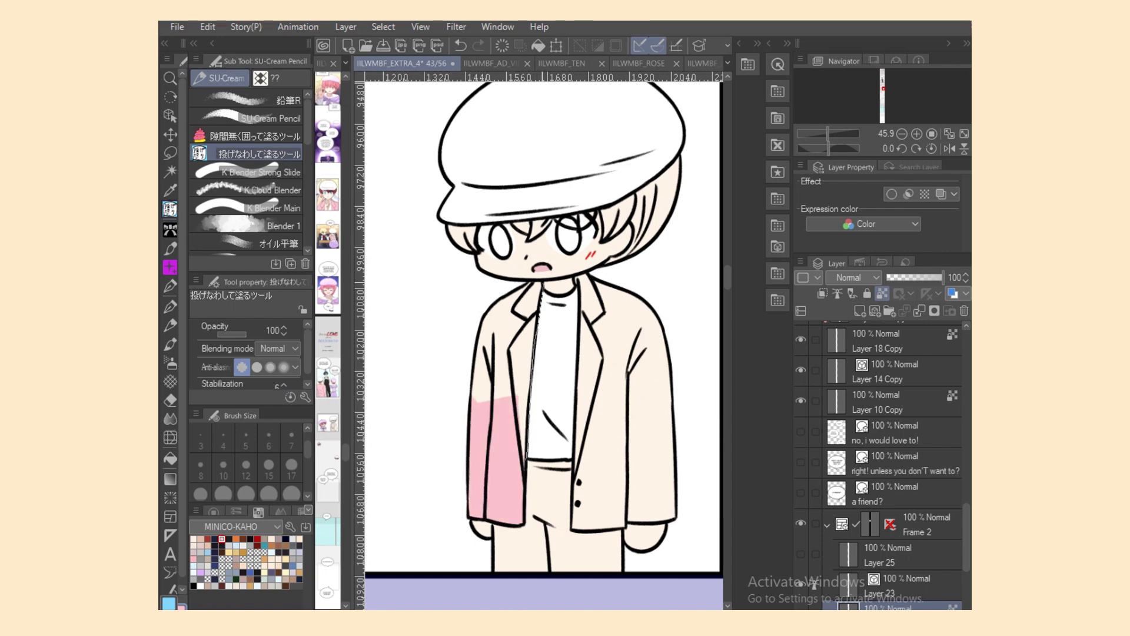
drag(542, 283, 478, 412)
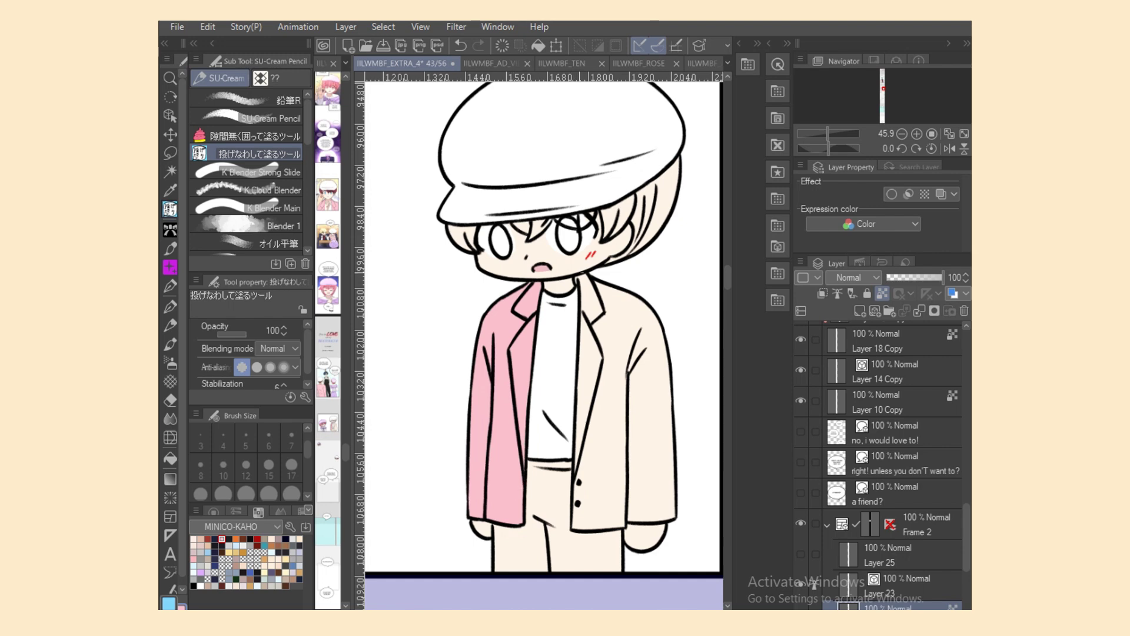
Step: Lasso-fill the buttoned half of the taller chibi's jacket, with its lapel and sleeve, in light pink on Layer 4
mouse_move(580, 279)
mouse_down()
mouse_move(606, 378)
mouse_move(630, 282)
mouse_move(635, 426)
mouse_move(607, 330)
mouse_up()
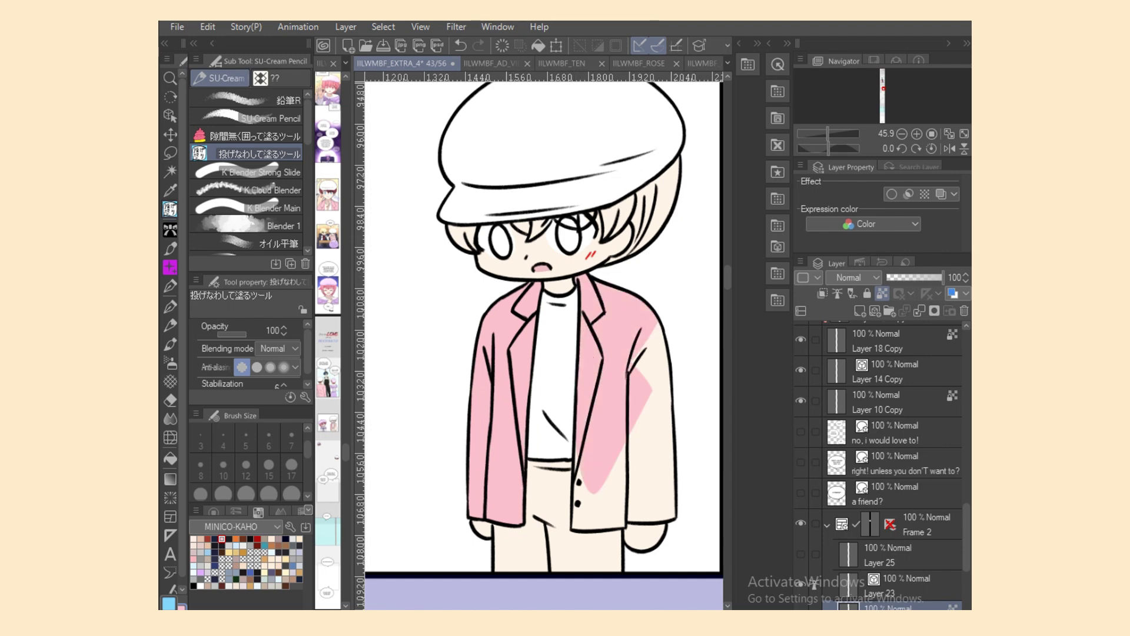
click(906, 585)
key(e)
key(p)
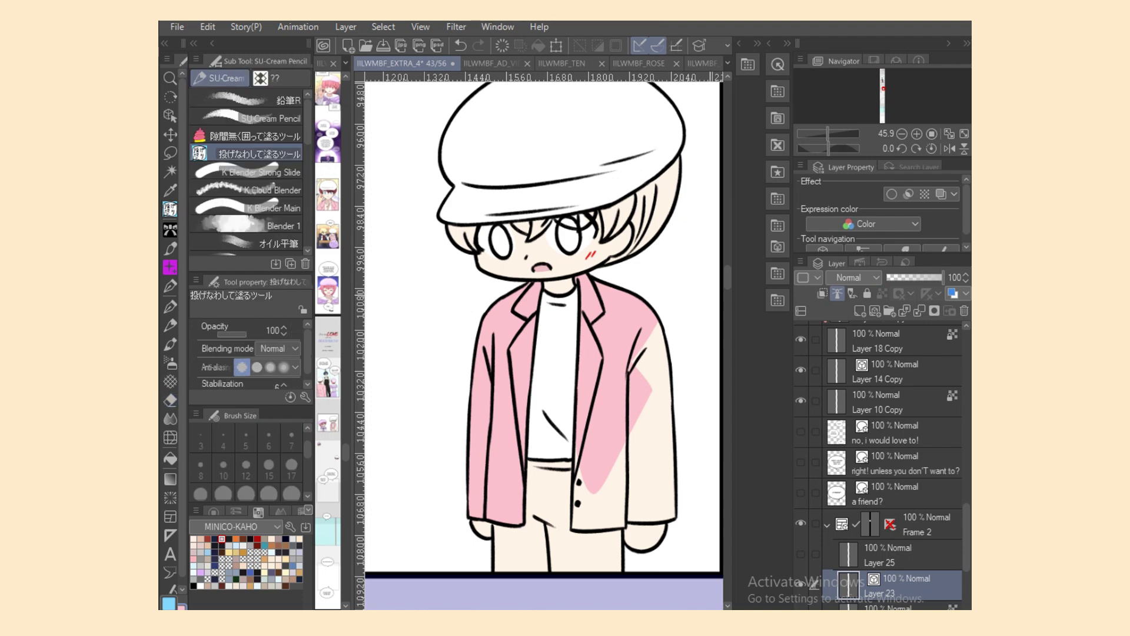
click(907, 606)
mouse_move(580, 446)
mouse_down()
mouse_move(587, 533)
mouse_move(634, 477)
mouse_up()
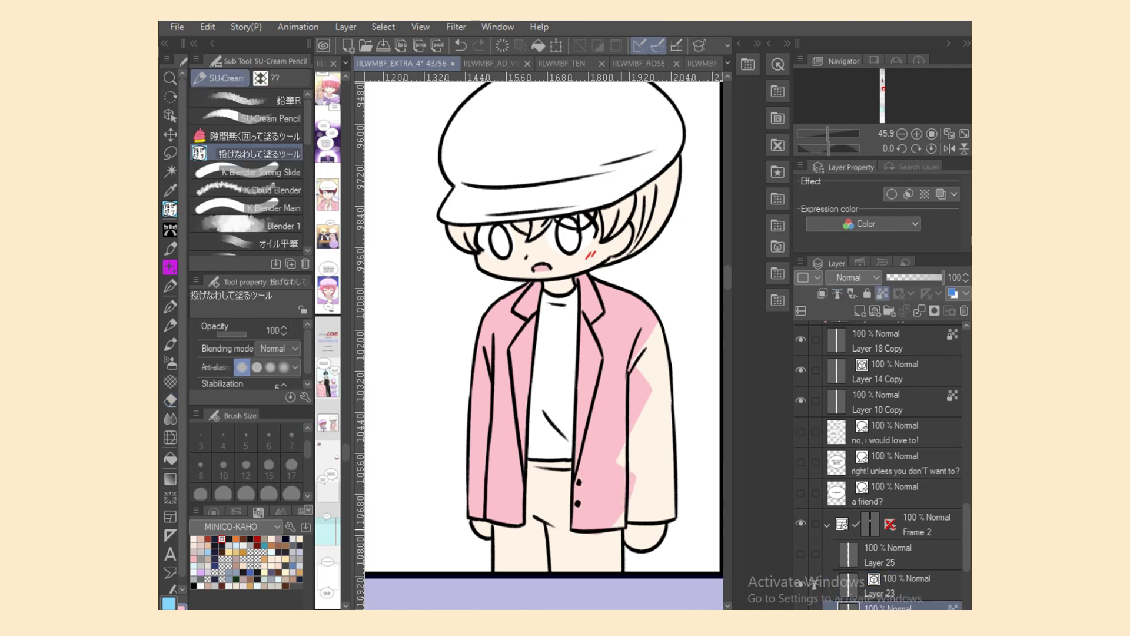
mouse_move(628, 515)
mouse_down()
mouse_move(637, 435)
mouse_move(689, 412)
mouse_move(606, 376)
mouse_up()
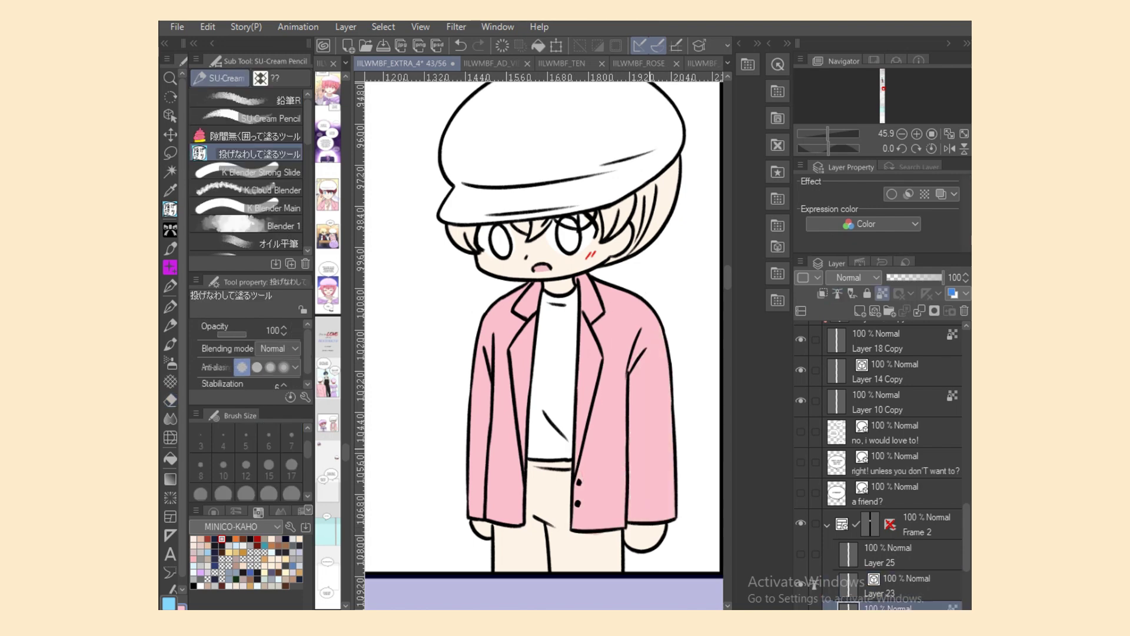
Step: Extend the armpit fold line downward on the jacket's buttoned side on Layer 23, and return to Layer 4
key(o)
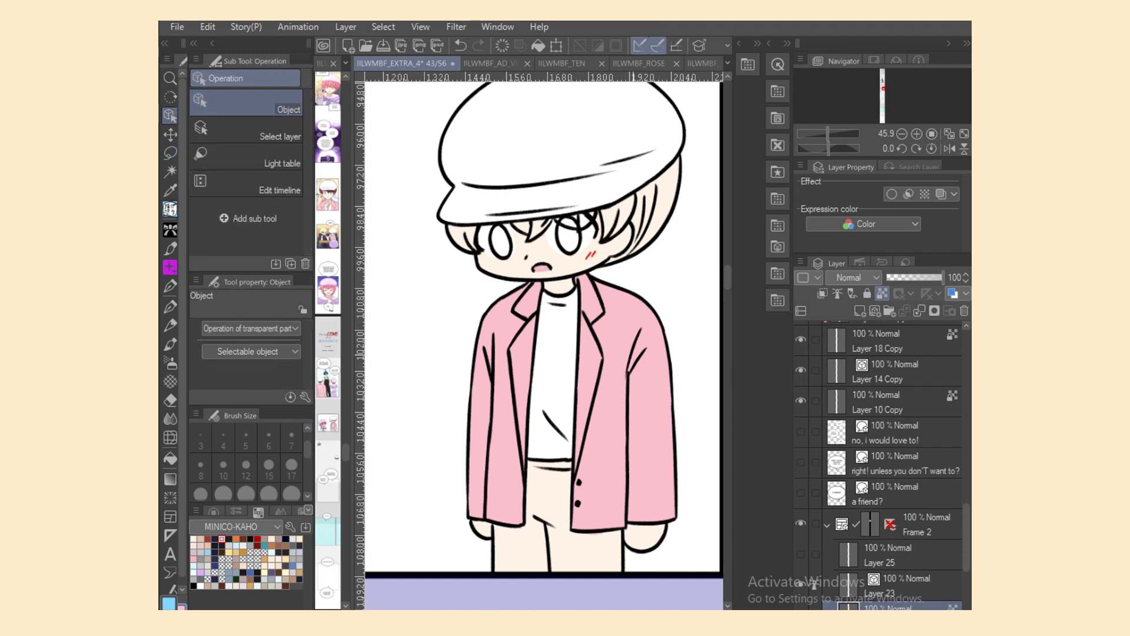
click(635, 342)
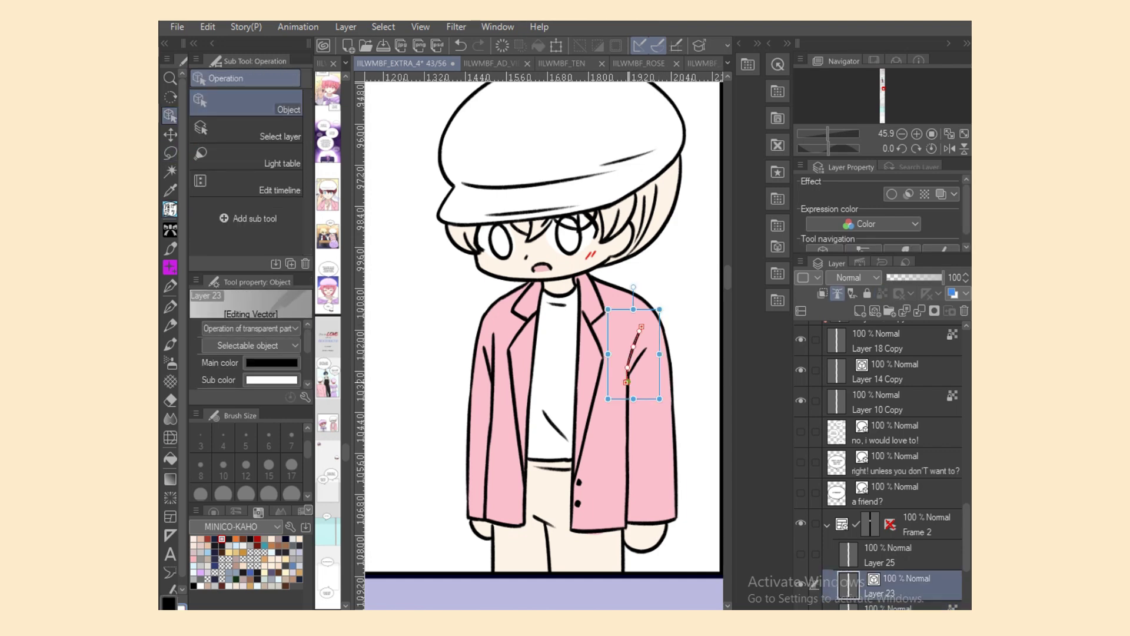
drag(628, 382, 627, 401)
click(895, 606)
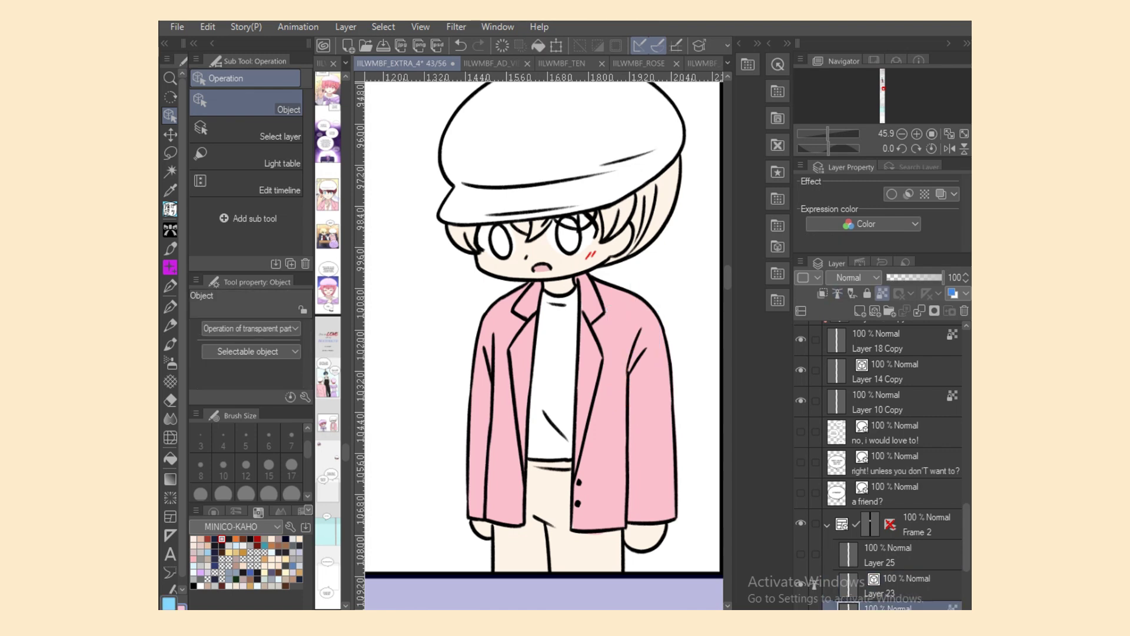
Step: Lasso-fill both irises of the taller chibi in sky blue on Layer 4
click(170, 209)
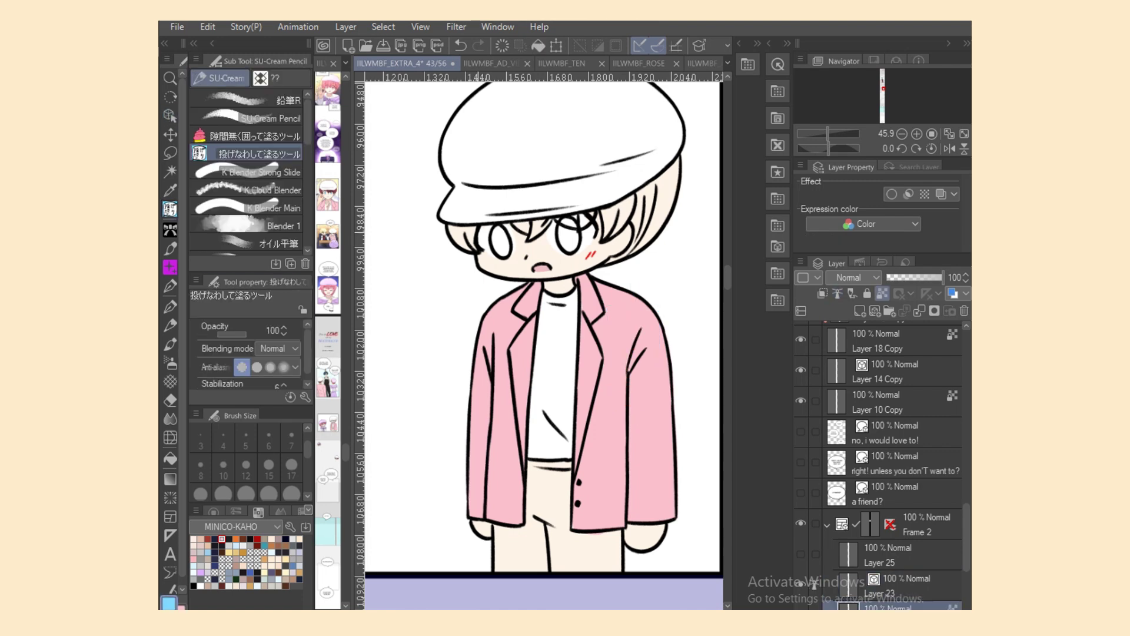
mouse_move(487, 254)
mouse_down()
mouse_move(499, 231)
mouse_move(509, 253)
mouse_move(491, 249)
mouse_up()
click(461, 45)
key(x)
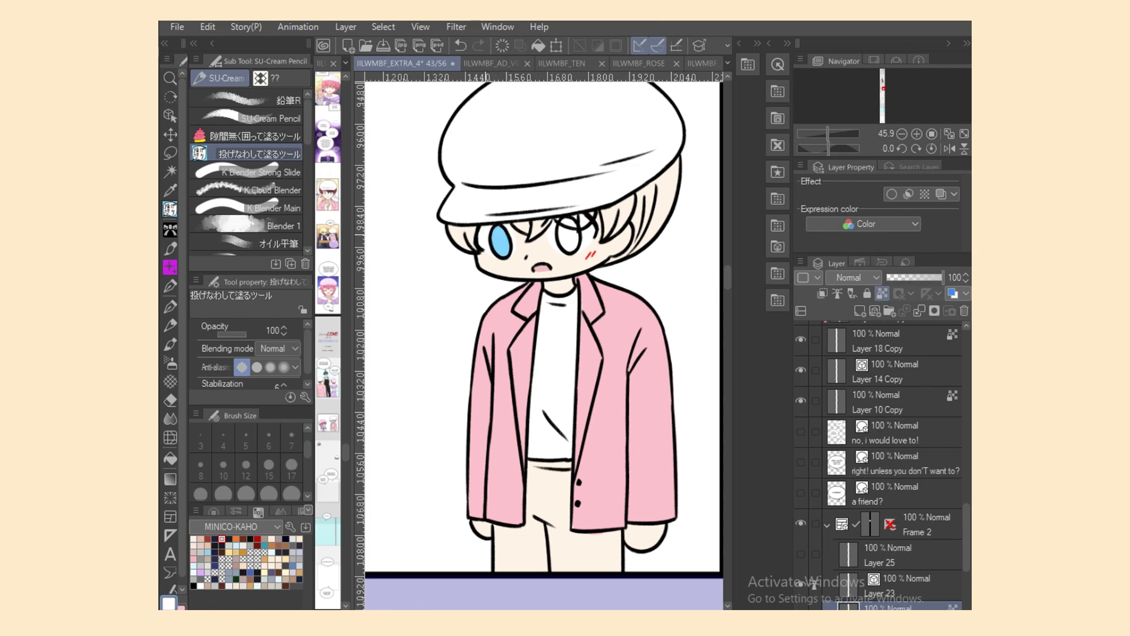
key(x)
drag(564, 255, 572, 253)
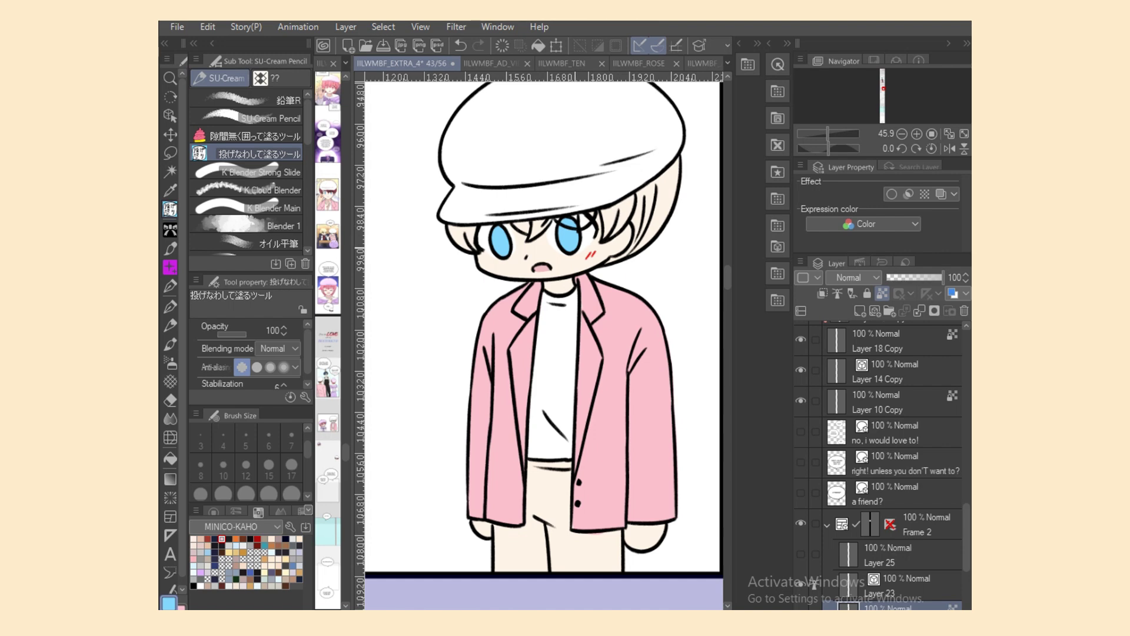
Step: Add a clipped layer at 39% opacity and a clipped Multiply layer at 100% above Layer 4
click(861, 310)
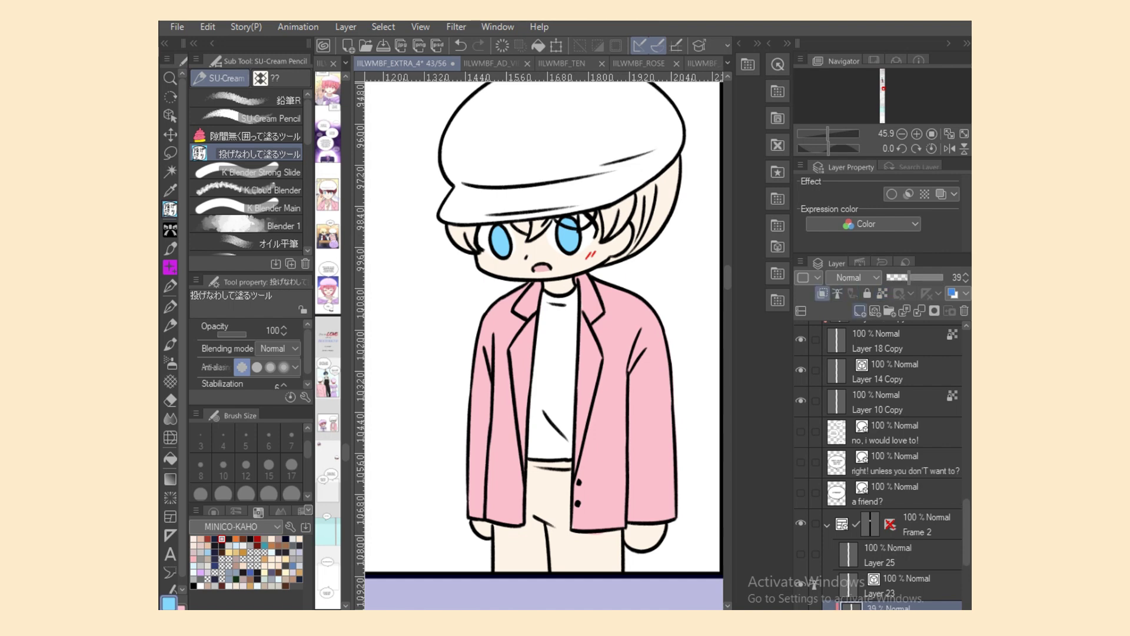
click(852, 278)
click(843, 322)
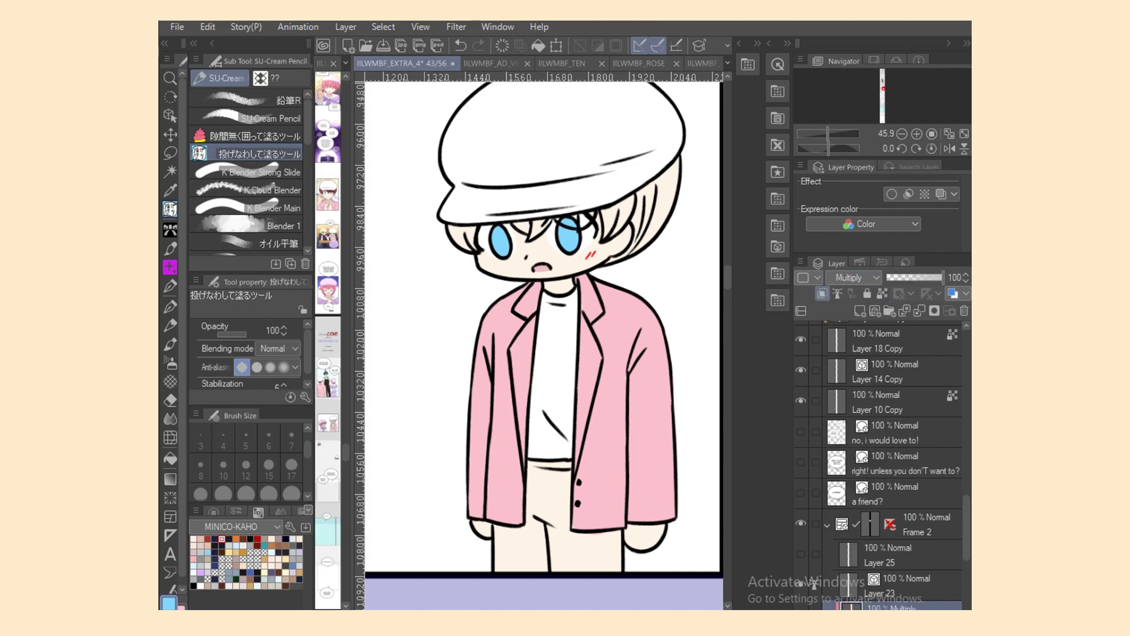
Step: Lasso-fill the taller chibi's trousers, both legs and the waist, in light blue on Layer 4
drag(967, 528, 967, 542)
click(906, 574)
key(x)
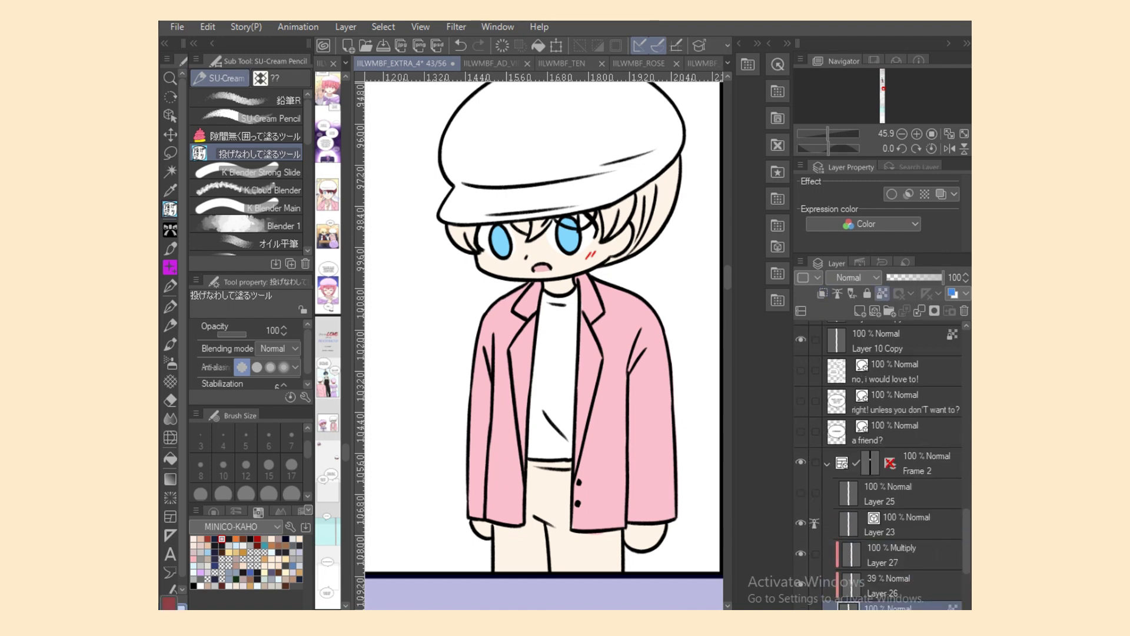
mouse_move(494, 539)
mouse_down()
mouse_move(540, 576)
mouse_move(511, 525)
mouse_move(496, 529)
mouse_up()
scroll(542, 344, down, 3)
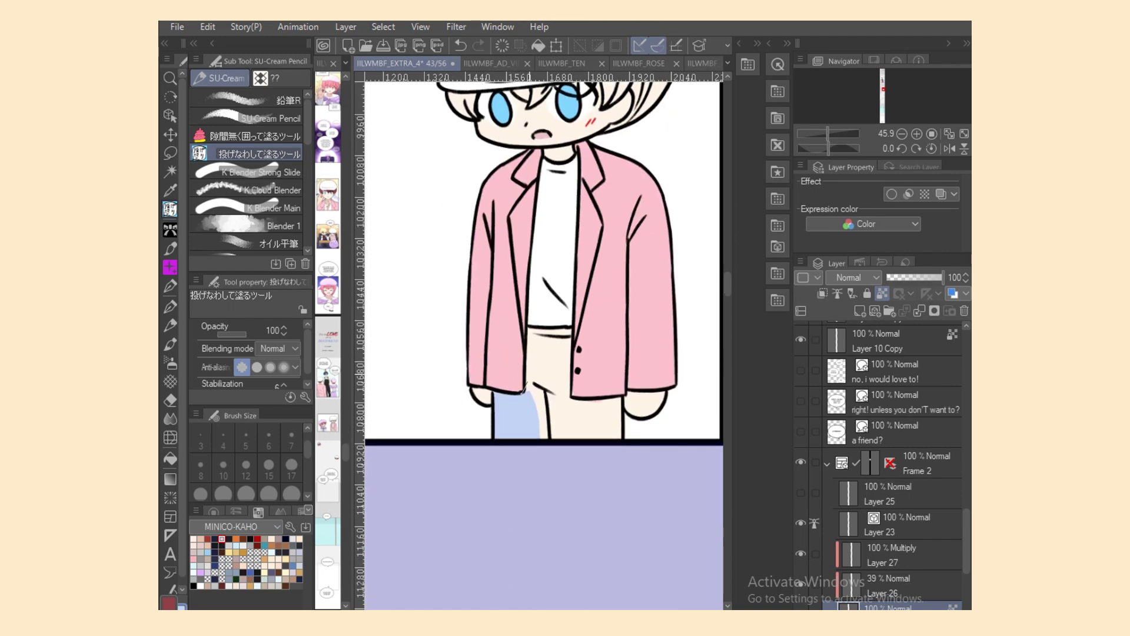
drag(523, 389, 556, 465)
drag(537, 326, 558, 425)
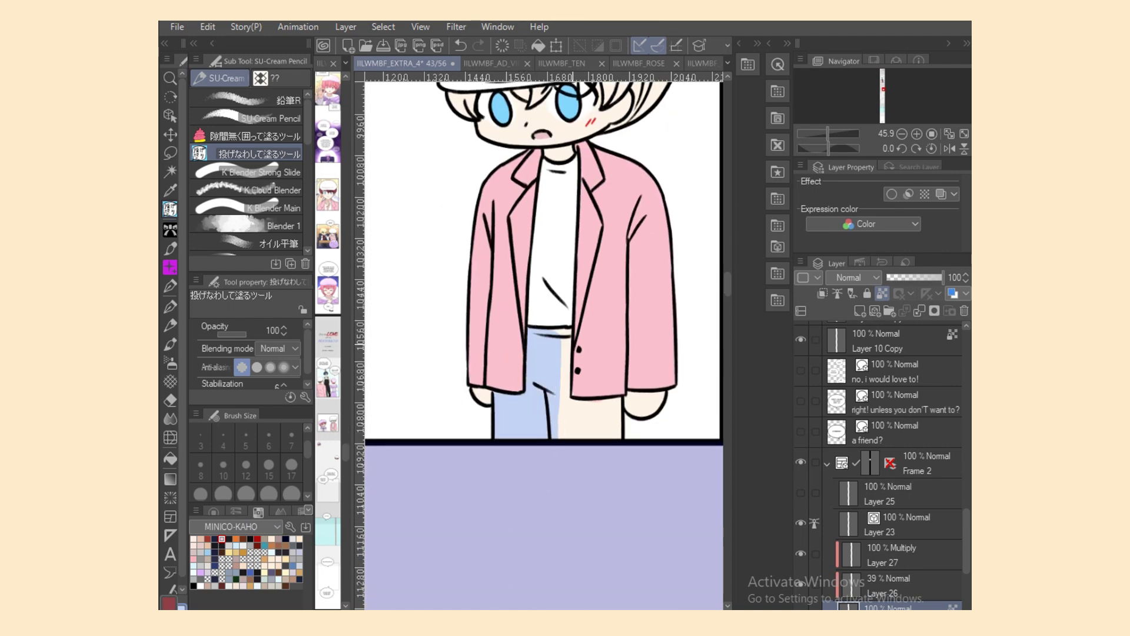
mouse_move(573, 351)
mouse_down()
mouse_move(573, 330)
mouse_move(544, 338)
mouse_move(560, 423)
mouse_move(554, 478)
mouse_move(558, 358)
mouse_up()
mouse_move(573, 401)
mouse_down()
mouse_move(575, 475)
mouse_move(623, 420)
mouse_move(552, 415)
mouse_move(574, 460)
mouse_up()
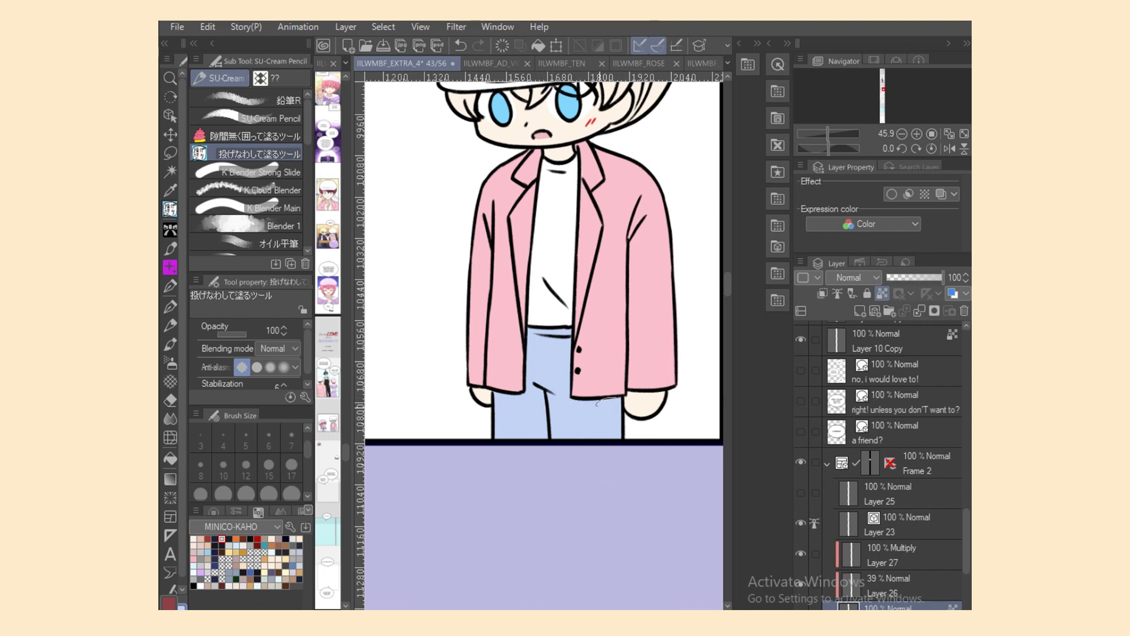
Step: Lasso-fill the taller chibi's hair, from the fringe to the back strands under the cap, in dark red on Layer 4
scroll(543, 345, up, 5)
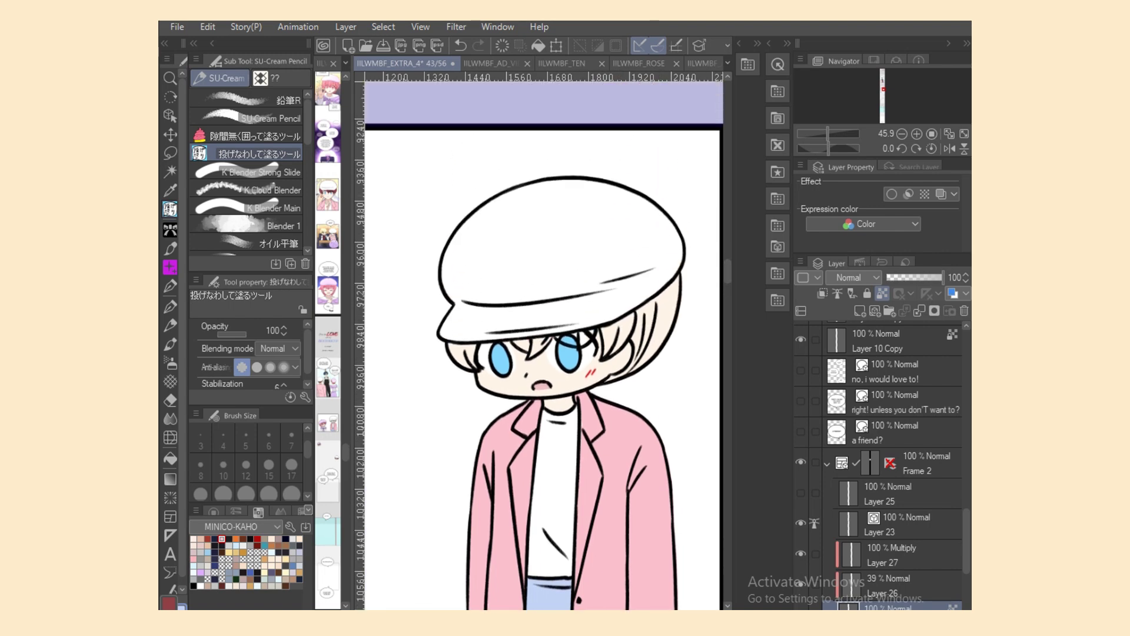
click(169, 603)
mouse_move(452, 348)
mouse_down()
mouse_move(470, 352)
mouse_move(471, 400)
mouse_up()
scroll(543, 345, up, 3)
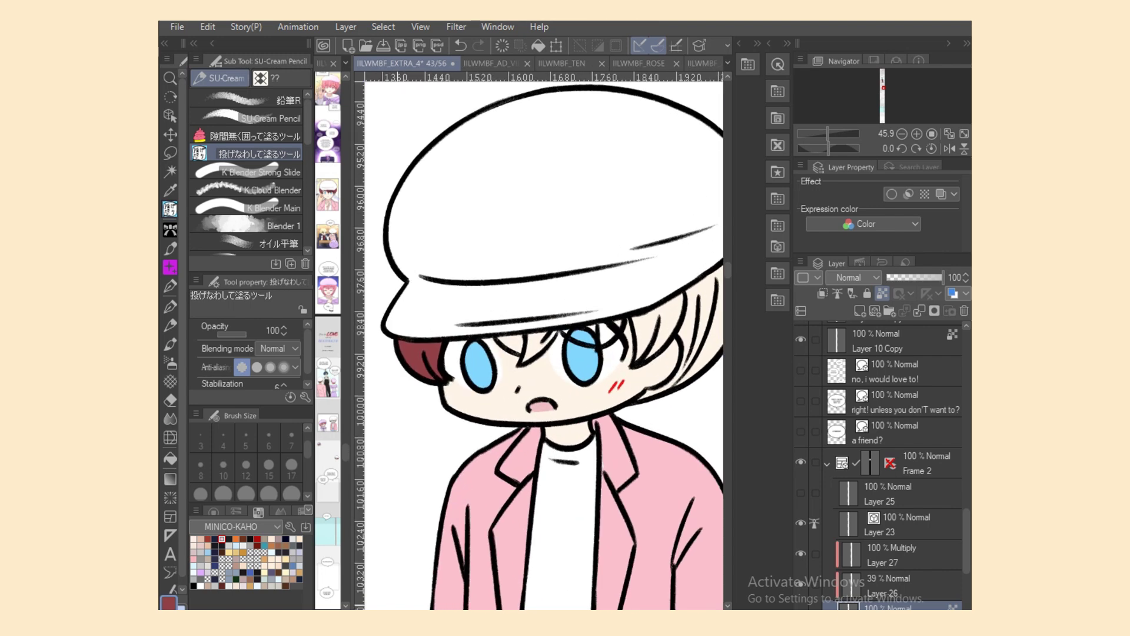
drag(497, 338, 619, 334)
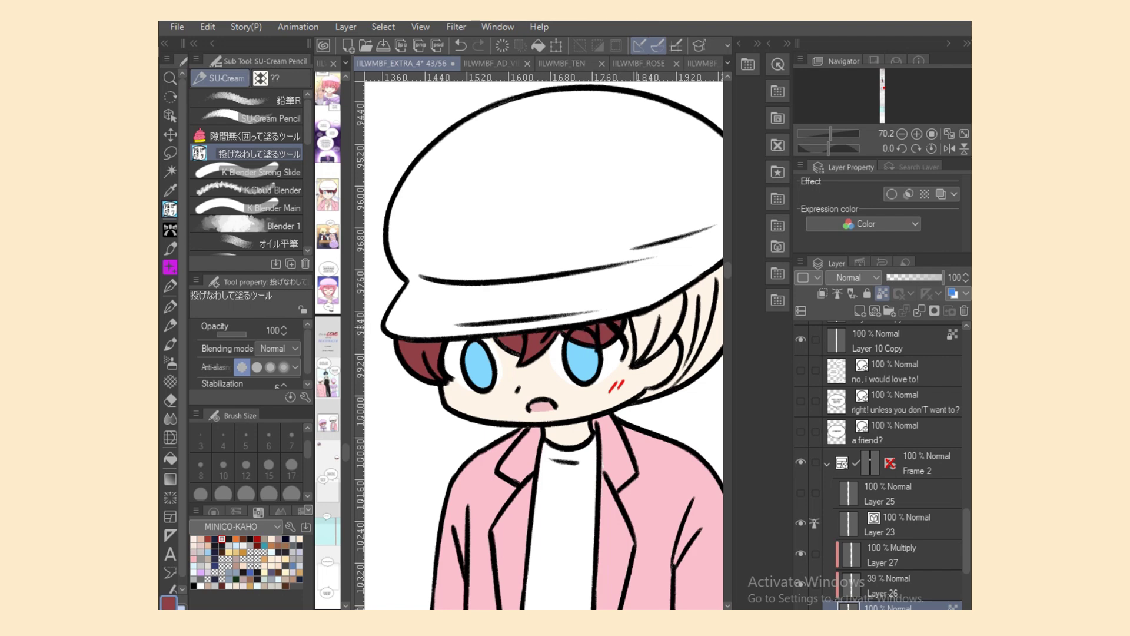
mouse_move(671, 307)
mouse_down()
mouse_move(634, 359)
mouse_move(660, 330)
mouse_up()
drag(686, 294, 639, 361)
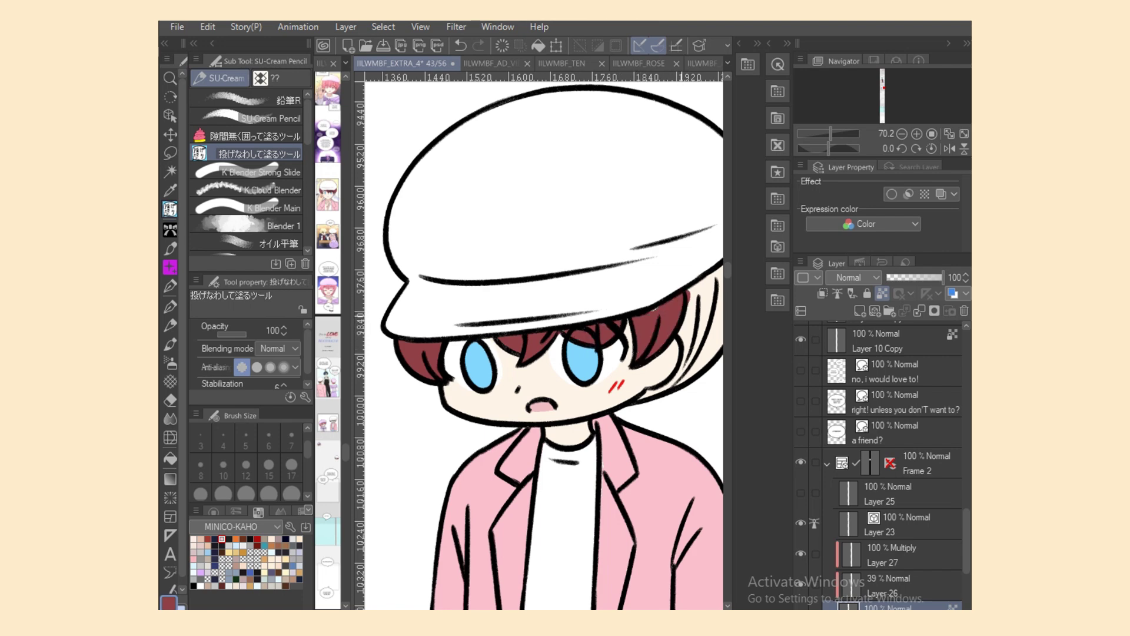
mouse_move(683, 325)
mouse_down()
mouse_move(678, 369)
mouse_move(645, 390)
mouse_move(724, 365)
mouse_move(720, 283)
mouse_up()
scroll(542, 347, right, 1)
drag(721, 231, 654, 323)
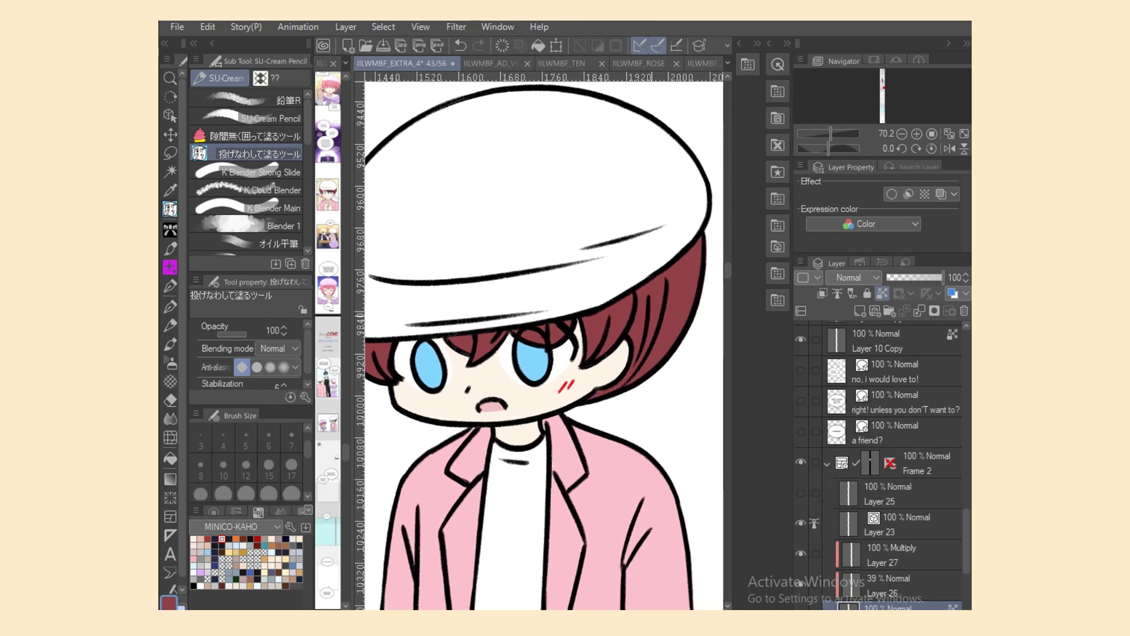
Step: Lasso-fill the iris area overlapped by the taller chibi's fringe in sky blue on the 39% Layer 26, and return to Layer 4
click(901, 586)
alt+click(532, 367)
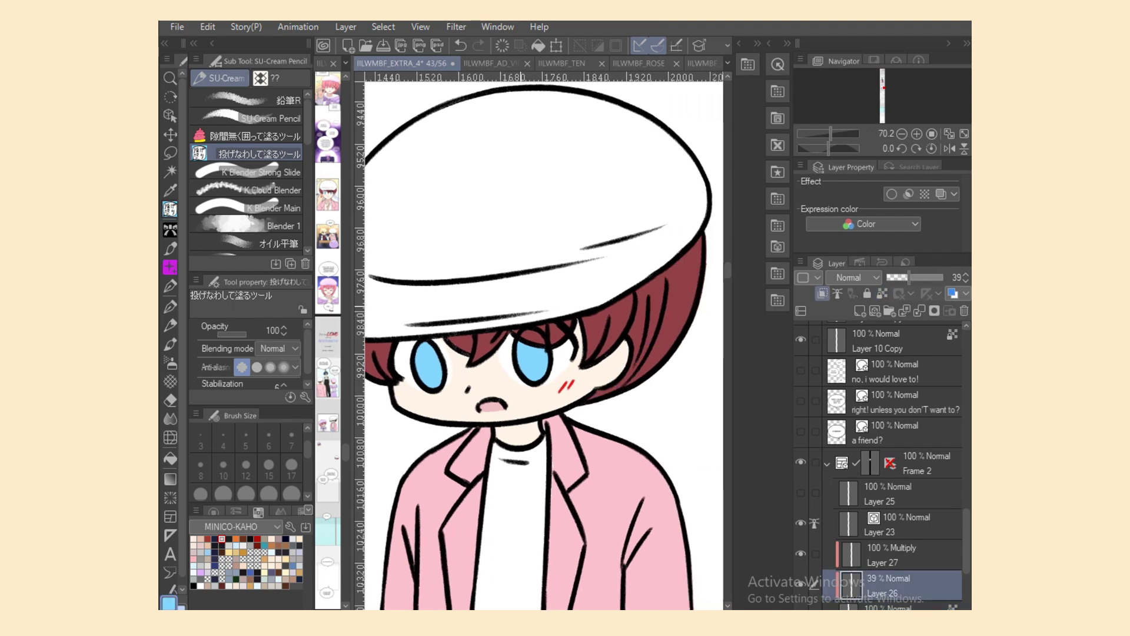
mouse_move(520, 339)
mouse_down()
mouse_move(545, 347)
mouse_move(525, 330)
mouse_up()
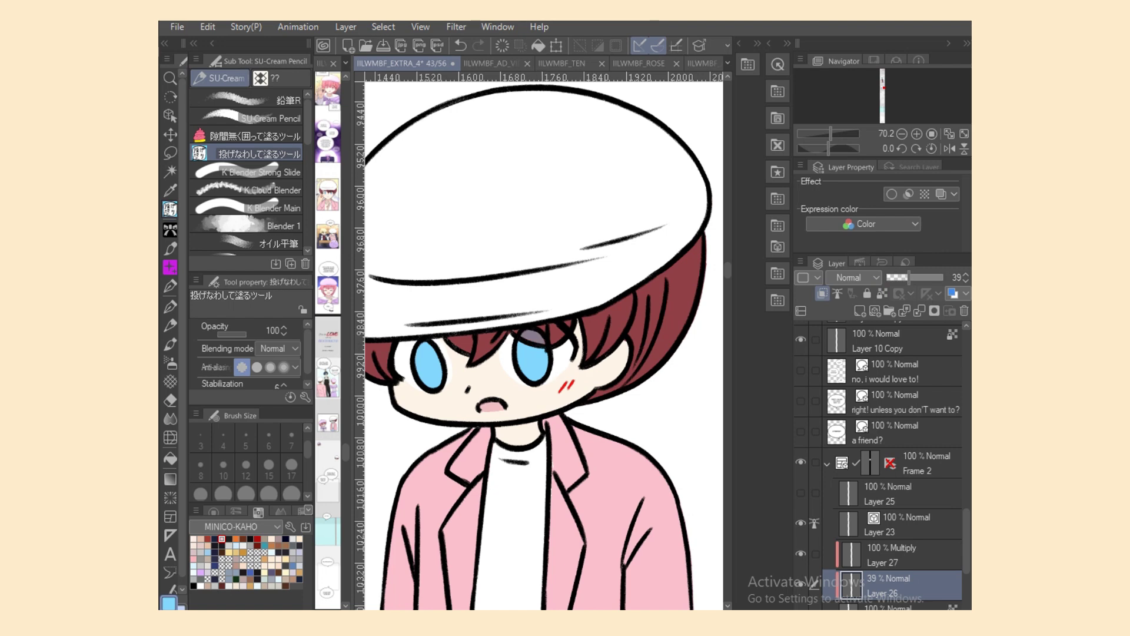
click(889, 607)
alt+click(673, 300)
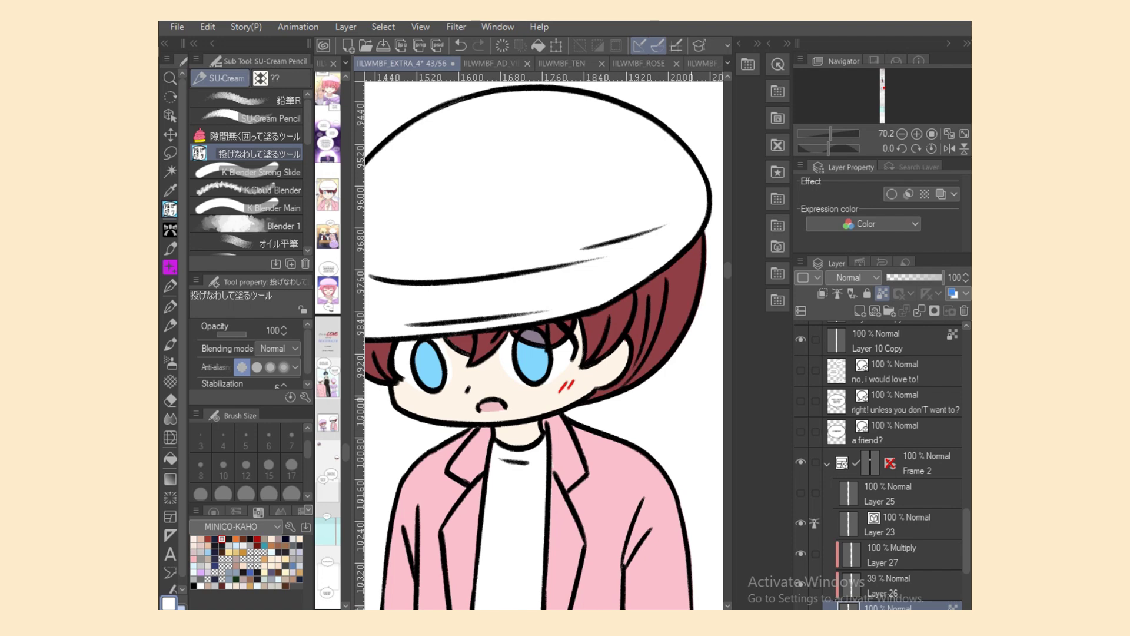
Step: Blush the taller chibi's cheek in red-pink with the Soft airbrush at size 120 on the Multiply Layer 27
key(ctrl+minus)
key(ctrl+minus)
key(ctrl+minus)
key(ctrl+minus)
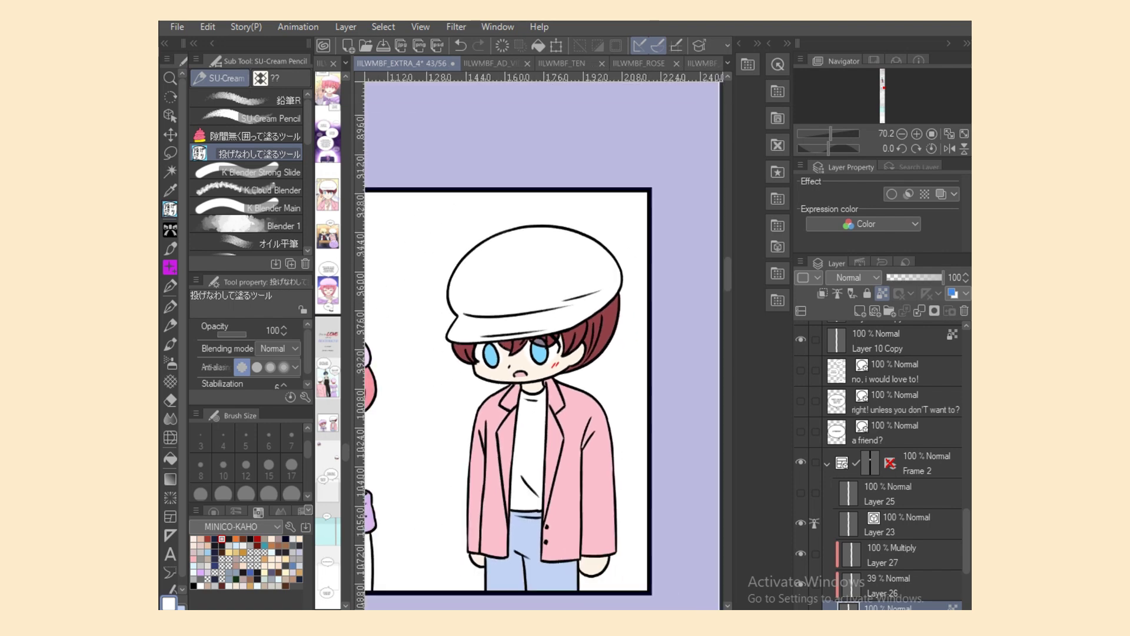
click(901, 554)
drag(530, 365, 556, 365)
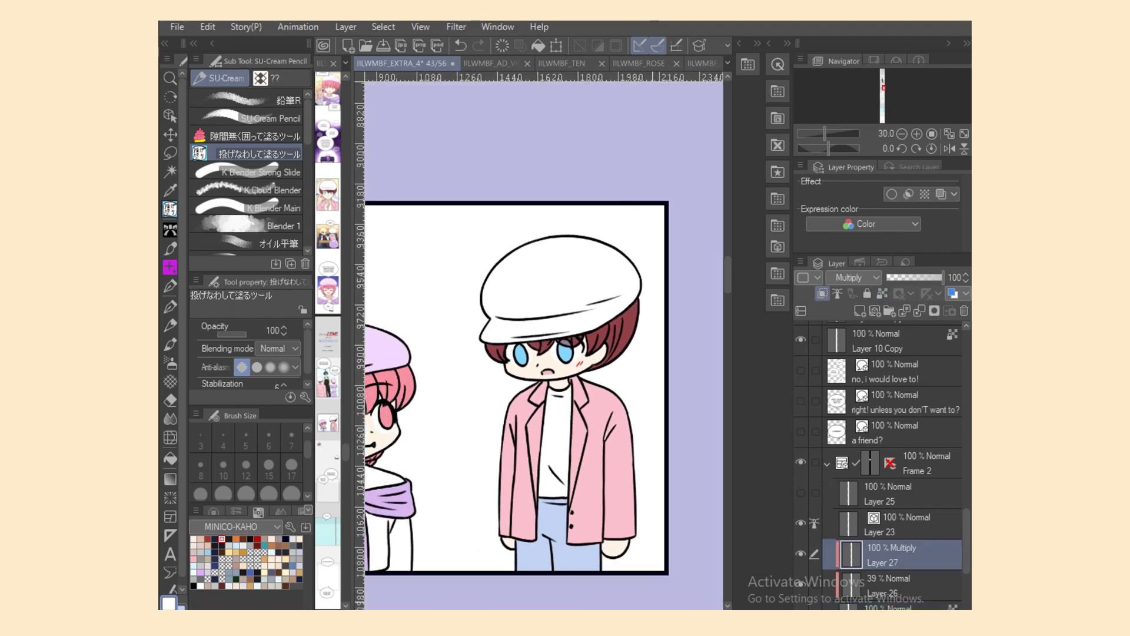
click(214, 513)
click(256, 552)
key(b)
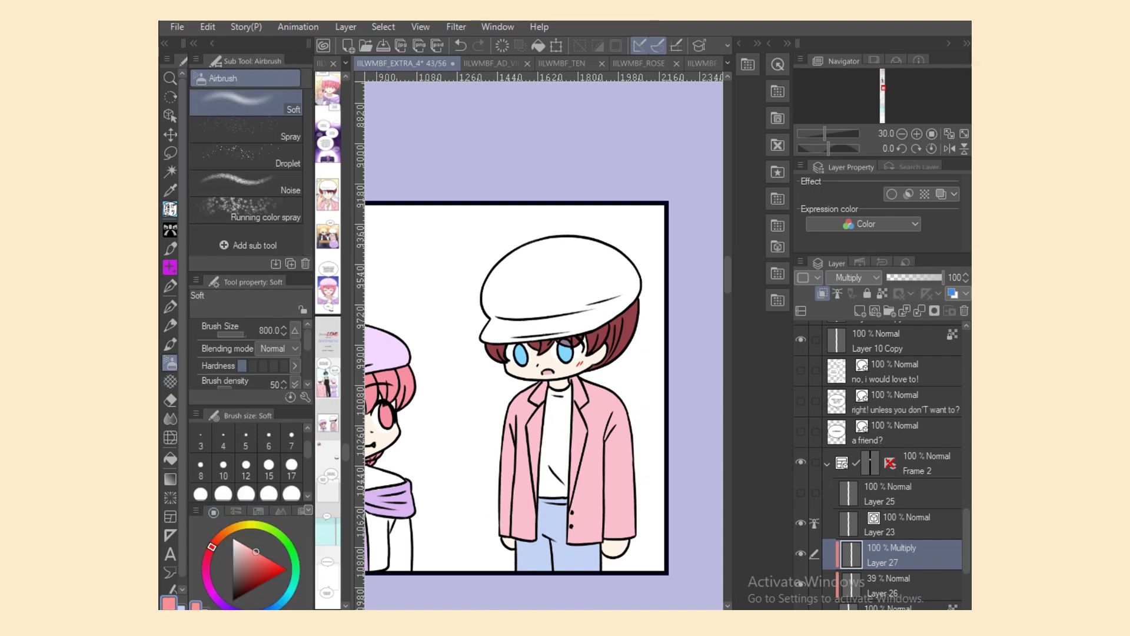
drag(580, 363, 587, 364)
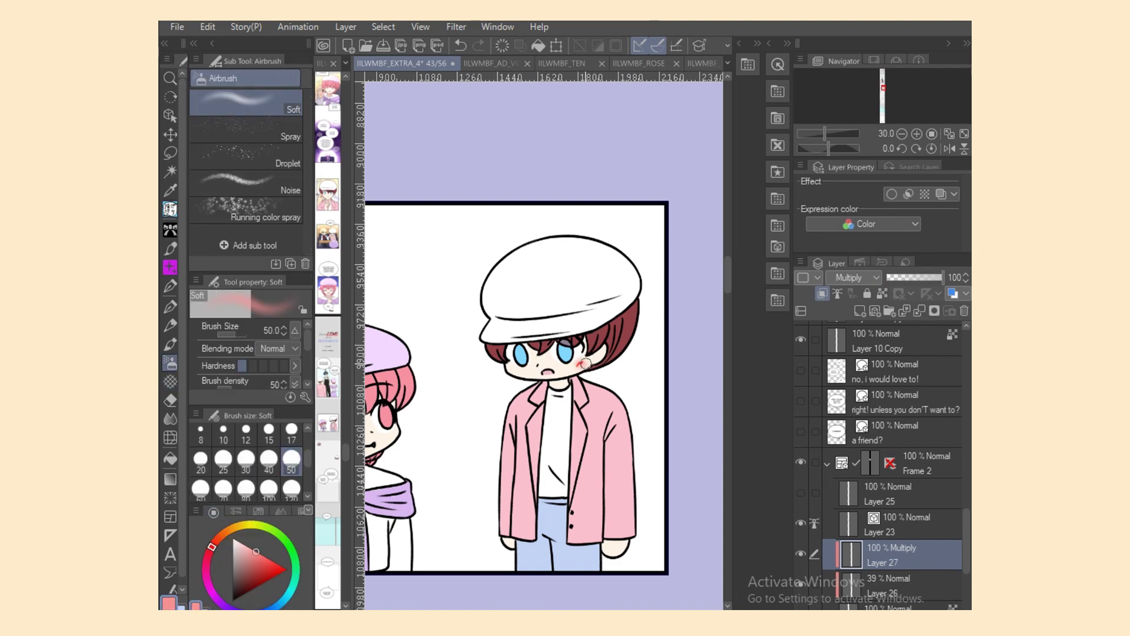
click(265, 556)
click(292, 490)
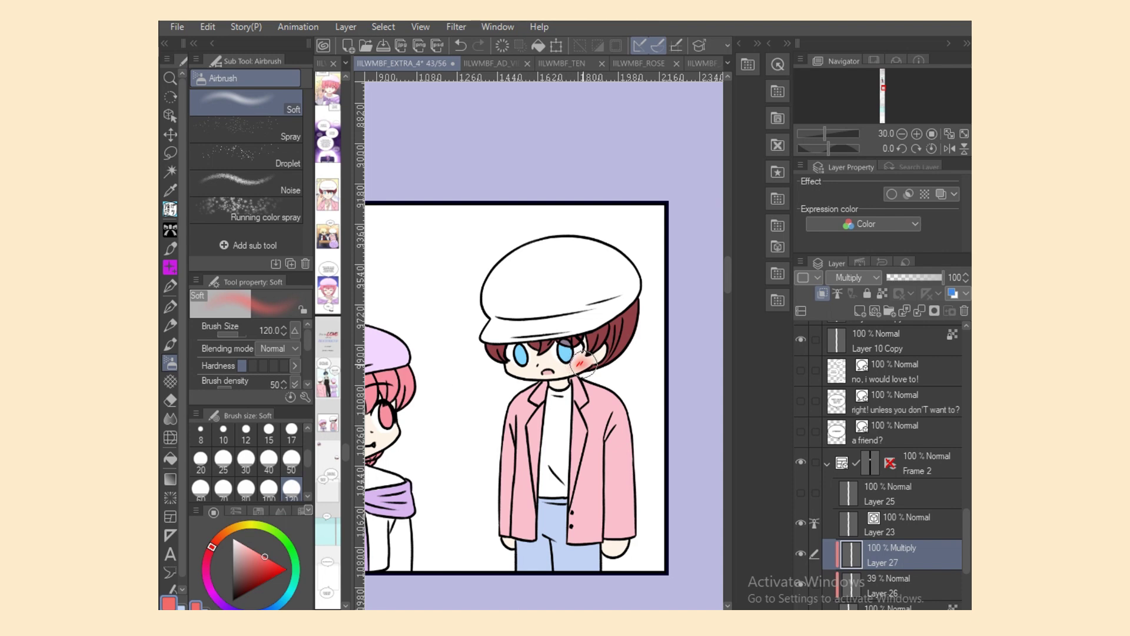
Step: Airbrush a blush on the shorter chibi's cheek on Layer 27 and rework both blushes in a paler pink
scroll(600, 530, left, 3)
drag(386, 452, 392, 456)
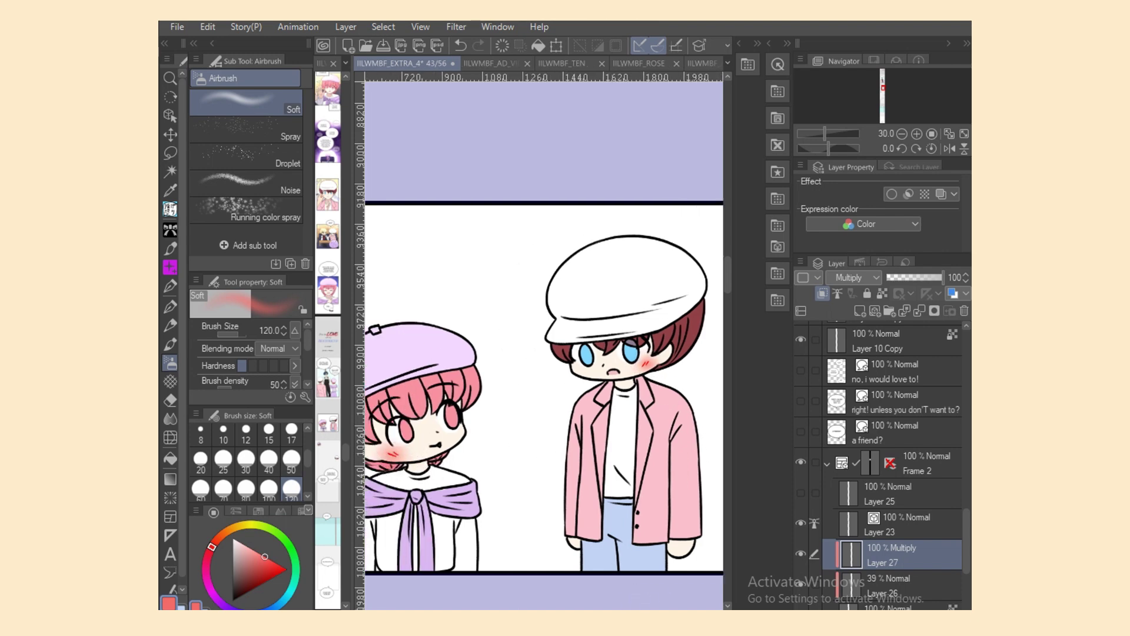
key(c)
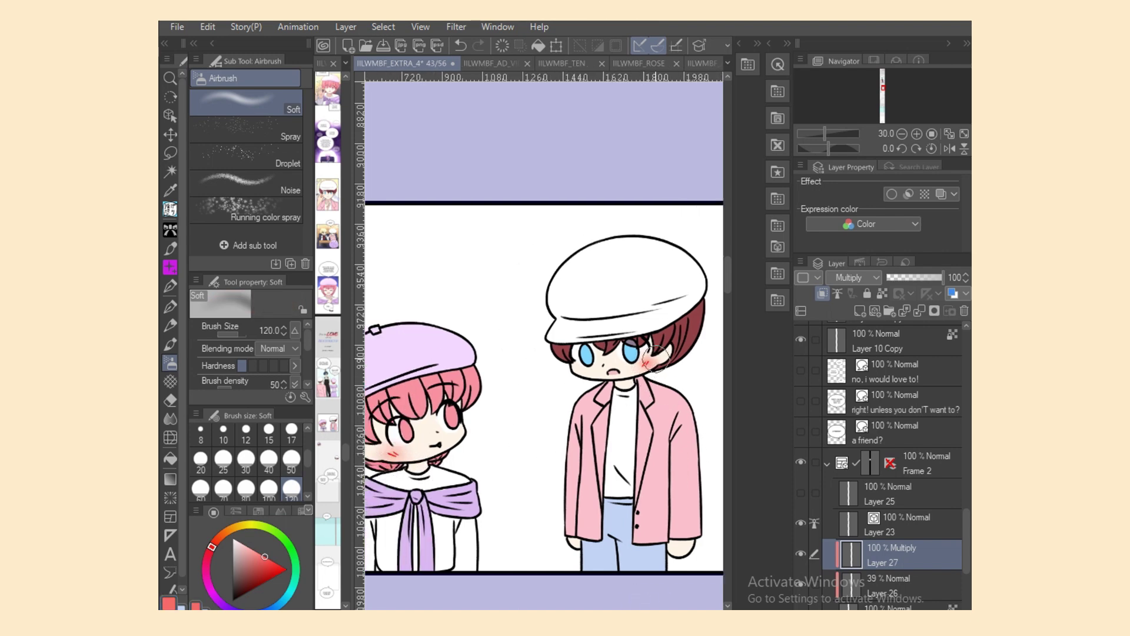
key(c)
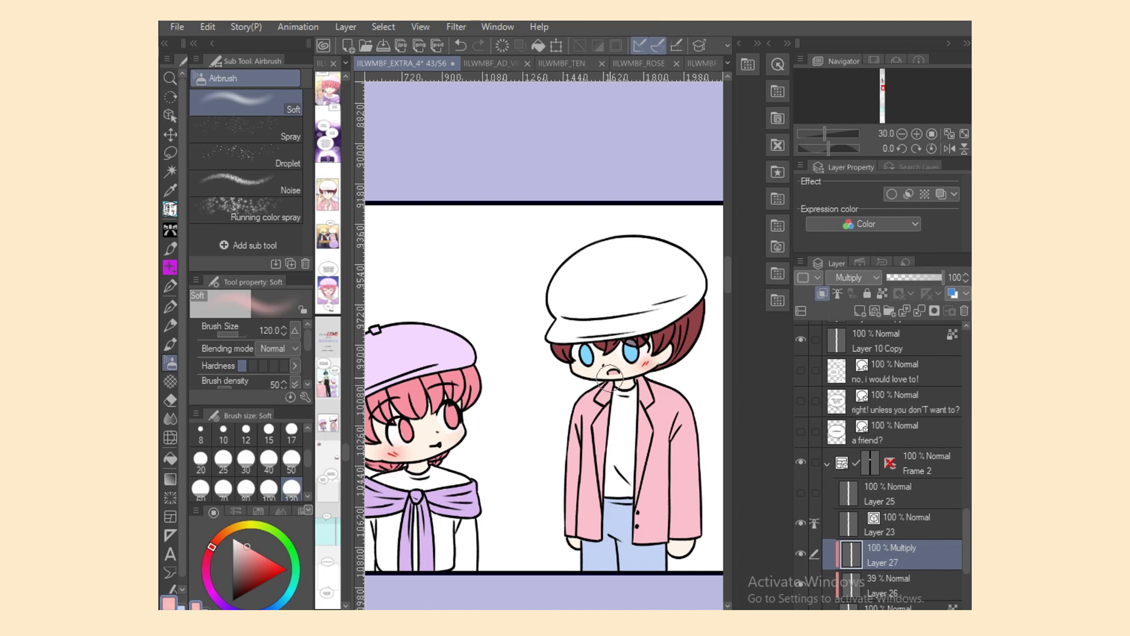
key(c)
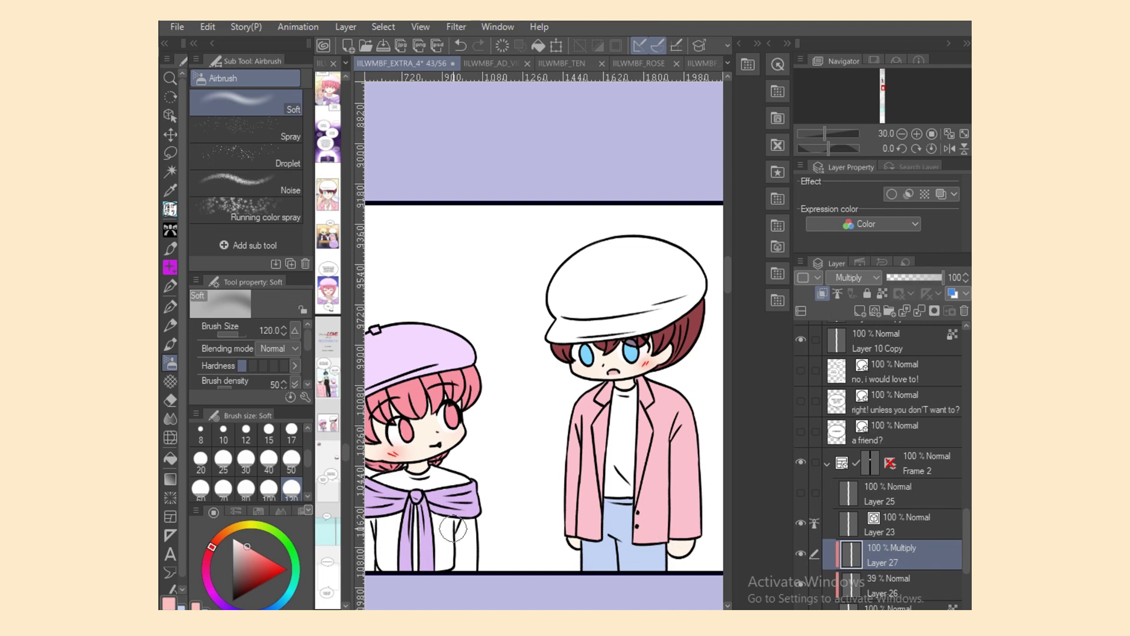
Step: Show Layer 25 and group the layers from Layer 23 down to Layer 4 into a new collapsed folder
key(ctrl+minus)
click(907, 524)
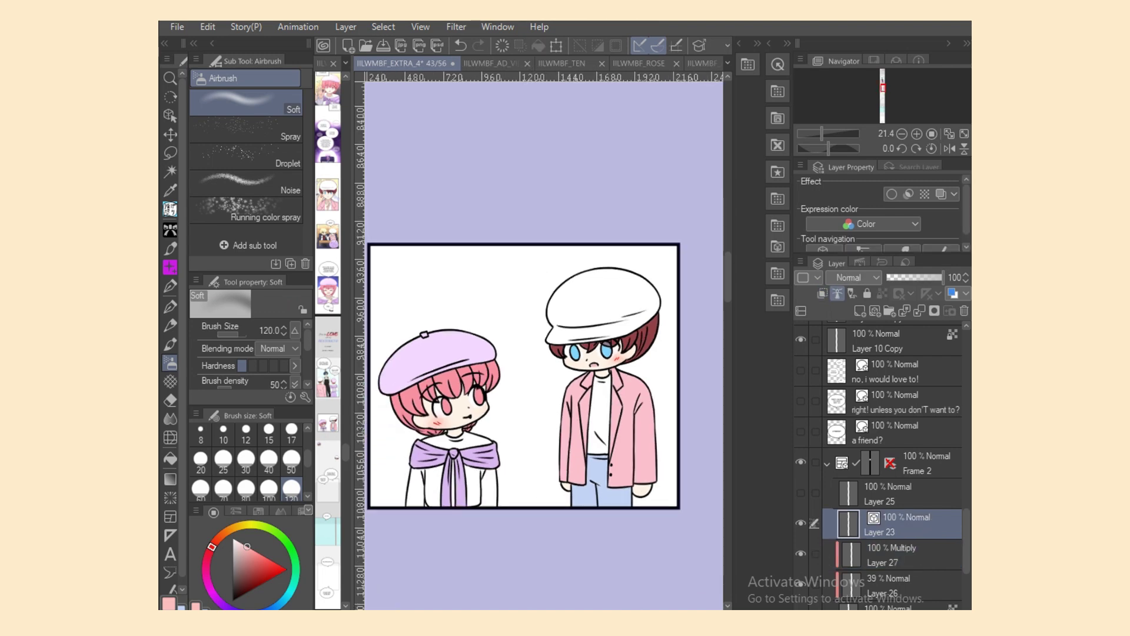
click(801, 492)
click(889, 311)
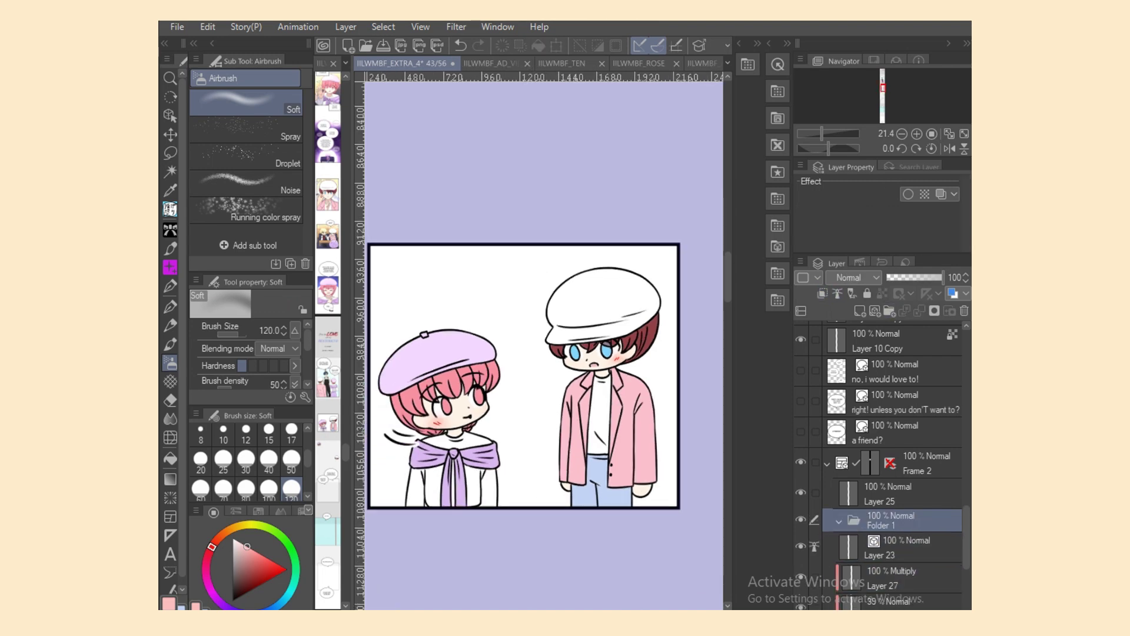
click(907, 548)
mouse_move(967, 539)
mouse_down()
mouse_move(967, 573)
mouse_move(967, 546)
mouse_up()
shift+click(907, 475)
drag(907, 507, 906, 479)
click(840, 477)
Step: Add a clipped Screen layer above the characters' folder and airbrush crimson over the characters at size 2000
click(860, 311)
click(823, 293)
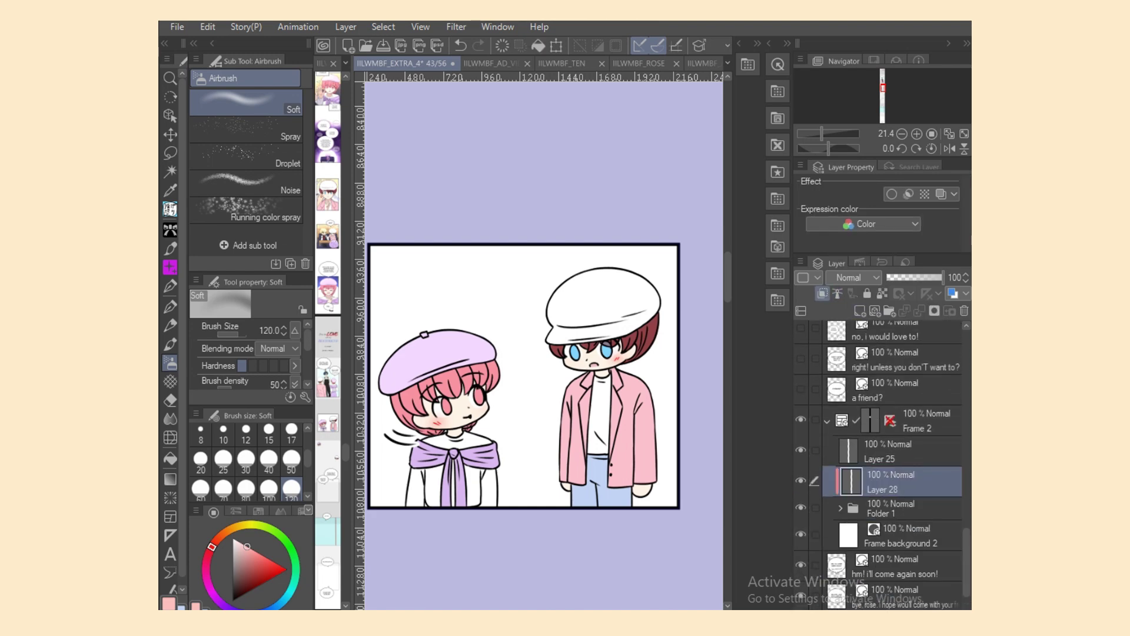
click(853, 278)
click(850, 393)
click(271, 560)
scroll(246, 465, down, 3)
click(291, 489)
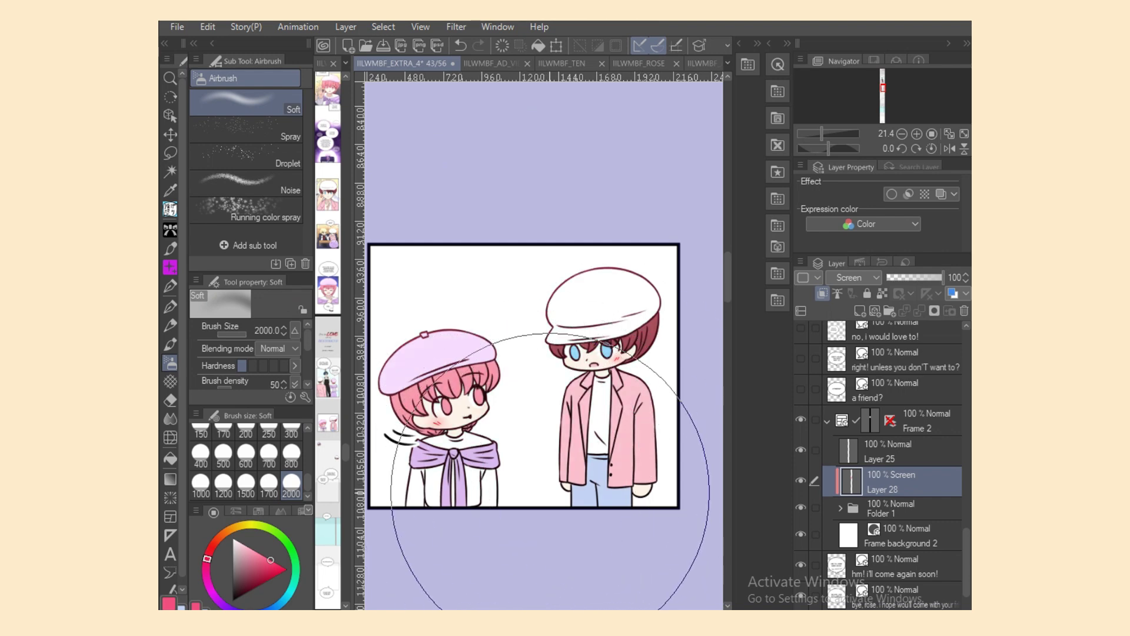
Step: Add a clipped layer set to Add (Glow) above the Screen layer
click(861, 311)
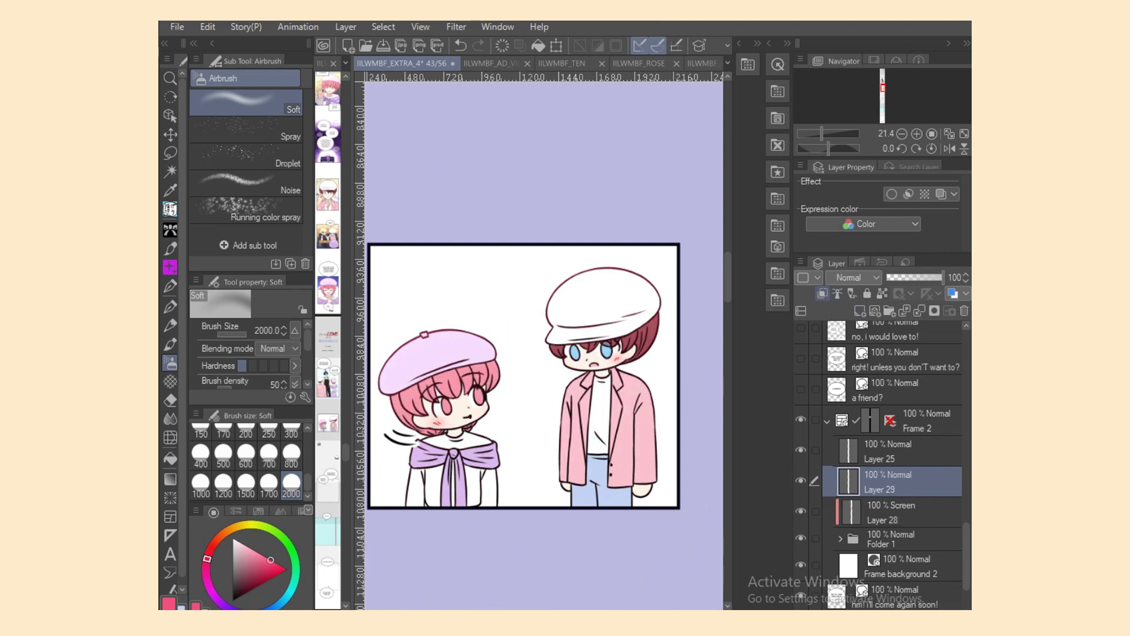
click(855, 278)
click(849, 450)
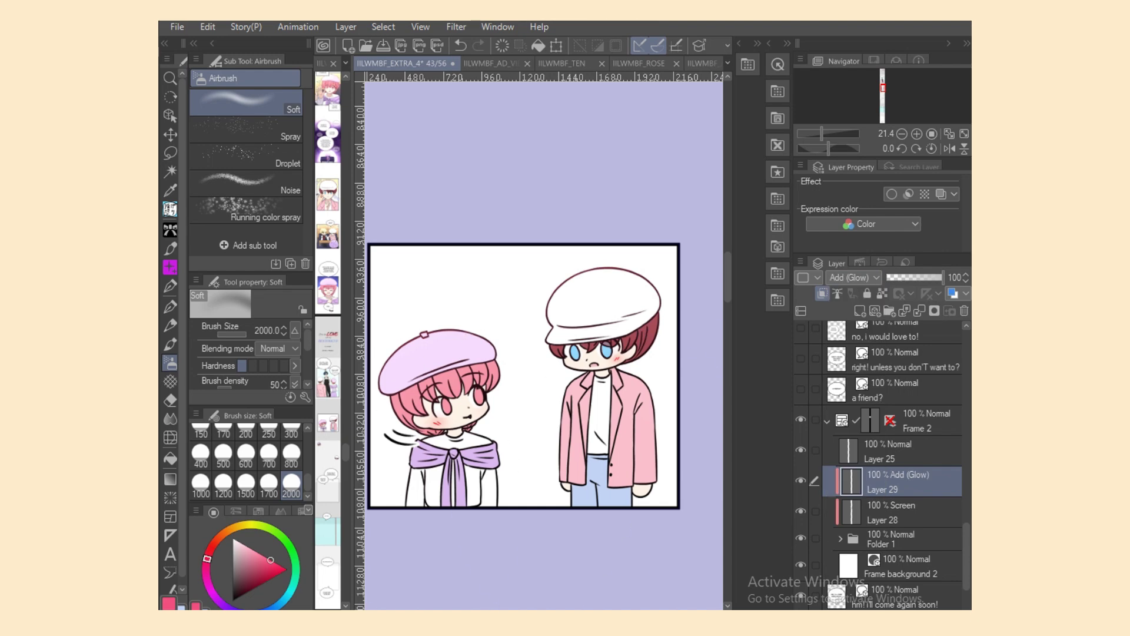
Step: Try airbrushing a pale yellow glow over both characters at size 2000 on Layer 29, and undo it
mouse_move(513, 274)
mouse_down()
mouse_move(606, 303)
mouse_move(727, 365)
mouse_up()
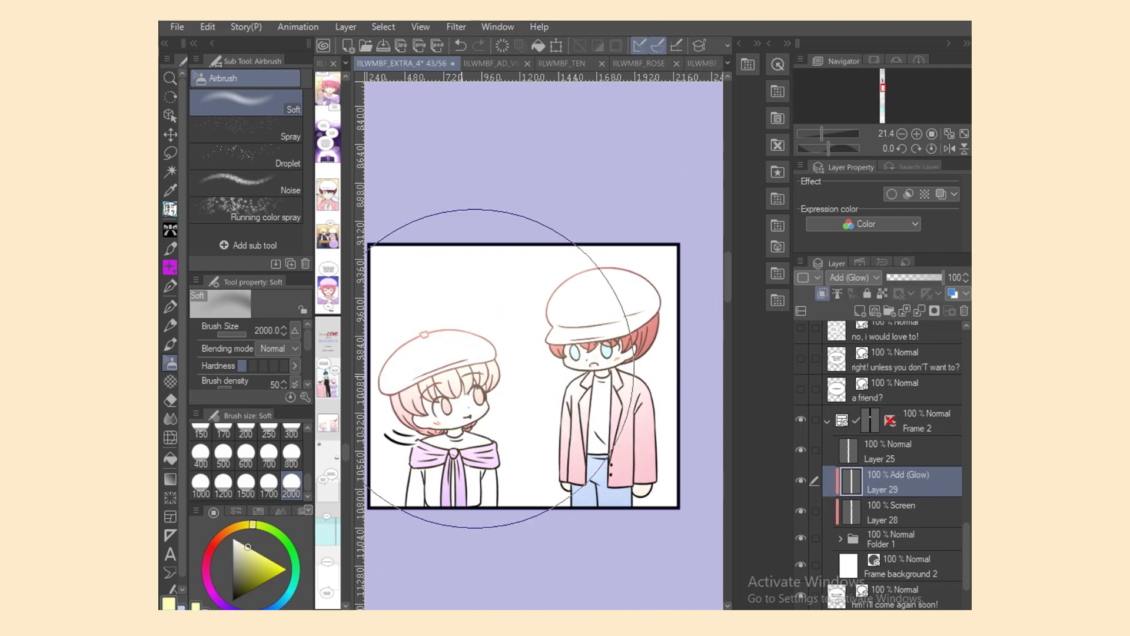
key(ctrl+z)
key(ctrl+z)
key(ctrl+z)
key(ctrl+z)
Step: Airbrush a soft pale yellow glow over the characters on Layer 29 at brush size 800
key(bracketleft)
key(bracketleft)
key(bracketleft)
key(bracketleft)
key(bracketleft)
mouse_move(475, 330)
mouse_down()
mouse_move(473, 381)
mouse_move(528, 457)
mouse_move(607, 337)
mouse_move(615, 515)
mouse_up()
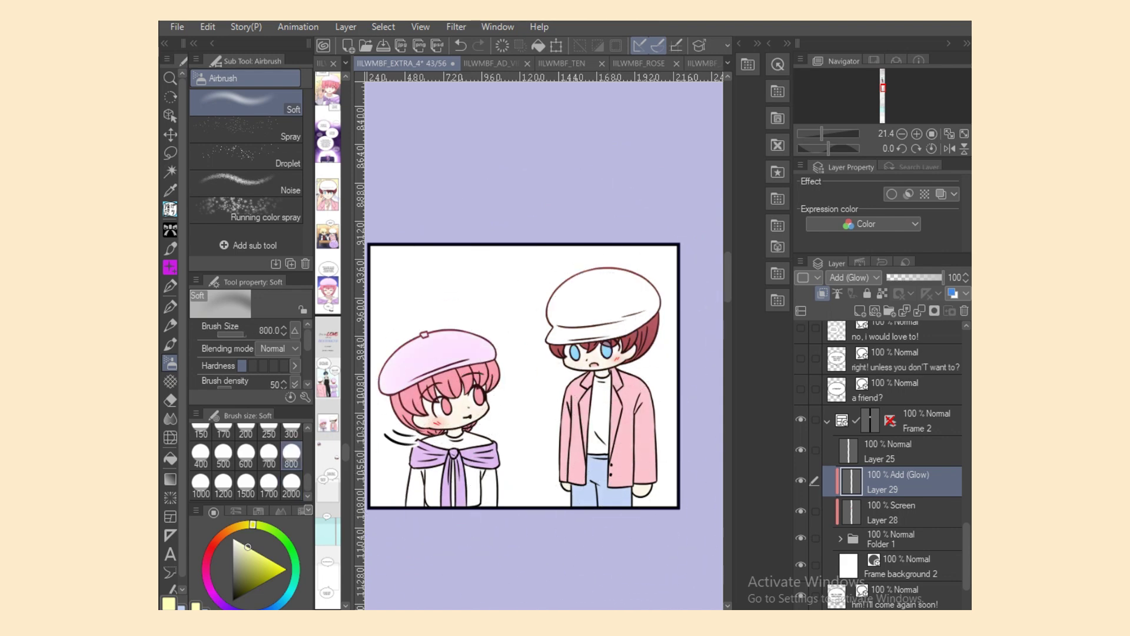
Step: Add a layer above Frame background 2 and lasso-fill the upper part of the panel's background in pale yellow with a curved lower edge
click(901, 565)
click(860, 311)
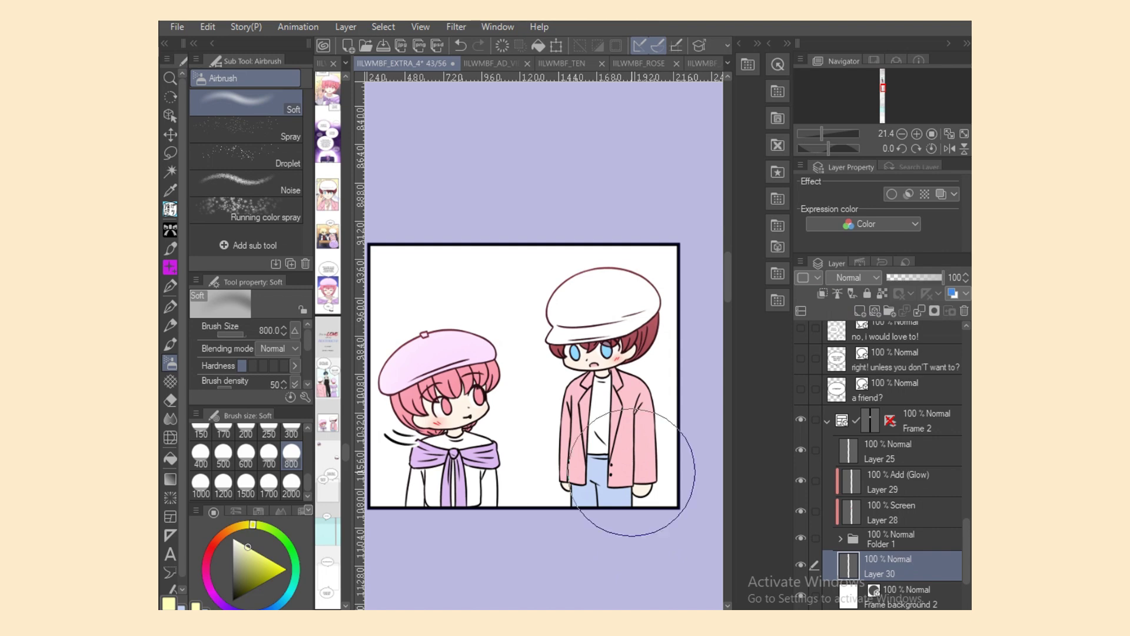
click(170, 209)
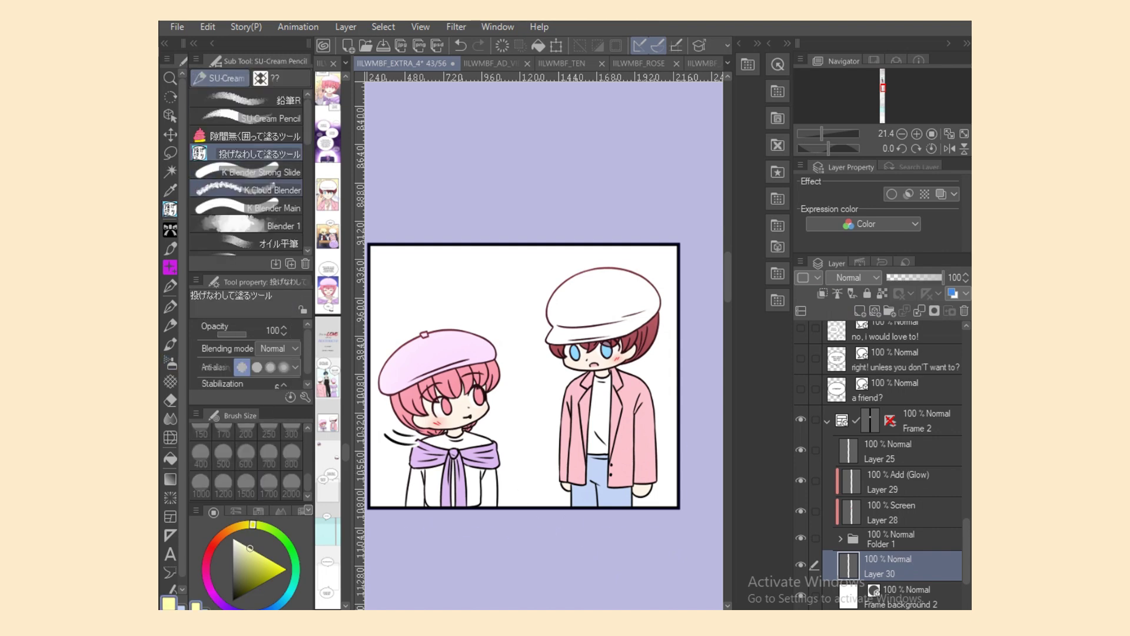
mouse_move(697, 259)
mouse_down()
mouse_move(475, 380)
mouse_move(377, 212)
mouse_move(697, 233)
mouse_up()
scroll(544, 345, left, 1)
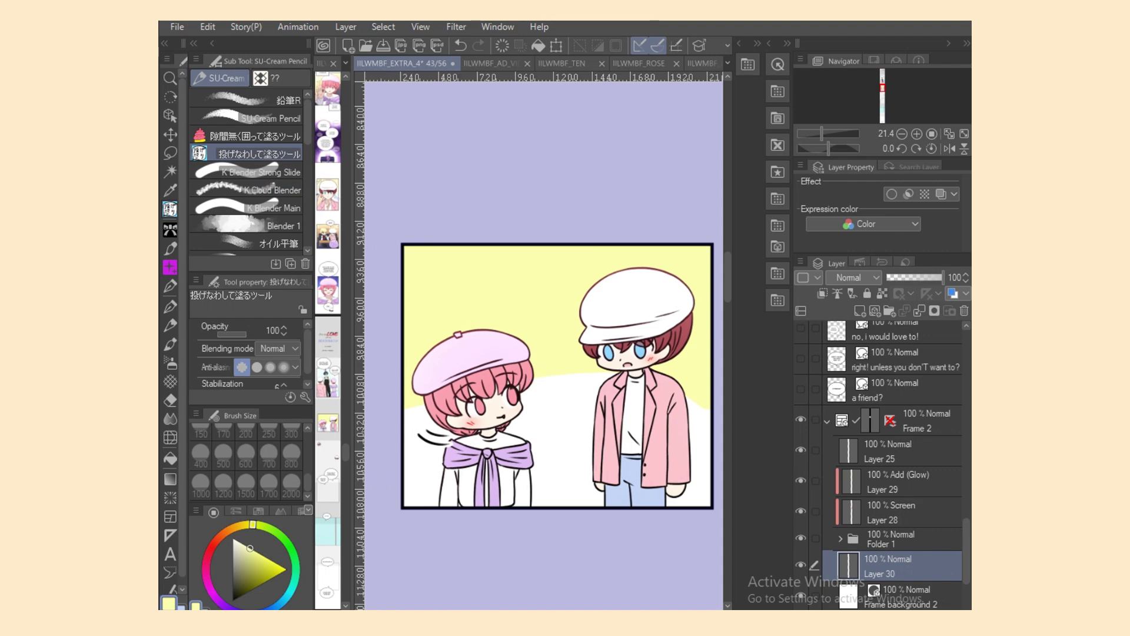
scroll(381, 408, right, 4)
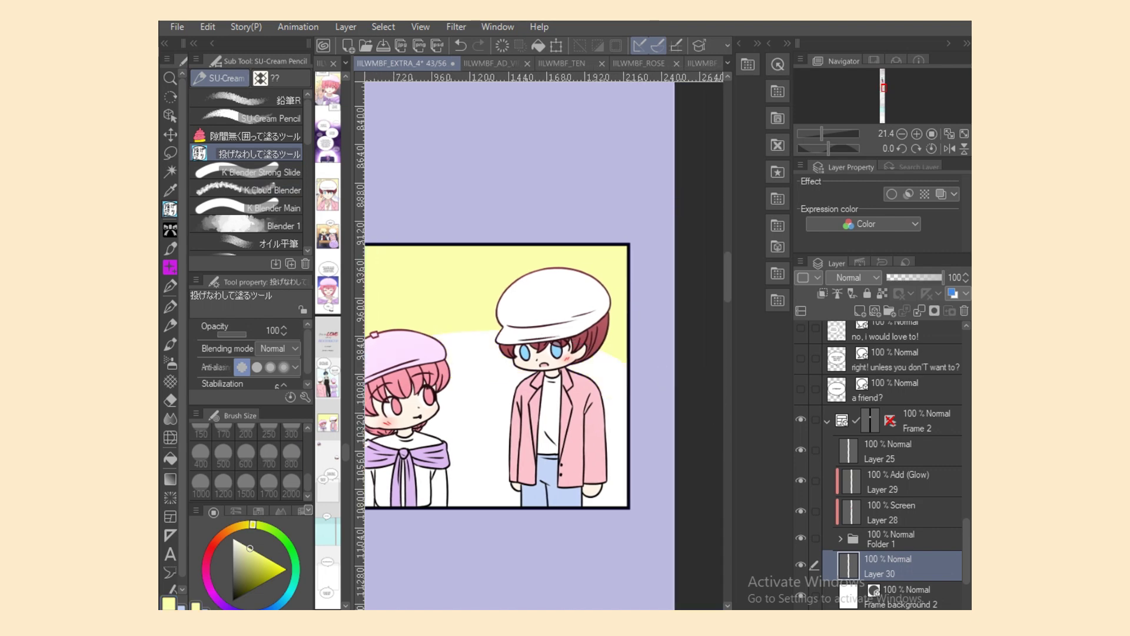
scroll(544, 342, left, 4)
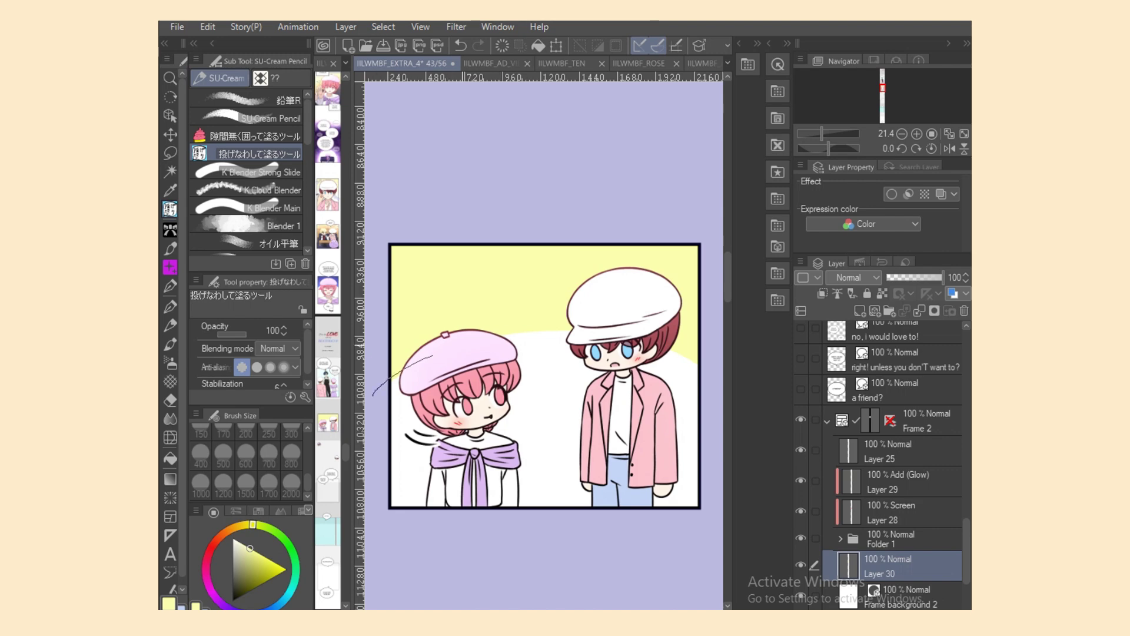
mouse_move(433, 356)
mouse_down()
mouse_move(726, 377)
mouse_move(677, 223)
mouse_move(368, 353)
mouse_up()
Step: Show the three speech balloon layers and add a layer set to Add (Glow) above Layer 30
drag(801, 388, 801, 328)
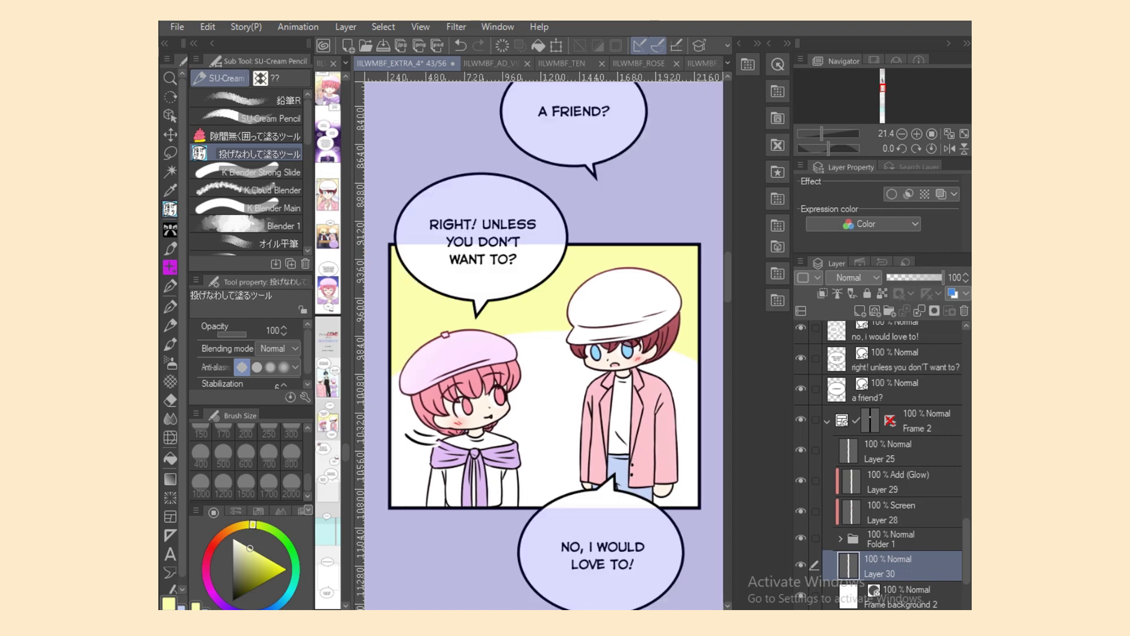
click(859, 310)
click(851, 278)
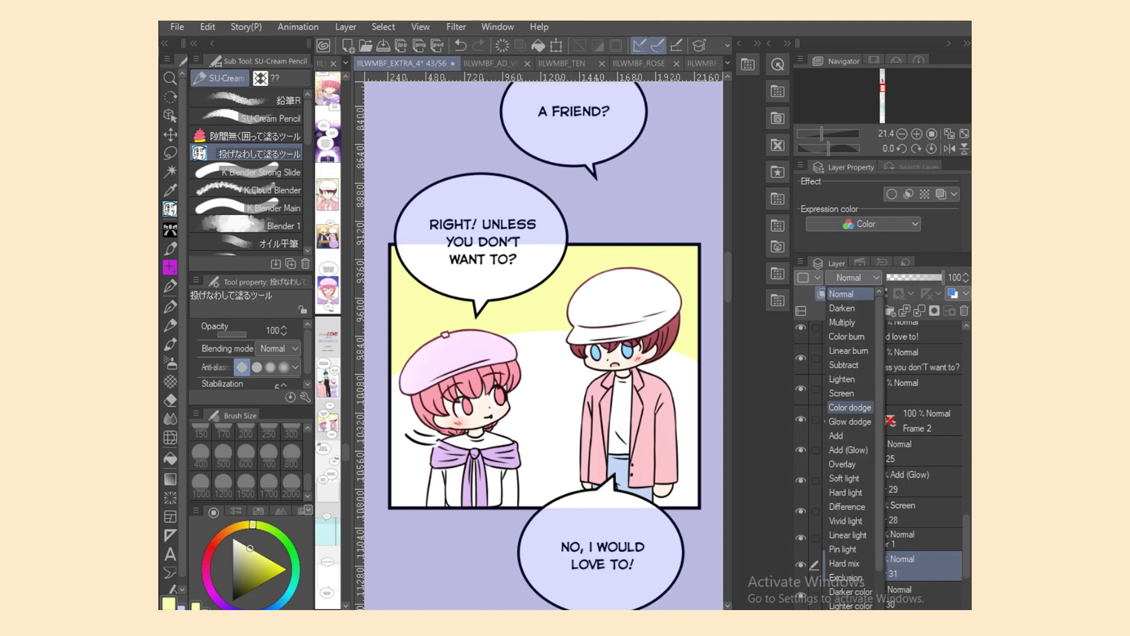
click(849, 450)
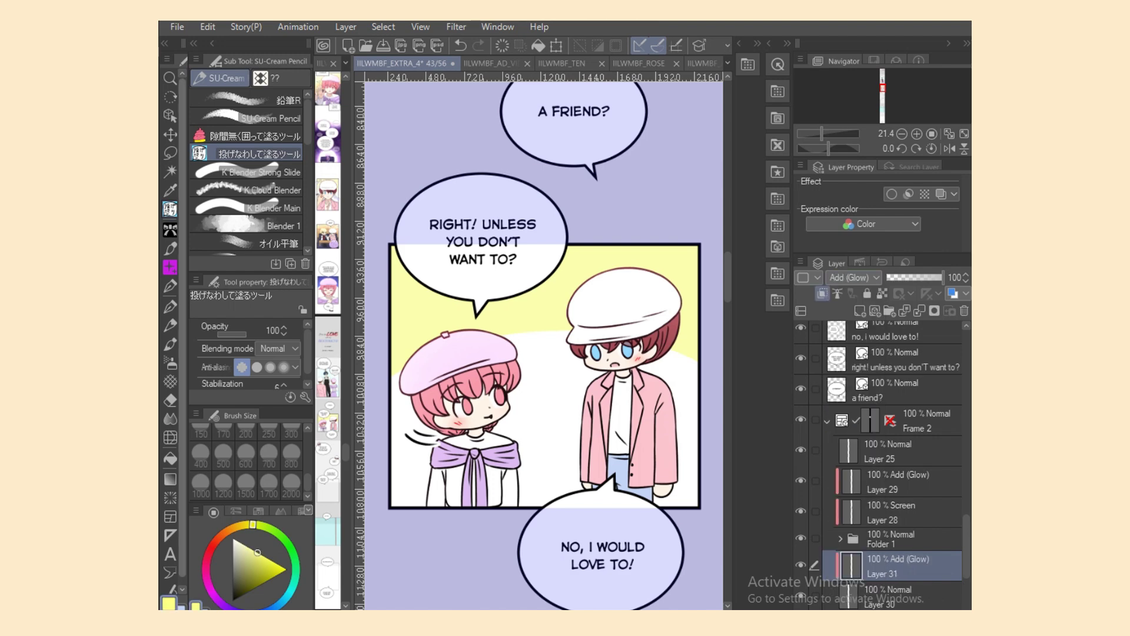
Step: Try the ☆ほしブラシ star decoration brush at size 300 on the panel's pale yellow background on Layer 31
click(170, 285)
click(268, 230)
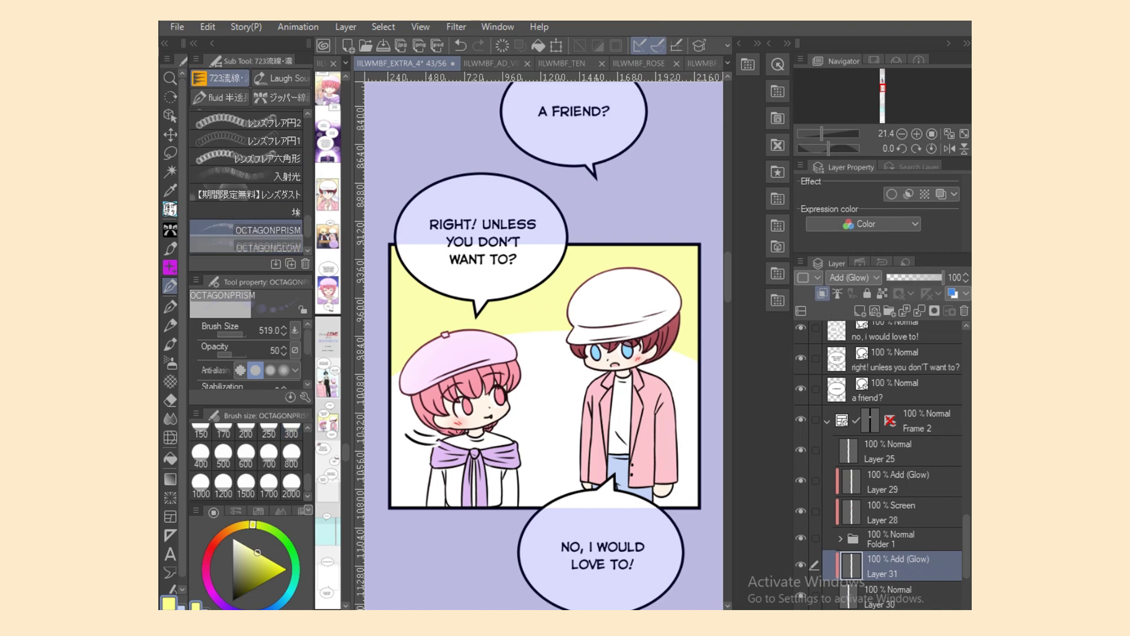
click(170, 247)
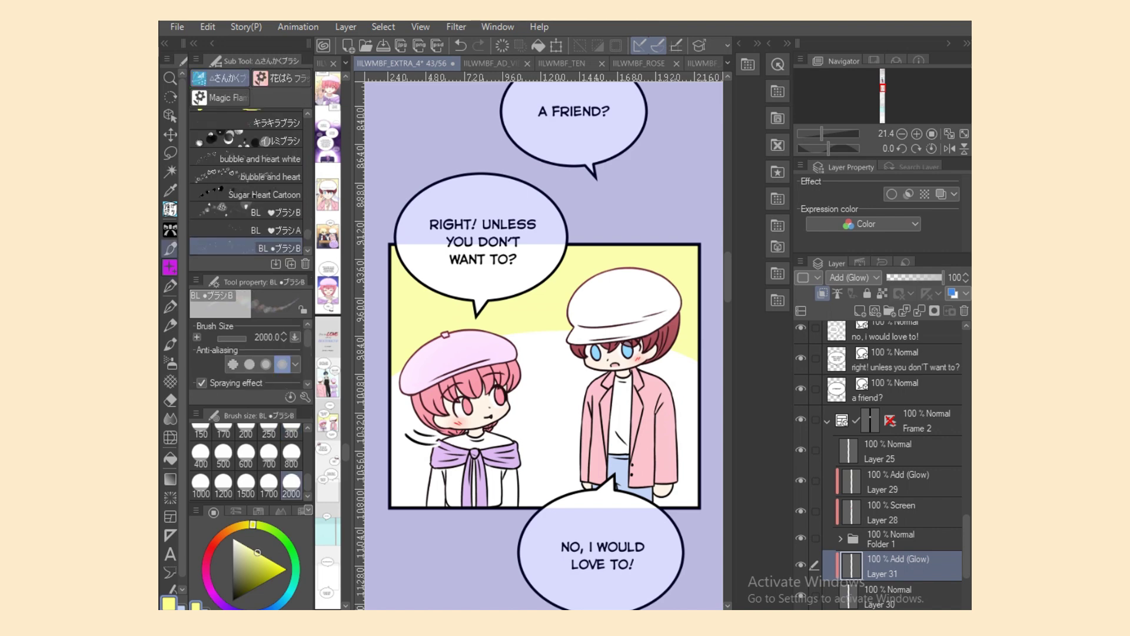
click(170, 267)
drag(307, 235, 308, 223)
scroll(247, 182, up, 10)
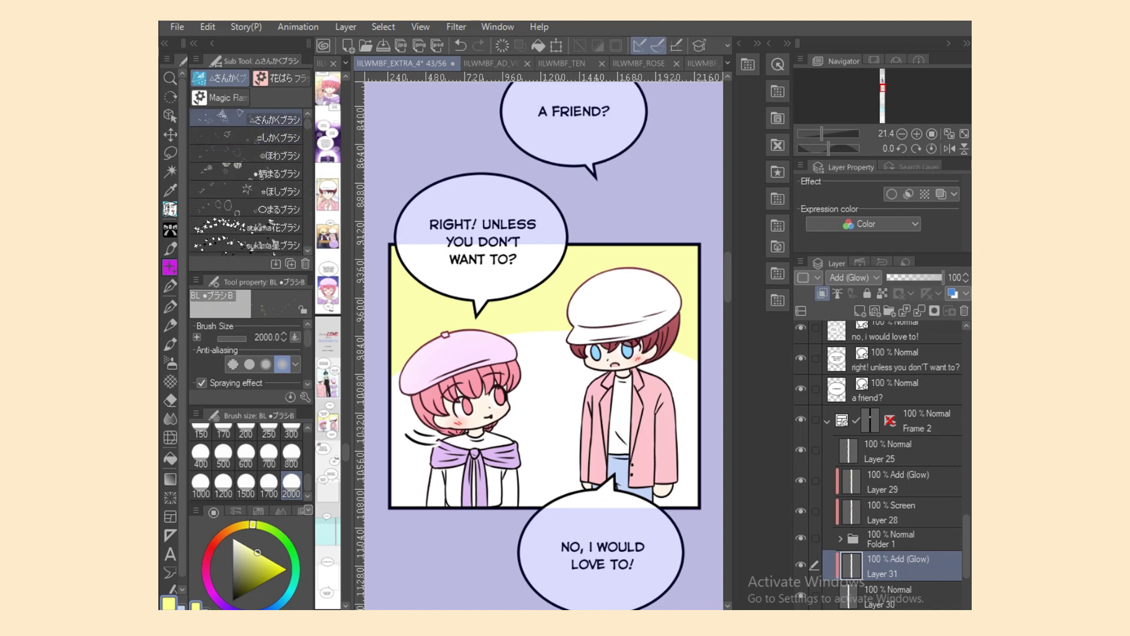
click(276, 190)
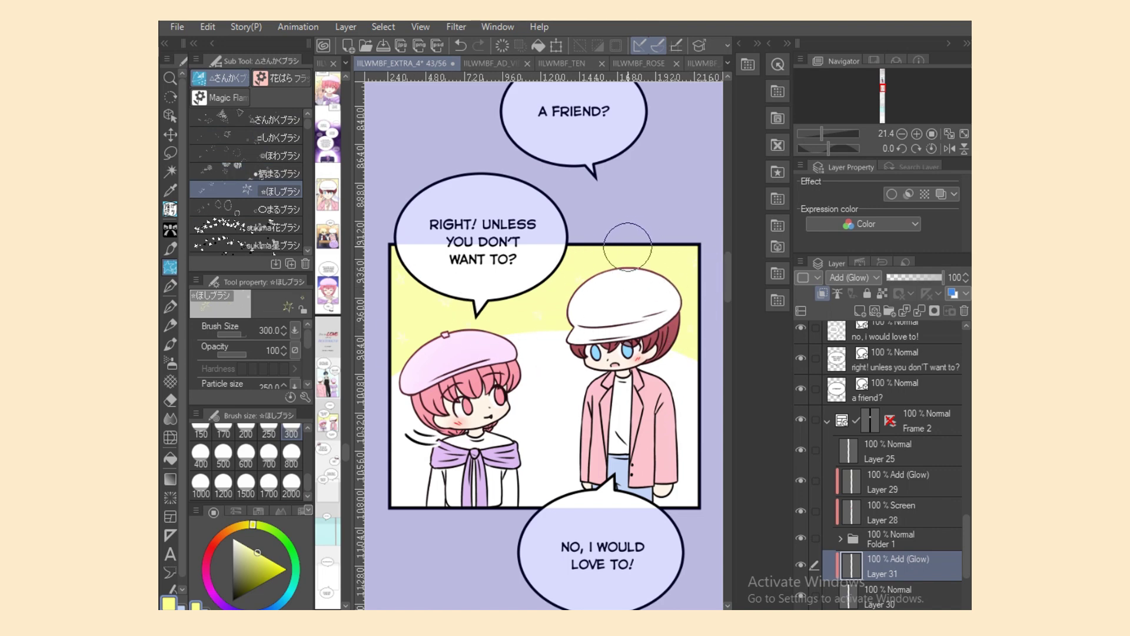
Step: Scatter glowing square particles over the panel's yellow background on Layer 31 with the □しかくブラシ at size 300
click(277, 137)
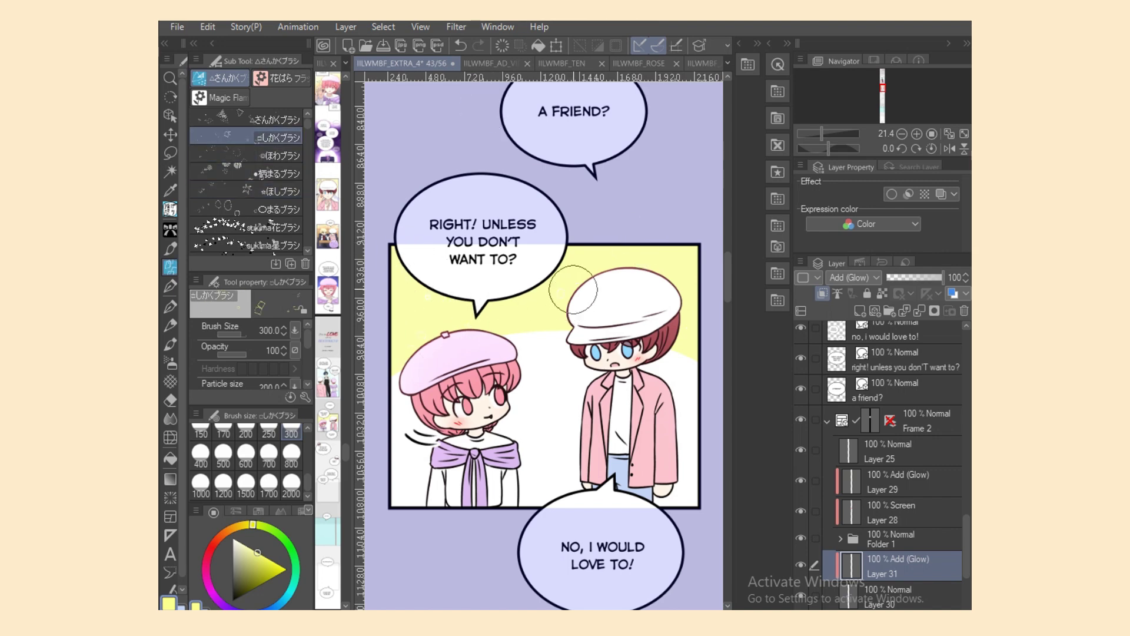
click(615, 256)
click(460, 45)
drag(670, 273, 714, 315)
click(461, 45)
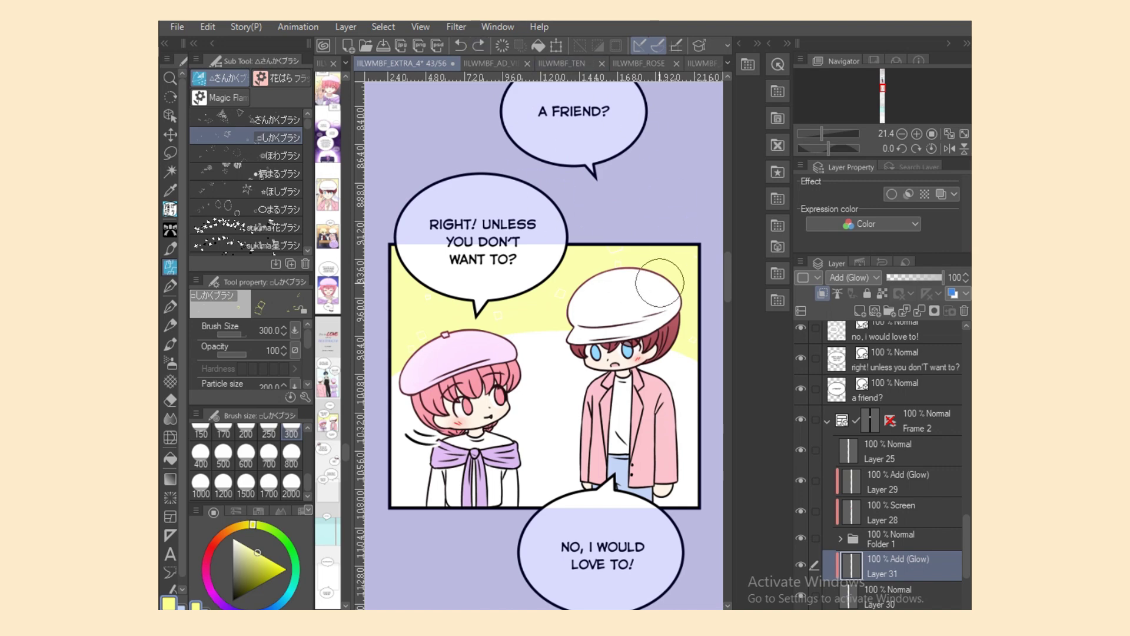
click(667, 274)
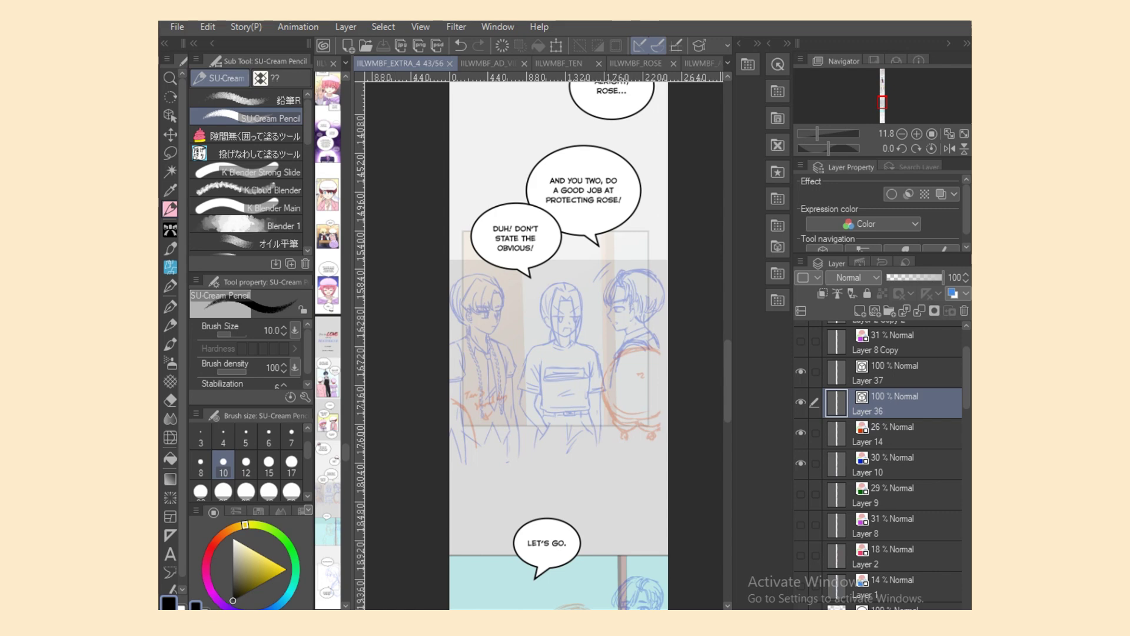
Step: Start inking the side-facing character's forehead and nose profile on vector Layer 36 with the SU-Cream Pencil at size 10
key(ctrl+plus)
key(ctrl+plus)
scroll(544, 346, right, 3)
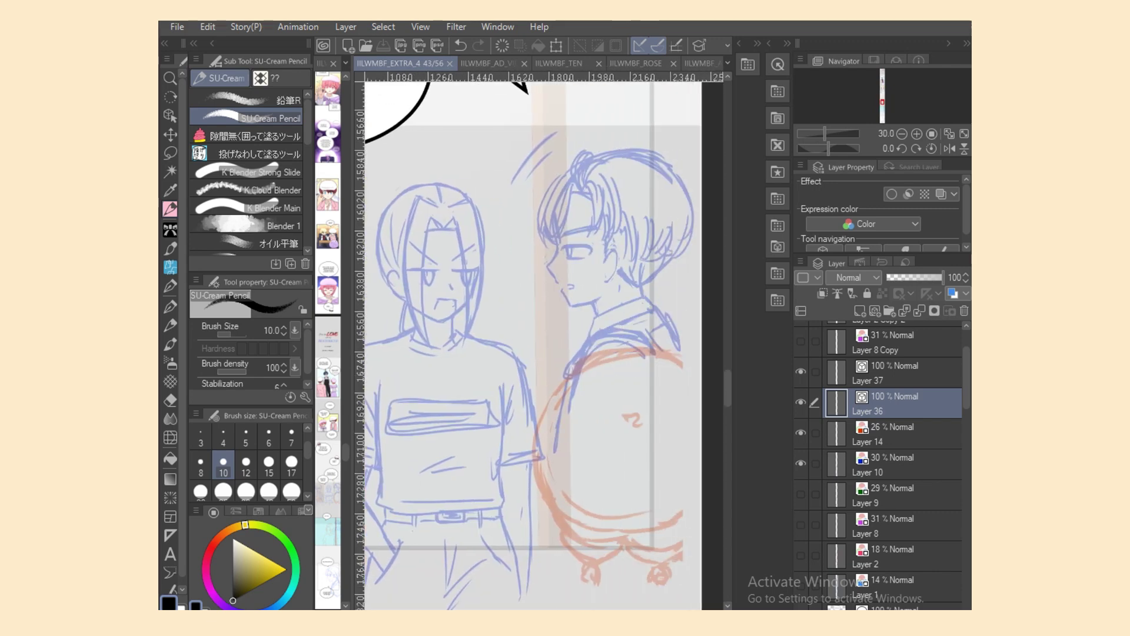
scroll(396, 574, up, 4)
scroll(395, 574, up, 2)
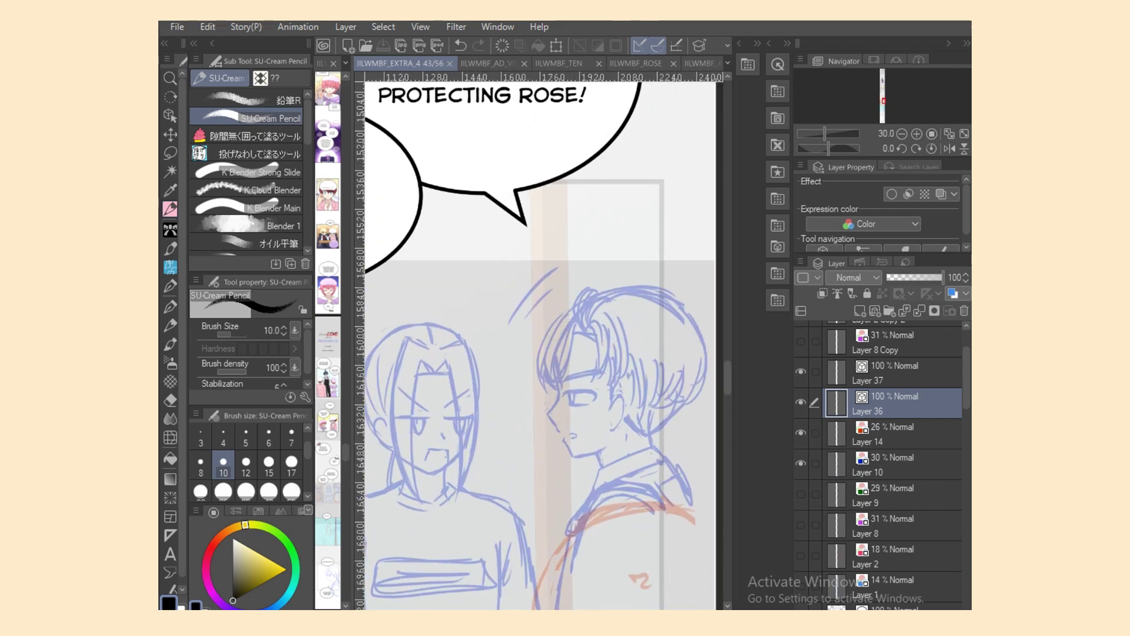
mouse_move(566, 404)
mouse_down()
mouse_move(549, 440)
mouse_move(587, 474)
mouse_up()
key(ctrl+z)
key(ctrl+z)
key(ctrl+z)
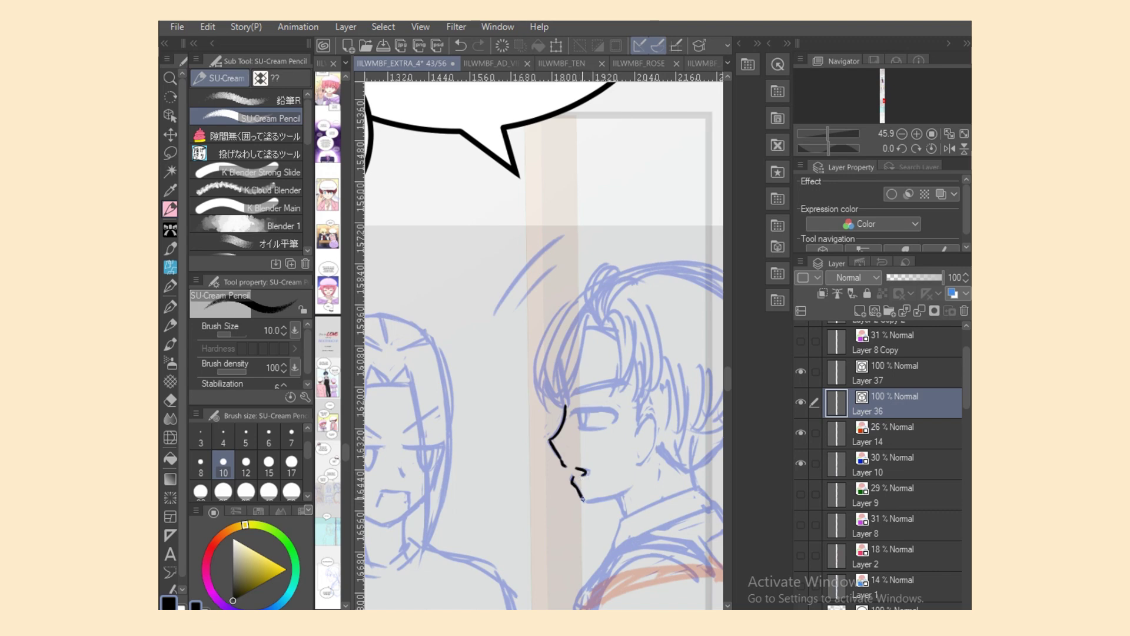
Step: Ink the side-facing character's mouth, chin and jawline over the blue sketch, redoing strokes until the contour is clean
key(ctrl+z)
drag(572, 477, 583, 498)
key(ctrl+z)
key(ctrl+z)
mouse_move(557, 453)
mouse_down()
mouse_move(582, 502)
mouse_move(581, 492)
mouse_move(613, 493)
mouse_move(590, 504)
mouse_move(626, 490)
mouse_up()
key(ctrl+z)
key(ctrl+z)
key(ctrl+z)
key(ctrl+z)
Step: Ink the side-facing character's ear and the front and back lines of the neck
mouse_move(638, 432)
mouse_down()
mouse_move(650, 429)
mouse_move(641, 459)
mouse_up()
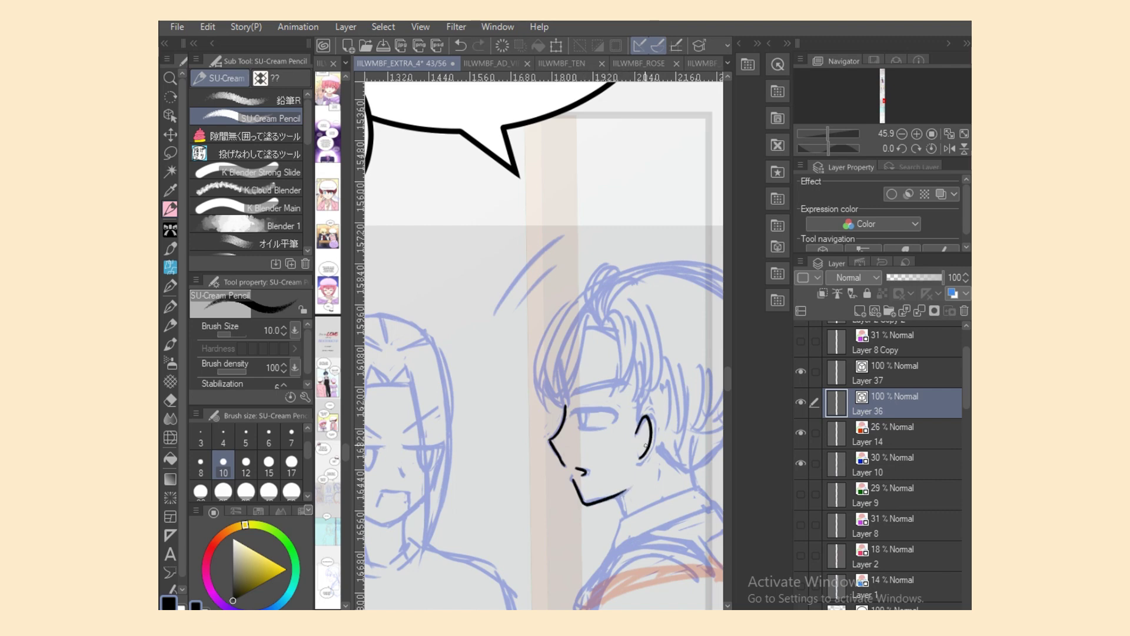
key(ctrl+z)
drag(642, 416, 650, 451)
drag(618, 498, 624, 515)
key(ctrl+z)
mouse_move(687, 466)
mouse_down()
mouse_move(698, 487)
mouse_move(645, 508)
mouse_up()
key(ctrl+z)
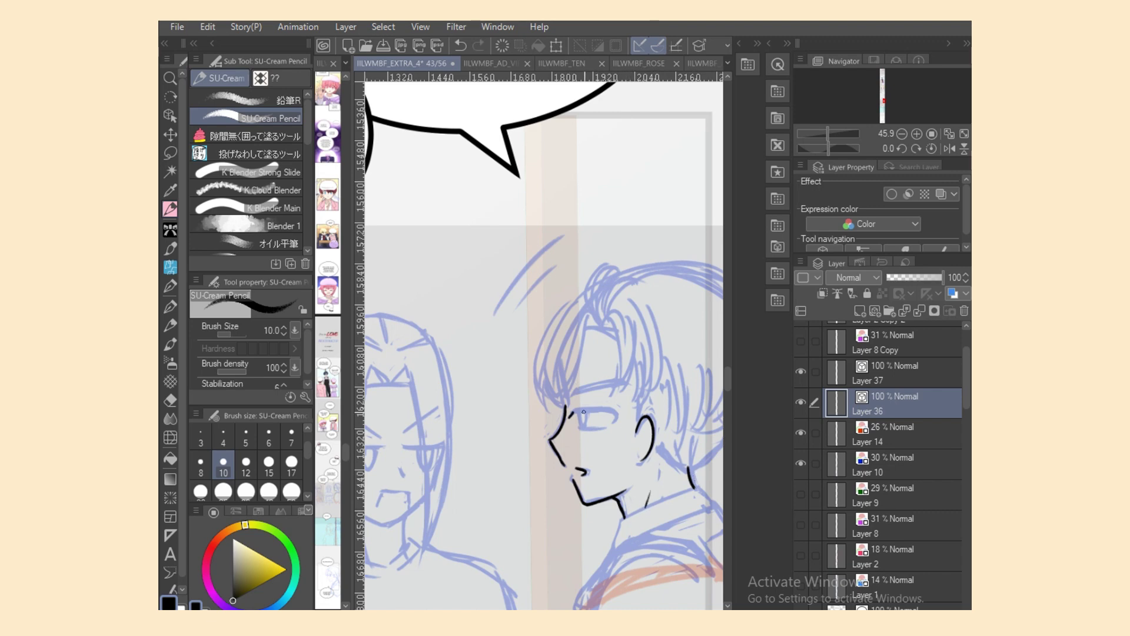
Step: Ink the side-facing character's eye and thick eyebrow over the sketch
mouse_move(571, 416)
mouse_down()
mouse_move(613, 420)
mouse_move(571, 402)
mouse_move(616, 388)
mouse_up()
key(ctrl+z)
key(ctrl+z)
key(ctrl+z)
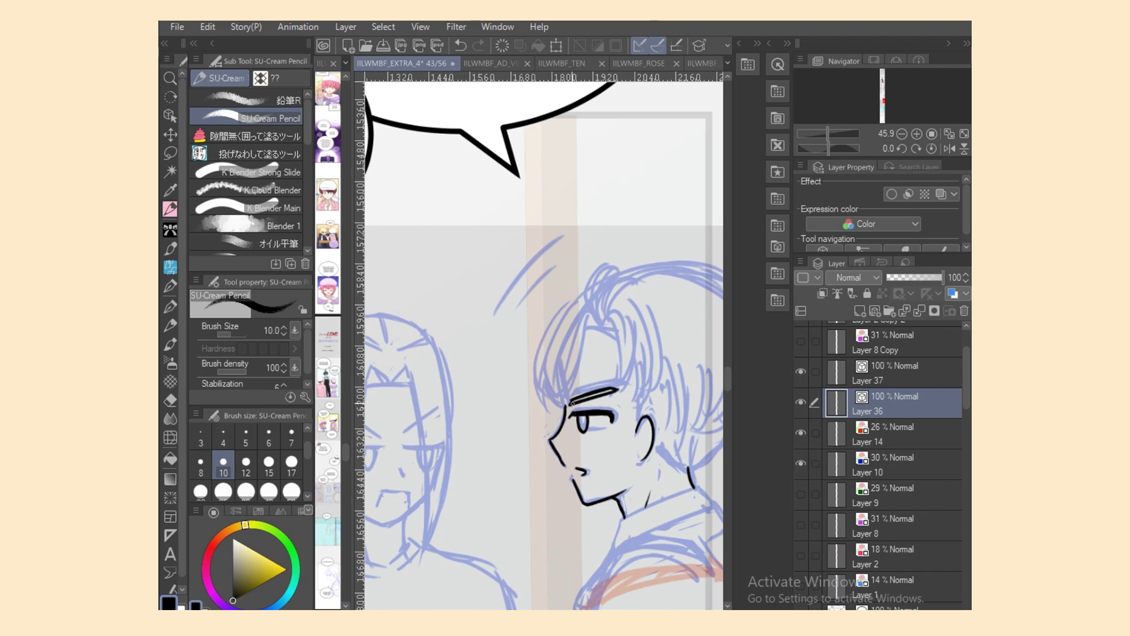
Step: Ink the curved hair tuft at the parting on top of the side-facing character's head
drag(589, 311, 611, 273)
key(ctrl+z)
key(ctrl+z)
drag(592, 311, 605, 268)
key(ctrl+z)
key(ctrl+z)
mouse_move(601, 323)
mouse_down()
mouse_move(604, 270)
mouse_move(602, 325)
mouse_up()
key(ctrl+z)
mouse_move(606, 270)
mouse_down()
mouse_move(594, 290)
mouse_move(602, 327)
mouse_up()
key(ctrl+z)
Step: Try adjusting an inner vector line of the hair tuft and redrawing the stroke beside it, and undo the edits
key(o)
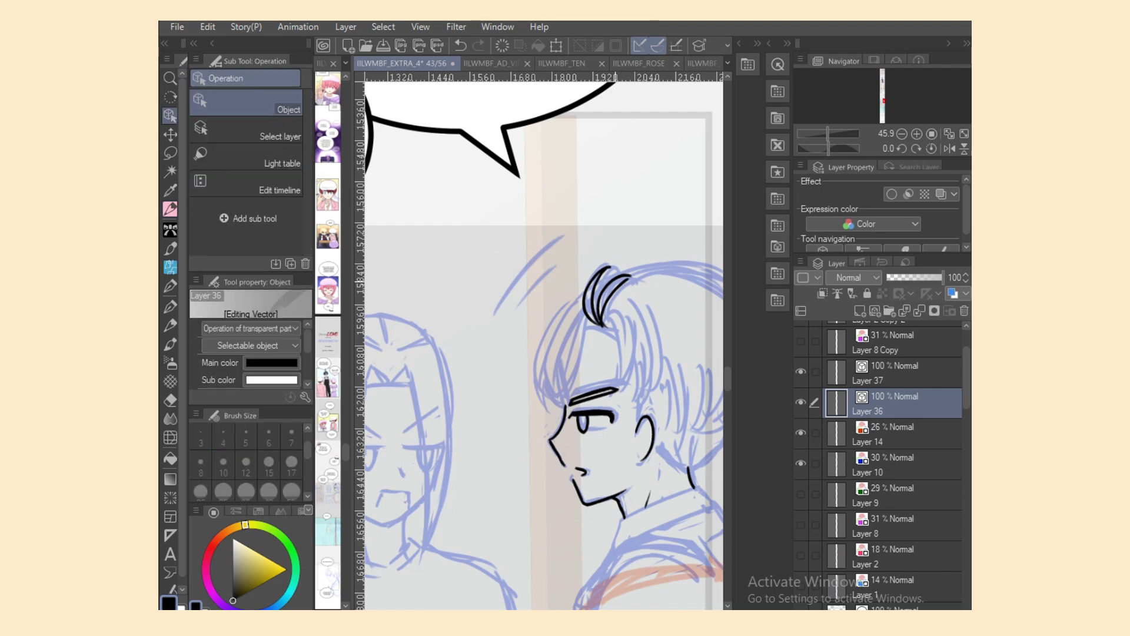
click(599, 307)
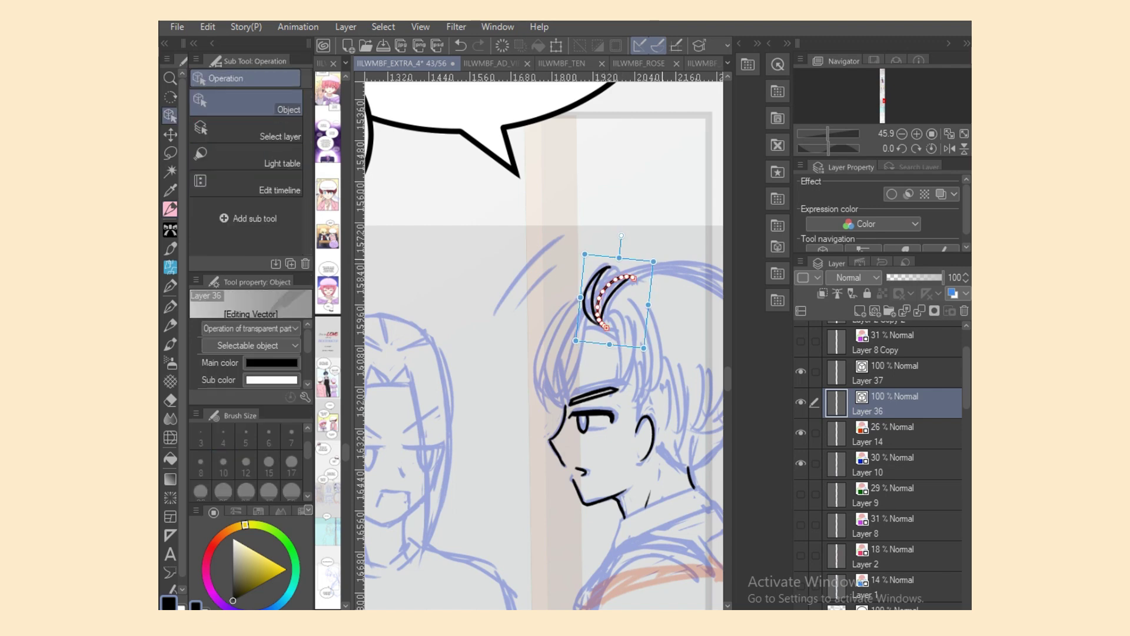
key(e)
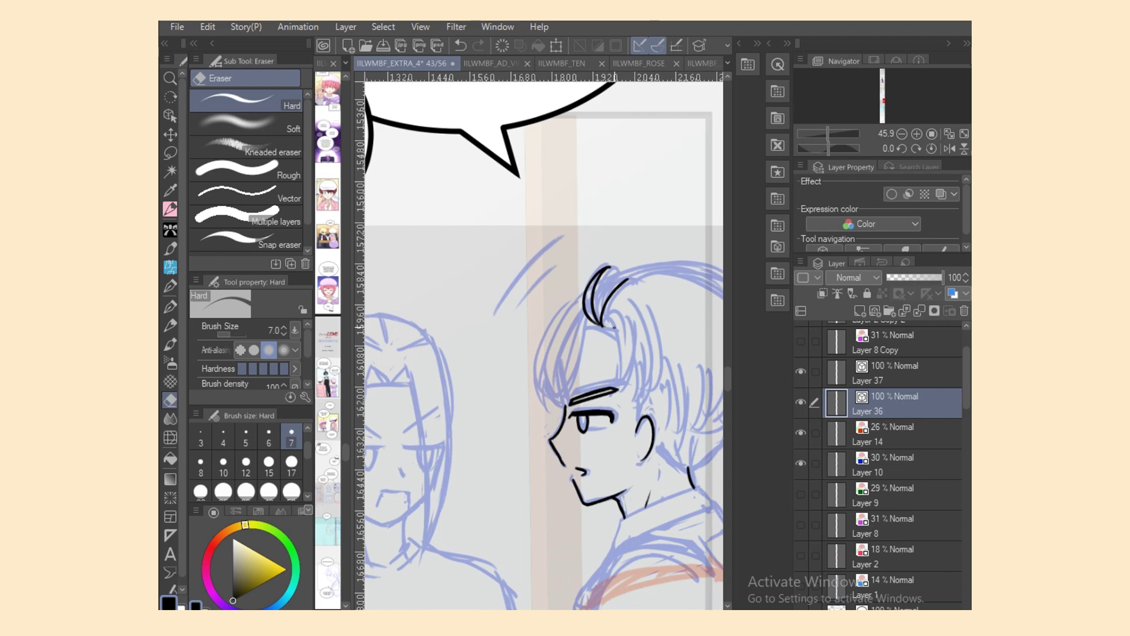
key(ctrl+z)
mouse_move(613, 259)
mouse_down()
mouse_move(603, 273)
mouse_move(633, 281)
mouse_move(622, 286)
mouse_up()
key(ctrl+z)
click(170, 209)
key(e)
key(ctrl+z)
key(ctrl+y)
key(ctrl+z)
key(p)
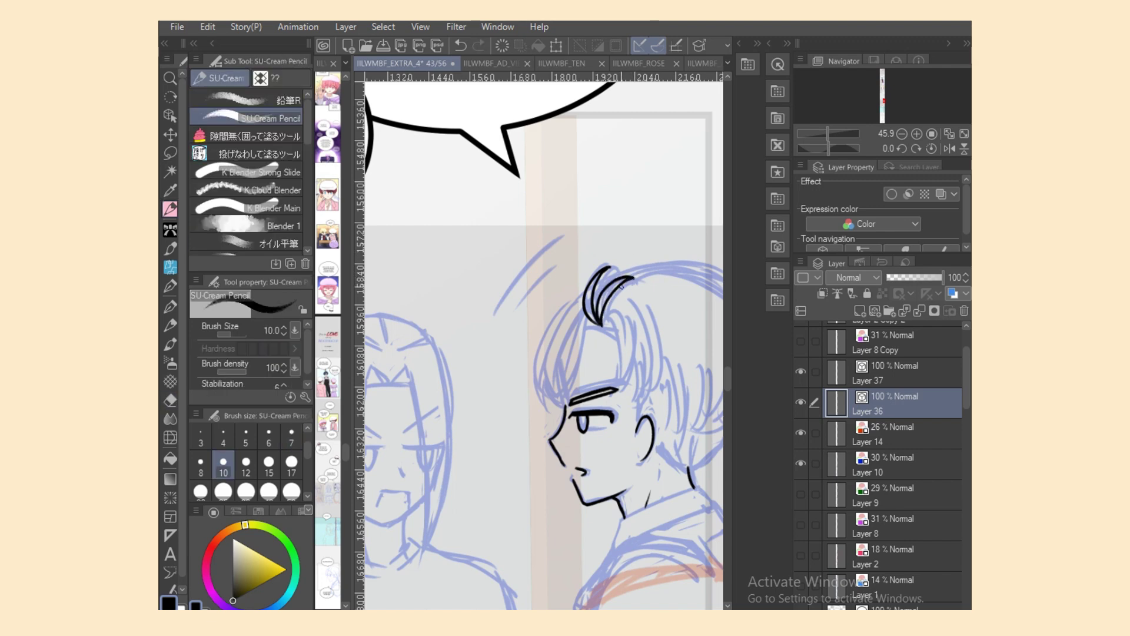
Step: Try inking the two strand lines that fall from the hair tuft toward the eyebrow, and undo them
key(e)
key(p)
mouse_move(603, 323)
mouse_down()
mouse_move(619, 383)
mouse_move(600, 385)
mouse_up()
key(ctrl+z)
key(ctrl+z)
drag(606, 324, 604, 381)
drag(625, 312, 599, 389)
key(ctrl+z)
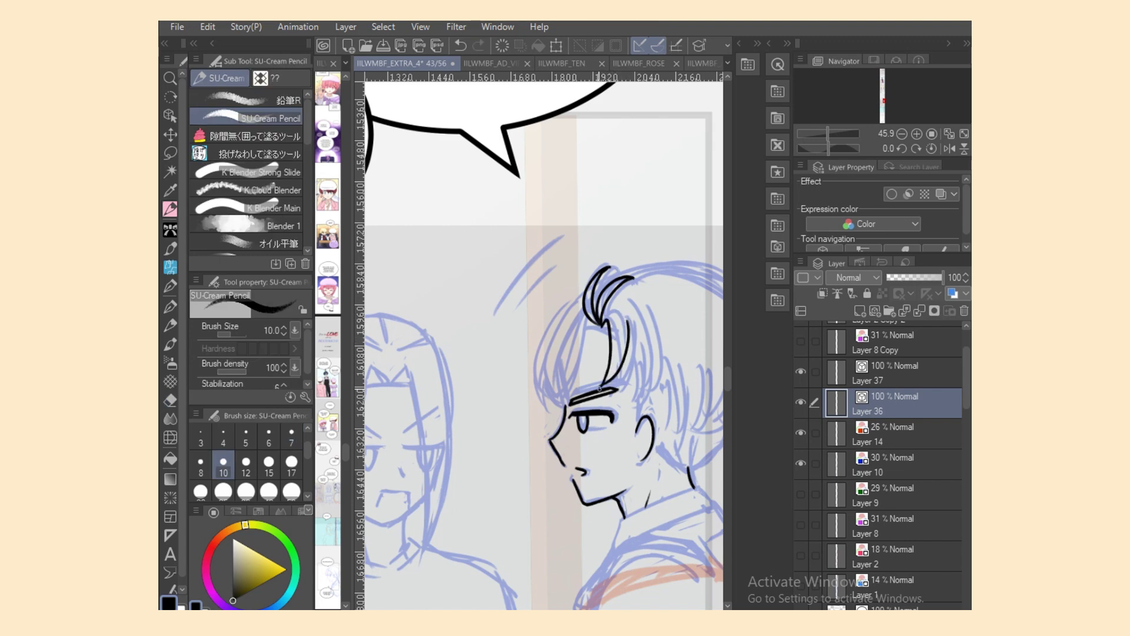
key(ctrl+z)
key(ctrl+z)
Step: Mirror the canvas view and ink the long fringe strands running from the tuft down to the temple
key(h)
drag(462, 306, 485, 385)
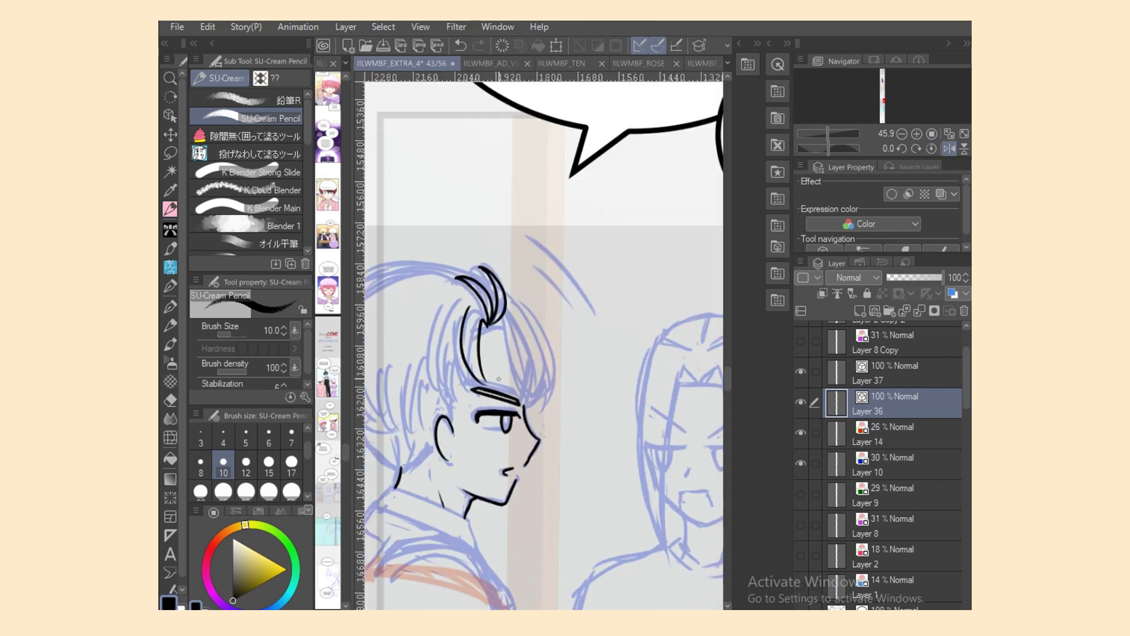
key(ctrl+z)
key(ctrl+z)
drag(486, 321, 475, 381)
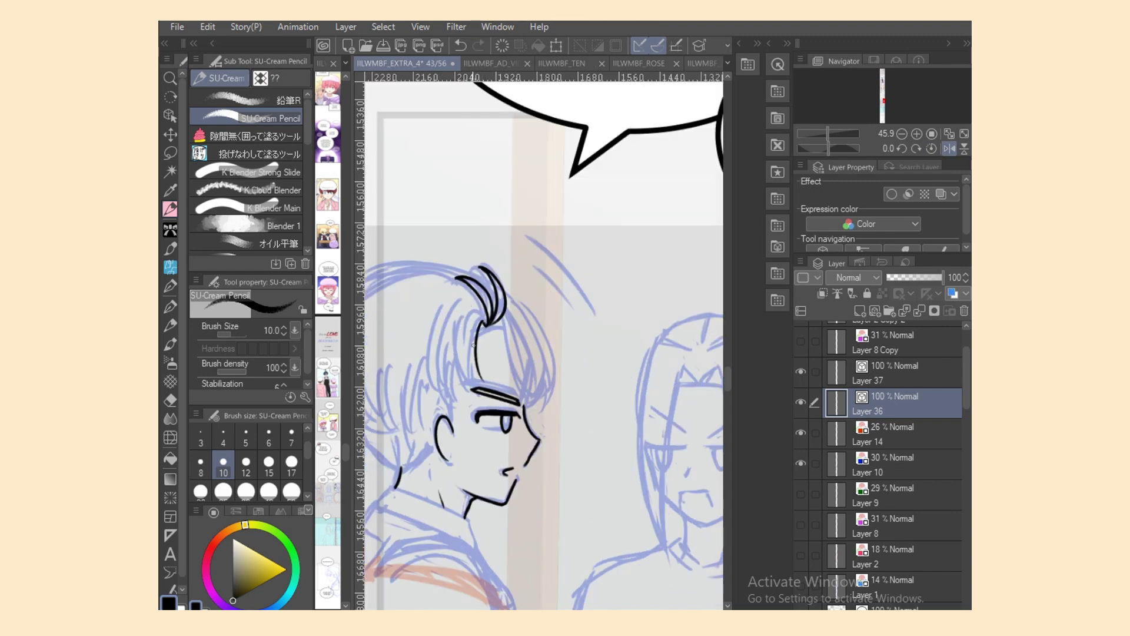
key(ctrl+z)
mouse_move(463, 311)
mouse_down()
mouse_move(471, 371)
mouse_move(486, 386)
mouse_up()
key(ctrl+z)
drag(443, 298, 467, 391)
Step: Ink the sideburn in front of the ear and add an inner strand line to the temple hair
mouse_move(447, 346)
mouse_down()
mouse_move(467, 389)
mouse_move(454, 426)
mouse_up()
key(ctrl+z)
drag(456, 387, 446, 434)
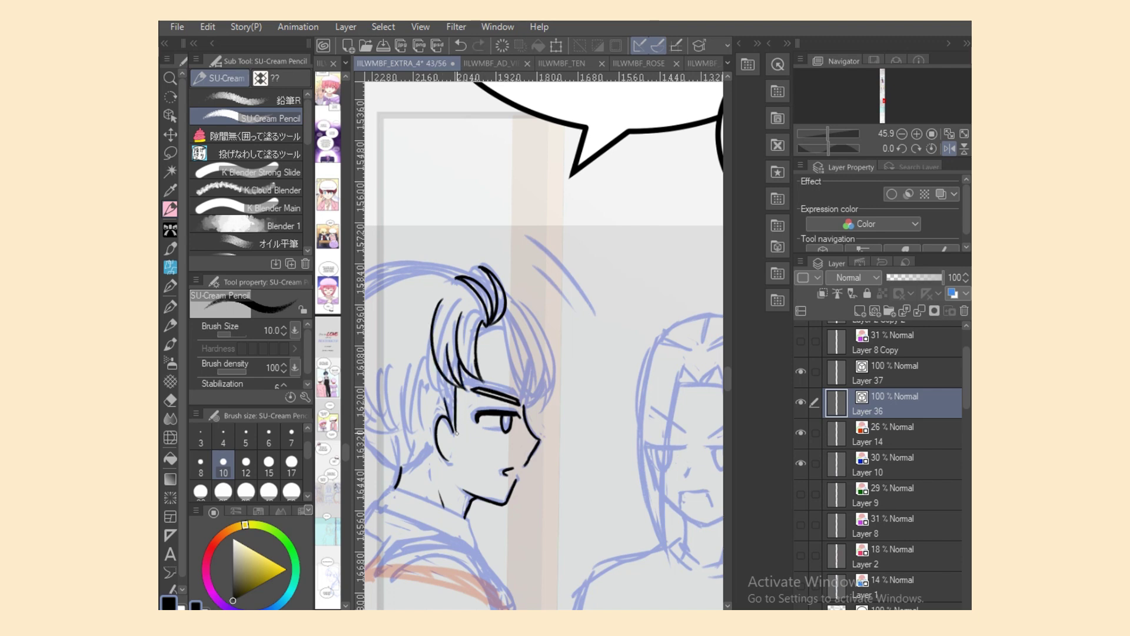
key(ctrl+z)
drag(453, 386, 455, 429)
drag(468, 337, 482, 379)
key(e)
key(p)
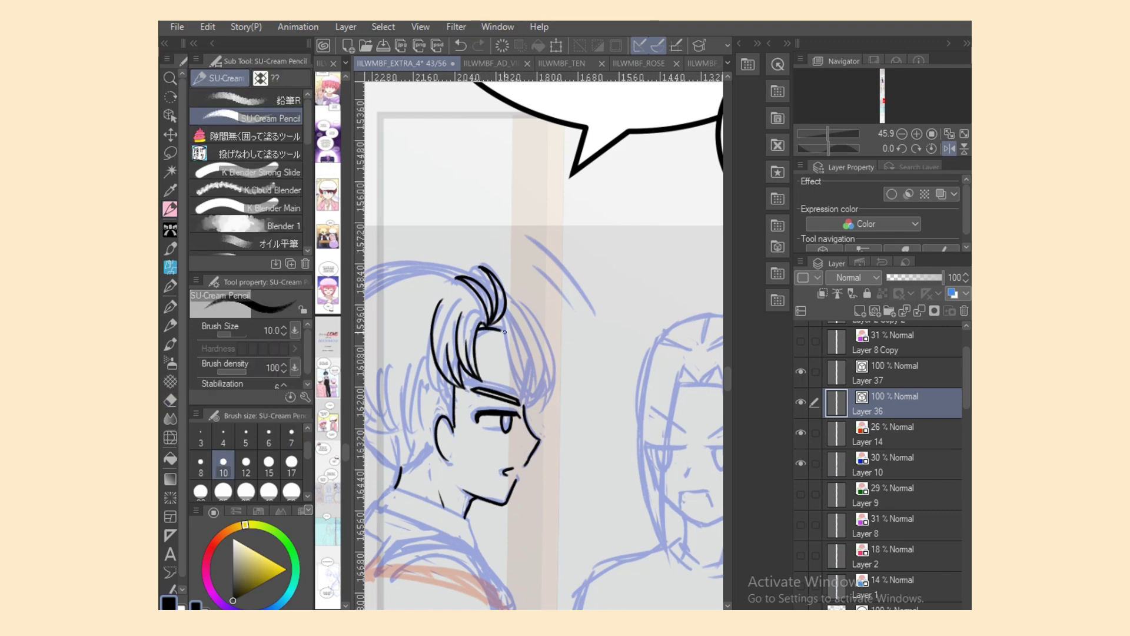
Step: Ink the short hairline under the tuft and the strand edge running down the front of the forehead
key(ctrl+z)
drag(495, 324, 523, 404)
drag(520, 362, 524, 404)
key(h)
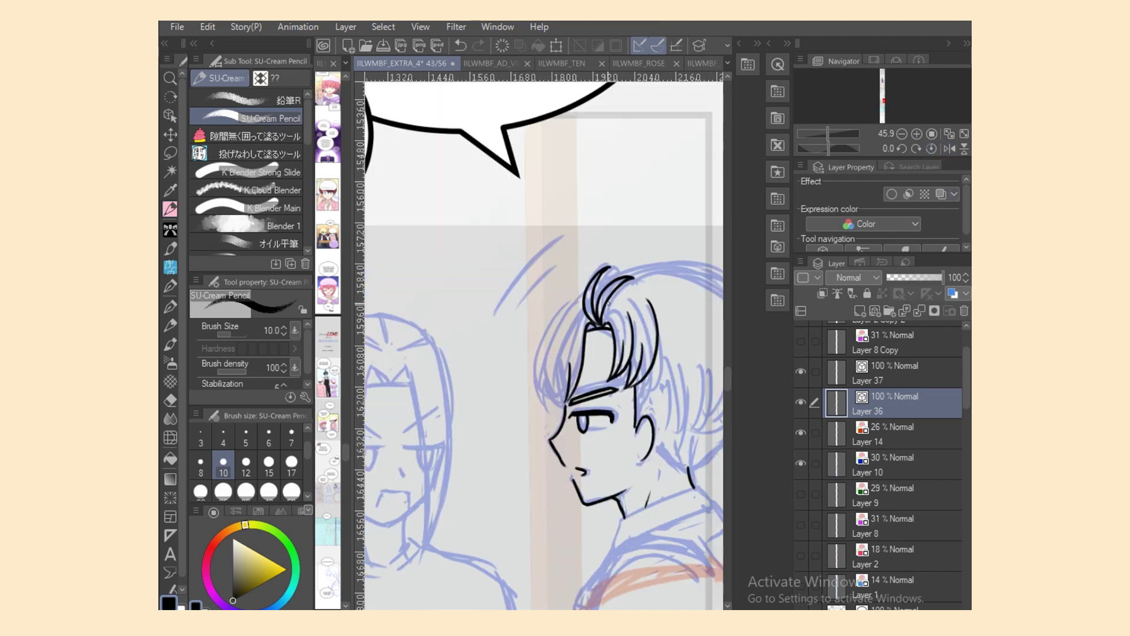
key(ctrl+z)
key(ctrl+z)
drag(596, 324, 572, 376)
key(ctrl+z)
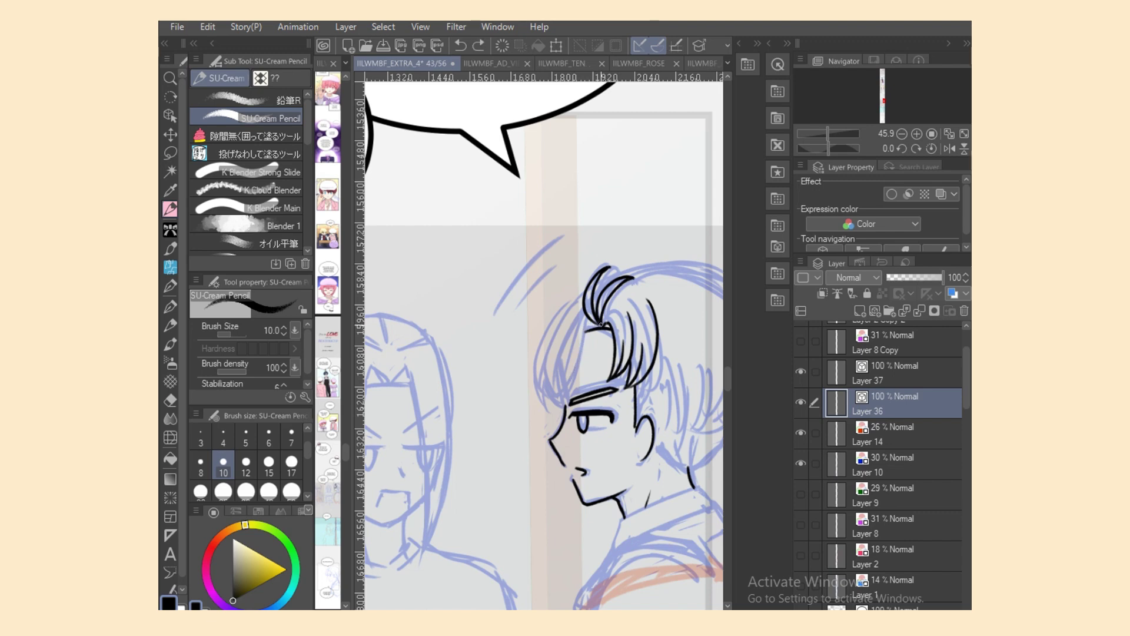
drag(588, 322, 569, 395)
key(ctrl+z)
drag(588, 322, 568, 395)
Step: Ink the outer curve of the front fringe and its pointed strand tips beside the forehead
drag(583, 291, 546, 410)
drag(542, 370, 554, 418)
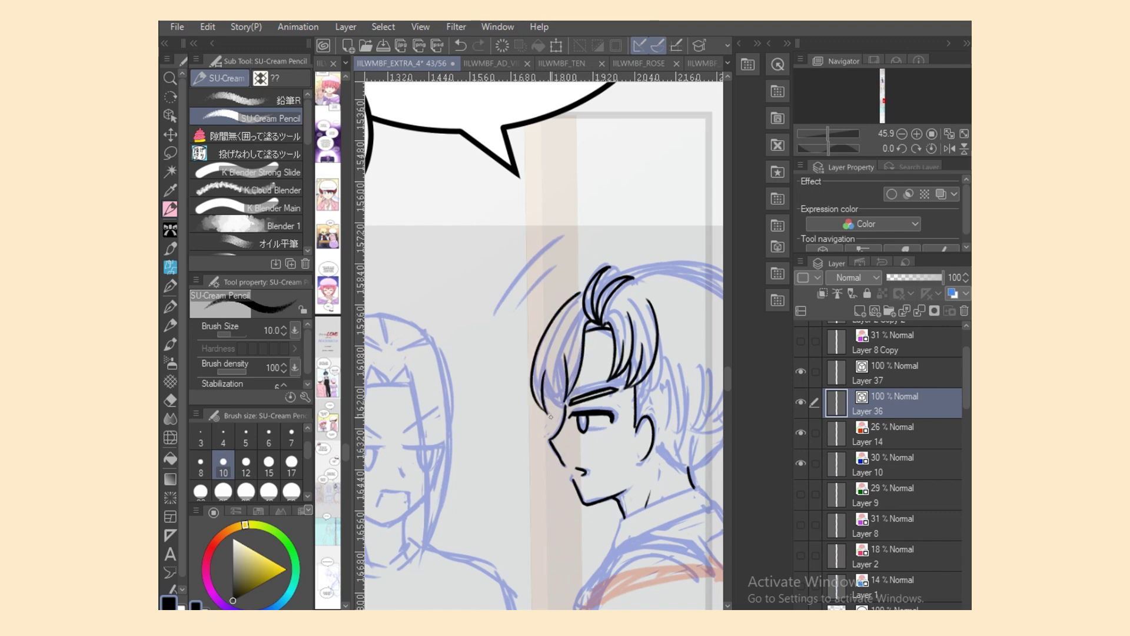
mouse_move(555, 340)
mouse_down()
mouse_move(563, 411)
mouse_move(542, 370)
mouse_move(564, 410)
mouse_up()
key(ctrl+z)
key(ctrl+z)
mouse_move(560, 373)
mouse_down()
mouse_move(564, 409)
mouse_move(551, 414)
mouse_up()
key(e)
key(p)
drag(564, 398, 555, 410)
key(ctrl+z)
key(e)
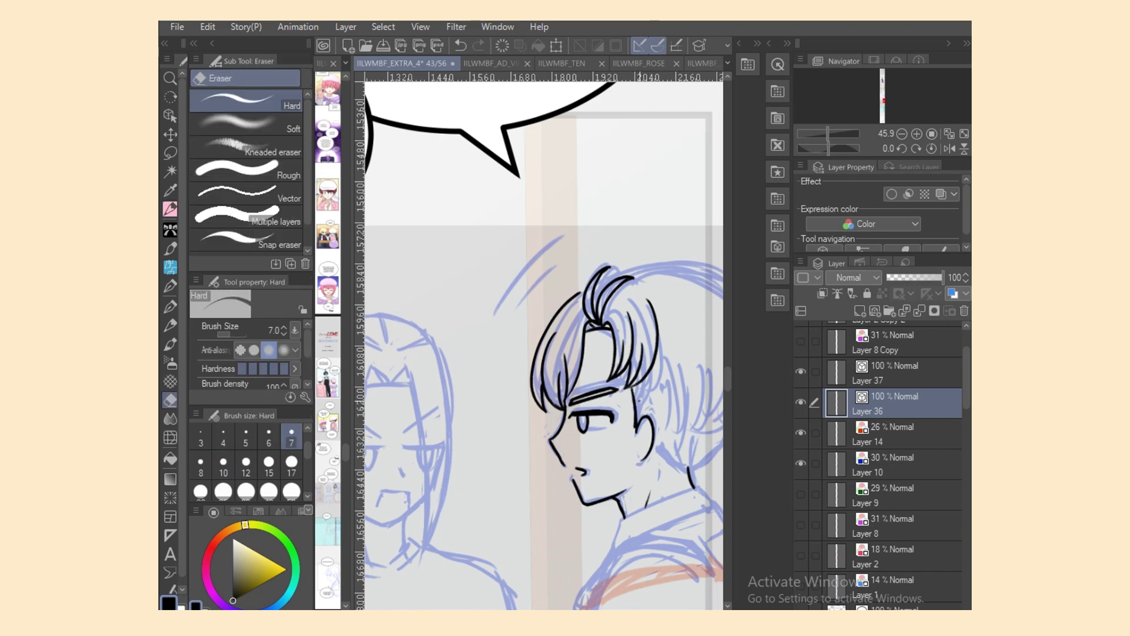
key(p)
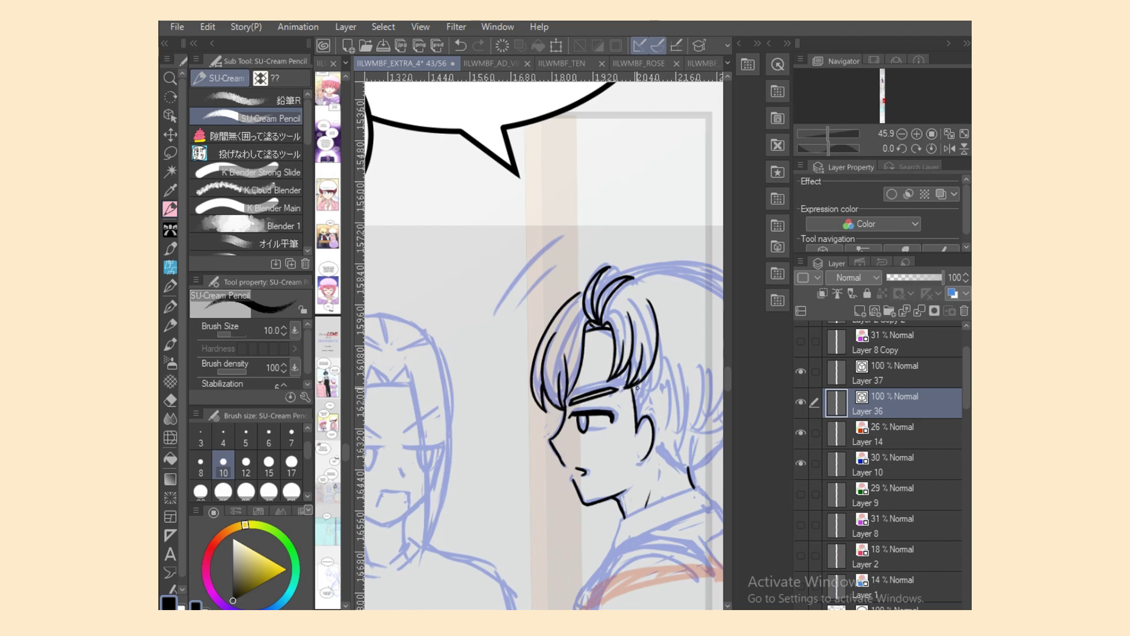
Step: Ink the rounded outline of the crown and the back of the head down toward the nape
scroll(654, 547, right, 1)
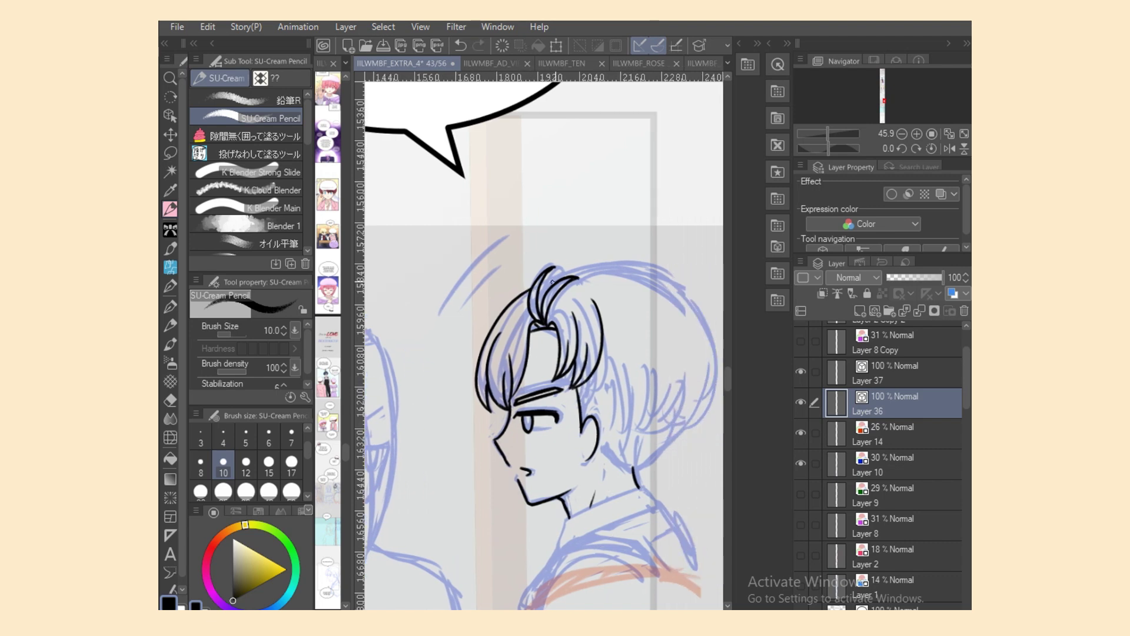
mouse_move(543, 272)
mouse_down()
mouse_move(639, 281)
mouse_move(685, 310)
mouse_move(706, 395)
mouse_up()
key(ctrl+z)
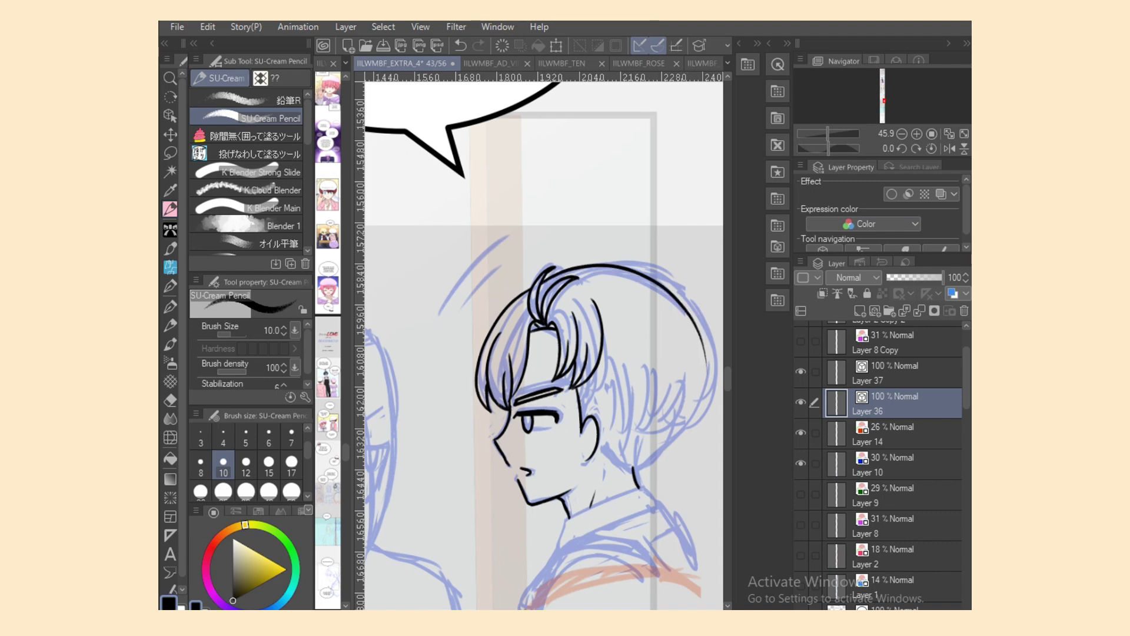
click(950, 149)
mouse_move(401, 318)
mouse_down()
mouse_move(416, 443)
mouse_move(409, 437)
mouse_move(446, 464)
mouse_up()
key(ctrl+z)
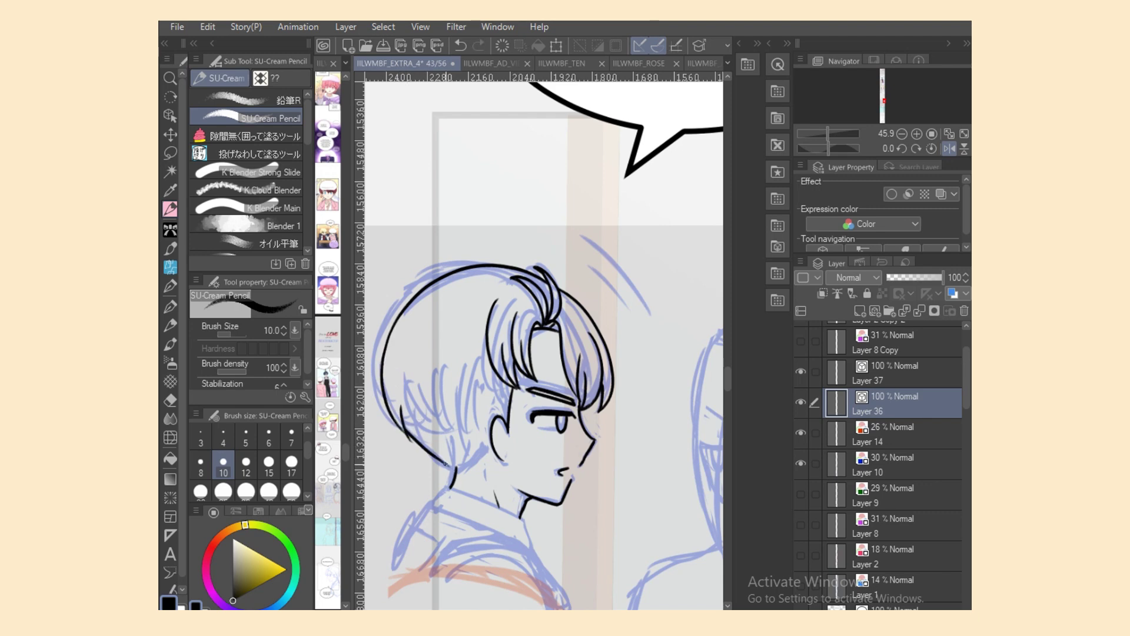
Step: Refine the lower back outline of the hair so that it tapers to a point at the nape
key(ctrl+z)
key(ctrl+z)
drag(393, 418, 457, 472)
key(ctrl+z)
key(ctrl+z)
key(ctrl+z)
key(ctrl+z)
key(e)
key(p)
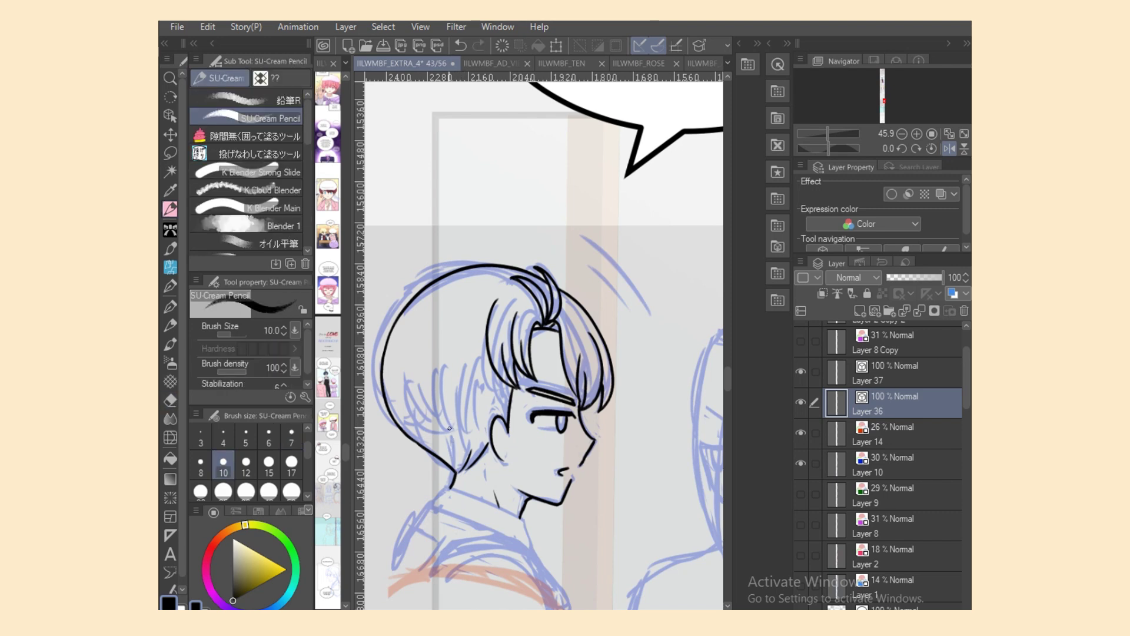
Step: Ink the strand tips at the nape and short strand lines along the back of the head
mouse_move(449, 428)
mouse_down()
mouse_move(457, 473)
mouse_move(452, 462)
mouse_up()
key(ctrl+z)
key(ctrl+z)
drag(404, 350, 421, 427)
mouse_move(414, 384)
mouse_down()
mouse_move(424, 430)
mouse_move(442, 423)
mouse_up()
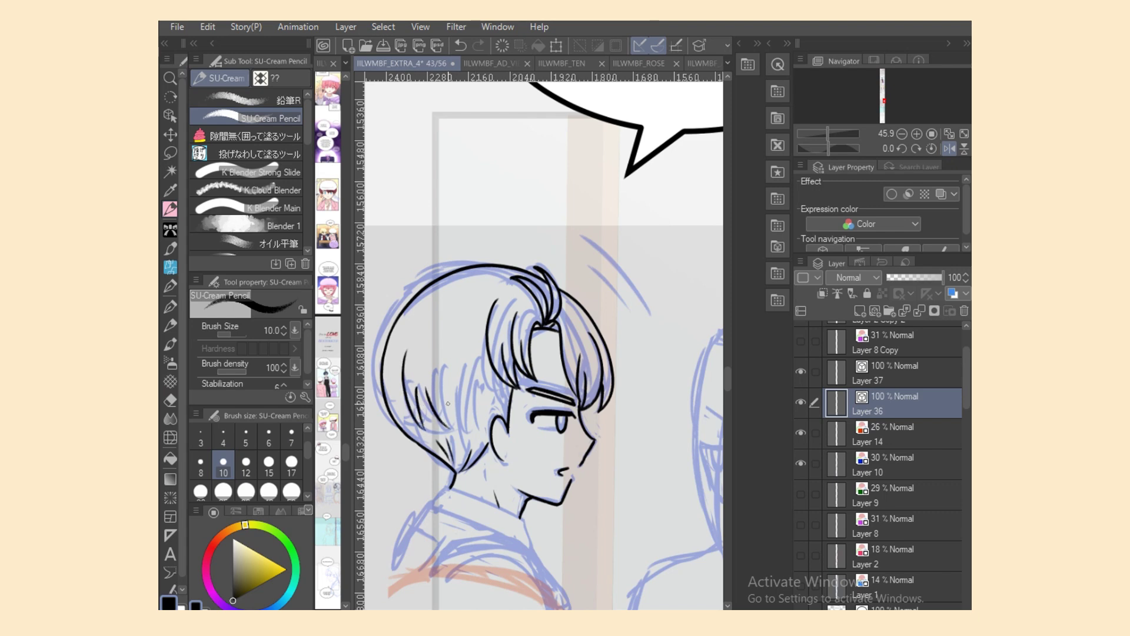
key(ctrl+z)
key(ctrl+z)
drag(416, 383, 423, 423)
Step: Ink the remaining layered strand lines between the back of the head and the ear
drag(443, 356, 460, 419)
drag(475, 369, 481, 420)
key(ctrl+z)
key(ctrl+z)
mouse_move(478, 352)
mouse_down()
mouse_move(479, 423)
mouse_move(462, 417)
mouse_up()
key(e)
key(p)
drag(445, 354, 458, 427)
key(ctrl+z)
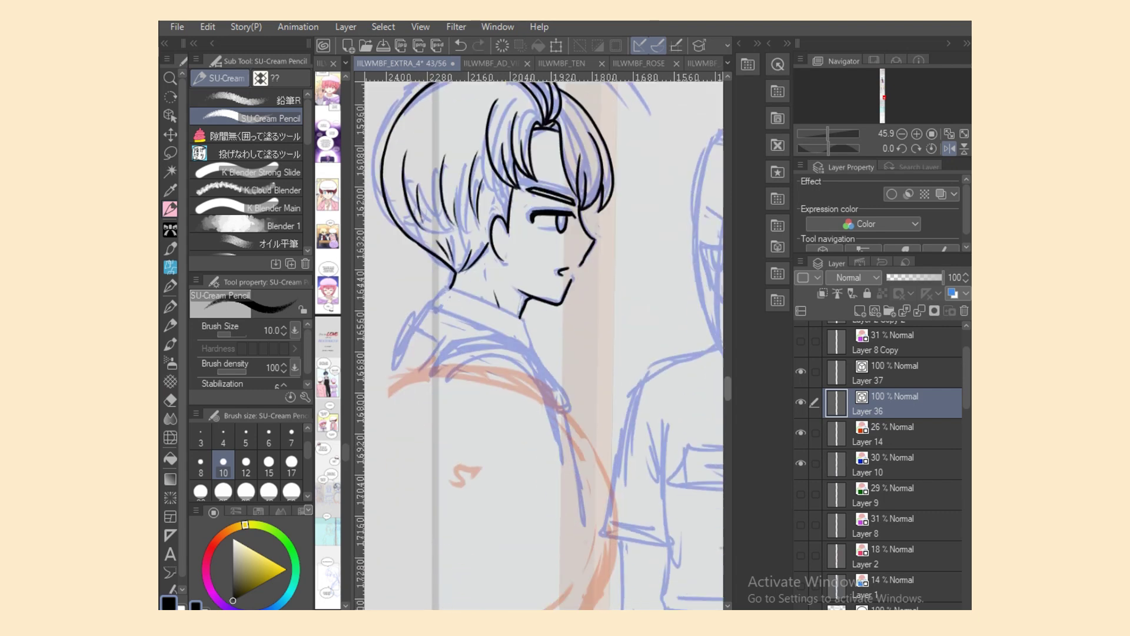
Step: Ink the side-facing character's shirt collar band around the neck, including its front edge
scroll(693, 353, down, 2)
mouse_move(450, 286)
mouse_down()
mouse_move(435, 302)
mouse_move(520, 321)
mouse_up()
key(ctrl+z)
key(ctrl+z)
drag(450, 287, 521, 321)
key(ctrl+z)
mouse_move(450, 287)
mouse_down()
mouse_move(521, 319)
mouse_move(533, 346)
mouse_move(522, 350)
mouse_up()
key(ctrl+z)
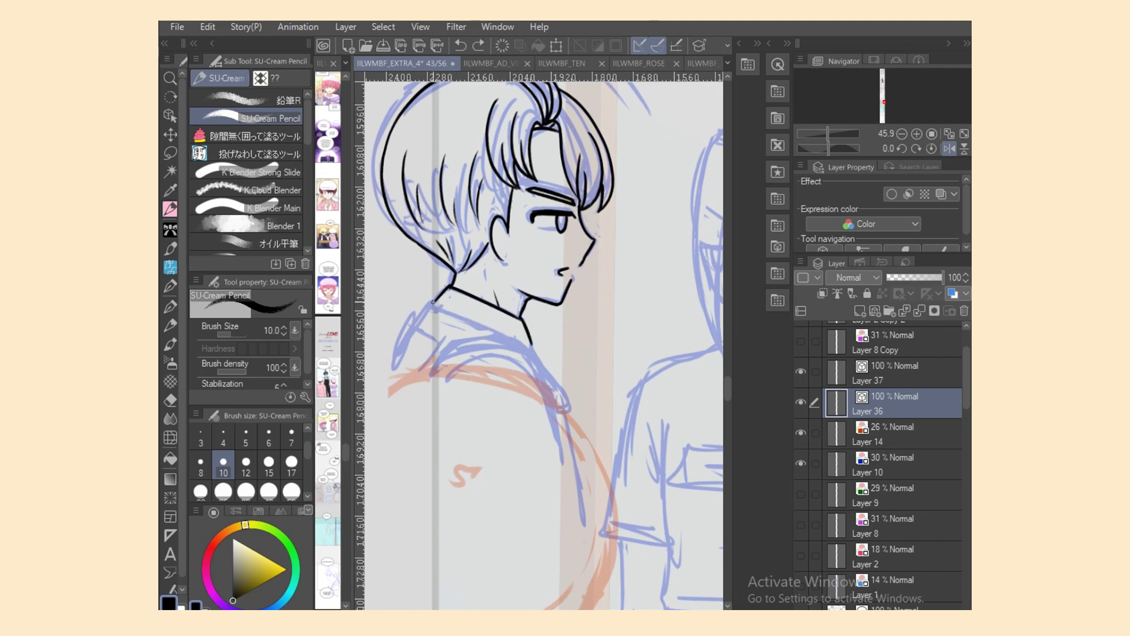
drag(434, 301, 522, 340)
key(ctrl+z)
Step: Ink the jacket's curved double neckline edge below the shirt collar, redrawing the strokes until they follow the blue sketch
drag(438, 366, 525, 346)
key(ctrl+z)
key(ctrl+z)
mouse_move(451, 373)
mouse_down()
mouse_move(522, 343)
mouse_move(513, 338)
mouse_up()
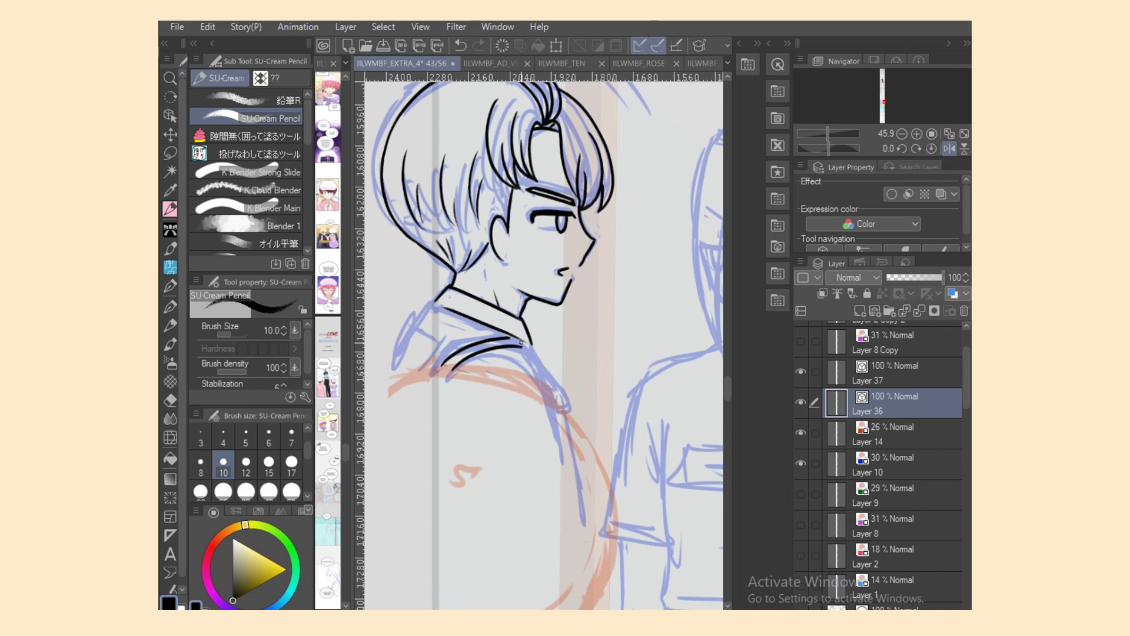
key(ctrl+z)
key(ctrl+z)
drag(434, 367, 516, 334)
key(ctrl+z)
drag(436, 370, 514, 337)
key(ctrl+z)
mouse_move(435, 372)
mouse_down()
mouse_move(519, 336)
mouse_move(527, 339)
mouse_move(505, 346)
mouse_move(534, 380)
mouse_up()
key(ctrl+z)
key(ctrl+z)
key(ctrl+z)
key(ctrl+z)
Step: Ink the jacket's back outline from the rear of the shirt collar down to the shoulder
mouse_move(436, 302)
mouse_down()
mouse_move(449, 310)
mouse_move(437, 303)
mouse_move(395, 374)
mouse_up()
key(ctrl+z)
key(ctrl+z)
drag(435, 303, 457, 311)
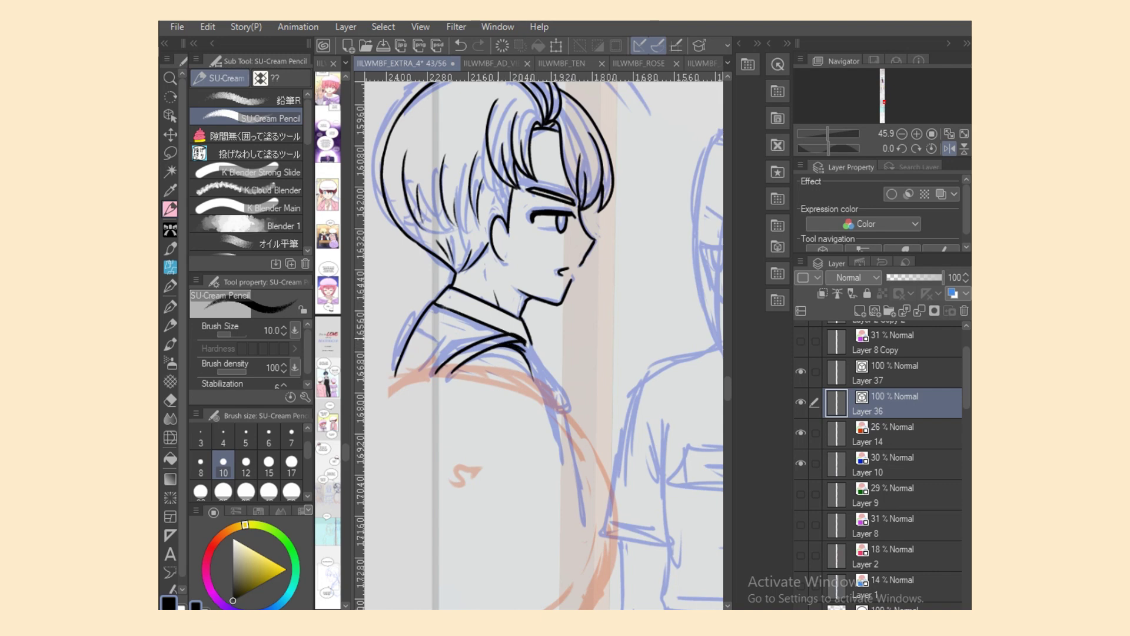
Step: Refine the front end of the jacket's curved neckline where it meets the tip of the shirt collar
key(ctrl+z)
drag(505, 337, 527, 346)
key(e)
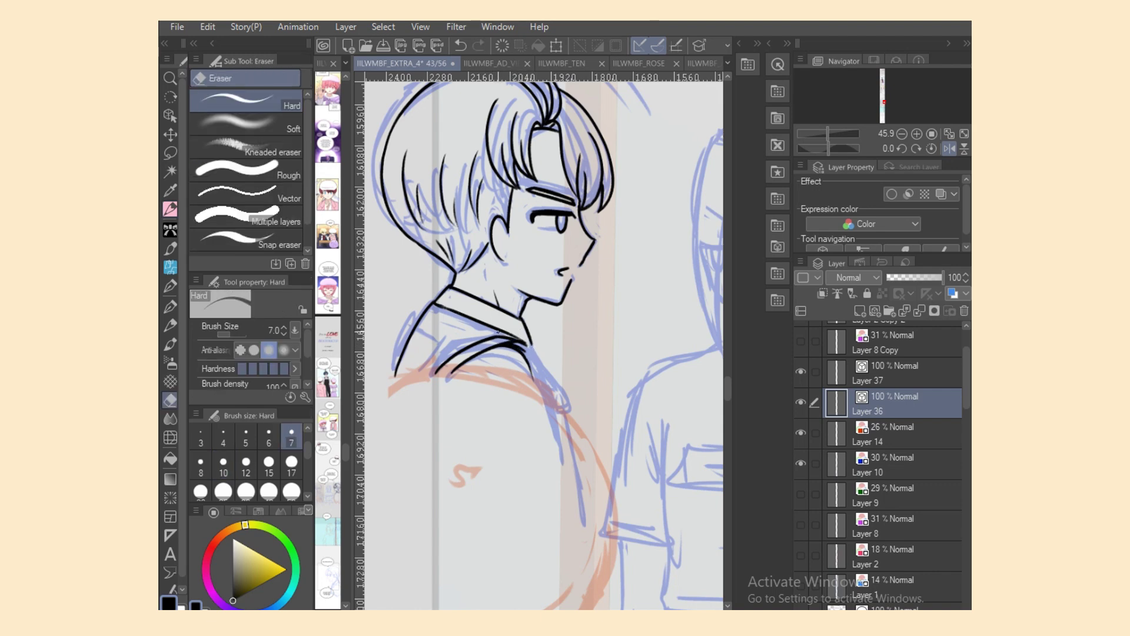
key(p)
key(e)
key(p)
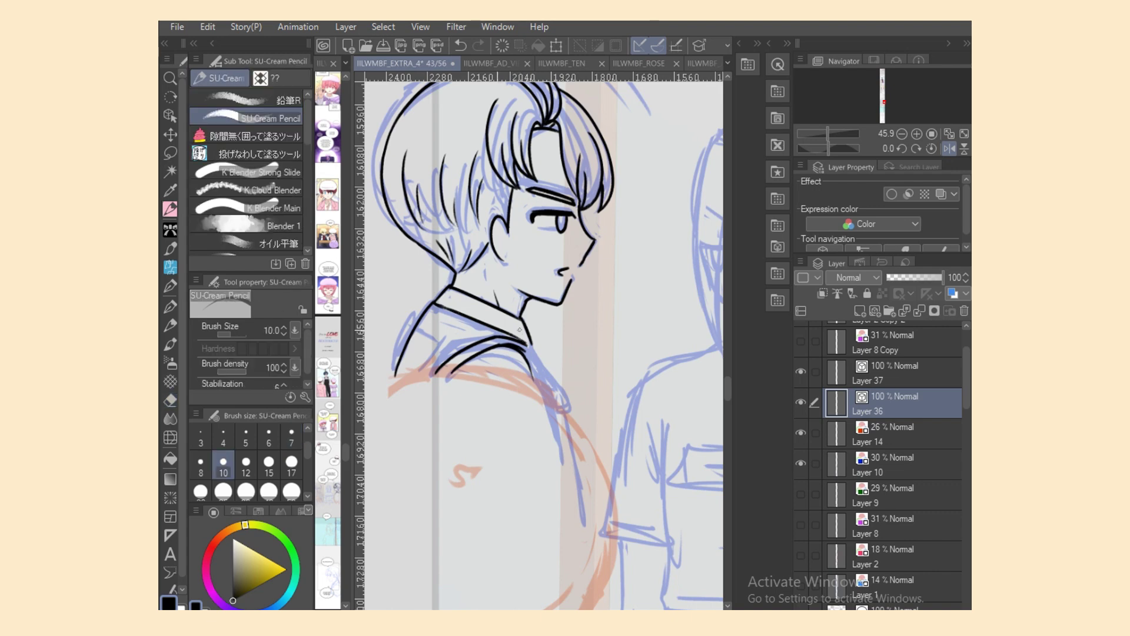
key(ctrl+z)
drag(526, 346, 536, 361)
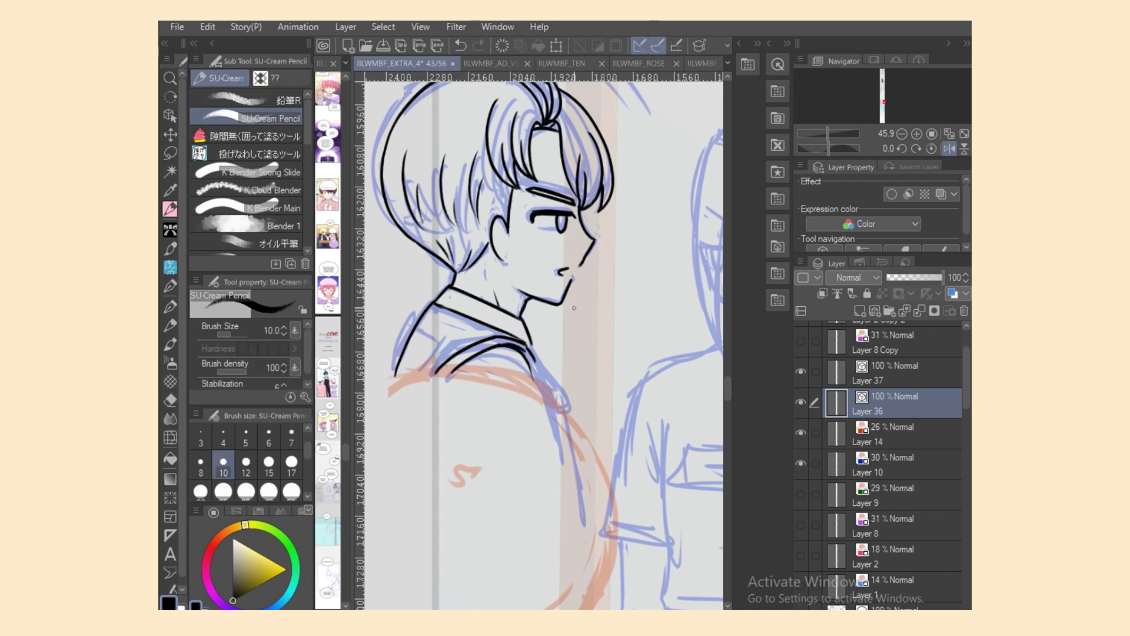
Step: Mirror the canvas view horizontally and ink the small fastening and strap end at the front of the jacket neckline
click(949, 149)
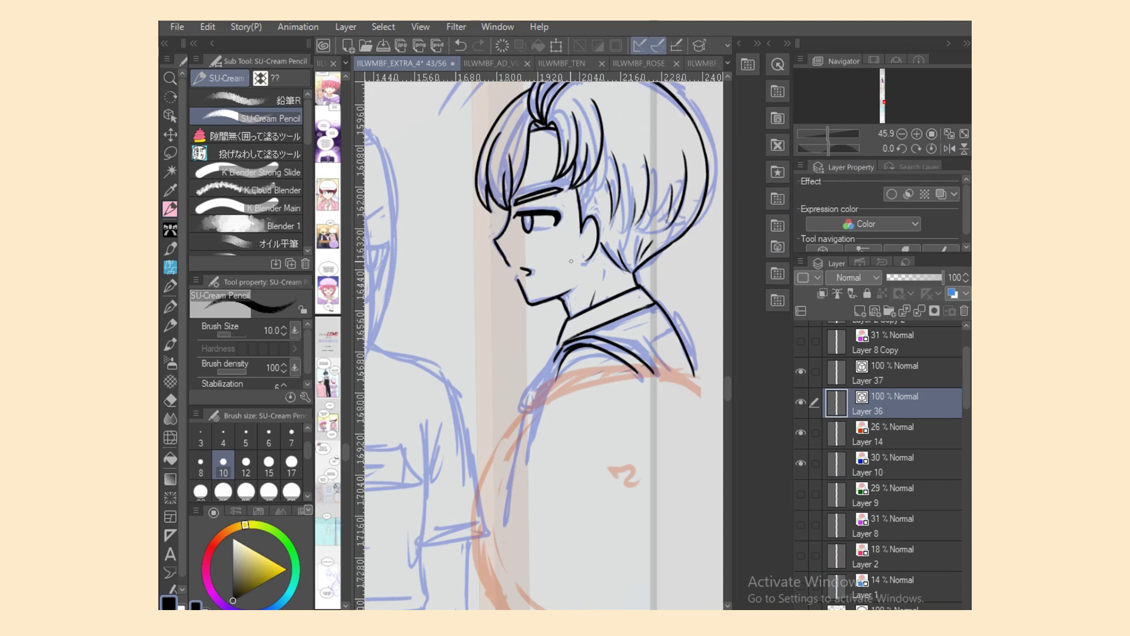
key(e)
mouse_move(565, 342)
mouse_down()
mouse_move(577, 334)
mouse_move(566, 346)
mouse_up()
key(ctrl+z)
key(e)
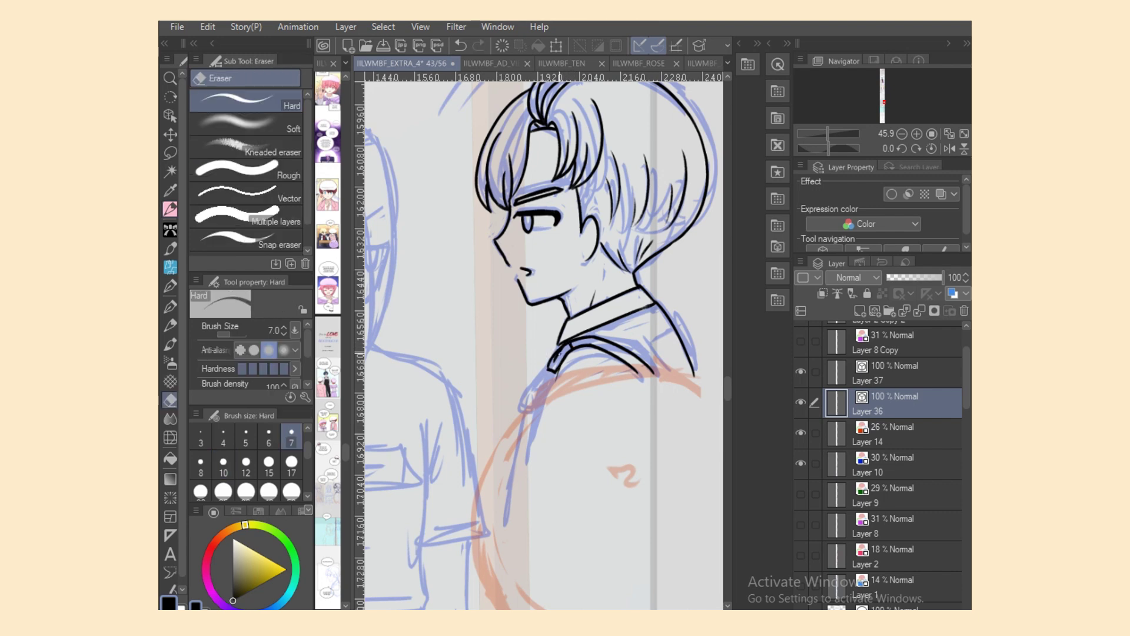
key(p)
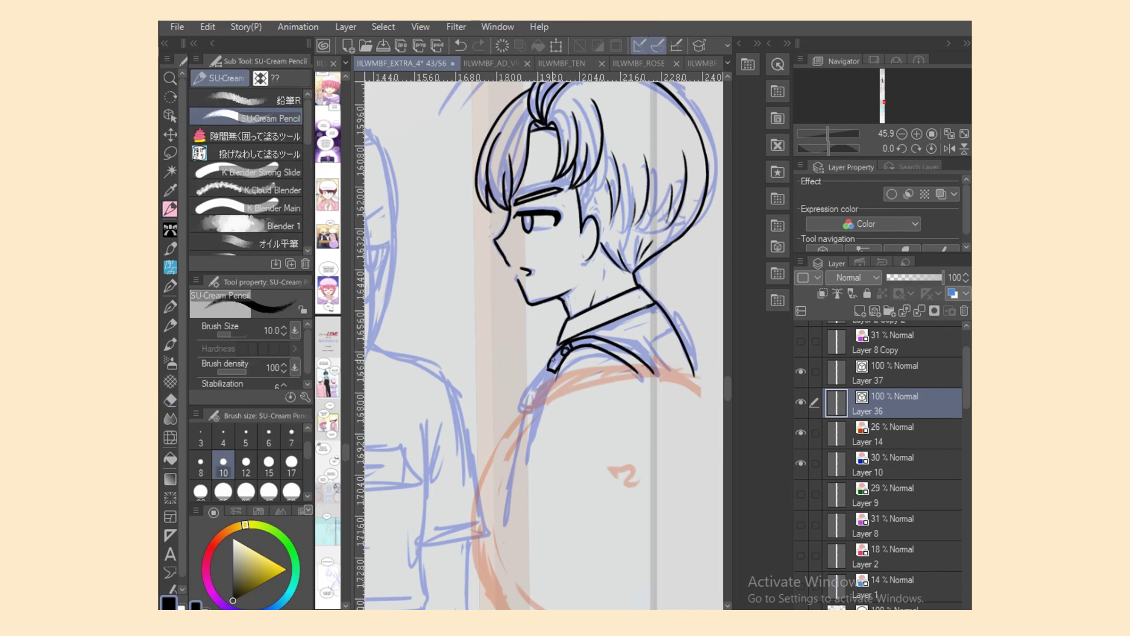
Step: Ink the jacket's front strap downward from the neckline, with its linked rings and a square buckle
drag(543, 378, 549, 380)
key(ctrl+z)
key(e)
key(p)
mouse_move(551, 377)
mouse_down()
mouse_move(524, 391)
mouse_move(530, 411)
mouse_move(529, 389)
mouse_move(521, 405)
mouse_move(537, 406)
mouse_move(529, 391)
mouse_move(552, 360)
mouse_move(528, 389)
mouse_move(563, 341)
mouse_up()
key(ctrl+z)
key(ctrl+z)
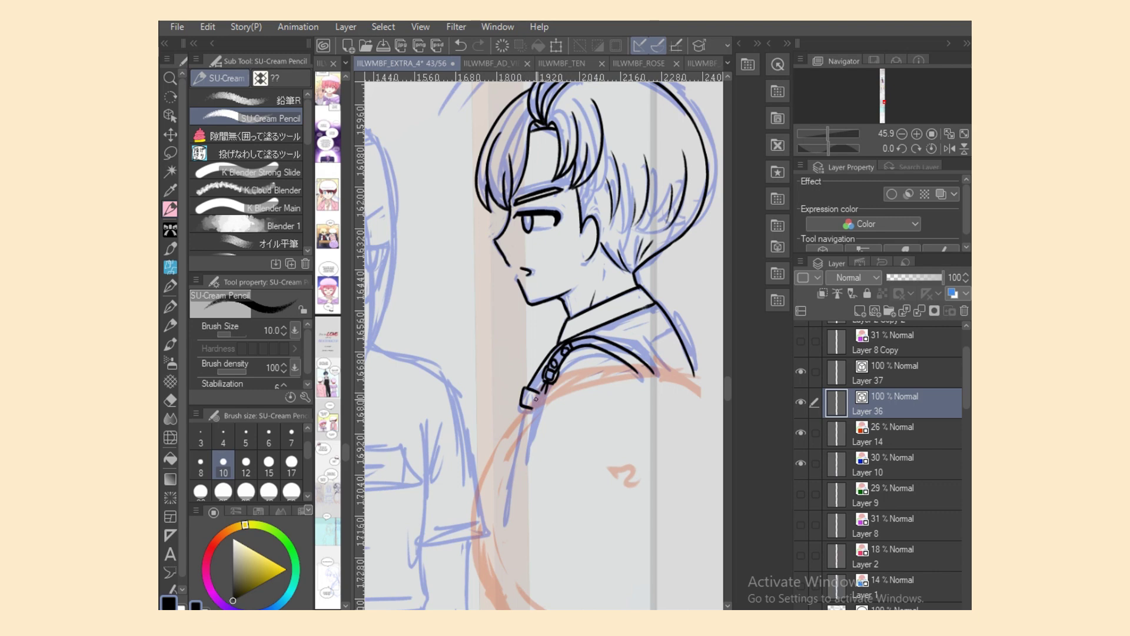
Step: Ink the jacket's front line below the buckle, extend the neckline curve over the shoulder, and clean up the ring lines
drag(523, 409, 516, 456)
key(ctrl+z)
drag(642, 366, 659, 391)
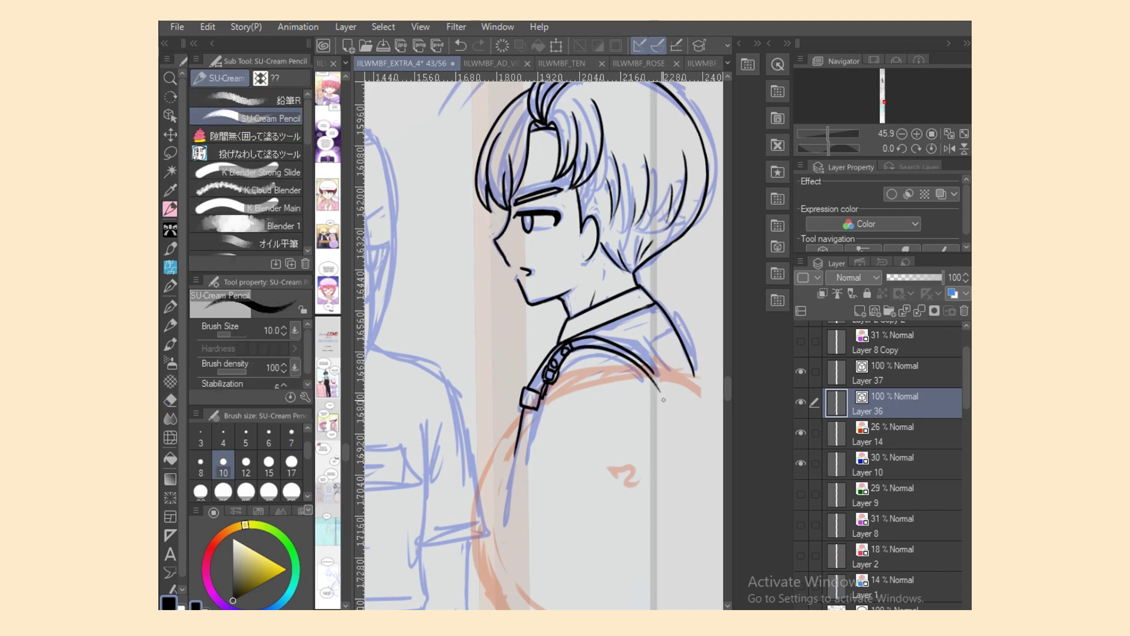
key(e)
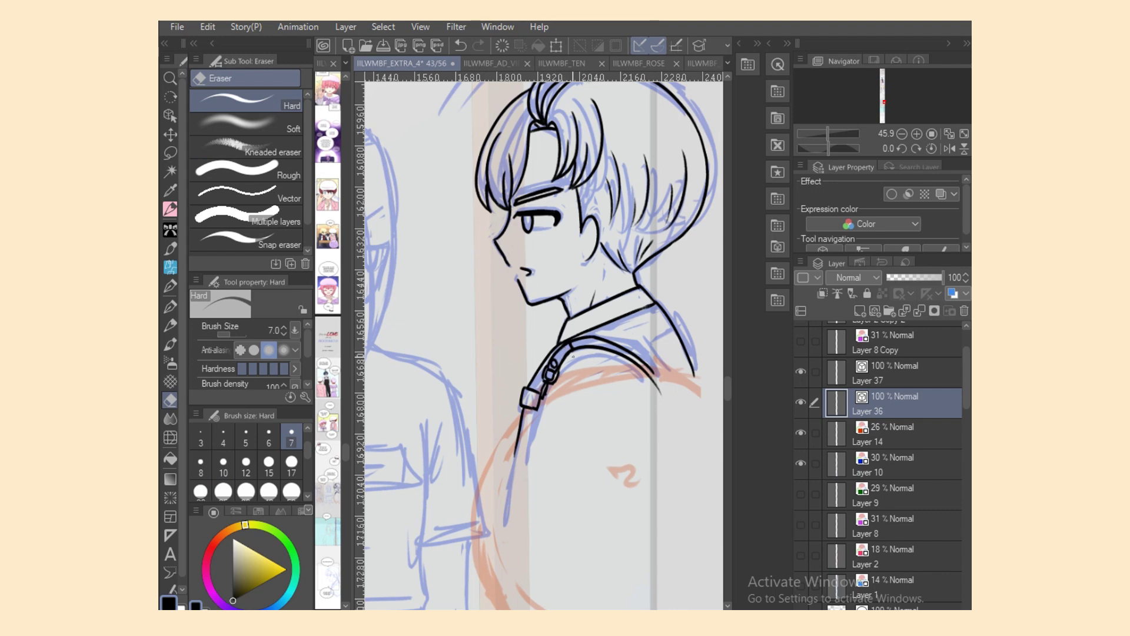
key(p)
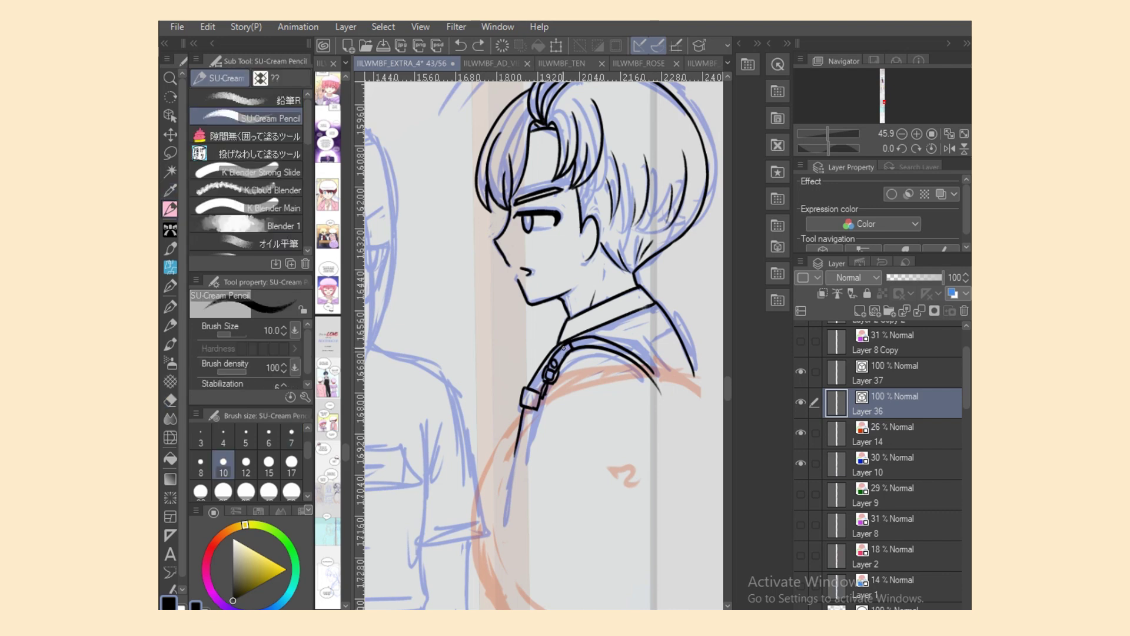
key(e)
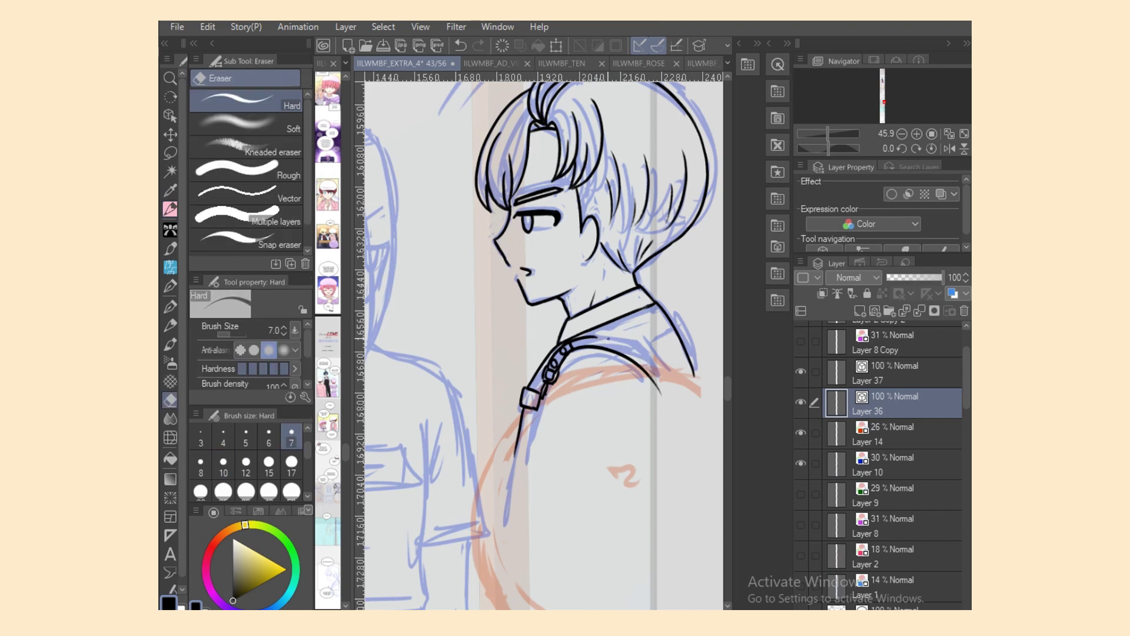
key(p)
drag(573, 341, 653, 358)
key(ctrl+z)
mouse_move(577, 339)
mouse_down()
mouse_move(661, 365)
mouse_move(680, 389)
mouse_move(673, 377)
mouse_up()
key(ctrl+z)
key(ctrl+z)
Step: Clean up the outline of the strap buckle on the profile figure's shoulder
drag(679, 614, 658, 614)
key(e)
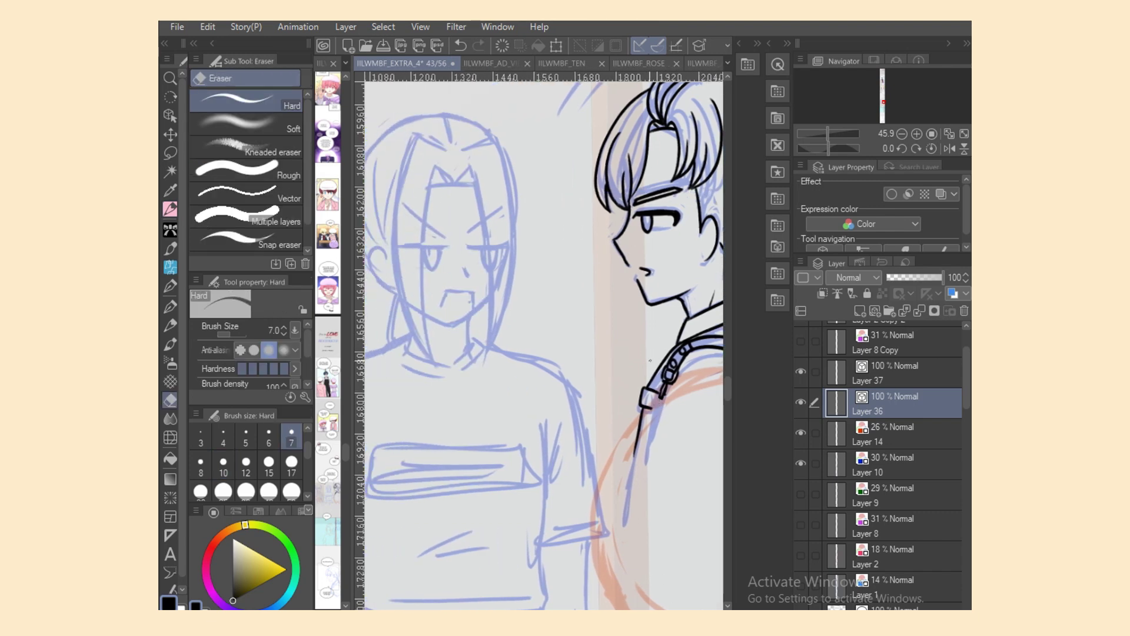
mouse_move(652, 408)
mouse_down()
mouse_move(642, 394)
mouse_move(643, 404)
mouse_move(660, 399)
mouse_up()
key(p)
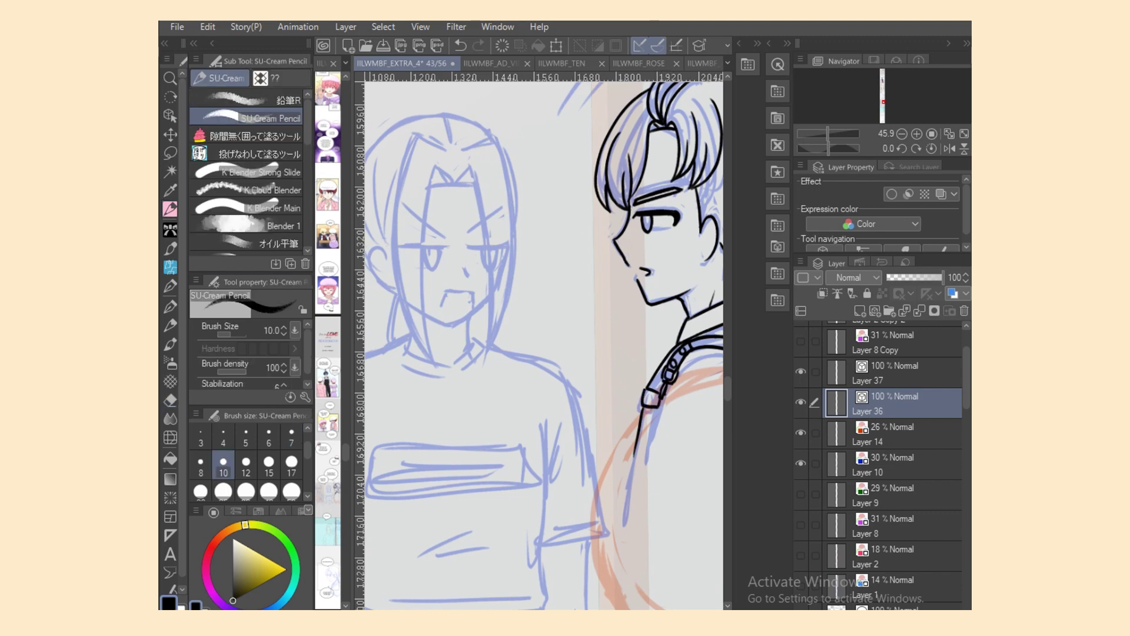
drag(575, 610, 602, 610)
key(ctrl+z)
drag(527, 389, 539, 404)
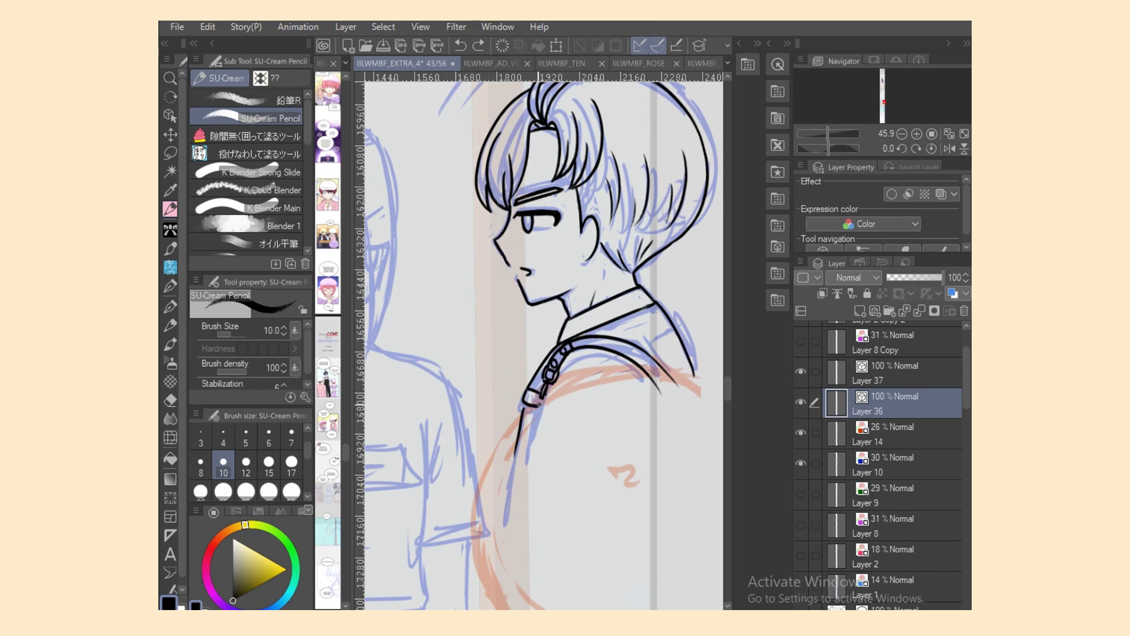
key(ctrl+y)
Step: Flip the canvas view horizontally at the long-haired front-facing character and save the file
drag(601, 609, 559, 610)
click(949, 149)
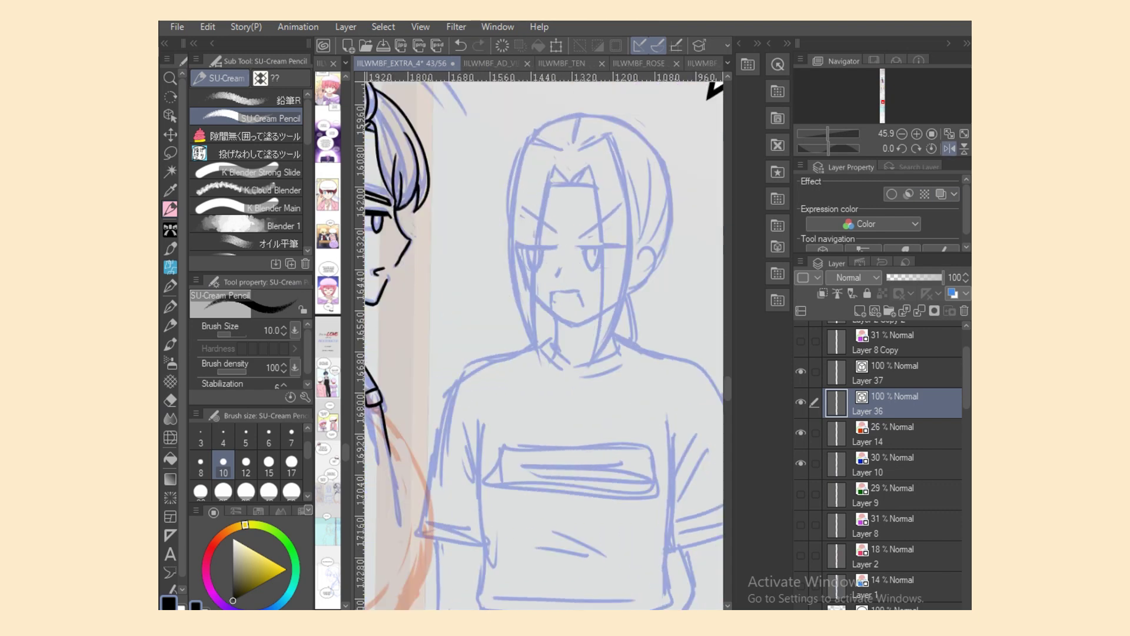
key(ctrl+s)
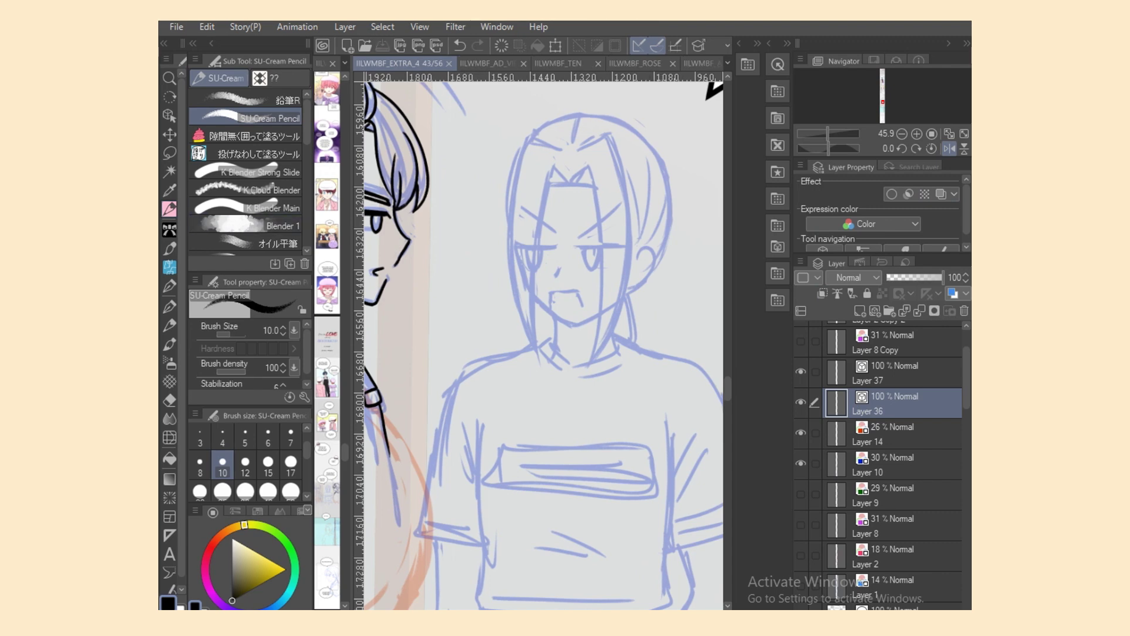
Step: Ink the long-haired character's jawline over the blue sketch on Layer 36, from the cheek around the chin
drag(530, 609, 544, 609)
drag(728, 389, 728, 384)
scroll(544, 346, down, 1)
scroll(545, 346, up, 5)
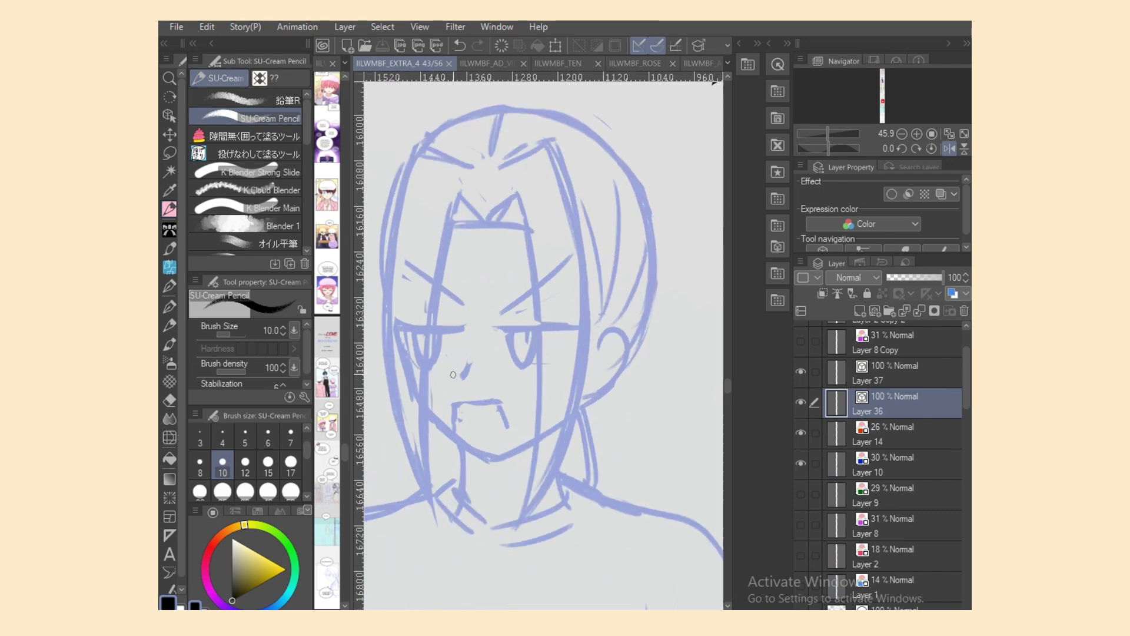
mouse_move(404, 337)
mouse_down()
mouse_move(434, 418)
mouse_move(489, 462)
mouse_up()
key(ctrl+z)
mouse_move(425, 413)
mouse_down()
mouse_move(507, 450)
mouse_move(562, 416)
mouse_up()
key(ctrl+z)
drag(490, 455, 562, 415)
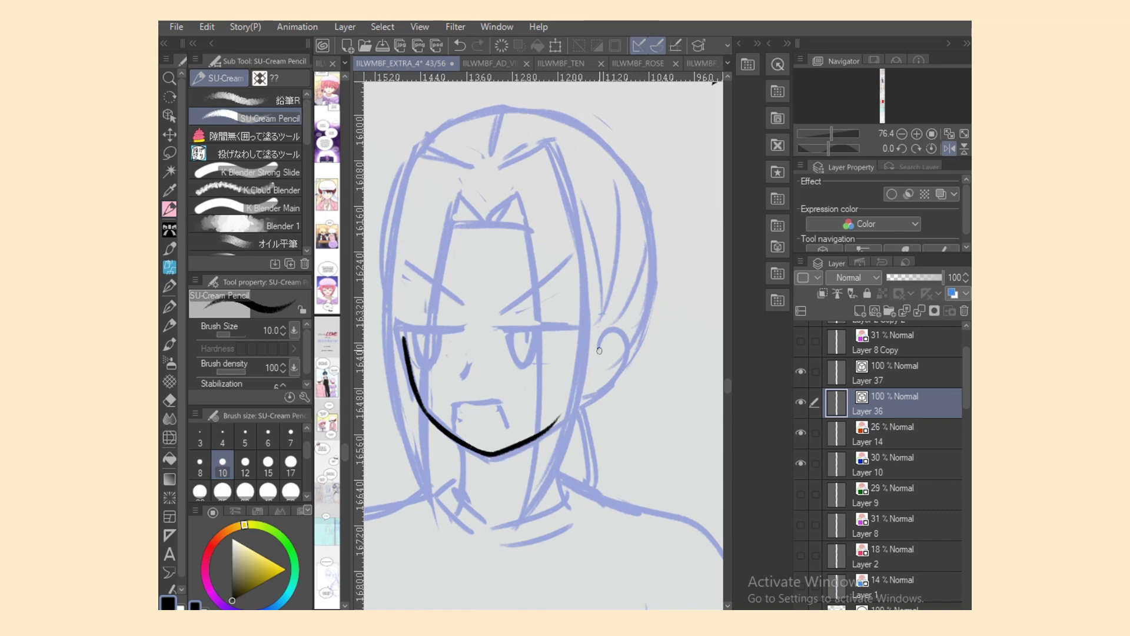
Step: Ink the ear and the half-lidded eye and slanted eyebrow nearest to it
drag(585, 352, 570, 400)
key(ctrl+z)
drag(584, 352, 570, 399)
mouse_move(492, 329)
mouse_down()
mouse_move(570, 327)
mouse_move(511, 330)
mouse_move(536, 345)
mouse_move(572, 266)
mouse_up()
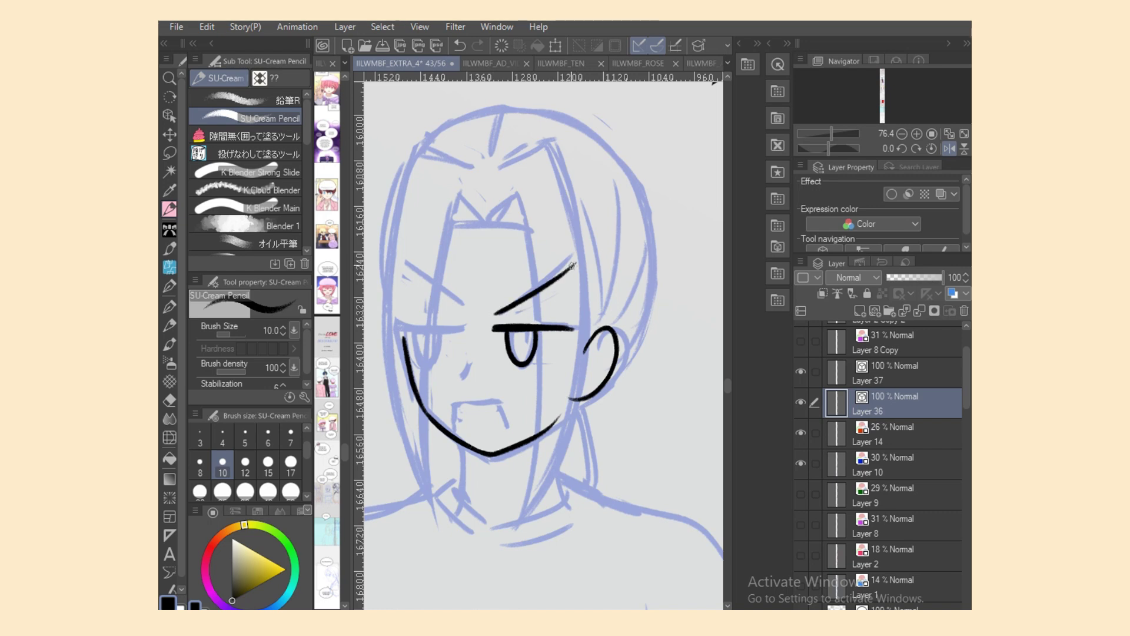
Step: Flip the canvas view and ink the other slanted eyebrow and half-lidded eye
key(h)
drag(635, 311, 692, 256)
drag(635, 312, 682, 259)
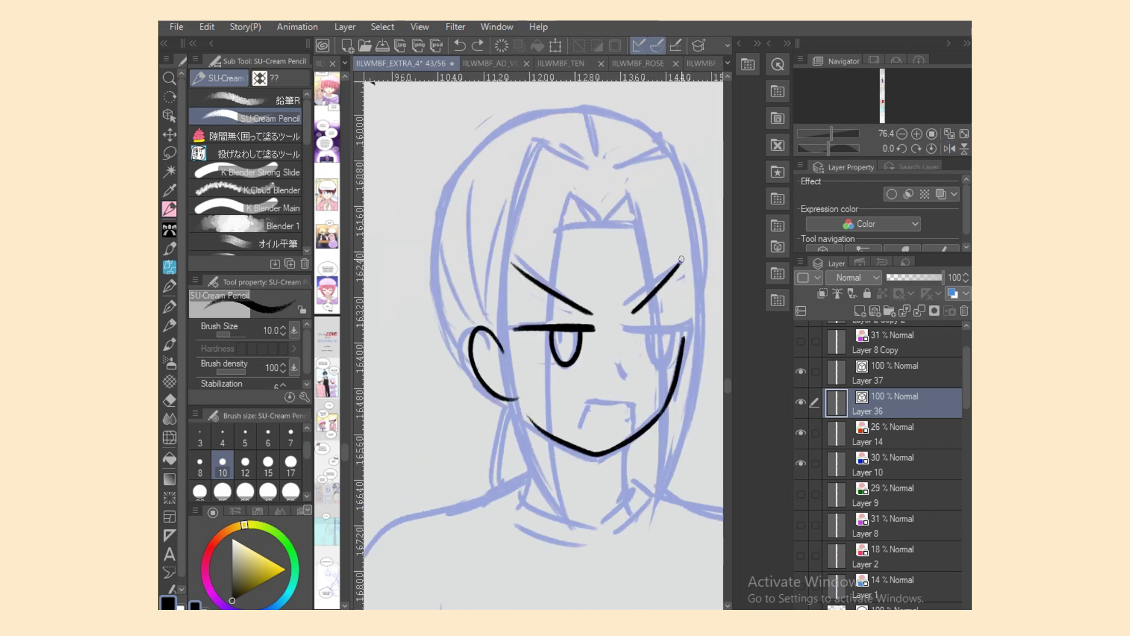
mouse_move(626, 329)
mouse_down()
mouse_move(685, 324)
mouse_move(669, 348)
mouse_move(674, 328)
mouse_up()
key(ctrl+z)
key(ctrl+z)
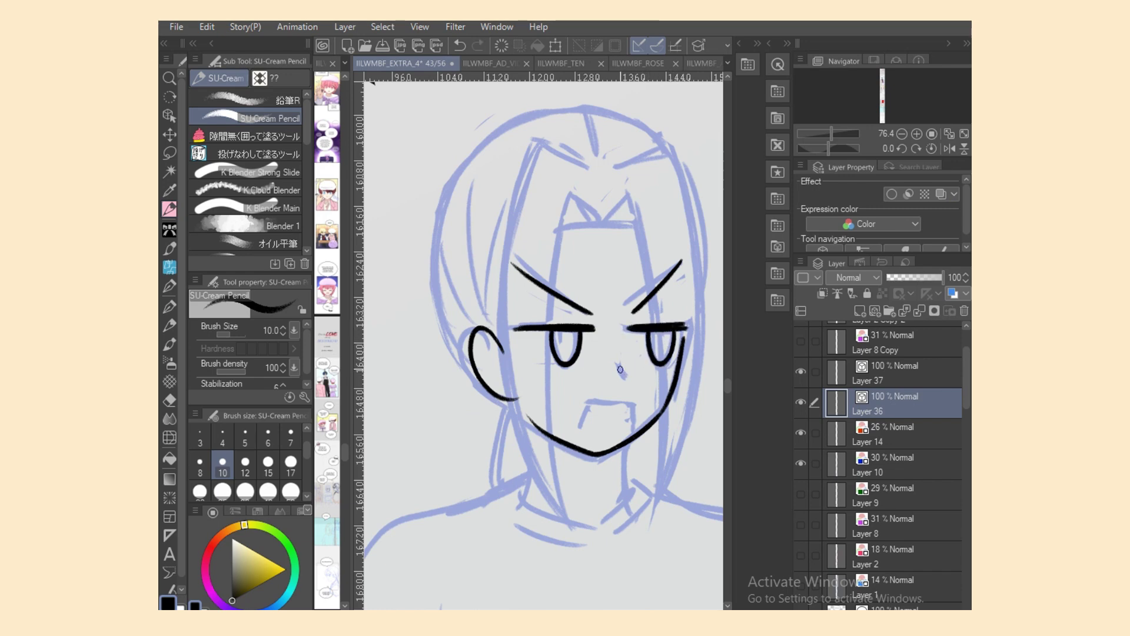
Step: Ink the nose, the frowning mouth and both sides of the neck
mouse_move(617, 366)
mouse_down()
mouse_move(633, 427)
mouse_move(580, 425)
mouse_move(629, 502)
mouse_up()
key(ctrl+z)
drag(530, 442, 521, 504)
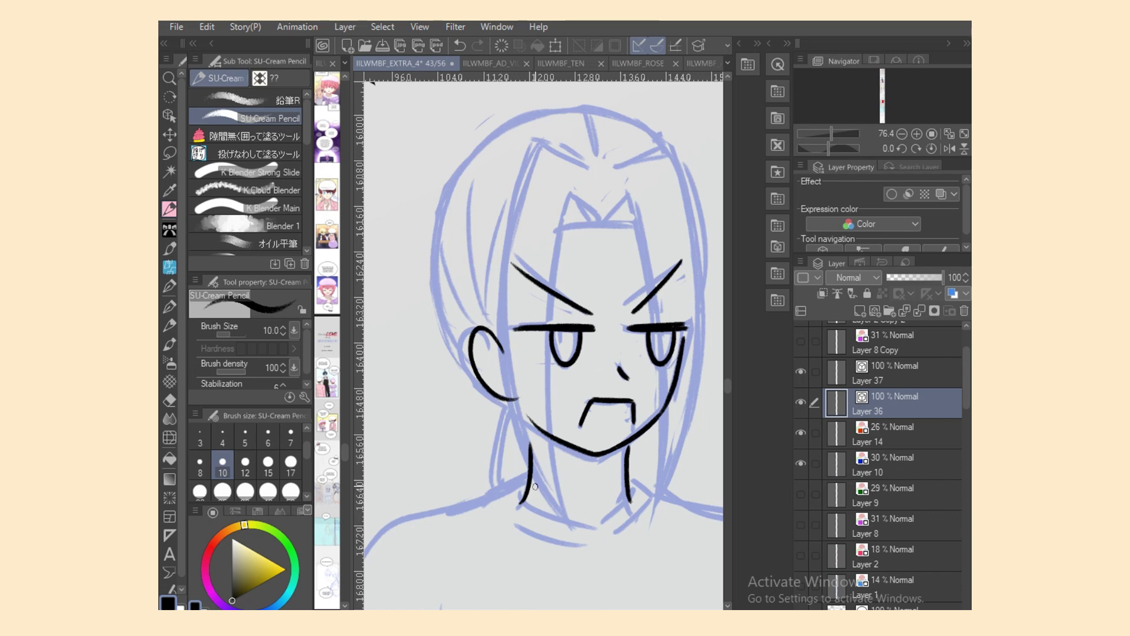
Step: Ink the inner edge of the ear-side front lock, from the hairline peak down across the eye
mouse_move(582, 198)
mouse_down()
mouse_move(603, 222)
mouse_move(581, 550)
mouse_move(564, 516)
mouse_up()
key(ctrl+z)
key(ctrl+z)
drag(576, 193, 554, 502)
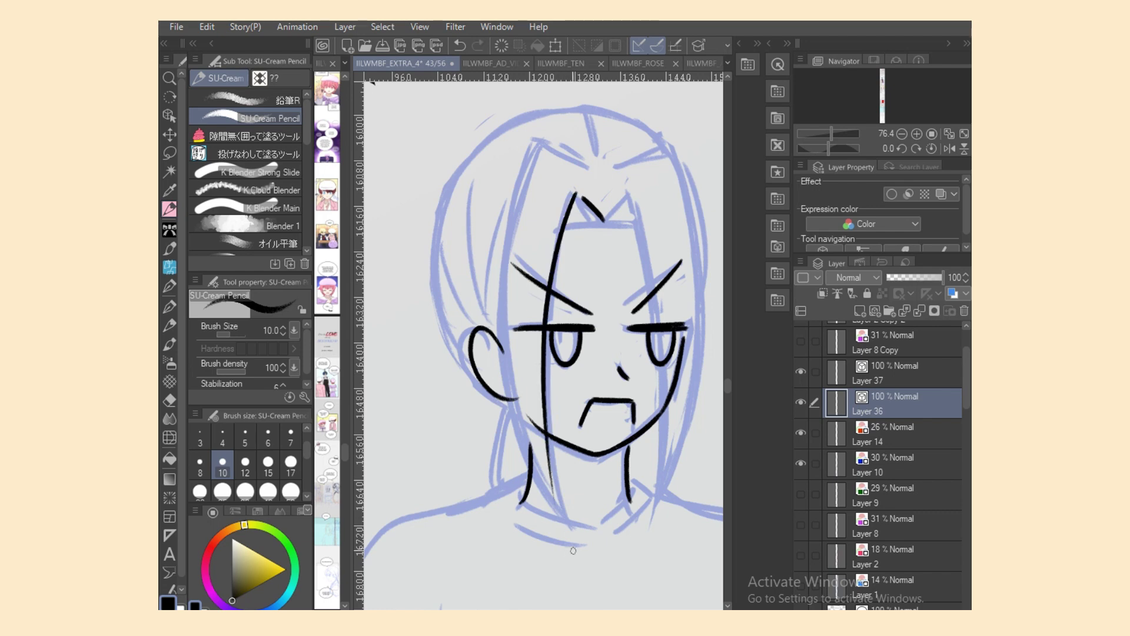
key(ctrl+z)
mouse_move(579, 193)
mouse_down()
mouse_move(552, 277)
mouse_move(552, 421)
mouse_move(571, 535)
mouse_up()
key(ctrl+z)
key(ctrl+y)
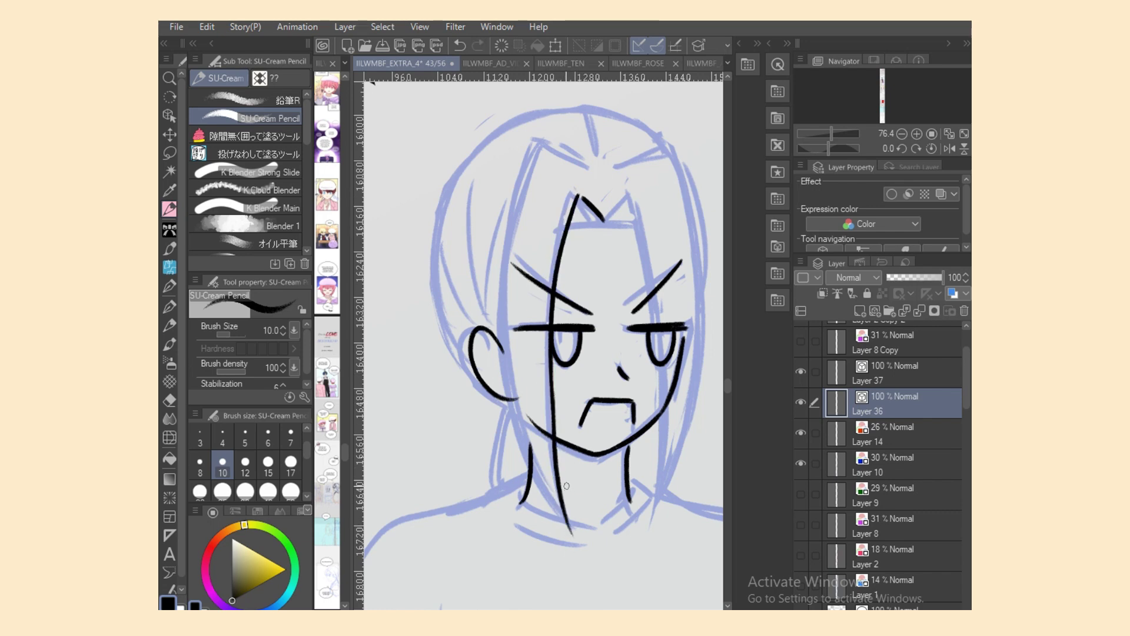
Step: Redraw the lower end of the ear-side lock's inner edge, running past the chin towards the collar
key(ctrl+z)
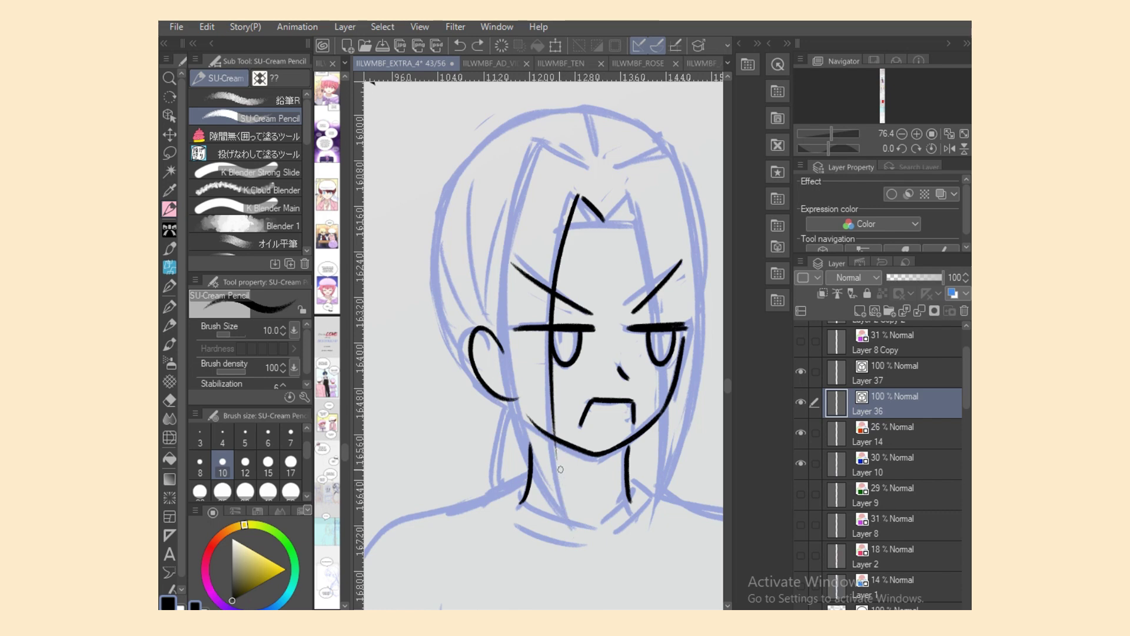
drag(553, 391, 577, 535)
key(ctrl+z)
drag(554, 406, 576, 533)
key(ctrl+z)
drag(553, 401, 574, 522)
key(ctrl+z)
drag(554, 441, 570, 512)
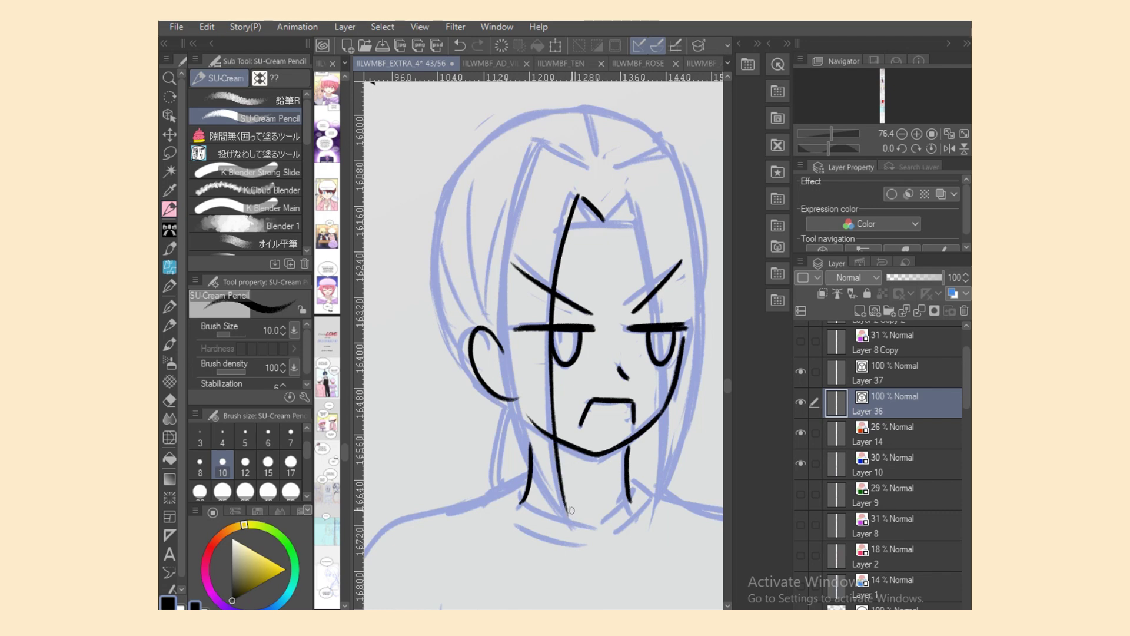
Step: Ink the pointed hairline peaks, the line across the forehead and the short parting stroke at the crown
drag(577, 196, 587, 203)
key(ctrl+z)
drag(589, 120, 596, 159)
key(ctrl+z)
mouse_move(562, 231)
mouse_down()
mouse_move(640, 229)
mouse_move(628, 191)
mouse_move(656, 415)
mouse_up()
key(ctrl+z)
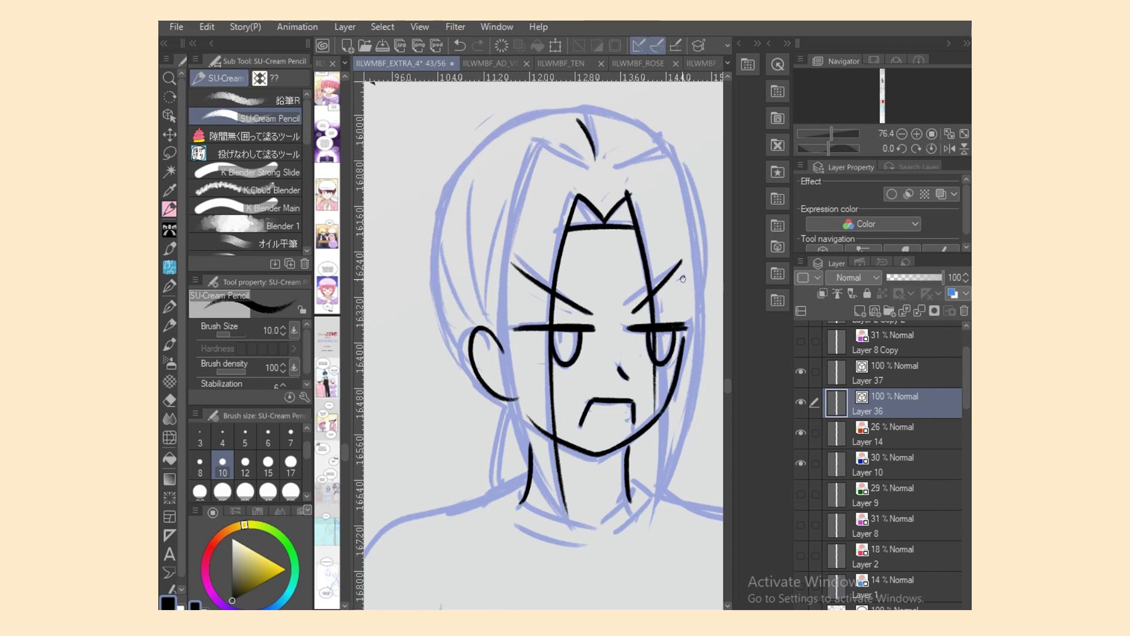
Step: Ink the outer edge of the ear-side front lock, from the parting down past the ear
mouse_move(592, 158)
mouse_down()
mouse_move(541, 144)
mouse_move(510, 399)
mouse_up()
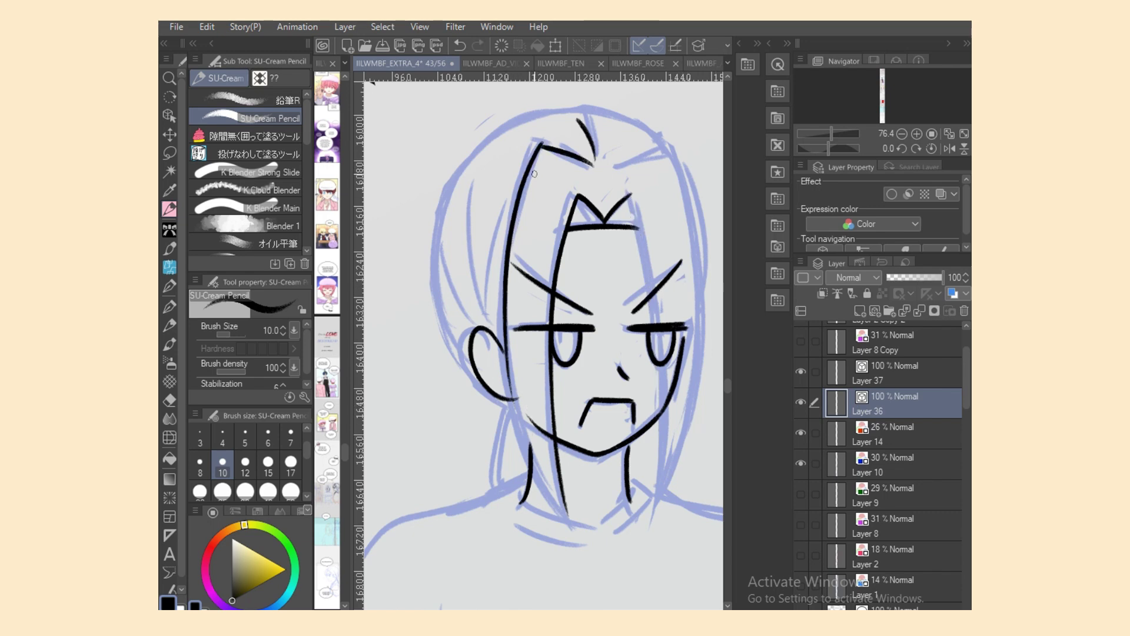
key(ctrl+z)
drag(541, 145, 514, 428)
mouse_move(504, 299)
mouse_down()
mouse_move(530, 458)
mouse_move(550, 497)
mouse_up()
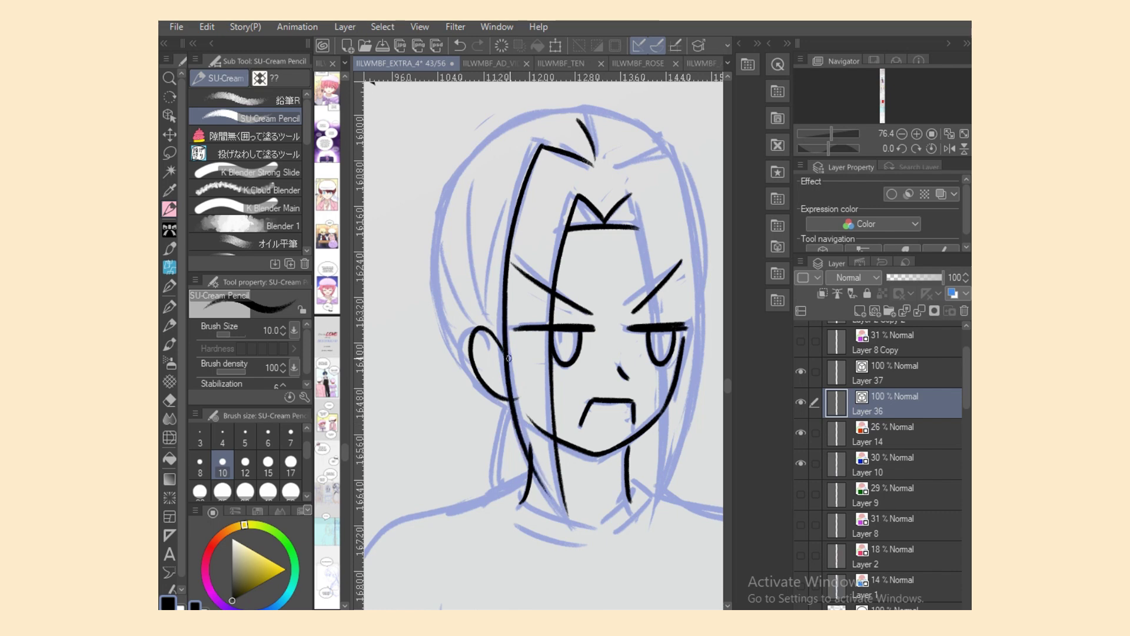
key(ctrl+z)
drag(504, 297, 529, 452)
Step: Ink the ear-side lock's pointed tip near the collar, then erase the overshooting ends and the jawline inside the lock
mouse_move(515, 408)
mouse_down()
mouse_move(530, 459)
mouse_move(583, 540)
mouse_up()
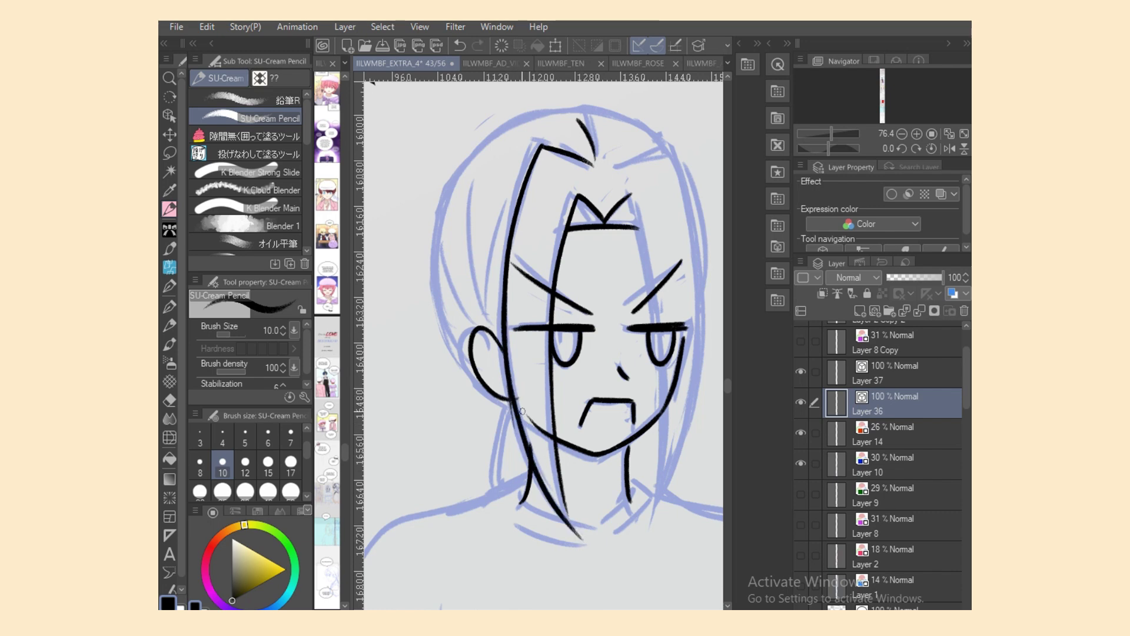
key(ctrl+z)
mouse_move(507, 334)
mouse_down()
mouse_move(510, 383)
mouse_move(562, 504)
mouse_up()
key(ctrl+z)
drag(505, 307, 563, 516)
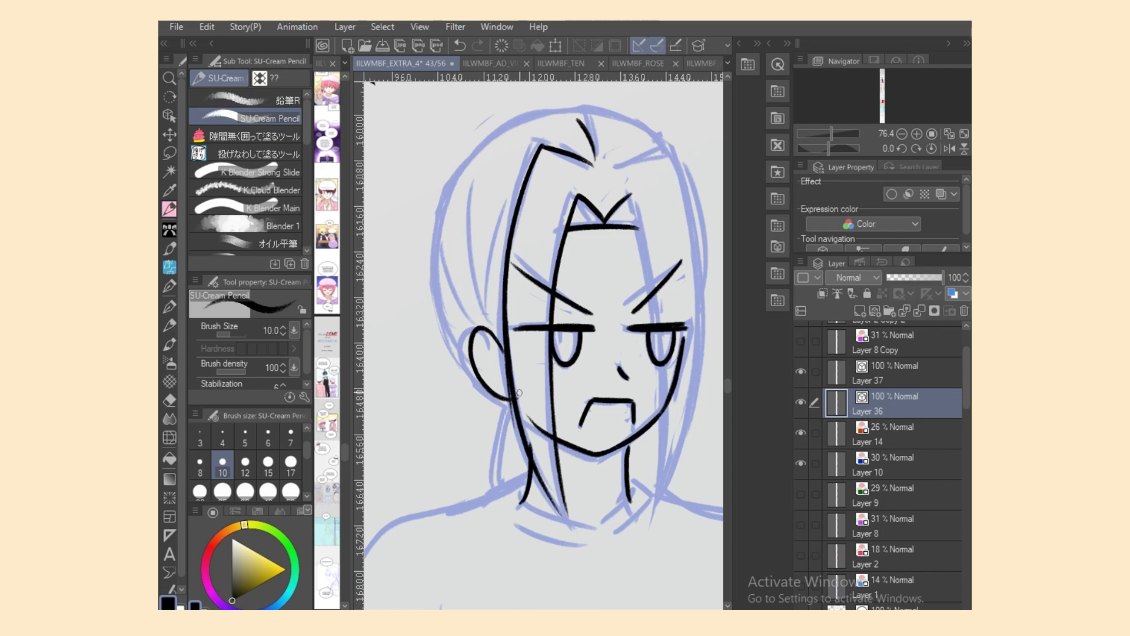
key(ctrl+z)
drag(504, 334, 564, 510)
drag(525, 436, 582, 532)
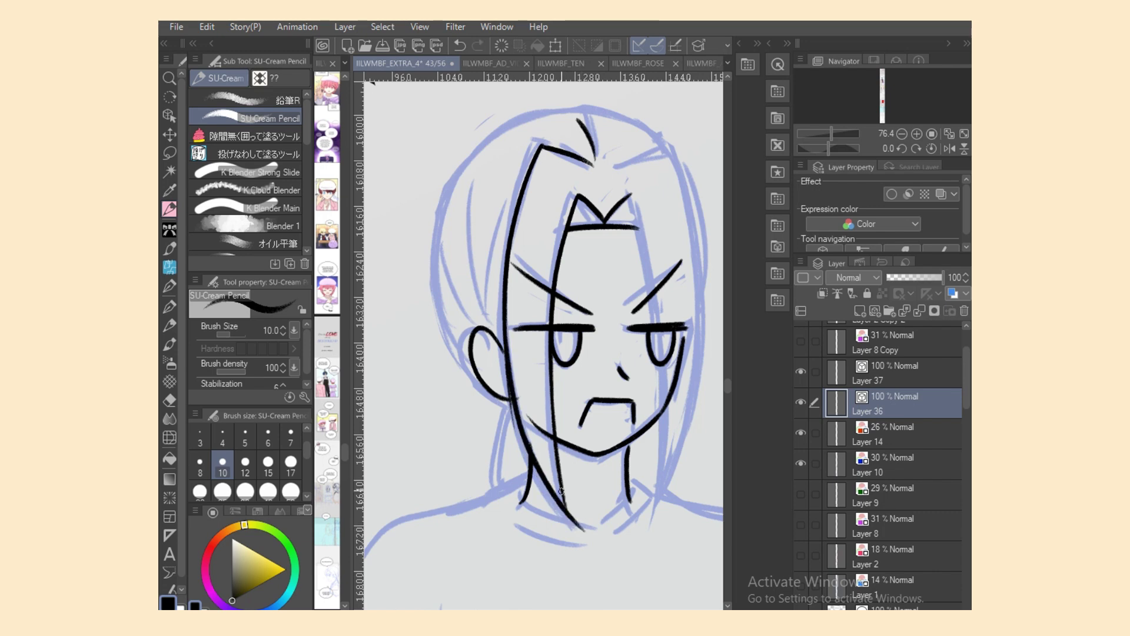
drag(561, 488, 569, 528)
key(e)
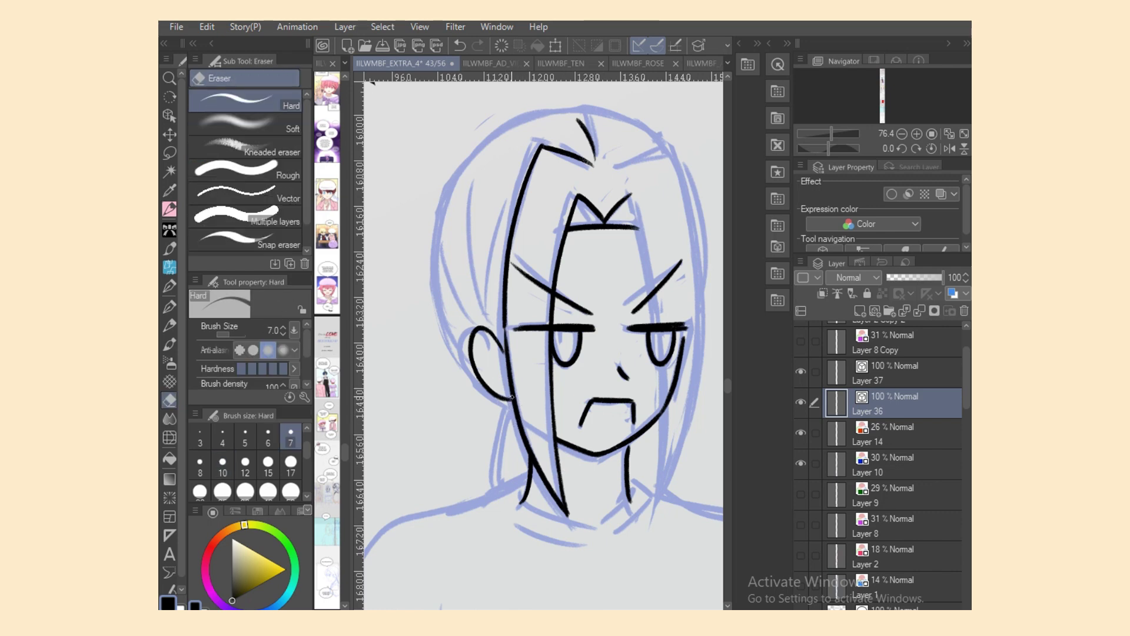
Step: Ink the upper edge of the front lock on the far side of the parting
key(p)
drag(608, 166, 629, 157)
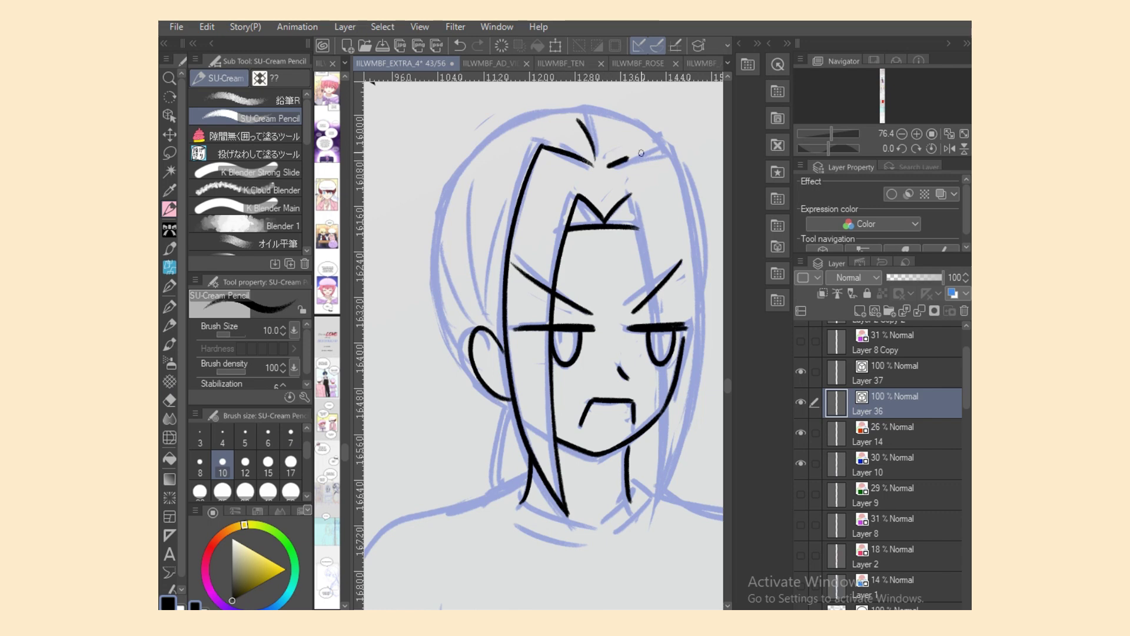
key(ctrl+z)
drag(620, 163, 673, 153)
key(ctrl+z)
Step: Flip the canvas view and ink the outer and inner edges of the far-side front lock down to its tip
click(950, 149)
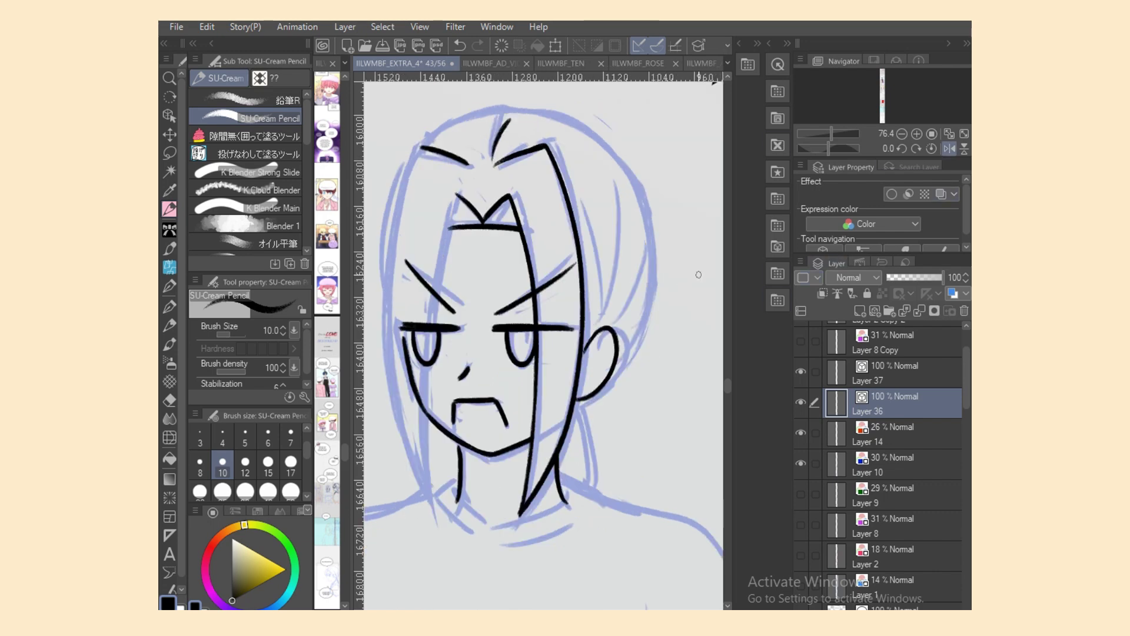
mouse_move(419, 143)
mouse_down()
mouse_move(393, 206)
mouse_move(411, 453)
mouse_up()
key(ctrl+z)
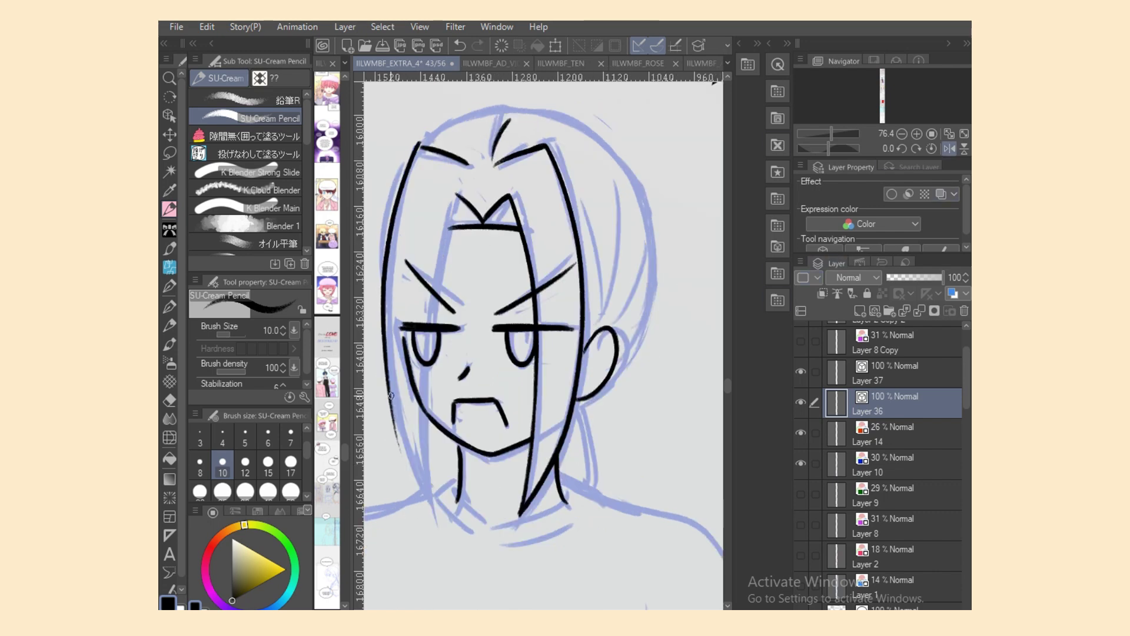
drag(391, 397, 440, 528)
drag(459, 192, 428, 469)
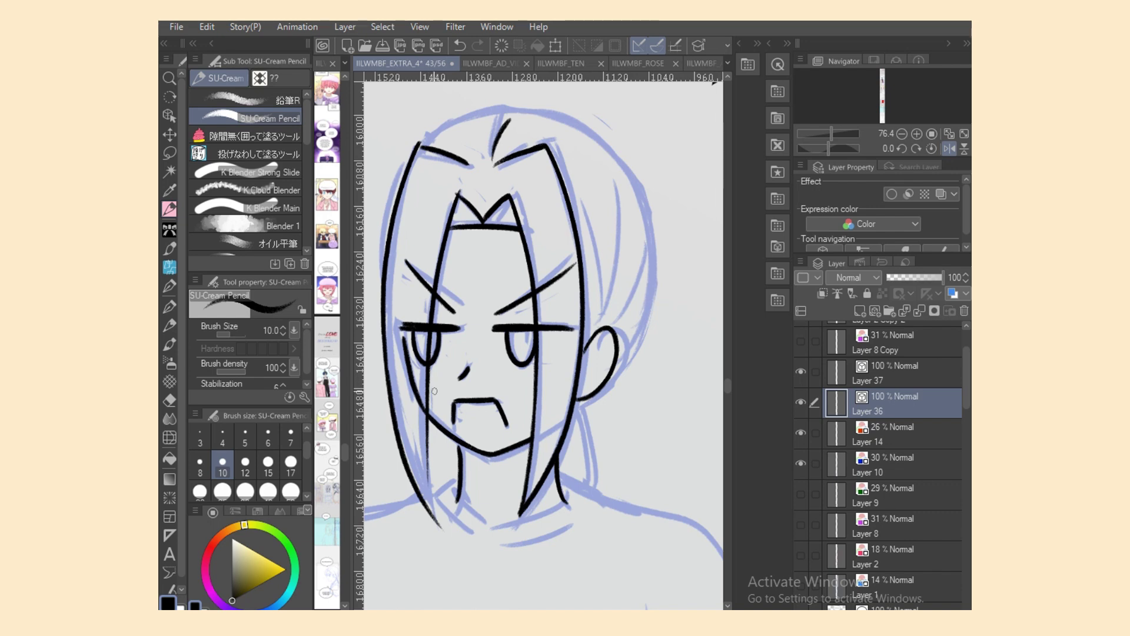
drag(428, 392, 442, 546)
Step: Erase the overshooting line ends at the far-side lock's tip and the jawline inside the lock
key(e)
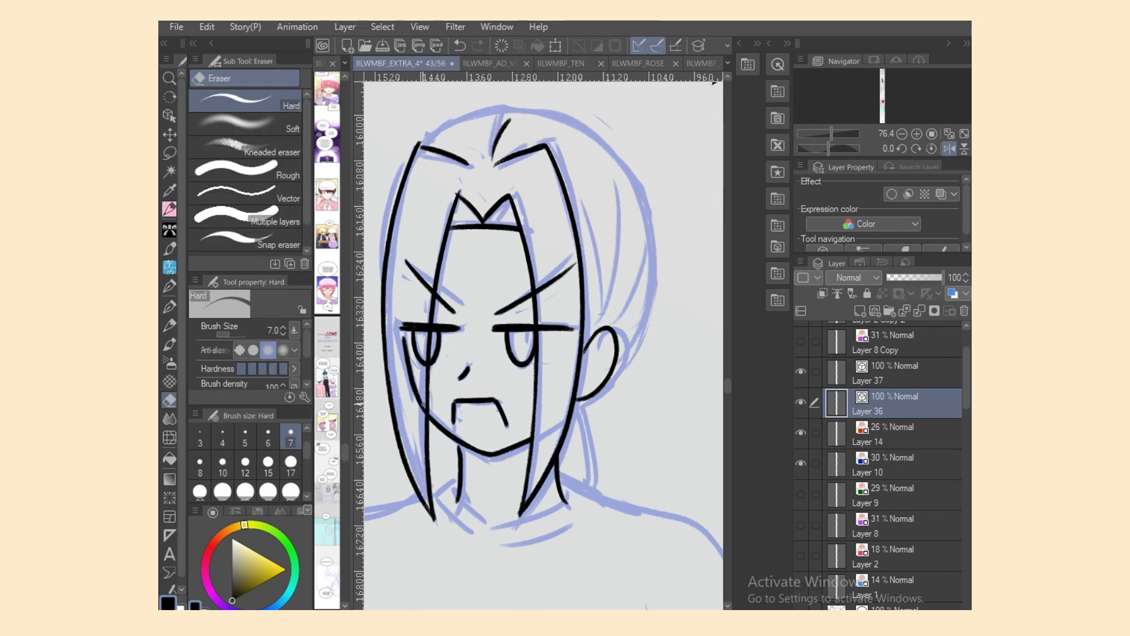
key(p)
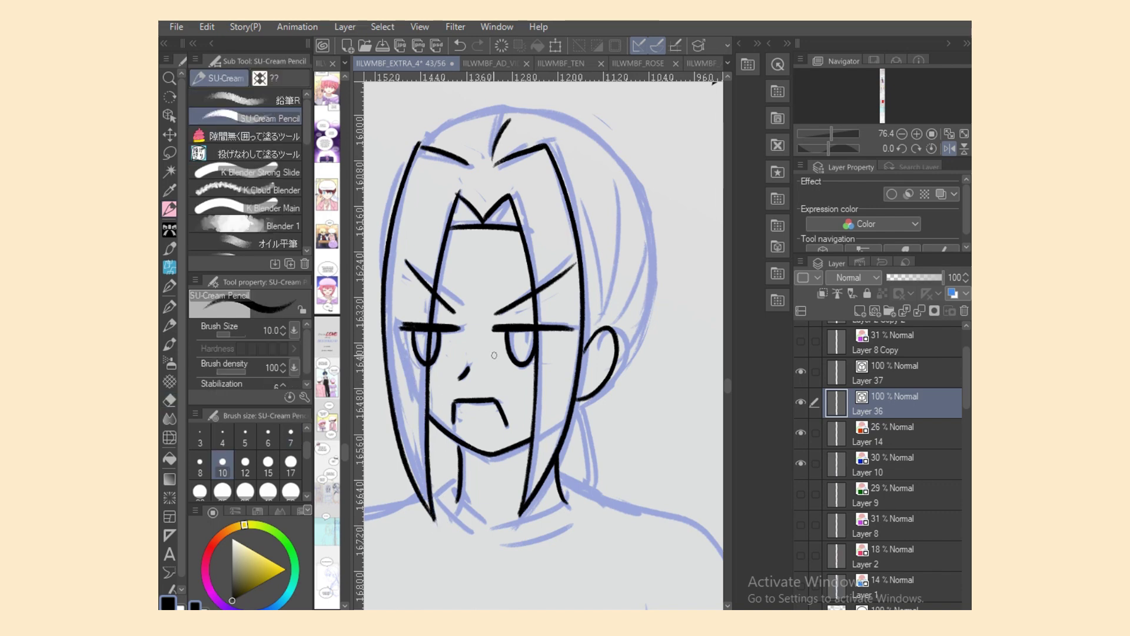
key(e)
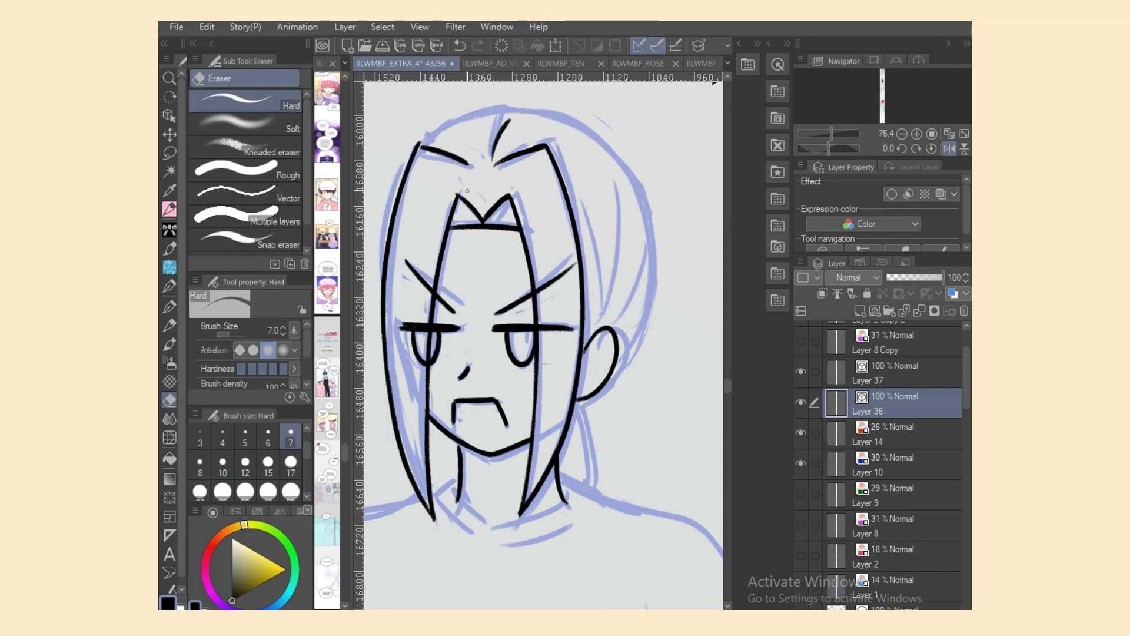
key(p)
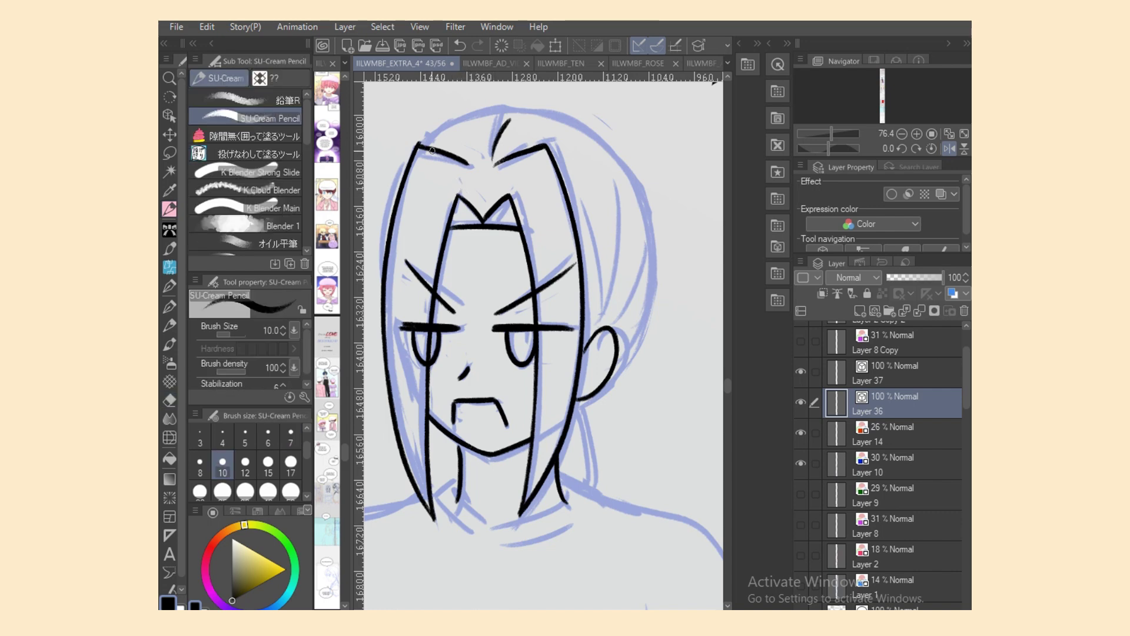
key(e)
key(p)
Step: Ink the crown outline as one arc from the far-side lock over the top of the head
drag(424, 146, 571, 123)
key(ctrl+z)
key(ctrl+y)
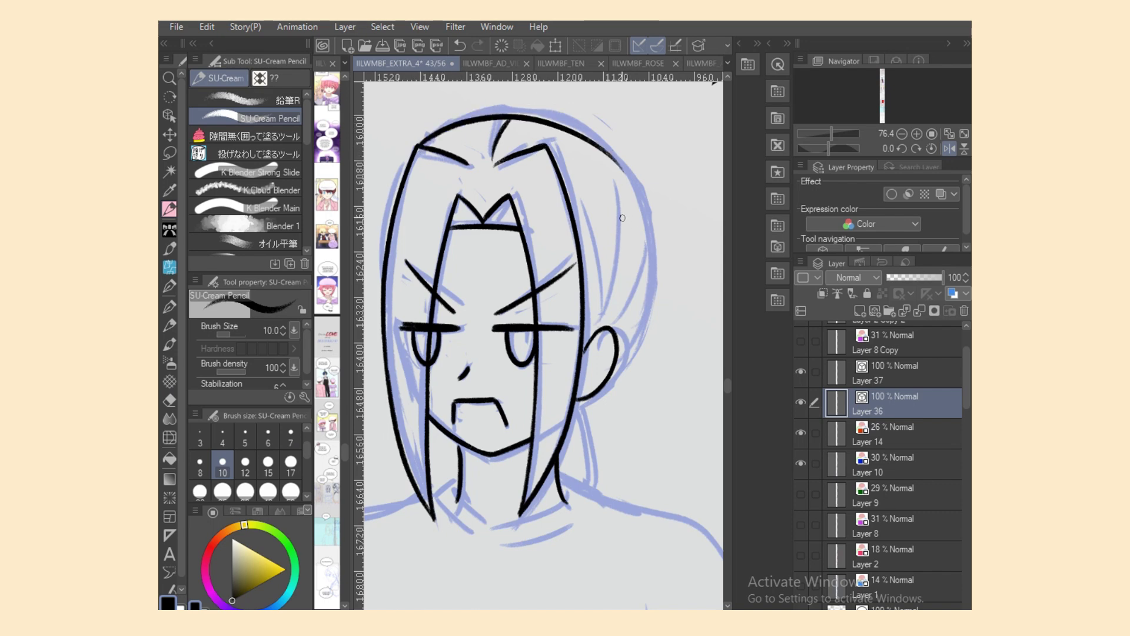
key(ctrl+z)
drag(423, 145, 630, 162)
key(ctrl+z)
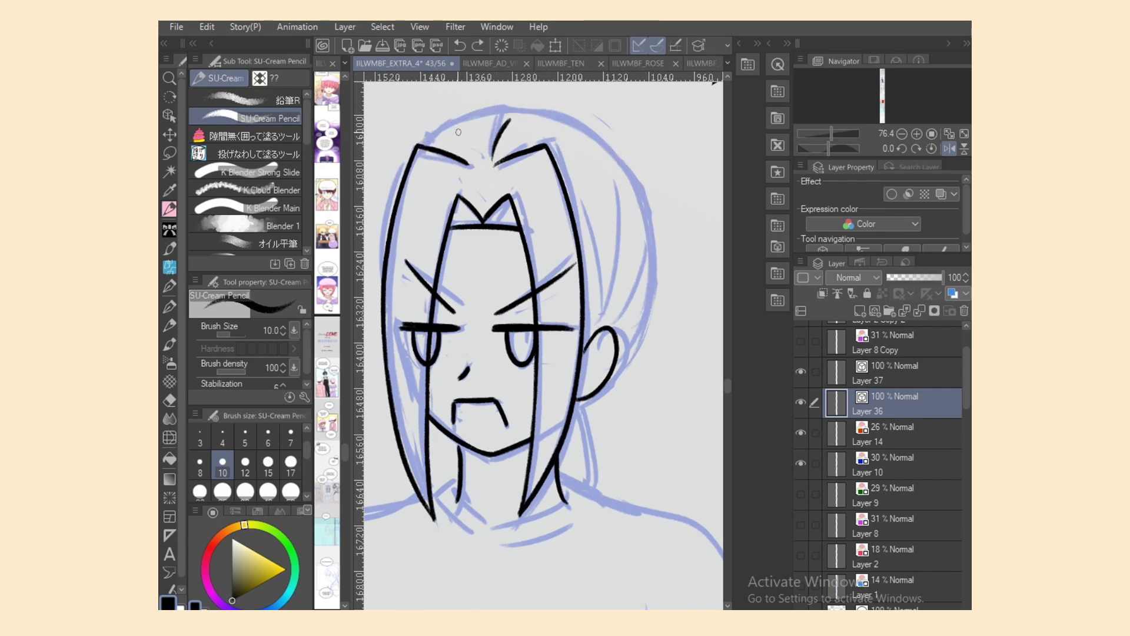
key(ctrl+y)
Step: Ink the head contour outside the far-side lock, tidy its line ends and flip the canvas view
mouse_move(412, 154)
mouse_down()
mouse_move(380, 227)
mouse_move(385, 310)
mouse_up()
key(ctrl+z)
key(ctrl+y)
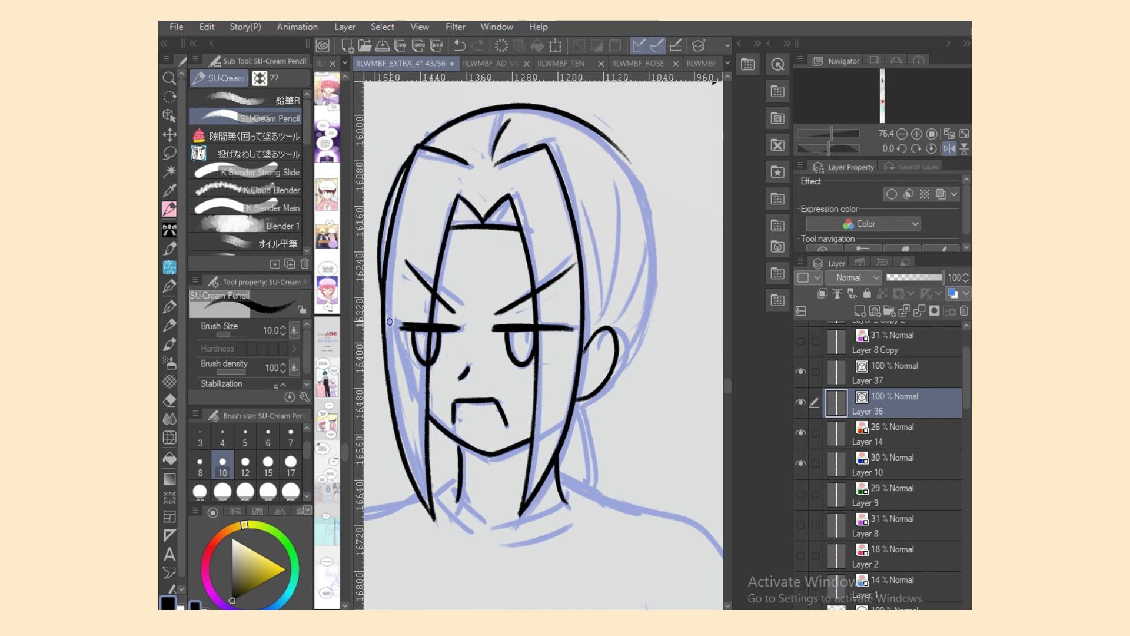
key(e)
key(p)
key(h)
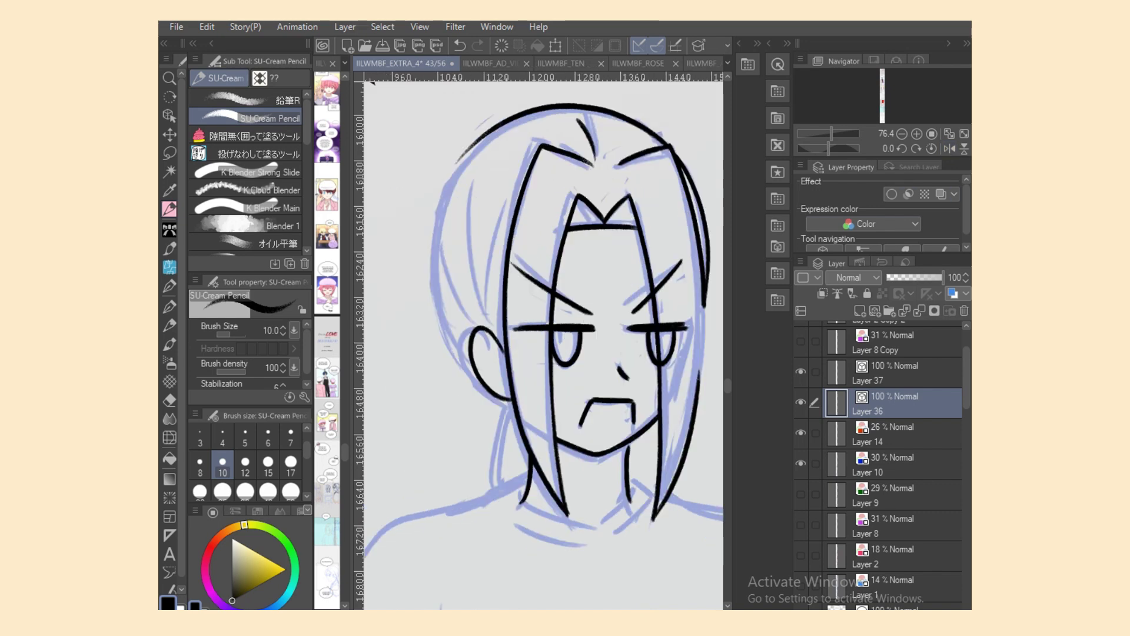
Step: Try inking the back-of-head outline from the crown down toward the ear
drag(474, 142, 465, 372)
key(ctrl+z)
drag(462, 162, 464, 379)
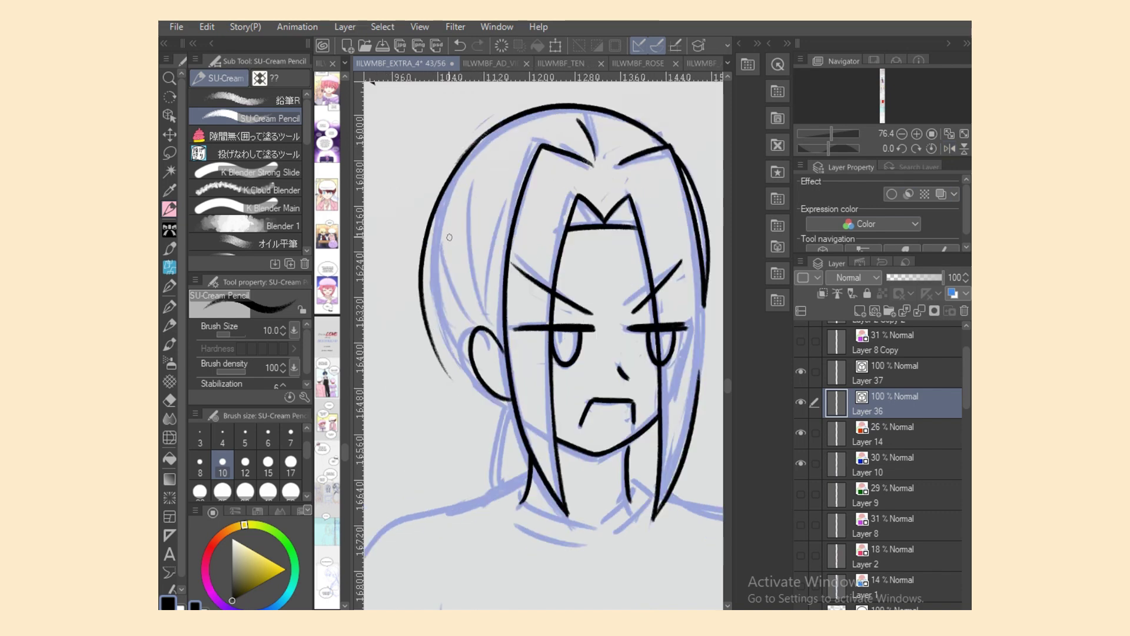
key(ctrl+z)
drag(483, 137, 465, 372)
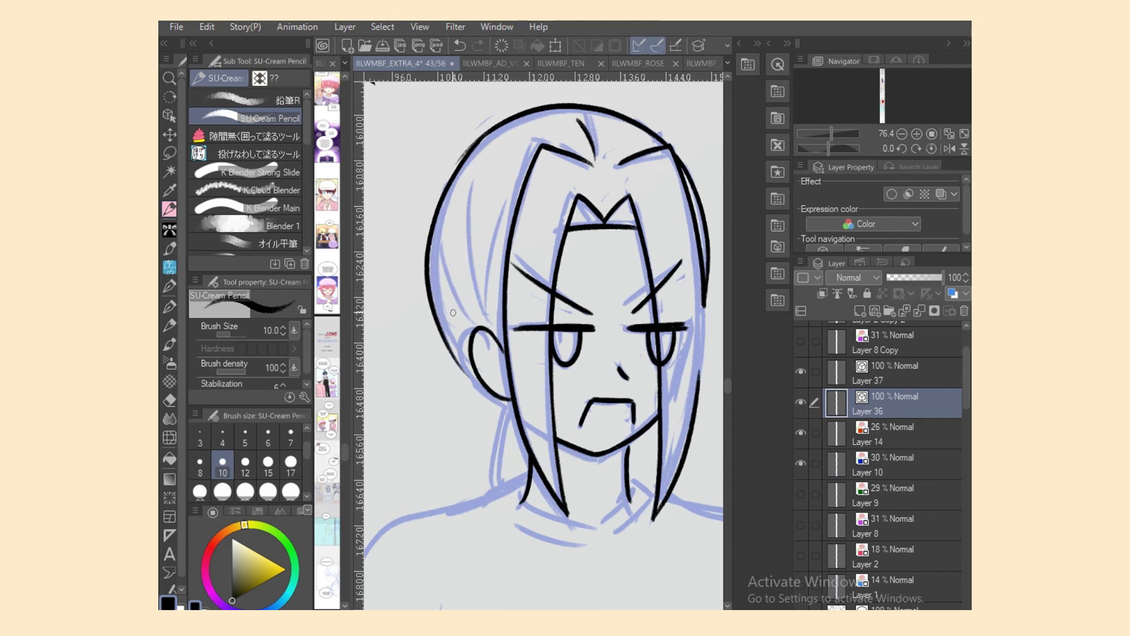
Step: Ink three curved hair strands sweeping down the side of the head toward the ear
drag(482, 169, 502, 323)
drag(446, 215, 491, 321)
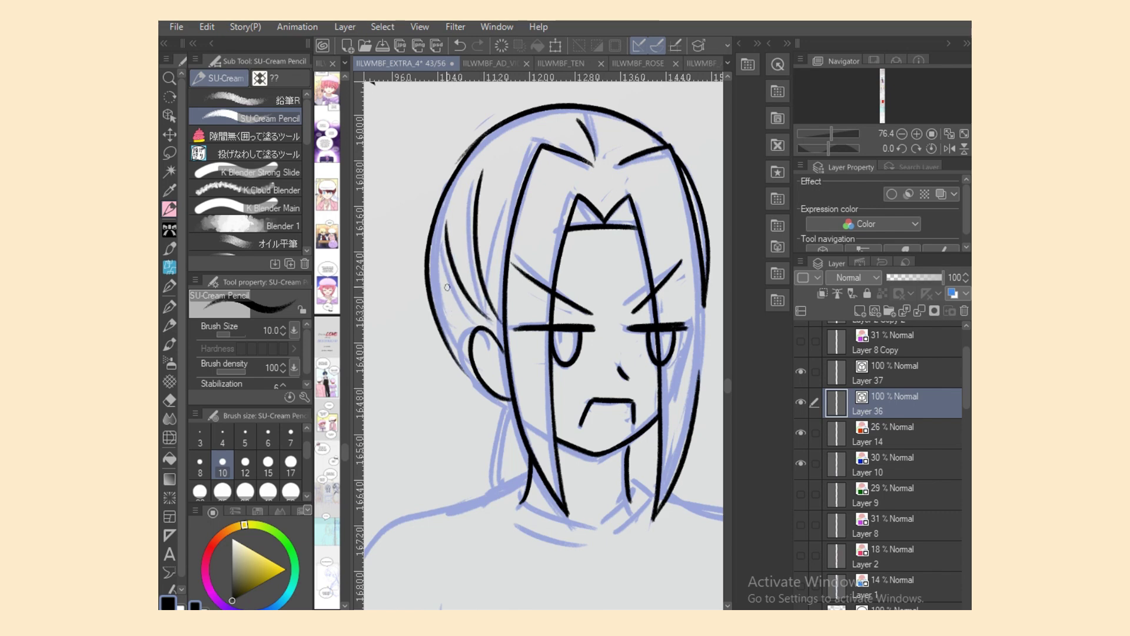
drag(438, 285, 472, 320)
Step: Re-ink the back-of-head outline from the crown down and around to the nape just below the ear
key(e)
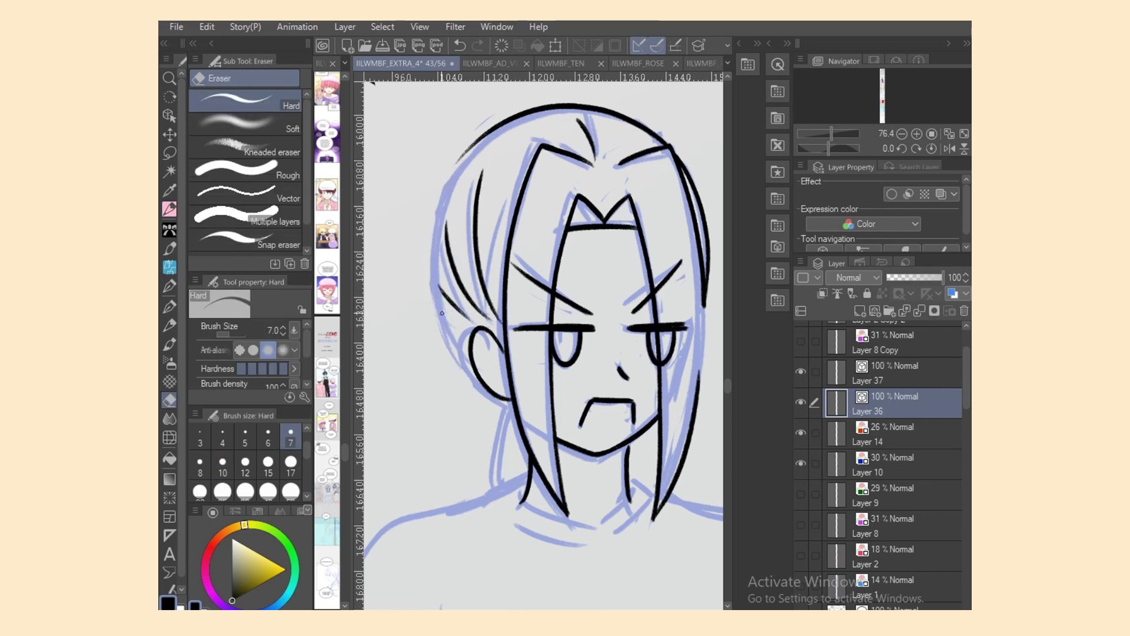
key(p)
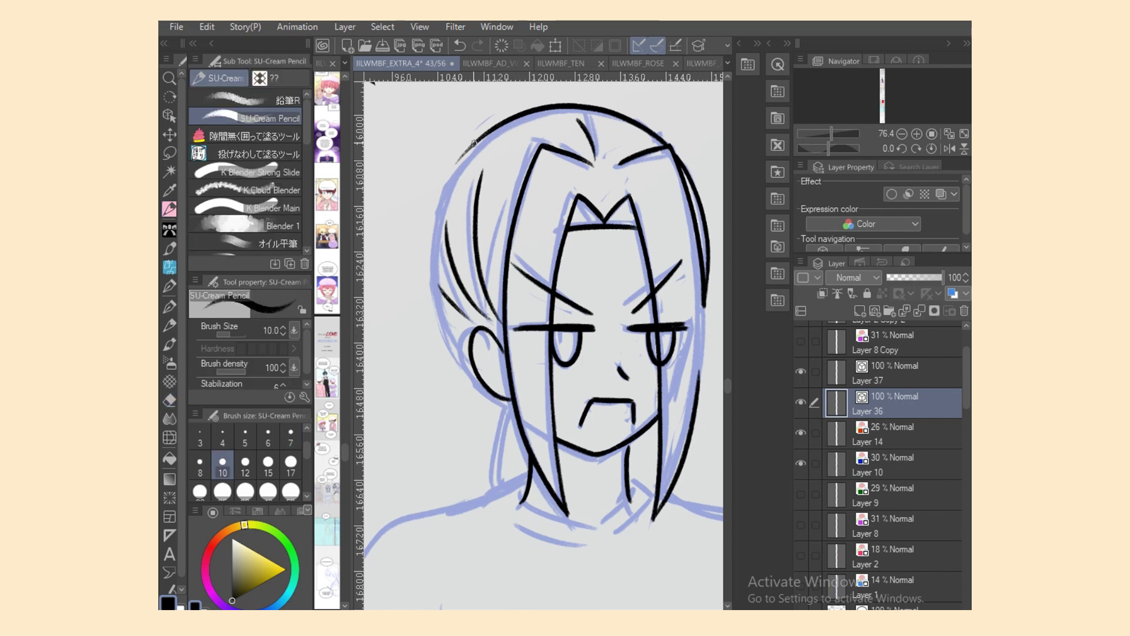
drag(493, 131, 453, 352)
drag(434, 282, 492, 398)
key(ctrl+z)
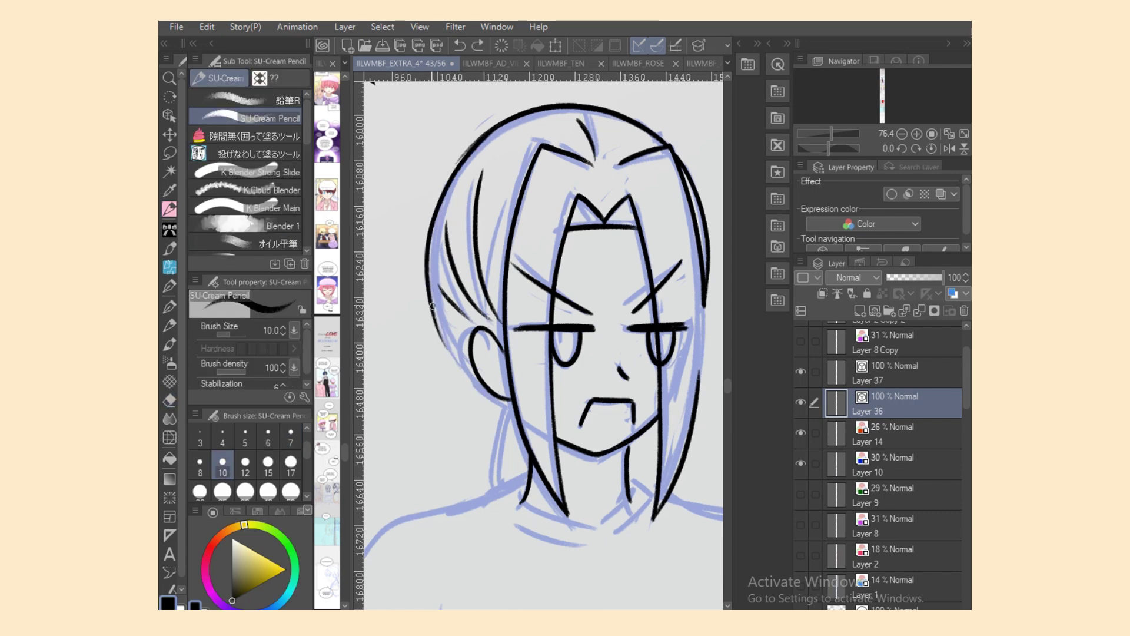
drag(433, 304, 511, 411)
key(ctrl+z)
mouse_move(433, 302)
mouse_down()
mouse_move(519, 413)
mouse_move(457, 364)
mouse_move(508, 407)
mouse_up()
key(ctrl+z)
key(ctrl+z)
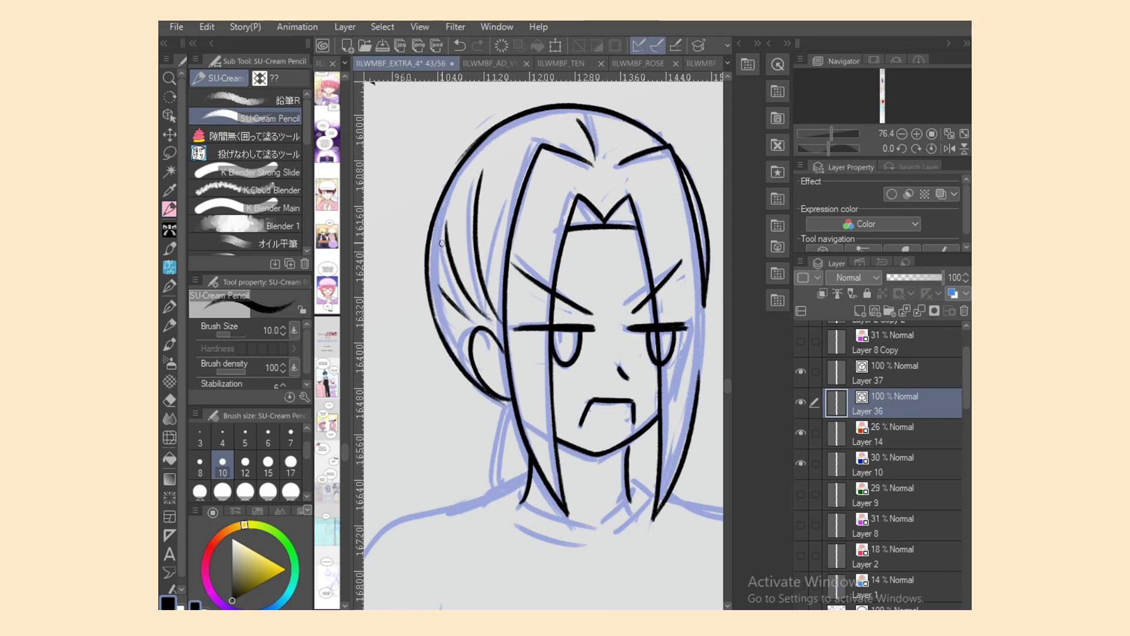
Step: Select the back-of-head and crown vector lines in turn and save the file
click(169, 116)
click(428, 250)
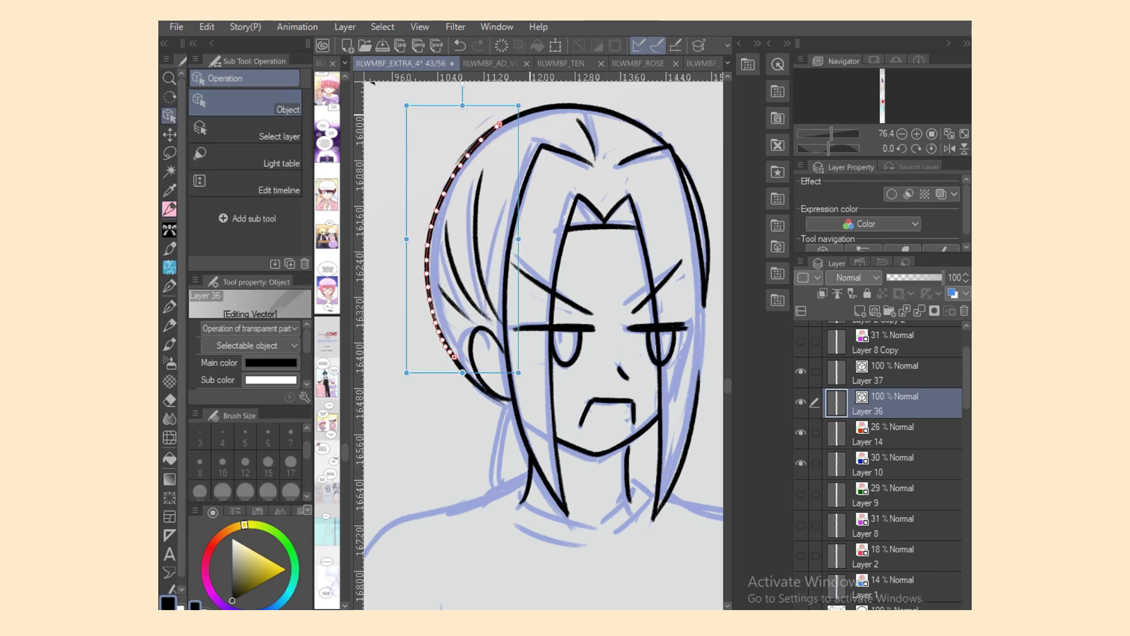
click(562, 107)
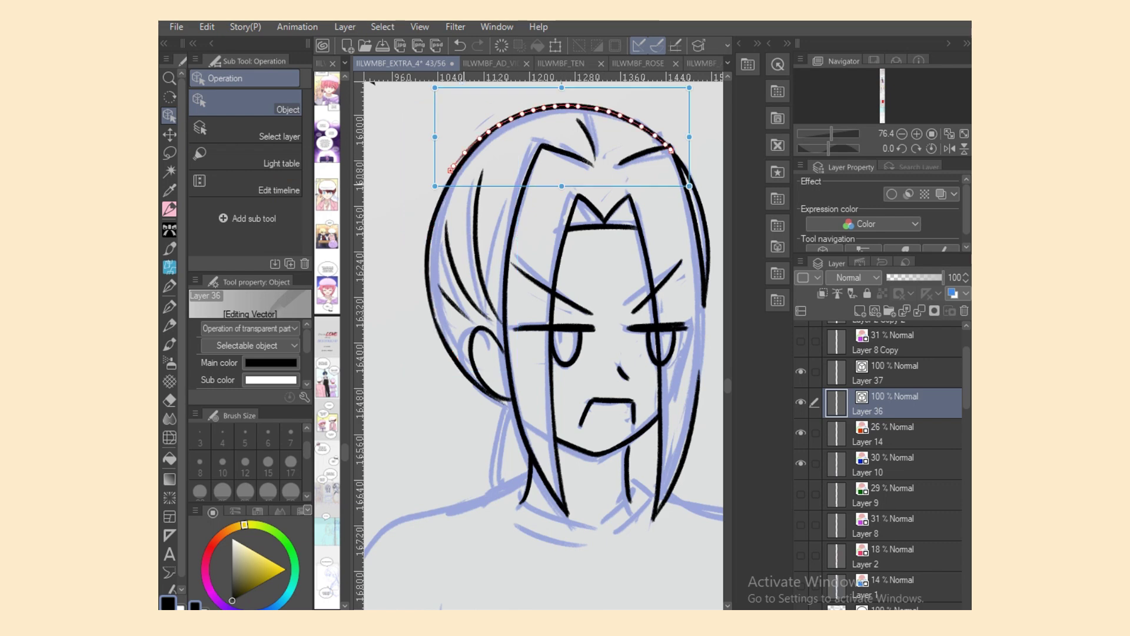
key(ctrl+s)
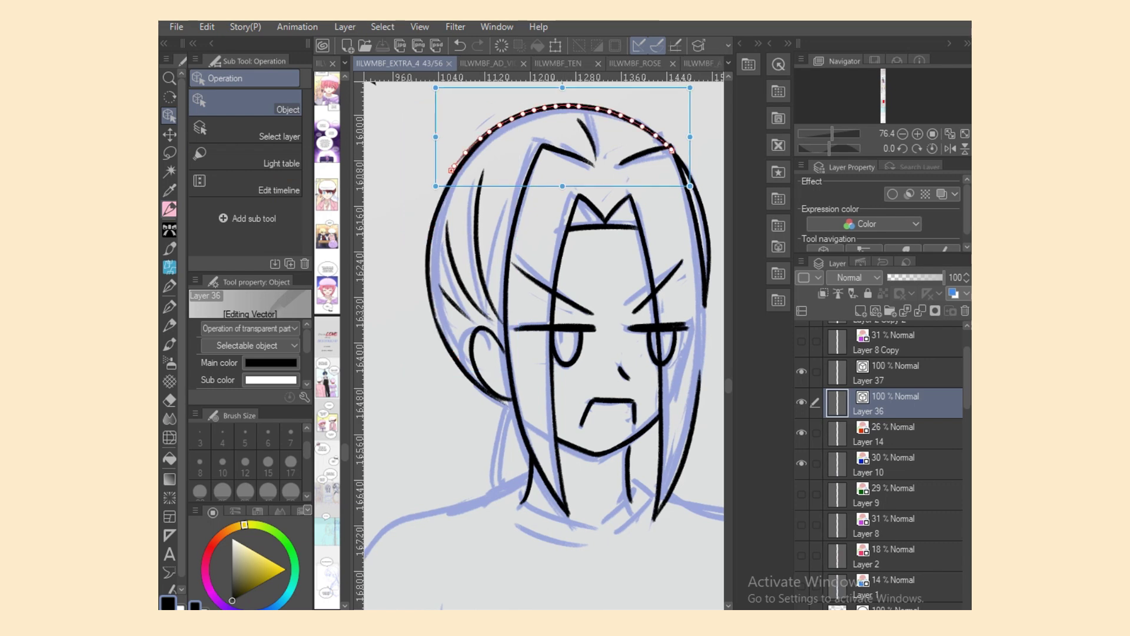
Step: Ink the inner edge lines running down to the tips of both front locks
key(p)
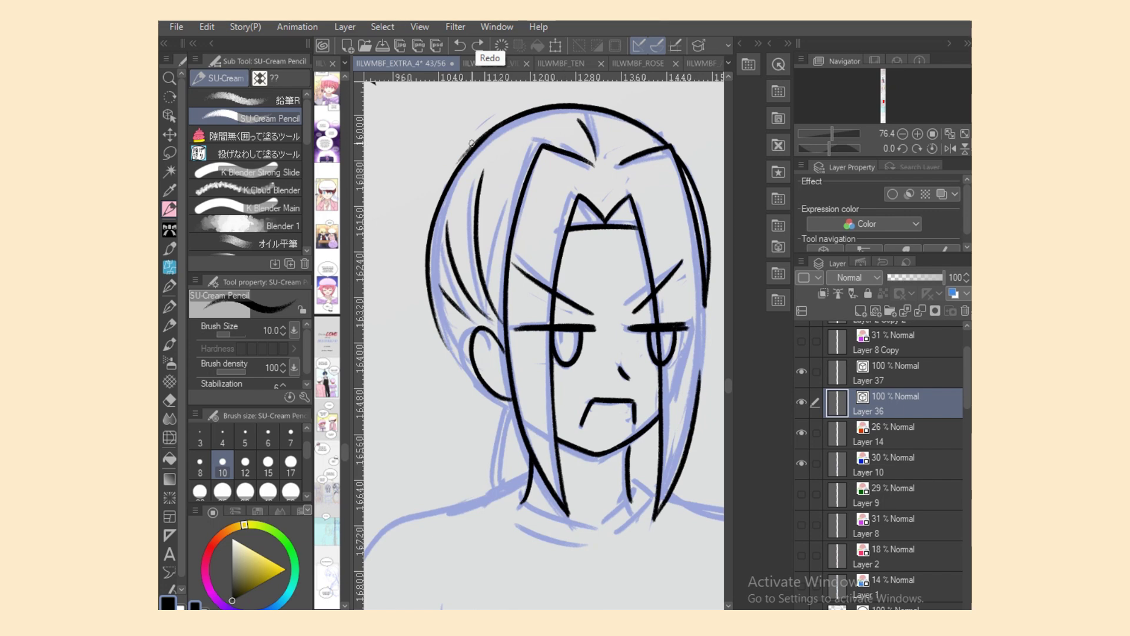
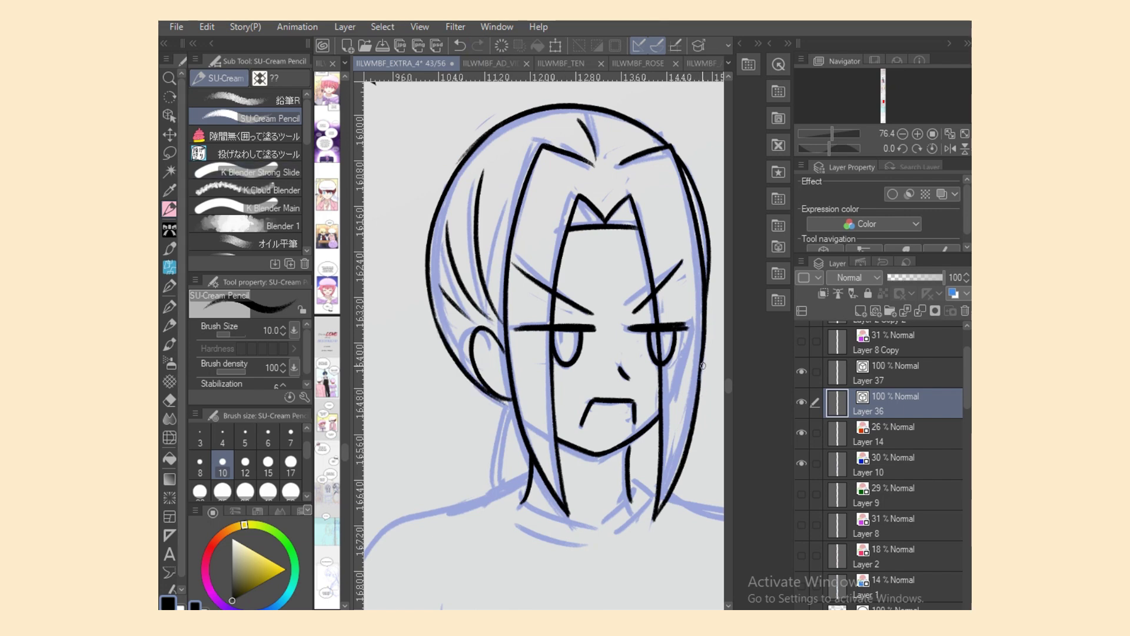
drag(681, 407, 663, 500)
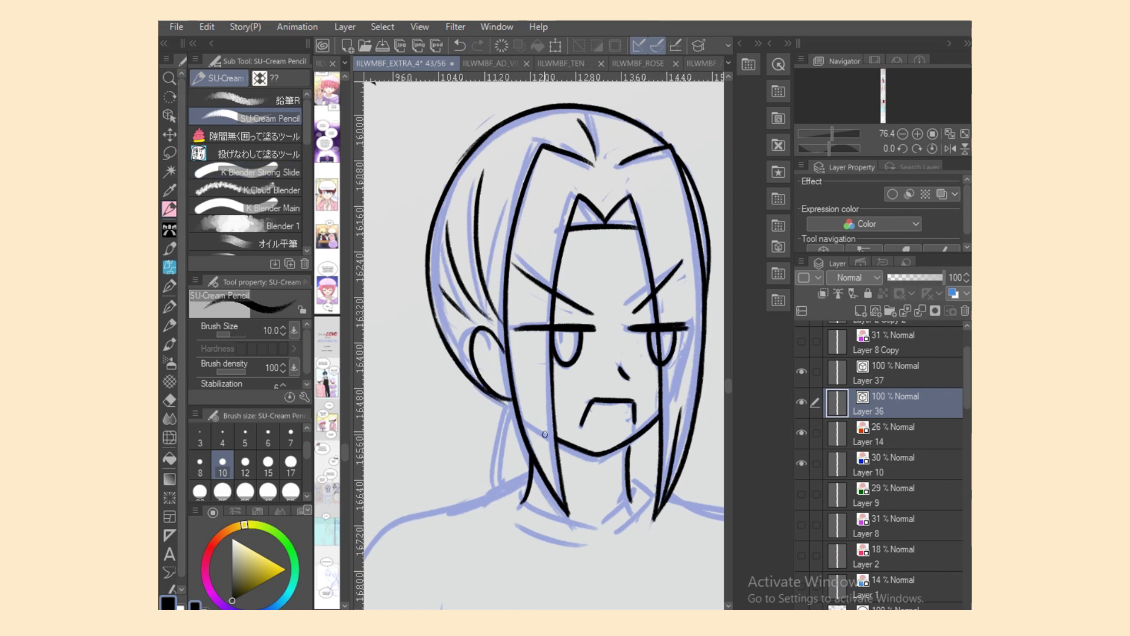
drag(545, 434, 575, 521)
key(e)
key(p)
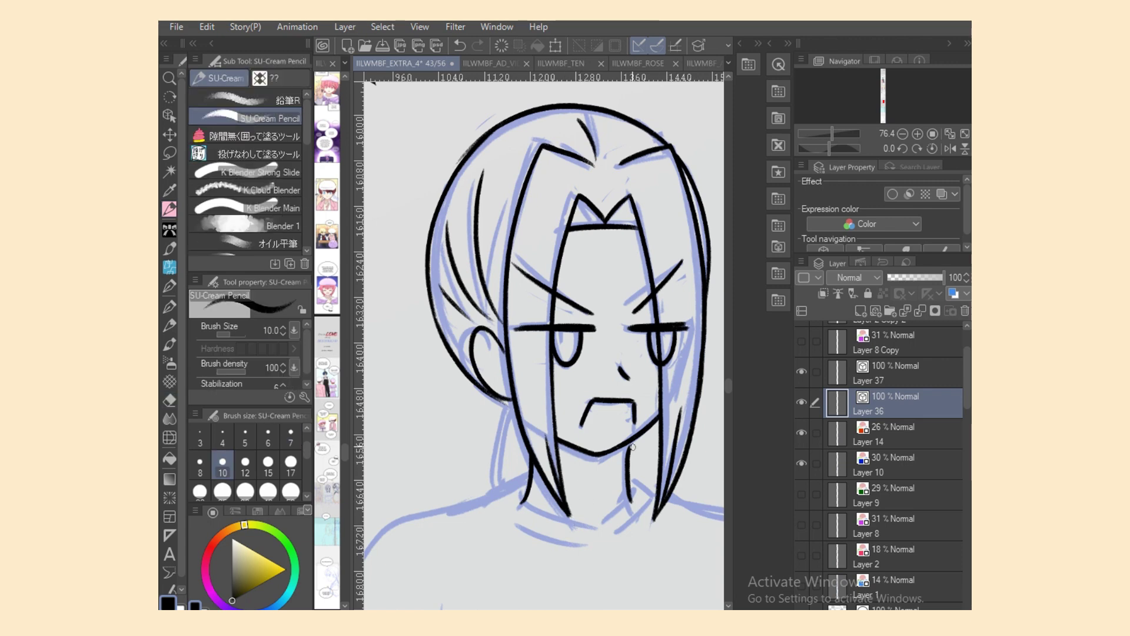
Step: Extend the far neck line and ink the shirt's curved neckline from one side of the neck to the other
mouse_move(626, 443)
mouse_down()
mouse_move(632, 474)
mouse_move(627, 455)
mouse_up()
mouse_move(521, 497)
mouse_down()
mouse_move(592, 522)
mouse_move(626, 501)
mouse_up()
key(ctrl+z)
key(ctrl+z)
mouse_move(521, 492)
mouse_down()
mouse_move(588, 523)
mouse_move(625, 504)
mouse_up()
key(ctrl+z)
key(ctrl+z)
mouse_move(522, 494)
mouse_down()
mouse_move(579, 523)
mouse_move(632, 508)
mouse_move(635, 486)
mouse_move(622, 524)
mouse_up()
key(e)
key(p)
key(ctrl+z)
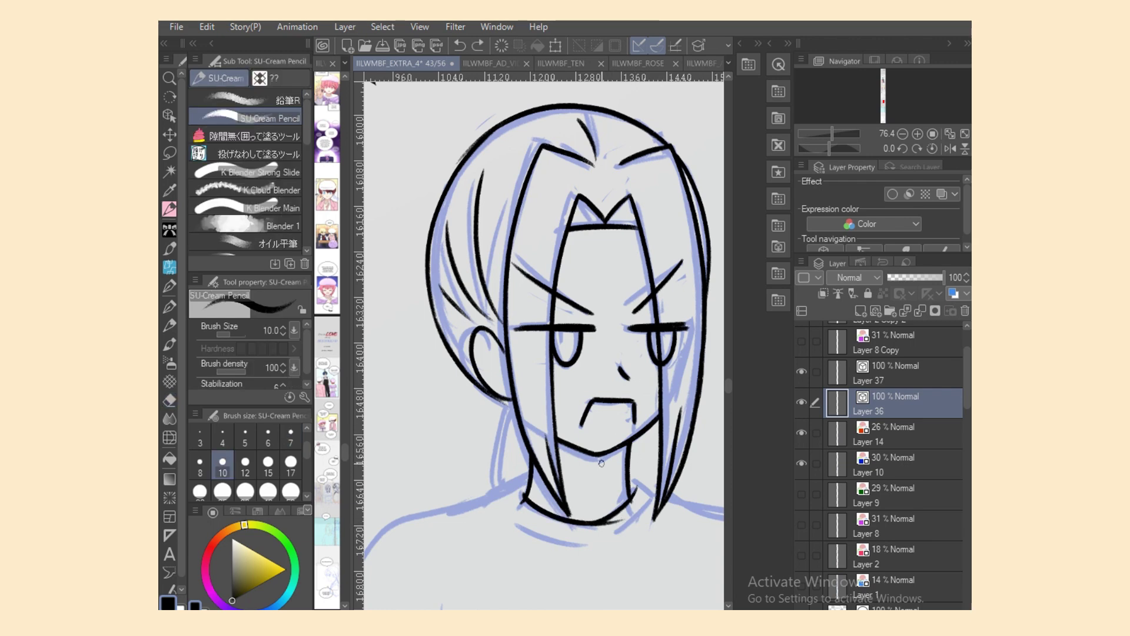
Step: Reshape the neckline's vector curve by moving its control points so its far end meets the neck line
click(169, 115)
click(618, 521)
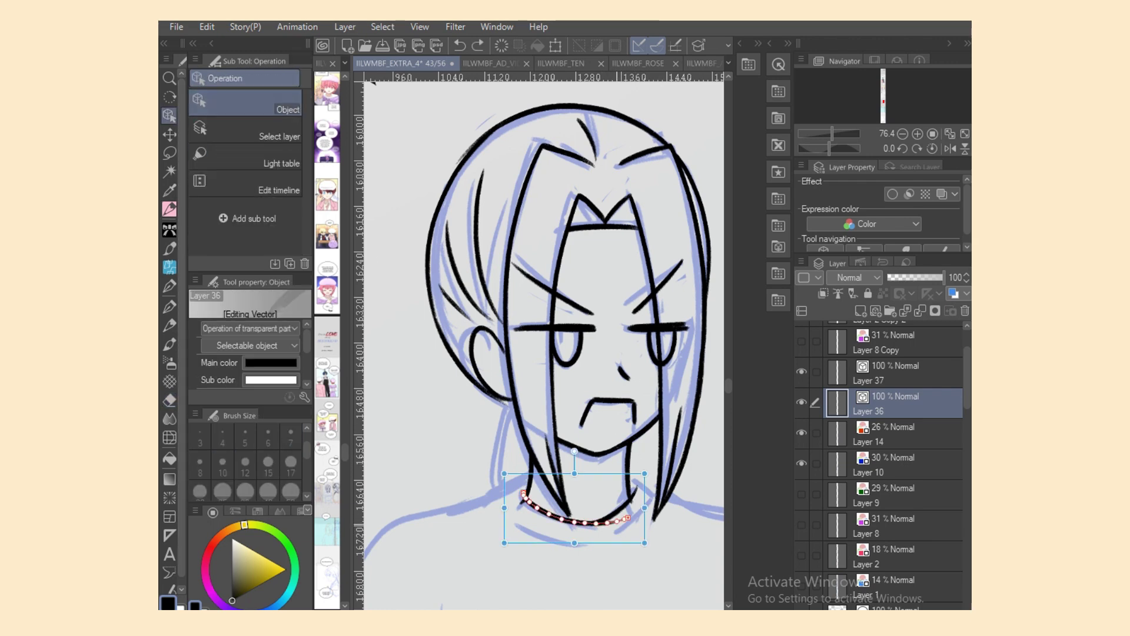
drag(605, 518, 623, 509)
key(e)
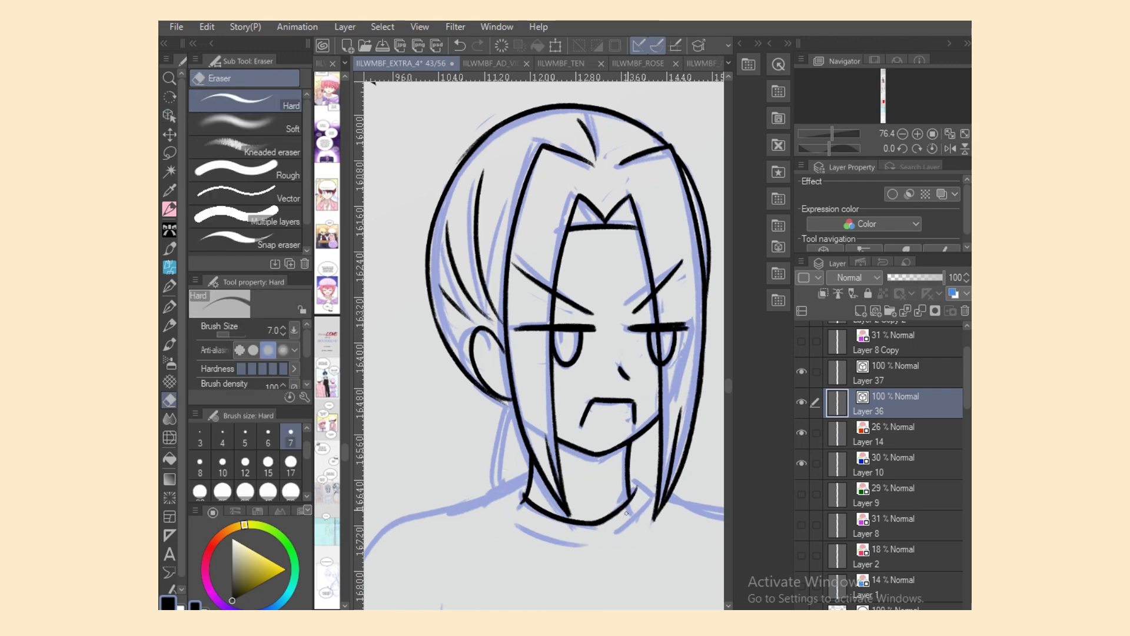
key(o)
click(625, 511)
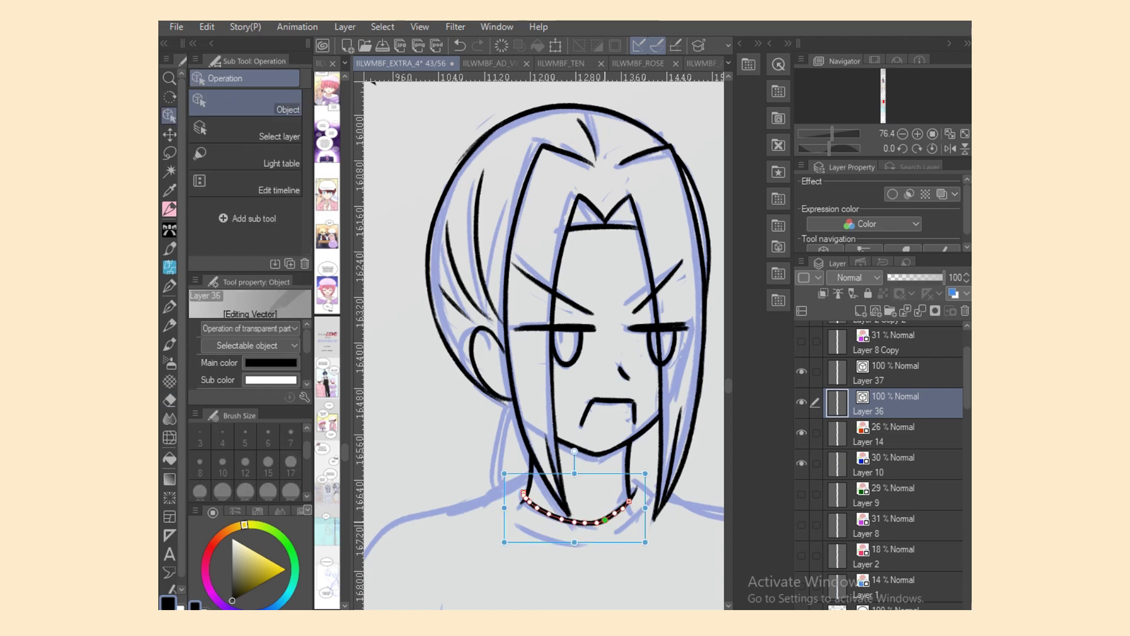
drag(605, 520, 603, 519)
key(p)
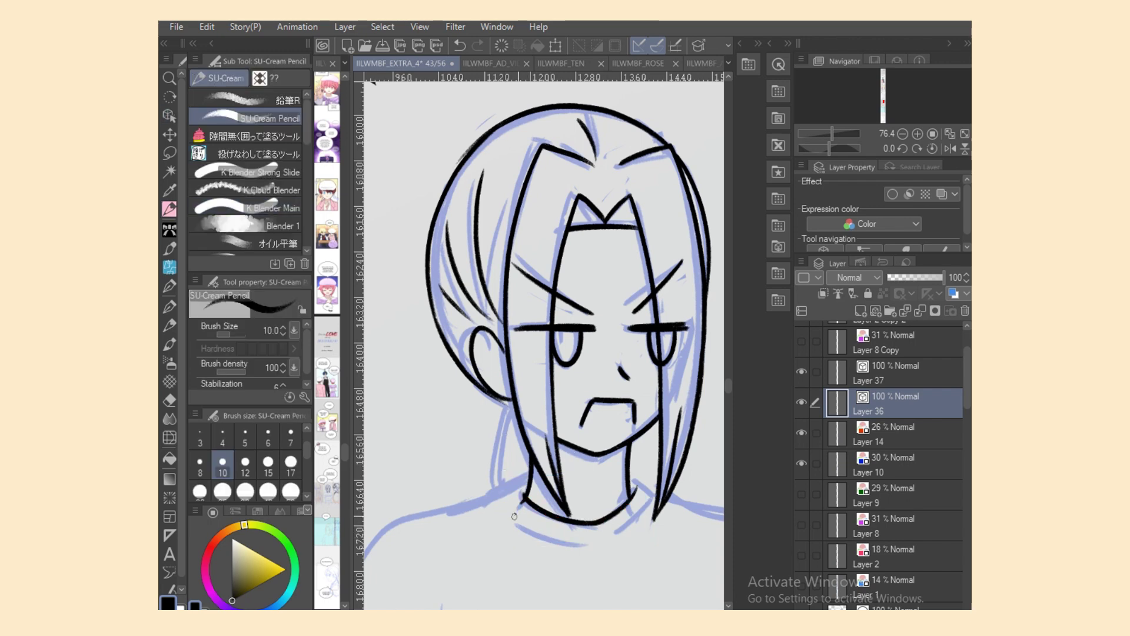
Step: Ink two short curved collar lines below the neckline, one on each side
mouse_move(514, 518)
mouse_down()
mouse_move(593, 547)
mouse_move(581, 546)
mouse_up()
key(ctrl+z)
drag(646, 507, 611, 537)
key(e)
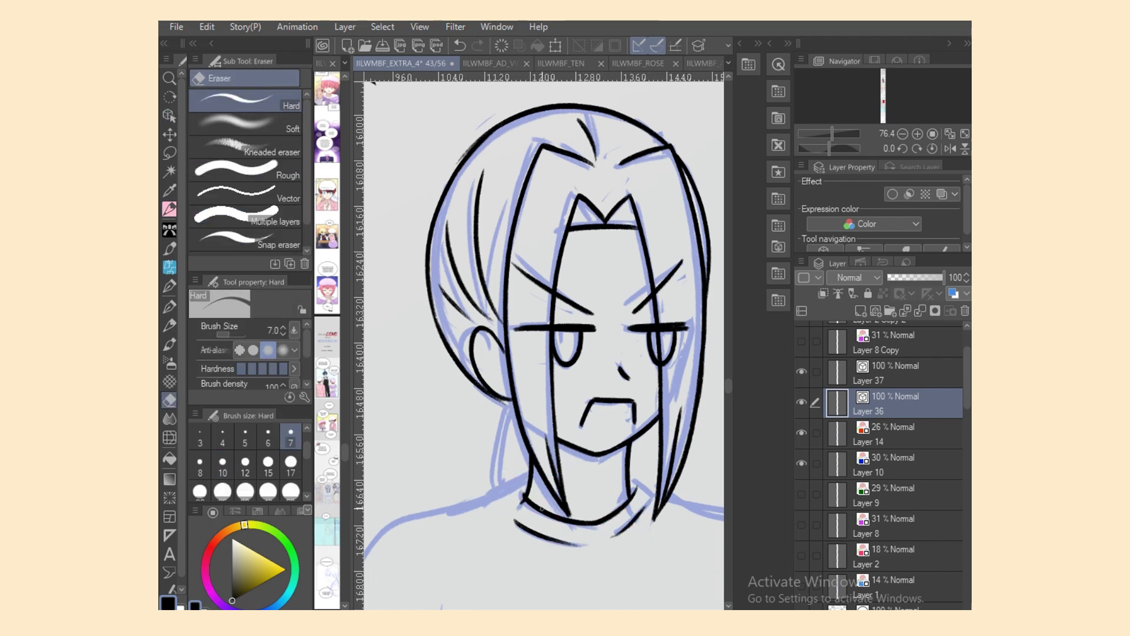
key(p)
Step: Ink the ponytail's outer edge below the ear and reinforce the head outline near the nape
key(ctrl+z)
drag(511, 404, 499, 486)
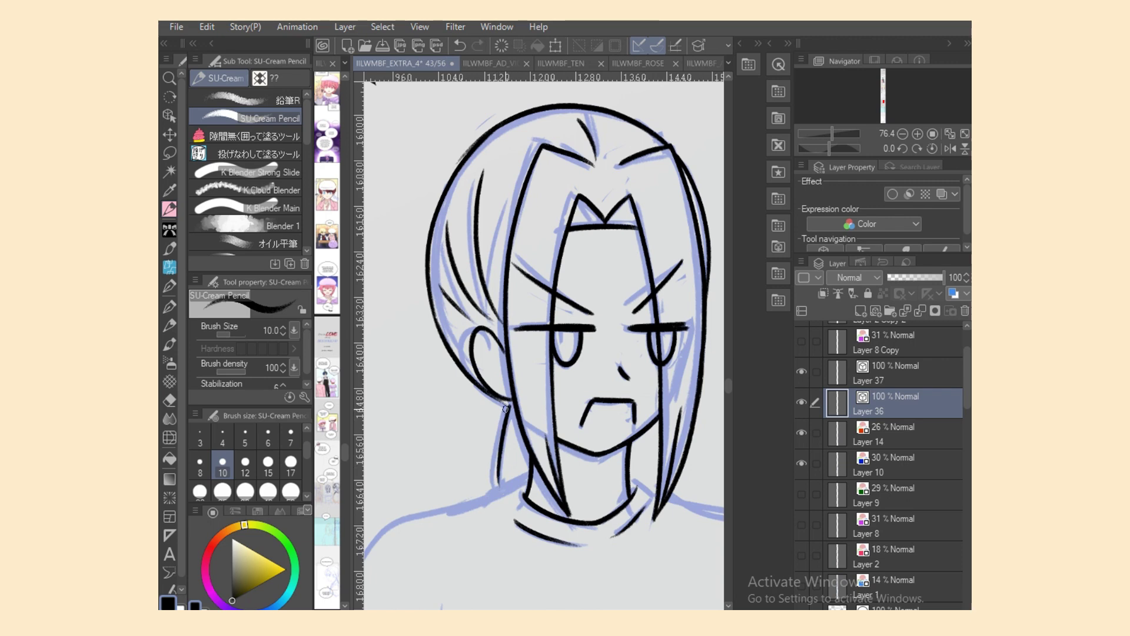
key(ctrl+z)
drag(496, 398, 511, 406)
drag(433, 293, 452, 350)
key(ctrl+z)
drag(434, 311, 448, 342)
Step: Adjust the crown line's control points so it joins the back-of-head outline smoothly
click(170, 116)
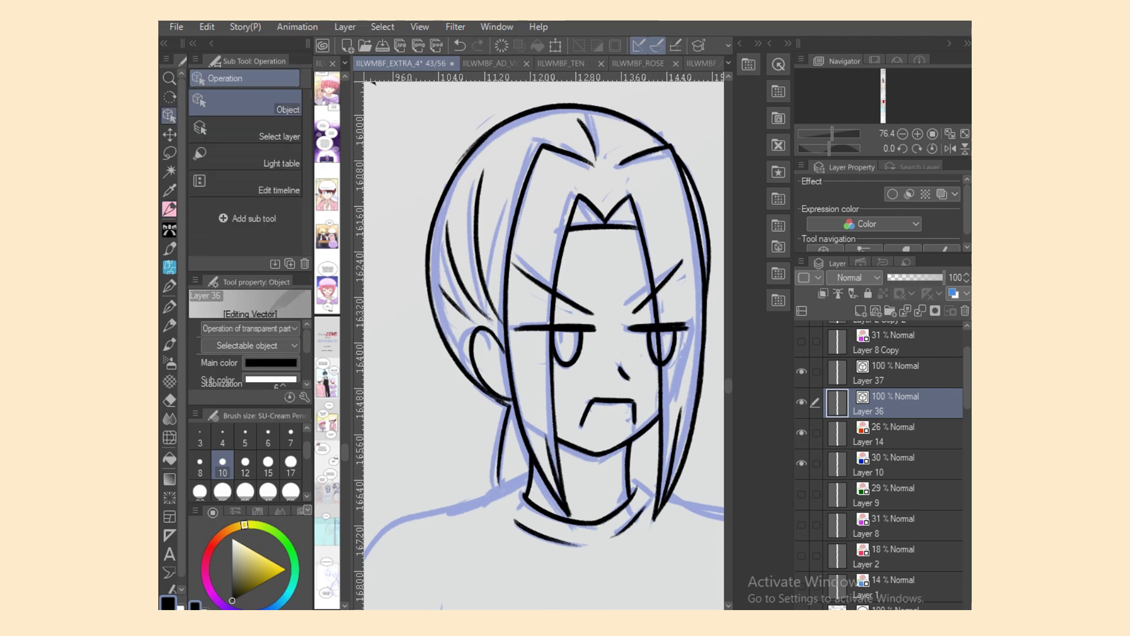
click(456, 166)
drag(453, 167, 456, 172)
drag(534, 110, 540, 109)
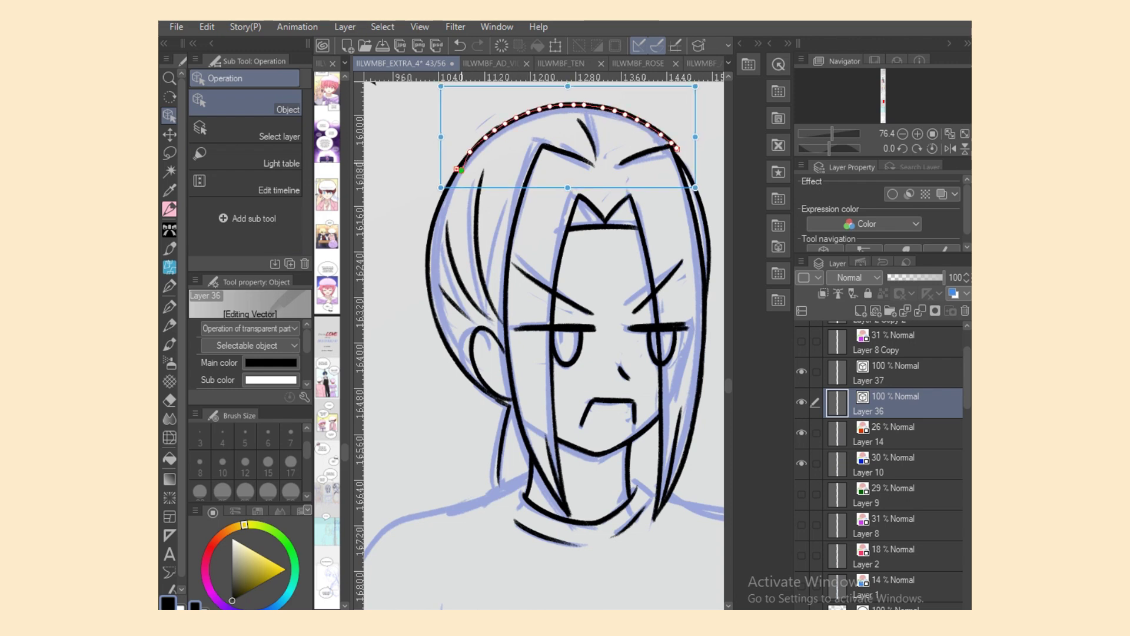
key(ctrl+z)
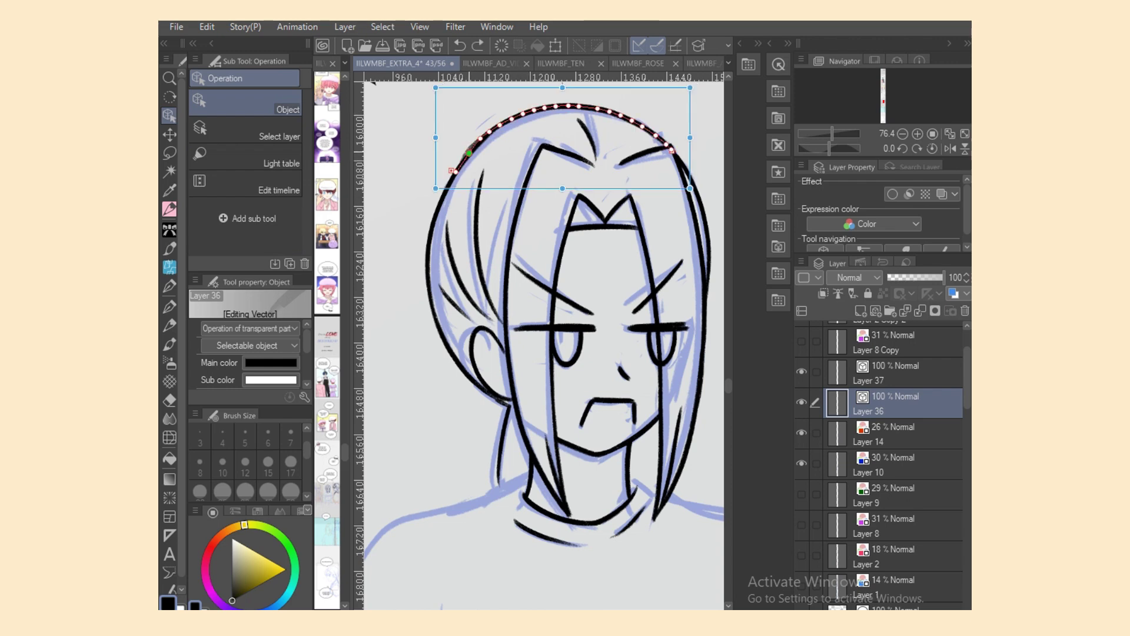
key(ctrl+y)
drag(450, 179, 449, 184)
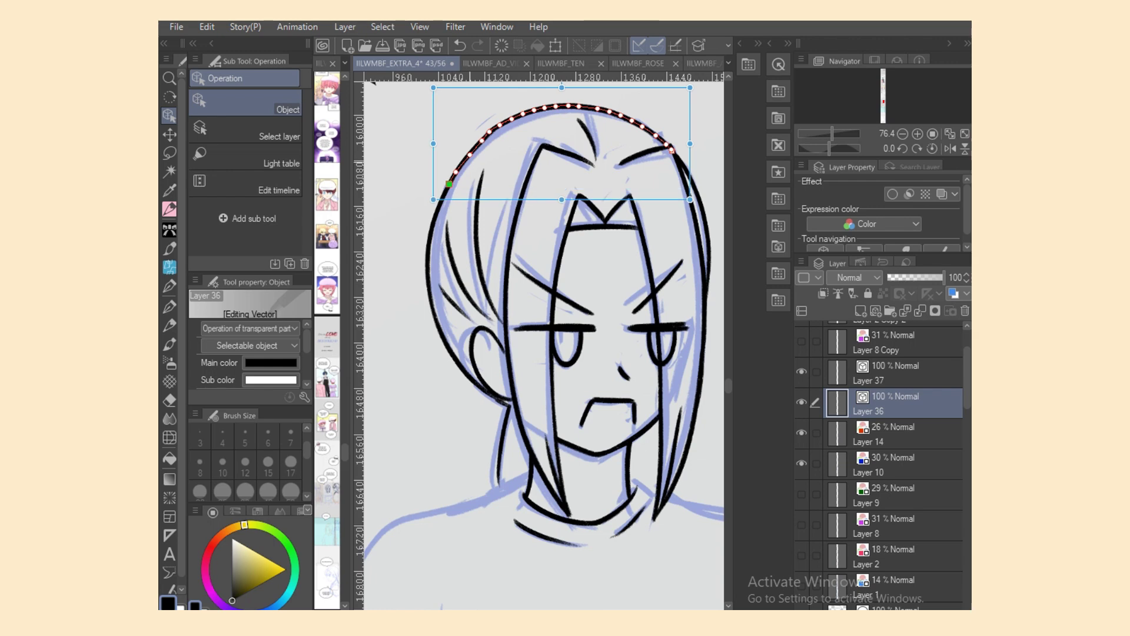
click(490, 134)
drag(500, 125, 501, 125)
click(490, 135)
drag(482, 140, 479, 142)
key(p)
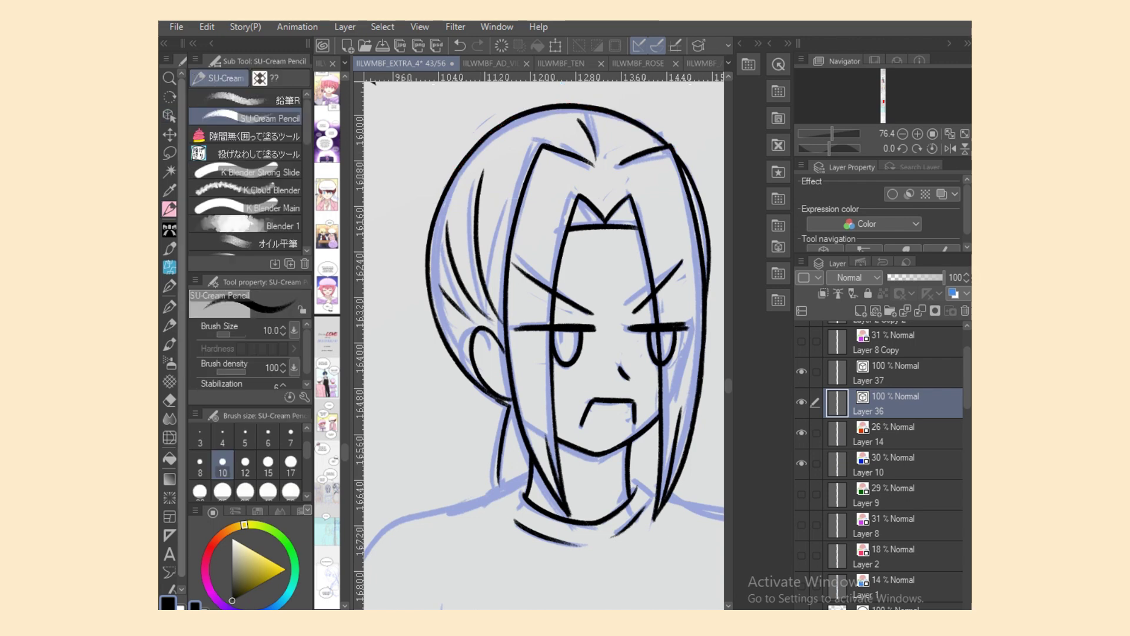
Step: Ink the ponytail's inner strands between its outer edge and the near front lock
drag(519, 420, 510, 480)
key(ctrl+z)
mouse_move(519, 438)
mouse_down()
mouse_move(525, 471)
mouse_move(474, 498)
mouse_up()
Step: Ink the near shoulder line from the base of the neck out to the top of the sleeve
scroll(716, 437, left, 2)
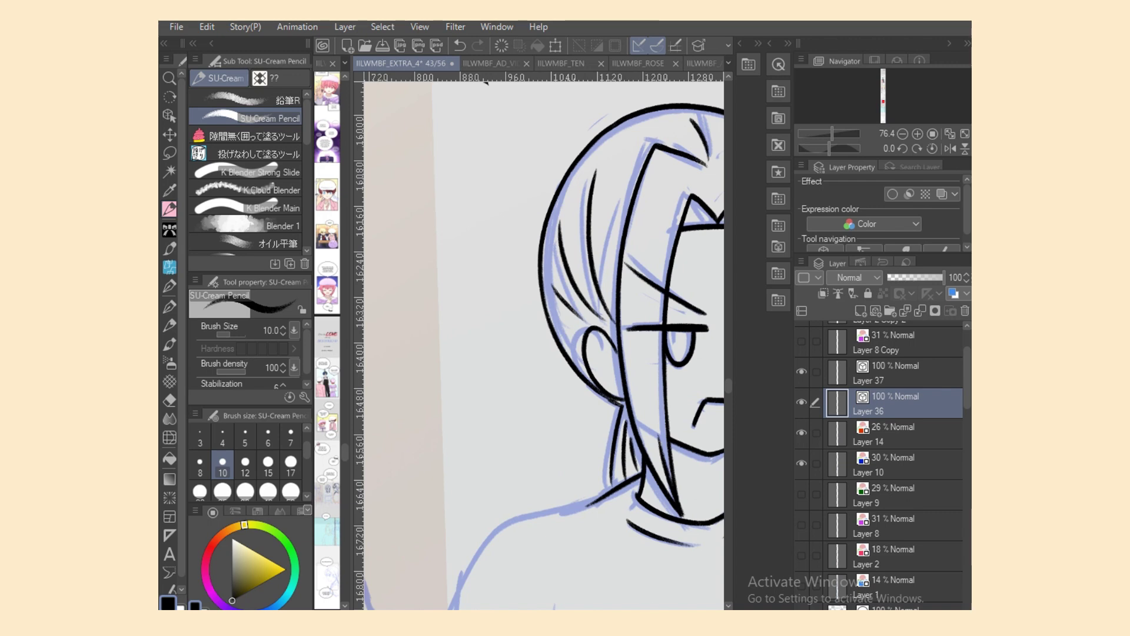
scroll(719, 377, down, 3)
key(ctrl+z)
key(ctrl+z)
mouse_move(462, 412)
mouse_down()
mouse_move(567, 351)
mouse_move(502, 365)
mouse_move(645, 314)
mouse_up()
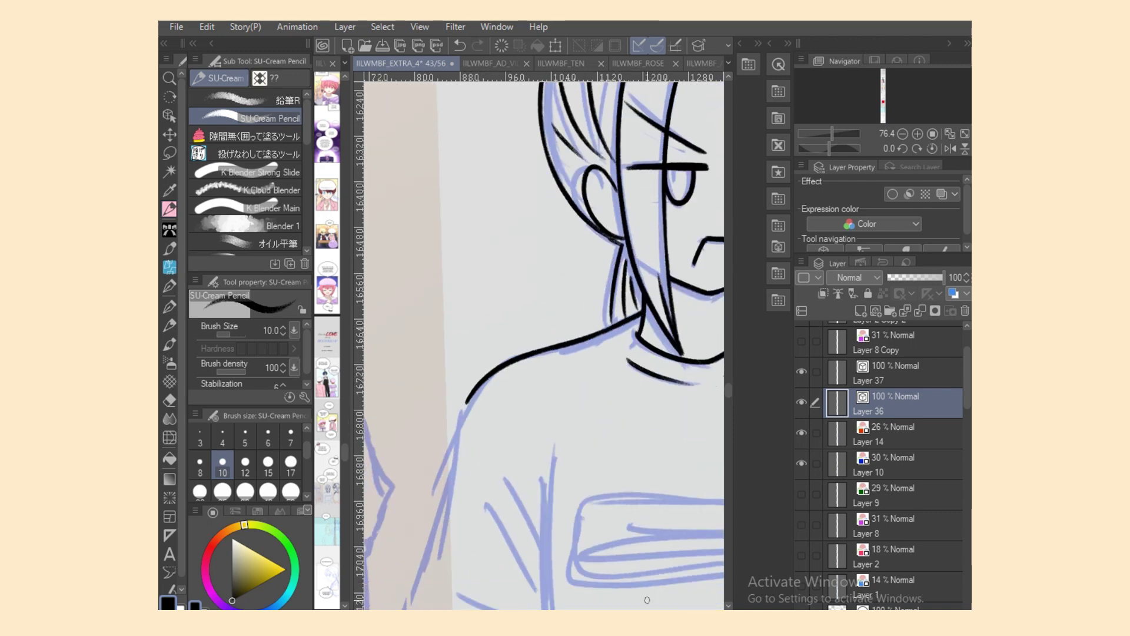
Step: Ink two slanted fold lines on the shirt beside the armpit
scroll(715, 384, down, 5)
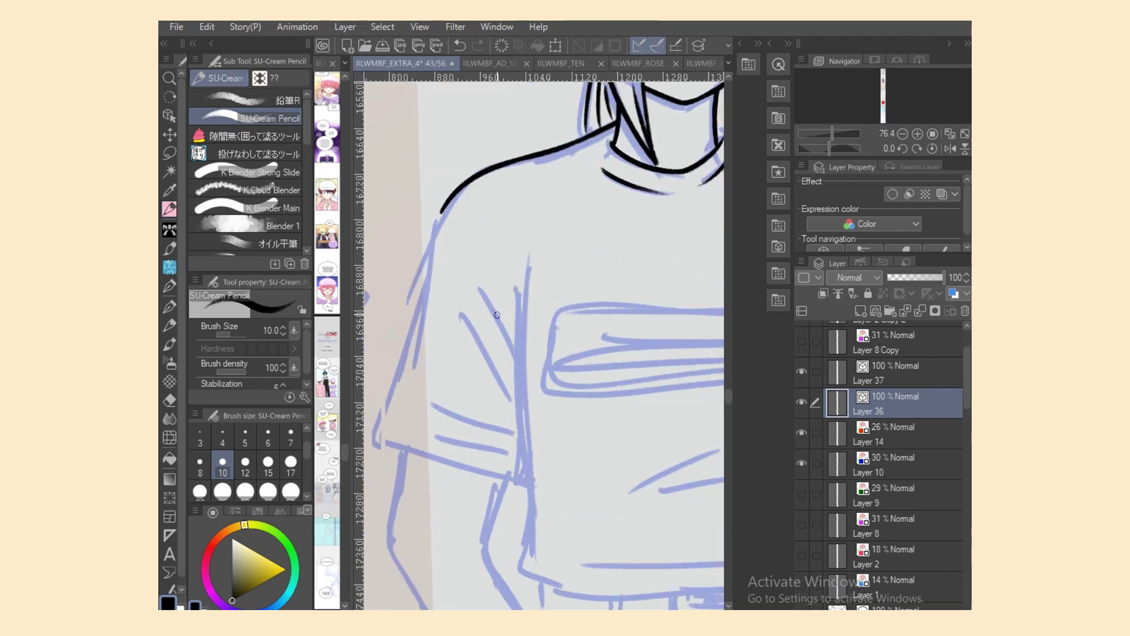
mouse_move(486, 282)
mouse_down()
mouse_move(513, 376)
mouse_move(518, 365)
mouse_up()
key(ctrl+z)
drag(473, 323, 516, 384)
key(ctrl+z)
Step: Ink the shirt's side edge from the armpit down to the start of the bottom hem
drag(521, 290, 533, 549)
key(ctrl+z)
mouse_move(528, 464)
mouse_down()
mouse_move(528, 543)
mouse_move(549, 580)
mouse_up()
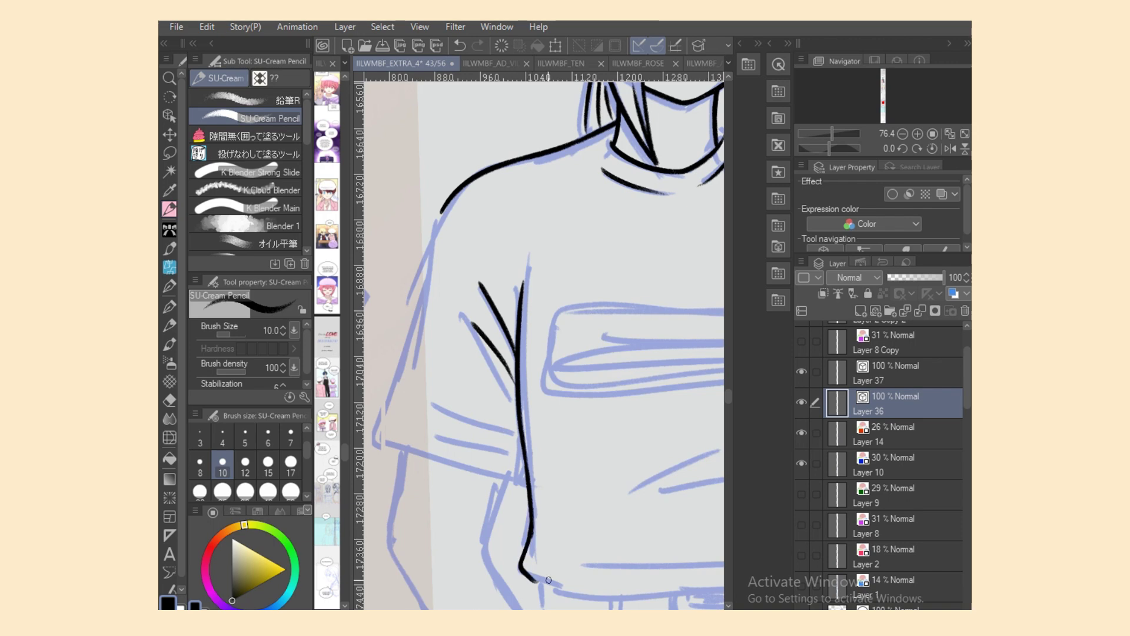
Step: Ink the sleeve's outer edge from the shoulder down to the cuff corner, with a crease line partway down
mouse_move(443, 209)
mouse_down()
mouse_move(411, 321)
mouse_move(433, 236)
mouse_move(413, 358)
mouse_up()
key(ctrl+z)
drag(417, 298, 382, 419)
key(ctrl+z)
drag(420, 310, 408, 398)
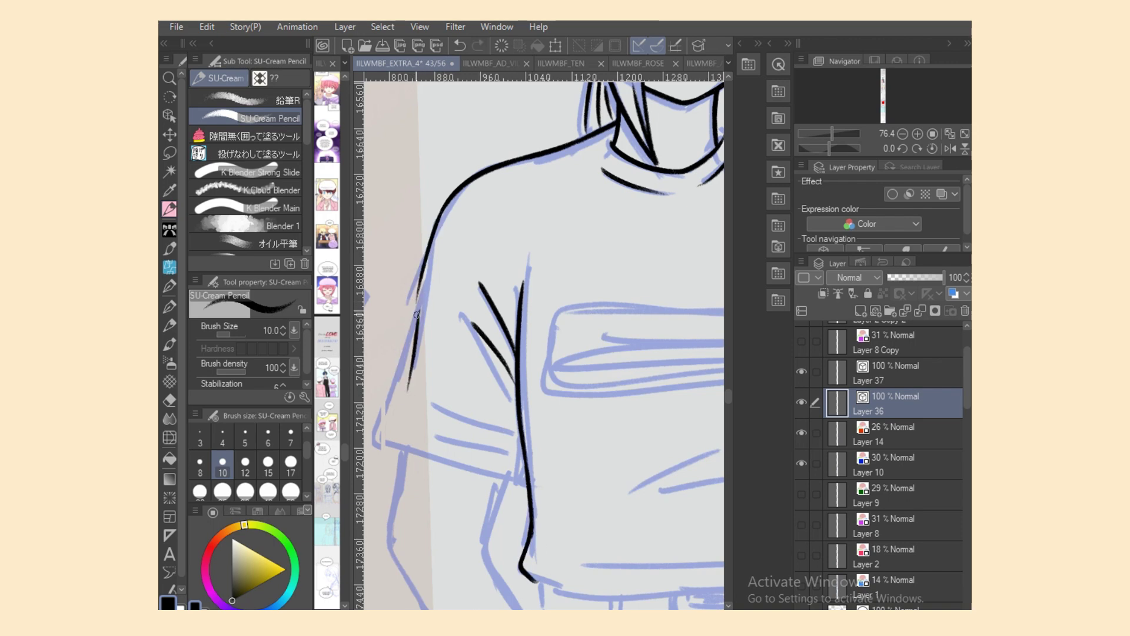
drag(421, 275, 404, 361)
key(ctrl+z)
key(ctrl+z)
drag(422, 276, 406, 382)
mouse_move(417, 306)
mouse_down()
mouse_move(387, 396)
mouse_move(391, 433)
mouse_move(503, 484)
mouse_up()
key(ctrl+z)
key(ctrl+z)
Step: Ink the sleeve's hem from the outer cuff corner to the shirt's side edge and tidy where the lines meet
drag(373, 439, 517, 487)
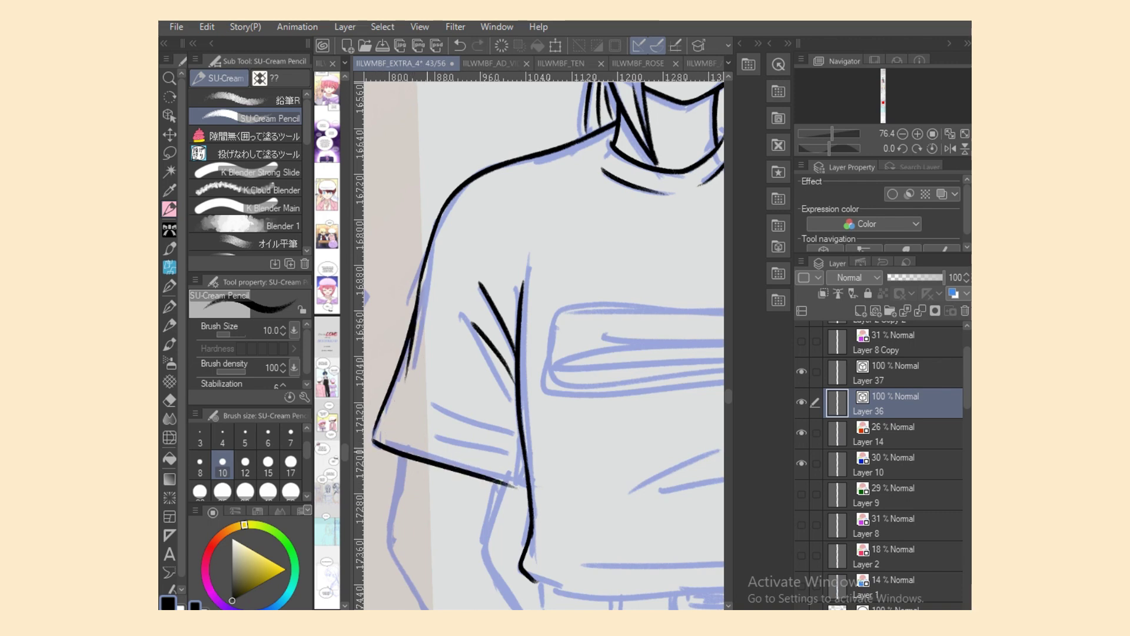
key(ctrl+z)
drag(373, 438, 523, 487)
key(ctrl+z)
drag(373, 438, 524, 486)
key(ctrl+z)
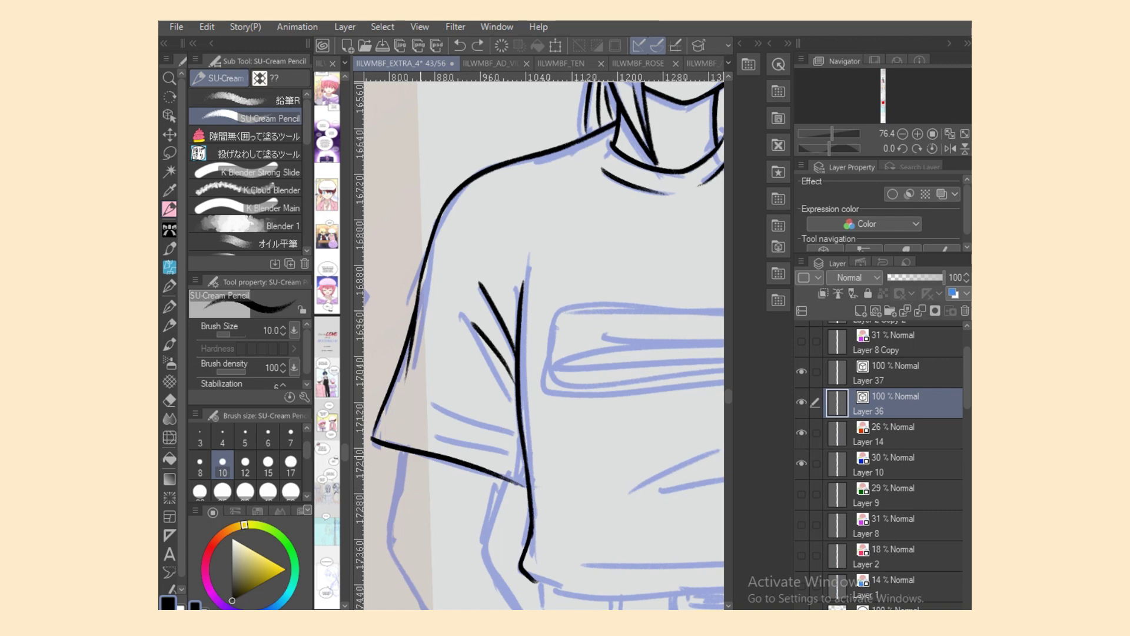
key(ctrl+z)
drag(370, 437, 518, 482)
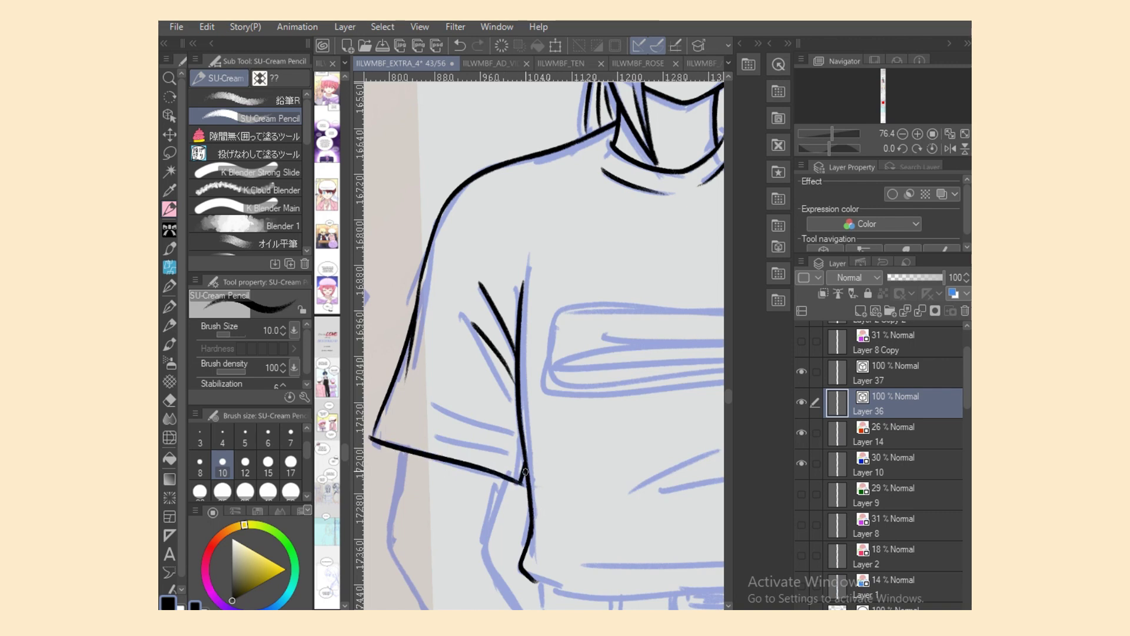
key(e)
key(p)
key(e)
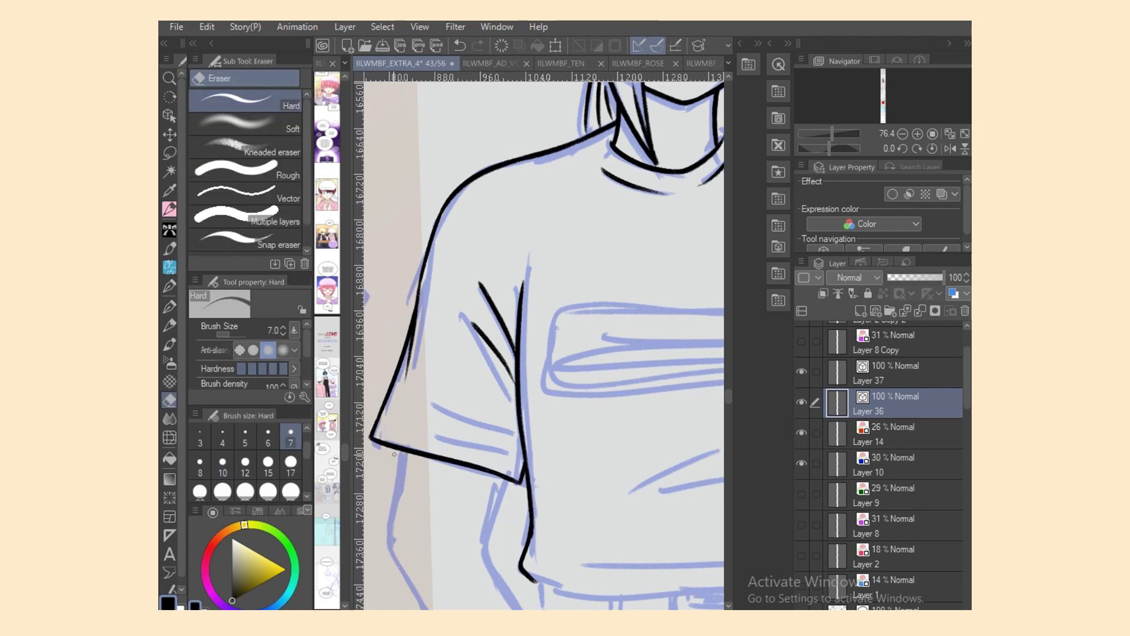
Step: Ink a crease line just above the hem of the sleeve, following the blue sketch
key(p)
drag(423, 424, 511, 446)
drag(433, 406, 510, 435)
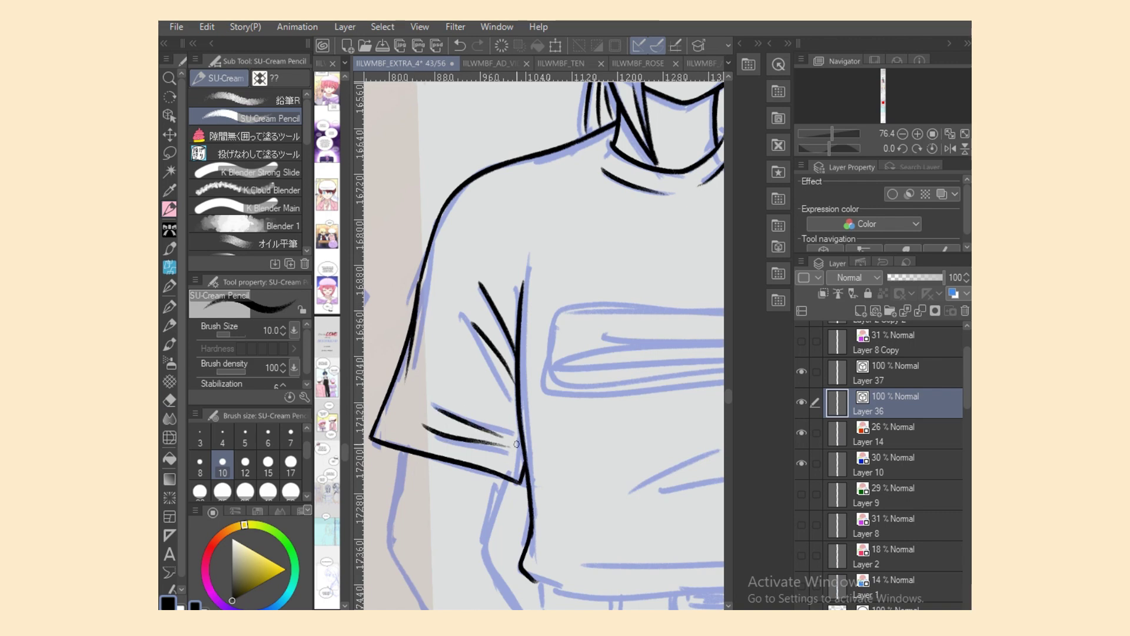
key(ctrl+z)
scroll(501, 259, down, 5)
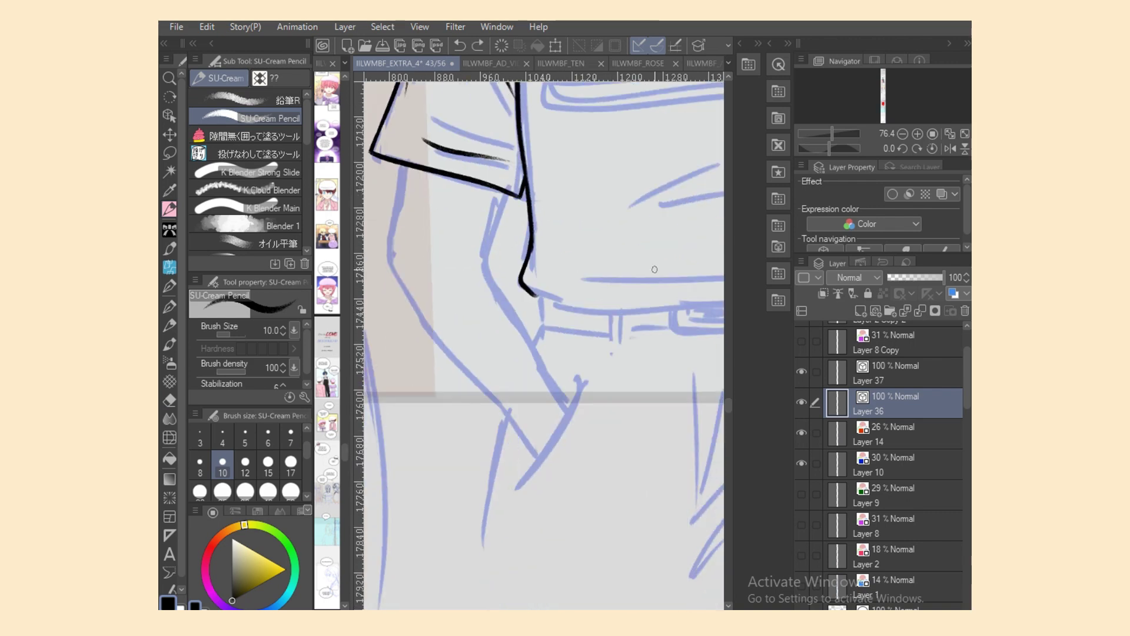
Step: Ink the bent arm's inner edge from the sleeve hem past the elbow down to the trouser pocket
drag(506, 195, 485, 258)
key(ctrl+z)
mouse_move(505, 194)
mouse_down()
mouse_move(486, 255)
mouse_move(502, 302)
mouse_up()
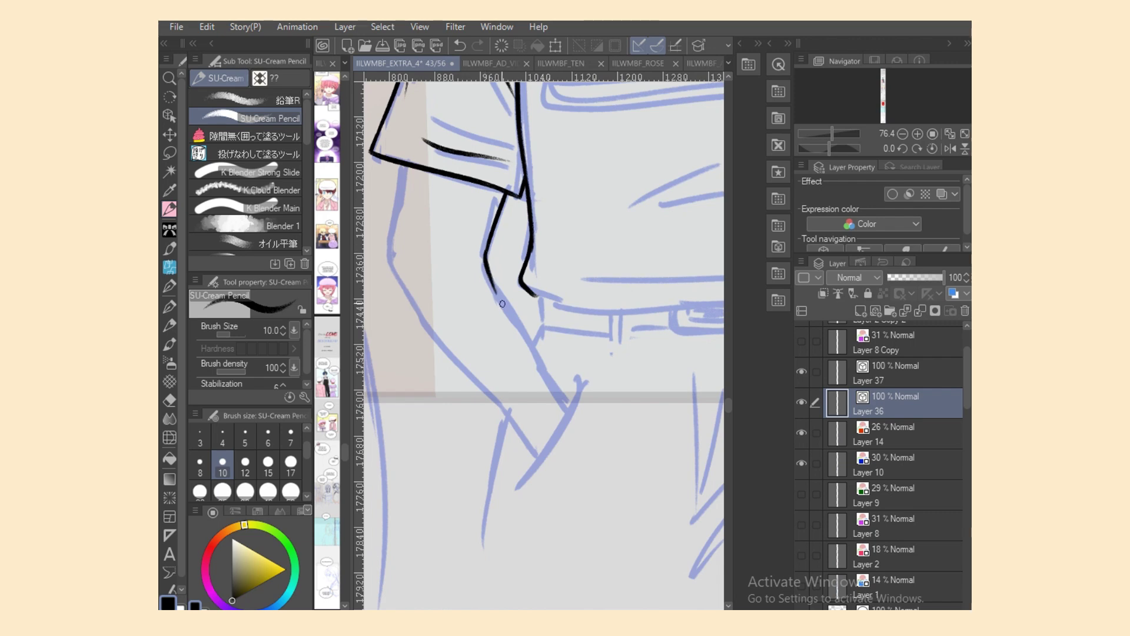
key(ctrl+z)
drag(481, 245, 572, 405)
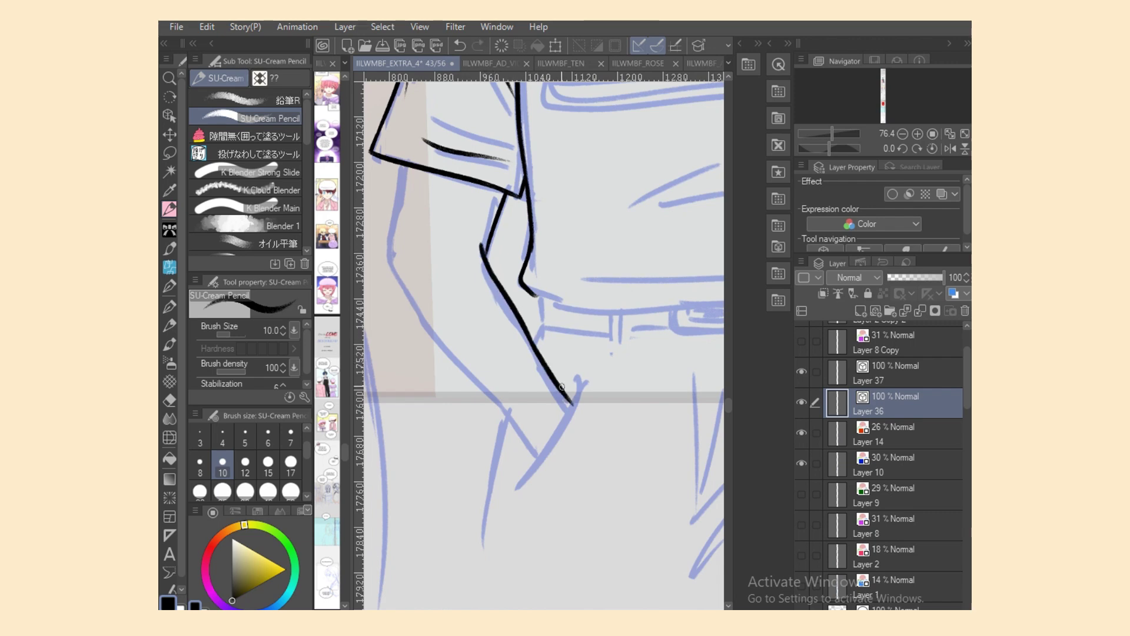
Step: Ink the bent arm's outer edge from the sleeve hem around the elbow down to the pocket
mouse_move(404, 165)
mouse_down()
mouse_move(393, 230)
mouse_move(395, 221)
mouse_move(408, 301)
mouse_up()
key(ctrl+z)
key(ctrl+z)
drag(397, 216, 388, 260)
key(ctrl+z)
mouse_move(397, 217)
mouse_down()
mouse_move(392, 268)
mouse_move(421, 312)
mouse_up()
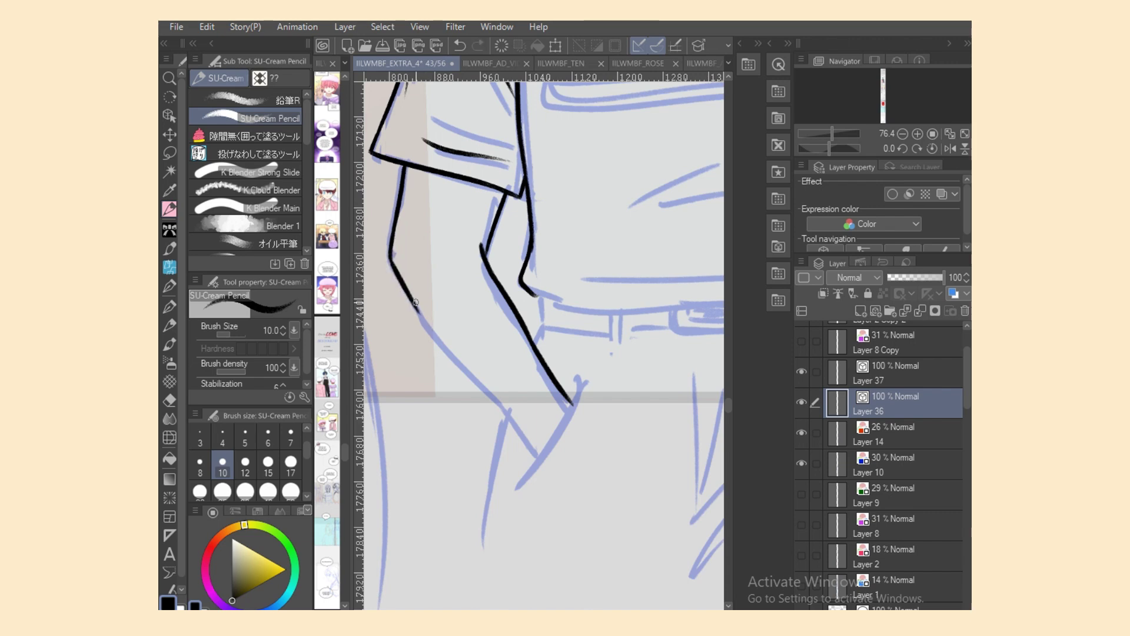
key(ctrl+z)
drag(391, 261, 543, 457)
key(ctrl+z)
drag(511, 415, 537, 461)
Step: Ink the pocket opening across the wrist and a short slanted fold line on the trousers below it
drag(592, 541, 636, 495)
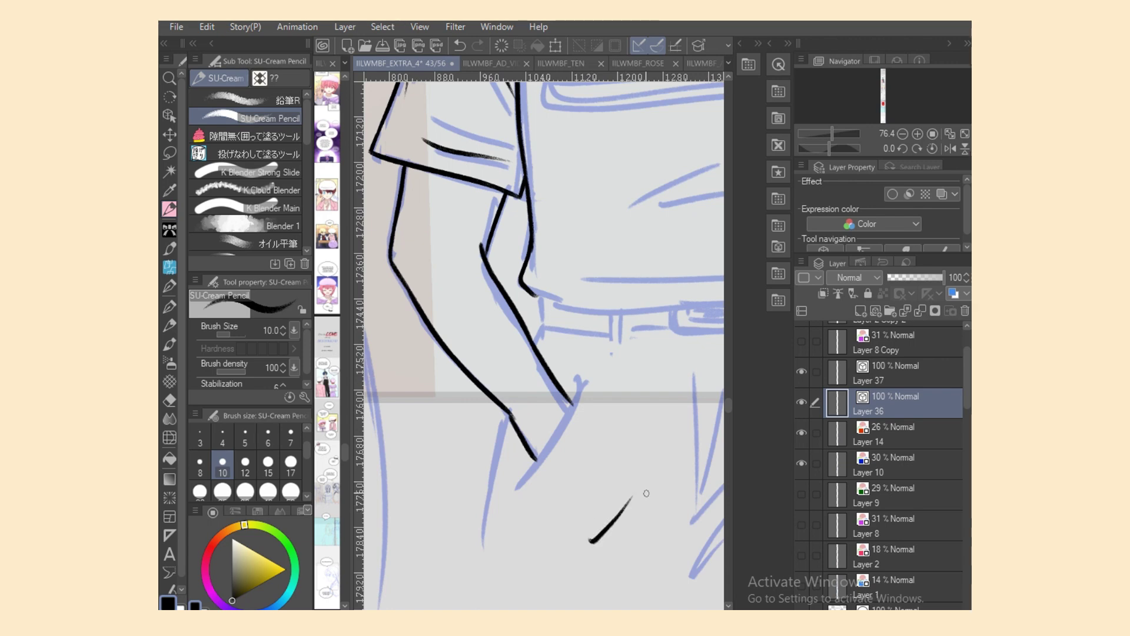
key(ctrl+z)
drag(596, 548, 633, 517)
drag(580, 384, 517, 484)
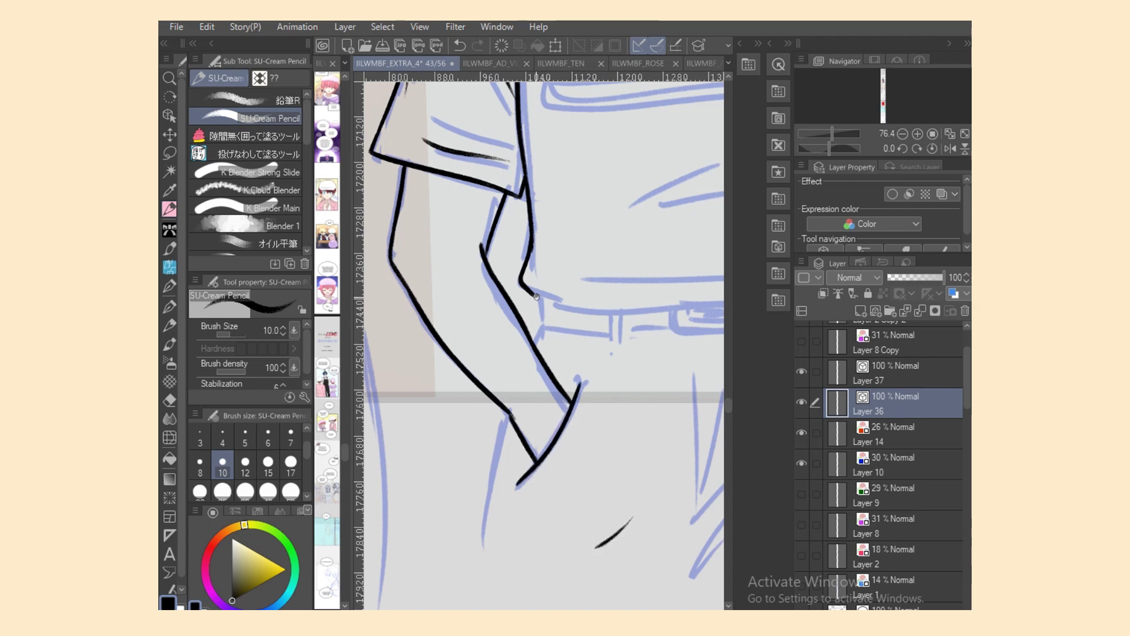
Step: Ink the shirt's bottom hem as one curve from the inked side edge across to the opposite corner
drag(537, 297, 584, 317)
drag(662, 608, 700, 609)
key(ctrl+z)
mouse_move(387, 289)
mouse_down()
mouse_move(435, 310)
mouse_move(687, 301)
mouse_up()
key(ctrl+z)
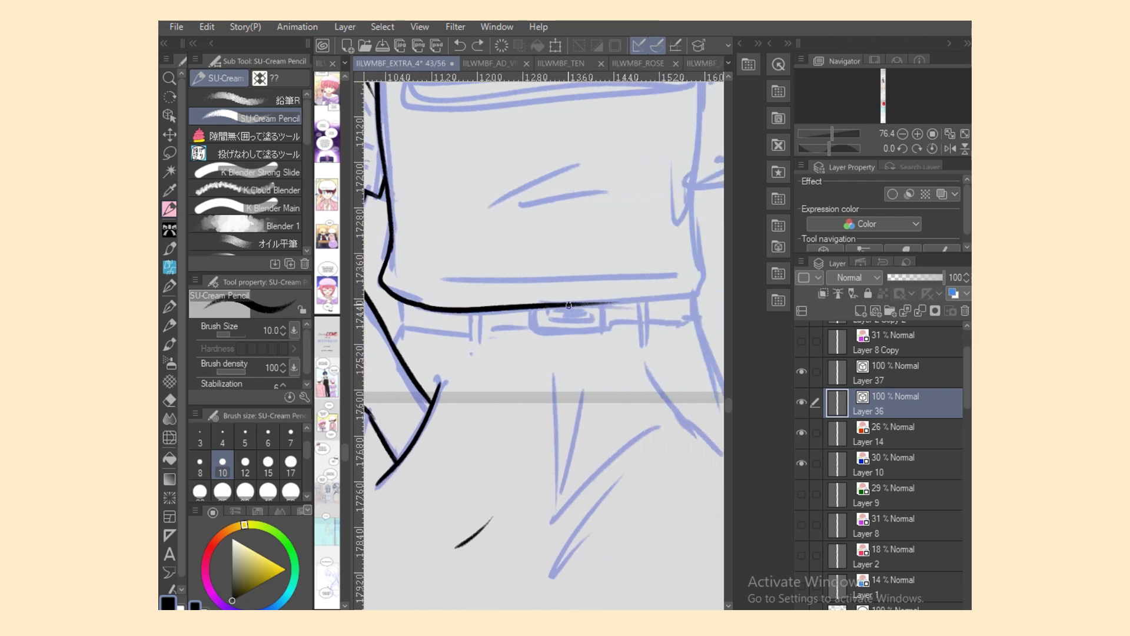
mouse_move(580, 304)
mouse_down()
mouse_move(698, 299)
mouse_move(702, 282)
mouse_up()
Step: Ink two slanted fold lines on the shirt's belly and a seam line just above the bottom hem
scroll(541, 330, up, 3)
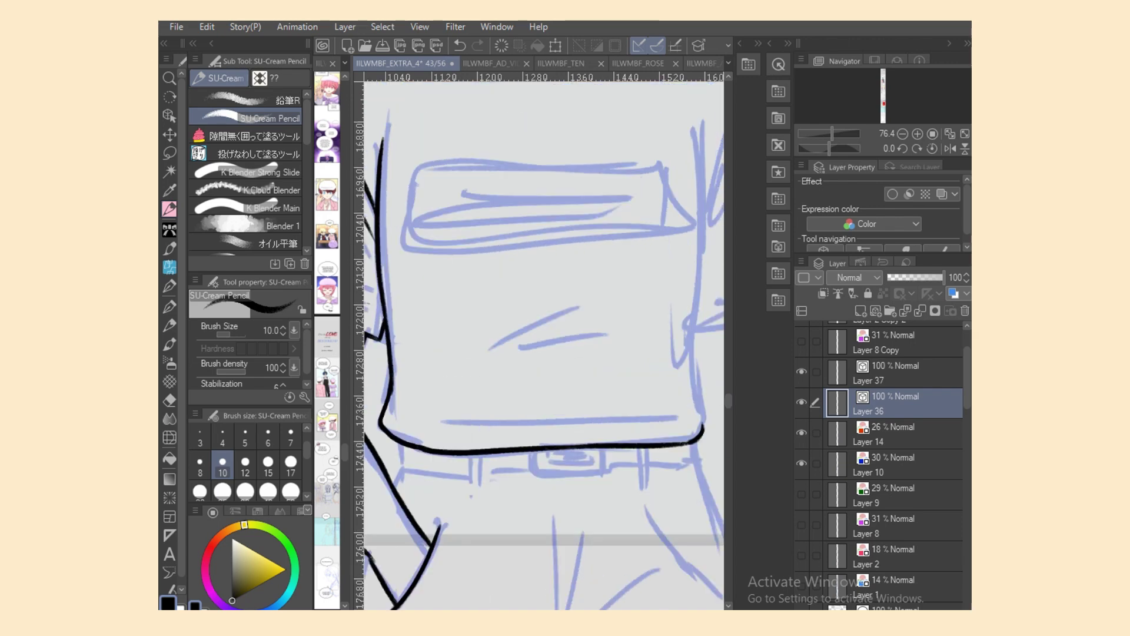
drag(498, 339, 592, 298)
drag(521, 348, 618, 328)
drag(451, 423, 624, 416)
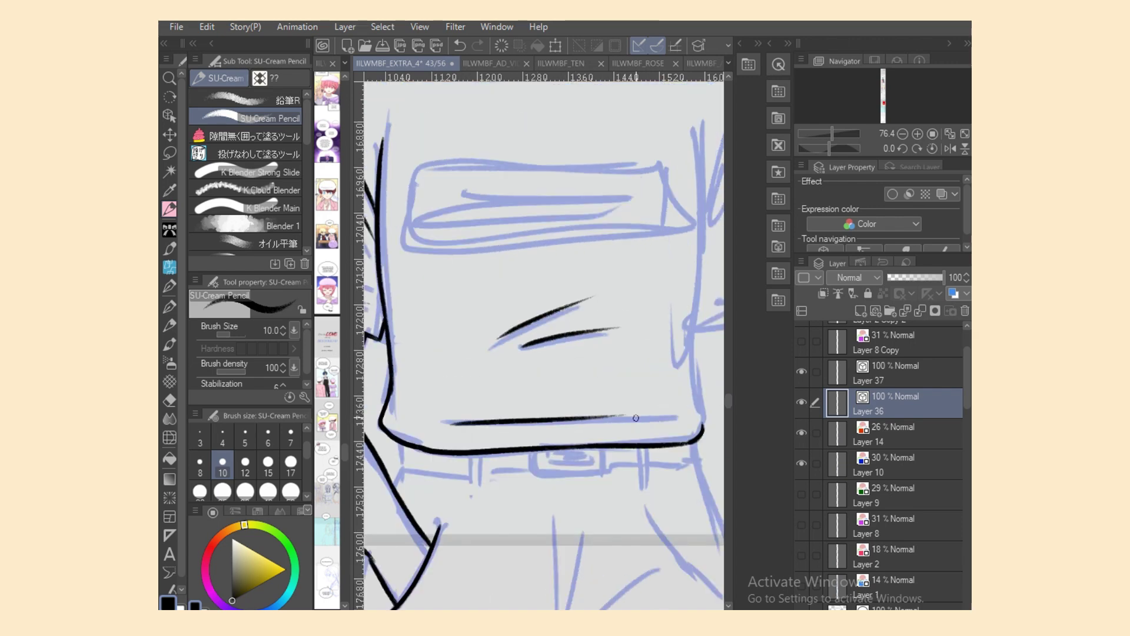
key(ctrl+z)
drag(448, 419, 668, 412)
Step: Ink the shirt's other side edge from the armpit down to the hem corner, with a short fold line at the armpit
scroll(667, 546, right, 2)
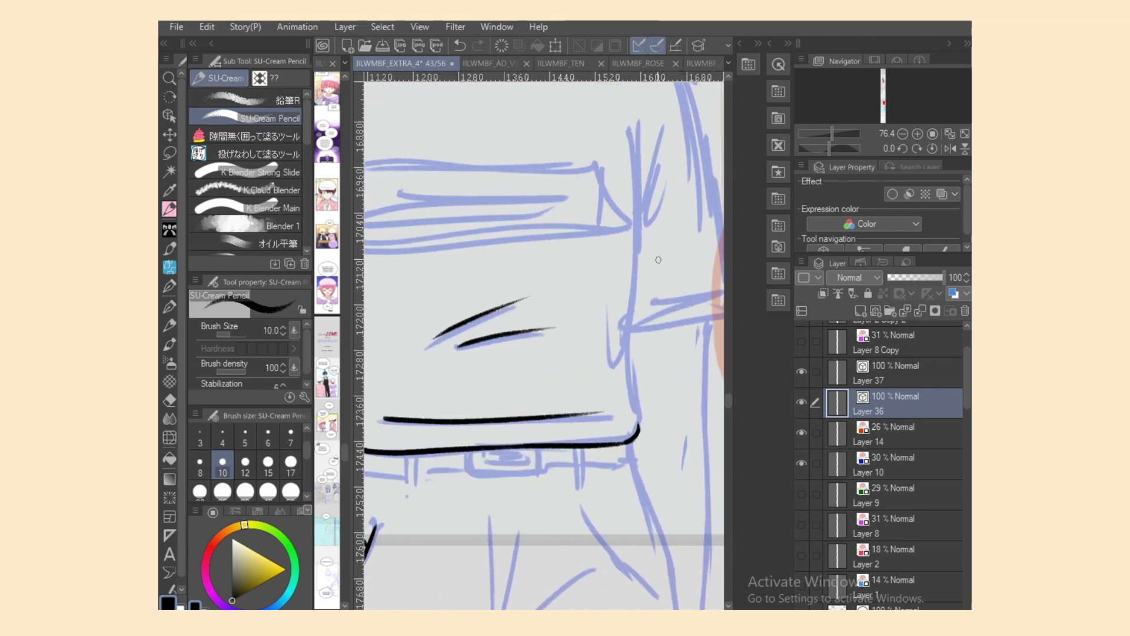
drag(629, 109, 628, 323)
key(ctrl+z)
drag(629, 110, 632, 388)
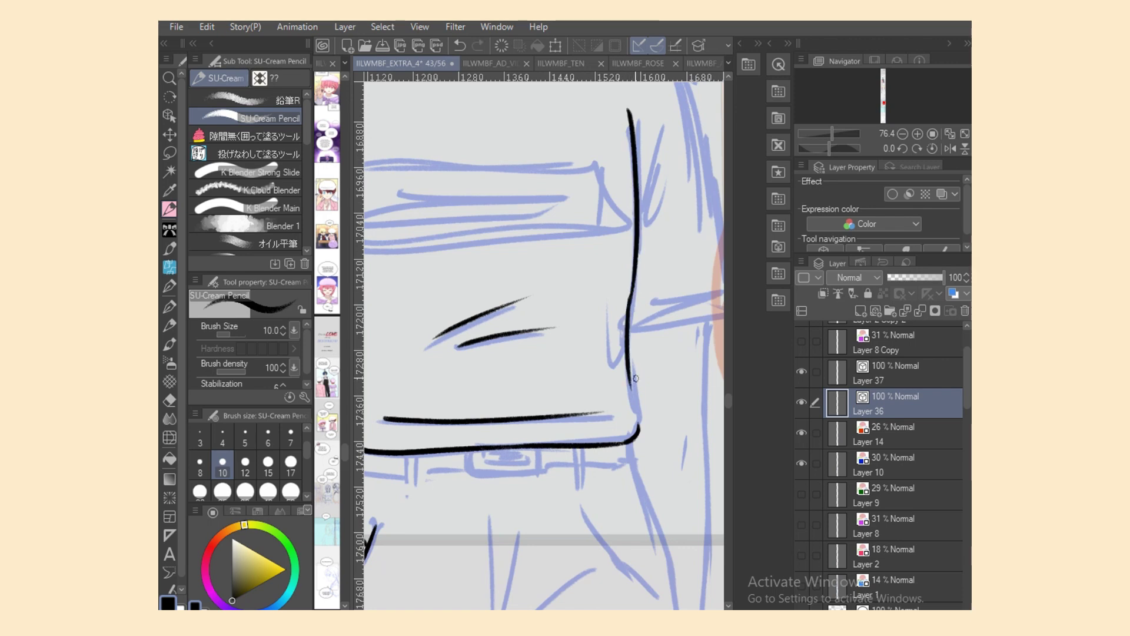
key(ctrl+z)
drag(627, 297, 634, 409)
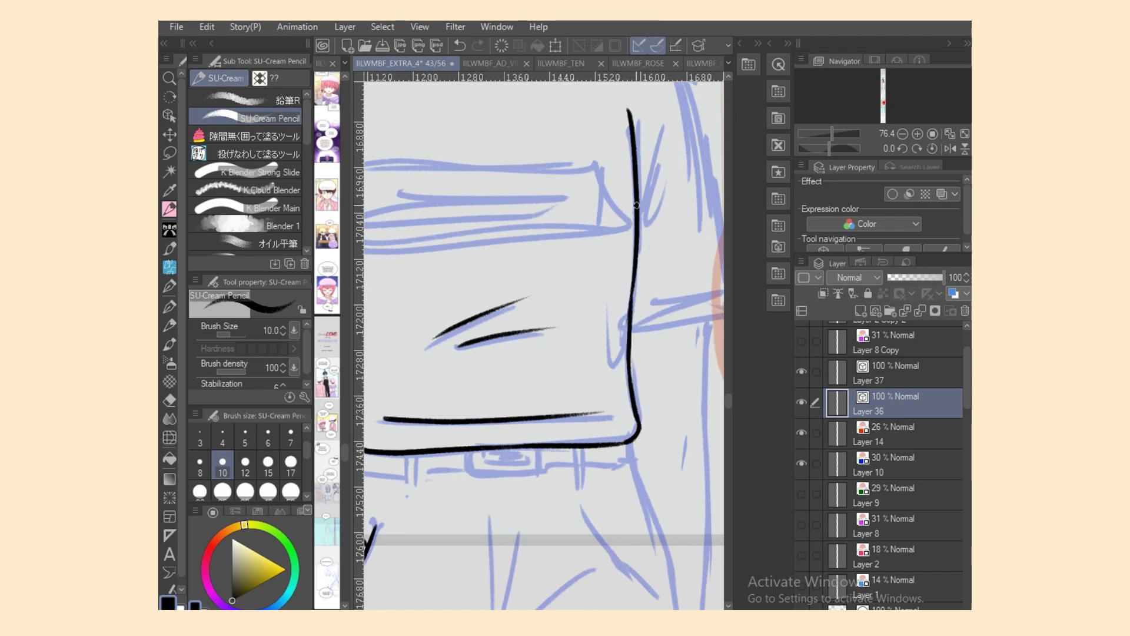
drag(637, 195, 657, 132)
Step: Mirror the canvas view and ink the uninked shoulder line from the hair beside the neck out to the sleeve
scroll(543, 346, up, 5)
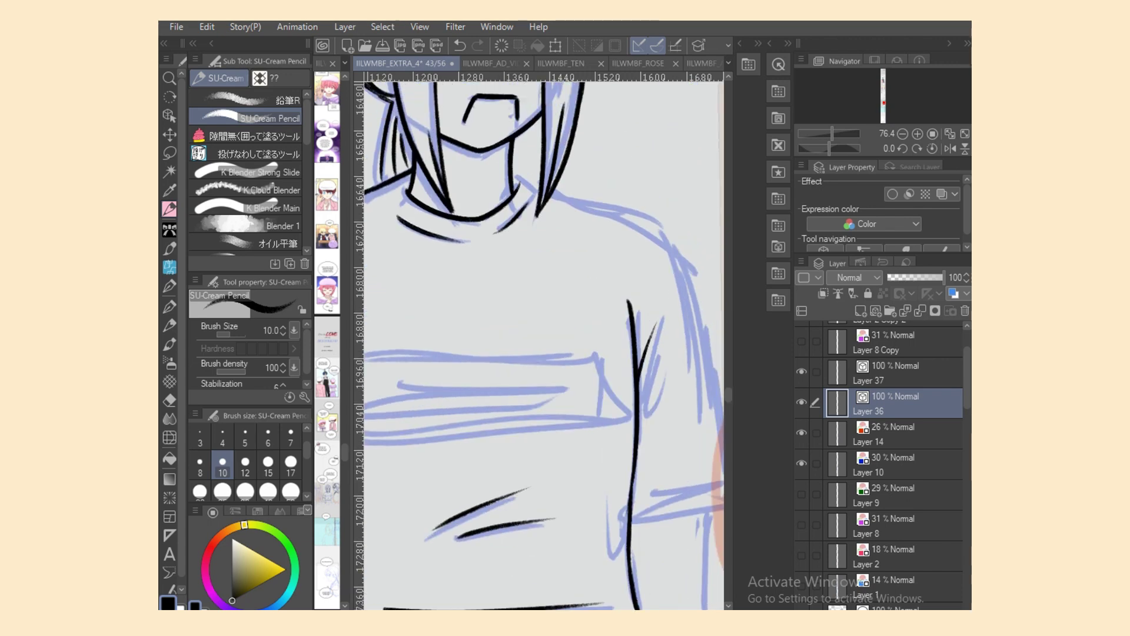
click(950, 148)
mouse_move(406, 253)
mouse_down()
mouse_move(494, 202)
mouse_move(479, 210)
mouse_move(531, 198)
mouse_up()
key(ctrl+z)
key(ctrl+z)
drag(464, 216, 539, 196)
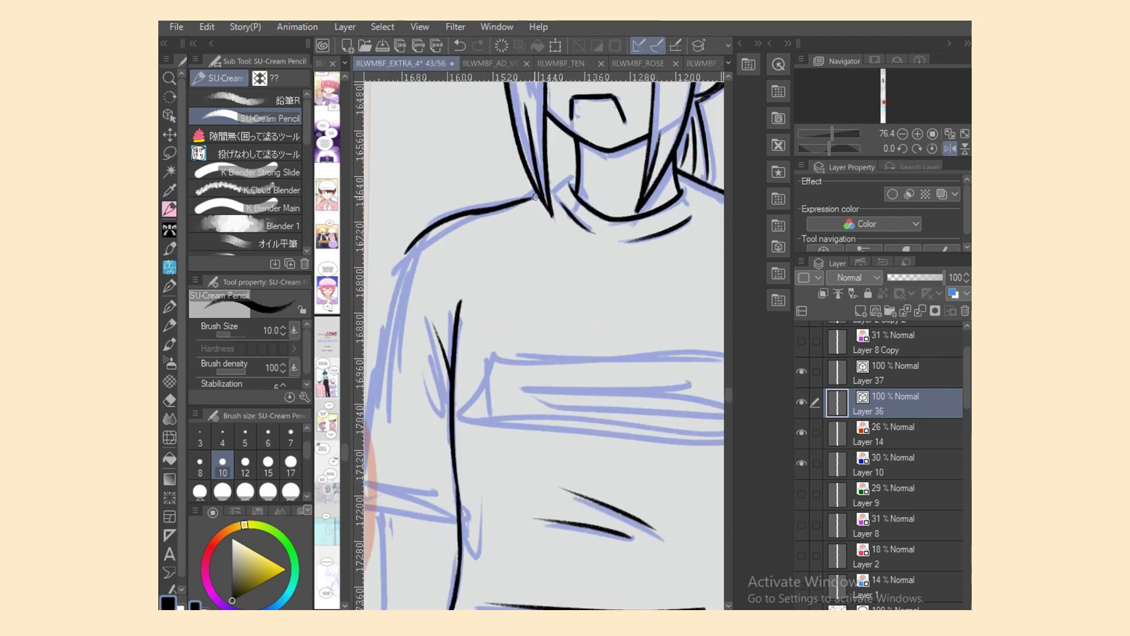
key(ctrl+z)
drag(471, 213, 576, 177)
key(ctrl+z)
key(e)
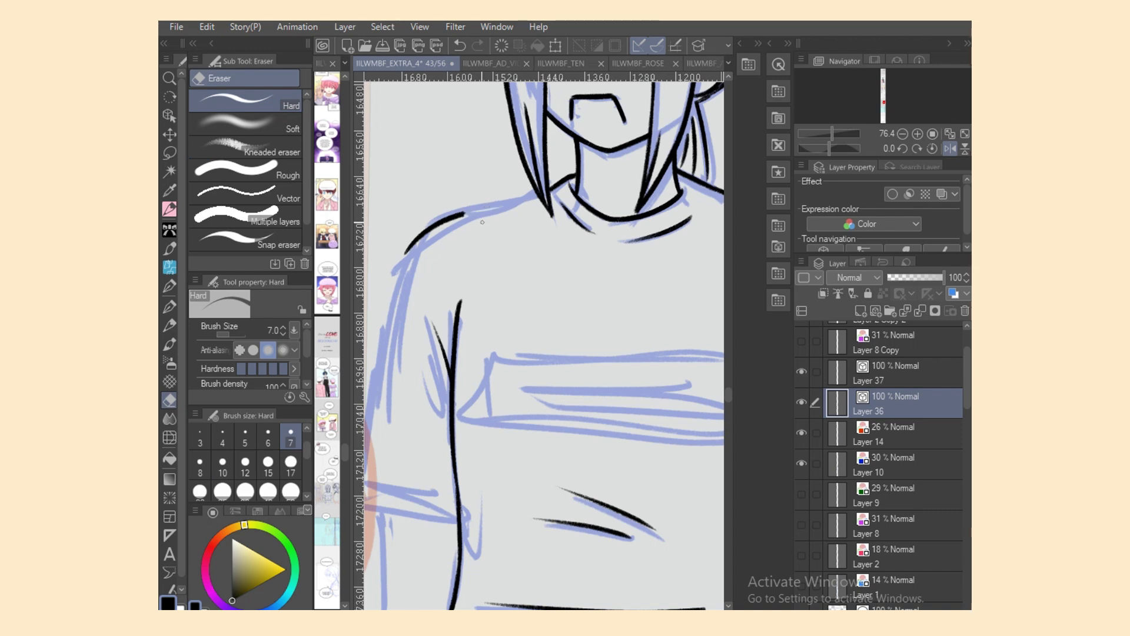
mouse_move(465, 215)
mouse_down()
mouse_move(438, 236)
mouse_move(469, 209)
mouse_up()
key(p)
key(ctrl+z)
mouse_move(400, 250)
mouse_down()
mouse_move(488, 201)
mouse_move(547, 189)
mouse_up()
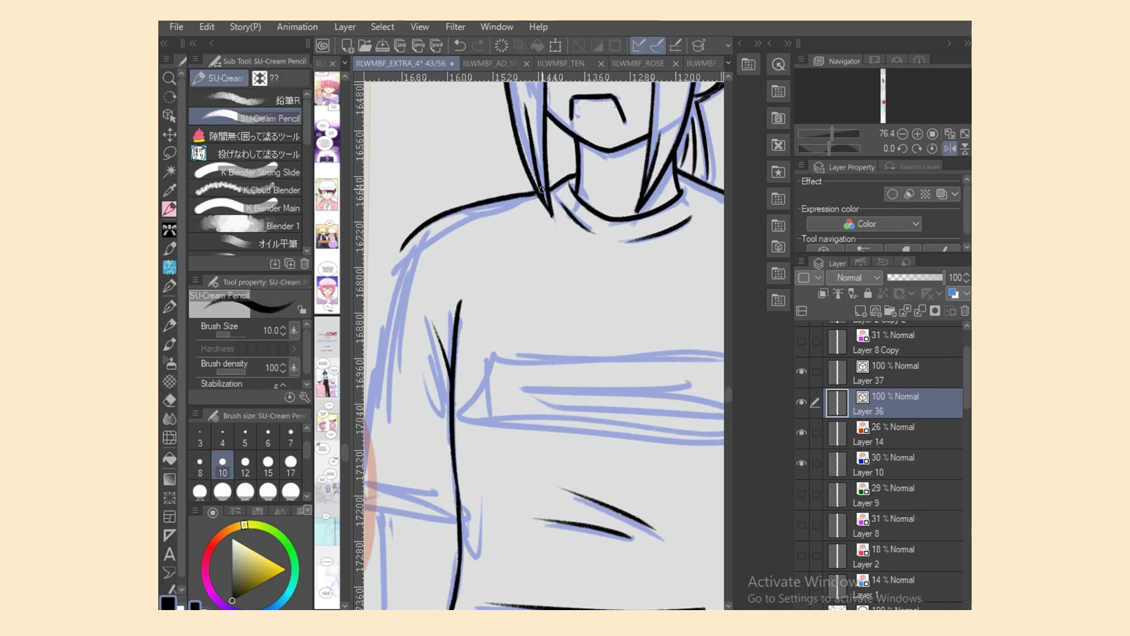
Step: Ink the second sleeve's outer edge from the shoulder curve down to the cuff corner
scroll(636, 379, left, 2)
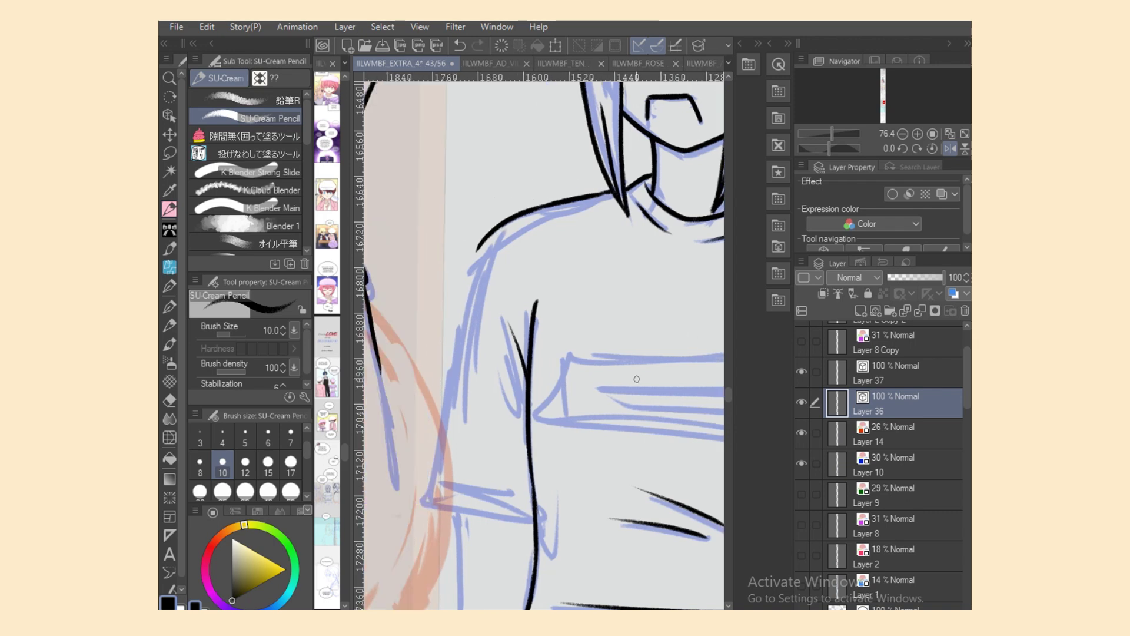
key(ctrl+z)
drag(482, 240, 443, 374)
key(ctrl+z)
key(ctrl+z)
key(ctrl+z)
drag(482, 241, 442, 412)
drag(446, 370, 420, 512)
key(ctrl+z)
key(ctrl+z)
Step: Ink the second sleeve's hem up to the shirt's side edge, adding a crease above it and one along the outer edge
drag(423, 505, 541, 519)
drag(453, 493, 510, 503)
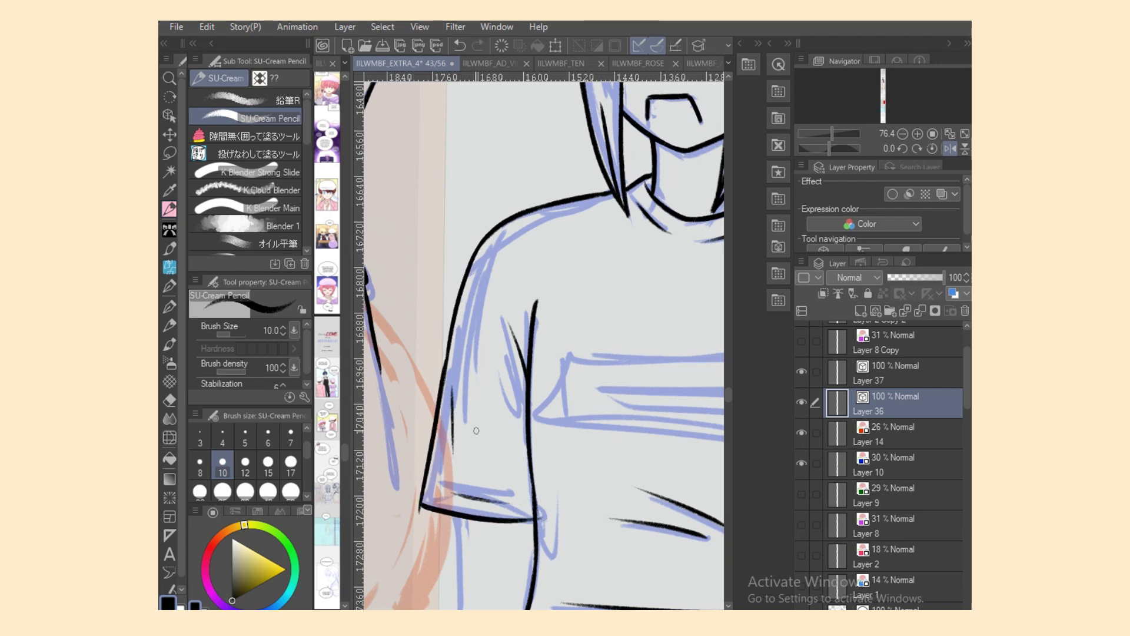
key(e)
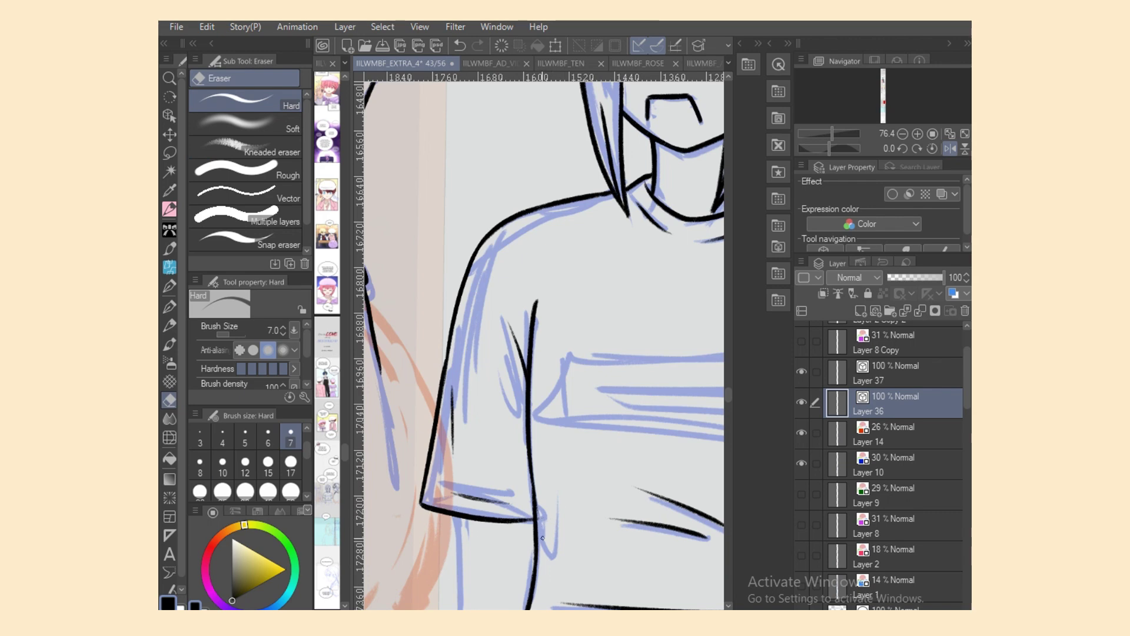
key(p)
drag(528, 462, 536, 515)
key(ctrl+z)
drag(450, 337, 437, 410)
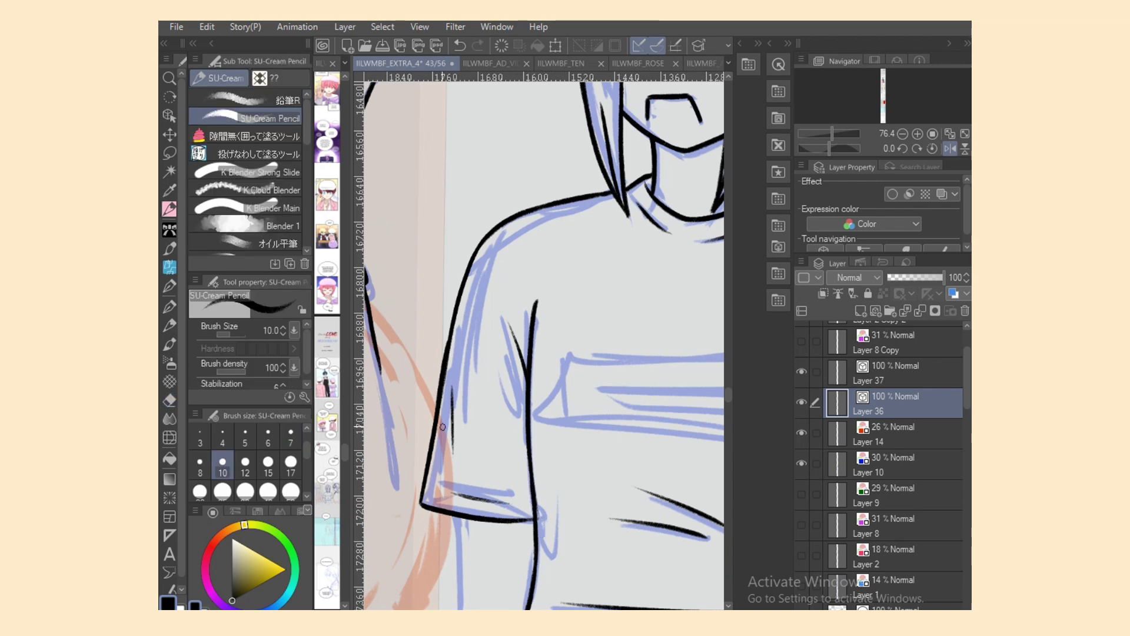
key(ctrl+z)
Step: Ink the straight arm's outer edge from the sleeve hem to its lower tip, with a short crease line on the forearm
scroll(545, 344, down, 5)
drag(458, 278, 463, 359)
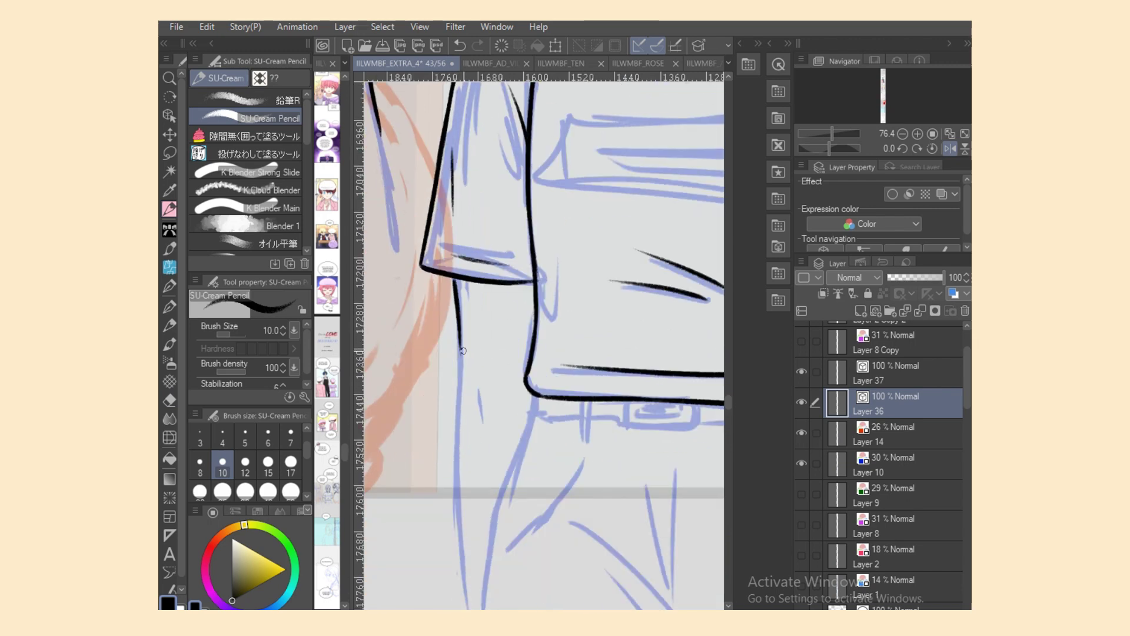
scroll(481, 286, down, 2)
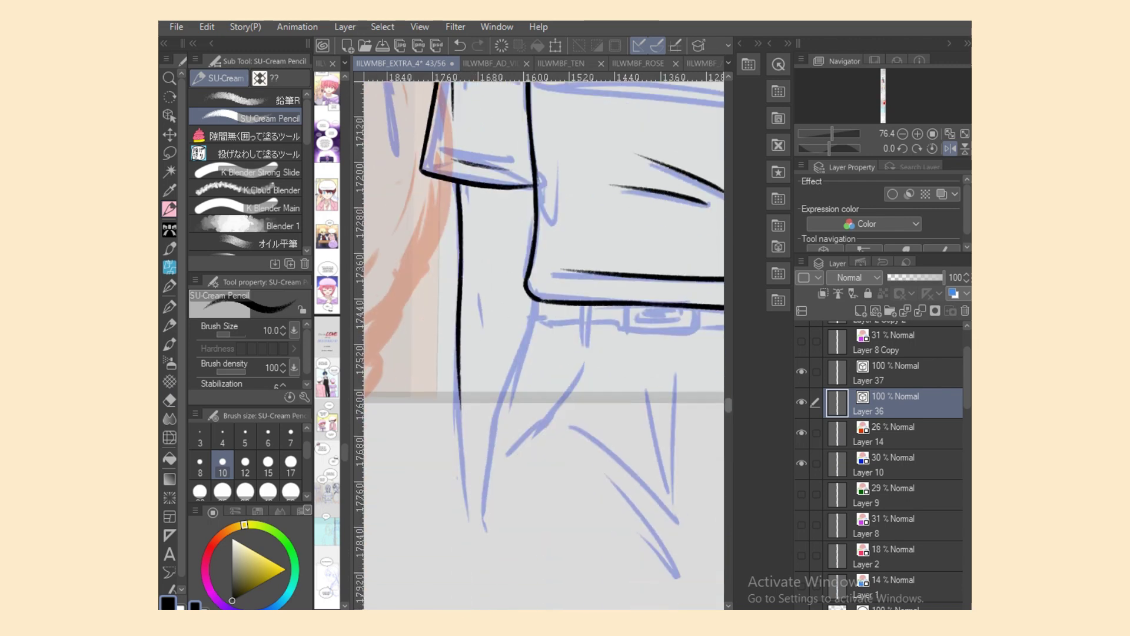
drag(482, 286, 487, 312)
drag(464, 229, 453, 369)
key(ctrl+z)
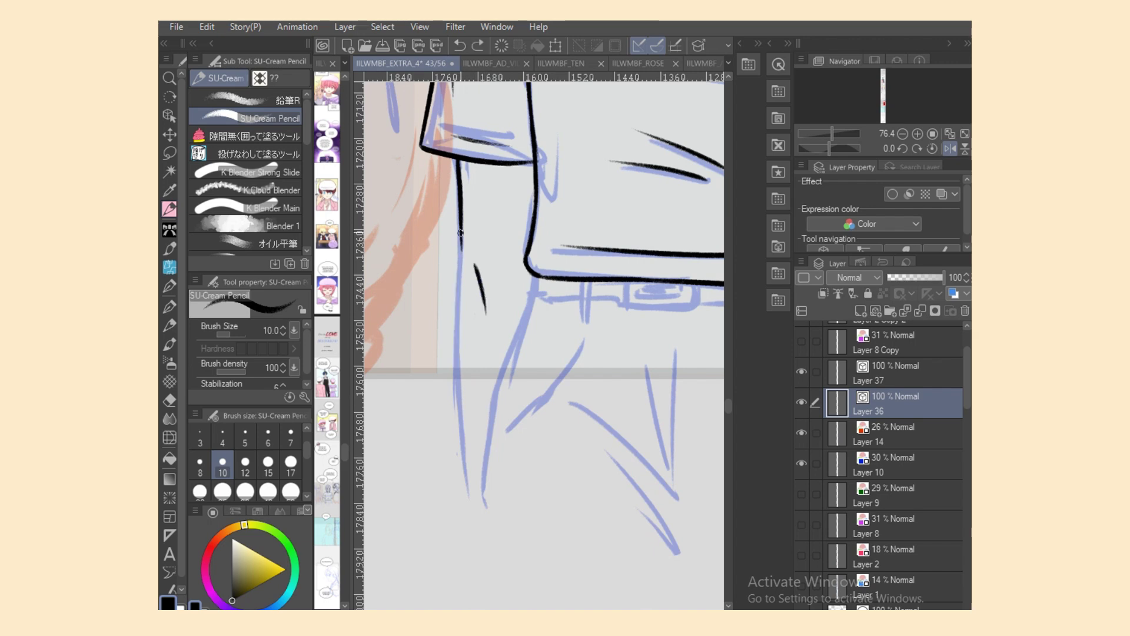
drag(463, 228, 449, 406)
key(ctrl+z)
drag(462, 230, 471, 504)
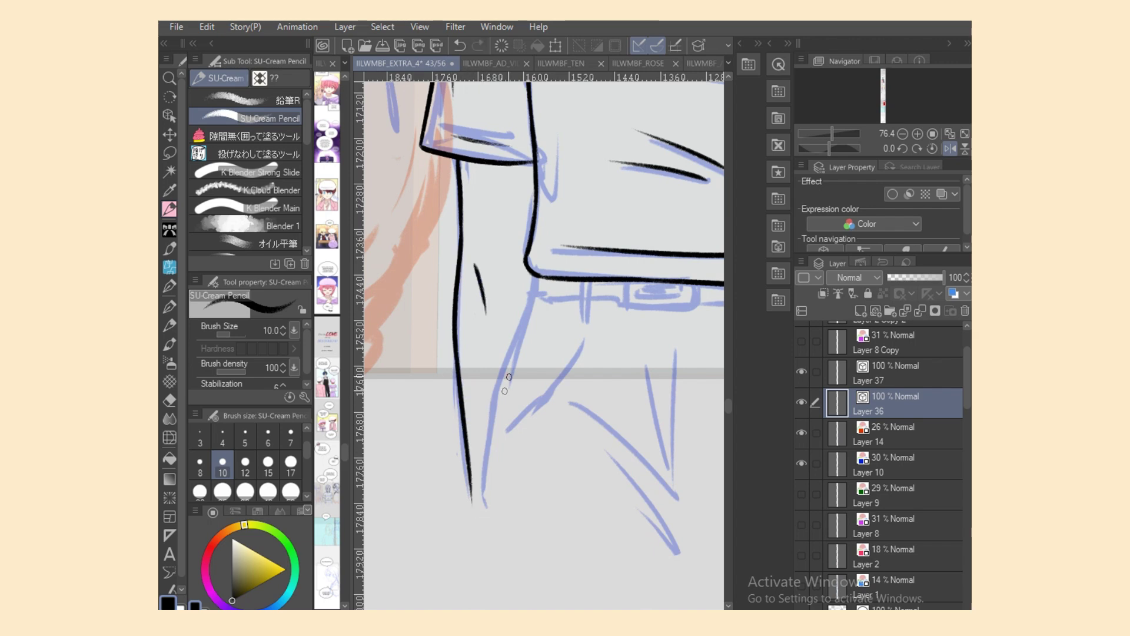
key(ctrl+z)
Step: Ink the belt with its loops and buckle outline, and the trousers' side edge running down from the pocketed wrist
mouse_move(588, 284)
mouse_down()
mouse_move(586, 324)
mouse_move(580, 300)
mouse_move(628, 302)
mouse_up()
drag(655, 612, 678, 612)
mouse_move(526, 283)
mouse_down()
mouse_move(529, 307)
mouse_move(586, 310)
mouse_move(597, 283)
mouse_move(654, 315)
mouse_up()
key(ctrl+z)
drag(601, 300, 618, 300)
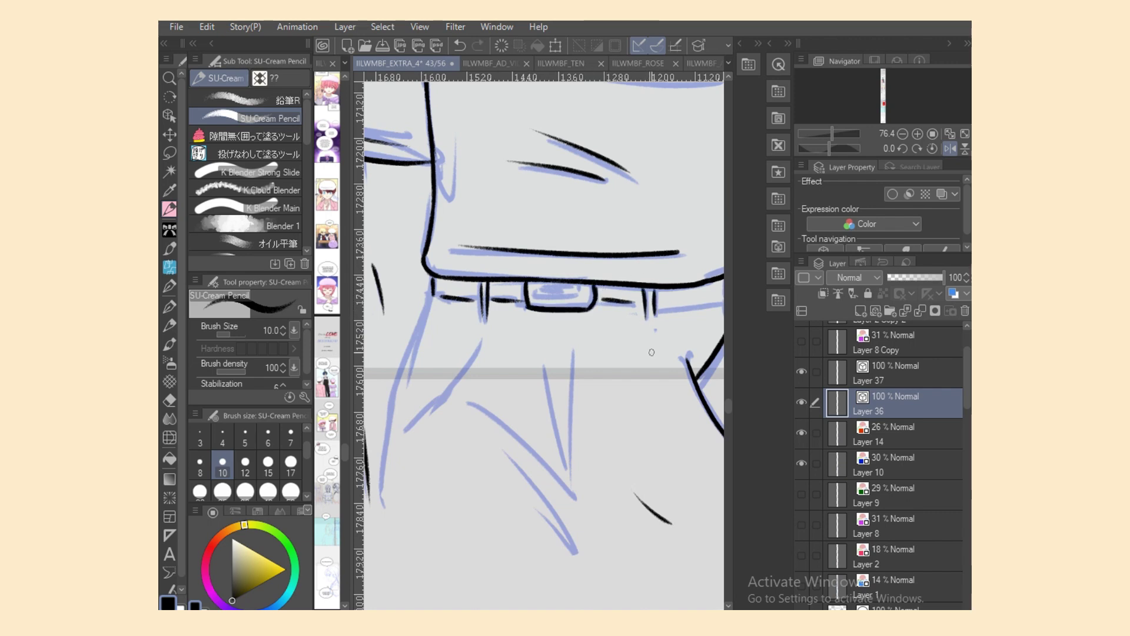
scroll(634, 304, right, 3)
key(ctrl+z)
drag(487, 301, 610, 298)
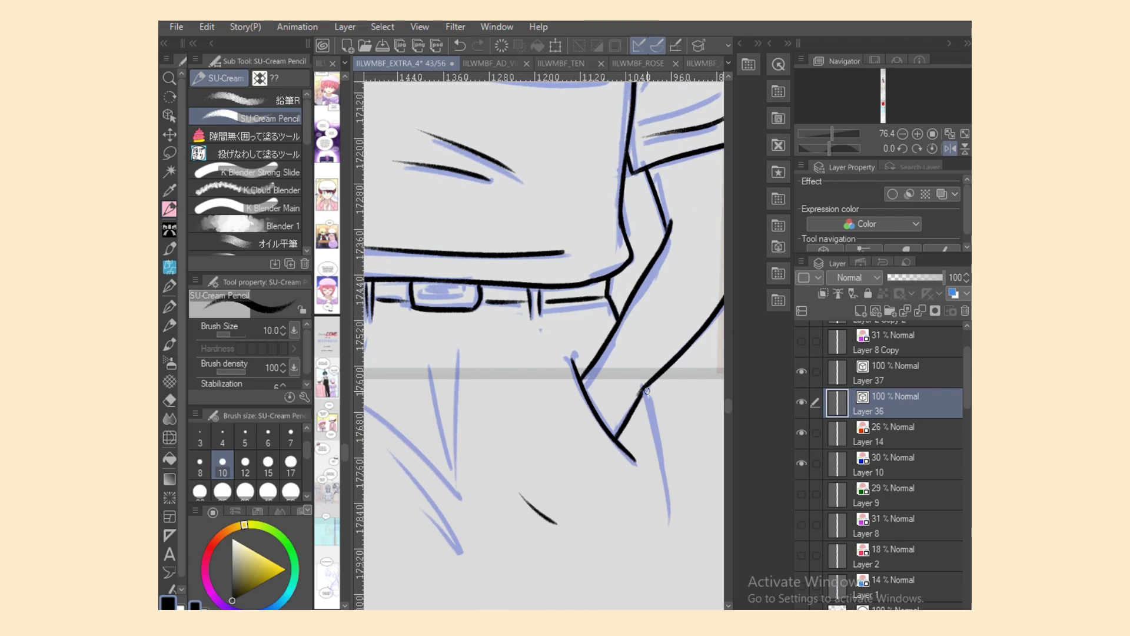
drag(645, 389, 676, 542)
Step: Flip the canvas view back to normal and ink four fold lines at the front of the trousers
click(951, 149)
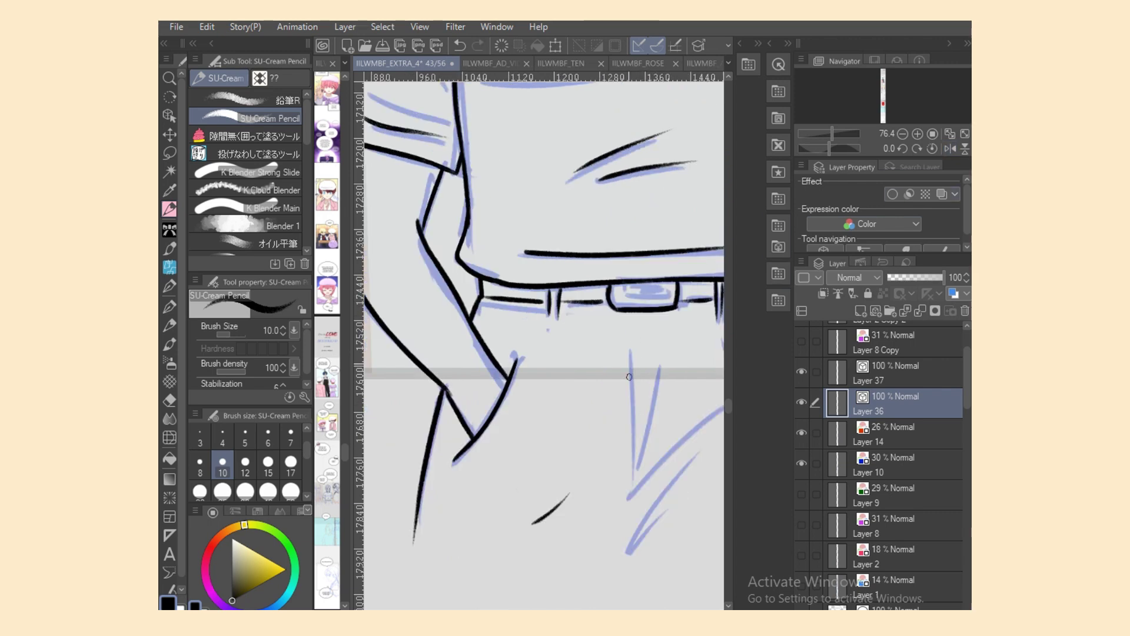
drag(635, 347, 638, 476)
drag(656, 370, 645, 468)
drag(619, 504, 710, 418)
drag(641, 527, 709, 462)
Step: Ink the slanted pocket line and the trousers' outer edge from the belt down beside the straight arm
scroll(667, 544, right, 4)
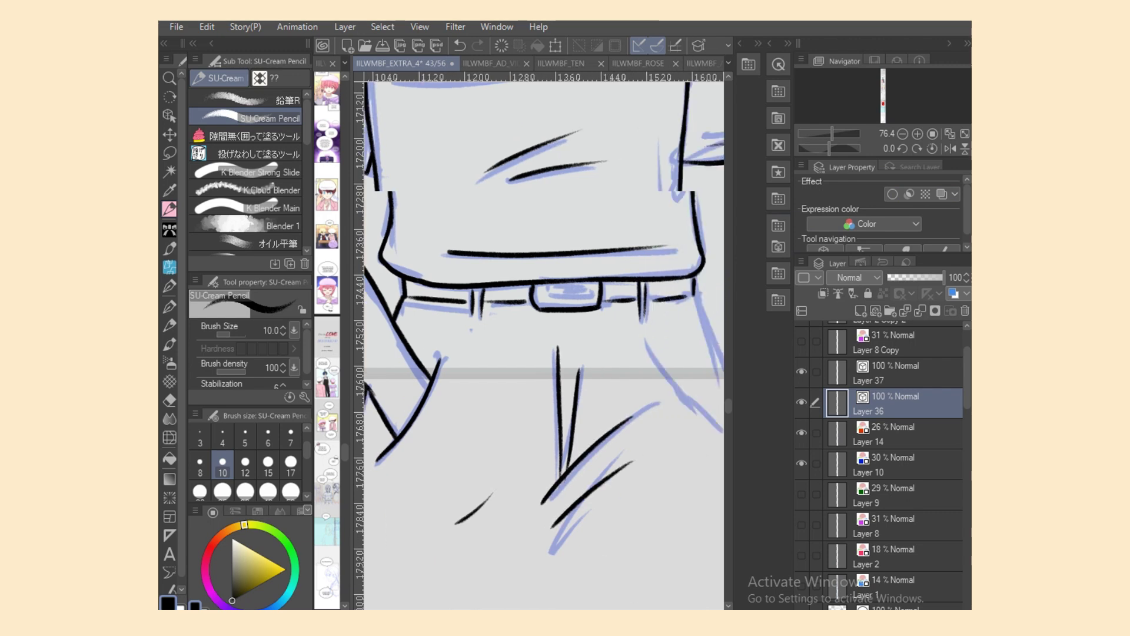
drag(578, 330, 653, 420)
key(ctrl+z)
drag(584, 348, 658, 436)
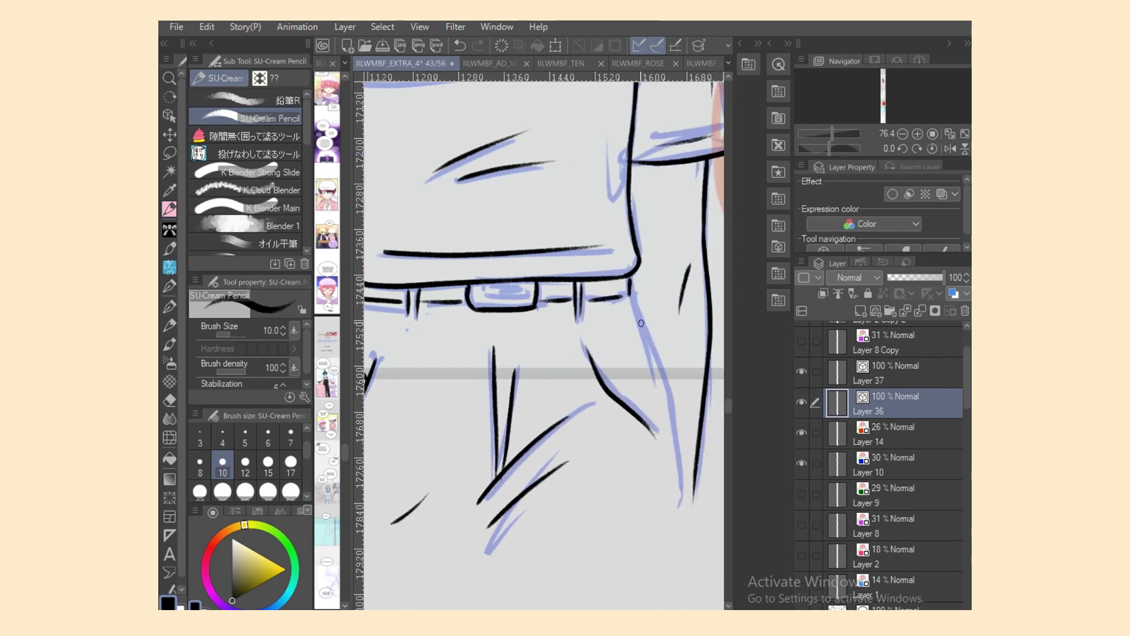
drag(629, 289, 677, 421)
drag(665, 383, 684, 501)
key(ctrl+z)
drag(668, 389, 687, 530)
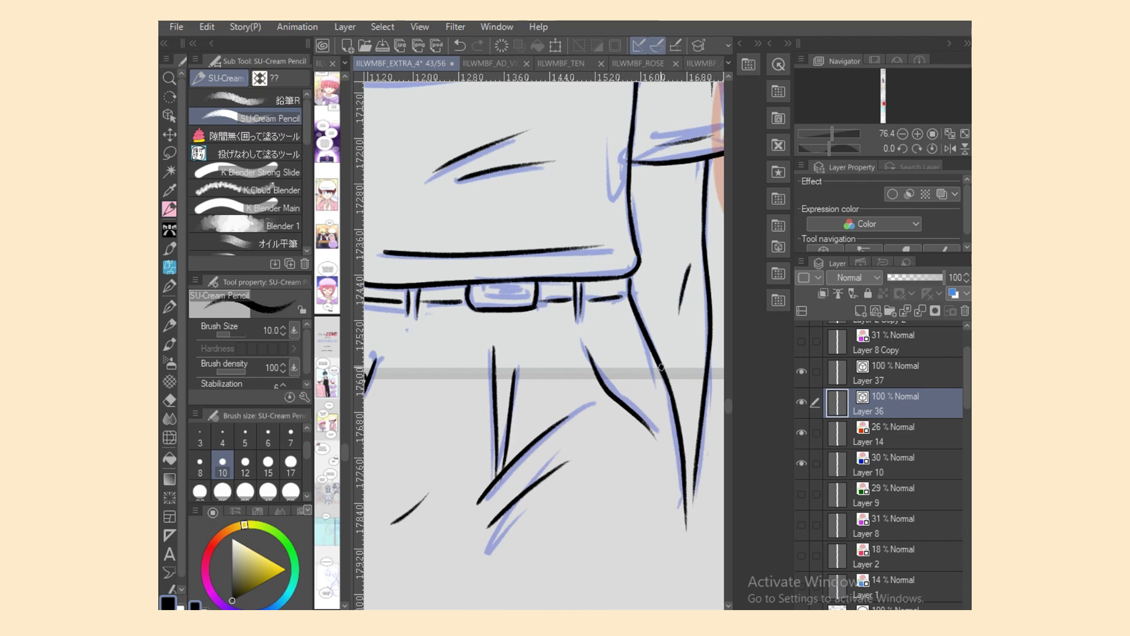
Step: Ink the inner details of the belt buckle and touch up the belt's end below the shirt hem
mouse_move(477, 285)
mouse_down()
mouse_move(533, 302)
mouse_move(529, 278)
mouse_move(527, 295)
mouse_up()
key(ctrl+z)
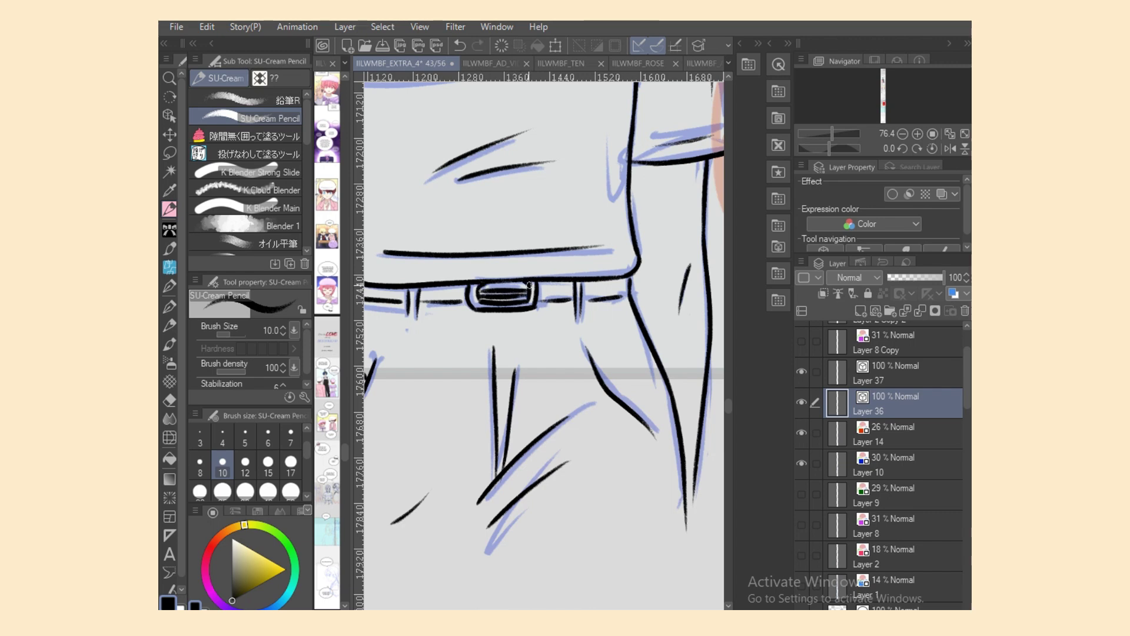
key(ctrl+z)
drag(487, 284, 525, 283)
key(ctrl+z)
drag(629, 276, 632, 298)
scroll(544, 346, down, 10)
scroll(544, 346, up, 3)
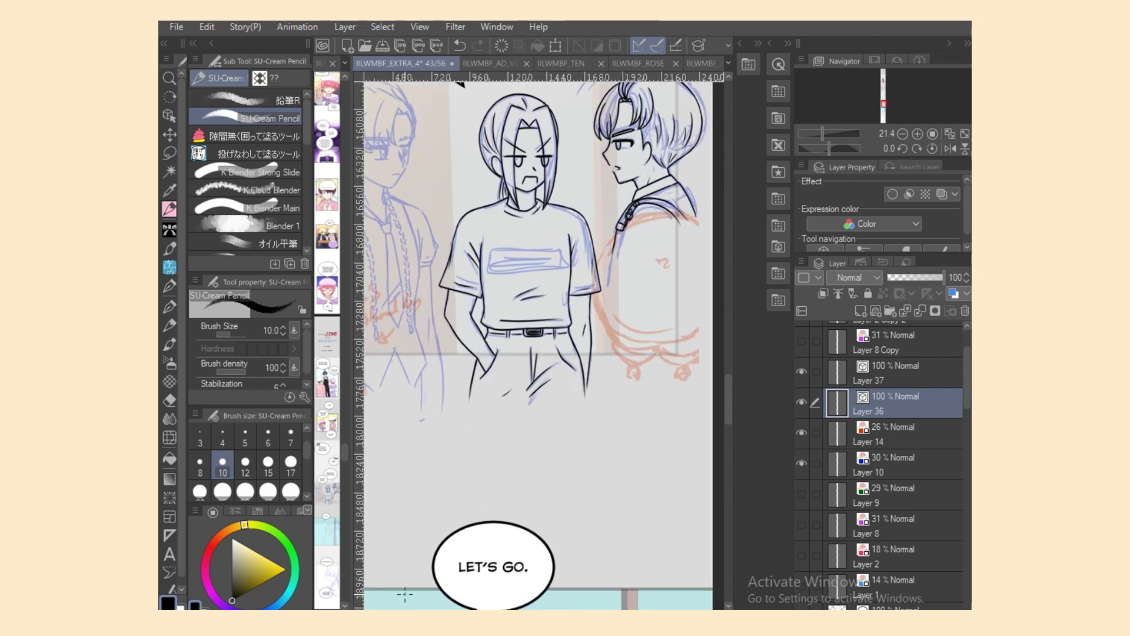
scroll(661, 411, up, 4)
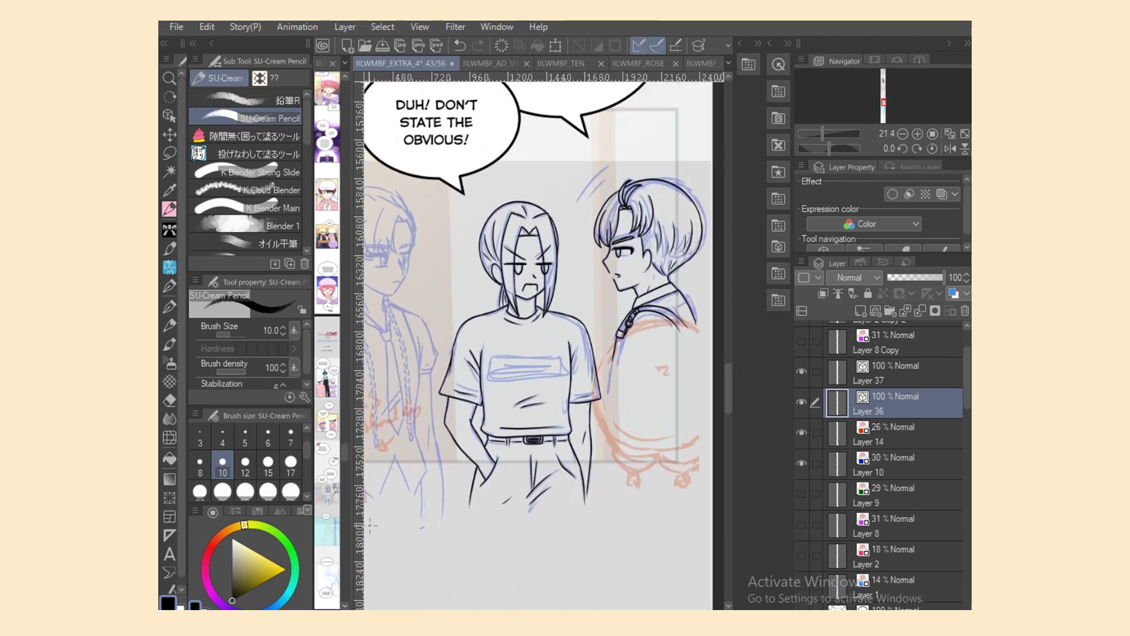
scroll(453, 205, up, 5)
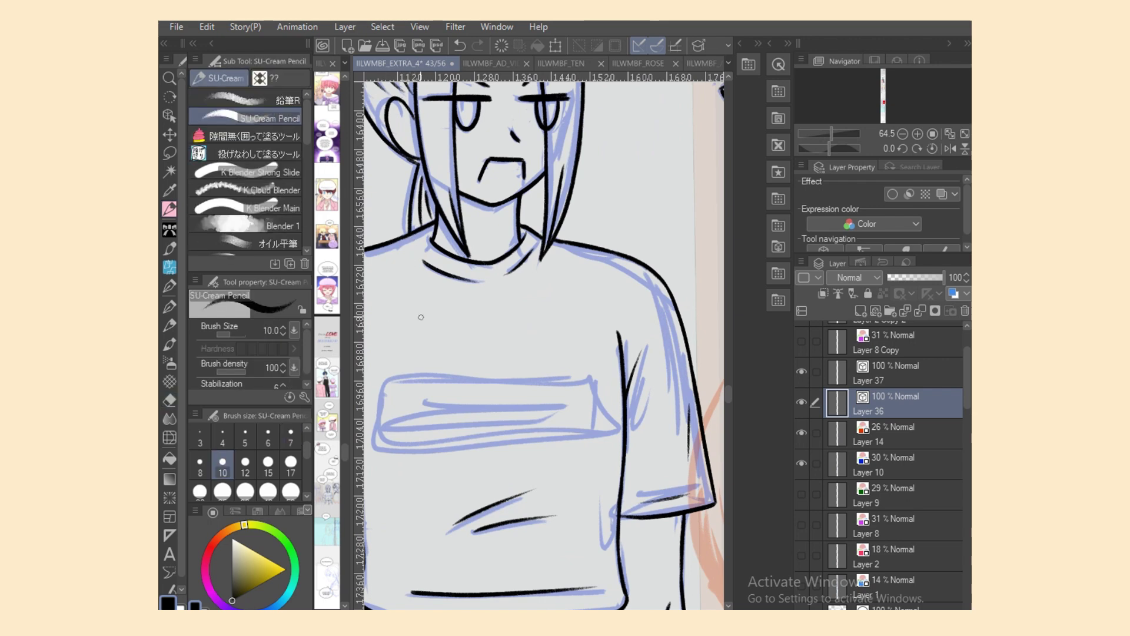
Step: Place the "gone" image material from the material library onto the T-shirt's chest
scroll(631, 540, down, 5)
scroll(631, 540, up, 1)
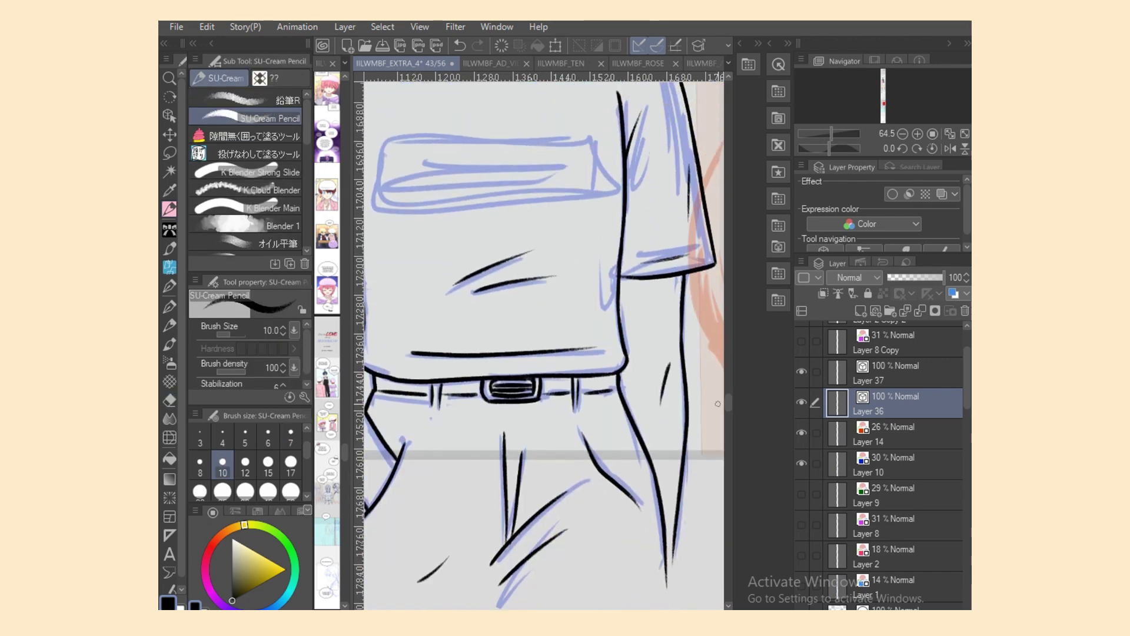
scroll(631, 540, left, 1)
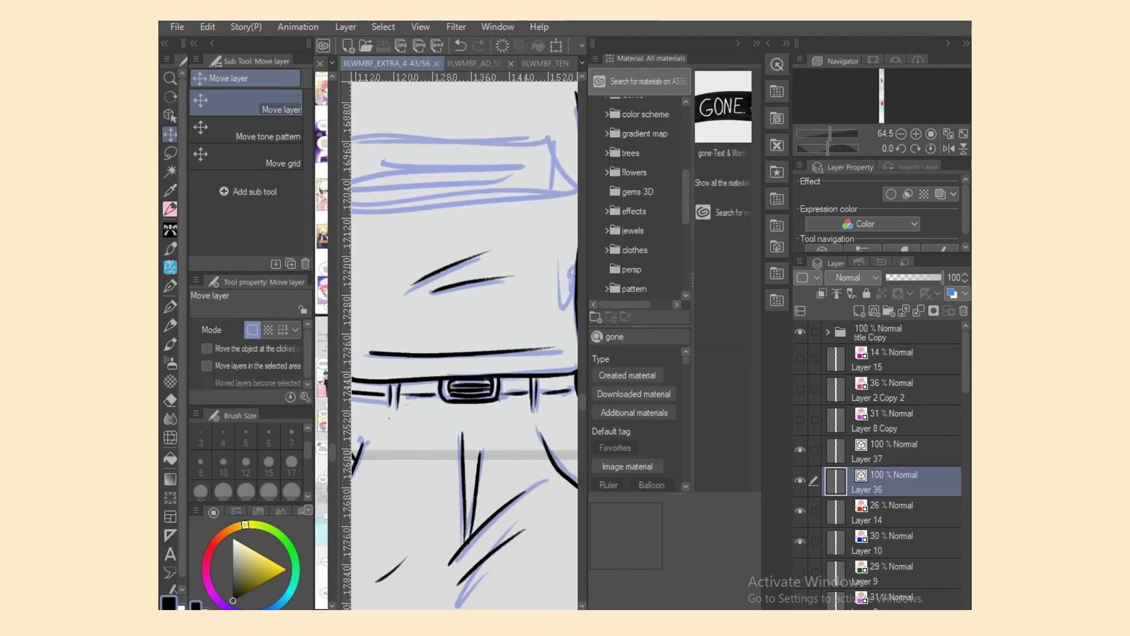
click(724, 112)
drag(723, 112, 415, 173)
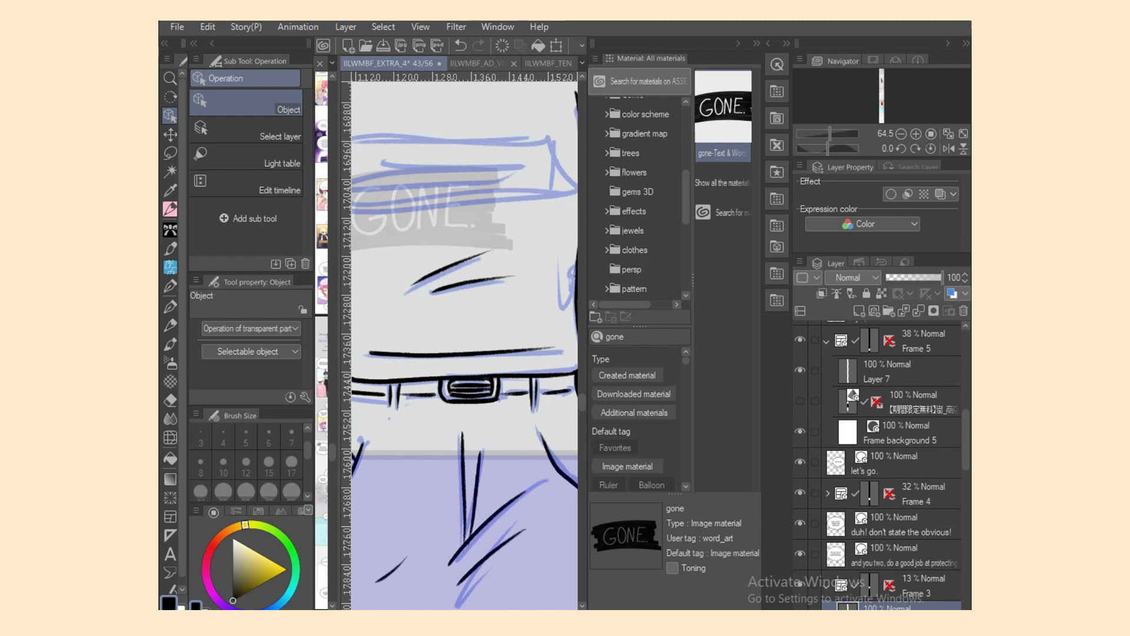
Step: Move the placed GONE graphic into the sketched box on the T-shirt's chest
drag(831, 133, 825, 134)
click(757, 44)
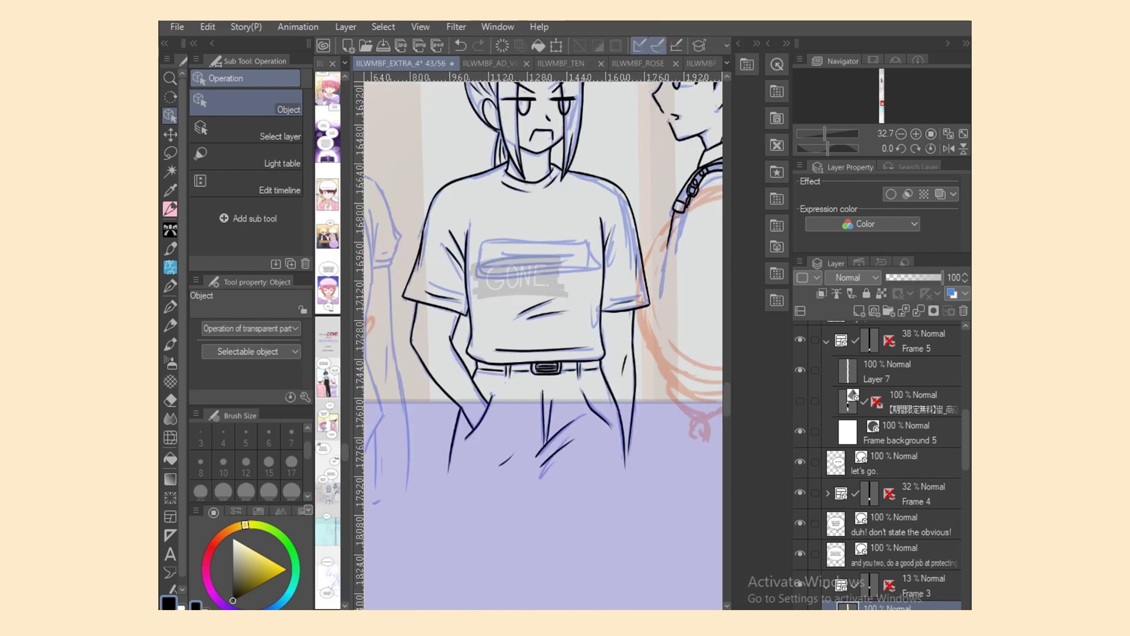
drag(727, 400, 727, 392)
click(170, 135)
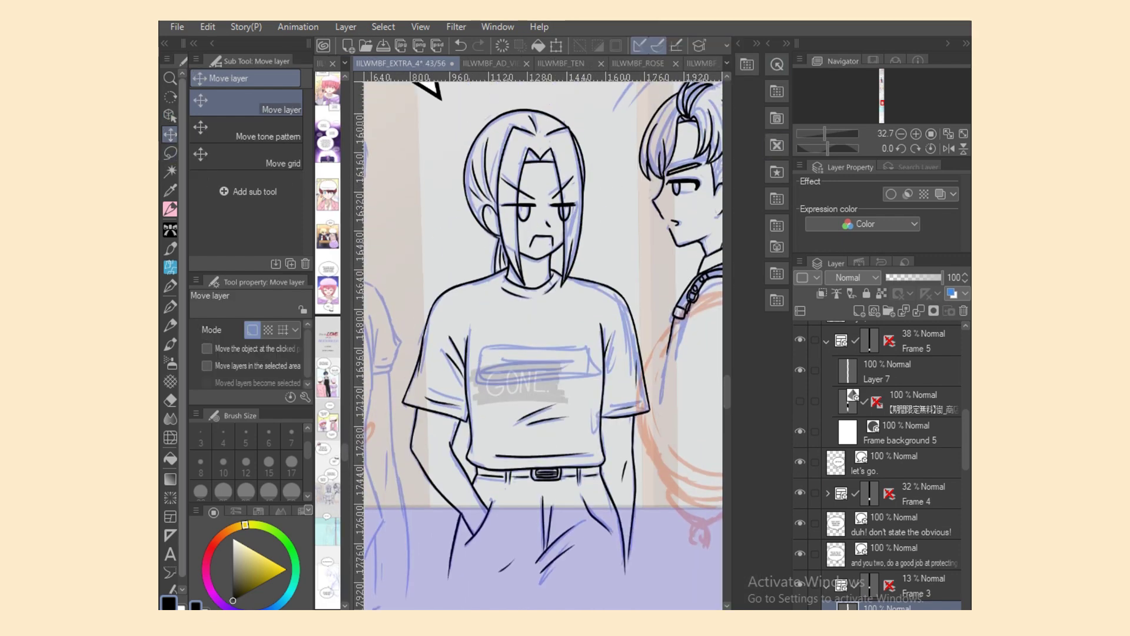
drag(518, 384, 539, 363)
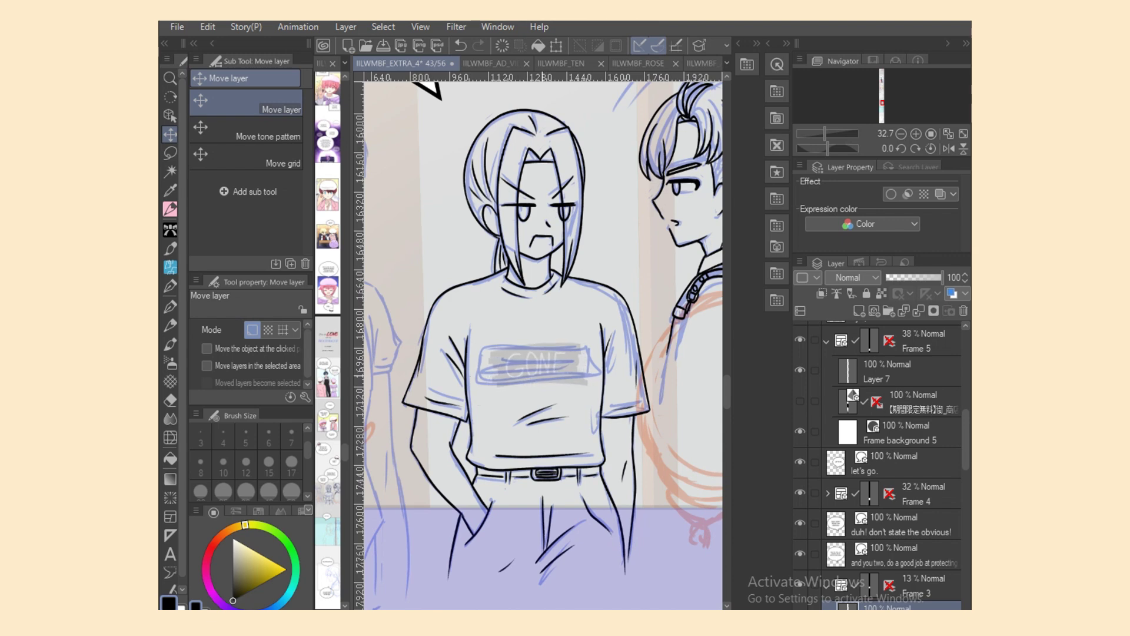
Step: Check which line art layer holds the character by toggling its visibility, and make Layer 36 active
scroll(814, 584, down, 2)
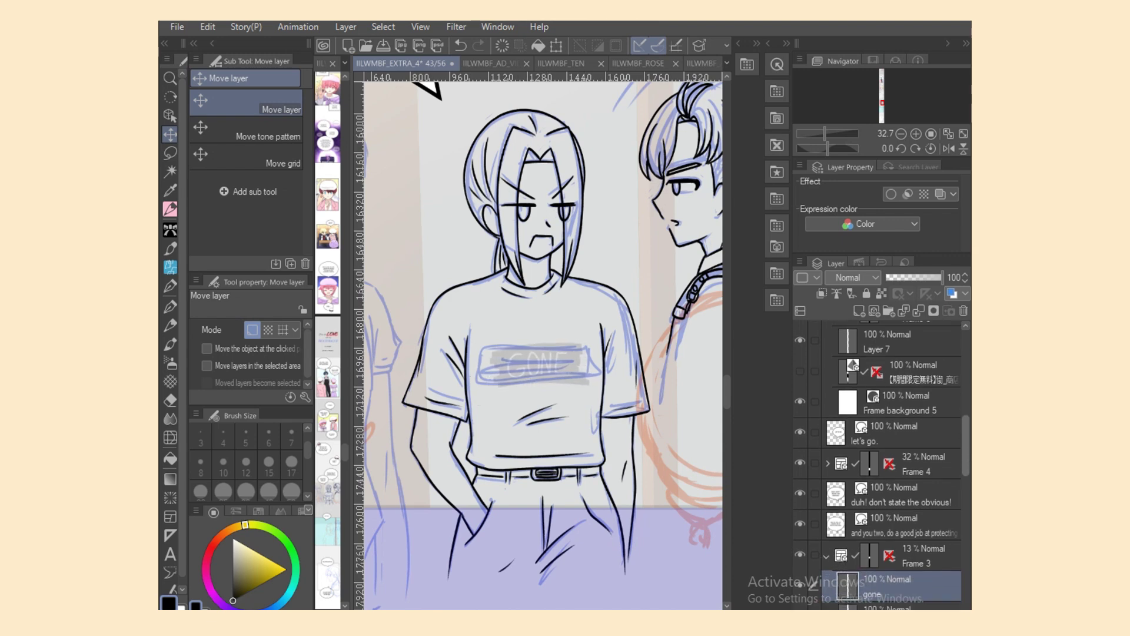
scroll(814, 585, down, 5)
click(907, 416)
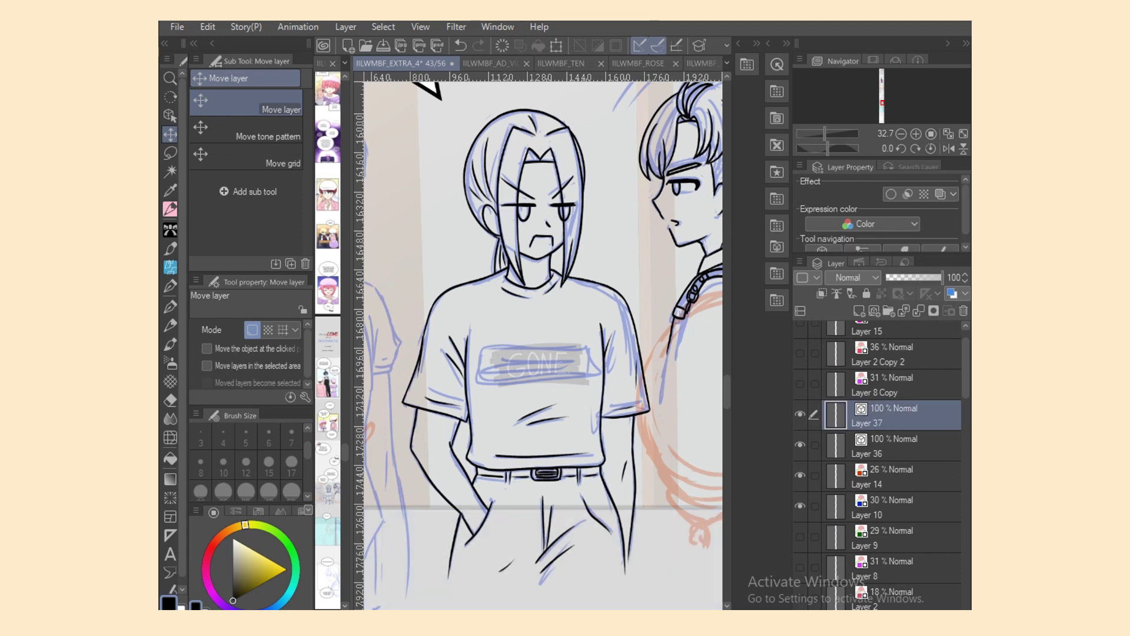
click(800, 445)
click(800, 446)
click(907, 447)
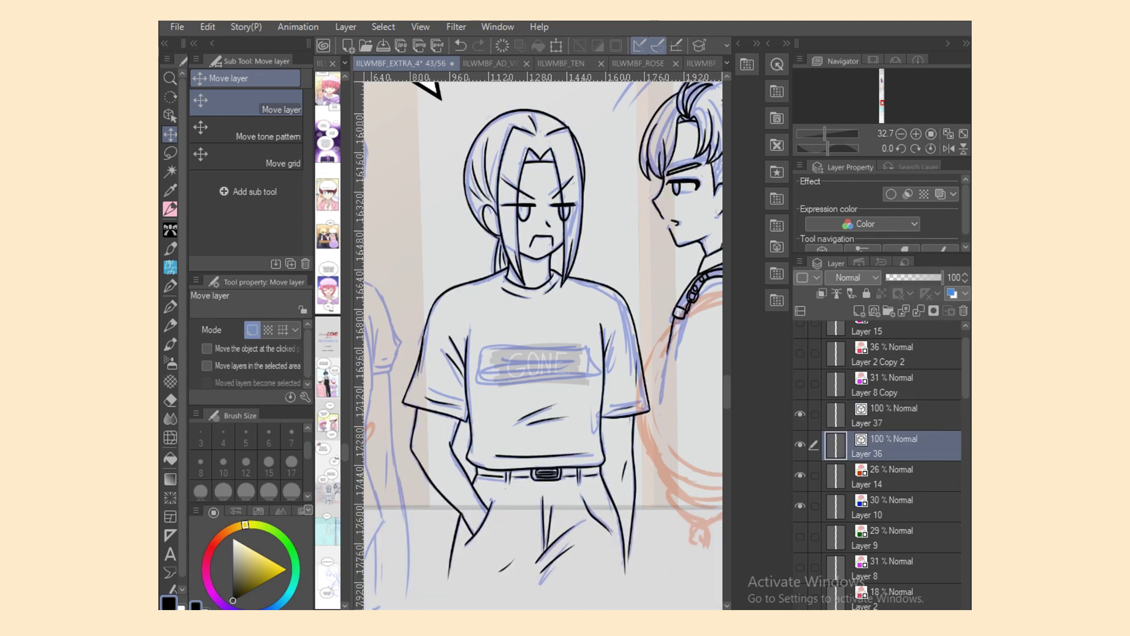
Step: Mirror the canvas view and ink the face contour of the tie-wearing character with chains, from cheek to chin and jaw
scroll(544, 346, left, 5)
click(949, 149)
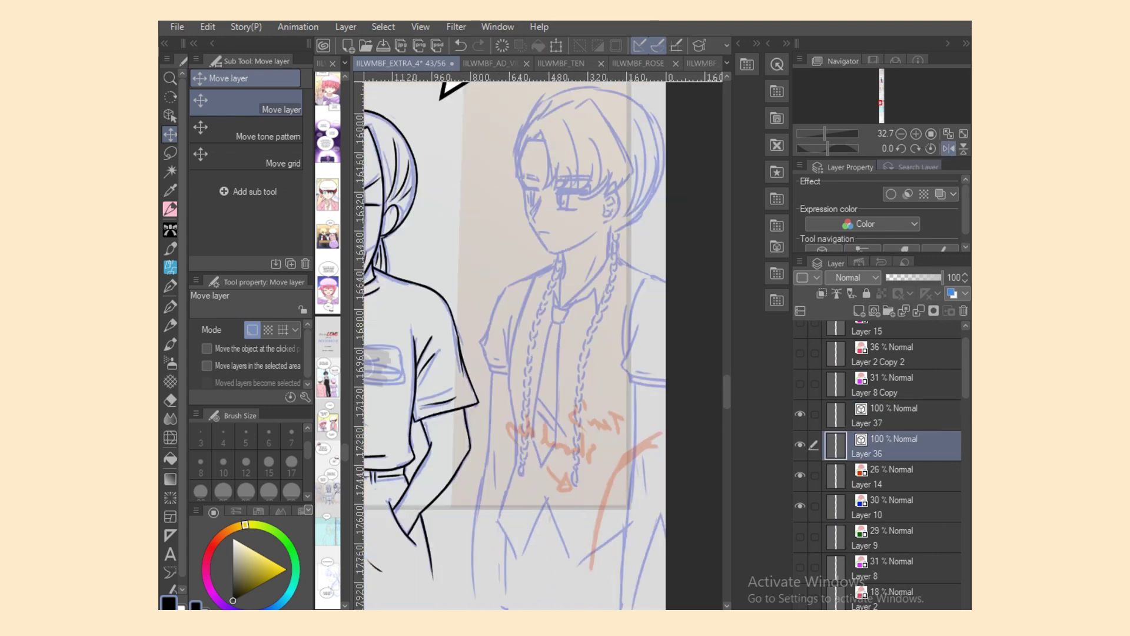
scroll(512, 346, up, 3)
key(p)
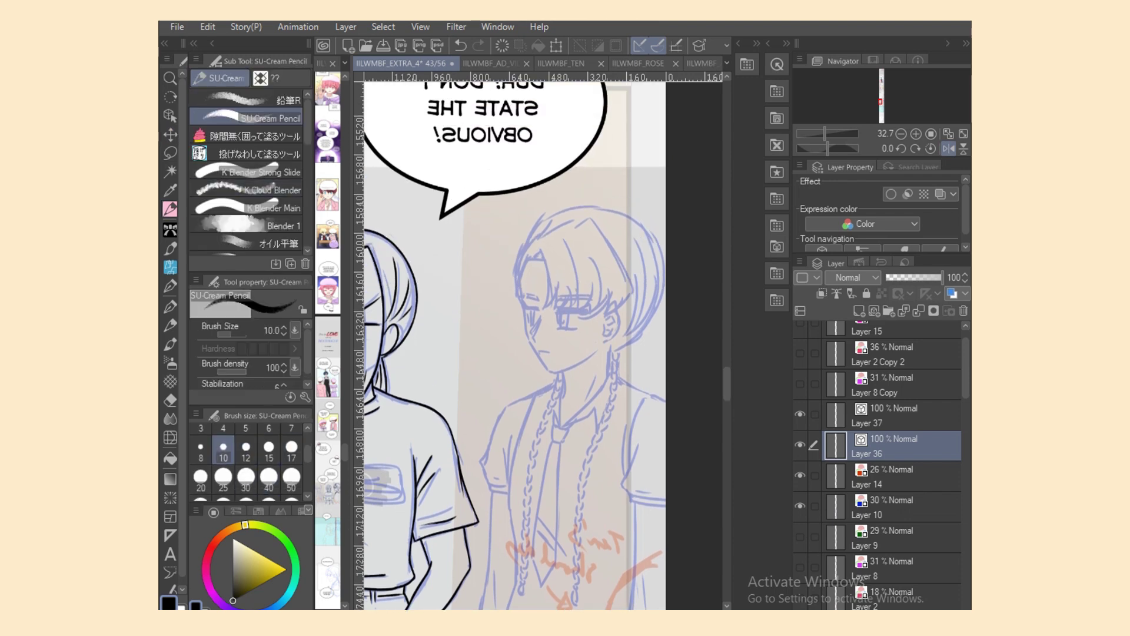
scroll(537, 317, up, 2)
scroll(549, 354, up, 3)
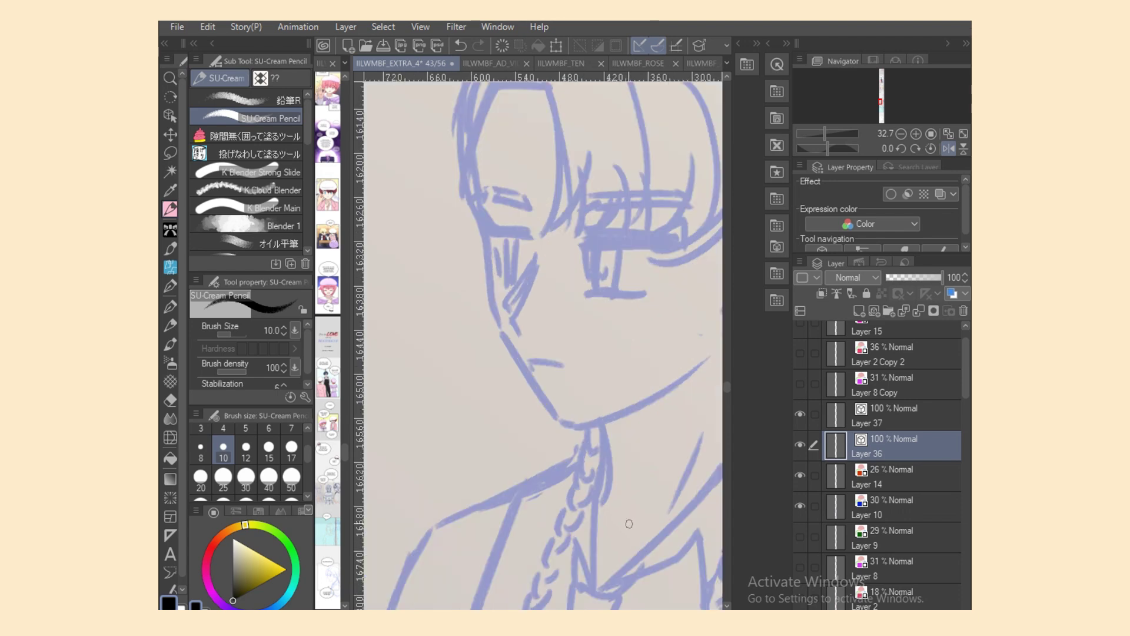
mouse_move(481, 232)
mouse_down()
mouse_move(484, 297)
mouse_move(513, 334)
mouse_up()
key(ctrl+z)
scroll(479, 386, down, 2)
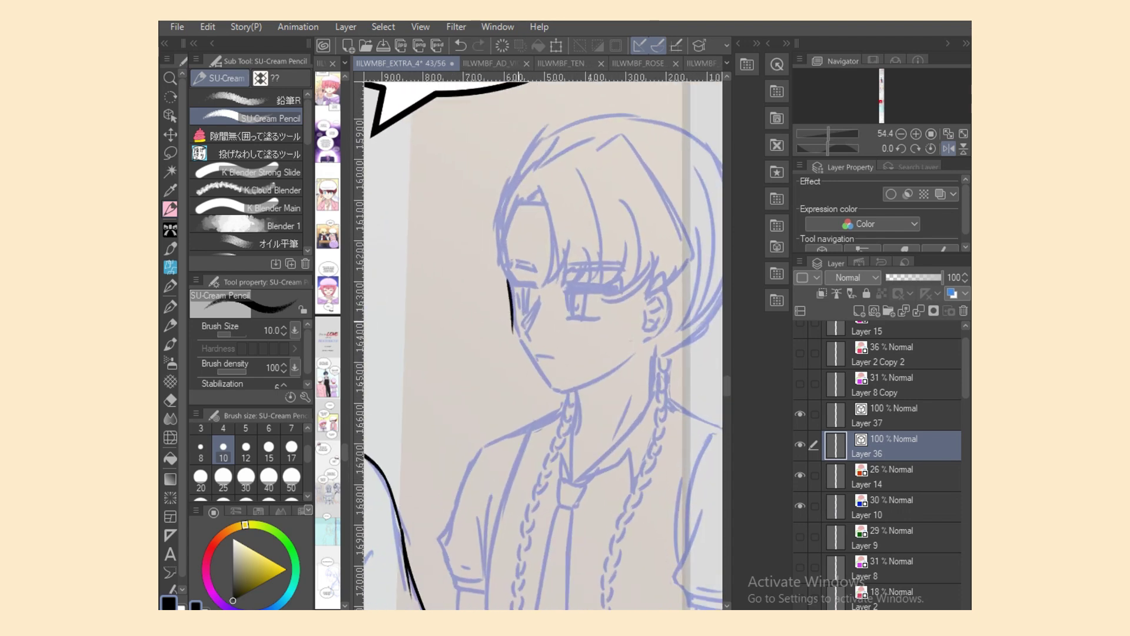
key(ctrl+z)
drag(510, 290, 526, 357)
key(ctrl+z)
mouse_move(511, 295)
mouse_down()
mouse_move(542, 371)
mouse_move(520, 342)
mouse_move(551, 388)
mouse_up()
key(ctrl+z)
mouse_move(522, 348)
mouse_down()
mouse_move(547, 384)
mouse_move(573, 388)
mouse_move(553, 387)
mouse_move(624, 358)
mouse_up()
key(ctrl+z)
key(ctrl+z)
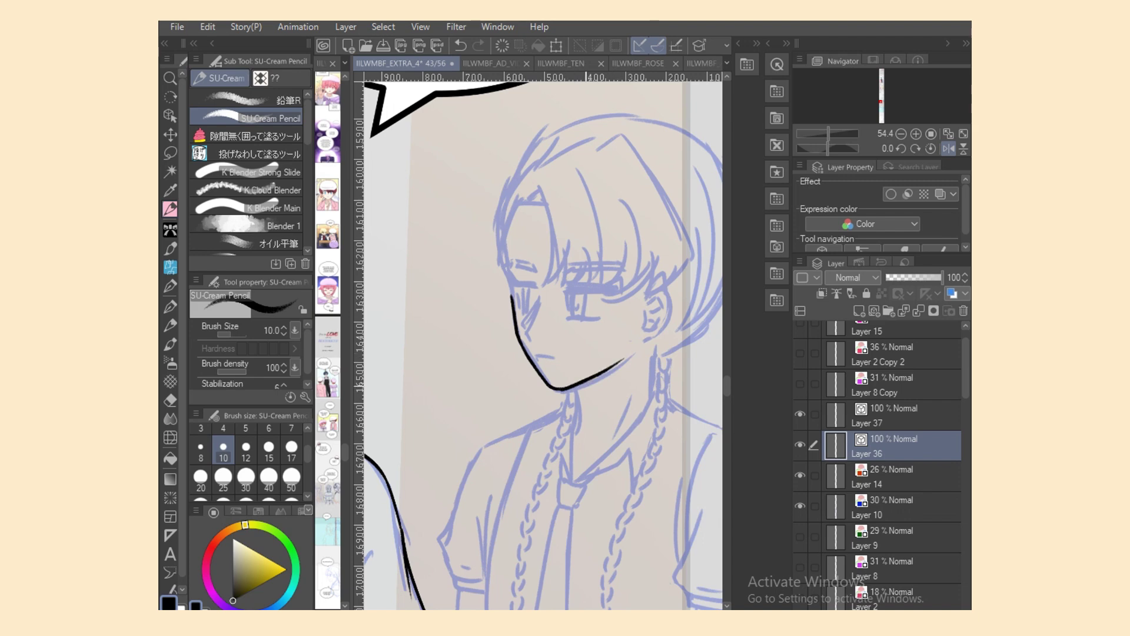
Step: Redraw the jawline stroke from the chin up toward the ear
key(ctrl+z)
mouse_move(560, 389)
mouse_down()
mouse_move(638, 350)
mouse_move(631, 357)
mouse_up()
key(ctrl+z)
key(ctrl+z)
key(ctrl+z)
key(ctrl+z)
key(ctrl+z)
Step: Ink both sides of the neck, the diagonal neck muscle line and the short marks above the collar
drag(574, 390, 579, 428)
key(ctrl+z)
key(ctrl+z)
drag(574, 390, 575, 429)
key(ctrl+z)
key(ctrl+z)
mouse_move(653, 356)
mouse_down()
mouse_move(650, 402)
mouse_move(614, 434)
mouse_up()
key(ctrl+z)
mouse_move(631, 397)
mouse_down()
mouse_move(614, 433)
mouse_move(574, 456)
mouse_move(597, 459)
mouse_up()
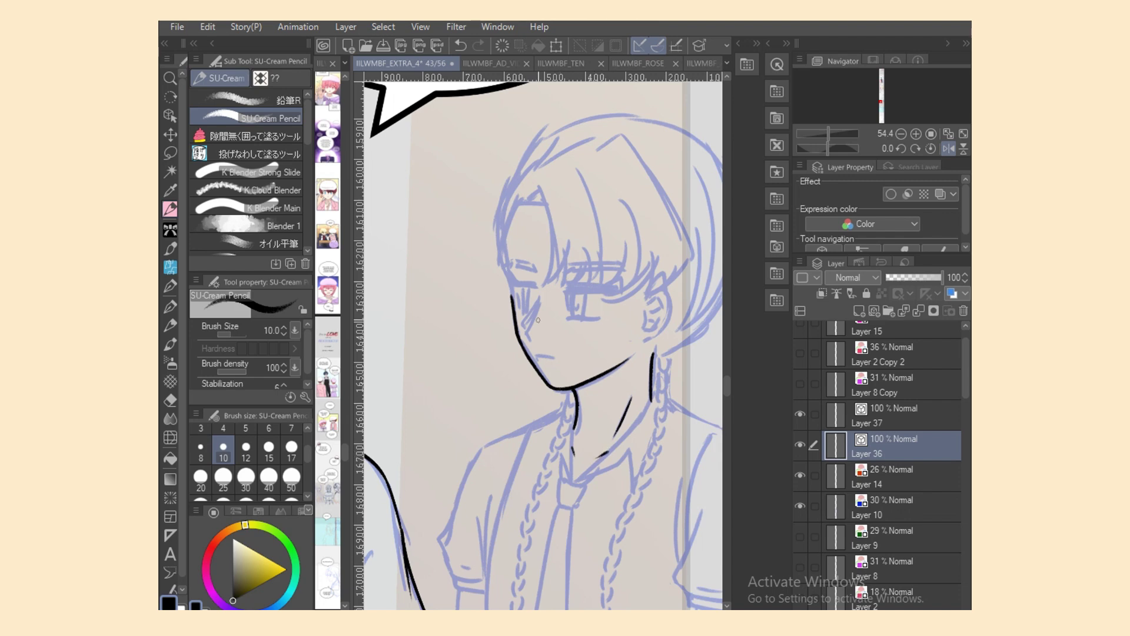
Step: Ink the short slanted nose line and the small mouth
mouse_move(536, 309)
mouse_down()
mouse_move(523, 327)
mouse_move(531, 341)
mouse_move(531, 322)
mouse_move(554, 358)
mouse_up()
key(ctrl+z)
key(ctrl+z)
key(ctrl+z)
key(ctrl+z)
Step: Ink the outer contour of the ear, undoing the trial inner ear lines
mouse_move(646, 298)
mouse_down()
mouse_move(667, 313)
mouse_move(645, 340)
mouse_up()
drag(657, 296, 644, 331)
key(ctrl+z)
key(ctrl+z)
key(ctrl+z)
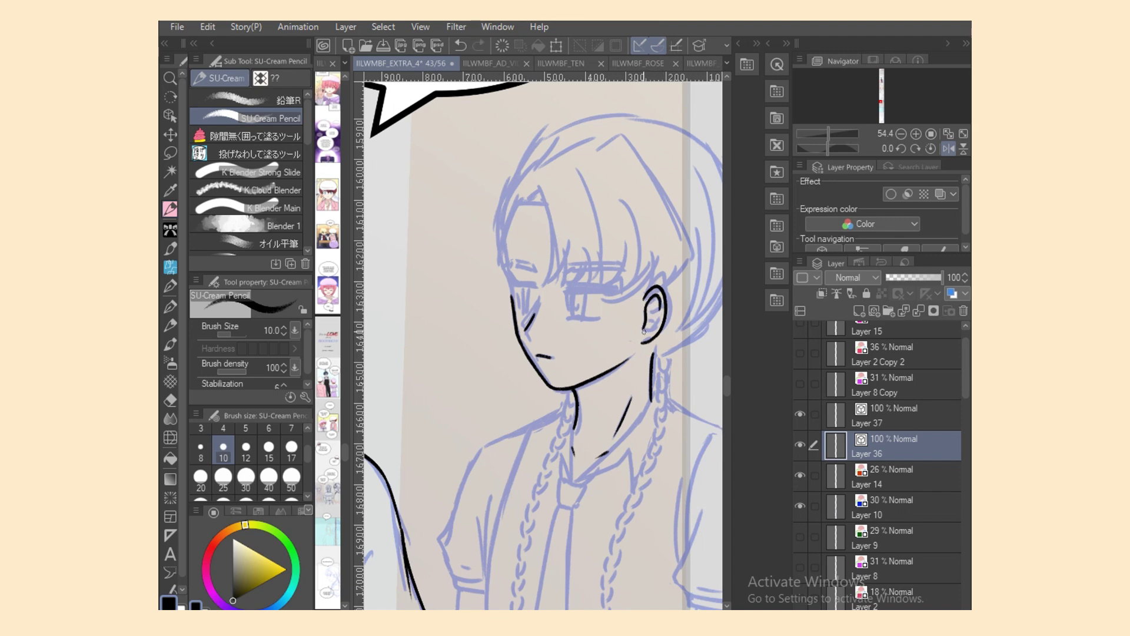
key(ctrl+z)
key(ctrl+z)
drag(643, 300, 648, 340)
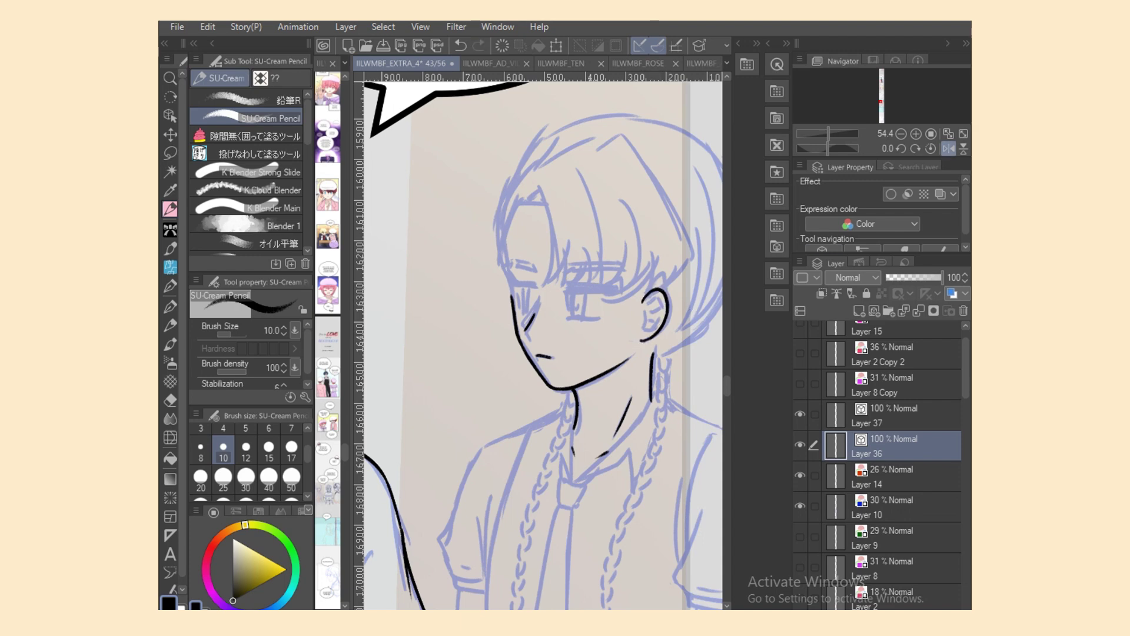
Step: Flip the canvas view back to normal and ink the thick upper eyelid of the eye nearest the ear
click(948, 149)
key(ctrl+z)
drag(439, 337, 443, 340)
key(ctrl+z)
mouse_move(469, 291)
mouse_down()
mouse_move(525, 289)
mouse_move(472, 286)
mouse_up()
key(ctrl+z)
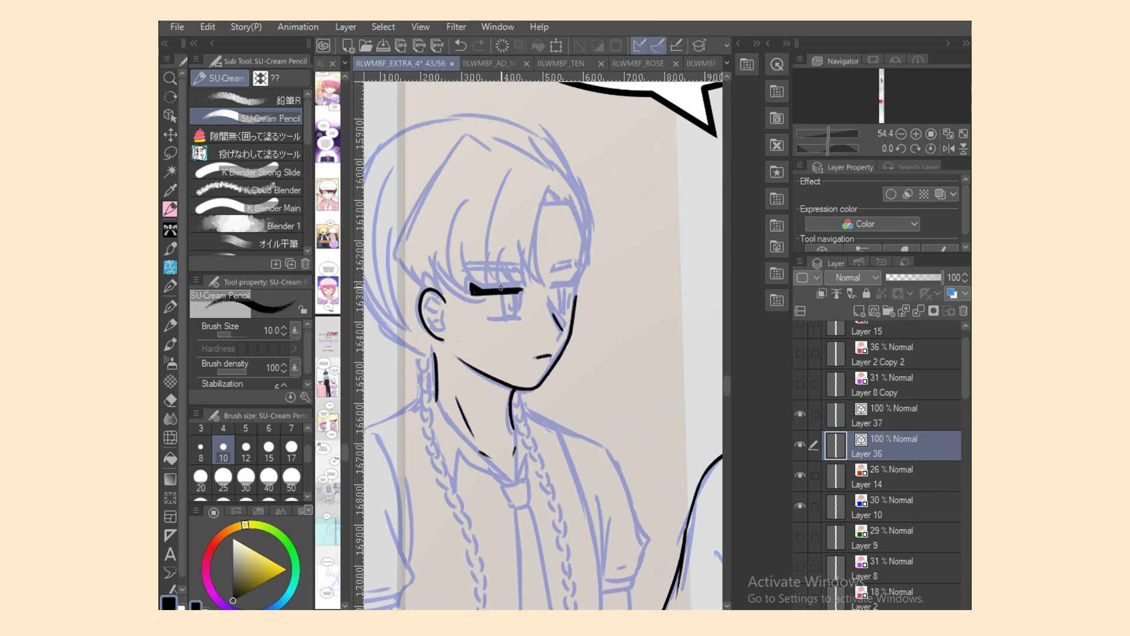
Step: Ink the iris sides and the lower eyelid line of the near eye, cleaning up excess with the eraser
mouse_move(504, 293)
mouse_down()
mouse_move(506, 320)
mouse_move(518, 318)
mouse_move(506, 319)
mouse_up()
key(ctrl+z)
key(ctrl+z)
mouse_move(519, 293)
mouse_down()
mouse_move(519, 319)
mouse_move(506, 320)
mouse_move(526, 318)
mouse_up()
key(ctrl+z)
key(ctrl+z)
key(ctrl+z)
key(e)
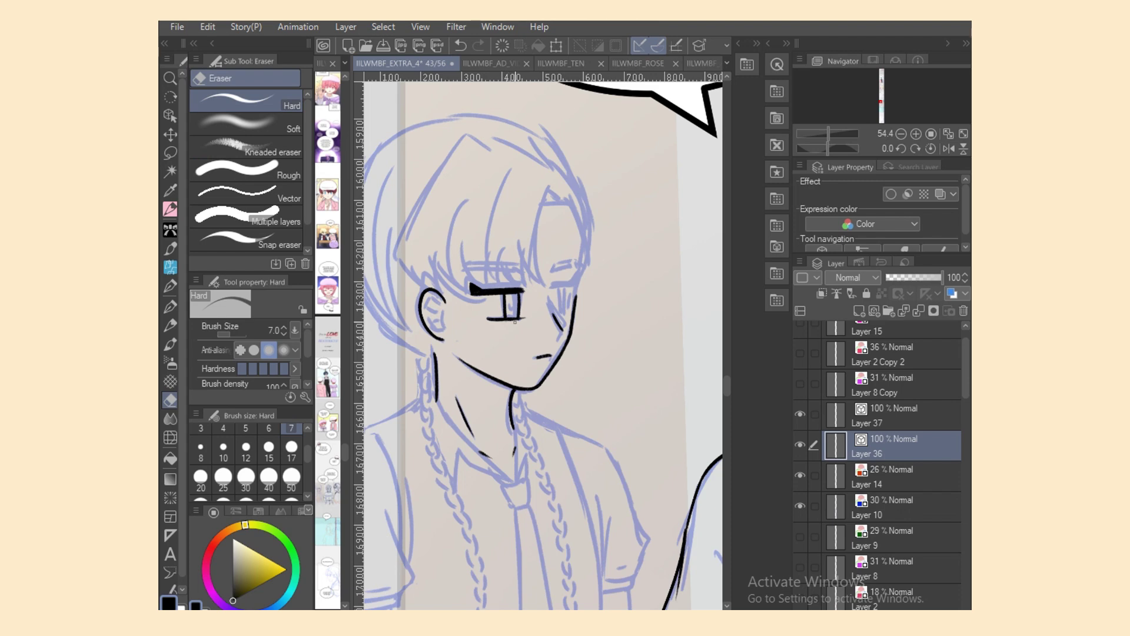
key(p)
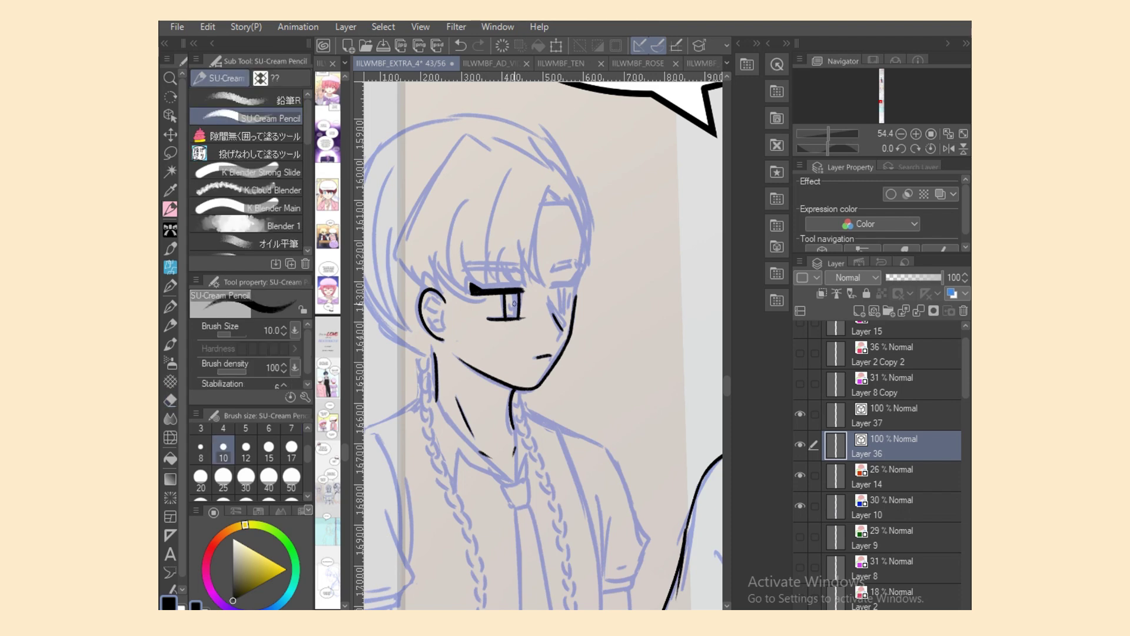
Step: Ink the pupil and dark details inside the near eye's iris
key(ctrl+z)
drag(514, 301, 512, 300)
key(ctrl+z)
key(e)
key(p)
Step: Ink the outlines of both eyebrows and trim the far eyebrow with the eraser
drag(465, 271, 526, 268)
key(ctrl+z)
key(ctrl+z)
key(ctrl+y)
key(ctrl+y)
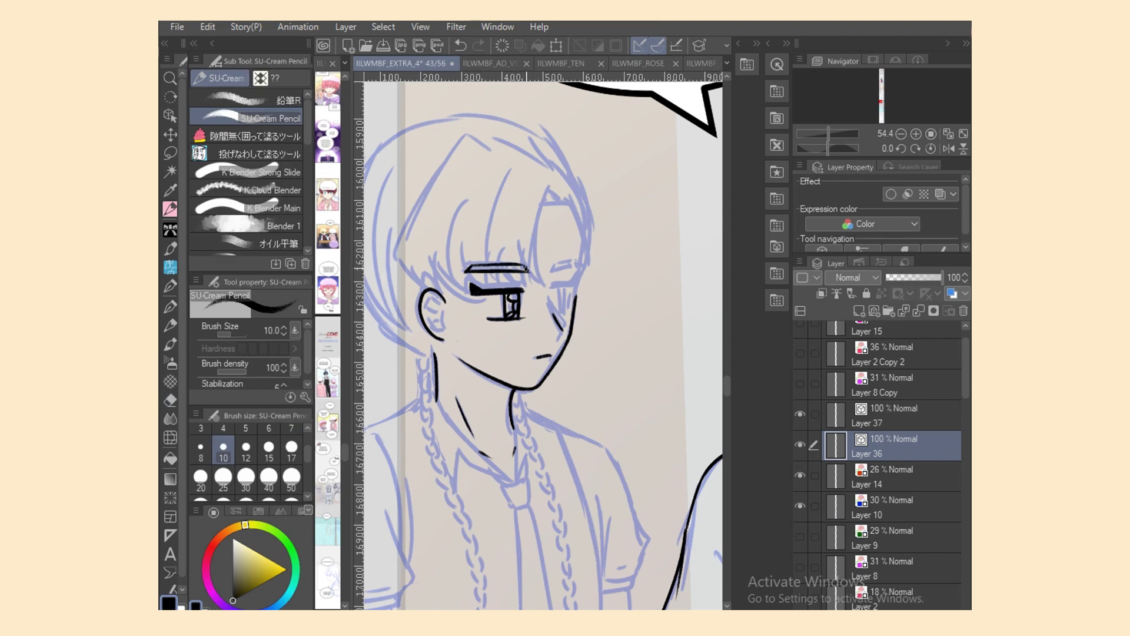
drag(570, 267, 582, 265)
key(e)
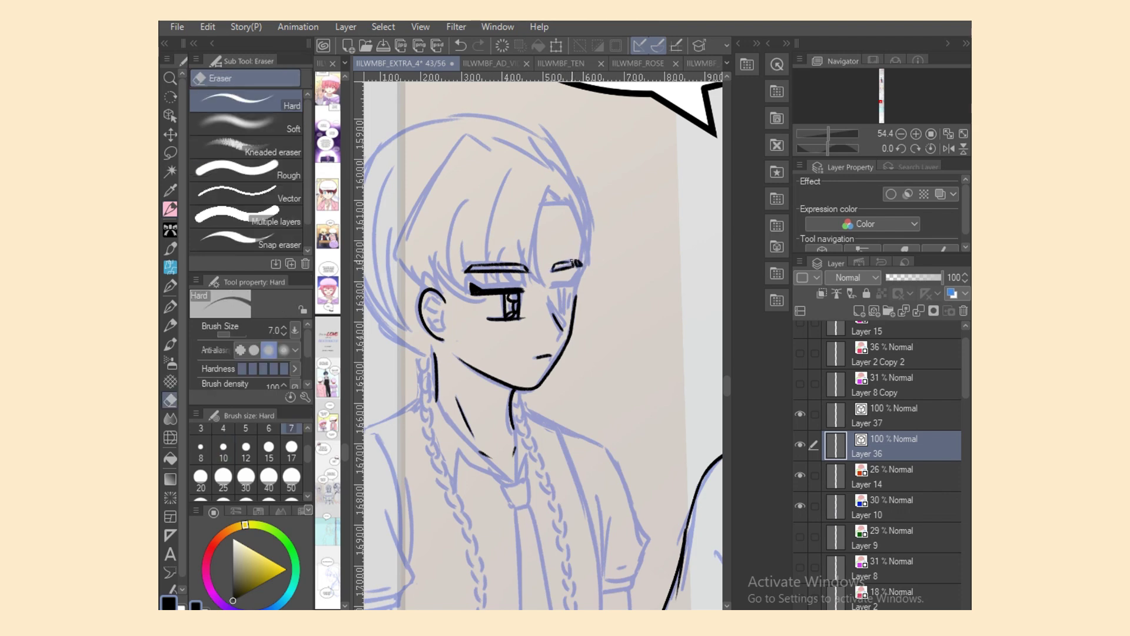
key(p)
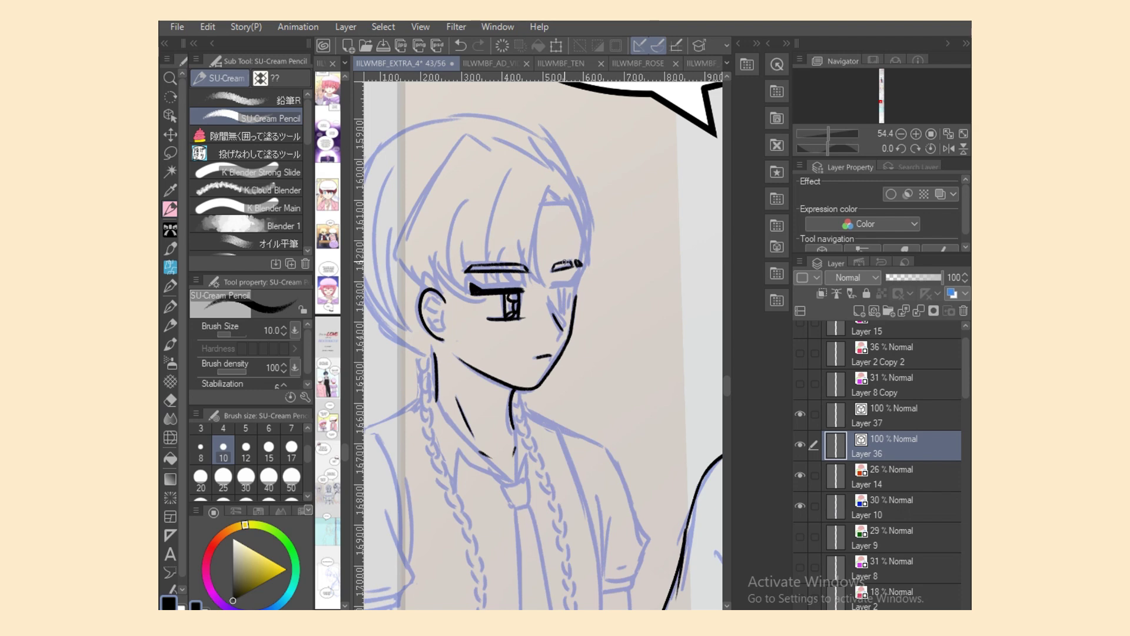
Step: Ink the far eye's upper eyelid and iris beside the face contour
drag(551, 289, 570, 285)
drag(559, 289, 566, 312)
key(ctrl+z)
Step: Adjust the near eye's lower eyelid line by selecting and editing its vector strokes
scroll(564, 291, up, 2)
click(170, 116)
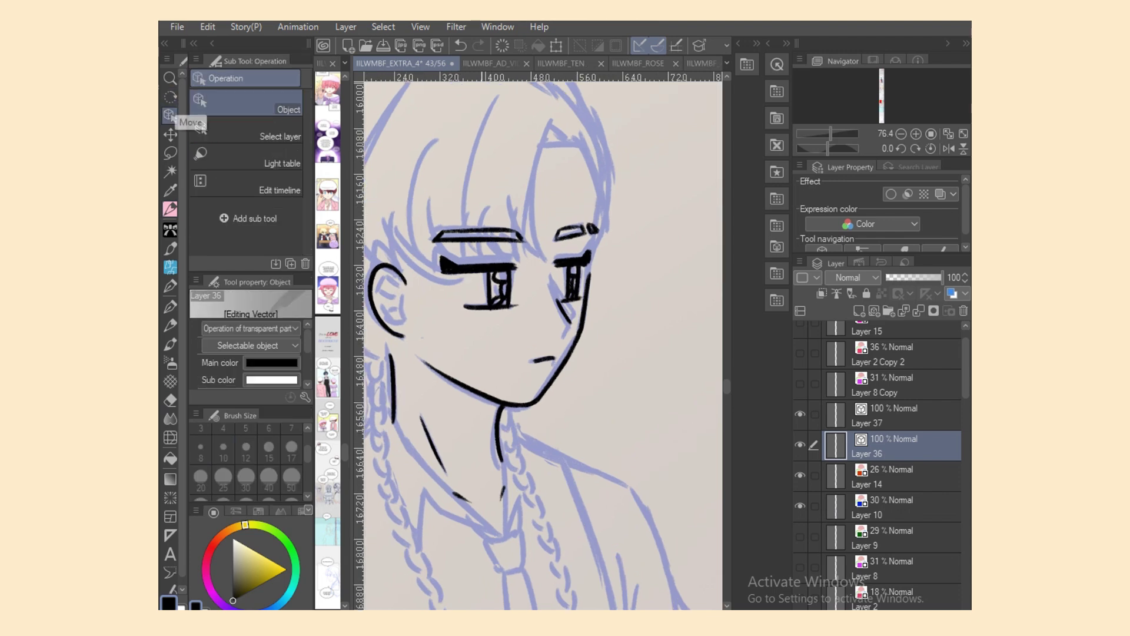
click(495, 306)
drag(531, 306, 545, 308)
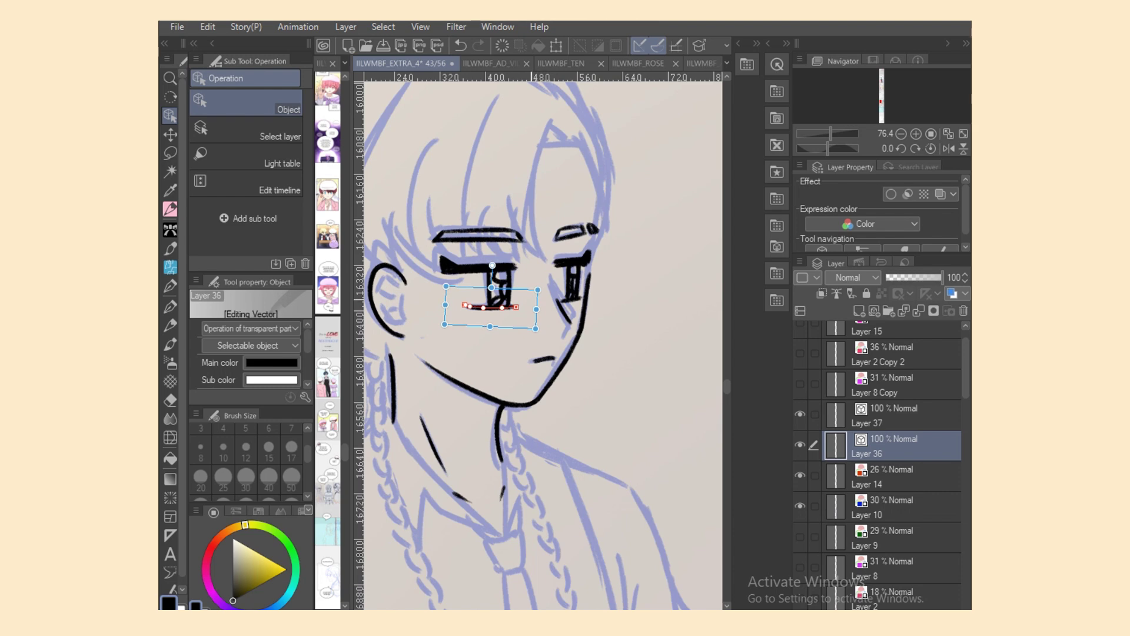
click(514, 266)
click(520, 306)
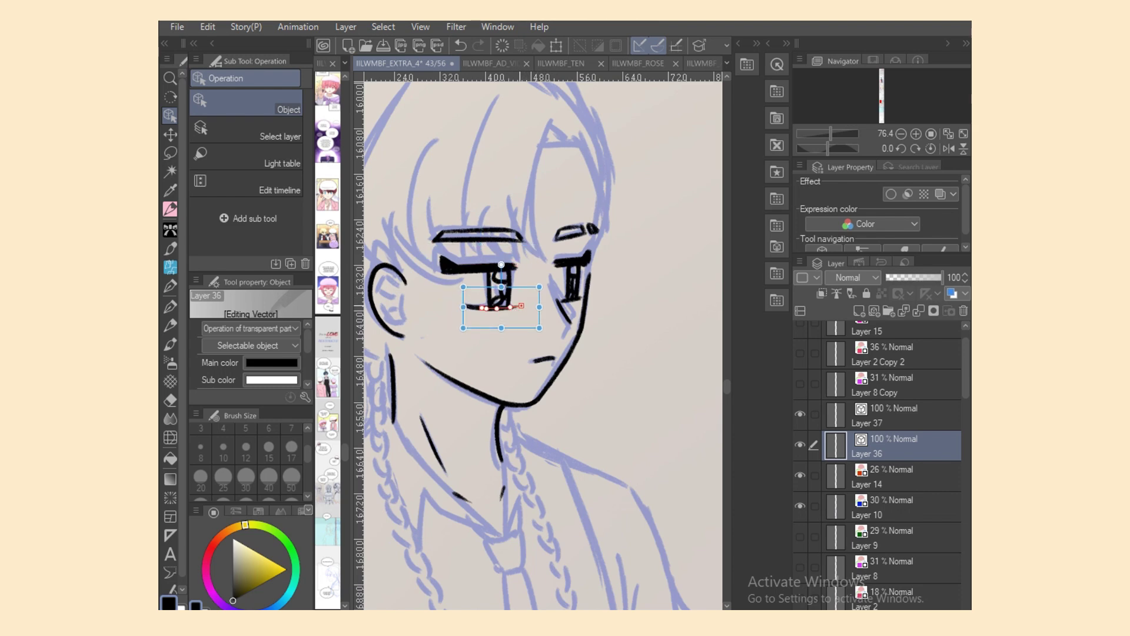
key(p)
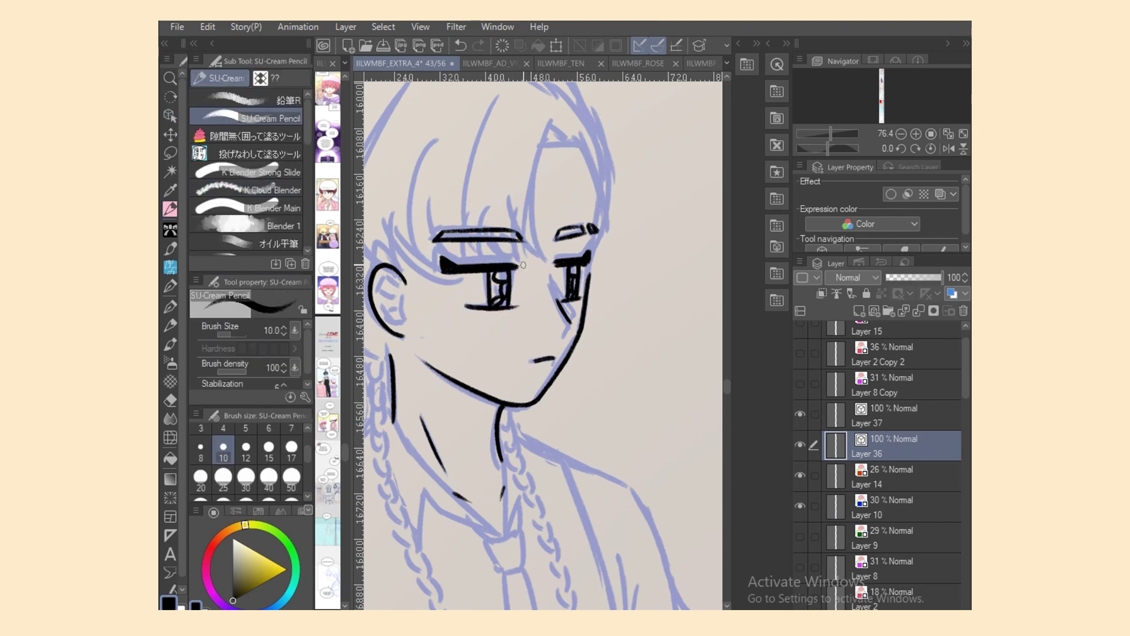
Step: Ink the long parting strand over the nose bridge and the pointed bang tips beside it, erasing overlaps
mouse_move(559, 136)
mouse_down()
mouse_move(548, 131)
mouse_move(554, 278)
mouse_up()
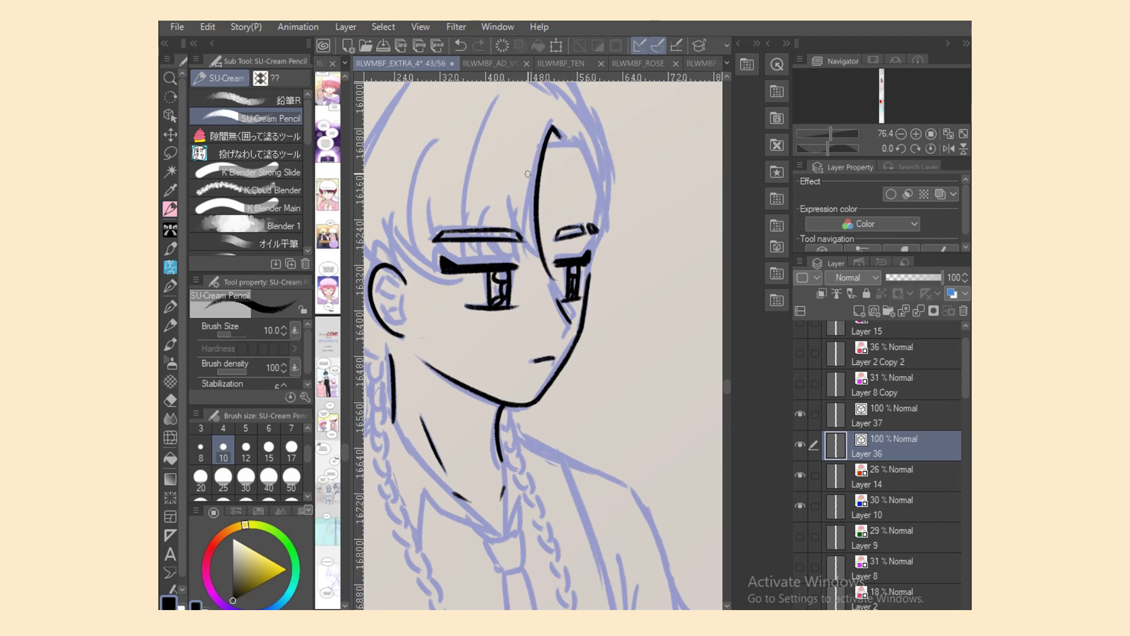
drag(513, 172, 540, 258)
drag(484, 181, 547, 290)
key(e)
click(551, 264)
key(p)
key(ctrl+z)
key(e)
key(p)
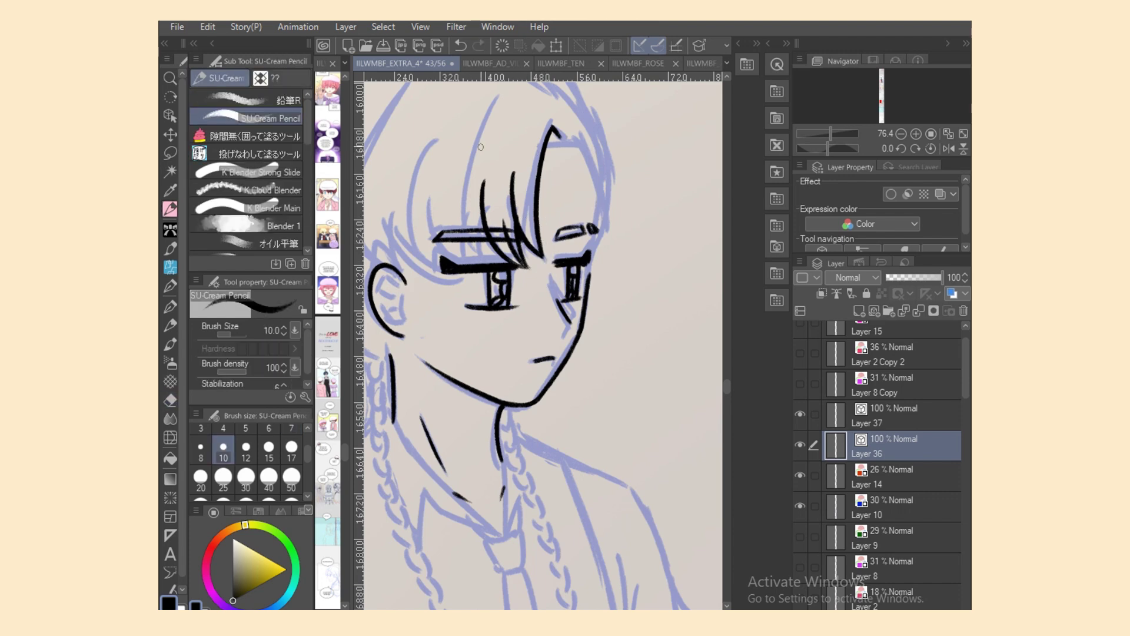
Step: Ink the long curved bang strands and their pointed tips across the near eyebrow toward the ear
drag(495, 96, 464, 238)
drag(483, 188, 484, 262)
key(e)
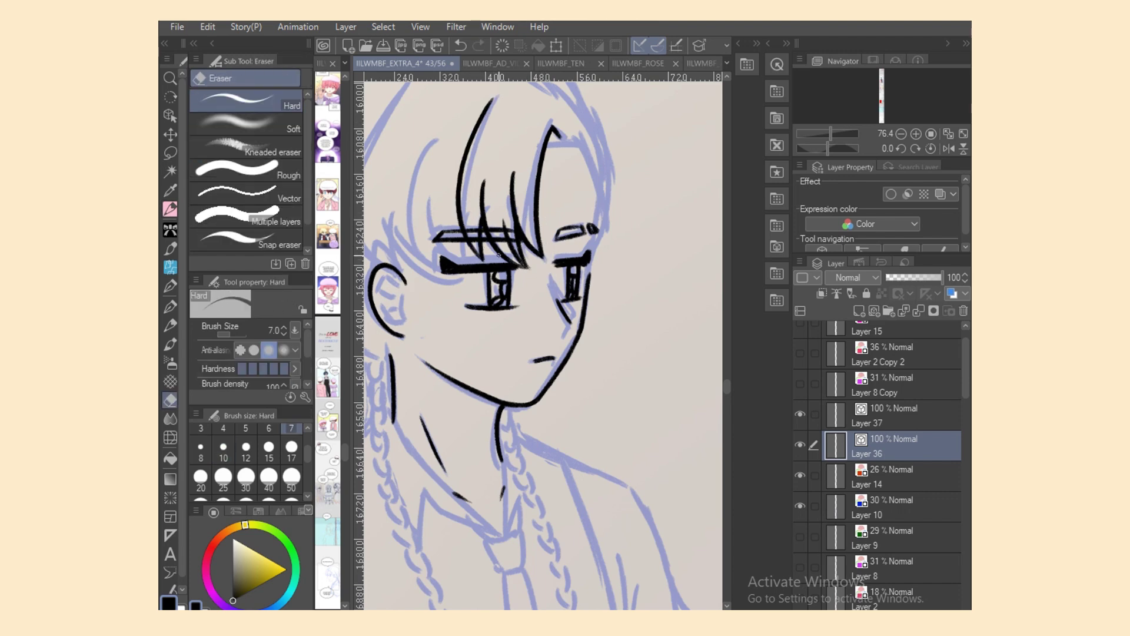
key(p)
drag(437, 133, 442, 268)
drag(465, 214, 460, 265)
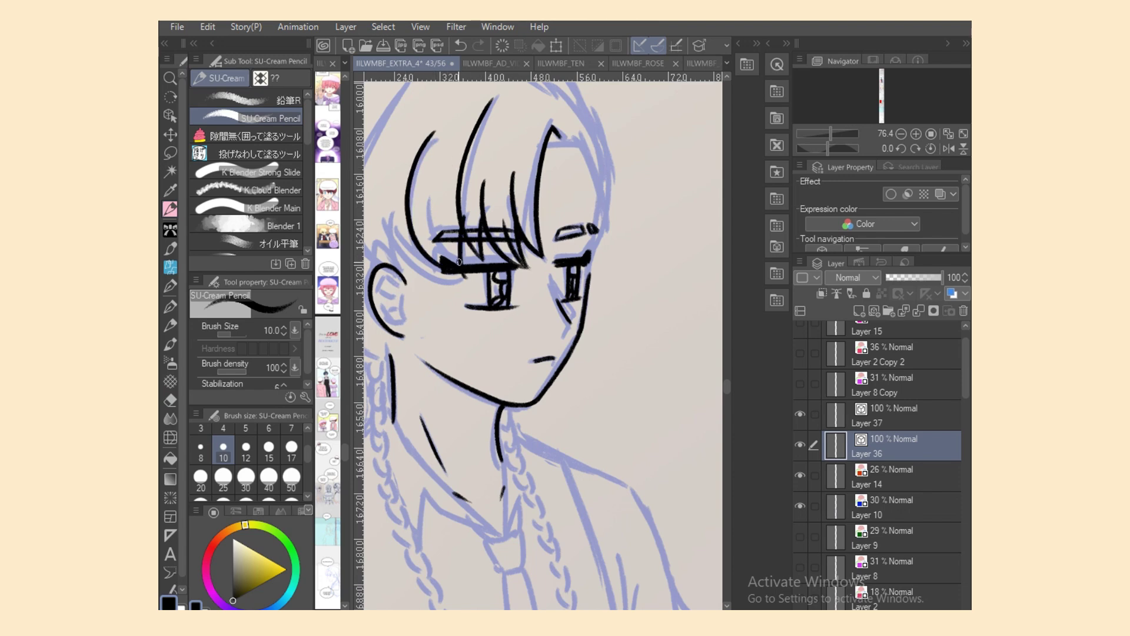
drag(439, 207, 449, 265)
key(e)
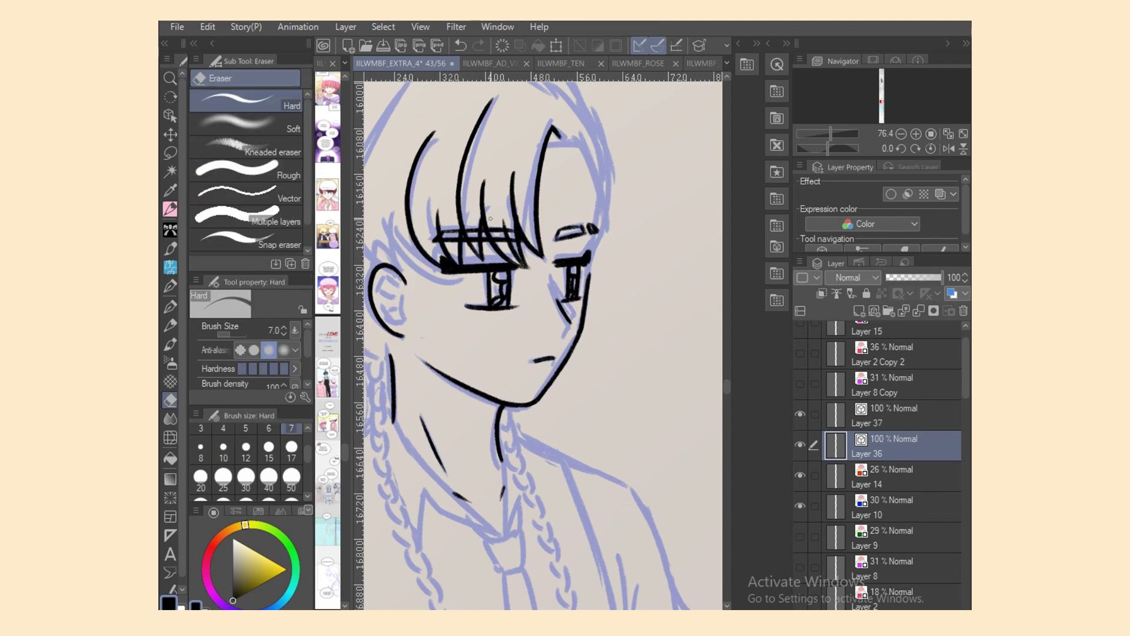
Step: Ink the small triangle at the hair parting and the hairline running down the far side of the forehead
key(p)
mouse_move(565, 137)
mouse_down()
mouse_move(596, 236)
mouse_move(593, 276)
mouse_up()
mouse_move(548, 150)
mouse_down()
mouse_move(575, 147)
mouse_move(556, 145)
mouse_move(559, 127)
mouse_move(587, 136)
mouse_move(602, 230)
mouse_up()
key(ctrl+z)
key(ctrl+z)
drag(590, 141, 598, 234)
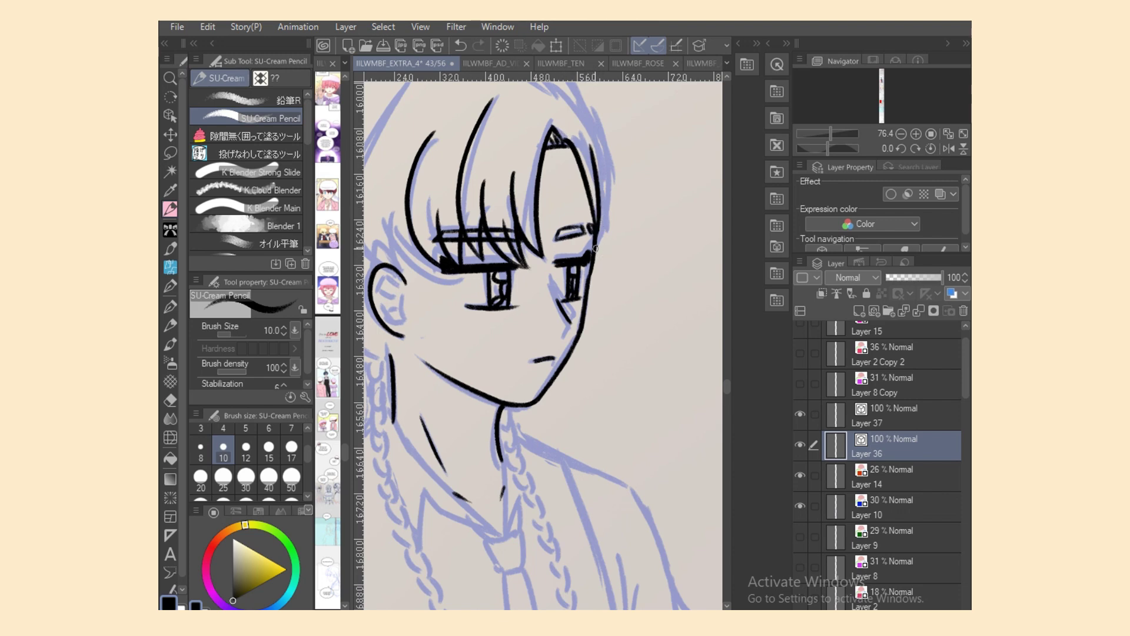
Step: Ink the outer hair strand along the far side of the forehead down to the eye
drag(603, 131, 598, 243)
key(ctrl+z)
mouse_move(602, 136)
mouse_down()
mouse_move(605, 239)
mouse_move(613, 212)
mouse_move(608, 178)
mouse_move(596, 256)
mouse_up()
key(ctrl+z)
key(ctrl+z)
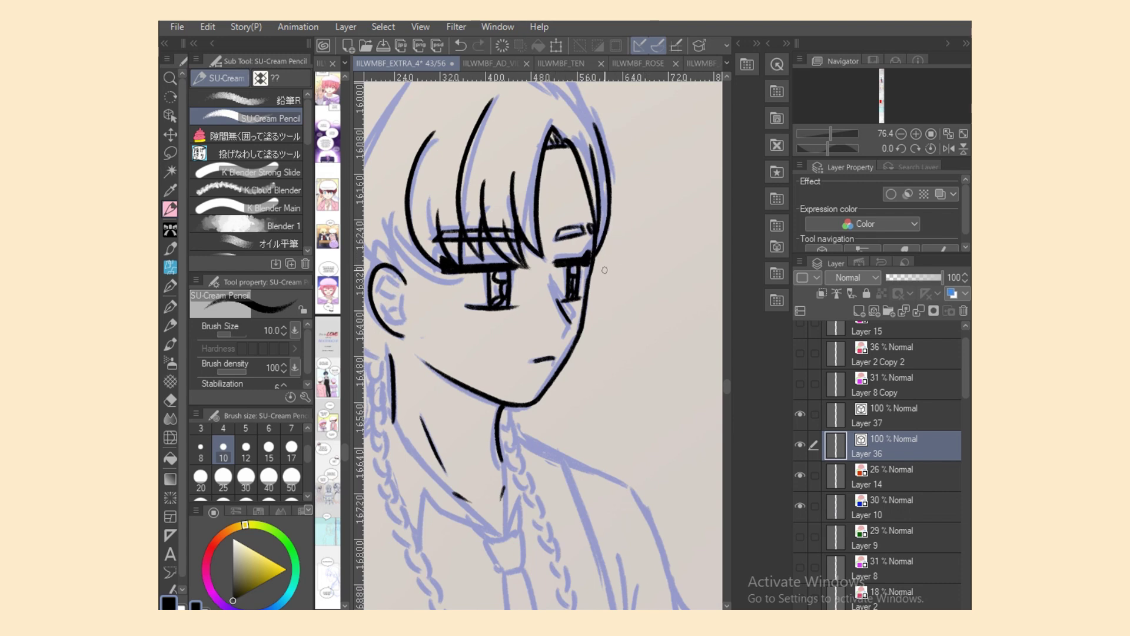
drag(664, 614, 622, 614)
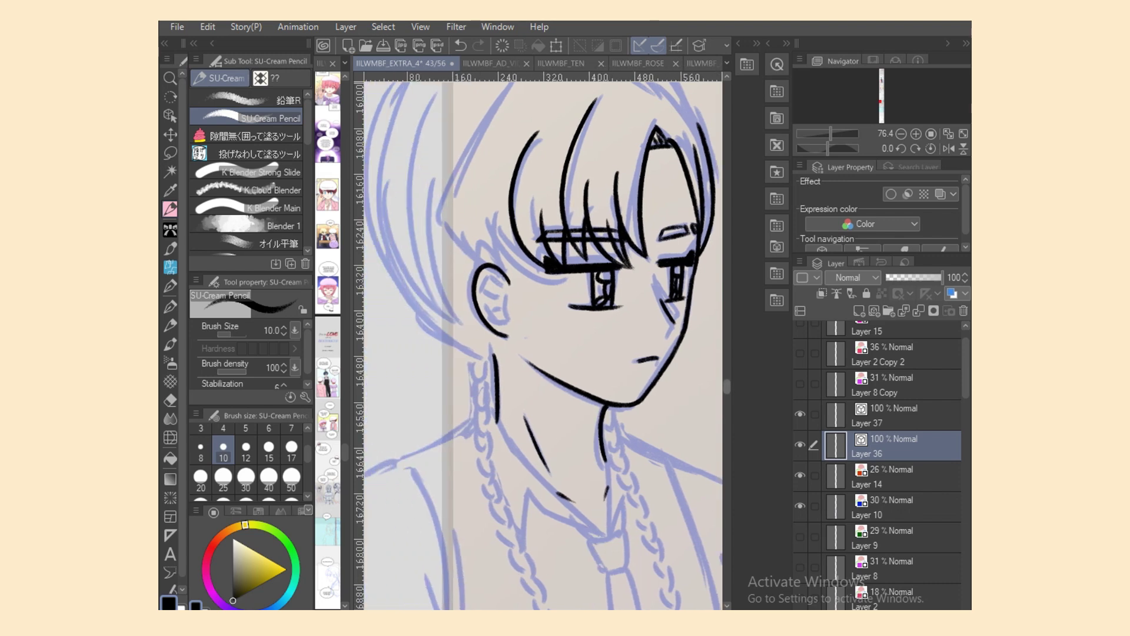
Step: Ink the long straight hair edge from the crown peak down toward the side corner, redoing unsatisfactory strokes
scroll(668, 347, up, 3)
mouse_move(539, 185)
mouse_down()
mouse_move(574, 206)
mouse_move(432, 365)
mouse_move(453, 300)
mouse_up()
key(ctrl+z)
key(ctrl+z)
key(ctrl+z)
drag(541, 178, 444, 328)
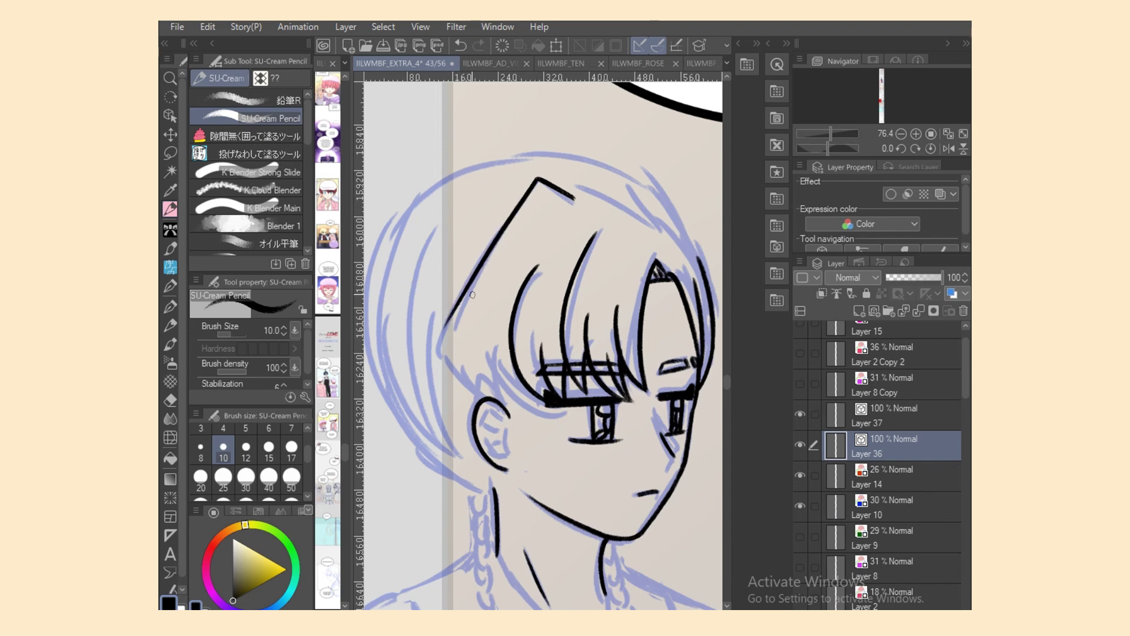
key(ctrl+z)
mouse_move(541, 178)
mouse_down()
mouse_move(441, 332)
mouse_move(438, 375)
mouse_move(506, 413)
mouse_up()
key(ctrl+z)
key(ctrl+z)
key(ctrl+z)
Step: Ink the side hair corner and the pointed tips falling over the top of the ear, erasing the overlap
drag(436, 346, 508, 416)
drag(494, 361, 511, 417)
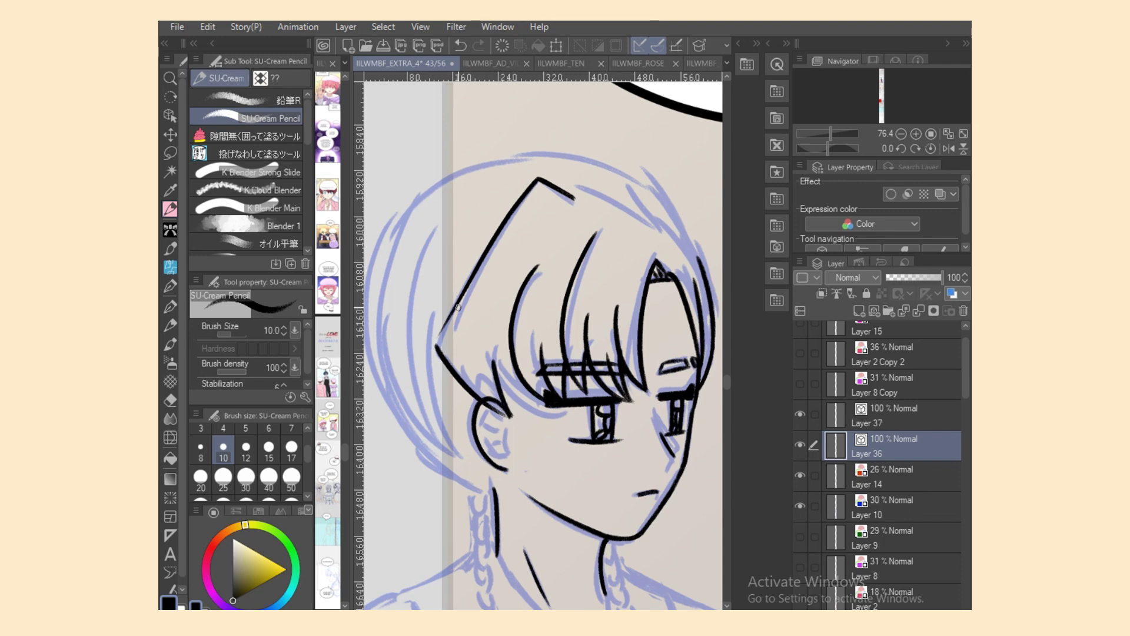
key(ctrl+z)
mouse_move(443, 327)
mouse_down()
mouse_move(456, 311)
mouse_move(439, 349)
mouse_move(454, 308)
mouse_move(437, 348)
mouse_up()
key(ctrl+z)
key(ctrl+z)
key(e)
drag(487, 395, 516, 419)
key(p)
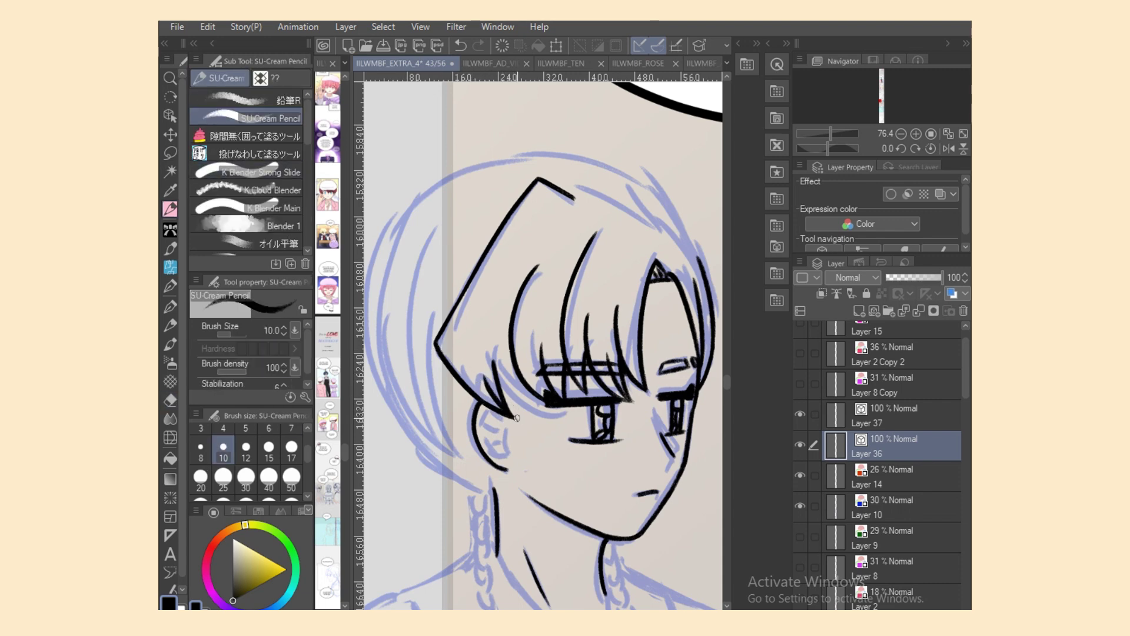
Step: Ink the remaining pointed bang tips between the ear and the near eye
key(e)
key(p)
drag(486, 326, 532, 406)
key(e)
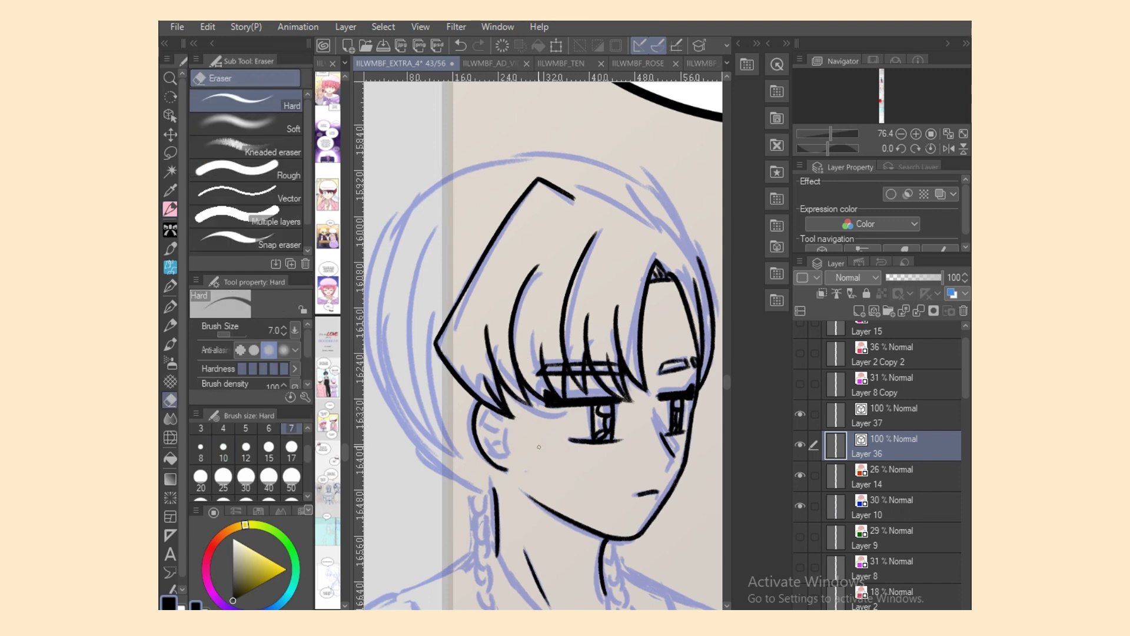
key(p)
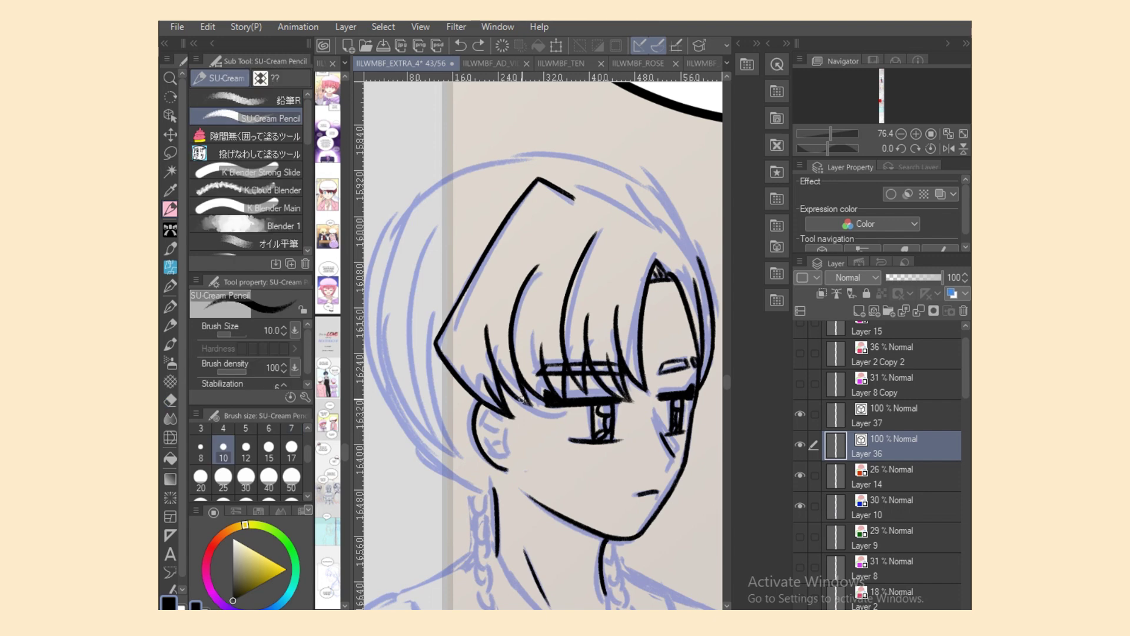
key(e)
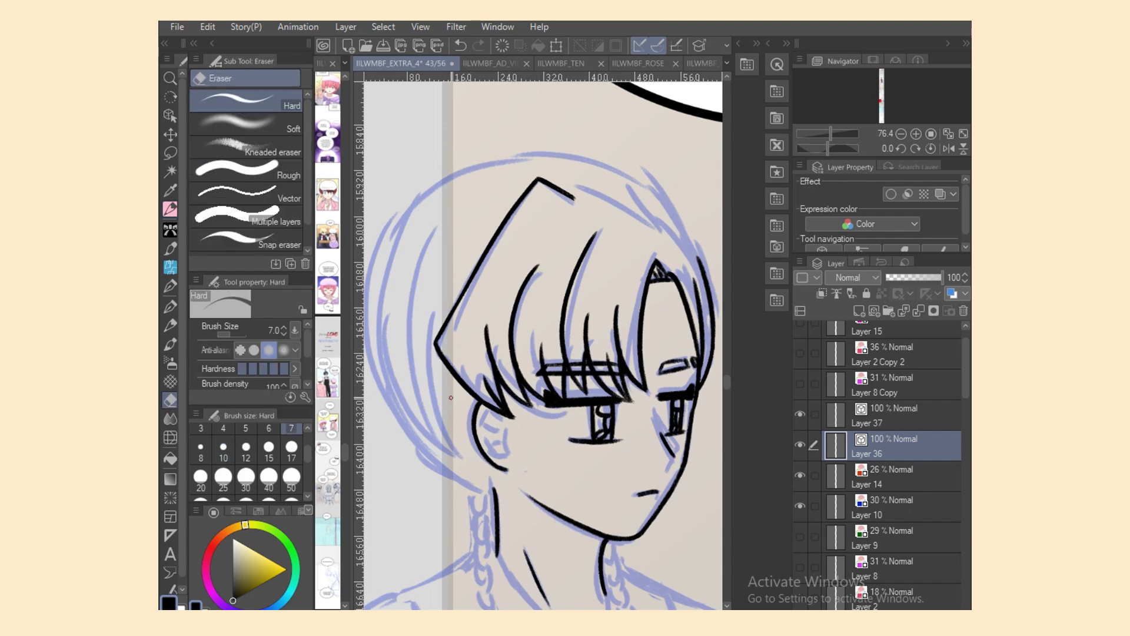
Step: Ink the curved inner hair strands at the back of the head, behind the ear
key(p)
drag(396, 284, 463, 455)
key(ctrl+z)
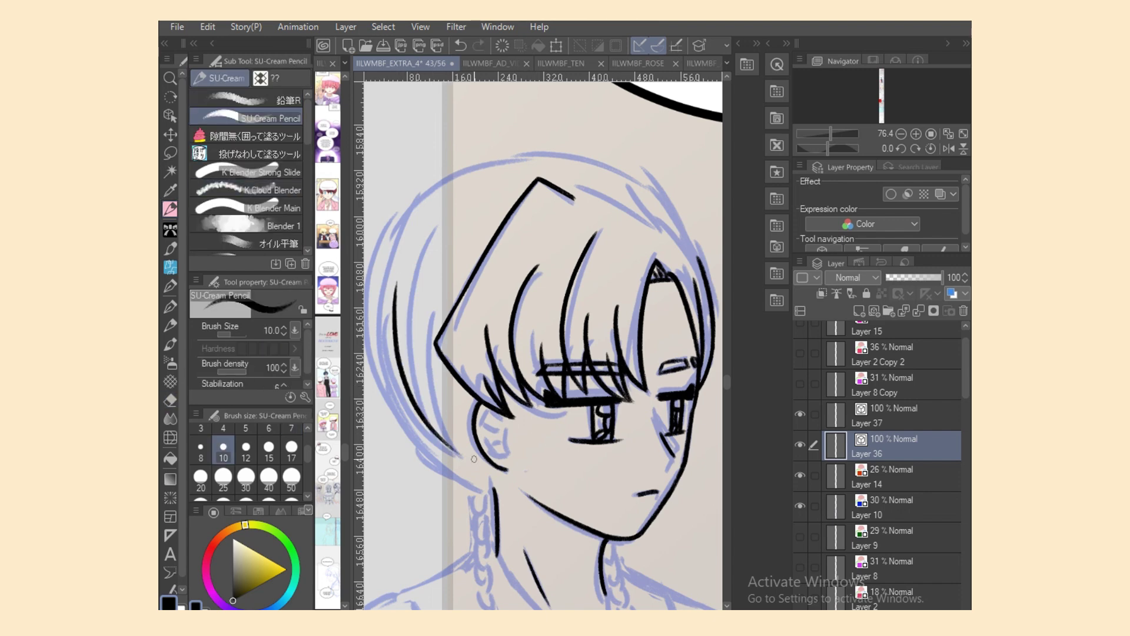
drag(423, 345, 453, 451)
drag(449, 386, 465, 462)
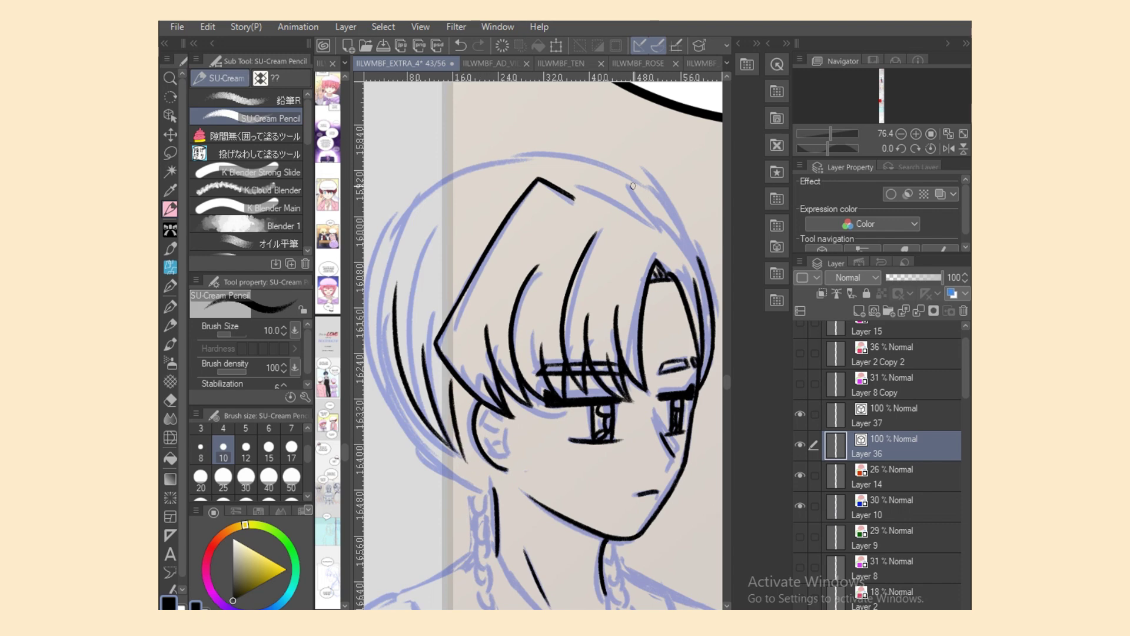
Step: Ink the short strand on the far side of the crown and the outer back-of-head curve down to the nape
drag(622, 181, 659, 247)
mouse_move(404, 217)
mouse_down()
mouse_move(436, 468)
mouse_move(473, 493)
mouse_up()
key(ctrl+z)
drag(421, 453, 494, 491)
key(ctrl+z)
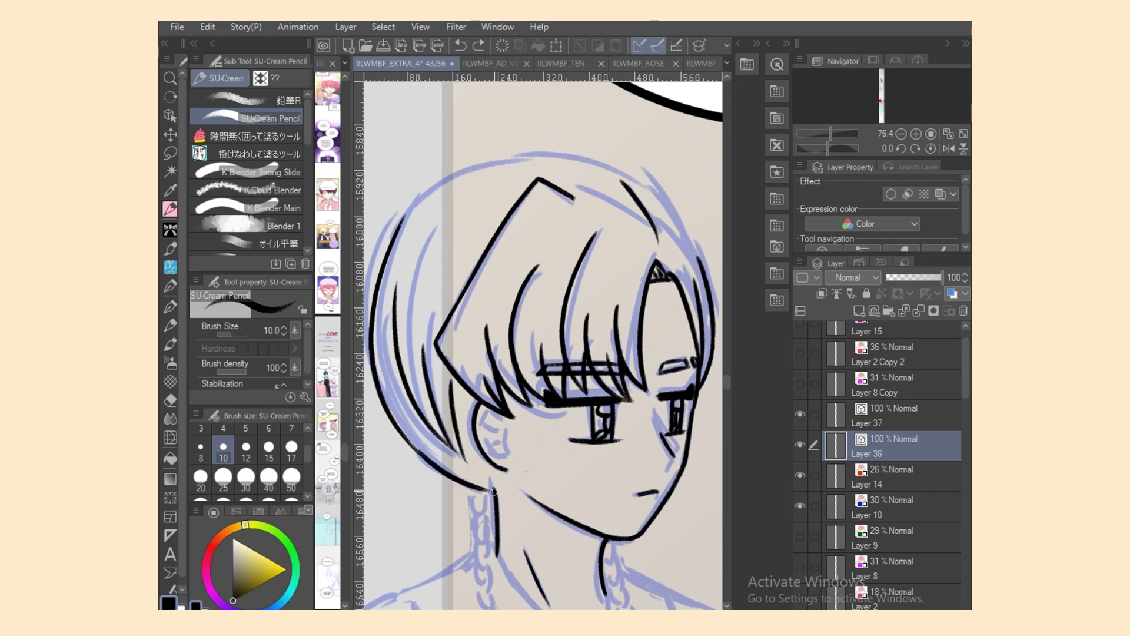
key(ctrl+z)
mouse_move(411, 442)
mouse_down()
mouse_move(478, 489)
mouse_move(491, 483)
mouse_up()
key(ctrl+z)
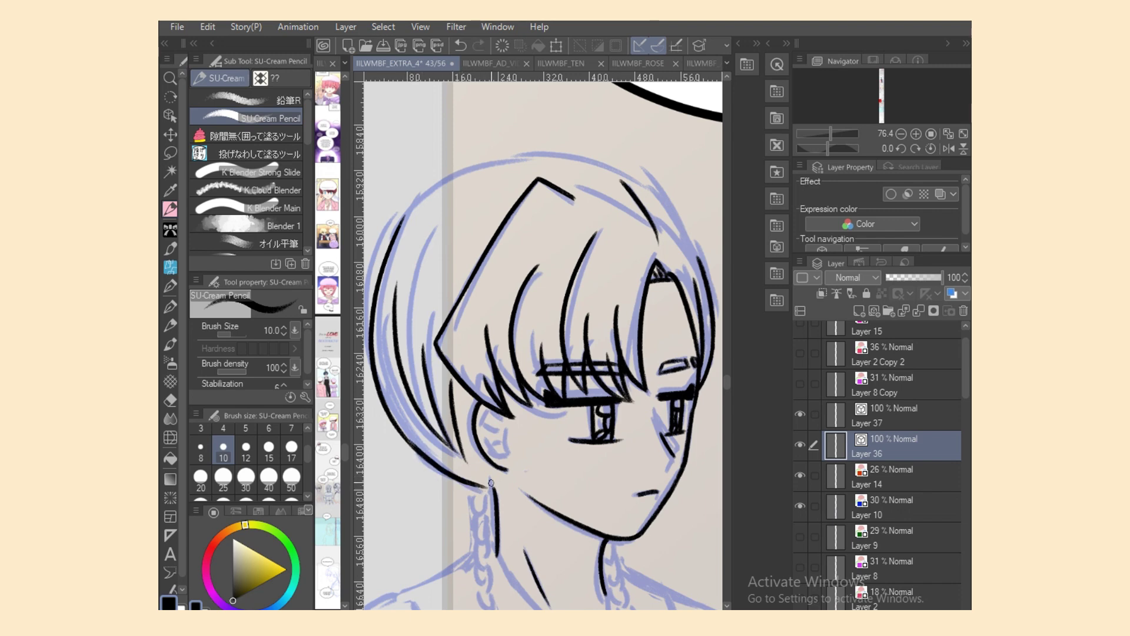
key(ctrl+z)
drag(410, 442, 486, 490)
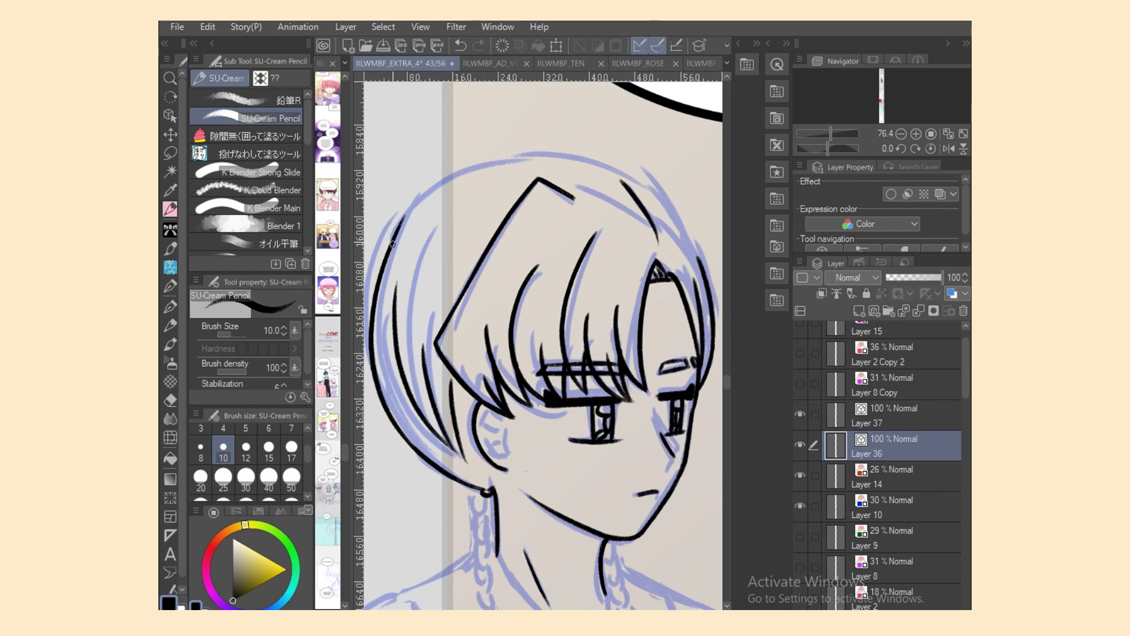
Step: Ink the top-of-head outline from the back of the head over the crown toward the far side
drag(392, 244, 541, 154)
key(ctrl+z)
drag(395, 244, 703, 237)
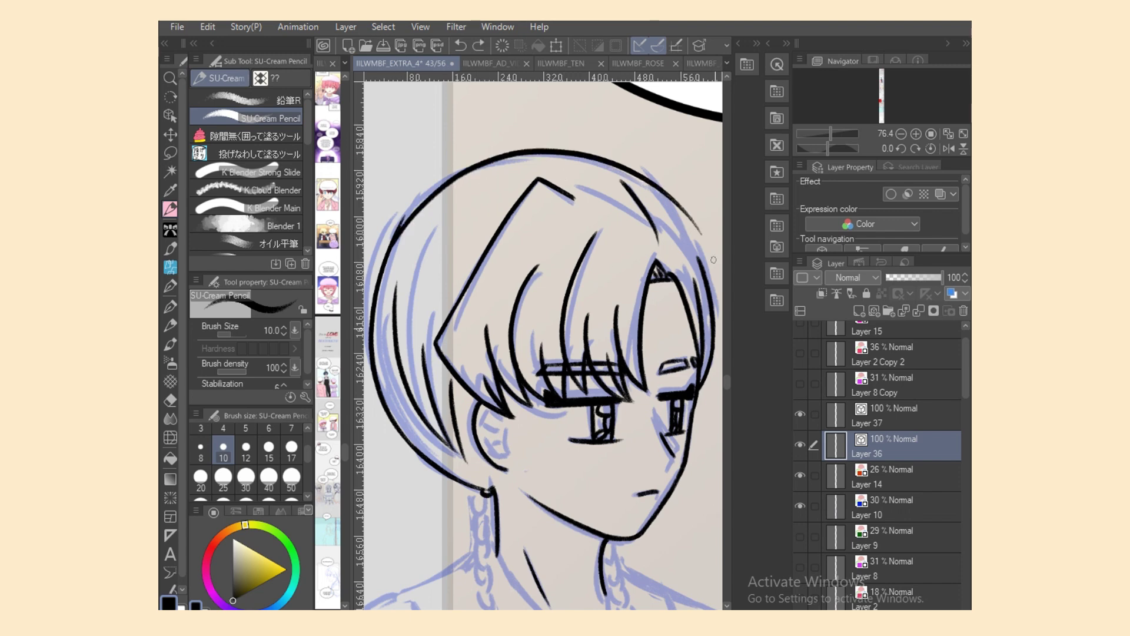
key(ctrl+z)
drag(385, 259, 647, 200)
key(ctrl+z)
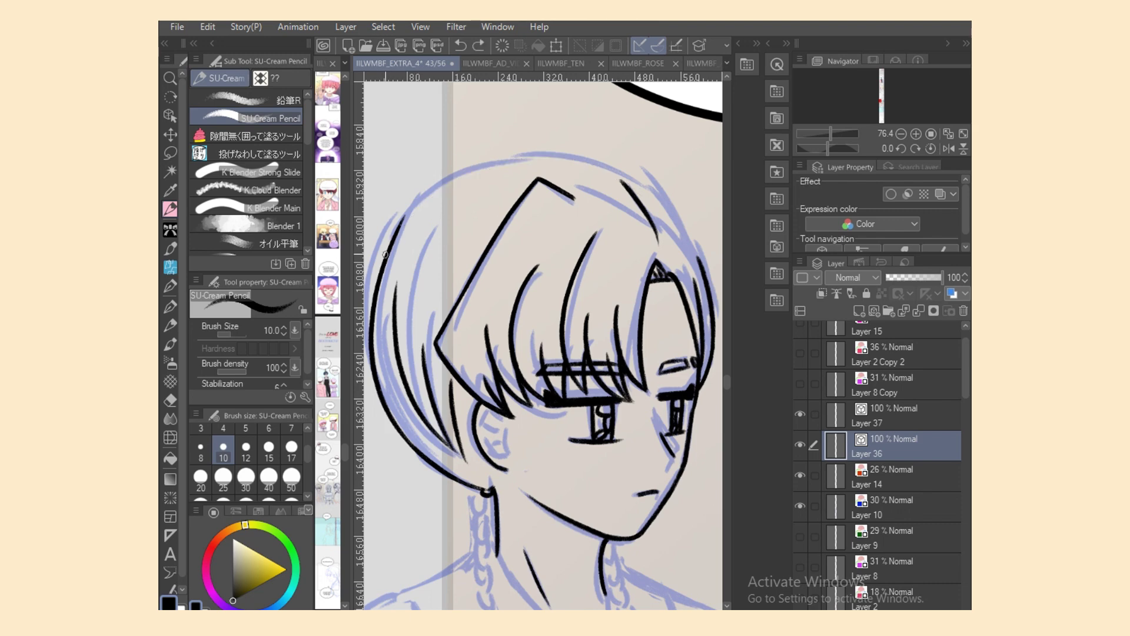
key(ctrl+y)
key(ctrl+z)
mouse_move(388, 250)
mouse_down()
mouse_move(633, 173)
mouse_move(651, 187)
mouse_up()
Step: Adjust the vector control points of the back-of-head line so it blends smoothly into the crown outline
click(170, 115)
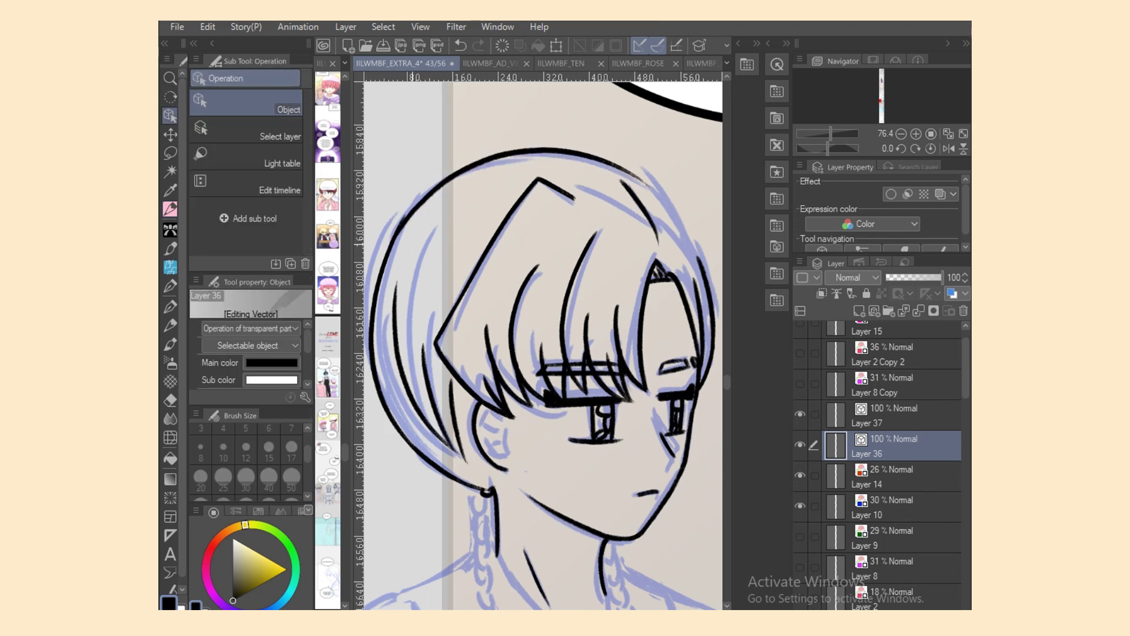
click(393, 238)
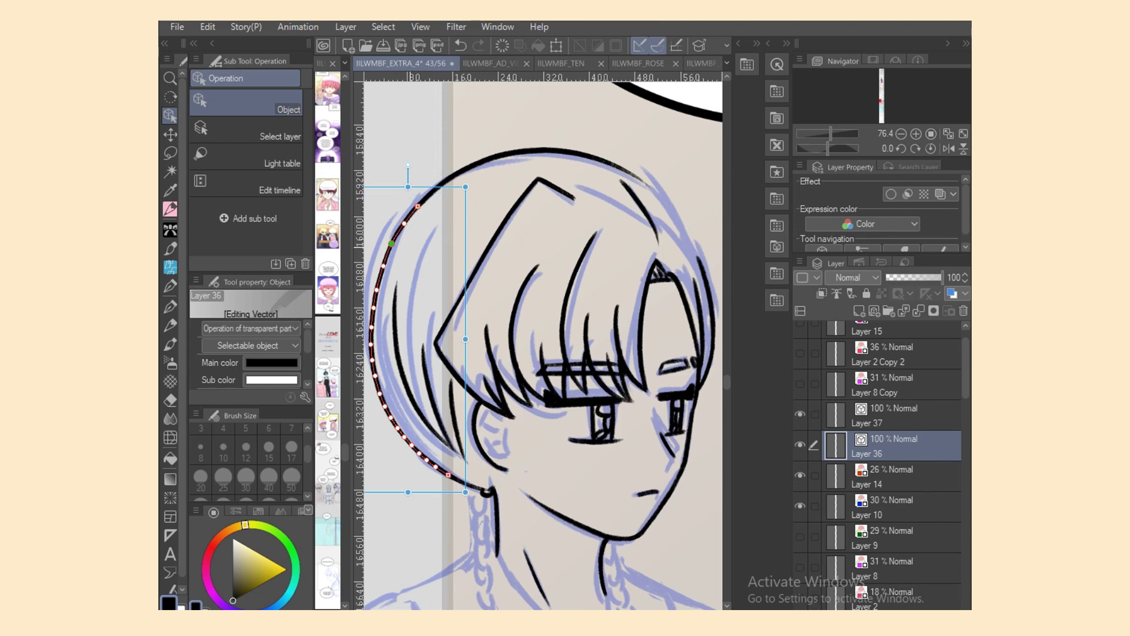
key(ctrl+z)
drag(389, 247, 387, 254)
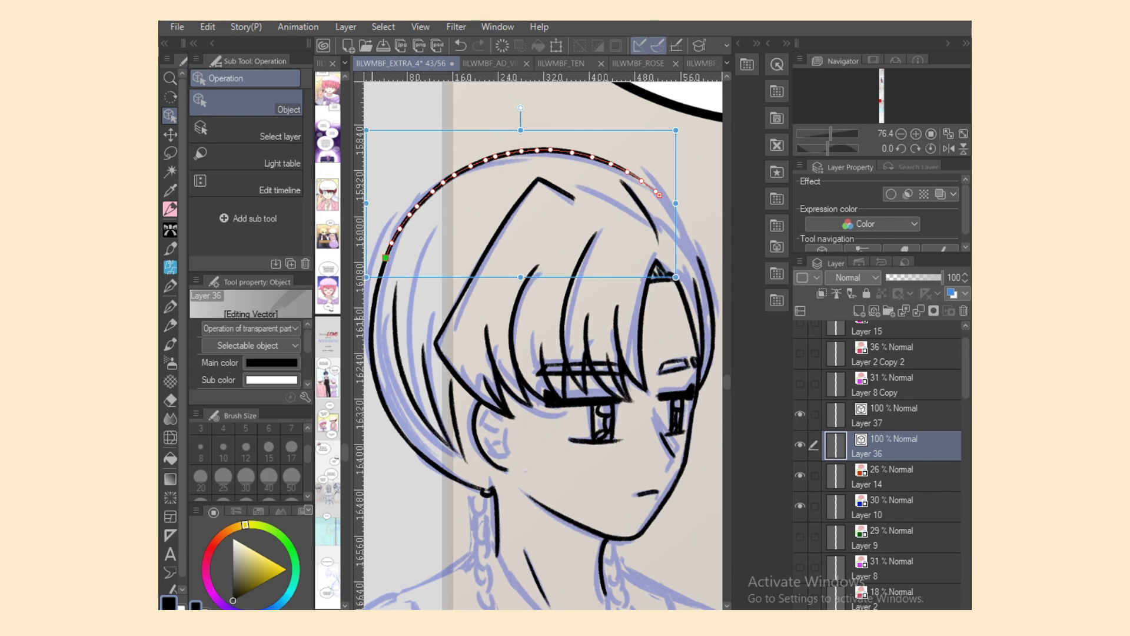
click(390, 246)
drag(383, 266, 384, 406)
key(ctrl+z)
click(383, 269)
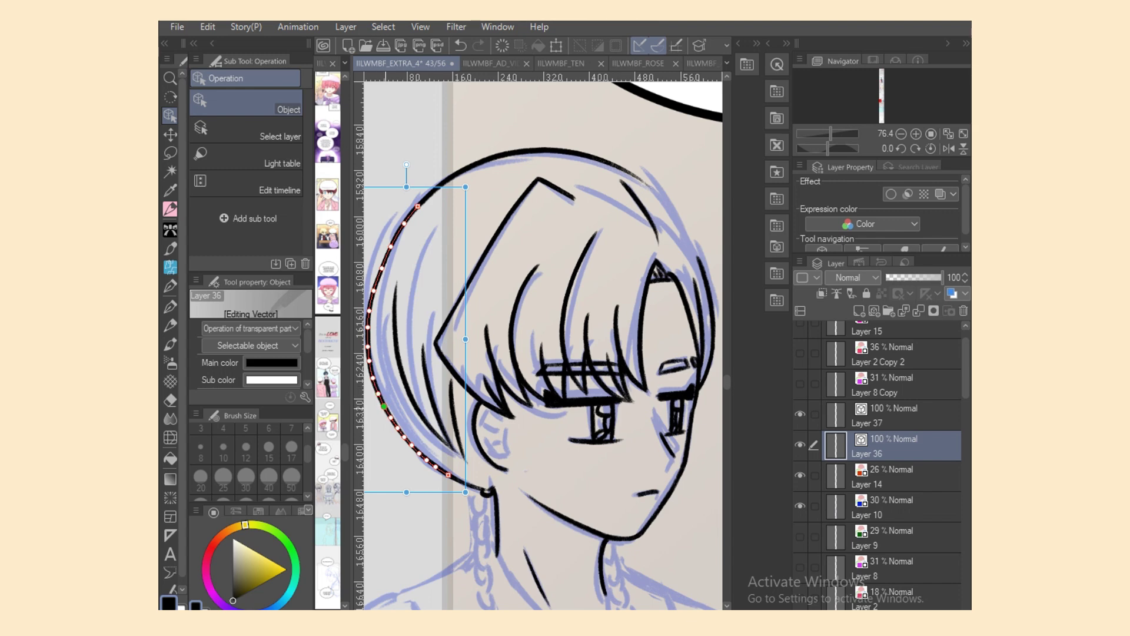
mouse_move(381, 269)
mouse_down()
mouse_move(389, 248)
mouse_move(373, 291)
mouse_move(380, 271)
mouse_up()
key(p)
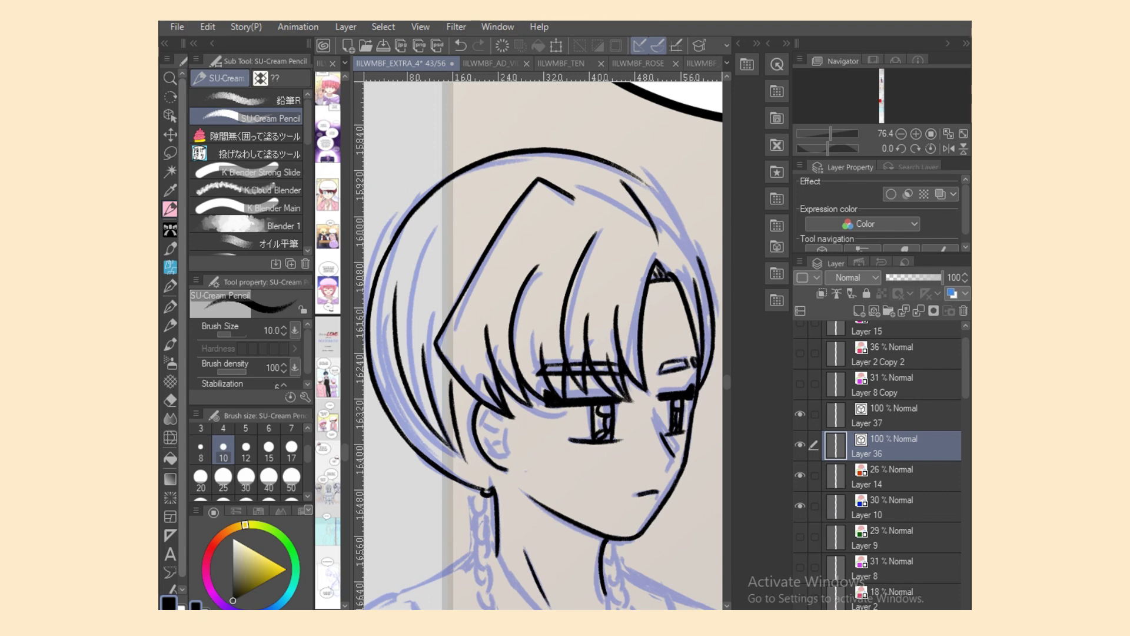
click(171, 116)
click(390, 248)
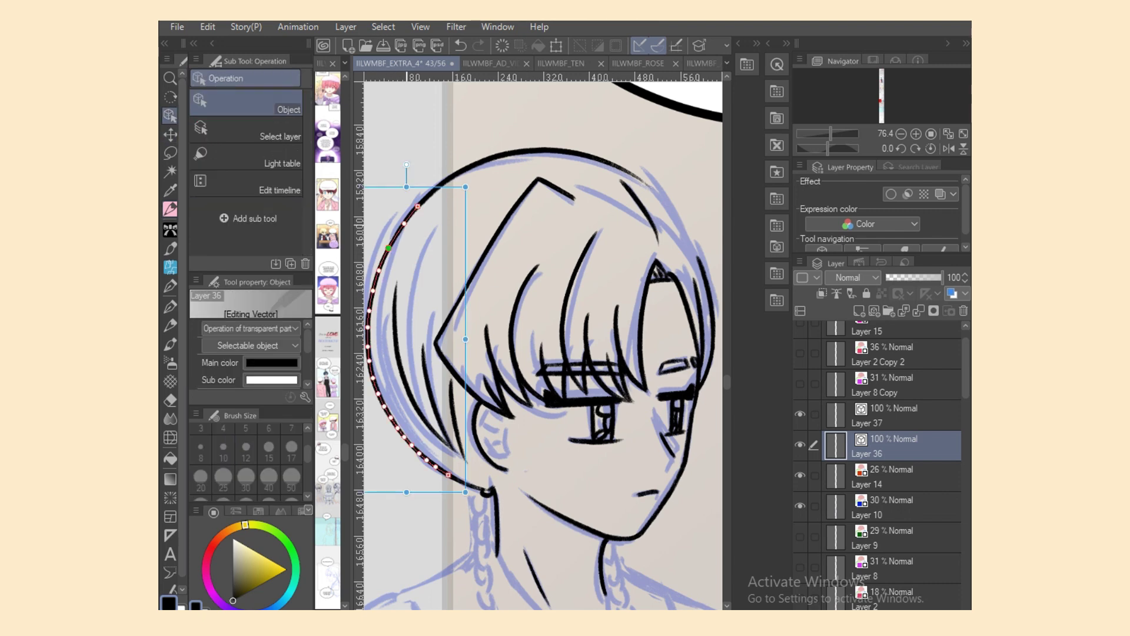
key(p)
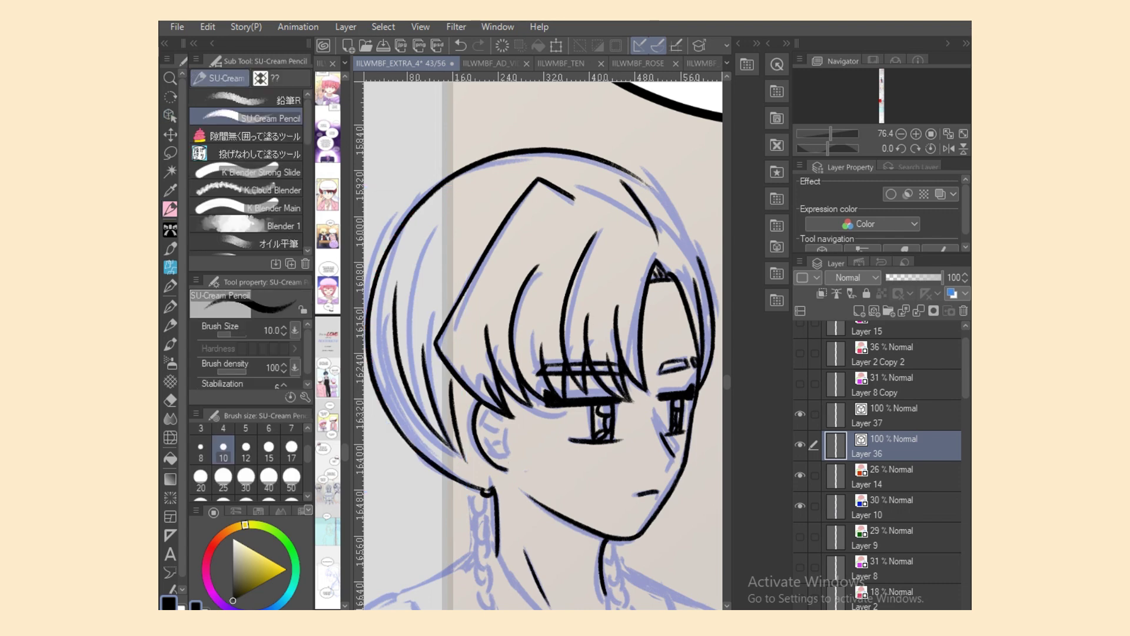
Step: Flip the canvas view horizontally, ink the far-side hair outline from the crown to the temple, and restore the view
click(949, 149)
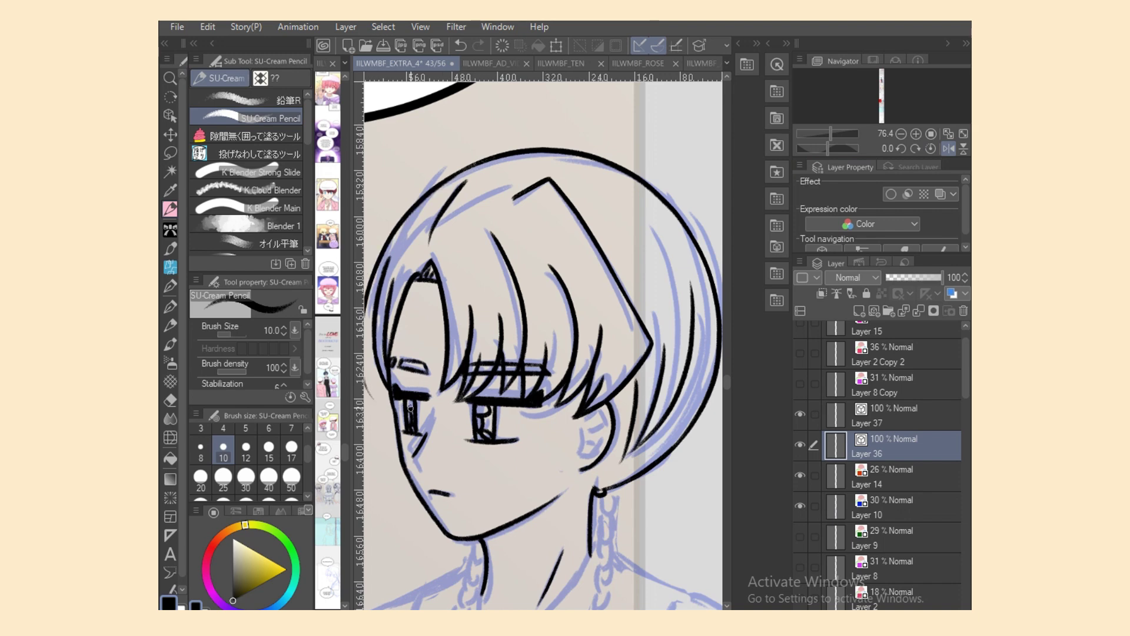
drag(682, 612, 675, 612)
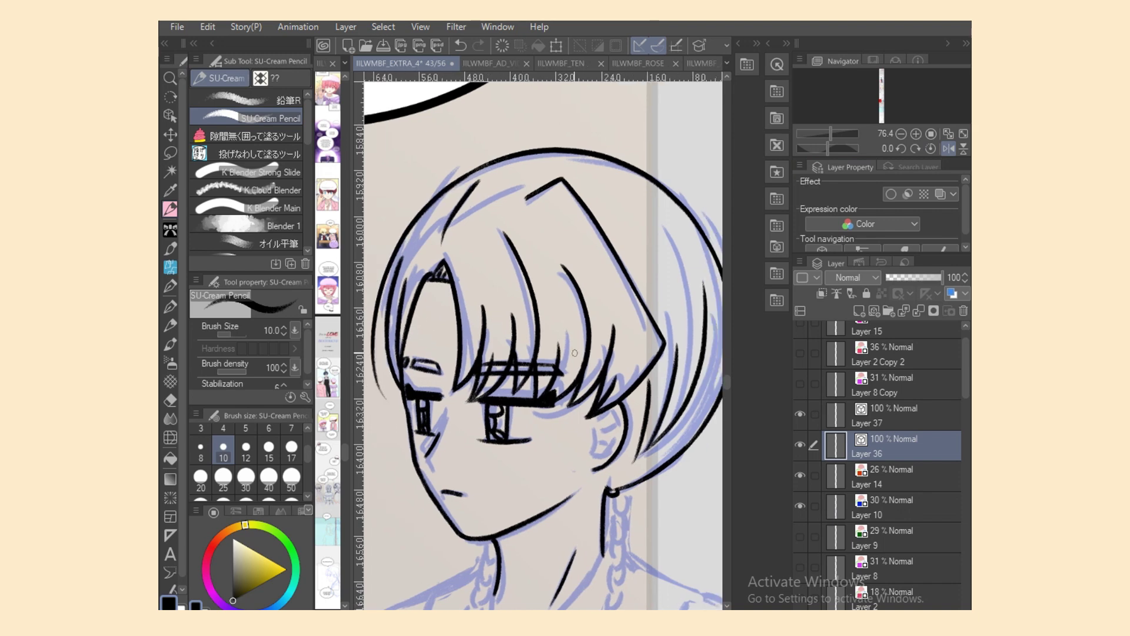
key(ctrl+z)
mouse_move(481, 167)
mouse_down()
mouse_move(402, 241)
mouse_move(399, 383)
mouse_up()
key(ctrl+z)
mouse_move(476, 168)
mouse_down()
mouse_move(393, 371)
mouse_move(443, 190)
mouse_move(396, 391)
mouse_up()
key(ctrl+z)
key(ctrl+z)
drag(442, 188, 392, 381)
key(ctrl+z)
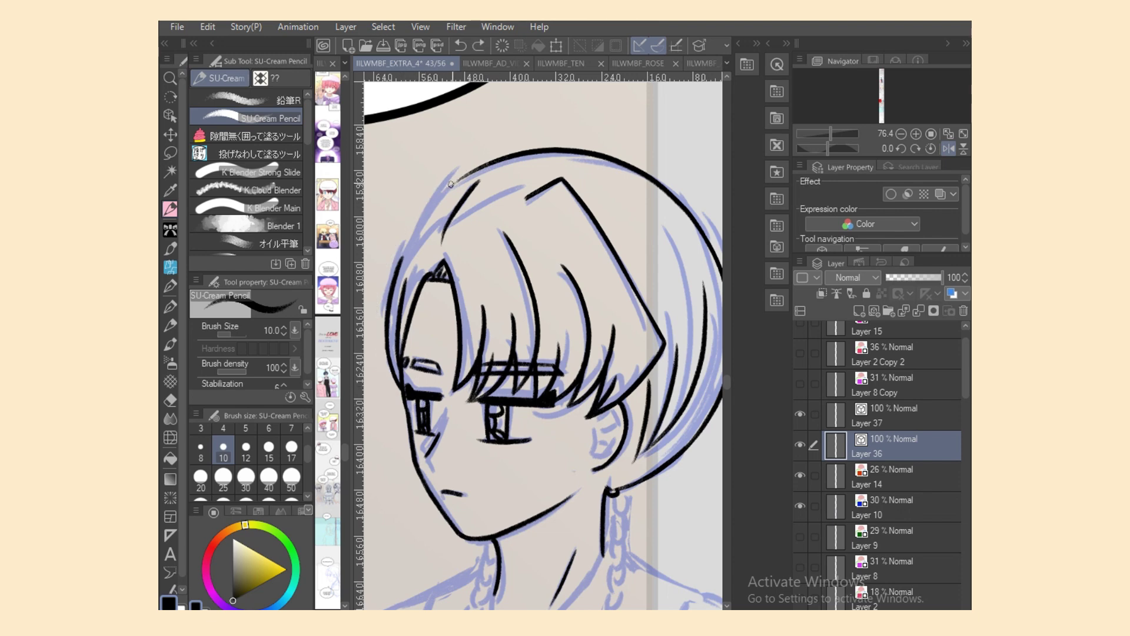
mouse_move(452, 183)
mouse_down()
mouse_move(390, 373)
mouse_move(406, 400)
mouse_up()
key(ctrl+z)
drag(391, 350, 411, 401)
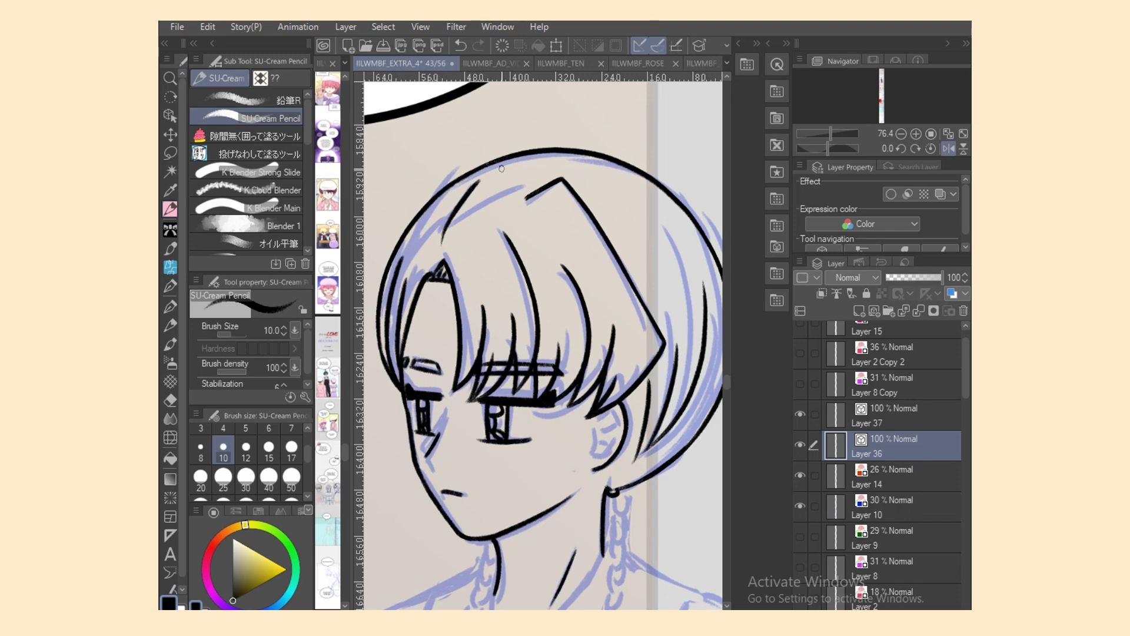
key(e)
key(p)
click(949, 149)
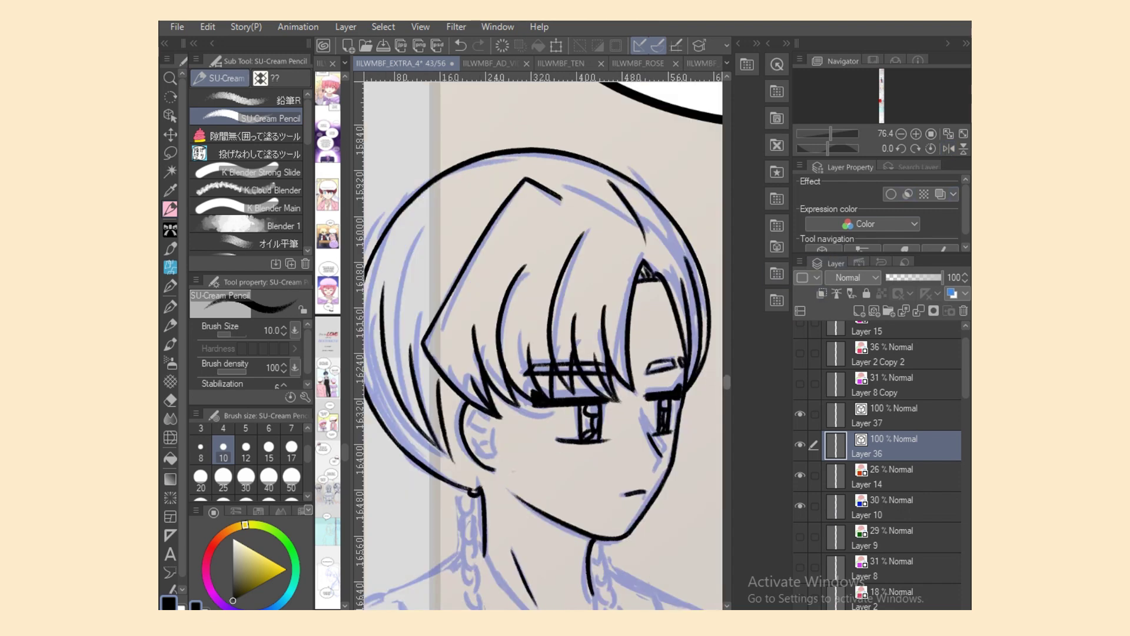
Step: Ink the V-shaped neckline from both sides of the neck to a point above the tie, and save the file
scroll(543, 346, down, 5)
drag(486, 262, 564, 354)
key(ctrl+z)
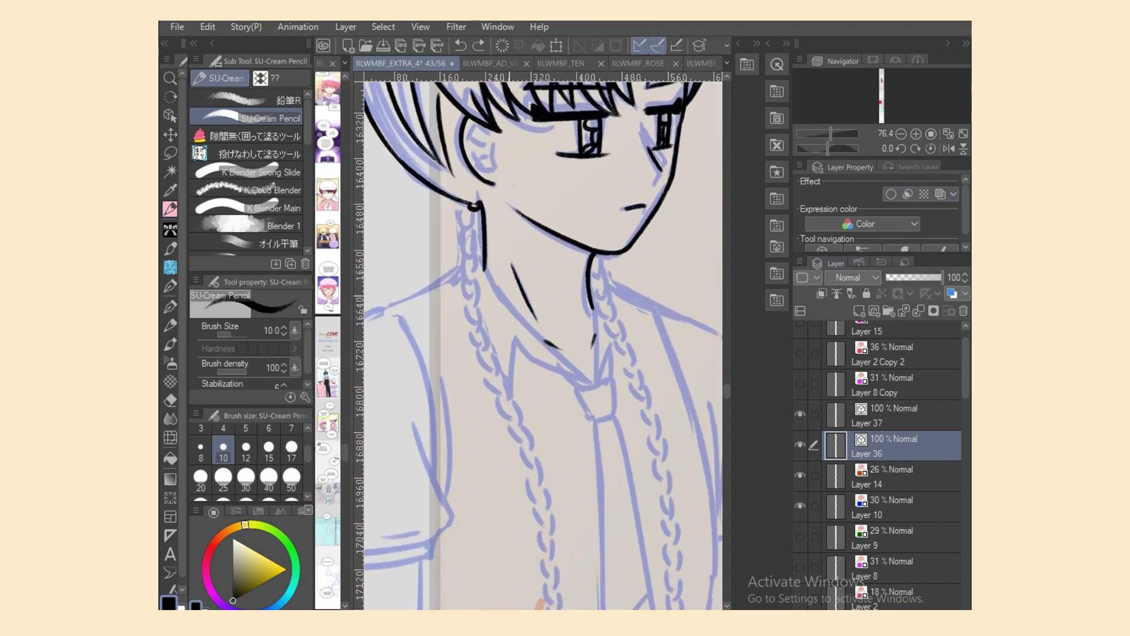
drag(484, 260, 594, 380)
drag(590, 297, 595, 380)
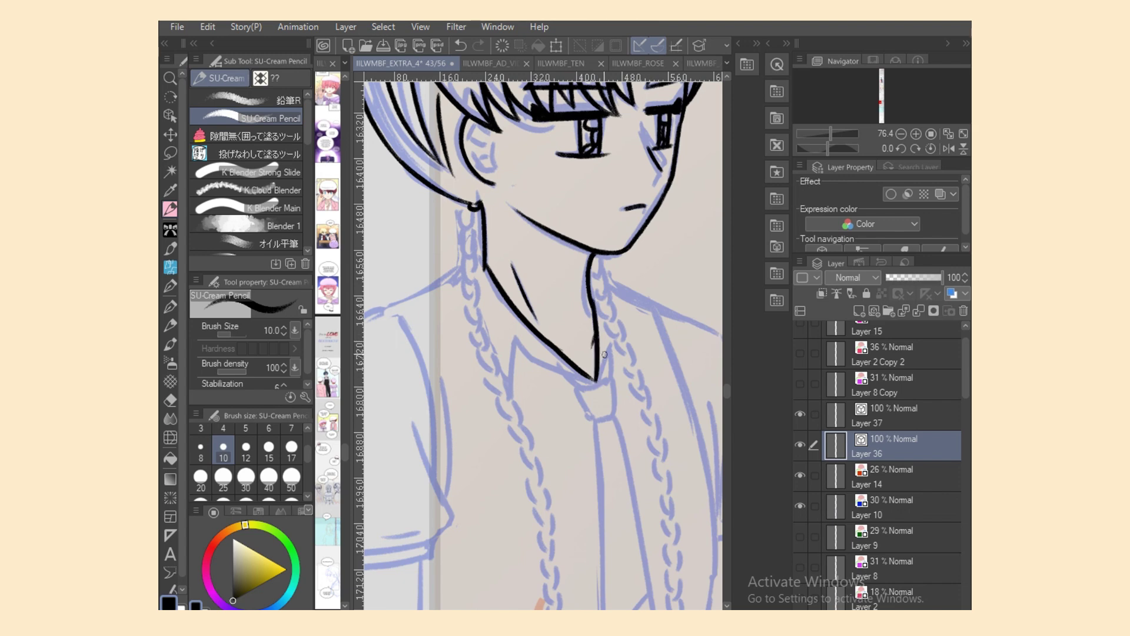
key(e)
key(p)
key(ctrl+s)
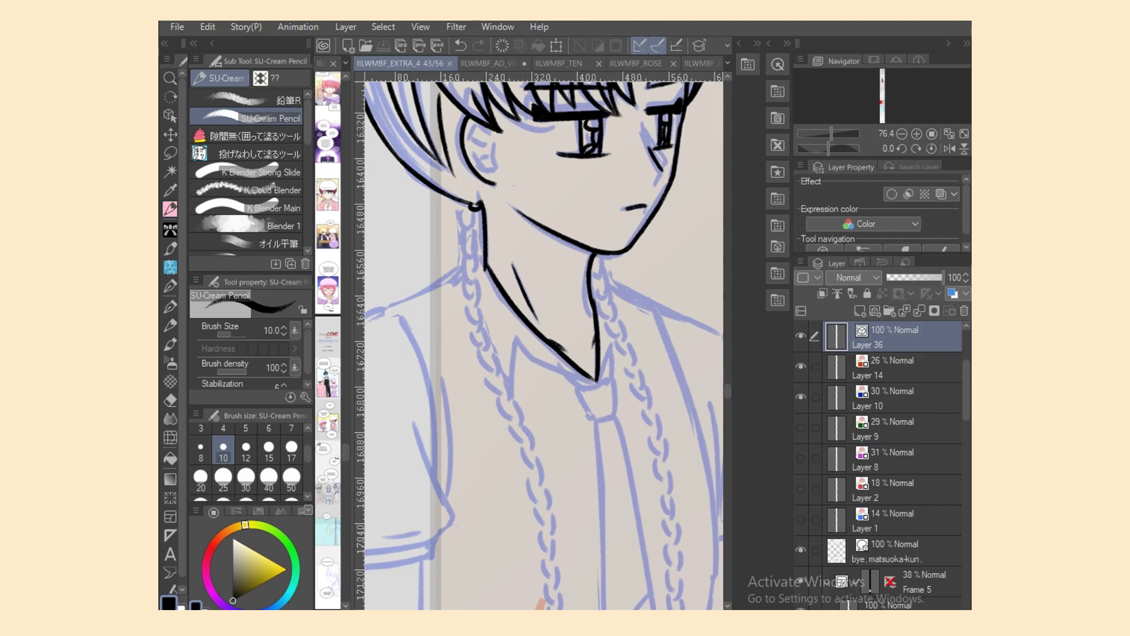
Step: Ink the links of the near chain from below the ear down to its end at the panel's lower part
mouse_move(472, 209)
mouse_down()
mouse_move(481, 233)
mouse_move(469, 246)
mouse_move(477, 281)
mouse_move(468, 282)
mouse_move(482, 289)
mouse_move(482, 336)
mouse_move(507, 367)
mouse_move(498, 383)
mouse_move(510, 377)
mouse_move(523, 393)
mouse_move(509, 404)
mouse_move(529, 428)
mouse_move(529, 453)
mouse_move(542, 445)
mouse_move(556, 497)
mouse_up()
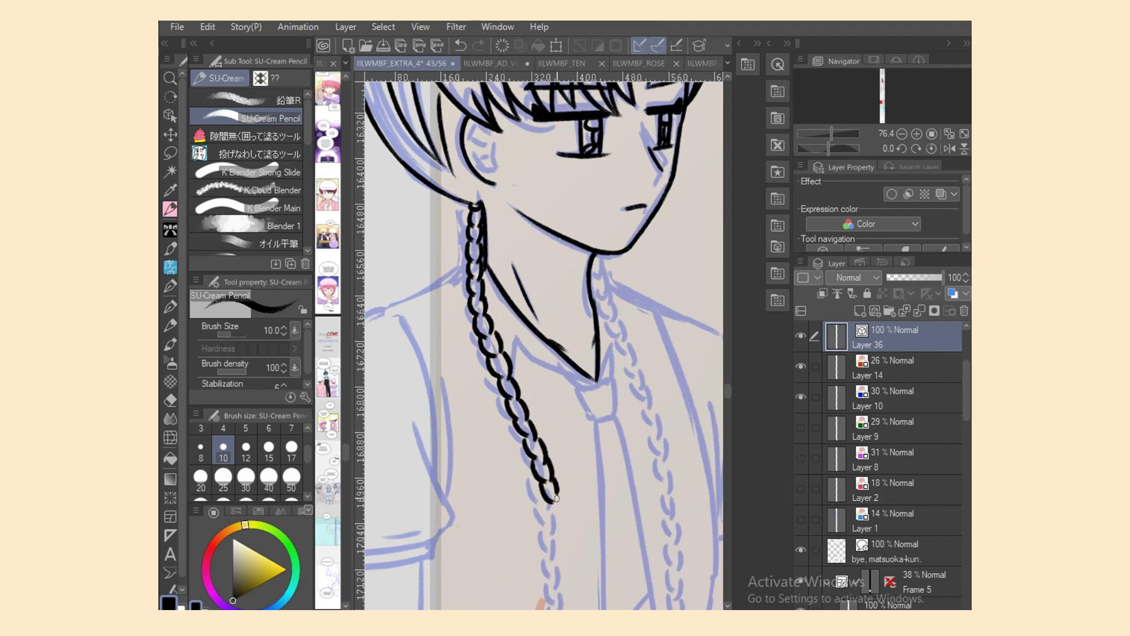
scroll(557, 499, down, 5)
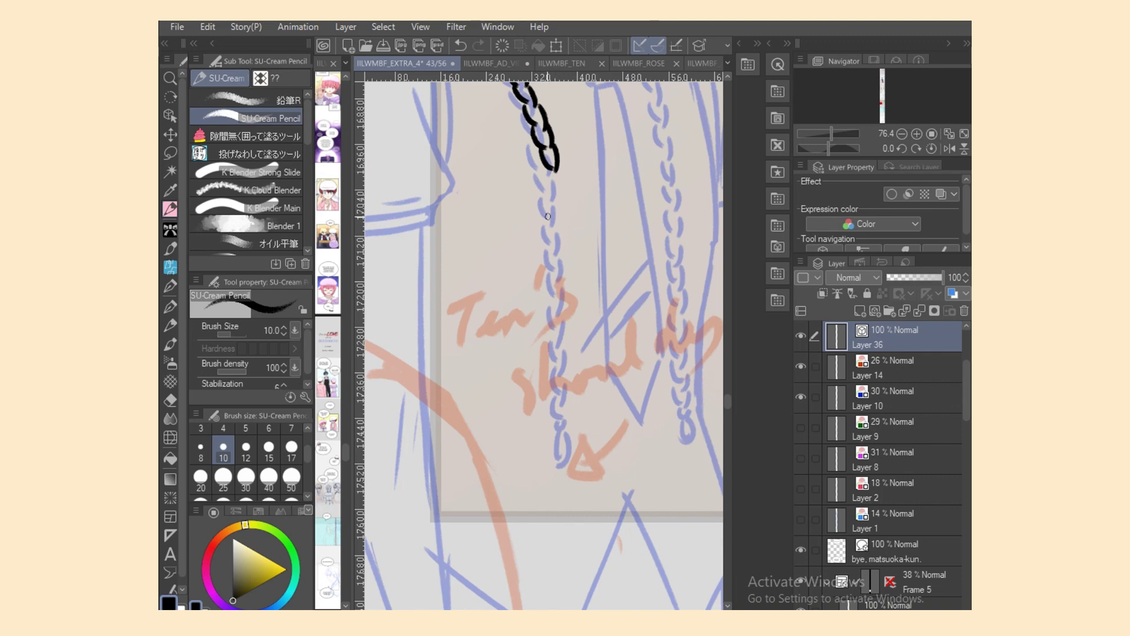
mouse_move(556, 166)
mouse_down()
mouse_move(564, 193)
mouse_move(547, 192)
mouse_move(564, 195)
mouse_move(551, 231)
mouse_move(567, 241)
mouse_move(560, 281)
mouse_up()
mouse_move(570, 250)
mouse_down()
mouse_move(578, 286)
mouse_move(560, 277)
mouse_move(560, 306)
mouse_up()
mouse_move(569, 278)
mouse_down()
mouse_move(569, 304)
mouse_move(559, 320)
mouse_move(572, 303)
mouse_move(559, 342)
mouse_move(573, 338)
mouse_move(568, 361)
mouse_up()
drag(558, 343, 563, 371)
drag(573, 346, 562, 391)
drag(573, 365, 564, 457)
drag(575, 412, 571, 452)
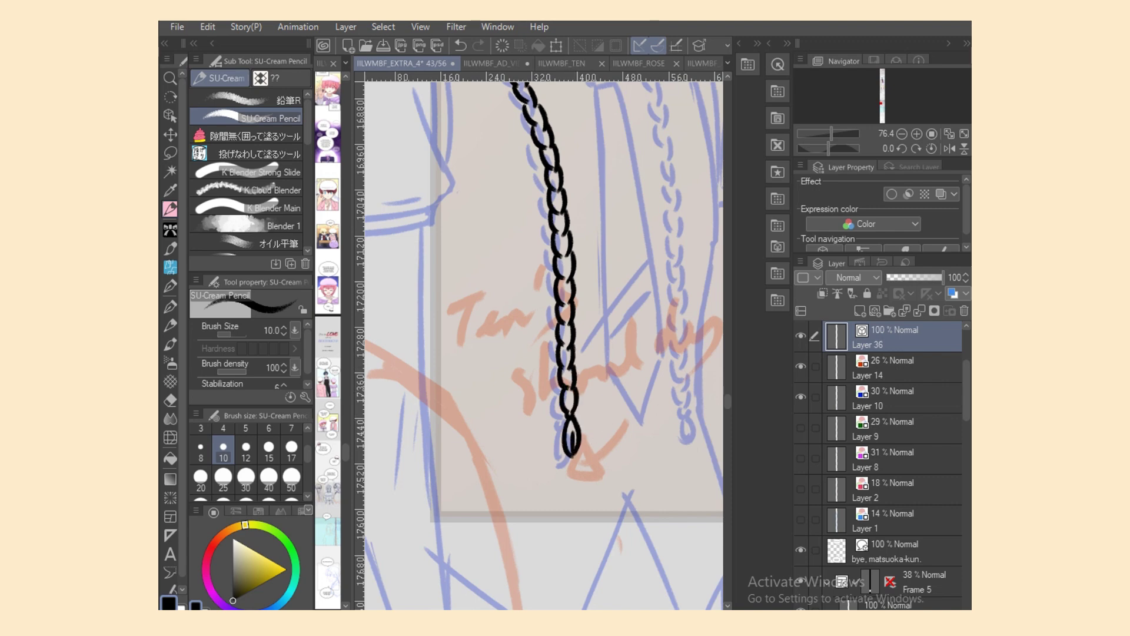
Step: Ink the near collar flap beside the chain and the short far collar edge meeting above the tie
scroll(662, 335, up, 5)
mouse_move(519, 263)
mouse_down()
mouse_move(529, 301)
mouse_move(549, 291)
mouse_move(533, 287)
mouse_move(587, 305)
mouse_up()
key(ctrl+z)
key(ctrl+z)
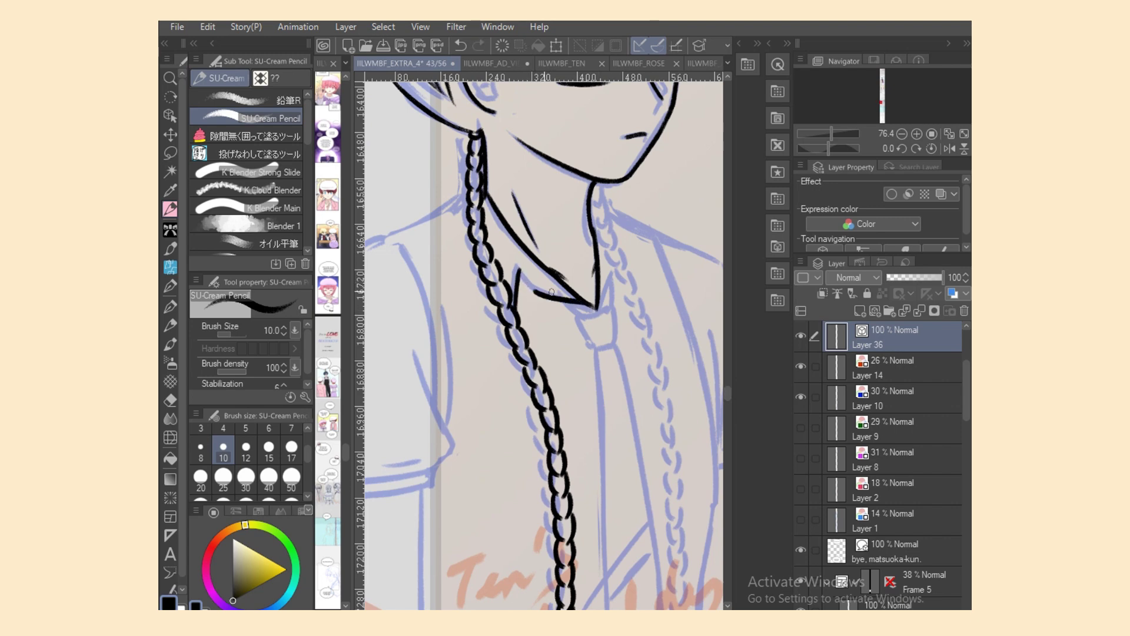
key(ctrl+z)
drag(519, 270, 542, 295)
drag(537, 291, 591, 306)
key(ctrl+z)
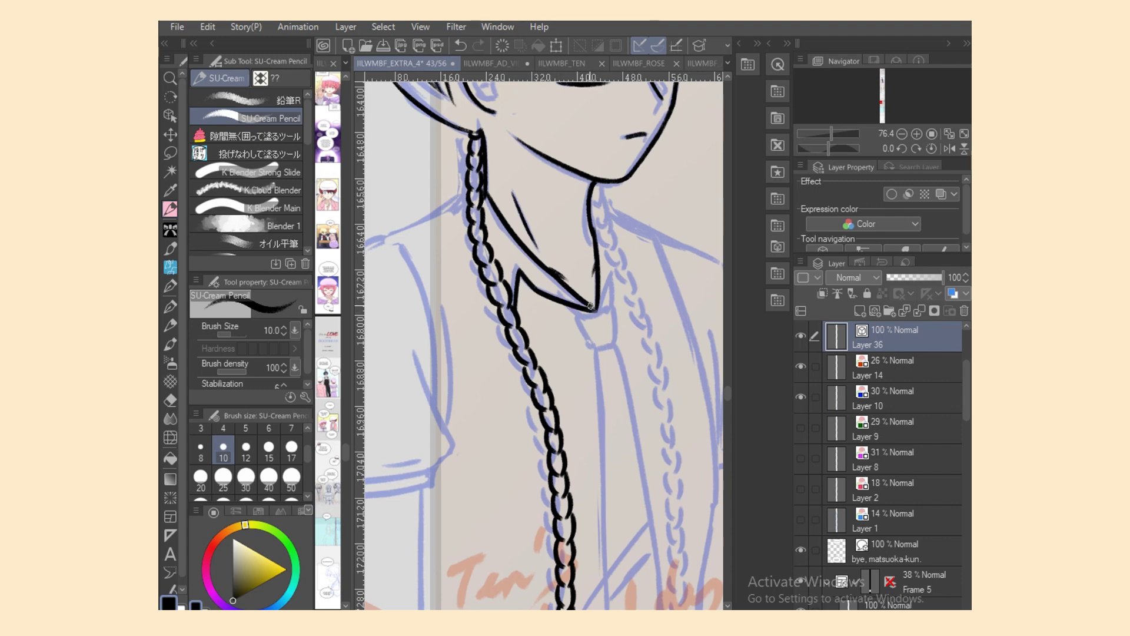
drag(614, 270, 595, 307)
Step: Ink the links of the far chain from the neck down past the tie to its end, redoing unsatisfactory links
mouse_move(600, 197)
mouse_down()
mouse_move(609, 241)
mouse_move(610, 216)
mouse_move(619, 251)
mouse_move(607, 250)
mouse_move(614, 236)
mouse_move(621, 260)
mouse_move(604, 242)
mouse_move(621, 265)
mouse_move(616, 242)
mouse_move(626, 283)
mouse_up()
key(ctrl+z)
key(ctrl+z)
key(ctrl+z)
drag(623, 257, 645, 343)
drag(648, 317, 666, 386)
mouse_move(662, 364)
mouse_down()
mouse_move(667, 413)
mouse_move(658, 408)
mouse_move(671, 407)
mouse_move(676, 431)
mouse_move(662, 430)
mouse_move(668, 458)
mouse_up()
mouse_move(676, 429)
mouse_down()
mouse_move(666, 454)
mouse_move(674, 501)
mouse_up()
mouse_move(683, 475)
mouse_down()
mouse_move(667, 526)
mouse_move(676, 524)
mouse_up()
scroll(693, 501, down, 4)
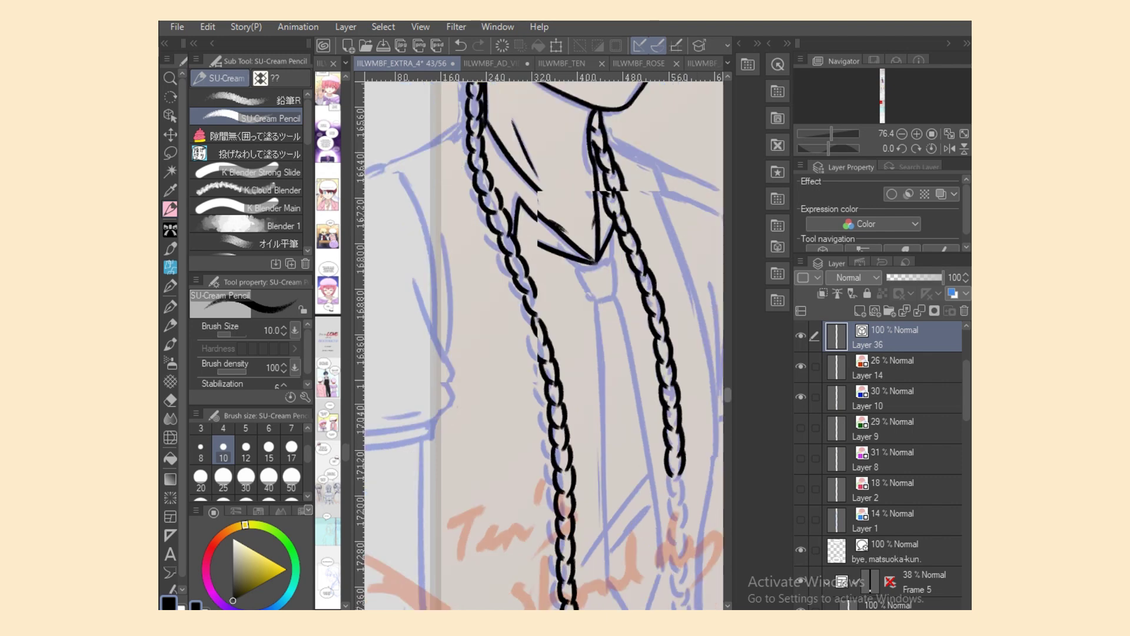
mouse_move(670, 330)
mouse_down()
mouse_move(667, 358)
mouse_move(681, 357)
mouse_move(668, 404)
mouse_move(683, 409)
mouse_move(668, 443)
mouse_up()
drag(686, 420, 670, 467)
drag(683, 443, 684, 520)
key(ctrl+z)
key(ctrl+z)
drag(684, 491, 683, 522)
scroll(544, 344, up, 5)
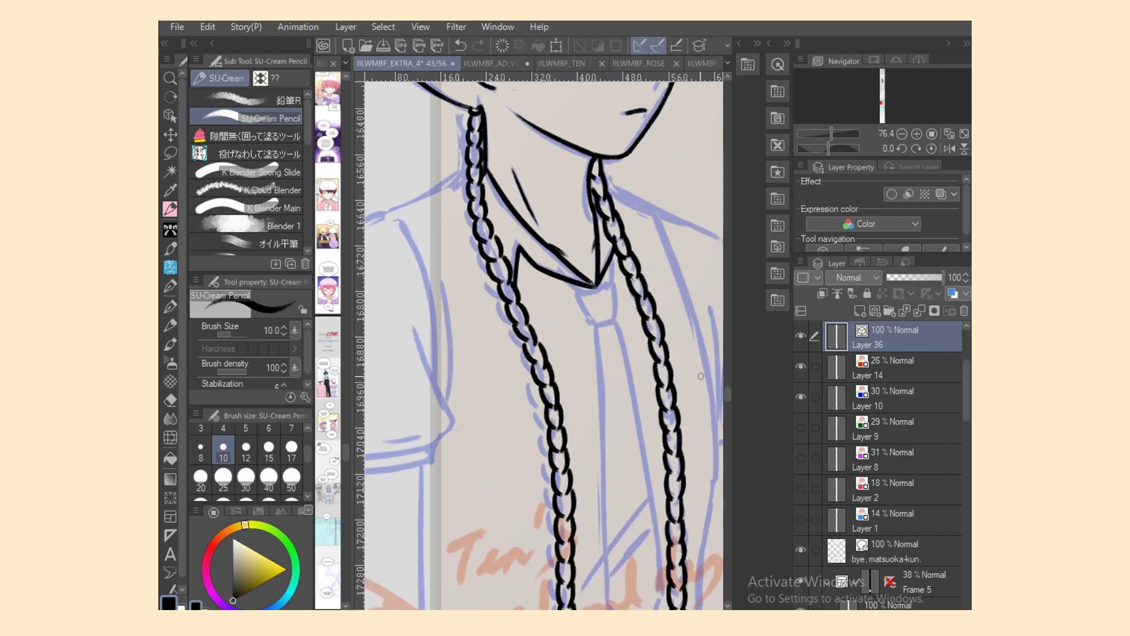
Step: Ink the diagonal fold strokes across the tie's lower part and the outline of the tie knot
mouse_move(643, 485)
mouse_down()
mouse_move(579, 582)
mouse_move(651, 518)
mouse_up()
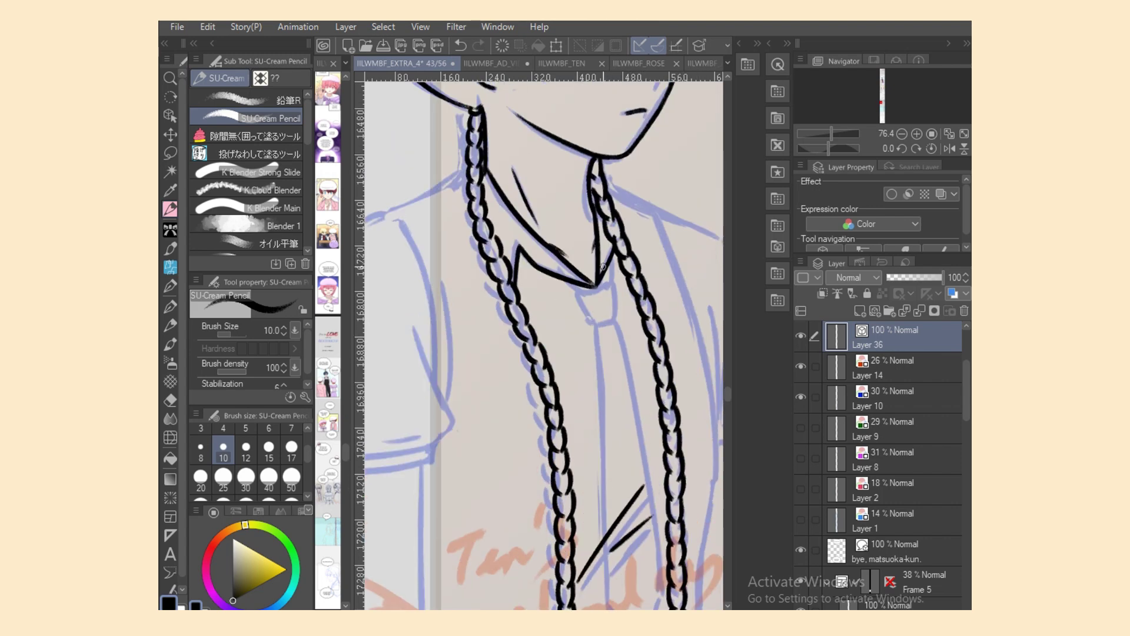
mouse_move(603, 266)
mouse_down()
mouse_move(585, 288)
mouse_move(589, 320)
mouse_move(618, 323)
mouse_move(615, 302)
mouse_up()
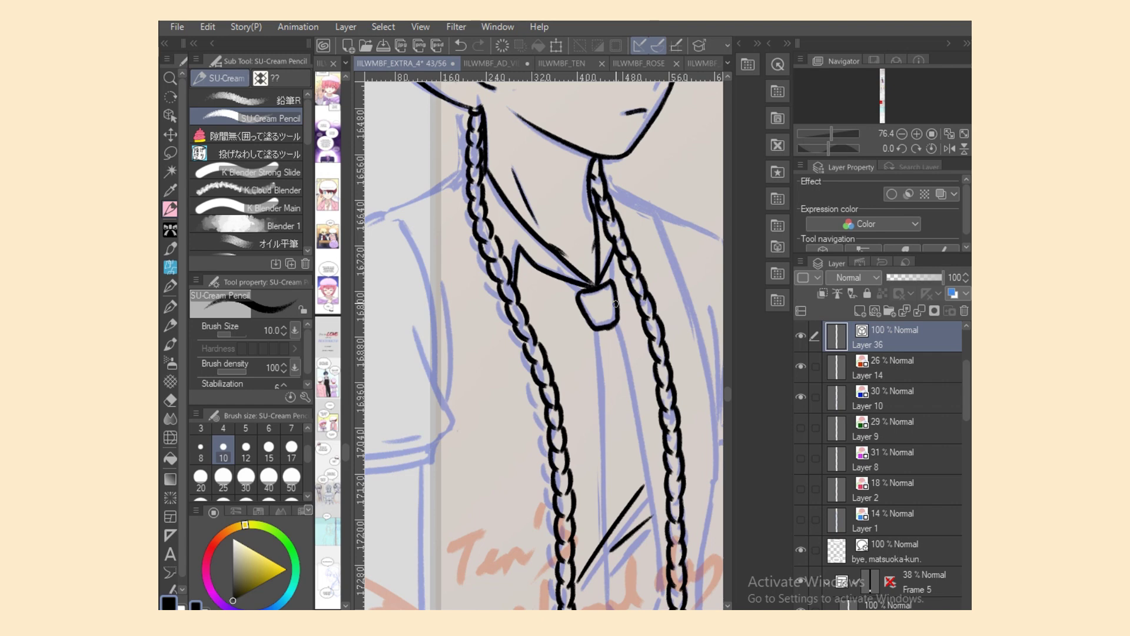
key(ctrl+z)
mouse_move(581, 289)
mouse_down()
mouse_move(570, 283)
mouse_move(582, 290)
mouse_move(615, 267)
mouse_up()
key(ctrl+z)
Step: Ink both long sides of the tie from the knot down, redoing unsatisfactory strokes
drag(594, 328, 602, 526)
key(ctrl+z)
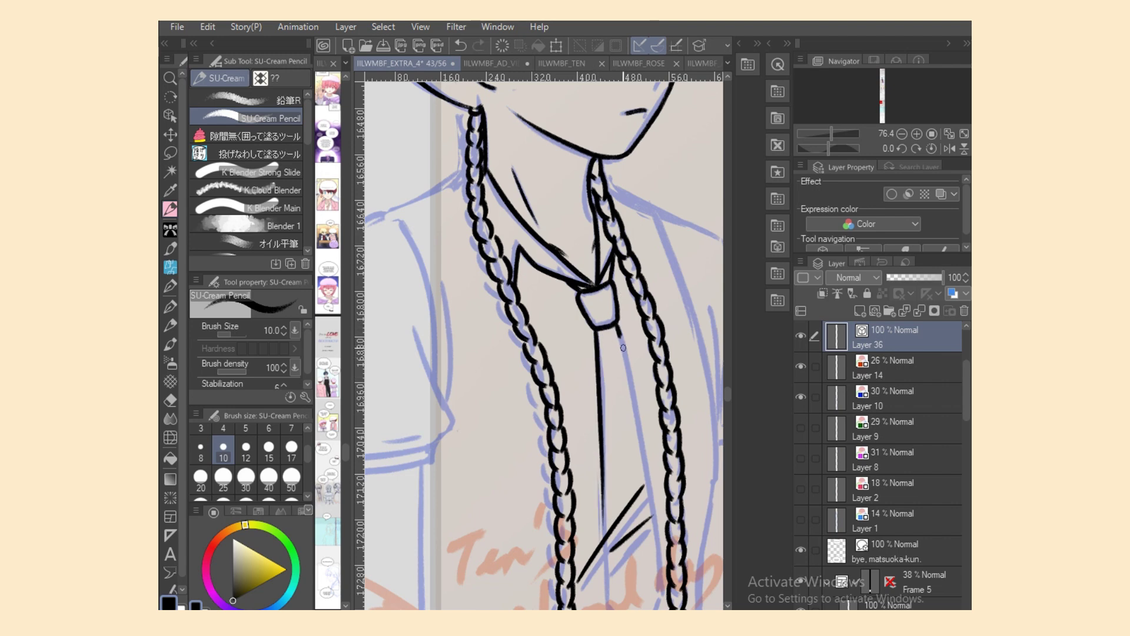
drag(615, 331, 655, 533)
key(ctrl+z)
drag(617, 333, 658, 524)
drag(648, 482, 662, 572)
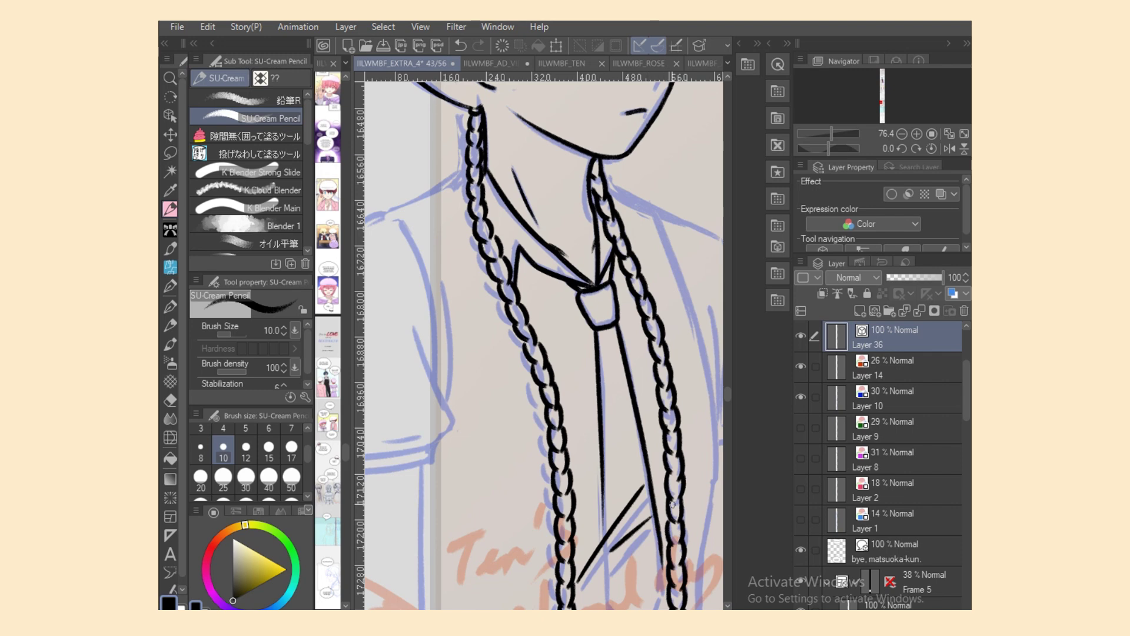
Step: Ink the tie's pointed lower end, joining both long sides at the tip
scroll(648, 326, down, 3)
mouse_move(601, 336)
mouse_down()
mouse_move(607, 469)
mouse_move(640, 516)
mouse_up()
drag(609, 446, 644, 530)
key(ctrl+z)
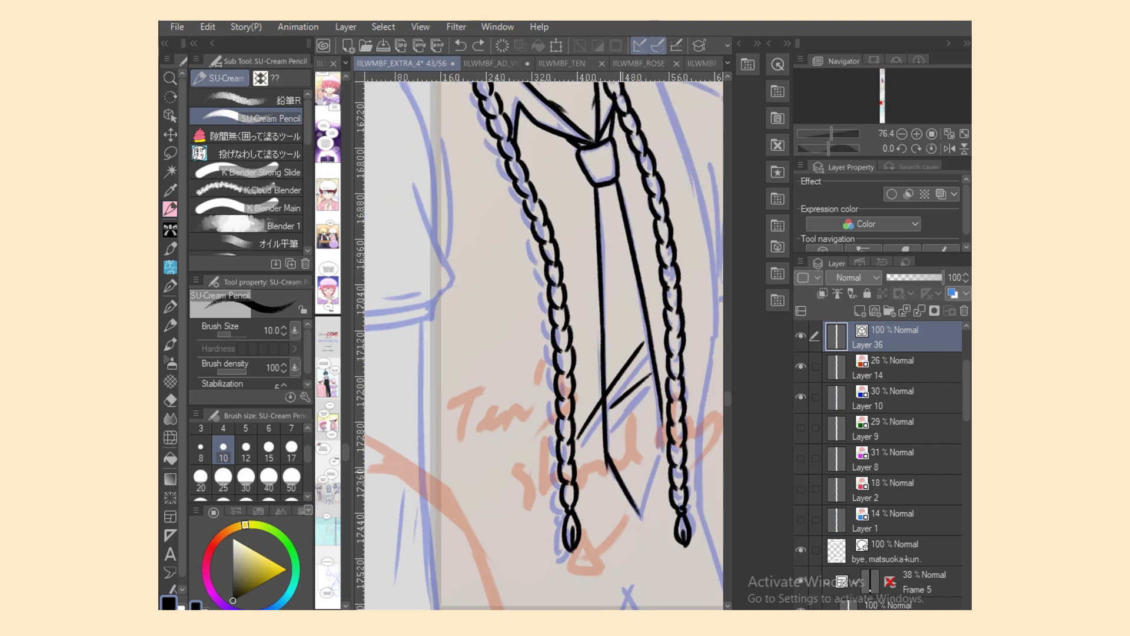
mouse_move(661, 419)
mouse_down()
mouse_move(665, 451)
mouse_move(637, 535)
mouse_move(648, 520)
mouse_up()
Step: Clean up the corner where the tie's near side meets the pointed end, erasing and redrawing the overlapping line
key(e)
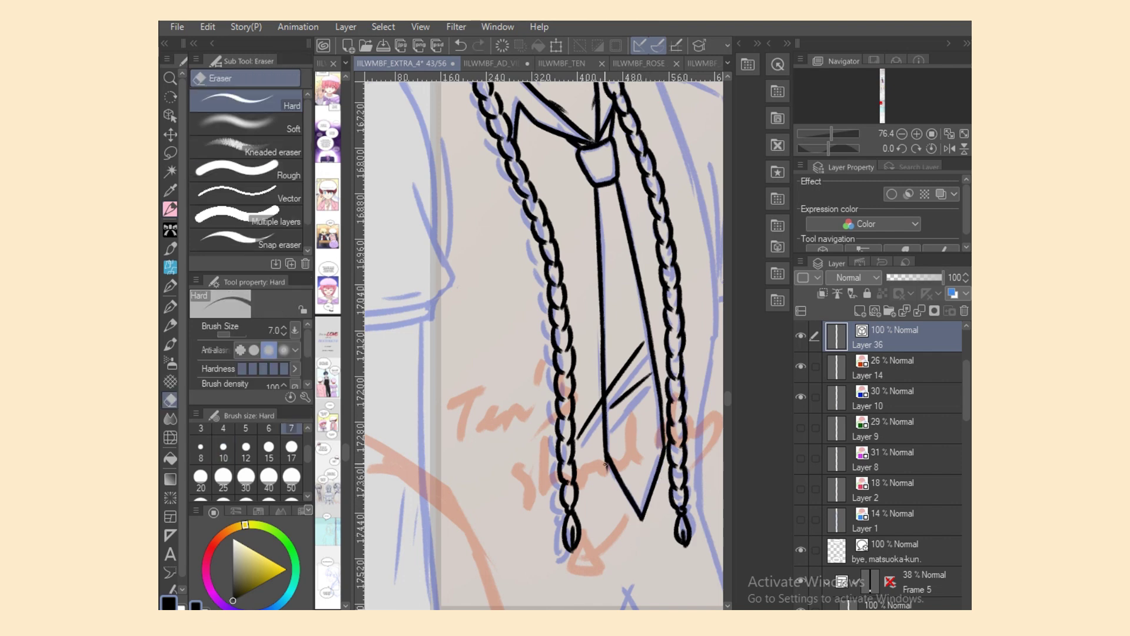
drag(606, 465, 607, 469)
key(ctrl+z)
key(p)
key(e)
key(p)
key(ctrl+z)
key(ctrl+z)
key(e)
key(p)
drag(604, 392, 608, 449)
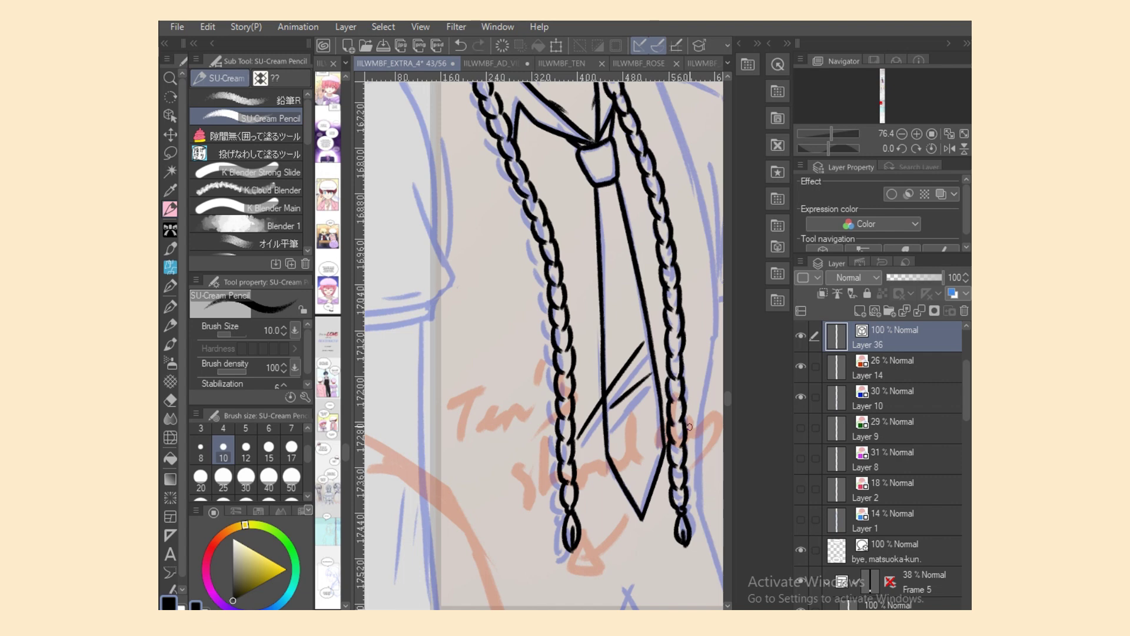
Step: Ink the near shoulder line, the armhole seam and the outer outline of the near sleeve with its lower edge
scroll(545, 347, up, 5)
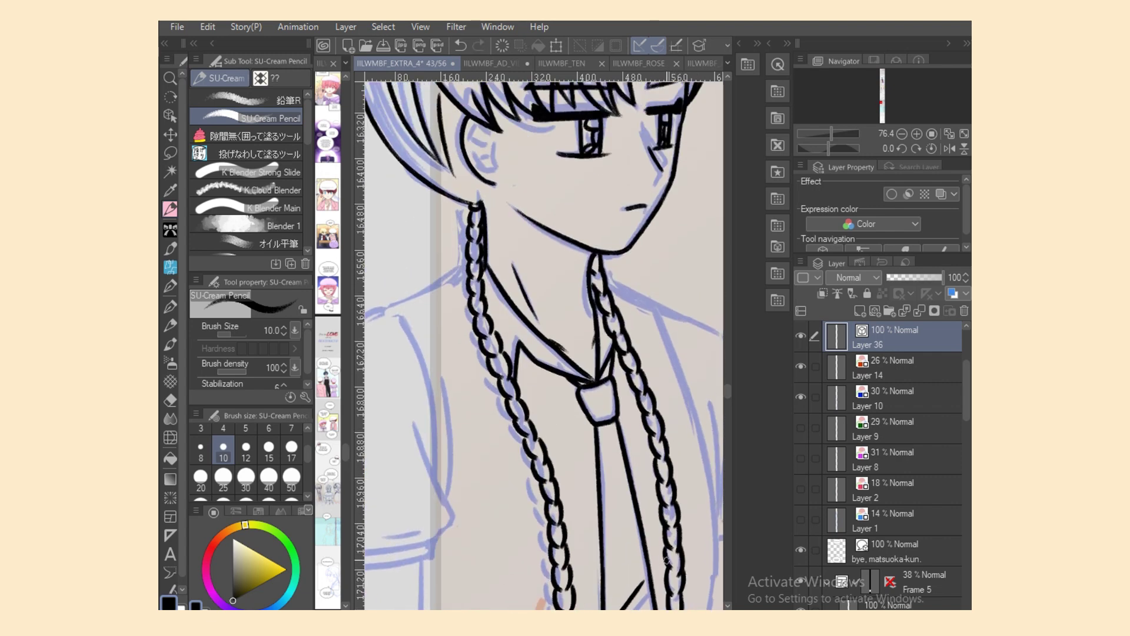
scroll(544, 342, left, 2)
drag(443, 321, 503, 296)
key(ctrl+z)
drag(441, 319, 554, 270)
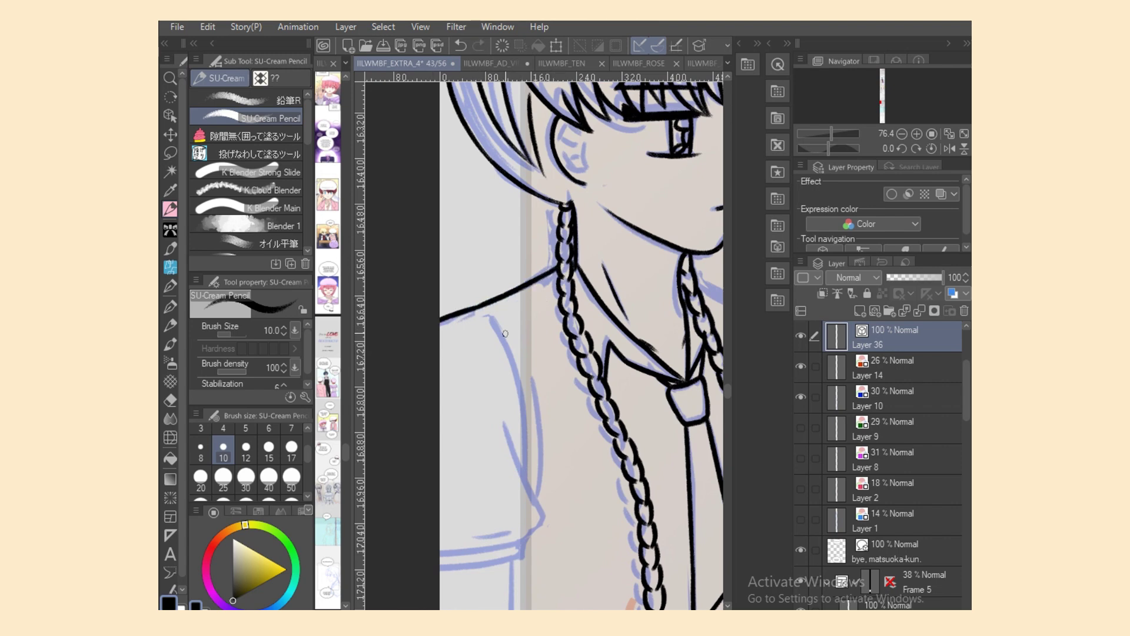
drag(481, 307, 528, 469)
mouse_move(505, 429)
mouse_down()
mouse_move(542, 521)
mouse_move(532, 536)
mouse_move(441, 547)
mouse_up()
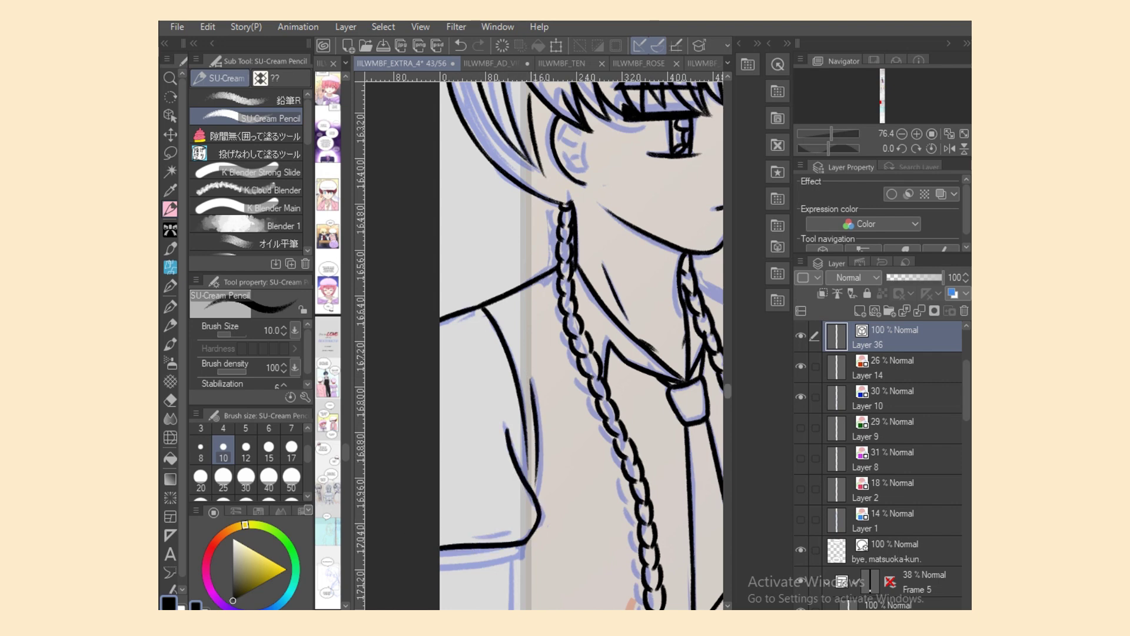
Step: Ink the second line of the near sleeve's hem to form a narrow cuff band
scroll(545, 346, down, 3)
key(ctrl+z)
mouse_move(526, 327)
mouse_down()
mouse_move(440, 338)
mouse_move(514, 343)
mouse_move(441, 353)
mouse_up()
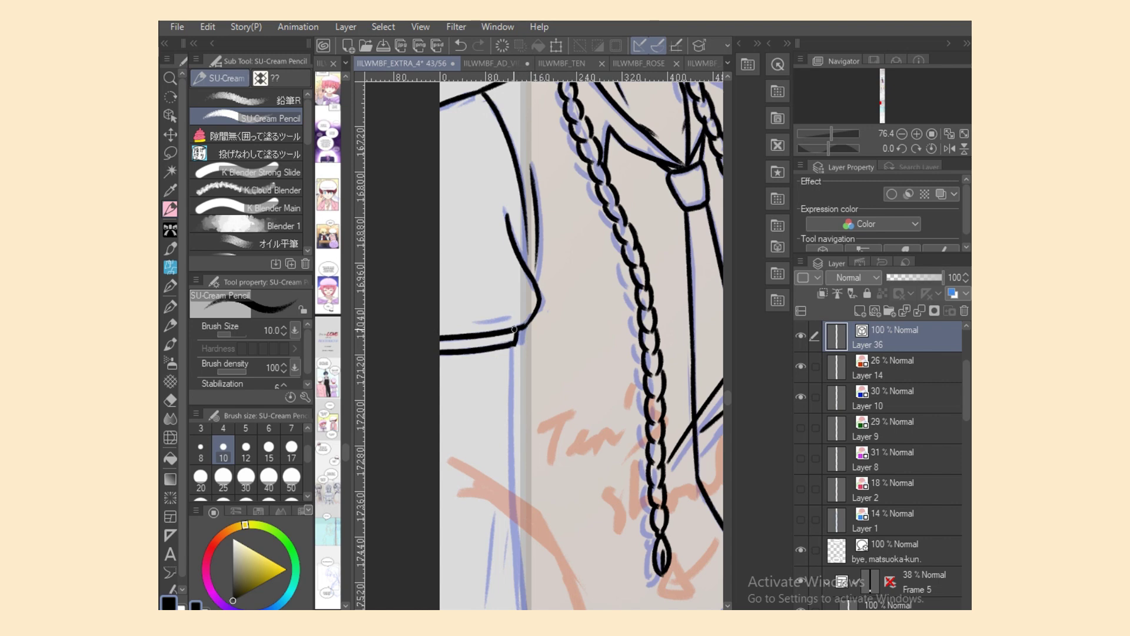
key(ctrl+z)
Step: Ink the near arm's long edge from the sleeve cuff down past the panel, plus a short crease beside it
mouse_move(514, 330)
mouse_down()
mouse_move(532, 316)
mouse_move(511, 534)
mouse_up()
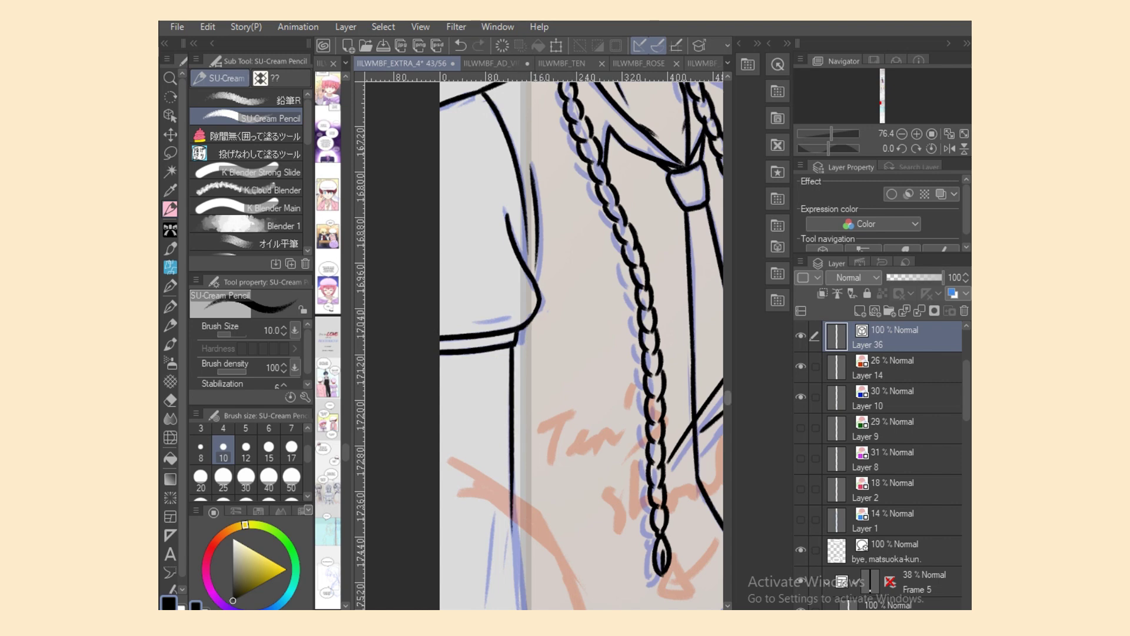
scroll(511, 533, down, 5)
key(ctrl+z)
drag(516, 205, 512, 439)
key(ctrl+z)
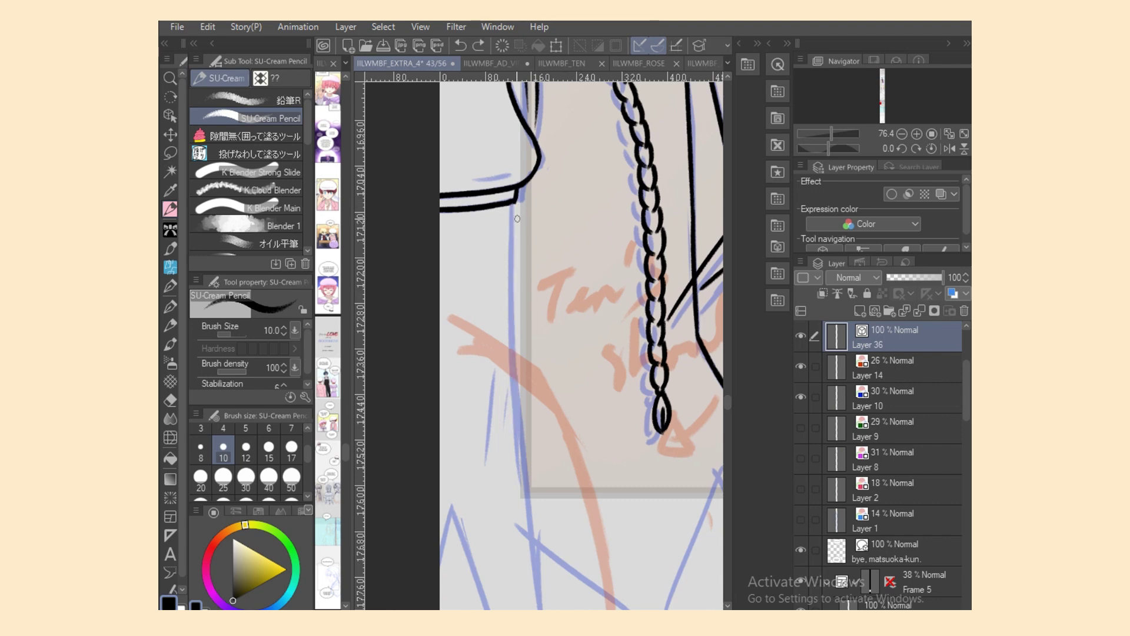
mouse_move(517, 204)
mouse_down()
mouse_move(520, 467)
mouse_move(546, 601)
mouse_up()
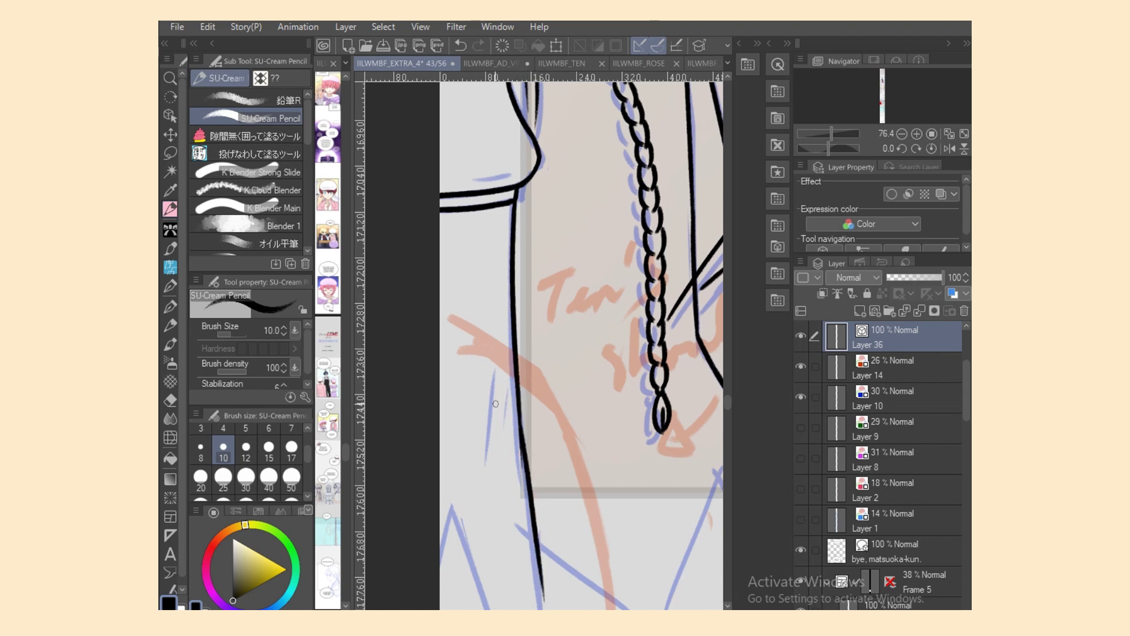
drag(502, 386, 490, 464)
Step: Ink the inverted V-shaped notch of the garment's hem below the tie and clean up its peak
scroll(637, 598, right, 3)
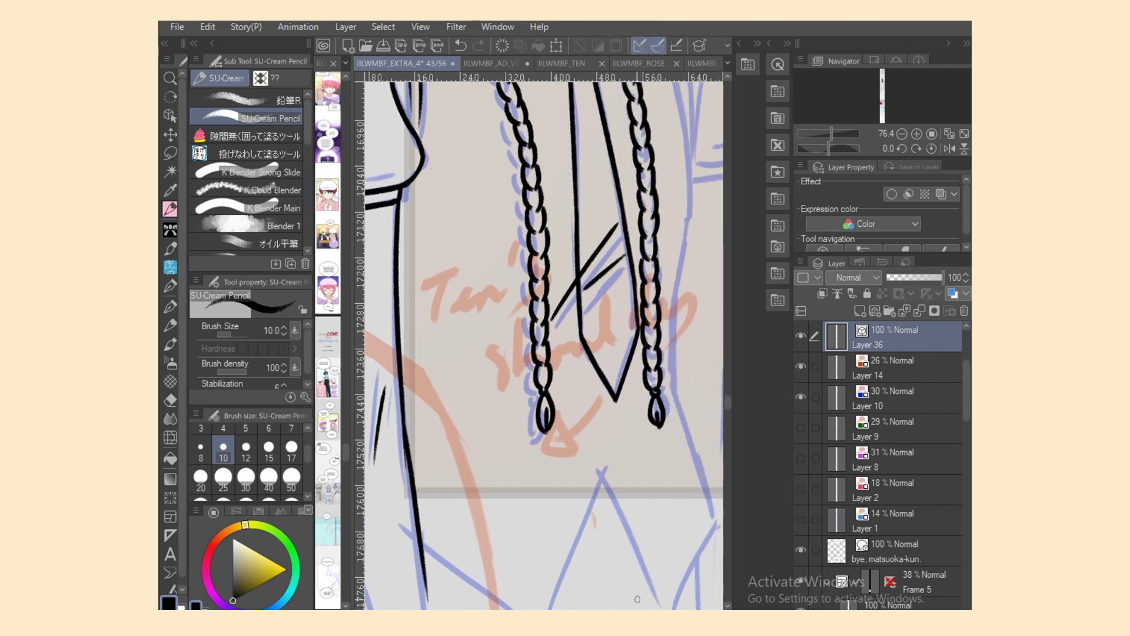
scroll(543, 346, down, 3)
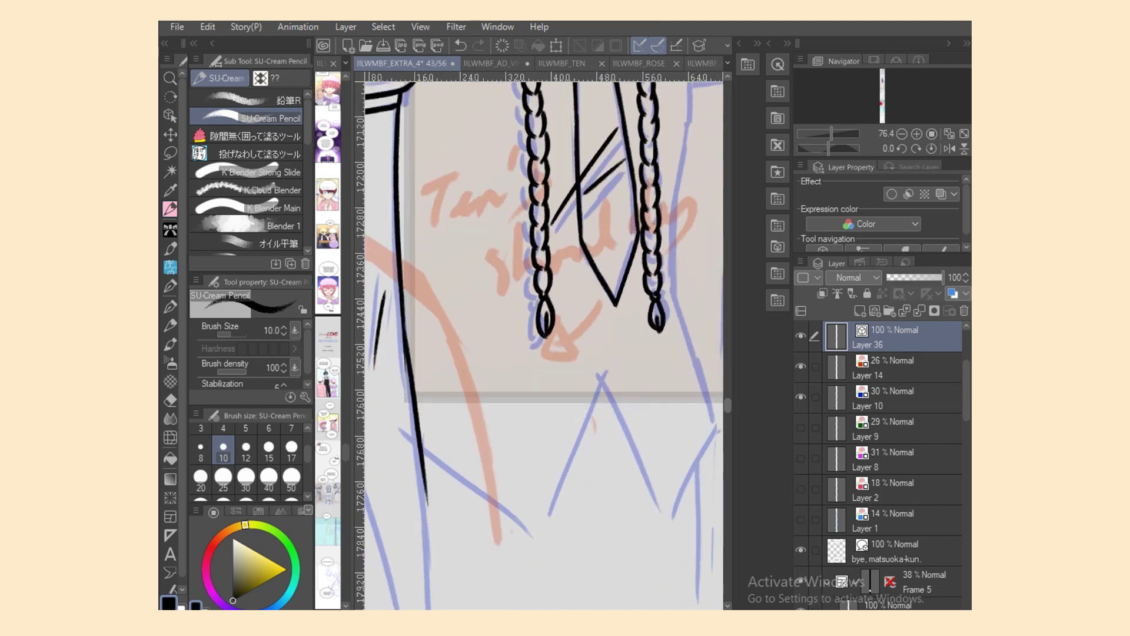
drag(609, 370, 536, 542)
key(ctrl+z)
mouse_move(604, 369)
mouse_down()
mouse_move(542, 531)
mouse_move(635, 460)
mouse_move(670, 536)
mouse_up()
key(ctrl+z)
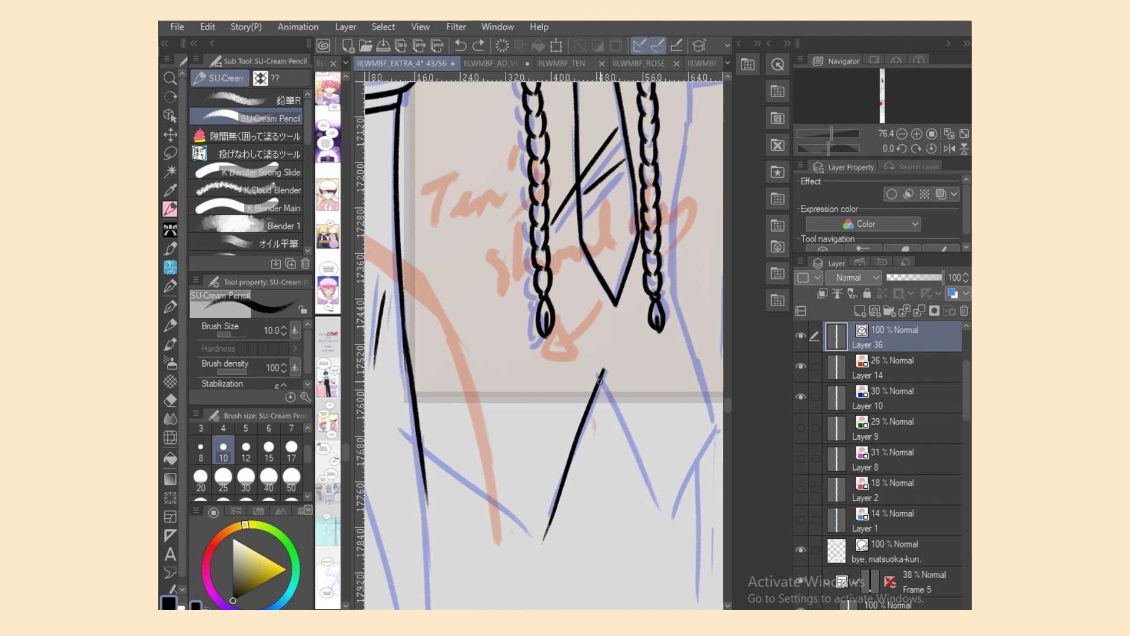
mouse_move(602, 381)
mouse_down()
mouse_move(670, 528)
mouse_move(599, 378)
mouse_up()
key(e)
key(ctrl+z)
key(p)
key(e)
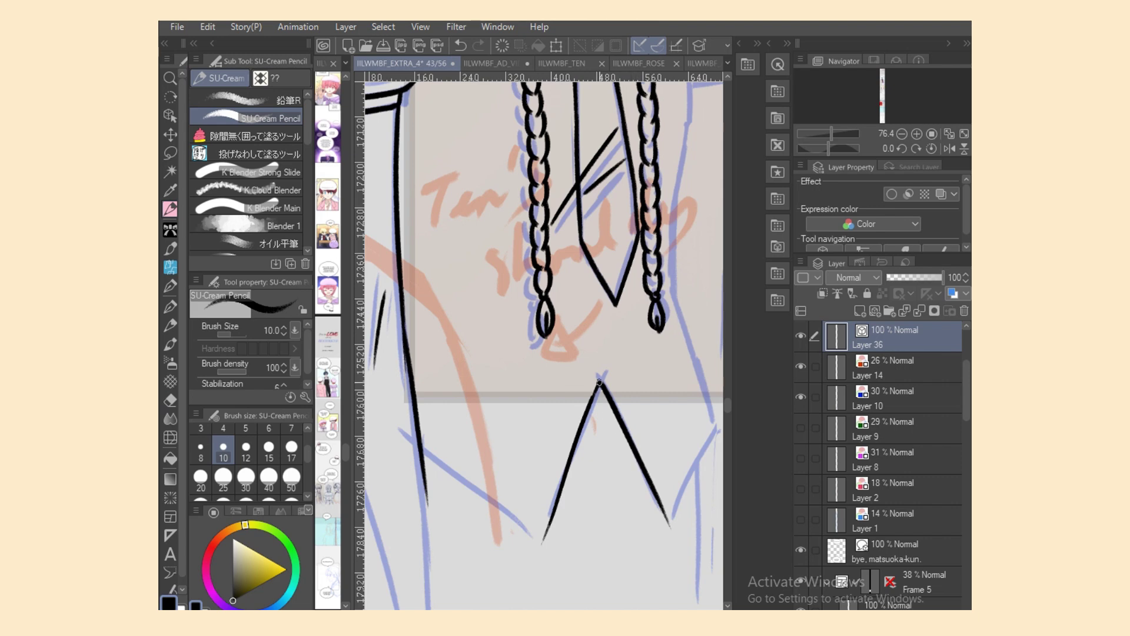
drag(600, 383, 591, 414)
key(ctrl+z)
key(ctrl+z)
Step: Mirror the canvas view horizontally and ink the far shoulder line from the chain to the top of the sleeve
scroll(627, 606, right, 4)
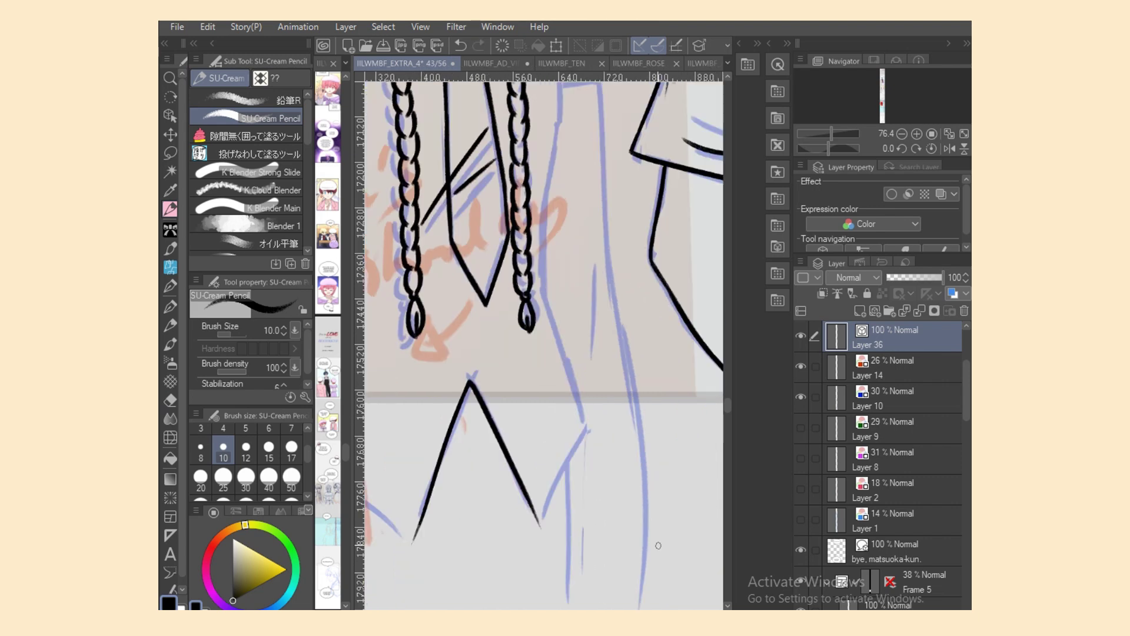
scroll(533, 178, up, 9)
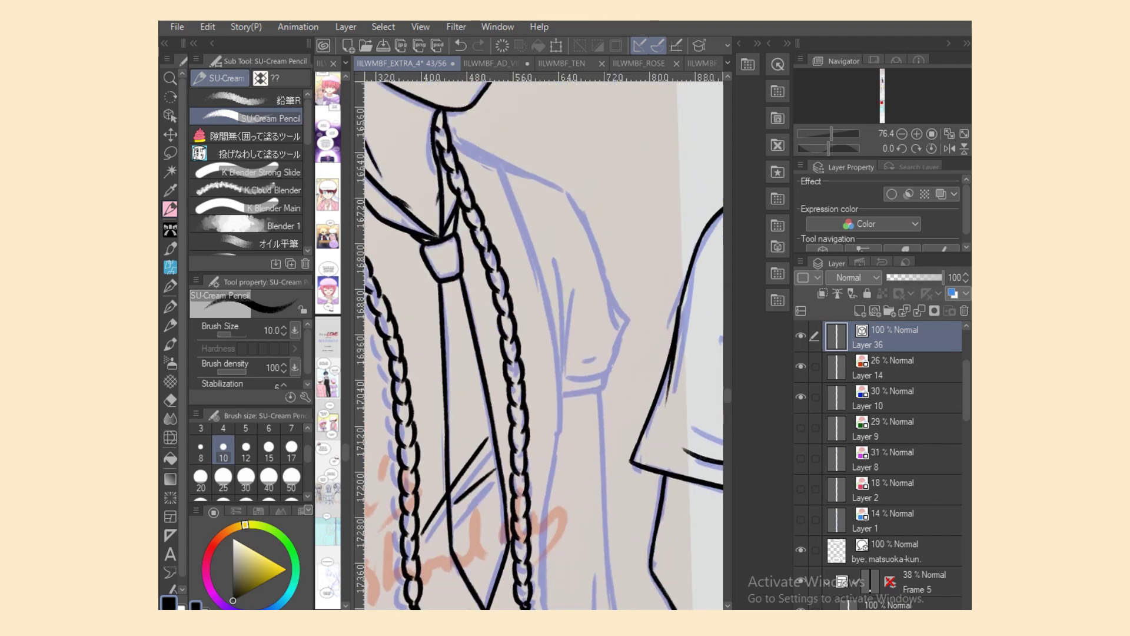
click(950, 149)
mouse_move(501, 229)
mouse_down()
mouse_move(553, 177)
mouse_move(629, 149)
mouse_up()
key(ctrl+z)
Step: Ink the far armhole seam from the shoulder downward and a short fold stroke beside it
mouse_move(543, 181)
mouse_down()
mouse_move(637, 142)
mouse_move(542, 345)
mouse_up()
key(ctrl+z)
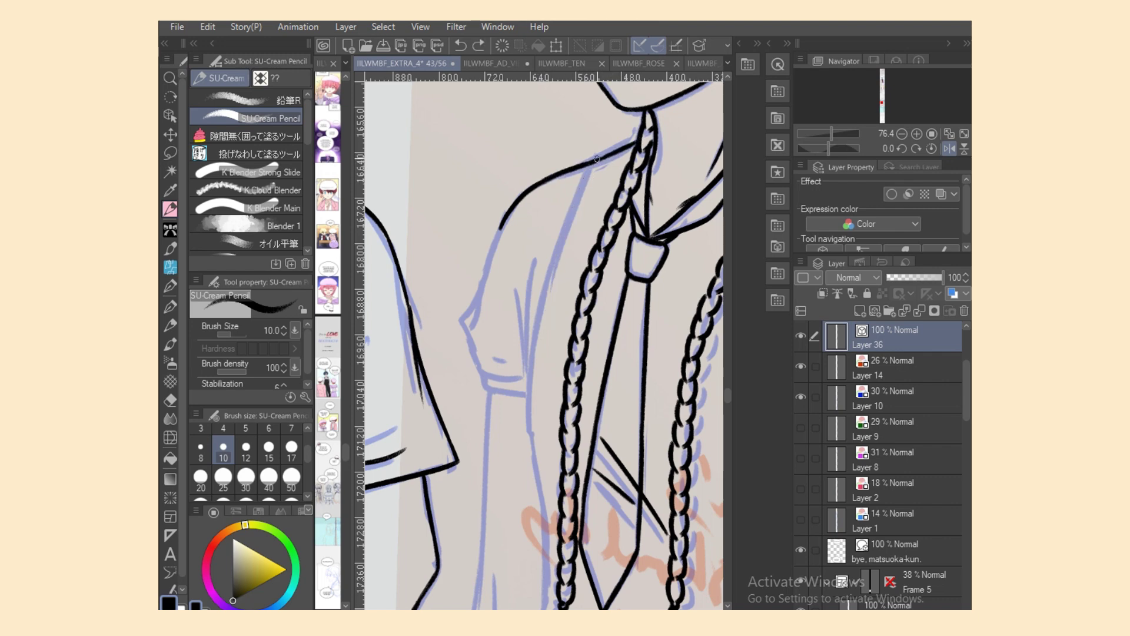
drag(598, 157, 533, 348)
mouse_move(579, 221)
mouse_down()
mouse_move(550, 308)
mouse_move(534, 441)
mouse_up()
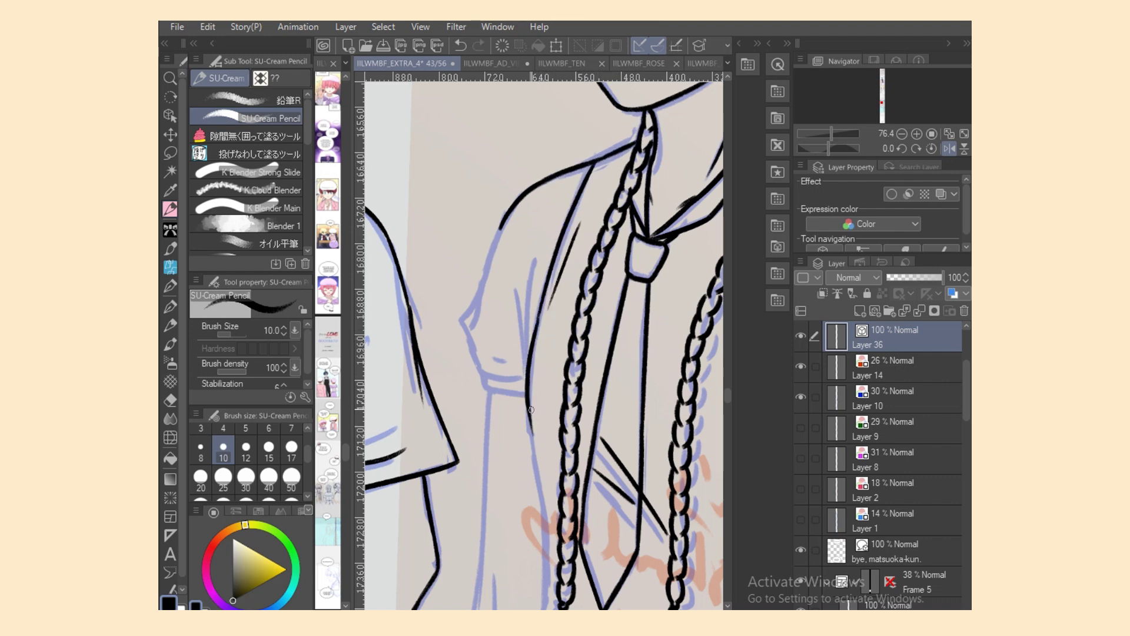
Step: Ink the far side line of the torso from the armhole down beside the chain, redoing it until the curve is smooth
key(ctrl+z)
mouse_move(543, 315)
mouse_down()
mouse_move(532, 455)
mouse_move(530, 423)
mouse_move(549, 536)
mouse_up()
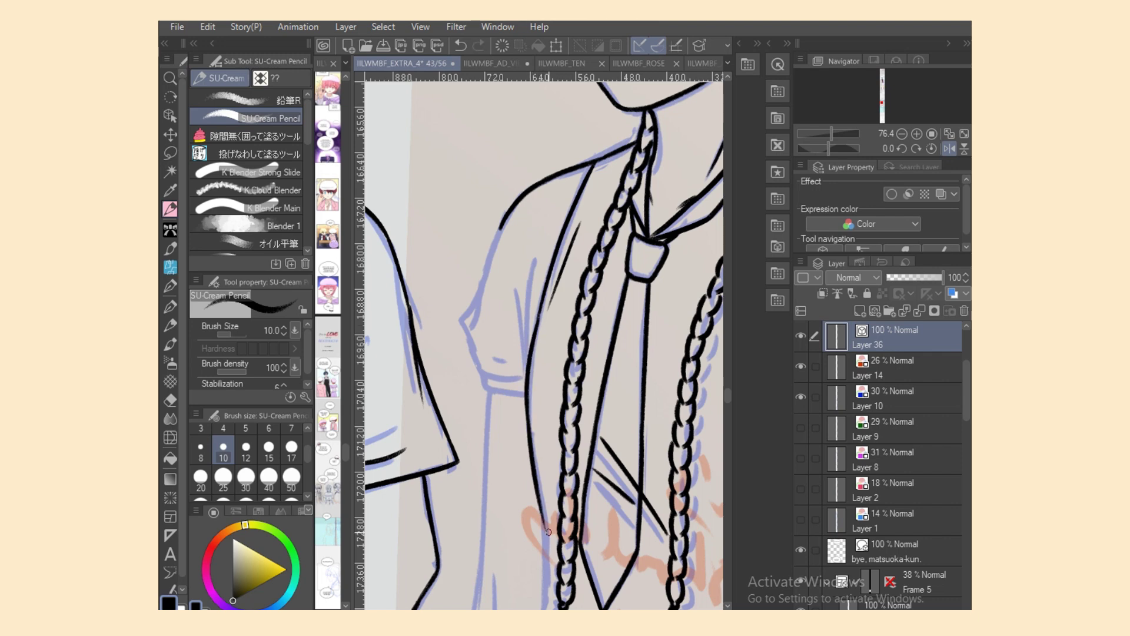
key(ctrl+z)
key(ctrl+z)
drag(541, 318, 530, 440)
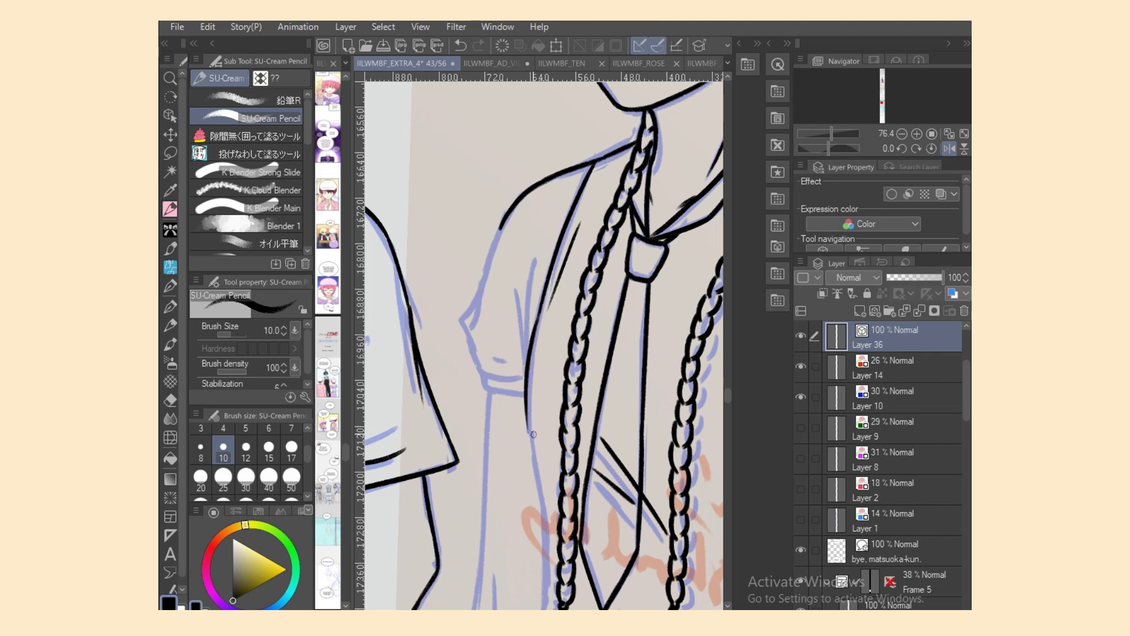
key(ctrl+z)
mouse_move(541, 318)
mouse_down()
mouse_move(541, 475)
mouse_move(532, 427)
mouse_move(549, 535)
mouse_up()
key(ctrl+z)
key(ctrl+z)
drag(531, 437, 545, 534)
key(ctrl+z)
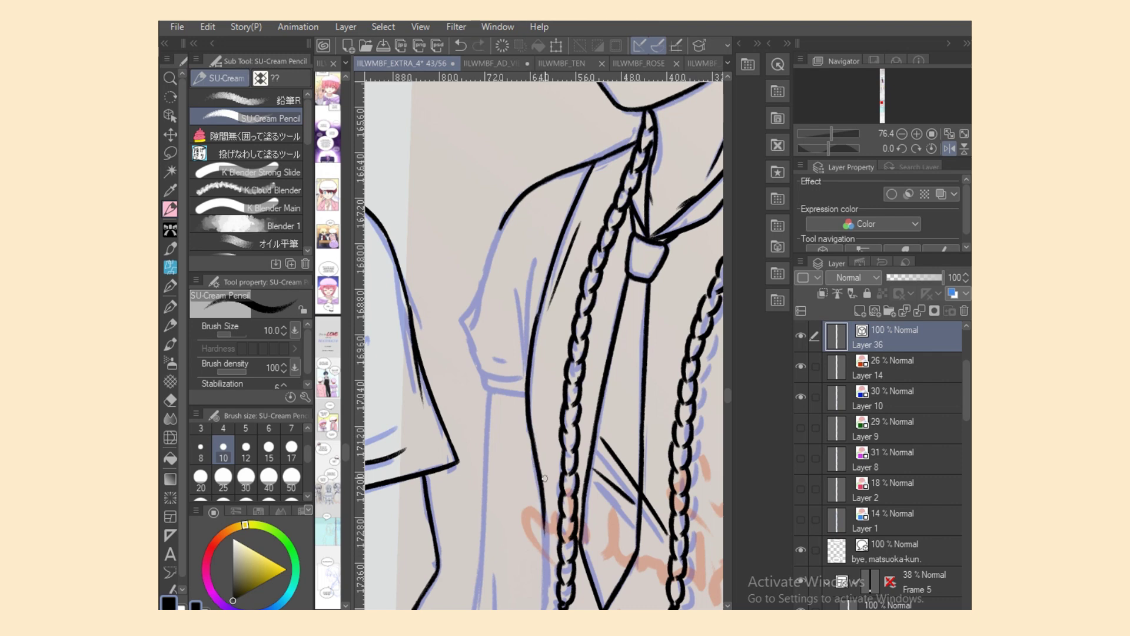
Step: Ink the folds inside the far sleeve and its outer outline around to the lower edge
drag(519, 268, 530, 360)
drag(535, 260, 530, 343)
mouse_move(504, 223)
mouse_down()
mouse_move(474, 318)
mouse_move(474, 372)
mouse_move(533, 383)
mouse_up()
key(ctrl+z)
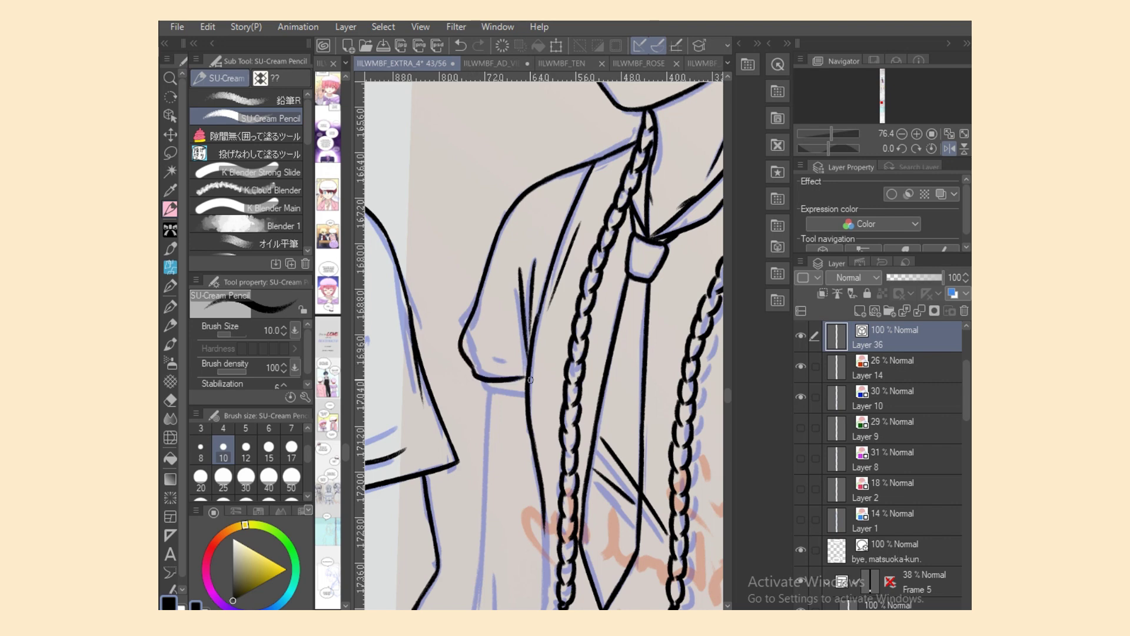
Step: Ink the small crease above the far sleeve's lower edge and the cuff band beneath it
key(ctrl+z)
mouse_move(471, 367)
mouse_down()
mouse_move(524, 381)
mouse_move(513, 370)
mouse_up()
mouse_move(485, 382)
mouse_down()
mouse_move(490, 395)
mouse_move(528, 393)
mouse_up()
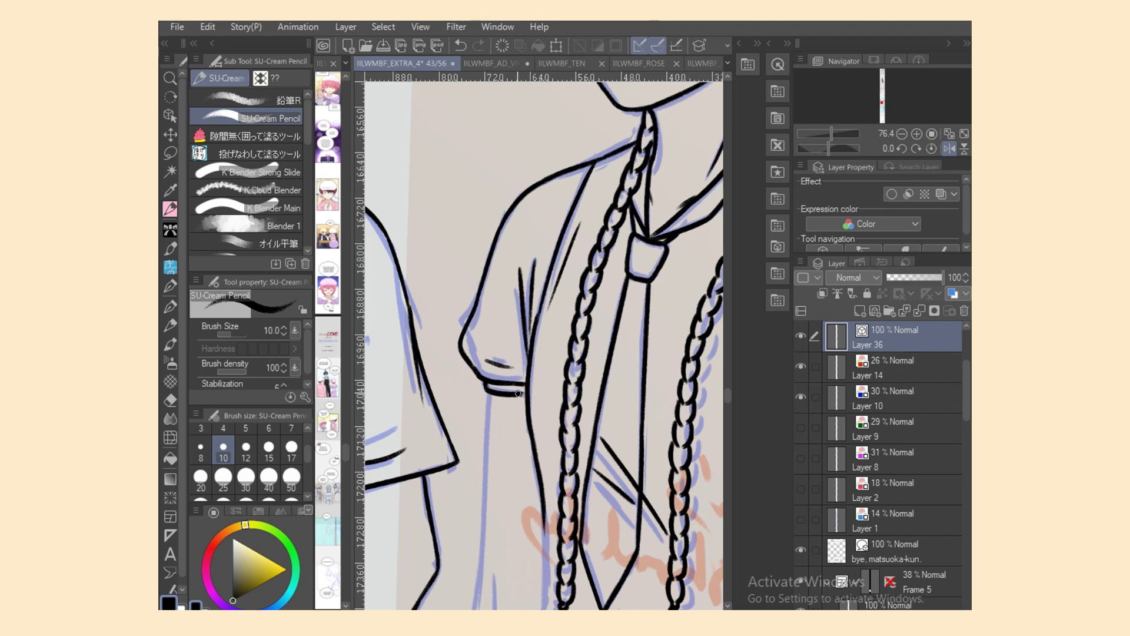
Step: Ink the far arm's outer edge from the cuff down past the panel and a crease line inside the arm
scroll(489, 282, down, 5)
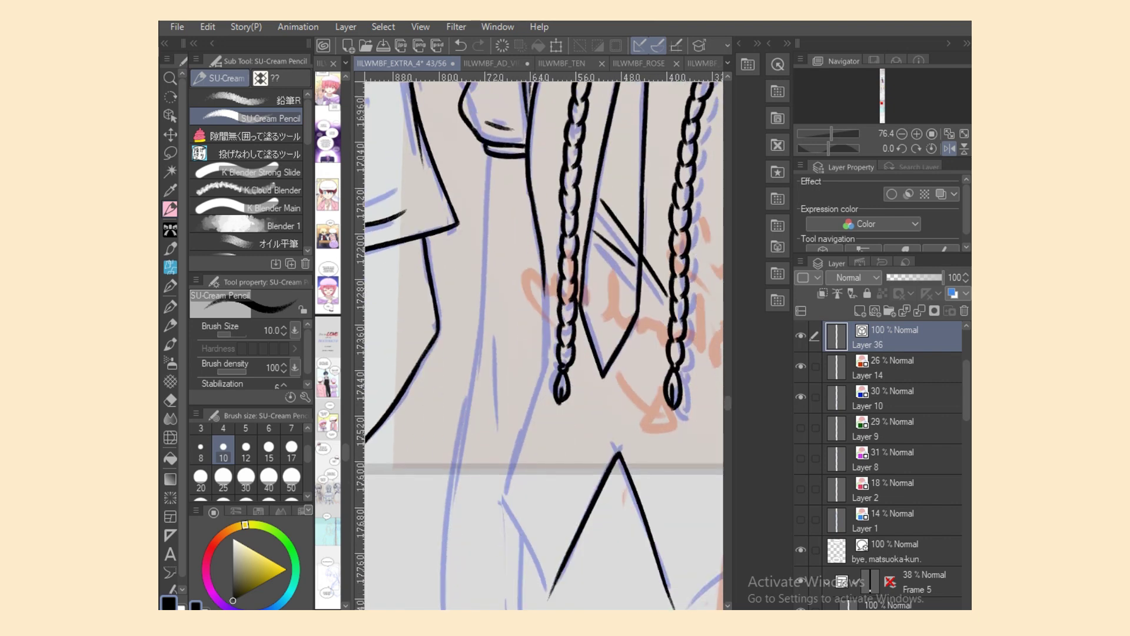
drag(490, 177, 486, 324)
key(ctrl+z)
drag(489, 154, 480, 393)
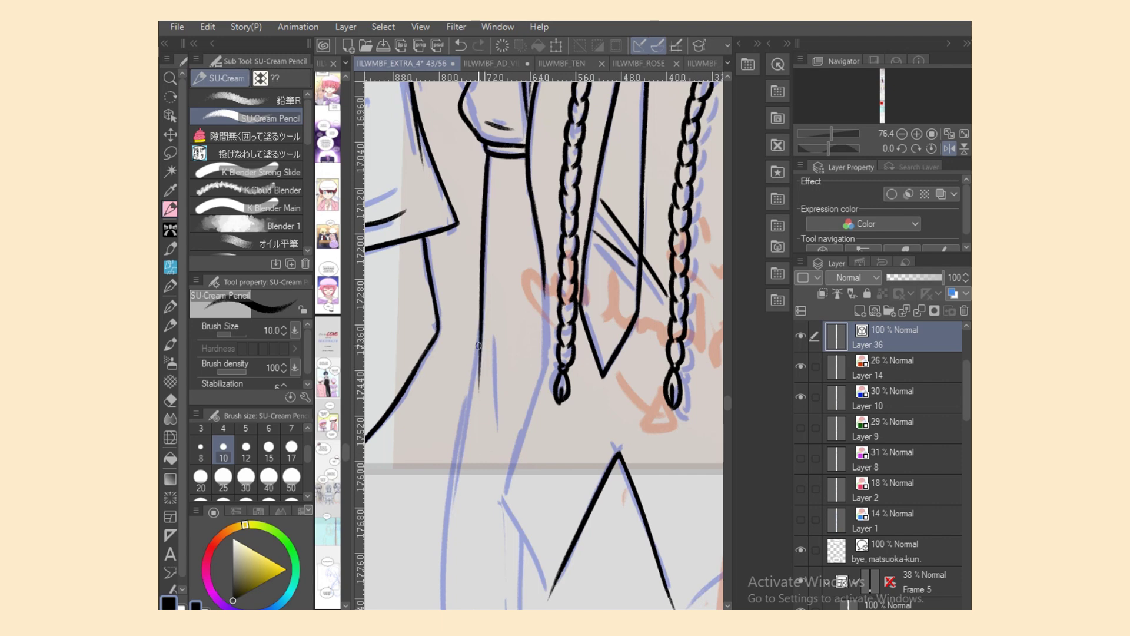
drag(480, 313, 452, 555)
key(ctrl+z)
key(ctrl+z)
drag(484, 314, 448, 562)
drag(494, 336, 497, 429)
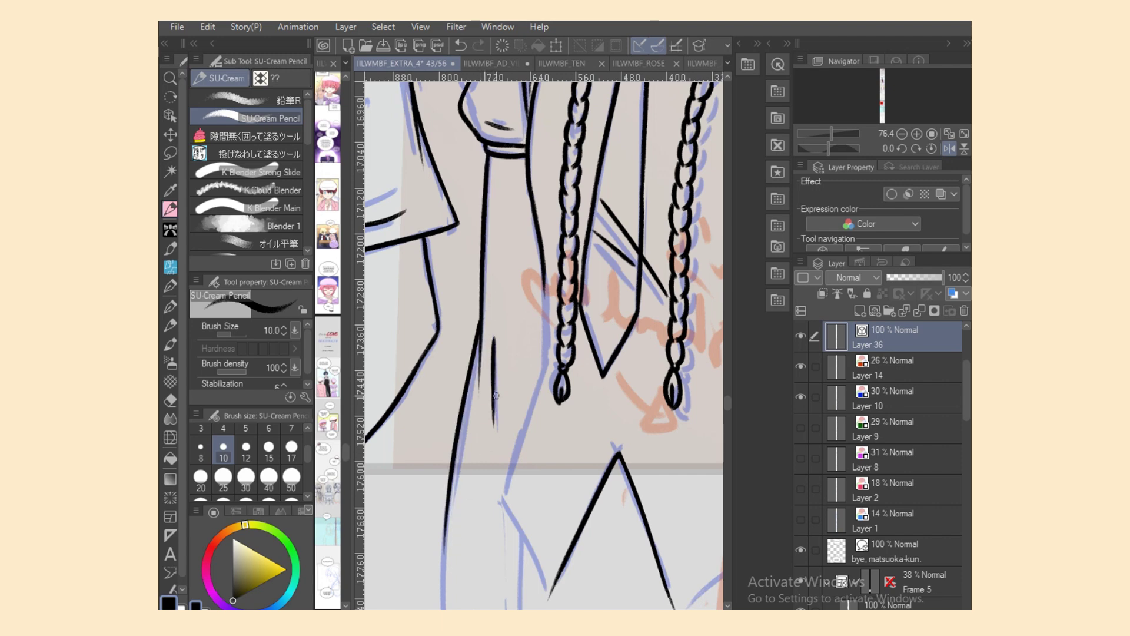
Step: Ink the torso's lower far edge slanting to a corner and on to the hem's point, joining the inverted V
mouse_move(545, 266)
mouse_down()
mouse_move(540, 380)
mouse_move(546, 292)
mouse_move(543, 365)
mouse_up()
key(ctrl+z)
drag(544, 326, 501, 479)
key(ctrl+z)
drag(547, 354, 494, 520)
key(ctrl+z)
mouse_move(547, 356)
mouse_down()
mouse_move(500, 506)
mouse_move(559, 599)
mouse_up()
key(e)
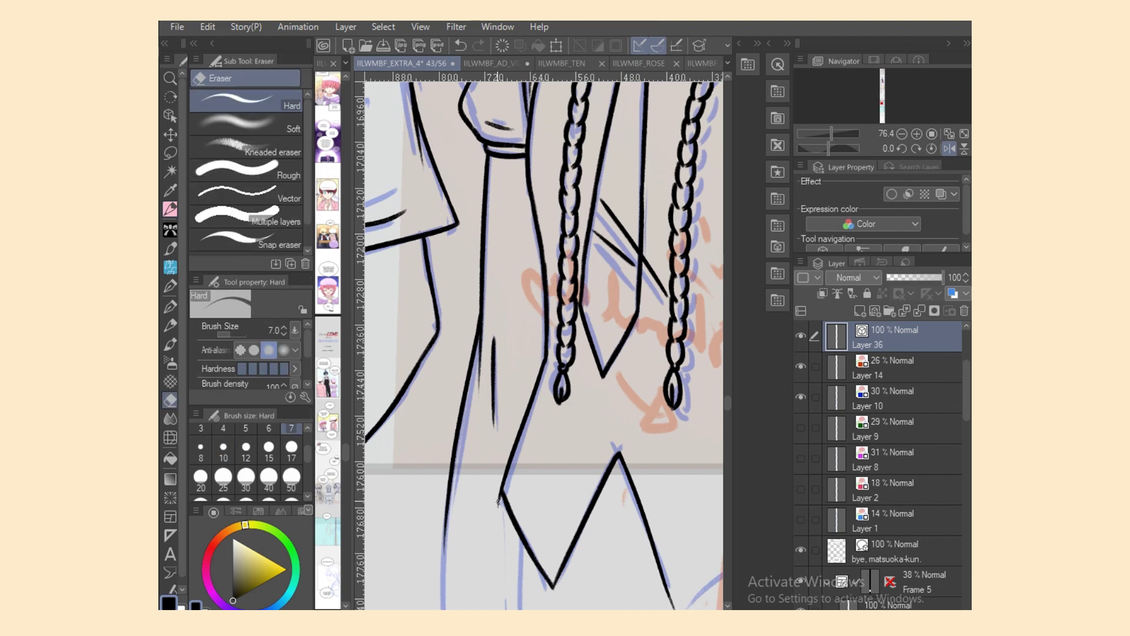
key(p)
Step: Turn off the horizontal mirroring of the canvas view and select Layer 37
scroll(498, 502, down, 5)
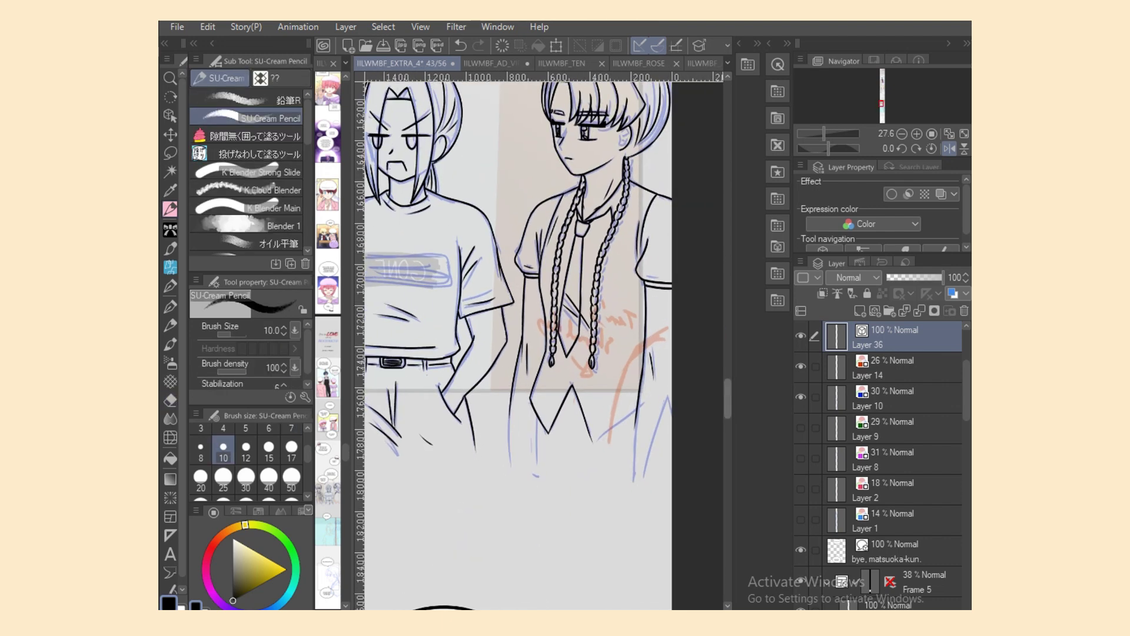
scroll(545, 347, up, 4)
scroll(545, 346, left, 4)
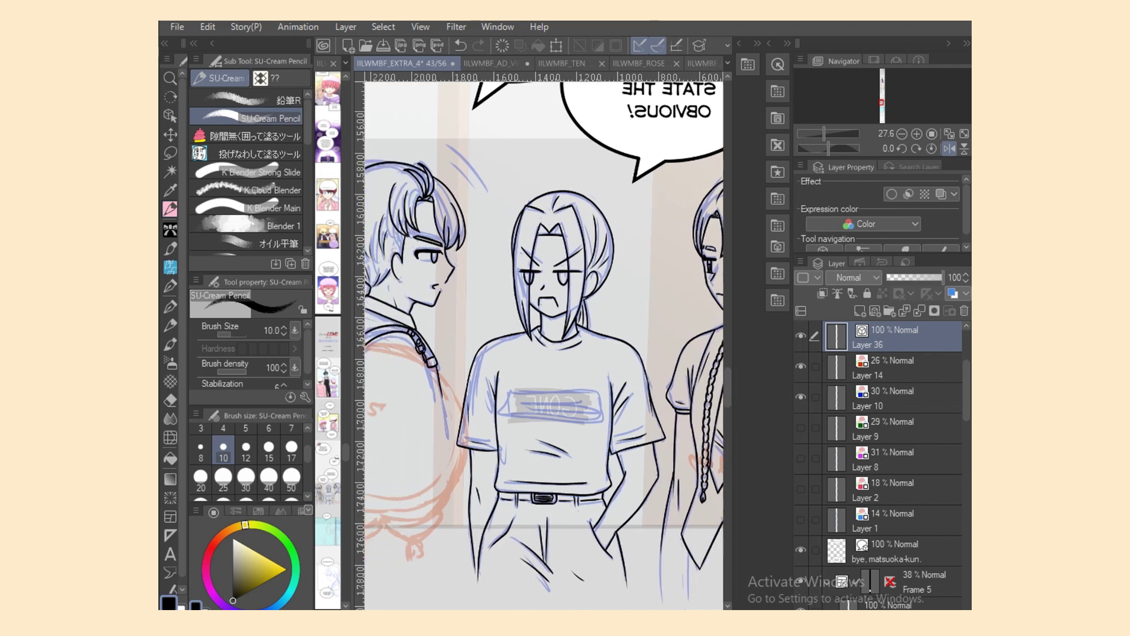
scroll(544, 347, left, 2)
scroll(544, 347, right, 1)
click(950, 148)
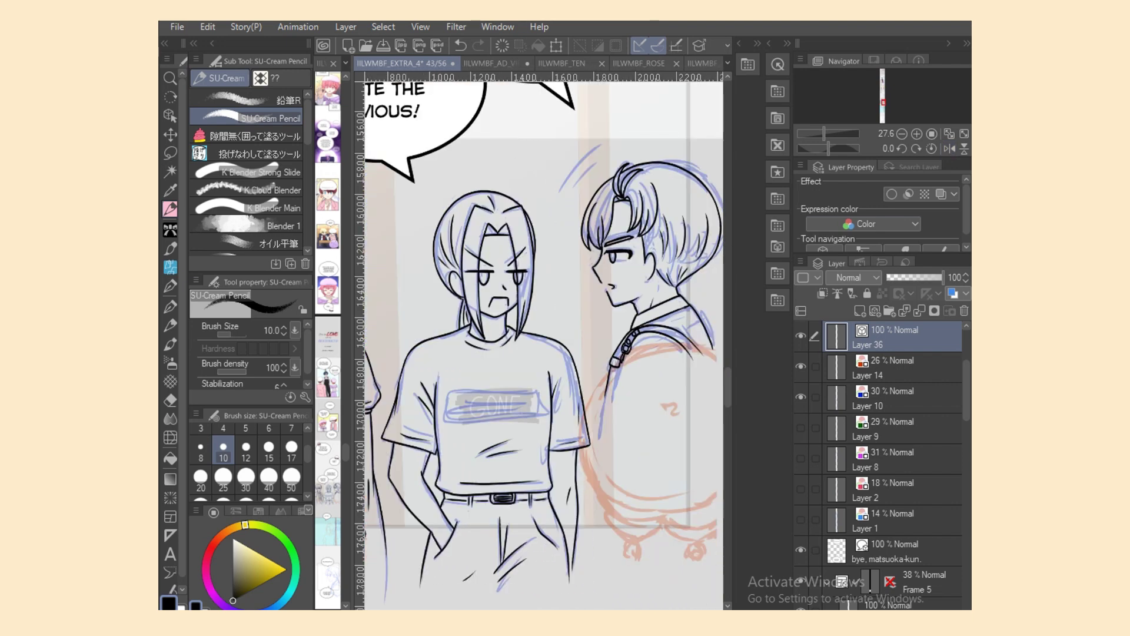
drag(966, 389, 966, 365)
click(907, 422)
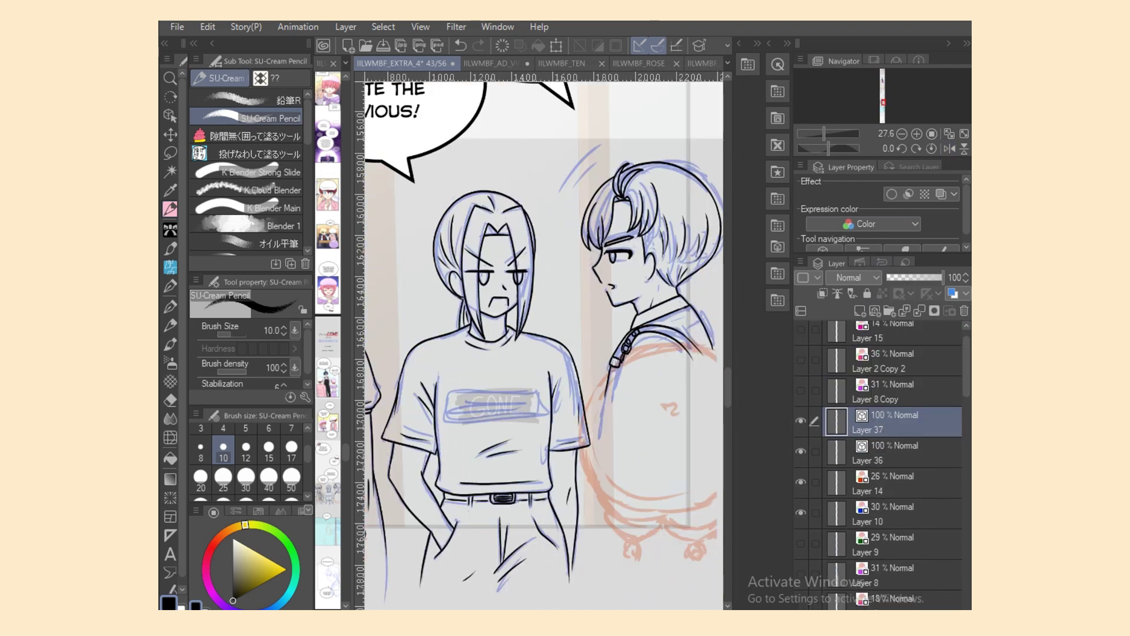
Step: Set the brush size to 17 and ink the large round outline of the profile character's bag over the orange sketch
click(292, 450)
scroll(627, 541, right, 3)
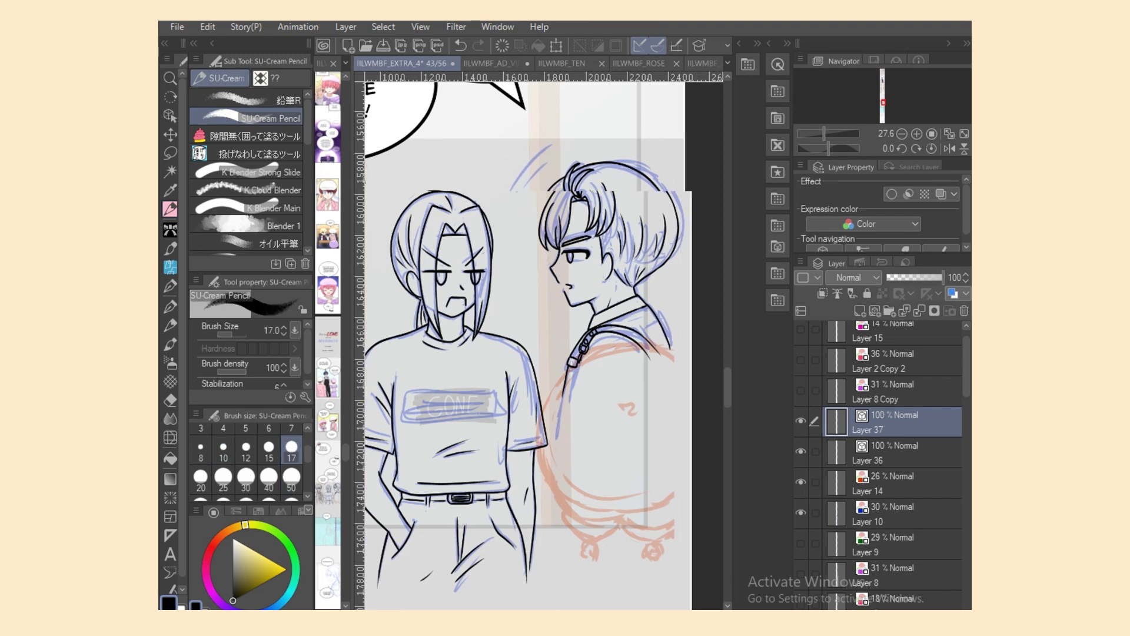
drag(498, 377, 621, 368)
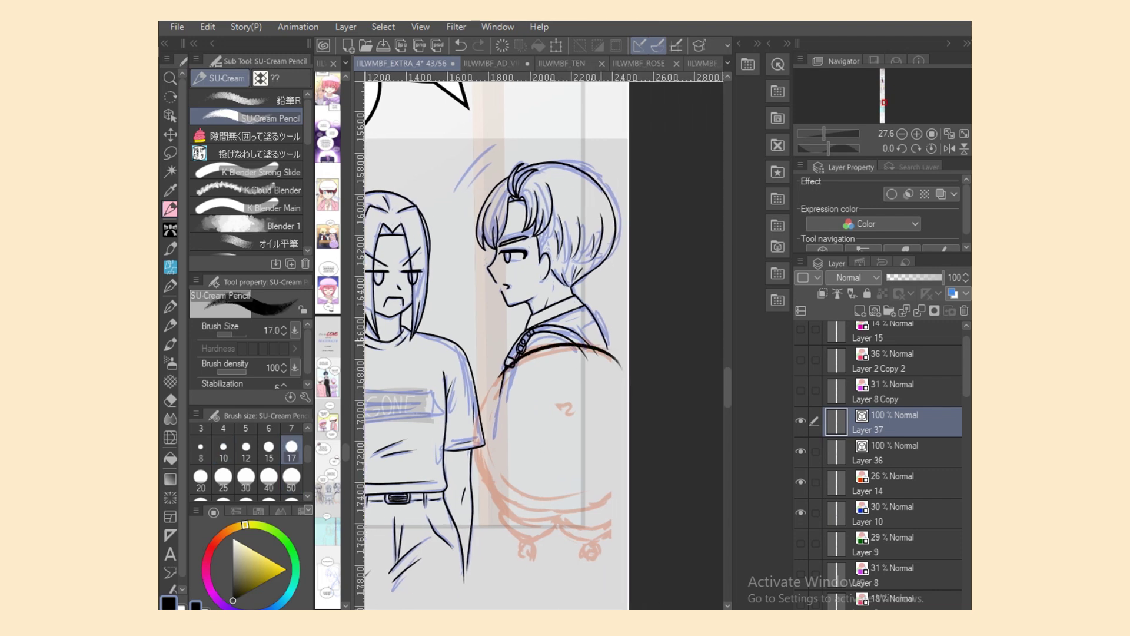
key(ctrl+z)
mouse_move(484, 391)
mouse_down()
mouse_move(644, 370)
mouse_move(475, 422)
mouse_move(494, 488)
mouse_move(546, 483)
mouse_up()
key(ctrl+z)
drag(490, 462, 617, 501)
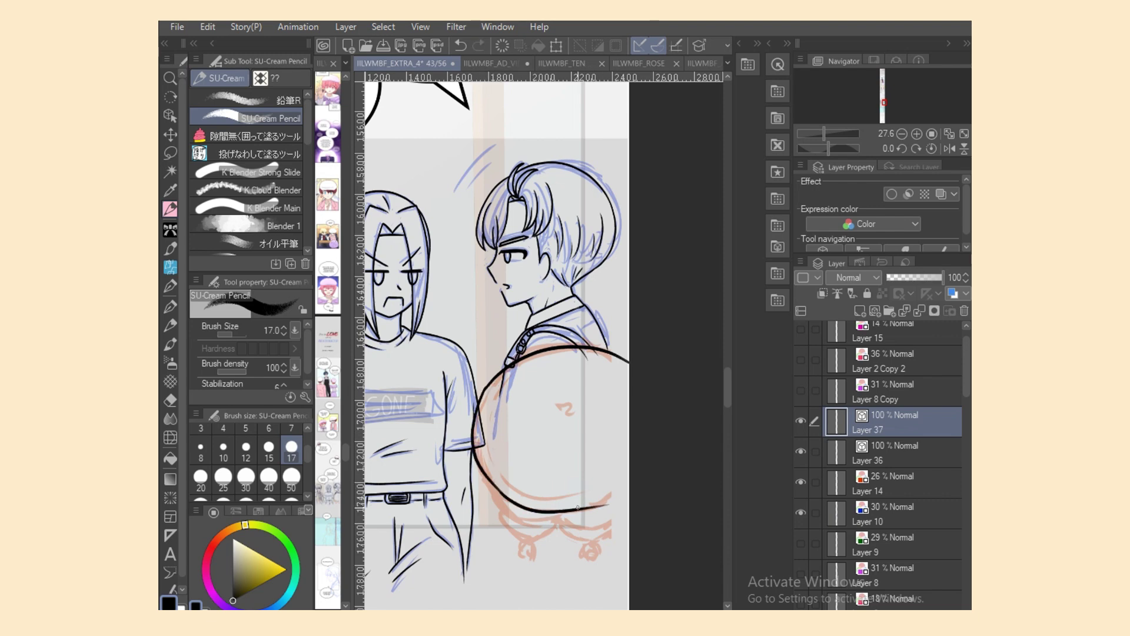
Step: Ink a second curve just inside the round bag's lower edge
key(ctrl+z)
mouse_move(496, 485)
mouse_down()
mouse_move(585, 511)
mouse_move(502, 491)
mouse_move(611, 498)
mouse_move(582, 509)
mouse_move(616, 475)
mouse_move(583, 510)
mouse_move(619, 492)
mouse_up()
key(ctrl+z)
key(ctrl+z)
key(ctrl+z)
key(ctrl+z)
click(247, 448)
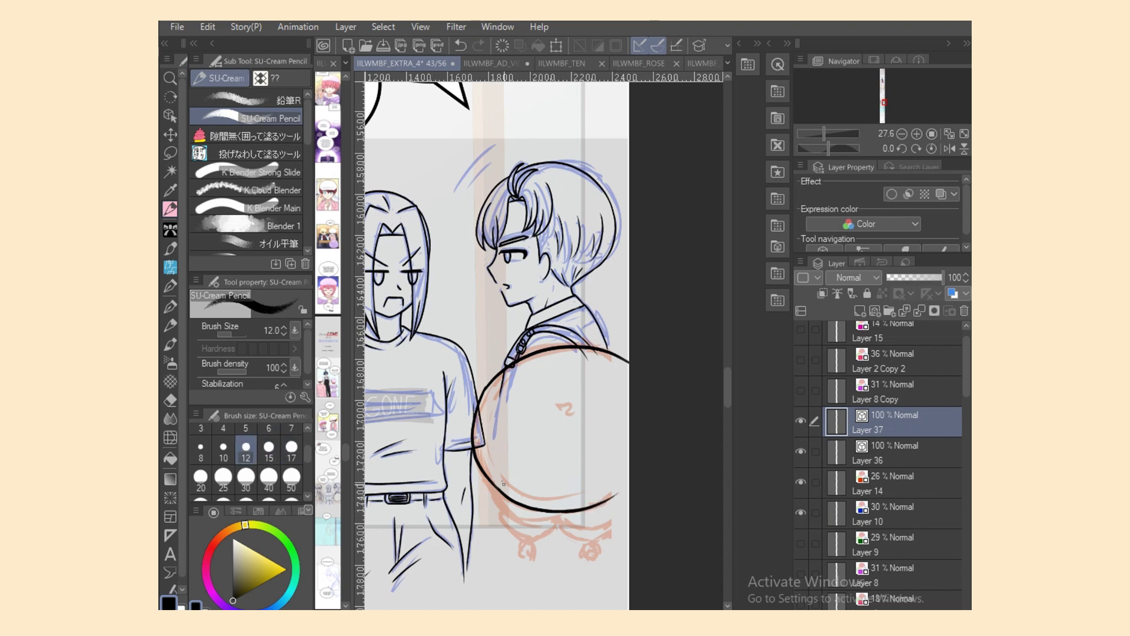
key(bracketright)
key(bracketright)
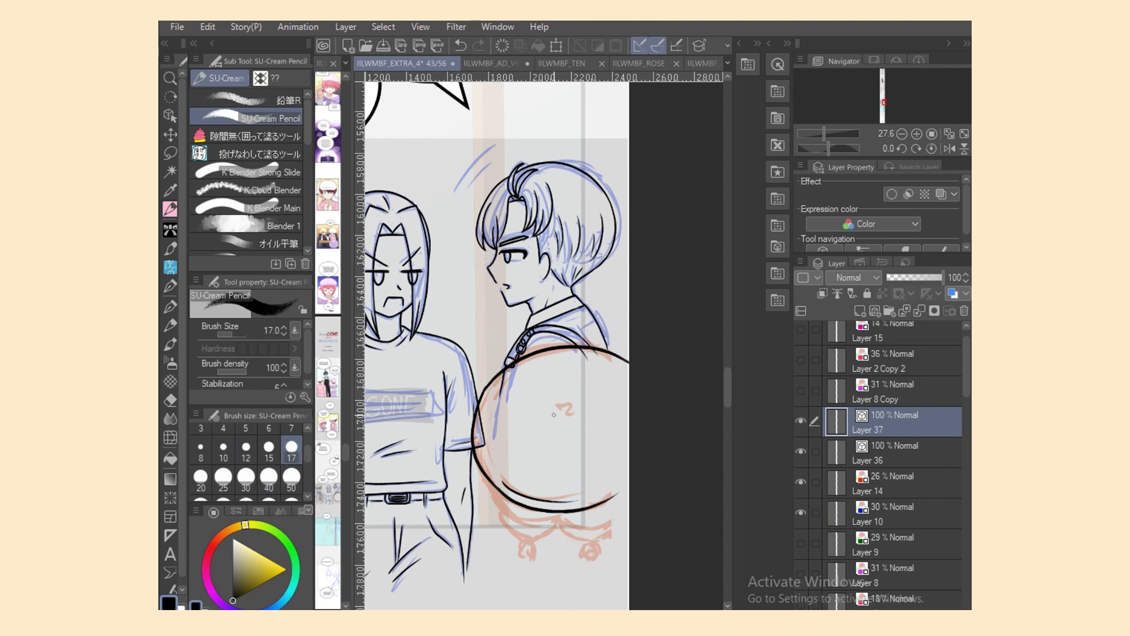
Step: Ink the small rectangular tag in the middle of the round bag
drag(560, 405, 573, 415)
key(ctrl+z)
key(ctrl+z)
key(ctrl+z)
key(ctrl+z)
Step: Ink the two hanging folds with crease lines beneath the round bag's lower edge
drag(480, 469, 530, 527)
key(ctrl+z)
mouse_move(479, 467)
mouse_down()
mouse_move(542, 520)
mouse_move(542, 534)
mouse_up()
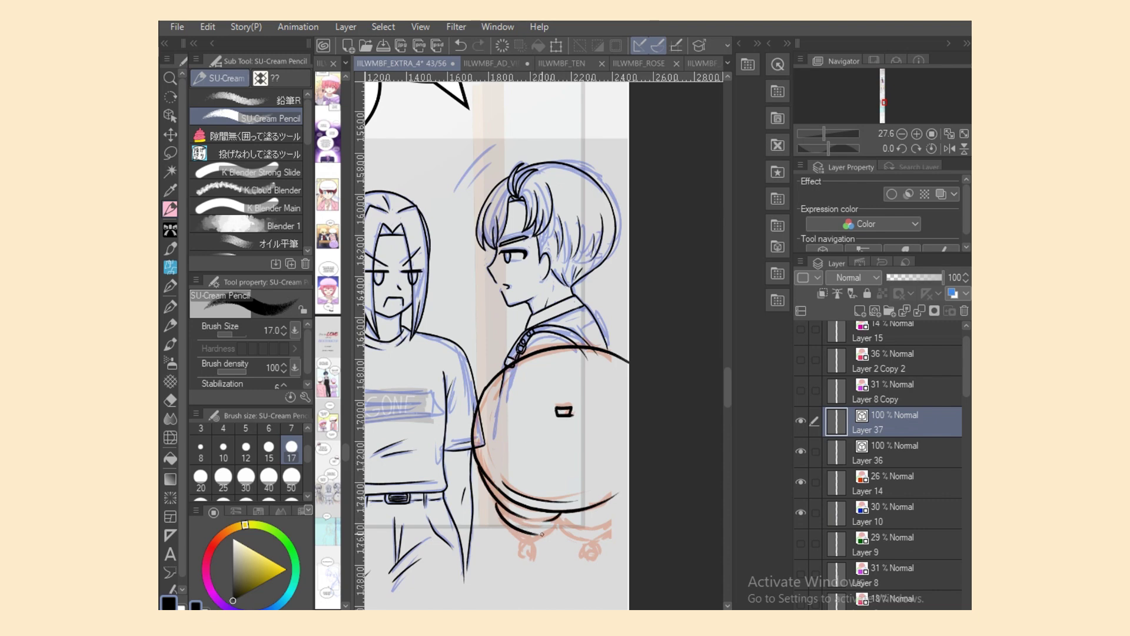
key(ctrl+z)
drag(498, 502, 538, 535)
mouse_move(538, 535)
mouse_down()
mouse_move(557, 516)
mouse_move(547, 533)
mouse_move(524, 512)
mouse_move(545, 524)
mouse_move(581, 515)
mouse_up()
key(ctrl+z)
mouse_move(603, 521)
mouse_down()
mouse_move(614, 505)
mouse_move(597, 543)
mouse_move(535, 535)
mouse_move(546, 526)
mouse_up()
key(ctrl+z)
key(ctrl+z)
Step: Clean up and re-ink the join between the two folds beneath the round bag
key(e)
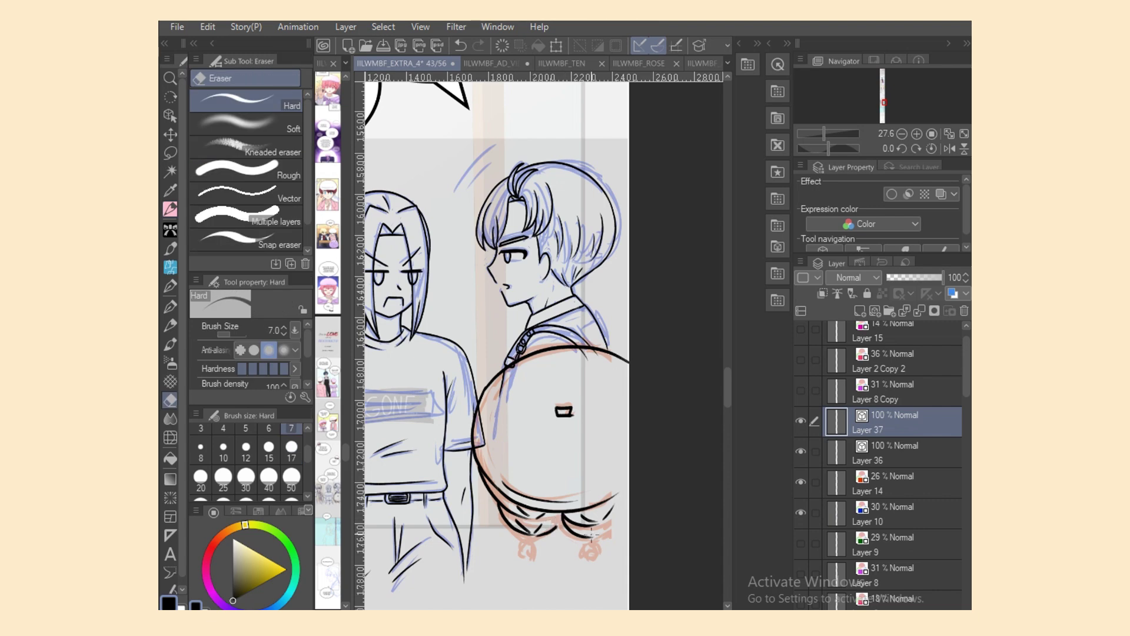
key(ctrl+z)
key(p)
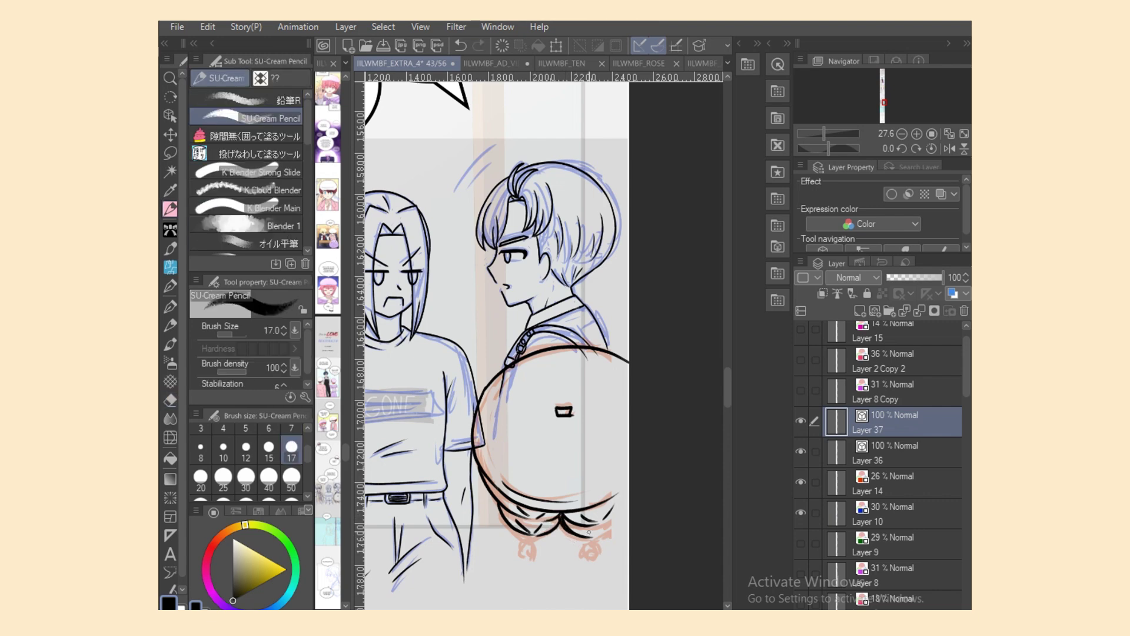
key(ctrl+z)
mouse_move(561, 514)
mouse_down()
mouse_move(586, 537)
mouse_move(568, 522)
mouse_up()
key(ctrl+z)
key(ctrl+z)
key(e)
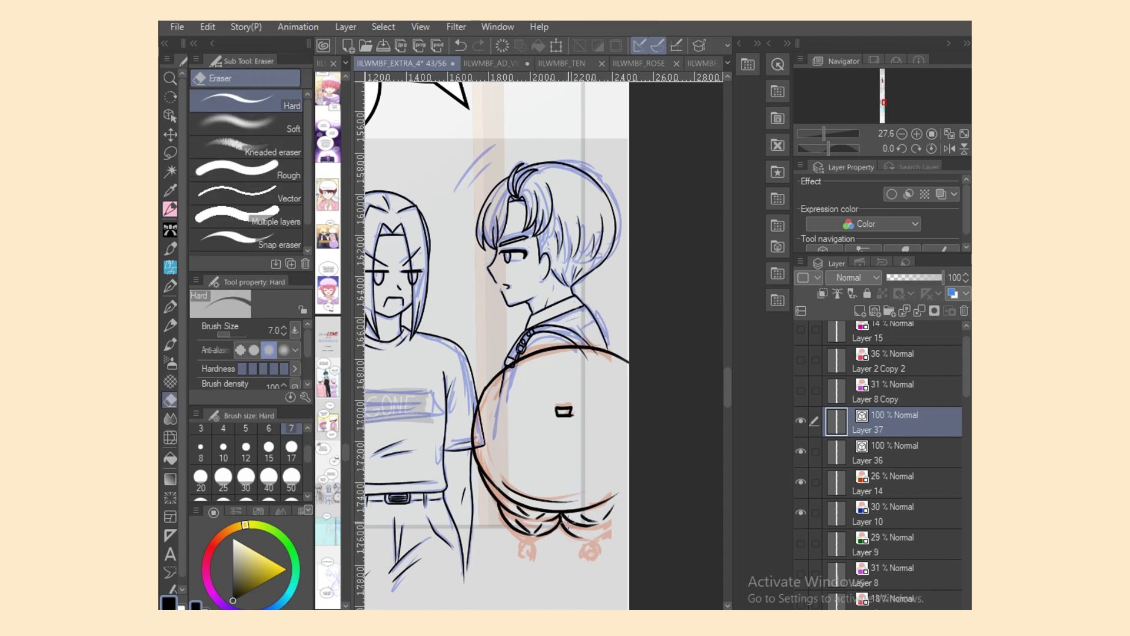
key(p)
key(e)
key(p)
drag(573, 526, 599, 537)
key(ctrl+z)
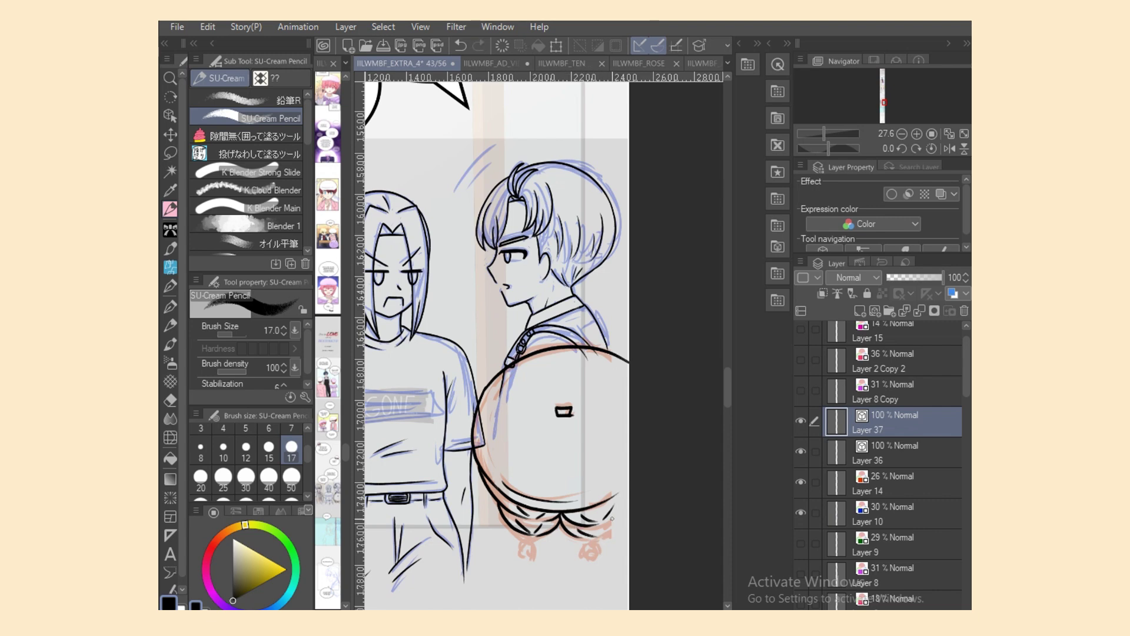
Step: Ink the long curved line over the orange sketch stroke at the braided character's near side
scroll(635, 538, left, 5)
scroll(545, 346, left, 2)
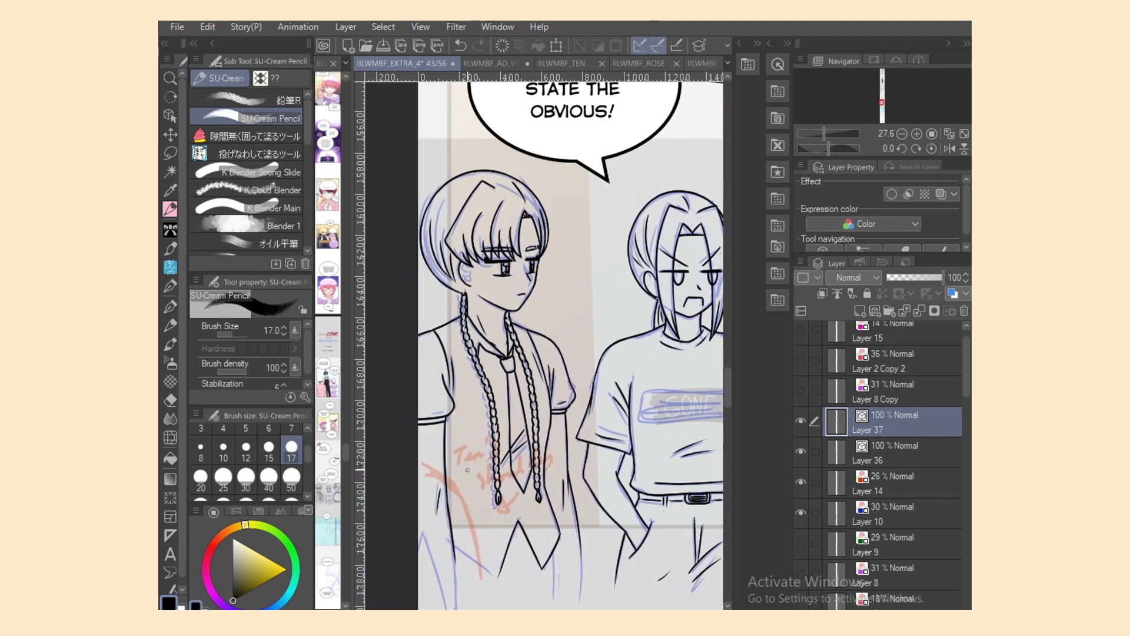
mouse_move(435, 465)
mouse_down()
mouse_move(469, 497)
mouse_move(484, 567)
mouse_up()
key(ctrl+z)
drag(464, 497, 483, 572)
key(ctrl+z)
drag(463, 495, 483, 571)
scroll(550, 341, right, 2)
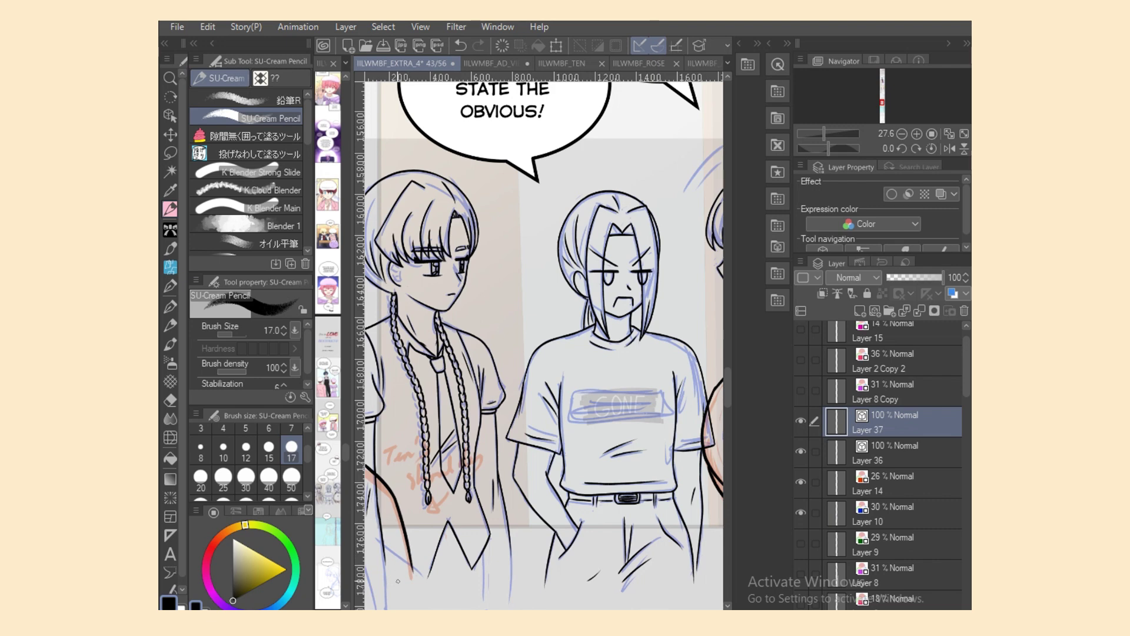
Step: Hide sketch Layers 14 and 10 and move line-art Layers 36 and 37 together into the Frame 3 folder
scroll(670, 379, down, 3)
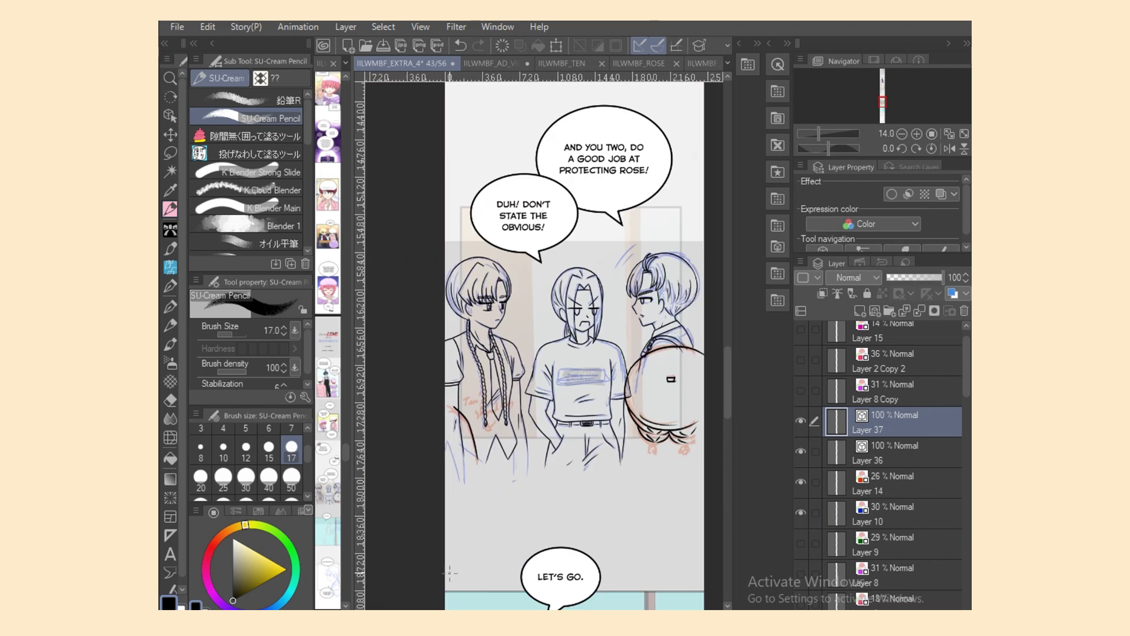
click(814, 451)
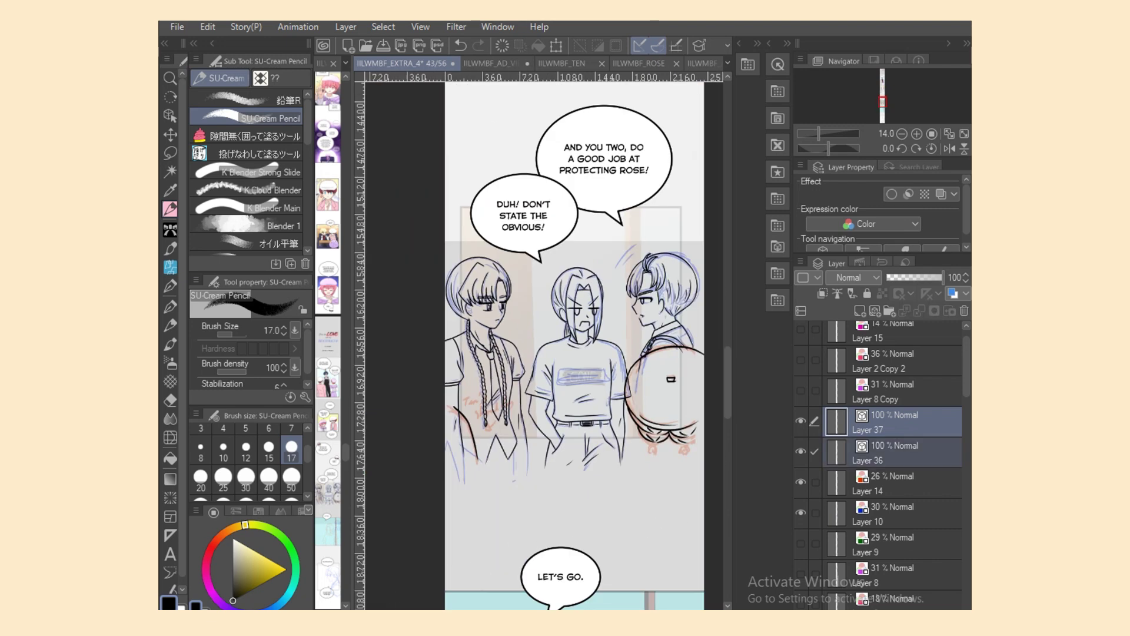
click(801, 482)
click(800, 513)
drag(895, 448, 860, 383)
drag(907, 340, 848, 450)
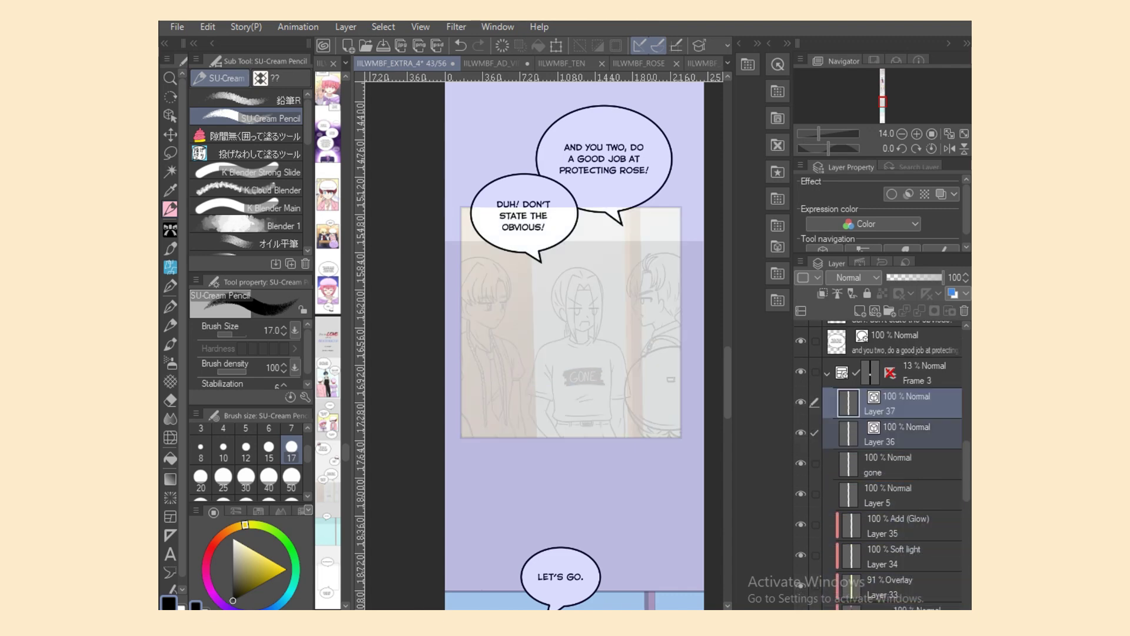
Step: Raise the Frame 3 folder's opacity to 100%
click(907, 495)
click(801, 495)
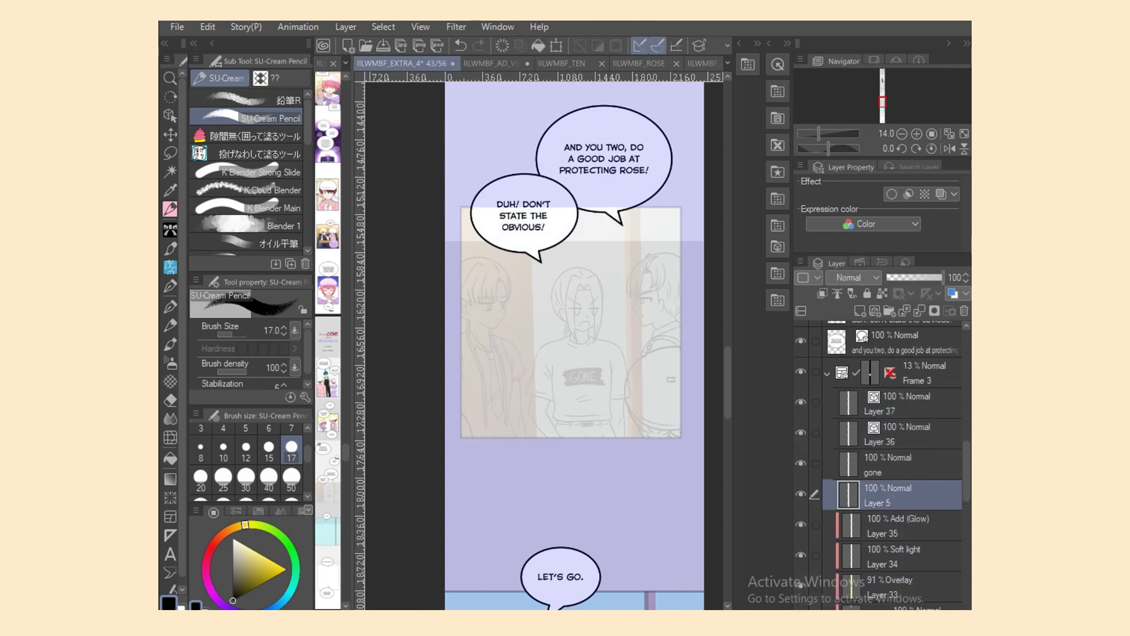
click(919, 373)
click(942, 278)
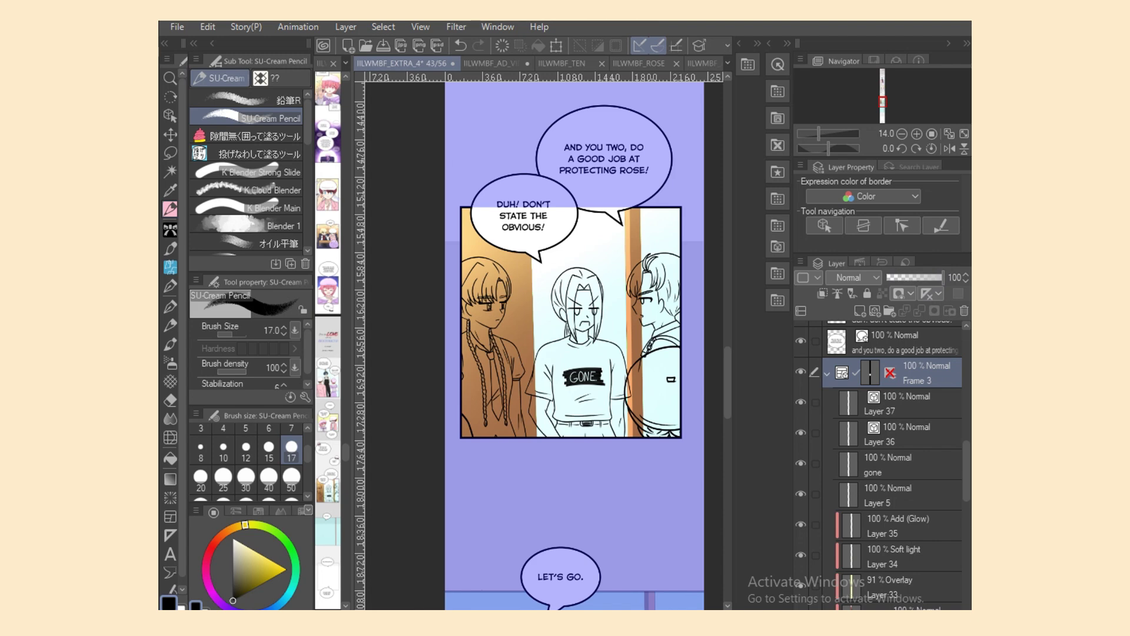
Step: Set Layer 36 as the reference layer, add a new raster layer above it, and select Layer 5
click(907, 495)
mouse_move(907, 496)
mouse_down()
mouse_move(906, 452)
mouse_move(907, 506)
mouse_up()
click(907, 434)
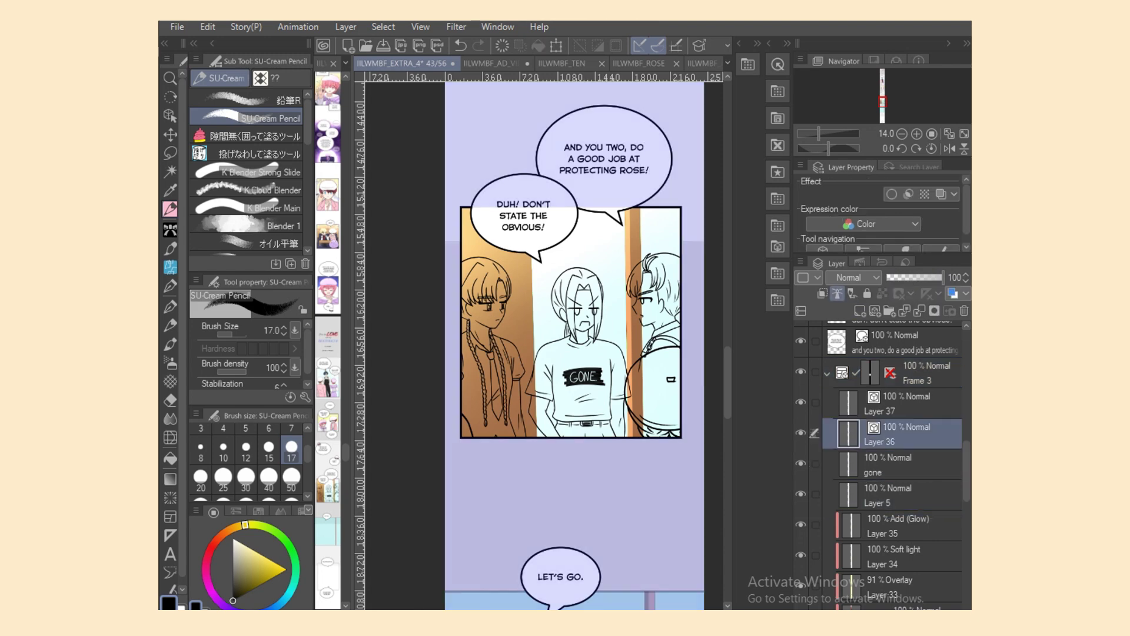
key(ctrl+shift+n)
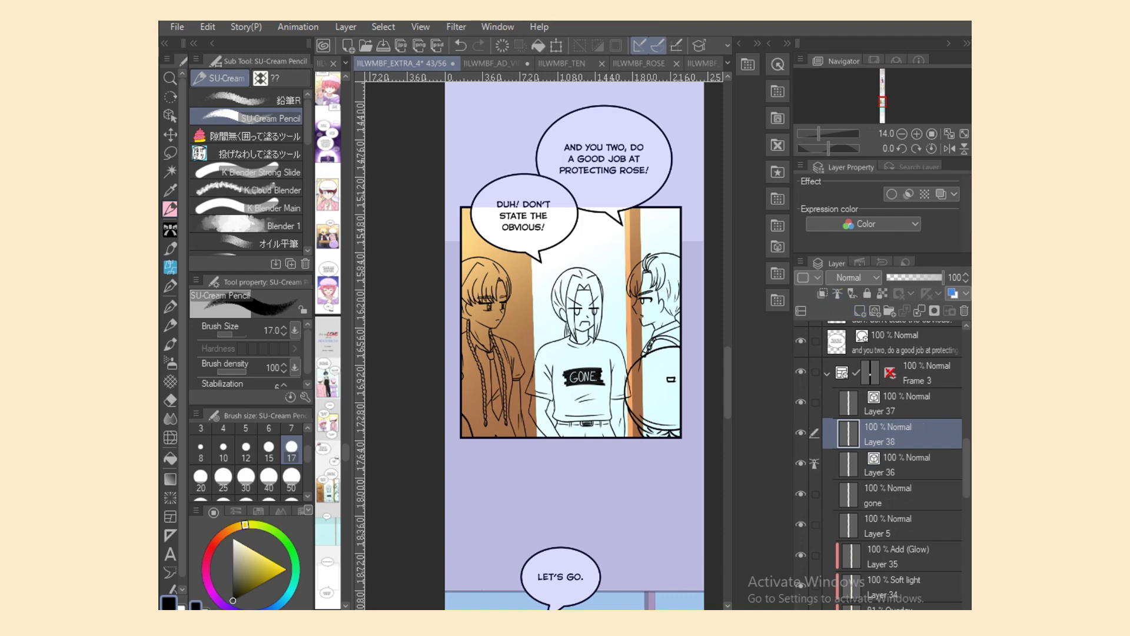
click(907, 526)
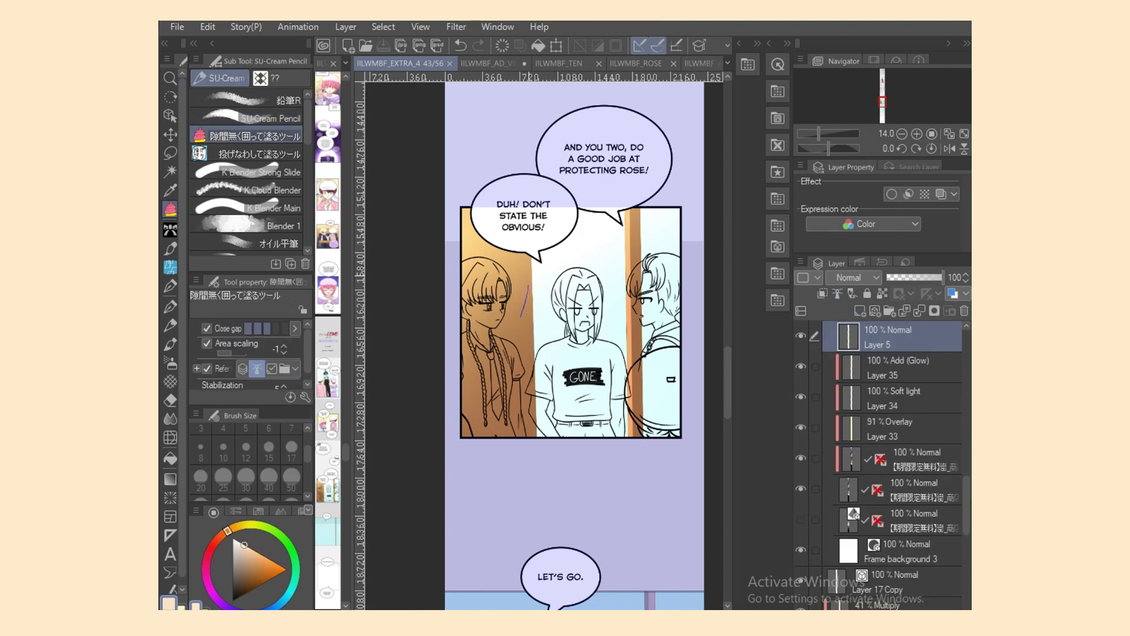
Step: Enclose the braided character to fill the whole figure with light peach on Layer 5, and lock the layer's transparent pixels
mouse_move(528, 286)
mouse_down()
mouse_move(452, 314)
mouse_move(482, 486)
mouse_move(533, 389)
mouse_up()
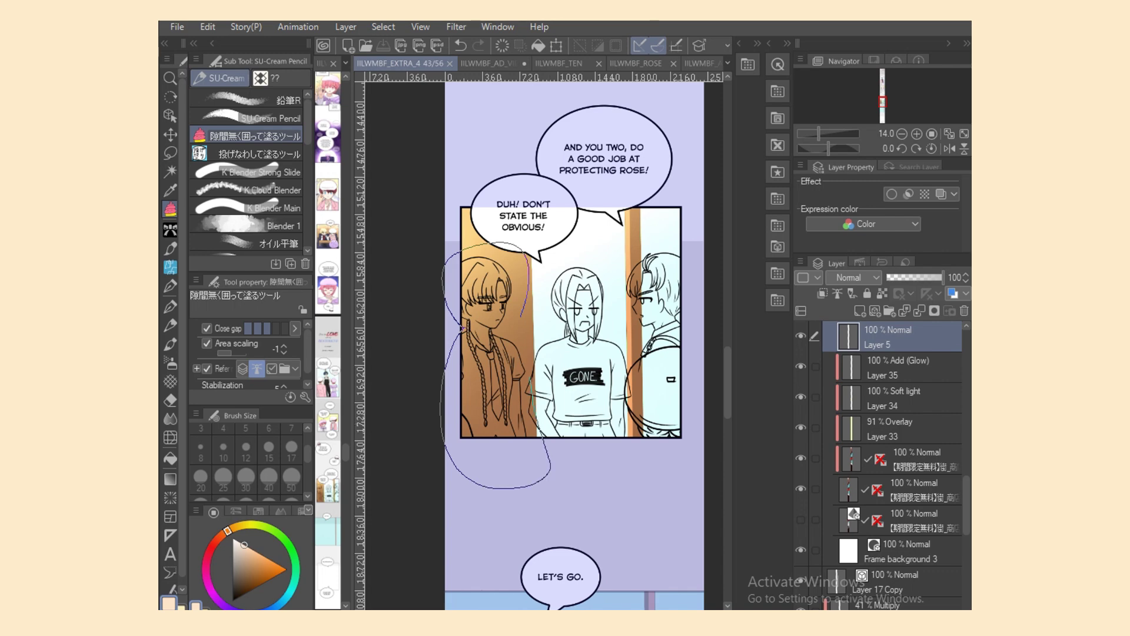
drag(525, 314, 526, 301)
drag(966, 505, 966, 464)
click(882, 294)
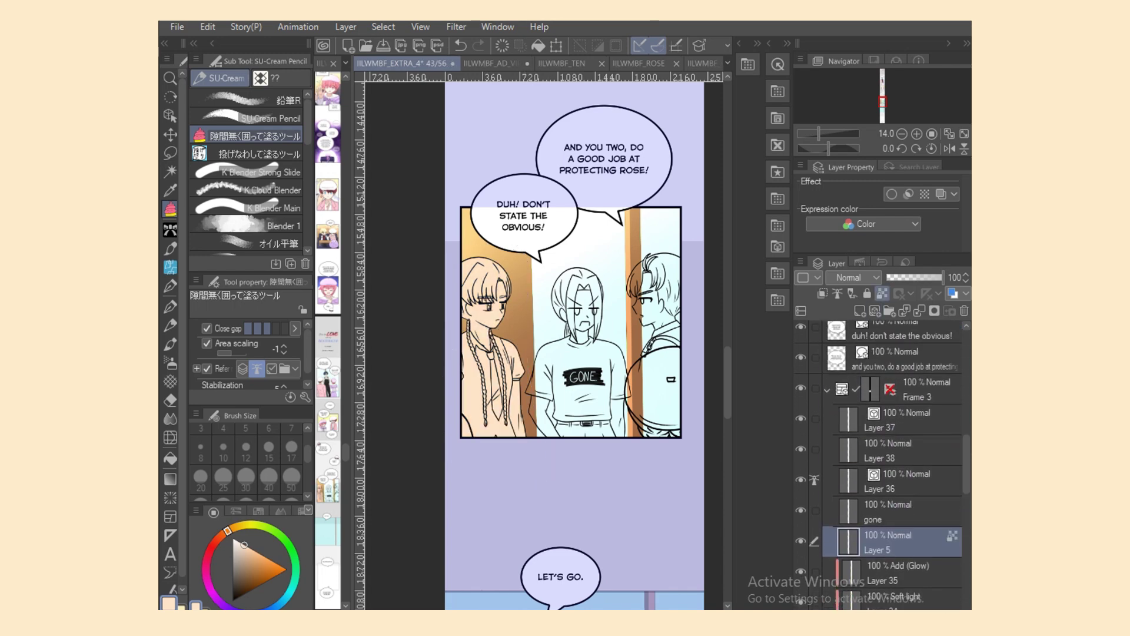
Step: Hide Layer 37 and fill the braided character's sleeve, arm and shirt collar with white
click(801, 419)
scroll(542, 350, up, 5)
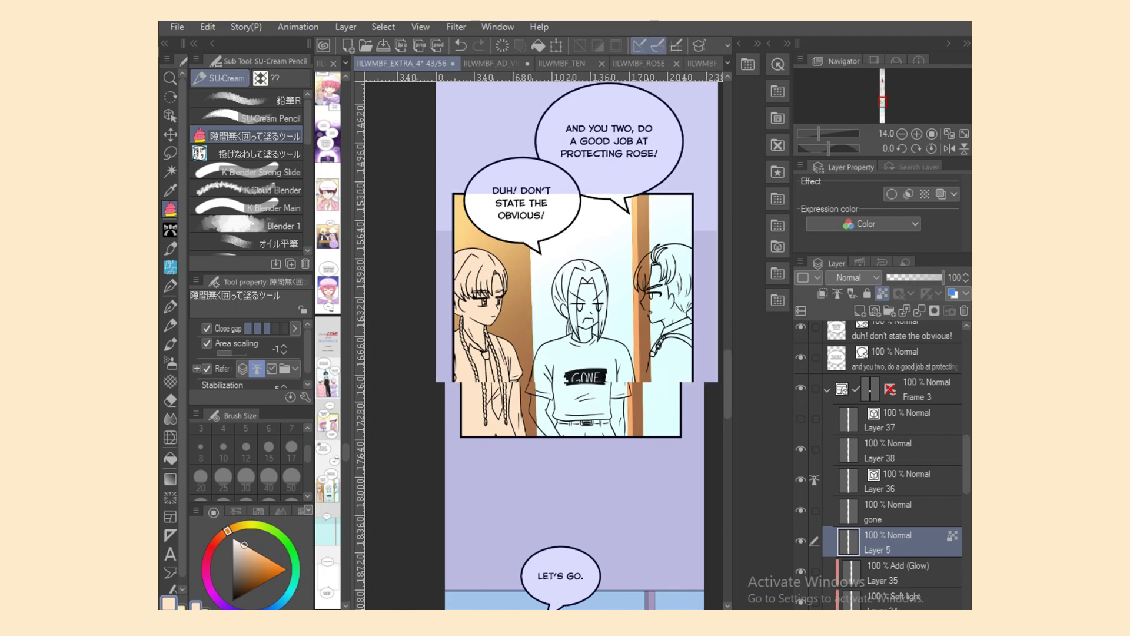
drag(542, 350, 597, 349)
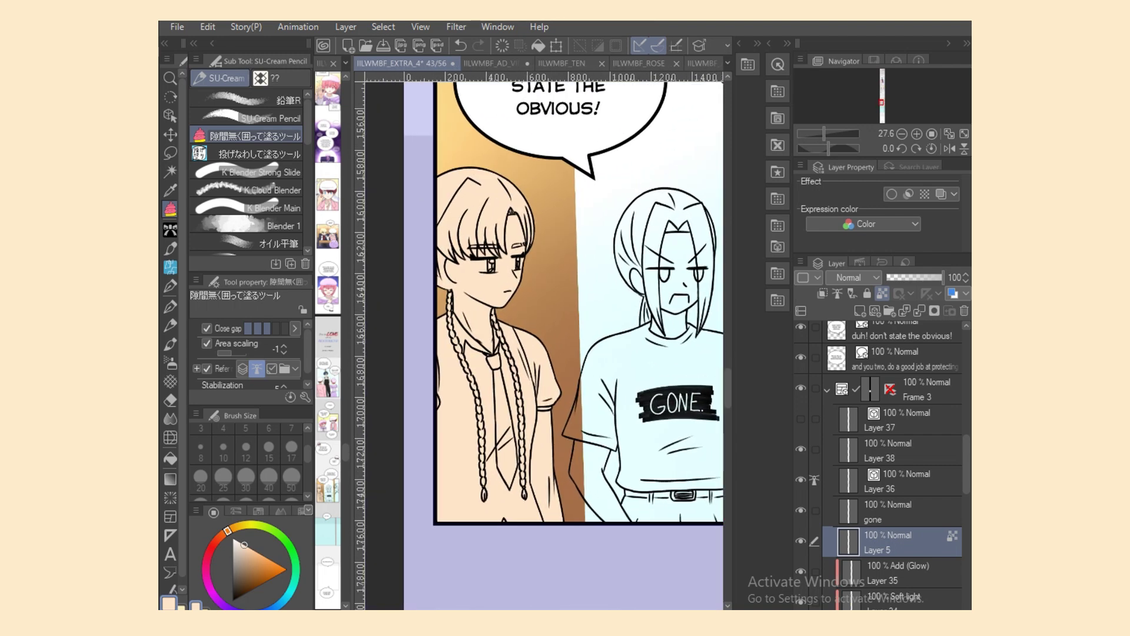
drag(243, 552, 233, 538)
click(170, 459)
drag(547, 456, 514, 333)
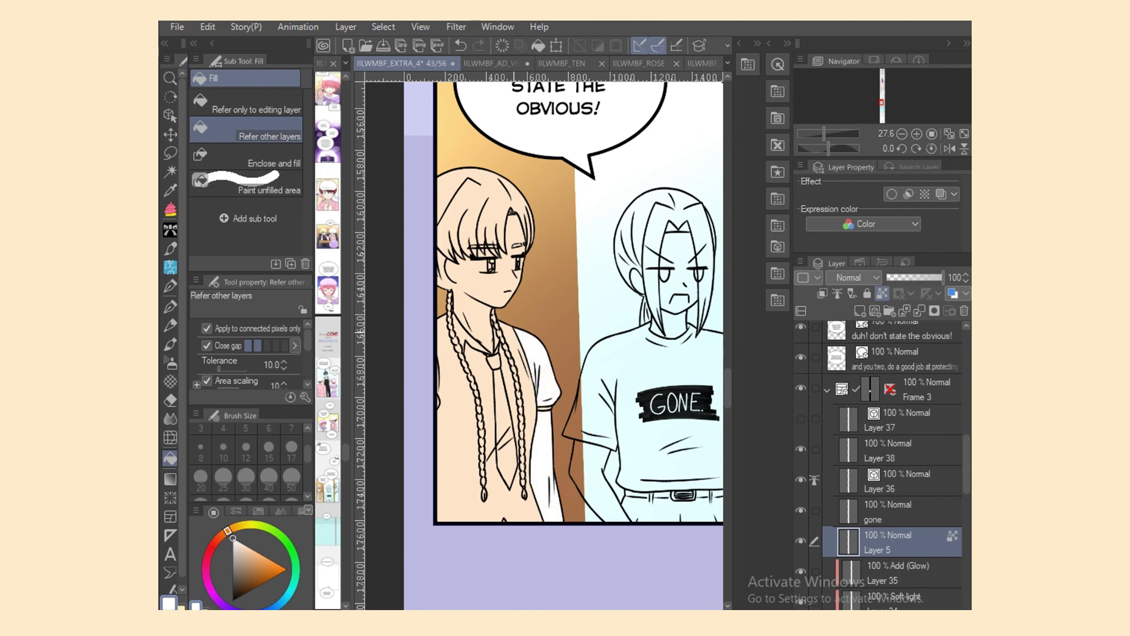
click(471, 335)
Step: Fill the whites of both the braided character's eyes using the gap-closing enclose-and-fill tool
scroll(545, 346, up, 5)
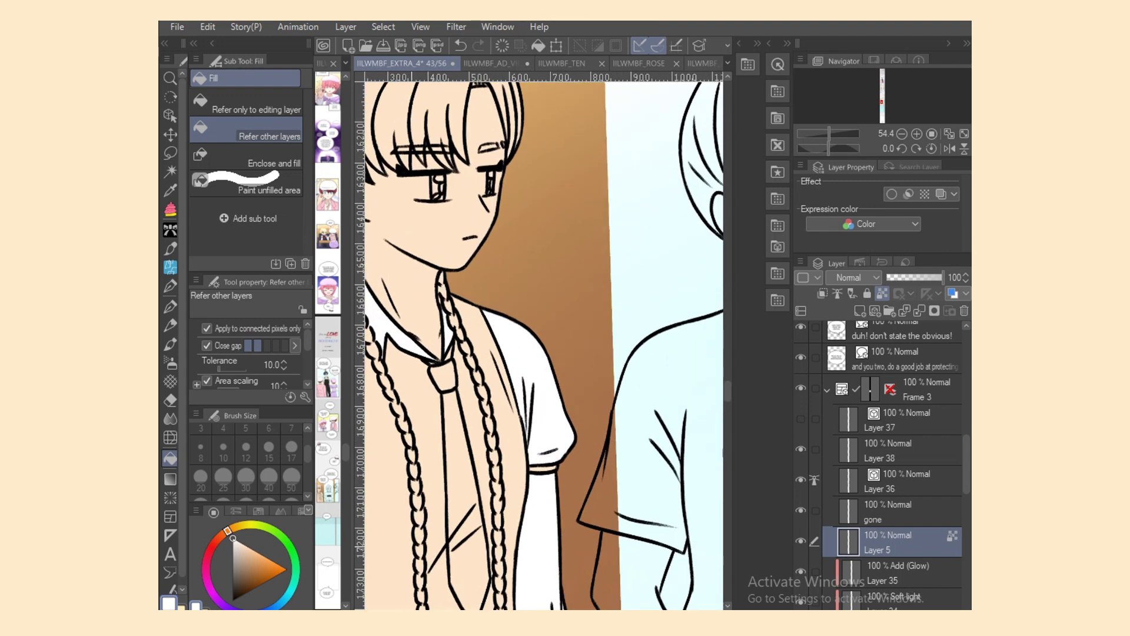
click(170, 210)
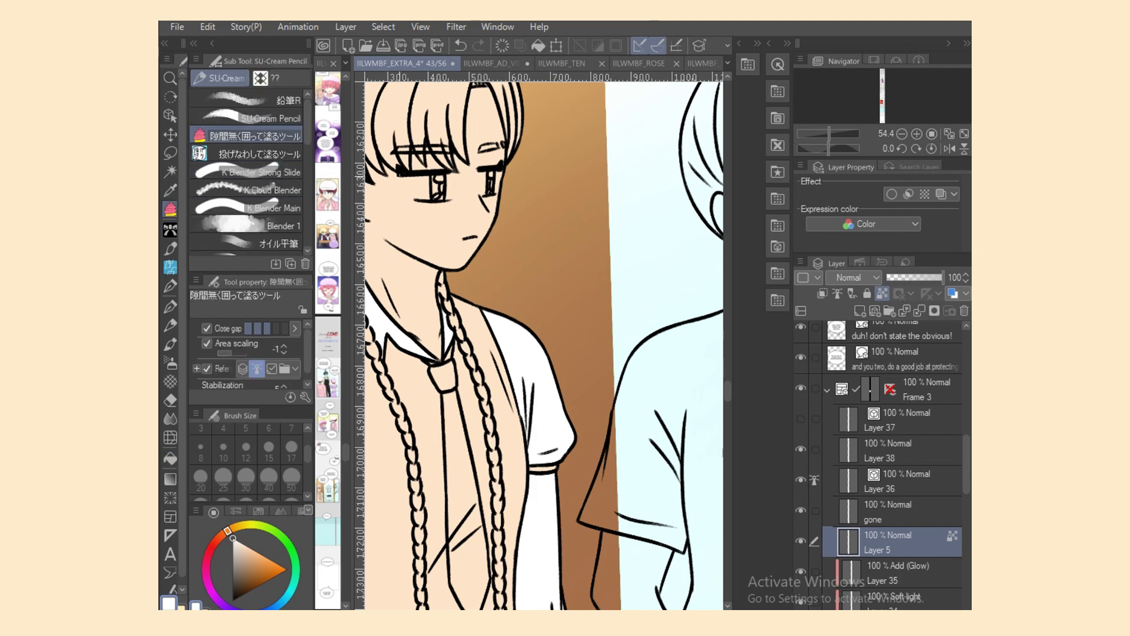
mouse_move(401, 176)
mouse_down()
mouse_move(436, 199)
mouse_move(448, 175)
mouse_move(443, 199)
mouse_up()
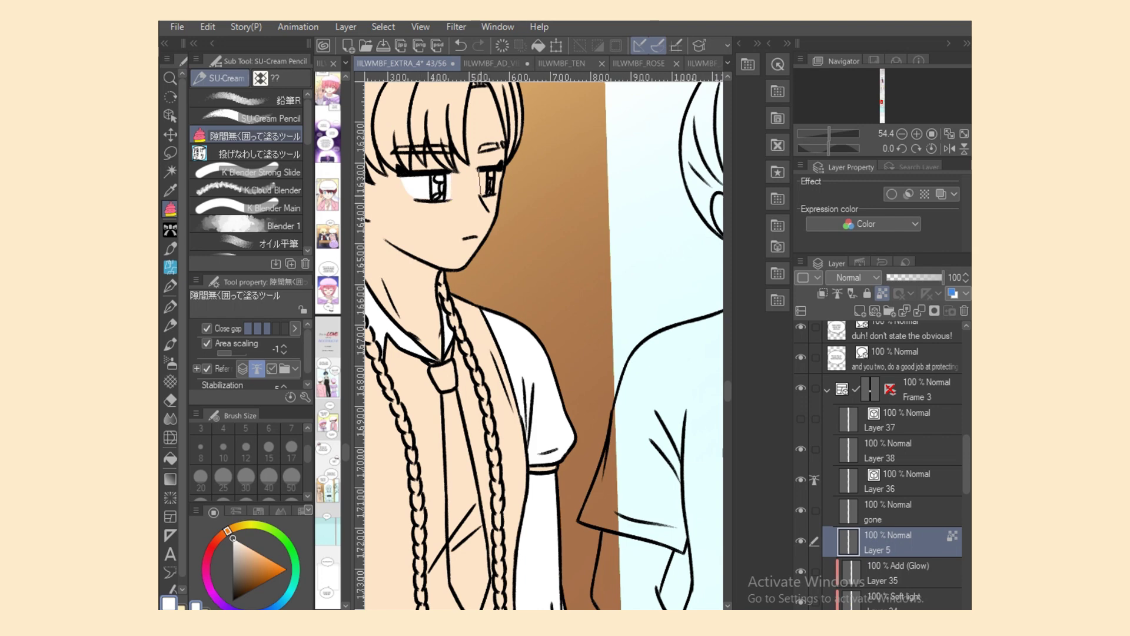
drag(501, 172, 498, 169)
Step: Fill the braided character's hair and the start of the near braid with pale yellow, section by section
key(x)
scroll(544, 347, left, 3)
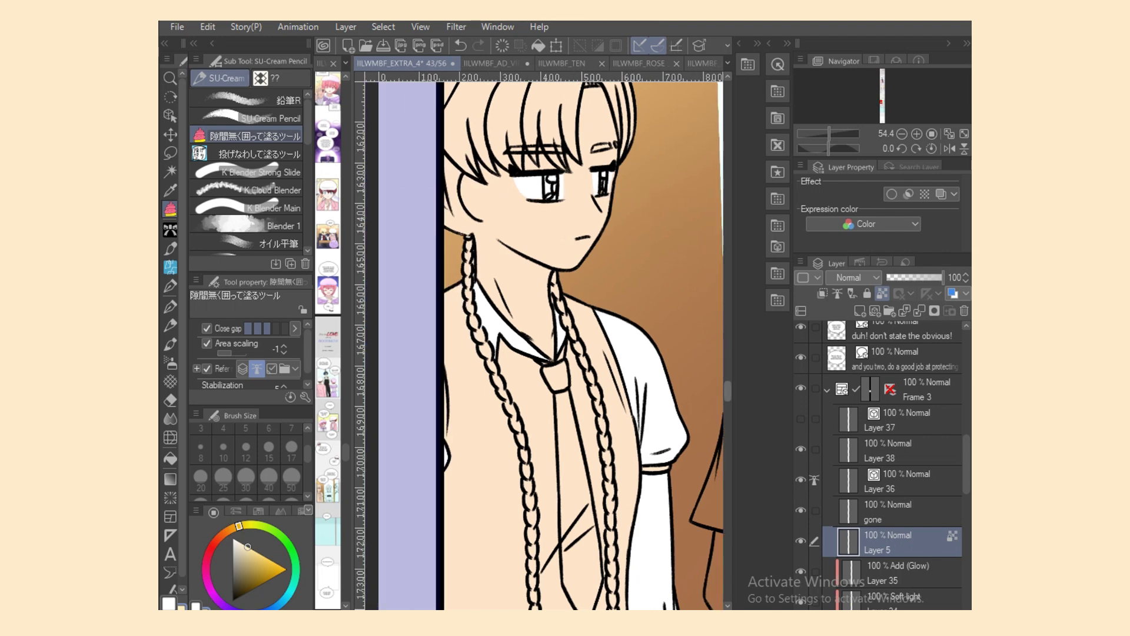
scroll(583, 341, up, 2)
drag(467, 329, 473, 380)
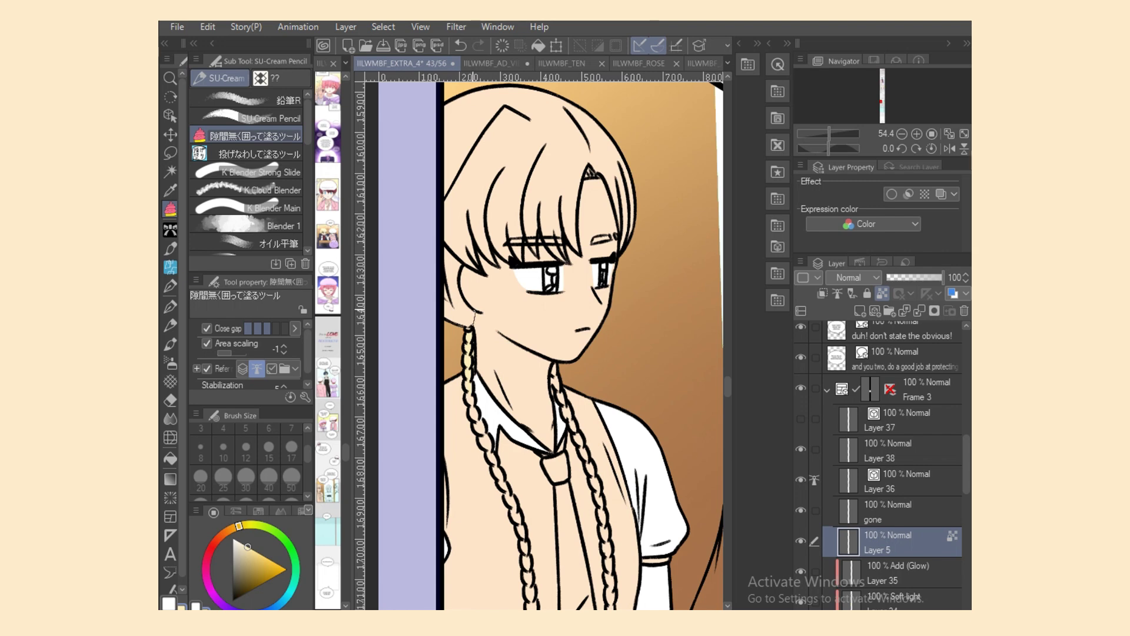
mouse_move(465, 306)
mouse_down()
mouse_move(460, 282)
mouse_move(473, 322)
mouse_up()
mouse_move(486, 275)
mouse_down()
mouse_move(511, 262)
mouse_move(524, 199)
mouse_up()
mouse_move(465, 259)
mouse_down()
mouse_move(433, 92)
mouse_move(451, 73)
mouse_move(478, 88)
mouse_move(491, 189)
mouse_up()
mouse_move(492, 197)
mouse_down()
mouse_move(528, 189)
mouse_move(505, 245)
mouse_up()
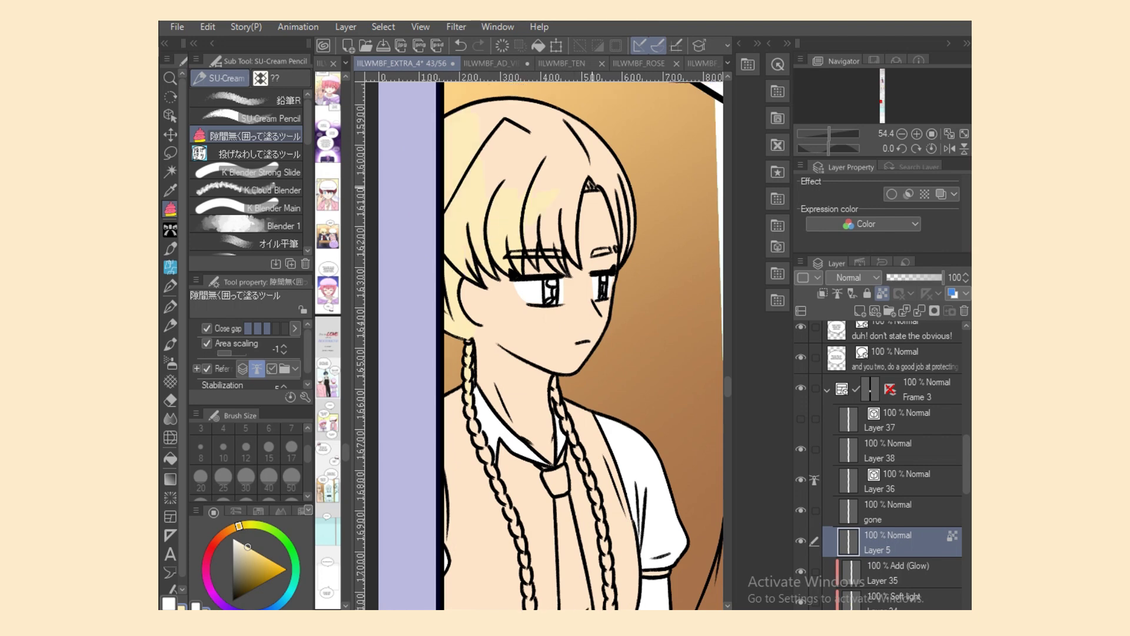
mouse_move(597, 190)
mouse_down()
mouse_move(450, 167)
mouse_move(617, 176)
mouse_up()
mouse_move(584, 121)
mouse_down()
mouse_move(457, 161)
mouse_move(511, 232)
mouse_move(524, 226)
mouse_up()
Step: Fill the irises of both the braided character's eyes with dark grey
alt+click(524, 223)
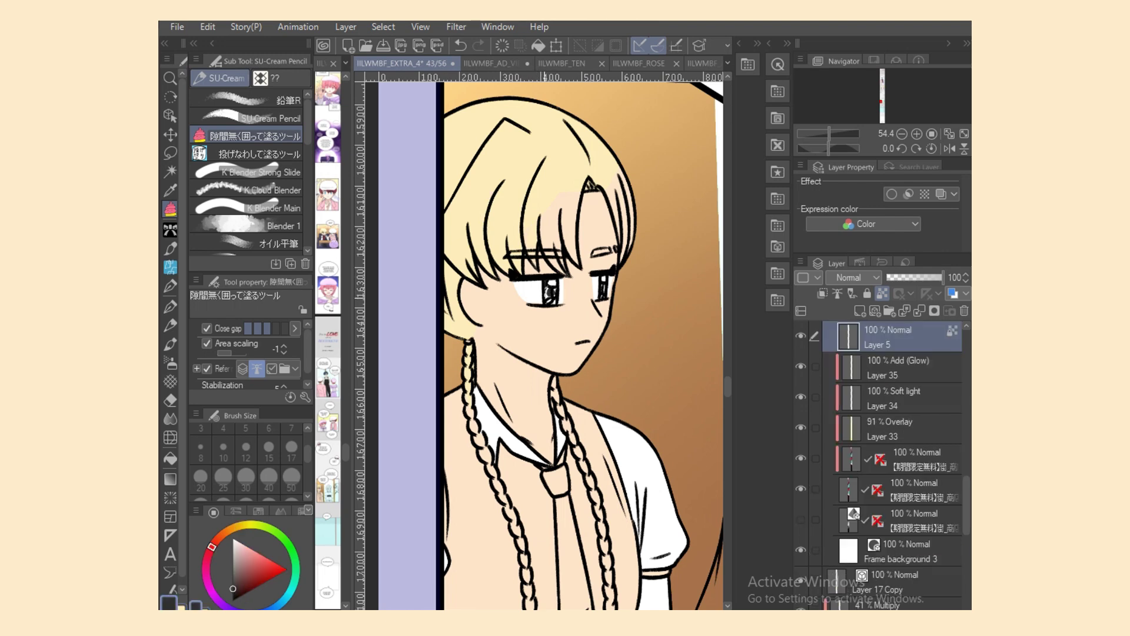
drag(545, 298, 558, 289)
key(x)
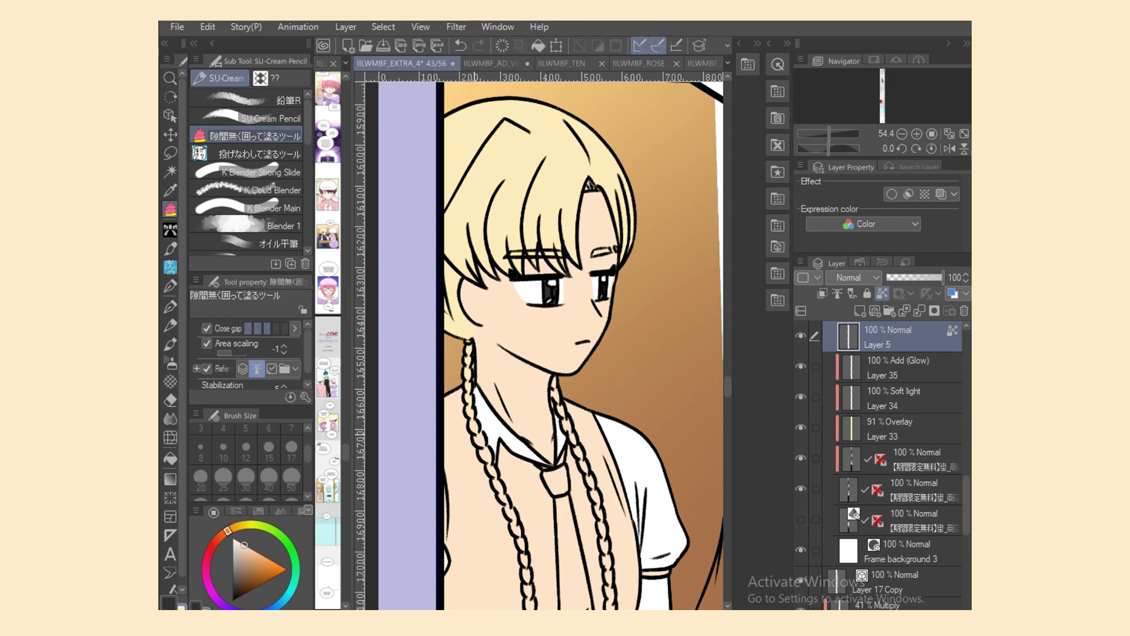
Step: Touch up the braided character's near eye and fill the remaining sections of both braids with pale yellow
mouse_move(552, 393)
mouse_down()
mouse_move(558, 406)
mouse_move(555, 382)
mouse_up()
alt+click(563, 432)
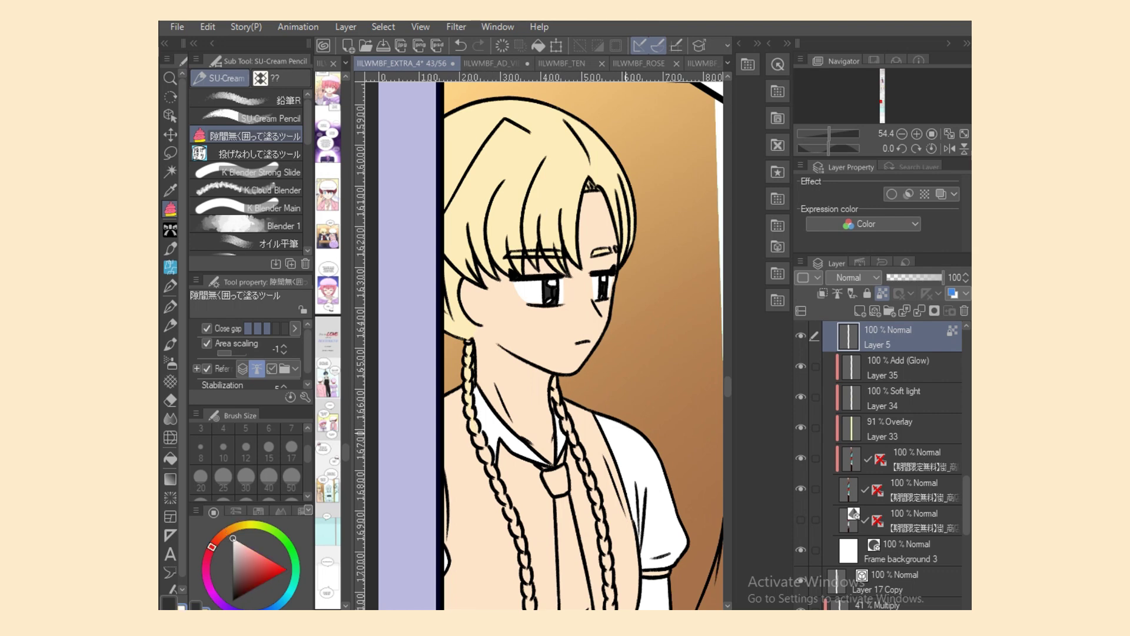
key(x)
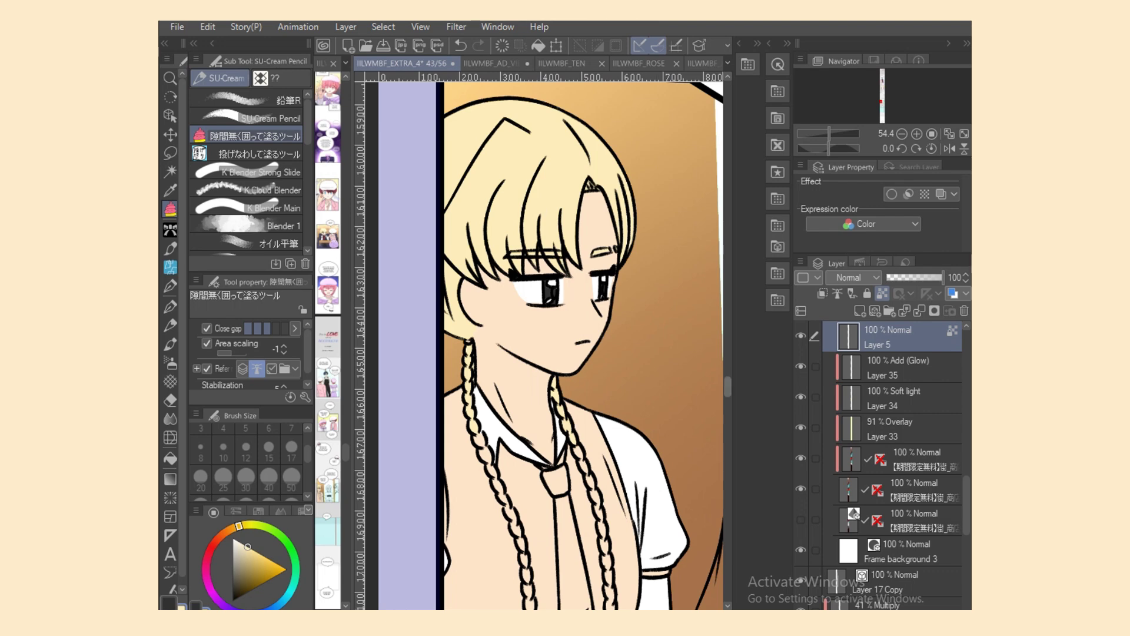
scroll(583, 348, down, 3)
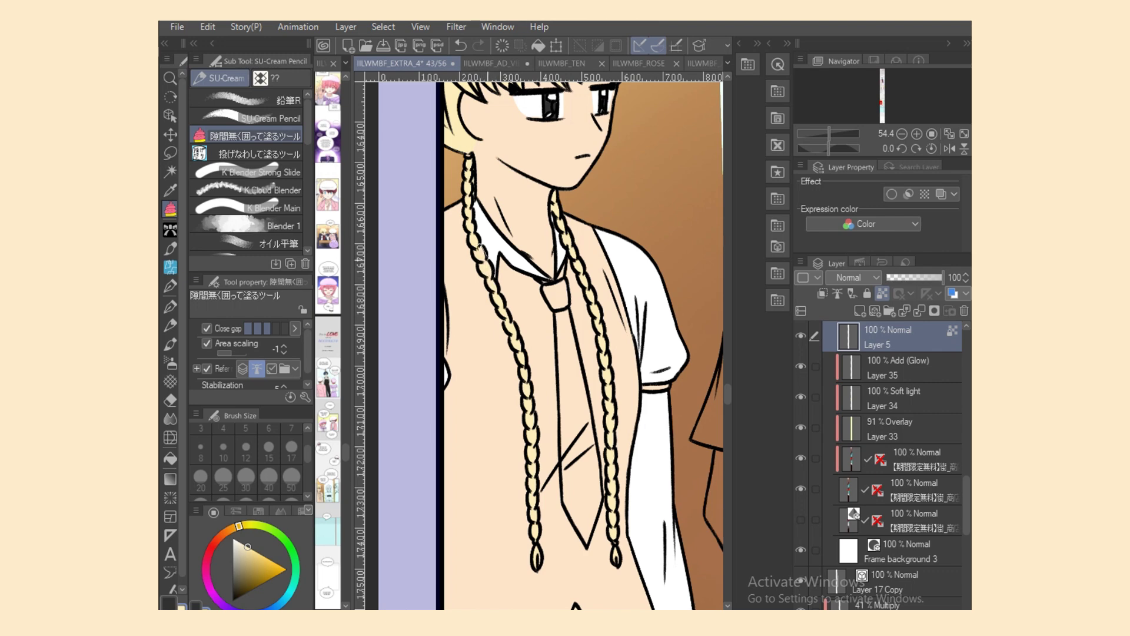
Step: Fill the braided character's tie with crimson red, from the knot down to the pointed tip
key(x)
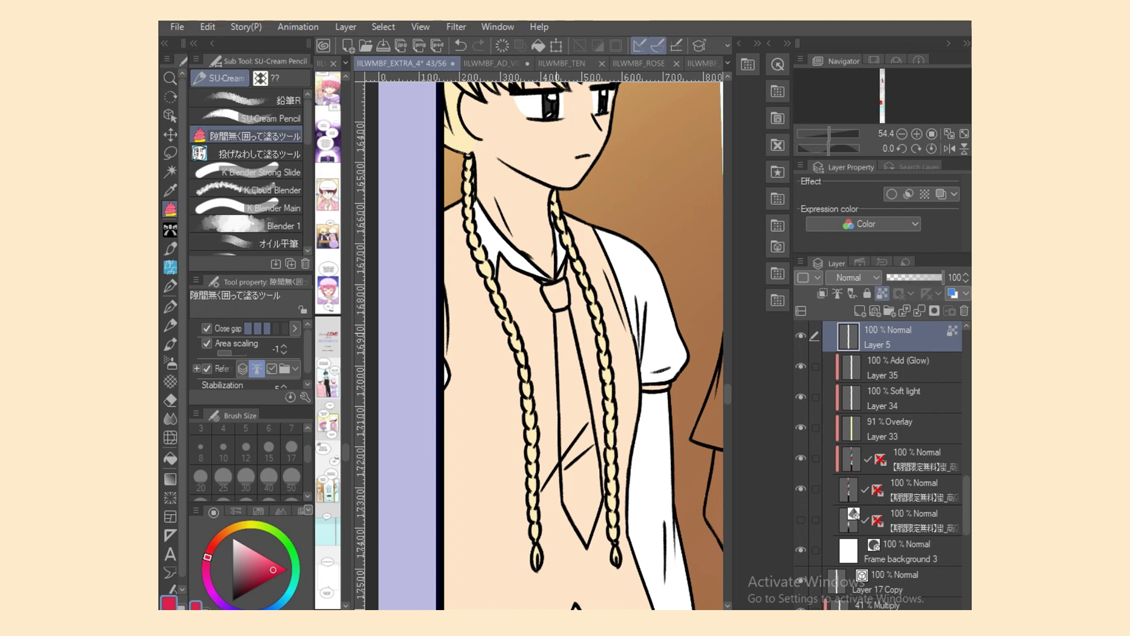
drag(549, 280, 558, 296)
alt+click(636, 268)
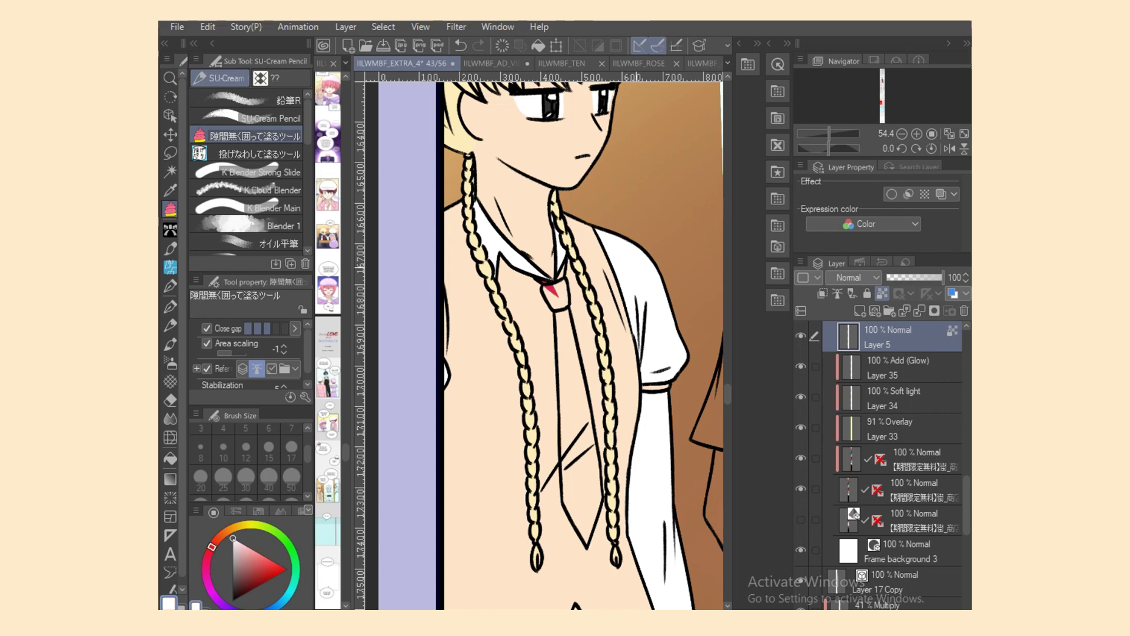
alt+click(552, 288)
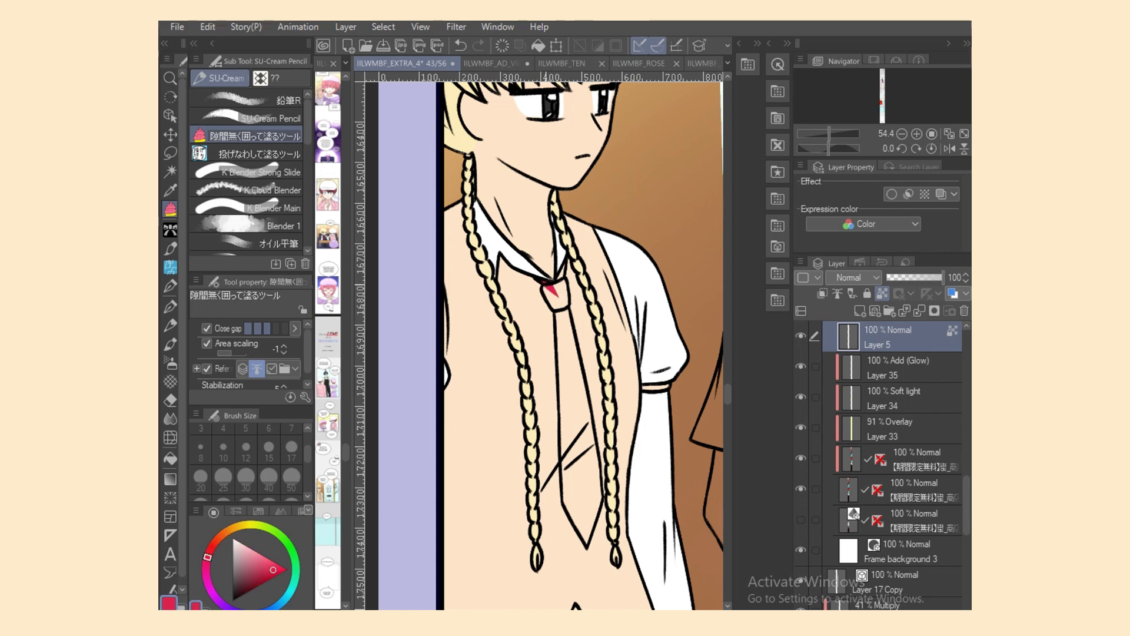
mouse_move(544, 284)
mouse_down()
mouse_move(551, 312)
mouse_move(567, 267)
mouse_move(564, 407)
mouse_move(564, 336)
mouse_up()
drag(555, 311, 565, 338)
alt+click(538, 387)
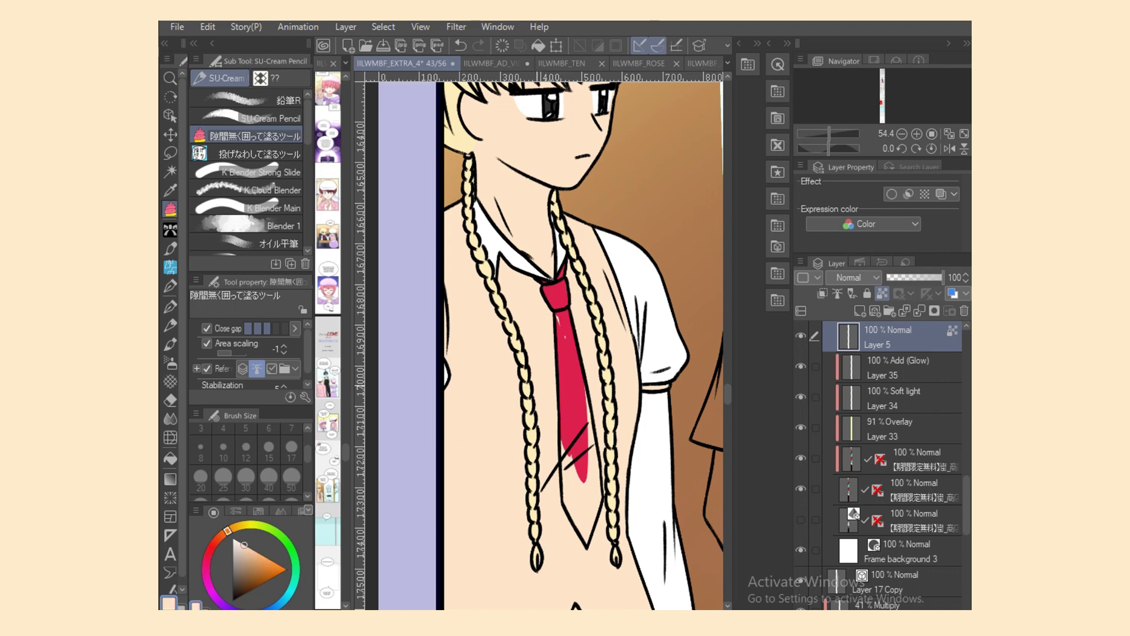
alt+click(555, 318)
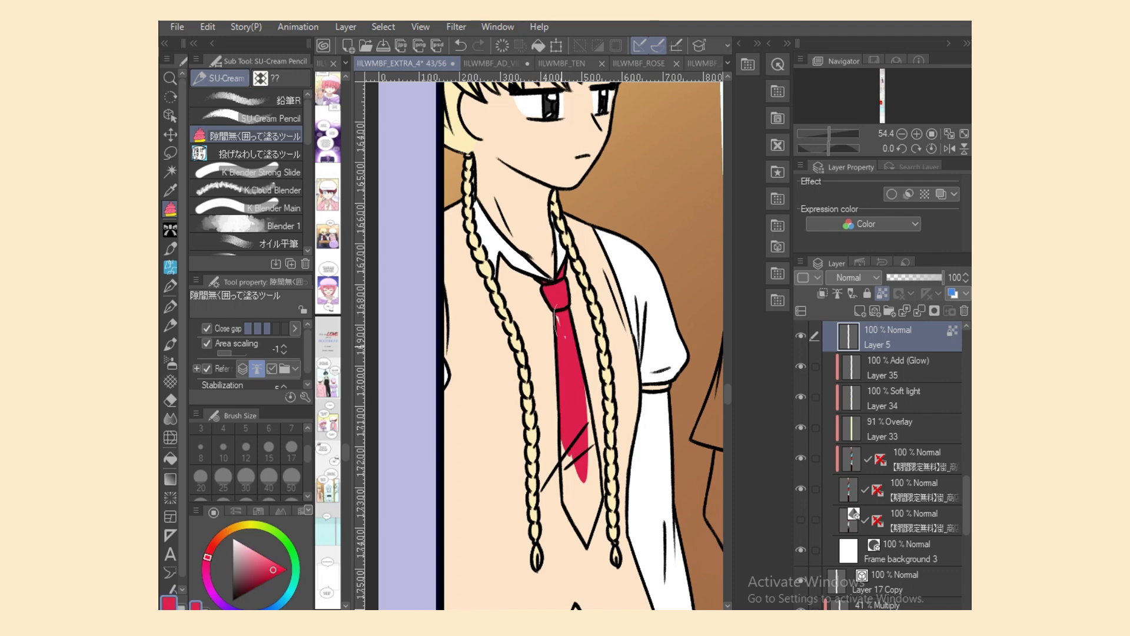
mouse_move(584, 383)
mouse_down()
mouse_move(600, 492)
mouse_move(559, 445)
mouse_move(563, 500)
mouse_move(584, 546)
mouse_up()
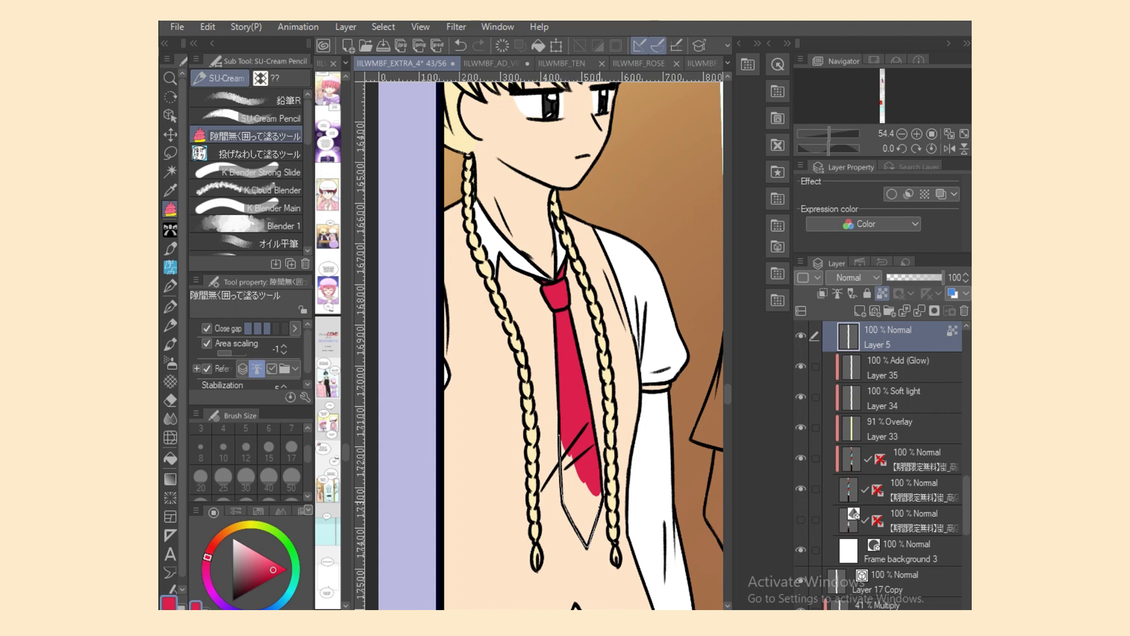
drag(601, 494, 600, 486)
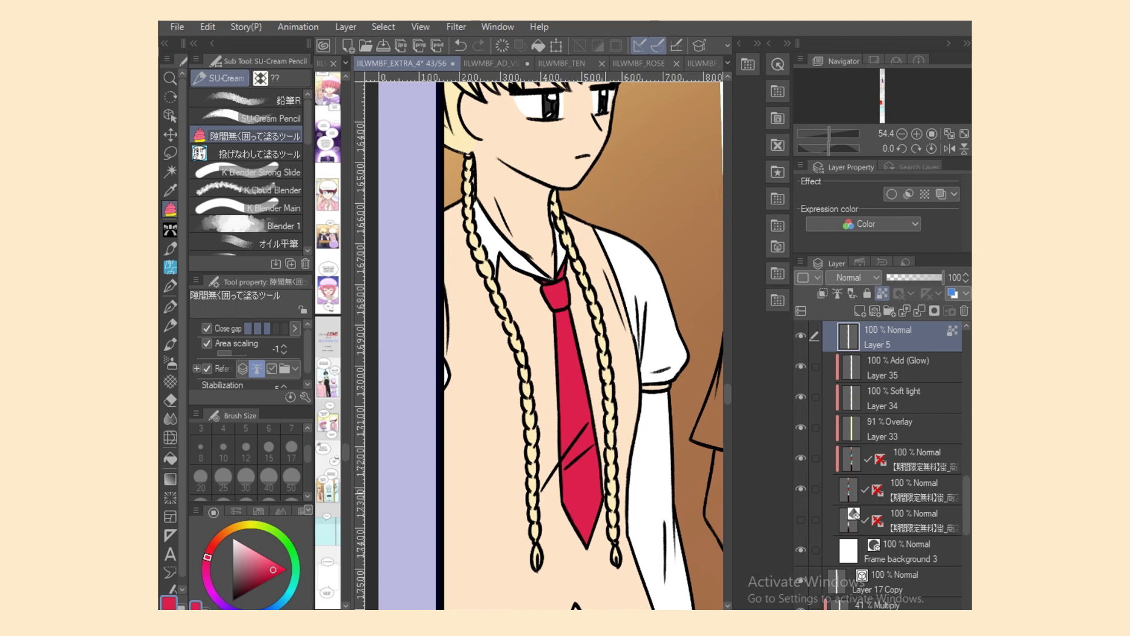
Step: Fill the braided character's vest with dark grey on both sides of the tie, using the Fill tool that refers to other layers
key(x)
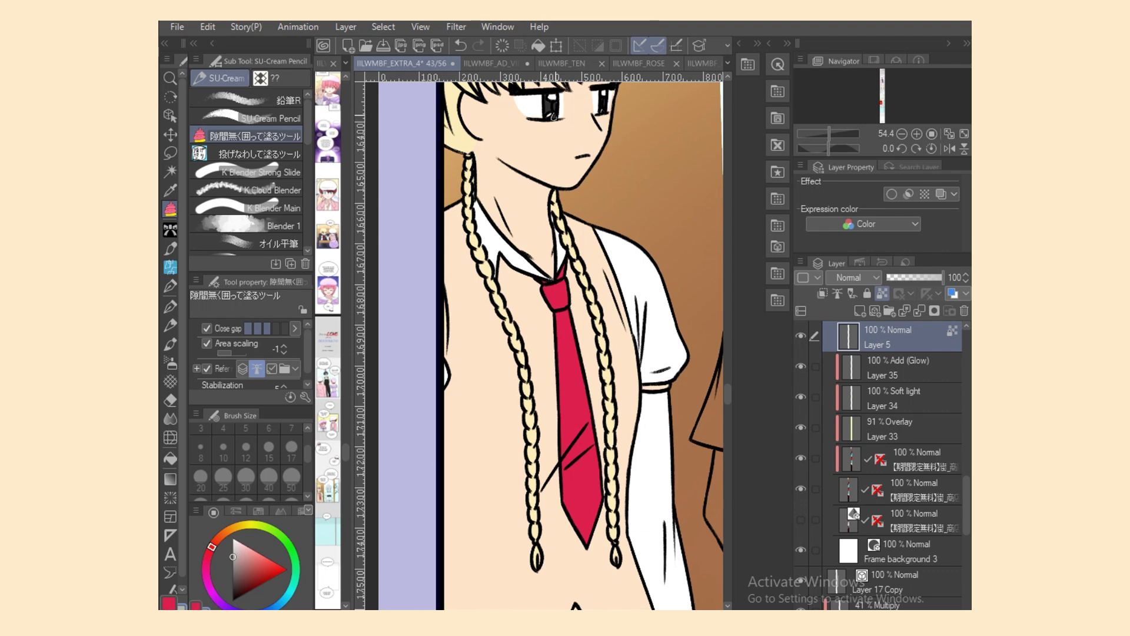
click(232, 589)
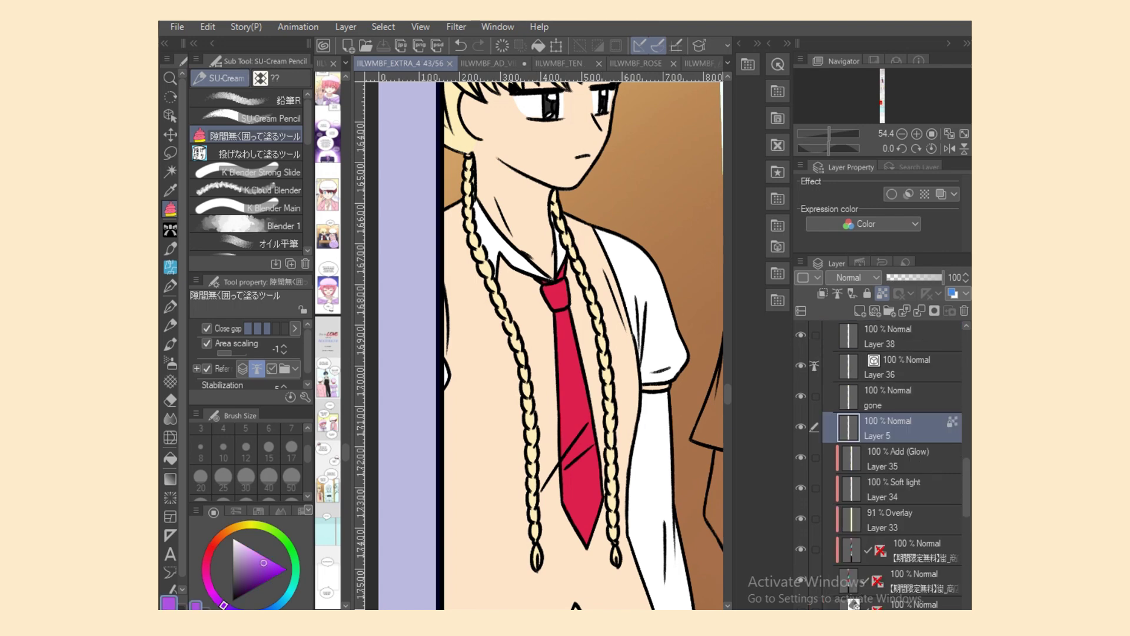
key(x)
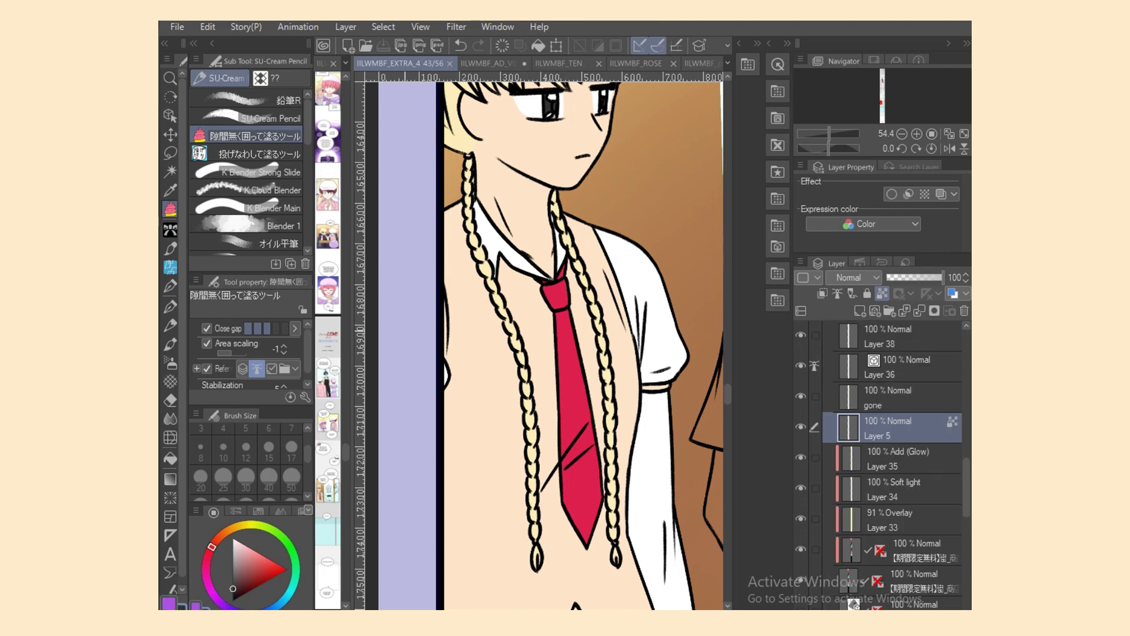
click(170, 459)
click(487, 436)
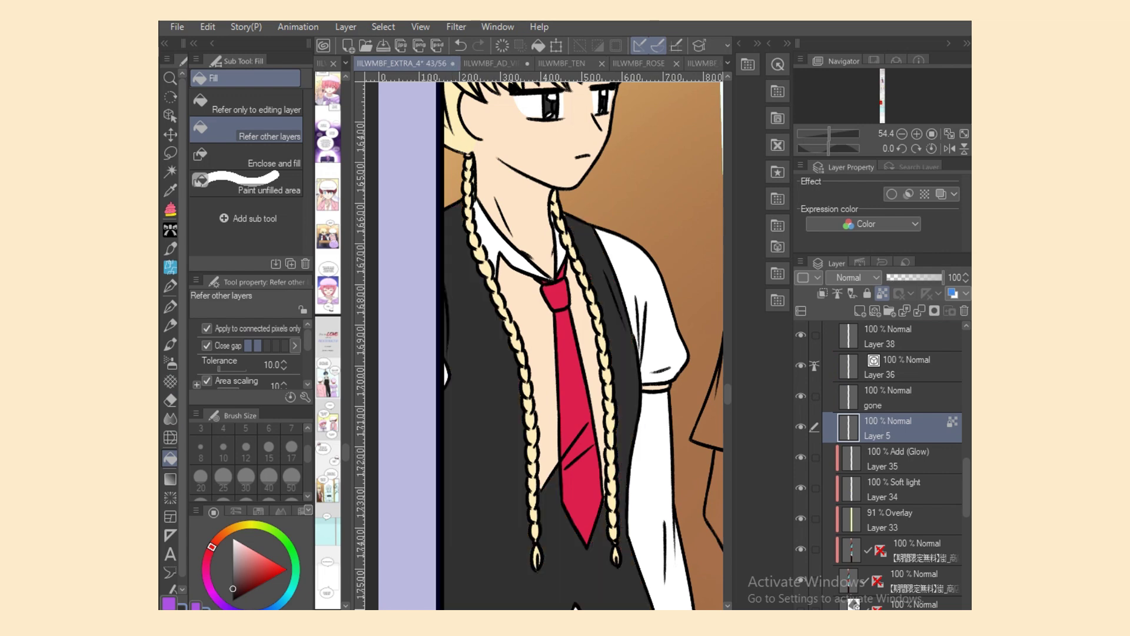
click(545, 377)
click(590, 371)
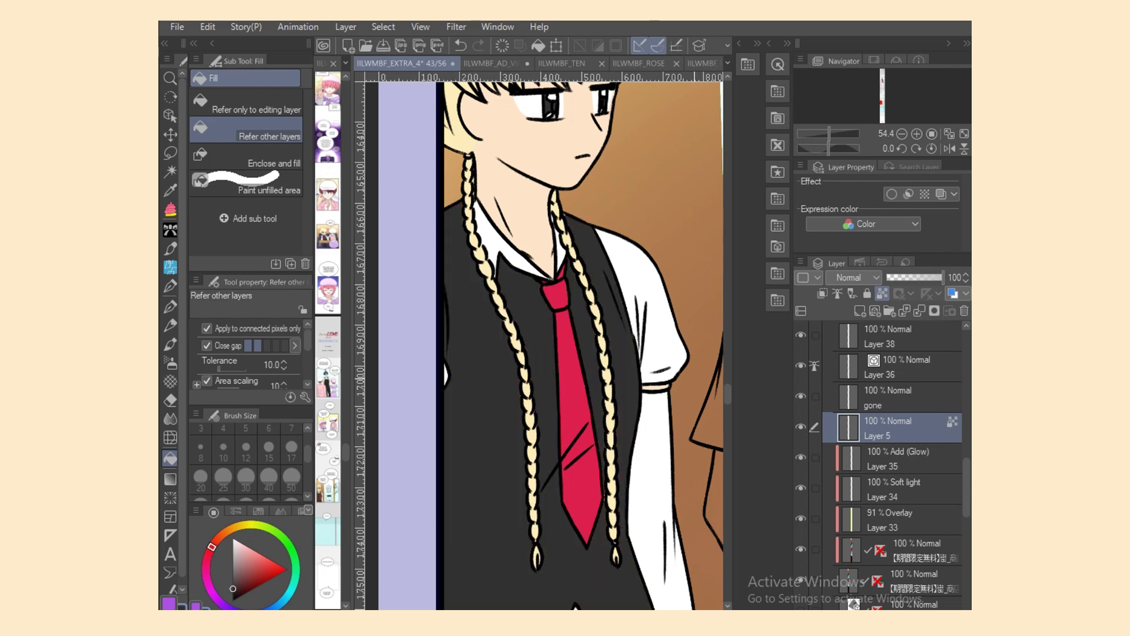
Step: Paint the small unfilled vest gap beside the near braid and the sleeve's cuff band dark grey with the lasso fill brush
click(170, 209)
click(253, 154)
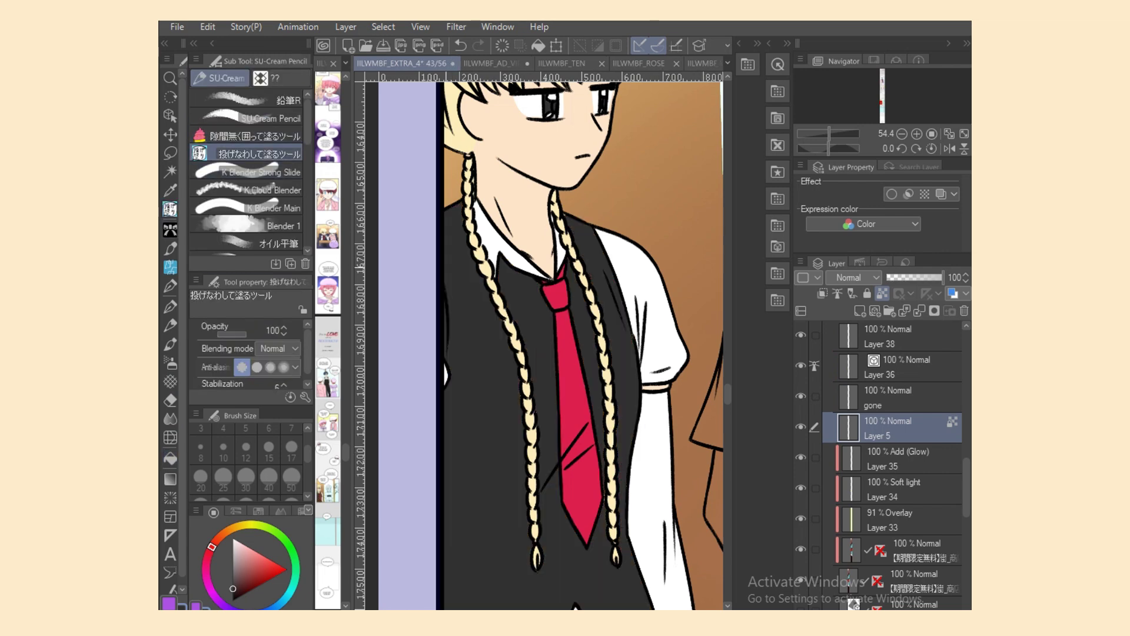
mouse_move(544, 469)
mouse_down()
mouse_move(548, 503)
mouse_move(544, 471)
mouse_up()
scroll(565, 376, down, 7)
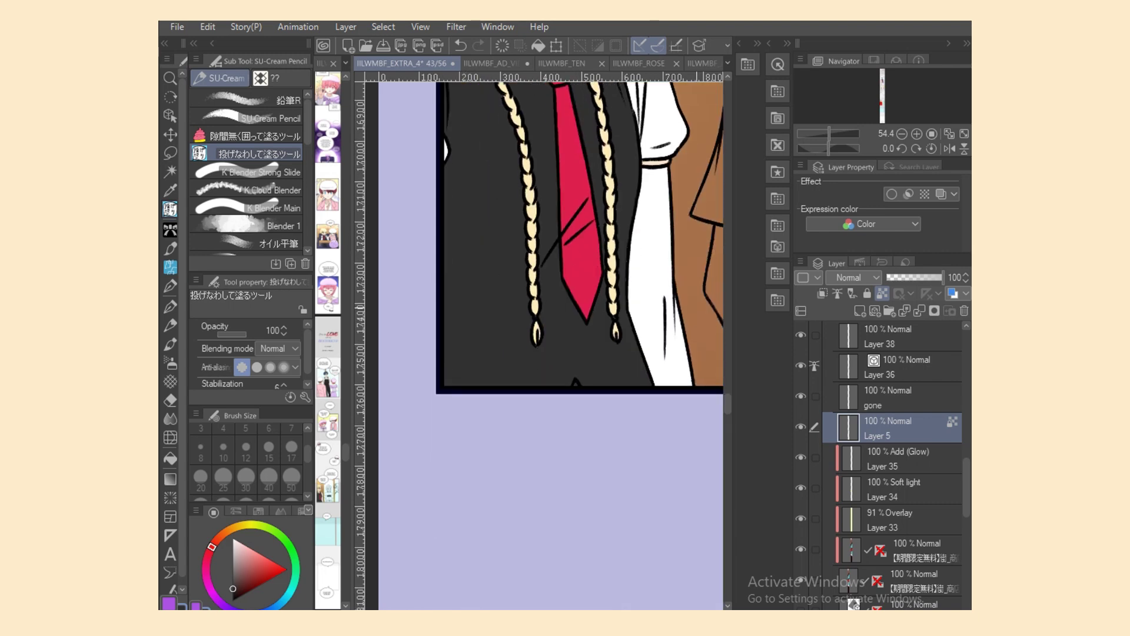
scroll(565, 377, up, 1)
scroll(550, 344, up, 5)
mouse_move(669, 401)
mouse_down()
mouse_move(639, 410)
mouse_move(671, 408)
mouse_up()
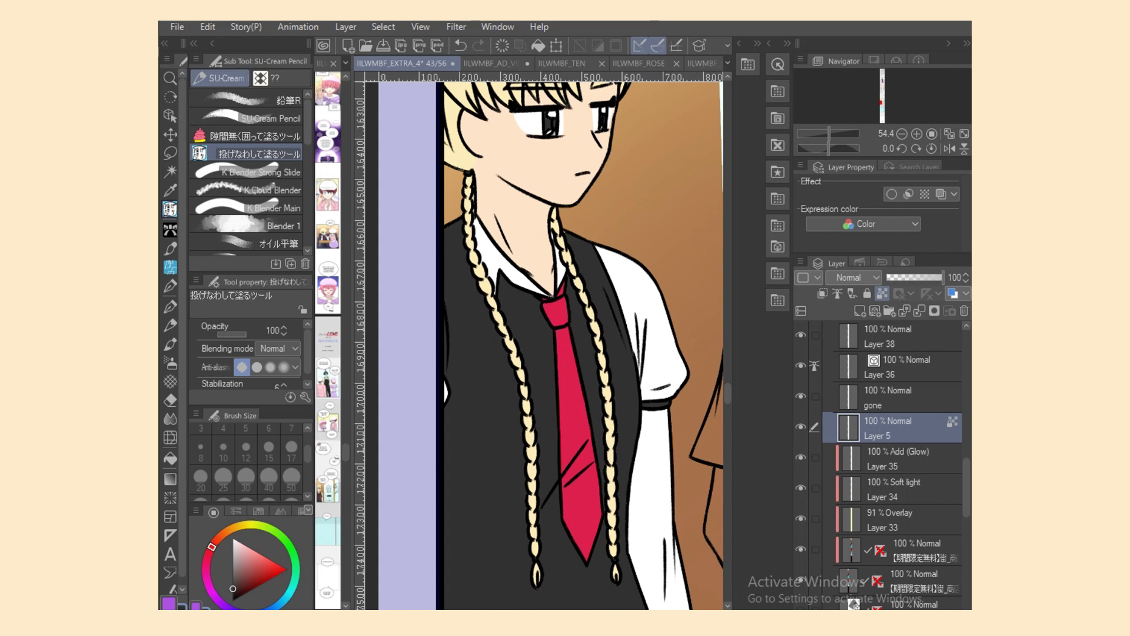
Step: Add a clipped layer above Layer 5, and auto-select both braids, their tips and the hair on Layer 5
click(860, 311)
click(823, 294)
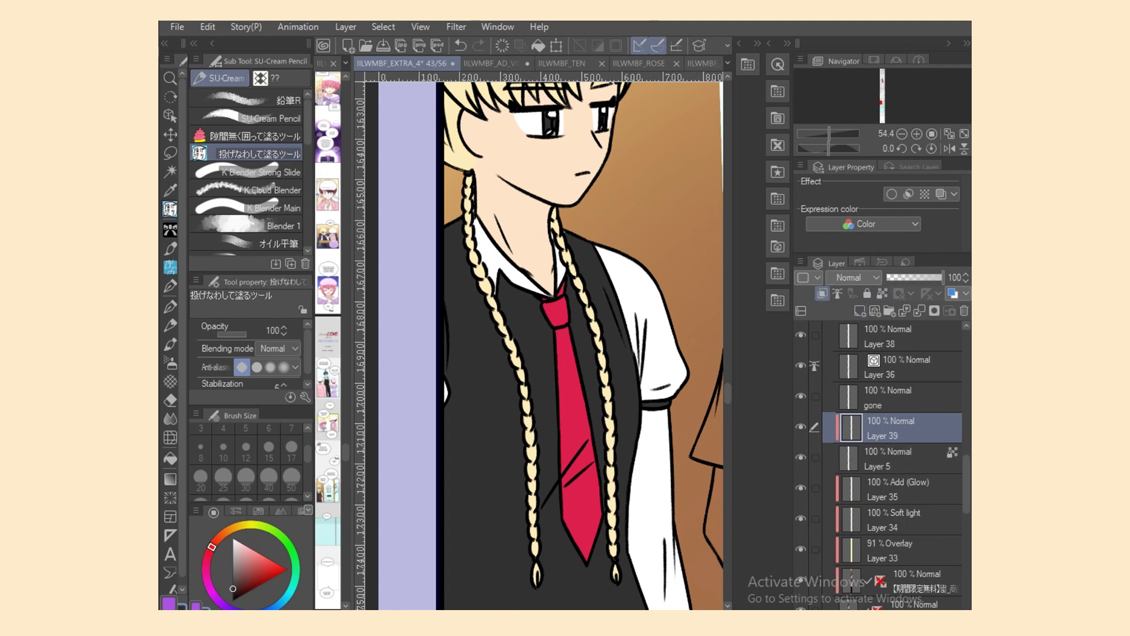
click(889, 458)
click(170, 172)
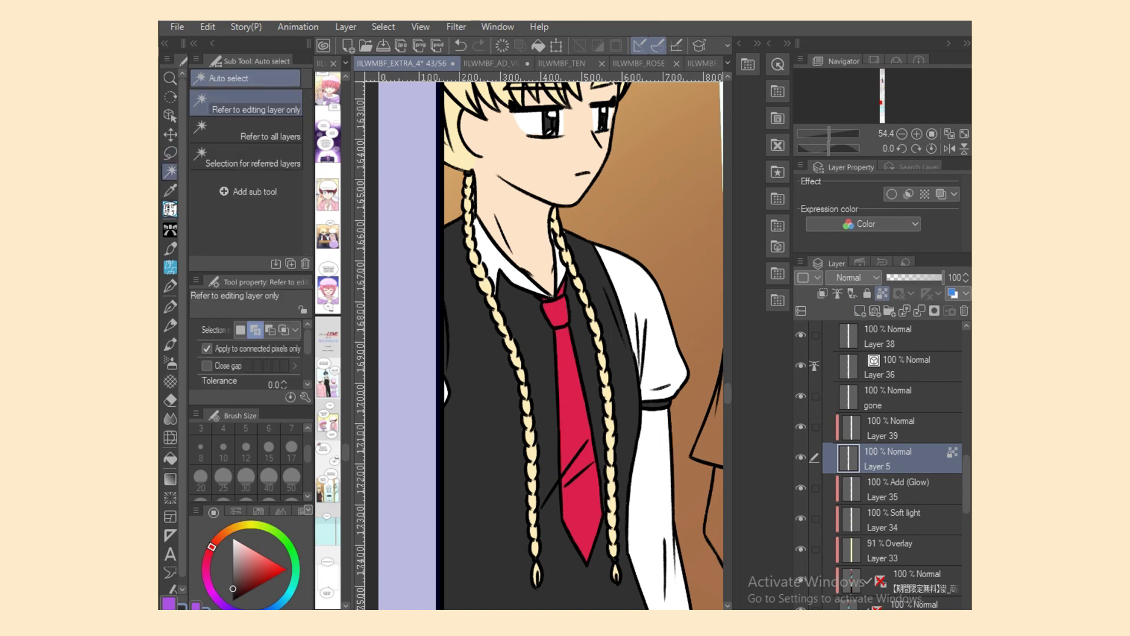
click(495, 310)
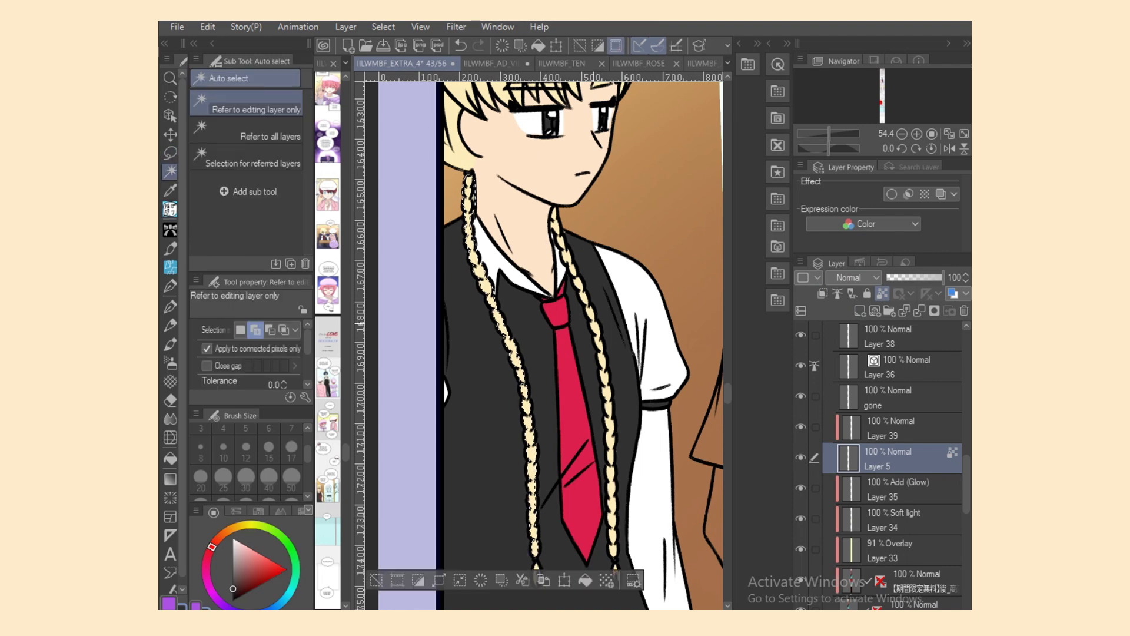
click(595, 327)
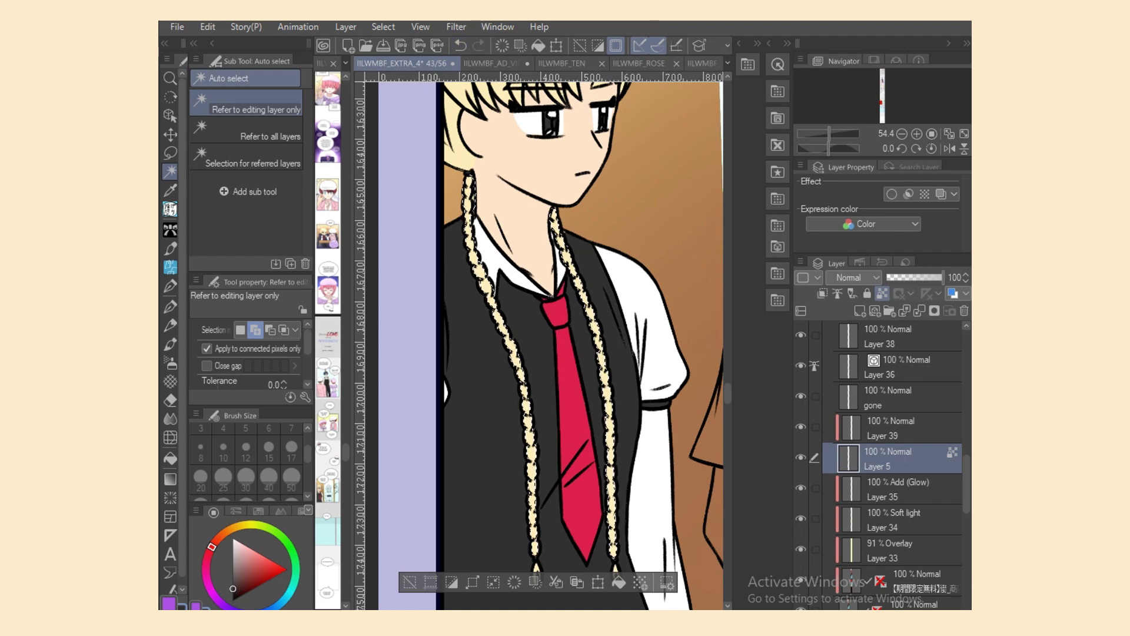
scroll(551, 341, down, 3)
click(616, 448)
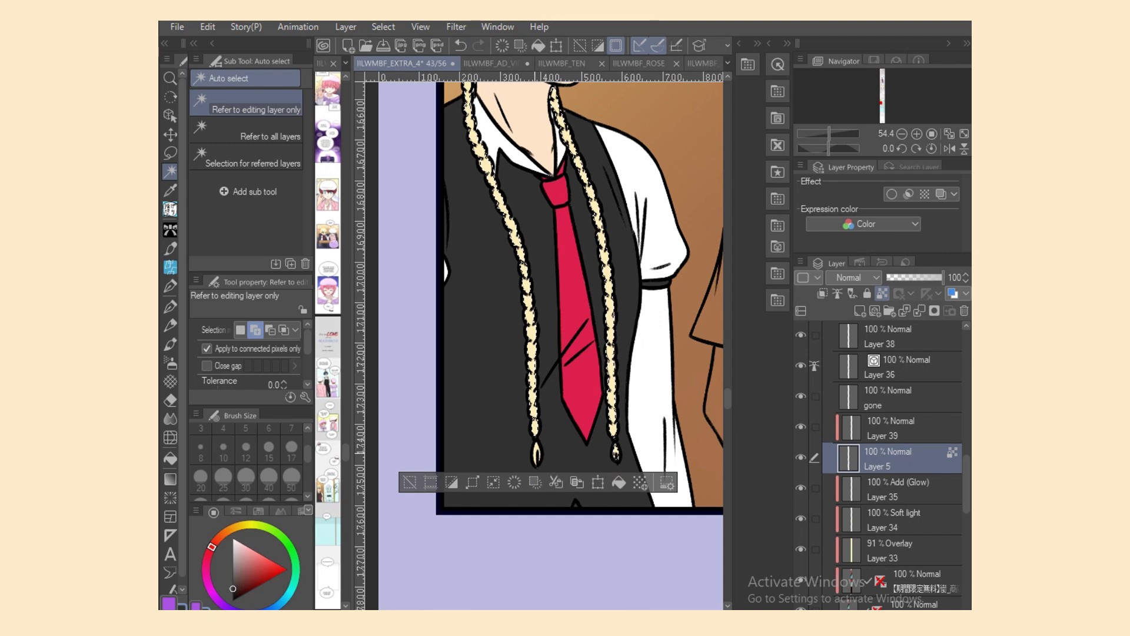
click(536, 449)
scroll(550, 341, up, 6)
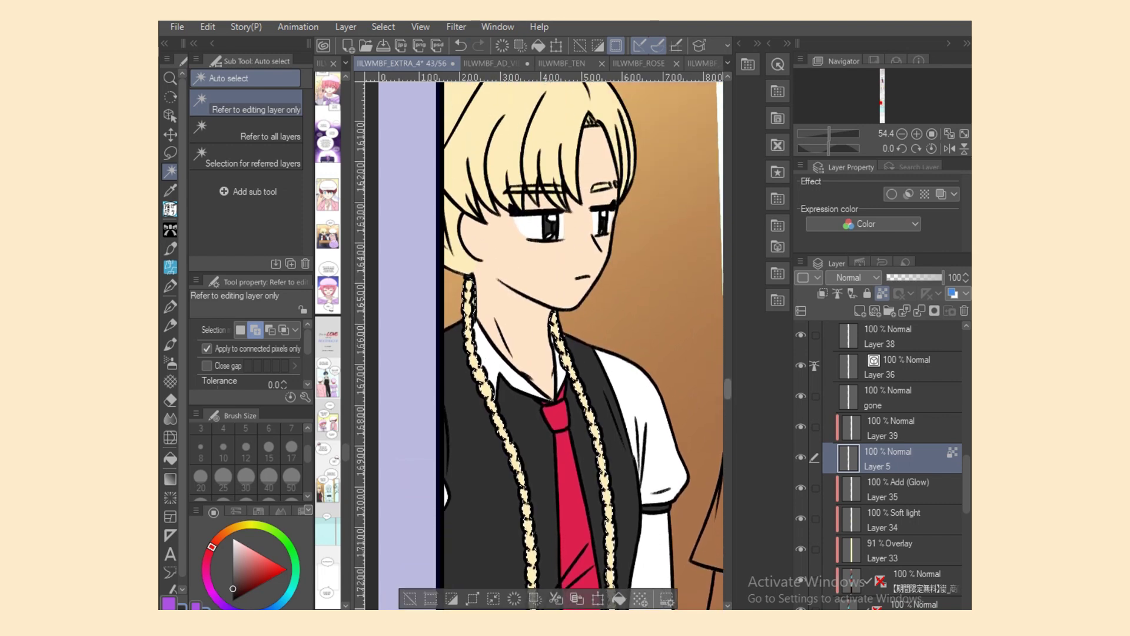
click(545, 148)
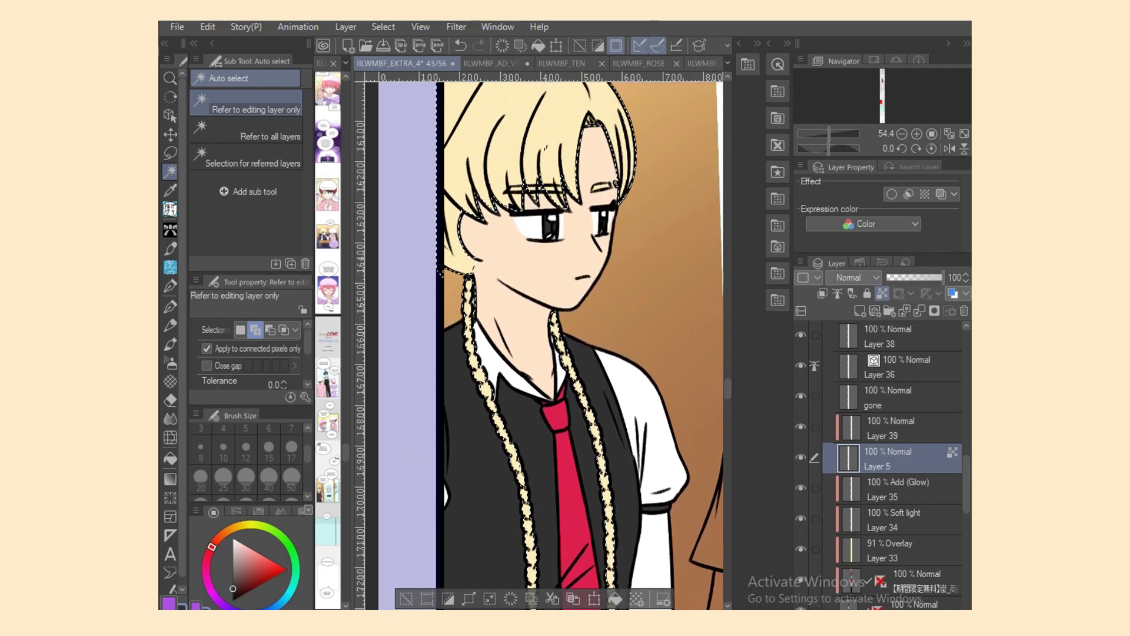
Step: Airbrush purple over the lower parts of both braids on the clipped layer with the Soft airbrush at size 300
click(901, 429)
click(169, 603)
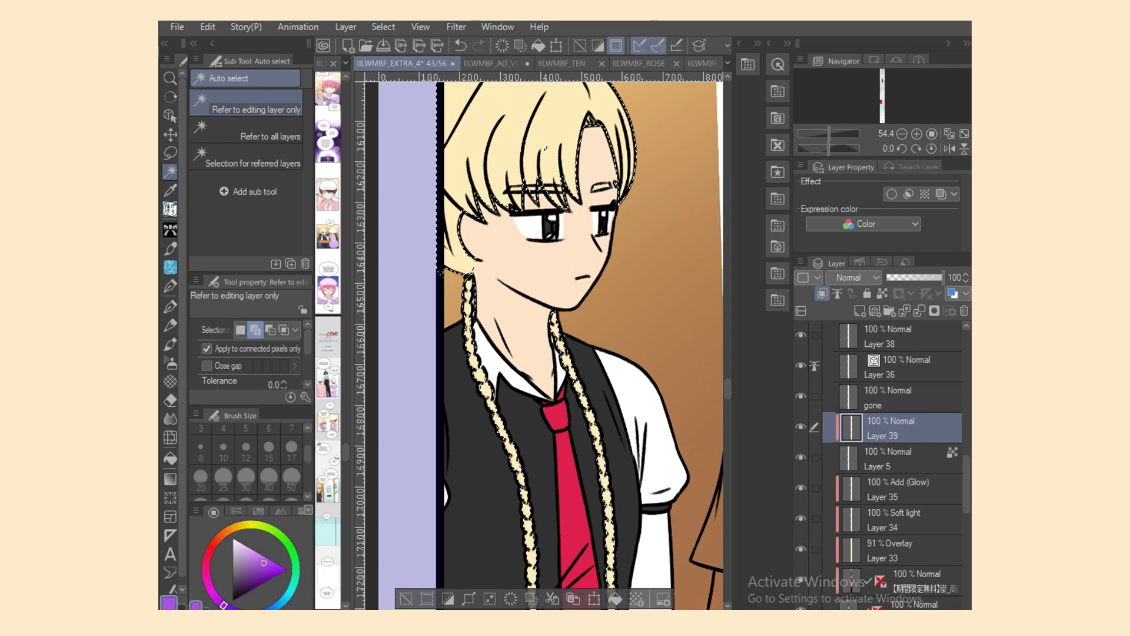
key(b)
scroll(550, 341, down, 6)
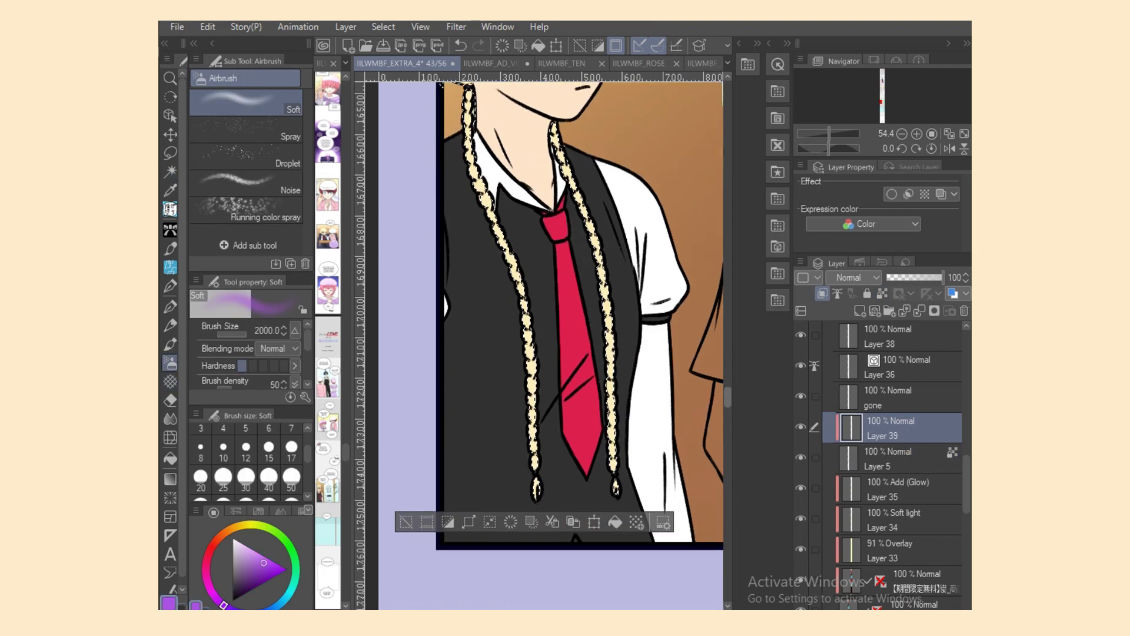
drag(307, 452, 307, 467)
click(291, 485)
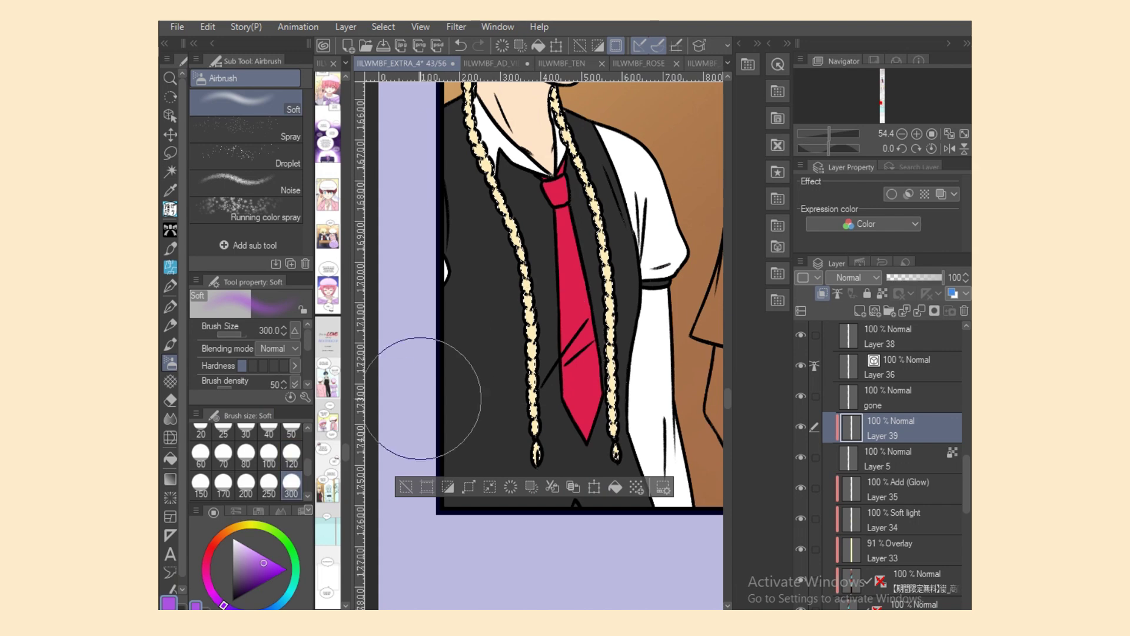
mouse_move(520, 389)
mouse_down()
mouse_move(553, 433)
mouse_move(640, 352)
mouse_up()
scroll(539, 428, up, 3)
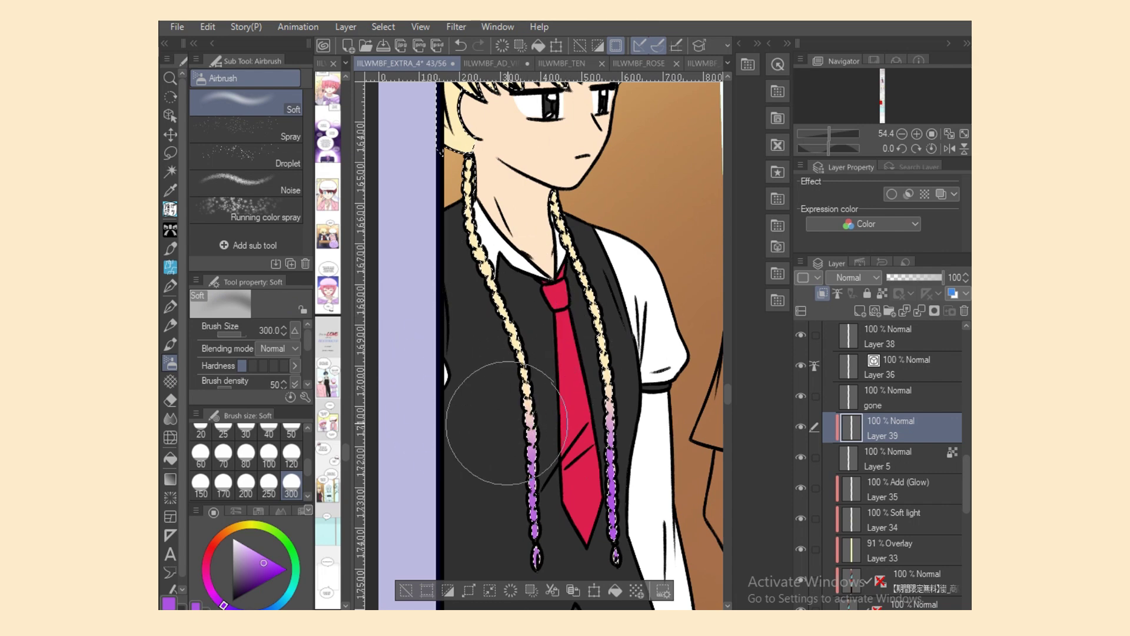
Step: Sample the tie's crimson red and airbrush it over the upper parts of both braids
key(i)
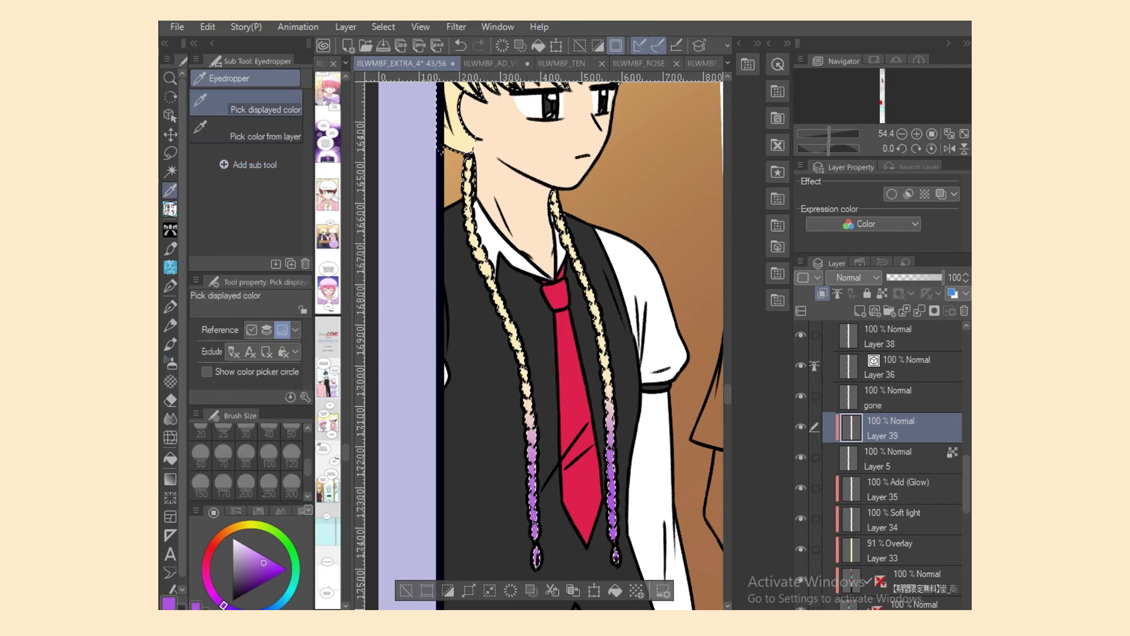
click(567, 357)
key(b)
key(b)
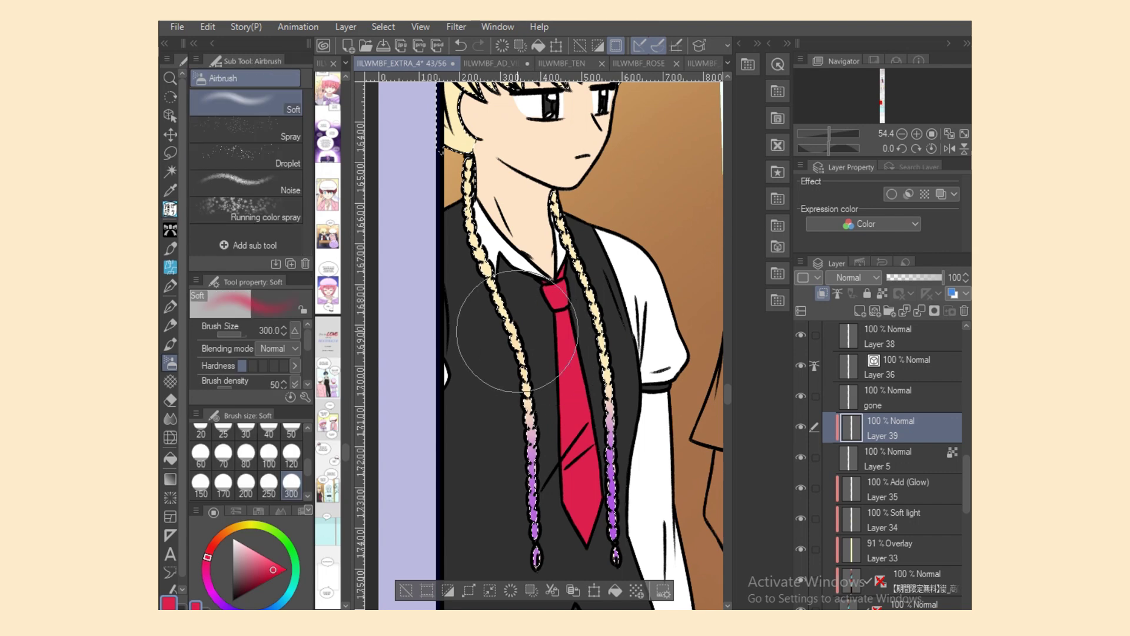
mouse_move(517, 331)
mouse_down()
mouse_move(531, 364)
mouse_move(458, 212)
mouse_move(483, 291)
mouse_move(532, 263)
mouse_move(550, 224)
mouse_move(596, 327)
mouse_move(577, 258)
mouse_up()
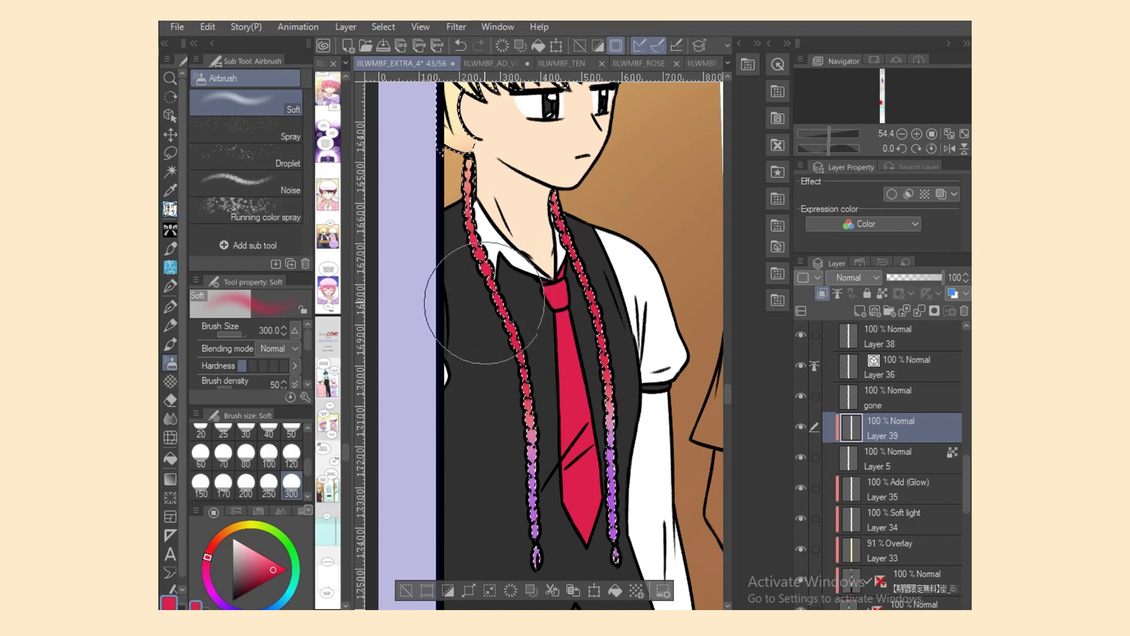
Step: Airbrush sampled purple and crimson over the middle of both braids to smooth the red-to-purple transition
alt+click(607, 511)
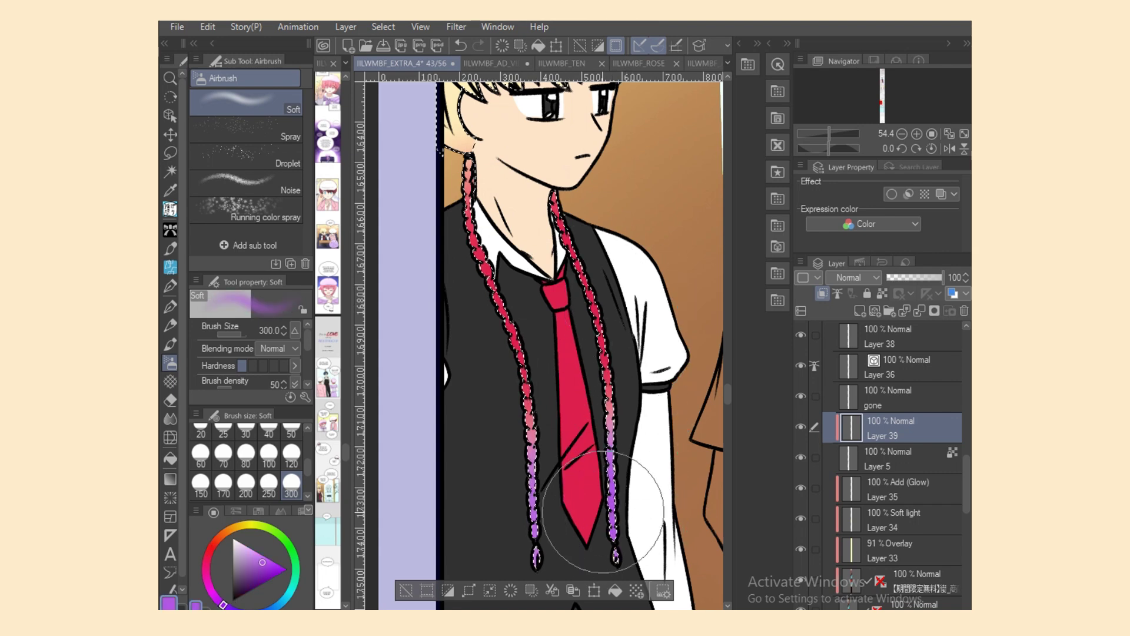
mouse_move(604, 511)
mouse_down()
mouse_move(534, 453)
mouse_move(591, 452)
mouse_move(614, 502)
mouse_move(623, 396)
mouse_move(613, 478)
mouse_move(609, 387)
mouse_up()
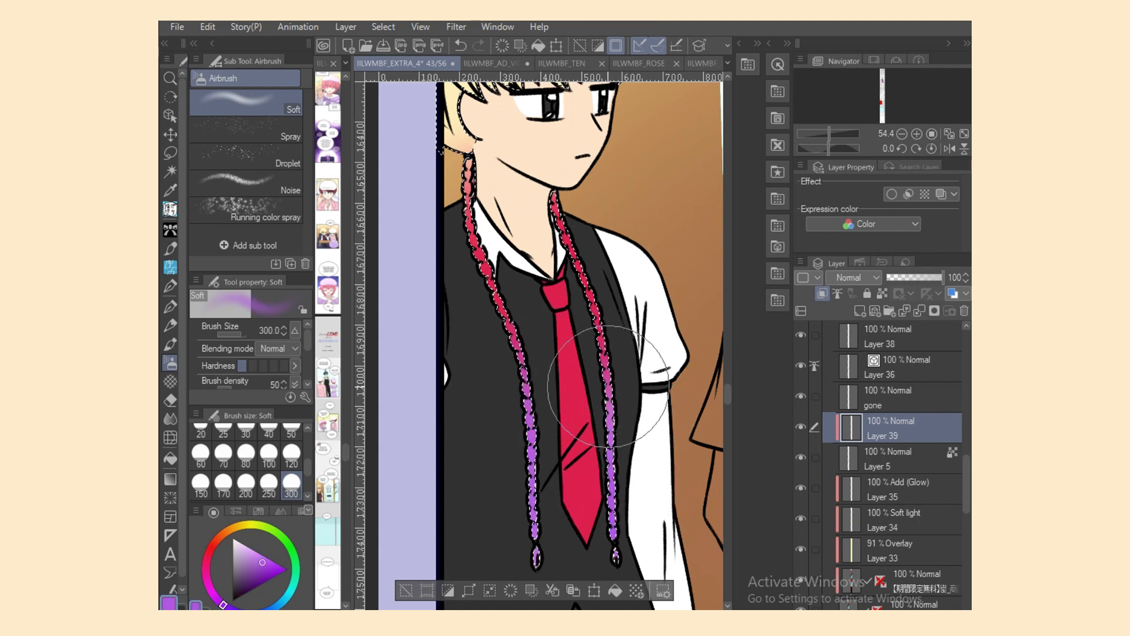
alt+click(478, 272)
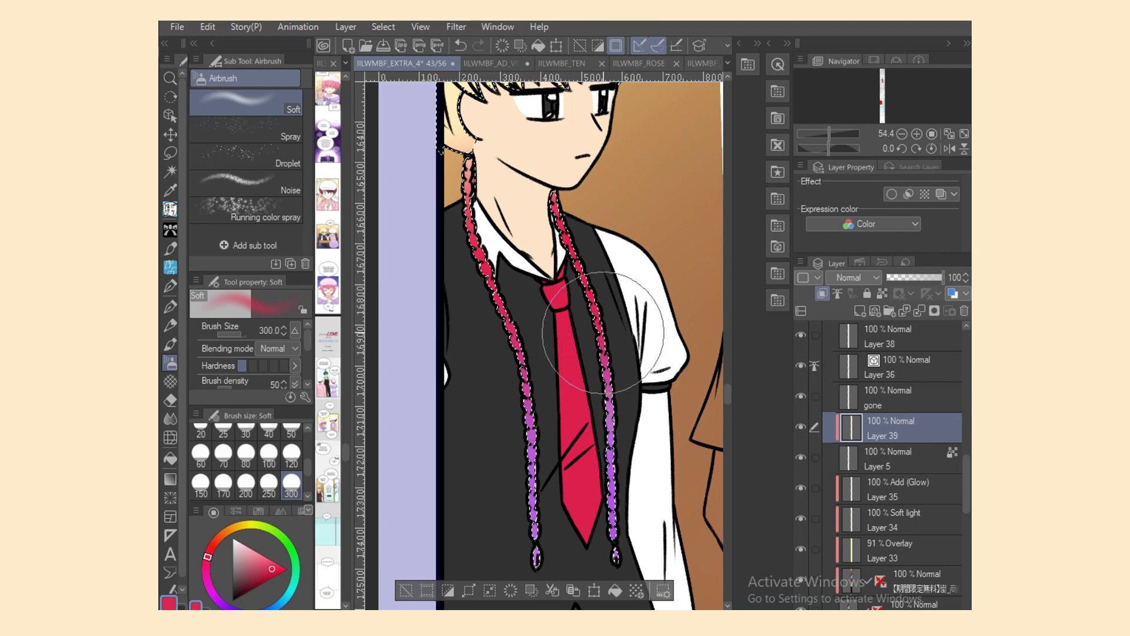
alt+click(611, 518)
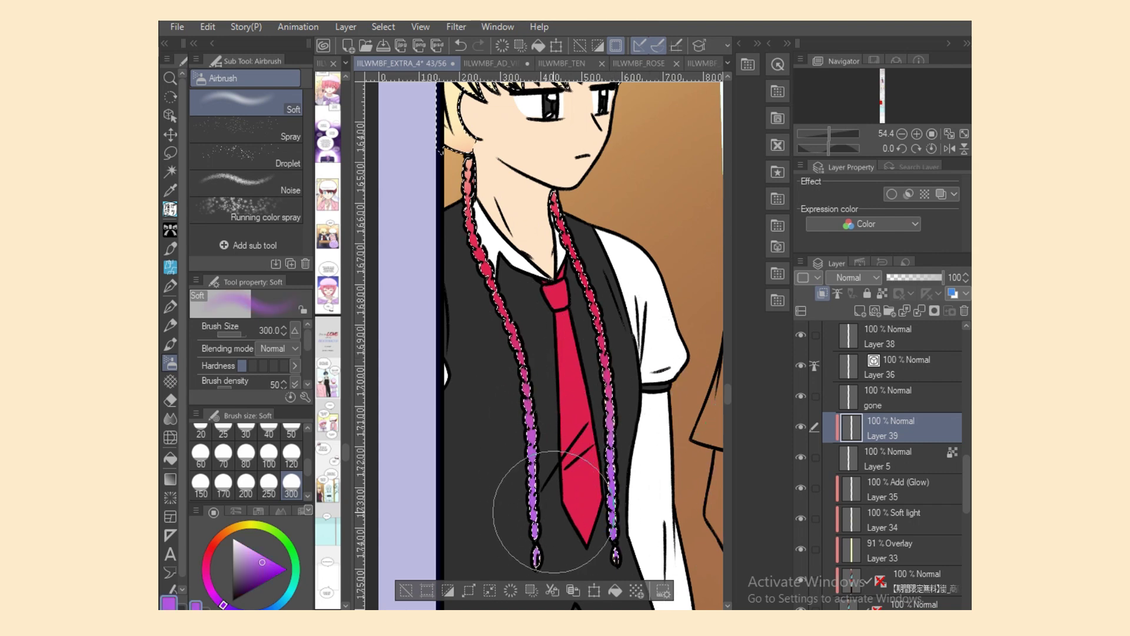
scroll(552, 512, up, 5)
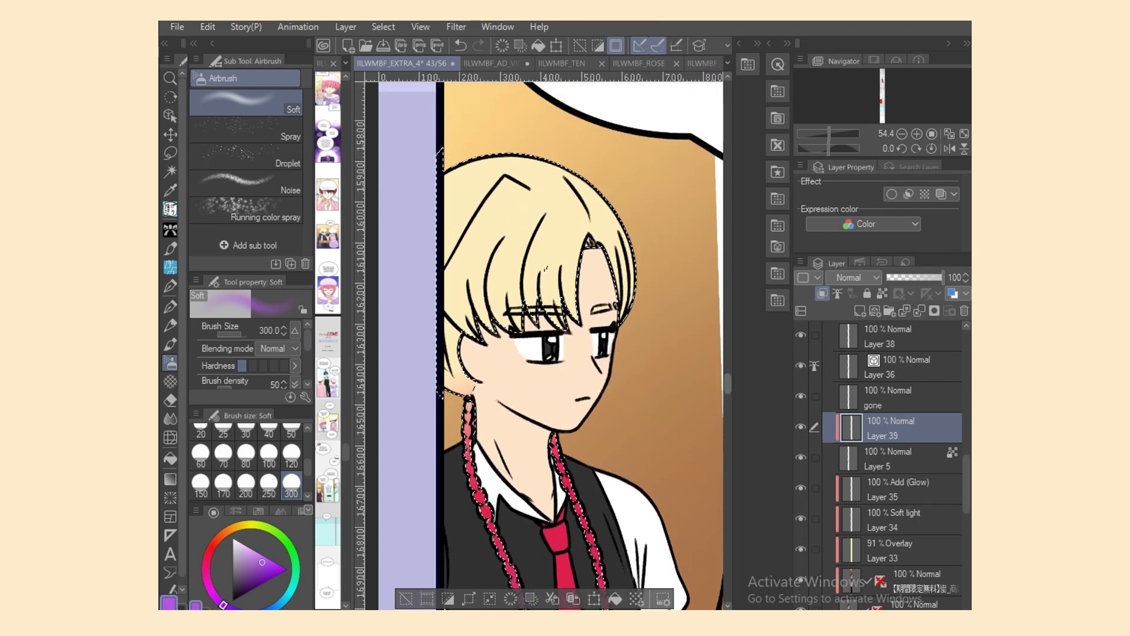
Step: Clear the selection and sample the hair's blond on Layer 5 for touching up with the lasso fill brush
key(m)
key(ctrl+d)
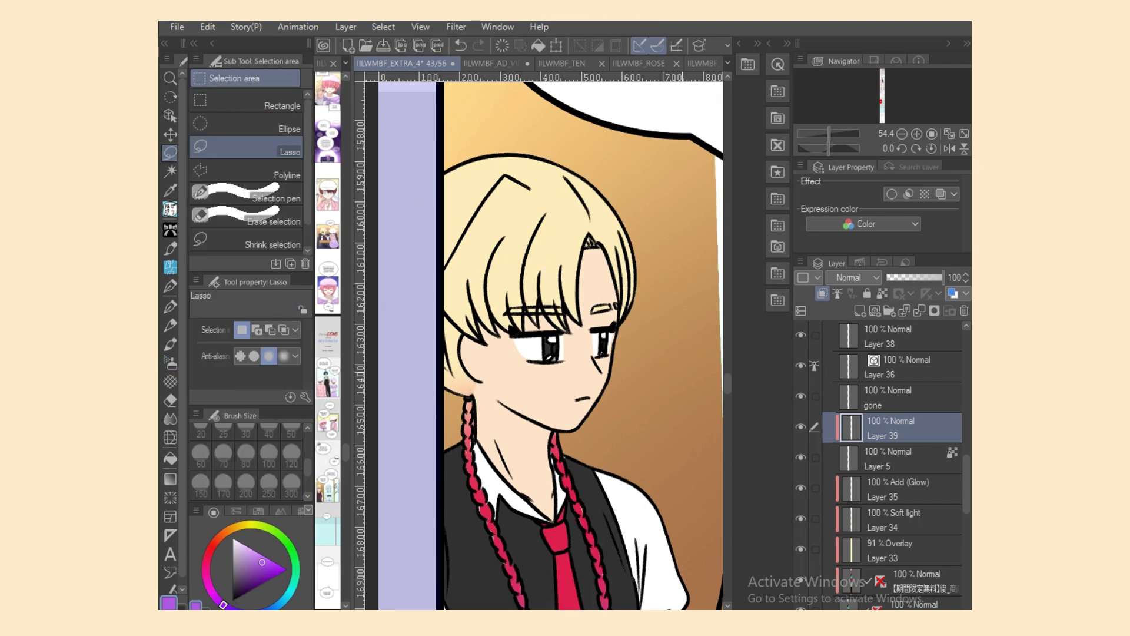
click(901, 459)
click(170, 210)
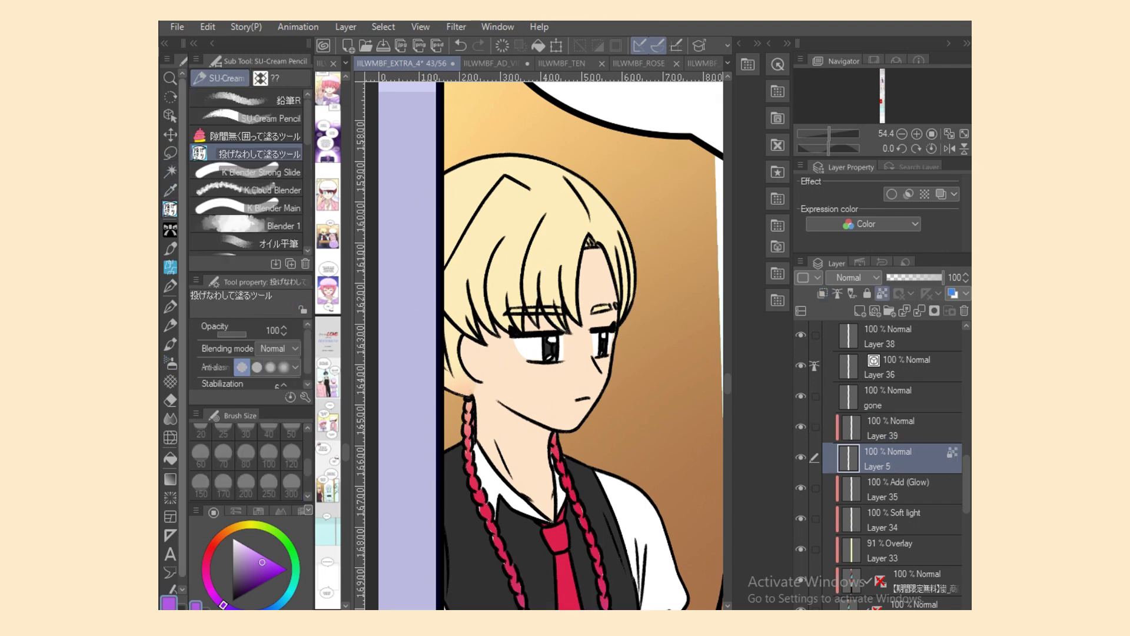
alt+click(543, 226)
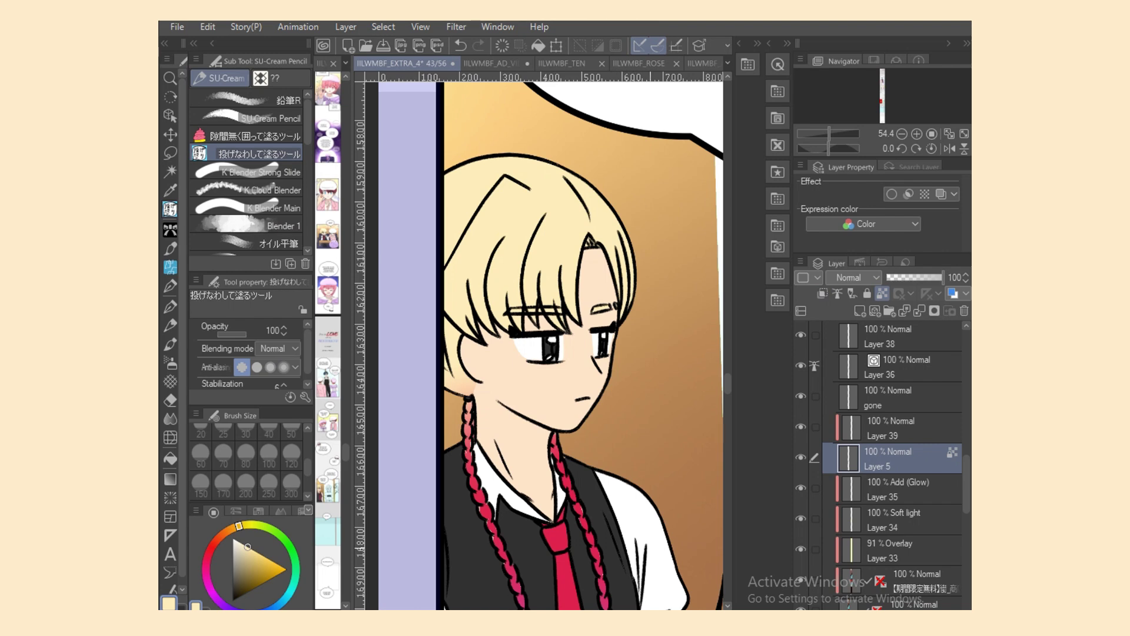
scroll(583, 346, down, 3)
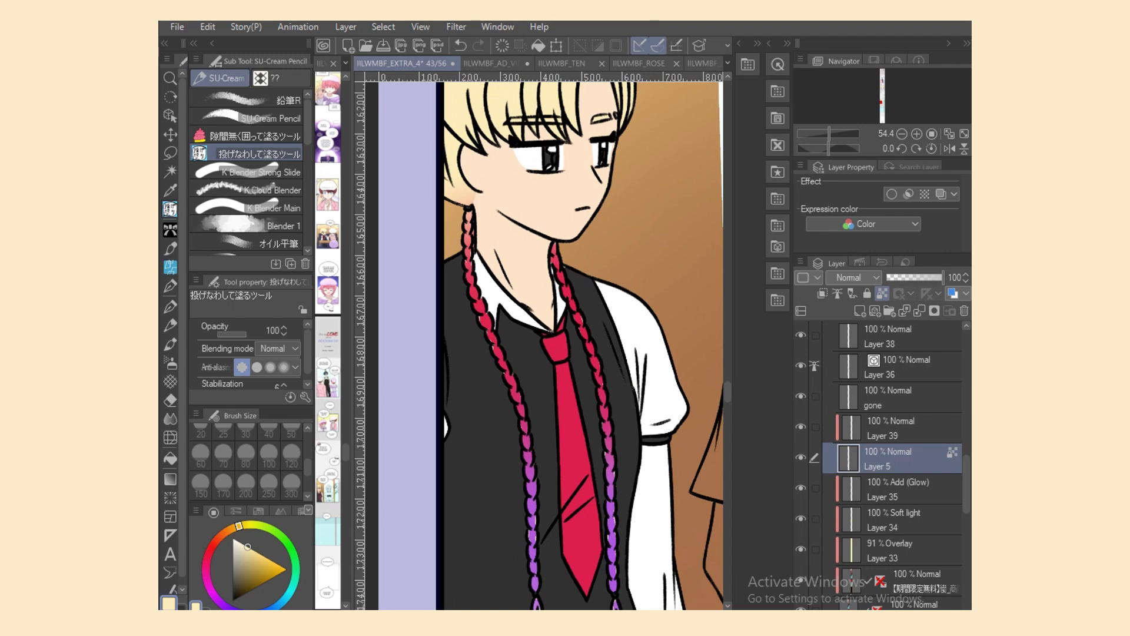
Step: Reselect Layer 5 and fill pale gaps in the left braid's upper links with sampled reds using the lasso fill brush
click(907, 428)
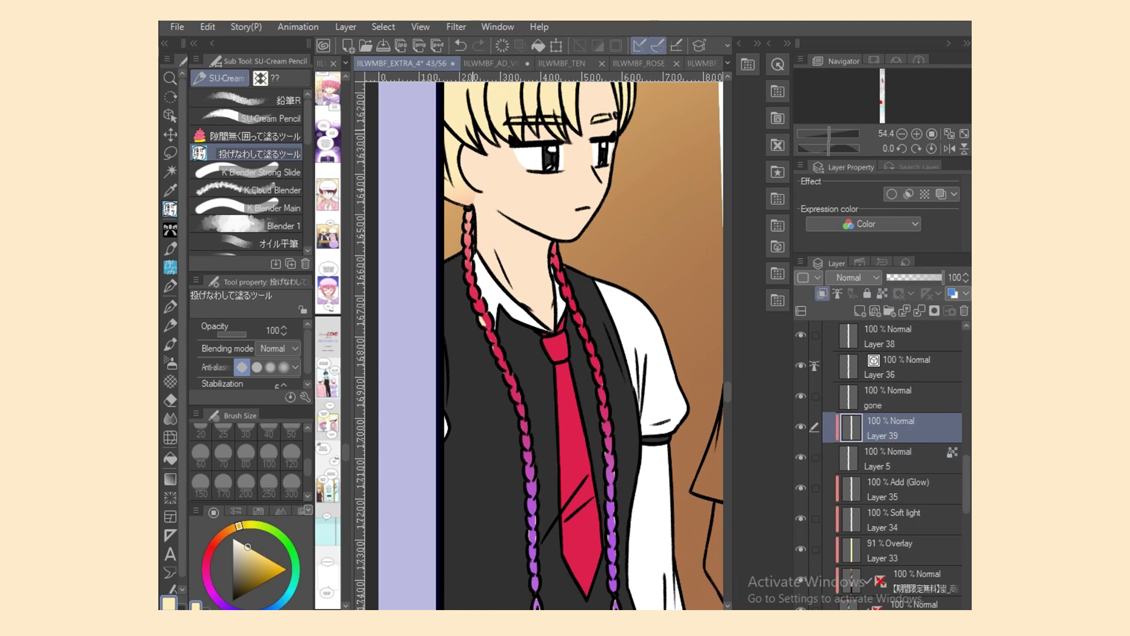
key(ctrl+z)
key(alt+bracketleft)
alt+click(484, 323)
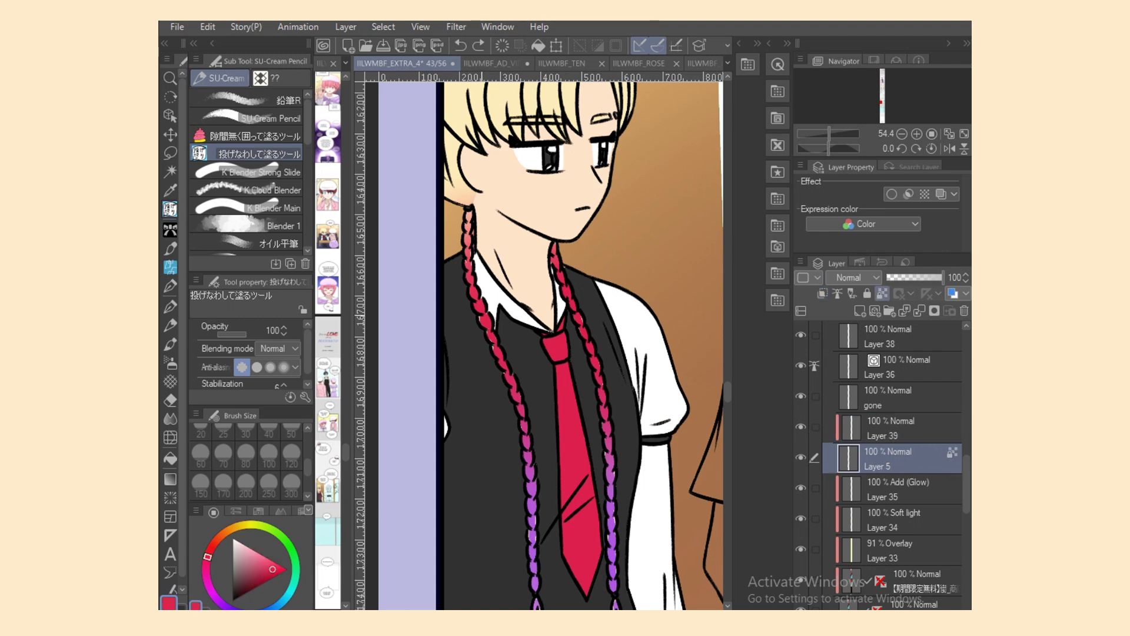
click(479, 317)
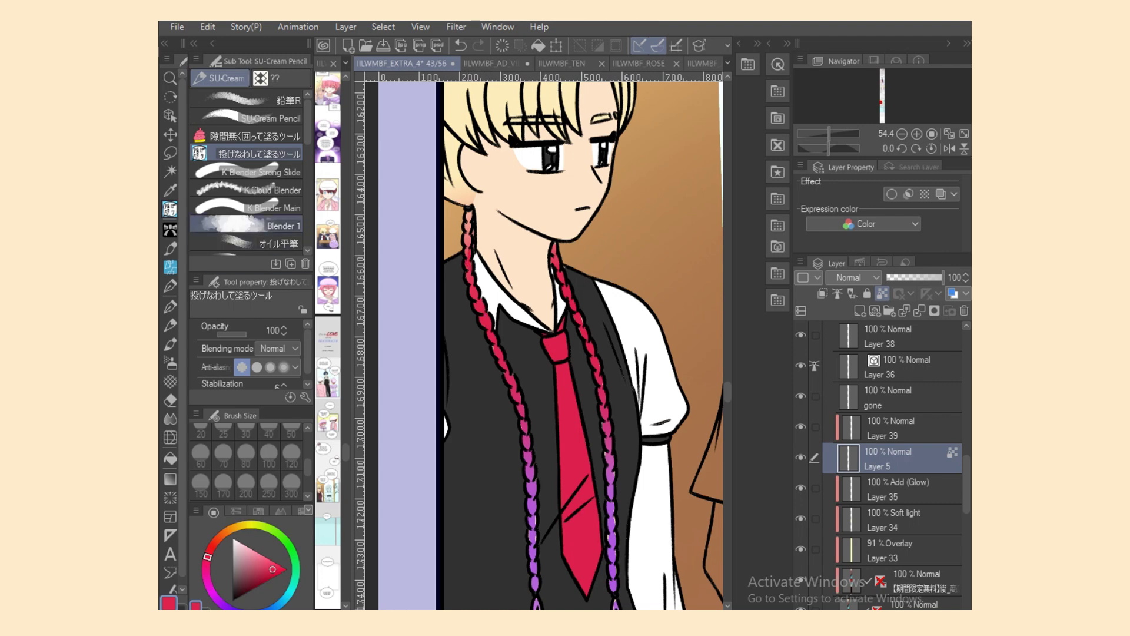
click(271, 208)
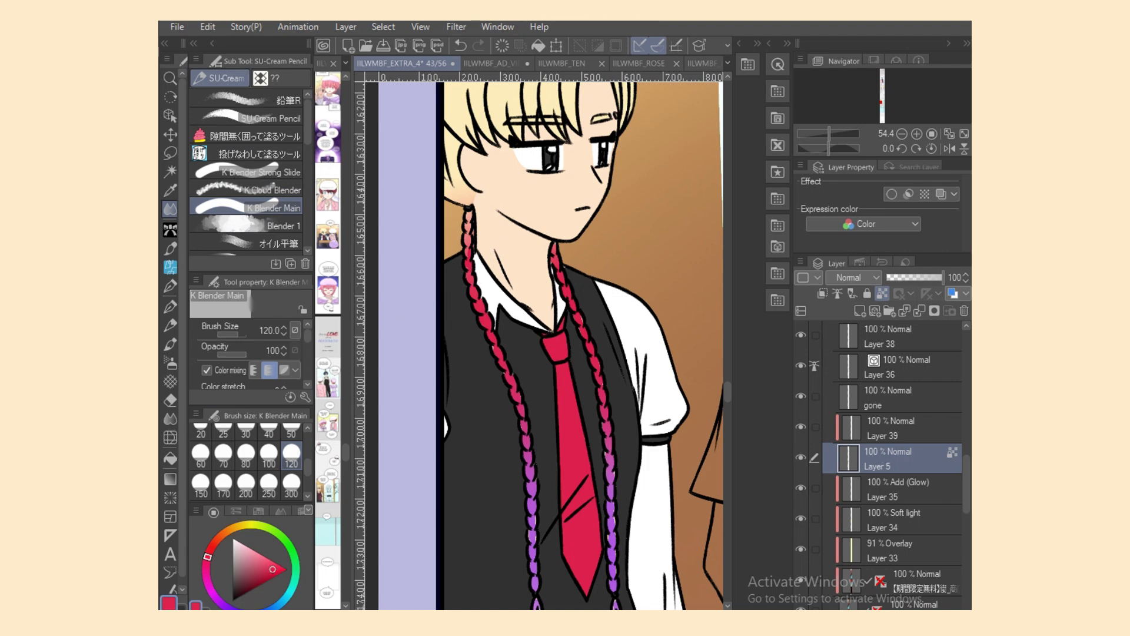
alt+click(469, 237)
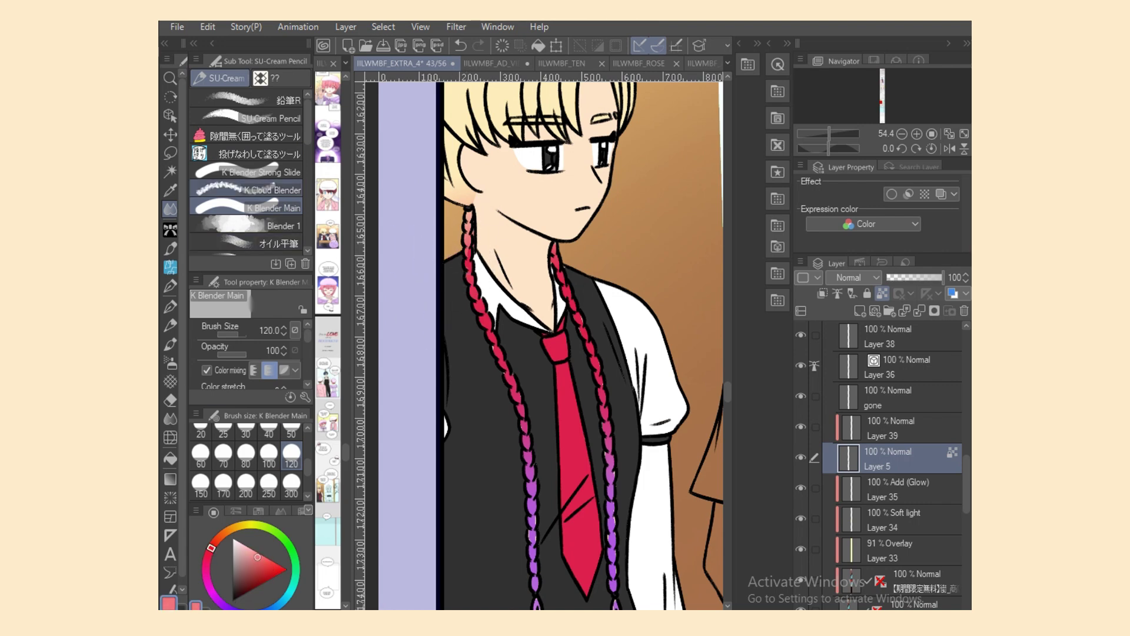
click(259, 154)
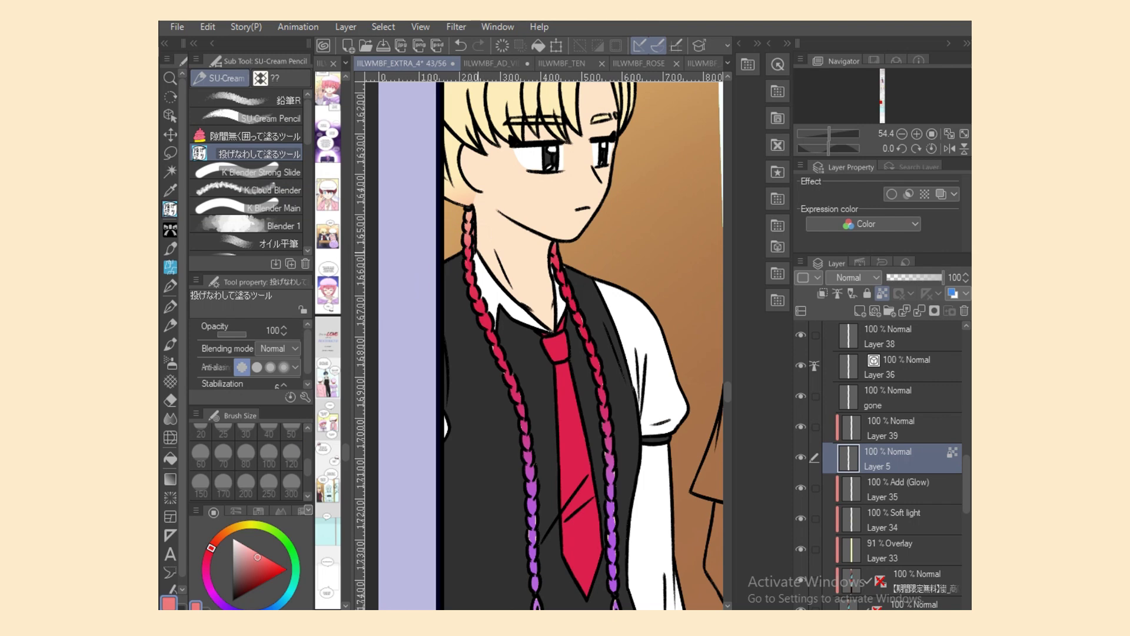
alt+click(471, 279)
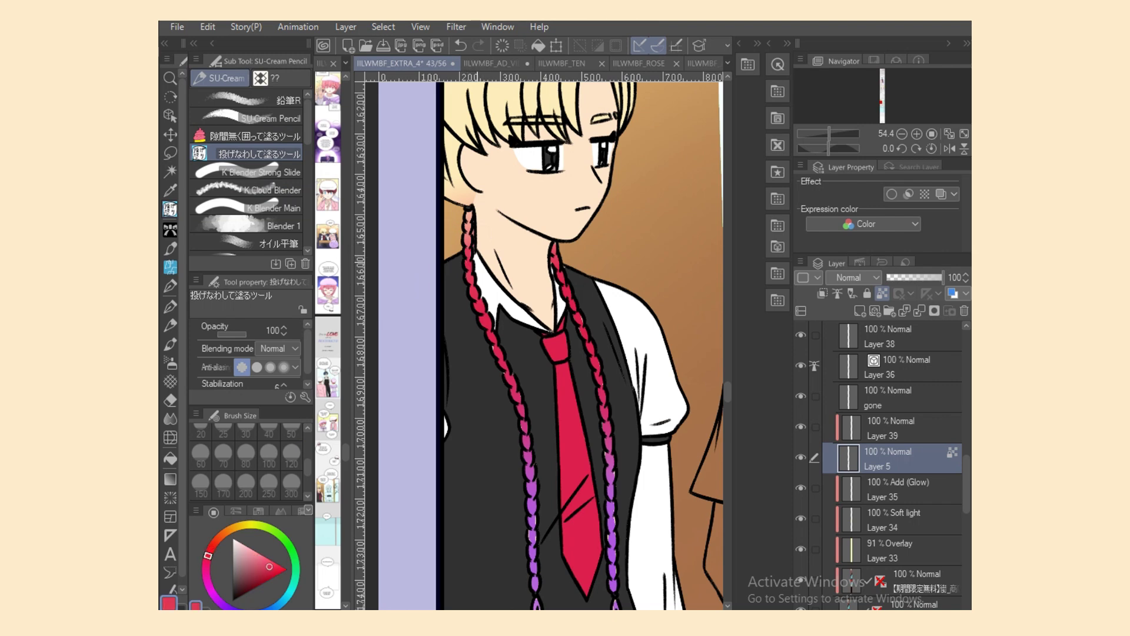
Step: Fill the small gaps around the tops of both braids with reds sampled from the adjoining links
alt+click(495, 341)
alt+click(499, 349)
alt+click(565, 293)
alt+click(555, 252)
alt+click(556, 263)
drag(554, 242, 555, 256)
alt+click(468, 237)
alt+click(469, 221)
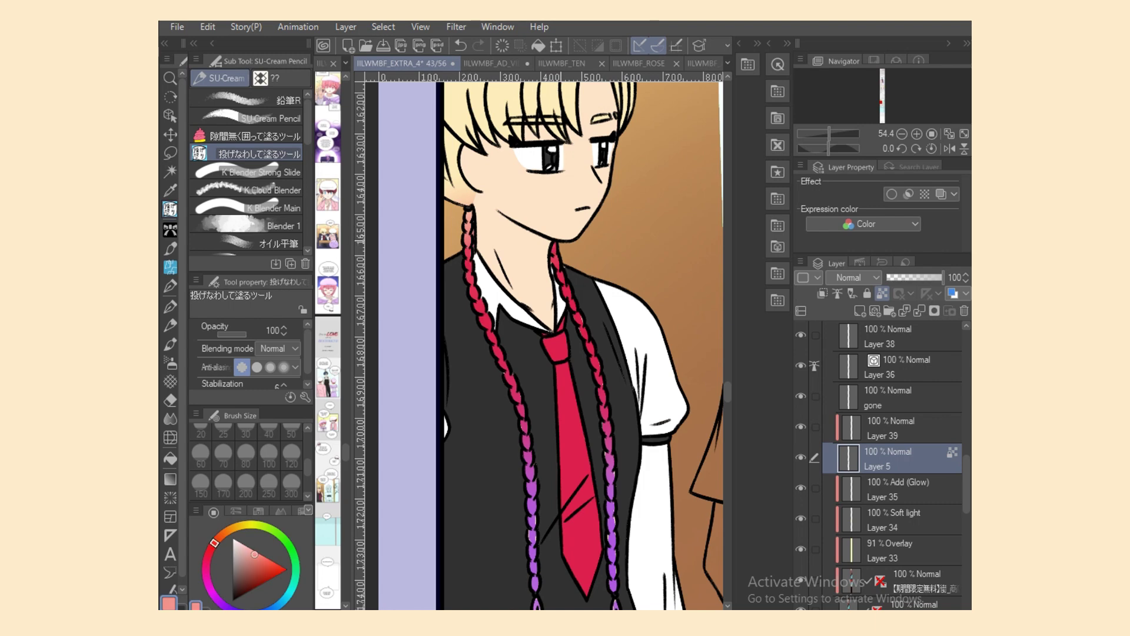
Step: Fill the gaps along the middle of both braids with crimson and magenta sampled beside each gap
alt+click(485, 318)
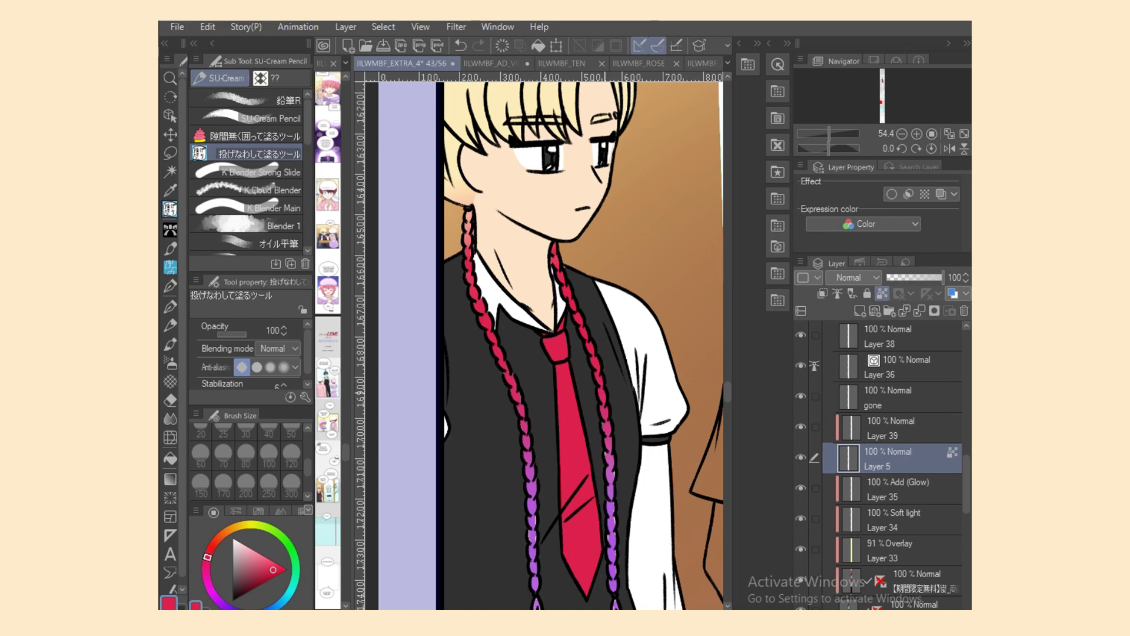
alt+click(504, 377)
alt+click(509, 372)
alt+click(527, 435)
drag(522, 419, 524, 435)
alt+click(608, 428)
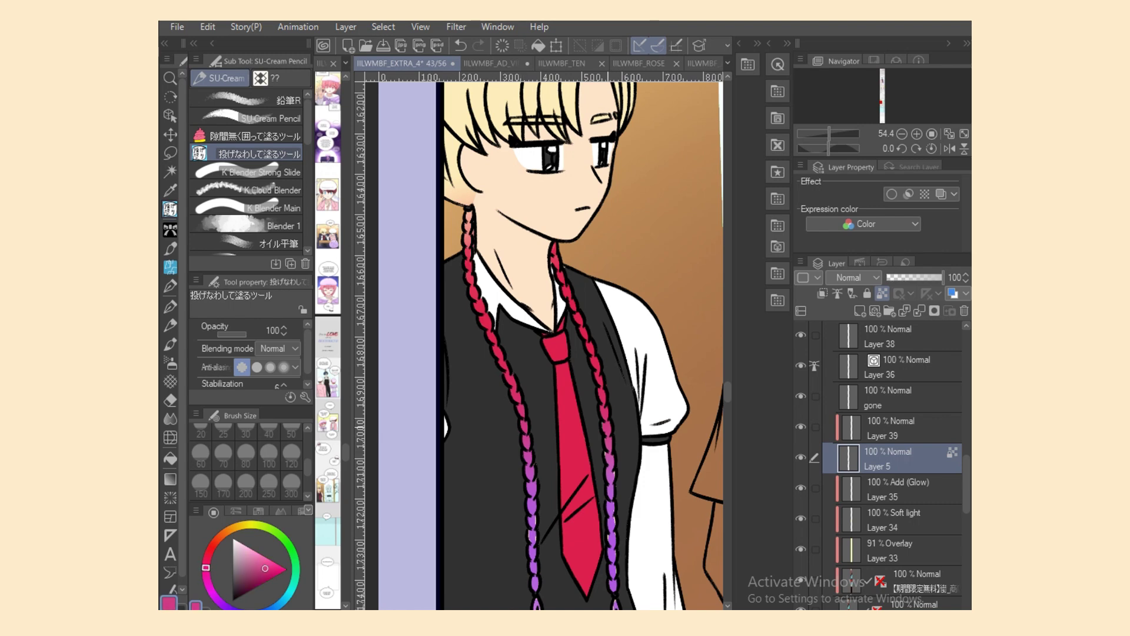
alt+click(569, 469)
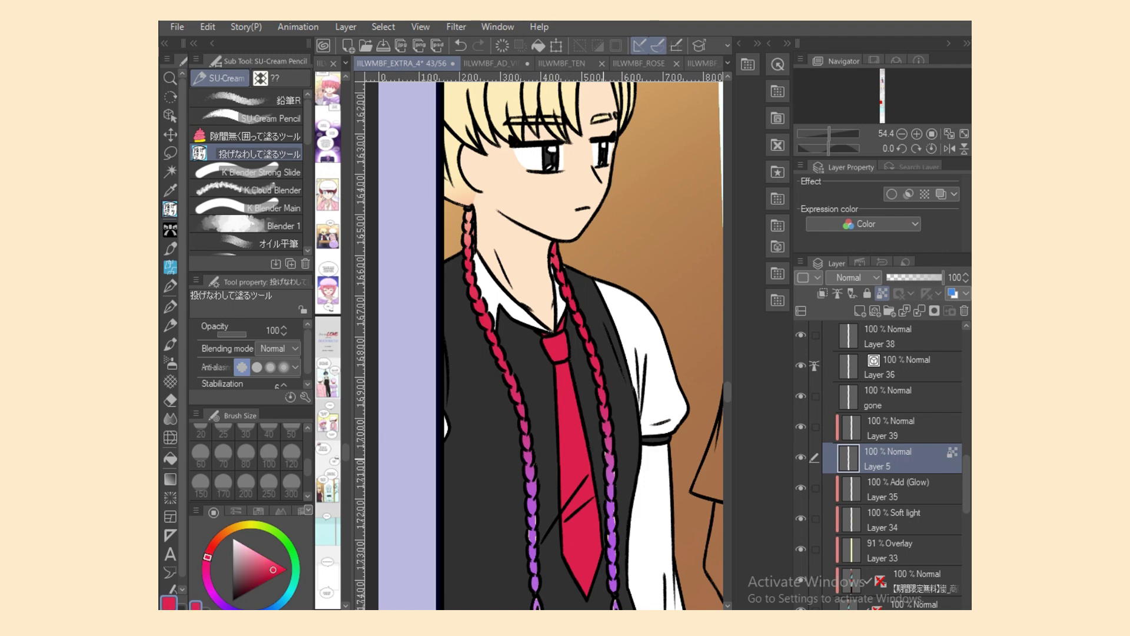
alt+click(610, 458)
drag(607, 452, 606, 462)
alt+click(609, 436)
Step: Fill the remaining gaps in the lower links of both braids, down to the tips, with colours sampled nearby
scroll(550, 348, down, 3)
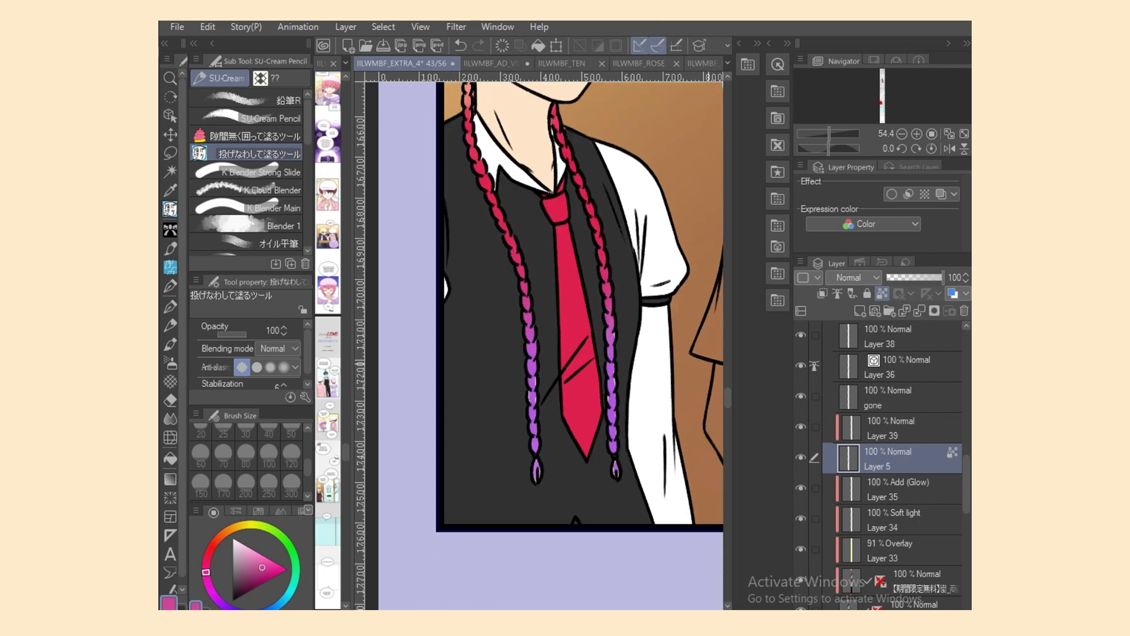
alt+click(580, 157)
alt+click(557, 123)
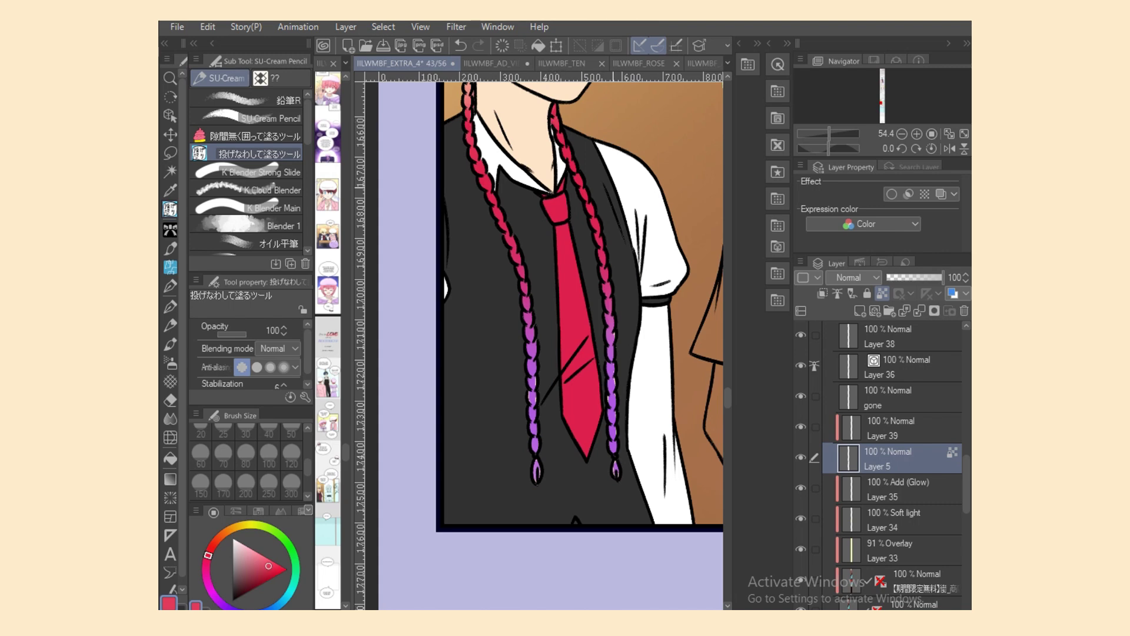
alt+click(611, 330)
alt+click(610, 372)
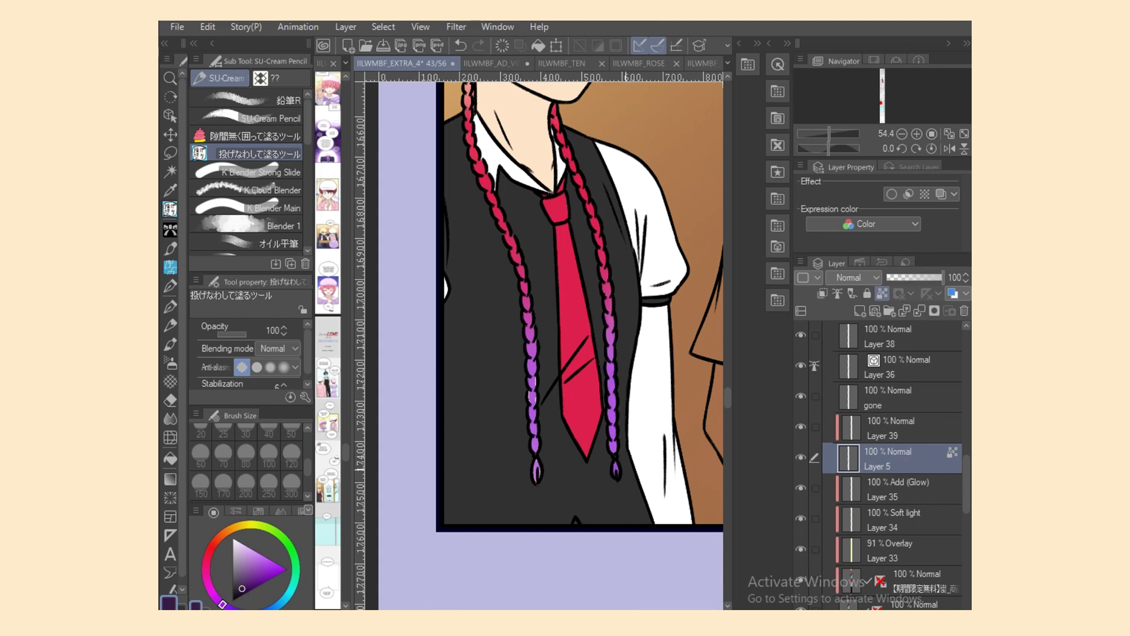
alt+click(536, 454)
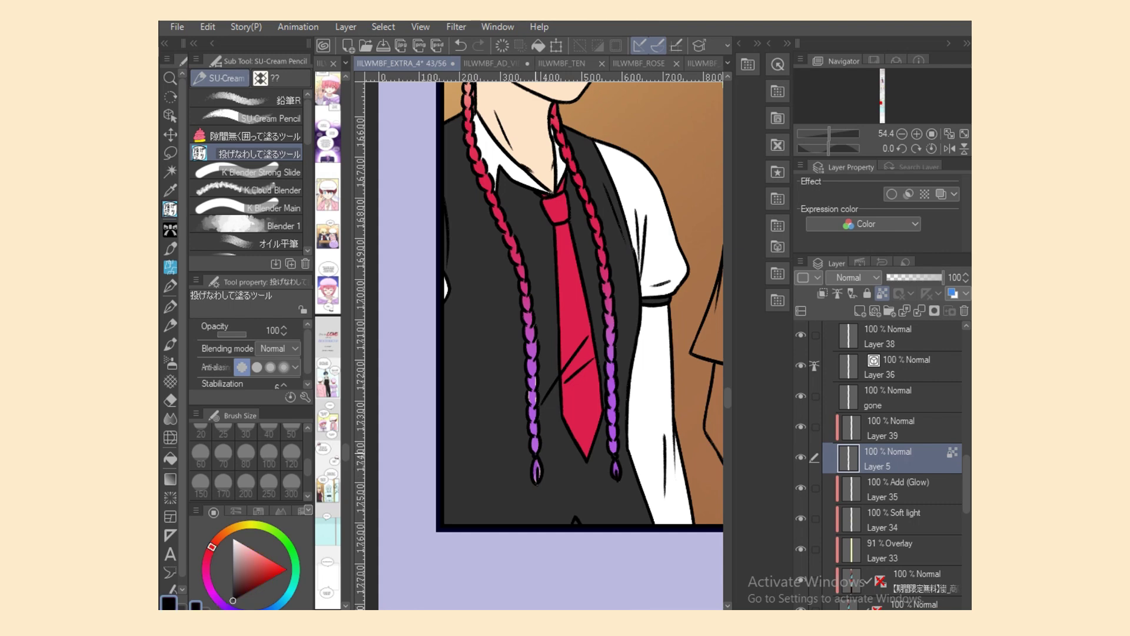
alt+click(536, 447)
alt+click(537, 454)
alt+click(535, 446)
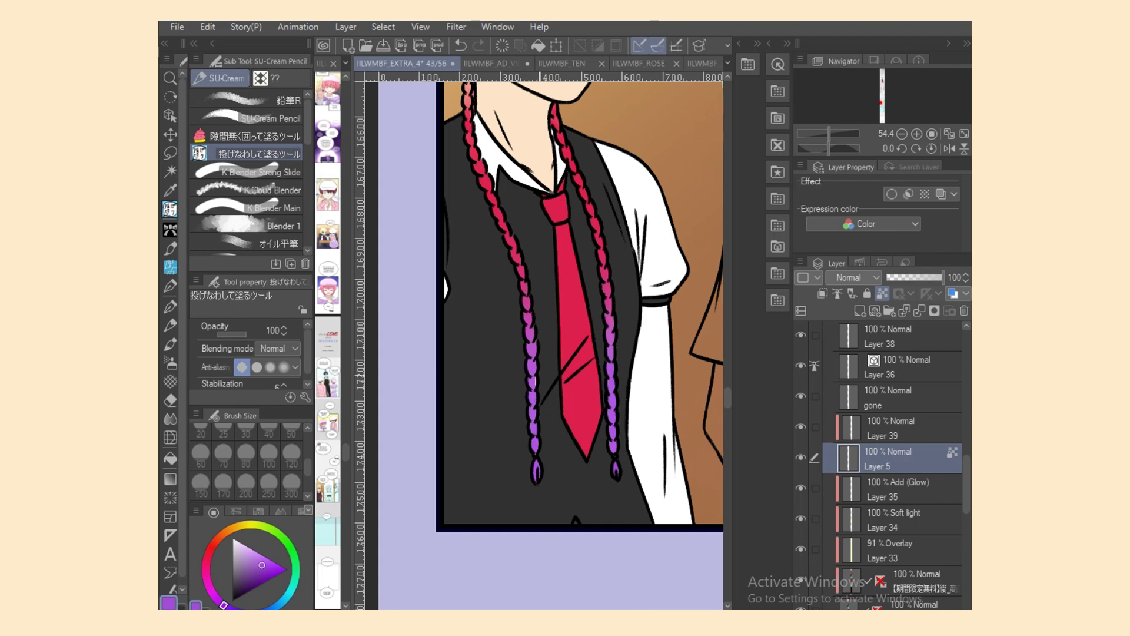
Step: Unlock Layer 5's transparent pixels and fill the middle character in the GONE shirt with a pale skin base using the gap-closing lasso fill
scroll(580, 347, up, 5)
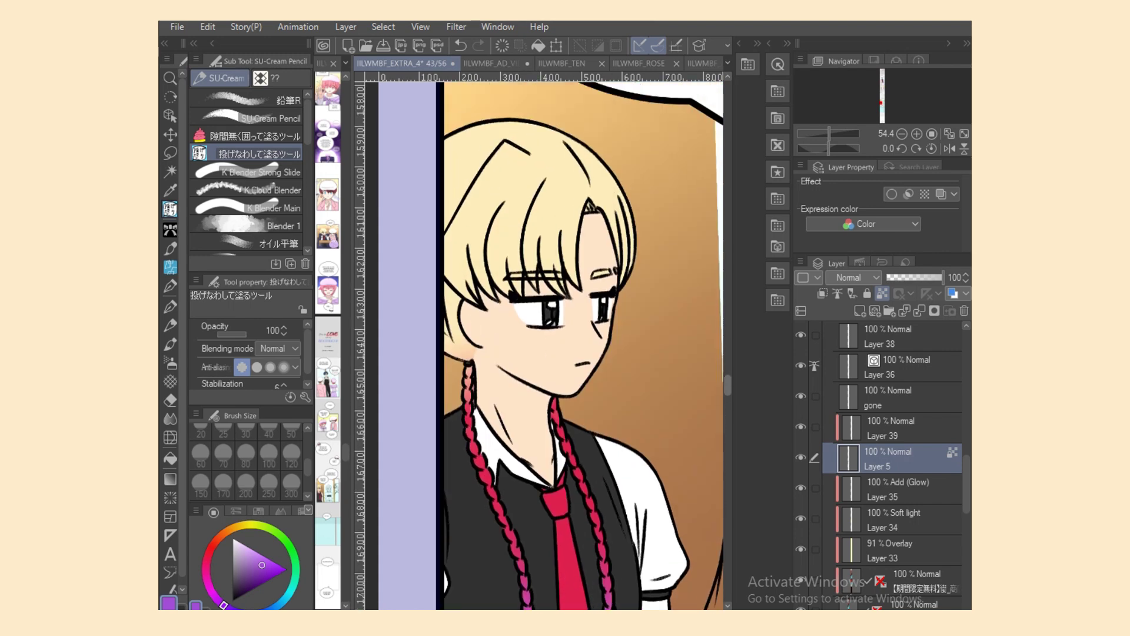
scroll(580, 347, right, 5)
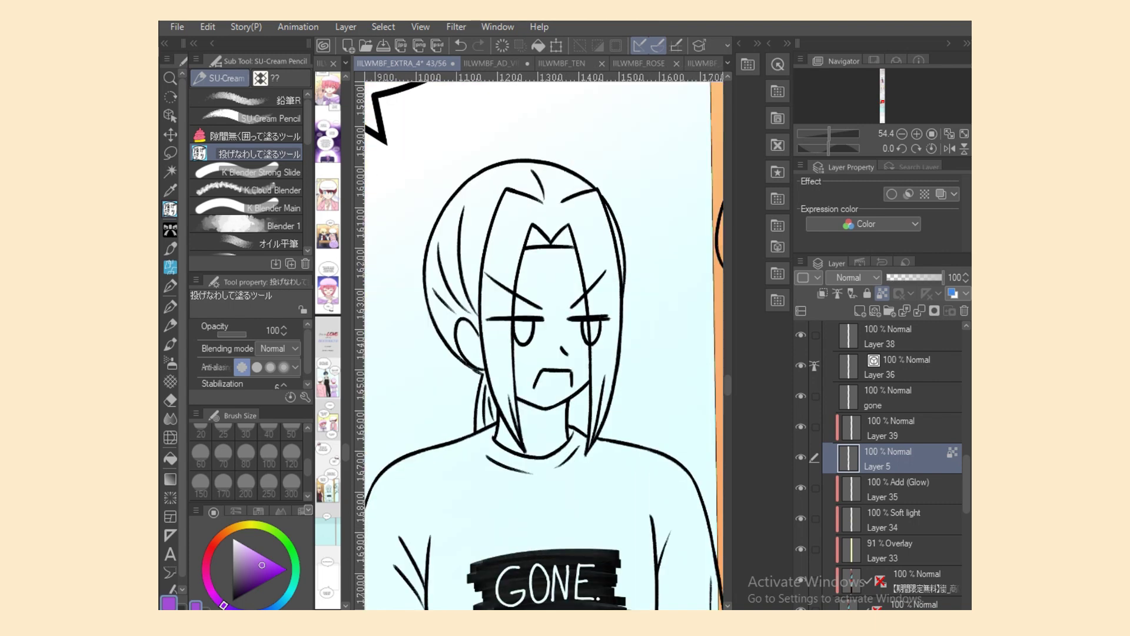
click(883, 293)
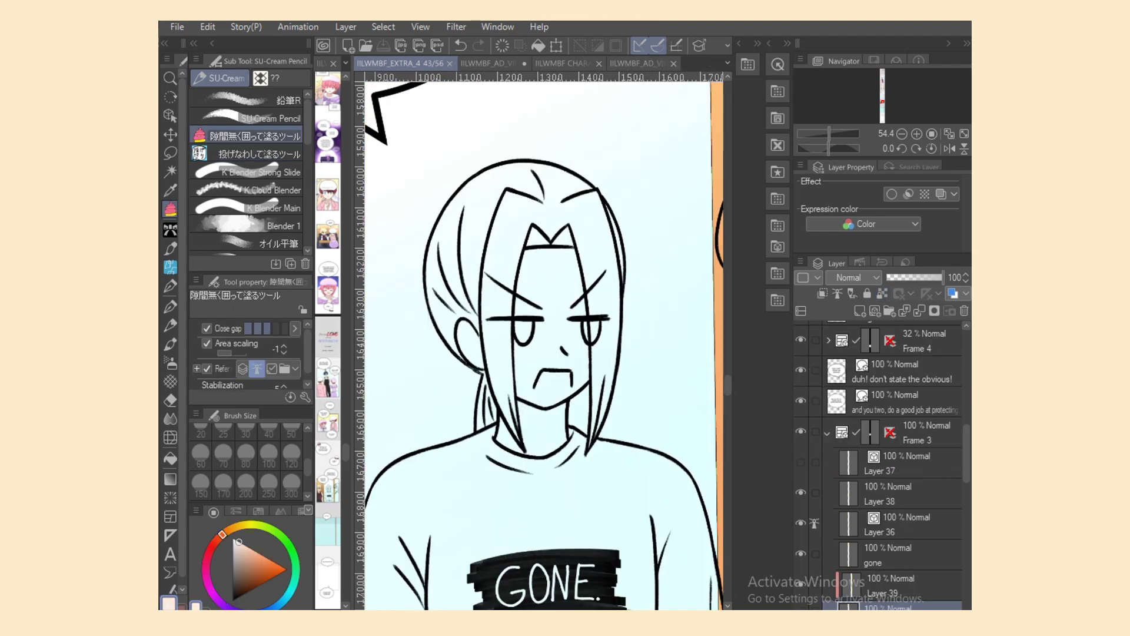
scroll(884, 465, down, 3)
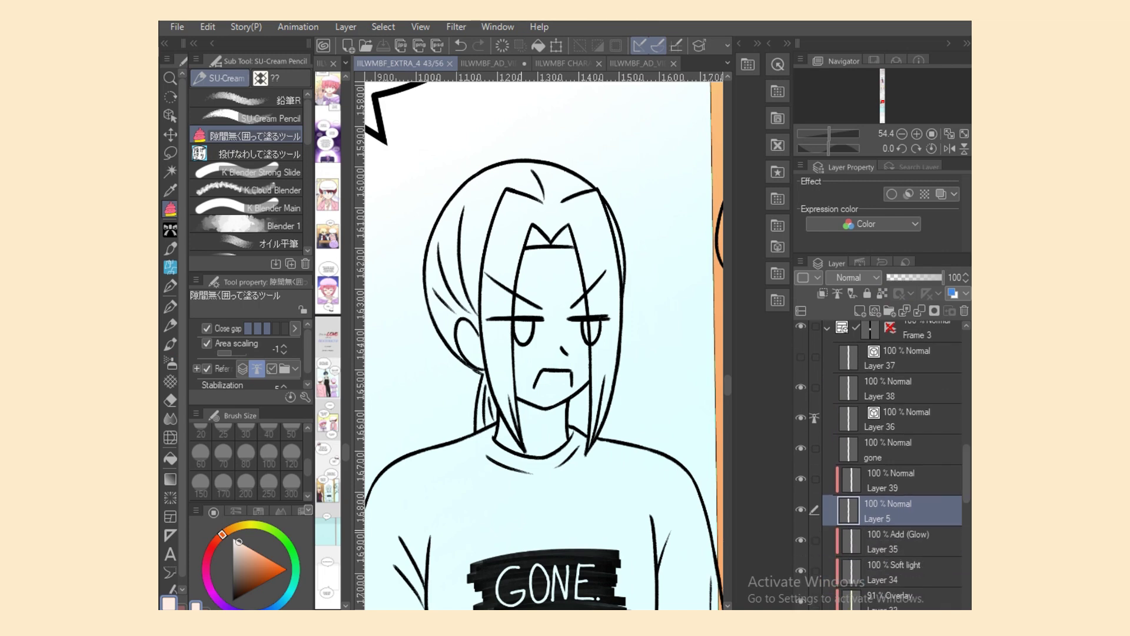
scroll(545, 348, down, 5)
mouse_move(597, 382)
mouse_down()
mouse_move(598, 357)
mouse_move(478, 342)
mouse_move(458, 454)
mouse_move(570, 587)
mouse_move(626, 459)
mouse_move(610, 388)
mouse_move(563, 357)
mouse_move(567, 383)
mouse_up()
click(254, 154)
key(c)
drag(492, 502, 503, 511)
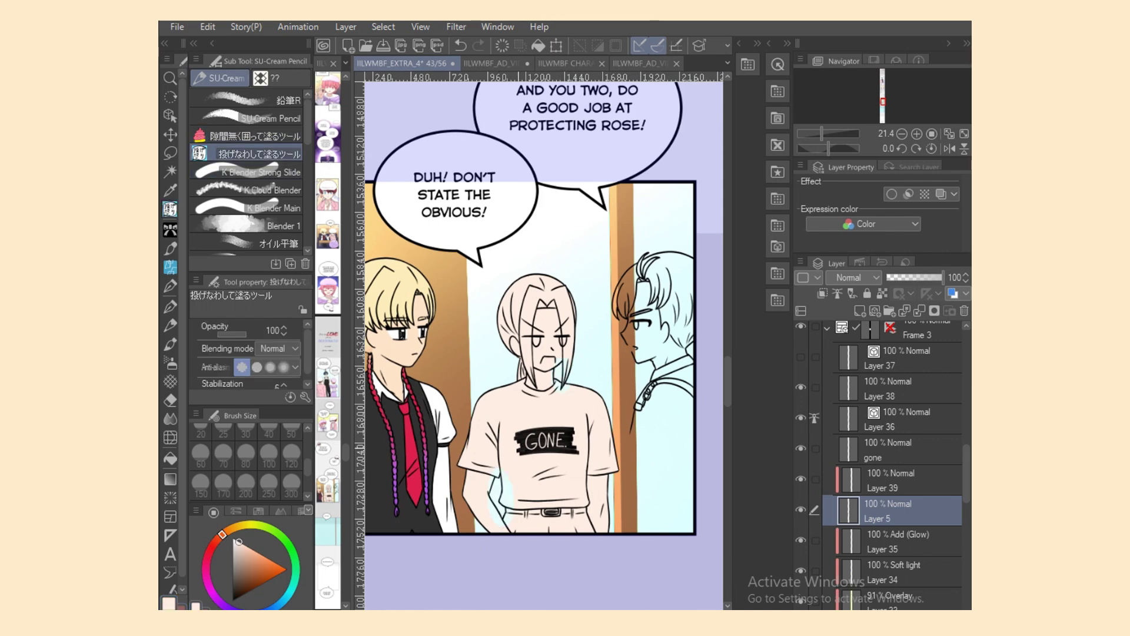
Step: Fill the gaps left on the middle character's arm and hair strand tip, and lock Layer 5's transparent pixels
click(259, 136)
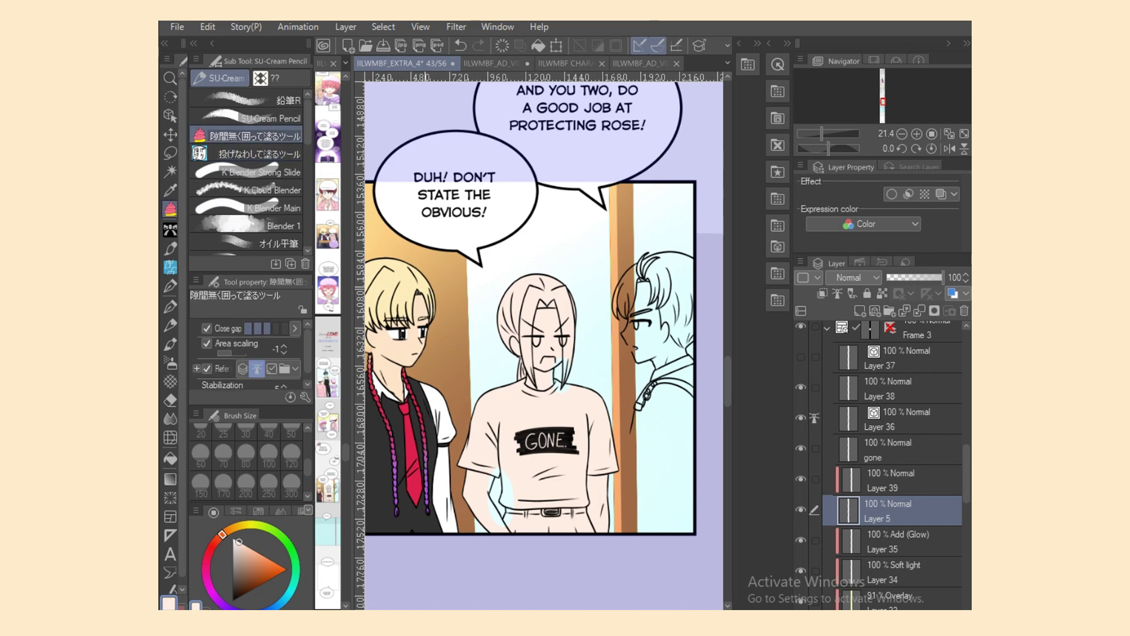
mouse_move(481, 457)
mouse_down()
mouse_move(486, 501)
mouse_move(505, 474)
mouse_move(521, 473)
mouse_move(480, 511)
mouse_move(487, 492)
mouse_up()
mouse_move(562, 376)
mouse_down()
mouse_move(587, 407)
mouse_move(555, 412)
mouse_up()
click(882, 293)
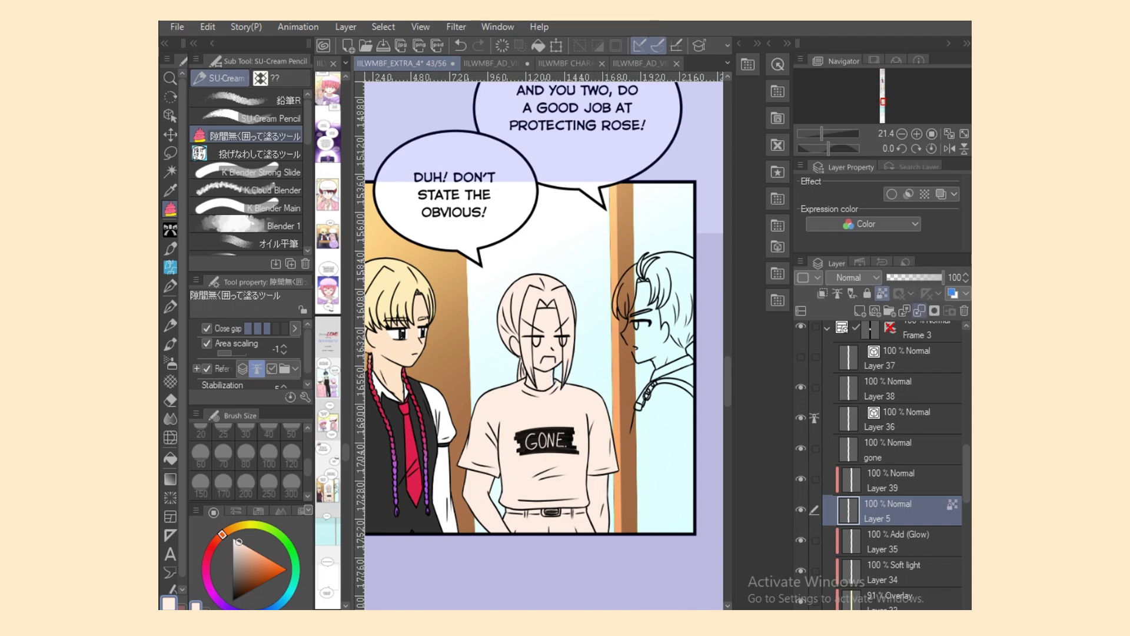
Step: Paint the whites of the middle character's eyes with the lasso fill brush and shift the colour wheel's hue to red
click(253, 153)
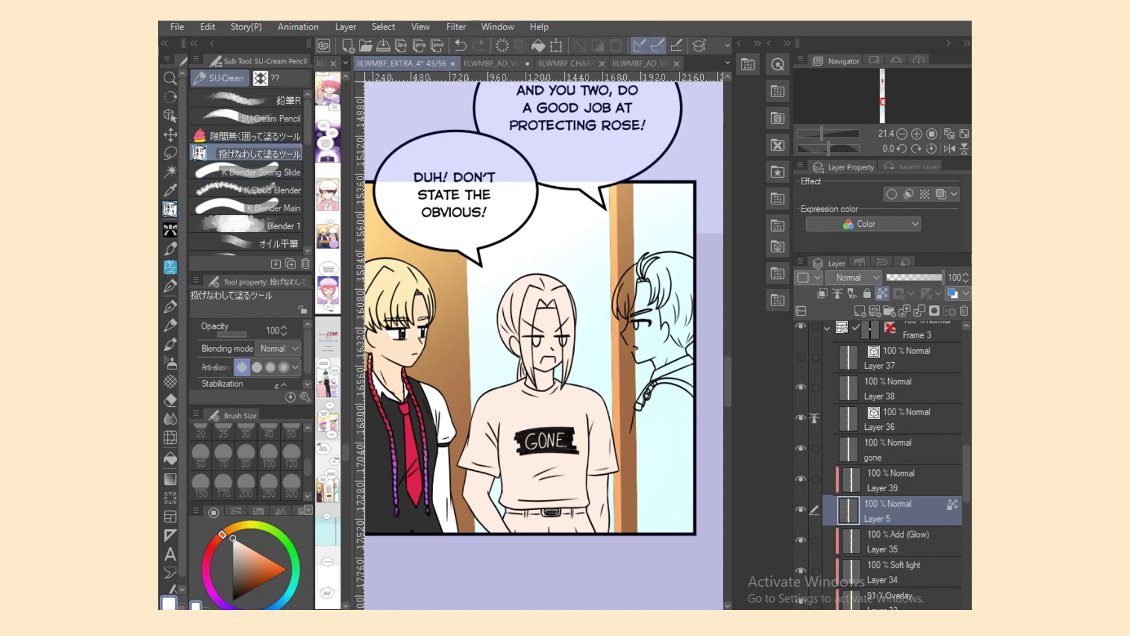
key(ctrl+plus)
key(ctrl+plus)
key(ctrl+plus)
scroll(554, 337, up, 2)
mouse_move(577, 310)
mouse_down()
mouse_move(578, 331)
mouse_move(625, 312)
mouse_move(578, 310)
mouse_up()
mouse_move(474, 312)
mouse_down()
mouse_move(543, 338)
mouse_move(535, 311)
mouse_up()
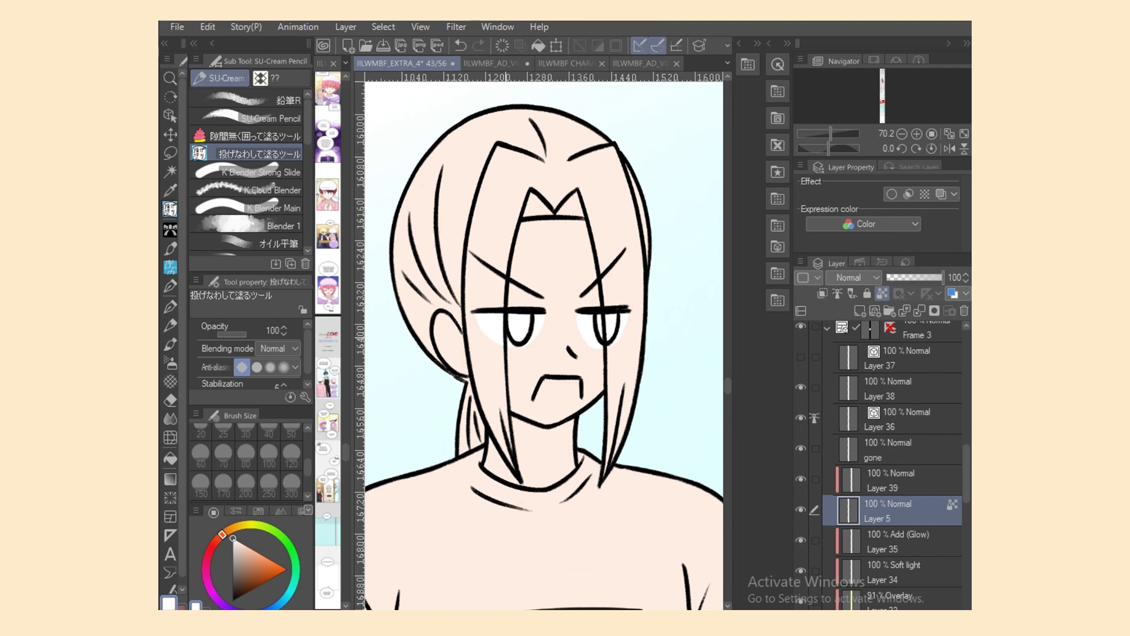
click(212, 547)
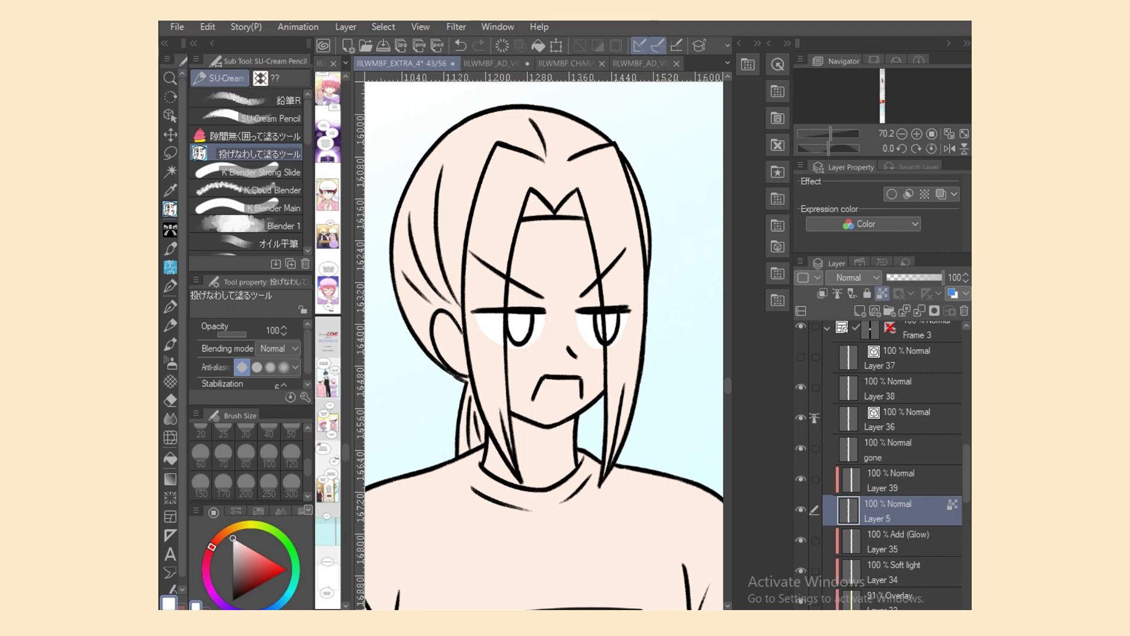
Step: Add a clipped layer above Layer 5 at 55% opacity and make Layer 5 active again
click(861, 311)
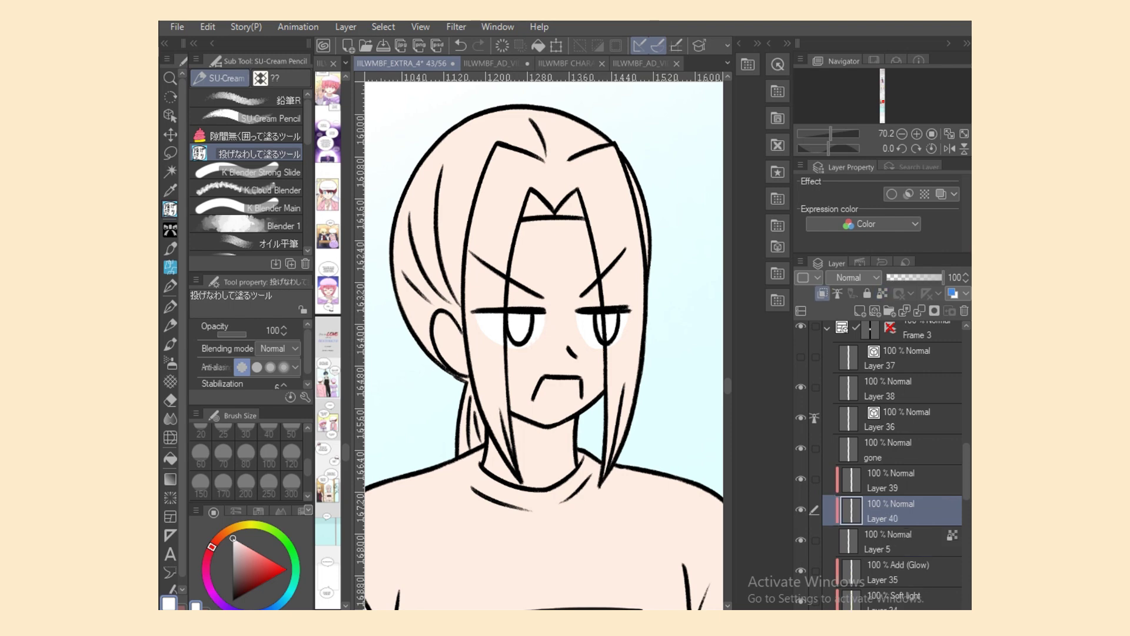
click(917, 277)
click(895, 541)
Step: Fill the middle character's open mouth with pink from the MINICO-KAHO colour set using the lasso fill brush
click(259, 511)
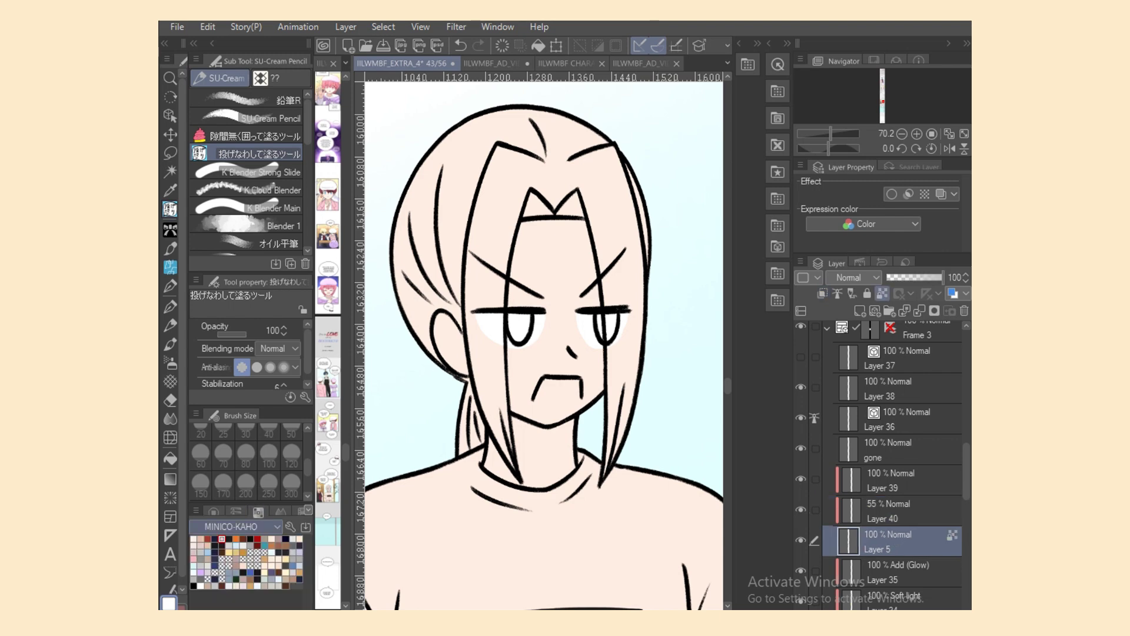
click(215, 538)
click(222, 538)
mouse_move(544, 378)
mouse_down()
mouse_move(568, 402)
mouse_move(582, 396)
mouse_up()
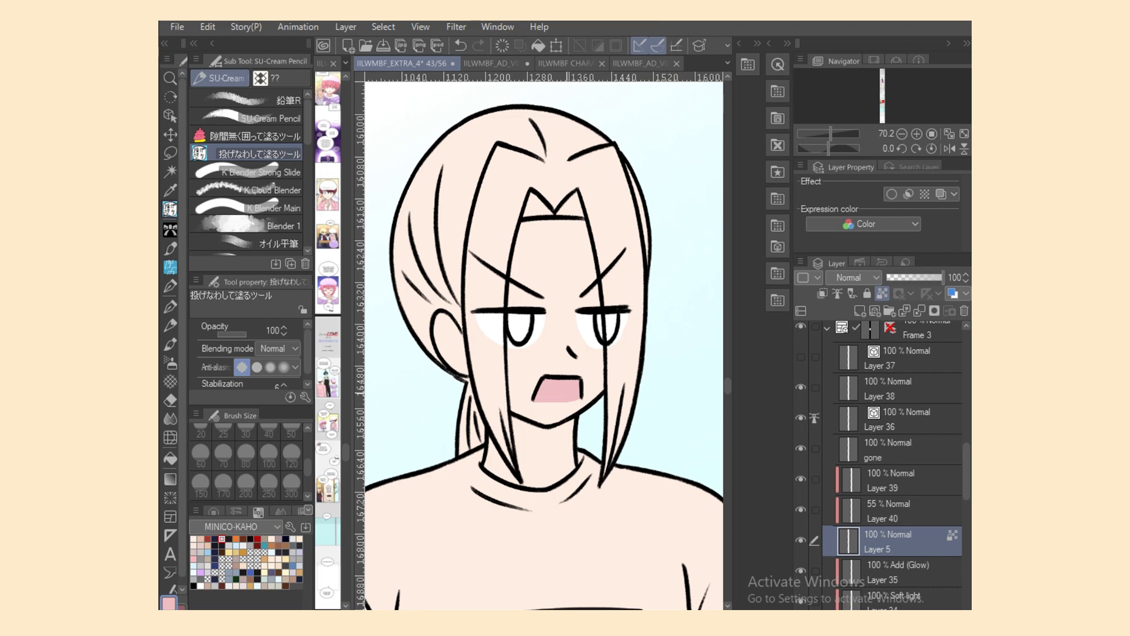
Step: Adjust the mouth's vector line points on Layer 36 so the upper lip line meets the left corner, and return to Layer 5
key(o)
click(541, 386)
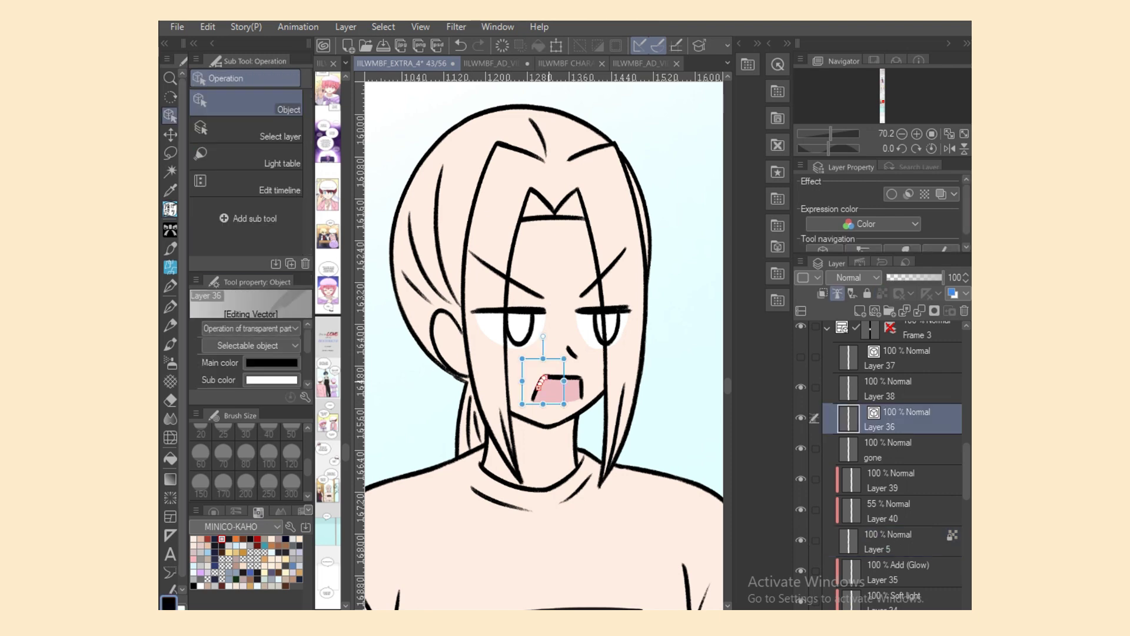
drag(548, 374, 546, 375)
click(535, 395)
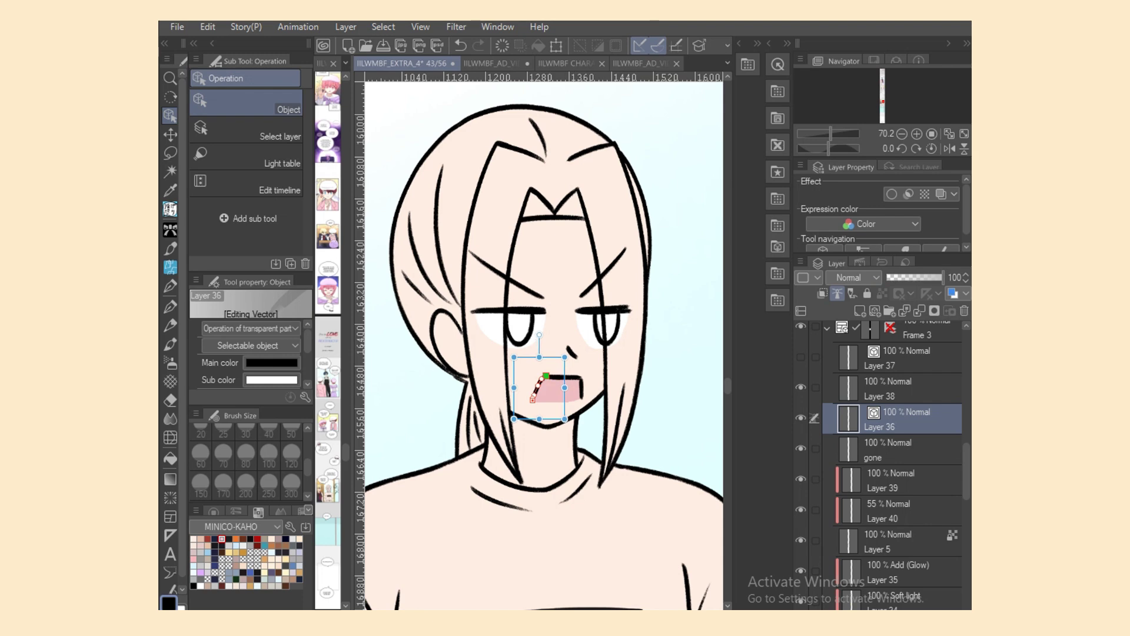
click(895, 541)
key(ctrl+z)
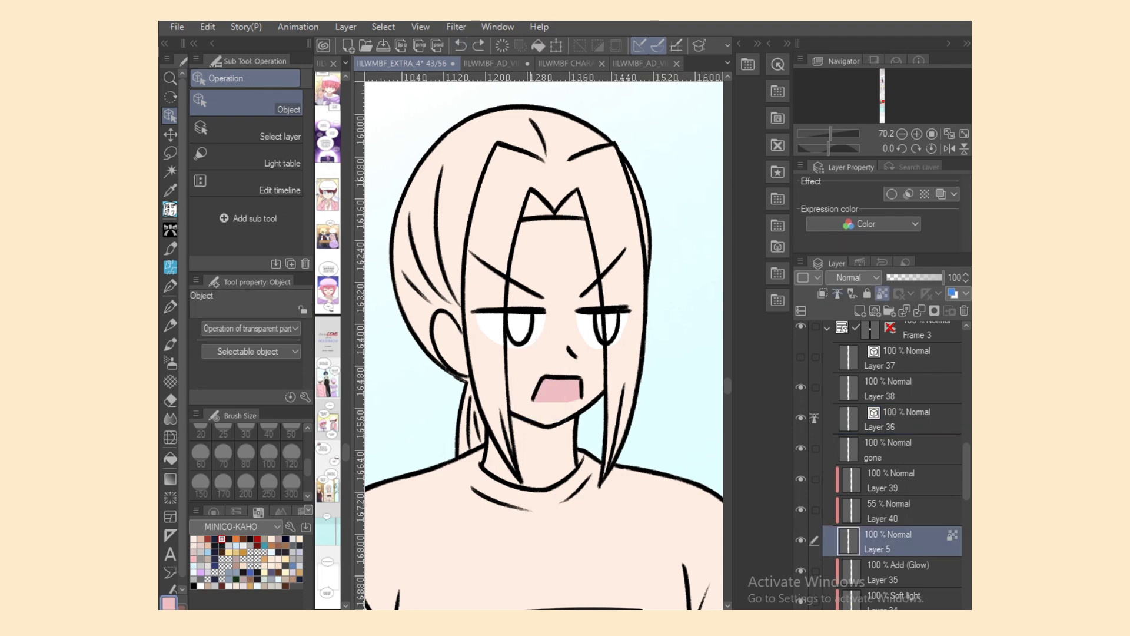
click(553, 377)
scroll(553, 377, up, 5)
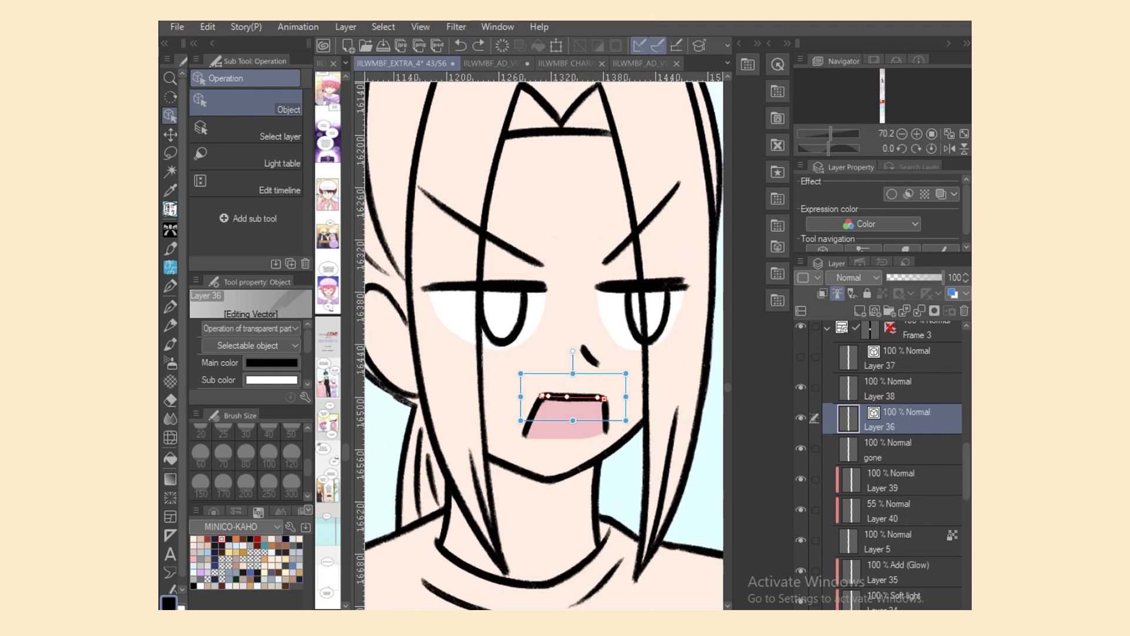
drag(533, 430, 548, 423)
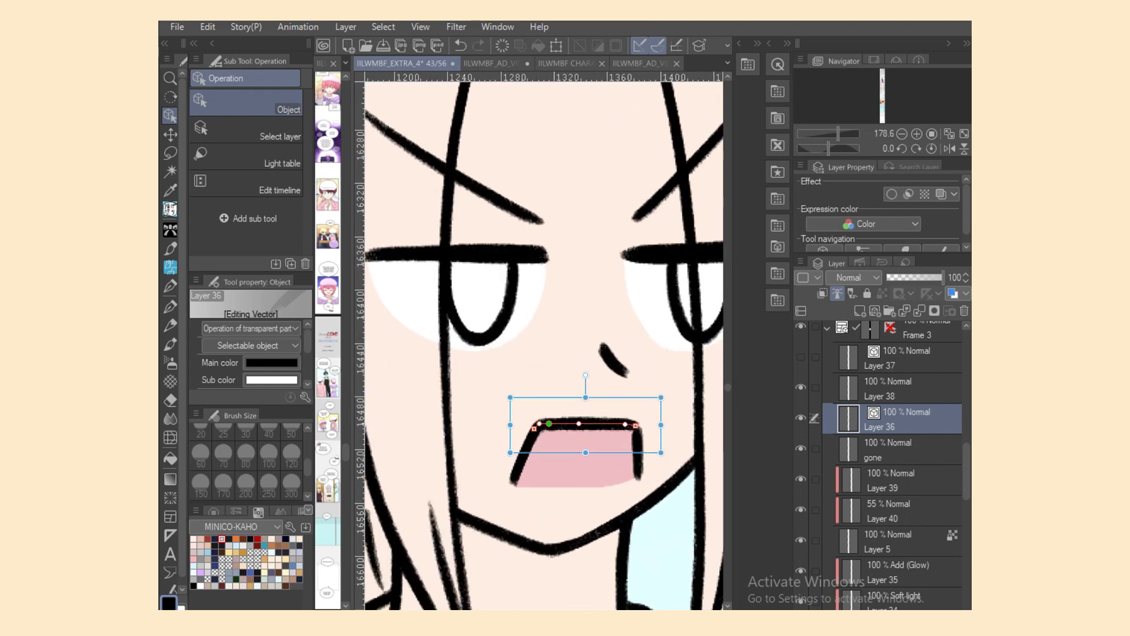
click(546, 347)
scroll(546, 345, down, 4)
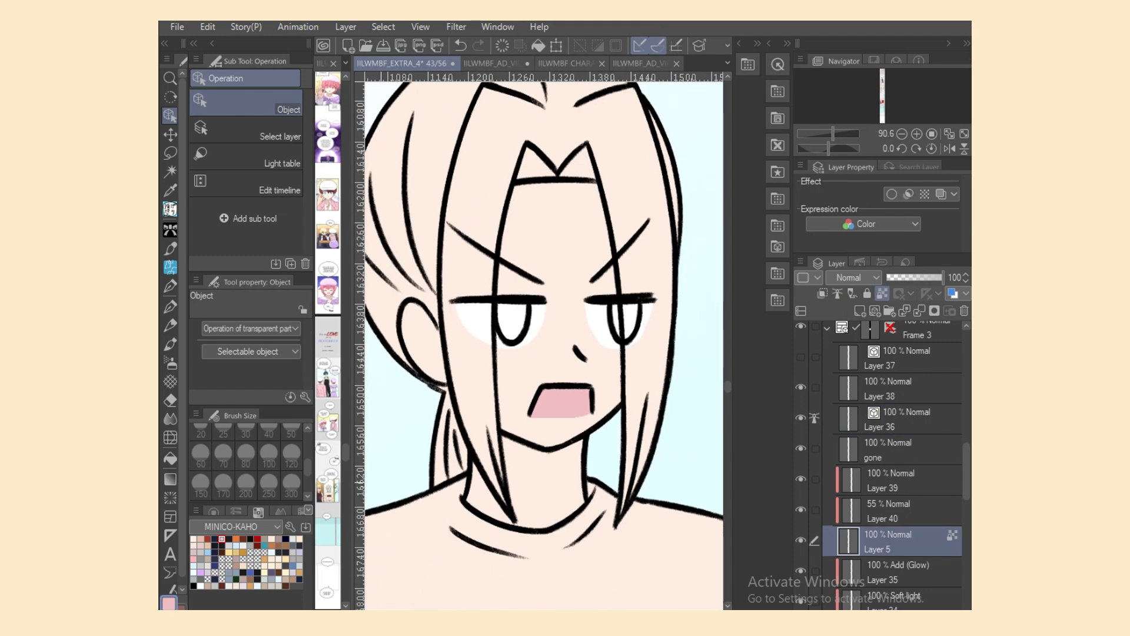
Step: Lasso-fill the ponytail and the lower tip of the left front hair strand with dull reddish brown
click(170, 209)
click(182, 607)
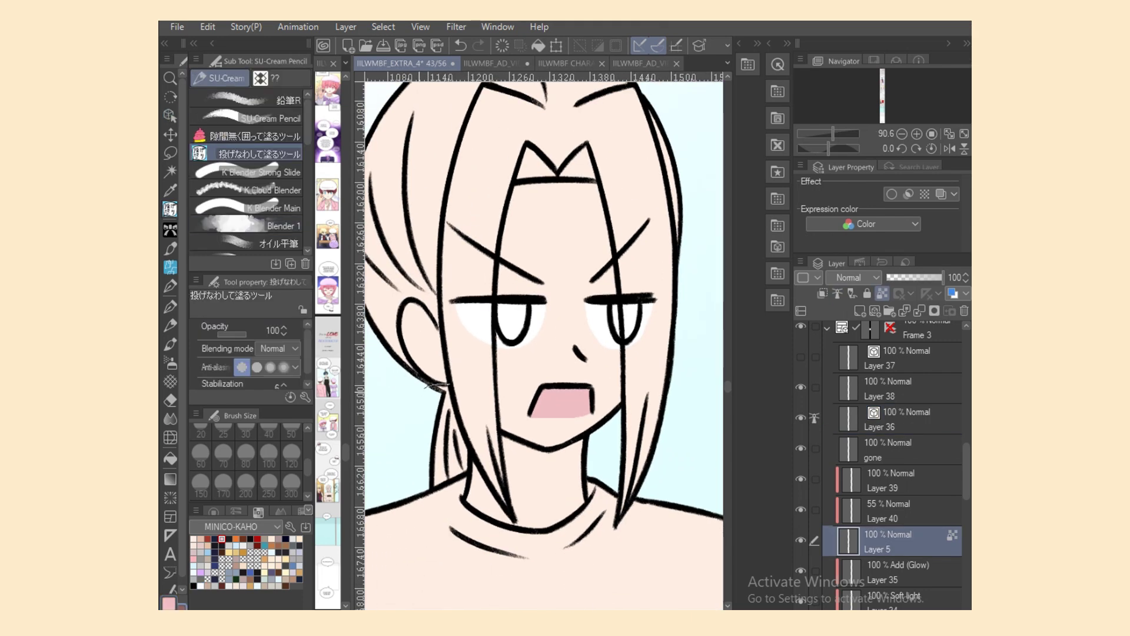
mouse_move(426, 387)
mouse_down()
mouse_move(459, 424)
mouse_move(471, 472)
mouse_move(438, 466)
mouse_move(502, 499)
mouse_move(488, 424)
mouse_up()
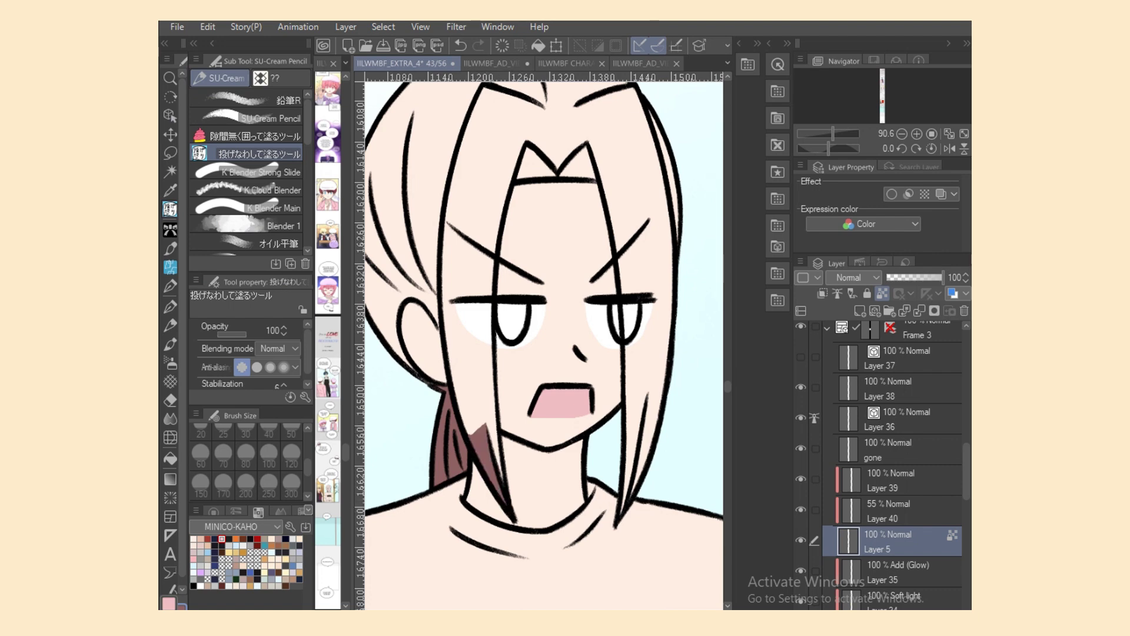
Step: Trim the overshooting line ends at the front strand tips on Layer 36 with the Hard eraser
click(897, 419)
key(e)
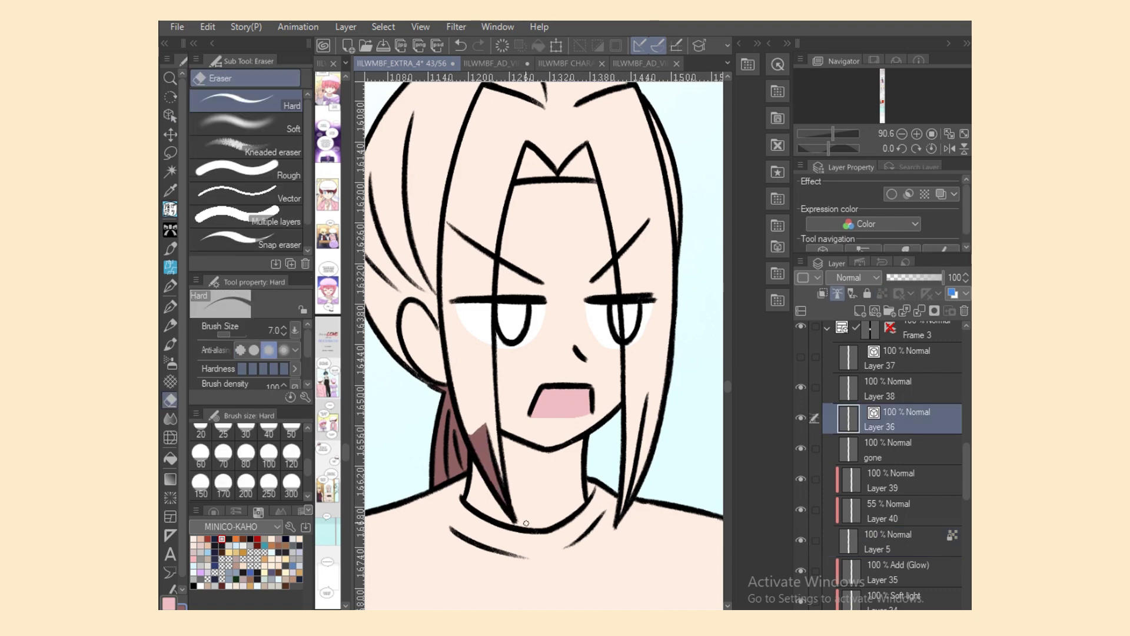
key(b)
key(e)
drag(612, 530, 621, 527)
click(896, 542)
mouse_move(469, 435)
mouse_down()
mouse_move(475, 453)
mouse_move(481, 371)
mouse_up()
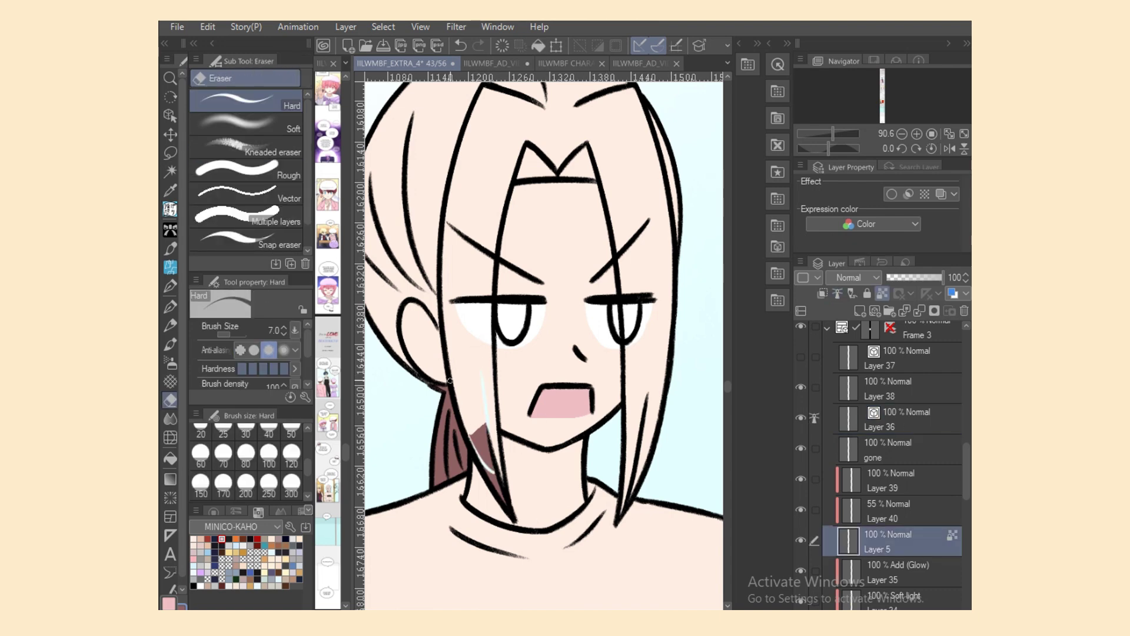
key(ctrl+z)
Step: Fill the left front strand, the hair around the ear and the fringe on Layer 5 with the same reddish brown
key(b)
mouse_move(489, 471)
mouse_down()
mouse_move(456, 387)
mouse_move(490, 465)
mouse_move(501, 452)
mouse_move(483, 296)
mouse_move(470, 381)
mouse_move(448, 312)
mouse_move(396, 223)
mouse_move(454, 224)
mouse_up()
mouse_move(397, 330)
mouse_down()
mouse_move(376, 288)
mouse_move(469, 231)
mouse_up()
drag(498, 351, 503, 239)
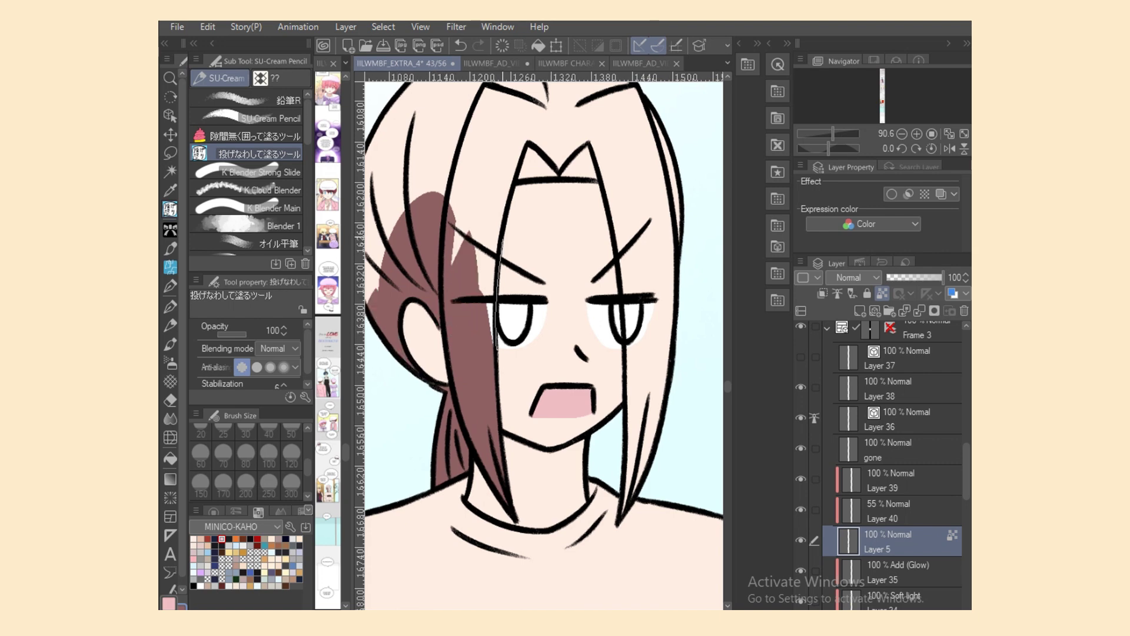
mouse_move(512, 193)
mouse_down()
mouse_move(437, 298)
mouse_move(443, 309)
mouse_move(530, 105)
mouse_move(518, 126)
mouse_up()
drag(571, 179, 641, 106)
Step: Draw short black hair strokes inside the two hairline peaks on Layer 36 with the SU-Cream Pencil at size 10
click(900, 450)
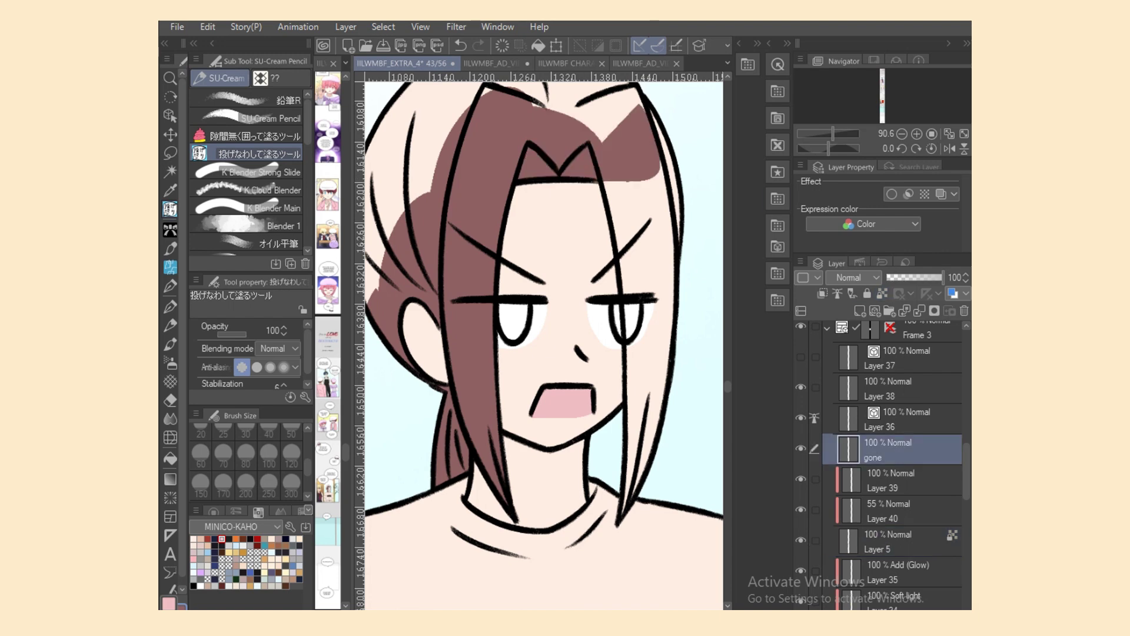
click(901, 419)
click(193, 586)
click(259, 118)
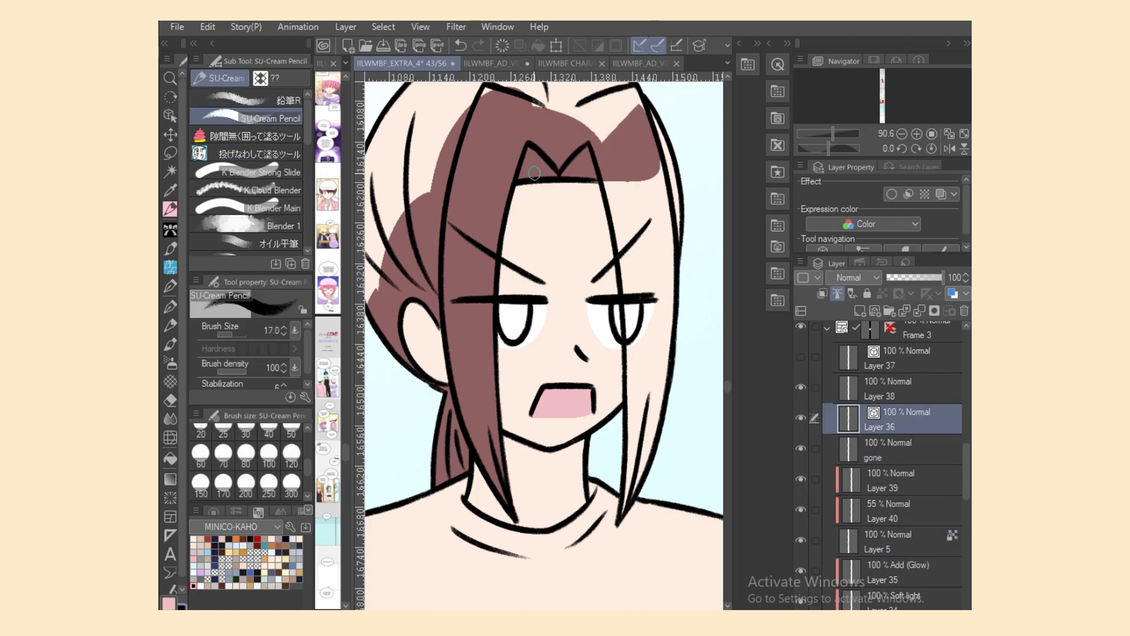
drag(525, 165, 537, 175)
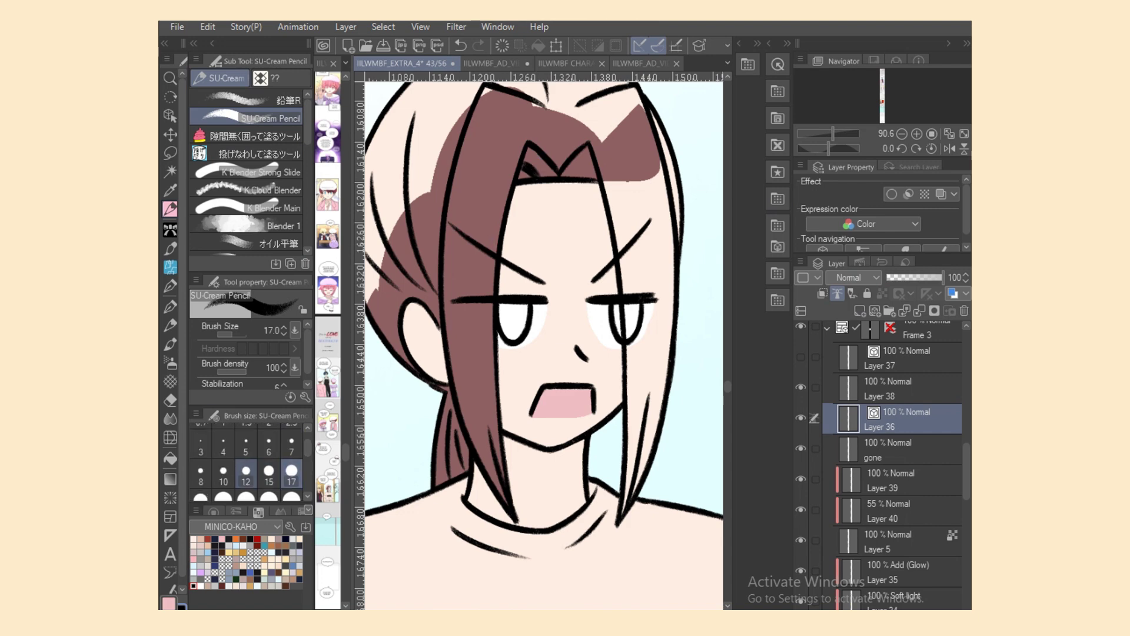
click(246, 475)
click(461, 46)
click(224, 475)
mouse_move(518, 165)
mouse_down()
mouse_move(550, 180)
mouse_move(593, 174)
mouse_up()
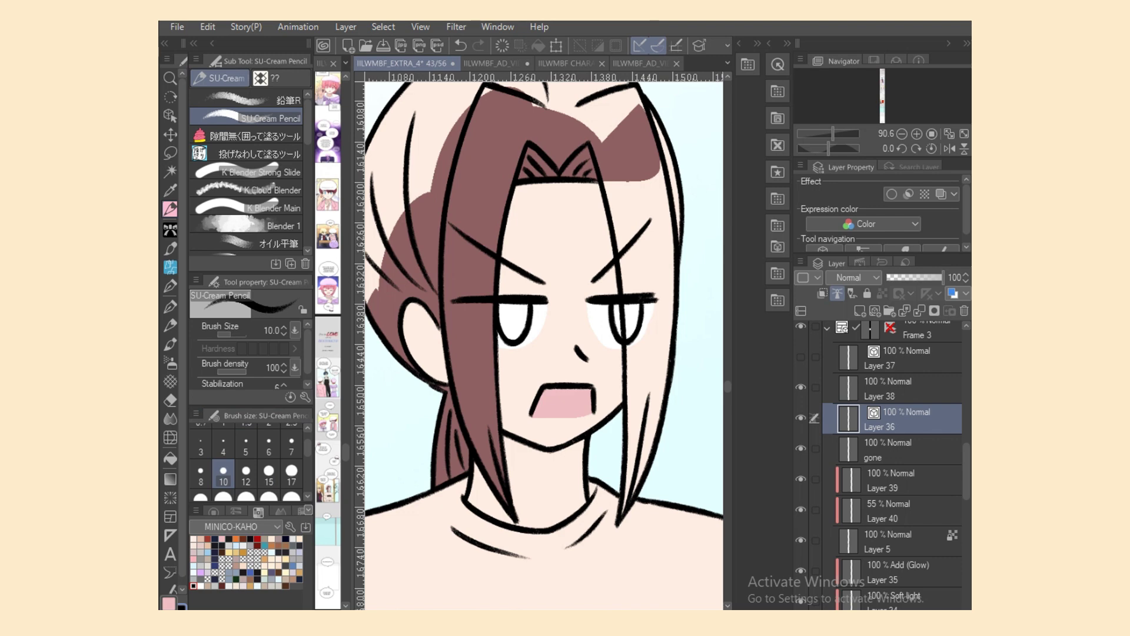
Step: Lasso-fill the back, crown and upper right side of the hair on Layer 5 with reddish brown
click(890, 542)
click(257, 154)
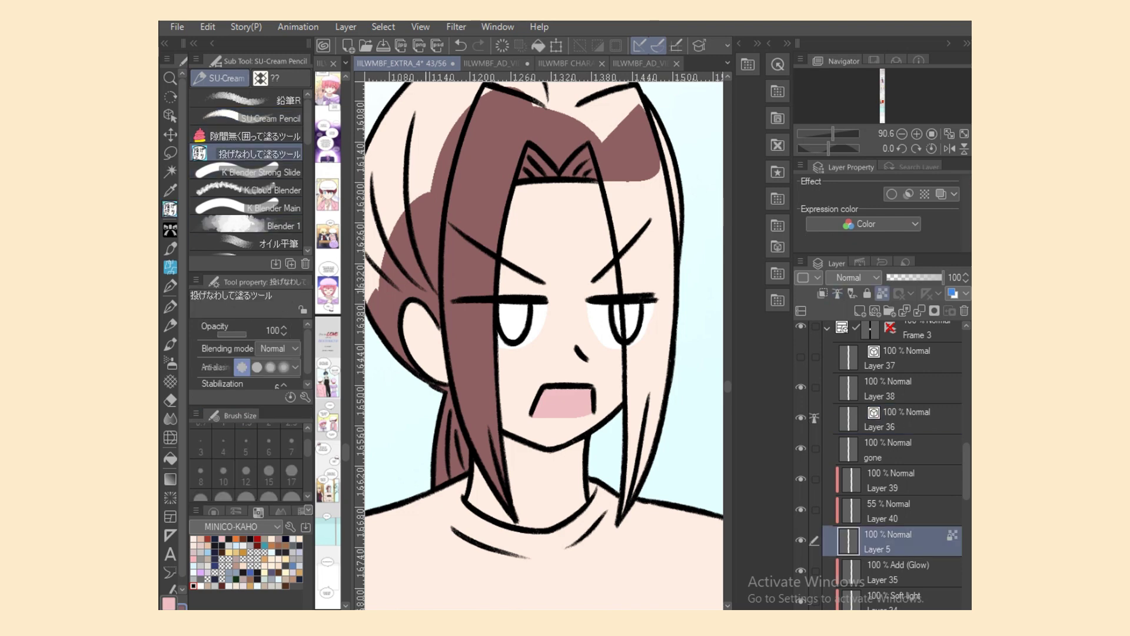
drag(377, 291, 418, 304)
mouse_move(412, 318)
mouse_down()
mouse_move(406, 127)
mouse_move(453, 171)
mouse_up()
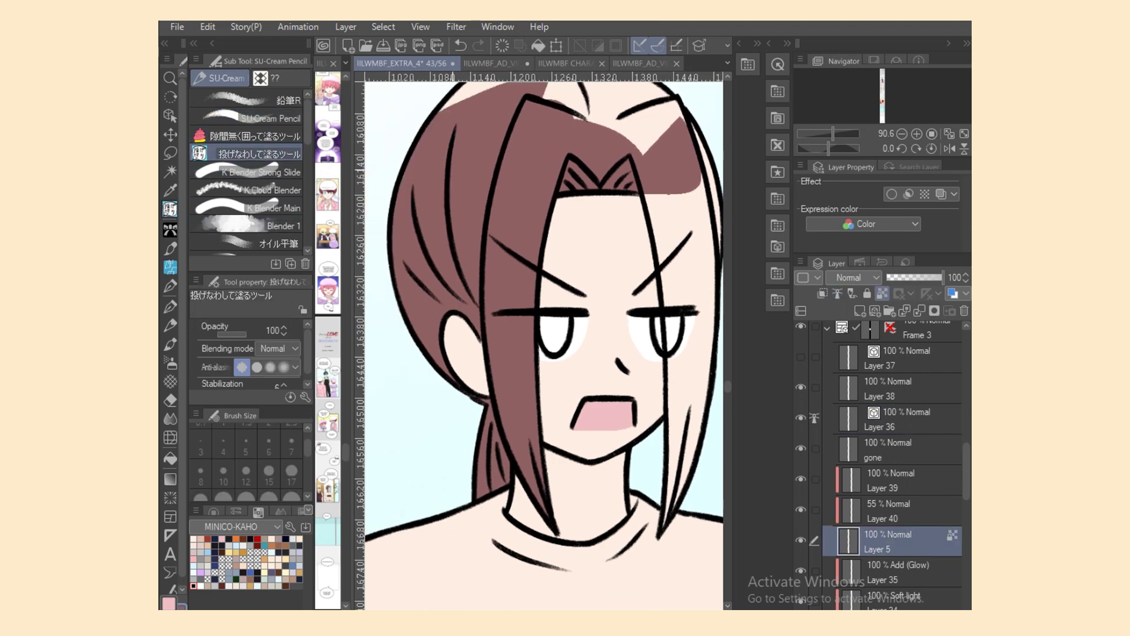
scroll(453, 171, up, 2)
mouse_move(411, 202)
mouse_down()
mouse_move(560, 81)
mouse_move(550, 84)
mouse_up()
scroll(559, 118, up, 1)
drag(589, 138, 696, 242)
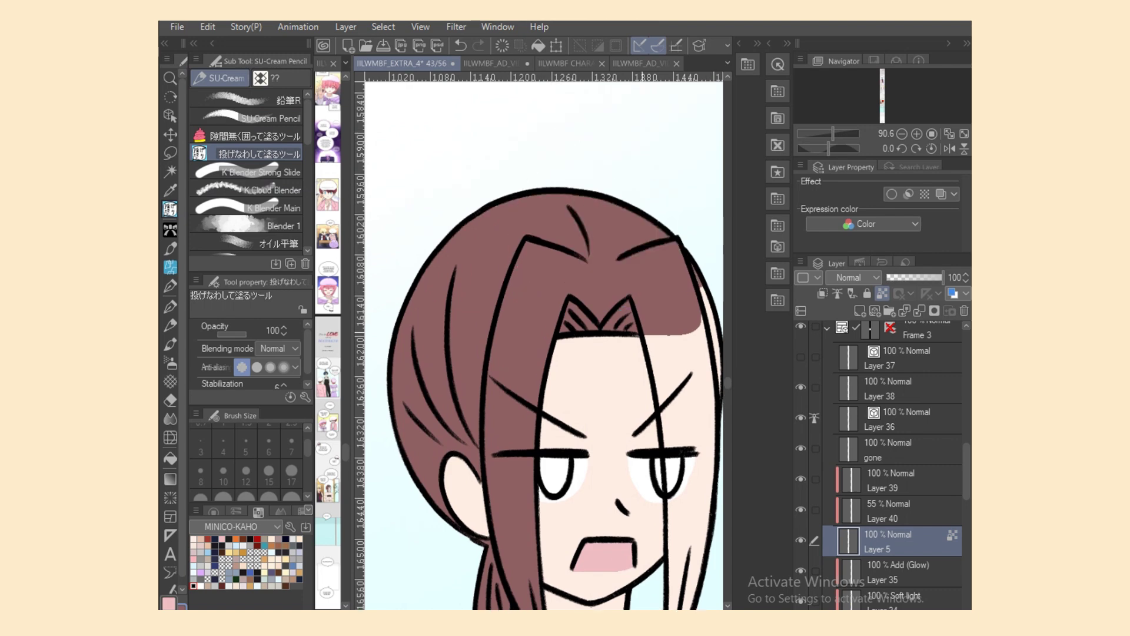
mouse_move(645, 337)
mouse_down()
mouse_move(716, 445)
mouse_move(620, 320)
mouse_up()
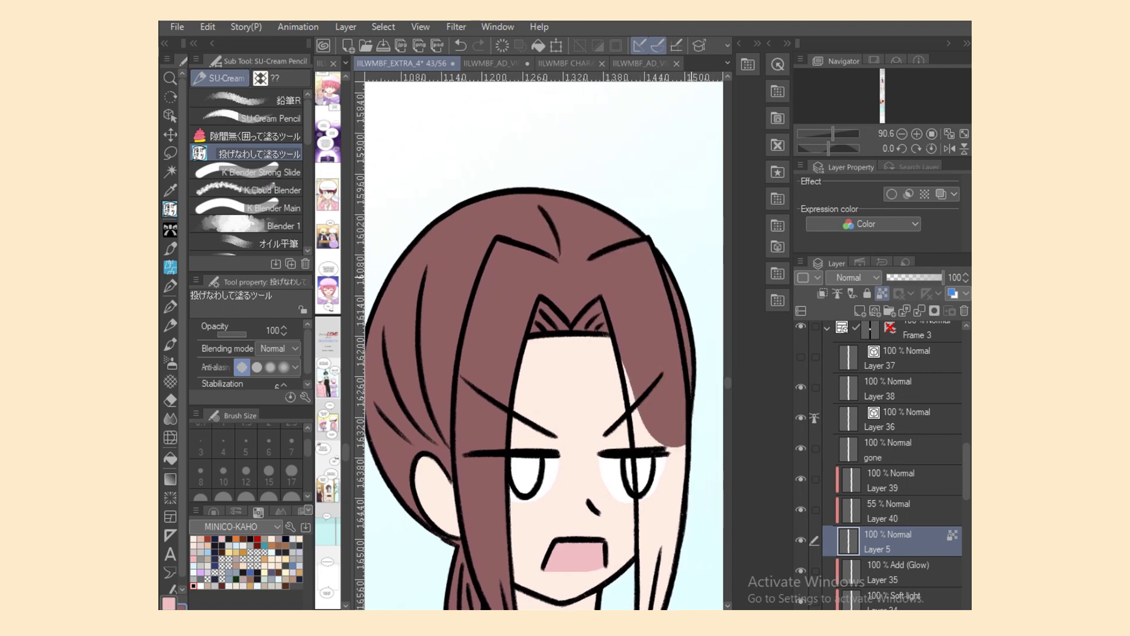
Step: Nudge a vector point on the head's top outline in Layer 36, and return to Layer 5 with the lasso fill brush
click(170, 115)
click(446, 214)
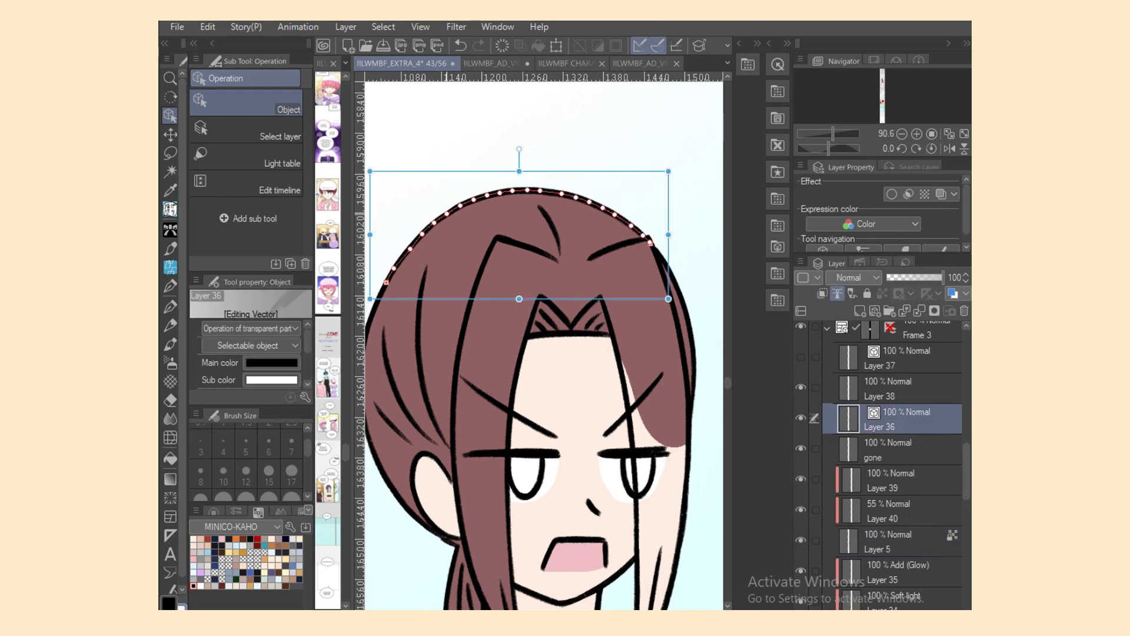
drag(446, 214, 446, 213)
click(893, 541)
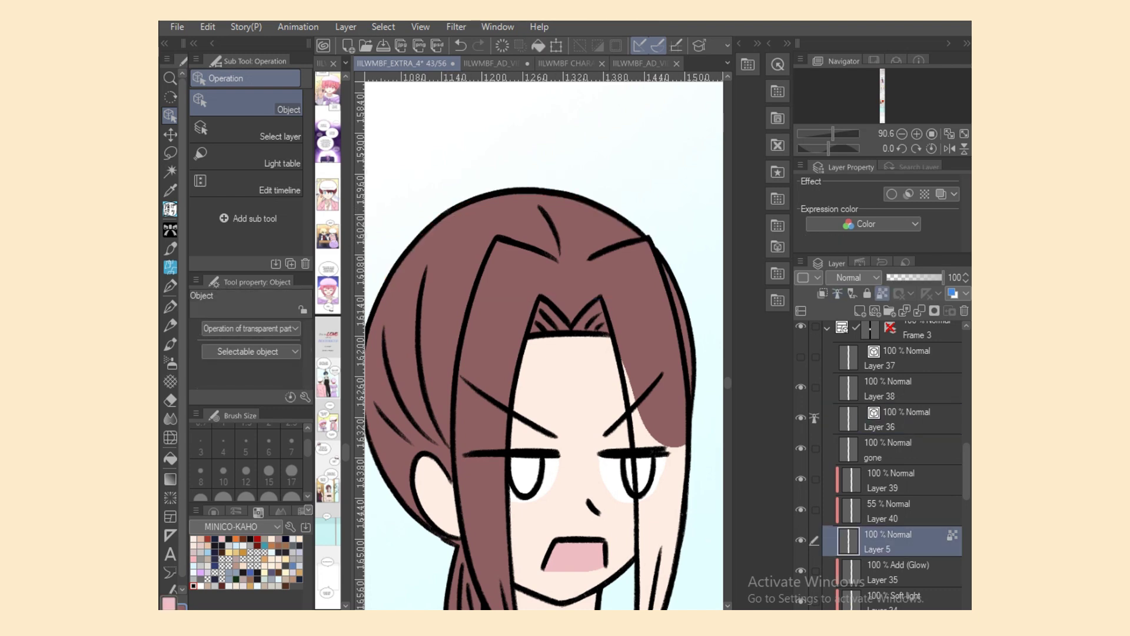
click(170, 209)
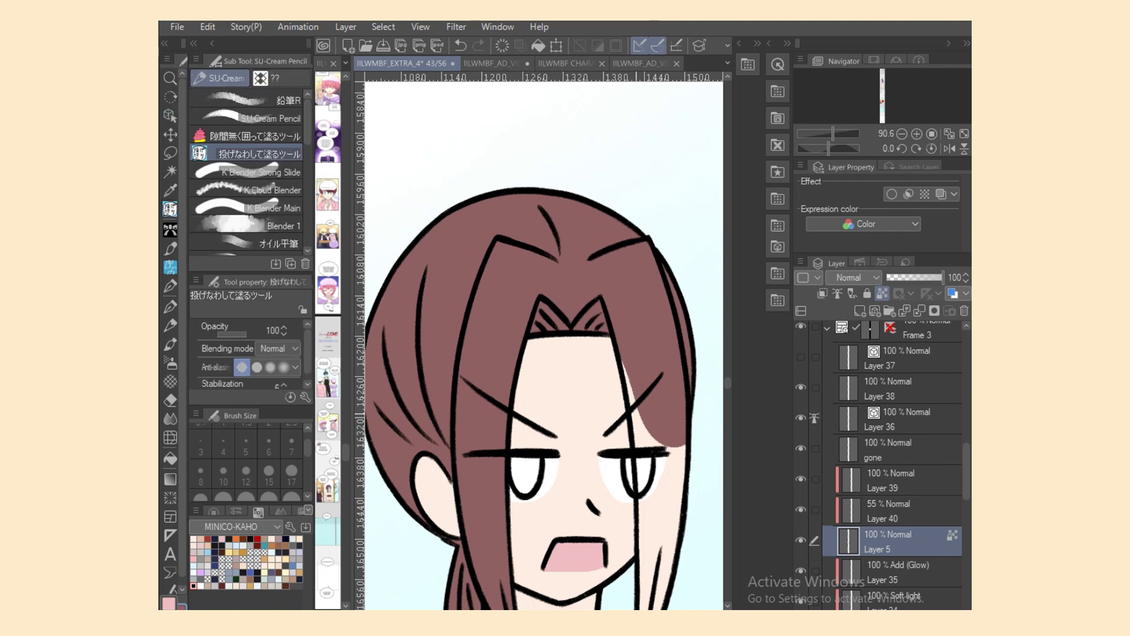
Step: Fill the right front strand down to its tip with reddish brown and save the file
mouse_move(620, 353)
mouse_down()
mouse_move(638, 458)
mouse_move(677, 446)
mouse_up()
scroll(677, 446, down, 3)
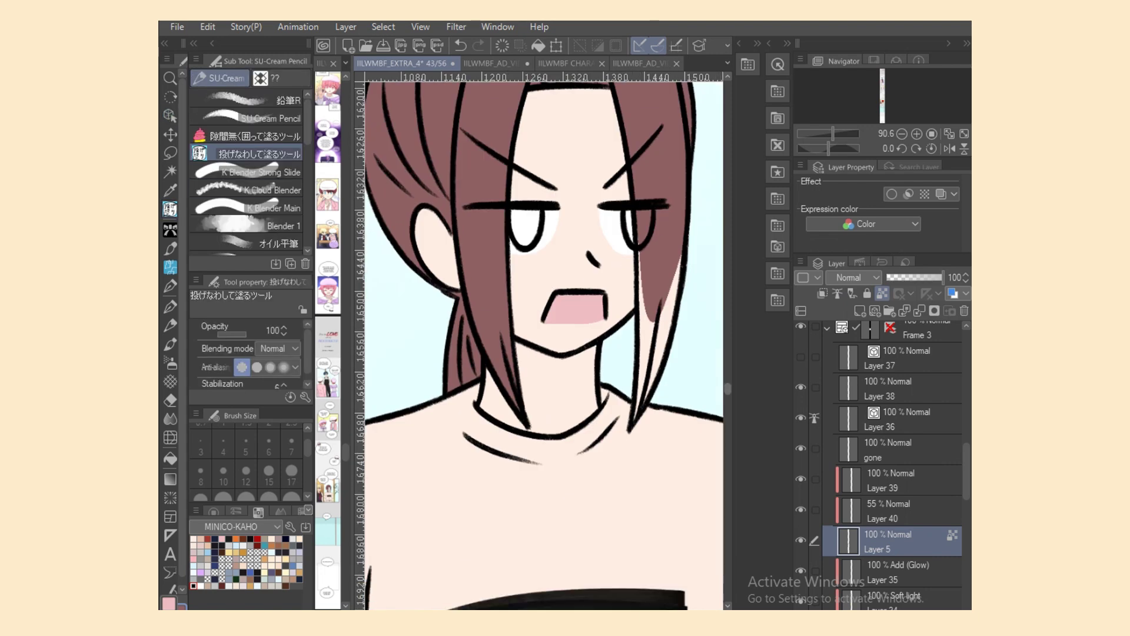
mouse_move(636, 242)
mouse_down()
mouse_move(683, 300)
mouse_move(659, 254)
mouse_up()
mouse_move(636, 365)
mouse_down()
mouse_move(631, 427)
mouse_move(662, 355)
mouse_up()
key(ctrl+s)
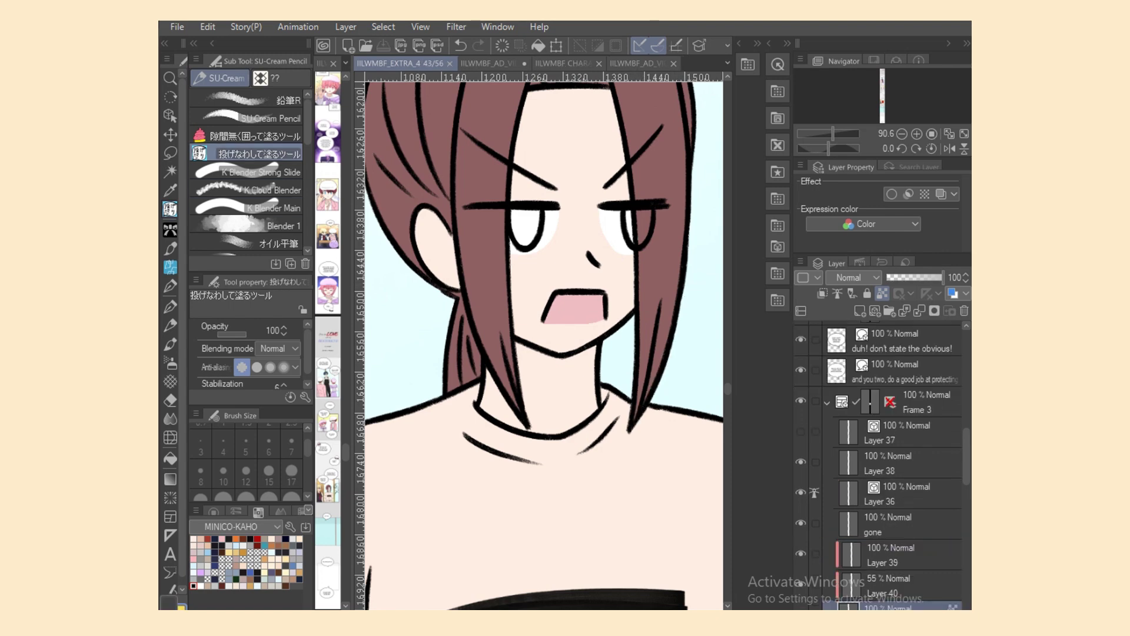
Step: Fill both irises with yellow, painting the part overlapped by the right hair strand on the 55% Layer 40
mouse_move(511, 208)
mouse_down()
mouse_move(516, 242)
mouse_move(539, 209)
mouse_up()
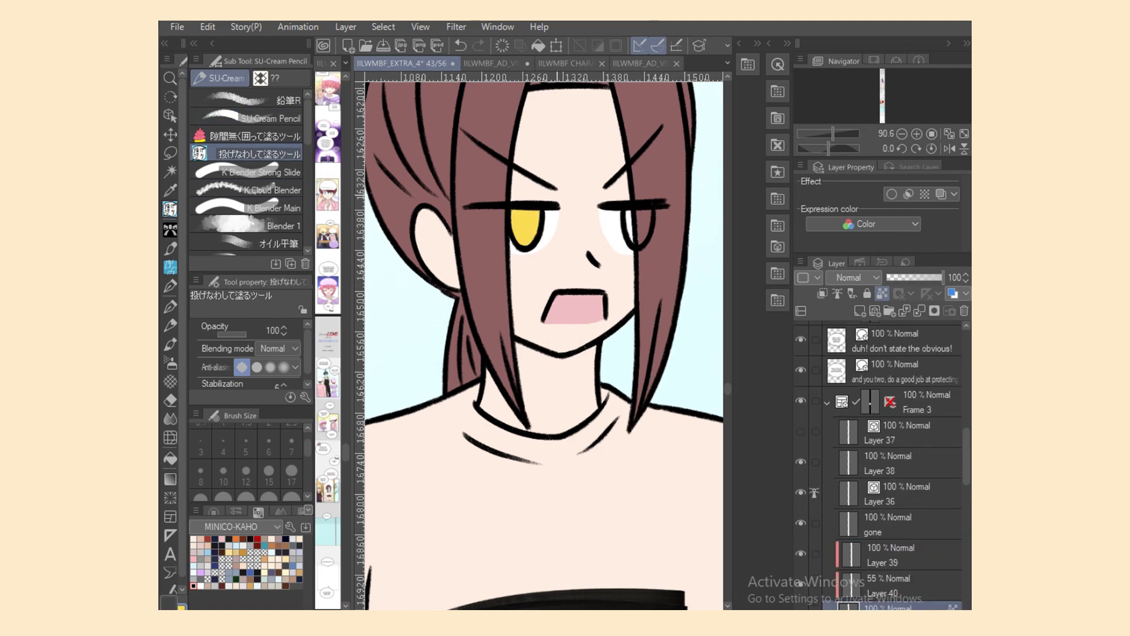
drag(626, 208, 633, 213)
click(906, 585)
drag(636, 248, 635, 209)
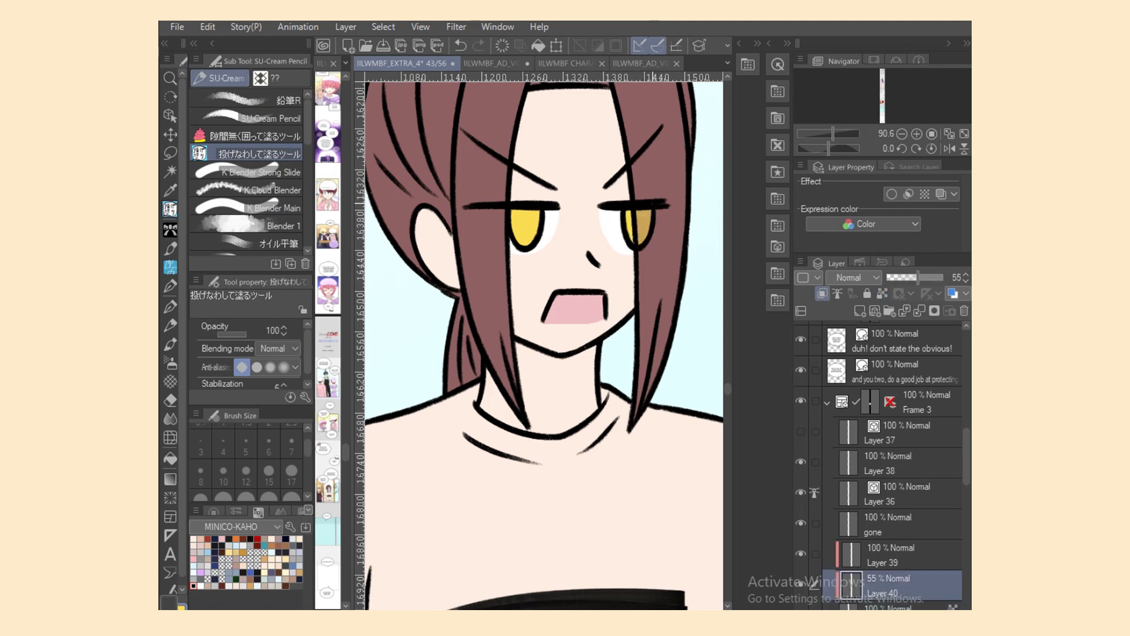
Step: Bucket-fill the T-shirt on Layer 5 with dark grey, referring to other layers
click(907, 607)
alt+click(663, 260)
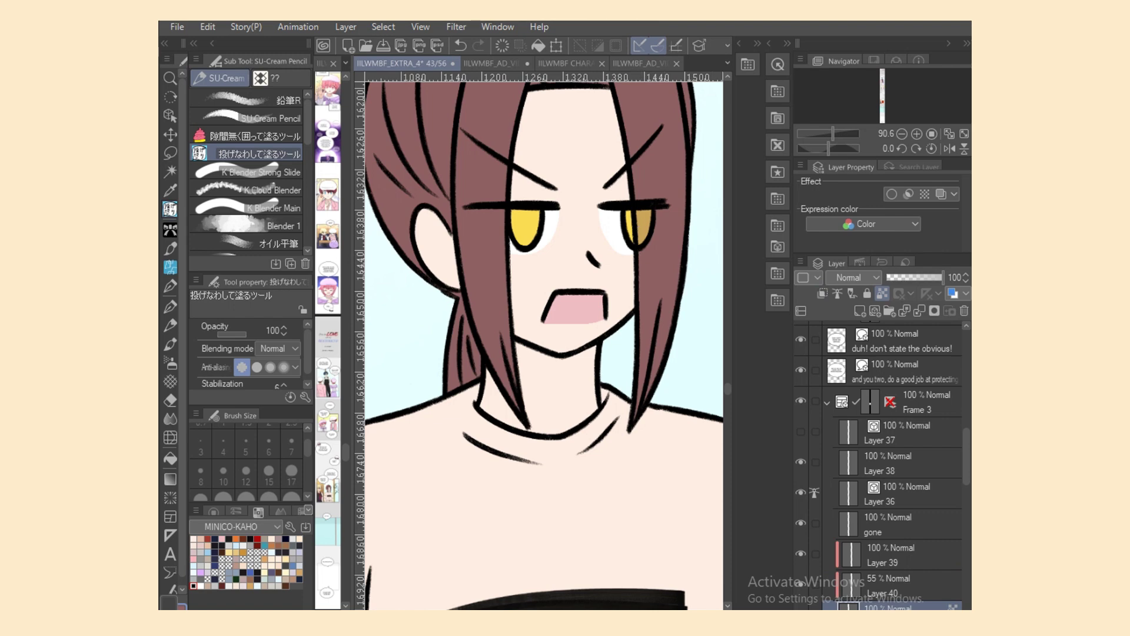
key(ctrl+minus)
click(169, 603)
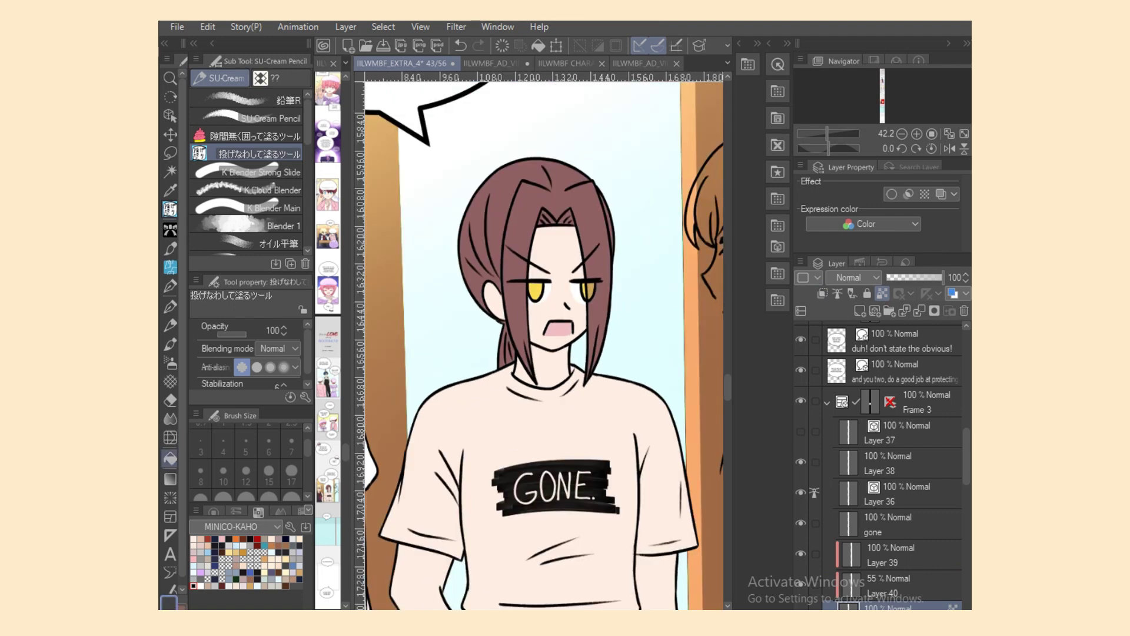
click(170, 458)
click(594, 424)
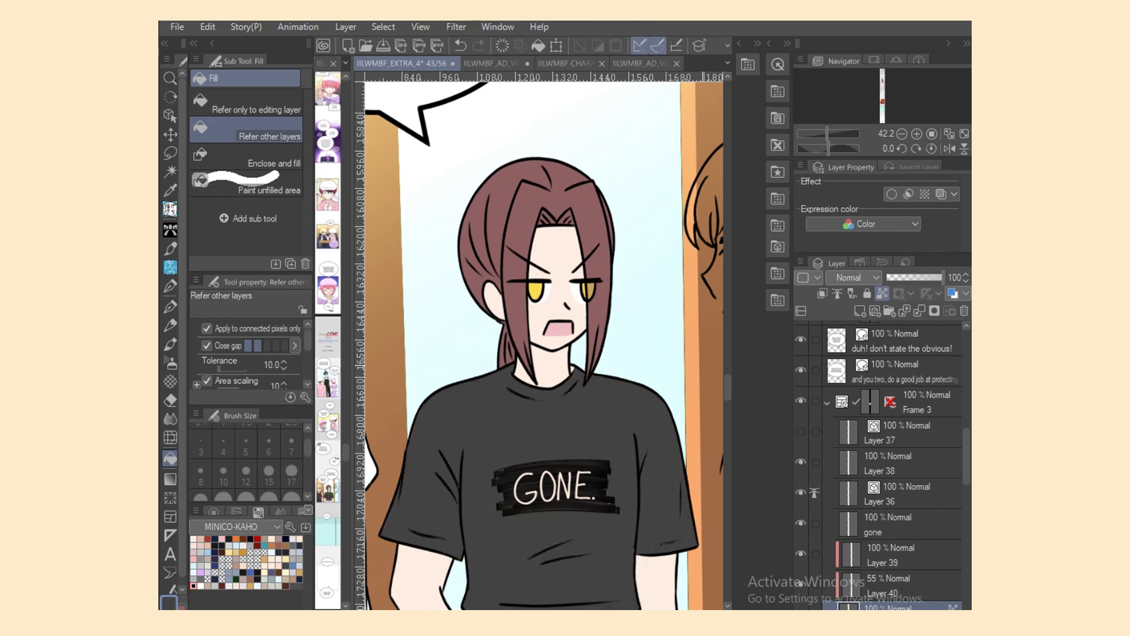
Step: Cover the leftover skin colour in the GONE lettering and along the shirt's folds and hem with dark grey using the lasso fill brush
drag(728, 387, 727, 396)
click(170, 209)
mouse_move(415, 238)
mouse_down()
mouse_move(506, 324)
mouse_move(560, 262)
mouse_move(506, 330)
mouse_up()
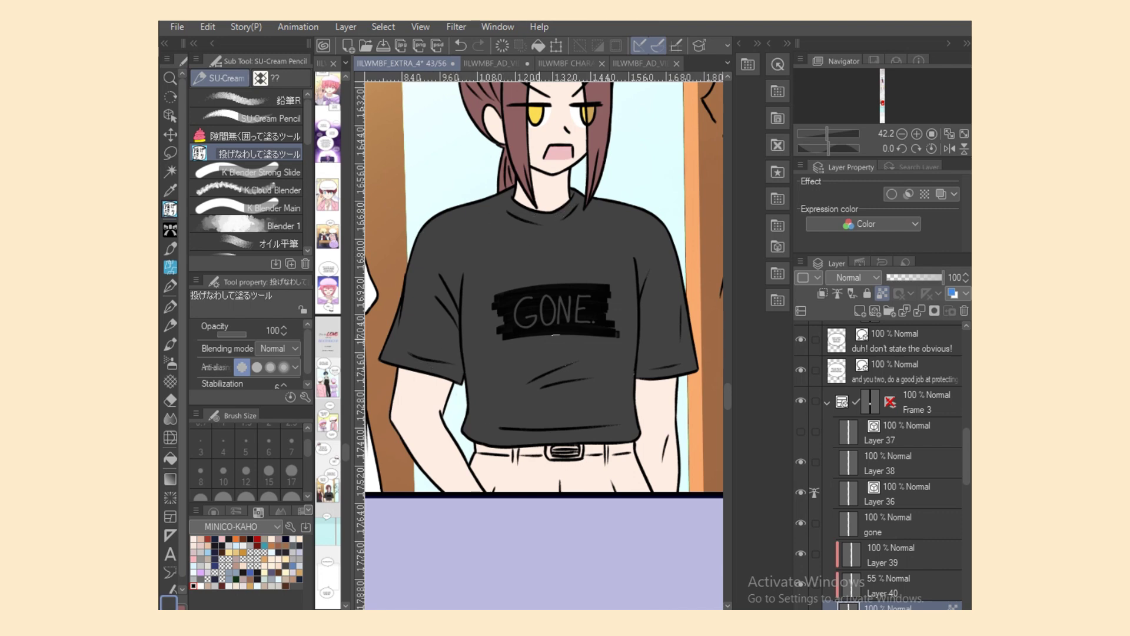
drag(560, 335, 530, 348)
mouse_move(589, 395)
mouse_down()
mouse_move(628, 373)
mouse_move(615, 392)
mouse_move(633, 361)
mouse_move(515, 421)
mouse_move(636, 429)
mouse_up()
drag(567, 430, 479, 438)
Step: Lasso-fill the middle character's trousers with beige down to the panel's lower border
mouse_move(474, 446)
mouse_down()
mouse_move(513, 514)
mouse_move(554, 485)
mouse_move(472, 453)
mouse_up()
mouse_move(537, 504)
mouse_down()
mouse_move(645, 513)
mouse_move(655, 503)
mouse_move(635, 443)
mouse_move(544, 445)
mouse_up()
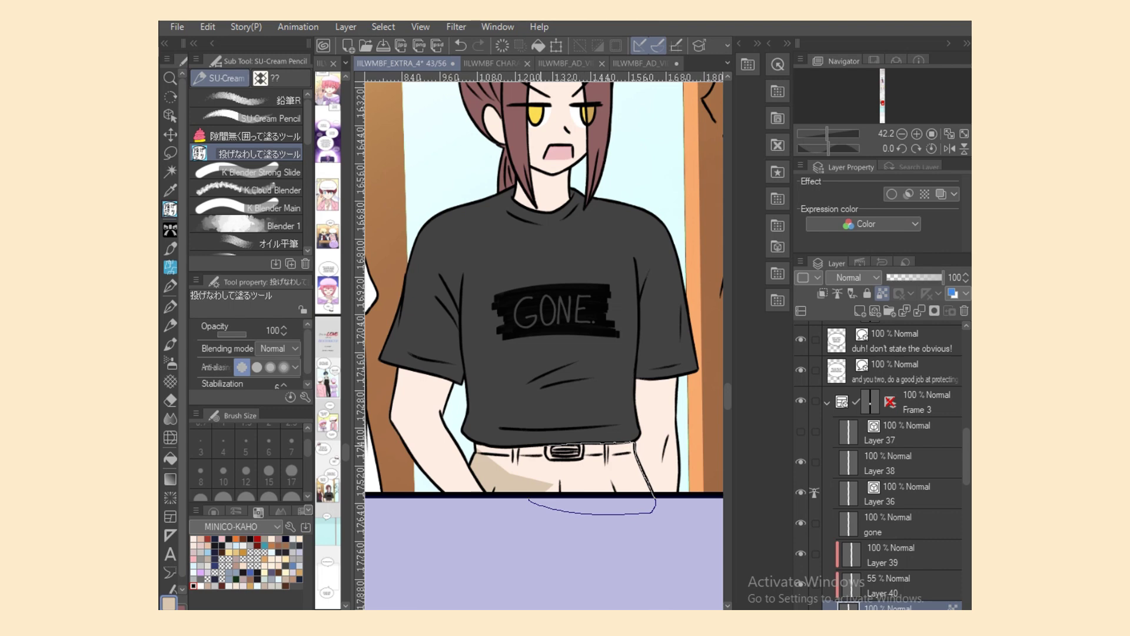
drag(471, 442, 469, 443)
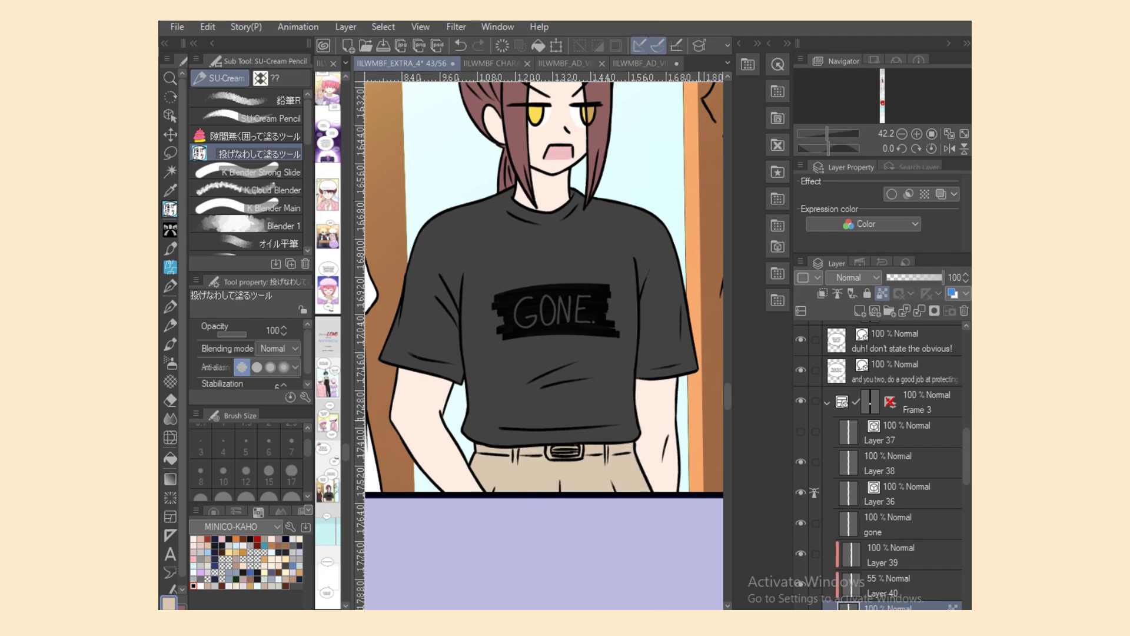
Step: Lay the light skin base over the right-hand character, lasso-filling the upper body and filling the enclosed head, neck and shoulder areas
scroll(545, 346, down, 2)
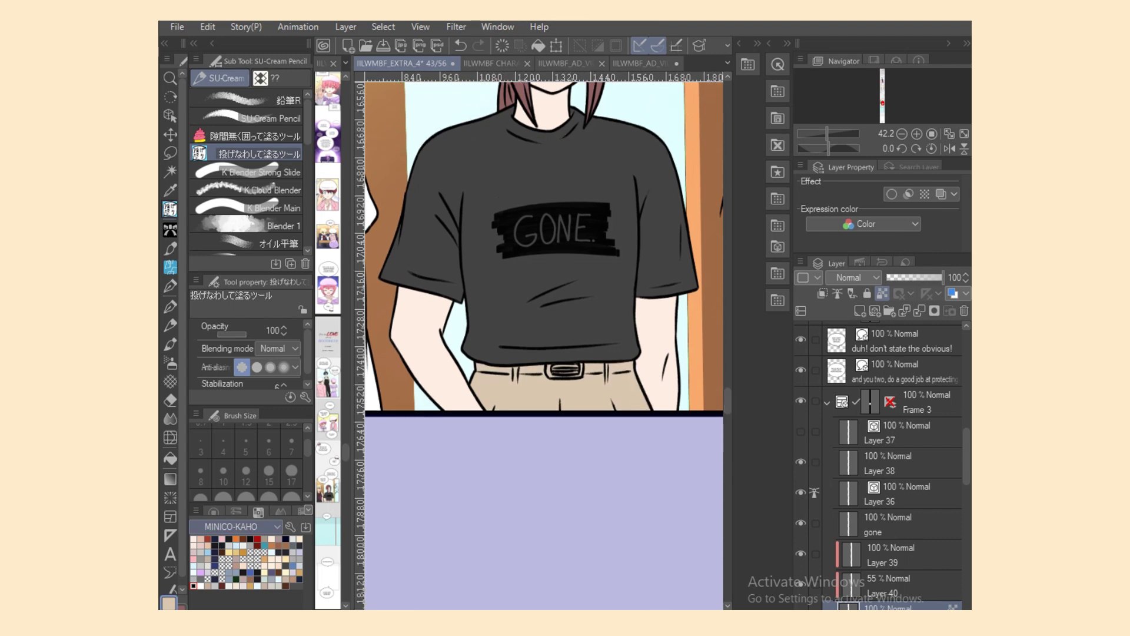
click(214, 512)
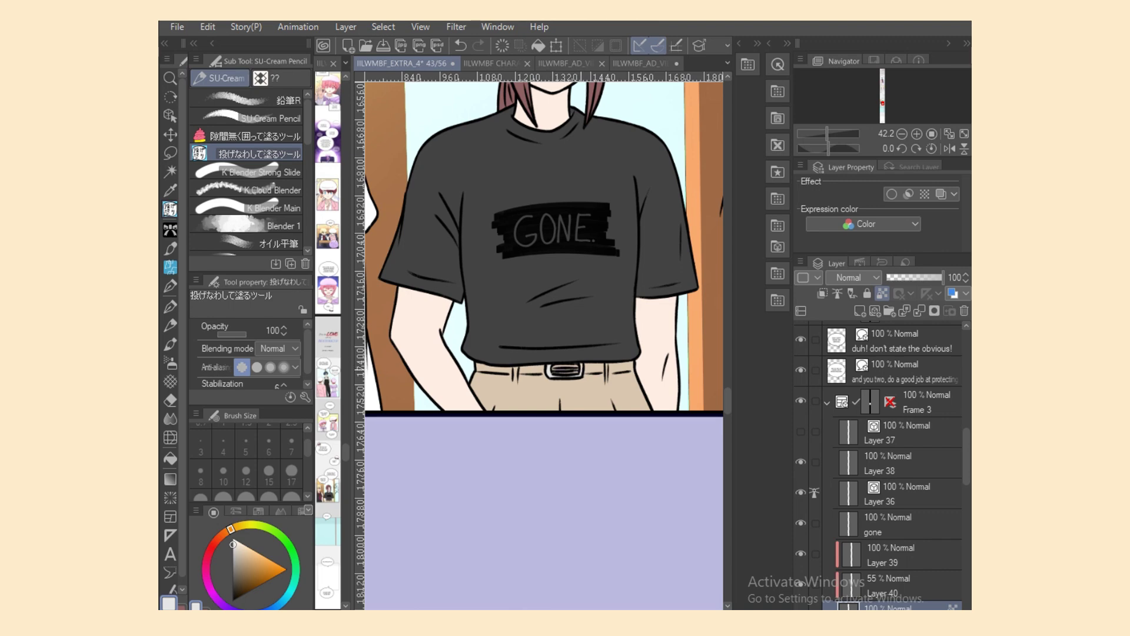
key(ctrl+minus)
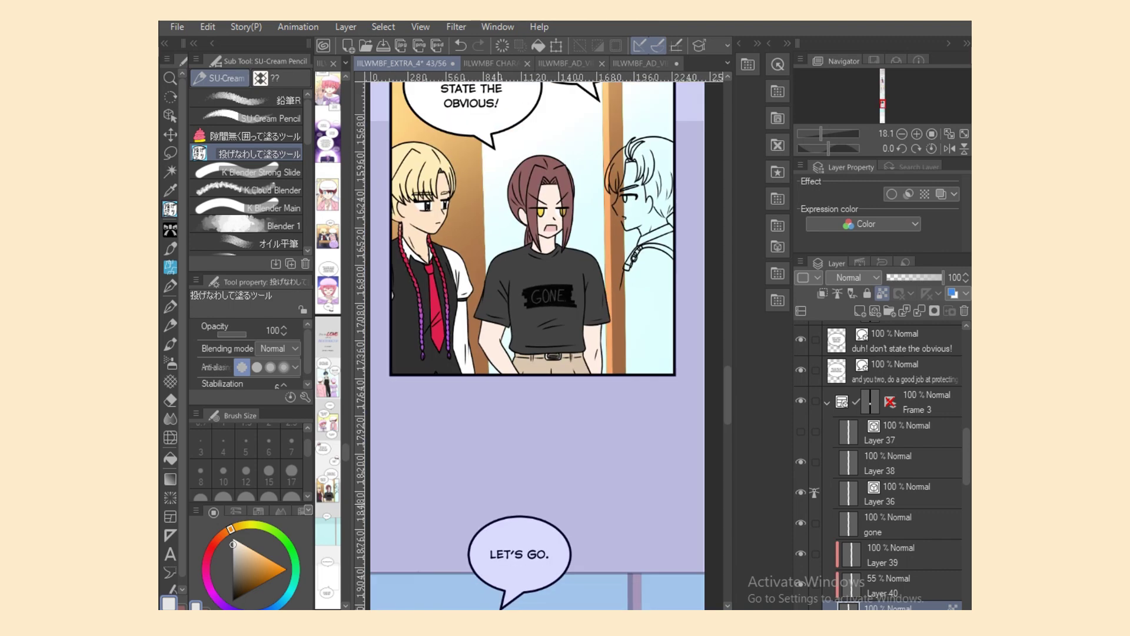
drag(728, 395, 728, 381)
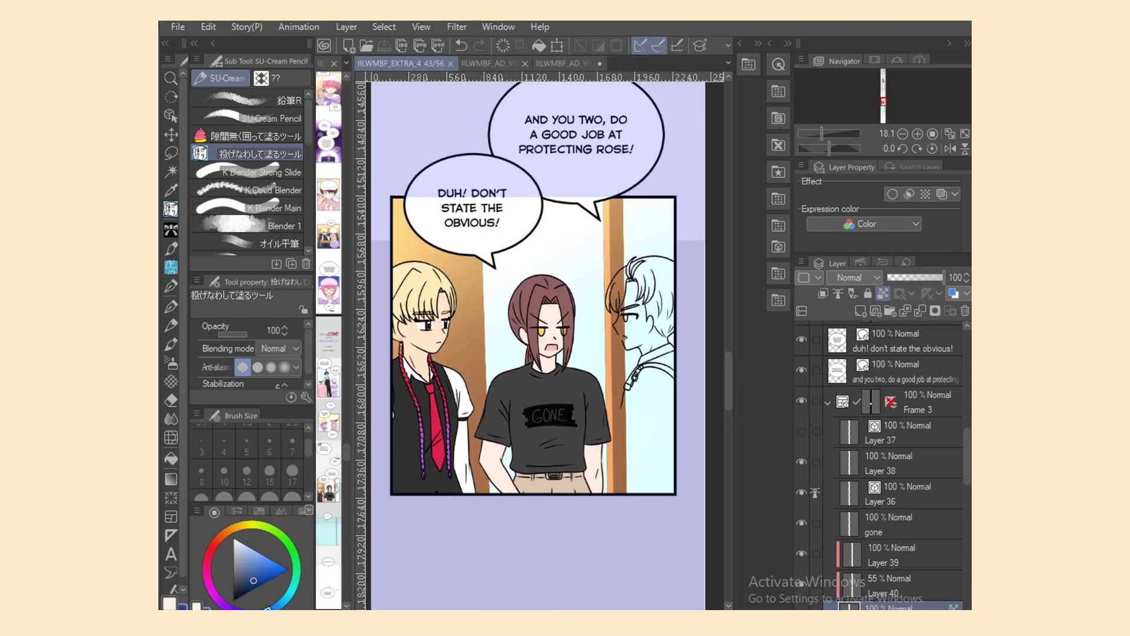
click(169, 604)
click(883, 293)
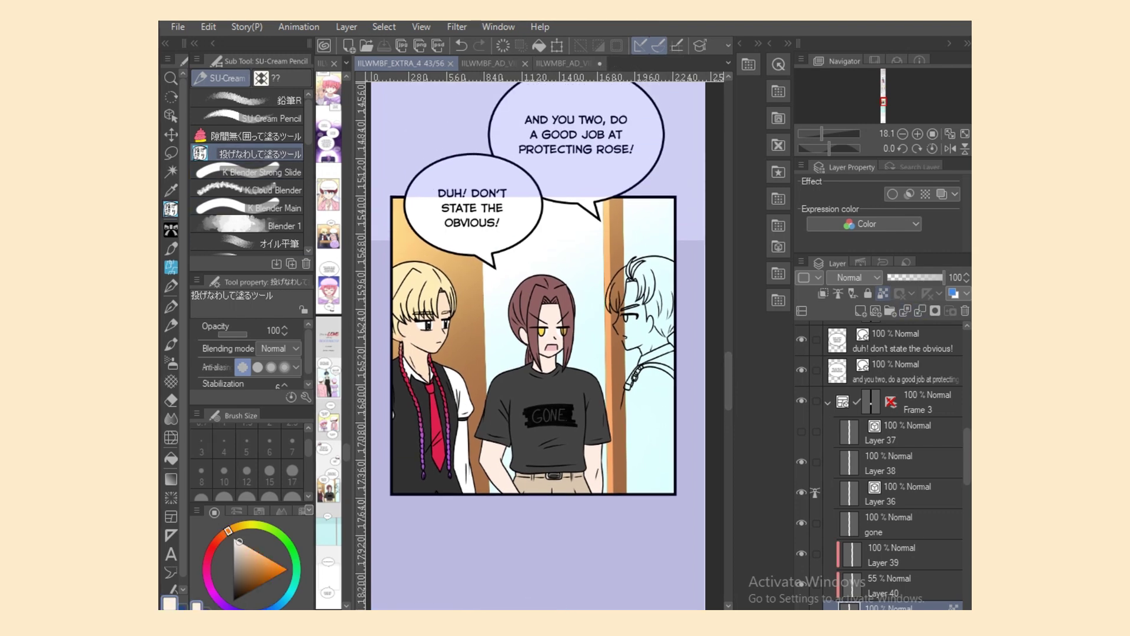
mouse_move(625, 388)
mouse_down()
mouse_move(685, 453)
mouse_move(698, 382)
mouse_up()
click(256, 136)
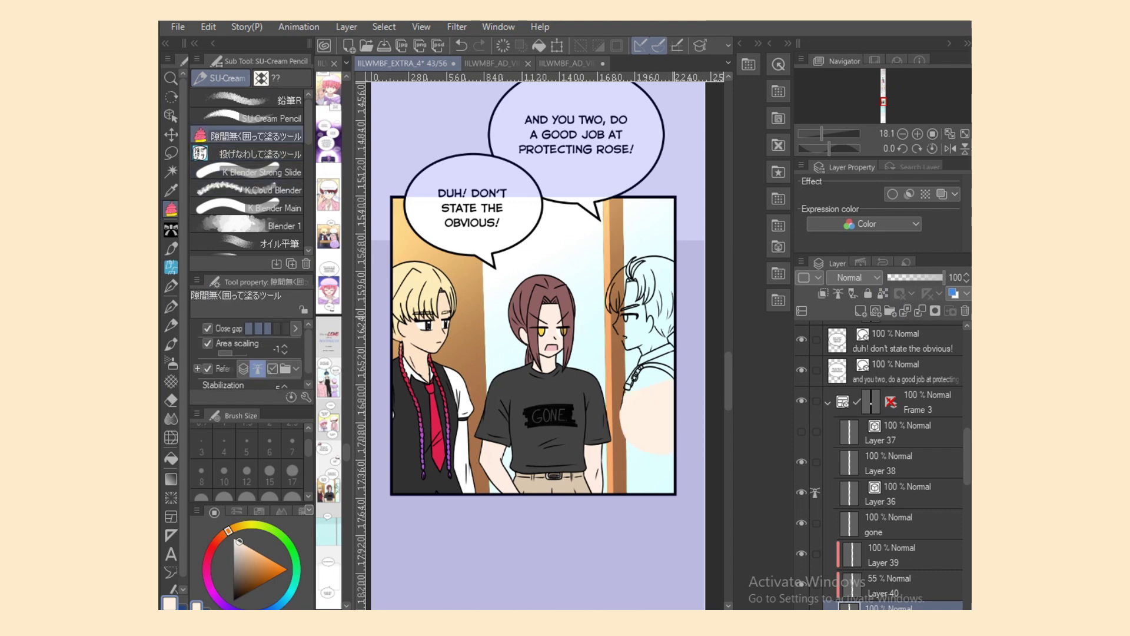
click(256, 154)
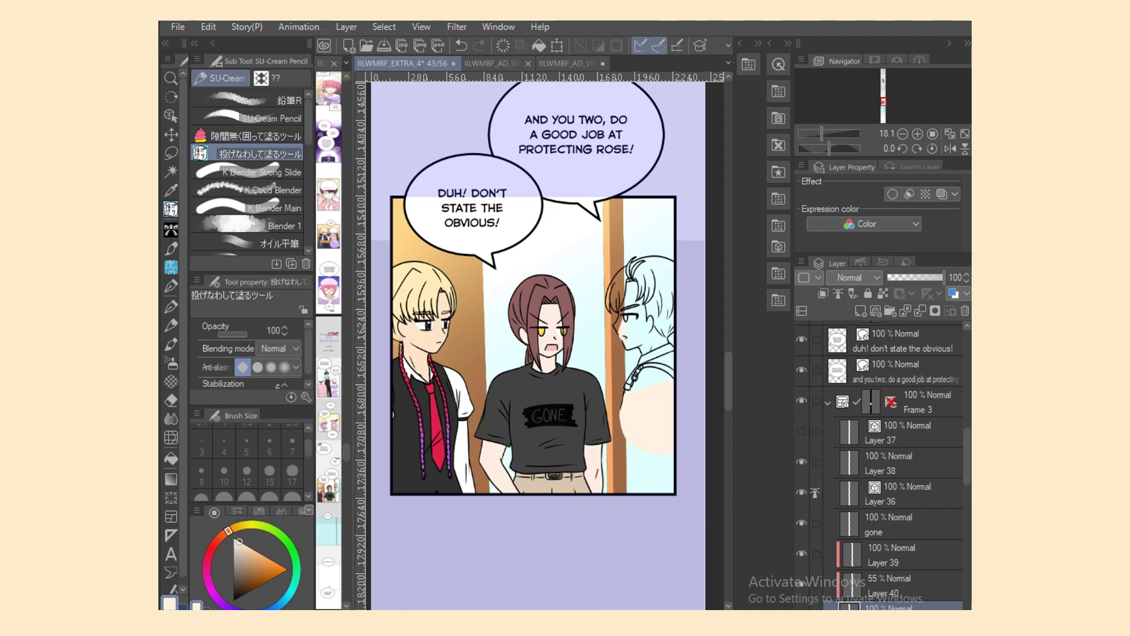
click(256, 136)
mouse_move(677, 344)
mouse_down()
mouse_move(683, 330)
mouse_move(602, 310)
mouse_move(710, 421)
mouse_move(705, 377)
mouse_up()
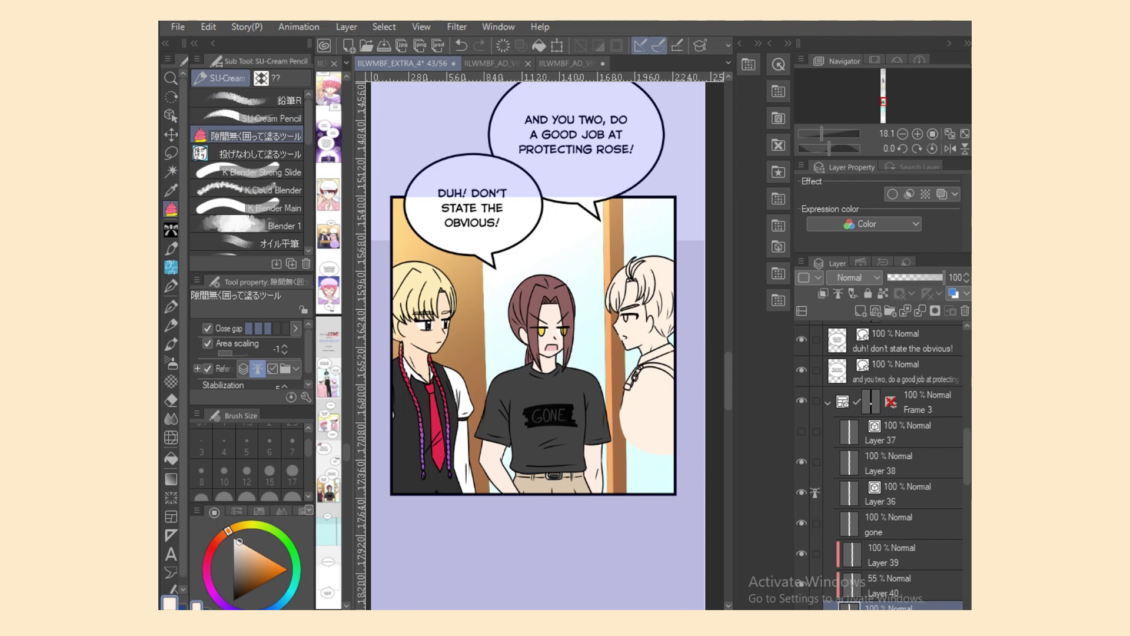
Step: Bucket-fill the right-hand character's shirt and collar with white, referring to other layers
key(ctrl+plus)
key(ctrl+plus)
key(ctrl+plus)
scroll(545, 342, down, 5)
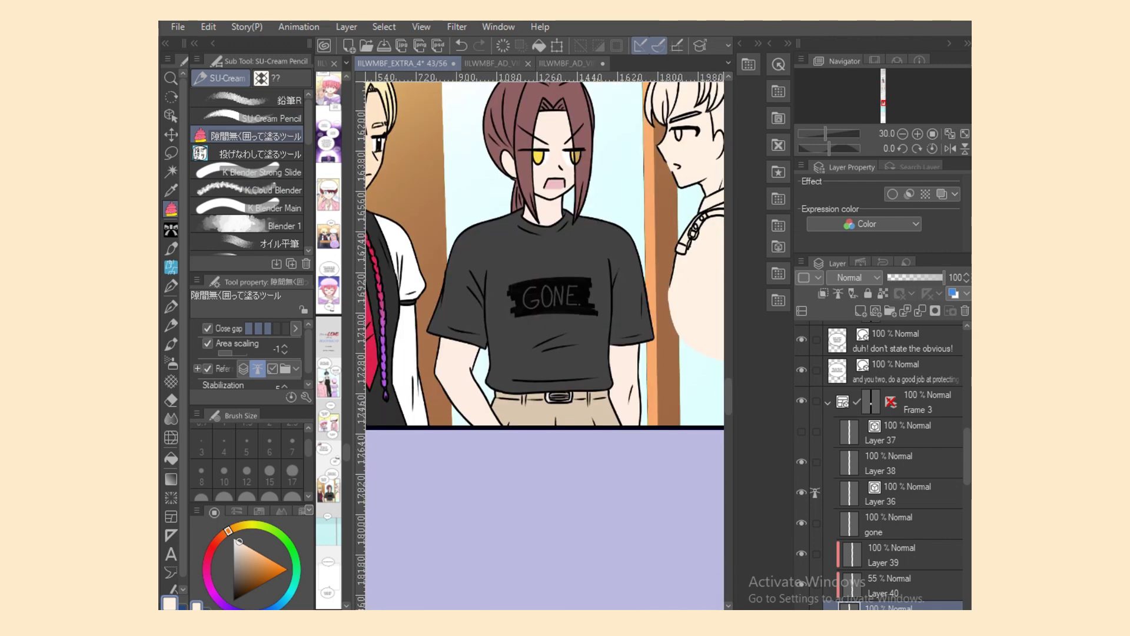
key(g)
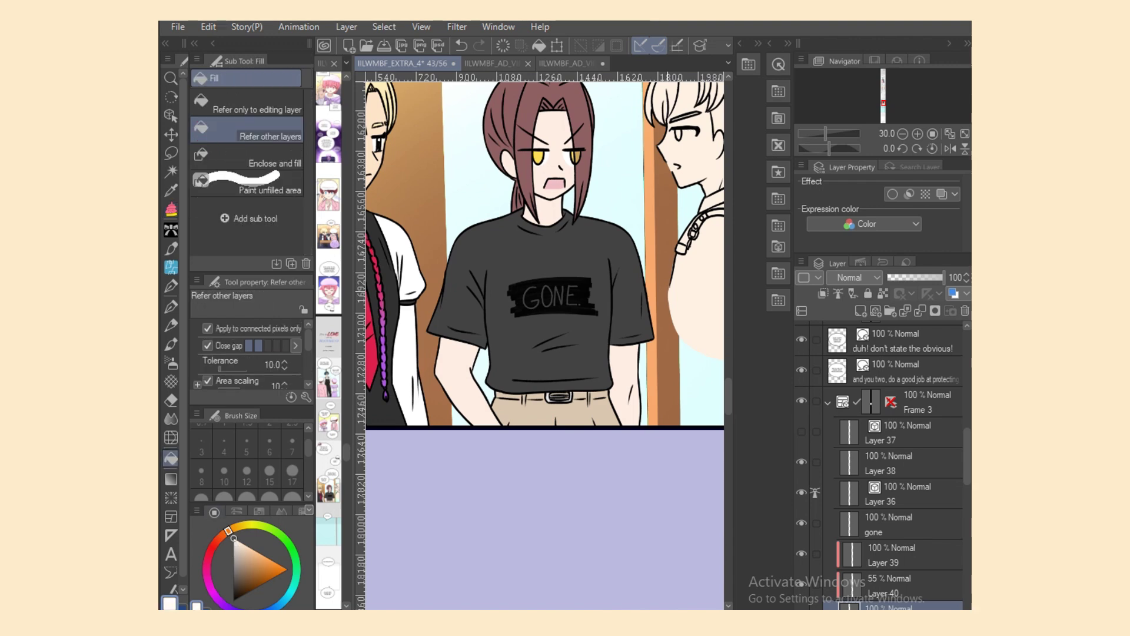
click(704, 277)
scroll(653, 277, right, 2)
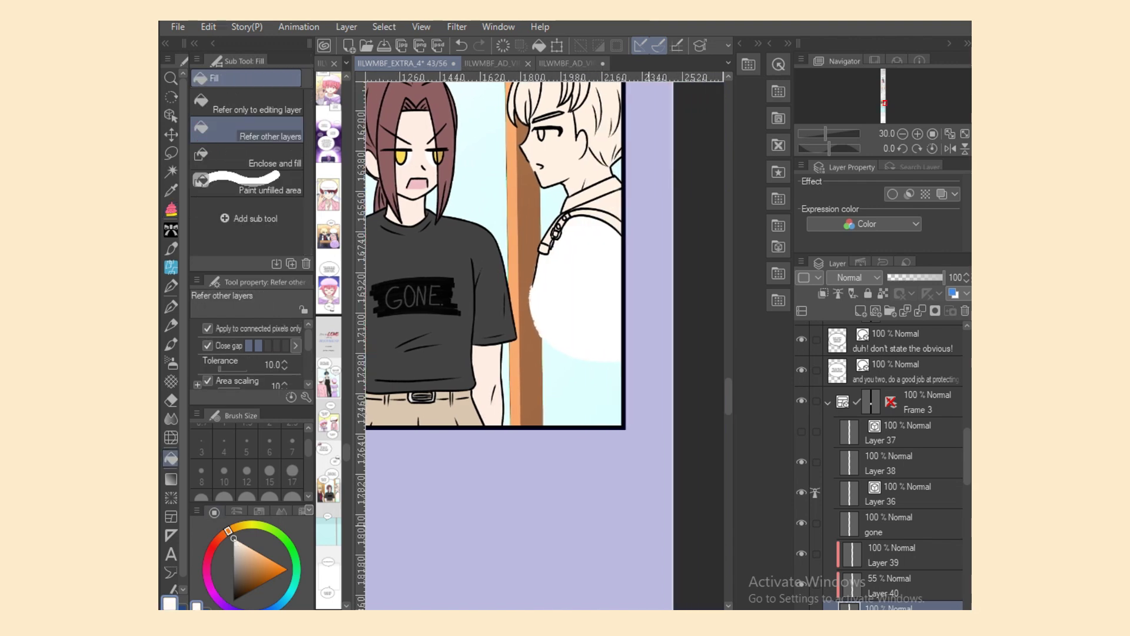
scroll(495, 312, up, 3)
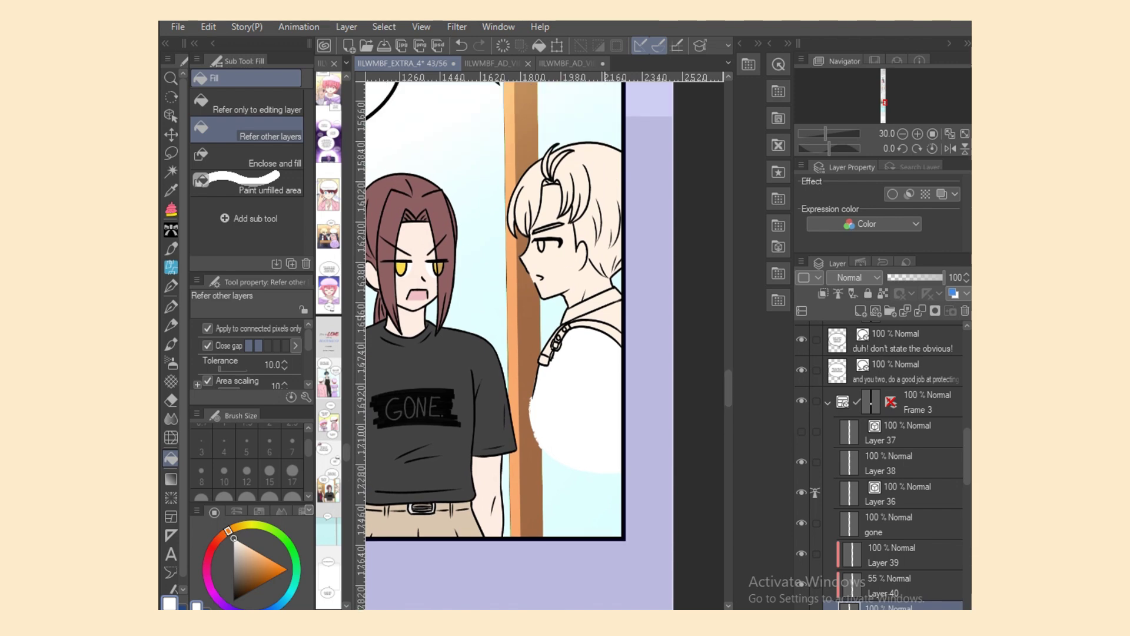
click(603, 313)
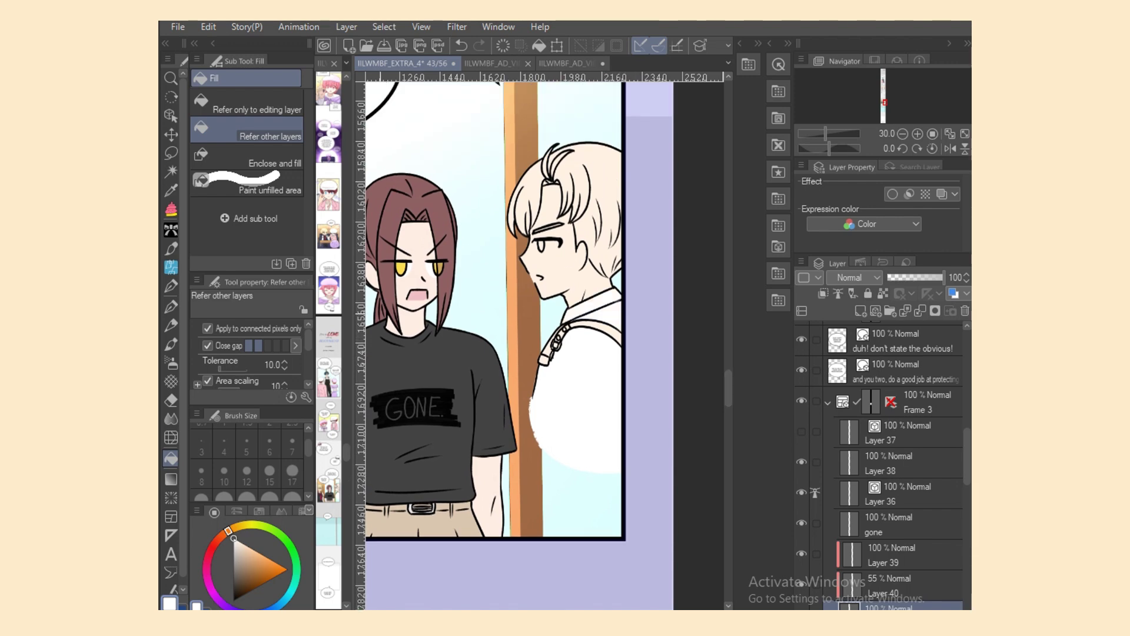
Step: Paint the right-hand character's eye white with the lasso fill brush and erase the white spilling past the shirt's front edge
click(171, 209)
click(253, 153)
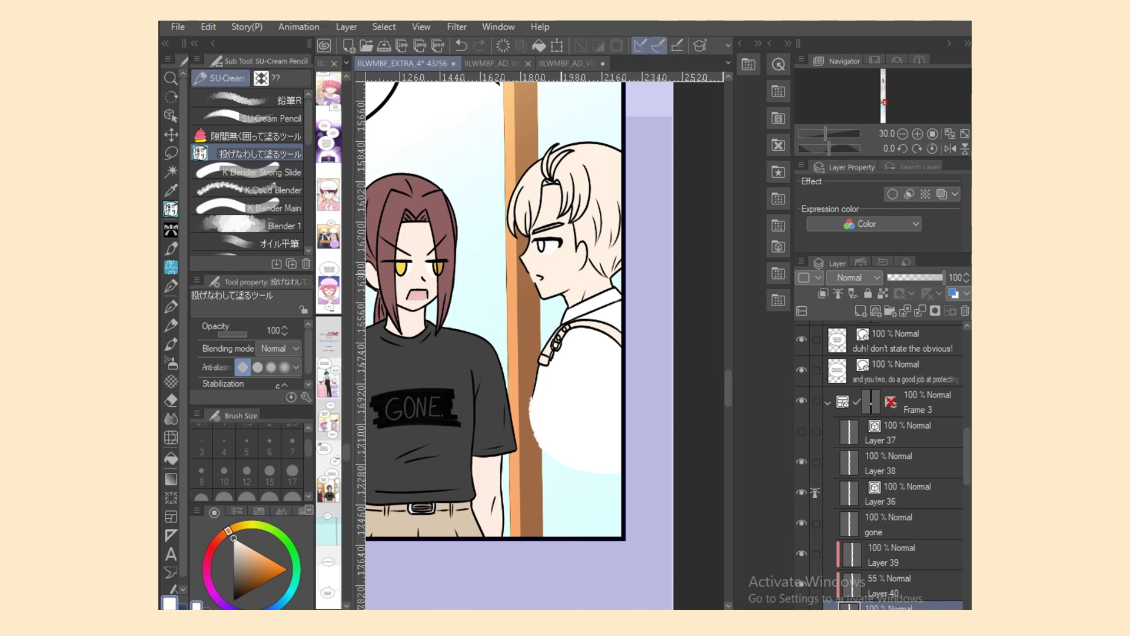
click(183, 607)
mouse_move(544, 177)
mouse_down()
mouse_move(609, 142)
mouse_move(568, 177)
mouse_up()
key(ctrl+z)
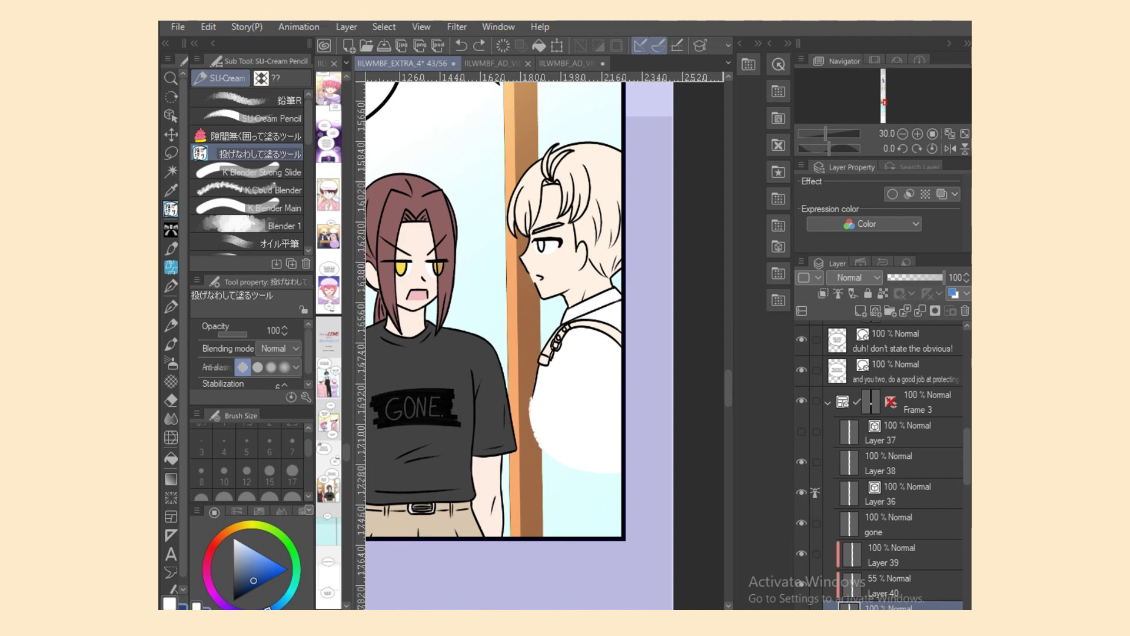
key(e)
mouse_move(532, 399)
mouse_down()
mouse_move(533, 430)
mouse_move(530, 407)
mouse_up()
Step: Lasso-fill the right-hand character's fringe, crown and iris with dark blue
key(p)
mouse_move(528, 175)
mouse_down()
mouse_move(532, 187)
mouse_move(531, 176)
mouse_up()
mouse_move(531, 216)
mouse_down()
mouse_move(524, 234)
mouse_move(559, 223)
mouse_up()
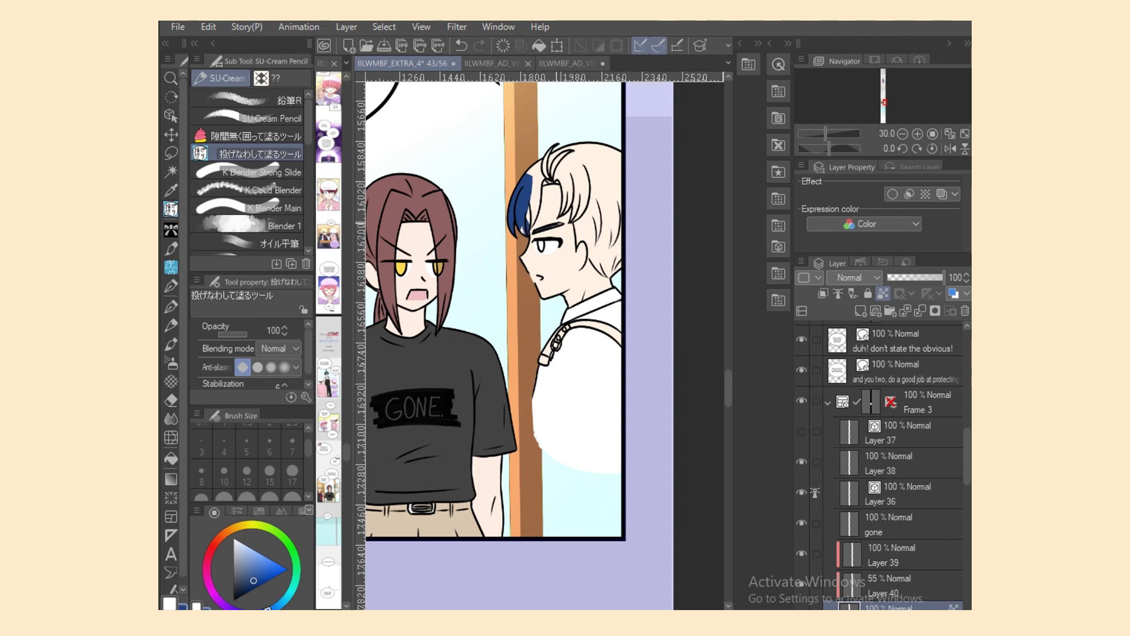
drag(545, 253, 543, 235)
mouse_move(577, 178)
mouse_down()
mouse_move(558, 218)
mouse_move(589, 141)
mouse_move(544, 191)
mouse_move(524, 184)
mouse_move(527, 221)
mouse_move(530, 186)
mouse_move(529, 221)
mouse_move(537, 216)
mouse_up()
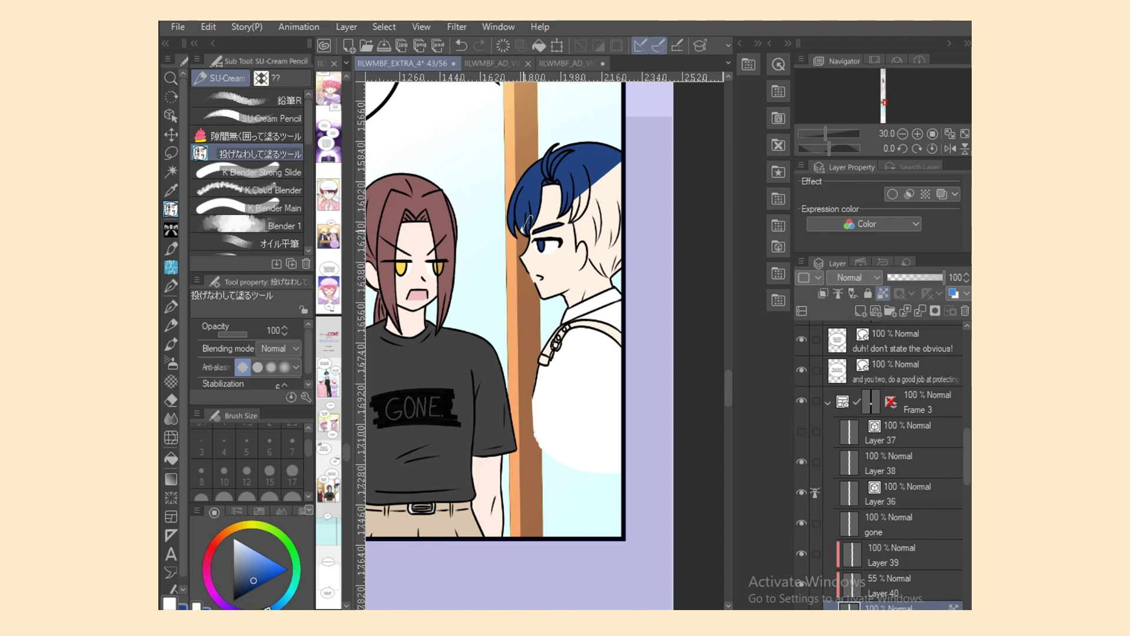
mouse_move(573, 200)
mouse_down()
mouse_move(572, 214)
mouse_move(611, 169)
mouse_move(583, 187)
mouse_up()
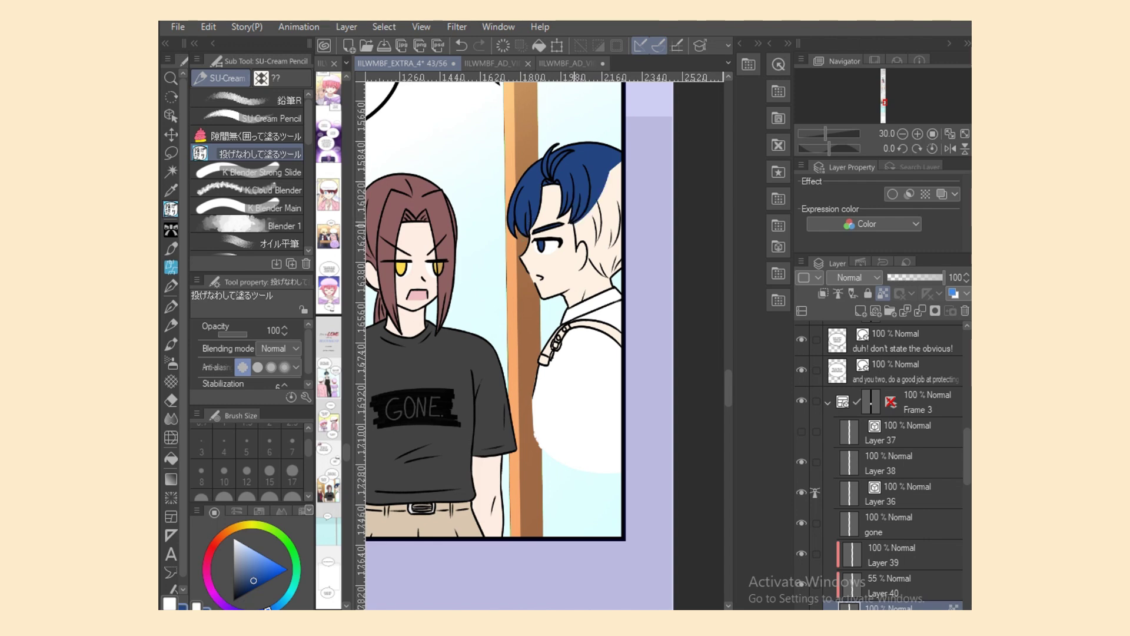
Step: Fill the remaining hair behind the right-hand character's ear with dark blue down to the nape
alt+click(581, 249)
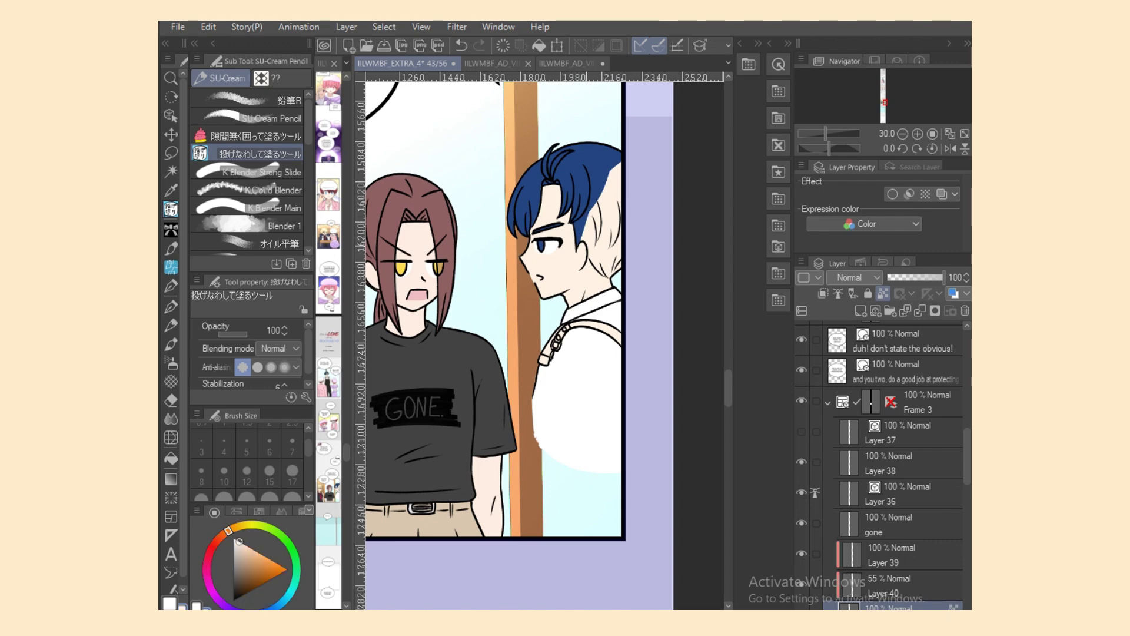
alt+click(600, 170)
mouse_move(585, 244)
mouse_down()
mouse_move(588, 257)
mouse_move(620, 262)
mouse_move(645, 177)
mouse_up()
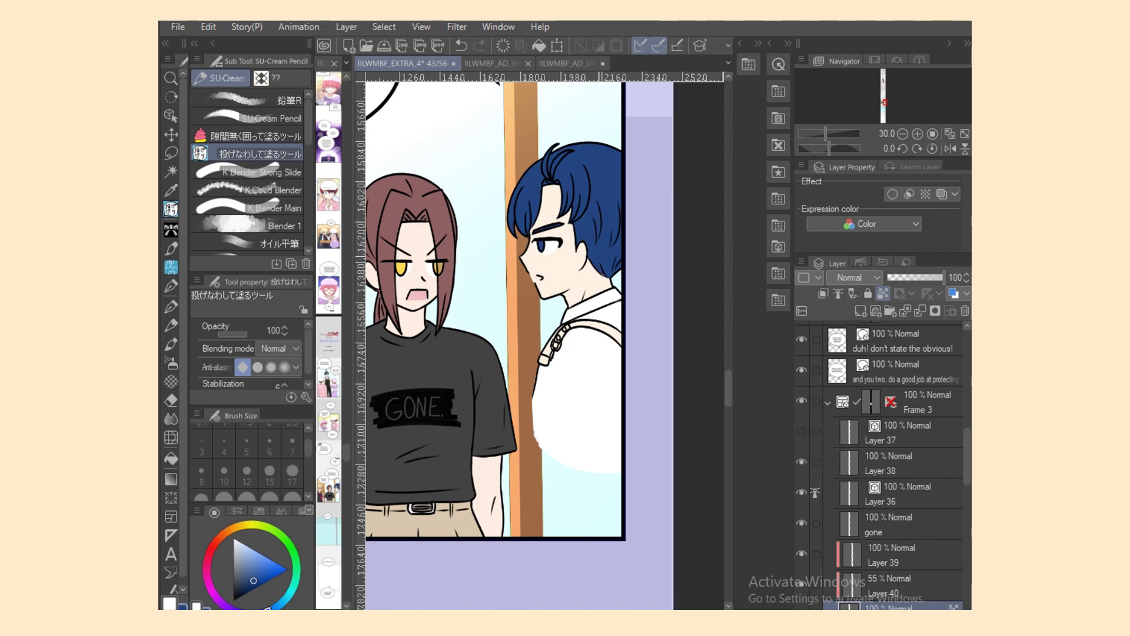
key(ctrl+plus)
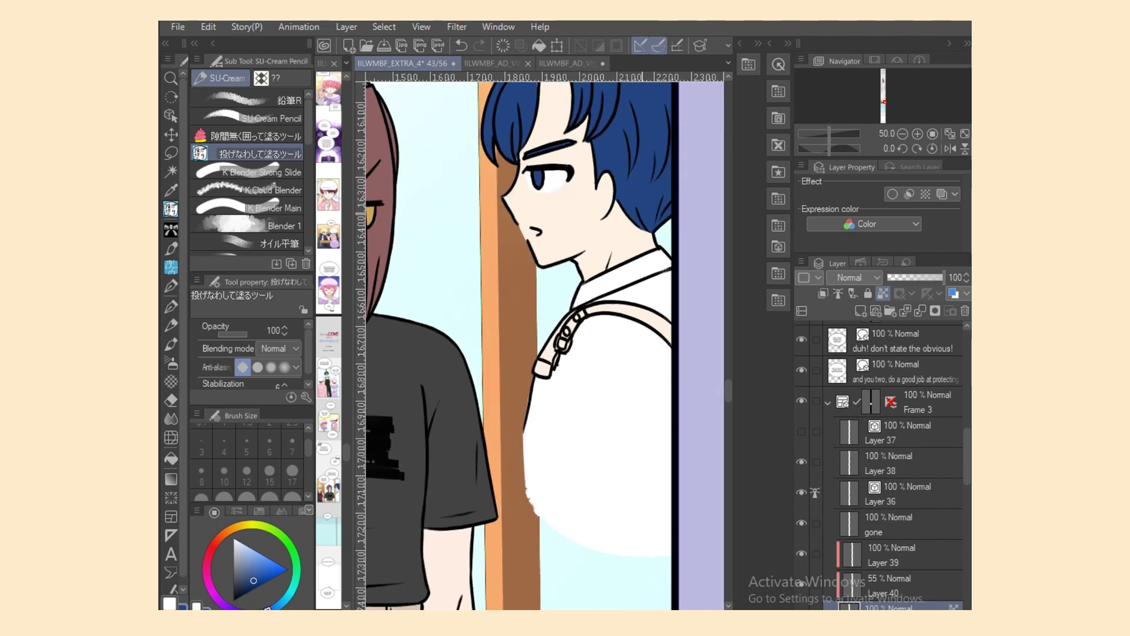
alt+click(592, 206)
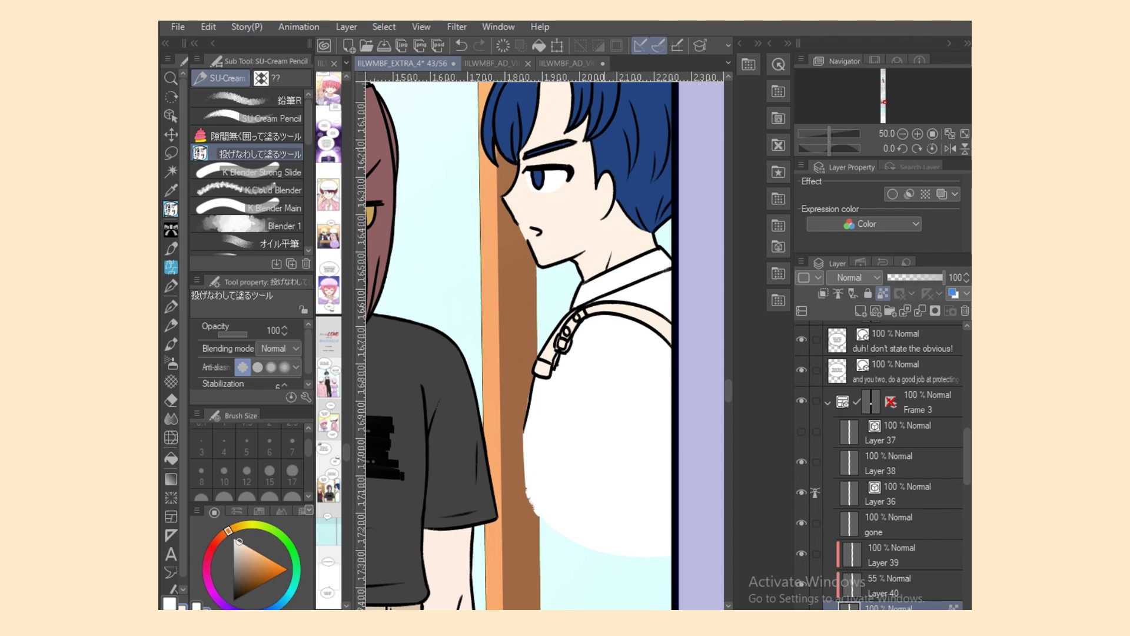
alt+click(521, 129)
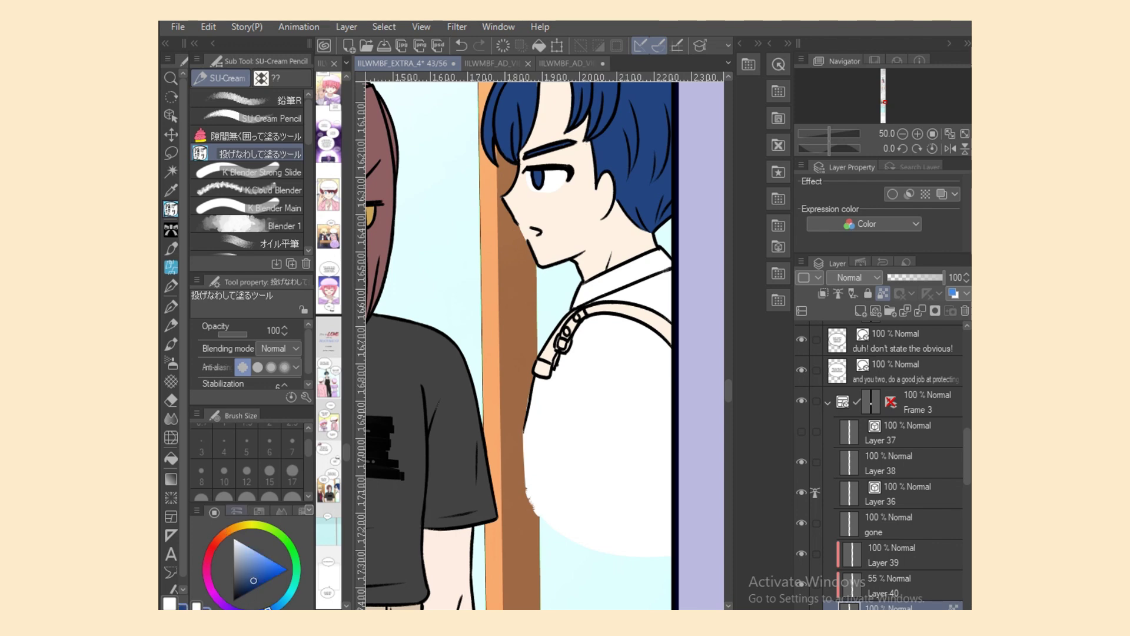
Step: Fill the right-hand character's mouth with pink from the MINICO-KAHO colour set and save the file
click(237, 511)
click(259, 511)
click(223, 539)
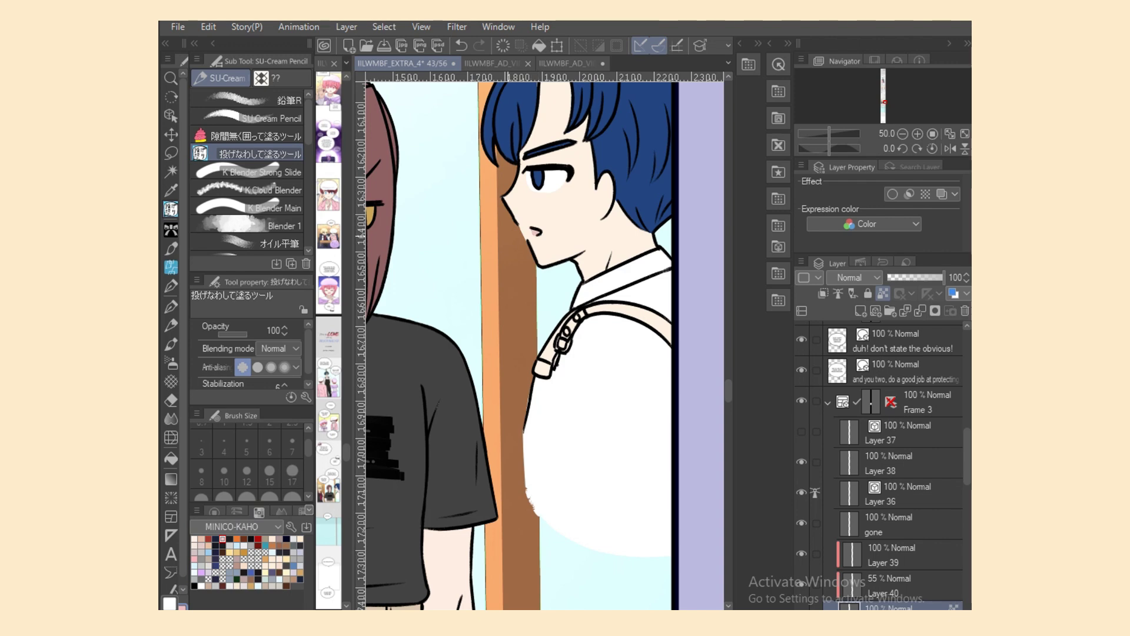
key(e)
key(p)
key(e)
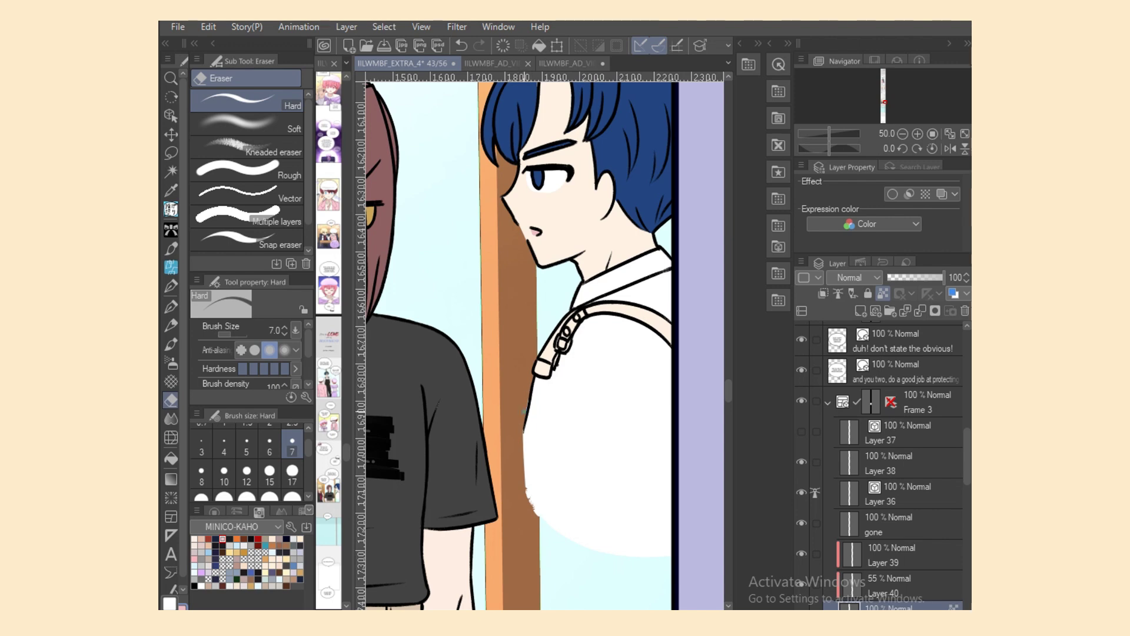
key(g)
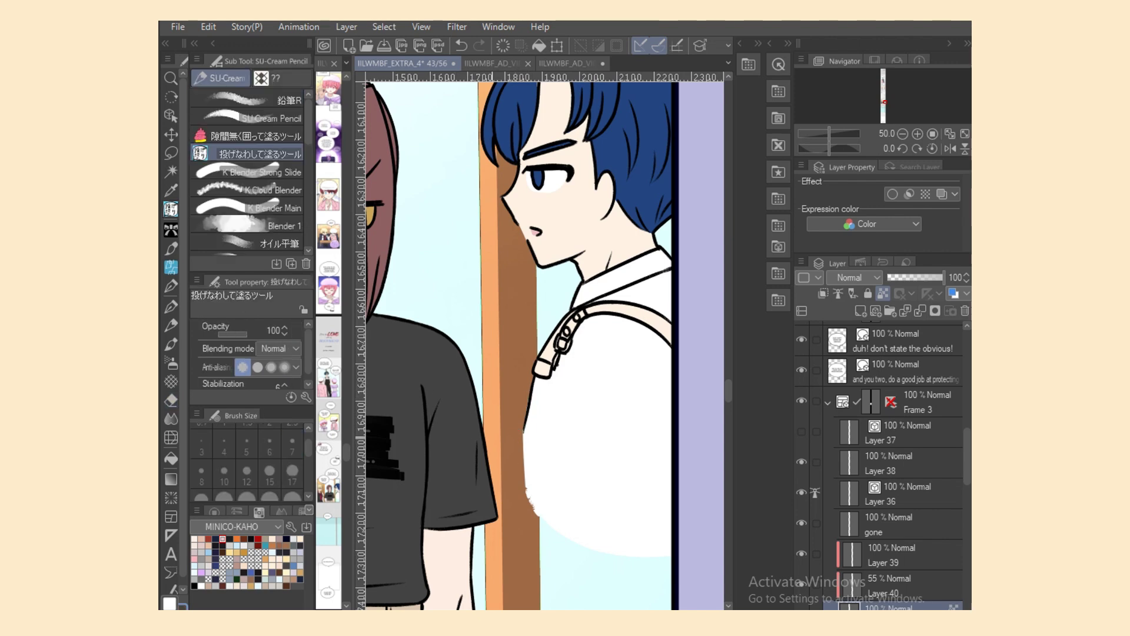
key(ctrl+s)
Step: Lasso-fill the right-hand character's shoulder strap, chain links and clip with black
mouse_move(556, 342)
mouse_down()
mouse_move(536, 368)
mouse_move(557, 353)
mouse_up()
mouse_move(538, 358)
mouse_down()
mouse_move(552, 360)
mouse_move(562, 329)
mouse_up()
drag(573, 317, 574, 319)
mouse_move(575, 322)
mouse_down()
mouse_move(618, 307)
mouse_move(625, 318)
mouse_up()
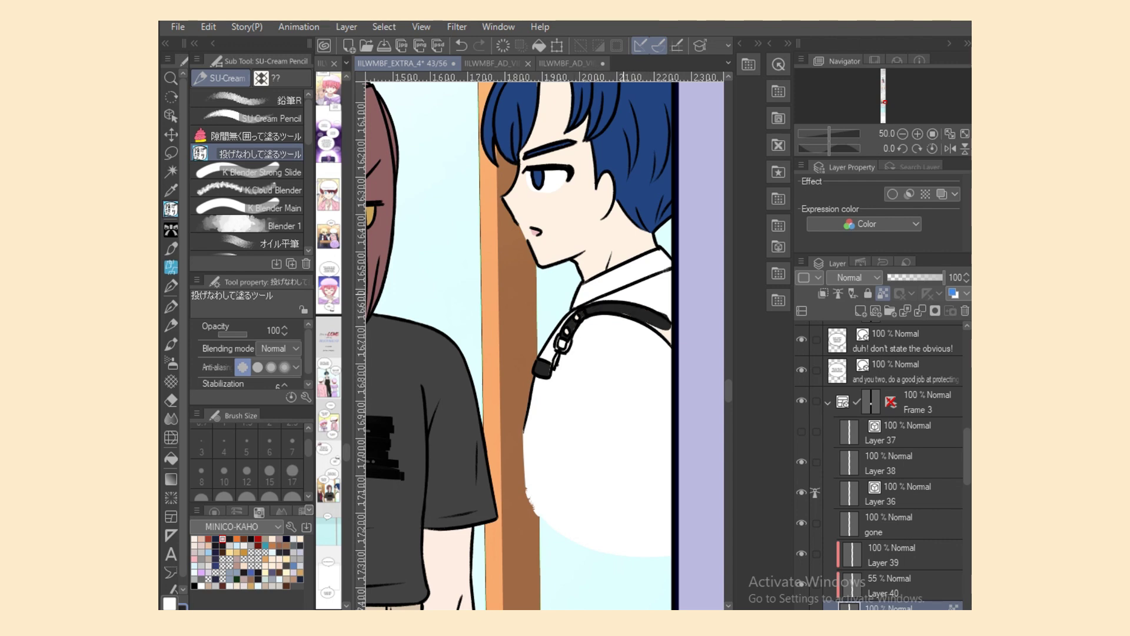
drag(674, 322, 645, 318)
Step: Recolour the strap's clip near-white and lasso-fill the strap section below it with black
click(213, 510)
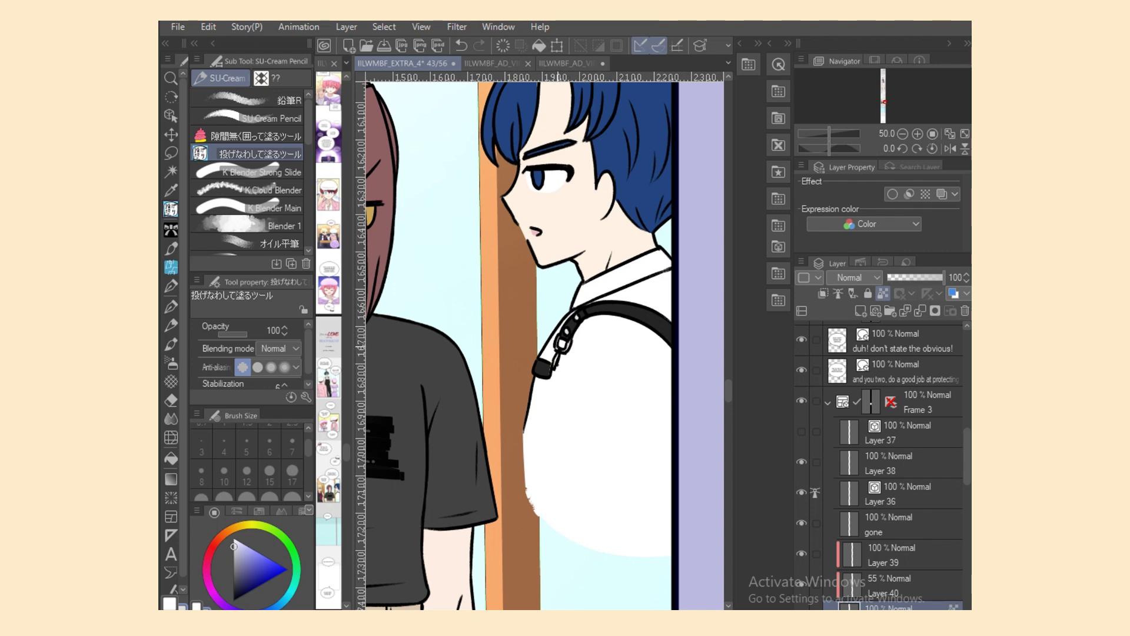
mouse_move(551, 374)
mouse_down()
mouse_move(533, 375)
mouse_move(552, 365)
mouse_up()
alt+click(563, 344)
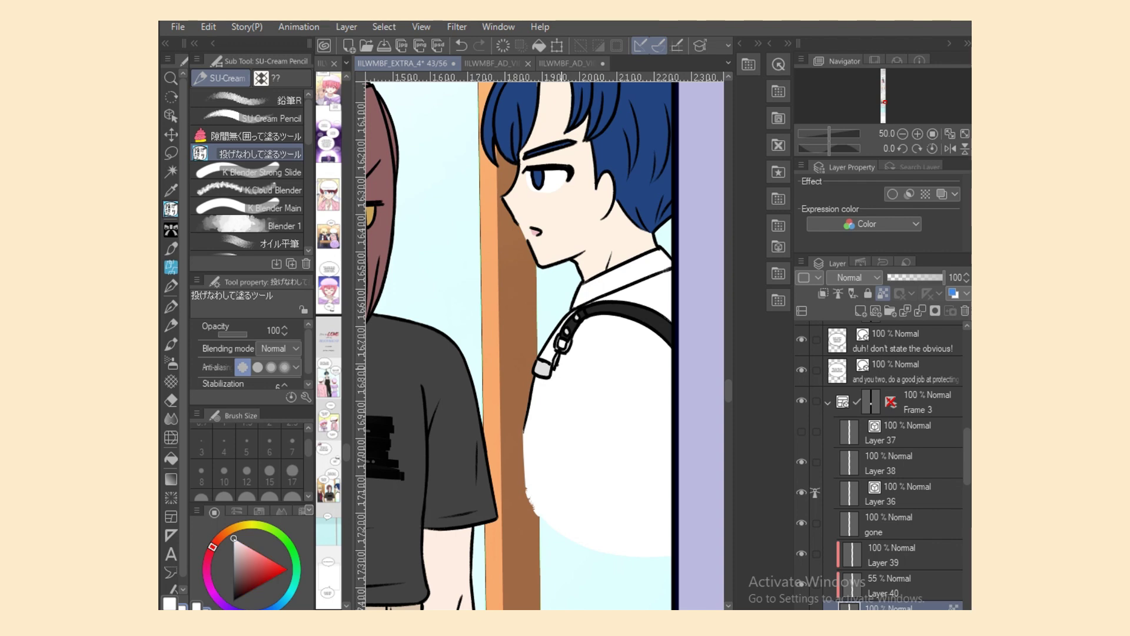
alt+click(576, 325)
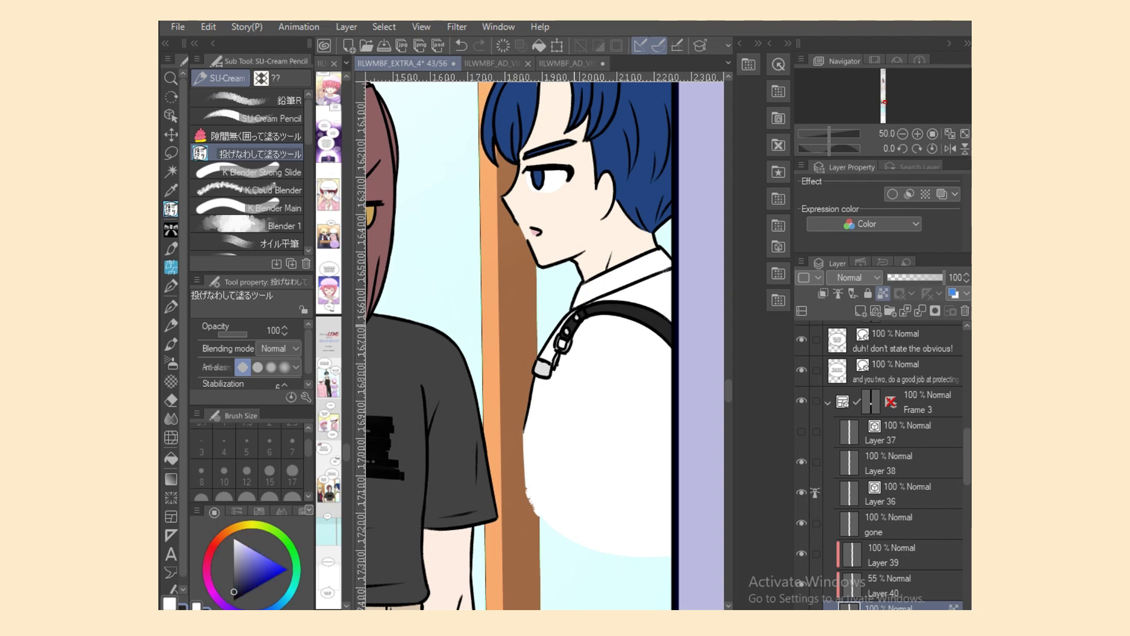
mouse_move(551, 378)
mouse_down()
mouse_move(546, 446)
mouse_move(540, 378)
mouse_move(555, 392)
mouse_move(551, 441)
mouse_move(526, 459)
mouse_up()
Step: Fill the middle character's belt and the inside of its buckle with black on both sides of the buckle
scroll(656, 497, left, 3)
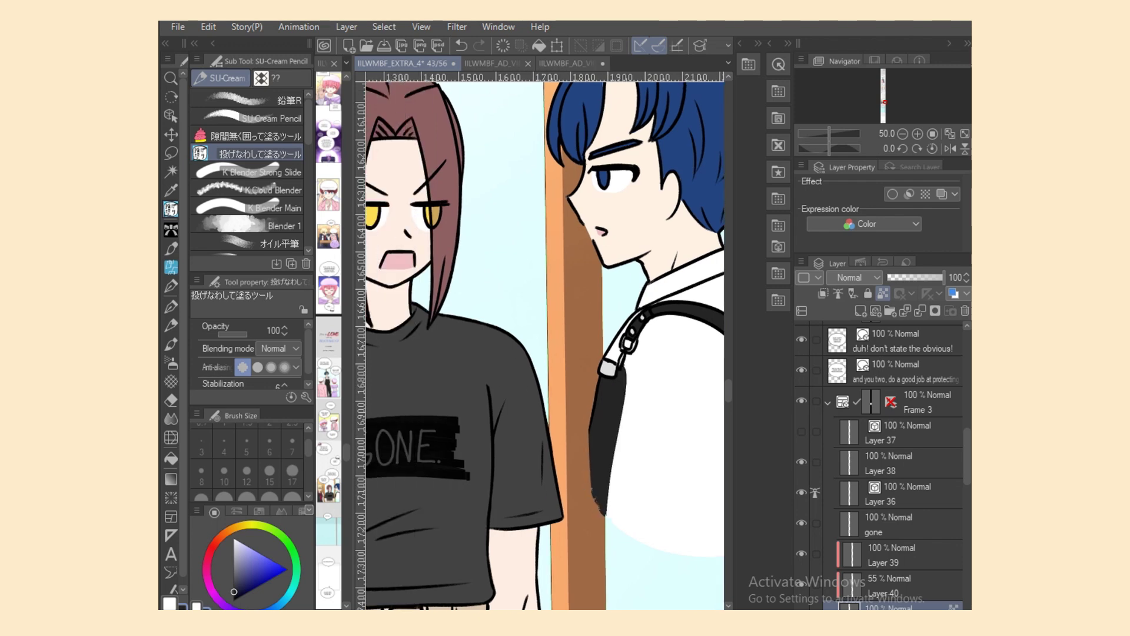
scroll(546, 341, down, 5)
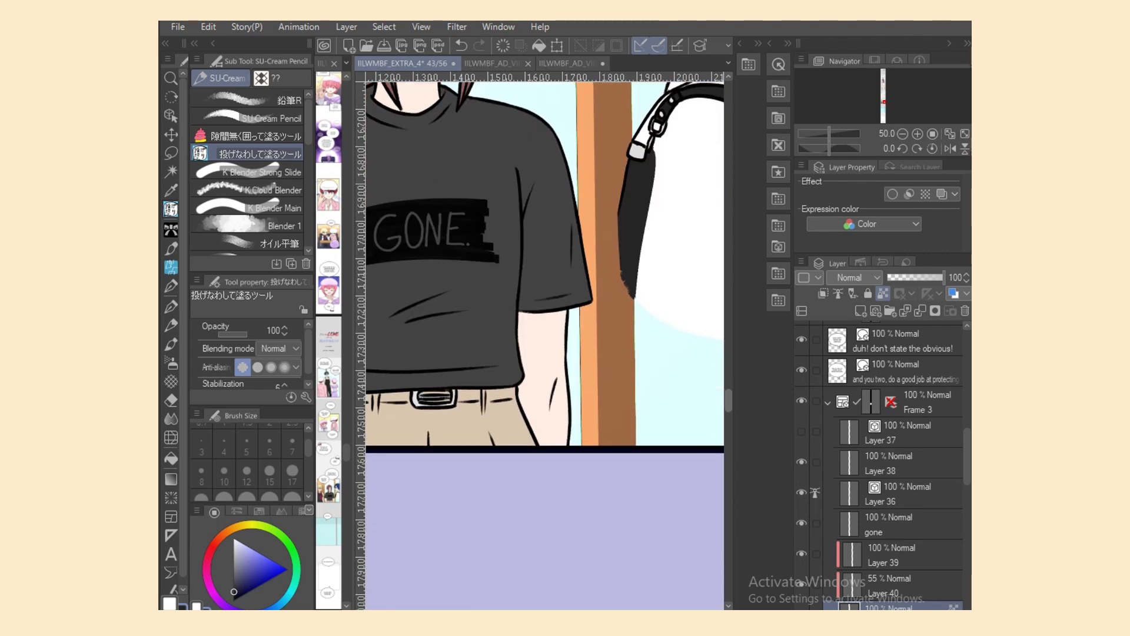
scroll(546, 341, left, 3)
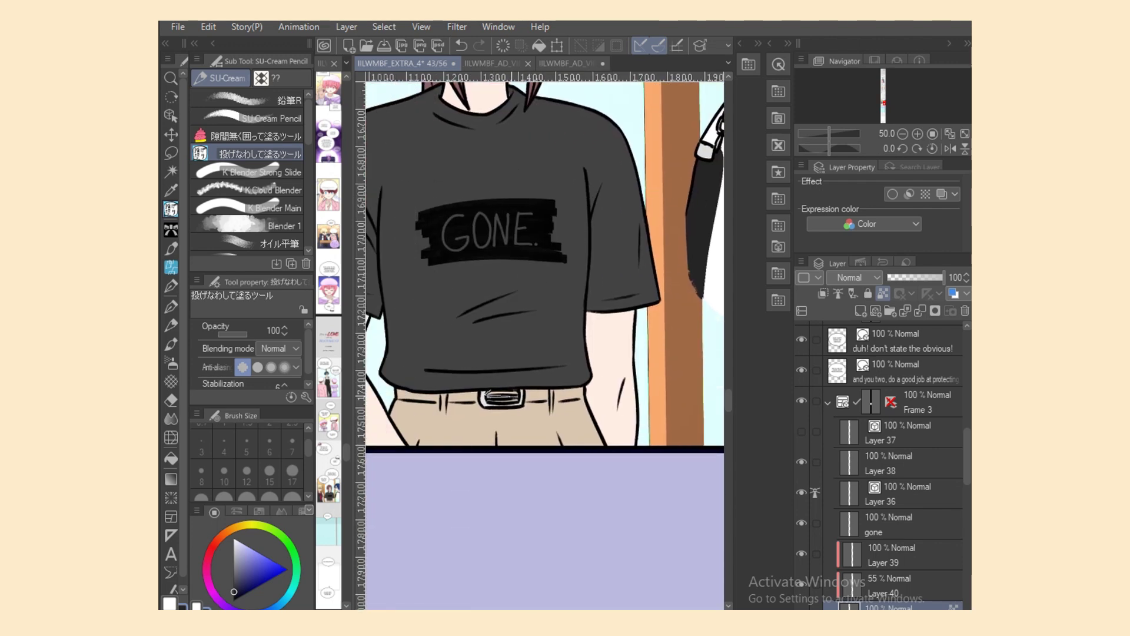
mouse_move(512, 397)
mouse_down()
mouse_move(520, 391)
mouse_move(505, 403)
mouse_move(543, 401)
mouse_move(527, 392)
mouse_up()
alt+click(484, 401)
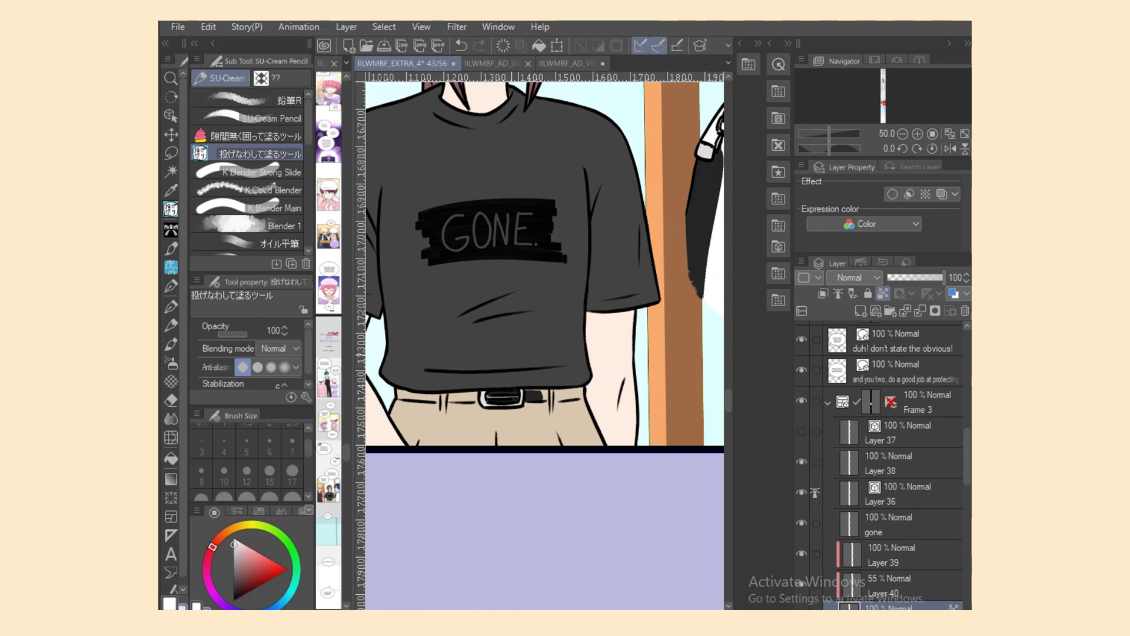
alt+click(529, 396)
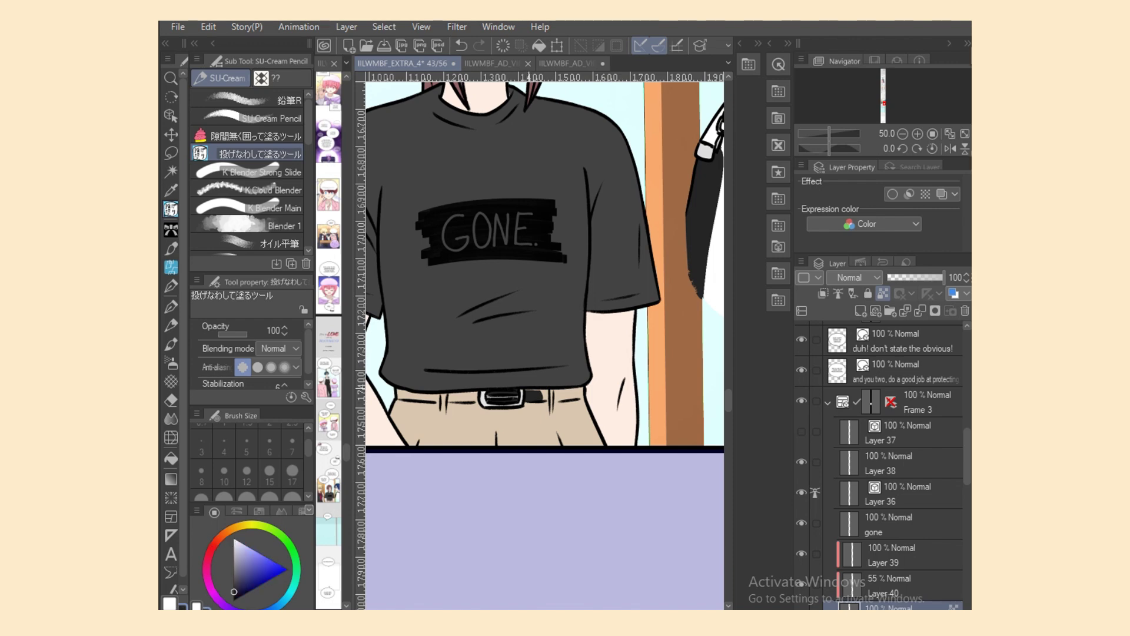
drag(540, 396, 586, 397)
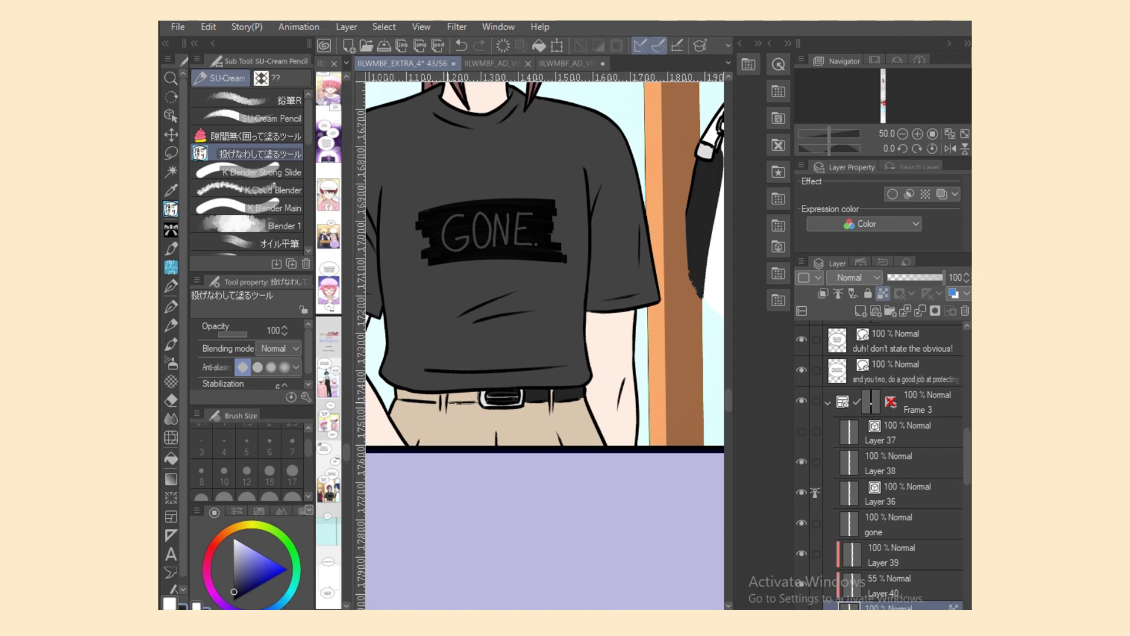
mouse_move(447, 397)
mouse_down()
mouse_move(480, 399)
mouse_move(449, 405)
mouse_up()
alt+click(460, 428)
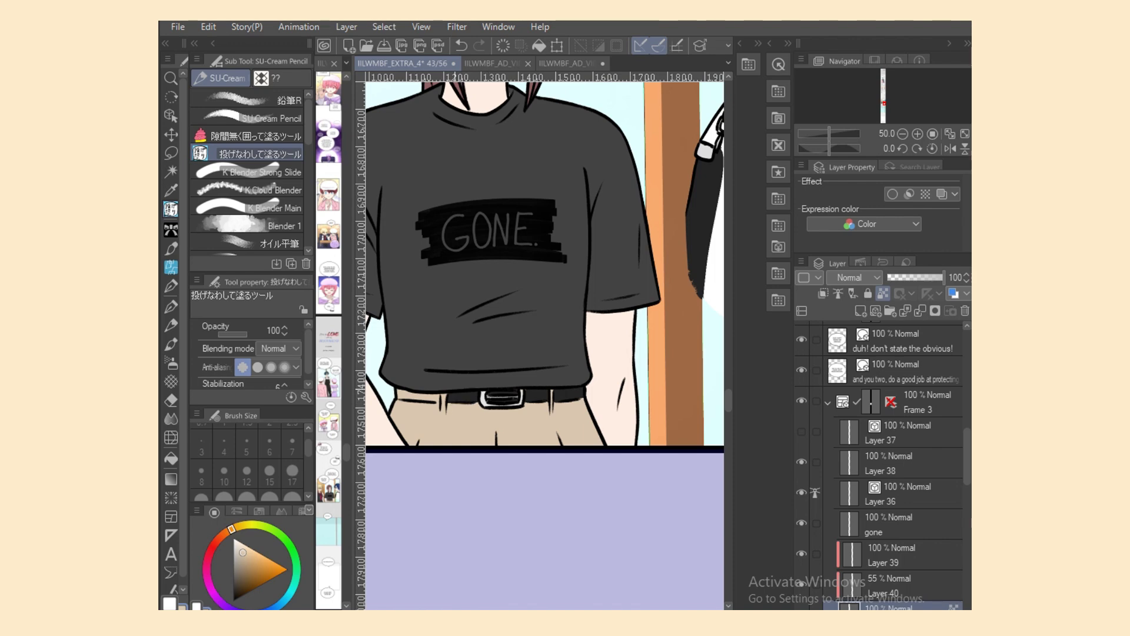
Step: Sample the belt's dark colour from the canvas to touch up the belt of the character in the GONE shirt
alt+click(470, 380)
alt+click(465, 394)
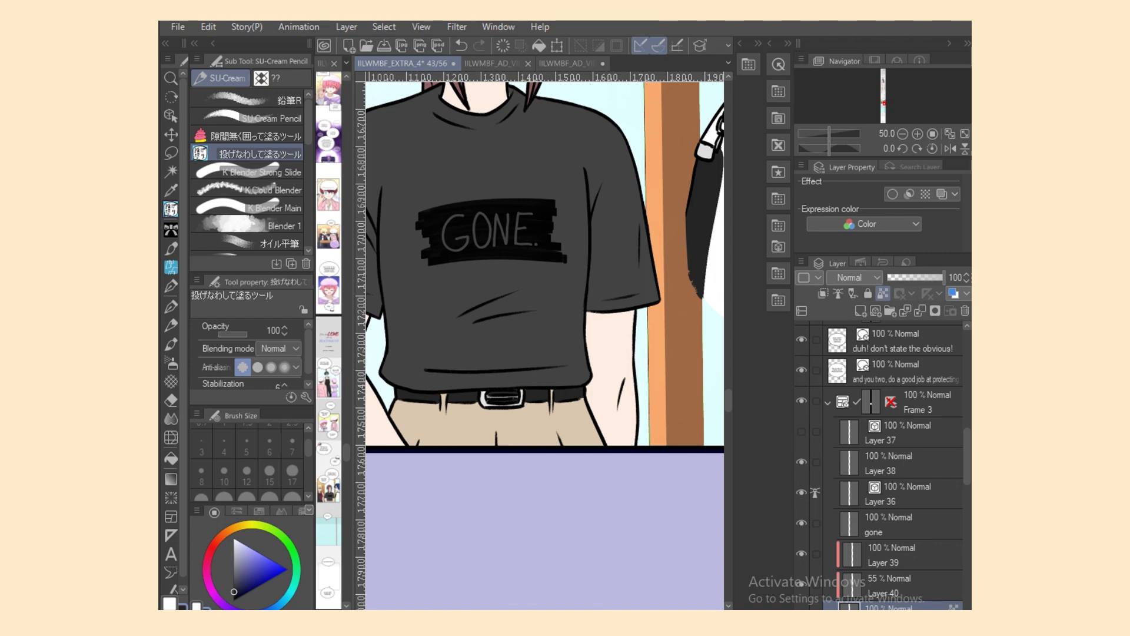
scroll(544, 346, down, 4)
scroll(544, 346, up, 2)
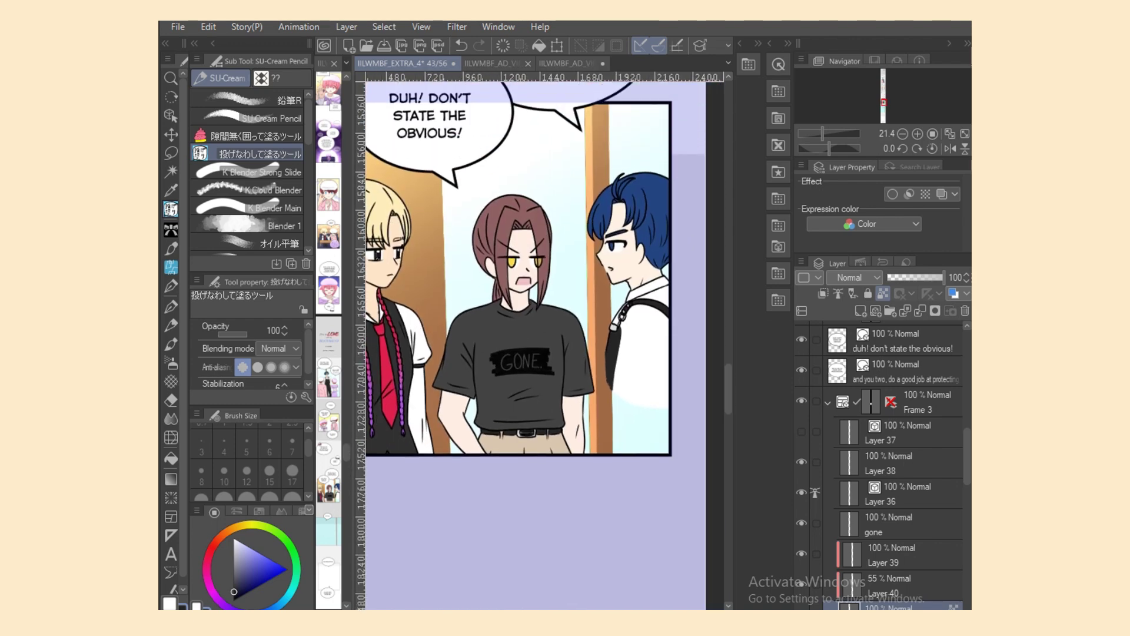
Step: Show the foreground line art on Layer 37, set it as the reference layer, and make Layer 38 active for colouring
click(801, 431)
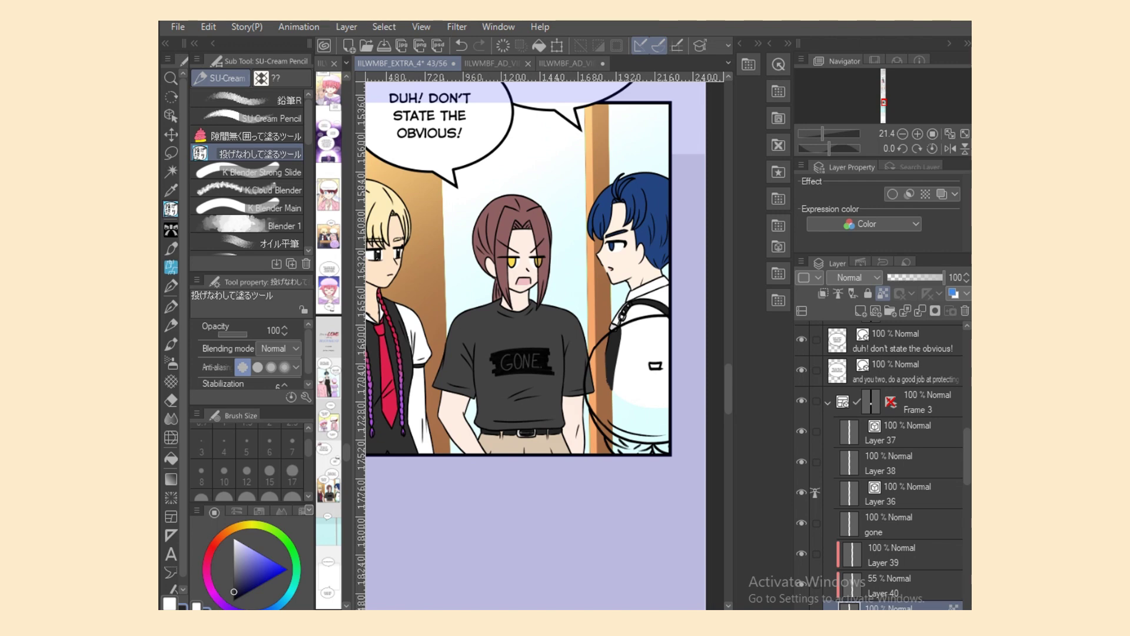
click(907, 464)
click(906, 433)
click(839, 293)
click(901, 463)
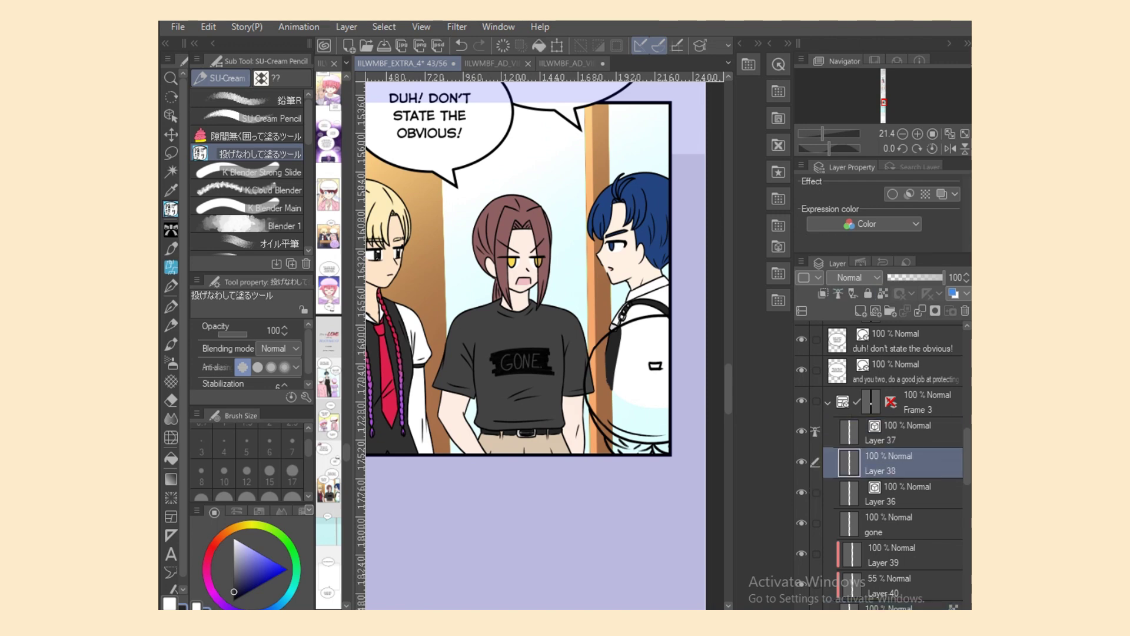
Step: Fill the foreground figures at the panel's lower corners with flat pink on Layer 38, using the gap-closing enclose-and-fill tool
scroll(900, 463, up, 5)
click(256, 136)
scroll(544, 353, left, 5)
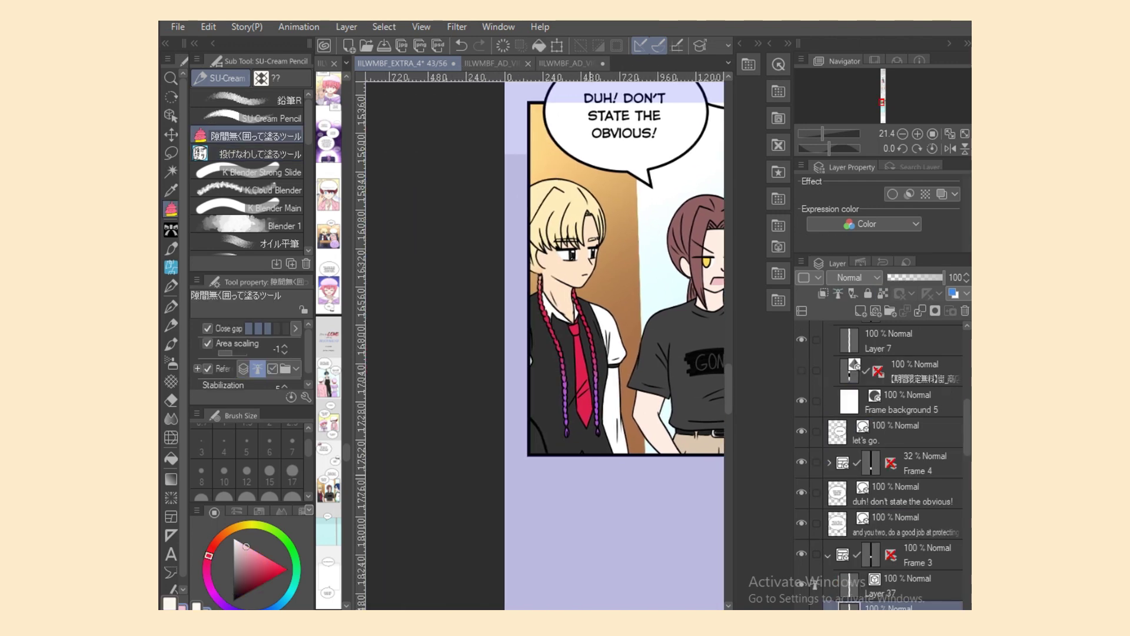
mouse_move(575, 442)
mouse_down()
mouse_move(574, 499)
mouse_move(578, 471)
mouse_up()
scroll(544, 342, right, 8)
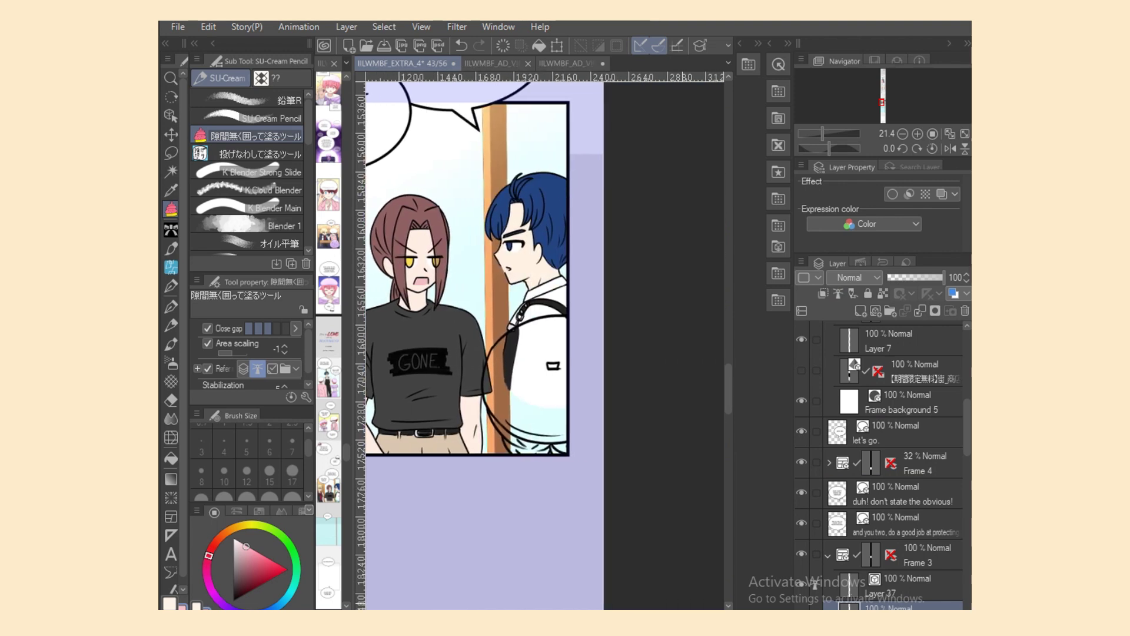
mouse_move(508, 313)
mouse_down()
mouse_move(464, 353)
mouse_move(492, 321)
mouse_up()
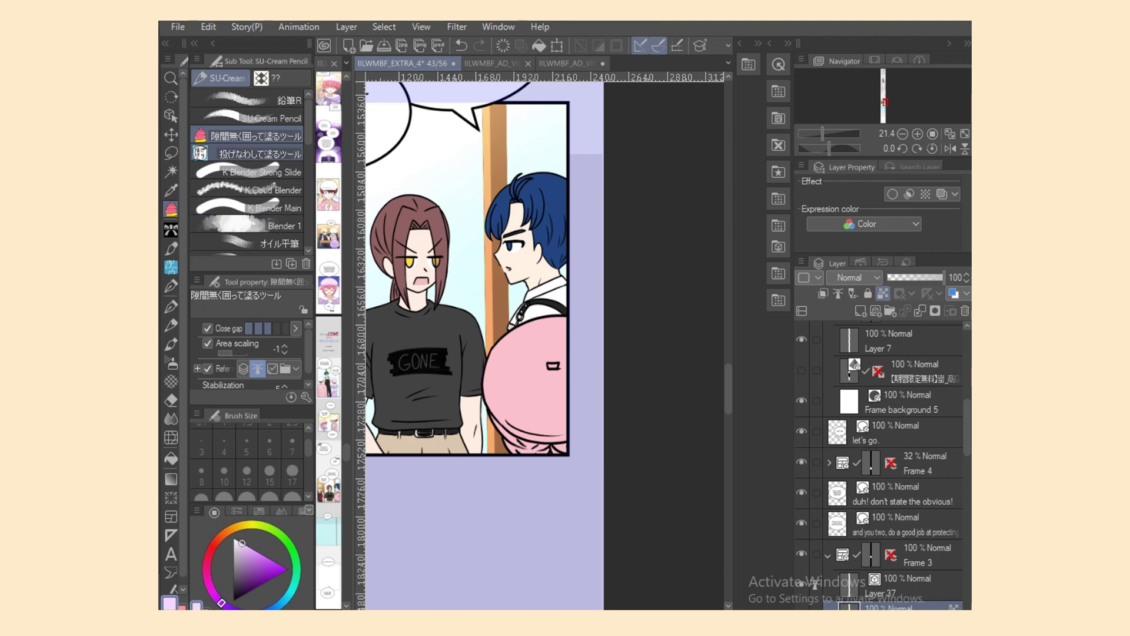
Step: Recolour the foreground figure's cap light lavender with the lasso fill tool
click(259, 153)
drag(482, 380, 586, 356)
mouse_move(561, 294)
mouse_down()
mouse_move(593, 384)
mouse_move(593, 347)
mouse_up()
drag(511, 429, 583, 383)
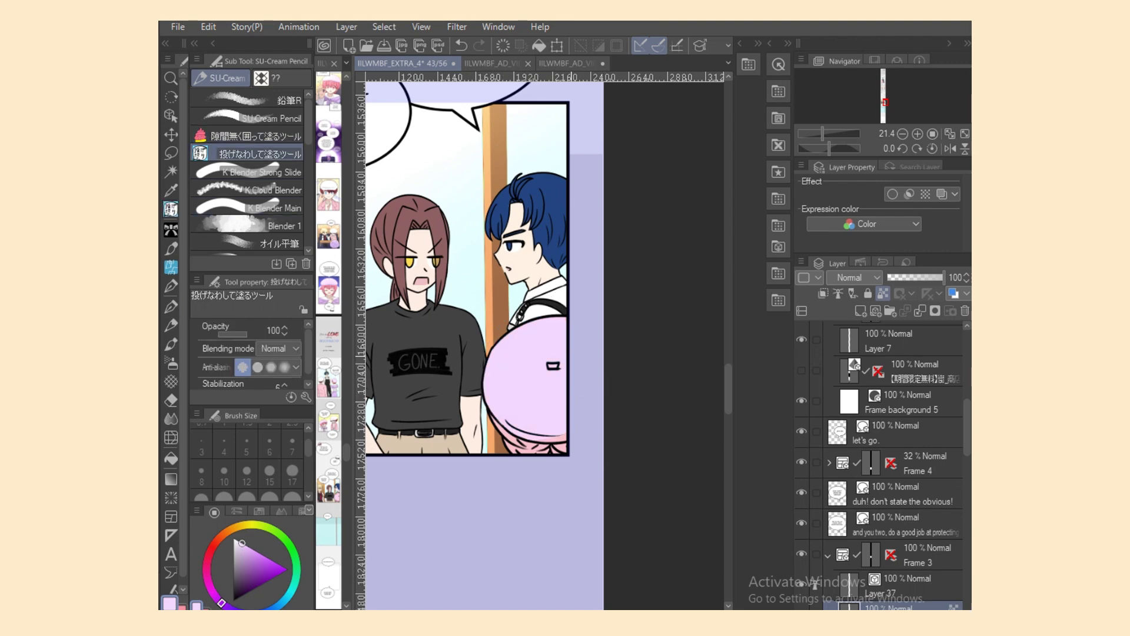
Step: Recolour the foreground figures' hair below the cap and at the opposite panel edge a deeper pink with the lasso fill tool
key(x)
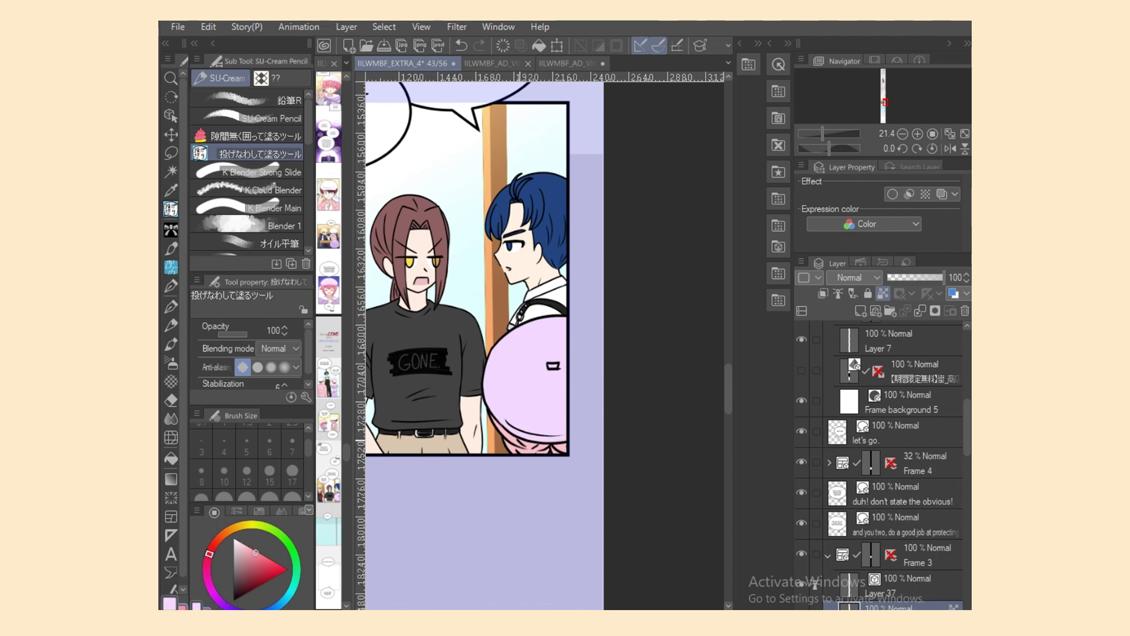
mouse_move(510, 443)
mouse_down()
mouse_move(560, 442)
mouse_move(517, 433)
mouse_move(523, 457)
mouse_up()
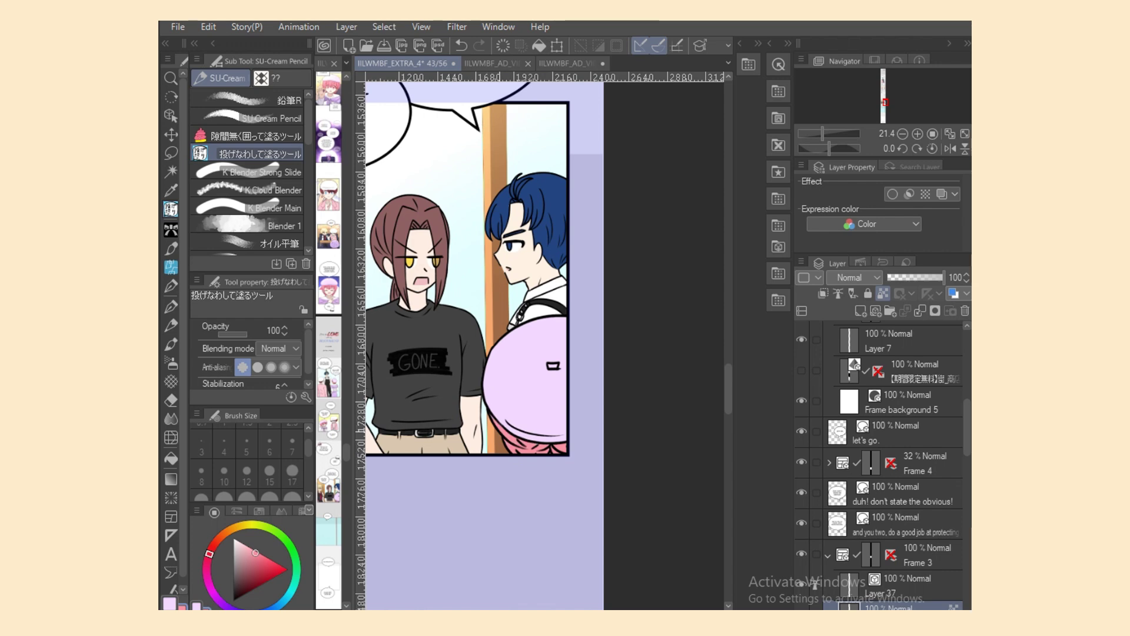
drag(489, 413, 497, 424)
drag(581, 464, 691, 464)
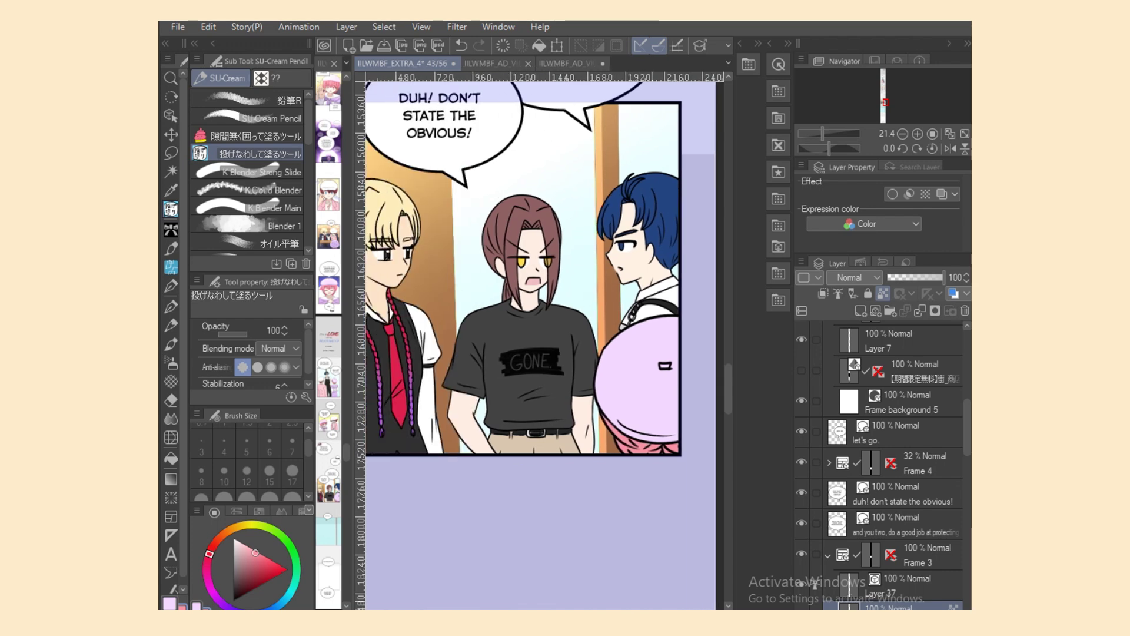
Step: Set a clipped layer above the foreground flats to Multiply and lasso-fill purple shading on the cap
key(ctrl+minus)
key(ctrl+minus)
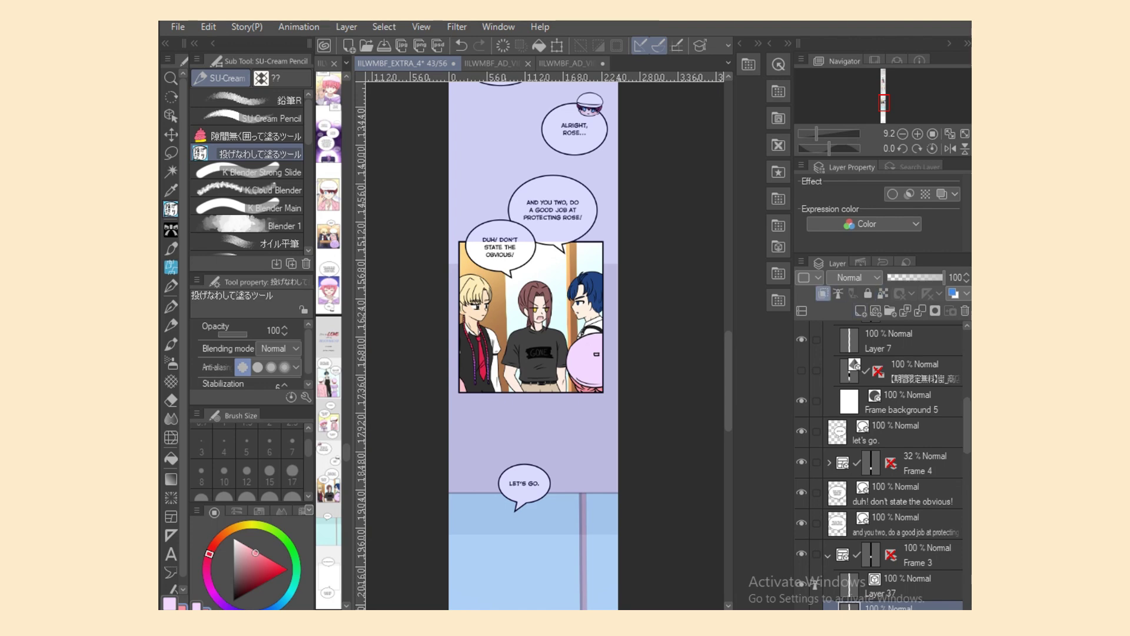
click(852, 277)
click(852, 322)
click(229, 606)
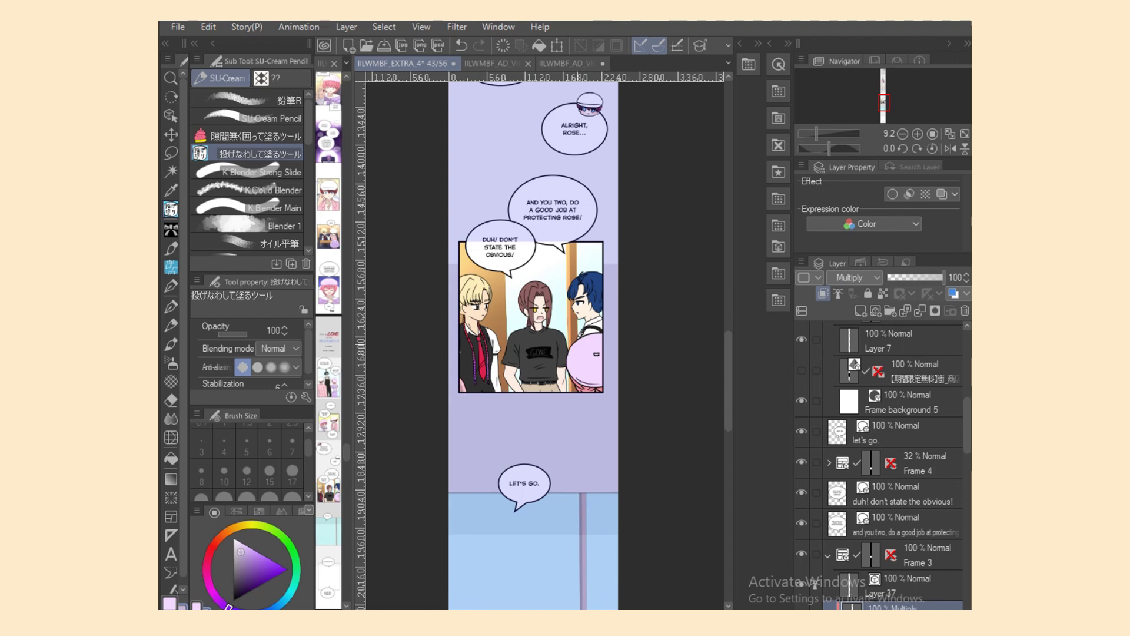
drag(594, 346, 625, 363)
drag(581, 406, 615, 377)
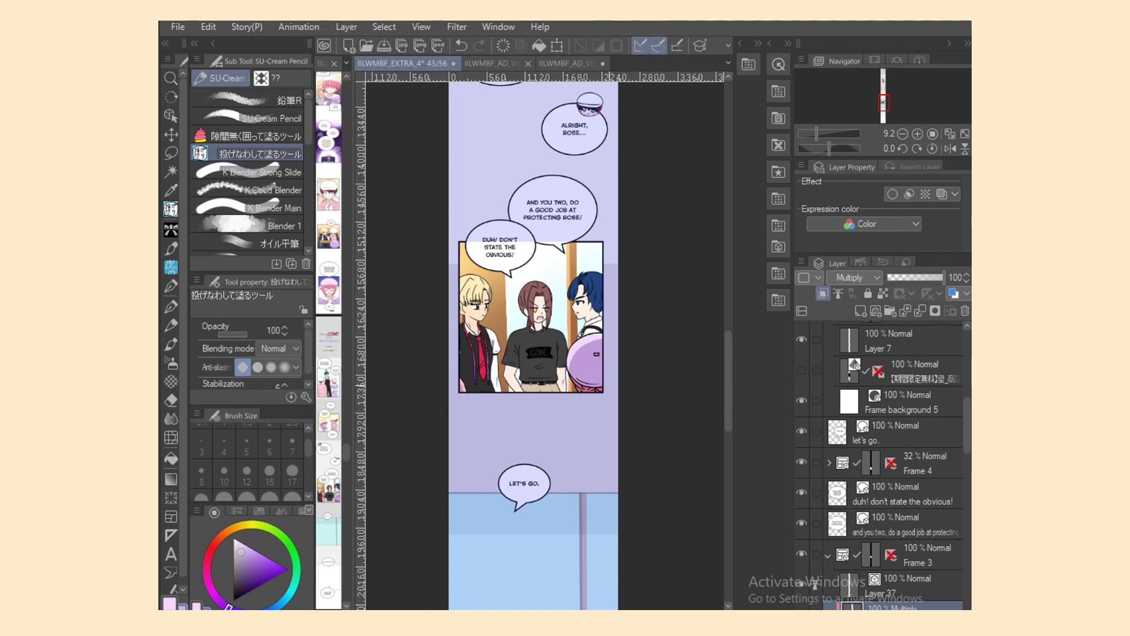
Step: Soften the purple shading on the cap with the K Blender Main brush at size 120
click(253, 172)
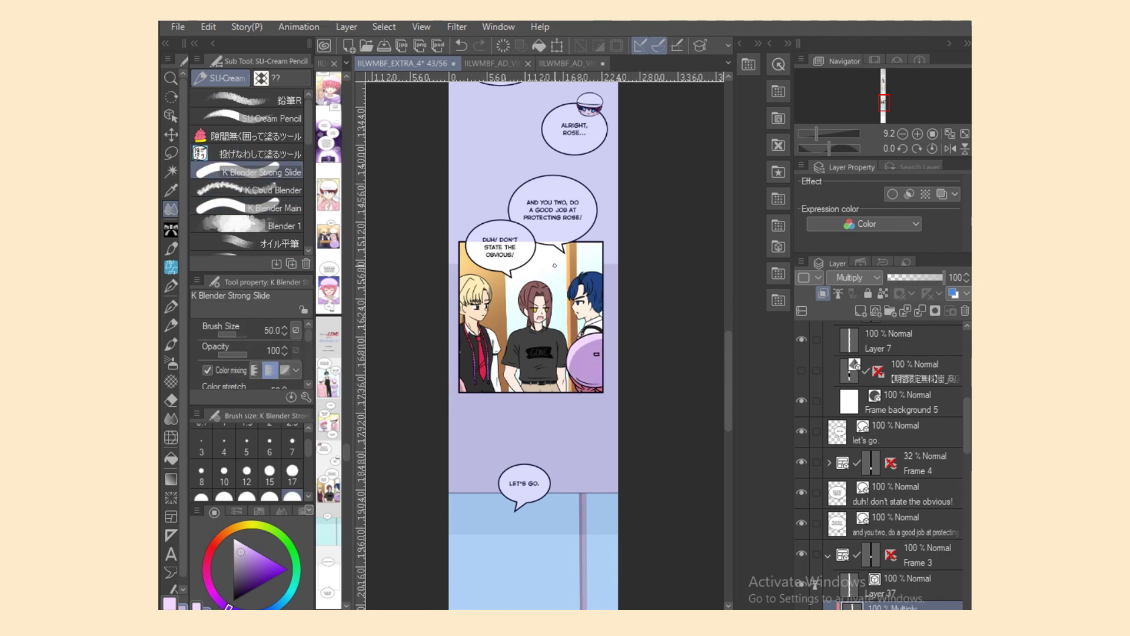
click(259, 208)
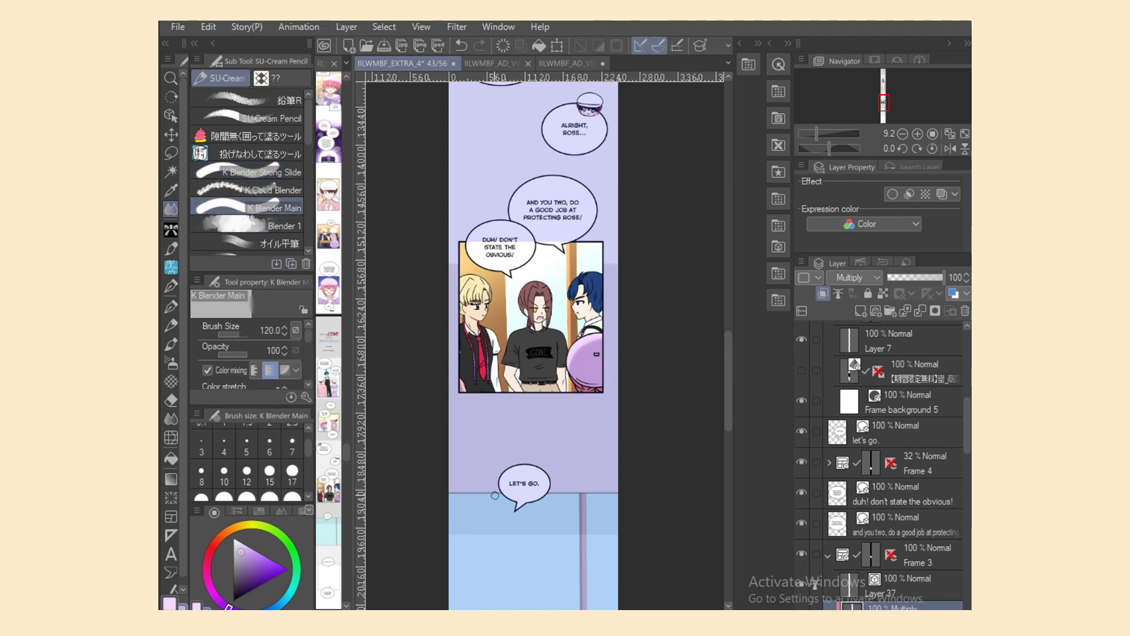
key(ctrl+plus)
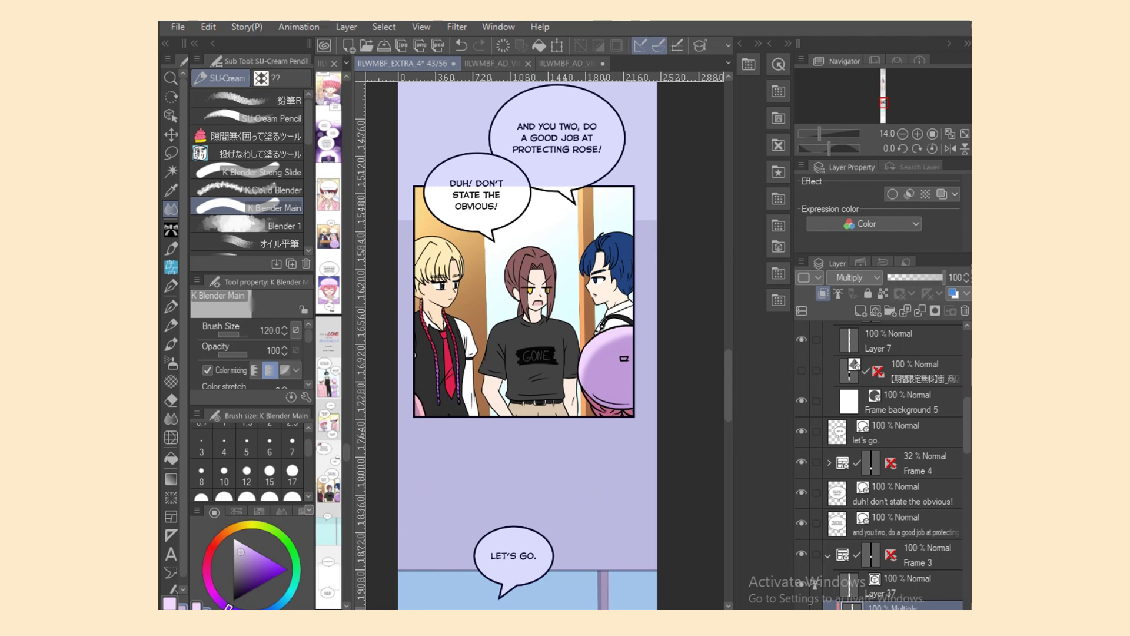
Step: Group Layers 37, 41 and 38 in a new layer folder inside Frame 3 and collapse the folder
click(814, 585)
scroll(813, 584, down, 5)
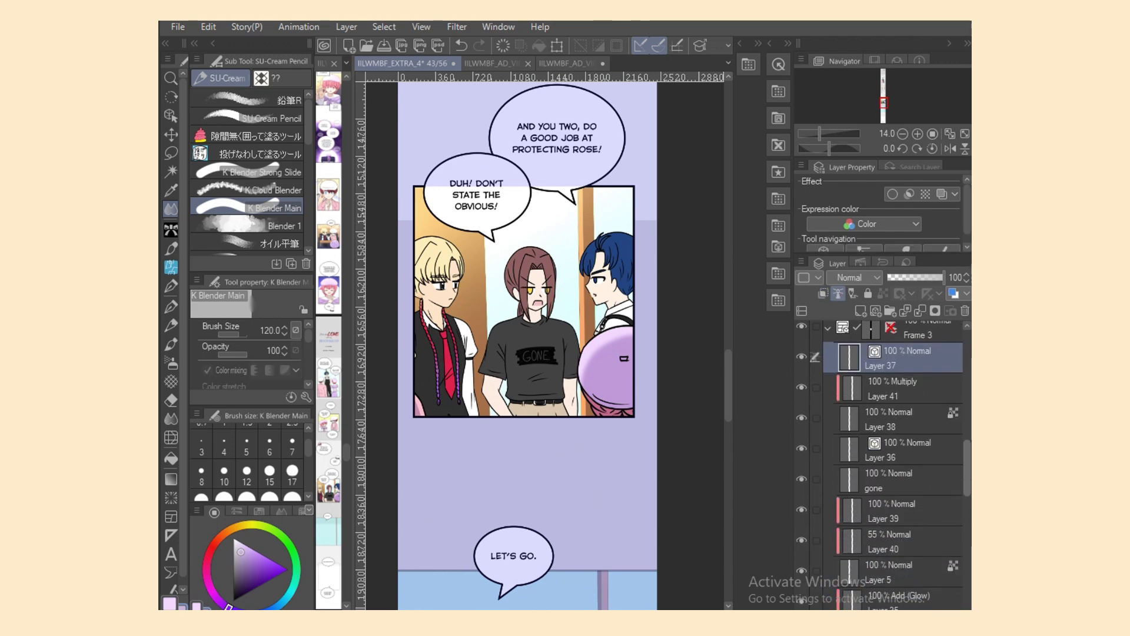
click(890, 310)
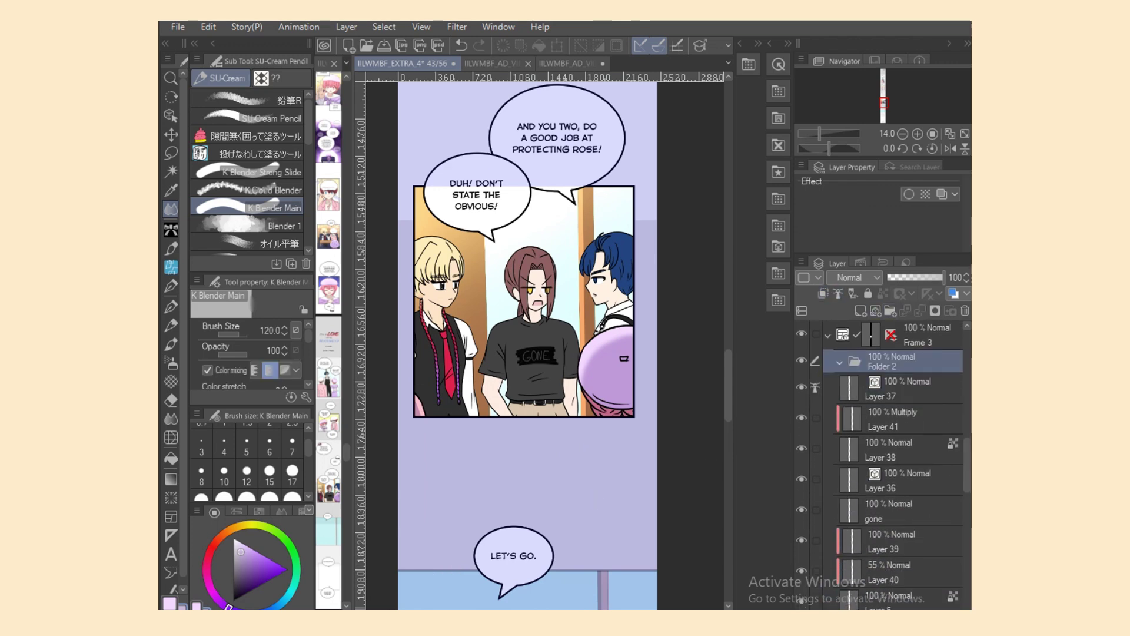
click(910, 389)
shift+click(901, 451)
drag(901, 451, 892, 363)
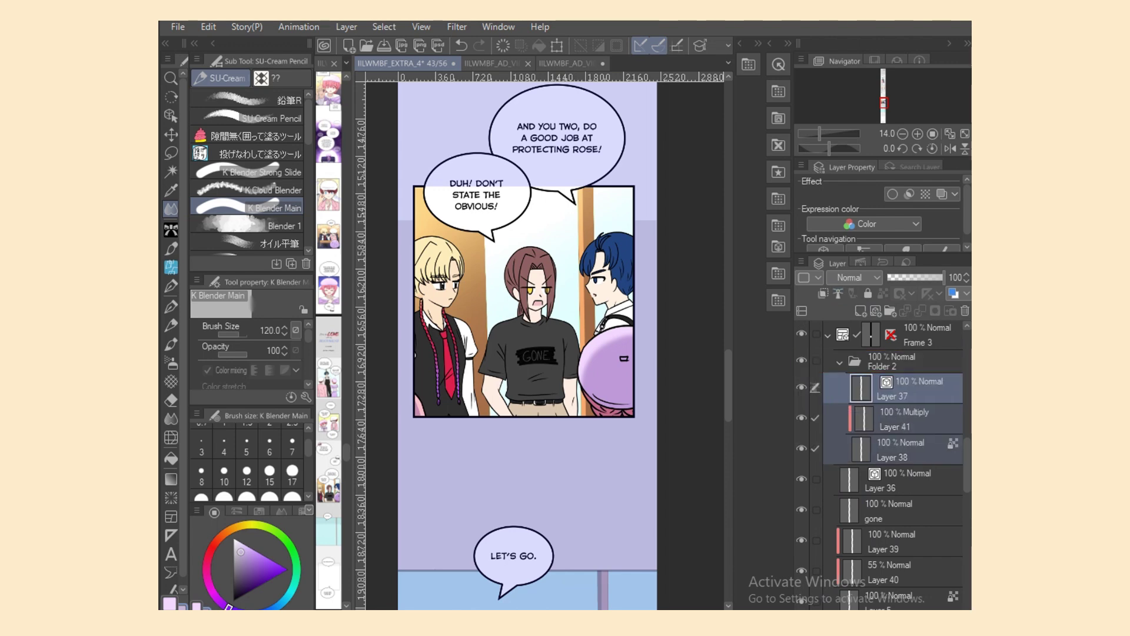
click(840, 363)
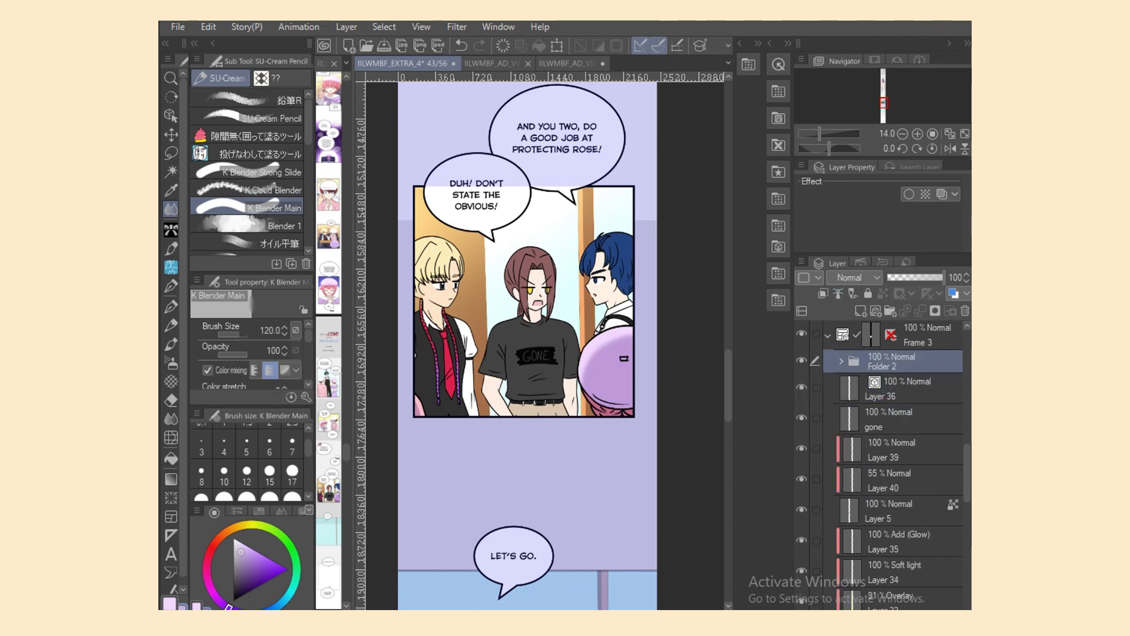
Step: Add a clipped layer above Folder 2, set it to Add (Glow), and choose a yellow drawing colour
click(861, 310)
click(851, 277)
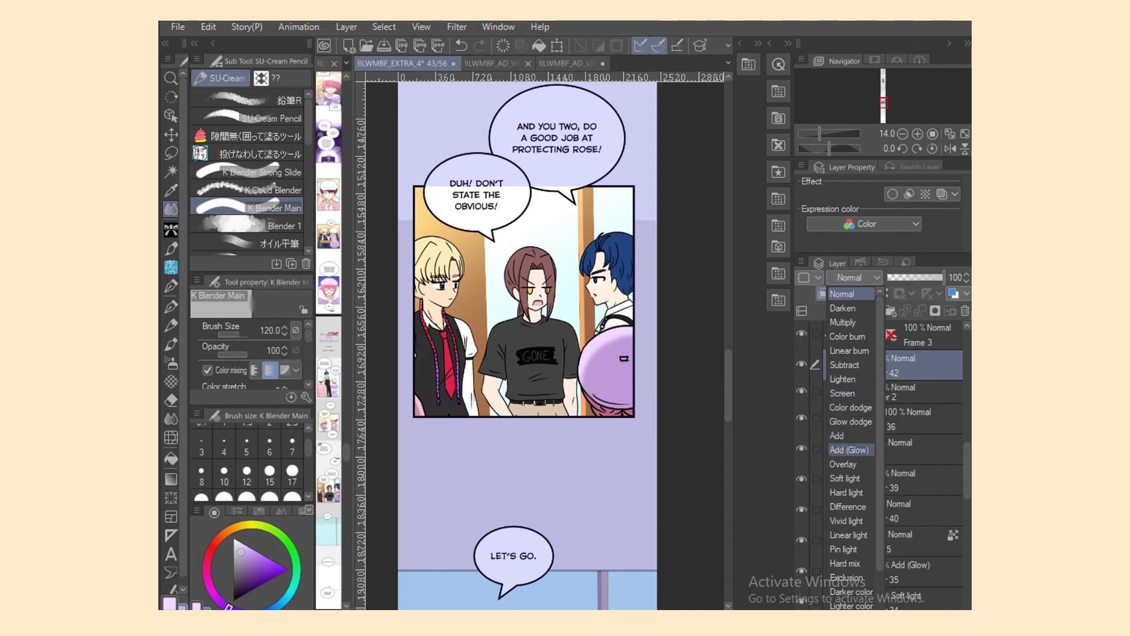
click(851, 450)
click(243, 525)
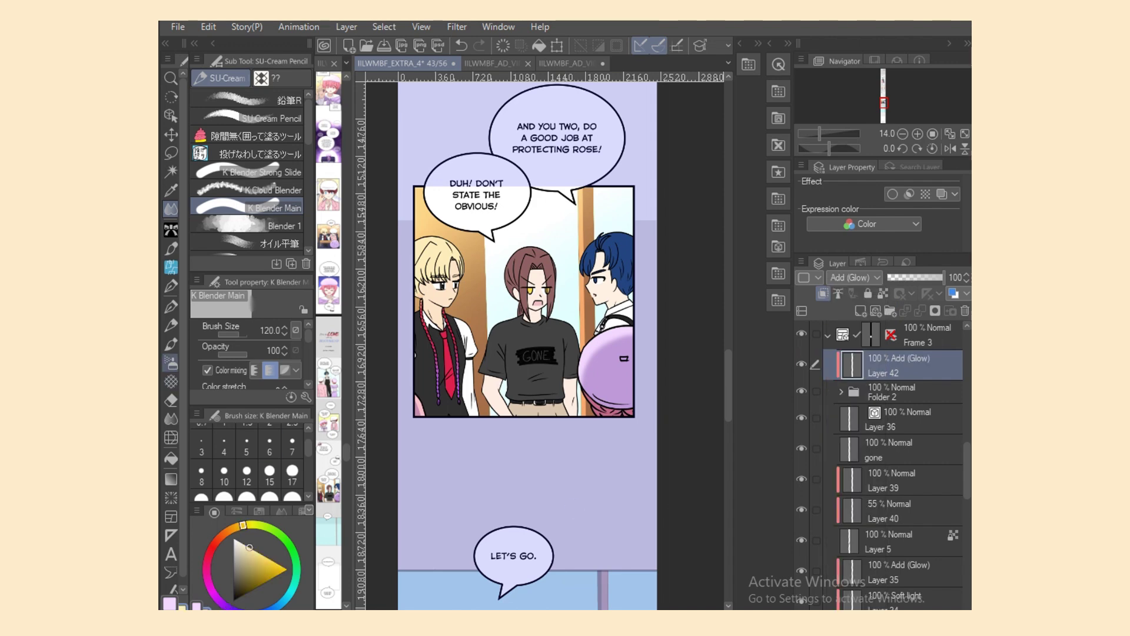
Step: Airbrush a glow over the foreground figures with the Soft airbrush at size 800, and undo the last stroke
click(171, 363)
scroll(247, 465, down, 2)
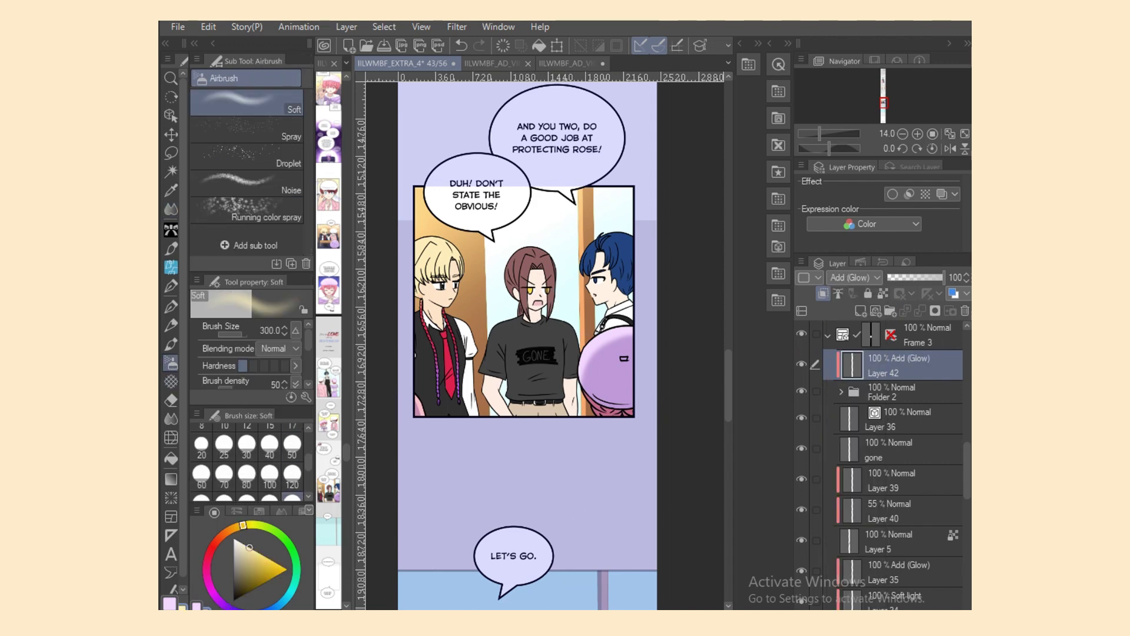
click(292, 447)
click(292, 478)
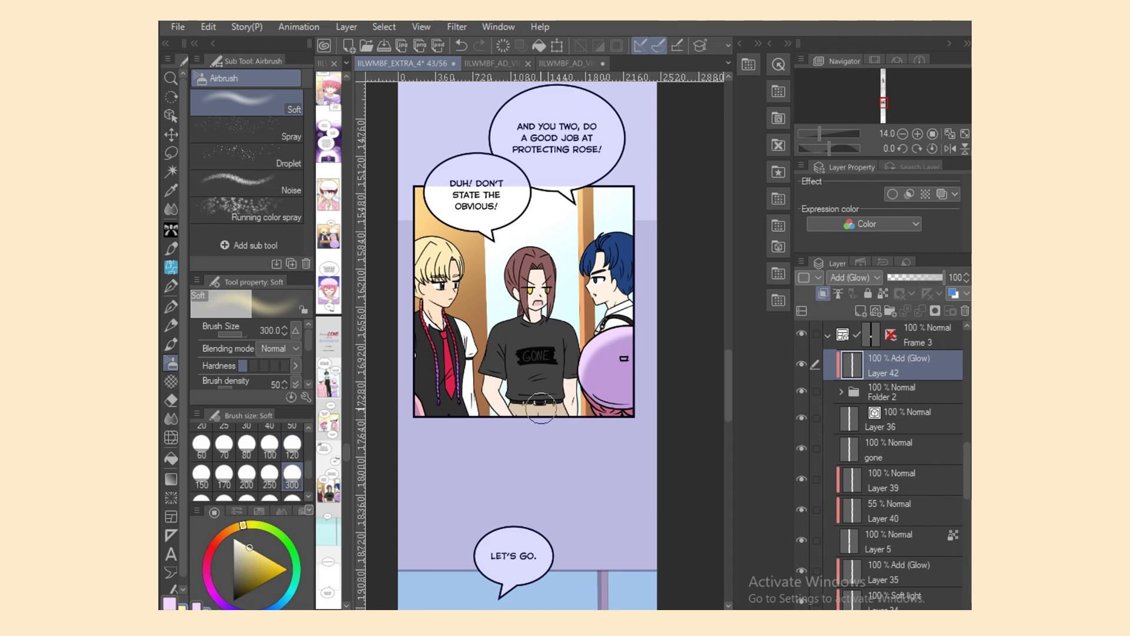
click(292, 497)
drag(583, 386, 615, 329)
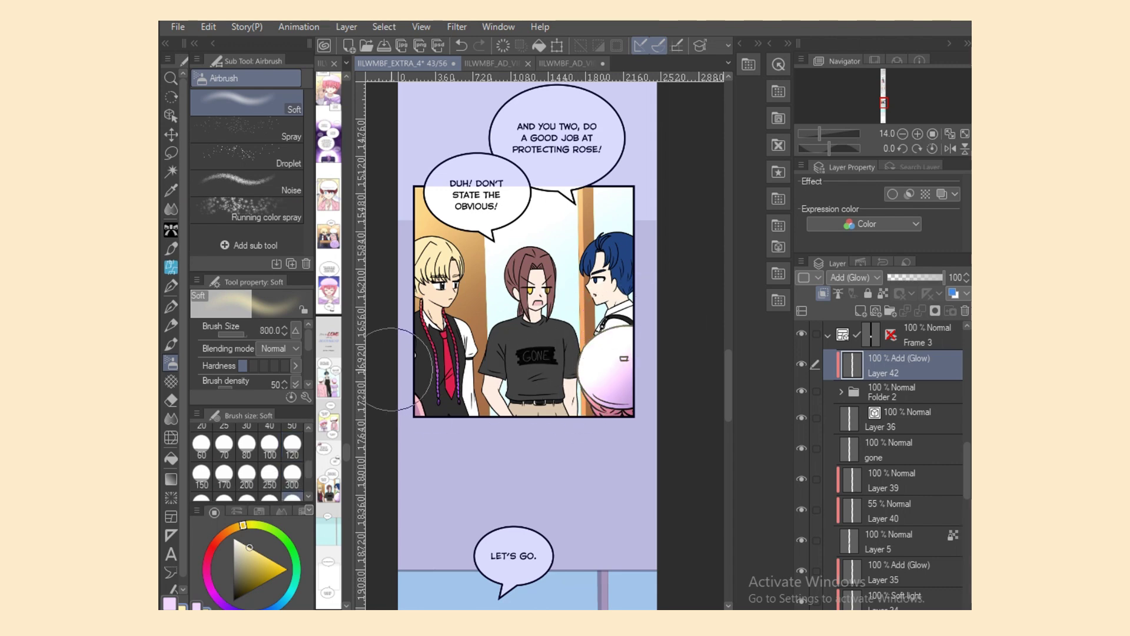
mouse_move(439, 385)
mouse_down()
mouse_move(443, 425)
mouse_move(428, 385)
mouse_up()
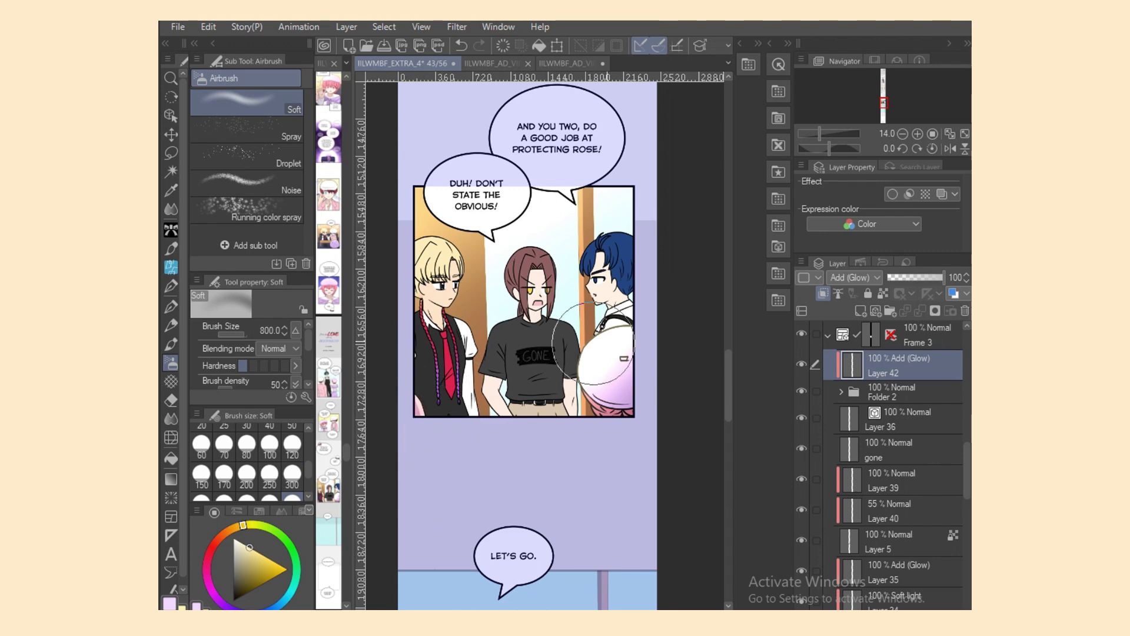
mouse_move(594, 345)
mouse_down()
mouse_move(606, 393)
mouse_move(568, 385)
mouse_move(567, 349)
mouse_move(623, 401)
mouse_up()
key(ctrl+z)
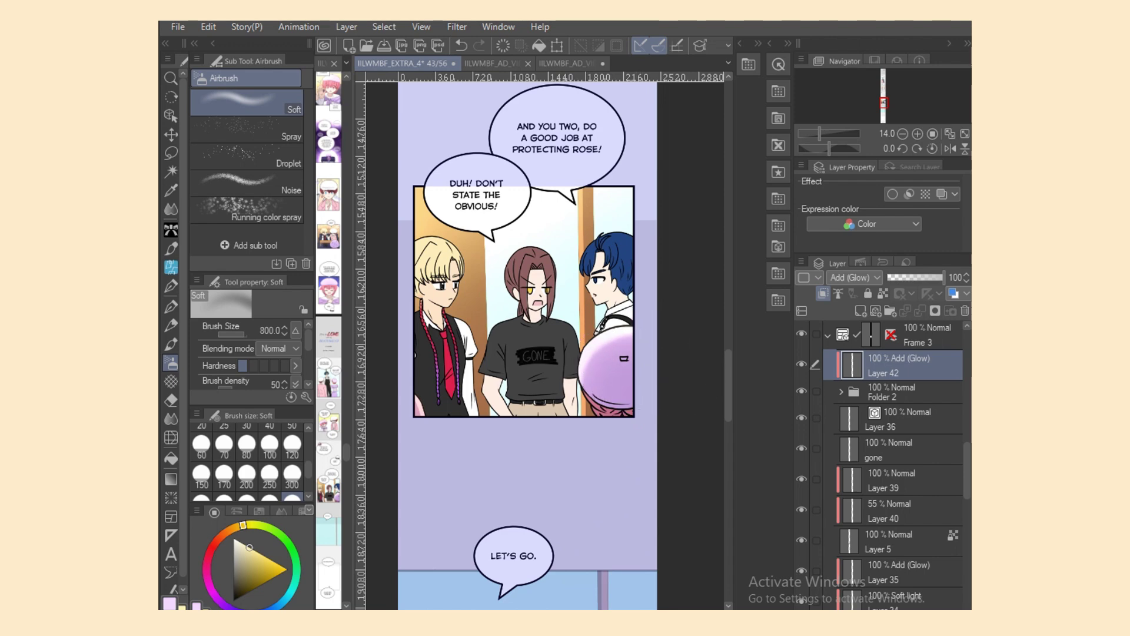
Step: Duplicate Layer 42 together with Folder 2 and merge the two copies into a single layer
click(816, 391)
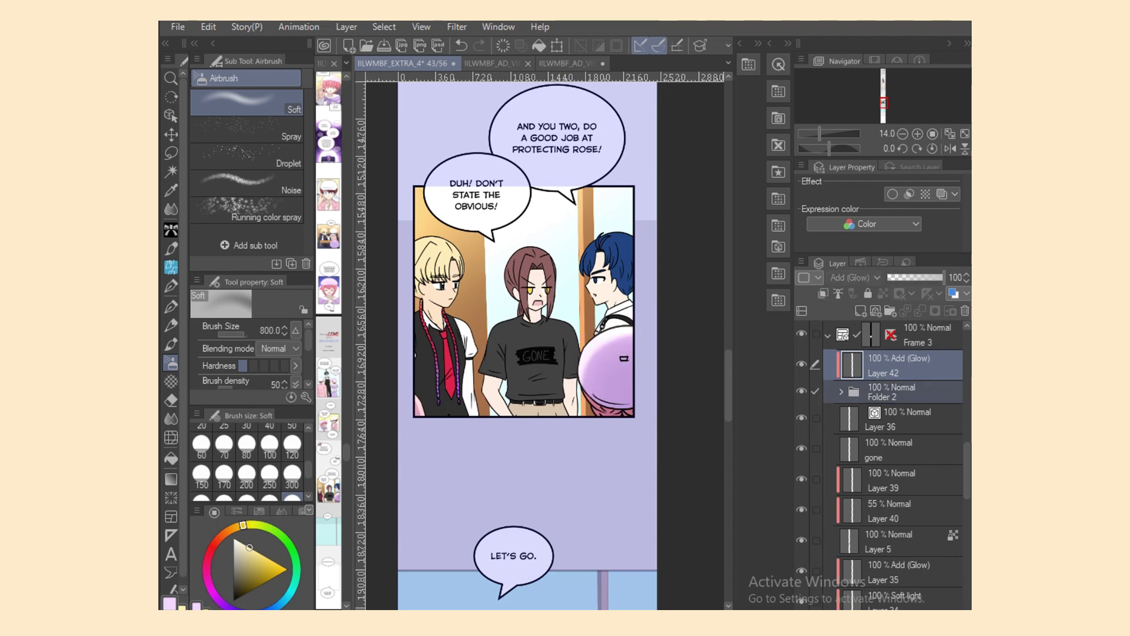
click(816, 391)
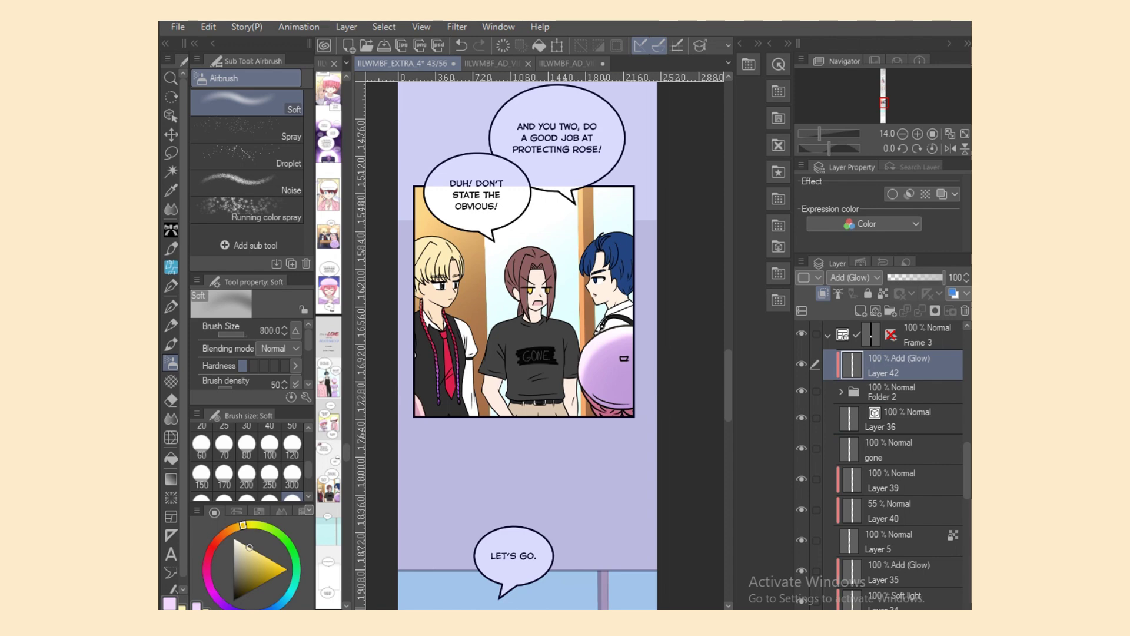
key(ctrl+v)
click(816, 392)
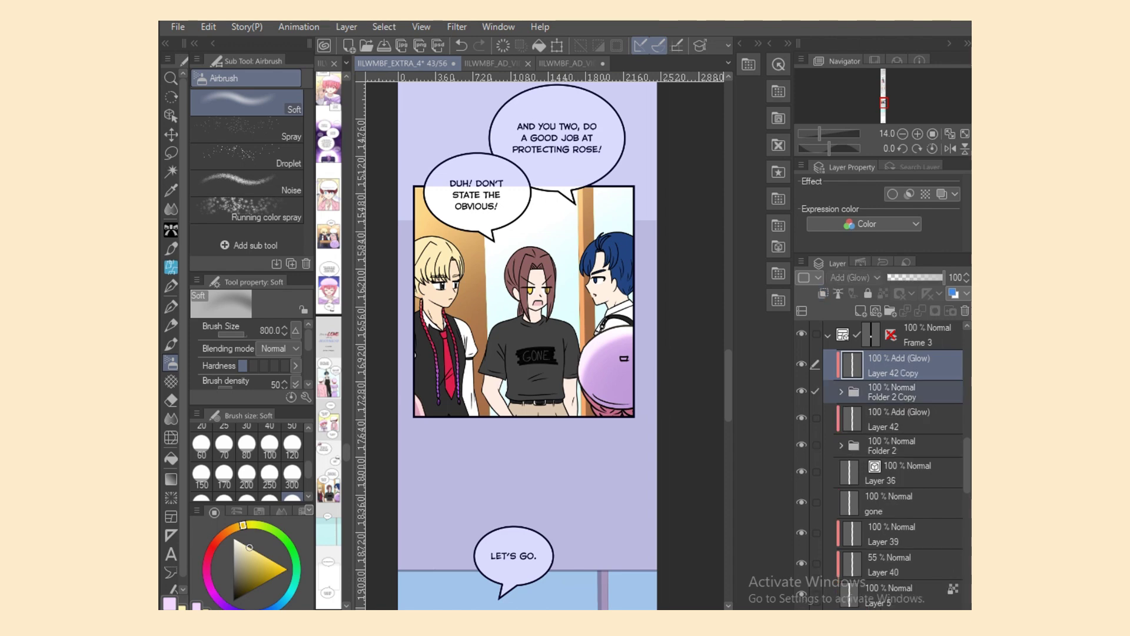
right_click(885, 371)
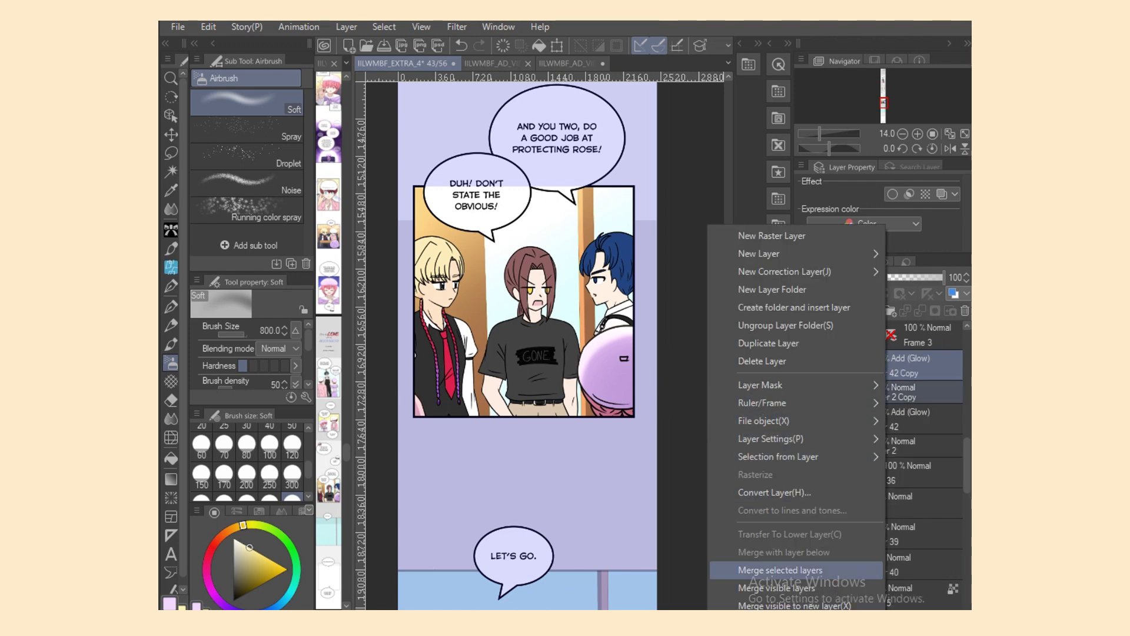
click(781, 570)
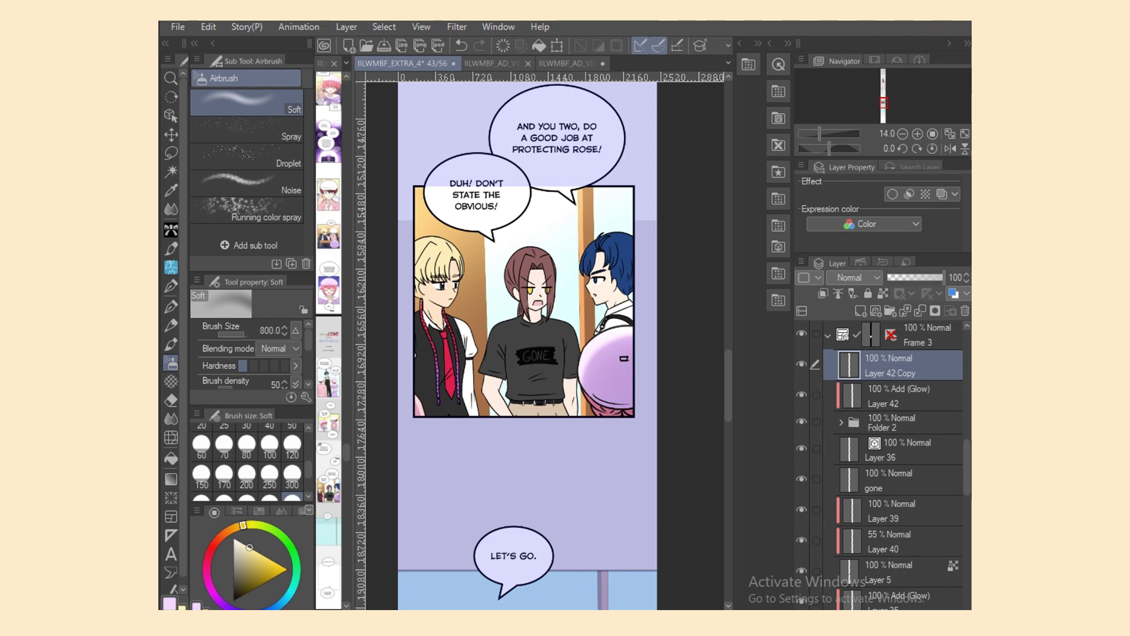
Step: Apply a Gaussian blur with strength 45.01 to the merged foreground layer
click(457, 27)
mouse_move(480, 47)
click(606, 84)
click(242, 338)
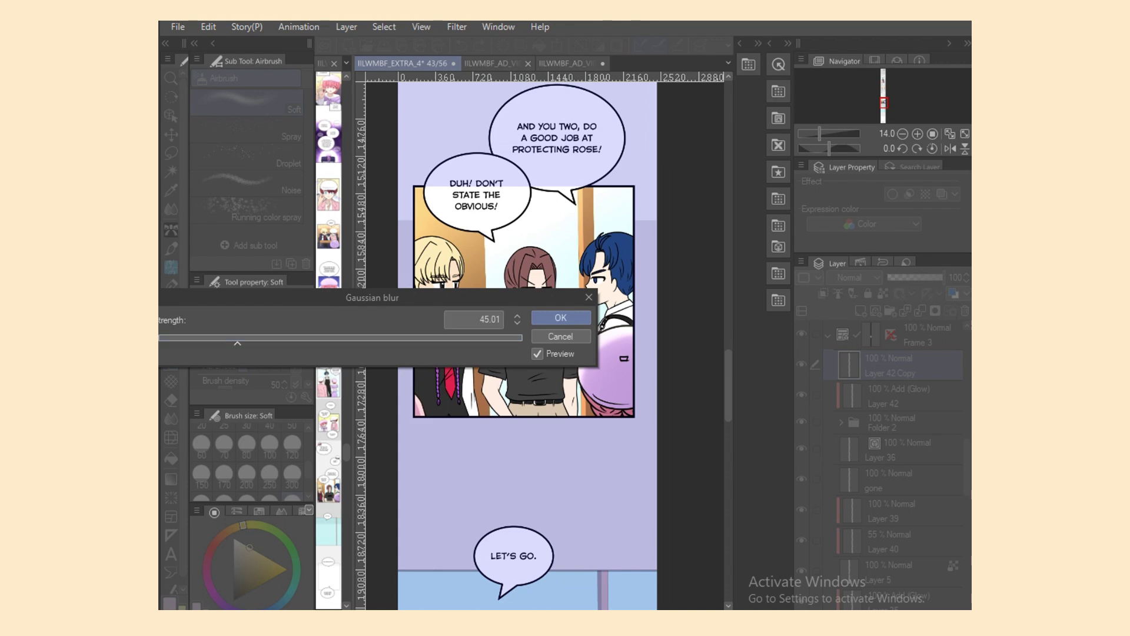
click(555, 318)
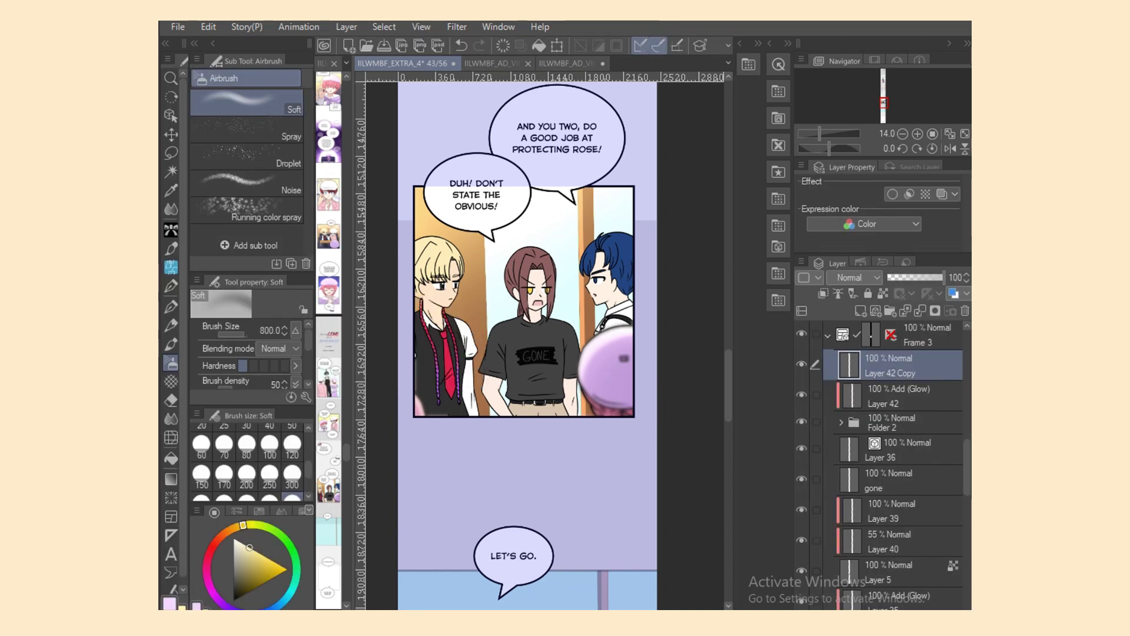
Step: Lower the opacity of Layer 42 Copy to 57%
click(909, 278)
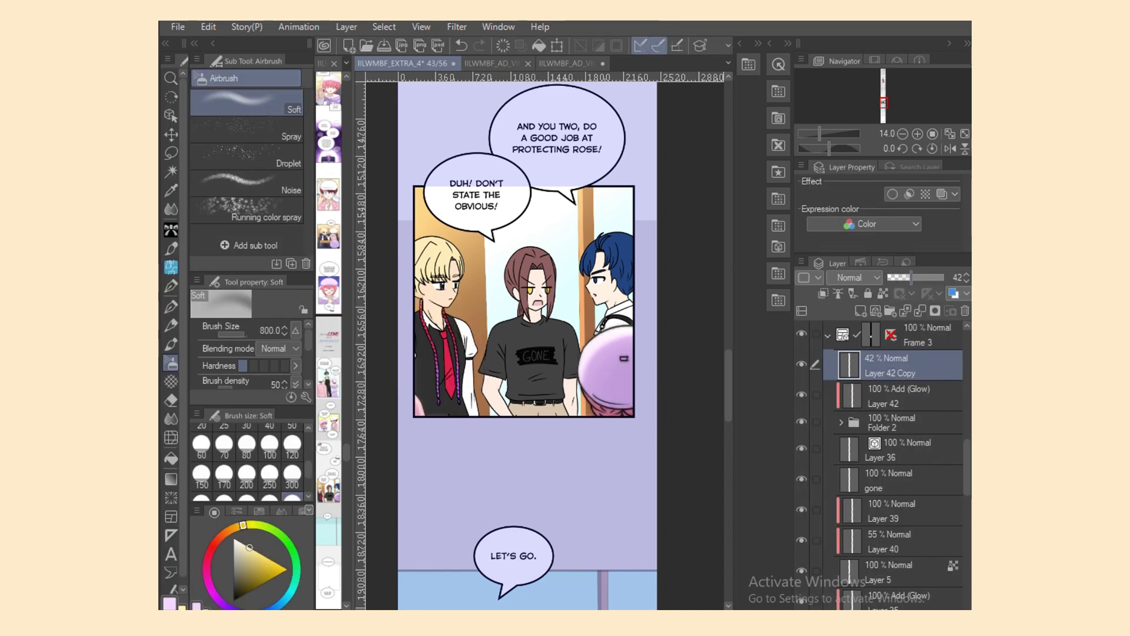
click(920, 277)
Step: Add a new clipped layer above Layer 39 and set its blending mode to Multiply
drag(967, 467, 967, 489)
click(901, 454)
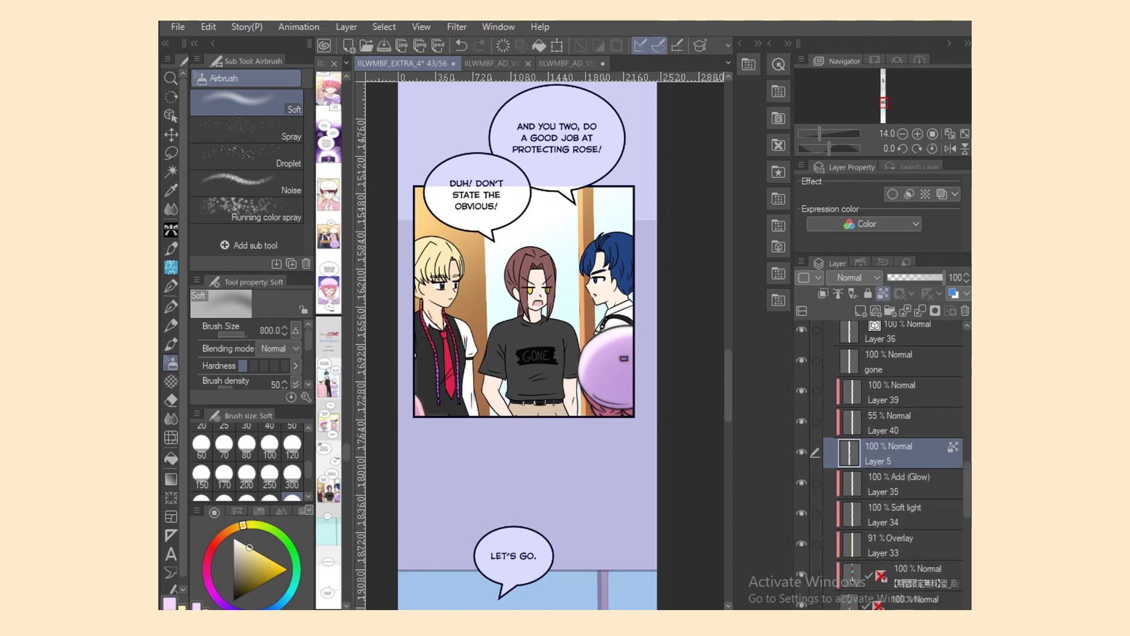
click(901, 423)
click(901, 393)
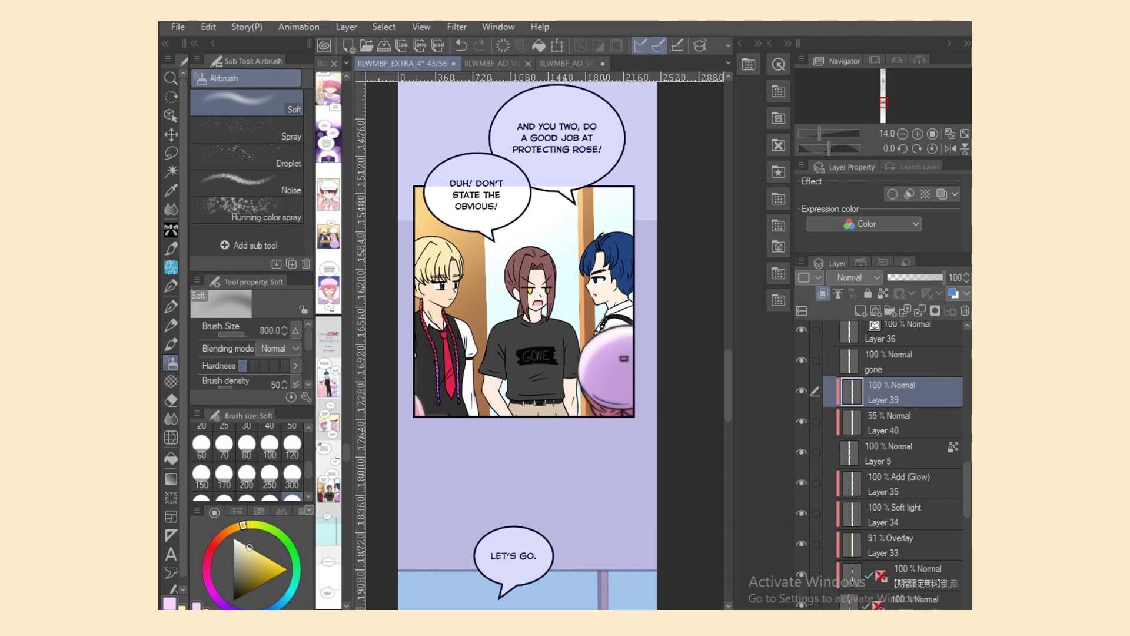
click(861, 311)
click(855, 278)
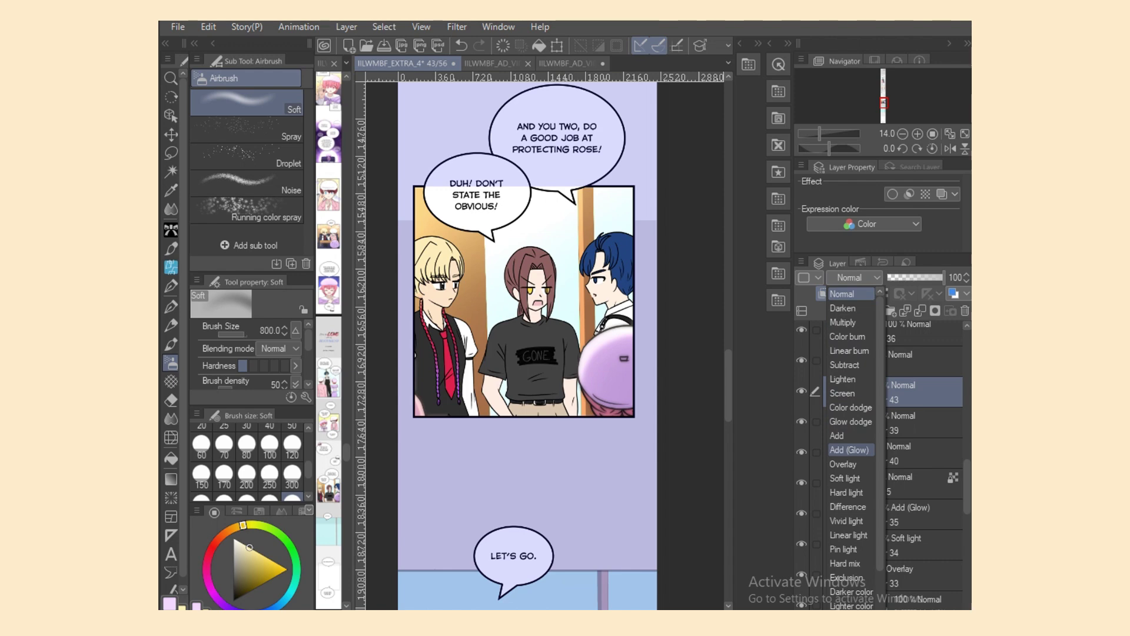
click(848, 322)
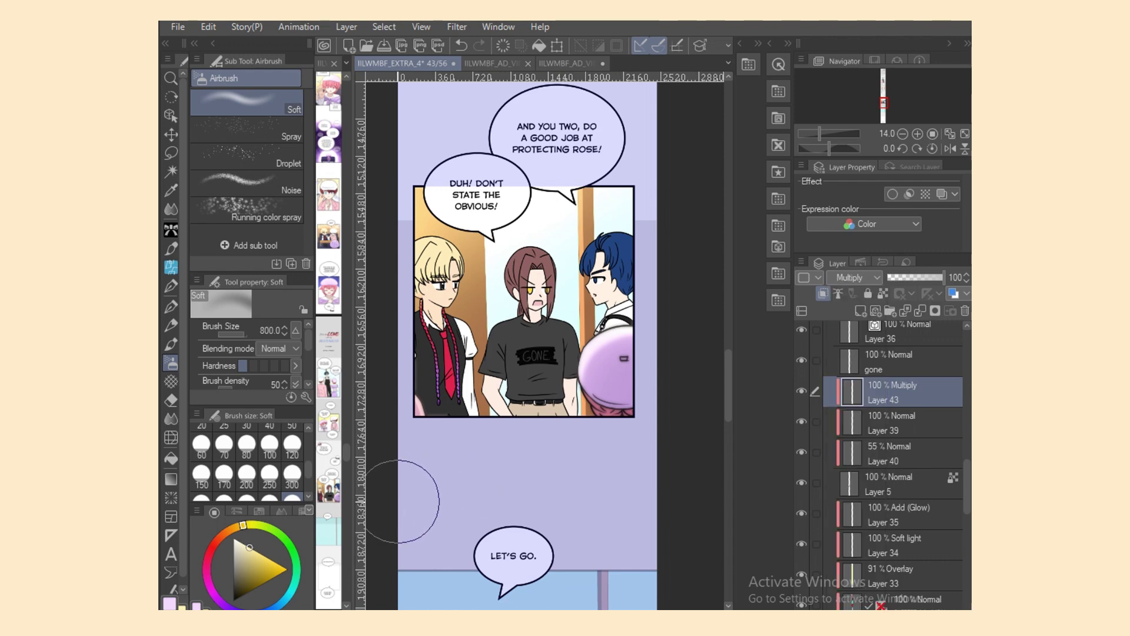
Step: Add a layer mask to Layer 42 Copy, choose the lasso fill tool, and undo the last action
scroll(884, 465, up, 5)
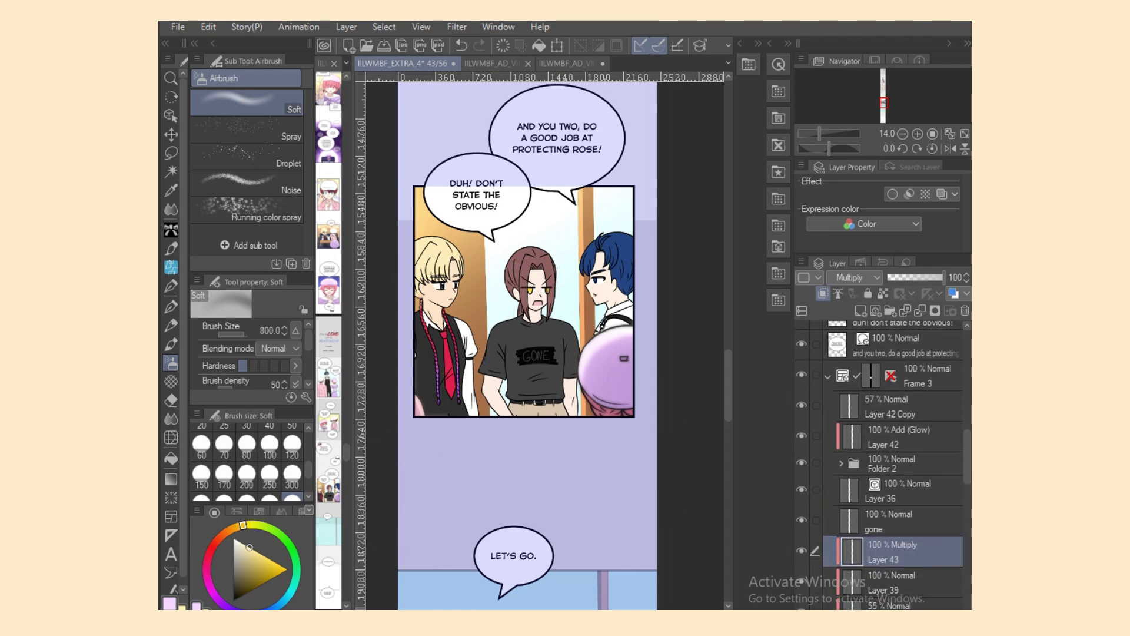
click(901, 406)
click(935, 311)
click(171, 209)
click(254, 153)
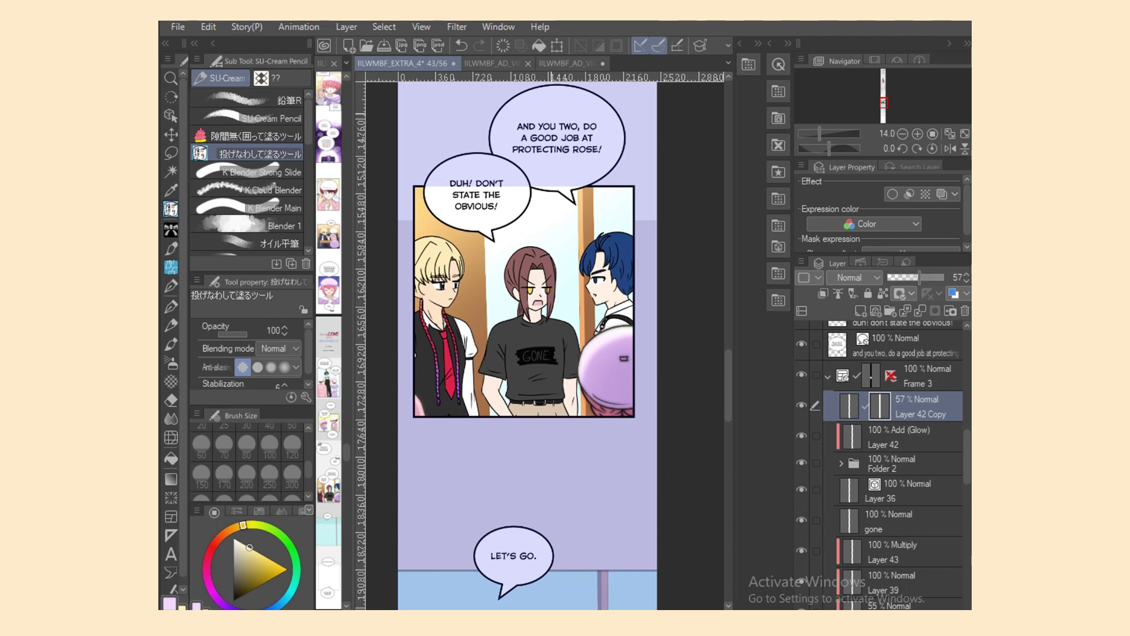
click(461, 46)
Step: Shade the blond character's black vest on Multiply Layer 43 with the オイル平筆 brush at sizes 50 and 300
click(253, 242)
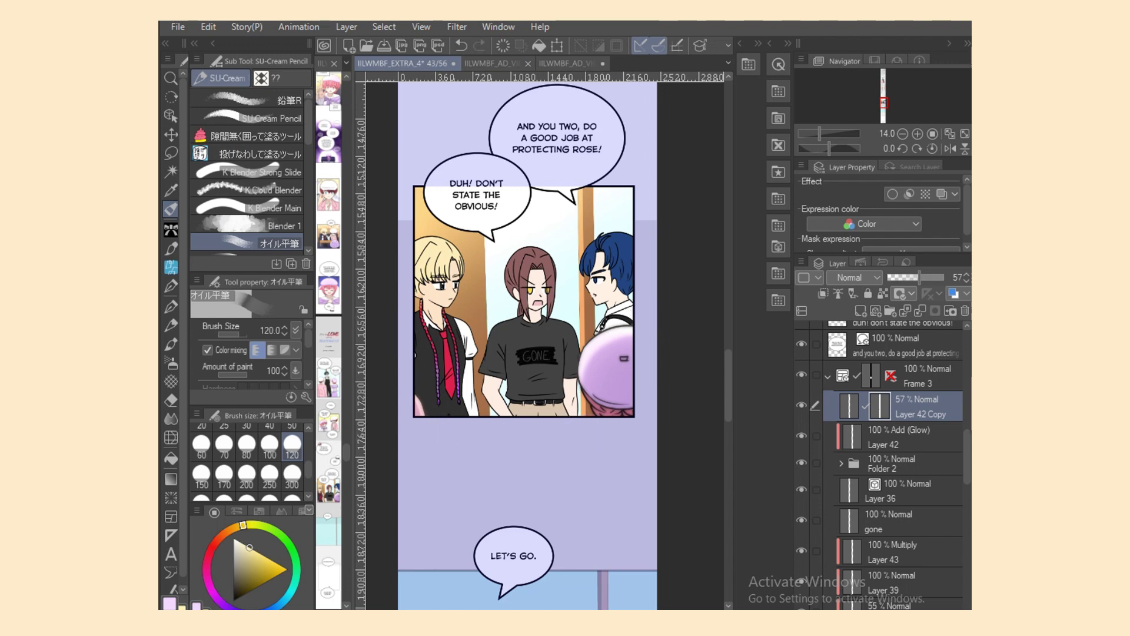
click(900, 552)
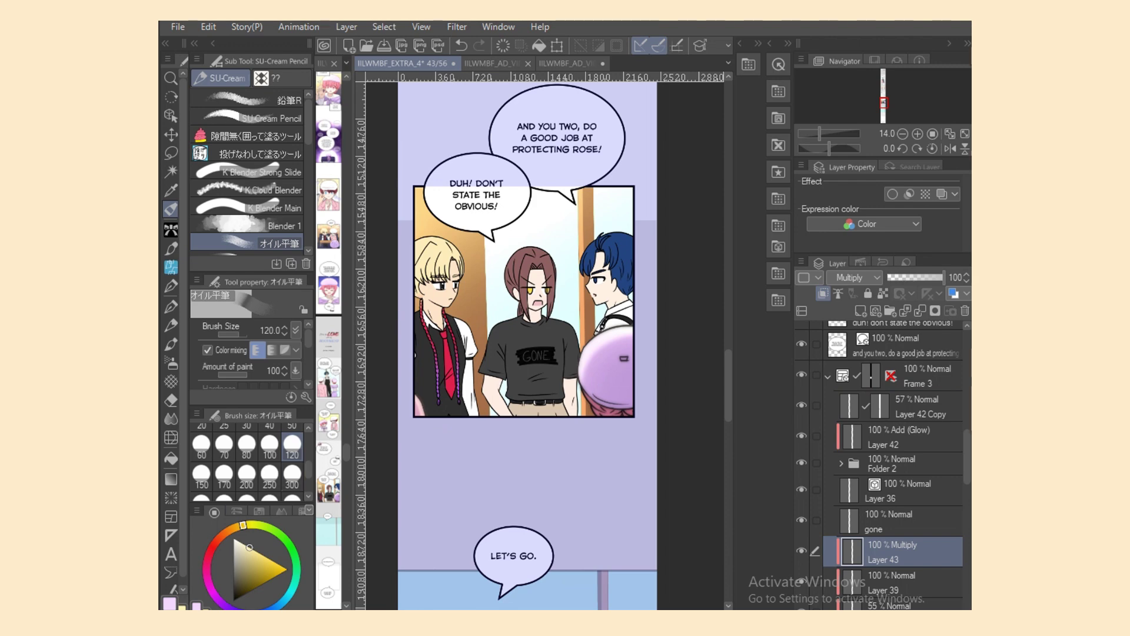
click(237, 510)
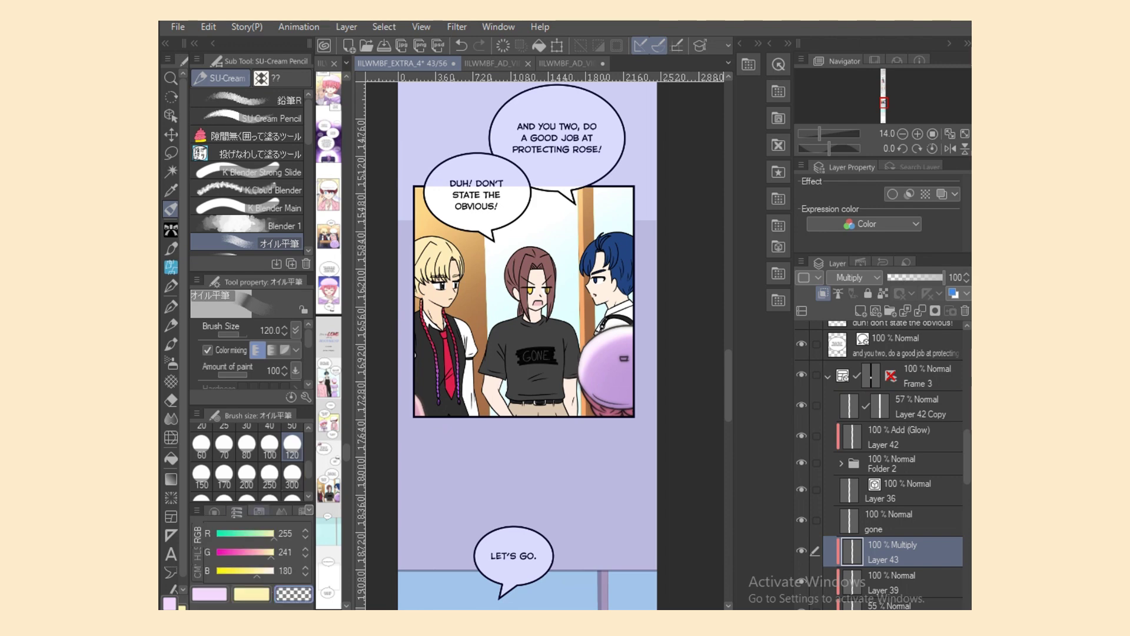
click(259, 510)
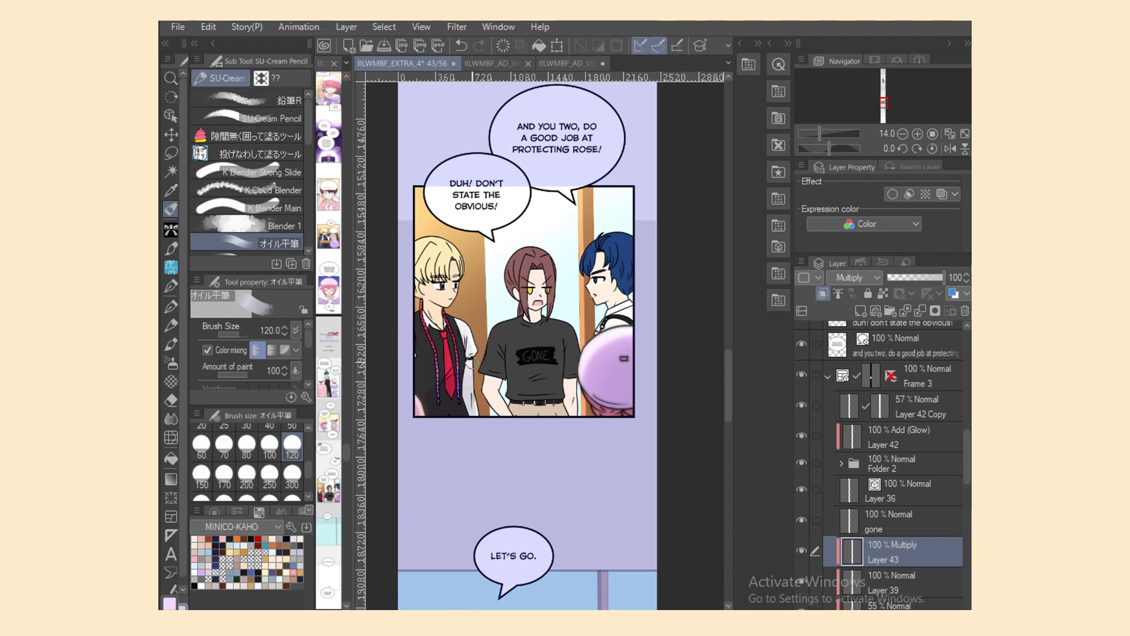
click(292, 427)
scroll(545, 346, up, 4)
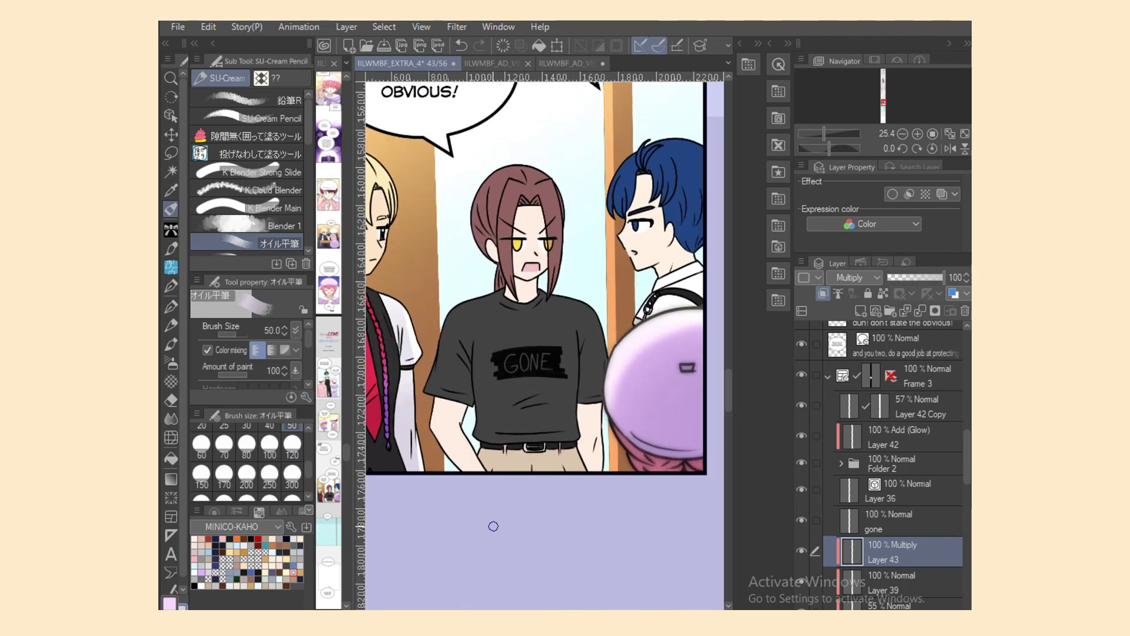
drag(665, 610, 628, 610)
drag(539, 405, 546, 389)
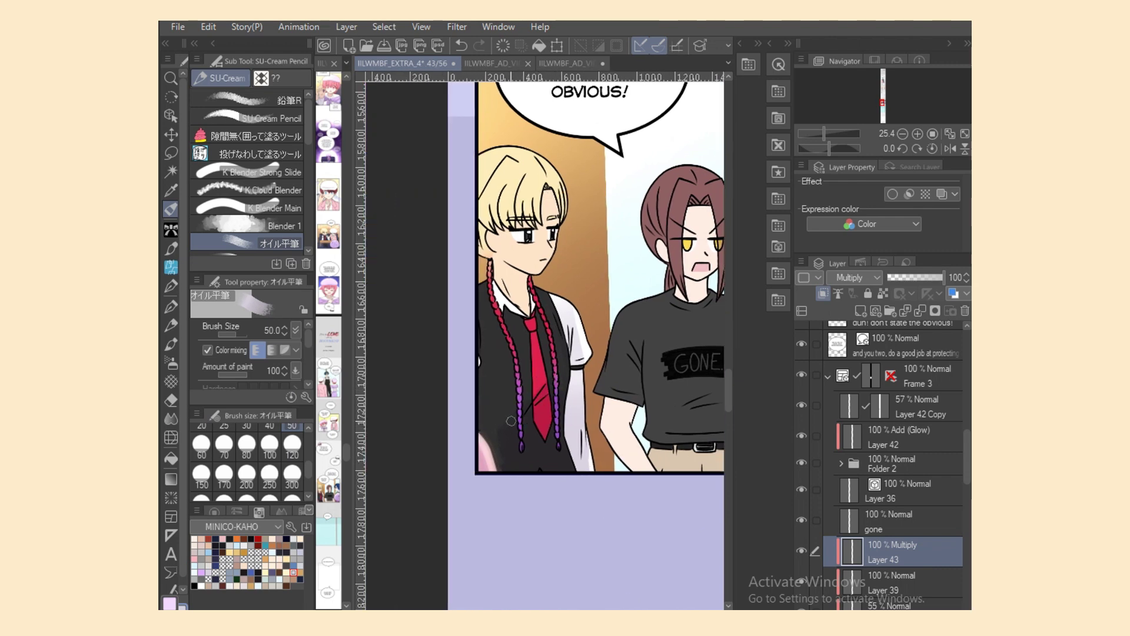
click(292, 473)
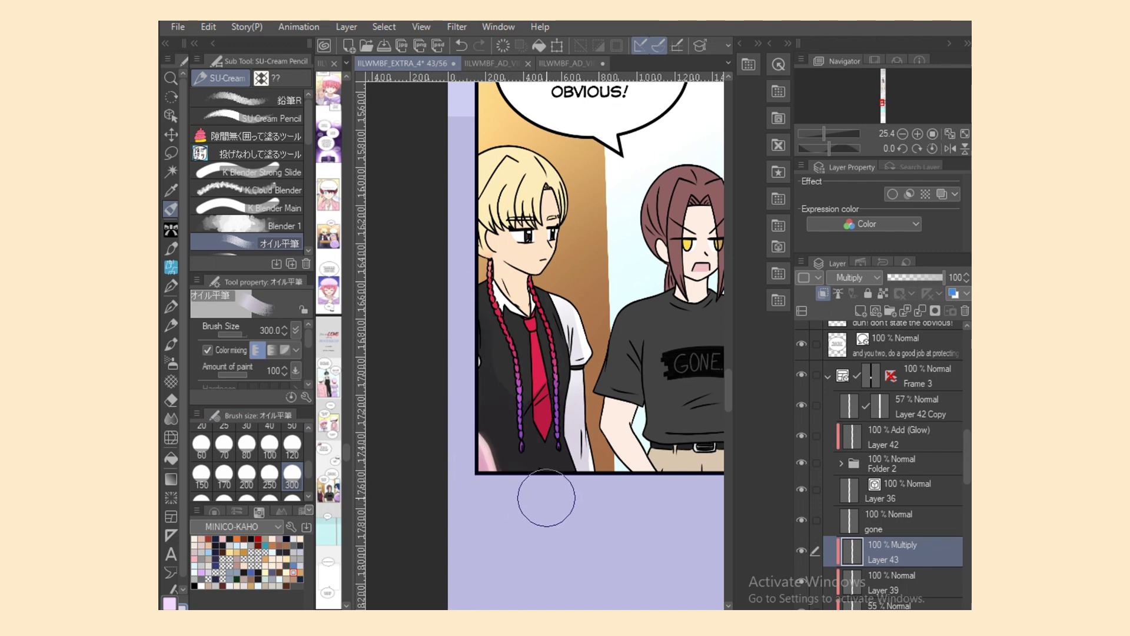
Step: Lower the opacity of Layer 42 Copy to 32% and make Layer 43 active again
click(921, 407)
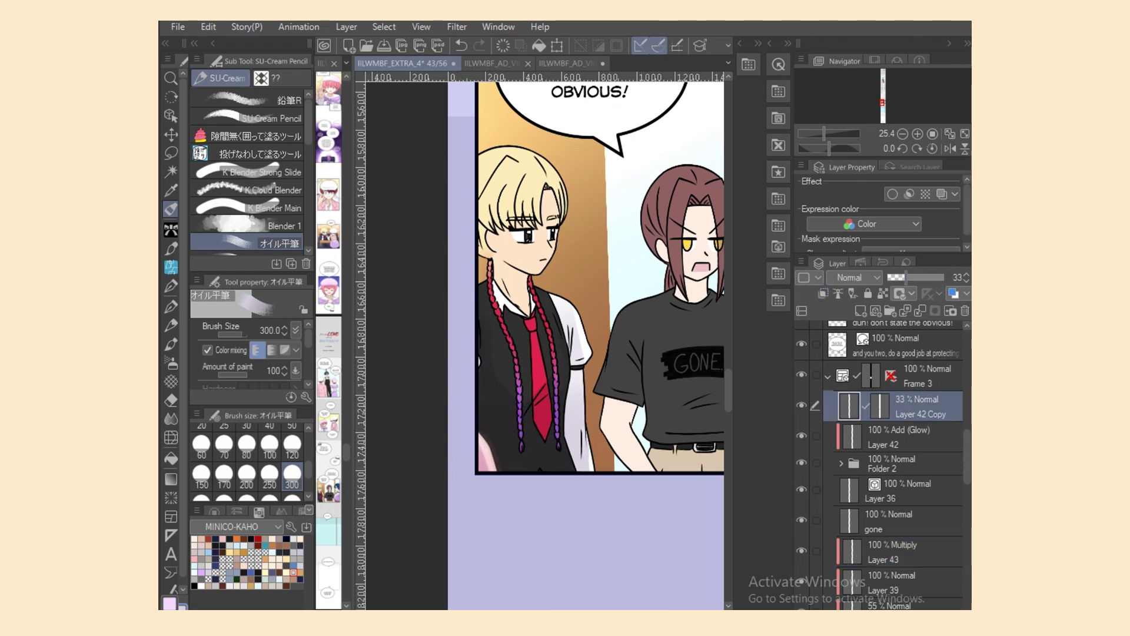
click(913, 522)
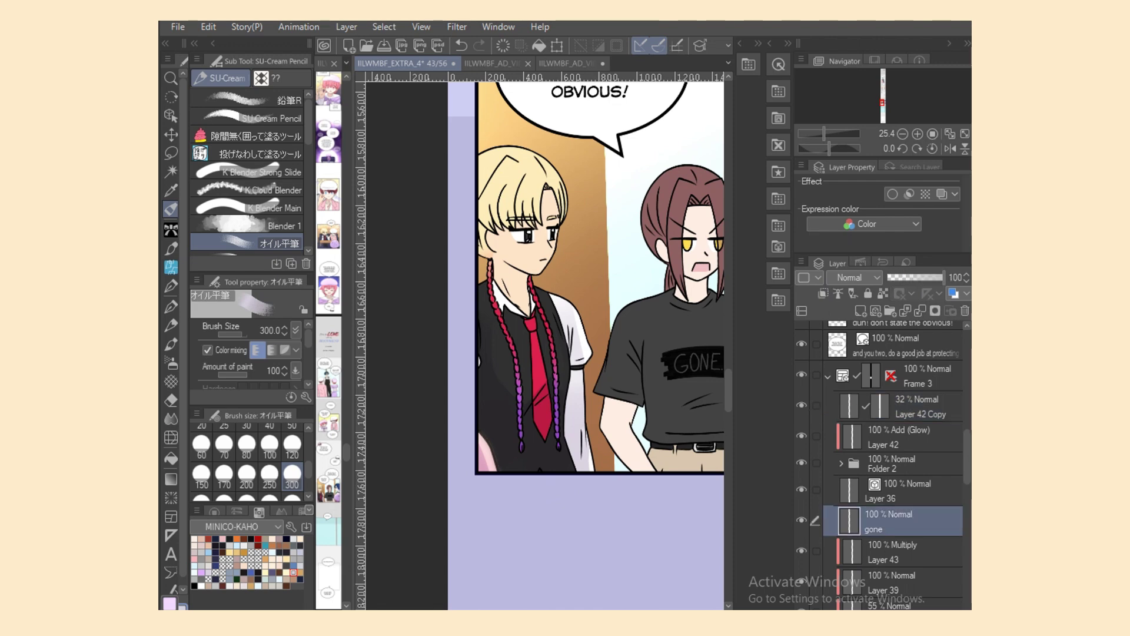
click(913, 552)
Step: Continue shading the blond character's outfit on Layer 43, reducing the brush size from 120 to 17
click(292, 446)
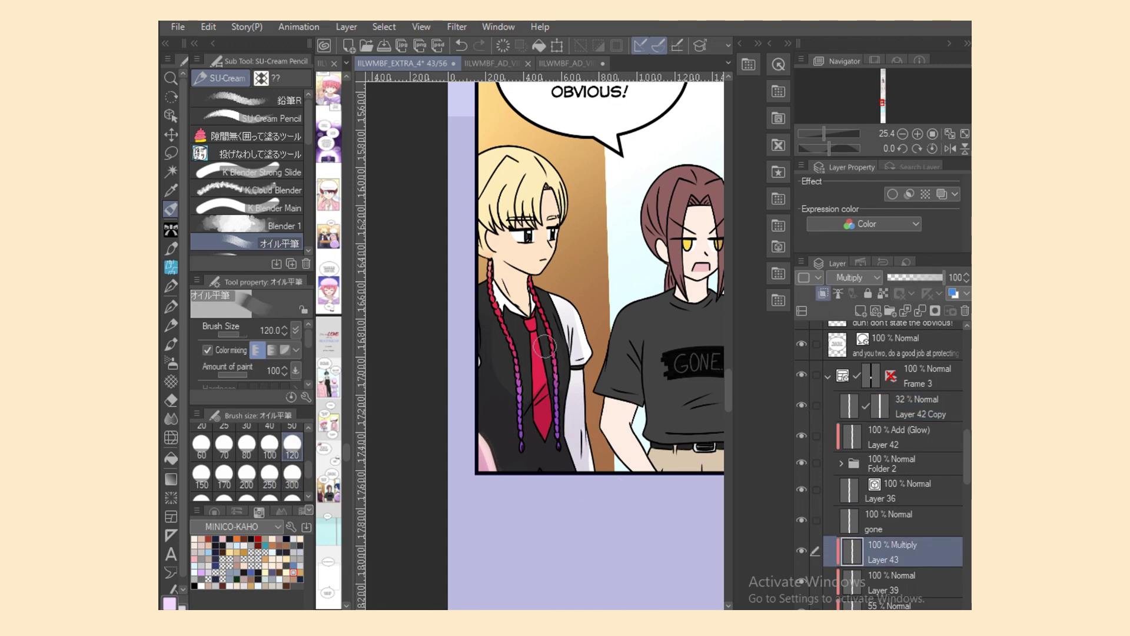
key(bracketleft)
key(bracketleft)
key(bracketleft)
key(bracketleft)
key(bracketleft)
key(bracketleft)
key(bracketleft)
key(bracketleft)
key(bracketleft)
key(bracketleft)
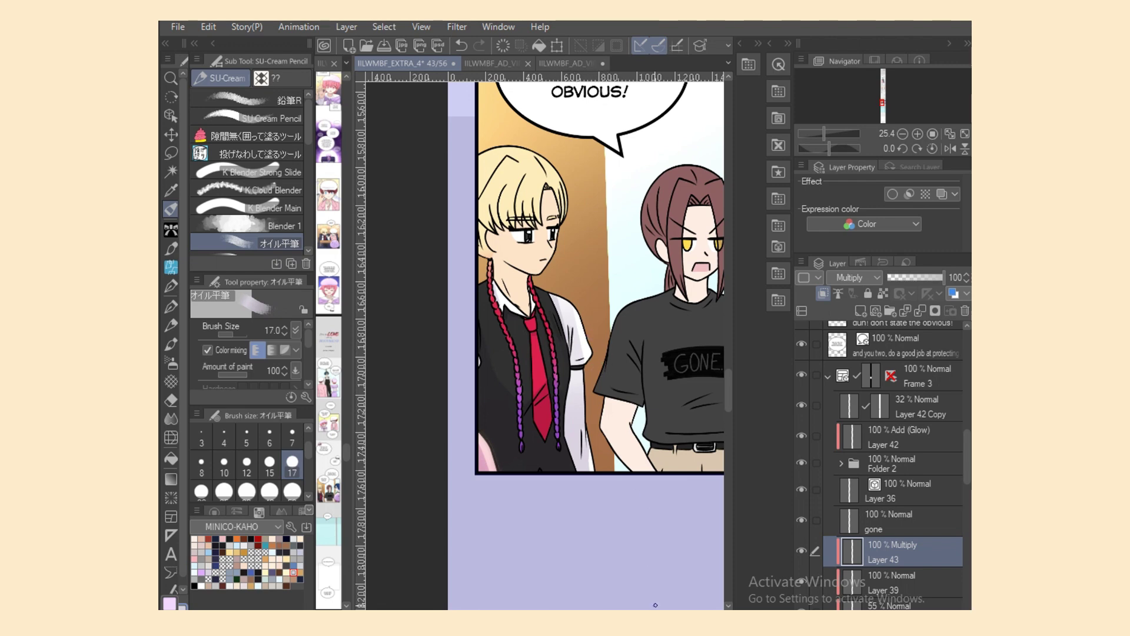
Step: Shade the body and sleeves of the middle character's dark T-shirt on Layer 43 with brush sizes 50 and 120
drag(655, 614, 686, 614)
click(292, 490)
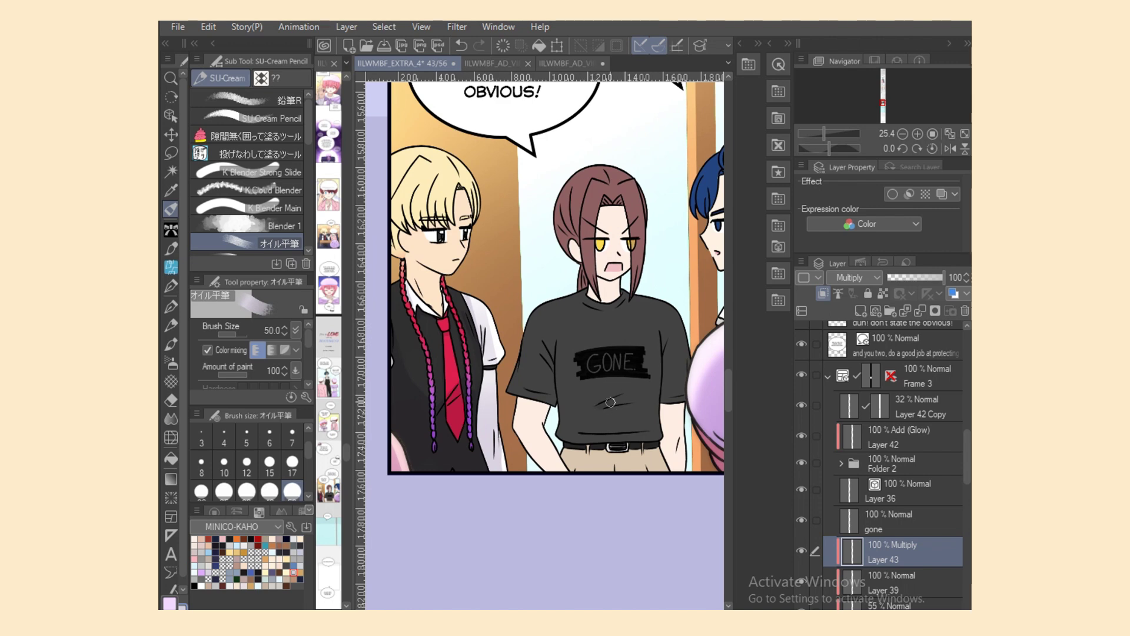
scroll(292, 471, down, 3)
click(292, 471)
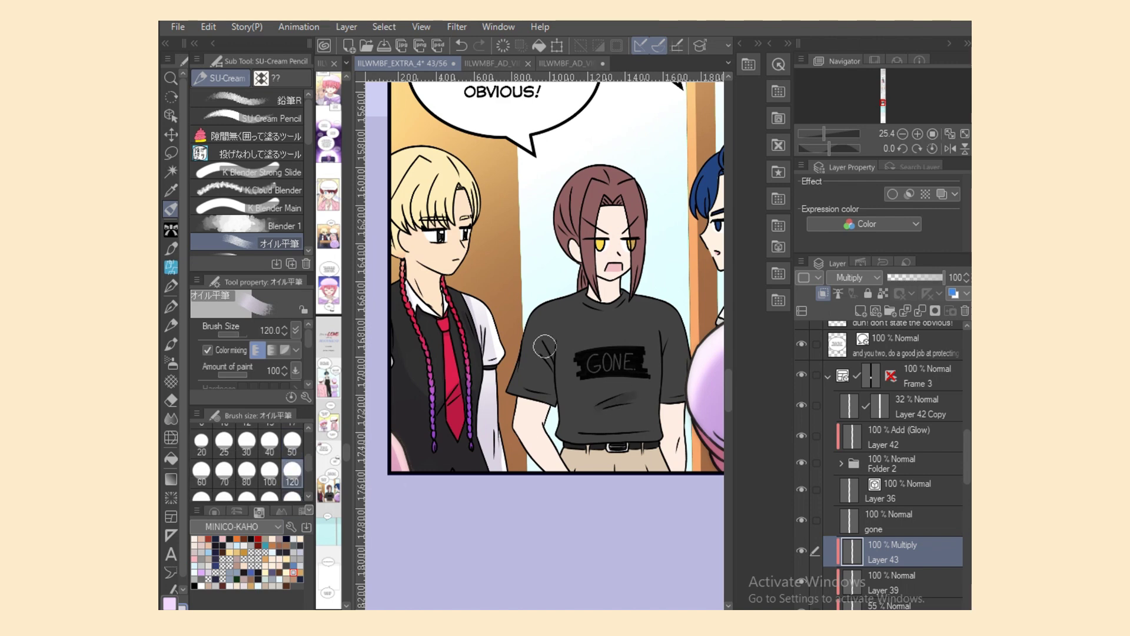
mouse_move(644, 418)
mouse_down()
mouse_move(572, 417)
mouse_move(549, 361)
mouse_move(550, 399)
mouse_move(556, 371)
mouse_up()
click(292, 442)
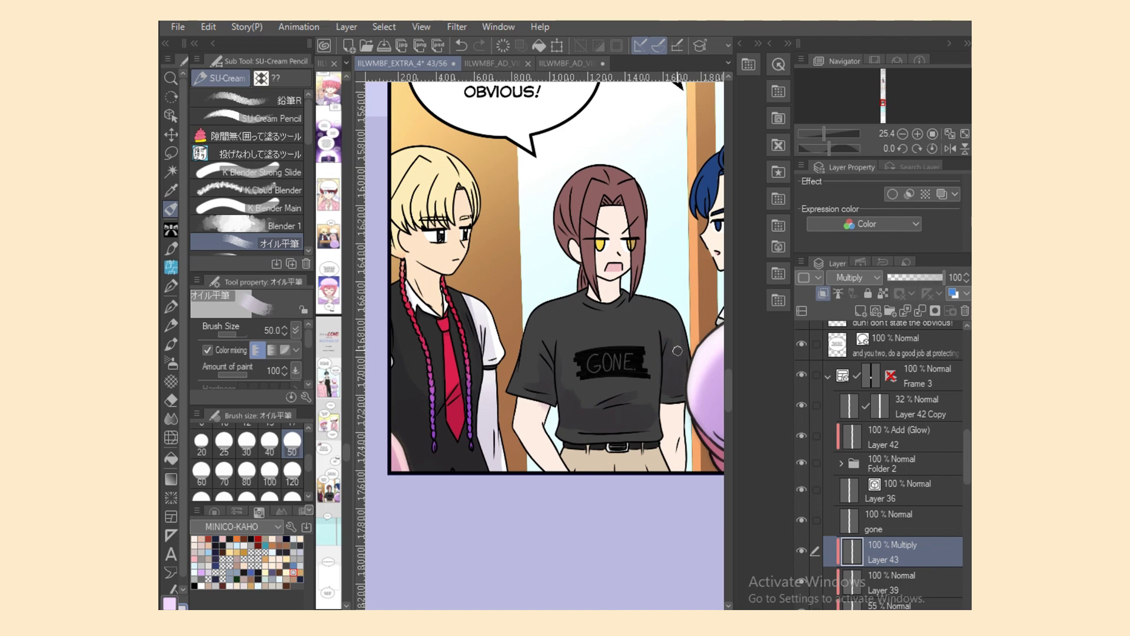
click(293, 471)
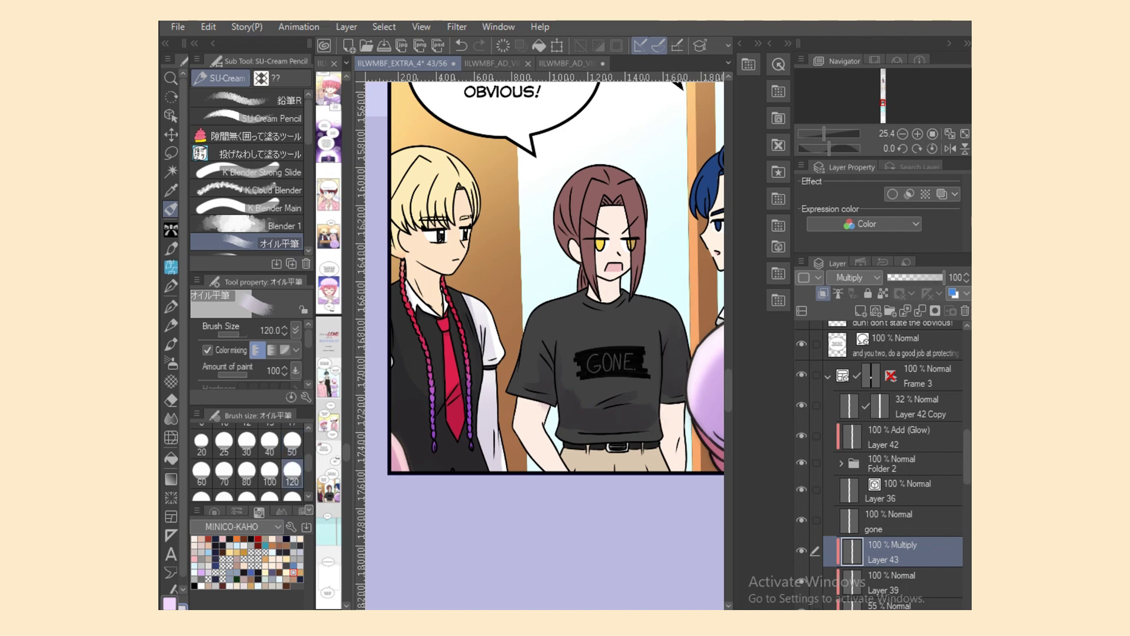
alt+click(678, 328)
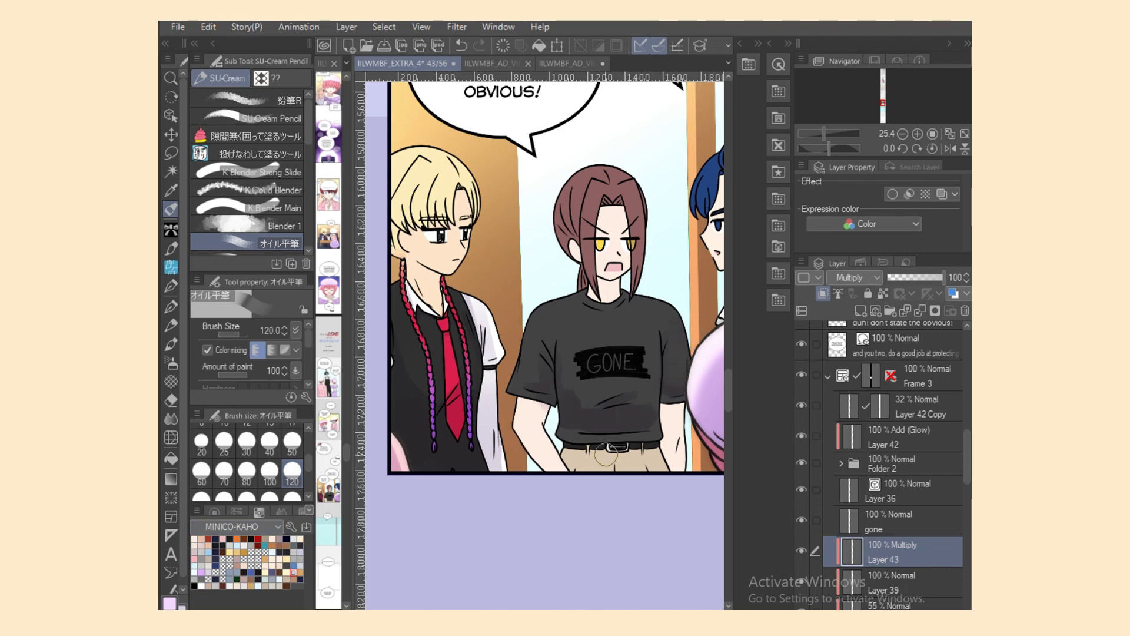
Step: Shade the lower folds of the dark T-shirt at sizes 50 and 300, and blend them with K Blender Main at size 50
click(265, 572)
click(292, 442)
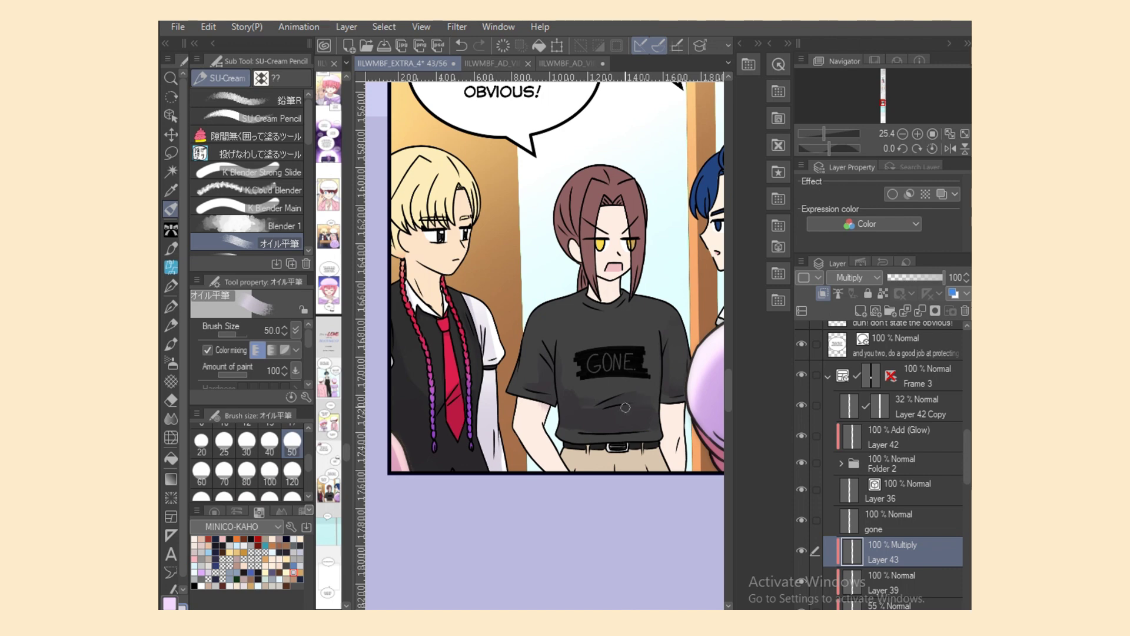
click(293, 496)
drag(576, 405, 627, 406)
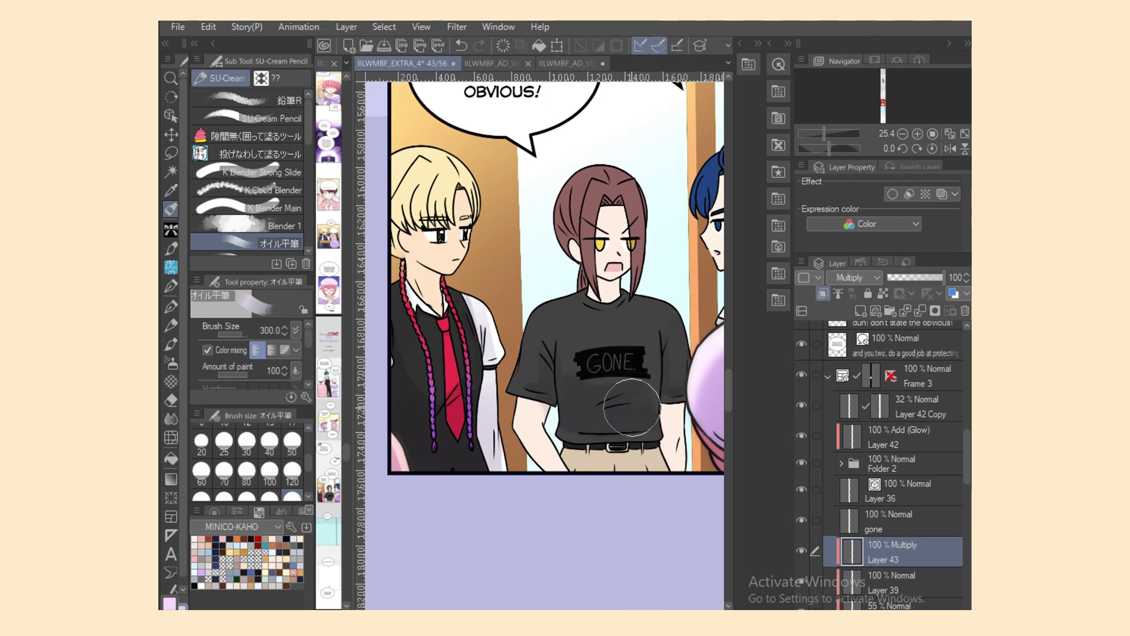
click(259, 206)
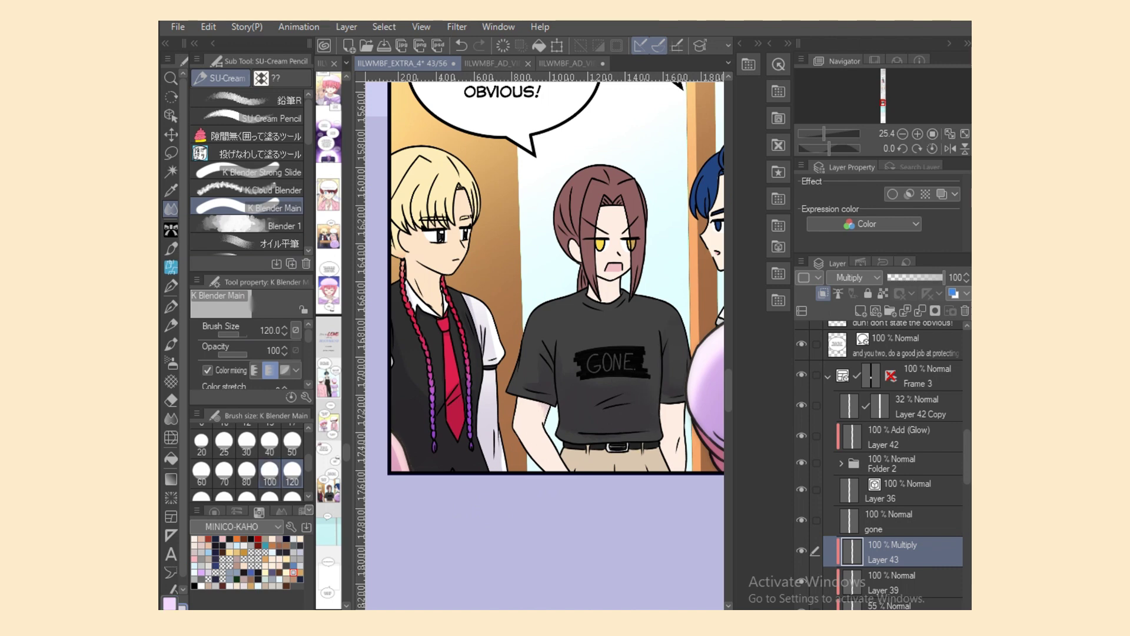
click(292, 442)
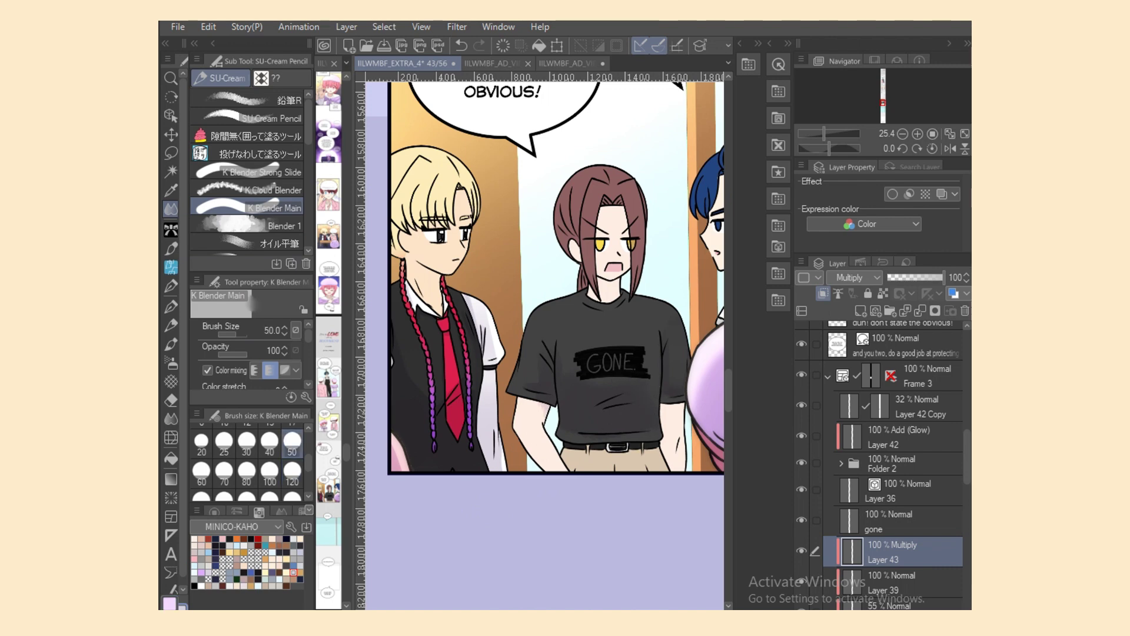
Step: Shade the middle character's beige trousers with the オイル平筆 brush at size 300 and refine the shading at size 50
click(277, 243)
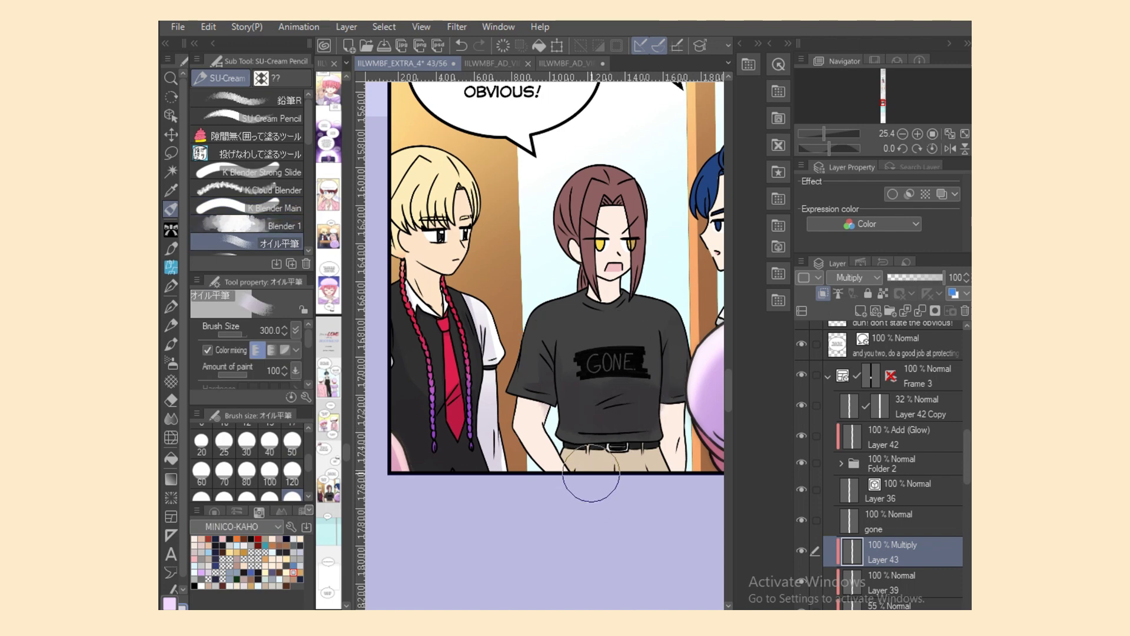
click(292, 442)
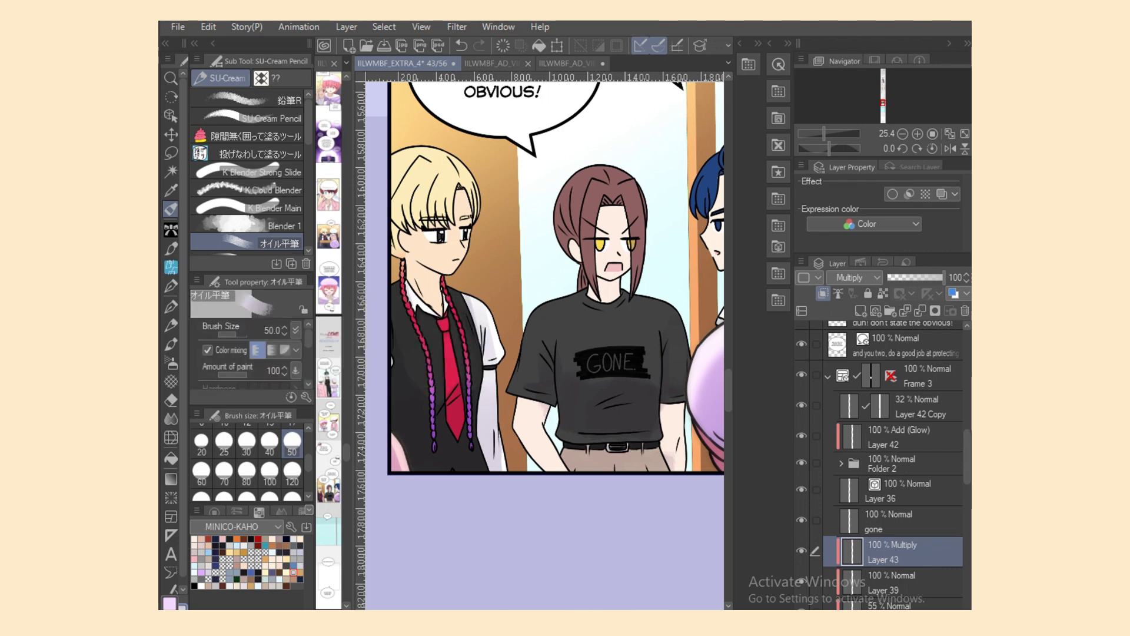
click(265, 572)
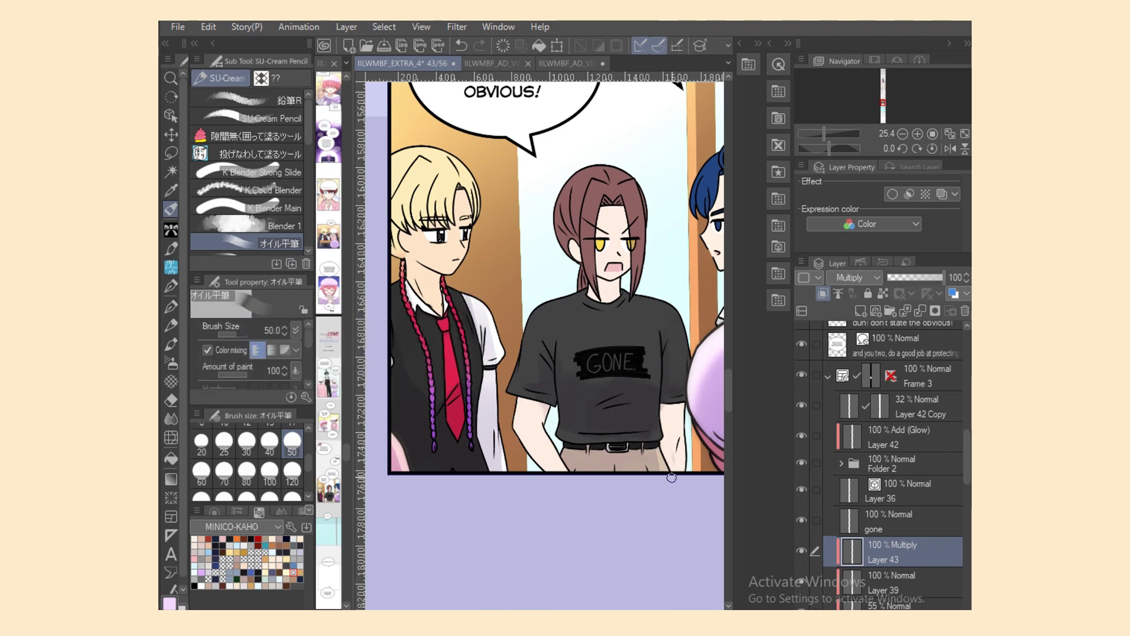
Step: Shade the blue-haired character's white shirt on Layer 43 with the オイル平筆 brush at sizes 50 and 120
click(670, 614)
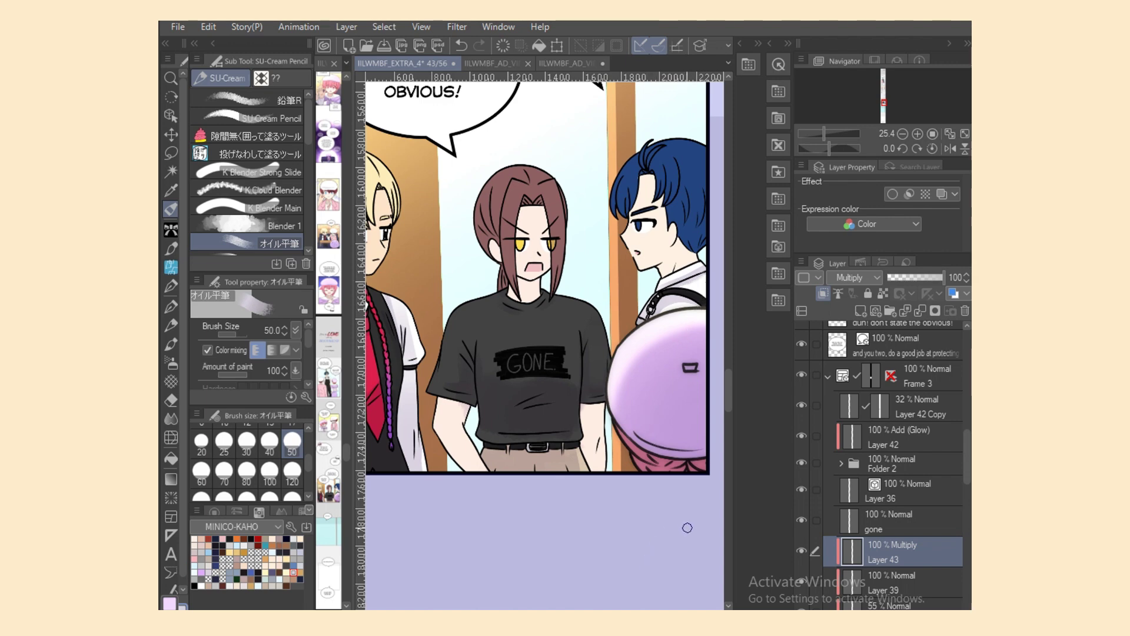
drag(677, 613, 659, 613)
scroll(544, 273, right, 3)
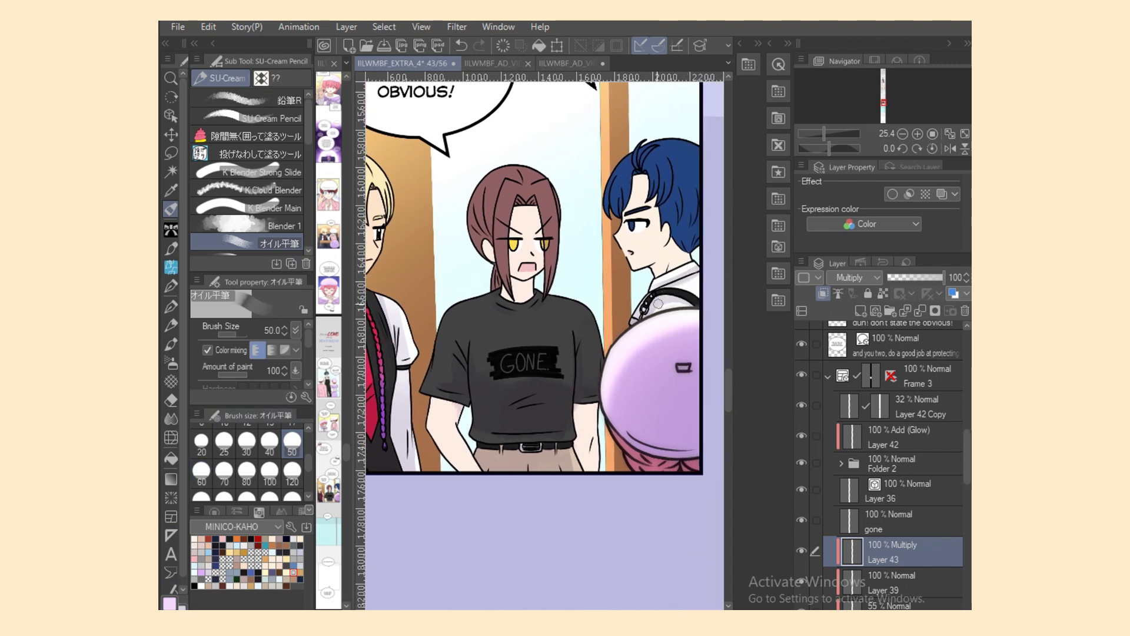
click(292, 474)
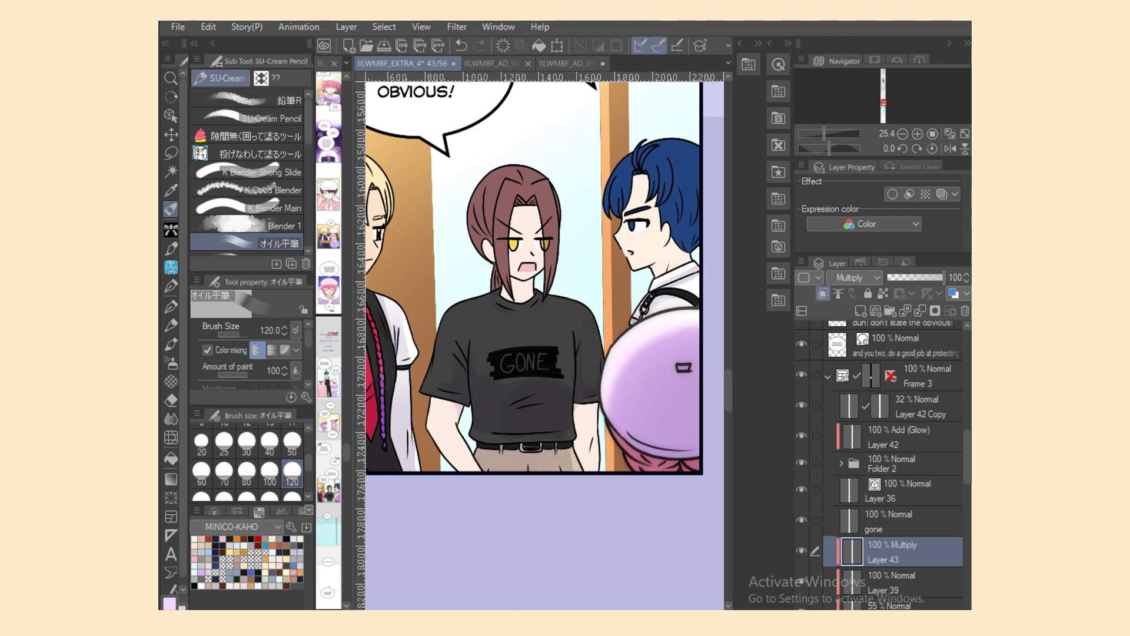
Step: Shade the middle character's arm under the sleeve with the 投げなわして塗るツール tool and blend it with K Blender Main at size 17
scroll(673, 269, up, 1)
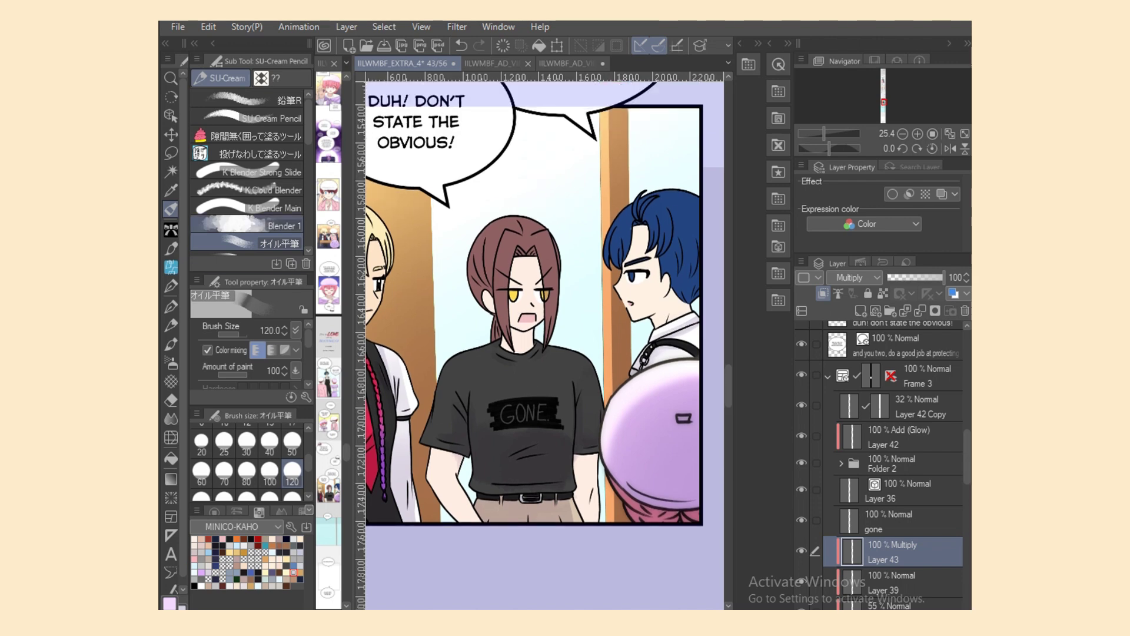
click(259, 154)
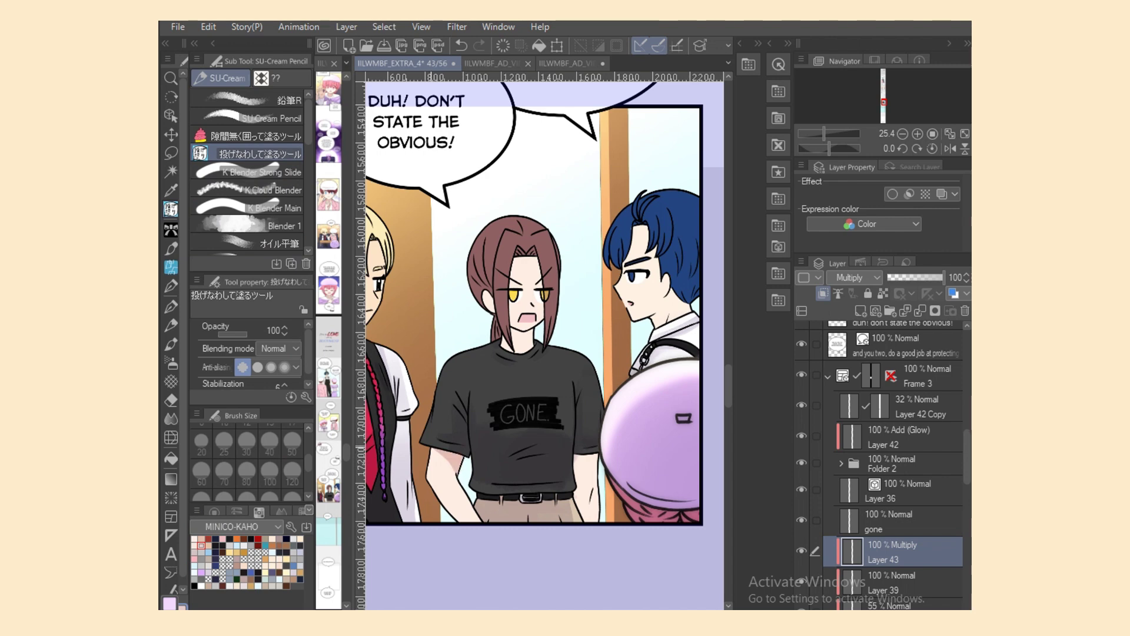
key(j)
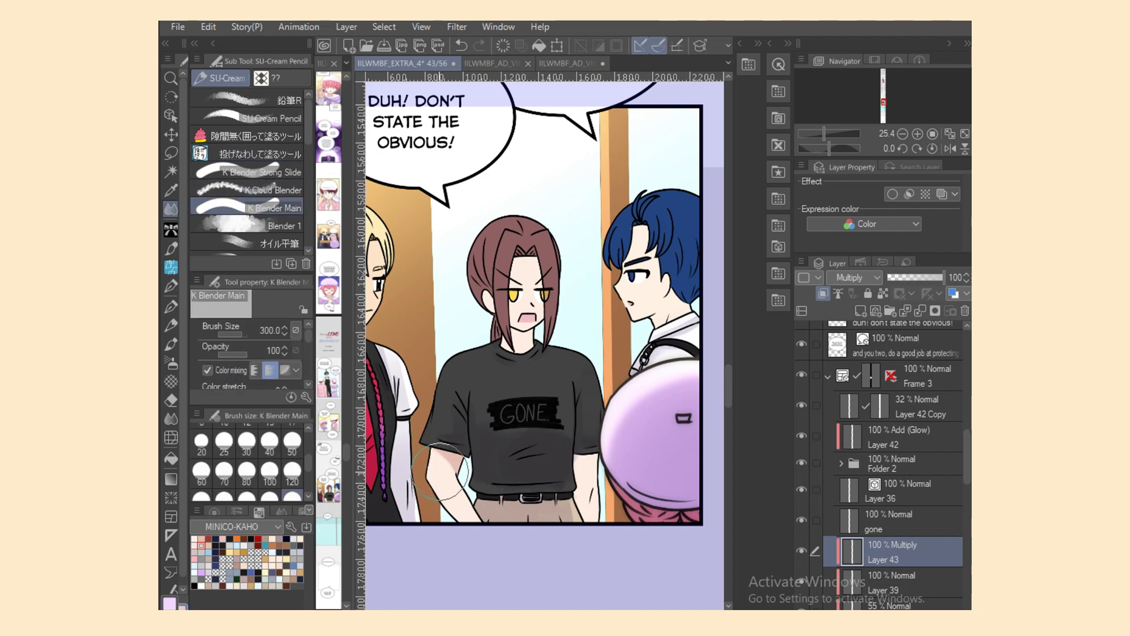
click(293, 423)
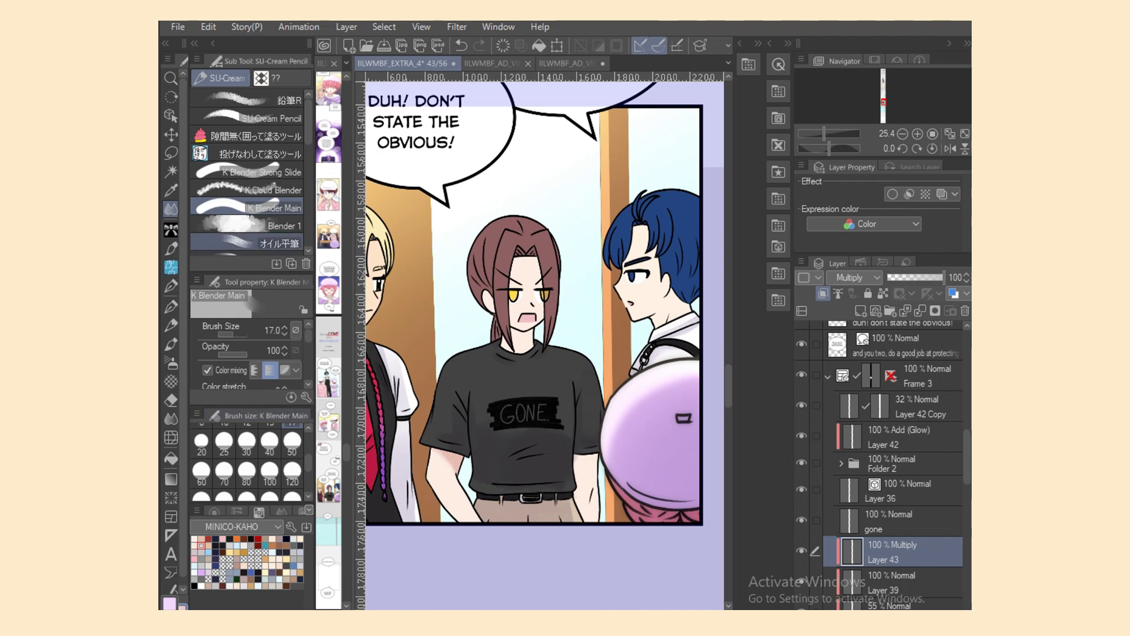
Step: Shade the middle character's forearms with the オイル平筆 brush at sizes 50 and 25, and blend with K Blender Main at size 120
click(277, 243)
click(292, 442)
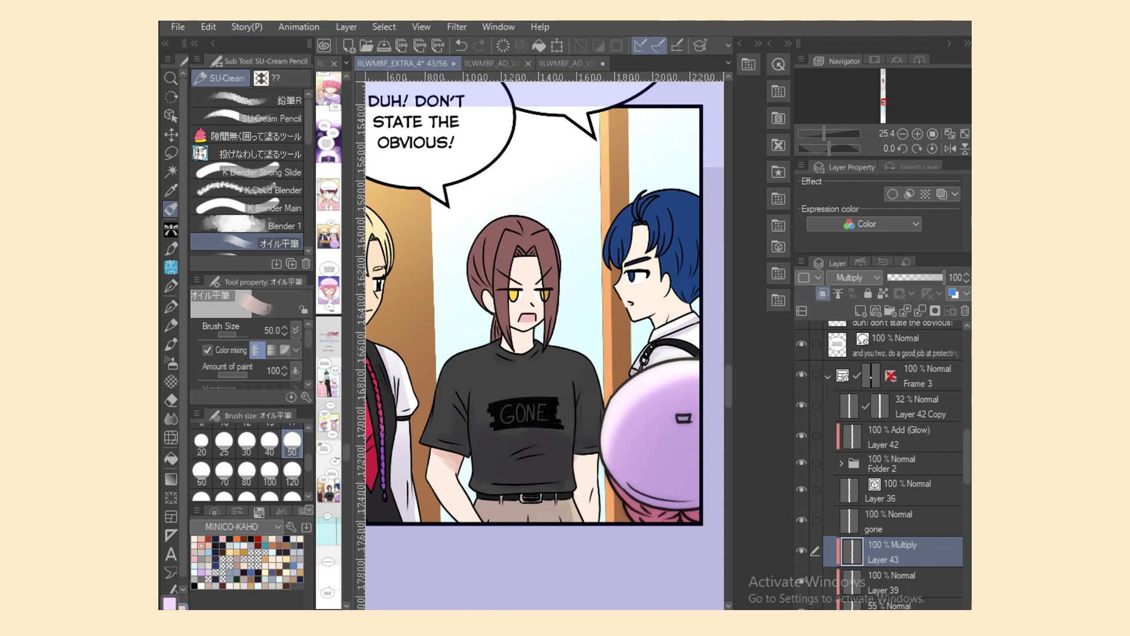
click(224, 442)
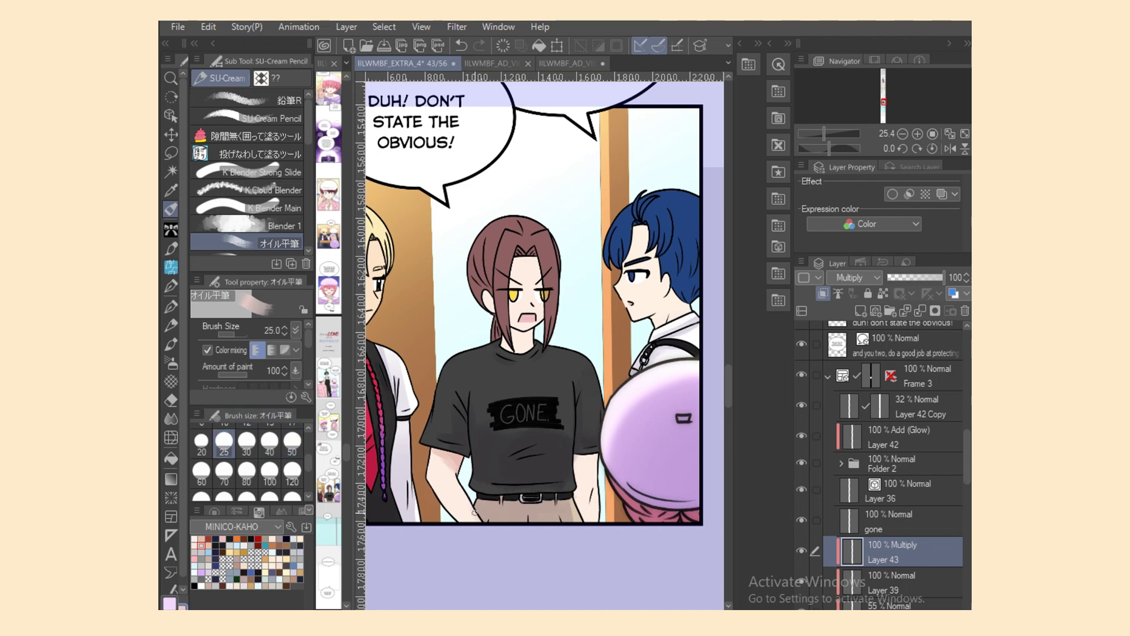
mouse_move(576, 460)
mouse_down()
mouse_move(589, 526)
mouse_move(579, 485)
mouse_move(584, 511)
mouse_up()
drag(594, 459, 577, 459)
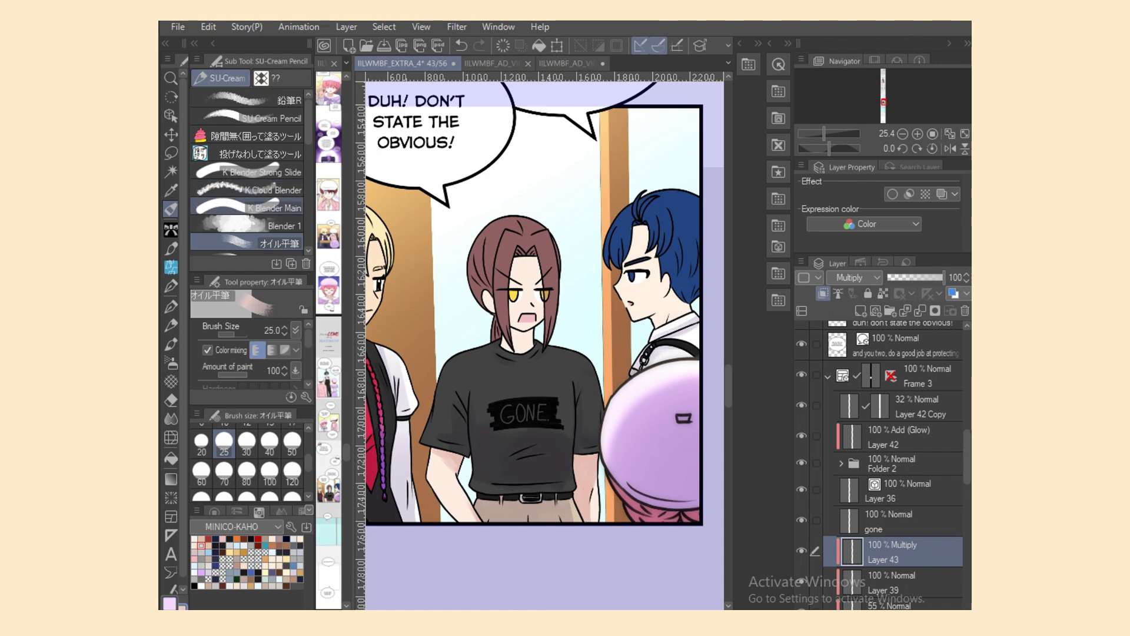
click(271, 208)
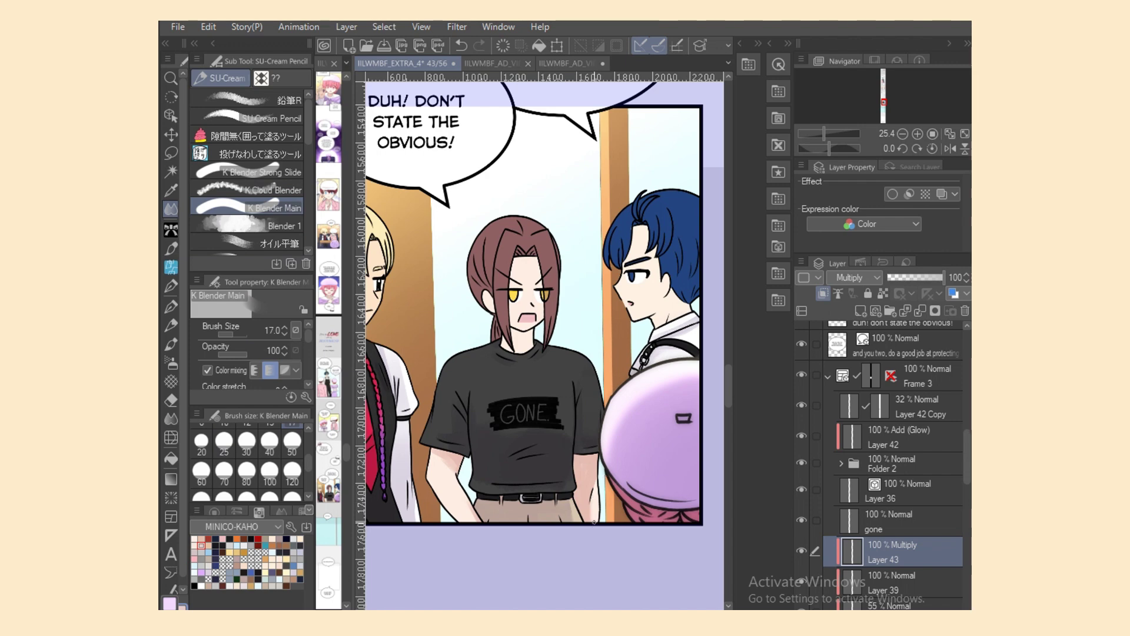
click(292, 471)
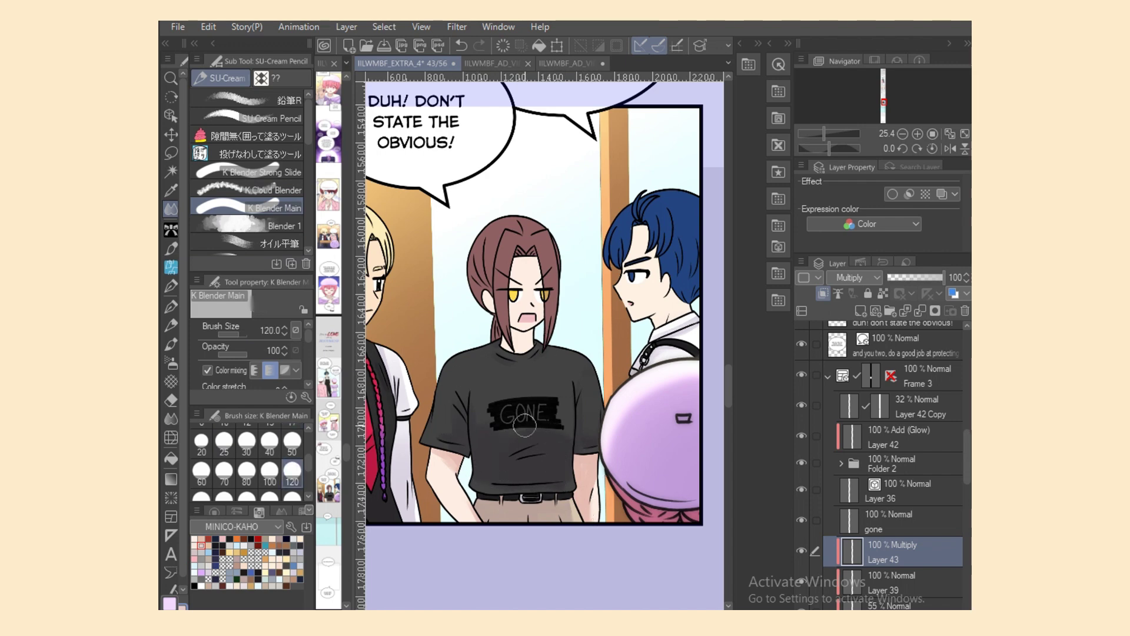
Step: Shade the middle character's neck under the chin with the 投げなわして塗るツール tool and blend it with K Blender Main at size 120
click(253, 154)
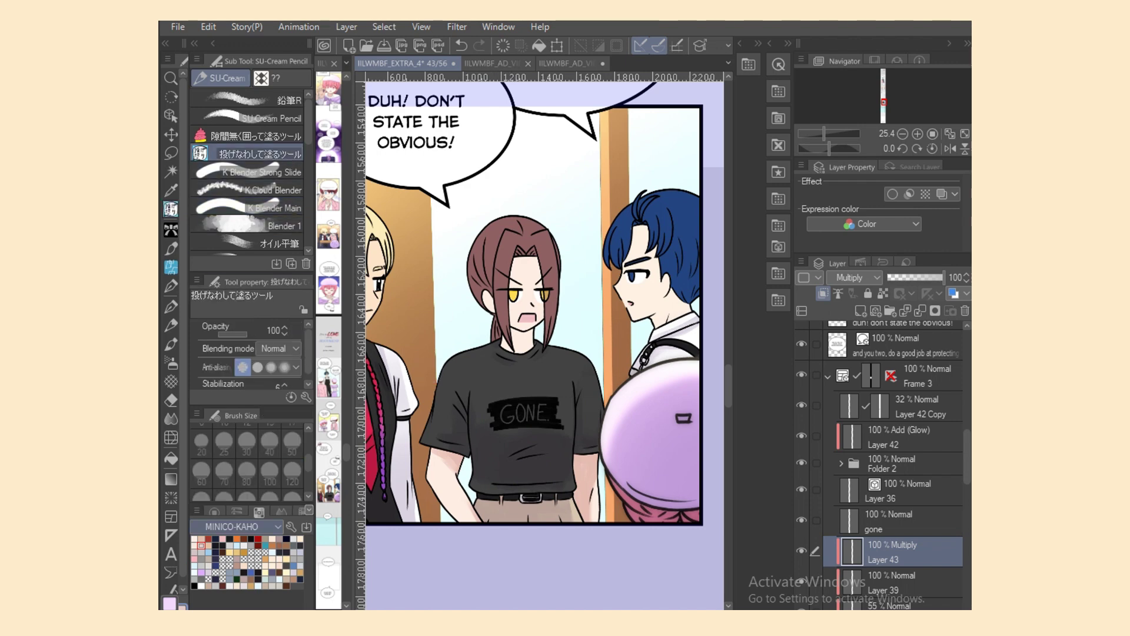
mouse_move(510, 331)
mouse_down()
mouse_move(532, 338)
mouse_move(526, 328)
mouse_up()
key(ctrl+z)
key(e)
key(p)
key(e)
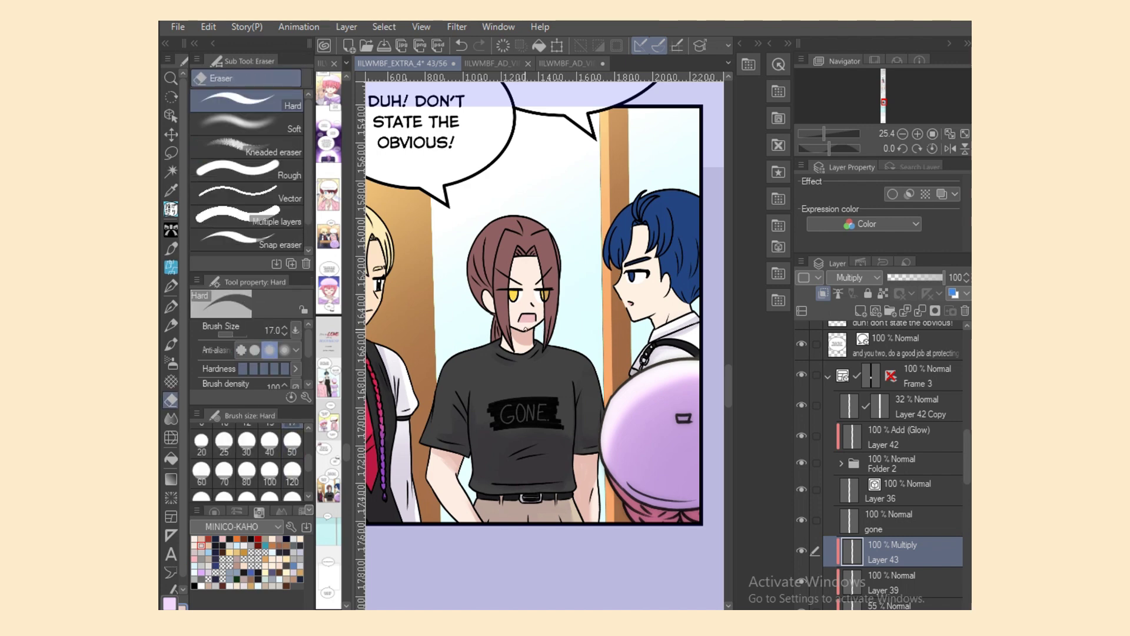
key(j)
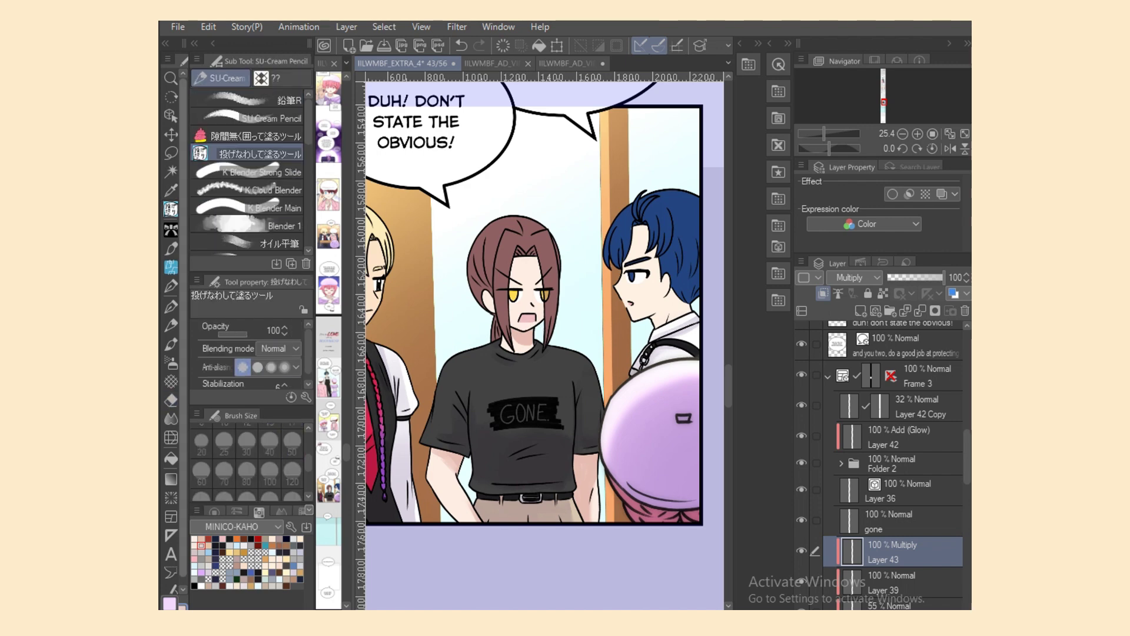
click(275, 208)
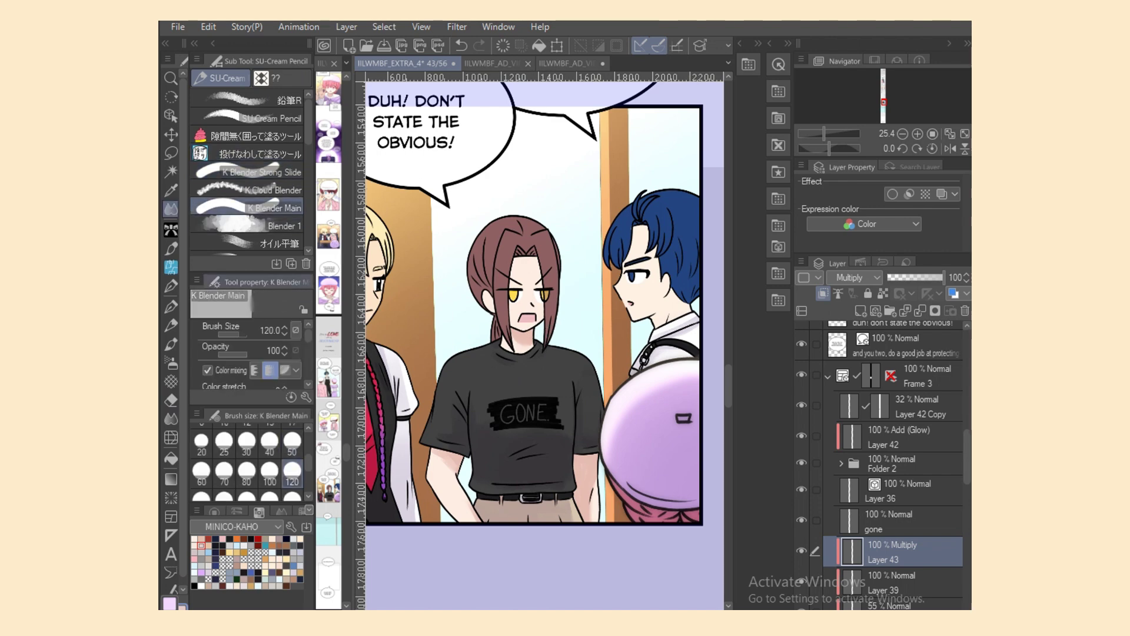
Step: Add shadows on the middle character's face along the hair strands with the 投げなわして塗るツール tool, and clean them up with the Hard eraser
key(ctrl+plus)
key(ctrl+plus)
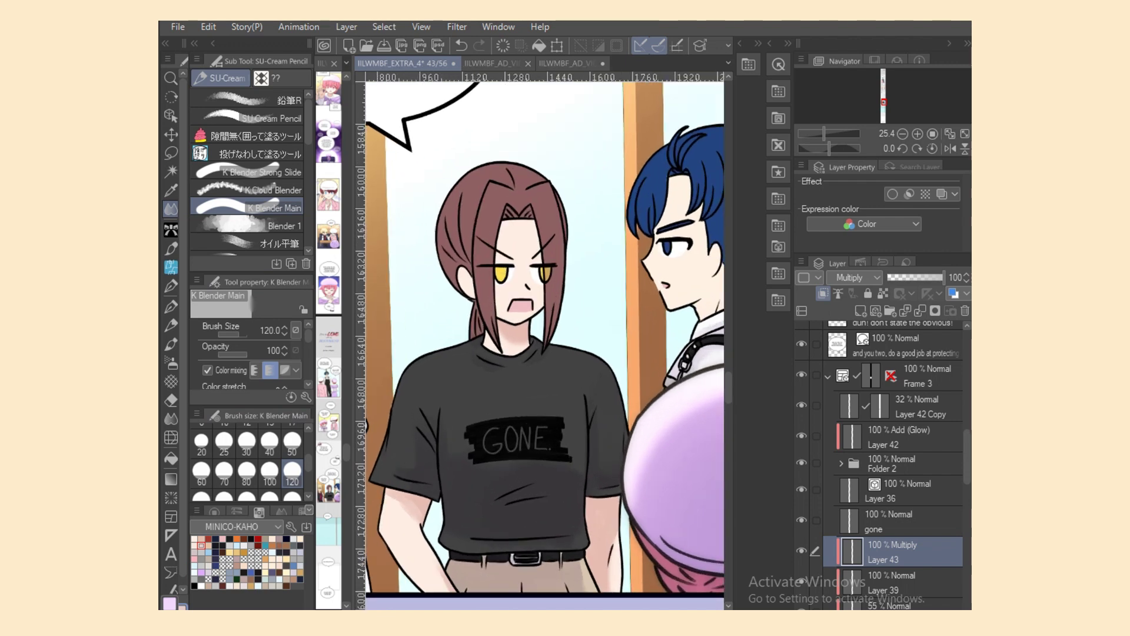
click(260, 154)
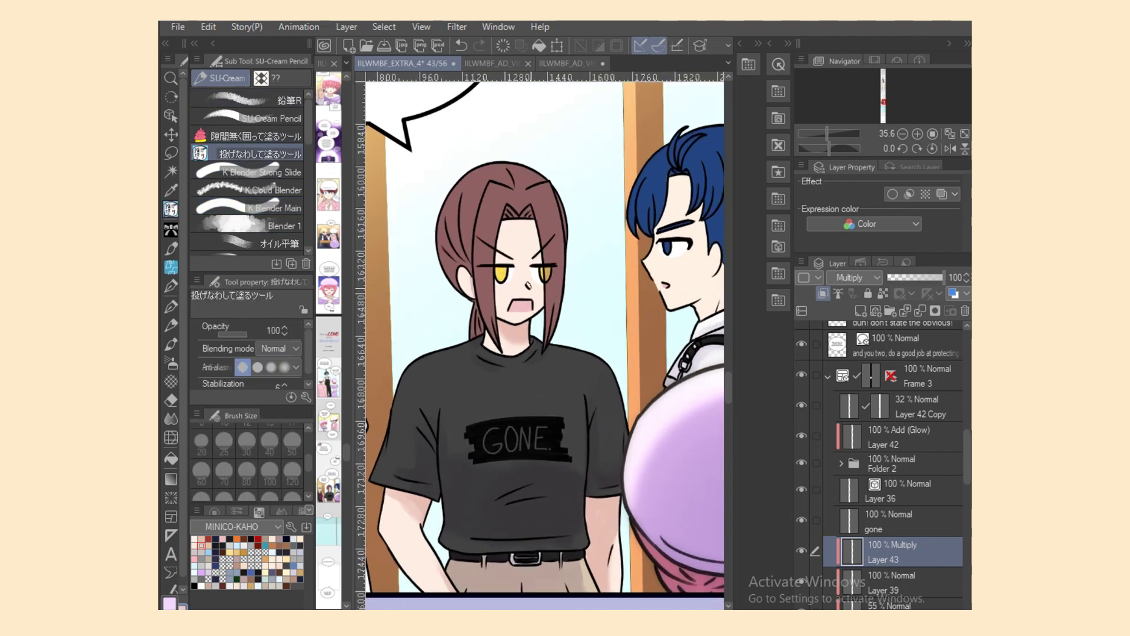
drag(542, 286, 542, 307)
key(e)
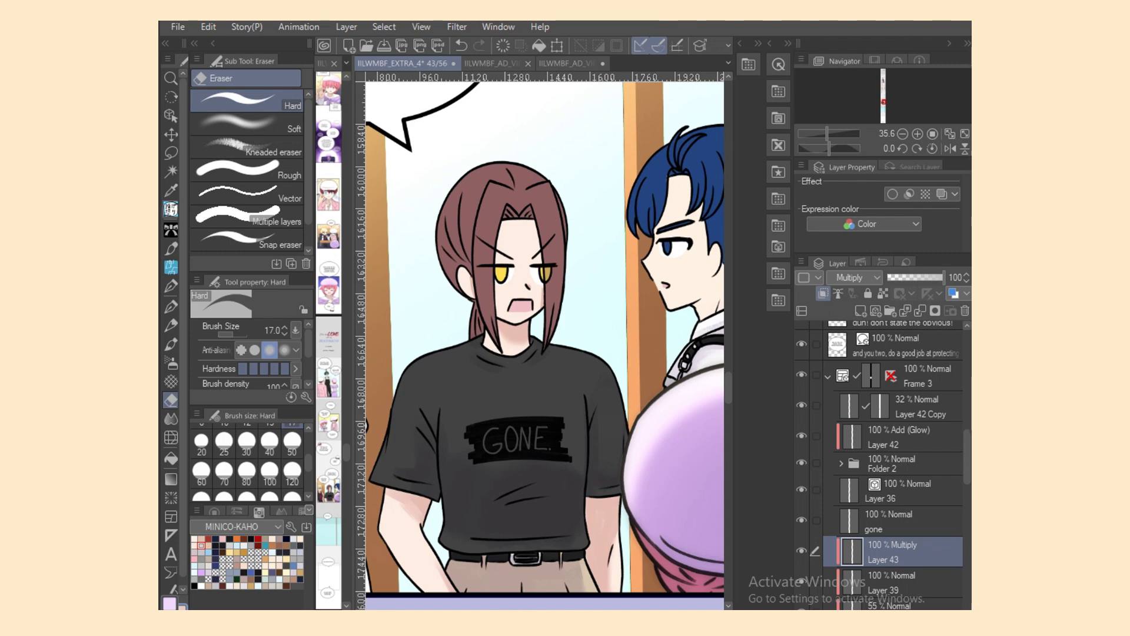
click(171, 209)
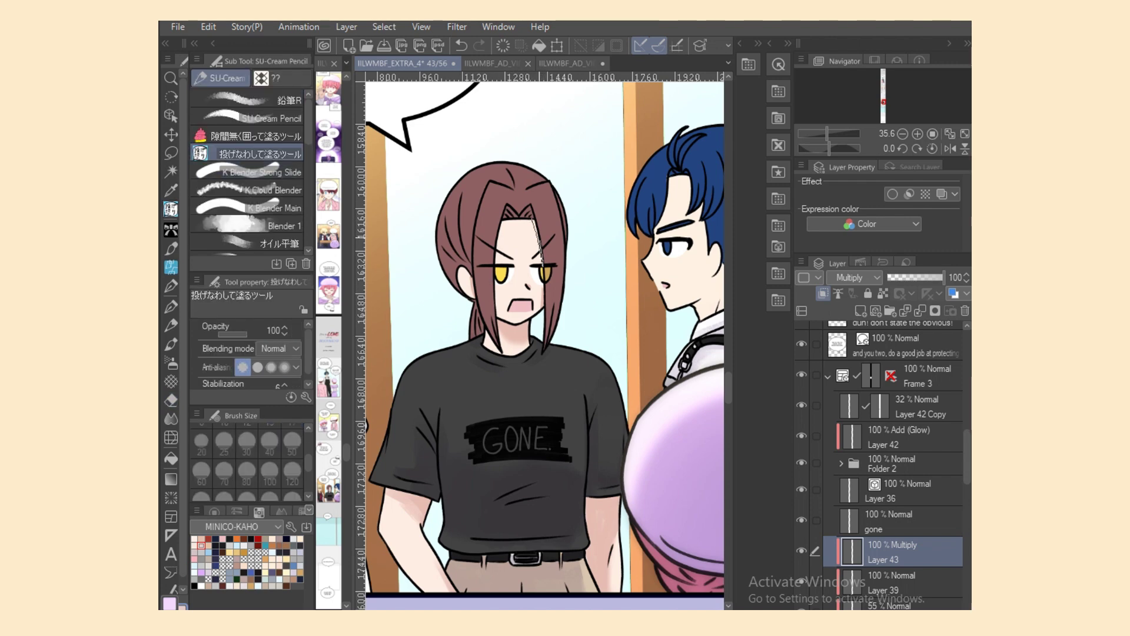
Step: Shade the blue-haired character's face and neck with 投げなわして塗るツール on Layer 43, and blend with K Blender Main at size 120
scroll(544, 340, right, 3)
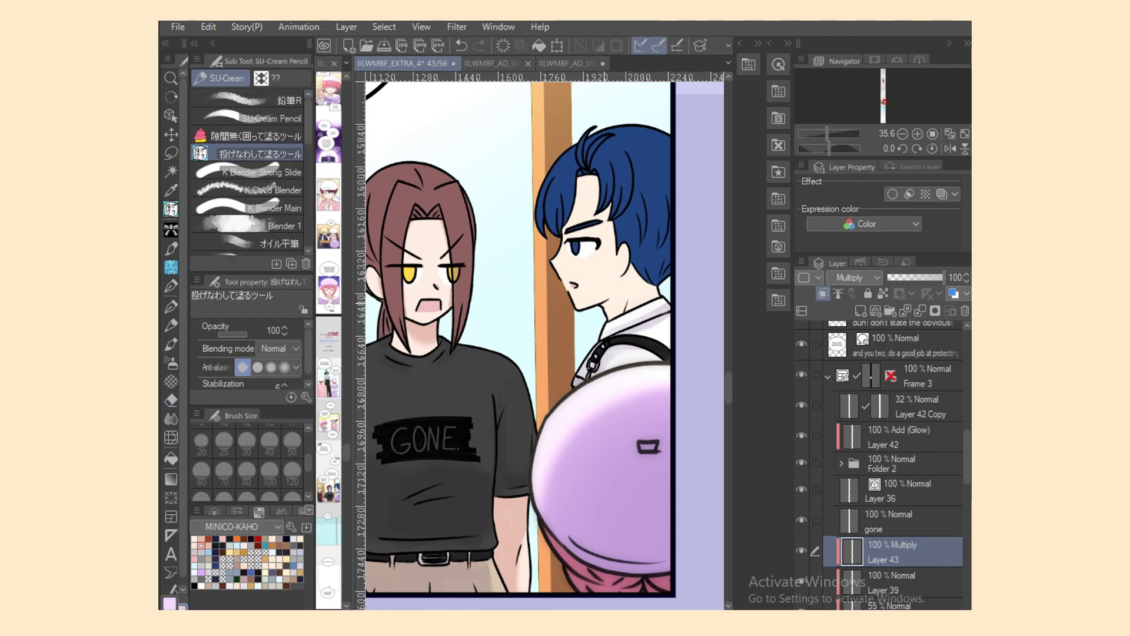
drag(606, 298, 610, 321)
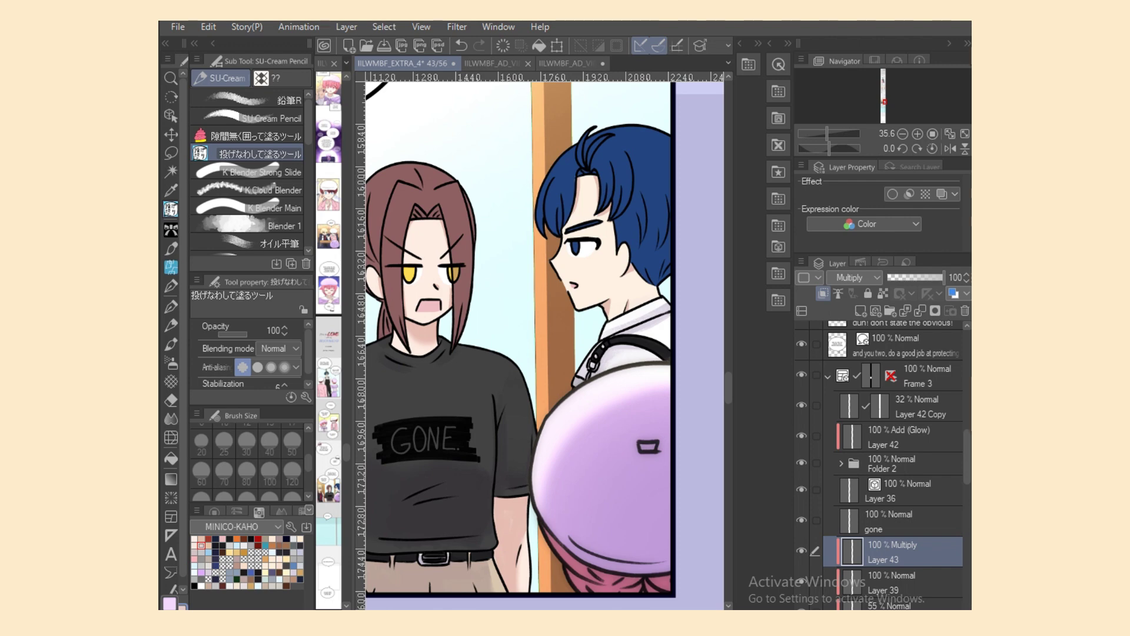
scroll(895, 541, down, 3)
click(895, 544)
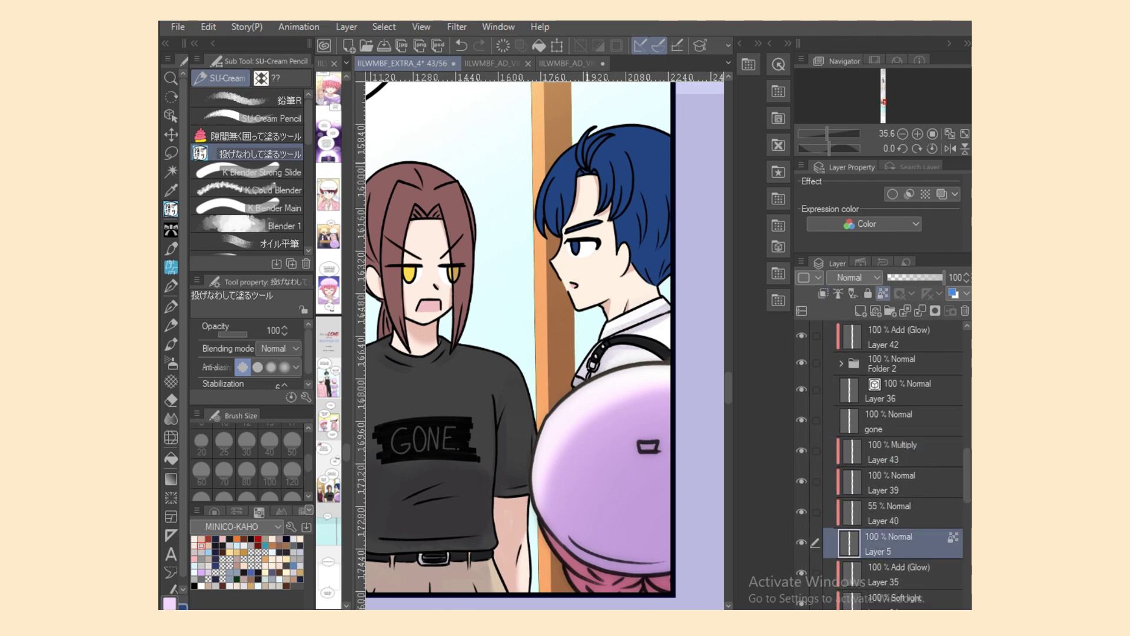
key(alt+bracketright)
key(alt+bracketright)
key(alt+bracketright)
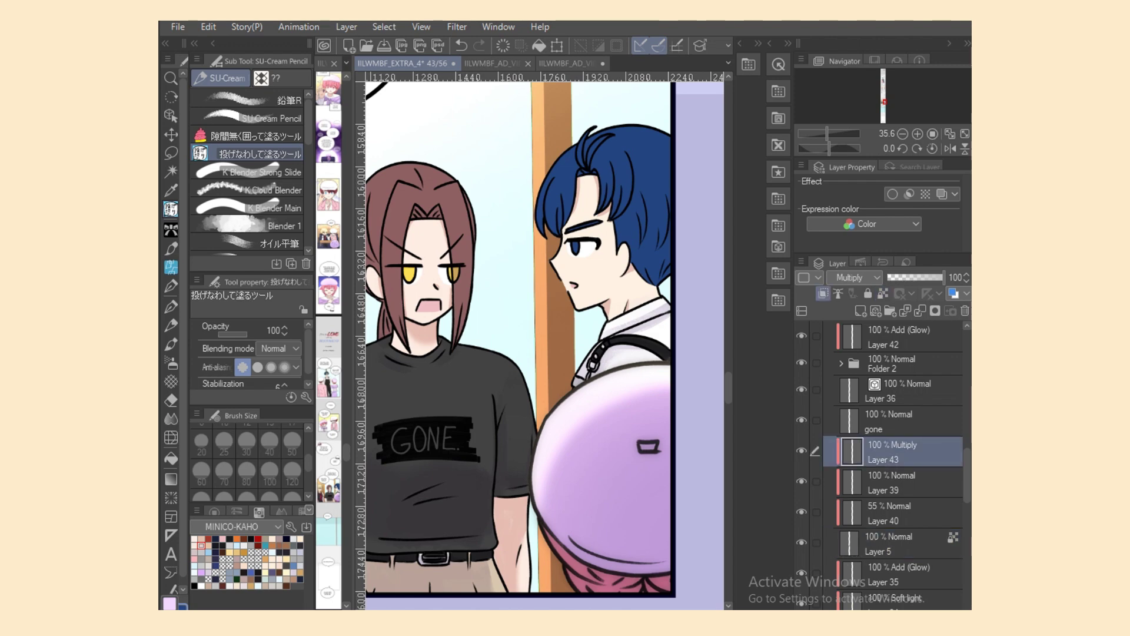
click(269, 208)
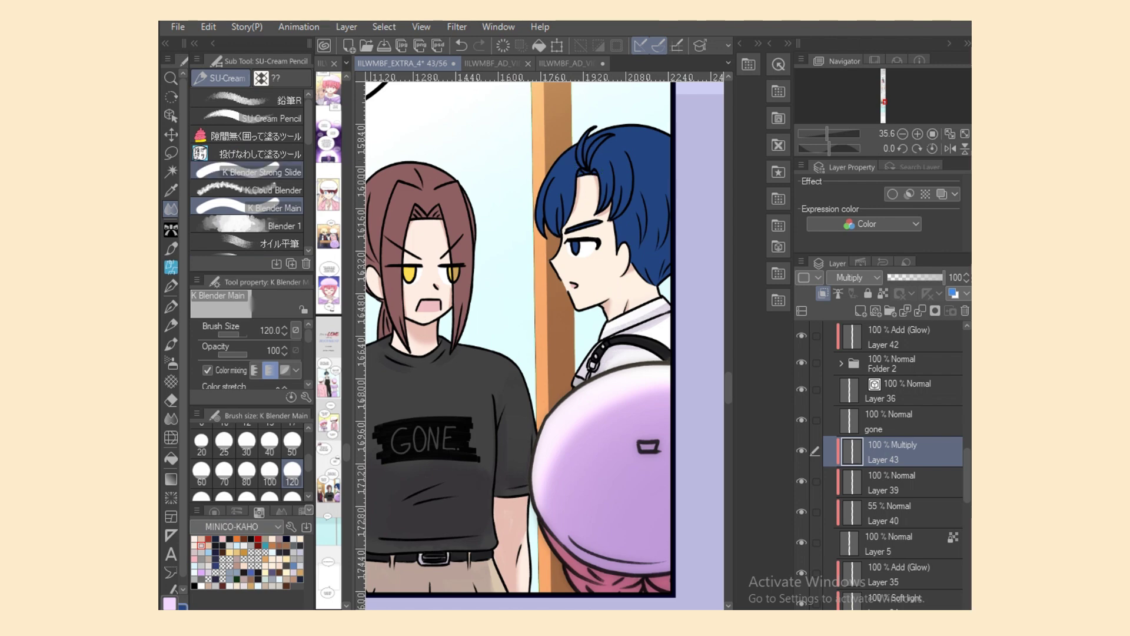
Step: Touch up the blue-haired character's line art on Layer 36 with the SU-Cream Pencil at sizes 10 and 7
click(253, 153)
key(alt+bracketright)
key(alt+bracketright)
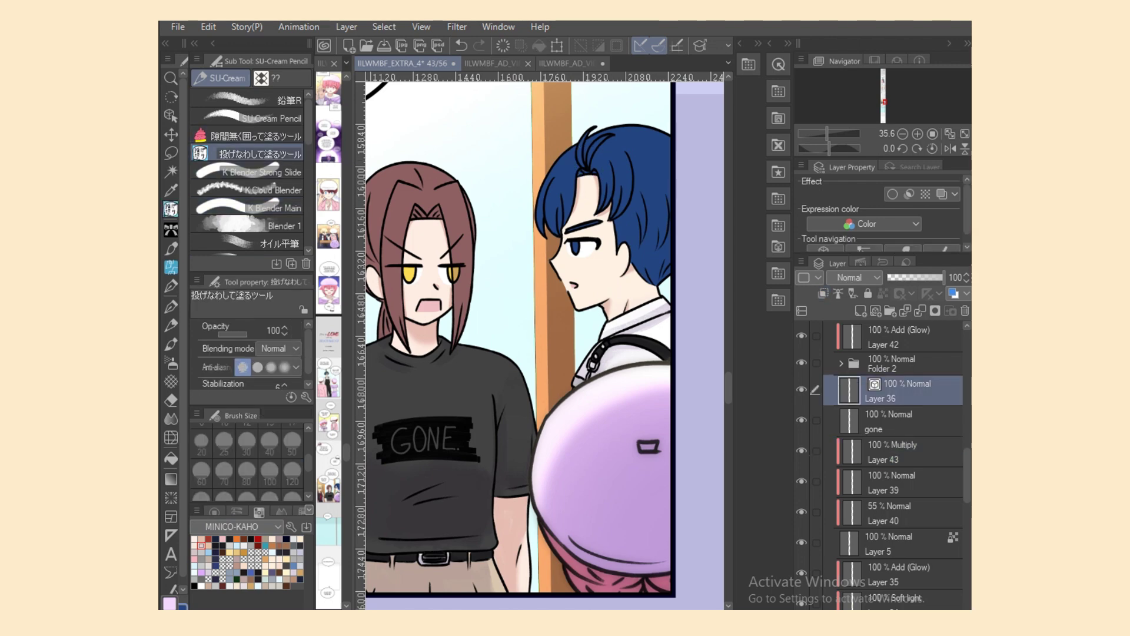
key(p)
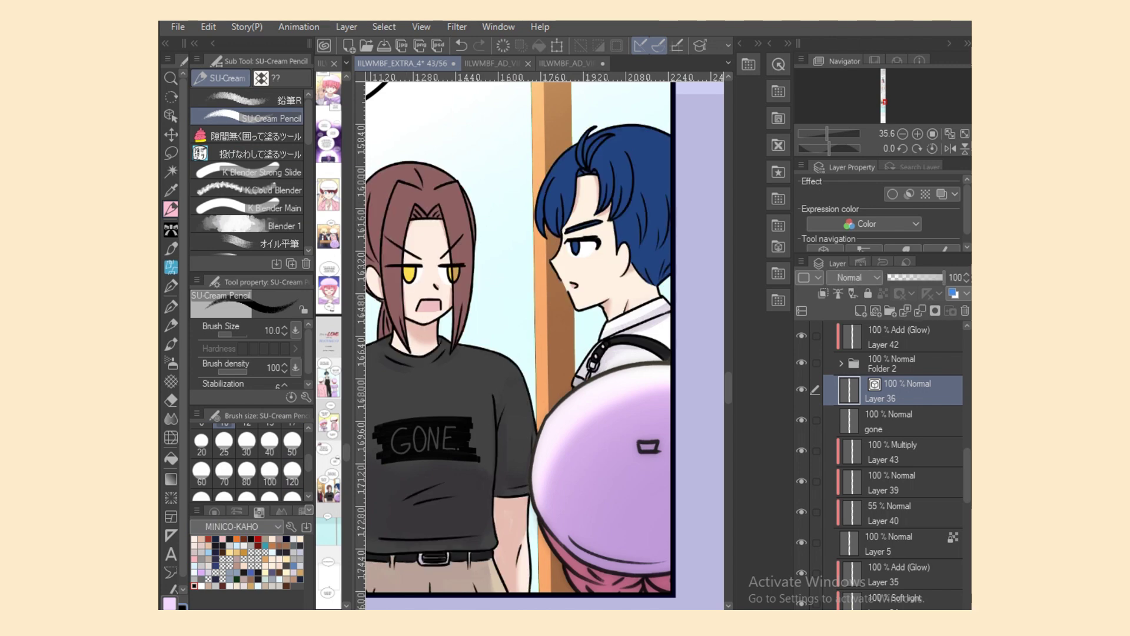
key(bracketleft)
key(bracketleft)
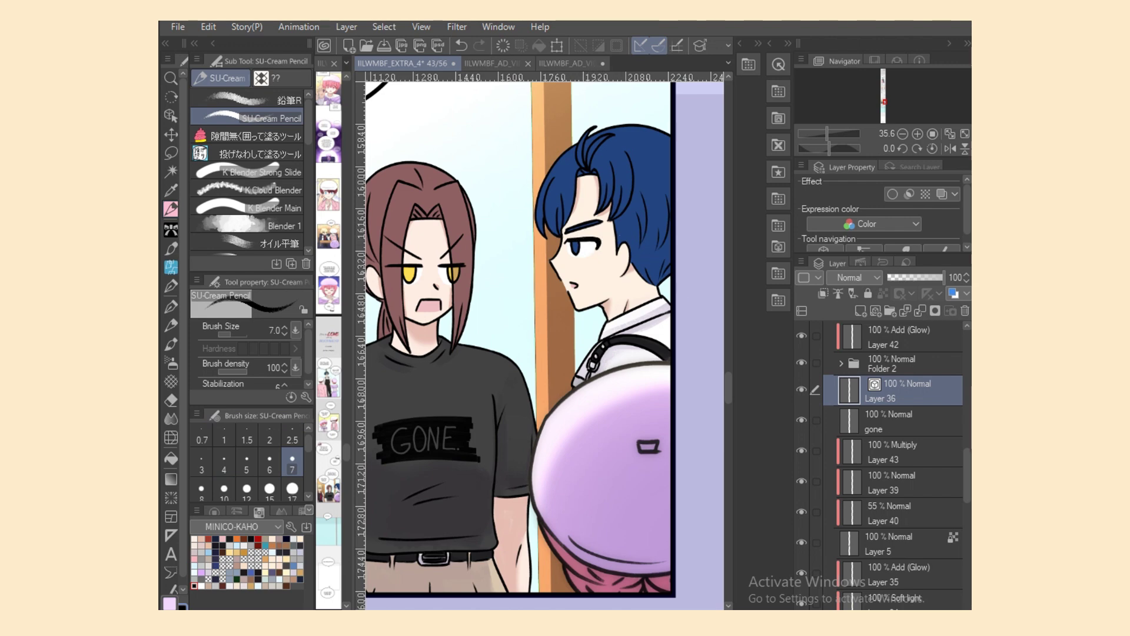
Step: Select the blue hair area of Layer 5 with Auto select, and pick a muted blue-violet shading colour for Layer 43
click(901, 543)
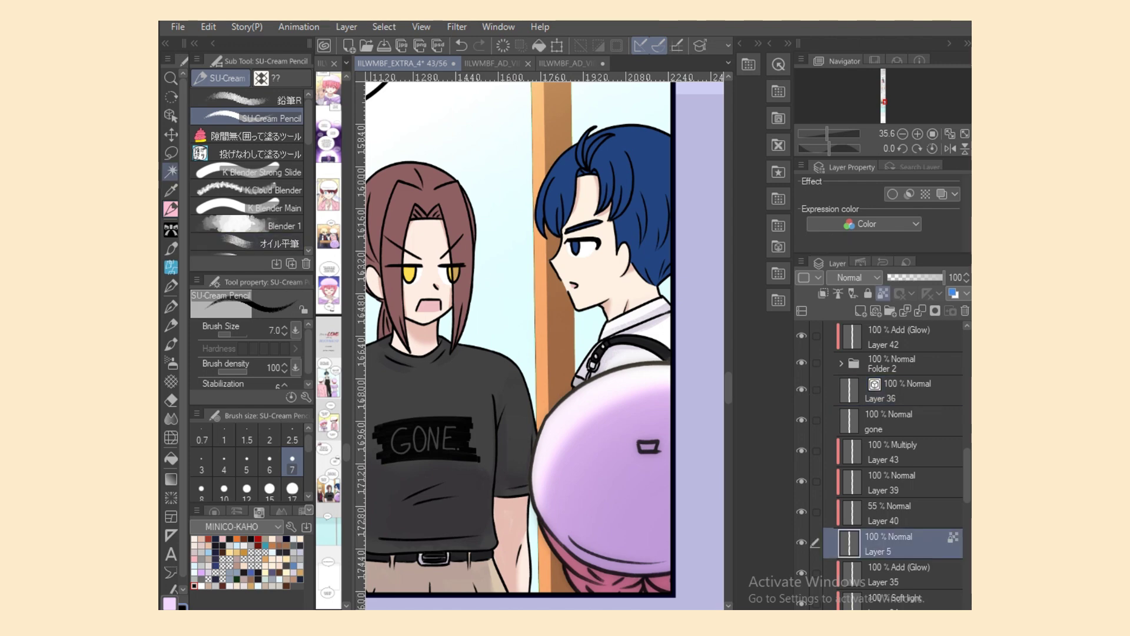
click(170, 171)
click(647, 240)
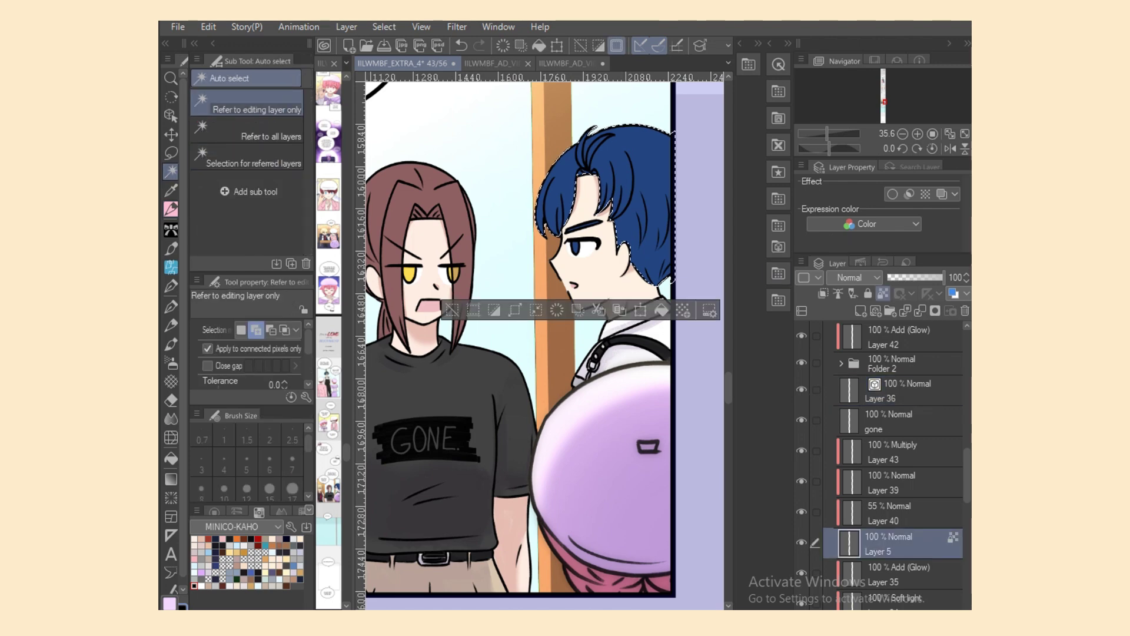
click(901, 452)
click(214, 512)
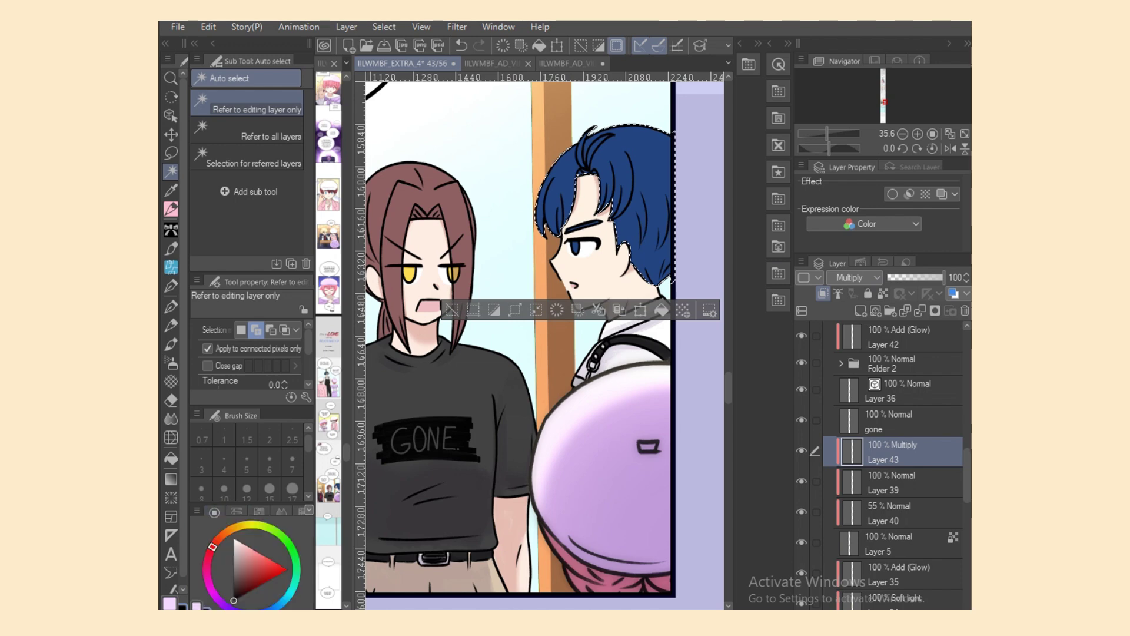
click(241, 557)
click(237, 606)
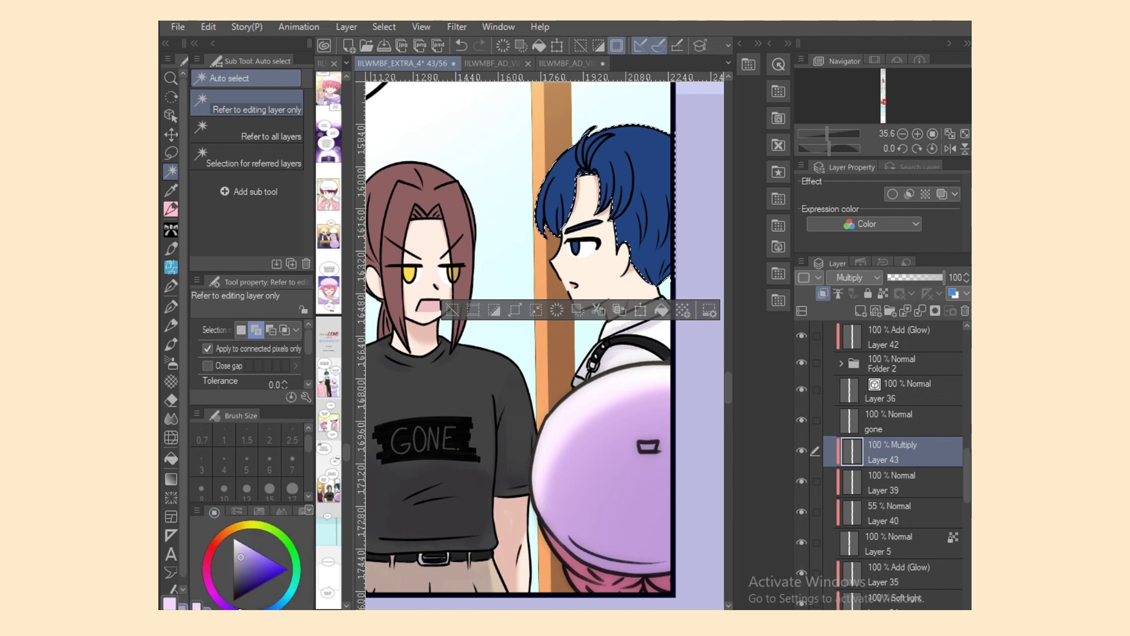
Step: Shade the selected blue hair with the オイル平筆 brush at size 25, and clear the selection
key(b)
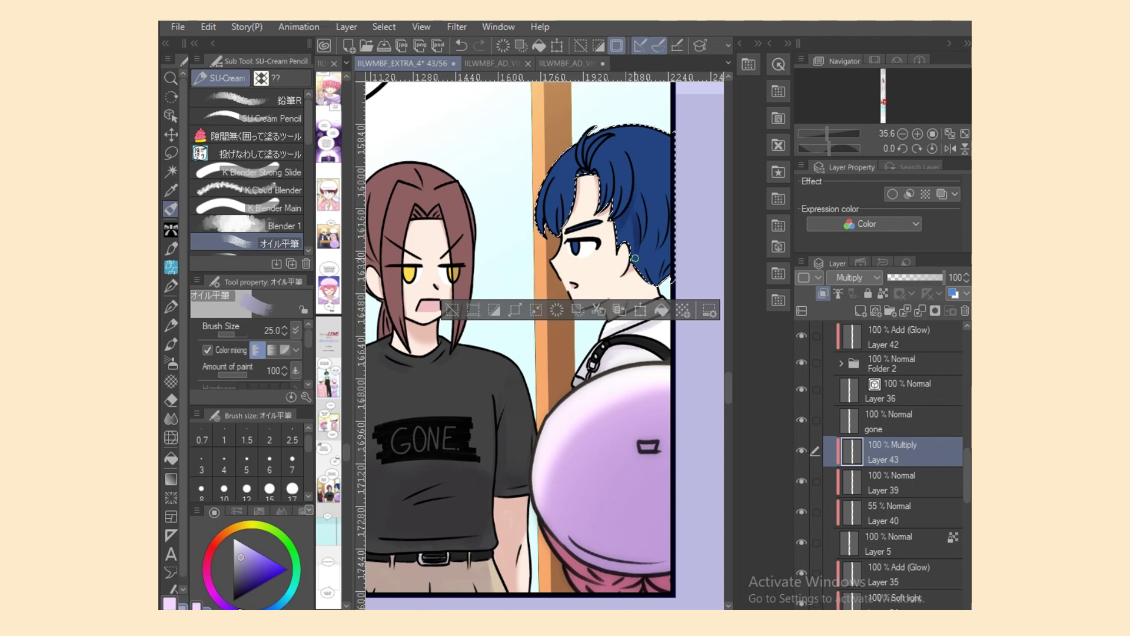
drag(649, 214, 641, 249)
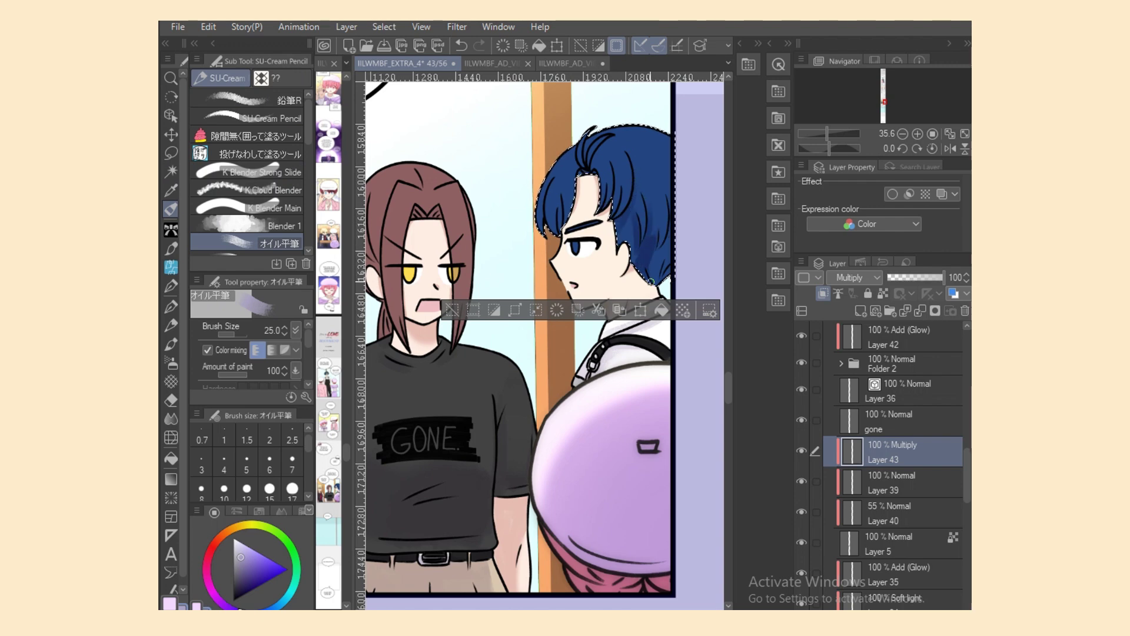
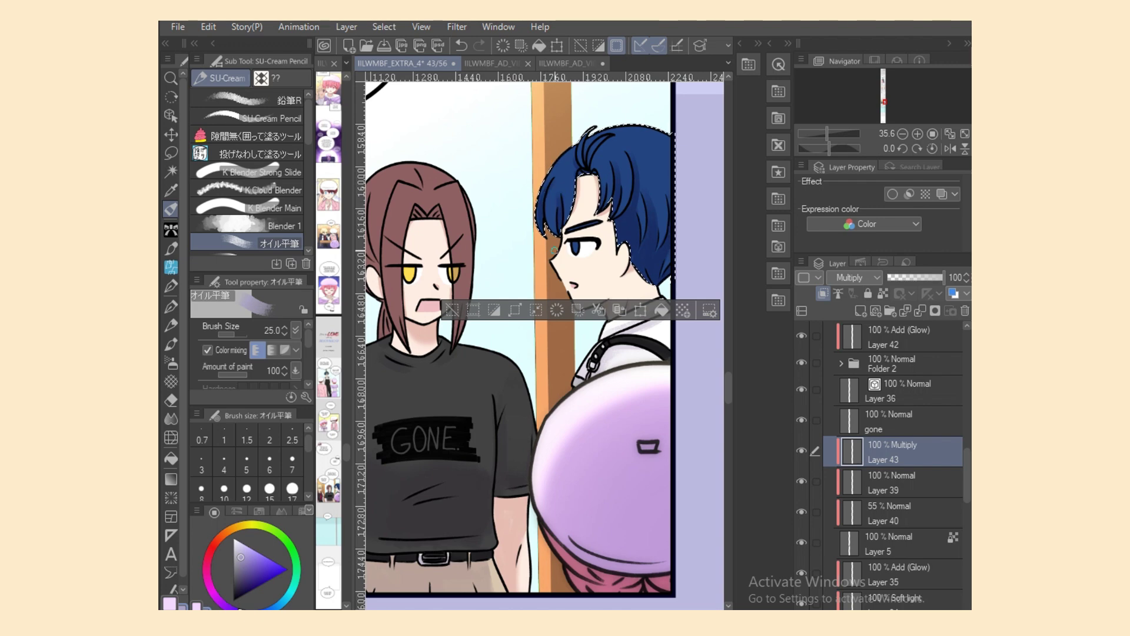
drag(660, 613, 624, 613)
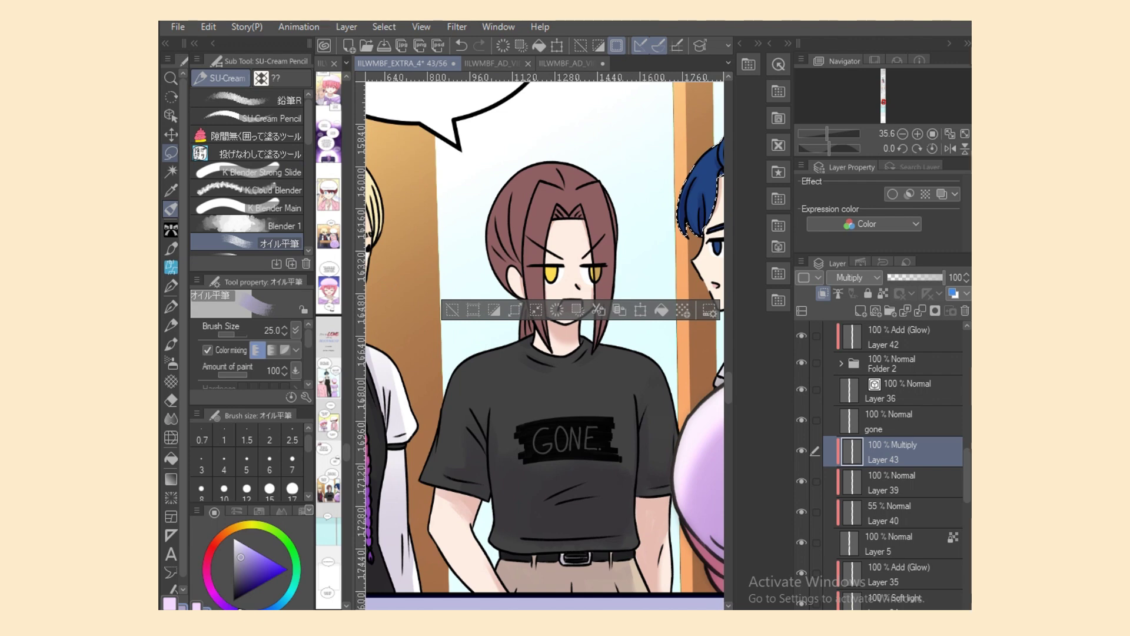
key(w)
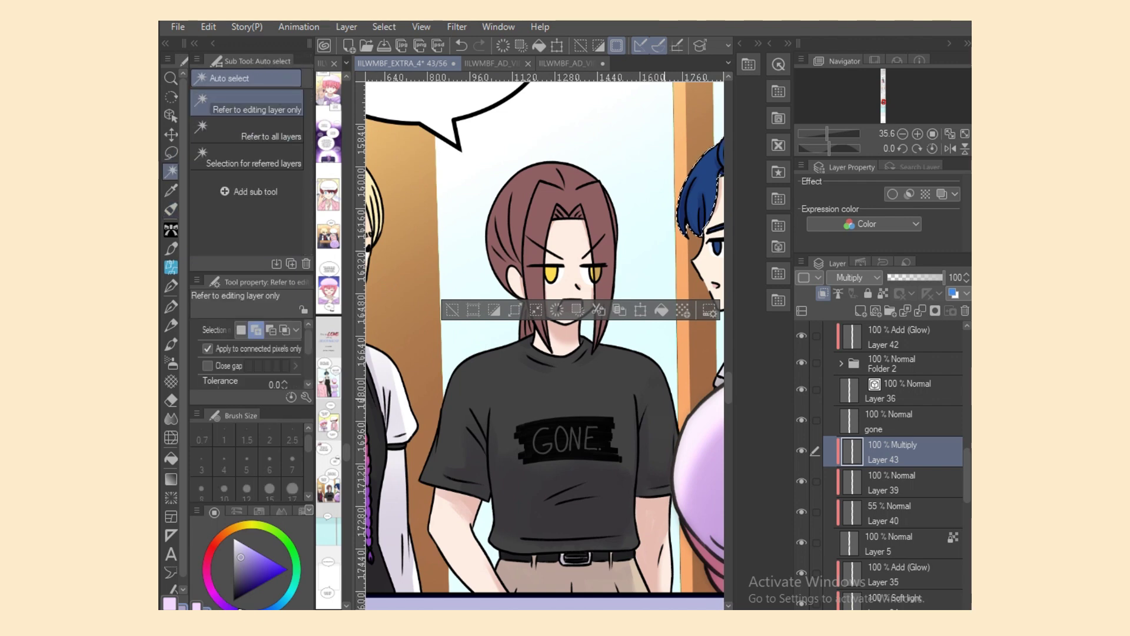
key(m)
key(ctrl+d)
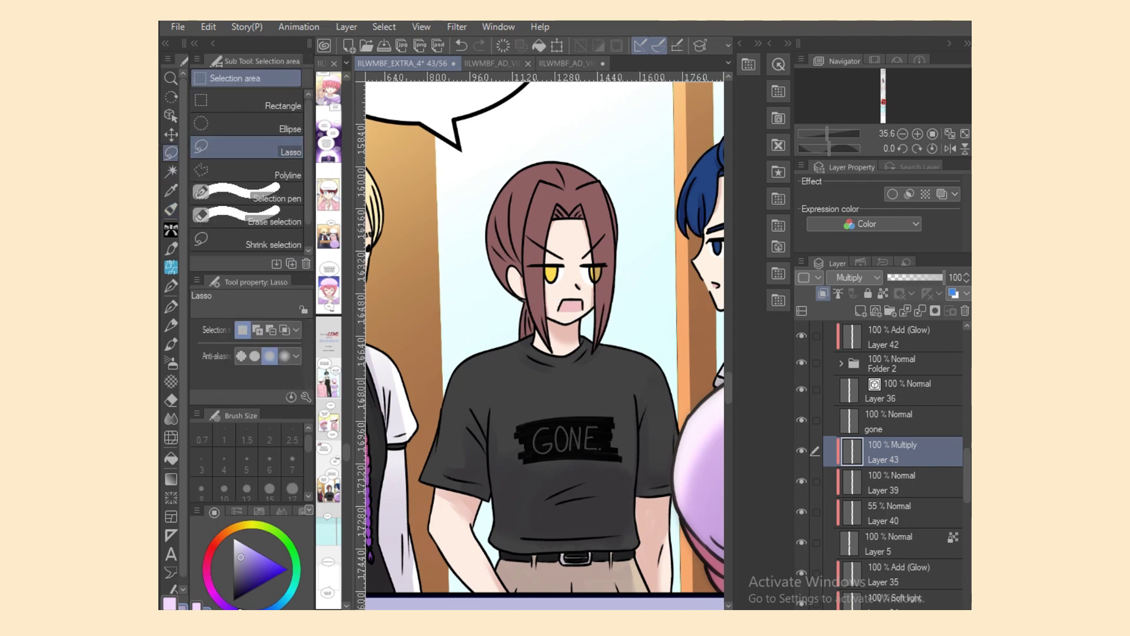
Step: Select the brown hair area of Layer 5 with Auto select, and pick a muted red shading colour for Layer 43
click(892, 543)
click(170, 171)
click(595, 280)
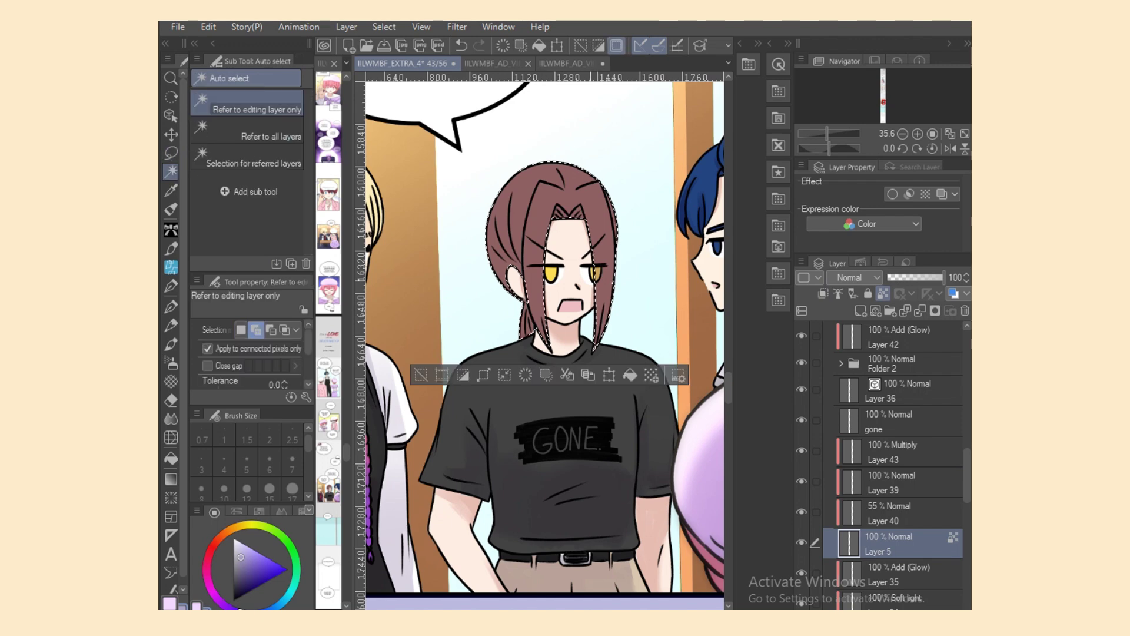
click(892, 483)
click(892, 452)
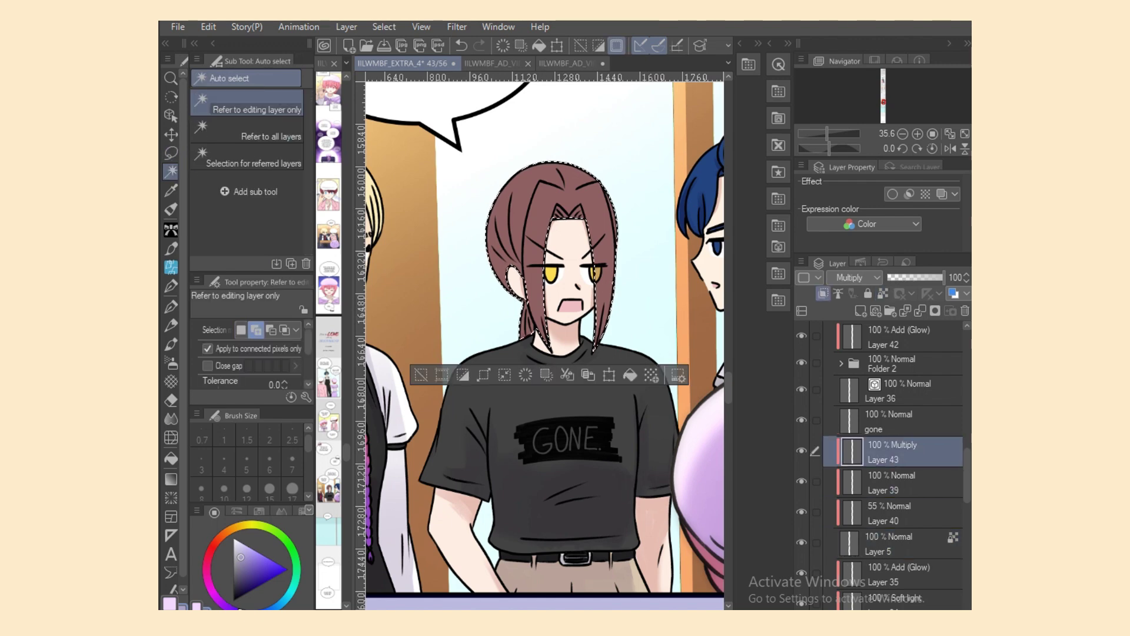
click(212, 548)
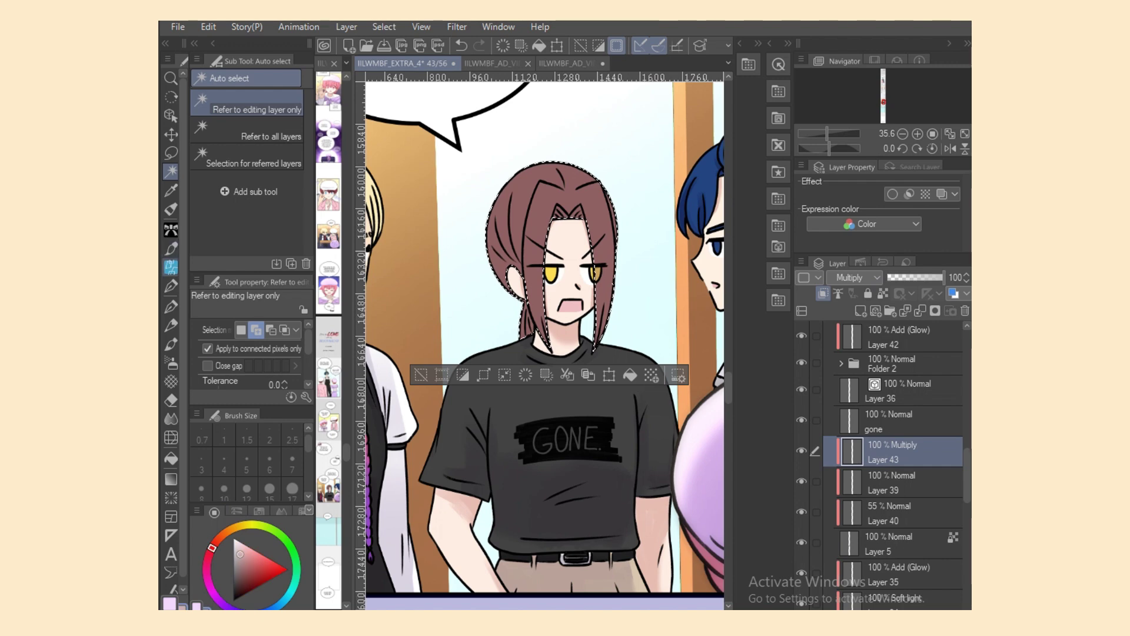
click(171, 209)
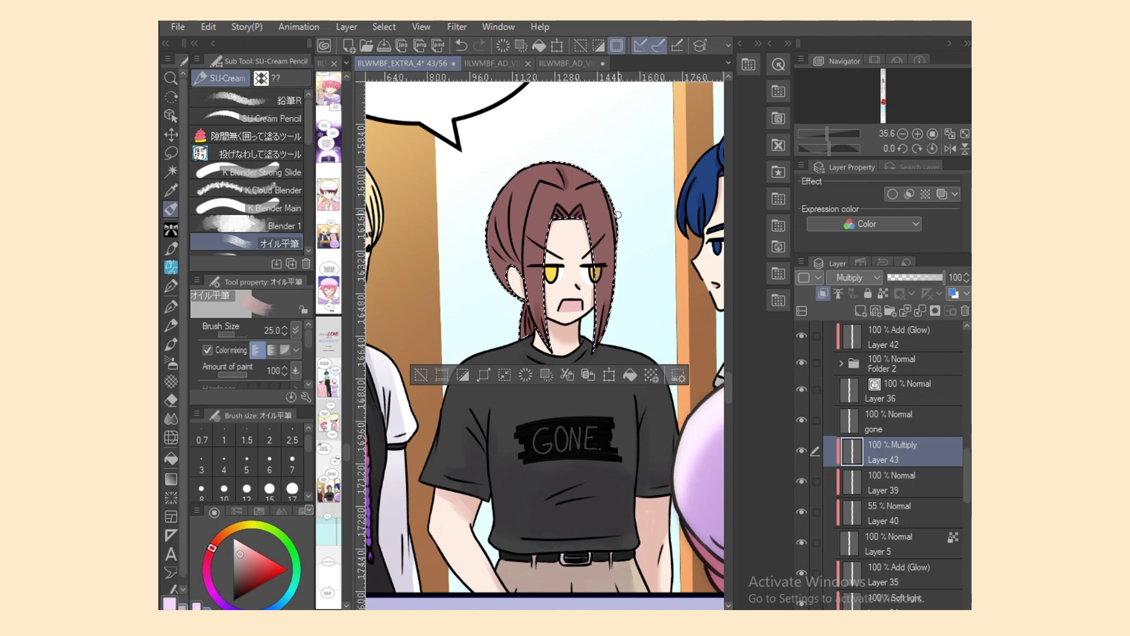
Step: Shade the selected brown hair on Layer 43 with the オイル平筆 brush at size 25, and clear the selection
drag(512, 197, 517, 247)
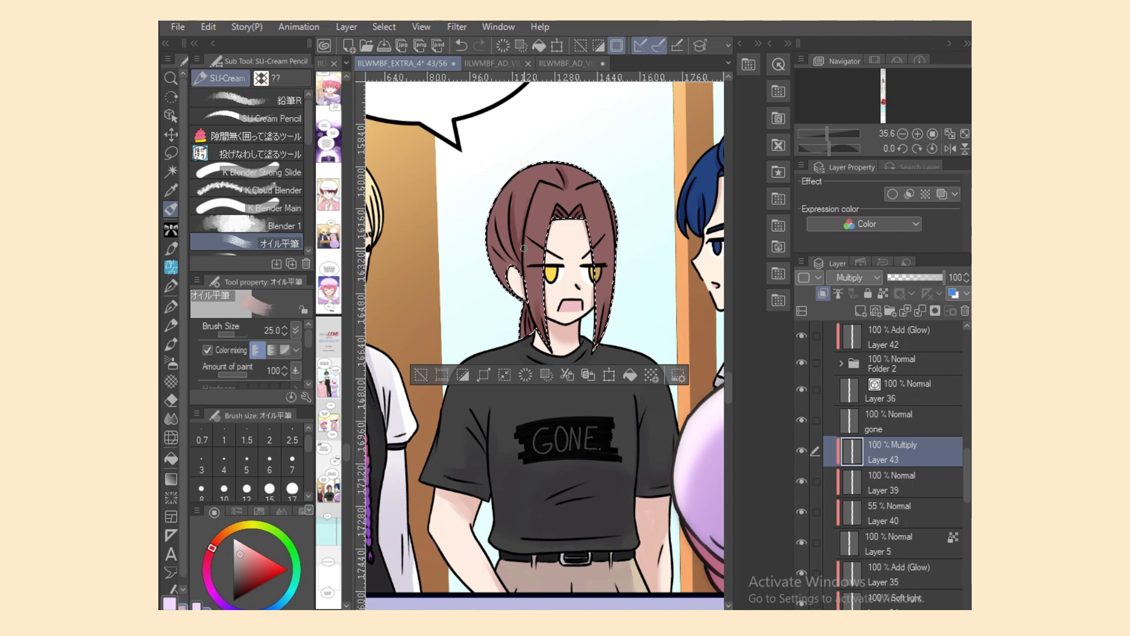
key(e)
key(b)
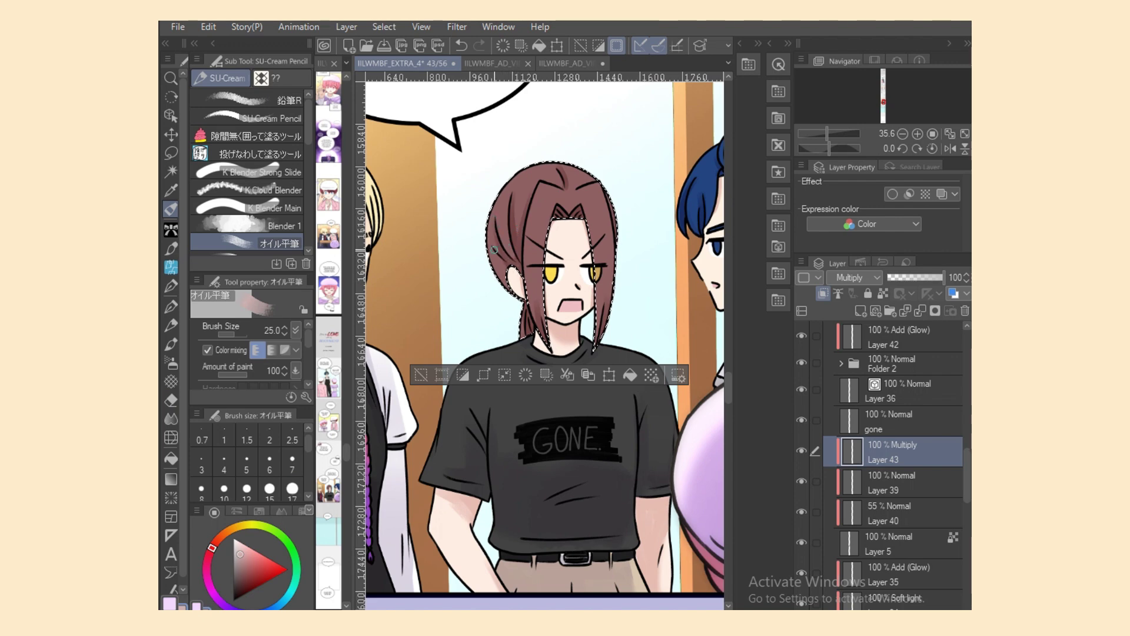
drag(495, 250, 510, 285)
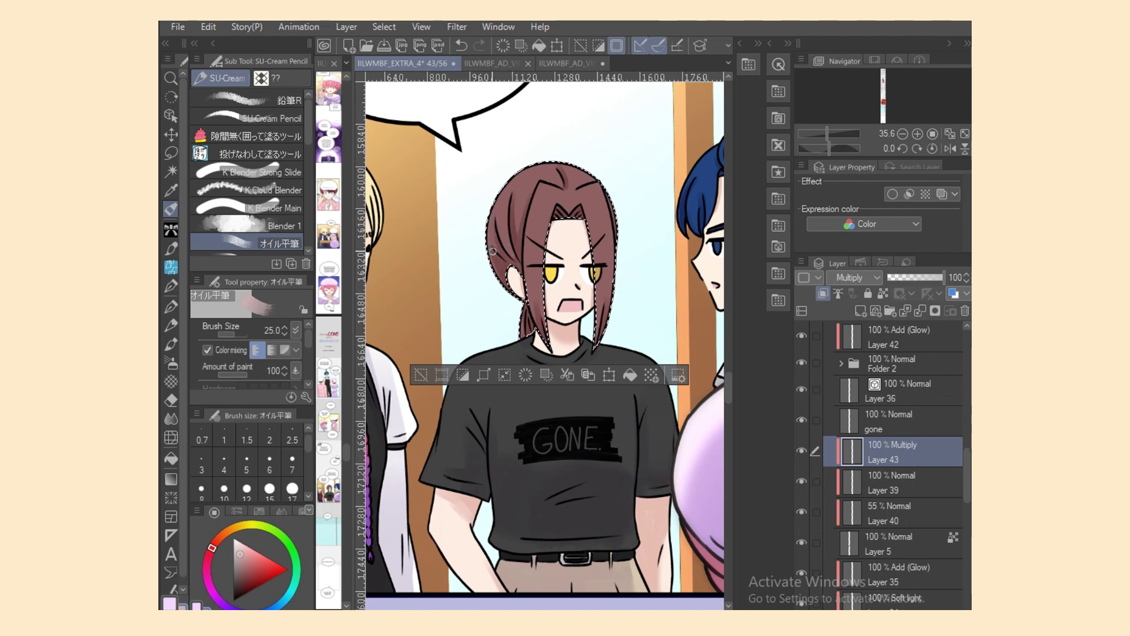
key(e)
key(b)
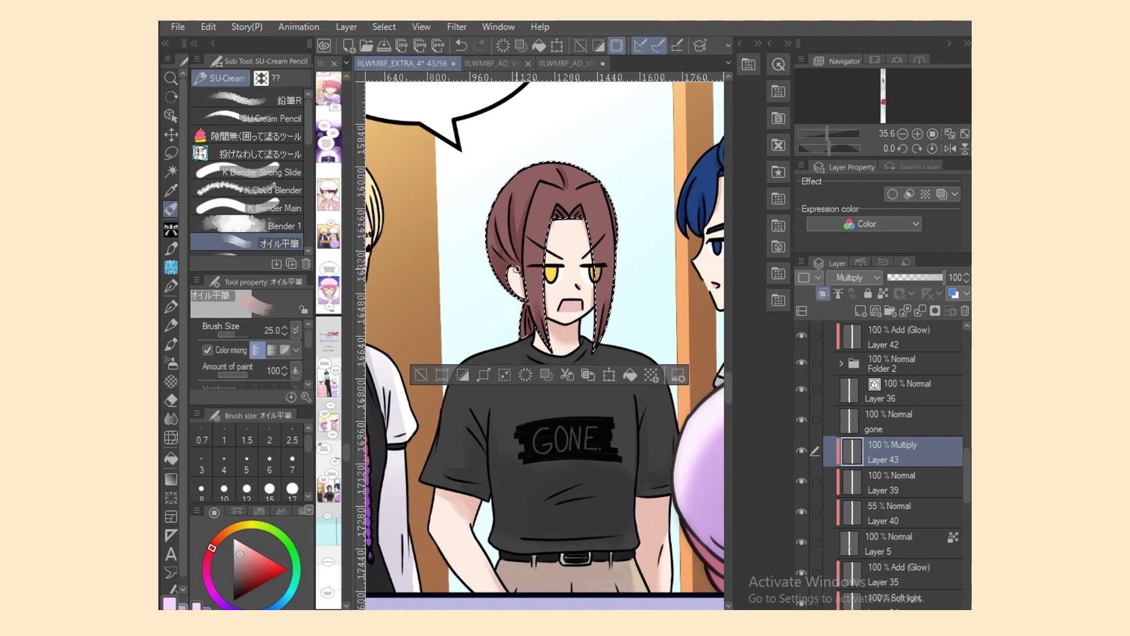
drag(612, 608, 579, 608)
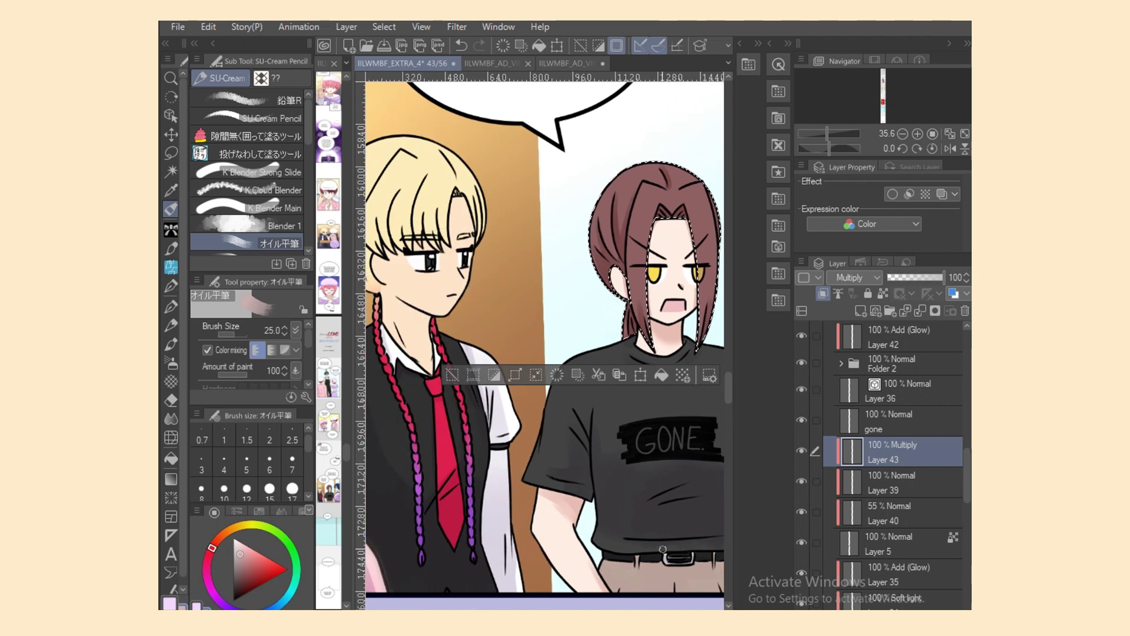
key(m)
key(ctrl+d)
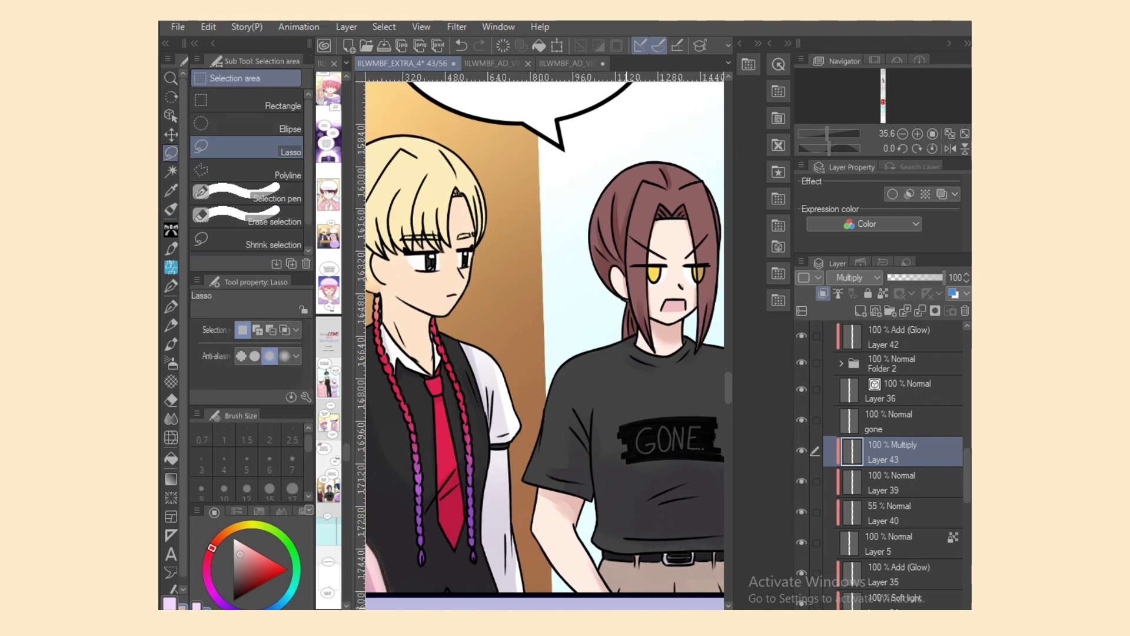
Step: Select the blond hair area of Layer 5 with Auto select, and sample a lighter shading colour for Layer 43
scroll(546, 334, left, 2)
key(w)
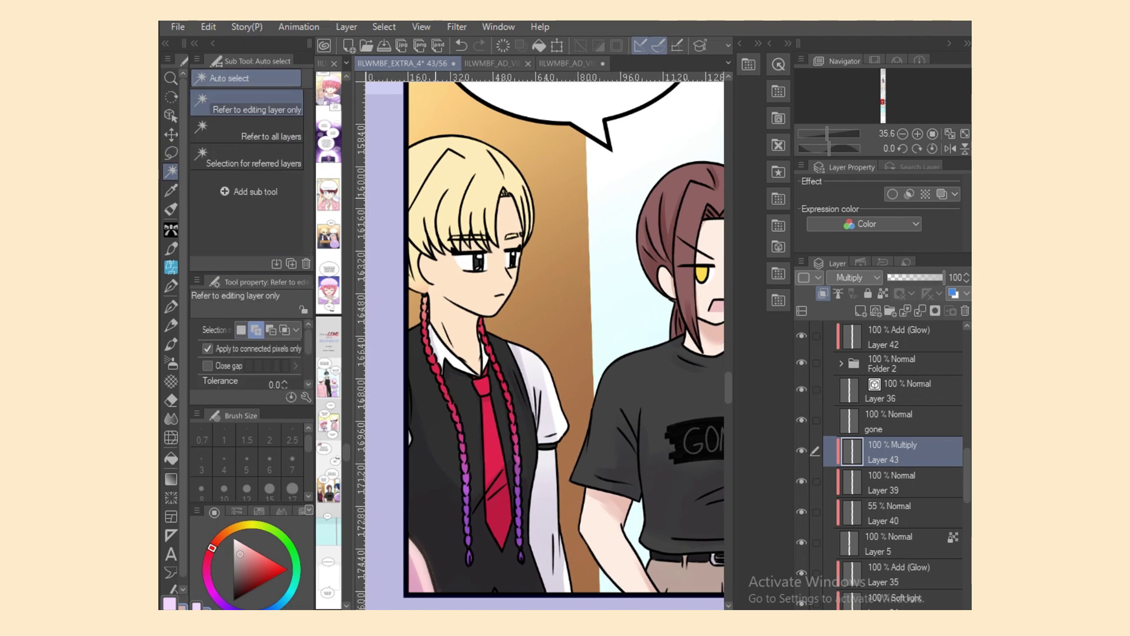
click(456, 210)
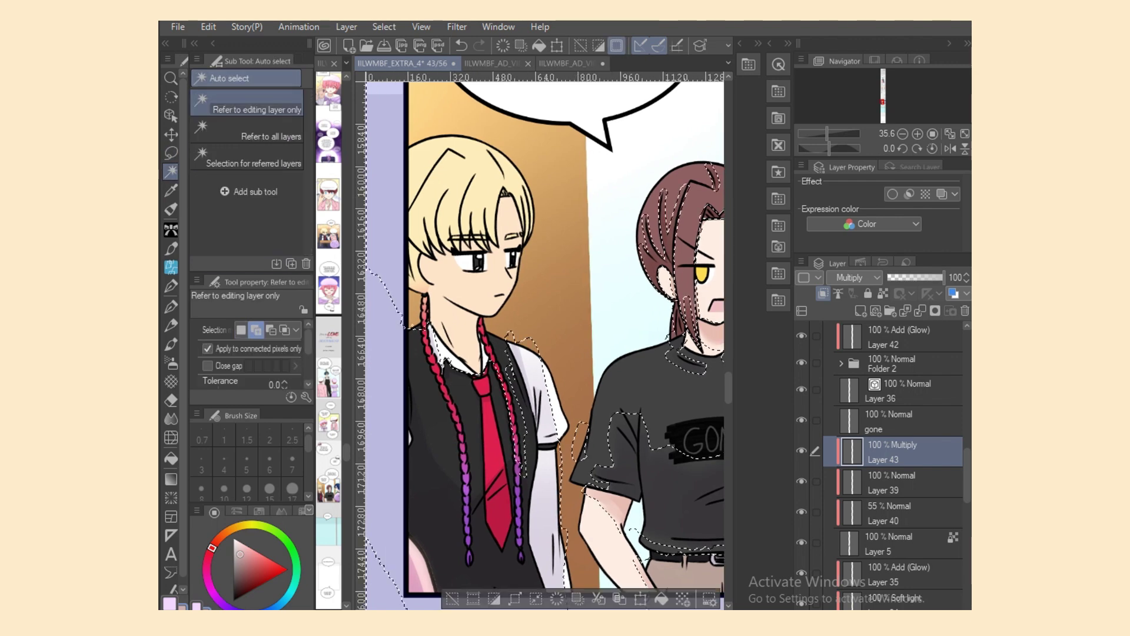
click(901, 544)
click(461, 46)
click(457, 200)
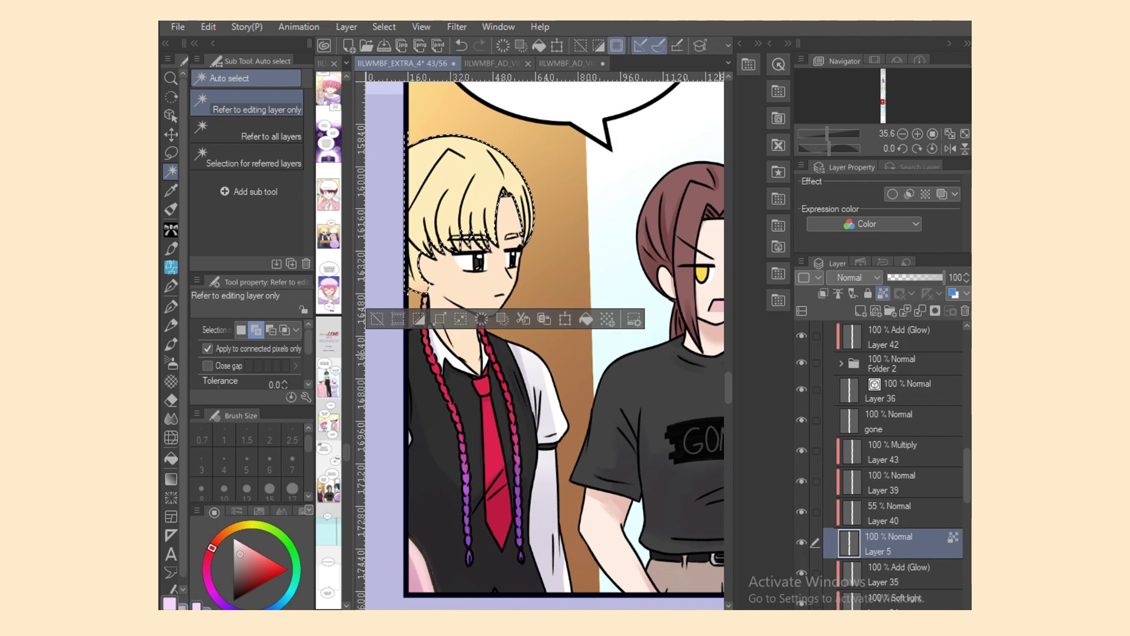
click(901, 452)
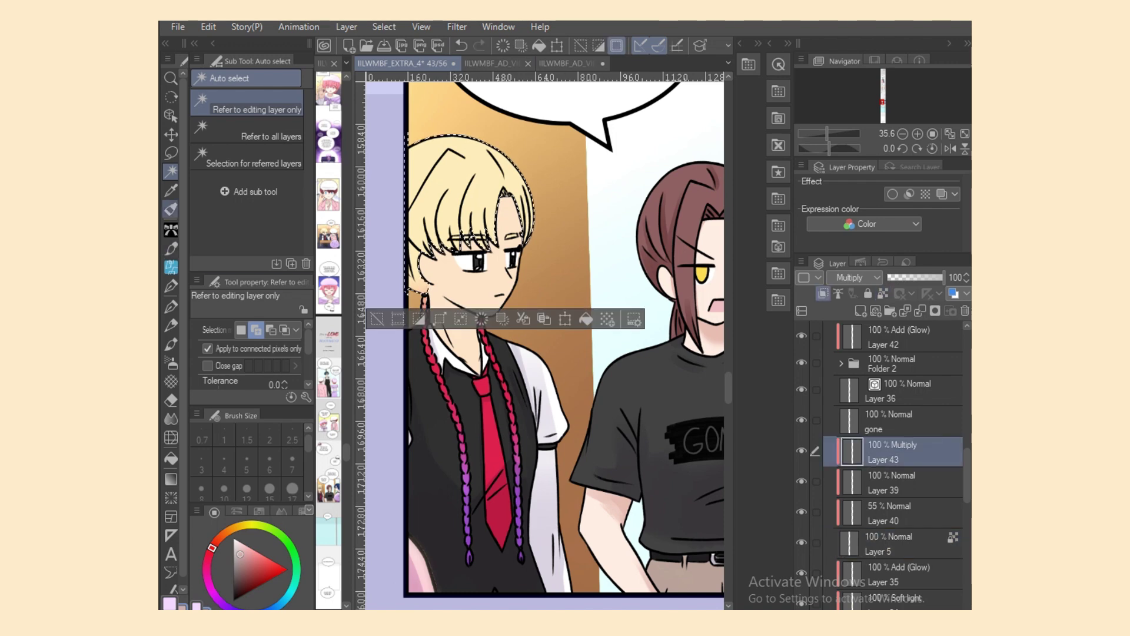
key(b)
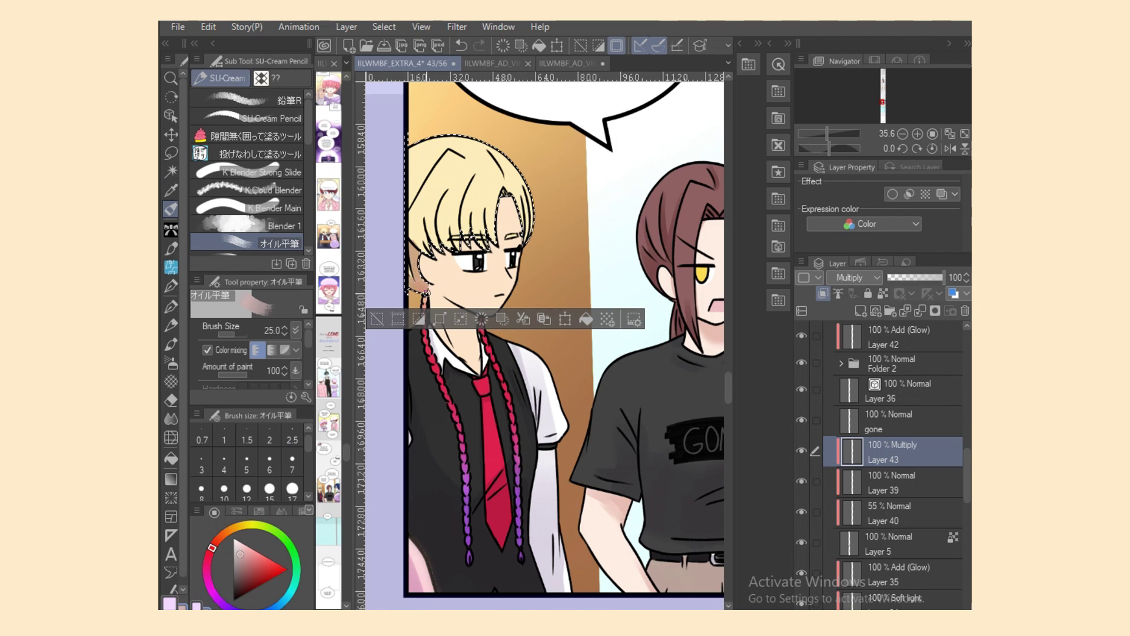
alt+click(419, 281)
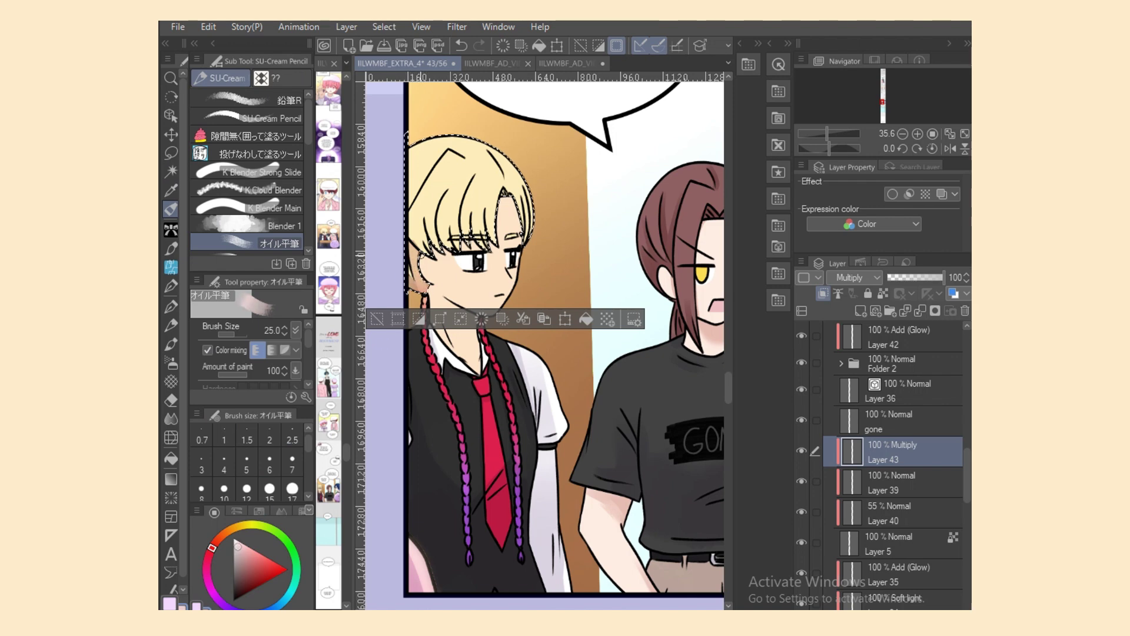
Step: Shade the selected blond hair on Layer 43 with the オイル平筆 brush at size 25, and clear the selection
key(e)
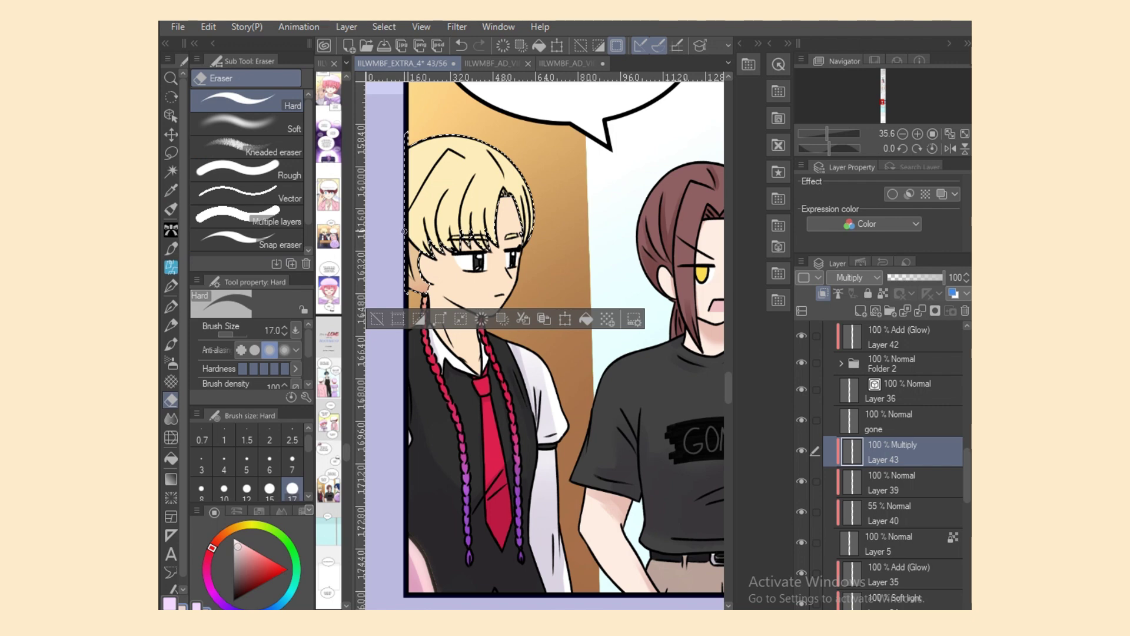
key(b)
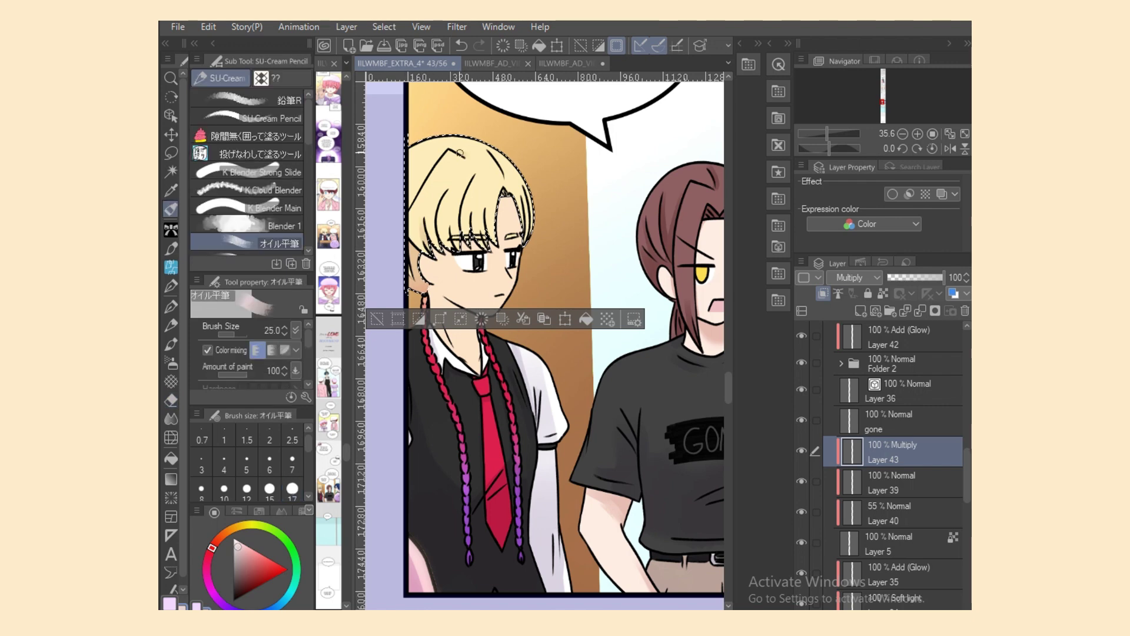
drag(443, 153, 412, 195)
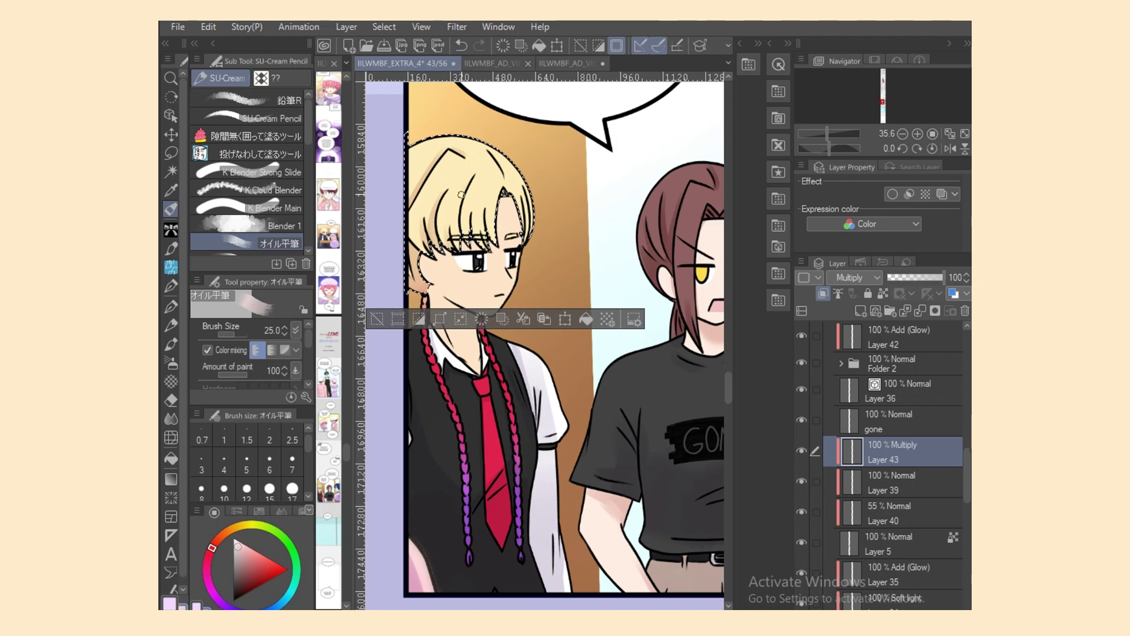
drag(496, 152, 505, 179)
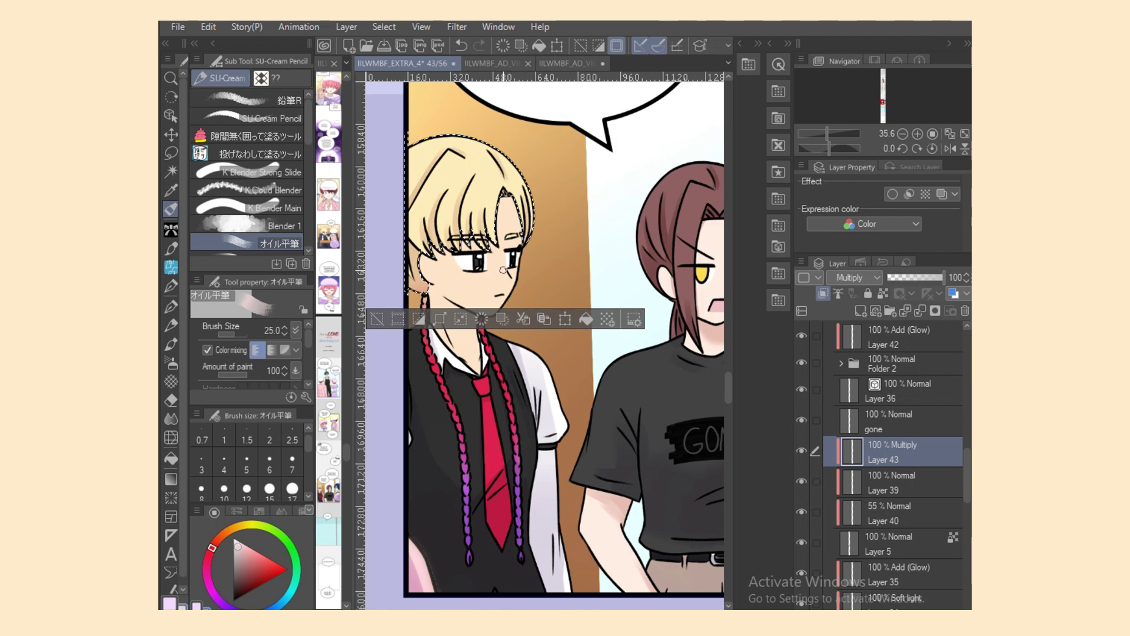
click(171, 153)
click(579, 252)
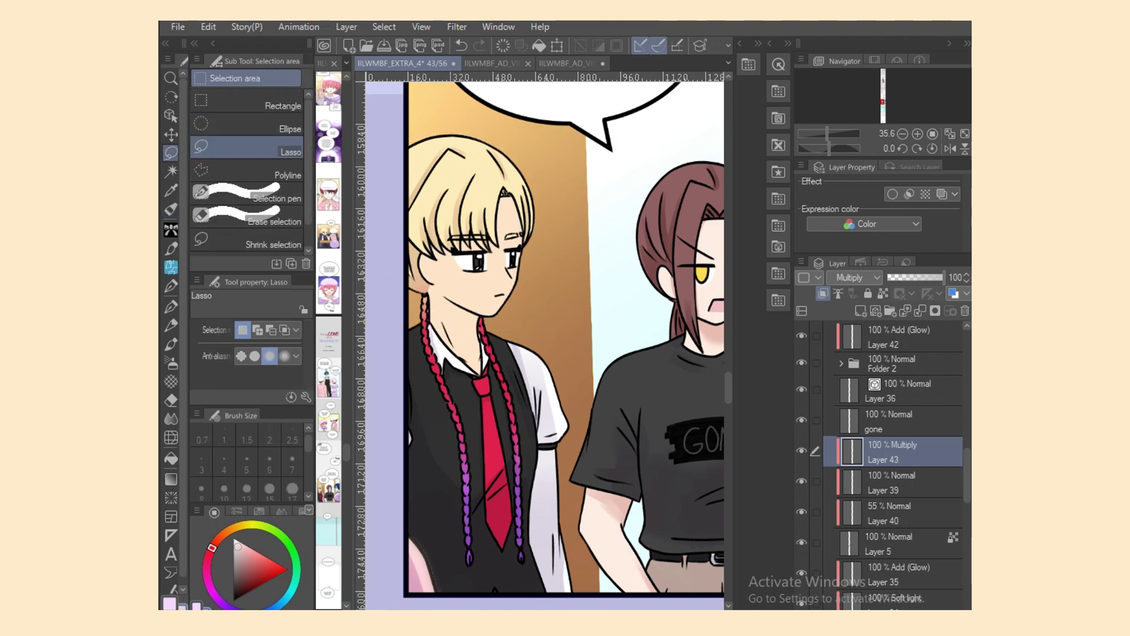
Step: Show the MINICO-KAHO colour set, and blend the brown-haired character's arm shading on Layer 43 with K Blender Strong Slide at size 50
click(259, 511)
click(902, 543)
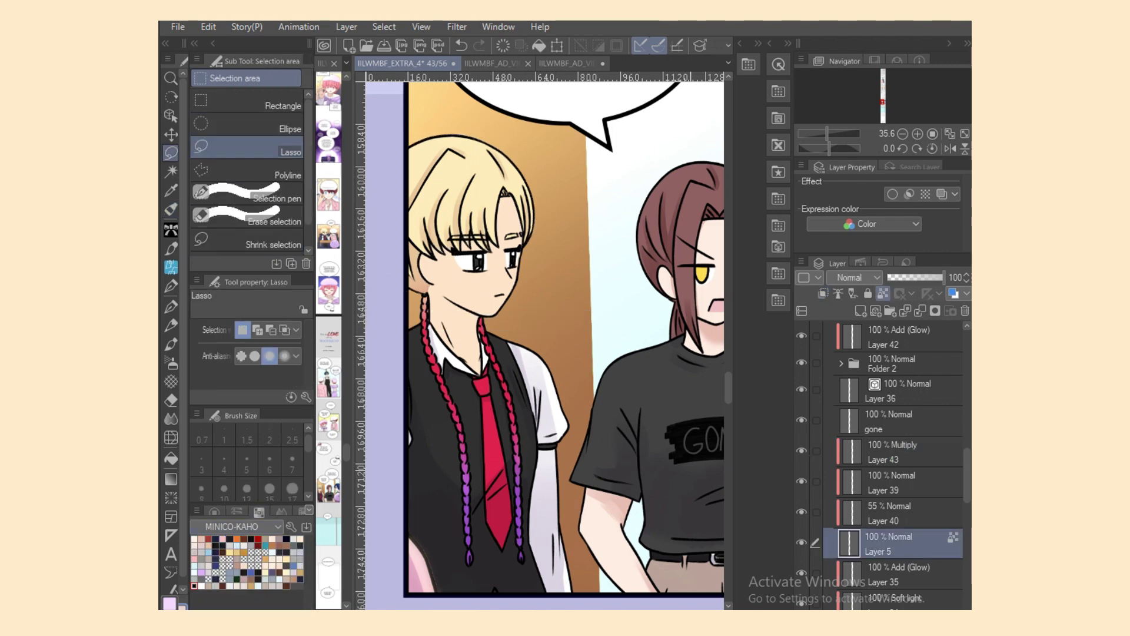
key(j)
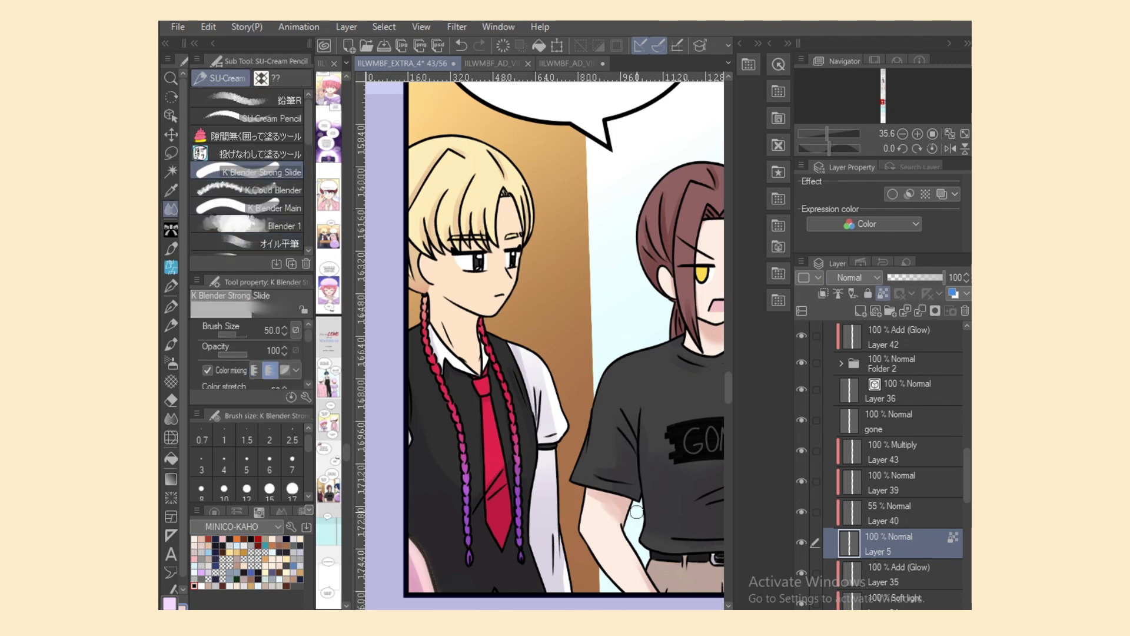
click(902, 452)
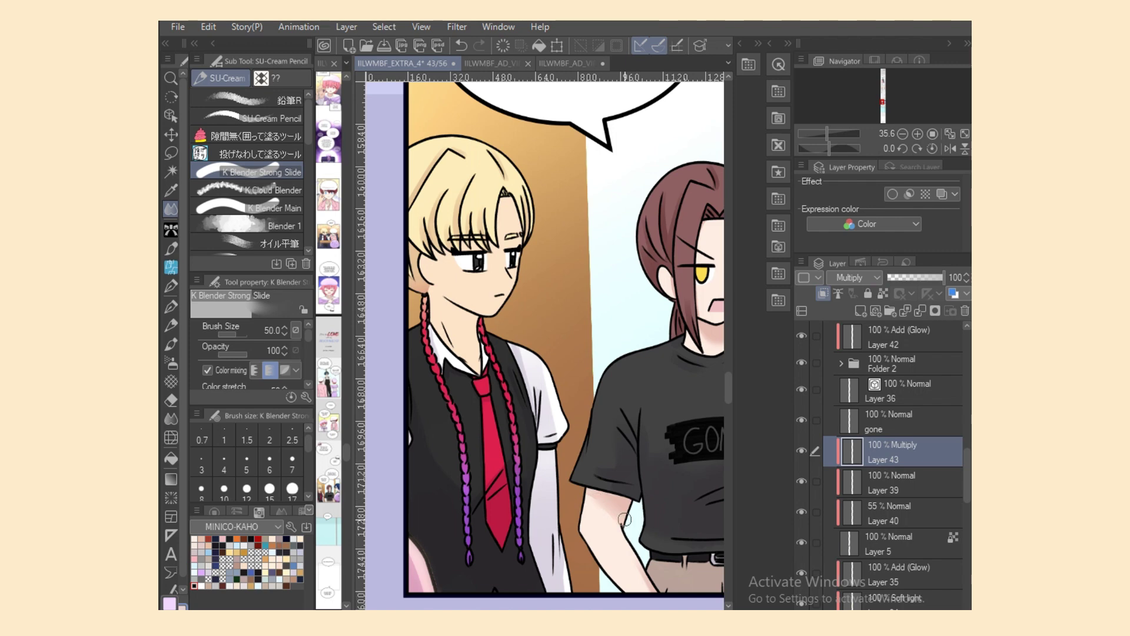
click(462, 46)
click(480, 45)
Step: Select the blond character's face and neck area of Layer 5 with Auto select, and make Layer 43 active for shading
click(895, 543)
click(171, 171)
click(478, 304)
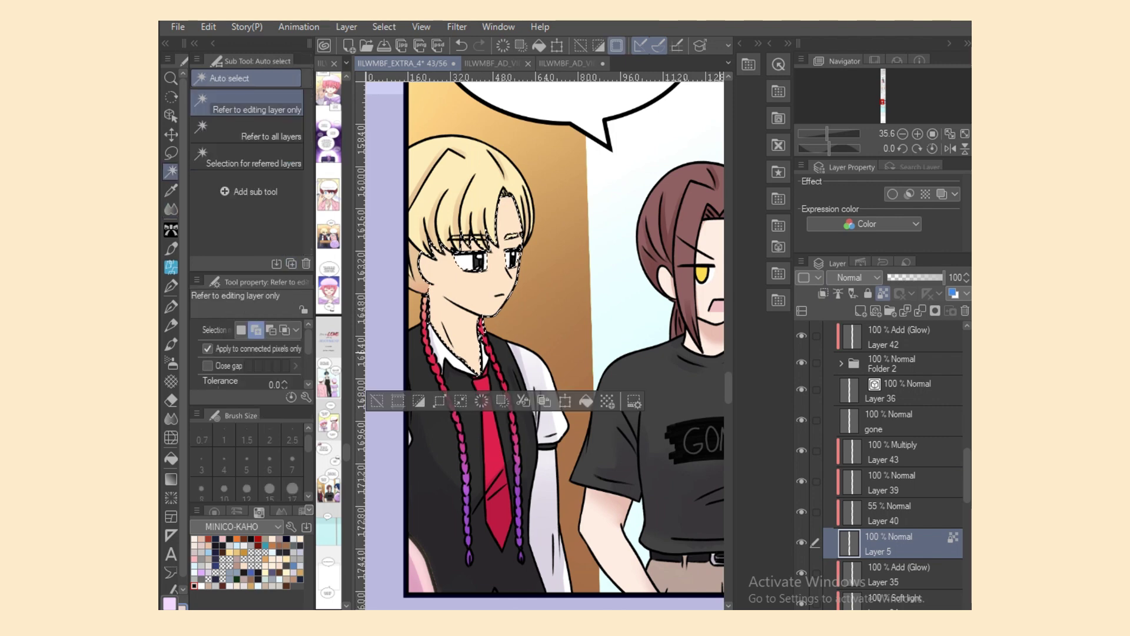
click(906, 453)
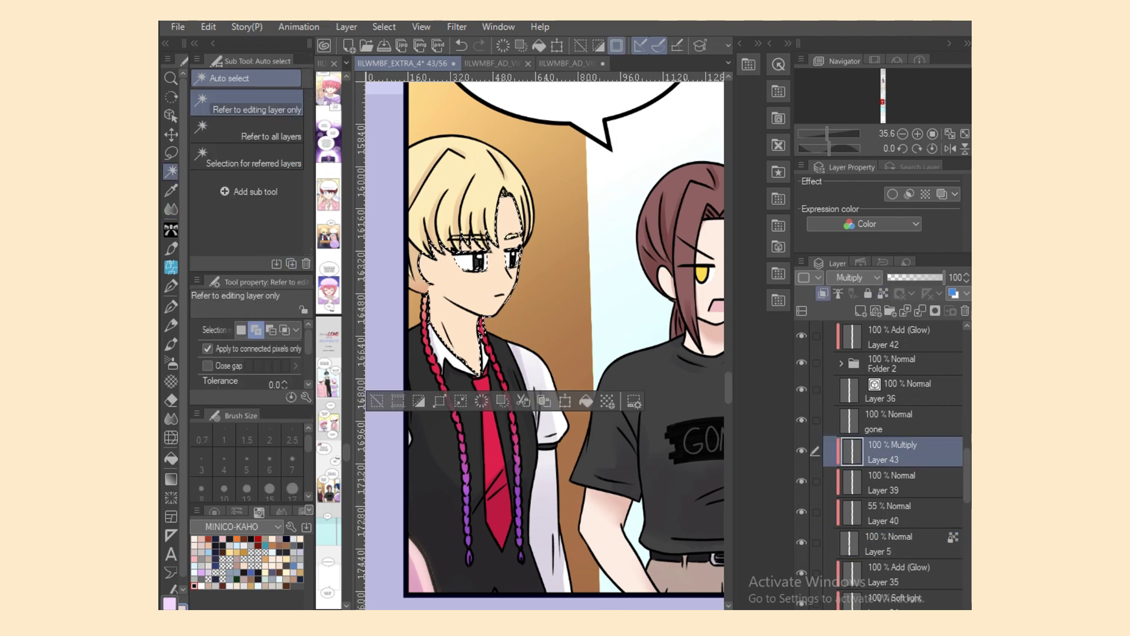
key(alt+bracketleft)
key(alt+bracketleft)
key(alt+bracketleft)
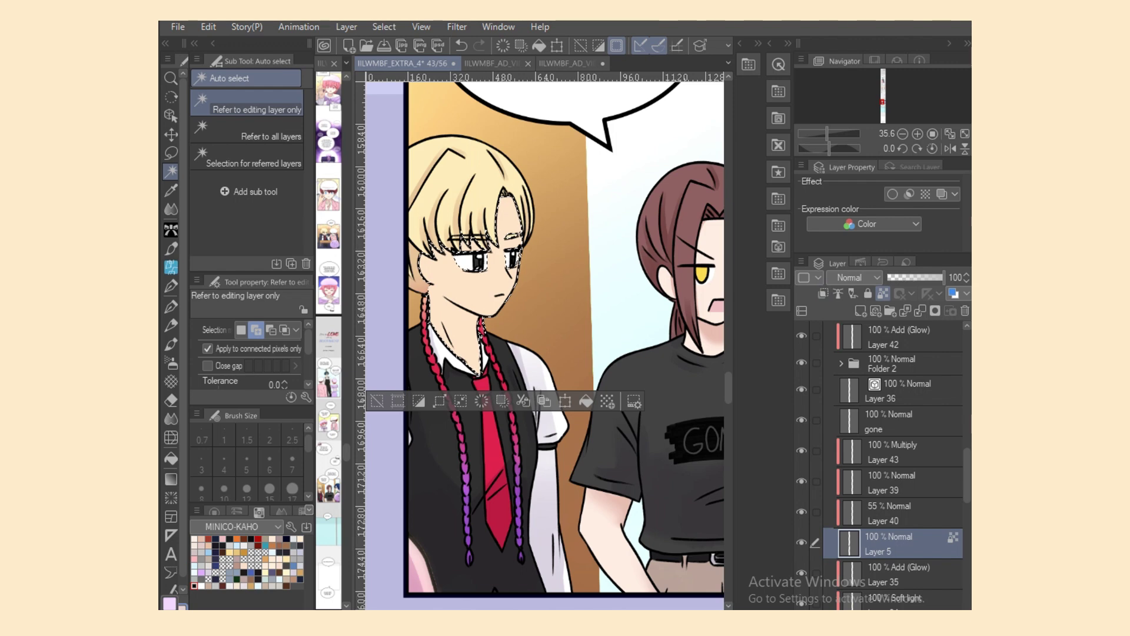
key(alt+bracketright)
key(alt+bracketright)
key(alt+bracketright)
Step: Shade the blond character's face and neck on Layer 43 with 投げなわして塗るツール in a skin shadow colour from the MINICO-KAHO set
key(j)
click(253, 154)
click(201, 546)
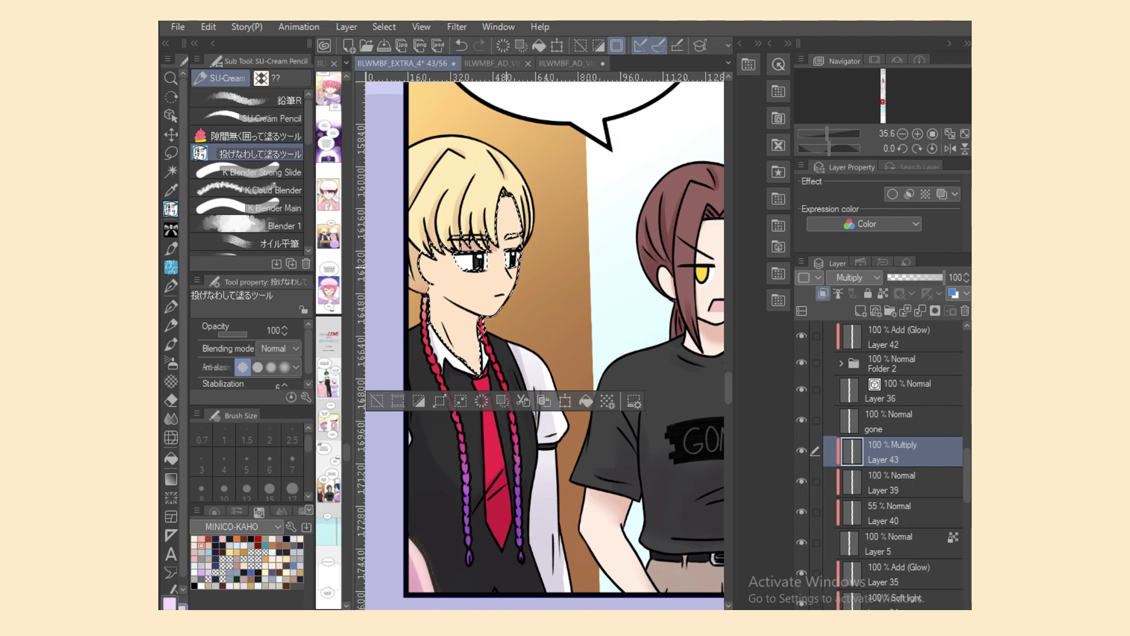
key(e)
key(j)
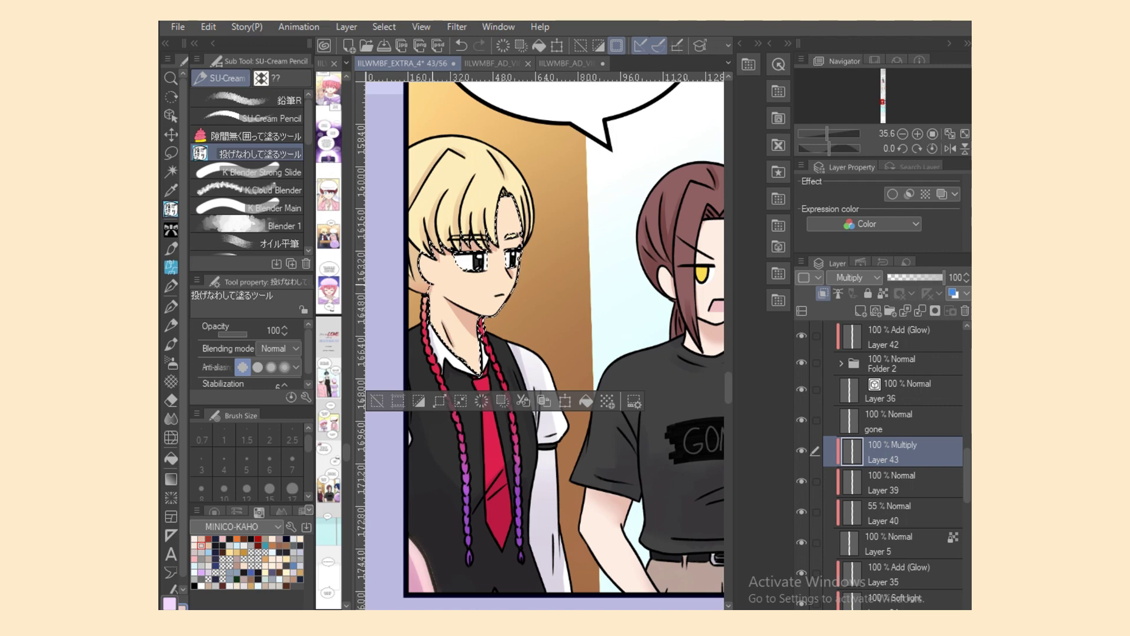
Step: Refine the blond character's skin shading with K Blender Main at size 120 and オイル平筆 at size 17, and clear the selection
click(259, 208)
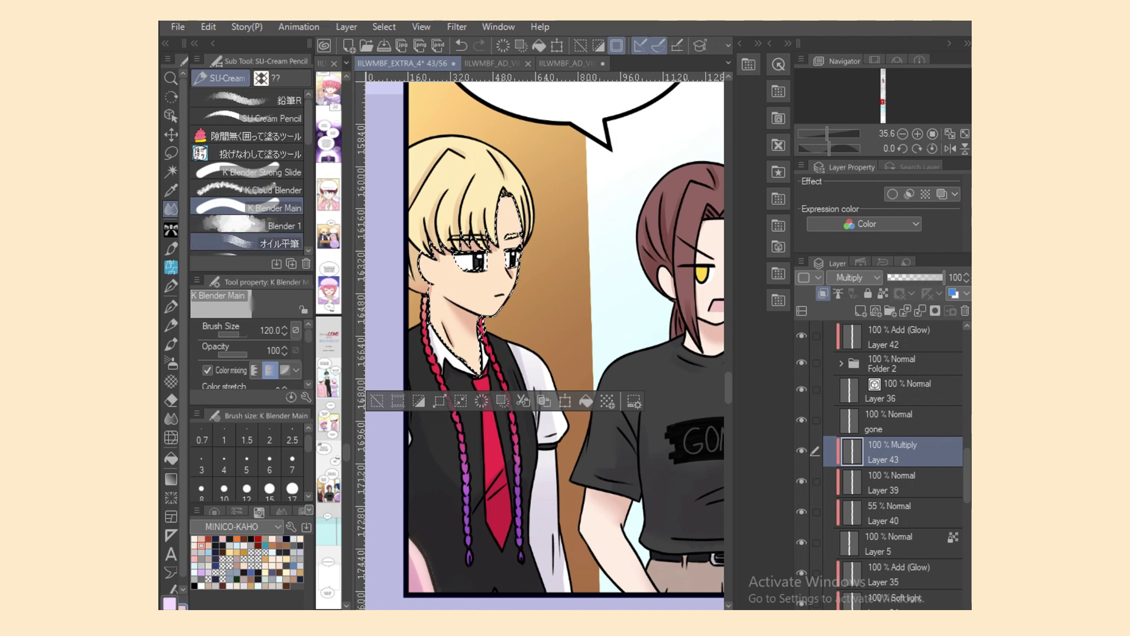
click(271, 243)
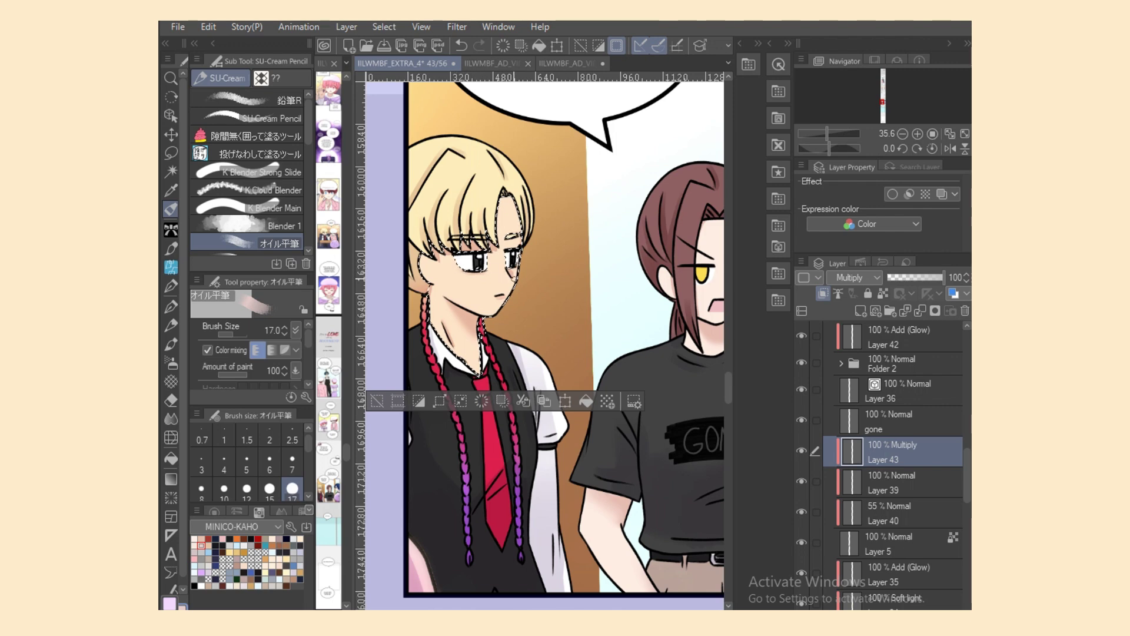
key(c)
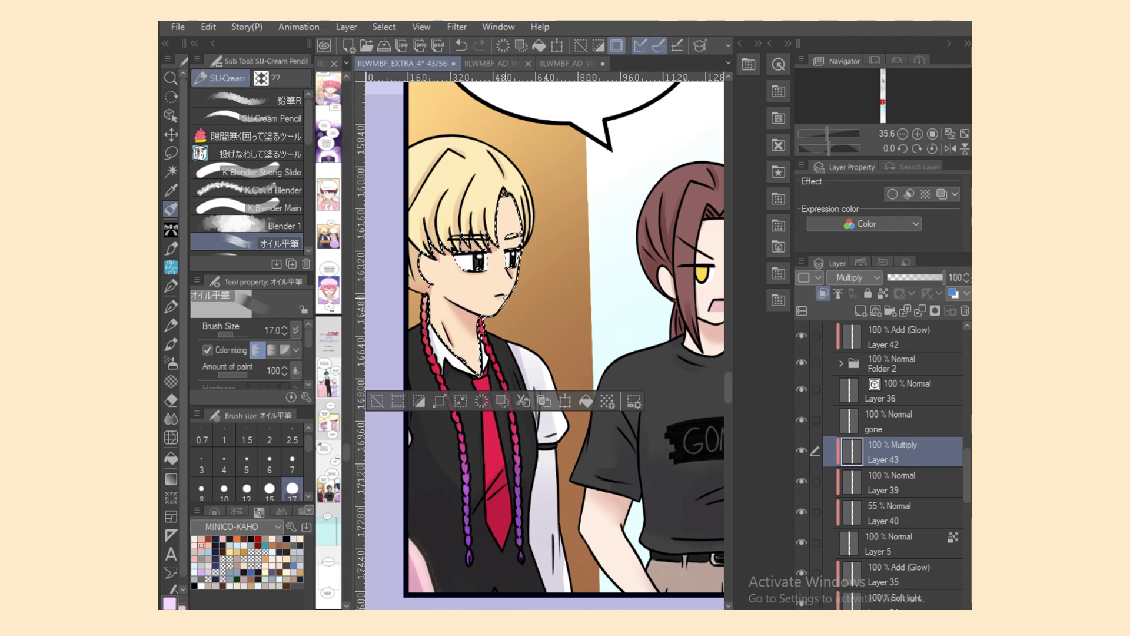
click(171, 153)
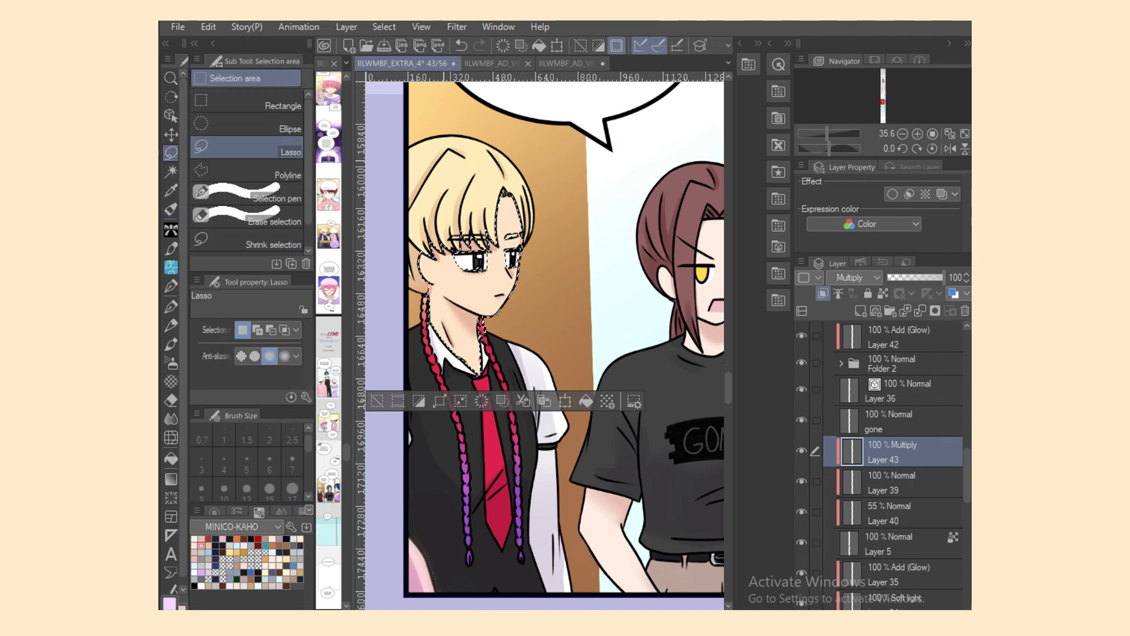
click(581, 237)
Step: Touch up the blond character's facial line art on Layer 36 with SU-Cream Pencil at size 4
click(907, 391)
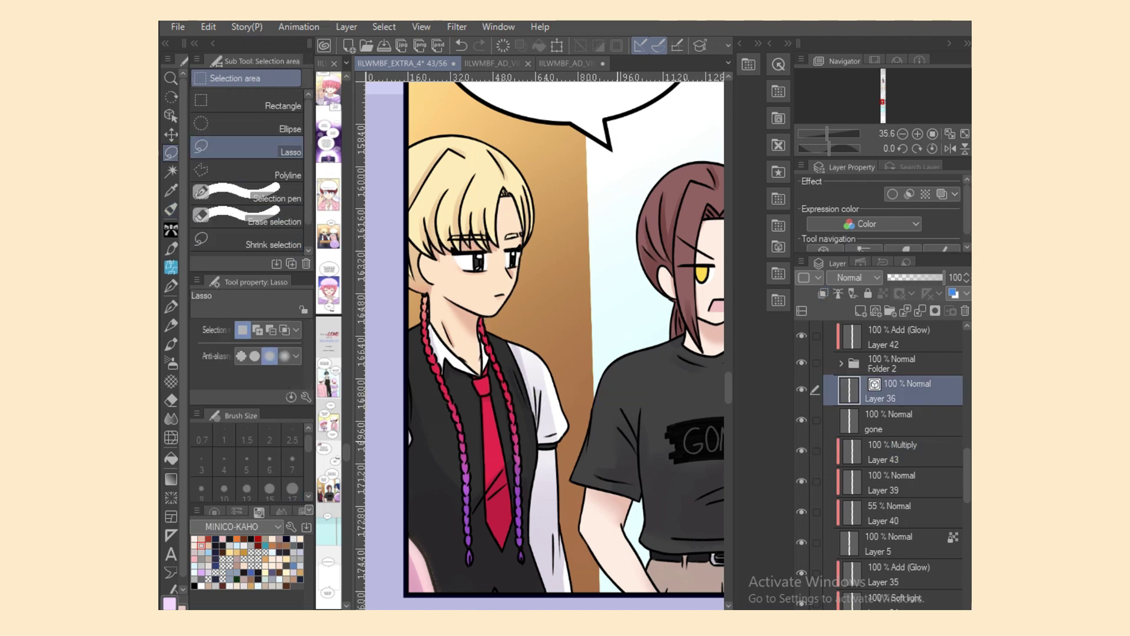
scroll(548, 347, down, 1)
scroll(547, 347, up, 5)
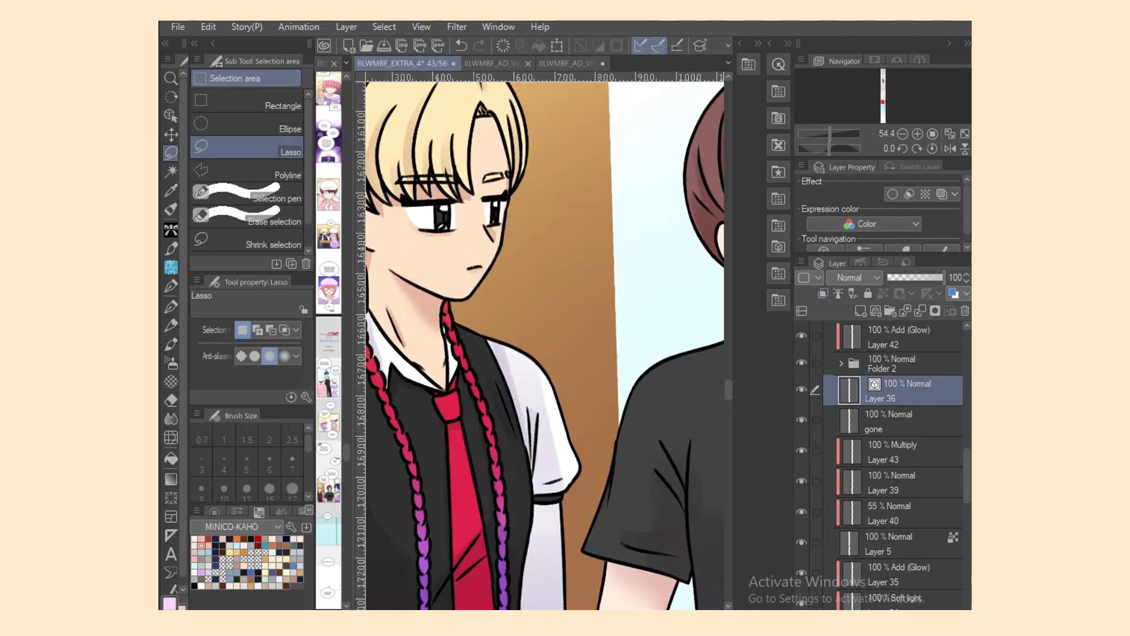
click(170, 210)
click(253, 118)
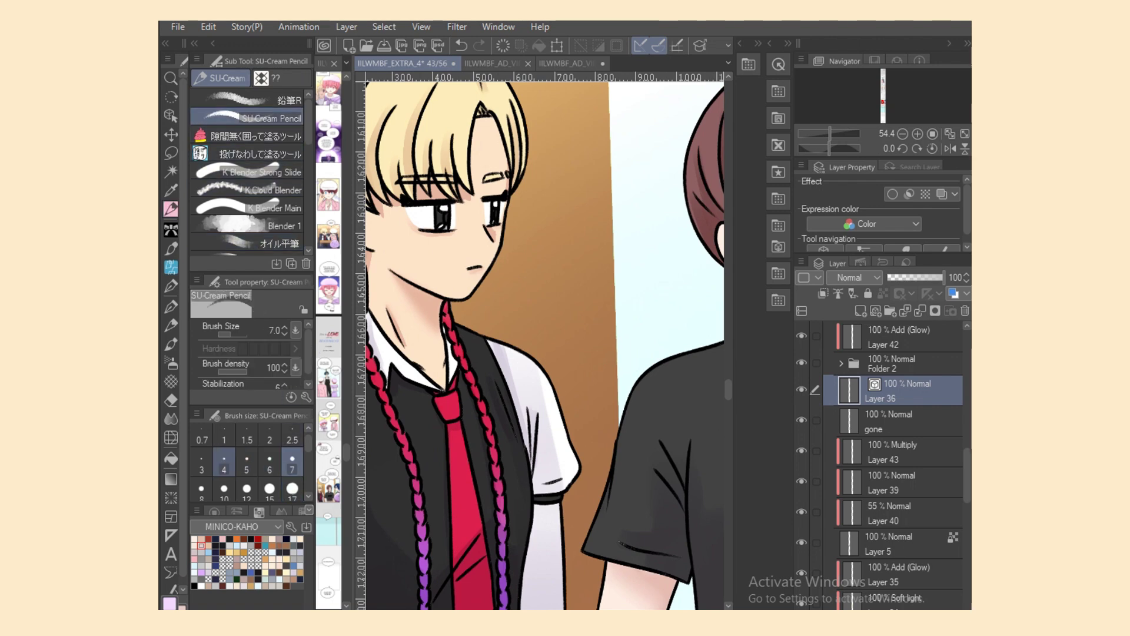
click(224, 464)
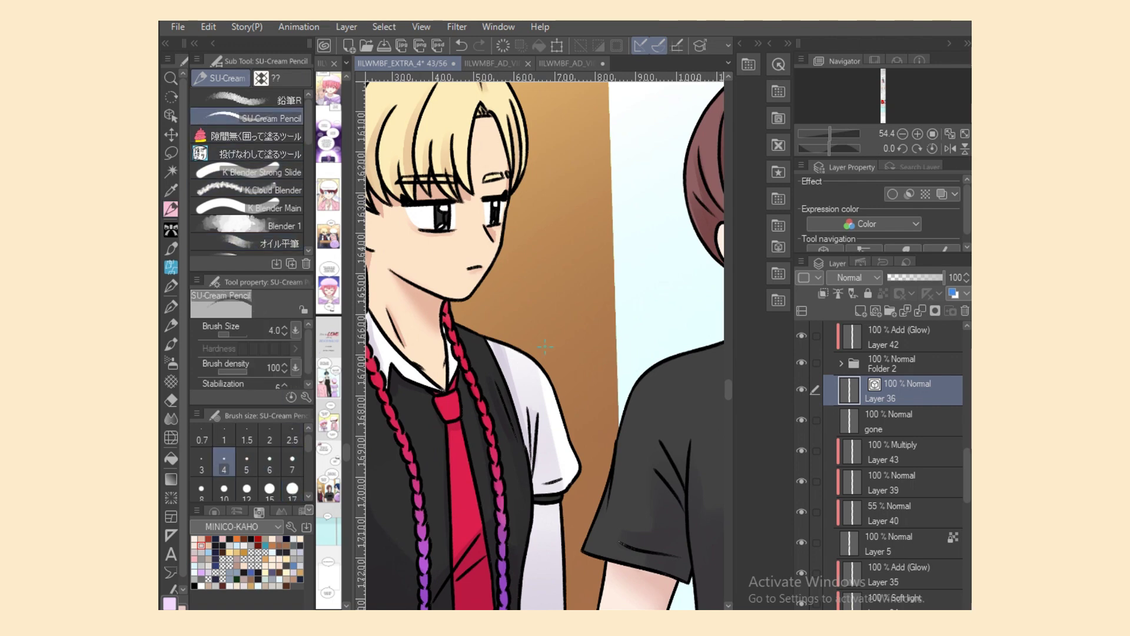
click(488, 271)
scroll(548, 360, down, 6)
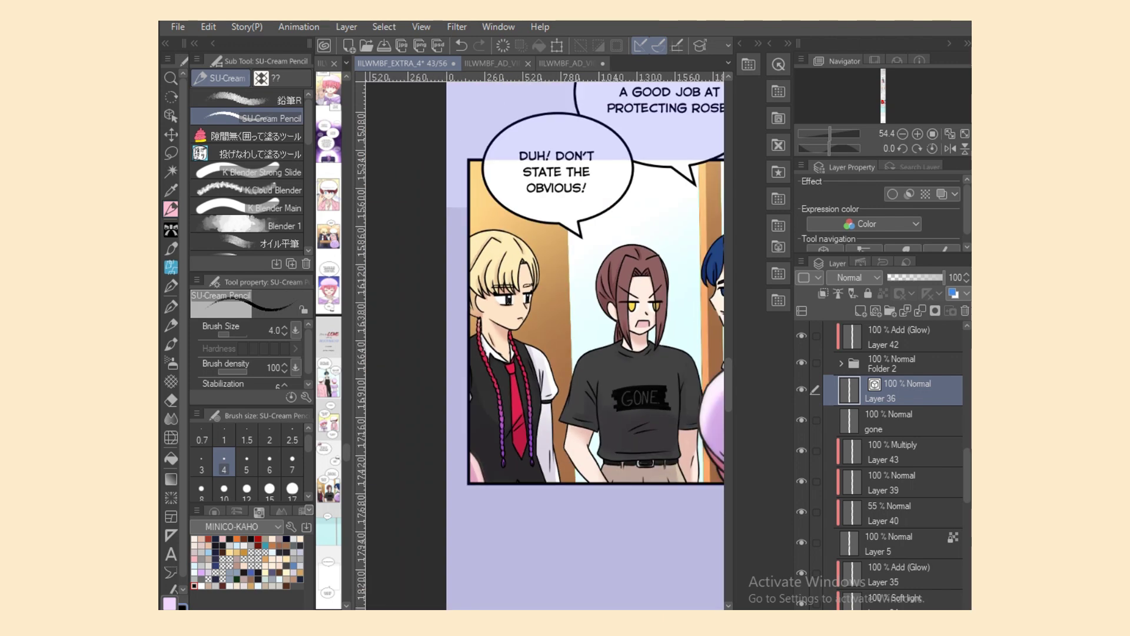
Step: Add a new layer above Layer 42 Copy inside Frame 3 and set its blending mode to Add (Glow)
drag(648, 448, 585, 445)
scroll(895, 424, up, 2)
scroll(900, 424, up, 1)
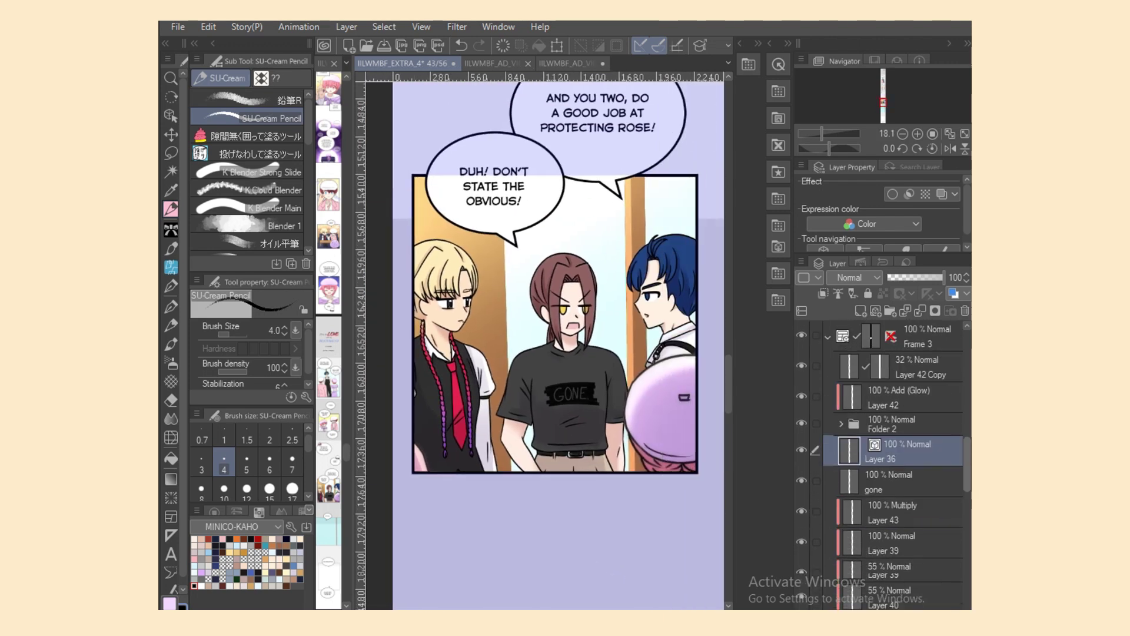
click(920, 391)
click(862, 311)
click(855, 277)
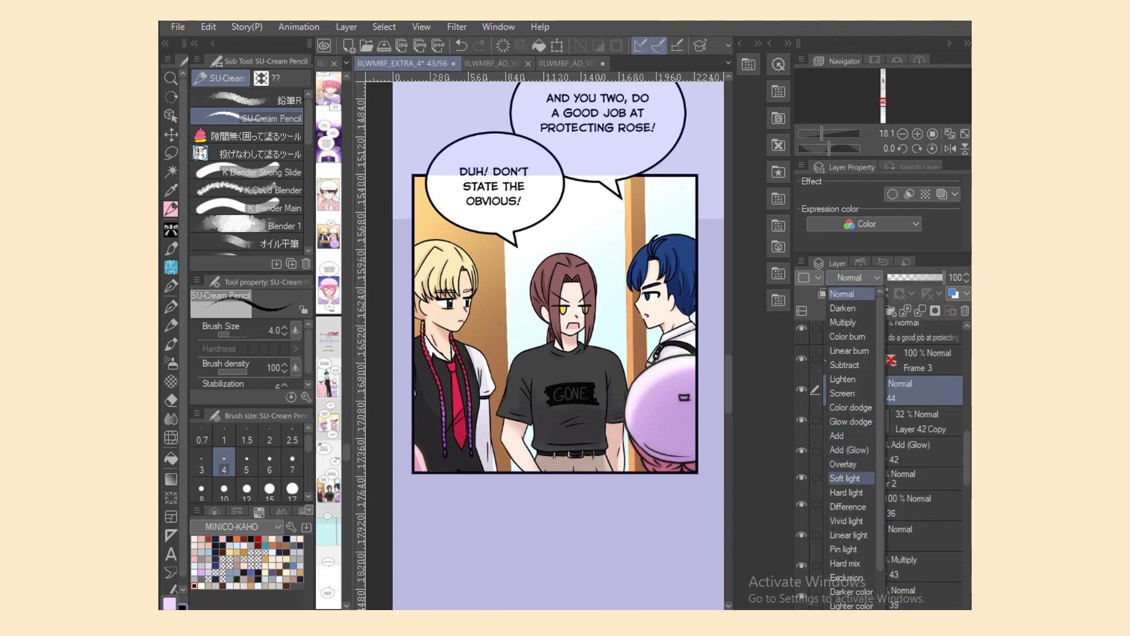
click(849, 450)
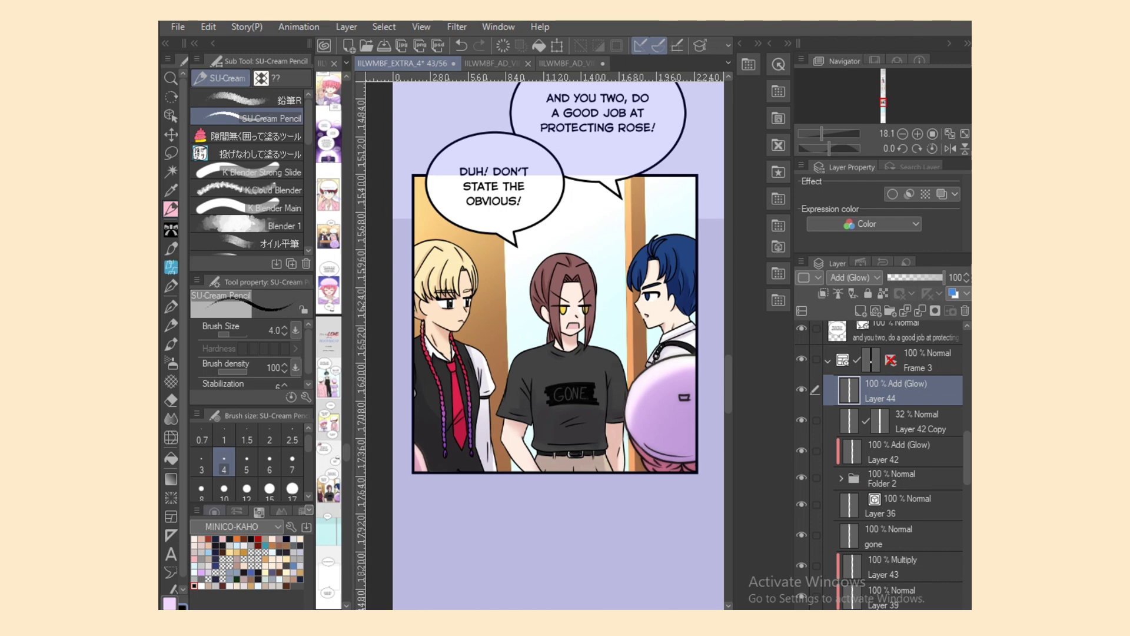
Step: Spray a pale yellow glow over the panel with the Soft airbrush at size 2000, and fade it over the characters with transparent colour
click(213, 512)
key(b)
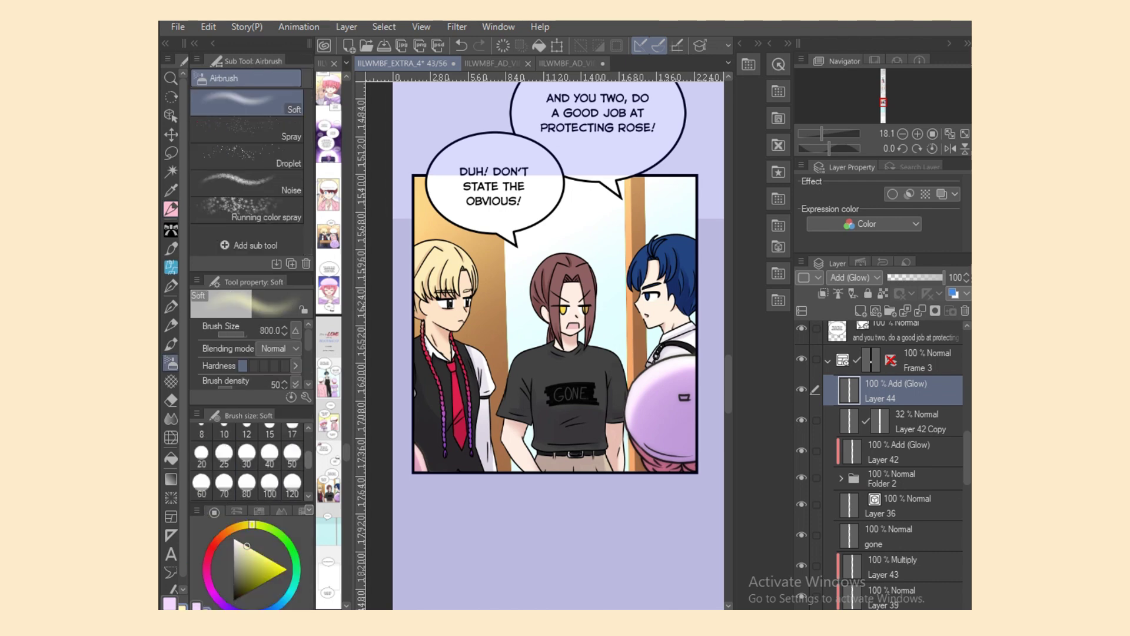
mouse_move(402, 226)
mouse_down()
mouse_move(589, 147)
mouse_move(618, 236)
mouse_move(589, 353)
mouse_move(385, 384)
mouse_up()
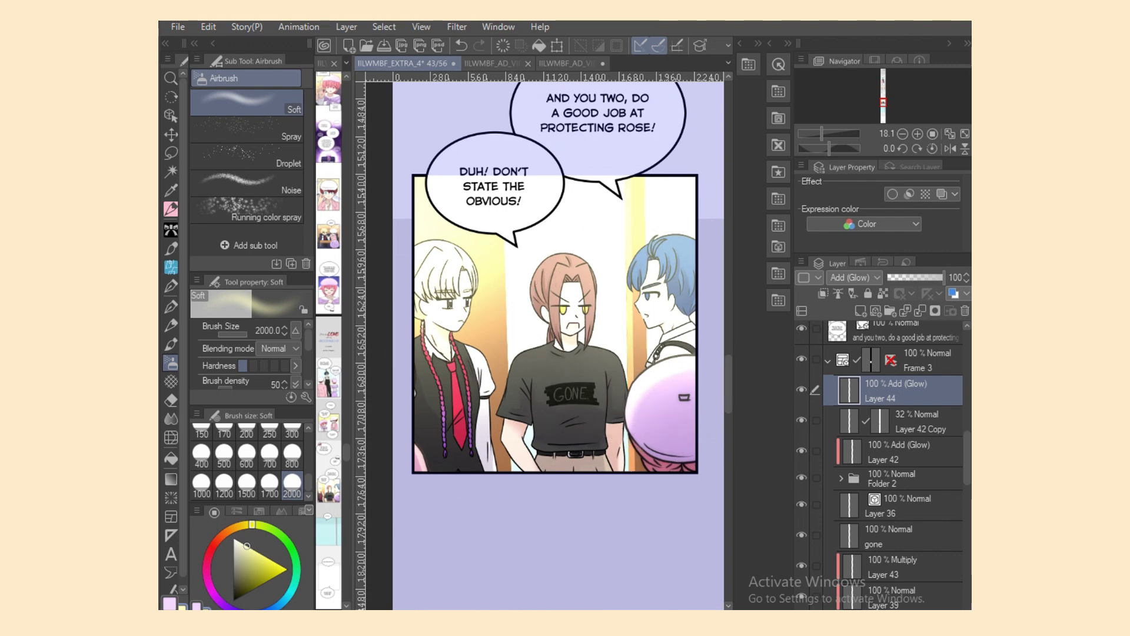
key(c)
mouse_move(519, 365)
mouse_down()
mouse_move(483, 344)
mouse_move(507, 322)
mouse_move(436, 296)
mouse_up()
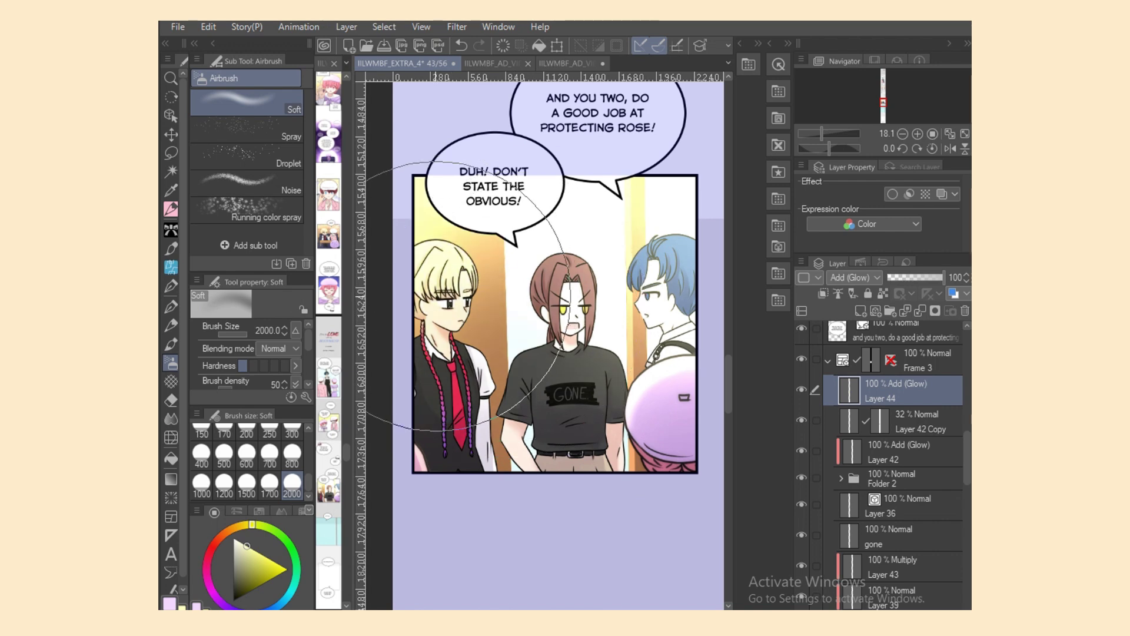
drag(628, 321, 642, 312)
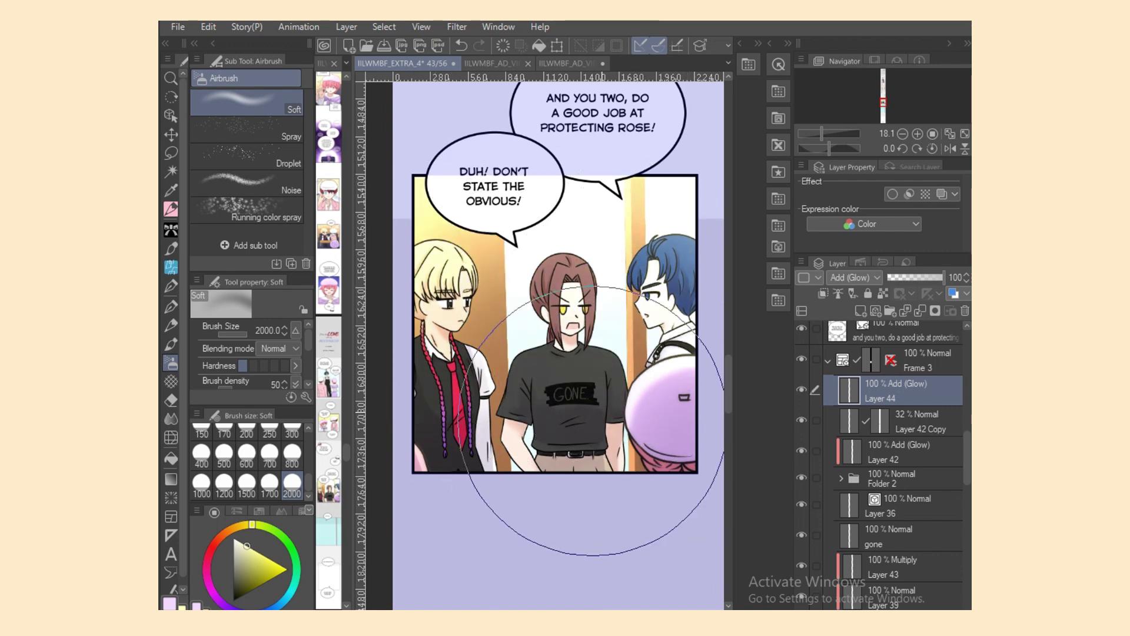
Step: Set up a new layer at the top of Frame 3 with a white border effect 12.0 thick for drawing effect marks
scroll(883, 465, down, 4)
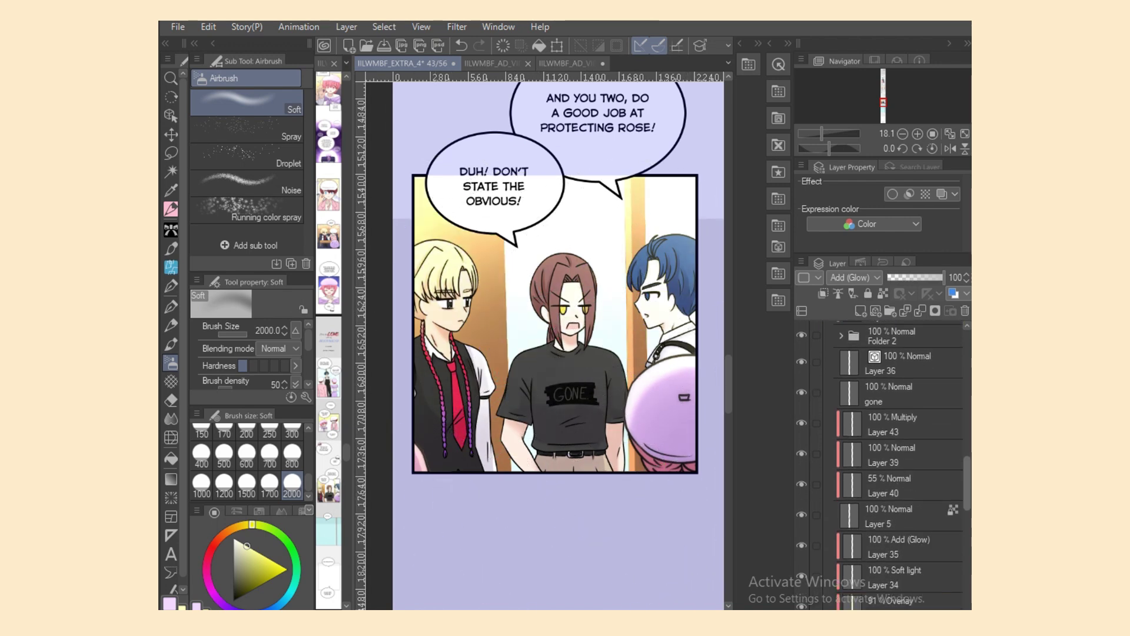
scroll(884, 465, down, 5)
scroll(883, 465, up, 4)
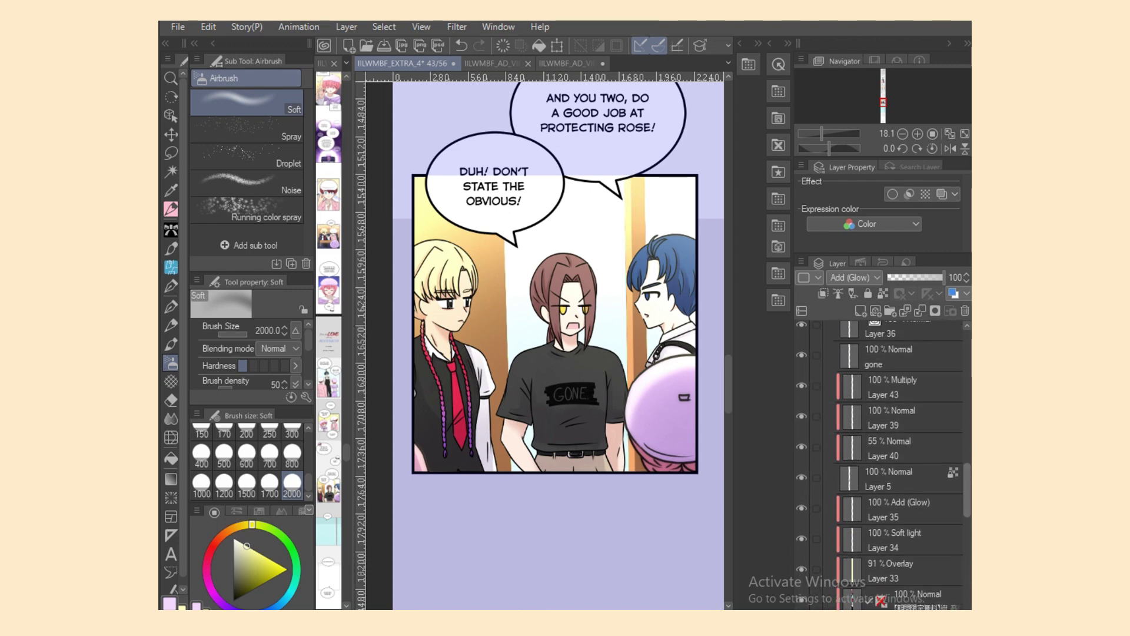
scroll(884, 465, down, 2)
click(899, 448)
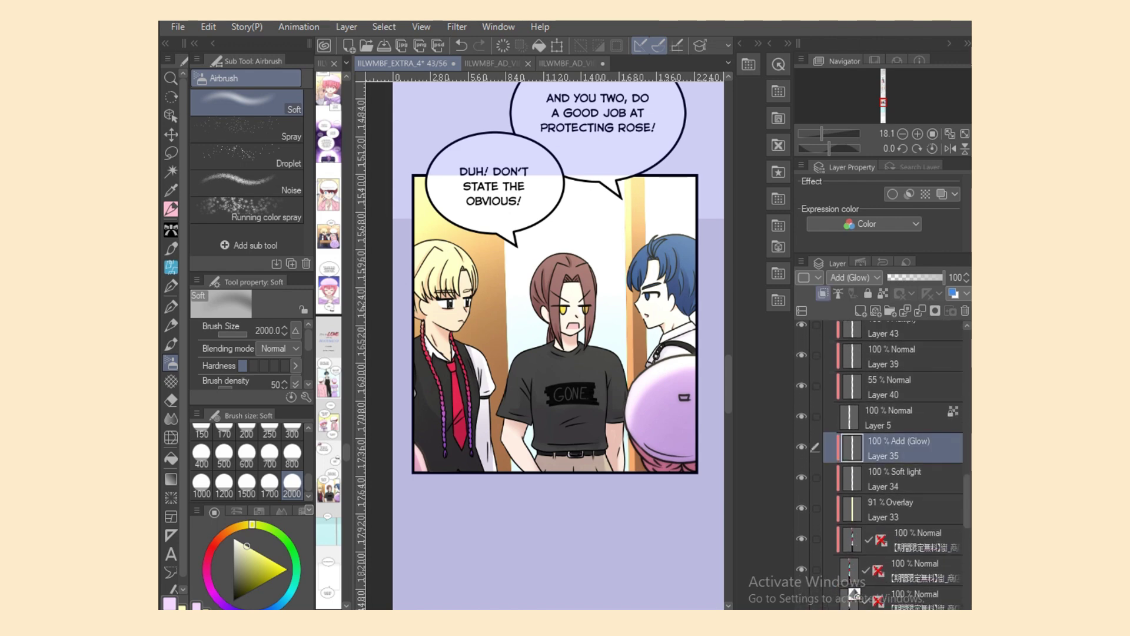
shift+click(916, 570)
click(900, 449)
key(ctrl+v)
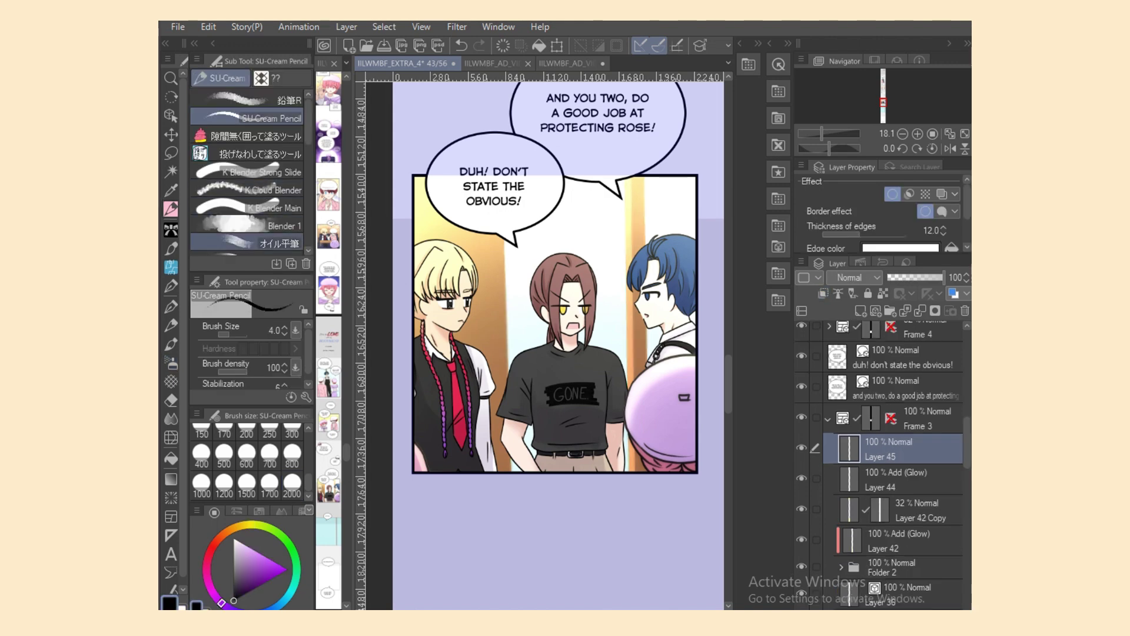
Step: Draw an anger steam puff with two dashes between the brown- and blue-haired characters' heads using SU-Cream Pencil at size 17
mouse_move(610, 231)
mouse_down()
mouse_move(596, 253)
mouse_move(615, 213)
mouse_move(632, 228)
mouse_move(619, 216)
mouse_move(626, 237)
mouse_up()
key(ctrl+z)
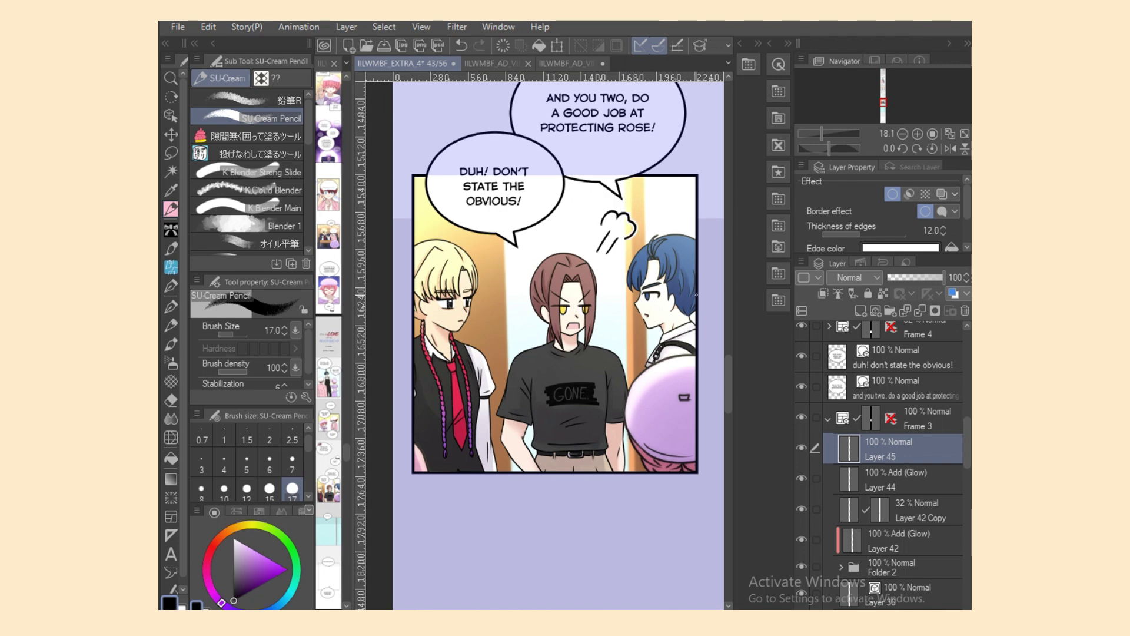
drag(696, 295, 682, 307)
key(ctrl+z)
key(ctrl+z)
key(ctrl+z)
mouse_move(626, 210)
mouse_down()
mouse_move(637, 230)
mouse_move(611, 213)
mouse_move(629, 233)
mouse_up()
key(ctrl+z)
key(ctrl+z)
Step: Move Layer 45 out of and above Frame 3, and draw motion lines behind the blue-haired character's head across the panel border
drag(906, 450, 910, 404)
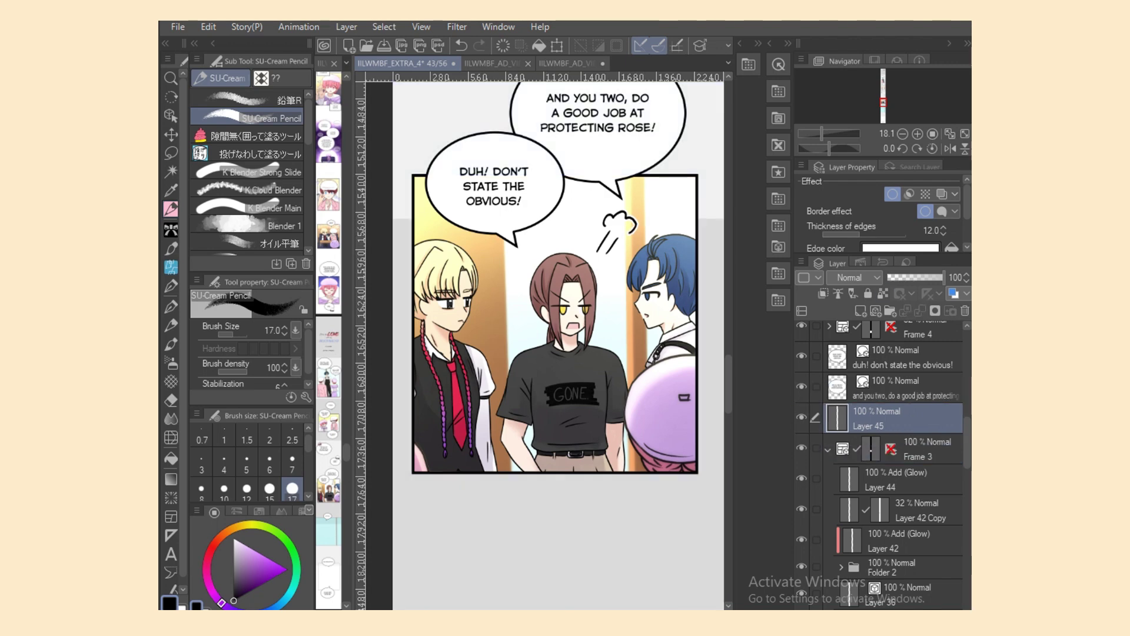
drag(712, 267, 687, 286)
drag(713, 278, 677, 299)
key(ctrl+z)
Step: Place Layer 45 above the speech balloon layers and draw a second steam puff with dashes beside the brown-haired character's head, overlapping the balloon
mouse_move(505, 241)
mouse_down()
mouse_move(513, 255)
mouse_move(533, 237)
mouse_up()
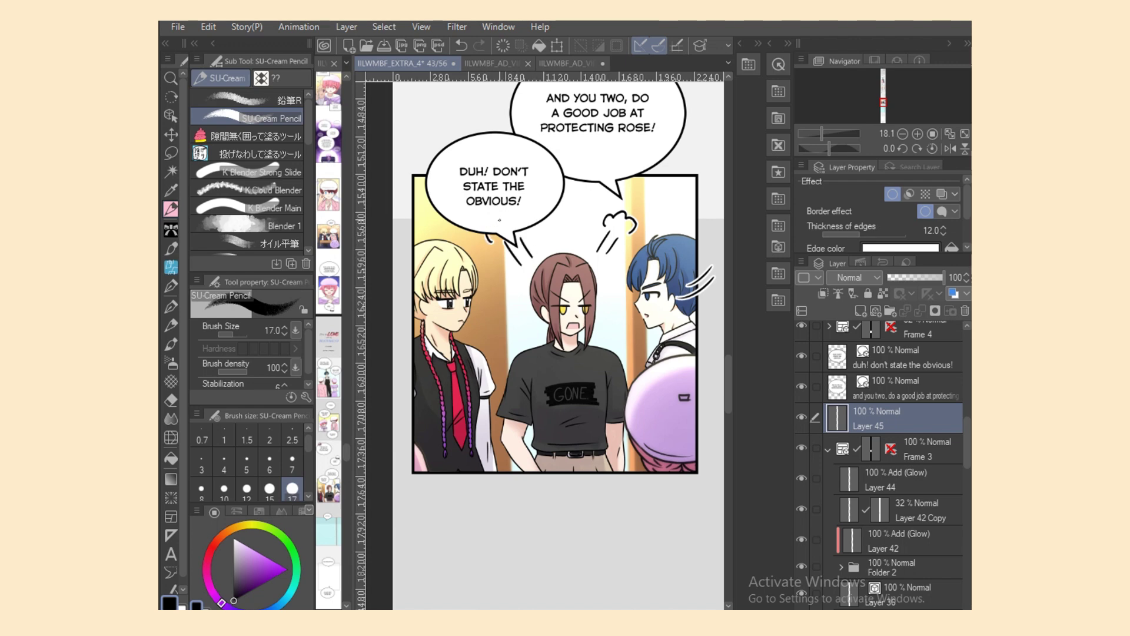
key(ctrl+z)
drag(907, 418, 907, 343)
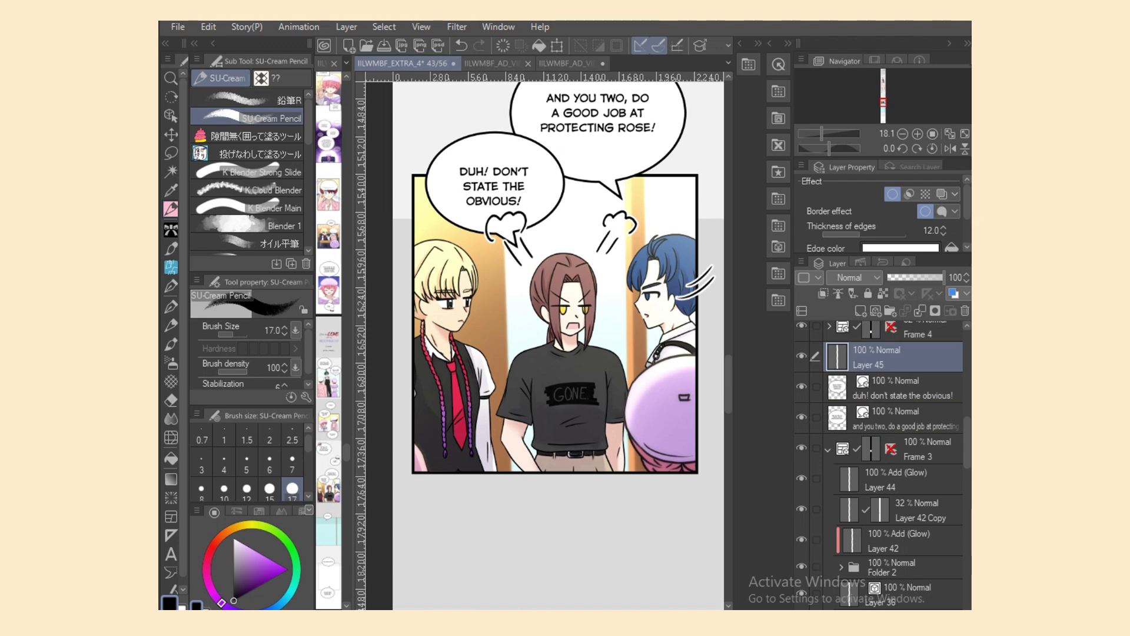
key(ctrl+z)
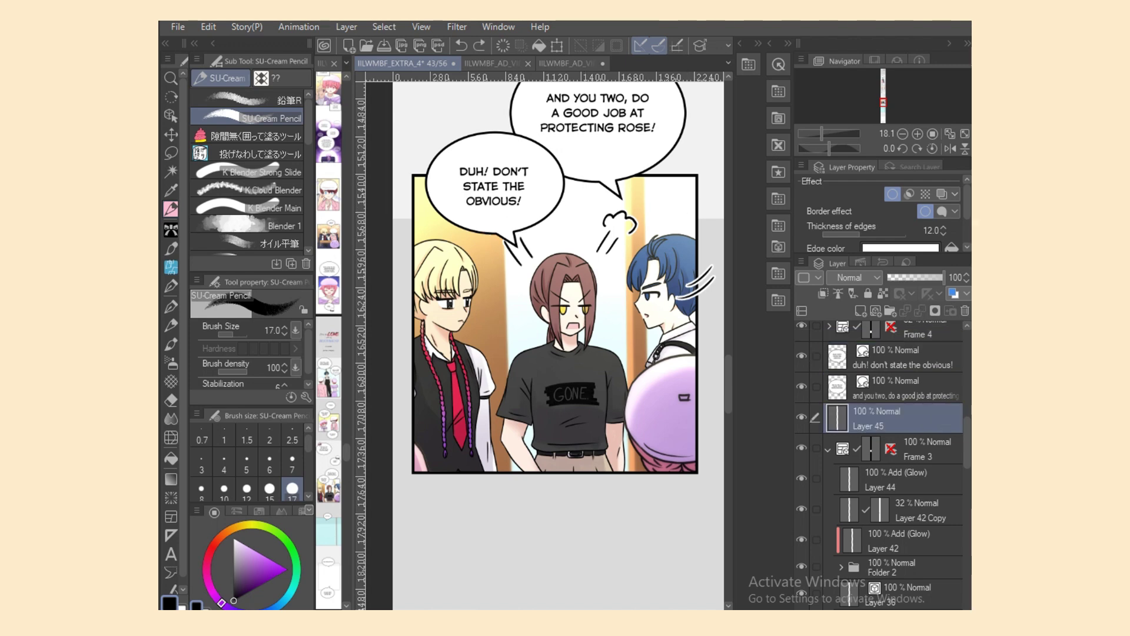
key(ctrl+y)
mouse_move(493, 237)
mouse_down()
mouse_move(519, 214)
mouse_move(519, 224)
mouse_move(487, 233)
mouse_move(497, 221)
mouse_move(517, 224)
mouse_move(486, 220)
mouse_move(498, 209)
mouse_move(492, 229)
mouse_move(506, 215)
mouse_move(521, 232)
mouse_up()
key(ctrl+z)
key(ctrl+z)
key(ctrl+z)
key(ctrl+z)
key(ctrl+z)
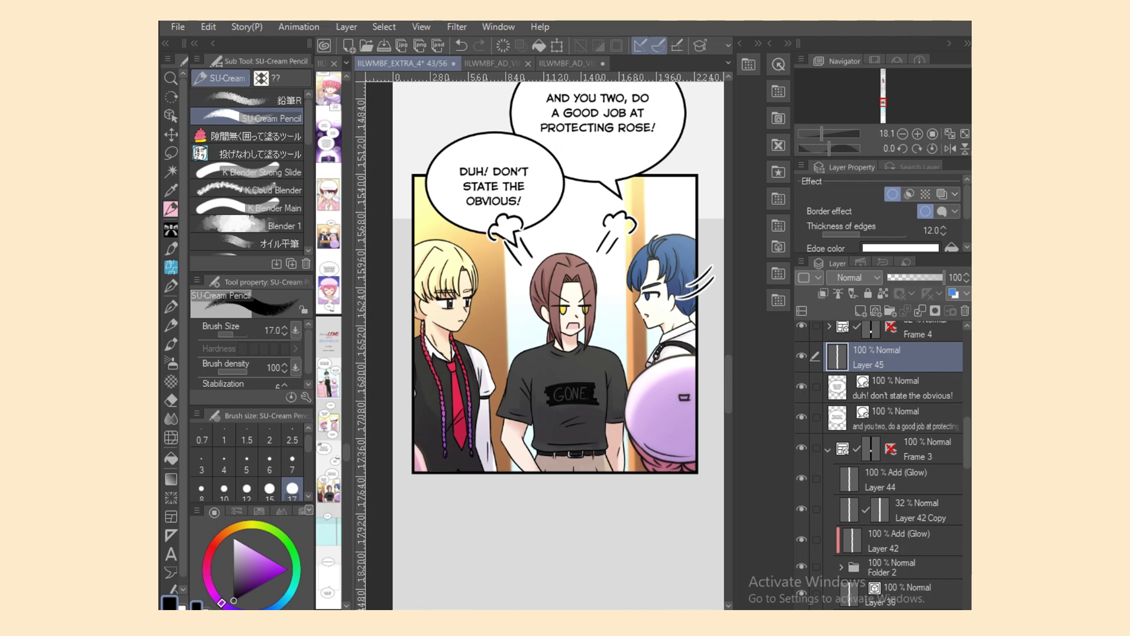
Step: Collapse Frame 3 and draw a small ellipse balloon over the blond character's lower body on the "duh! don't state the obvious!" layer
click(828, 450)
click(902, 389)
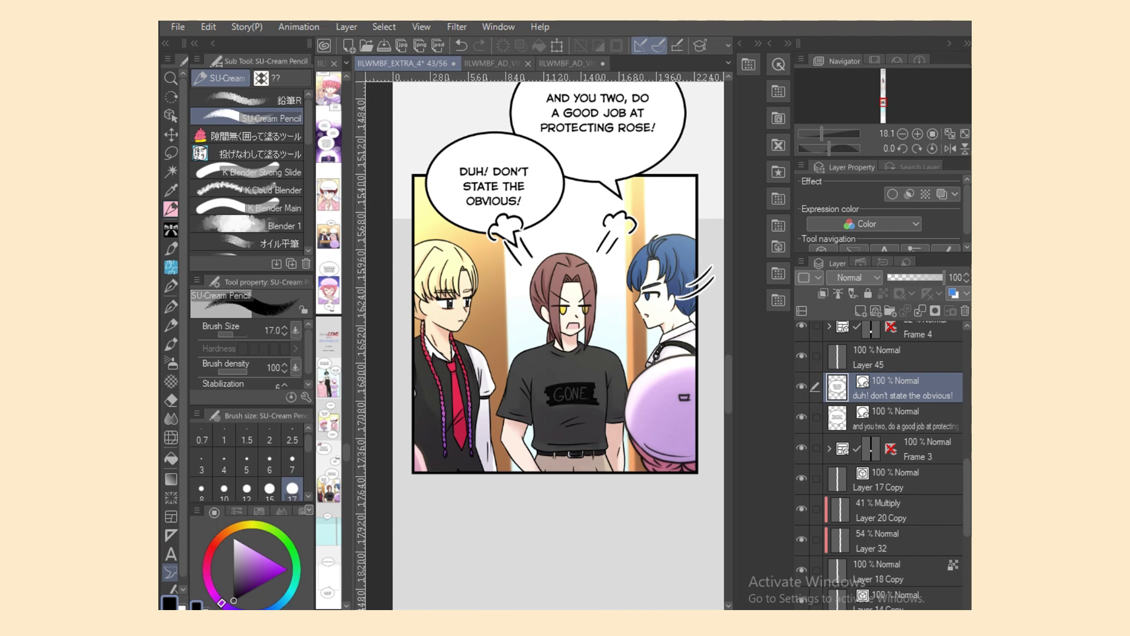
click(171, 572)
click(253, 118)
drag(405, 412, 465, 460)
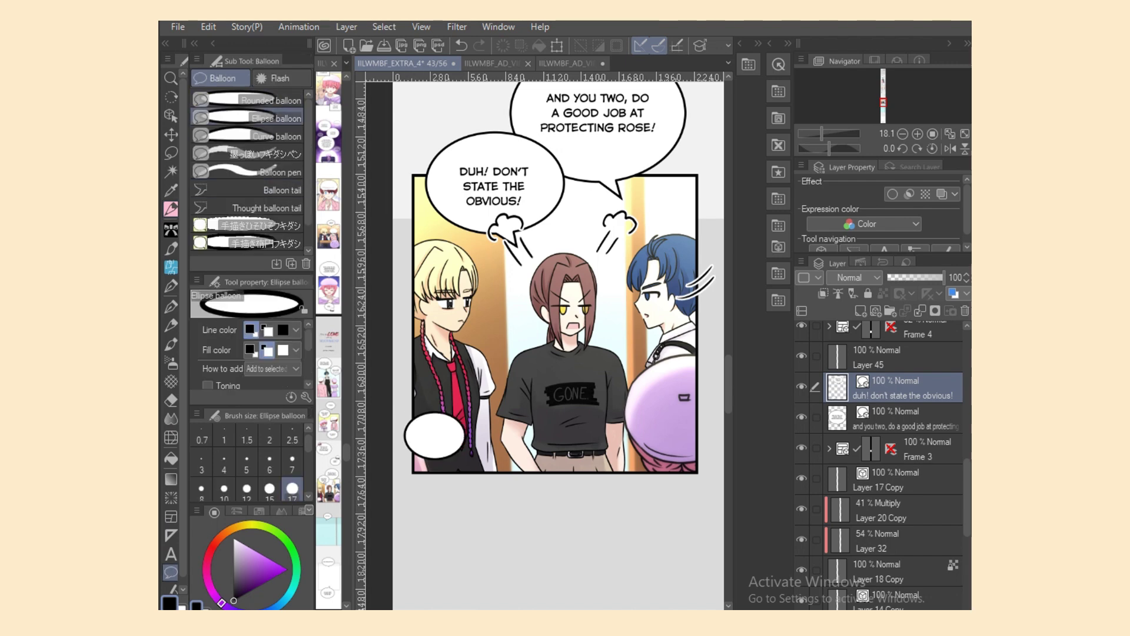
Step: Add the text "..." inside the new balloon in CC Astro City and enlarge it to about size 44
click(170, 554)
click(435, 436)
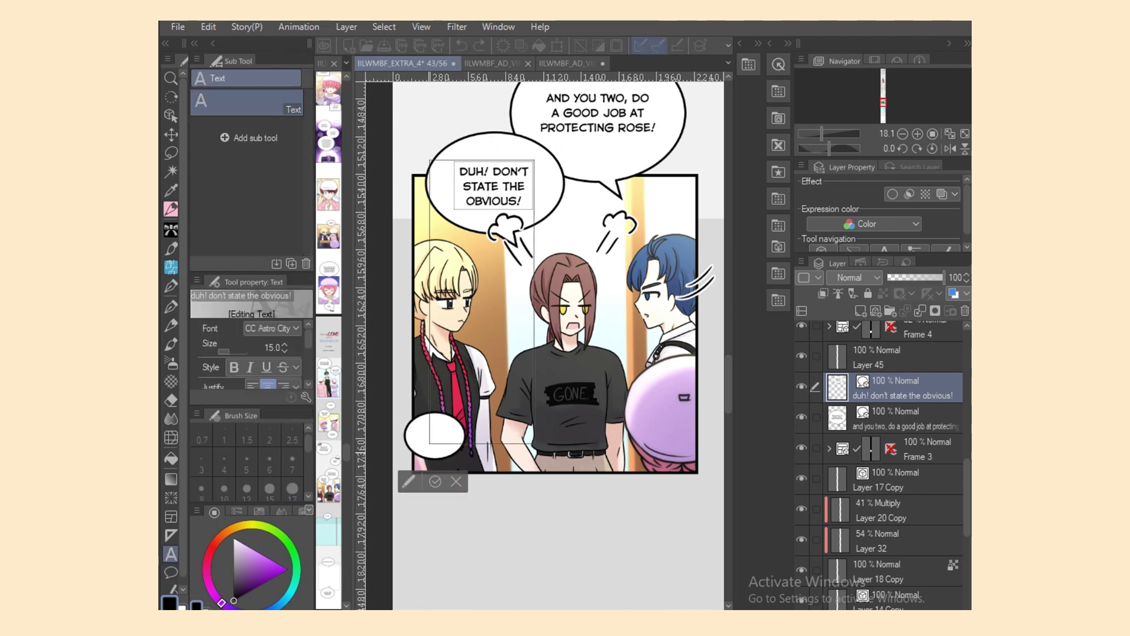
text(...)
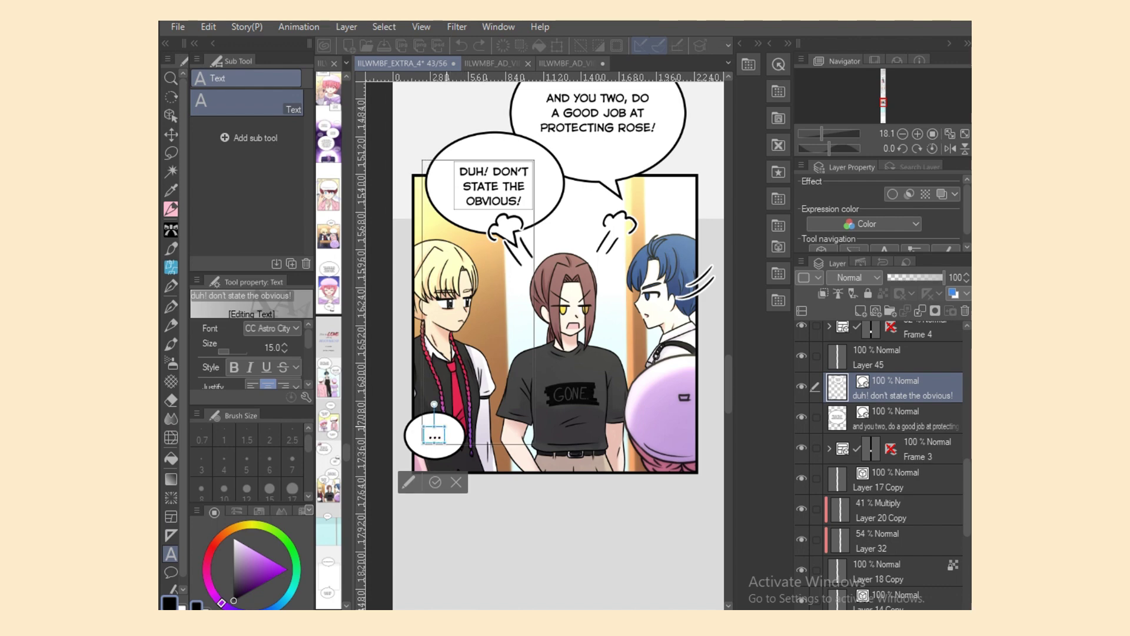
click(435, 482)
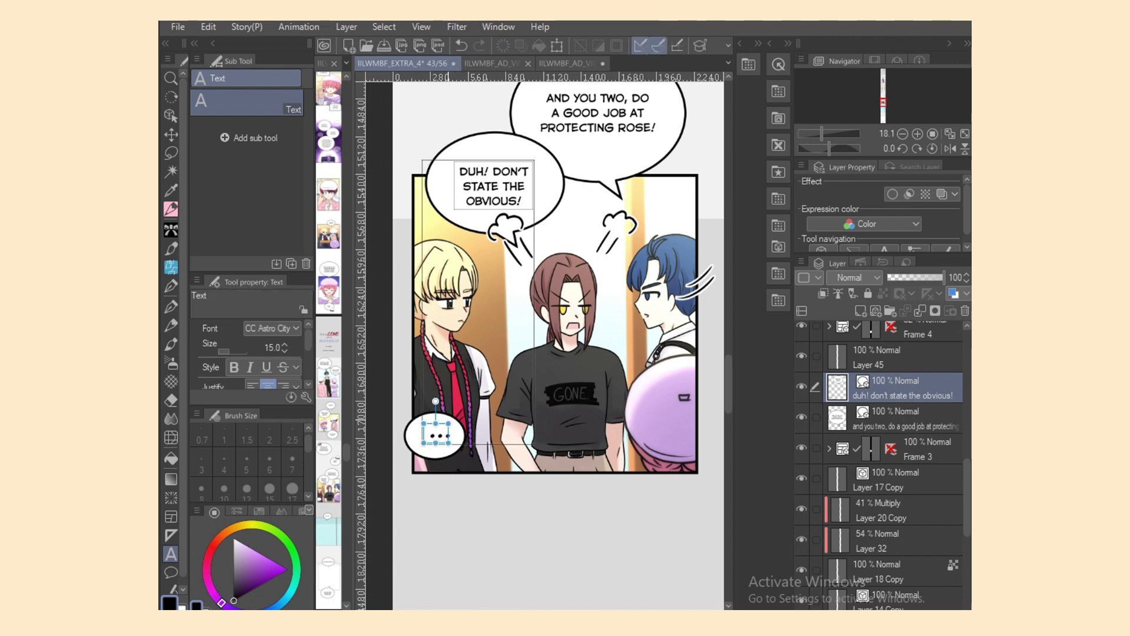
mouse_move(448, 424)
mouse_down()
mouse_move(471, 406)
mouse_move(448, 410)
mouse_up()
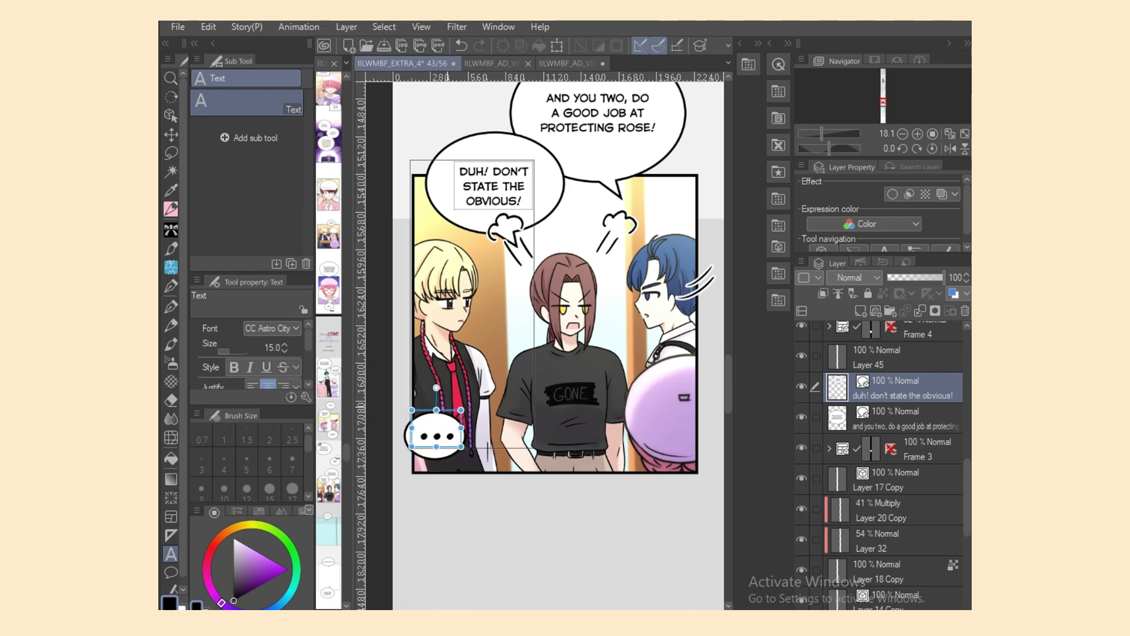
Step: Move the "..." balloon onto the panel's lower border beside the blond character, and add a straight balloon tail pointing up at him
click(171, 116)
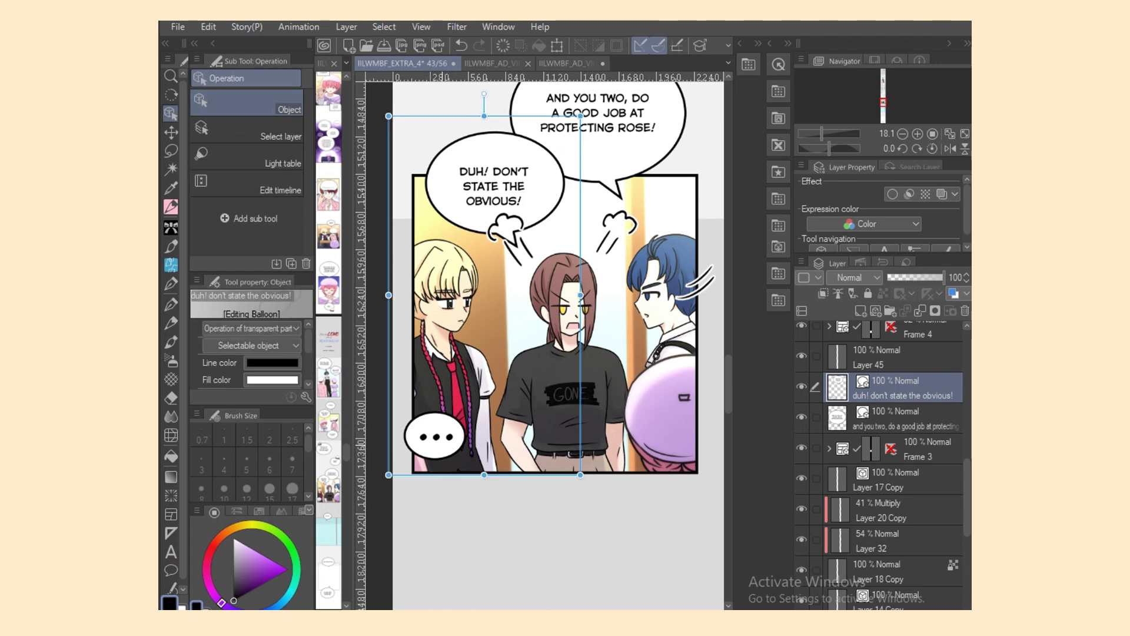
click(441, 444)
drag(437, 444, 470, 434)
click(170, 570)
click(265, 189)
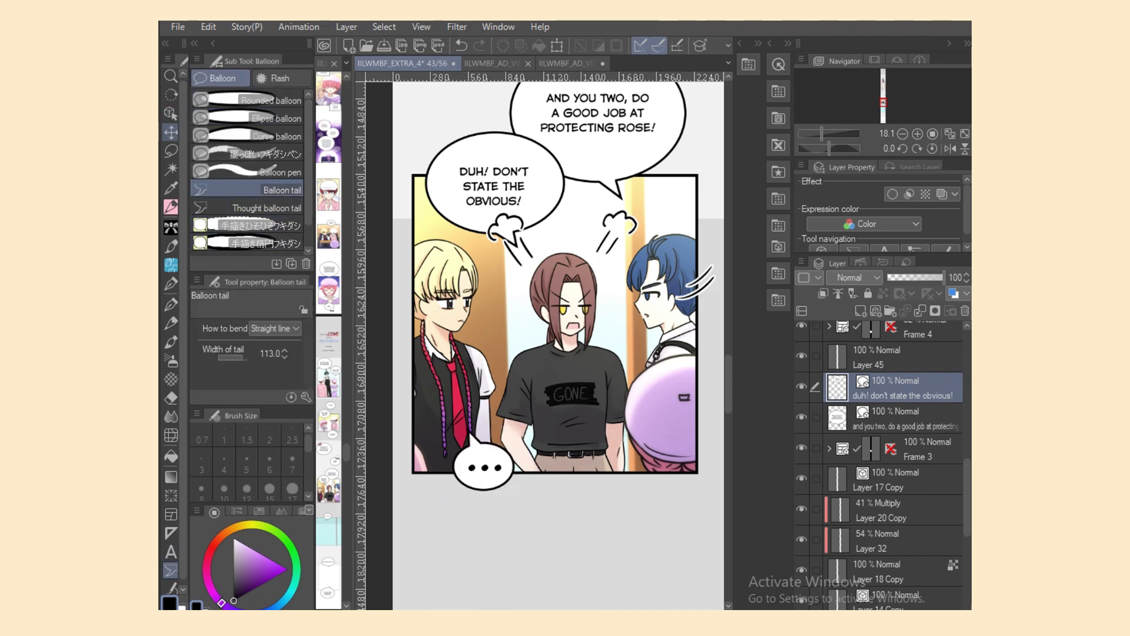
Step: Try to adjust the position of the "..." text inside its balloon, and clear the object selection
click(170, 113)
click(482, 459)
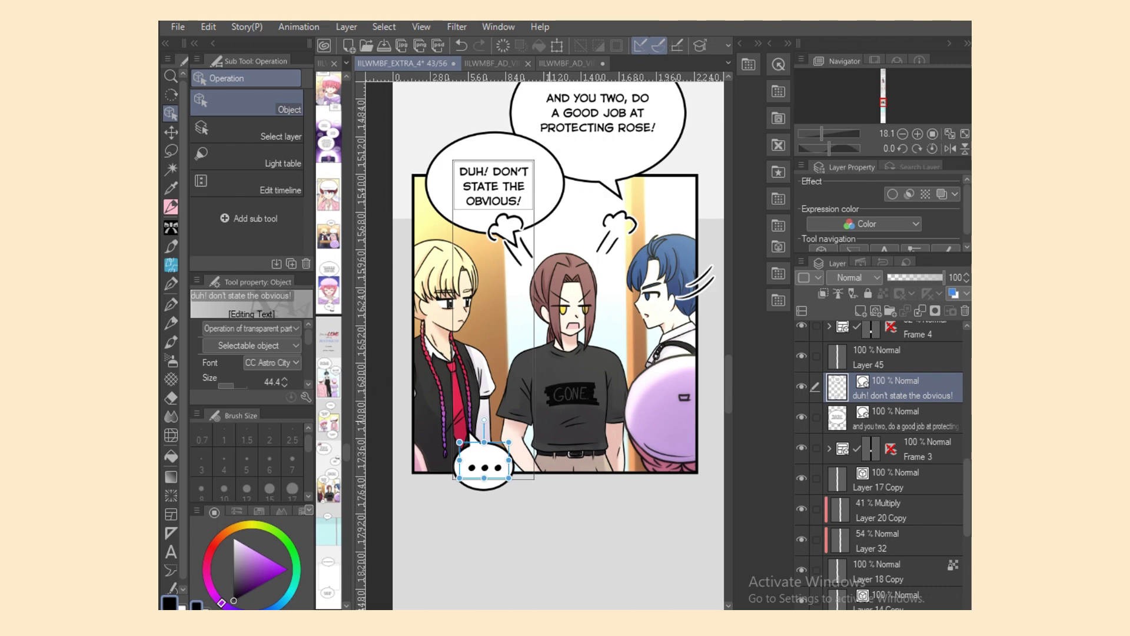
click(614, 154)
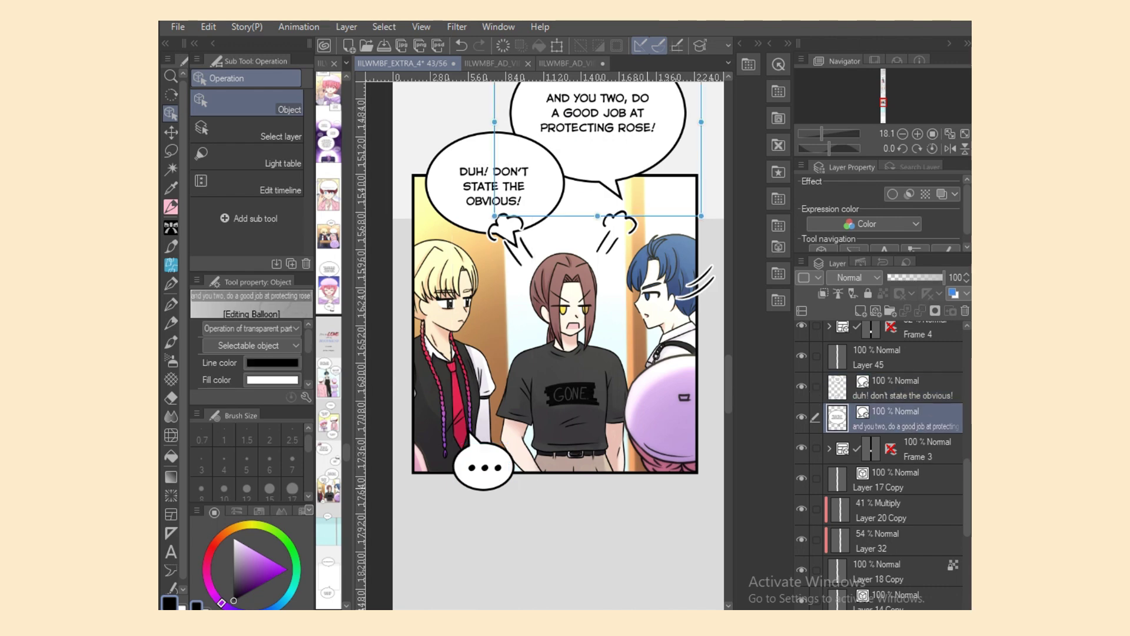
click(541, 188)
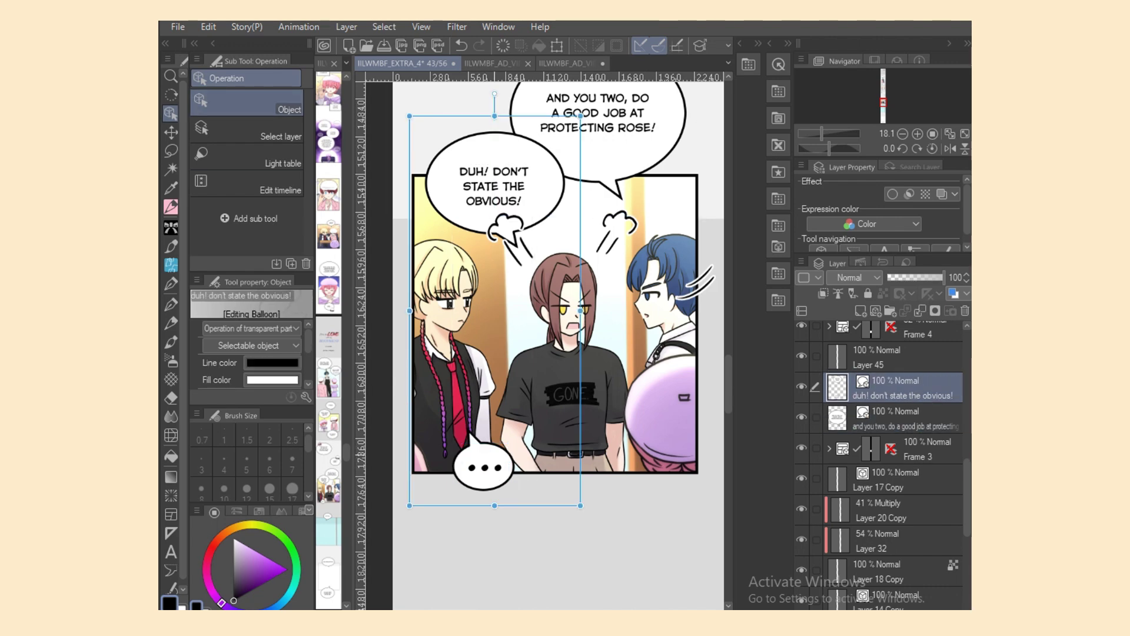
drag(495, 464, 496, 465)
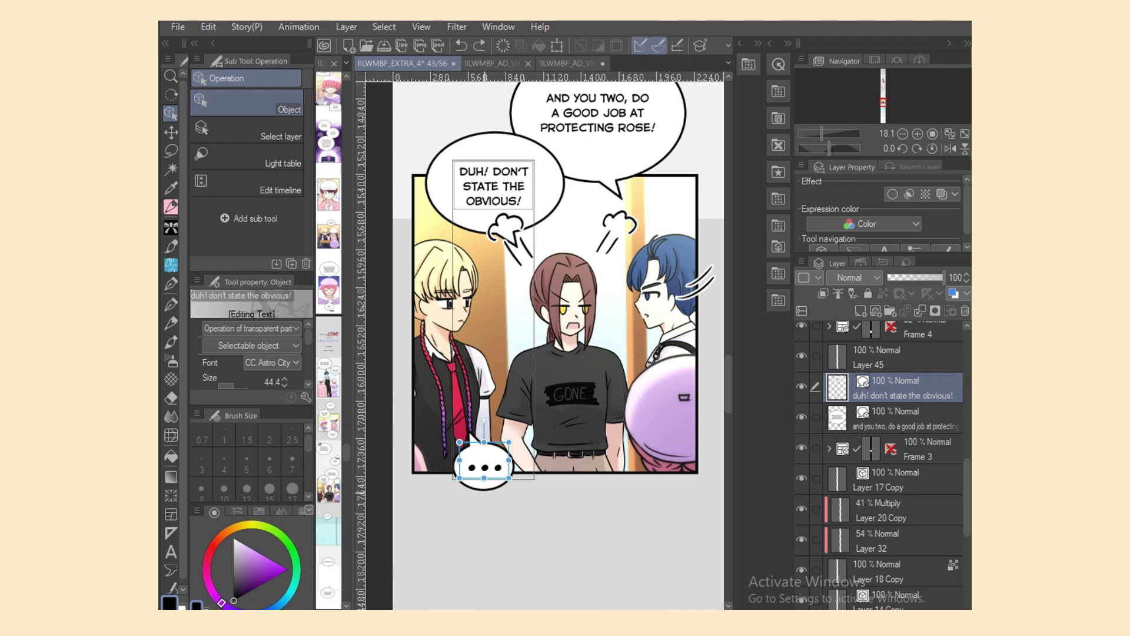
click(501, 522)
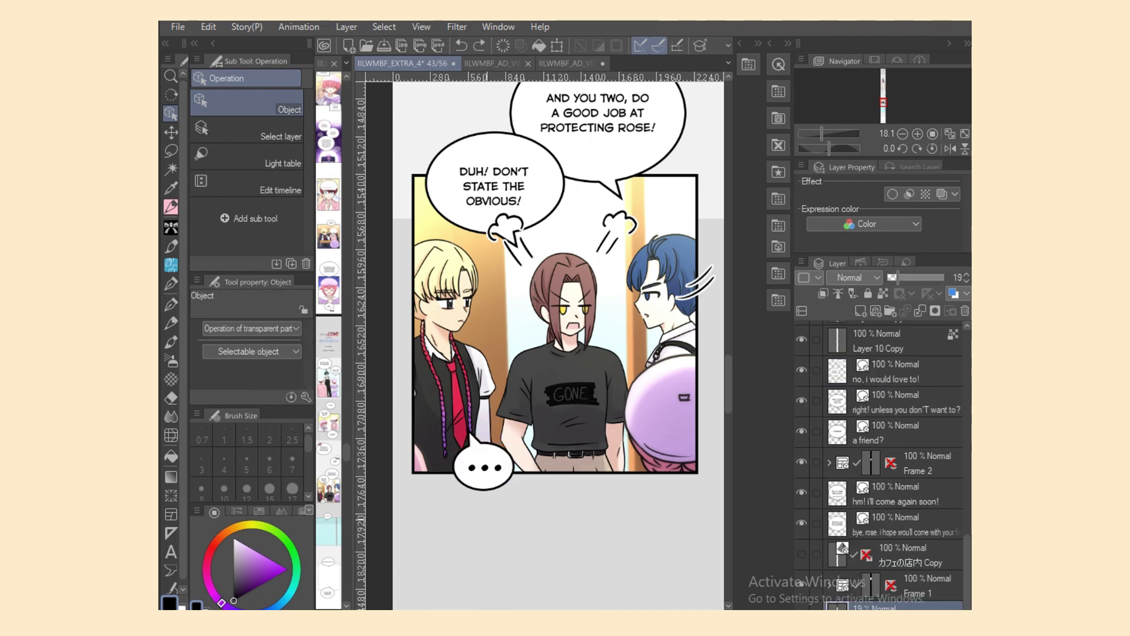
Step: Move the "..." balloon slightly to the left along the panel's lower border and adjust its tail toward the blond character
click(485, 482)
drag(483, 482, 475, 482)
drag(461, 434, 462, 441)
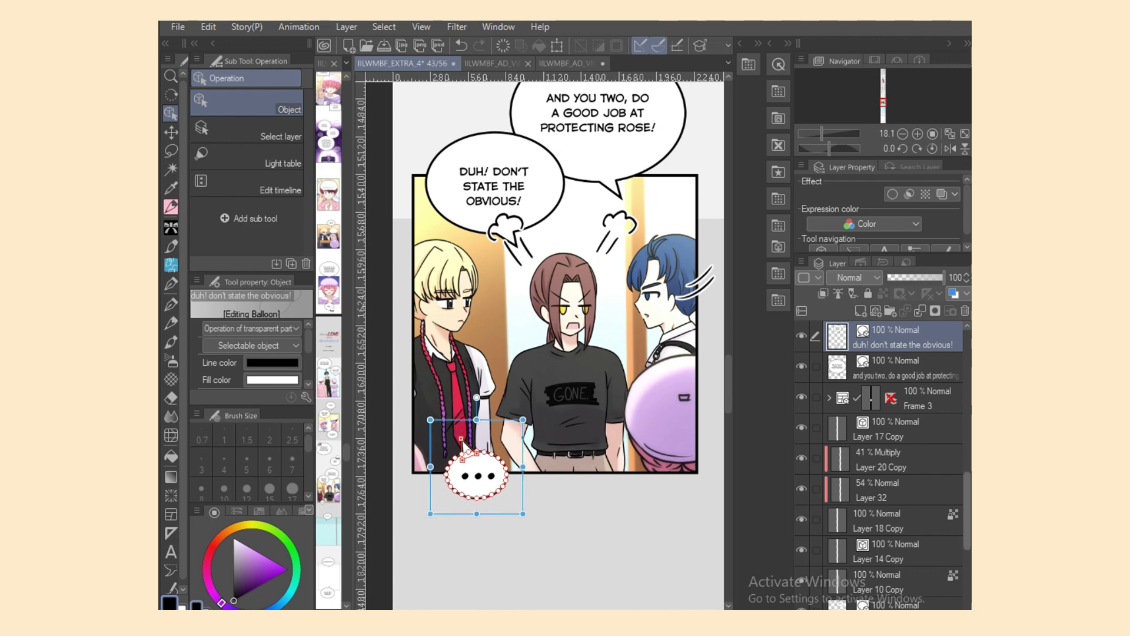
scroll(883, 465, up, 3)
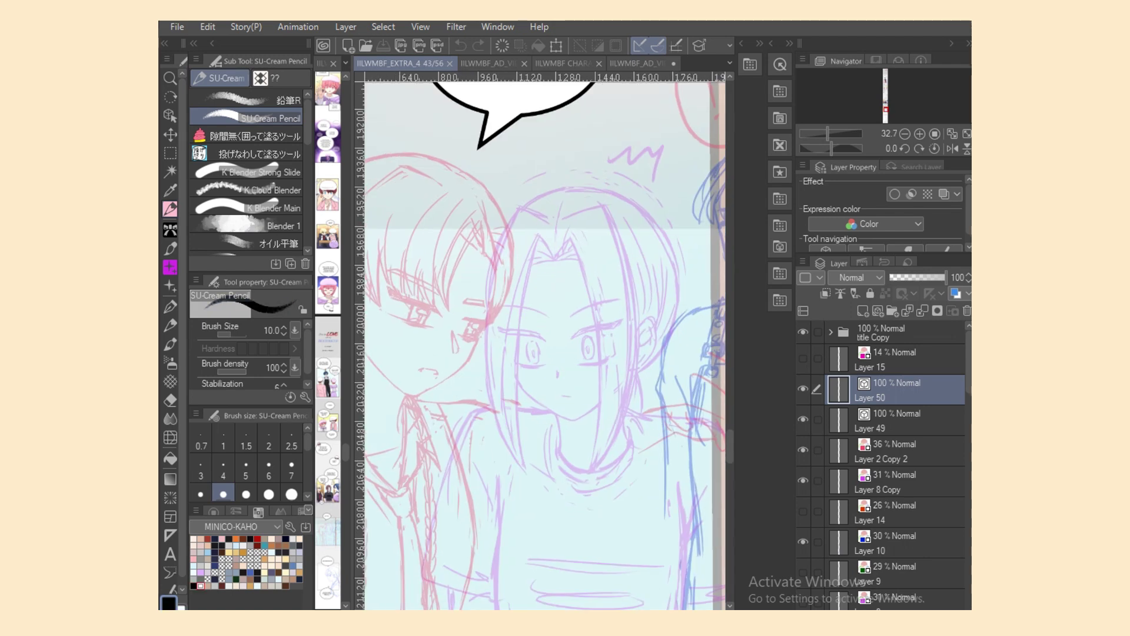
Step: Try inking the far-side jawline of the purple-sketched centre character on Layer 50 with the SU-Cream Pencil at sizes 12 and 10
scroll(544, 345, right, 3)
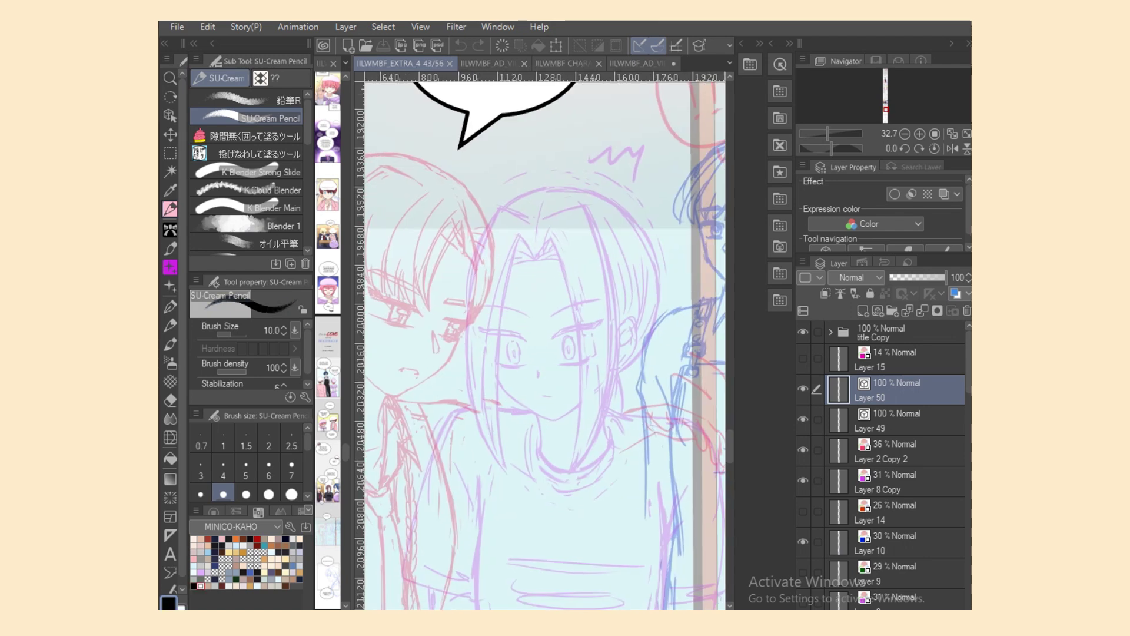
scroll(544, 341, down, 3)
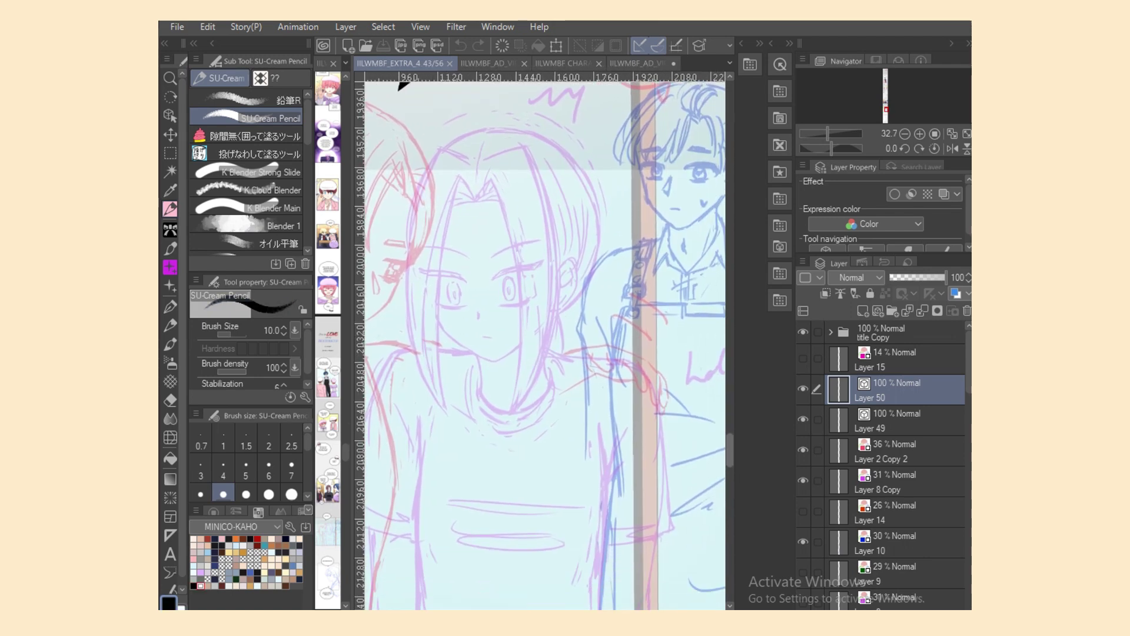
scroll(545, 341, down, 1)
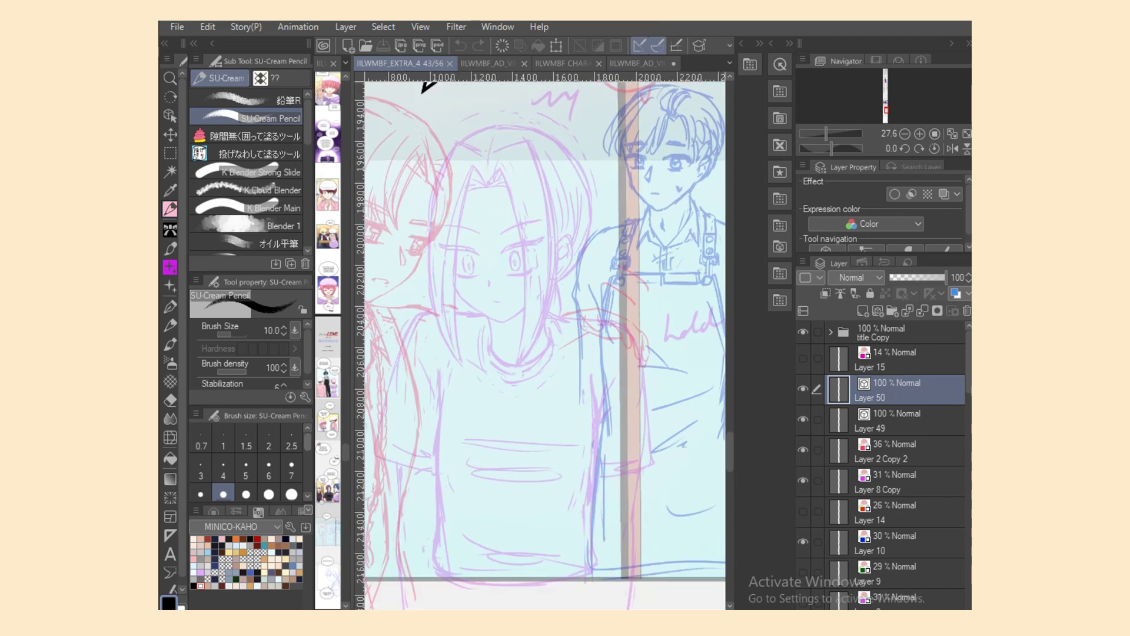
drag(307, 442, 308, 449)
click(247, 469)
key(ctrl+plus)
key(ctrl+plus)
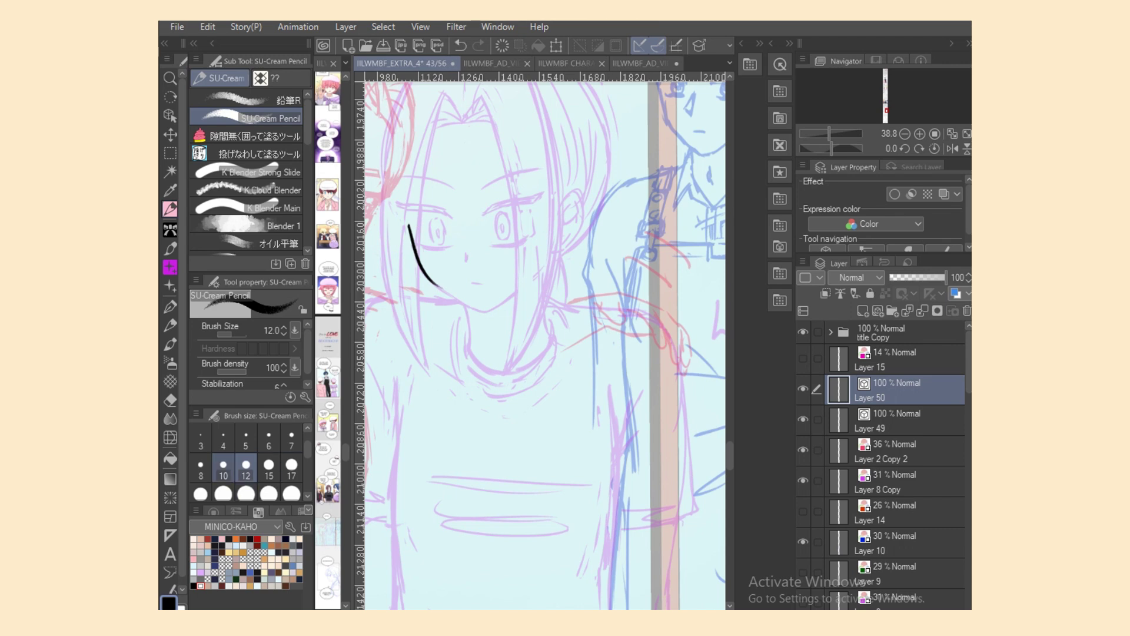
click(223, 465)
key(ctrl+z)
drag(406, 225, 446, 291)
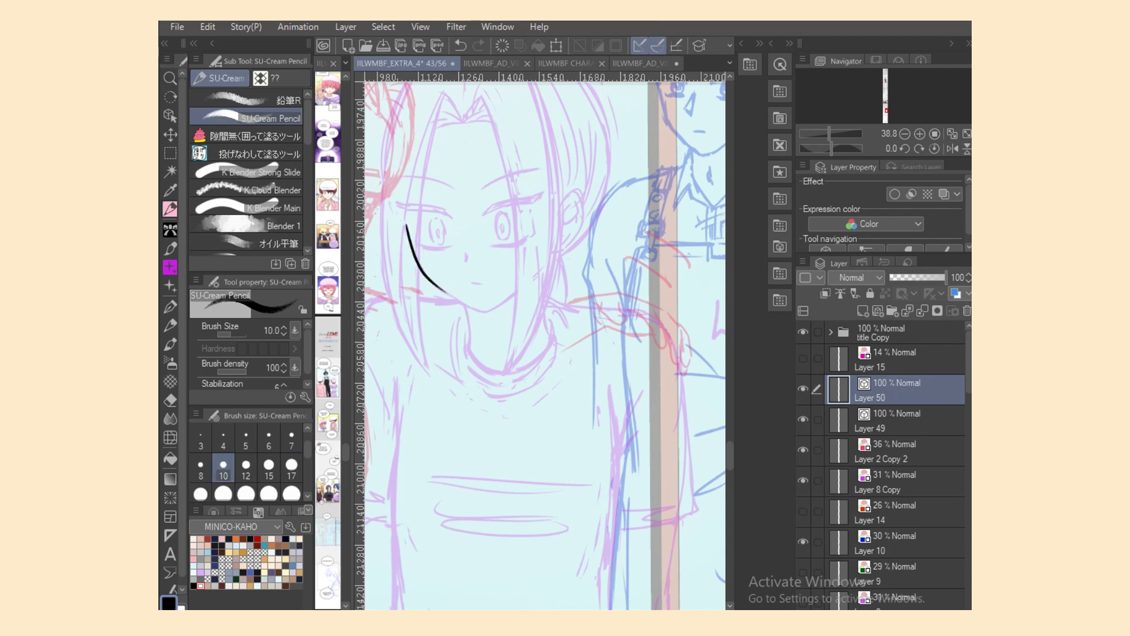
scroll(544, 347, down, 2)
scroll(545, 346, up, 4)
key(ctrl+z)
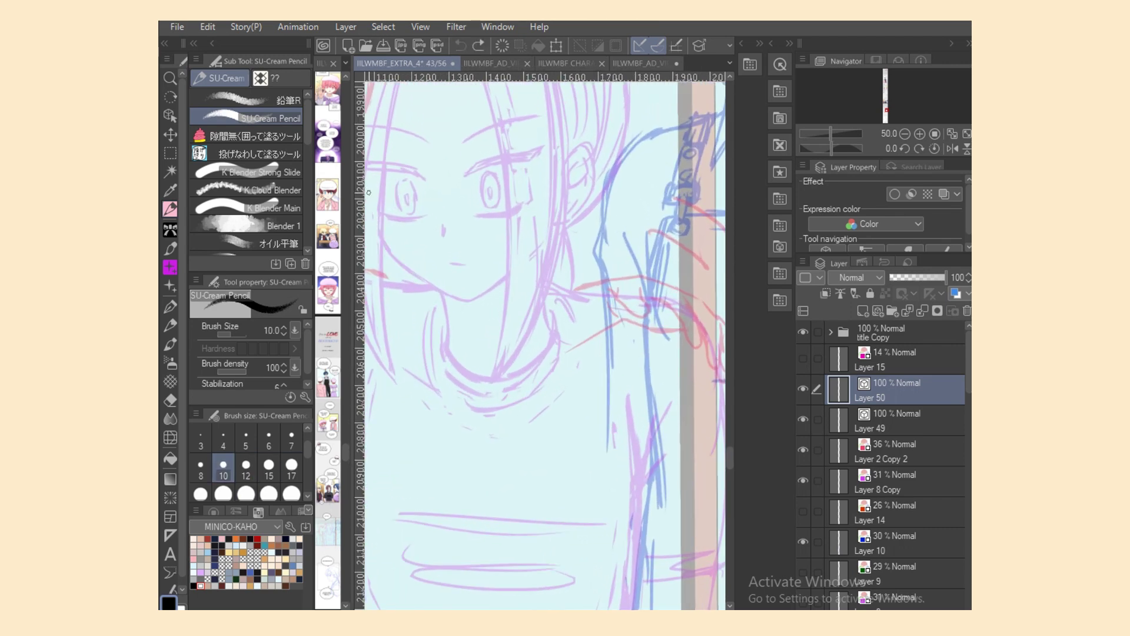
drag(368, 203, 411, 278)
scroll(585, 422, up, 1)
scroll(442, 198, left, 3)
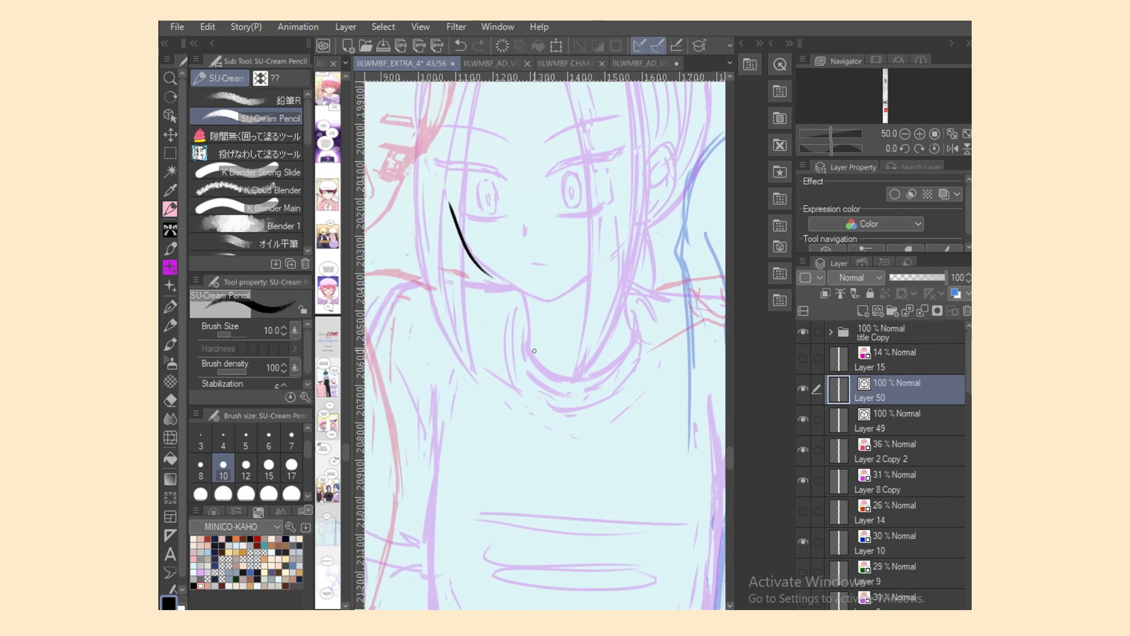
Step: Redraw the centre character's far-side jawline as one smooth curve from the cheek down to the chin, following the purple sketch
key(ctrl+z)
key(ctrl+y)
key(ctrl+z)
mouse_move(442, 199)
mouse_down()
mouse_move(501, 278)
mouse_move(490, 271)
mouse_move(511, 282)
mouse_move(500, 281)
mouse_up()
key(ctrl+z)
key(ctrl+z)
key(ctrl+z)
drag(443, 201, 501, 278)
key(ctrl+z)
drag(442, 200, 505, 280)
key(ctrl+z)
key(ctrl+y)
key(ctrl+z)
key(ctrl+y)
key(ctrl+z)
mouse_move(448, 204)
mouse_down()
mouse_move(492, 273)
mouse_move(527, 290)
mouse_move(493, 275)
mouse_up()
key(ctrl+z)
key(ctrl+z)
key(ctrl+z)
mouse_move(449, 206)
mouse_down()
mouse_move(464, 245)
mouse_move(518, 282)
mouse_move(485, 266)
mouse_move(533, 296)
mouse_up()
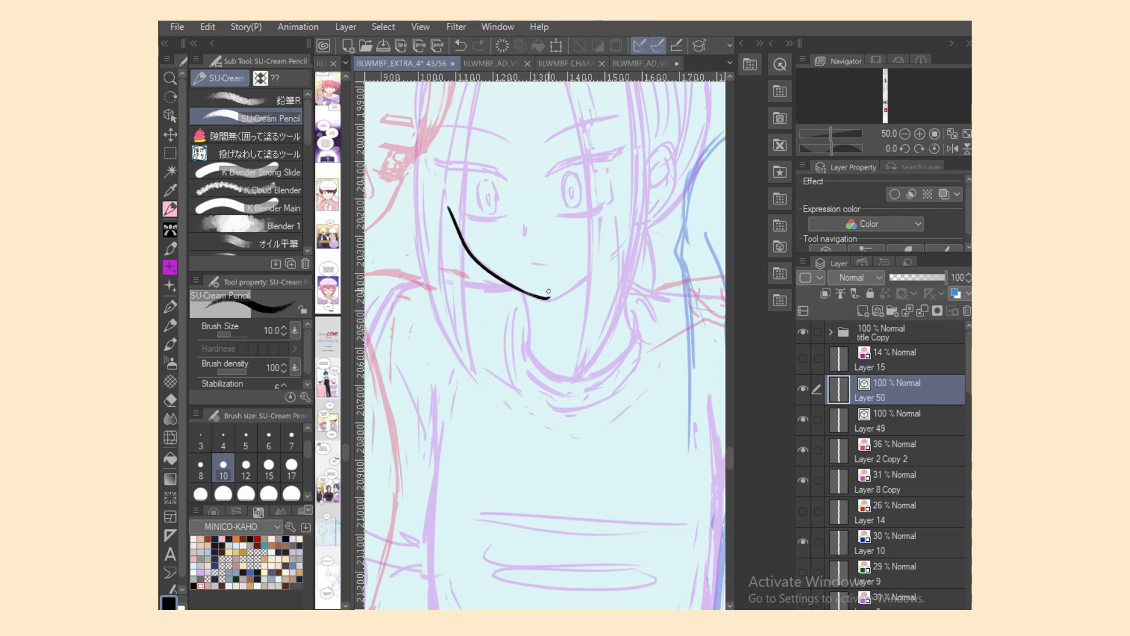
key(ctrl+z)
key(ctrl+y)
key(ctrl+z)
key(ctrl+y)
key(ctrl+z)
Step: Ink the ear-side jawline from the chin up toward the cheek
mouse_move(535, 296)
mouse_down()
mouse_move(557, 299)
mouse_move(602, 262)
mouse_up()
key(ctrl+z)
key(ctrl+z)
key(ctrl+y)
key(ctrl+z)
key(ctrl+z)
drag(547, 299, 600, 262)
Step: Ink both sides of the centre character's neck, from below the jaw down to the shirt collar
drag(524, 291, 529, 352)
key(ctrl+z)
drag(523, 291, 529, 351)
key(ctrl+z)
drag(524, 290, 529, 351)
drag(620, 267, 635, 331)
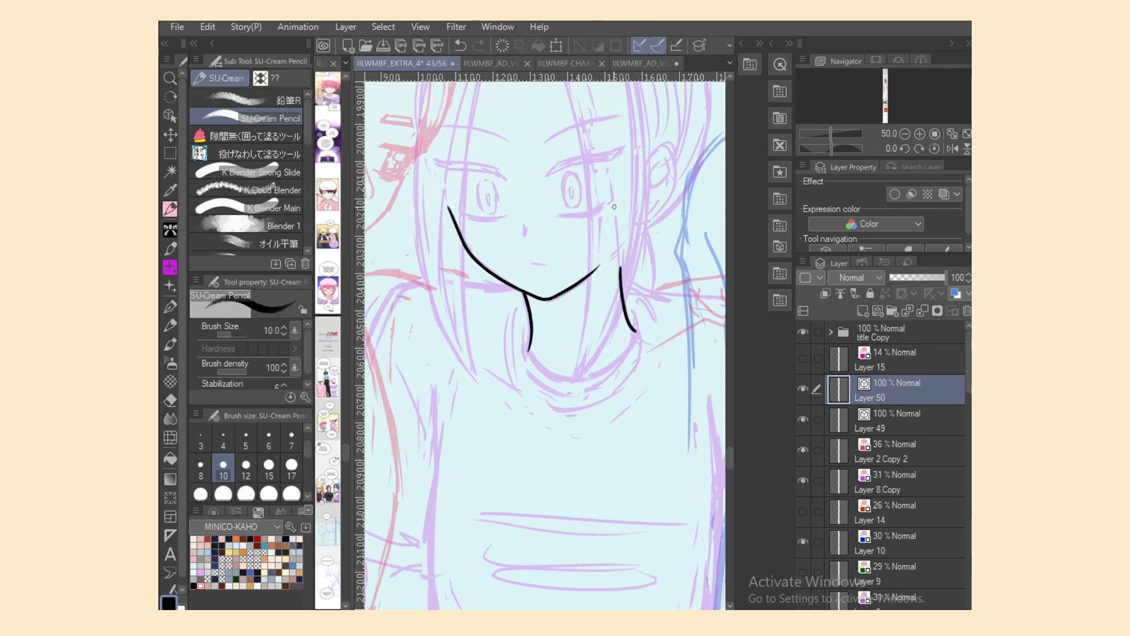
Step: Ink the centre character's ear outline and its inner folds over the sketch
mouse_move(635, 175)
mouse_down()
mouse_move(630, 231)
mouse_move(658, 209)
mouse_move(632, 225)
mouse_up()
key(ctrl+z)
key(ctrl+z)
mouse_move(641, 182)
mouse_down()
mouse_move(637, 220)
mouse_move(655, 193)
mouse_move(640, 201)
mouse_move(662, 172)
mouse_up()
key(ctrl+z)
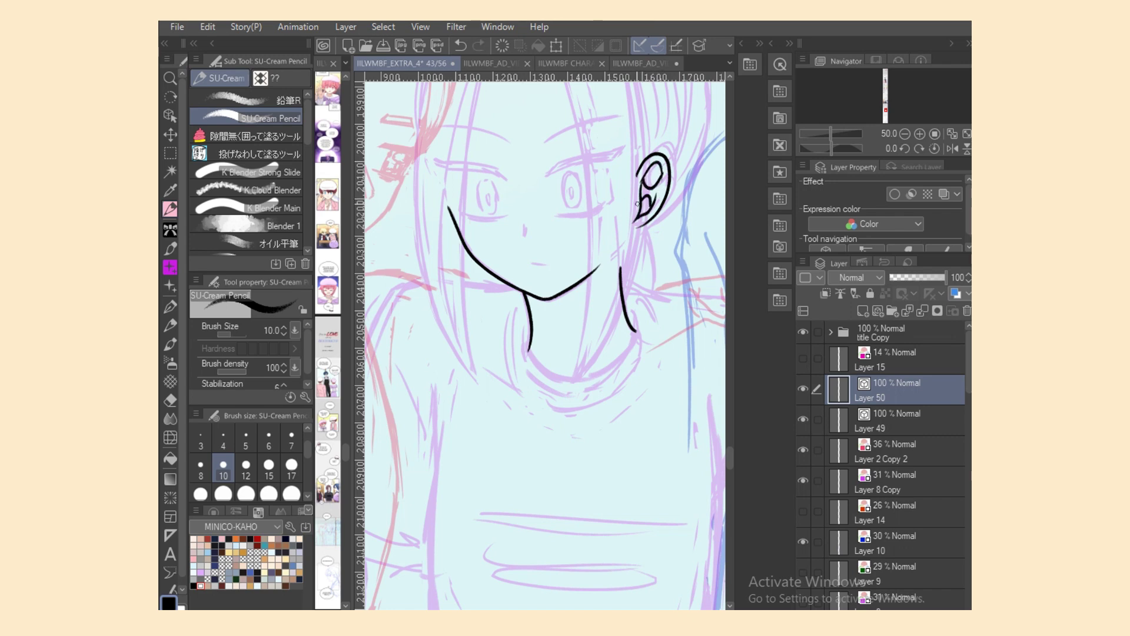
key(e)
drag(635, 224, 638, 222)
key(ctrl+z)
key(p)
Step: Ink the nose mark and the short mouth line with the pencil at size 8
scroll(545, 342, up, 3)
drag(524, 323, 525, 336)
key(ctrl+z)
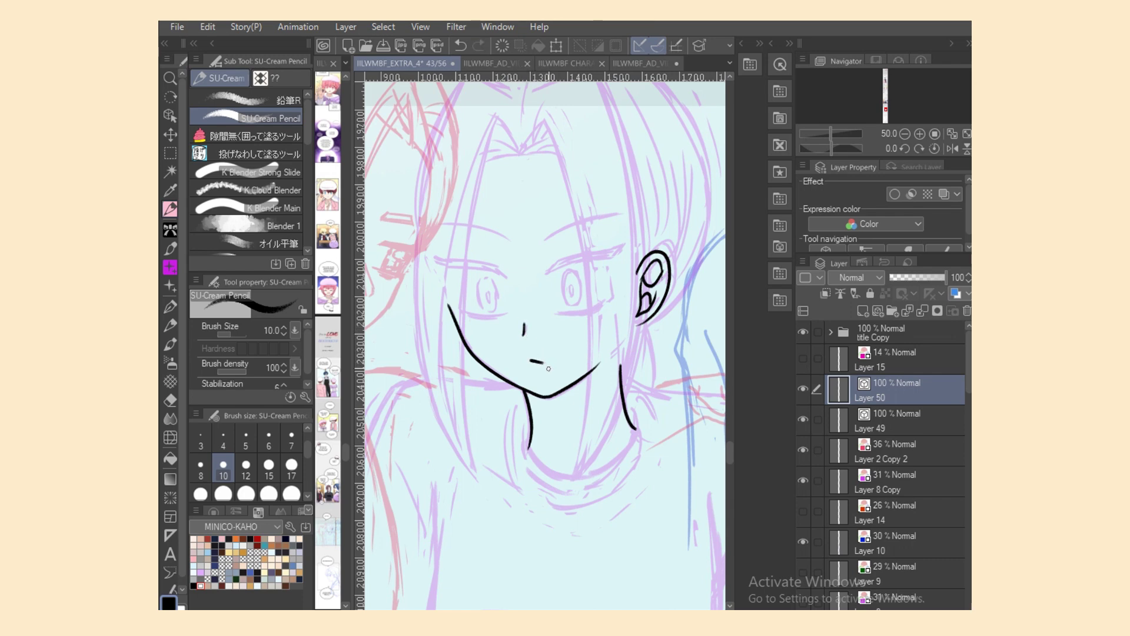
click(201, 466)
key(ctrl+z)
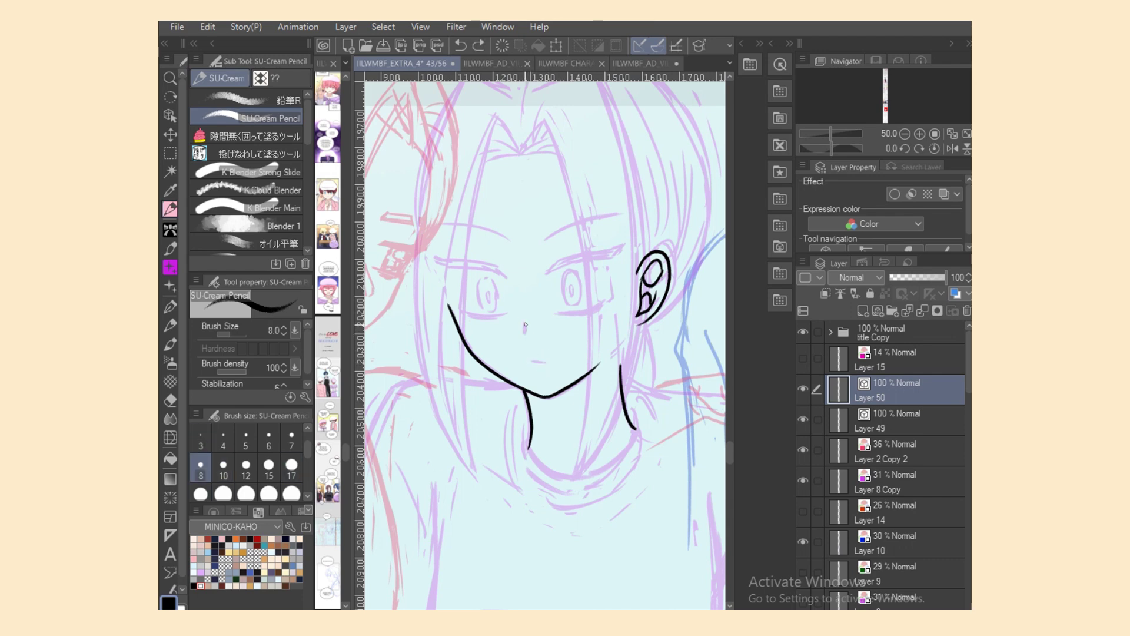
drag(525, 324, 545, 363)
key(ctrl+z)
Step: Ink a thick, tapered upper lash line over the eye nearest the ear
scroll(545, 347, up, 4)
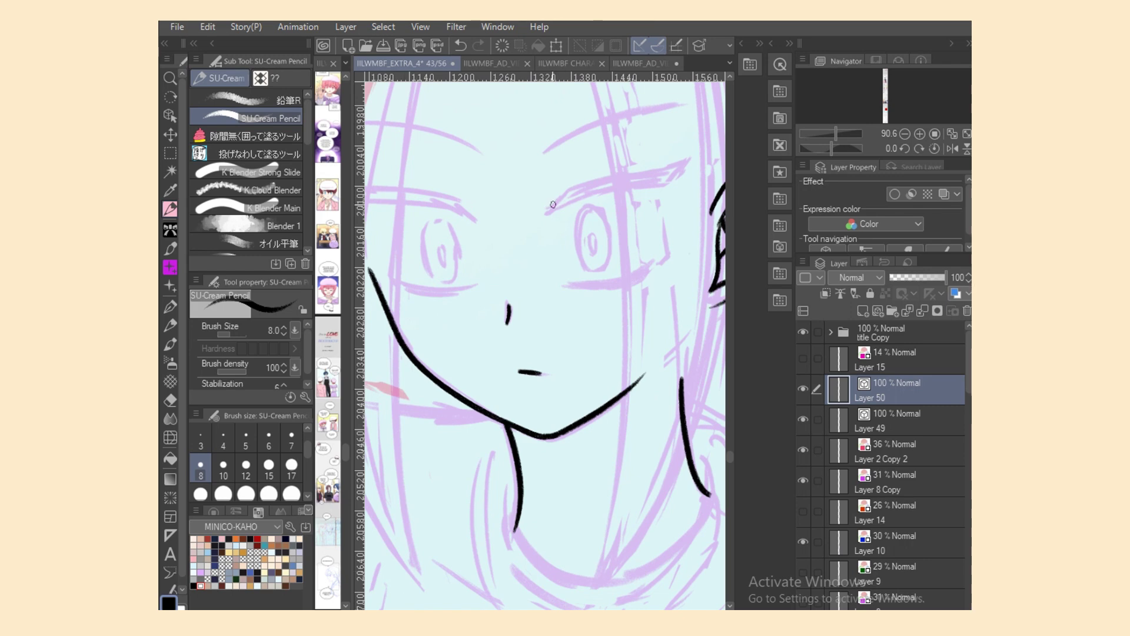
mouse_move(564, 194)
mouse_down()
mouse_move(676, 168)
mouse_move(647, 178)
mouse_move(656, 183)
mouse_move(630, 180)
mouse_move(680, 162)
mouse_move(645, 182)
mouse_up()
key(ctrl+z)
key(ctrl+z)
drag(558, 202, 633, 179)
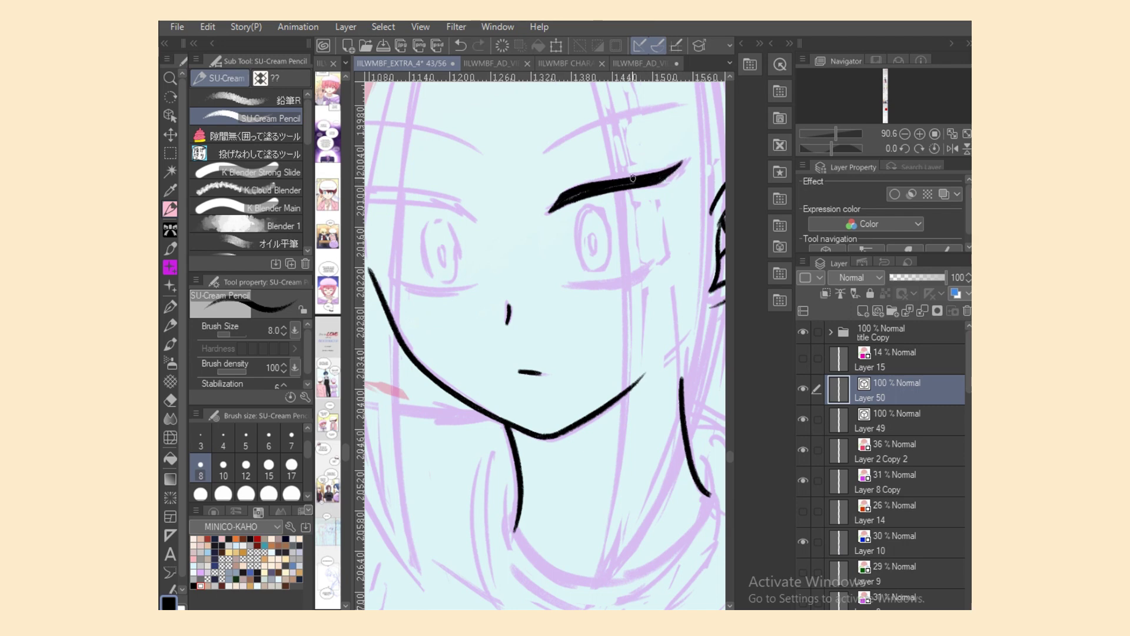
key(ctrl+z)
drag(563, 201, 661, 179)
Step: Select the upper lash line as a vector object and adjust the control points near its inner end
click(170, 116)
click(570, 195)
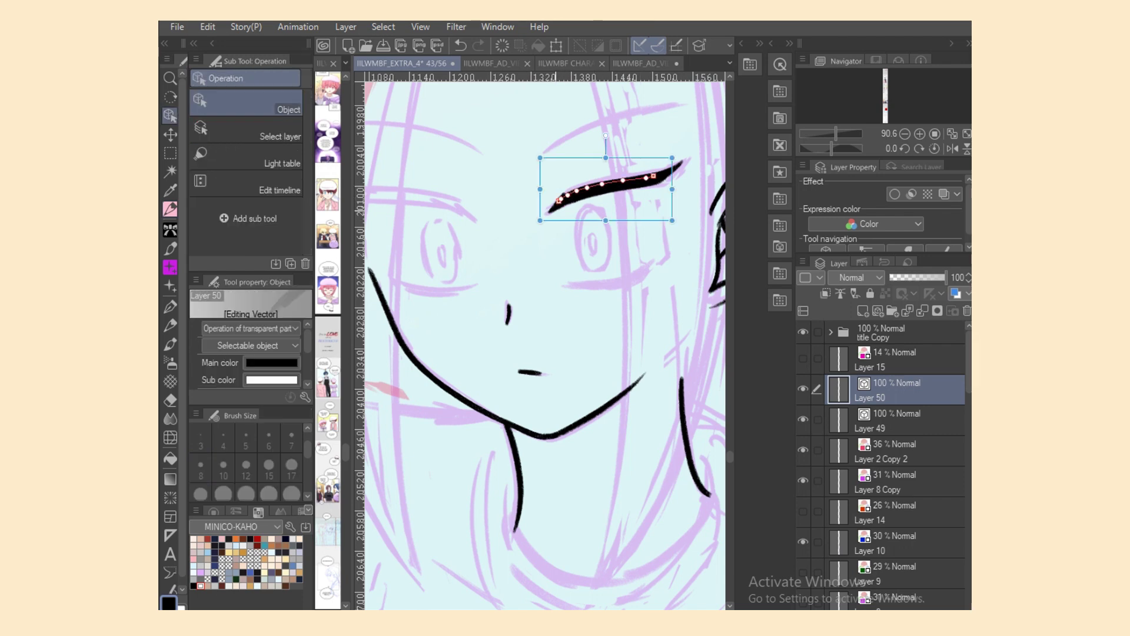
click(552, 210)
click(563, 193)
mouse_move(566, 192)
mouse_down()
mouse_move(593, 273)
mouse_move(612, 234)
mouse_move(610, 258)
mouse_up()
Step: Ink the oval iris outline and the small pupil of the eye nearest the ear
key(p)
key(ctrl+z)
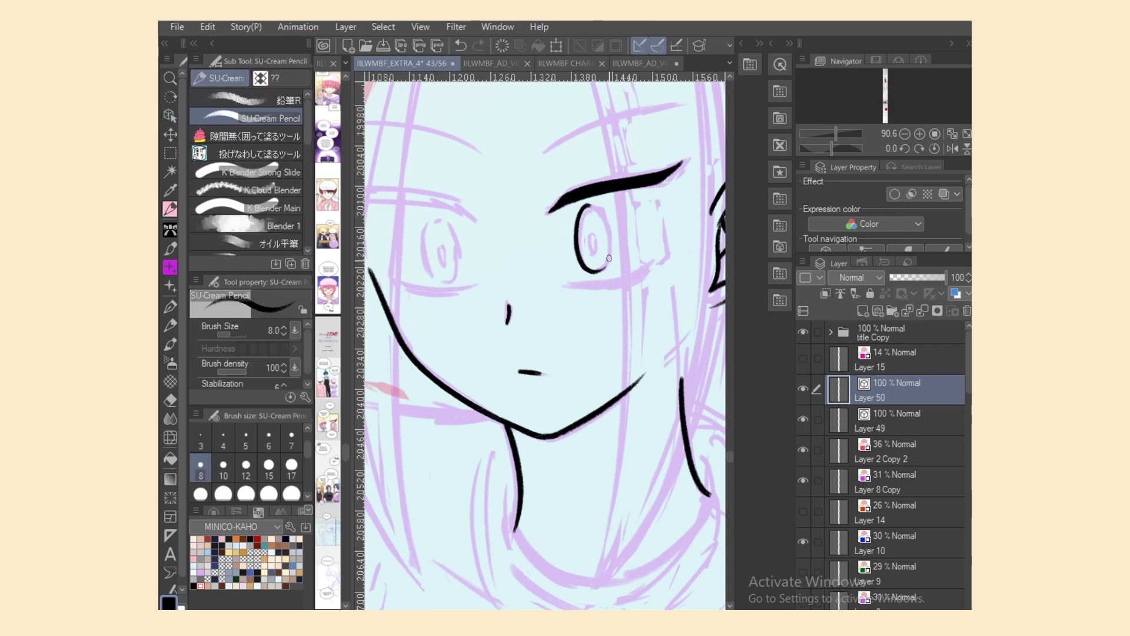
key(ctrl+z)
drag(588, 204, 611, 251)
key(ctrl+z)
mouse_move(587, 207)
mouse_down()
mouse_move(610, 256)
mouse_move(596, 272)
mouse_move(606, 254)
mouse_move(594, 240)
mouse_up()
key(ctrl+z)
key(ctrl+z)
key(ctrl+z)
key(ctrl+z)
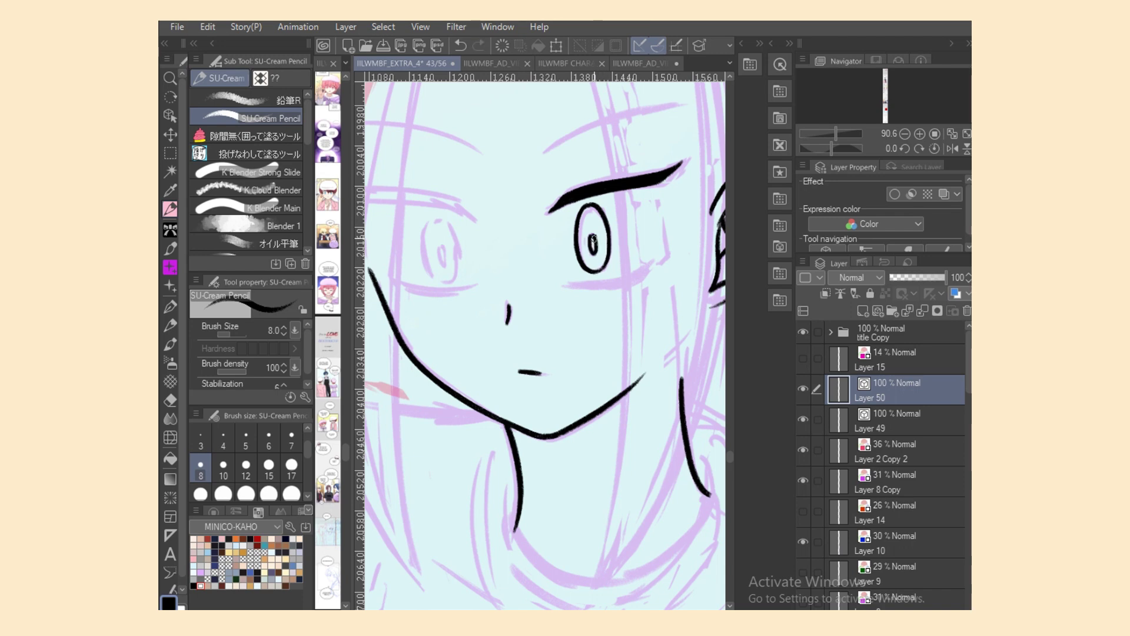
Step: Mirror the canvas view, then ink the ear-side eye's lower lid and the other eye's thick upper lash line
click(952, 149)
drag(443, 275, 533, 283)
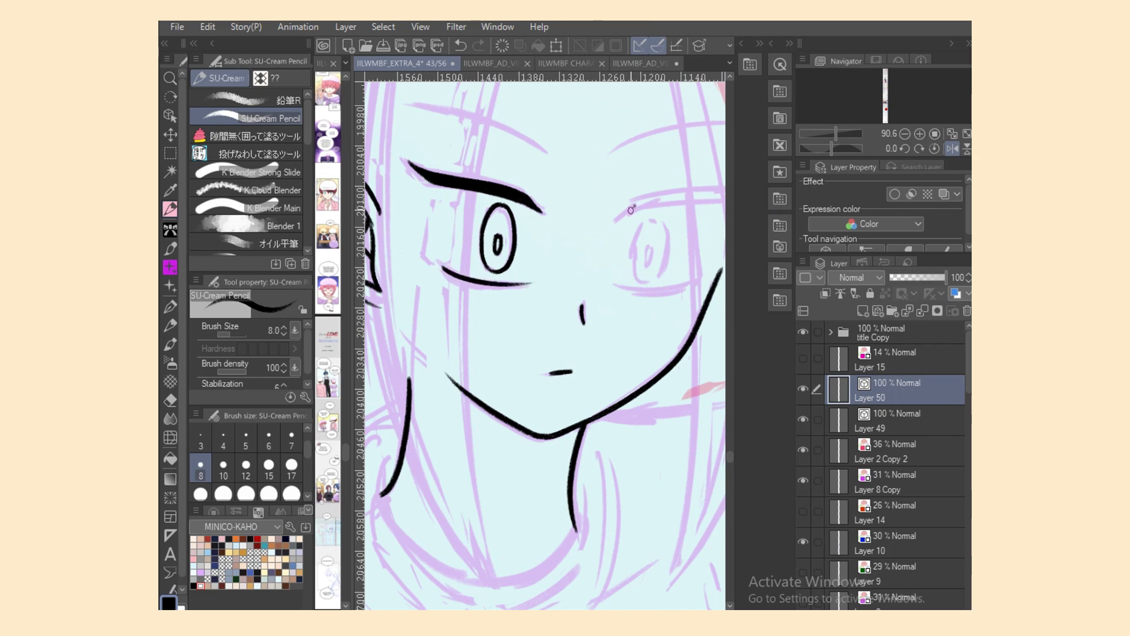
drag(631, 210, 618, 223)
key(ctrl+z)
drag(648, 613, 659, 613)
drag(574, 207, 664, 202)
drag(618, 198, 672, 193)
drag(574, 209, 685, 188)
Step: Ink the oval iris outline of the far eye, and return the canvas view to its unmirrored orientation
mouse_move(597, 224)
mouse_down()
mouse_move(573, 252)
mouse_move(602, 232)
mouse_move(595, 222)
mouse_move(604, 253)
mouse_up()
key(ctrl+z)
key(ctrl+z)
key(h)
key(ctrl+z)
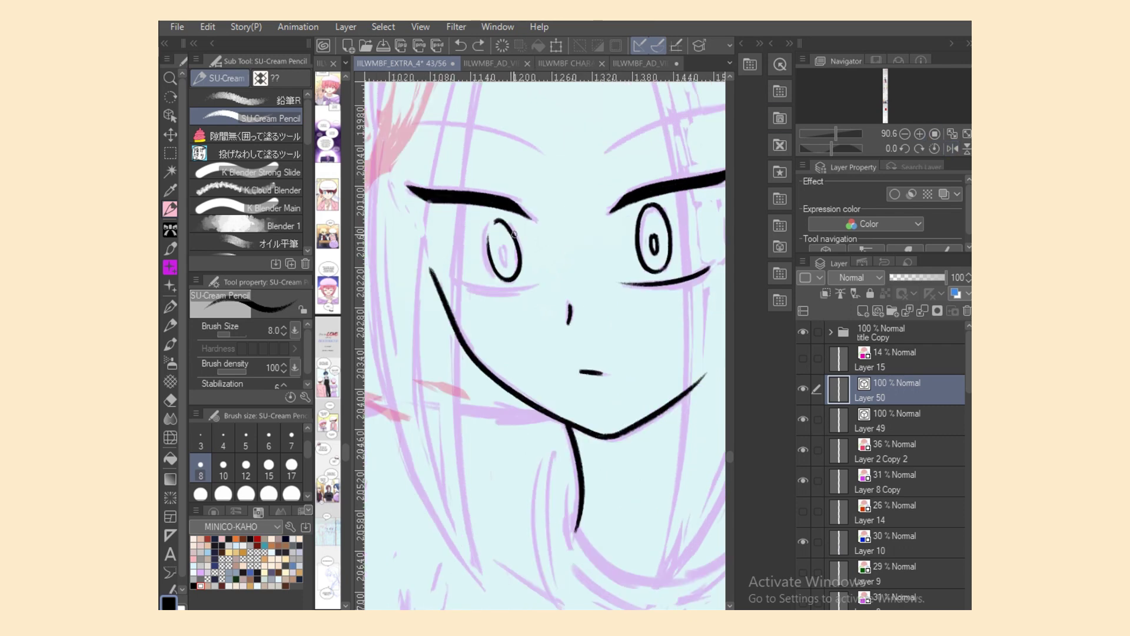
key(ctrl+z)
key(ctrl+z)
drag(489, 227, 519, 272)
key(ctrl+z)
mouse_move(489, 227)
mouse_down()
mouse_move(514, 229)
mouse_move(518, 271)
mouse_move(498, 282)
mouse_move(517, 271)
mouse_move(514, 282)
mouse_move(519, 261)
mouse_up()
key(ctrl+z)
key(ctrl+z)
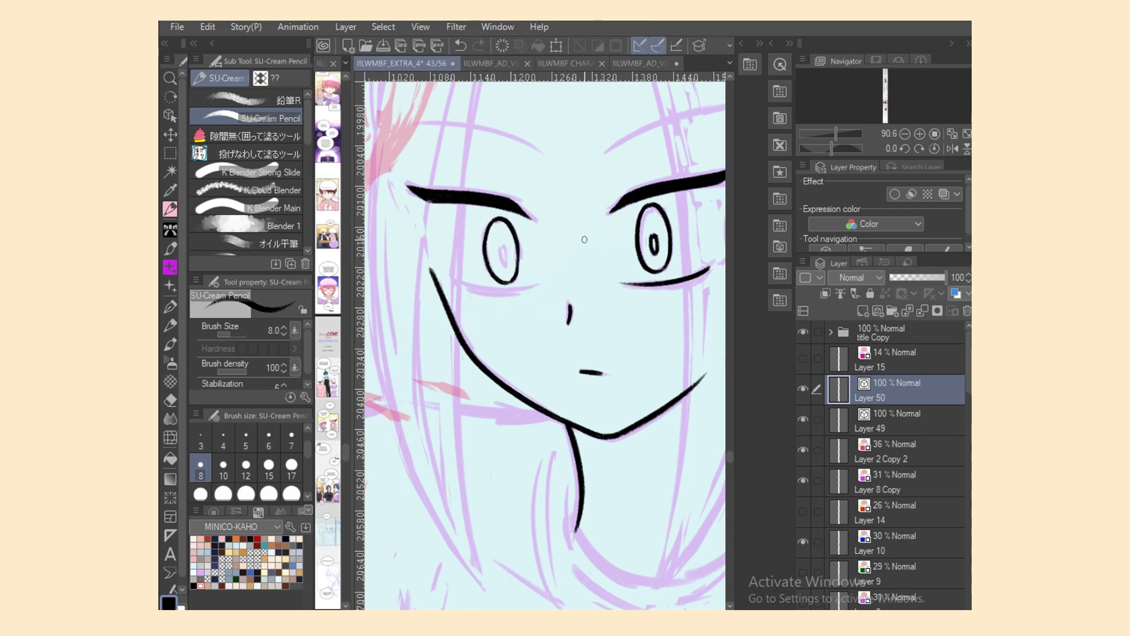
Step: Redraw the pupil of the ear-side eye and ink a matching small pupil in the far eye
key(ctrl+z)
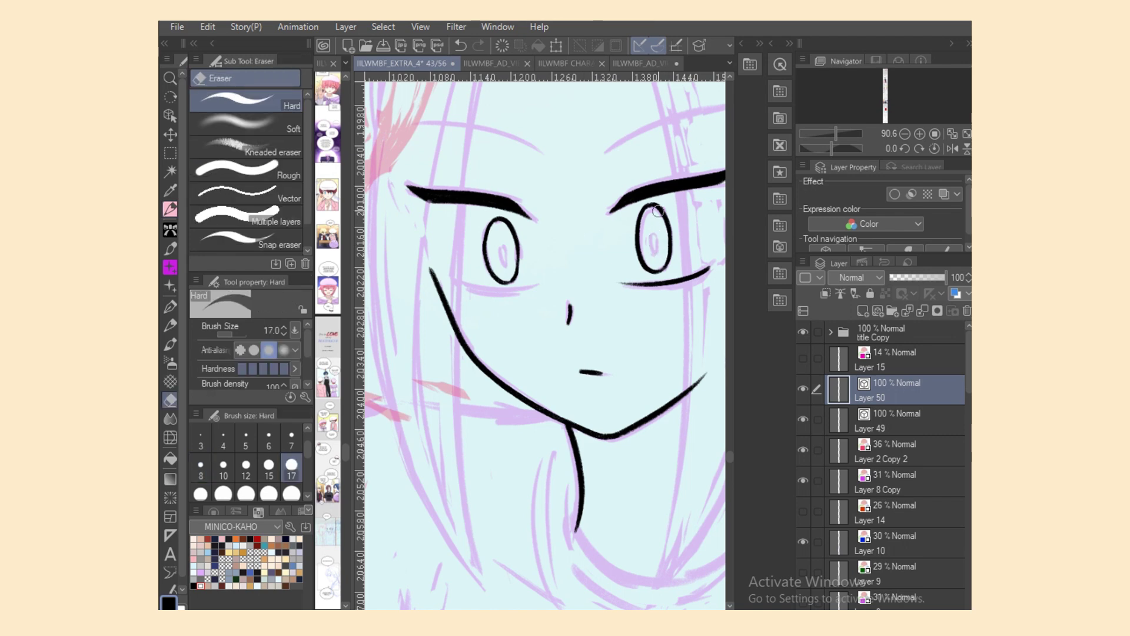
drag(653, 235, 655, 235)
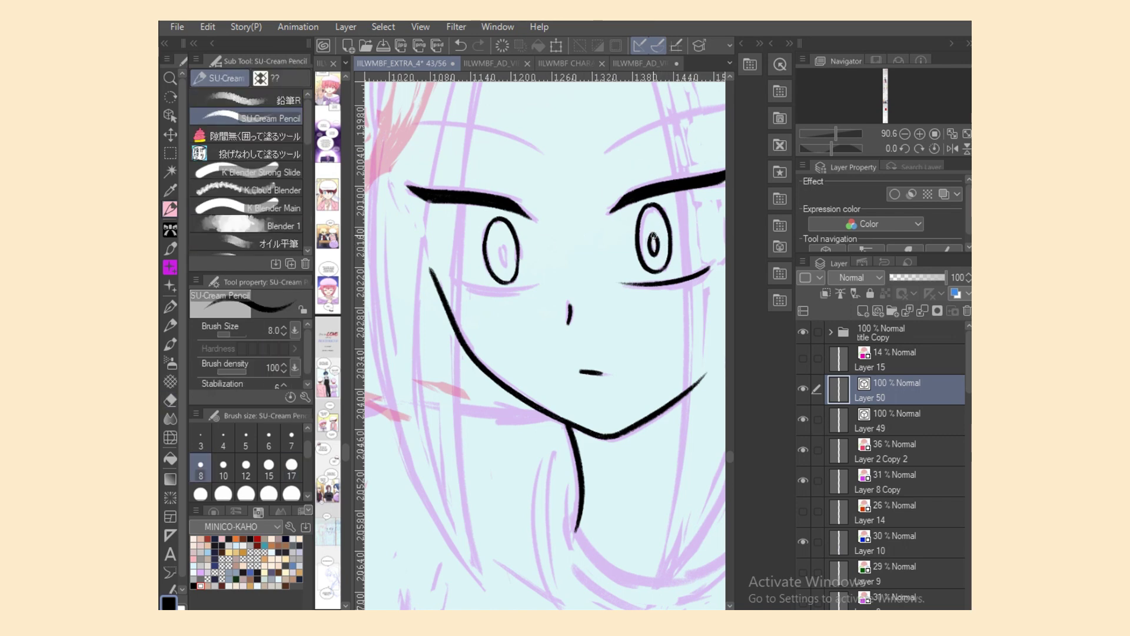
mouse_move(502, 249)
mouse_down()
mouse_move(509, 263)
mouse_move(505, 251)
mouse_up()
key(ctrl+z)
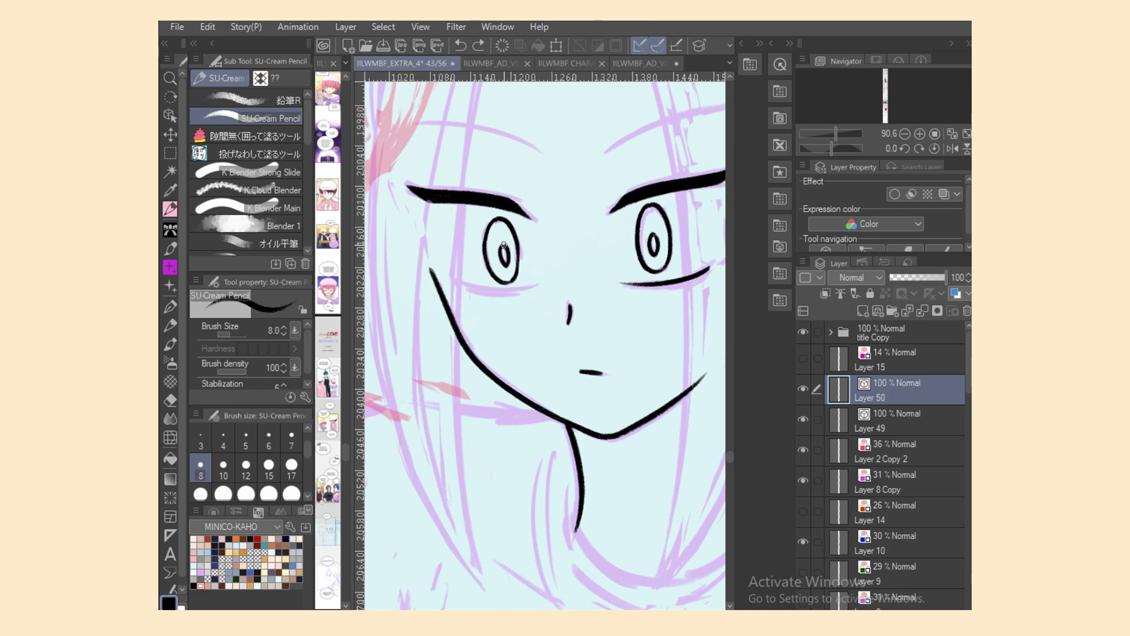
Step: Ink the curved lower lid line beneath the far eye
drag(450, 276, 533, 287)
key(ctrl+z)
key(ctrl+y)
Step: Ink both thin, arched eyebrows with the pencil at size 10, mirroring the view temporarily for the far one
scroll(544, 346, up, 5)
key(bracketright)
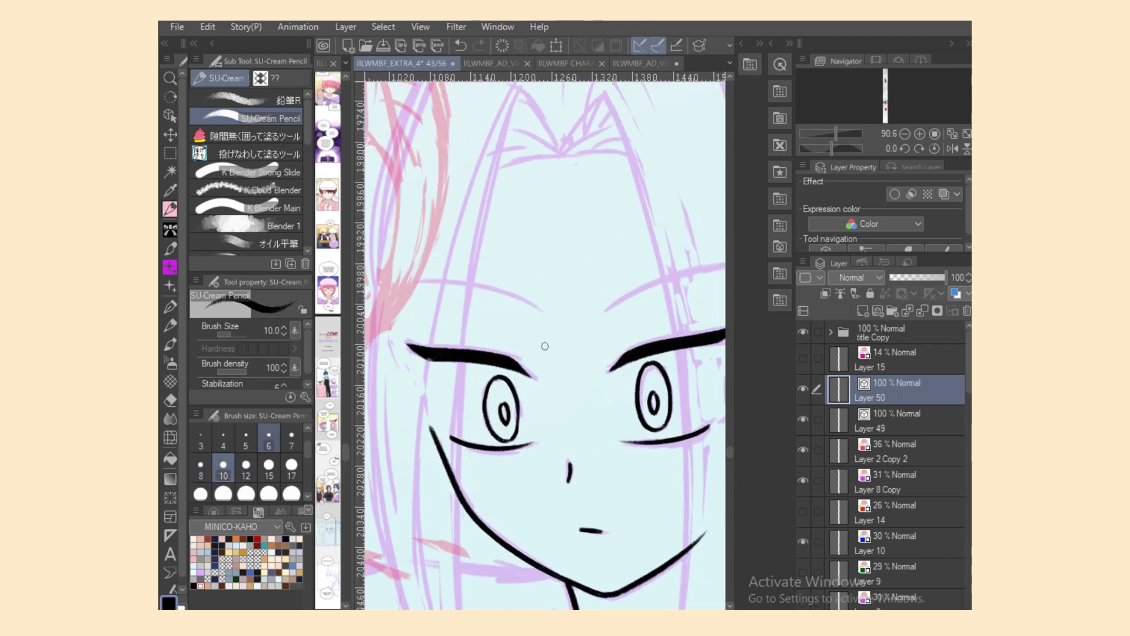
scroll(545, 347, left, 5)
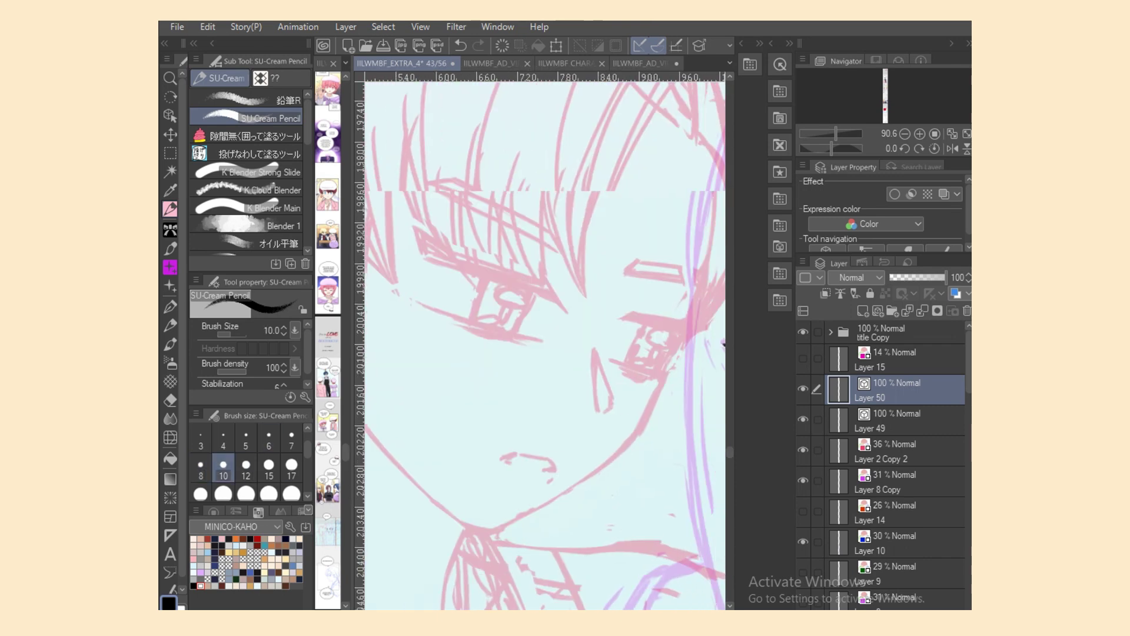
scroll(638, 266, right, 6)
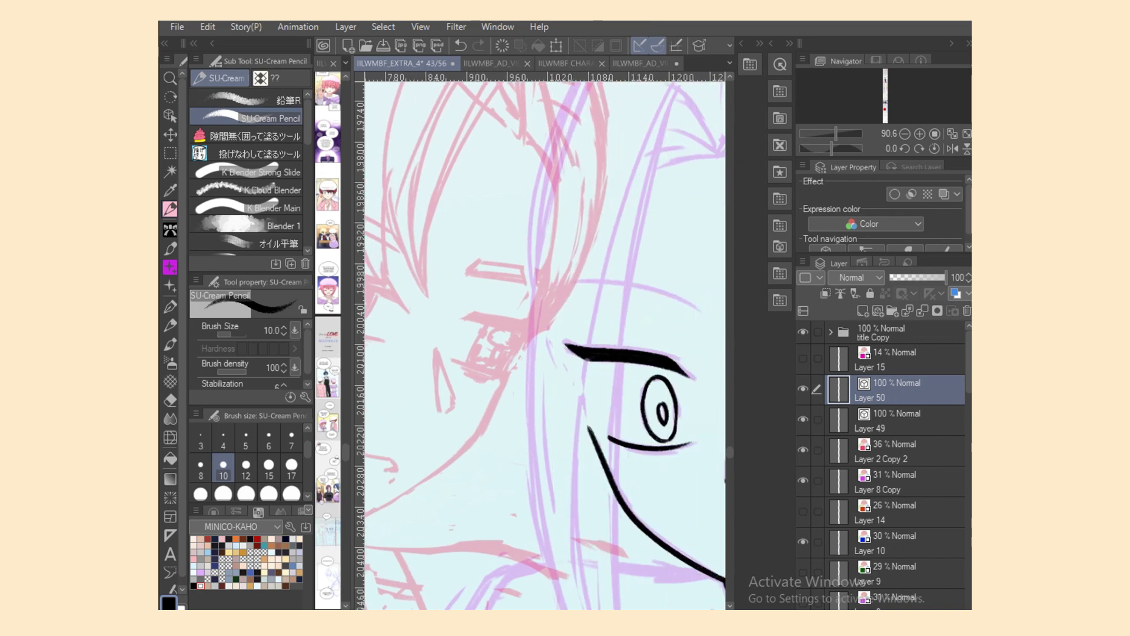
drag(523, 314, 674, 259)
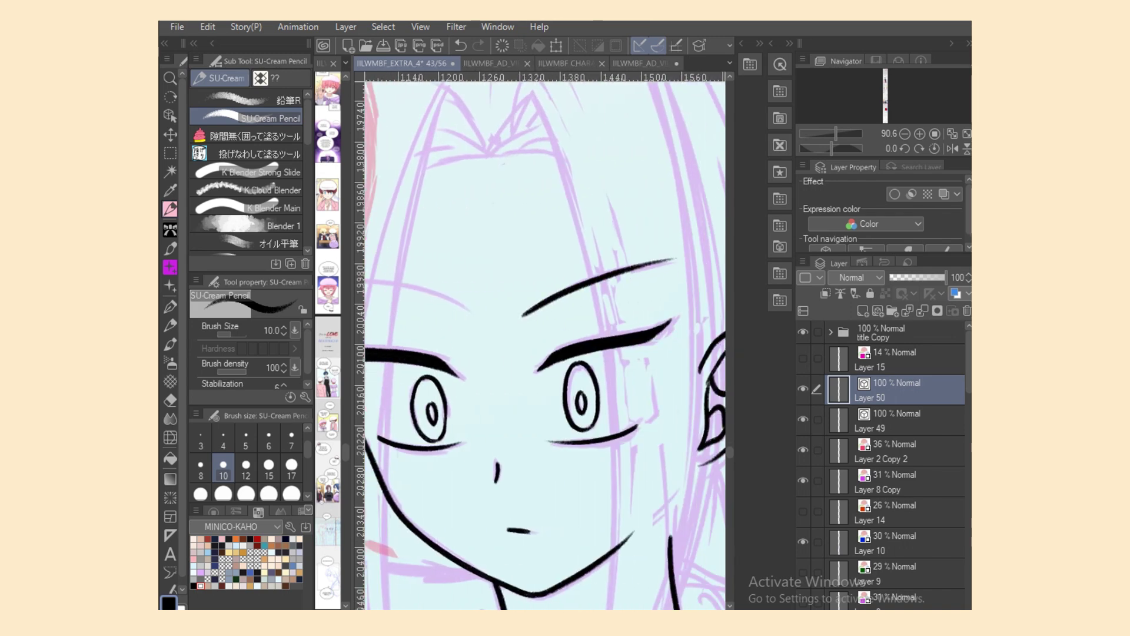
key(h)
scroll(653, 568, right, 2)
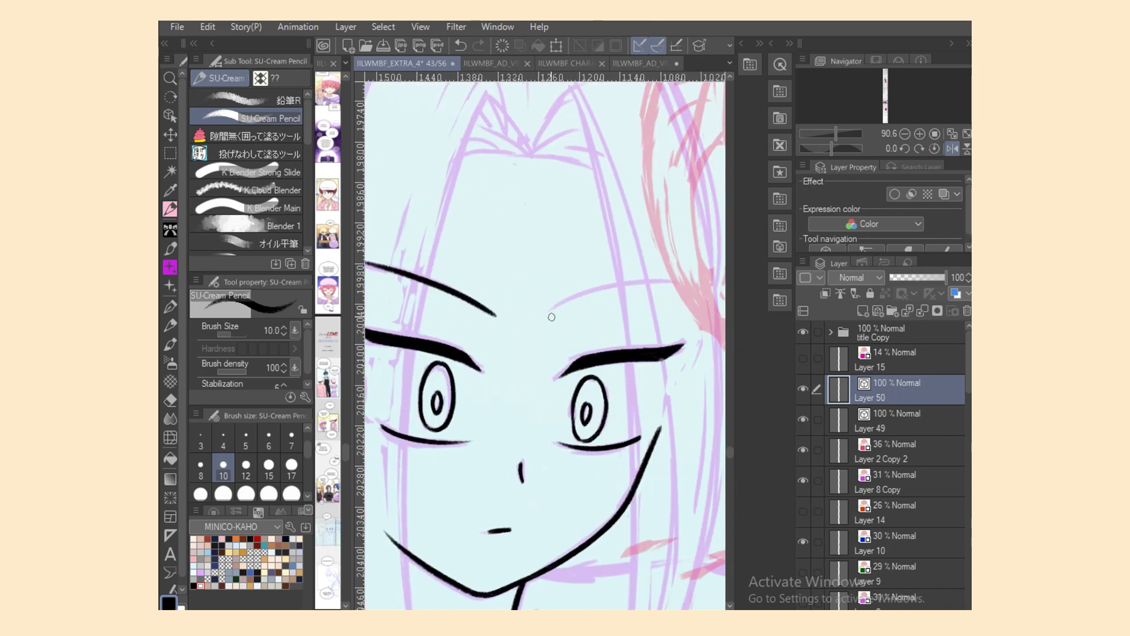
drag(551, 317, 683, 285)
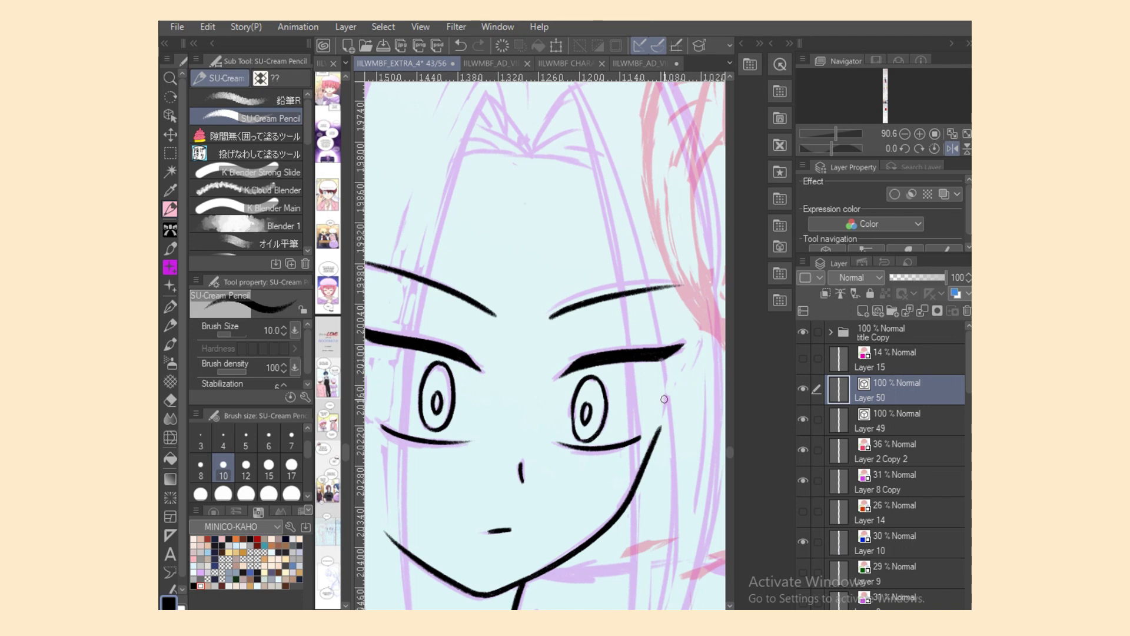
key(h)
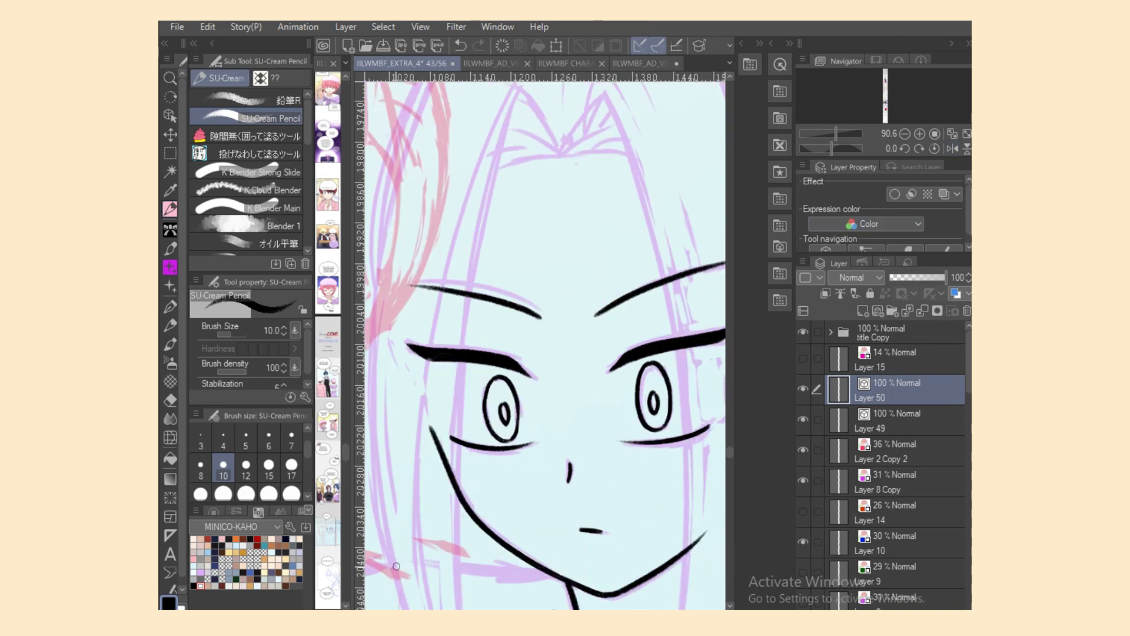
Step: Ink the inner edge of the far-side face-framing hair lock, from its forehead peak down past the chin to a pointed tip
scroll(546, 346, down, 6)
scroll(545, 346, up, 1)
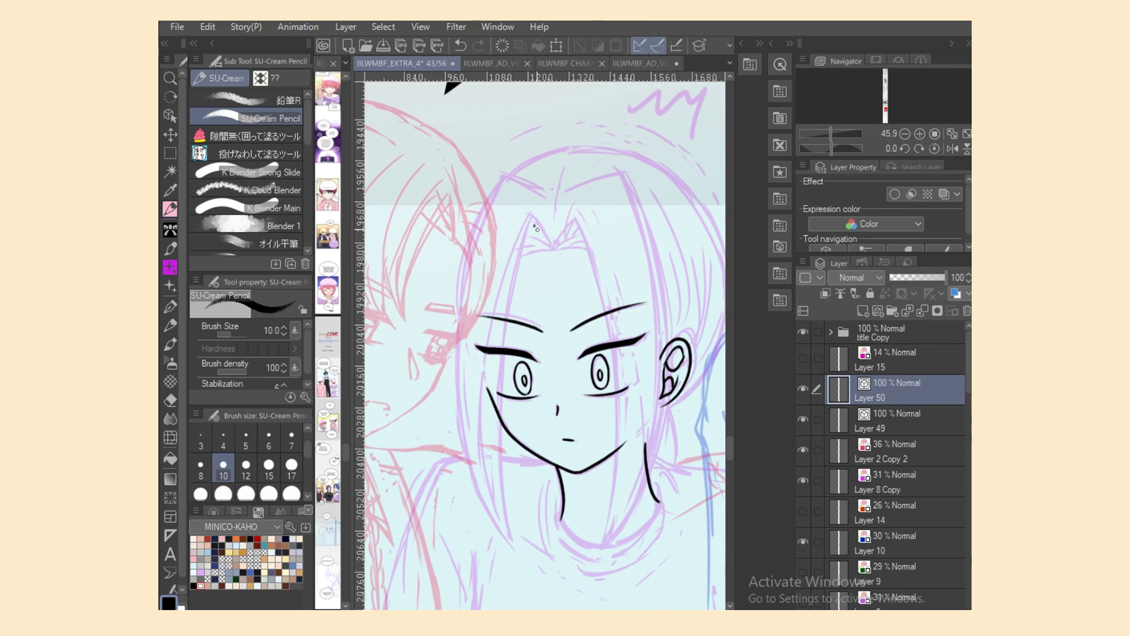
drag(552, 246, 500, 421)
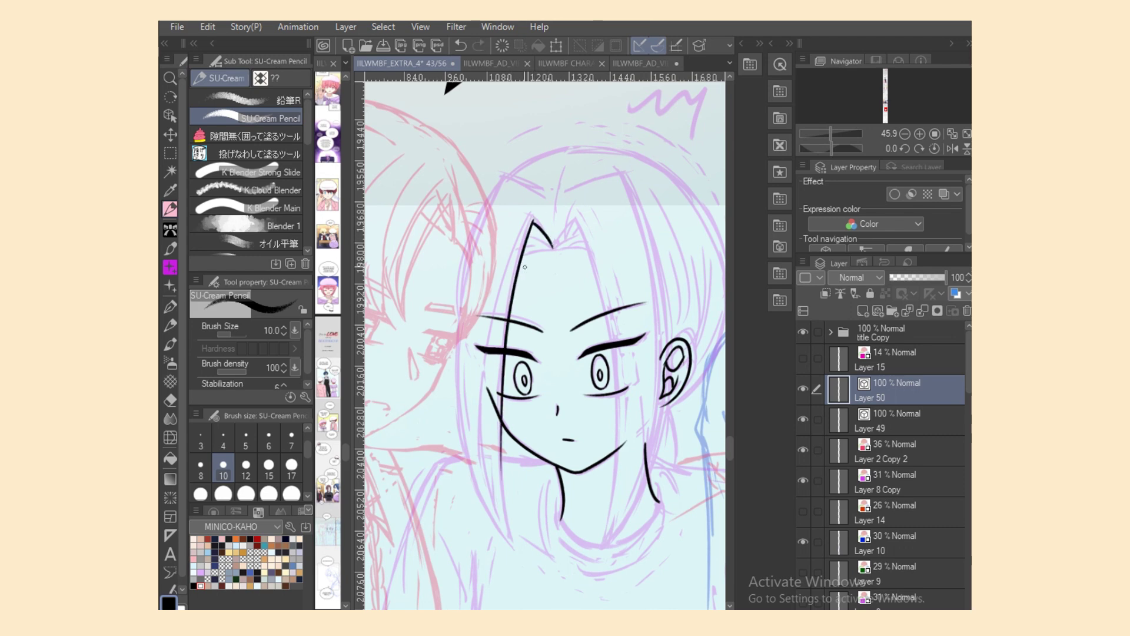
key(ctrl+z)
mouse_move(533, 222)
mouse_down()
mouse_move(495, 460)
mouse_move(506, 340)
mouse_move(499, 483)
mouse_up()
key(ctrl+z)
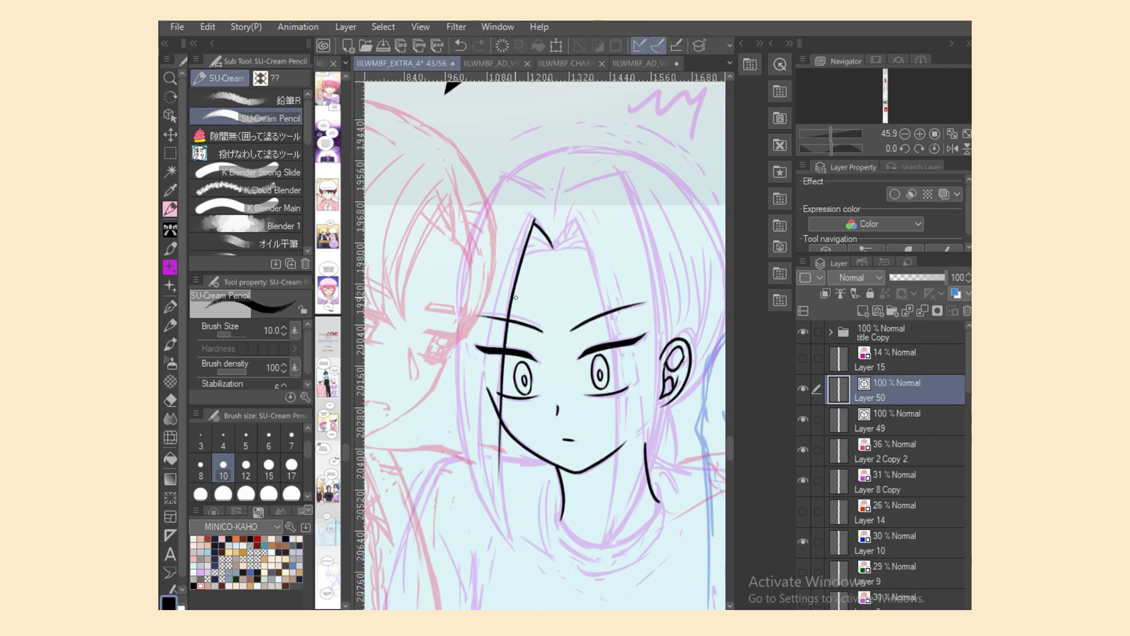
key(ctrl+z)
mouse_move(534, 220)
mouse_down()
mouse_move(501, 438)
mouse_move(520, 557)
mouse_up()
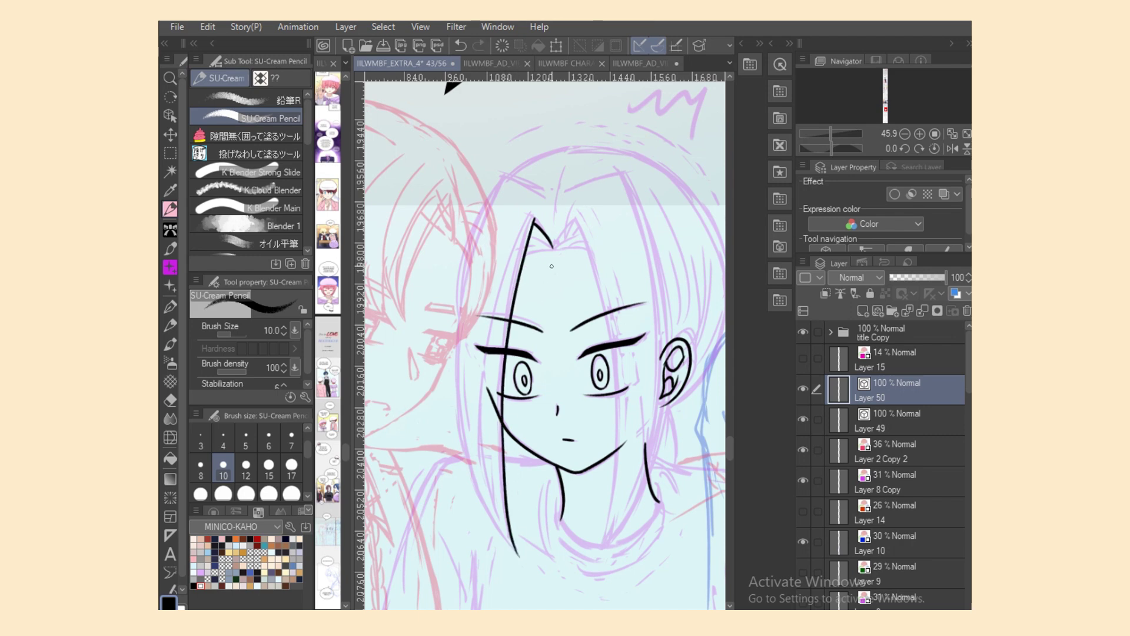
Step: Ink the short parting line at the crown and the long curved upper outer edge of the far-side hair lock
mouse_move(502, 173)
mouse_down()
mouse_move(543, 199)
mouse_move(466, 374)
mouse_move(462, 428)
mouse_up()
key(ctrl+z)
key(ctrl+z)
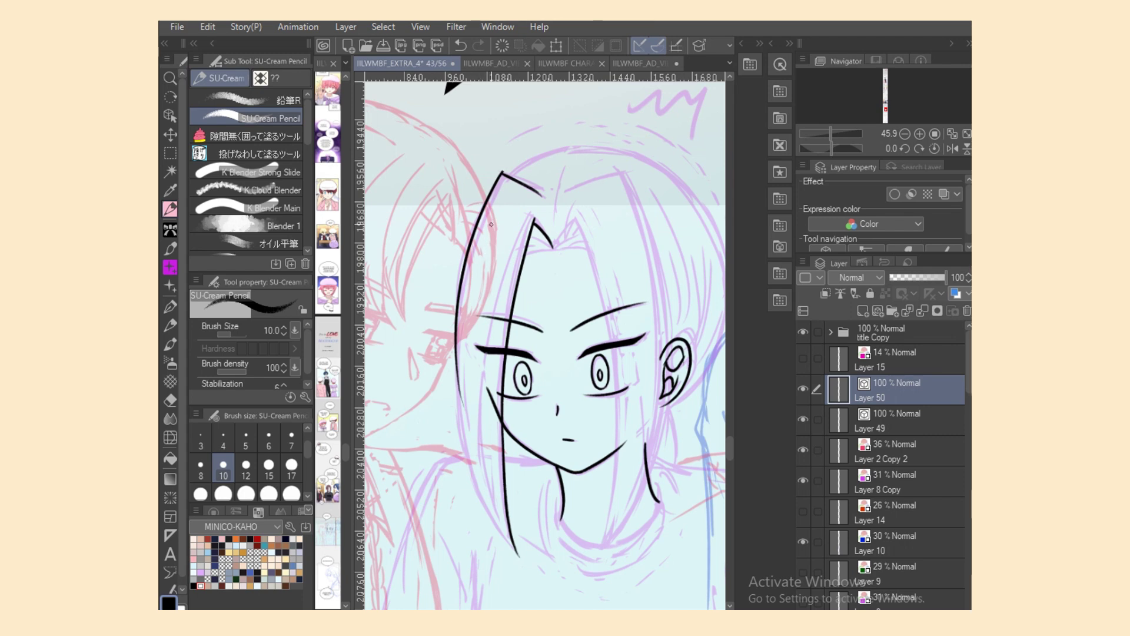
key(ctrl+z)
drag(502, 173, 464, 452)
drag(457, 376, 514, 543)
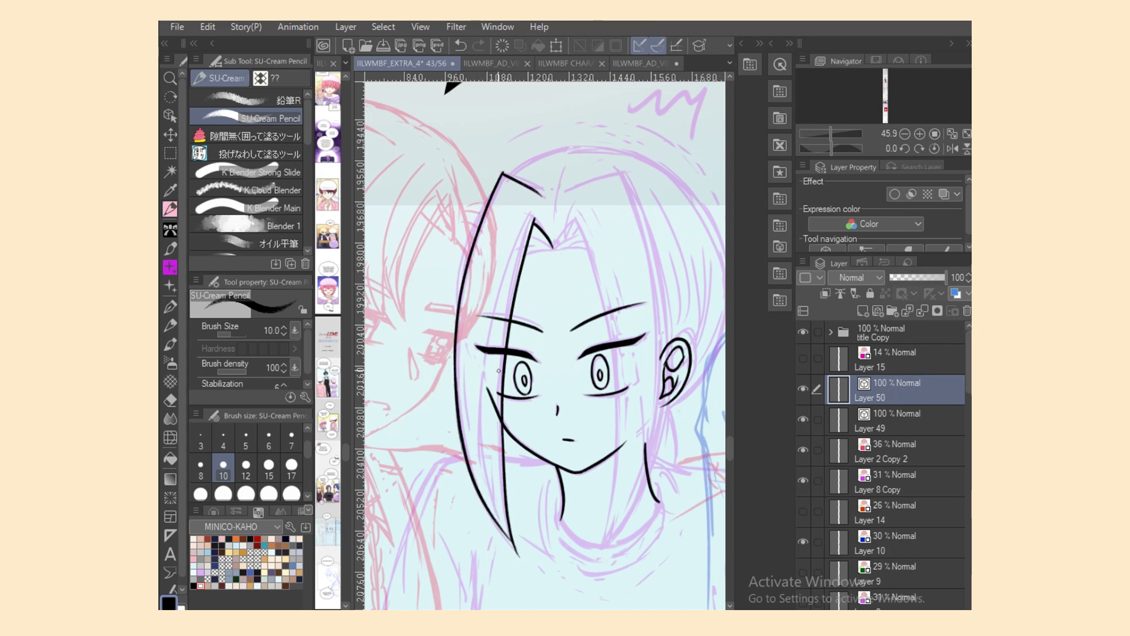
key(ctrl+z)
mouse_move(502, 172)
mouse_down()
mouse_move(465, 434)
mouse_move(474, 246)
mouse_move(477, 468)
mouse_up()
key(ctrl+z)
key(ctrl+z)
drag(502, 173, 474, 459)
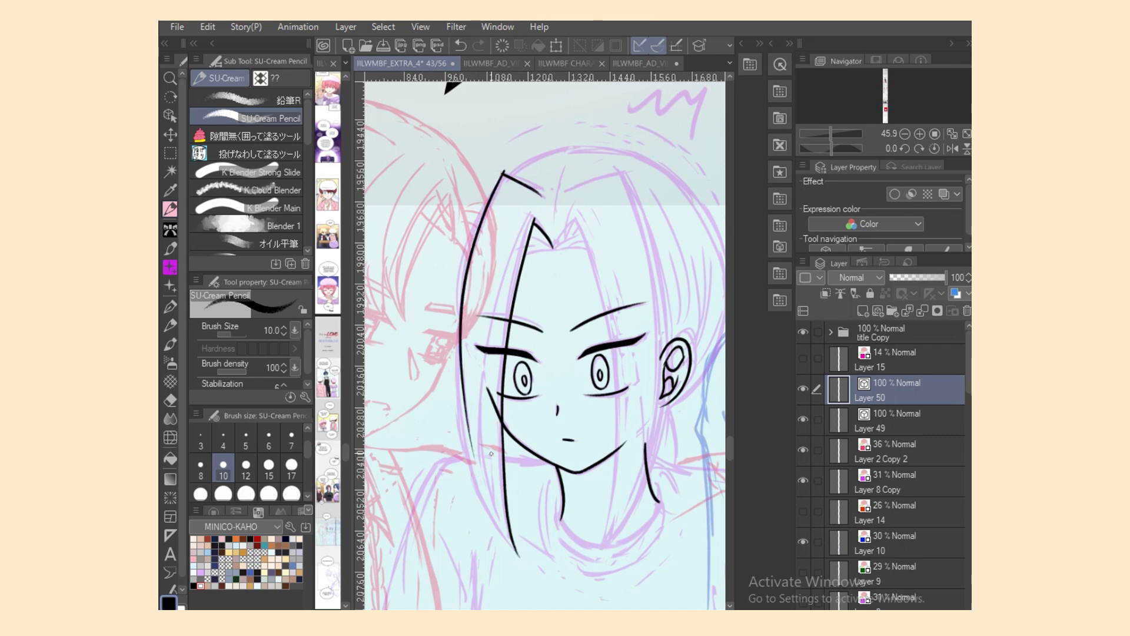
key(ctrl+z)
drag(502, 173, 474, 460)
key(ctrl+z)
mouse_move(502, 173)
mouse_down()
mouse_move(460, 436)
mouse_move(474, 477)
mouse_up()
Step: Ink the lower outer edge of the far-side lock, curving it from eye level down to meet the pointed tip
drag(462, 403, 518, 553)
key(ctrl+z)
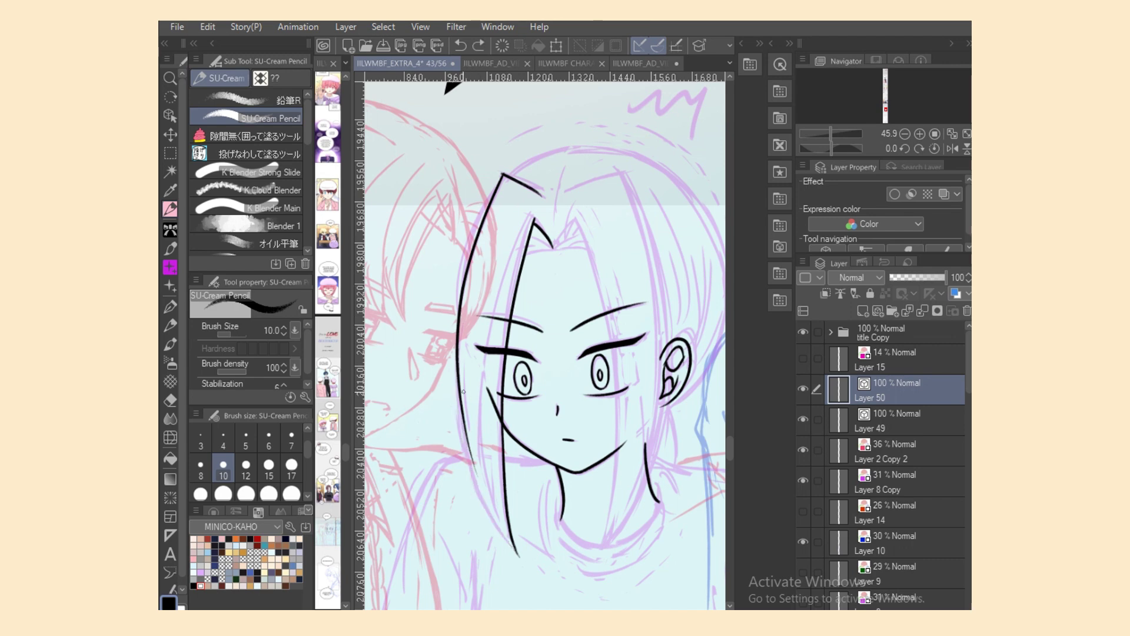
drag(460, 362, 518, 554)
key(ctrl+z)
drag(460, 362, 519, 553)
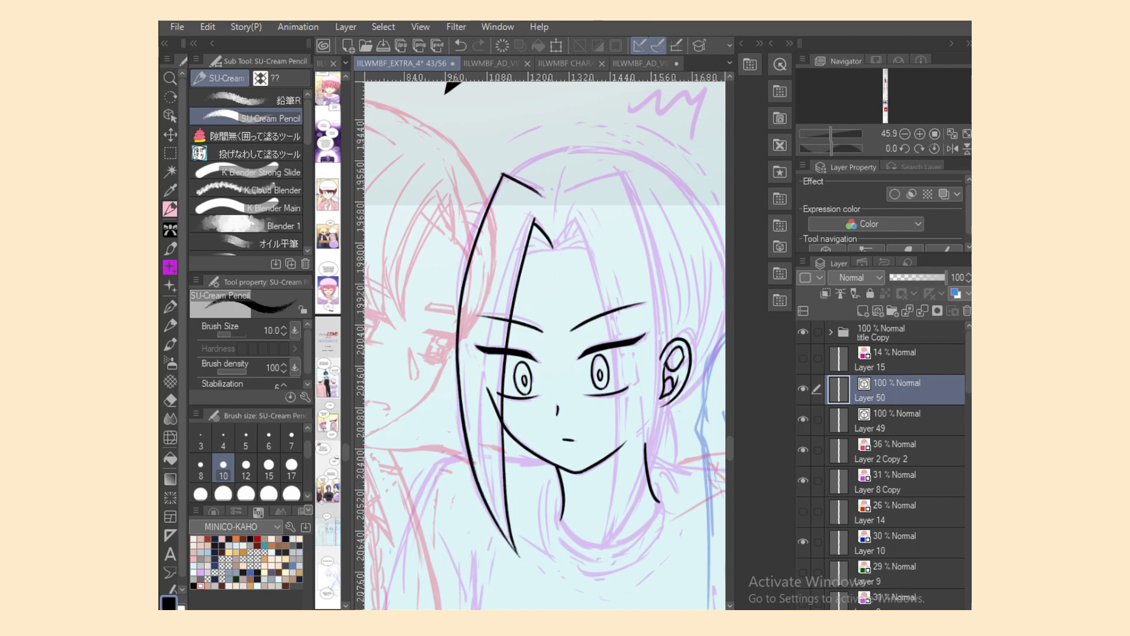
Step: Delete the lock's upper outer vector line and redraw it from the crown peak so it overlaps the lower stroke
click(170, 116)
click(471, 259)
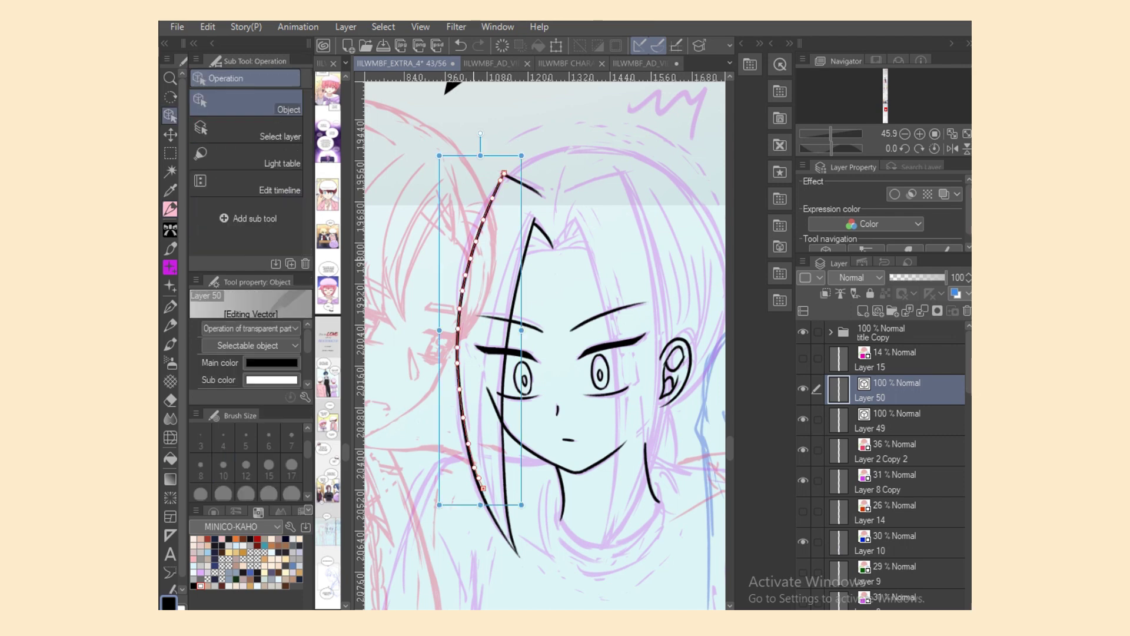
key(Delete)
click(170, 209)
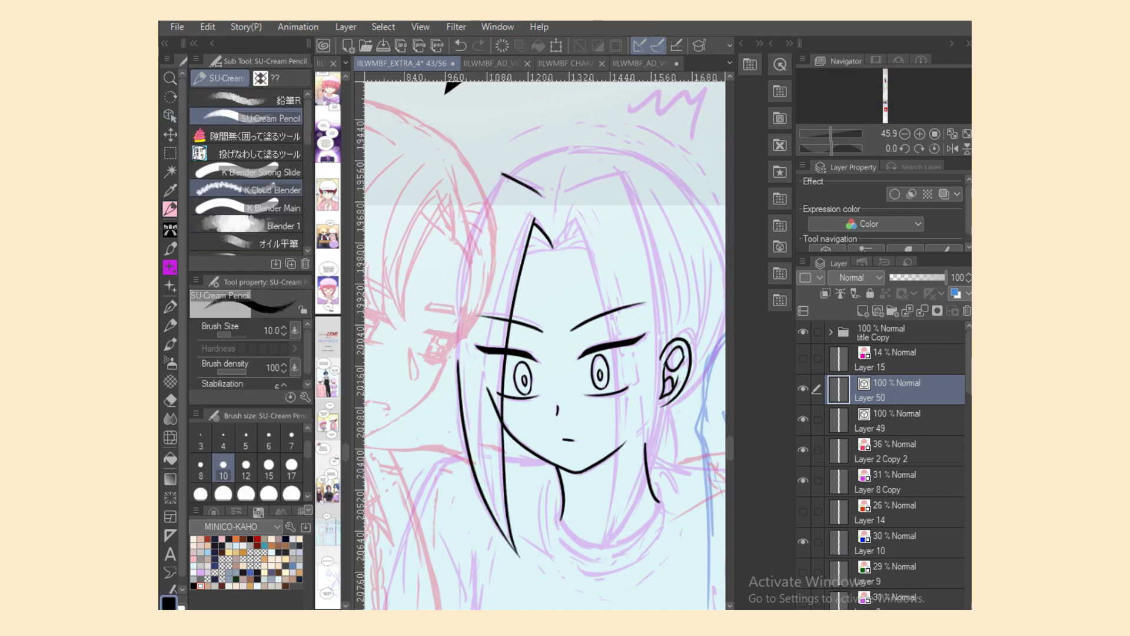
drag(504, 174, 462, 416)
key(ctrl+z)
drag(504, 172, 498, 487)
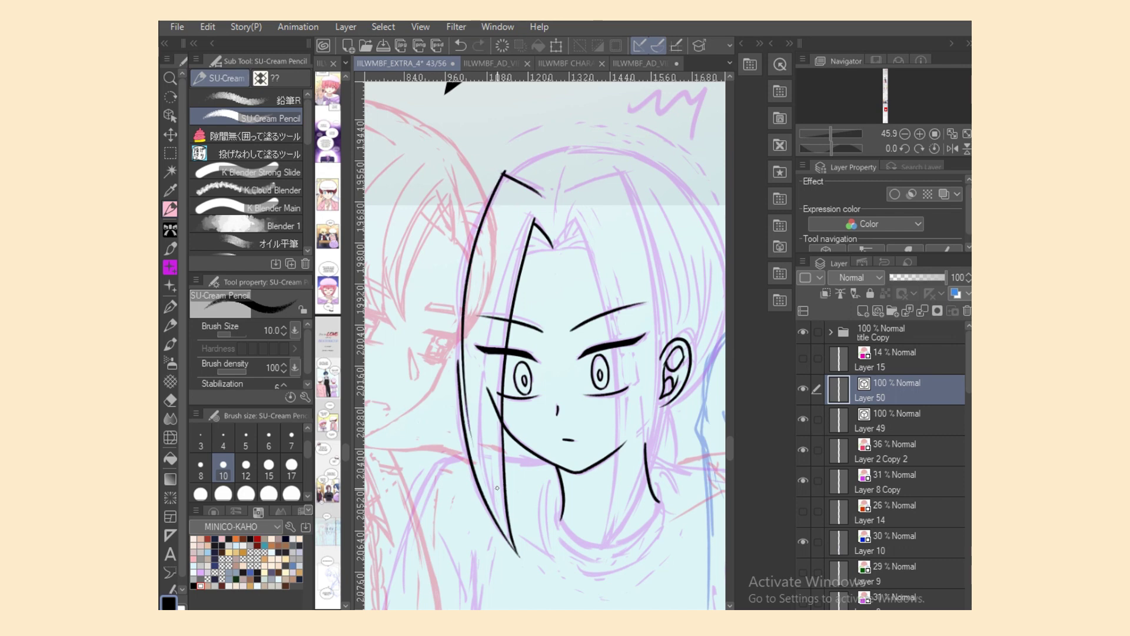
key(ctrl+z)
drag(504, 172, 503, 483)
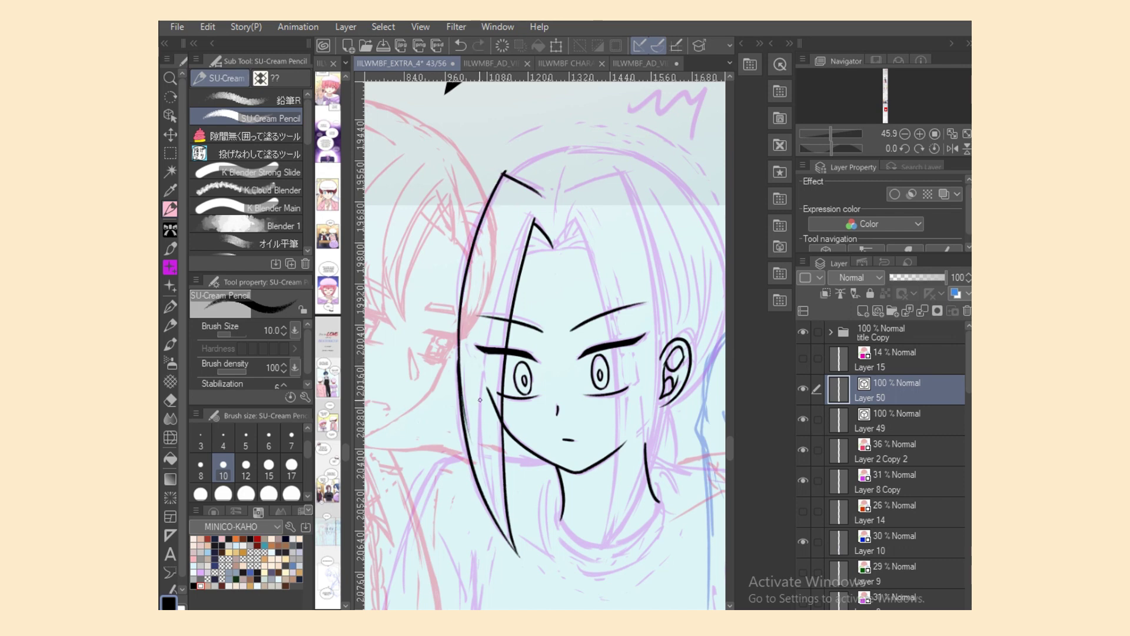
Step: Adjust the redrawn line's control points to merge it with the lower stroke, and erase the overshoot at the crown peak
click(170, 116)
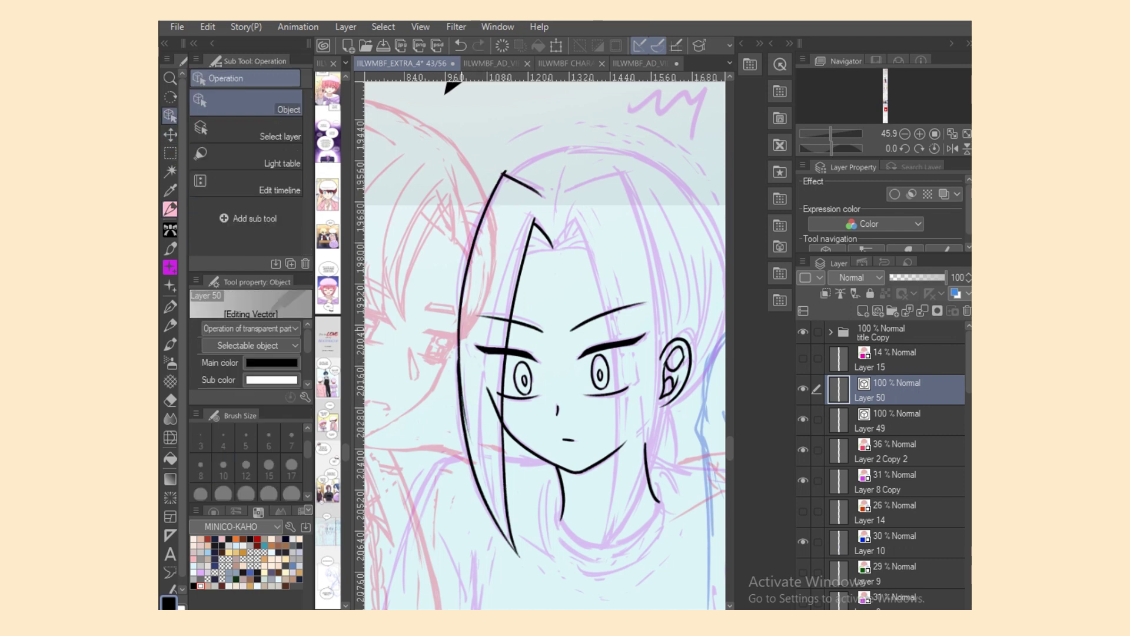
click(461, 329)
drag(482, 473, 480, 492)
drag(441, 322, 440, 322)
key(e)
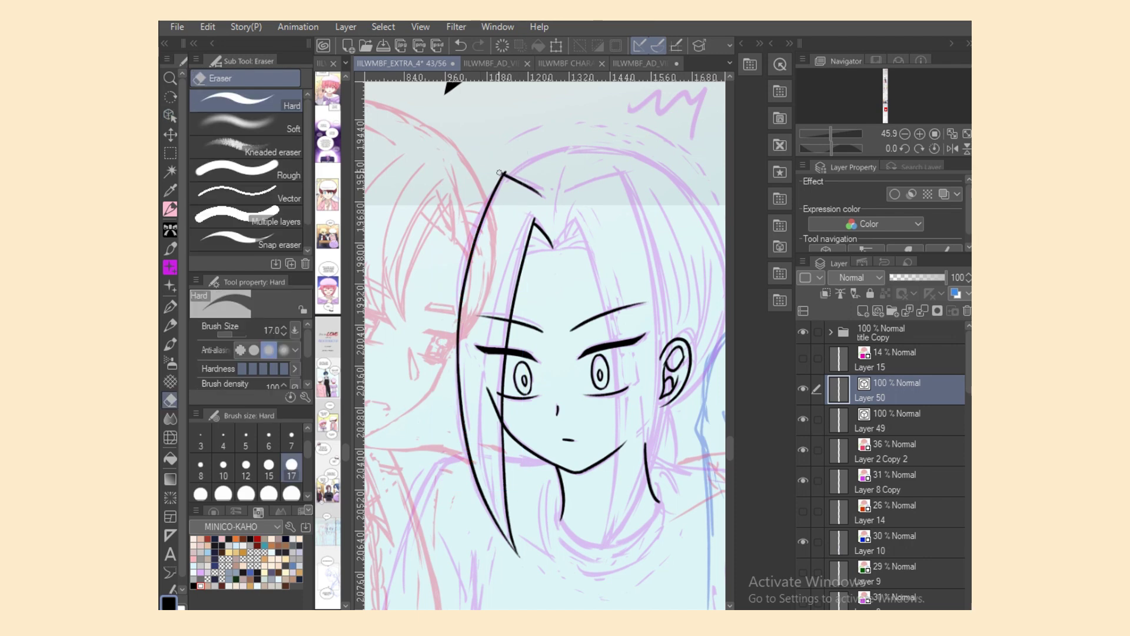
Step: Erase the part of the far jawline that runs inside the hair lock
key(o)
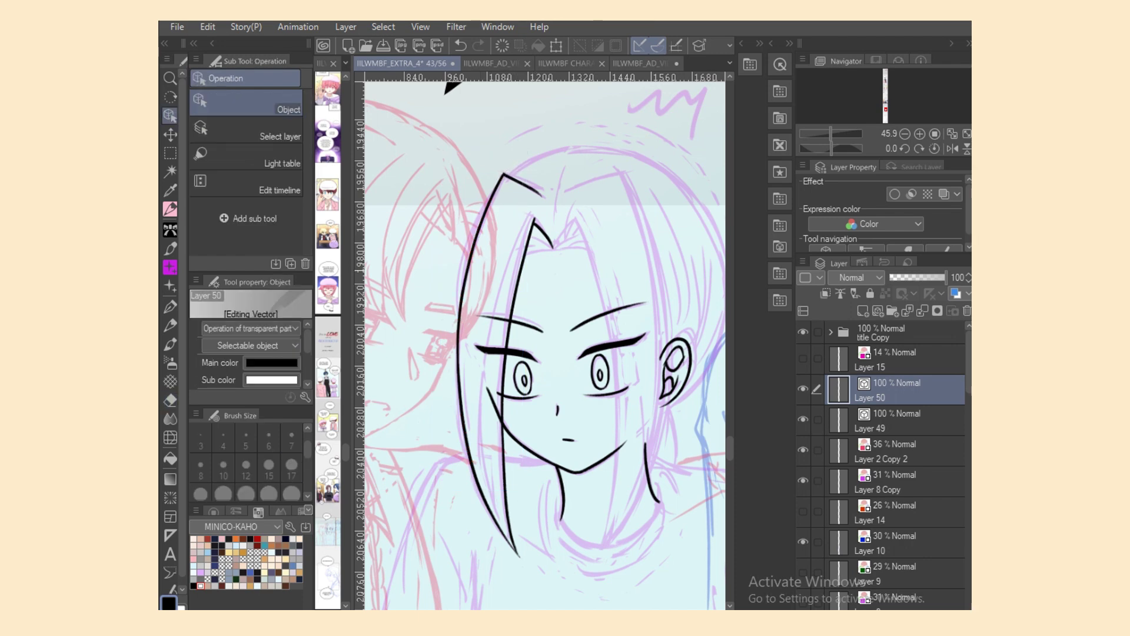
scroll(545, 346, down, 3)
key(p)
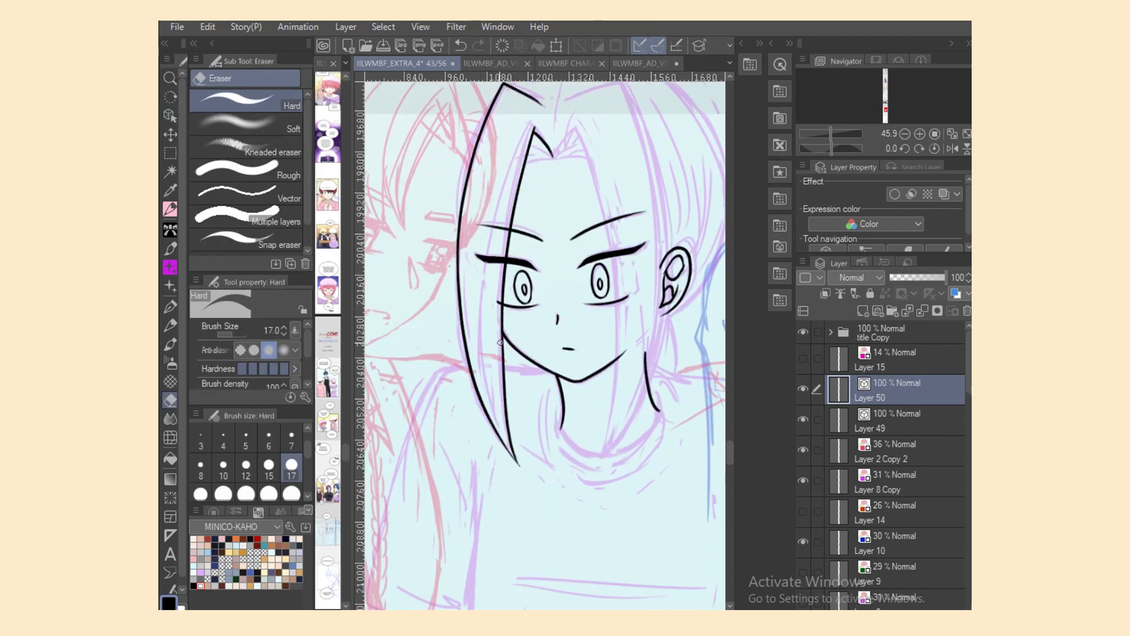
key(o)
Step: Ink a curved inner strand line within the far-side lock, from eye level to its tip, and refine its curve
scroll(538, 340, up, 3)
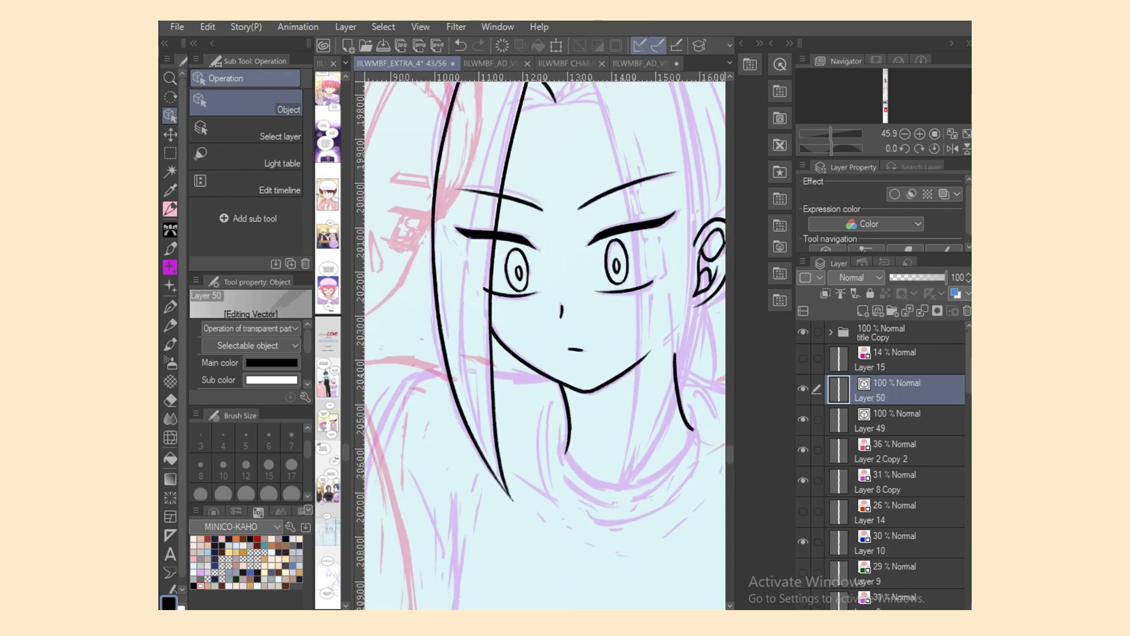
key(p)
drag(469, 293, 529, 523)
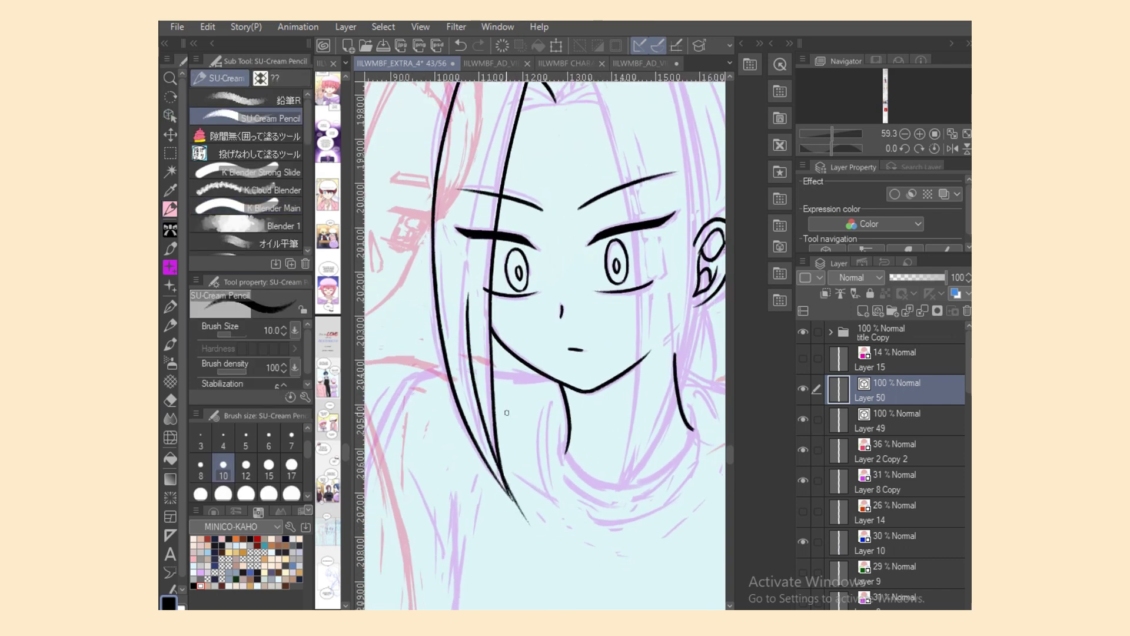
key(o)
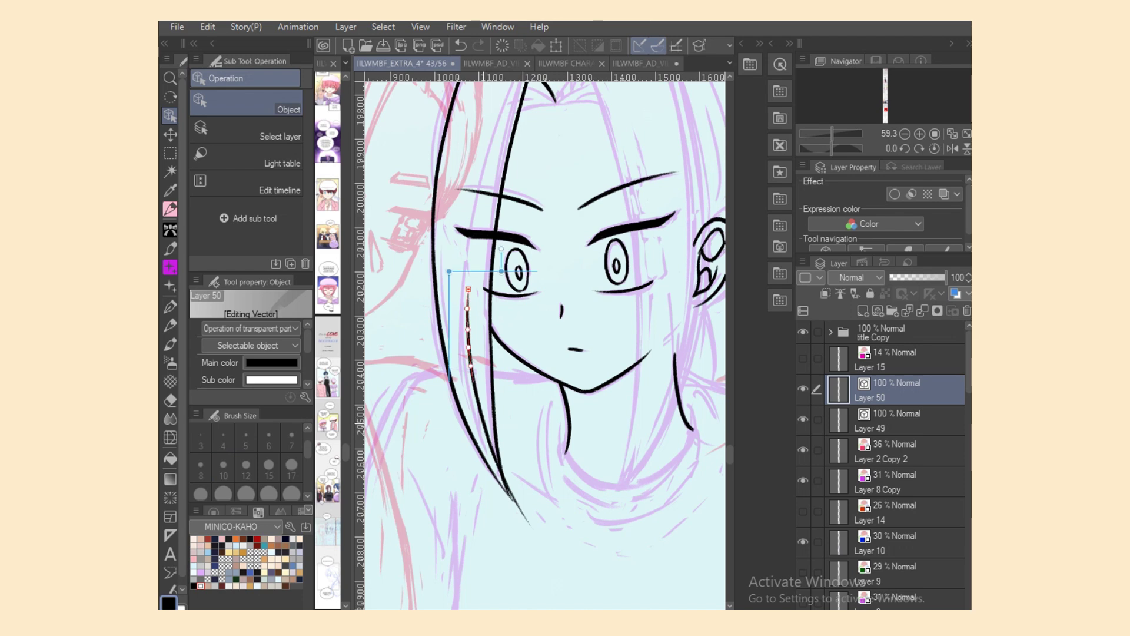
click(468, 330)
drag(481, 425, 484, 423)
Step: Erase the strand line's overshoot beyond the pointed tip of the far-side lock
key(e)
mouse_move(502, 493)
mouse_down()
mouse_move(516, 490)
mouse_move(518, 521)
mouse_up()
key(ctrl+z)
key(o)
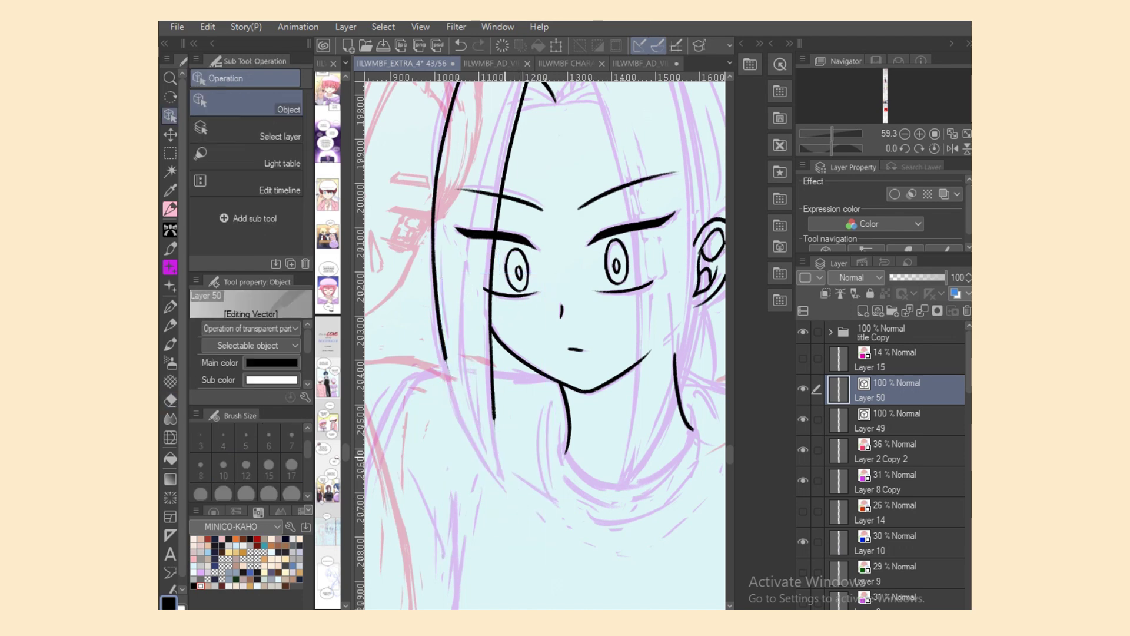
key(p)
drag(473, 433, 540, 518)
key(ctrl+z)
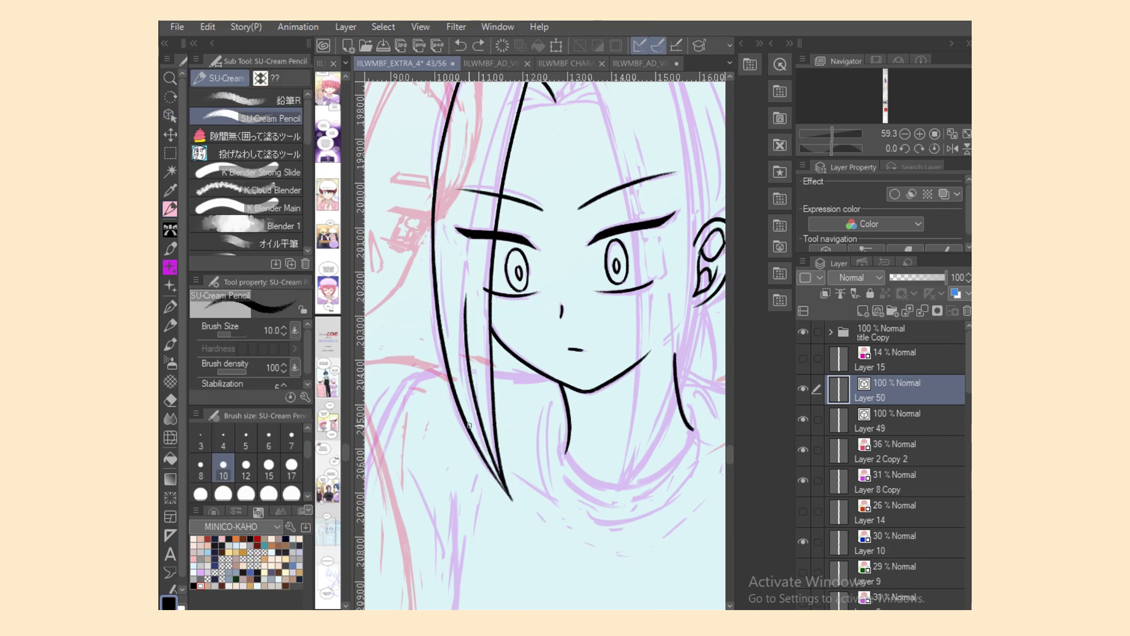
drag(469, 425, 520, 508)
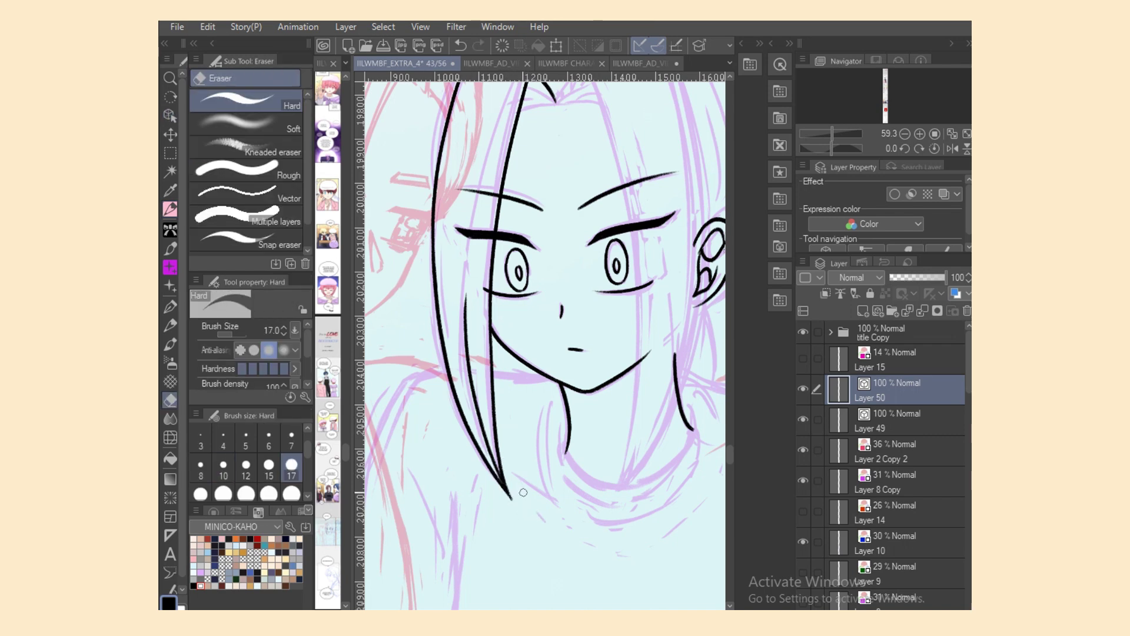
key(ctrl+z)
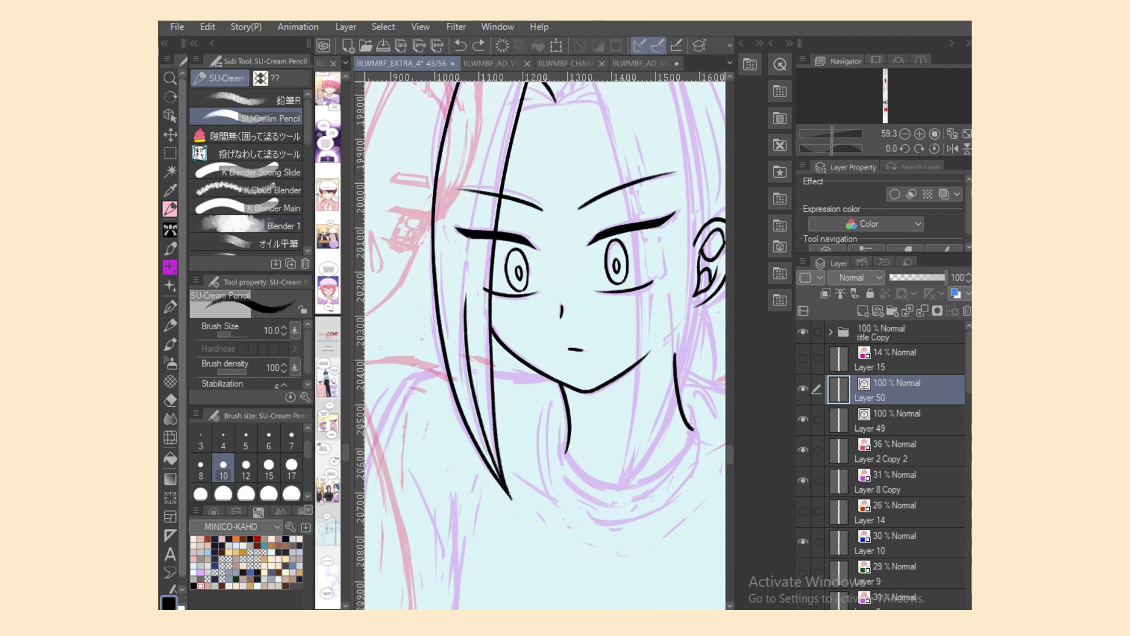
Step: Adjust the end points of the far-side lock's lines so they converge at the tip, and trim the excess
click(170, 115)
click(480, 405)
mouse_move(511, 499)
mouse_down()
mouse_move(505, 486)
mouse_move(515, 500)
mouse_up()
click(498, 455)
click(170, 400)
key(ctrl+z)
click(170, 114)
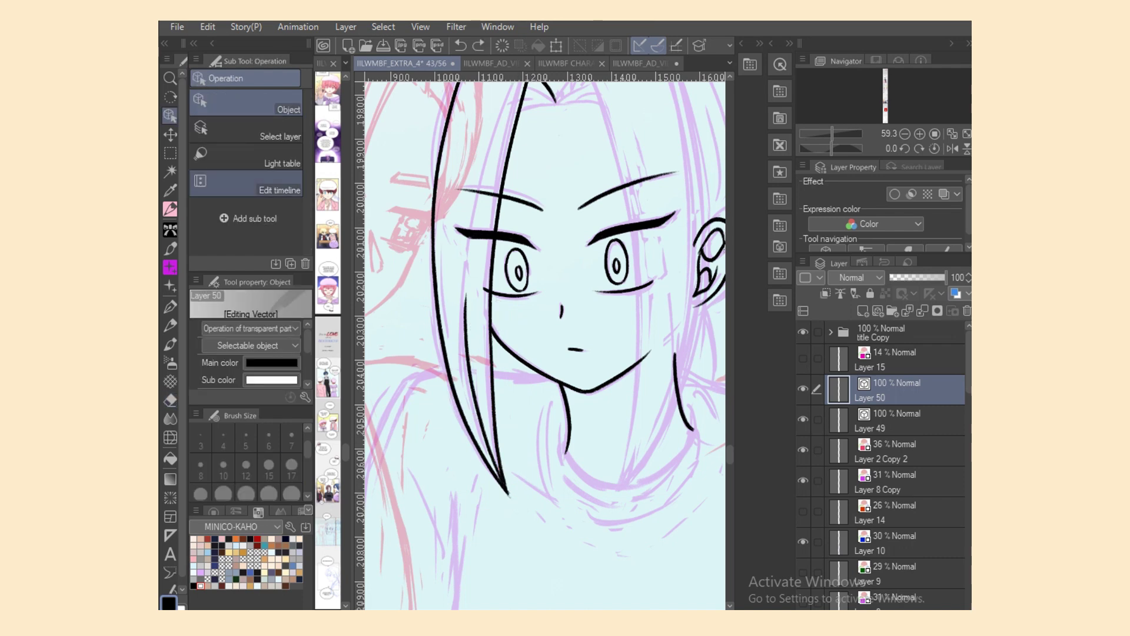
click(478, 449)
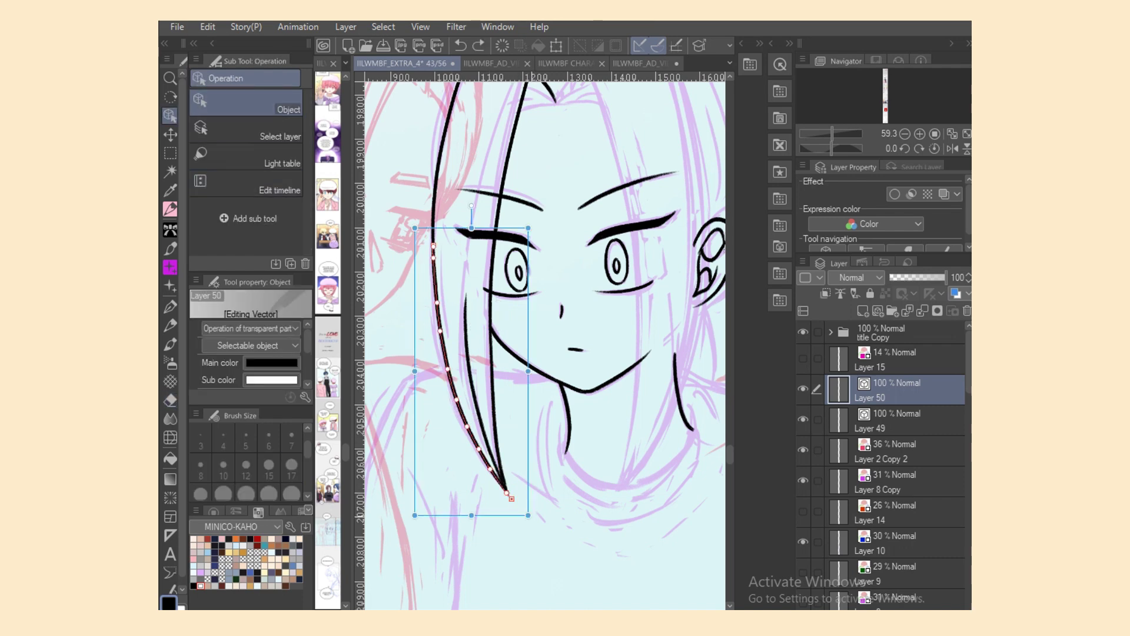
mouse_move(512, 500)
mouse_down()
mouse_move(507, 491)
mouse_move(518, 499)
mouse_up()
click(170, 400)
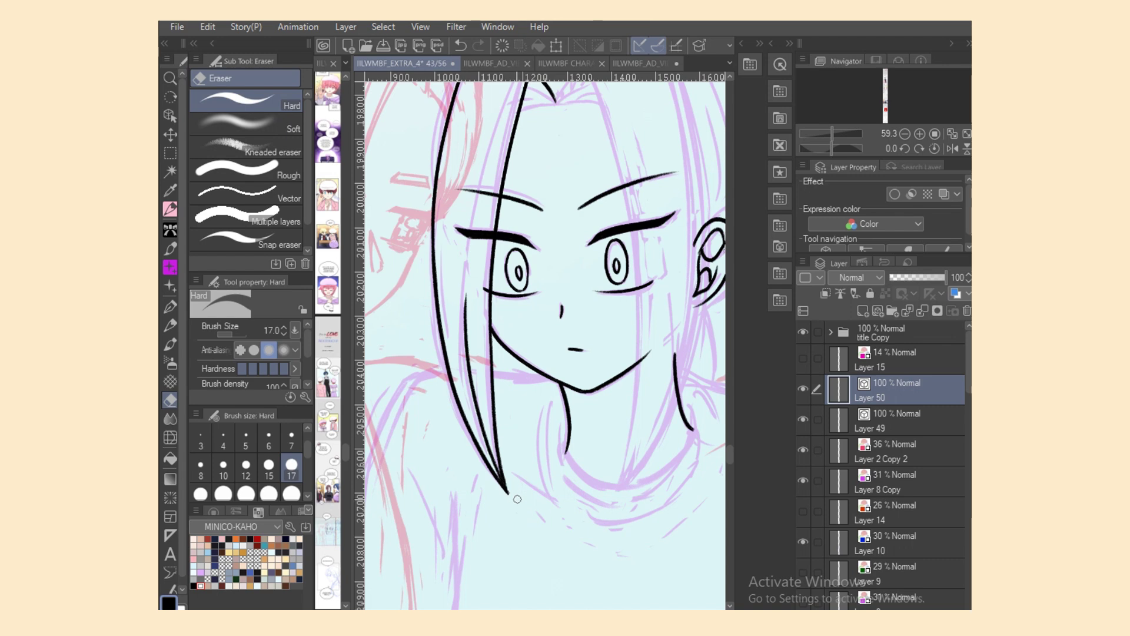
key(o)
Step: Ink the forehead hairline and the small fan of root strokes between the two fringe peaks
key(p)
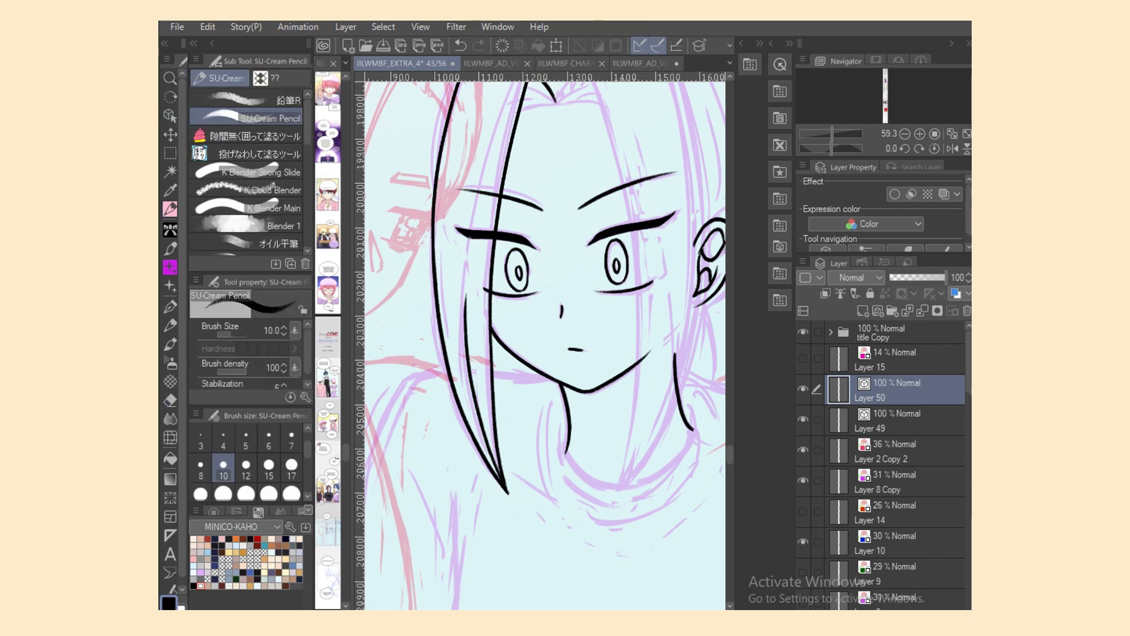
scroll(563, 295, up, 3)
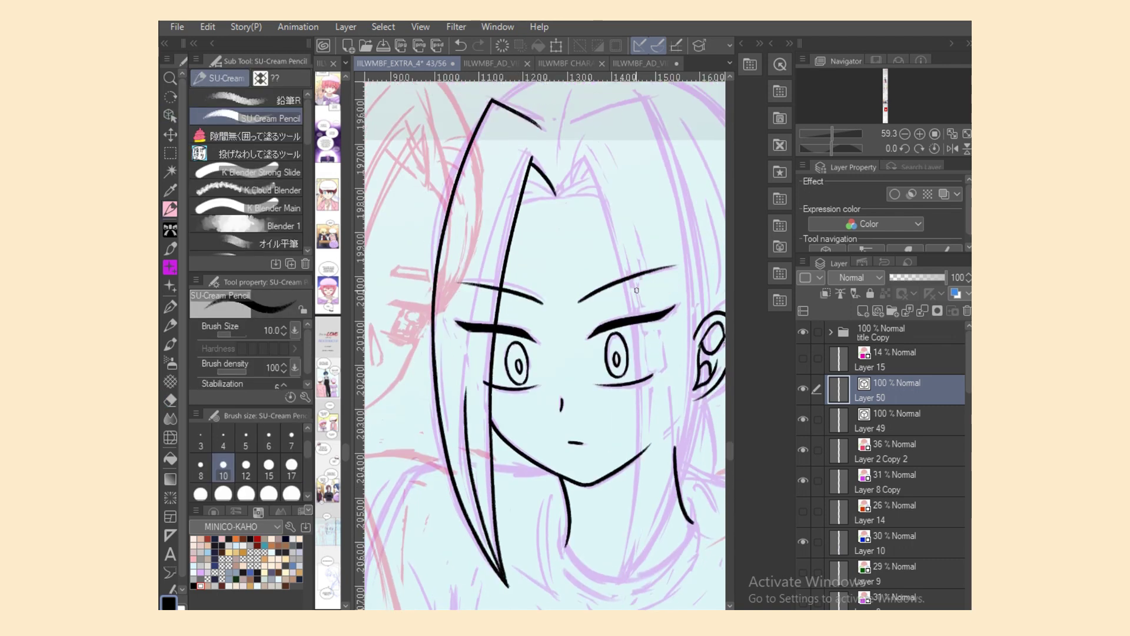
mouse_move(557, 193)
mouse_down()
mouse_move(583, 156)
mouse_move(535, 194)
mouse_move(614, 202)
mouse_move(591, 173)
mouse_up()
key(e)
key(p)
drag(577, 194, 596, 186)
key(ctrl+z)
Step: Mirror the canvas view and ink the upper inner edge of the ear-side hair lock, from its fringe peak down to the cheek
click(953, 148)
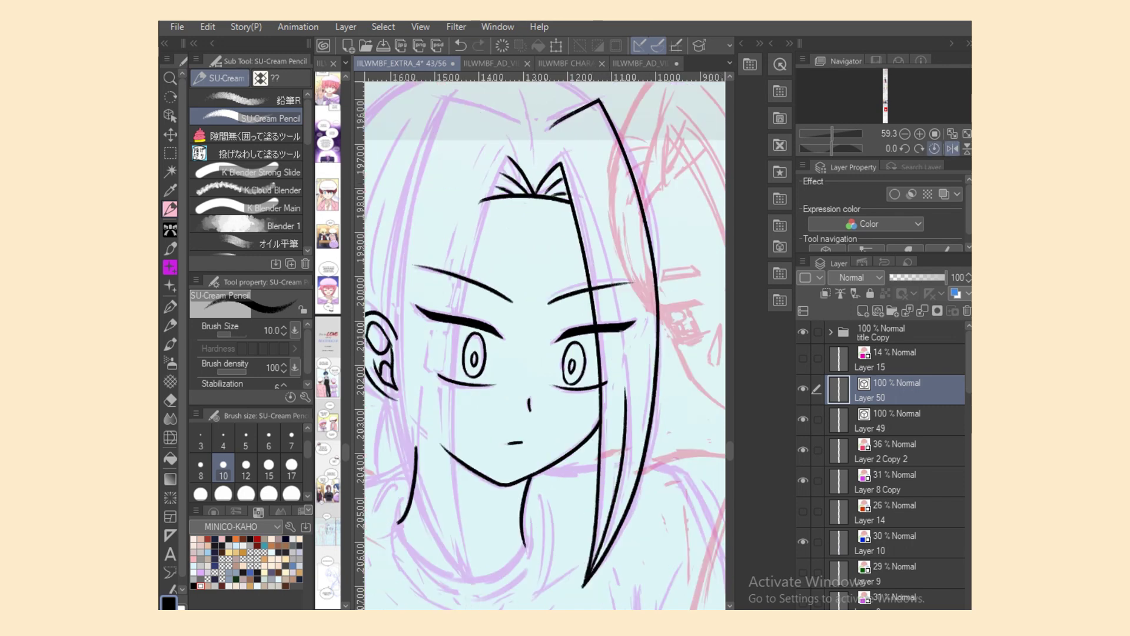
drag(507, 158, 462, 507)
key(ctrl+z)
mouse_move(508, 156)
mouse_down()
mouse_move(462, 300)
mouse_move(460, 447)
mouse_up()
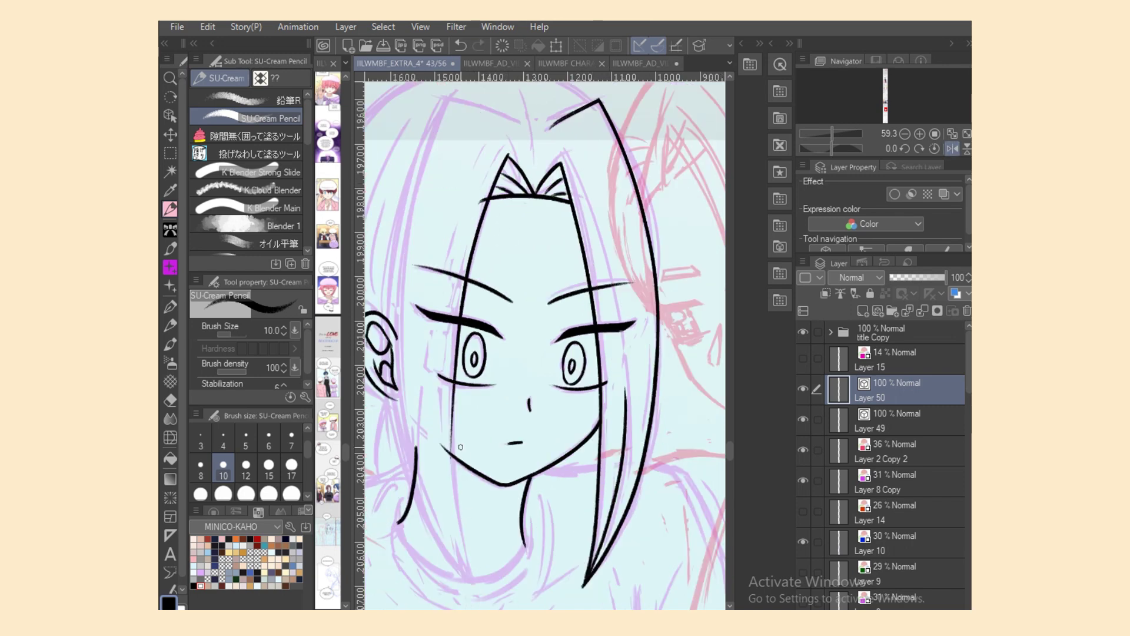
key(ctrl+z)
drag(508, 157, 457, 400)
key(ctrl+z)
drag(509, 155, 453, 418)
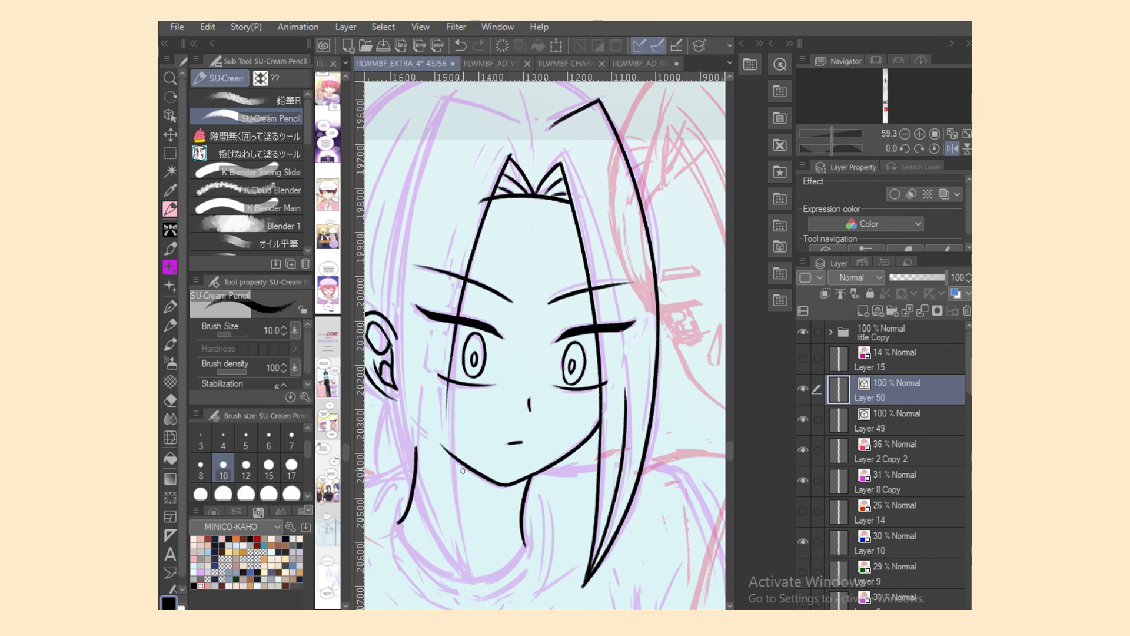
key(ctrl+z)
mouse_move(510, 154)
mouse_down()
mouse_move(462, 336)
mouse_move(457, 414)
mouse_up()
Step: Ink the lower inner edge of the ear-side lock, continuing from eye level down past the jaw
drag(460, 357, 471, 549)
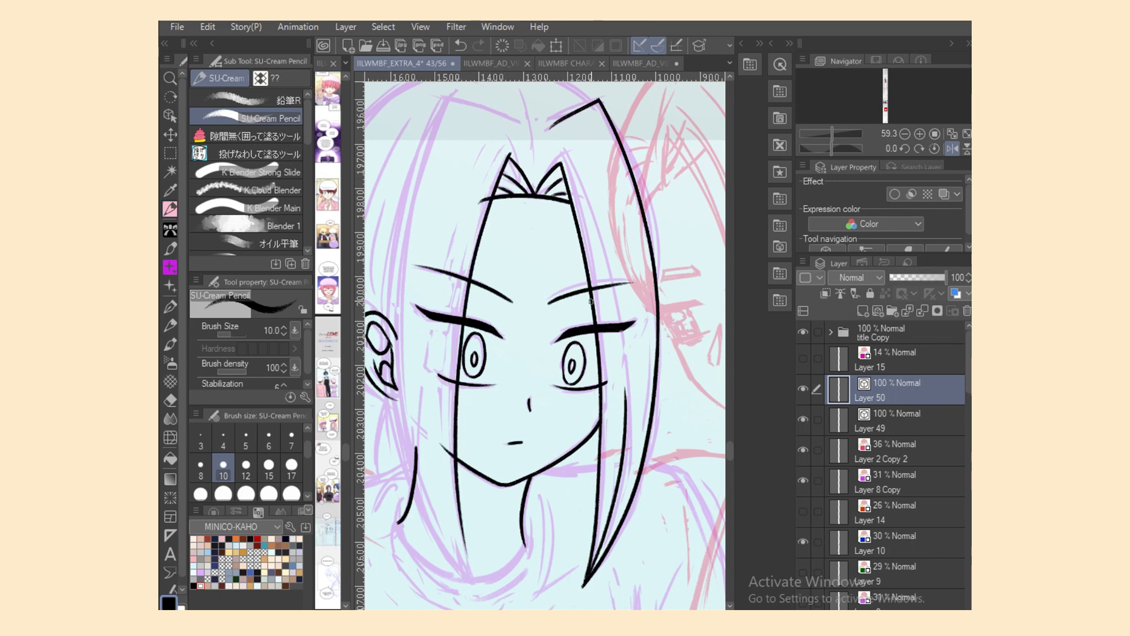
scroll(545, 346, up, 1)
scroll(546, 346, down, 3)
key(ctrl+z)
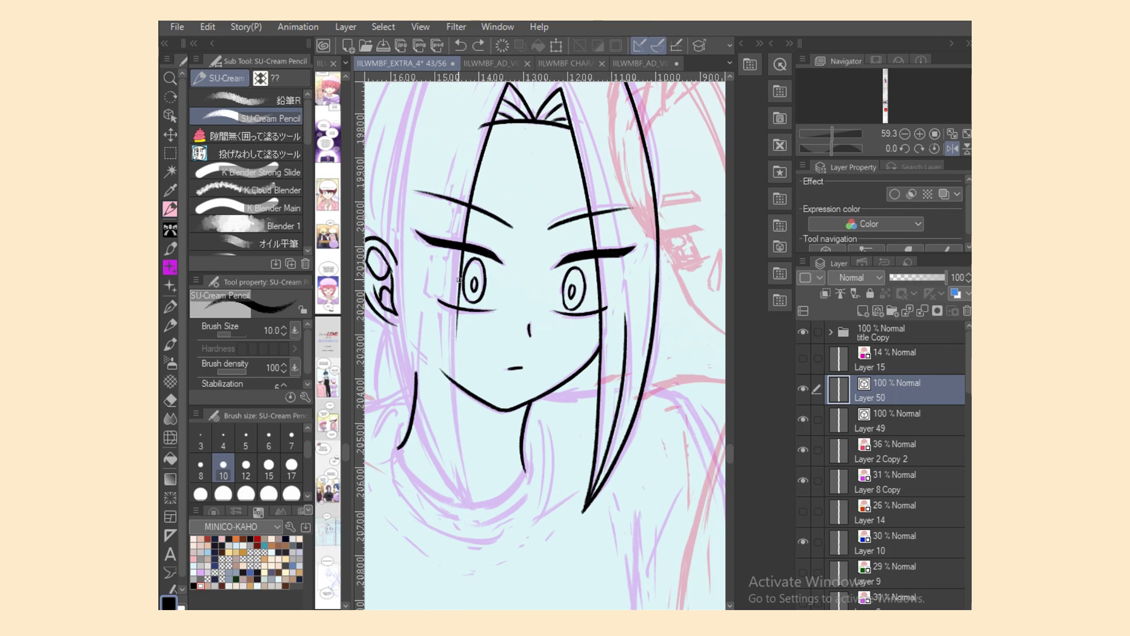
key(ctrl+z)
drag(460, 275, 464, 465)
key(ctrl+z)
drag(459, 269, 469, 468)
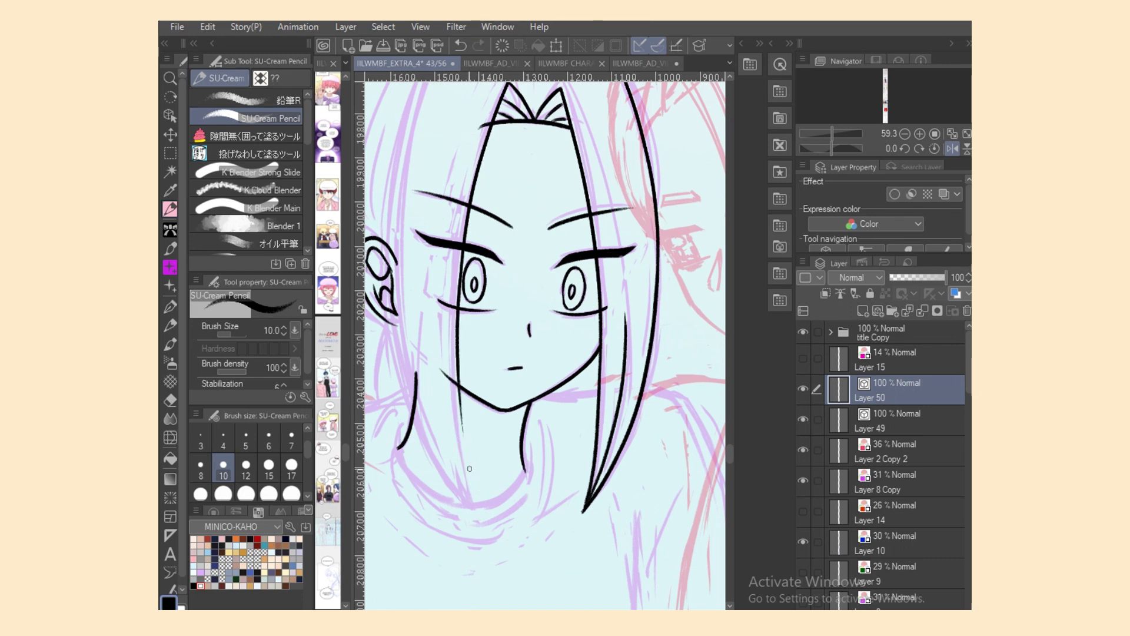
Step: Ink the lowest stretch of the ear-side lock's inner edge from the jaw down to its tip below the chin
drag(462, 364, 474, 518)
key(ctrl+z)
drag(461, 374, 488, 535)
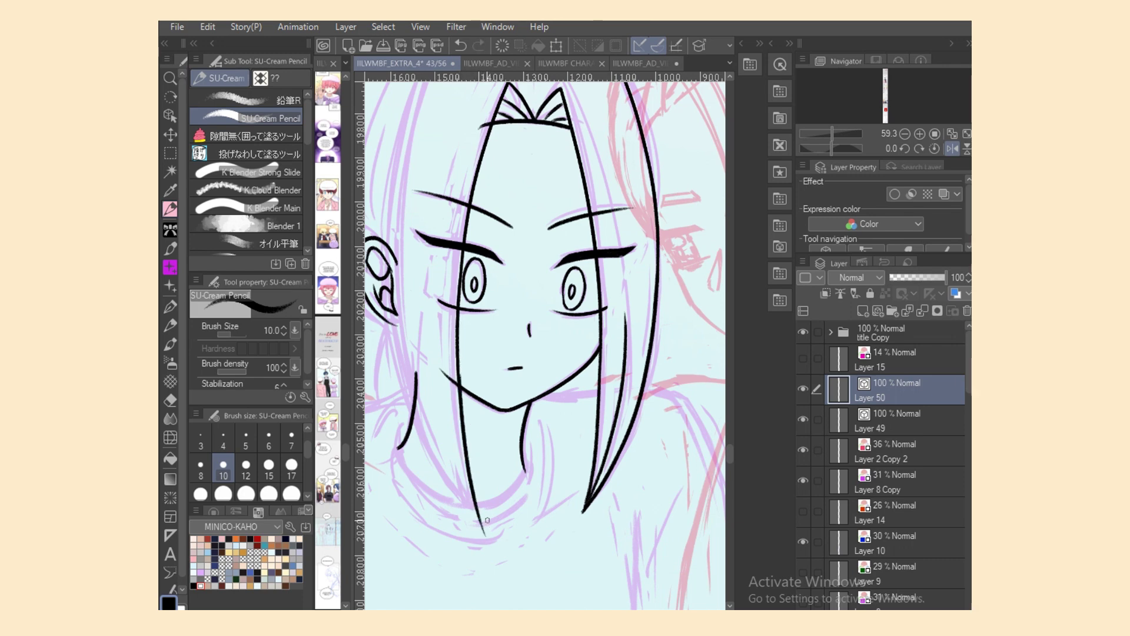
key(ctrl+z)
drag(460, 389, 482, 526)
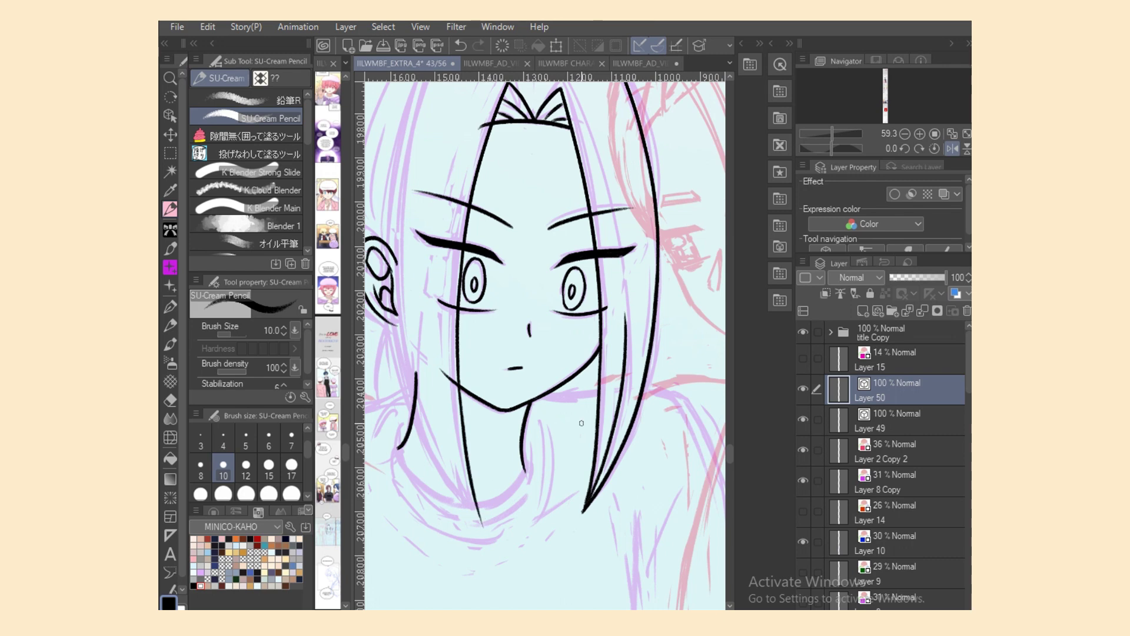
Step: Ink the ear-side lock's upper fringe line and its outer edge from the fringe peak down past the ear
scroll(667, 573, left, 2)
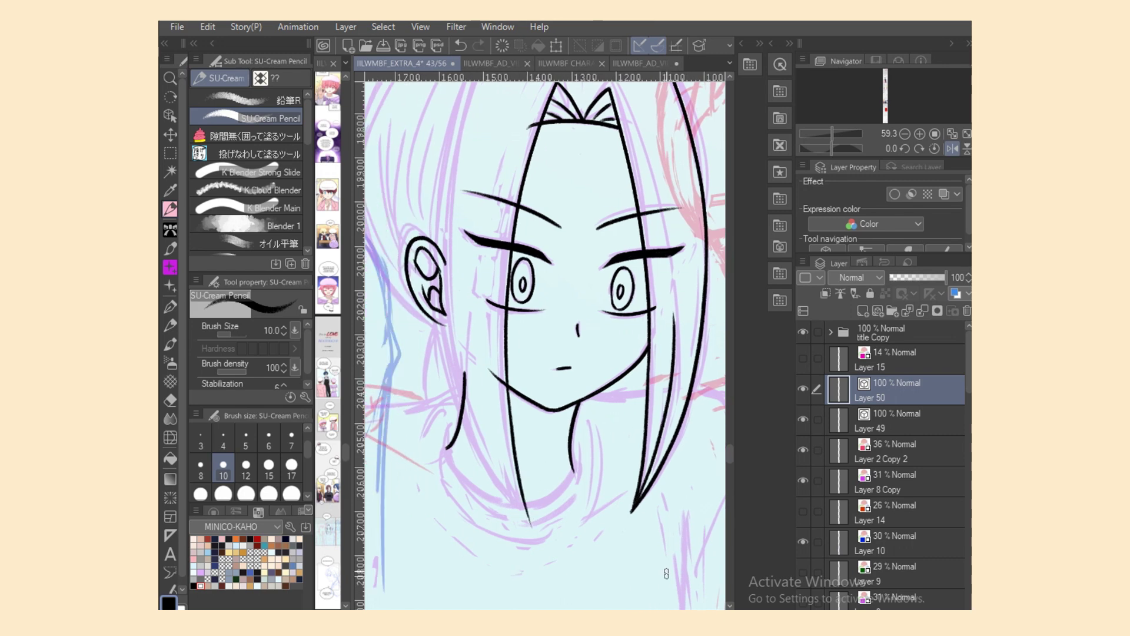
scroll(544, 341, up, 3)
drag(516, 215, 578, 247)
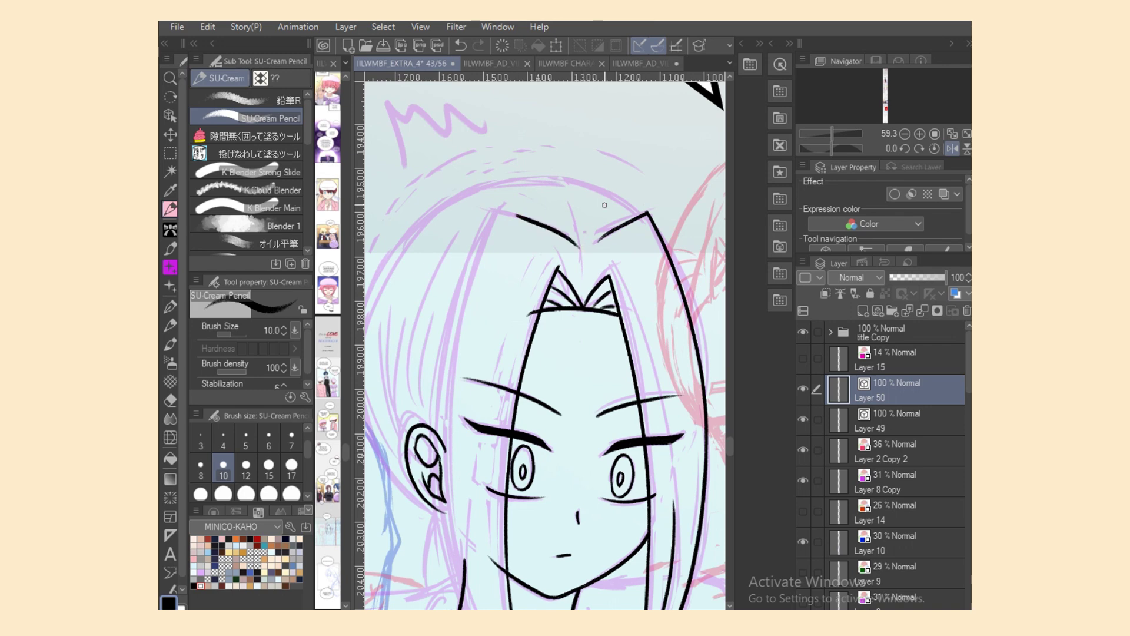
key(ctrl+z)
mouse_move(502, 210)
mouse_down()
mouse_move(572, 243)
mouse_move(470, 284)
mouse_move(455, 448)
mouse_up()
key(ctrl+z)
mouse_move(502, 217)
mouse_down()
mouse_move(447, 506)
mouse_move(457, 336)
mouse_move(446, 508)
mouse_up()
key(ctrl+z)
key(ctrl+z)
mouse_move(505, 207)
mouse_down()
mouse_move(455, 400)
mouse_move(445, 508)
mouse_up()
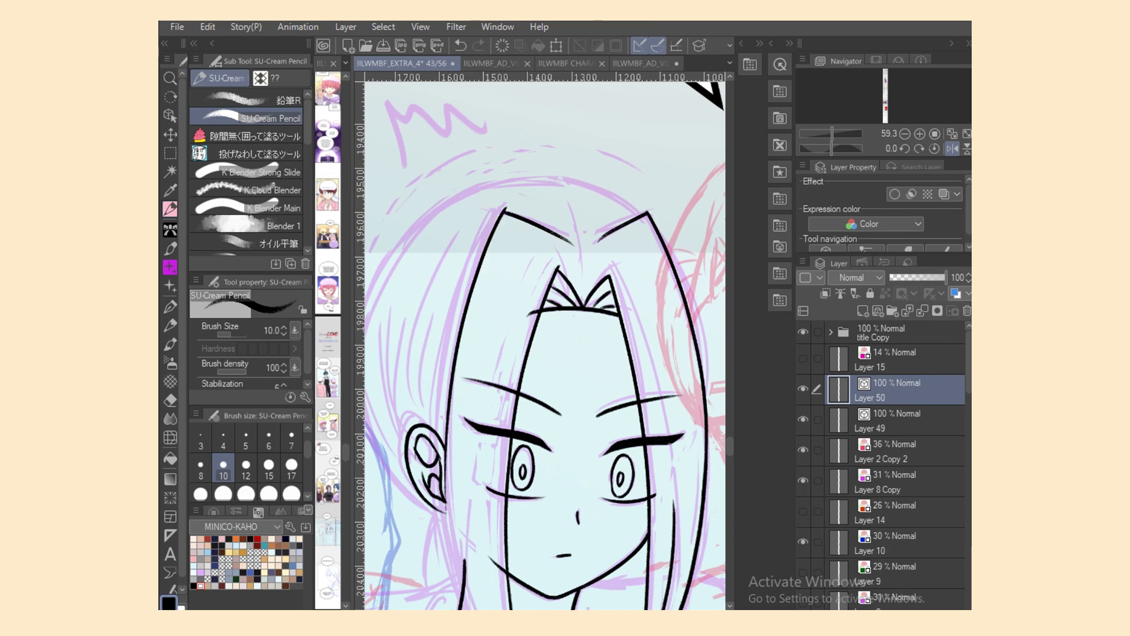
Step: Ink the lower outer edge of the ear-side lock from ear level down over the neck towards the tip
scroll(682, 473, down, 4)
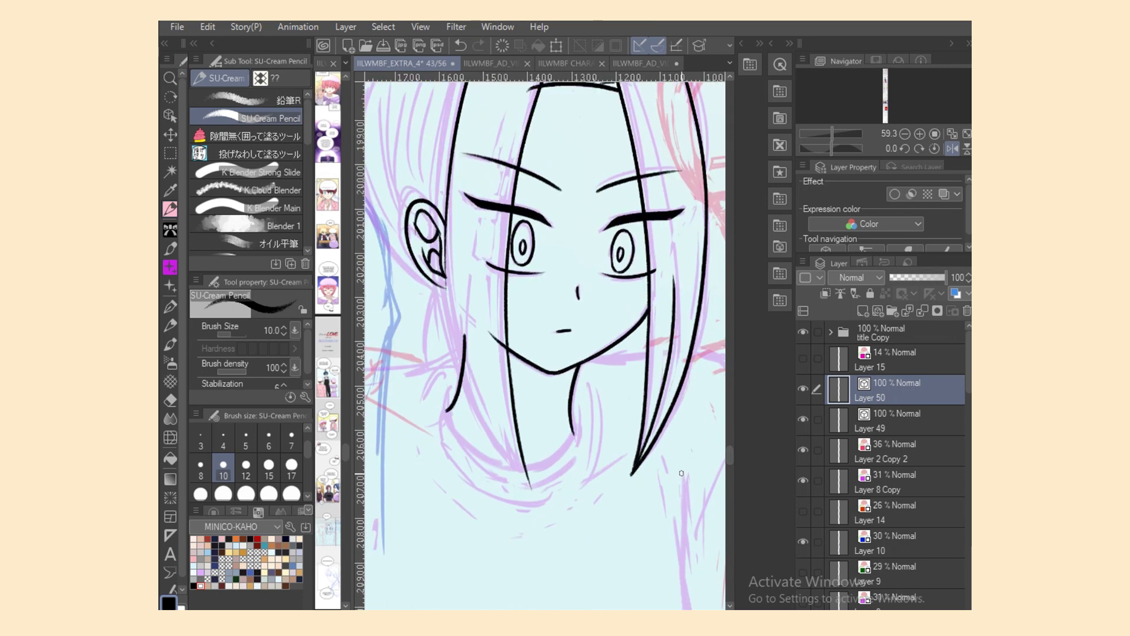
mouse_move(450, 191)
mouse_down()
mouse_move(476, 426)
mouse_move(480, 406)
mouse_move(499, 463)
mouse_move(525, 482)
mouse_move(448, 258)
mouse_up()
key(ctrl+z)
key(ctrl+z)
key(ctrl+z)
key(ctrl+z)
drag(446, 218, 521, 471)
key(ctrl+z)
drag(446, 176, 523, 457)
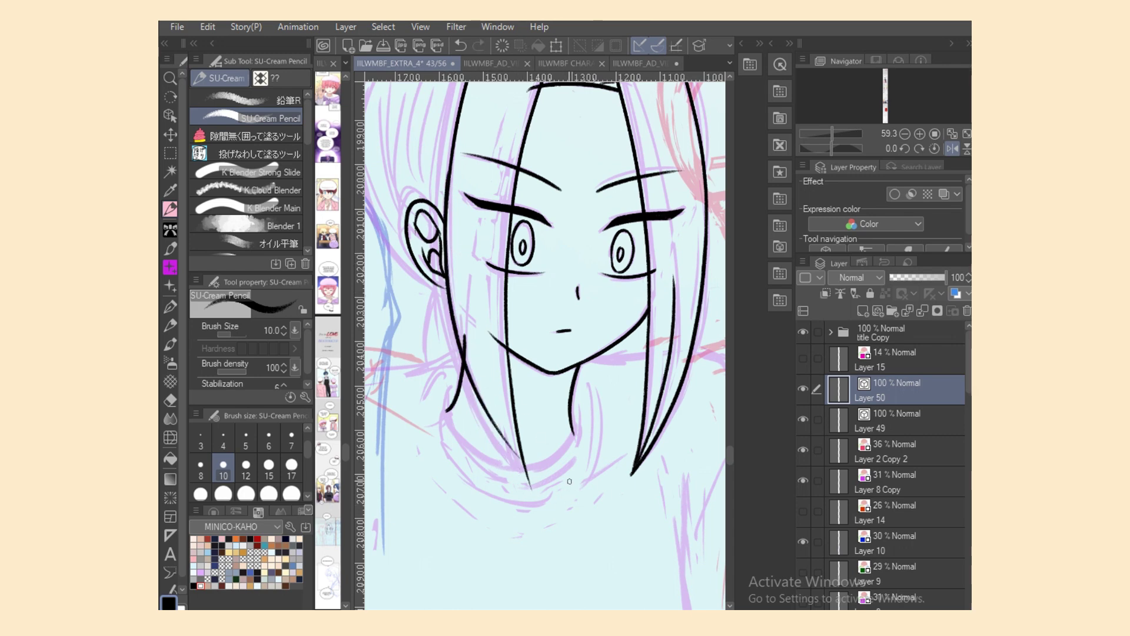
key(ctrl+z)
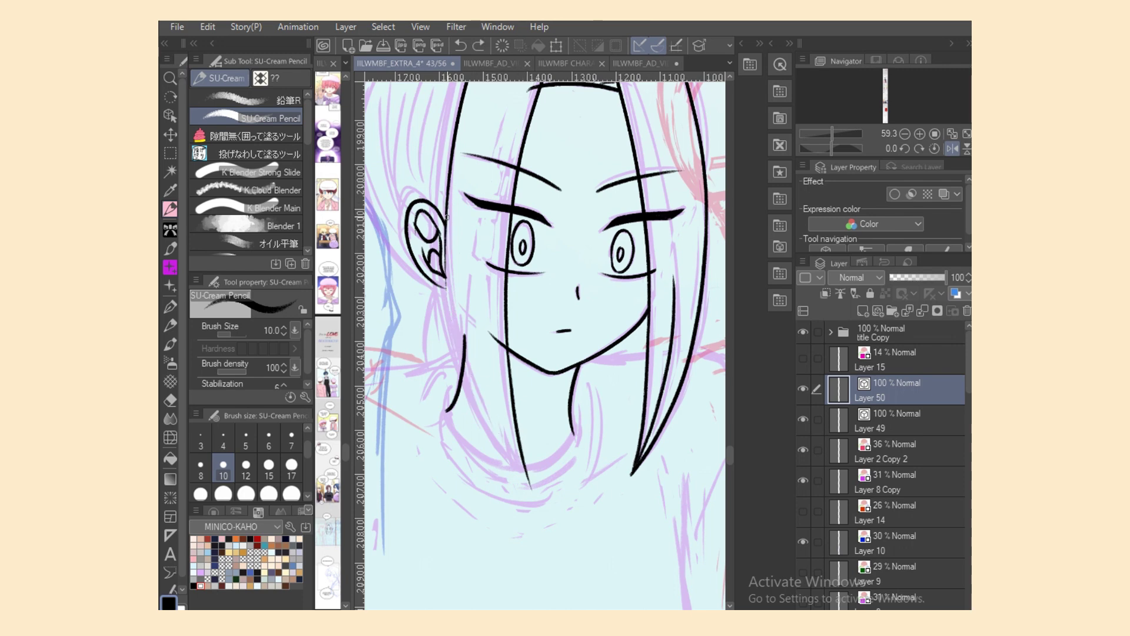
drag(450, 167, 508, 466)
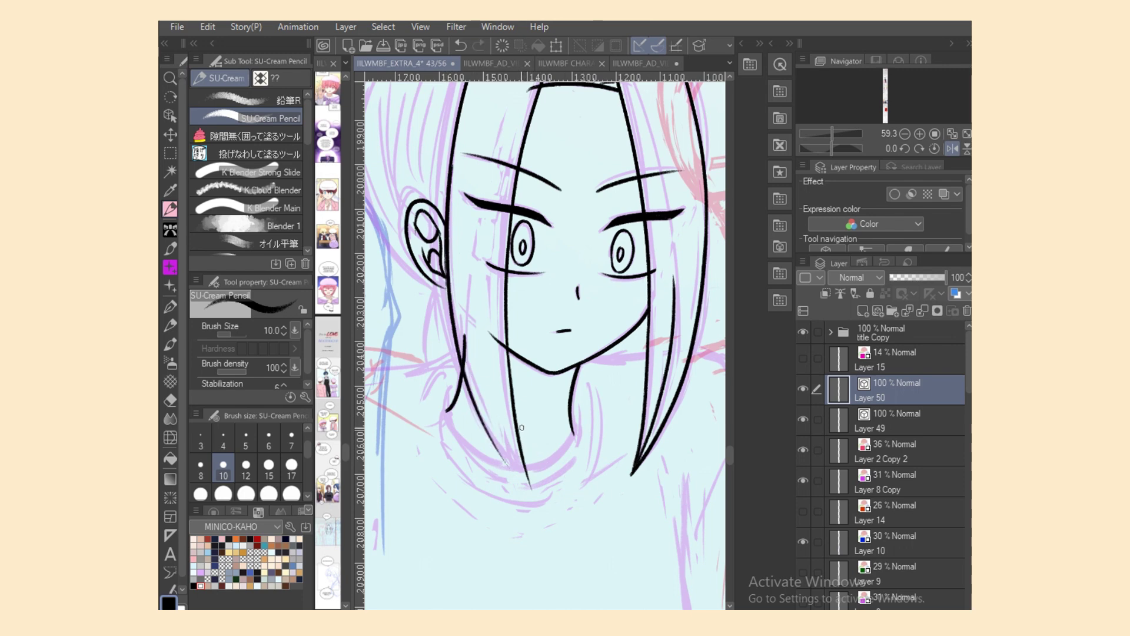
Step: Shorten the lower outer line of the ear-side lock to meet the inner edge at the tip, and trim the overshoot
click(170, 116)
click(474, 400)
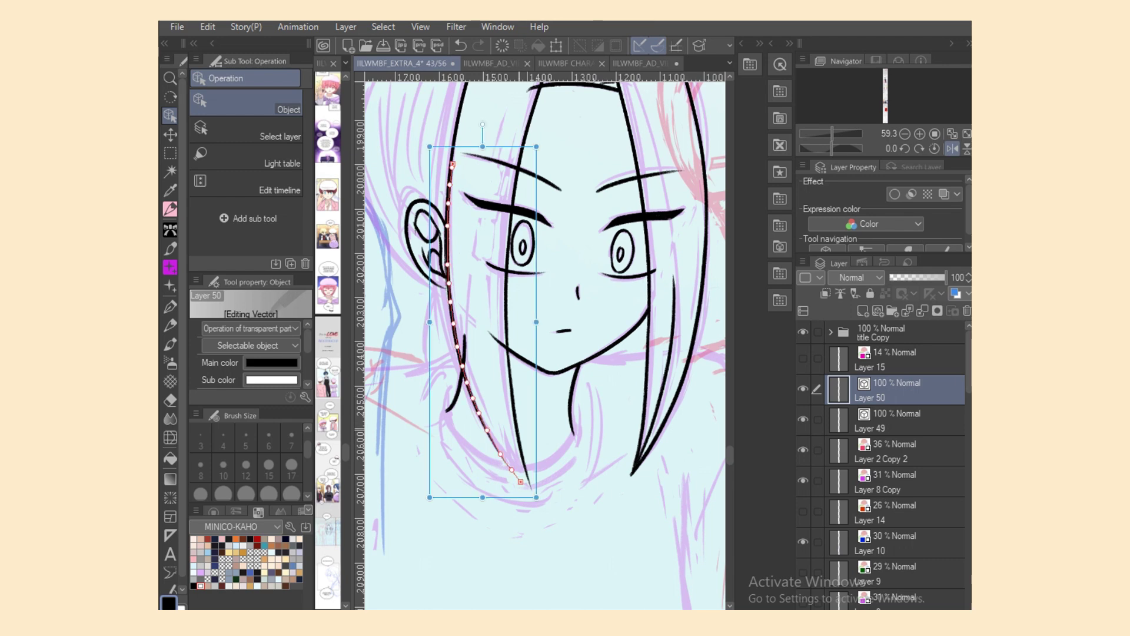
drag(483, 497, 483, 488)
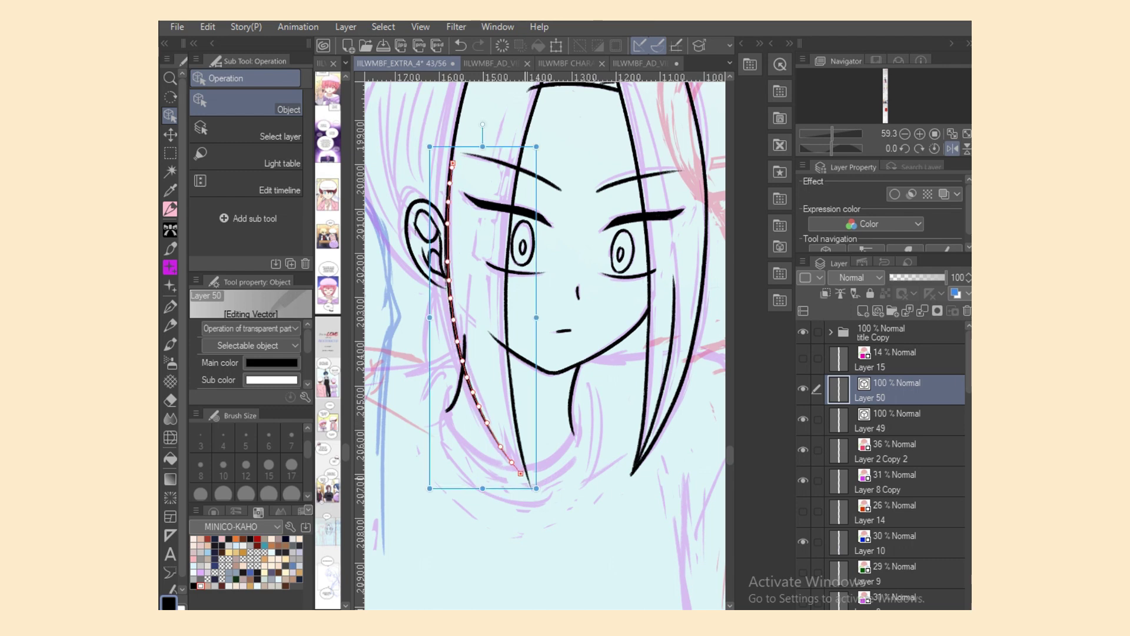
key(p)
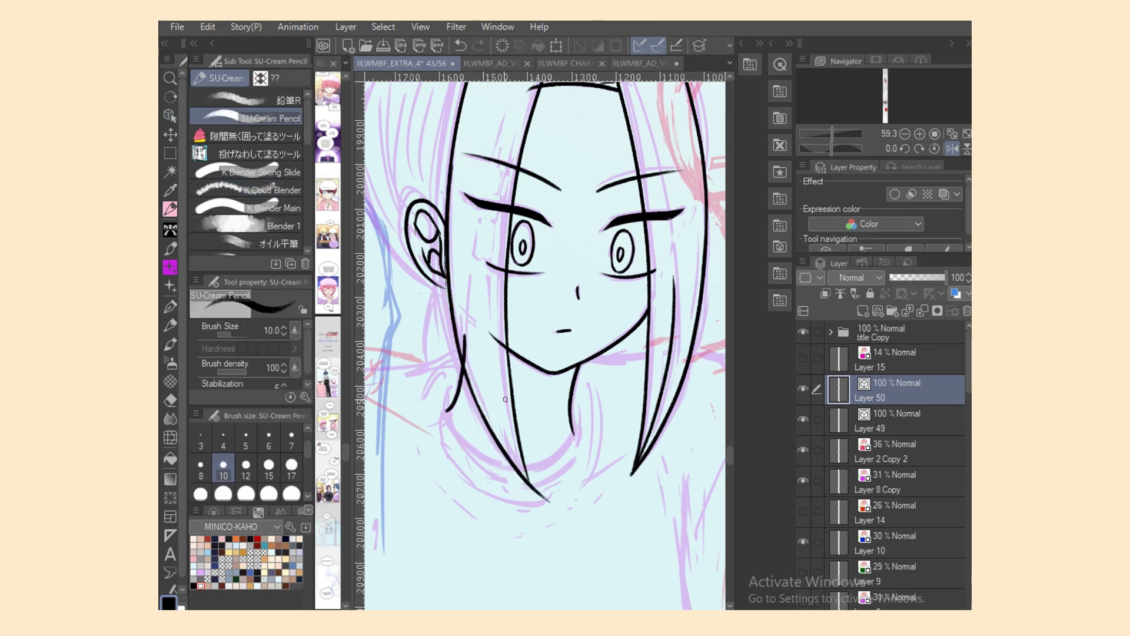
key(e)
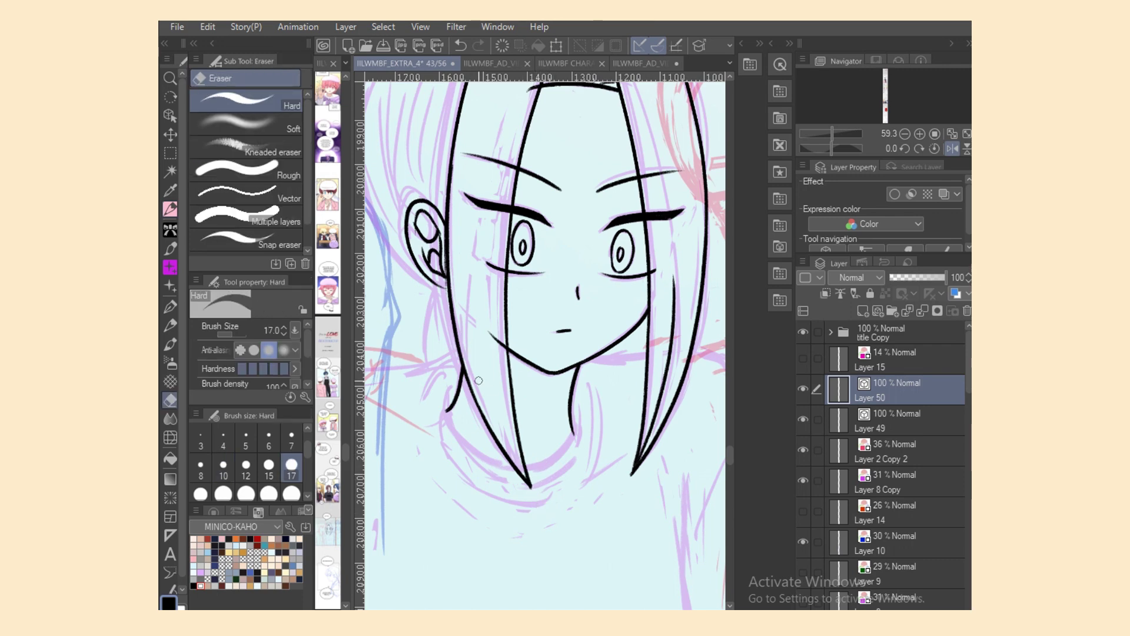
Step: Ink an inner strand line inside the ear-side lock from mouth level to the tip, and save the file
drag(495, 327, 543, 512)
key(p)
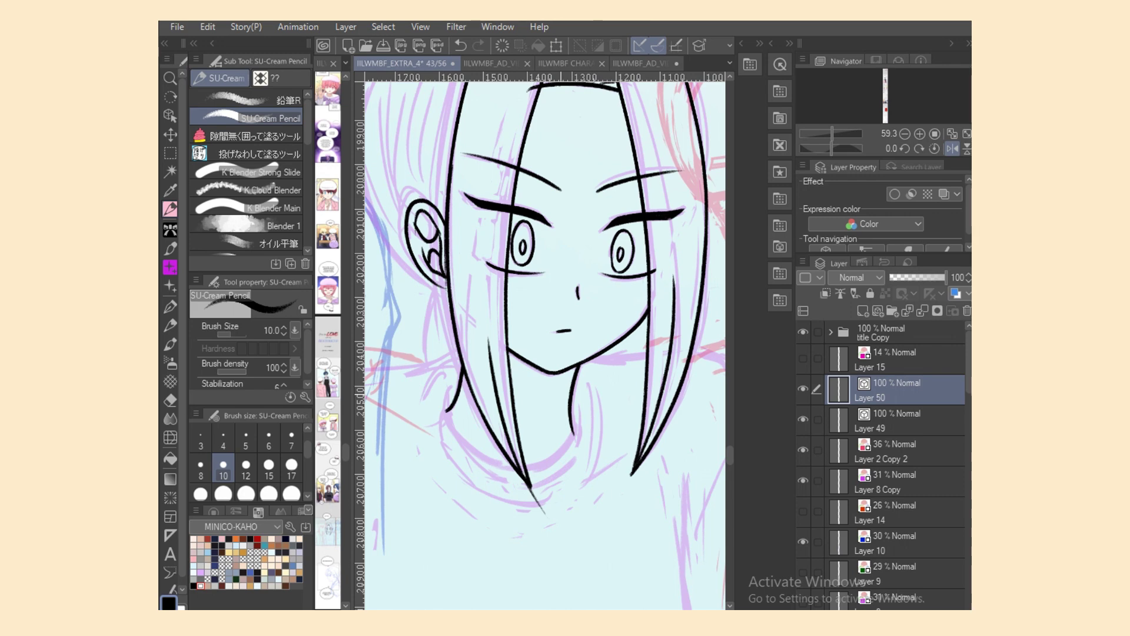
key(ctrl+s)
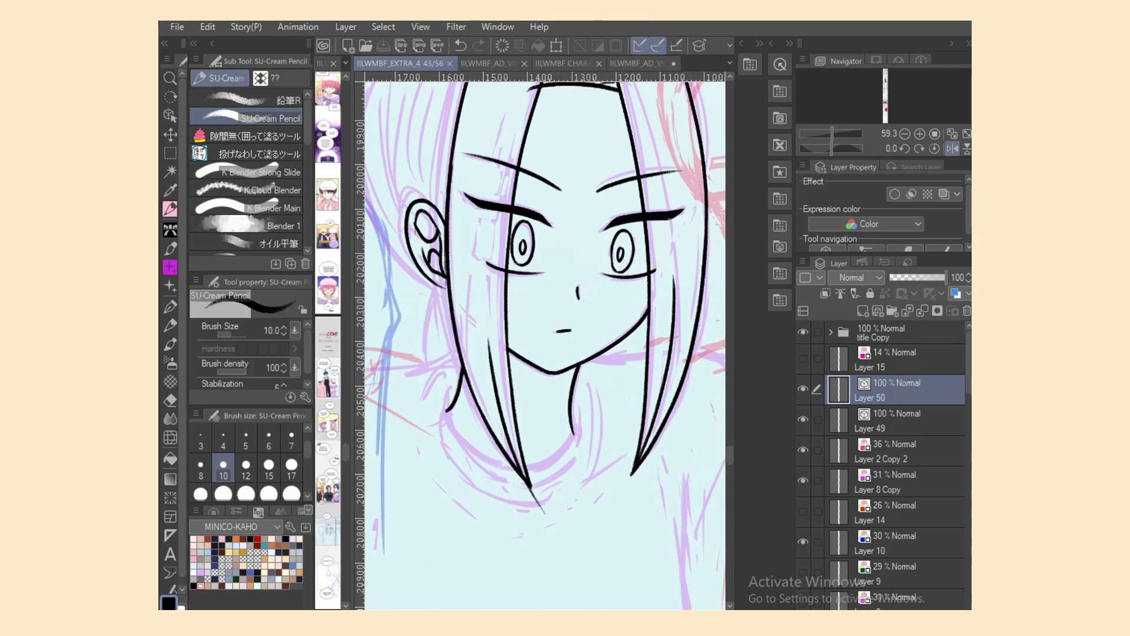
Step: Adjust the end of the inner strand line at the lock's tip and trim the part extending past it
key(o)
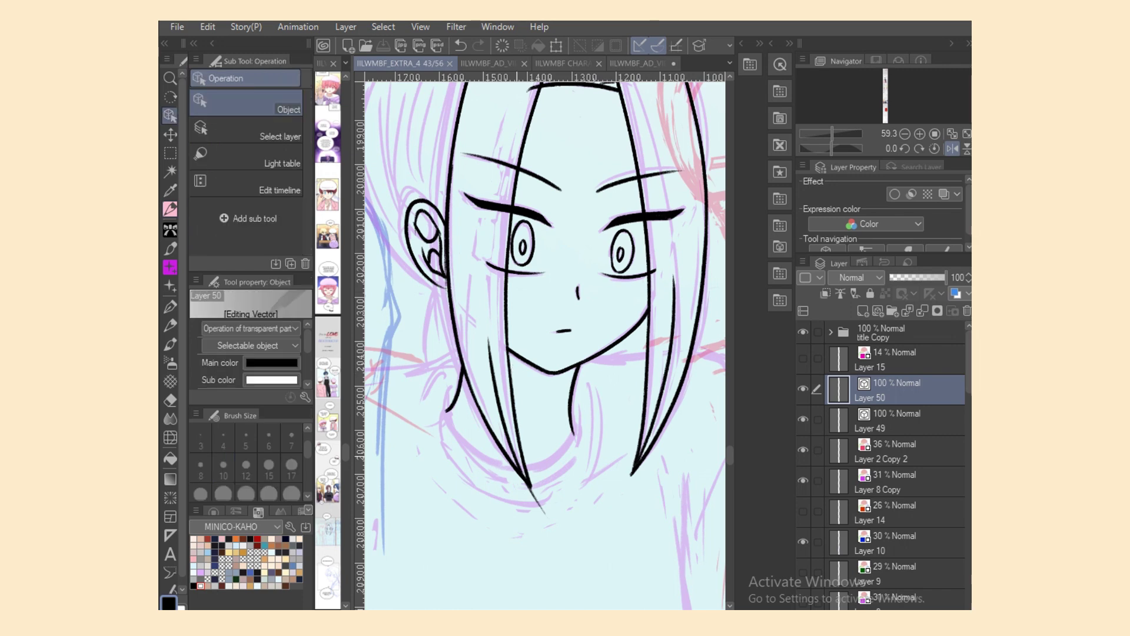
click(514, 451)
drag(553, 523, 535, 490)
key(e)
key(o)
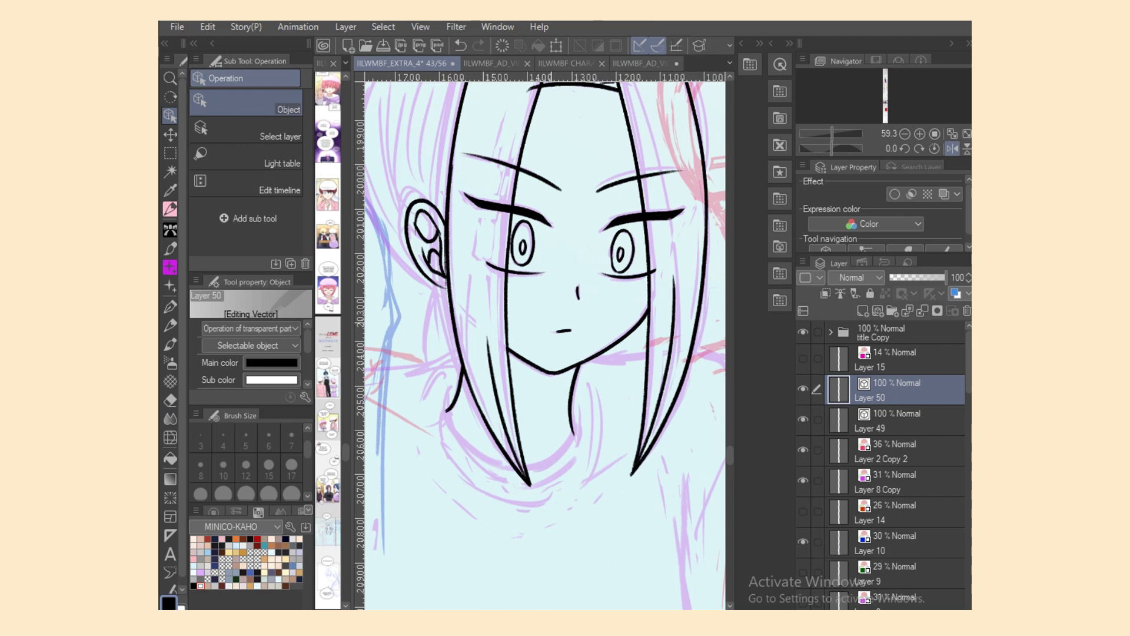
Step: Move the control points of the ear-side lock's upper outer line so it flows smoothly into the lower line
key(p)
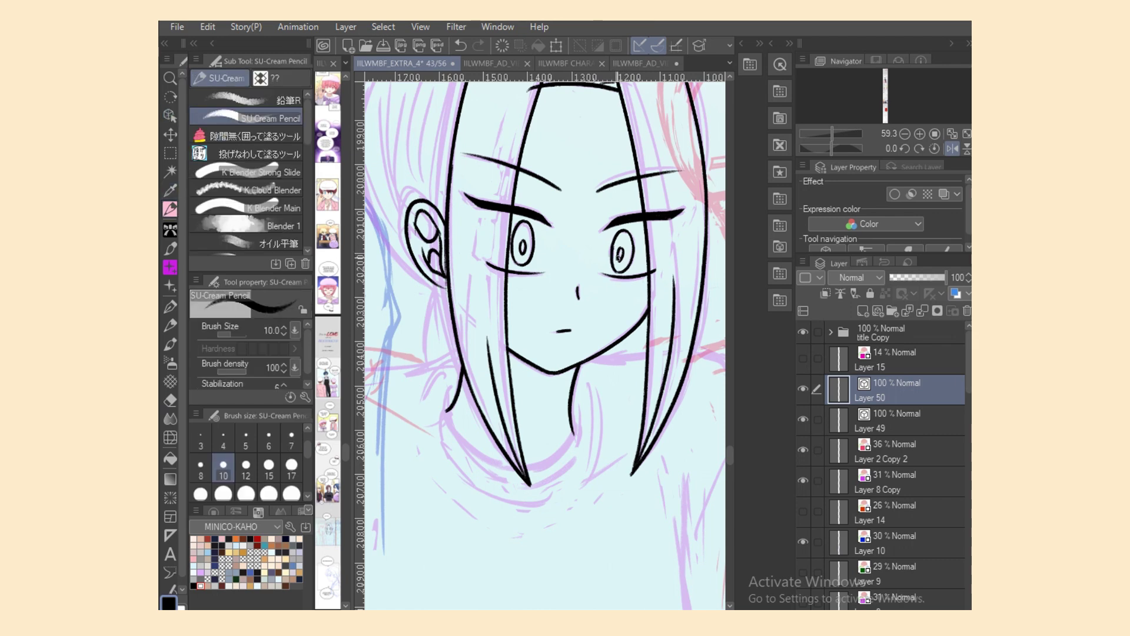
drag(619, 272, 626, 267)
key(o)
click(453, 153)
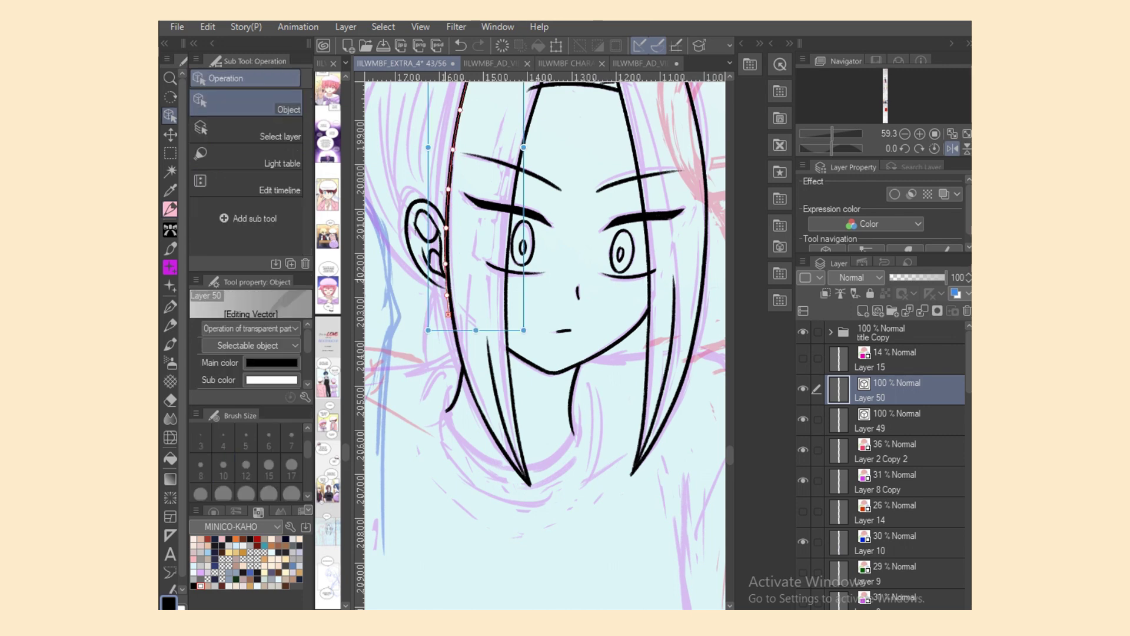
drag(448, 314, 453, 324)
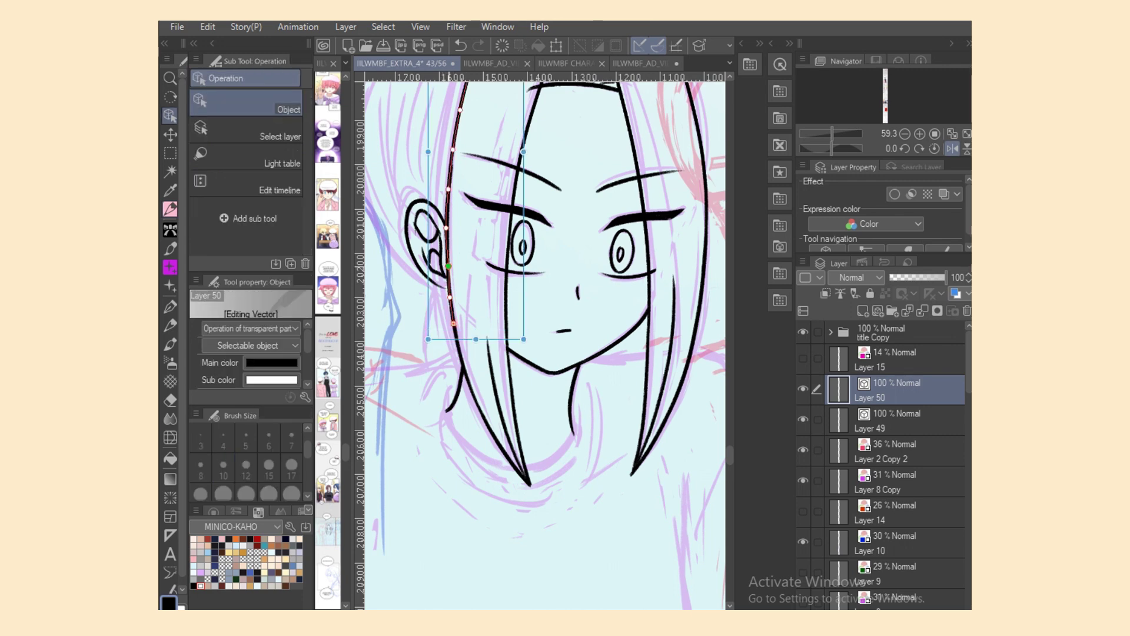
drag(446, 228, 448, 228)
drag(452, 150, 454, 149)
Step: Refine the joins of the ear-side lock's outer line and trim the overshoot at the fringe peak
scroll(544, 346, up, 3)
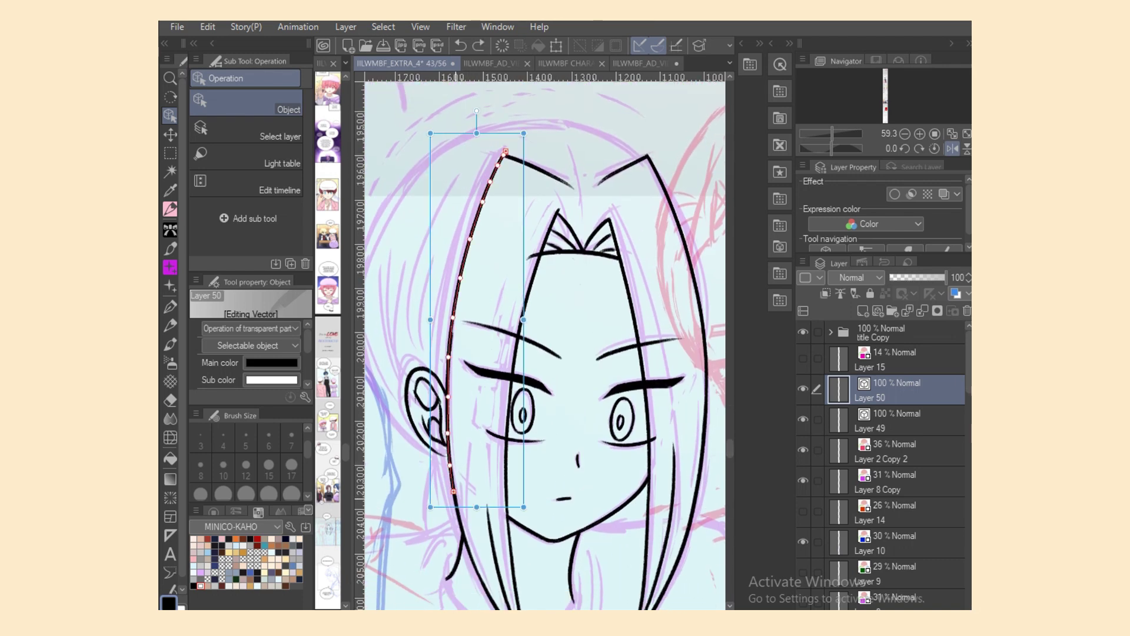
click(456, 500)
drag(483, 315, 483, 299)
key(e)
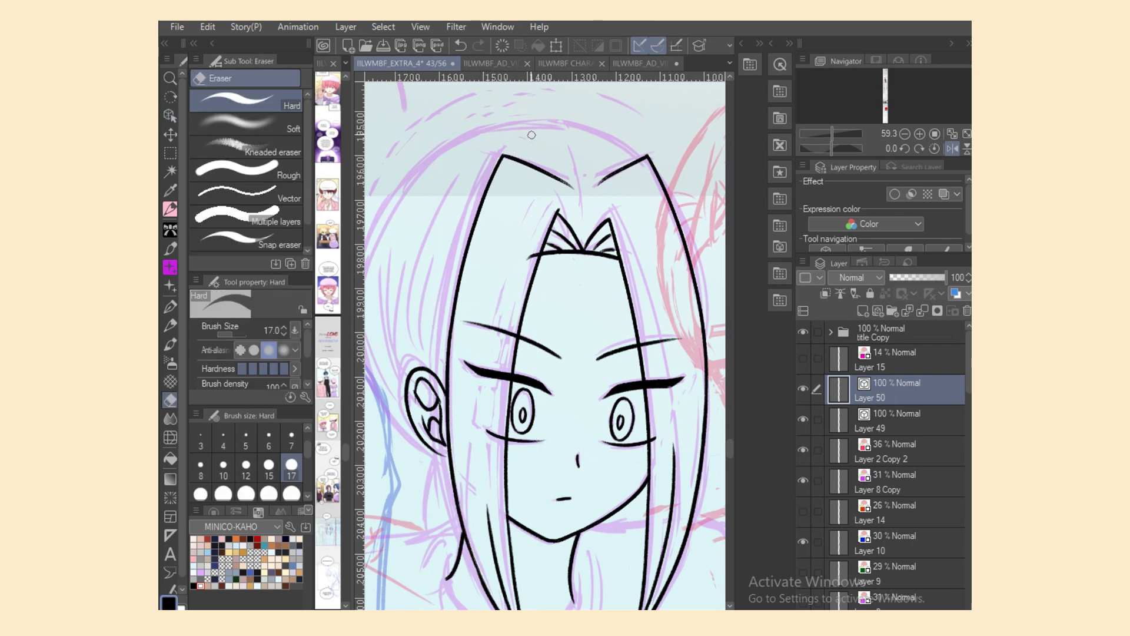
key(o)
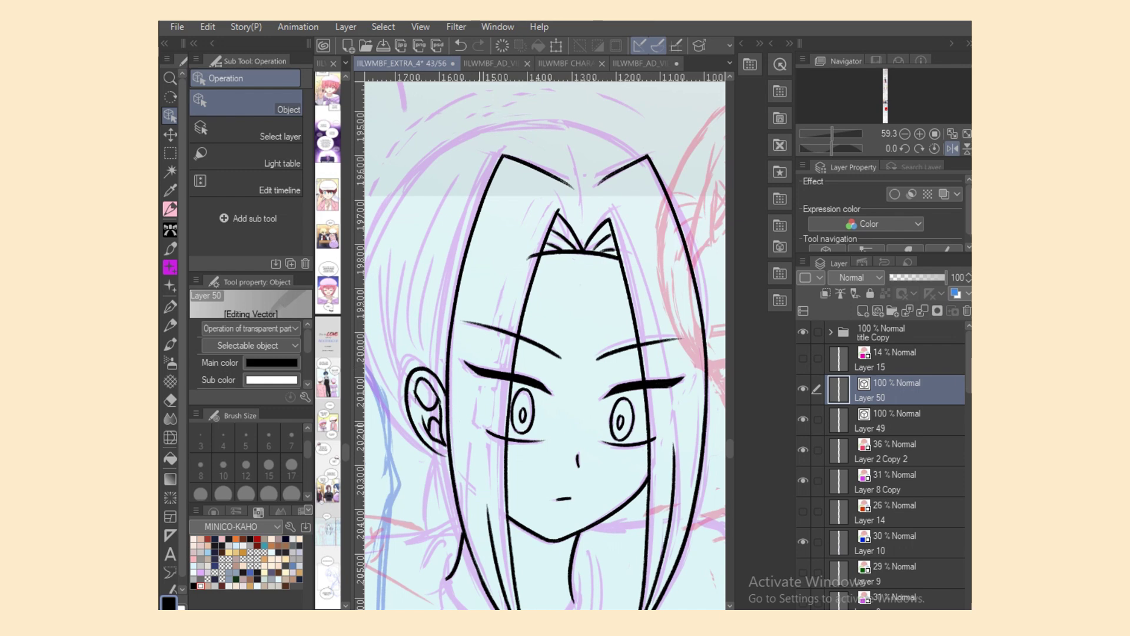
key(e)
key(o)
Step: Extend the ear's lower outline to the edge of the hair lock and trim the excess inside the lock
key(p)
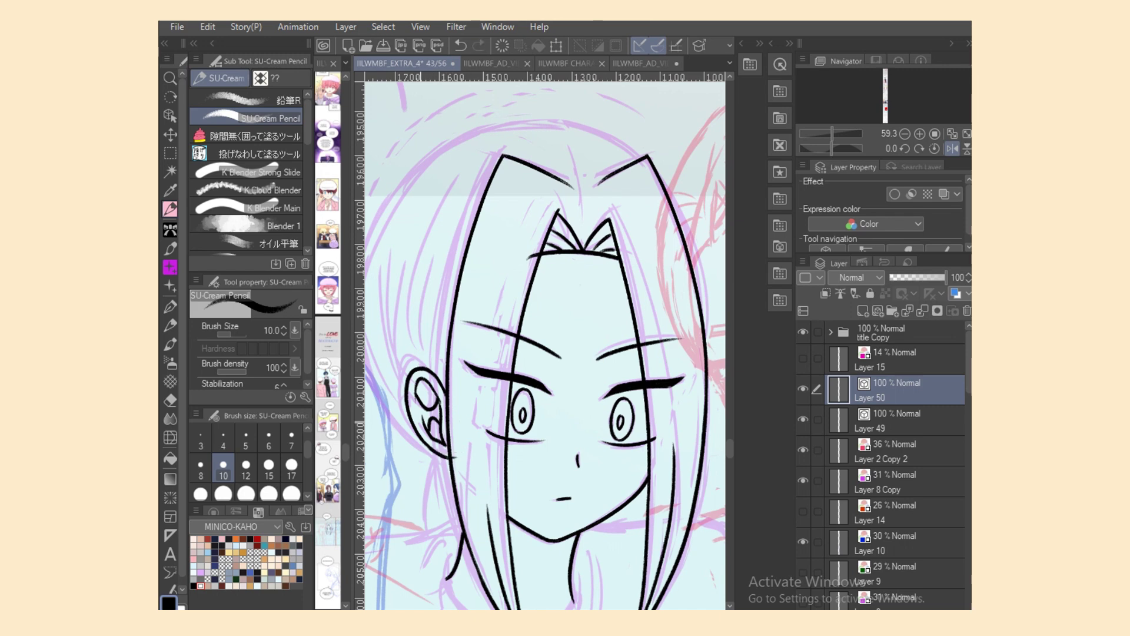
key(ctrl+z)
drag(426, 444, 452, 455)
key(e)
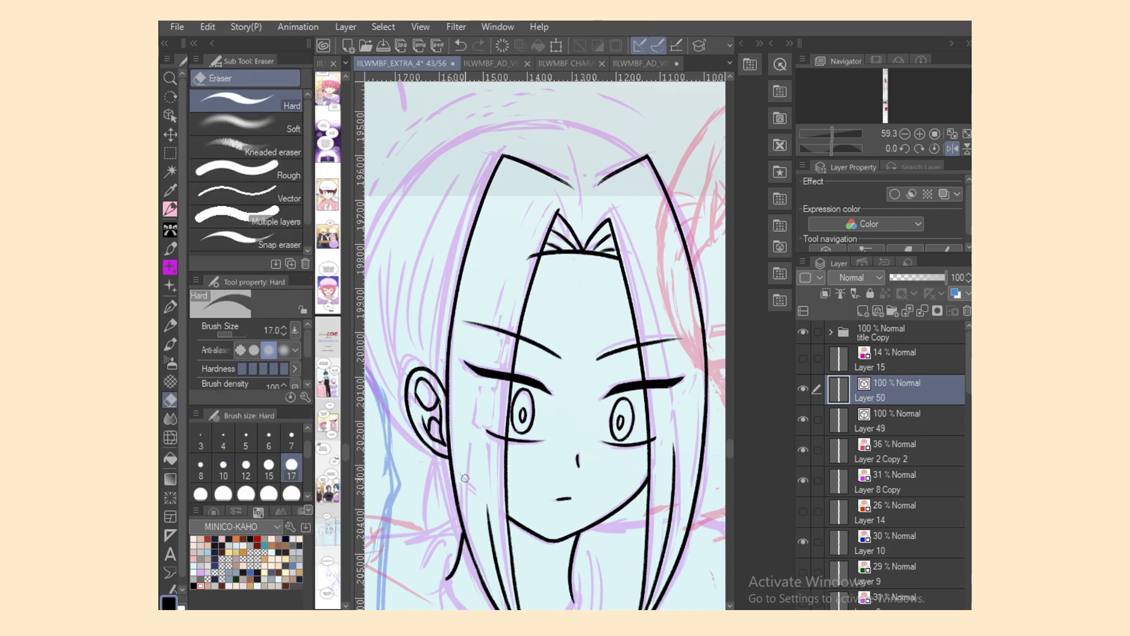
key(p)
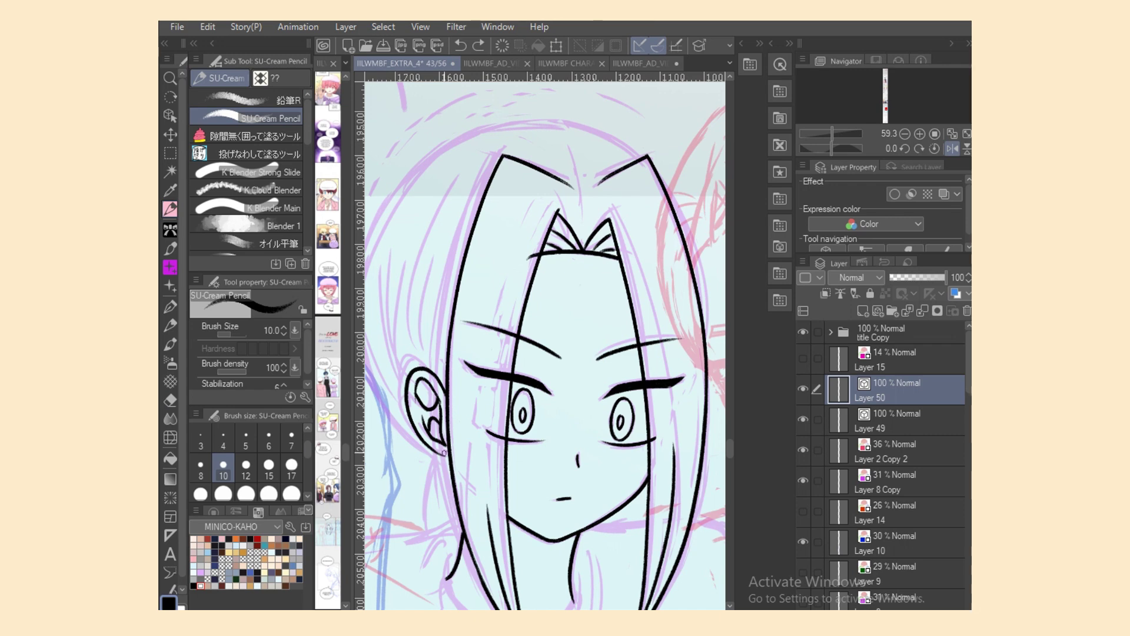
drag(433, 448, 461, 458)
key(e)
key(p)
Step: Mirror the canvas view and ink the short curved parting strand between the two outer fringe peaks
key(h)
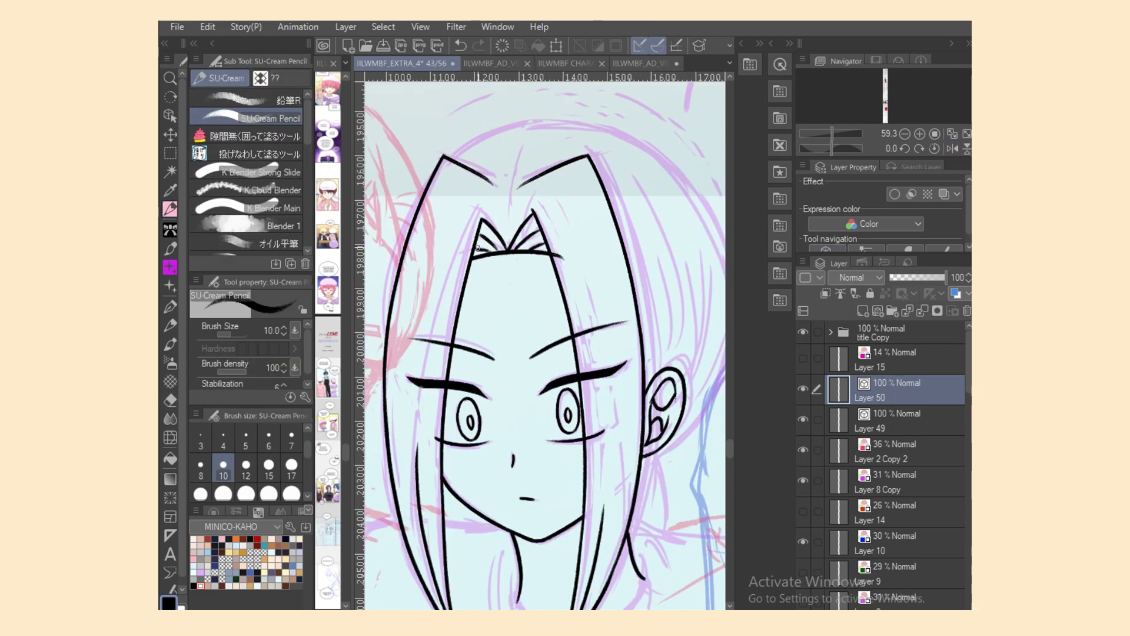
drag(530, 143, 510, 202)
key(ctrl+z)
Step: Try to ink the crown outline from the far-side fringe peak over the top of the head
mouse_move(455, 158)
mouse_down()
mouse_move(473, 143)
mouse_move(724, 240)
mouse_up()
key(ctrl+z)
mouse_move(449, 158)
mouse_down()
mouse_move(556, 121)
mouse_move(724, 229)
mouse_up()
key(ctrl+z)
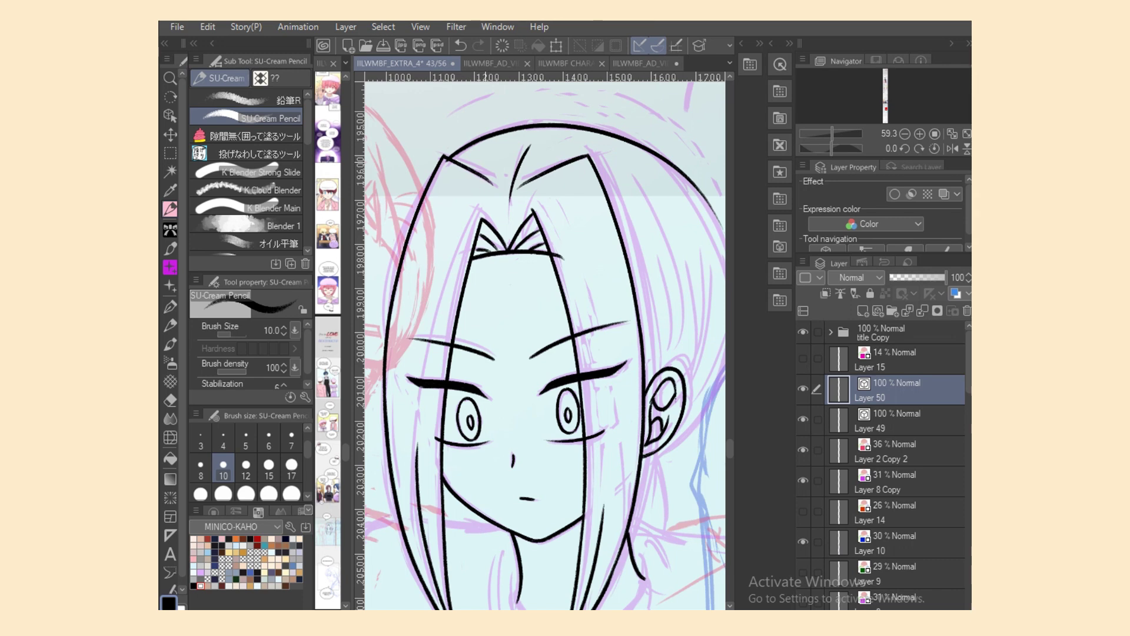
key(ctrl+z)
drag(449, 156, 725, 229)
Step: Ink the hair contour behind the far-side lock from the fringe peak to brow level, and trim its end
mouse_move(438, 174)
mouse_down()
mouse_move(397, 365)
mouse_move(408, 241)
mouse_move(386, 341)
mouse_move(401, 379)
mouse_up()
key(ctrl+z)
key(e)
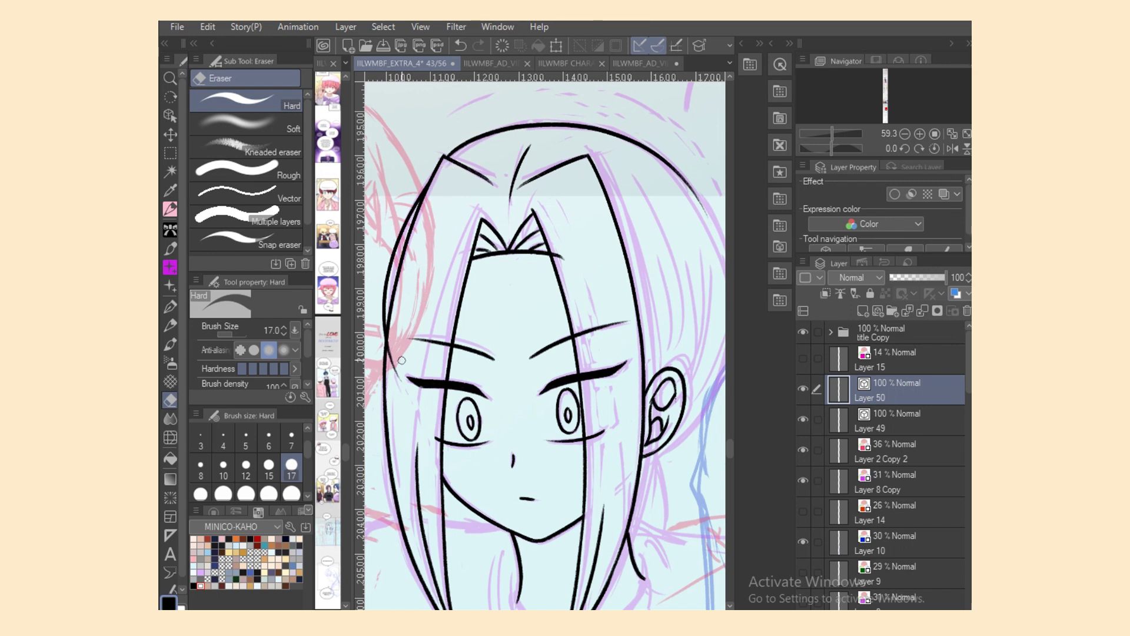
drag(401, 360, 392, 380)
key(p)
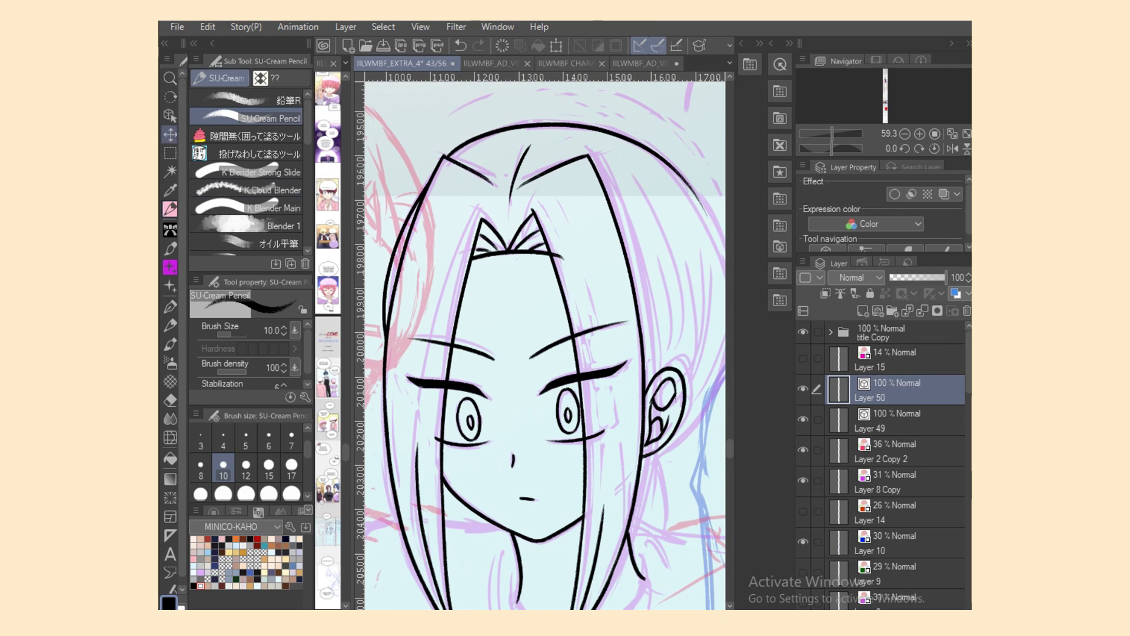
Step: Delete the crown outline, redraw it as a higher arc from the far-side fringe peak, and flip the canvas view
click(170, 116)
click(560, 124)
key(Delete)
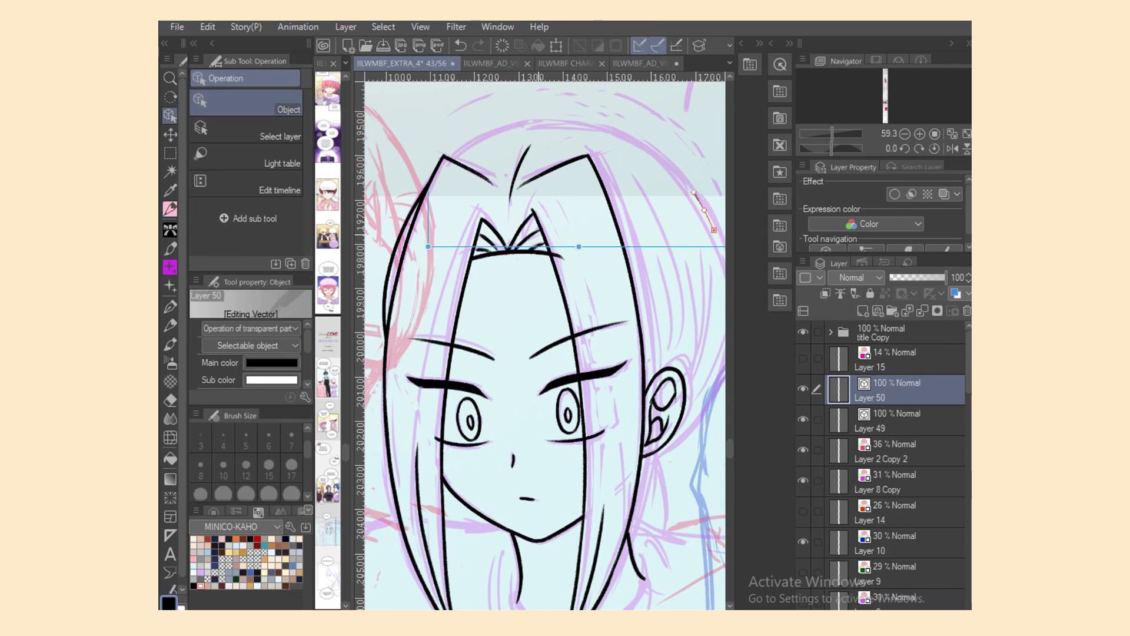
key(p)
drag(448, 161, 725, 243)
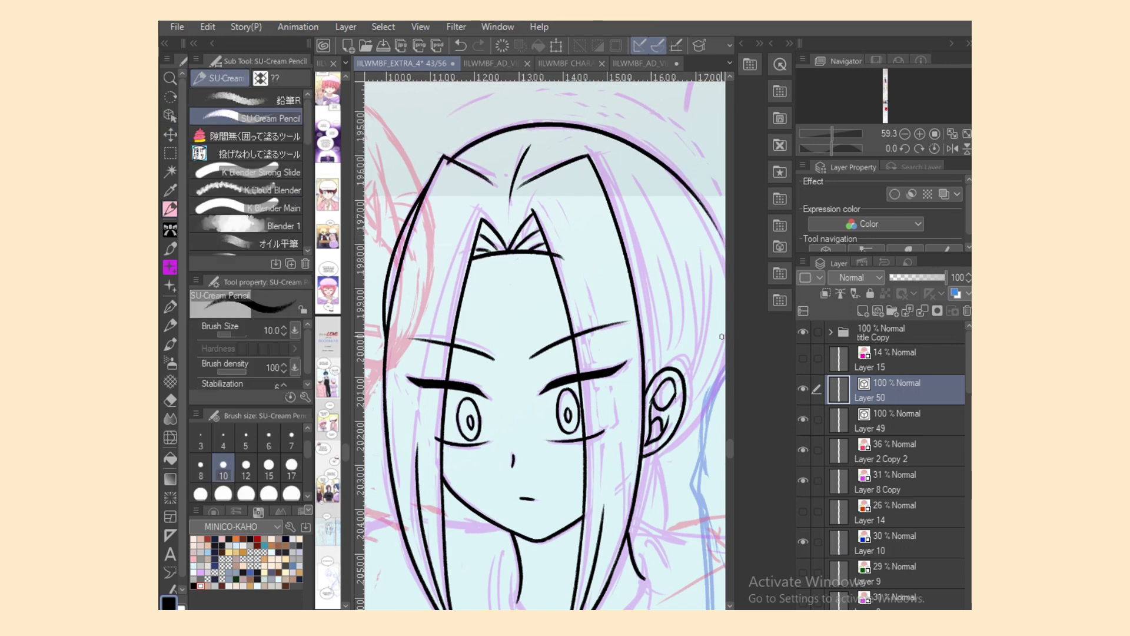
key(ctrl+z)
mouse_move(448, 160)
mouse_down()
mouse_move(532, 125)
mouse_move(725, 359)
mouse_up()
key(ctrl+z)
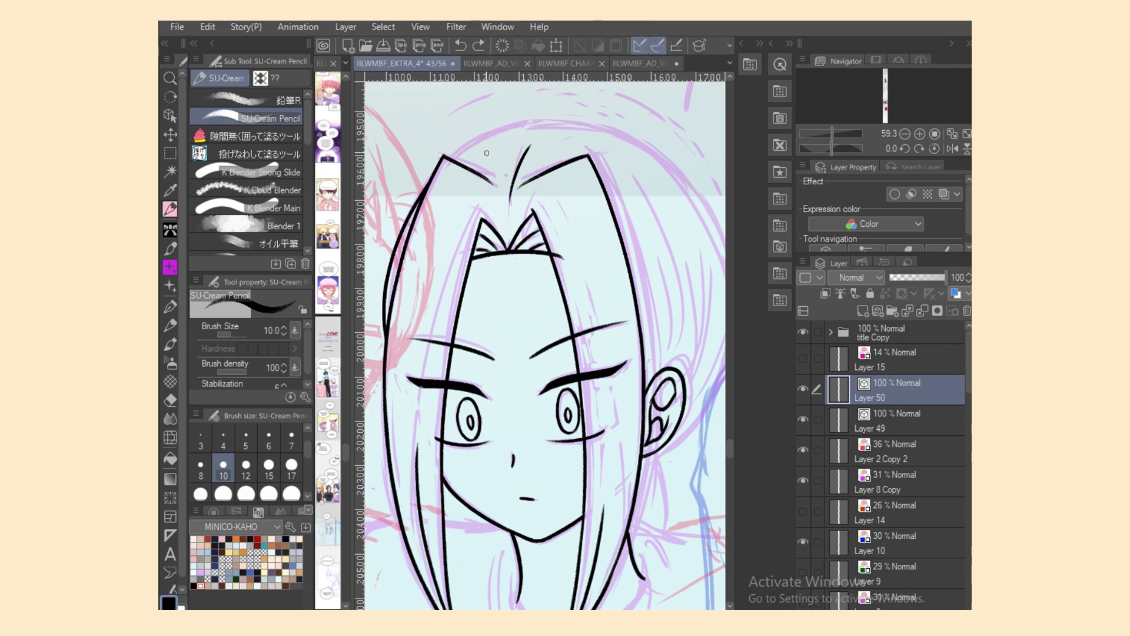
mouse_move(445, 159)
mouse_down()
mouse_move(686, 166)
mouse_move(709, 198)
mouse_up()
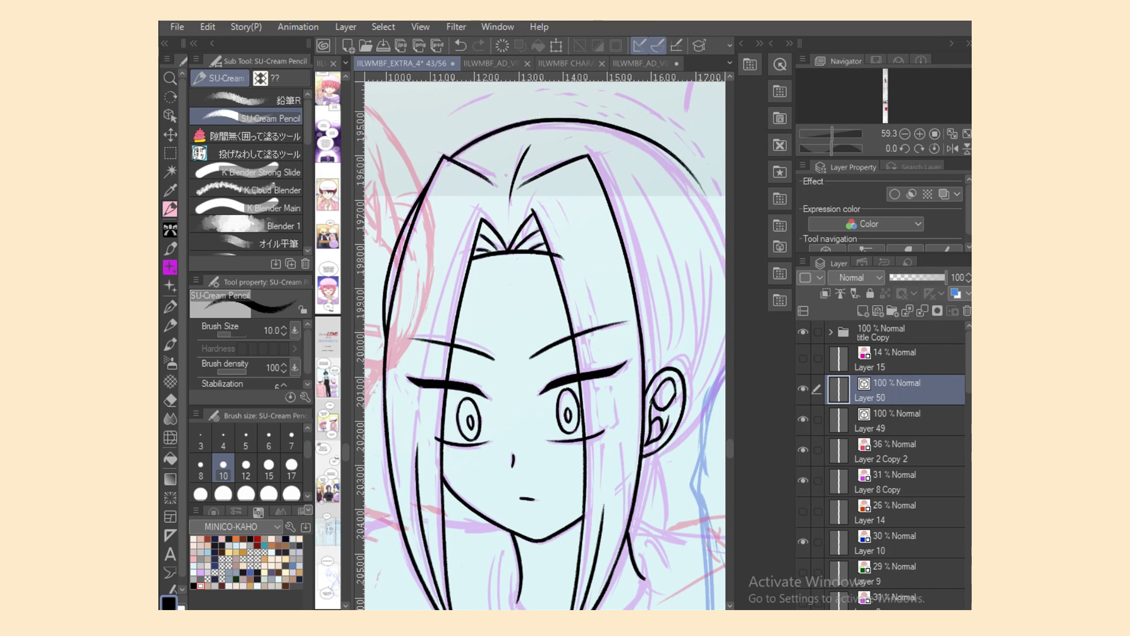
click(953, 149)
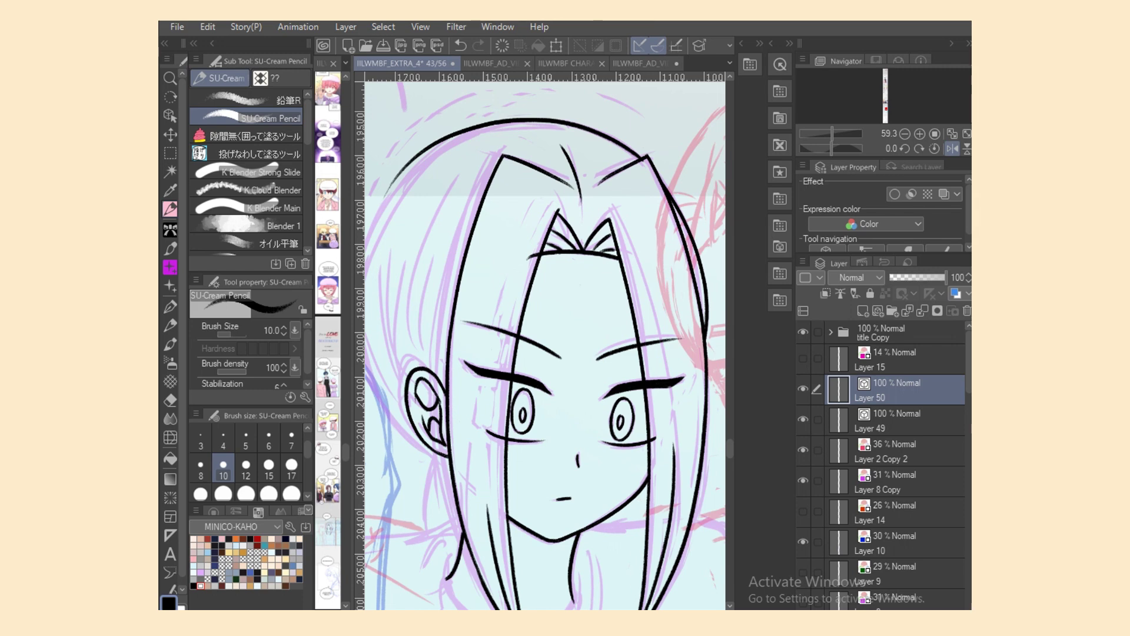
Step: Ink the back-of-head contour from the crown outline down in a curve to behind the ear
scroll(546, 345, left, 2)
mouse_move(478, 165)
mouse_down()
mouse_move(433, 302)
mouse_move(499, 462)
mouse_move(482, 448)
mouse_move(503, 465)
mouse_up()
key(ctrl+z)
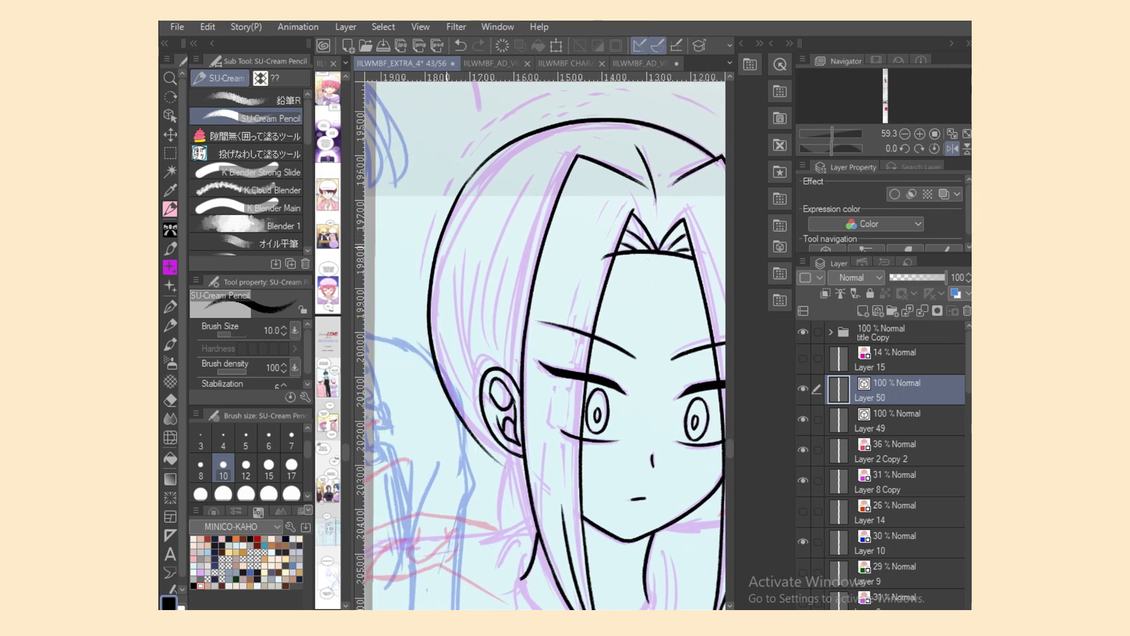
key(ctrl+z)
key(ctrl+z)
drag(510, 143, 474, 436)
key(ctrl+z)
mouse_move(483, 162)
mouse_down()
mouse_move(447, 229)
mouse_move(500, 452)
mouse_up()
Step: Extend the back-of-head contour under the ear to the near-side lock, and flip the canvas view
drag(465, 414, 533, 464)
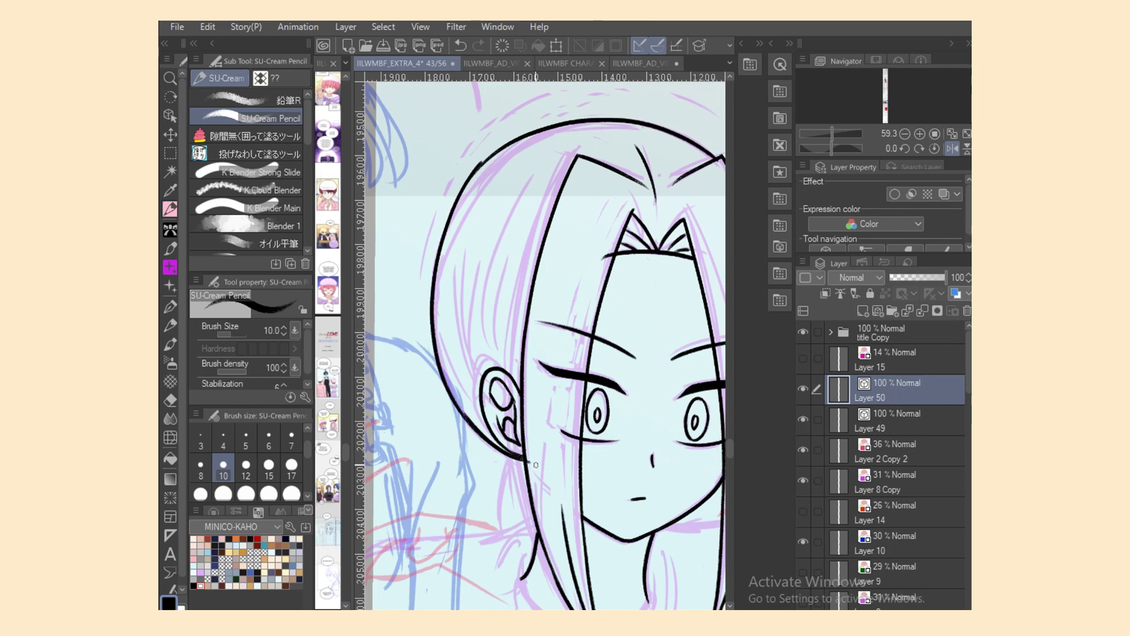
key(ctrl+z)
mouse_move(462, 415)
mouse_down()
mouse_move(539, 467)
mouse_move(494, 449)
mouse_move(532, 465)
mouse_up()
key(ctrl+z)
key(ctrl+z)
key(ctrl+z)
key(ctrl+z)
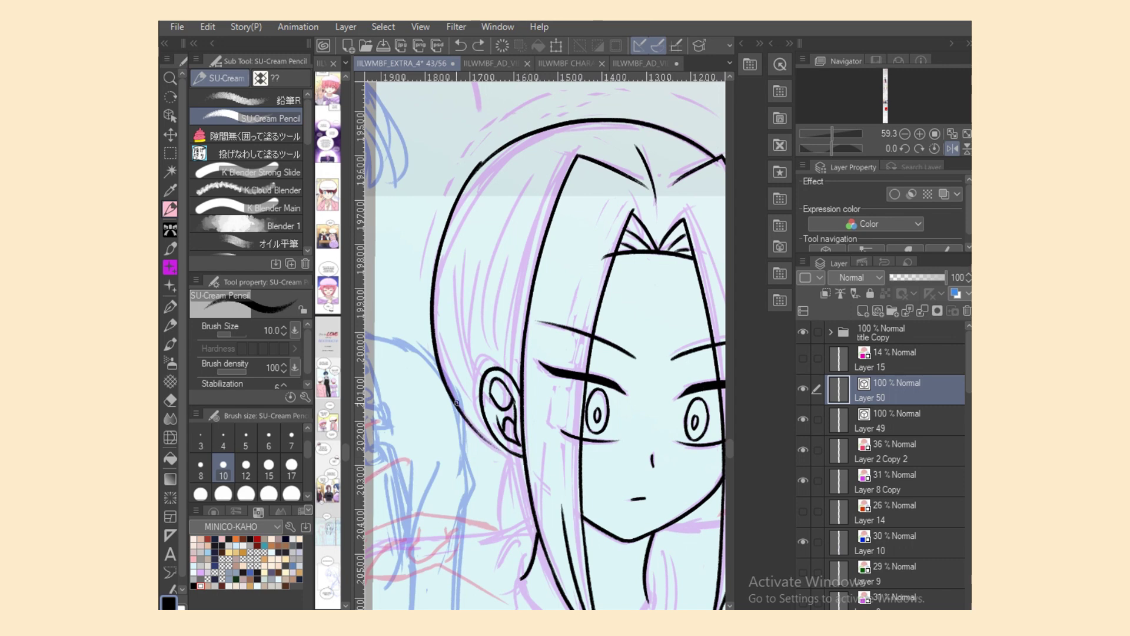
drag(457, 403, 532, 467)
key(ctrl+z)
drag(462, 412, 532, 465)
key(e)
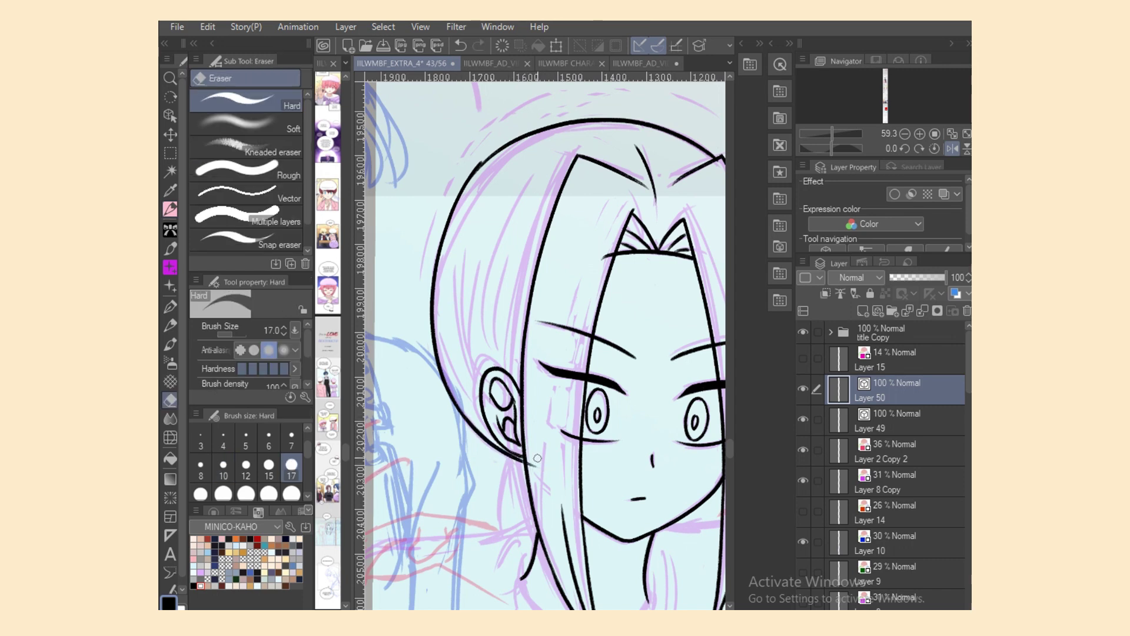
key(p)
key(h)
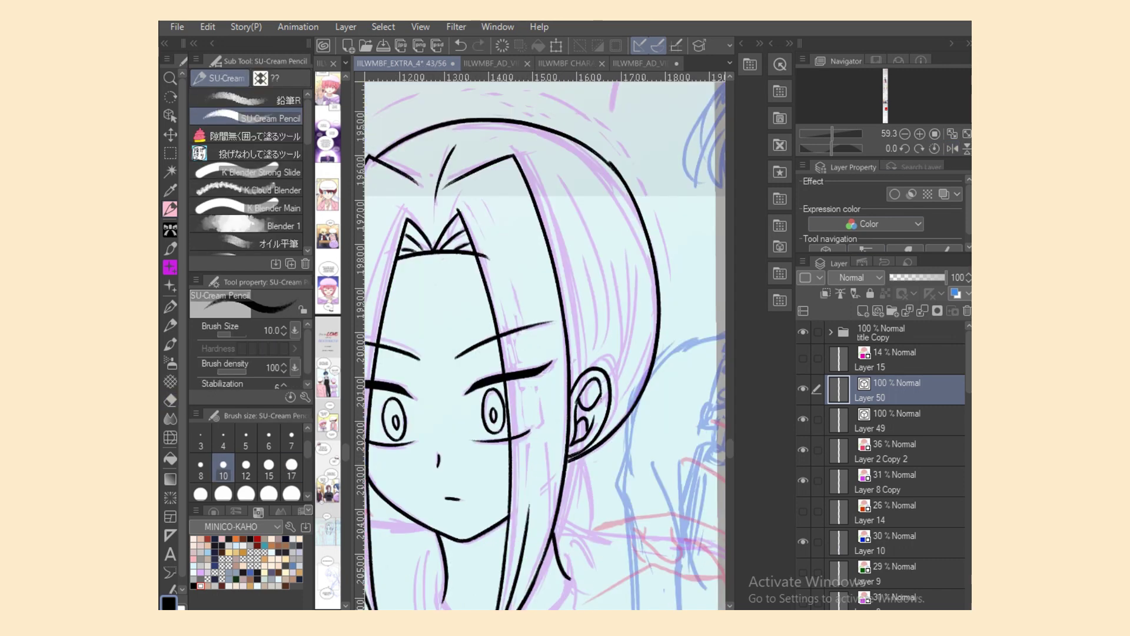
Step: Select the crown and back-of-head strokes and clean up the overlapping end where they join
key(o)
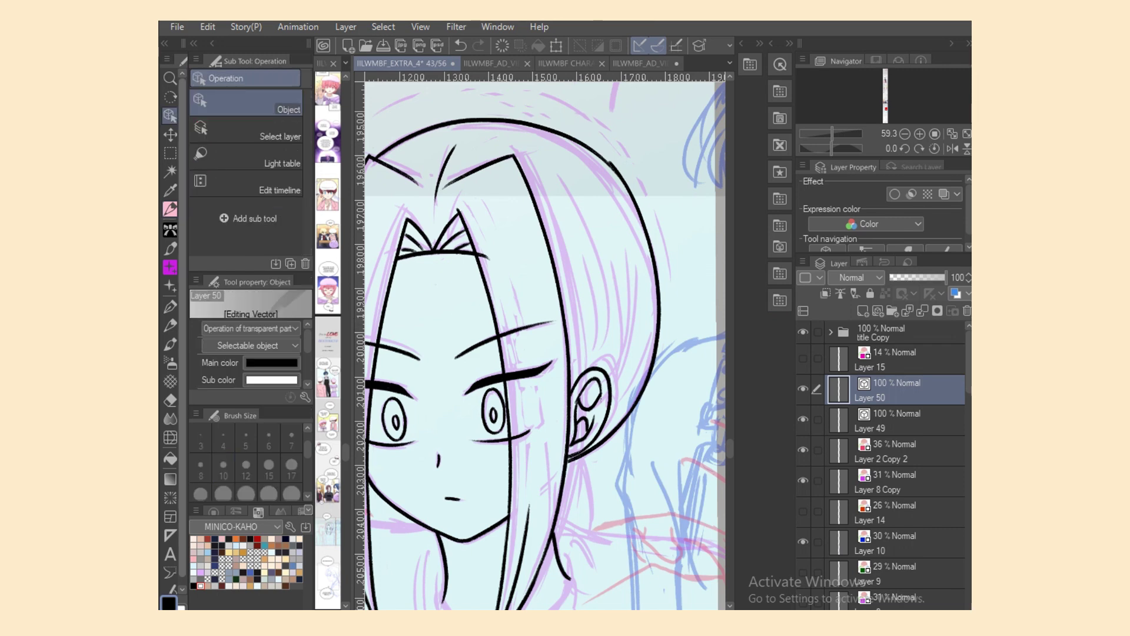
click(642, 217)
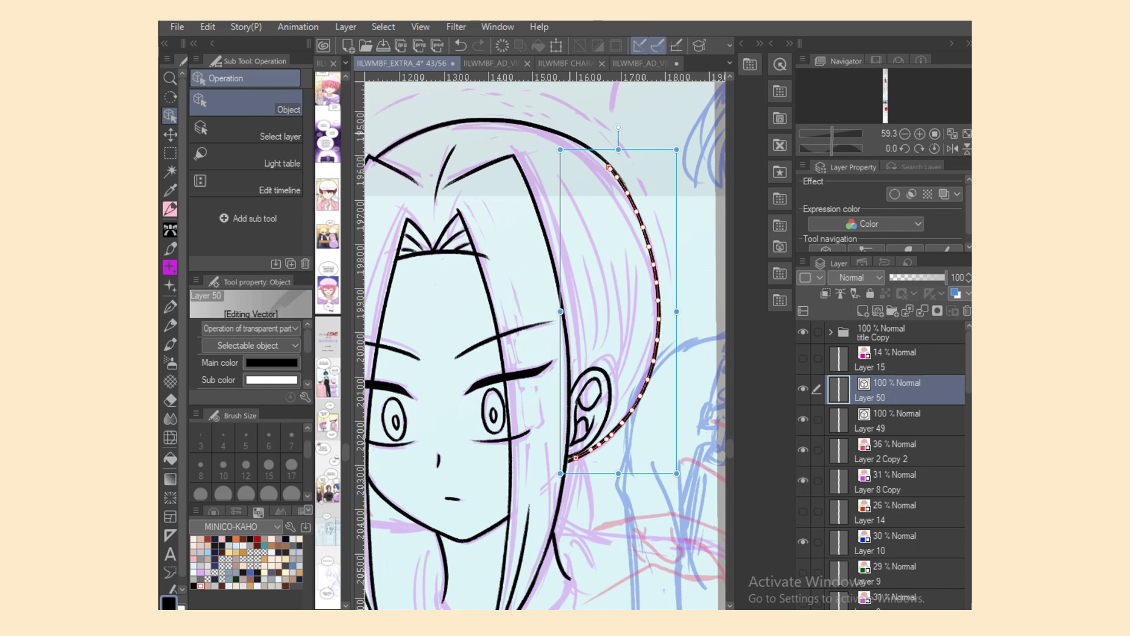
click(570, 137)
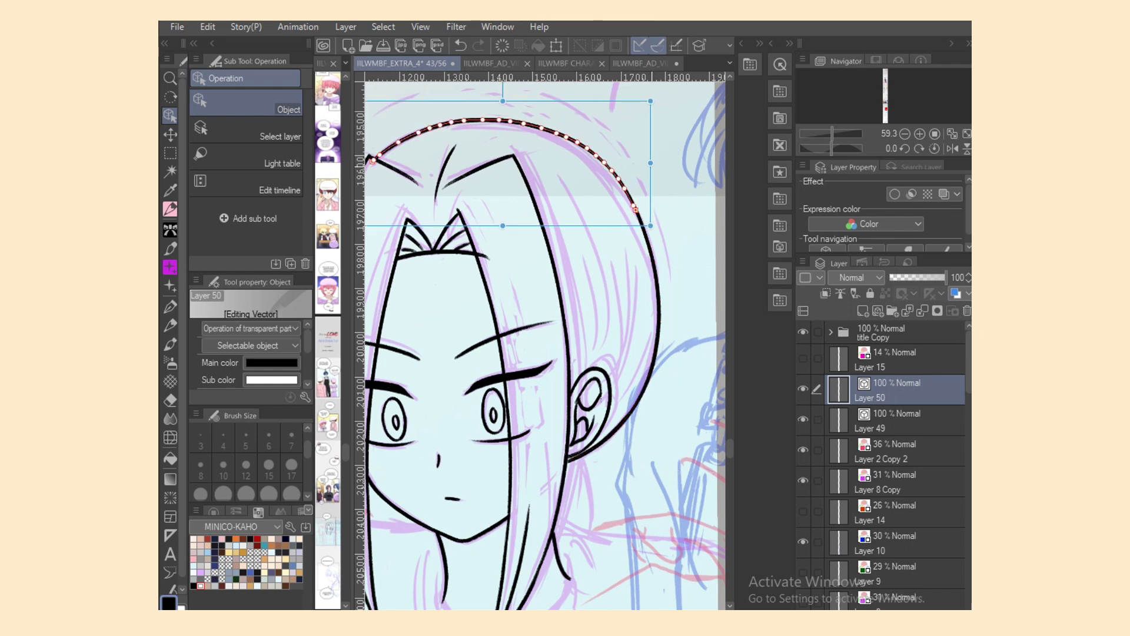
key(e)
key(o)
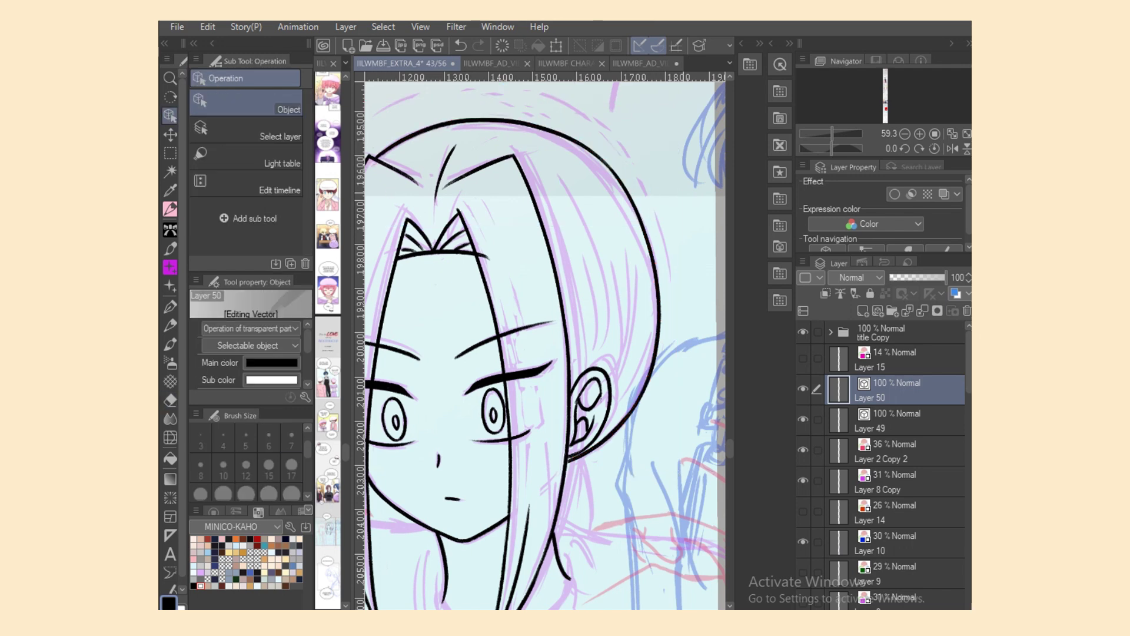
Step: Ink three tapering hair strands inside the back-of-head contour, above and behind the ear
key(p)
drag(643, 278, 611, 404)
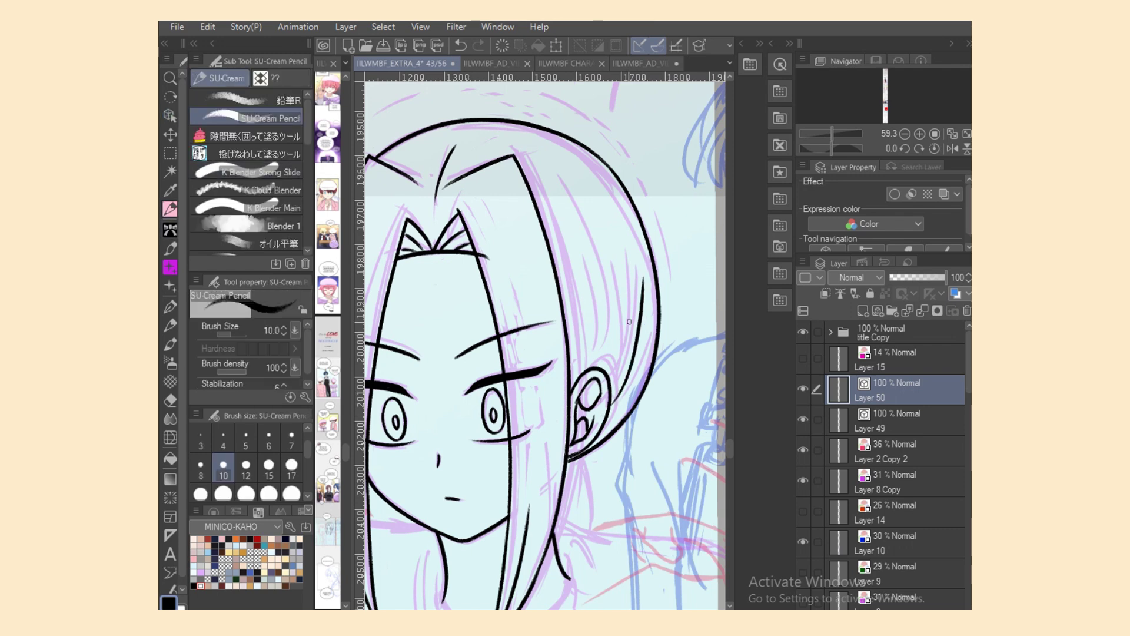
drag(595, 238, 608, 357)
drag(574, 272, 598, 357)
key(e)
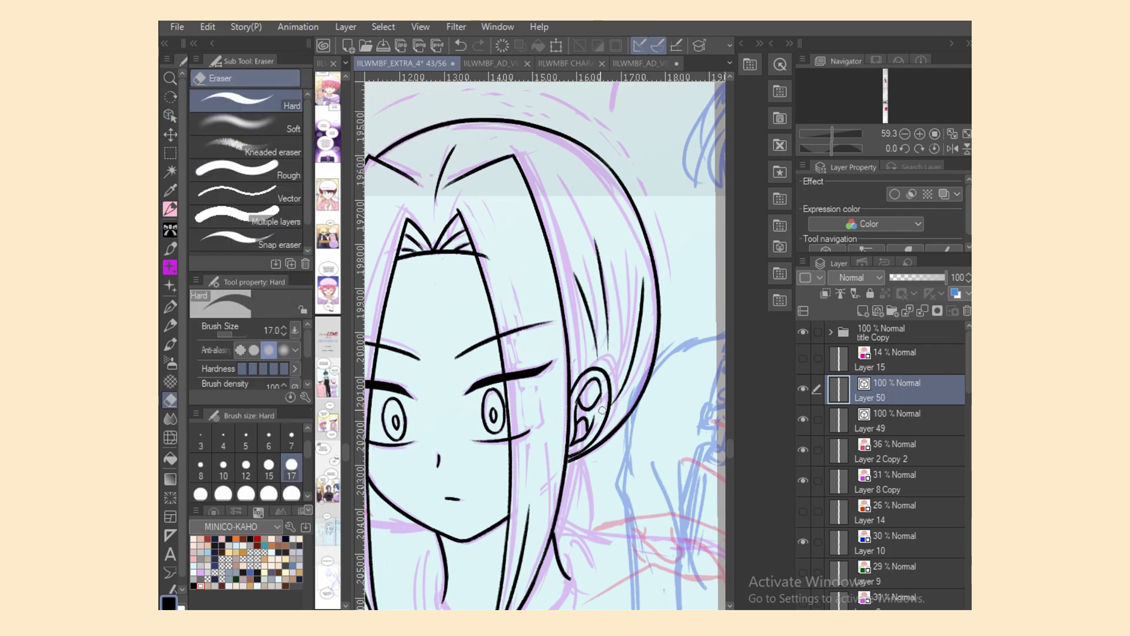
key(p)
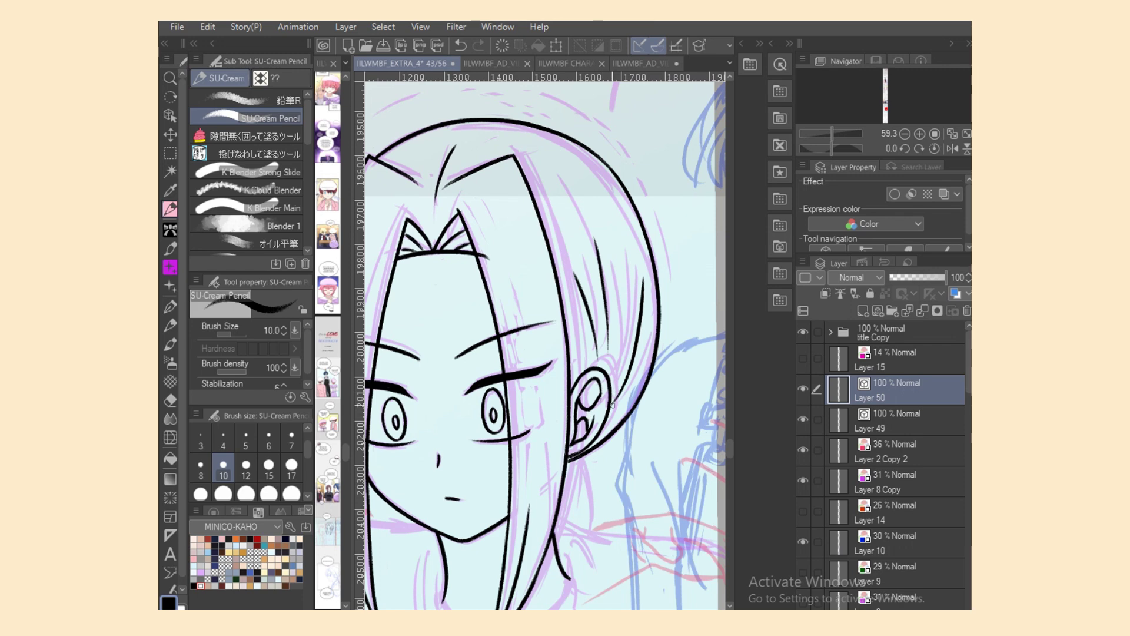
Step: Erase the ear beside the near-side lock and redraw its outline narrower
scroll(544, 346, down, 3)
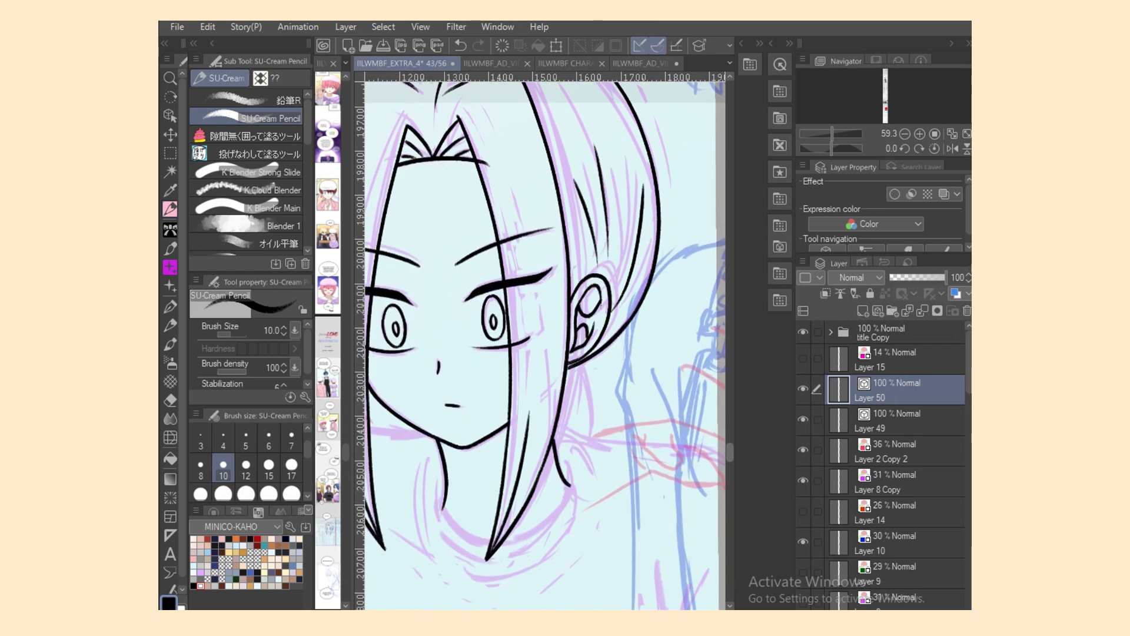
scroll(545, 341, left, 2)
key(e)
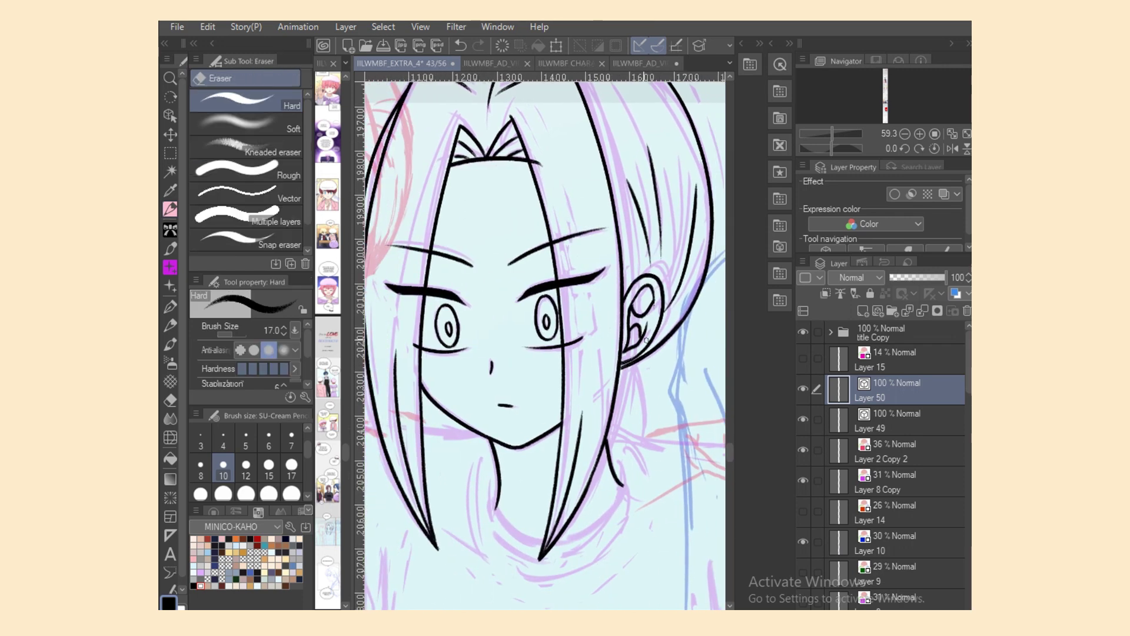
mouse_move(642, 279)
mouse_down()
mouse_move(651, 309)
mouse_move(636, 342)
mouse_move(652, 336)
mouse_move(641, 323)
mouse_move(670, 315)
mouse_move(654, 314)
mouse_move(627, 360)
mouse_move(639, 346)
mouse_up()
key(p)
key(ctrl+z)
key(ctrl+z)
Step: Ink the inner ear details as an upper oval and a small lower curve inside the ear outline
drag(626, 306, 646, 316)
key(ctrl+z)
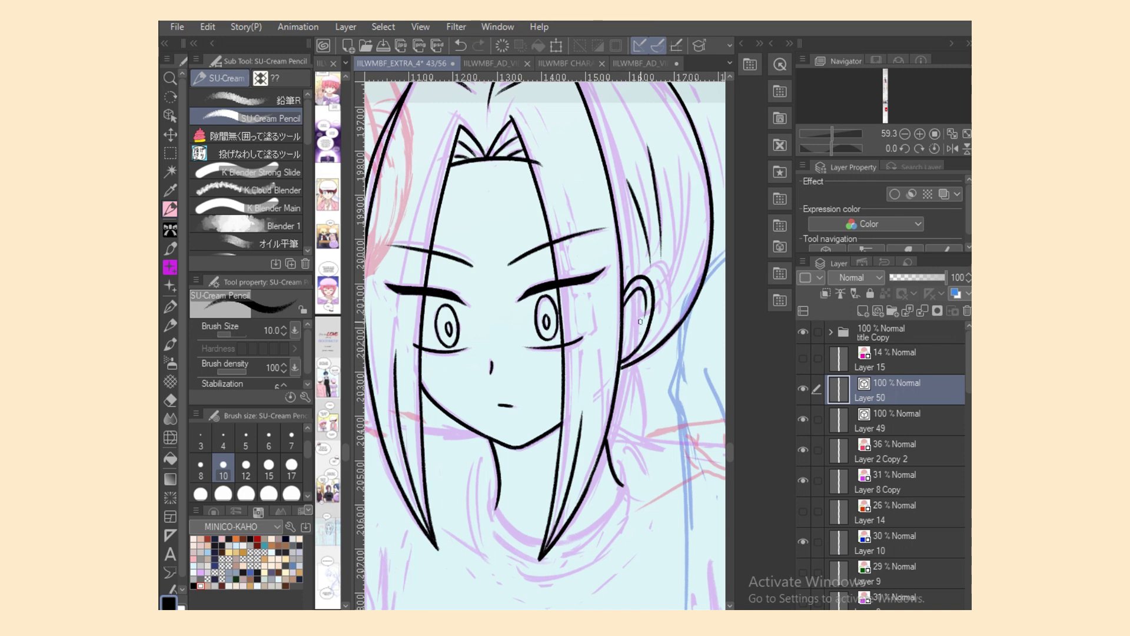
drag(623, 353, 645, 320)
key(ctrl+z)
key(ctrl+z)
key(ctrl+z)
key(e)
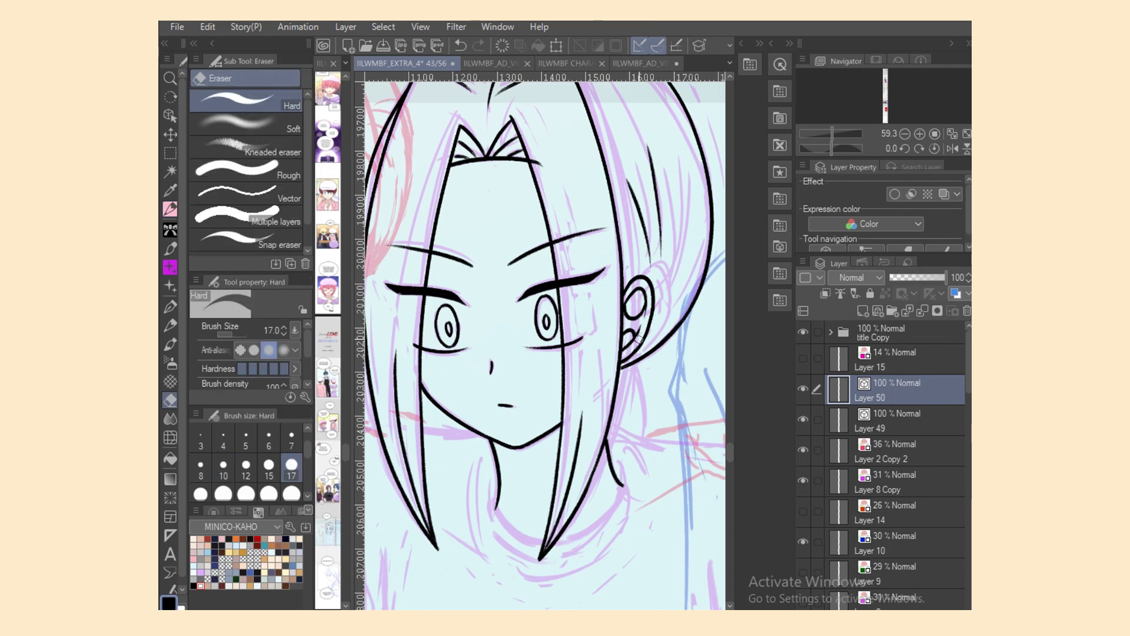
Step: Adjust the vector stroke of the small lower curve inside the ear
key(o)
click(632, 342)
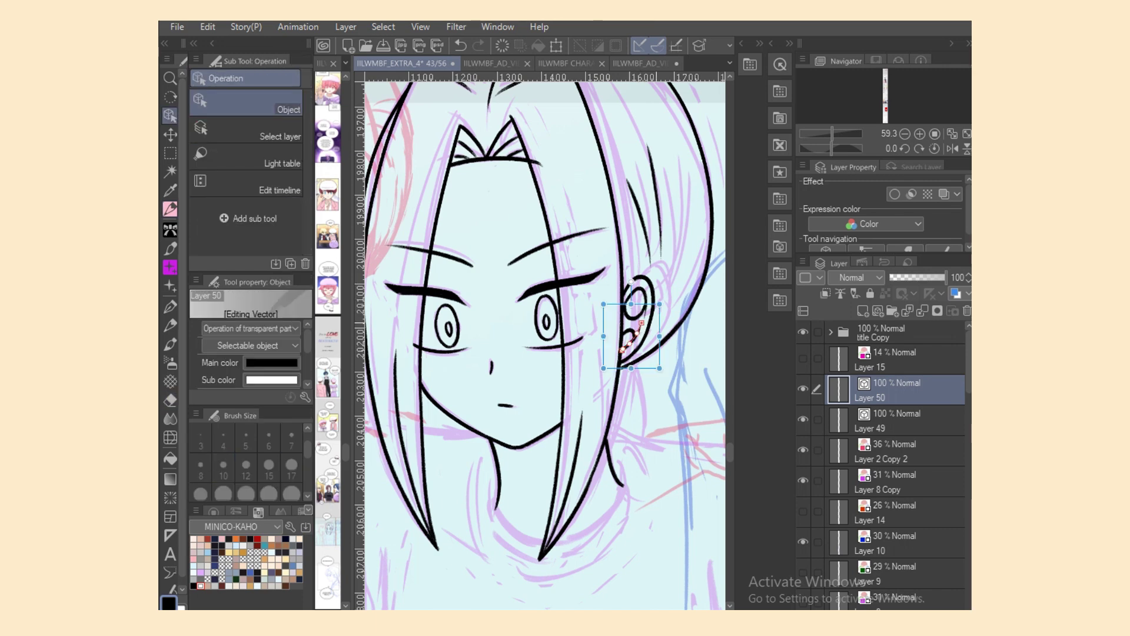
click(633, 333)
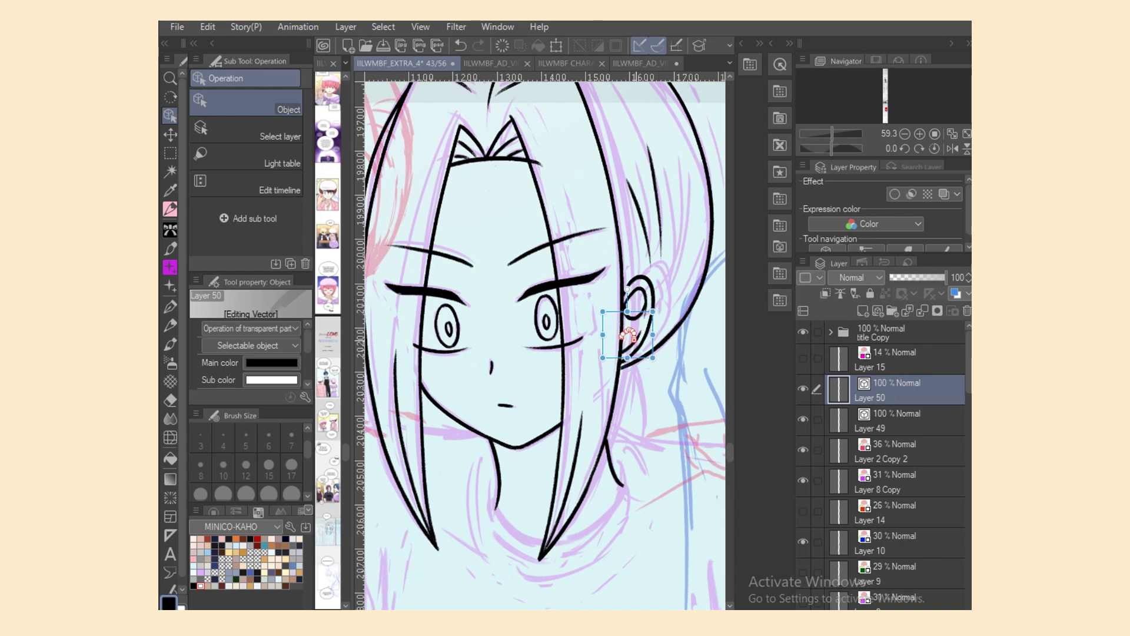
drag(634, 339, 634, 343)
key(p)
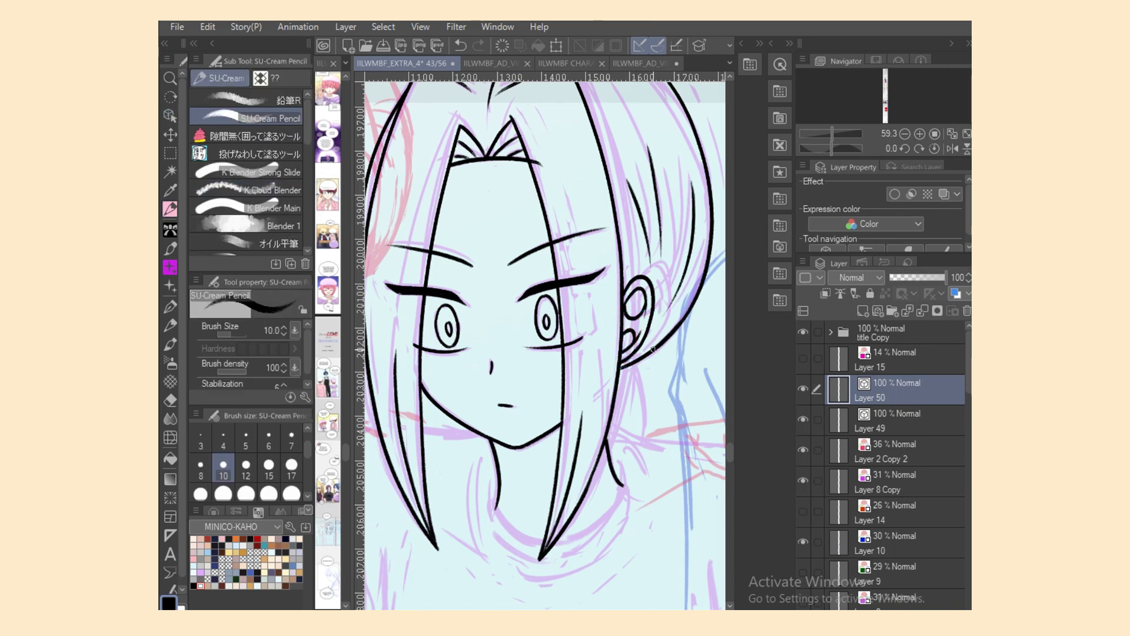
Step: Ink another strand in the hair behind the ear, and a curved line descending from below the ear
drag(684, 203, 670, 299)
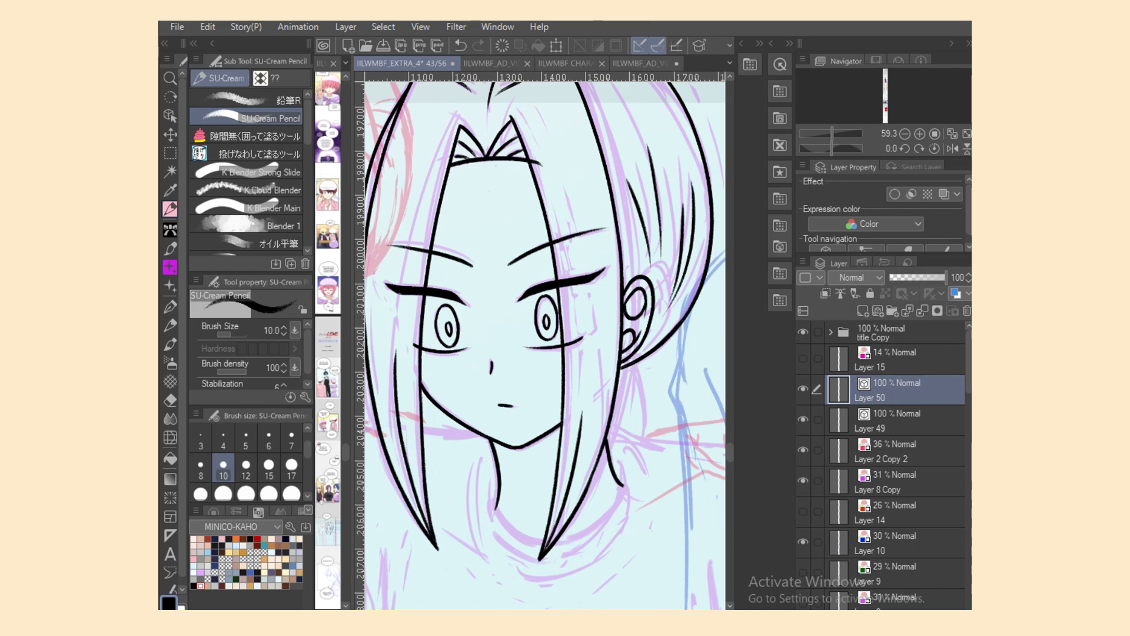
drag(628, 369, 642, 439)
key(ctrl+z)
drag(625, 367, 642, 439)
Step: Ink the shirt's inner neckline as a curve from the neck, past the lock tip, to the other side
scroll(545, 346, down, 3)
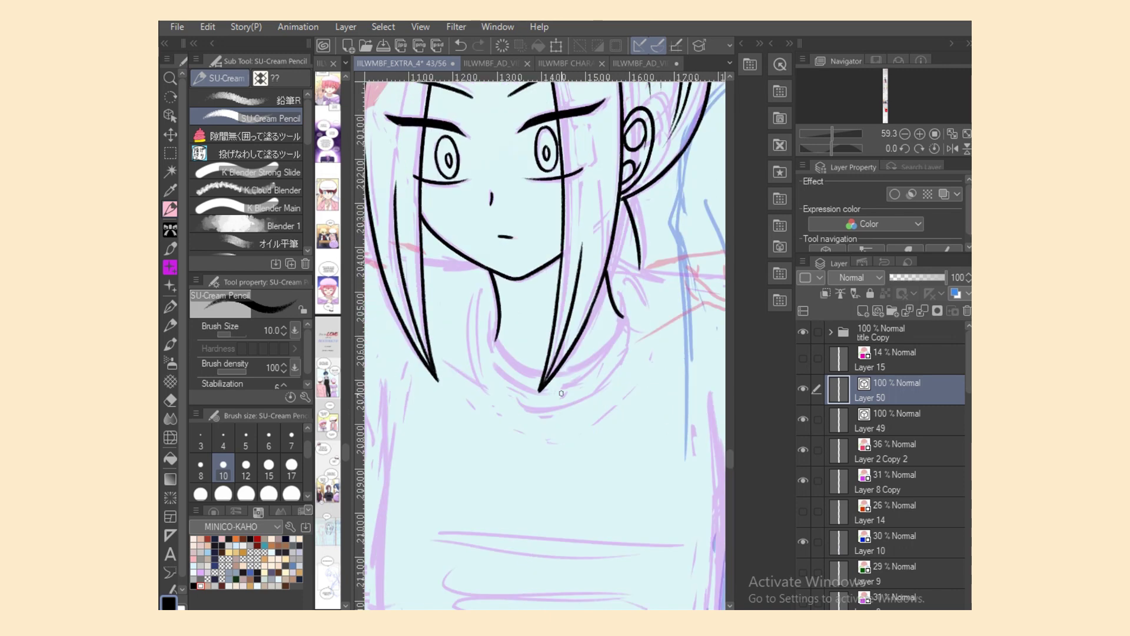
drag(492, 323, 548, 368)
key(ctrl+z)
drag(493, 322, 552, 364)
key(ctrl+z)
drag(492, 322, 544, 369)
key(ctrl+z)
mouse_move(490, 318)
mouse_down()
mouse_move(545, 369)
mouse_move(623, 315)
mouse_up()
key(ctrl+z)
mouse_move(560, 370)
mouse_down()
mouse_move(605, 343)
mouse_move(625, 313)
mouse_up()
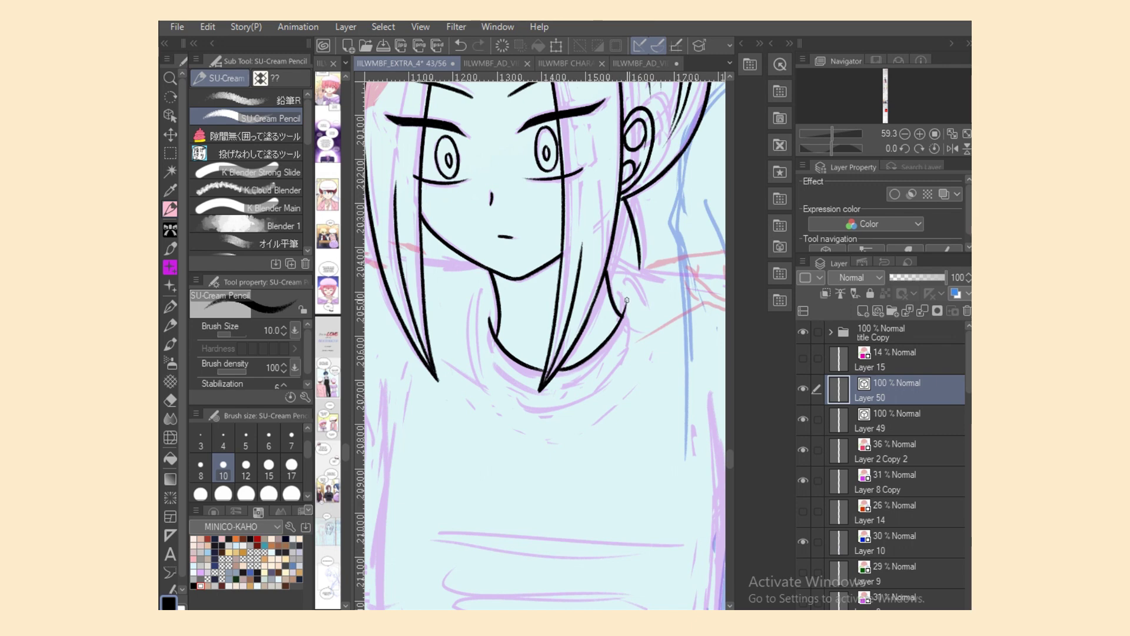
Step: Adjust the end point of the inner neckline stroke where it meets the hair lock's tip
key(e)
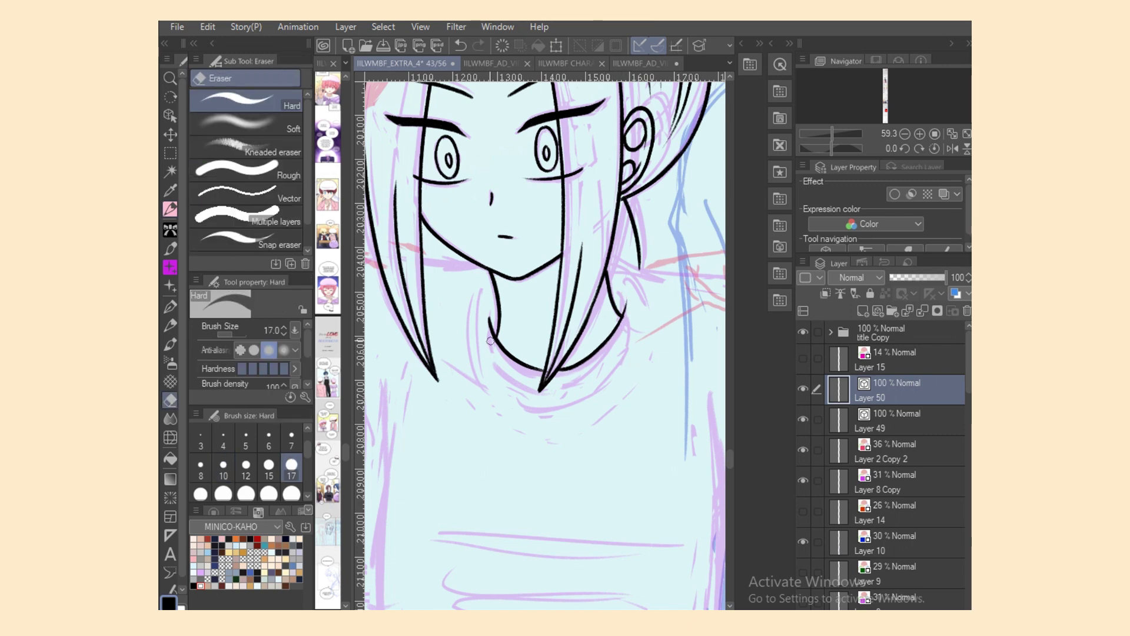
drag(549, 371, 547, 373)
key(ctrl+z)
key(o)
click(541, 369)
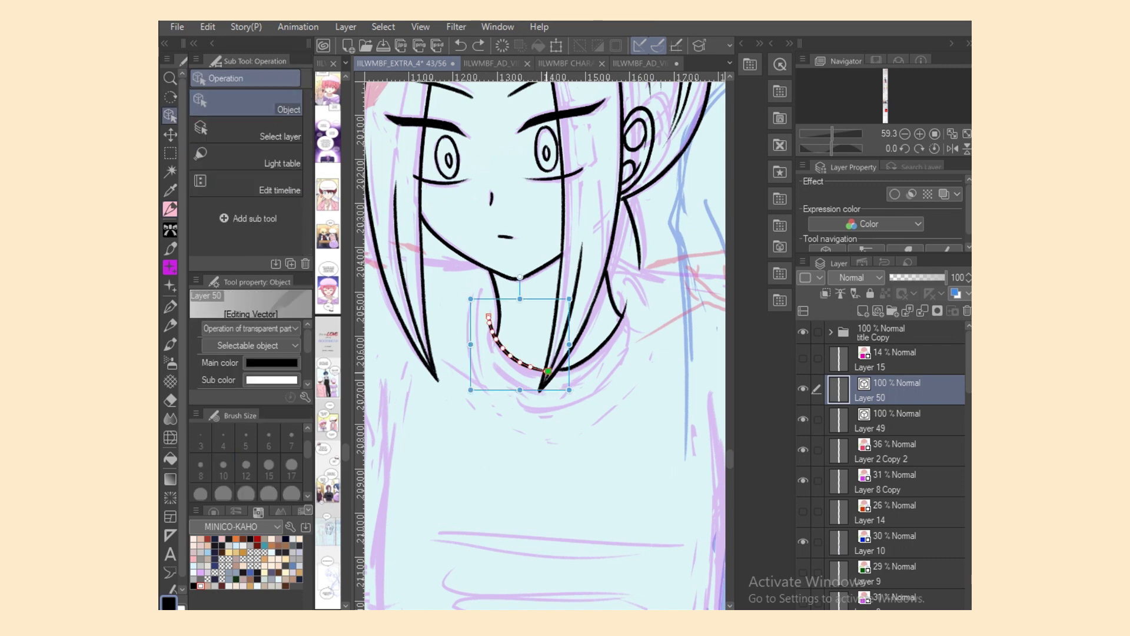
drag(548, 372, 544, 371)
Step: Ink the collar's outer edge with separate curved strokes at both sides and below the lock tip
key(p)
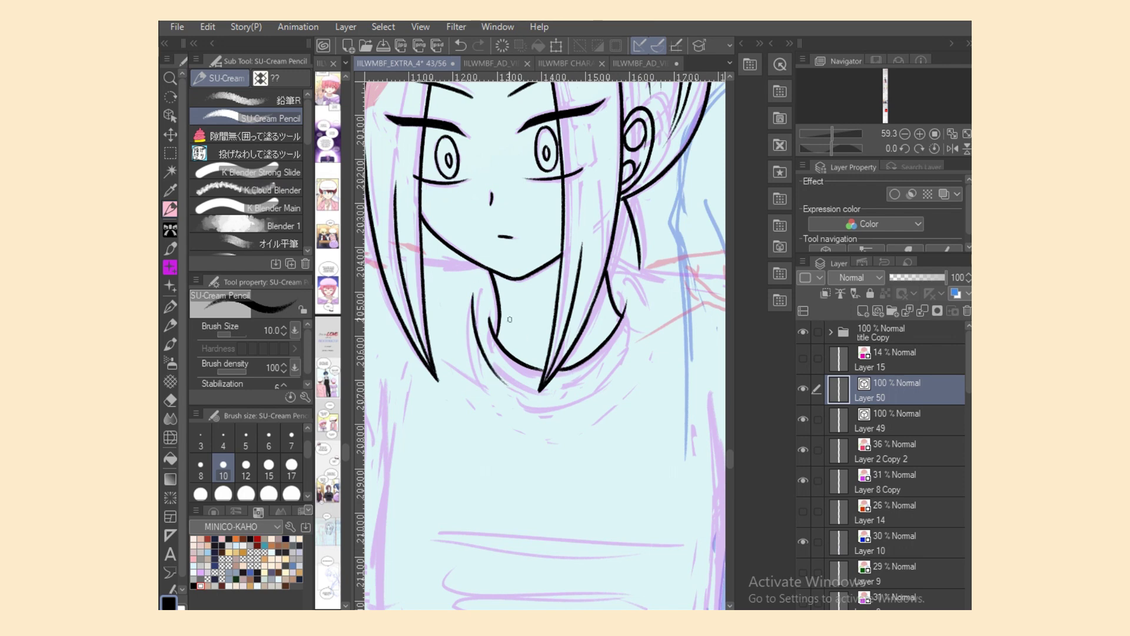
key(ctrl+z)
mouse_move(483, 290)
mouse_down()
mouse_move(497, 380)
mouse_move(607, 389)
mouse_up()
key(ctrl+z)
drag(516, 392, 588, 391)
drag(638, 299, 606, 381)
key(ctrl+z)
Step: Ink the shoulder lines on both sides of the neck, curving the far one down toward the sleeve
drag(610, 257, 663, 276)
key(ctrl+z)
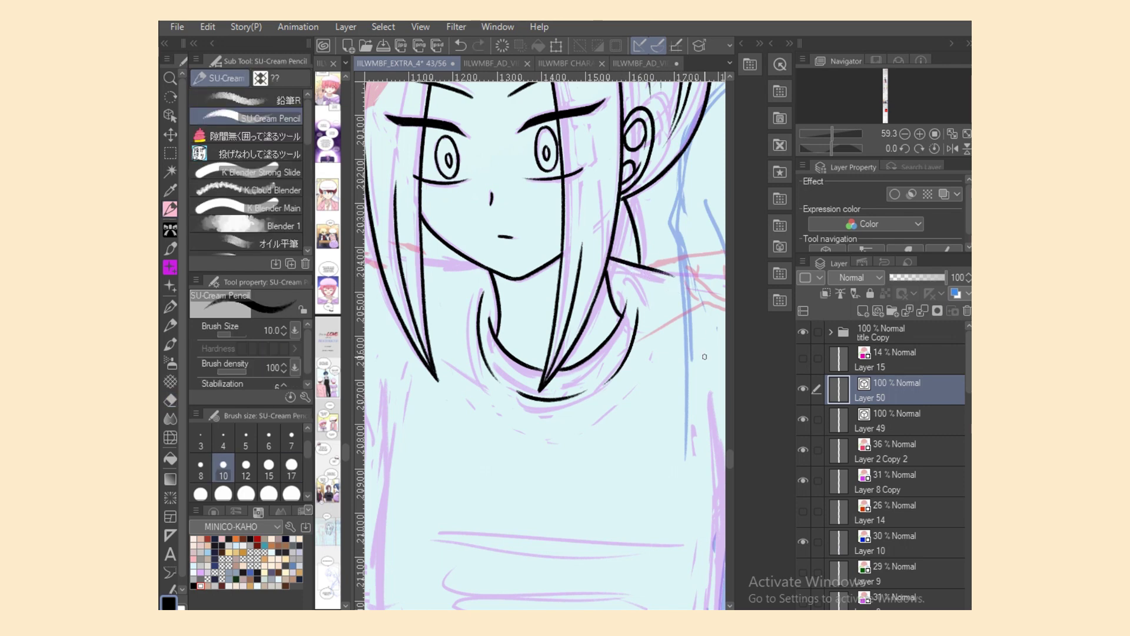
scroll(628, 457, left, 5)
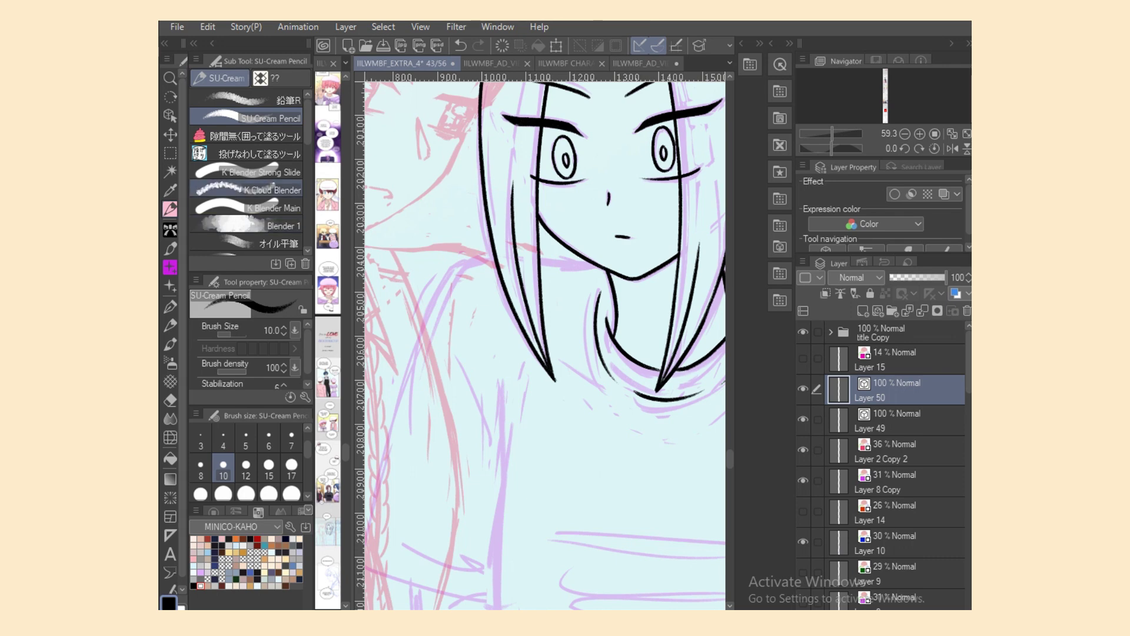
mouse_move(428, 301)
mouse_down()
mouse_move(495, 255)
mouse_move(595, 262)
mouse_up()
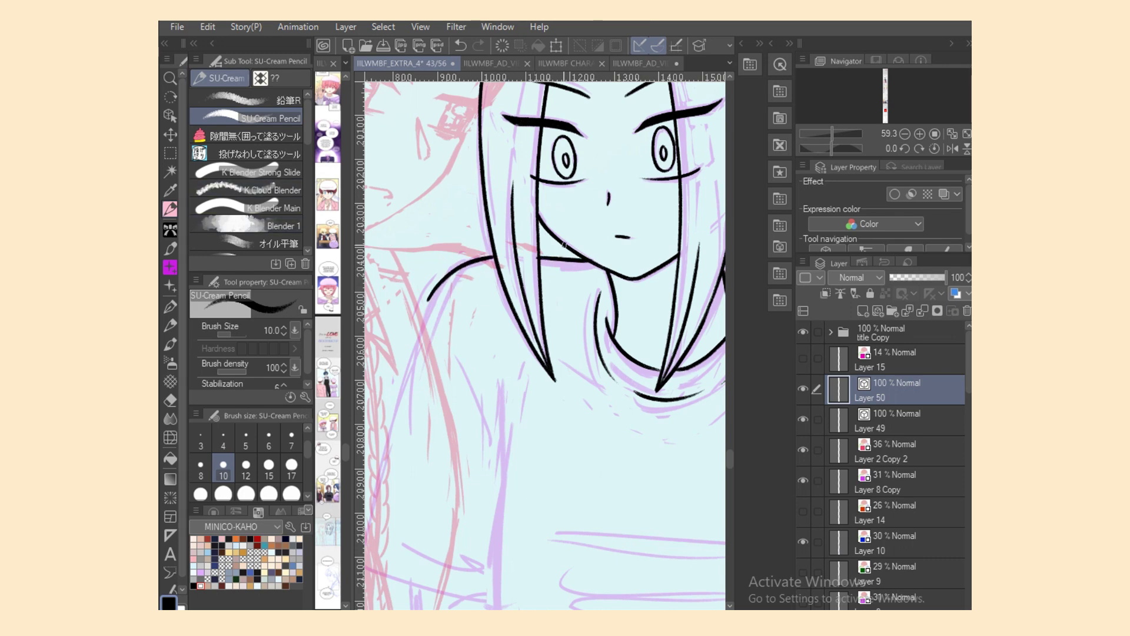
key(e)
key(ctrl+z)
key(ctrl+y)
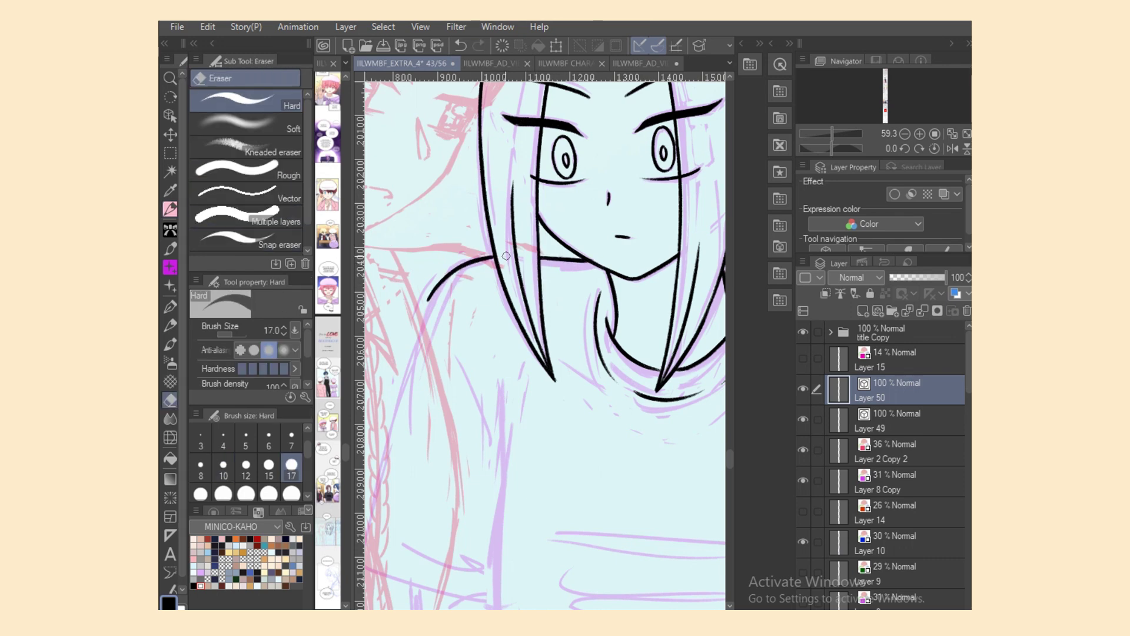
key(p)
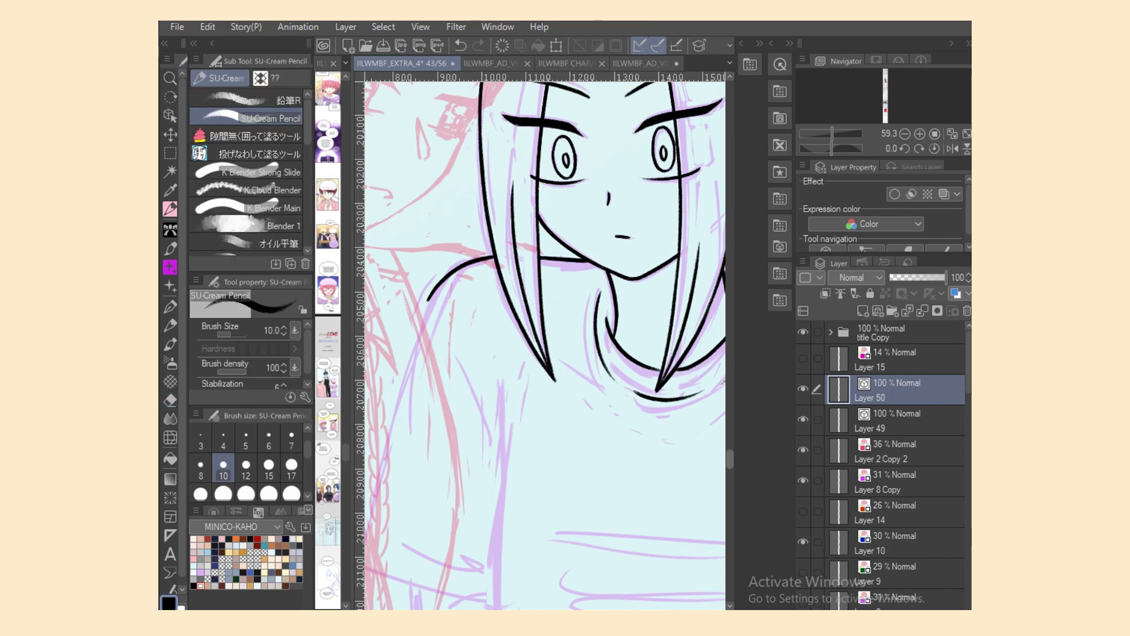
Step: Ink the slanted sleeve crease and the short vertical fold at the shirt's armpit
scroll(722, 390, down, 2)
mouse_move(463, 246)
mouse_down()
mouse_move(499, 357)
mouse_move(500, 340)
mouse_up()
key(ctrl+z)
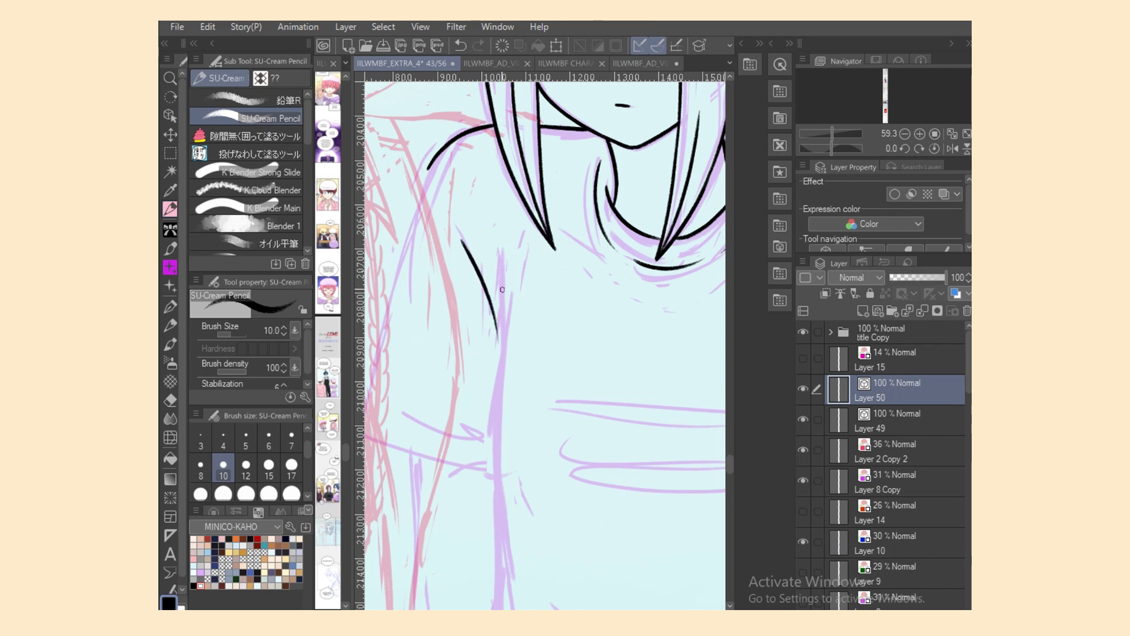
mouse_move(504, 259)
mouse_down()
mouse_move(496, 441)
mouse_move(504, 368)
mouse_up()
key(ctrl+z)
Step: Ink the side edge of the shirt from the armpit down the torso, redrawing it for a smoother line
drag(511, 297, 501, 506)
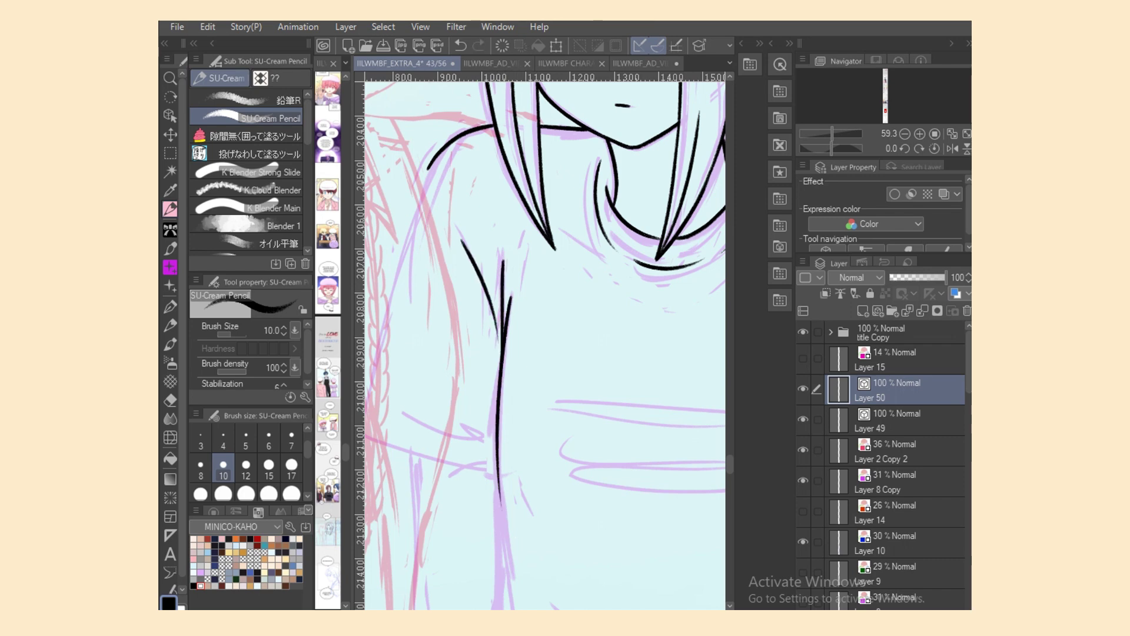
scroll(545, 346, down, 2)
key(ctrl+z)
drag(515, 161, 499, 372)
drag(498, 327, 507, 474)
key(ctrl+z)
key(ctrl+z)
Step: Ink the lower side of the shirt, curving it inward around the hem at the panel's lower border
drag(497, 382, 491, 569)
key(ctrl+z)
mouse_move(496, 461)
mouse_down()
mouse_move(486, 535)
mouse_move(507, 566)
mouse_up()
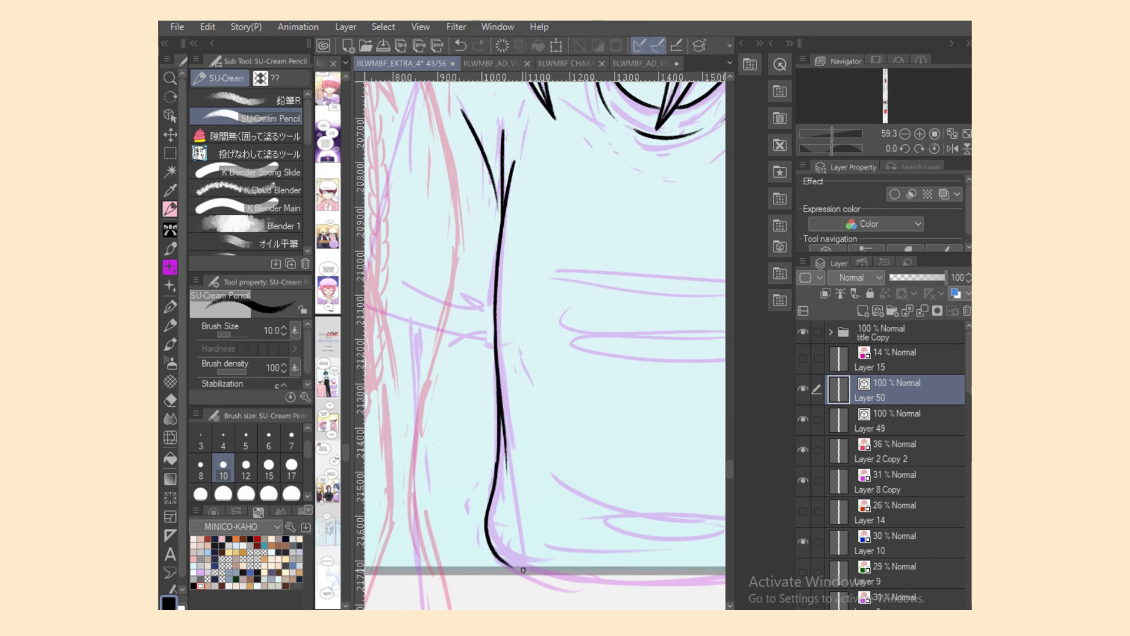
key(ctrl+z)
mouse_move(498, 461)
mouse_down()
mouse_move(490, 509)
mouse_move(519, 569)
mouse_up()
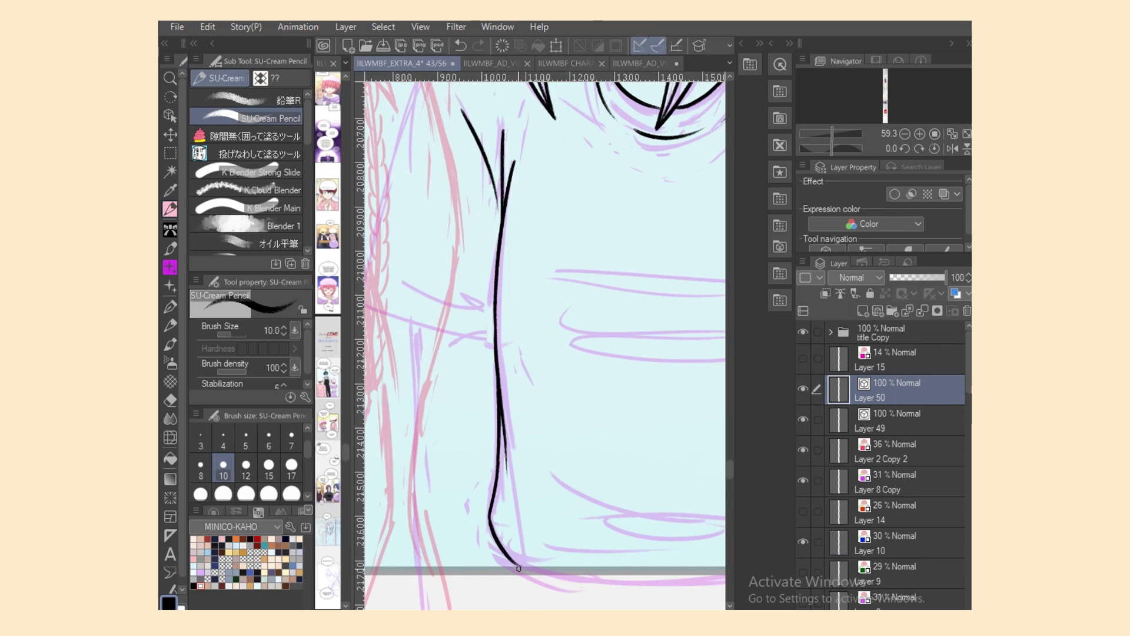
key(ctrl+z)
drag(499, 454, 487, 537)
key(ctrl+z)
key(ctrl+z)
mouse_move(498, 472)
mouse_down()
mouse_move(493, 501)
mouse_move(518, 577)
mouse_move(497, 550)
mouse_move(529, 575)
mouse_up()
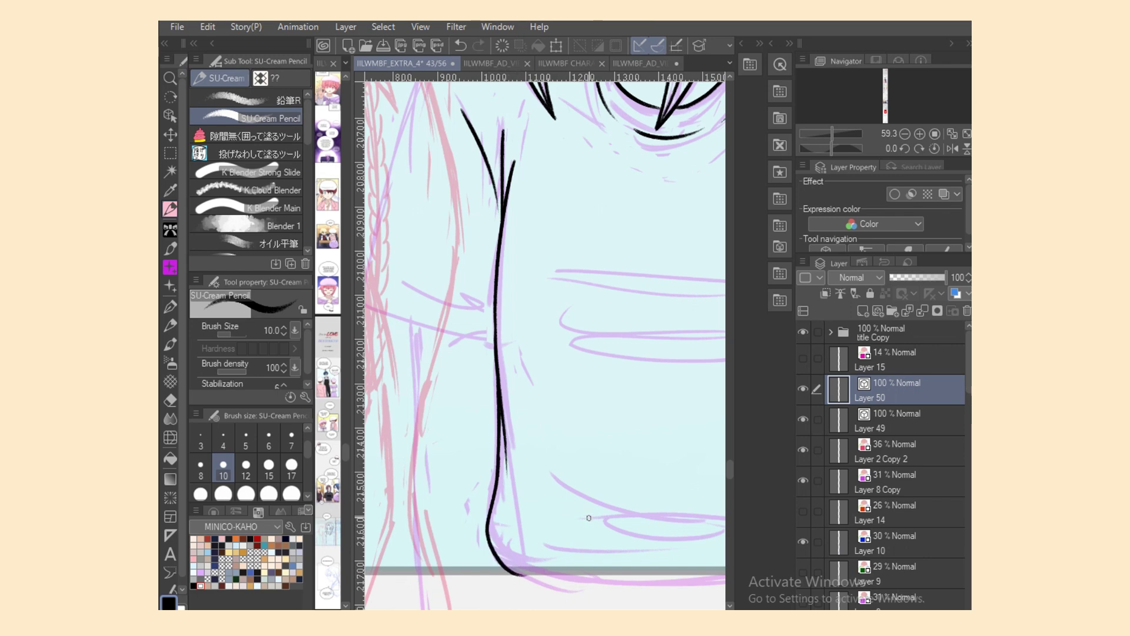
Step: Ink the short curved fold line just above the hem of the shirt's sleeve
scroll(588, 517, up, 3)
drag(400, 407, 487, 448)
key(ctrl+z)
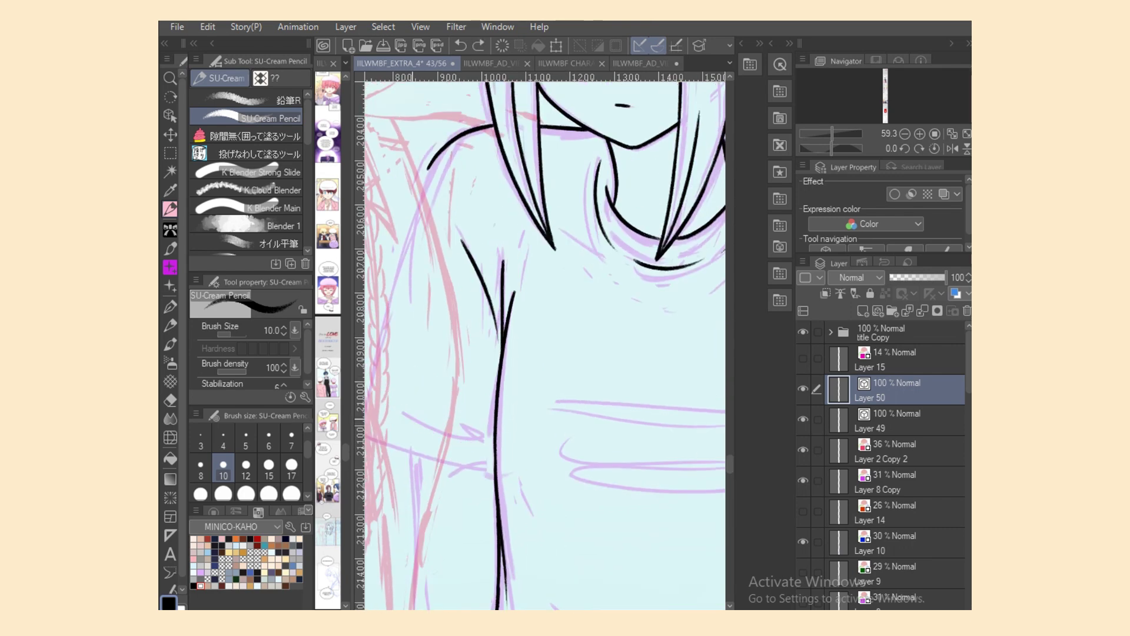
key(ctrl+y)
scroll(614, 343, left, 2)
drag(501, 156, 464, 274)
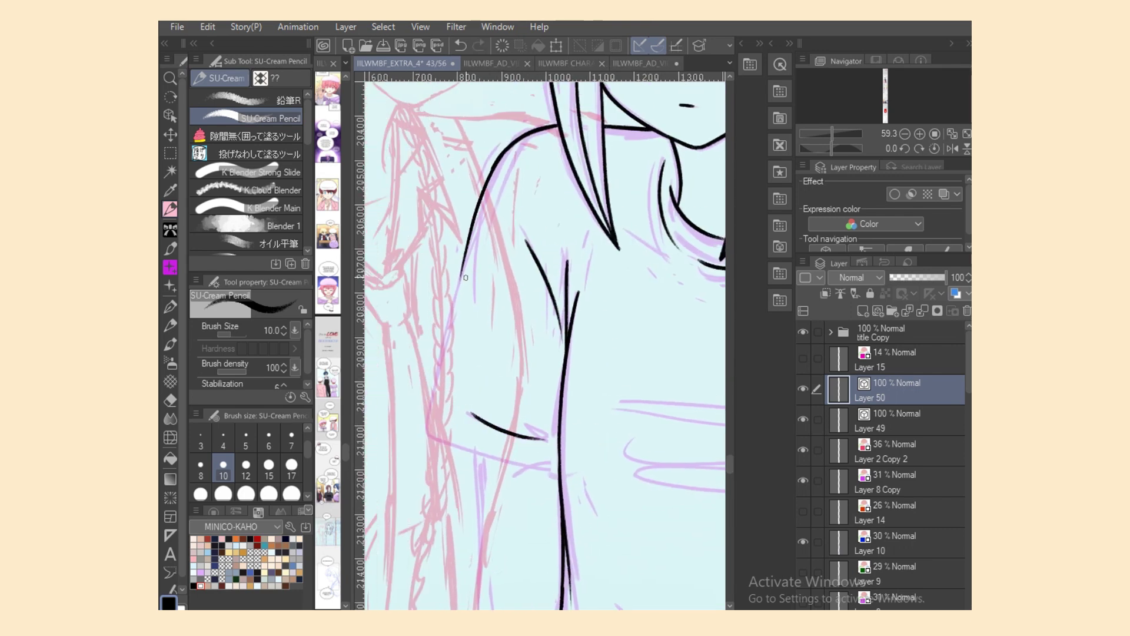
key(ctrl+z)
drag(502, 156, 453, 299)
key(ctrl+z)
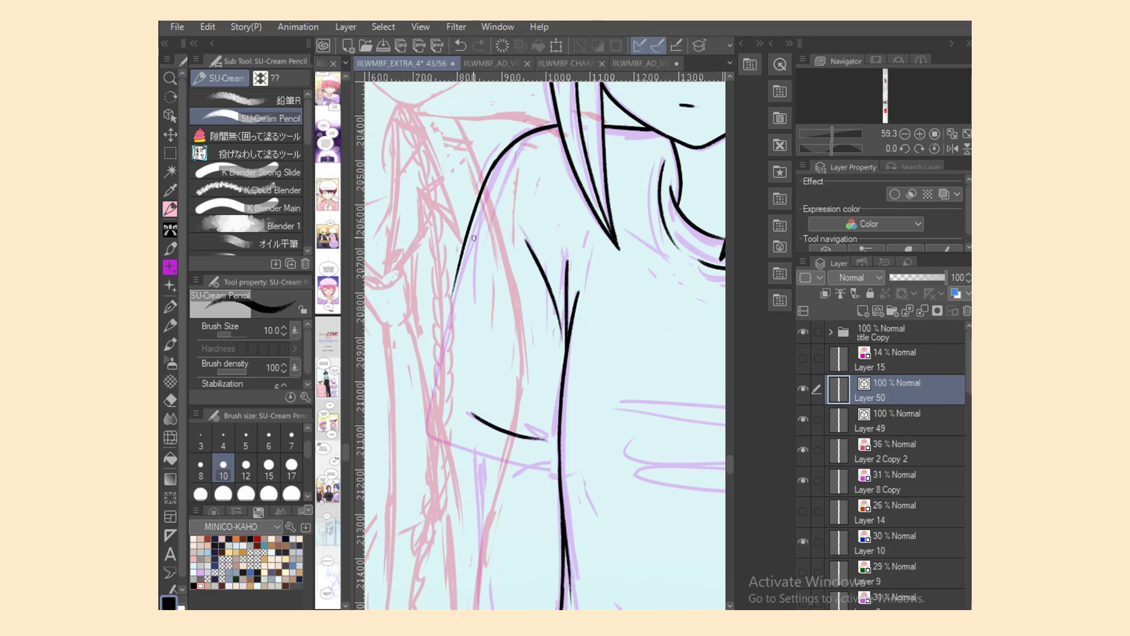
key(ctrl+z)
Step: Adjust the end of the shoulder curve and ink the sleeve's outer edge from it down to the hem
click(170, 115)
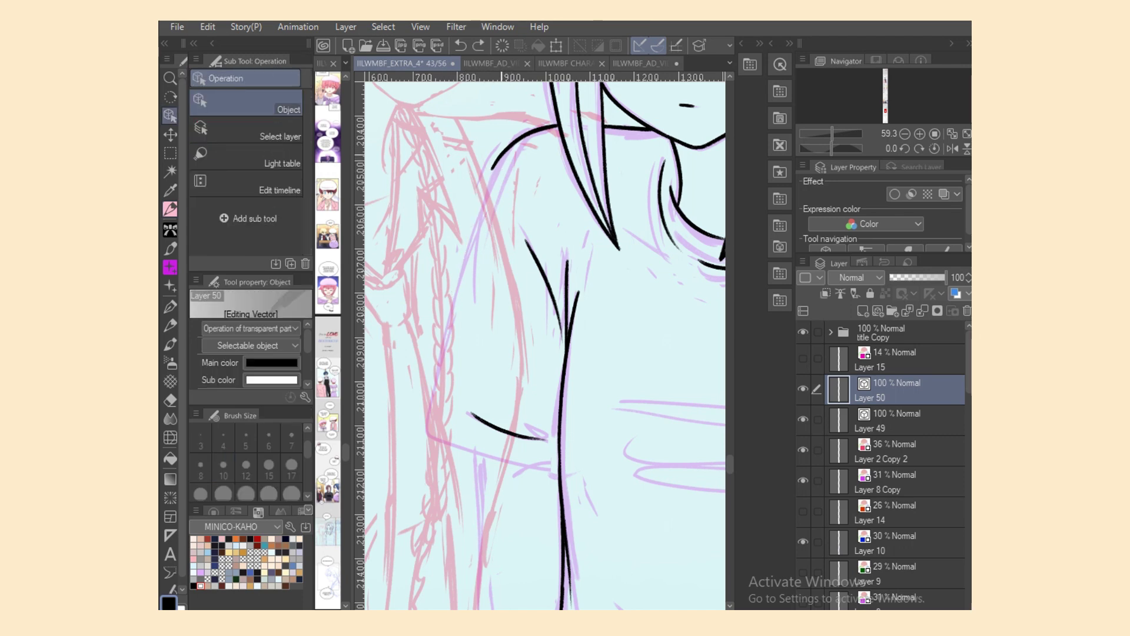
click(518, 139)
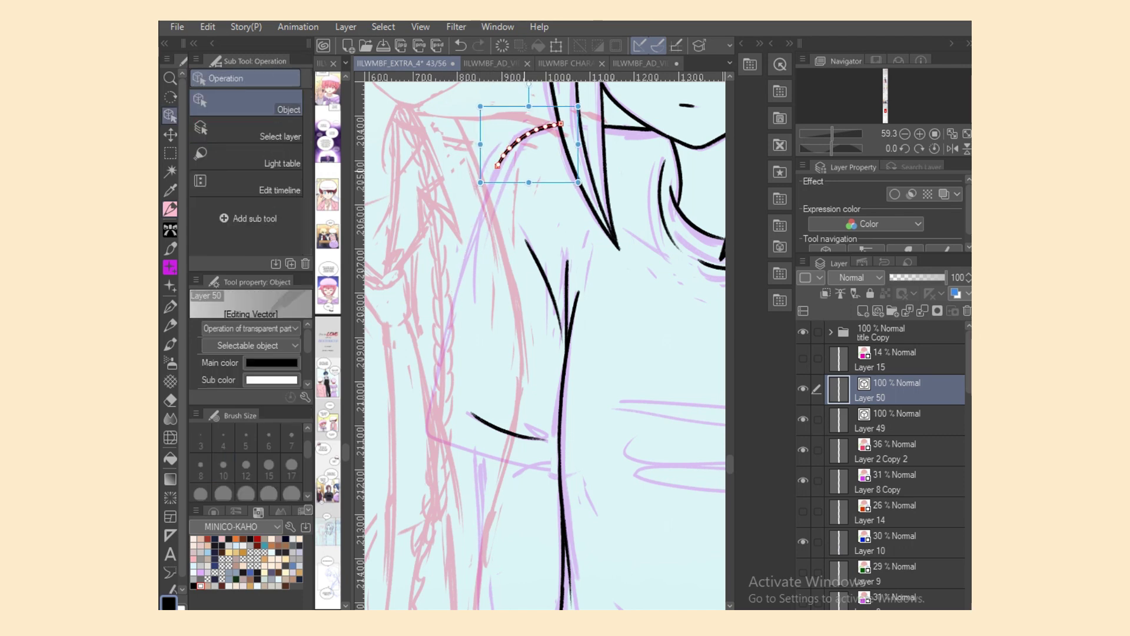
key(p)
drag(489, 197, 429, 429)
key(ctrl+z)
drag(459, 282, 430, 426)
key(ctrl+z)
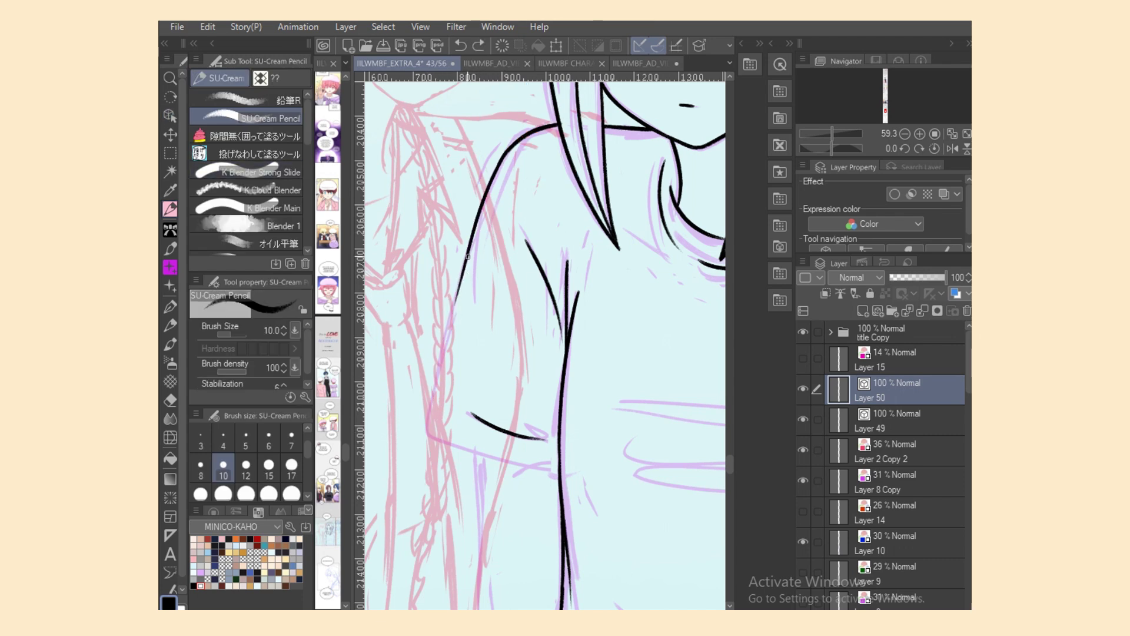
drag(468, 257, 427, 442)
key(ctrl+z)
mouse_move(463, 266)
mouse_down()
mouse_move(425, 436)
mouse_move(557, 475)
mouse_up()
key(ctrl+z)
Step: Ink the sleeve's hem from the outer edge to the shirt's side and erase the overshoot at the outer corner
drag(426, 432, 604, 480)
key(ctrl+z)
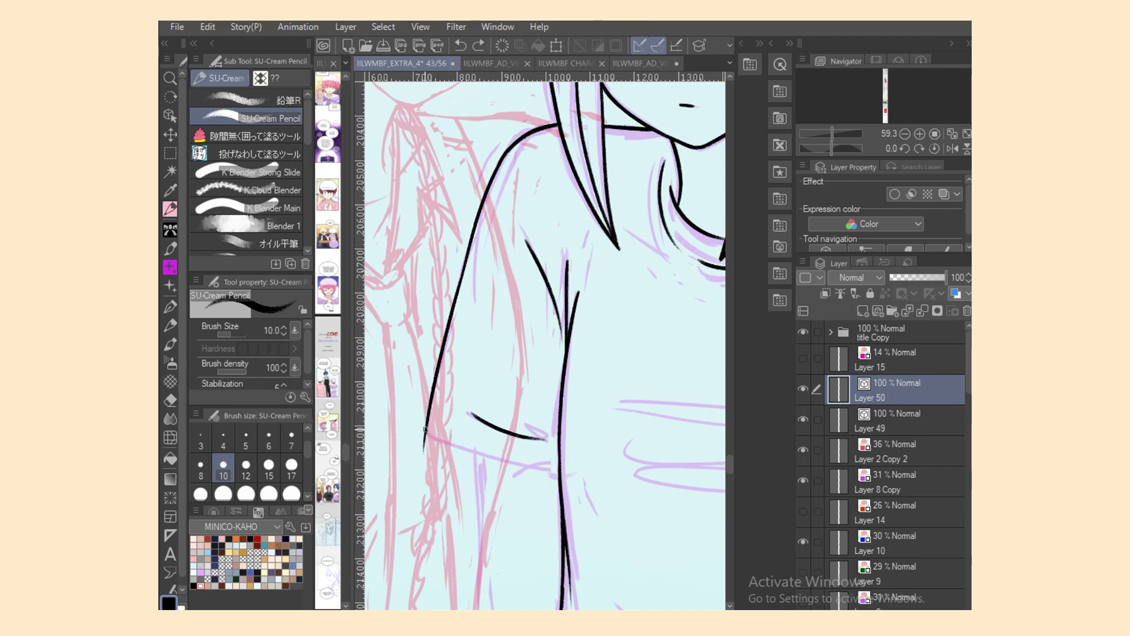
mouse_move(425, 430)
mouse_down()
mouse_move(616, 483)
mouse_move(561, 474)
mouse_up()
key(e)
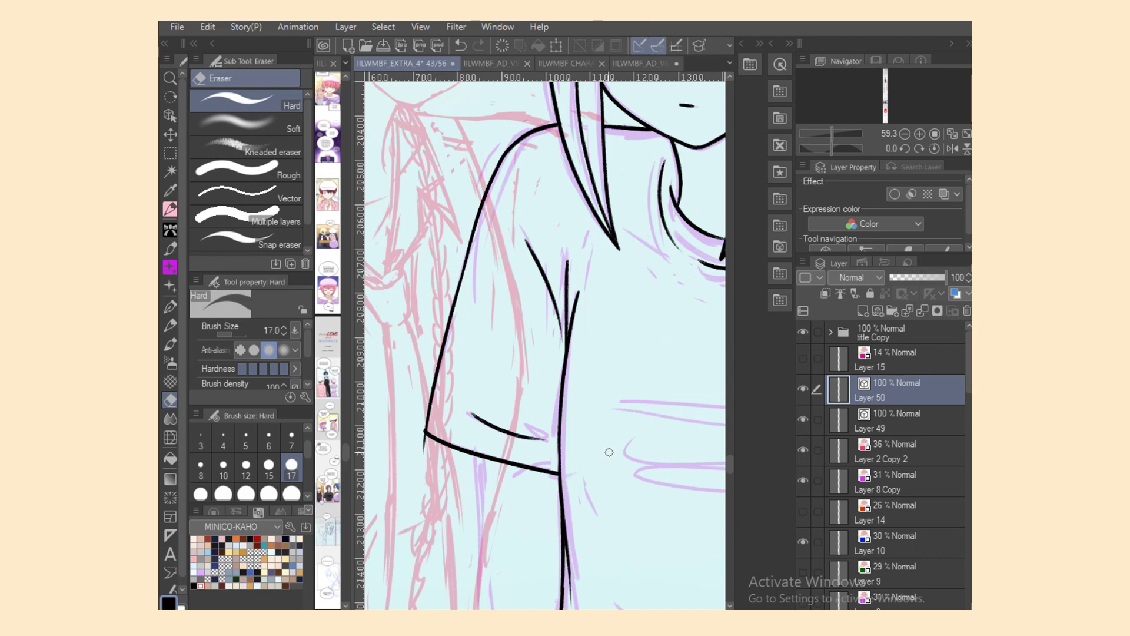
key(p)
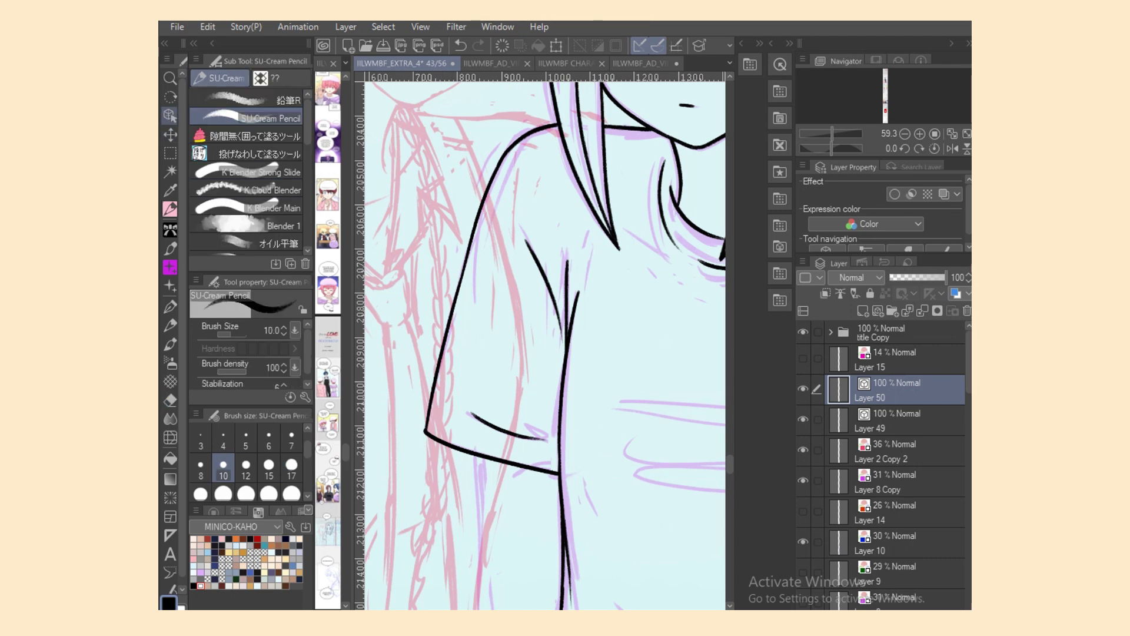
Step: Adjust the hem stroke's outer end so it meets the sleeve's outer edge cleanly
click(170, 116)
click(435, 438)
drag(425, 433, 407, 411)
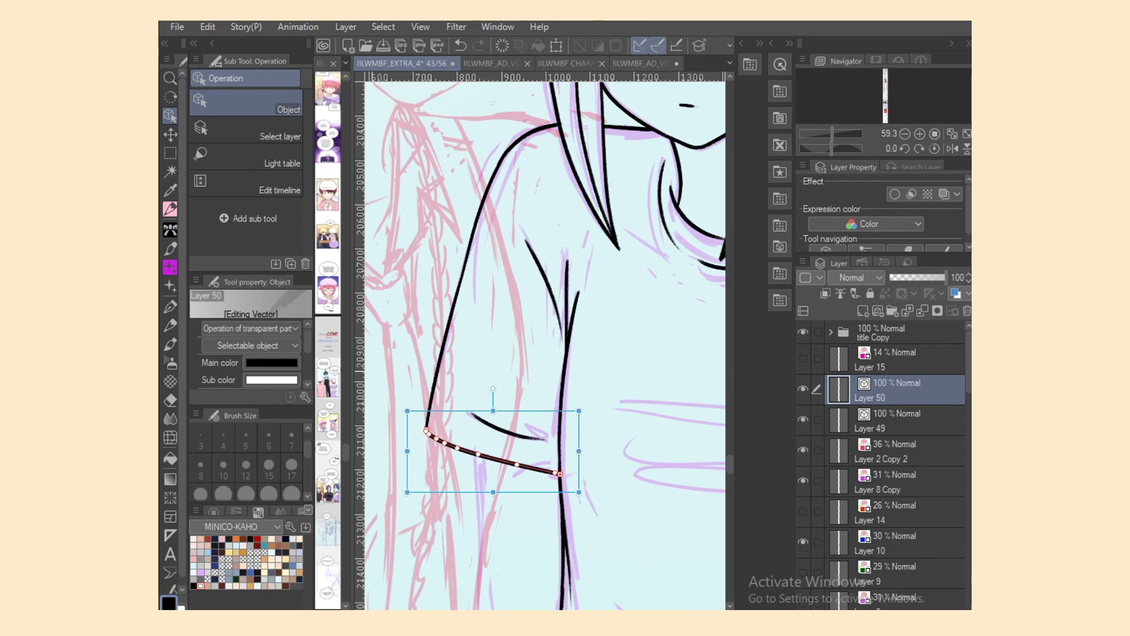
key(p)
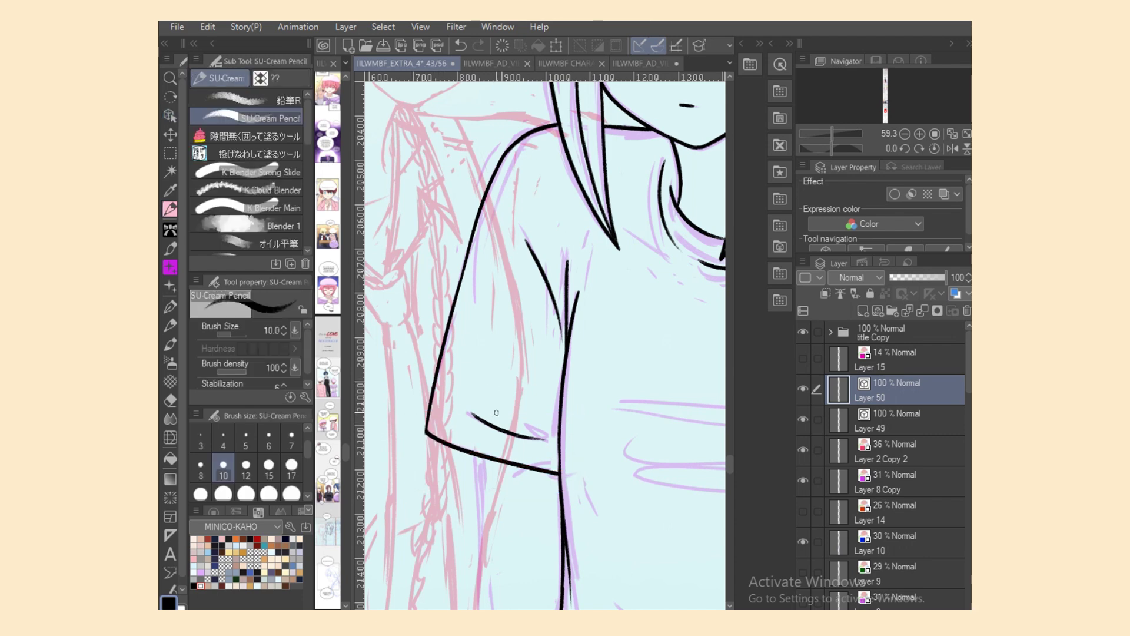
key(ctrl+z)
Step: Ink the arm's outer edge from the sleeve hem down past the panel's lower border, redrawing its lower half
scroll(545, 344, down, 5)
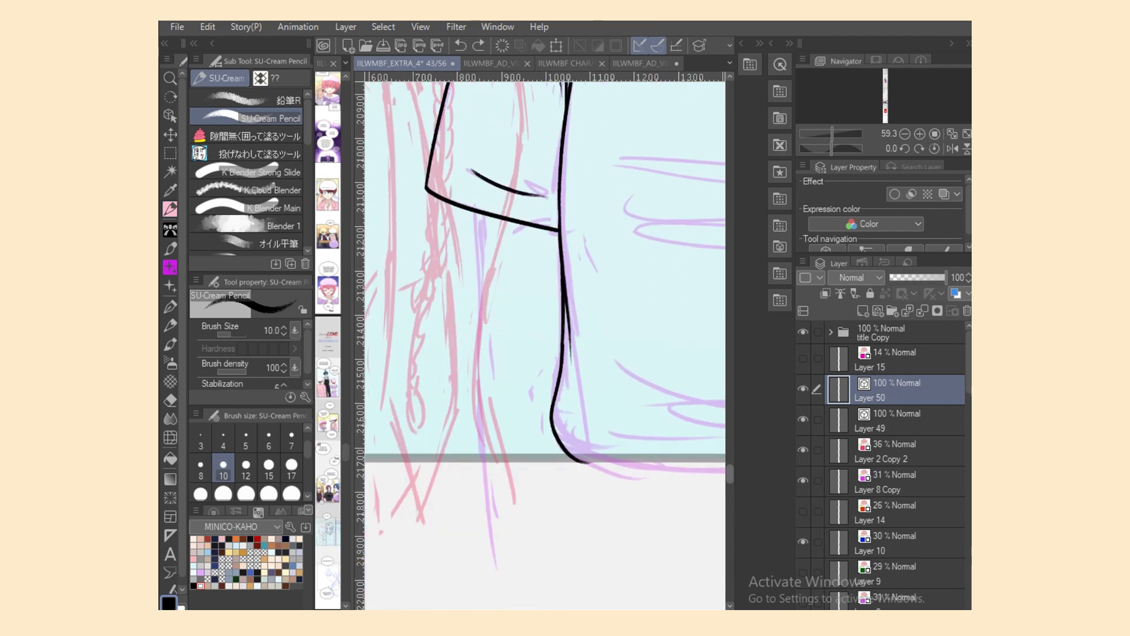
mouse_move(476, 223)
mouse_down()
mouse_move(478, 387)
mouse_move(494, 458)
mouse_up()
key(ctrl+z)
drag(481, 321, 487, 475)
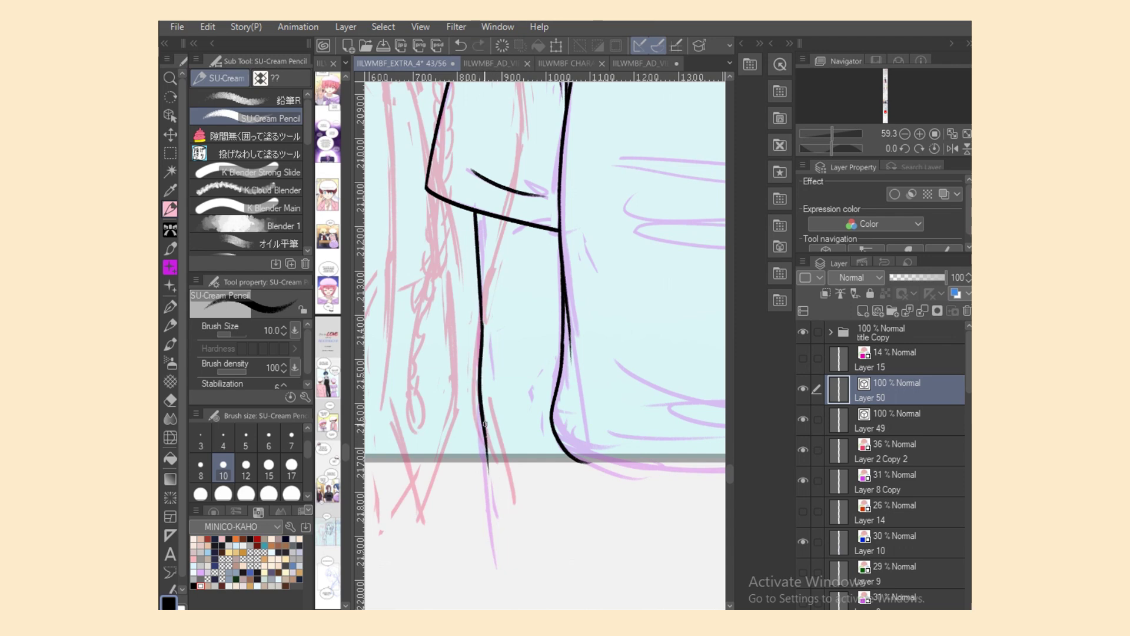
key(ctrl+z)
drag(482, 325, 489, 536)
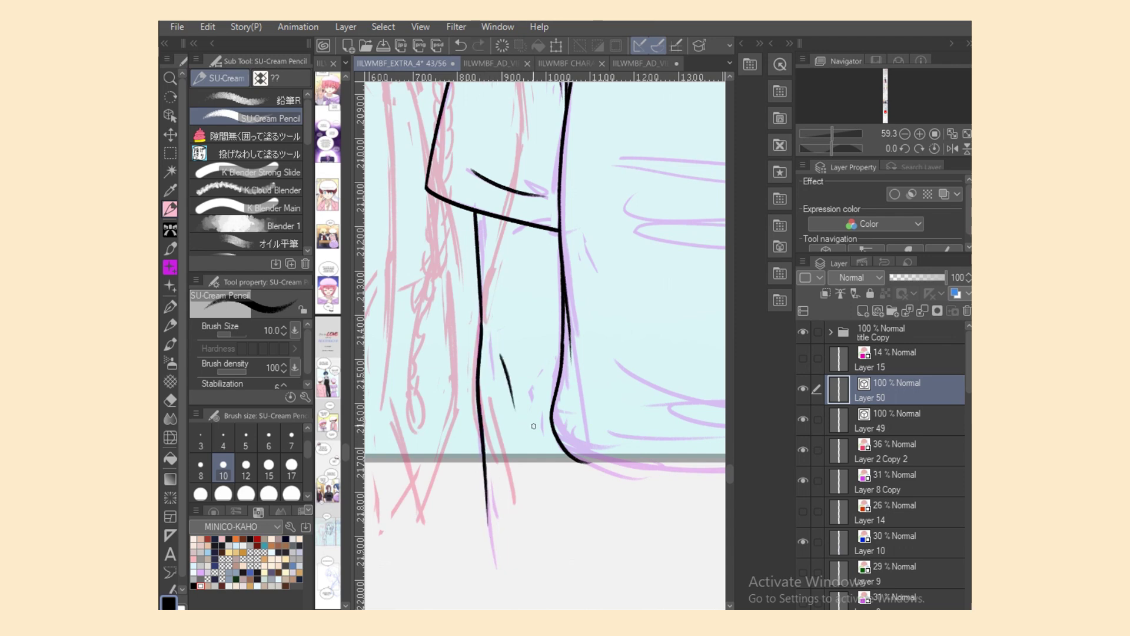
key(ctrl+z)
drag(482, 318, 494, 533)
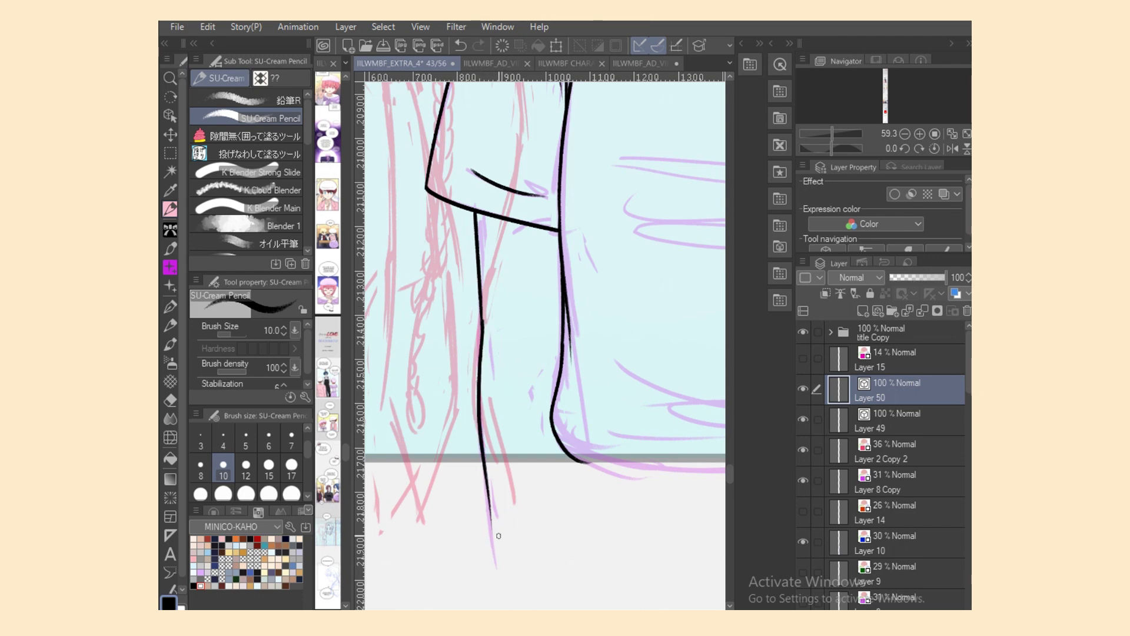
key(ctrl+z)
drag(480, 321, 497, 537)
Step: Ink a short crease on the arm and a long curved fold across the shirt just above its hem
mouse_move(499, 354)
mouse_down()
mouse_move(515, 407)
mouse_move(516, 392)
mouse_up()
key(ctrl+z)
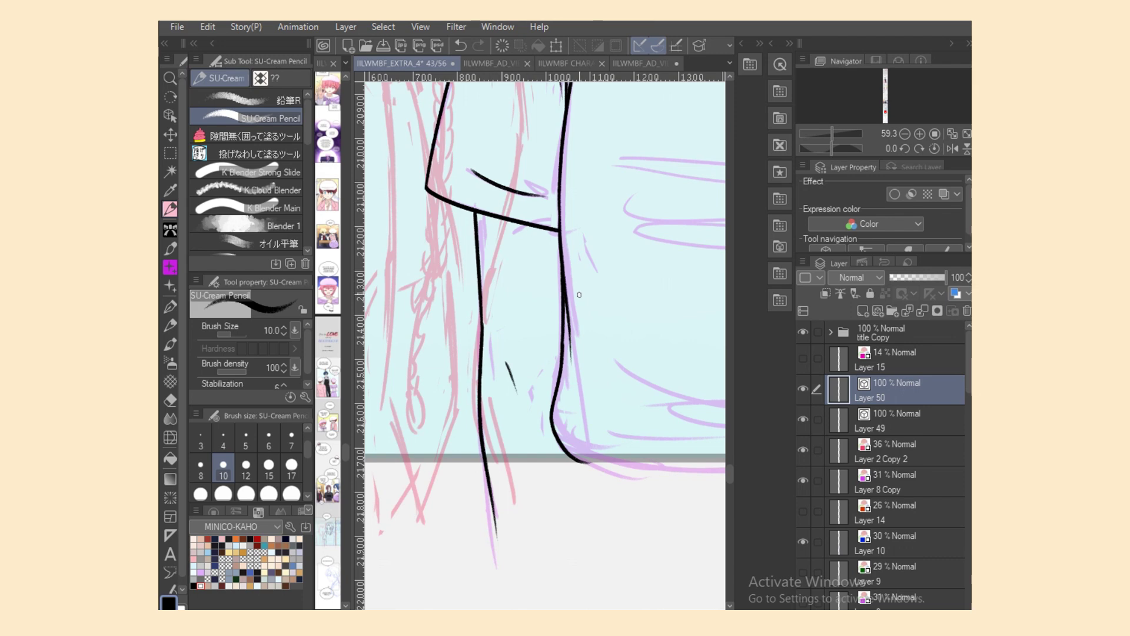
scroll(545, 339, right, 5)
drag(445, 400, 619, 427)
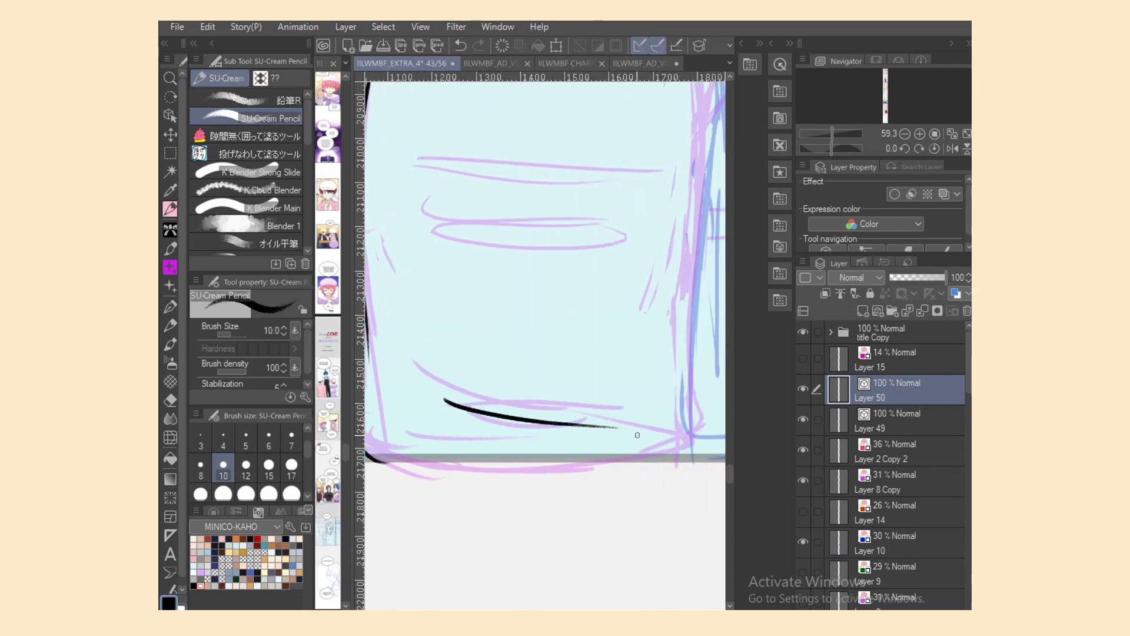
Step: Flip the canvas view horizontally and ink the opposite shoulder from the neck, curving down into the sleeve
scroll(545, 346, up, 3)
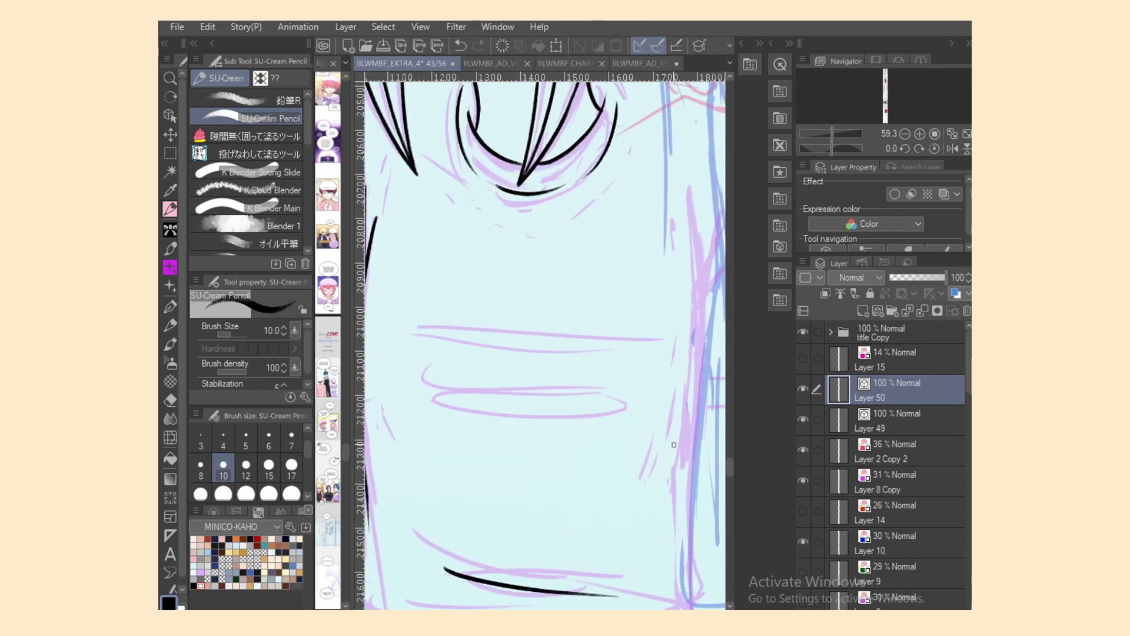
scroll(653, 370, up, 4)
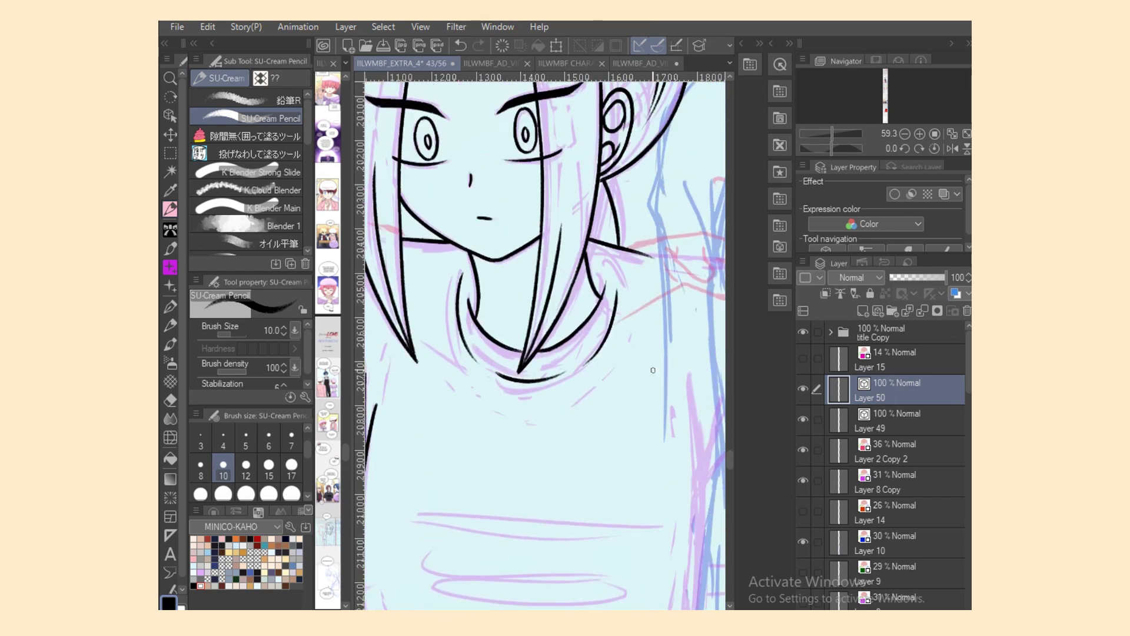
key(e)
key(p)
click(953, 149)
scroll(545, 346, left, 5)
scroll(545, 346, right, 1)
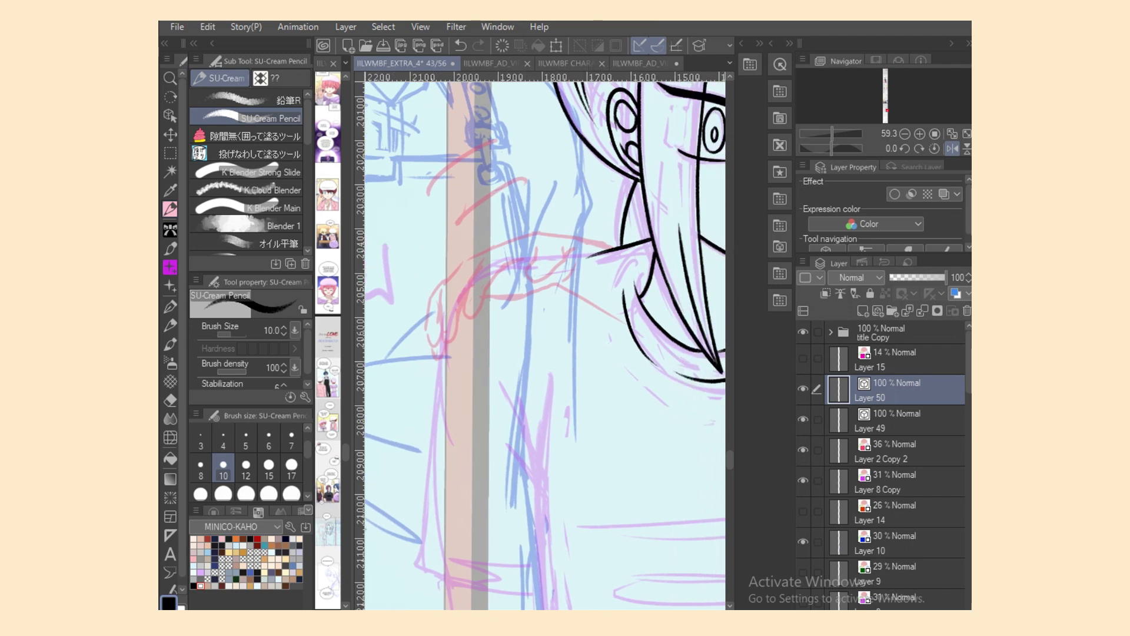
scroll(545, 346, right, 1)
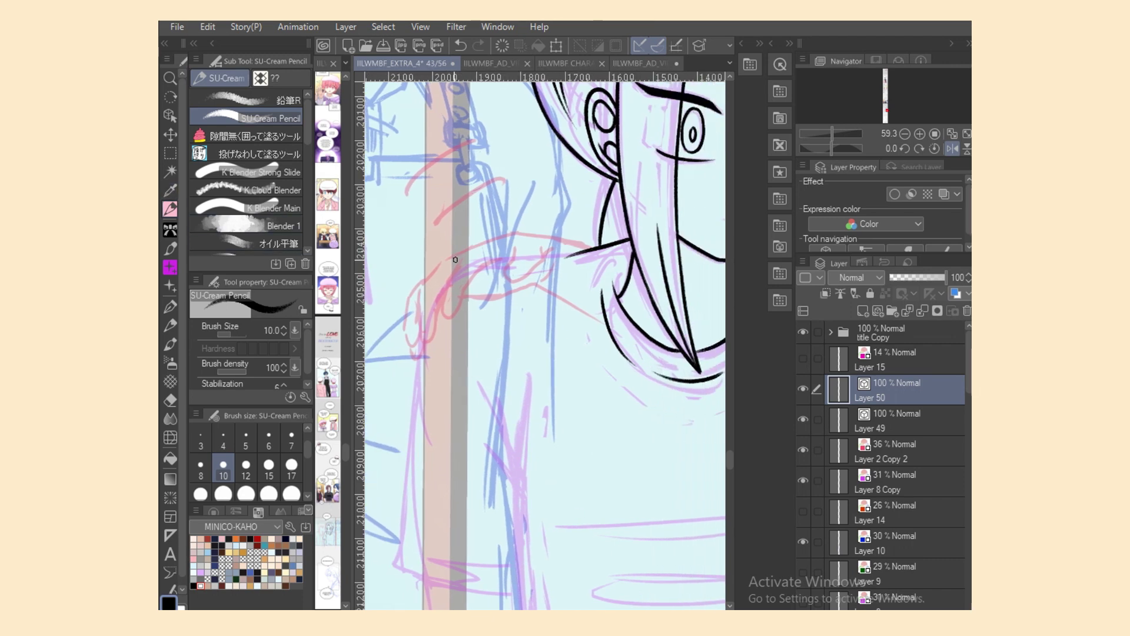
drag(426, 314, 543, 256)
key(ctrl+z)
drag(426, 314, 545, 259)
key(ctrl+z)
mouse_move(425, 321)
mouse_down()
mouse_move(491, 259)
mouse_move(584, 250)
mouse_up()
key(ctrl+z)
drag(502, 259, 599, 247)
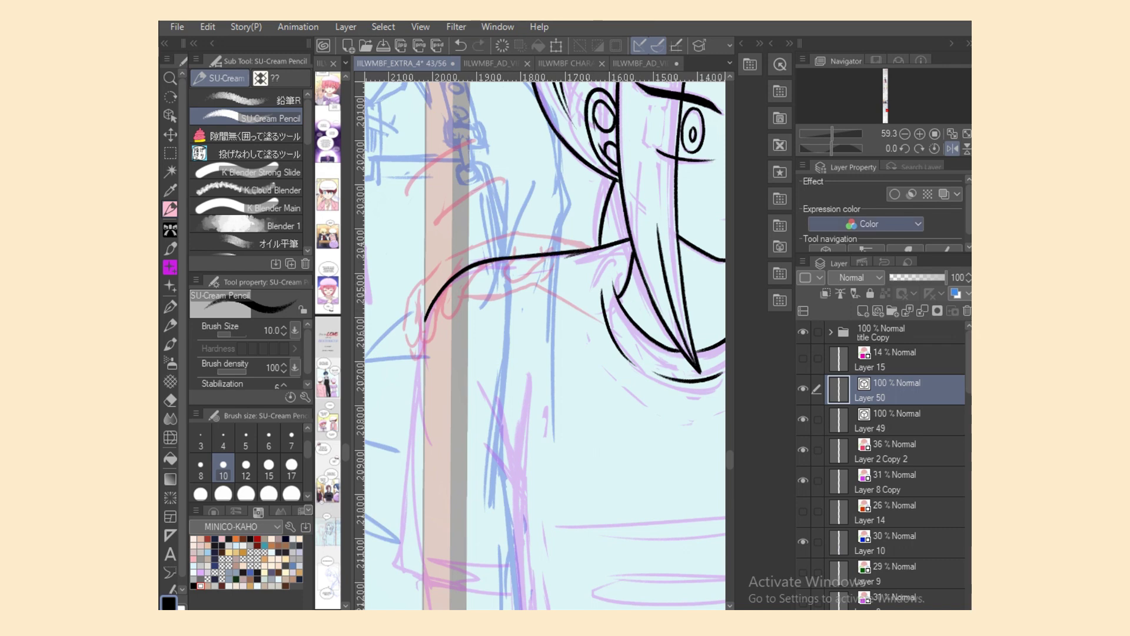
Step: Ink the opposite sleeve's outer edge down from the shoulder and its hem across to the shirt's side, tidying the corner
scroll(545, 342, down, 4)
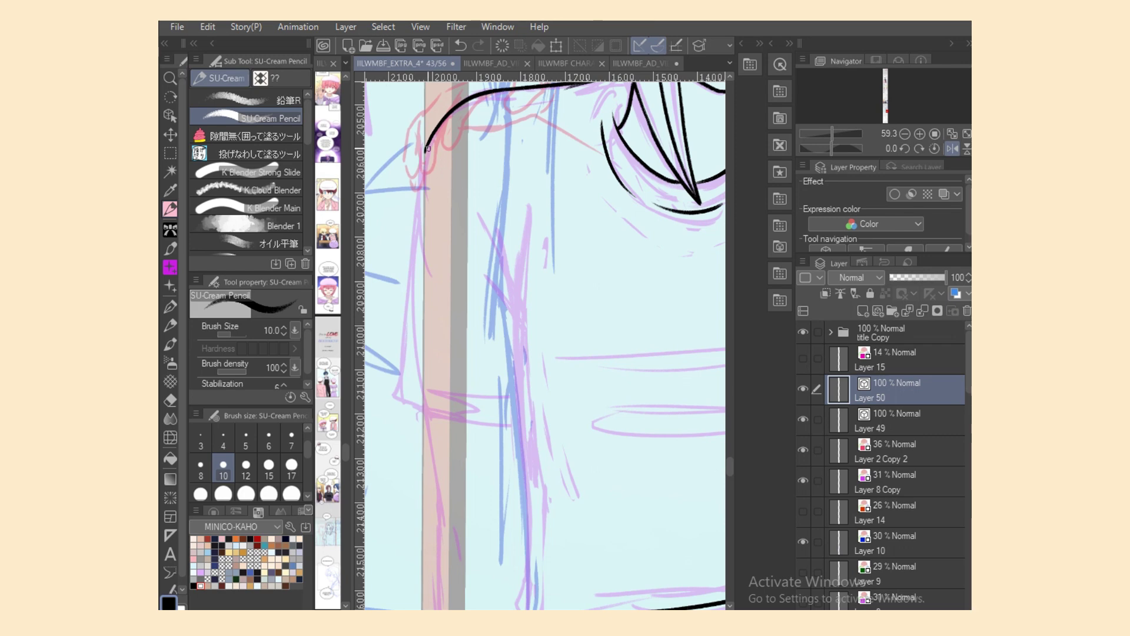
mouse_move(424, 146)
mouse_down()
mouse_move(394, 402)
mouse_move(560, 422)
mouse_up()
key(ctrl+z)
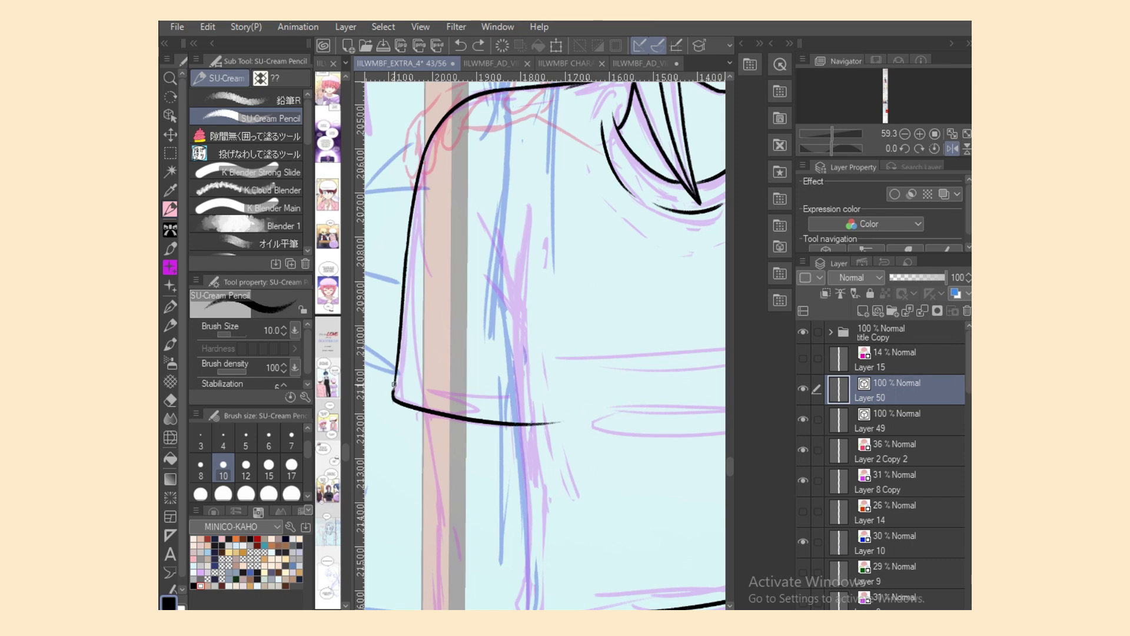
key(e)
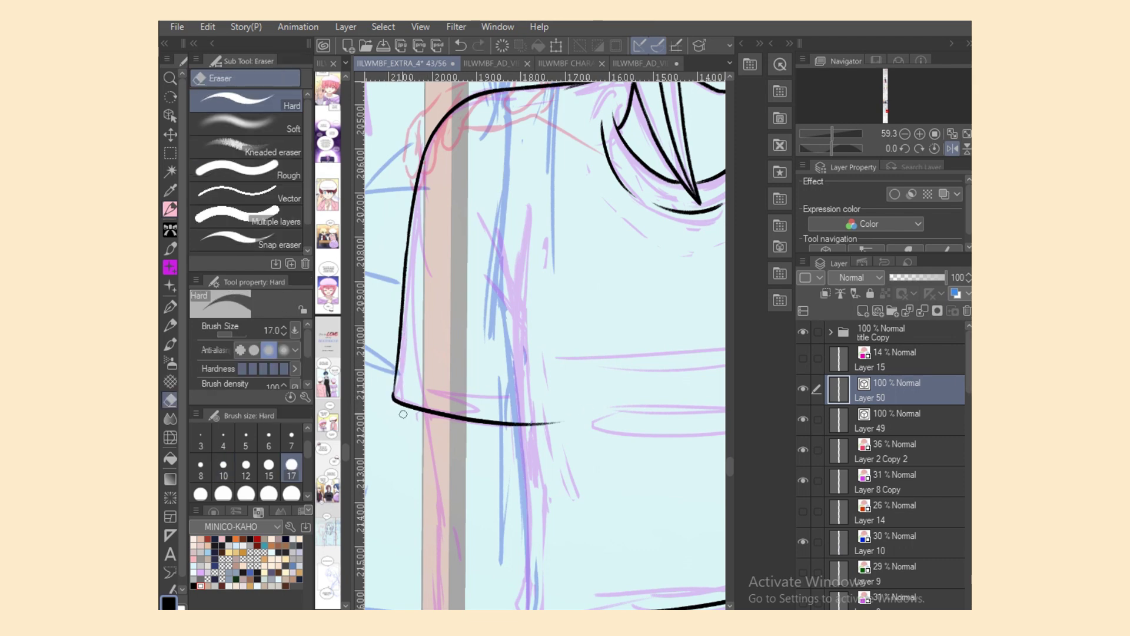
key(p)
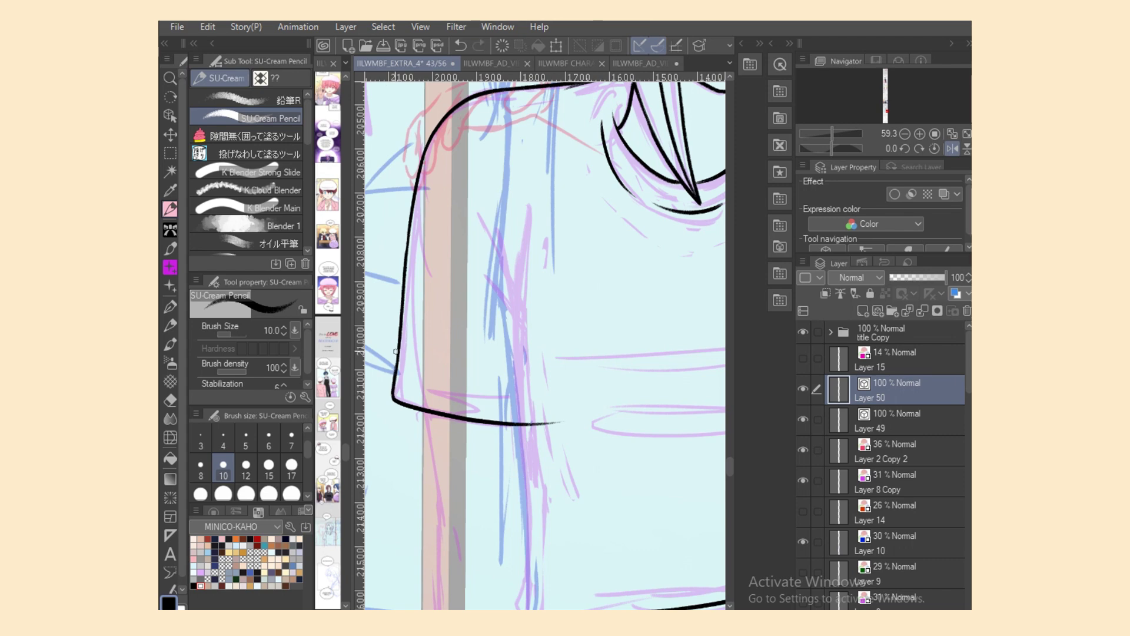
Step: Ink the fold above the opposite sleeve's hem and two slanted creases running into the armpit
drag(423, 390, 533, 408)
drag(467, 246, 512, 331)
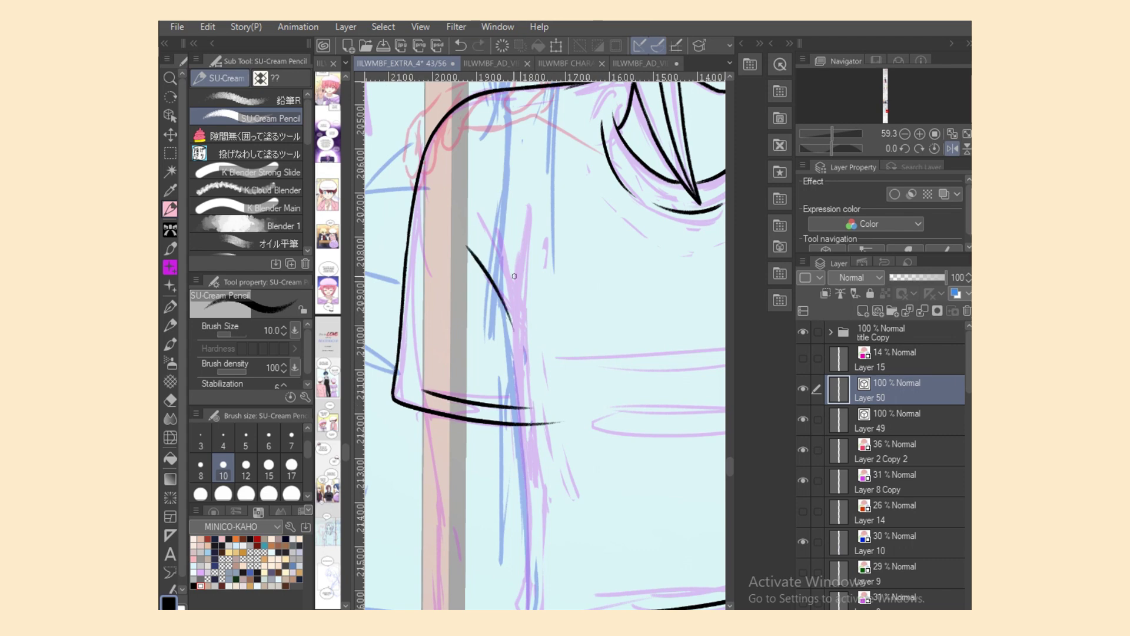
key(ctrl+z)
drag(481, 216, 524, 319)
drag(487, 278, 523, 331)
Step: Ink the shirt's side edge down from the armpit and erase the sleeve hem's overshoot beyond it
mouse_move(531, 209)
mouse_down()
mouse_move(534, 442)
mouse_move(523, 328)
mouse_move(527, 386)
mouse_up()
key(ctrl+z)
drag(523, 337, 541, 517)
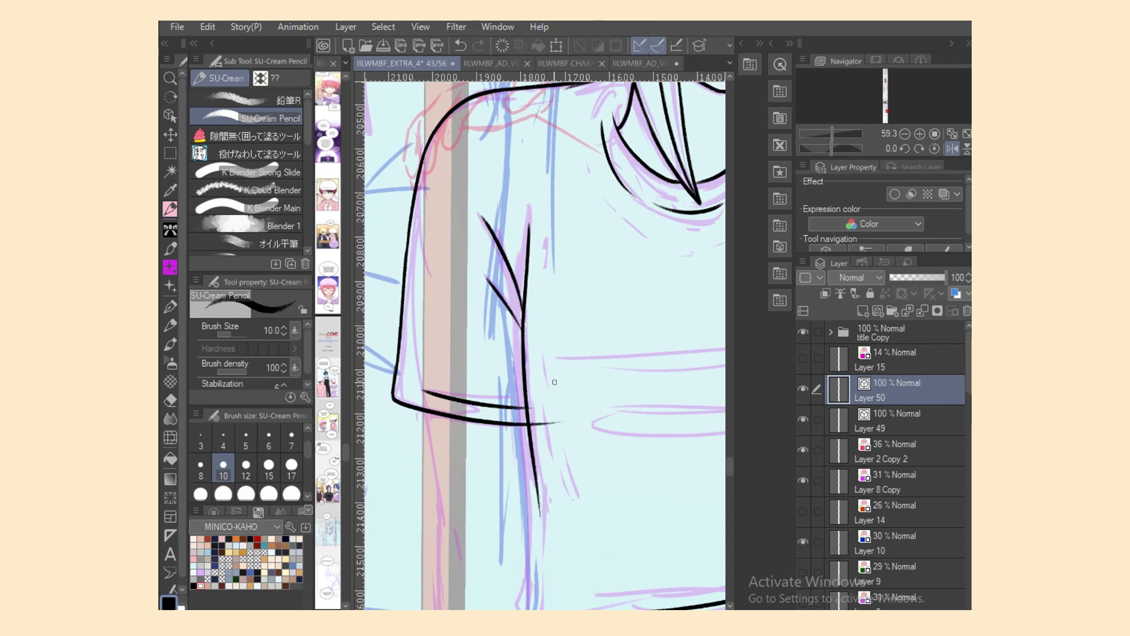
key(ctrl+z)
drag(524, 318, 537, 521)
key(e)
drag(560, 423, 526, 423)
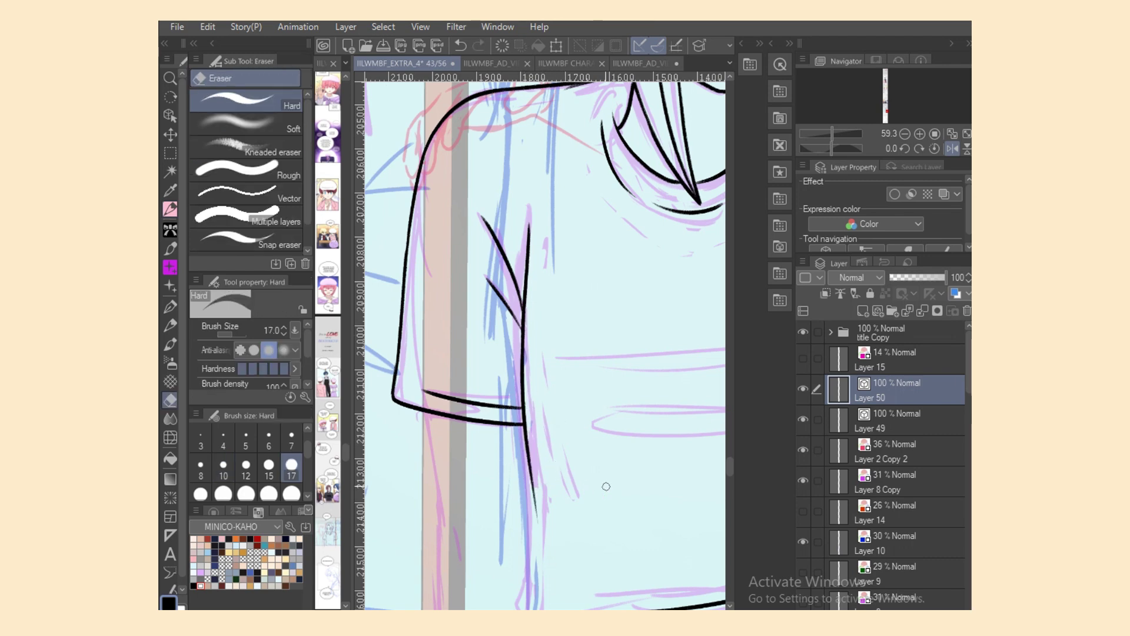
Step: Ink the lower side of the shirt, curving it around the hem and past the panel's lower border
key(p)
scroll(606, 486, down, 3)
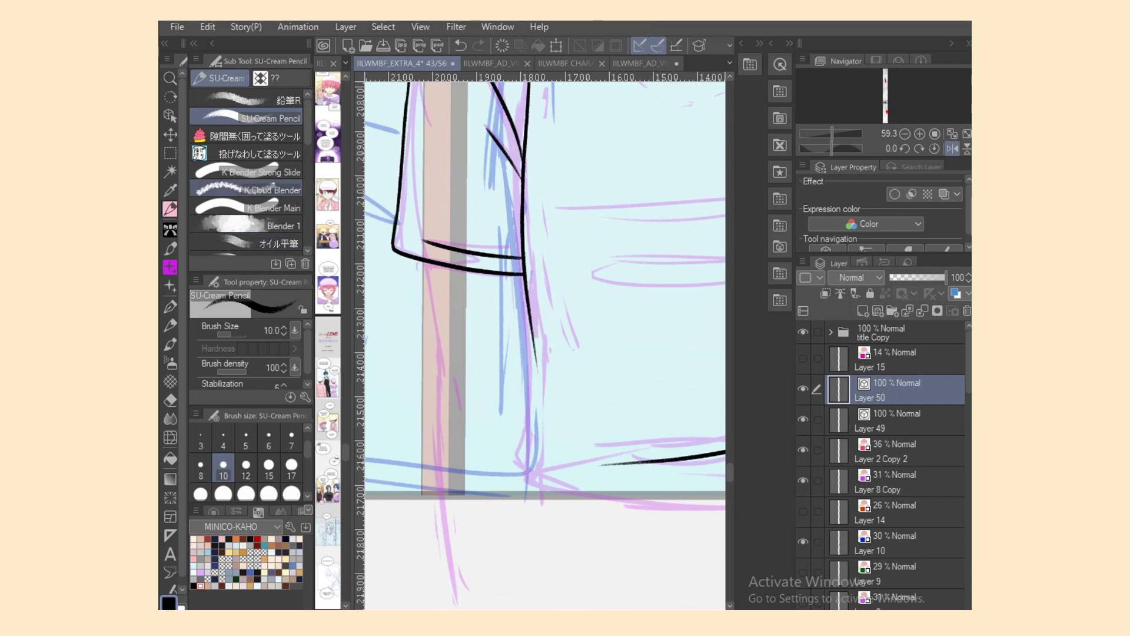
mouse_move(523, 281)
mouse_down()
mouse_move(530, 481)
mouse_move(673, 490)
mouse_up()
key(ctrl+z)
scroll(658, 552, right, 2)
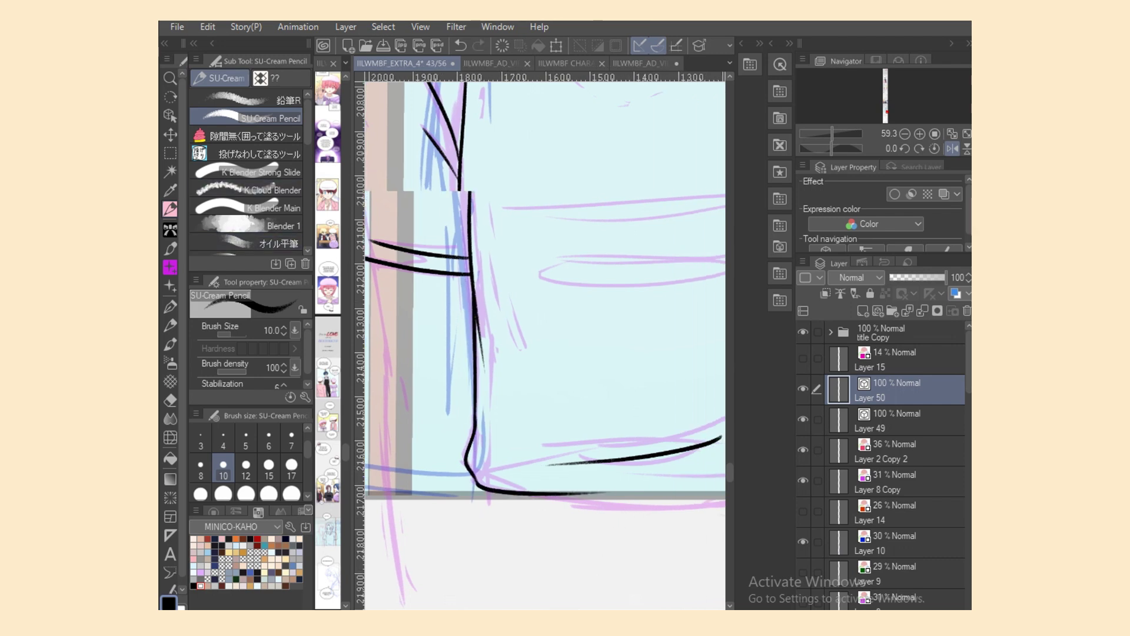
key(h)
key(h)
key(ctrl+z)
drag(458, 481, 650, 520)
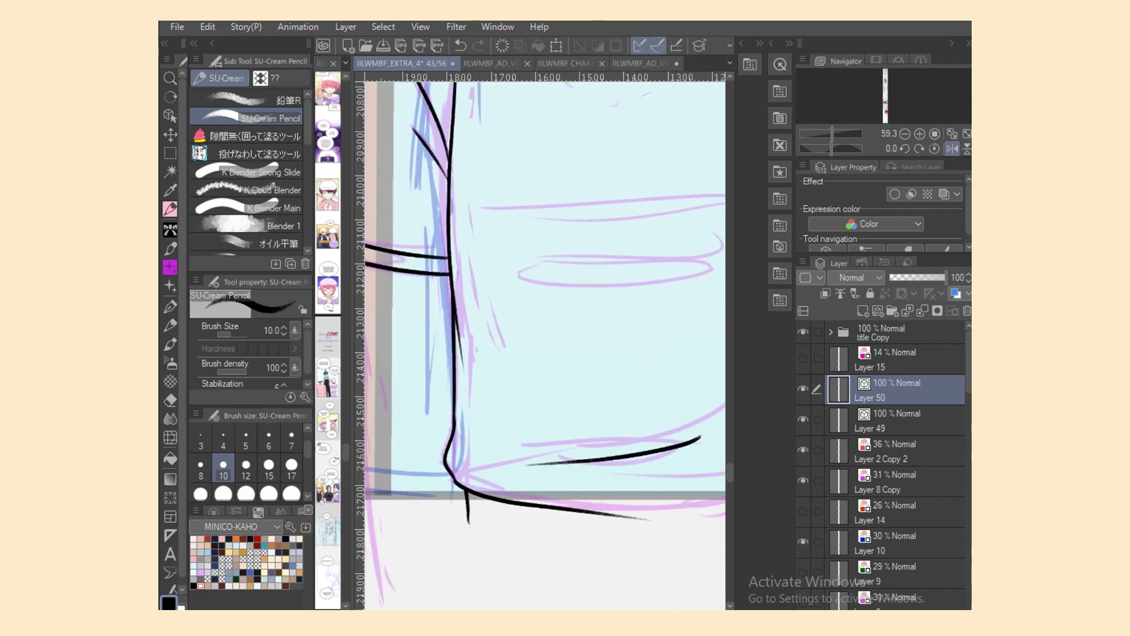
Step: Ink the opposite arm's outer edge from the sleeve hem down to the panel's lower border, redrawing its lower half
drag(581, 560, 633, 560)
drag(403, 262, 423, 386)
key(ctrl+z)
drag(419, 346, 430, 530)
key(ctrl+z)
key(ctrl+z)
drag(418, 349, 438, 557)
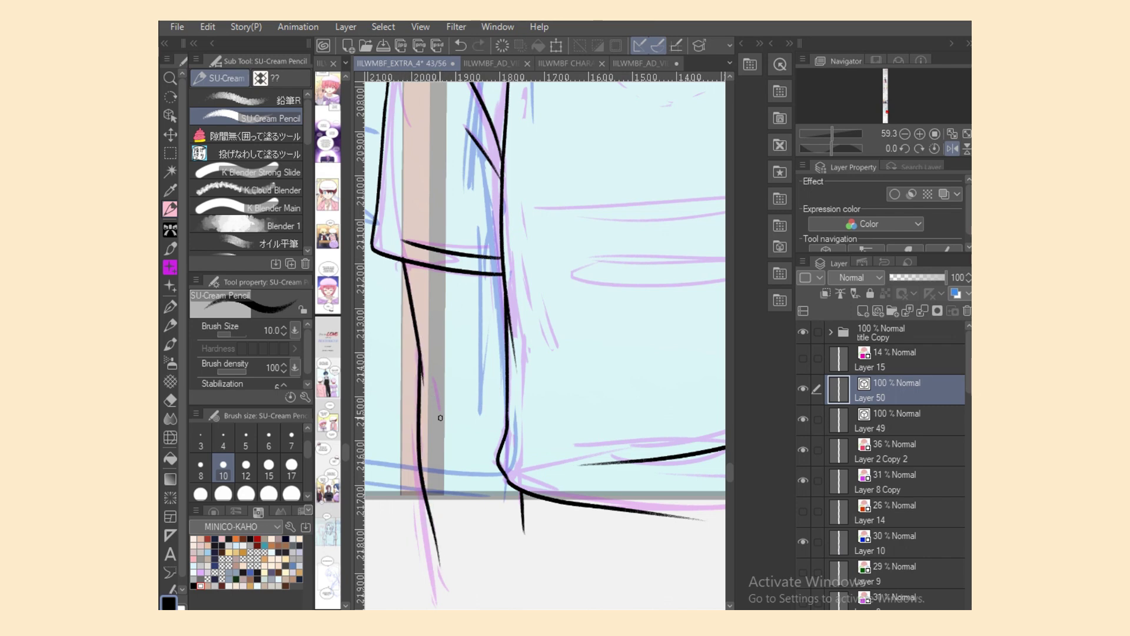
key(ctrl+z)
drag(422, 354, 420, 430)
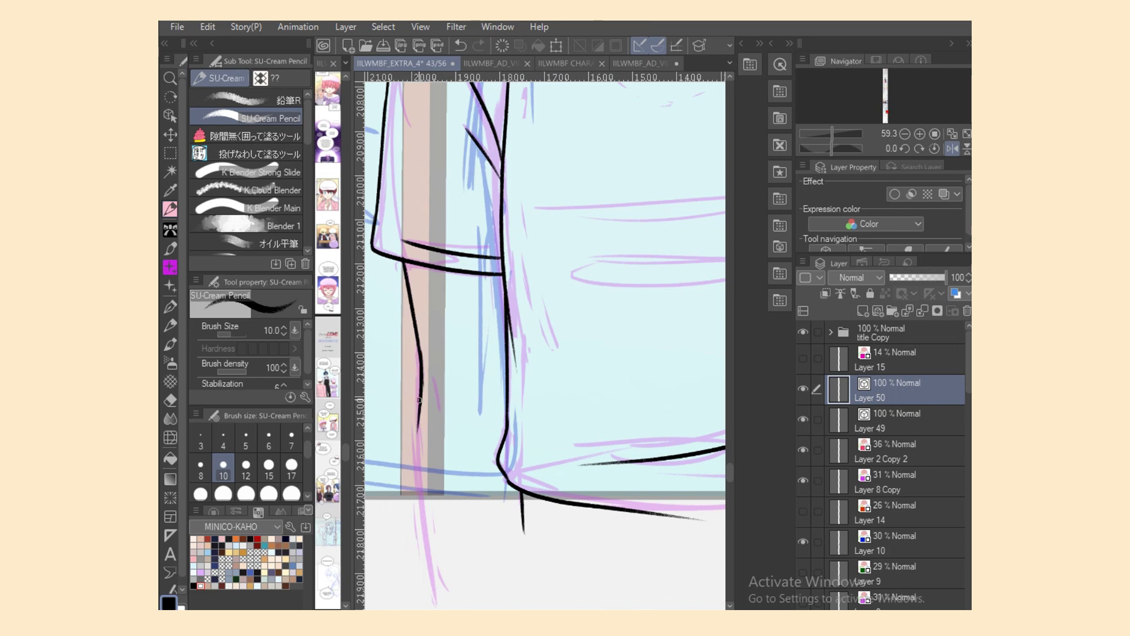
key(ctrl+z)
drag(418, 344, 431, 521)
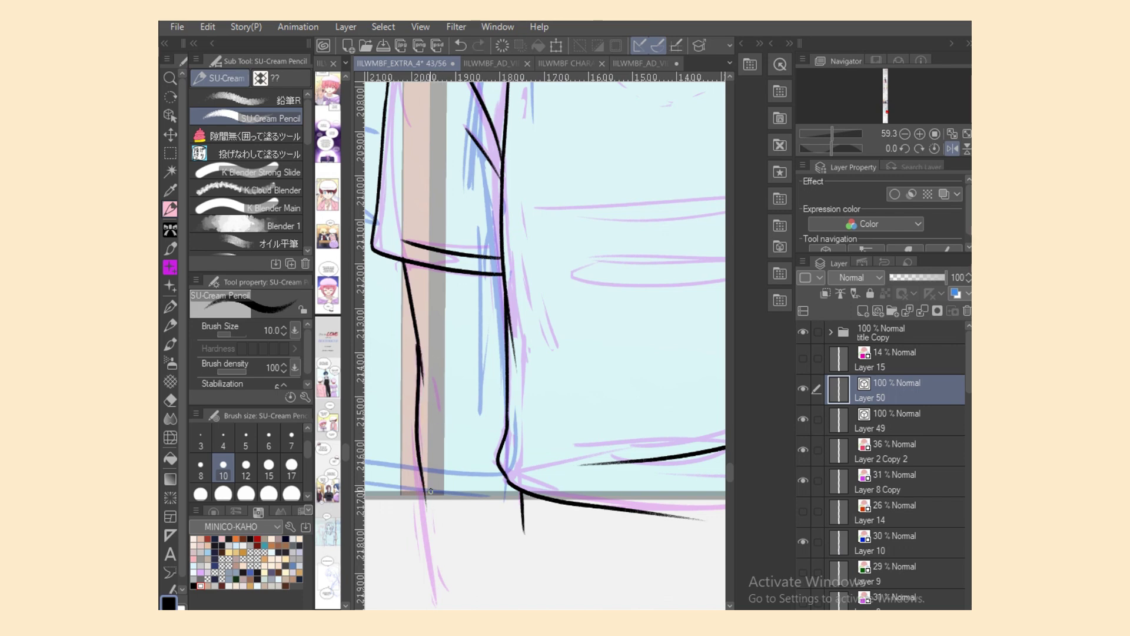
Step: Redraw the arm's outer edge past the panel's lower border and ink a short crease on the forearm
key(ctrl+z)
drag(418, 342, 436, 550)
drag(444, 392, 458, 428)
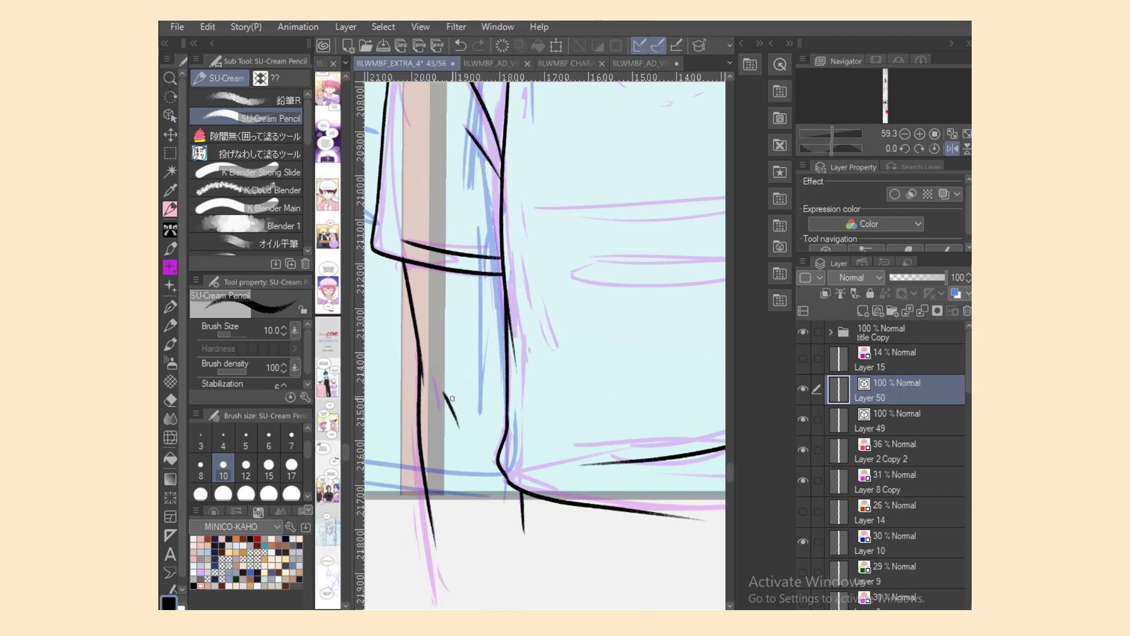
key(e)
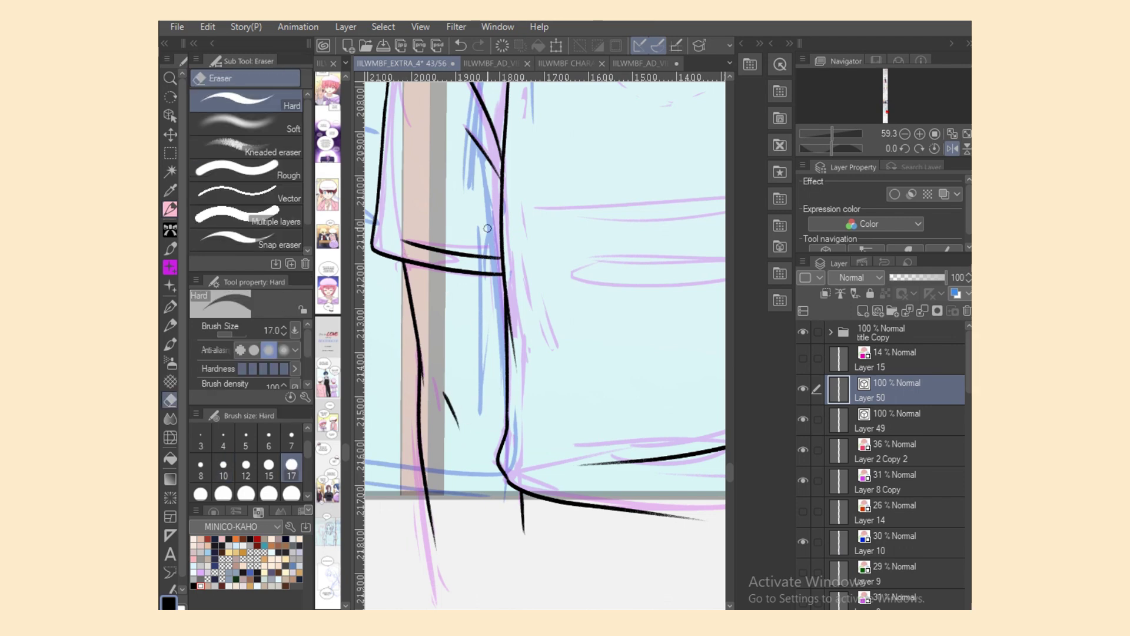
key(p)
scroll(487, 228, up, 5)
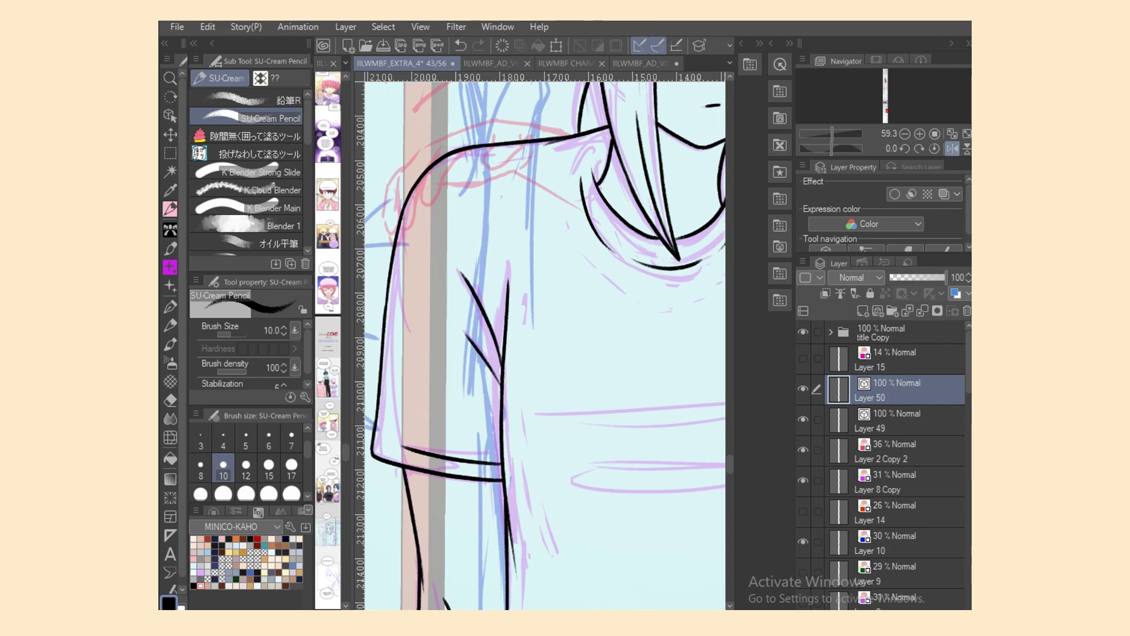
Step: Review the whole panel unmirrored, mirror the view on the pink-sketched character's face, and save the file
click(953, 149)
key(ctrl+minus)
key(ctrl+minus)
key(ctrl+minus)
key(ctrl+minus)
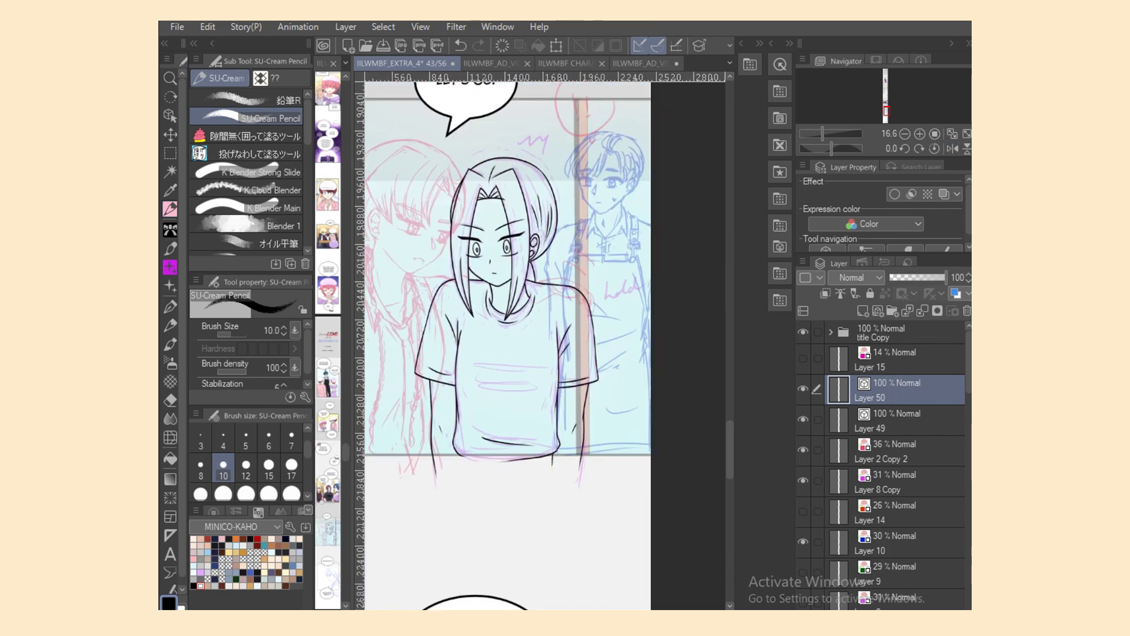
drag(624, 614, 593, 613)
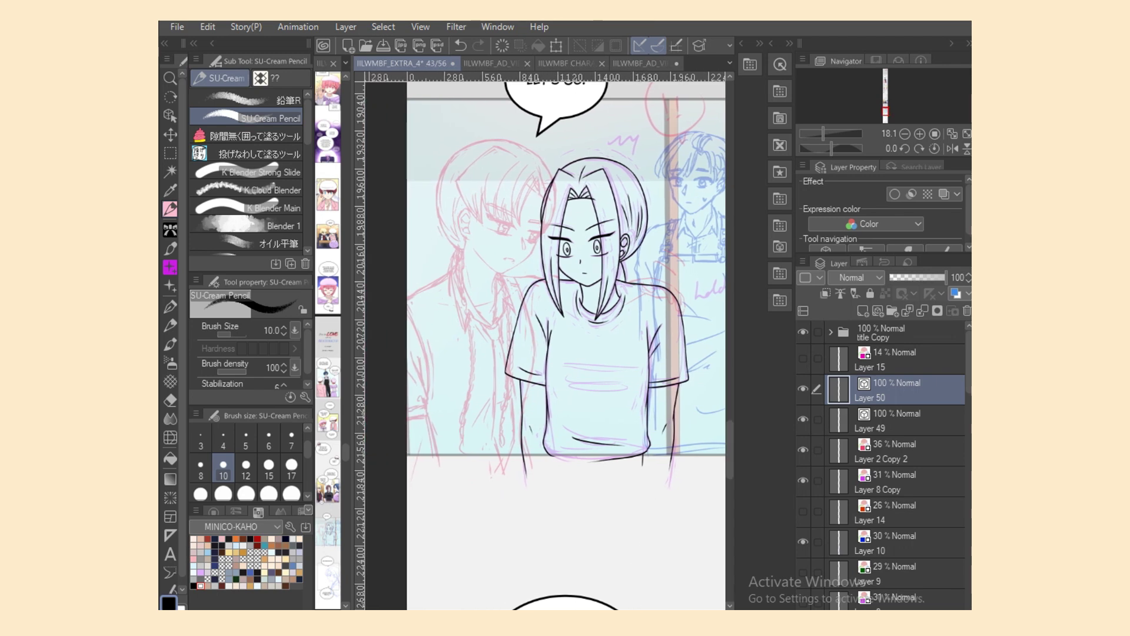
scroll(566, 345, up, 5)
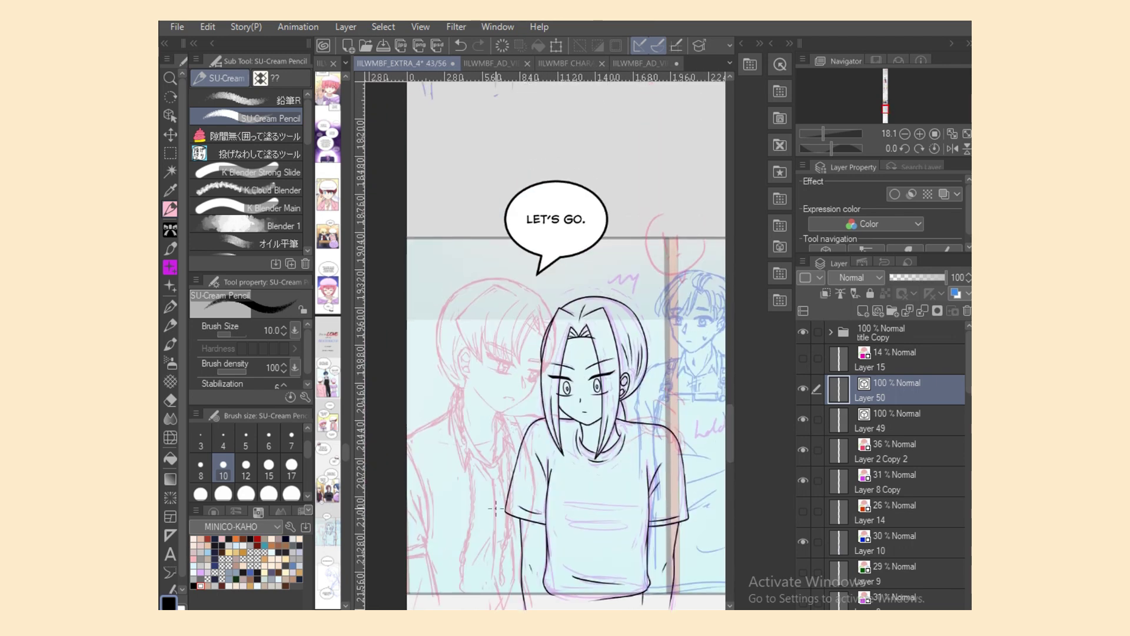
scroll(545, 342, up, 5)
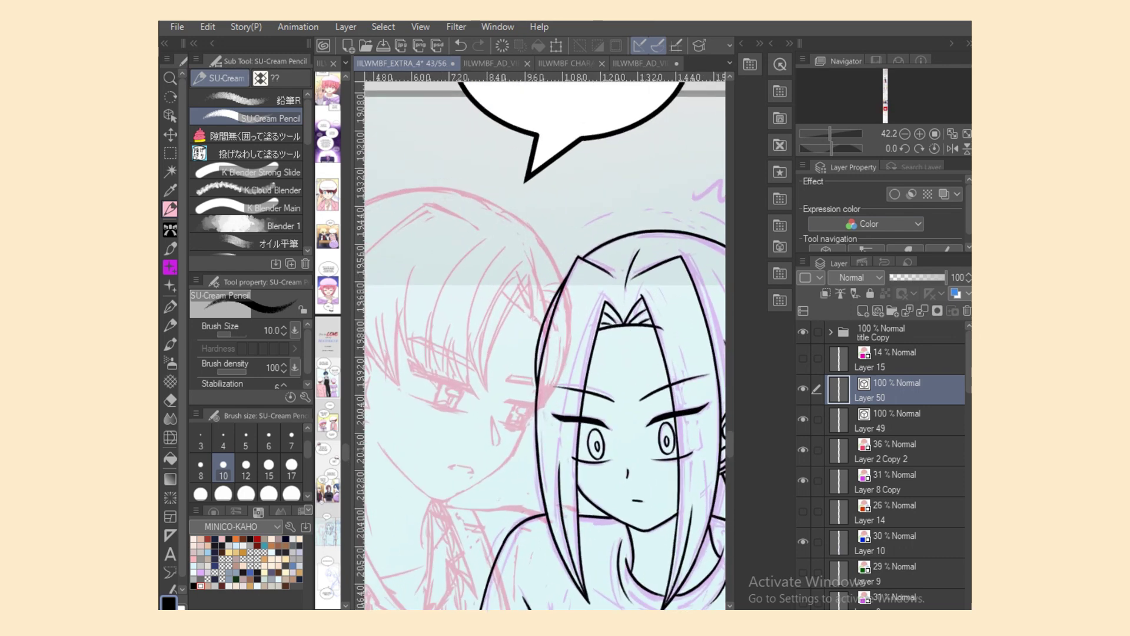
click(952, 149)
drag(524, 614, 556, 614)
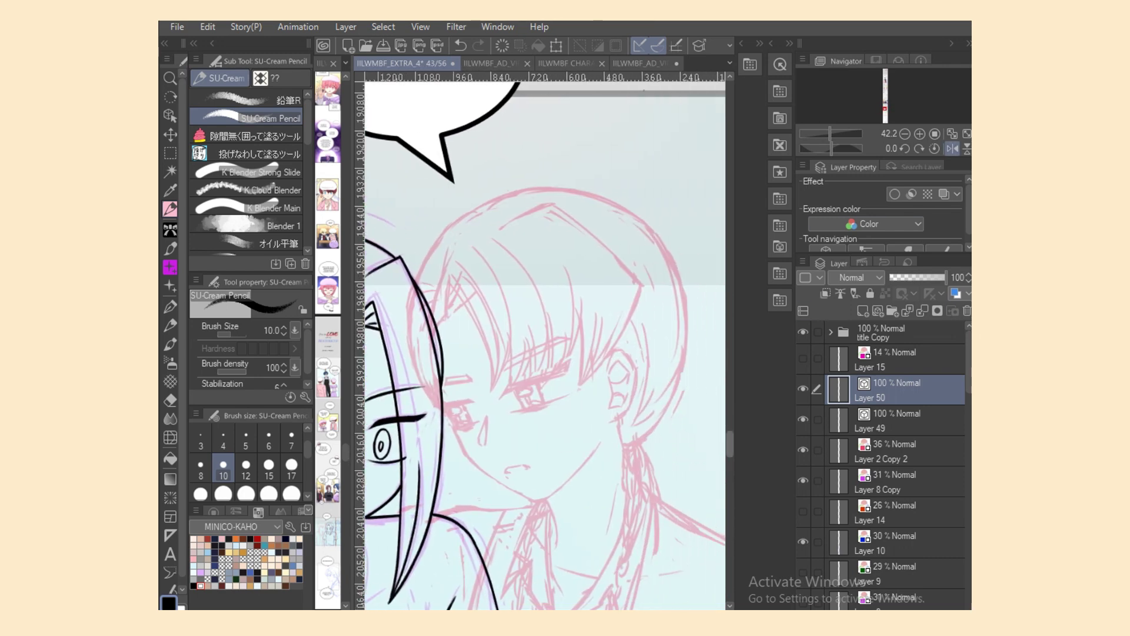
drag(730, 445, 730, 452)
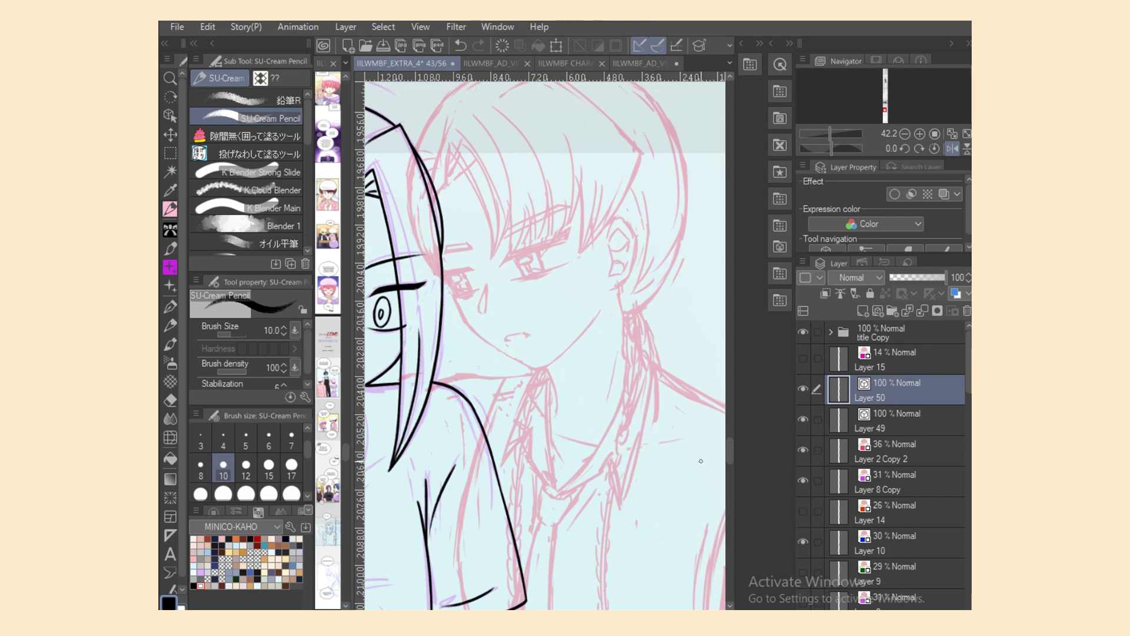
key(ctrl+s)
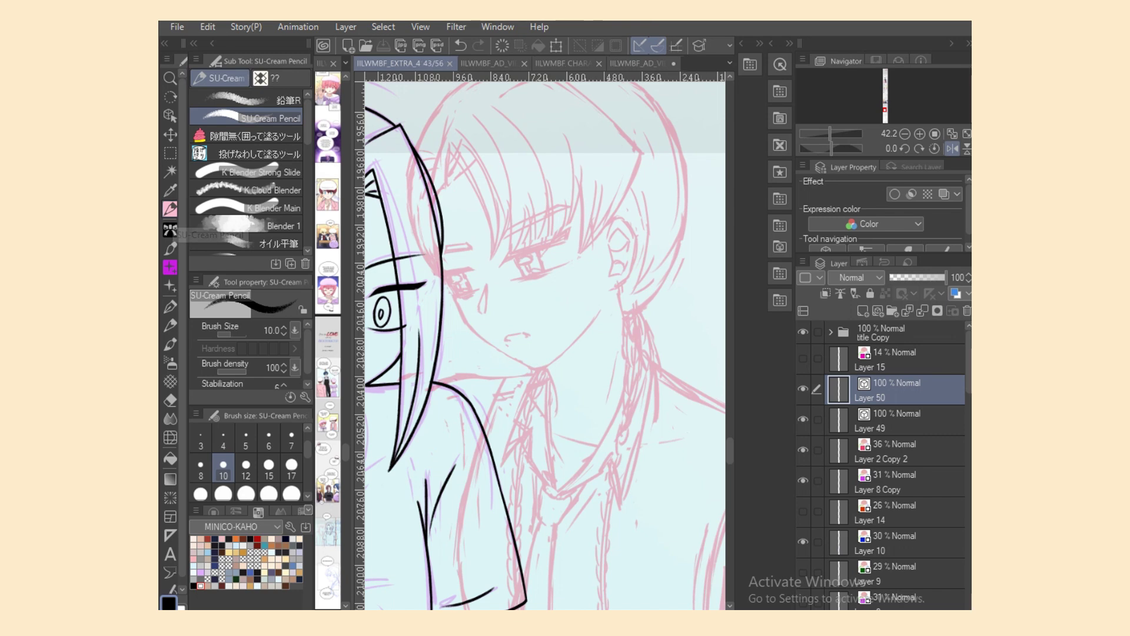
Step: Ink the pink-sketched character's far cheek contour from beside the eye down toward the mouth
drag(451, 289, 475, 335)
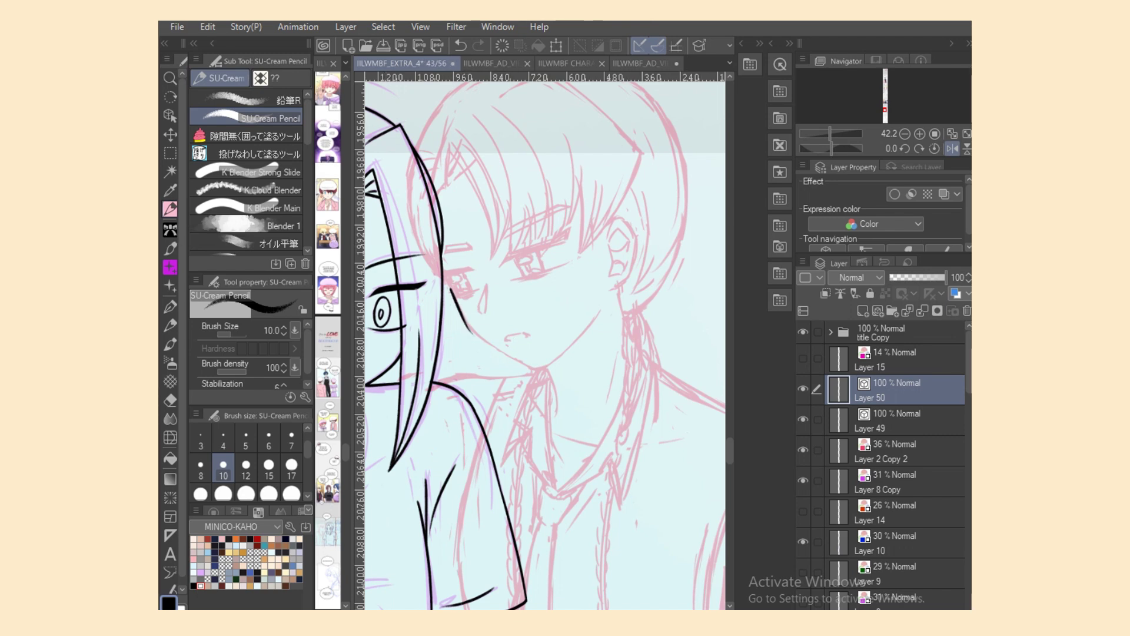
scroll(548, 351, up, 4)
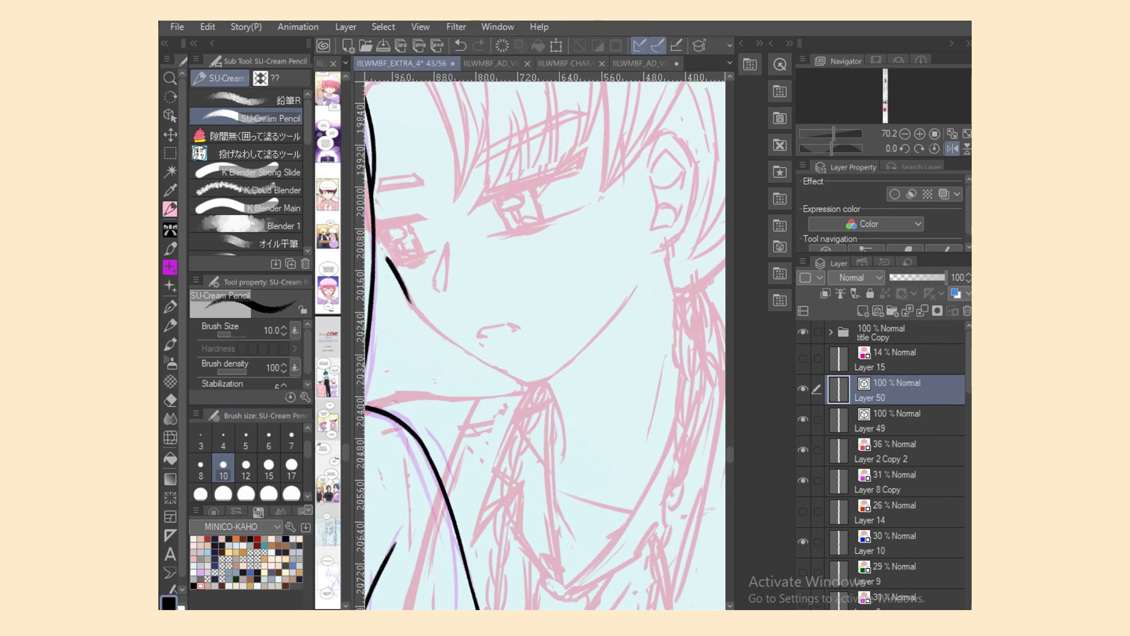
drag(402, 285, 513, 379)
key(ctrl+z)
drag(431, 328, 507, 376)
key(ctrl+z)
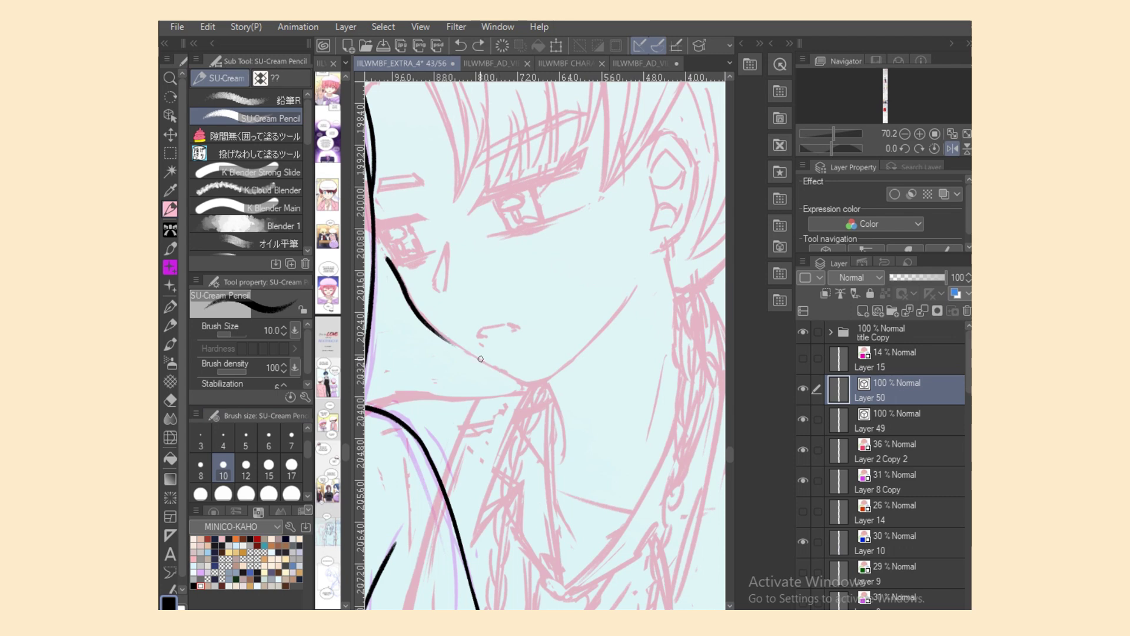
Step: Ink the lower face from the far cheek around the chin and up the jaw toward the ear
drag(438, 331, 502, 374)
key(ctrl+z)
key(ctrl+z)
drag(436, 333, 526, 384)
key(ctrl+z)
key(ctrl+z)
mouse_move(434, 332)
mouse_down()
mouse_move(530, 385)
mouse_move(618, 306)
mouse_up()
key(ctrl+z)
key(ctrl+z)
drag(528, 385, 621, 309)
key(ctrl+z)
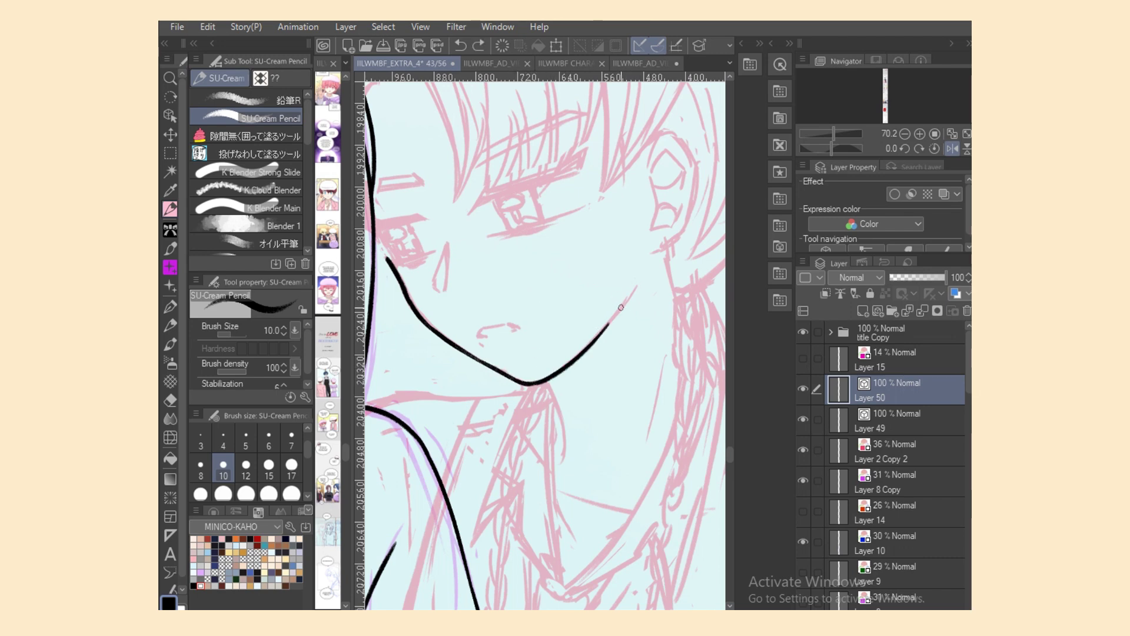
key(ctrl+z)
Step: Ink the ear's outer outline and the rounded folds inside it, undoing the erasure at the lower fold
drag(644, 171, 670, 243)
mouse_move(652, 178)
mouse_down()
mouse_move(681, 198)
mouse_move(653, 245)
mouse_up()
key(ctrl+z)
mouse_move(652, 174)
mouse_down()
mouse_move(654, 241)
mouse_move(682, 197)
mouse_move(676, 217)
mouse_move(682, 168)
mouse_up()
key(ctrl+z)
key(e)
drag(652, 242, 659, 243)
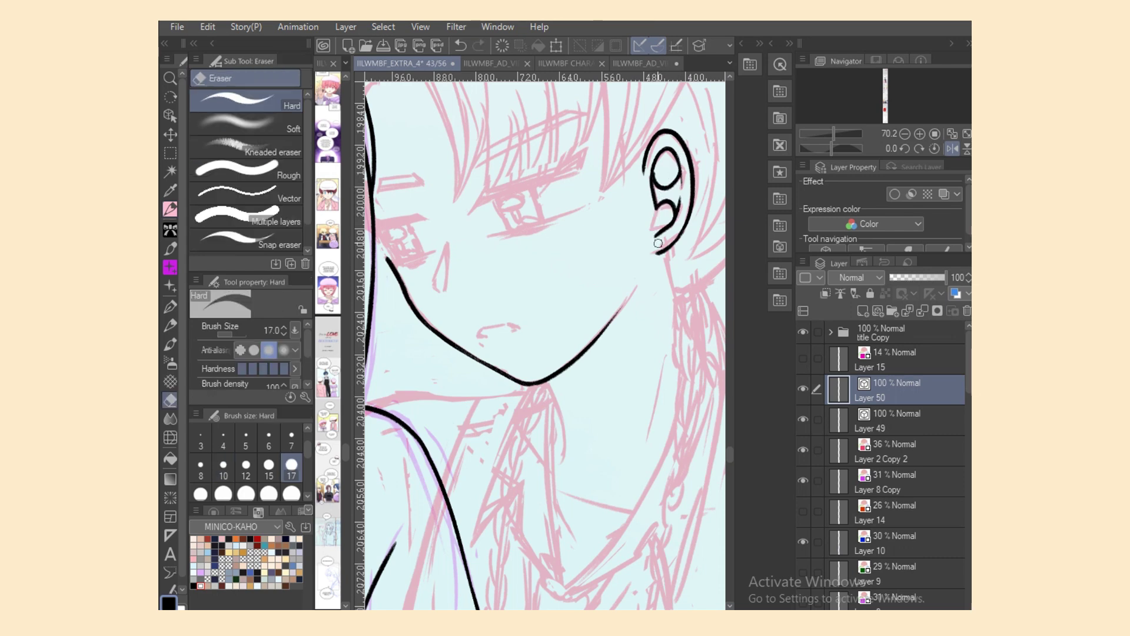
key(p)
key(ctrl+z)
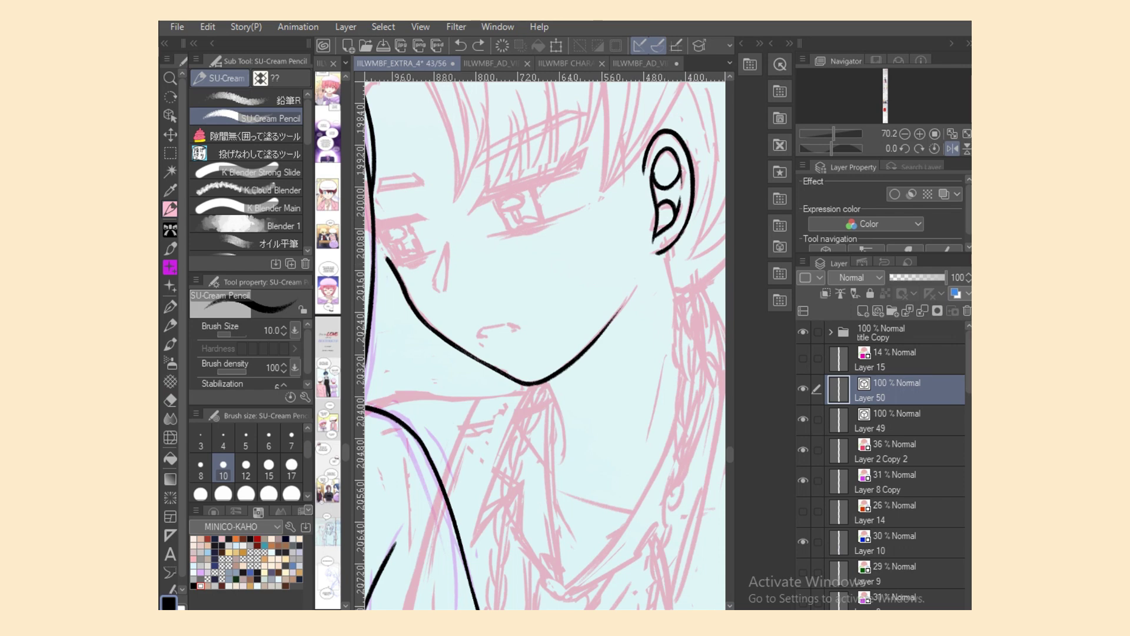
Step: Select the ear's inner front line, shorten it slightly and touch up the upper inner fold
key(o)
click(656, 206)
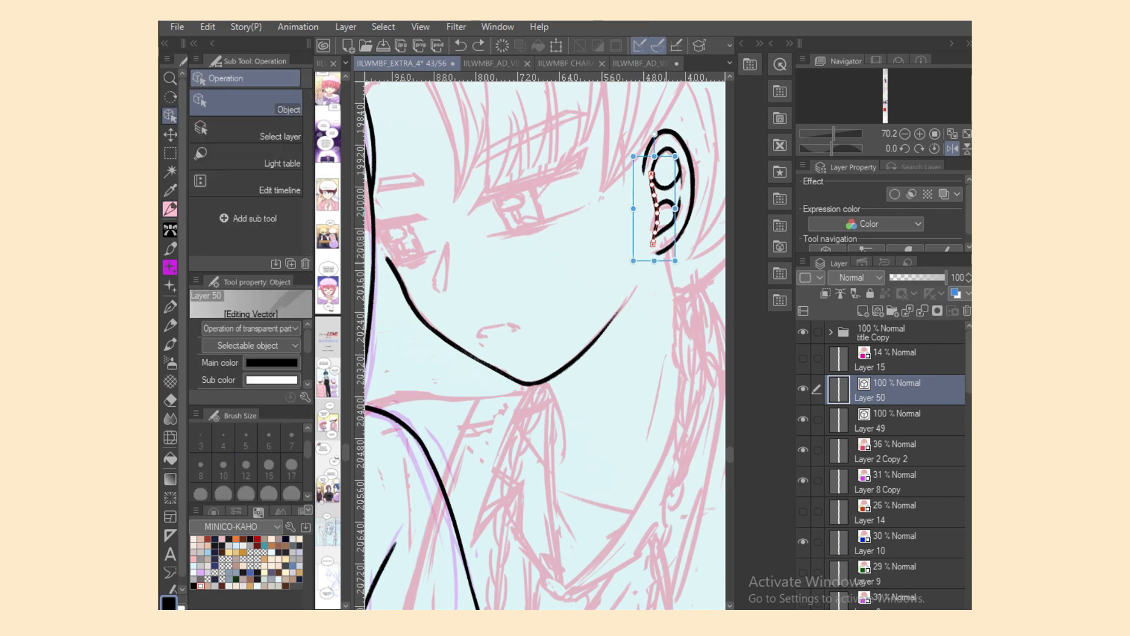
drag(655, 261, 656, 256)
key(p)
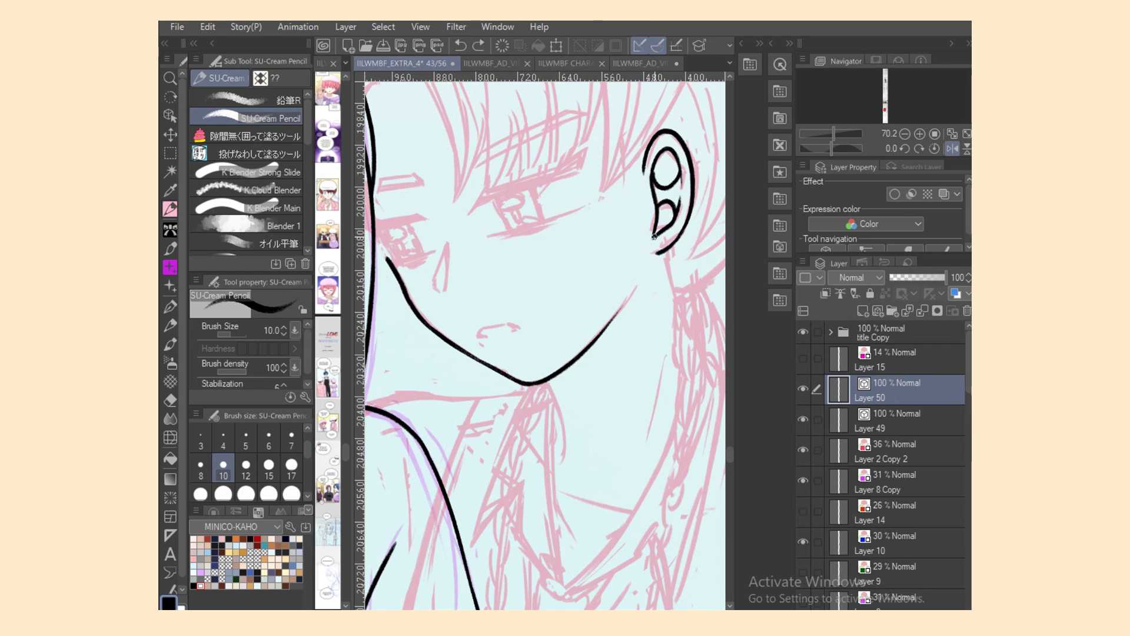
key(ctrl+z)
drag(655, 162, 658, 180)
key(ctrl+z)
Step: Ink the nose as a narrow drop shape and try a short curved line for the mouth
drag(447, 251, 440, 297)
key(ctrl+z)
mouse_move(447, 254)
mouse_down()
mouse_move(446, 301)
mouse_move(449, 264)
mouse_move(435, 285)
mouse_move(450, 296)
mouse_move(463, 286)
mouse_move(513, 325)
mouse_up()
key(ctrl+z)
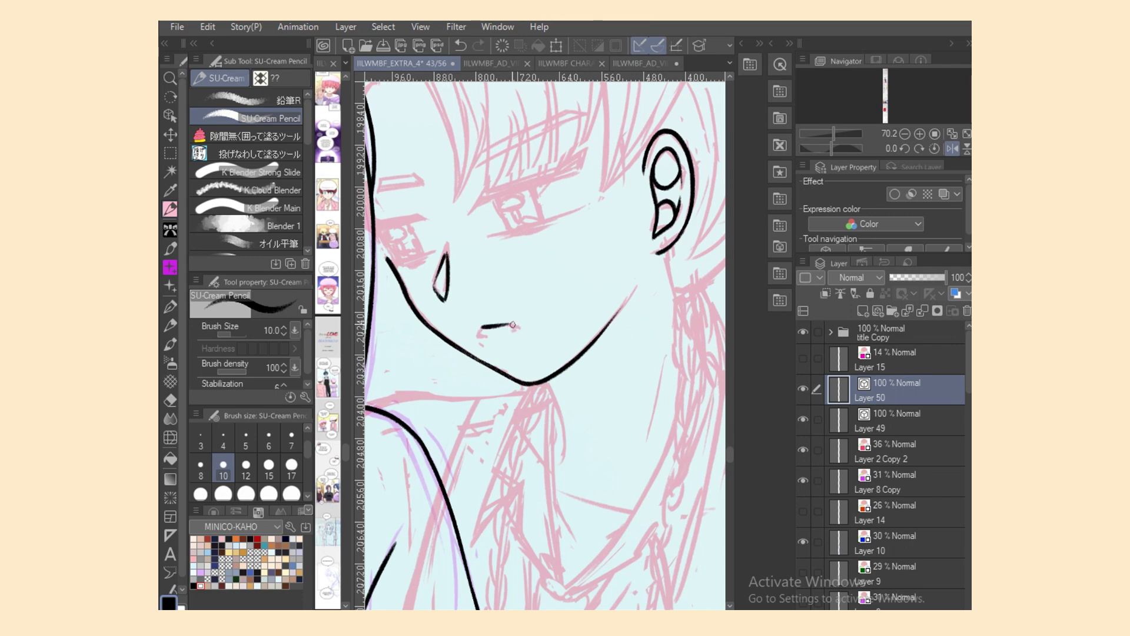
click(953, 149)
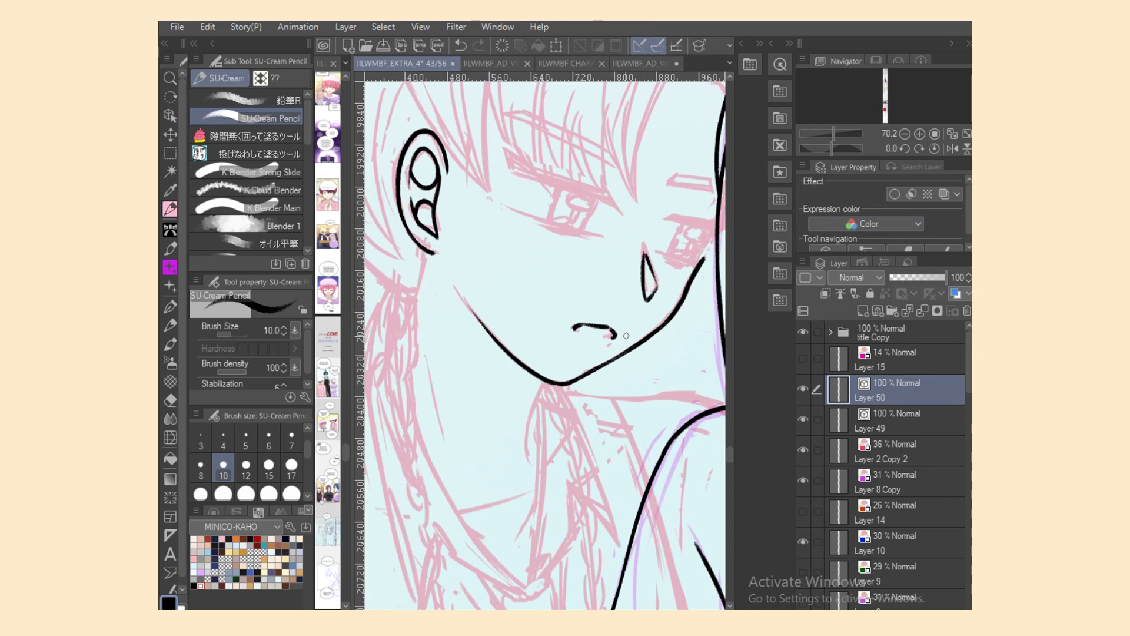
key(ctrl+z)
key(ctrl+z)
key(ctrl+z)
mouse_move(586, 324)
mouse_down()
mouse_move(617, 335)
mouse_move(591, 331)
mouse_up()
key(ctrl+z)
key(ctrl+z)
Step: Redraw the small frowning mouth with a brush size of 8, adding a tiny mark at its far corner
click(201, 465)
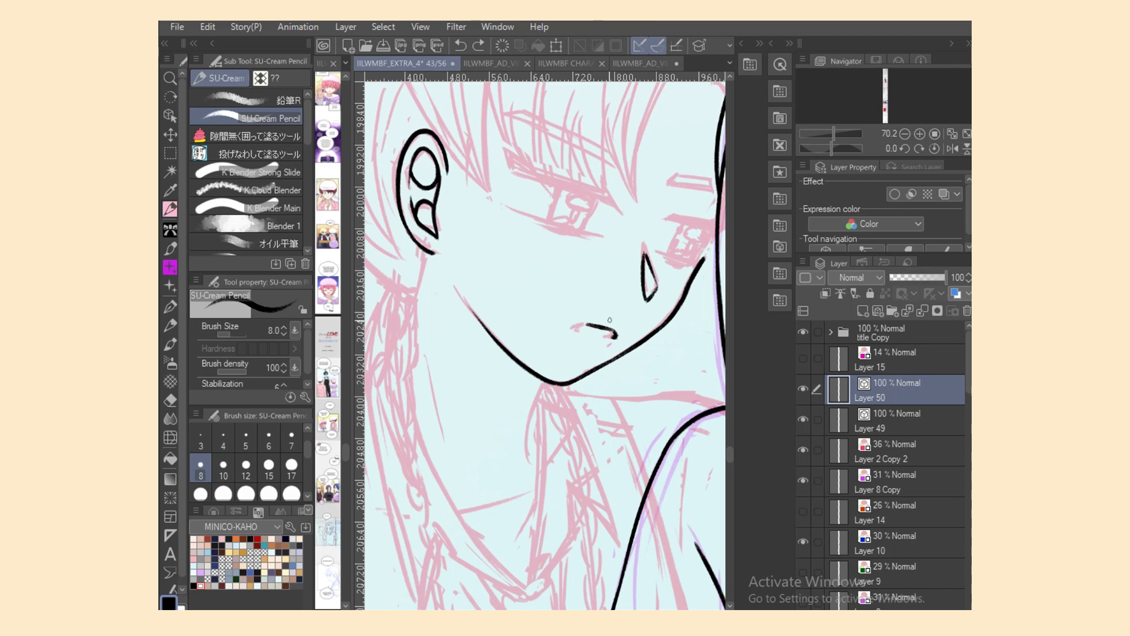
key(ctrl+z)
drag(586, 323, 615, 332)
key(ctrl+z)
key(ctrl+z)
key(ctrl+z)
drag(570, 328, 585, 328)
key(ctrl+z)
key(ctrl+z)
key(ctrl+z)
key(ctrl+z)
key(ctrl+z)
drag(610, 333, 617, 337)
Step: Ink the thick upper lash line of the pink-sketched character's far eye
key(shift+space)
drag(628, 501, 702, 427)
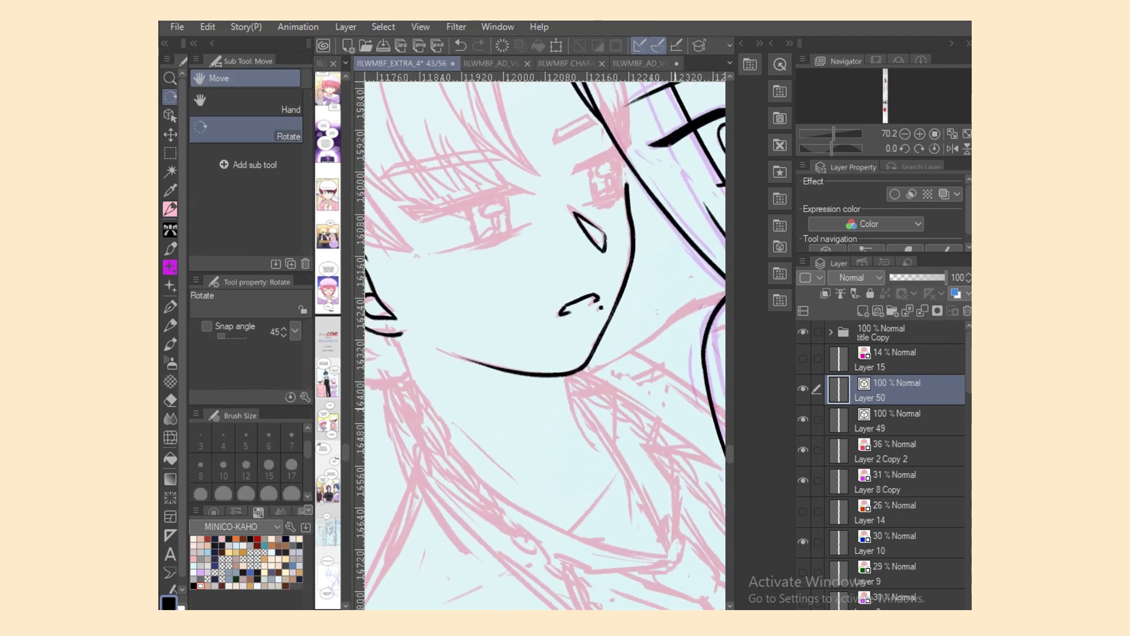
scroll(714, 394, up, 5)
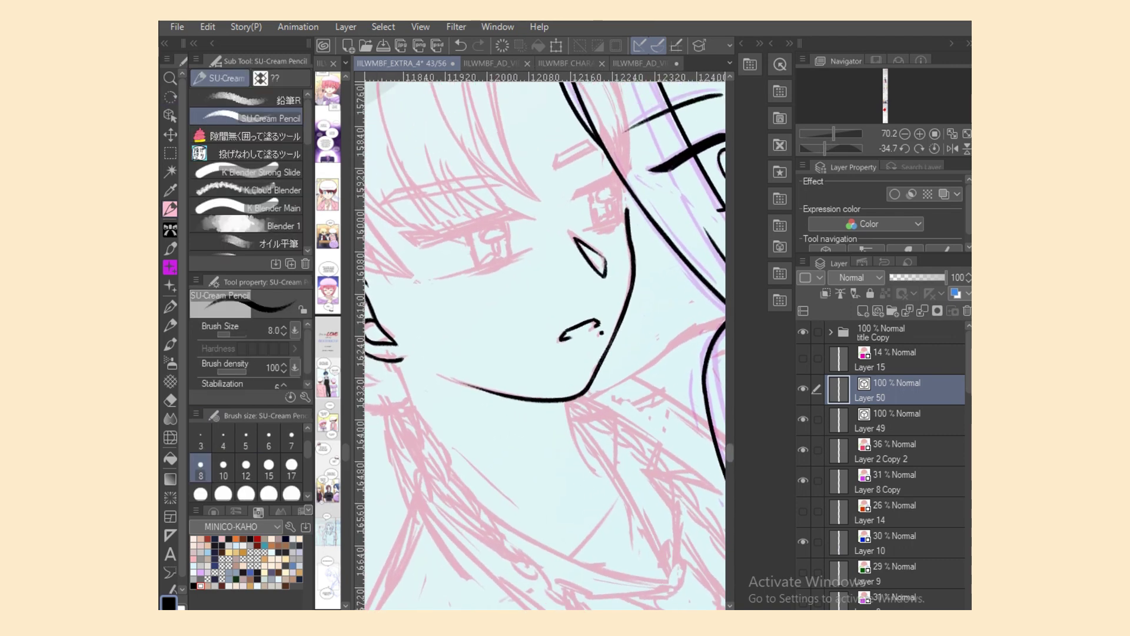
mouse_move(578, 327)
mouse_down()
mouse_move(573, 348)
mouse_move(635, 305)
mouse_move(618, 308)
mouse_up()
scroll(407, 607, up, 3)
key(ctrl+z)
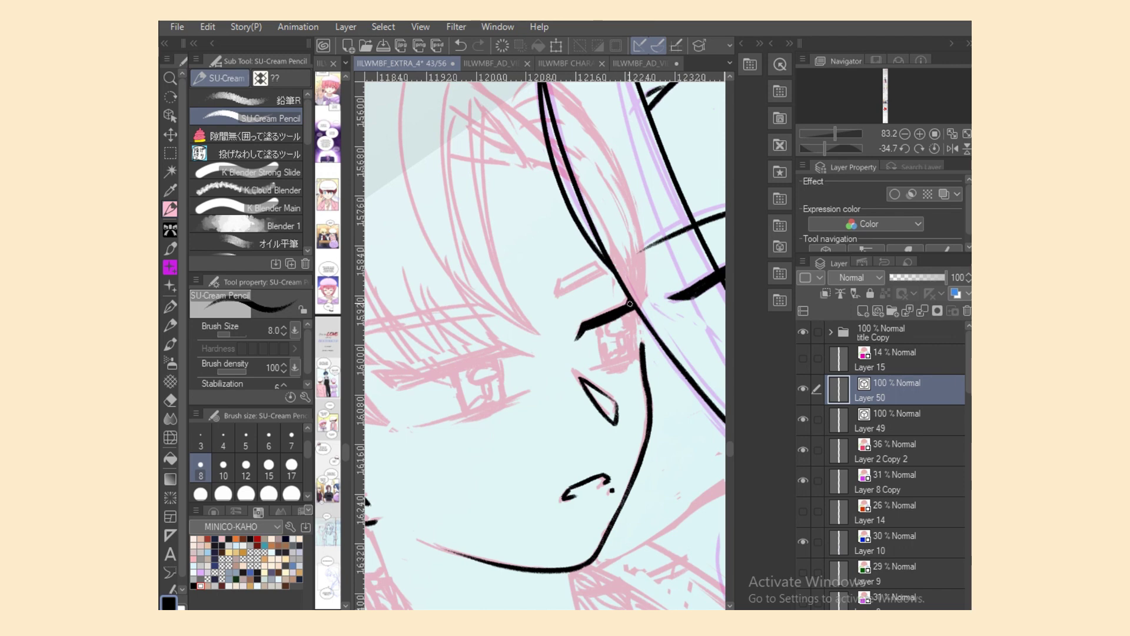
key(ctrl+z)
Step: Ink the far eye's iris with its inner highlight shapes and the lower lid beneath it
drag(604, 329, 601, 366)
mouse_move(631, 313)
mouse_down()
mouse_move(633, 354)
mouse_move(640, 346)
mouse_move(617, 362)
mouse_move(642, 352)
mouse_move(597, 368)
mouse_move(639, 350)
mouse_move(606, 368)
mouse_move(628, 359)
mouse_move(605, 371)
mouse_move(625, 370)
mouse_move(582, 372)
mouse_move(637, 359)
mouse_move(619, 349)
mouse_move(621, 333)
mouse_move(637, 332)
mouse_move(619, 332)
mouse_move(623, 346)
mouse_move(625, 327)
mouse_move(607, 323)
mouse_move(625, 331)
mouse_move(627, 320)
mouse_move(611, 321)
mouse_move(616, 359)
mouse_up()
key(ctrl+z)
key(ctrl+z)
key(ctrl+z)
key(e)
key(p)
key(ctrl+z)
key(ctrl+z)
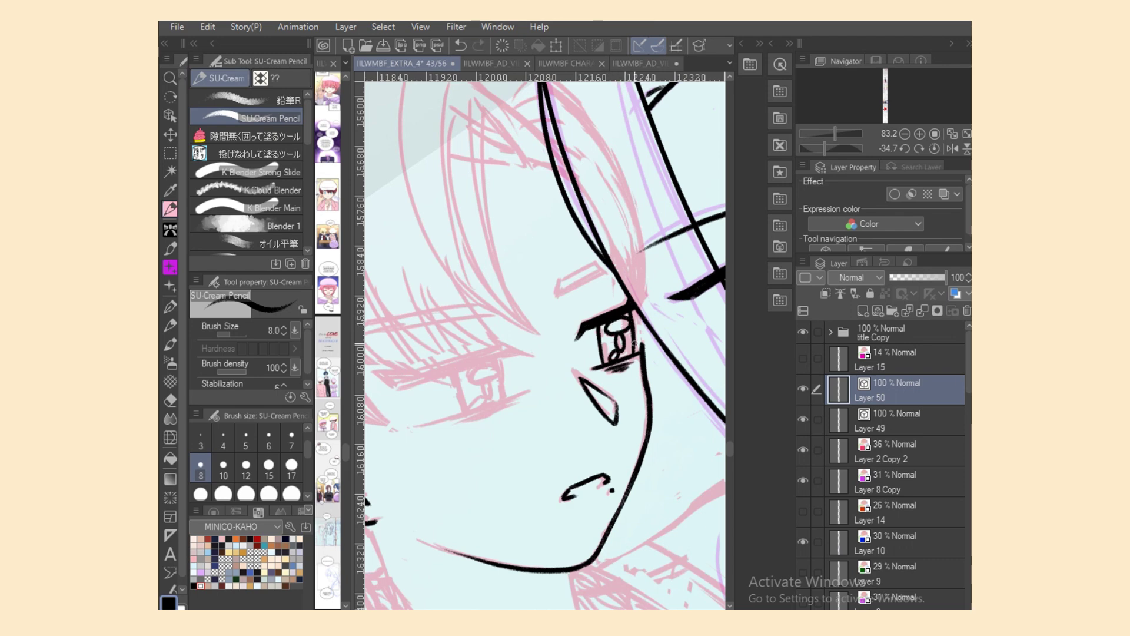
Step: Select the side line of the far eye's iris and nudge its lower end slightly inward
click(953, 149)
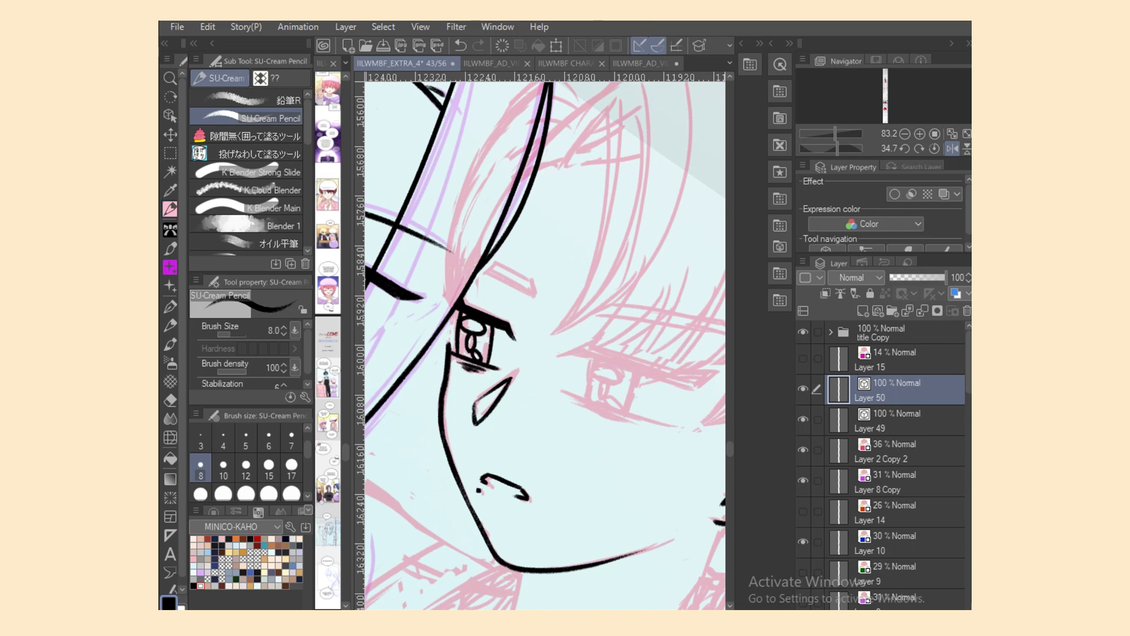
click(170, 115)
drag(490, 355, 485, 356)
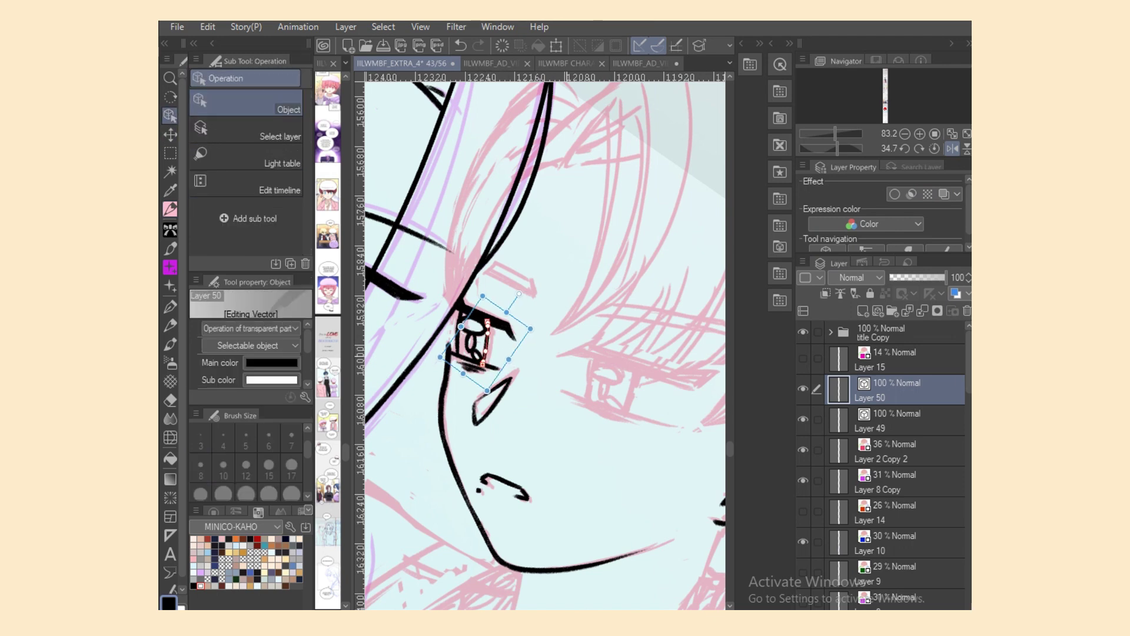
key(e)
key(o)
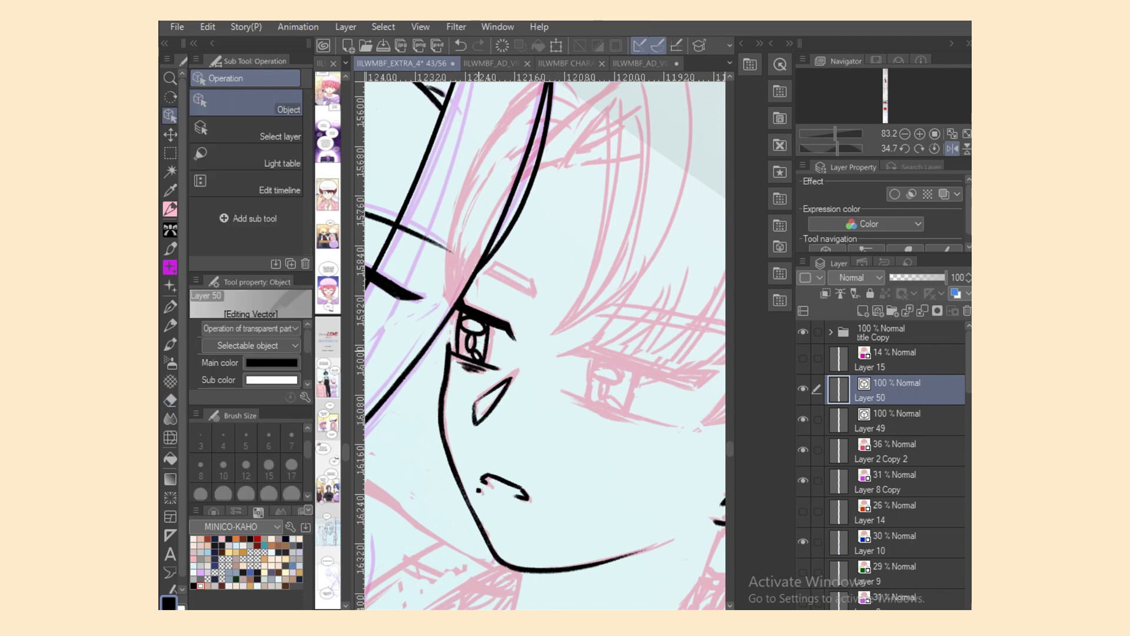
Step: Ink the eyebrow above the far eye as a narrow slanted bar
key(p)
key(h)
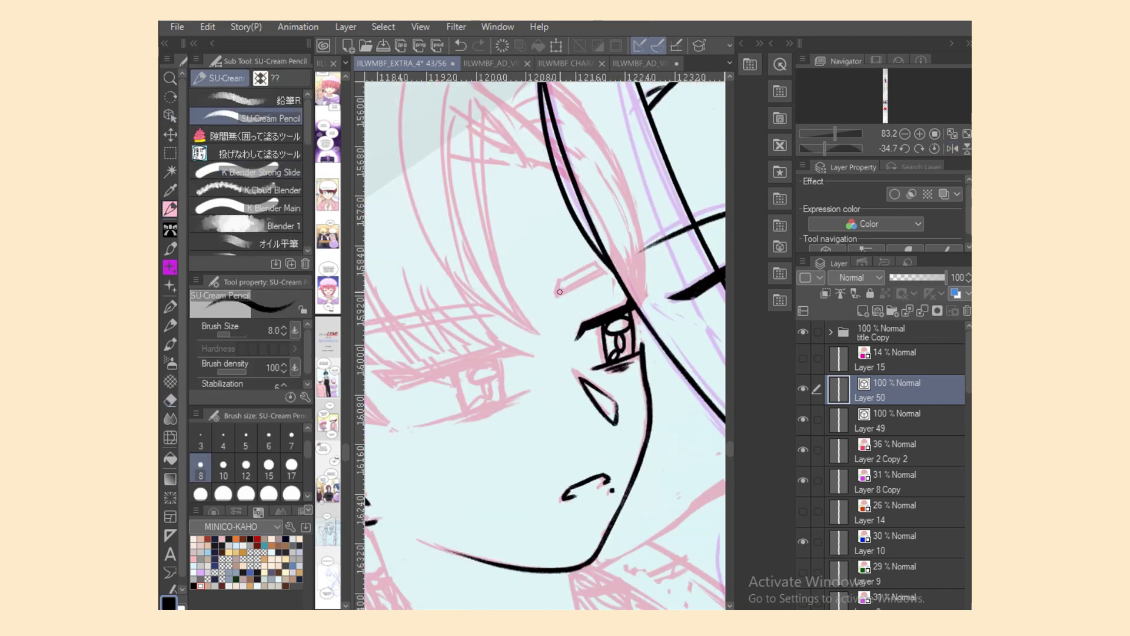
drag(560, 281, 600, 268)
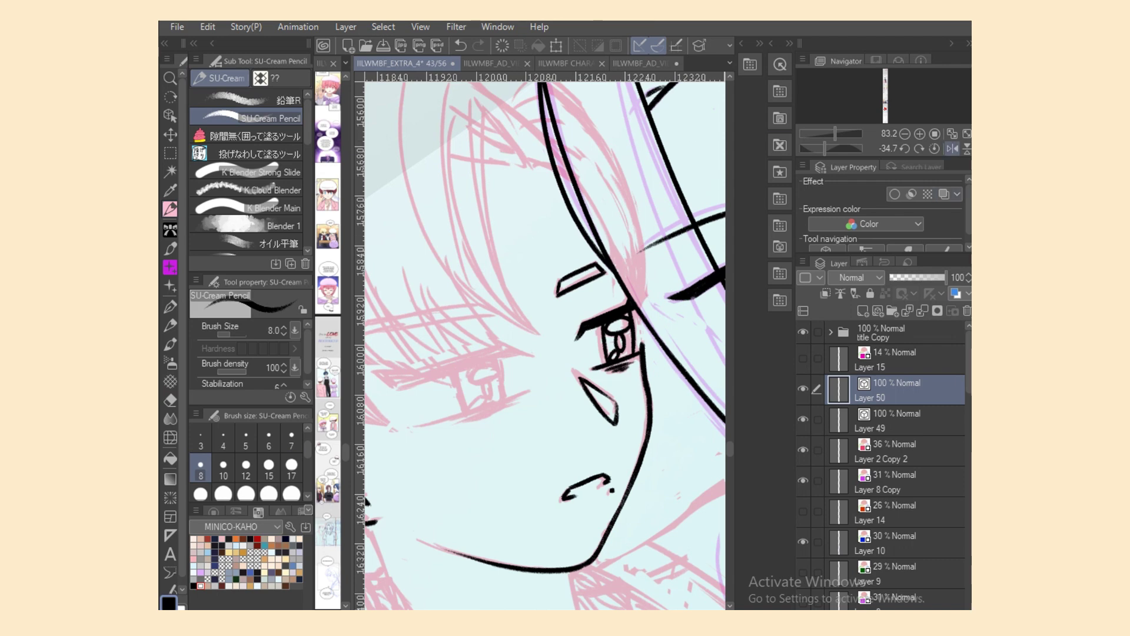
Step: Ink the short face contour joining the far eye's upper lash to the cheek line
click(953, 149)
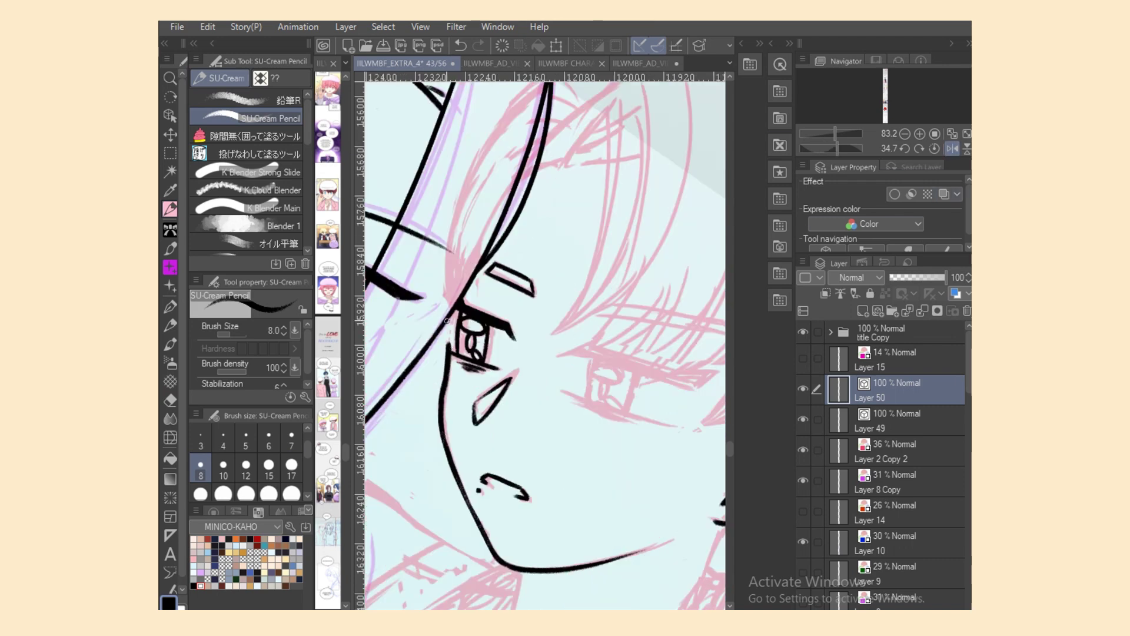
drag(448, 321, 452, 354)
key(ctrl+z)
Step: Ink the inner edge of the hair lock curving from the forehead down to the far eye
drag(536, 162, 452, 352)
key(ctrl+z)
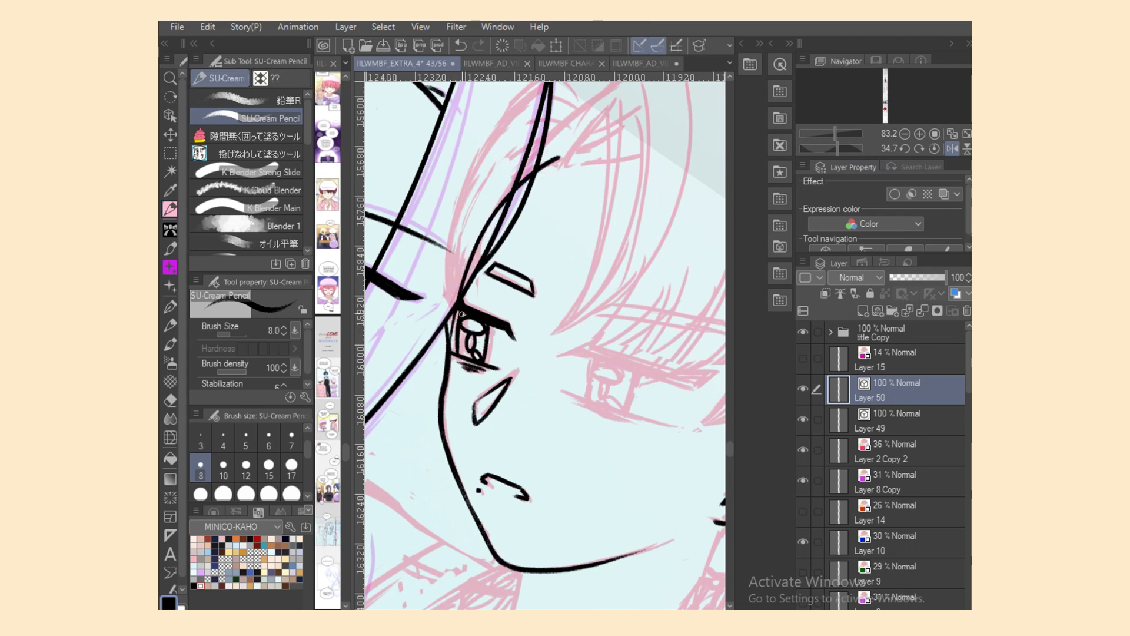
key(ctrl+z)
mouse_move(559, 163)
mouse_down()
mouse_move(528, 178)
mouse_move(462, 340)
mouse_move(450, 297)
mouse_move(442, 325)
mouse_up()
key(ctrl+z)
key(ctrl+z)
drag(561, 165, 436, 373)
key(e)
key(p)
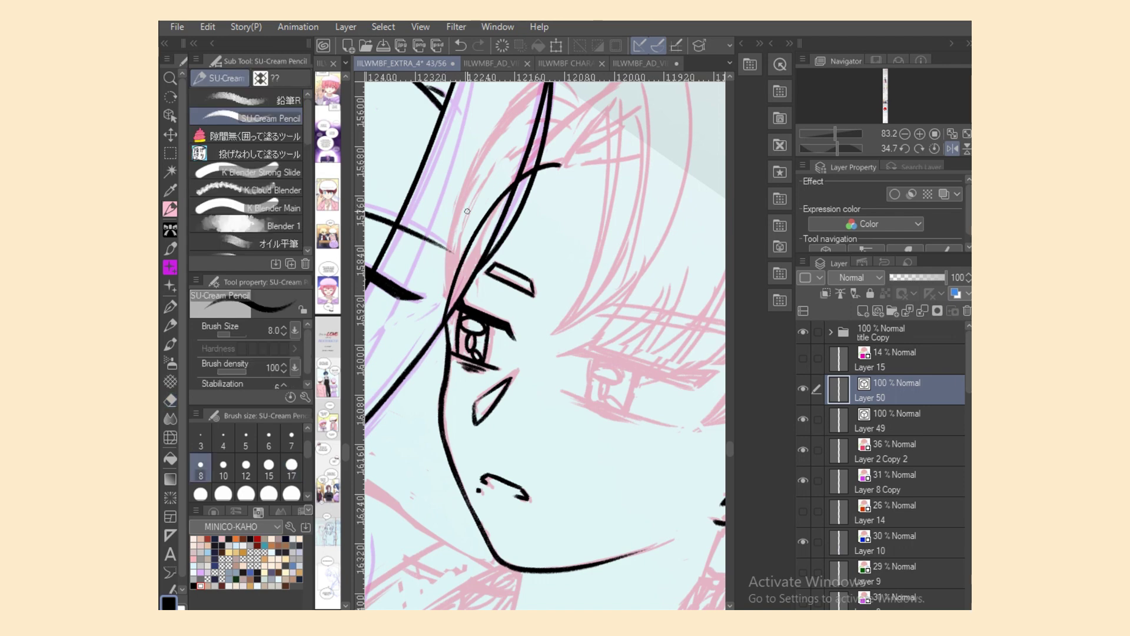
Step: Ink the outer edge of the hair lock down to the far eye with a brush size of 10
drag(506, 121, 469, 375)
click(223, 470)
key(ctrl+z)
mouse_move(508, 116)
mouse_down()
mouse_move(441, 325)
mouse_move(450, 358)
mouse_up()
scroll(620, 262, up, 2)
key(ctrl+z)
mouse_move(530, 170)
mouse_down()
mouse_move(445, 350)
mouse_move(452, 417)
mouse_up()
key(e)
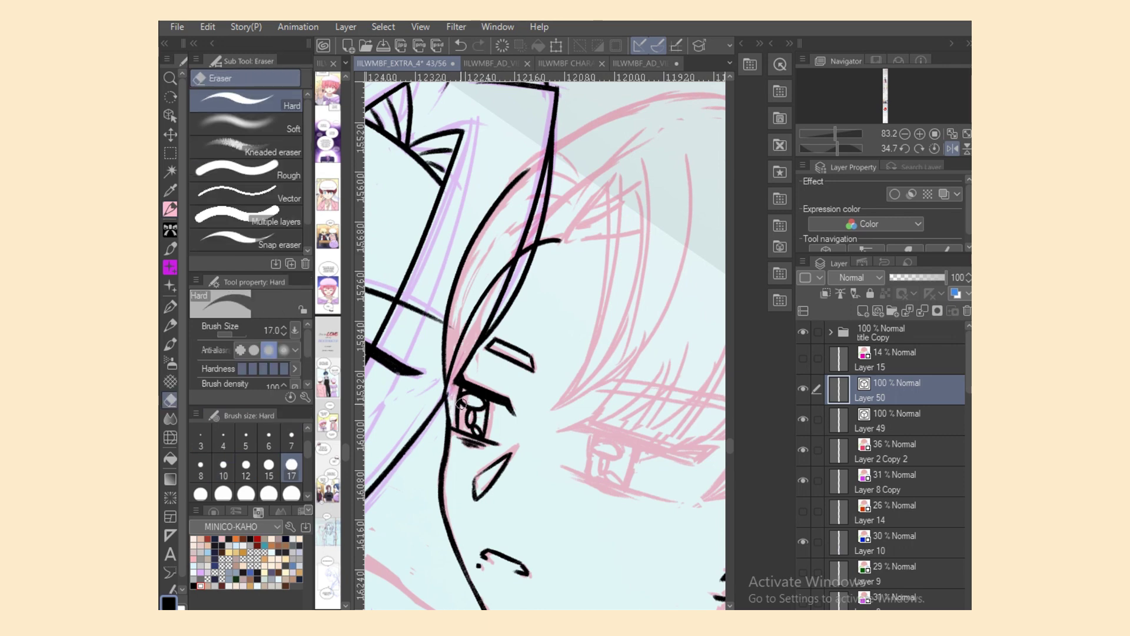
key(p)
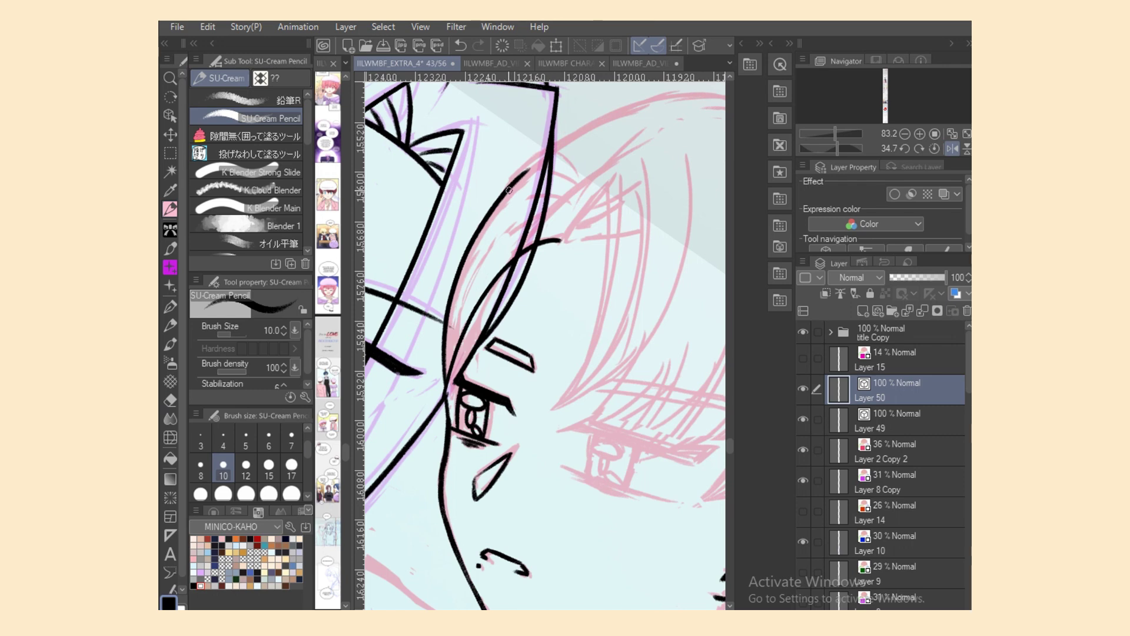
Step: Ink the head's top contour from the hair lock's outer edge over the crown, redrawing it lower
mouse_move(510, 188)
mouse_down()
mouse_move(725, 96)
mouse_move(649, 98)
mouse_move(725, 89)
mouse_up()
key(ctrl+z)
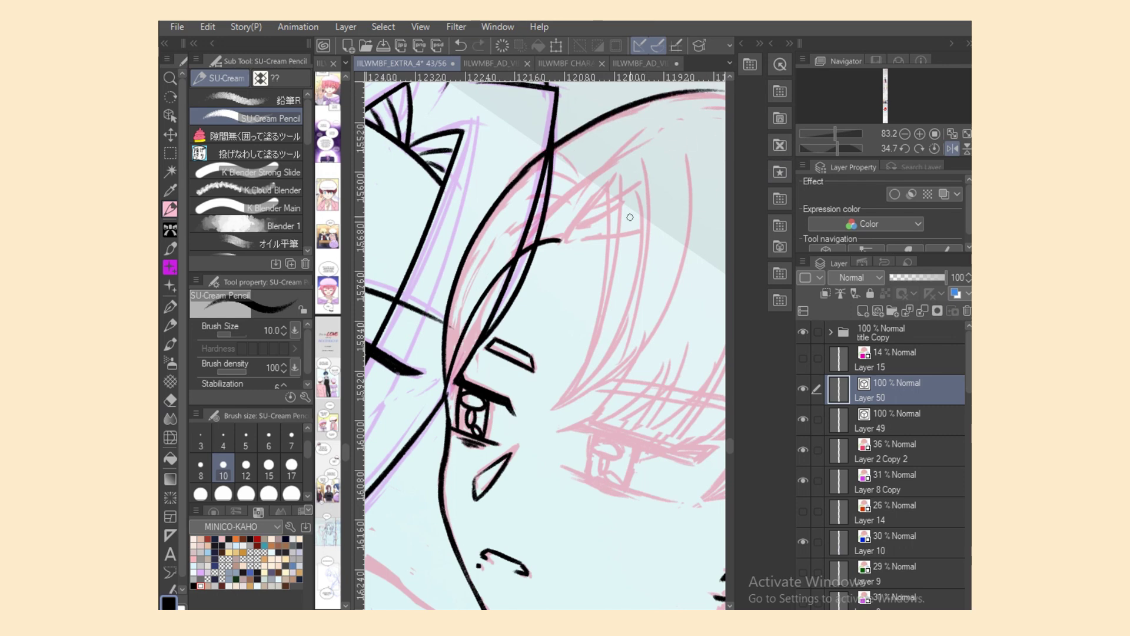
key(ctrl+z)
drag(521, 176, 726, 101)
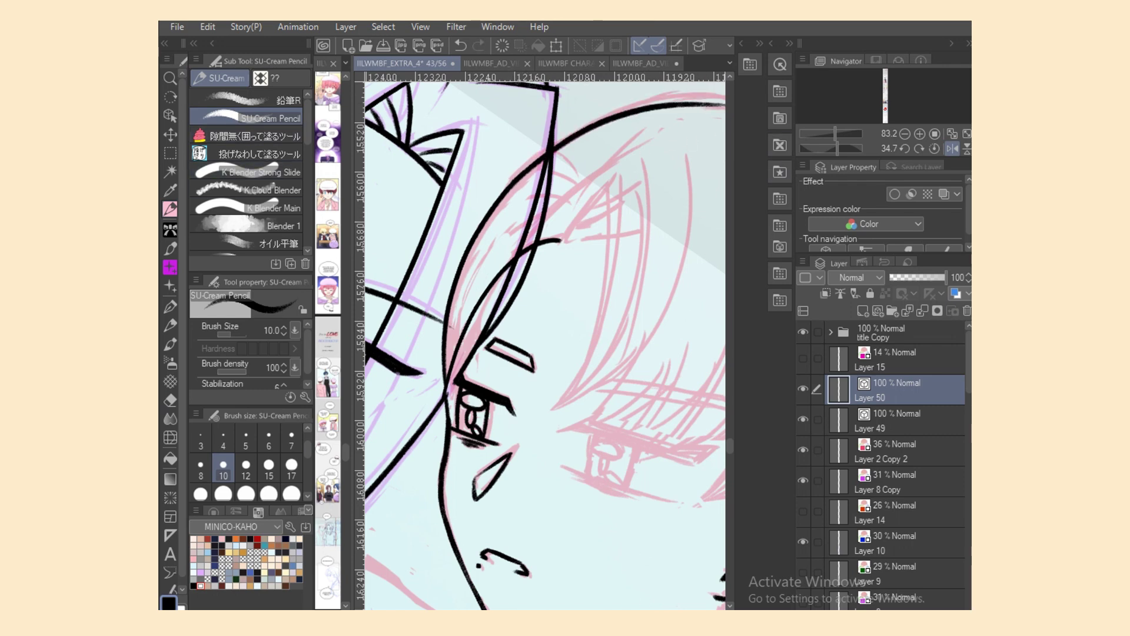
mouse_move(640, 612)
mouse_down()
mouse_move(652, 613)
mouse_move(640, 612)
mouse_up()
key(ctrl+z)
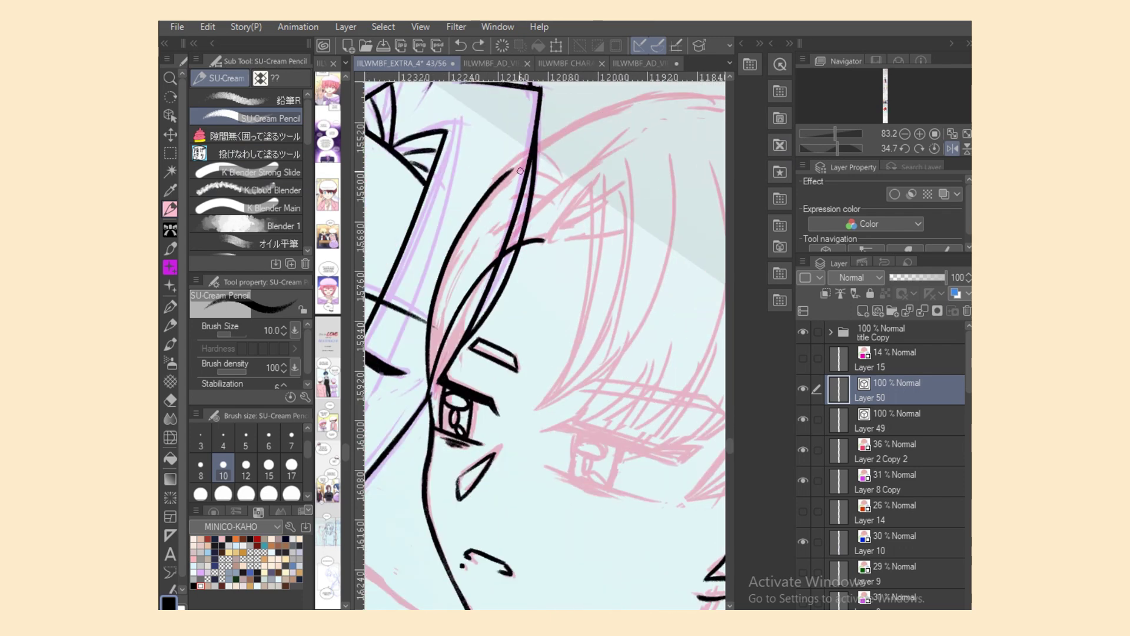
drag(502, 177, 725, 102)
Step: Erase the central character's hair lines overlapping the neighbour's hair and delete one leftover line beside the forehead
key(e)
mouse_move(539, 203)
mouse_down()
mouse_move(529, 214)
mouse_move(509, 205)
mouse_up()
key(p)
key(o)
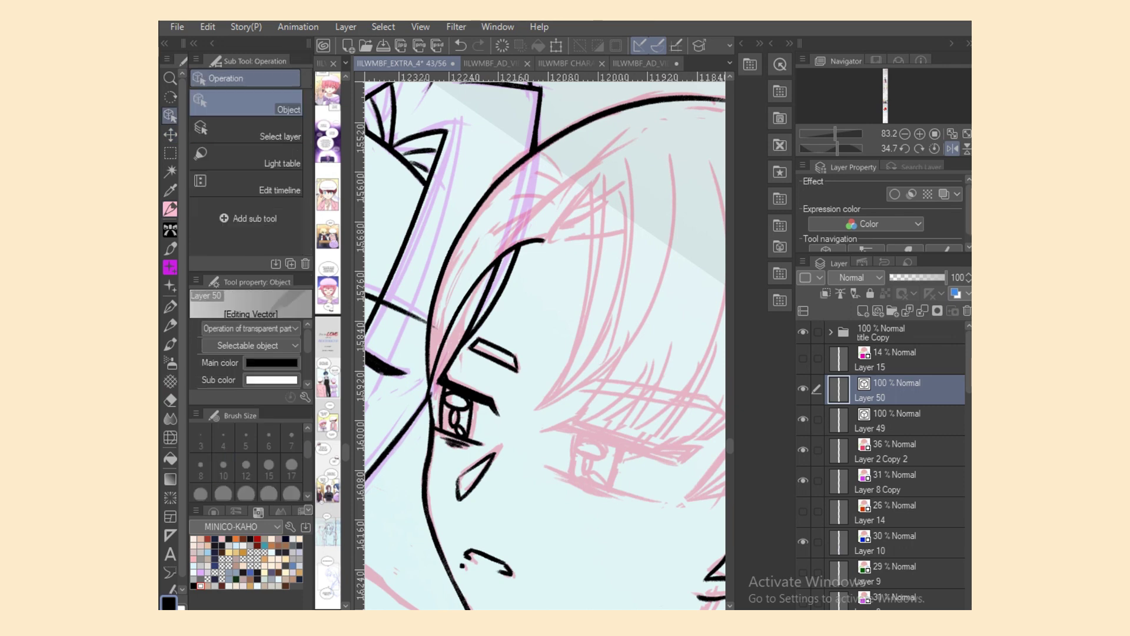
click(505, 285)
key(Delete)
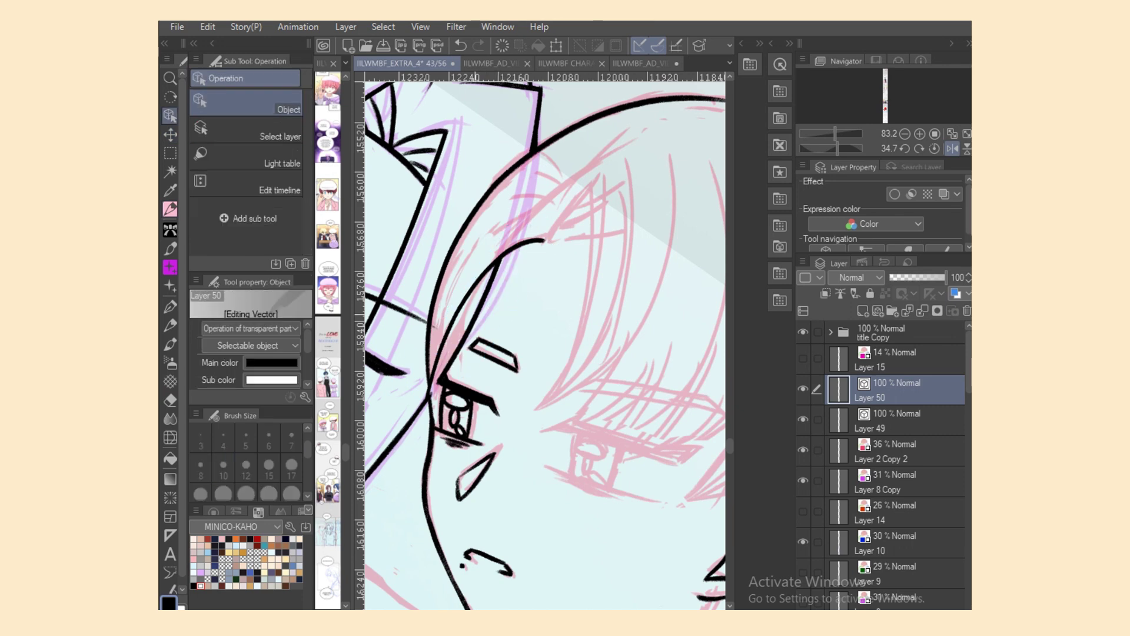
Step: Delete the extra inner hair stroke on the forehead and nudge the diagonal background line's end where it meets the face outline
click(477, 316)
key(Delete)
click(419, 409)
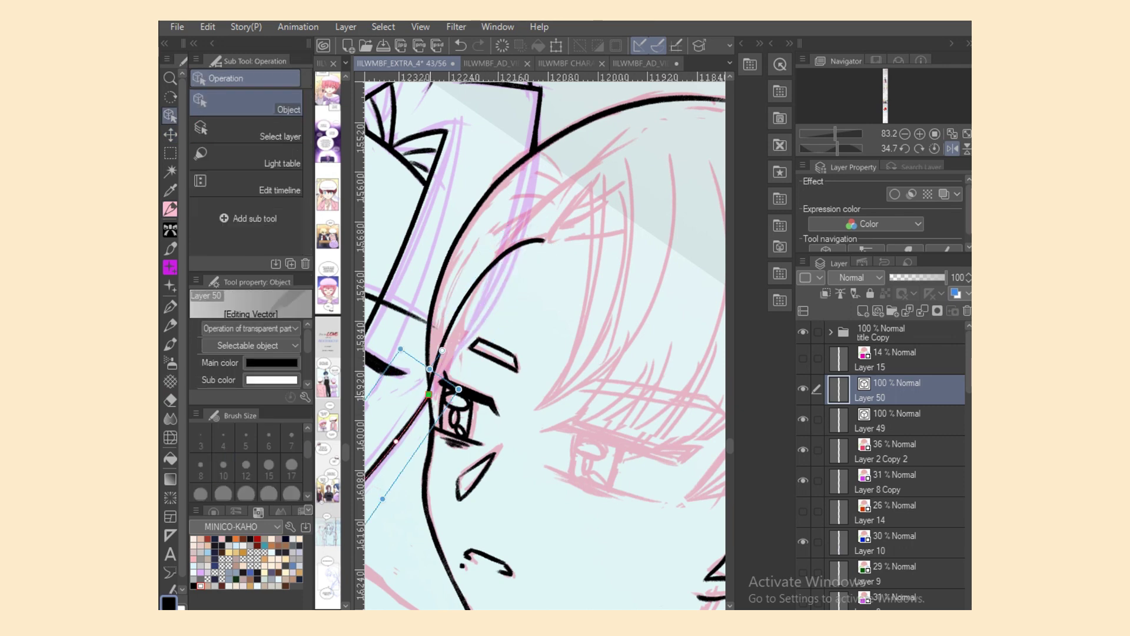
drag(428, 394, 428, 397)
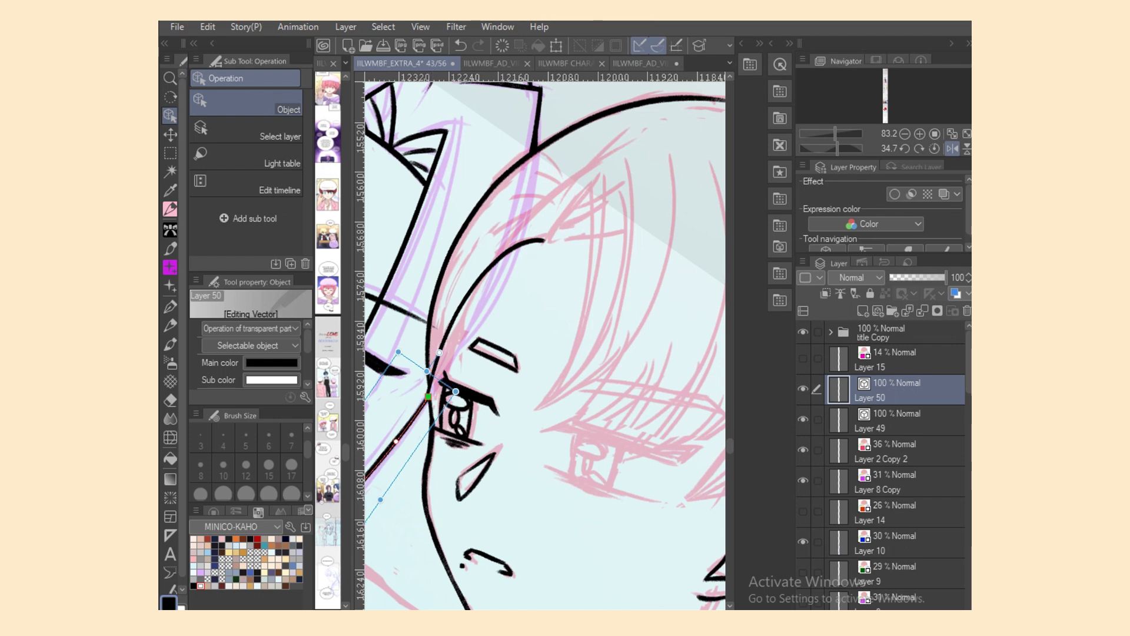
key(p)
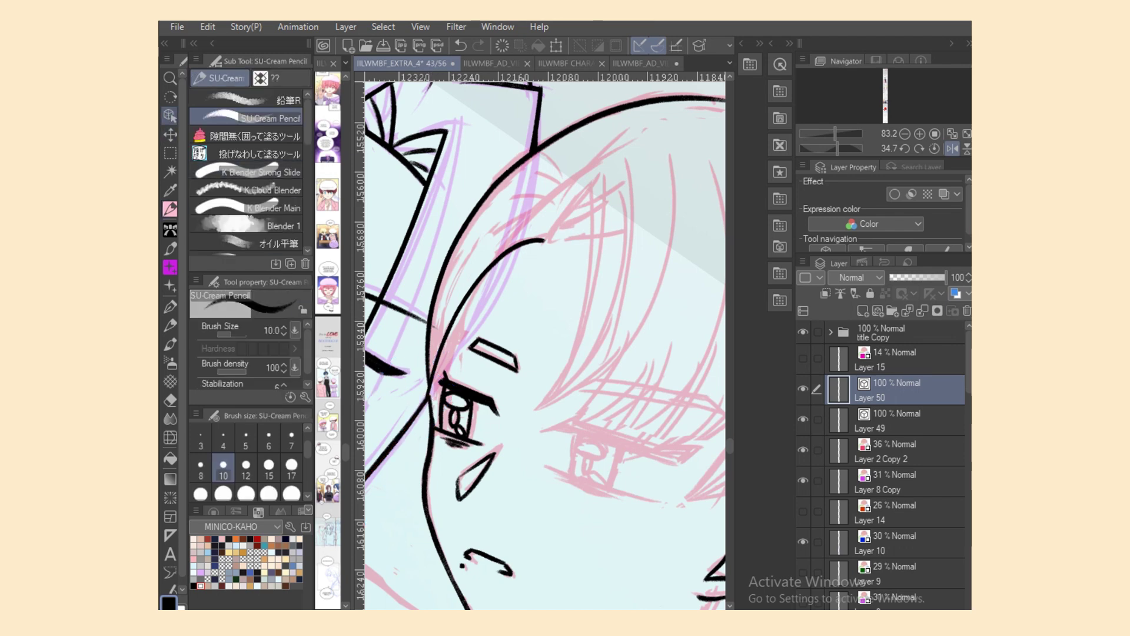
Step: Move the lower end point of the curved forehead hairline slightly down along the face outline
key(o)
click(457, 312)
drag(429, 402, 430, 405)
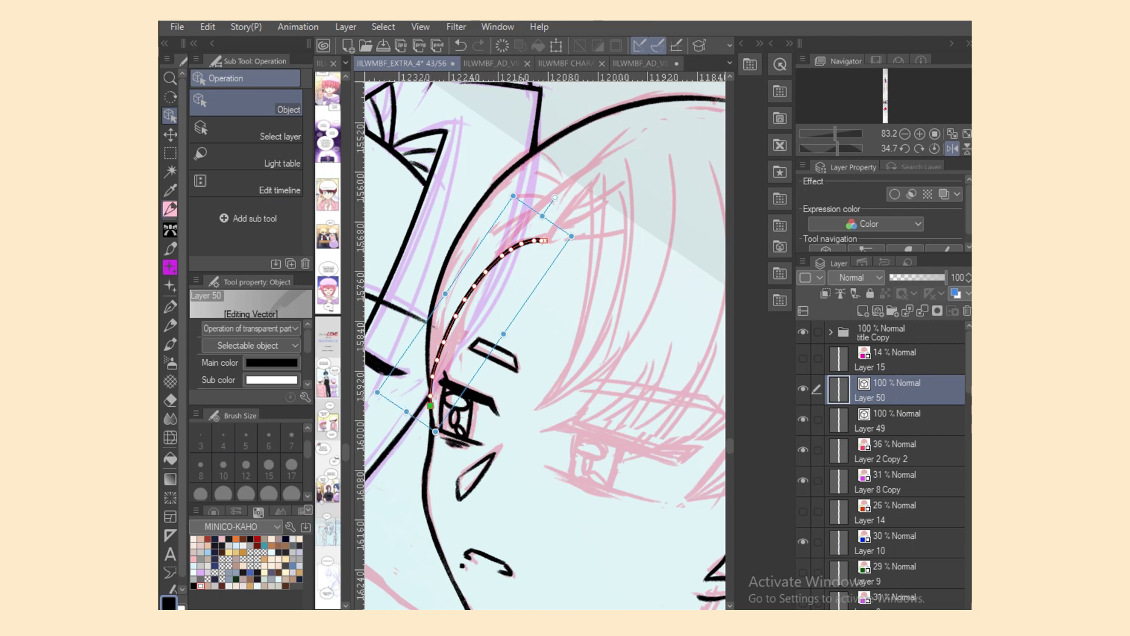
Step: Ink the contour beside the profile-side eye and a curved hair strand between the head outline and the hairline with the SU-Cream Pencil
key(p)
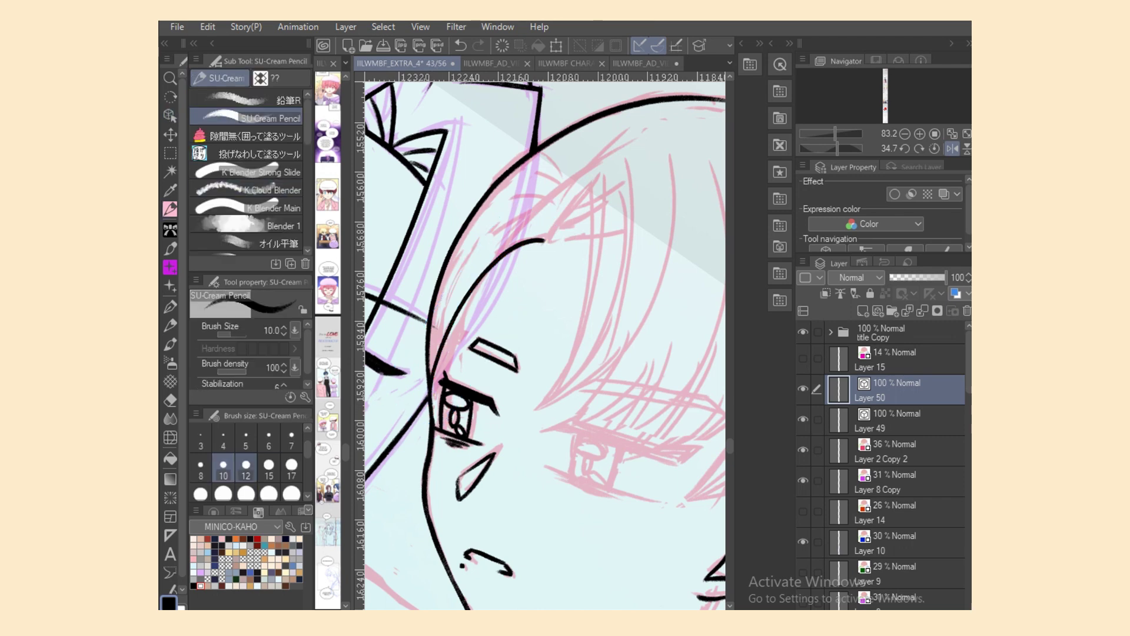
drag(429, 364, 434, 415)
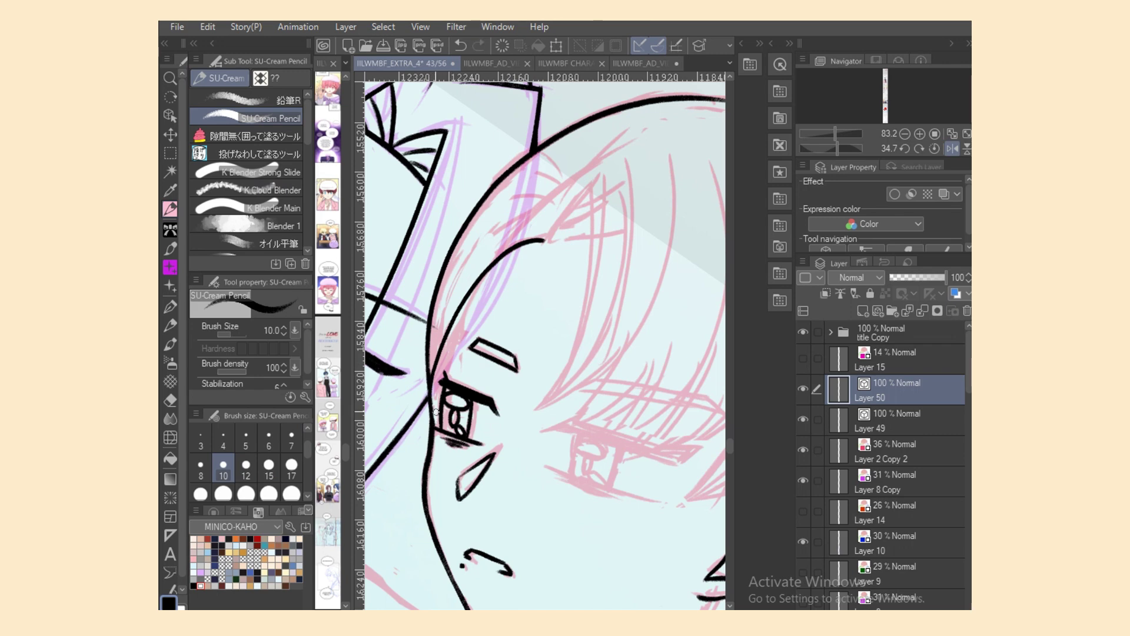
drag(482, 240, 436, 388)
key(ctrl+z)
drag(483, 240, 435, 356)
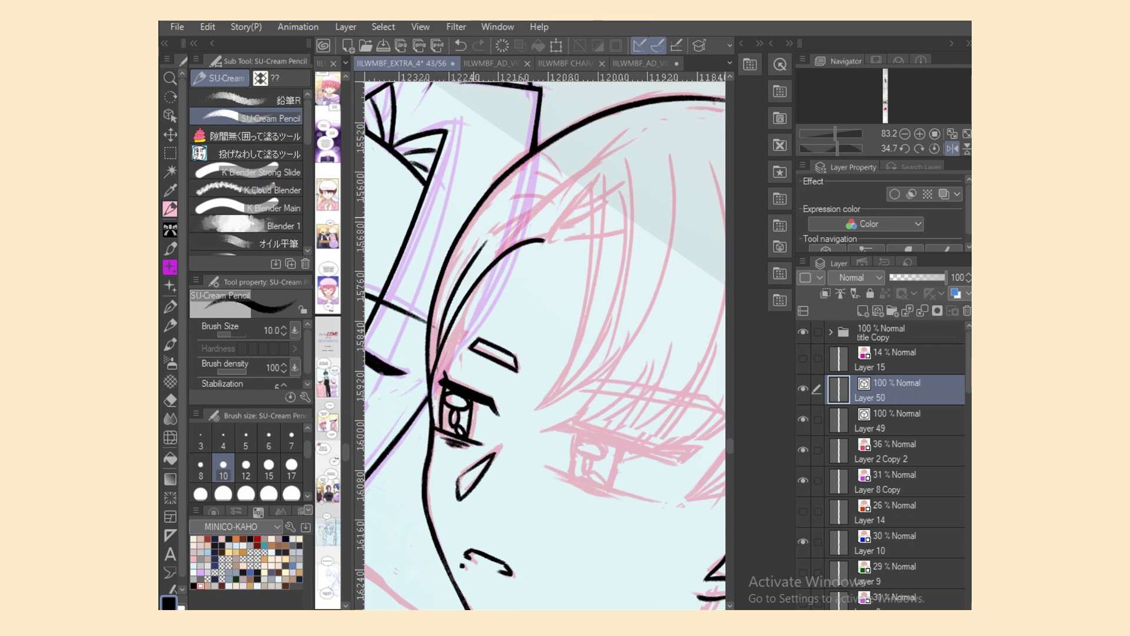
key(ctrl+z)
drag(492, 236, 435, 355)
Step: Flip the canvas view horizontally and ink the short hair strokes at the parting above the forehead
drag(550, 238, 601, 173)
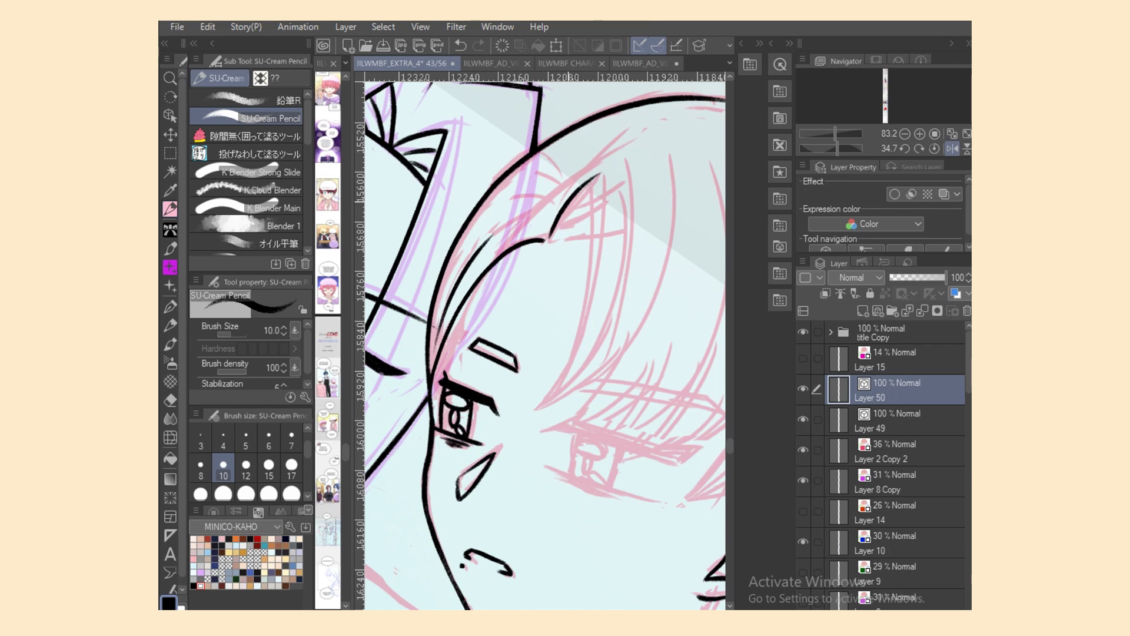
key(ctrl+z)
click(953, 148)
mouse_move(468, 141)
mouse_down()
mouse_move(536, 212)
mouse_move(548, 245)
mouse_up()
key(ctrl+z)
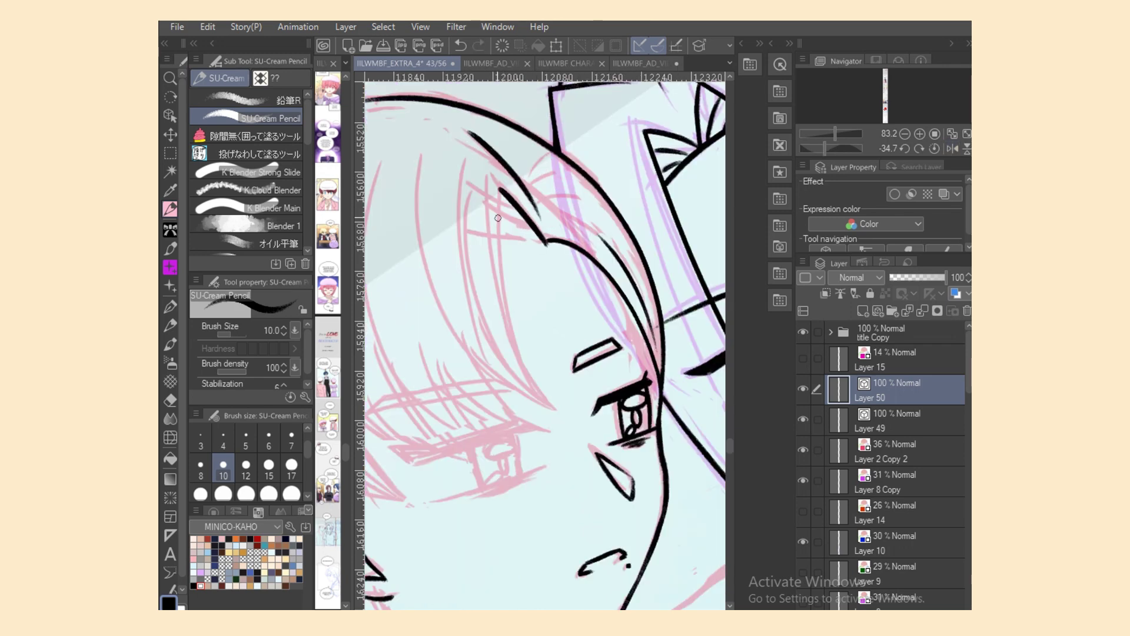
Step: Ink the two long curved edges of the central bang, running from the parting down to the point between the eyes
mouse_move(500, 193)
mouse_down()
mouse_move(551, 430)
mouse_move(510, 311)
mouse_move(551, 412)
mouse_up()
key(ctrl+z)
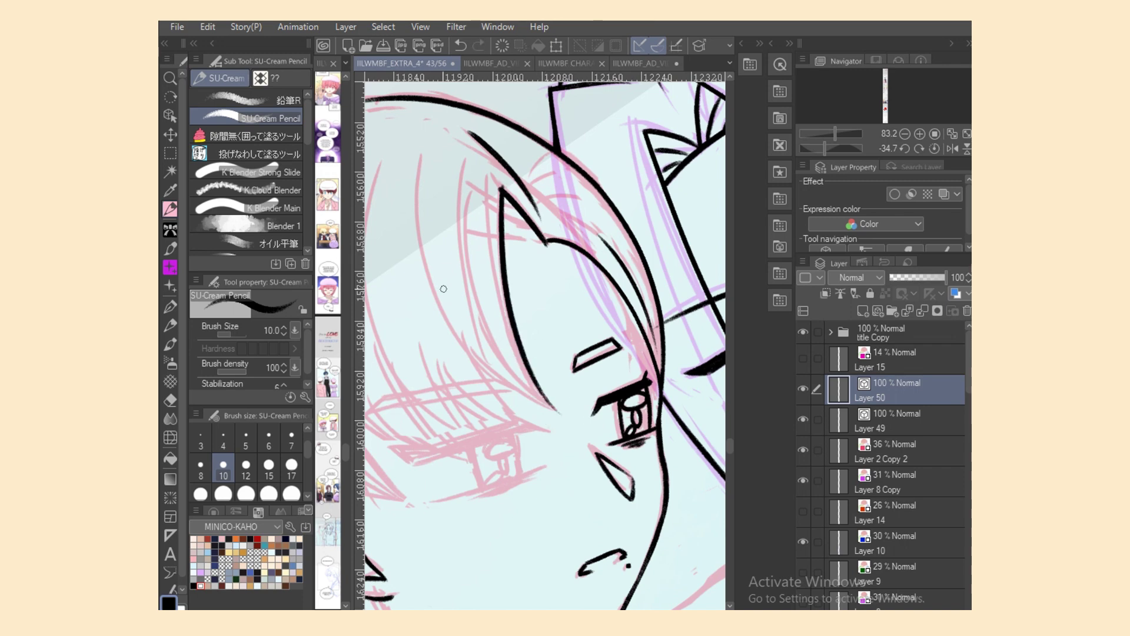
drag(418, 193, 549, 419)
key(ctrl+z)
drag(416, 195, 558, 416)
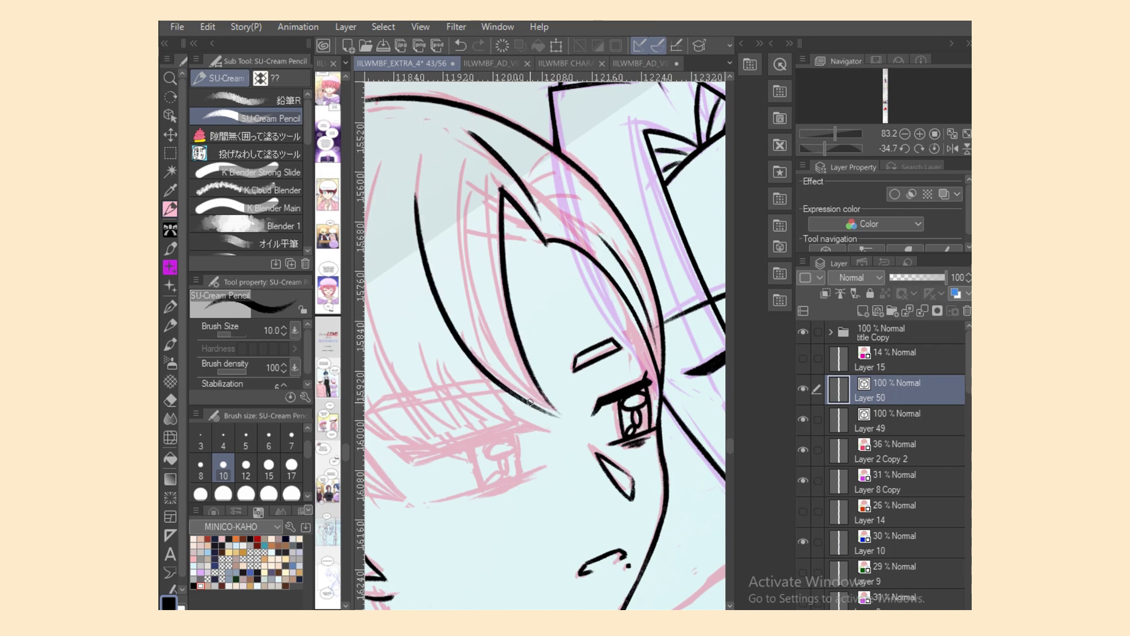
Step: Refine the central bang's pointed tip so that its two edges meet cleanly, erasing any excess
drag(505, 382, 585, 424)
key(ctrl+z)
drag(504, 384, 577, 423)
drag(537, 388, 581, 432)
key(ctrl+z)
mouse_move(540, 388)
mouse_down()
mouse_move(574, 431)
mouse_move(572, 401)
mouse_up()
key(e)
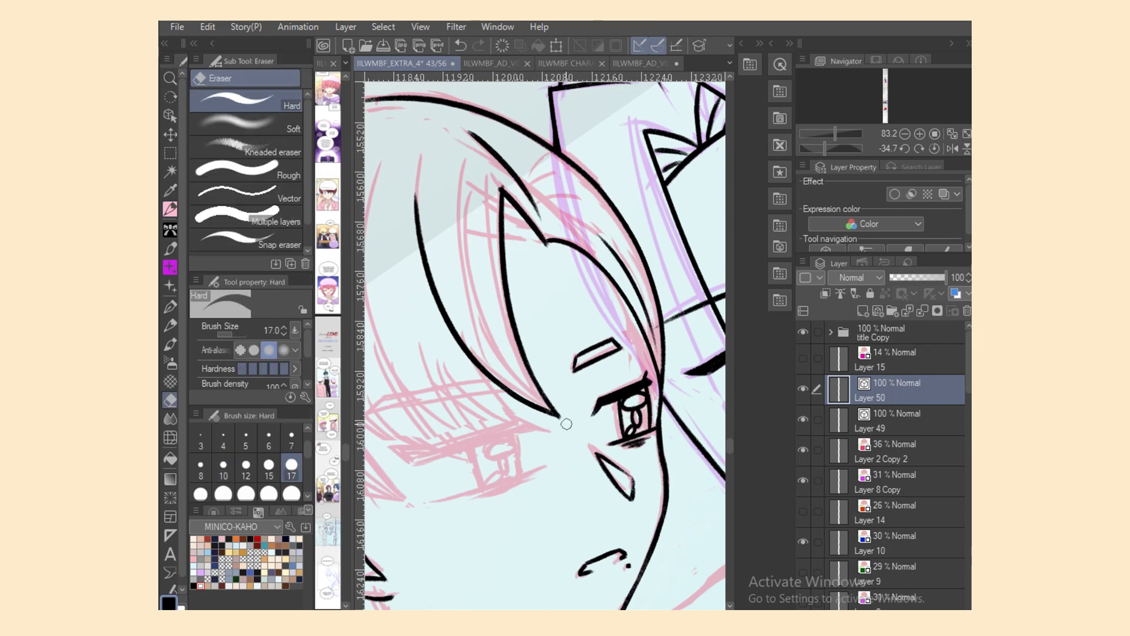
Step: Close the small triangular gap under the parting with a hairline stroke and add short hair lines inside it
key(p)
mouse_move(510, 246)
mouse_down()
mouse_move(554, 248)
mouse_move(526, 235)
mouse_move(558, 249)
mouse_up()
key(ctrl+z)
key(ctrl+z)
key(e)
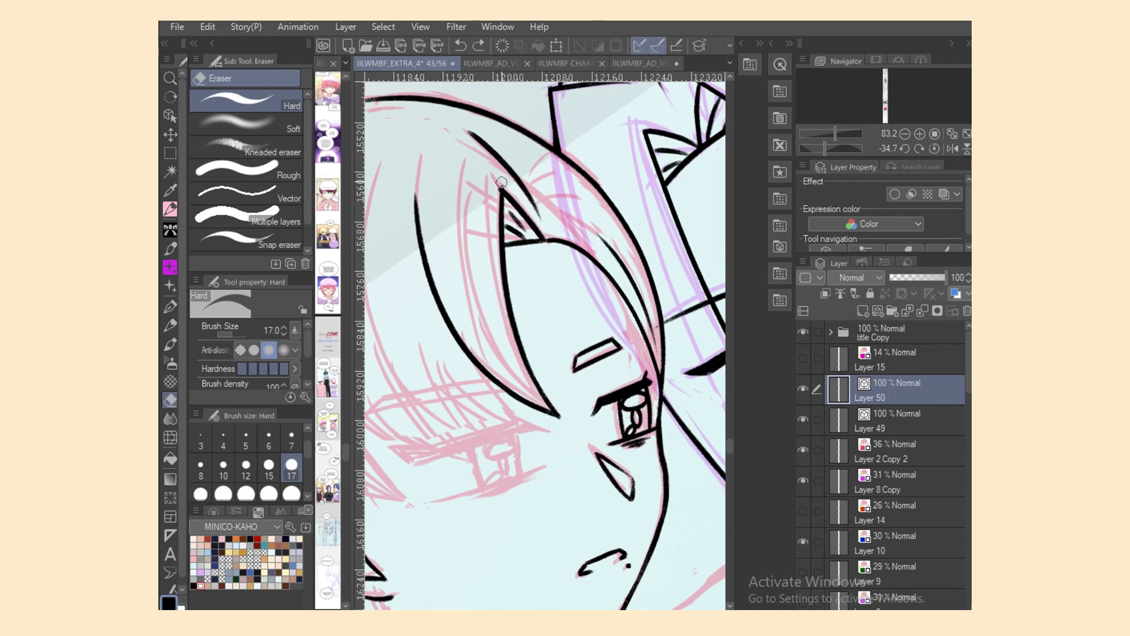
Step: Ink an inner strand line curving down through the central bang to its tip, redrawing it until it follows the sketch
key(p)
drag(475, 284, 543, 400)
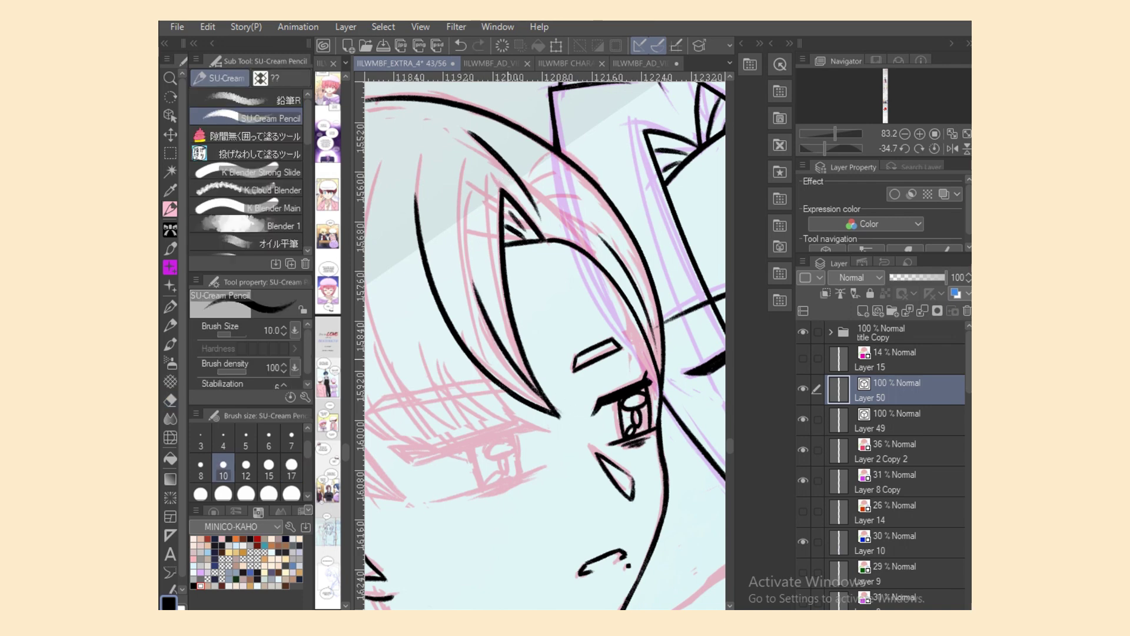
key(ctrl+z)
drag(479, 307, 551, 408)
key(ctrl+z)
drag(477, 302, 574, 423)
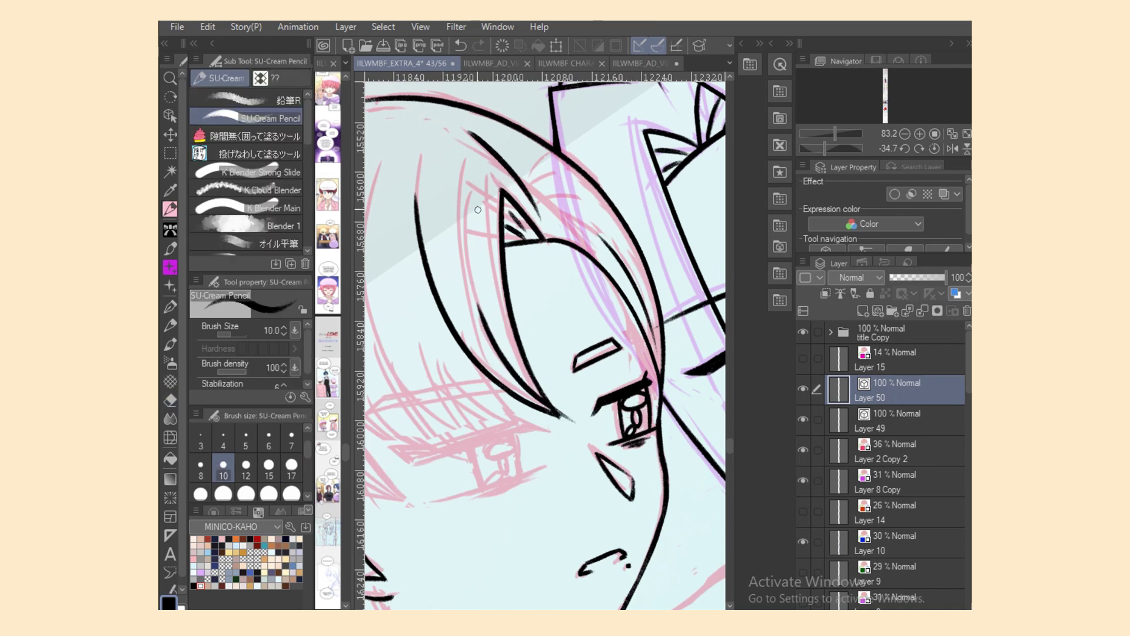
Step: Pull the overshooting end of the inner strand line back to the central bang's tip and clean up the tip
click(170, 116)
click(573, 422)
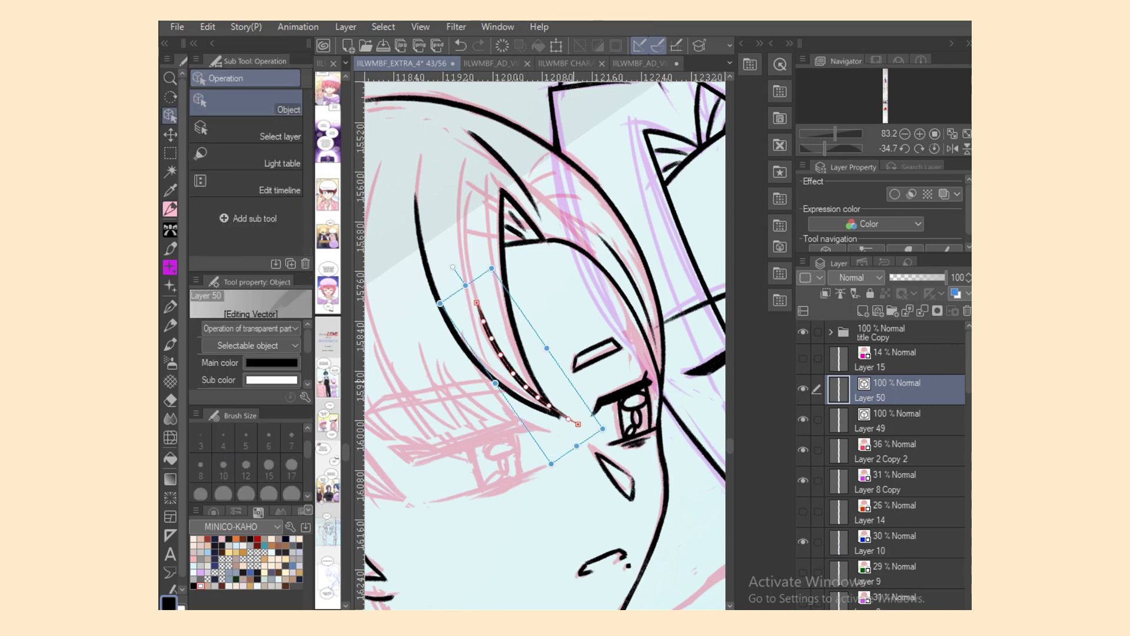
drag(578, 424, 560, 417)
key(e)
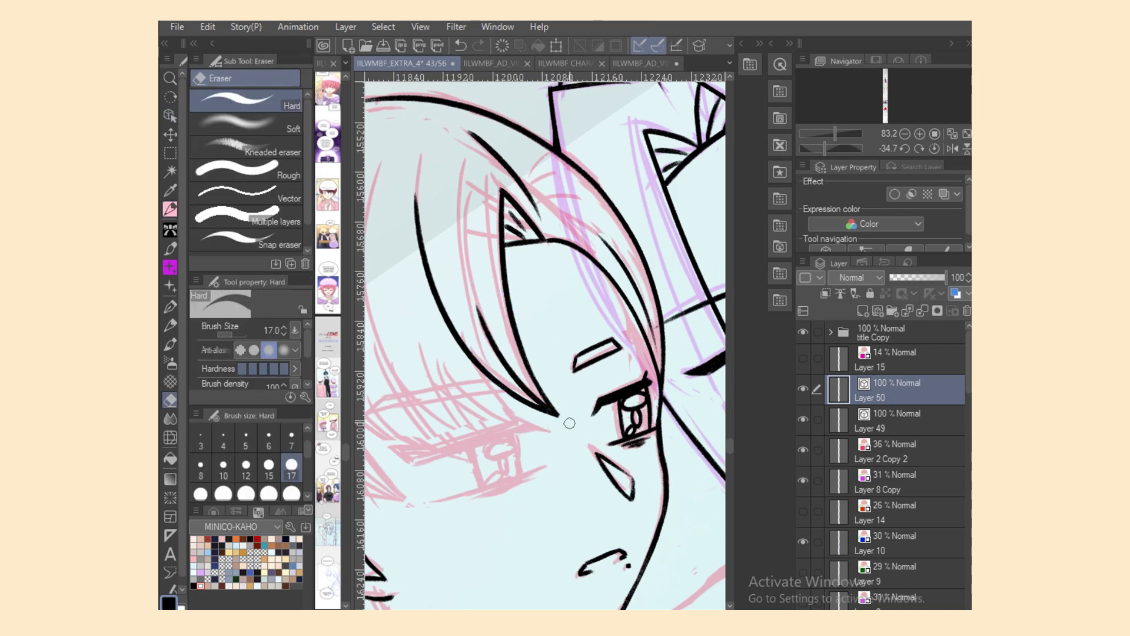
key(o)
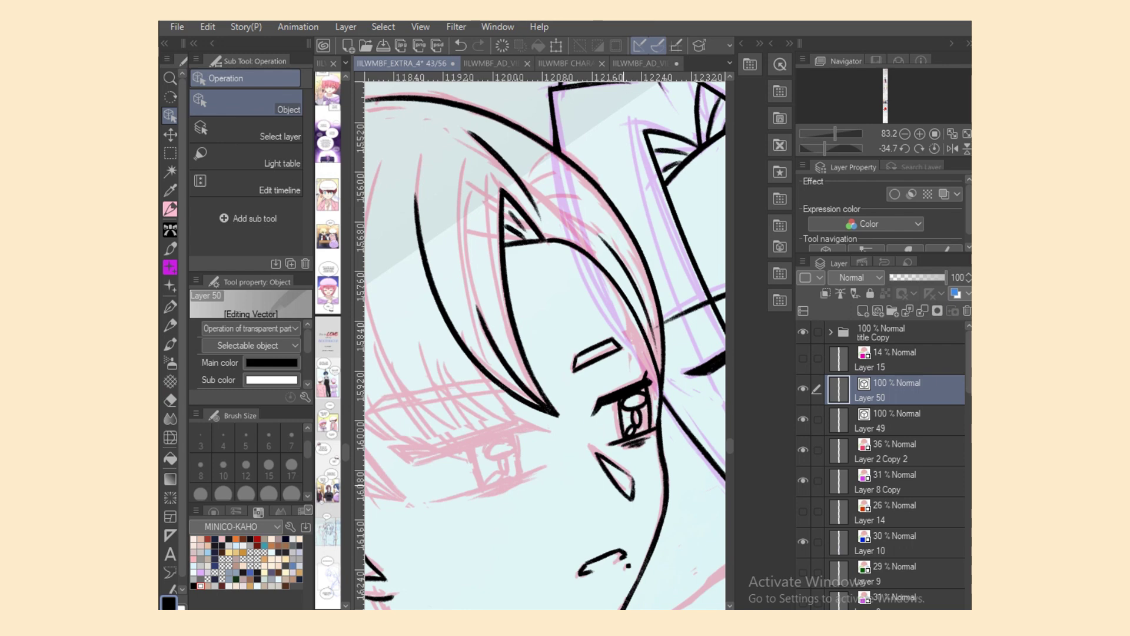
Step: Ink the short second segment of the profile-side eyebrow beside the hairline at brush size 8
key(p)
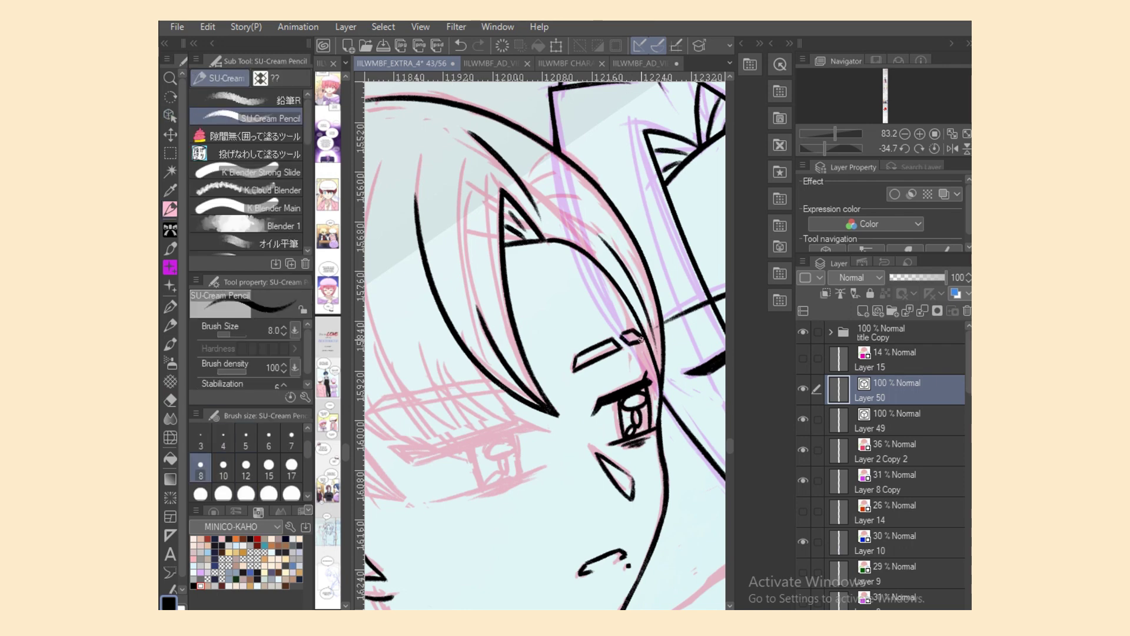
key(ctrl+z)
key(e)
key(p)
key(ctrl+z)
key(ctrl+z)
drag(642, 337, 649, 335)
key(ctrl+z)
Step: Adjust the end point of the short eyebrow segment's lower stroke so the shape closes neatly
key(o)
click(638, 339)
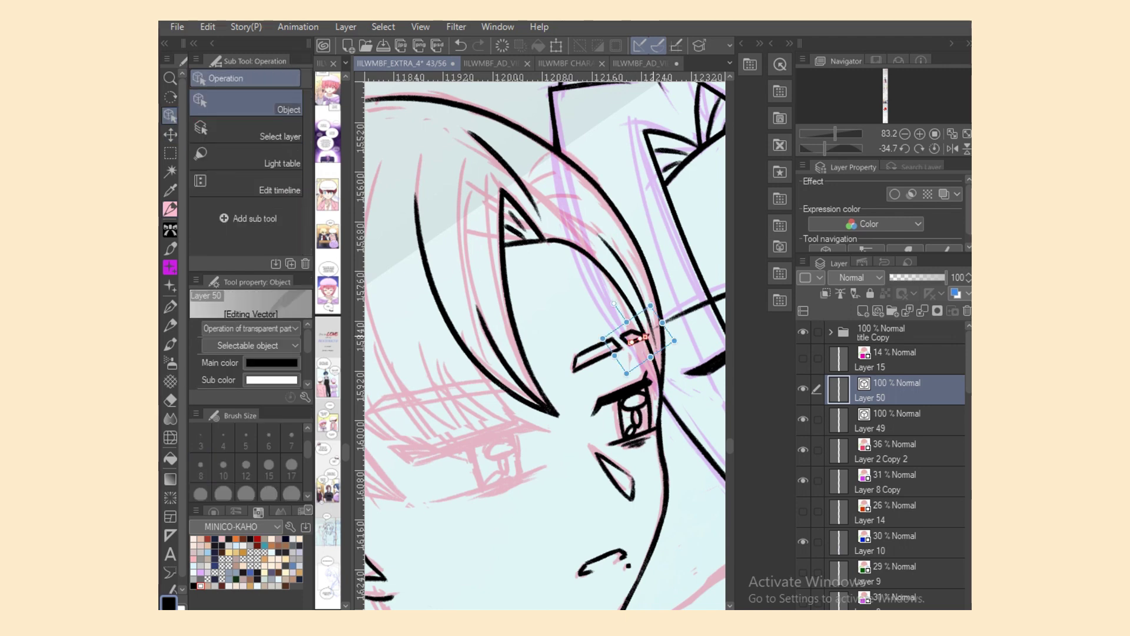
click(652, 333)
click(640, 338)
drag(645, 337, 643, 338)
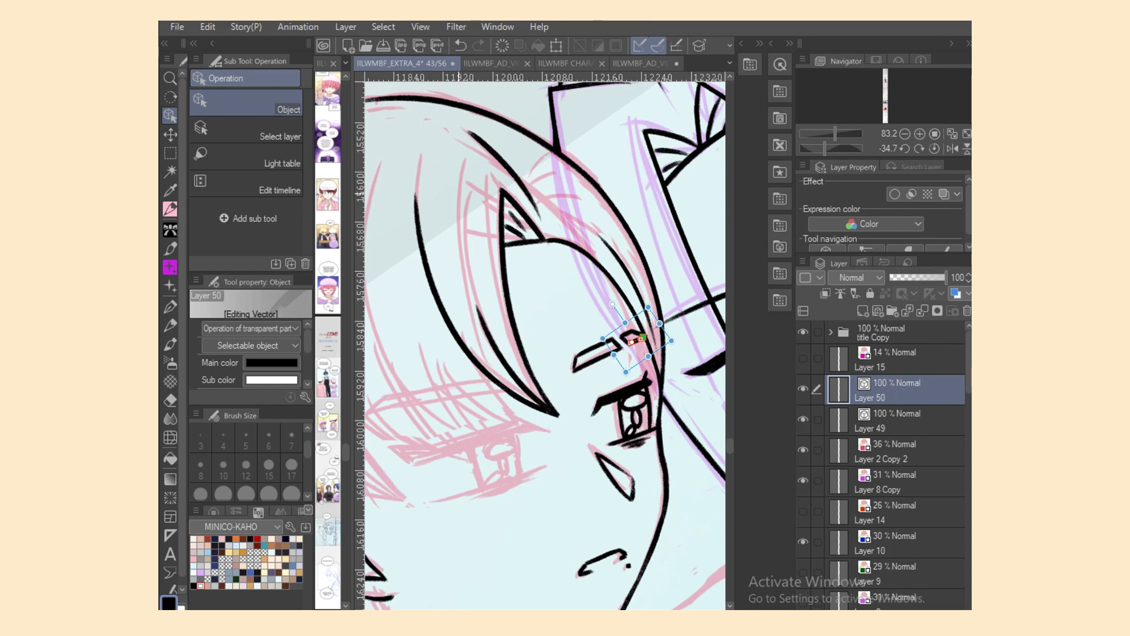
Step: Ink a short stroke at the outer corner of the profile-side eye's upper lash
key(p)
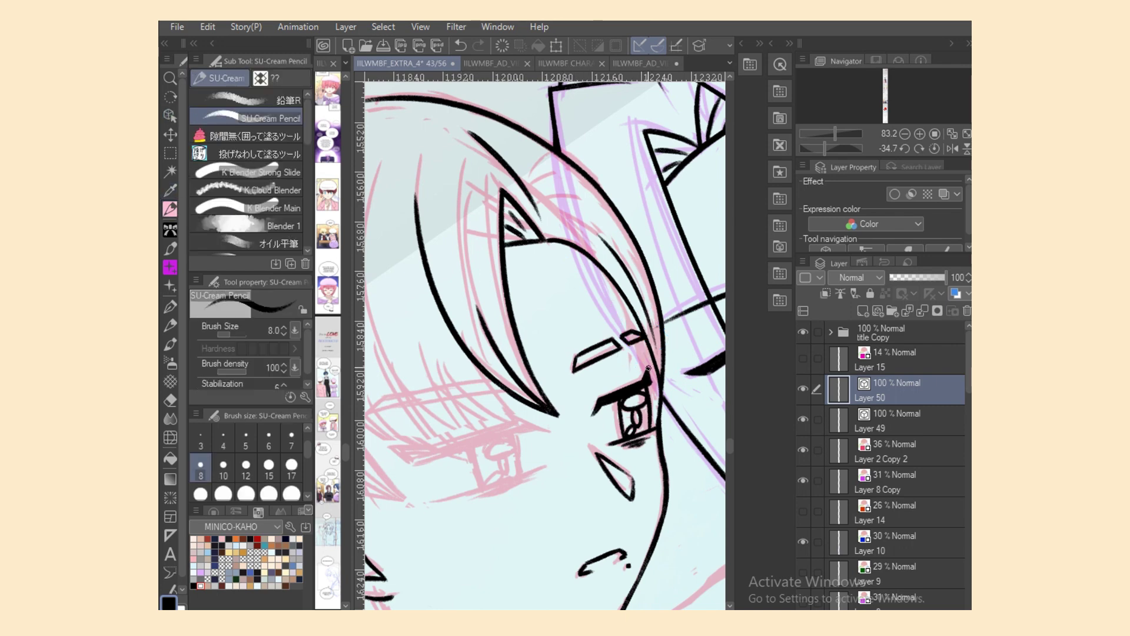
drag(649, 369, 651, 386)
scroll(546, 346, left, 2)
scroll(545, 346, right, 2)
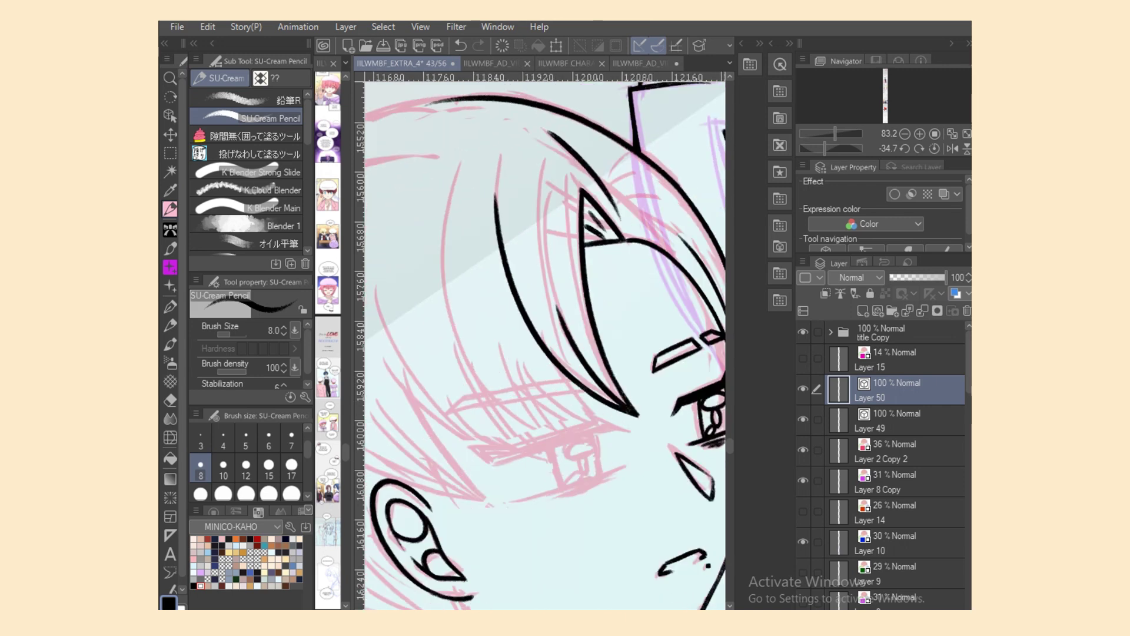
Step: Ink the long curved outer edge of the next bang over the sketched eye at brush size 10
click(223, 468)
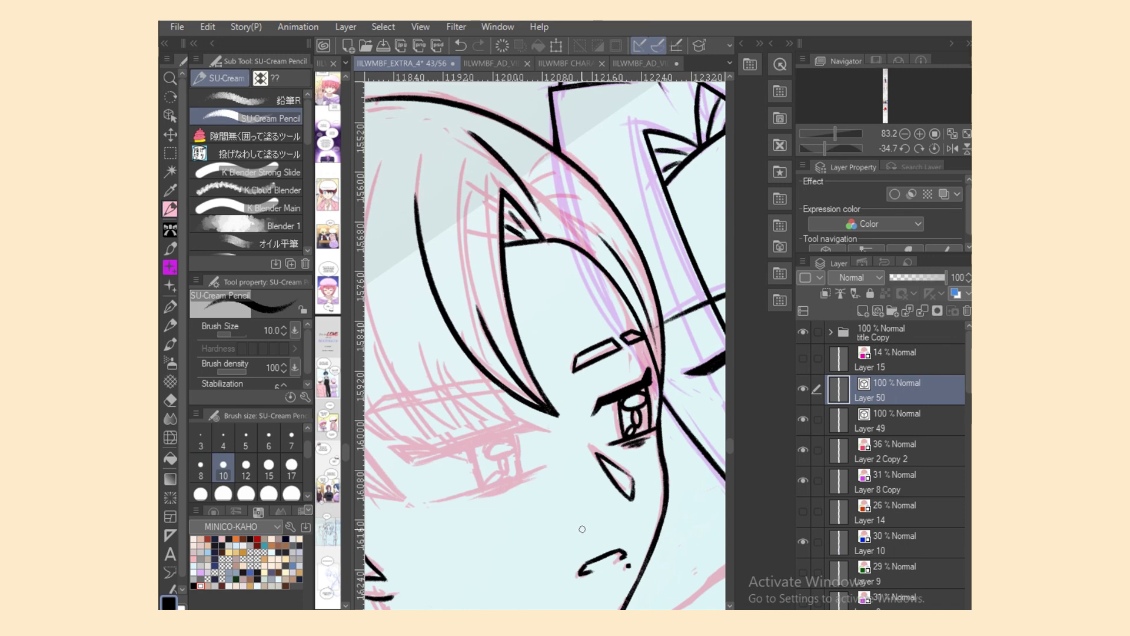
key(r)
drag(580, 528, 496, 526)
key(p)
scroll(545, 347, left, 2)
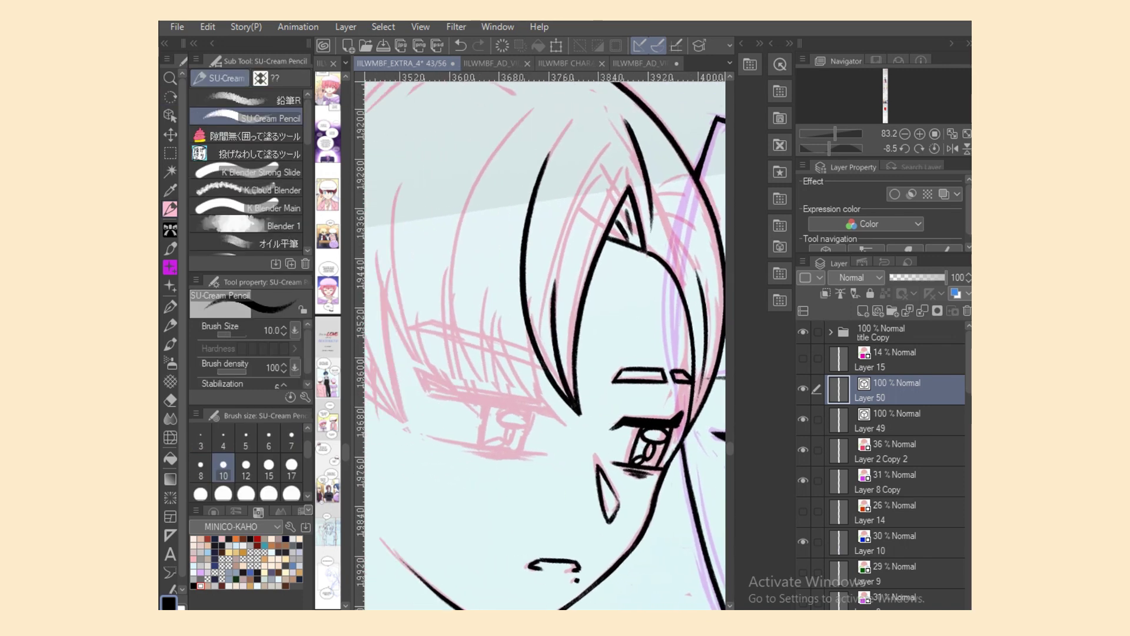
drag(556, 111, 552, 429)
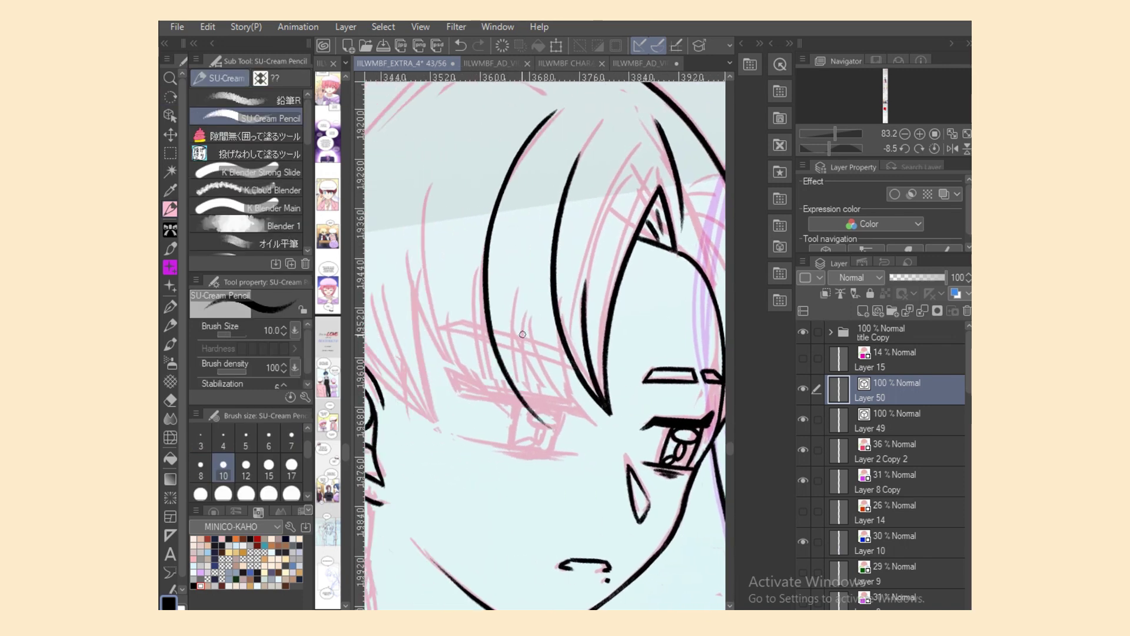
Step: Ink the inner strand lines and pointed tips of the bangs above the sketched eye, and clean up their ends
drag(523, 322, 537, 429)
mouse_move(519, 286)
mouse_down()
mouse_move(520, 312)
mouse_move(587, 428)
mouse_up()
mouse_move(564, 342)
mouse_down()
mouse_move(585, 428)
mouse_move(547, 432)
mouse_up()
key(e)
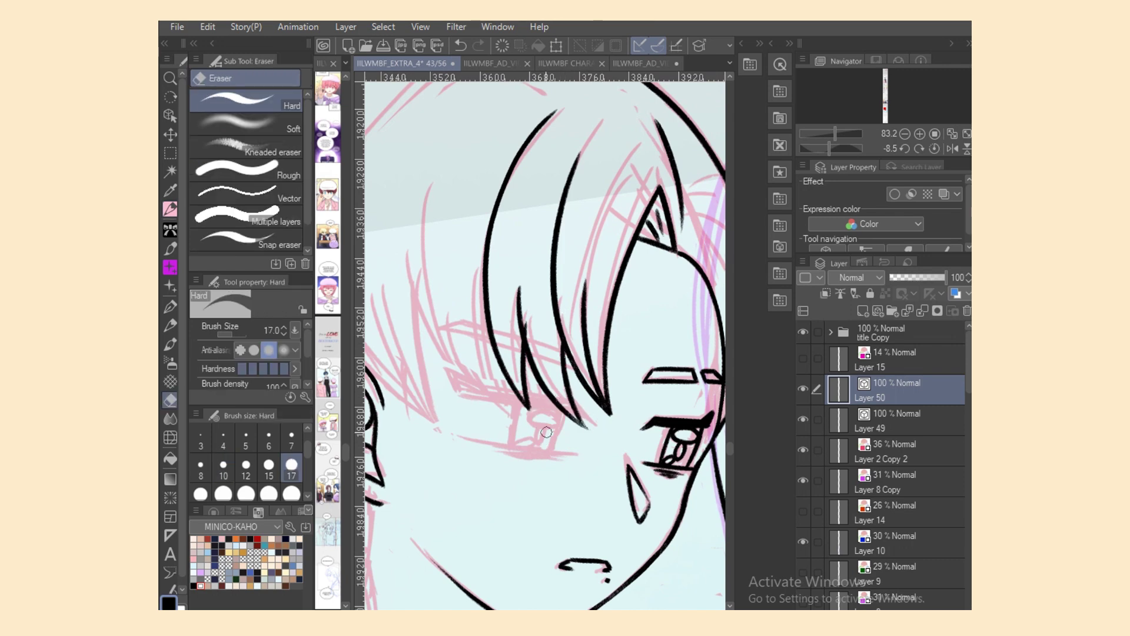
key(p)
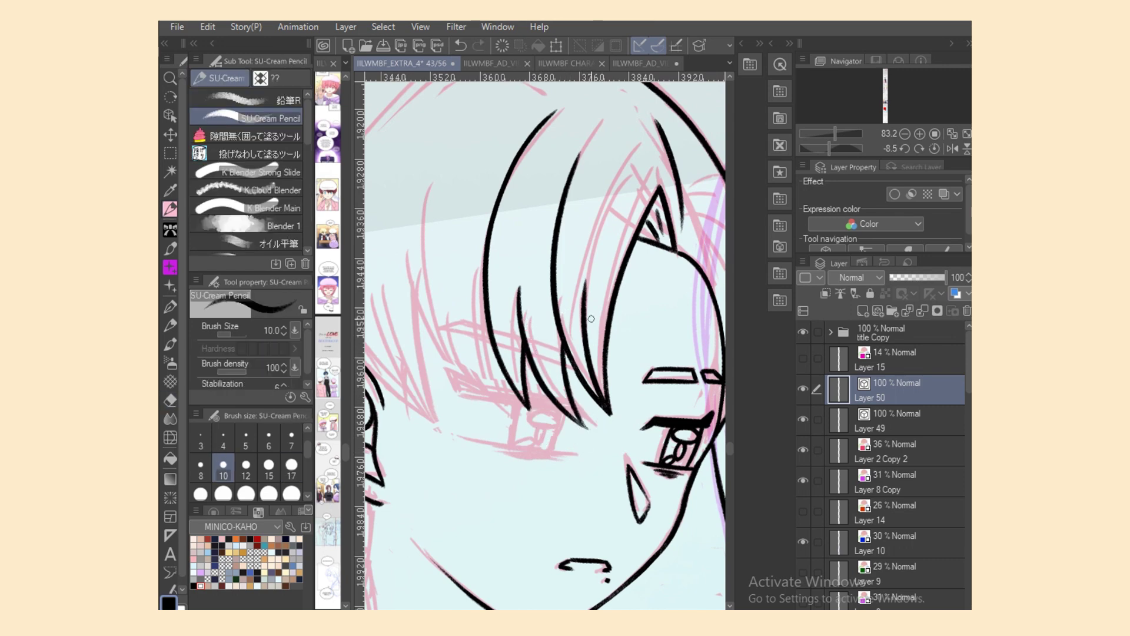
Step: Trim the overshooting end of the middle bang's long strand line back to its tip
click(171, 115)
click(584, 425)
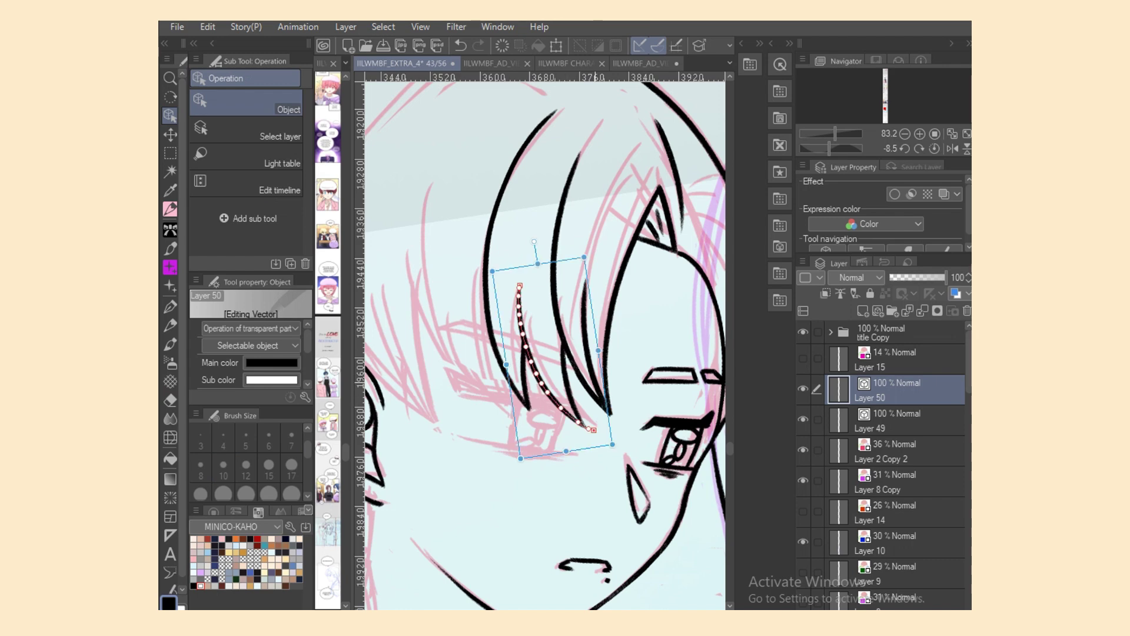
key(Delete)
key(p)
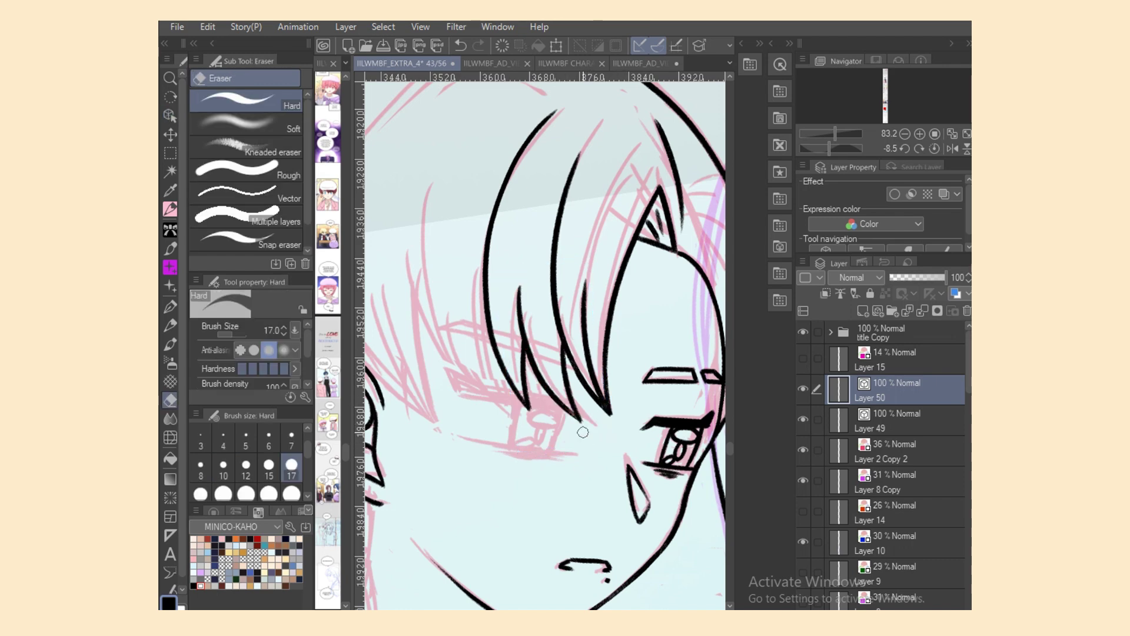
key(o)
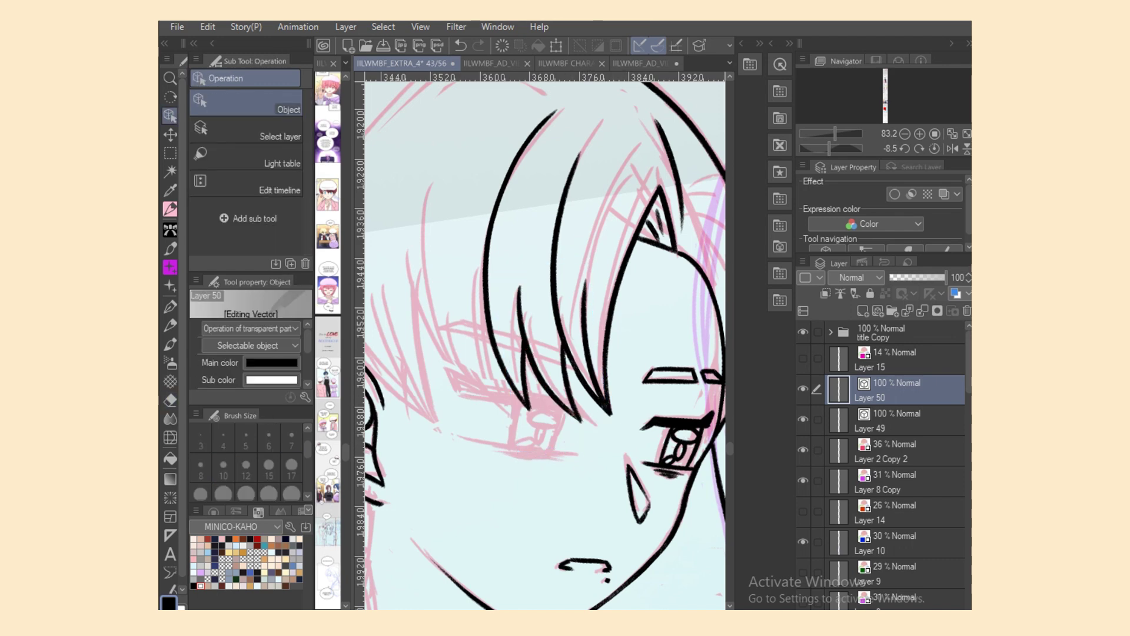
Step: Touch up the outer corner of the profile-side eye's lash with the size 8 pencil and the hard eraser
key(p)
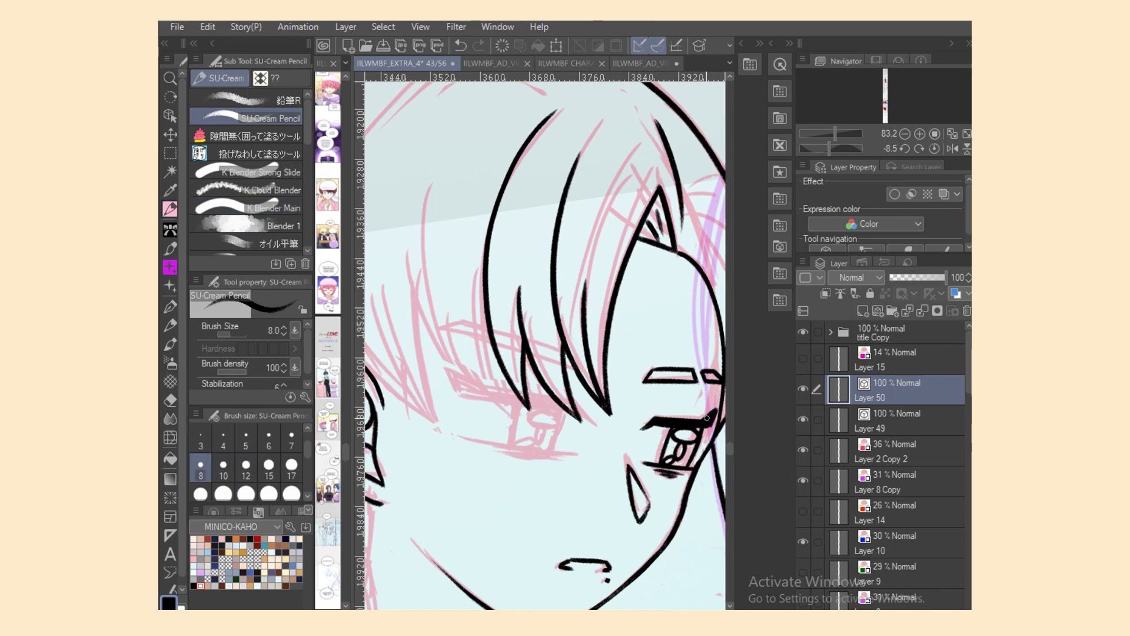
key(e)
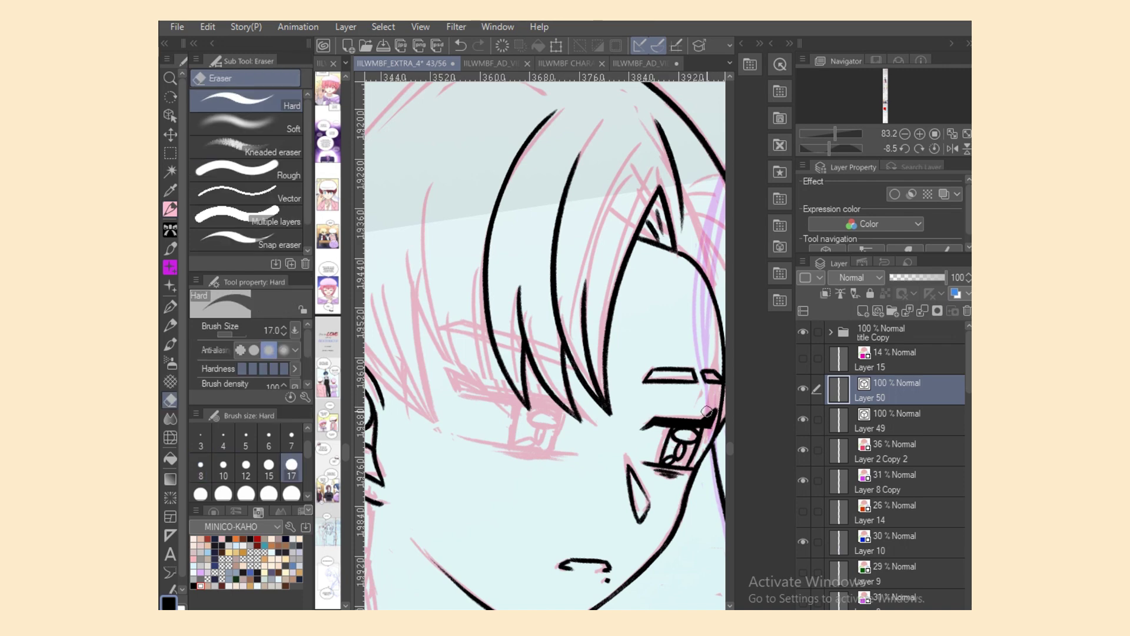
key(p)
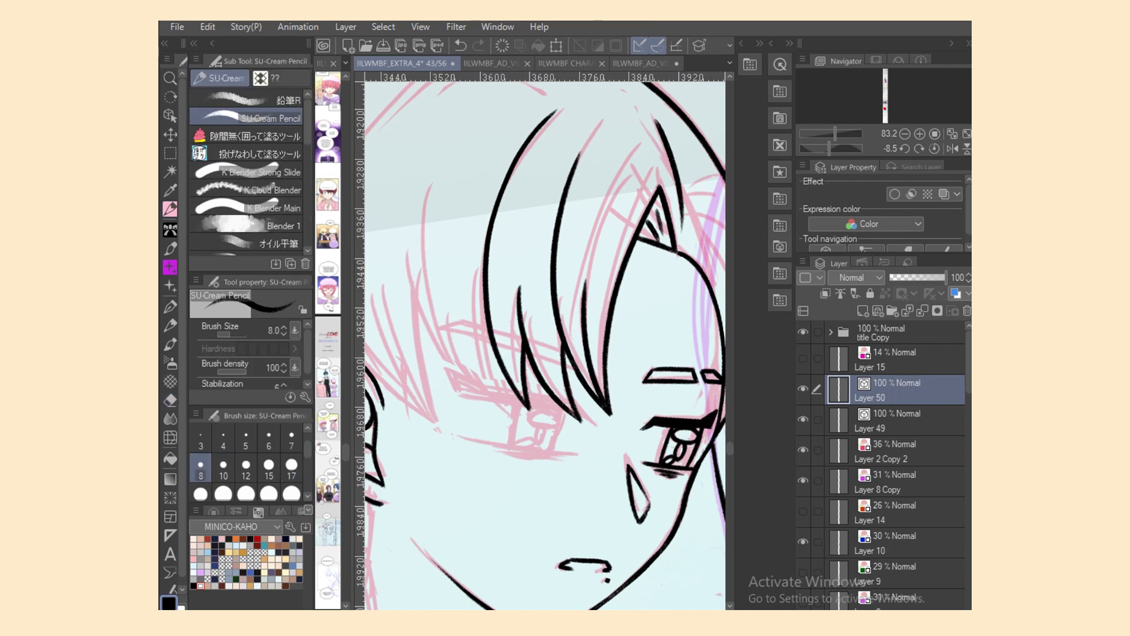
key(h)
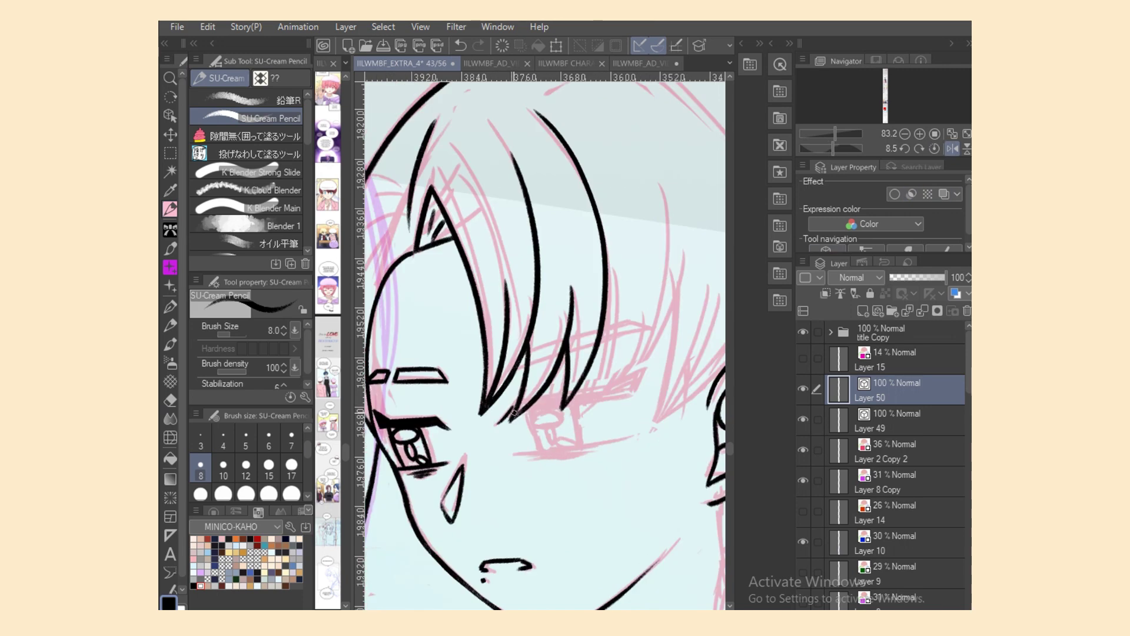
Step: Ink the thick upper lash line of the sketched eye beneath the bangs and fill its squared outer end at brush size 8
drag(518, 416, 607, 405)
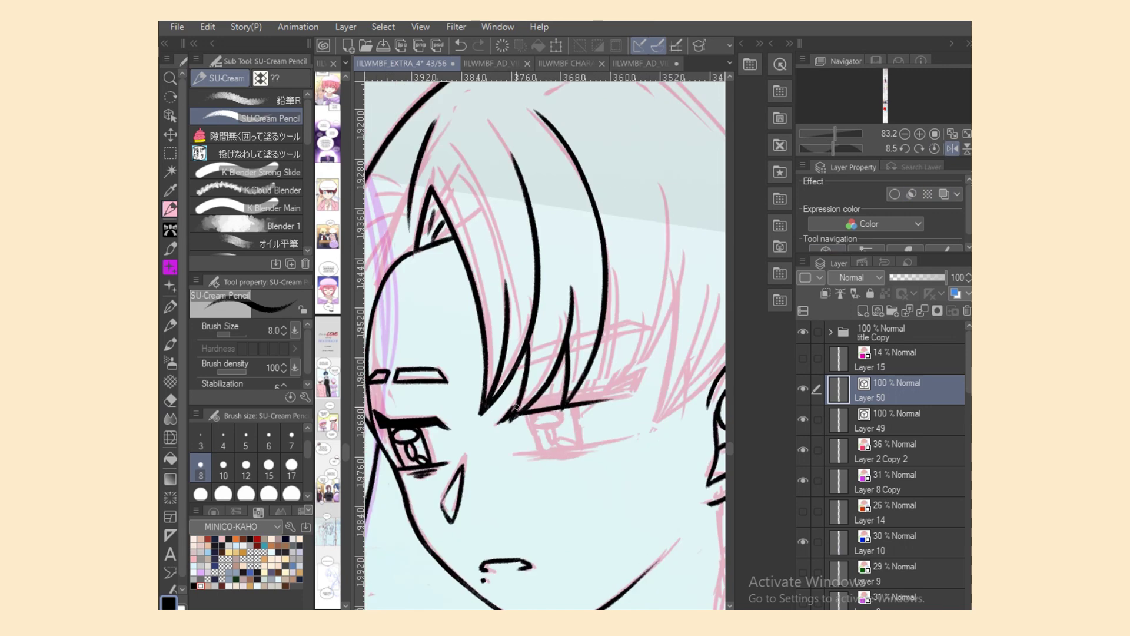
drag(517, 407, 623, 389)
mouse_move(515, 411)
mouse_down()
mouse_move(606, 396)
mouse_move(539, 407)
mouse_move(627, 387)
mouse_move(601, 390)
mouse_move(634, 395)
mouse_up()
key(ctrl+z)
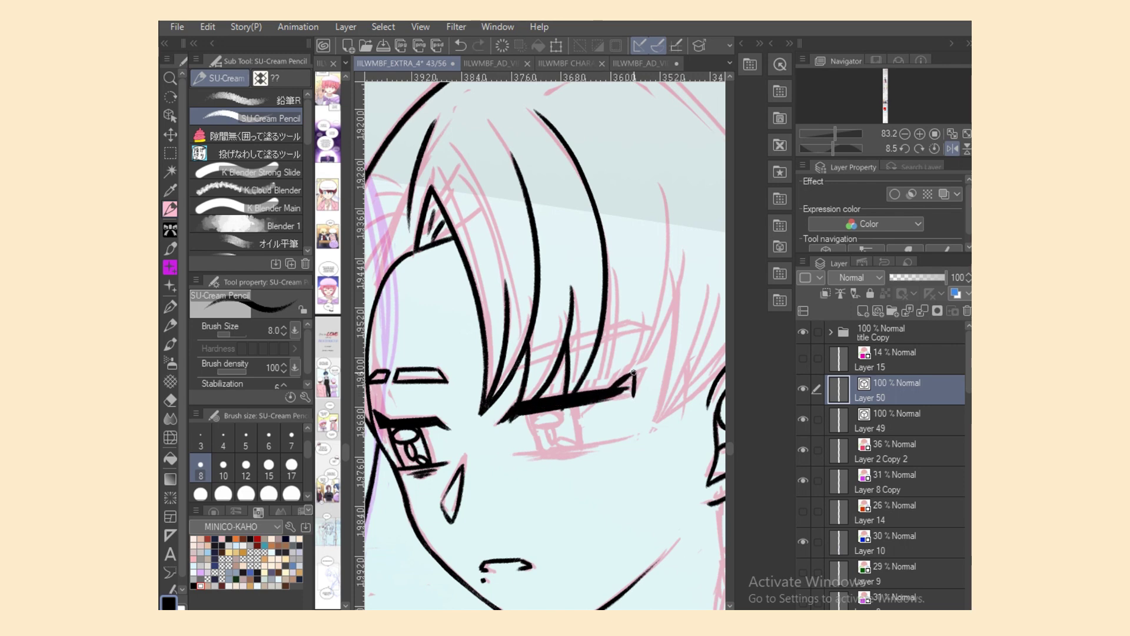
key(e)
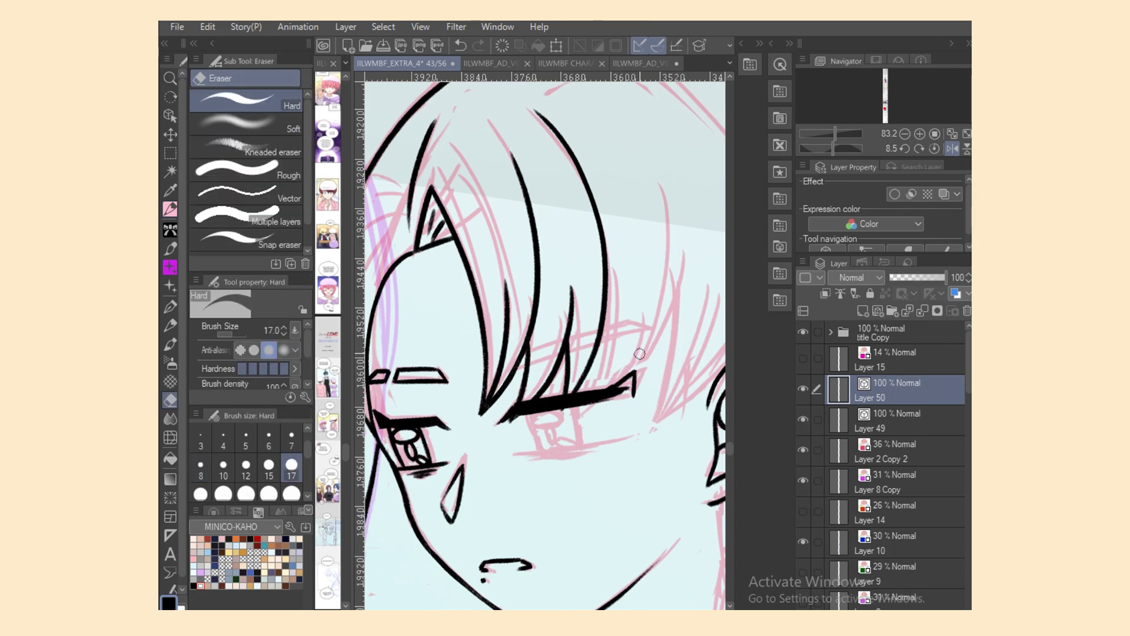
key(p)
mouse_move(626, 384)
mouse_down()
mouse_move(635, 392)
mouse_move(601, 394)
mouse_move(631, 391)
mouse_up()
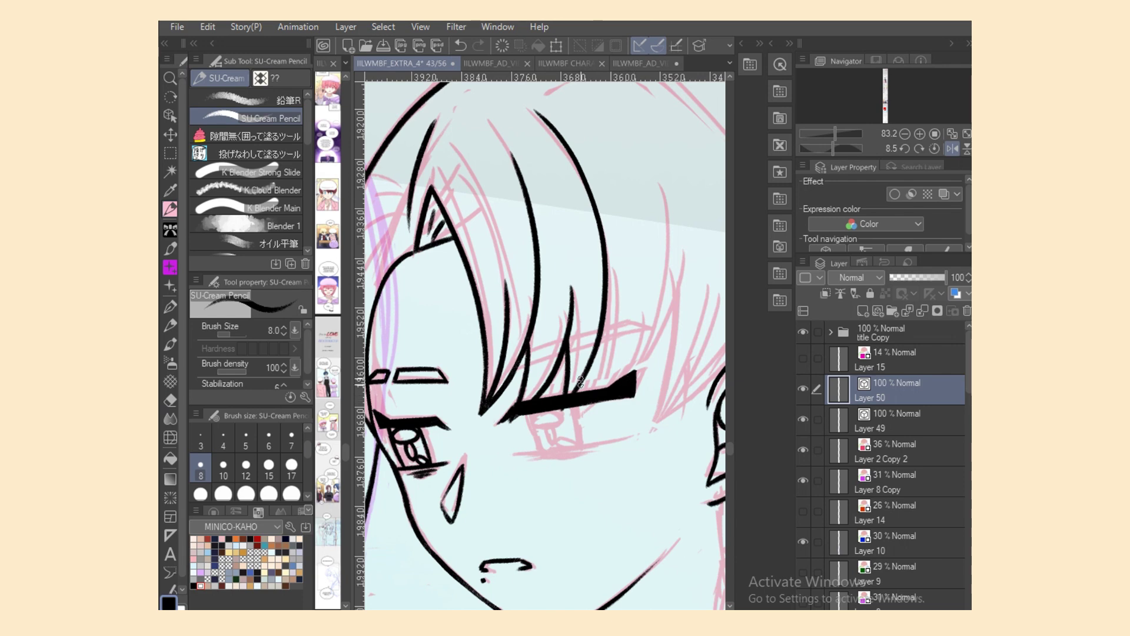
Step: Ink the upper and lower lines of the eyebrow across the bangs at brush size 10
click(223, 465)
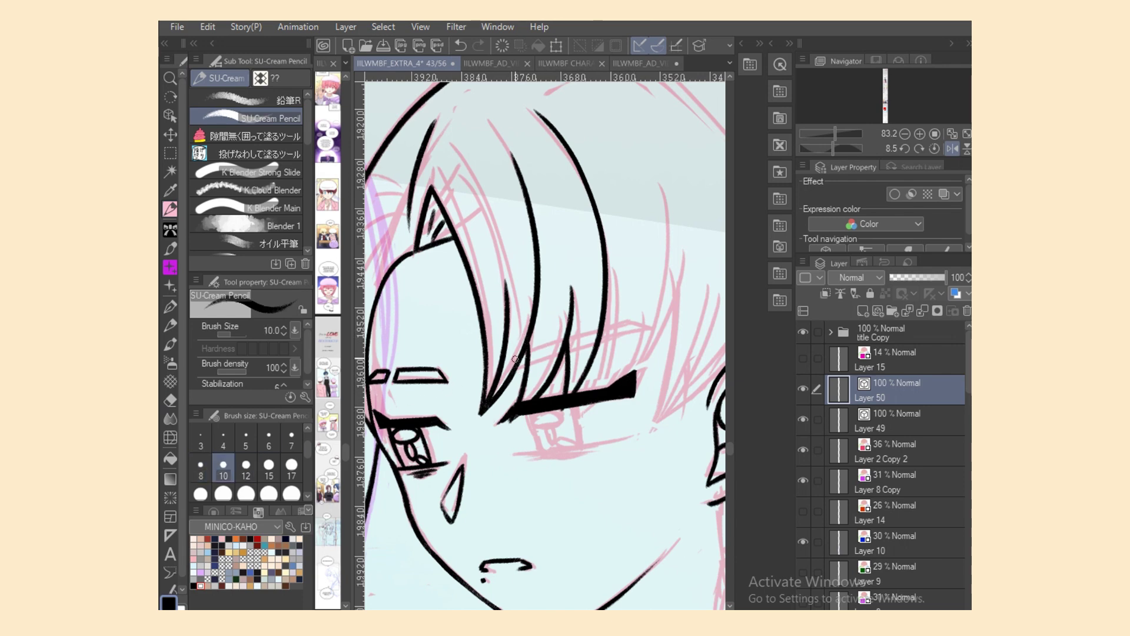
mouse_move(509, 370)
mouse_down()
mouse_move(636, 339)
mouse_move(562, 341)
mouse_move(656, 321)
mouse_move(599, 335)
mouse_move(649, 335)
mouse_move(569, 355)
mouse_move(648, 335)
mouse_up()
key(ctrl+z)
key(ctrl+z)
key(ctrl+z)
Step: Mirror the canvas view and adjust the outer end of the eyebrow's upper vector line slightly upward
click(953, 148)
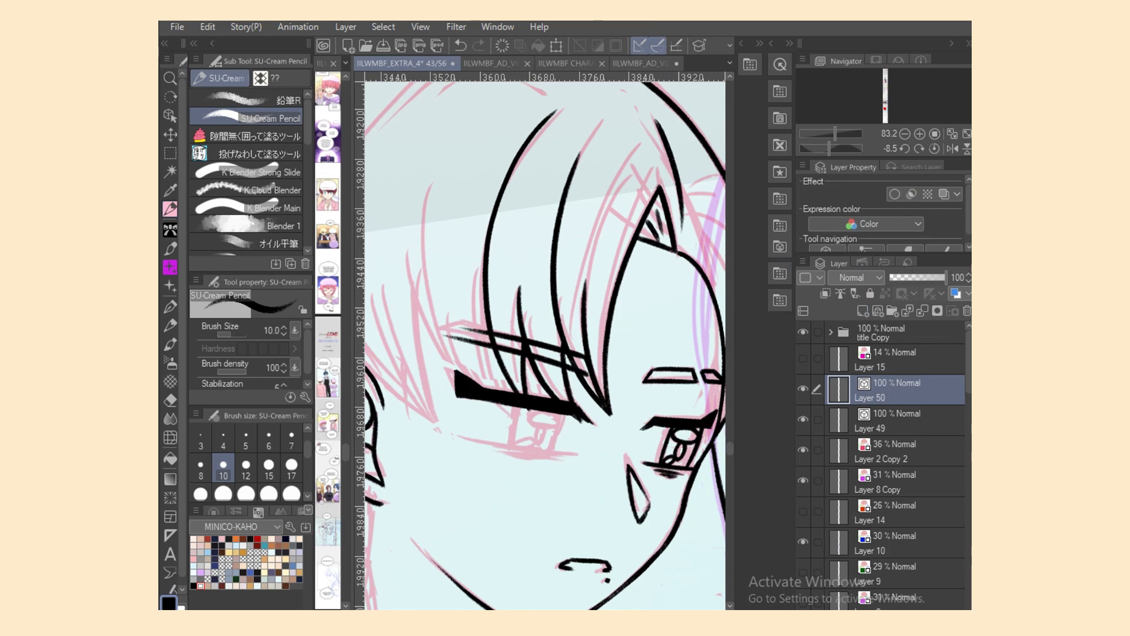
click(171, 116)
click(549, 346)
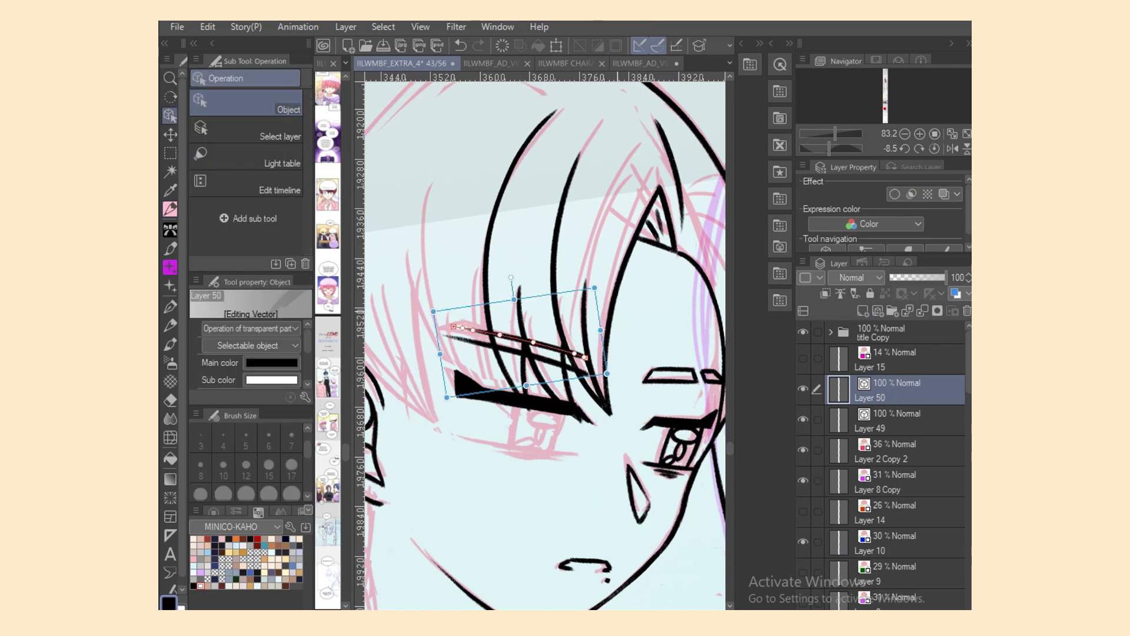
drag(511, 277, 571, 291)
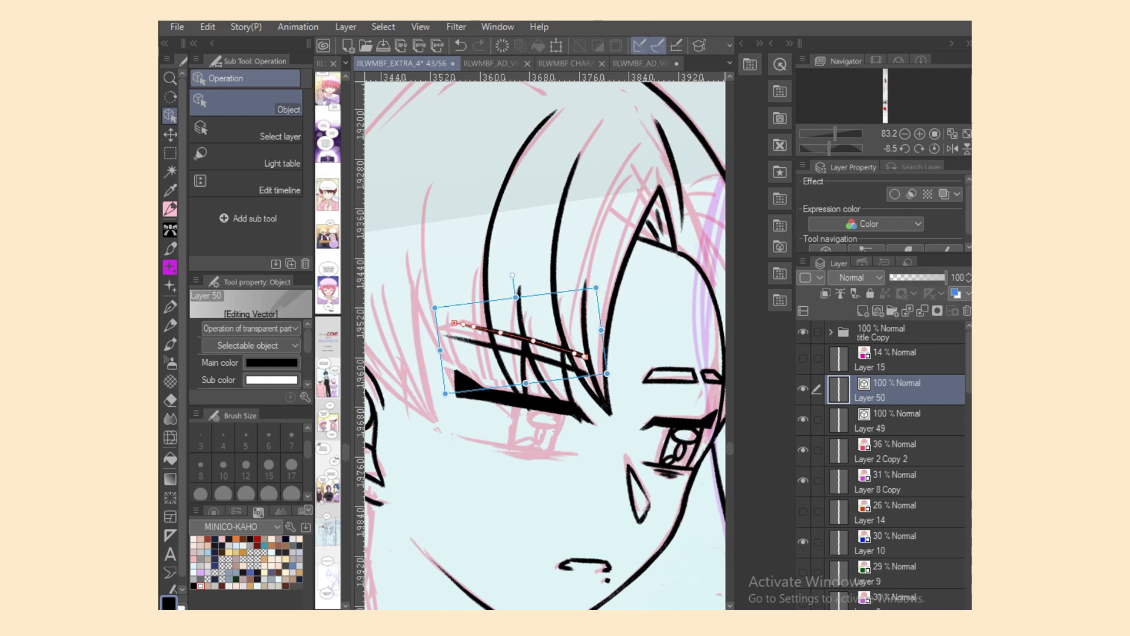
Step: Ink the closing strokes at the eyebrow's outer end so its two lines meet in a point
key(p)
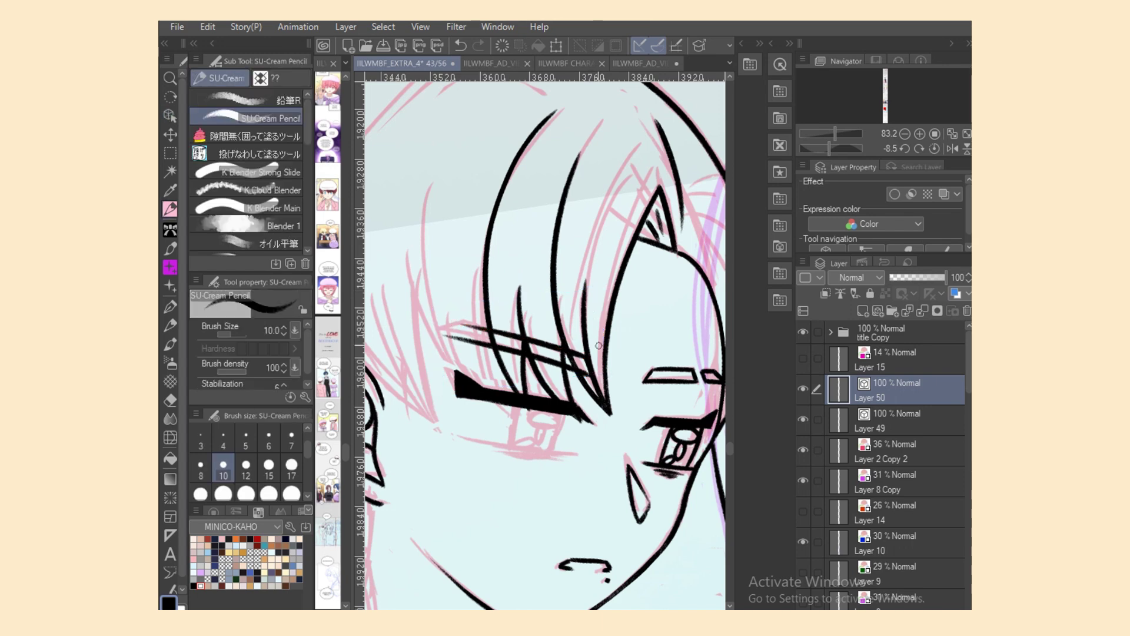
mouse_move(442, 335)
mouse_down()
mouse_move(465, 322)
mouse_move(442, 335)
mouse_move(480, 350)
mouse_move(471, 332)
mouse_move(445, 335)
mouse_move(499, 332)
mouse_up()
key(ctrl+z)
key(ctrl+z)
key(ctrl+z)
key(ctrl+z)
key(ctrl+z)
Step: Ink the long curved strand of the outermost bang, sweeping past the eyebrow's outer tip down to the upper lash
drag(434, 134, 456, 377)
key(ctrl+z)
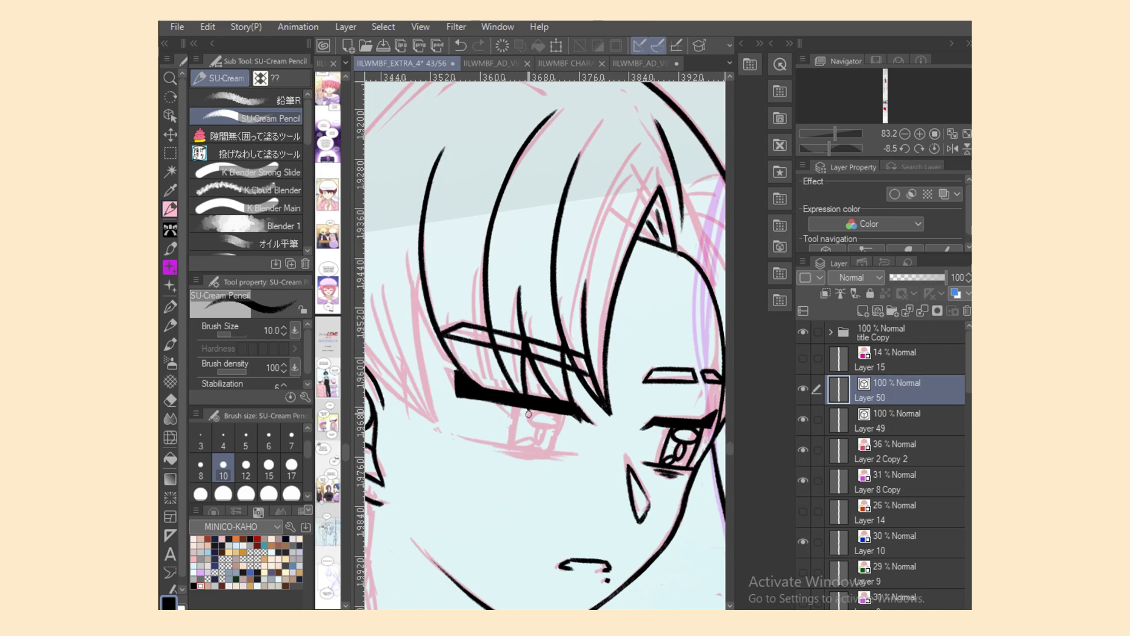
key(ctrl+z)
drag(425, 176, 507, 416)
Step: Ink the short inner strand of the outermost bang over the eyebrow and trim its overshoot below the lash
drag(490, 306, 508, 416)
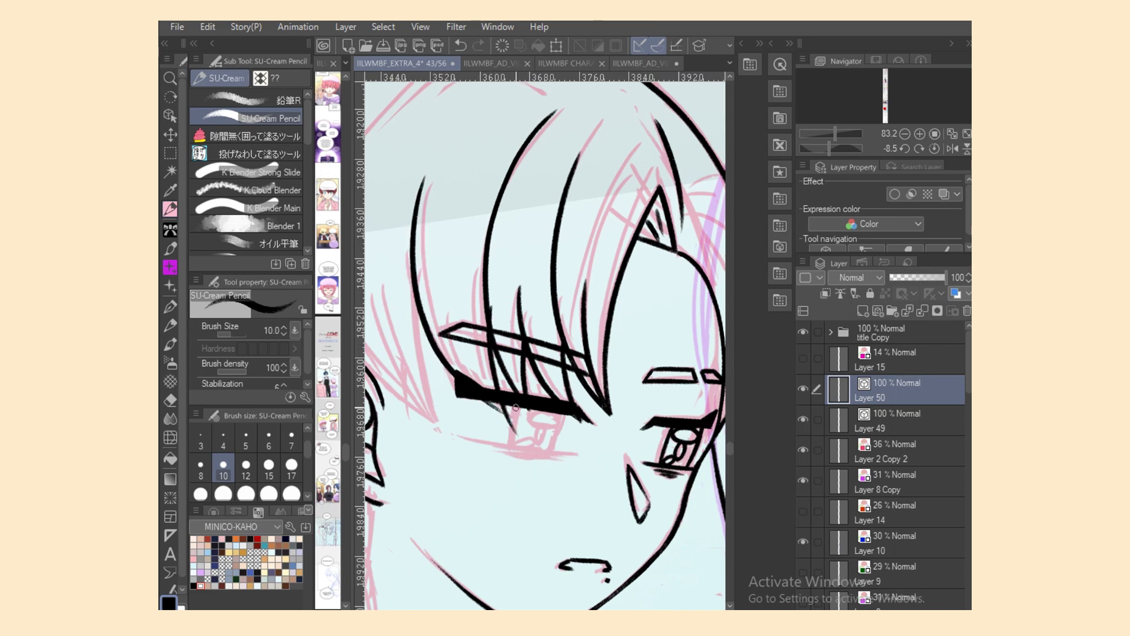
key(e)
drag(498, 317, 524, 438)
key(p)
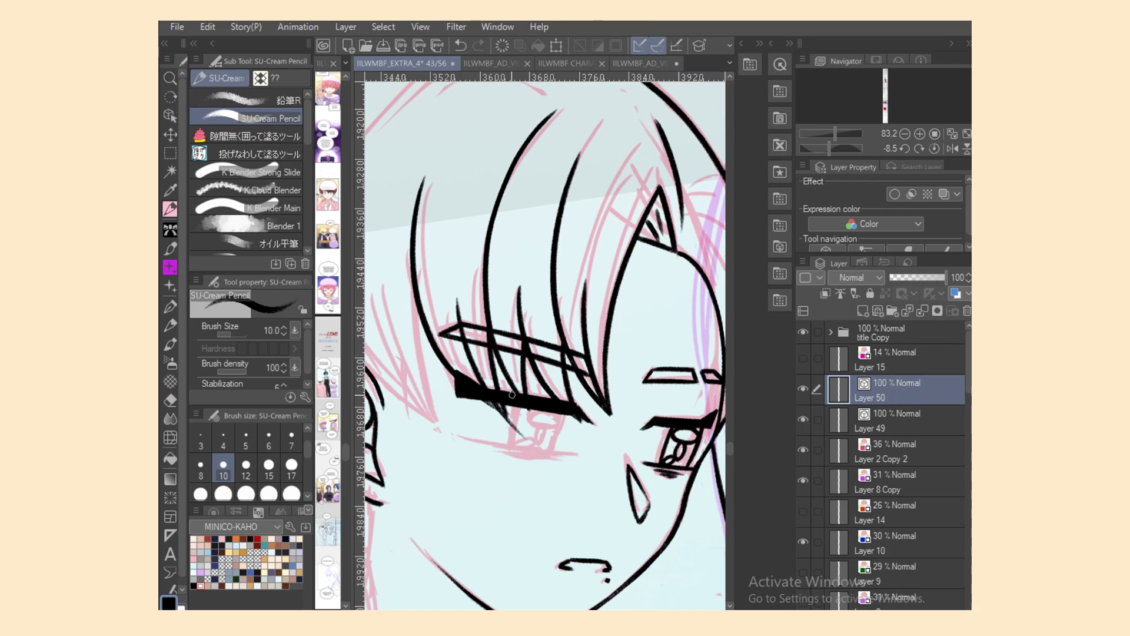
key(ctrl+z)
Step: Ink both sides of the iris under the thick lash, and the thin lower lid line at brush size 8
drag(479, 393, 551, 452)
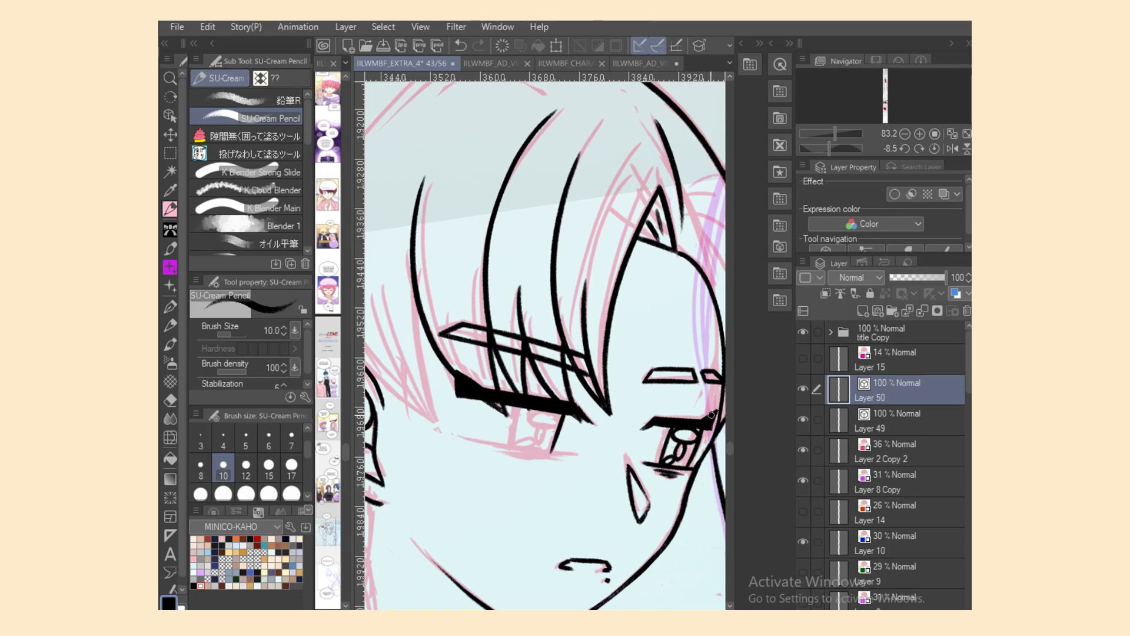
key(ctrl+z)
mouse_move(519, 411)
mouse_down()
mouse_move(512, 450)
mouse_move(581, 458)
mouse_up()
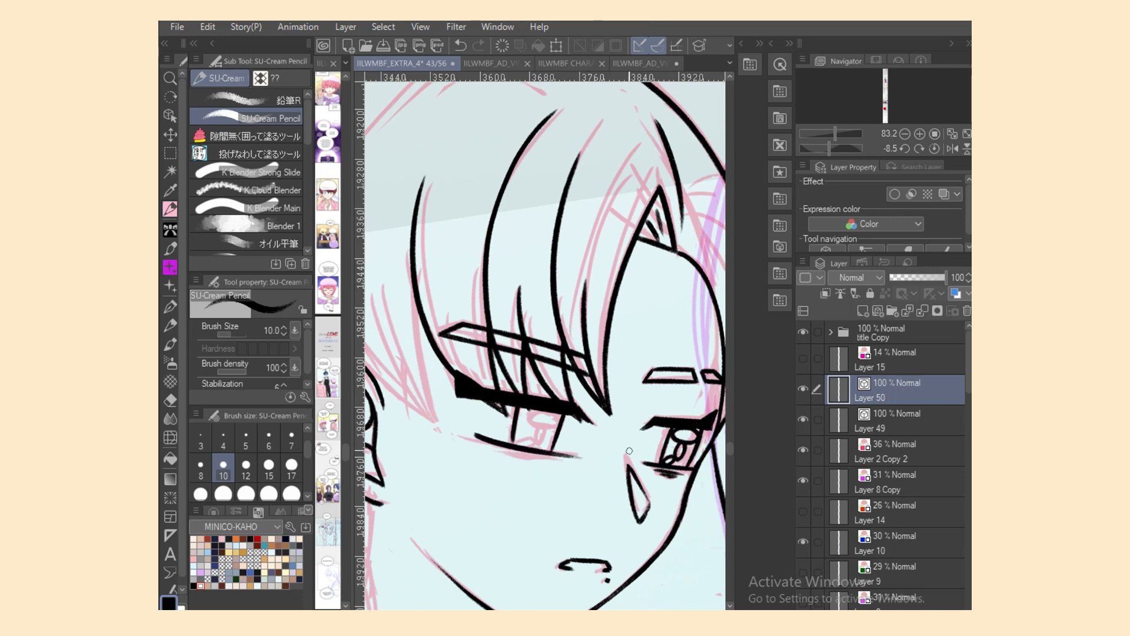
key(ctrl+z)
click(201, 468)
drag(482, 440, 578, 456)
key(ctrl+z)
key(ctrl+z)
key(ctrl+z)
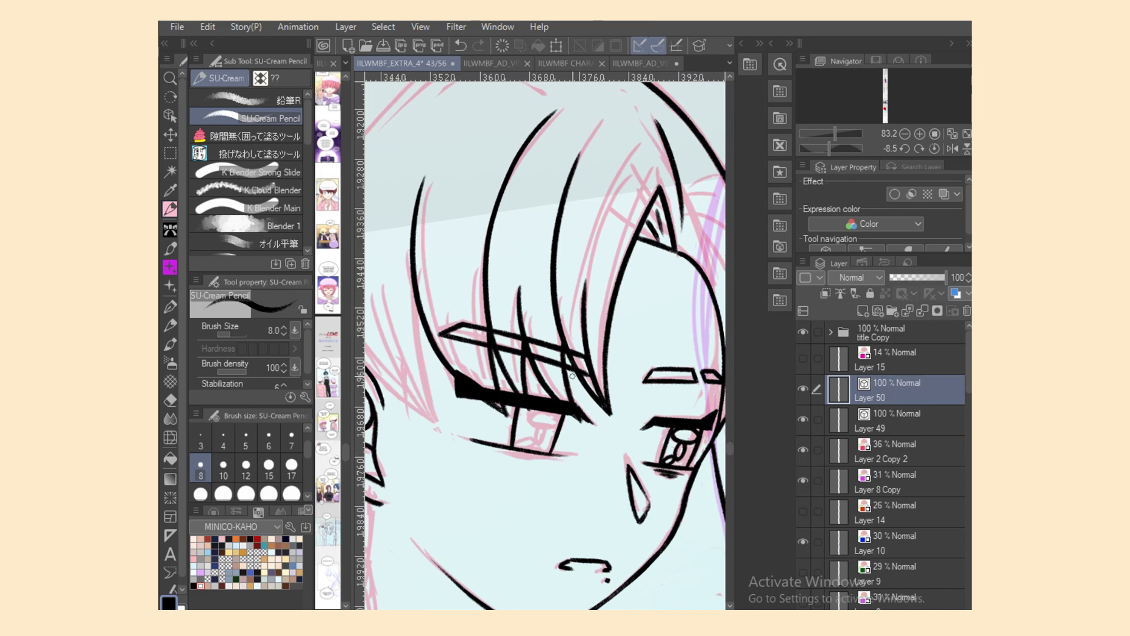
Step: Ink the pupil and highlight shapes inside the iris beneath the bangs
key(ctrl+z)
mouse_move(542, 425)
mouse_down()
mouse_move(537, 444)
mouse_move(556, 414)
mouse_move(519, 448)
mouse_move(531, 441)
mouse_up()
key(ctrl+z)
key(ctrl+z)
key(ctrl+z)
key(ctrl+z)
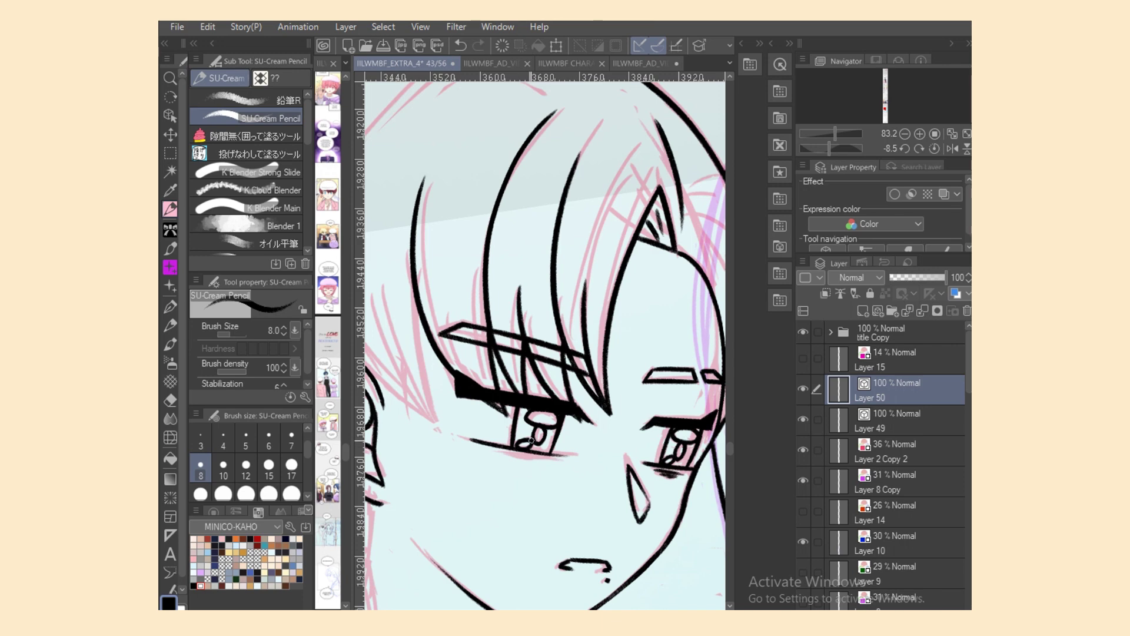
Step: Adjust the vector line on the iris's outer side, clean it up, and save the file
key(o)
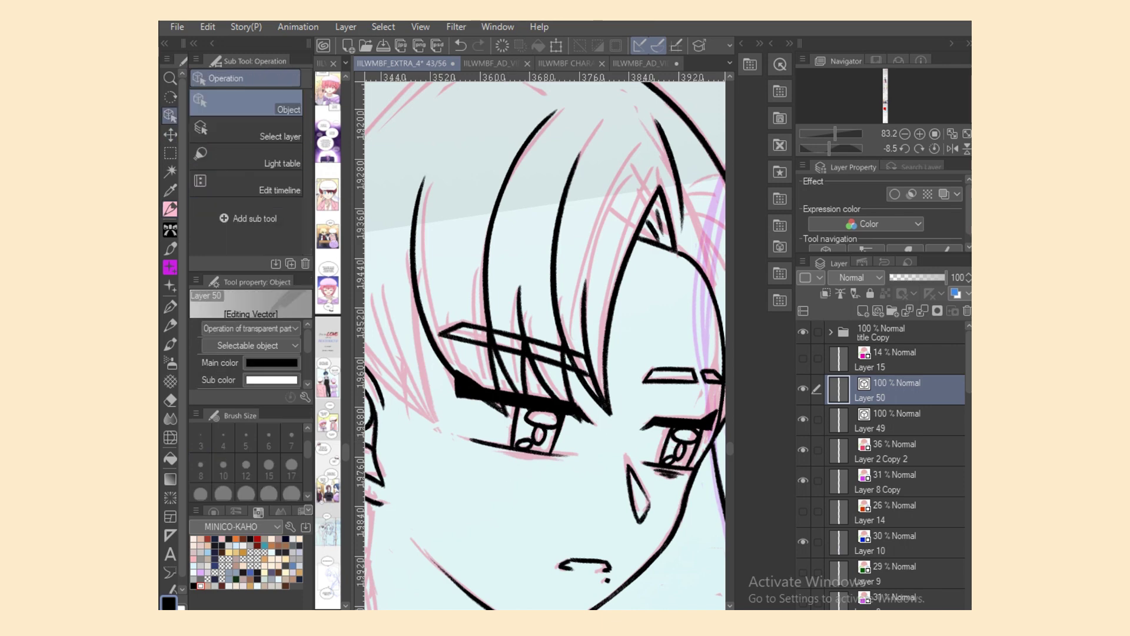
click(514, 439)
mouse_move(514, 438)
mouse_down()
mouse_move(520, 421)
mouse_move(513, 440)
mouse_up()
click(516, 419)
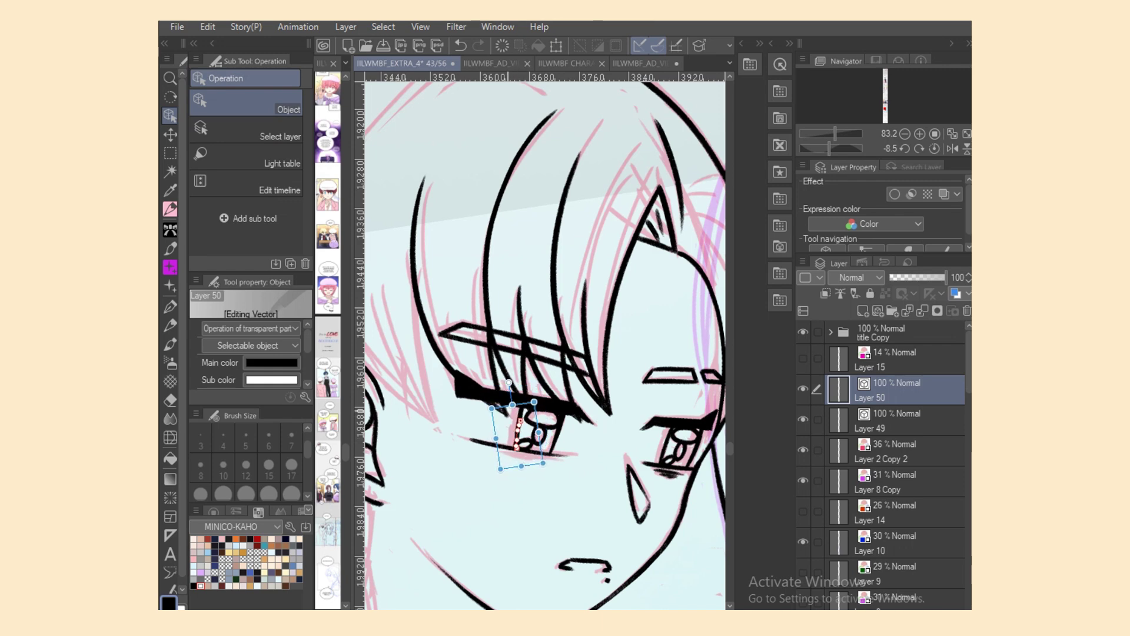
key(e)
key(o)
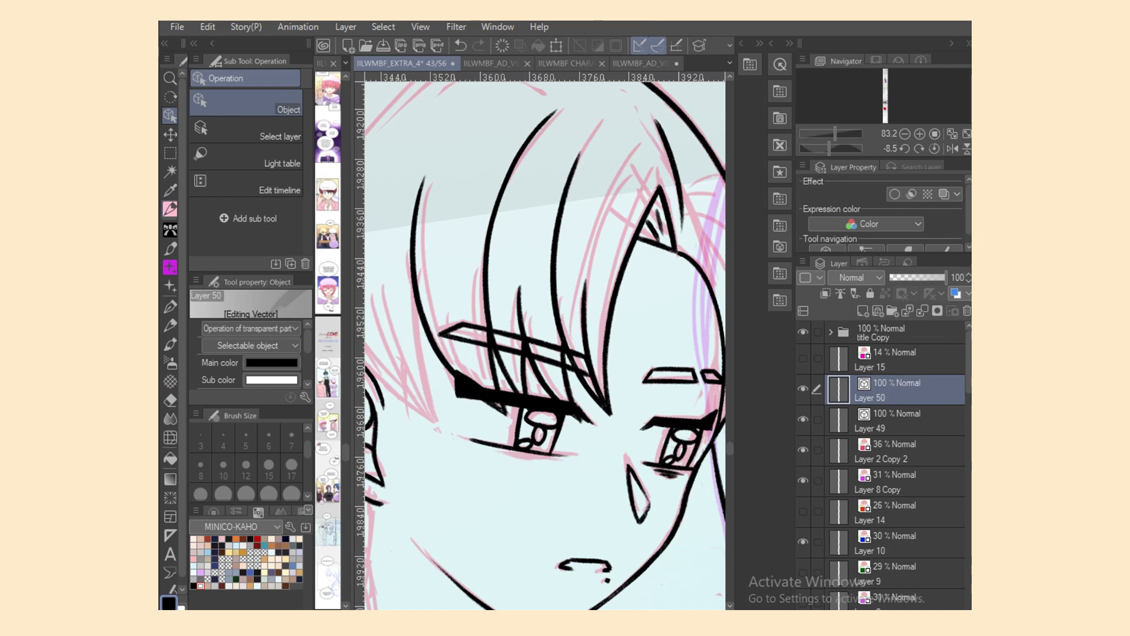
click(170, 209)
key(ctrl+s)
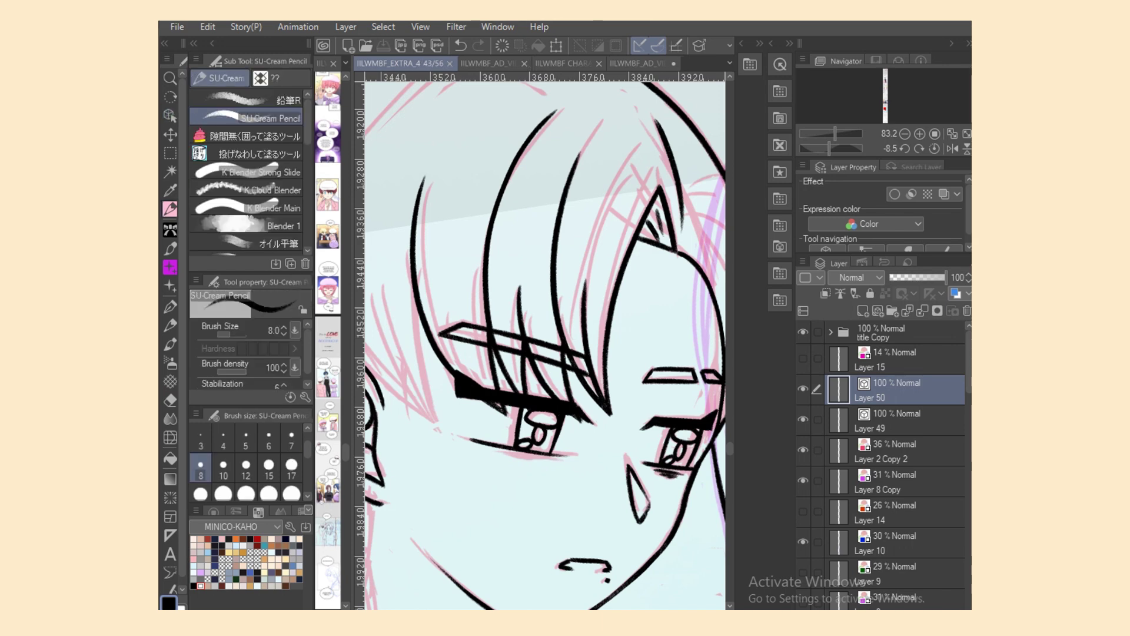
Step: Ink the hair section's upper outline from the bangs to its peak, and the long slanted edge down to the side corner
scroll(545, 346, left, 3)
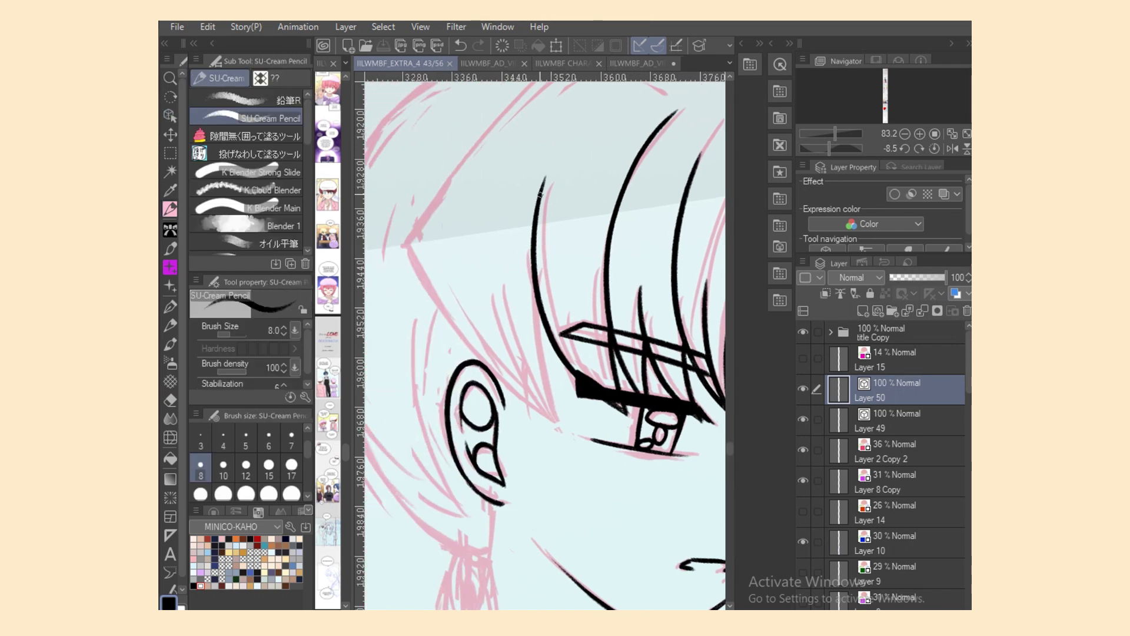
scroll(540, 194, up, 2)
drag(562, 149, 672, 197)
key(ctrl+z)
mouse_move(570, 152)
mouse_down()
mouse_move(383, 388)
mouse_move(423, 321)
mouse_up()
key(ctrl+z)
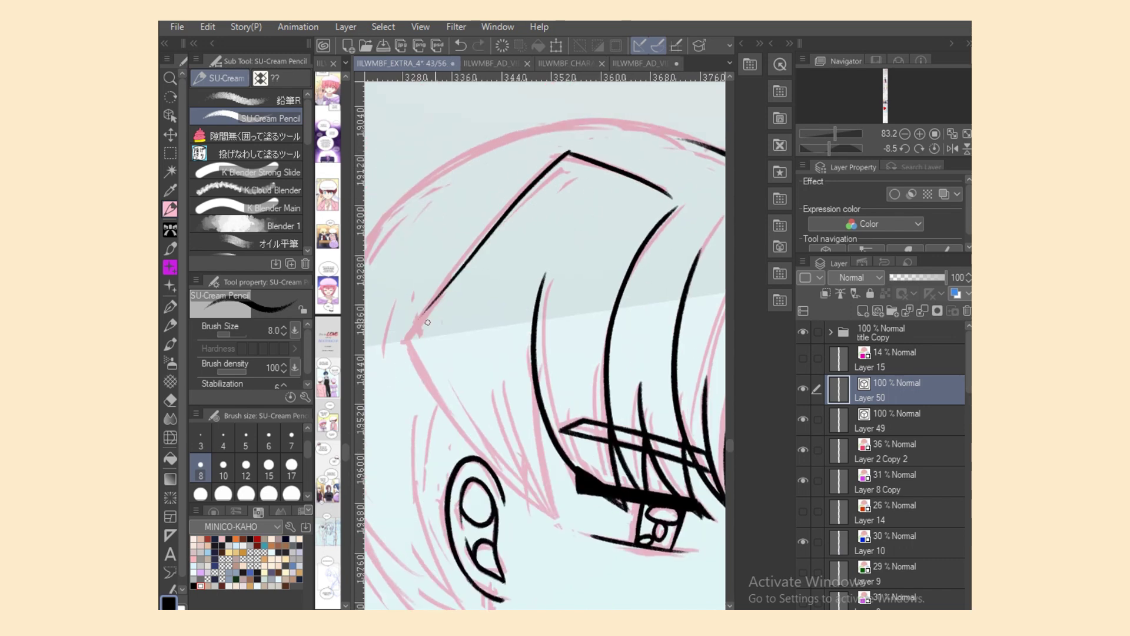
key(ctrl+z)
mouse_move(567, 152)
mouse_down()
mouse_move(447, 307)
mouse_move(473, 256)
mouse_up()
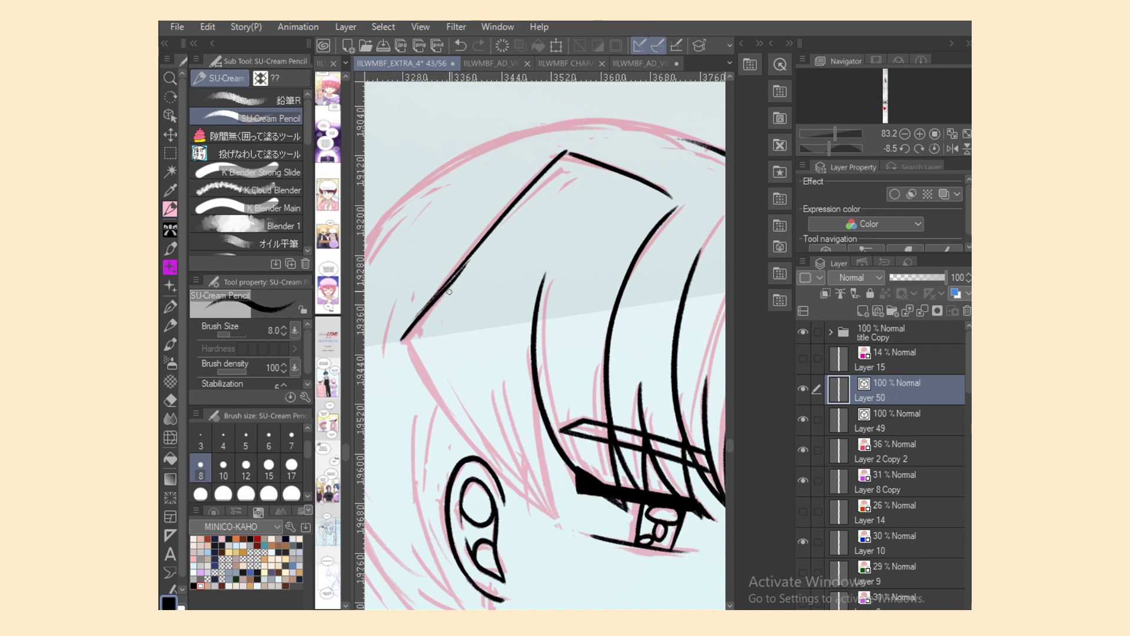
key(ctrl+z)
drag(405, 337, 464, 259)
Step: Ink the side lock's outer edge from the side corner down past the top of the ear toward its tip
mouse_move(406, 338)
mouse_down()
mouse_move(493, 472)
mouse_move(559, 529)
mouse_up()
key(ctrl+z)
key(ctrl+z)
drag(404, 339, 550, 523)
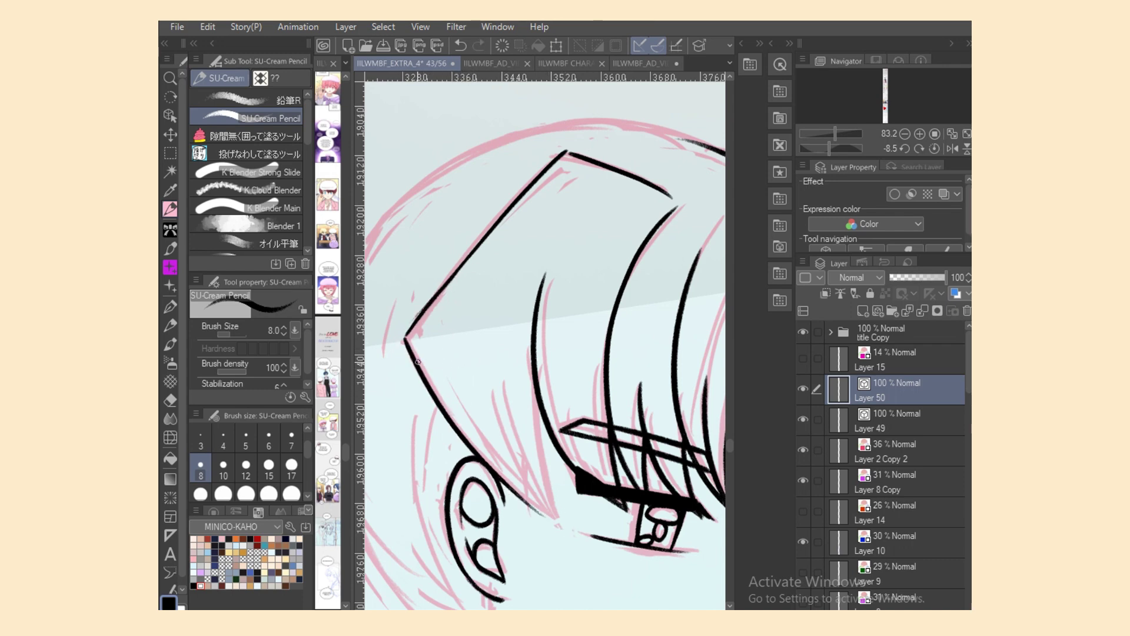
key(ctrl+z)
Step: Ink the side lock's inner edge from the outermost bang strand down to the pointed tip
drag(536, 397, 558, 527)
key(ctrl+z)
drag(536, 397, 568, 547)
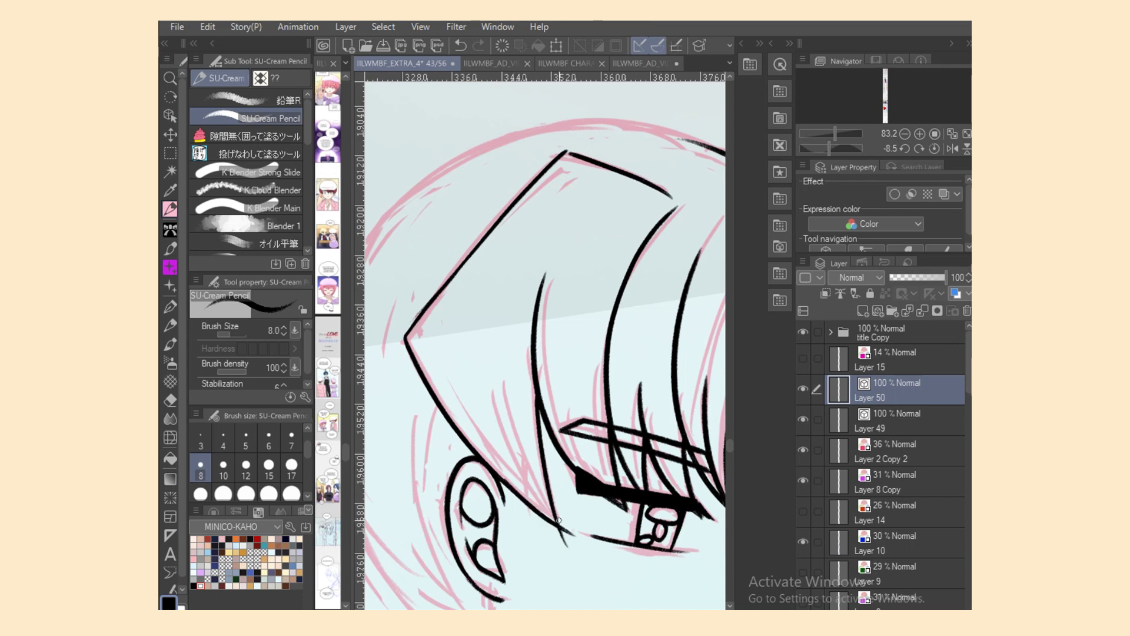
Step: Ink the curved inner strand in the middle of the side lock, running down into its tip
drag(497, 402, 568, 536)
key(ctrl+z)
key(ctrl+z)
drag(510, 486, 574, 535)
key(ctrl+z)
drag(491, 385, 588, 547)
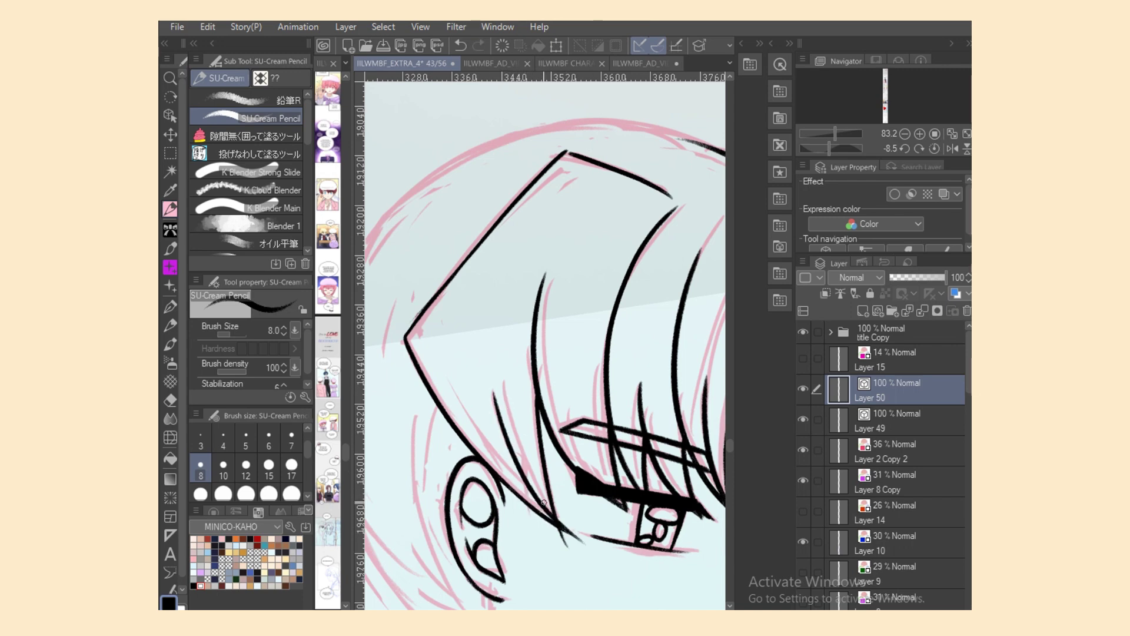
key(ctrl+z)
mouse_move(494, 385)
mouse_down()
mouse_move(578, 546)
mouse_move(561, 528)
mouse_move(587, 552)
mouse_up()
key(ctrl+z)
key(ctrl+z)
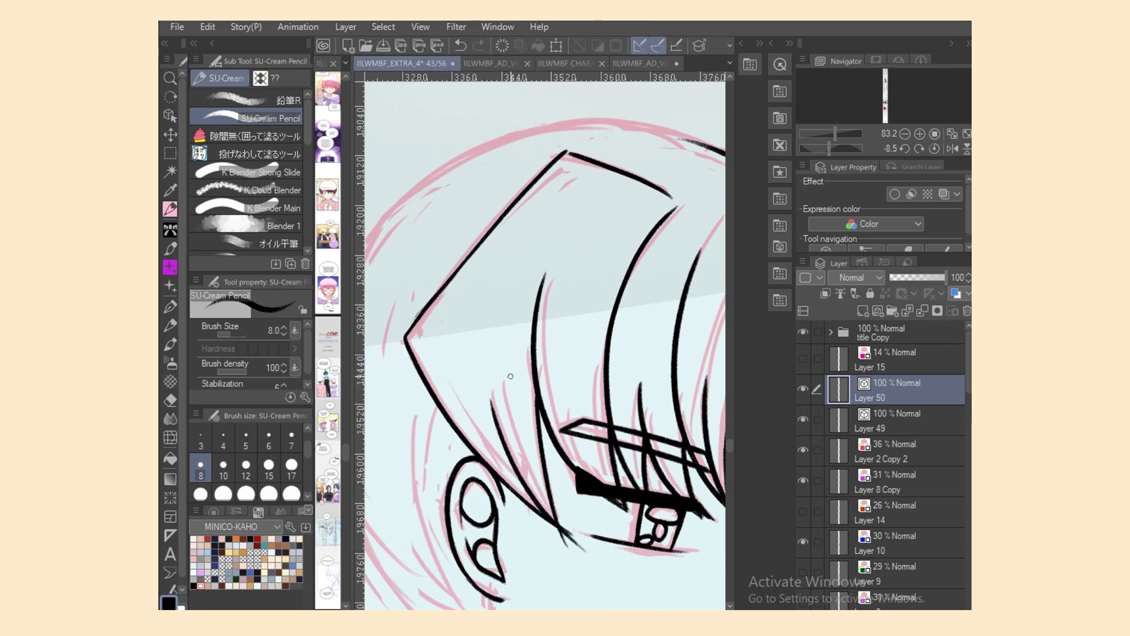
key(ctrl+z)
drag(493, 390, 575, 548)
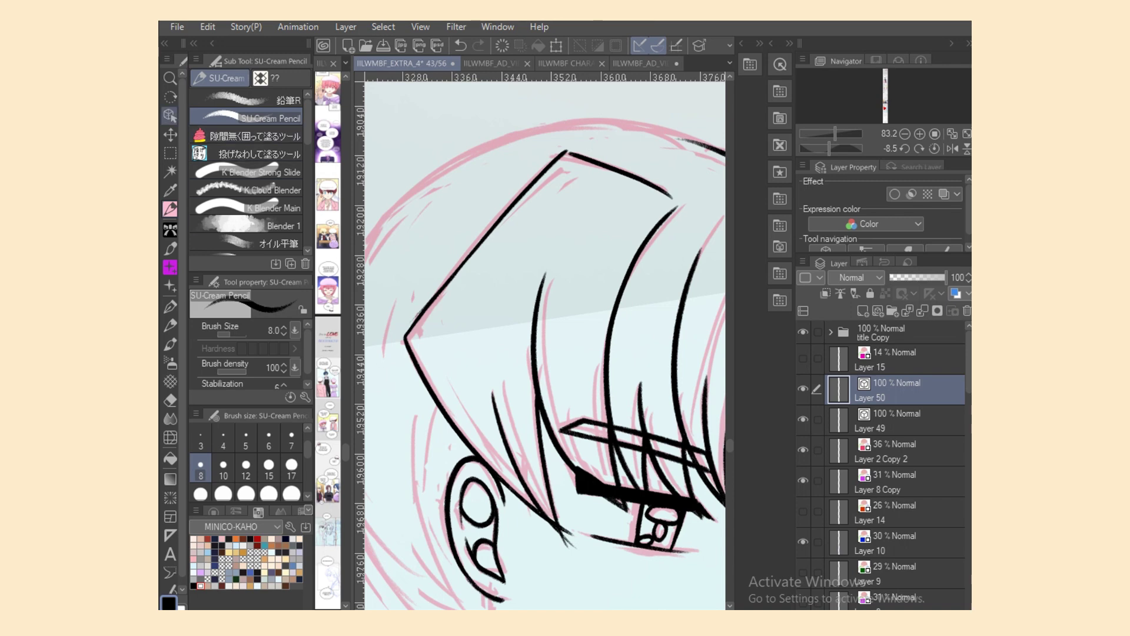
Step: Adjust the inner strand's vector line and erase the overshooting ends at the side lock's tip
click(171, 116)
click(523, 480)
drag(600, 565, 569, 526)
key(e)
click(171, 115)
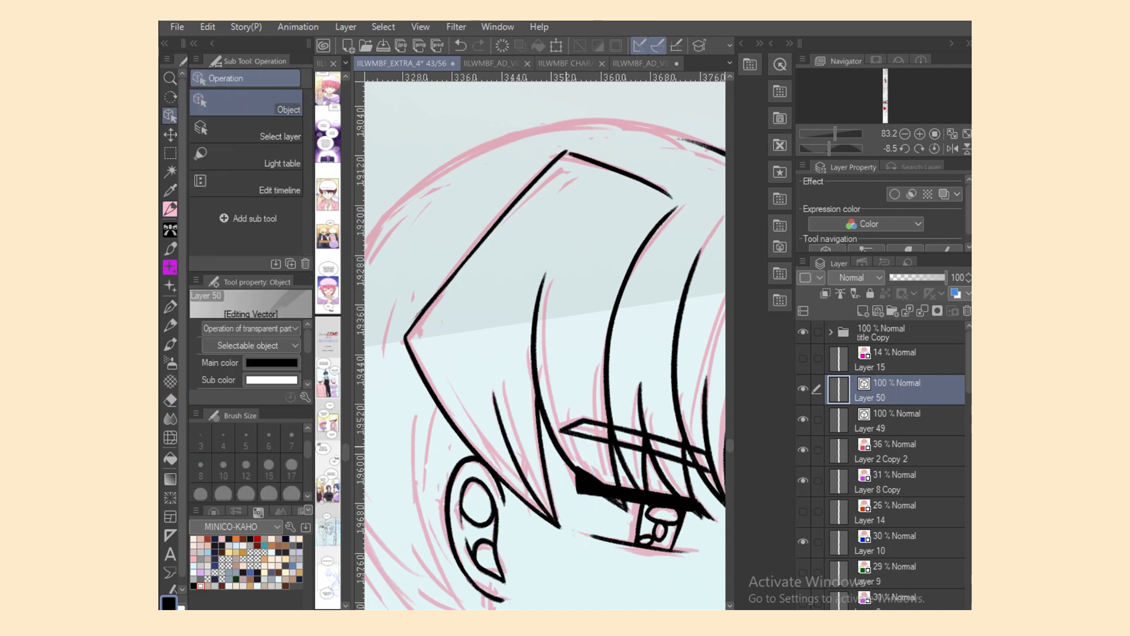
Step: Ink the small pointed strand beside the ear and adjust the slanted hair edge's end point at the side corner
click(170, 209)
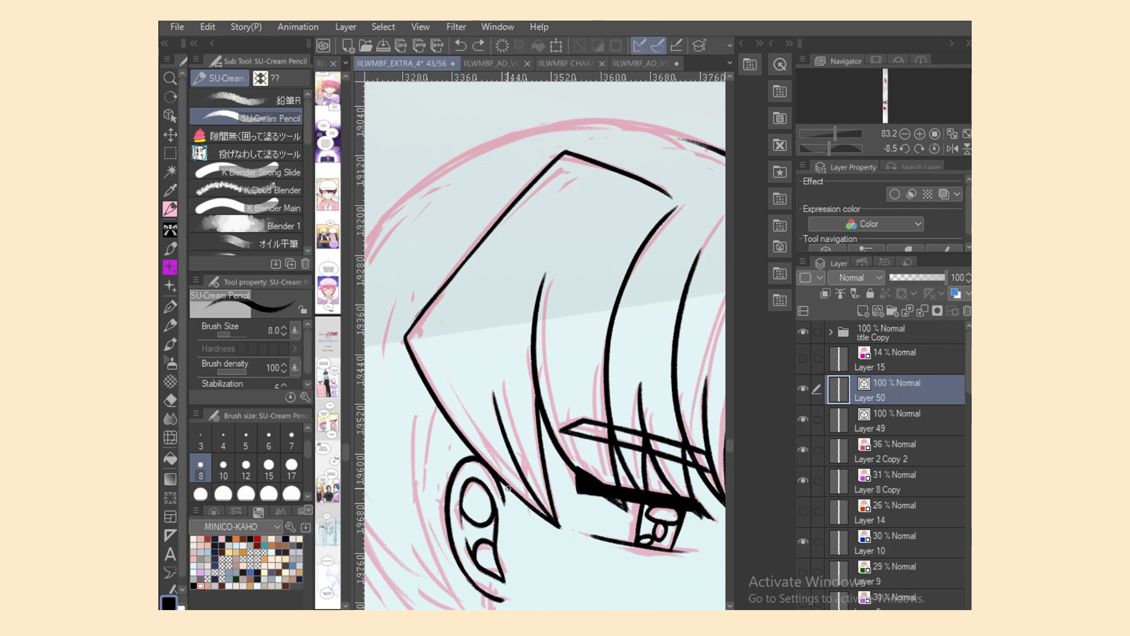
key(o)
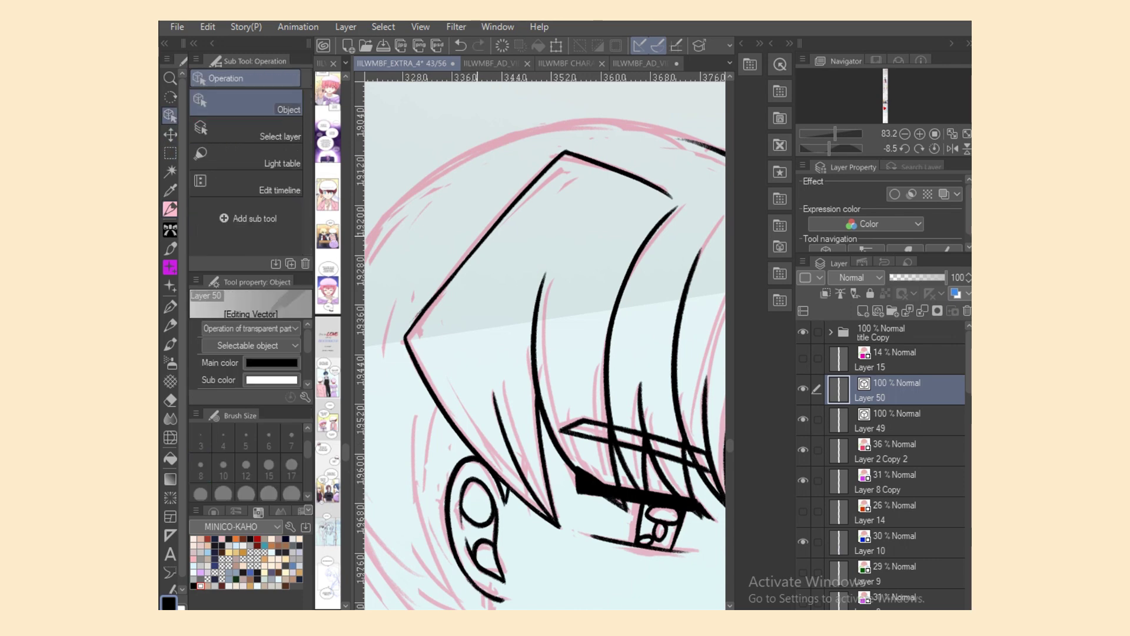
click(413, 326)
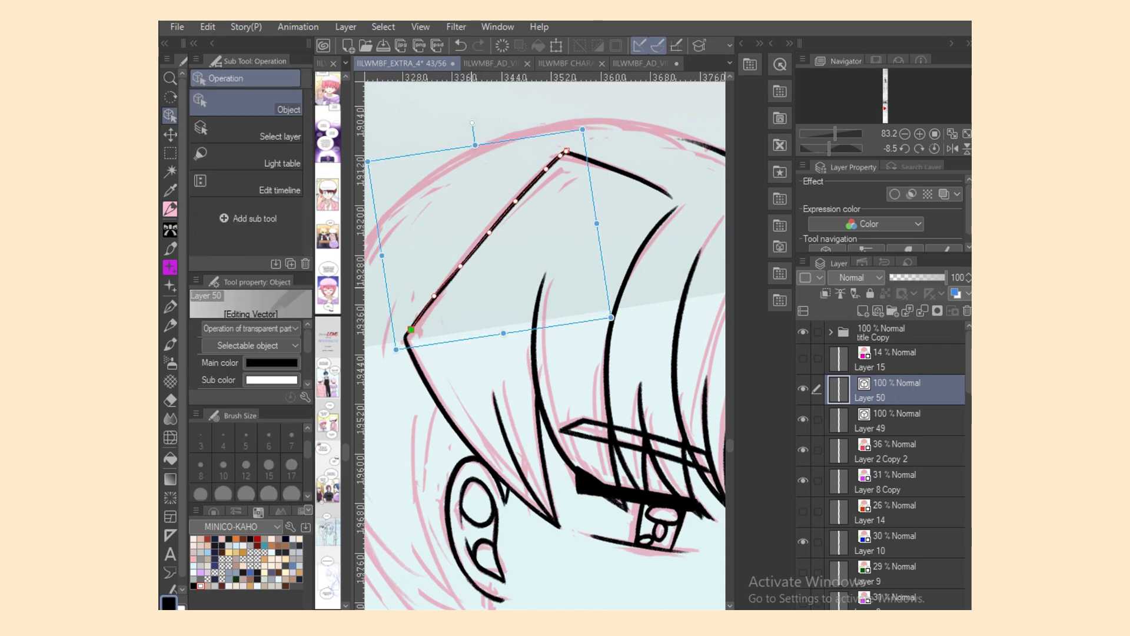
key(p)
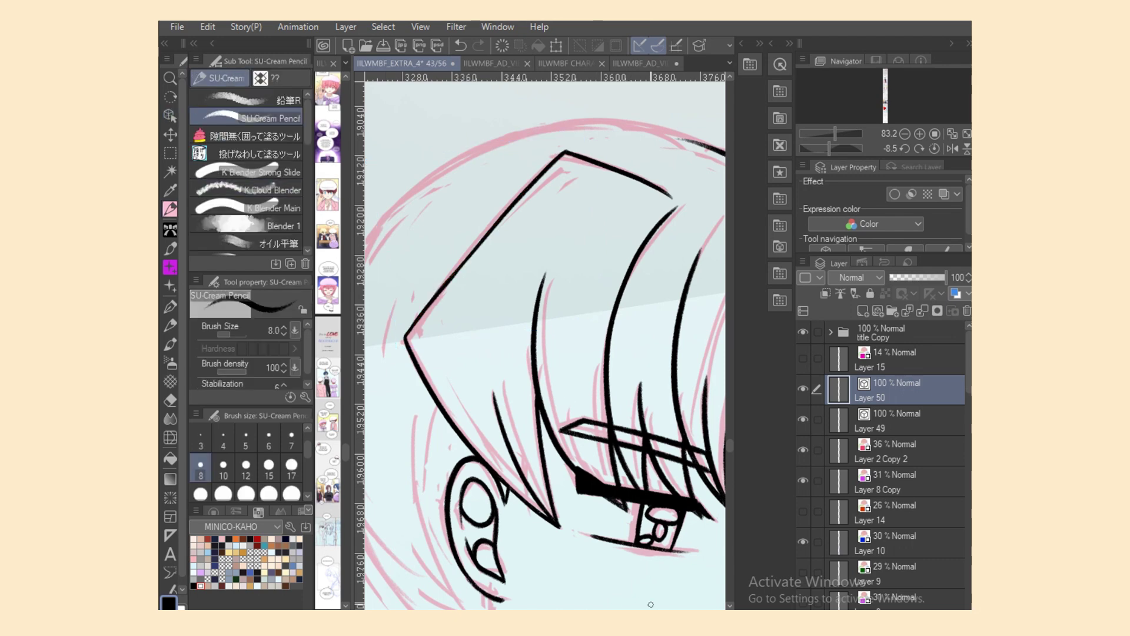
Step: Ink the long outer curve of the back of the hair behind the ear, down toward the tied ponytail
drag(618, 480, 700, 489)
scroll(427, 263, down, 3)
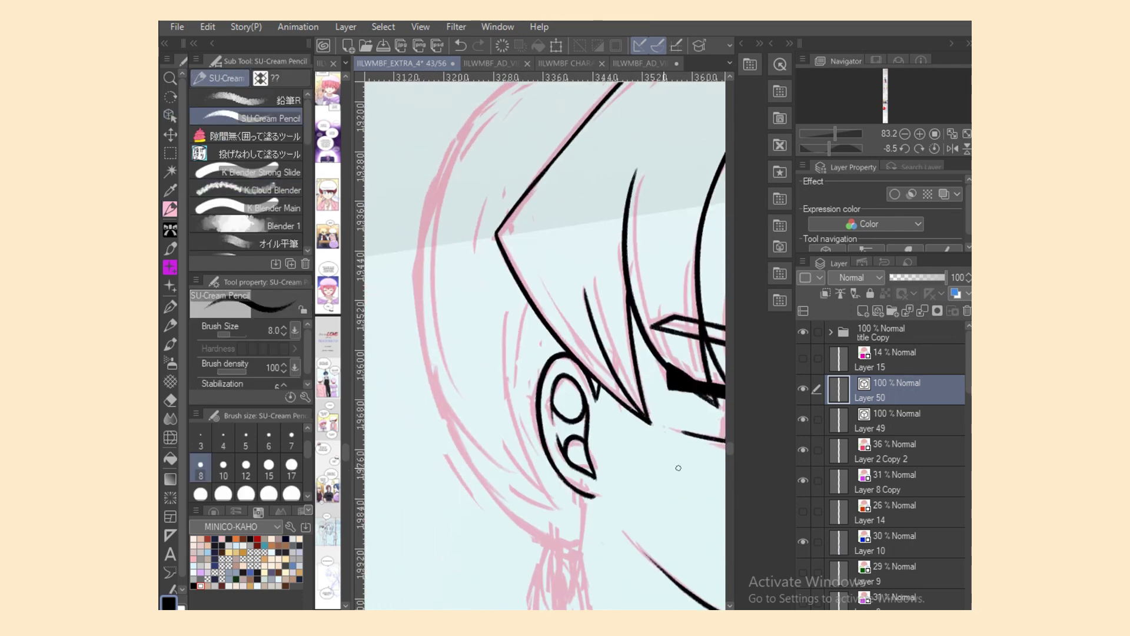
mouse_move(445, 152)
mouse_down()
mouse_move(420, 263)
mouse_move(524, 511)
mouse_up()
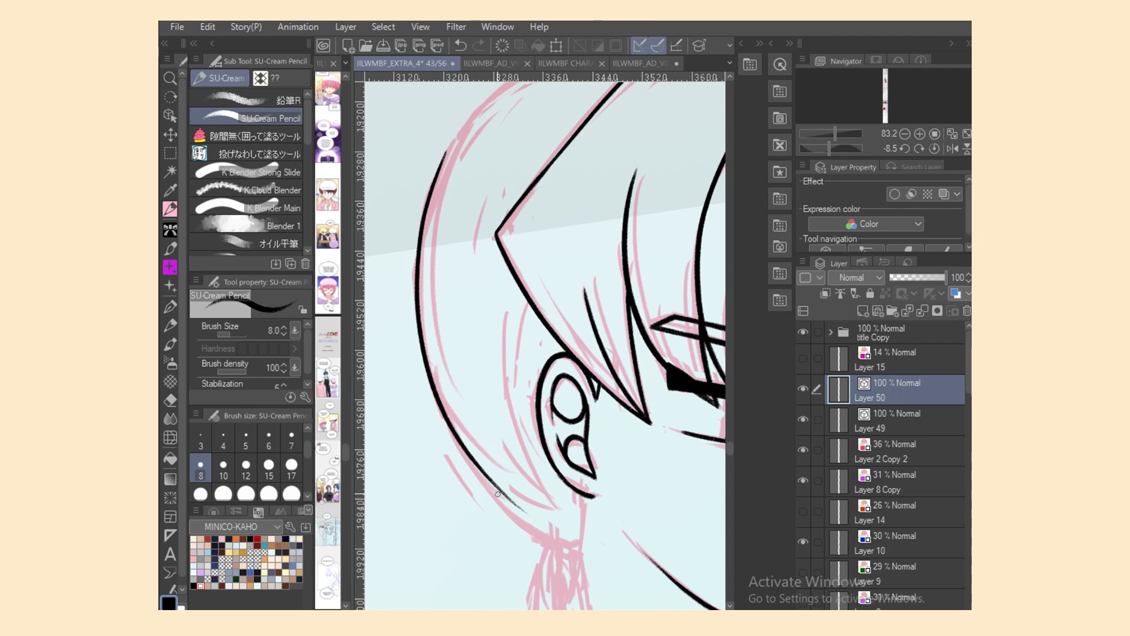
Step: Ink the lower end of the back-hair curve down to the ponytail's start and the short edge below the earlobe
drag(488, 476, 571, 534)
key(ctrl+z)
mouse_move(485, 471)
mouse_down()
mouse_move(583, 539)
mouse_move(583, 528)
mouse_move(579, 555)
mouse_up()
key(ctrl+z)
key(ctrl+z)
drag(585, 496, 582, 552)
Step: Ink three curved inner strand lines behind the ear, following the sweep of the back hair
drag(510, 292, 559, 519)
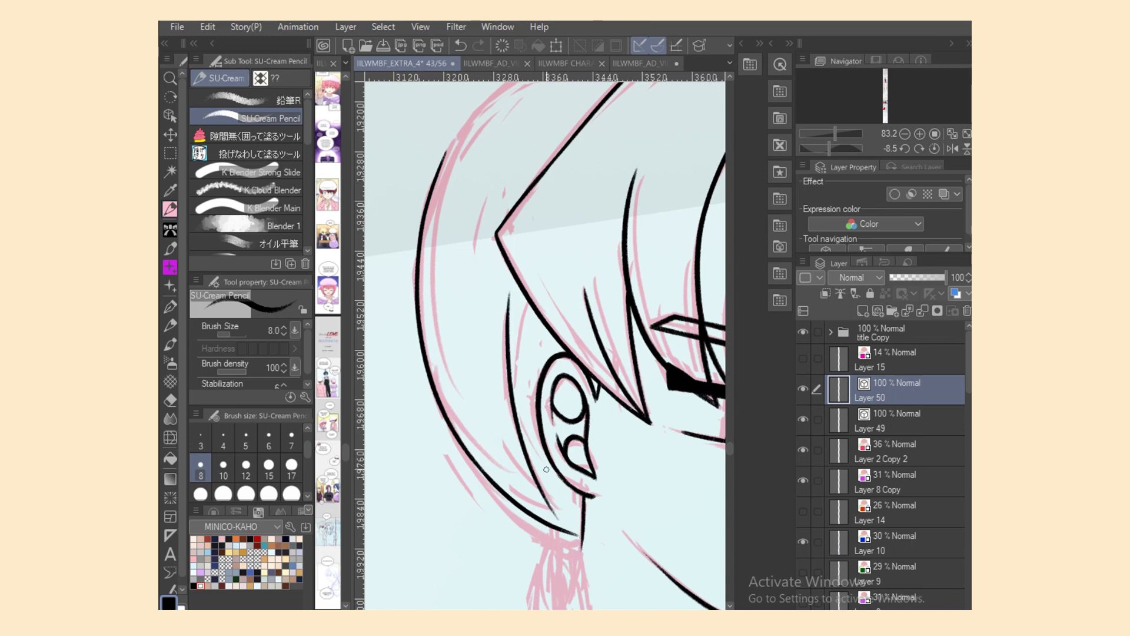
mouse_move(454, 287)
mouse_down()
mouse_move(475, 413)
mouse_move(537, 488)
mouse_move(521, 491)
mouse_up()
key(ctrl+z)
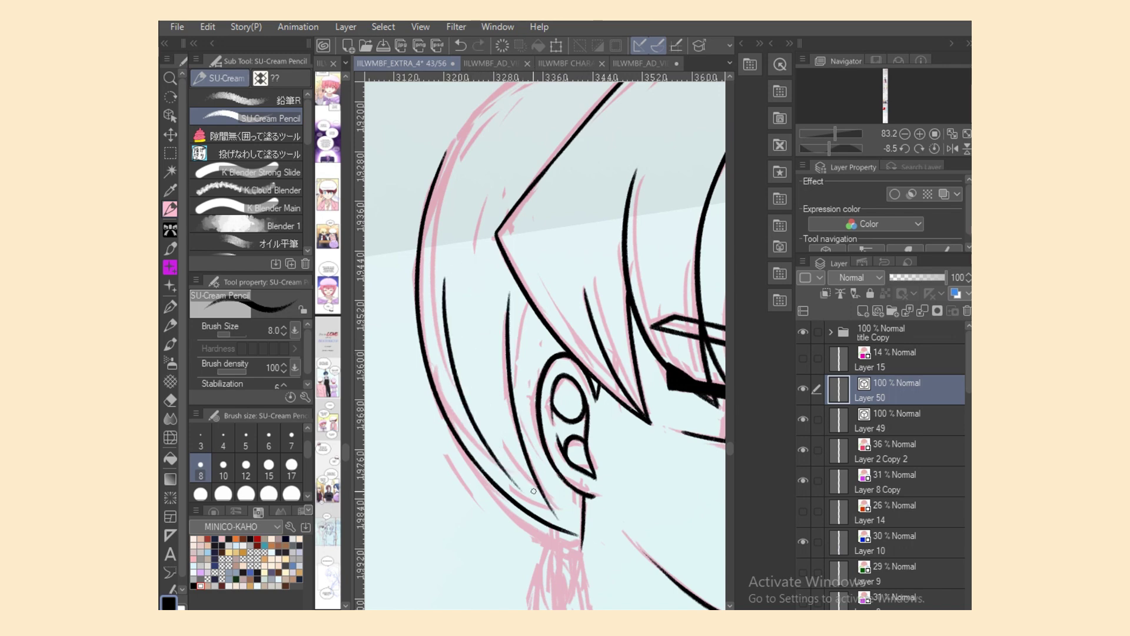
drag(474, 328, 512, 476)
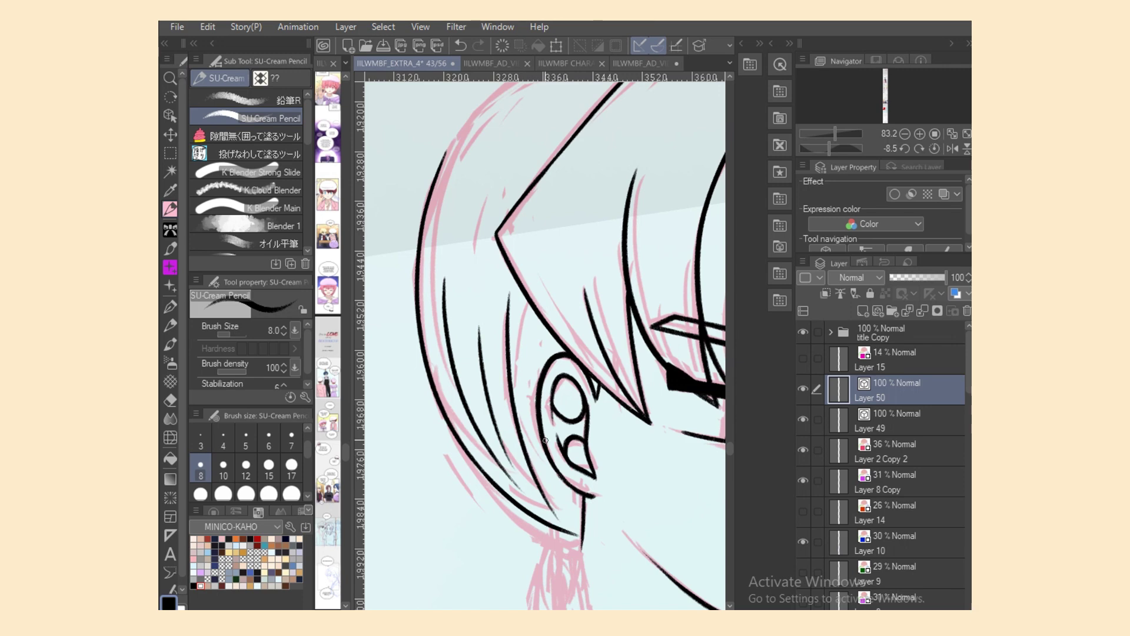
Step: Ink the upper back-of-head curve from the side outline up to the crown
scroll(681, 407, up, 5)
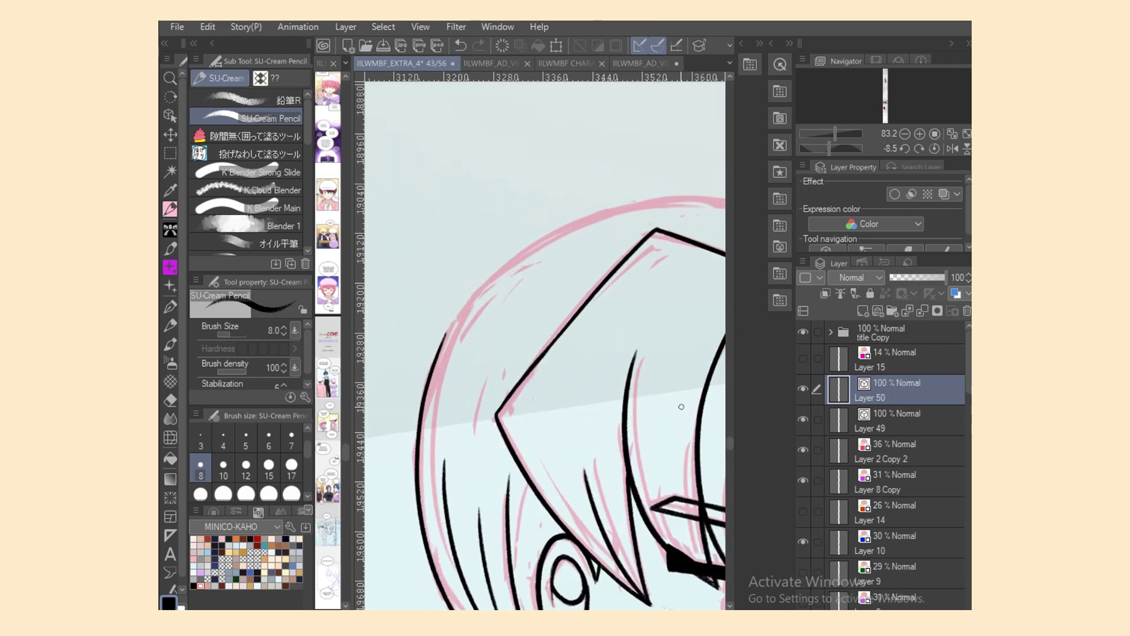
drag(437, 358, 715, 198)
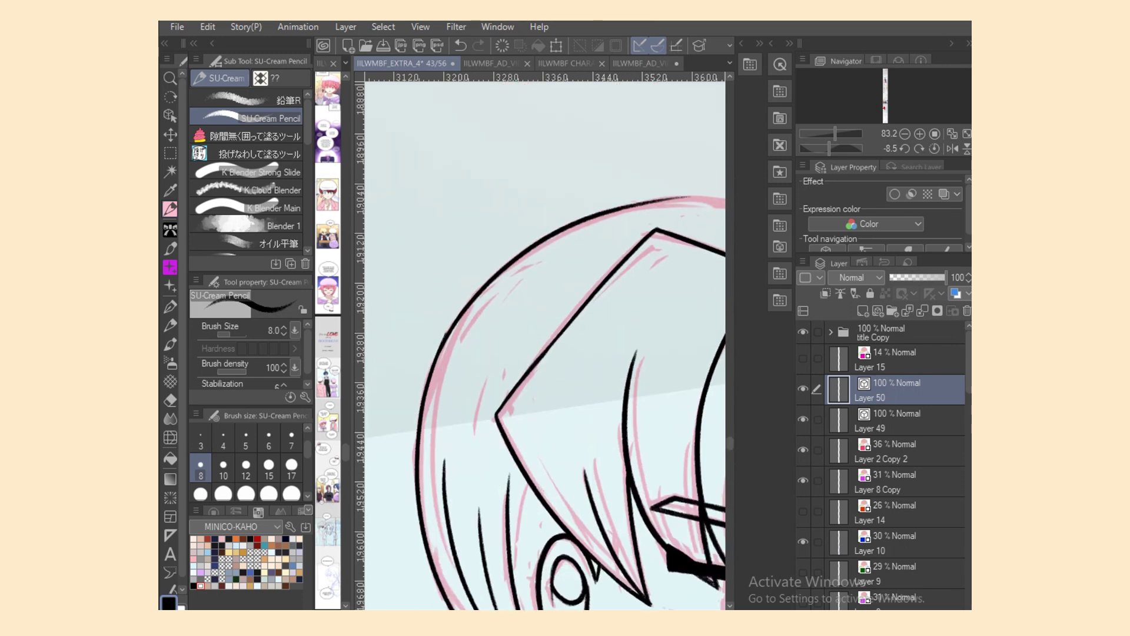
scroll(658, 512, right, 1)
key(ctrl+z)
mouse_move(406, 362)
mouse_down()
mouse_move(416, 337)
mouse_move(710, 205)
mouse_up()
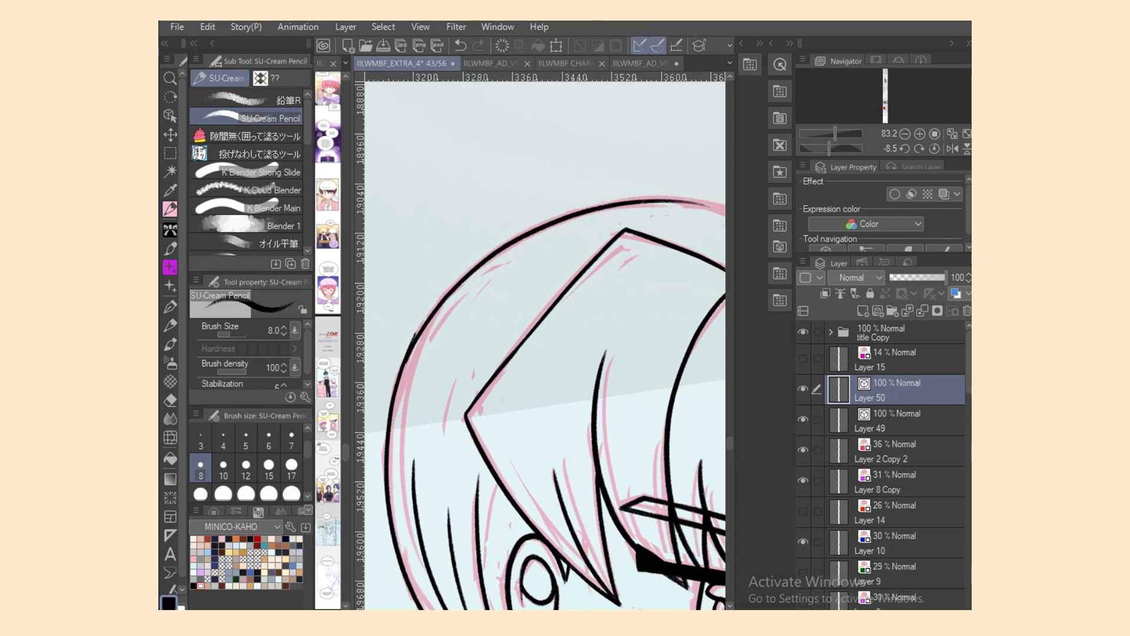
Step: Adjust the crown curve and the control point where the side outline meets it so the two vector lines join smoothly
click(170, 115)
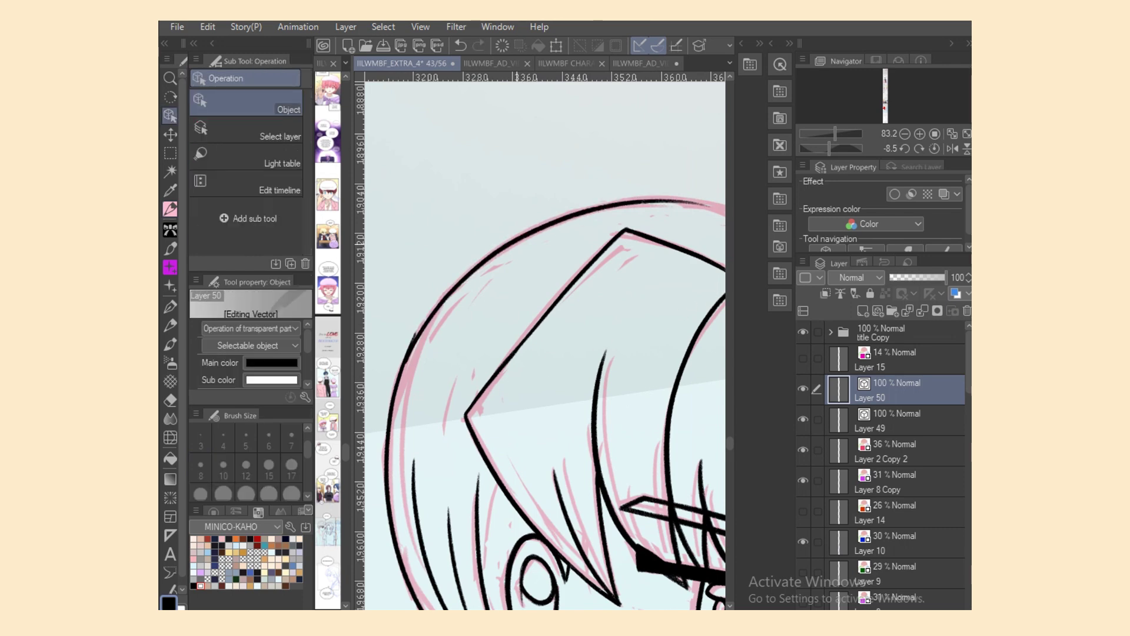
click(516, 239)
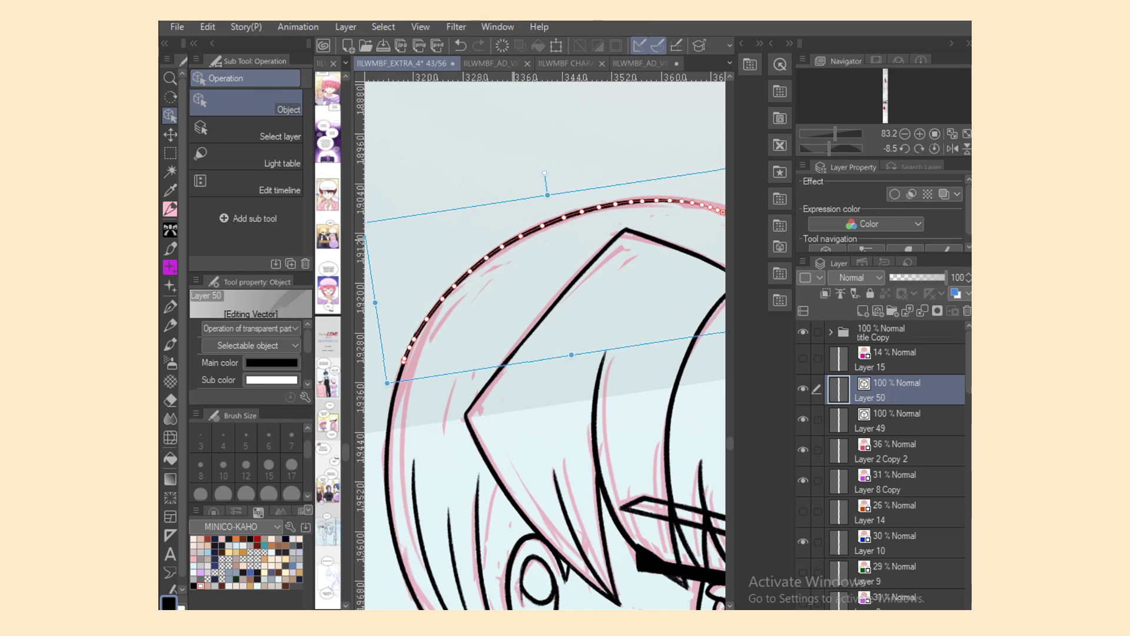
drag(514, 240, 516, 239)
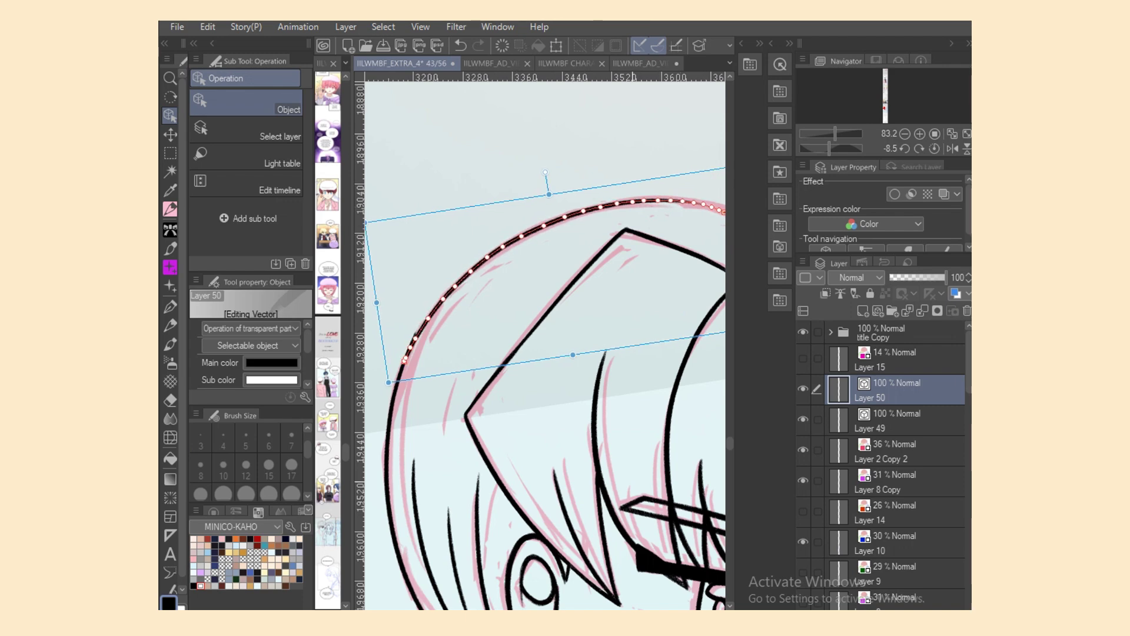
click(395, 394)
mouse_move(419, 328)
mouse_down()
mouse_move(428, 317)
mouse_move(419, 332)
mouse_up()
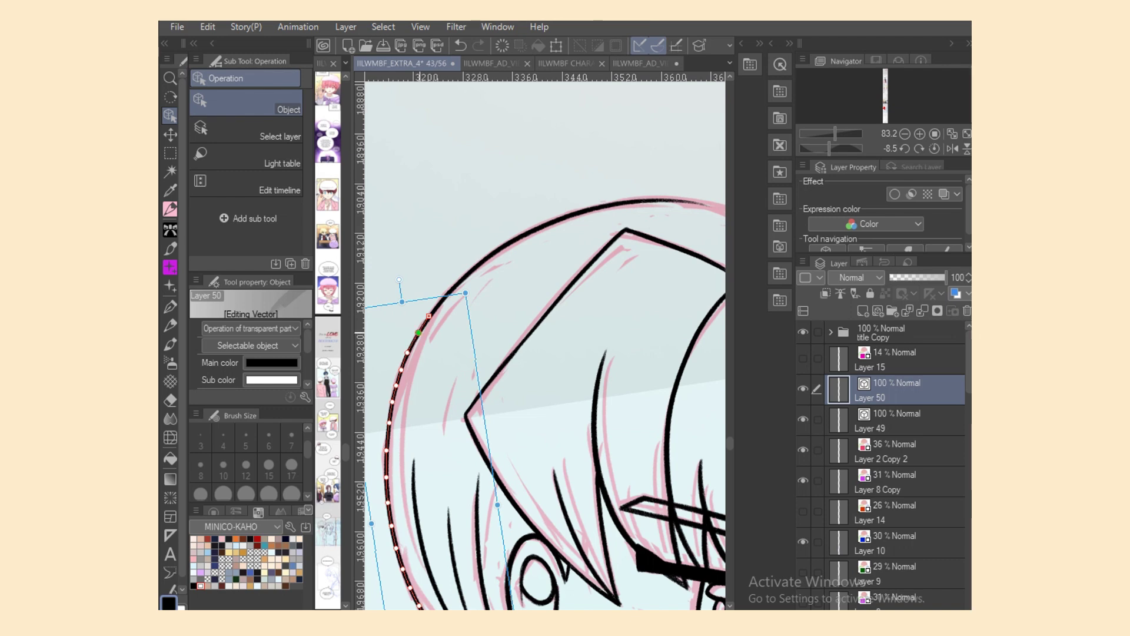
Step: Mirror the view and ink a connecting stroke over the gap at the crown with brush size 10
scroll(546, 347, right, 5)
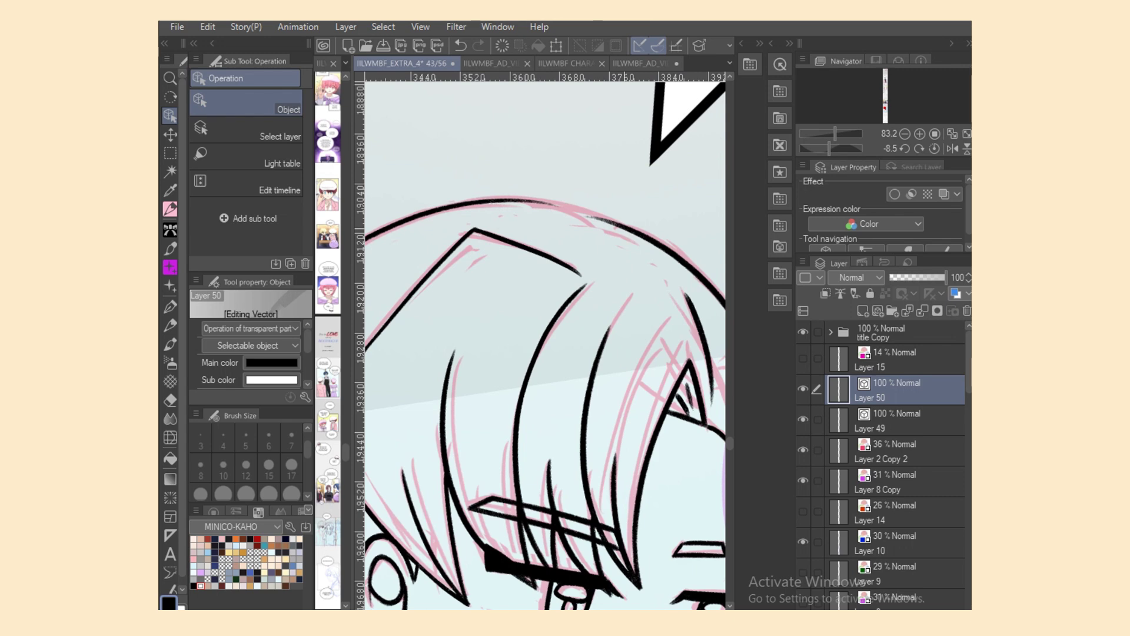
key(h)
click(463, 229)
click(170, 209)
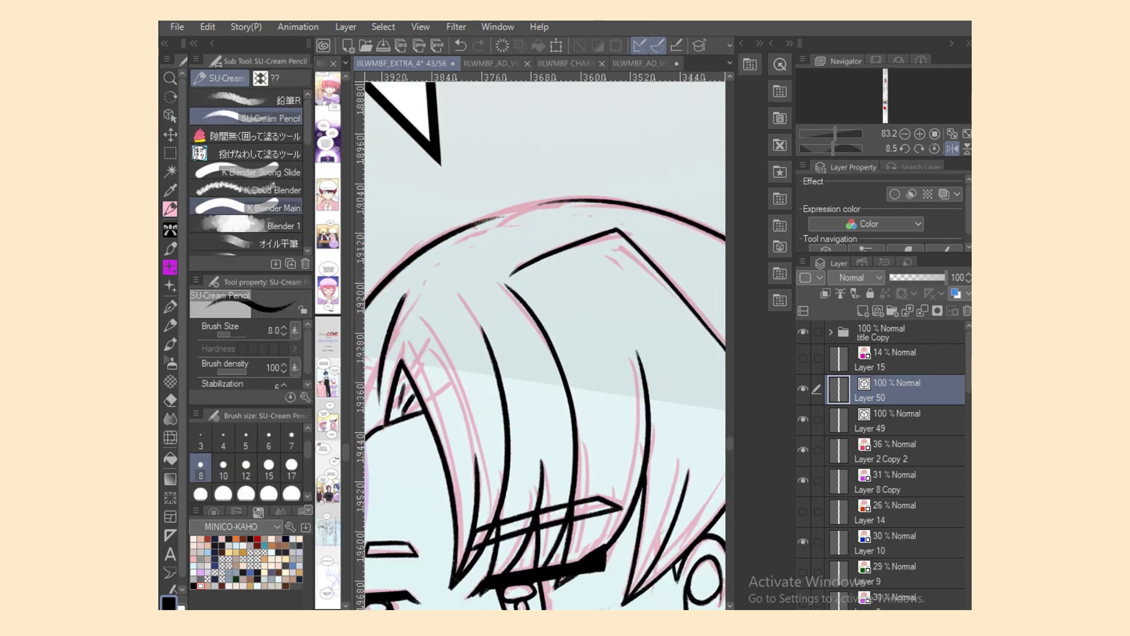
click(223, 469)
mouse_move(442, 241)
mouse_down()
mouse_move(619, 199)
mouse_move(659, 204)
mouse_up()
key(ctrl+z)
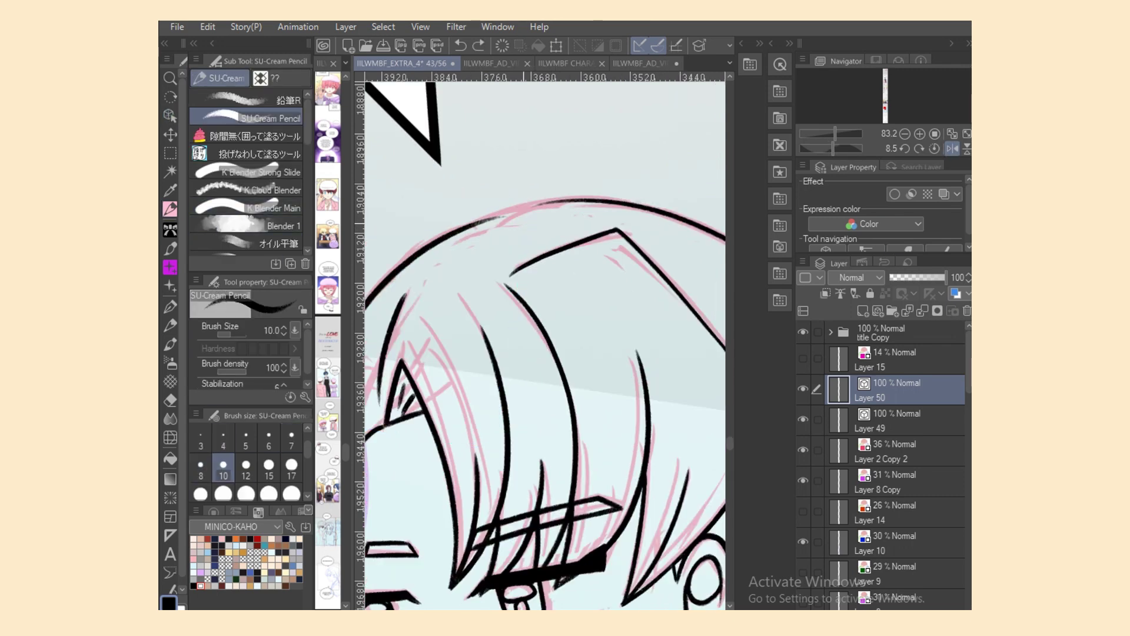
key(ctrl+y)
key(ctrl+z)
key(ctrl+y)
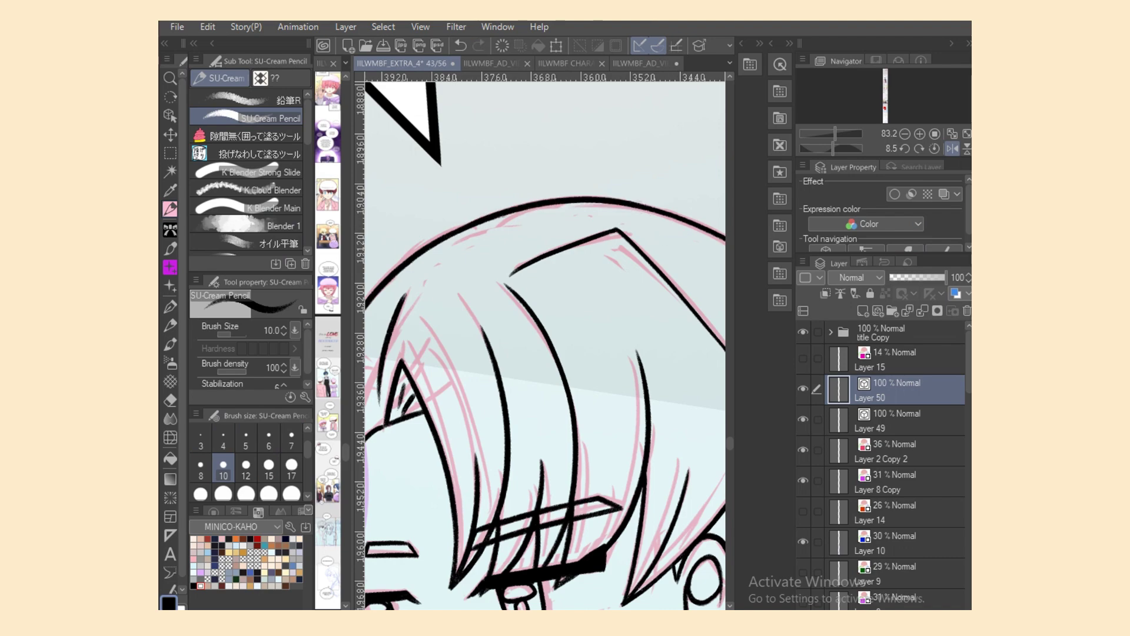
Step: Restore the unmirrored view and set the line width of the back-of-head side and crown outlines to 10
key(h)
scroll(545, 346, up, 10)
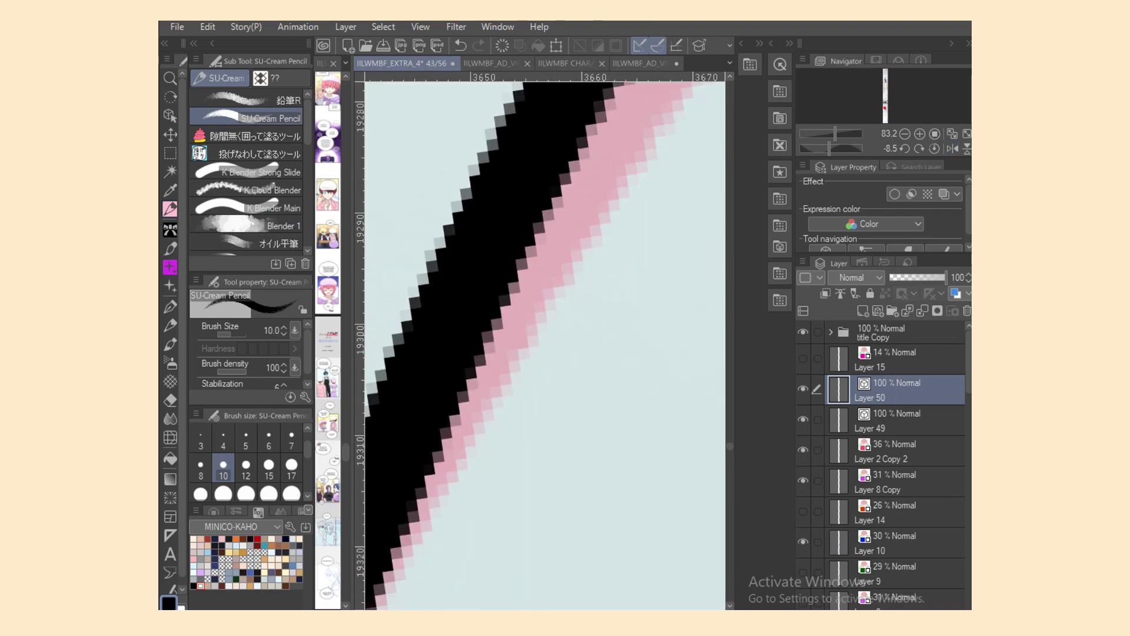
scroll(545, 346, down, 14)
scroll(650, 485, up, 2)
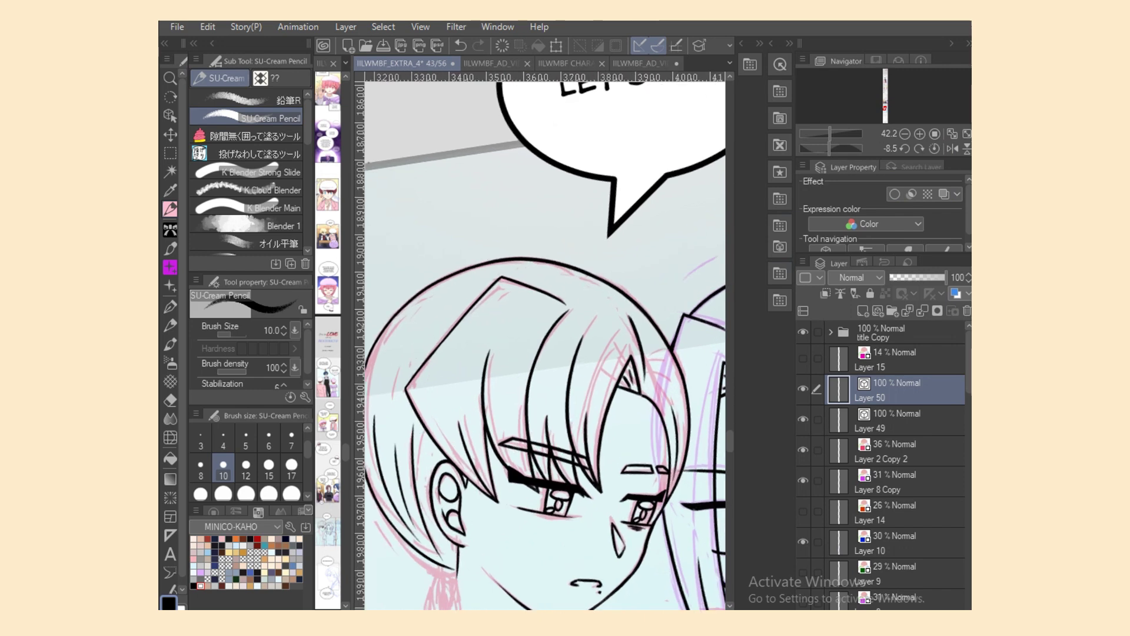
drag(650, 612, 630, 612)
scroll(414, 556, up, 3)
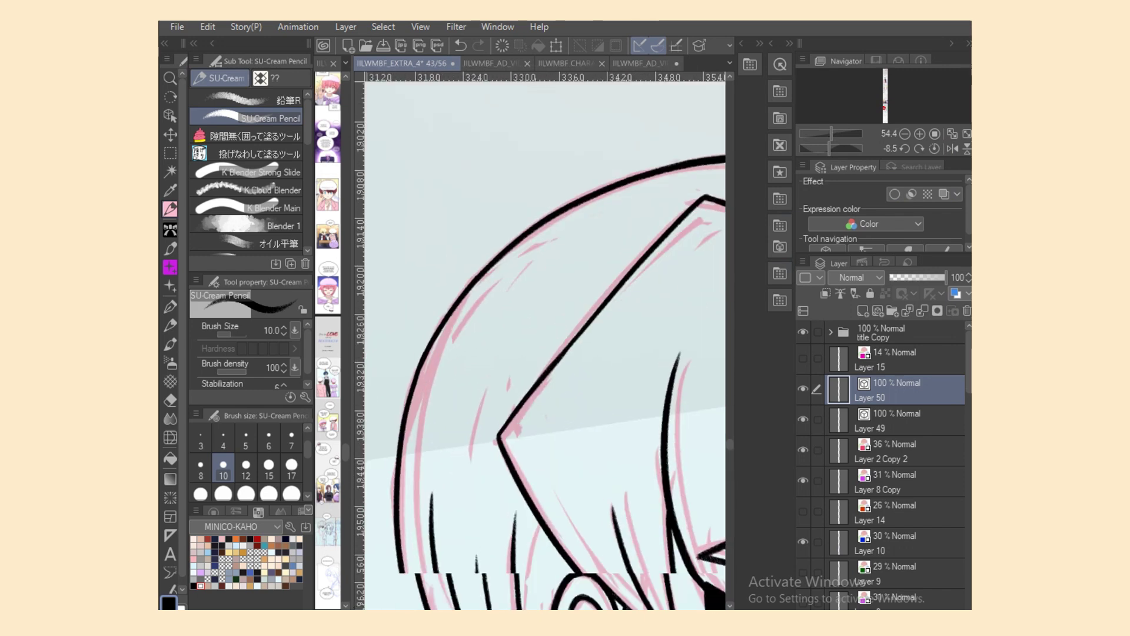
key(o)
click(419, 365)
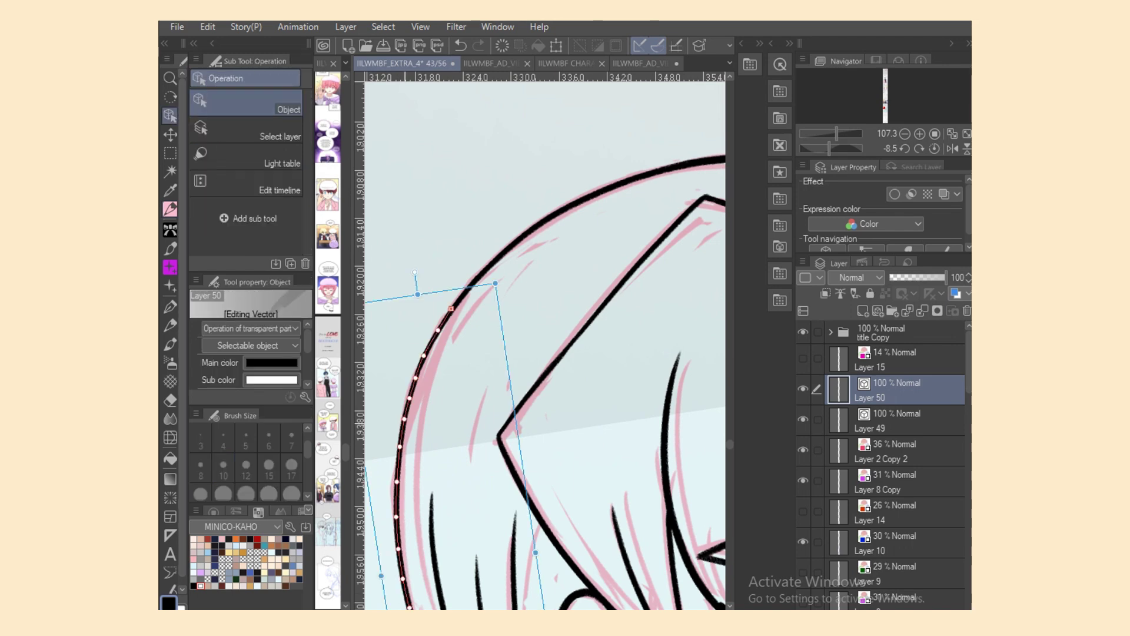
drag(307, 342, 308, 352)
click(284, 369)
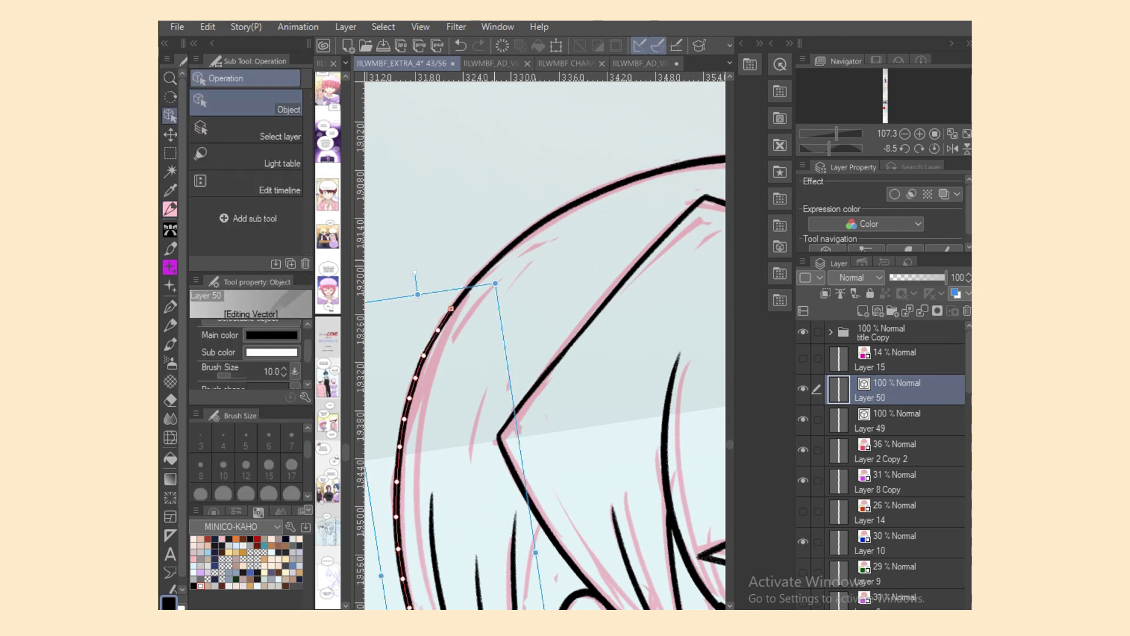
click(495, 260)
click(283, 369)
click(284, 369)
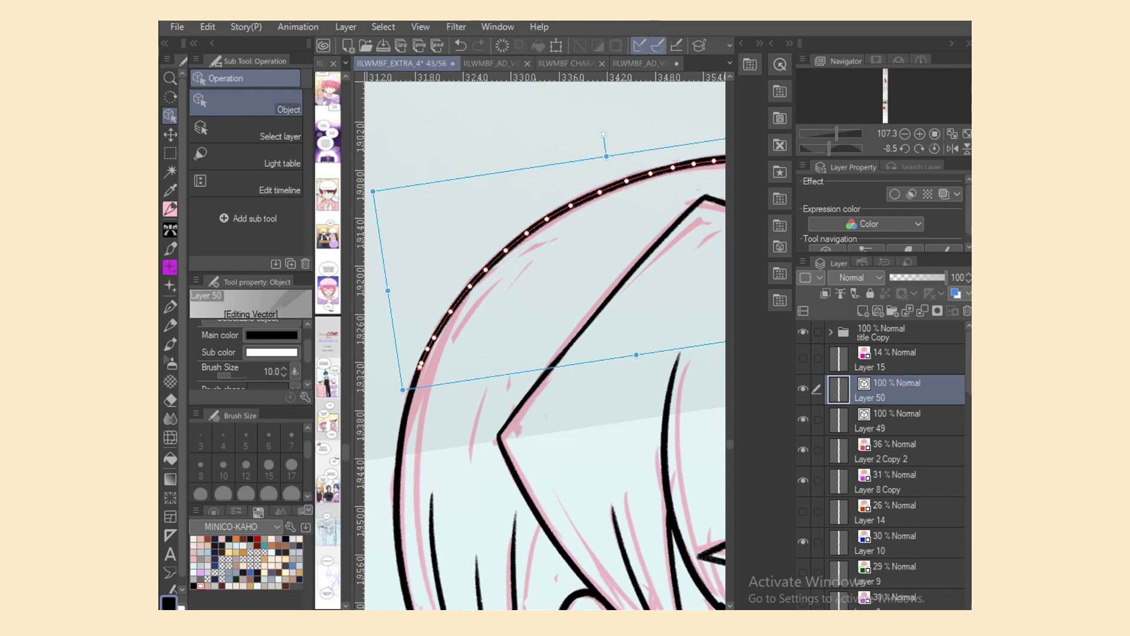
Step: Thicken the lower segment of the back-hair outline near the ponytail's start
scroll(545, 344, down, 3)
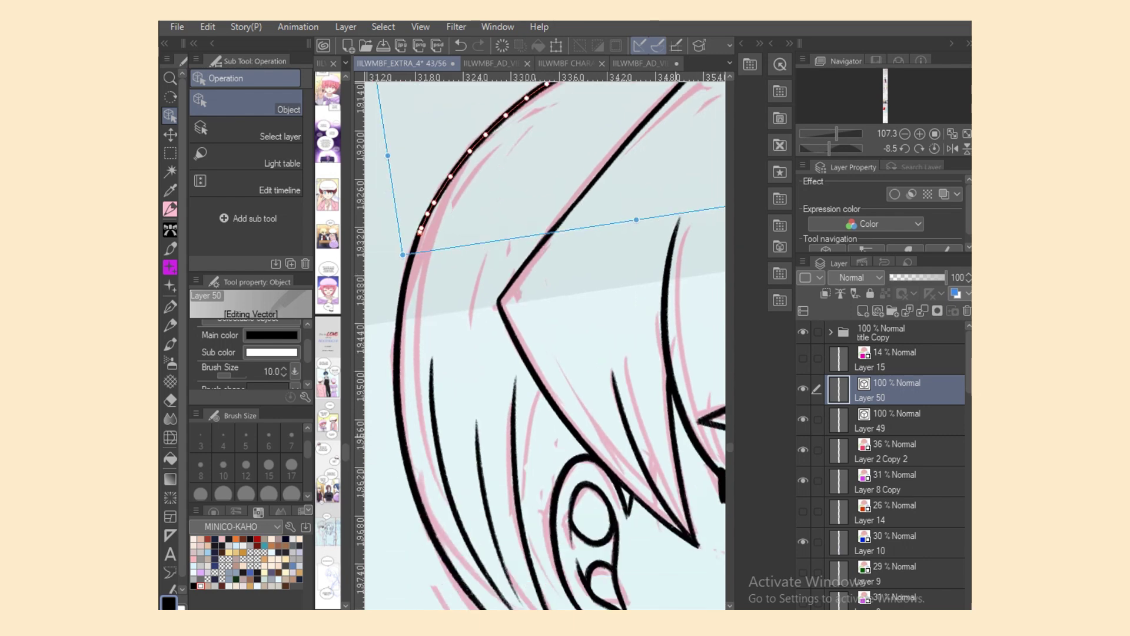
scroll(545, 345, down, 2)
click(543, 563)
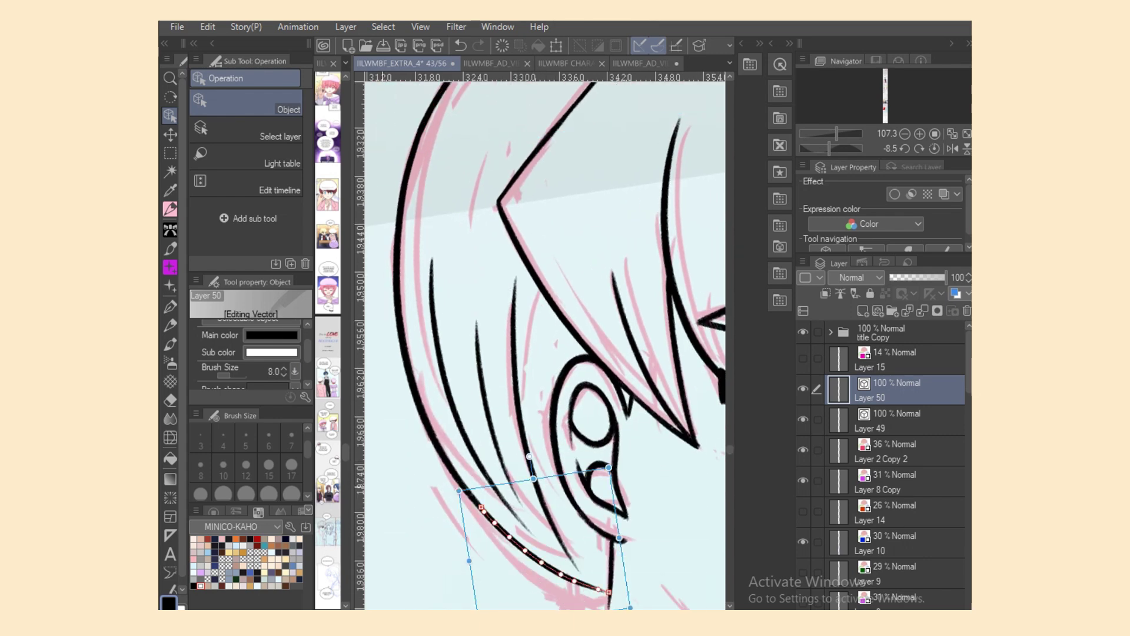
key(bracketright)
Step: Try to narrow the selected back-hair side curve slightly, and deselect it
scroll(547, 321, down, 5)
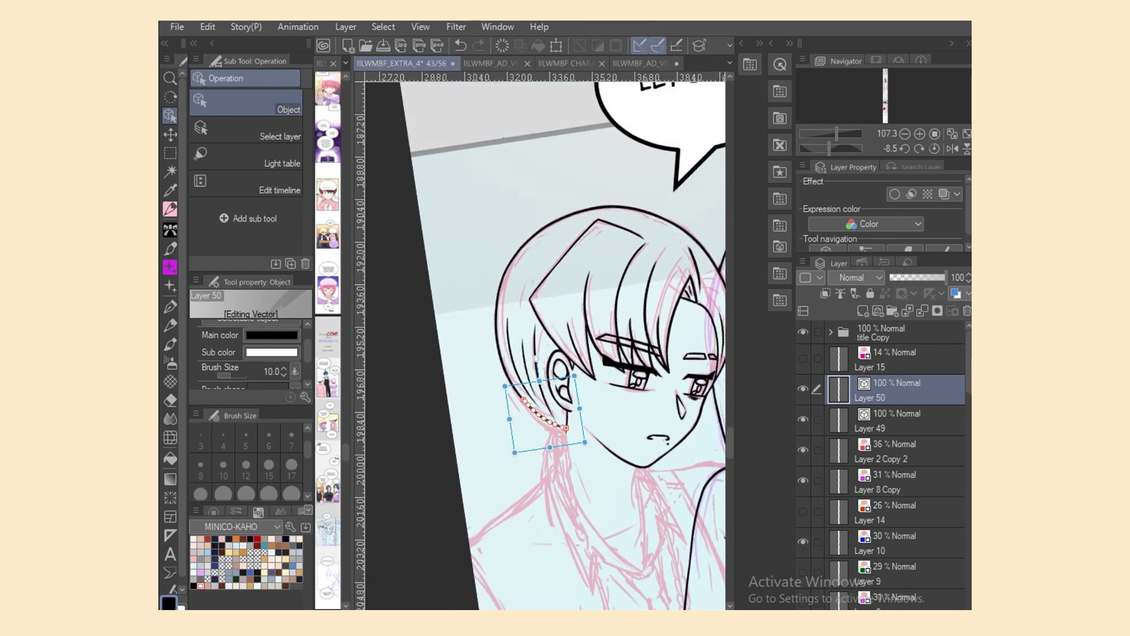
scroll(547, 321, up, 4)
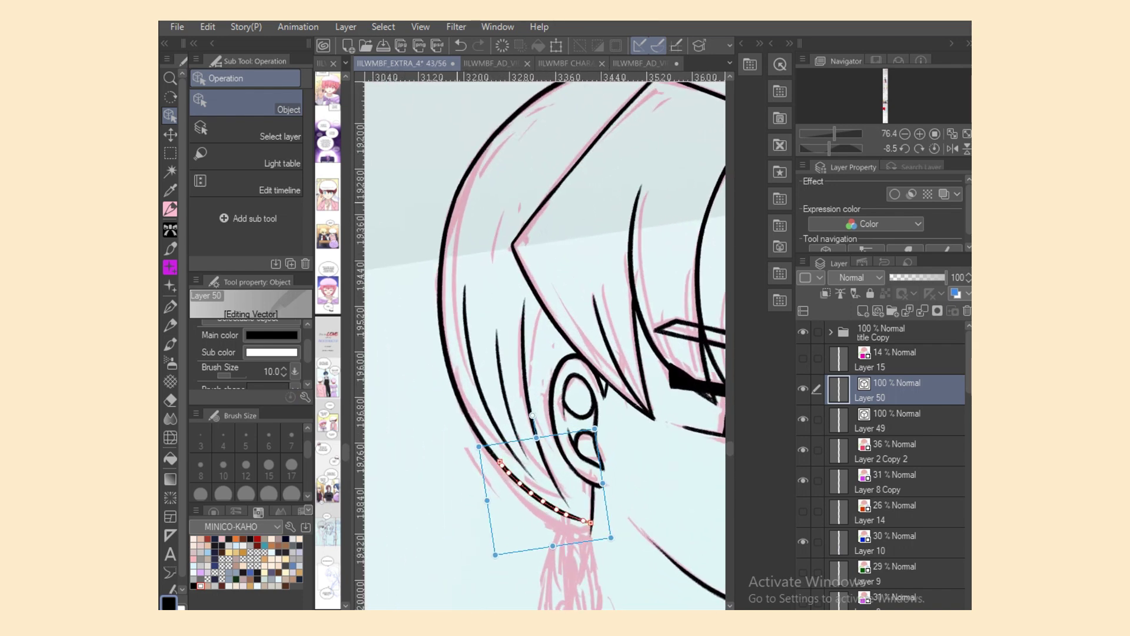
click(457, 393)
drag(423, 345, 426, 345)
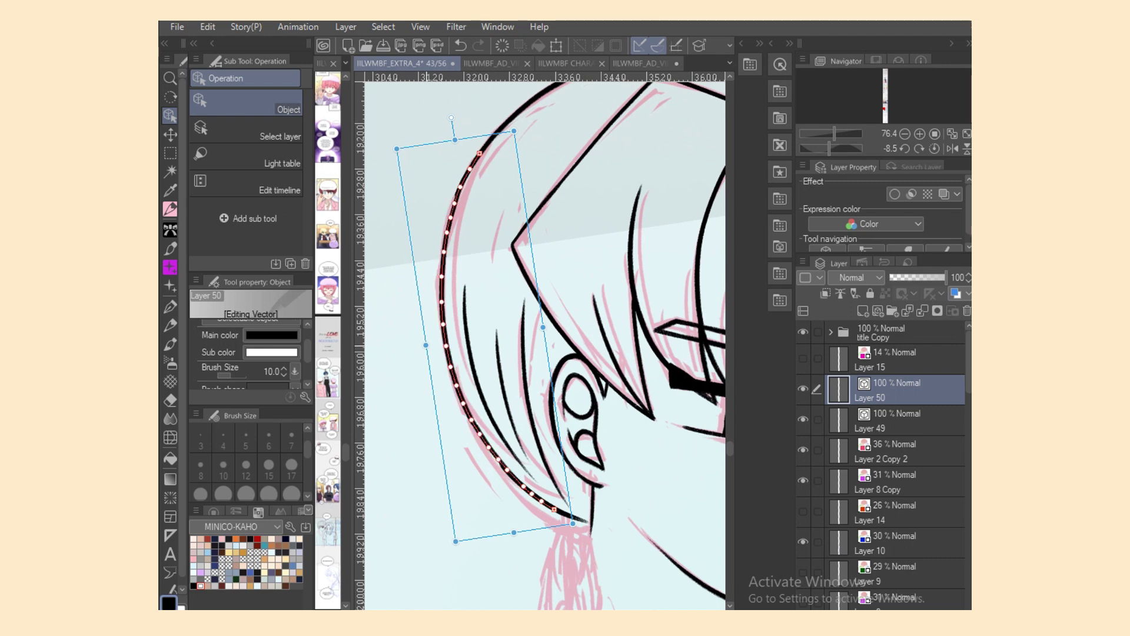
key(ctrl+z)
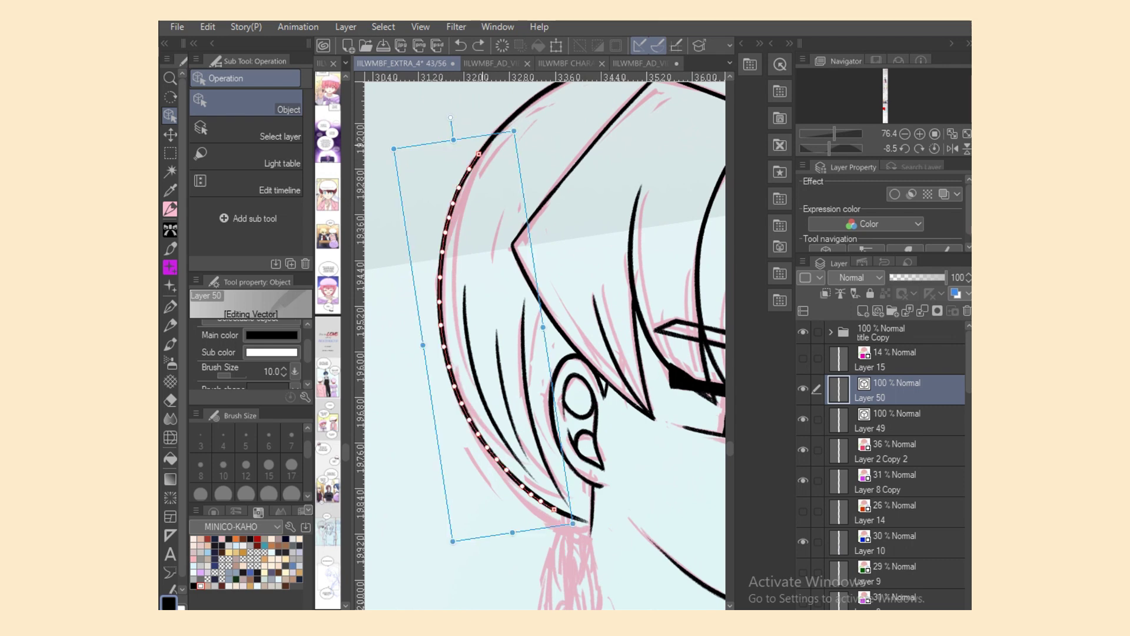
drag(454, 140, 454, 145)
key(ctrl+d)
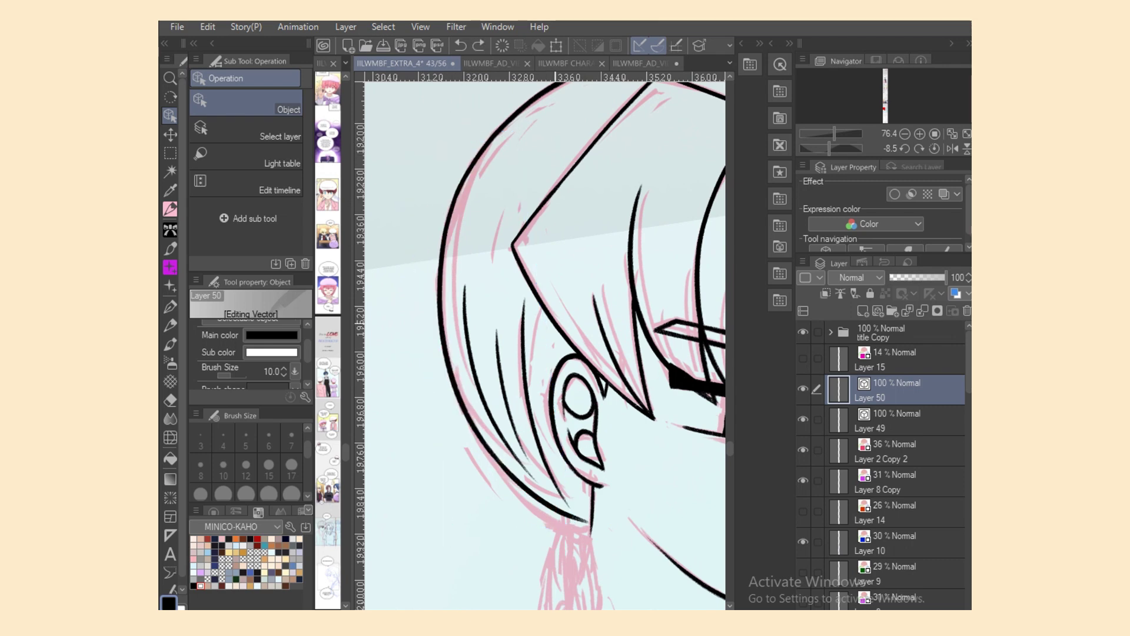
Step: Ink a small rounded stroke at the hair's gathered tip below the ear
key(p)
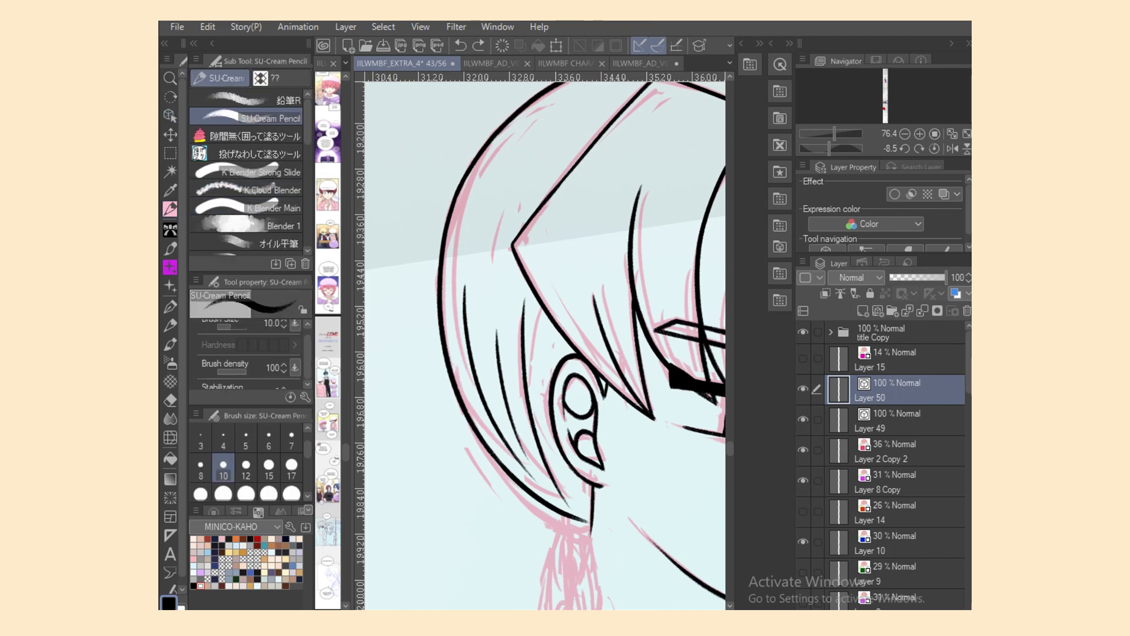
scroll(683, 404, down, 3)
drag(573, 339, 590, 339)
key(ctrl+z)
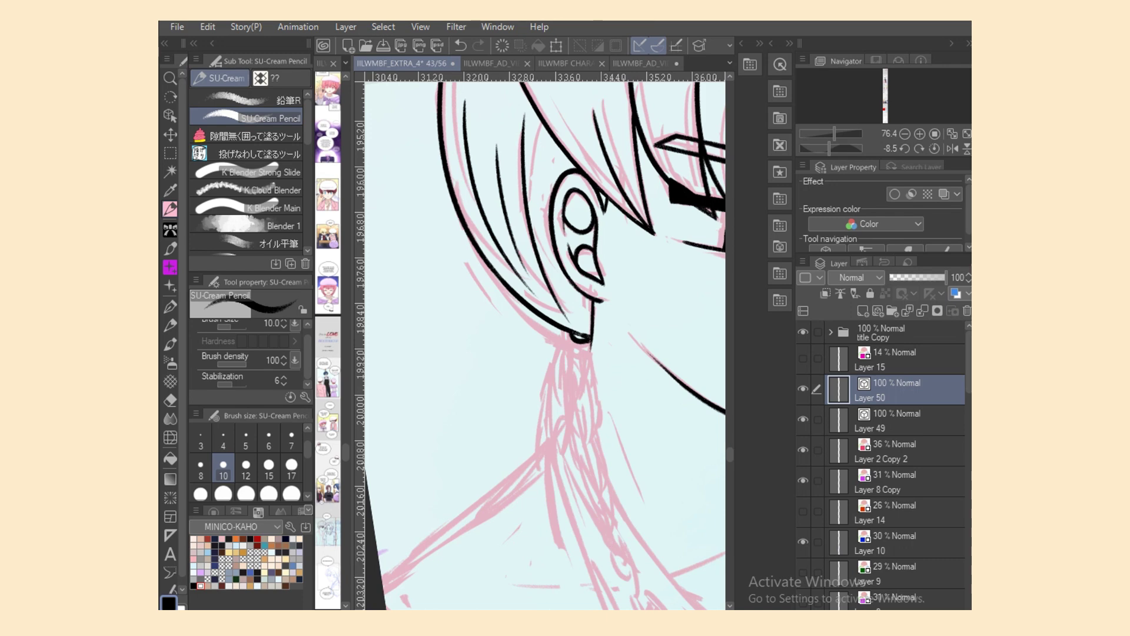
Step: Ink the short slanted neck line below the jaw with brush size 8
scroll(659, 600, right, 2)
click(201, 466)
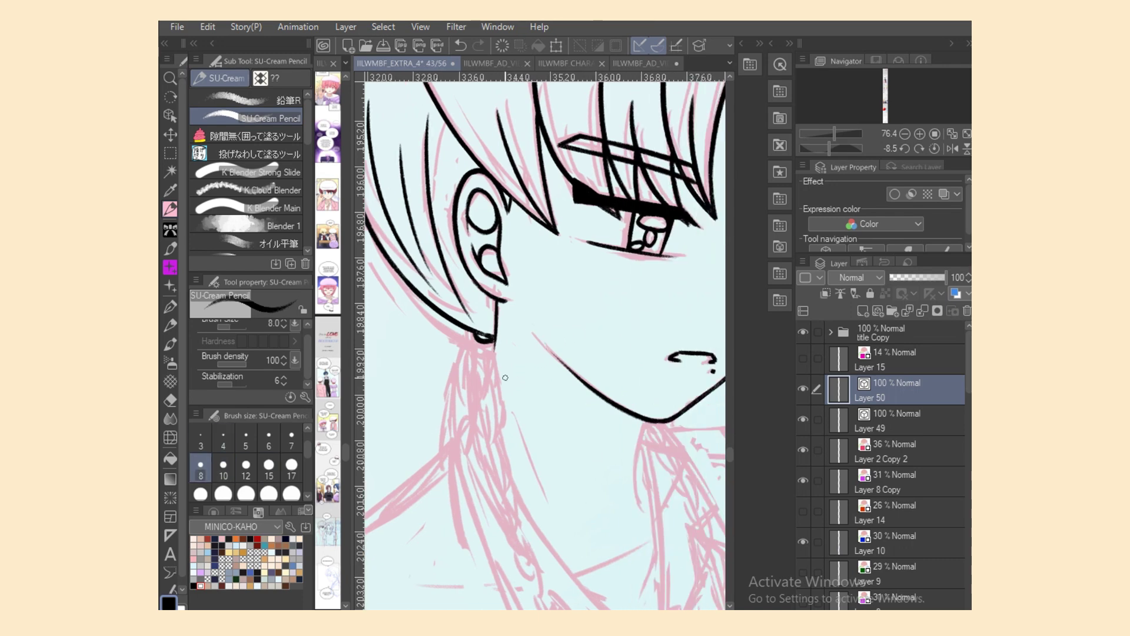
drag(516, 418, 552, 506)
Step: Ink the curved front neck line running down from the chin with brush size 10
drag(648, 420, 643, 511)
key(ctrl+z)
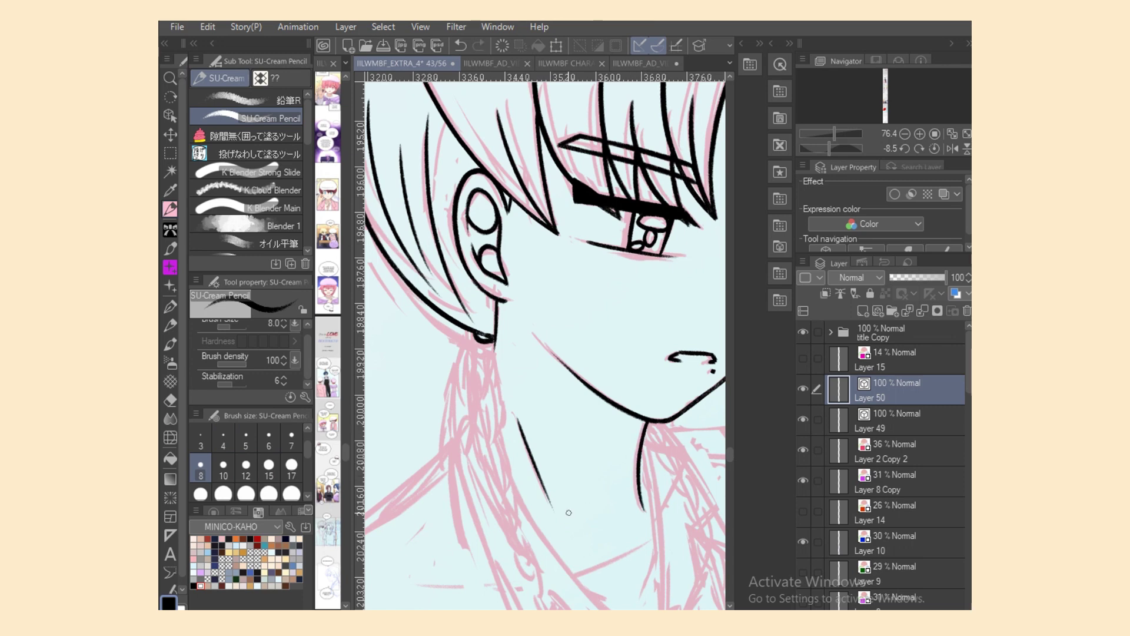
click(223, 465)
key(ctrl+z)
drag(647, 419, 642, 509)
key(ctrl+z)
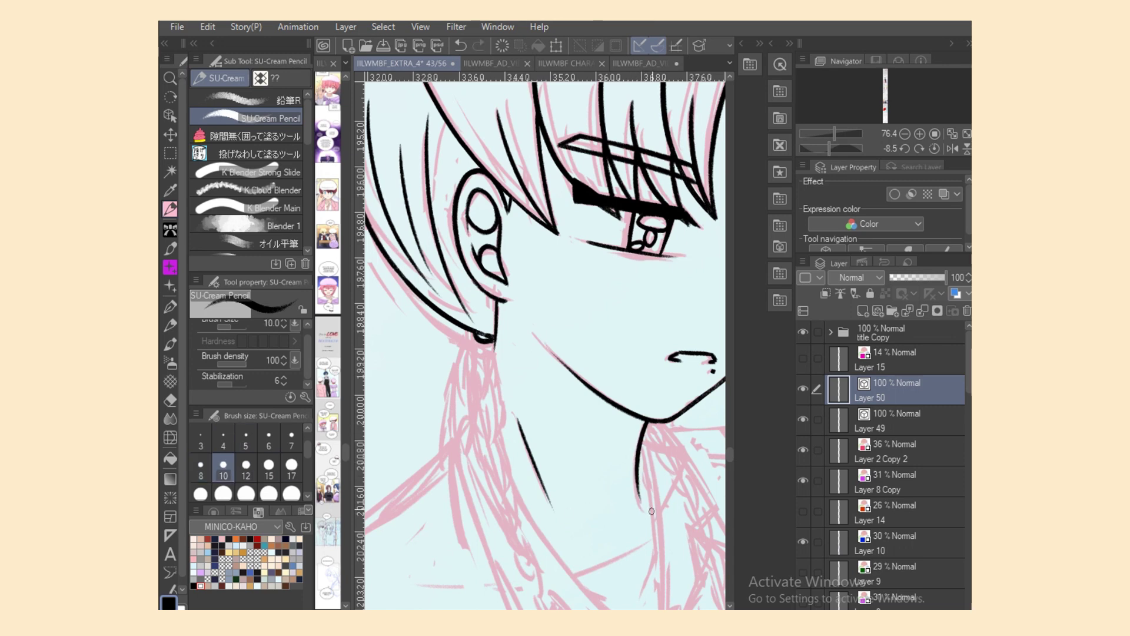
key(ctrl+z)
drag(646, 418, 640, 511)
Step: Ink the first oval braid segments hanging from the gathered hair tip below the ear
scroll(545, 344, down, 3)
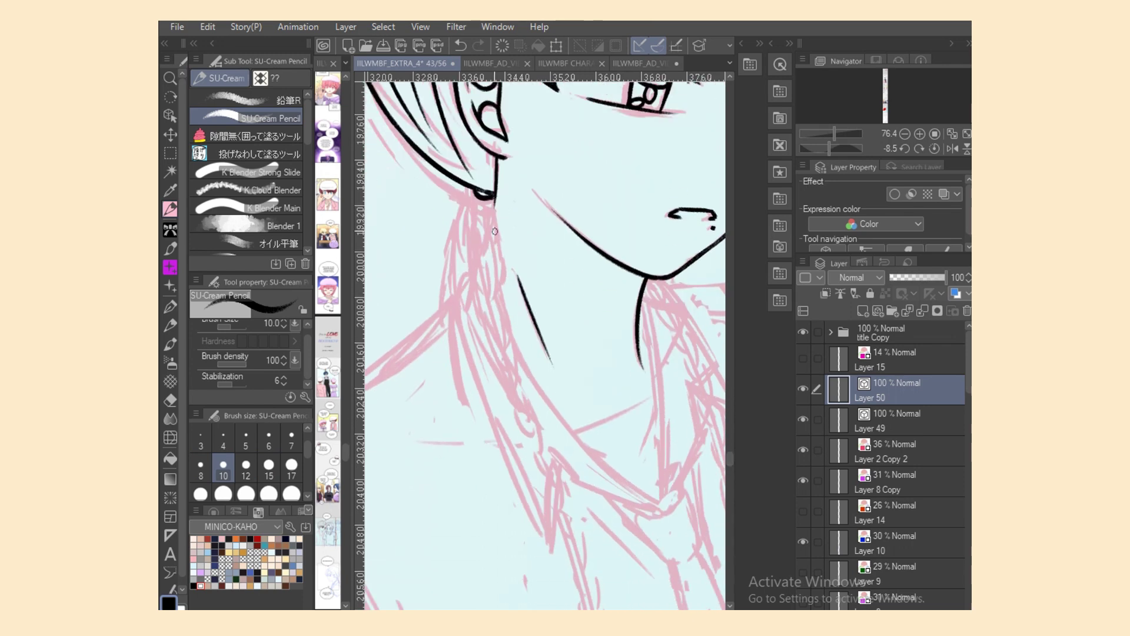
drag(499, 211, 492, 236)
key(ctrl+z)
mouse_move(477, 198)
mouse_down()
mouse_move(492, 226)
mouse_move(500, 287)
mouse_move(485, 292)
mouse_move(498, 327)
mouse_up()
drag(503, 285, 503, 329)
key(ctrl+z)
key(ctrl+z)
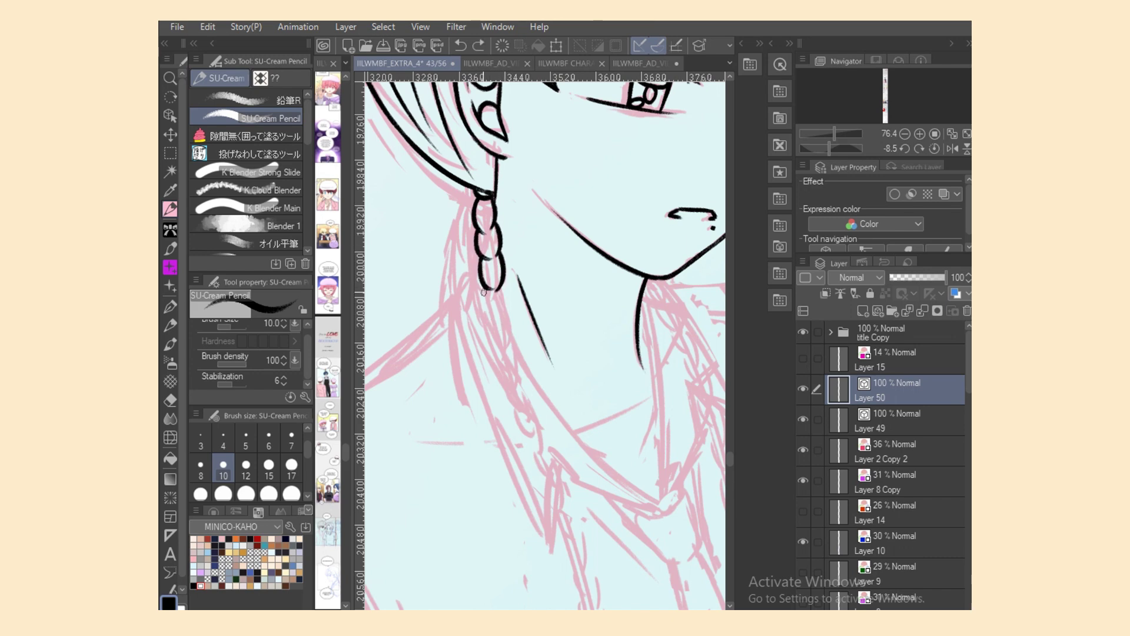
Step: Continue inking the braid's overlapping oval segments down beside the neck to the collar area
drag(485, 289, 498, 318)
drag(506, 281, 504, 349)
key(ctrl+z)
key(ctrl+z)
mouse_move(507, 309)
mouse_down()
mouse_move(510, 373)
mouse_move(493, 352)
mouse_move(509, 378)
mouse_up()
key(ctrl+z)
key(ctrl+z)
drag(513, 337, 518, 412)
drag(519, 368, 532, 438)
mouse_move(528, 397)
mouse_down()
mouse_move(530, 434)
mouse_move(543, 470)
mouse_up()
mouse_move(541, 426)
mouse_down()
mouse_move(545, 472)
mouse_move(555, 463)
mouse_up()
key(ctrl+z)
key(ctrl+z)
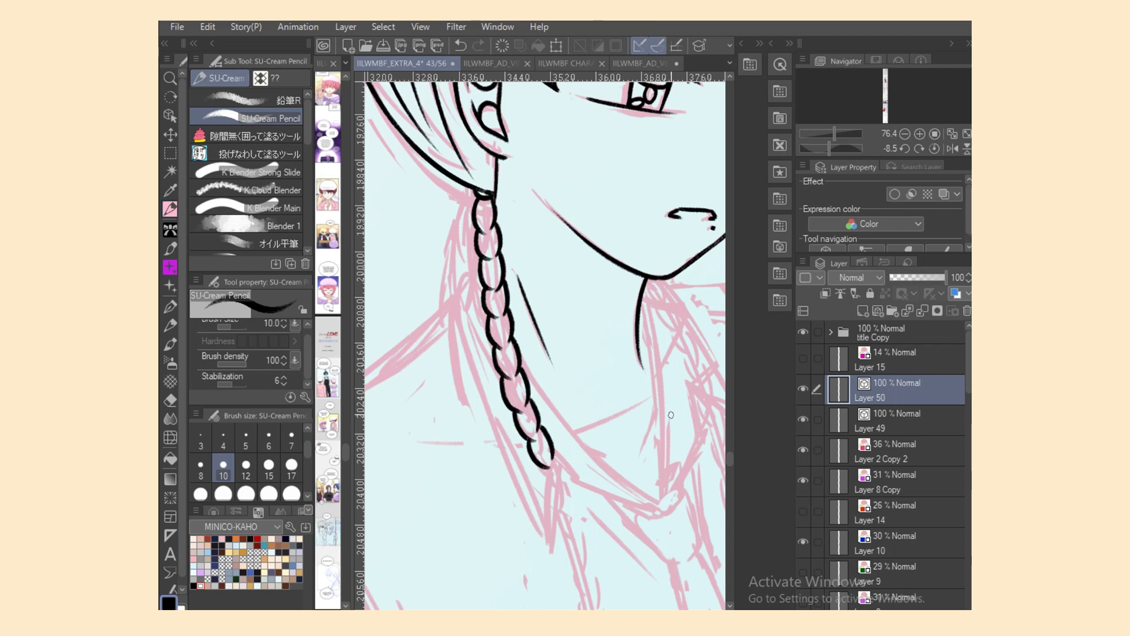
Step: Ink the next braid segments following the sketch from the collar area down across the chest
scroll(544, 347, down, 5)
mouse_move(541, 227)
mouse_down()
mouse_move(565, 261)
mouse_move(542, 245)
mouse_move(561, 236)
mouse_move(561, 262)
mouse_up()
key(ctrl+z)
mouse_move(555, 213)
mouse_down()
mouse_move(572, 257)
mouse_move(565, 263)
mouse_move(568, 253)
mouse_up()
key(ctrl+z)
key(ctrl+z)
key(ctrl+z)
key(ctrl+z)
mouse_move(553, 214)
mouse_down()
mouse_move(578, 272)
mouse_move(582, 292)
mouse_move(570, 290)
mouse_move(588, 314)
mouse_move(581, 322)
mouse_up()
key(ctrl+z)
key(ctrl+z)
key(ctrl+z)
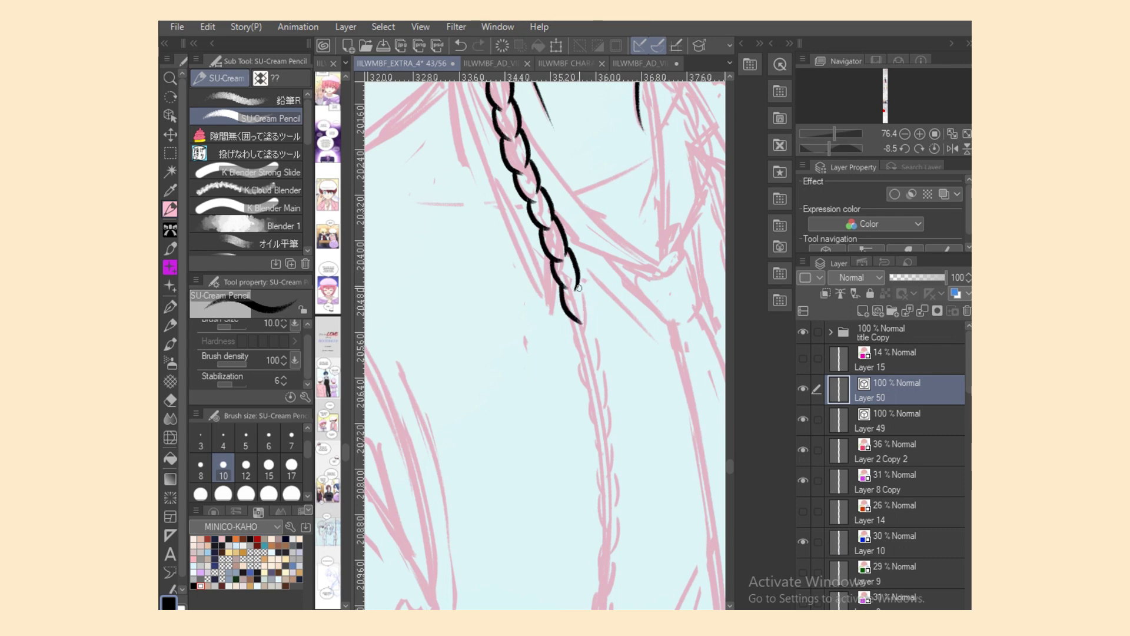
key(ctrl+z)
drag(560, 285, 579, 319)
mouse_move(580, 277)
mouse_down()
mouse_move(590, 352)
mouse_move(576, 339)
mouse_move(588, 353)
mouse_up()
key(ctrl+z)
key(ctrl+z)
key(ctrl+z)
key(ctrl+z)
key(ctrl+z)
mouse_move(589, 311)
mouse_down()
mouse_move(597, 343)
mouse_move(581, 351)
mouse_move(595, 388)
mouse_up()
drag(598, 347, 601, 421)
key(ctrl+z)
key(ctrl+z)
key(ctrl+z)
mouse_move(588, 384)
mouse_down()
mouse_move(595, 415)
mouse_move(610, 411)
mouse_up()
key(ctrl+z)
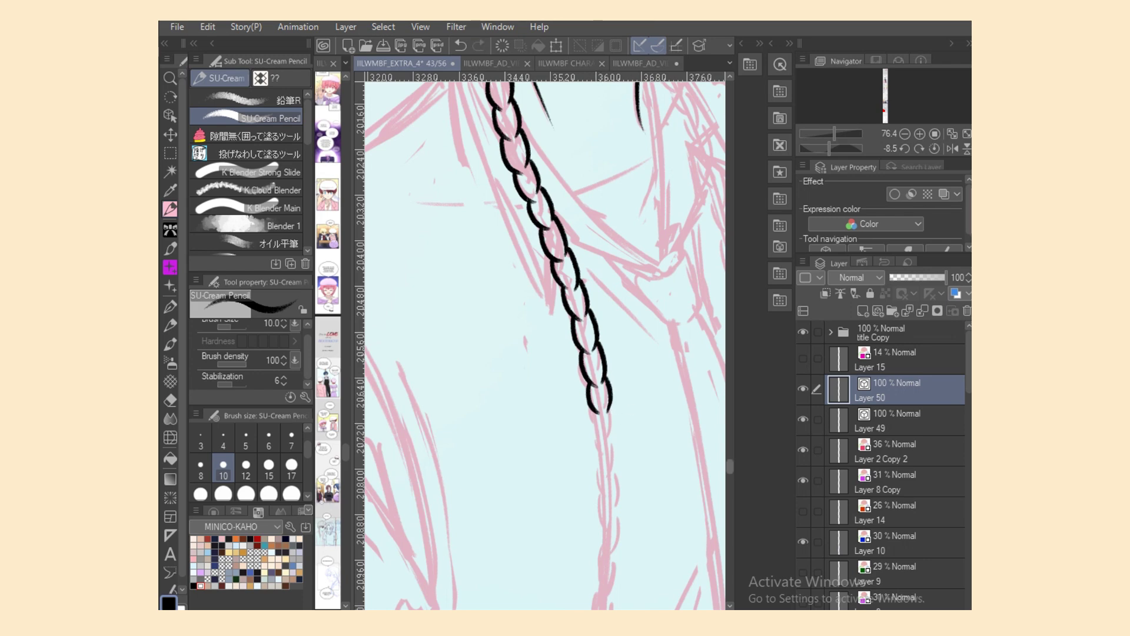
Step: Extend the braid with further paired segment curves along the nearly vertical part of the sketch
scroll(545, 328, down, 2)
scroll(602, 315, down, 4)
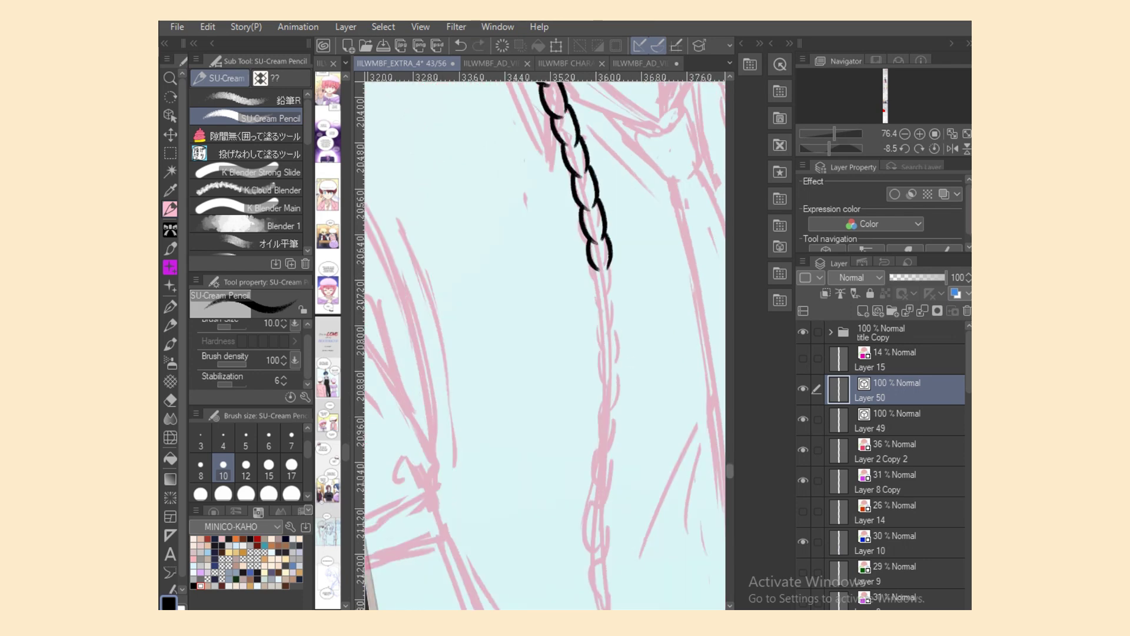
scroll(603, 315, up, 2)
key(ctrl+z)
key(ctrl+z)
drag(589, 289, 600, 324)
key(ctrl+z)
key(ctrl+z)
key(ctrl+z)
key(ctrl+z)
drag(607, 279, 602, 355)
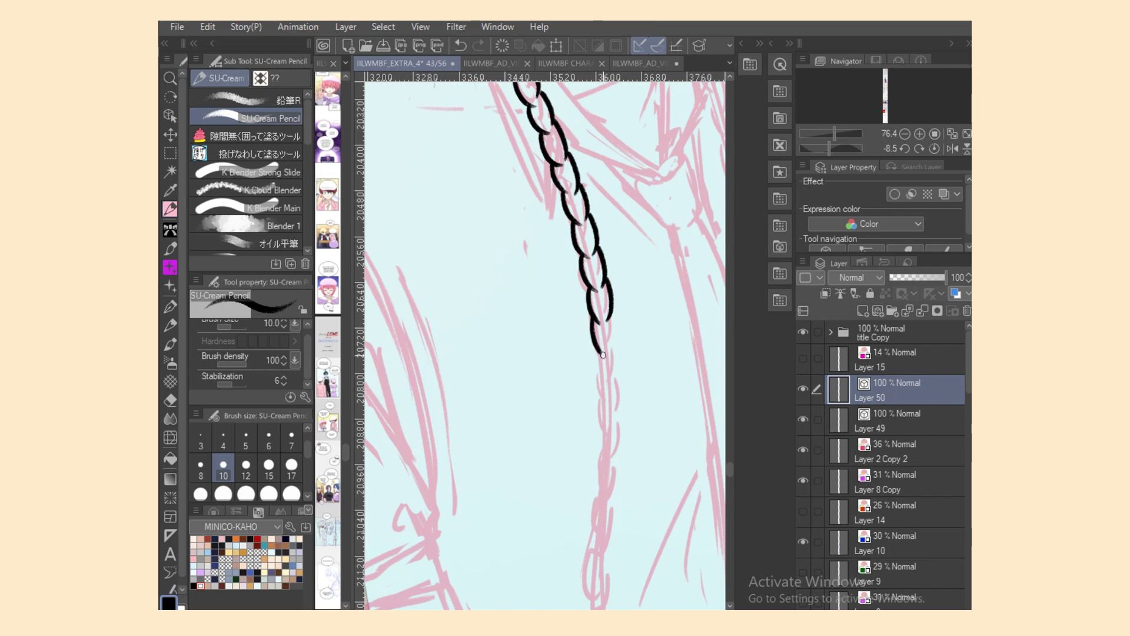
mouse_move(609, 312)
mouse_down()
mouse_move(614, 350)
mouse_move(596, 349)
mouse_move(604, 382)
mouse_up()
key(ctrl+z)
drag(615, 343, 619, 415)
key(ctrl+z)
key(ctrl+z)
key(ctrl+z)
key(ctrl+z)
mouse_move(618, 376)
mouse_down()
mouse_move(623, 417)
mouse_move(606, 410)
mouse_move(614, 446)
mouse_up()
drag(622, 410, 616, 445)
key(ctrl+z)
key(ctrl+z)
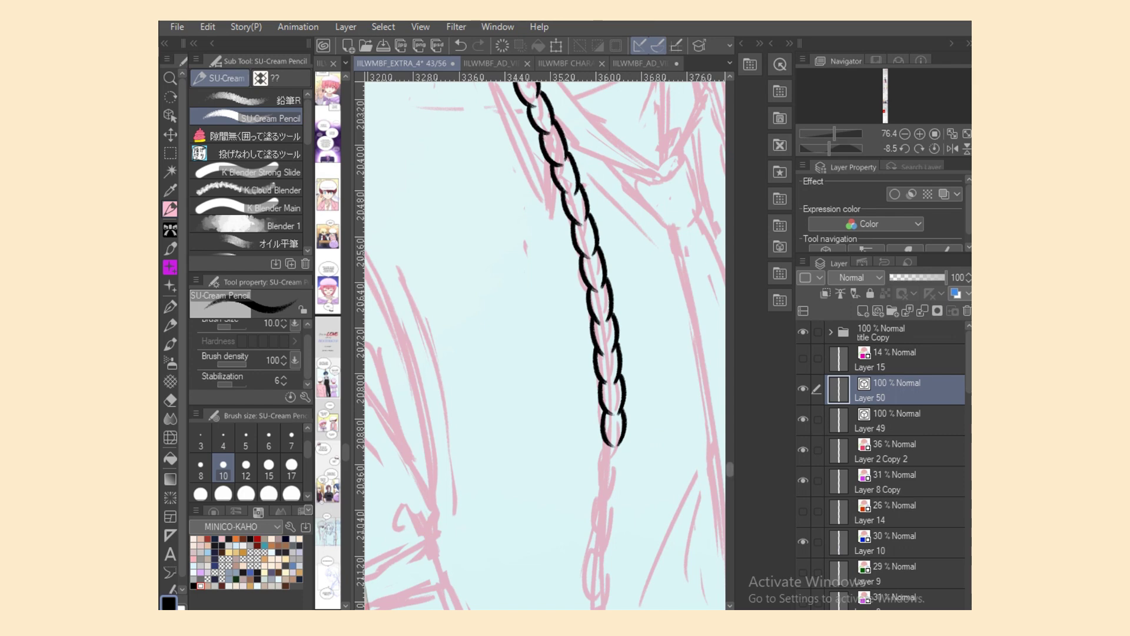
Step: Ink the braid's last segments, curving slightly back toward the end of the sketched braid
scroll(658, 438, down, 3)
mouse_move(603, 253)
mouse_down()
mouse_move(609, 288)
mouse_move(621, 283)
mouse_move(605, 327)
mouse_up()
key(ctrl+z)
key(ctrl+z)
mouse_move(618, 288)
mouse_down()
mouse_move(621, 317)
mouse_move(611, 324)
mouse_move(600, 308)
mouse_move(602, 318)
mouse_up()
key(ctrl+z)
key(ctrl+z)
drag(622, 282, 605, 353)
drag(620, 314, 605, 382)
key(ctrl+z)
key(ctrl+z)
key(ctrl+z)
key(ctrl+z)
mouse_move(601, 340)
mouse_down()
mouse_move(614, 371)
mouse_move(616, 344)
mouse_move(617, 375)
mouse_move(595, 378)
mouse_move(593, 415)
mouse_up()
Step: Ink the small tie and pointed hair tuft at the braid's end, and tidy the tuft's tip
mouse_move(618, 371)
mouse_down()
mouse_move(604, 414)
mouse_move(619, 475)
mouse_up()
key(ctrl+z)
drag(604, 421, 617, 471)
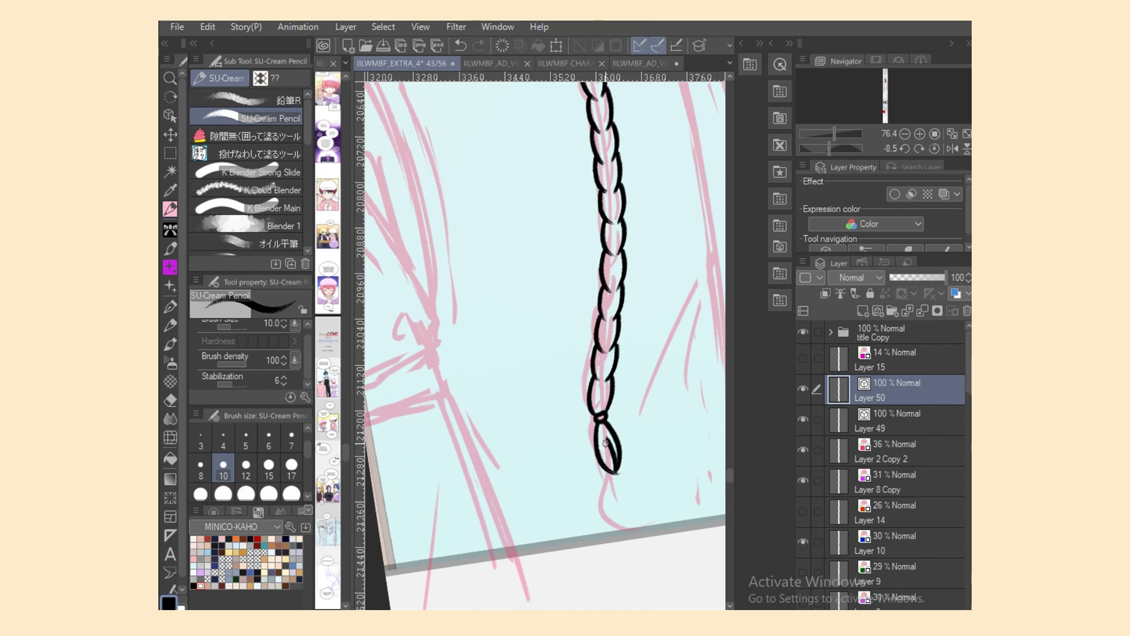
key(e)
key(p)
key(e)
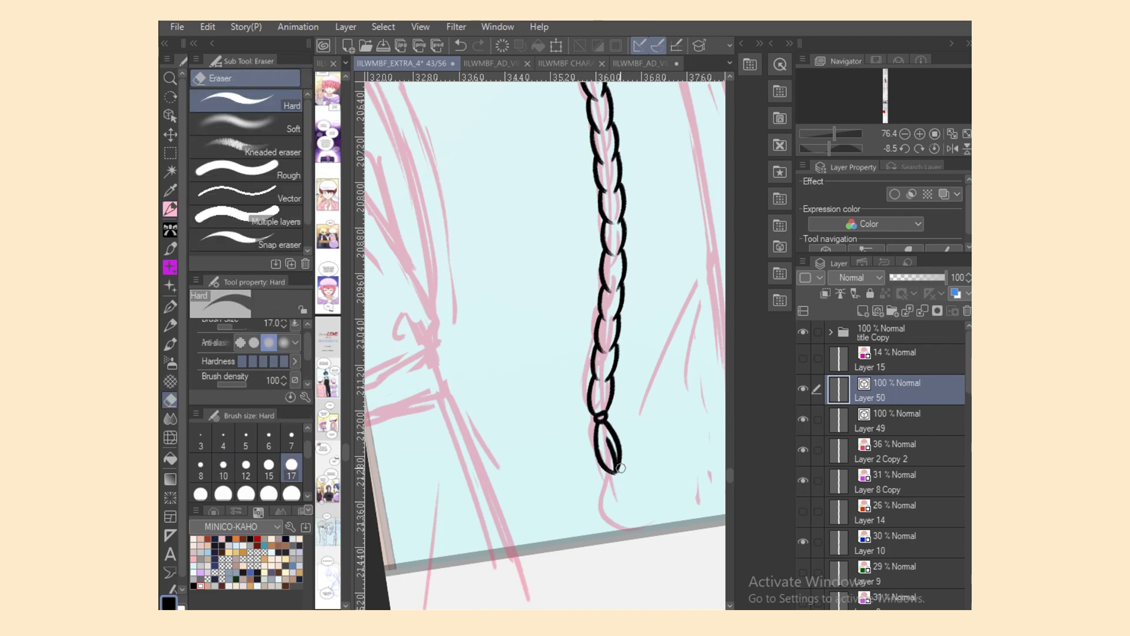
key(p)
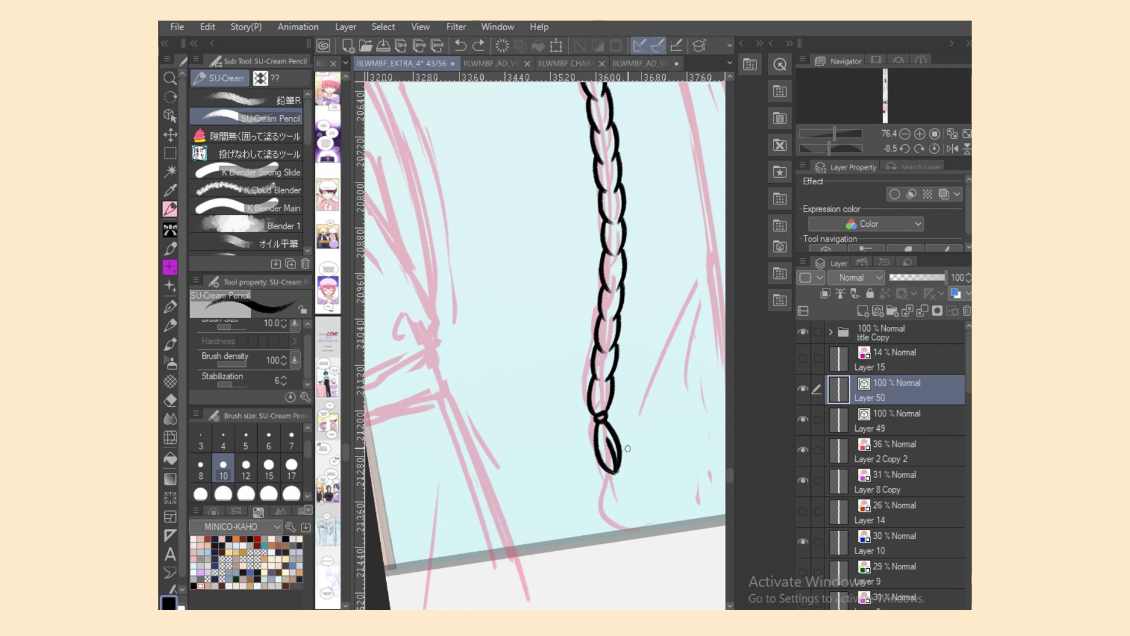
key(e)
key(p)
Step: Ink two slanted clothing fold lines beside the braid's lower end, one long and one short
drag(656, 615, 669, 614)
drag(585, 284, 522, 402)
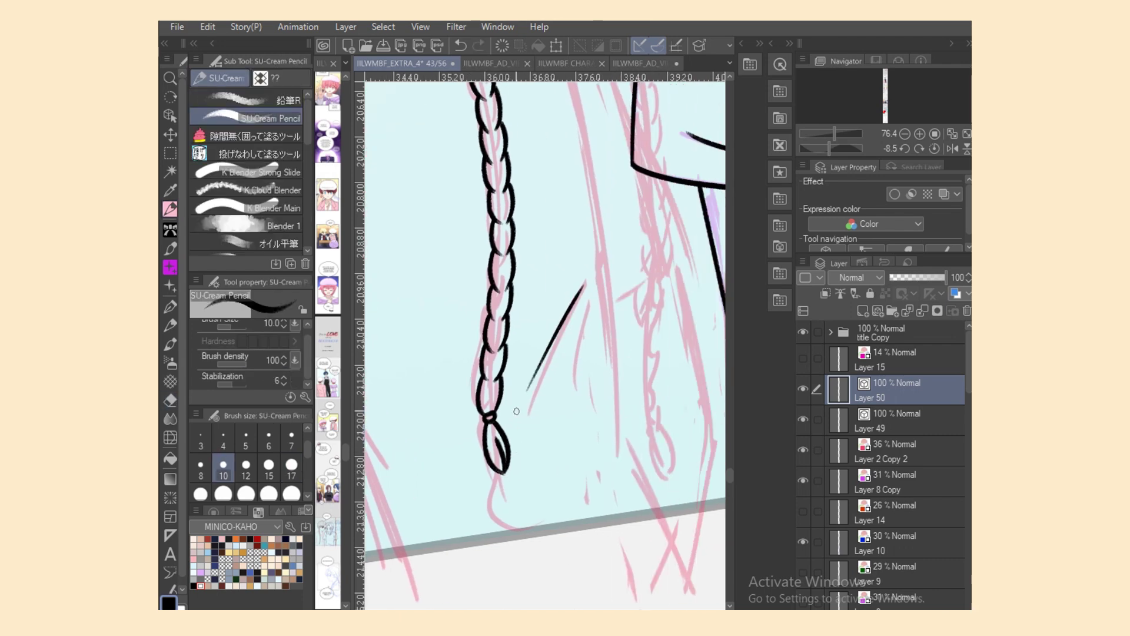
drag(582, 321, 546, 387)
key(ctrl+z)
drag(586, 304, 570, 381)
scroll(545, 345, up, 7)
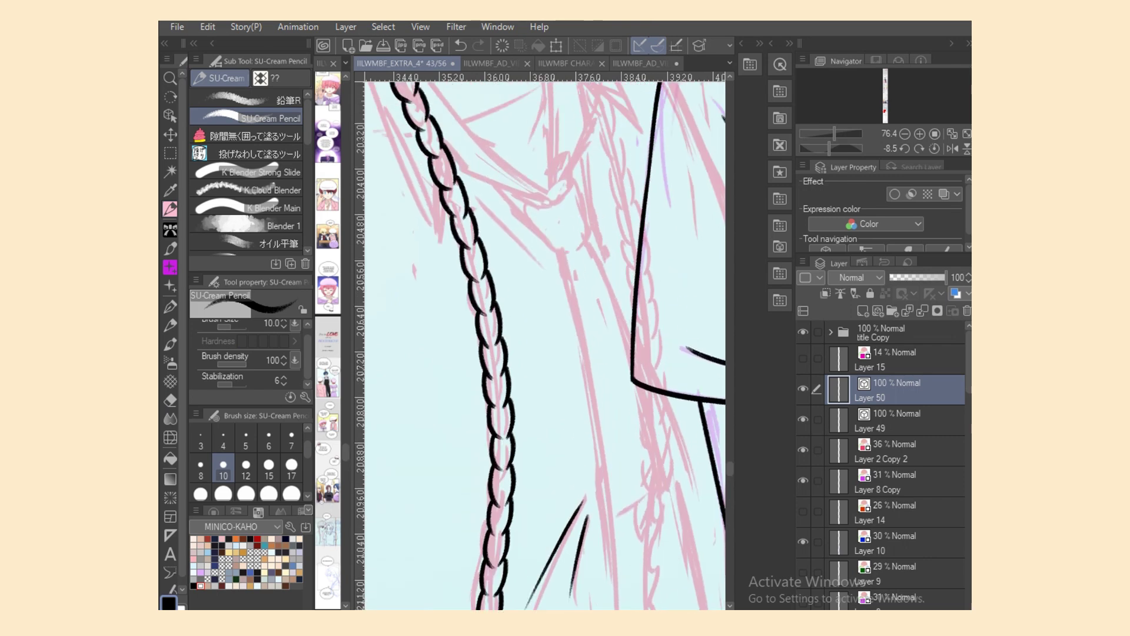
scroll(577, 347, down, 6)
key(ctrl+z)
key(ctrl+z)
drag(641, 189, 539, 391)
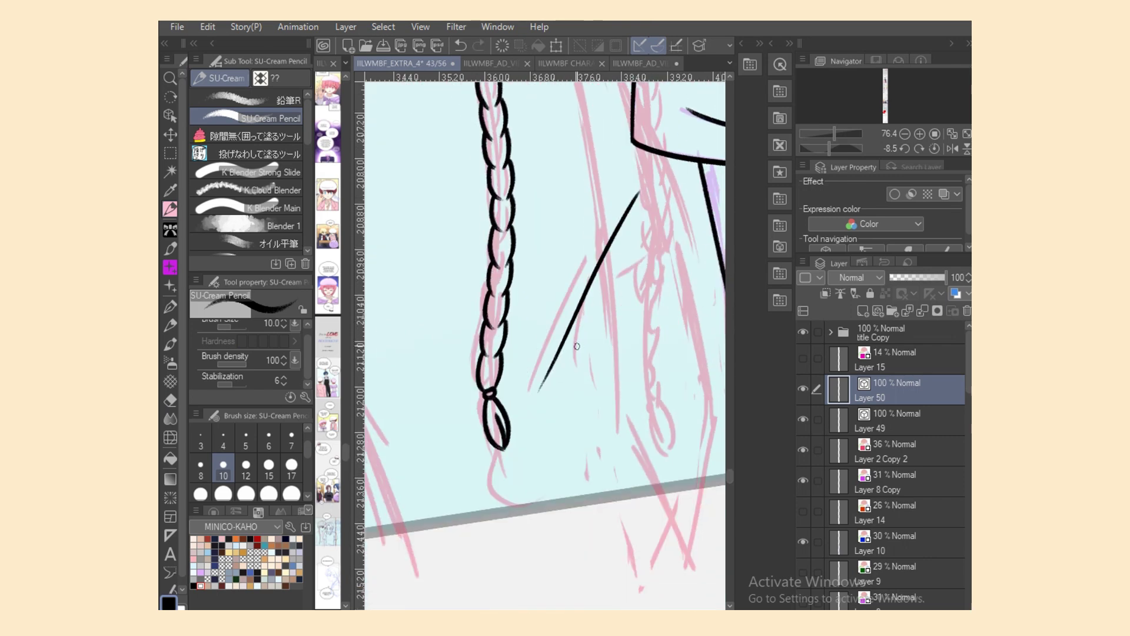
key(ctrl+z)
drag(632, 194, 550, 334)
drag(621, 241, 595, 325)
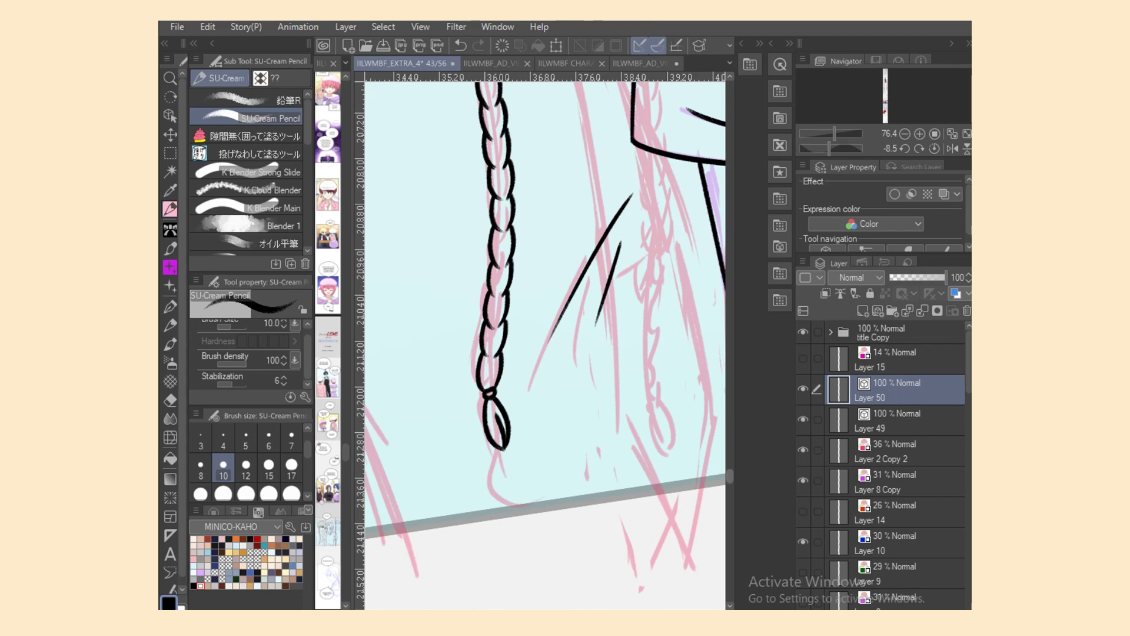
Step: Ink the collar's inner edge as a smooth curve from the braid down to the V-neck point
scroll(463, 288, up, 12)
drag(411, 249, 498, 377)
scroll(663, 603, left, 3)
key(ctrl+z)
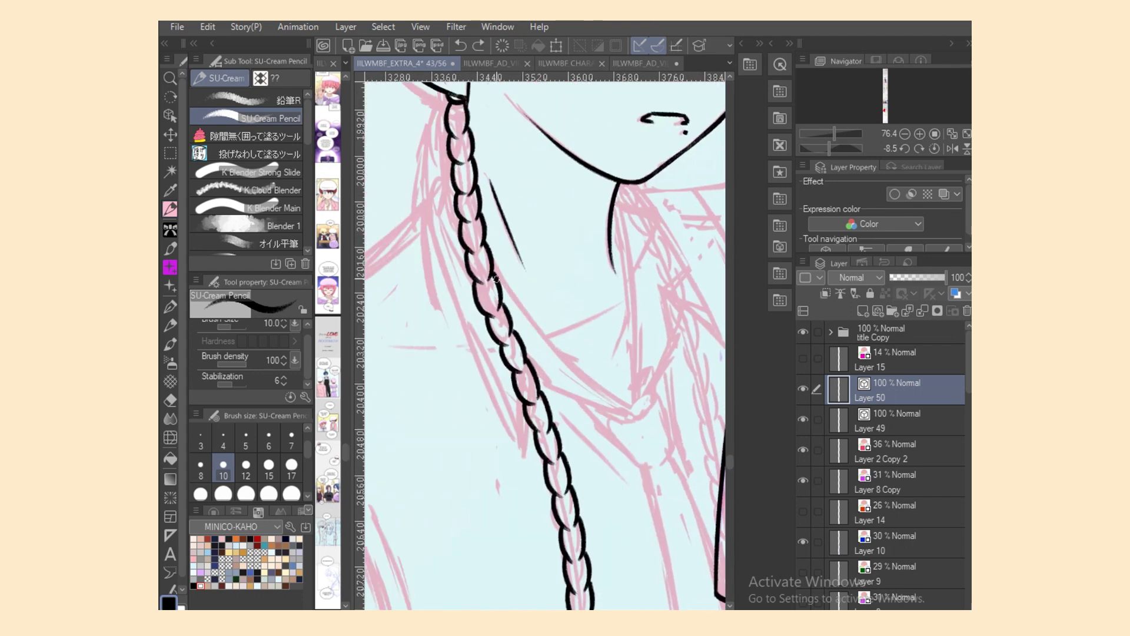
drag(491, 251, 578, 372)
key(ctrl+z)
mouse_move(489, 249)
mouse_down()
mouse_move(576, 365)
mouse_move(639, 405)
mouse_up()
key(ctrl+z)
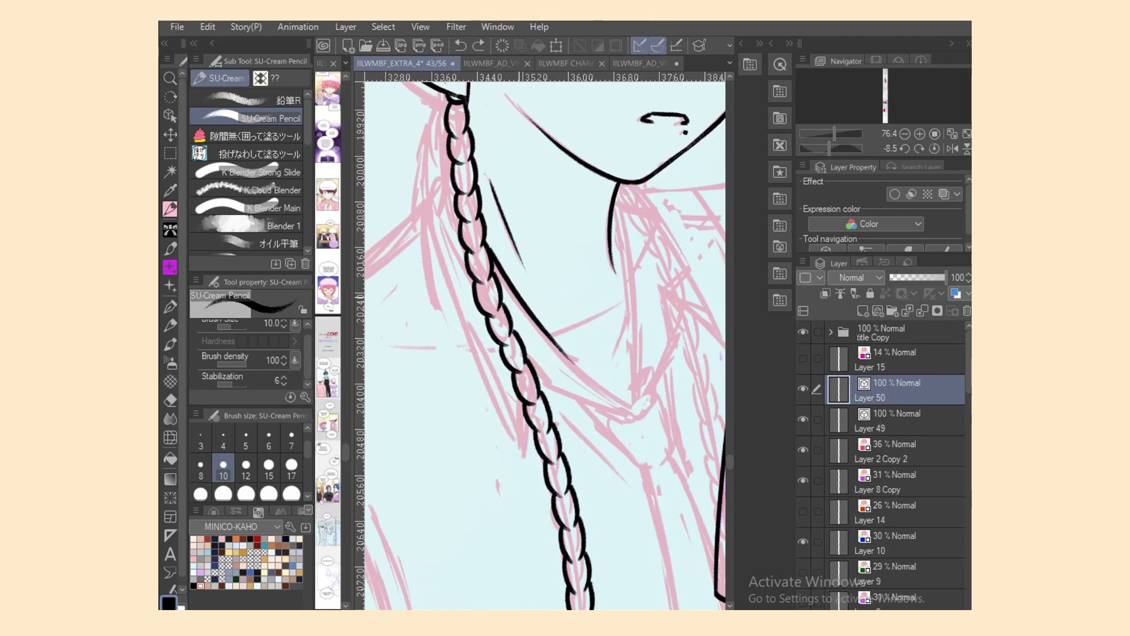
key(ctrl+z)
mouse_move(491, 254)
mouse_down()
mouse_move(538, 331)
mouse_move(630, 409)
mouse_up()
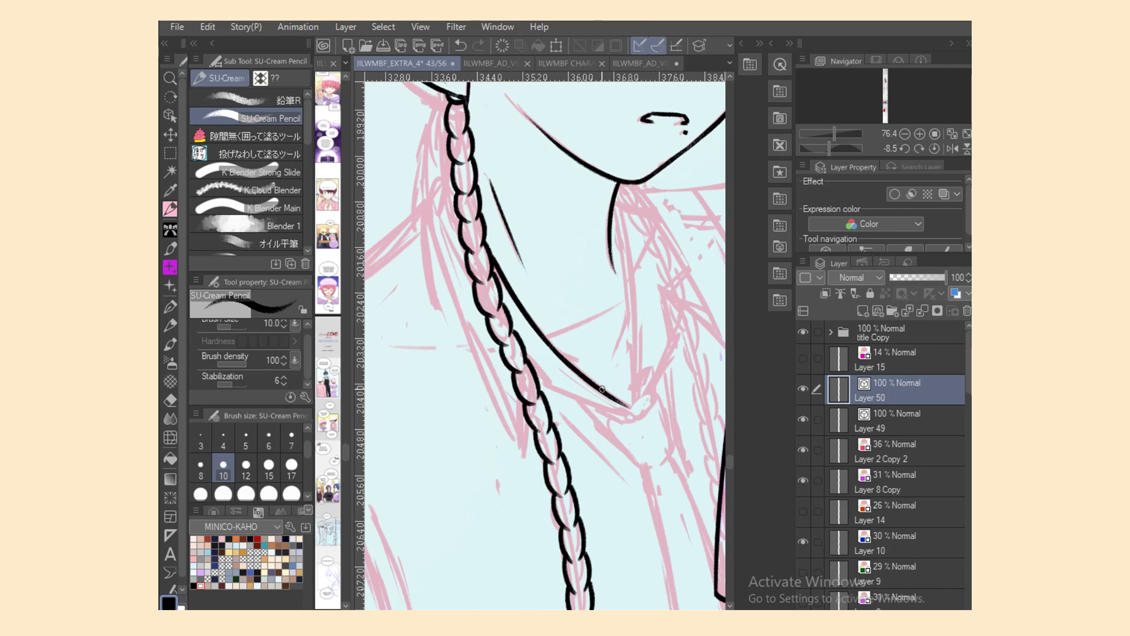
key(ctrl+z)
drag(554, 347, 629, 408)
key(ctrl+z)
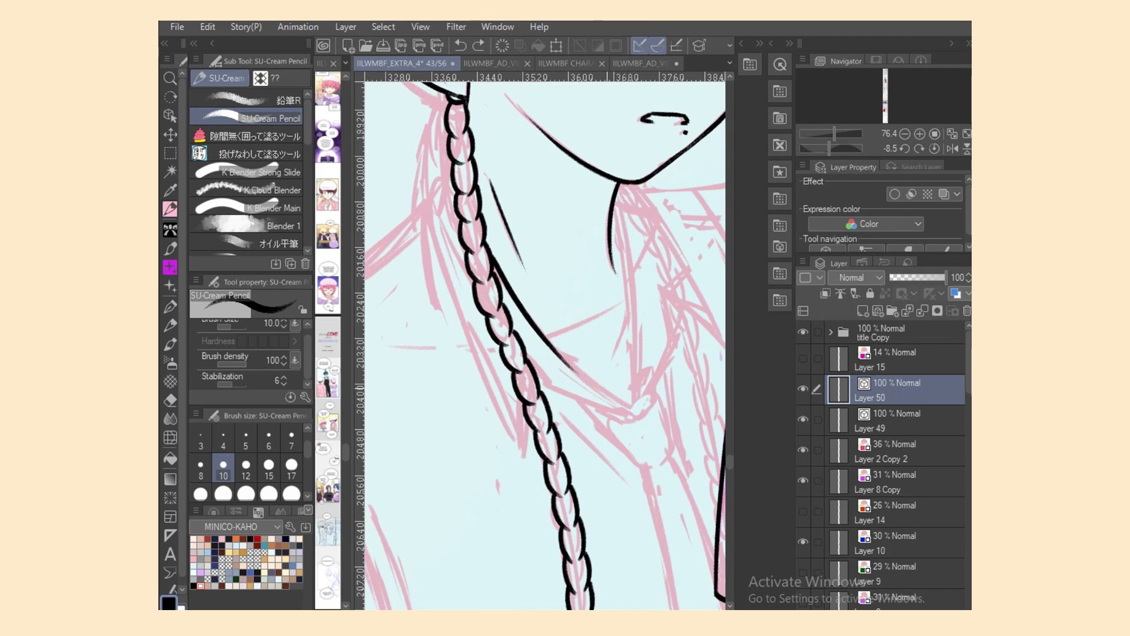
key(ctrl+z)
mouse_move(492, 256)
mouse_down()
mouse_move(587, 379)
mouse_move(631, 408)
mouse_up()
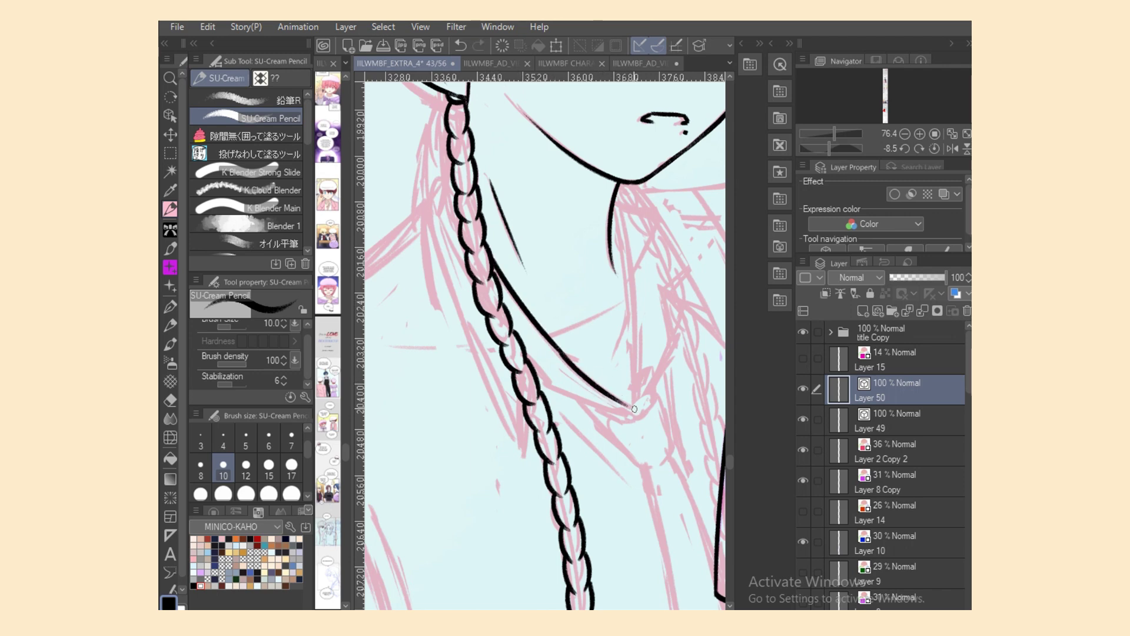
key(ctrl+z)
drag(576, 366, 629, 405)
key(ctrl+z)
key(ctrl+z)
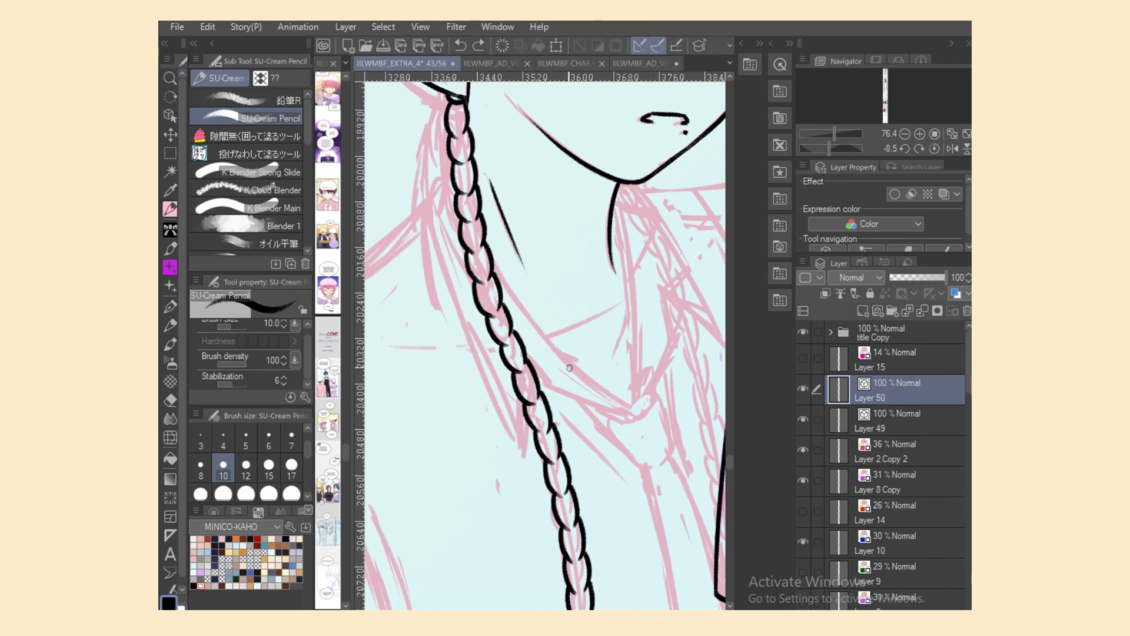
mouse_move(493, 258)
mouse_down()
mouse_move(579, 368)
mouse_move(631, 406)
mouse_up()
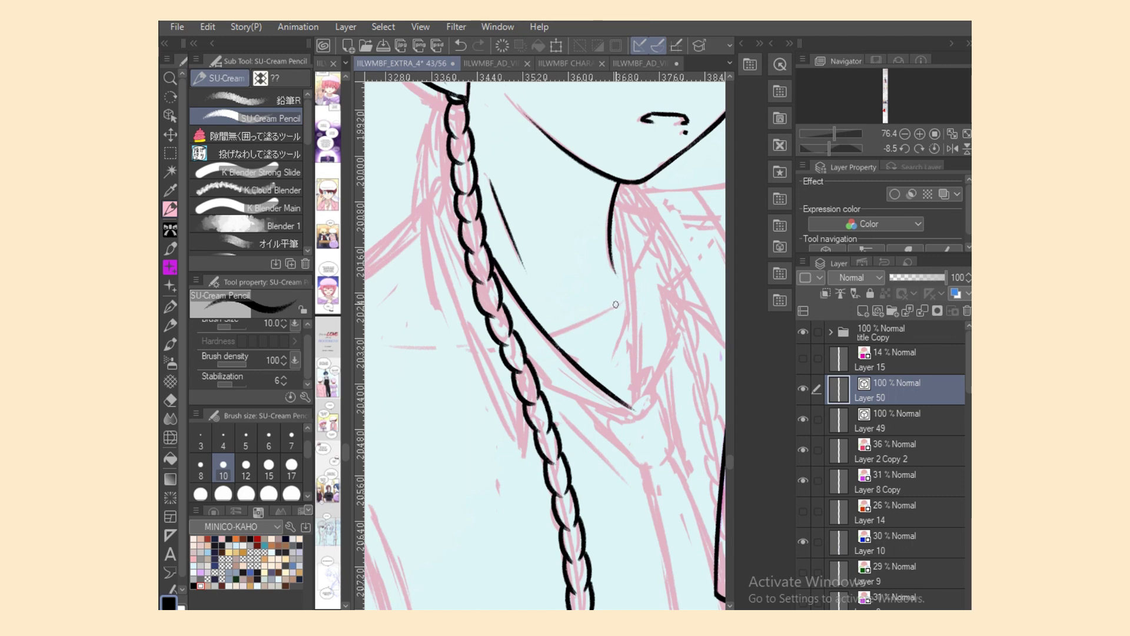
Step: Ink the opposite neckline edge from the front neck line straight down to the V-neck point
drag(614, 213, 633, 355)
key(ctrl+z)
drag(632, 308, 630, 425)
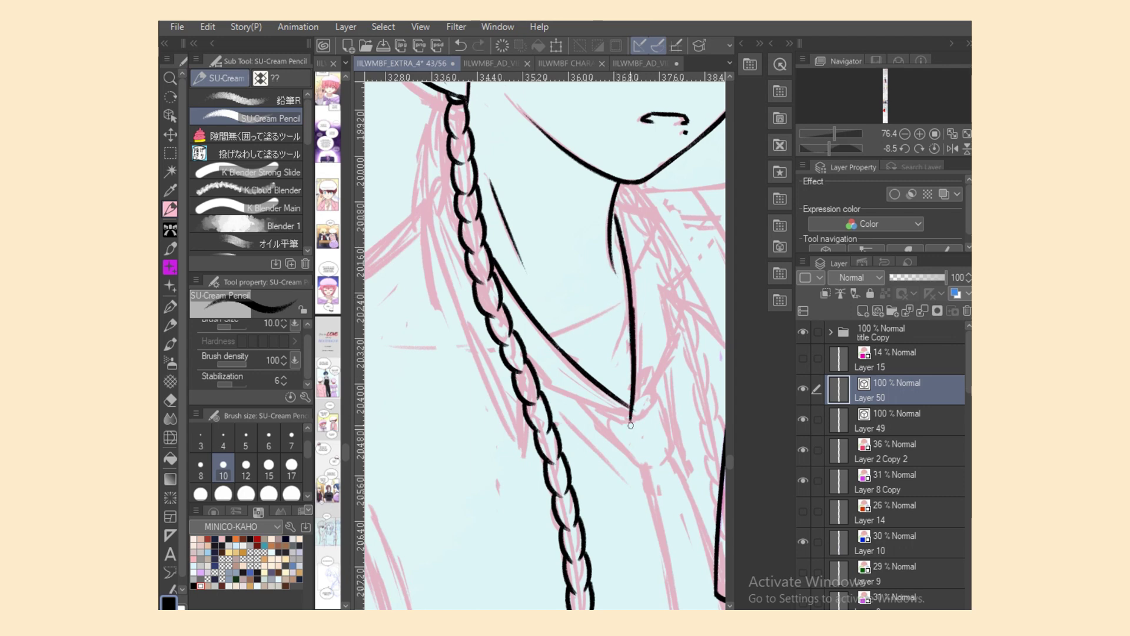
key(ctrl+z)
drag(630, 331, 627, 434)
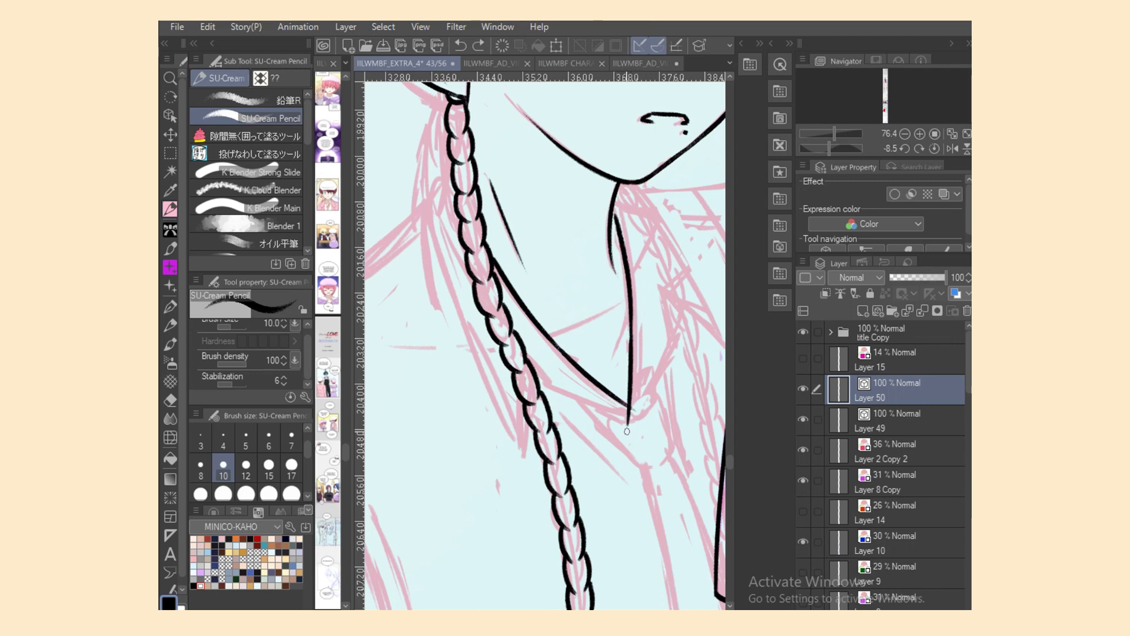
key(ctrl+z)
key(ctrl+y)
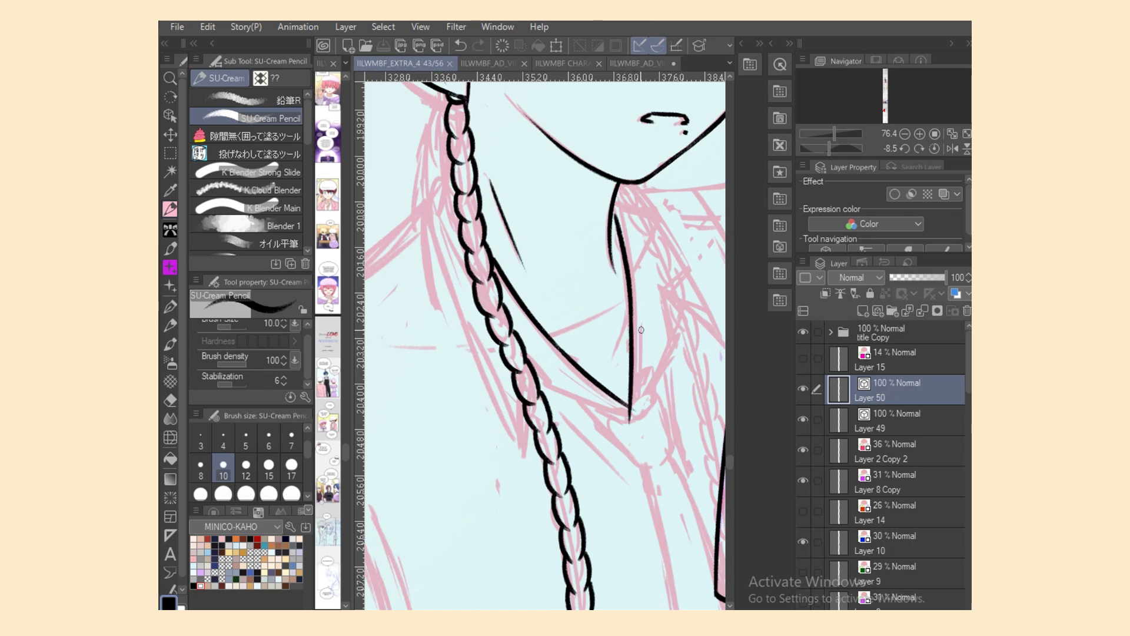
drag(556, 343, 644, 414)
key(ctrl+z)
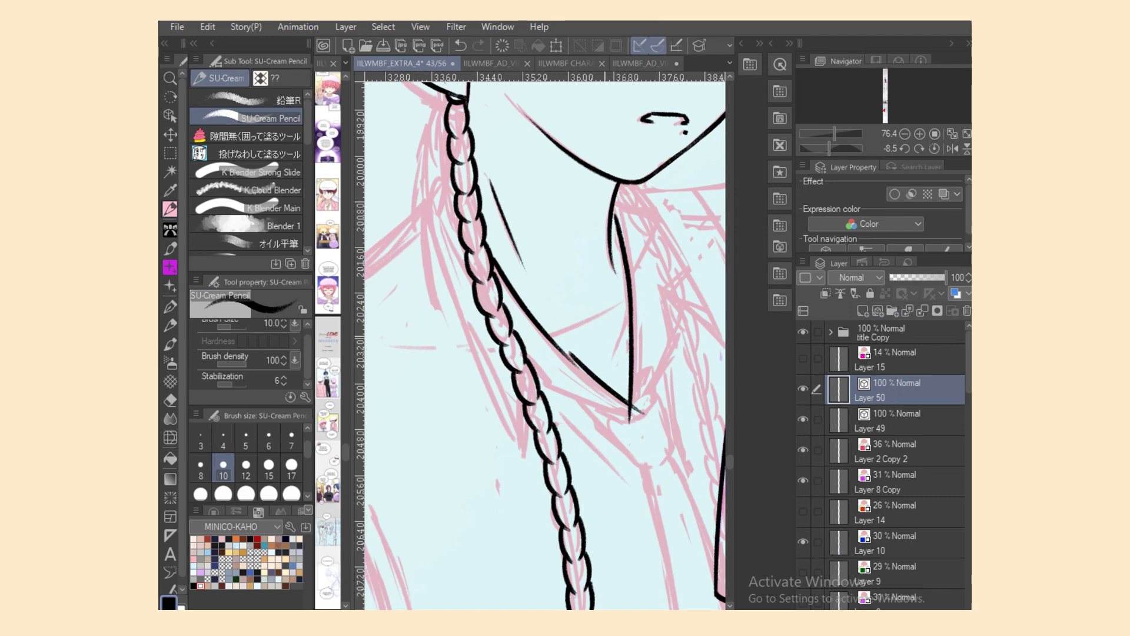
key(ctrl+z)
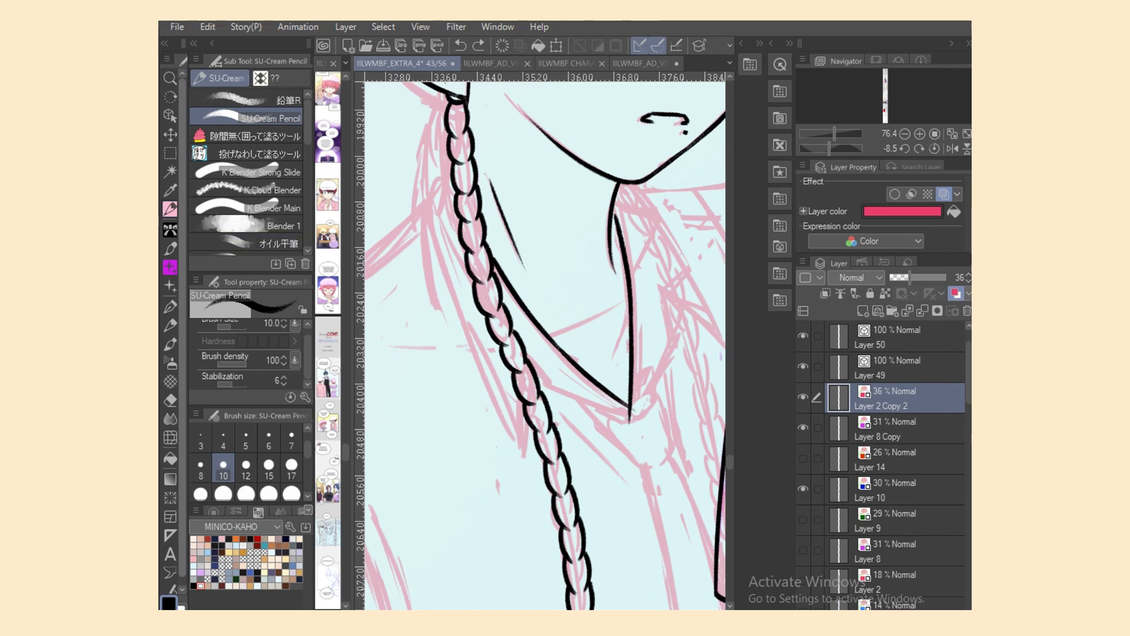
Step: Make Layer 50 active again and ink short detail strokes along the inner neckline
click(901, 368)
click(803, 366)
click(900, 338)
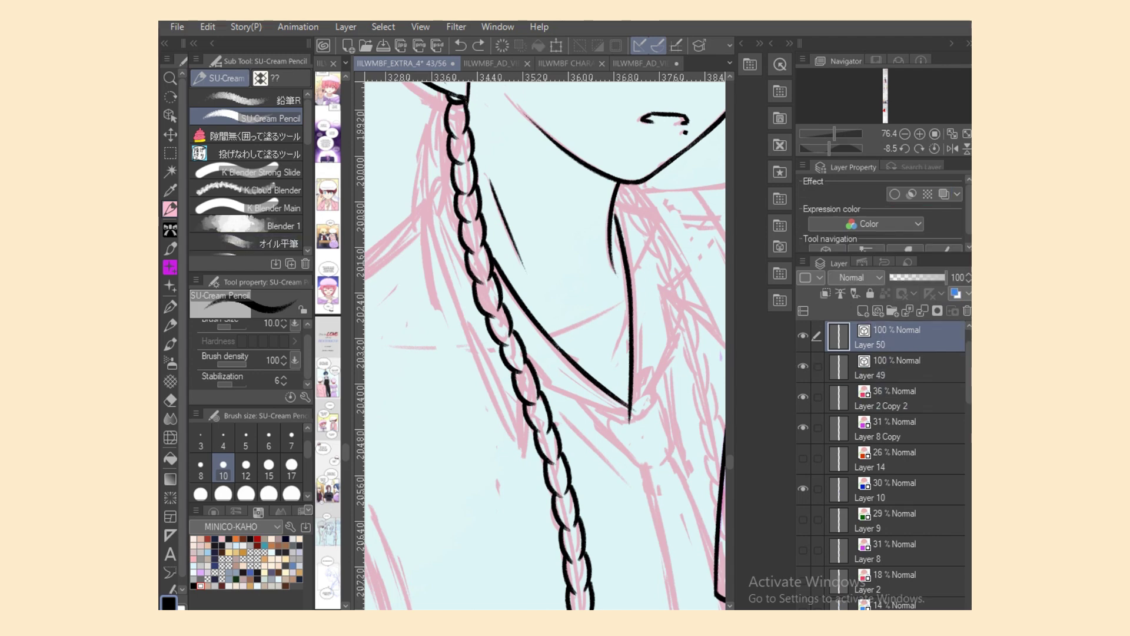
drag(556, 344, 580, 355)
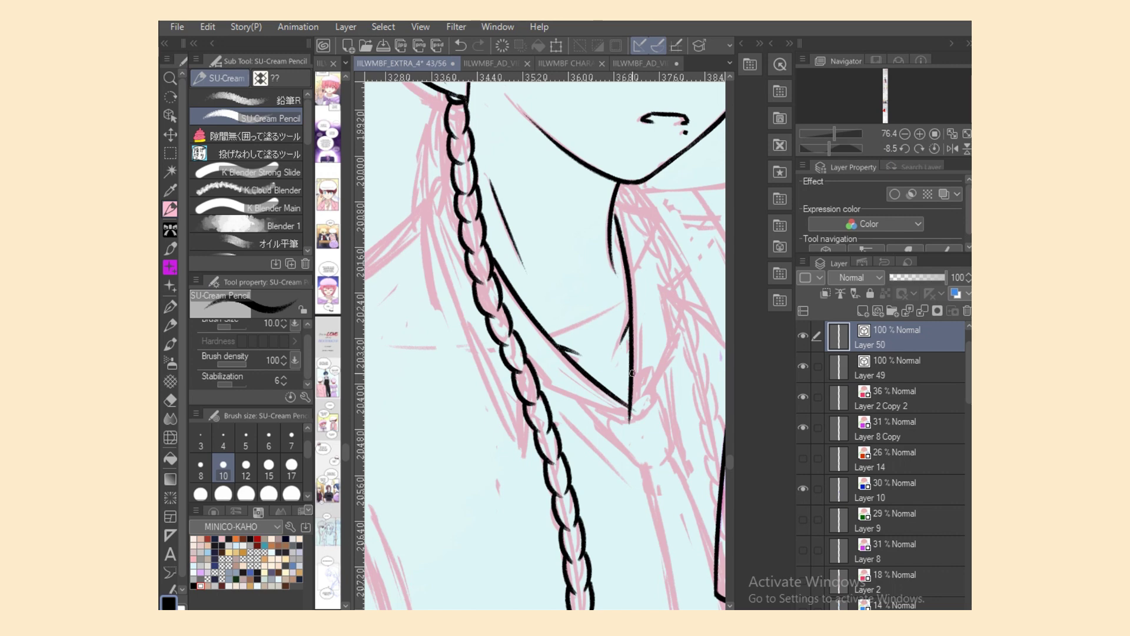
Step: Ink the collar's lower edge from the braid to the V-neck point and trim the overshoot there
mouse_move(532, 356)
mouse_down()
mouse_move(567, 390)
mouse_move(554, 388)
mouse_move(640, 407)
mouse_up()
key(ctrl+z)
key(ctrl+z)
drag(553, 386, 630, 407)
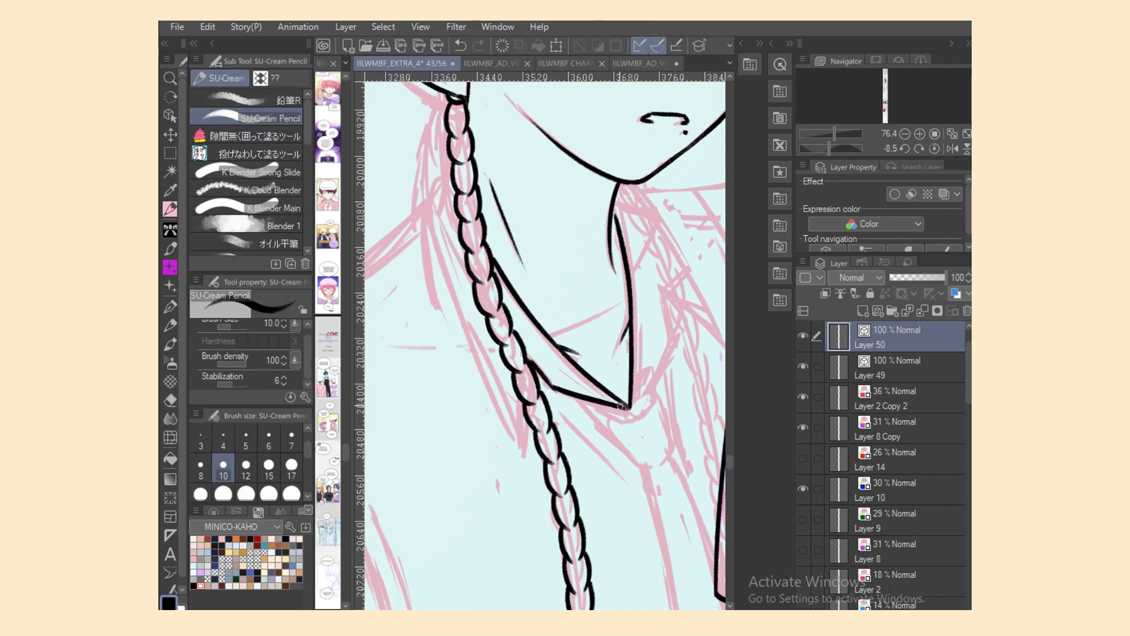
key(ctrl+z)
drag(555, 388, 631, 406)
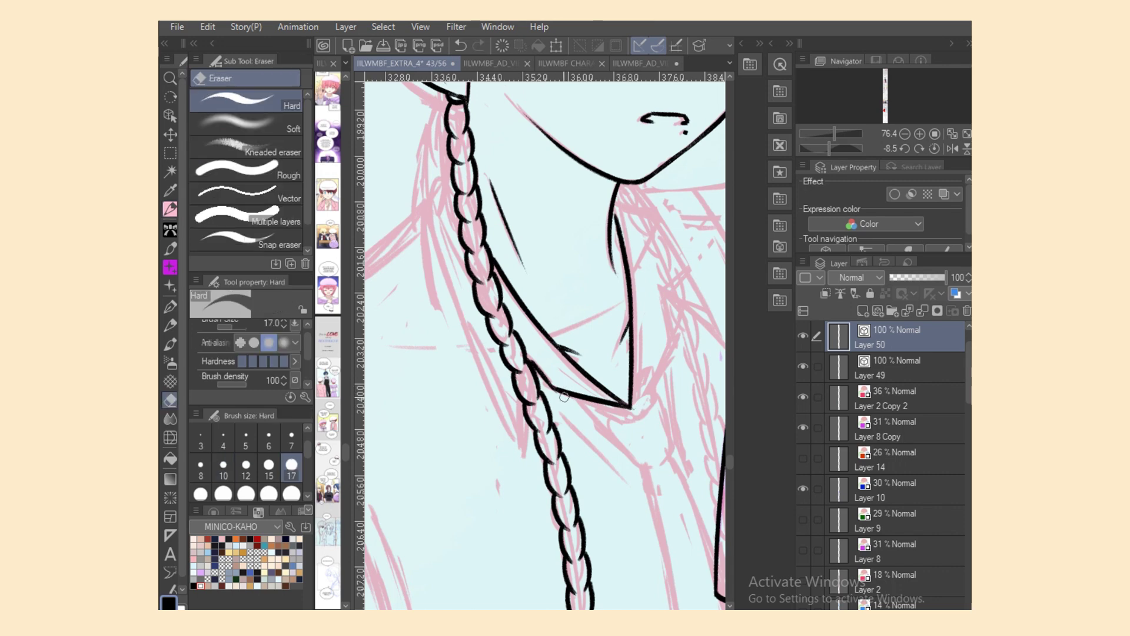
Step: Ink the collar's long outer edge curving down behind the braid from beside the neck
drag(450, 162, 451, 288)
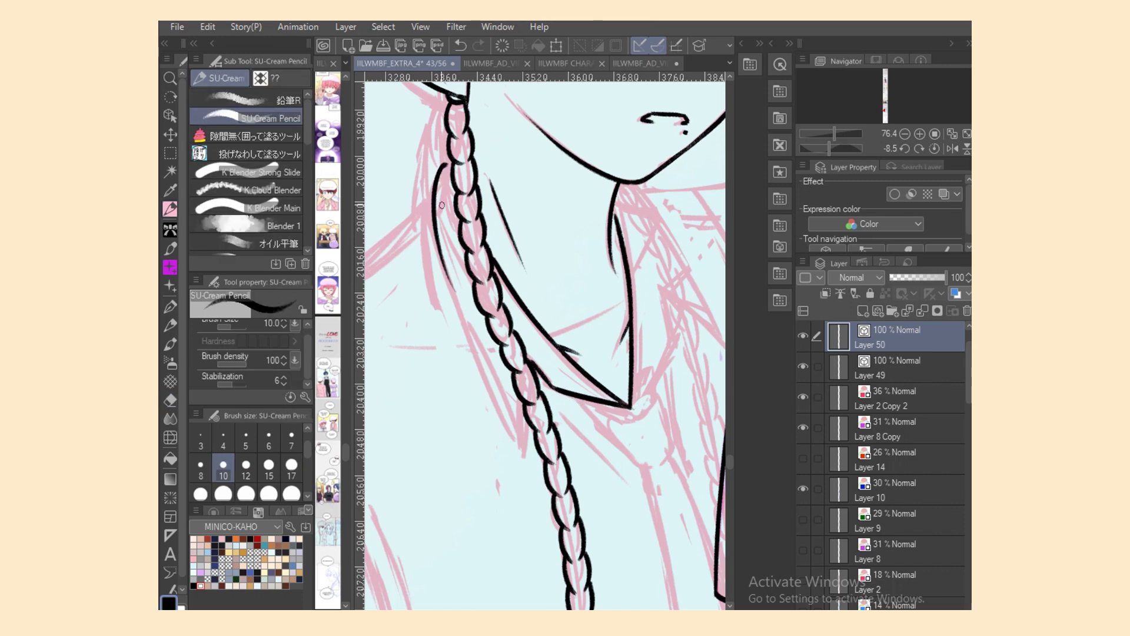
key(ctrl+z)
mouse_move(451, 163)
mouse_down()
mouse_move(451, 289)
mouse_move(444, 257)
mouse_move(480, 360)
mouse_up()
key(ctrl+z)
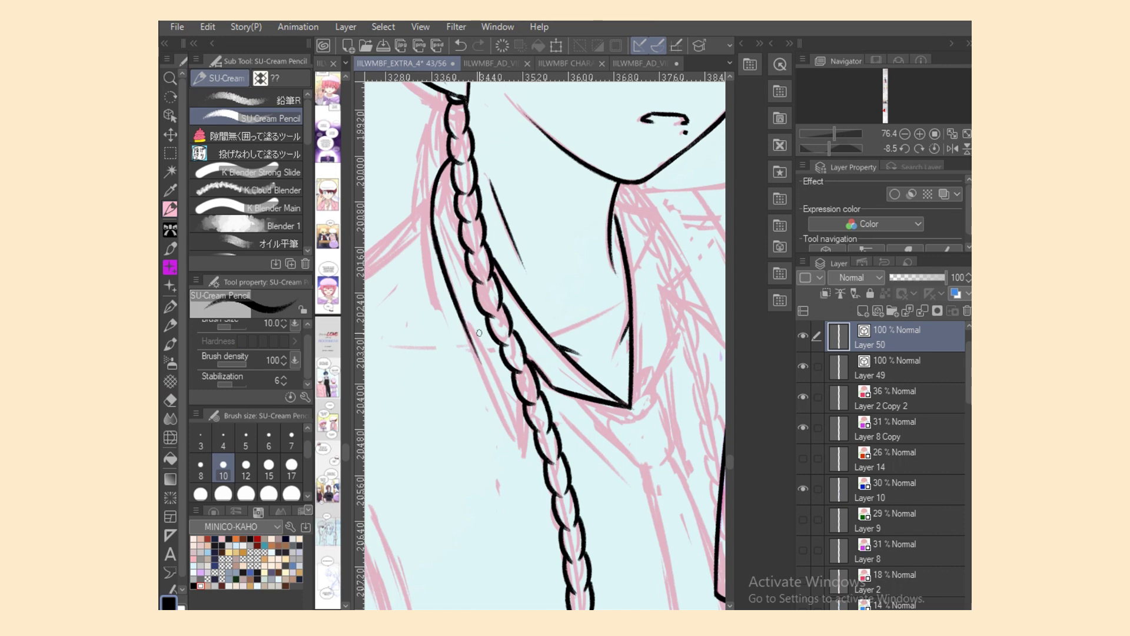
drag(461, 306, 511, 438)
key(ctrl+z)
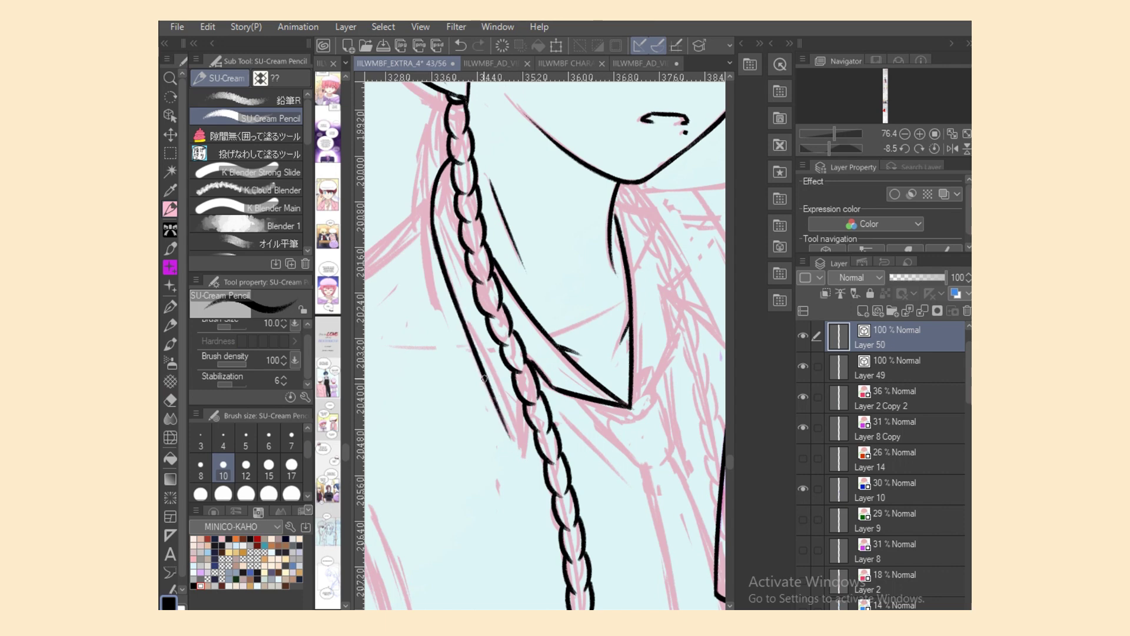
Step: Close the collar's lower point with a short line back to the braid and erase the overshooting ends
drag(492, 390, 525, 461)
drag(525, 404, 527, 489)
key(e)
key(p)
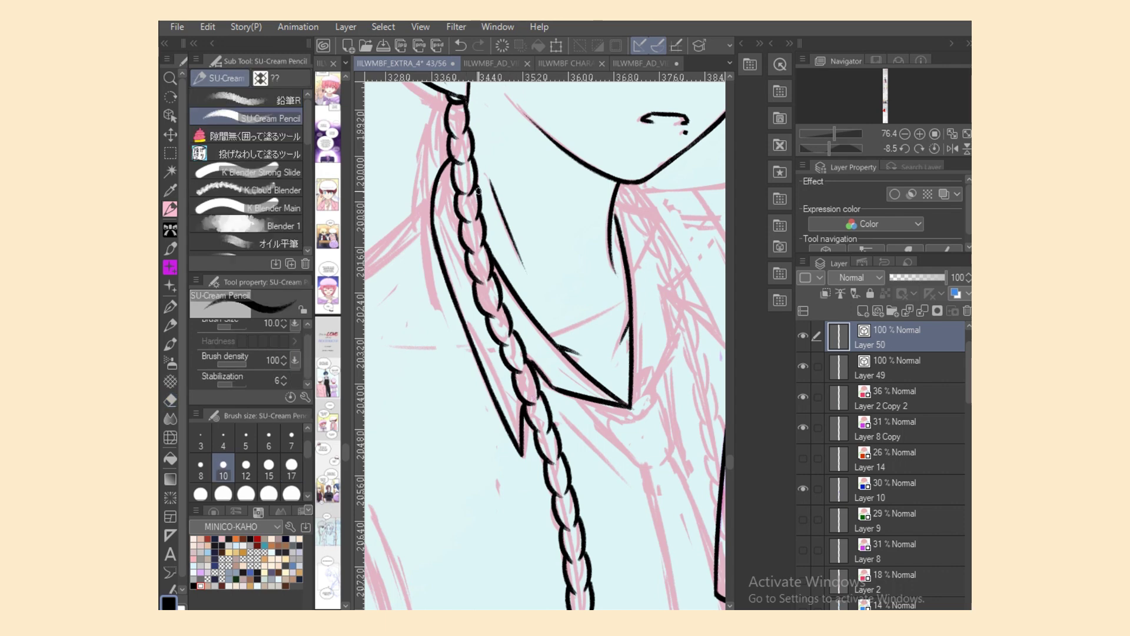
key(e)
key(p)
Step: Ink the second collar flap's outer edge from the chin to its point, with a short line back from the point
scroll(545, 346, right, 5)
drag(492, 185, 591, 339)
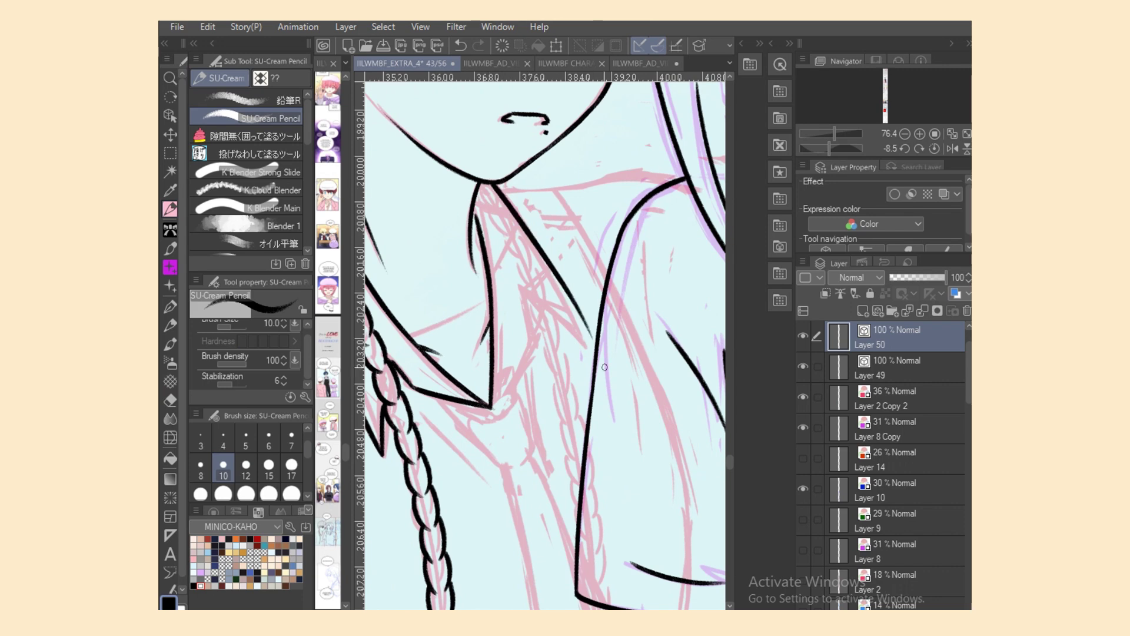
key(ctrl+z)
drag(493, 187, 592, 349)
drag(517, 284, 594, 349)
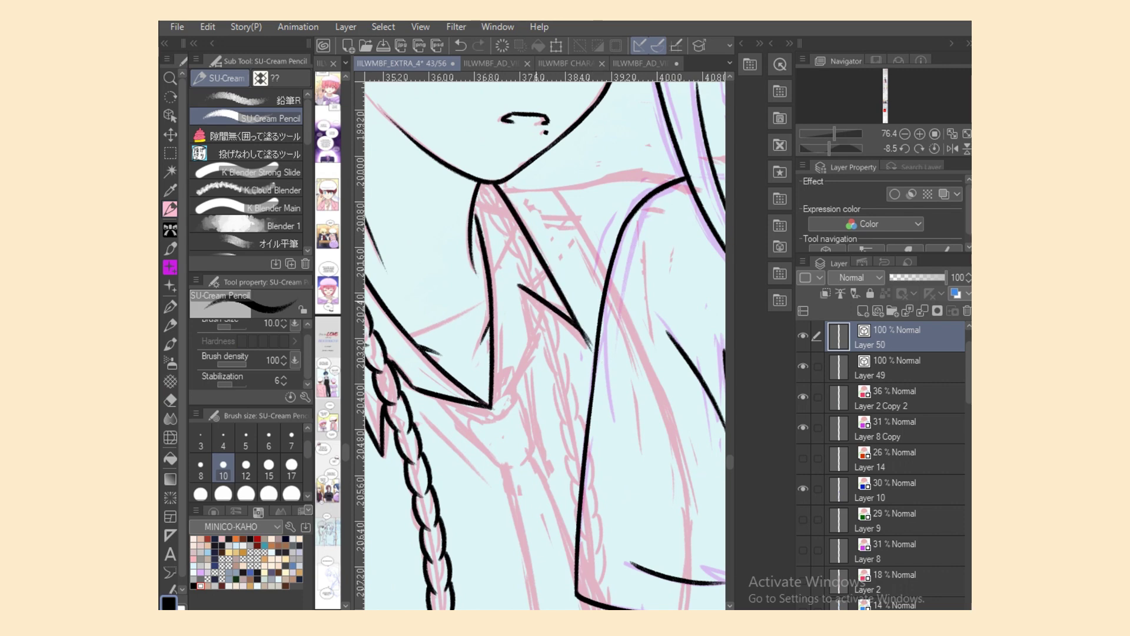
key(ctrl+z)
drag(521, 287, 579, 331)
Step: Ink the second collar flap's inner edge down to the V-neck point and clean up the line ends there
mouse_move(523, 285)
mouse_down()
mouse_move(533, 333)
mouse_move(492, 407)
mouse_up()
key(ctrl+z)
key(ctrl+z)
mouse_move(530, 316)
mouse_down()
mouse_move(484, 415)
mouse_move(492, 410)
mouse_up()
key(ctrl+z)
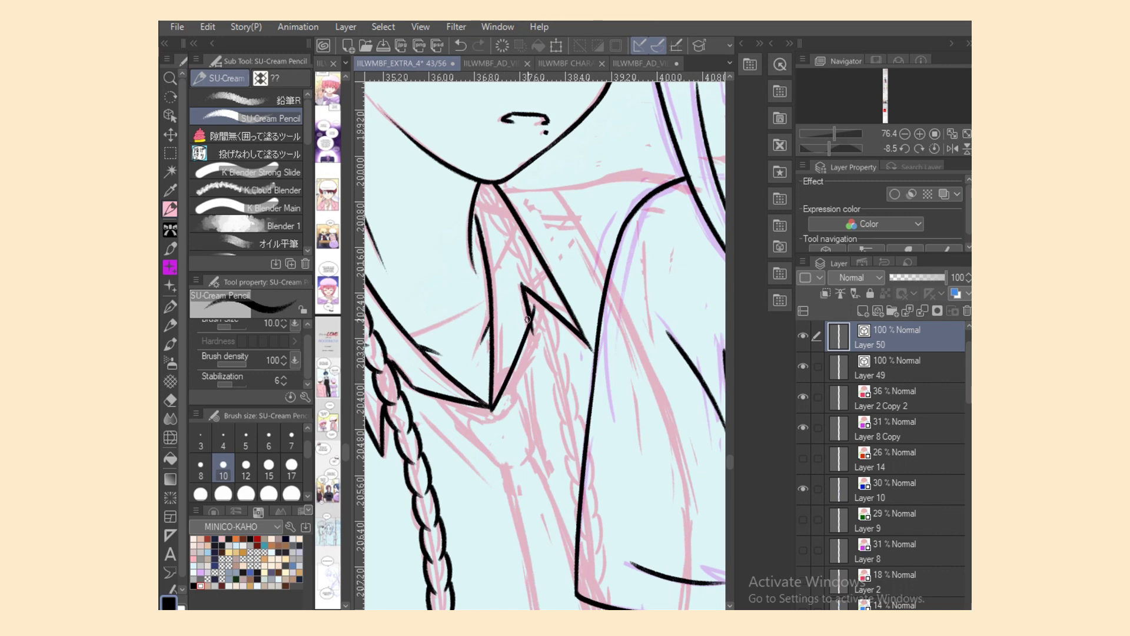
key(e)
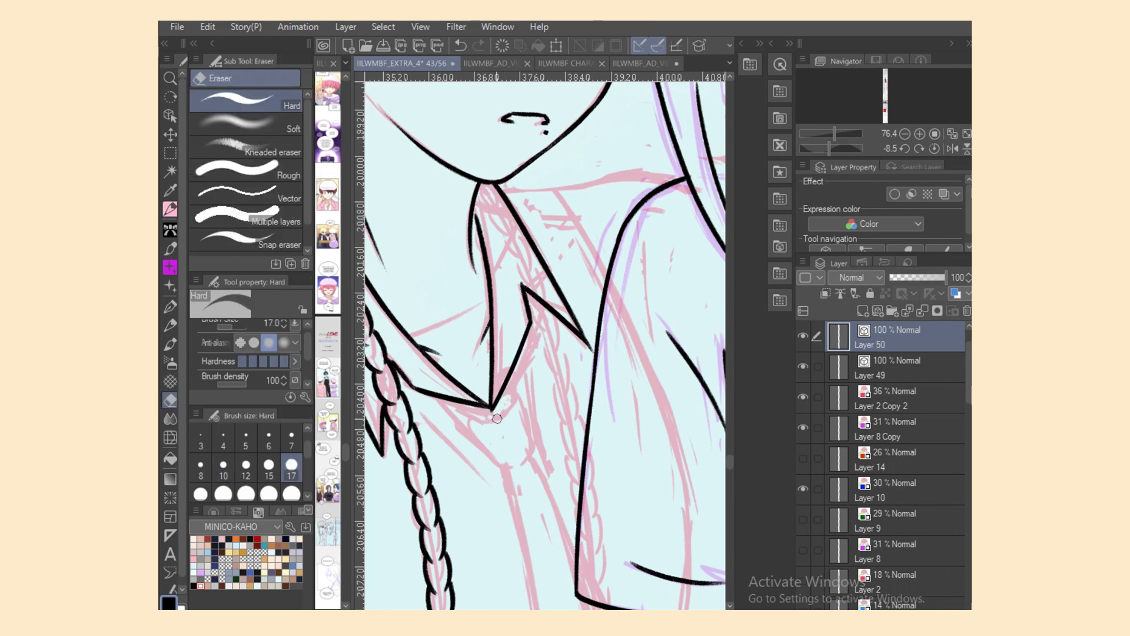
key(o)
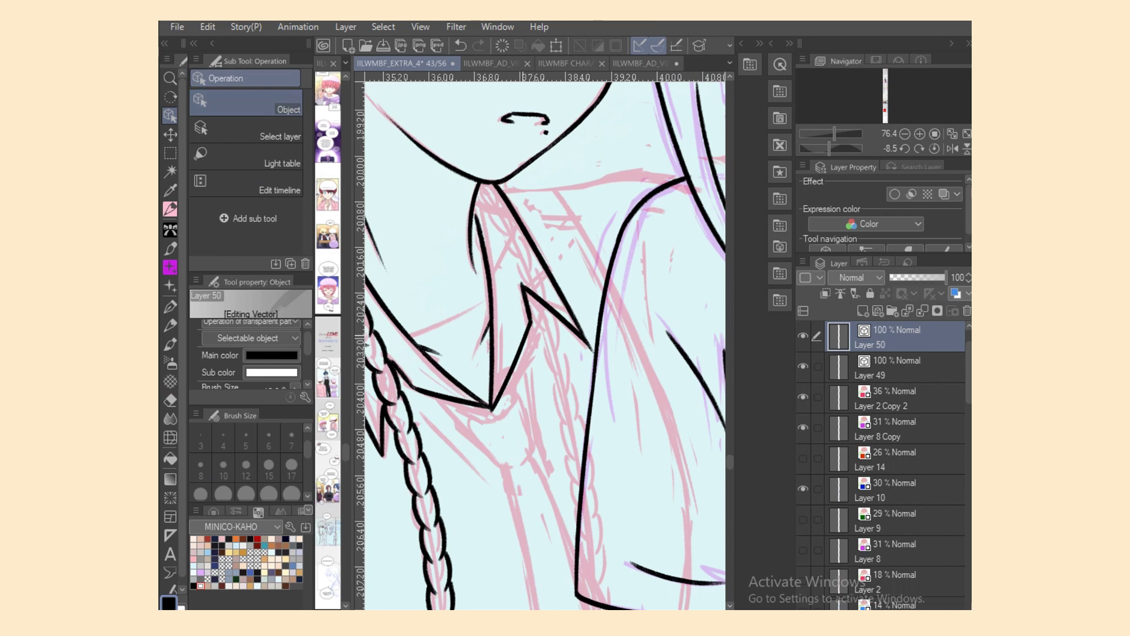
click(499, 395)
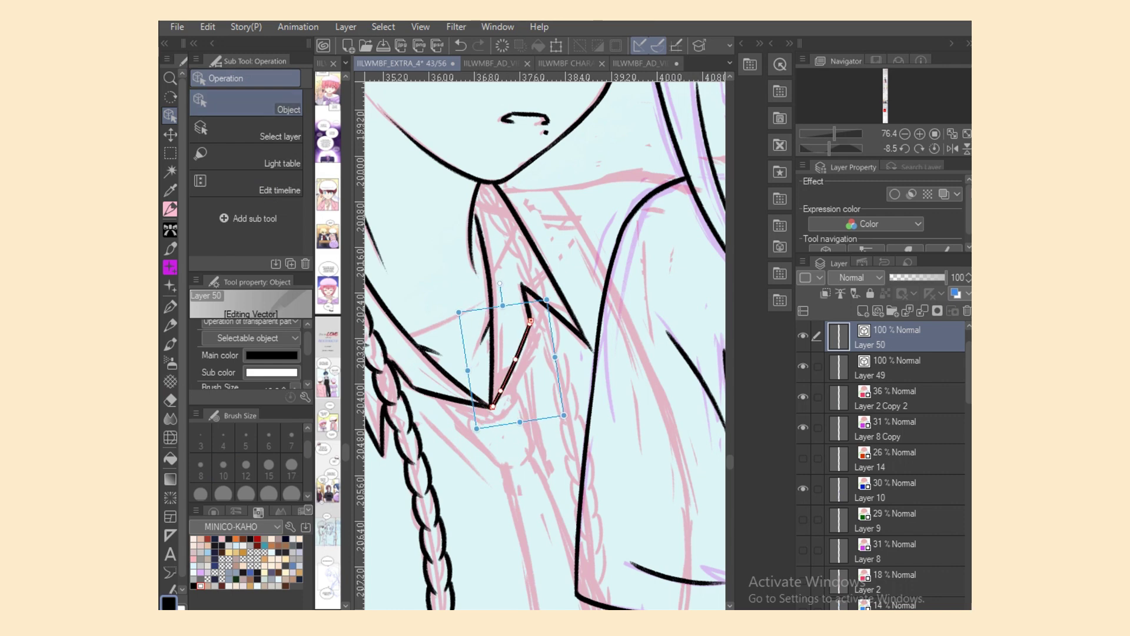
key(e)
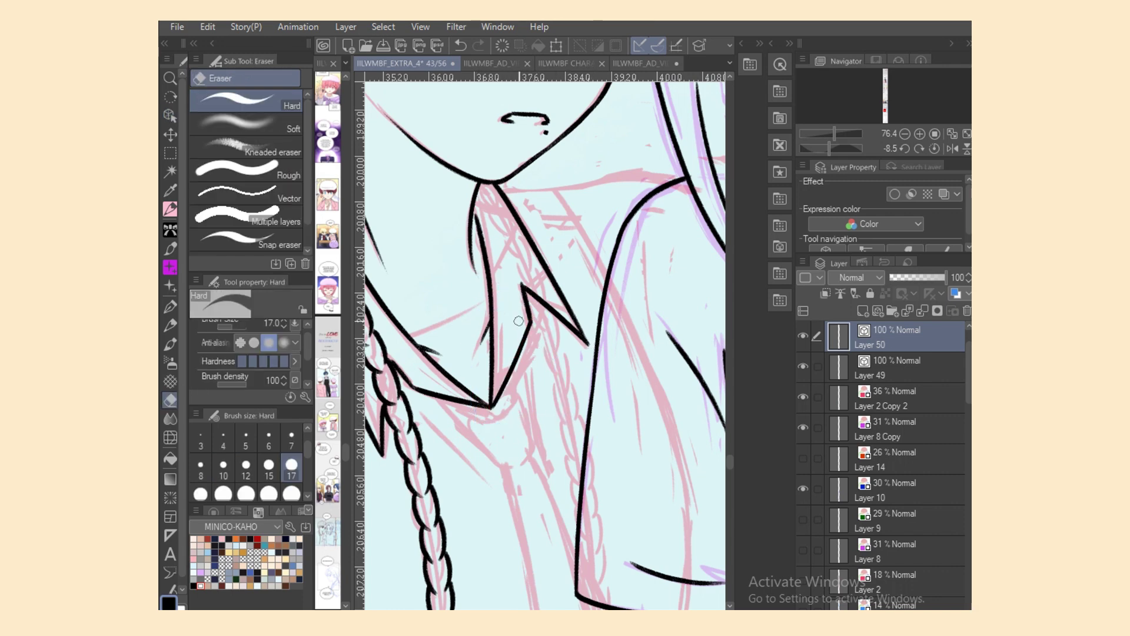
key(p)
key(p)
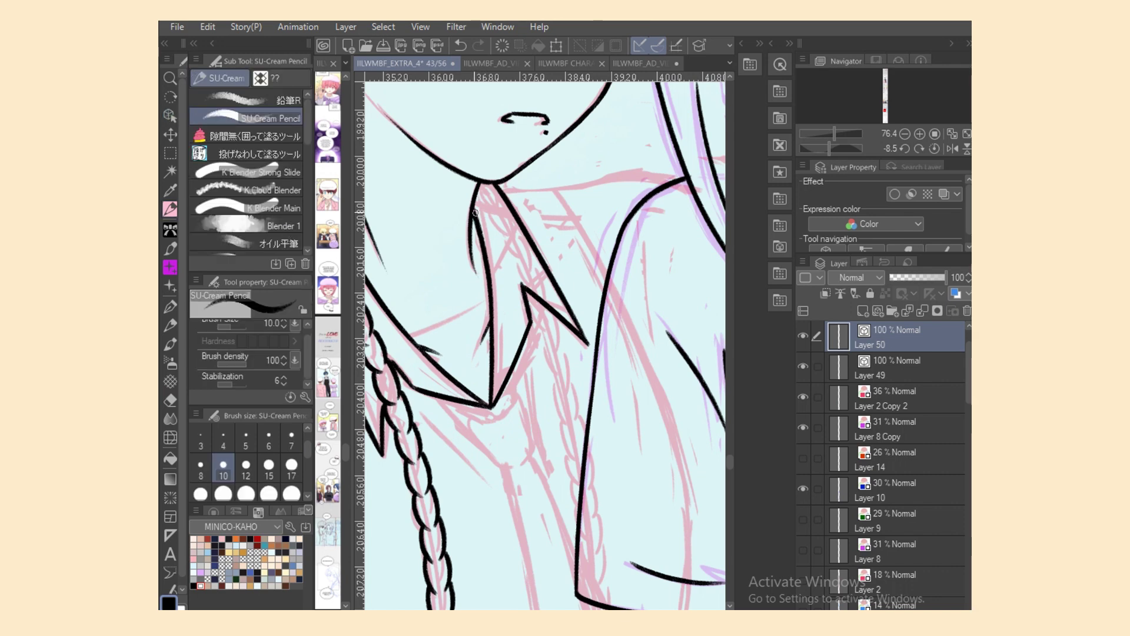
Step: Ink the rounded tie knot just below the V-neck point
mouse_move(468, 417)
mouse_down()
mouse_move(511, 395)
mouse_move(524, 413)
mouse_move(533, 441)
mouse_move(467, 429)
mouse_move(502, 470)
mouse_move(534, 439)
mouse_up()
key(ctrl+z)
key(ctrl+z)
key(ctrl+z)
key(ctrl+z)
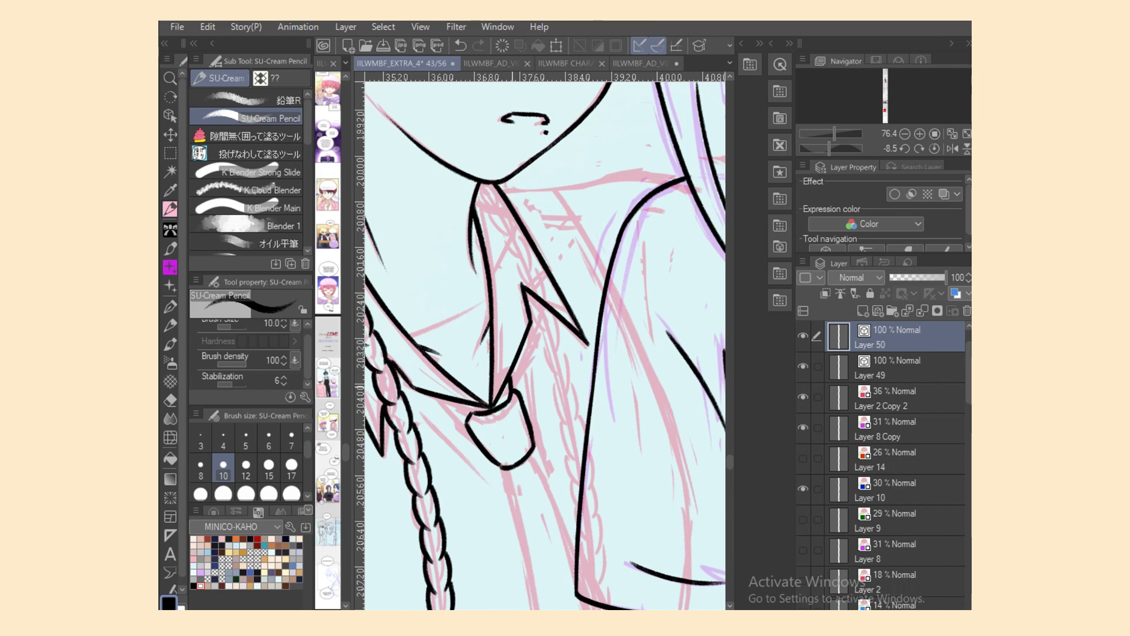
key(ctrl+z)
mouse_move(511, 378)
mouse_down()
mouse_move(496, 411)
mouse_move(451, 402)
mouse_move(476, 414)
mouse_up()
Step: Flip the canvas view horizontally and ink the second braid's first links from the chin down along the collar
click(952, 149)
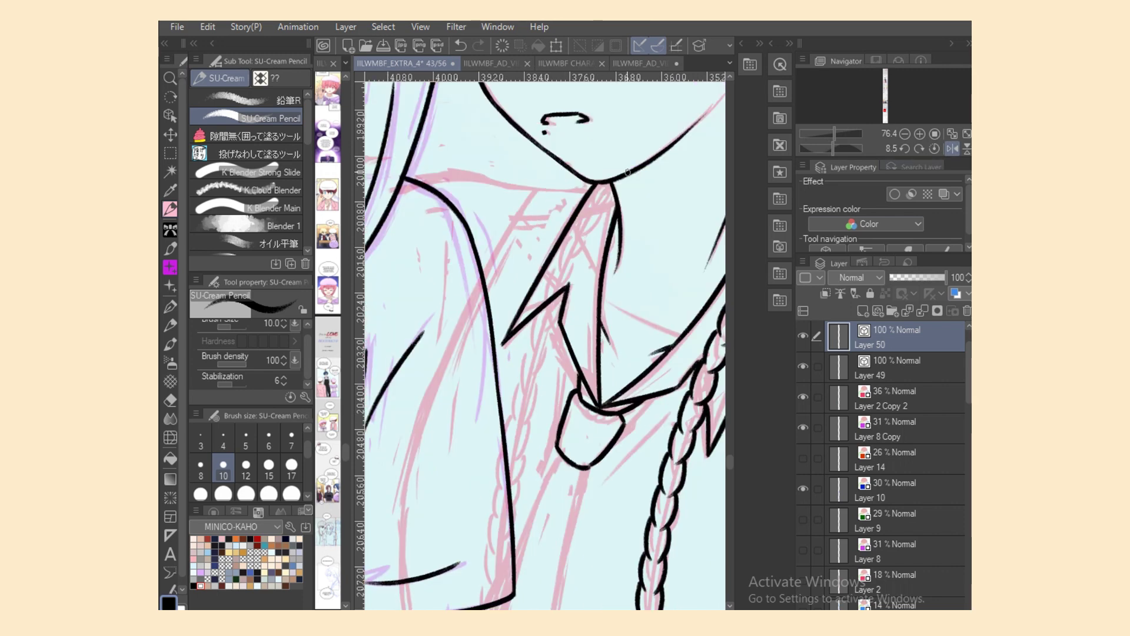
drag(612, 200, 593, 209)
key(ctrl+z)
key(ctrl+z)
key(e)
key(p)
mouse_move(591, 202)
mouse_down()
mouse_move(594, 230)
mouse_move(584, 227)
mouse_move(590, 202)
mouse_move(605, 230)
mouse_move(611, 207)
mouse_move(605, 231)
mouse_move(571, 242)
mouse_move(573, 259)
mouse_move(595, 237)
mouse_move(572, 258)
mouse_up()
key(ctrl+z)
key(ctrl+z)
key(ctrl+z)
mouse_move(596, 228)
mouse_down()
mouse_move(579, 261)
mouse_move(563, 252)
mouse_move(572, 279)
mouse_move(587, 252)
mouse_move(547, 314)
mouse_up()
key(ctrl+z)
key(ctrl+z)
key(ctrl+z)
Step: Continue the second braid's links down past the collar point, trimming the lines where they overlap
mouse_move(570, 280)
mouse_down()
mouse_move(545, 333)
mouse_move(544, 307)
mouse_move(533, 342)
mouse_up()
key(e)
key(p)
mouse_move(559, 306)
mouse_down()
mouse_move(545, 339)
mouse_move(539, 321)
mouse_move(526, 373)
mouse_up()
key(e)
key(p)
key(ctrl+z)
mouse_move(534, 331)
mouse_down()
mouse_move(535, 375)
mouse_move(515, 416)
mouse_up()
key(ctrl+z)
key(ctrl+z)
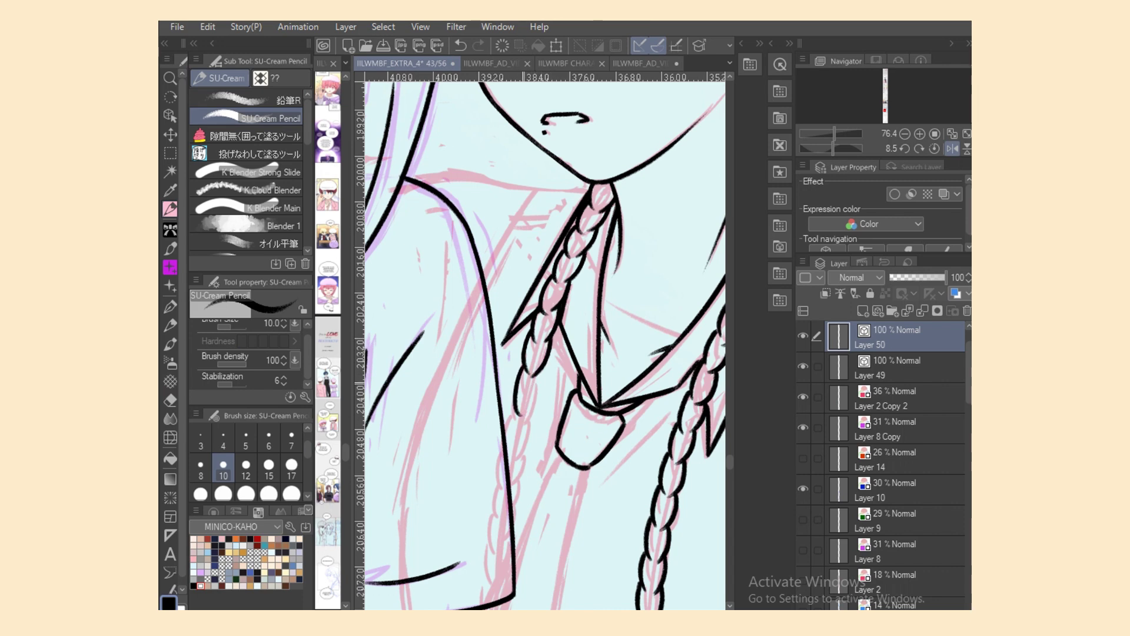
Step: Extend the second braid beside the tie knot until it disappears behind the neighbouring character's sleeve
key(ctrl+z)
mouse_move(522, 366)
mouse_down()
mouse_move(534, 399)
mouse_move(541, 370)
mouse_move(535, 406)
mouse_move(515, 411)
mouse_move(512, 447)
mouse_up()
key(ctrl+z)
key(ctrl+z)
drag(516, 398, 520, 435)
key(ctrl+z)
key(ctrl+z)
key(ctrl+z)
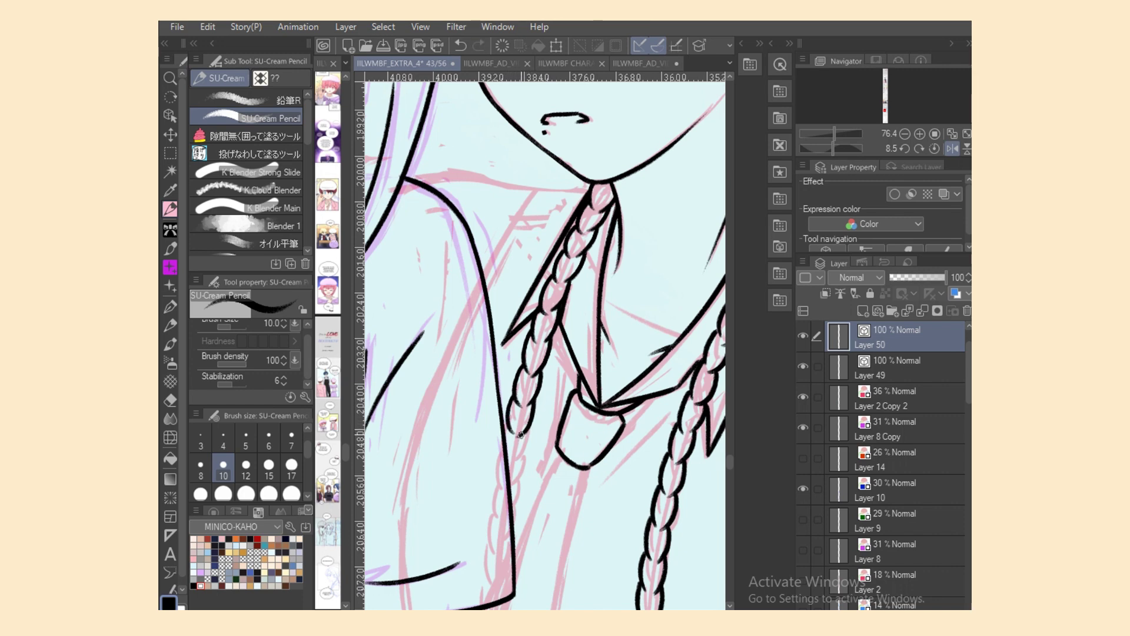
scroll(632, 416, down, 3)
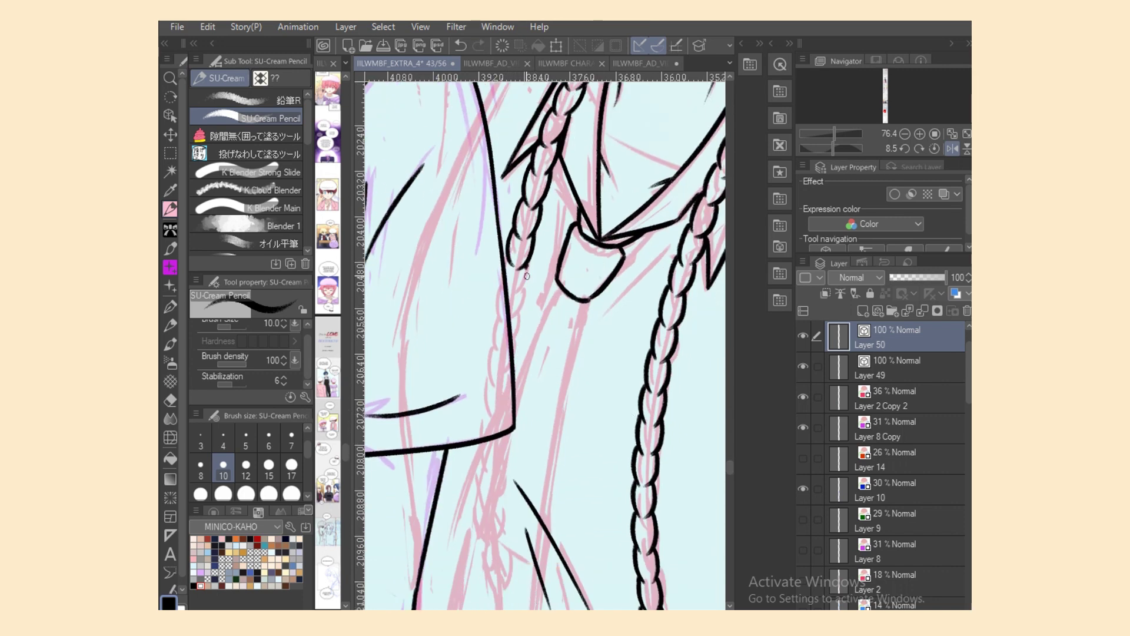
mouse_move(525, 269)
mouse_down()
mouse_move(512, 298)
mouse_move(507, 258)
mouse_move(524, 306)
mouse_move(513, 352)
mouse_up()
key(ctrl+z)
scroll(723, 408, down, 4)
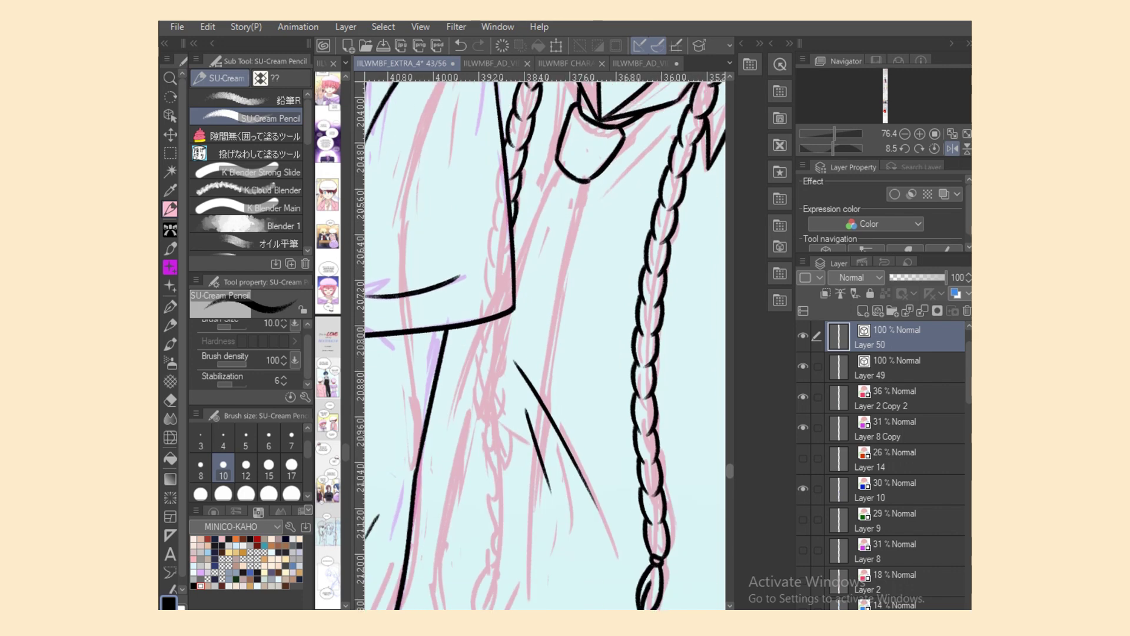
Step: Ink the second braid's links where it re-emerges below the sleeve hem
mouse_move(507, 316)
mouse_down()
mouse_move(500, 343)
mouse_move(485, 348)
mouse_up()
key(ctrl+z)
drag(503, 339, 486, 382)
key(ctrl+z)
key(ctrl+z)
mouse_move(482, 341)
mouse_down()
mouse_move(486, 378)
mouse_move(495, 373)
mouse_move(489, 413)
mouse_up()
drag(502, 369, 491, 446)
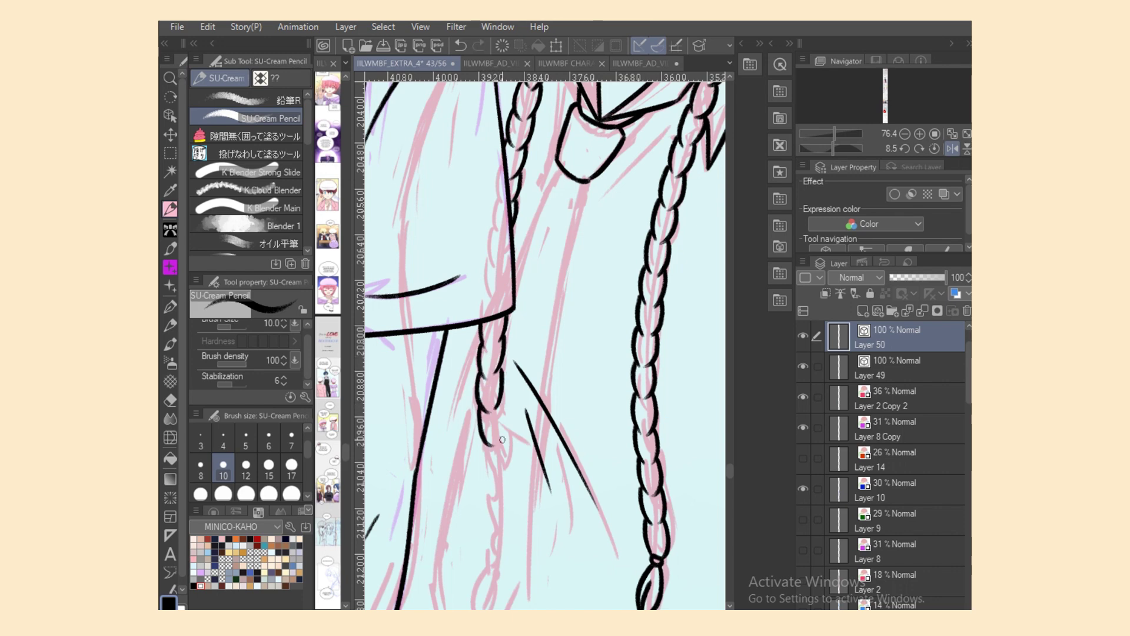
key(ctrl+z)
drag(479, 407, 497, 440)
scroll(587, 324, down, 3)
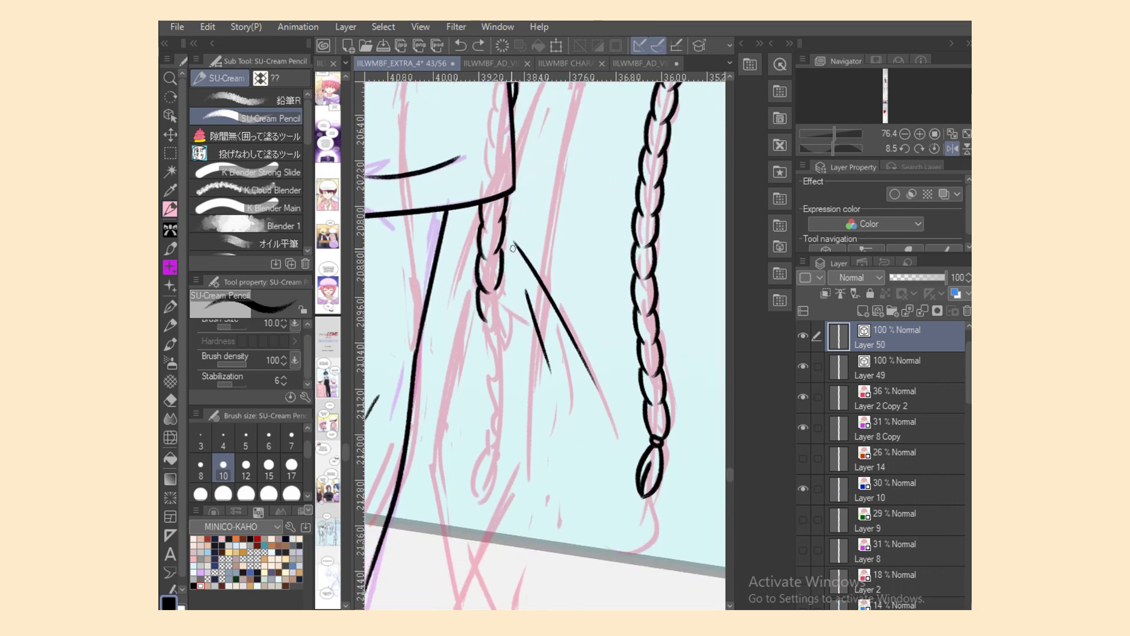
Step: Ink the second braid's remaining overlapping links down to its tapered end
key(ctrl+z)
mouse_move(501, 282)
mouse_down()
mouse_move(500, 332)
mouse_move(483, 317)
mouse_move(492, 355)
mouse_up()
mouse_move(503, 313)
mouse_down()
mouse_move(506, 352)
mouse_move(488, 357)
mouse_move(498, 385)
mouse_up()
drag(505, 345, 501, 383)
drag(488, 380, 501, 410)
drag(508, 372, 502, 440)
key(ctrl+z)
key(ctrl+z)
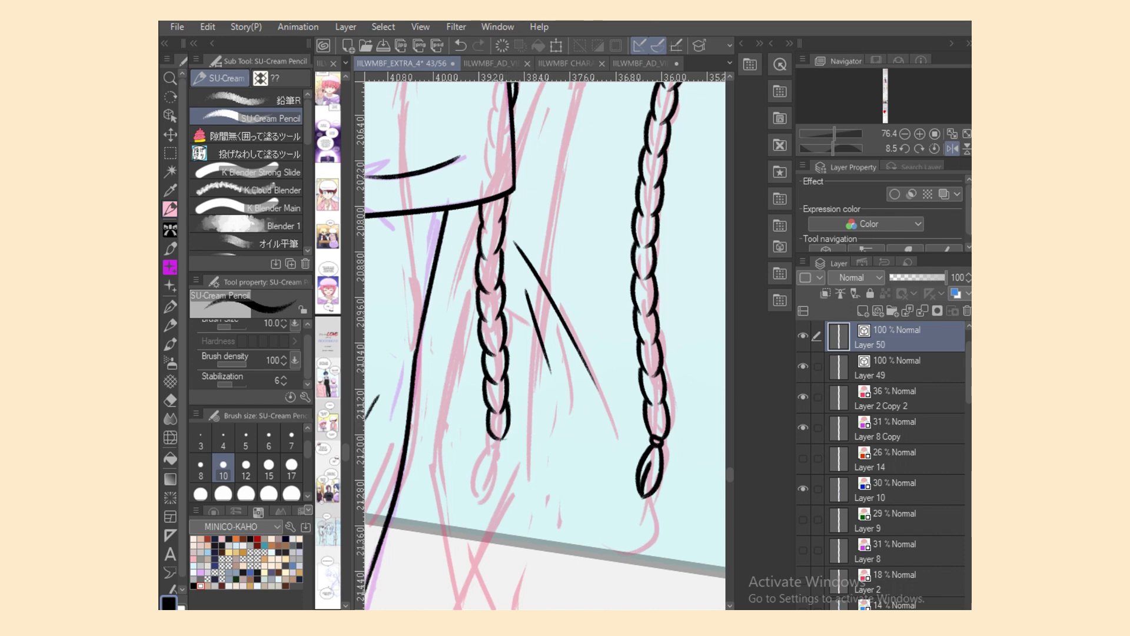
Step: Flip the canvas view back and finish the second braid with a small hair tie and teardrop tuft
key(h)
key(ctrl+z)
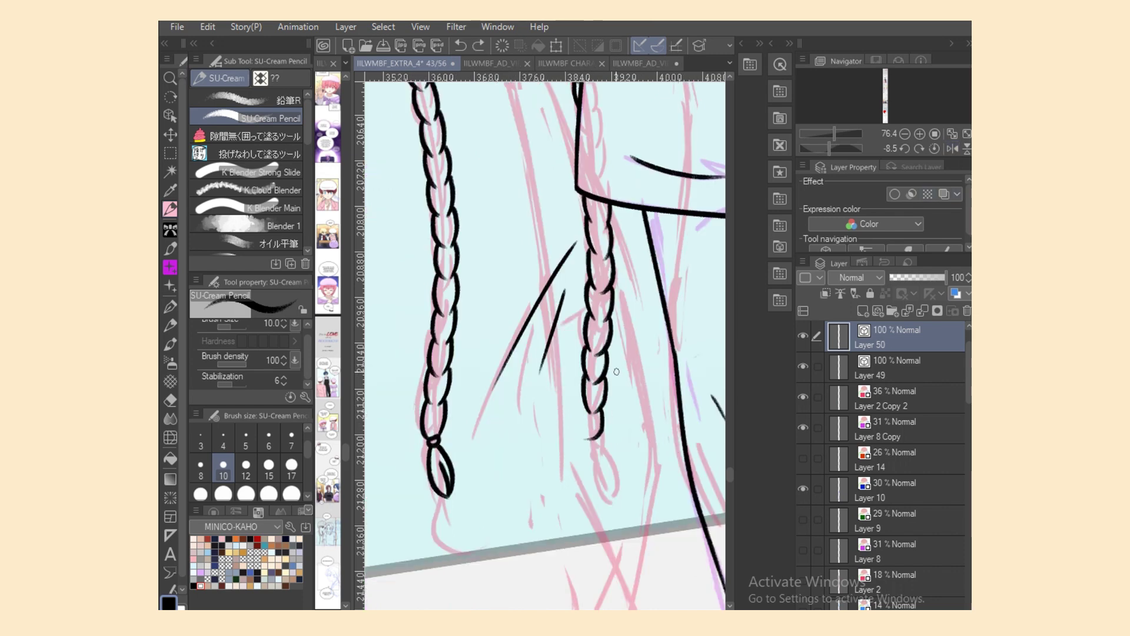
key(ctrl+z)
mouse_move(583, 405)
mouse_down()
mouse_move(599, 439)
mouse_move(599, 414)
mouse_move(598, 440)
mouse_move(587, 437)
mouse_move(598, 432)
mouse_move(606, 477)
mouse_up()
key(ctrl+z)
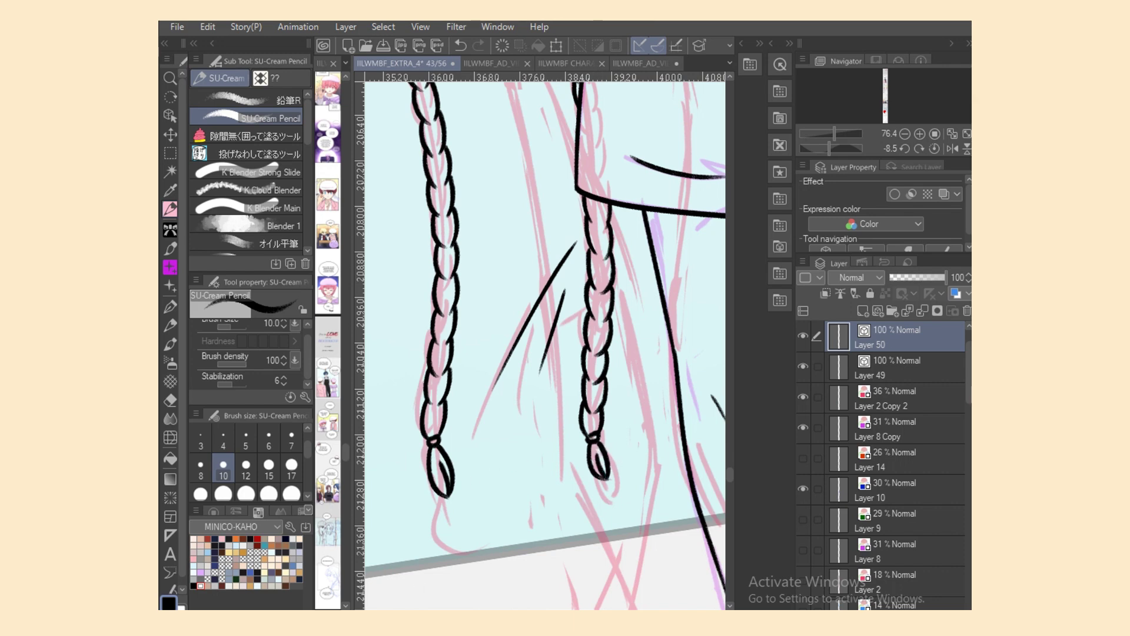
Step: Ink the tie's long edge down from the knot and the slanted edge toward its lower tip
scroll(545, 345, down, 3)
mouse_move(514, 145)
mouse_down()
mouse_move(568, 425)
mouse_move(550, 314)
mouse_move(558, 385)
mouse_up()
key(ctrl+z)
mouse_move(551, 331)
mouse_down()
mouse_move(564, 445)
mouse_move(558, 385)
mouse_move(563, 440)
mouse_move(603, 507)
mouse_up()
key(ctrl+z)
key(ctrl+z)
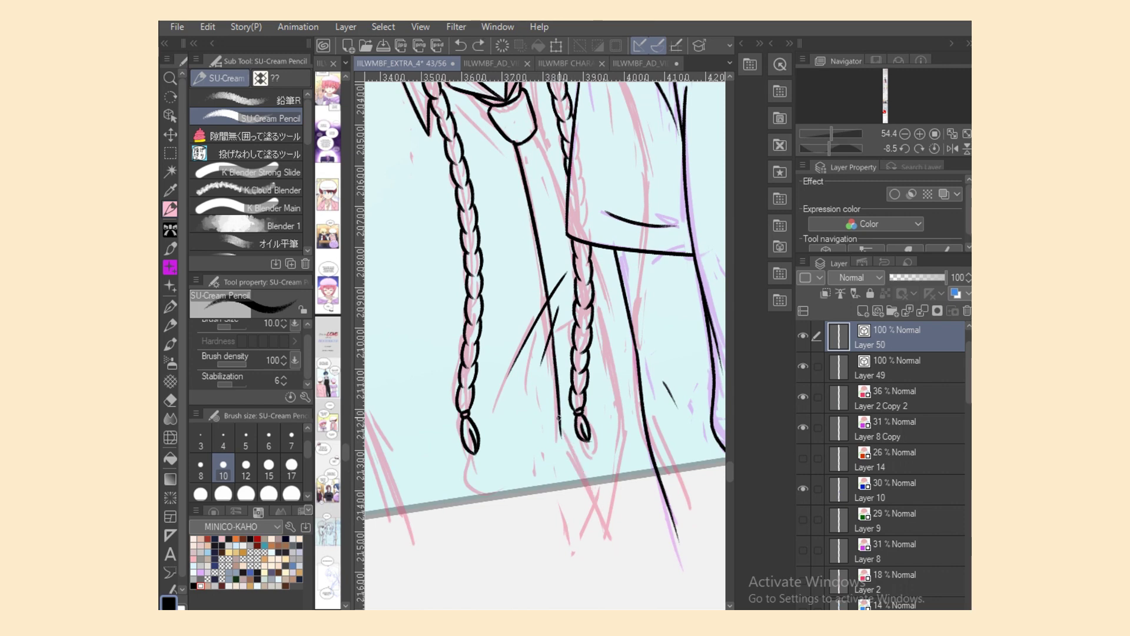
mouse_move(559, 417)
mouse_down()
mouse_move(614, 510)
mouse_move(586, 473)
mouse_move(604, 506)
mouse_up()
key(ctrl+z)
key(ctrl+z)
Step: Ink the tie's opposite edge from the knot down to the neighbouring character's sleeve
drag(537, 130, 570, 198)
key(ctrl+z)
key(e)
key(p)
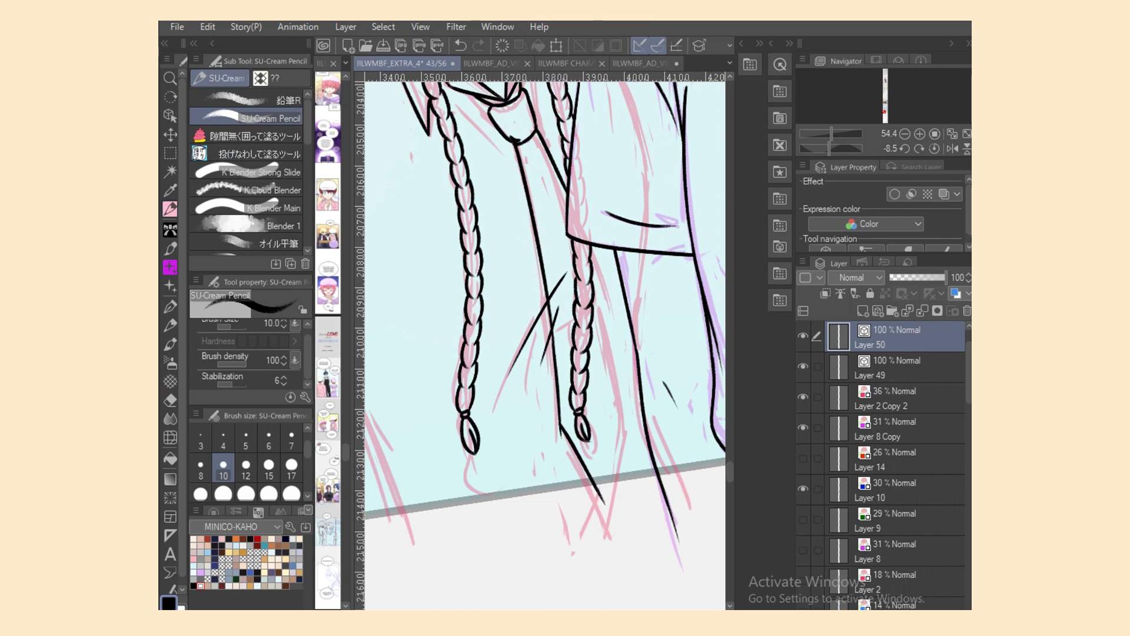
Step: Adjust the tie's long edge as a vector object and return to the SU-Cream Pencil at brush size 10
scroll(514, 233, up, 3)
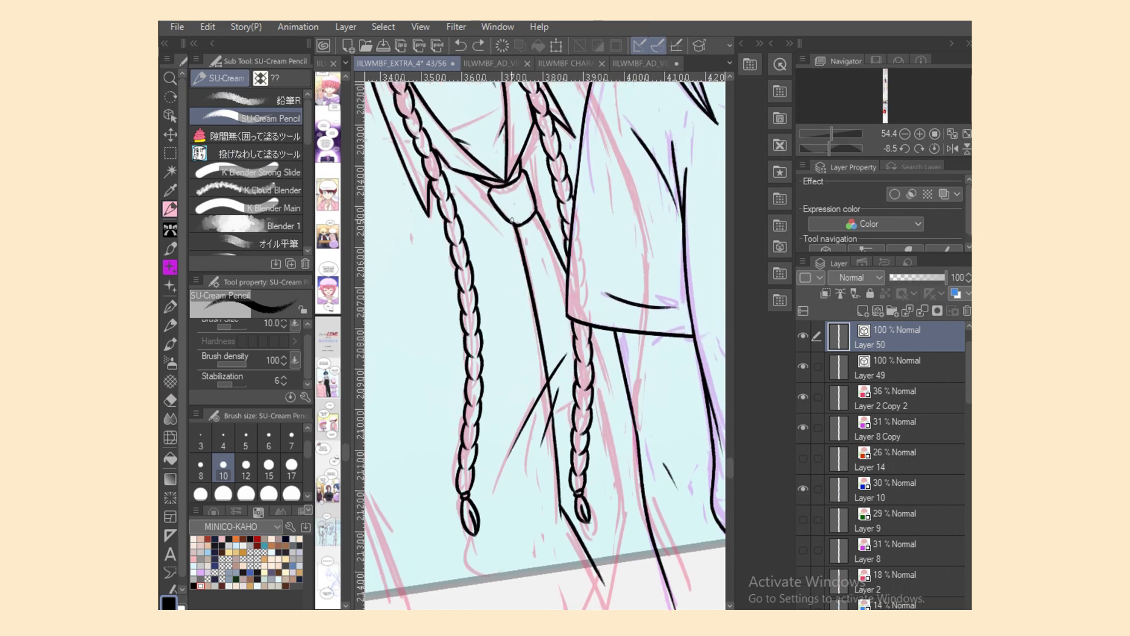
key(bracketleft)
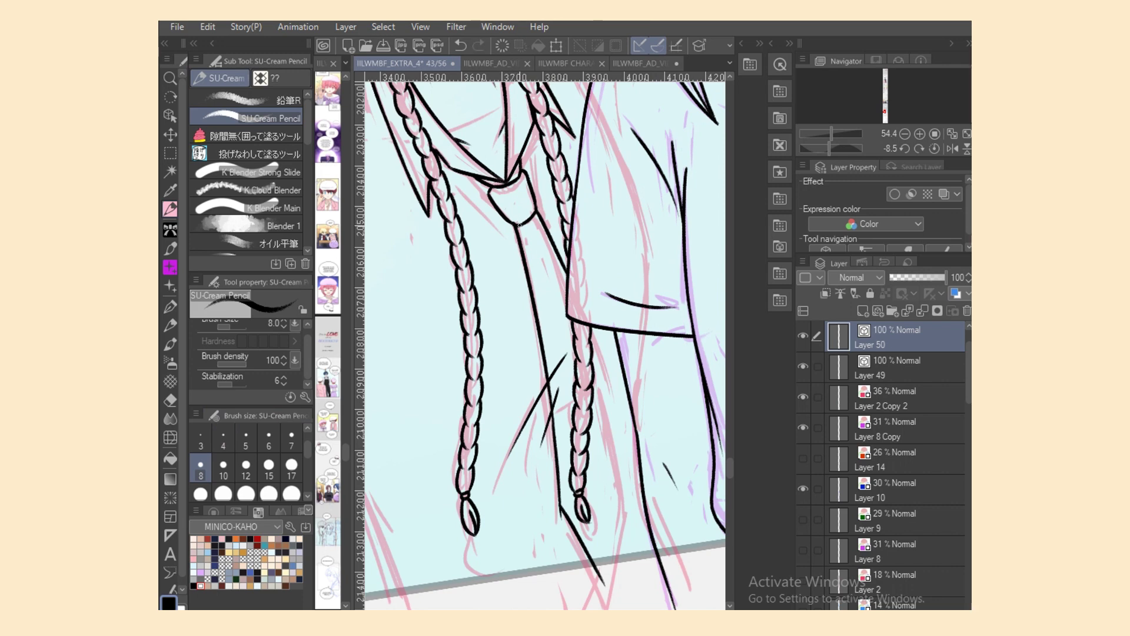
key(o)
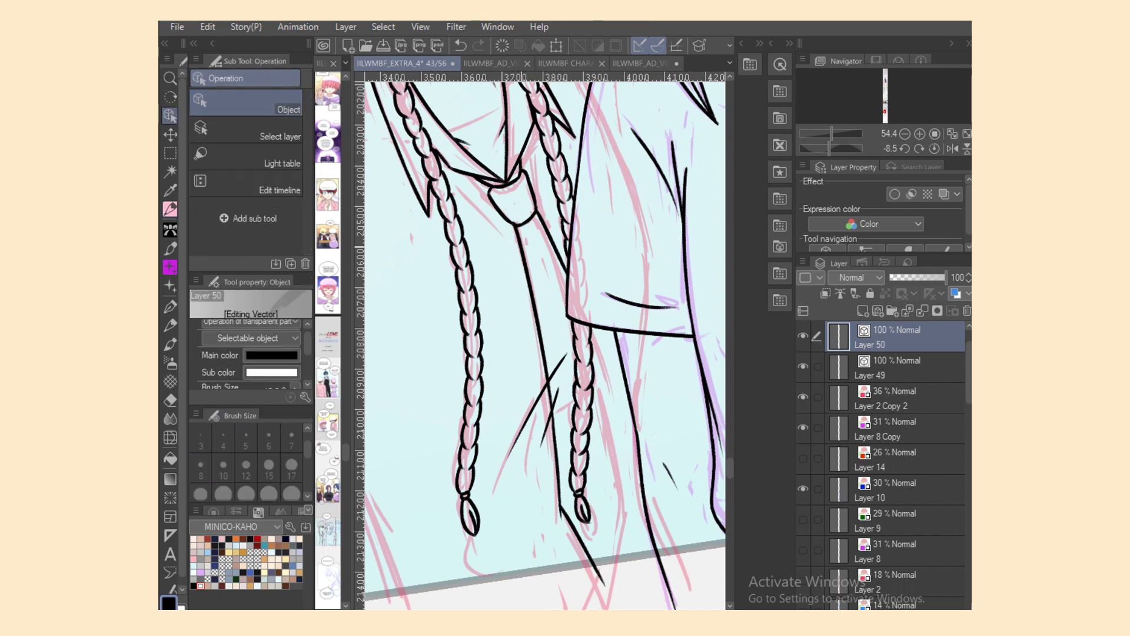
click(522, 255)
drag(493, 207, 490, 208)
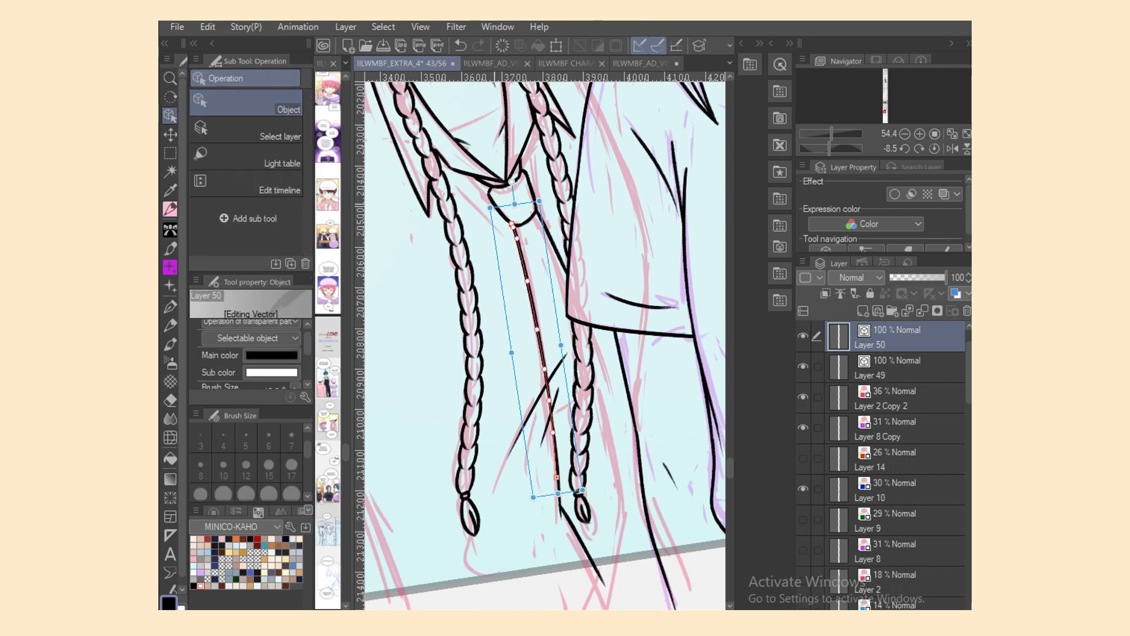
click(170, 209)
click(225, 469)
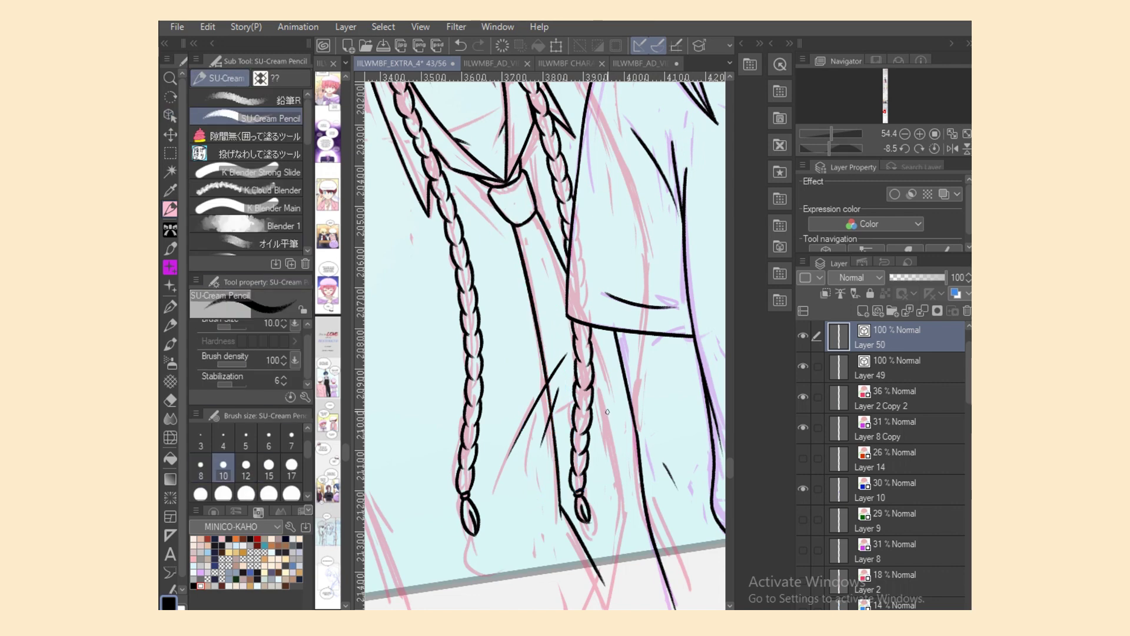
Step: Ink the tie's far edge below the sleeve, close its pointed tip and trim the overshooting ends
drag(594, 367, 627, 518)
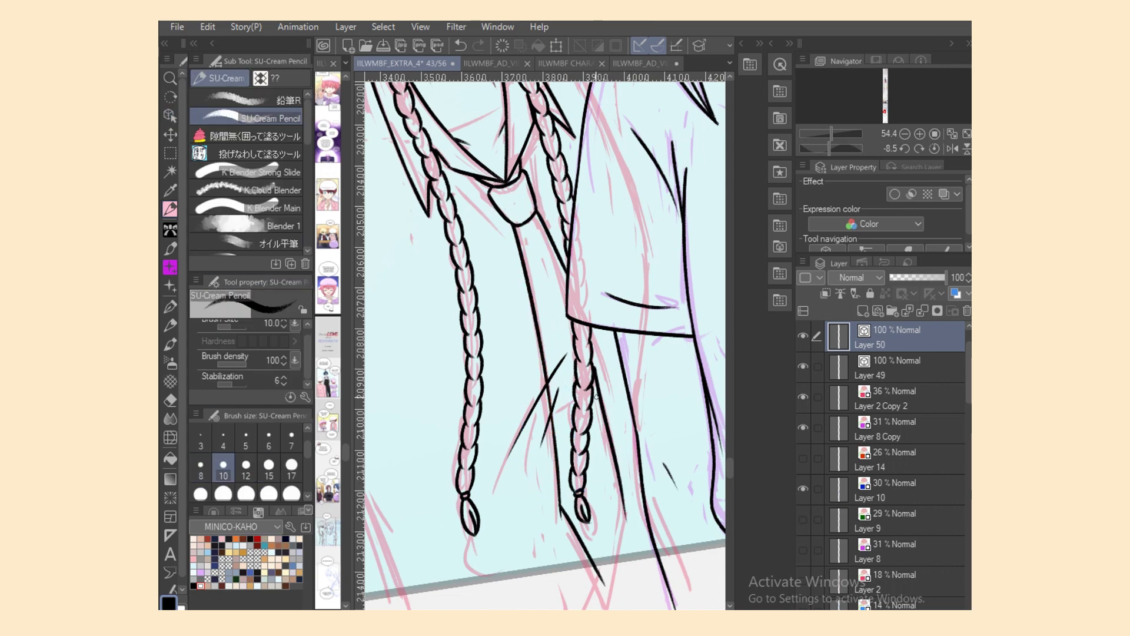
key(ctrl+z)
mouse_move(593, 361)
mouse_down()
mouse_move(624, 517)
mouse_move(602, 589)
mouse_up()
key(ctrl+z)
drag(621, 488, 604, 585)
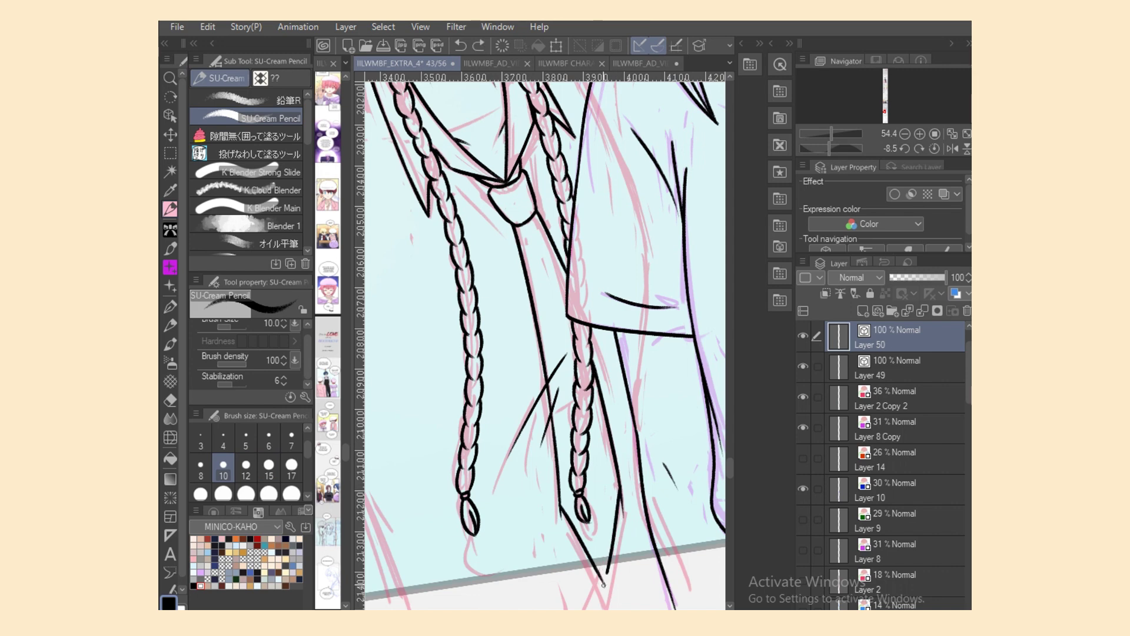
key(e)
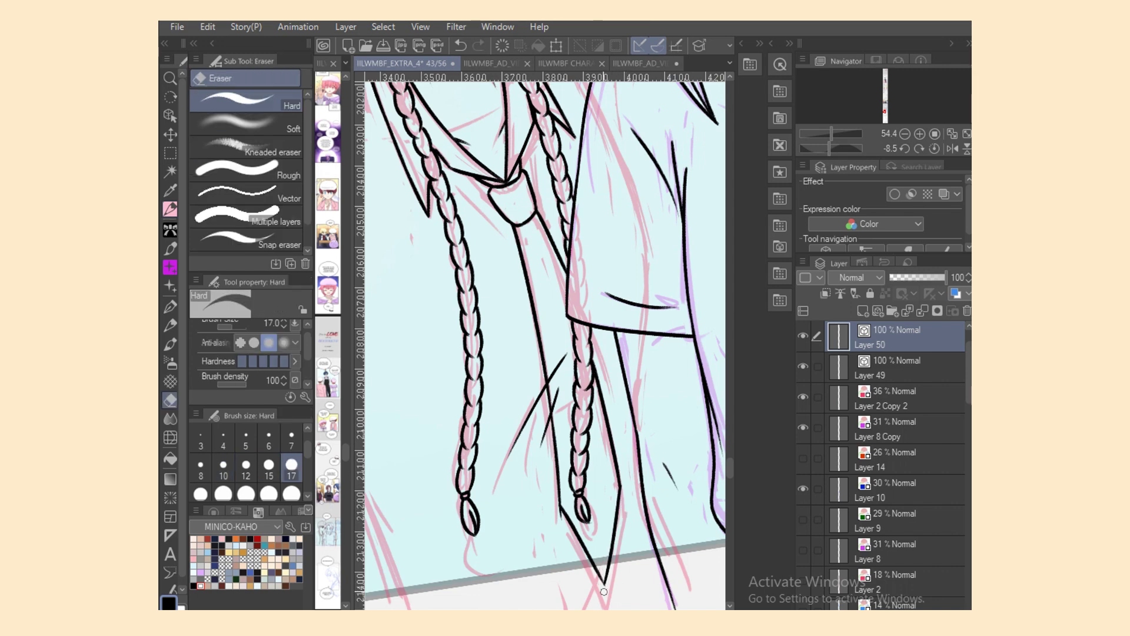
key(p)
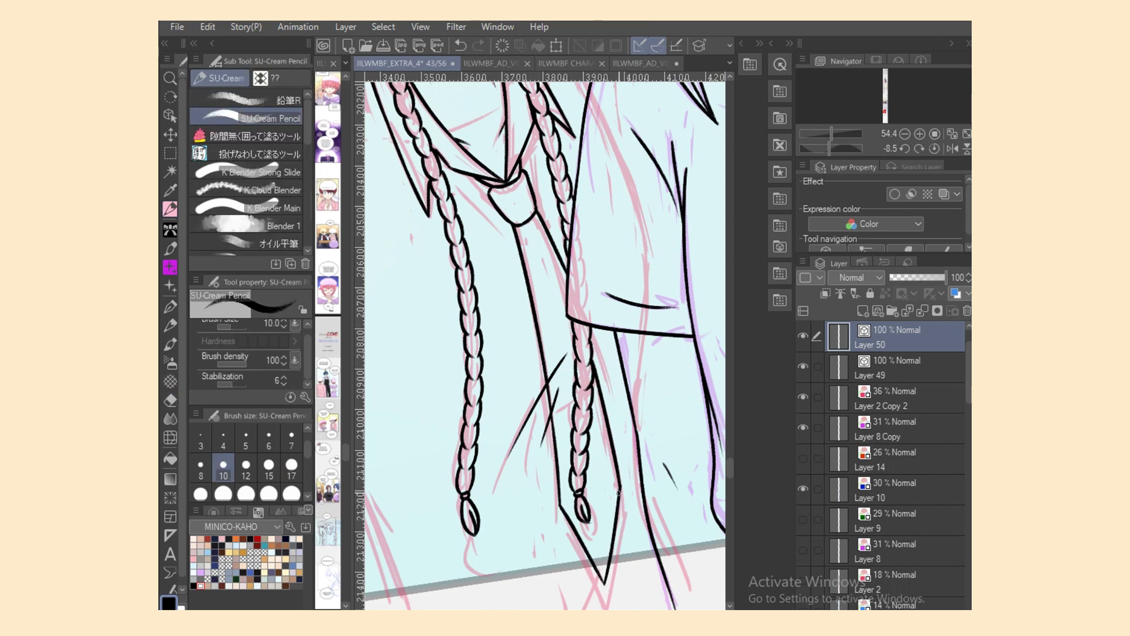
Step: Reset the canvas rotation and try a first shoulder line outward from the neck
scroll(528, 473, down, 3)
click(935, 149)
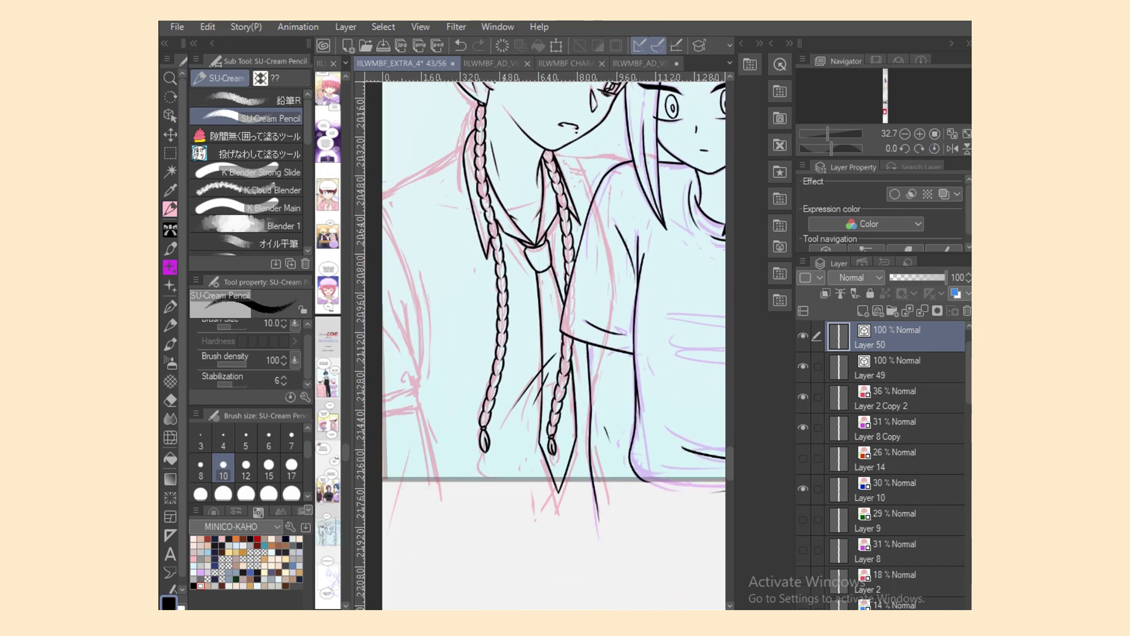
scroll(553, 344, up, 3)
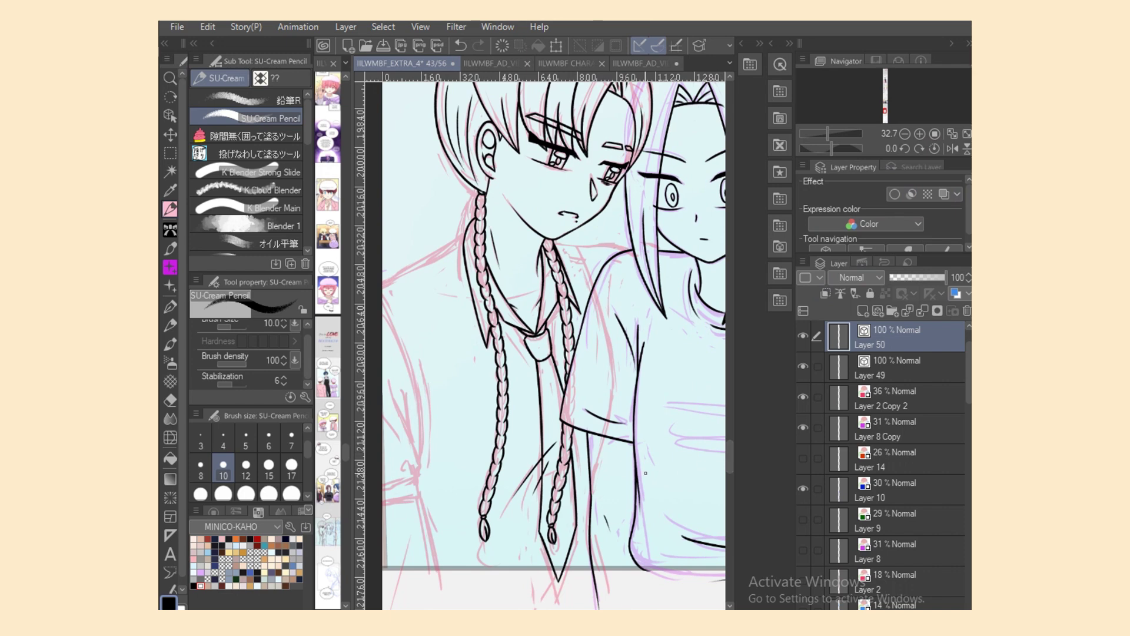
drag(590, 504, 589, 546)
key(ctrl+z)
drag(553, 242, 613, 240)
key(ctrl+plus)
key(ctrl+plus)
key(ctrl+plus)
key(ctrl+plus)
key(ctrl+z)
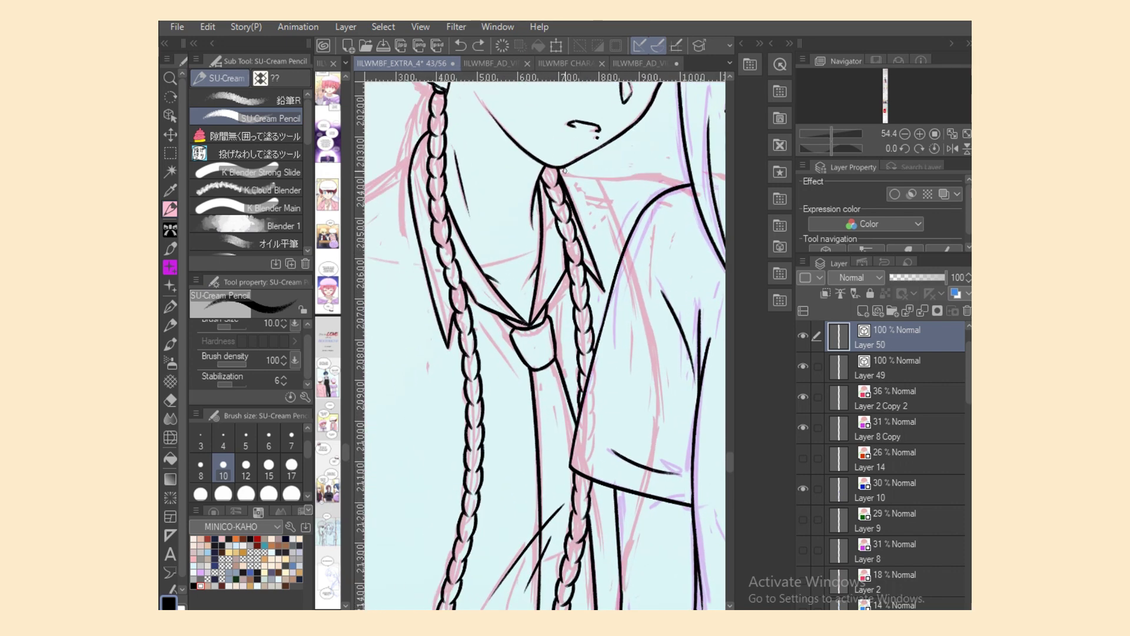
Step: Ink the shoulder line from below the chin to the neighbouring character's shoulder and save the file
mouse_move(560, 170)
mouse_down()
mouse_move(641, 174)
mouse_move(630, 174)
mouse_up()
key(ctrl+z)
key(ctrl+z)
drag(558, 170, 651, 177)
key(ctrl+z)
drag(562, 170, 670, 177)
key(ctrl+z)
drag(560, 170, 692, 184)
key(ctrl+z)
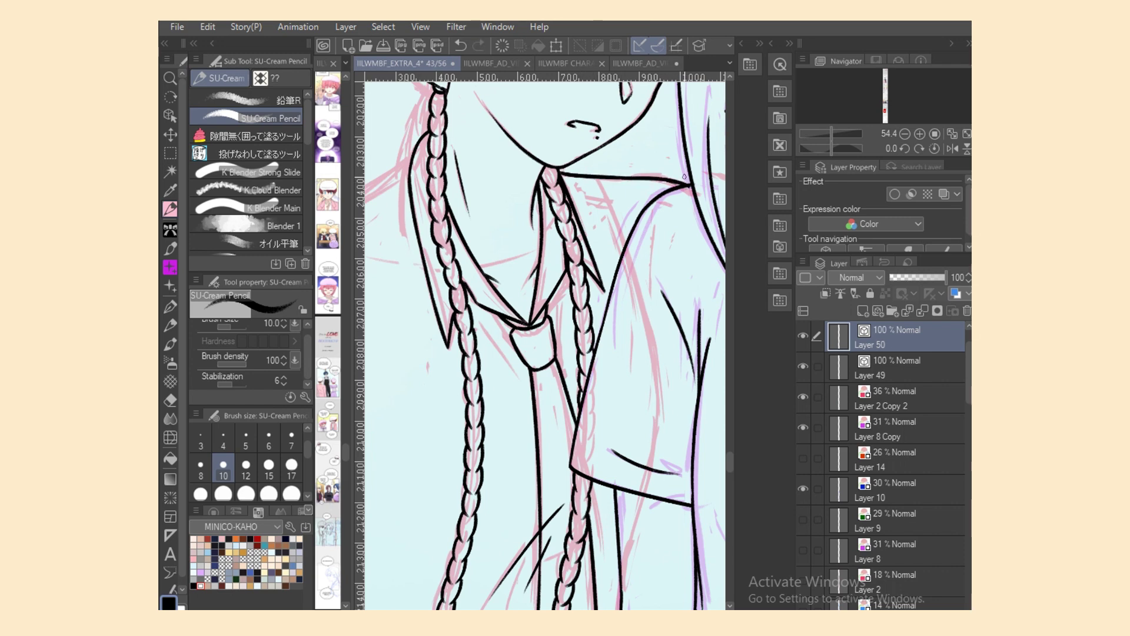
key(o)
key(ctrl+s)
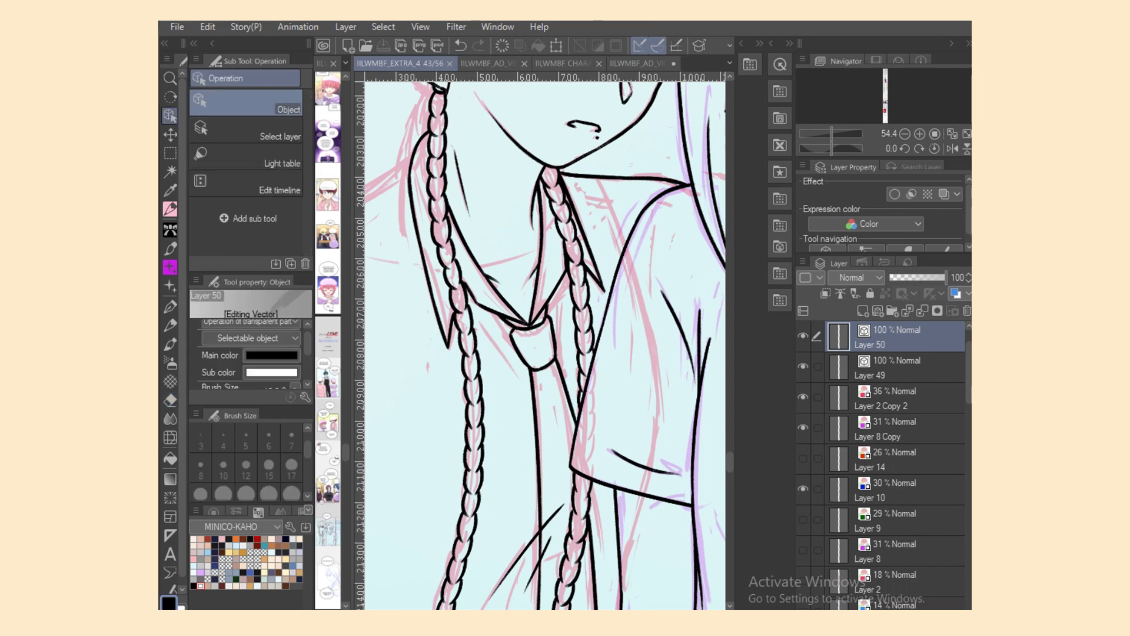
Step: Extend the shoulder line's outer end as a vector point and ink the armhole seam down from it with the SU-Cream Pencil
click(672, 181)
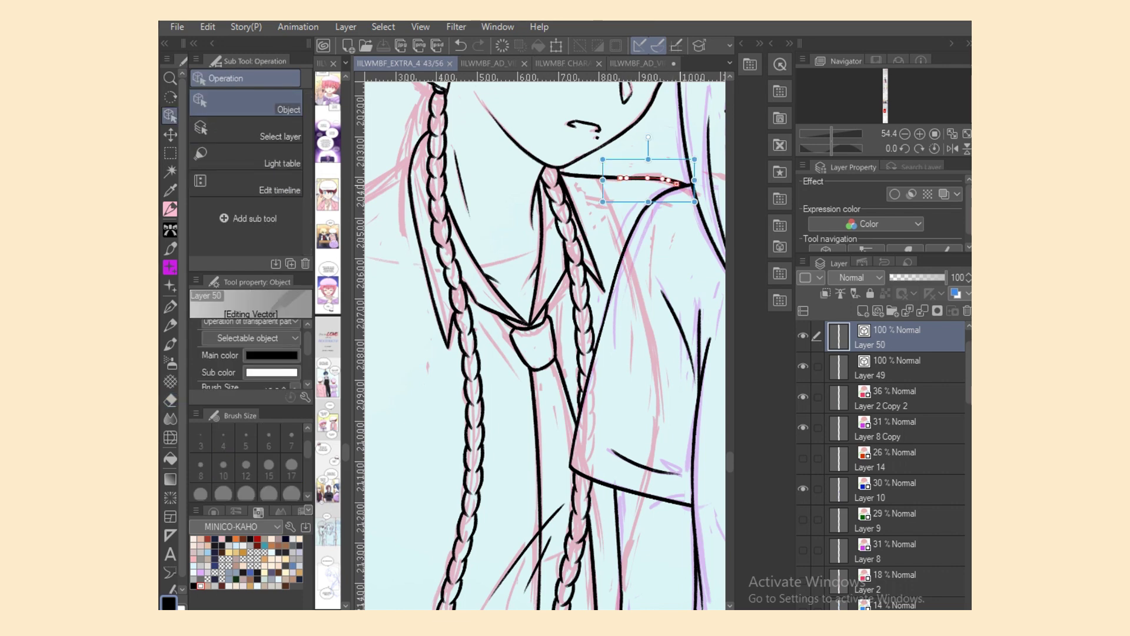
drag(680, 183, 686, 185)
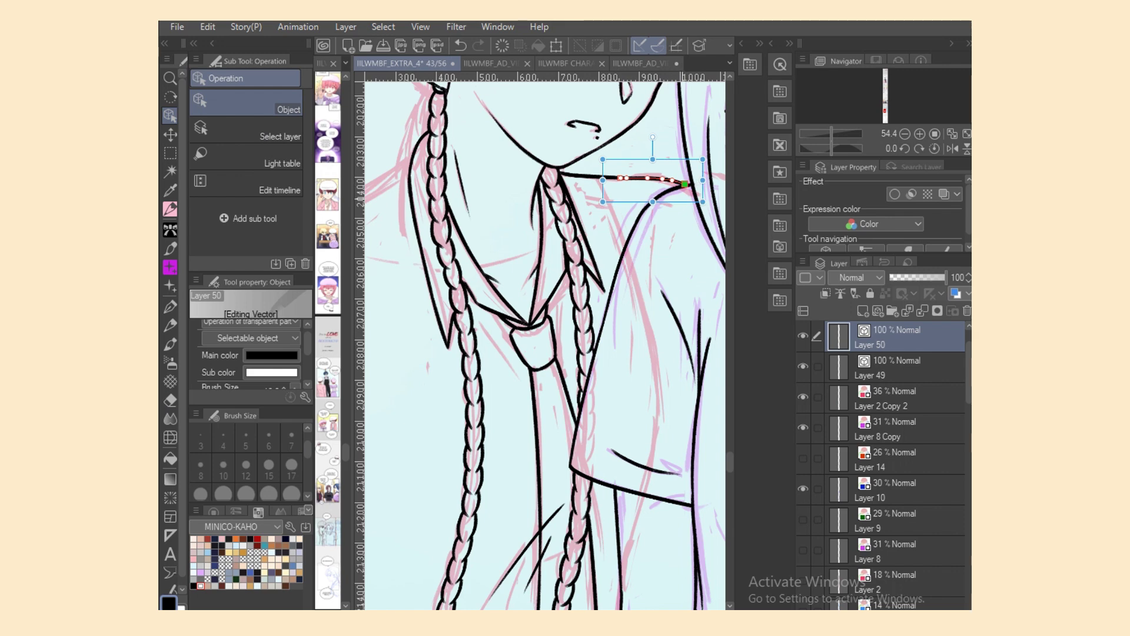
key(p)
drag(596, 178, 624, 281)
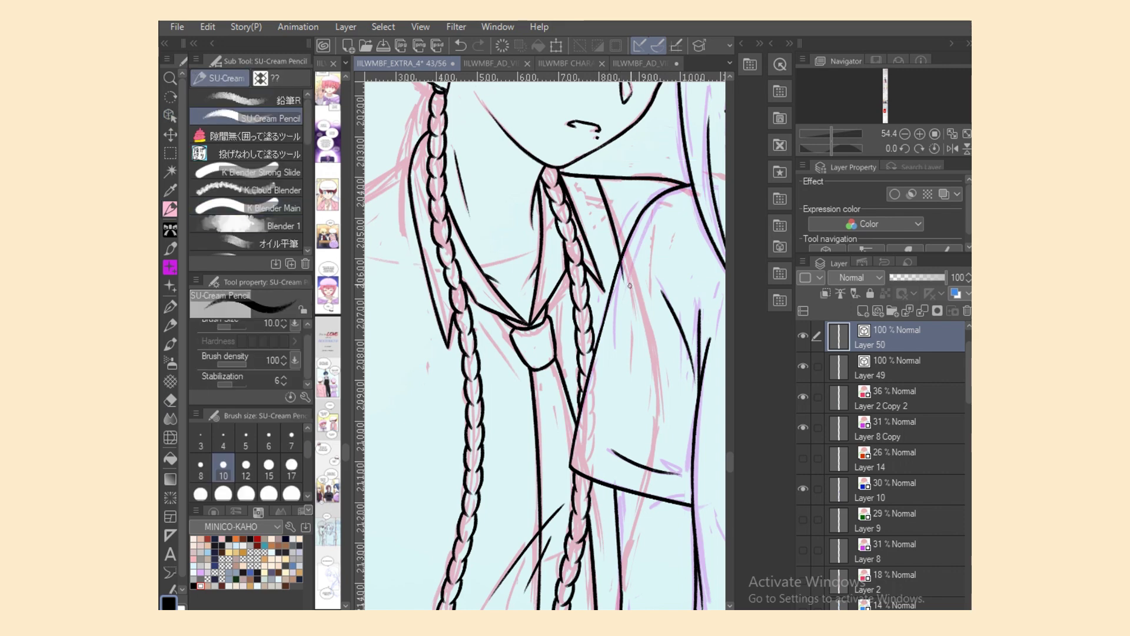
key(ctrl+z)
drag(596, 178, 632, 280)
key(ctrl+z)
drag(596, 175, 635, 281)
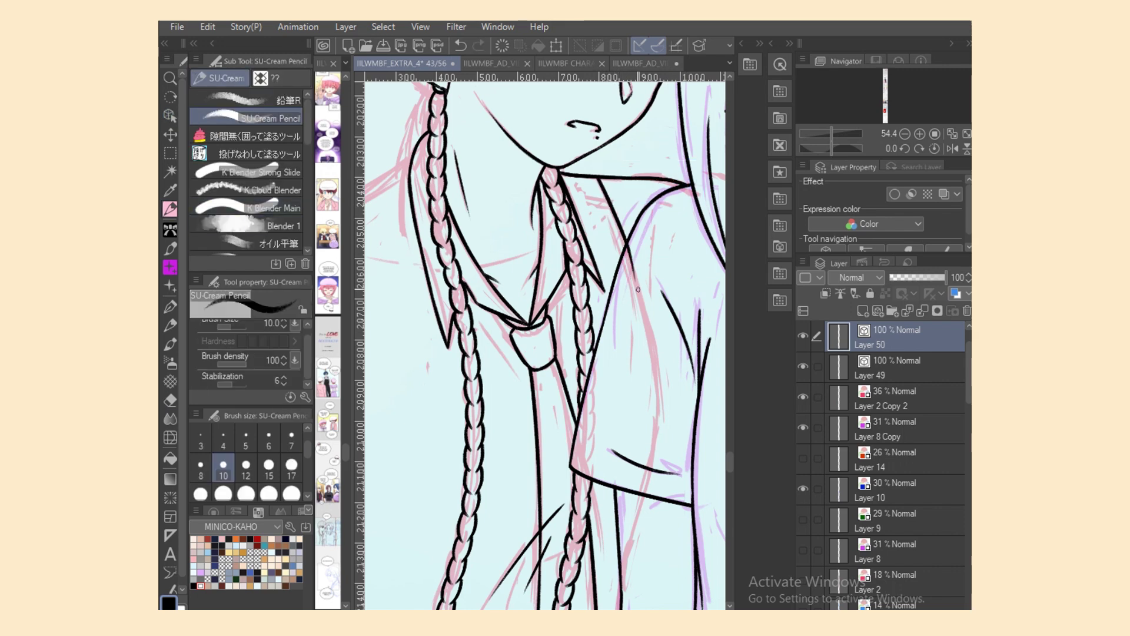
key(ctrl+z)
drag(596, 176, 634, 274)
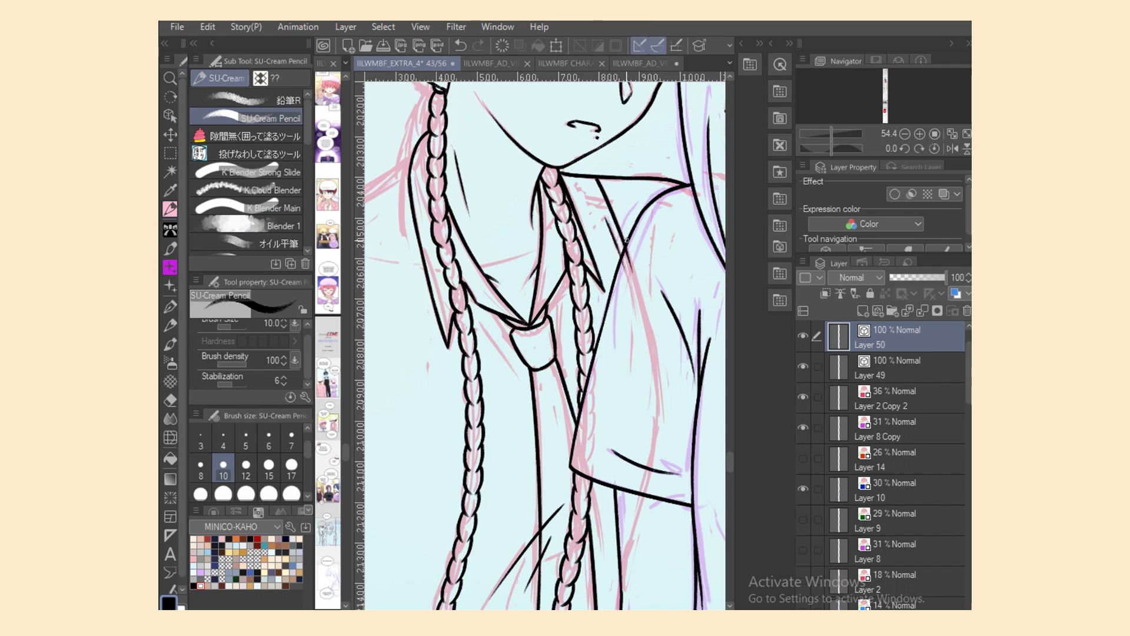
key(e)
key(p)
Step: Ink short fold lines on the shirt around the tie knot and save the file
drag(492, 314, 515, 351)
key(ctrl+z)
key(ctrl+s)
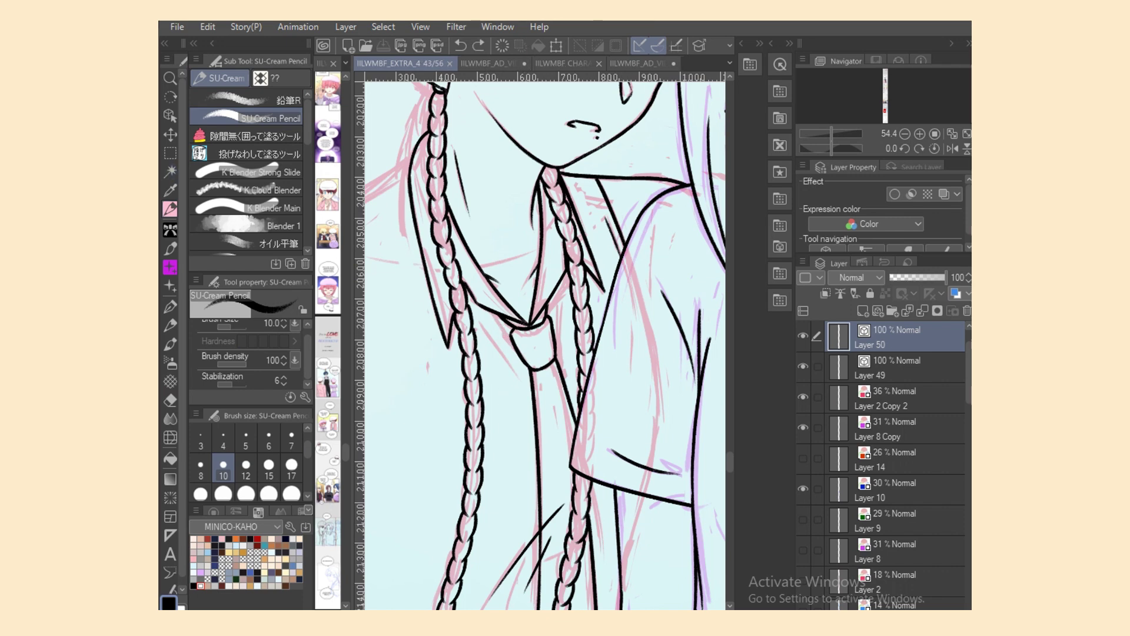
drag(495, 312, 524, 356)
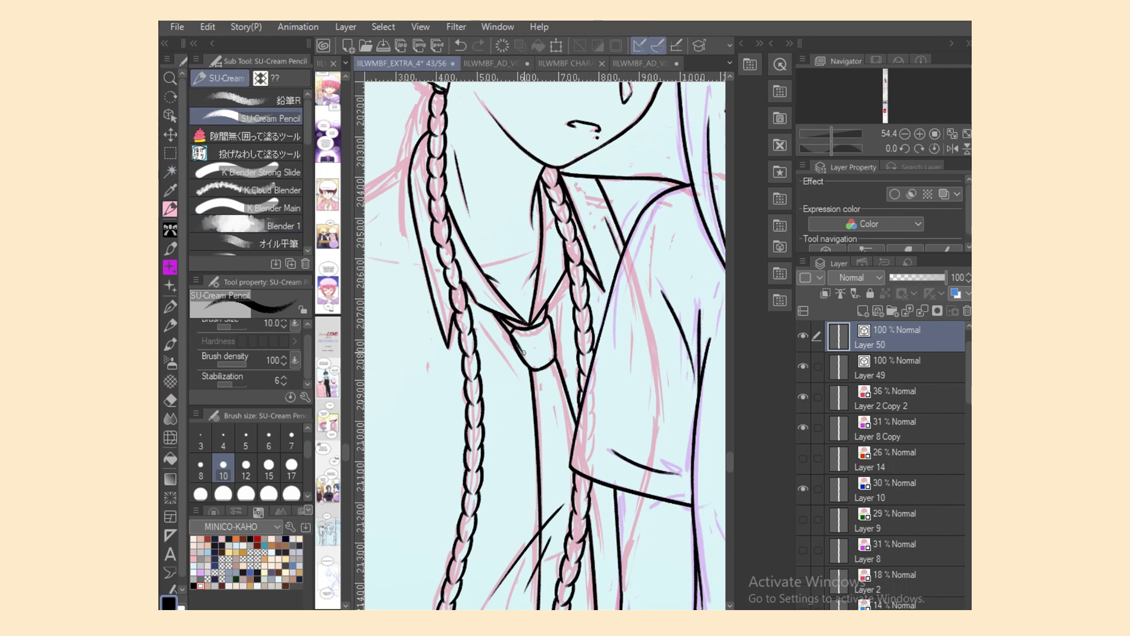
key(ctrl+z)
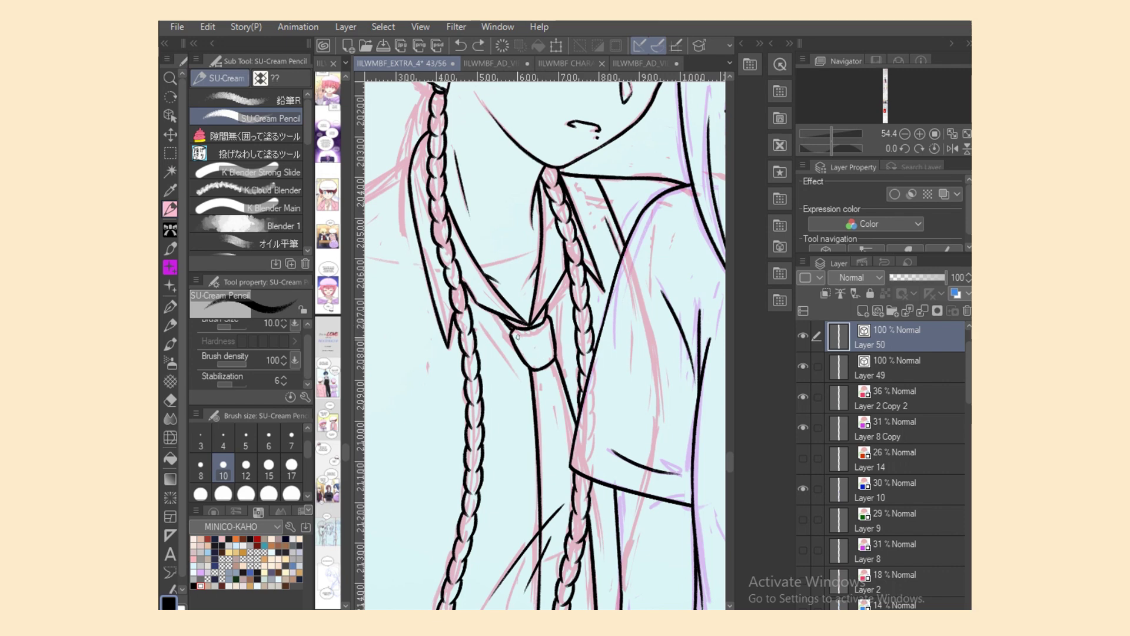
drag(496, 314, 519, 344)
key(ctrl+z)
drag(495, 312, 519, 346)
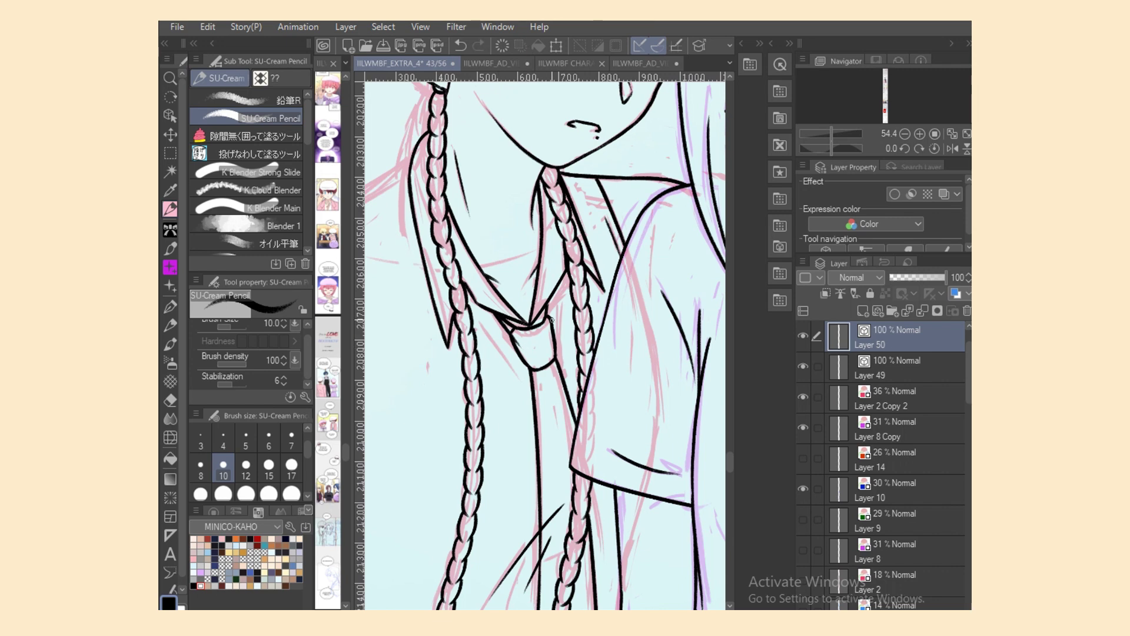
drag(553, 295, 551, 340)
key(e)
key(p)
drag(563, 297, 559, 345)
Step: Ink the braided character's outer shoulder line from the canvas edge up to the collar
drag(565, 609, 518, 609)
drag(454, 239, 552, 181)
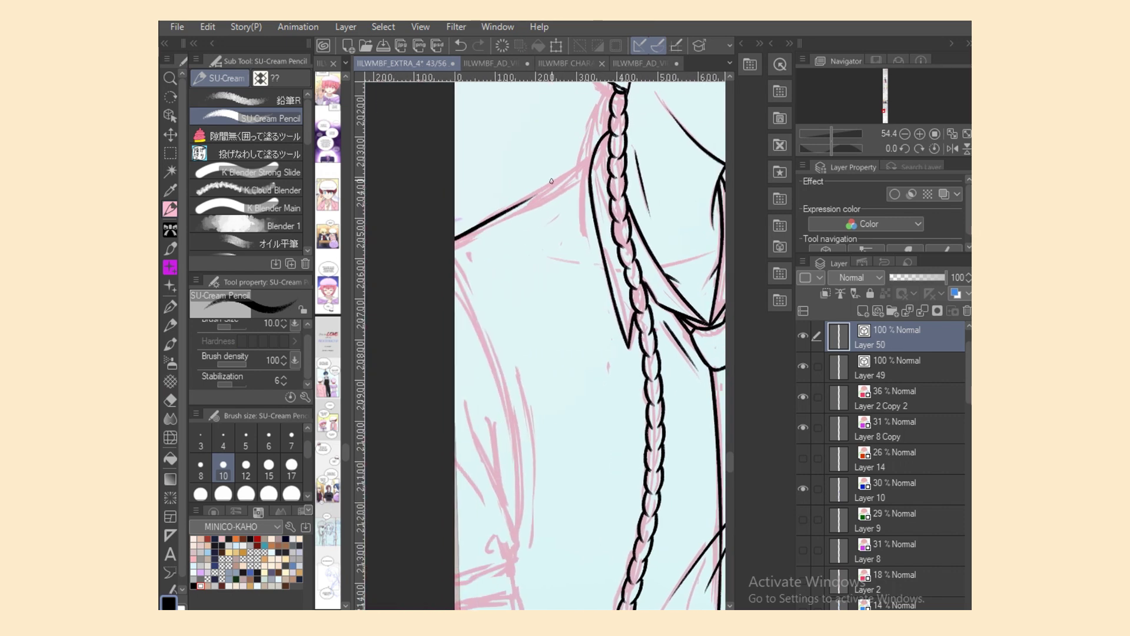
key(ctrl+z)
drag(453, 239, 607, 146)
key(ctrl+z)
drag(532, 193, 594, 154)
key(e)
Step: Ink the outer sleeve's lower bend, its cuff lines and a short inner fold above them
drag(731, 462, 730, 470)
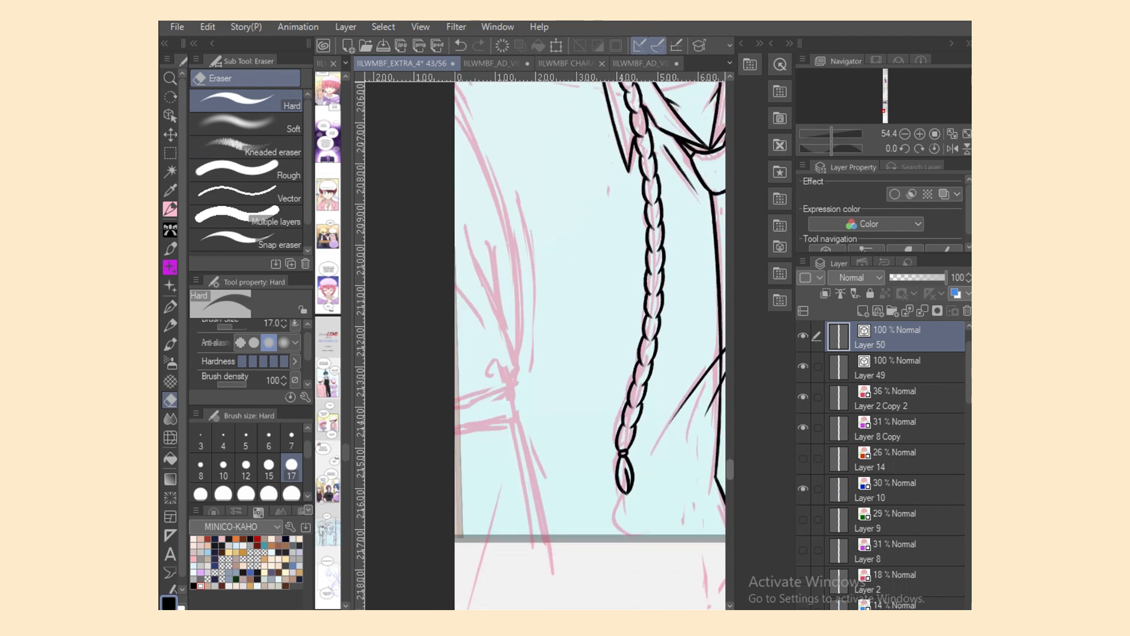
scroll(589, 347, up, 2)
key(p)
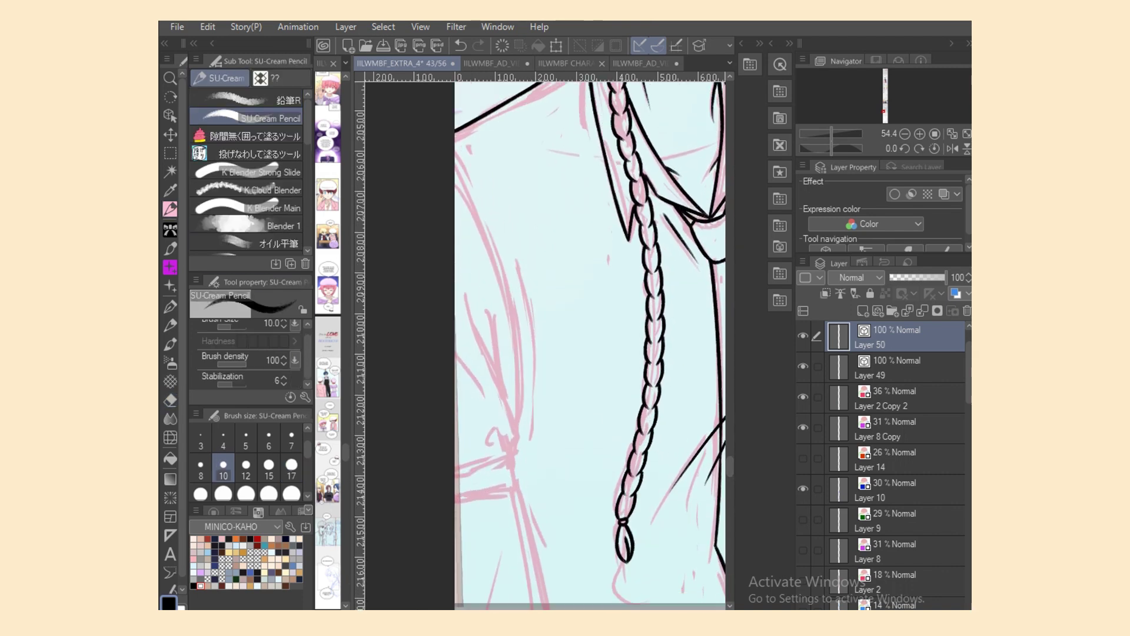
drag(470, 297, 505, 380)
key(ctrl+z)
drag(470, 302, 514, 421)
key(ctrl+z)
mouse_move(482, 342)
mouse_down()
mouse_move(521, 436)
mouse_move(454, 467)
mouse_move(509, 471)
mouse_move(455, 483)
mouse_up()
key(ctrl+z)
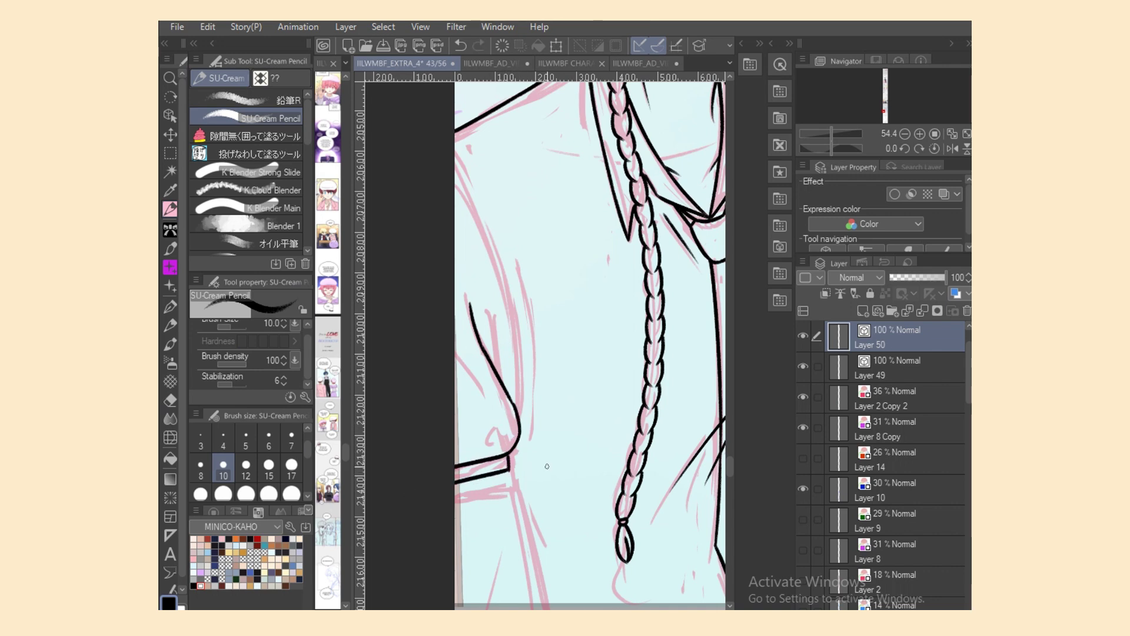
drag(491, 302, 504, 381)
key(ctrl+z)
drag(491, 315, 499, 373)
Step: Ink the shirt's side line from the sleeve cuff down past the panel's lower border
scroll(565, 444, down, 3)
drag(510, 349, 552, 529)
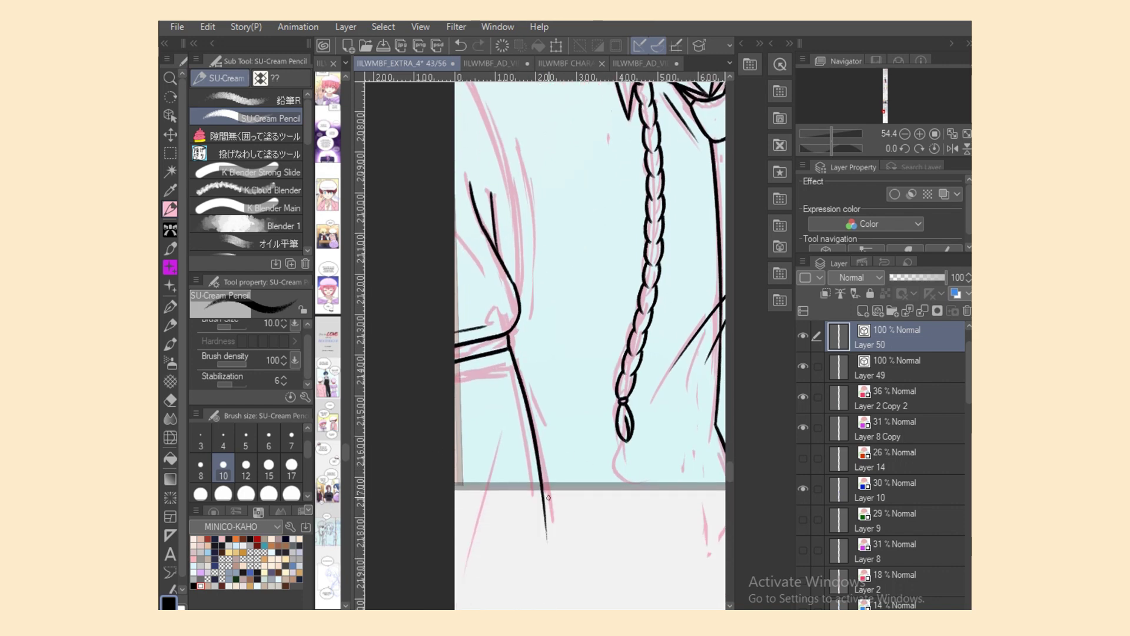
key(ctrl+z)
drag(509, 349, 552, 530)
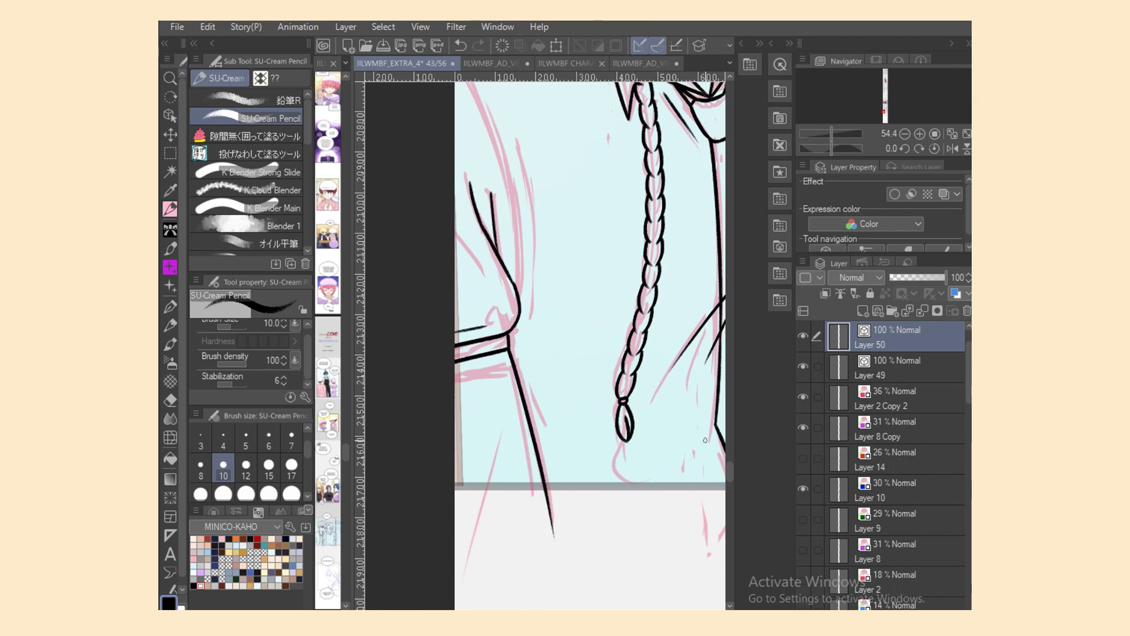
Step: Ink the long curved seam from the outer shoulder to the cuff, trim its overshoot and add a parallel fold line
scroll(558, 383, up, 4)
mouse_move(455, 198)
mouse_down()
mouse_move(493, 290)
mouse_move(518, 445)
mouse_move(498, 437)
mouse_move(506, 478)
mouse_up()
key(ctrl+z)
key(ctrl+z)
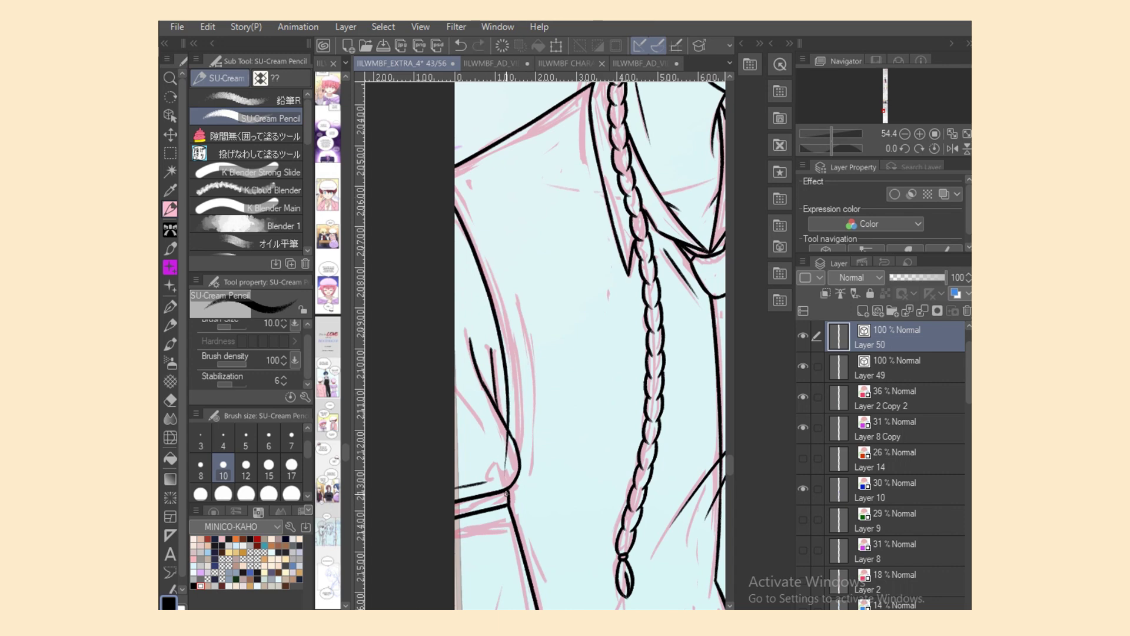
key(ctrl+z)
mouse_move(455, 212)
mouse_down()
mouse_move(517, 388)
mouse_move(519, 443)
mouse_up()
key(ctrl+z)
drag(456, 215, 517, 467)
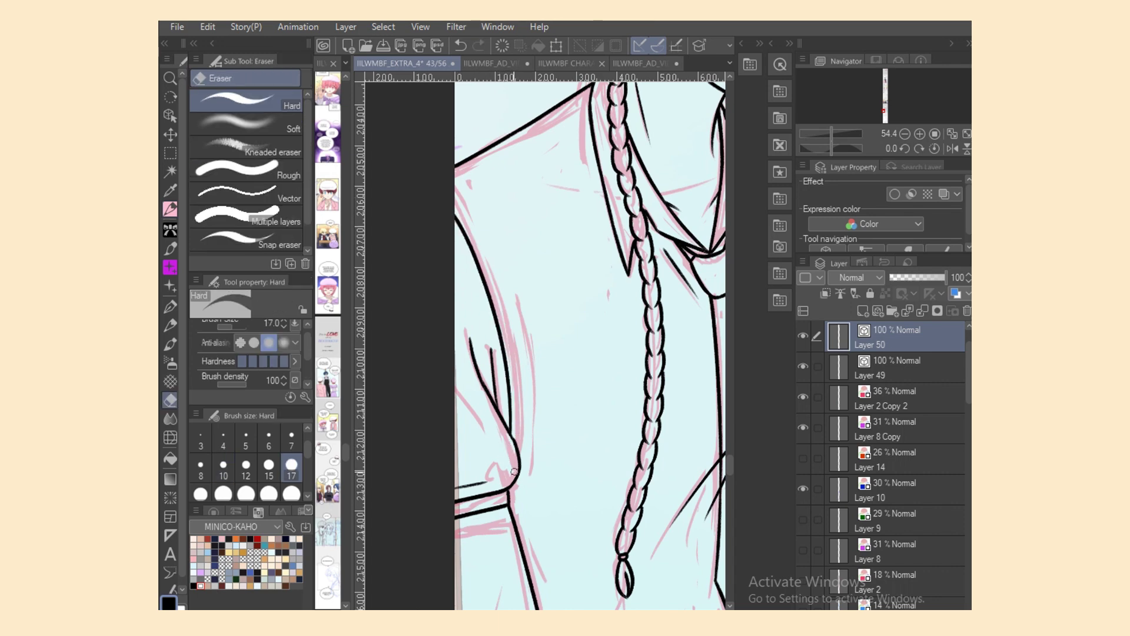
drag(500, 275, 525, 412)
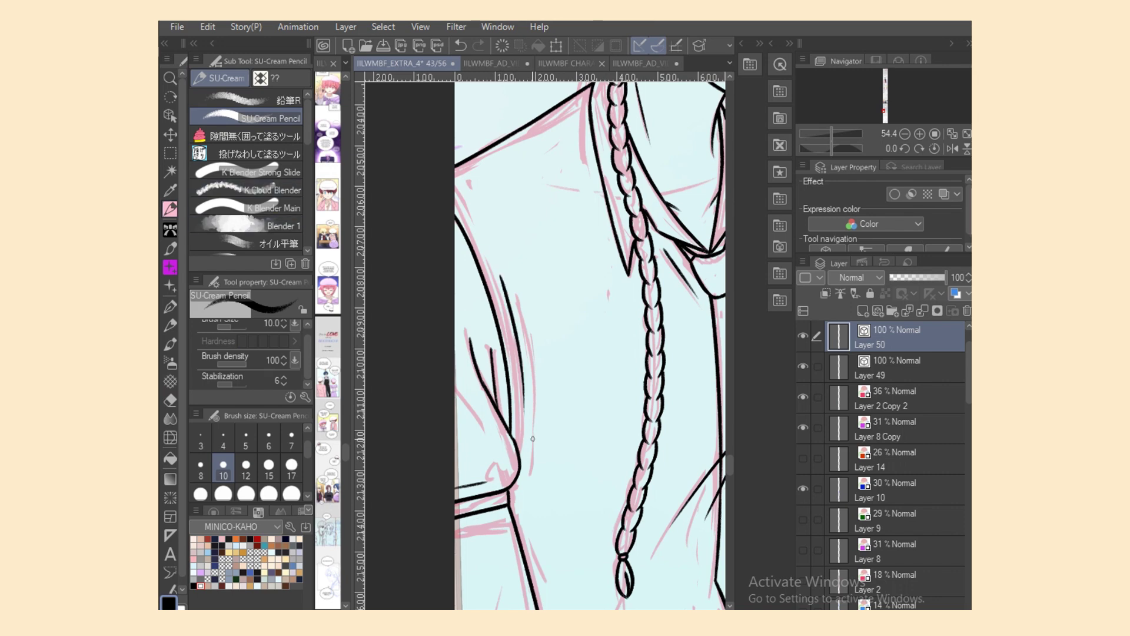
scroll(663, 570, down, 5)
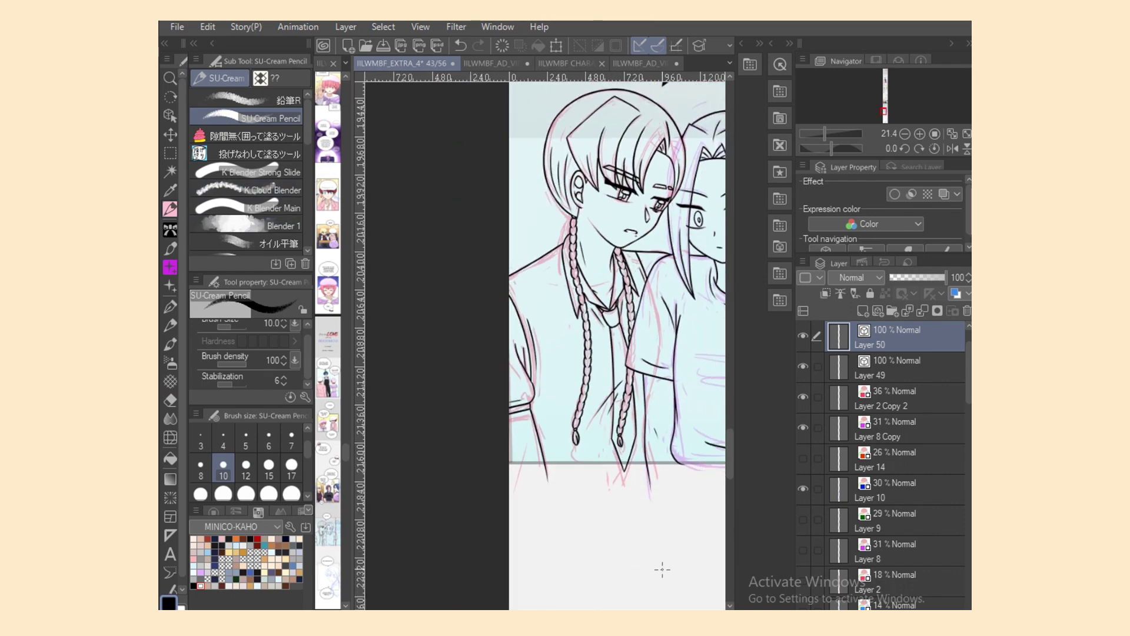
drag(673, 614, 693, 614)
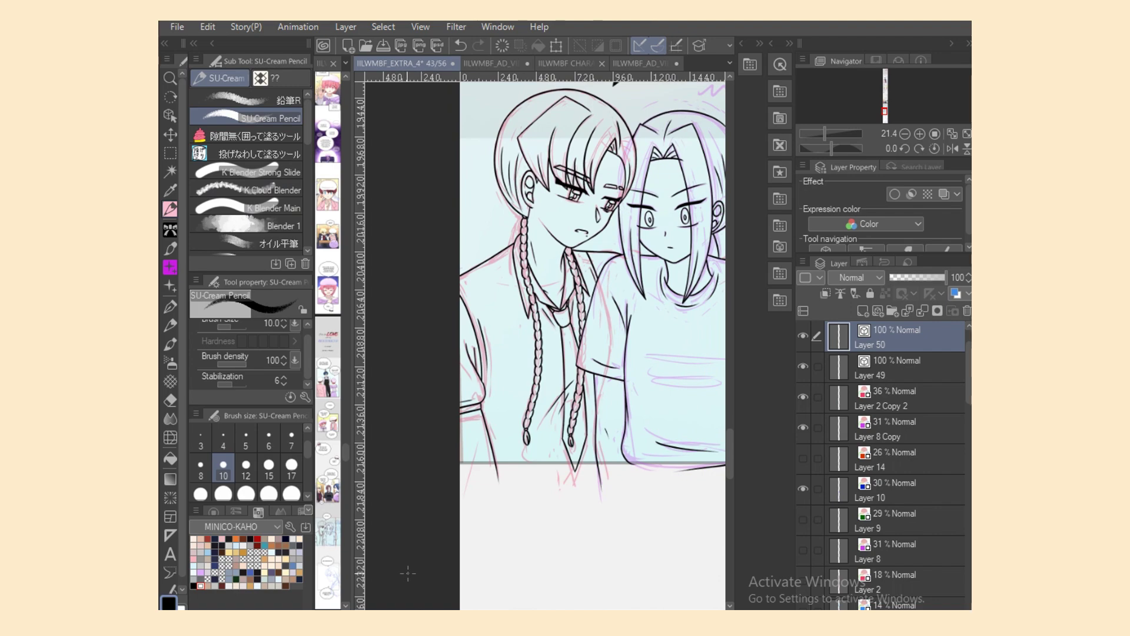
scroll(397, 566, up, 5)
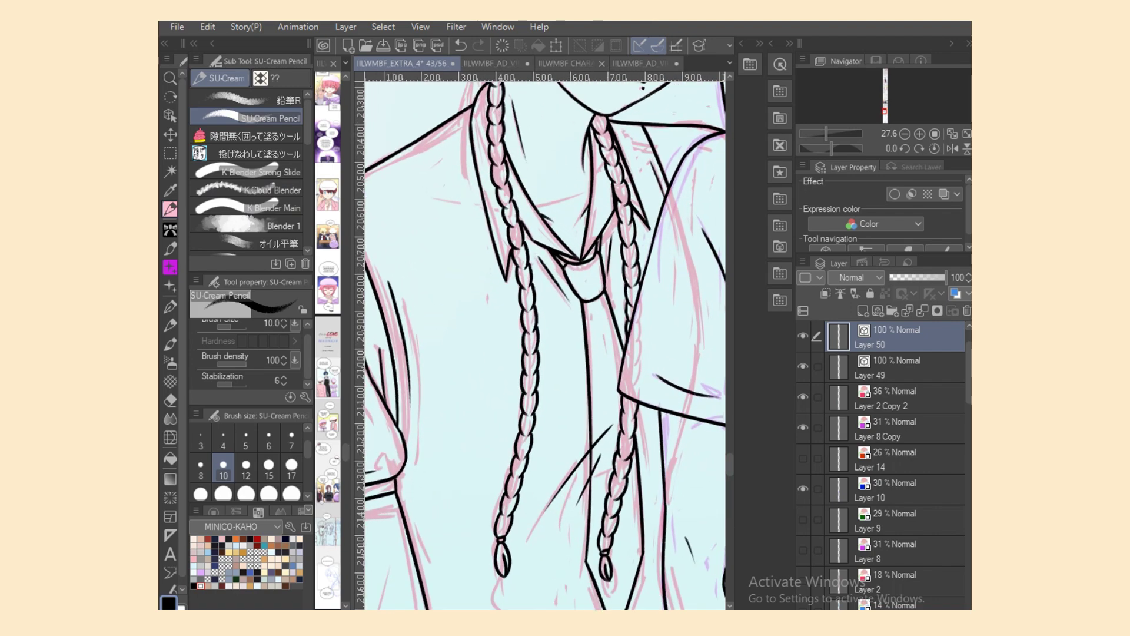
scroll(683, 378, up, 5)
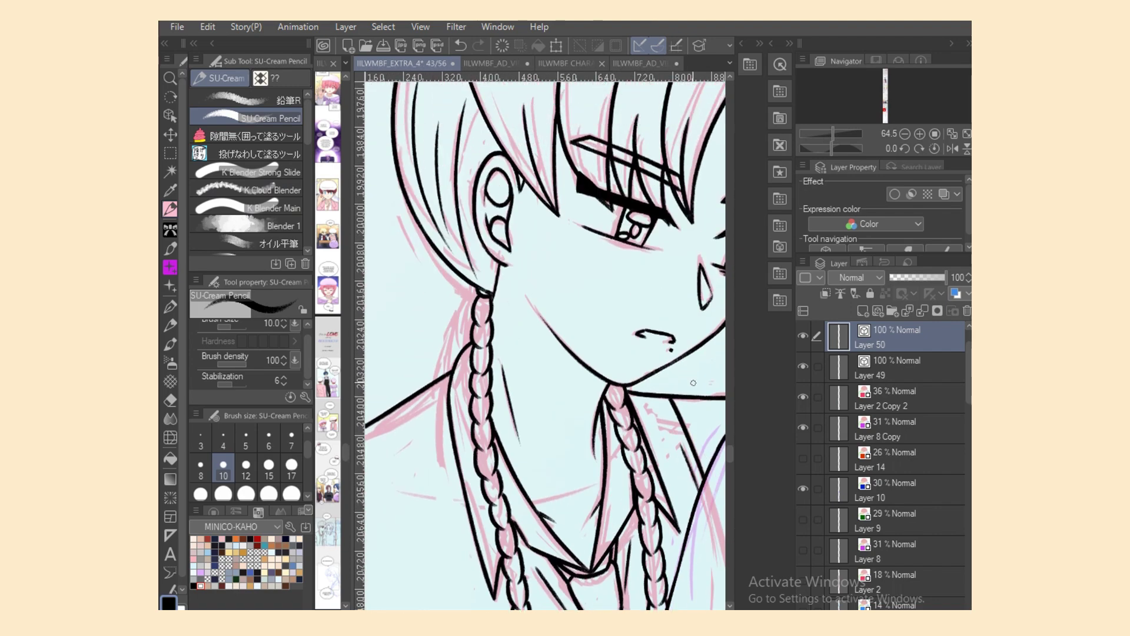
drag(475, 293, 470, 327)
key(ctrl+z)
key(ctrl+z)
Step: Go to the blue-sketched short-haired character, select Layer 49 and set the pencil's brush size to 8
scroll(545, 341, right, 15)
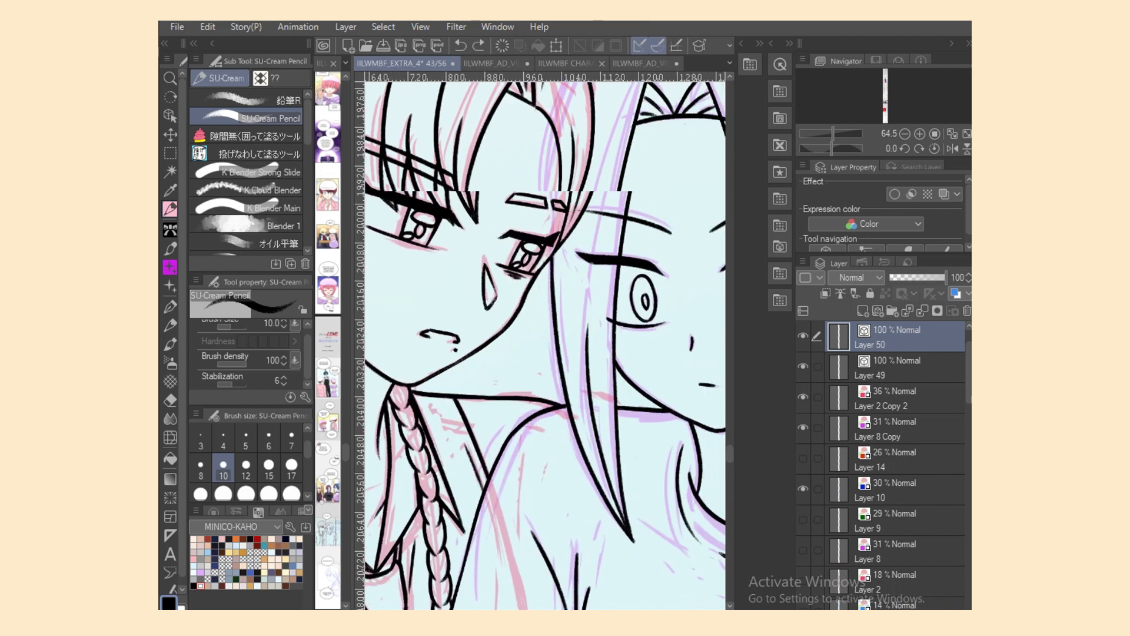
scroll(490, 347, up, 3)
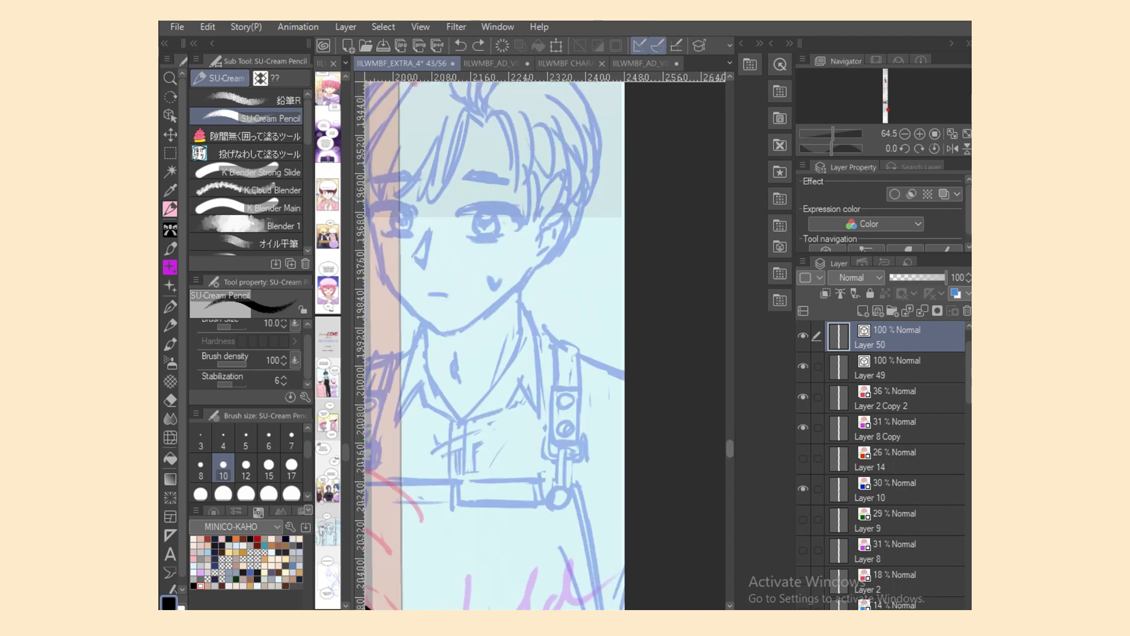
scroll(544, 341, left, 2)
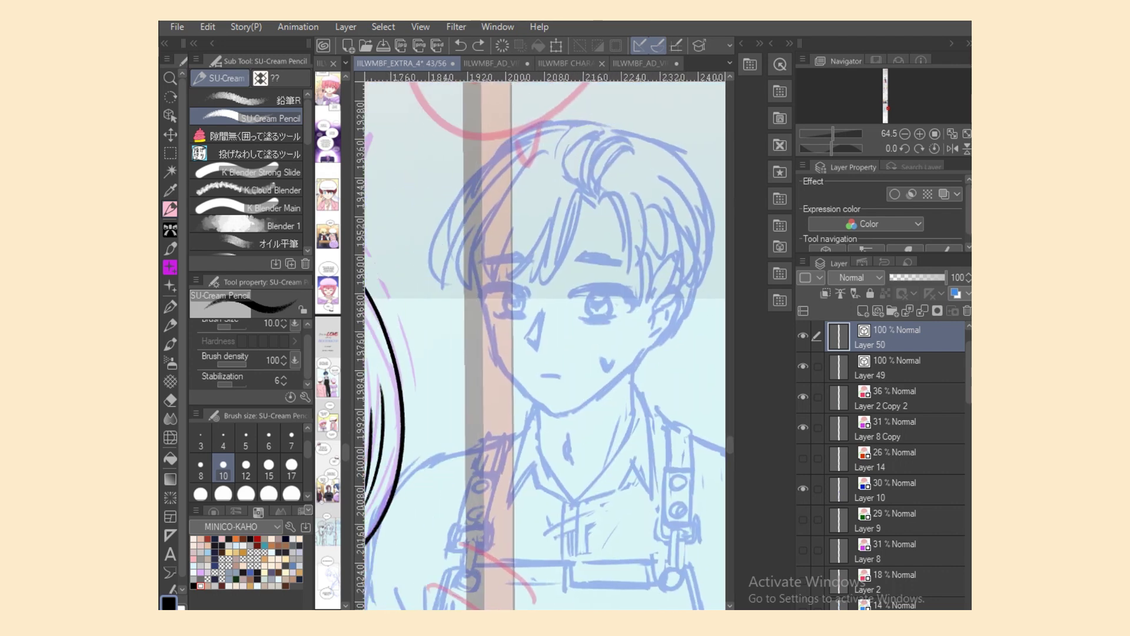
click(895, 368)
click(201, 469)
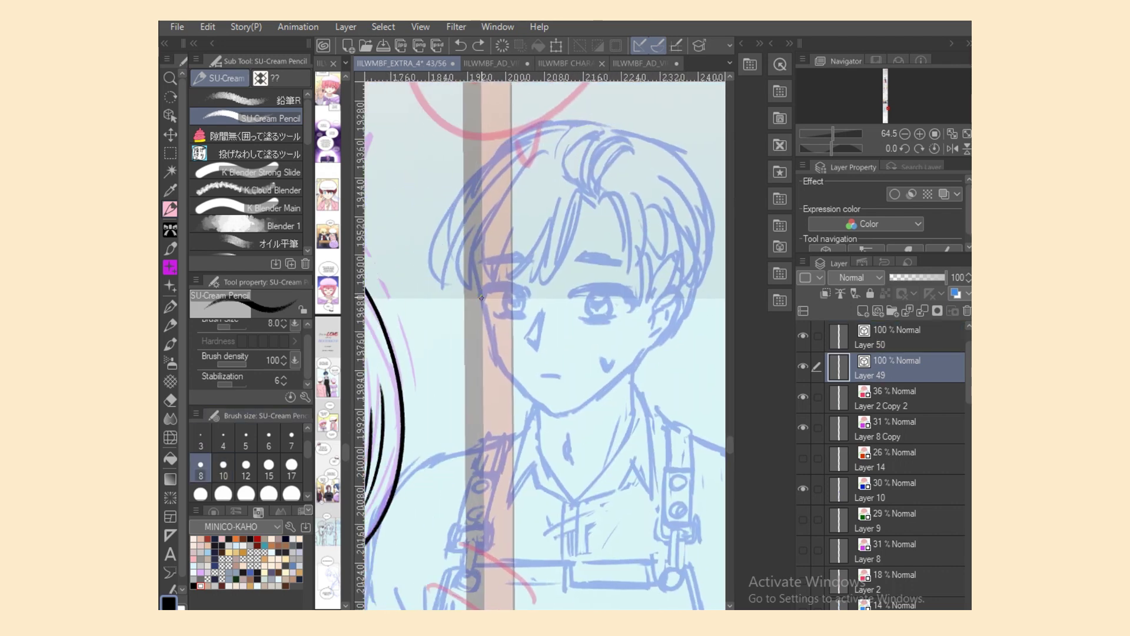
Step: Ink the short-haired character's cheek and jaw down to the chin, on the side away from the ear
mouse_move(481, 297)
mouse_down()
mouse_move(502, 374)
mouse_move(534, 405)
mouse_up()
key(ctrl+z)
key(ctrl+z)
key(ctrl+y)
key(ctrl+z)
key(ctrl+y)
key(ctrl+z)
key(ctrl+z)
drag(483, 310, 521, 390)
key(ctrl+z)
drag(493, 347, 529, 396)
key(ctrl+z)
Step: Ink the jawline around the chin and up toward the ear
mouse_move(493, 352)
mouse_down()
mouse_move(546, 412)
mouse_move(572, 409)
mouse_move(543, 407)
mouse_move(557, 414)
mouse_move(623, 369)
mouse_up()
key(ctrl+z)
key(ctrl+z)
key(ctrl+z)
key(ctrl+z)
key(ctrl+z)
key(ctrl+z)
mouse_move(546, 410)
mouse_down()
mouse_move(579, 406)
mouse_move(617, 364)
mouse_up()
key(ctrl+z)
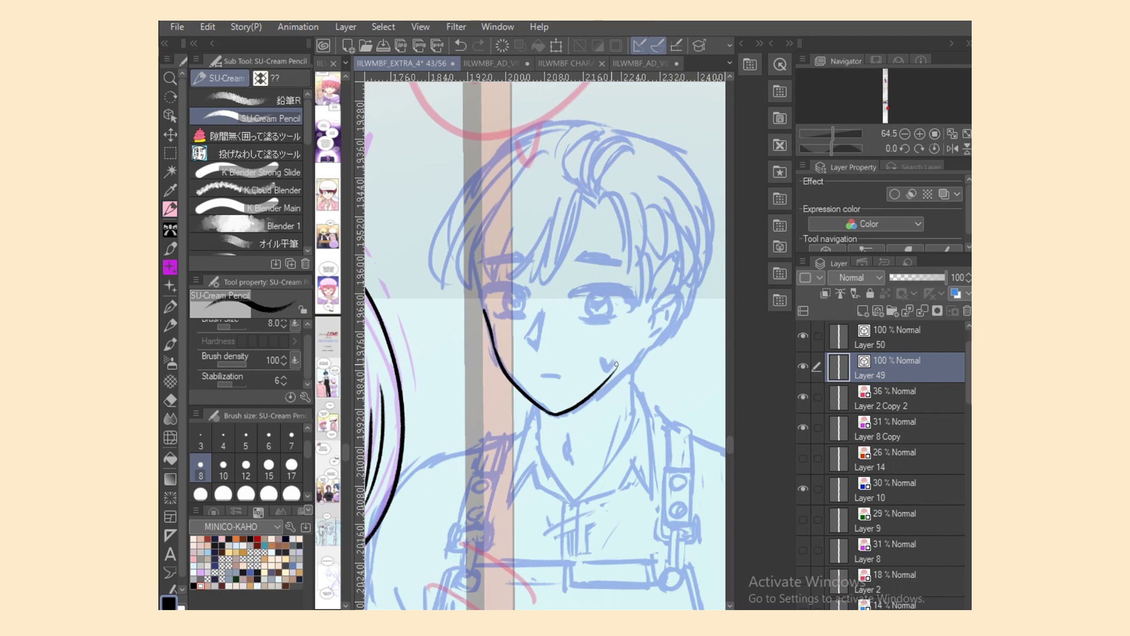
key(ctrl+z)
key(ctrl+z)
key(ctrl+z)
mouse_move(555, 414)
mouse_down()
mouse_move(635, 356)
mouse_move(618, 374)
mouse_move(625, 365)
mouse_up()
key(ctrl+z)
Step: Ink the short-haired character's ear and the side of the neck below it
mouse_move(640, 320)
mouse_down()
mouse_move(633, 357)
mouse_move(649, 312)
mouse_move(656, 333)
mouse_move(636, 352)
mouse_move(632, 426)
mouse_up()
key(ctrl+z)
key(ctrl+z)
key(ctrl+z)
Step: Ink the opposite side of the neck, the Adam's apple mark and the neck muscle line
drag(541, 411, 540, 455)
key(ctrl+z)
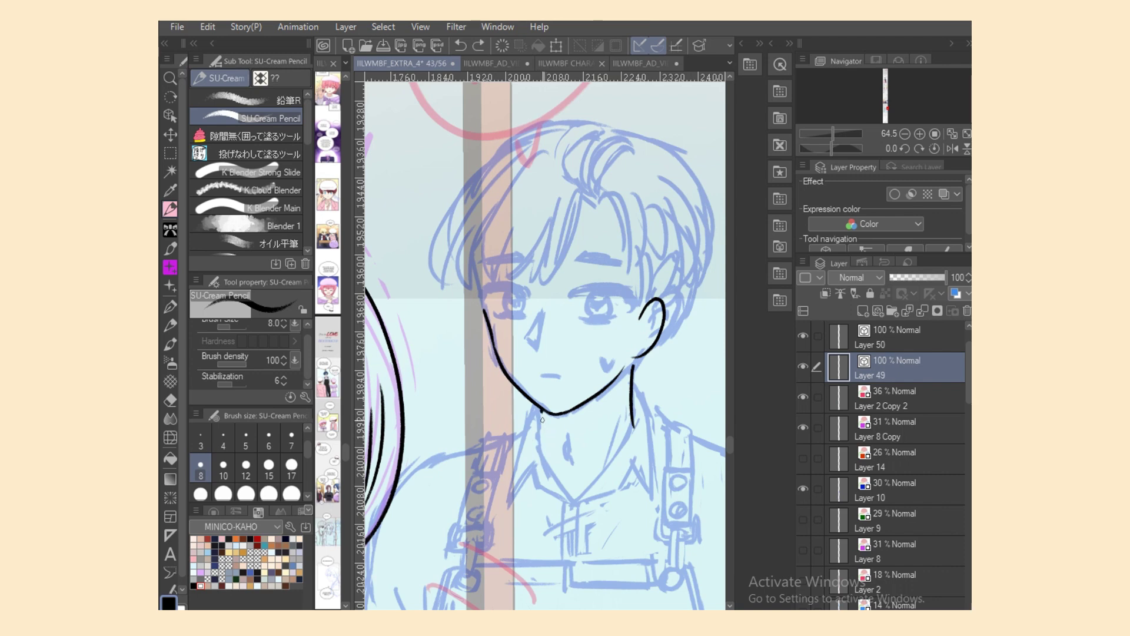
mouse_move(542, 411)
mouse_down()
mouse_move(539, 456)
mouse_move(570, 461)
mouse_up()
key(ctrl+z)
drag(619, 411, 608, 461)
Step: Ink the V-shaped neckline of the shirt and trim the overshooting stroke at its point
drag(540, 434, 577, 507)
key(ctrl+z)
drag(635, 417, 574, 505)
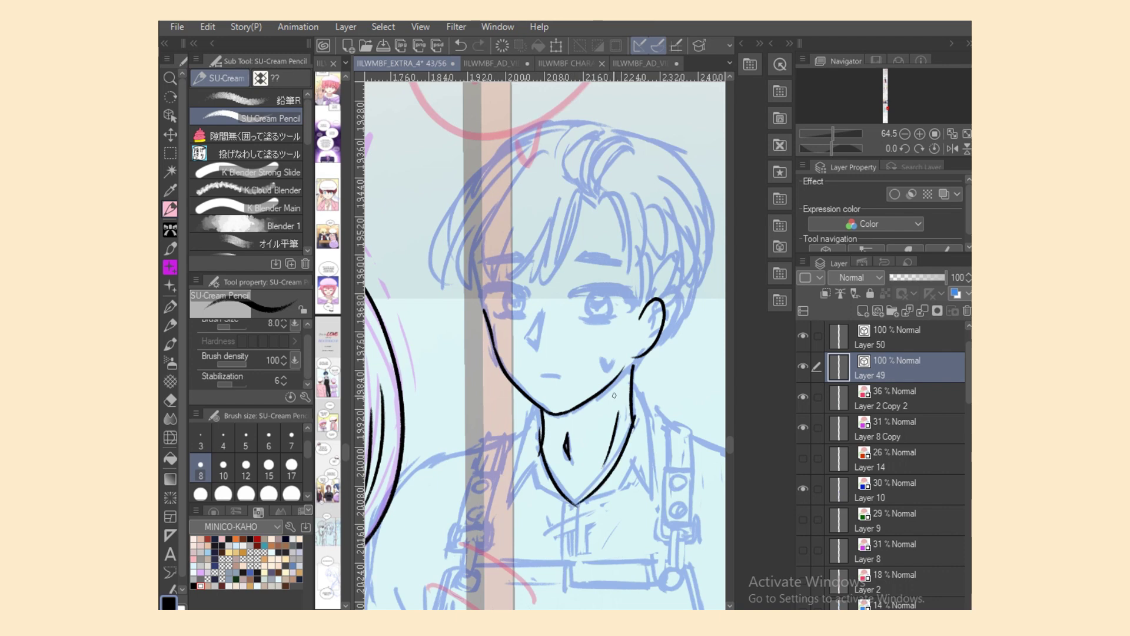
key(ctrl+z)
drag(636, 414, 570, 506)
key(ctrl+z)
drag(635, 418, 561, 518)
key(ctrl+z)
drag(637, 416, 563, 506)
key(e)
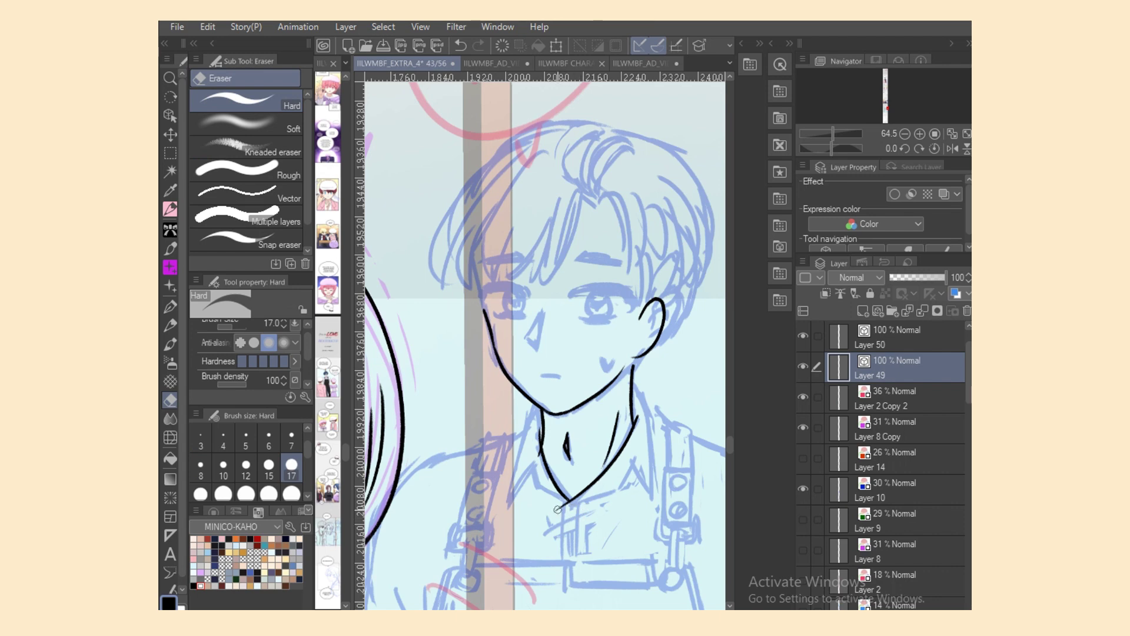
key(p)
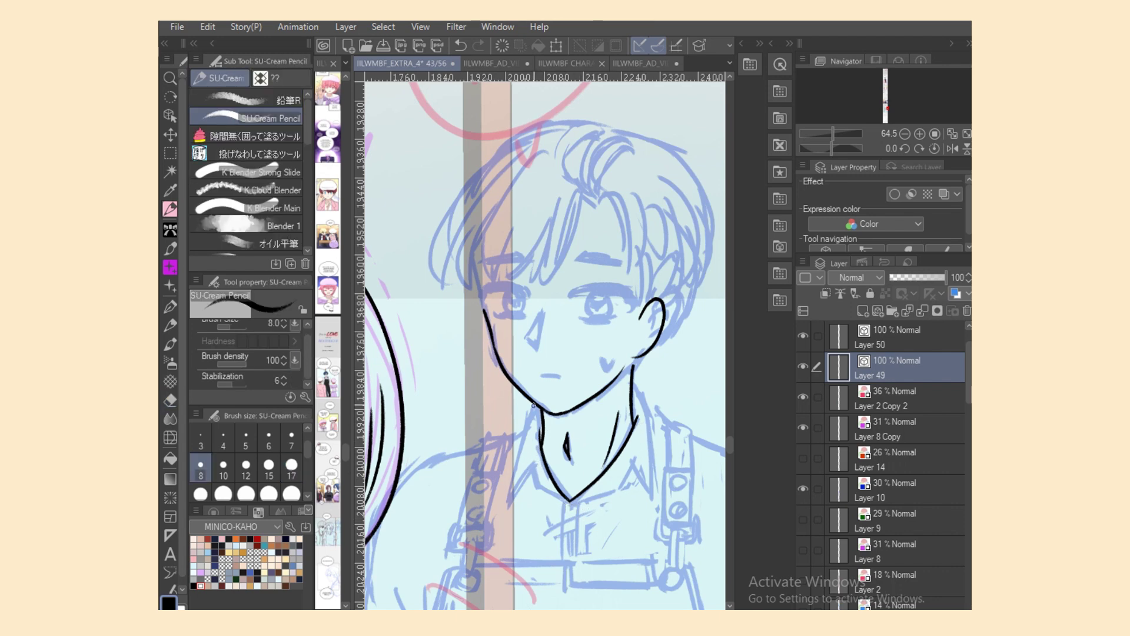
Step: Ink the pointed collar flap on the side away from the ear and clean up its stray ends
drag(537, 405, 506, 514)
key(ctrl+z)
drag(534, 464, 510, 506)
drag(533, 459, 567, 501)
key(ctrl+z)
key(e)
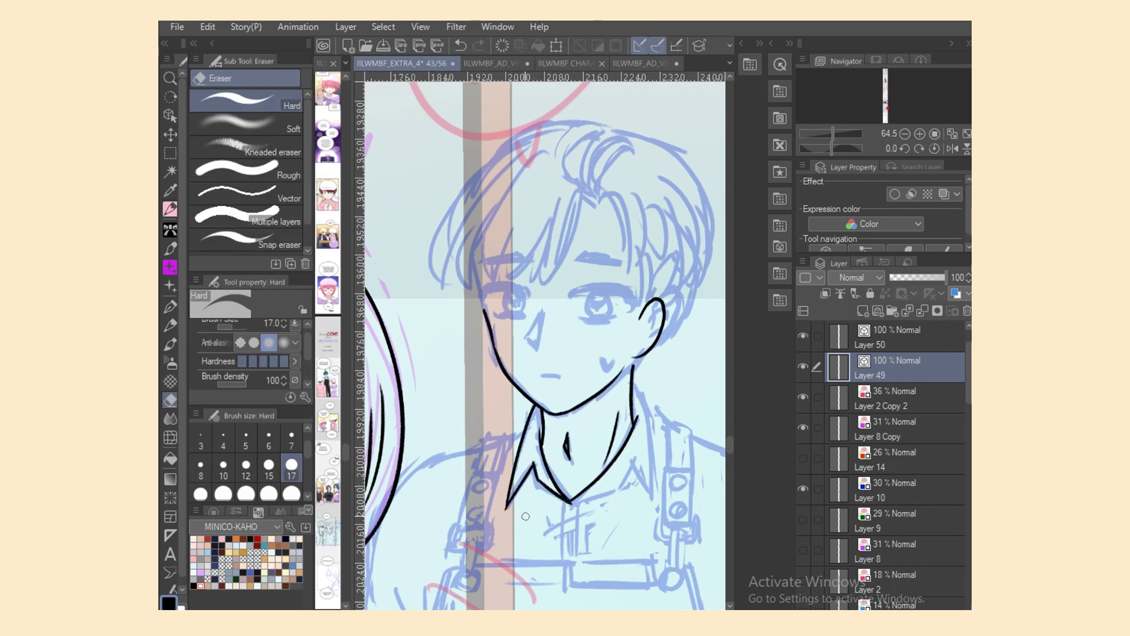
key(p)
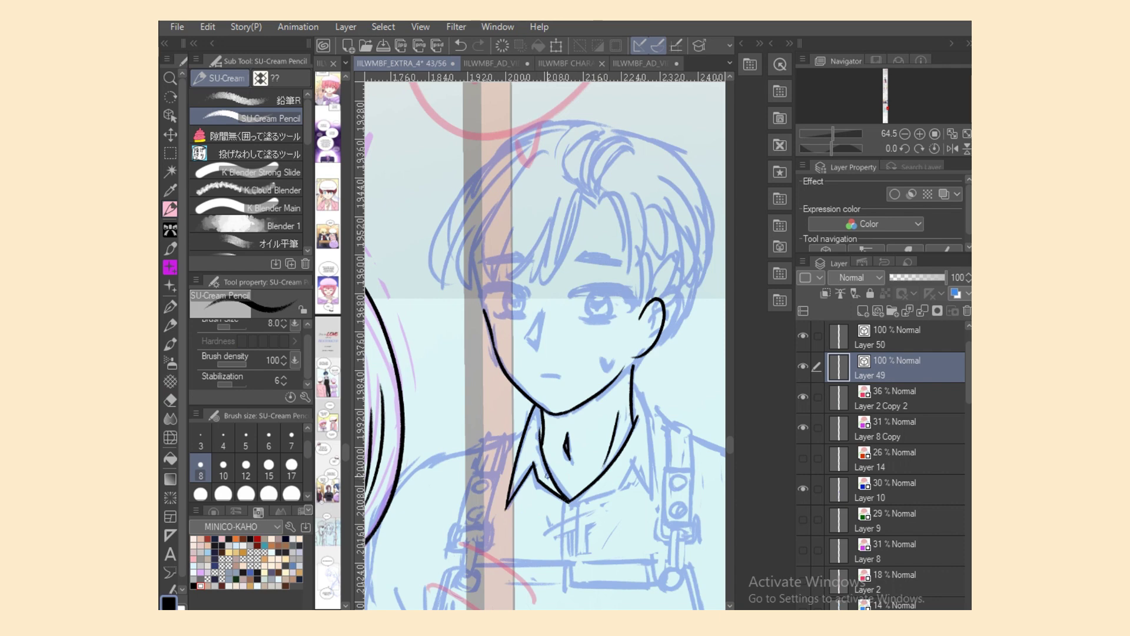
Step: Ink the outer edge and pointed tip of the collar flap below the ear
drag(639, 393, 650, 519)
key(ctrl+z)
drag(633, 459, 650, 514)
key(ctrl+z)
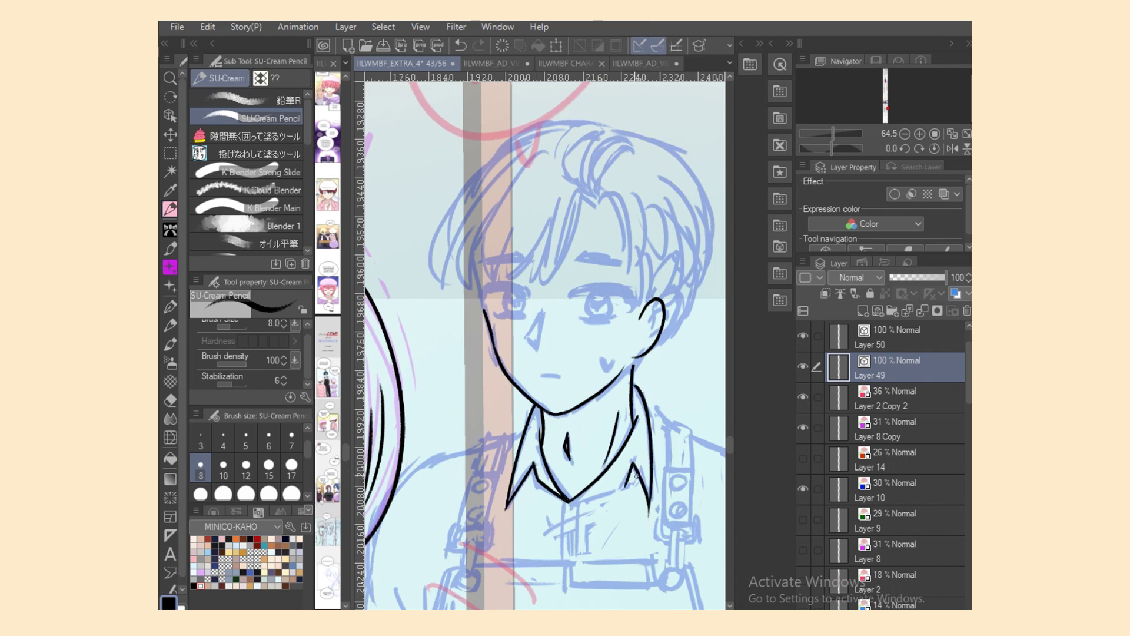
key(ctrl+z)
mouse_move(634, 463)
mouse_down()
mouse_move(624, 494)
mouse_move(652, 515)
mouse_up()
key(ctrl+z)
Step: Ink the lower edge of the collar flap below the ear, joining its notch to the neckline point
key(ctrl+z)
key(ctrl+z)
key(e)
key(ctrl+z)
key(ctrl+z)
key(p)
drag(634, 462, 629, 479)
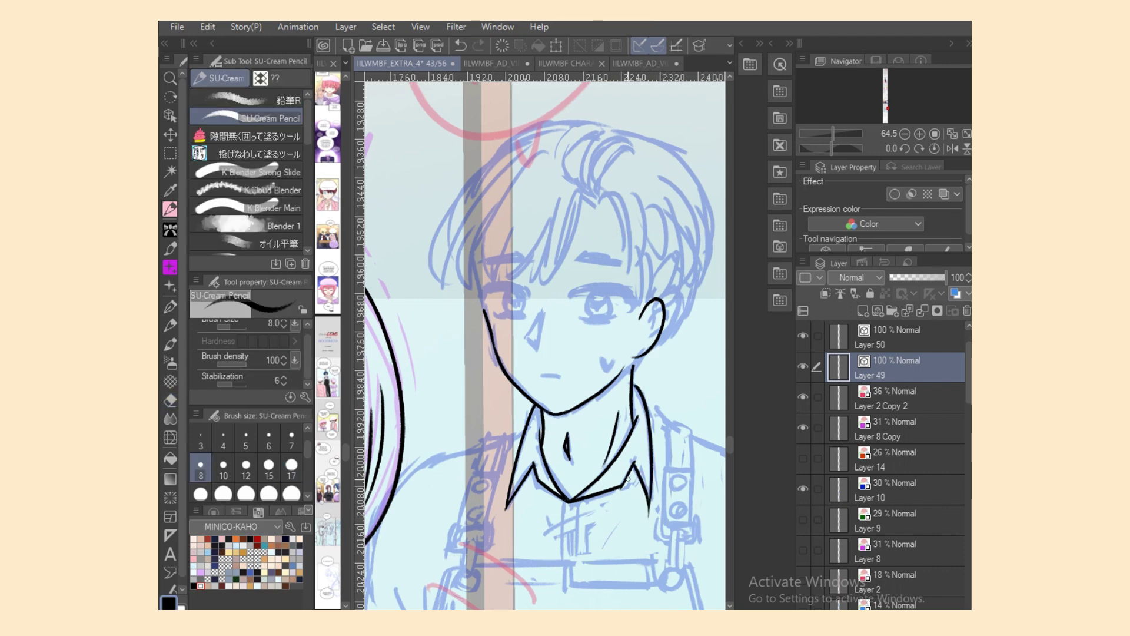
Step: Clean up the pointed tip of the collar flap below the ear, trimming and retouching its outer edge
key(e)
key(p)
key(e)
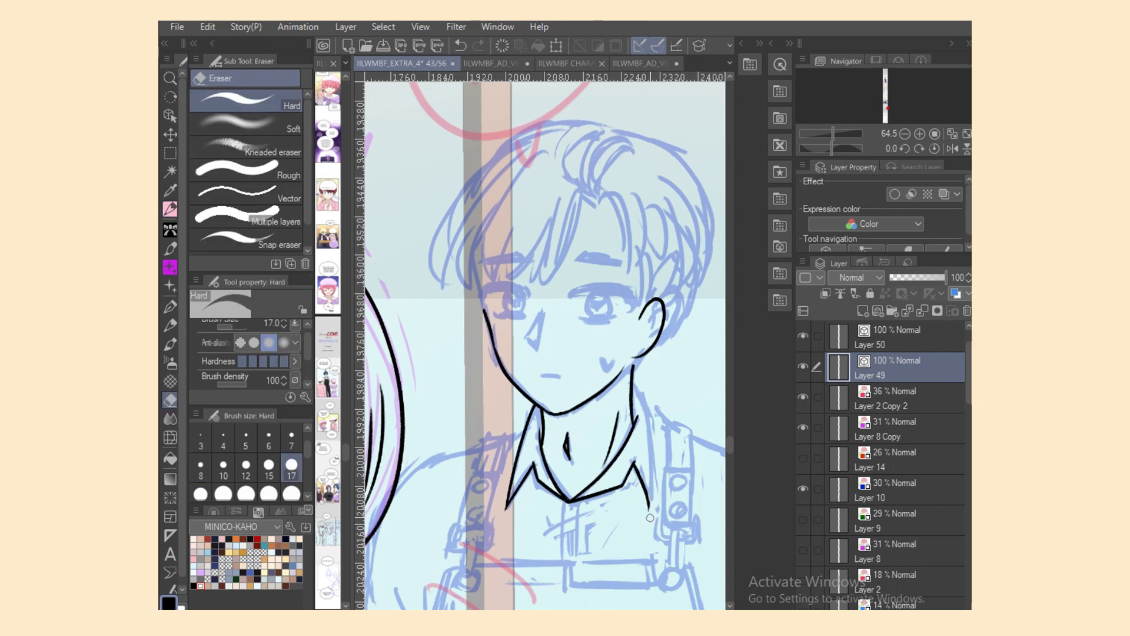
key(p)
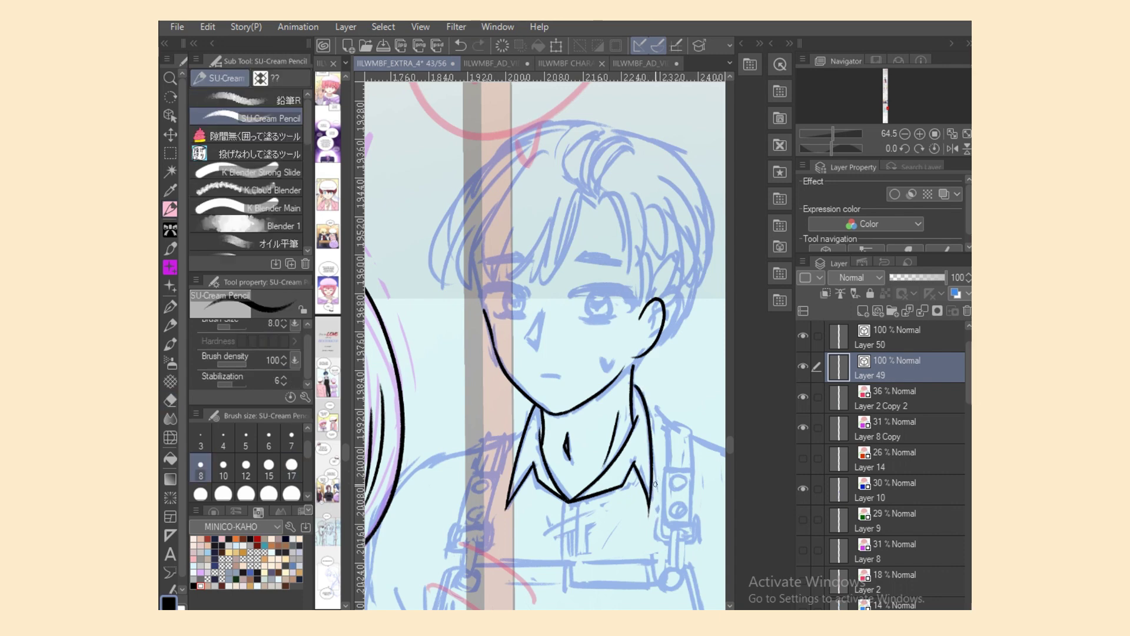
key(e)
key(ctrl+z)
key(p)
drag(653, 483, 655, 512)
key(ctrl+z)
key(e)
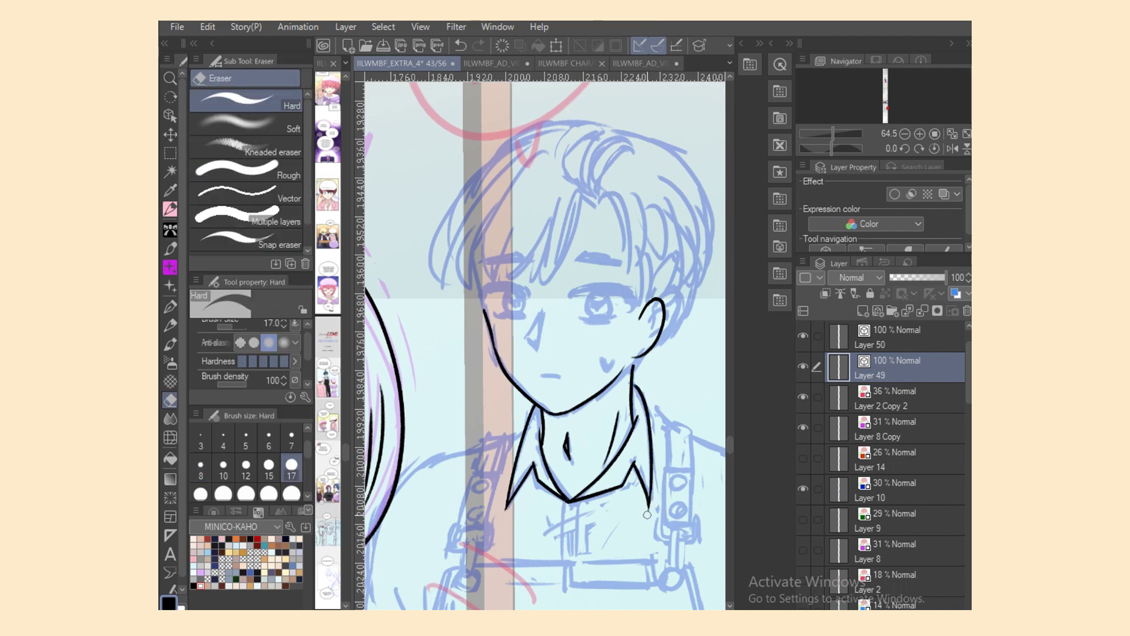
key(p)
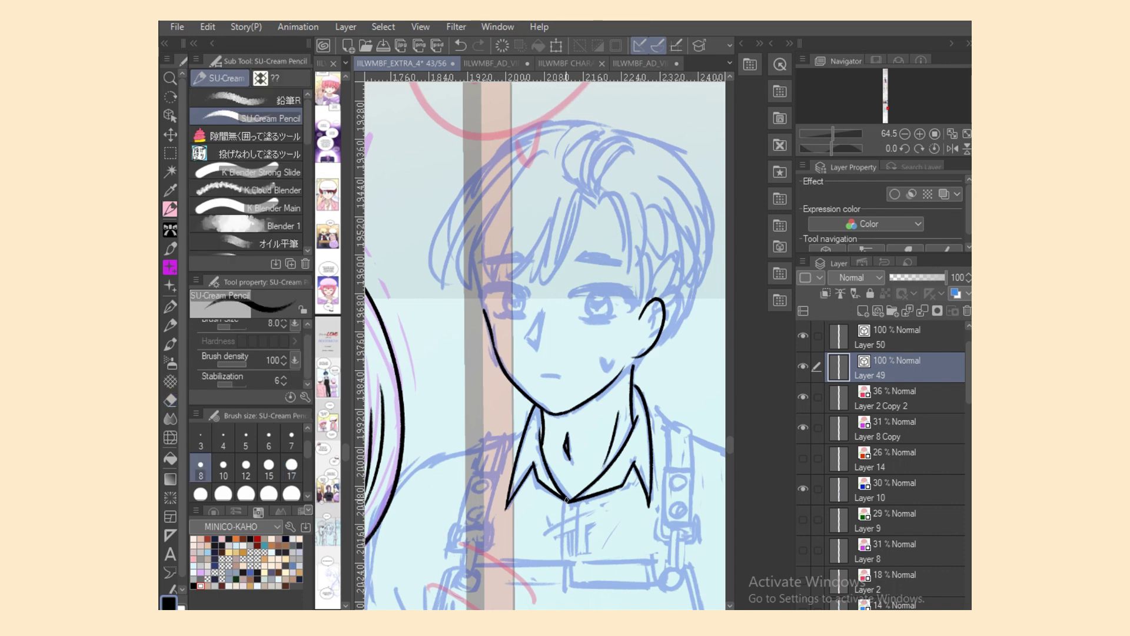
Step: Ink the shirt placket below the neckline with two short crease lines crossing it
mouse_move(566, 501)
mouse_down()
mouse_move(572, 566)
mouse_move(595, 515)
mouse_move(619, 533)
mouse_up()
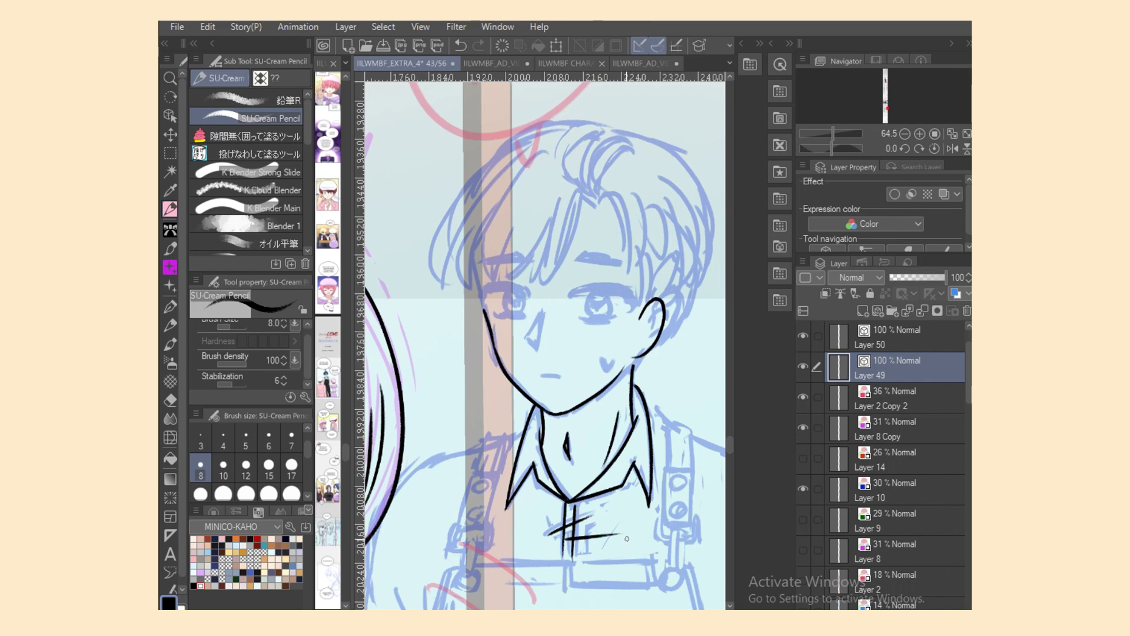
key(ctrl+z)
drag(554, 543, 594, 539)
Step: Ink the narrow pointed nose shape and the small mark on the cheek near the ear
mouse_move(541, 319)
mouse_down()
mouse_move(538, 356)
mouse_move(606, 373)
mouse_up()
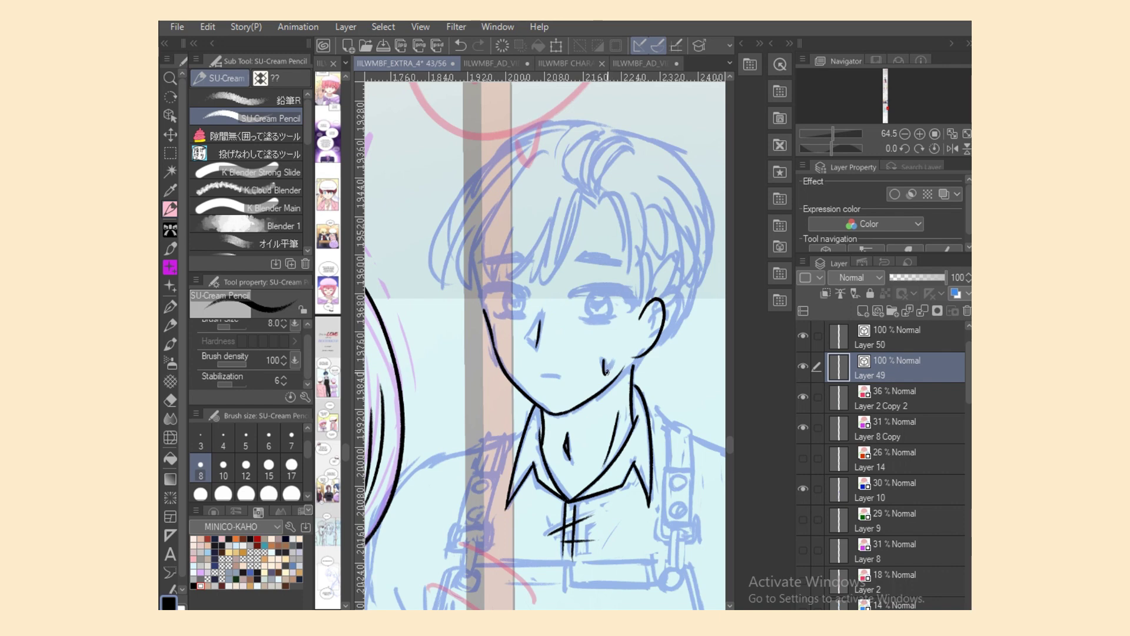
drag(537, 321, 534, 350)
key(ctrl+z)
drag(541, 315, 536, 351)
key(ctrl+z)
drag(540, 317, 530, 337)
key(ctrl+z)
mouse_move(528, 339)
mouse_down()
mouse_move(532, 349)
mouse_move(538, 336)
mouse_up()
Step: Ink the mouth as a short, nearly horizontal stroke below the nose
drag(542, 376, 562, 376)
key(ctrl+z)
key(ctrl+z)
key(ctrl+z)
Step: Ink the eyebrow on the ear side as a closed, slightly slanted thin outline
drag(566, 256, 618, 264)
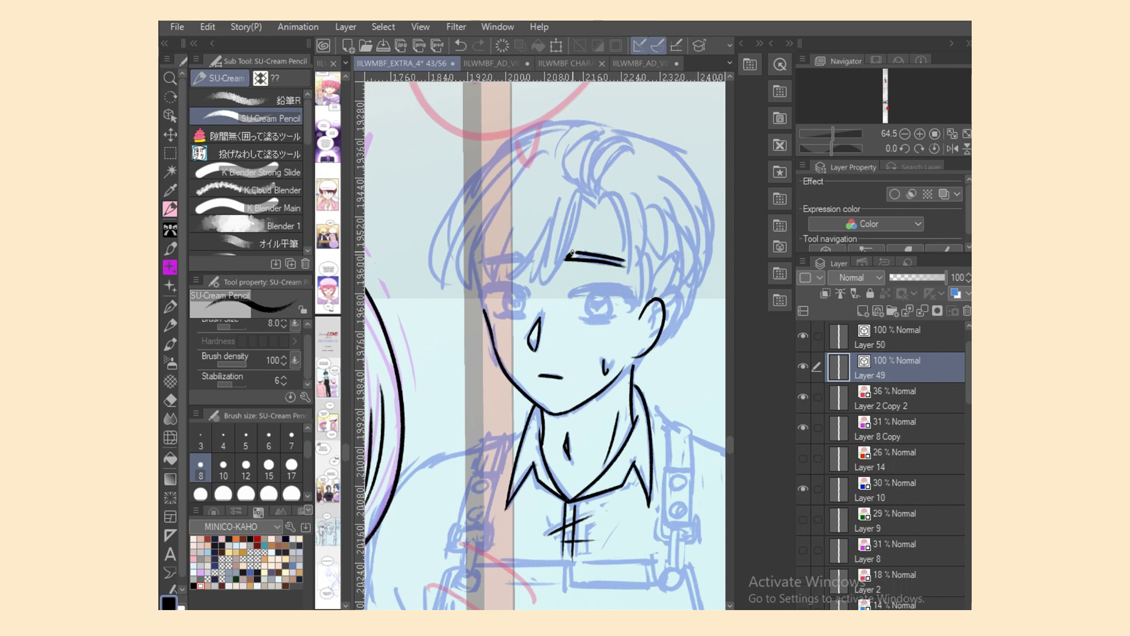
key(ctrl+z)
key(ctrl+z)
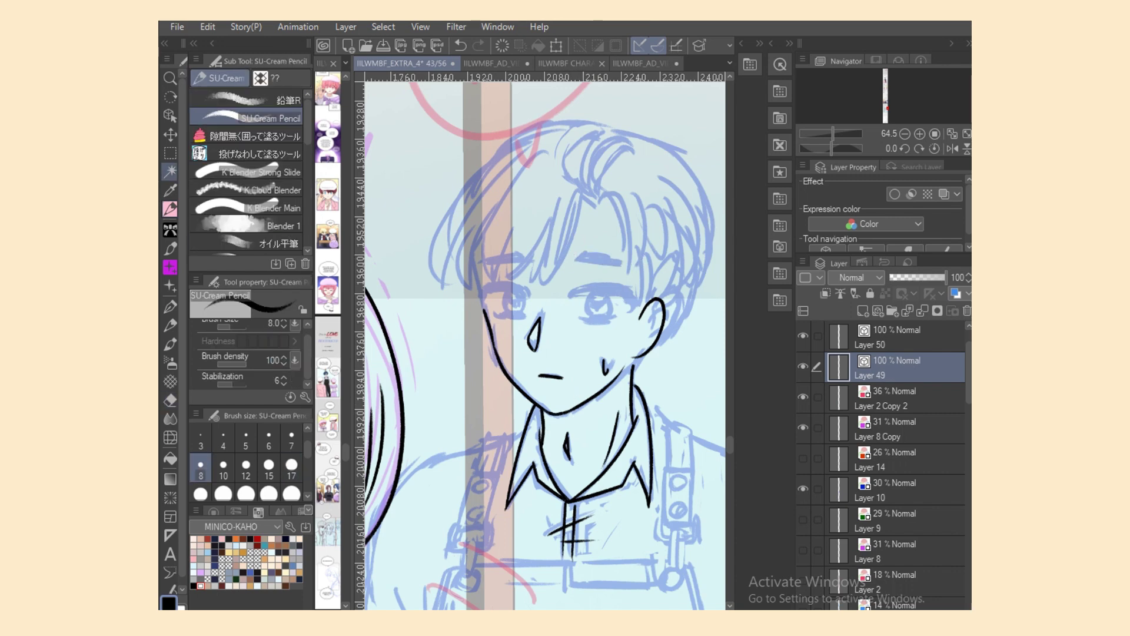
mouse_move(577, 254)
mouse_down()
mouse_move(570, 261)
mouse_move(624, 264)
mouse_up()
key(ctrl+z)
key(ctrl+z)
key(ctrl+z)
key(ctrl+z)
key(ctrl+z)
key(ctrl+z)
key(ctrl+z)
key(ctrl+z)
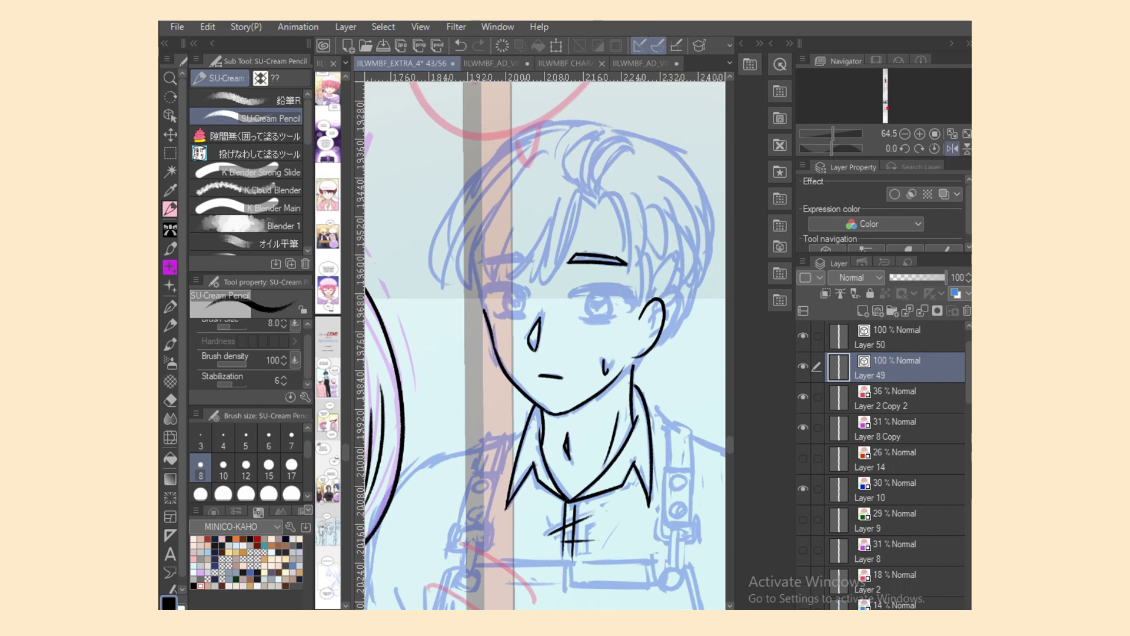
Step: Flip the view horizontally and ink the outline of the eyebrow on the side away from the ear
click(952, 149)
drag(558, 262, 610, 263)
key(ctrl+z)
key(ctrl+z)
key(ctrl+z)
key(ctrl+z)
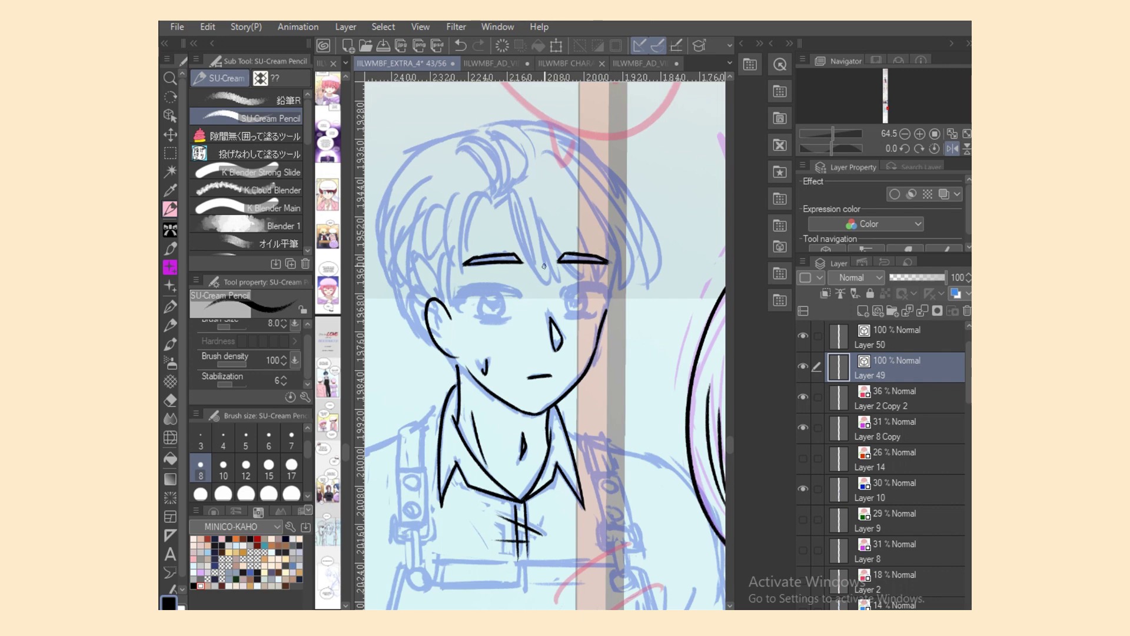
Step: Ink the thick upper lash line, iris outline and pupil of the eye away from the ear
mouse_move(560, 299)
mouse_down()
mouse_move(599, 288)
mouse_move(604, 312)
mouse_up()
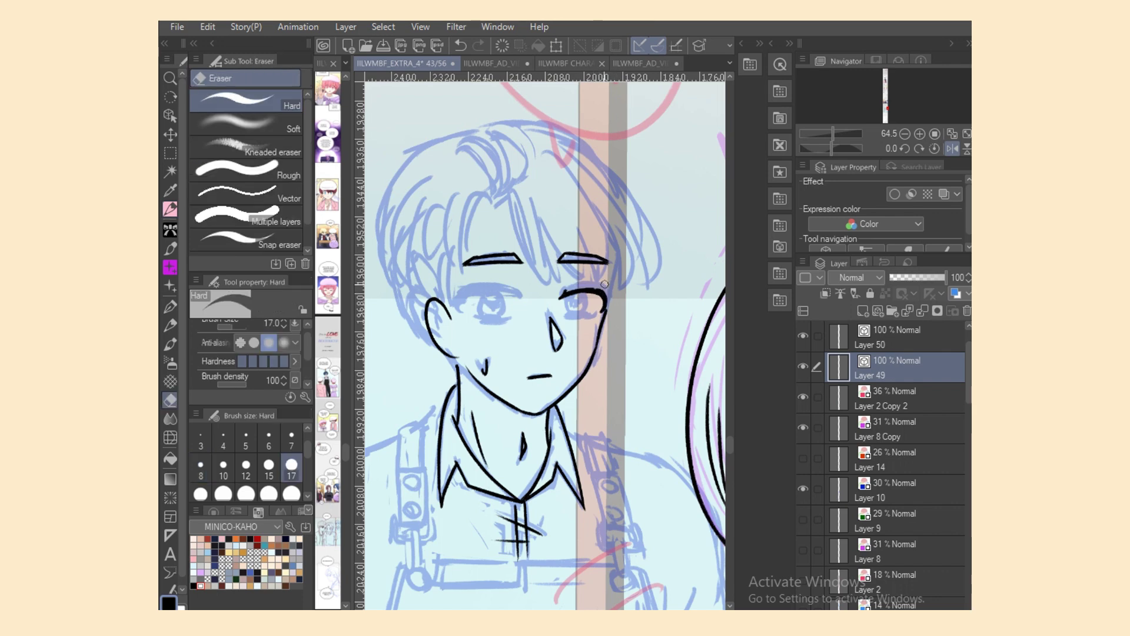
key(ctrl+z)
mouse_move(571, 291)
mouse_down()
mouse_move(602, 291)
mouse_move(581, 288)
mouse_move(576, 316)
mouse_move(587, 313)
mouse_up()
key(ctrl+z)
key(ctrl+y)
key(ctrl+z)
key(ctrl+z)
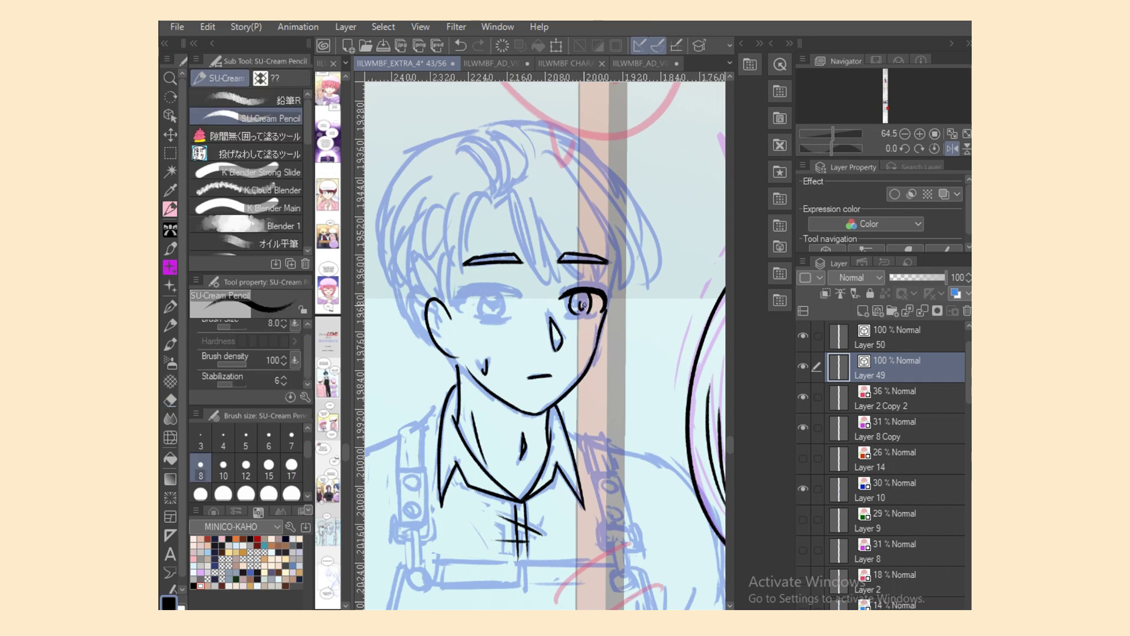
Step: Return the view to its unflipped orientation and ink the iris details and lower lash line of the eye away from the ear
click(953, 148)
key(ctrl+z)
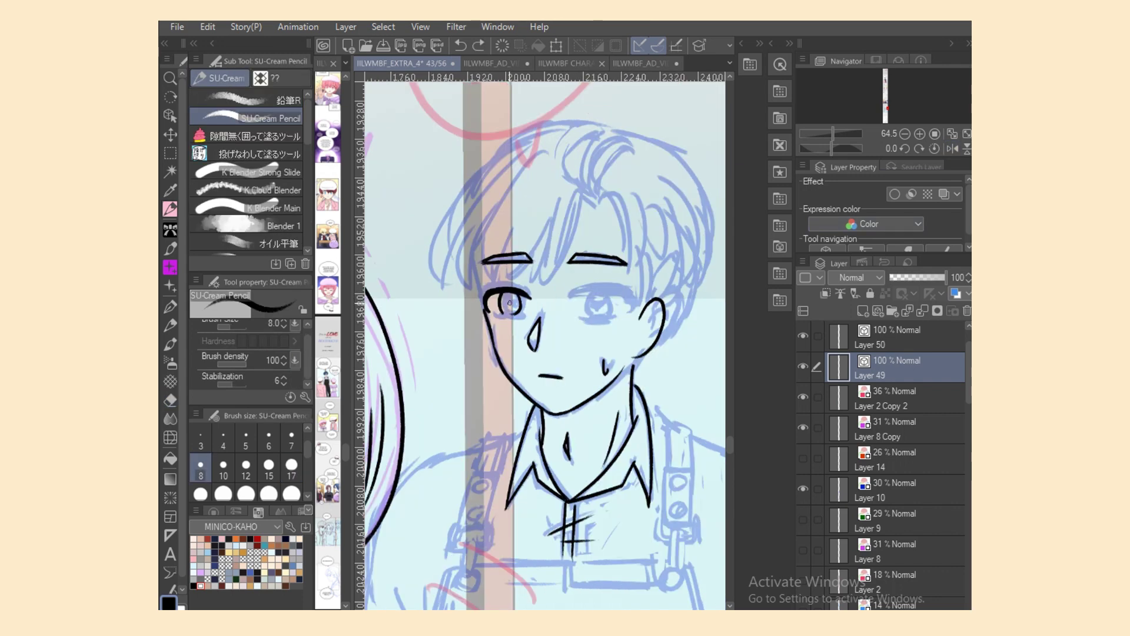
drag(511, 300, 529, 311)
drag(527, 316, 507, 317)
scroll(544, 340, down, 5)
scroll(544, 340, up, 7)
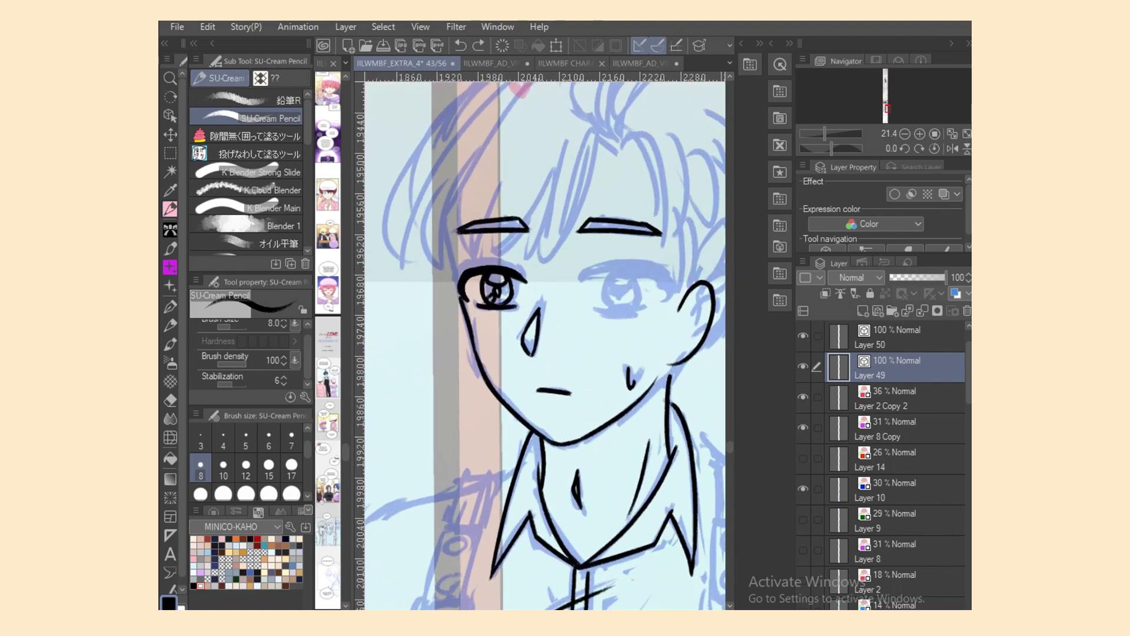
drag(510, 304, 525, 302)
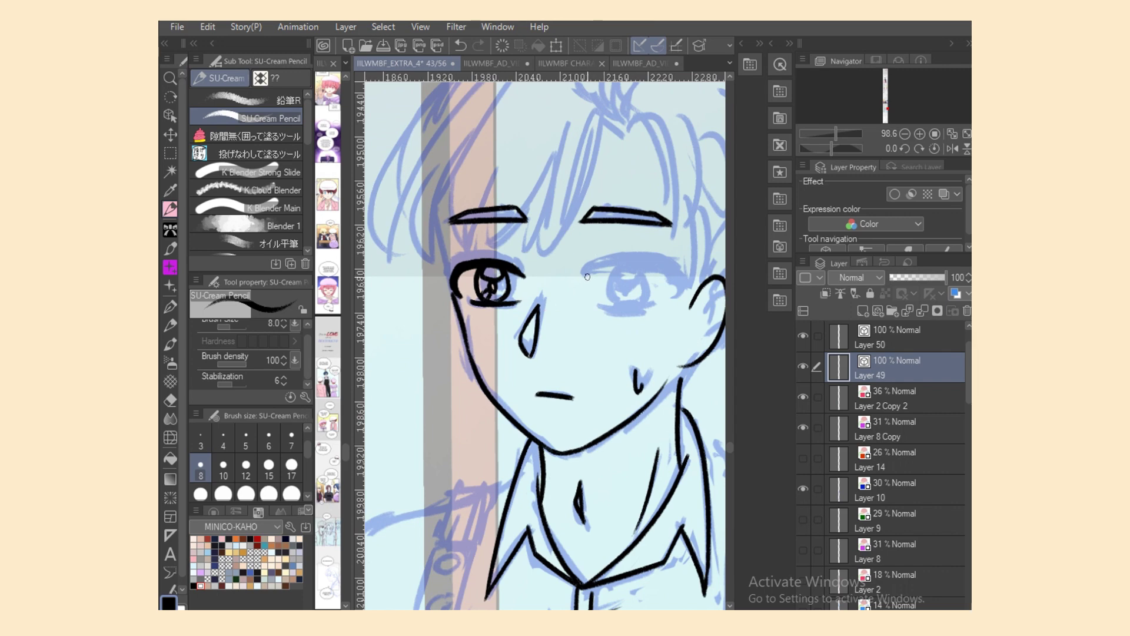
Step: Ink the thick upper lash line, round iris and lower lash line of the eye on the ear side
mouse_move(582, 276)
mouse_down()
mouse_move(667, 264)
mouse_move(612, 264)
mouse_move(677, 282)
mouse_move(661, 270)
mouse_move(677, 286)
mouse_move(603, 288)
mouse_move(629, 302)
mouse_move(622, 273)
mouse_move(605, 280)
mouse_move(623, 272)
mouse_move(602, 277)
mouse_move(618, 266)
mouse_move(637, 277)
mouse_move(637, 290)
mouse_move(629, 269)
mouse_move(643, 306)
mouse_move(616, 307)
mouse_move(651, 301)
mouse_up()
key(ctrl+z)
key(ctrl+z)
key(ctrl+z)
key(ctrl+z)
key(ctrl+z)
key(ctrl+z)
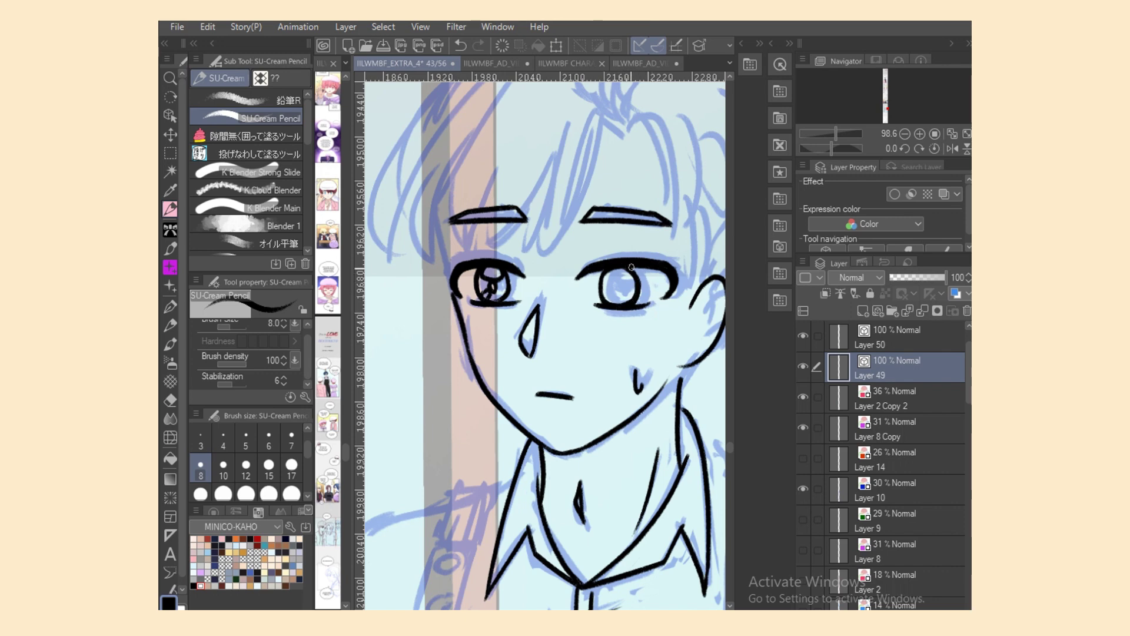
Step: Flip the view horizontally and refine the outer lash corner of the ear-side eye, erasing stray ends
key(e)
mouse_move(641, 299)
mouse_down()
mouse_move(639, 280)
mouse_move(642, 301)
mouse_up()
key(p)
key(ctrl+z)
click(952, 149)
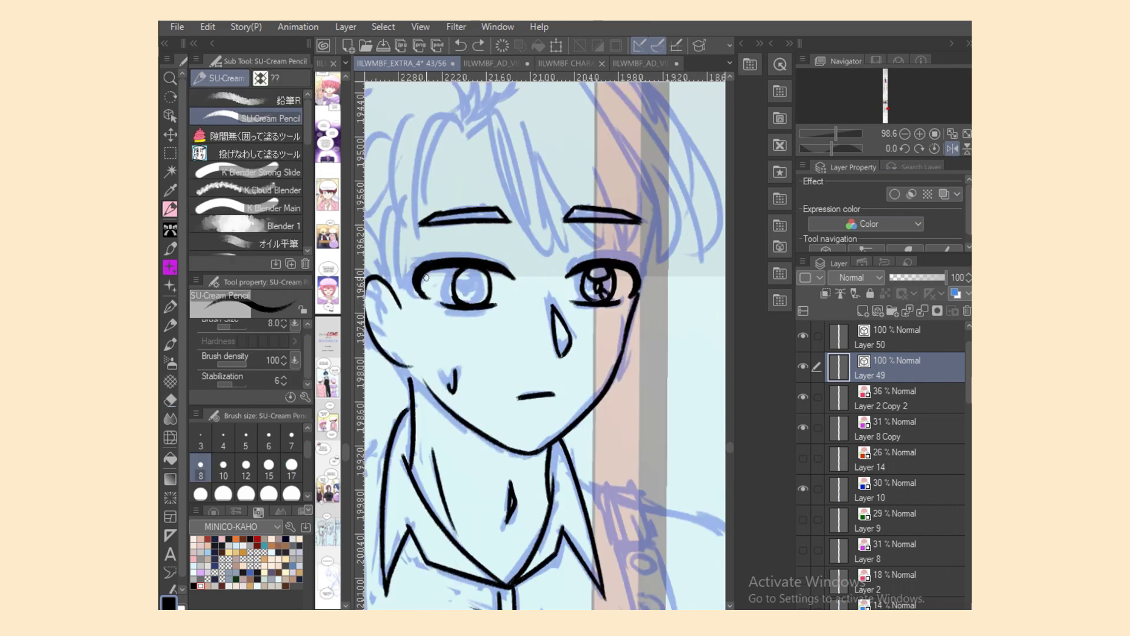
drag(429, 289, 418, 299)
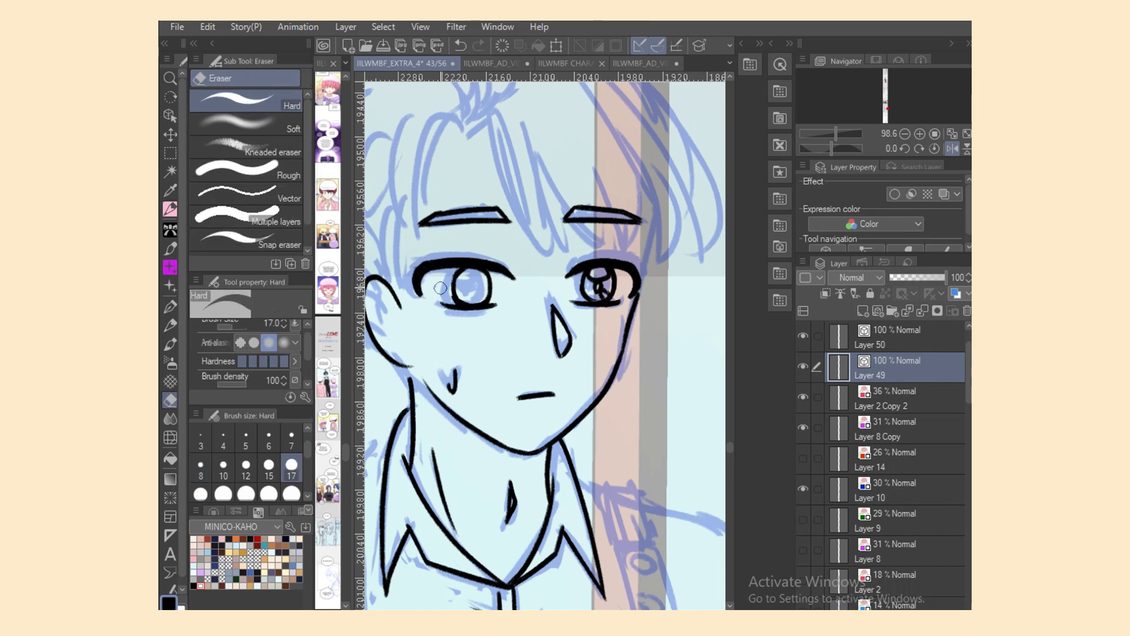
key(ctrl+z)
drag(420, 286, 427, 295)
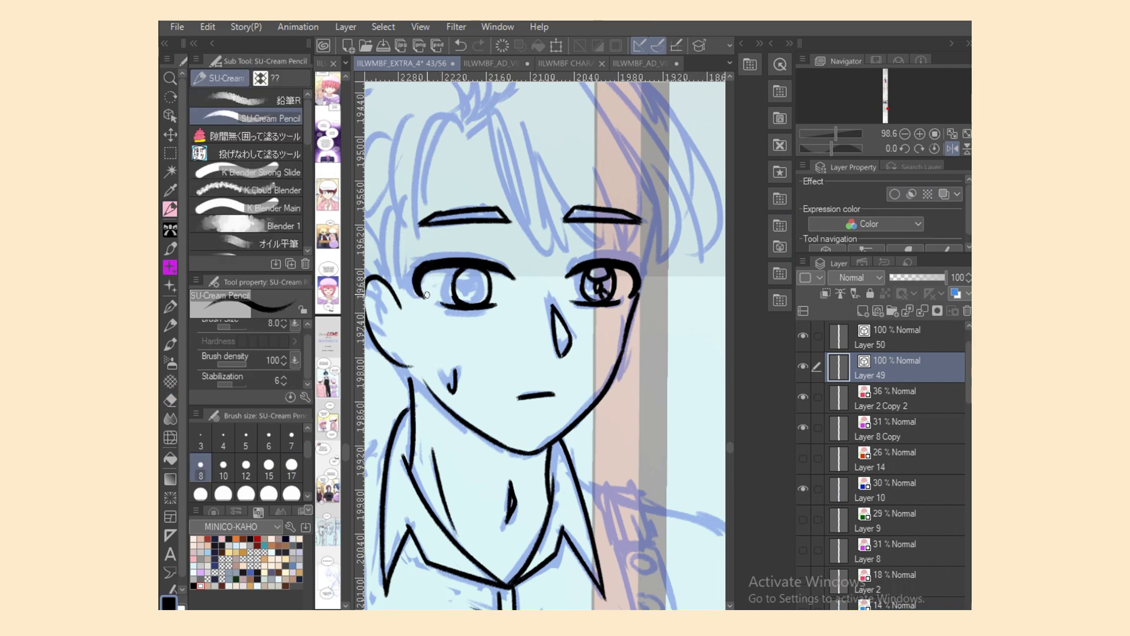
key(e)
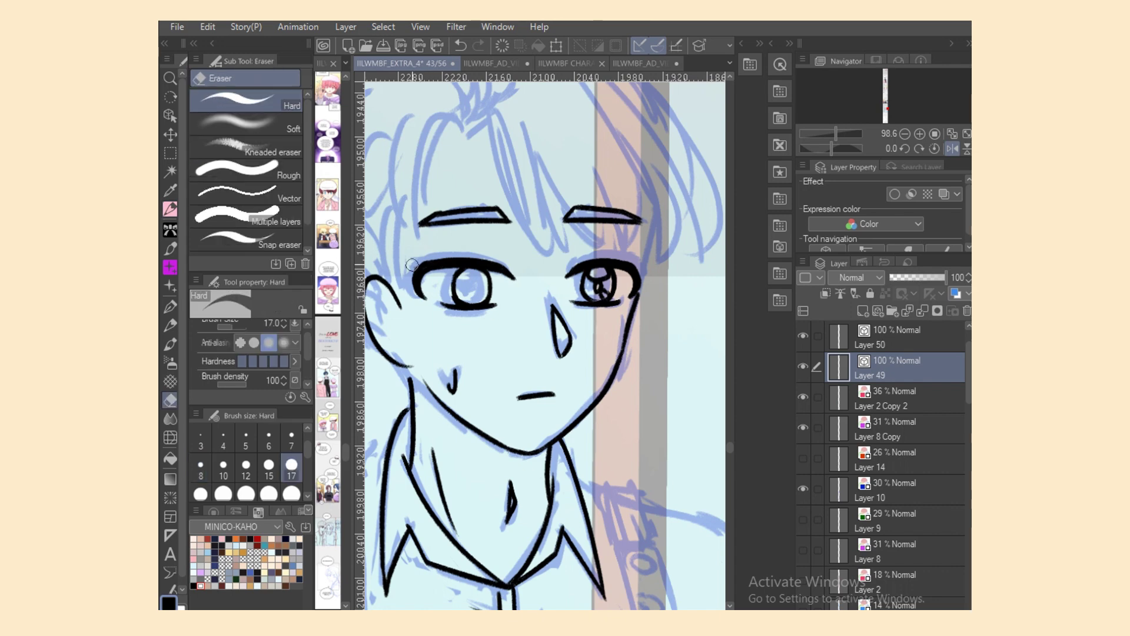
key(p)
key(e)
key(p)
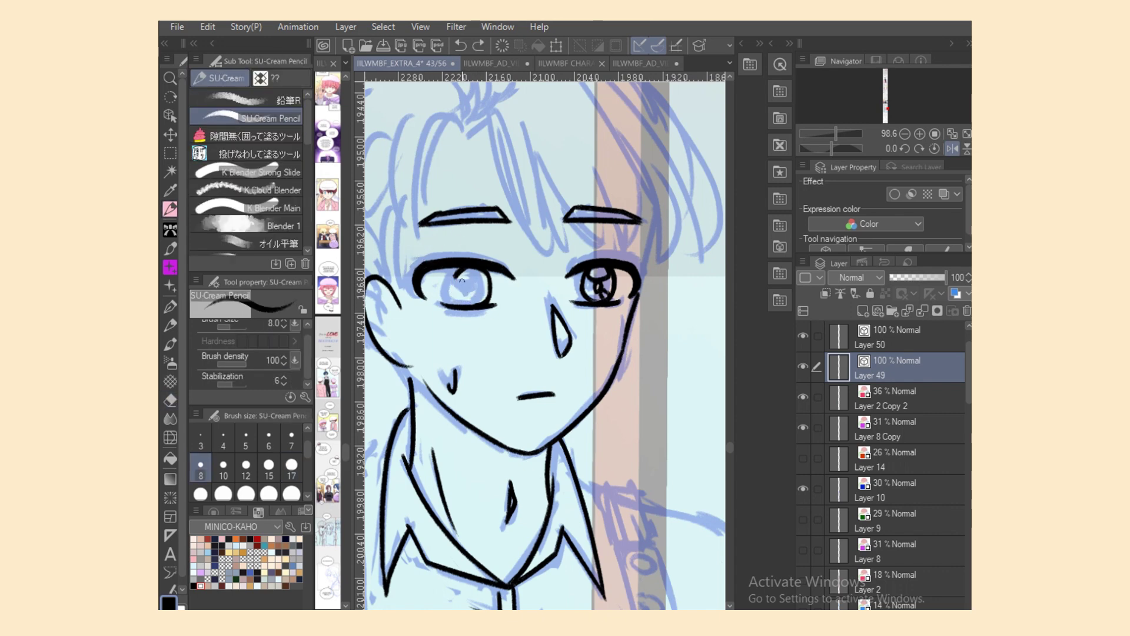
Step: Redraw the iris outline of the ear-side eye, flip the view back, and add its pupil and highlight
key(e)
key(p)
mouse_move(473, 268)
mouse_down()
mouse_move(459, 302)
mouse_move(480, 302)
mouse_up()
key(ctrl+z)
key(ctrl+z)
key(ctrl+z)
key(h)
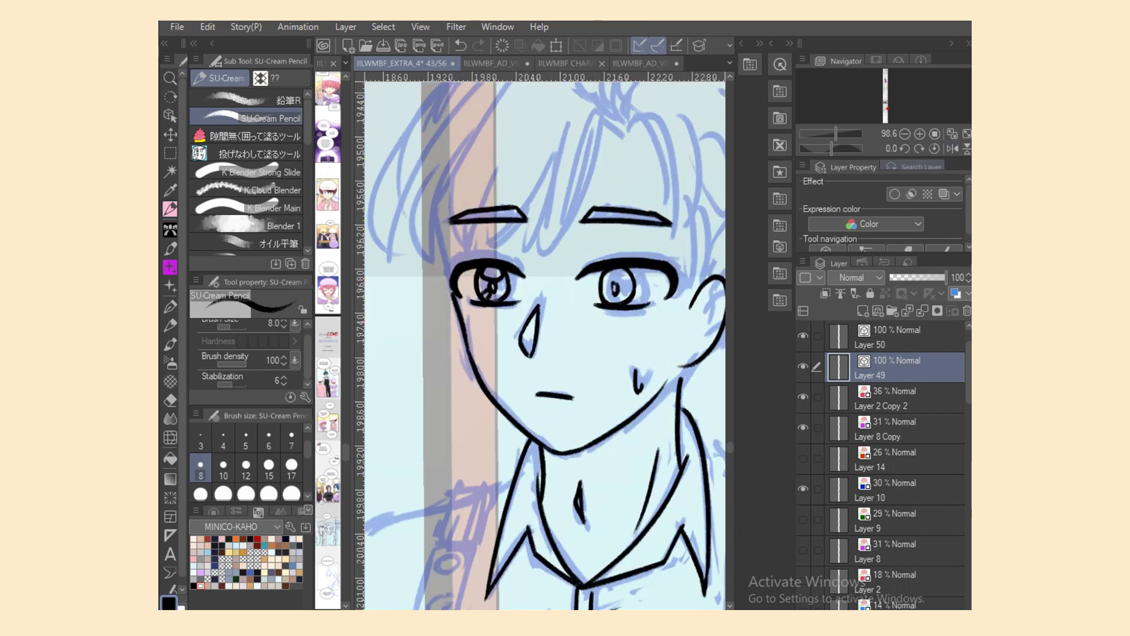
mouse_move(616, 284)
mouse_down()
mouse_move(613, 293)
mouse_move(625, 278)
mouse_up()
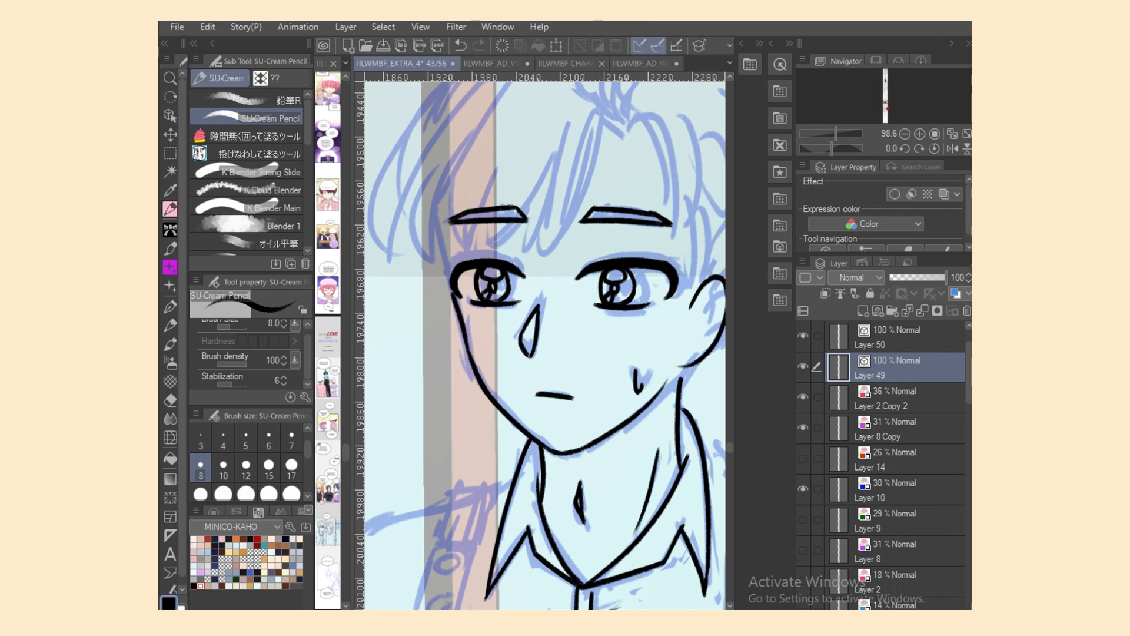
Step: Ink the pointed central fringe strand from the hair parting down between the eyebrows and clean its tip
scroll(544, 347, up, 2)
mouse_move(604, 184)
mouse_down()
mouse_move(630, 202)
mouse_move(533, 325)
mouse_up()
key(ctrl+z)
key(ctrl+z)
mouse_move(559, 221)
mouse_down()
mouse_move(533, 327)
mouse_move(548, 323)
mouse_up()
key(e)
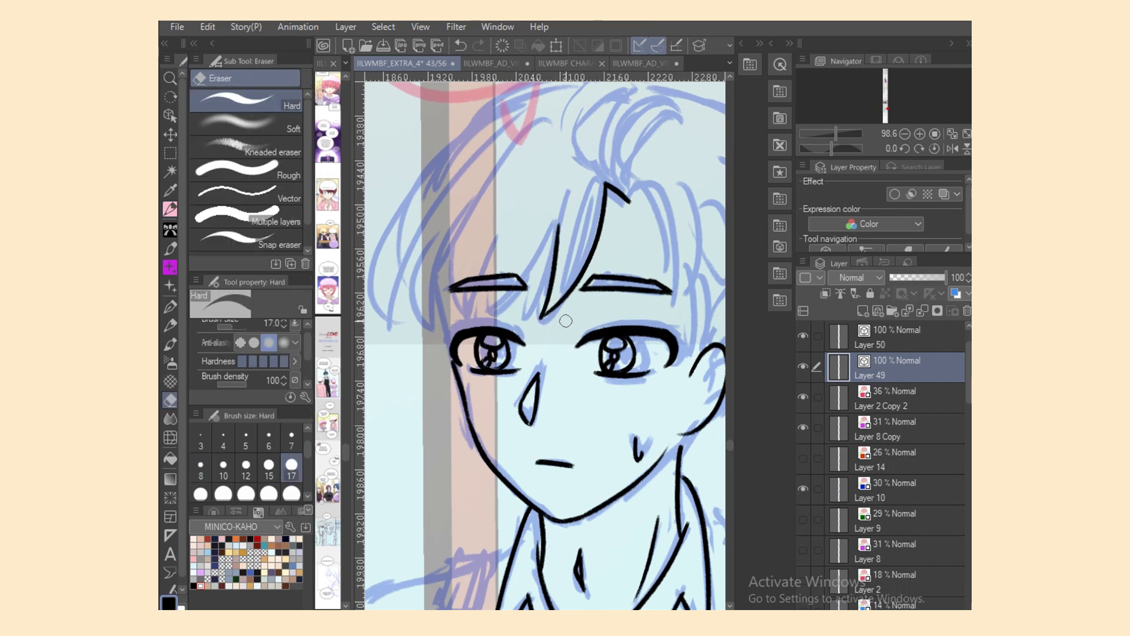
Step: Ink the narrower fringe strand beside the central one, over the inner end of the eyebrow away from the ear
key(p)
drag(554, 265, 504, 321)
drag(524, 242, 498, 321)
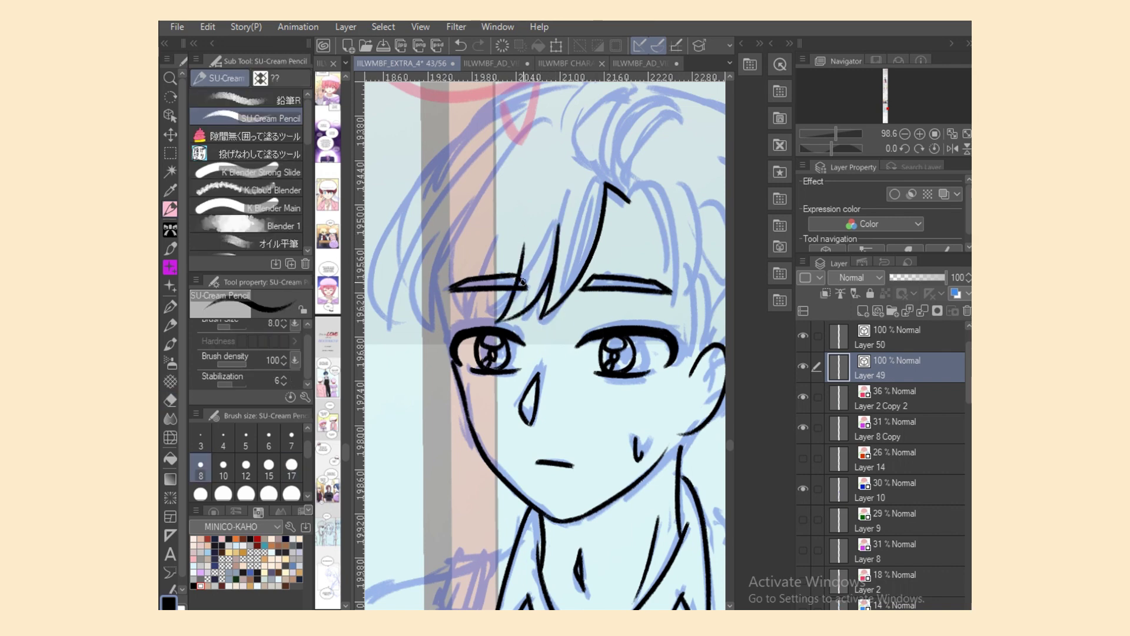
Step: Ink the long curved fringe strand sweeping from the crown over the eyebrow away from the ear, with its inner edge
drag(546, 115, 487, 326)
key(ctrl+z)
drag(539, 125, 492, 322)
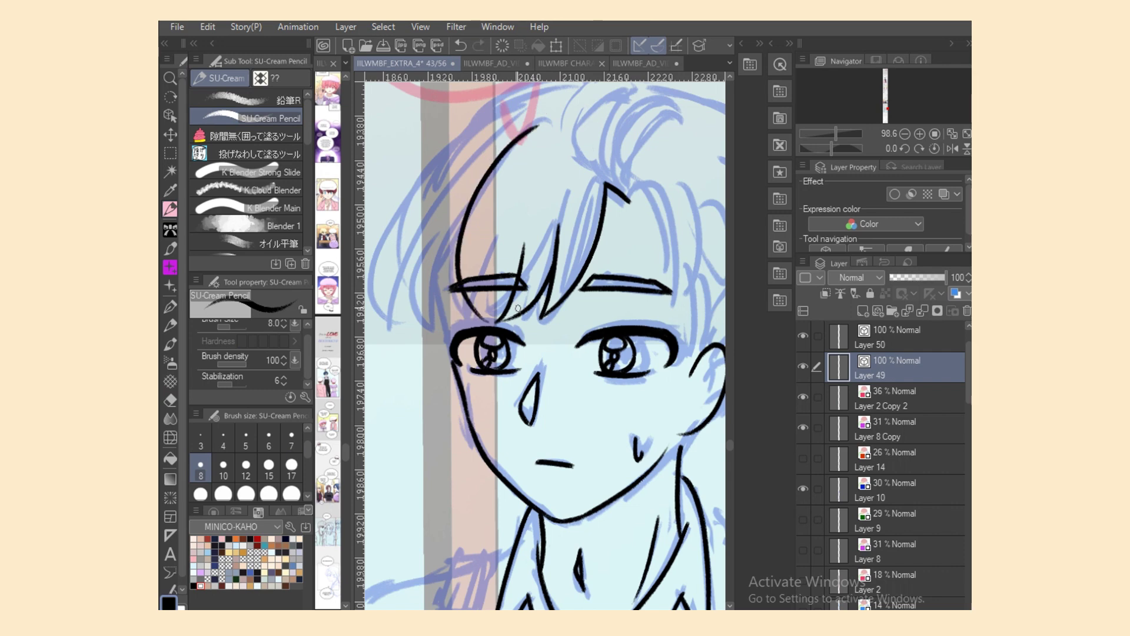
drag(493, 267, 494, 324)
Step: Tidy the fringe with an inner line in the central strand and save the file
key(e)
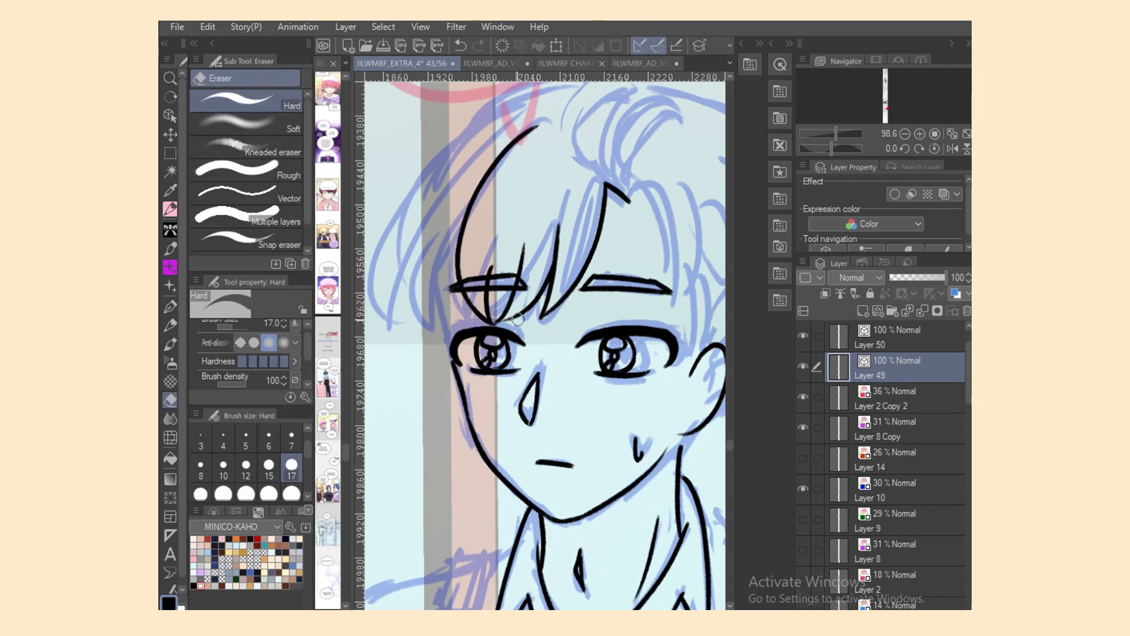
key(p)
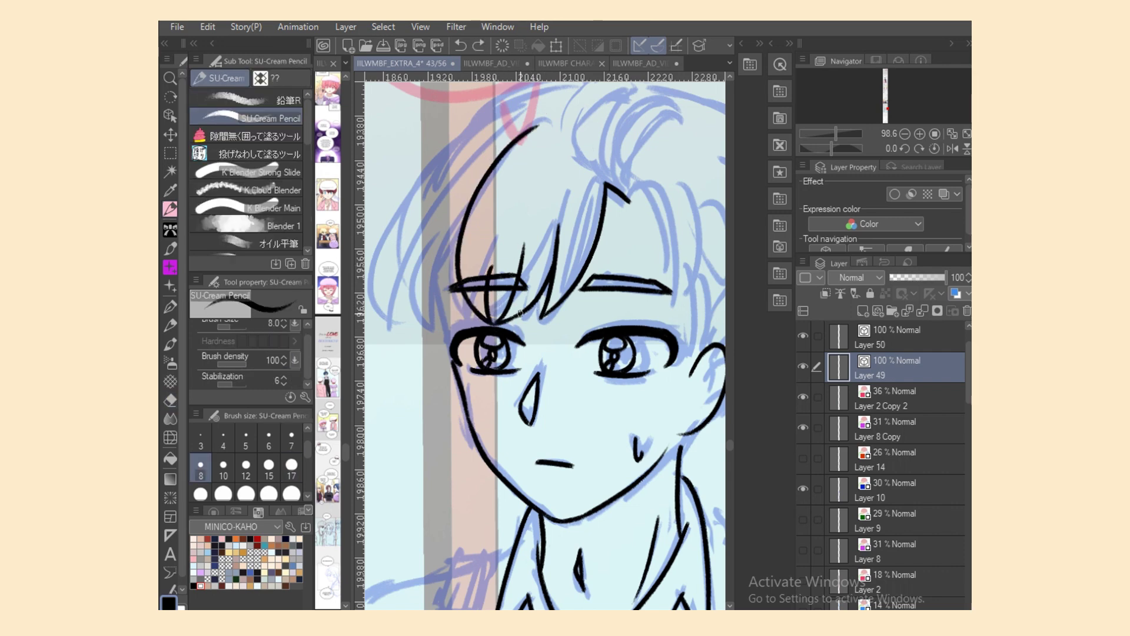
mouse_move(542, 317)
mouse_down()
mouse_move(566, 276)
mouse_move(561, 223)
mouse_up()
key(ctrl+s)
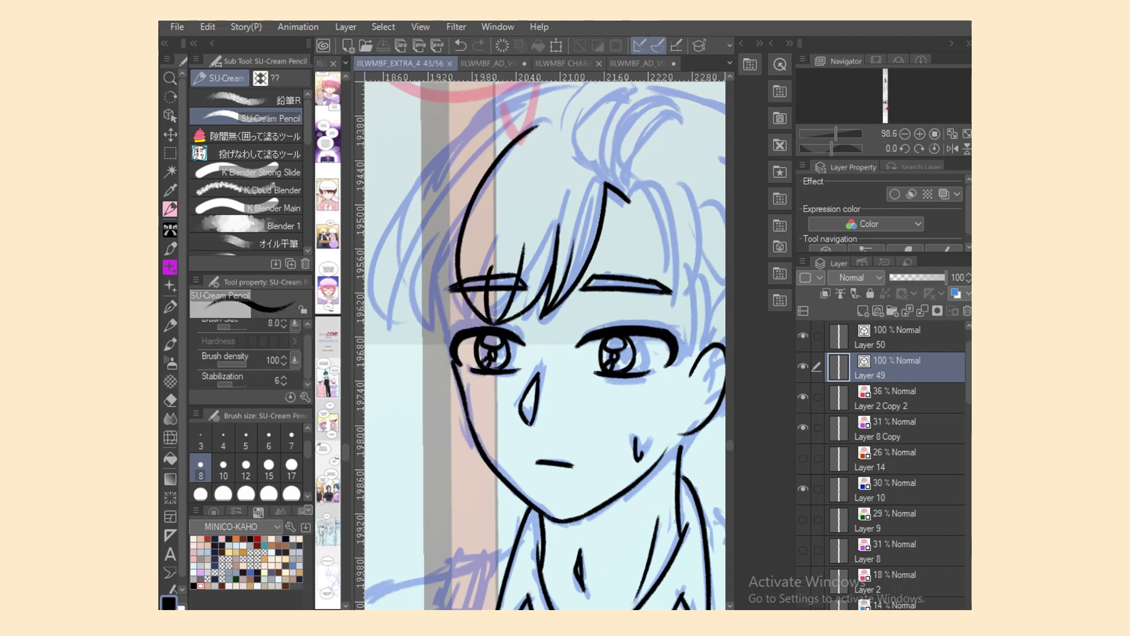
Step: Ink the two pointed hair tufts rising from the parting at the top of the forehead
drag(681, 614, 691, 613)
drag(730, 446, 730, 440)
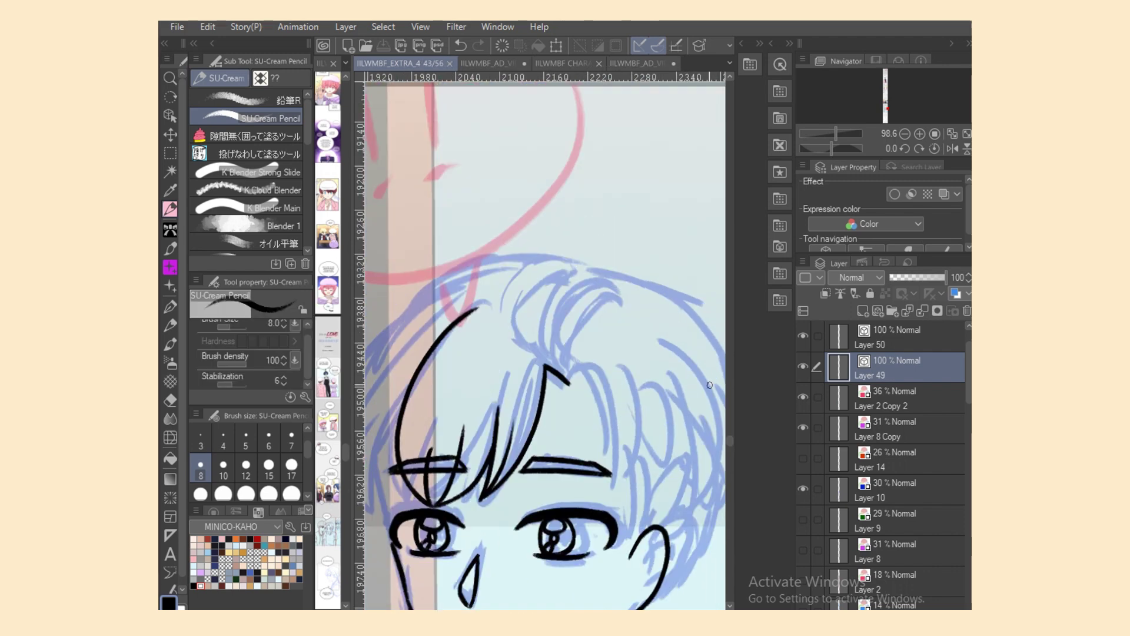
mouse_move(567, 274)
mouse_down()
mouse_move(547, 362)
mouse_move(575, 381)
mouse_up()
key(ctrl+z)
key(ctrl+z)
key(ctrl+z)
key(ctrl+z)
mouse_move(574, 276)
mouse_down()
mouse_move(561, 378)
mouse_move(631, 292)
mouse_up()
drag(567, 375, 633, 292)
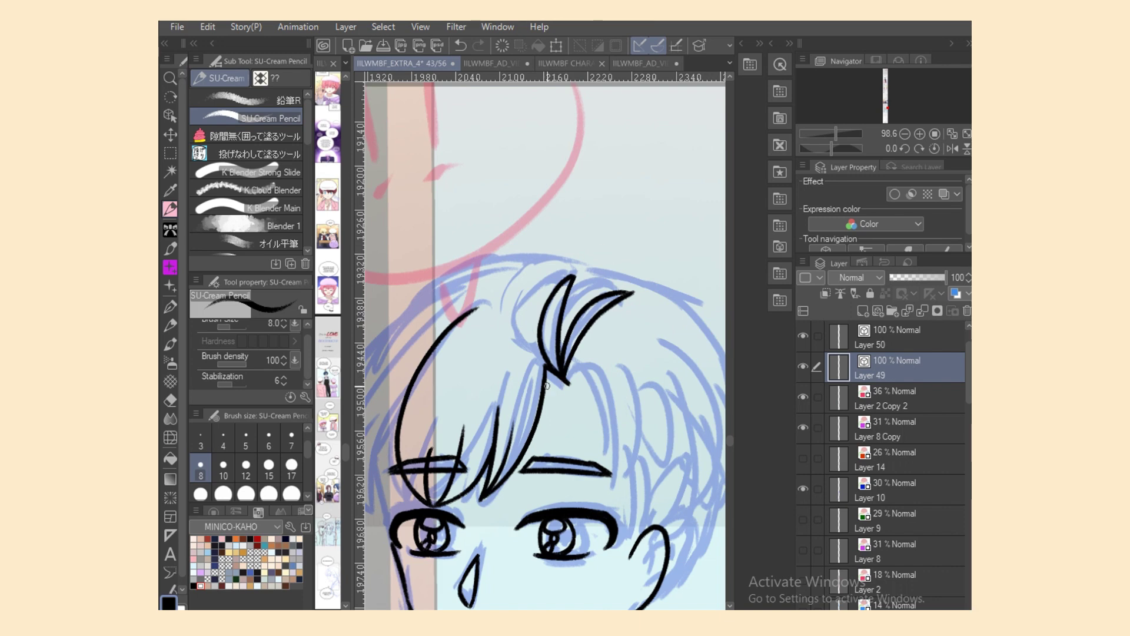
Step: Ink the hairline across the forehead, the small strands under the tufts, and the forehead's edge down to the ear-side eyebrow
mouse_move(547, 386)
mouse_down()
mouse_move(592, 393)
mouse_move(572, 385)
mouse_move(628, 503)
mouse_up()
key(ctrl+z)
key(ctrl+z)
mouse_move(569, 383)
mouse_down()
mouse_move(627, 507)
mouse_move(597, 454)
mouse_move(597, 478)
mouse_move(589, 371)
mouse_up()
key(ctrl+z)
key(ctrl+z)
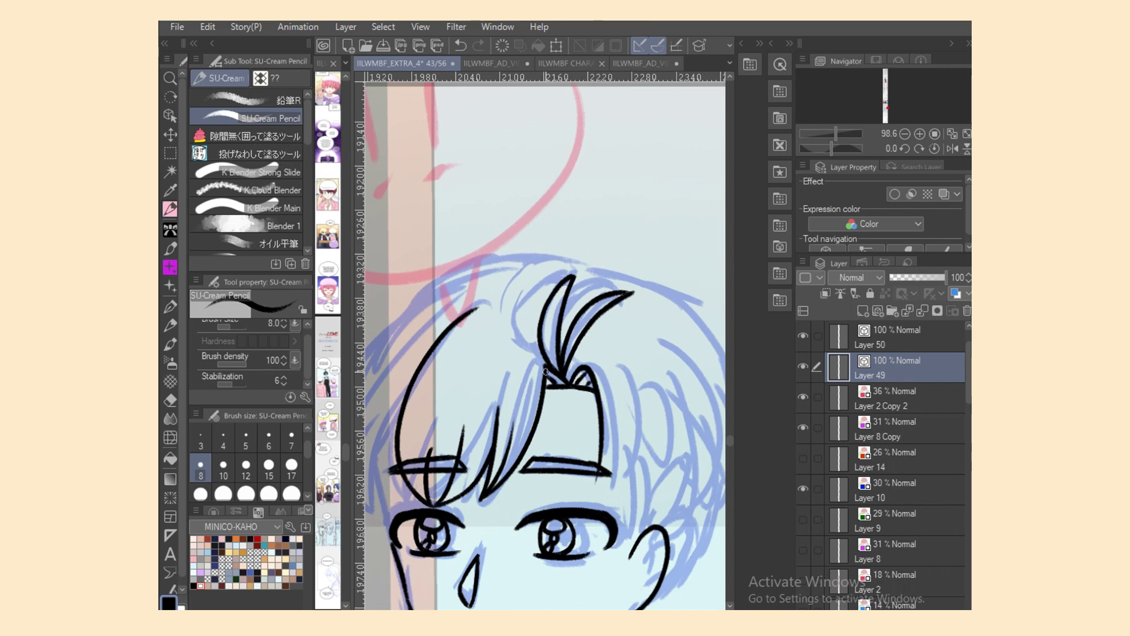
Step: Flip the view horizontally and ink the curved fringe strand ending above the ear-side eye, cleaning its tip
click(953, 148)
mouse_move(466, 362)
mouse_down()
mouse_move(452, 435)
mouse_move(509, 506)
mouse_up()
drag(490, 459, 507, 508)
key(e)
click(509, 505)
key(ctrl+z)
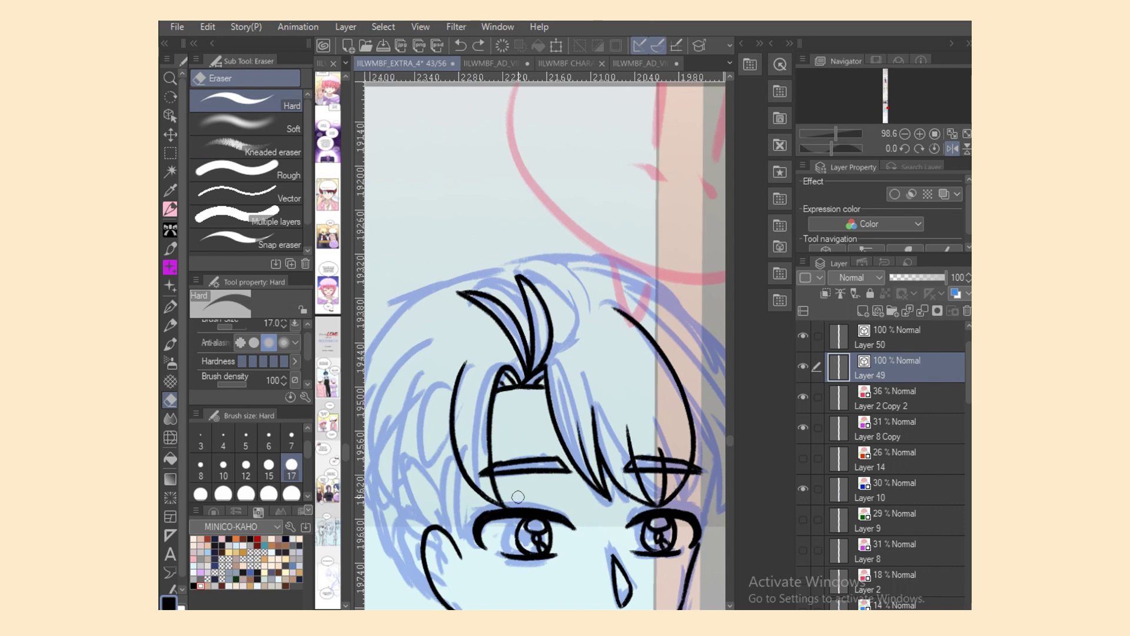
Step: Select the outer curved vector line of the ear-side fringe strand and rotate it slightly into place
key(p)
key(o)
click(456, 412)
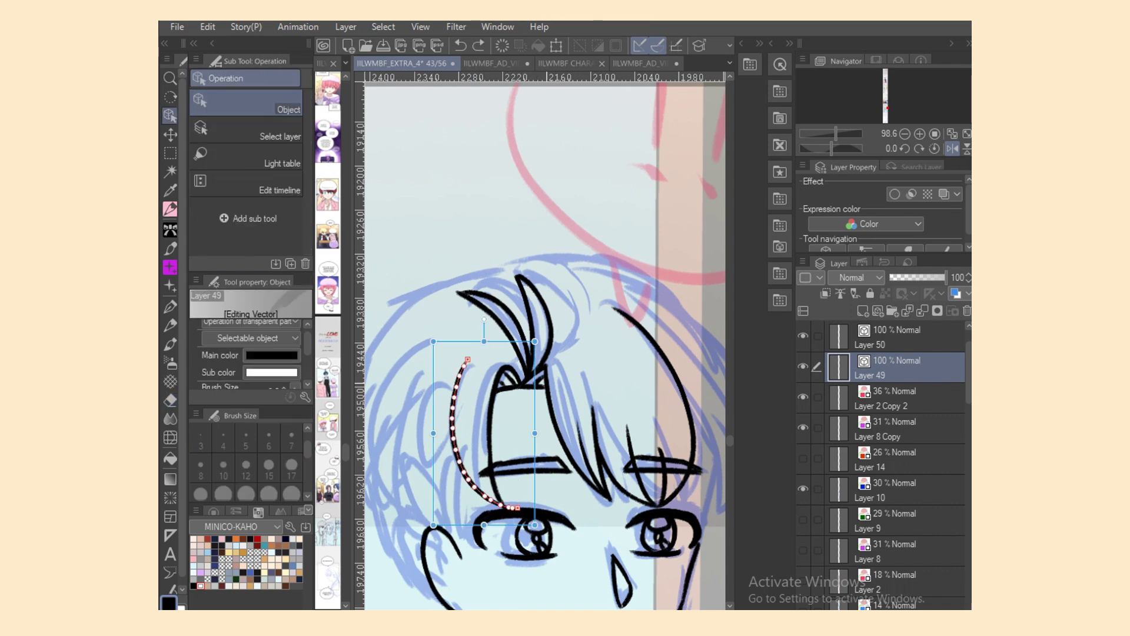
drag(551, 347, 550, 346)
drag(526, 530, 525, 522)
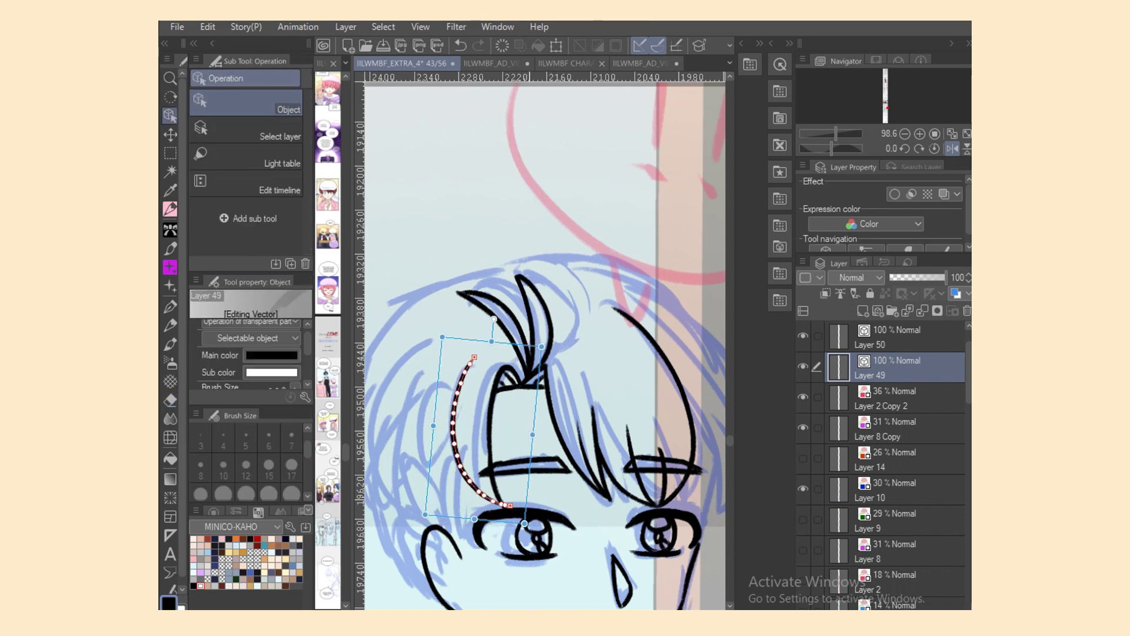
Step: Clean the ear-side fringe strand's tip and ink the neighbouring curved strand with a short inner line forming its point
key(e)
click(509, 506)
key(o)
key(p)
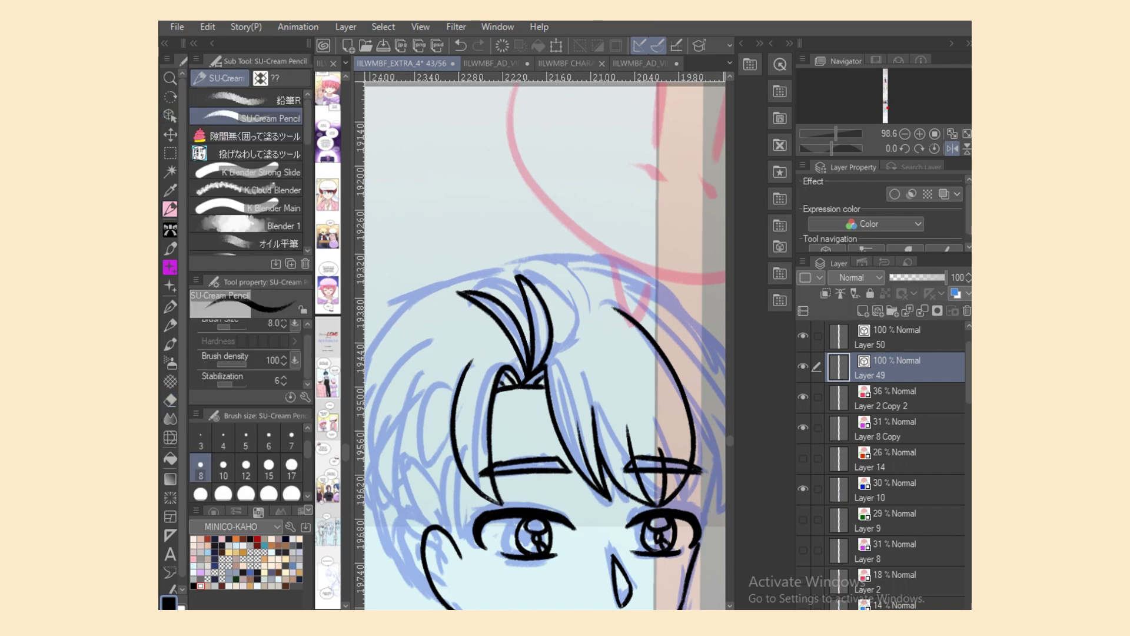
mouse_move(437, 353)
mouse_down()
mouse_move(408, 440)
mouse_move(472, 528)
mouse_move(464, 505)
mouse_up()
key(ctrl+z)
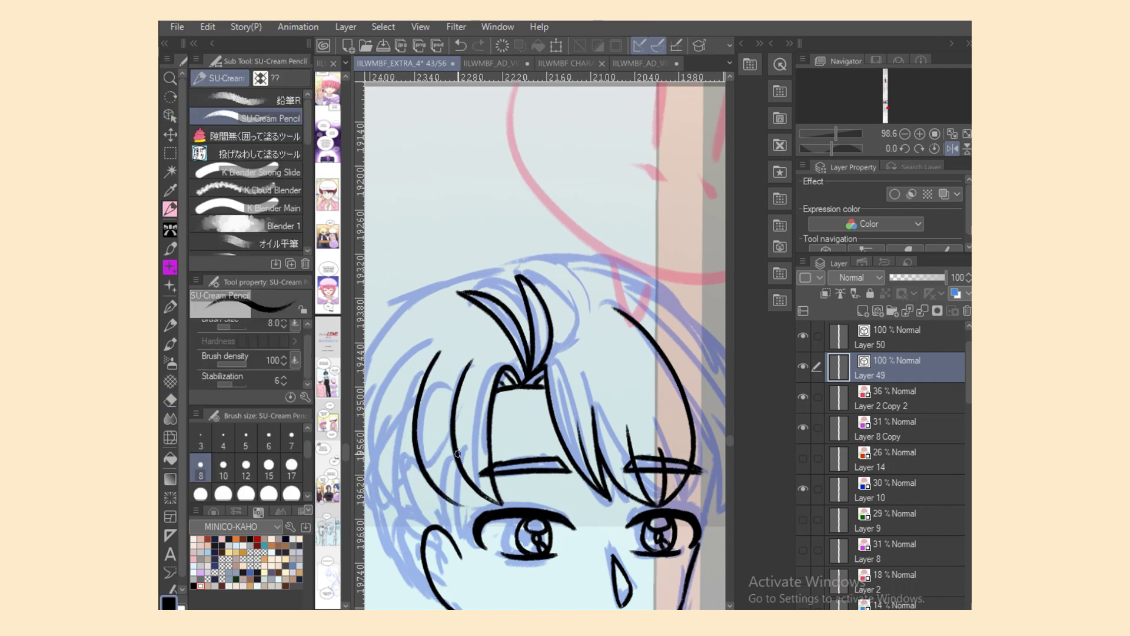
drag(457, 454, 470, 519)
key(ctrl+z)
key(ctrl+z)
drag(432, 365, 464, 515)
mouse_move(458, 456)
mouse_down()
mouse_move(472, 486)
mouse_move(440, 443)
mouse_move(479, 508)
mouse_move(447, 501)
mouse_move(471, 521)
mouse_up()
key(ctrl+z)
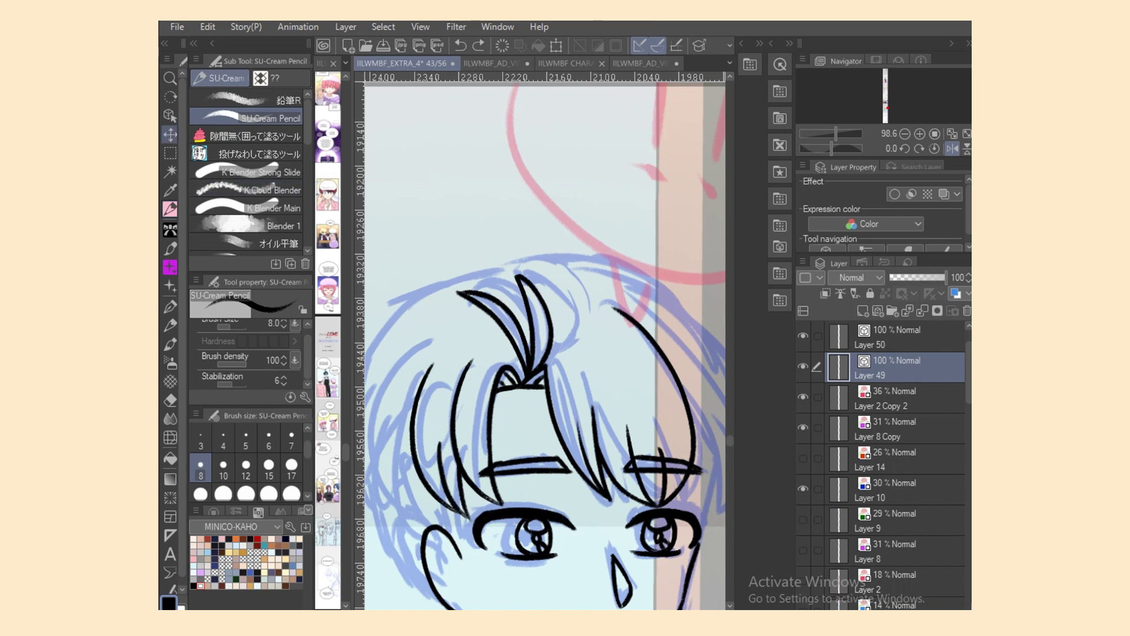
Step: Adjust the new outer strand's vector line, clean its tip and ink the short sideburn line in front of the ear
click(170, 116)
click(435, 496)
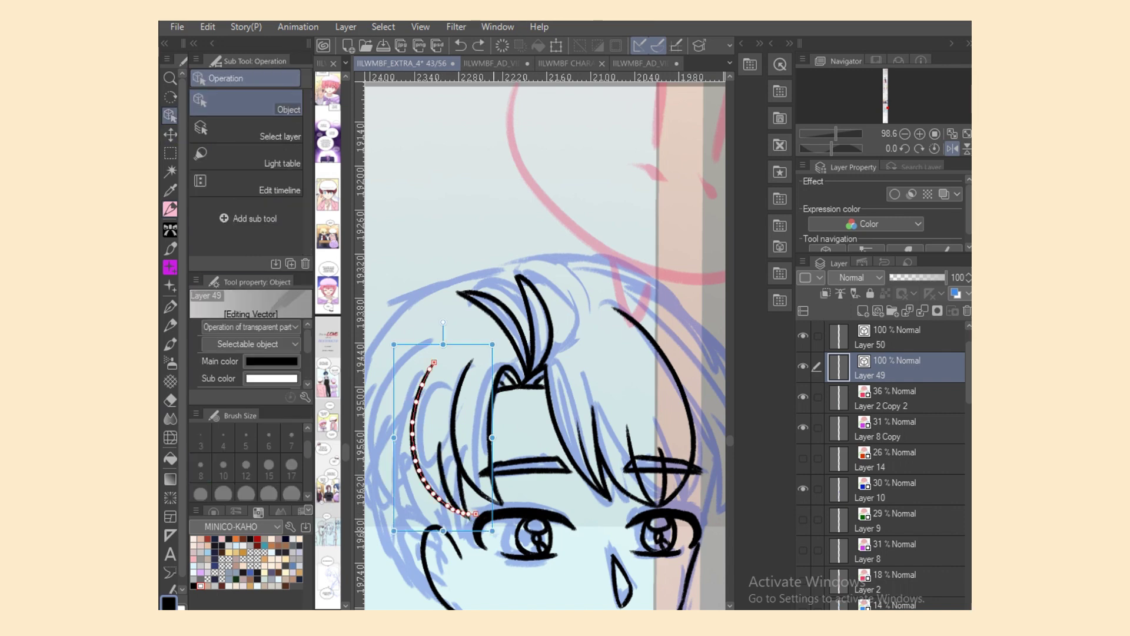
drag(444, 531, 443, 534)
key(e)
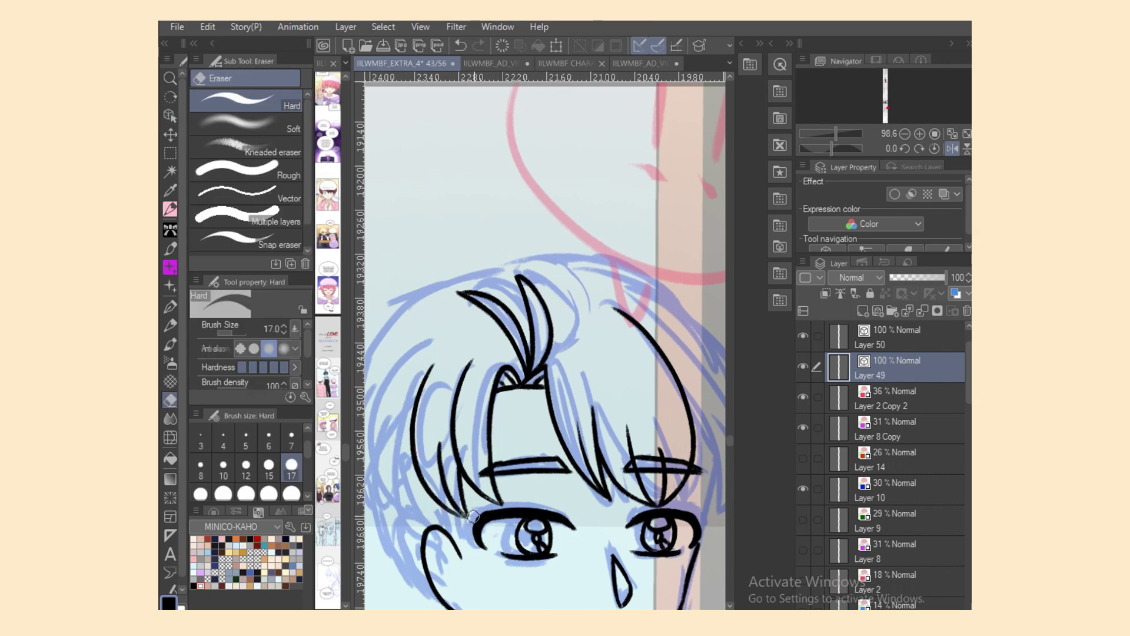
key(o)
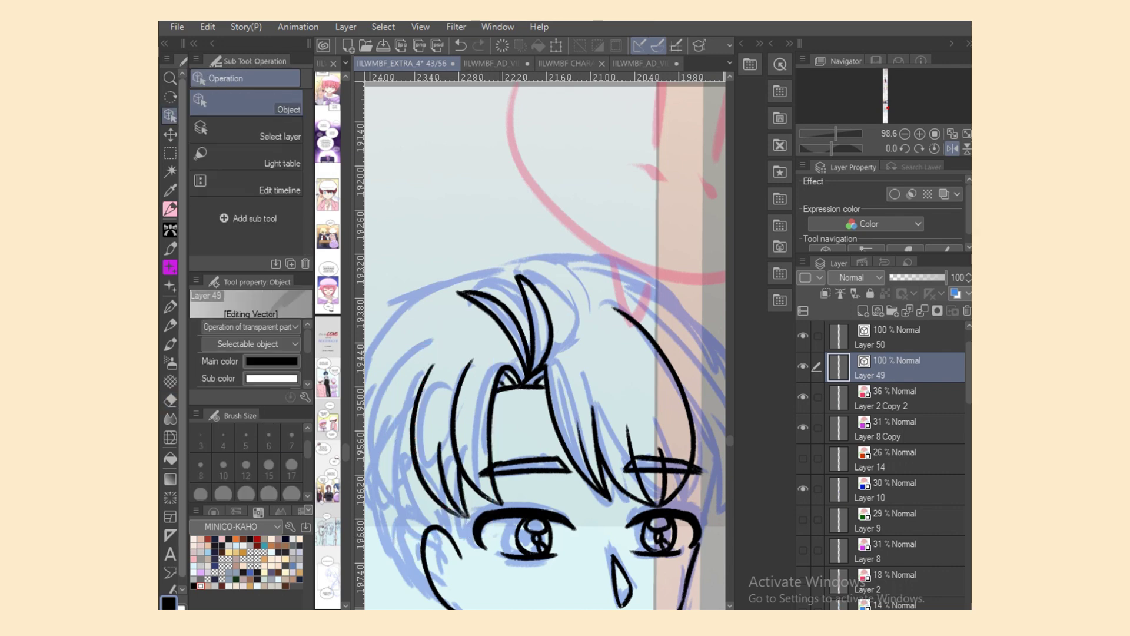
key(p)
drag(458, 516, 461, 554)
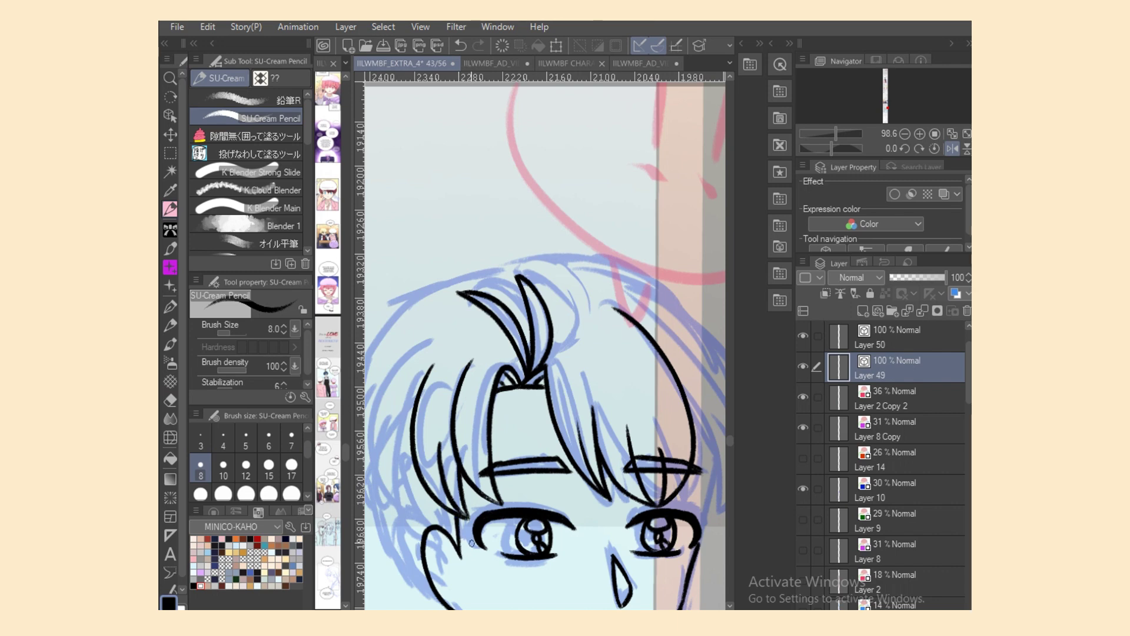
Step: Ink the long outer hair contour curving down the ear side of the head
drag(644, 614, 631, 613)
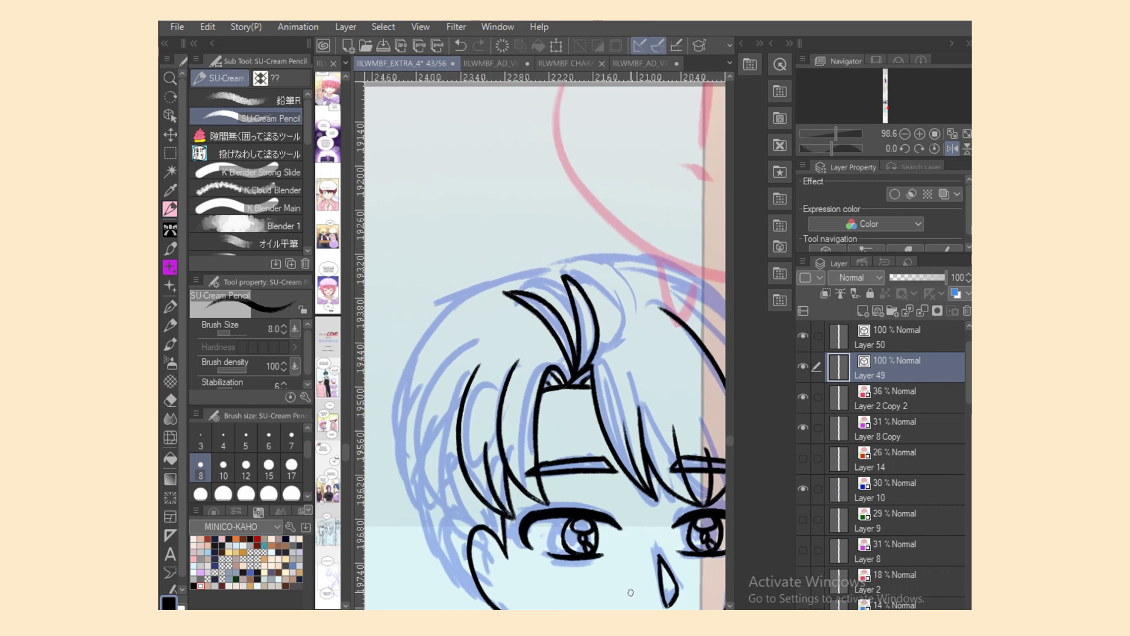
scroll(607, 430, down, 3)
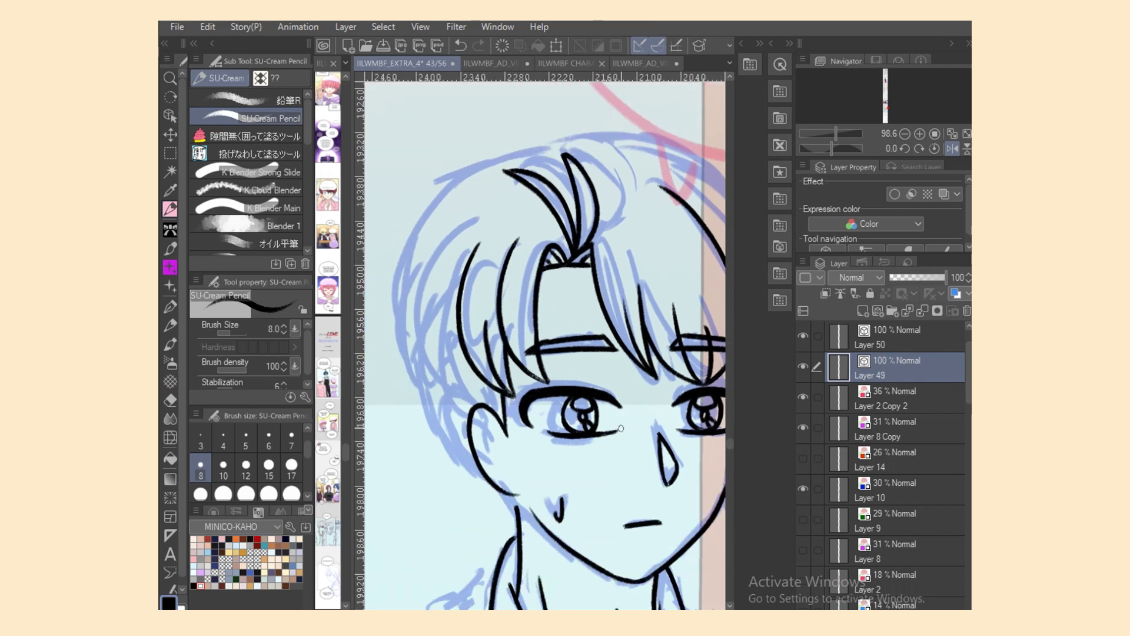
key(ctrl+z)
drag(590, 435, 616, 429)
key(ctrl+z)
drag(454, 175, 460, 428)
key(ctrl+z)
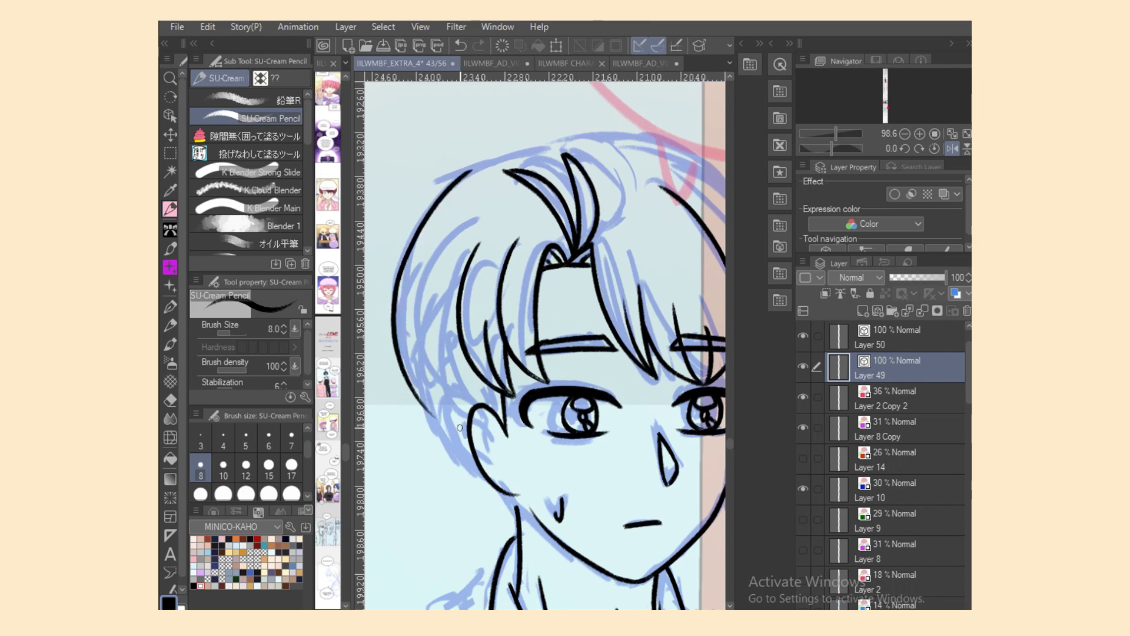
Step: Ink the lower hair contour from behind the ear down to the nape
drag(424, 368, 442, 430)
drag(427, 404, 479, 471)
key(ctrl+z)
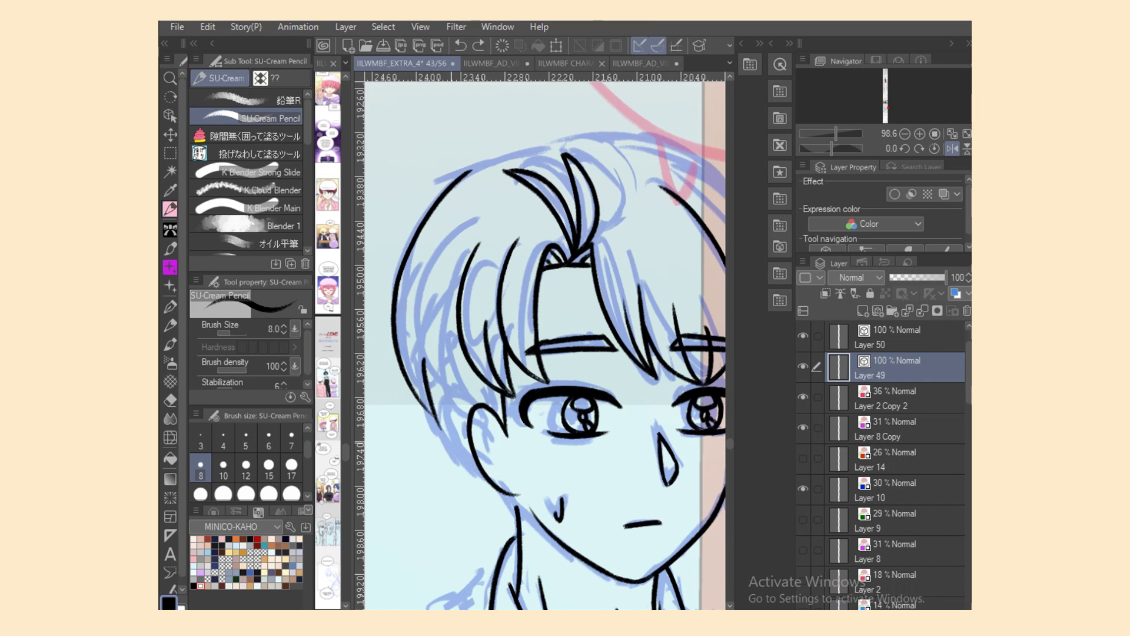
key(ctrl+z)
drag(426, 404, 490, 487)
key(ctrl+z)
key(ctrl+z)
drag(431, 413, 510, 511)
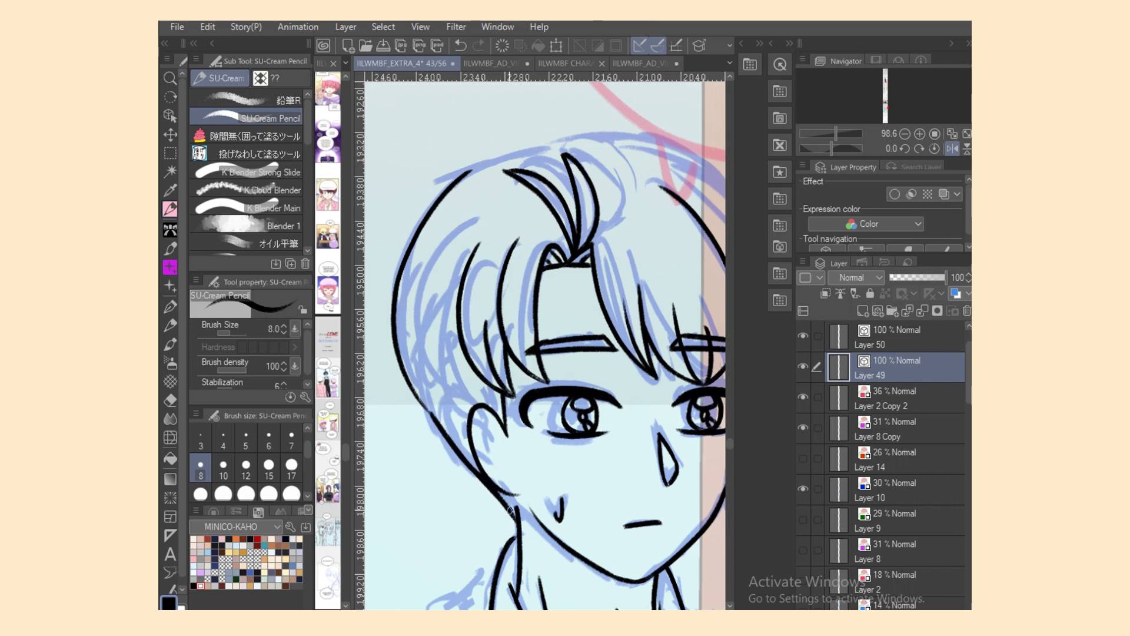
Step: Ink the overlapping pointed hair strands between the outer contour and the ear
drag(427, 287, 431, 412)
drag(430, 314, 463, 417)
key(ctrl+z)
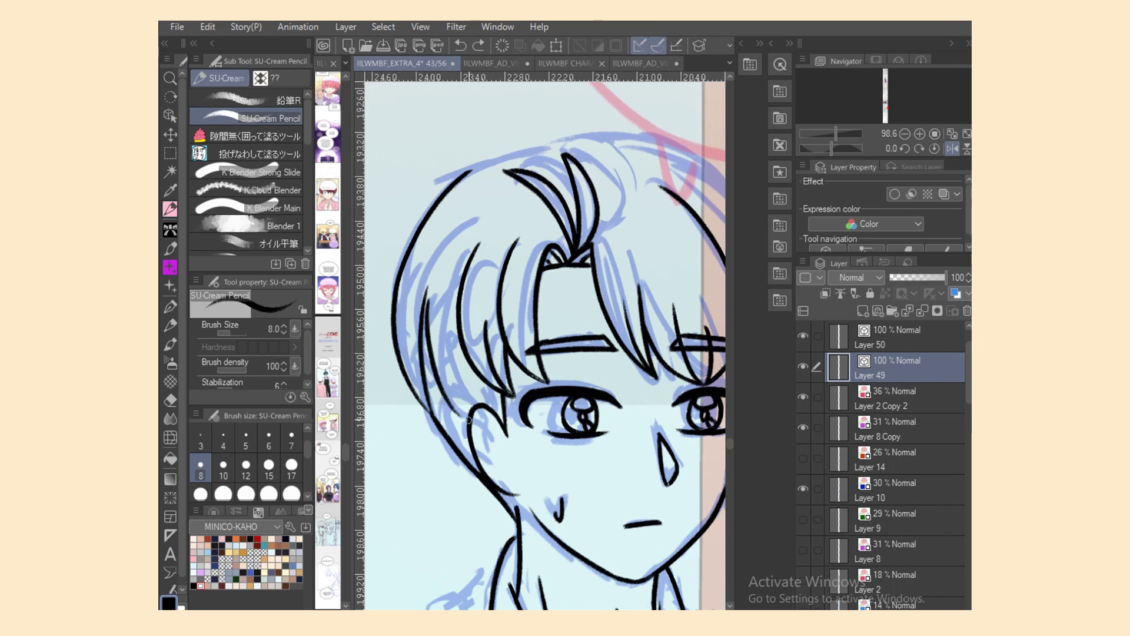
drag(456, 336, 463, 420)
key(ctrl+z)
key(ctrl+z)
mouse_move(436, 256)
mouse_down()
mouse_move(432, 378)
mouse_move(460, 413)
mouse_up()
mouse_move(457, 334)
mouse_down()
mouse_move(464, 424)
mouse_move(470, 405)
mouse_up()
key(e)
key(p)
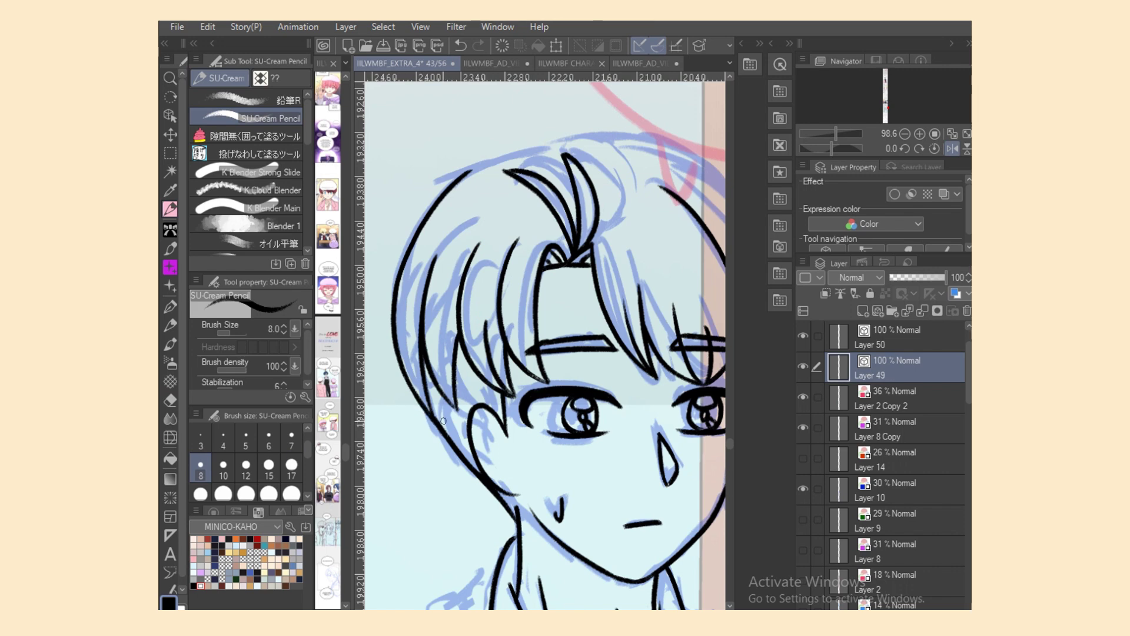
Step: Extend the hair contour up to the crown, flip the view horizontally and ink the outer contour on the far side of the face
drag(450, 189, 582, 134)
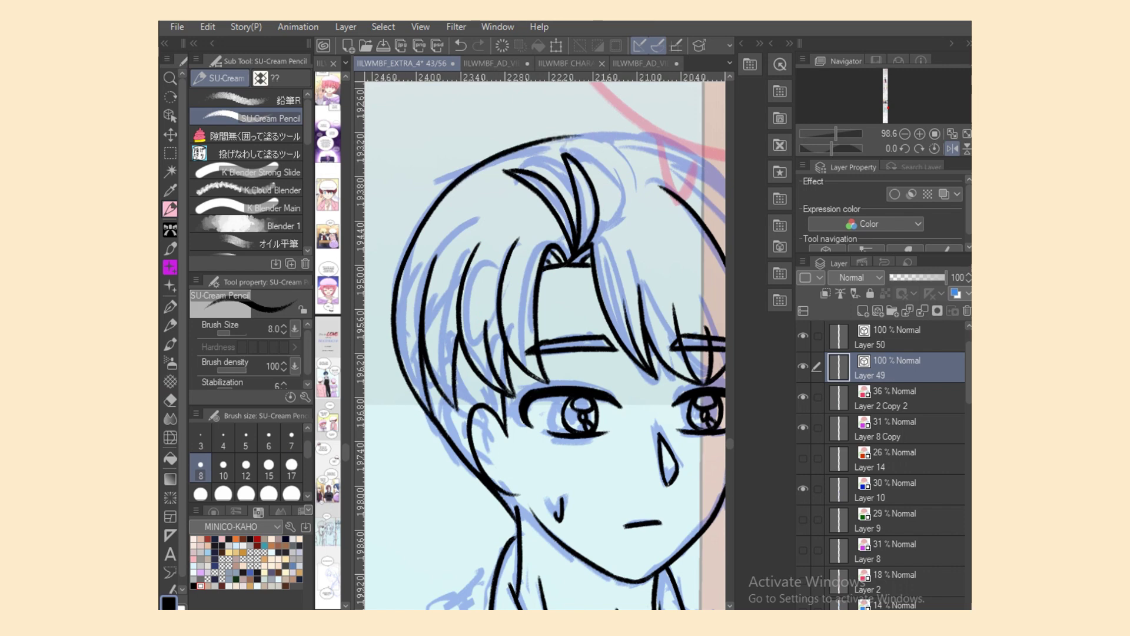
click(952, 148)
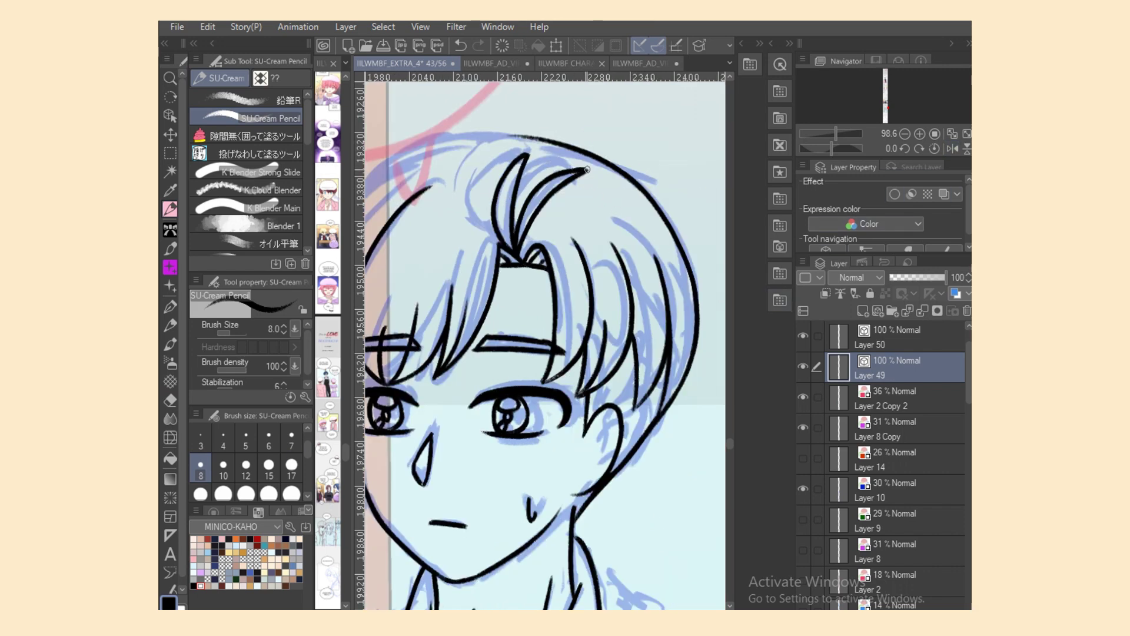
drag(701, 610, 681, 610)
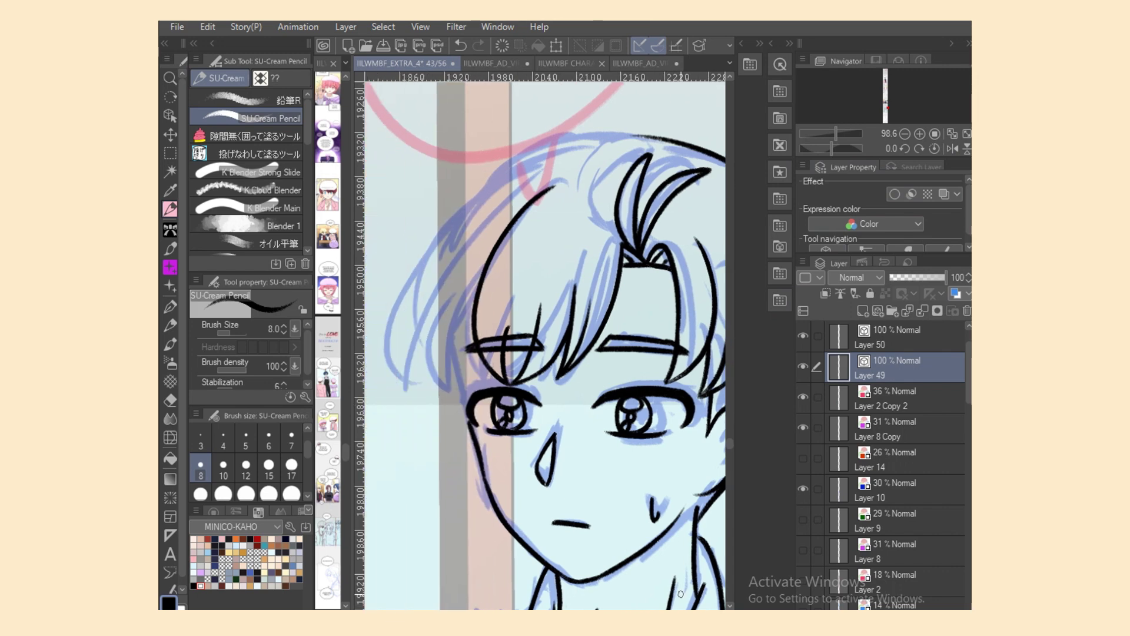
mouse_move(537, 149)
mouse_down()
mouse_move(438, 399)
mouse_move(420, 405)
mouse_up()
key(ctrl+z)
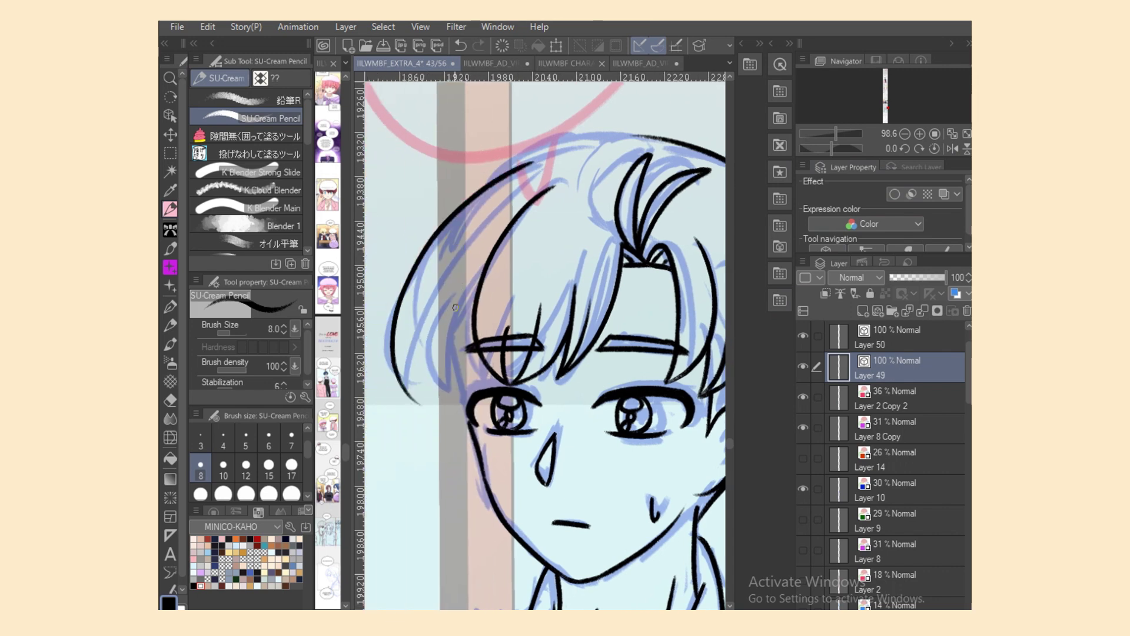
Step: Ink the overlapping curved strands inside the far-side hair contour and clean their crossings
drag(429, 315, 413, 412)
drag(446, 266, 419, 410)
drag(465, 321, 452, 412)
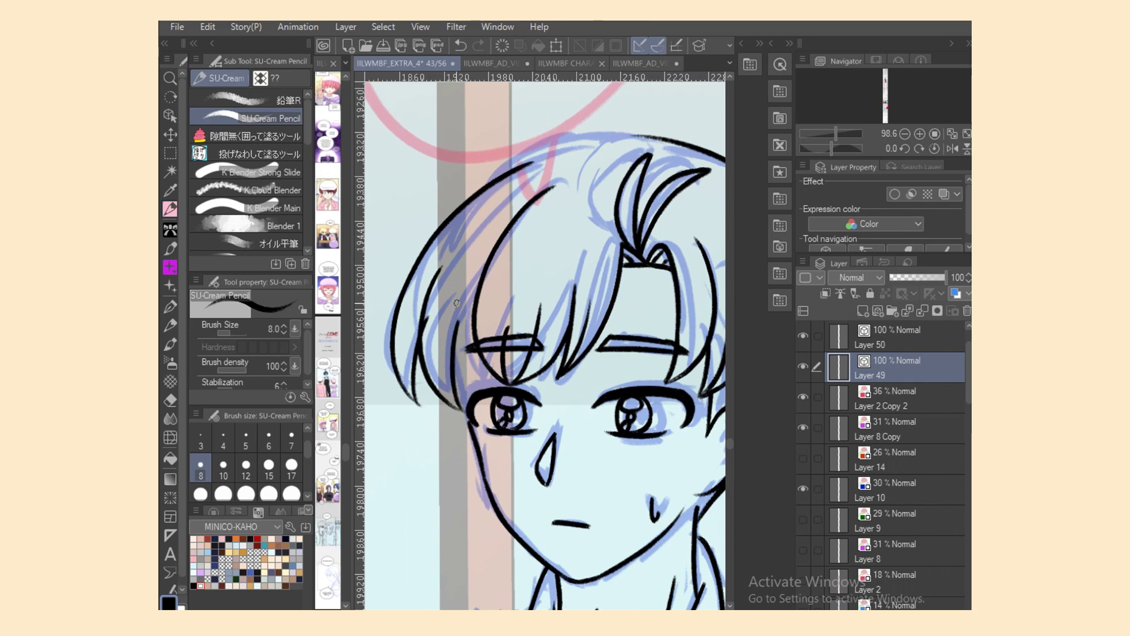
drag(458, 294, 476, 392)
key(ctrl+z)
drag(470, 252, 484, 389)
key(e)
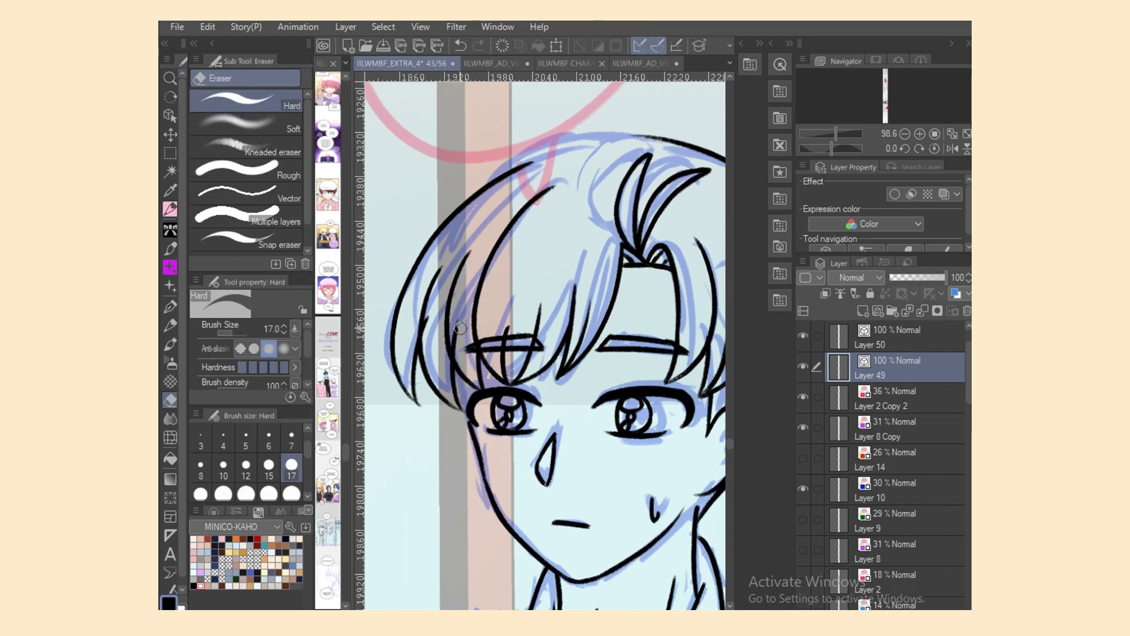
key(p)
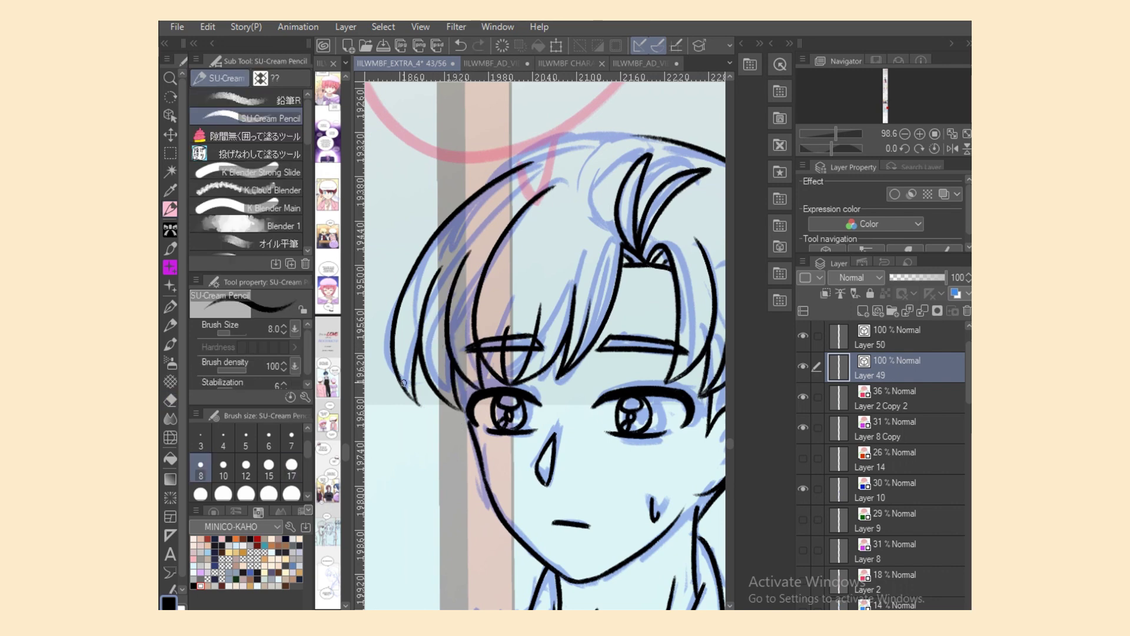
Step: Refine the pointed tips of the outermost far-side hair strands
drag(403, 383, 432, 415)
key(e)
key(ctrl+z)
key(p)
drag(160, 377, 159, 377)
click(895, 398)
click(895, 368)
drag(404, 384, 422, 408)
key(ctrl+z)
key(ctrl+z)
key(e)
key(p)
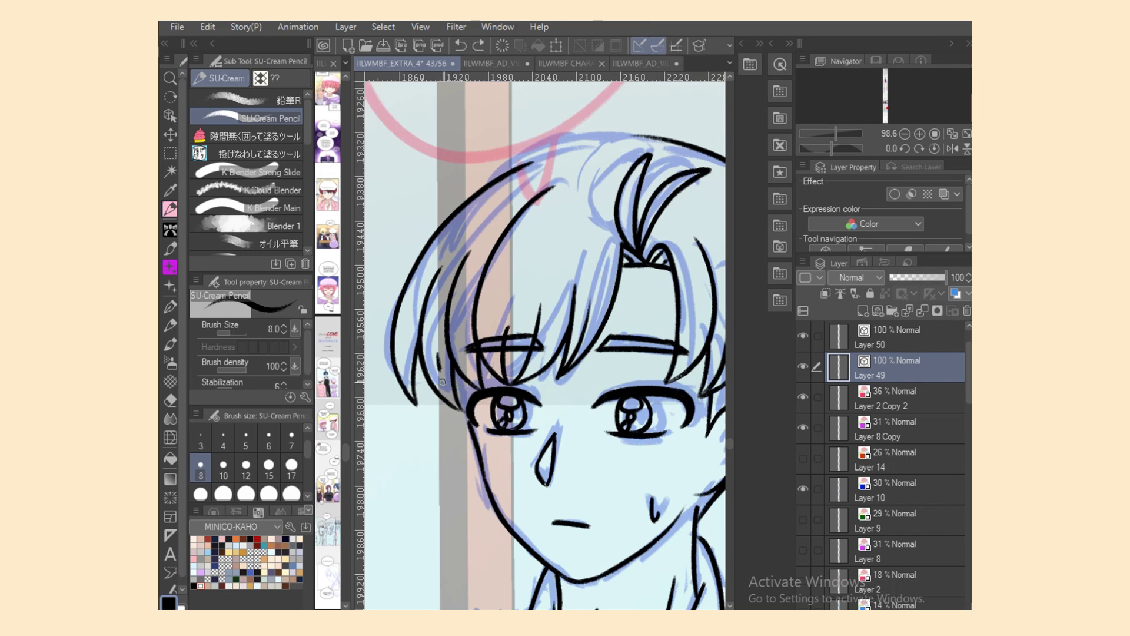
Step: Ink the top-of-head contour joining the far-side hair outline to the crown line
mouse_move(463, 180)
mouse_down()
mouse_move(551, 150)
mouse_move(723, 157)
mouse_up()
key(ctrl+z)
mouse_move(498, 176)
mouse_down()
mouse_move(688, 141)
mouse_move(673, 143)
mouse_up()
key(ctrl+z)
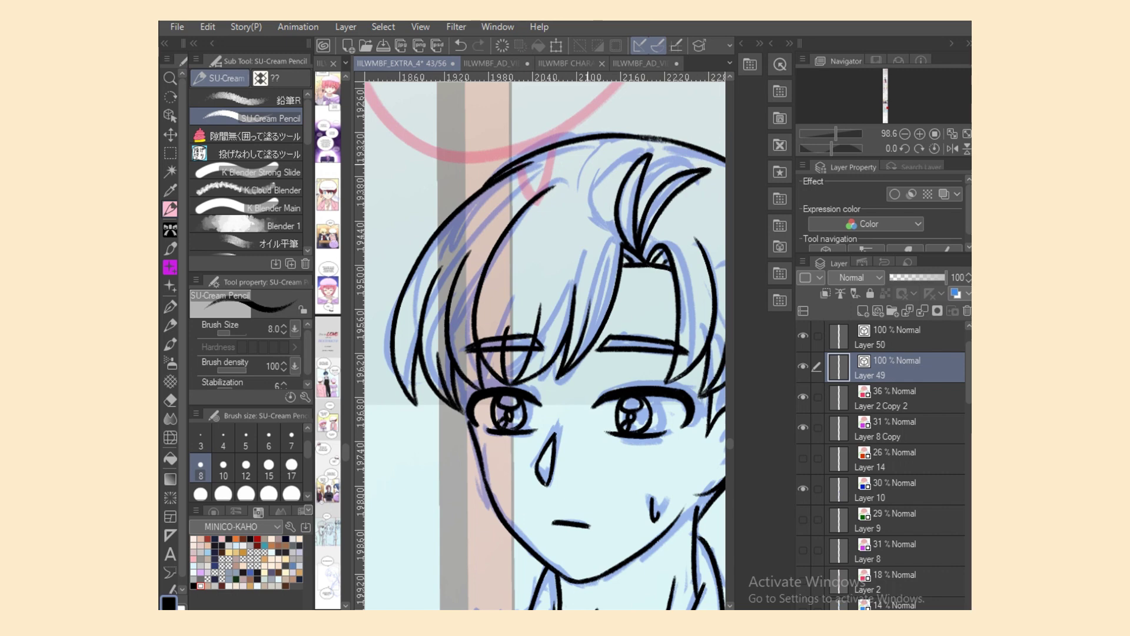
key(ctrl+z)
drag(480, 190, 669, 141)
key(ctrl+z)
drag(478, 189, 714, 166)
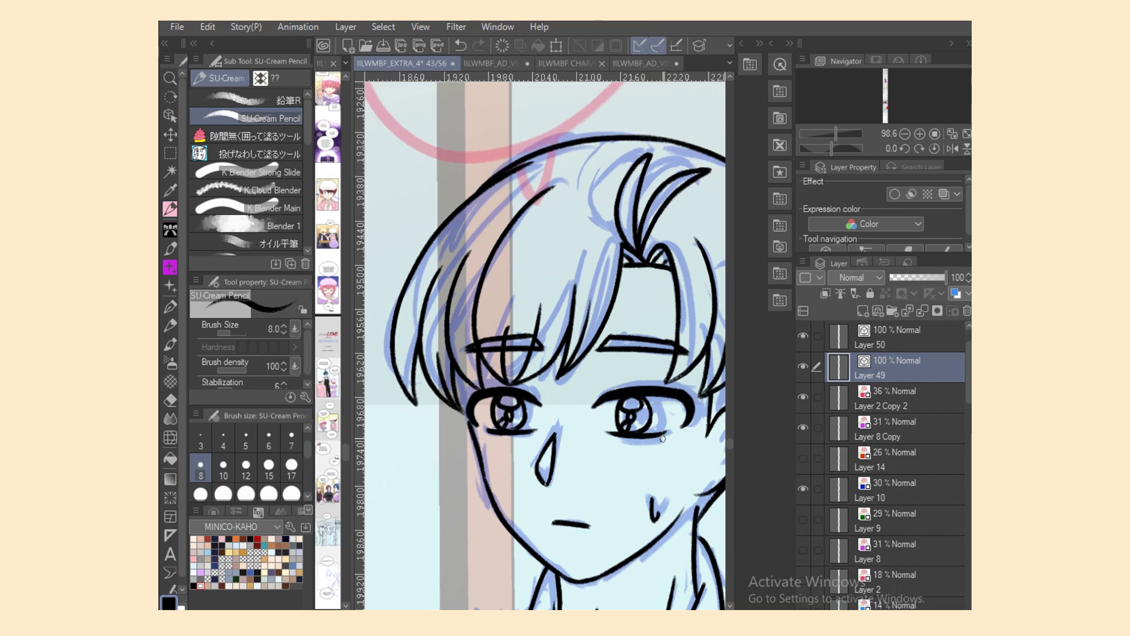
Step: Ink a thin strand inside the upright tuft and a short line at the temple beside the far-side eye
drag(664, 151, 643, 222)
key(ctrl+z)
drag(664, 152, 643, 208)
drag(470, 423, 476, 436)
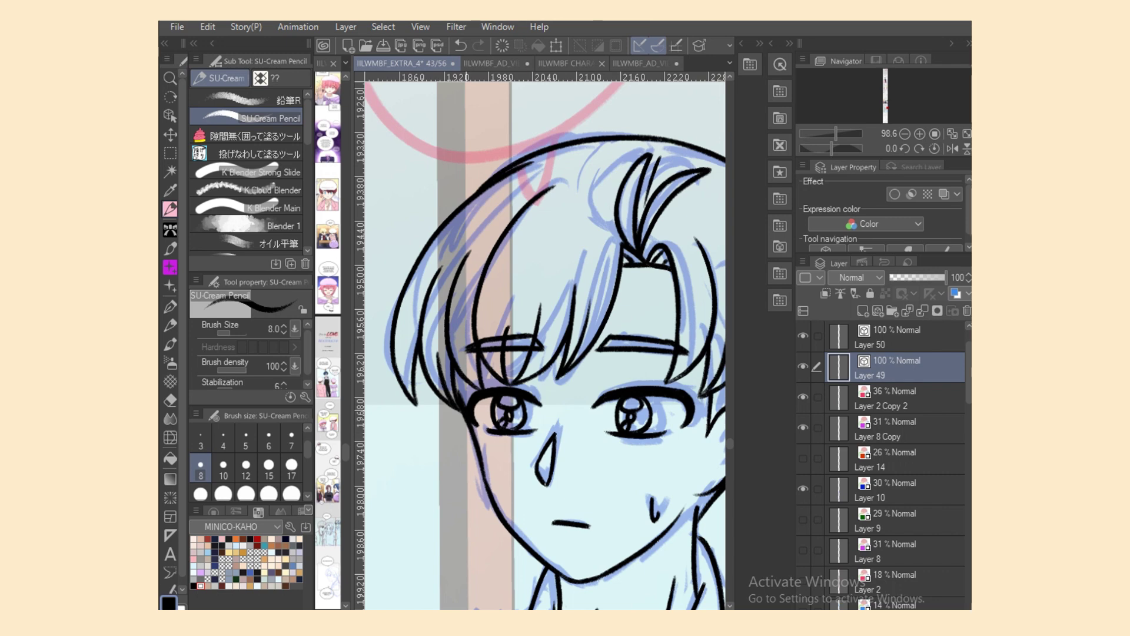
key(ctrl+z)
drag(458, 390, 477, 438)
Step: Ink the small slanted rectangle at the top of the shoulder strap beside the collar
scroll(545, 346, down, 10)
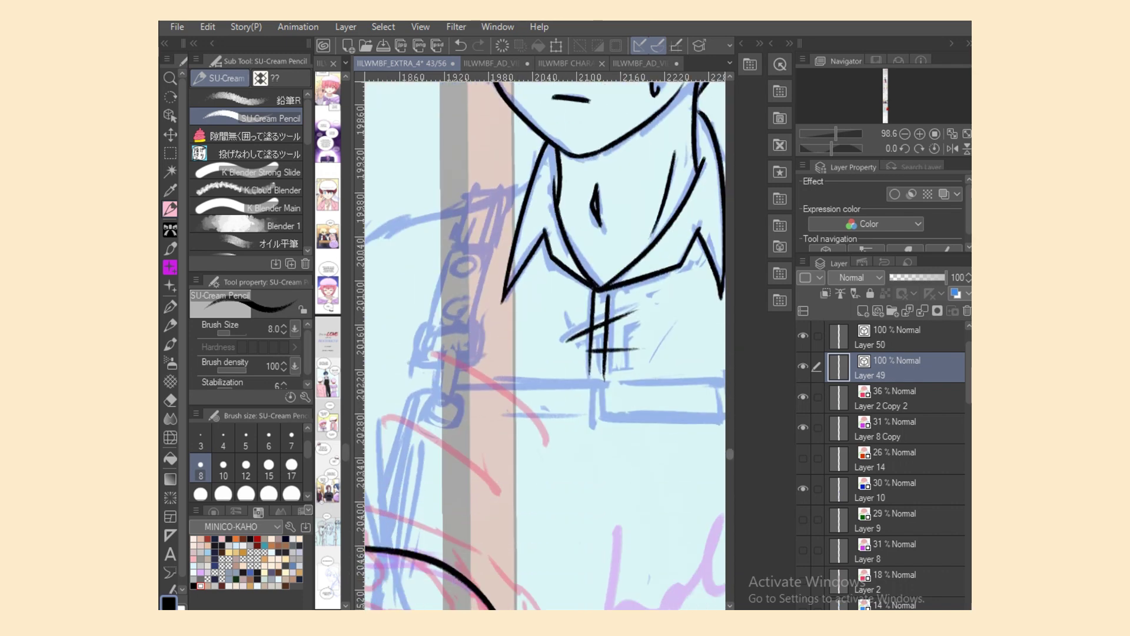
scroll(568, 296, up, 1)
drag(460, 259, 457, 273)
mouse_move(471, 228)
mouse_down()
mouse_move(510, 223)
mouse_move(496, 268)
mouse_up()
key(ctrl+z)
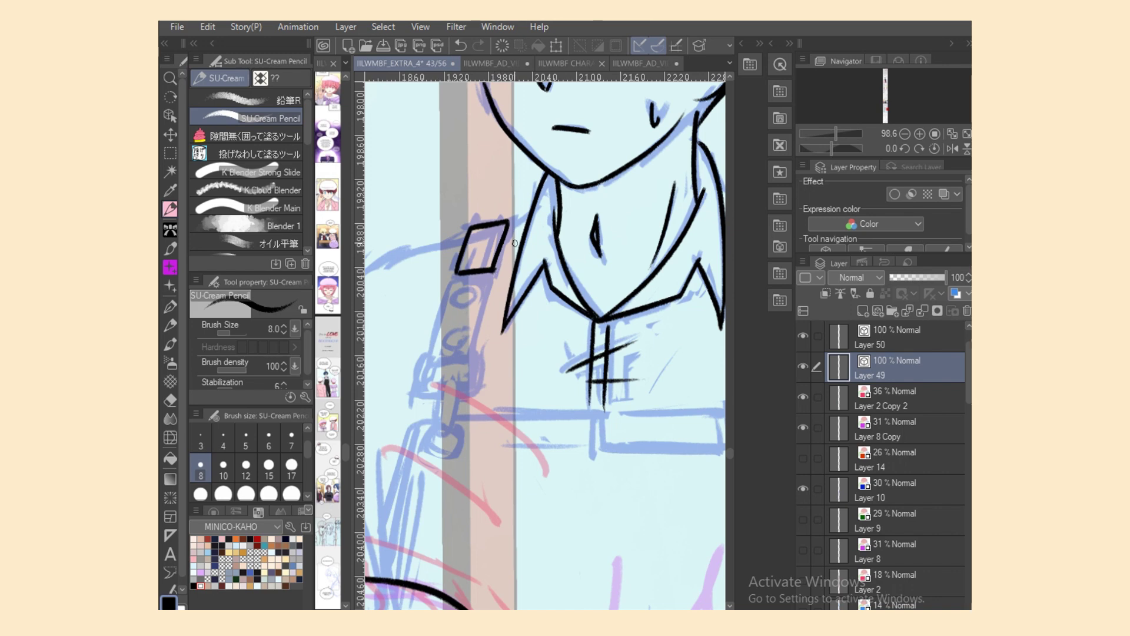
Step: Ink the shoulder line linking the strap's upper corner to the collar and tidy their junction
mouse_move(507, 221)
mouse_down()
mouse_move(531, 206)
mouse_move(482, 225)
mouse_move(505, 218)
mouse_up()
key(e)
key(p)
key(e)
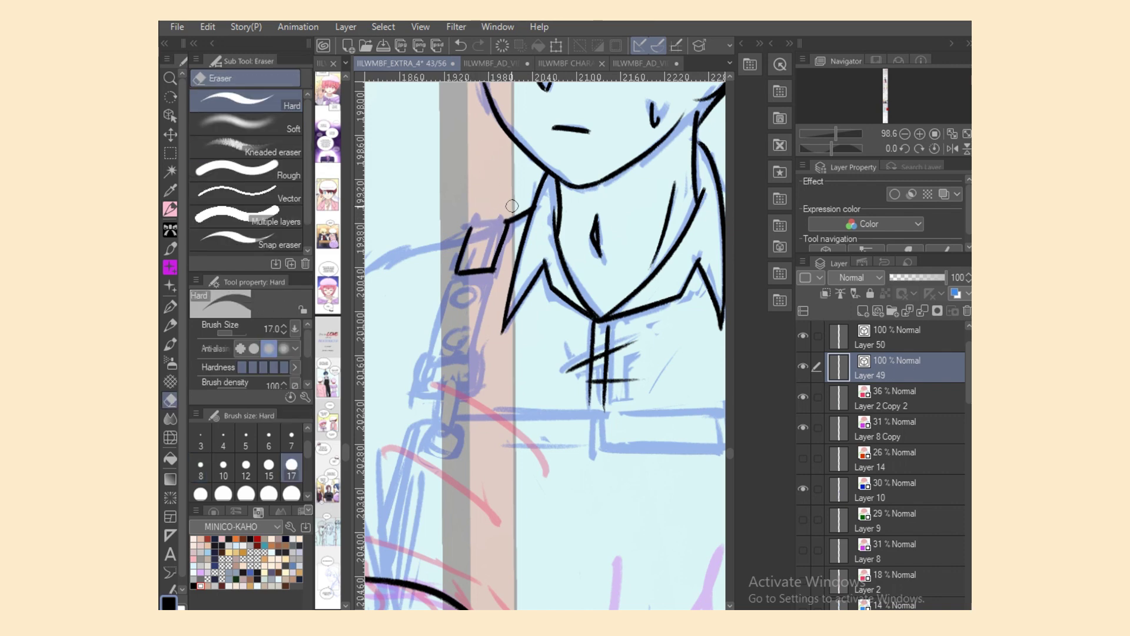
click(170, 209)
drag(495, 220, 506, 218)
key(ctrl+z)
key(ctrl+z)
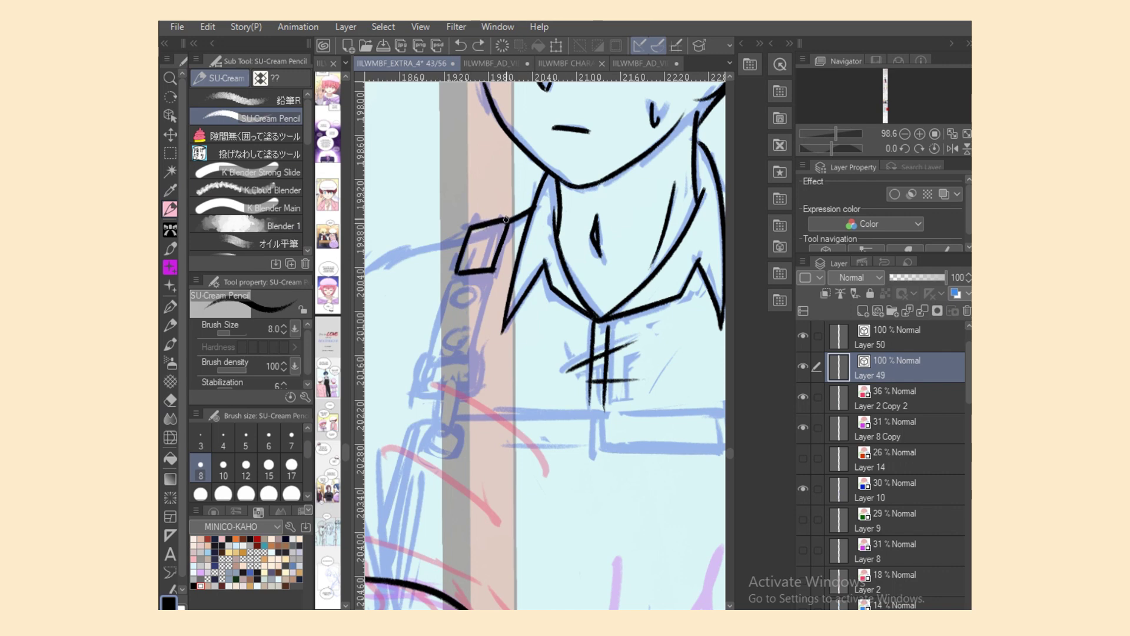
Step: Ink the strap's longer lower segment and its upper oval eyelet
drag(457, 280, 434, 360)
key(ctrl+z)
mouse_move(458, 268)
mouse_down()
mouse_move(430, 357)
mouse_move(453, 362)
mouse_move(436, 336)
mouse_move(439, 361)
mouse_move(476, 359)
mouse_move(495, 269)
mouse_move(486, 330)
mouse_up()
key(ctrl+z)
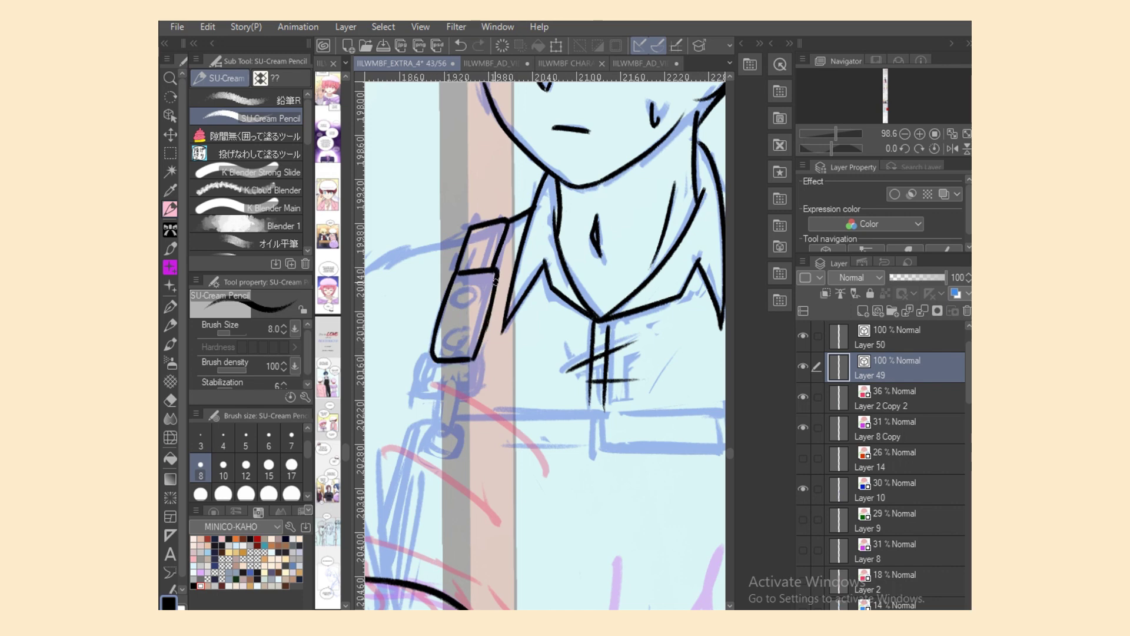
key(ctrl+z)
mouse_move(494, 270)
mouse_down()
mouse_move(483, 334)
mouse_move(457, 299)
mouse_move(476, 285)
mouse_up()
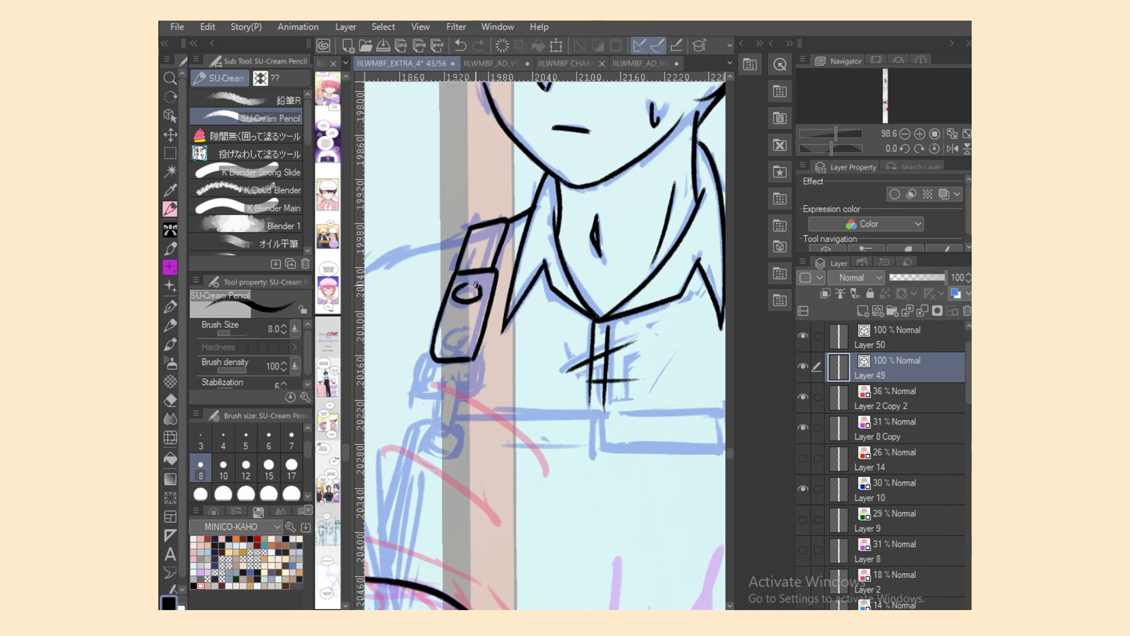
Step: Ink the strap's lower eyelet and the narrow pin hanging below the strap's end
mouse_move(458, 328)
mouse_down()
mouse_move(471, 341)
mouse_move(457, 329)
mouse_move(448, 347)
mouse_move(471, 339)
mouse_move(459, 330)
mouse_move(419, 386)
mouse_move(435, 393)
mouse_up()
key(ctrl+z)
drag(454, 381, 445, 433)
key(ctrl+z)
key(ctrl+z)
key(ctrl+z)
key(ctrl+z)
drag(448, 384, 446, 432)
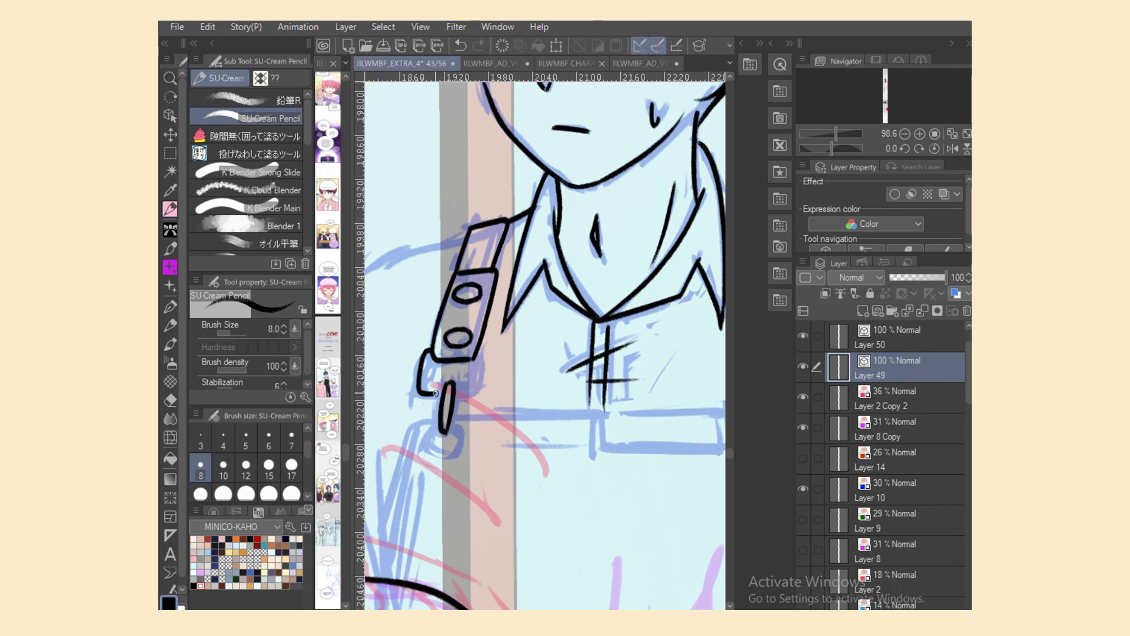
Step: Ink the rounded buckle frame around the strap's lower end
mouse_move(433, 358)
mouse_down()
mouse_move(428, 386)
mouse_move(428, 375)
mouse_move(443, 388)
mouse_move(478, 382)
mouse_move(484, 349)
mouse_move(478, 388)
mouse_up()
key(ctrl+z)
key(ctrl+z)
key(ctrl+z)
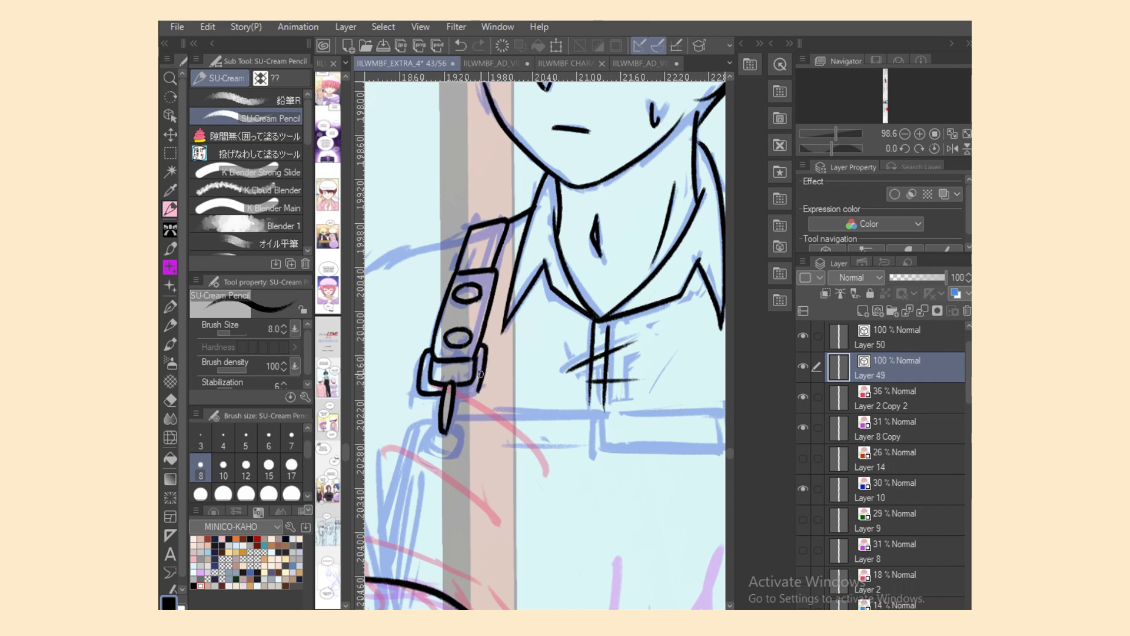
key(ctrl+z)
drag(484, 347, 473, 394)
Step: Ink the ring at the end of the strap's pin and the rounded upper corner of the garment's bib around it
mouse_move(440, 434)
mouse_down()
mouse_move(446, 454)
mouse_move(456, 428)
mouse_move(458, 460)
mouse_up()
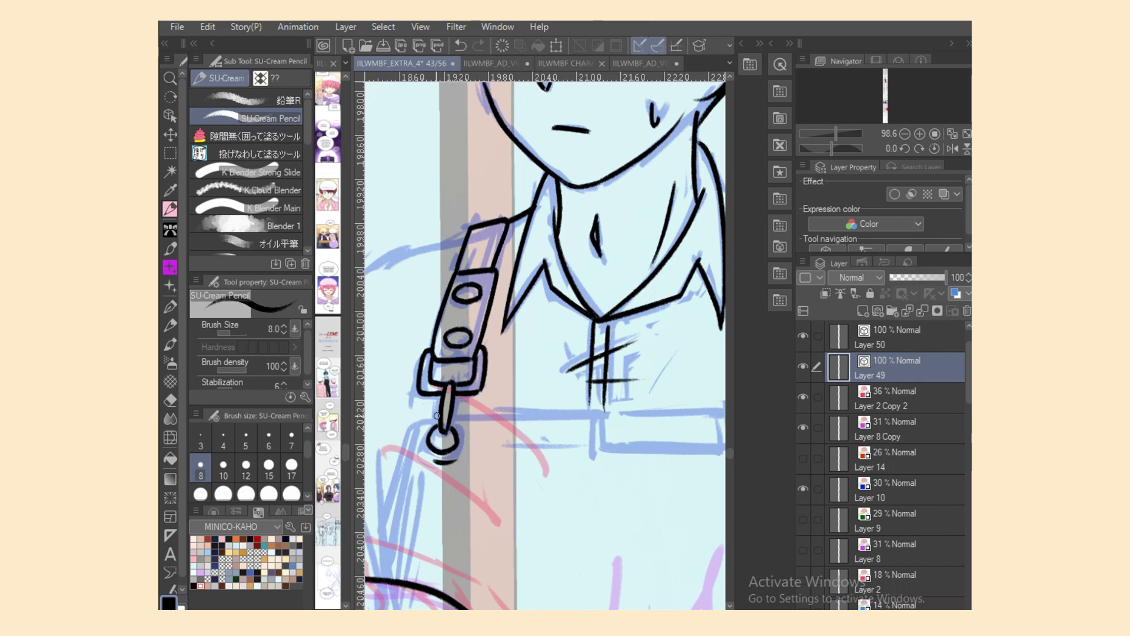
drag(437, 416, 398, 494)
Step: Ink the curved shoulder line running from the long hair to the strap
scroll(545, 347, left, 2)
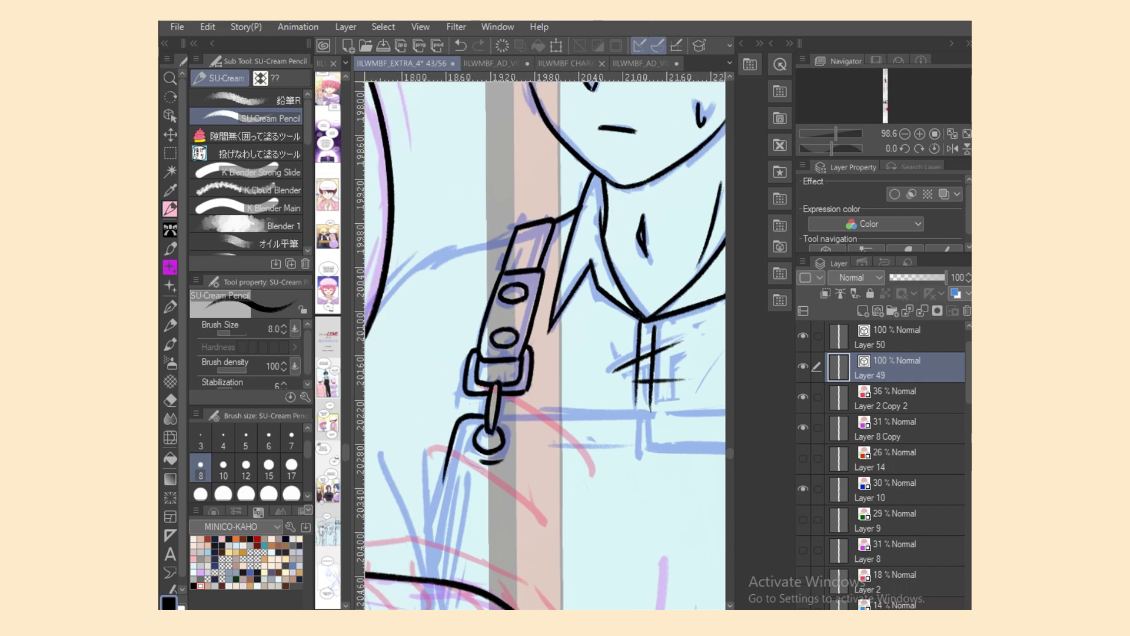
mouse_move(430, 293)
mouse_down()
mouse_move(458, 271)
mouse_move(556, 241)
mouse_up()
key(ctrl+z)
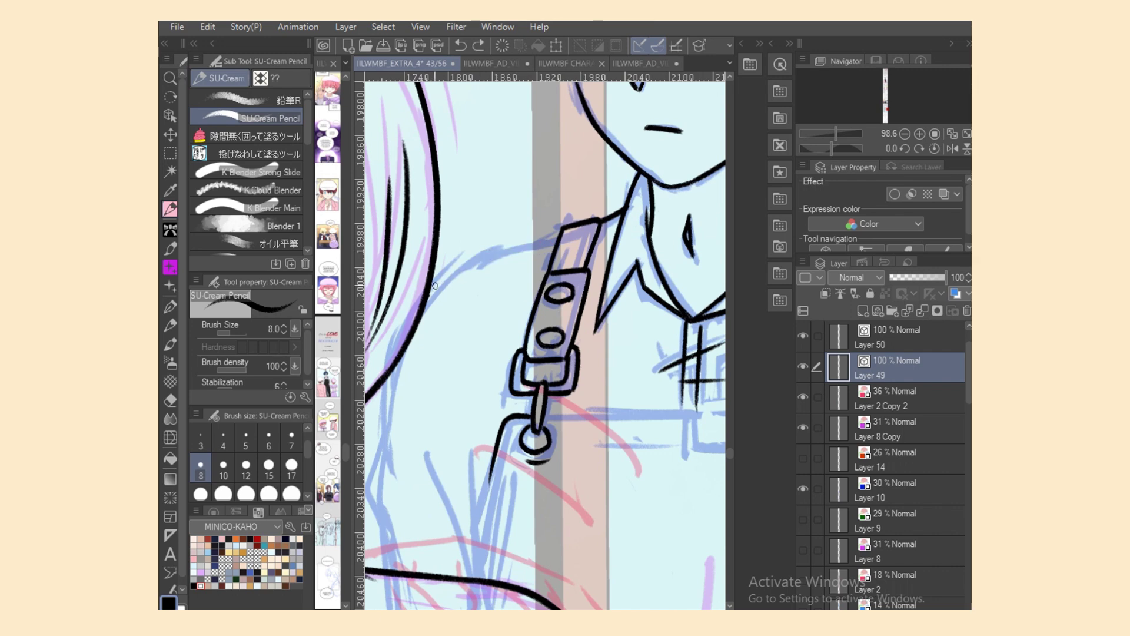
drag(429, 296, 560, 231)
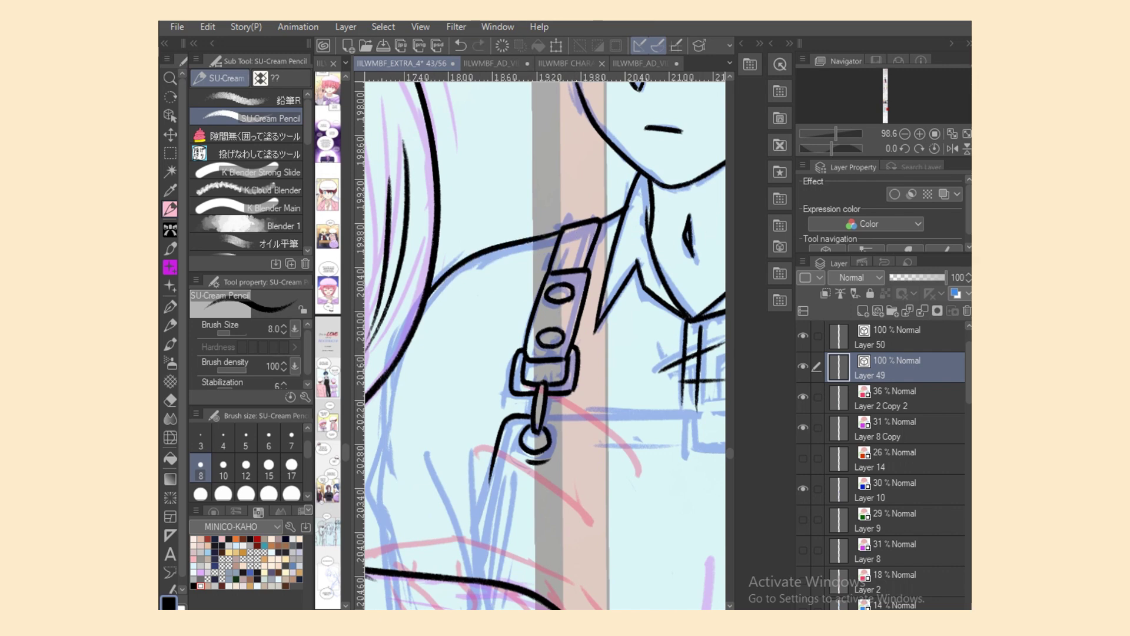
Step: Ink the outer sleeve contour from behind the long hair down to the foreground character's shoulder
scroll(545, 342, down, 5)
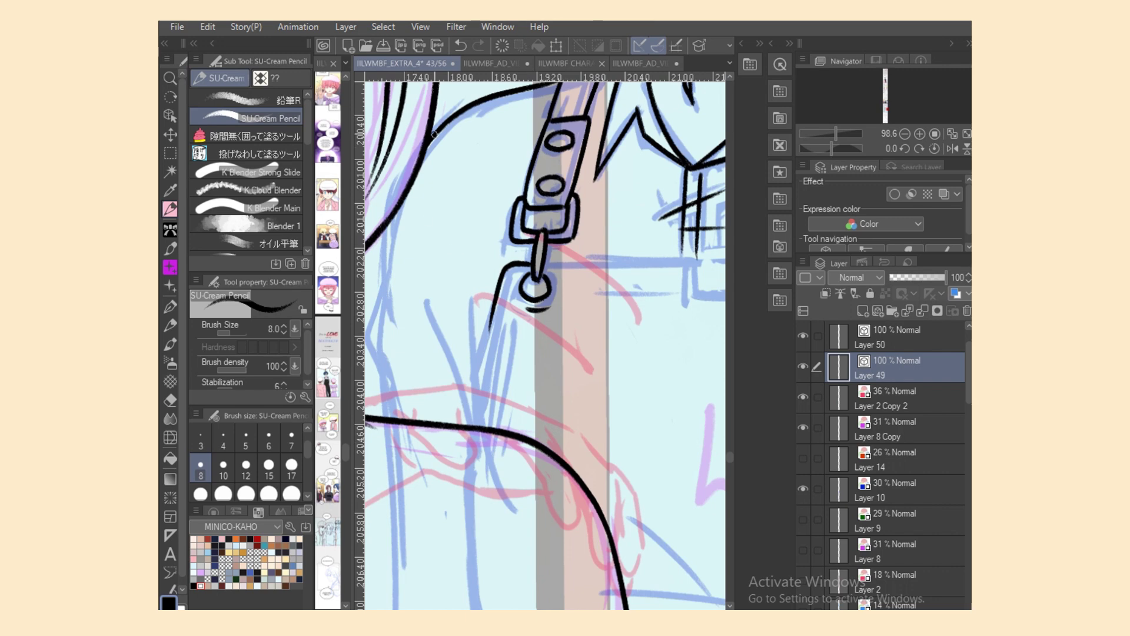
drag(419, 155, 382, 300)
click(803, 335)
click(803, 335)
drag(382, 283, 397, 411)
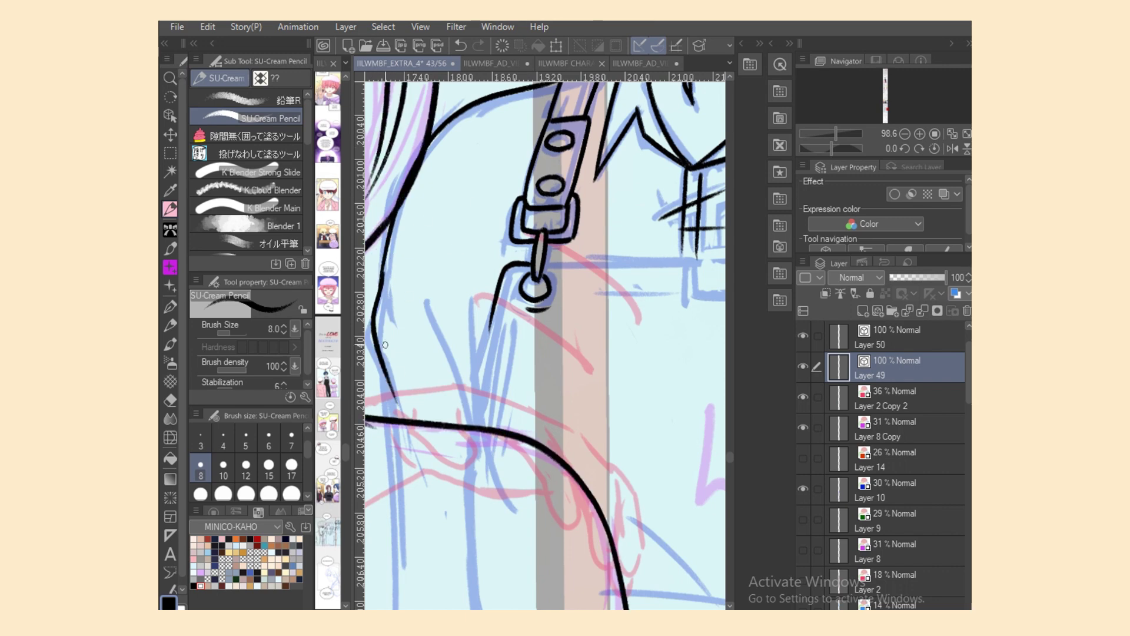
Step: Ink the bib's slanted side edge and the converging fold lines on both sides of it
drag(428, 324, 468, 418)
drag(494, 297, 465, 512)
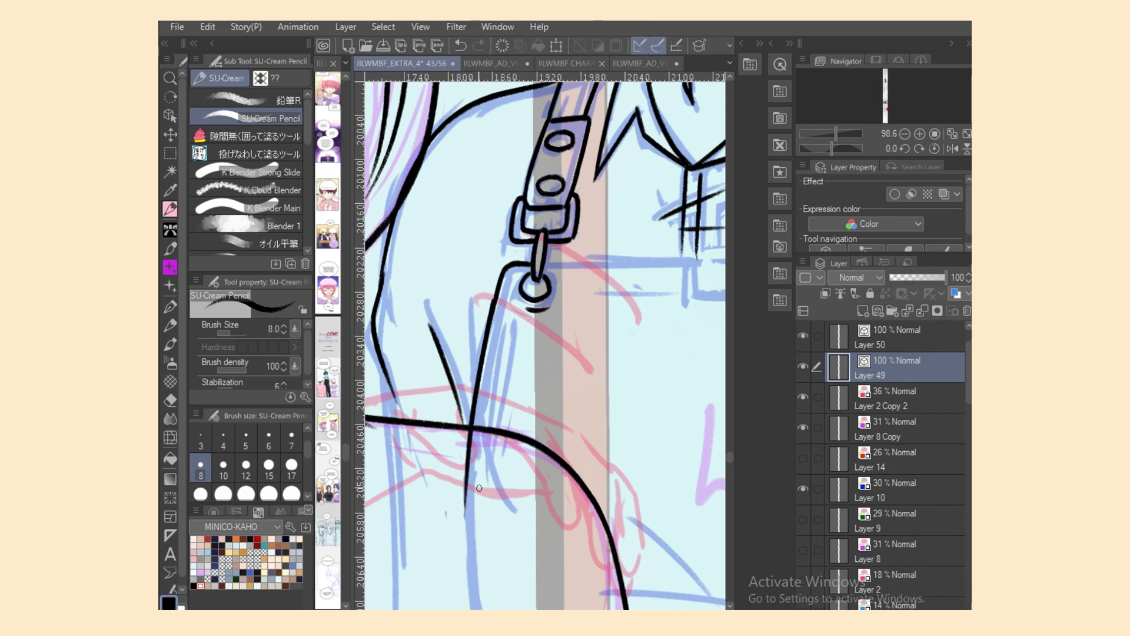
drag(460, 317, 468, 425)
drag(503, 353, 470, 515)
Step: Ink the bib's straight top edge from the strap ring toward the chest centre, with a short seam line beneath
drag(590, 287, 680, 282)
drag(546, 267, 689, 262)
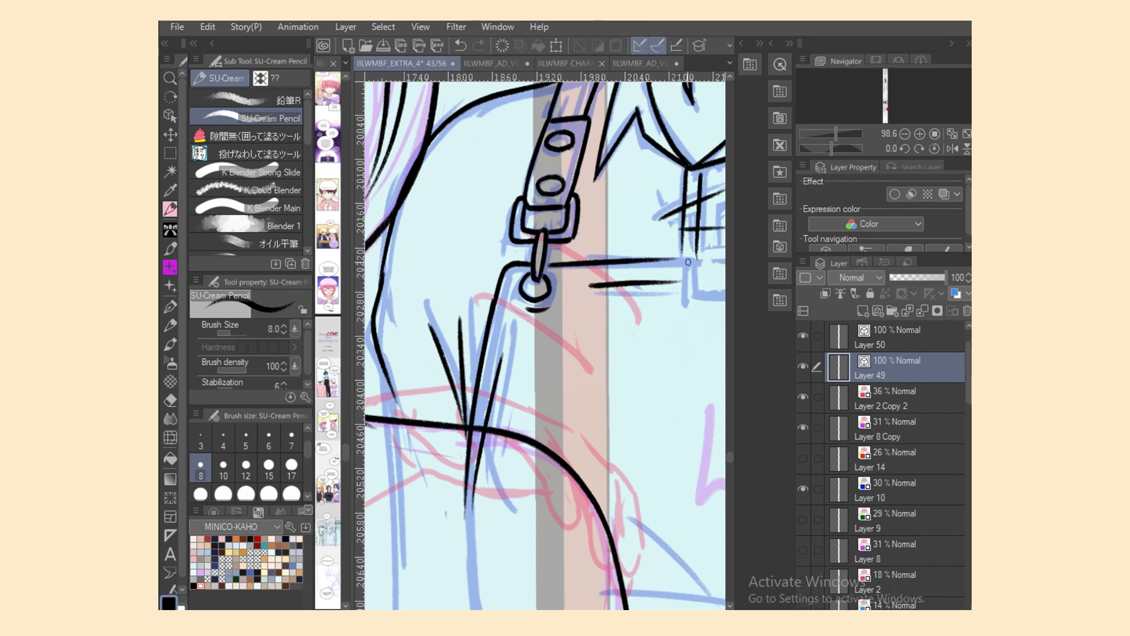
key(ctrl+z)
drag(545, 266, 699, 263)
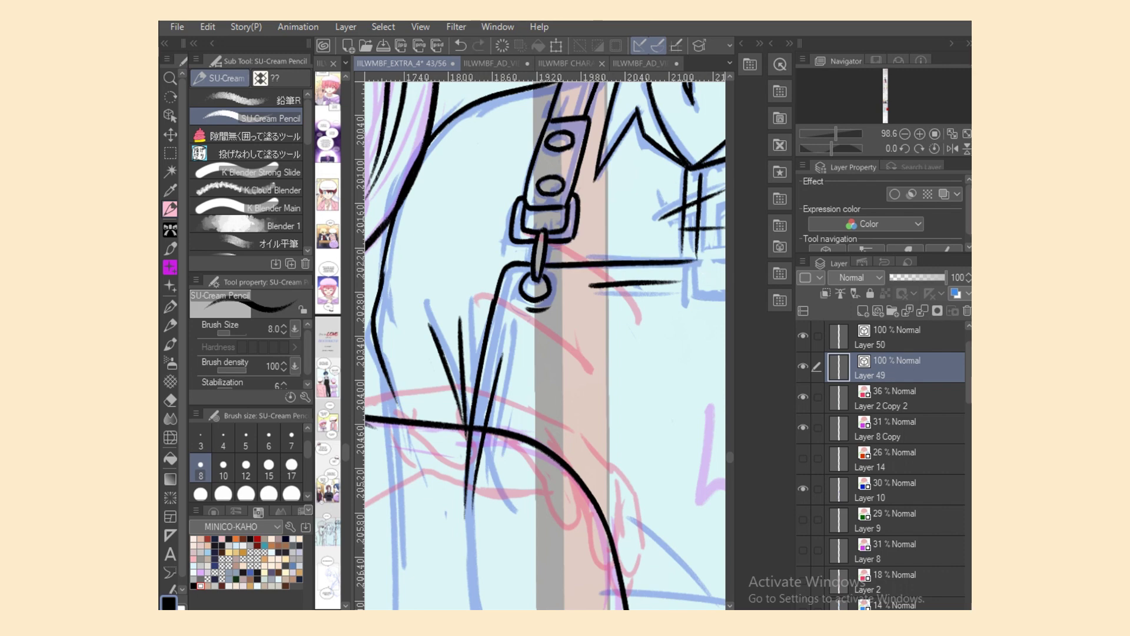
Step: Extend the bib's side edge downward past the foreground character's sleeve folds
scroll(564, 398, down, 10)
drag(464, 202, 500, 533)
scroll(543, 346, up, 1)
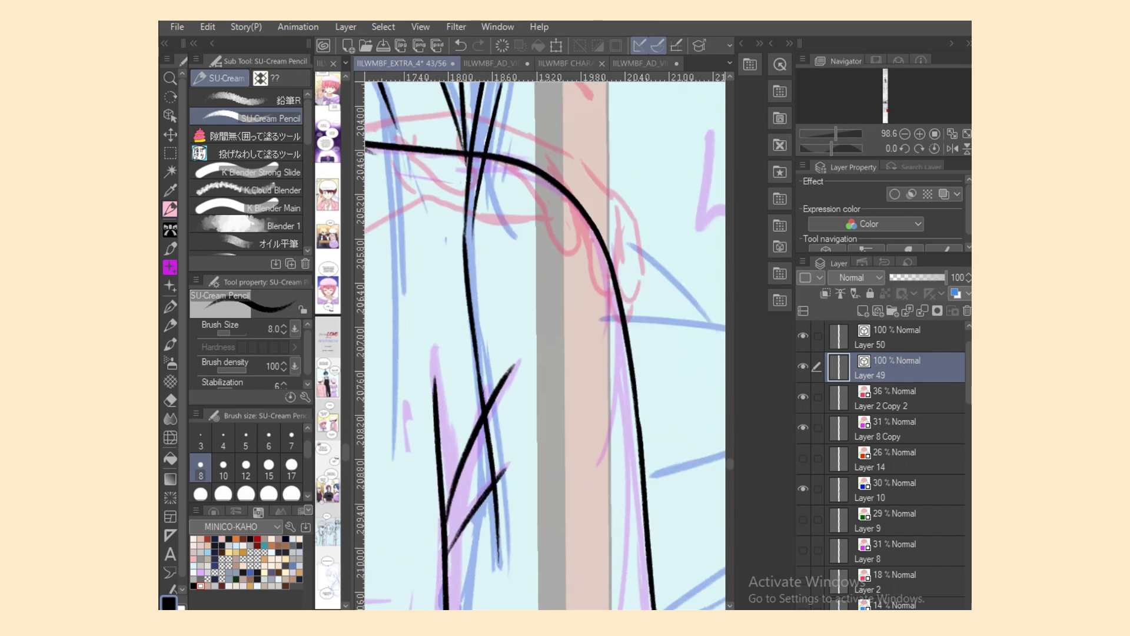
Step: Continue the outer sleeve contour straight down below the foreground character's shoulder line
scroll(687, 471, up, 3)
scroll(687, 472, down, 1)
drag(378, 143, 394, 357)
key(ctrl+z)
drag(393, 302, 392, 539)
key(ctrl+z)
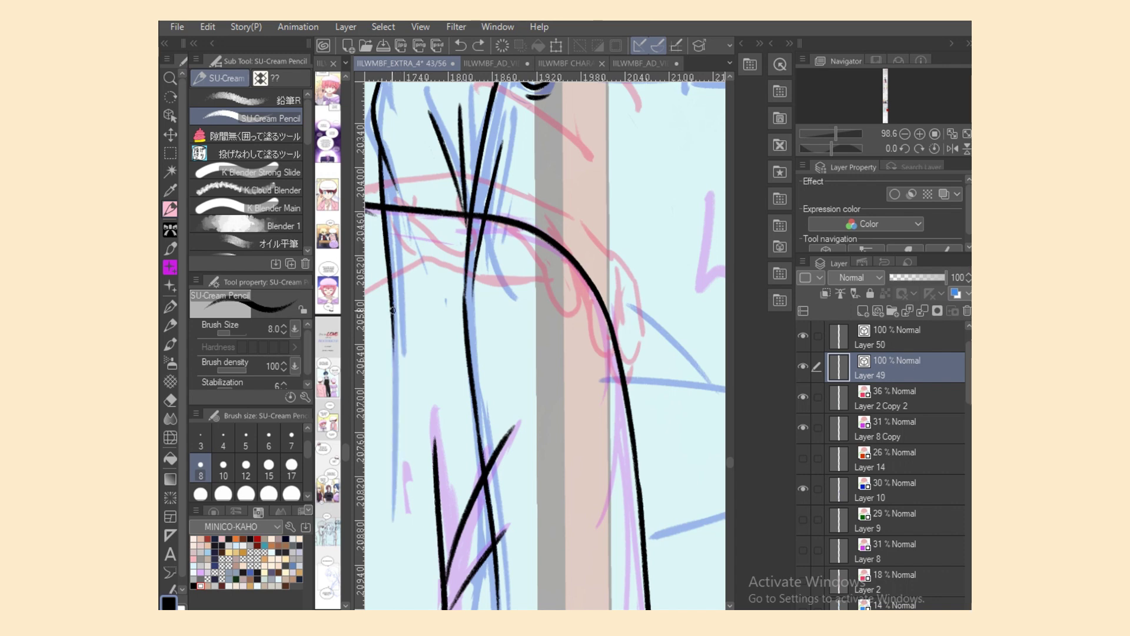
drag(393, 305, 392, 563)
Step: Ink the long body line from the foreground sleeve's folds down to the panel's lower border
key(ctrl+minus)
key(ctrl+minus)
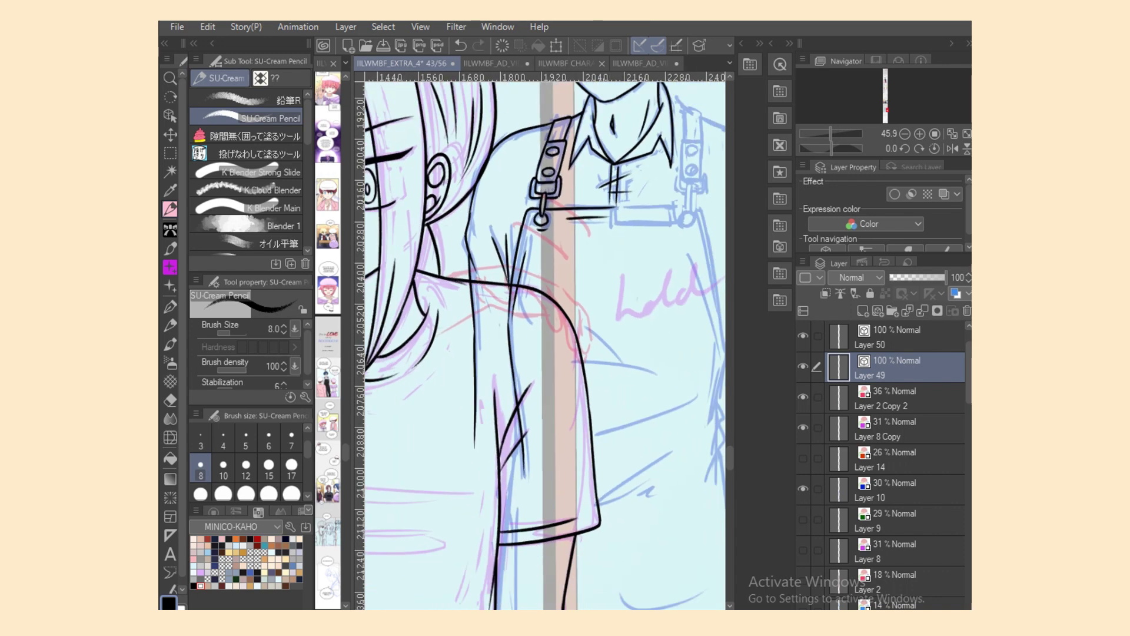
scroll(545, 345, down, 5)
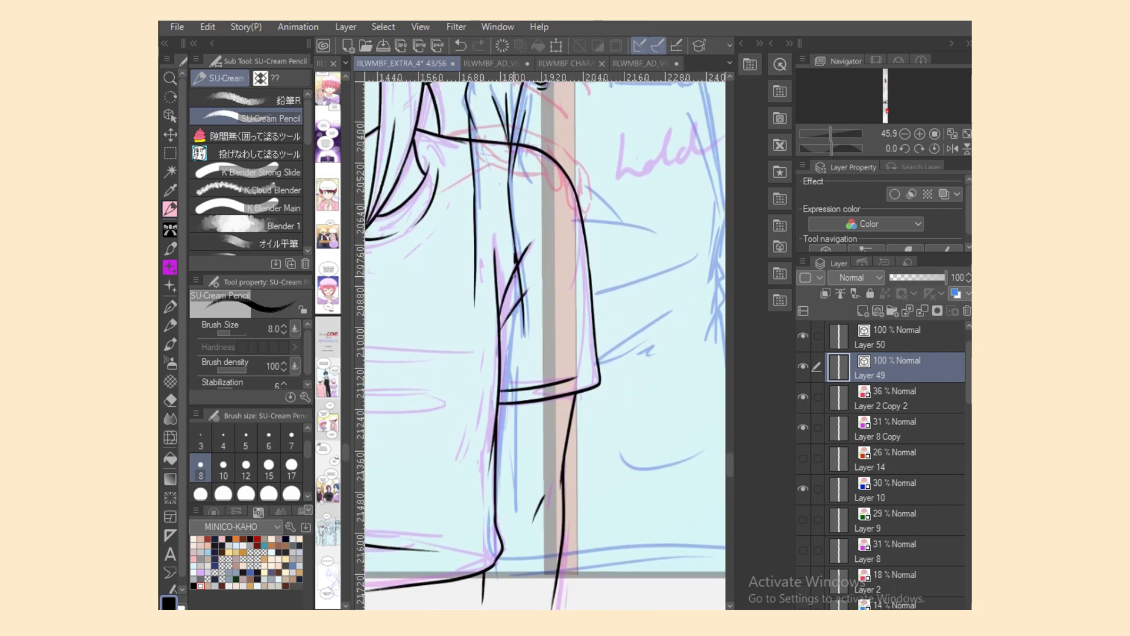
drag(515, 276, 506, 368)
key(ctrl+z)
drag(515, 253, 508, 365)
key(ctrl+z)
drag(515, 252, 483, 599)
Step: Ink the nearly horizontal line along the panel's lower border and the shallow curved fold above it
drag(637, 614, 663, 614)
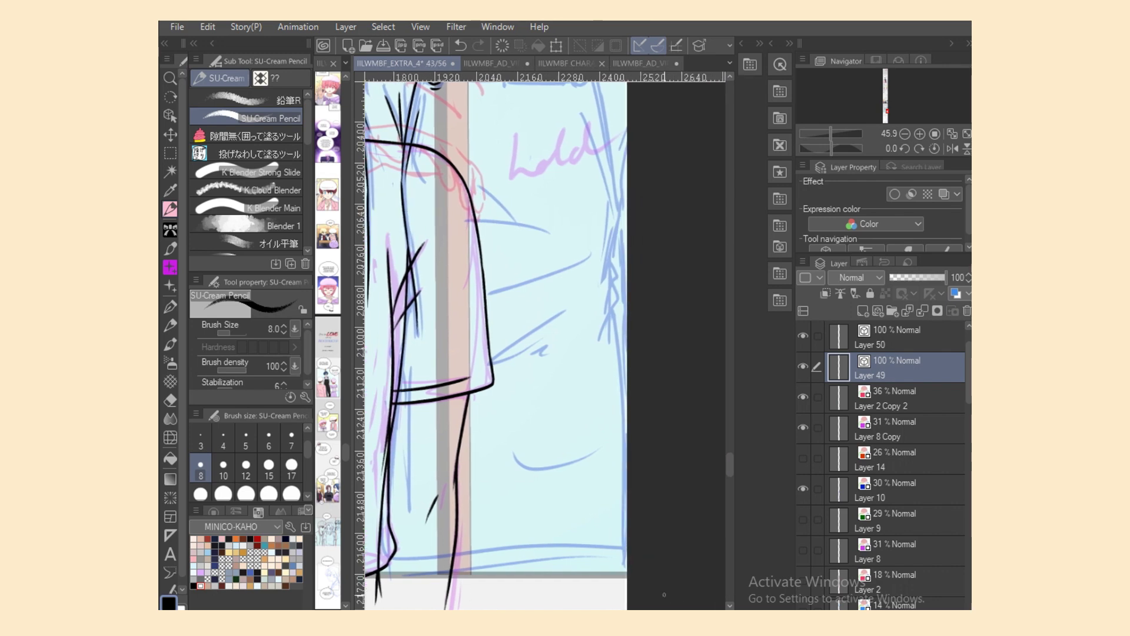
drag(424, 549, 617, 545)
key(ctrl+z)
drag(440, 560, 581, 546)
drag(516, 462, 612, 447)
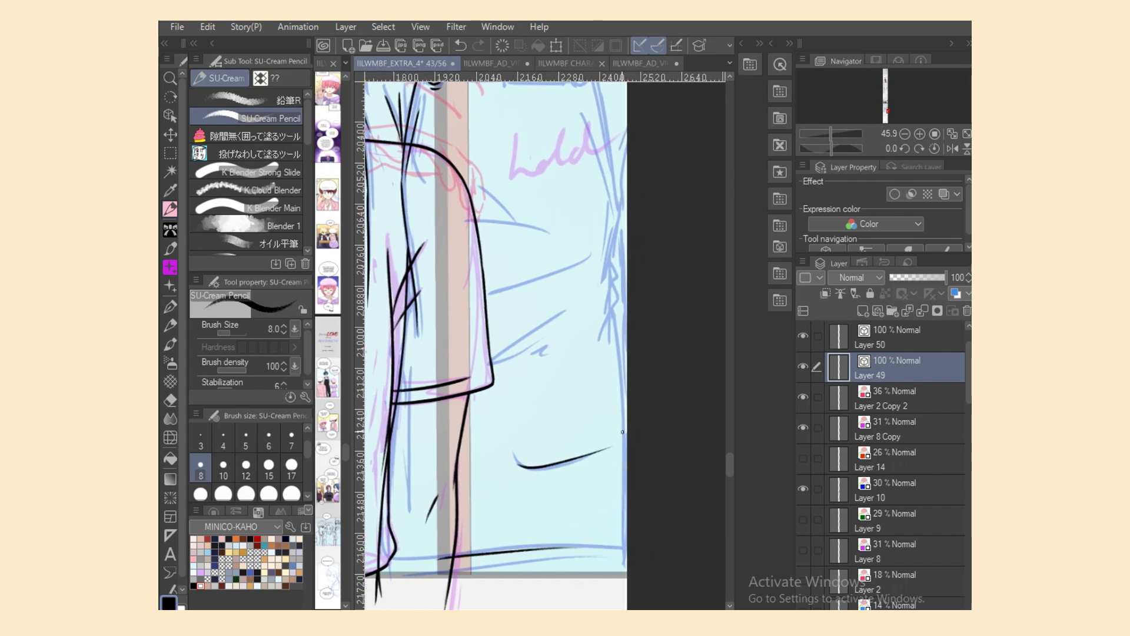
Step: Ink the fabric fold lines fanning out from the foreground character's sleeve across the garment
drag(476, 366, 560, 324)
drag(529, 355, 547, 347)
drag(477, 293, 559, 272)
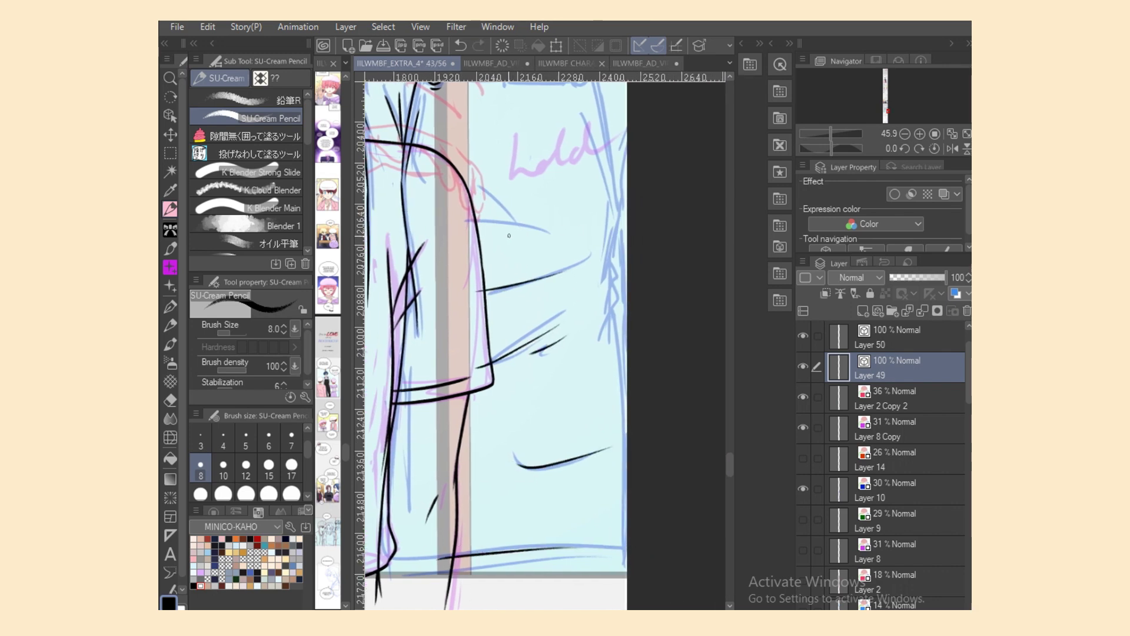
drag(488, 200, 552, 233)
Step: Ink the rounded rectangular tab at the centre of the bib's top edge
scroll(536, 362, up, 3)
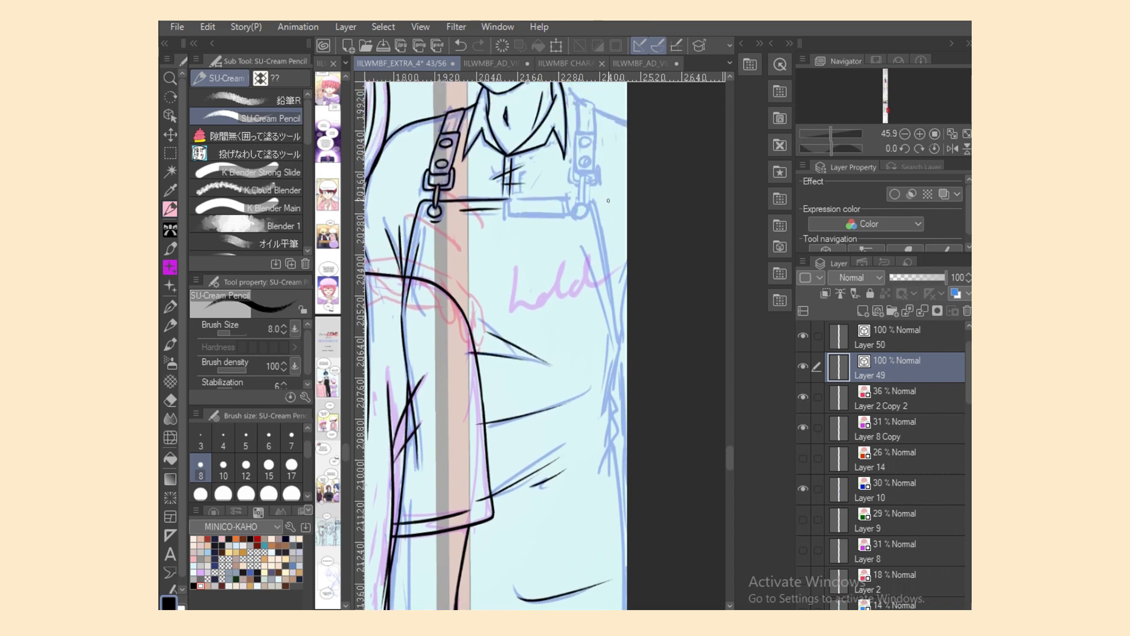
scroll(575, 469, up, 3)
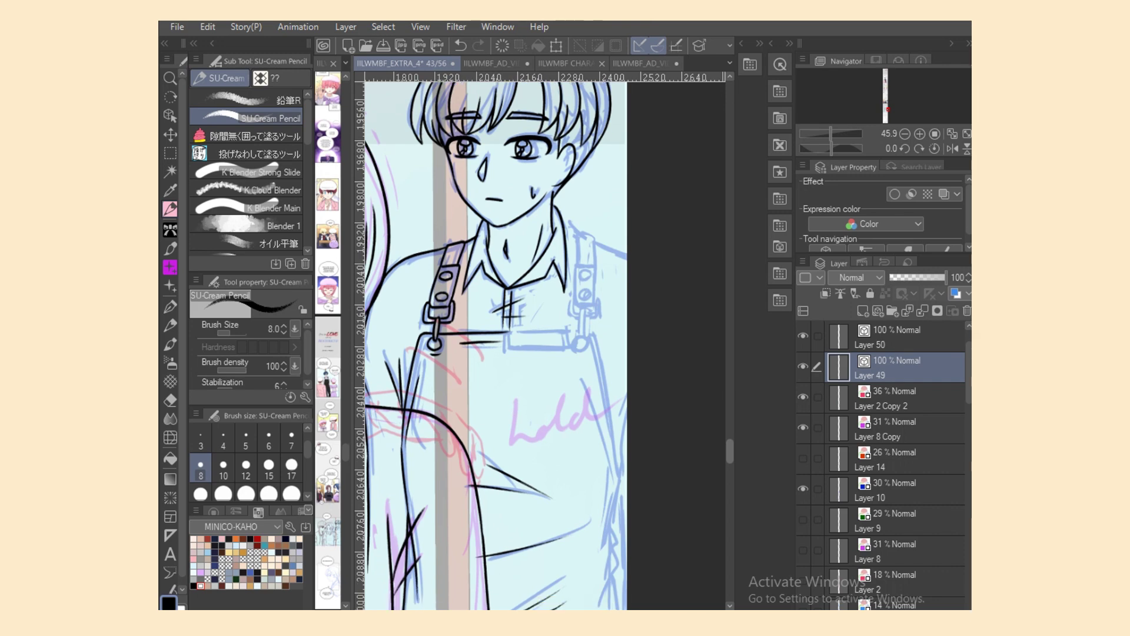
scroll(537, 354, up, 3)
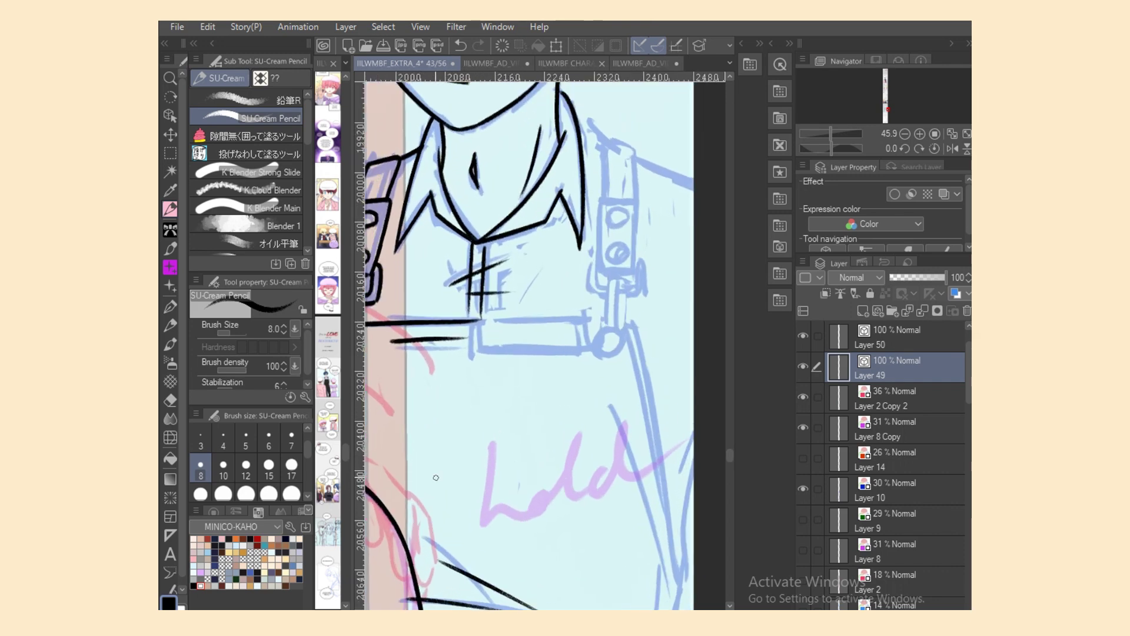
mouse_move(474, 327)
mouse_down()
mouse_move(579, 352)
mouse_move(545, 352)
mouse_move(573, 351)
mouse_move(574, 327)
mouse_up()
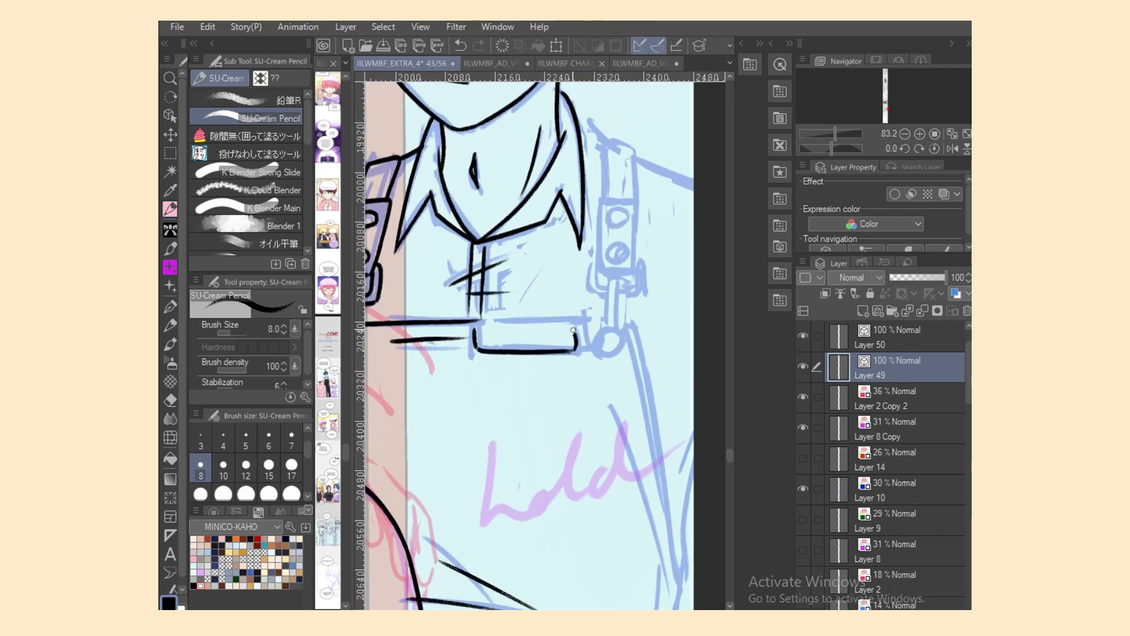
drag(476, 326, 573, 326)
key(ctrl+z)
key(ctrl+z)
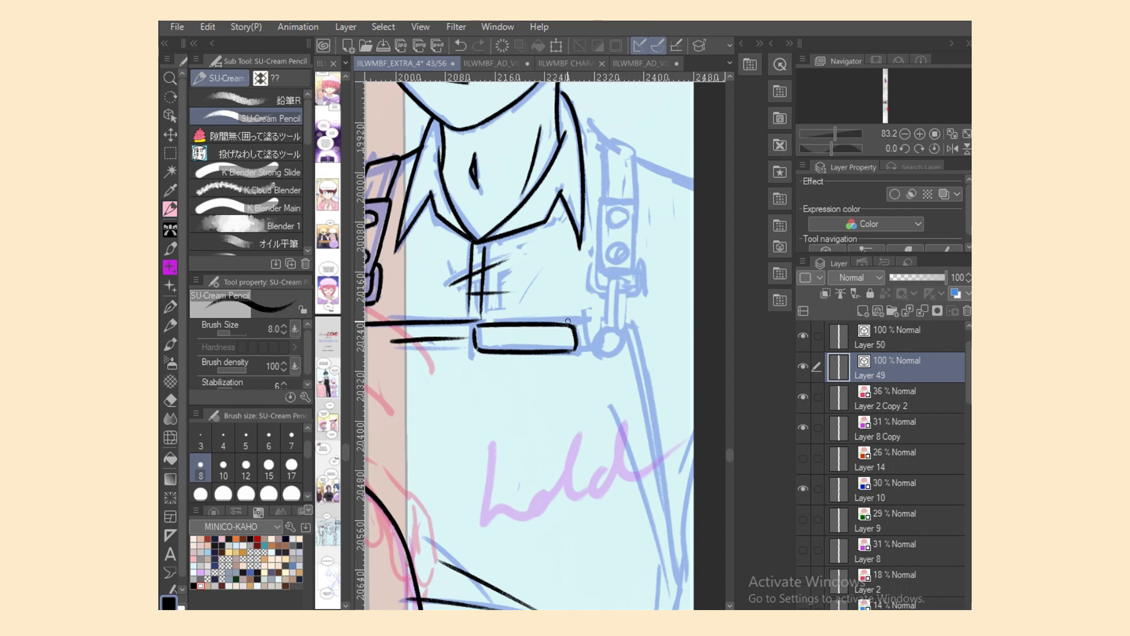
key(e)
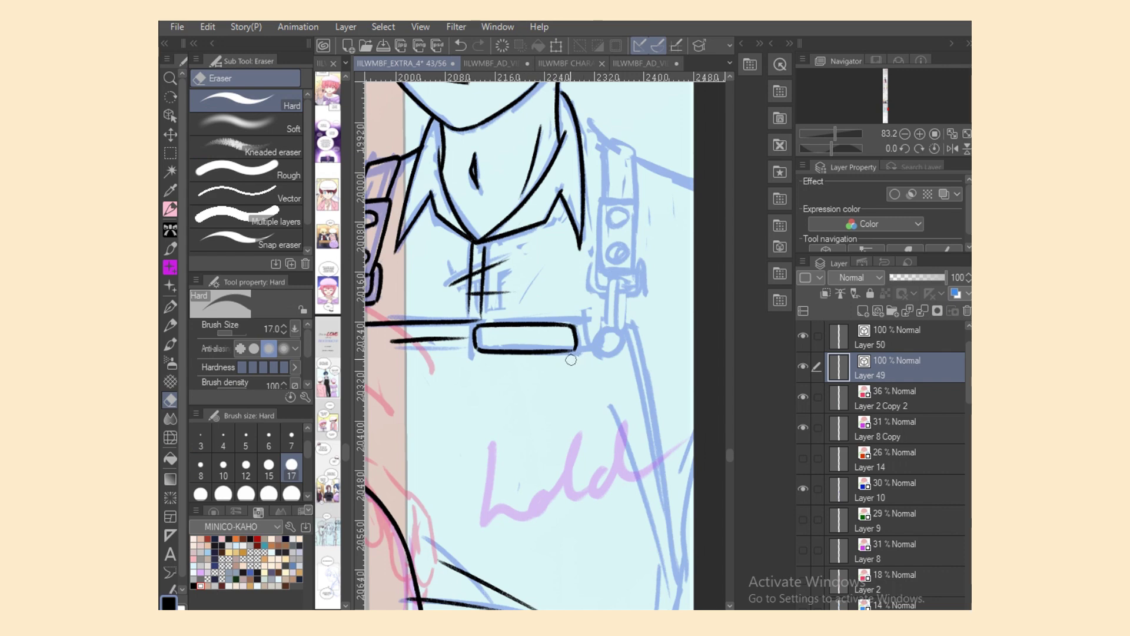
key(p)
key(e)
key(p)
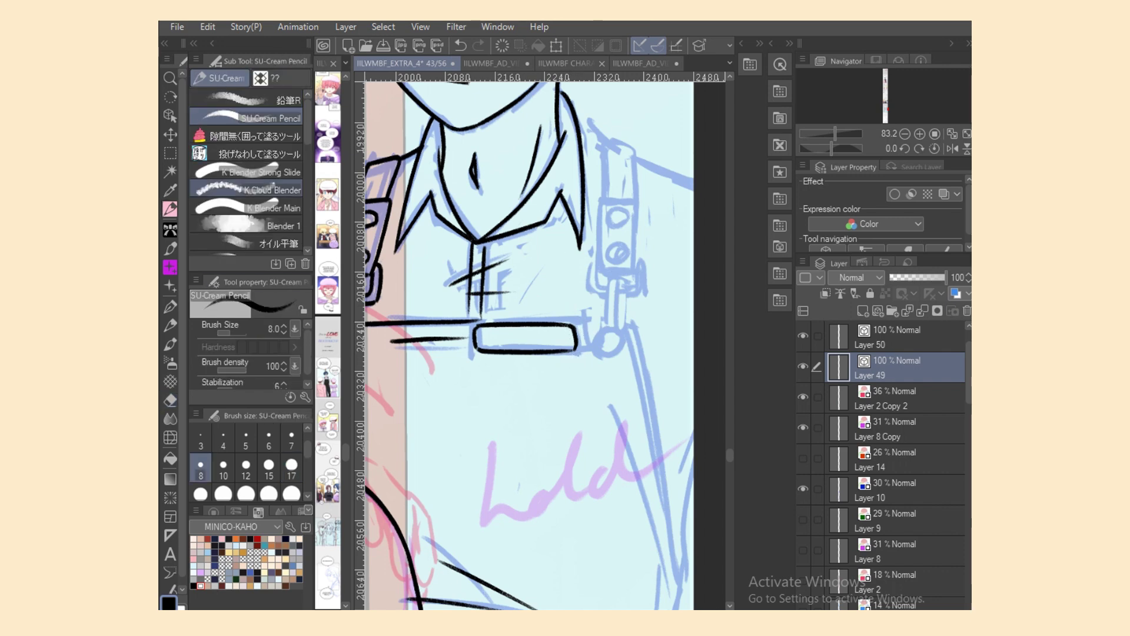
Step: Extend the bib's top edge above the rectangular tab to the second strap
drag(478, 322, 595, 321)
key(ctrl+z)
key(ctrl+z)
drag(482, 322, 596, 322)
key(ctrl+z)
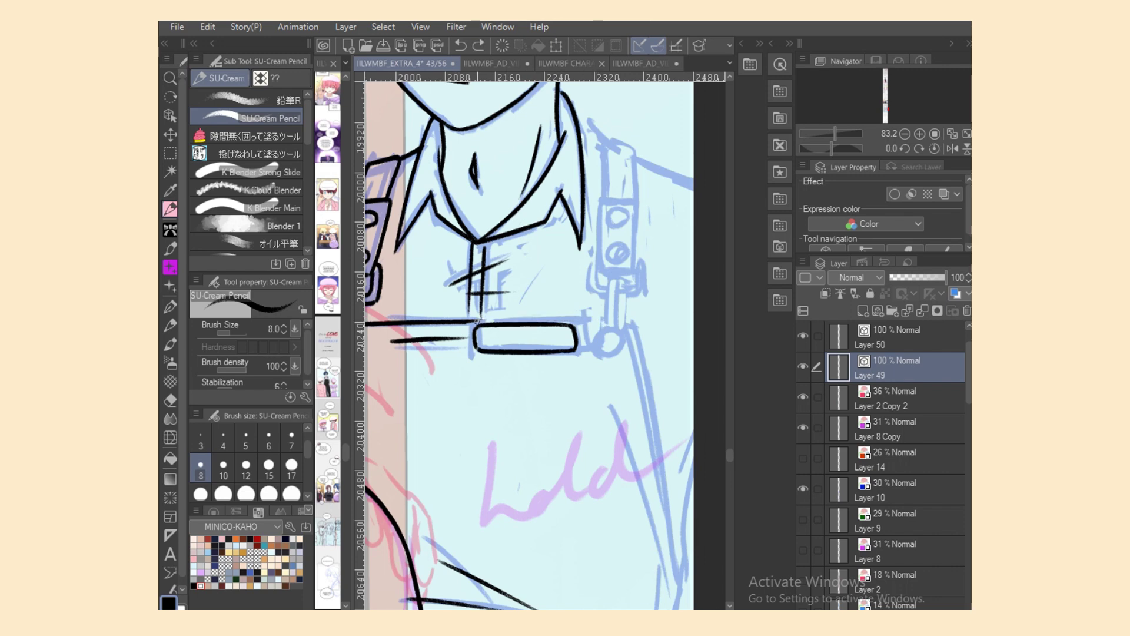
drag(475, 323, 598, 322)
Step: Ink the second shoulder line sloping from the collar to the panel's edge
mouse_move(583, 126)
mouse_down()
mouse_move(628, 155)
mouse_move(712, 169)
mouse_up()
key(ctrl+z)
key(ctrl+z)
drag(578, 125, 696, 172)
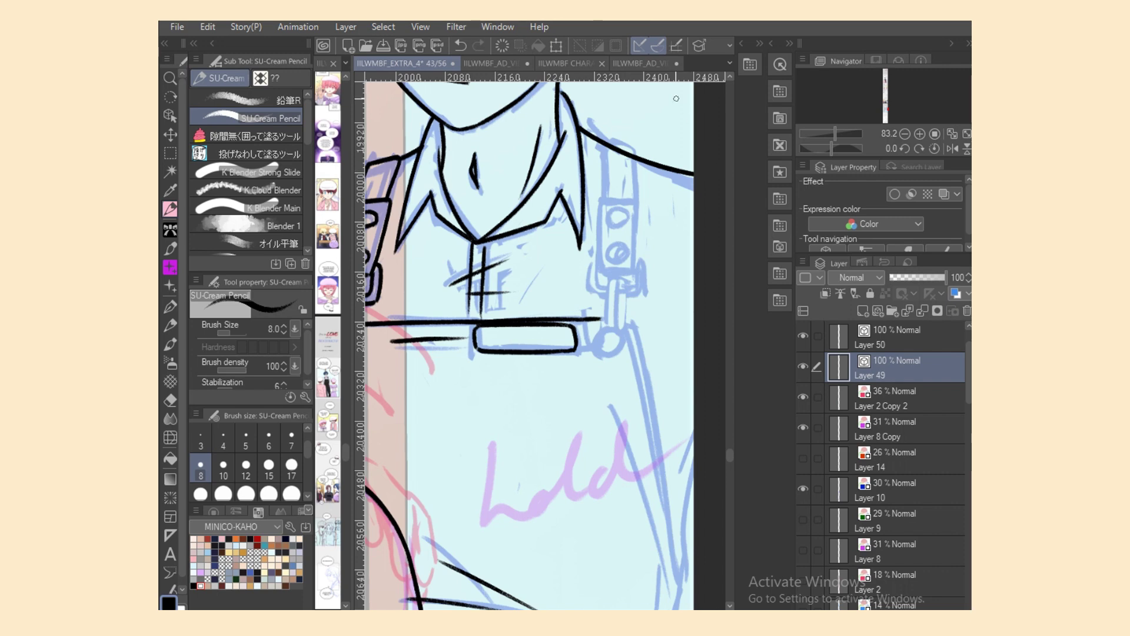
key(ctrl+z)
drag(581, 126, 696, 174)
Step: Ink the upper segment of the second strap over the shoulder and tidy its crossing with the shoulder line
drag(610, 143, 607, 199)
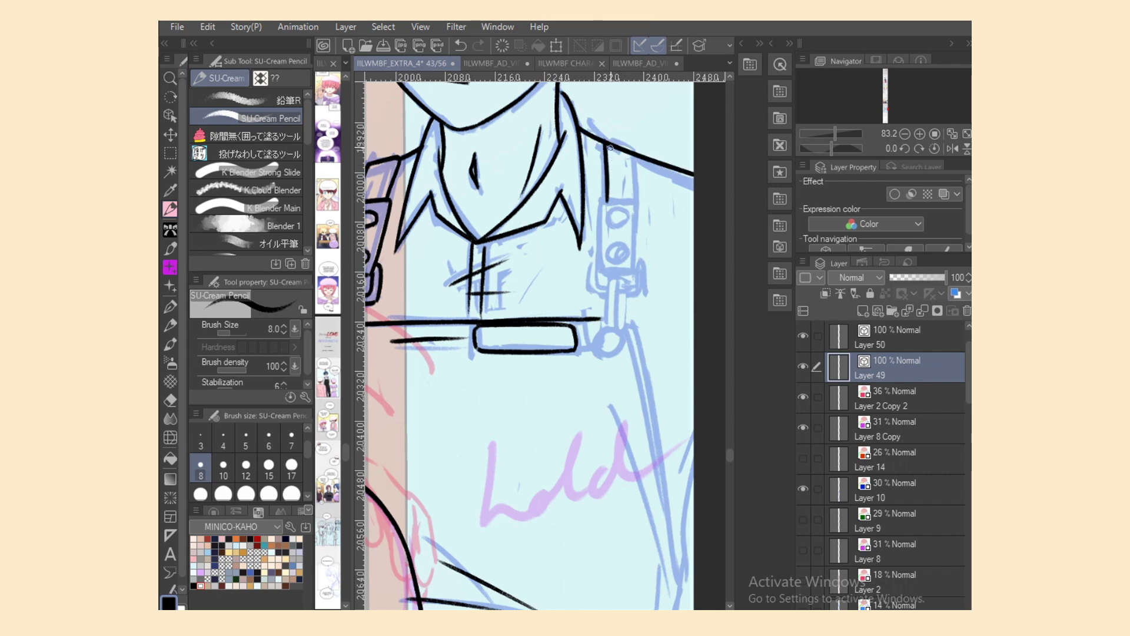
mouse_move(606, 141)
mouse_down()
mouse_move(629, 147)
mouse_move(605, 196)
mouse_move(630, 148)
mouse_move(636, 196)
mouse_move(628, 154)
mouse_up()
key(ctrl+z)
key(ctrl+z)
key(ctrl+z)
key(e)
key(p)
Step: Ink the second strap's lower segment with its two eyelets and the buckle frame around its end
mouse_move(605, 197)
mouse_down()
mouse_move(638, 195)
mouse_move(637, 277)
mouse_up()
key(ctrl+z)
key(ctrl+z)
mouse_move(601, 196)
mouse_down()
mouse_move(602, 268)
mouse_move(629, 272)
mouse_move(639, 270)
mouse_move(637, 197)
mouse_move(609, 215)
mouse_move(628, 208)
mouse_move(622, 261)
mouse_move(621, 244)
mouse_move(594, 289)
mouse_move(644, 265)
mouse_move(619, 330)
mouse_up()
key(ctrl+z)
key(ctrl+z)
key(ctrl+z)
Step: Ink the narrow pin hanging from the second strap's buckle
drag(612, 283, 617, 329)
drag(613, 281, 616, 327)
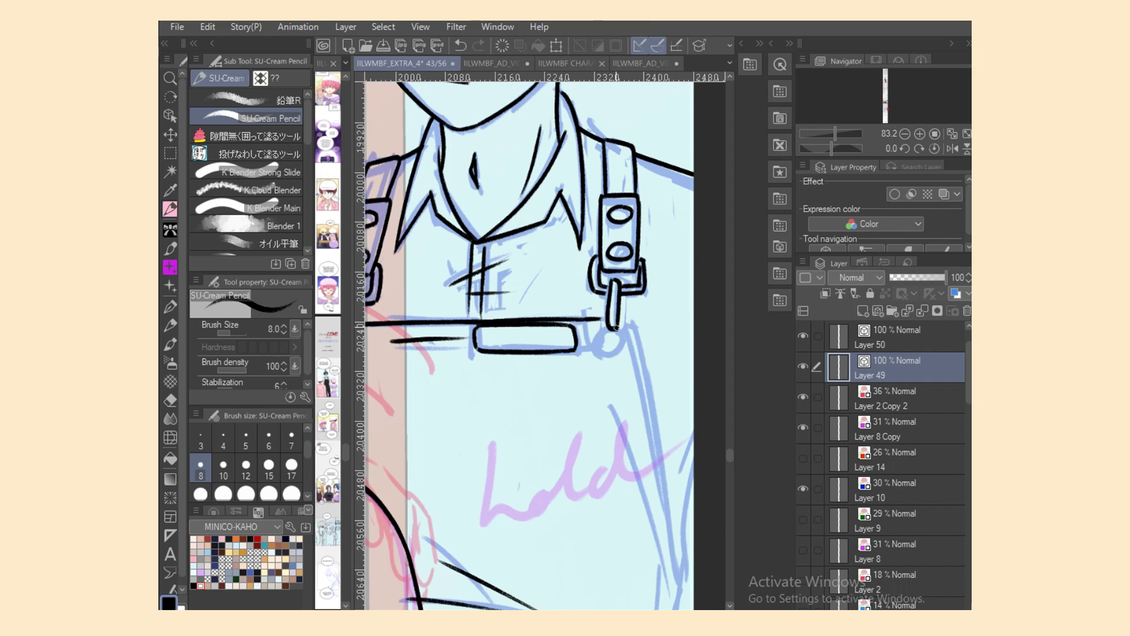
key(ctrl+z)
mouse_move(612, 281)
mouse_down()
mouse_move(611, 330)
mouse_move(606, 319)
mouse_move(620, 331)
mouse_up()
key(ctrl+z)
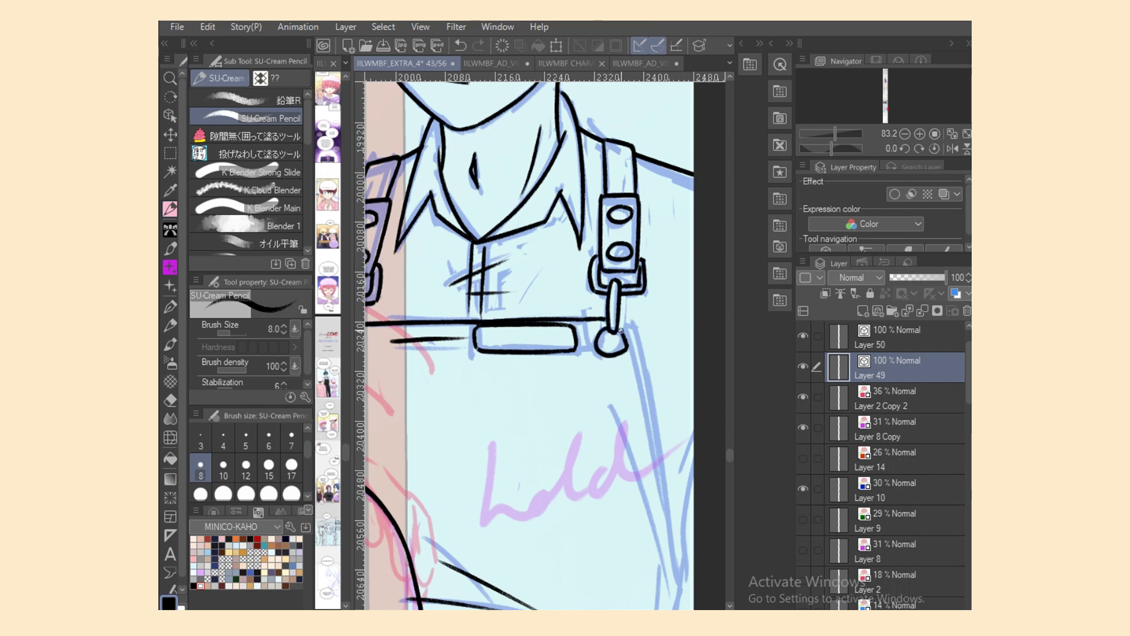
Step: Ink the ring at the end of the second strap's pin with a short curved line beneath it
key(ctrl+z)
mouse_move(610, 329)
mouse_down()
mouse_move(622, 334)
mouse_move(608, 364)
mouse_up()
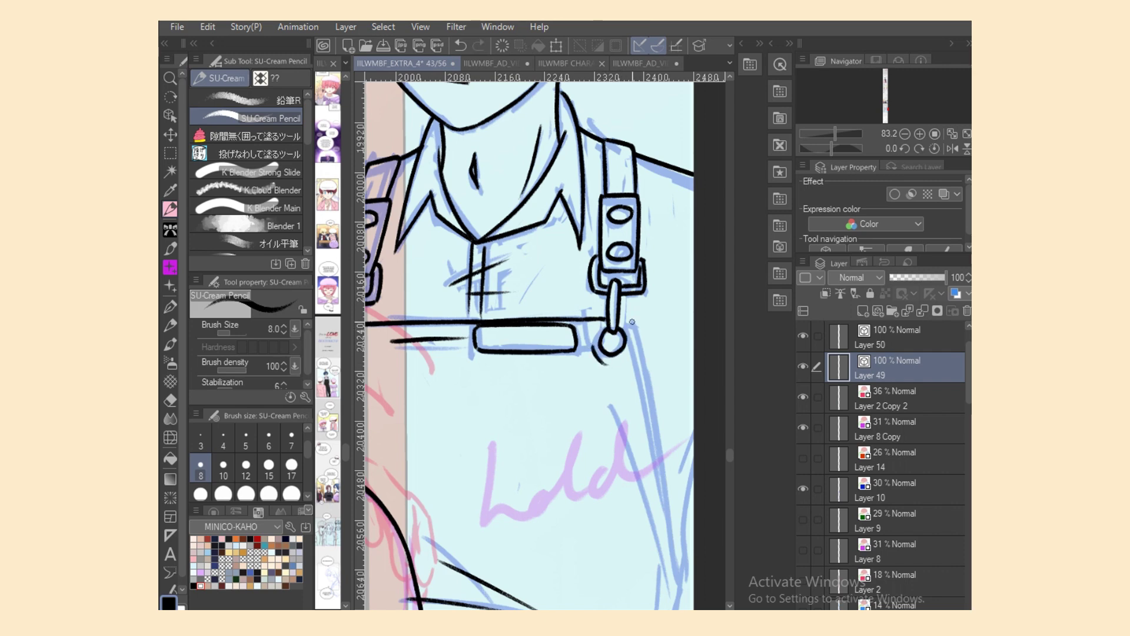
key(ctrl+z)
Step: Ink the bib's corner beside the second strap's ring and the slanted side edge running down from it
drag(620, 319, 634, 321)
drag(632, 321, 646, 406)
key(ctrl+z)
drag(633, 321, 675, 531)
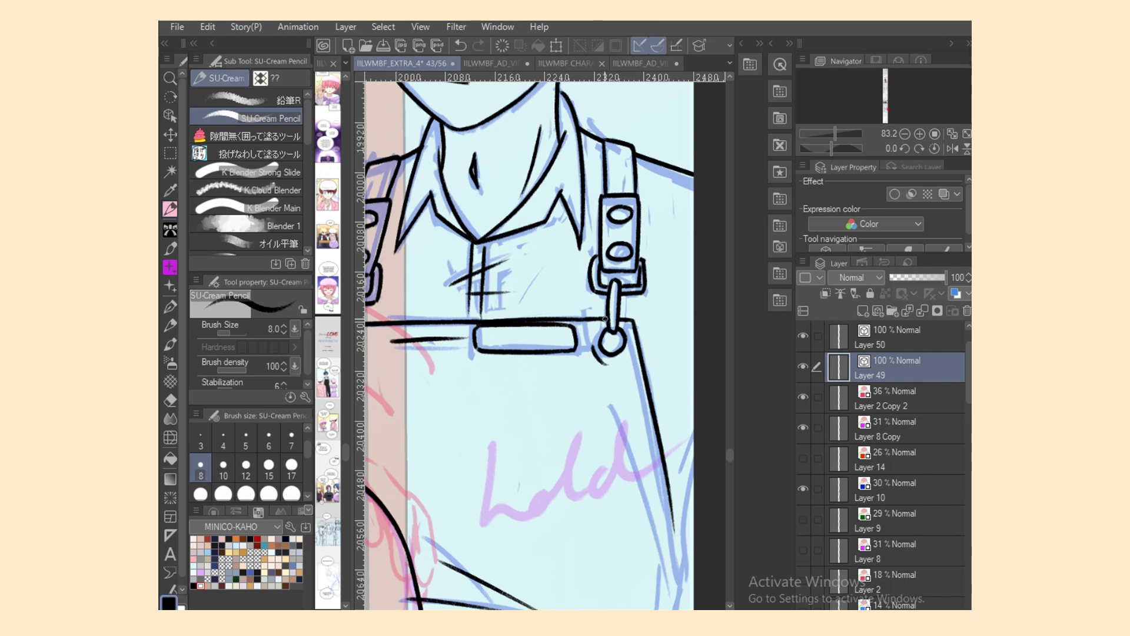
Step: Ink the arm line at the panel's edge, the waist contour where it meets the bib, and an inner fold
scroll(647, 294, down, 5)
drag(693, 207, 684, 363)
mouse_move(671, 286)
mouse_down()
mouse_move(685, 358)
mouse_move(676, 412)
mouse_up()
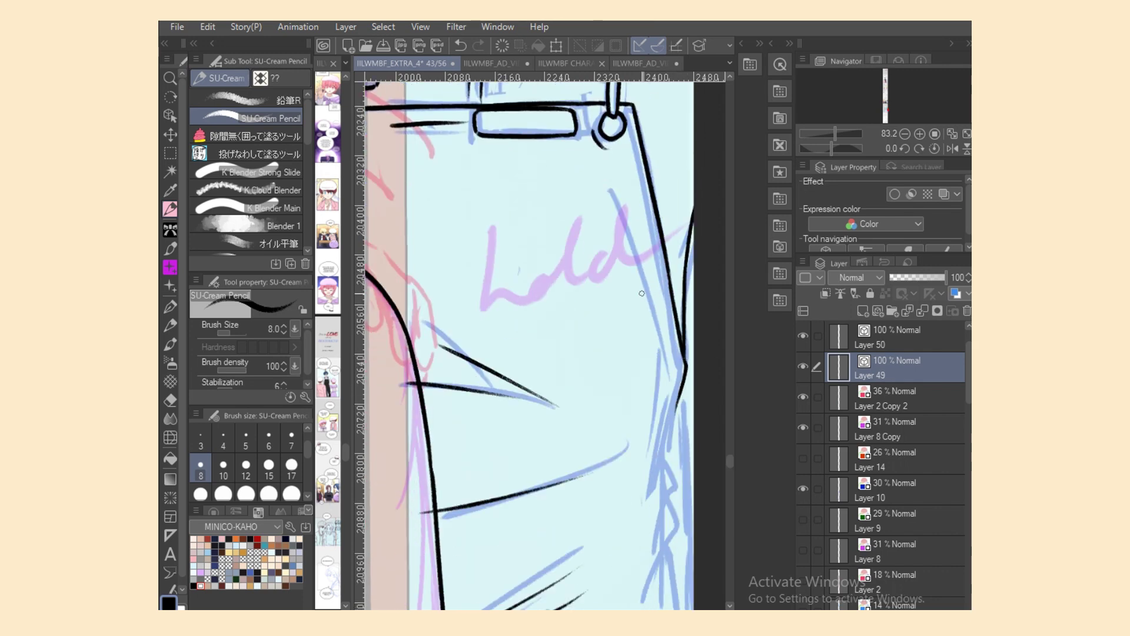
drag(626, 184, 666, 325)
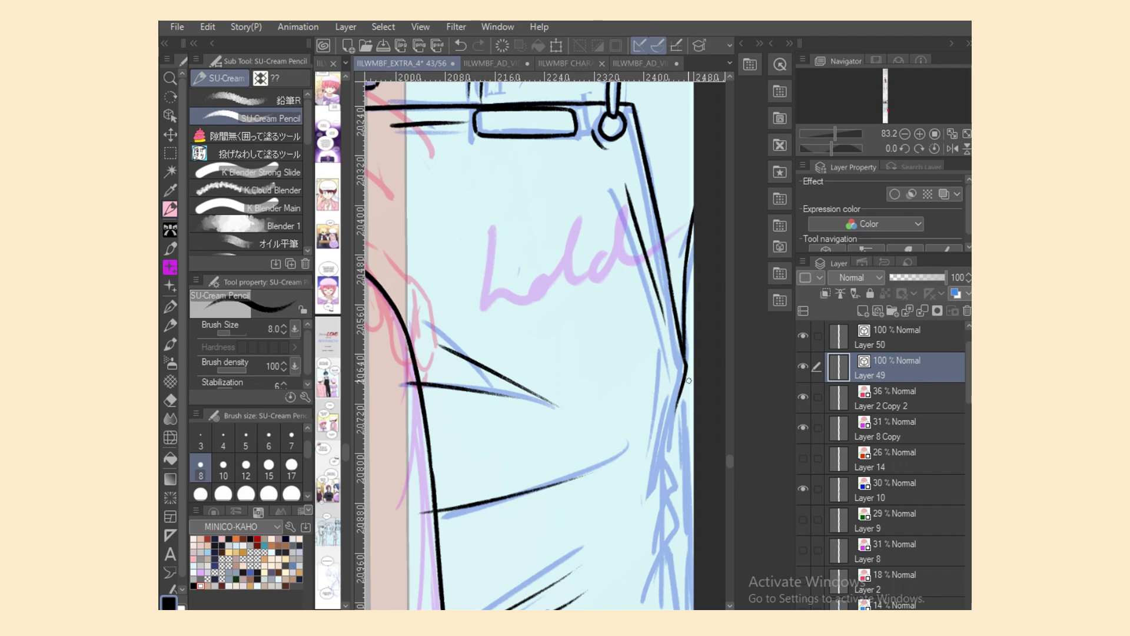
Step: Ink the jagged fold running down from the bib's waist corner and the outer body edge beside it
drag(677, 403, 655, 558)
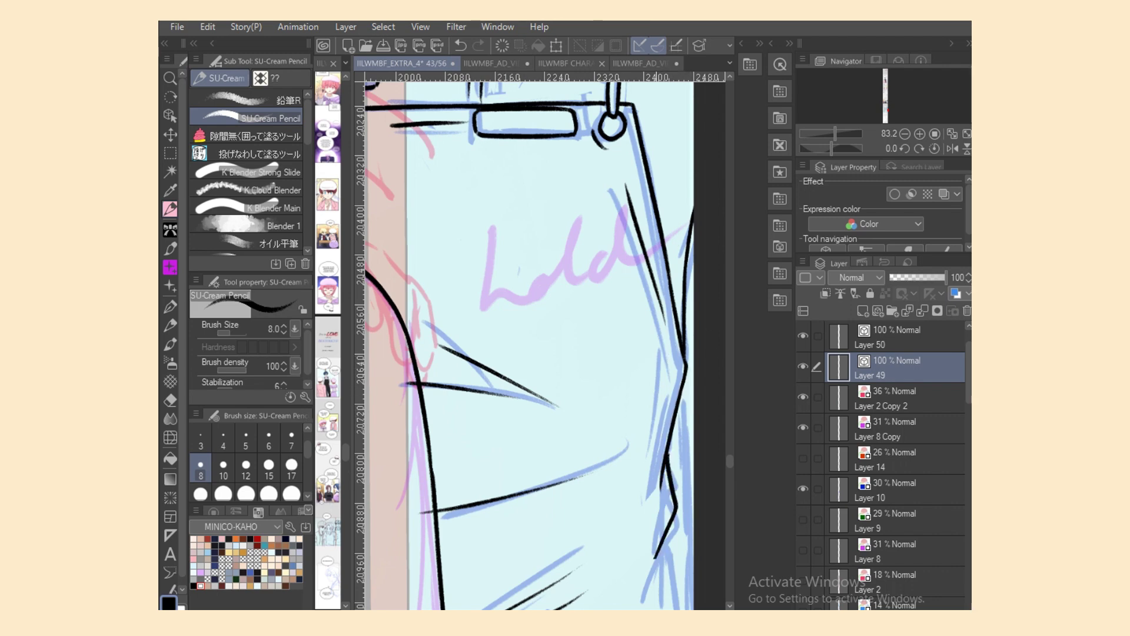
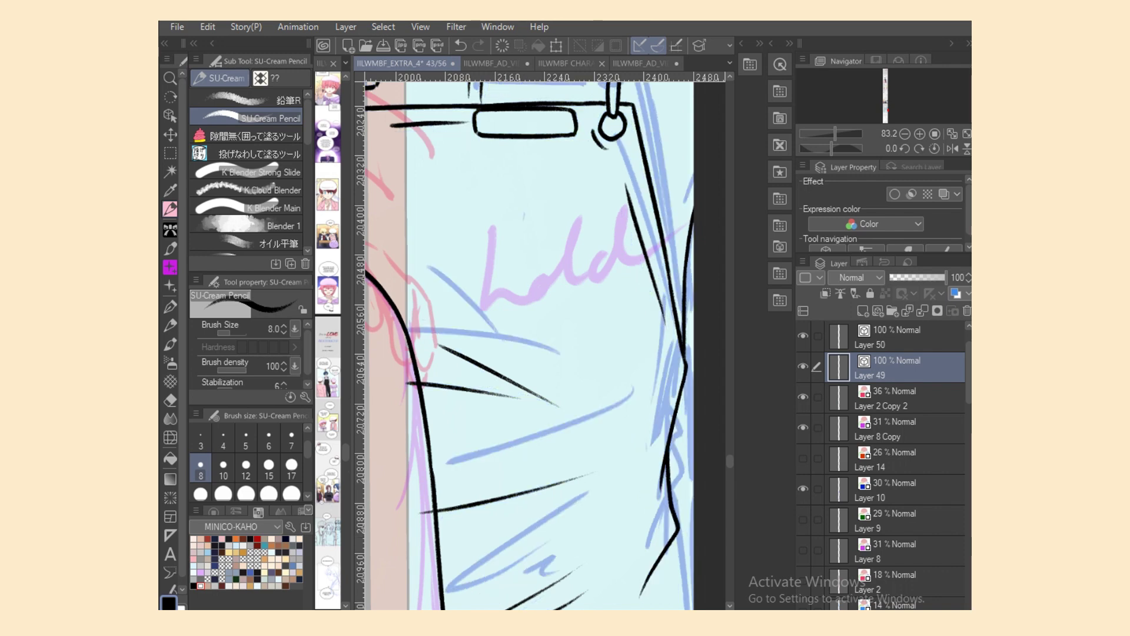
key(ctrl+z)
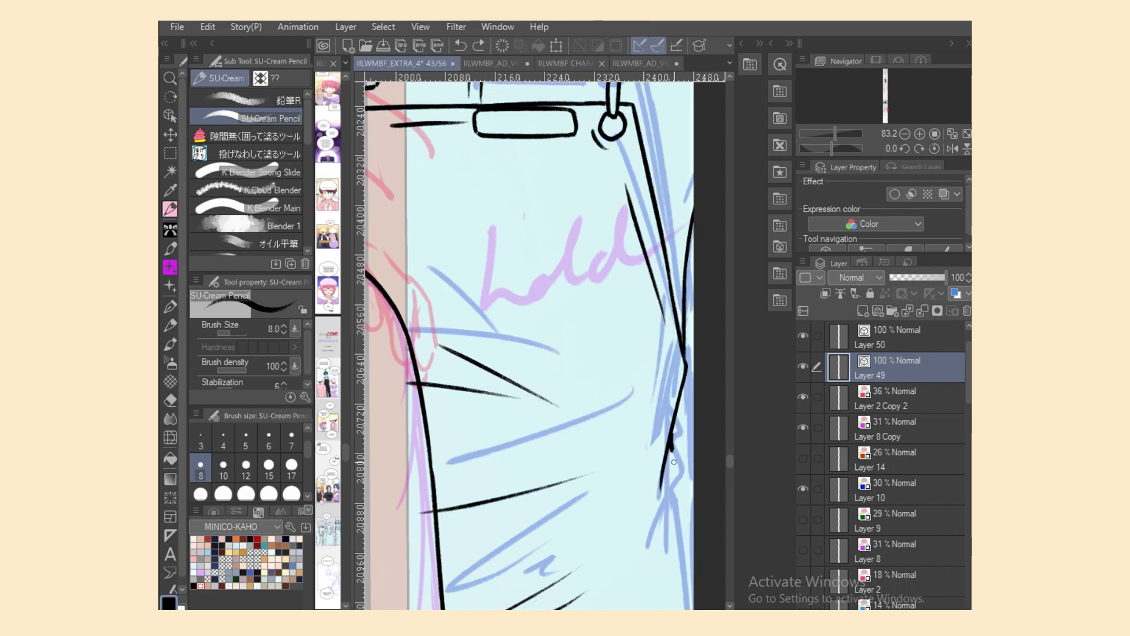
drag(674, 463, 659, 566)
key(ctrl+z)
drag(672, 434, 658, 567)
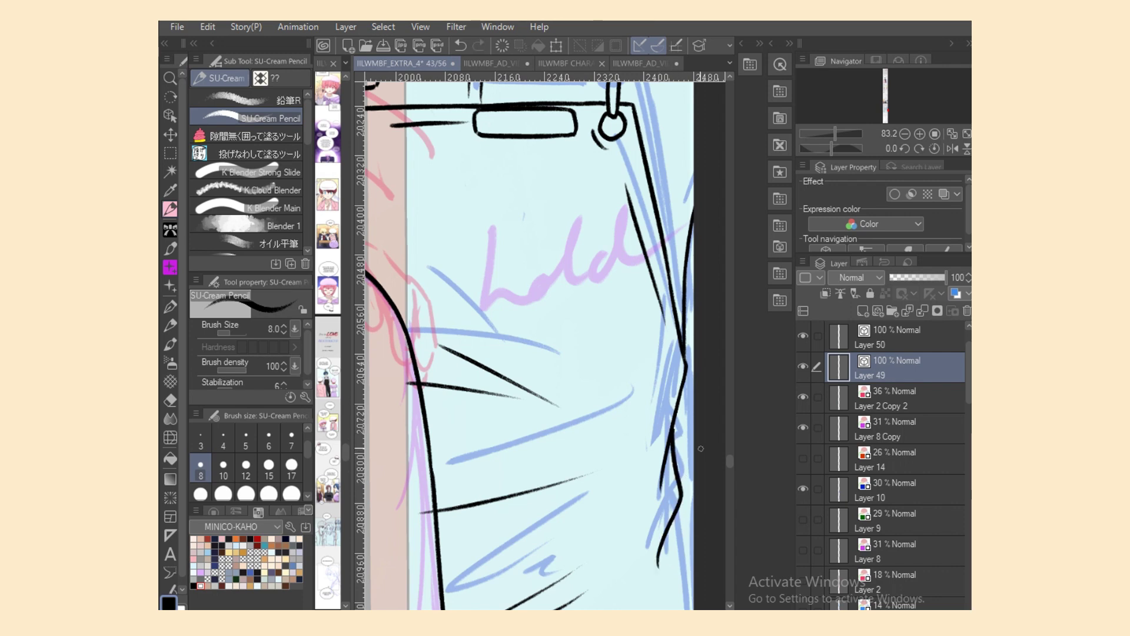
scroll(724, 457, down, 5)
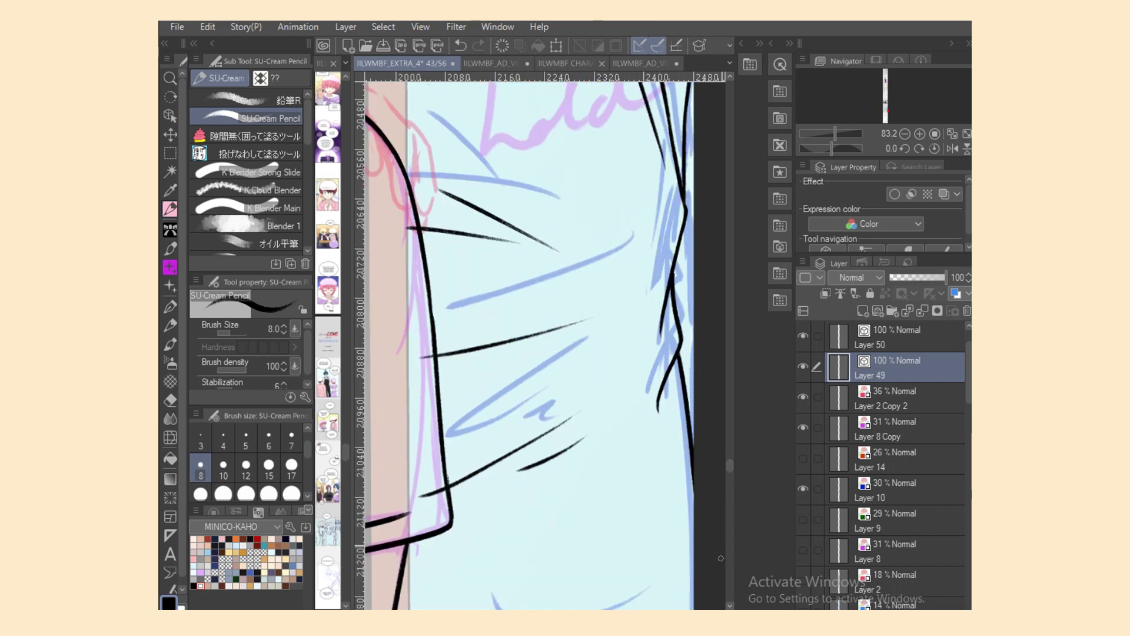
drag(688, 78, 692, 325)
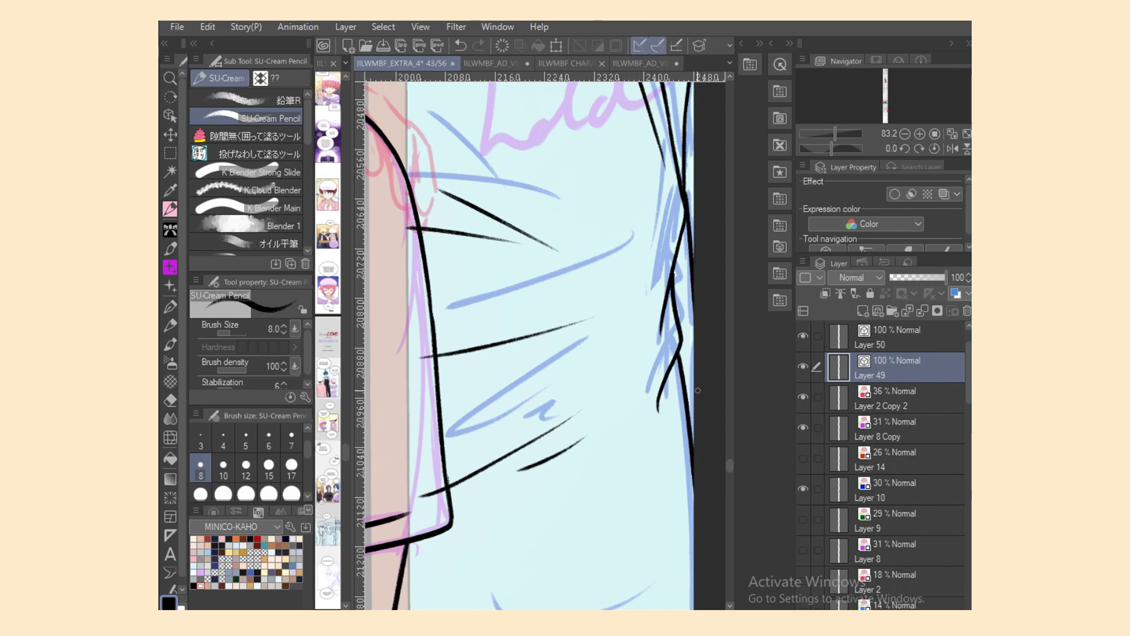
Step: Hide the blue Layer 10 and purple Layer 8 Copy sketches and make Layer 49 the active layer
key(ctrl+minus)
key(ctrl+minus)
key(ctrl+minus)
key(ctrl+minus)
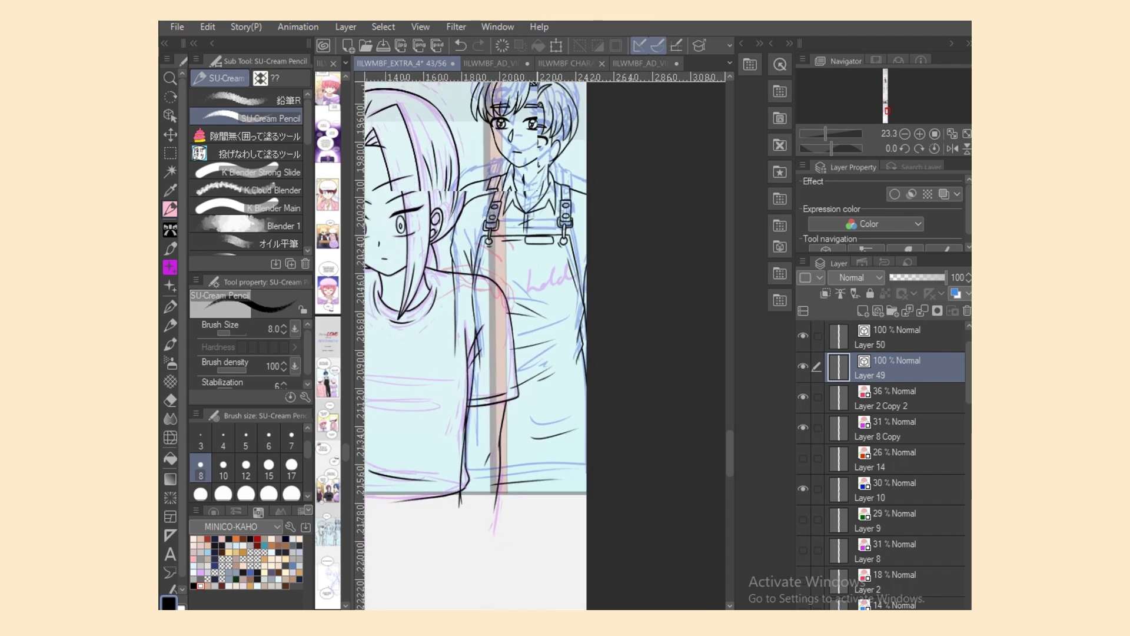
key(ctrl+plus)
drag(646, 543, 704, 542)
scroll(626, 556, left, 2)
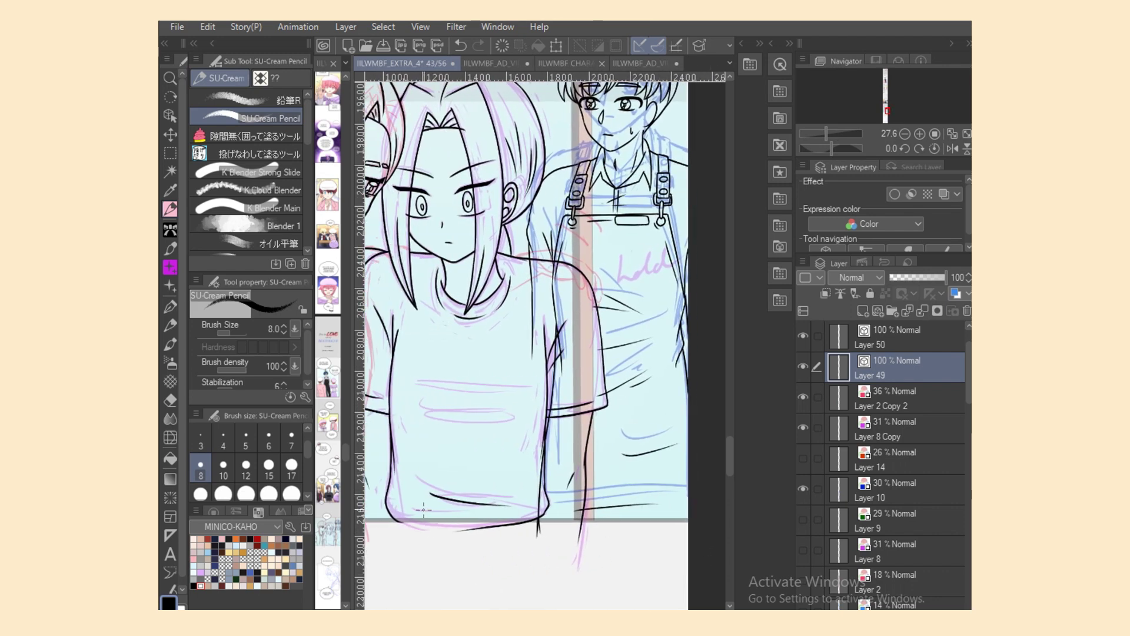
scroll(447, 524, down, 2)
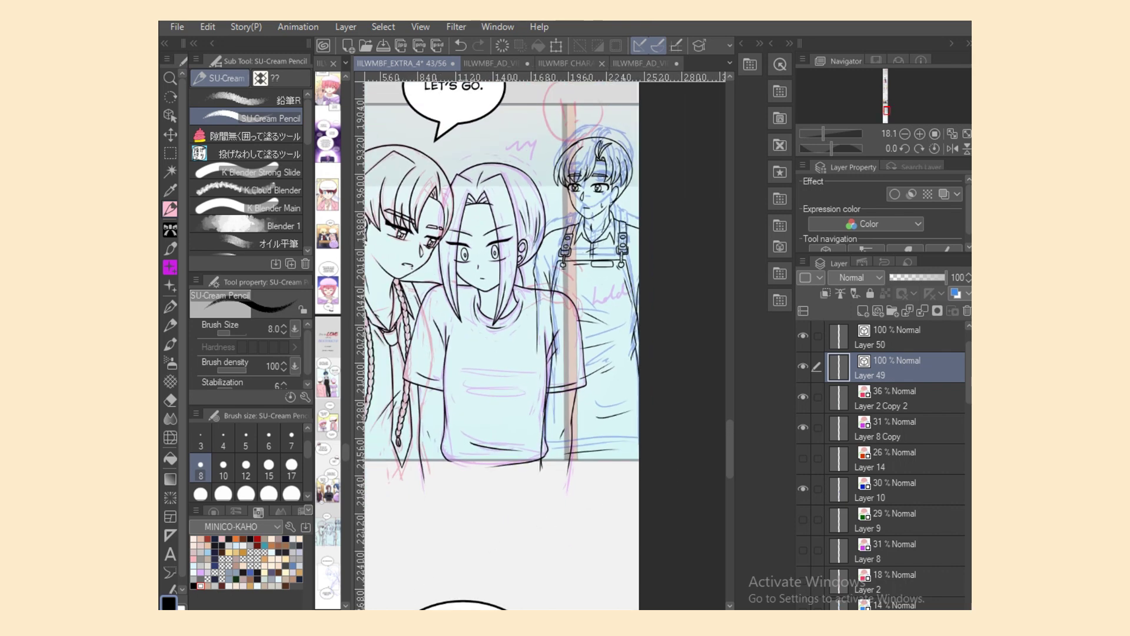
click(907, 490)
click(170, 134)
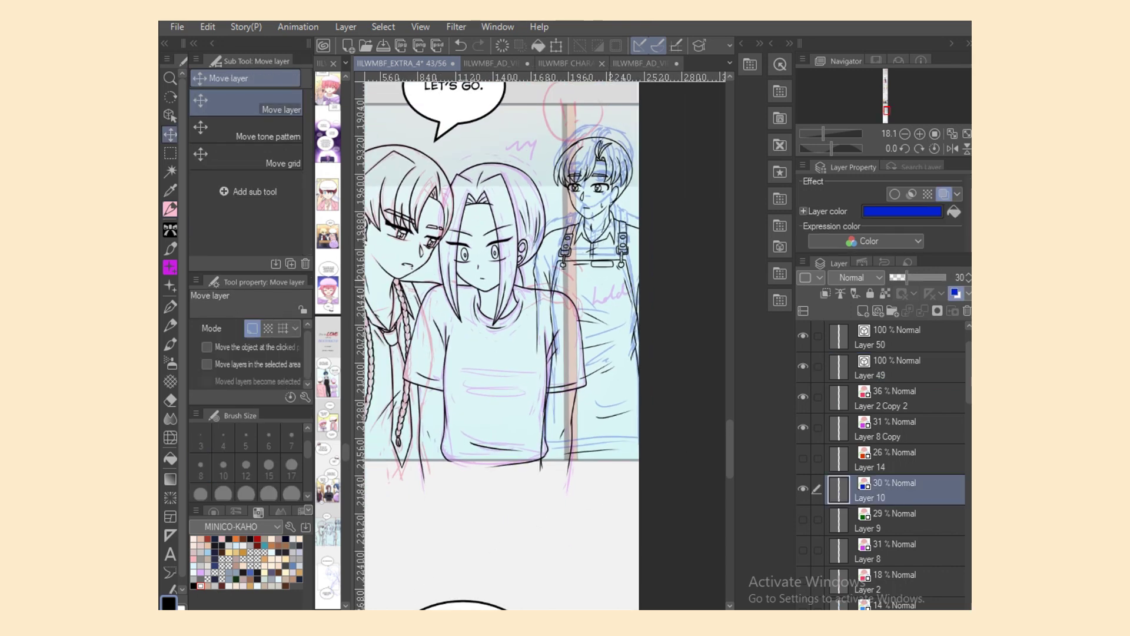
drag(606, 329, 608, 340)
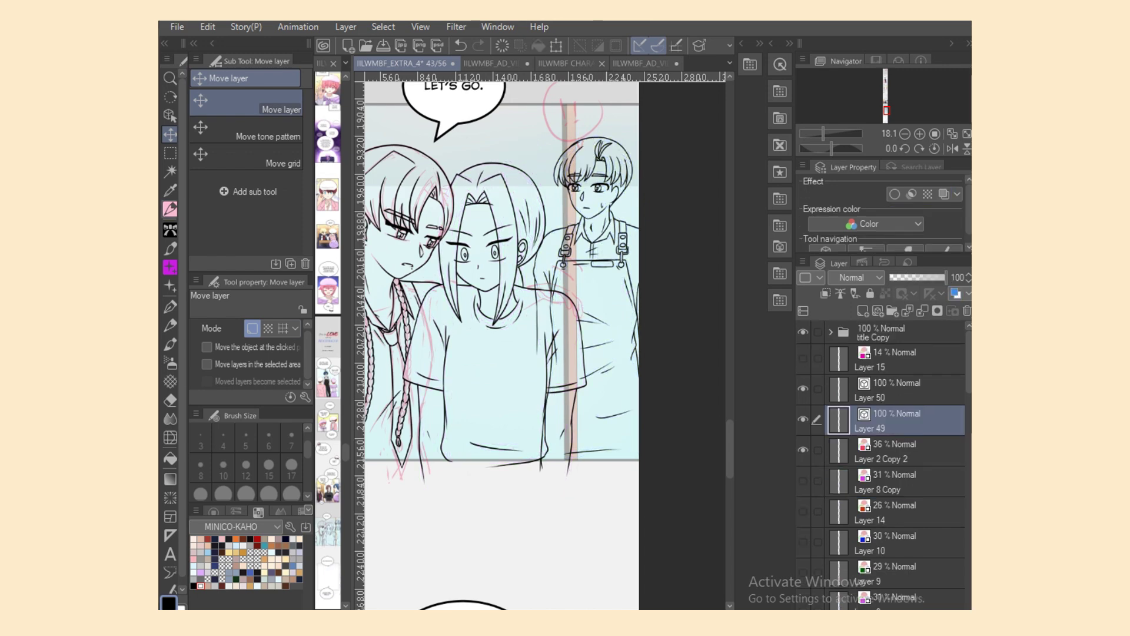
Step: Try to ink the thumb and the back of the hand resting on the middle character's shoulder, using a size 10 pencil
key(p)
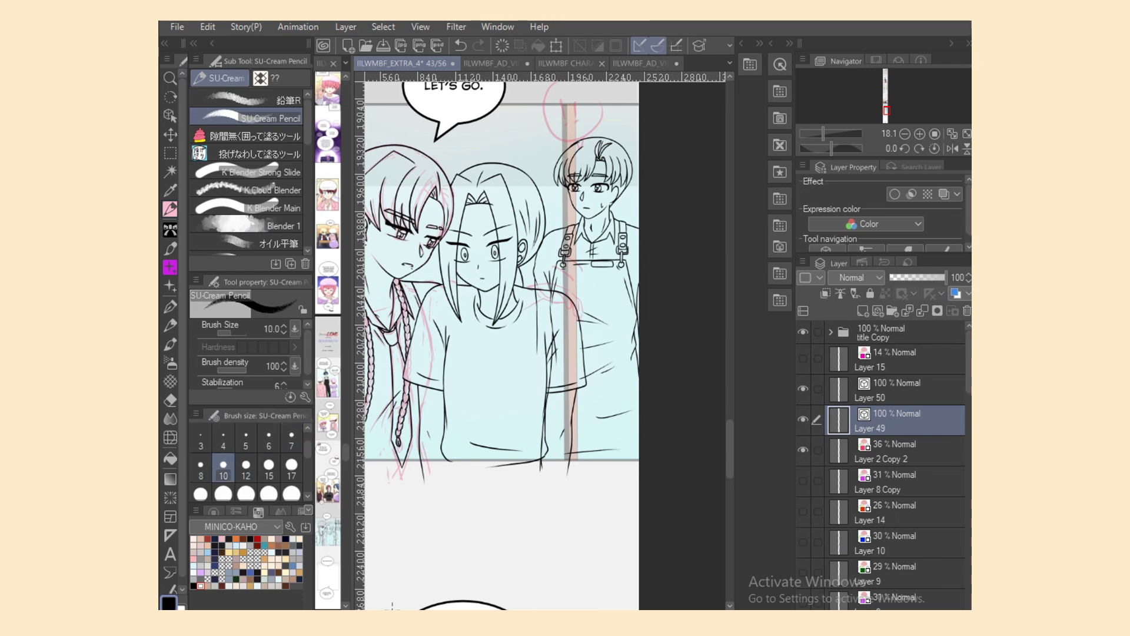
scroll(565, 379, up, 5)
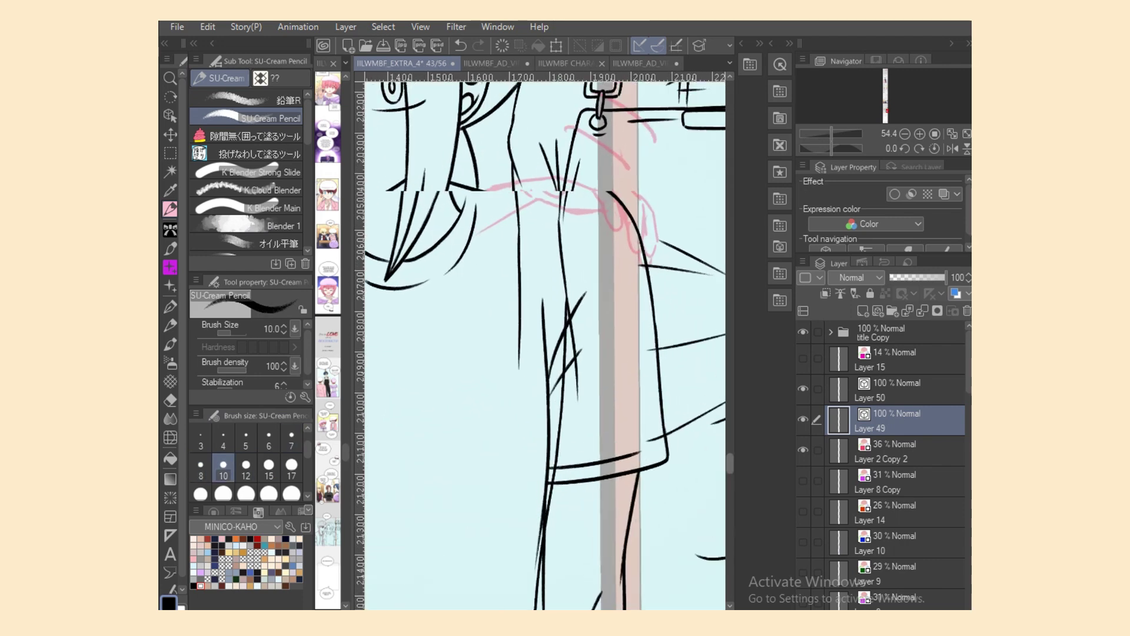
scroll(546, 345, up, 3)
drag(522, 262, 564, 285)
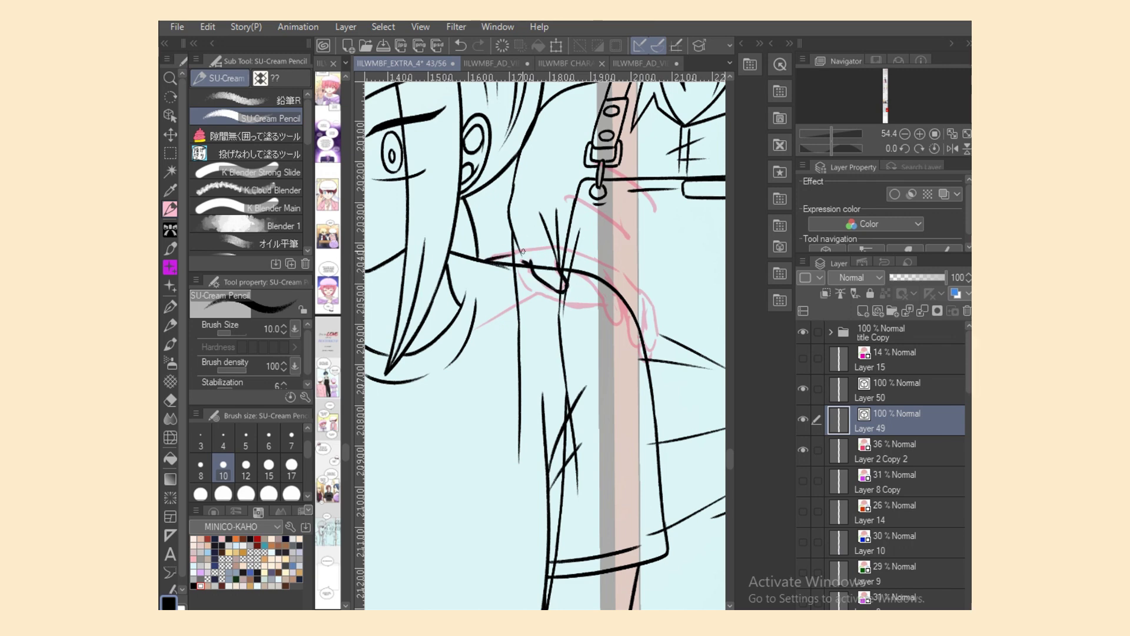
key(ctrl+z)
drag(487, 259, 510, 255)
mouse_move(502, 255)
mouse_down()
mouse_move(563, 248)
mouse_move(621, 268)
mouse_up()
key(ctrl+z)
key(ctrl+z)
drag(556, 246, 624, 270)
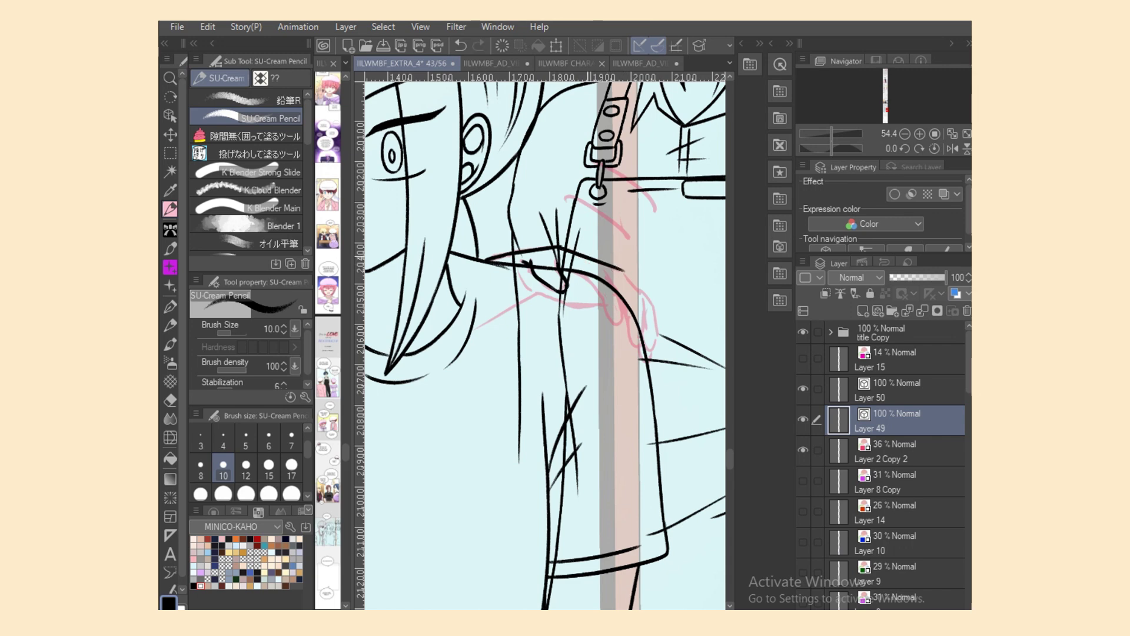
key(ctrl+z)
mouse_move(558, 247)
mouse_down()
mouse_move(622, 272)
mouse_move(644, 309)
mouse_up()
key(ctrl+z)
mouse_move(619, 270)
mouse_down()
mouse_move(644, 311)
mouse_move(642, 342)
mouse_up()
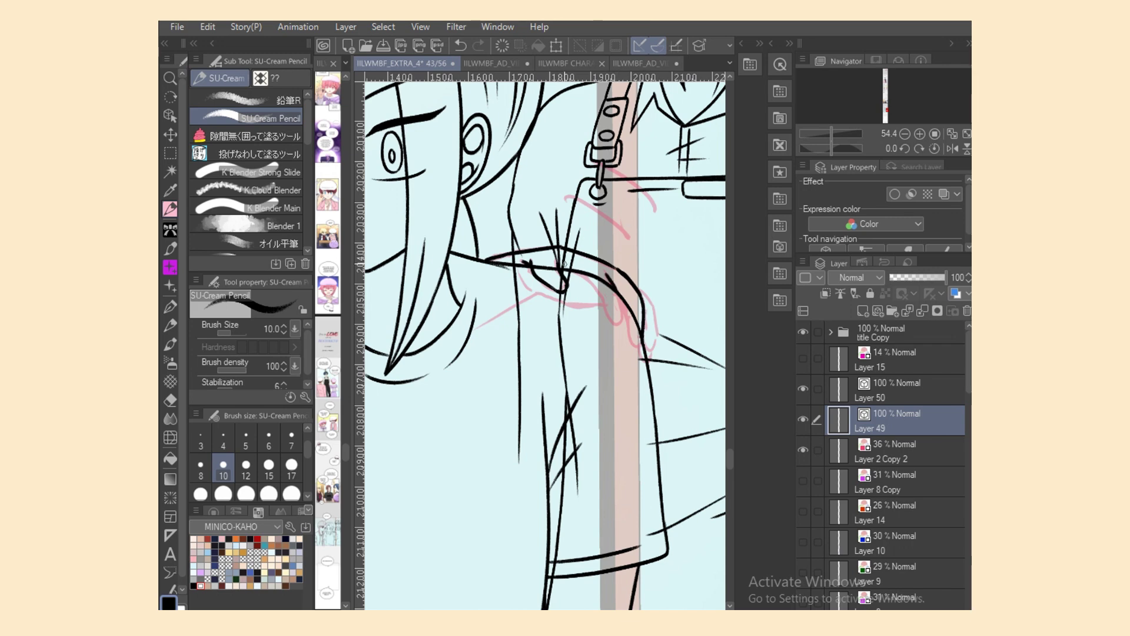
Step: Try to ink the first two fingers of the hand draped over the middle character's shoulder
drag(564, 265, 624, 321)
key(ctrl+z)
key(ctrl+z)
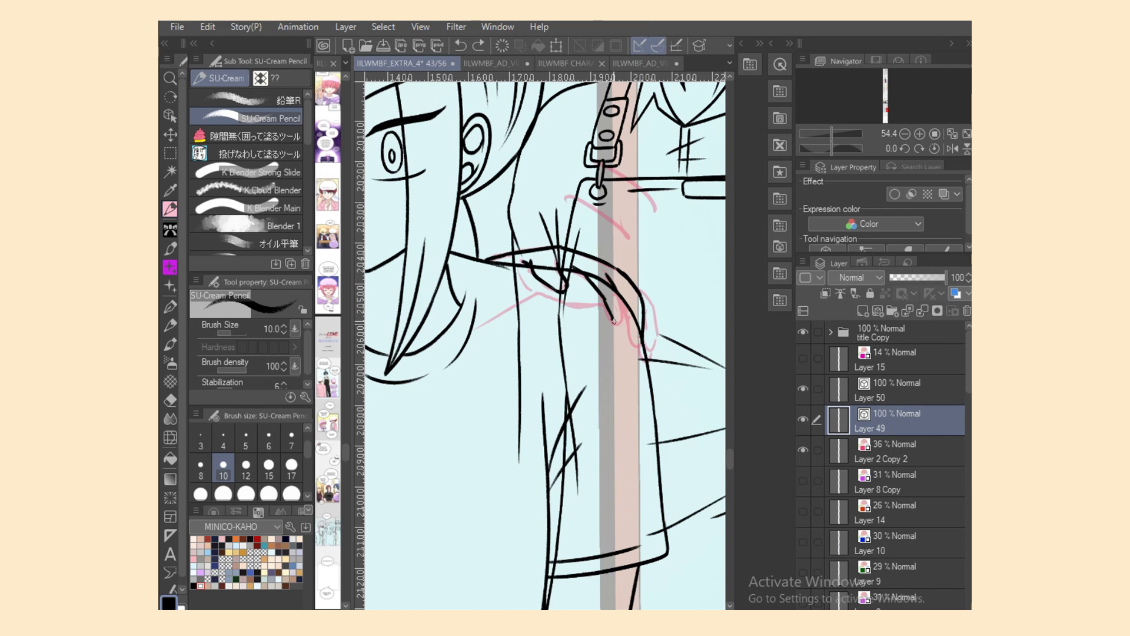
key(ctrl+z)
drag(611, 315, 642, 343)
key(ctrl+z)
key(ctrl+z)
key(ctrl+z)
key(ctrl+z)
key(ctrl+z)
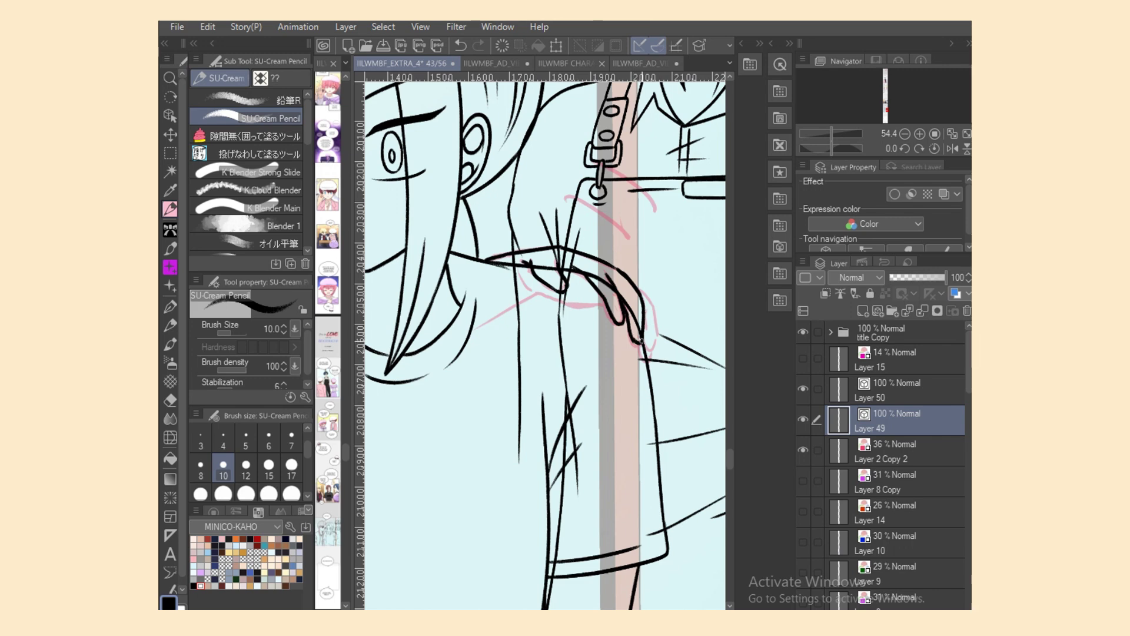
key(ctrl+z)
key(ctrl+z)
Step: Try to ink the outermost finger of the hand on the middle character's shoulder
drag(635, 342, 644, 334)
mouse_move(636, 285)
mouse_down()
mouse_move(653, 304)
mouse_move(648, 349)
mouse_move(664, 330)
mouse_up()
key(ctrl+z)
key(ctrl+z)
key(ctrl+z)
key(ctrl+z)
key(ctrl+z)
key(ctrl+z)
key(ctrl+z)
key(e)
key(p)
Step: Make Layer 50 the active layer and undo the hand strokes drawn on Layer 49
click(803, 419)
click(803, 419)
click(897, 390)
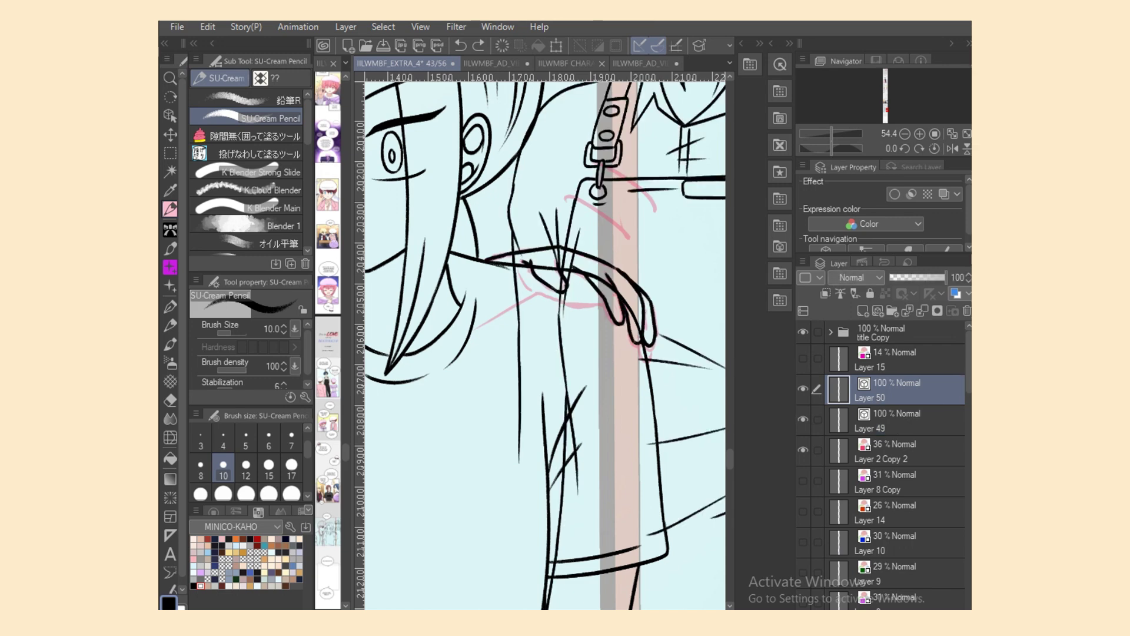
key(ctrl+z)
key(ctrl+z)
key(ctrl+z)
key(ctrl+z)
key(ctrl+z)
key(ctrl+z)
key(ctrl+z)
key(ctrl+z)
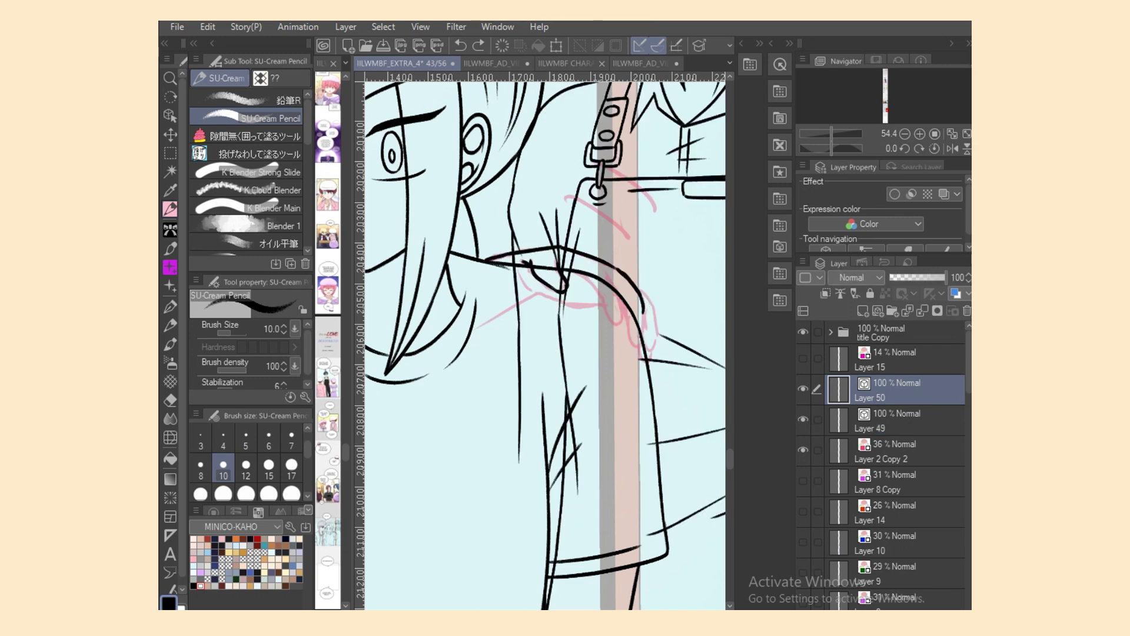
key(ctrl+z)
key(ctrl+z)
key(ctrl+z)
key(ctrl+z)
key(ctrl+z)
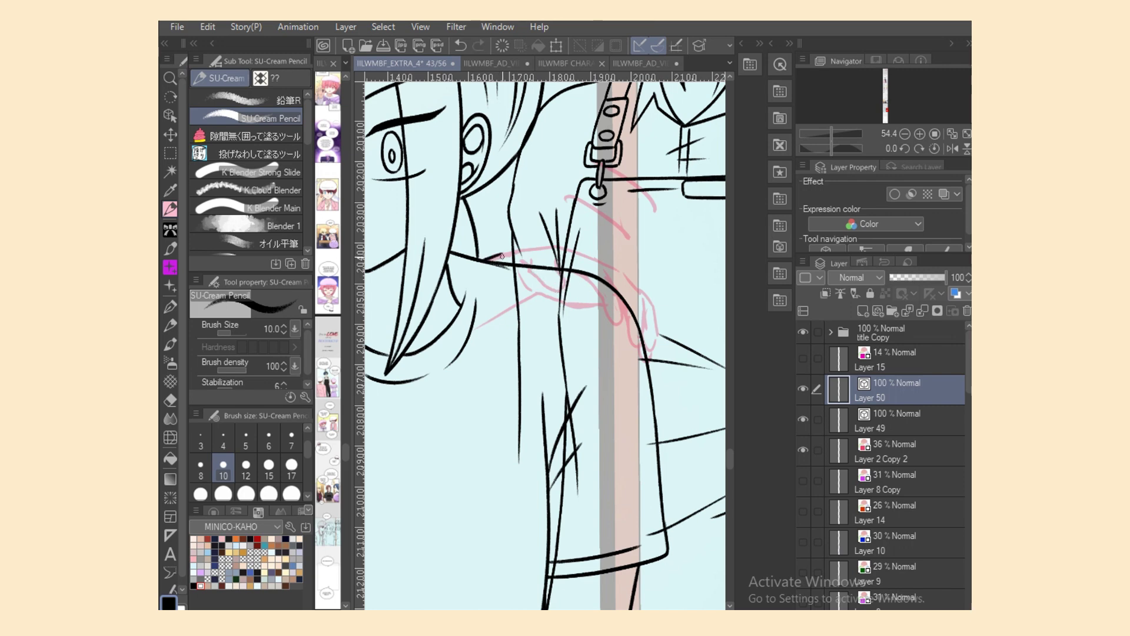
Step: Ink the hand's thumb curve and the inner line of its first finger on Layer 50, following the red sketch
mouse_move(486, 258)
mouse_down()
mouse_move(565, 250)
mouse_move(528, 266)
mouse_move(550, 291)
mouse_move(563, 285)
mouse_move(555, 264)
mouse_move(582, 276)
mouse_move(623, 321)
mouse_up()
key(ctrl+z)
key(ctrl+z)
key(ctrl+z)
key(ctrl+z)
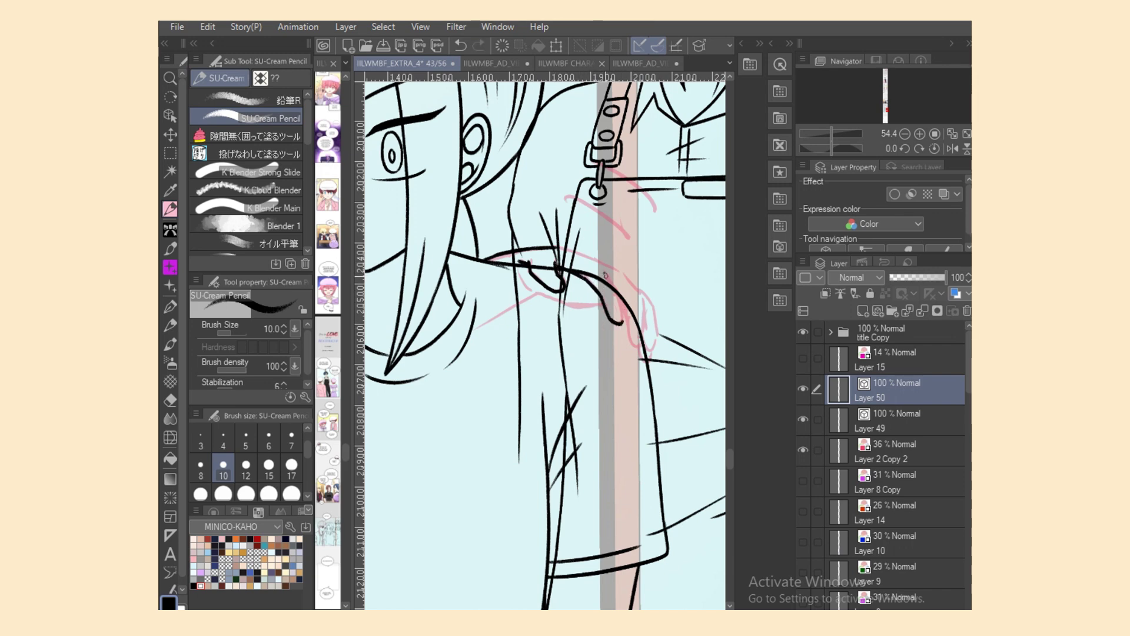
Step: Close the first finger's outline and ink the second finger hanging over the middle character's sleeve
drag(606, 275, 632, 341)
drag(641, 301, 643, 337)
key(ctrl+z)
drag(648, 326, 643, 339)
key(ctrl+z)
key(ctrl+z)
drag(642, 299, 643, 337)
Step: Ink the curved line of the back of the hand above the middle character's shoulder
drag(557, 239, 615, 277)
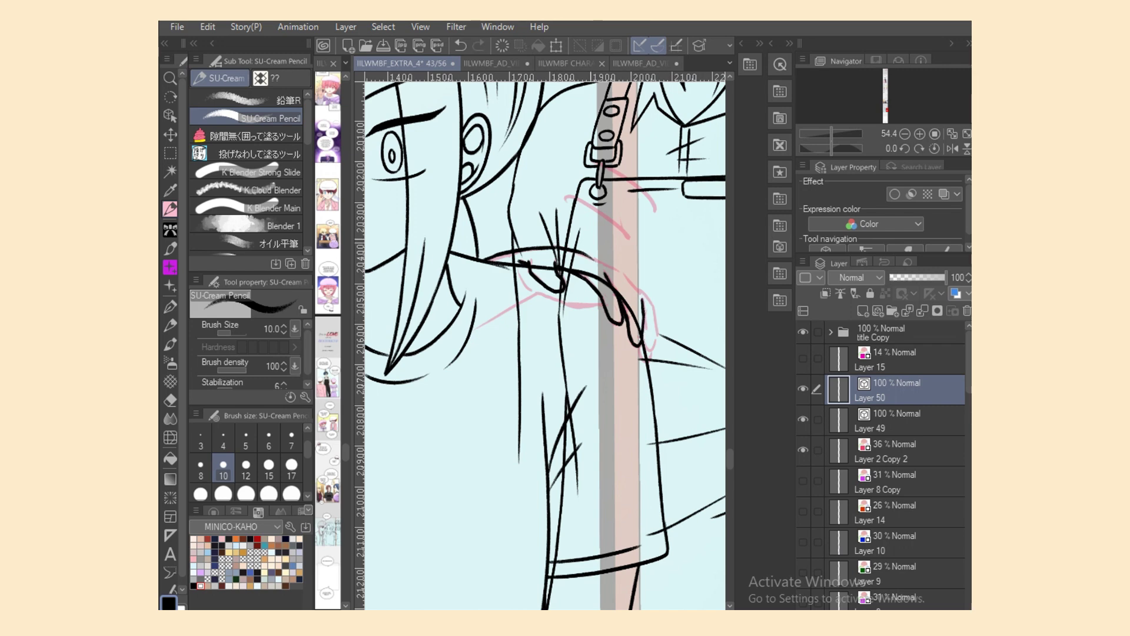
key(ctrl+z)
drag(555, 246, 627, 269)
key(ctrl+z)
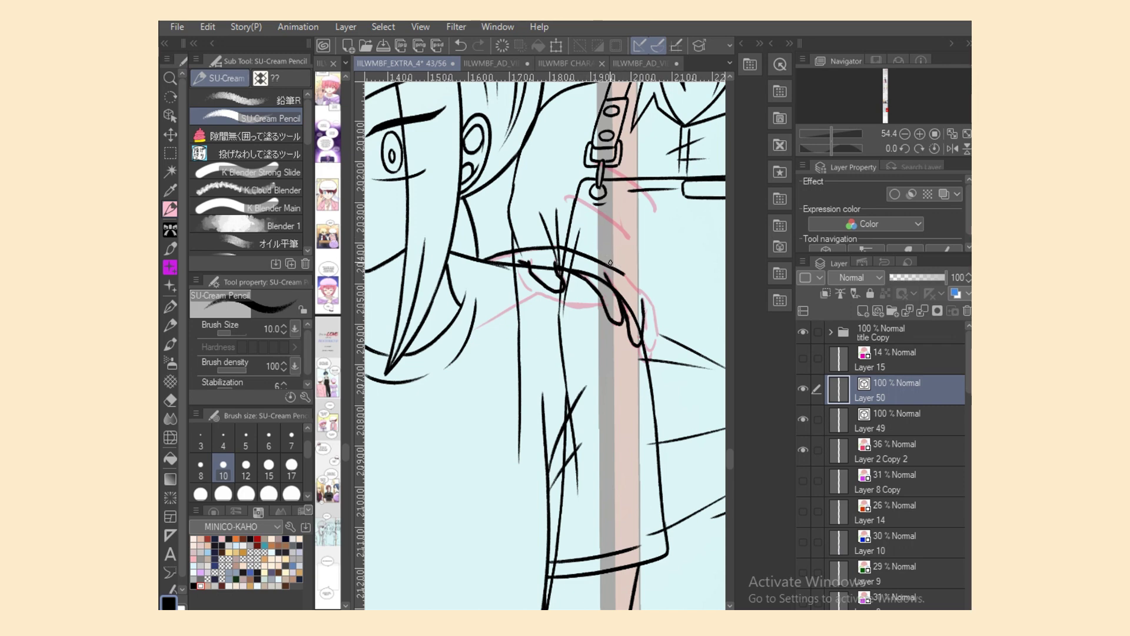
Step: Ink the outermost finger, continuing the back of the hand down to the rounded fingertip
mouse_move(626, 275)
mouse_down()
mouse_move(651, 306)
mouse_move(658, 332)
mouse_move(648, 348)
mouse_move(657, 330)
mouse_up()
key(ctrl+z)
key(ctrl+z)
key(ctrl+z)
key(ctrl+z)
key(ctrl+z)
key(ctrl+z)
key(ctrl+z)
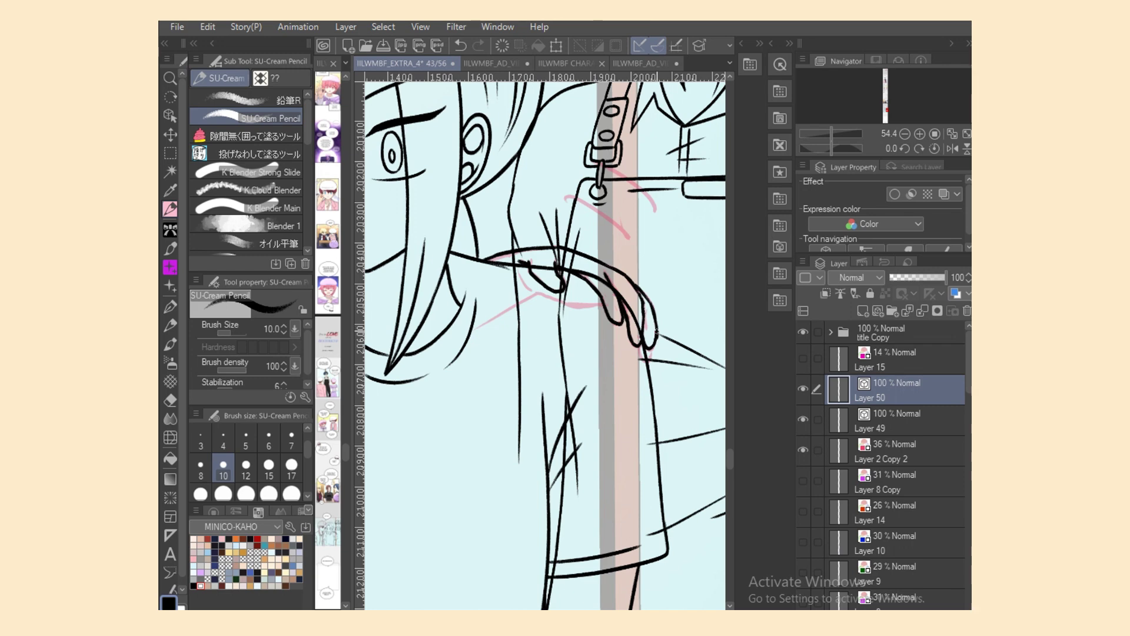
Step: Erase the middle character's shoulder line where it passes through the back of the hand and the fingers
key(e)
key(p)
key(e)
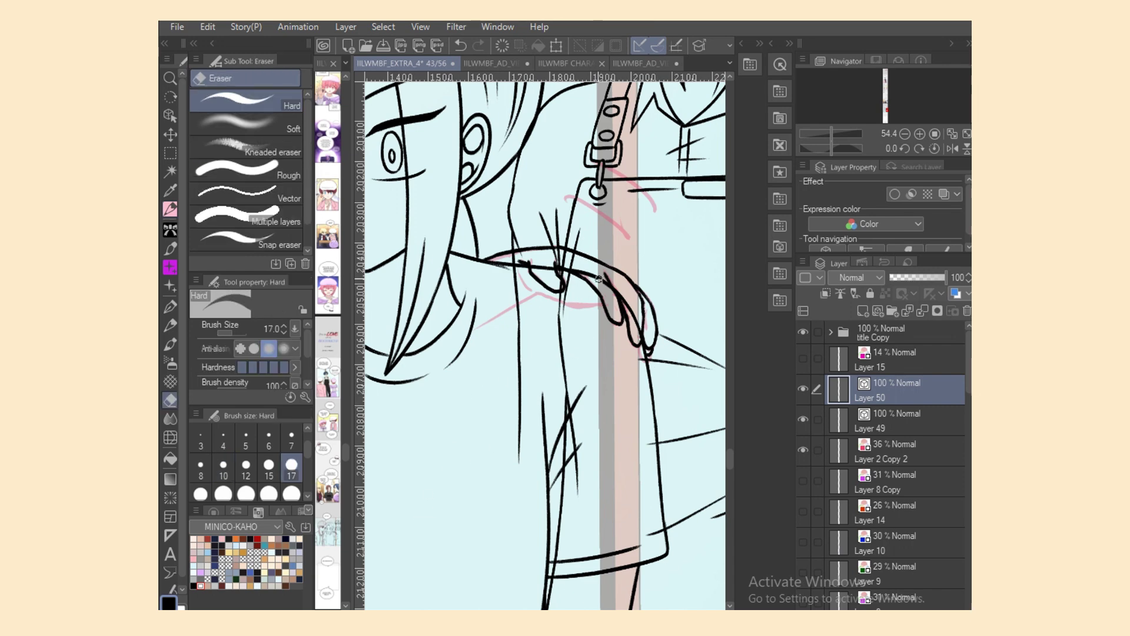
drag(588, 274, 639, 333)
key(p)
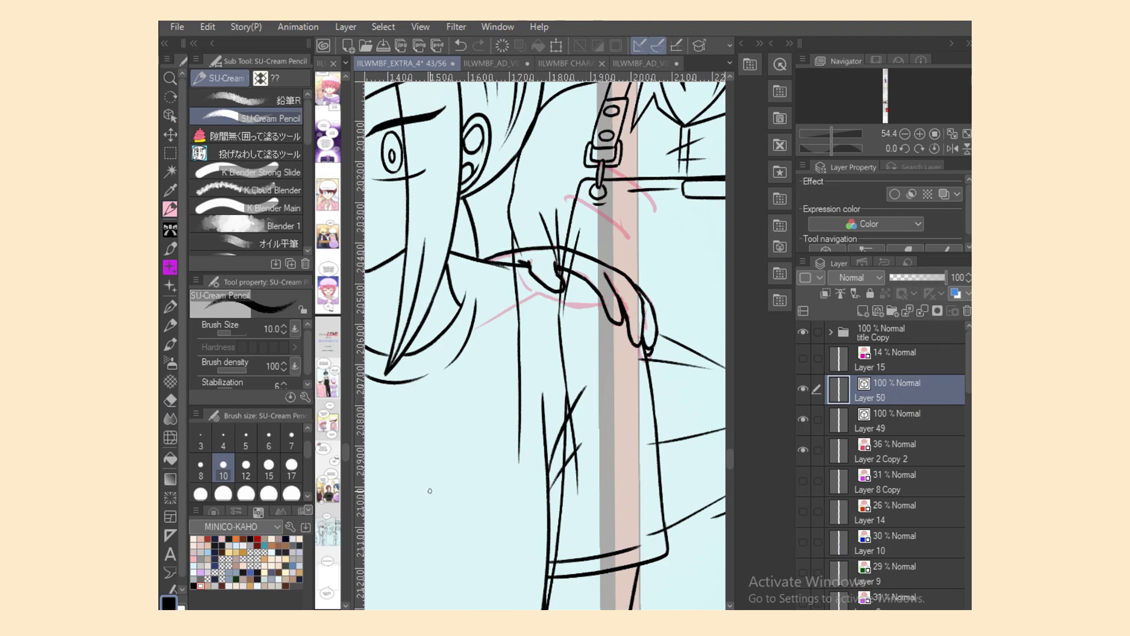
Step: Erase the rough thumb curve of the hand on the shoulder and redraw it
scroll(429, 490, down, 10)
scroll(429, 489, up, 1)
scroll(530, 270, up, 5)
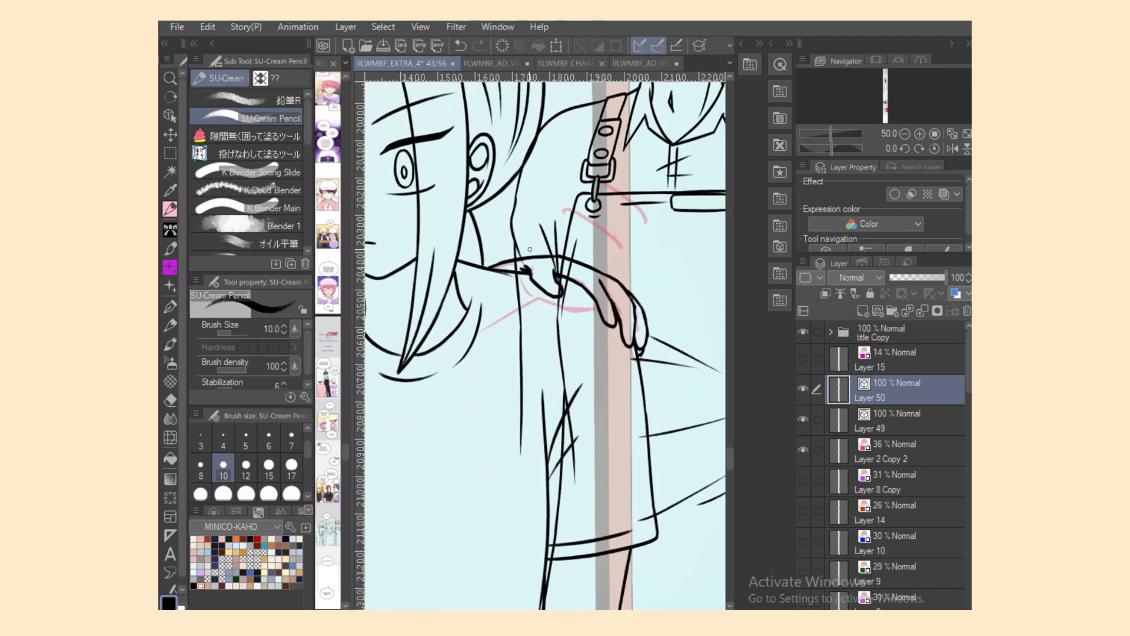
key(e)
drag(533, 274, 539, 286)
key(p)
key(e)
key(p)
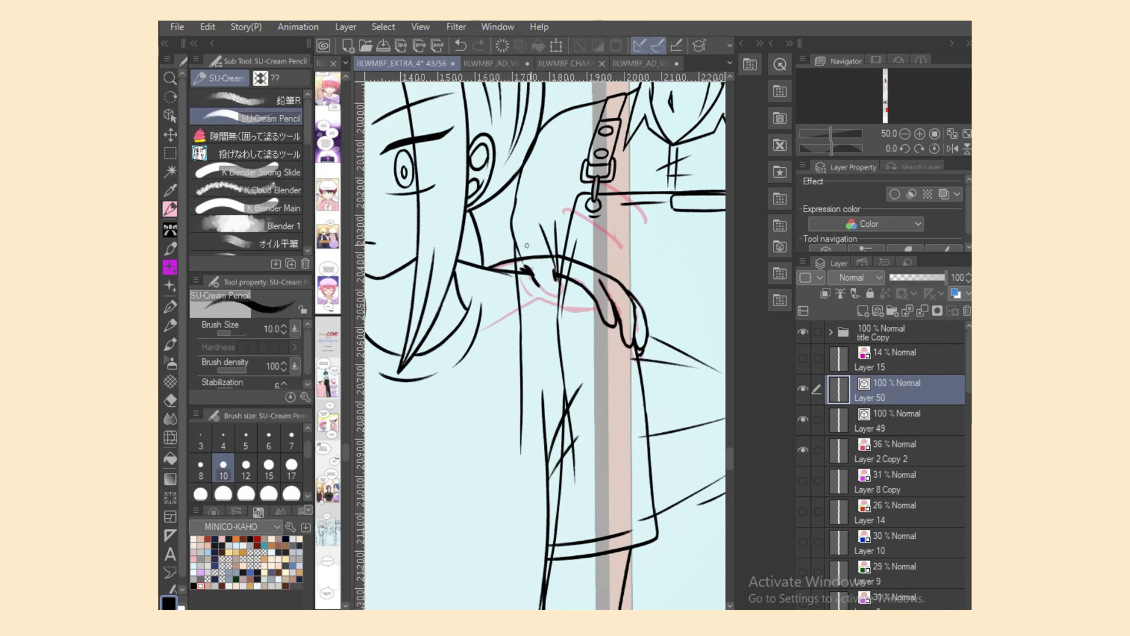
key(ctrl+z)
drag(542, 286, 559, 298)
Step: Trim the start of the hand's upper line and redraw it to join the middle character's shoulder line
key(e)
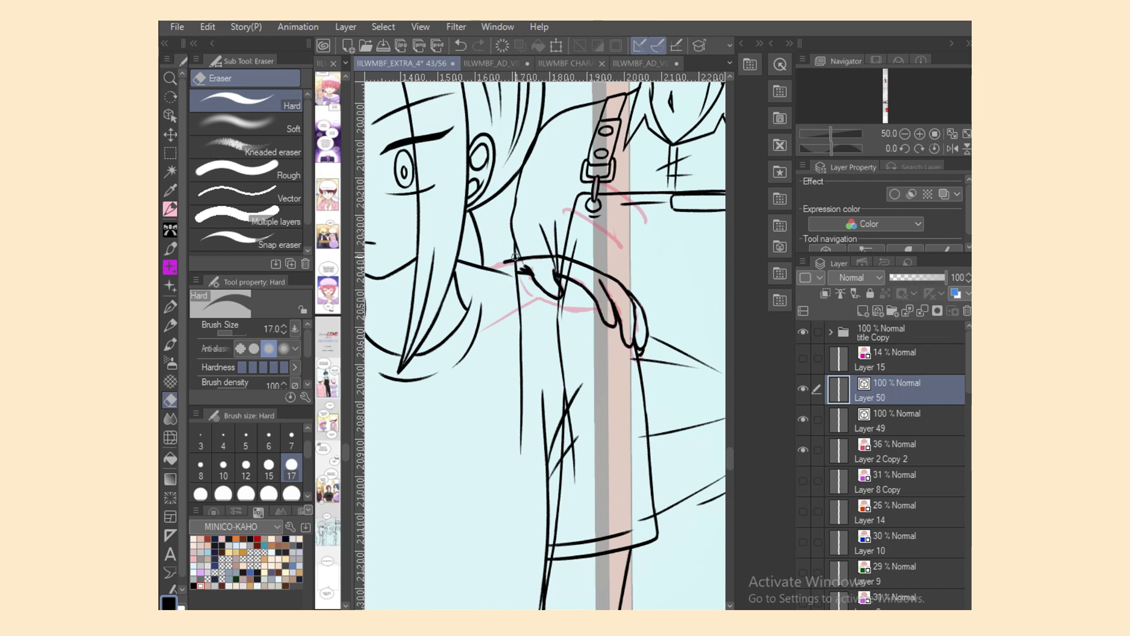
key(p)
drag(492, 268, 519, 261)
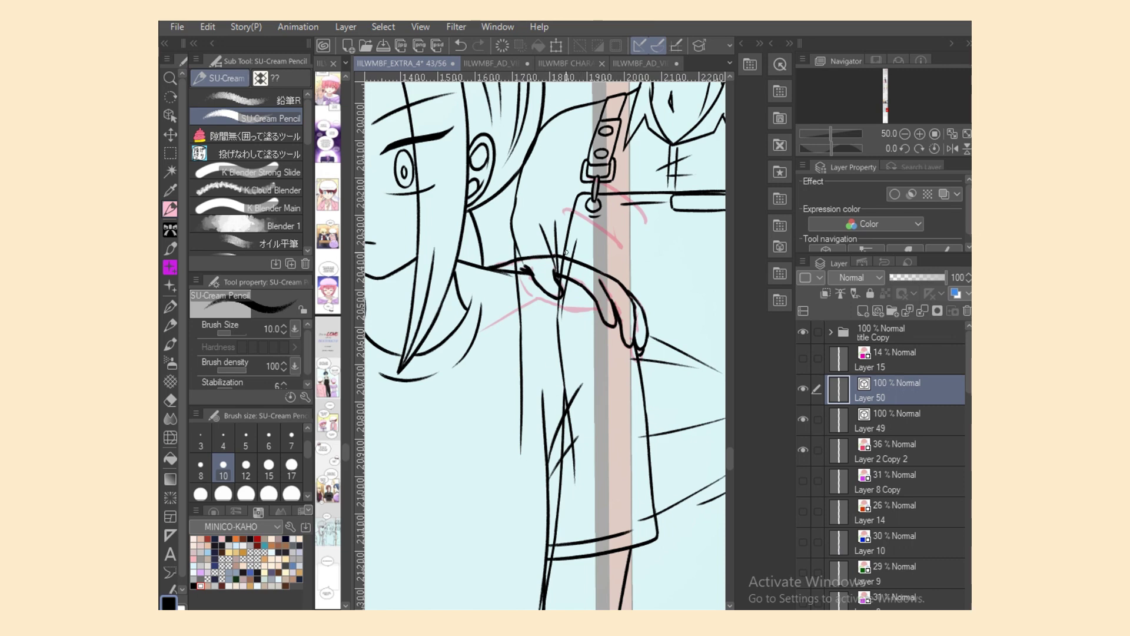
Step: Hide the red Layer 2 Copy 2 sketch and move Layers 49 and 50 together into the Frame 4 folder
scroll(422, 580, down, 3)
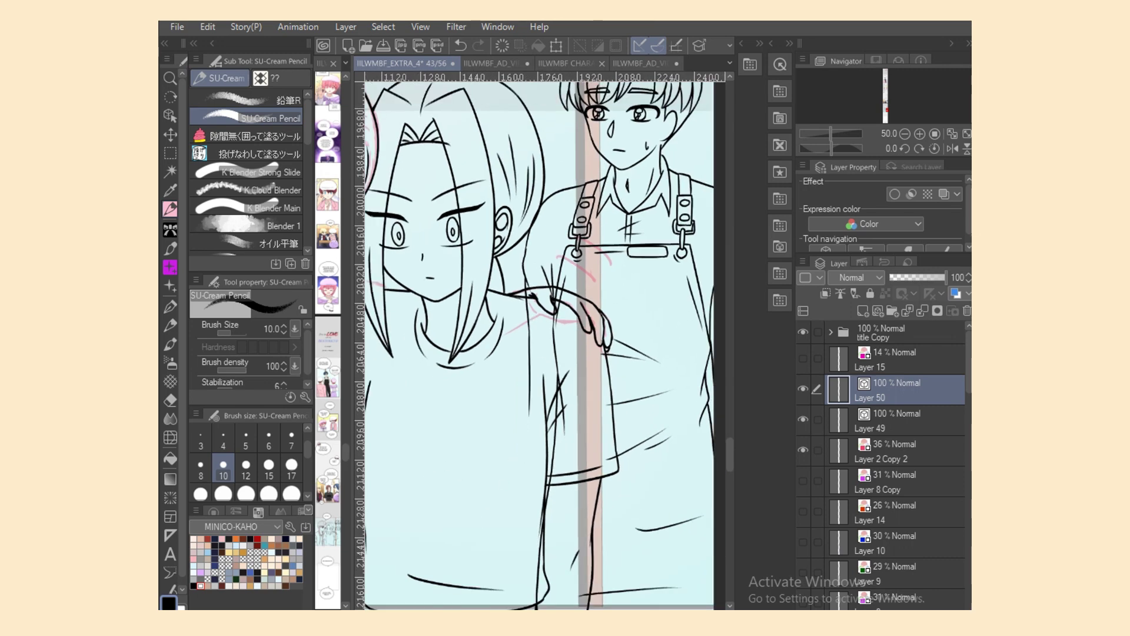
drag(612, 609, 585, 609)
click(818, 419)
click(803, 450)
mouse_move(901, 411)
mouse_down()
mouse_move(901, 606)
mouse_move(883, 586)
mouse_move(883, 467)
mouse_up()
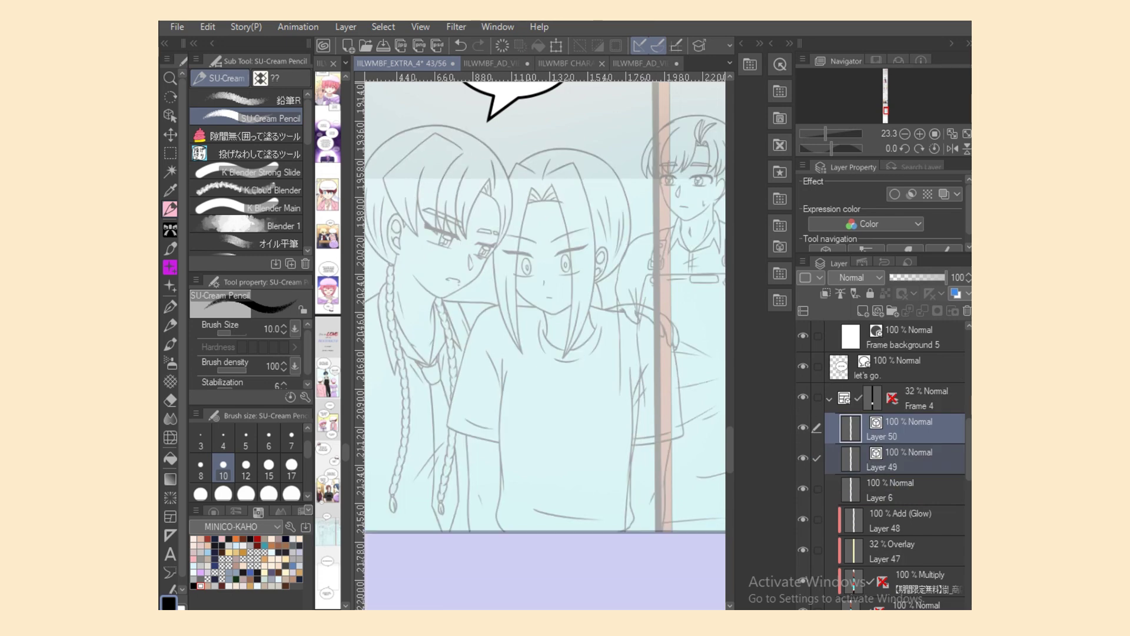
Step: Set the Frame 4 folder's opacity to 100%
click(927, 399)
click(946, 277)
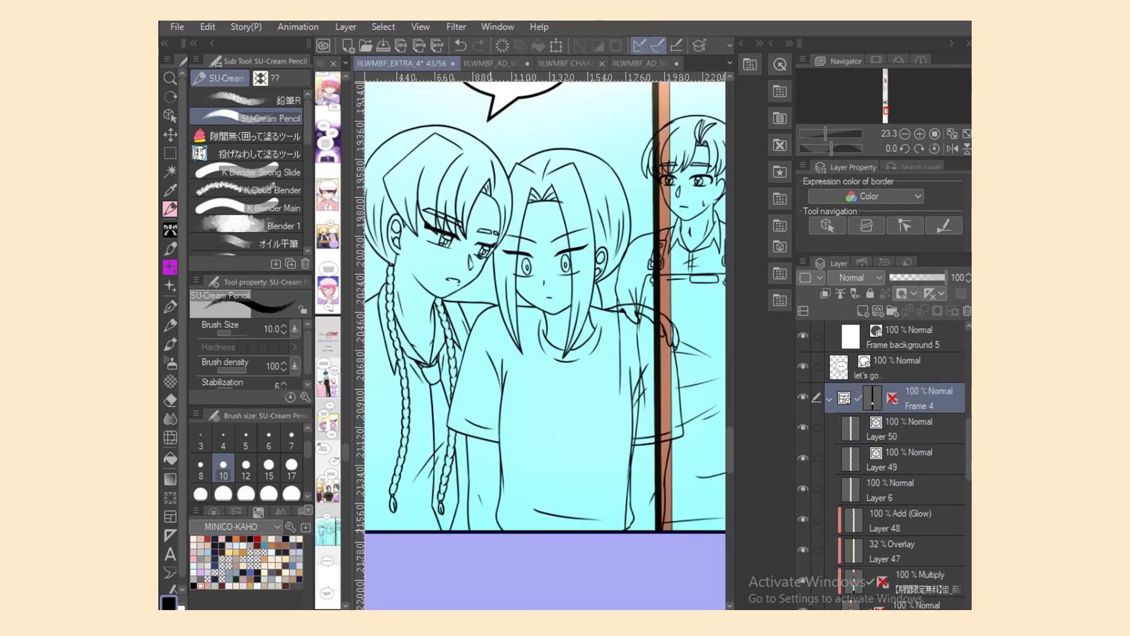
drag(826, 134, 821, 134)
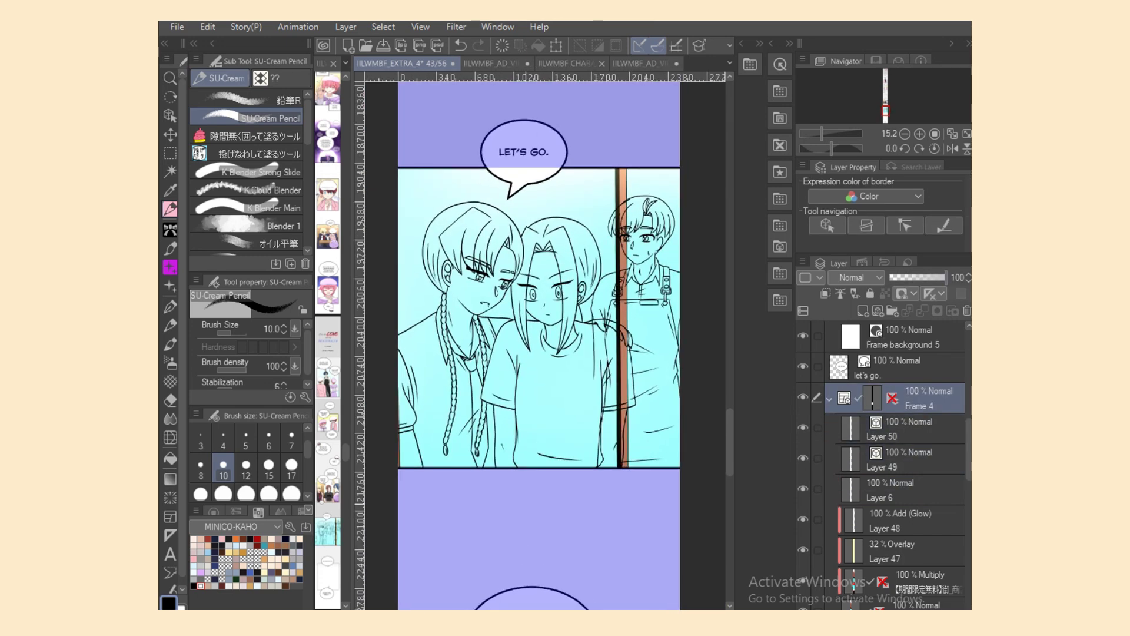
Step: Create a new raster layer directly above Layer 49 in the Frame 4 folder
click(912, 490)
drag(969, 450, 969, 455)
click(912, 429)
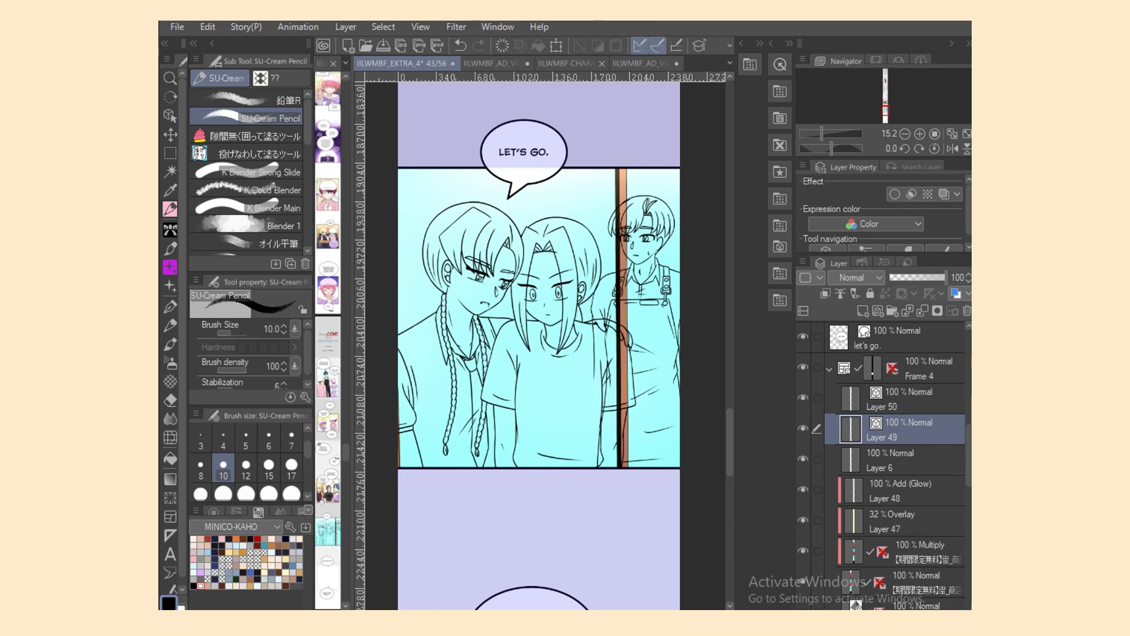
click(913, 399)
click(912, 430)
click(863, 311)
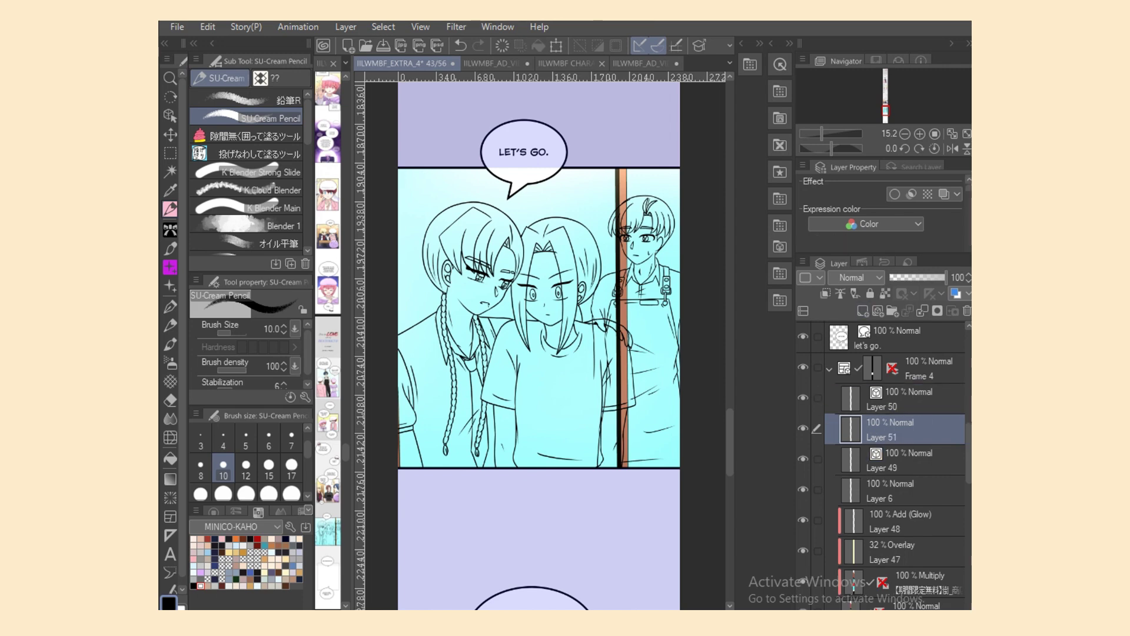
Step: Set Layer 50 as the reference layer and keep it active
click(913, 399)
click(912, 430)
click(913, 400)
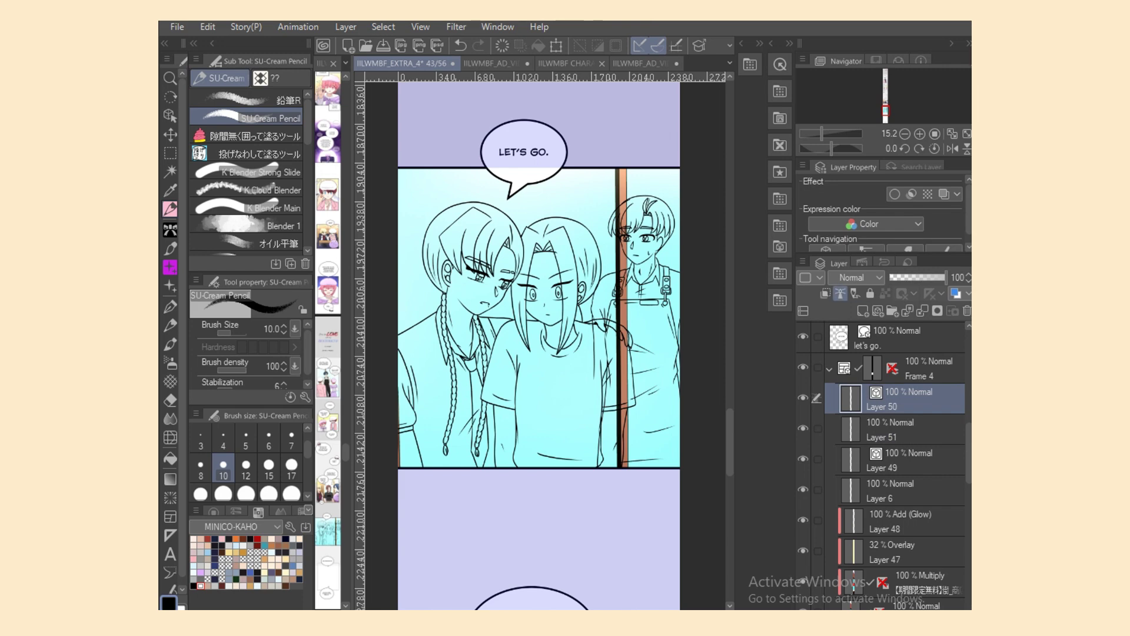
click(912, 430)
click(889, 400)
Step: Try erasing and redrawing the end tuft of the left character's left-hand braid on Layer 50
scroll(515, 346, up, 5)
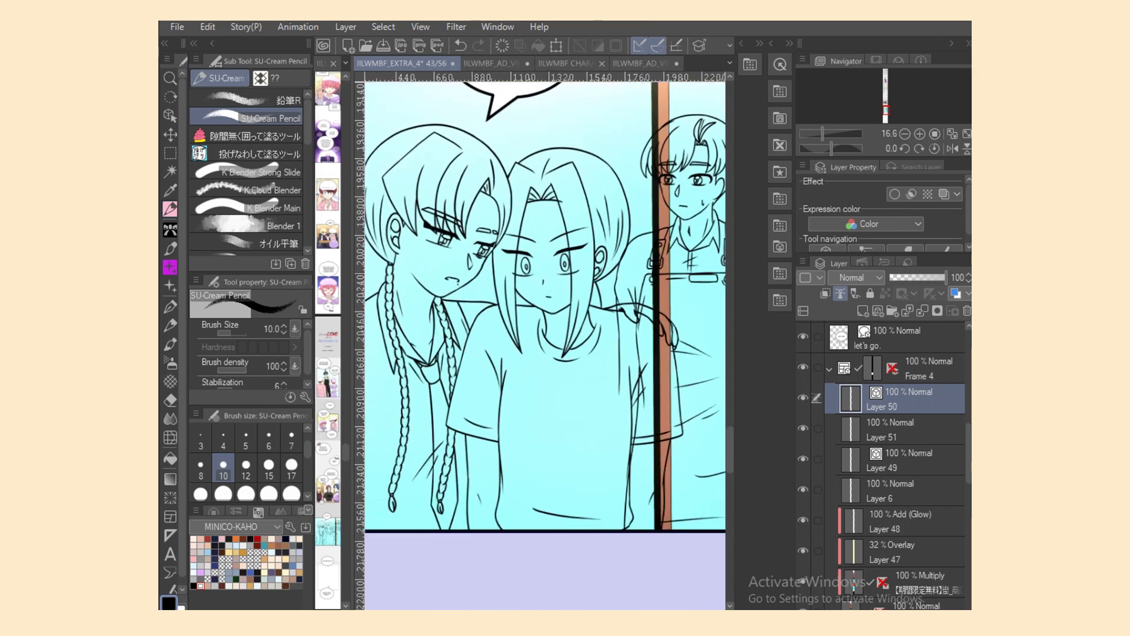
drag(516, 346, 570, 222)
scroll(545, 346, up, 6)
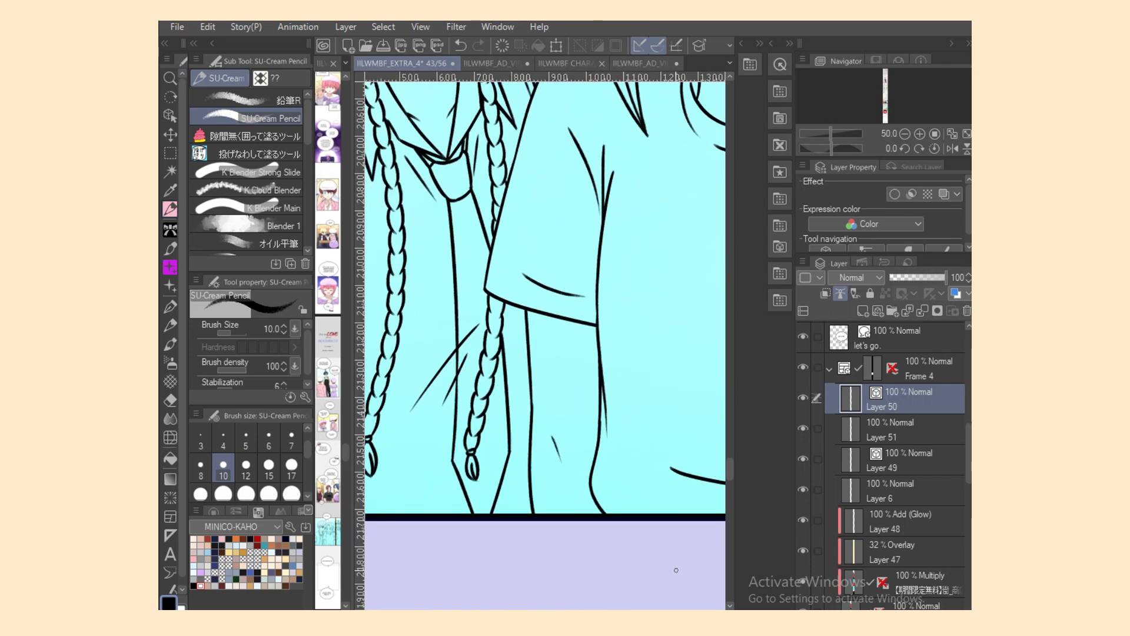
drag(668, 570, 737, 571)
key(e)
mouse_move(455, 469)
mouse_down()
mouse_move(437, 453)
mouse_move(432, 476)
mouse_up()
key(p)
key(ctrl+z)
drag(439, 442, 440, 475)
key(ctrl+z)
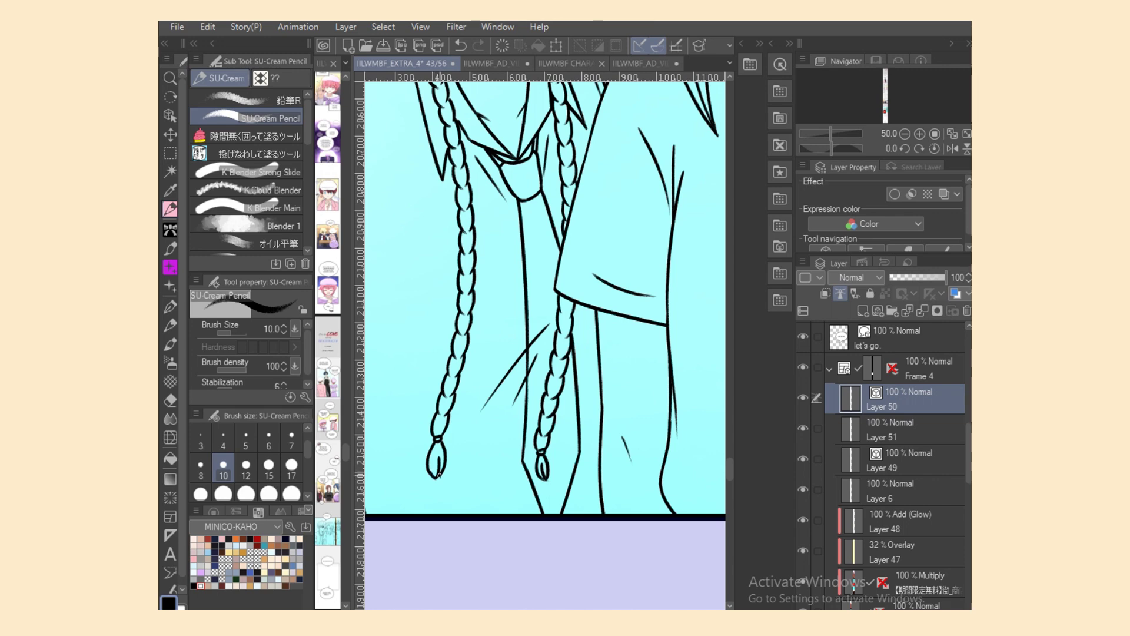
key(ctrl+z)
key(ctrl+y)
key(ctrl+z)
key(ctrl+y)
key(ctrl+minus)
key(ctrl+minus)
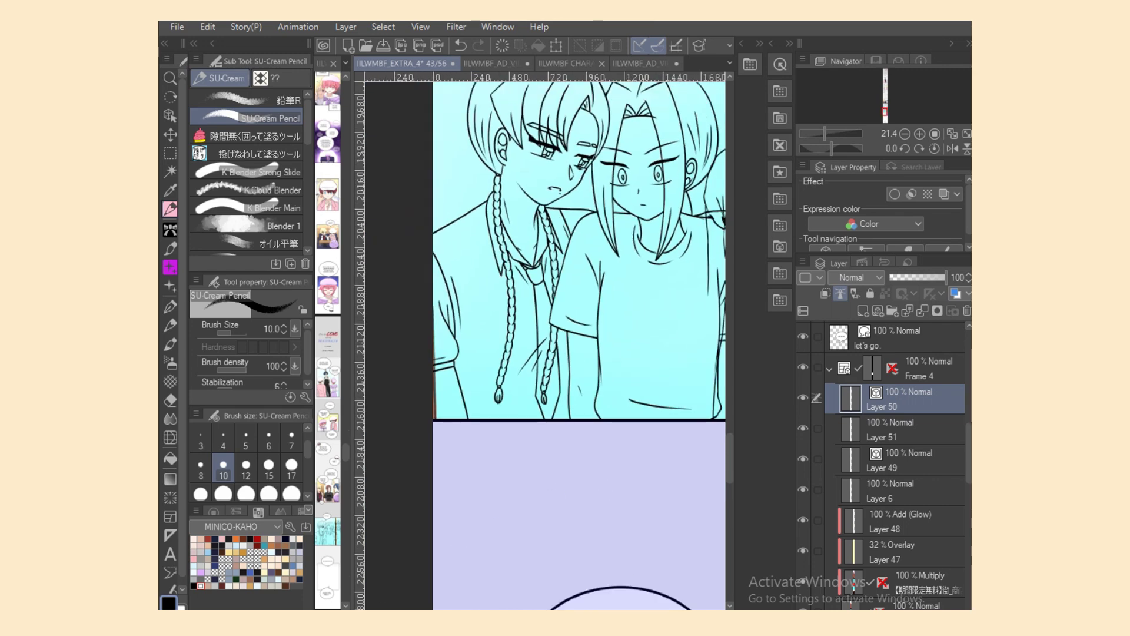
drag(626, 608, 647, 607)
drag(730, 459, 730, 446)
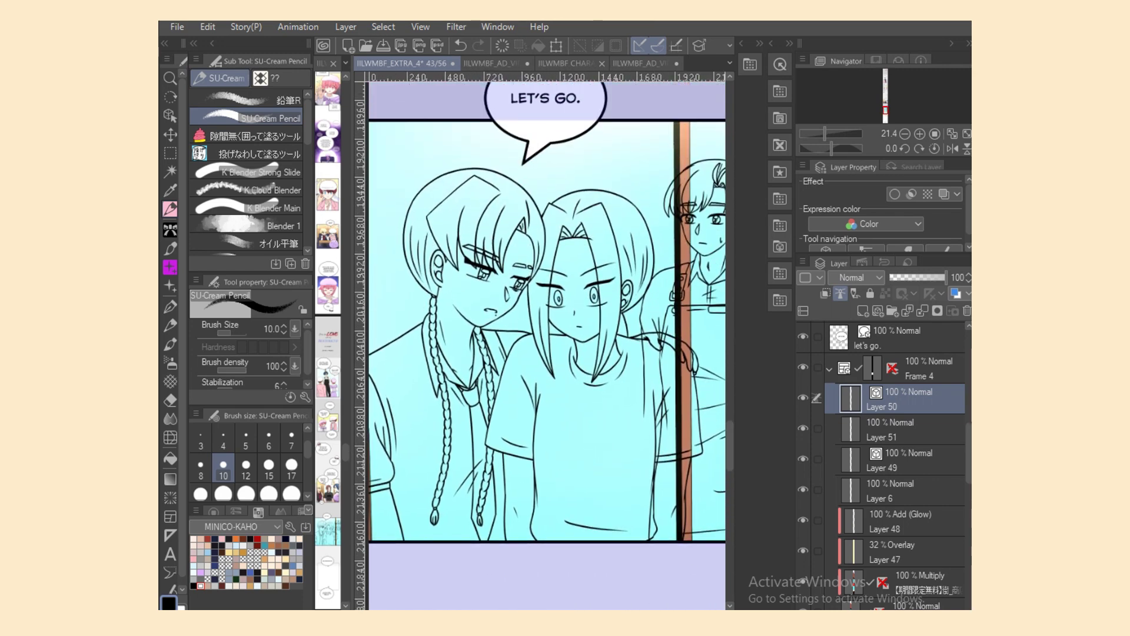
Step: Save the file, set the brush size to 7, and draw fine lines under the left character's left-hand eye
key(ctrl+s)
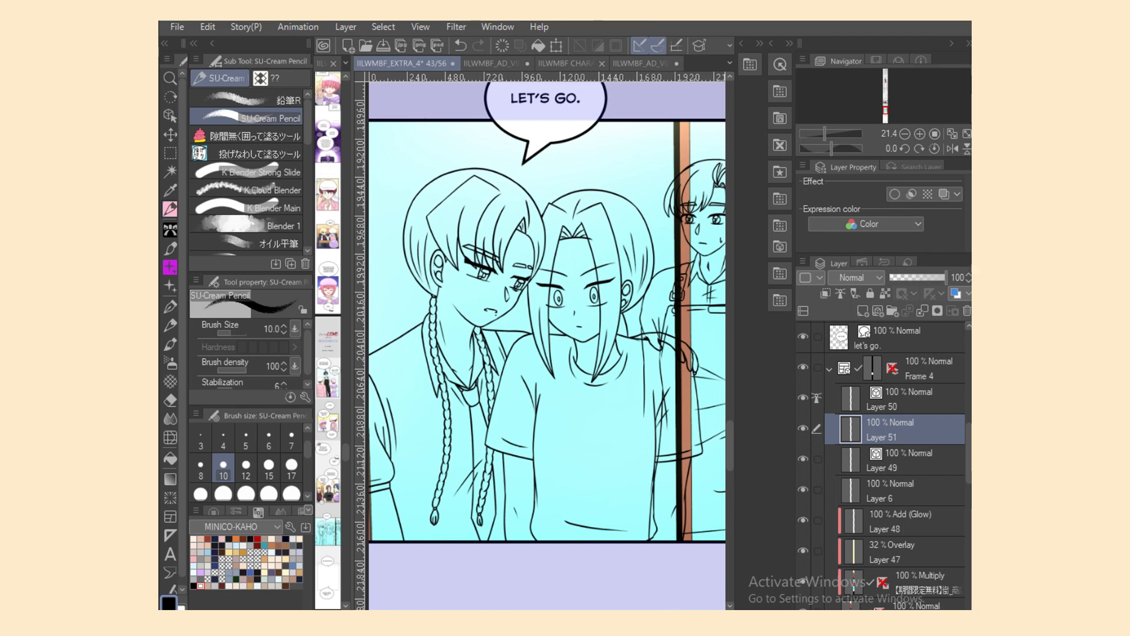
key(ctrl+plus)
key(ctrl+plus)
key(ctrl+plus)
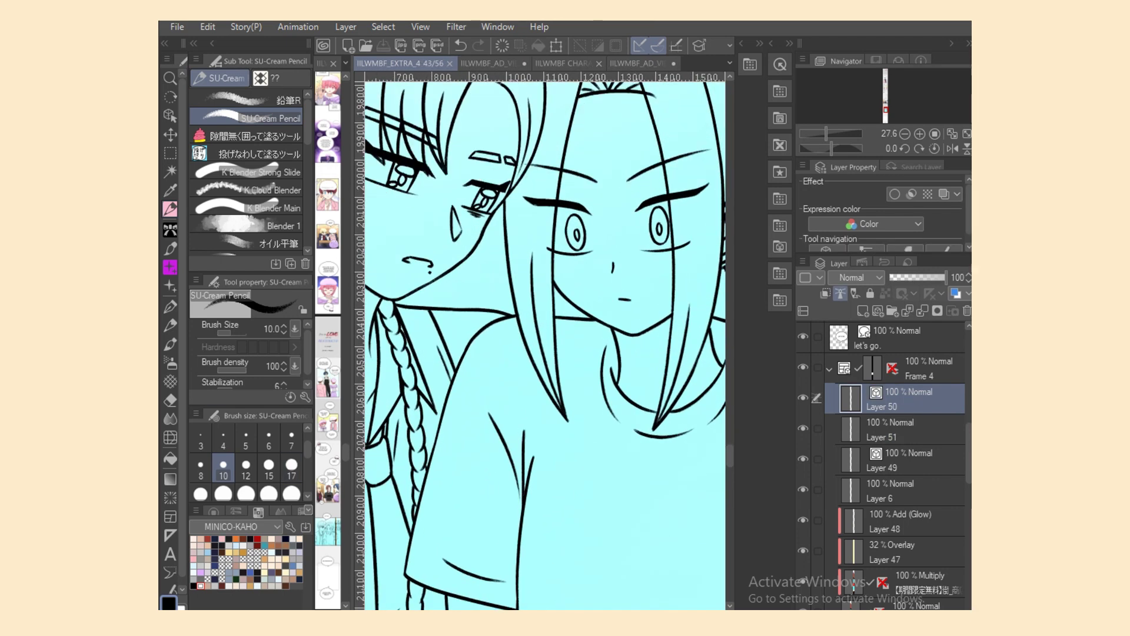
drag(658, 607, 633, 608)
click(292, 439)
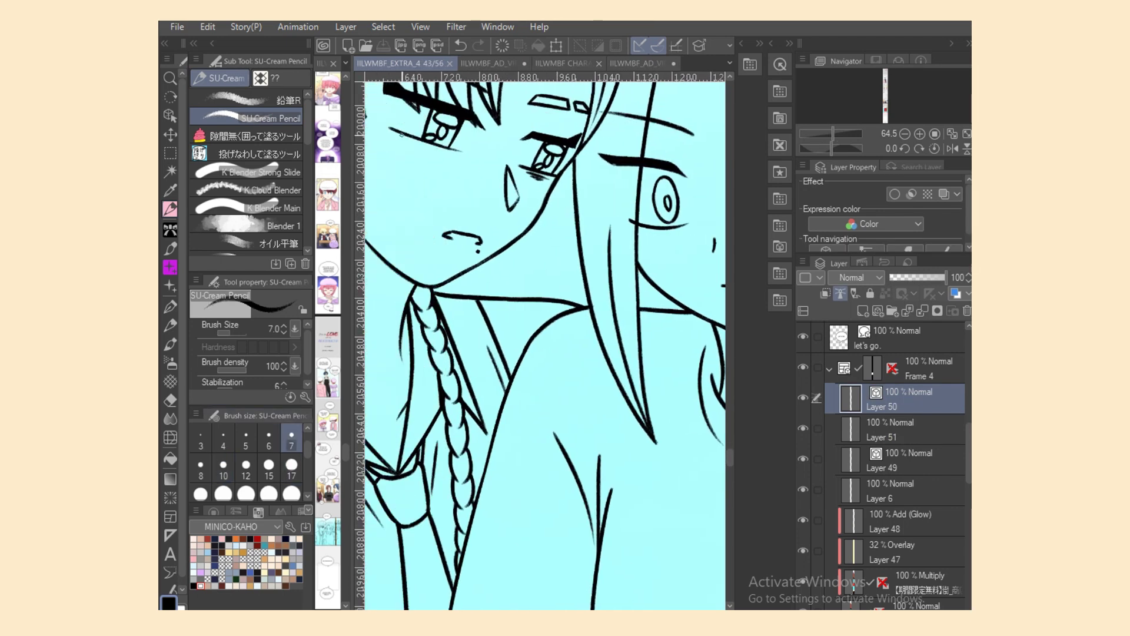
mouse_move(404, 139)
mouse_down()
mouse_move(462, 151)
mouse_move(449, 158)
mouse_up()
key(ctrl+z)
key(ctrl+z)
key(ctrl+z)
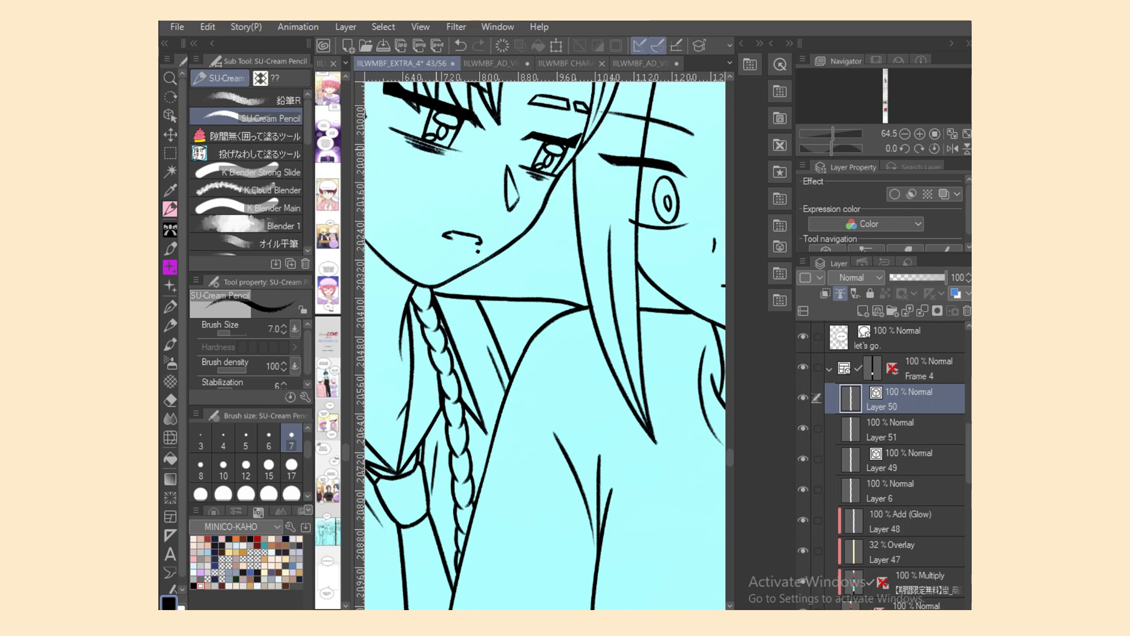
key(ctrl+minus)
key(ctrl+minus)
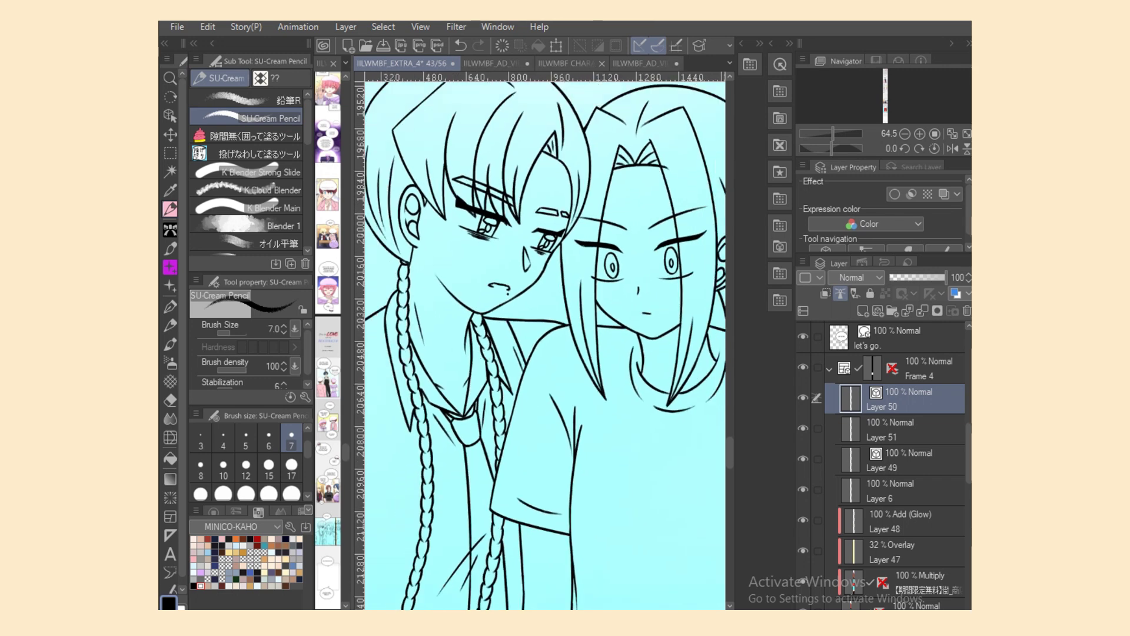
key(ctrl+minus)
key(ctrl+minus)
key(ctrl+plus)
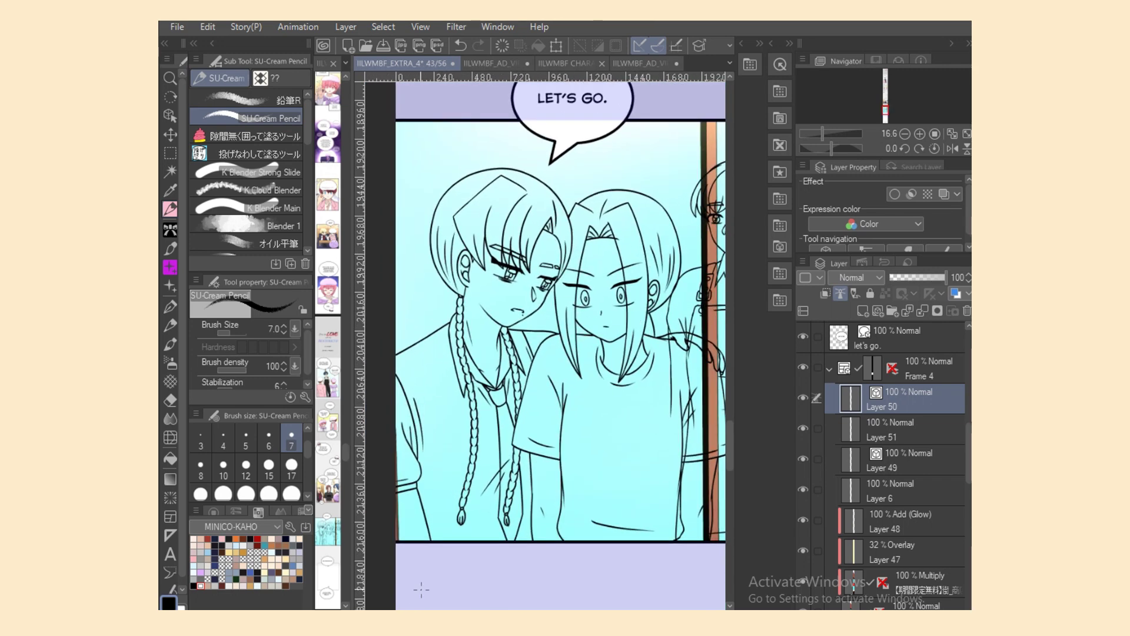
click(890, 430)
click(900, 399)
drag(551, 613, 521, 614)
key(ctrl+minus)
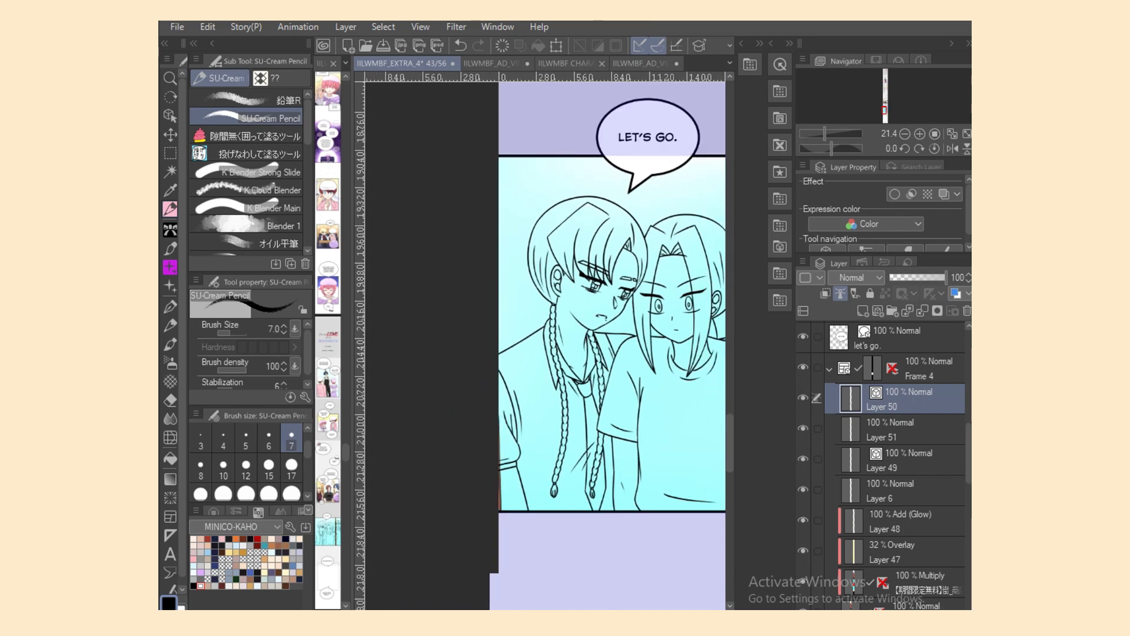
Step: Reshape the left character's shoulder line with the Object tool, raising its outer end and extending it past the panel edge
key(ctrl+plus)
key(ctrl+plus)
key(ctrl+plus)
click(170, 116)
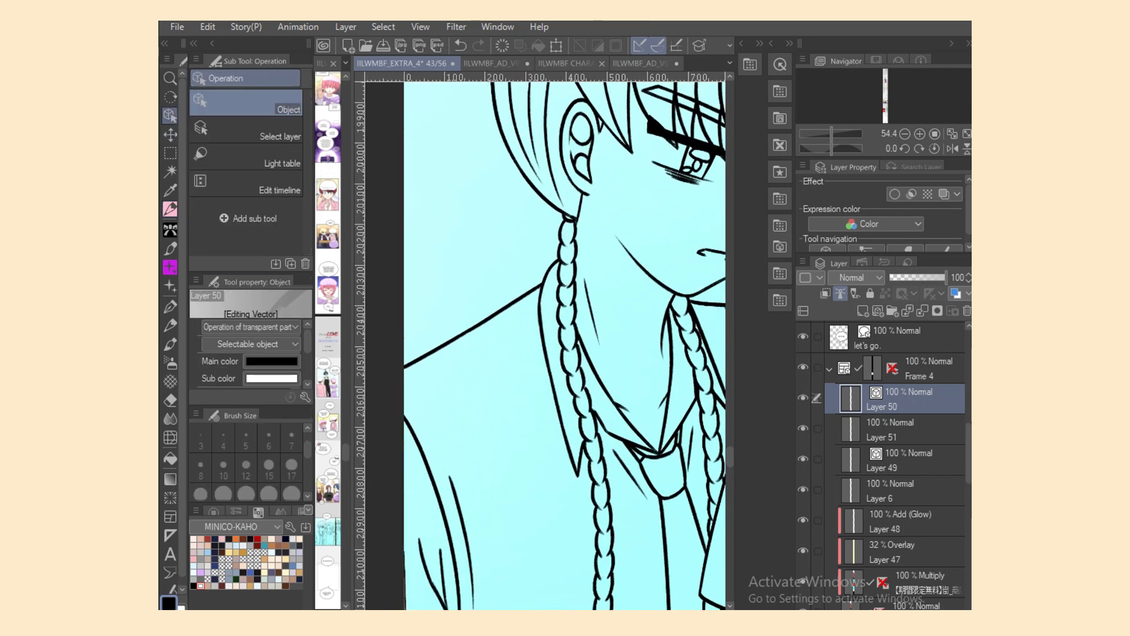
click(431, 351)
shift+click(526, 295)
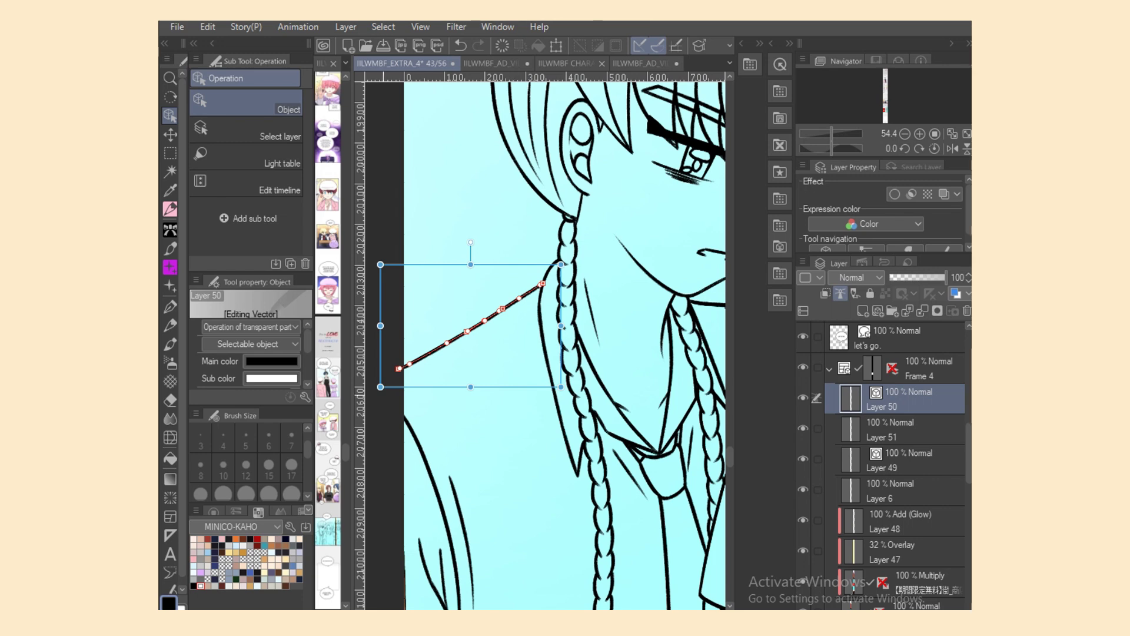
drag(381, 387, 364, 370)
drag(567, 264, 569, 266)
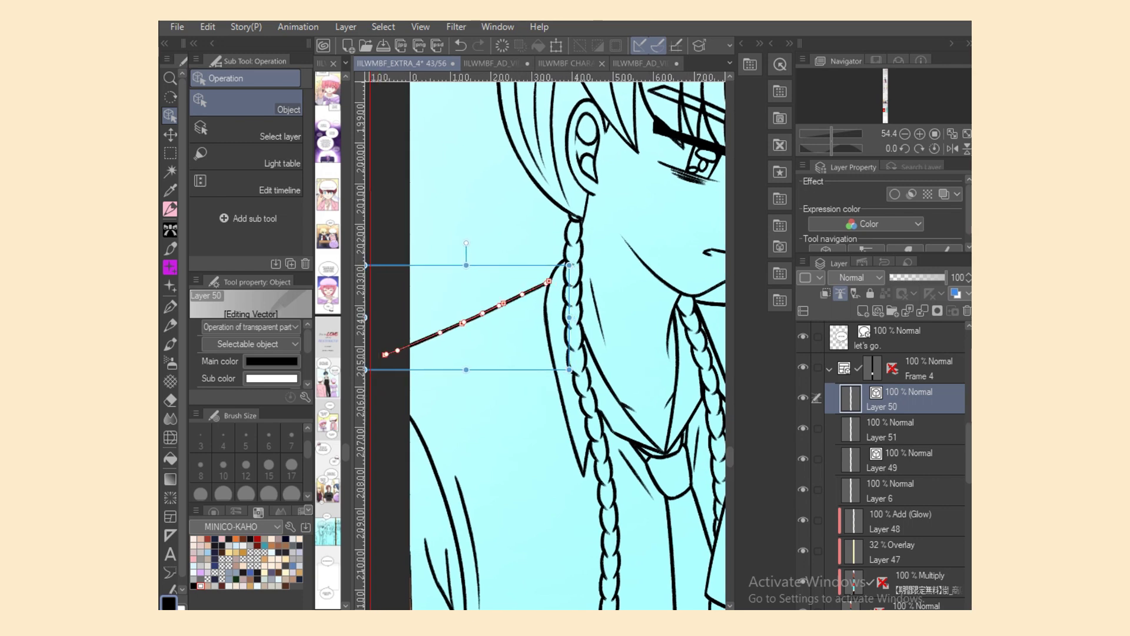
drag(570, 268, 569, 267)
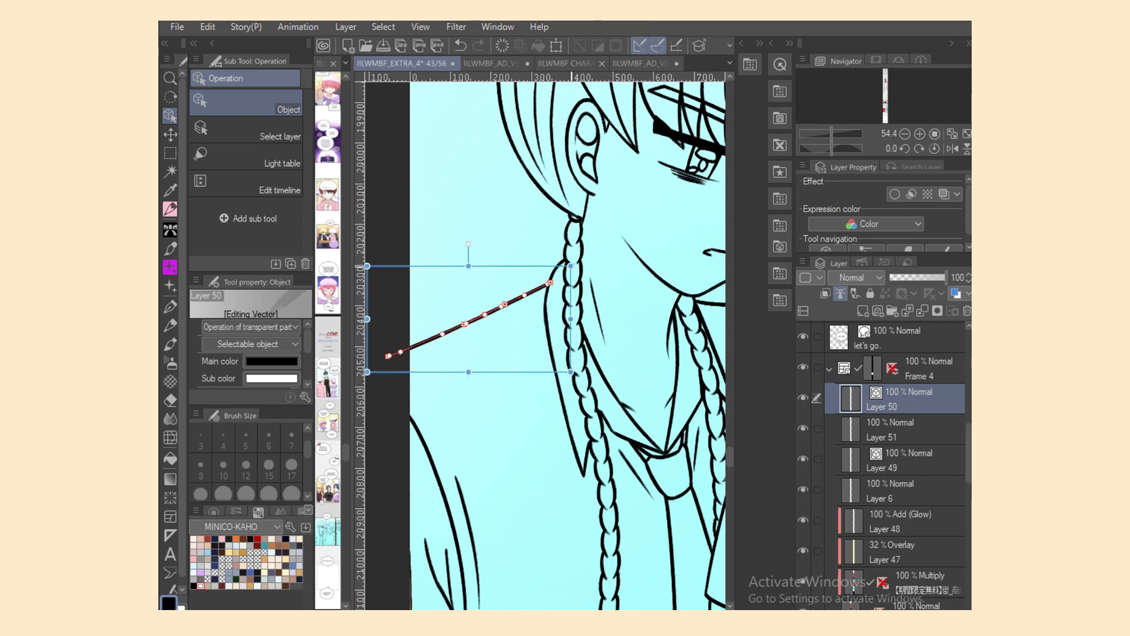
click(901, 430)
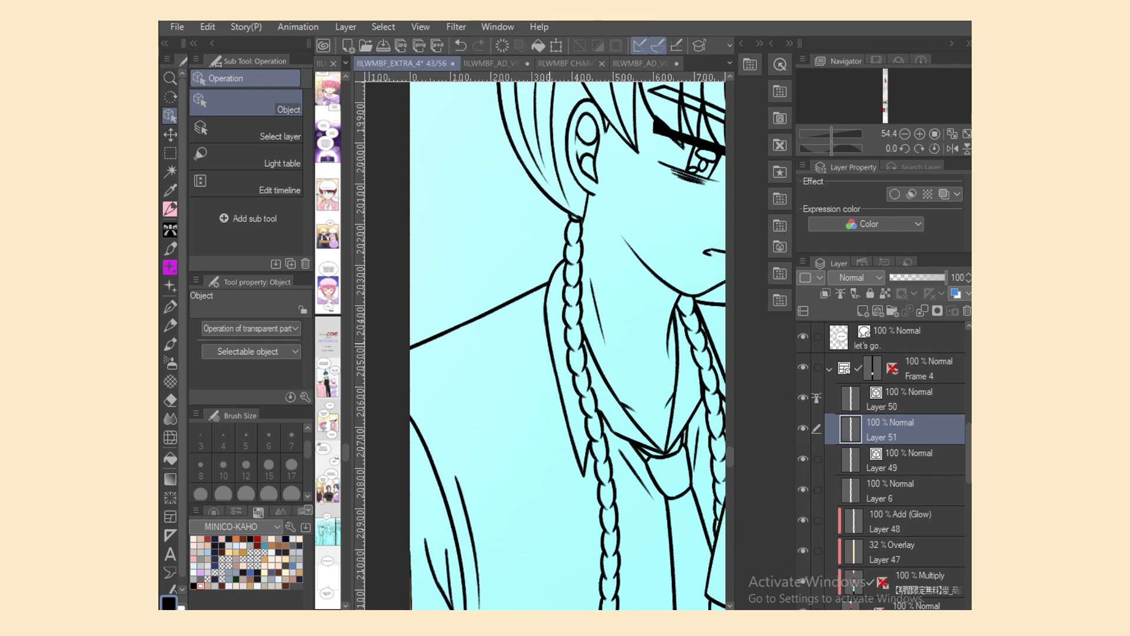
Step: Adjust the control points along the outer edge of the left character's collar so its line segments meet
click(548, 300)
drag(527, 279, 526, 287)
click(577, 456)
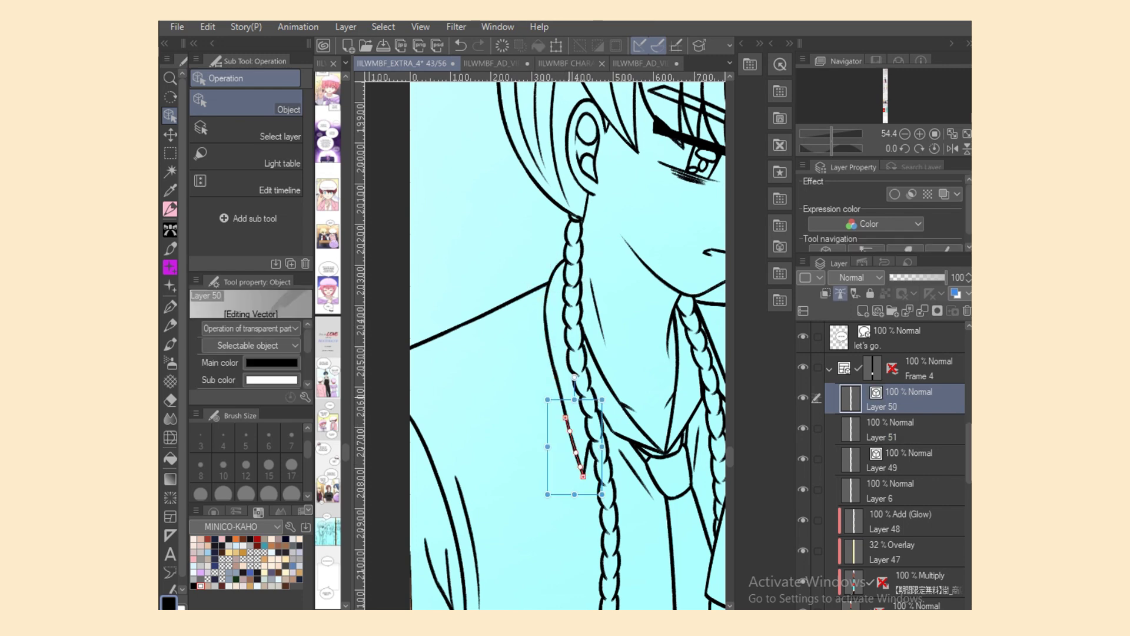
key(ctrl+y)
drag(567, 424, 567, 423)
drag(564, 406, 565, 411)
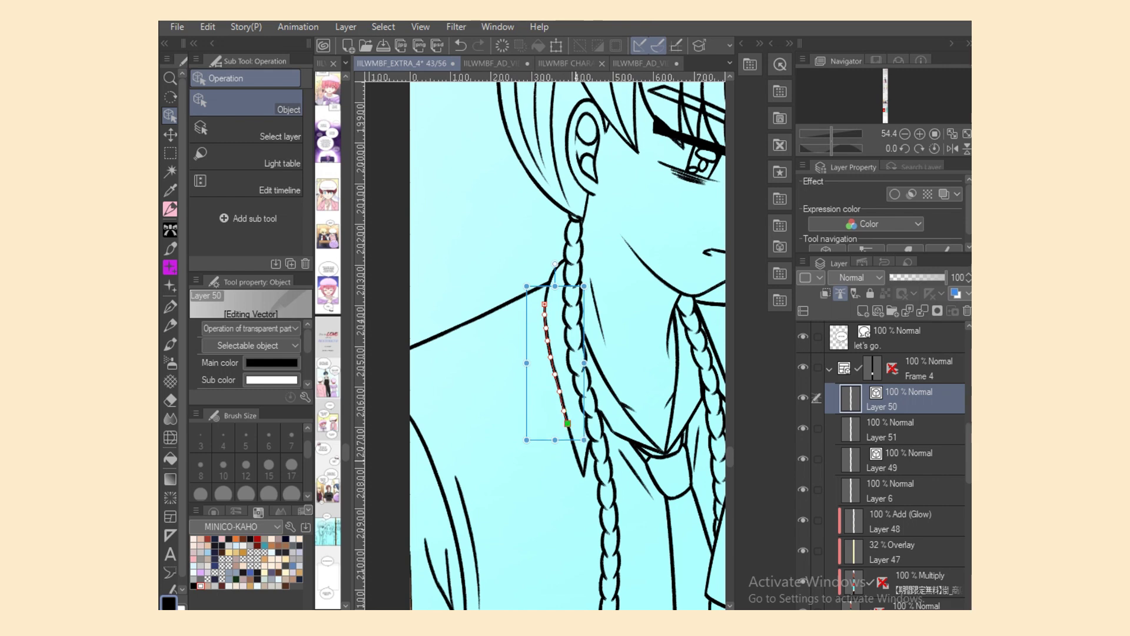
key(ctrl+minus)
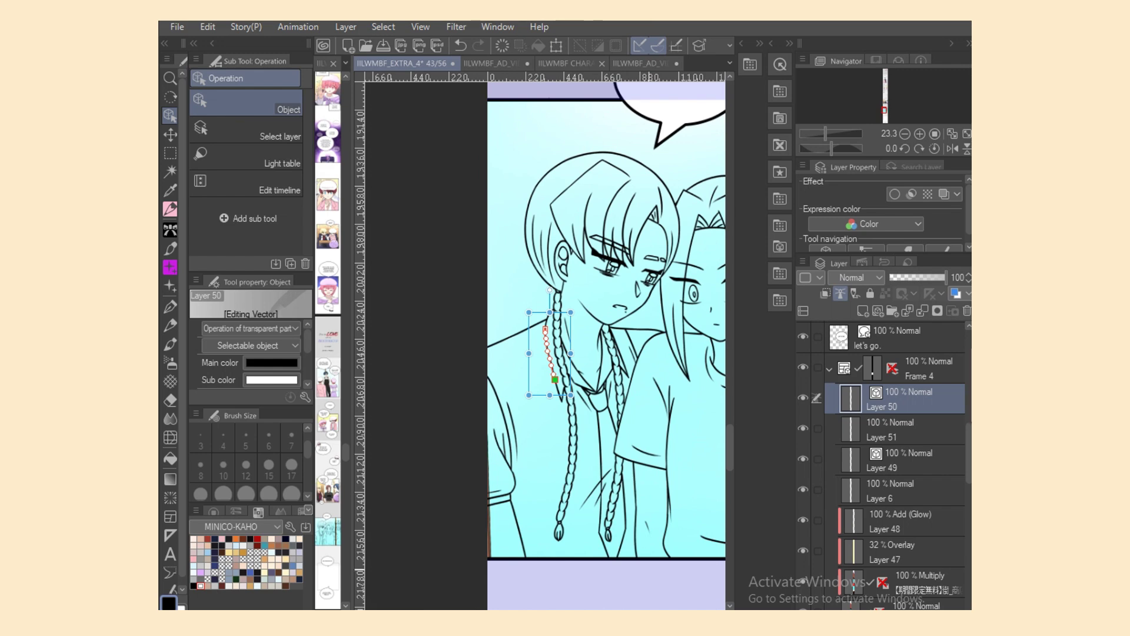
scroll(548, 346, right, 2)
scroll(547, 347, left, 2)
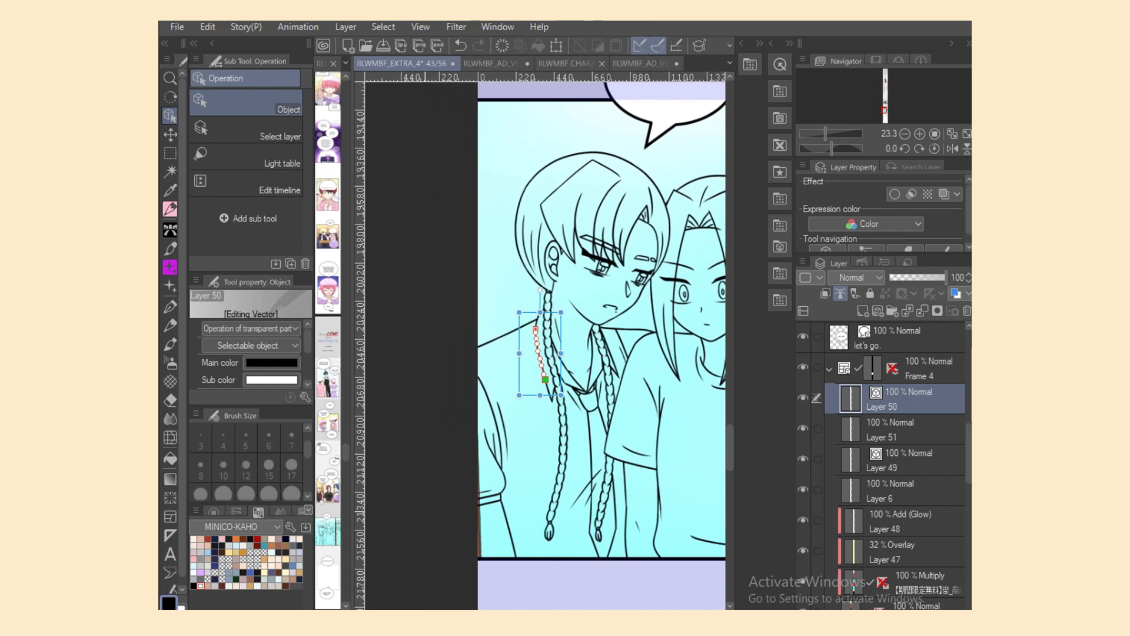
Step: Reshape the left character's upper-arm line with the Object tool and trim the excess line near the sleeve hem
scroll(532, 360, up, 3)
click(458, 497)
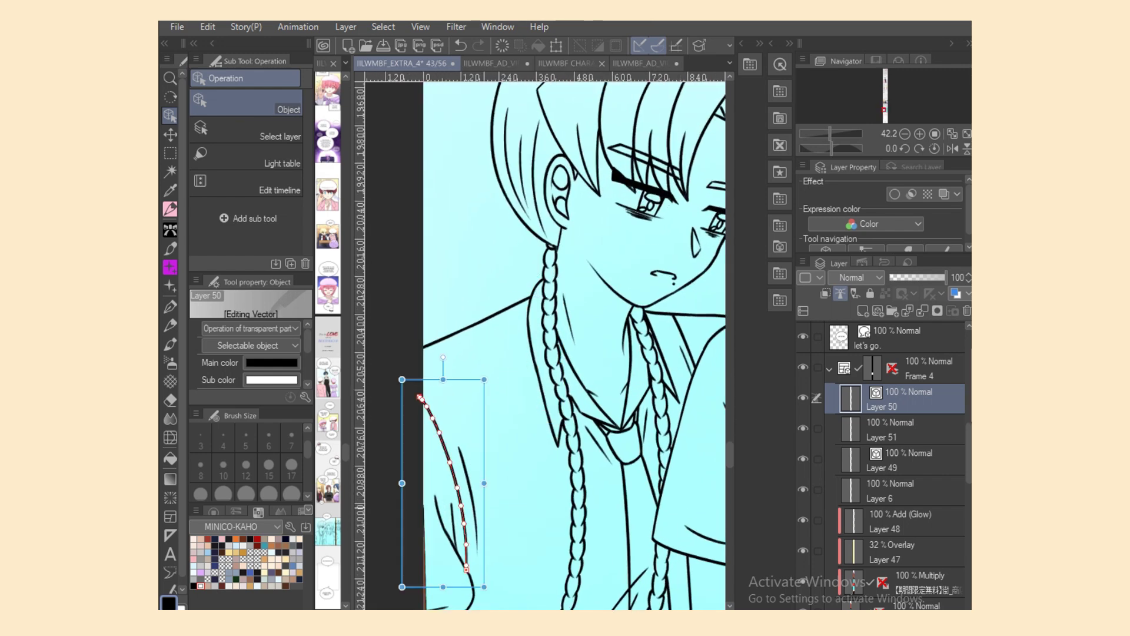
drag(489, 391, 498, 396)
drag(481, 513, 473, 513)
key(e)
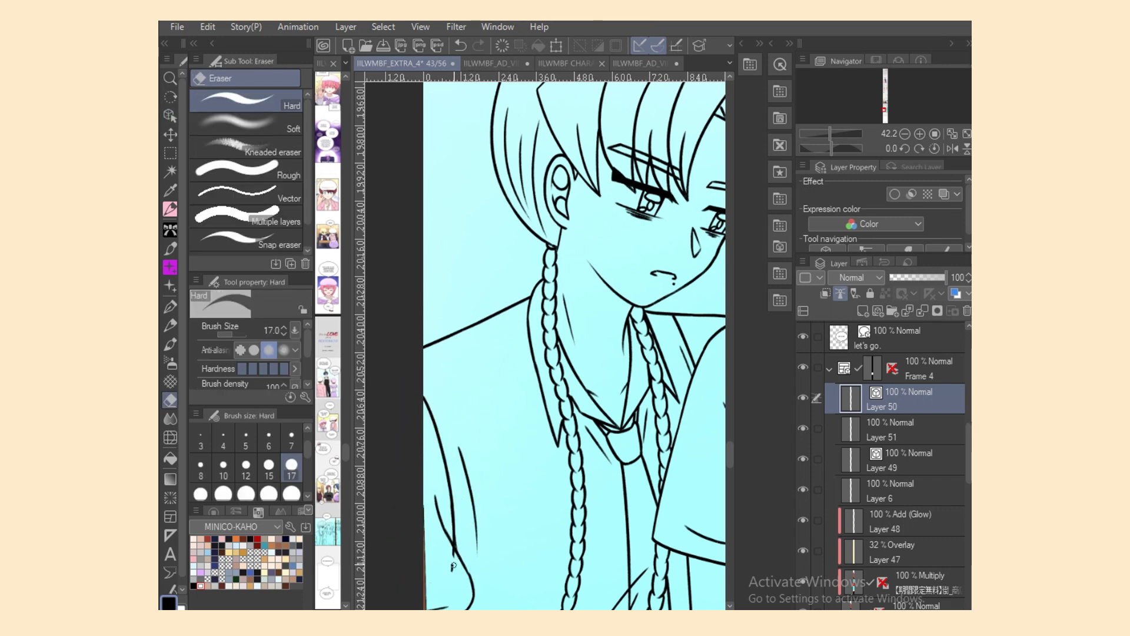
mouse_move(451, 562)
mouse_down()
mouse_move(461, 575)
mouse_move(455, 545)
mouse_up()
key(o)
click(452, 501)
scroll(545, 347, down, 3)
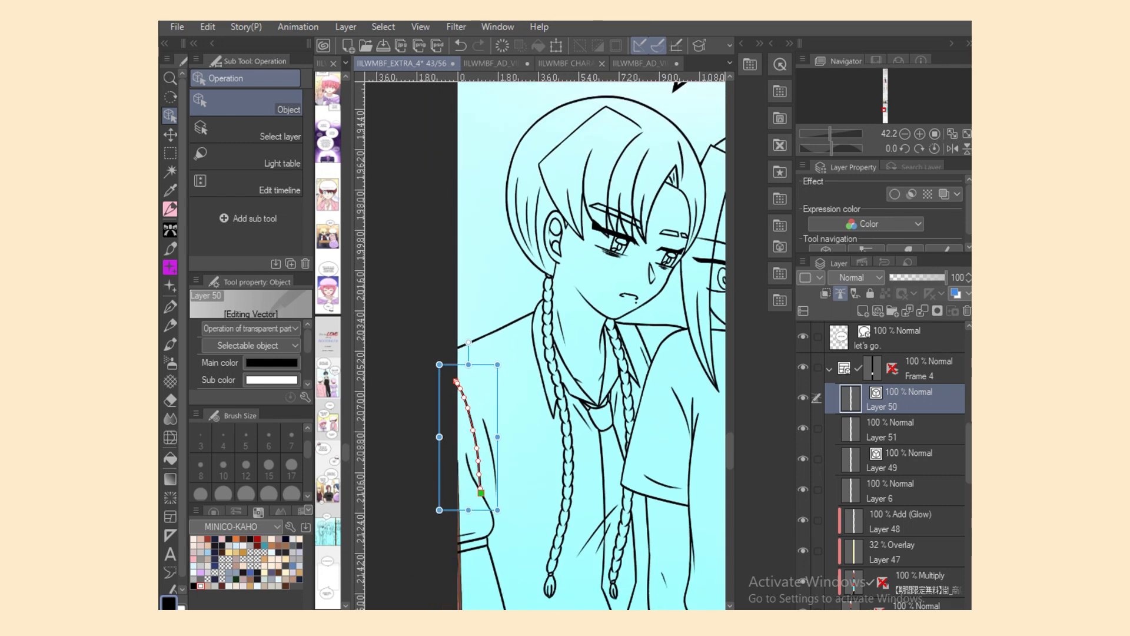
Step: Reposition the crease line beside the left character's upper arm and rotate it slightly
scroll(545, 348, up, 1)
drag(486, 454, 474, 434)
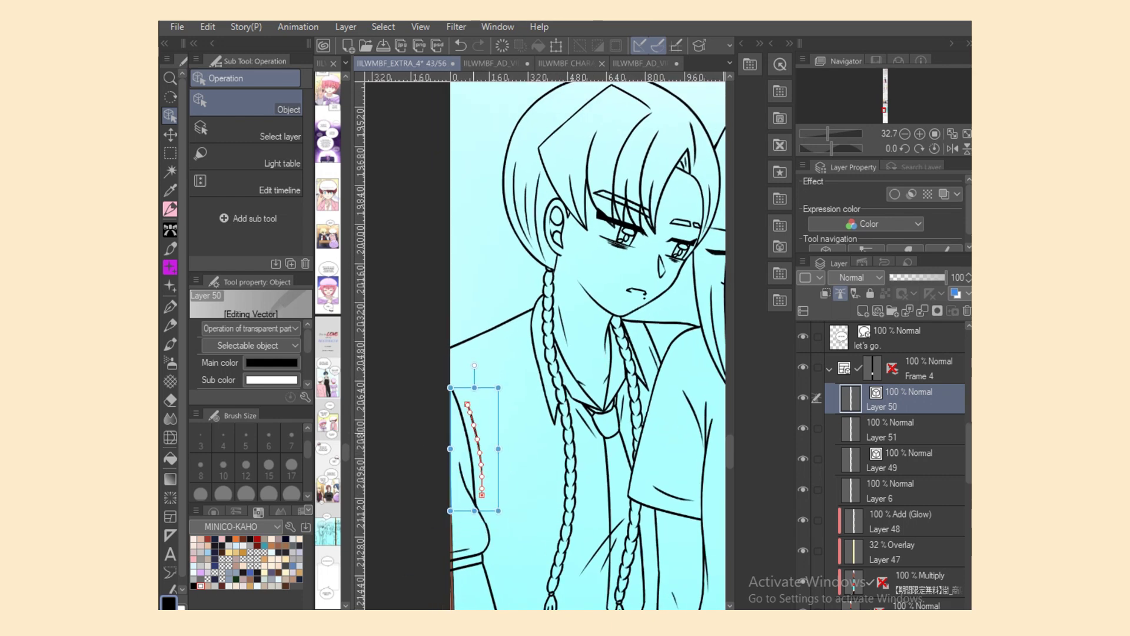
drag(518, 401, 520, 403)
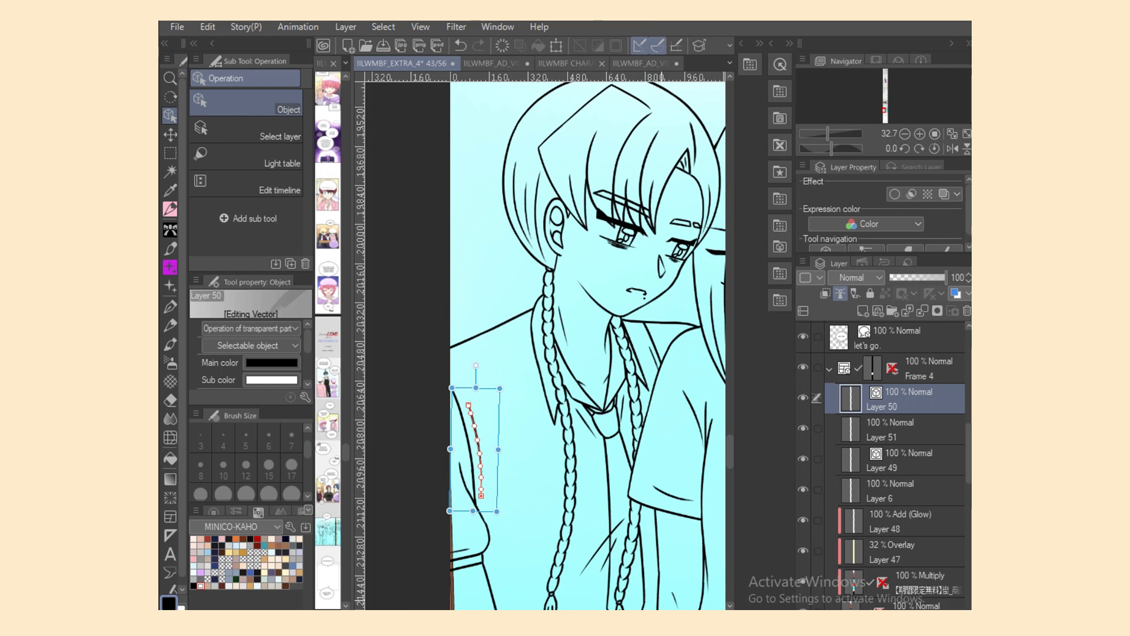
drag(518, 613, 535, 614)
scroll(565, 342, down, 3)
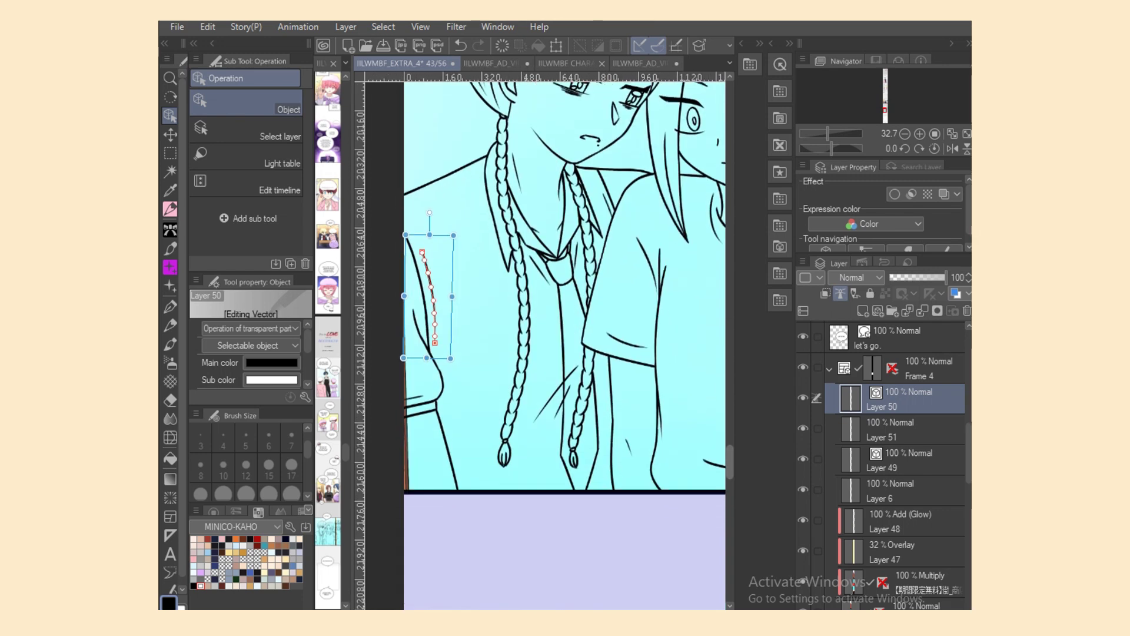
scroll(565, 341, up, 1)
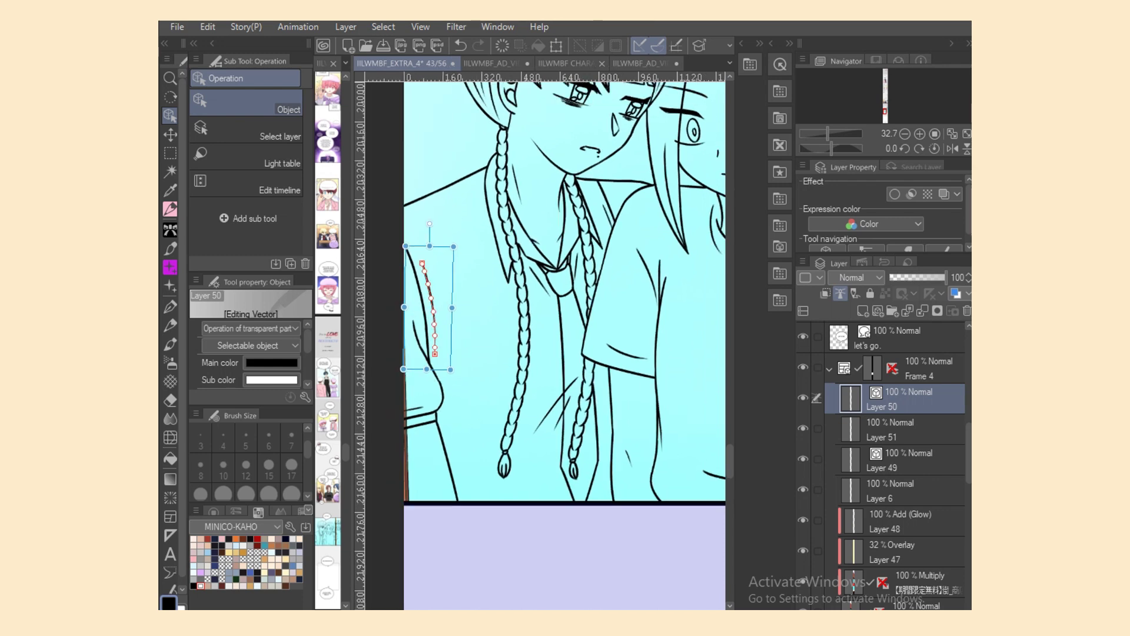
Step: Erase the end tuft of the left character's left-hand braid and redraw it as a narrow pointed loop
key(ctrl+plus)
key(ctrl+plus)
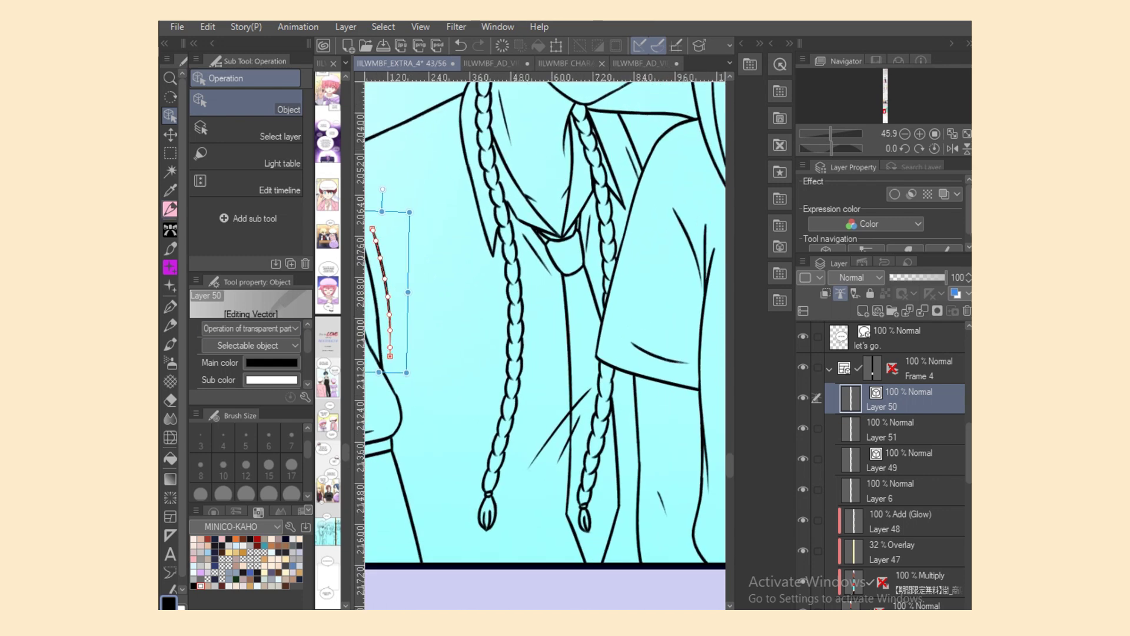
key(p)
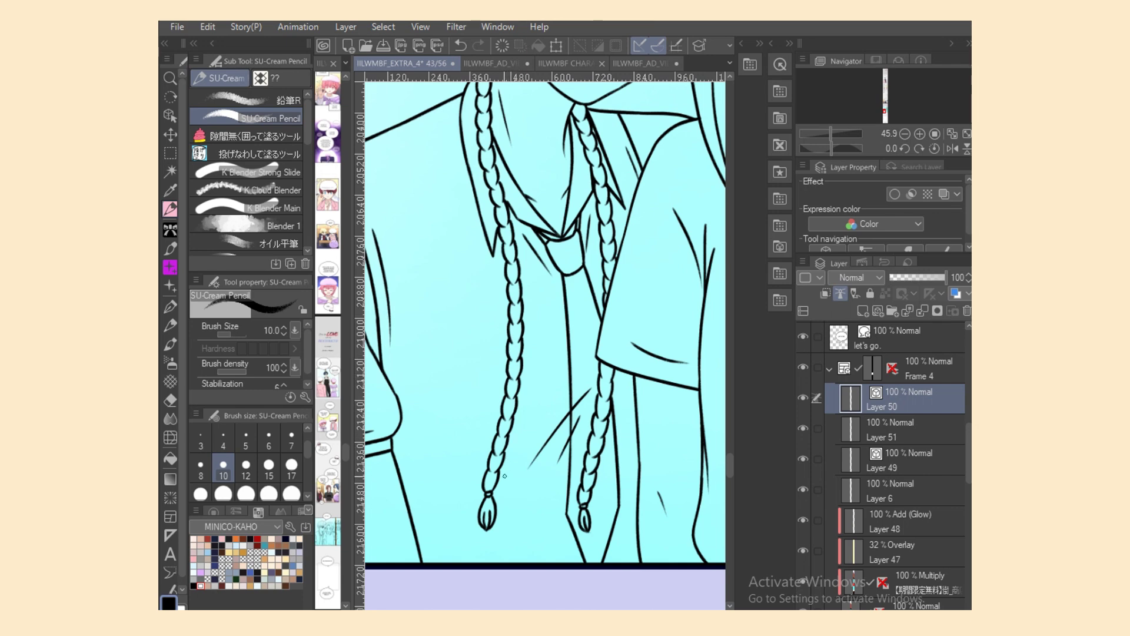
key(e)
drag(488, 504, 487, 531)
key(p)
key(e)
key(p)
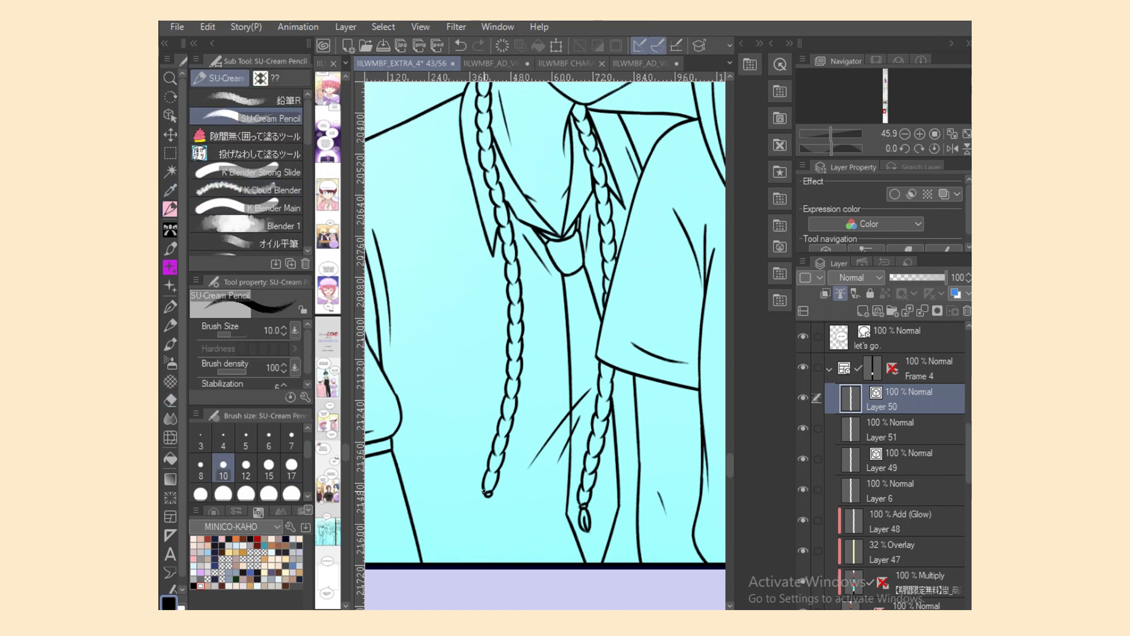
drag(484, 491, 488, 527)
key(ctrl+z)
scroll(505, 468, down, 3)
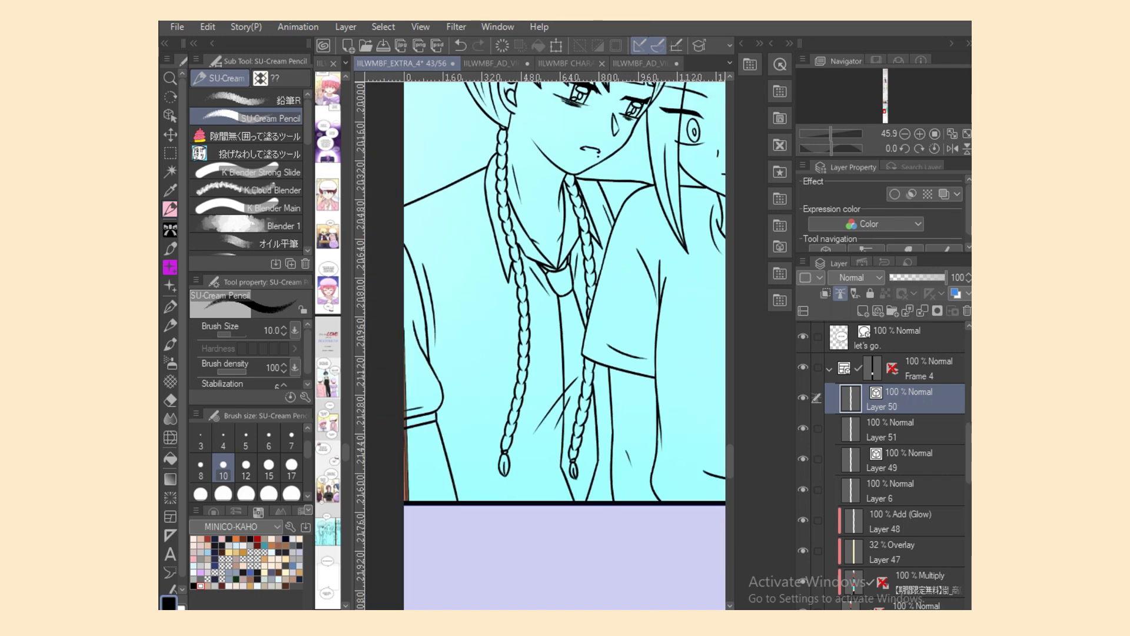
drag(553, 612, 576, 612)
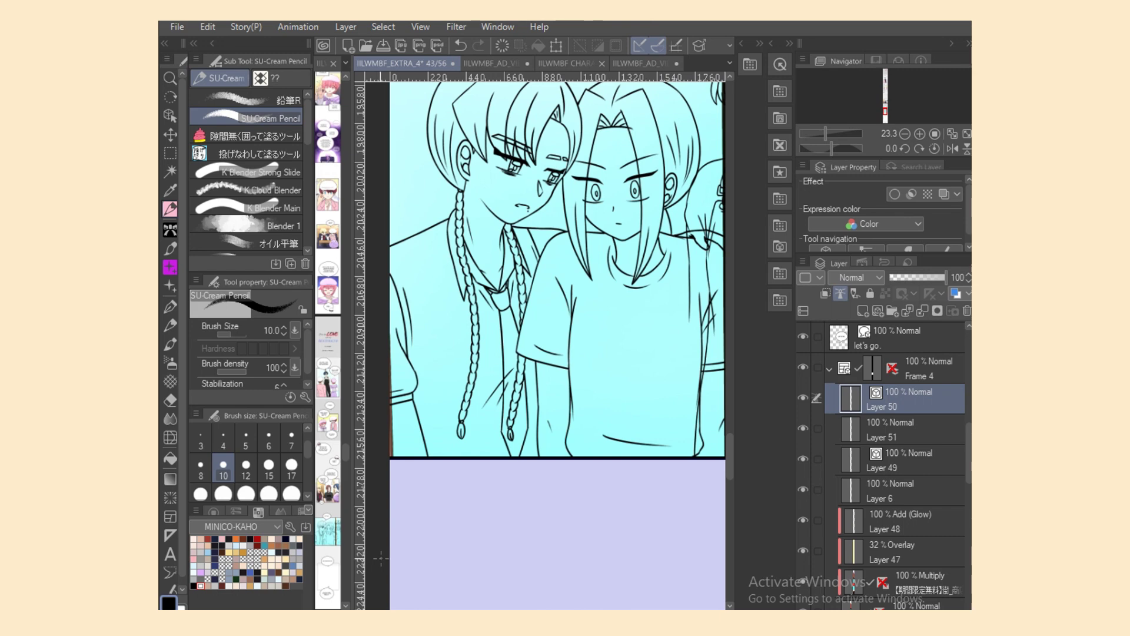
scroll(546, 346, up, 5)
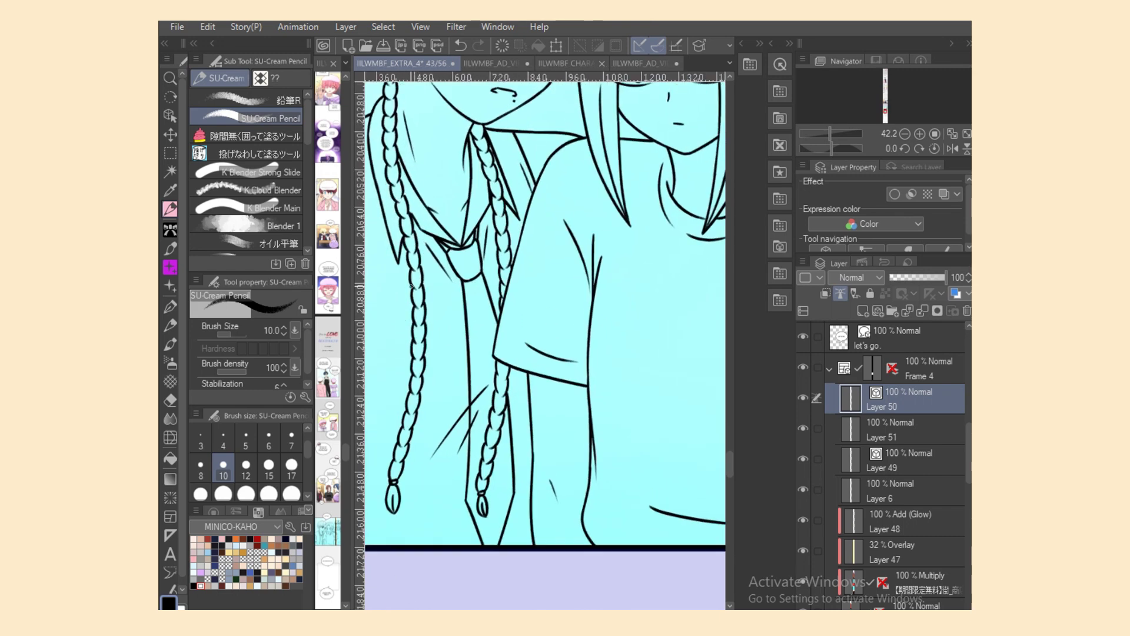
scroll(566, 527, left, 2)
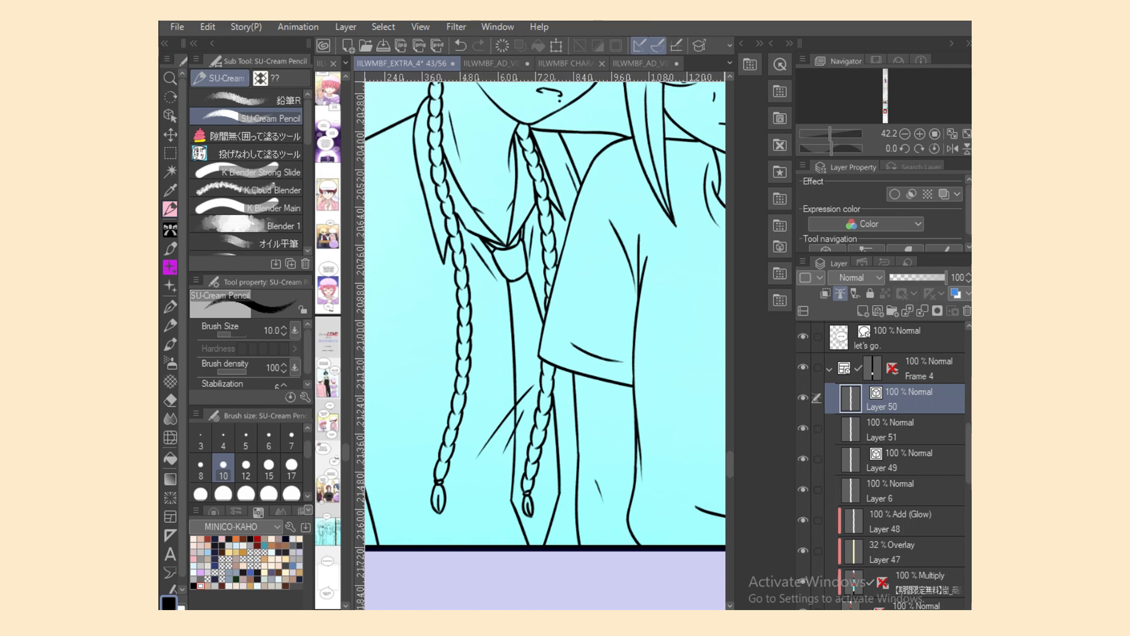
Step: Duplicate Layer 50, rasterize the copy, and hide the original layer
right_click(902, 395)
key(Escape)
click(171, 115)
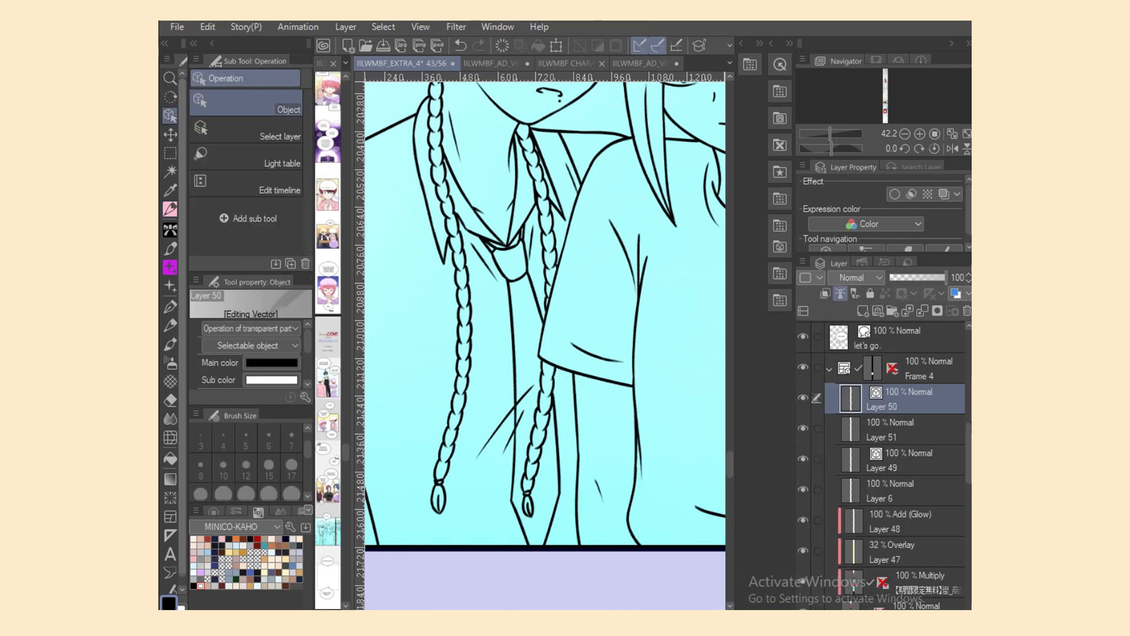
click(420, 177)
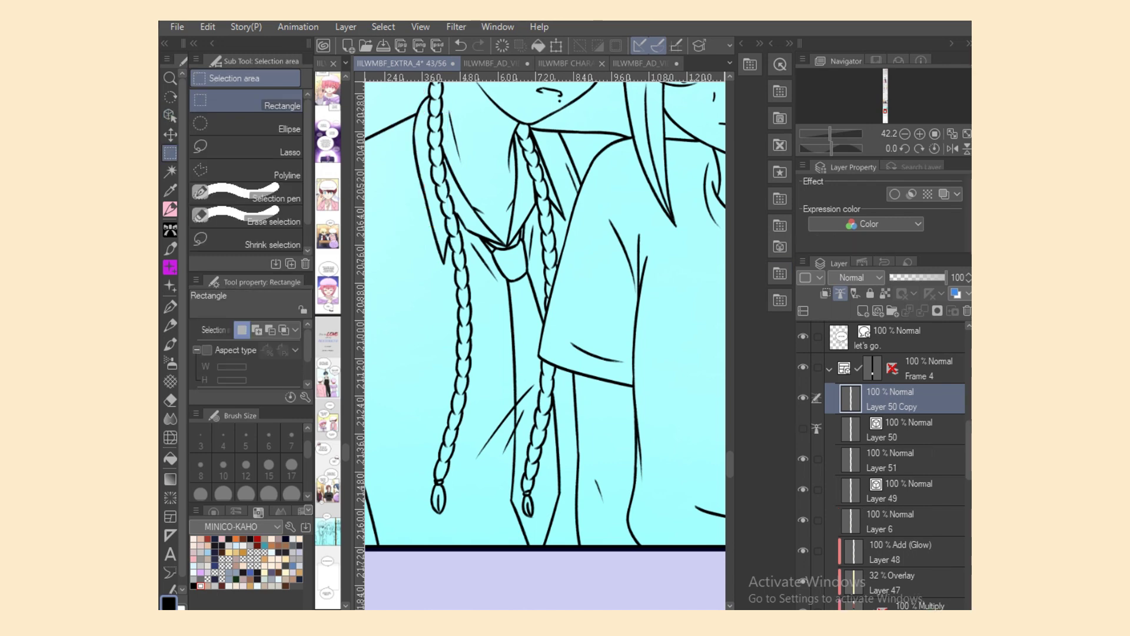
Step: Try to reshape the two braids with the Liquify tool on Layer 50 Copy
click(170, 437)
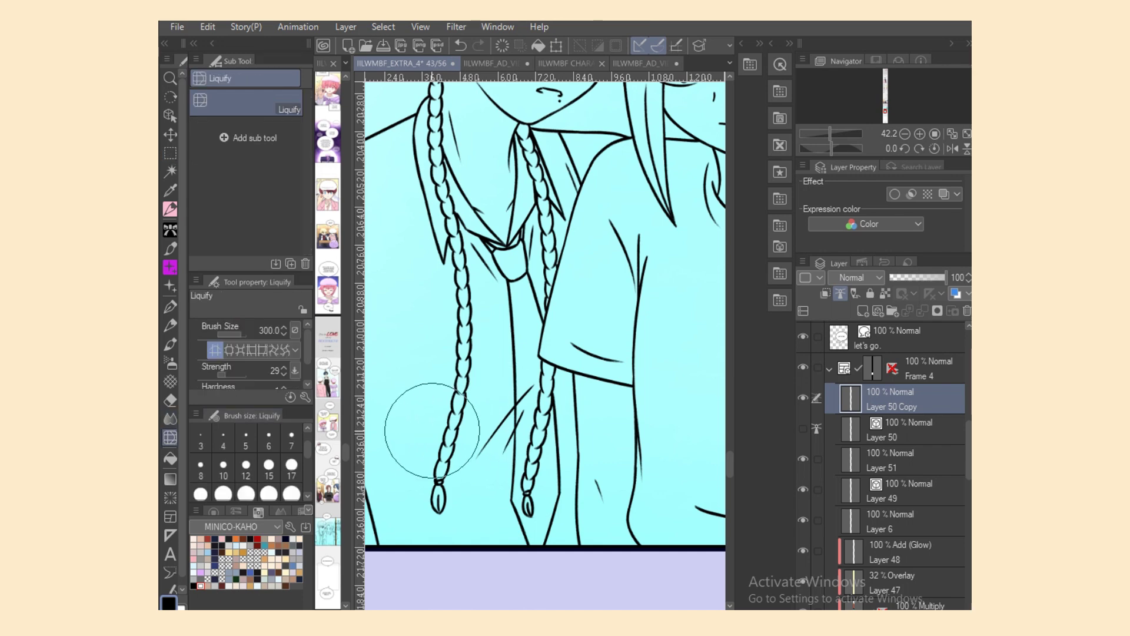
mouse_move(432, 431)
mouse_down()
mouse_move(452, 490)
mouse_move(430, 507)
mouse_move(455, 517)
mouse_move(442, 527)
mouse_move(425, 474)
mouse_move(436, 499)
mouse_up()
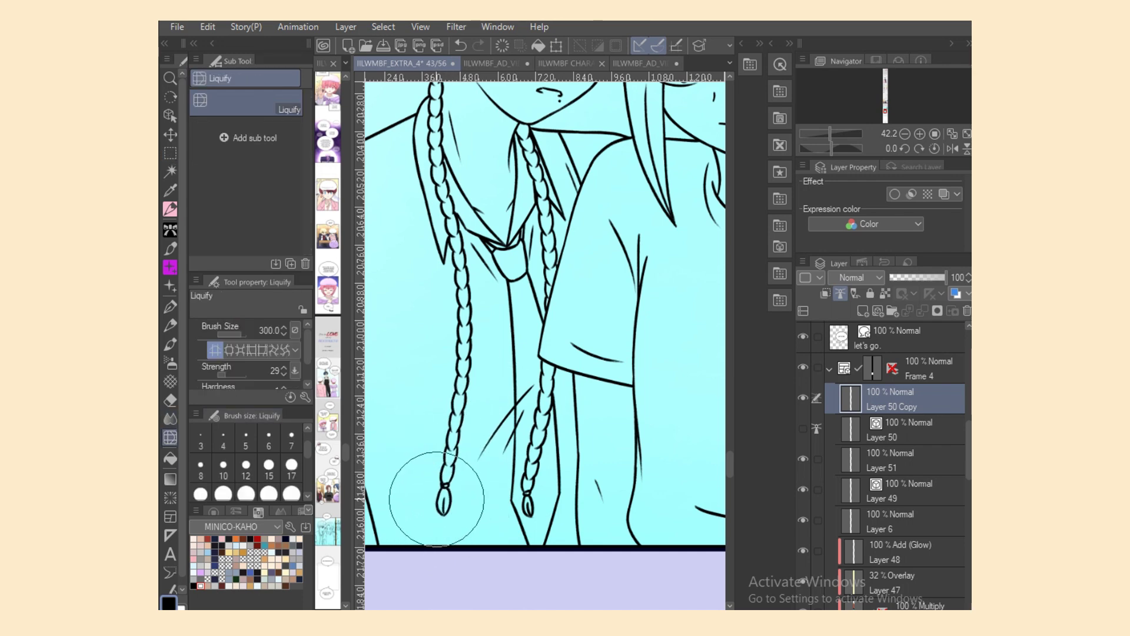
mouse_move(435, 456)
mouse_down()
mouse_move(461, 431)
mouse_move(458, 382)
mouse_up()
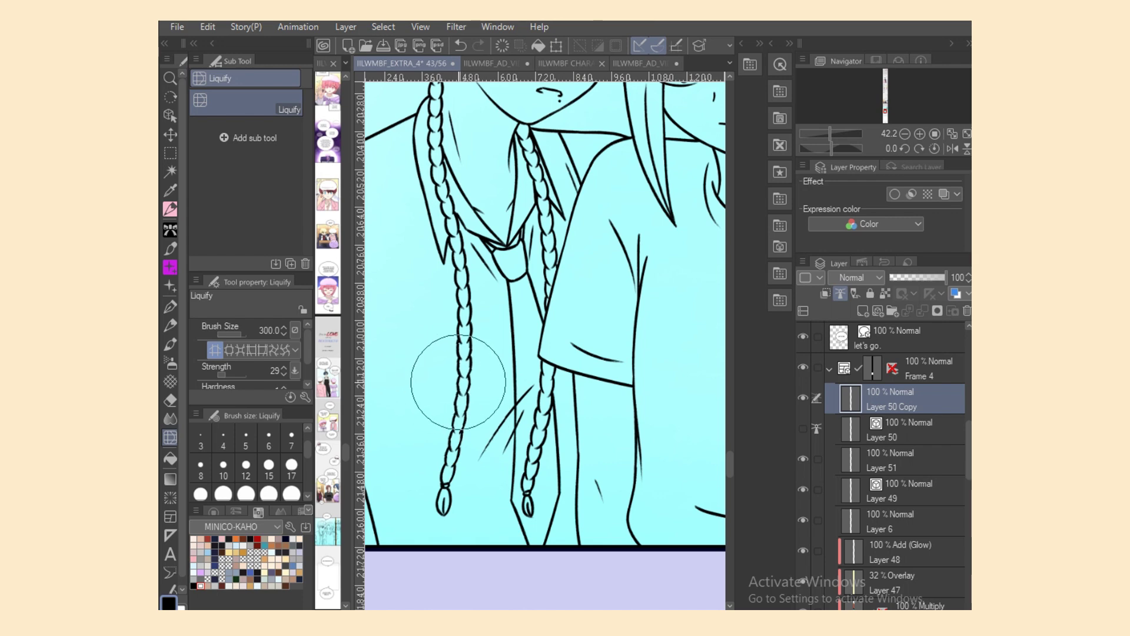
drag(440, 339, 468, 388)
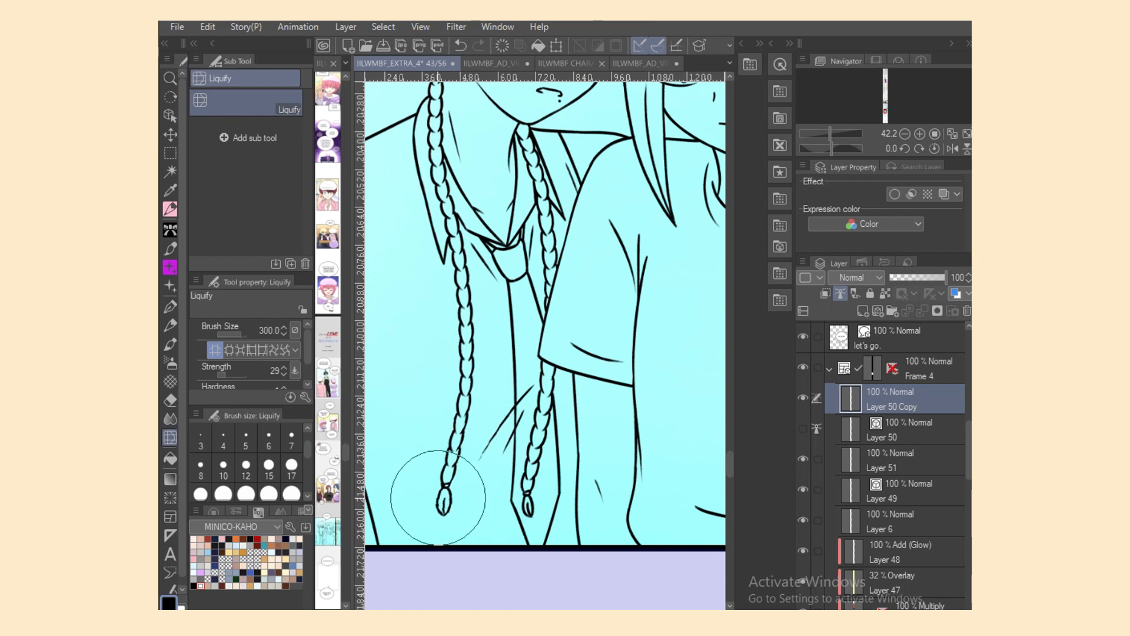
mouse_move(438, 497)
mouse_down()
mouse_move(461, 510)
mouse_move(455, 524)
mouse_move(427, 522)
mouse_move(446, 533)
mouse_move(425, 515)
mouse_move(437, 481)
mouse_move(458, 486)
mouse_move(462, 452)
mouse_move(433, 493)
mouse_move(444, 507)
mouse_move(530, 496)
mouse_move(552, 507)
mouse_move(538, 400)
mouse_move(552, 395)
mouse_move(552, 376)
mouse_move(528, 459)
mouse_move(544, 483)
mouse_move(534, 502)
mouse_move(603, 492)
mouse_up()
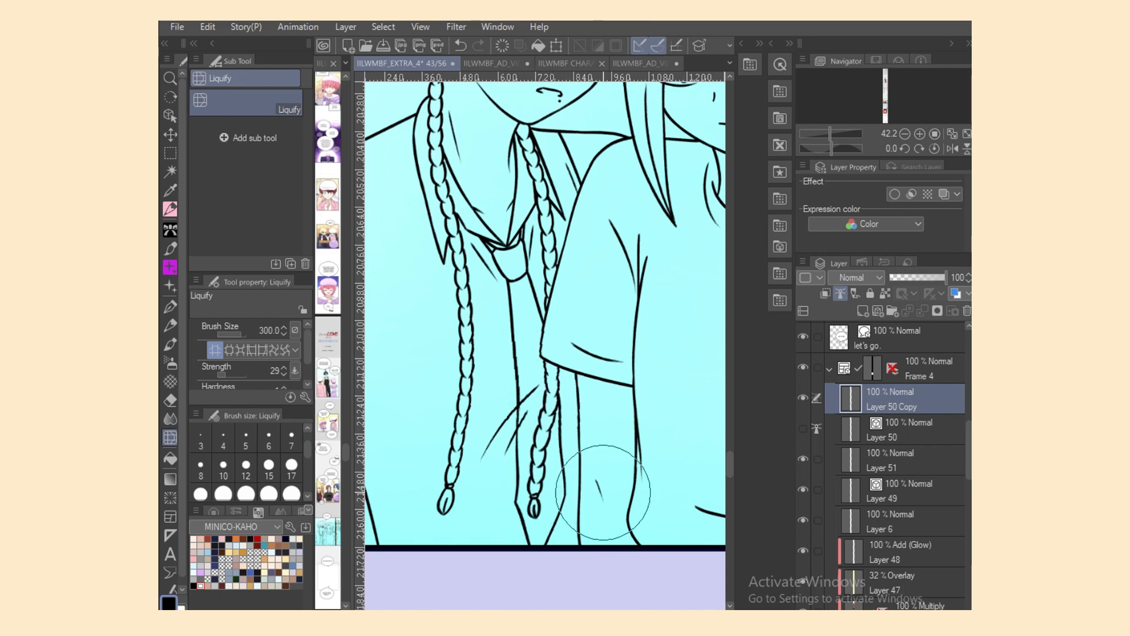
Step: Delete Layer 50 Copy and make the original line art on Layer 50 visible again
click(966, 311)
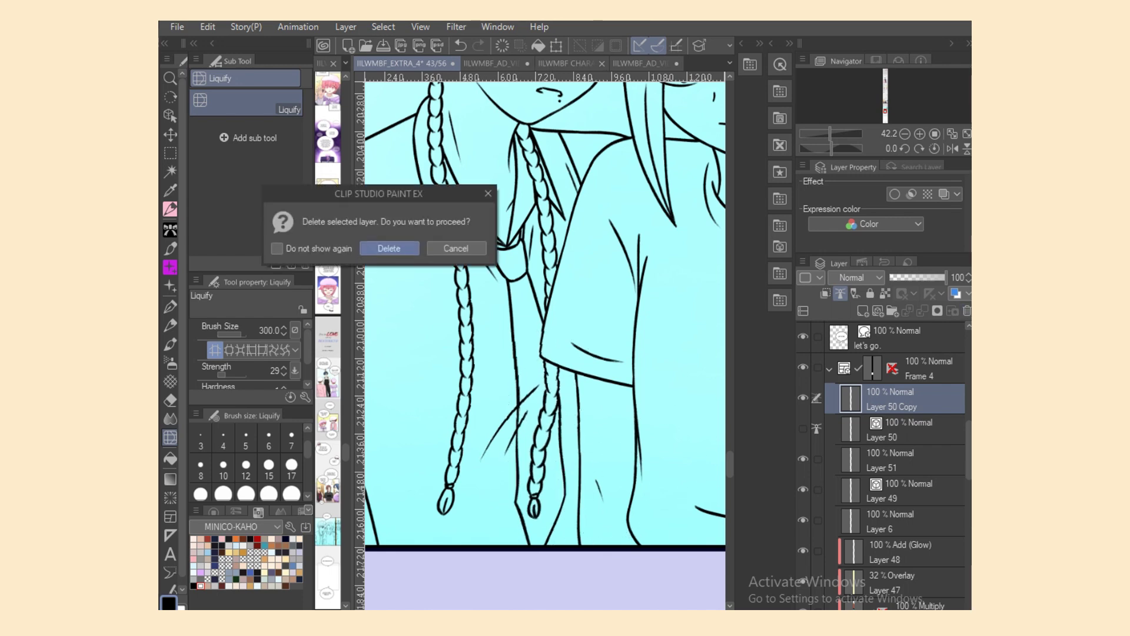
key(Return)
click(804, 398)
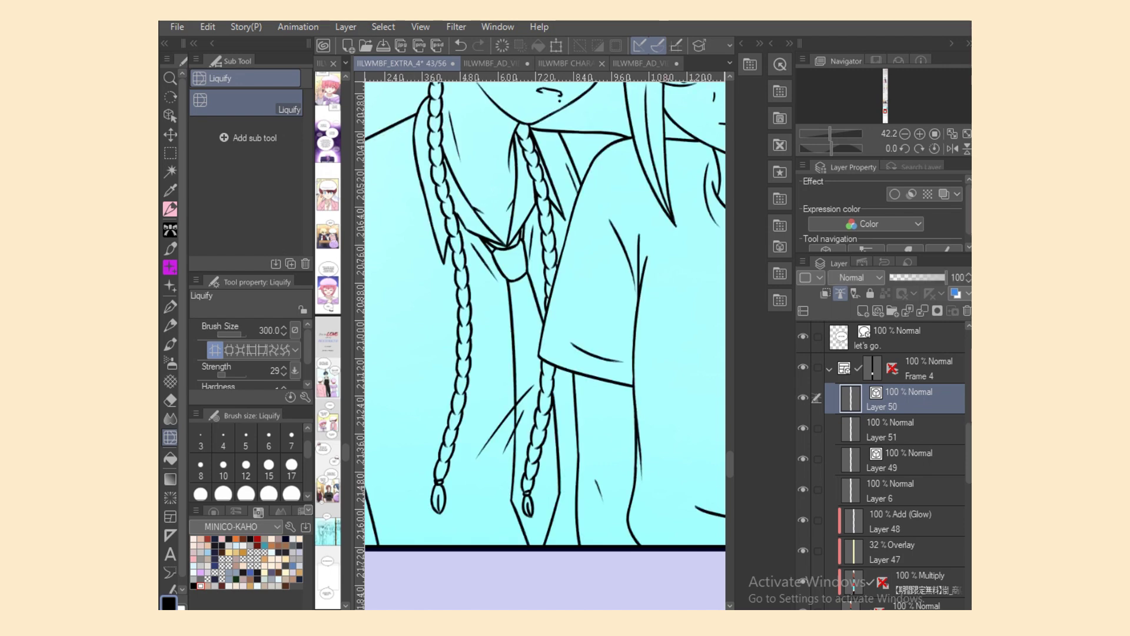
Step: On Layer 51, fill the braided character and the hand on the other character's shoulder with peach using the gap-closing fill tool, and save
click(952, 148)
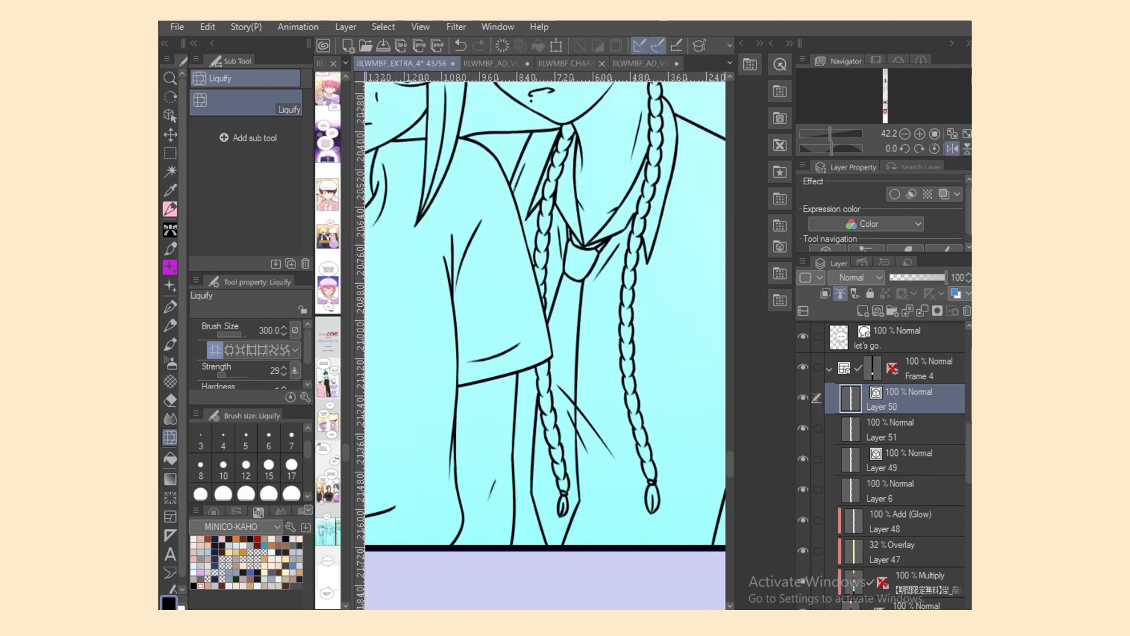
key(p)
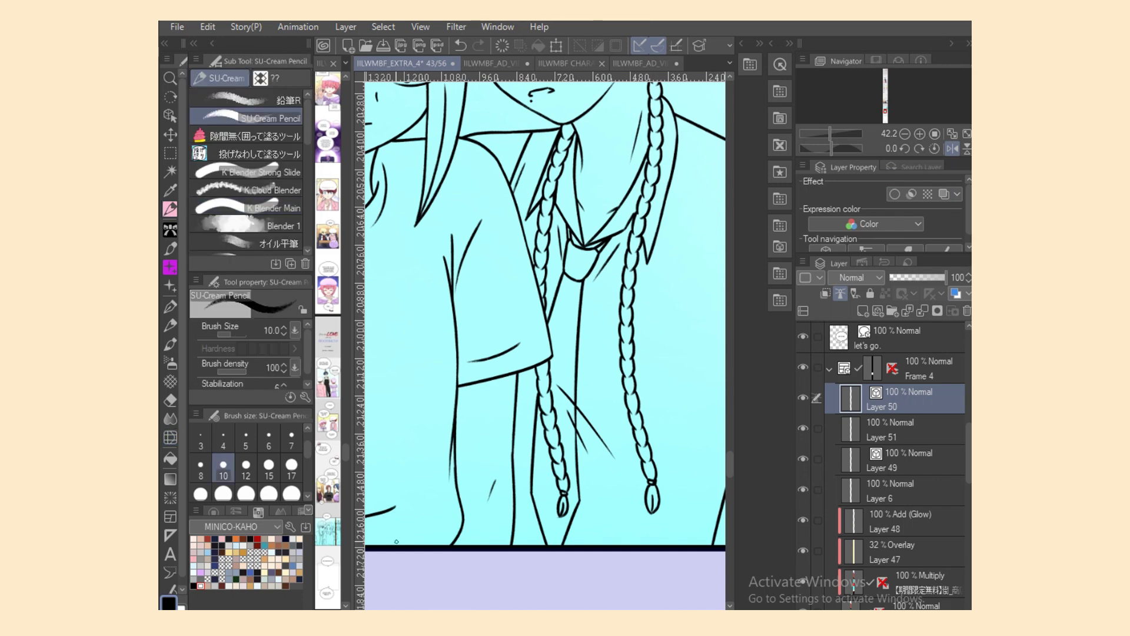
drag(830, 134, 826, 133)
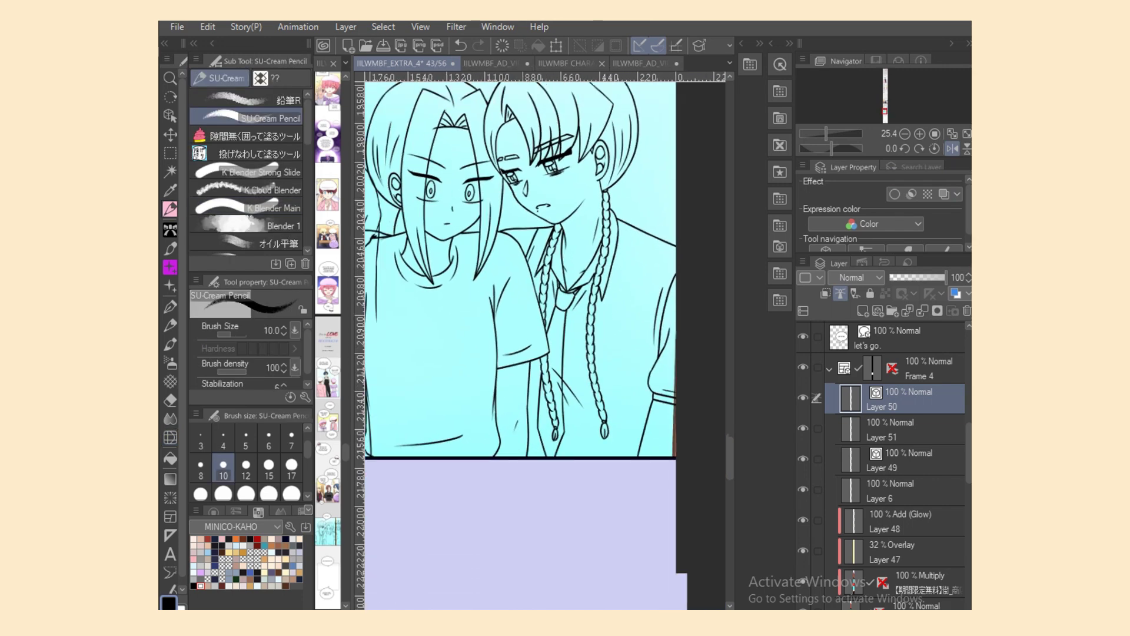
click(952, 148)
click(907, 430)
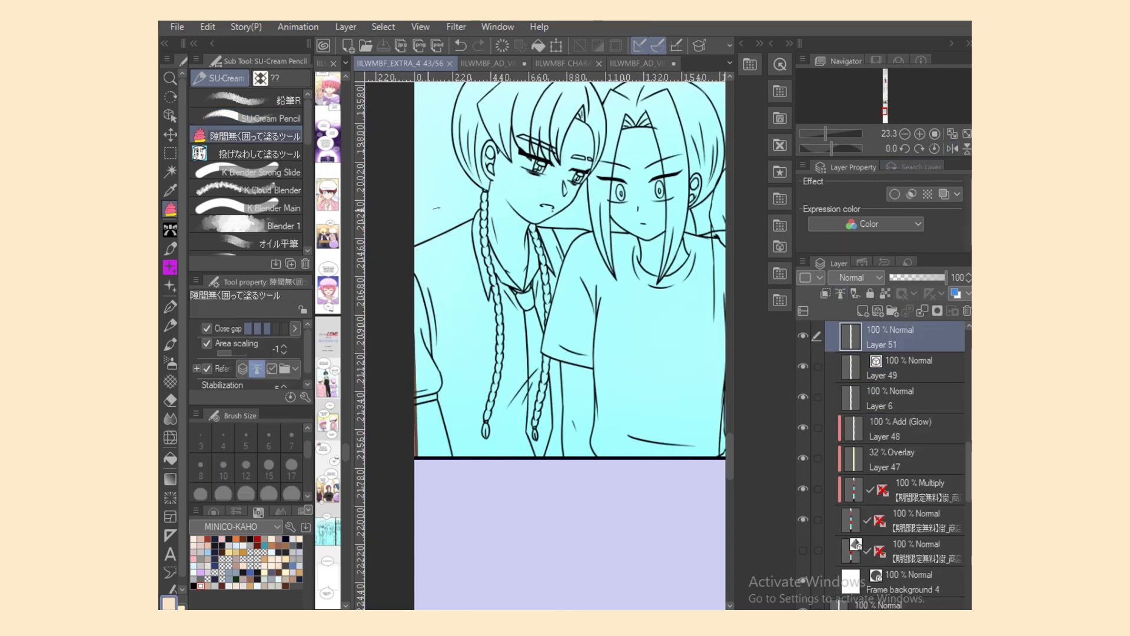
mouse_move(438, 208)
mouse_down()
mouse_move(582, 535)
mouse_move(679, 487)
mouse_move(669, 353)
mouse_move(588, 199)
mouse_move(615, 137)
mouse_move(612, 84)
mouse_move(486, 87)
mouse_move(427, 180)
mouse_up()
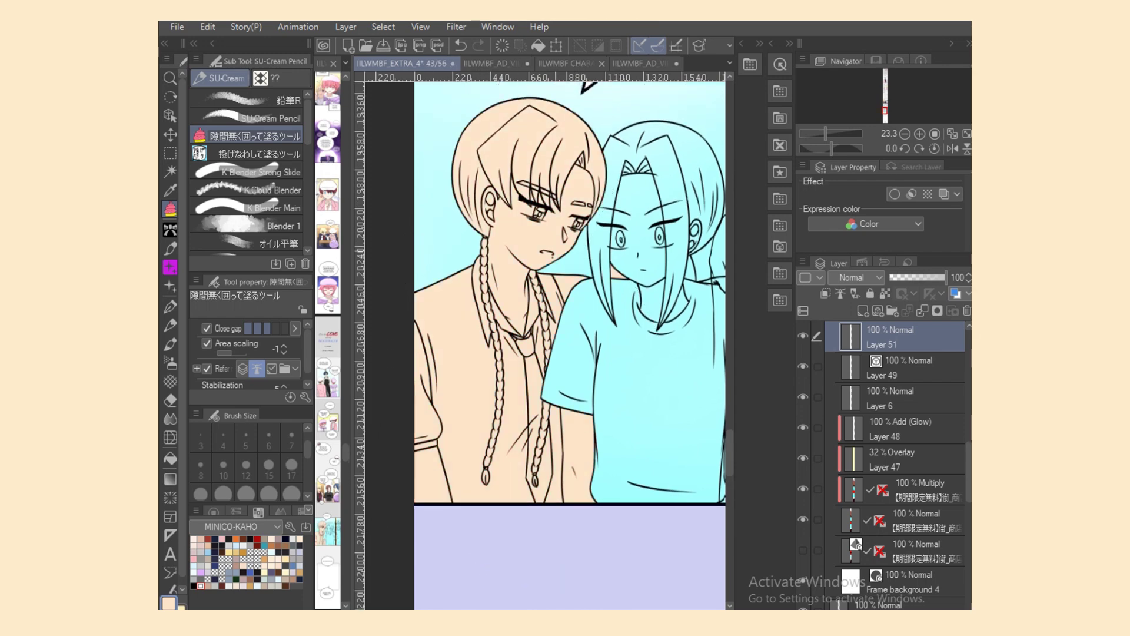
scroll(545, 347, right, 2)
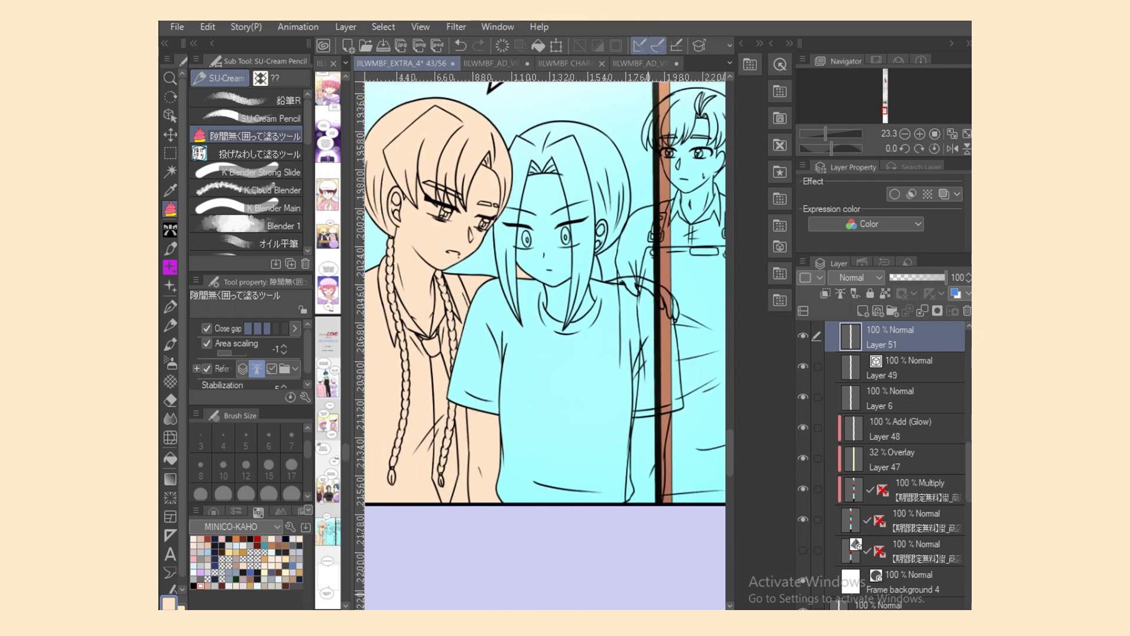
mouse_move(607, 286)
mouse_down()
mouse_move(691, 276)
mouse_move(619, 276)
mouse_up()
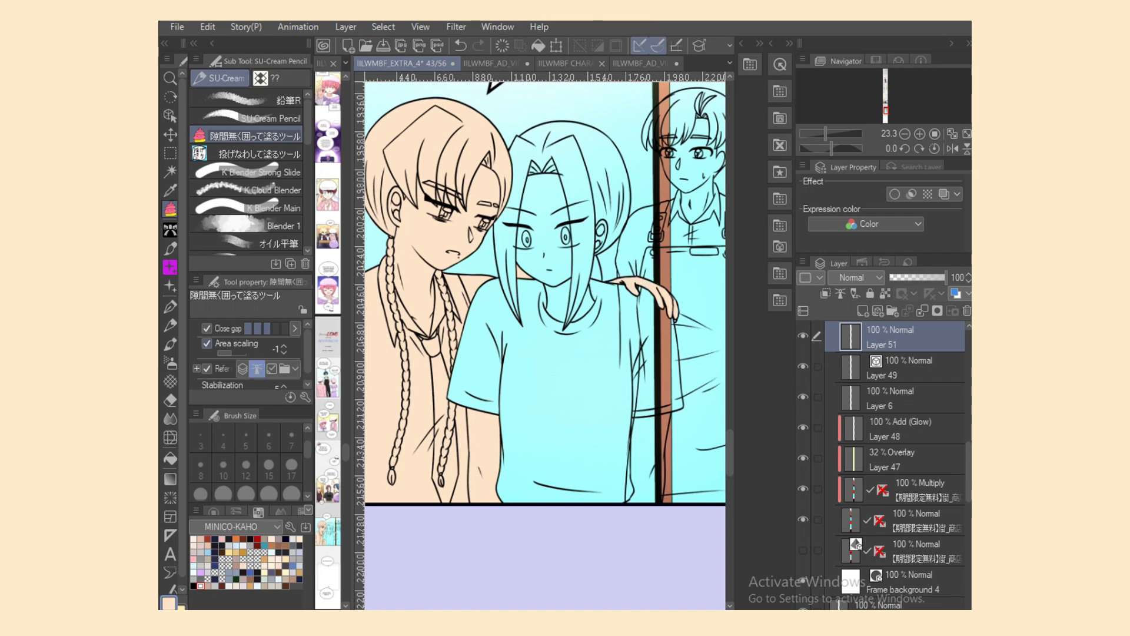
key(ctrl+s)
Step: Fill the middle character in the T-shirt, including hair, face and arms, with pale pink
scroll(815, 583, up, 5)
mouse_move(486, 231)
mouse_down()
mouse_move(492, 270)
mouse_move(471, 284)
mouse_move(441, 401)
mouse_move(459, 481)
mouse_move(577, 573)
mouse_move(669, 555)
mouse_move(687, 500)
mouse_move(677, 323)
mouse_up()
mouse_move(647, 287)
mouse_down()
mouse_move(618, 236)
mouse_move(489, 187)
mouse_up()
drag(488, 259, 491, 271)
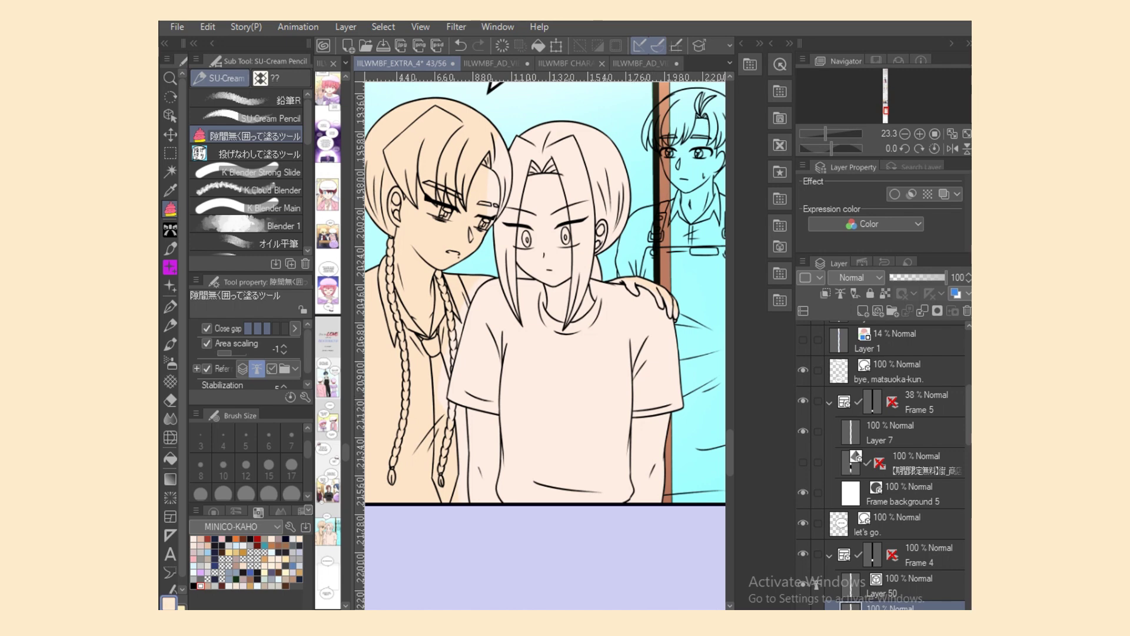
Step: Patch the small gap beside the middle character's hair strand with the lasso fill tool and sample the shirt's pale pink
click(248, 154)
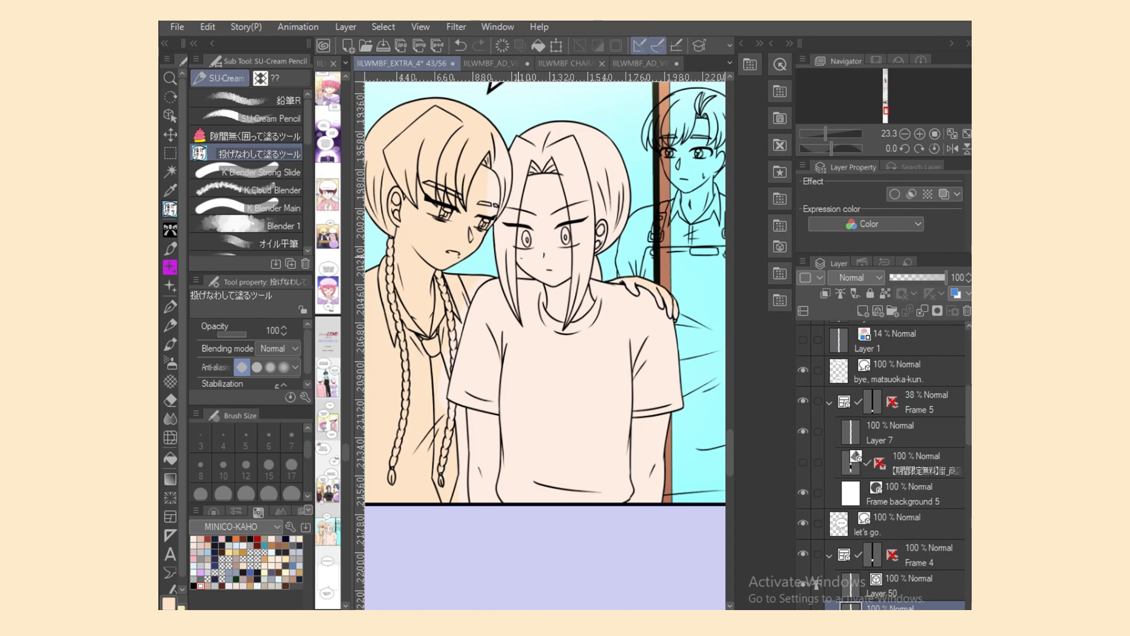
mouse_move(521, 258)
mouse_down()
mouse_move(520, 297)
mouse_move(518, 265)
mouse_move(541, 287)
mouse_move(509, 308)
mouse_move(513, 295)
mouse_up()
alt+click(533, 309)
click(255, 136)
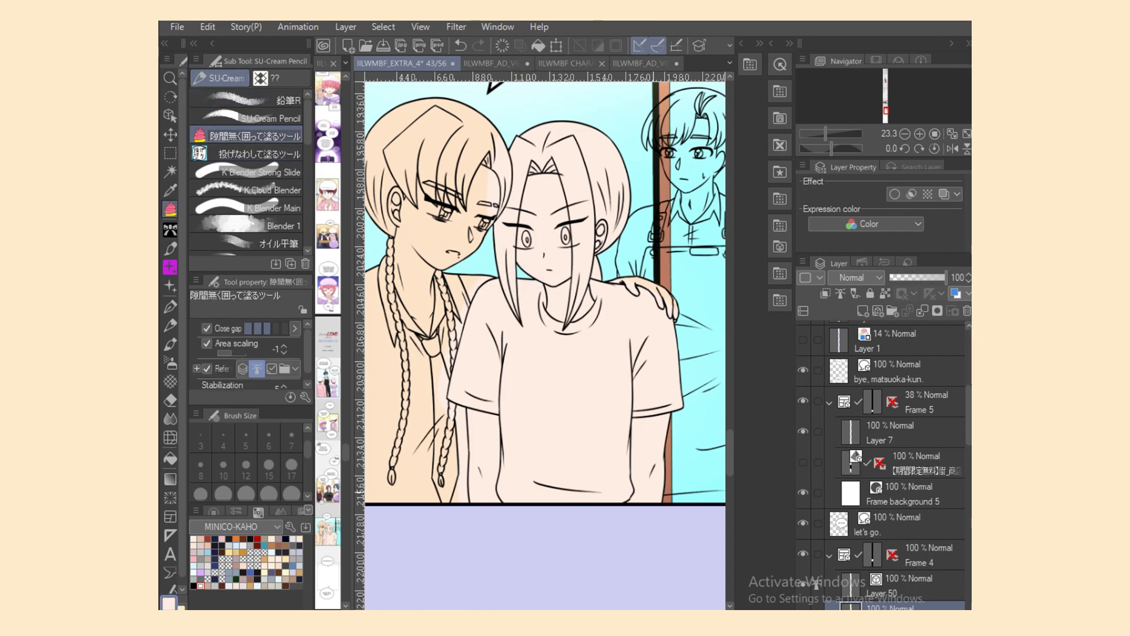
Step: Refill the hand resting on the middle character's shoulder with peach, covering the fingers
scroll(545, 345, right, 3)
scroll(557, 371, up, 3)
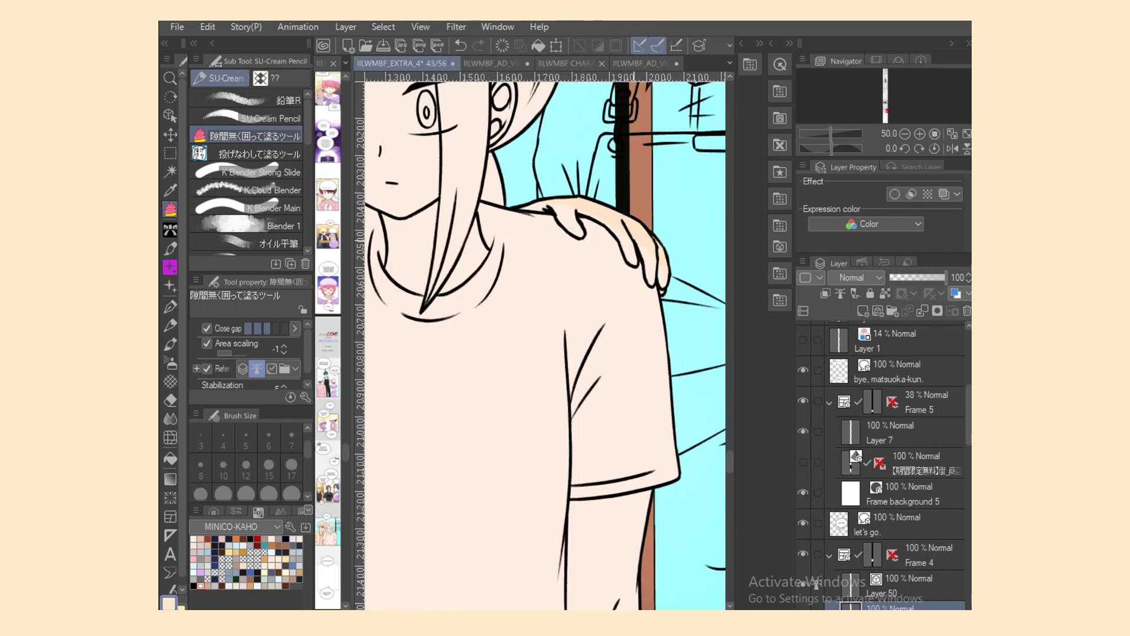
drag(647, 273, 666, 295)
mouse_move(581, 227)
mouse_down()
mouse_move(577, 196)
mouse_move(560, 207)
mouse_up()
Step: Adjust the vector control points of the fingertip outlines on Layer 50 for the hand on the shoulder
scroll(545, 346, right, 3)
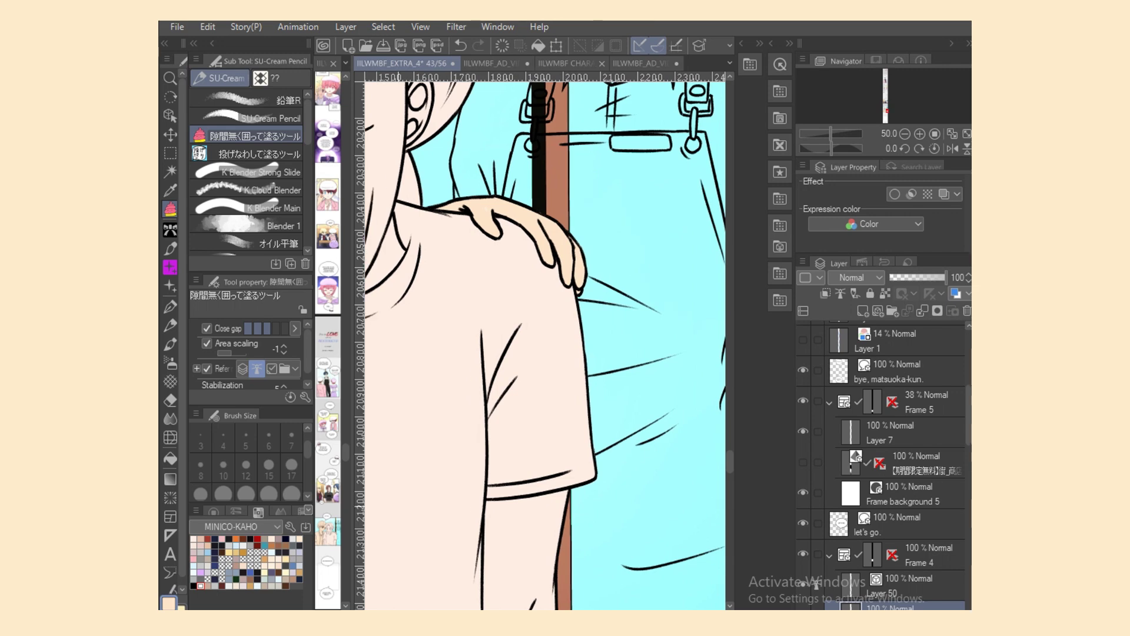
scroll(546, 349, up, 3)
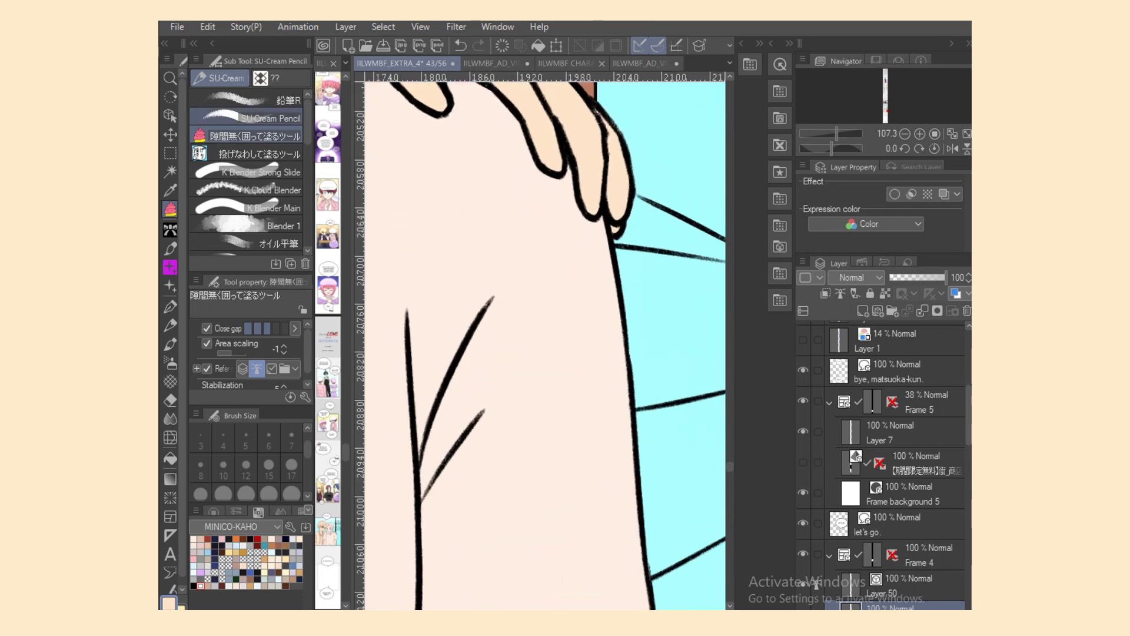
key(o)
click(446, 109)
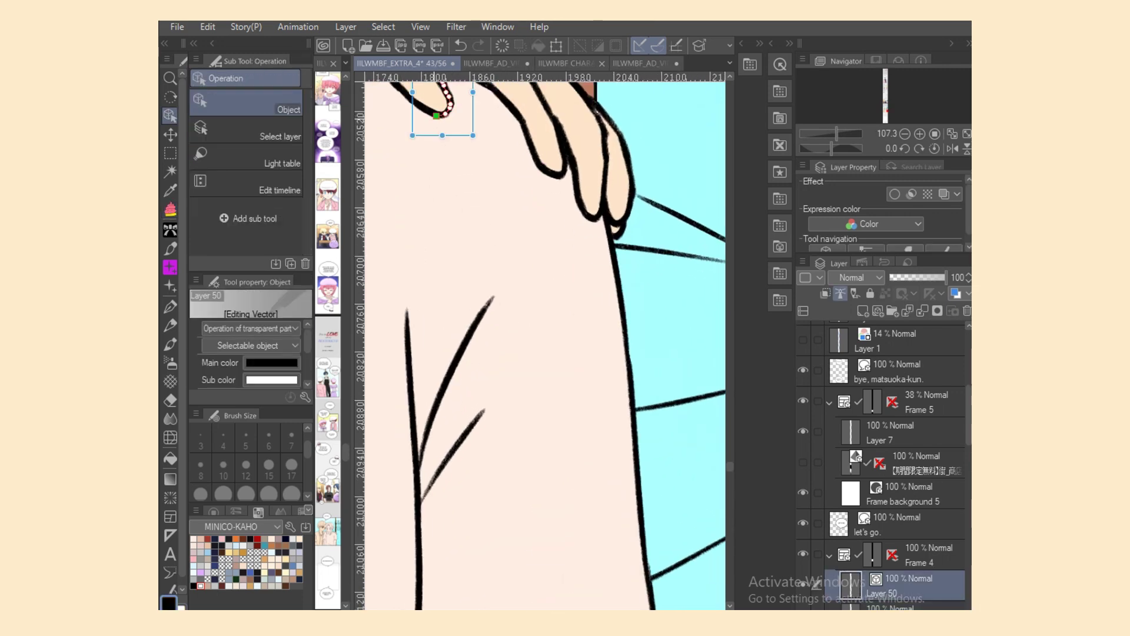
click(427, 110)
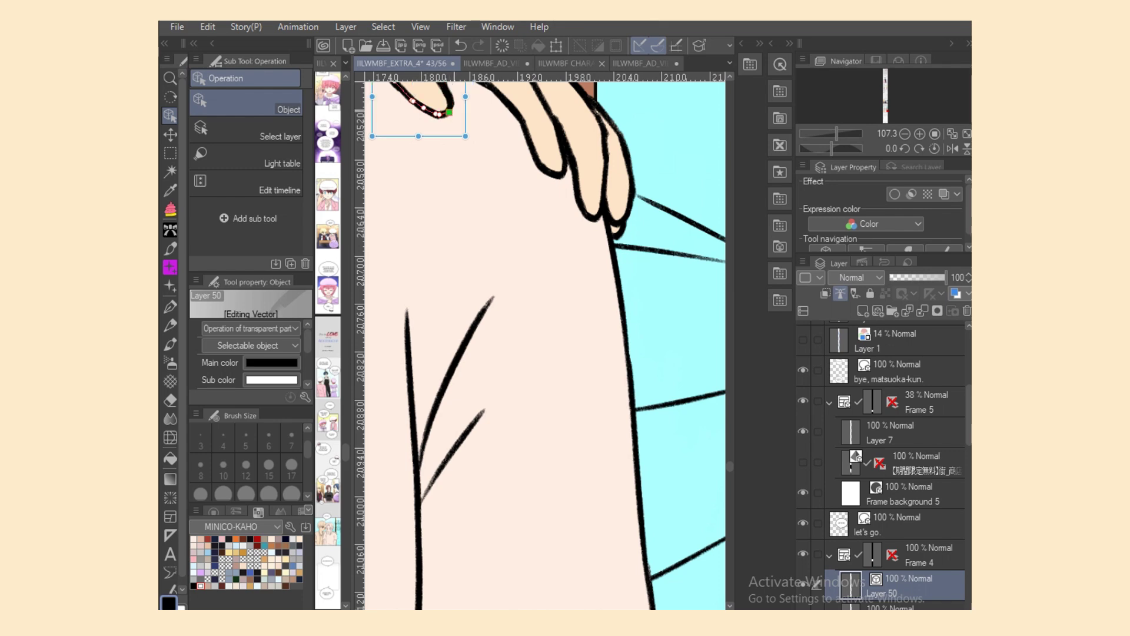
drag(449, 112, 453, 107)
click(555, 174)
drag(542, 164, 536, 157)
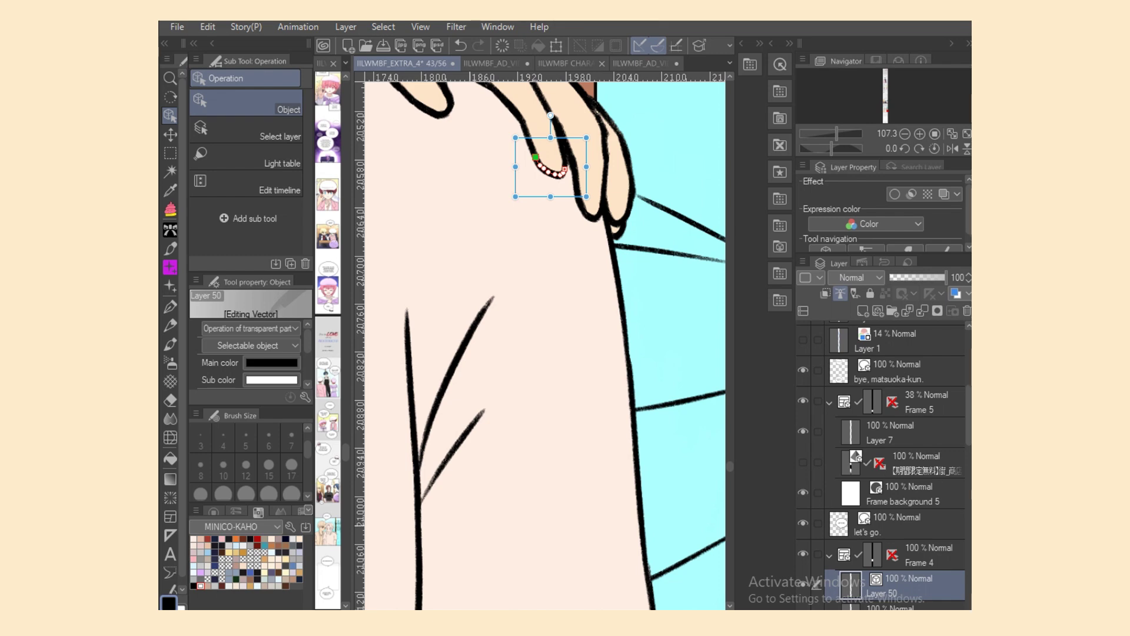
scroll(545, 346, down, 9)
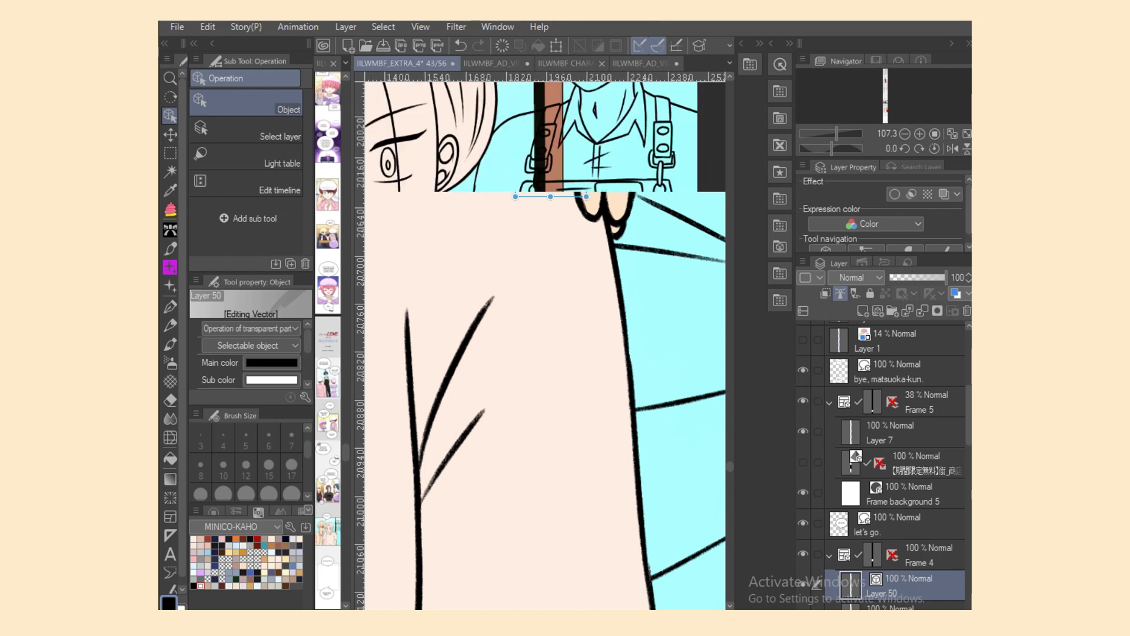
scroll(546, 347, up, 3)
click(504, 365)
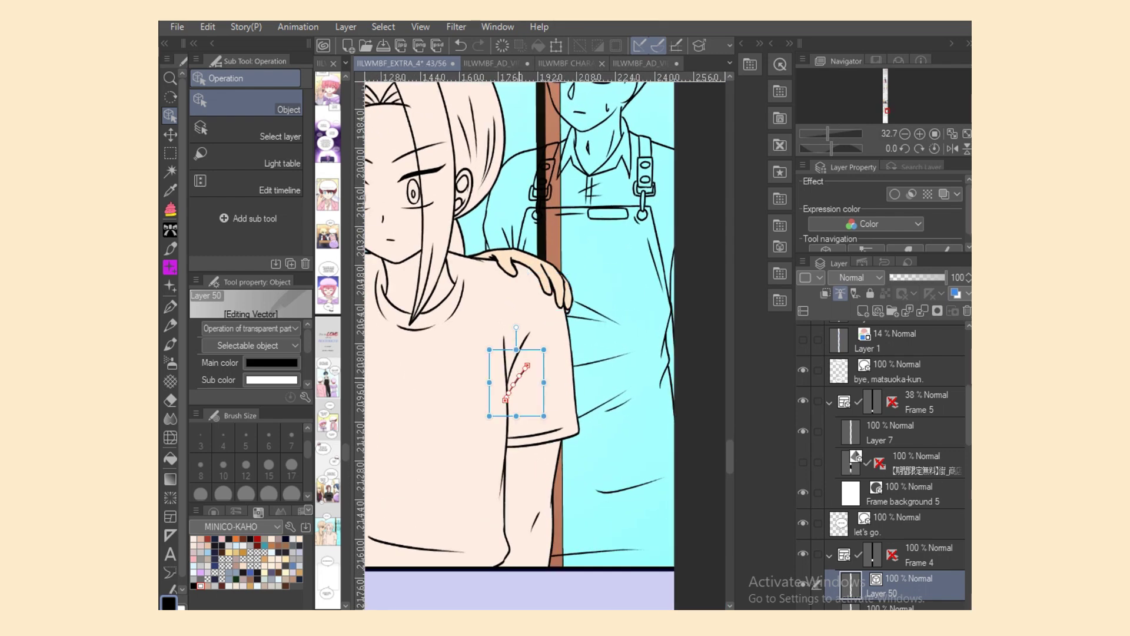
key(e)
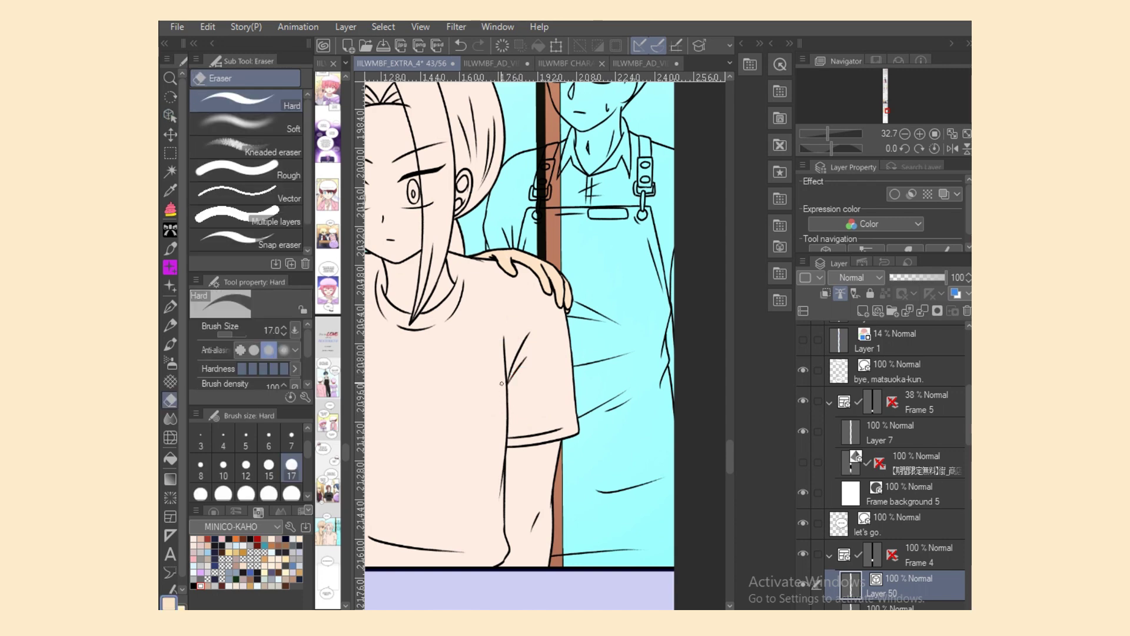
key(o)
Step: Place the "gone" image material on the front of the middle character's T-shirt
scroll(502, 383, left, 5)
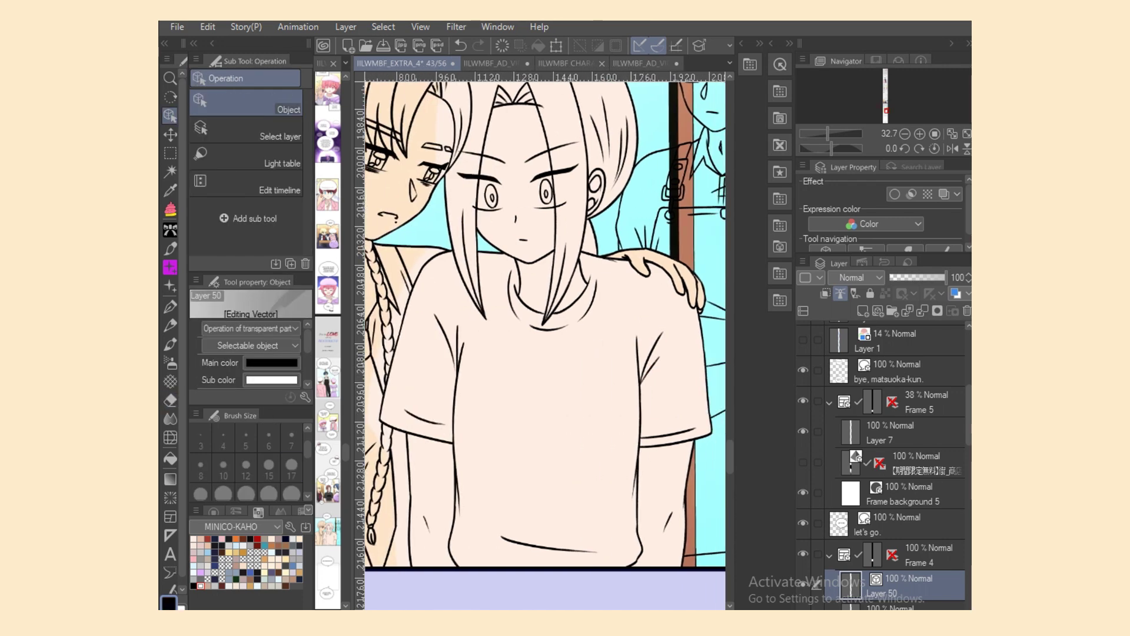
click(781, 64)
drag(725, 109, 491, 371)
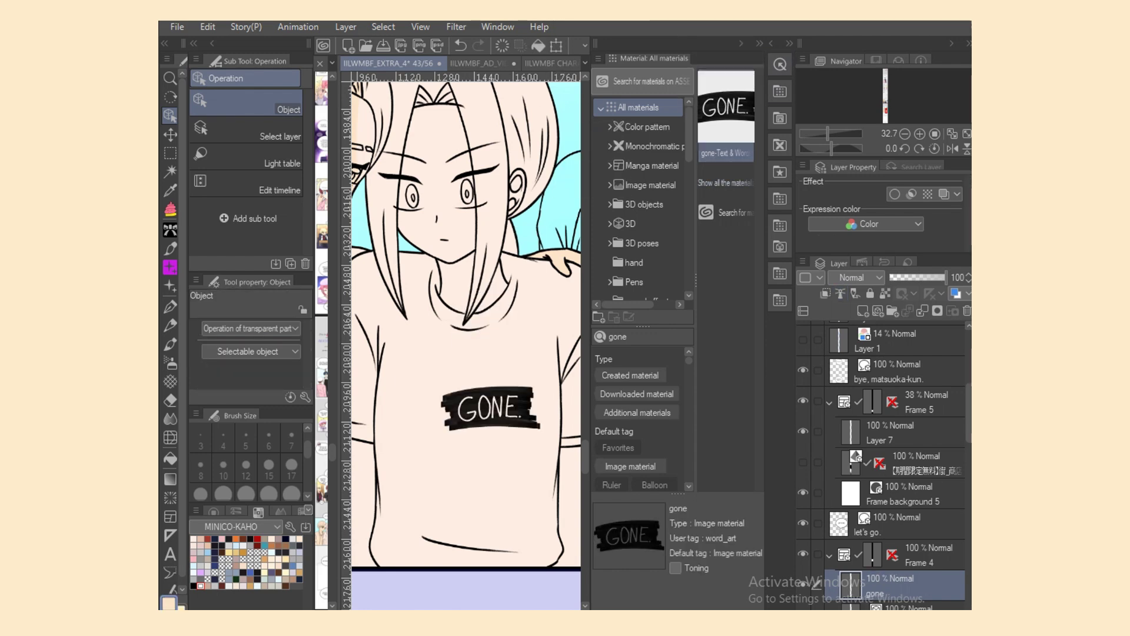
click(742, 43)
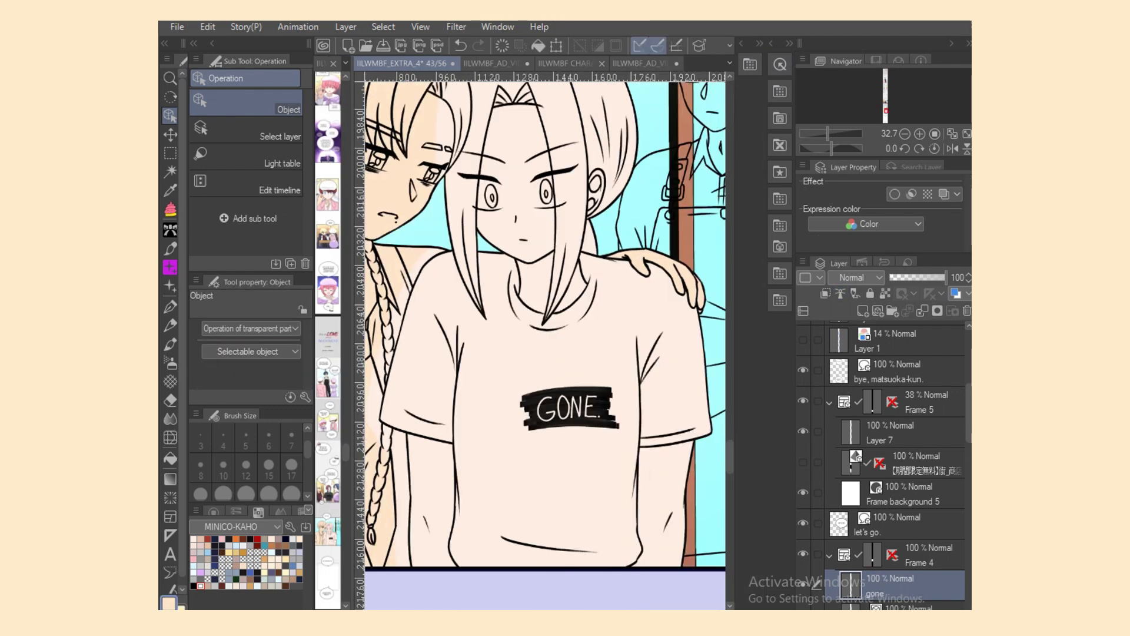
Step: Enlarge the GONE graphic and centre it on the chest of the T-shirt
key(ctrl+t)
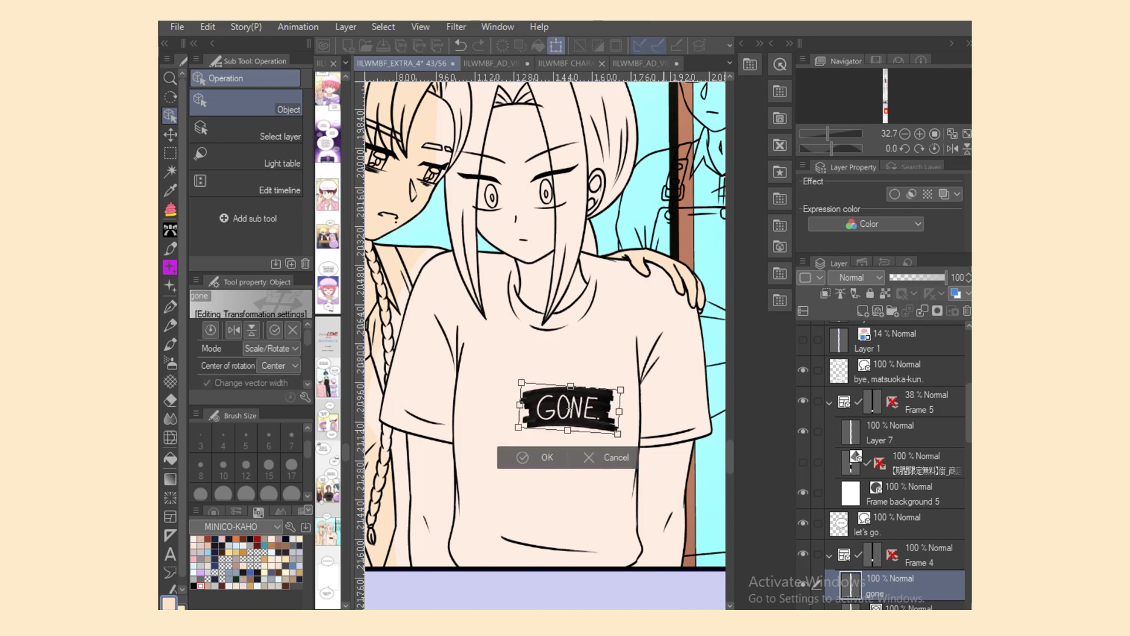
drag(620, 390, 652, 378)
drag(584, 404, 544, 417)
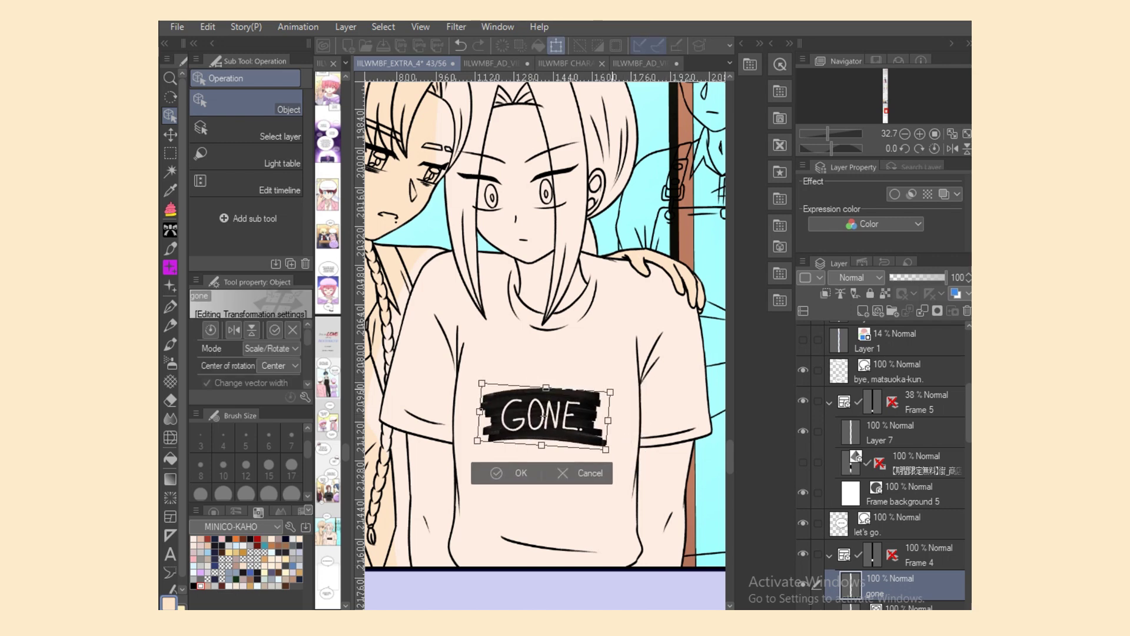
click(507, 472)
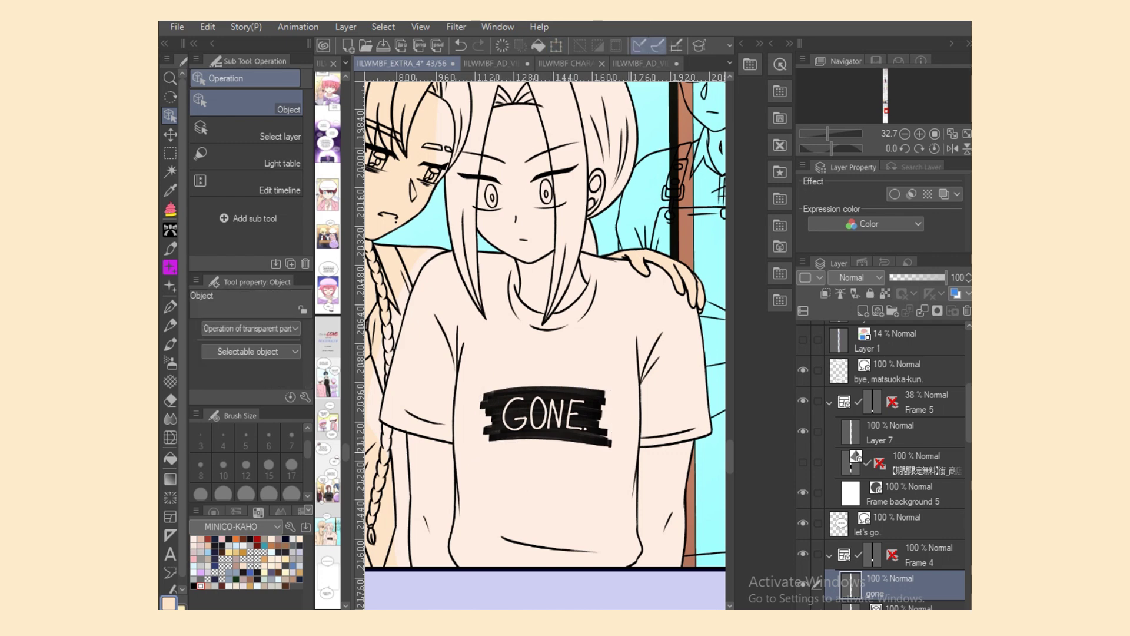
Step: Select the flat colour layer, Layer 51, and lock its transparent pixels
scroll(545, 345, left, 5)
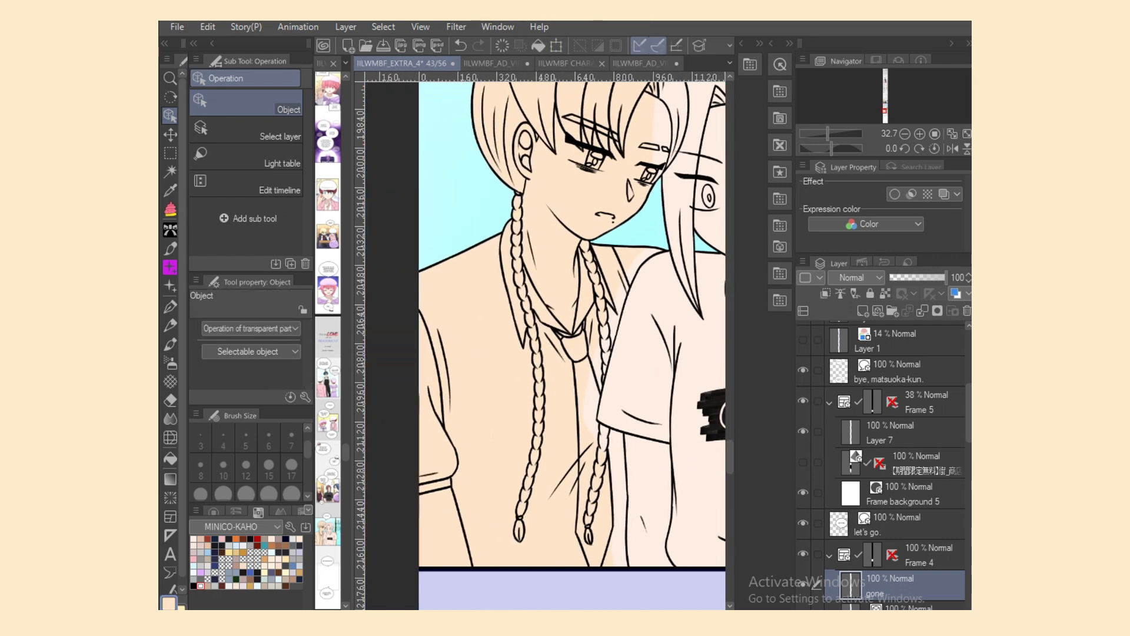
click(901, 606)
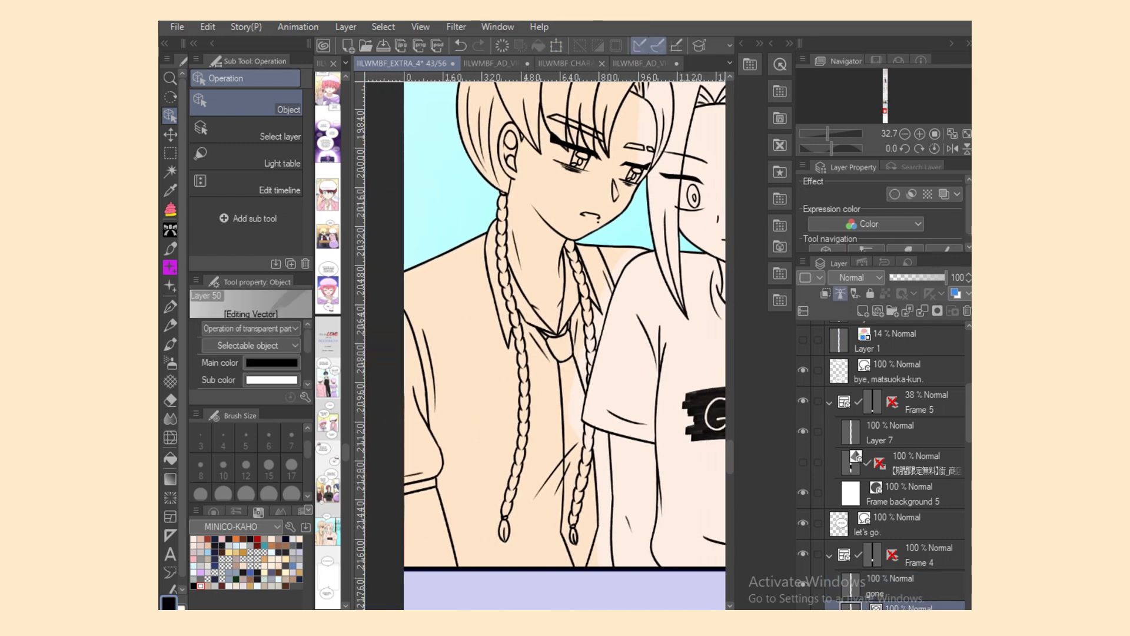
drag(970, 413, 969, 445)
click(901, 483)
click(885, 293)
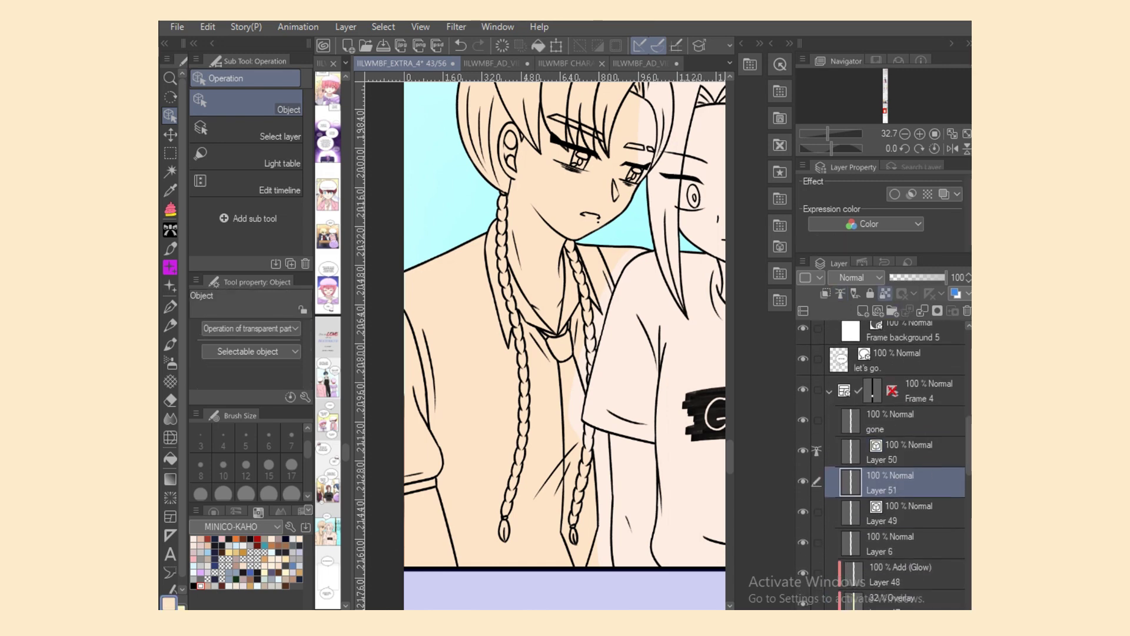
click(213, 510)
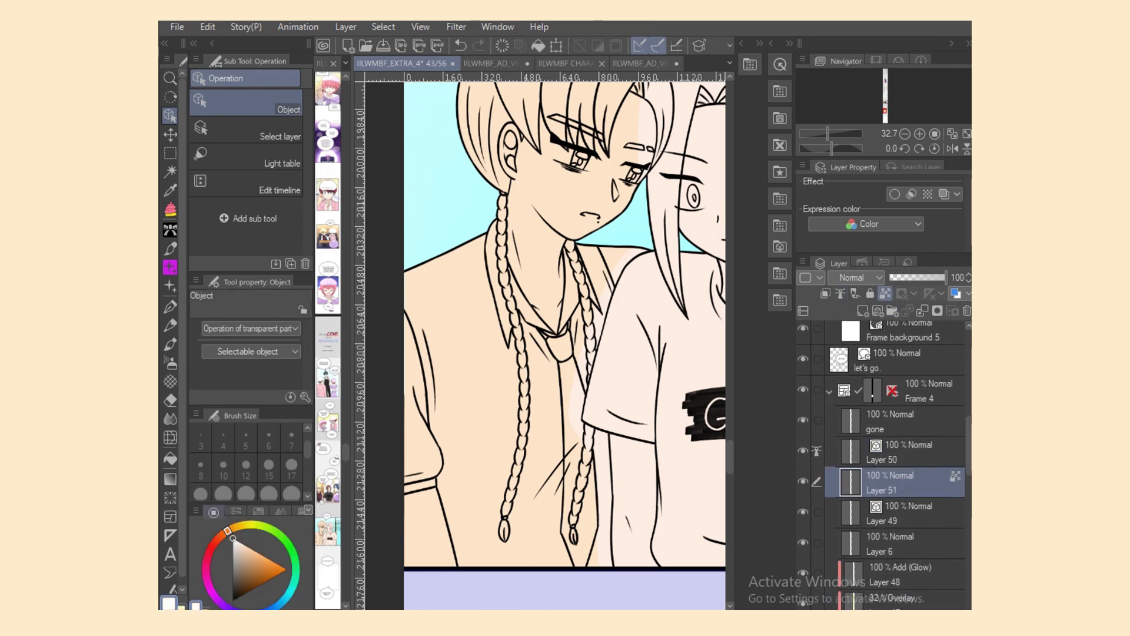
click(170, 458)
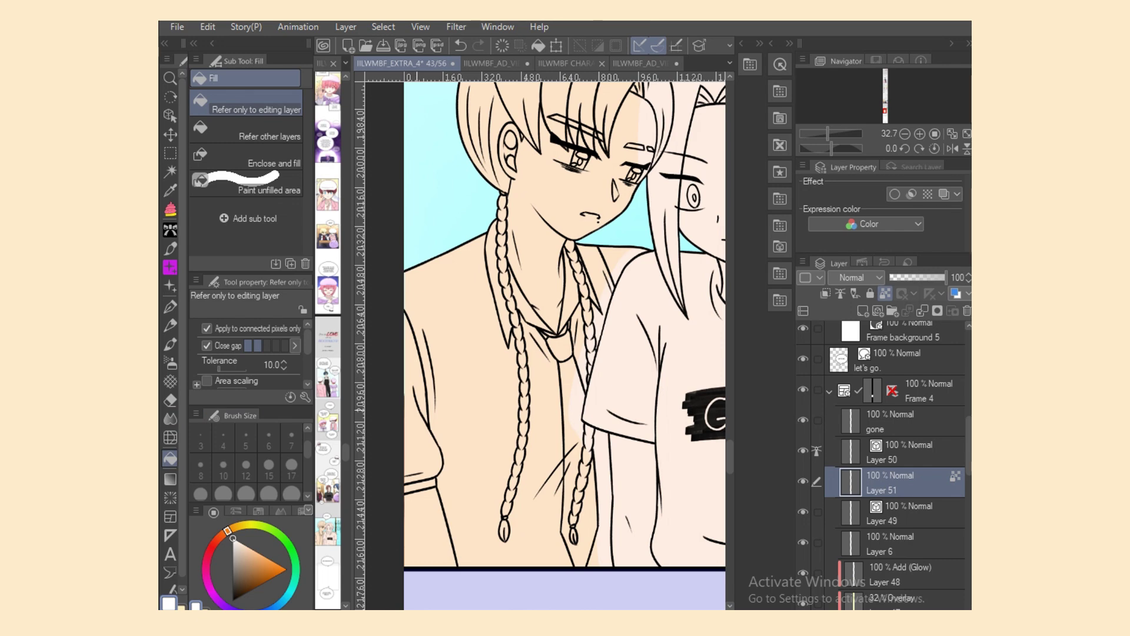
click(437, 484)
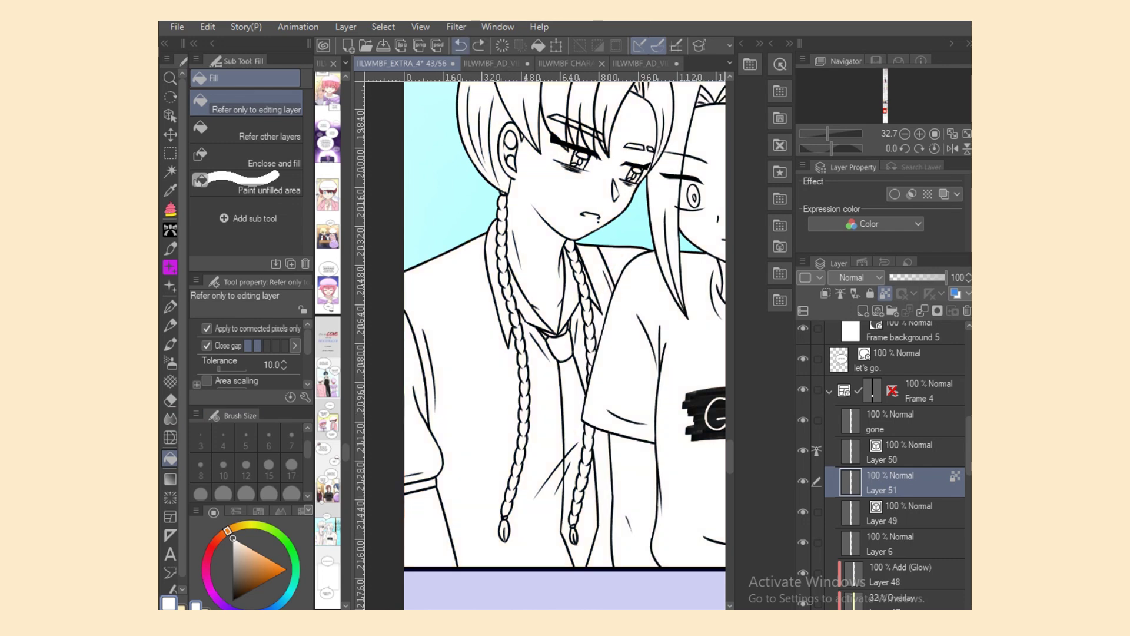
key(ctrl+z)
key(ctrl+z)
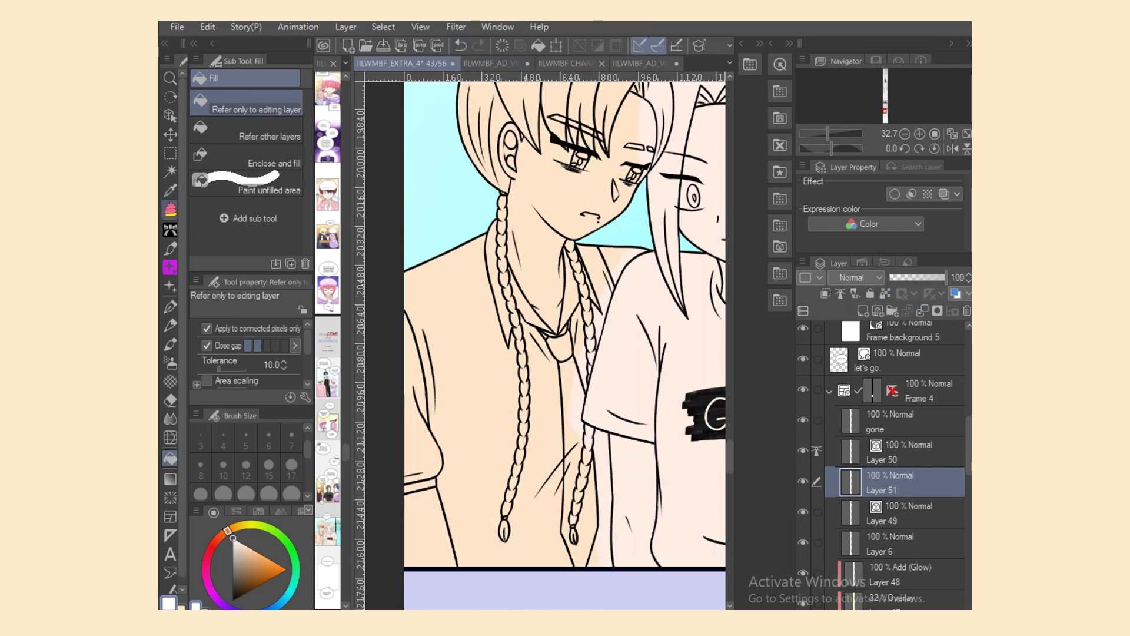
Step: Lock the transparent pixels of Layer 51 and lasso-fill the left character's near shirt sleeve and arm area with white
click(170, 209)
click(253, 153)
alt+click(456, 306)
click(234, 538)
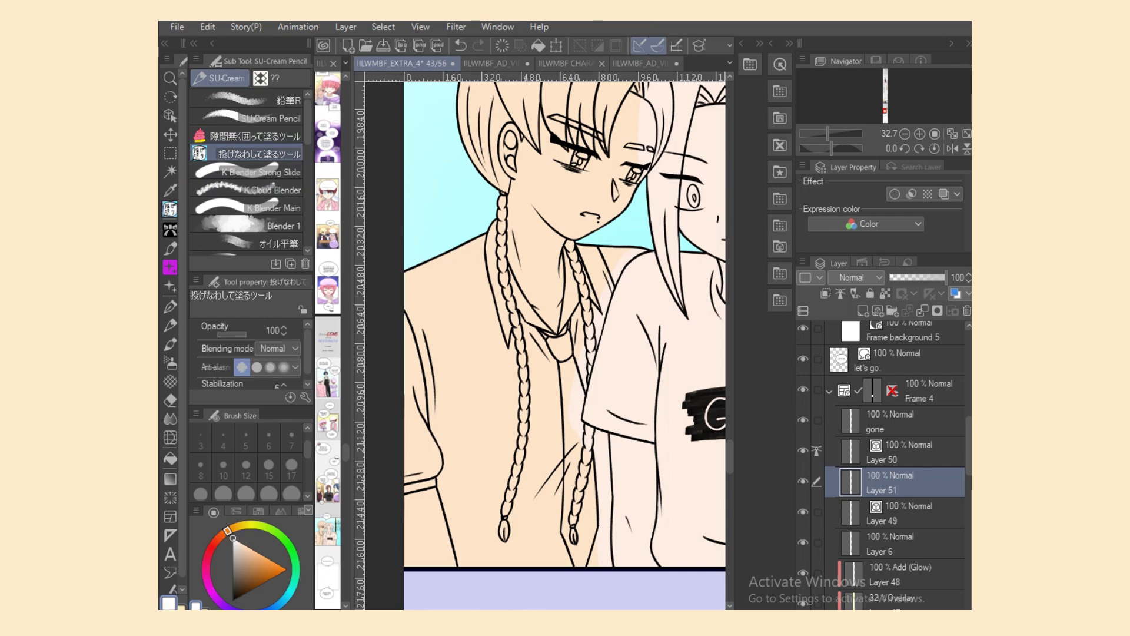
mouse_move(404, 272)
mouse_down()
mouse_move(383, 534)
mouse_move(437, 274)
mouse_up()
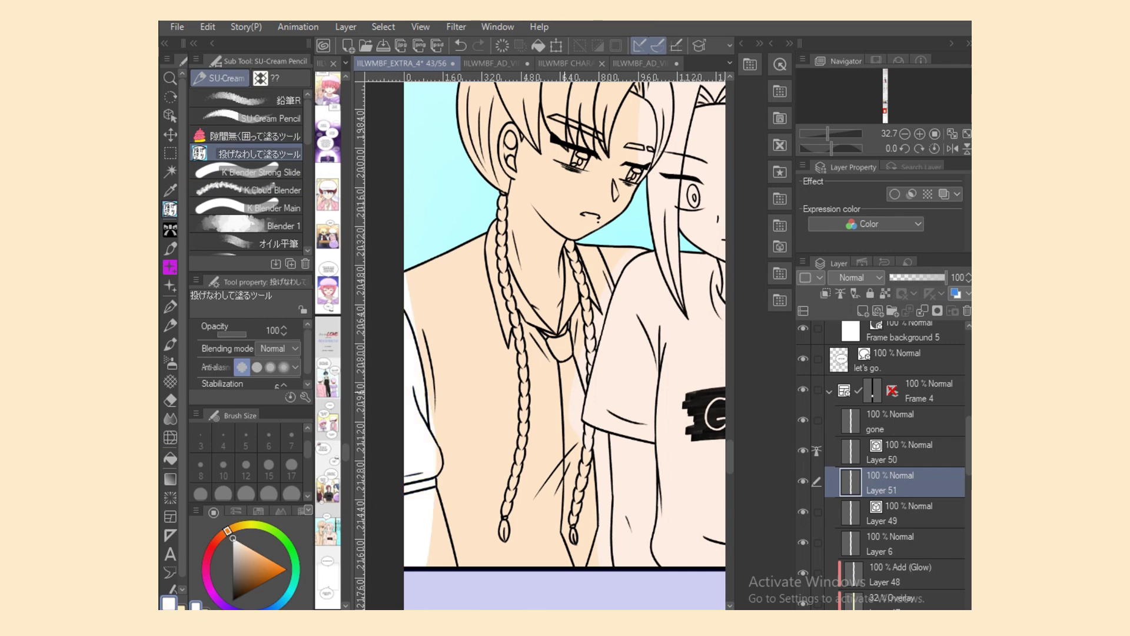
click(885, 293)
drag(441, 452, 428, 489)
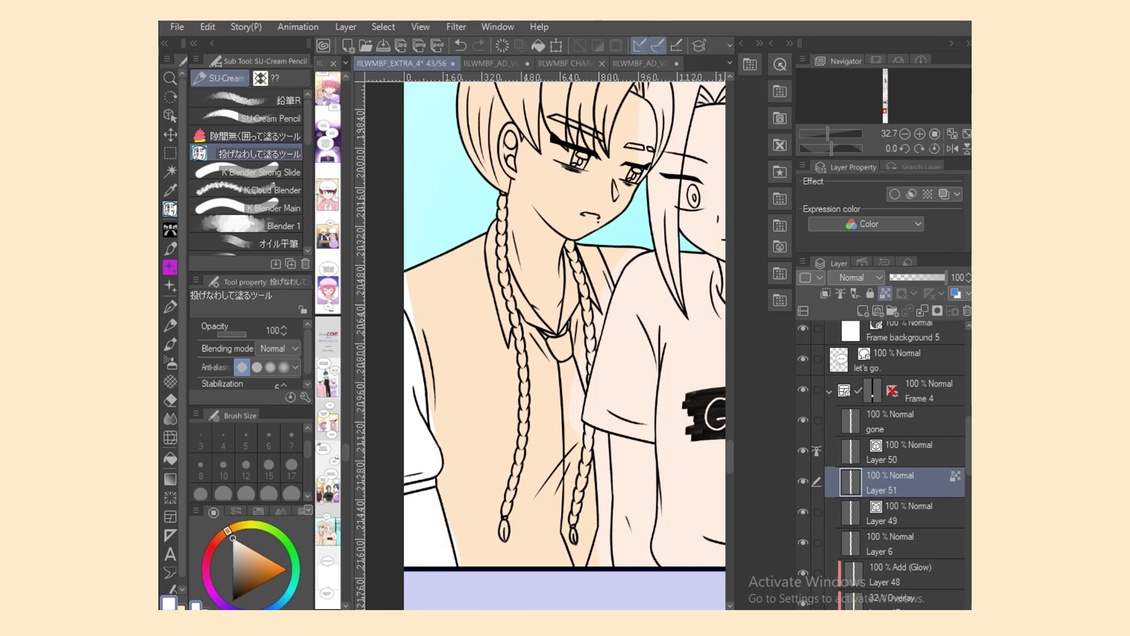
scroll(550, 341, right, 3)
key(g)
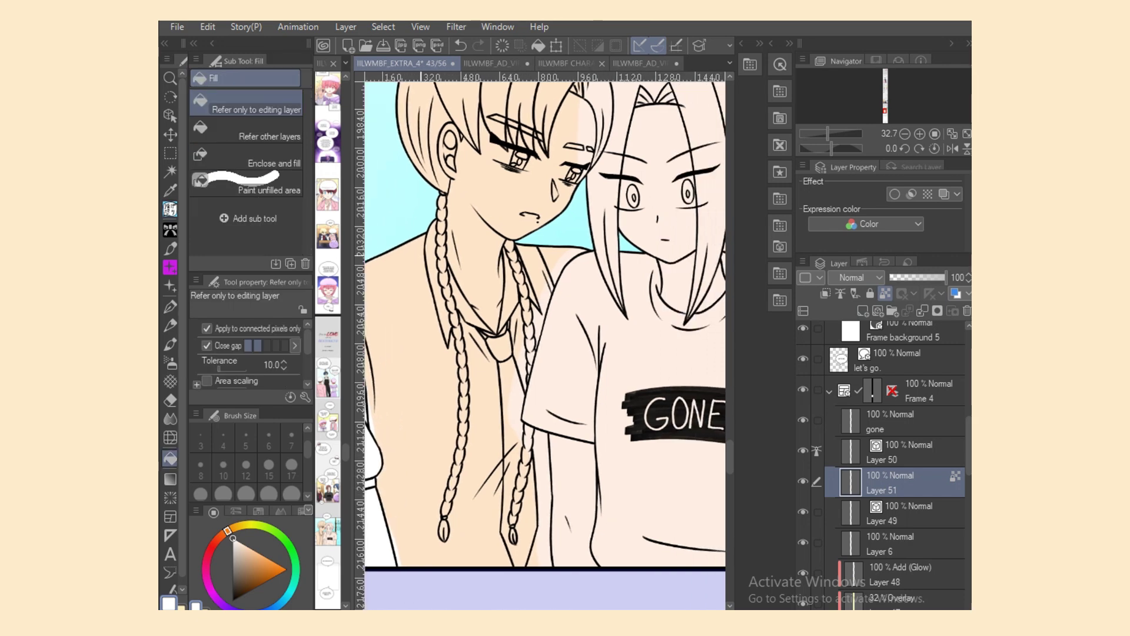
click(412, 383)
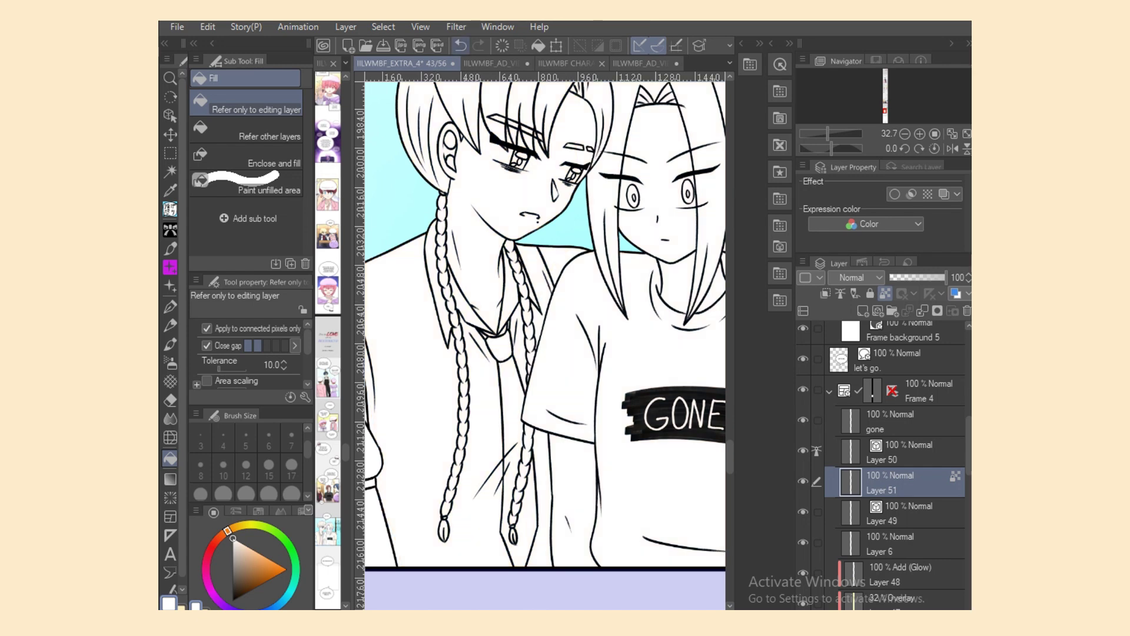
click(461, 46)
Step: Save the file and colour the left character's shirt collar and far shoulder sleeve white, referring to other layers for the collar fills
click(246, 130)
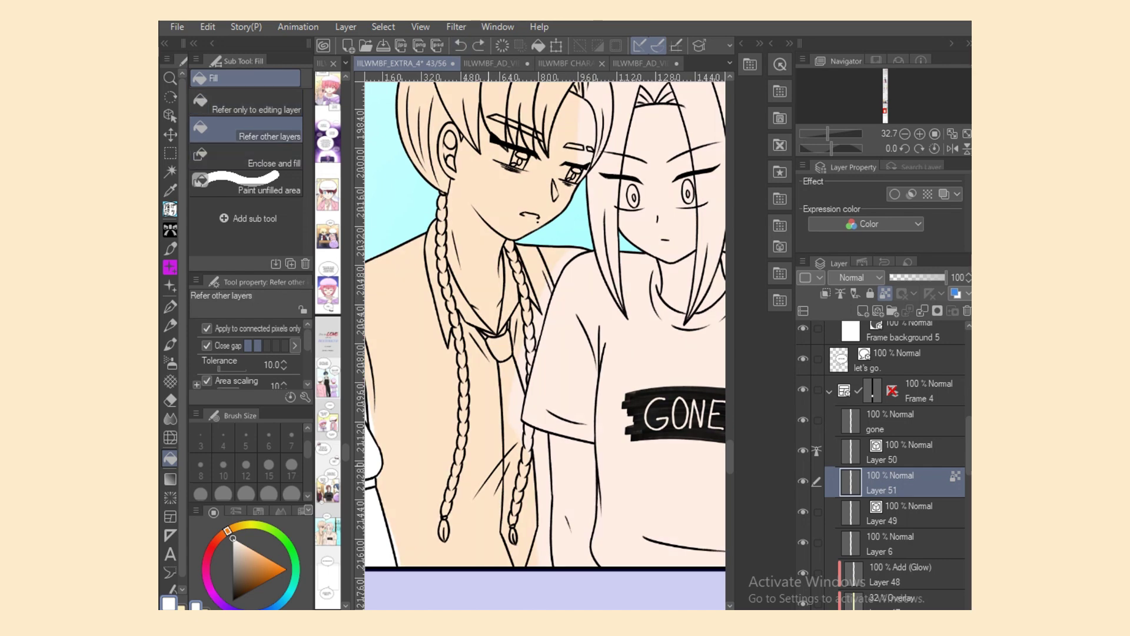
key(ctrl+s)
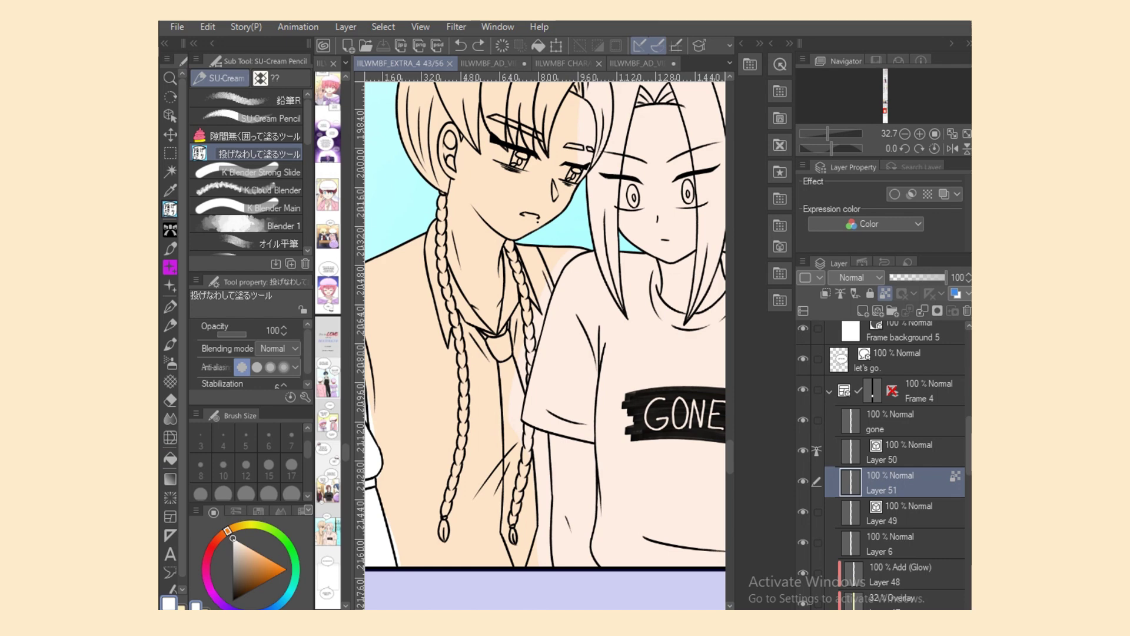
key(g)
click(465, 303)
click(510, 288)
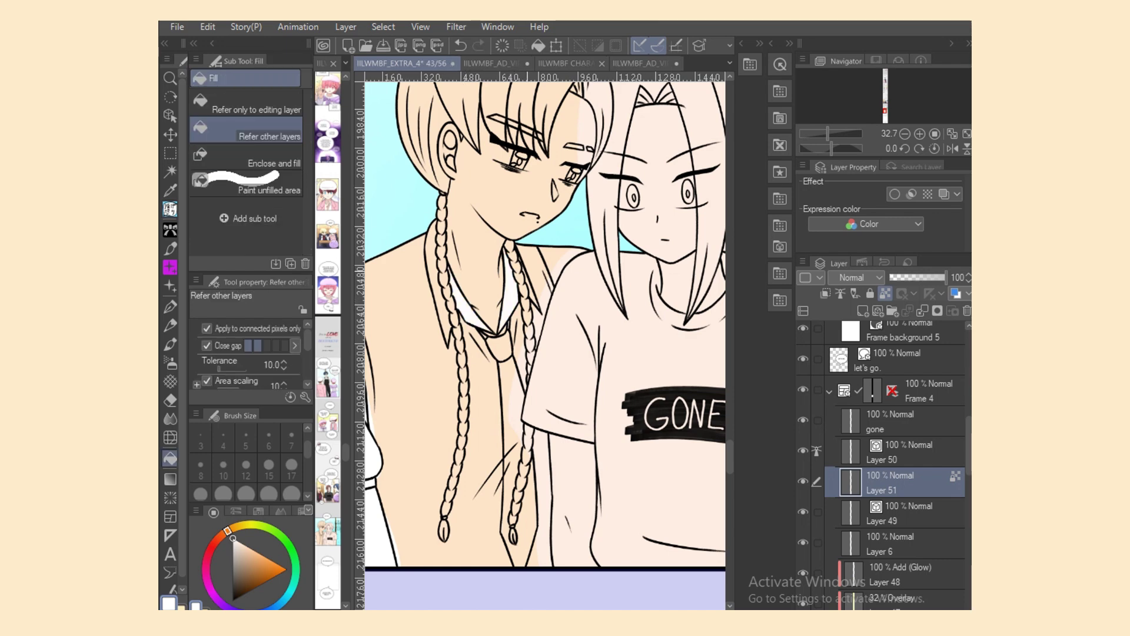
click(533, 288)
click(445, 319)
click(170, 209)
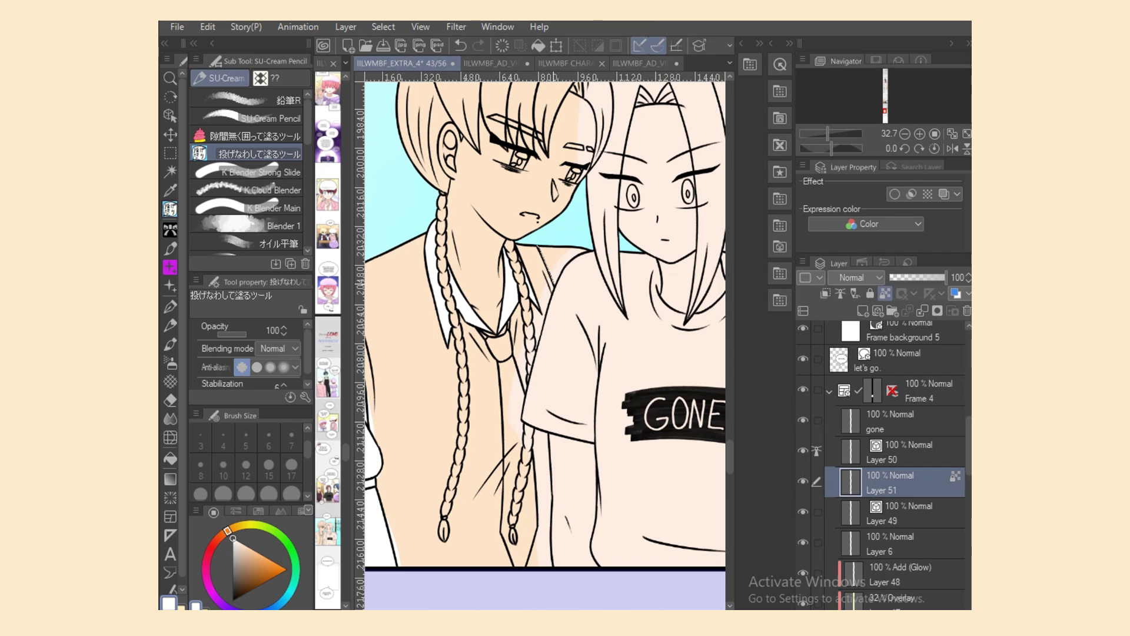
drag(590, 252, 540, 247)
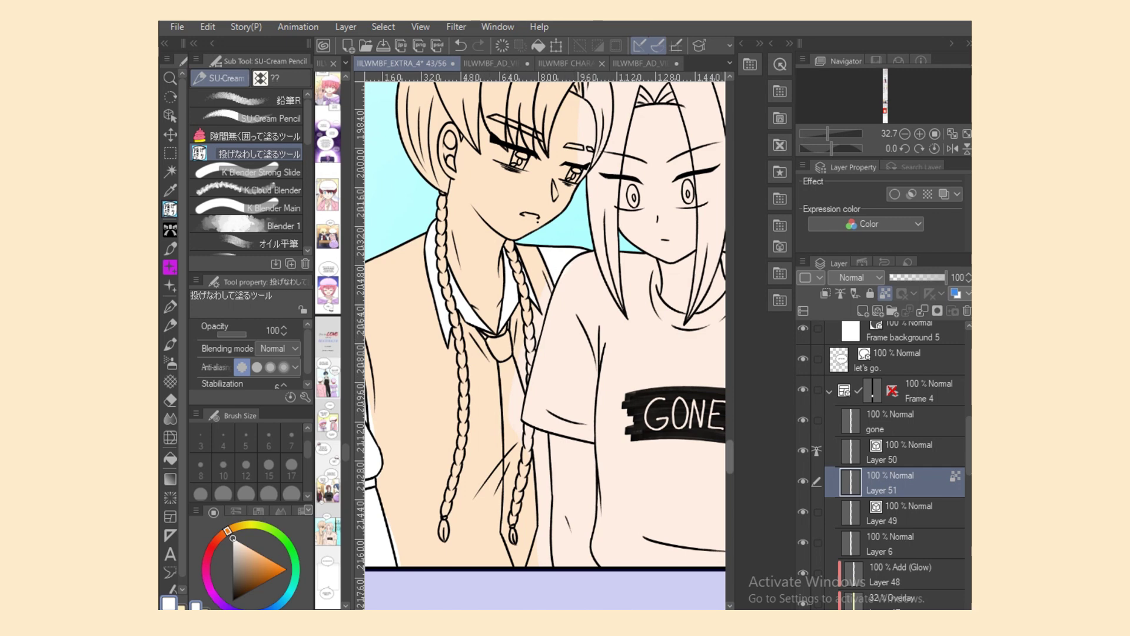
Step: Fill the whites of the left character's eyes and even out the pale strip on the forehead with the sampled skin colour
scroll(545, 347, up, 5)
scroll(549, 345, up, 4)
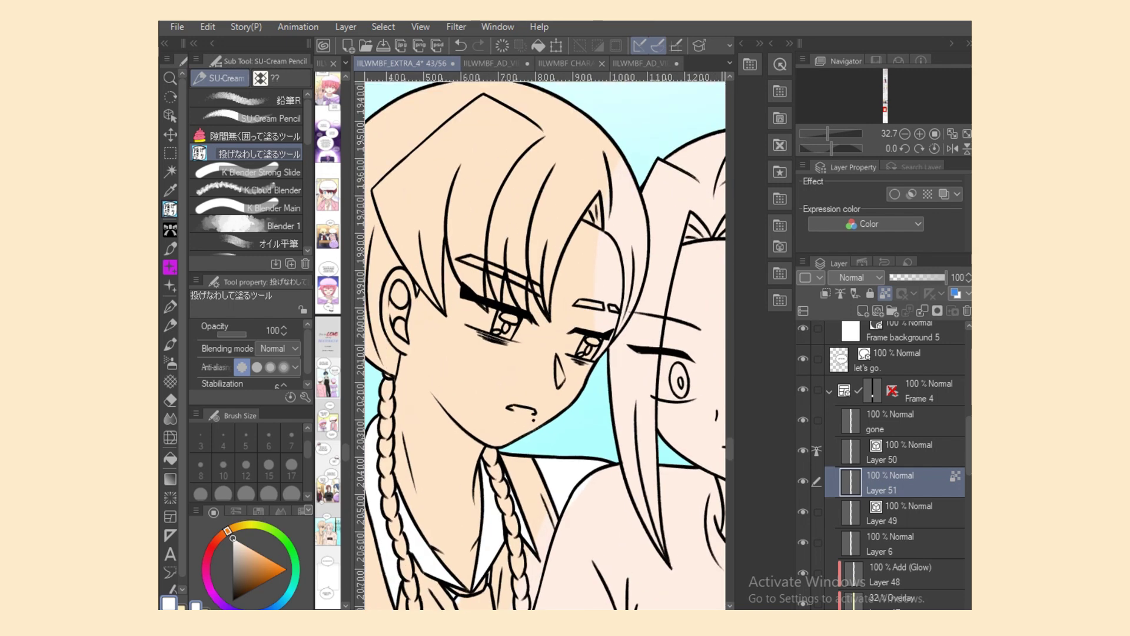
mouse_move(601, 366)
mouse_down()
mouse_move(633, 331)
mouse_move(585, 327)
mouse_up()
alt+click(608, 310)
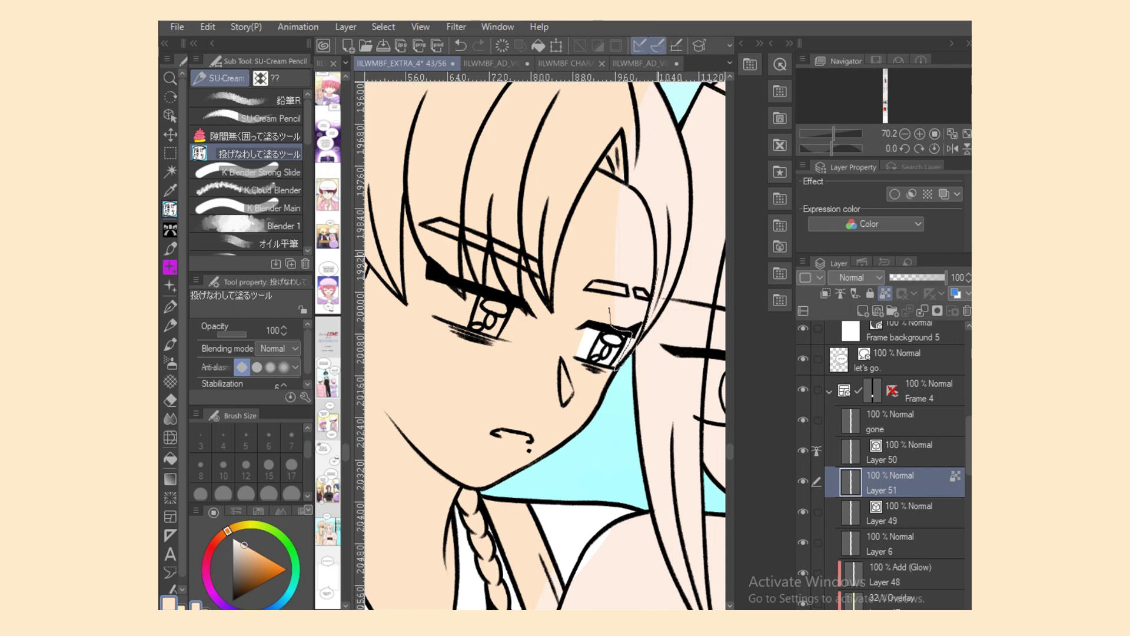
key(x)
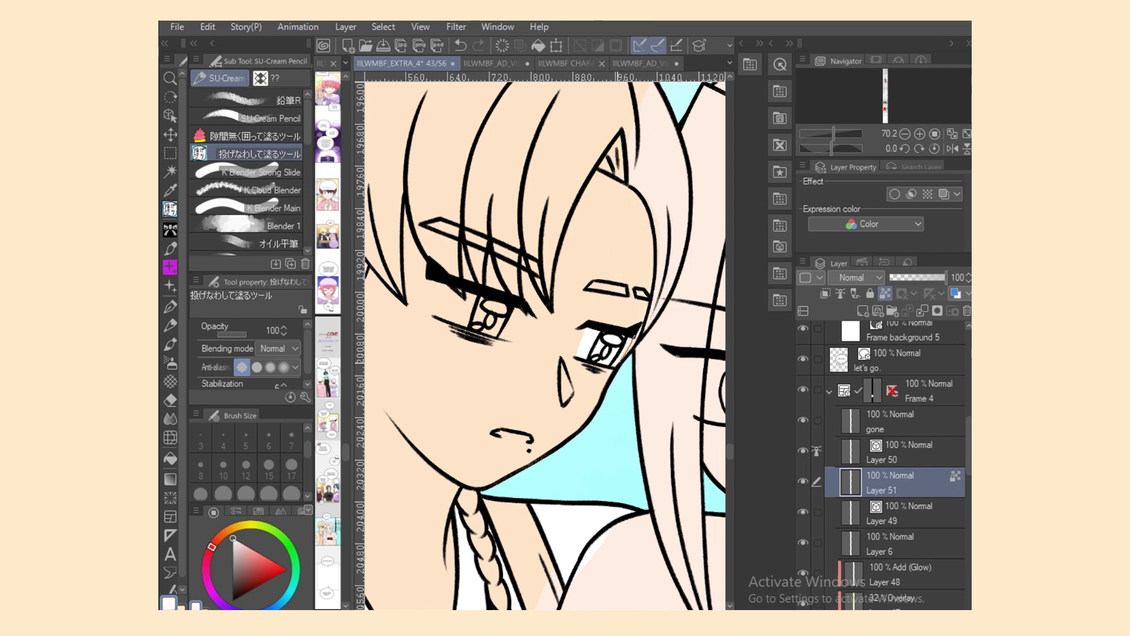
key(x)
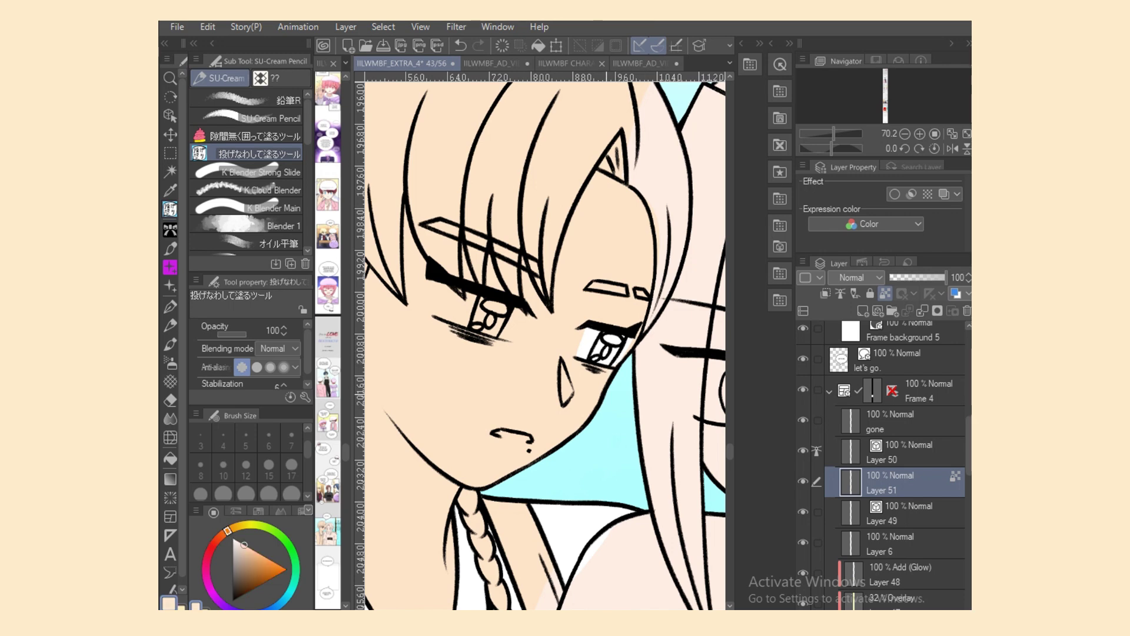
key(x)
mouse_move(430, 305)
mouse_down()
mouse_move(467, 331)
mouse_move(508, 304)
mouse_move(523, 322)
mouse_move(513, 310)
mouse_up()
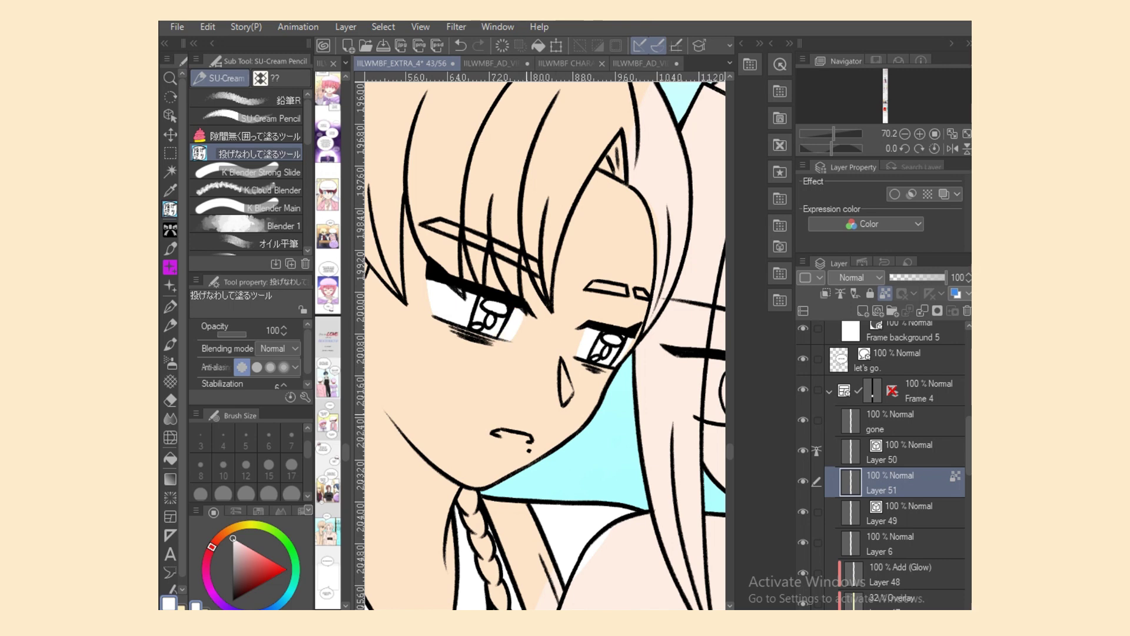
Step: Adjust the vector lines at the outer corner of the left character's near-eye lashes on Layer 50 in a flipped view, and return to Layer 51
click(952, 149)
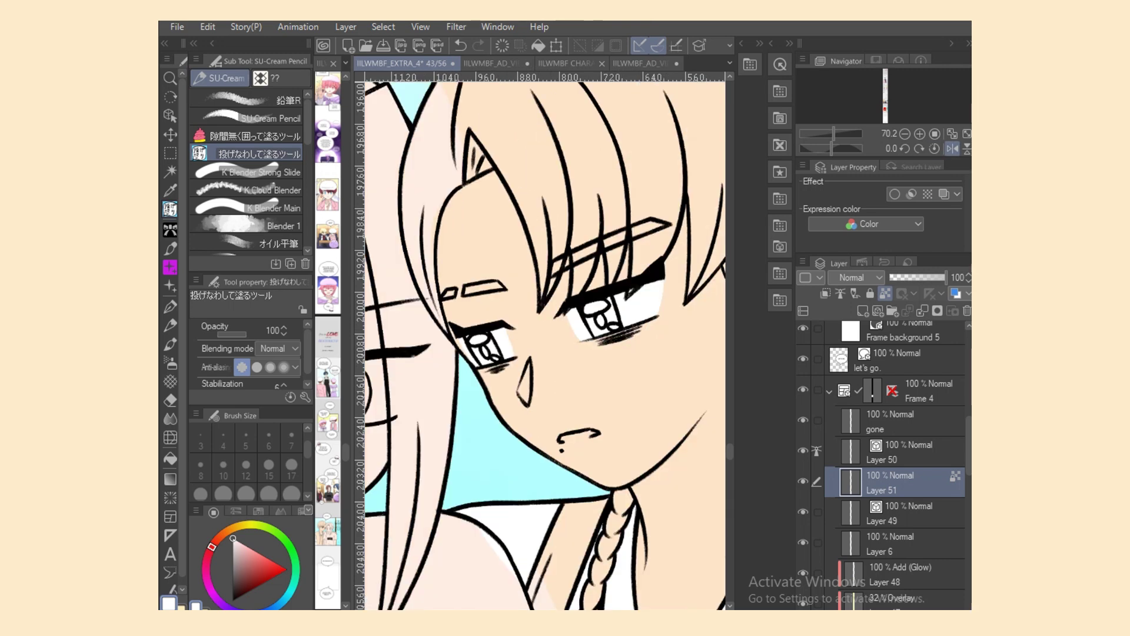
click(170, 116)
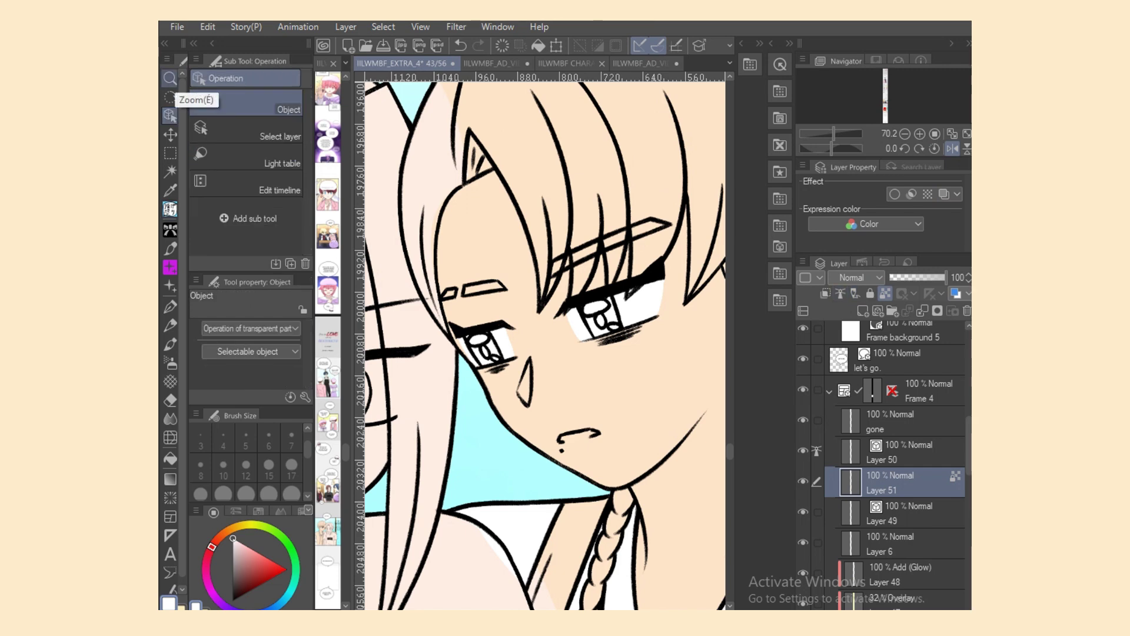
click(658, 278)
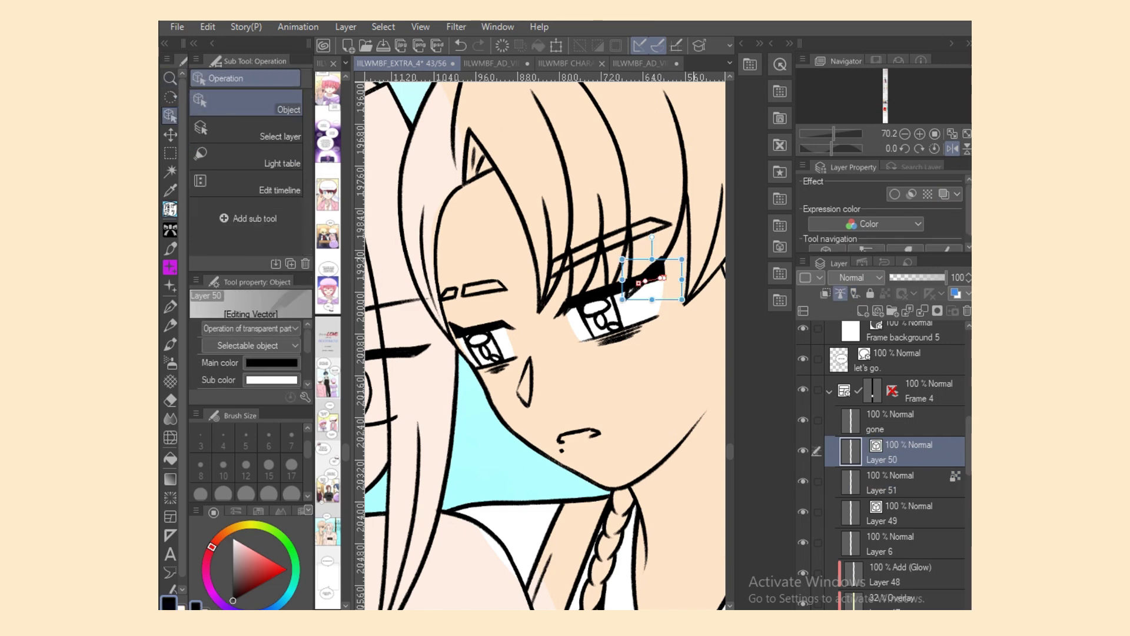
drag(694, 260, 663, 273)
click(664, 281)
click(664, 268)
click(904, 483)
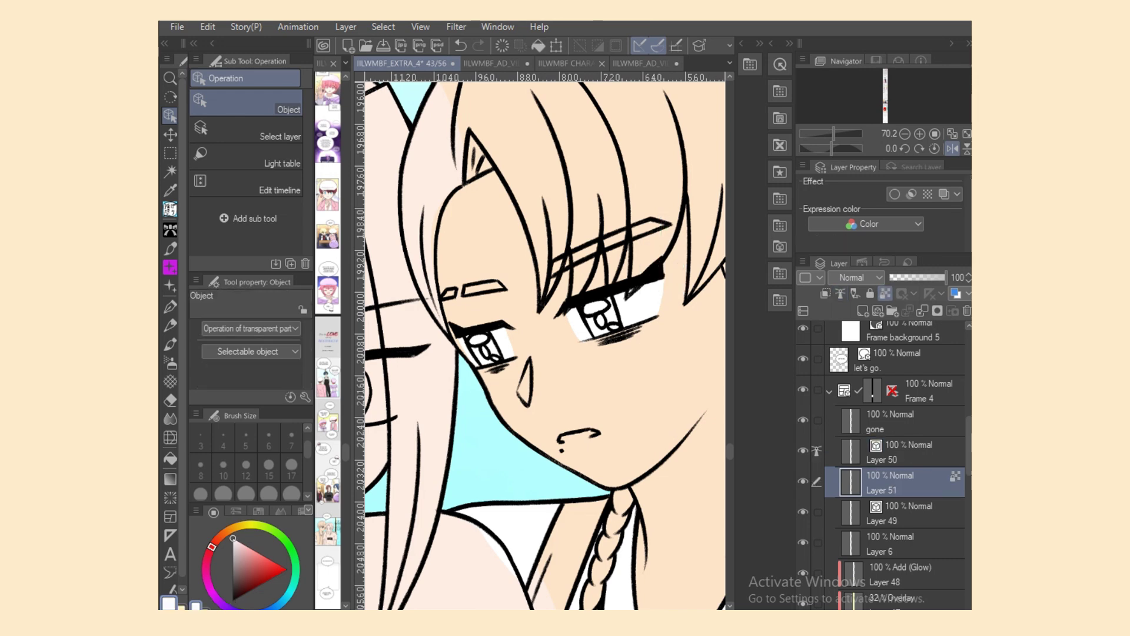
click(661, 270)
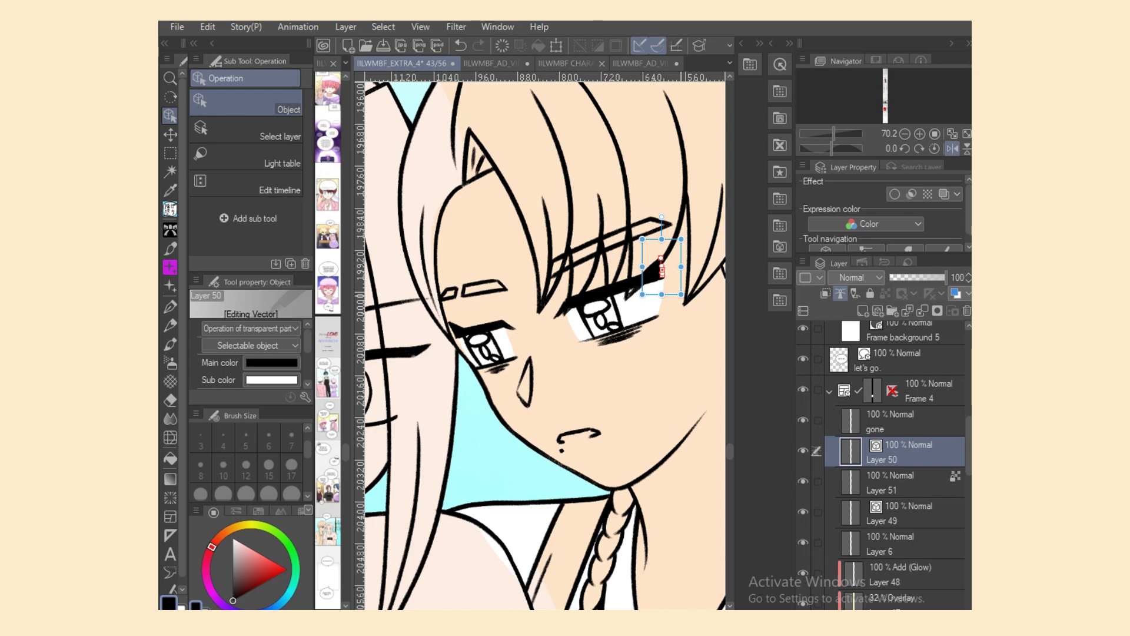
click(904, 483)
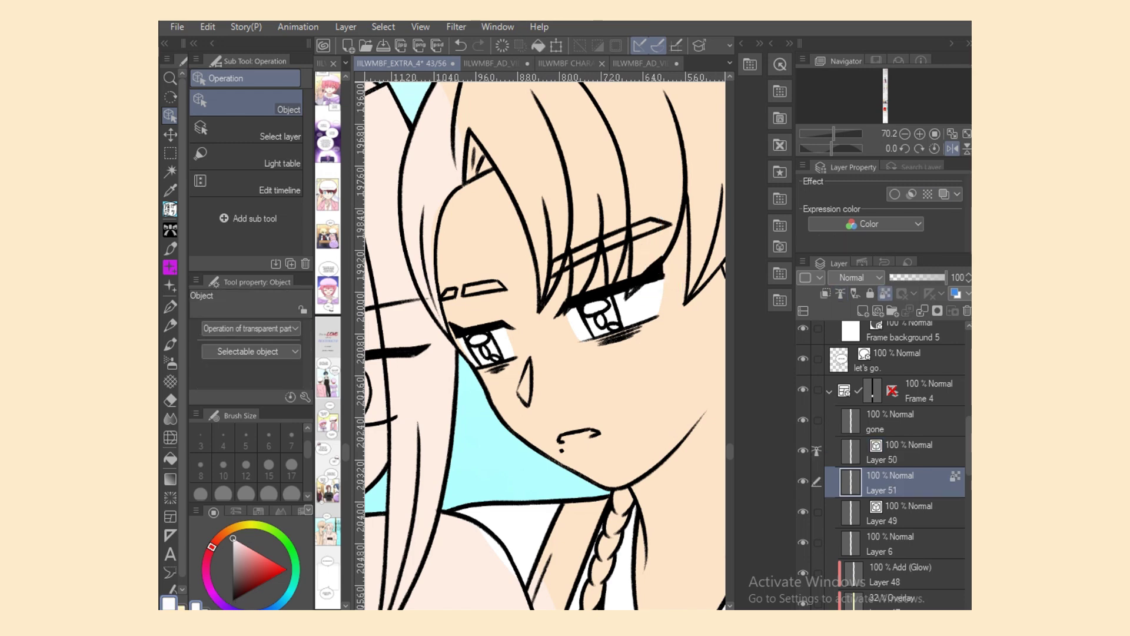
click(952, 148)
Step: Lasso-fill the whites of both of the middle character's eyes on Layer 51
scroll(545, 346, right, 5)
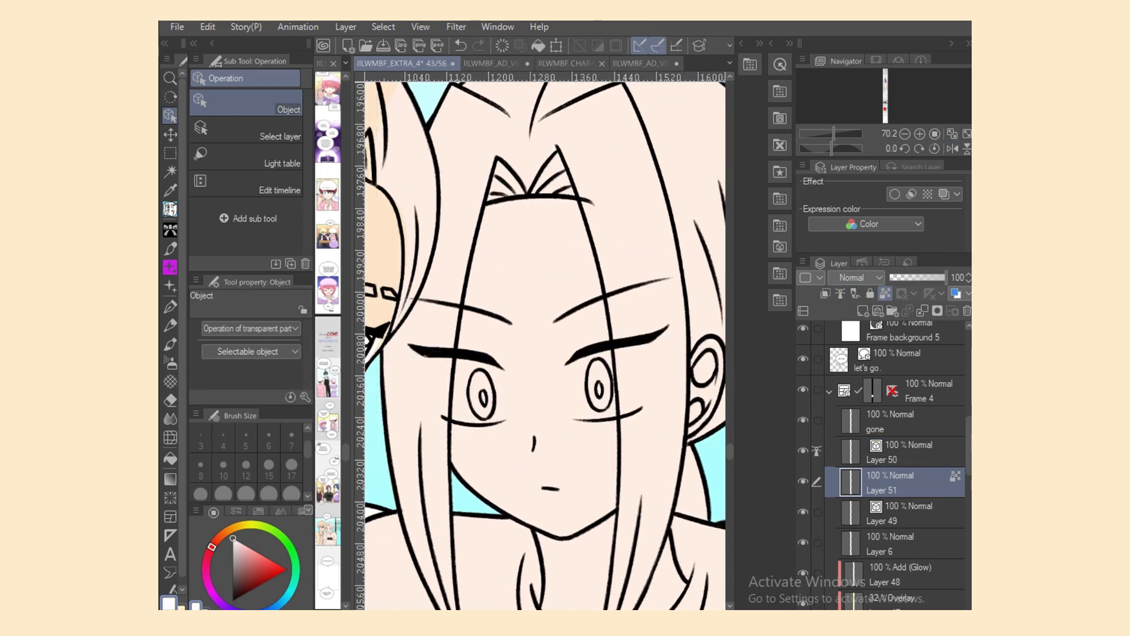
click(171, 209)
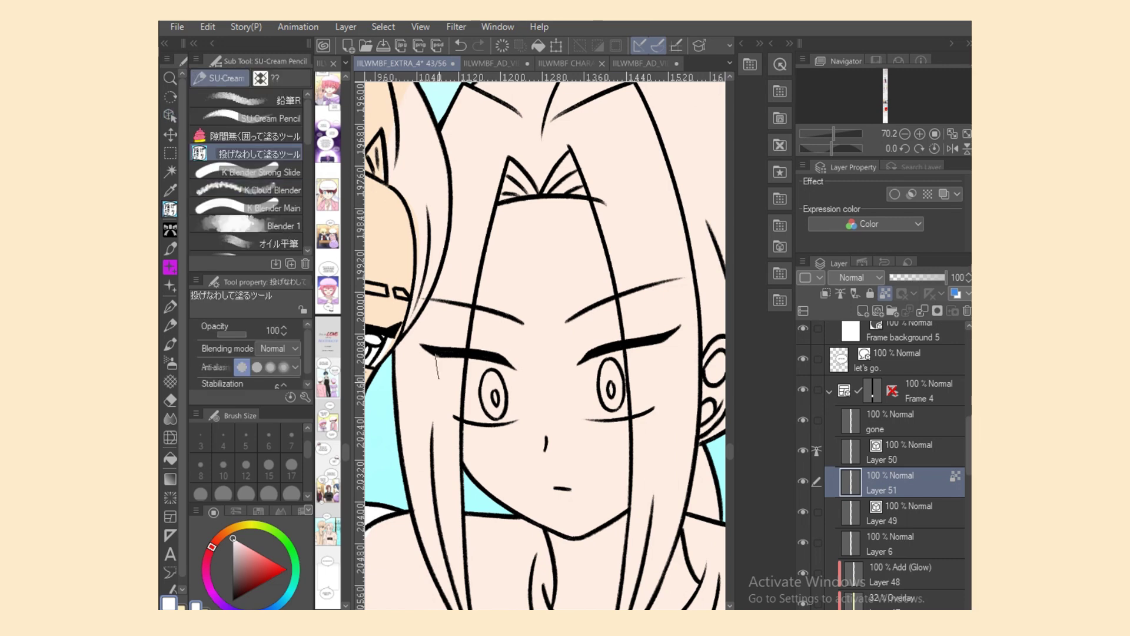
mouse_move(439, 379)
mouse_down()
mouse_move(455, 416)
mouse_move(488, 425)
mouse_move(519, 397)
mouse_move(510, 419)
mouse_up()
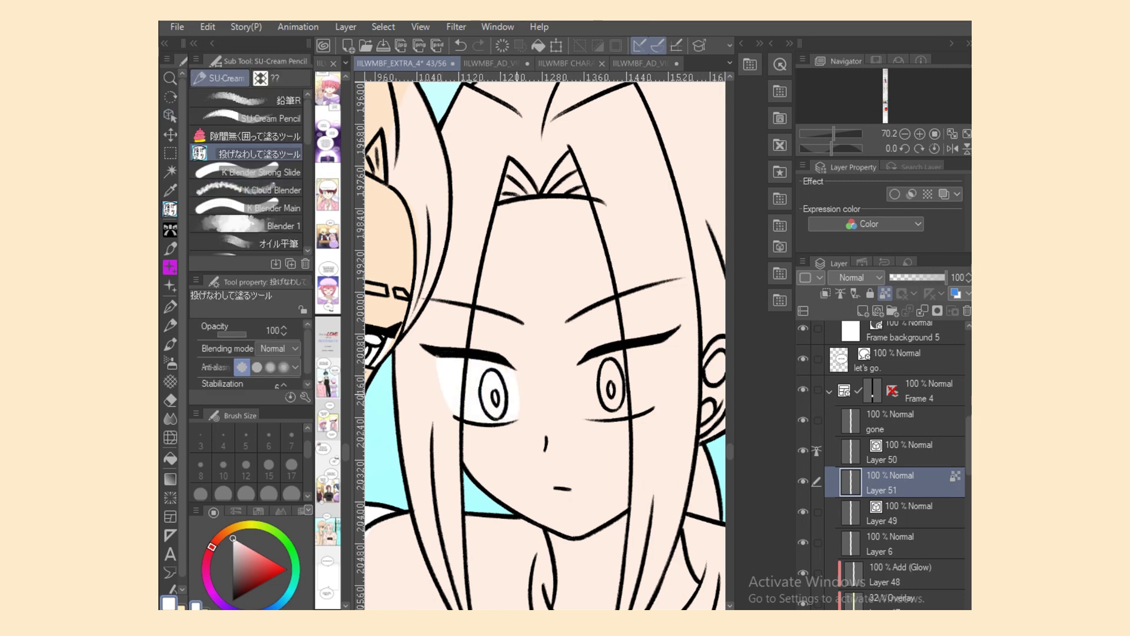
mouse_move(580, 357)
mouse_down()
mouse_move(602, 423)
mouse_move(665, 364)
mouse_move(647, 346)
mouse_move(682, 393)
mouse_move(677, 374)
mouse_up()
alt+click(586, 406)
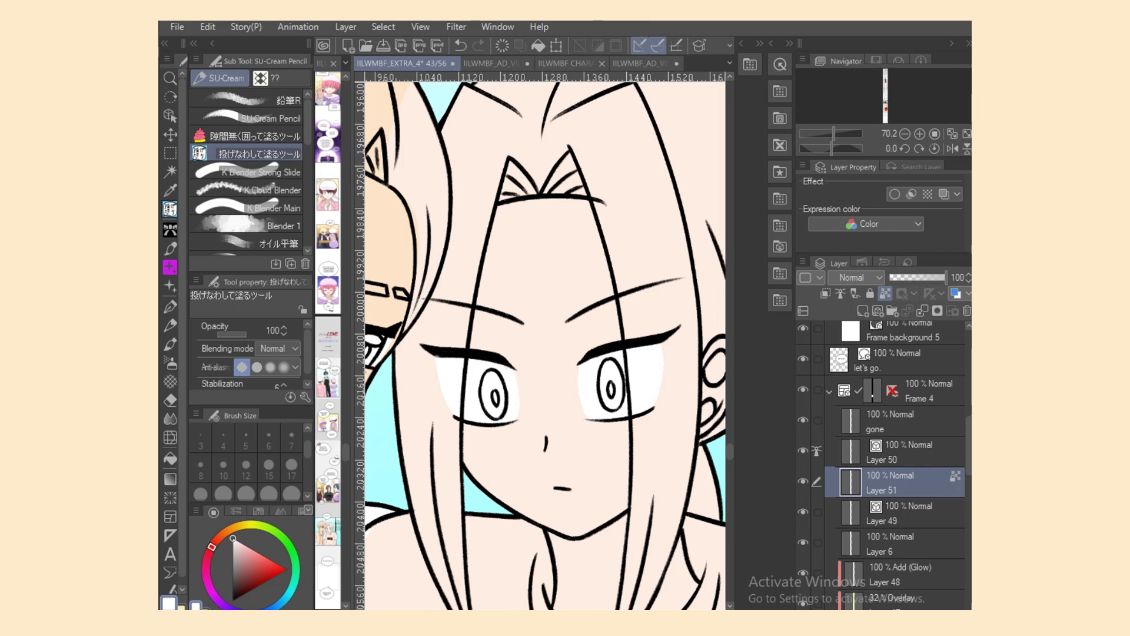
Step: Lasso-fill the crown of the left character's hair with pale blond yellow
scroll(545, 346, down, 5)
drag(546, 346, 580, 346)
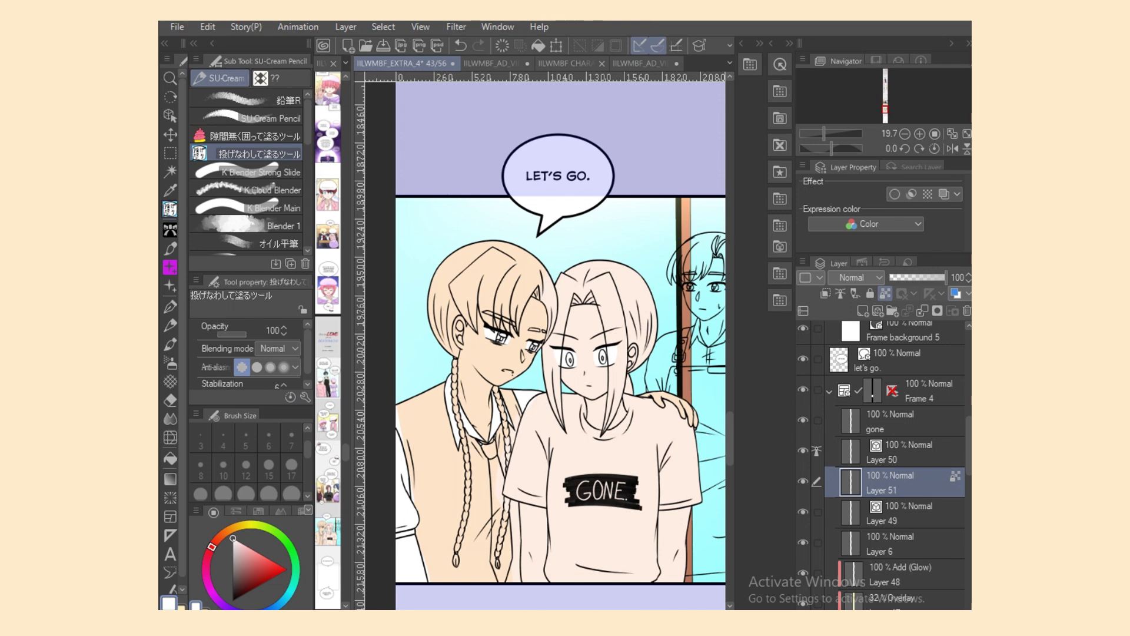
key(x)
mouse_move(448, 246)
mouse_down()
mouse_move(452, 301)
mouse_move(507, 252)
mouse_move(518, 259)
mouse_up()
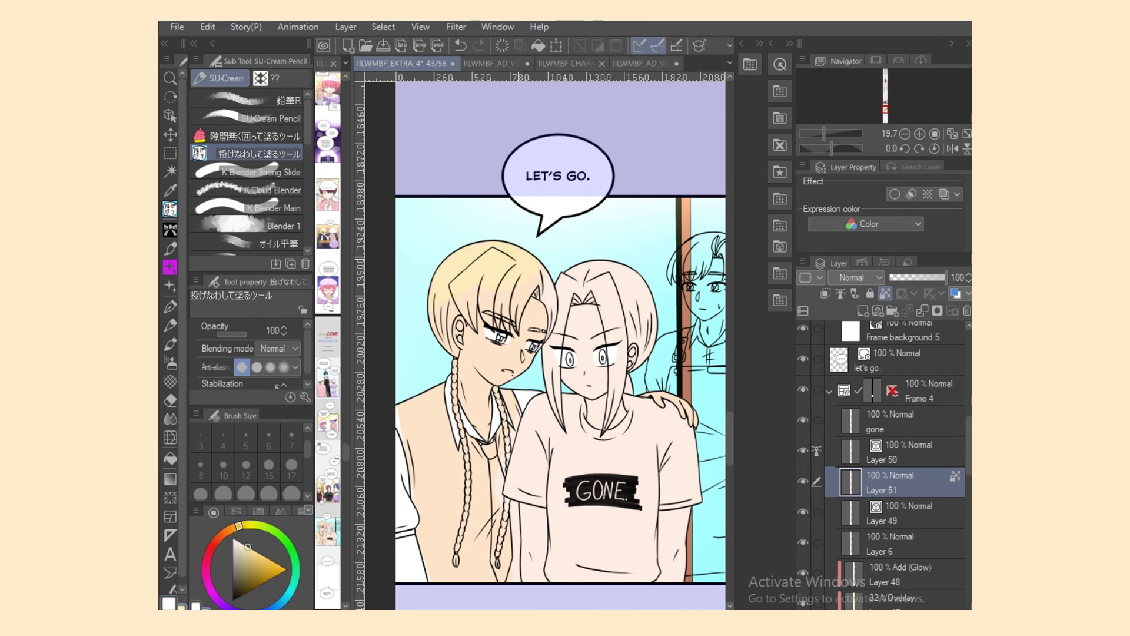
Step: Lasso-fill the side of the left character's hair next to the middle character with pale blond yellow
scroll(542, 343, up, 5)
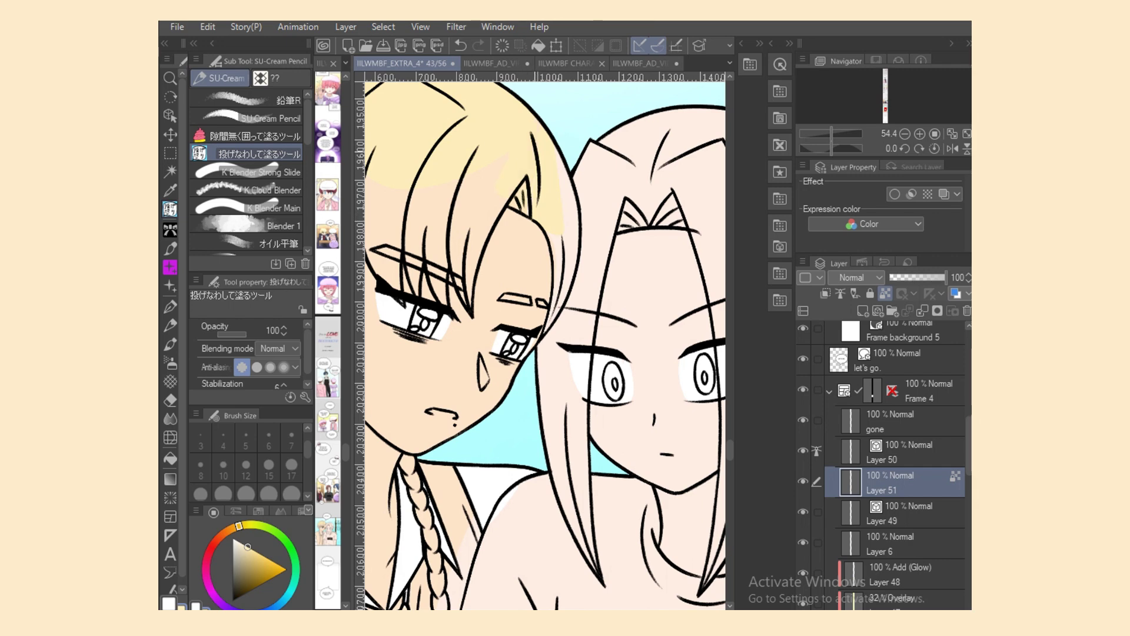
mouse_move(548, 240)
mouse_down()
mouse_move(572, 231)
mouse_move(553, 216)
mouse_up()
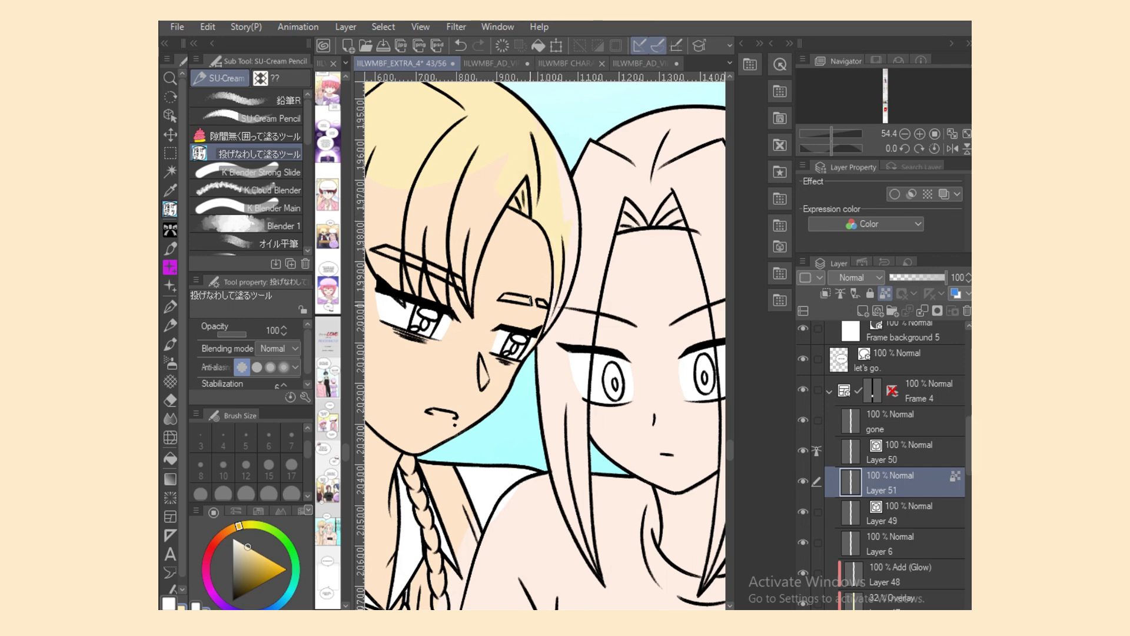
mouse_move(501, 301)
mouse_down()
mouse_move(566, 278)
mouse_move(559, 270)
mouse_up()
mouse_move(552, 327)
mouse_down()
mouse_move(583, 224)
mouse_move(550, 131)
mouse_up()
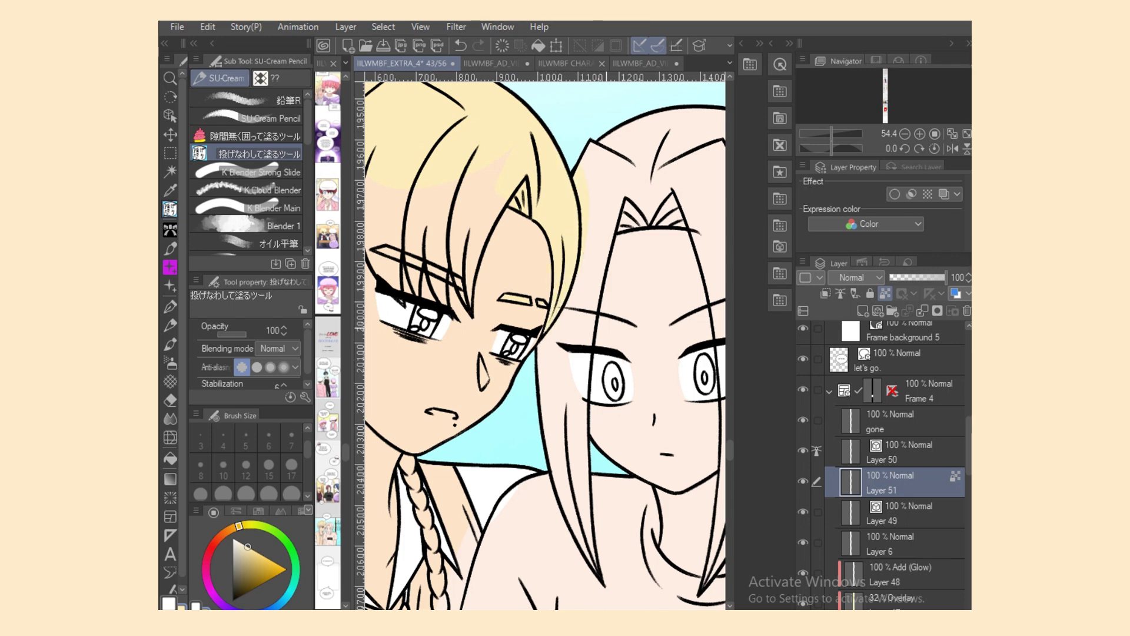
Step: Lasso-fill the left character's hair behind the ear down to the nape with the sampled pale blond yellow
drag(436, 348, 629, 347)
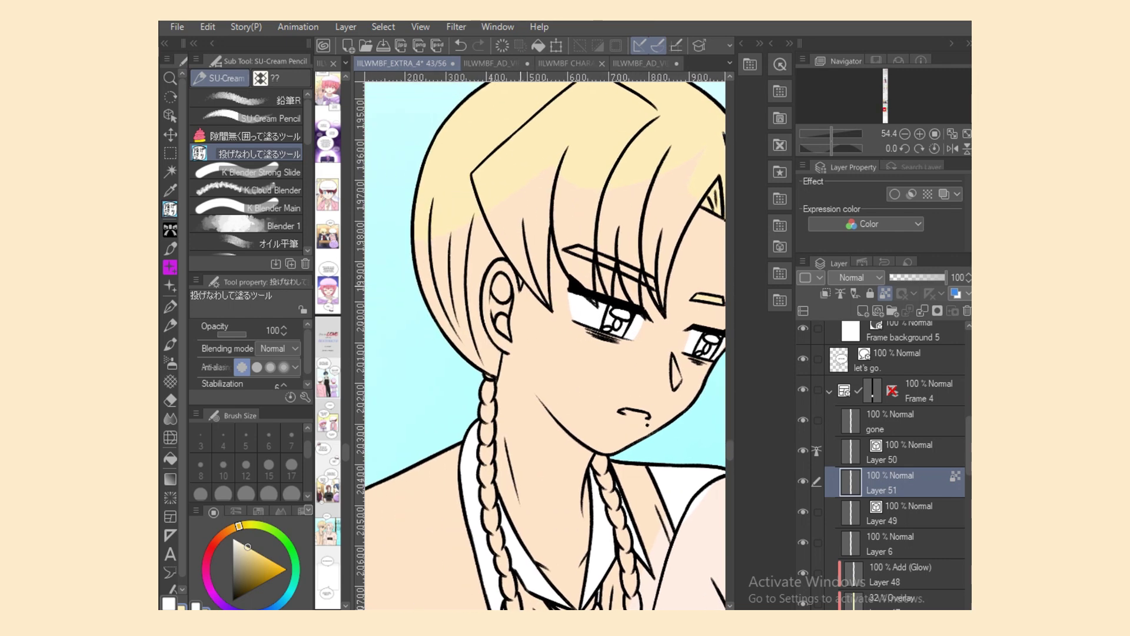
alt+click(523, 312)
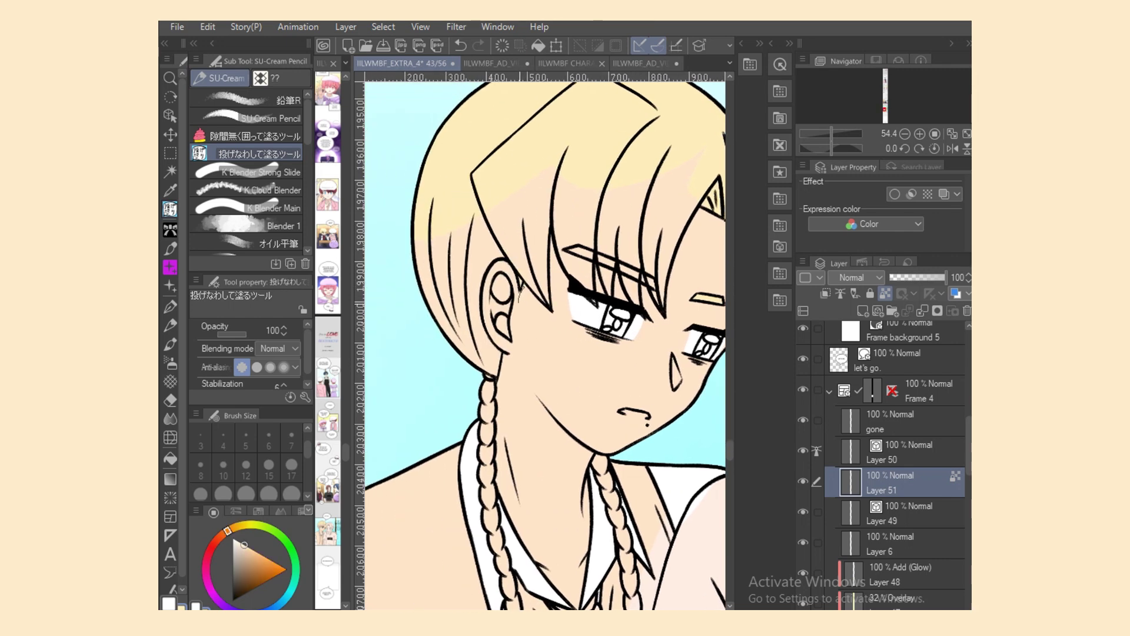
alt+click(467, 182)
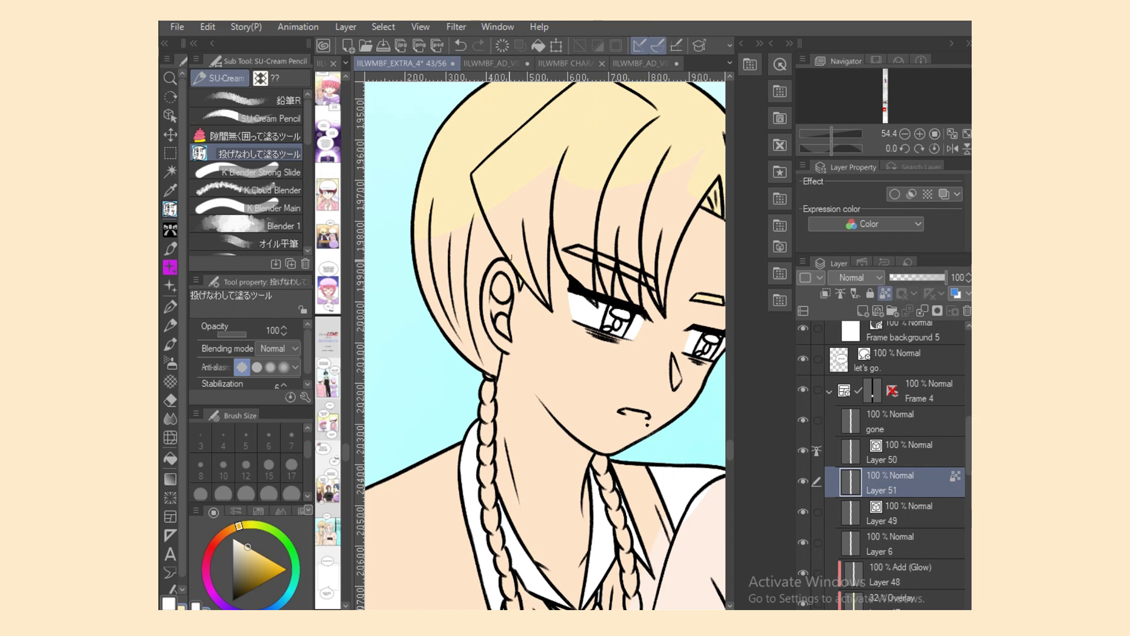
drag(511, 258, 417, 275)
alt+click(504, 306)
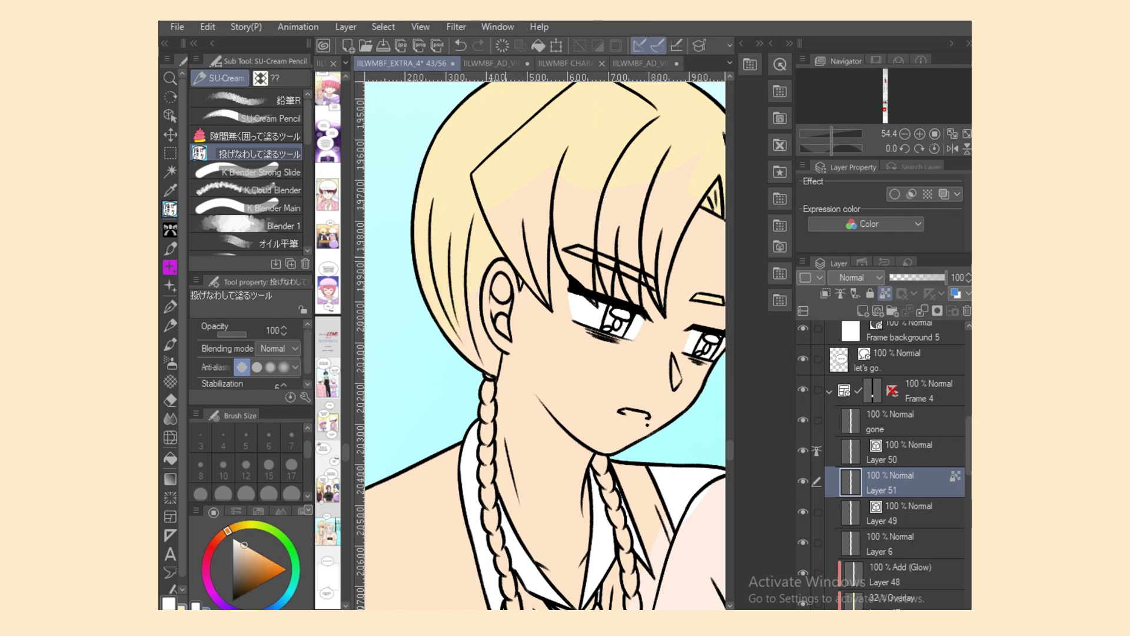
alt+click(484, 251)
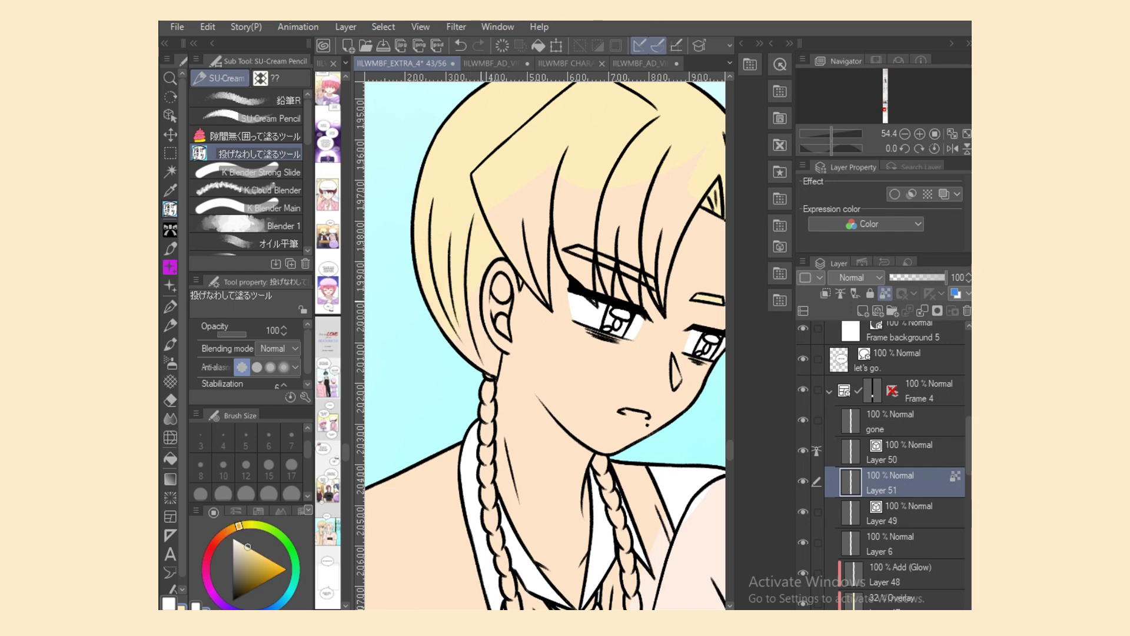
drag(497, 366, 481, 278)
Step: Lasso-fill the upper links of the left character's ear-side braid with the sampled pale blond yellow, down past the collar
scroll(546, 348, up, 3)
alt+click(476, 377)
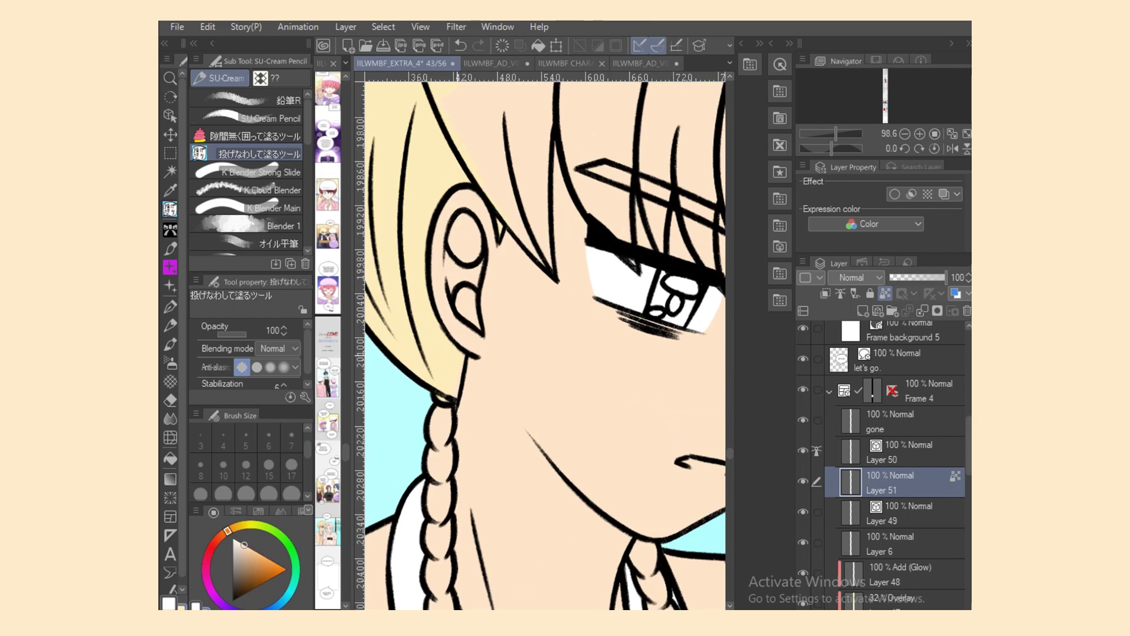
alt+click(457, 363)
mouse_move(468, 358)
mouse_down()
mouse_move(457, 405)
mouse_move(443, 407)
mouse_move(430, 477)
mouse_move(452, 439)
mouse_up()
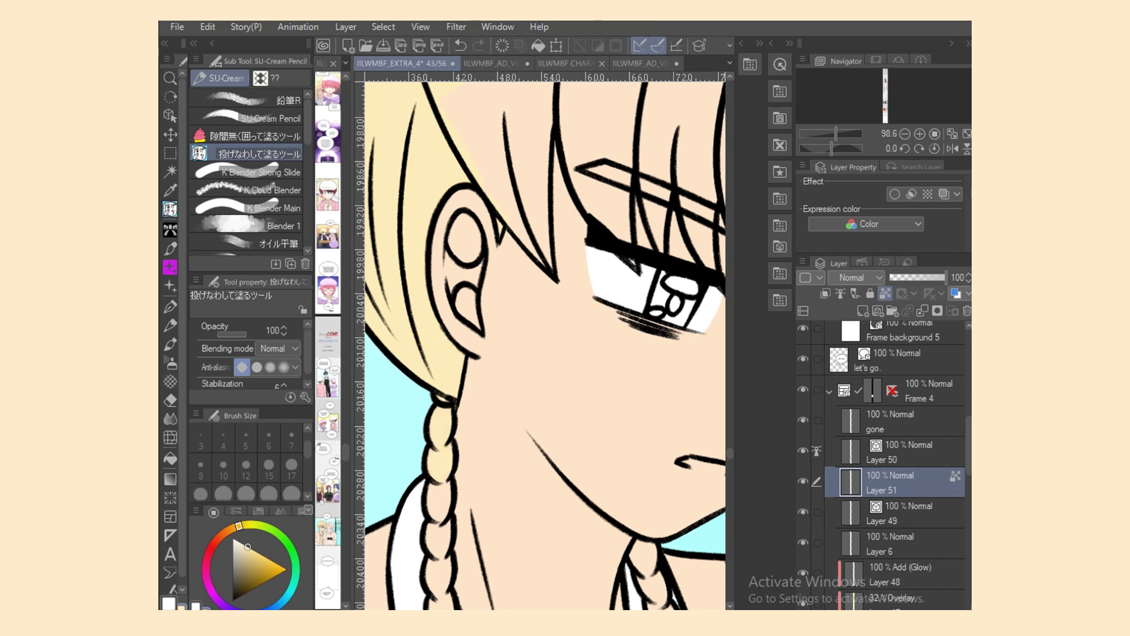
scroll(544, 344, down, 5)
mouse_move(452, 149)
mouse_down()
mouse_move(427, 180)
mouse_move(433, 147)
mouse_up()
mouse_move(452, 193)
mouse_down()
mouse_move(431, 189)
mouse_move(433, 268)
mouse_move(428, 223)
mouse_up()
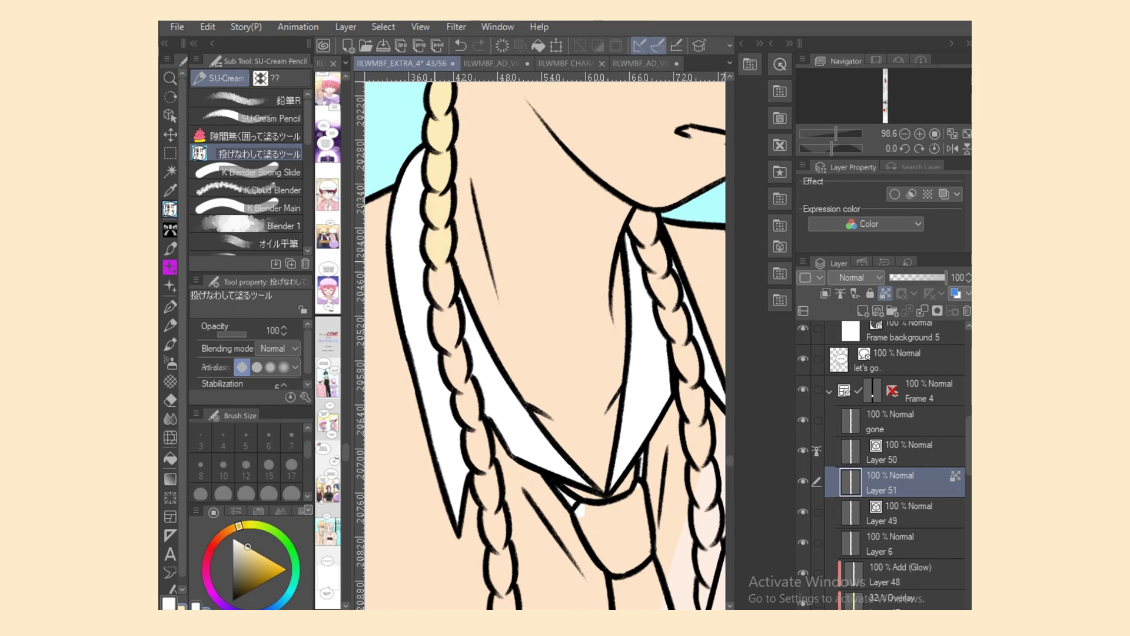
mouse_move(430, 263)
mouse_down()
mouse_move(453, 288)
mouse_move(451, 272)
mouse_move(449, 350)
mouse_move(435, 325)
mouse_move(465, 367)
mouse_move(458, 393)
mouse_move(469, 380)
mouse_up()
mouse_move(484, 420)
mouse_down()
mouse_move(469, 433)
mouse_move(492, 515)
mouse_move(487, 468)
mouse_up()
Step: Continue the pale blond fill through the middle links of the ear-side braid across the chest
scroll(544, 347, down, 6)
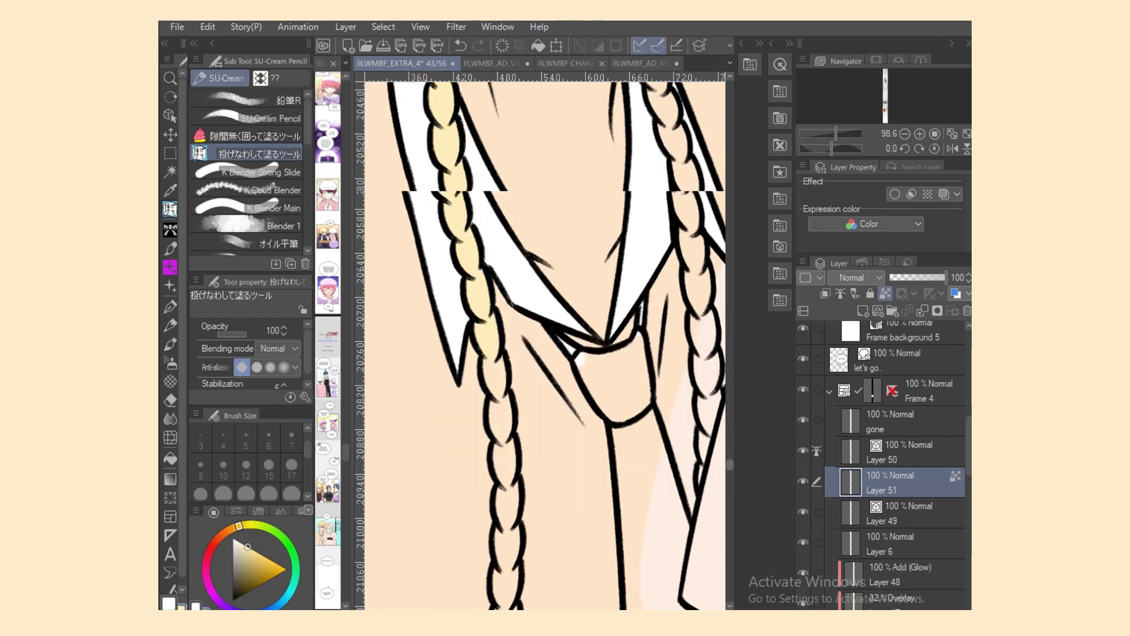
scroll(545, 348, up, 2)
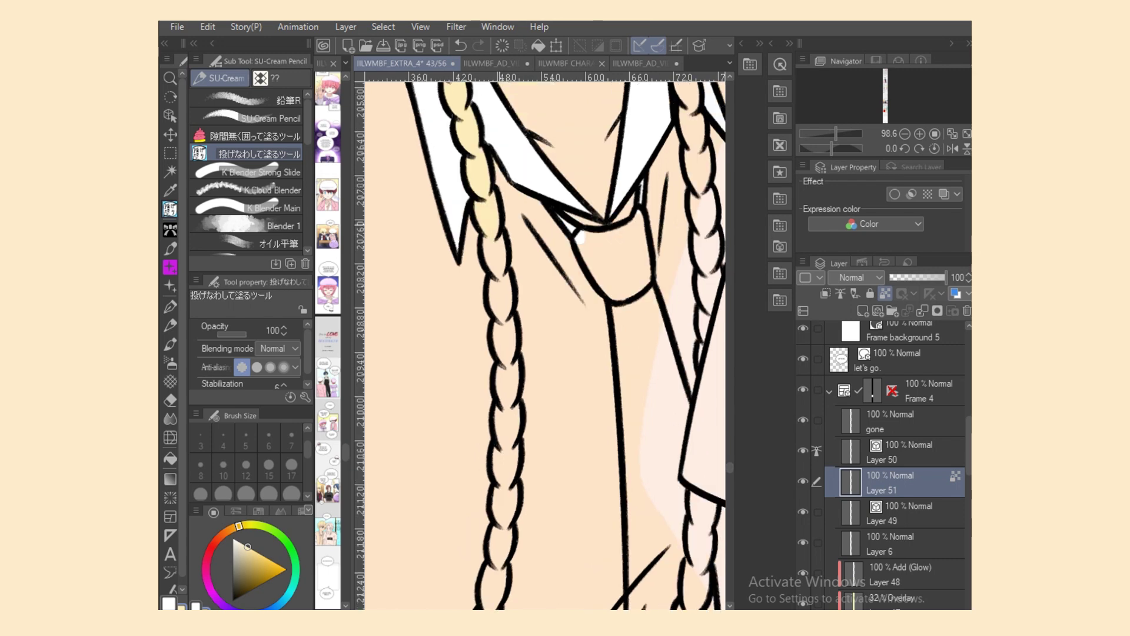
mouse_move(504, 224)
mouse_down()
mouse_move(484, 247)
mouse_move(489, 237)
mouse_up()
mouse_move(508, 276)
mouse_down()
mouse_move(489, 278)
mouse_move(518, 363)
mouse_move(506, 312)
mouse_move(521, 410)
mouse_move(498, 351)
mouse_up()
mouse_move(499, 404)
mouse_down()
mouse_move(522, 420)
mouse_move(511, 491)
mouse_move(498, 470)
mouse_move(515, 528)
mouse_move(491, 480)
mouse_up()
scroll(545, 345, down, 4)
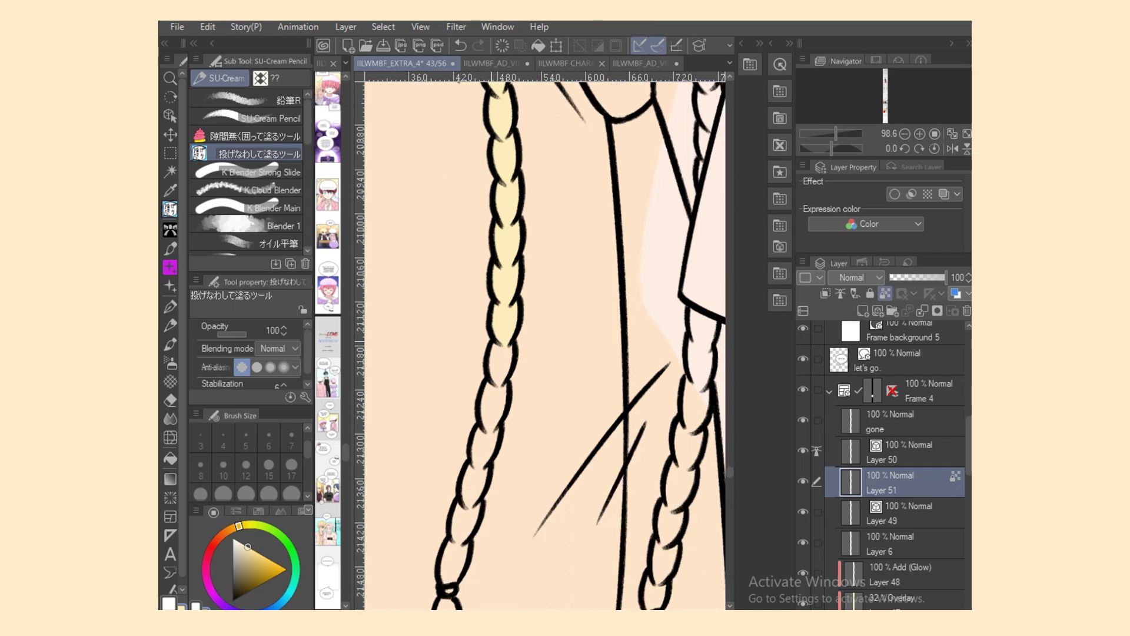
mouse_move(493, 341)
mouse_down()
mouse_move(516, 348)
mouse_move(504, 341)
mouse_up()
drag(507, 374, 504, 393)
scroll(545, 345, down, 2)
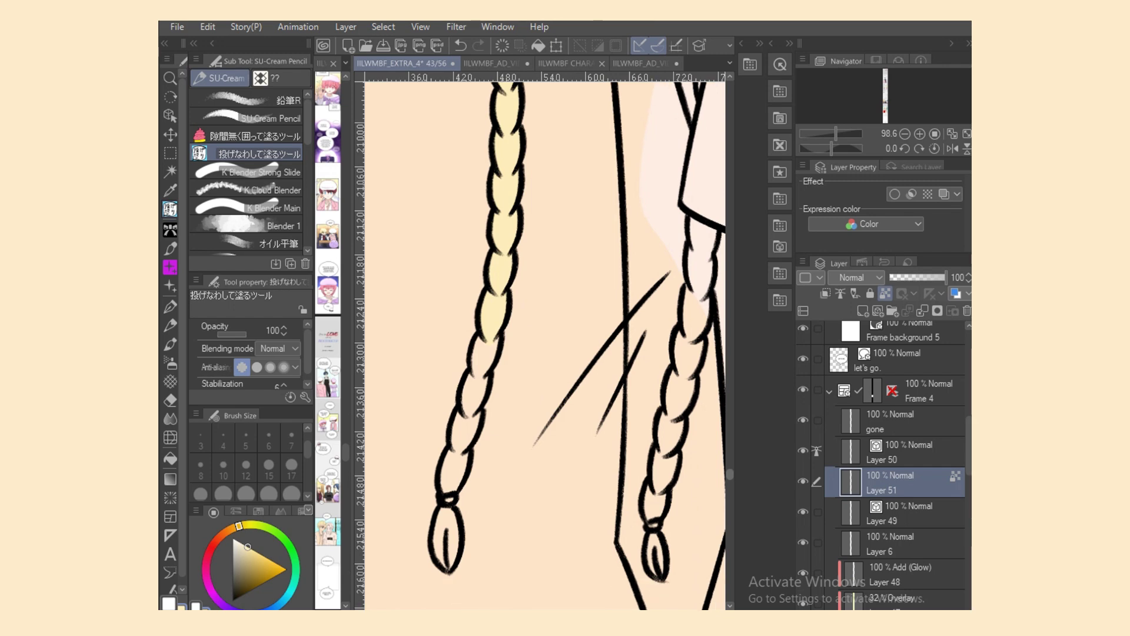
Step: Lasso-fill the ear-side braid's lowest links and the tufts of both braids with the same blond
mouse_move(484, 341)
mouse_down()
mouse_move(501, 355)
mouse_move(501, 341)
mouse_move(463, 406)
mouse_move(472, 380)
mouse_move(461, 457)
mouse_move(483, 413)
mouse_move(458, 489)
mouse_move(471, 449)
mouse_up()
mouse_move(442, 508)
mouse_down()
mouse_move(459, 555)
mouse_move(458, 538)
mouse_up()
drag(452, 508, 460, 527)
mouse_move(651, 533)
mouse_down()
mouse_move(646, 554)
mouse_move(664, 534)
mouse_up()
Step: Erase stray line art beside the chin-side braid's tip on Layer 50, and fill that braid's links up to the sleeve hem on Layer 51
key(alt+bracketright)
key(e)
drag(669, 588, 677, 580)
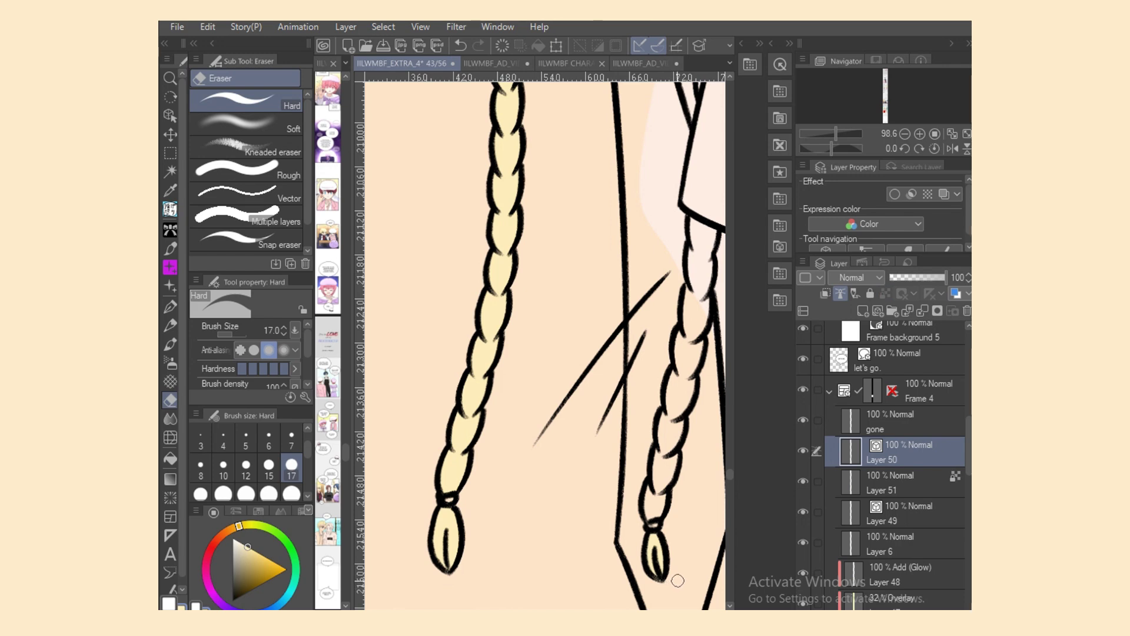
key(p)
key(alt+bracketleft)
mouse_move(645, 480)
mouse_down()
mouse_move(644, 507)
mouse_move(673, 459)
mouse_move(658, 407)
mouse_move(671, 368)
mouse_up()
mouse_move(677, 407)
mouse_down()
mouse_move(695, 354)
mouse_move(684, 412)
mouse_up()
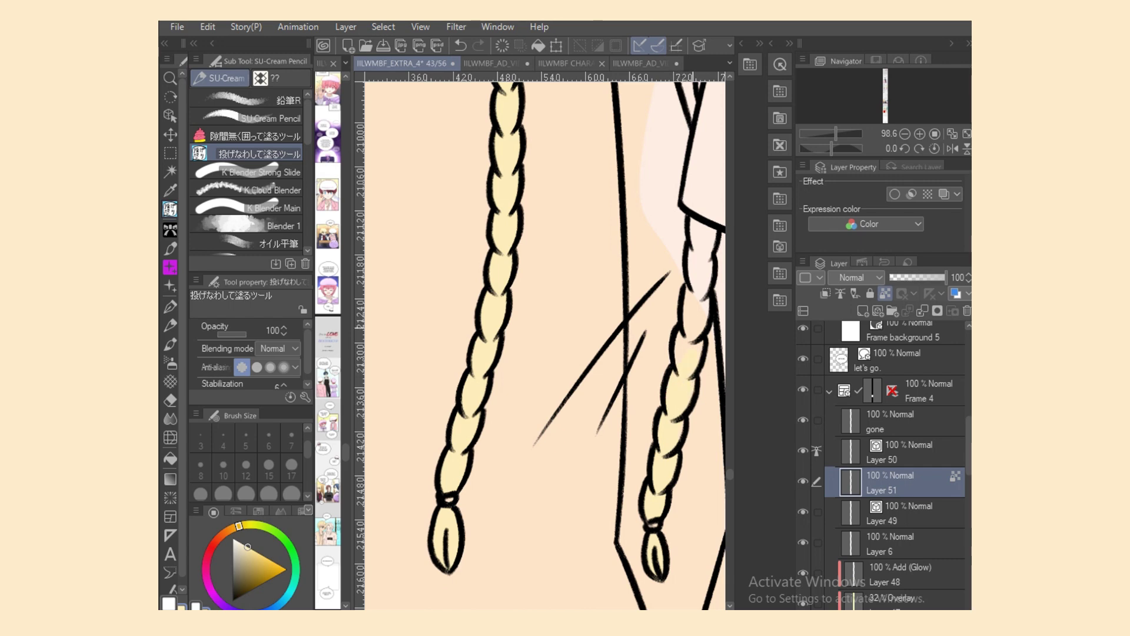
mouse_move(705, 291)
mouse_down()
mouse_move(692, 339)
mouse_move(710, 225)
mouse_move(710, 262)
mouse_up()
drag(712, 282, 710, 255)
Step: Lasso-fill the chin-side braid's partly hidden links above the middle character's sleeve hem with pale blond yellow
scroll(545, 346, right, 5)
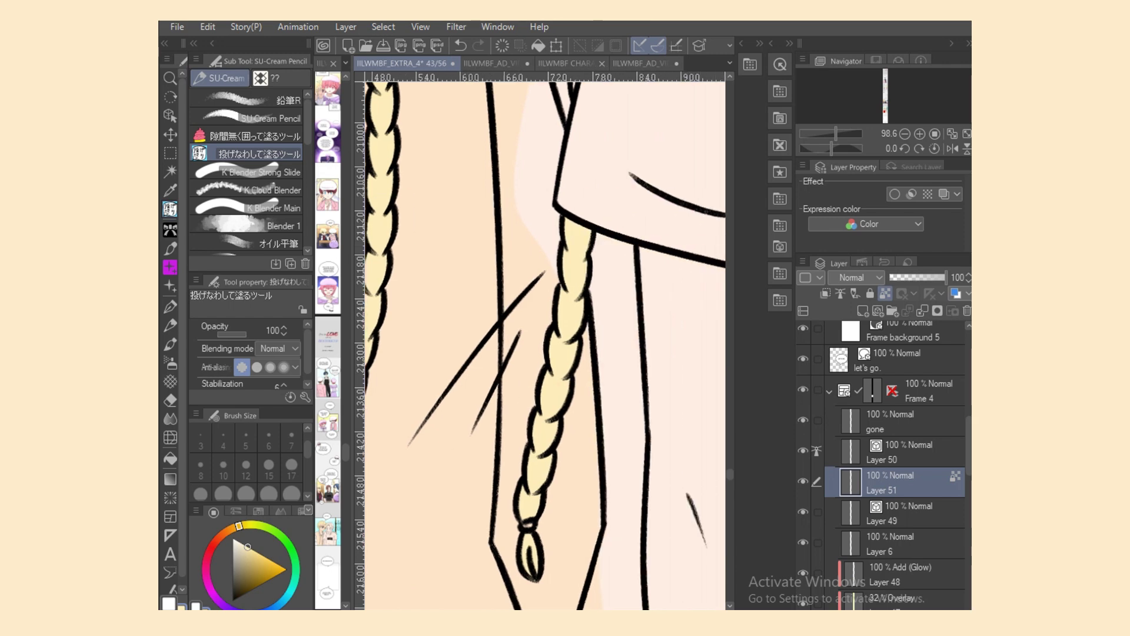
scroll(483, 380, up, 5)
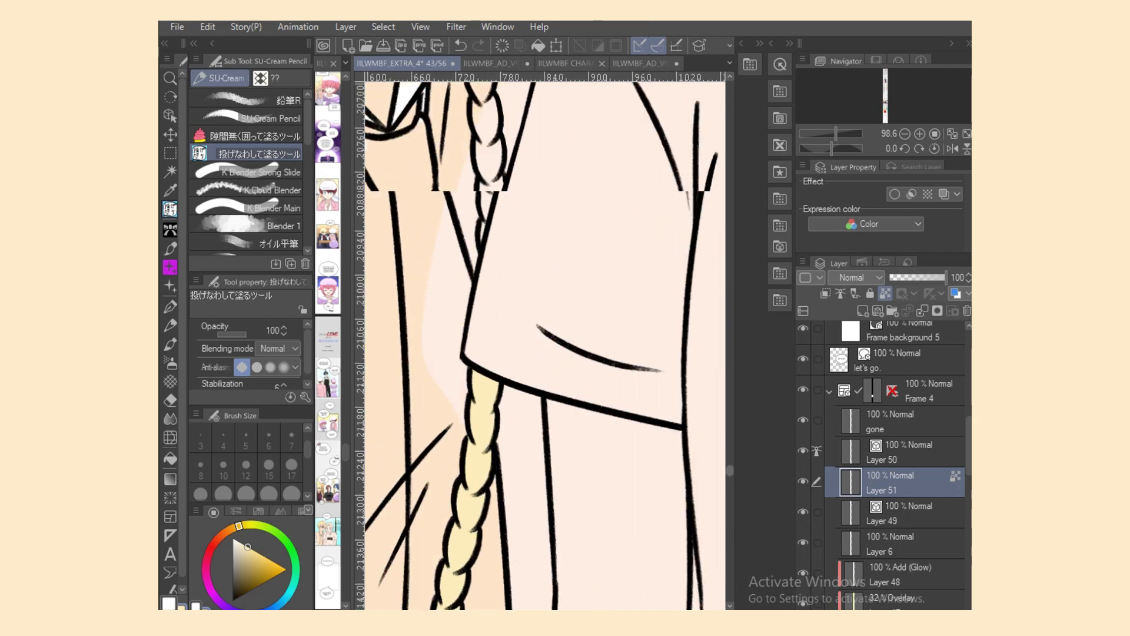
drag(497, 360, 484, 372)
mouse_move(492, 348)
mouse_down()
mouse_move(480, 330)
mouse_move(485, 358)
mouse_move(496, 306)
mouse_up()
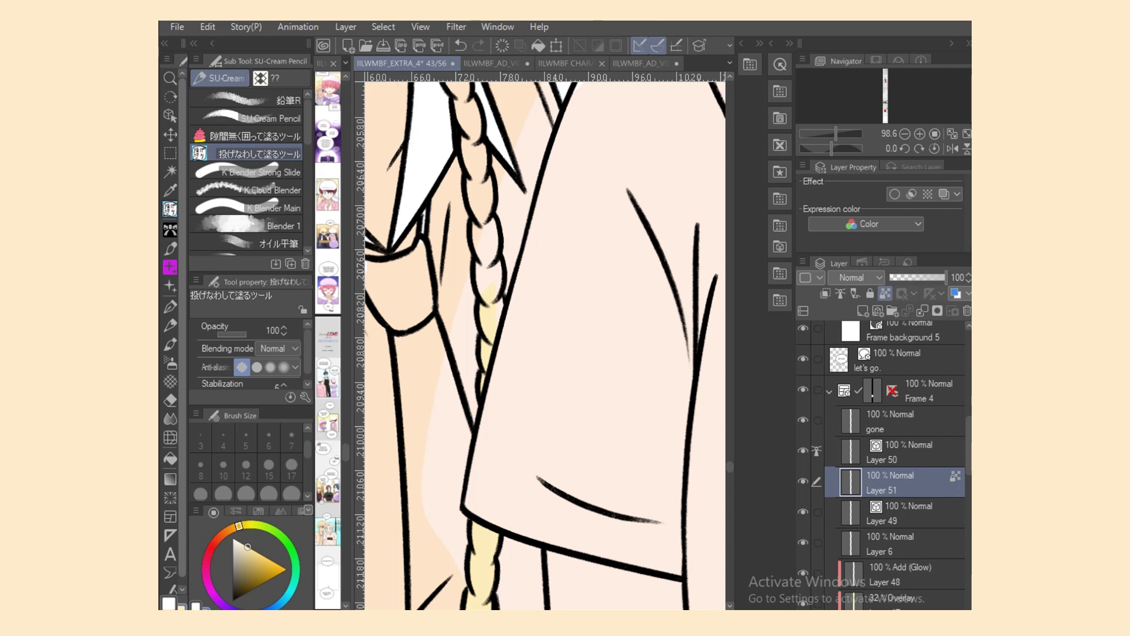
Step: Inspect the vector lines along the edge of the tie and its knot on Layer 50, and return to lasso filling on Layer 51
click(170, 115)
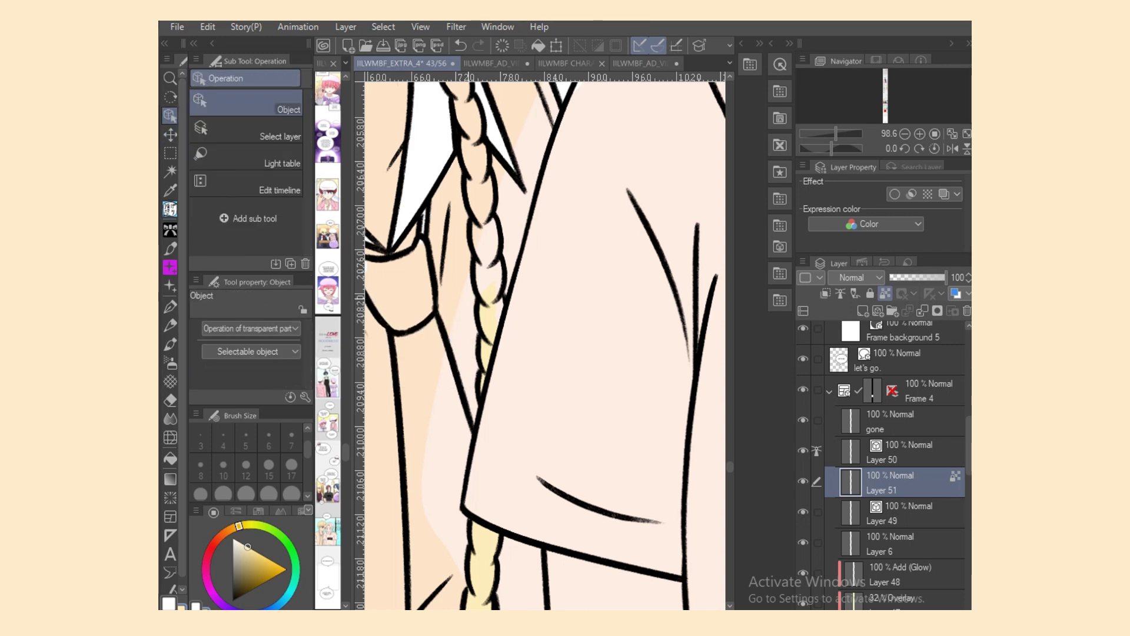
click(437, 311)
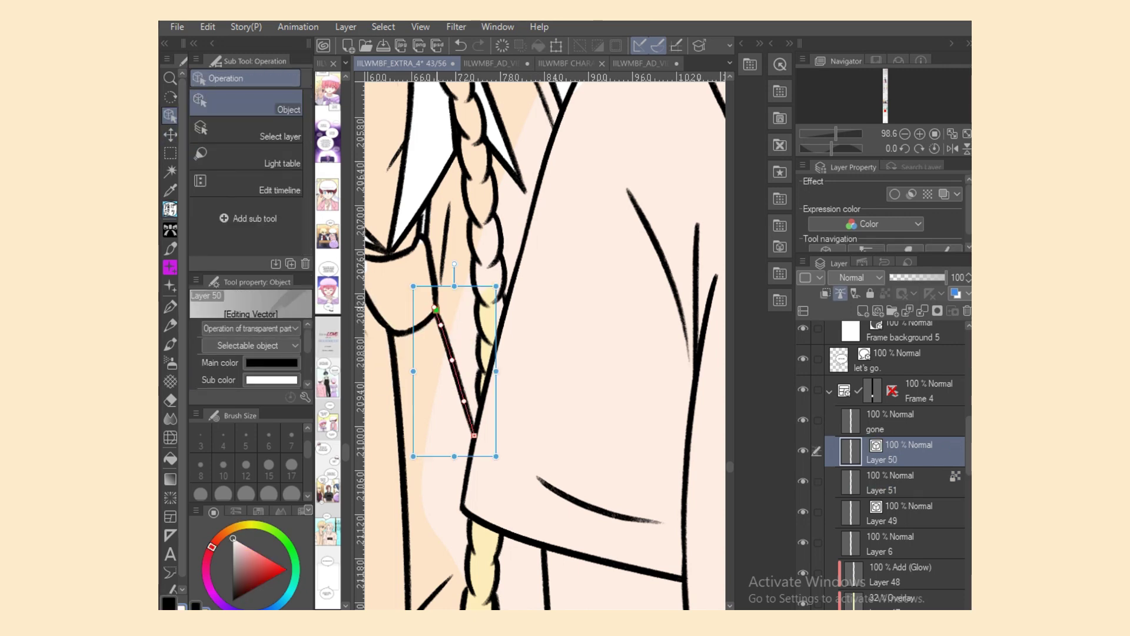
click(434, 294)
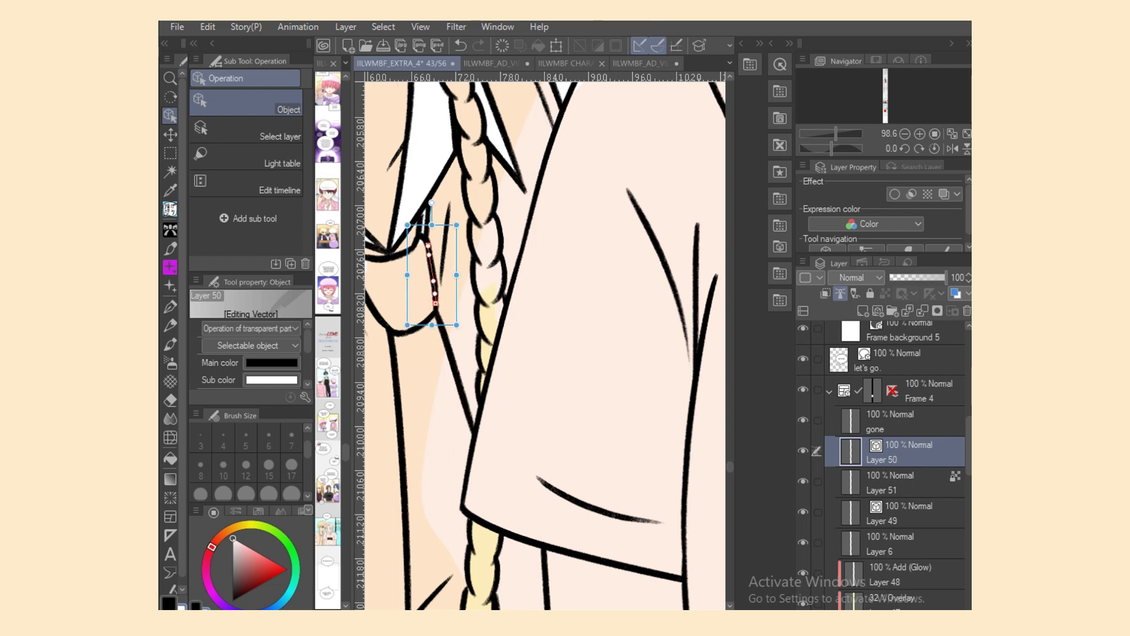
click(898, 483)
click(170, 209)
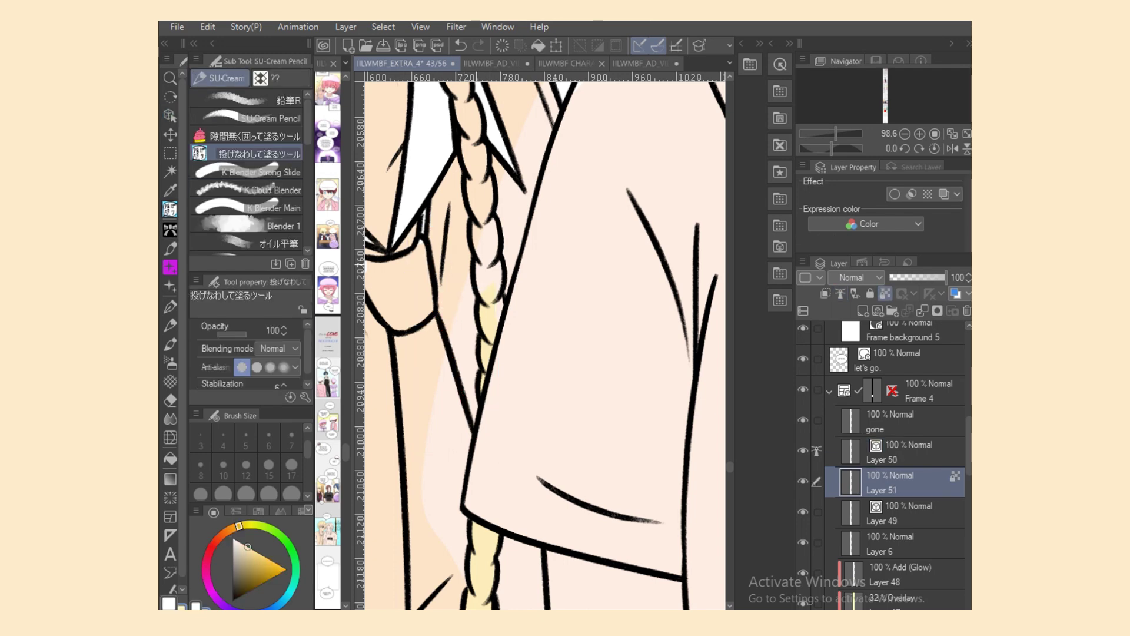
Step: Lasso-fill the rest of the chin-side braid with pale blond yellow, from beside the tie up to the jaw
mouse_move(477, 265)
mouse_down()
mouse_move(488, 306)
mouse_move(503, 299)
mouse_up()
mouse_move(503, 293)
mouse_down()
mouse_move(485, 212)
mouse_move(476, 258)
mouse_move(471, 174)
mouse_move(491, 219)
mouse_up()
drag(492, 212, 494, 187)
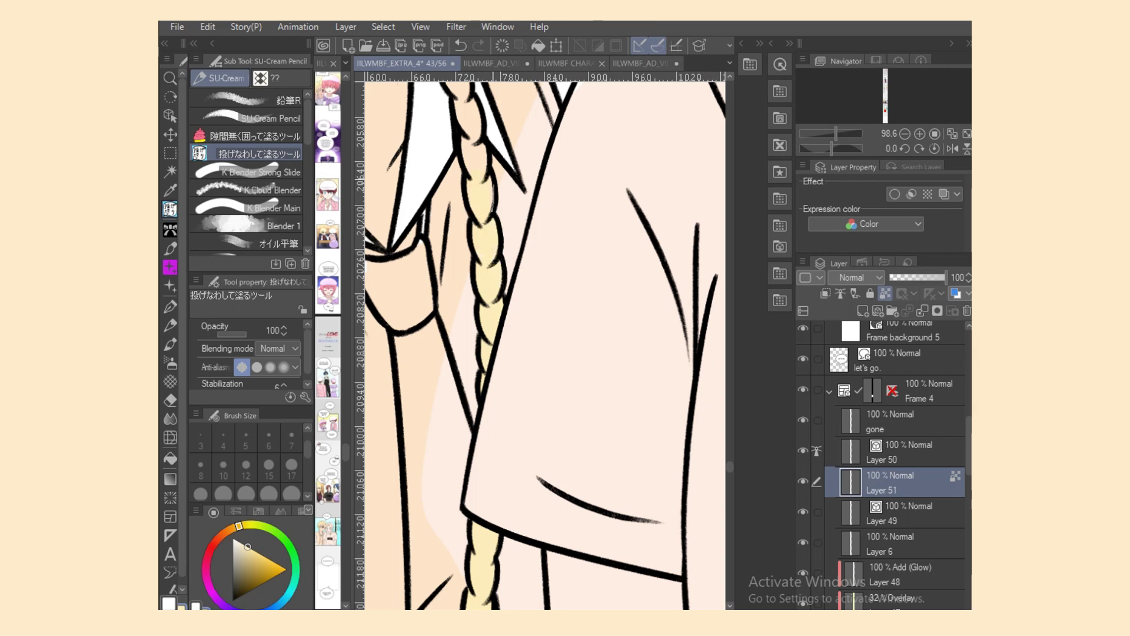
drag(463, 134, 486, 142)
scroll(541, 346, up, 5)
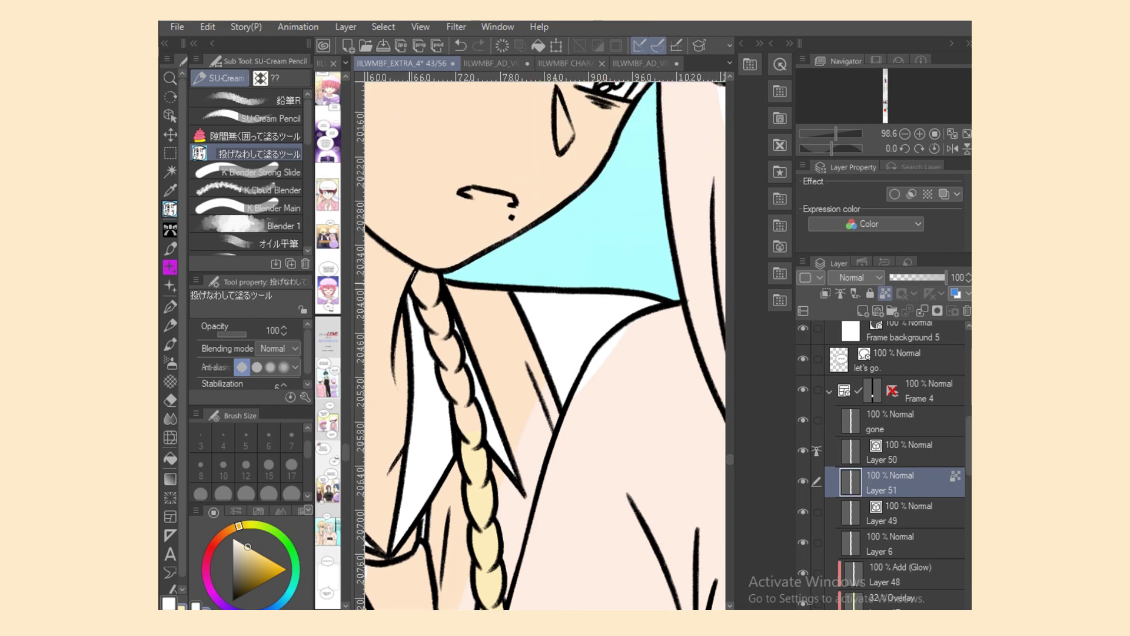
mouse_move(410, 285)
mouse_down()
mouse_move(442, 280)
mouse_move(438, 272)
mouse_up()
mouse_move(421, 310)
mouse_down()
mouse_move(434, 309)
mouse_move(428, 286)
mouse_up()
mouse_move(432, 331)
mouse_down()
mouse_move(452, 331)
mouse_move(461, 406)
mouse_move(464, 364)
mouse_move(462, 436)
mouse_move(462, 415)
mouse_up()
mouse_move(473, 403)
mouse_down()
mouse_move(457, 432)
mouse_move(473, 436)
mouse_up()
Step: Fill the left character's mouth with pink from the MINICO-KAHO color set, and adjust the mouth's vector lines on Layer 50
click(258, 510)
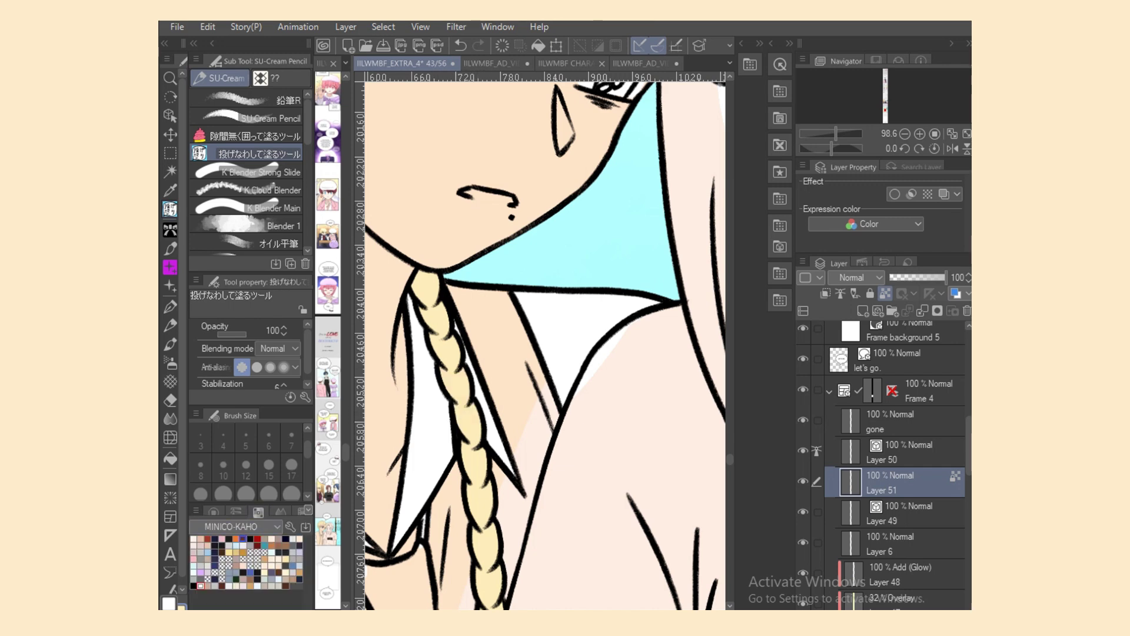
mouse_move(468, 188)
mouse_down()
mouse_move(462, 198)
mouse_move(512, 204)
mouse_move(468, 187)
mouse_up()
key(o)
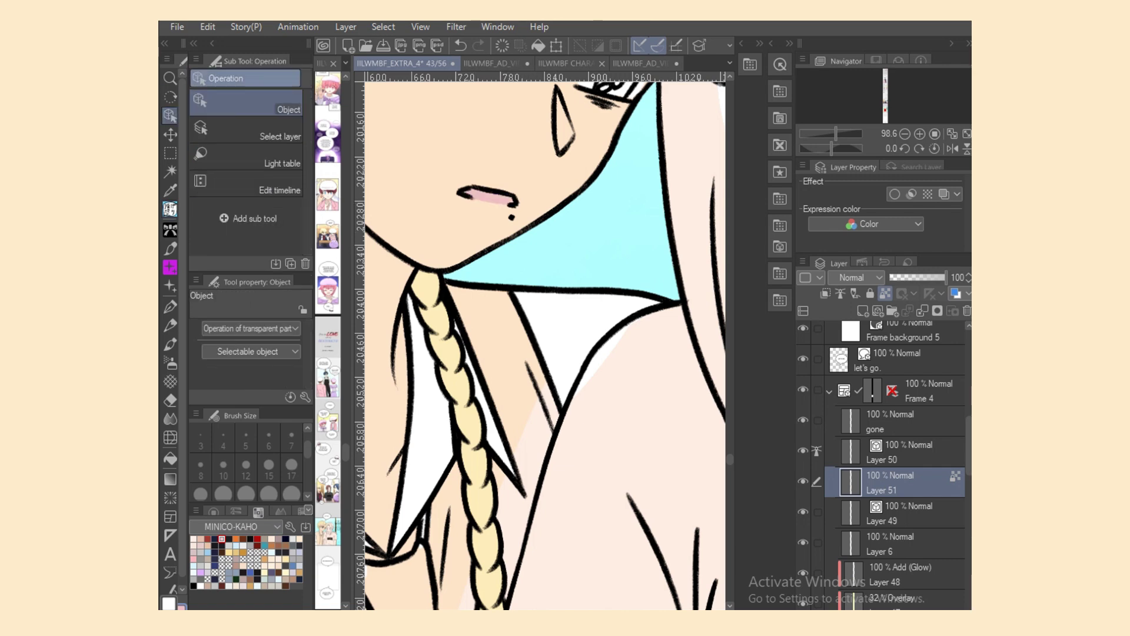
click(473, 190)
drag(490, 190, 497, 190)
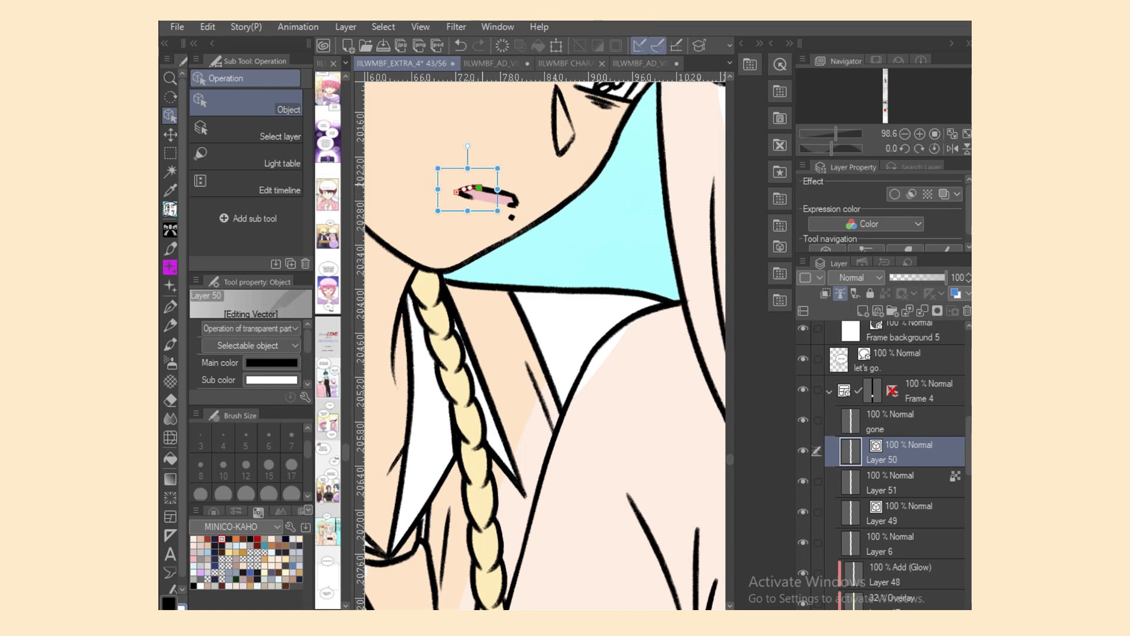
click(512, 204)
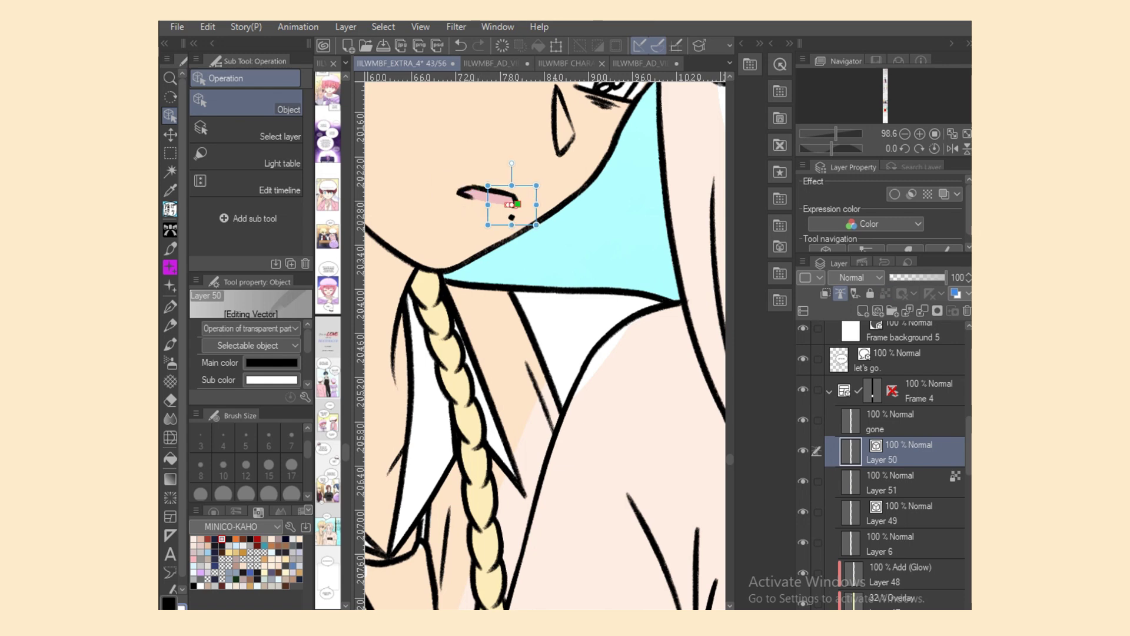
click(901, 482)
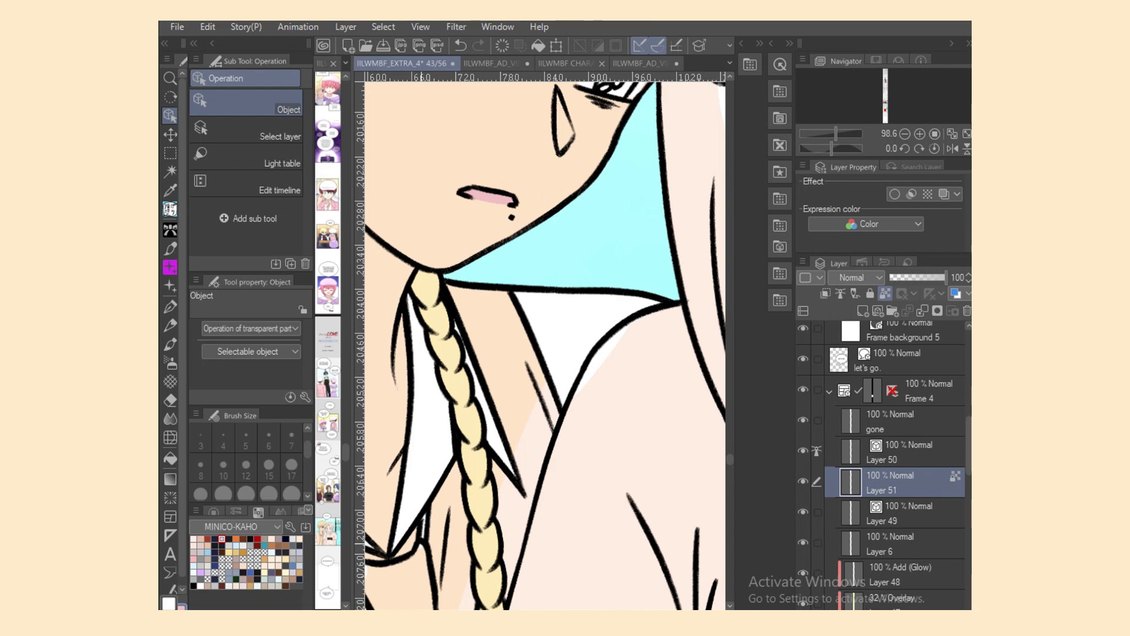
Step: Adjust the short vector line between the collar and the tie knot on Layer 50, and return to Layer 51
click(420, 529)
drag(420, 521, 420, 514)
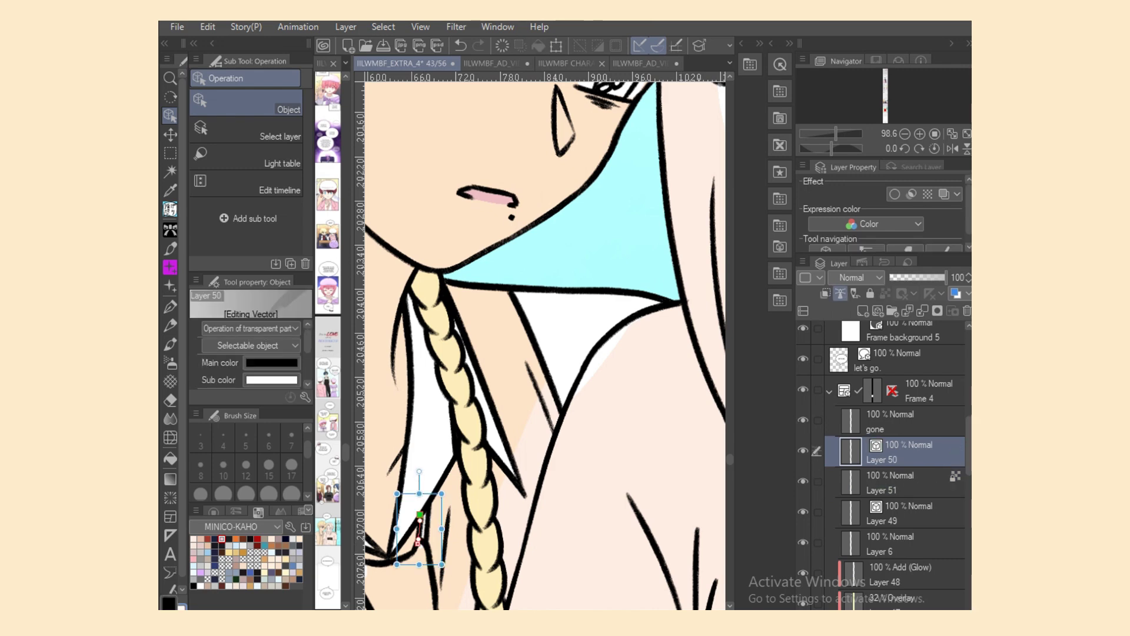
click(901, 482)
scroll(554, 364, up, 2)
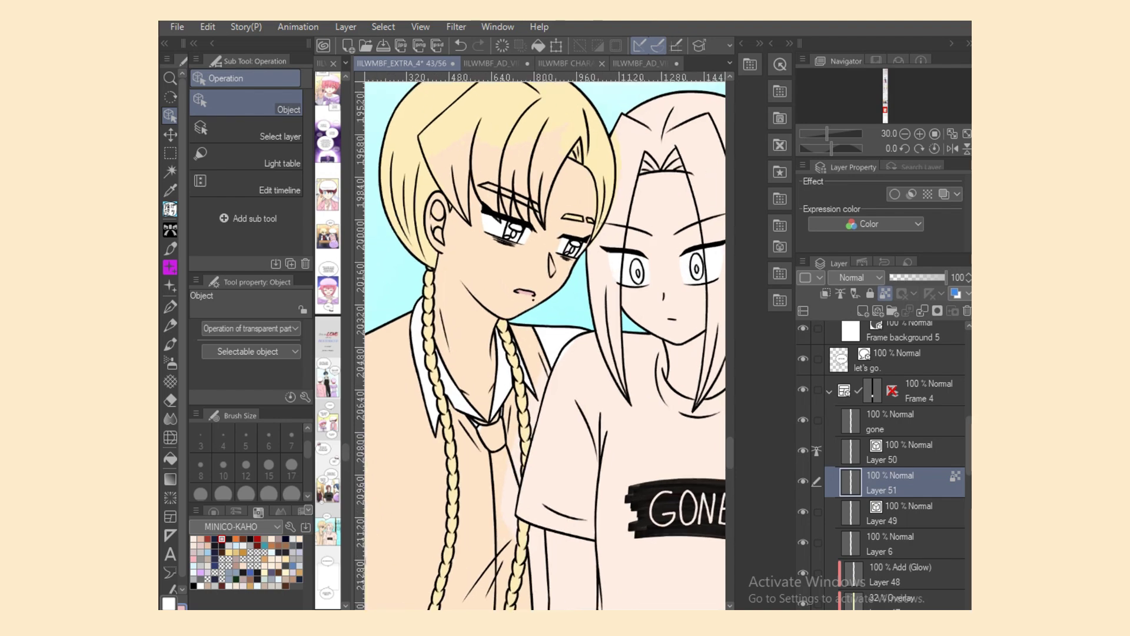
scroll(545, 346, up, 5)
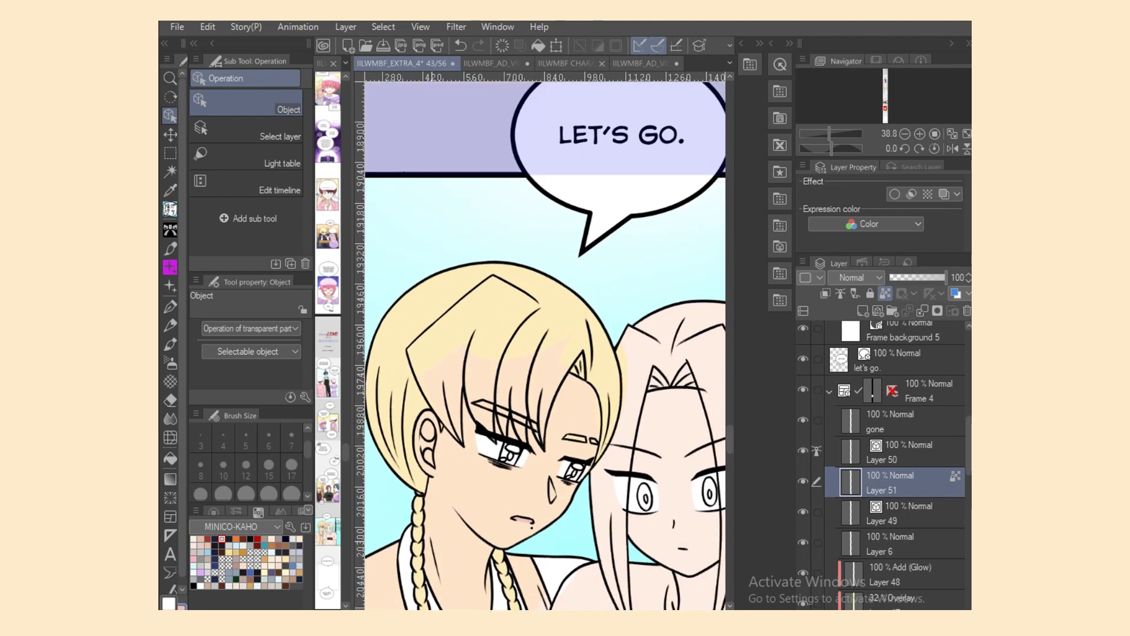
scroll(547, 345, up, 2)
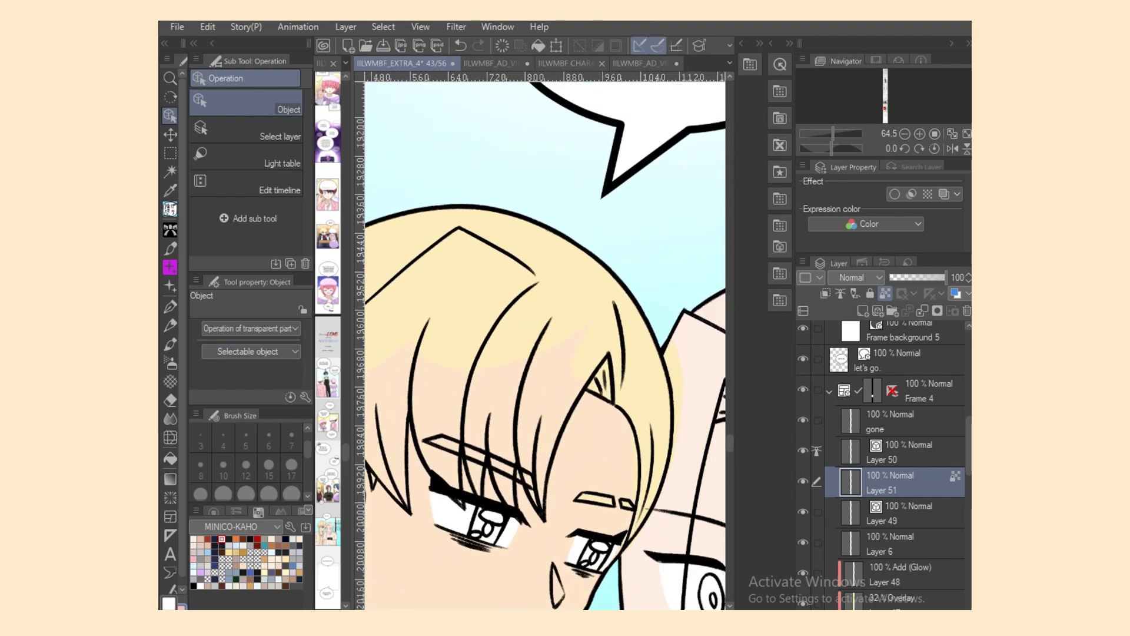
Step: Lasso-fill the uncoloured gaps between the strands of the left character's bangs with pale blond yellow on Layer 51
click(171, 209)
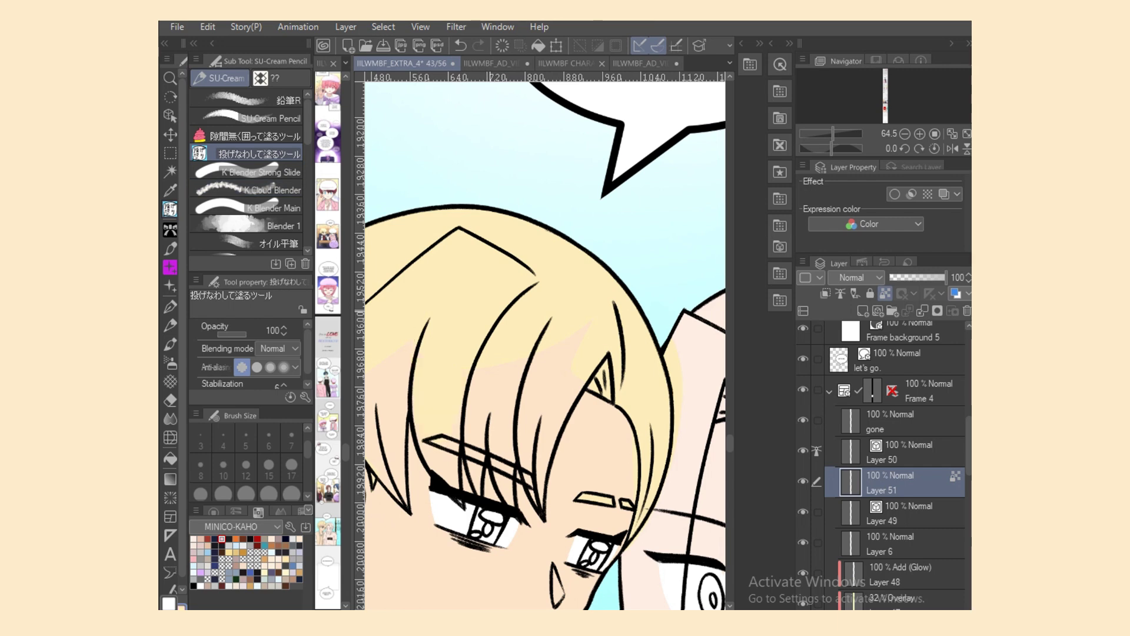
scroll(545, 346, left, 3)
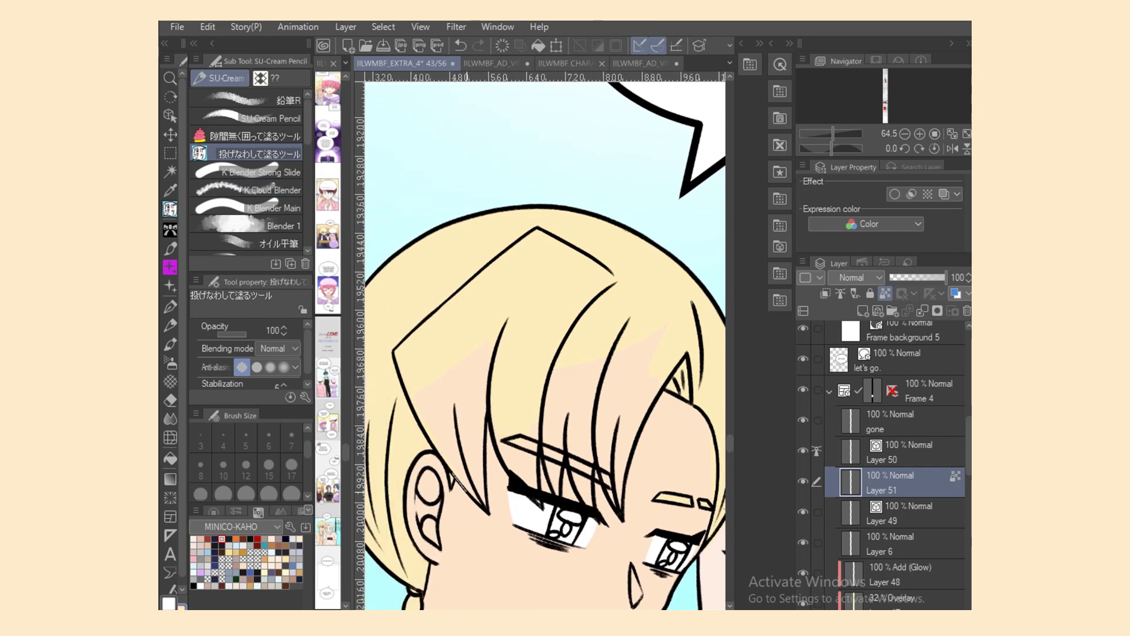
drag(486, 475, 505, 303)
mouse_move(537, 477)
mouse_down()
mouse_move(534, 430)
mouse_move(563, 504)
mouse_move(577, 398)
mouse_up()
drag(596, 512, 609, 393)
mouse_move(623, 493)
mouse_down()
mouse_move(651, 408)
mouse_move(637, 439)
mouse_up()
mouse_move(647, 411)
mouse_down()
mouse_move(677, 352)
mouse_move(610, 446)
mouse_move(540, 431)
mouse_move(649, 362)
mouse_up()
scroll(546, 345, right, 4)
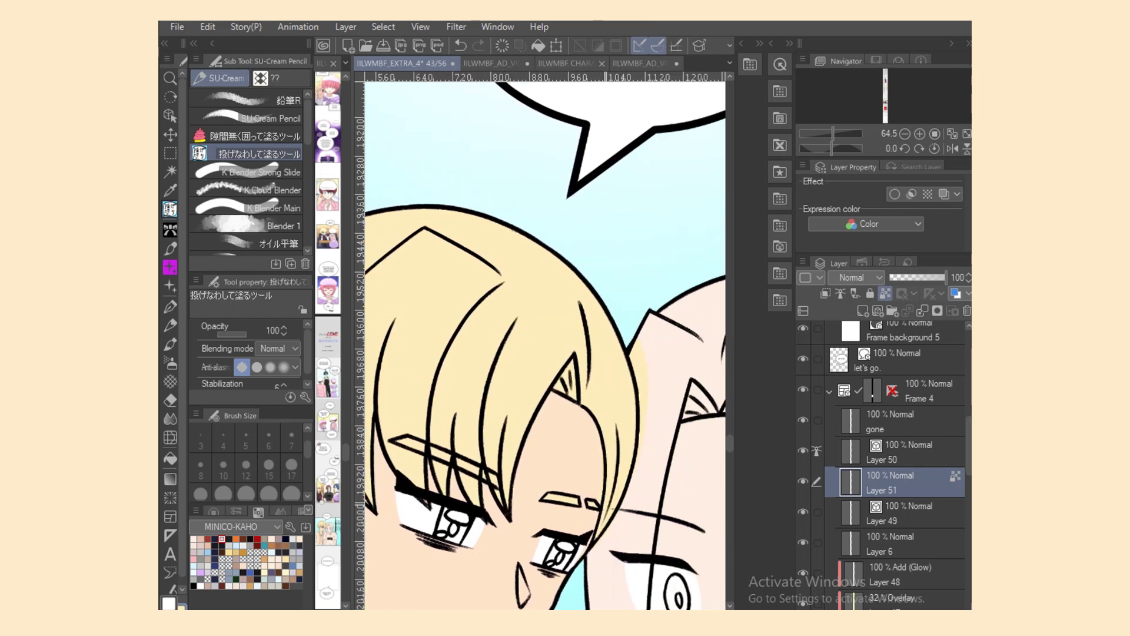
drag(438, 464, 383, 469)
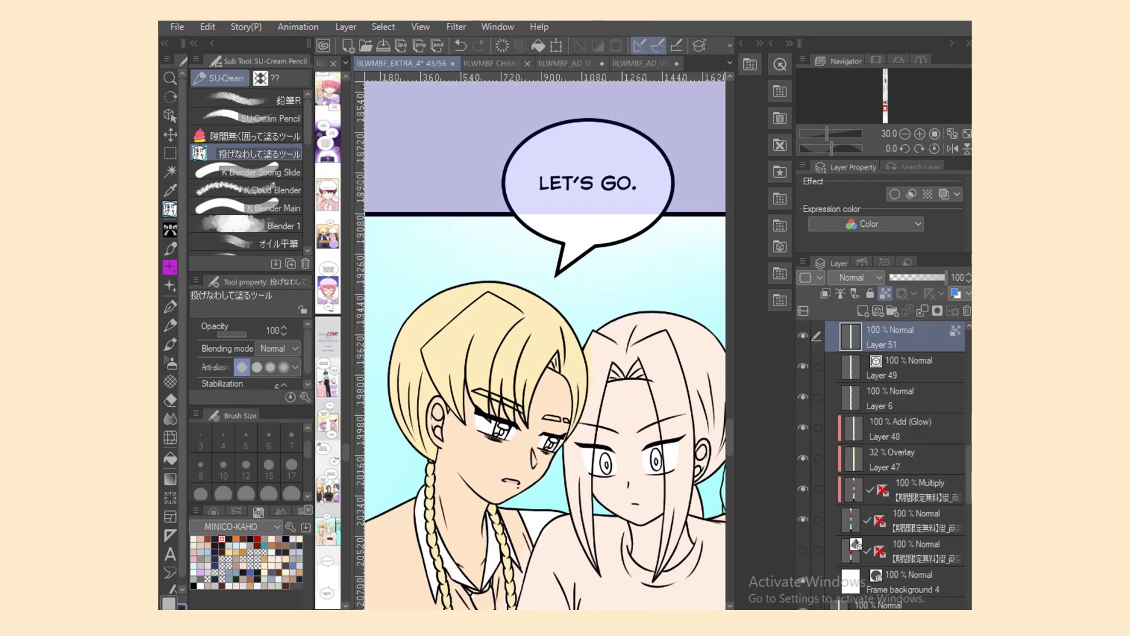
Step: Lasso-fill both irises of the left character with dark grey, and add lighter grey patches in their lower parts
scroll(546, 346, up, 1)
scroll(545, 342, up, 3)
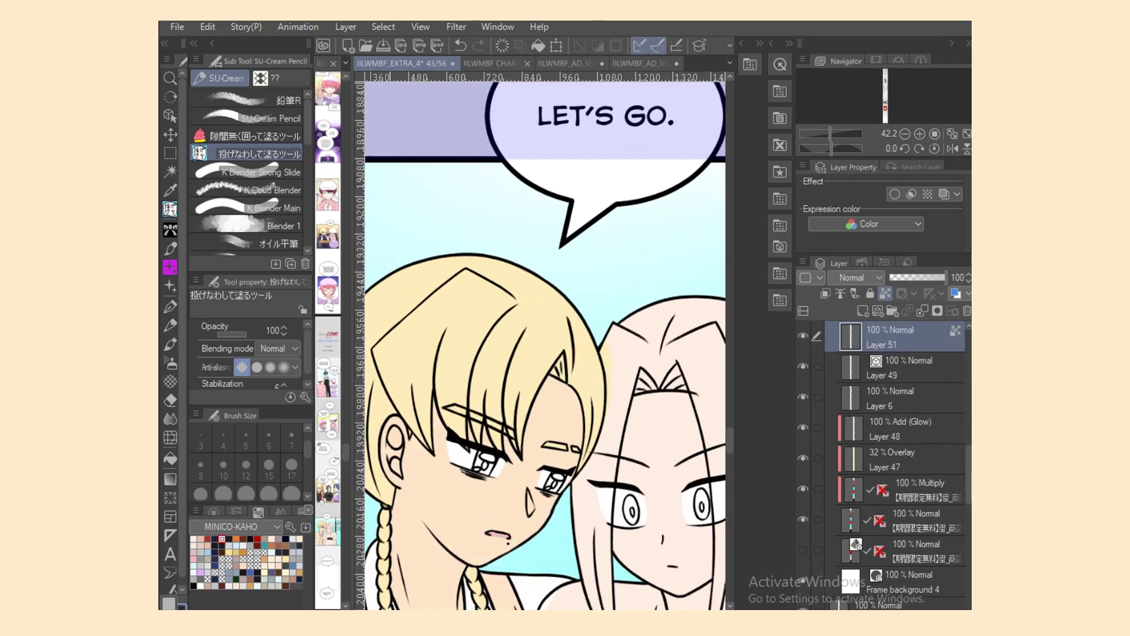
scroll(545, 346, down, 5)
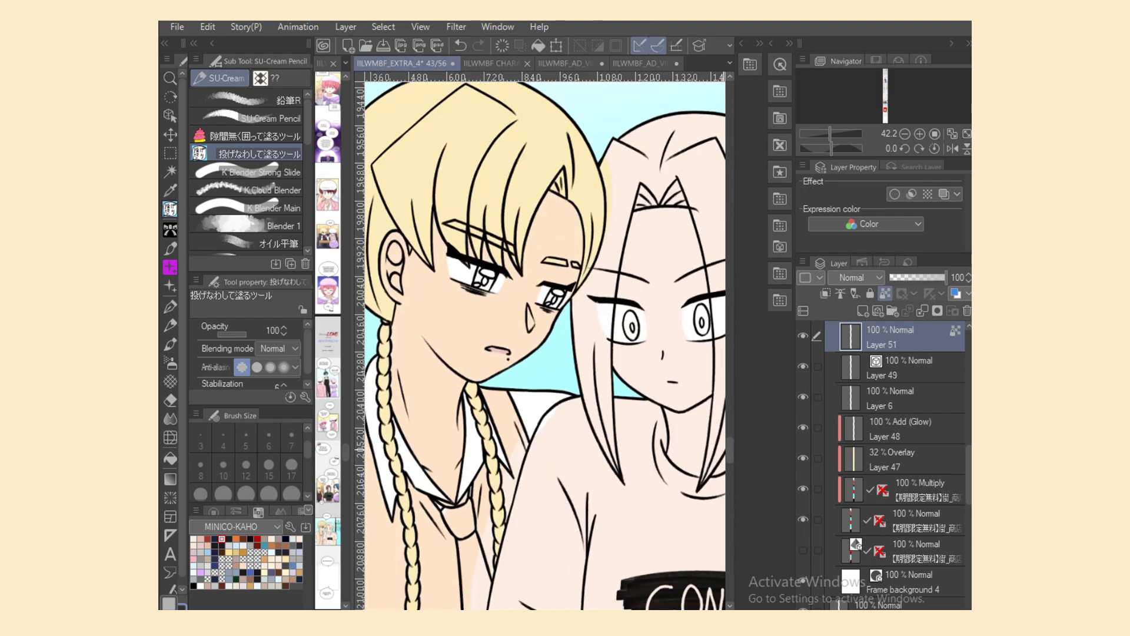
scroll(544, 345, up, 4)
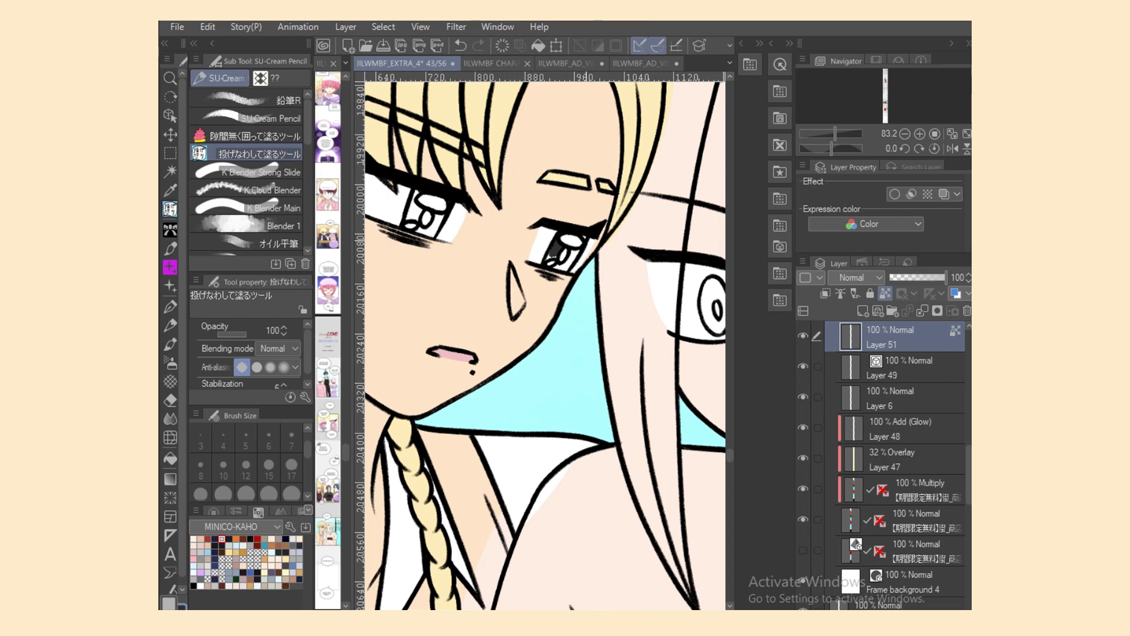
drag(564, 255, 568, 261)
scroll(545, 345, left, 2)
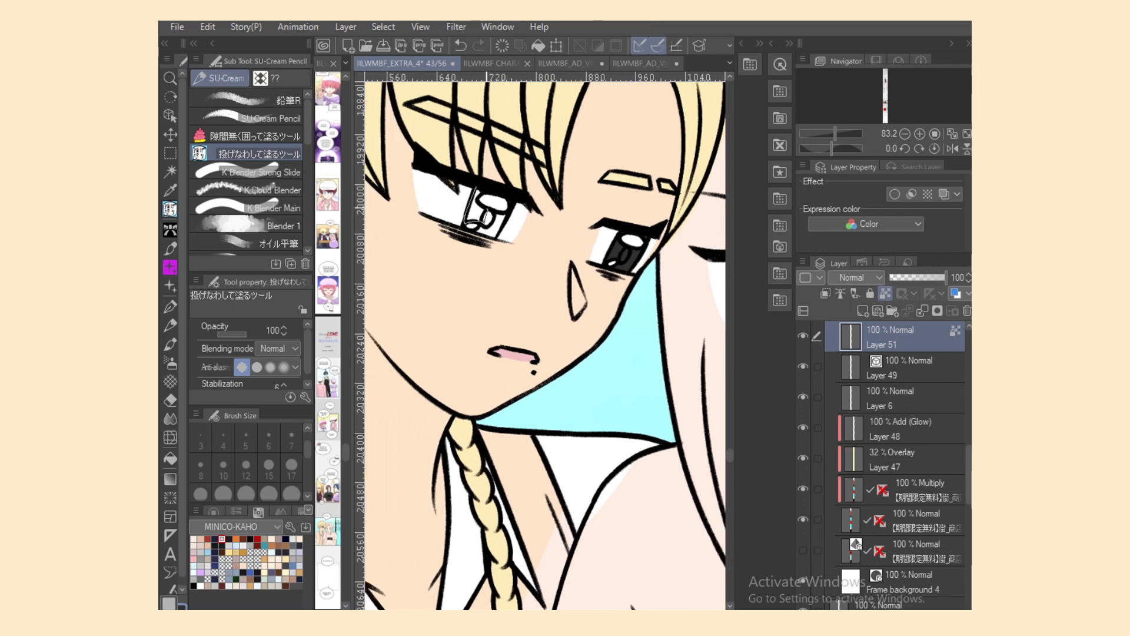
mouse_move(487, 208)
mouse_down()
mouse_move(481, 195)
mouse_move(488, 237)
mouse_move(506, 215)
mouse_up()
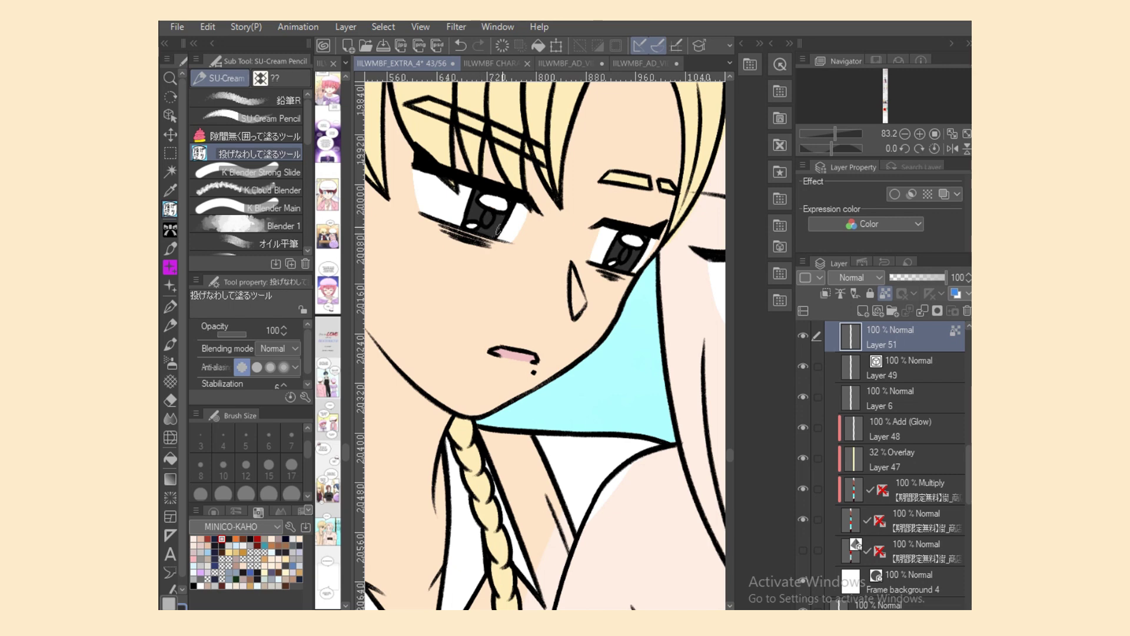
click(169, 603)
drag(478, 236, 491, 229)
right_click(497, 222)
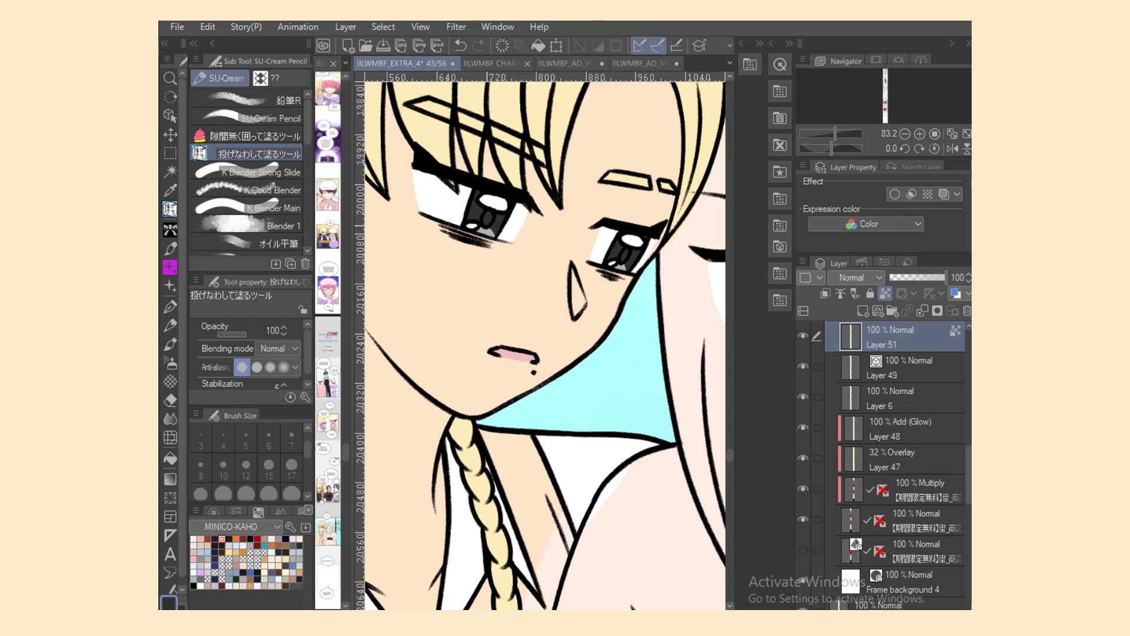
Step: Save the webtoon file after viewing the coloured panel as a whole
key(ctrl+minus)
key(ctrl+minus)
key(ctrl+minus)
key(ctrl+minus)
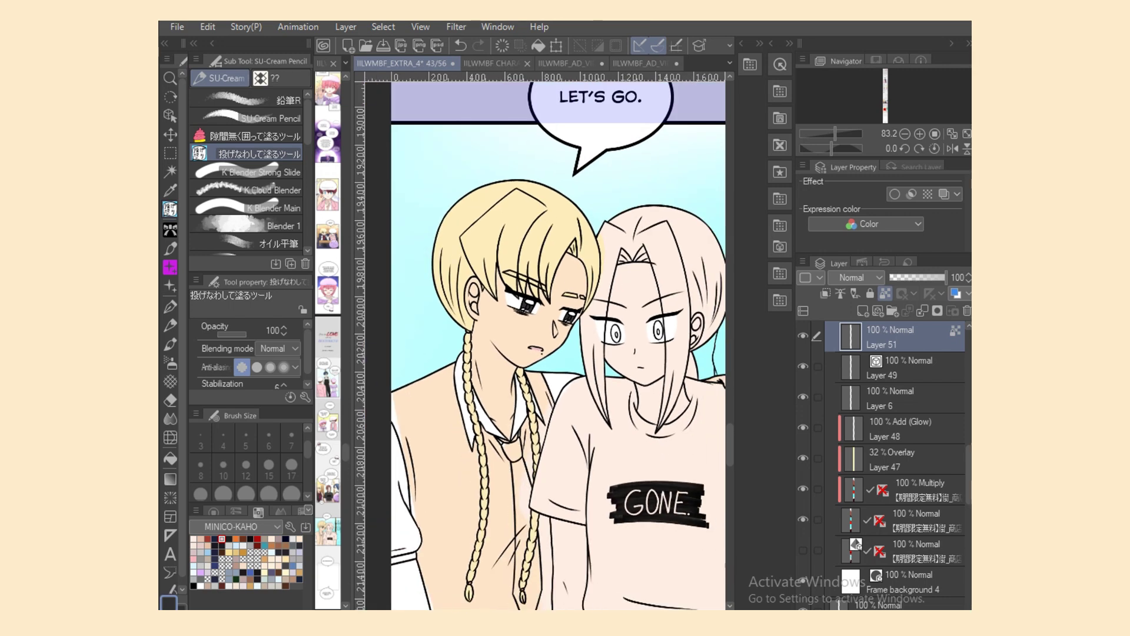
key(ctrl+s)
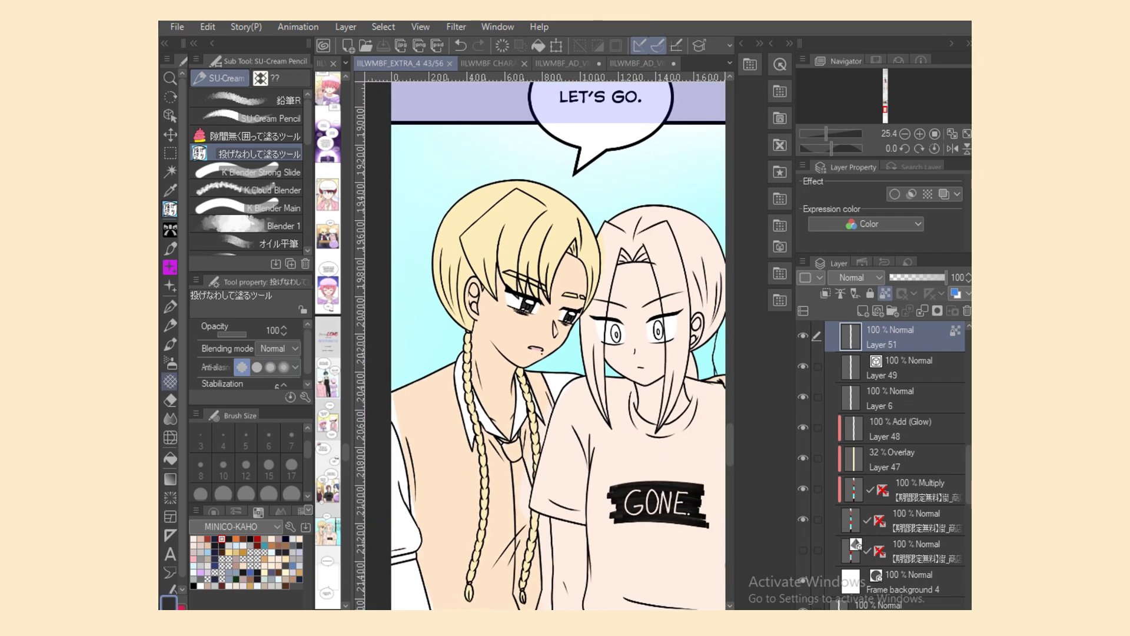
Step: Fill the left character's vest with dark grey using the Fill tool that refers to other layers, including the sections beside the tie
click(170, 459)
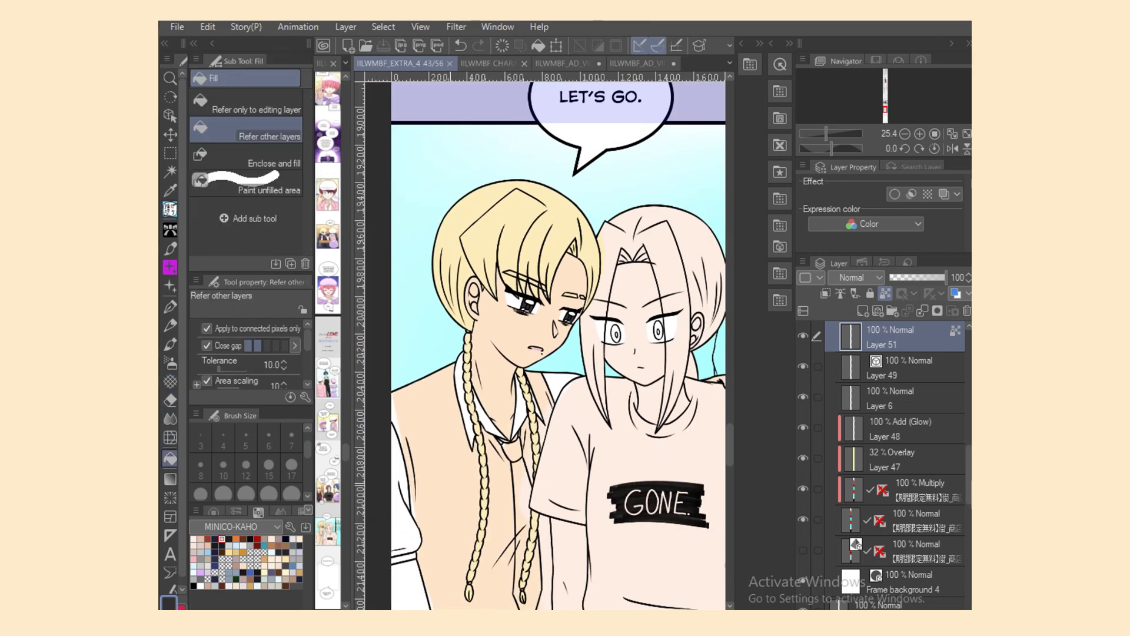
click(442, 471)
click(528, 446)
click(546, 412)
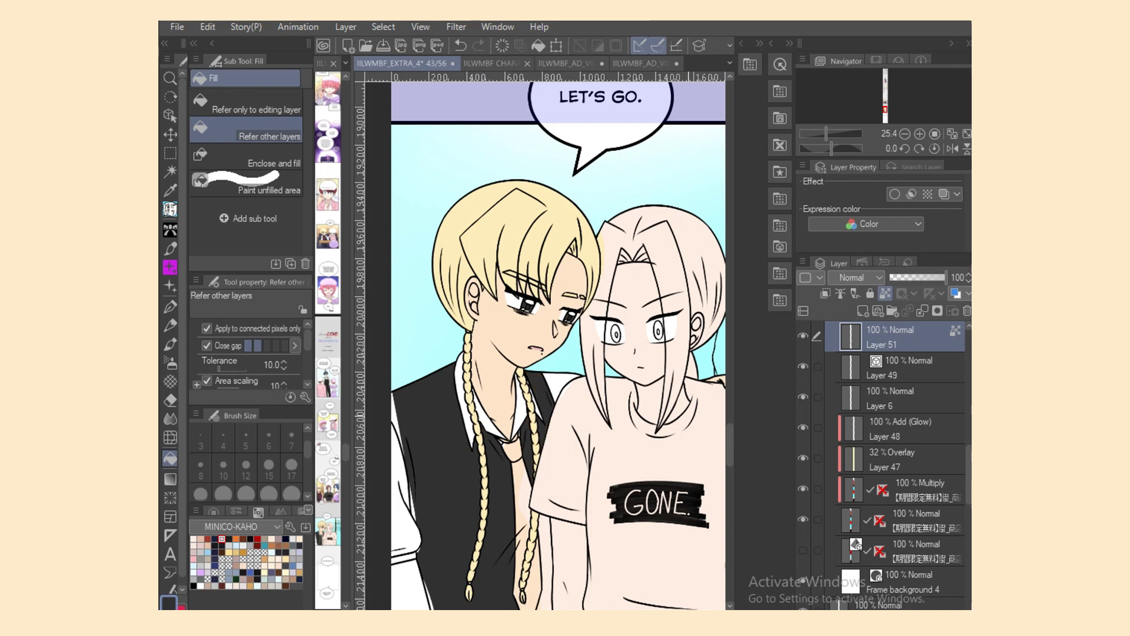
scroll(558, 346, down, 3)
scroll(560, 357, up, 3)
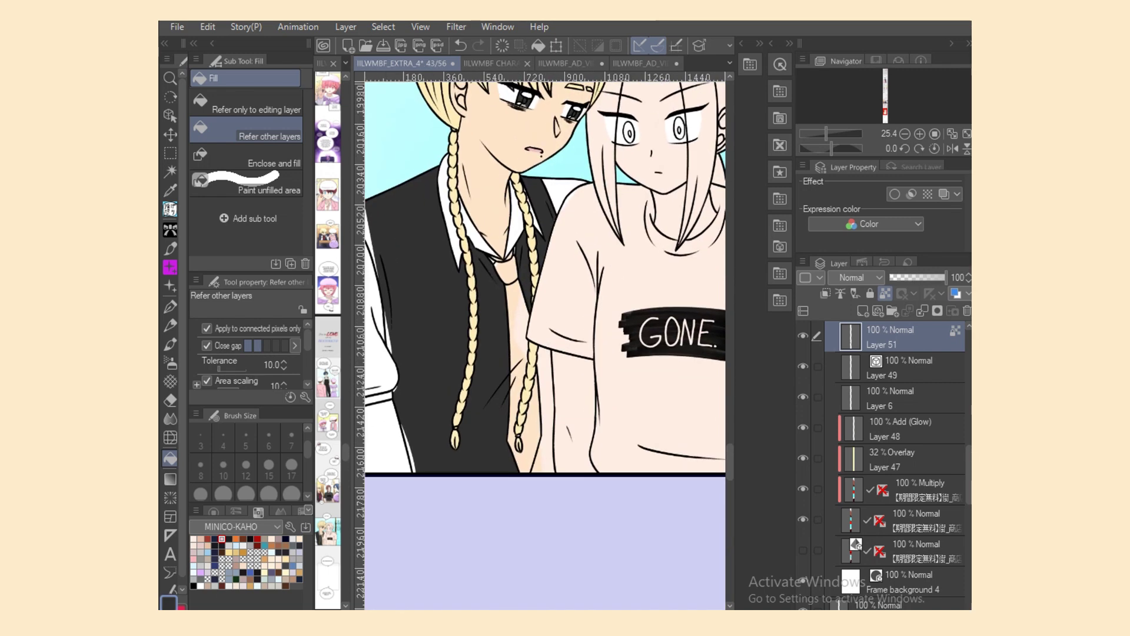
click(547, 436)
Step: Lasso-fill the sleeve band, the gaps along the vest's side edge and the long braid's hair tie with dark grey
scroll(547, 436, left, 4)
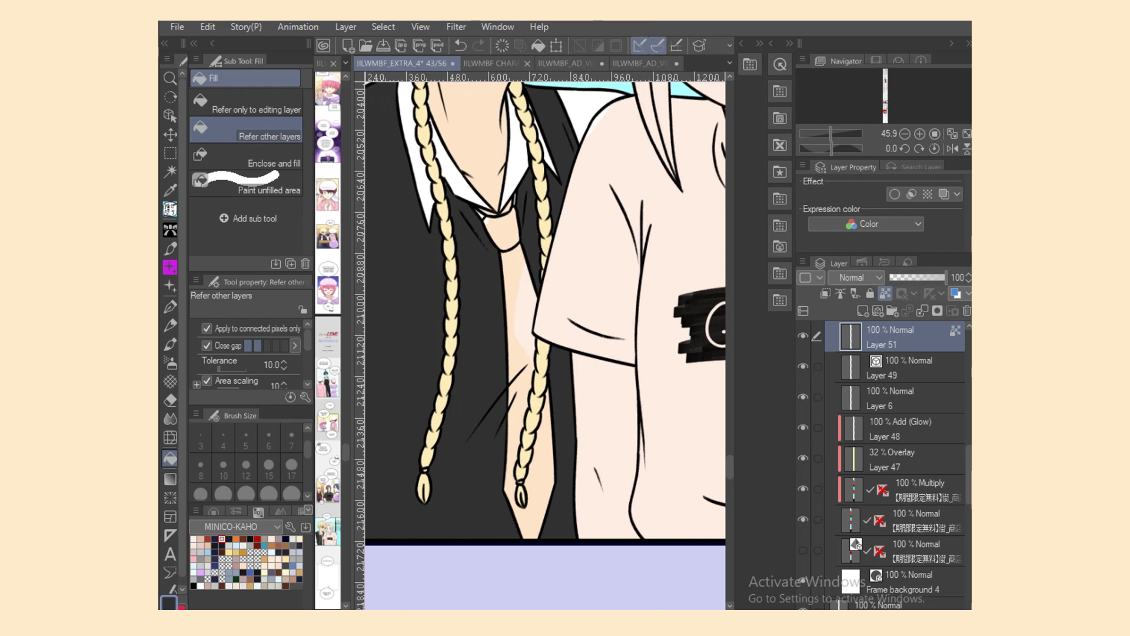
click(170, 210)
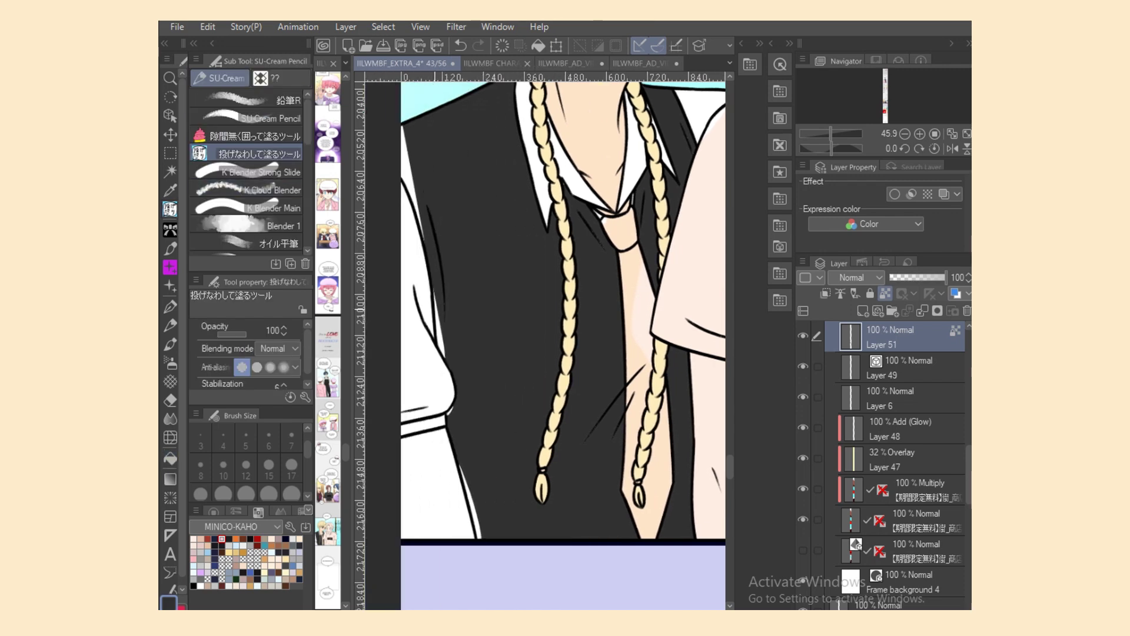
drag(445, 358, 452, 367)
mouse_move(453, 408)
mouse_down()
mouse_move(403, 426)
mouse_move(449, 420)
mouse_up()
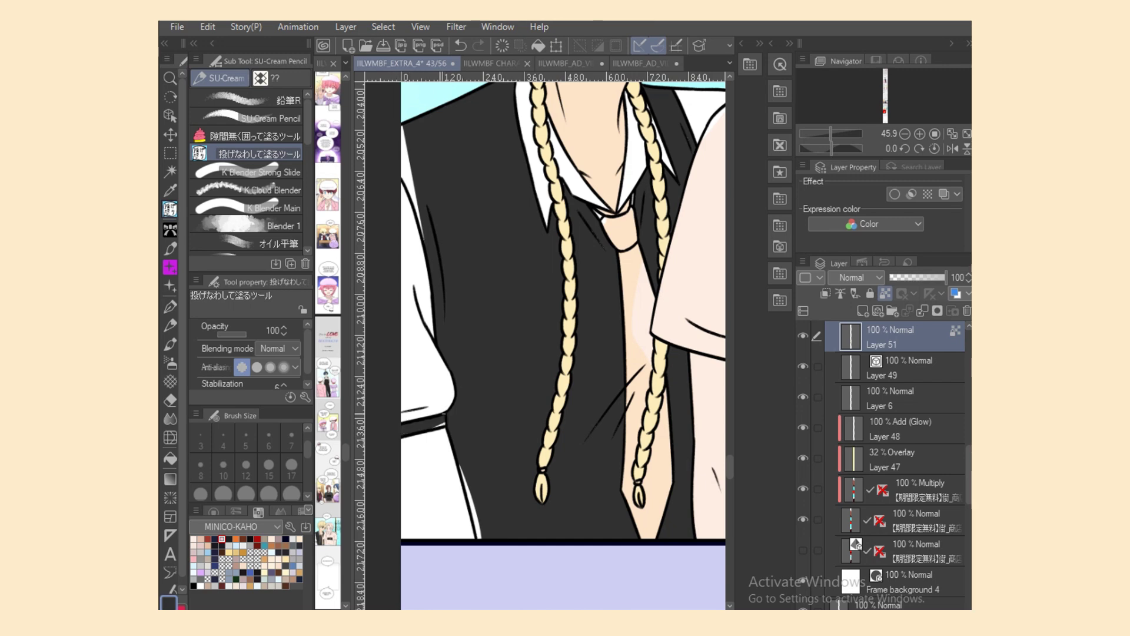
drag(461, 474, 477, 462)
drag(480, 551, 475, 518)
mouse_move(466, 493)
mouse_down()
mouse_move(475, 529)
mouse_move(472, 501)
mouse_up()
drag(538, 469, 548, 471)
scroll(545, 346, right, 3)
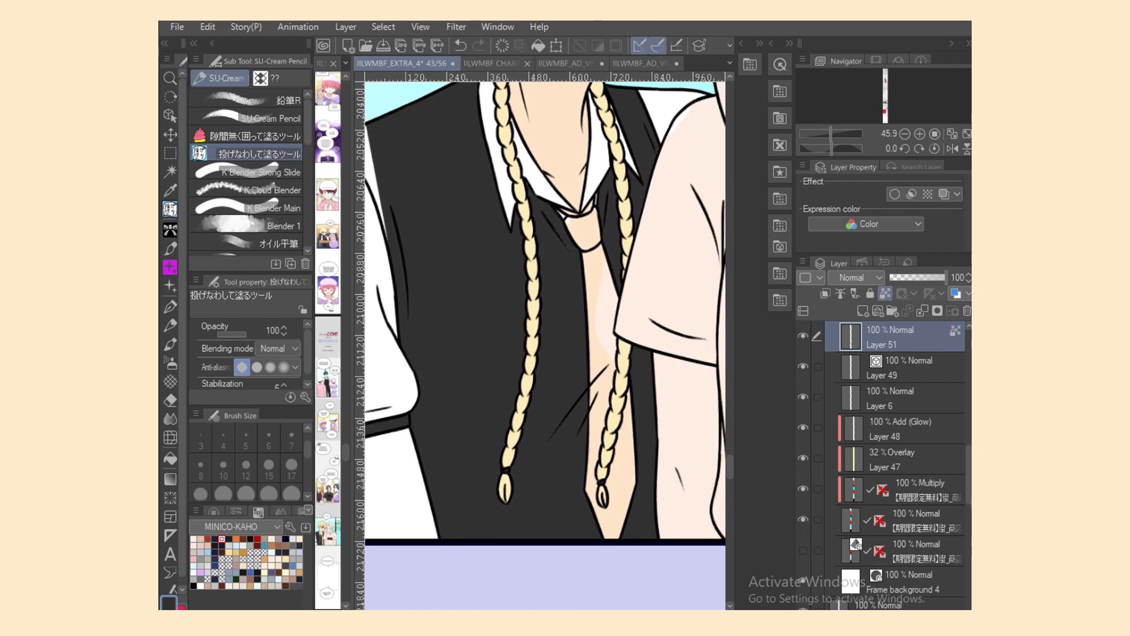
Step: Fill the left character's tie and its knot with crimson red using the Fill tool that refers to other layers
click(182, 607)
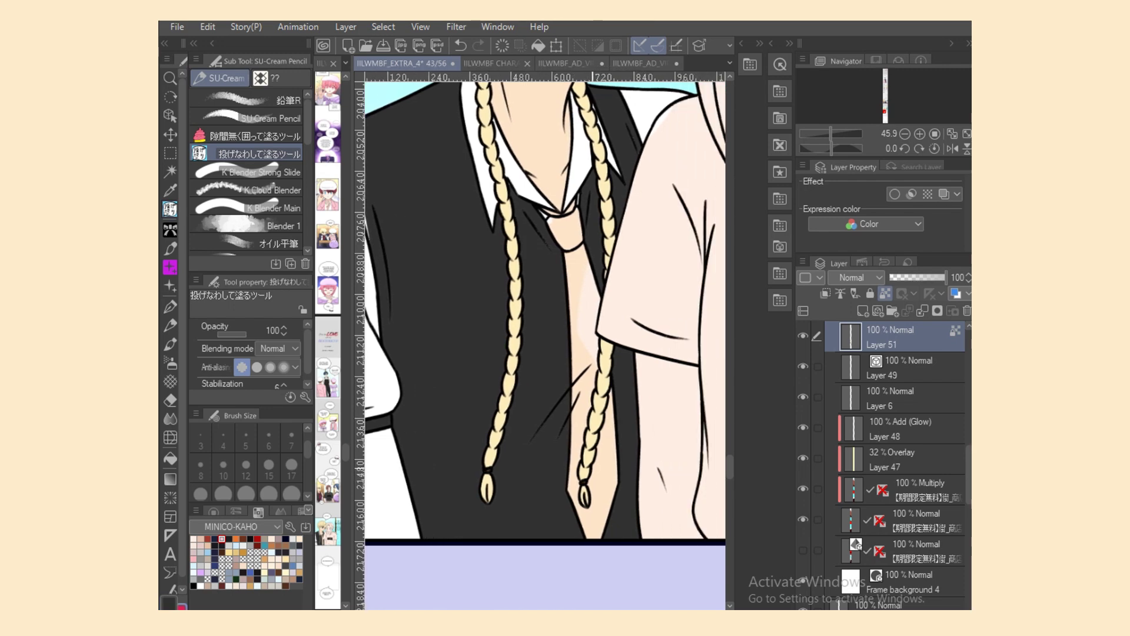
drag(592, 469, 589, 493)
click(460, 45)
click(171, 458)
click(589, 365)
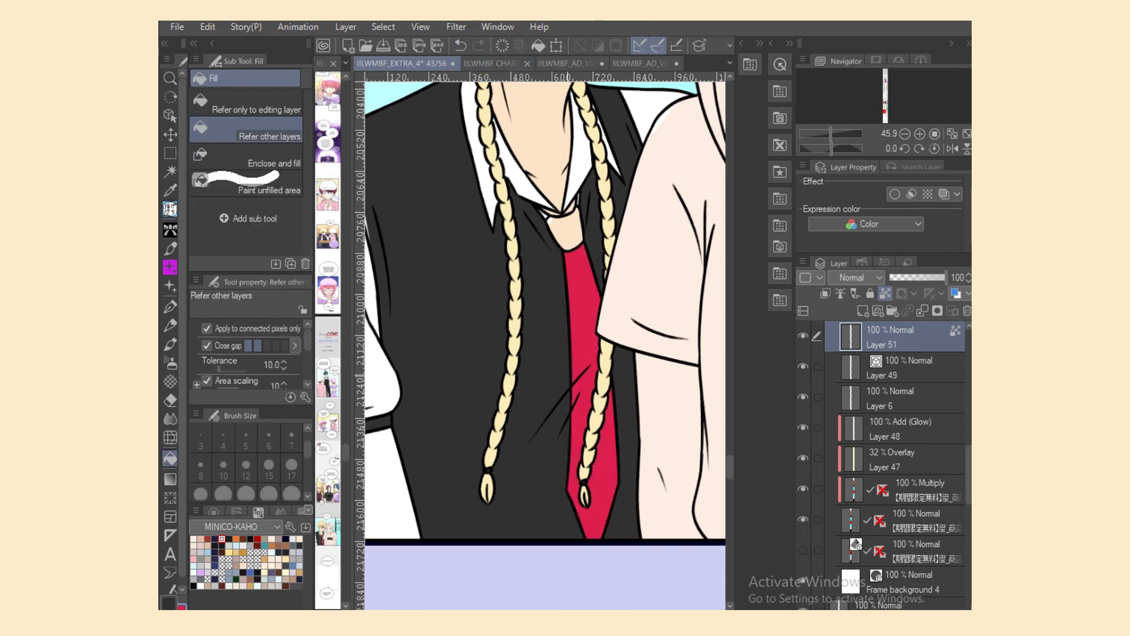
click(568, 232)
click(549, 221)
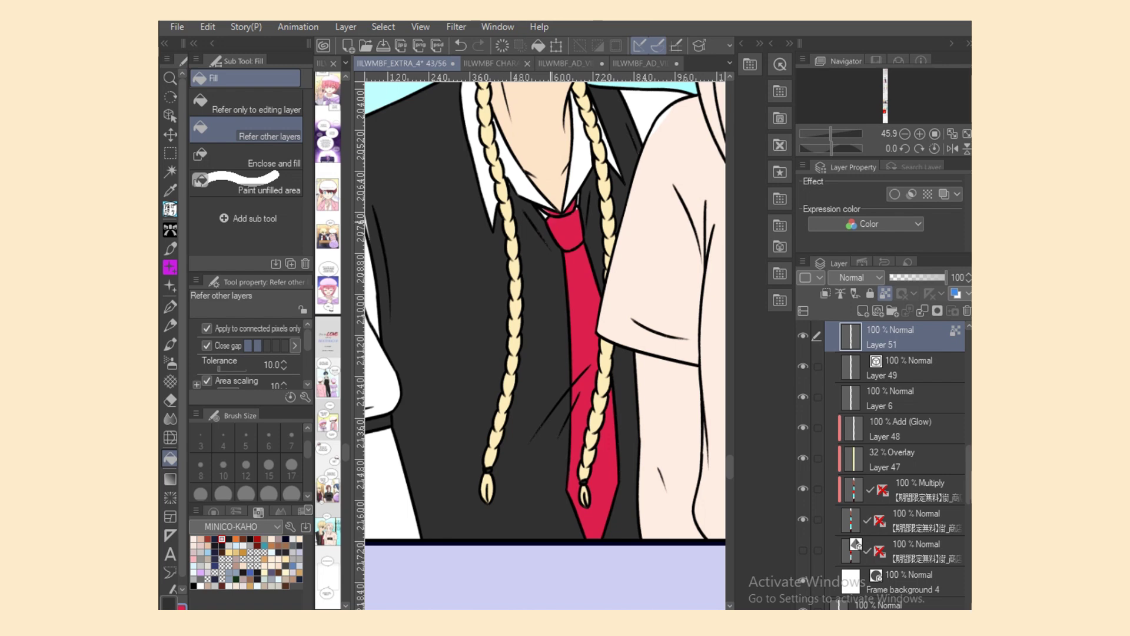
Step: Touch up the small gaps along the vest's armhole and white sleeve at the left character's shoulder with lasso fills
click(170, 209)
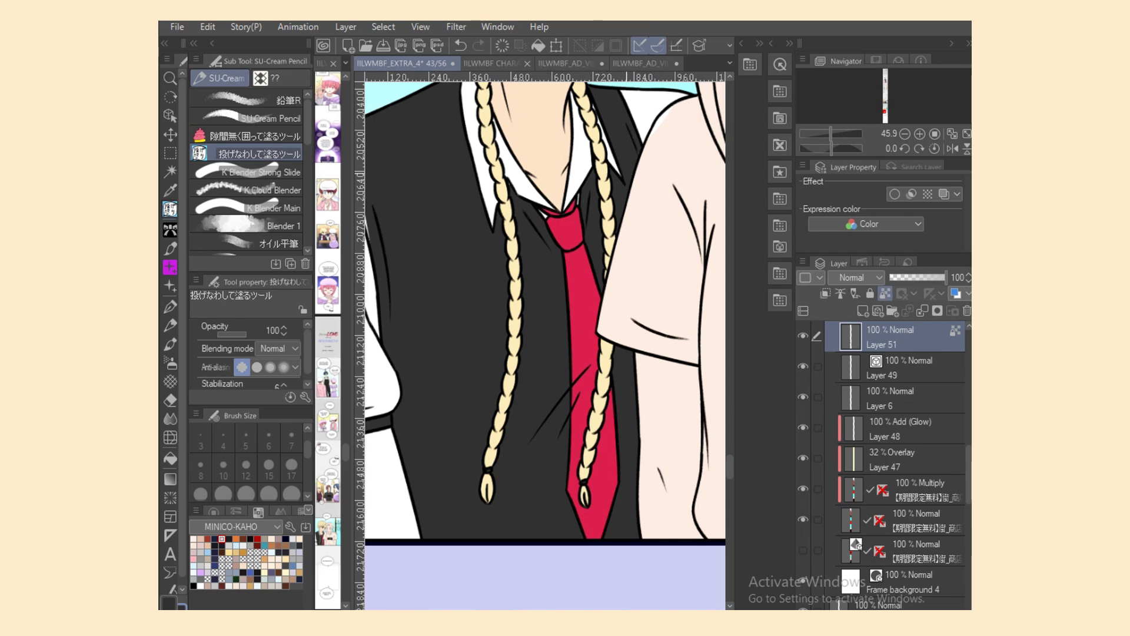
scroll(545, 346, up, 3)
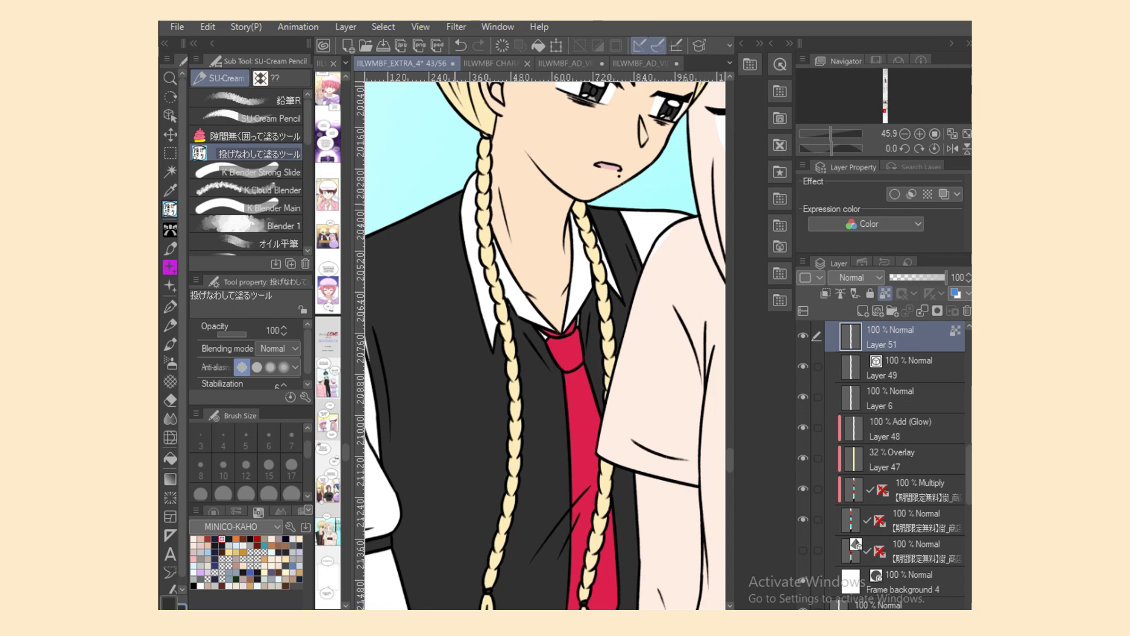
scroll(545, 346, left, 2)
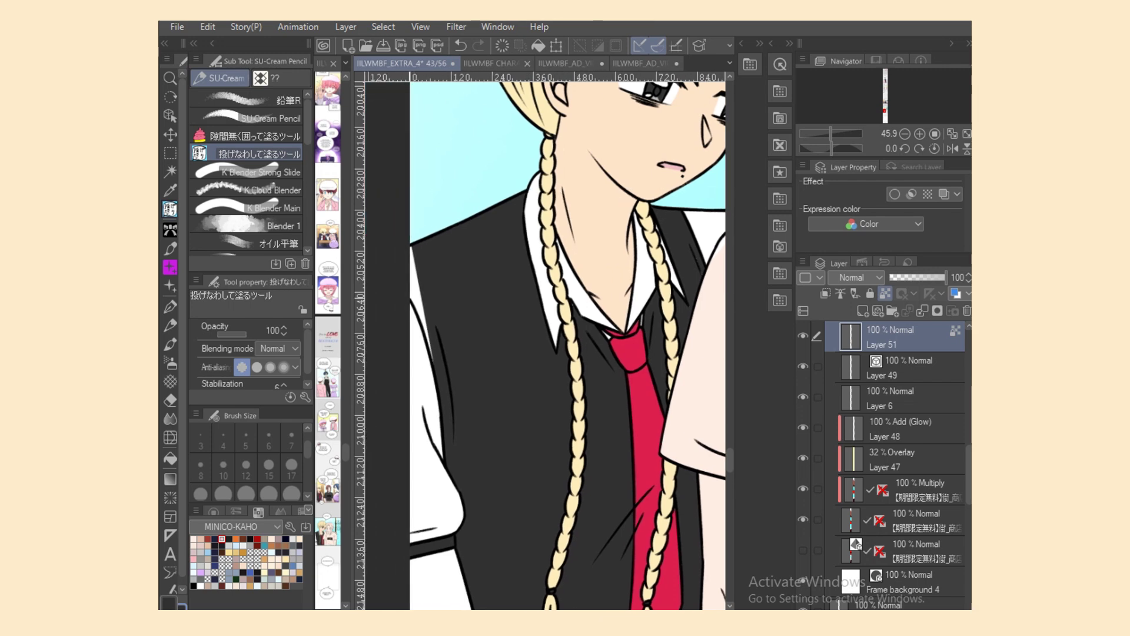
drag(411, 297, 424, 234)
drag(428, 349, 437, 359)
drag(413, 298, 435, 225)
scroll(545, 346, right, 3)
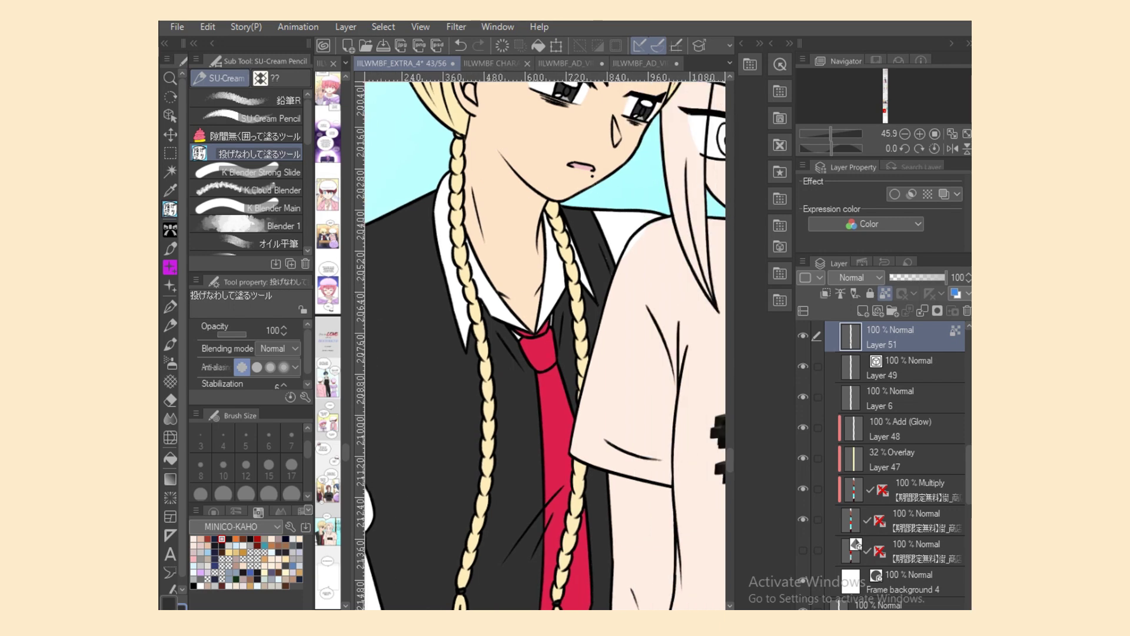
Step: Select the blond hair and both braids on Layer 51 with Auto select, referring to the editing layer only
scroll(545, 346, up, 3)
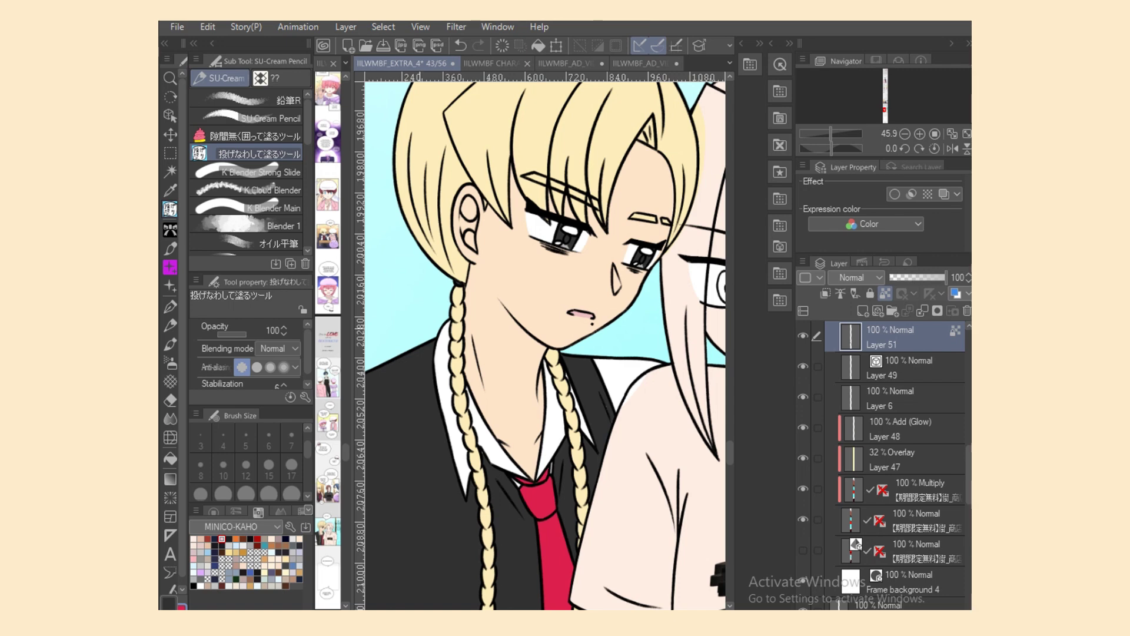
key(w)
click(471, 437)
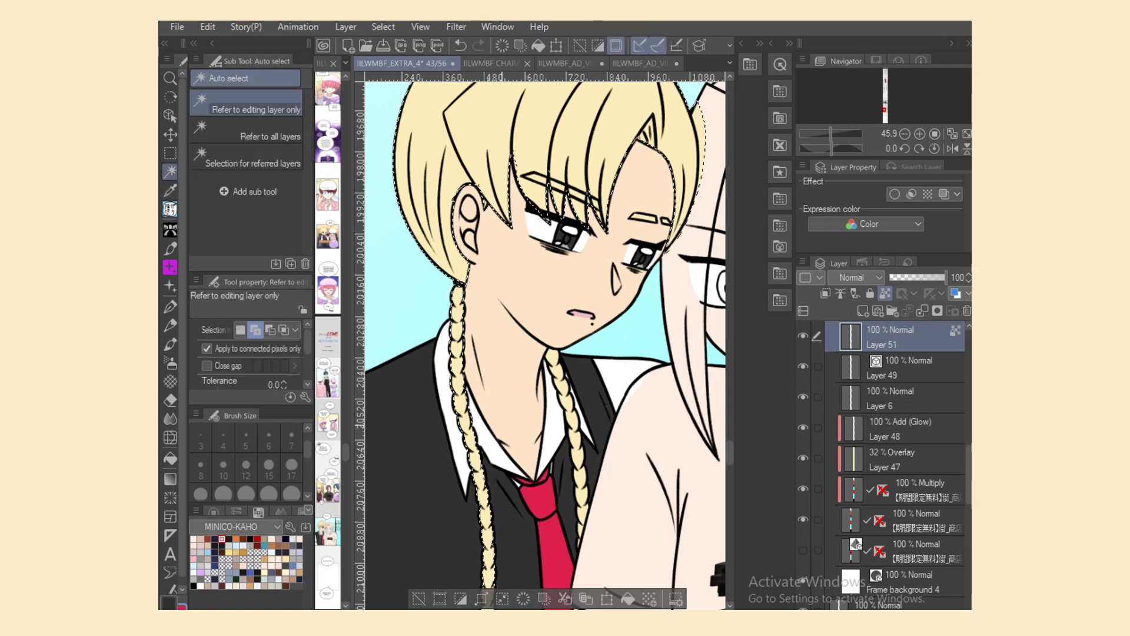
click(557, 382)
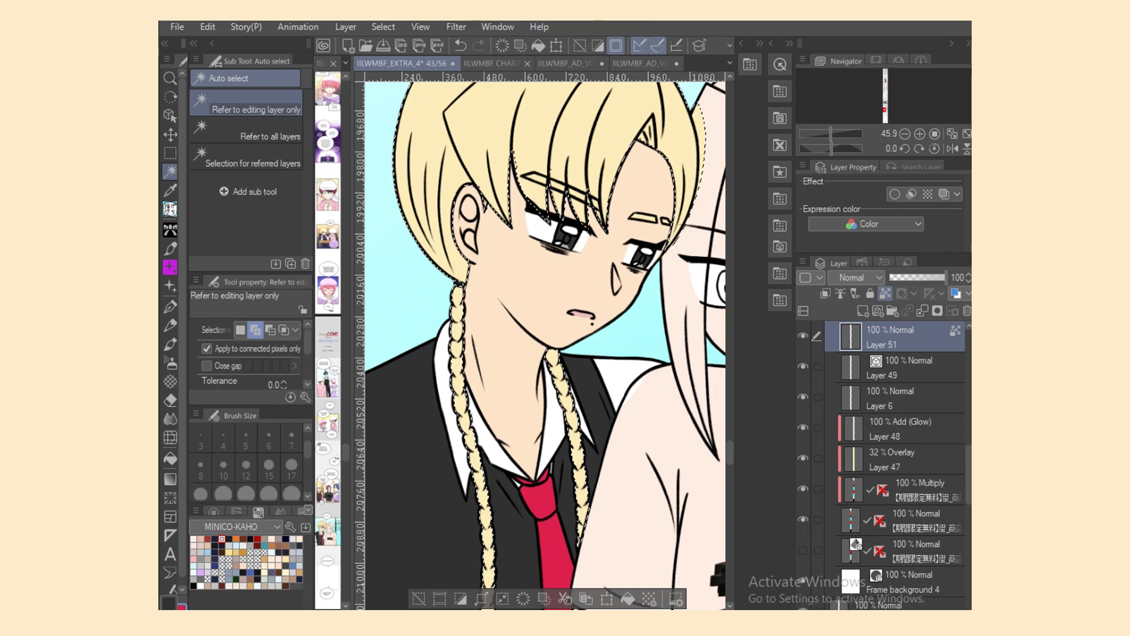
Step: Add three new layers clipped to Layer 51 and set the upper two to the Multiply blending mode
key(ctrl+shift+n)
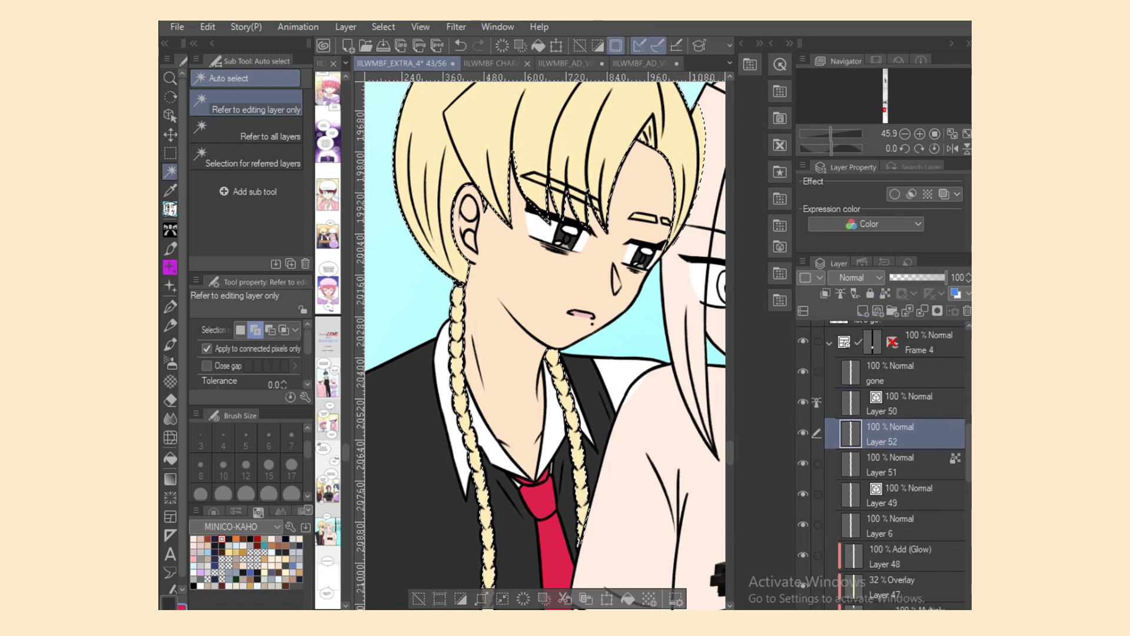
click(826, 293)
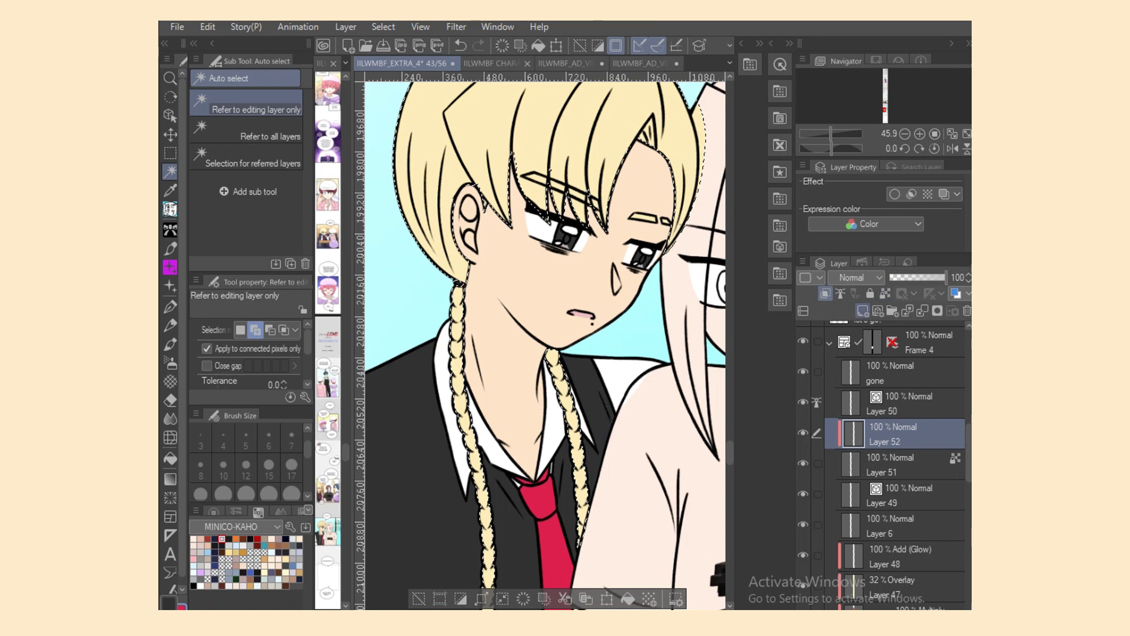
click(863, 311)
click(857, 278)
click(853, 322)
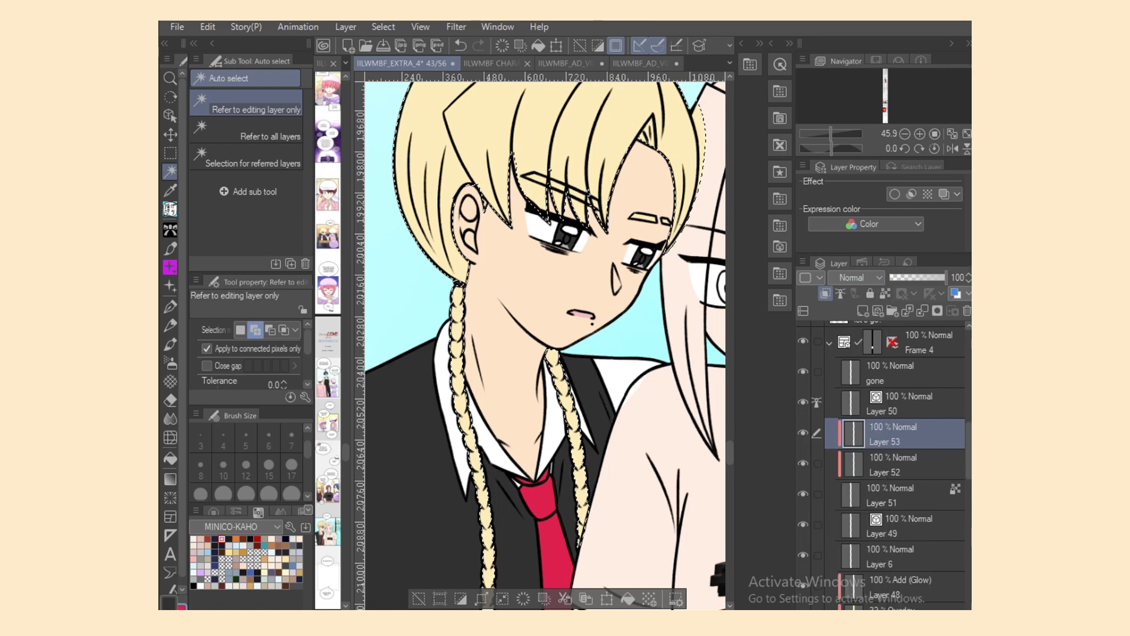
click(864, 311)
click(825, 293)
click(857, 278)
click(853, 321)
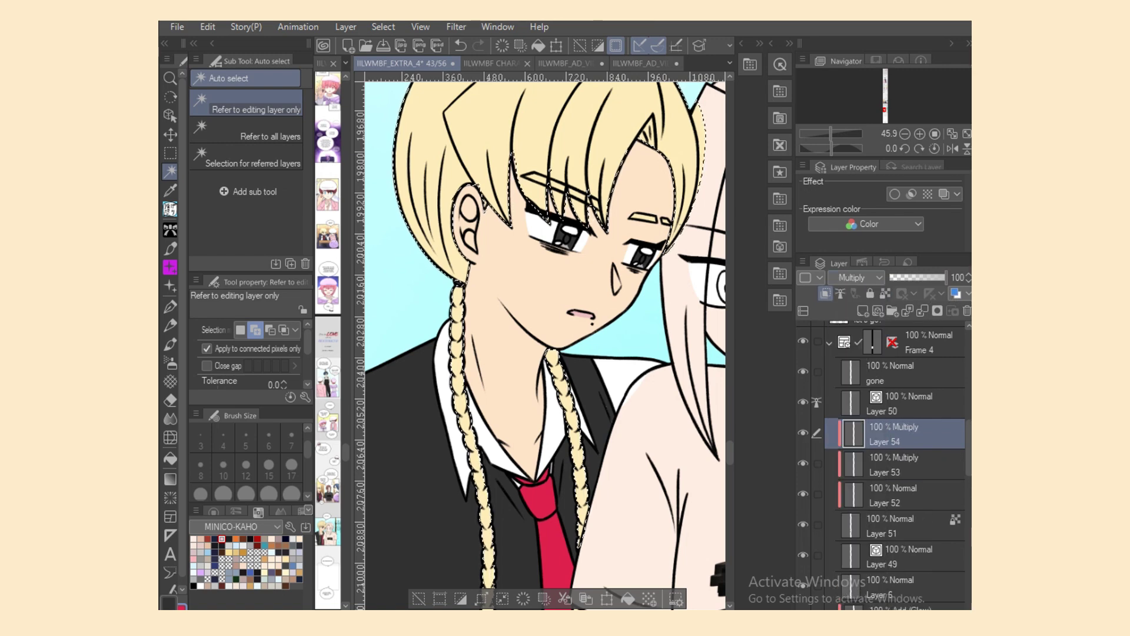
Step: Add both braid tips to the blond hair selection from Layer 51 and mask Layer 52 with that selection
click(901, 525)
click(901, 495)
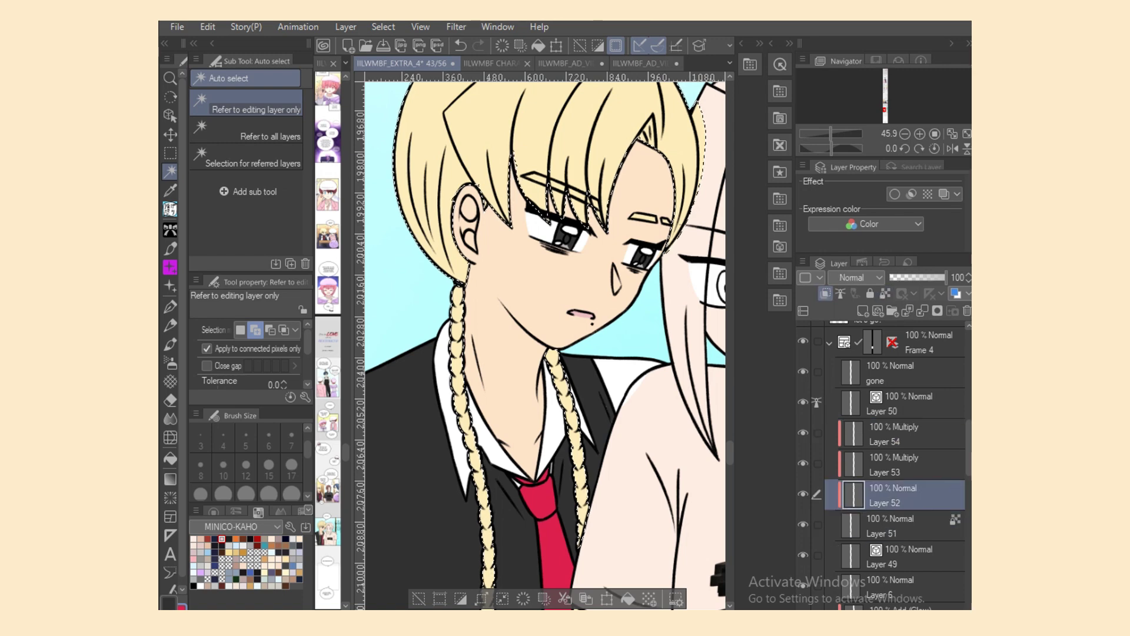
drag(831, 133, 826, 134)
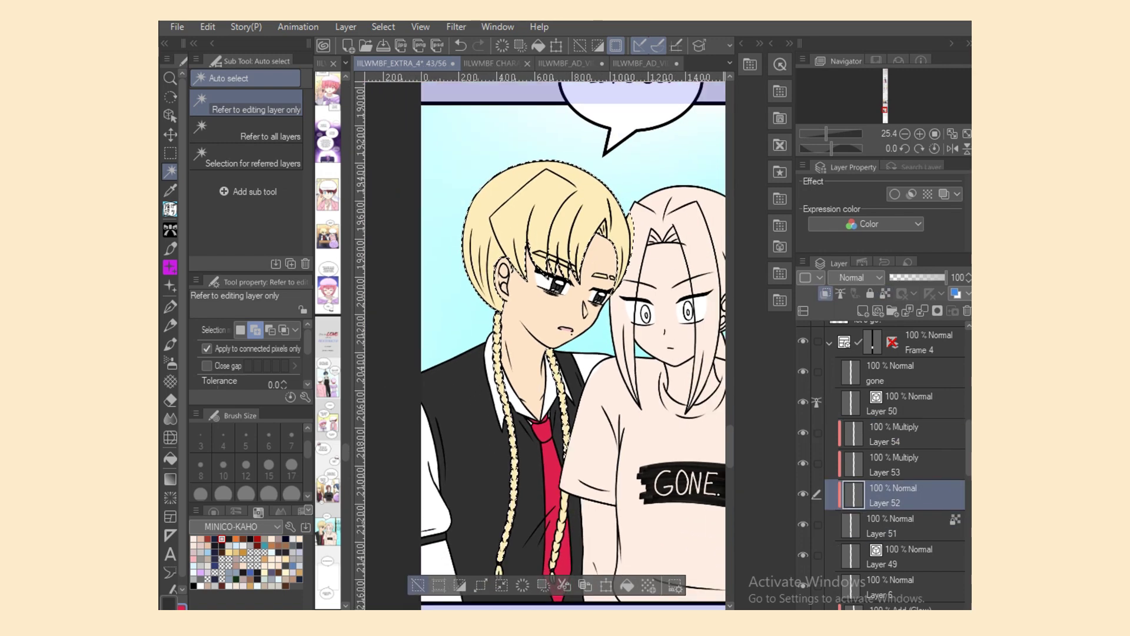
drag(730, 448, 730, 460)
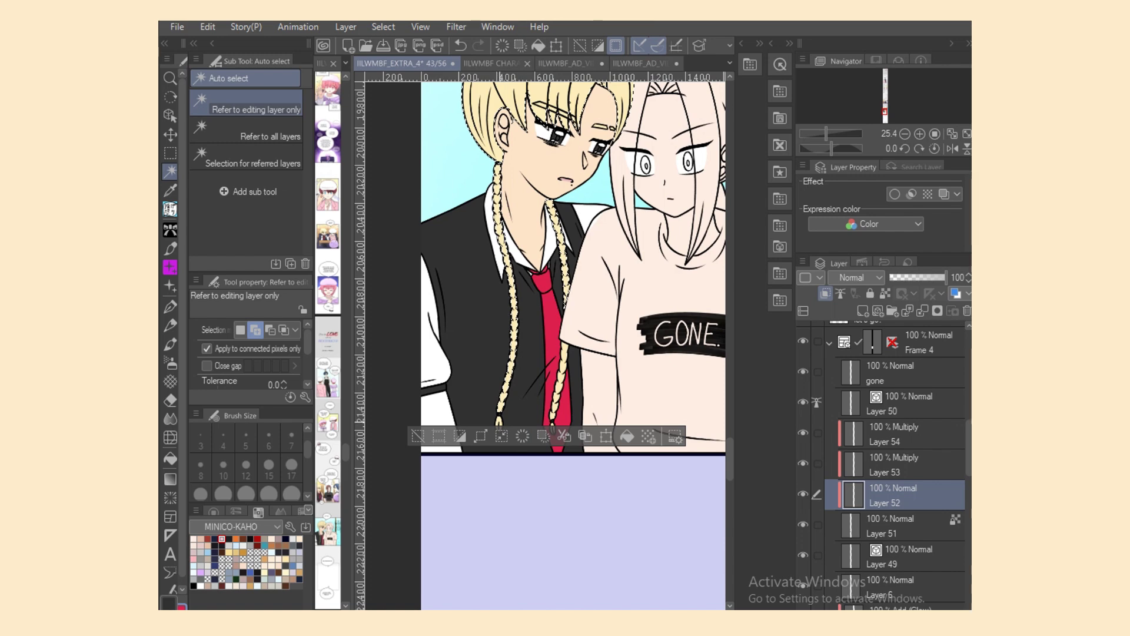
click(553, 422)
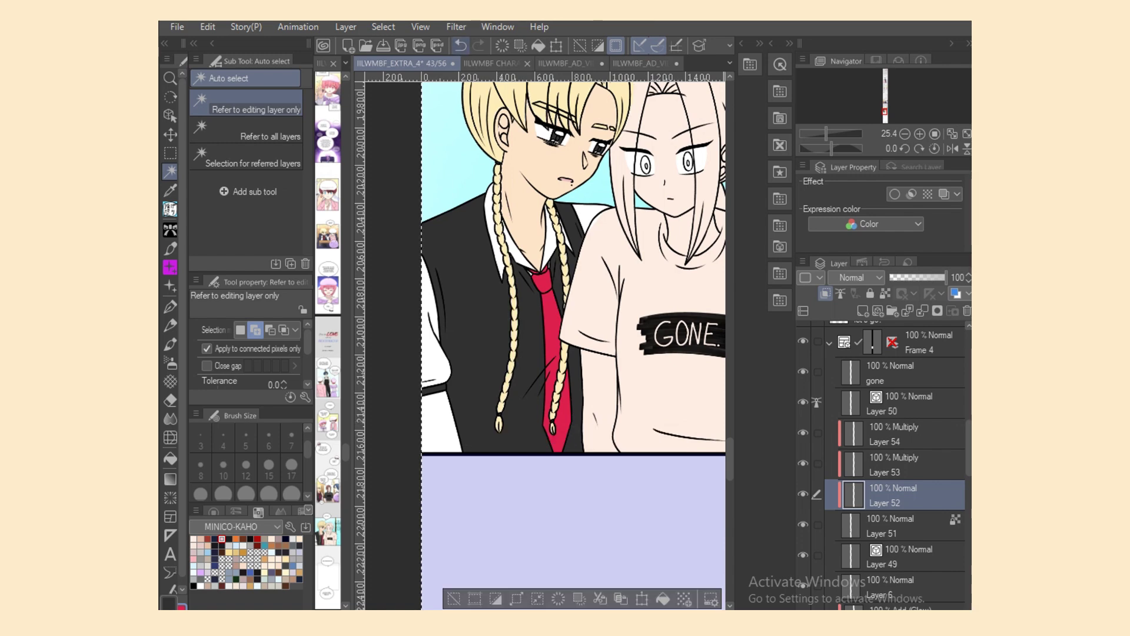
click(460, 45)
click(890, 526)
click(498, 422)
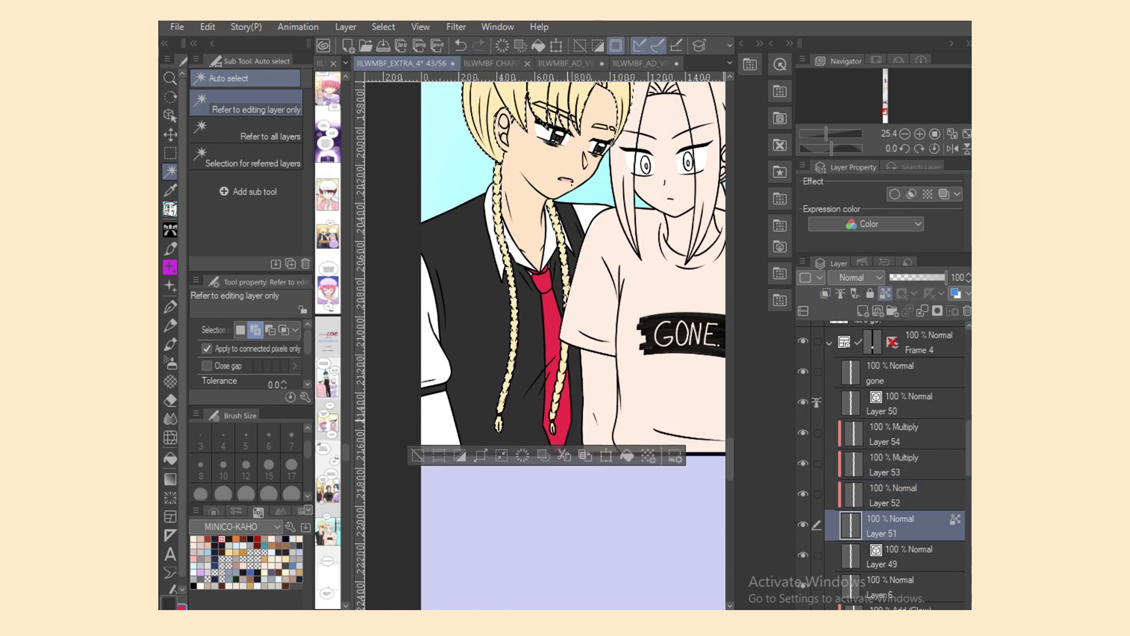
click(552, 429)
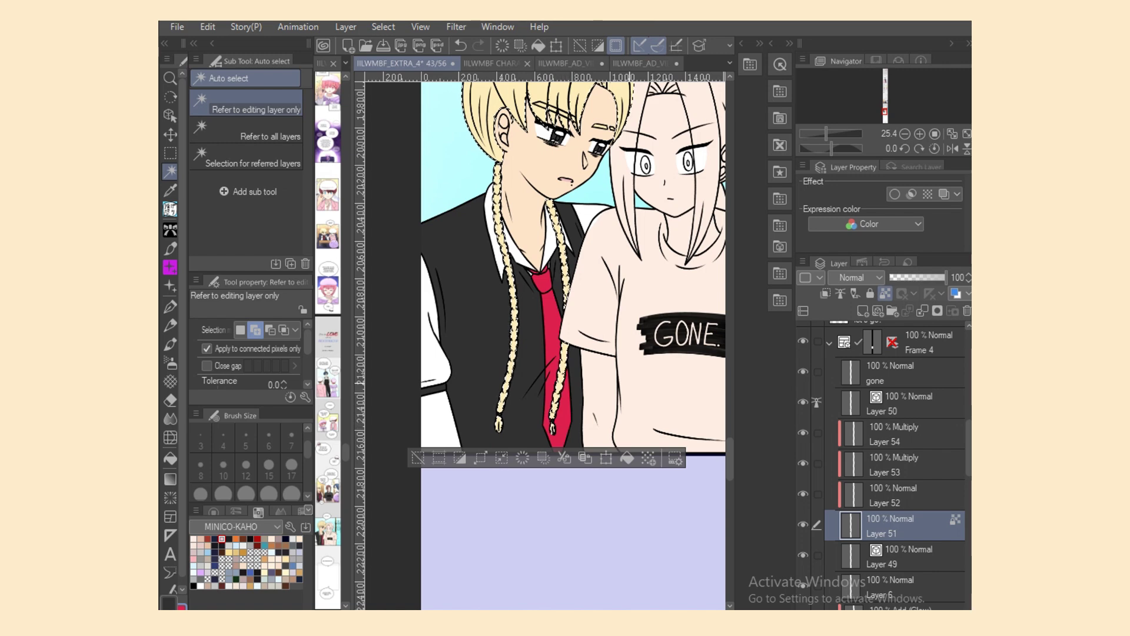
click(895, 495)
click(937, 311)
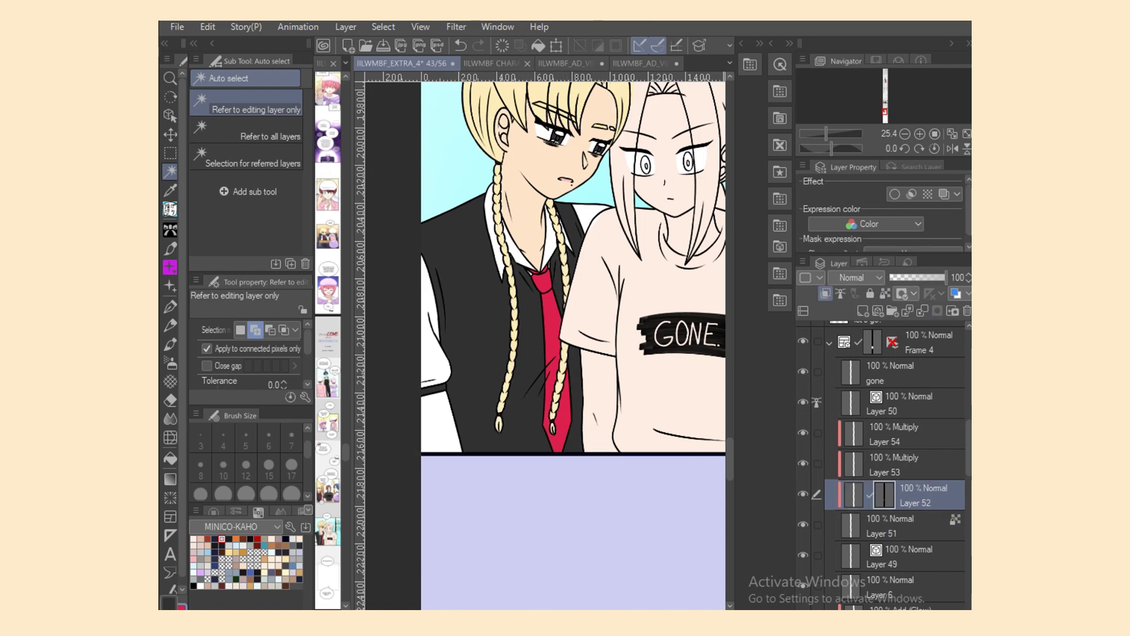
Step: Airbrush crimson over both blond braids on Layer 52 with the Soft airbrush, starting at brush size 2000
click(170, 363)
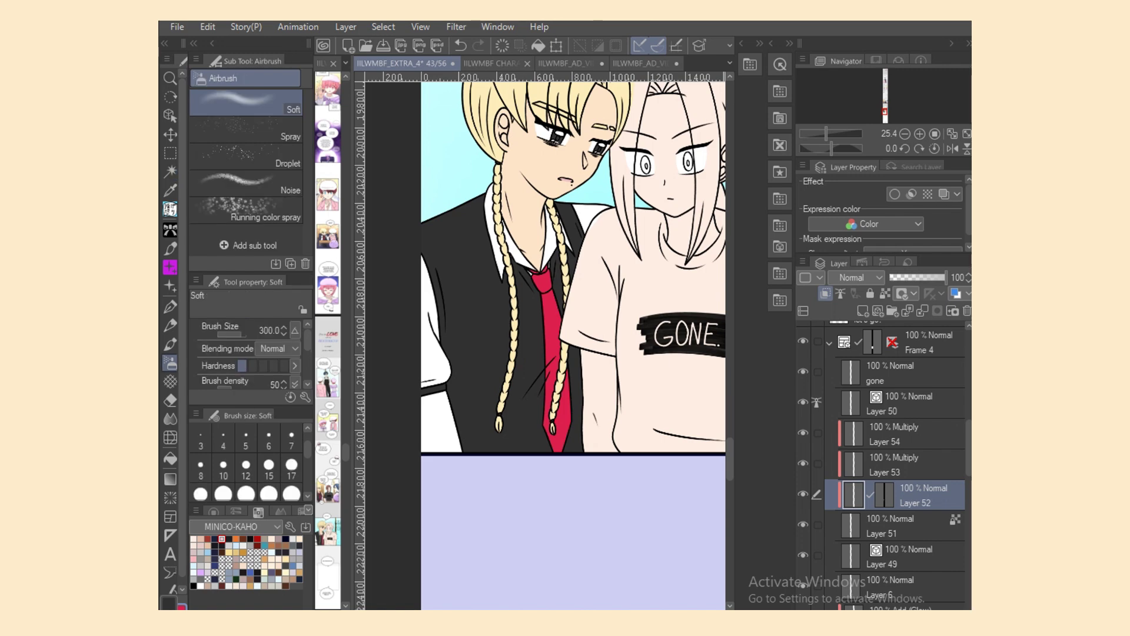
scroll(246, 465, down, 5)
click(291, 486)
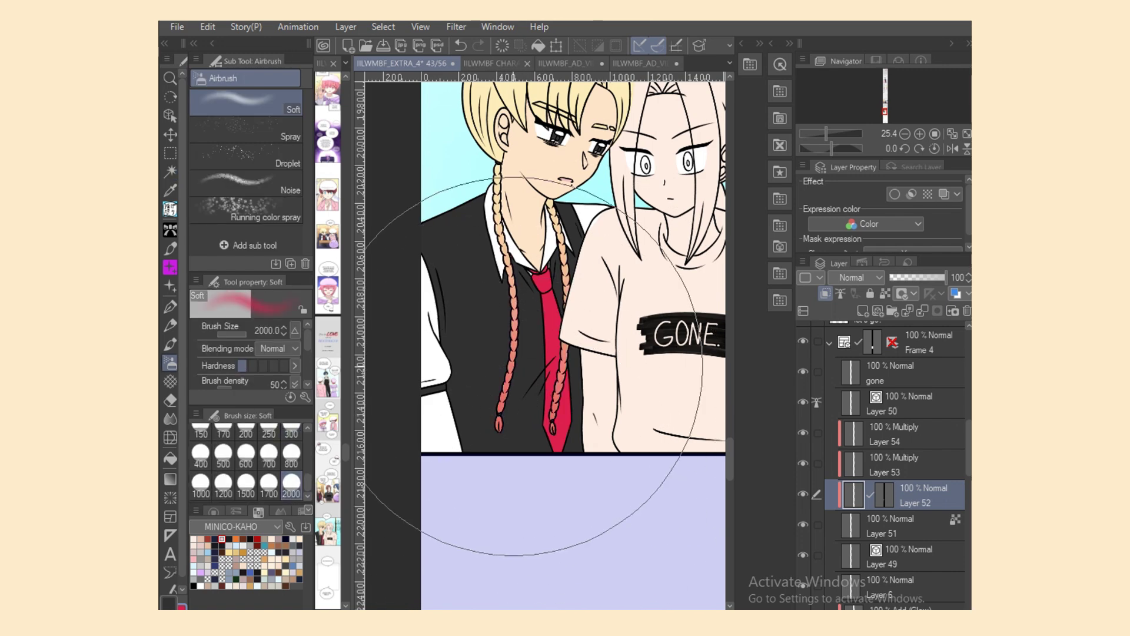
drag(518, 406, 530, 430)
click(292, 454)
mouse_move(503, 230)
mouse_down()
mouse_move(536, 298)
mouse_move(507, 241)
mouse_up()
click(292, 433)
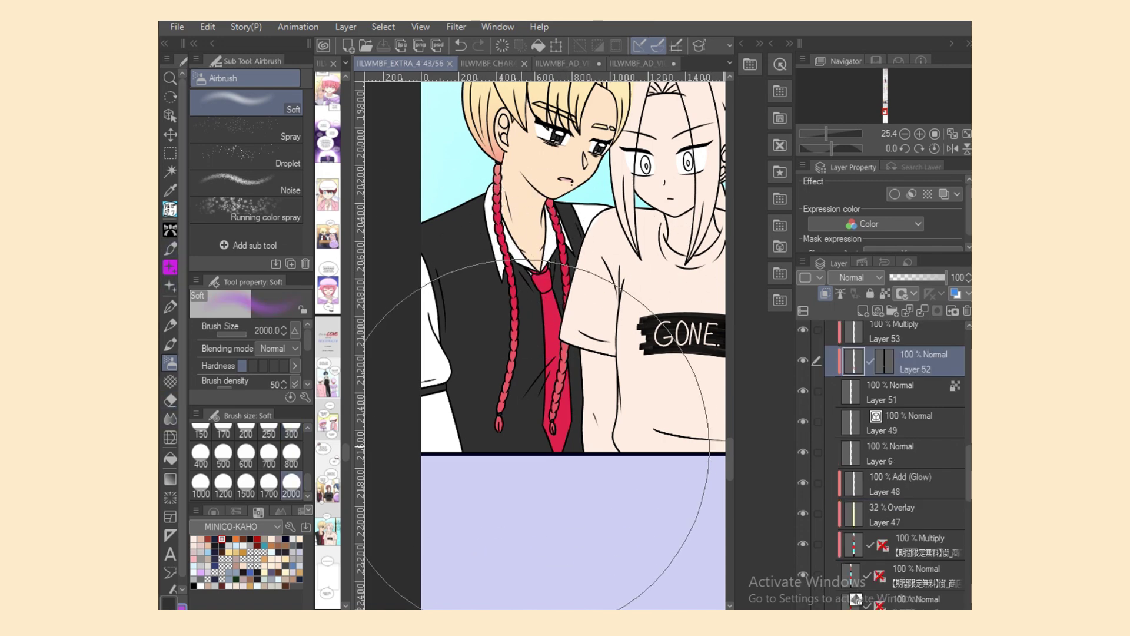
Step: Airbrush purple over the lower halves of both braids with the Soft airbrush at sizes 2000 and 800
drag(450, 460, 520, 471)
click(292, 452)
mouse_move(453, 365)
mouse_down()
mouse_move(506, 377)
mouse_move(490, 447)
mouse_move(540, 427)
mouse_move(564, 366)
mouse_move(579, 445)
mouse_up()
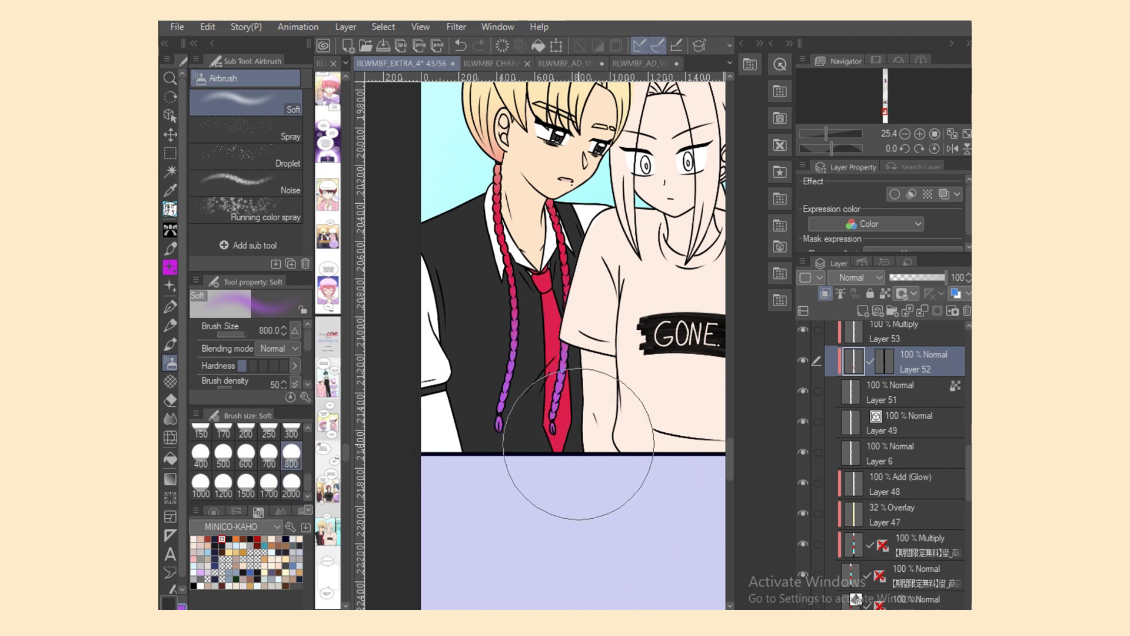
Step: Blend crimson into the purple along the middle of the braids, and clear the red tint from the blond hair using transparent colour at size 800
alt+click(563, 255)
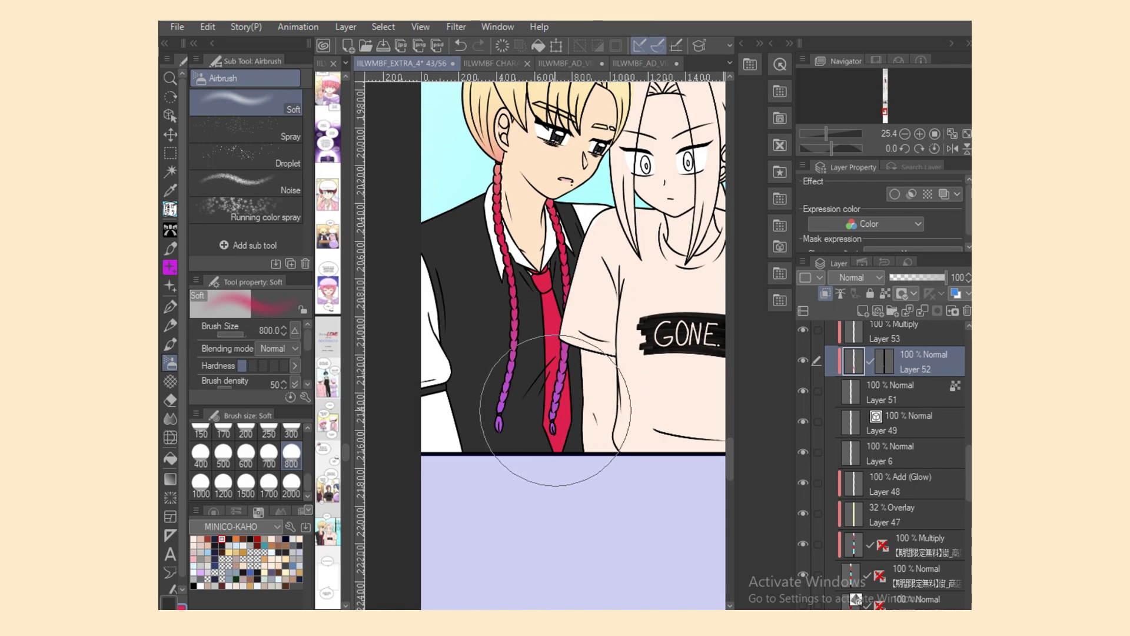
click(291, 432)
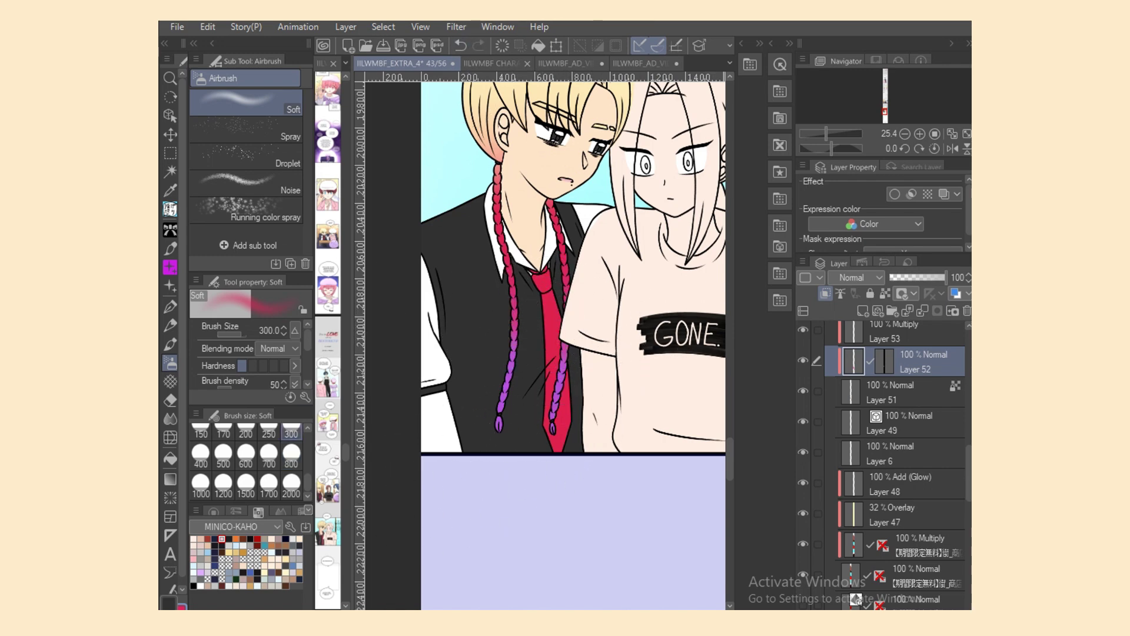
scroll(582, 311, up, 5)
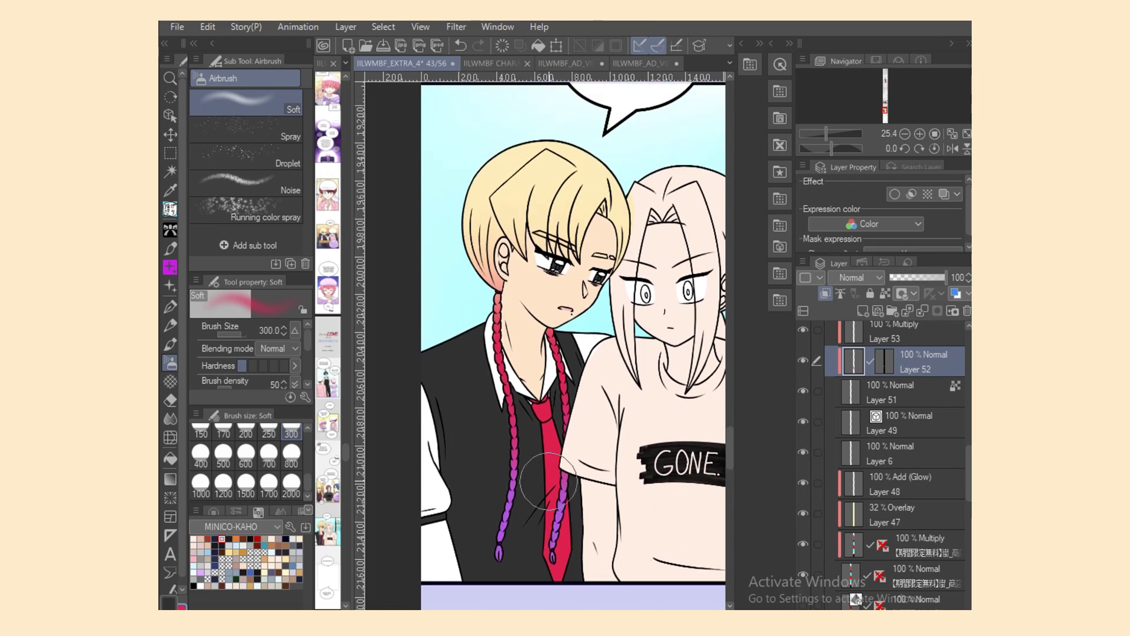
click(169, 604)
click(292, 464)
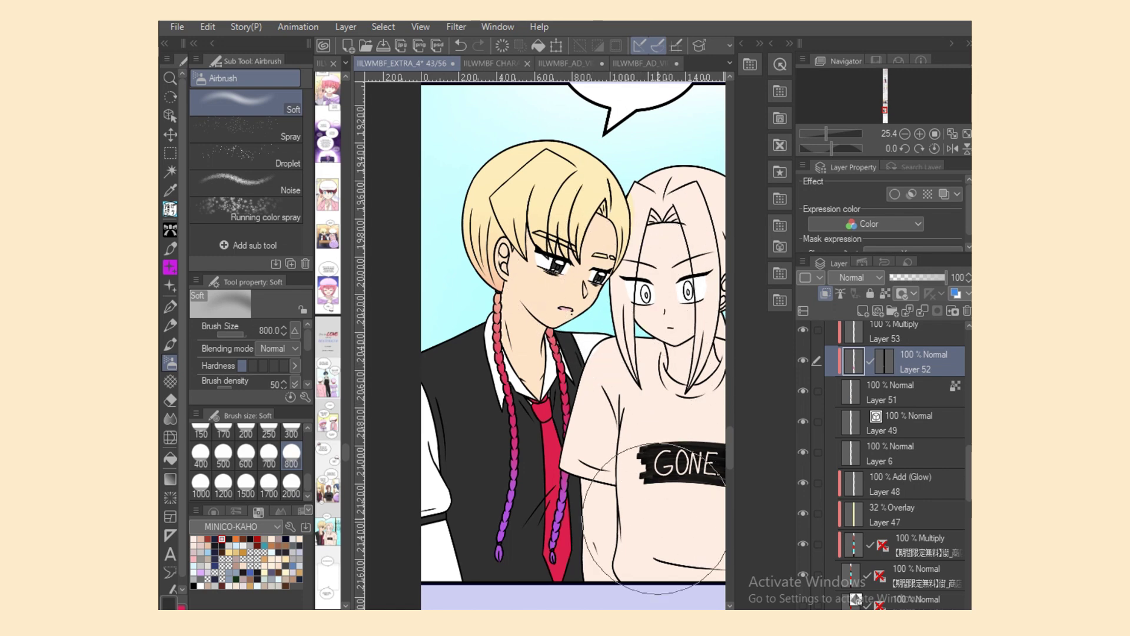
Step: Fill the right character's long side lock nearest the blond character with reddish brown on Layer 51 using the lasso fill tool
drag(574, 613, 615, 613)
key(m)
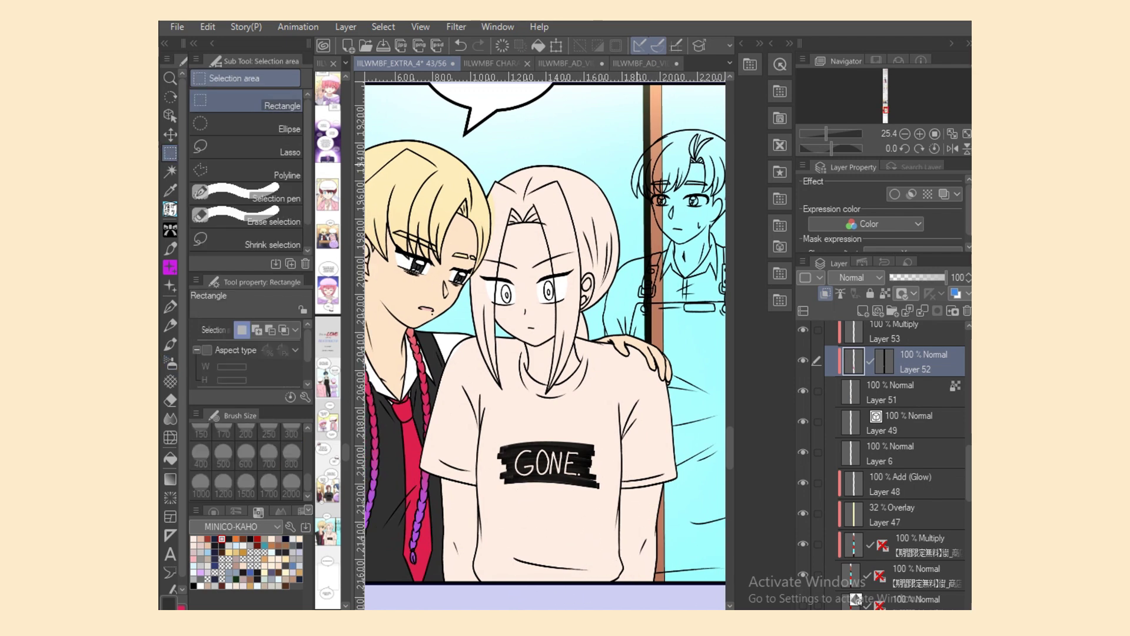
click(907, 392)
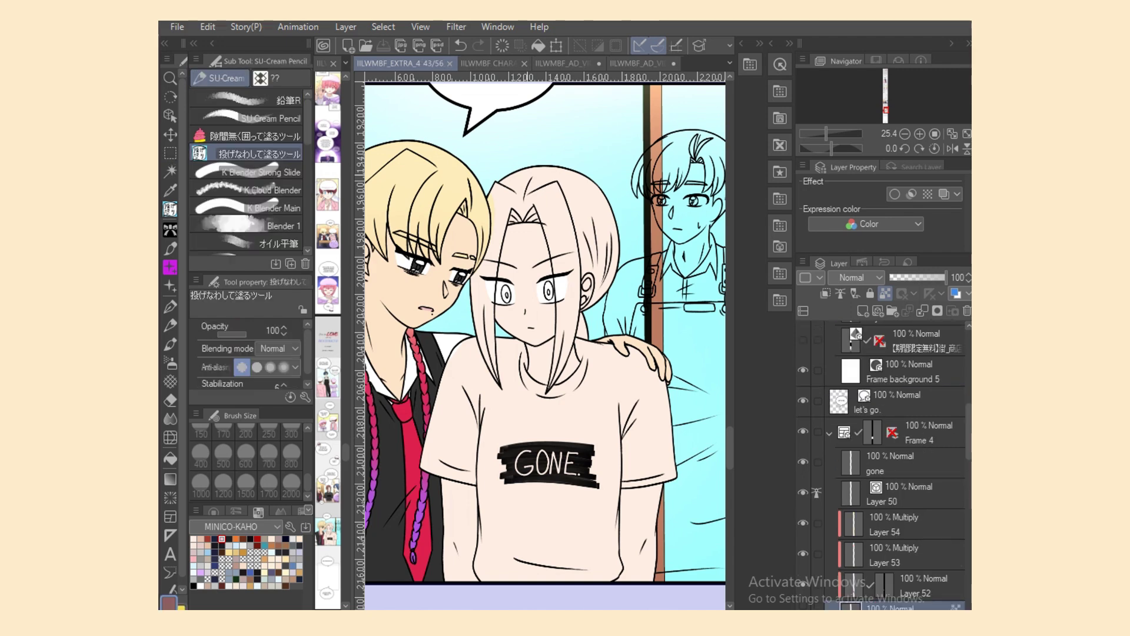
drag(507, 176, 517, 160)
scroll(546, 348, up, 4)
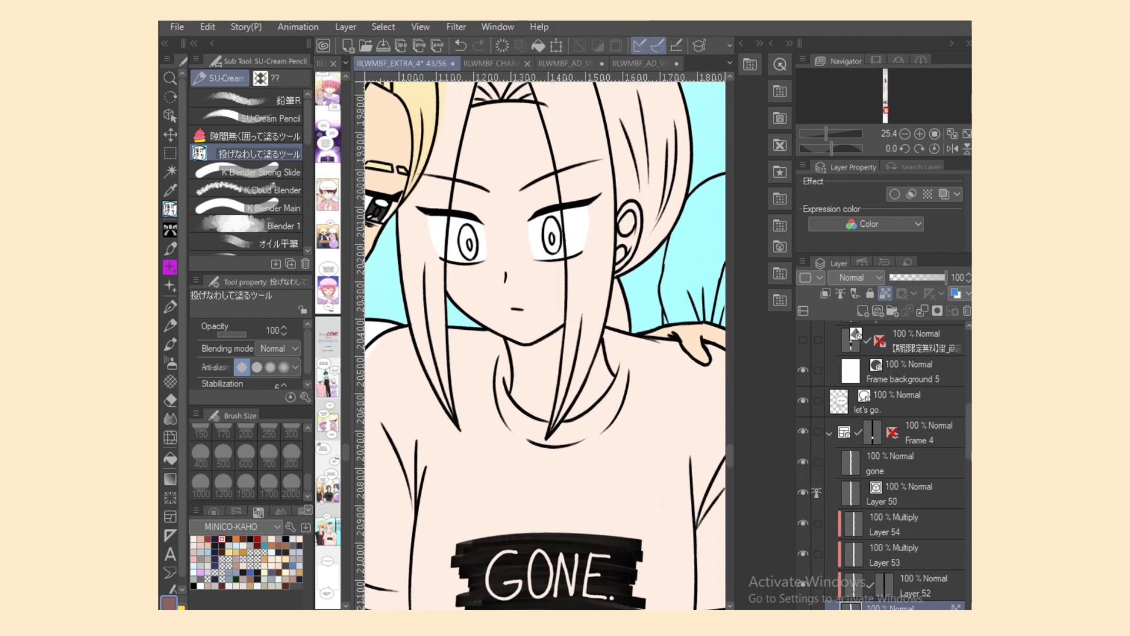
mouse_move(415, 225)
mouse_down()
mouse_move(443, 229)
mouse_move(414, 230)
mouse_up()
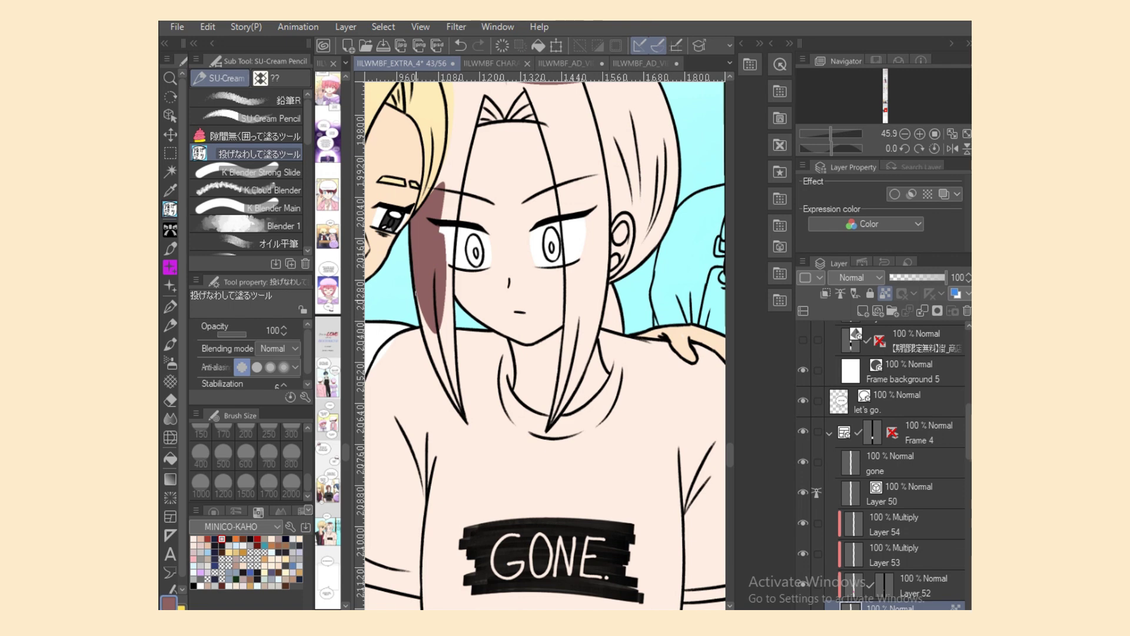
drag(419, 294, 441, 331)
scroll(544, 344, up, 5)
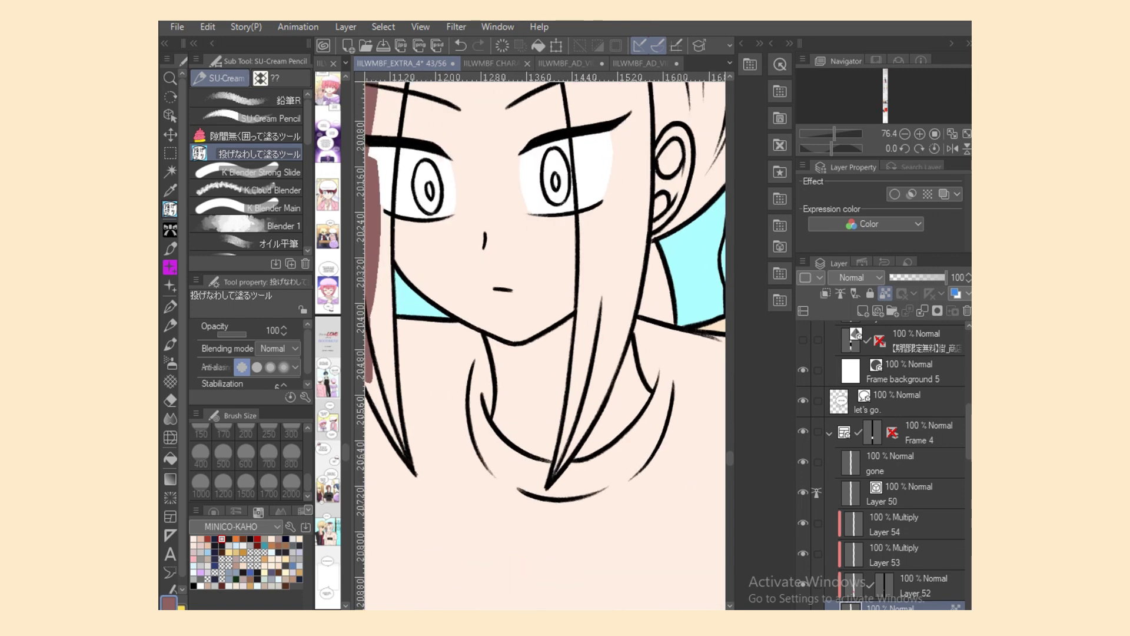
scroll(545, 345, down, 2)
mouse_move(391, 370)
mouse_down()
mouse_move(425, 432)
mouse_move(401, 364)
mouse_up()
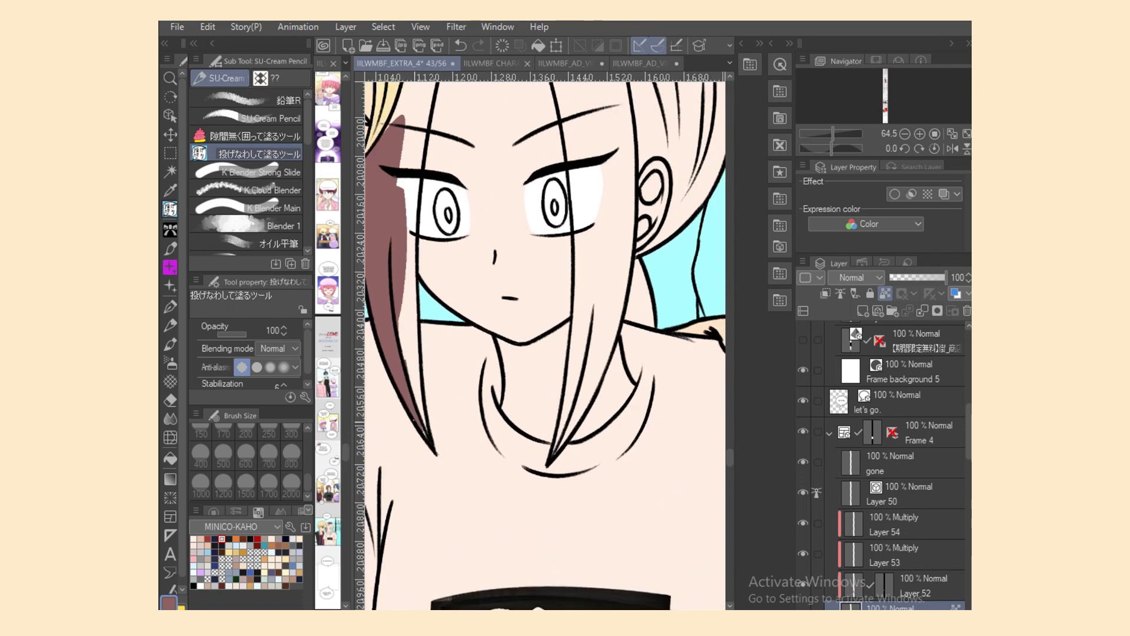
mouse_move(416, 422)
mouse_down()
mouse_move(422, 306)
mouse_move(406, 279)
mouse_move(403, 201)
mouse_move(400, 235)
mouse_move(386, 194)
mouse_move(401, 236)
mouse_up()
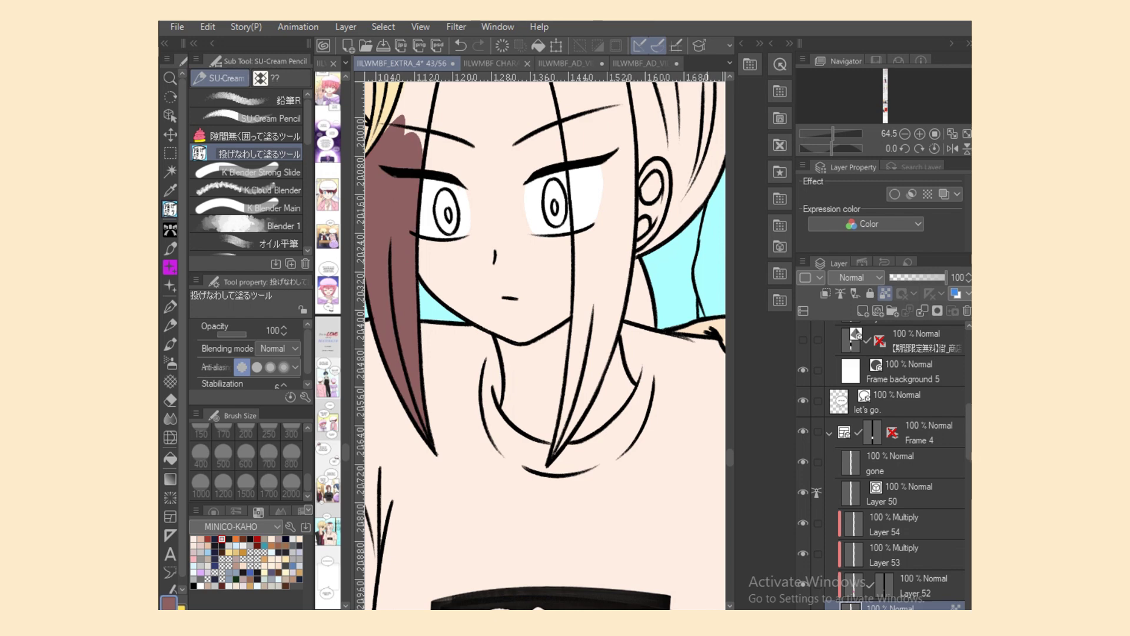
Step: Lasso-fill the right character's crown, upper side hair and parting with the same reddish brown
drag(730, 457, 730, 451)
scroll(413, 282, up, 1)
mouse_move(404, 287)
mouse_down()
mouse_move(400, 303)
mouse_move(430, 293)
mouse_up()
mouse_move(408, 255)
mouse_down()
mouse_move(400, 315)
mouse_move(431, 228)
mouse_up()
mouse_move(396, 174)
mouse_down()
mouse_move(410, 272)
mouse_move(428, 141)
mouse_move(454, 187)
mouse_move(436, 203)
mouse_up()
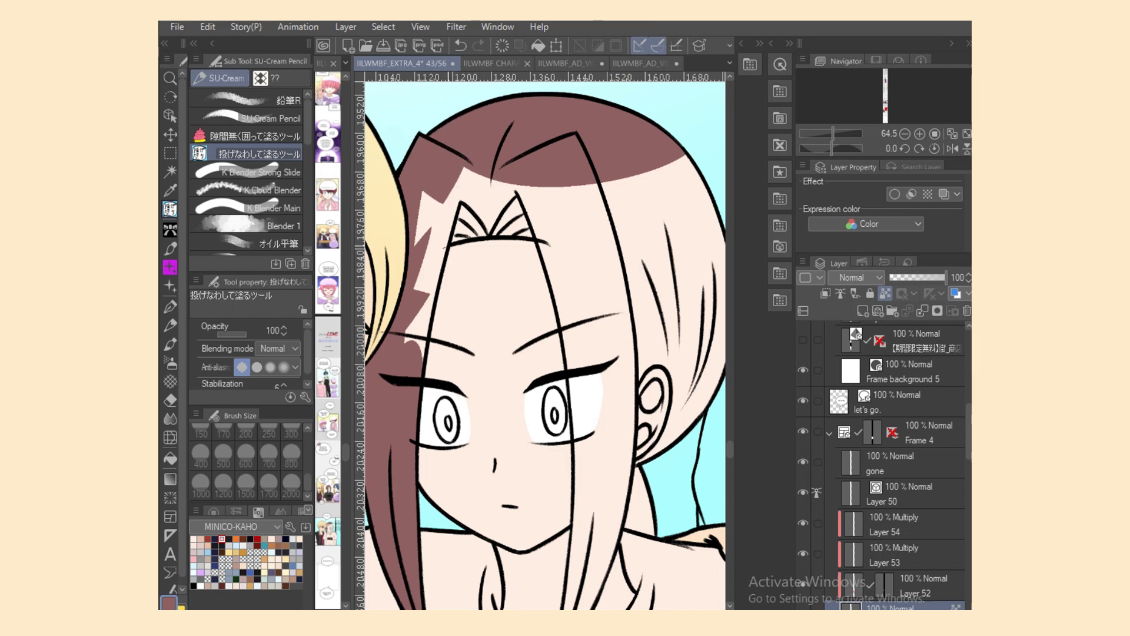
drag(448, 246, 430, 180)
drag(451, 236, 437, 176)
mouse_move(429, 175)
mouse_down()
mouse_move(422, 270)
mouse_move(425, 193)
mouse_up()
mouse_move(438, 284)
mouse_down()
mouse_move(418, 284)
mouse_move(435, 284)
mouse_up()
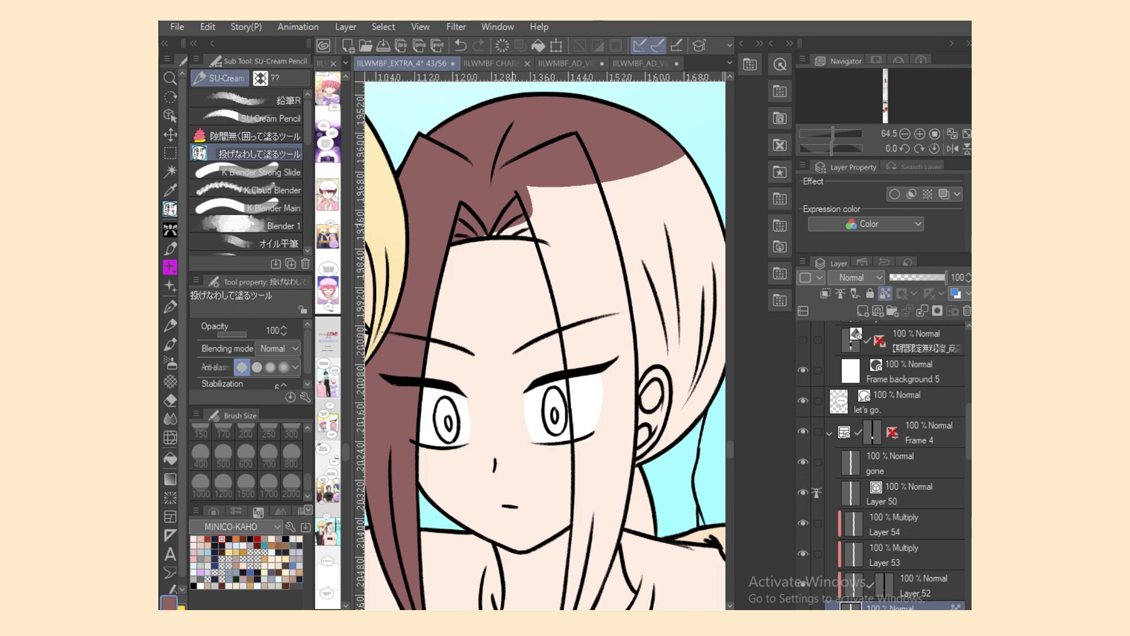
Step: Erase the hairline stroke overshooting the front lock on Layer 50, and fill the remaining gaps around the parting with reddish brown on Layer 51
key(e)
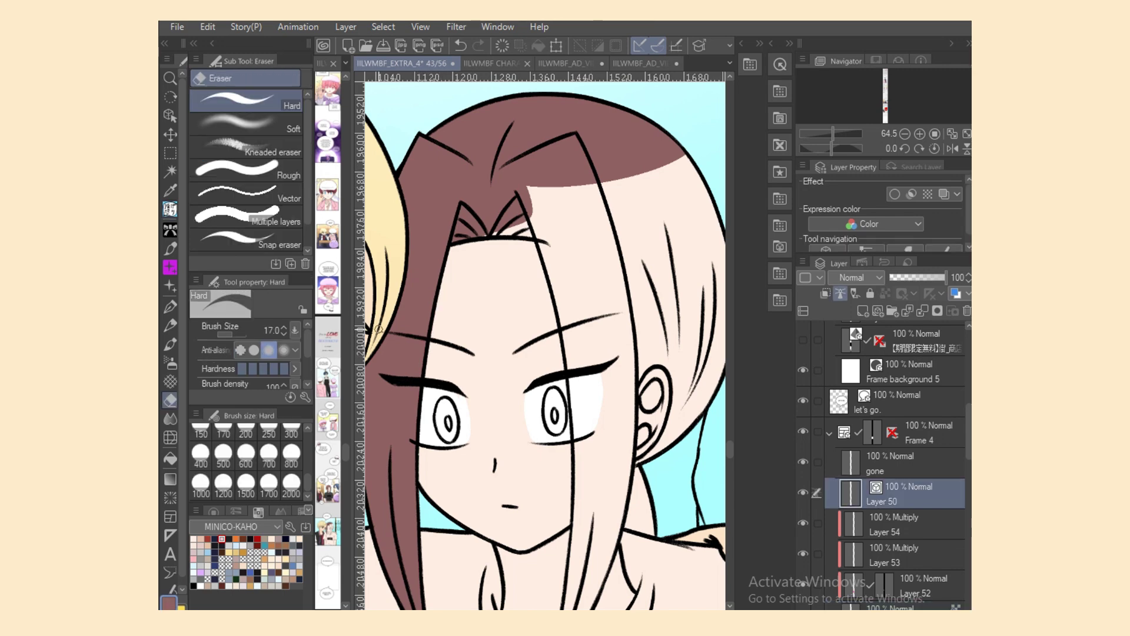
key(p)
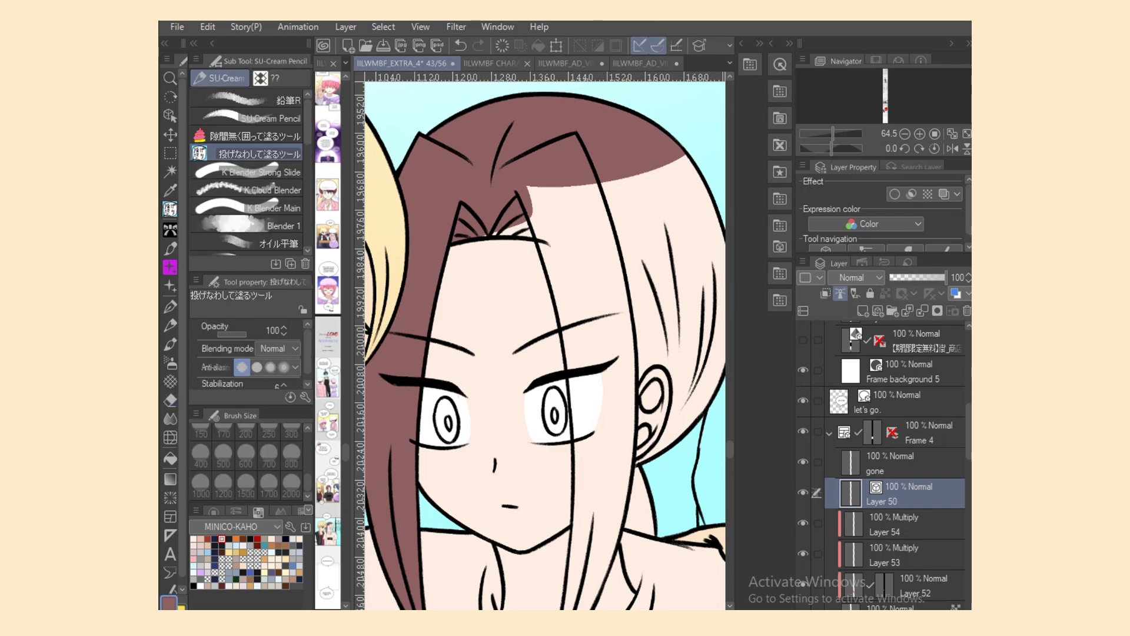
click(891, 607)
mouse_move(500, 231)
mouse_down()
mouse_move(552, 238)
mouse_move(540, 241)
mouse_move(580, 221)
mouse_move(517, 190)
mouse_up()
click(890, 495)
key(e)
key(p)
click(890, 607)
click(890, 495)
key(e)
key(p)
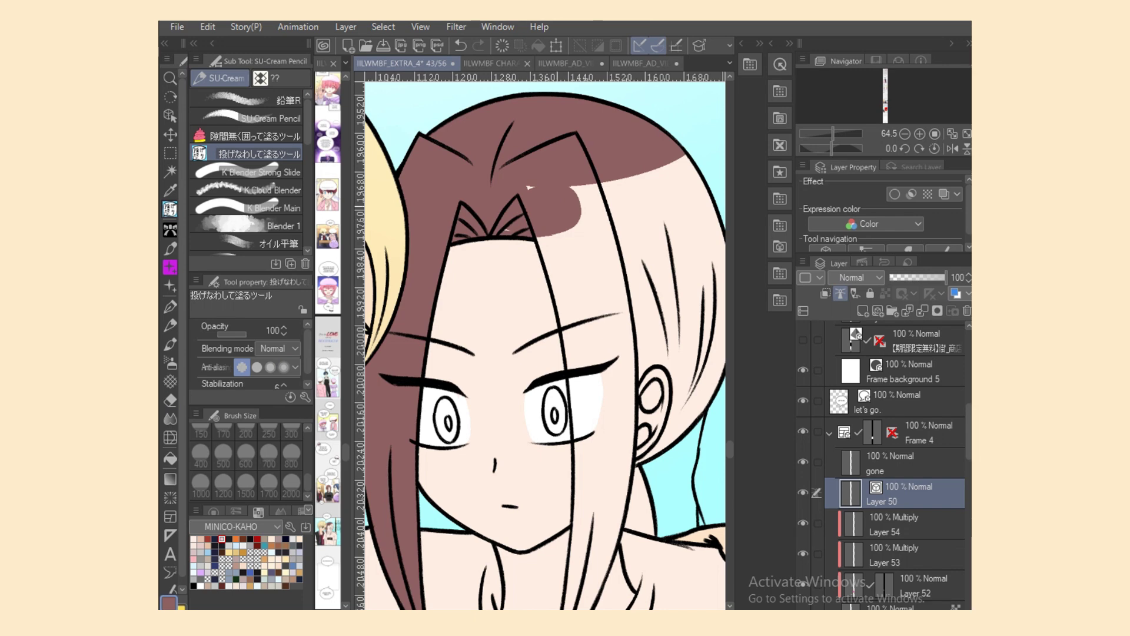
Step: Fill the upper part of the right character's other front lock and the back hair behind the ear with reddish brown on Layer 51
click(895, 607)
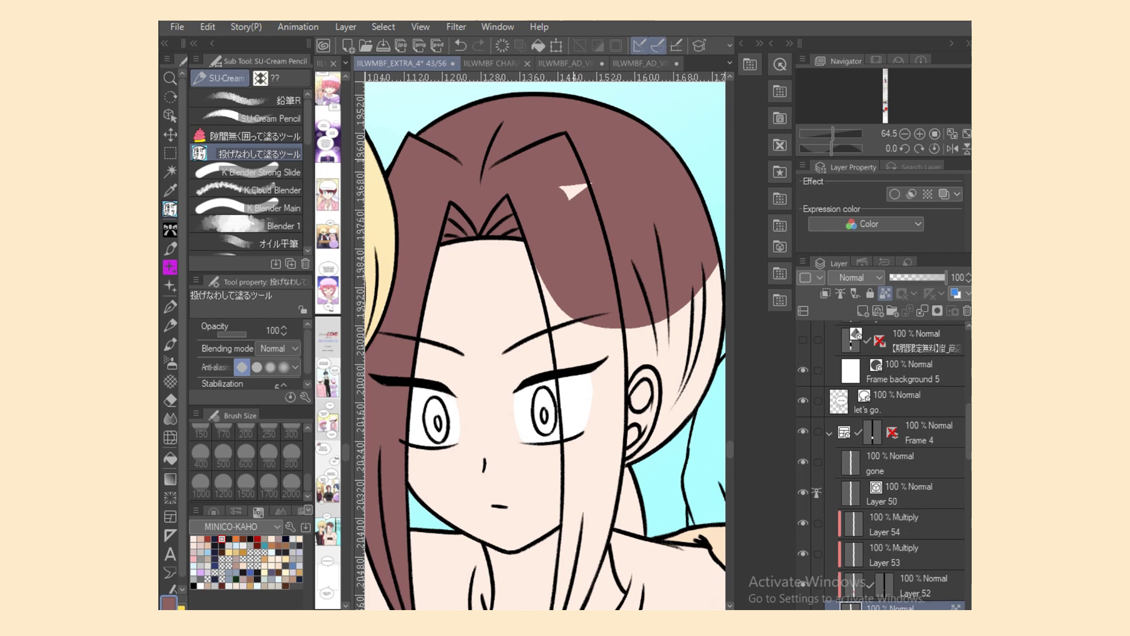
mouse_move(554, 218)
mouse_down()
mouse_move(626, 177)
mouse_move(595, 215)
mouse_up()
mouse_move(537, 271)
mouse_down()
mouse_move(585, 330)
mouse_move(580, 282)
mouse_up()
drag(613, 332, 580, 439)
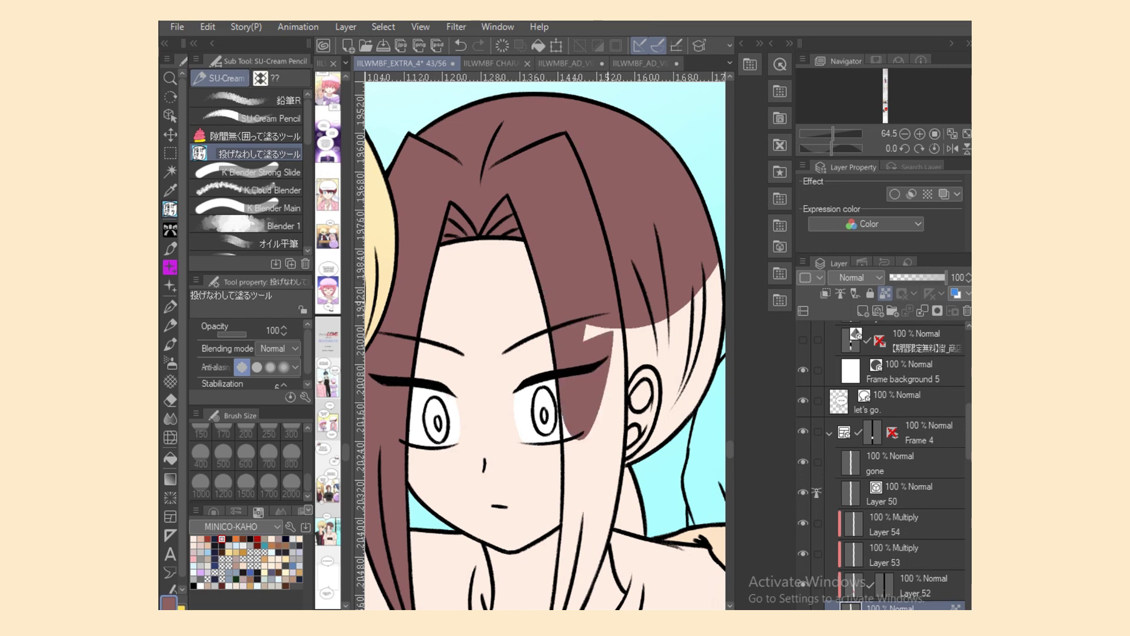
mouse_move(583, 309)
mouse_down()
mouse_move(628, 381)
mouse_move(630, 329)
mouse_up()
drag(627, 381, 648, 309)
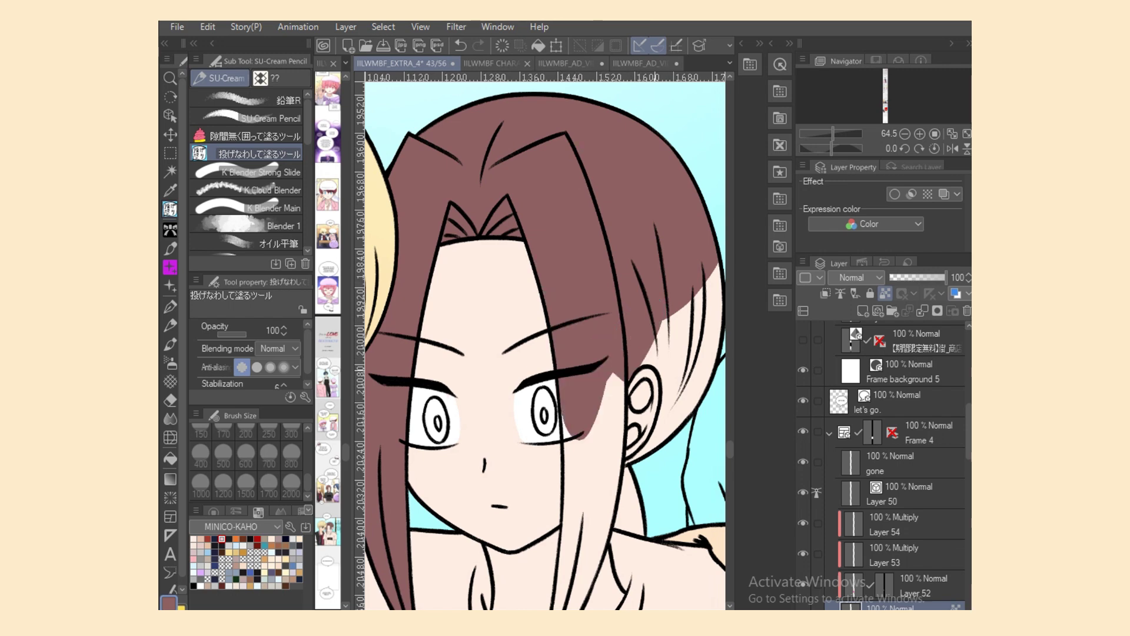
mouse_move(648, 373)
mouse_down()
mouse_move(709, 297)
mouse_move(642, 380)
mouse_move(729, 360)
mouse_move(670, 348)
mouse_up()
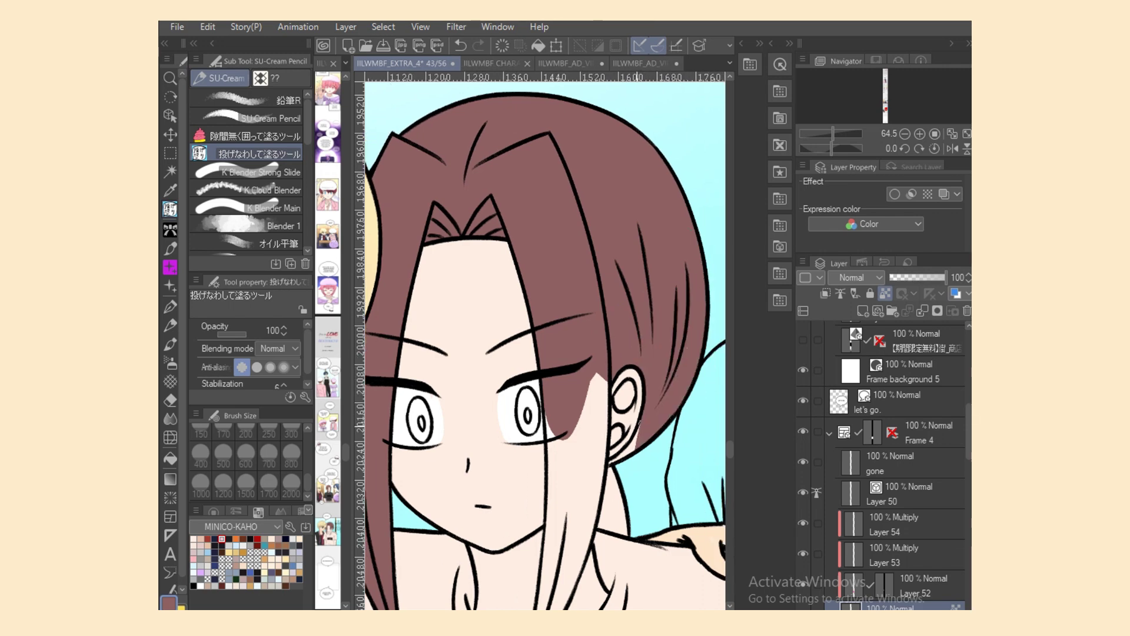
mouse_move(639, 423)
mouse_down()
mouse_move(614, 481)
mouse_move(639, 440)
mouse_up()
Step: Adjust the upper end of the right character's neck line on Layer 50 and draw along it in black with the SU-Cream Pencil at size 10
key(o)
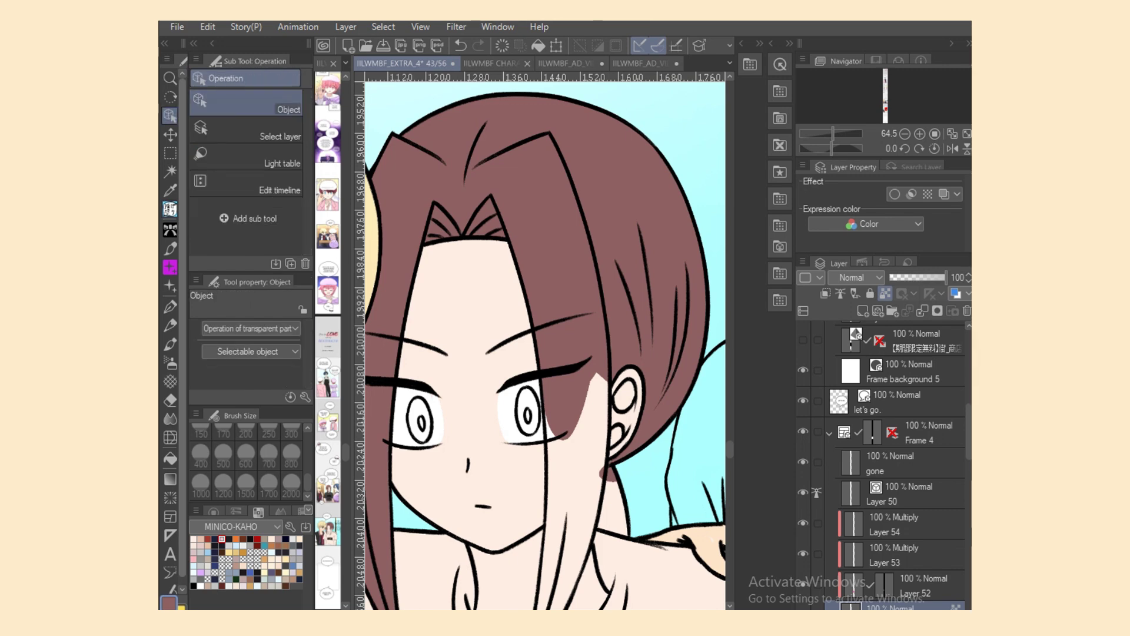
click(616, 466)
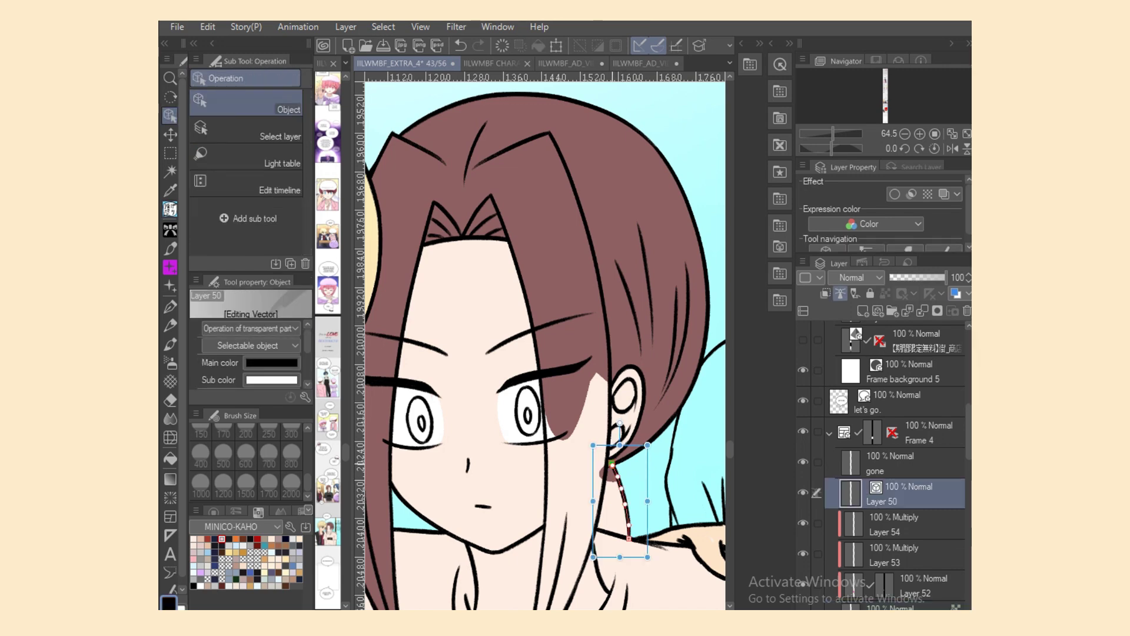
drag(612, 463, 613, 464)
click(170, 209)
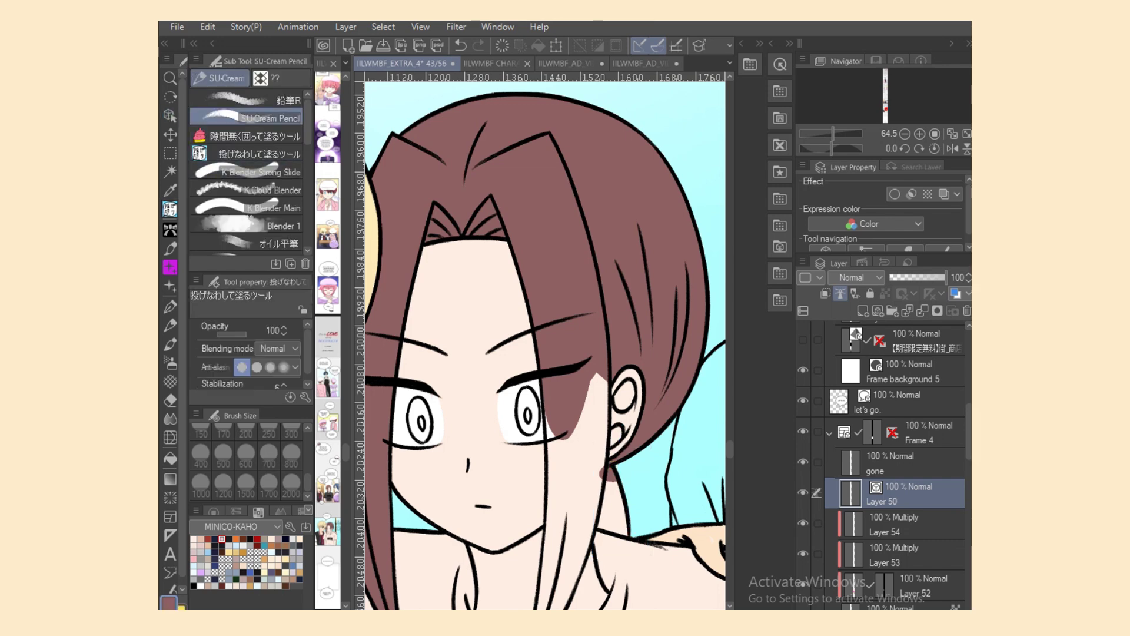
click(193, 586)
drag(613, 475, 613, 523)
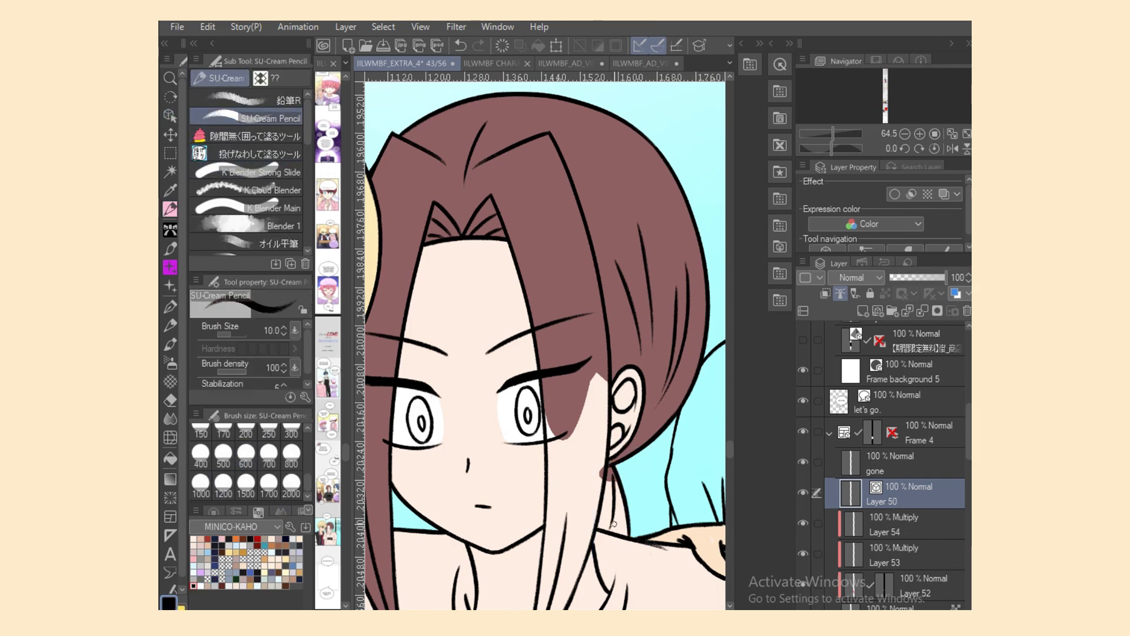
Step: Lasso-fill the right character's tied-back hair below the ear on Layer 51 with reddish brown sampled from the existing hair
click(890, 606)
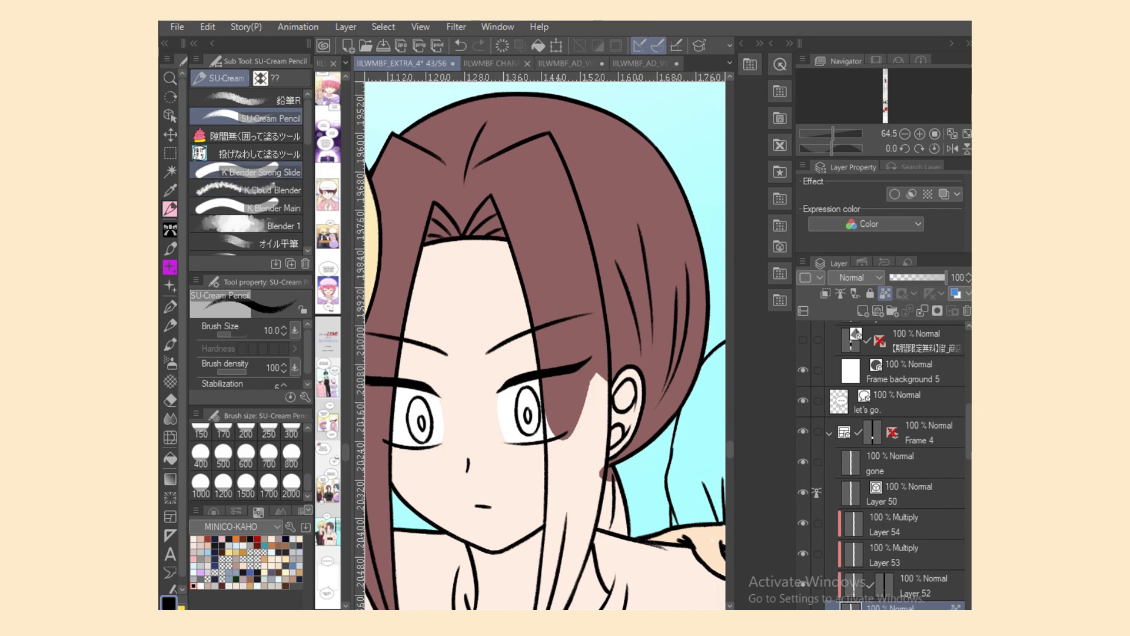
click(254, 154)
alt+click(568, 401)
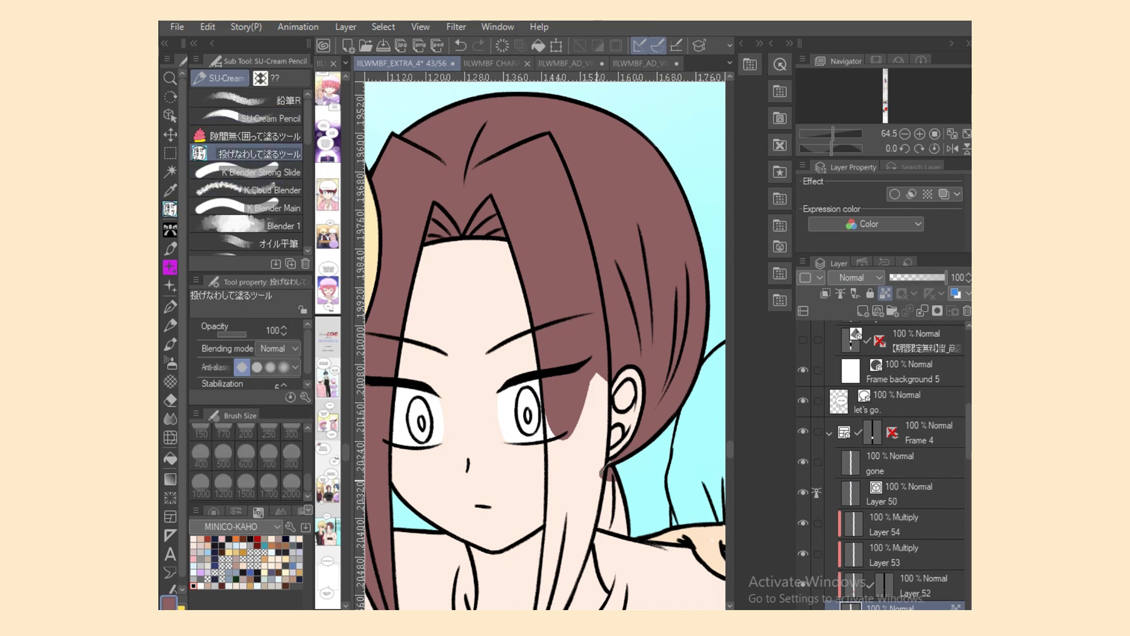
mouse_move(603, 471)
mouse_down()
mouse_move(598, 497)
mouse_move(619, 533)
mouse_move(612, 474)
mouse_up()
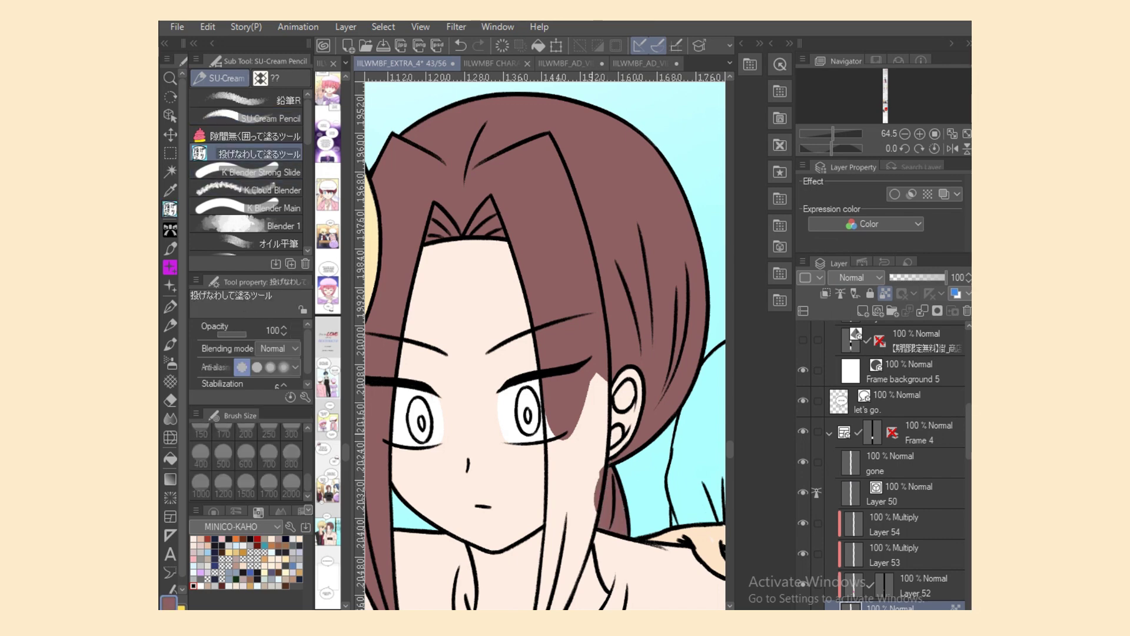
Step: Fill the rest of the front lock beside the ear with reddish brown, from cheek level down to its tip
drag(607, 371, 594, 498)
scroll(545, 346, down, 6)
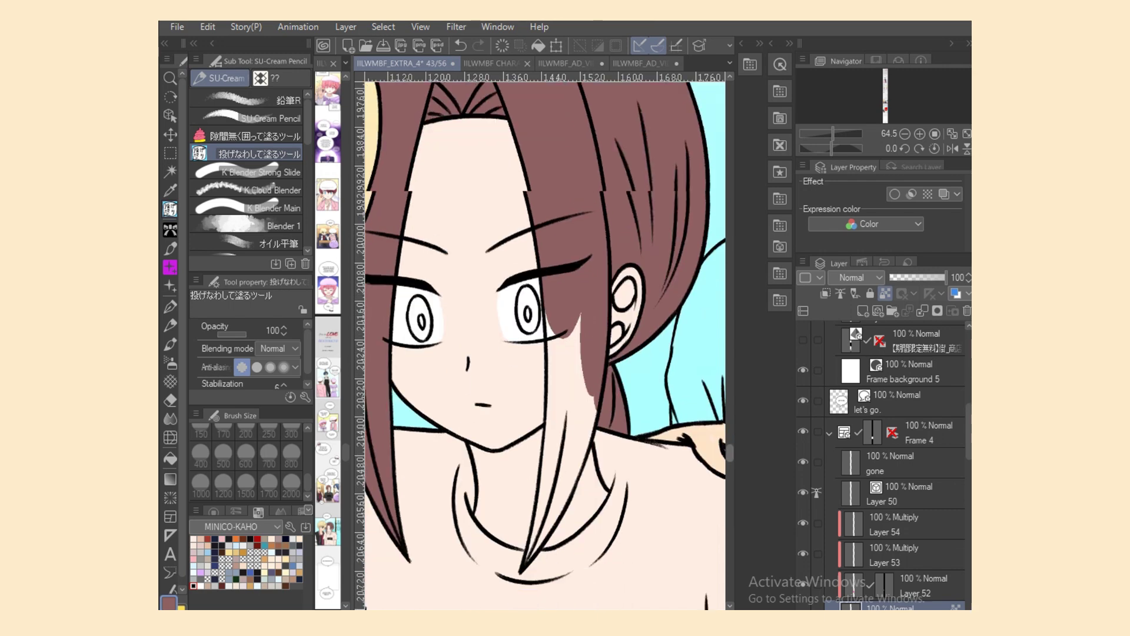
mouse_move(546, 294)
mouse_down()
mouse_move(552, 441)
mouse_move(577, 295)
mouse_up()
mouse_move(602, 375)
mouse_down()
mouse_move(592, 419)
mouse_move(584, 353)
mouse_up()
mouse_move(547, 394)
mouse_down()
mouse_move(537, 489)
mouse_move(555, 443)
mouse_up()
mouse_move(535, 487)
mouse_down()
mouse_move(547, 504)
mouse_move(553, 485)
mouse_up()
drag(530, 525, 564, 441)
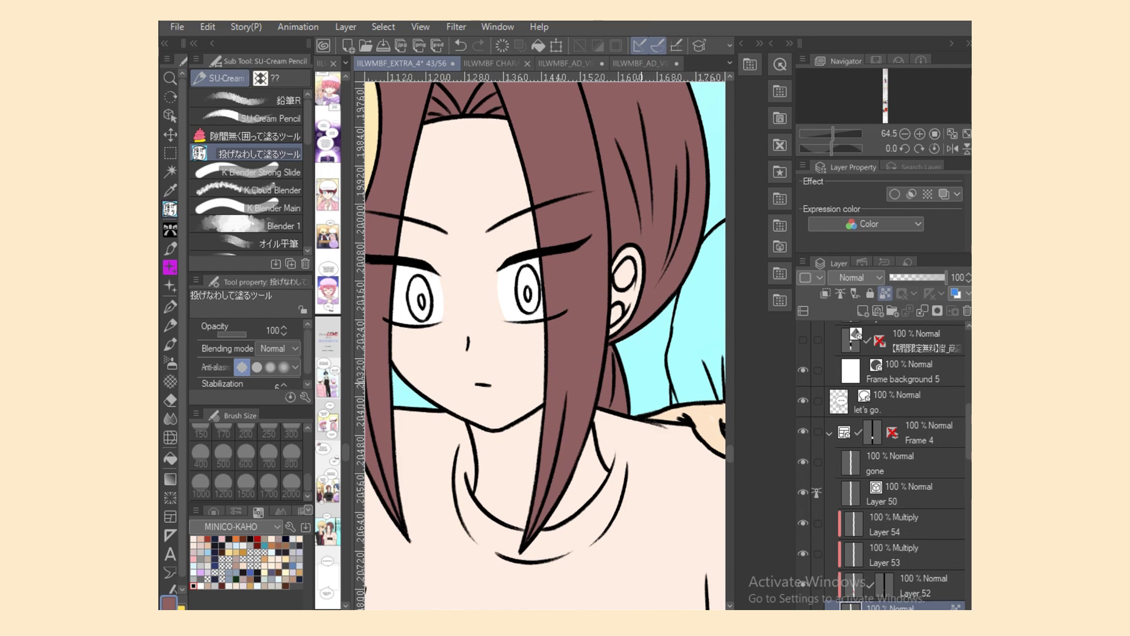
Step: Lasso-fill both irises of the brown-haired character with yellow on Layer 51
scroll(673, 577, left, 1)
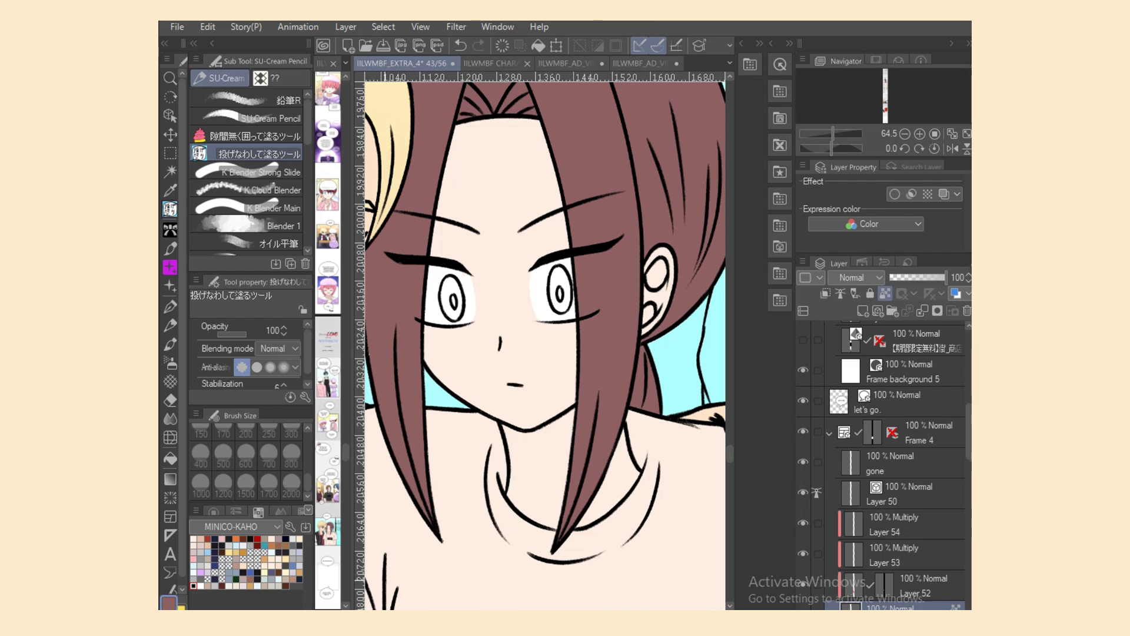
scroll(547, 344, up, 2)
key(x)
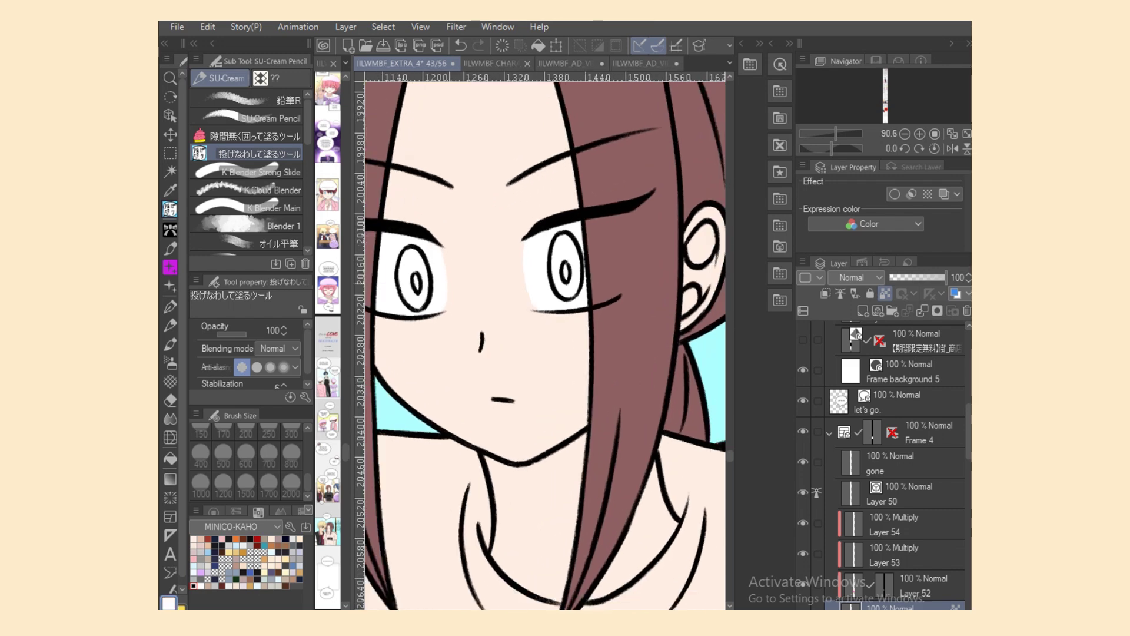
mouse_move(410, 260)
mouse_down()
mouse_move(424, 309)
mouse_move(397, 266)
mouse_move(427, 261)
mouse_move(419, 275)
mouse_move(431, 281)
mouse_up()
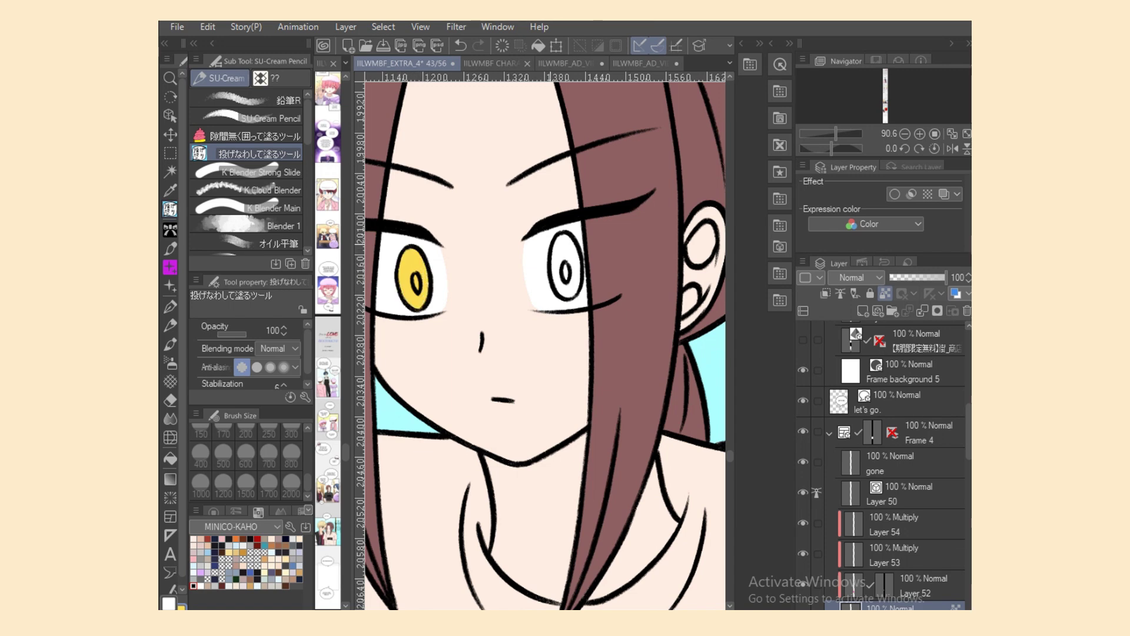
mouse_move(551, 270)
mouse_down()
mouse_move(582, 281)
mouse_move(570, 236)
mouse_move(580, 257)
mouse_up()
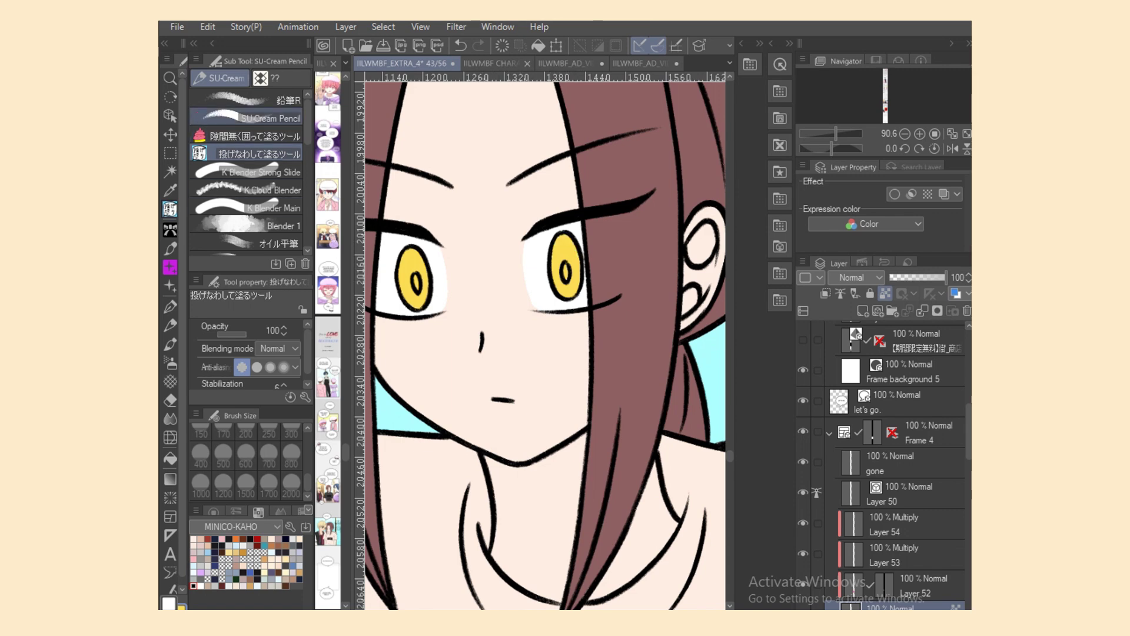
Step: Adjust the control points of the iris outline's lower curve in the brown-haired character's left-hand eye on Layer 50
click(170, 116)
click(430, 301)
drag(308, 342, 308, 352)
drag(429, 305, 430, 279)
click(424, 308)
click(430, 297)
drag(429, 290, 432, 293)
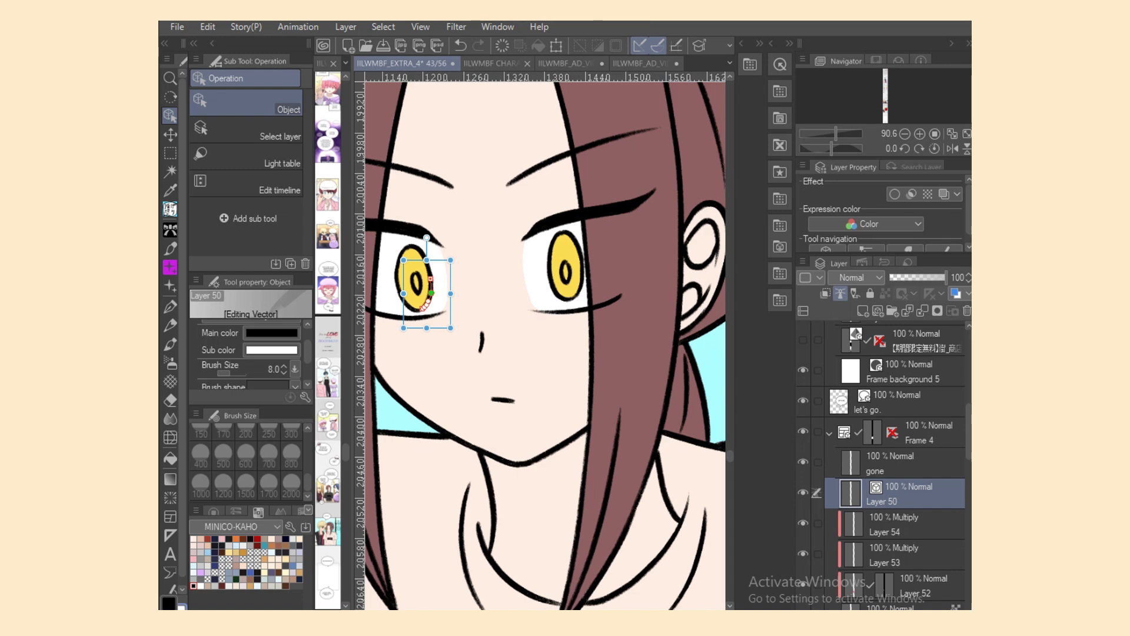
Step: Fill the brown-haired character's T-shirt with dark grey on Layer 51 using the Fill tool set to refer to other layers
click(895, 606)
key(ctrl+minus)
key(ctrl+minus)
key(ctrl+minus)
key(ctrl+minus)
key(ctrl+minus)
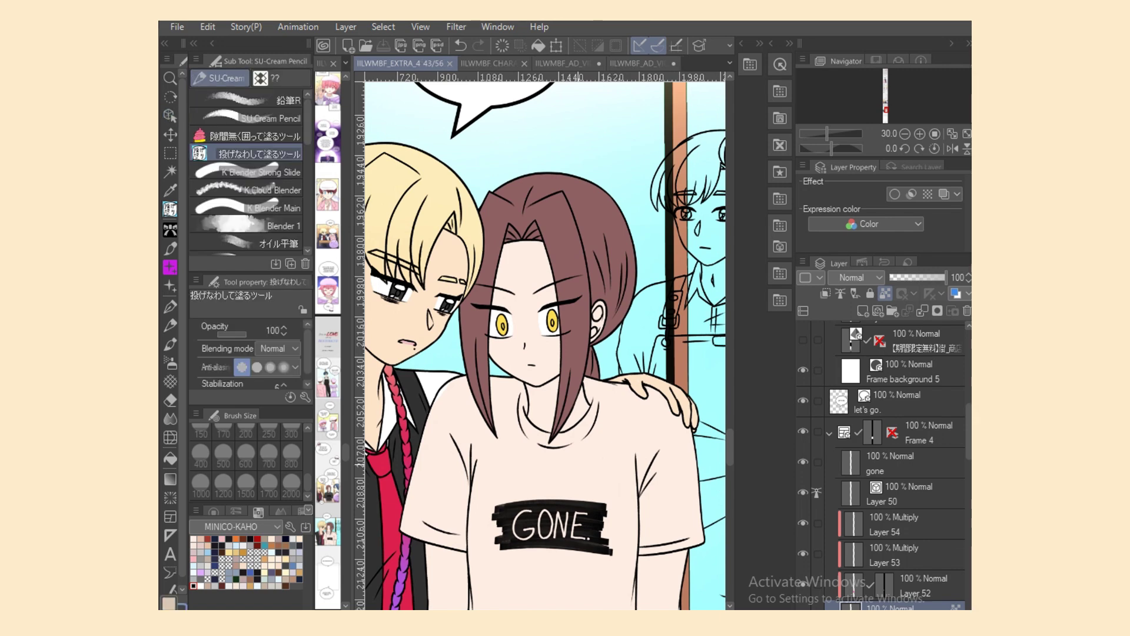
drag(730, 448, 730, 453)
scroll(546, 344, down, 2)
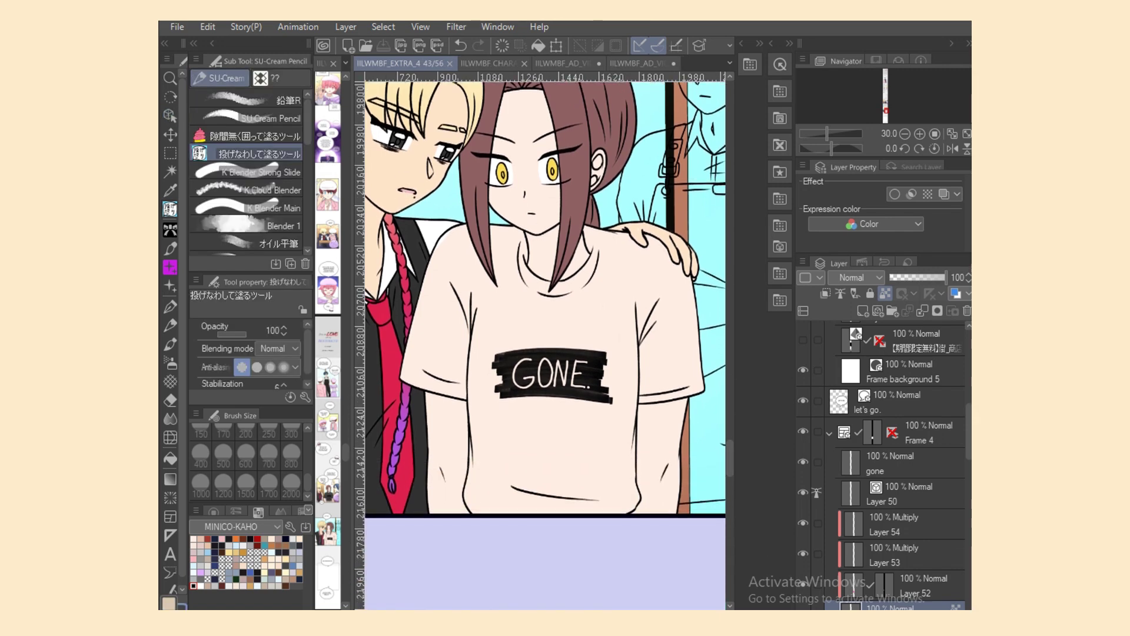
click(170, 458)
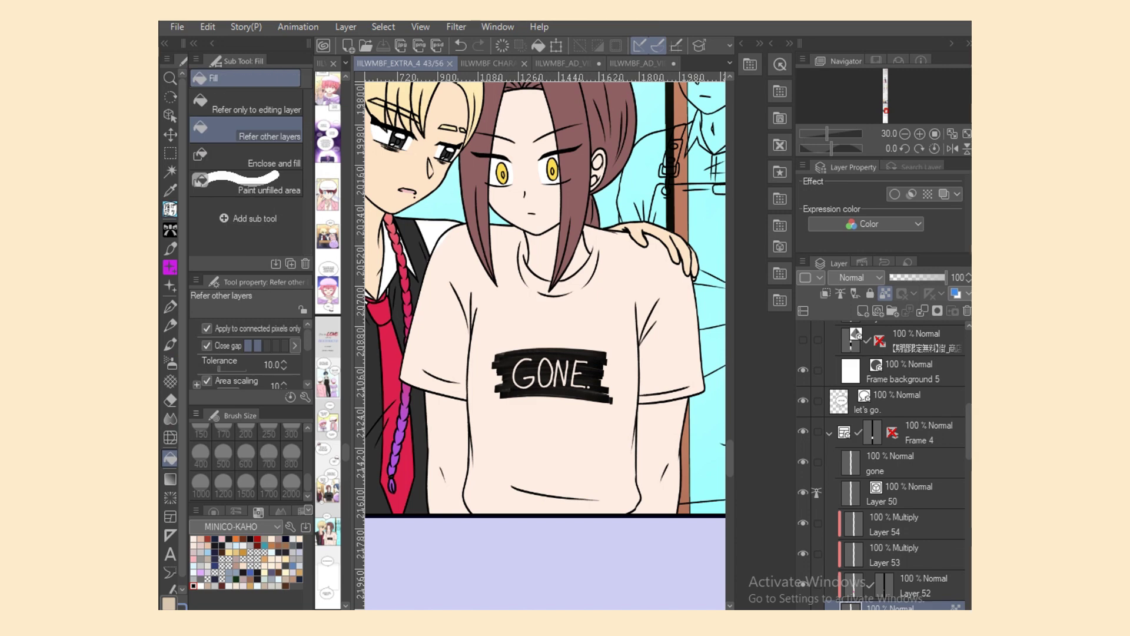
click(501, 424)
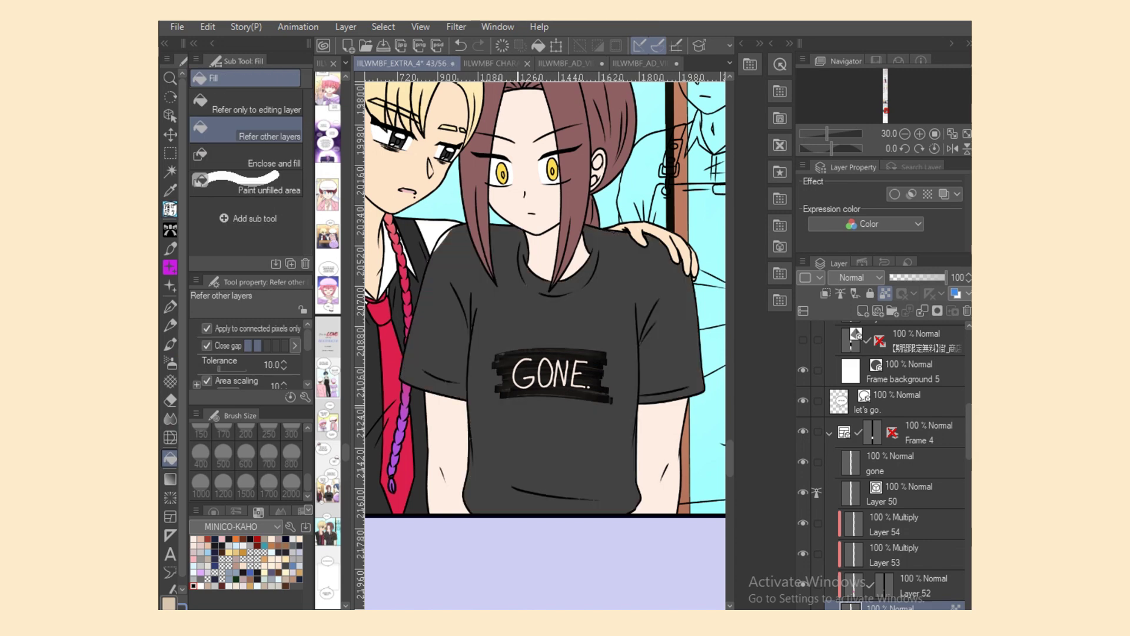
click(443, 239)
Step: Lasso-fill the leftover gap at the T-shirt's shoulder and the area behind the GONE lettering with dark grey
click(170, 209)
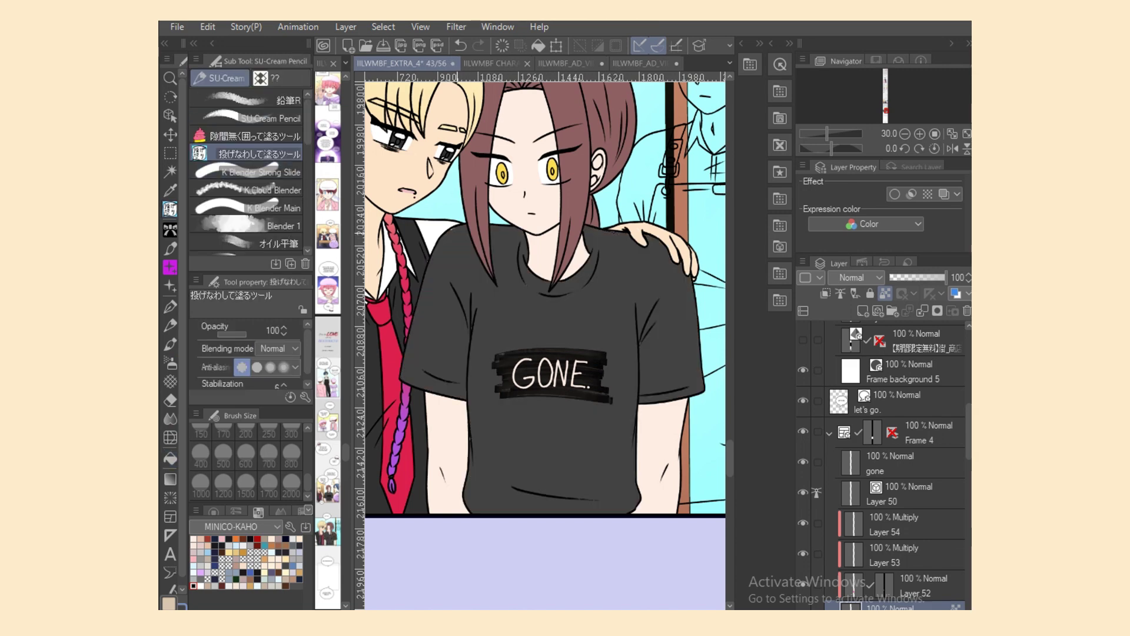
drag(456, 227, 446, 237)
mouse_move(574, 337)
mouse_down()
mouse_move(650, 374)
mouse_move(580, 400)
mouse_up()
mouse_move(574, 318)
mouse_down()
mouse_move(498, 427)
mouse_move(589, 406)
mouse_up()
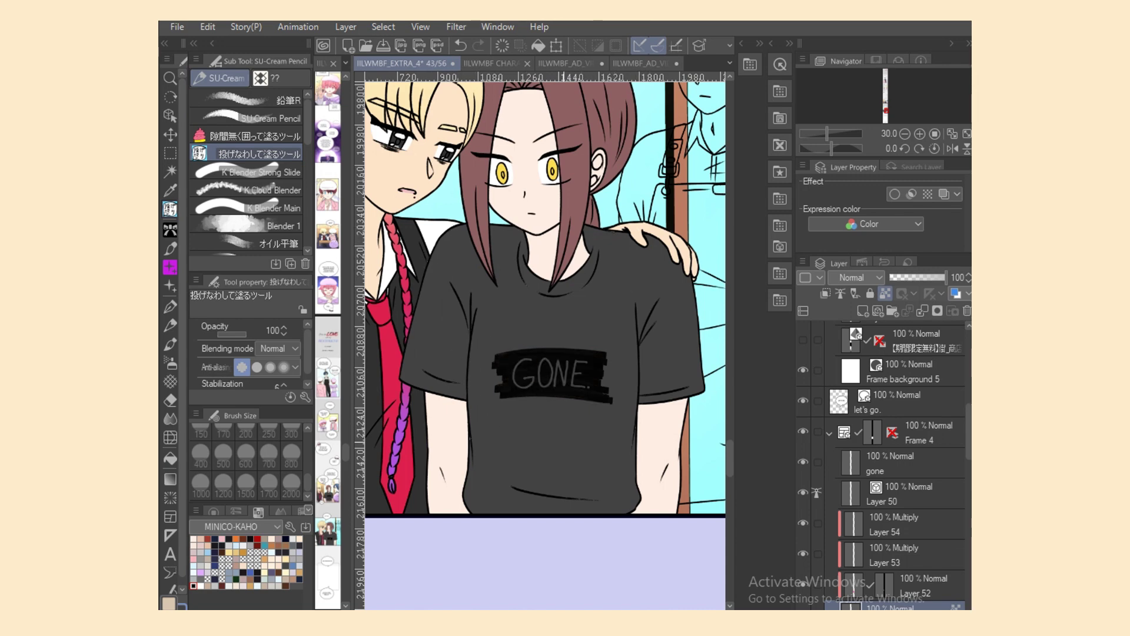
Step: Undo the last edit around the T-shirt
key(ctrl+plus)
key(ctrl+plus)
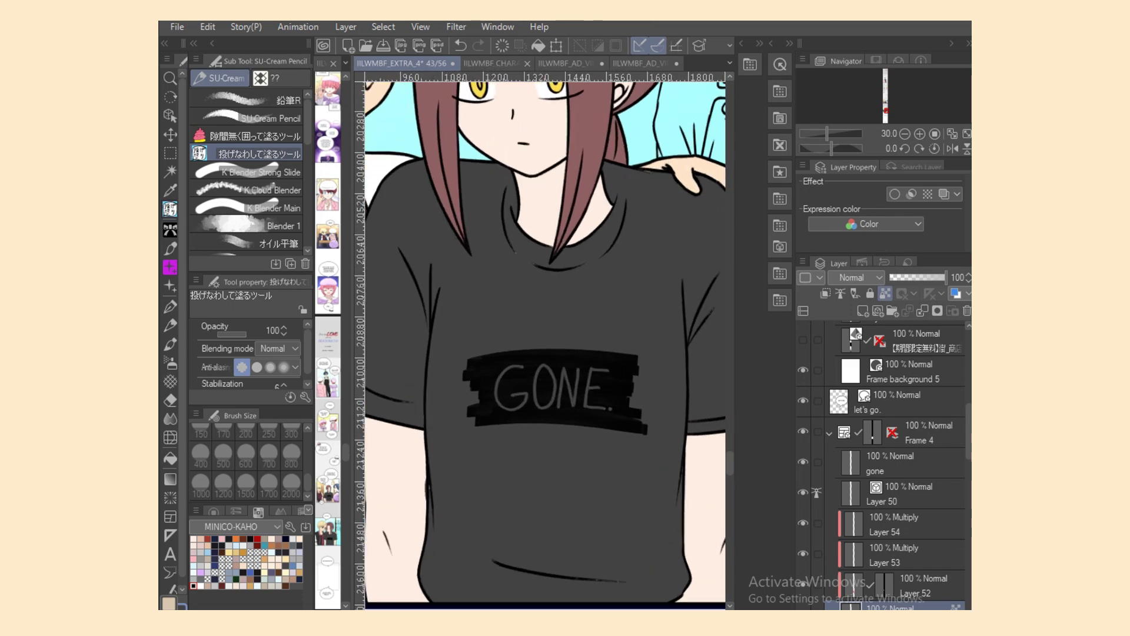
scroll(545, 346, left, 3)
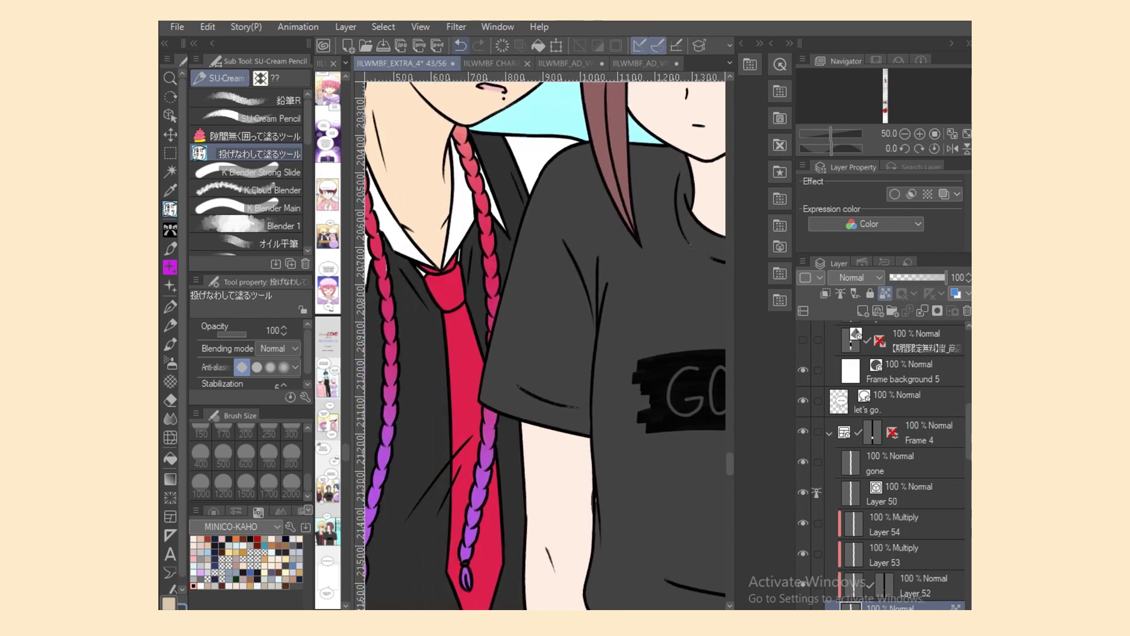
click(461, 45)
scroll(883, 465, down, 3)
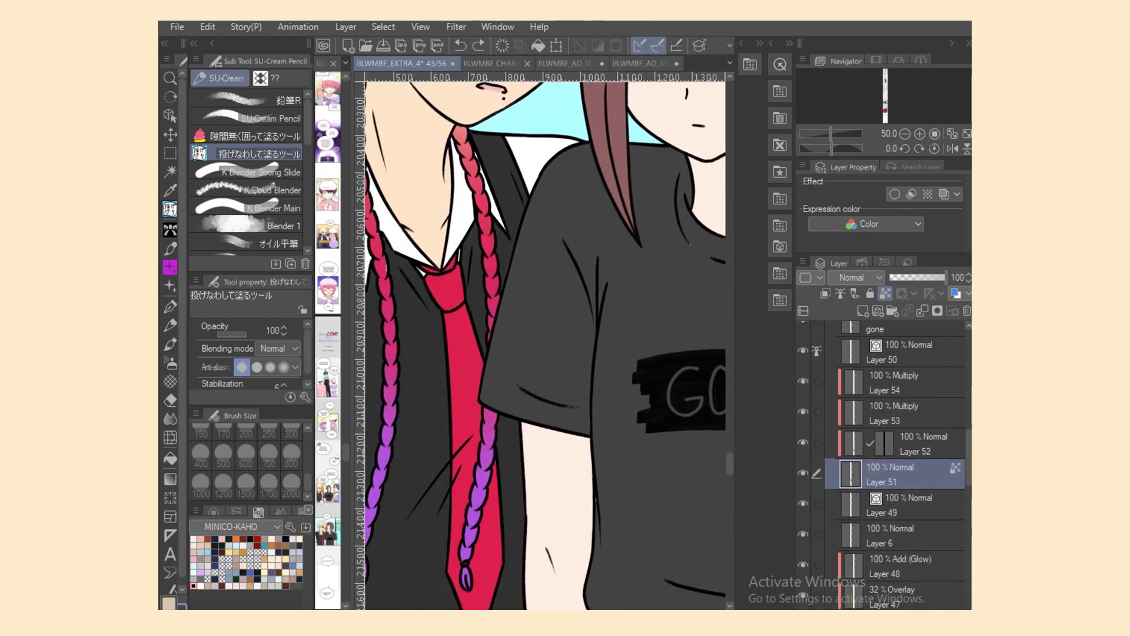
scroll(544, 342, down, 3)
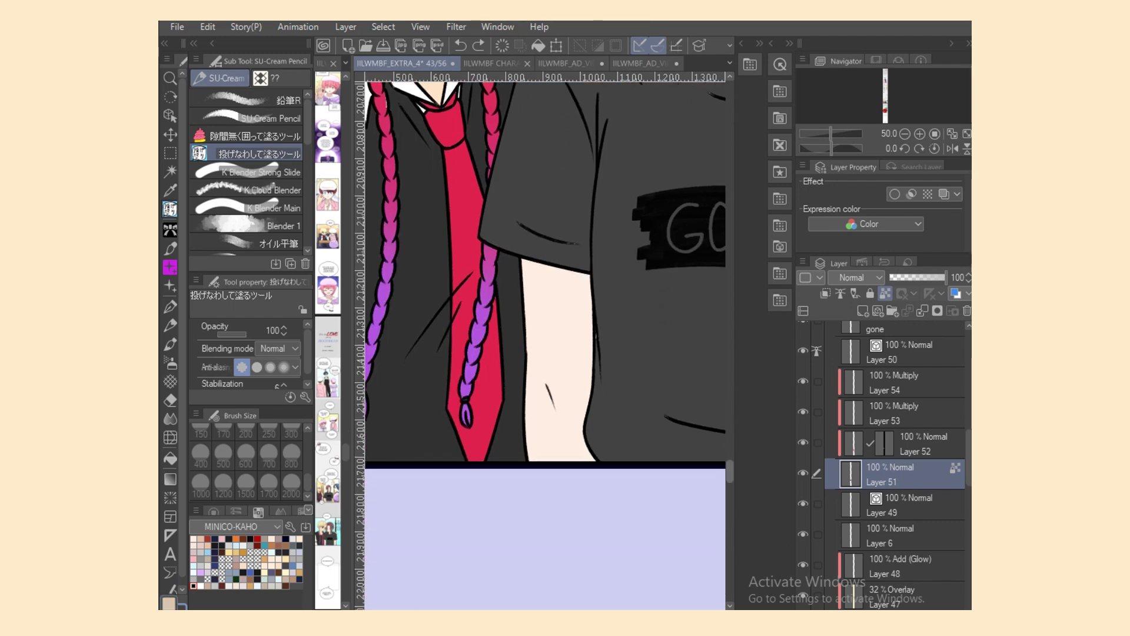
Step: Fill the T-shirt's lower hem corner on Layer 51, and touch up its outline in black on Layer 50 with the SU-Cream Pencil at size 10
scroll(544, 277, right, 5)
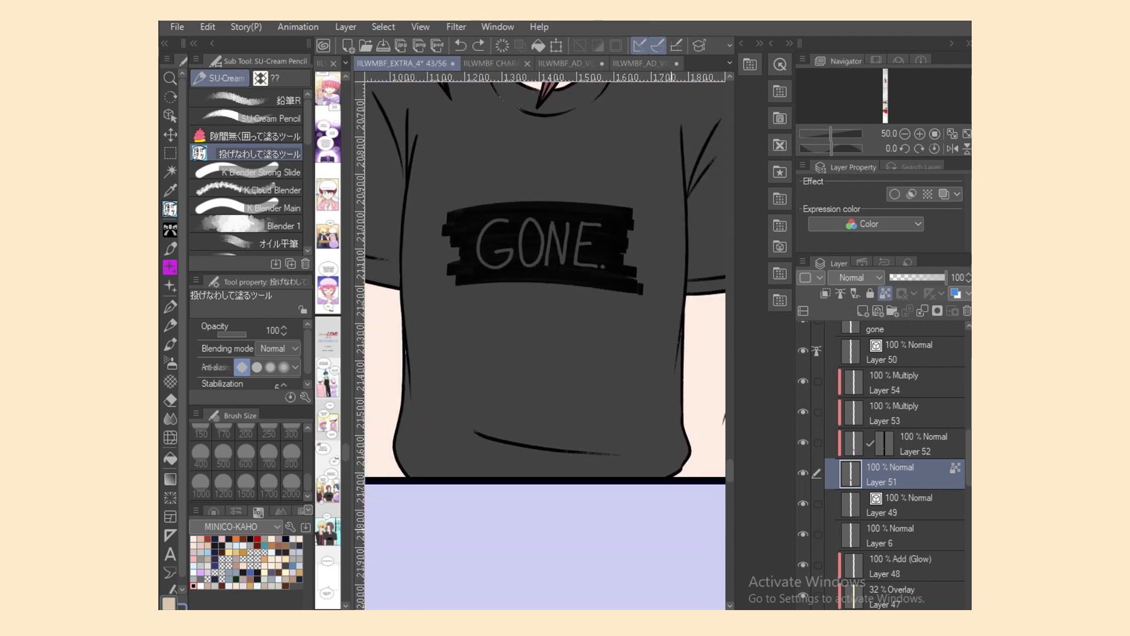
click(169, 603)
drag(672, 474, 686, 471)
click(904, 352)
click(253, 119)
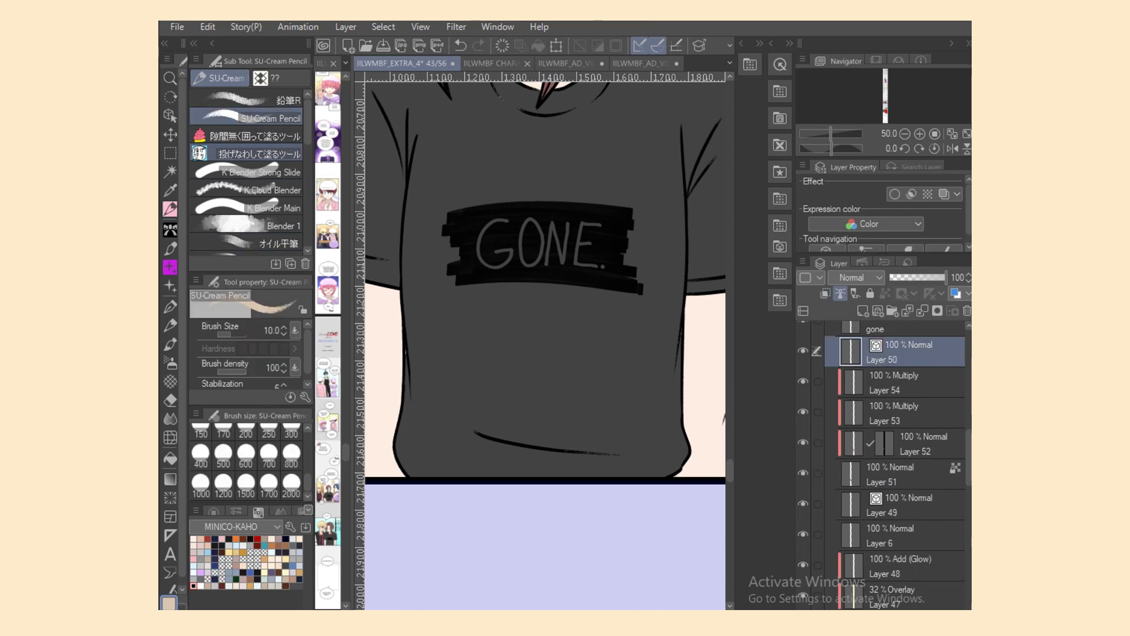
click(193, 586)
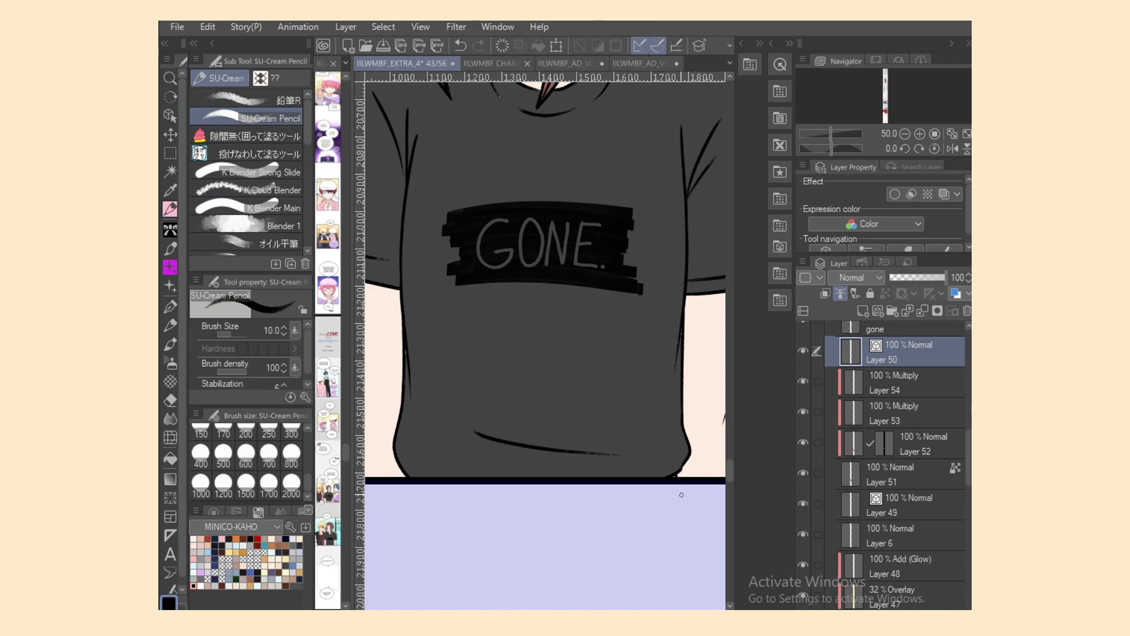
Step: Lasso-fill the gap in the blond character's vest beside the T-shirt sleeve on Layer 51 with the sampled vest colour
scroll(704, 454, left, 5)
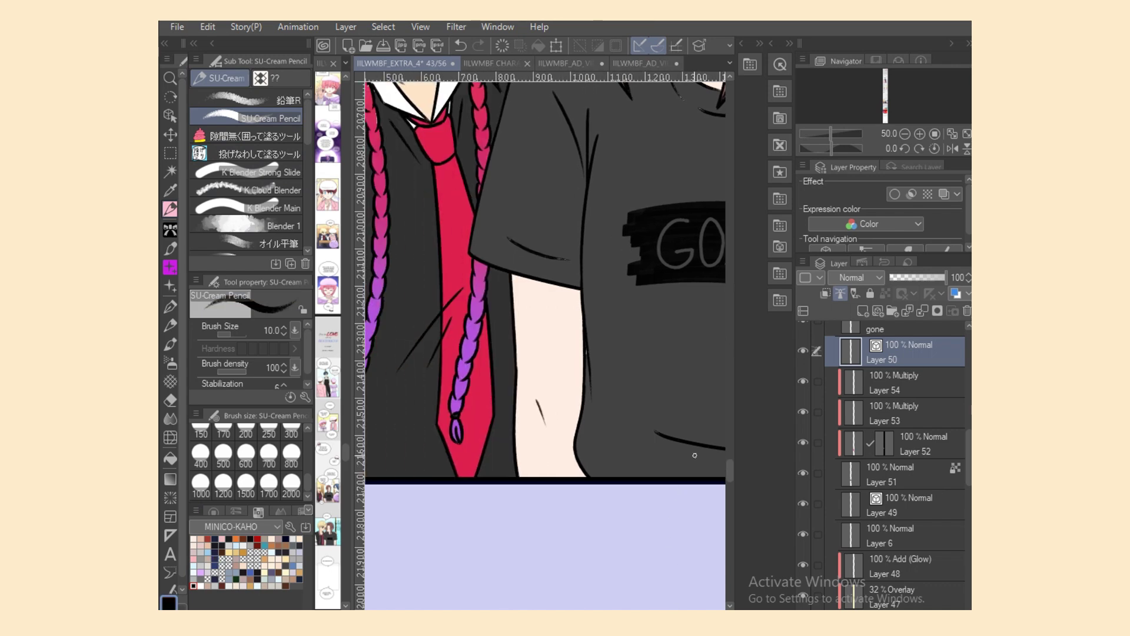
drag(730, 471, 730, 456)
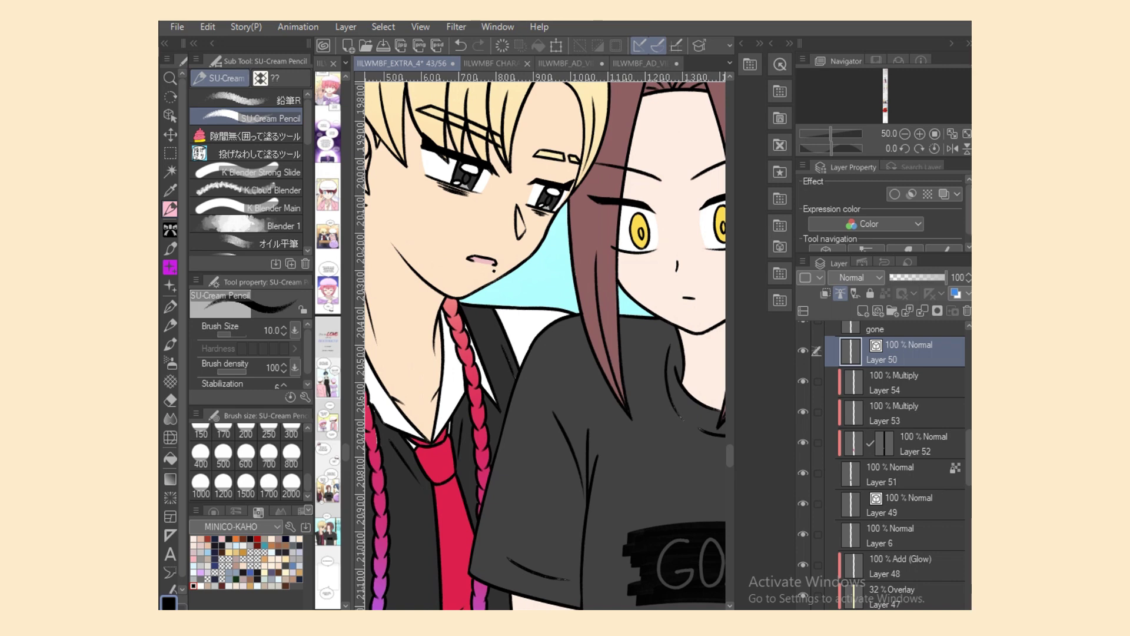
click(907, 475)
click(253, 154)
alt+click(510, 380)
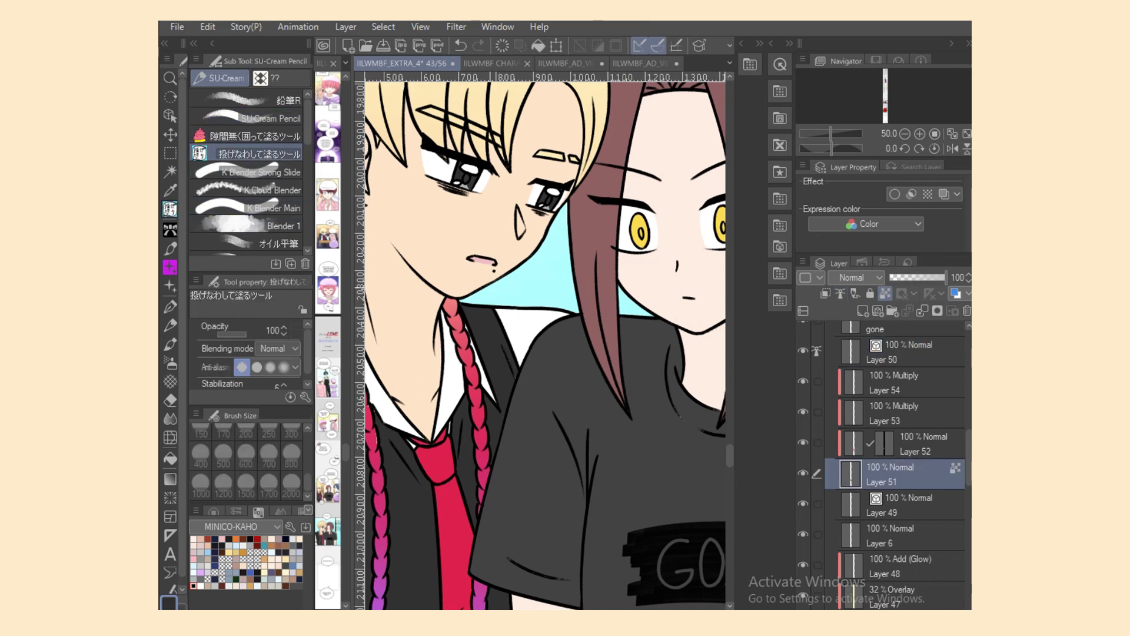
drag(514, 374, 509, 381)
scroll(644, 577, left, 3)
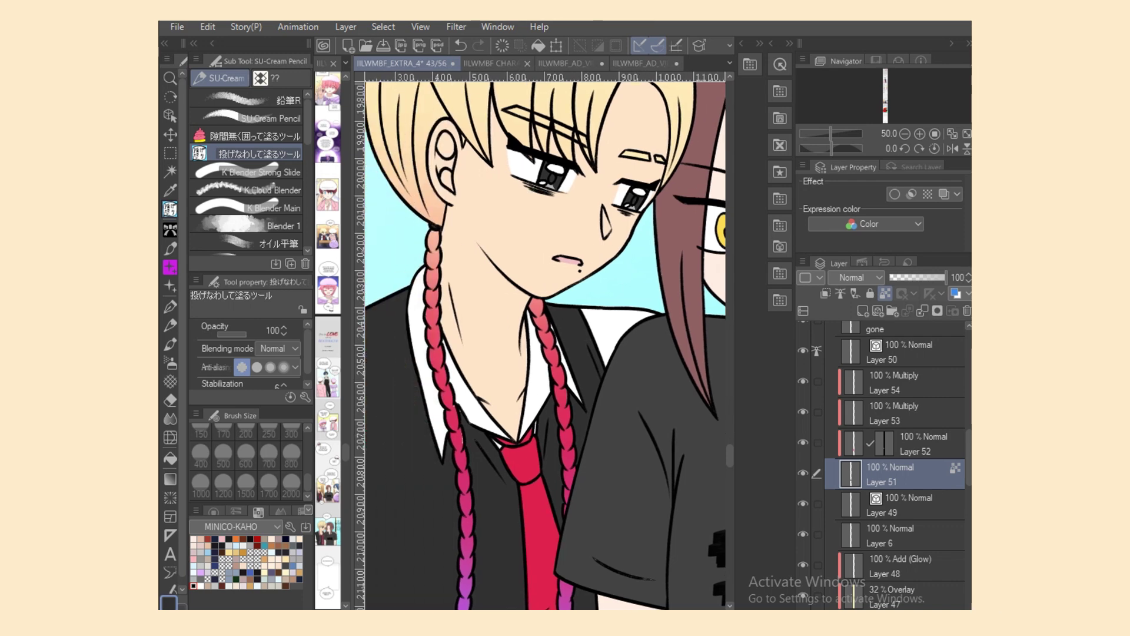
scroll(884, 471, up, 1)
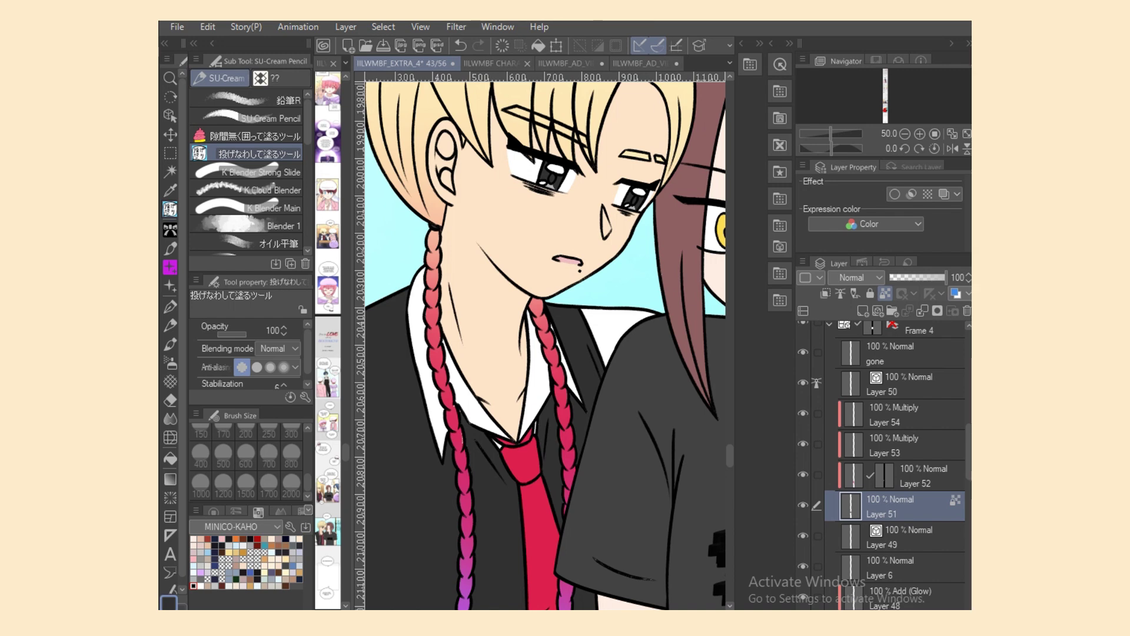
click(884, 476)
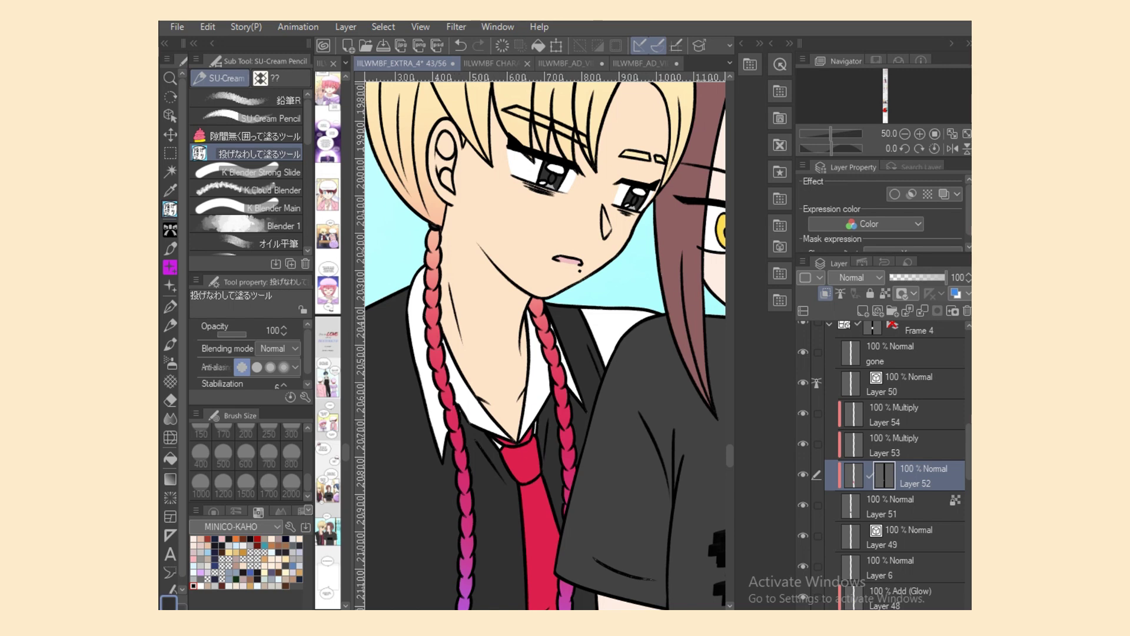
click(906, 506)
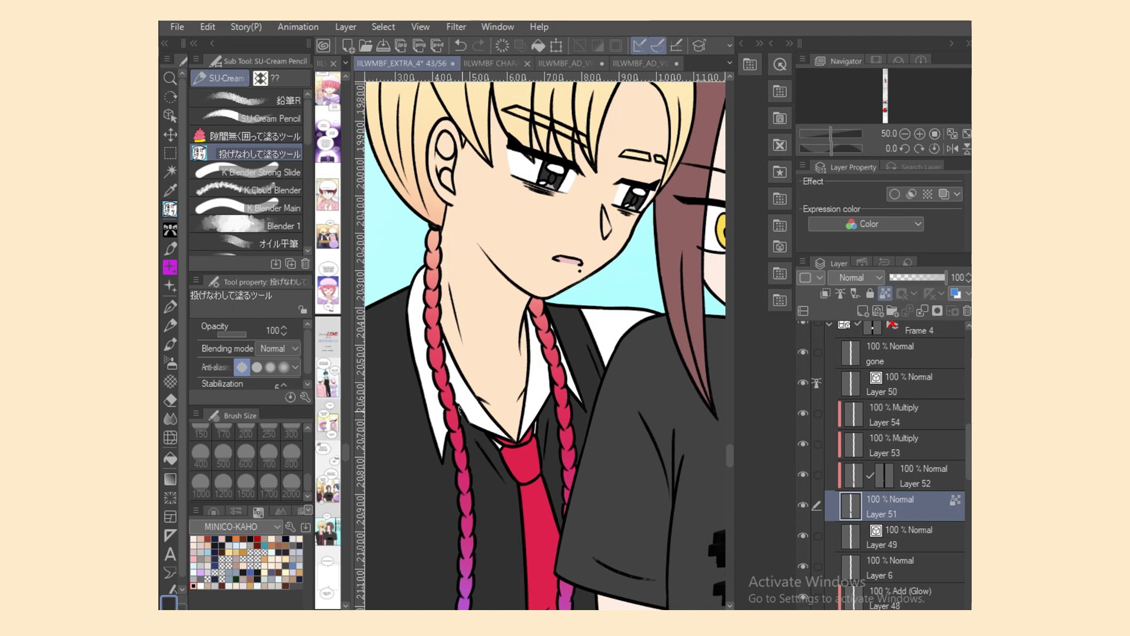
click(911, 446)
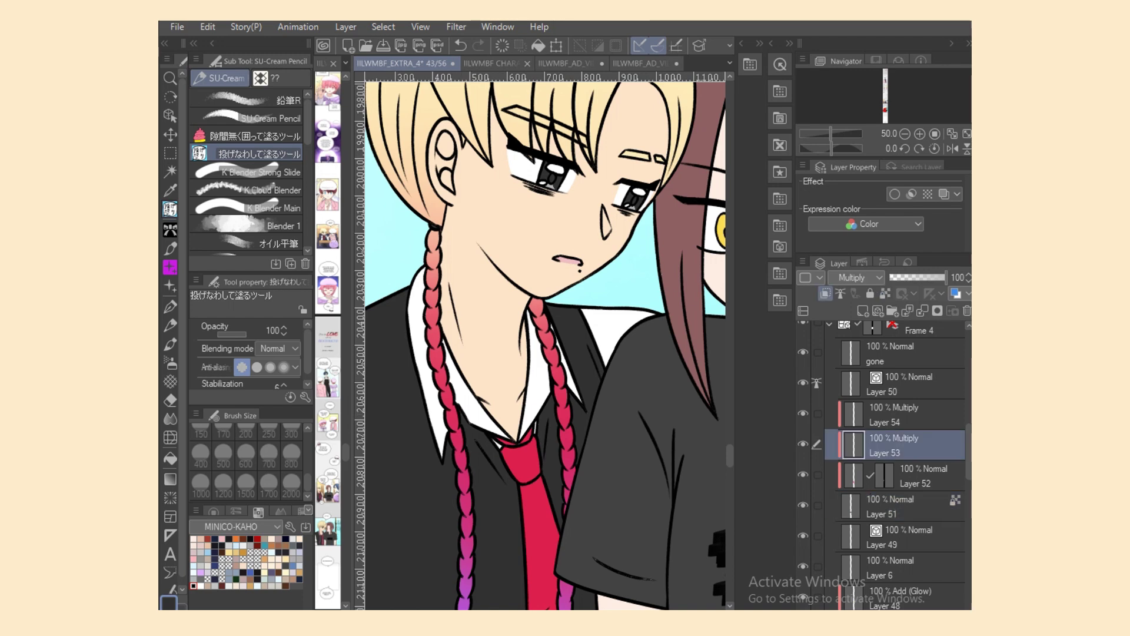
click(919, 476)
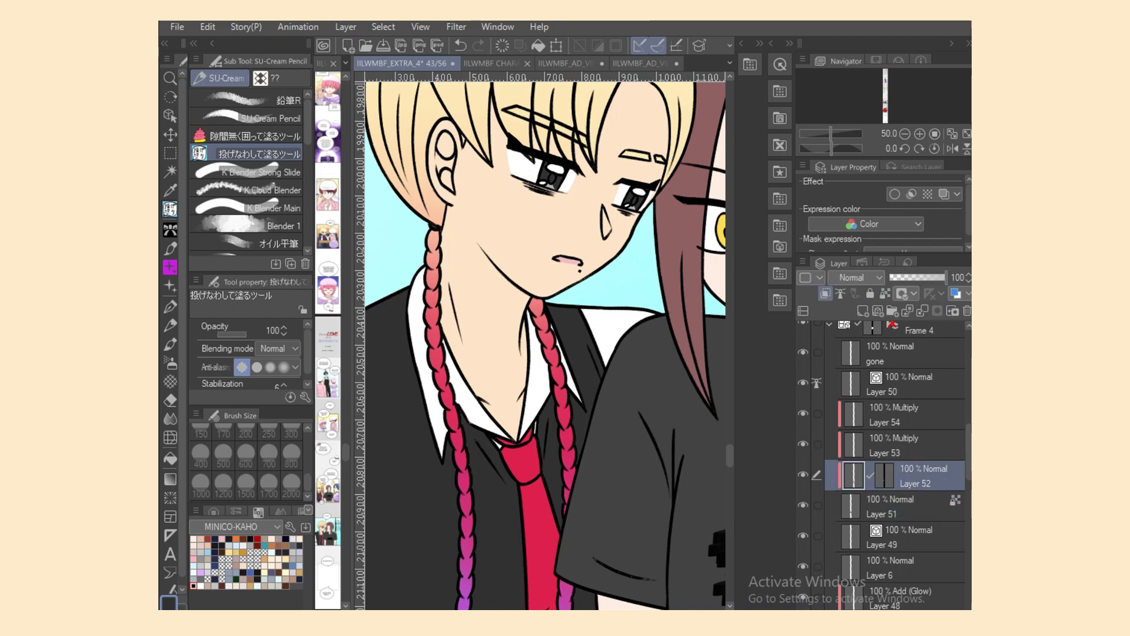
scroll(546, 346, down, 6)
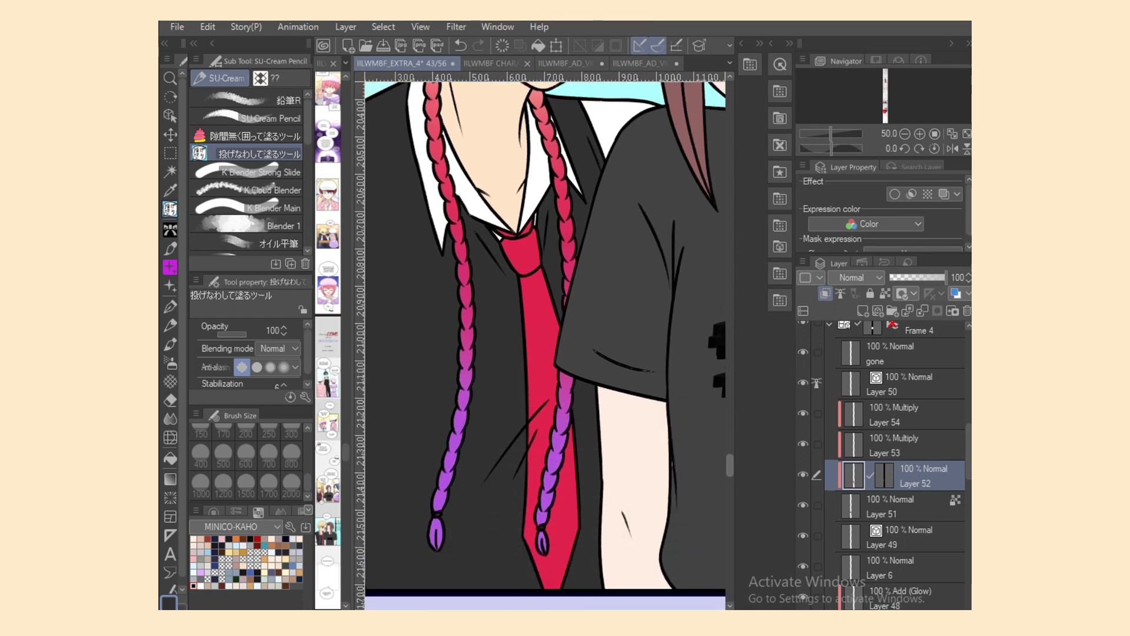
scroll(545, 345, up, 1)
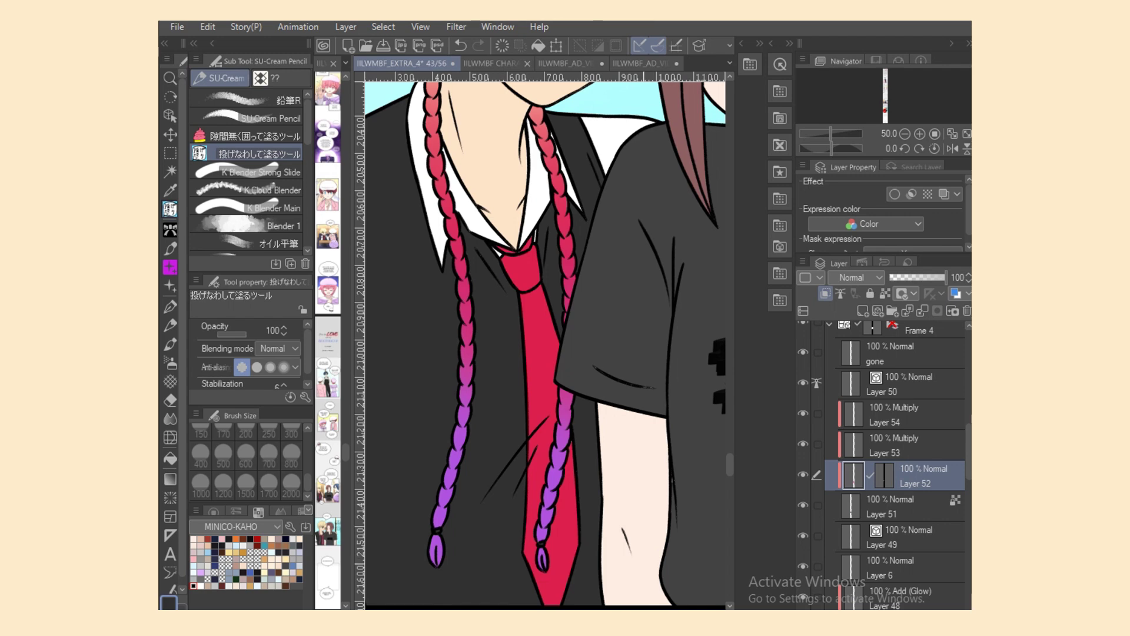
Step: Touch up the flat fills around the tie and vest on Layer 51, sampling their red and dark grey
click(891, 506)
alt+click(569, 498)
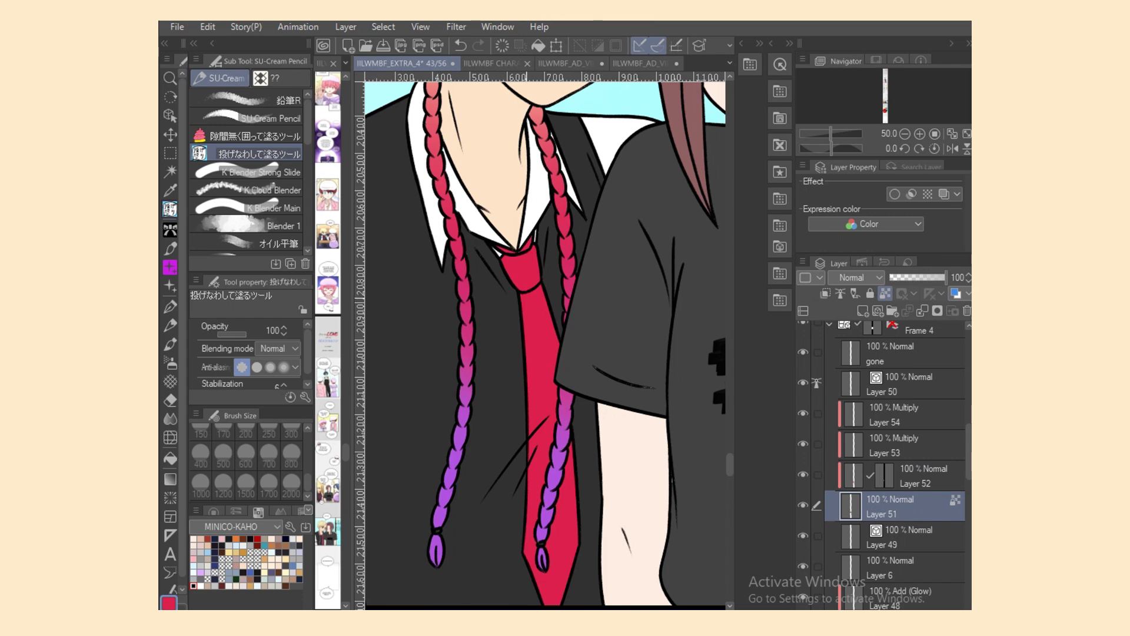
alt+click(511, 295)
scroll(545, 343, right, 5)
alt+click(520, 514)
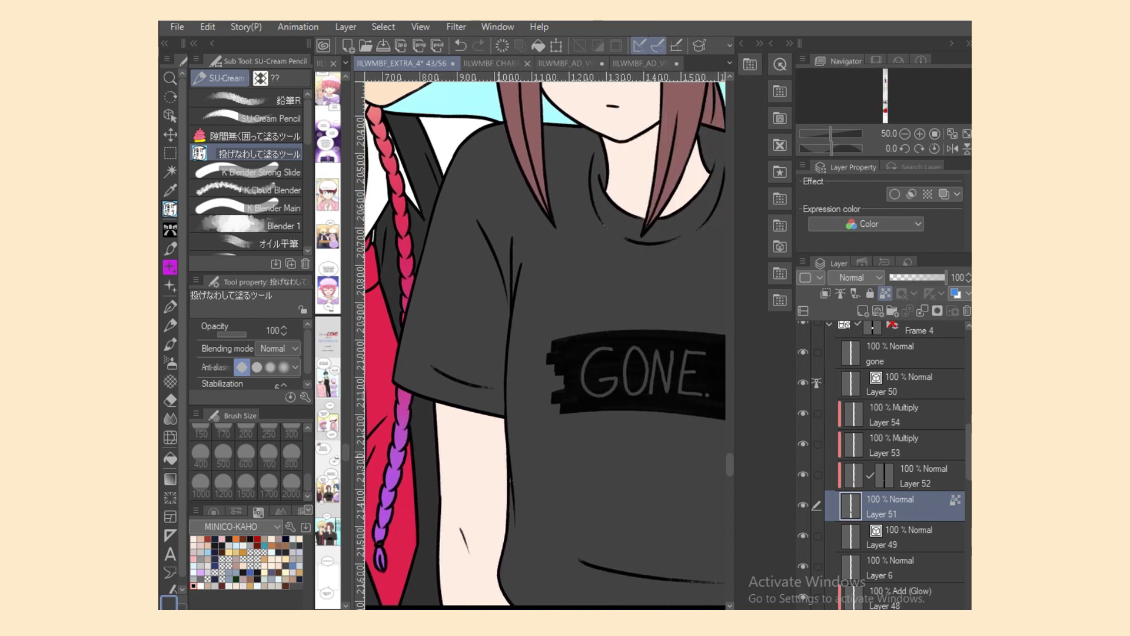
Step: Lasso-fill the leftover gaps along the T-shirt's near sleeve, arm edge, neckline and lower hem on Layer 51 with sampled colours
mouse_move(509, 471)
mouse_down()
mouse_move(510, 488)
mouse_move(507, 473)
mouse_up()
alt+click(498, 495)
key(c)
drag(478, 291, 518, 294)
mouse_move(430, 344)
mouse_down()
mouse_move(427, 381)
mouse_move(447, 354)
mouse_up()
mouse_move(512, 224)
mouse_down()
mouse_move(479, 212)
mouse_move(529, 265)
mouse_up()
mouse_move(592, 200)
mouse_down()
mouse_move(659, 247)
mouse_move(651, 245)
mouse_up()
drag(623, 305, 612, 312)
scroll(613, 330, right, 2)
drag(582, 514, 663, 604)
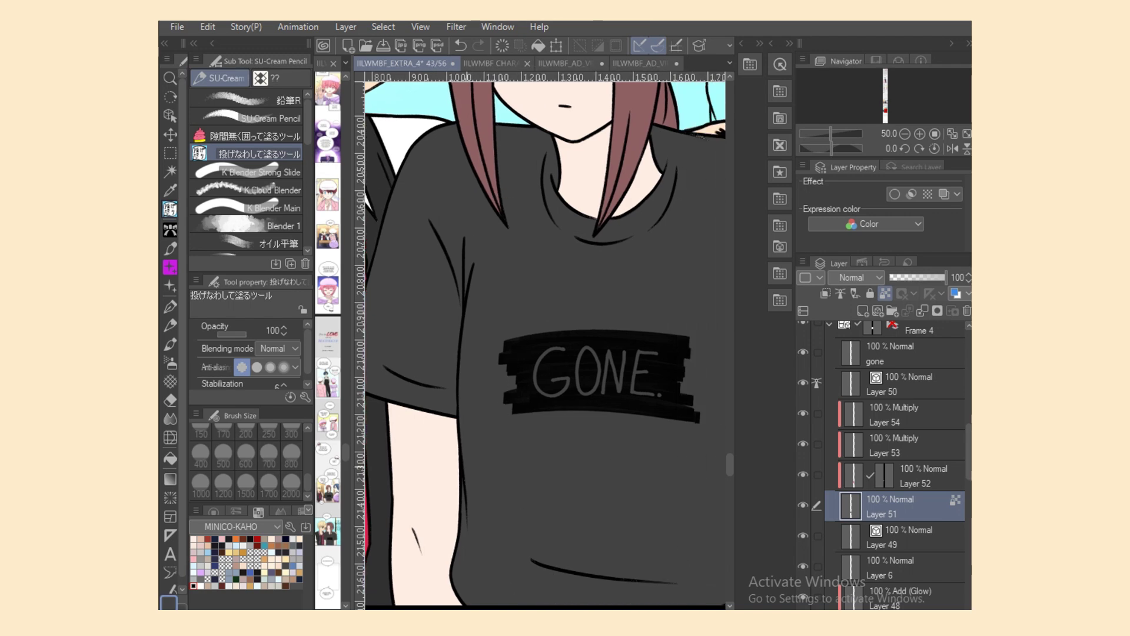
Step: Lasso-fill the remaining gaps beside the GONE lettering and around the T-shirt's other sleeve with dark grey on Layer 51
scroll(547, 354, right, 4)
mouse_move(525, 312)
mouse_down()
mouse_move(492, 470)
mouse_move(506, 465)
mouse_move(534, 513)
mouse_up()
drag(548, 446, 537, 498)
drag(640, 386, 577, 394)
drag(589, 281, 589, 236)
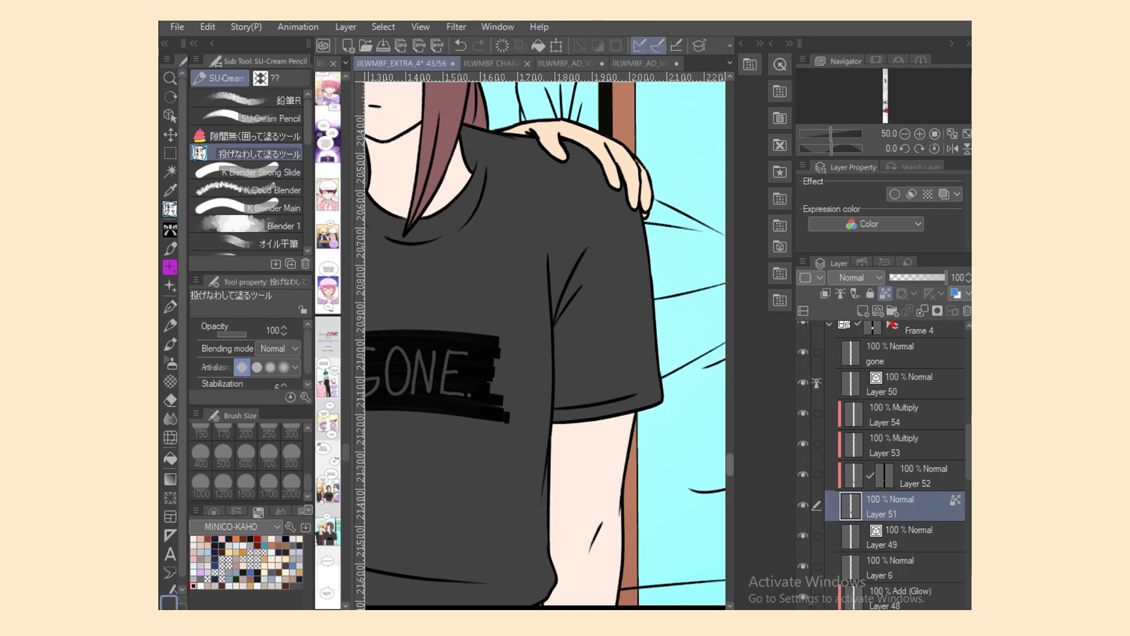
Step: Nudge the thumb and back-of-hand outline strokes on Layer 50, and sample the hand's skin colour for Layer 51
scroll(545, 345, up, 3)
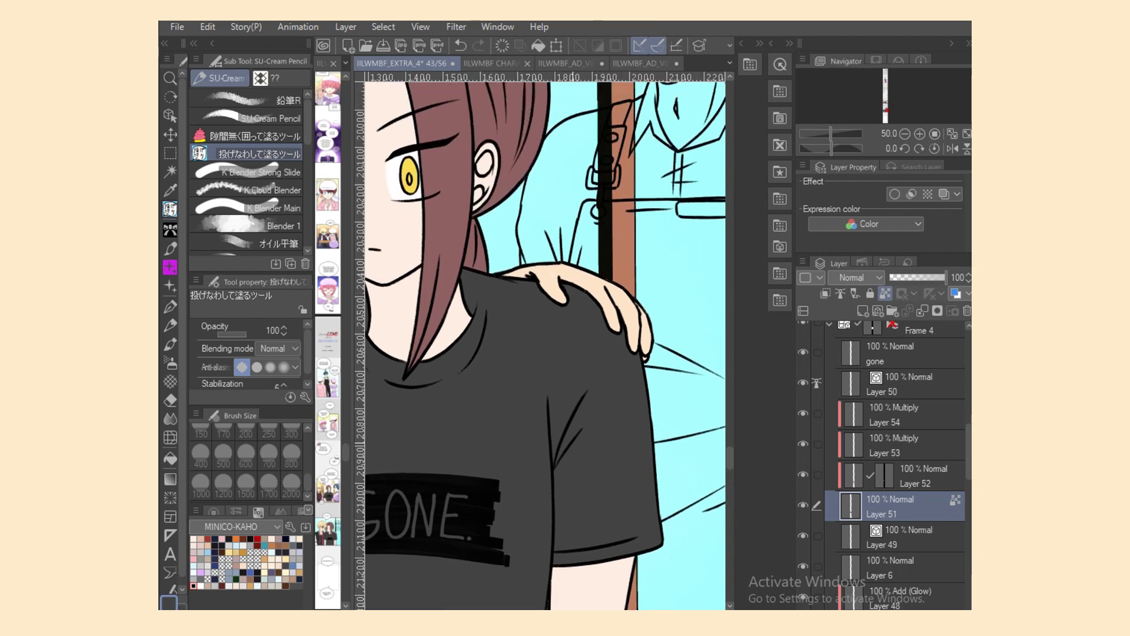
drag(831, 134, 836, 134)
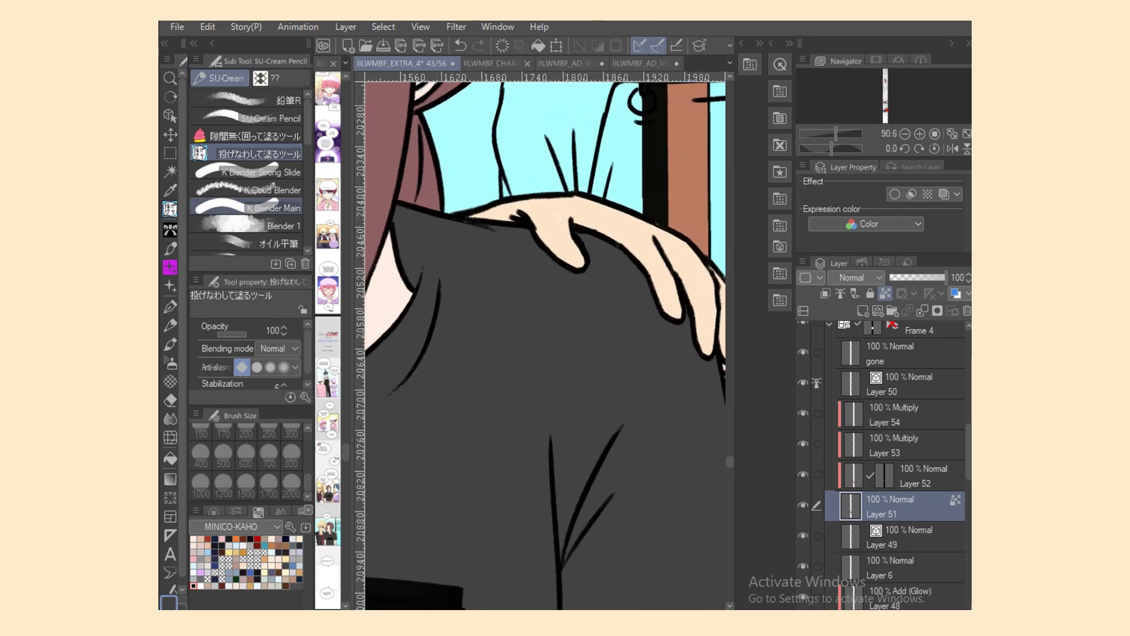
key(o)
click(538, 219)
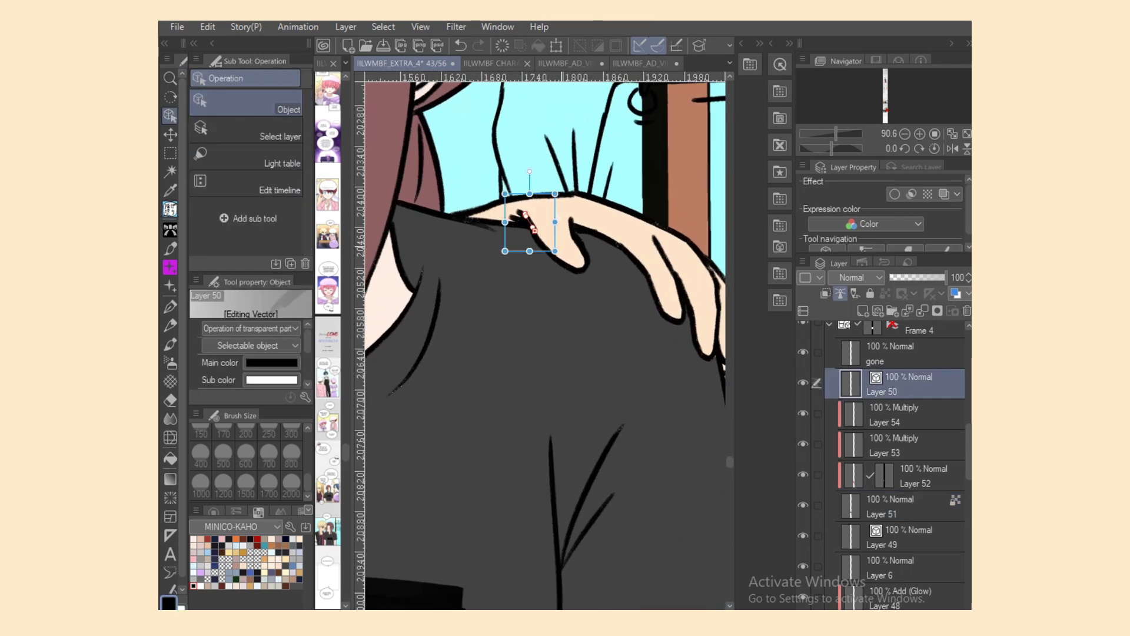
drag(555, 252, 552, 250)
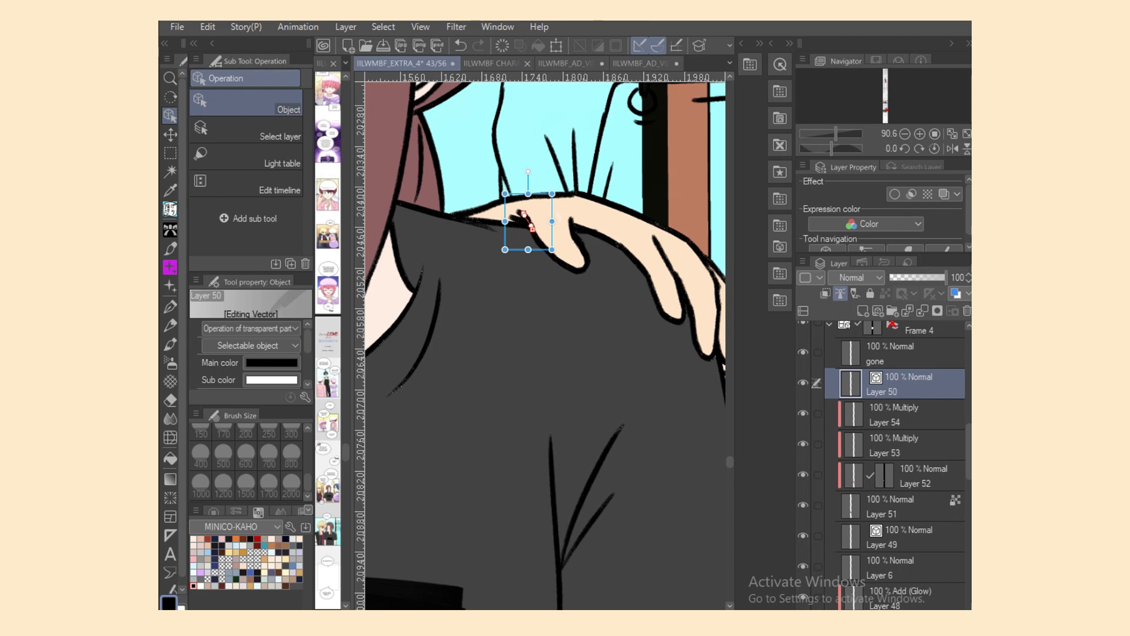
click(573, 196)
drag(595, 174, 600, 171)
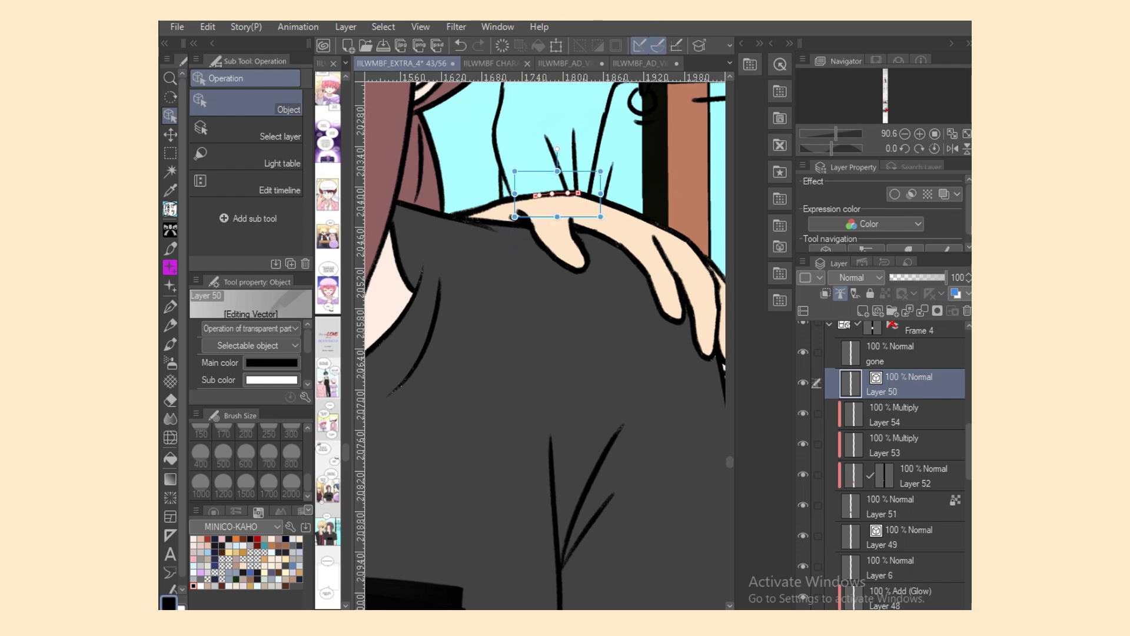
click(895, 506)
click(170, 209)
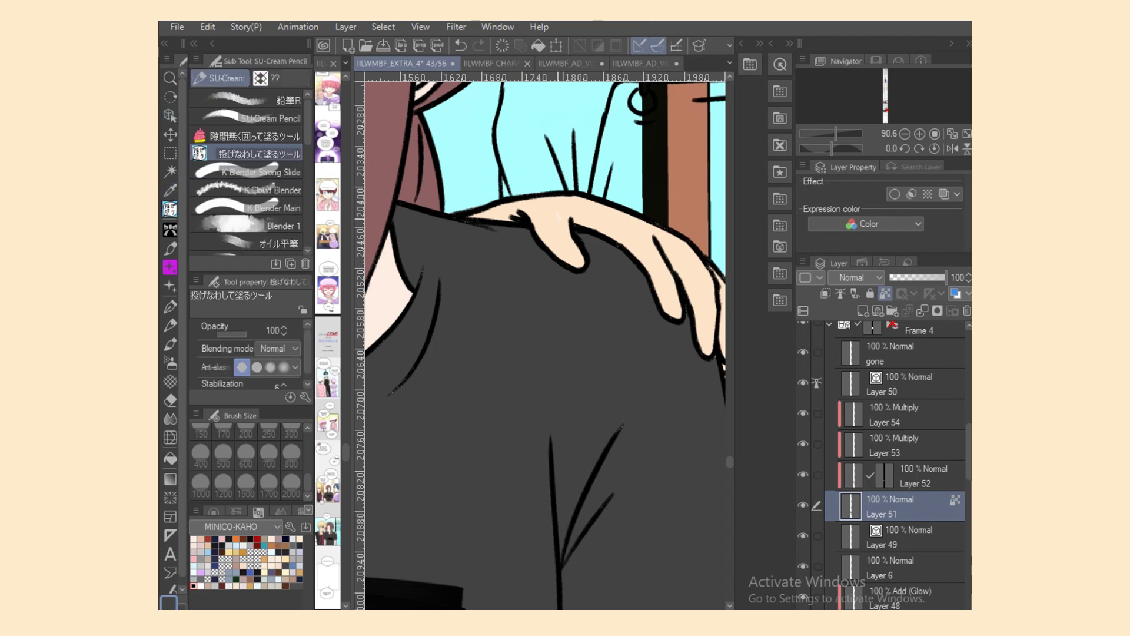
alt+click(562, 201)
Step: Adjust the finger outline strokes of the hand on the shoulder on Layer 50, and sample the T-shirt's dark grey for Layer 51
key(o)
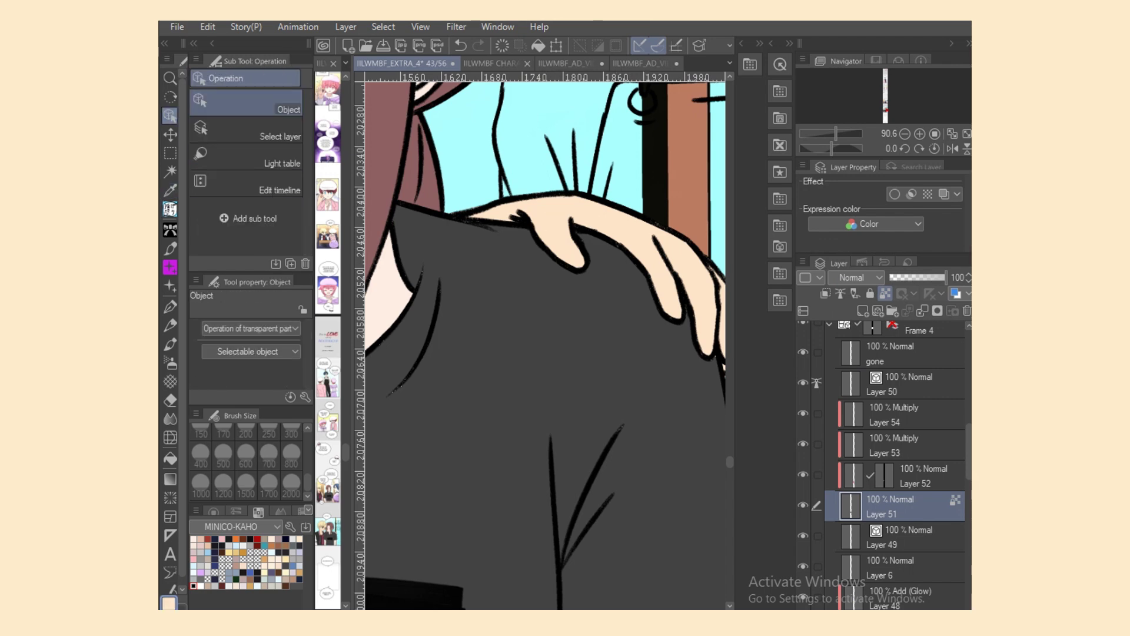
click(585, 231)
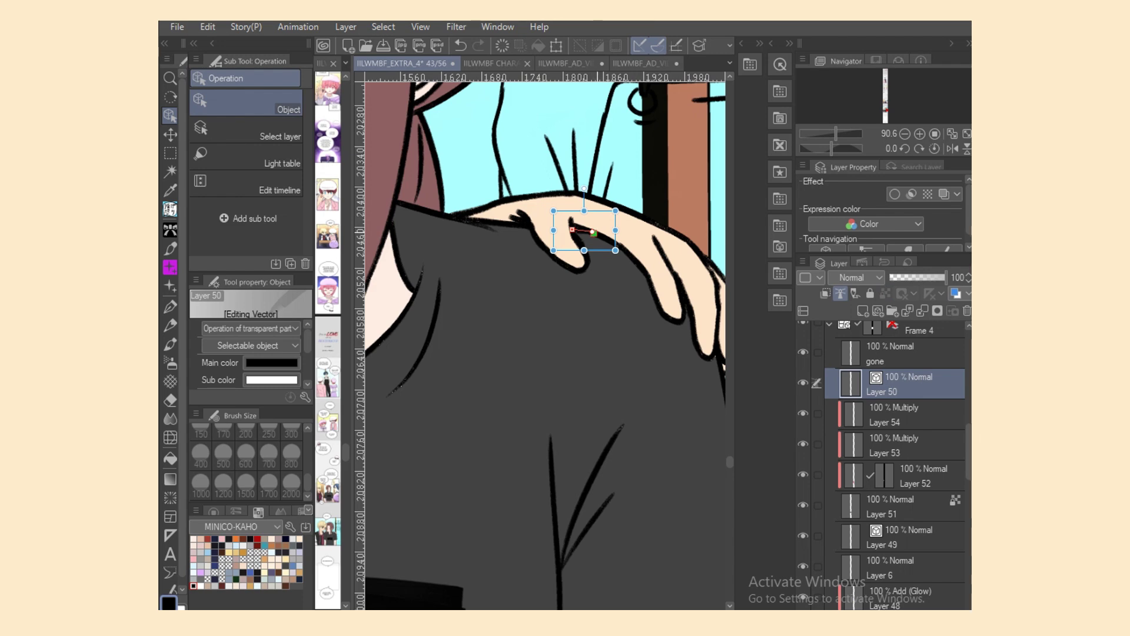
click(657, 299)
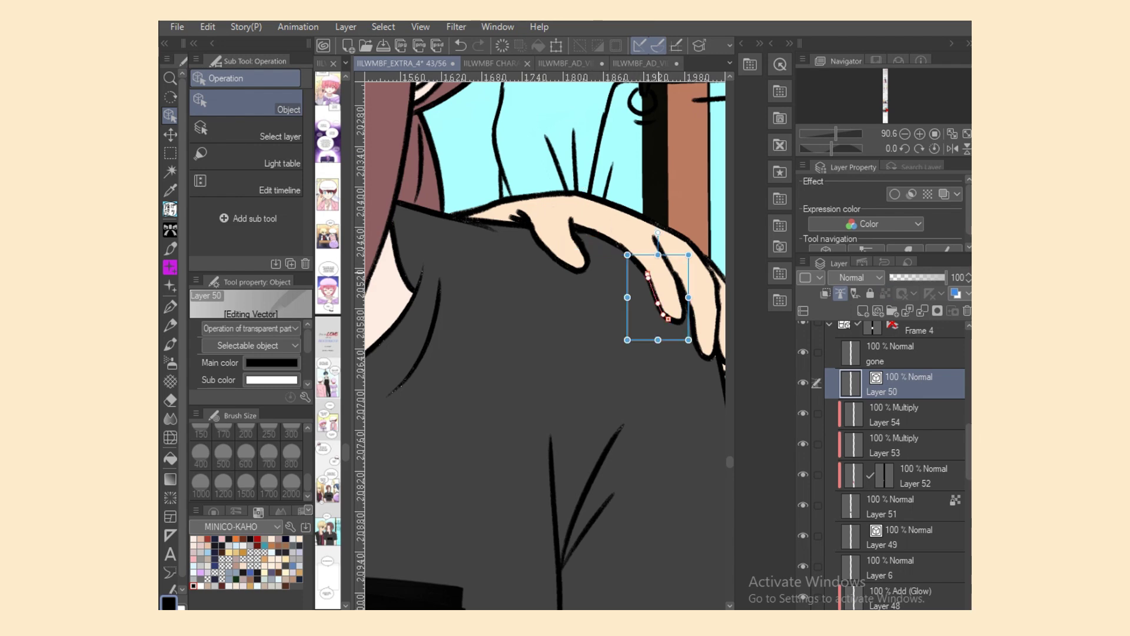
drag(647, 272, 608, 239)
click(632, 258)
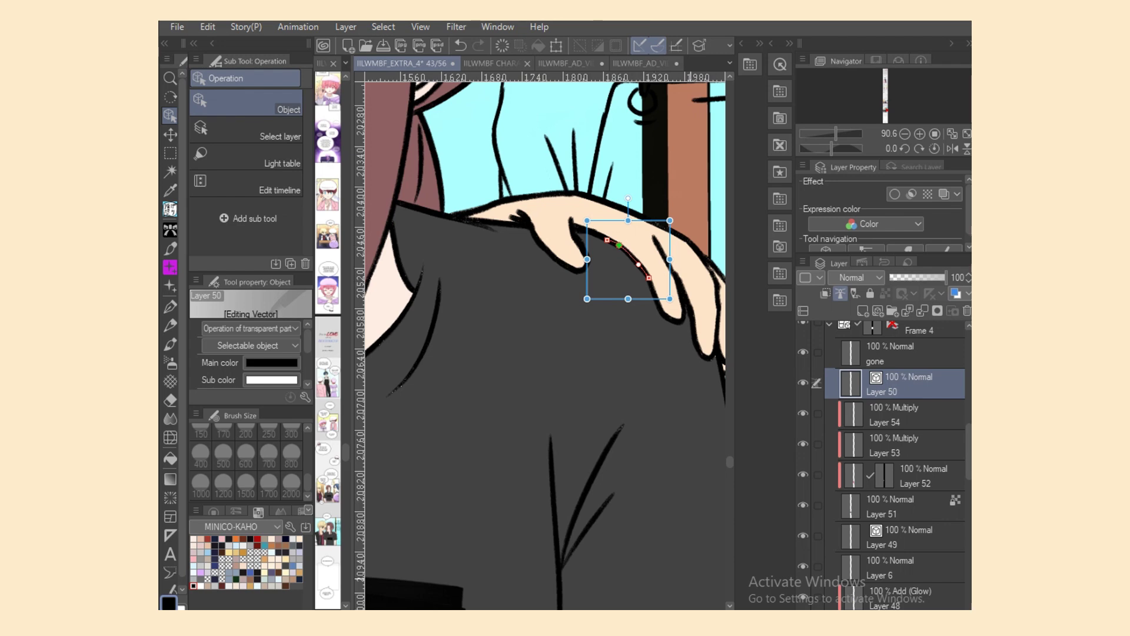
scroll(546, 346, right, 4)
click(569, 296)
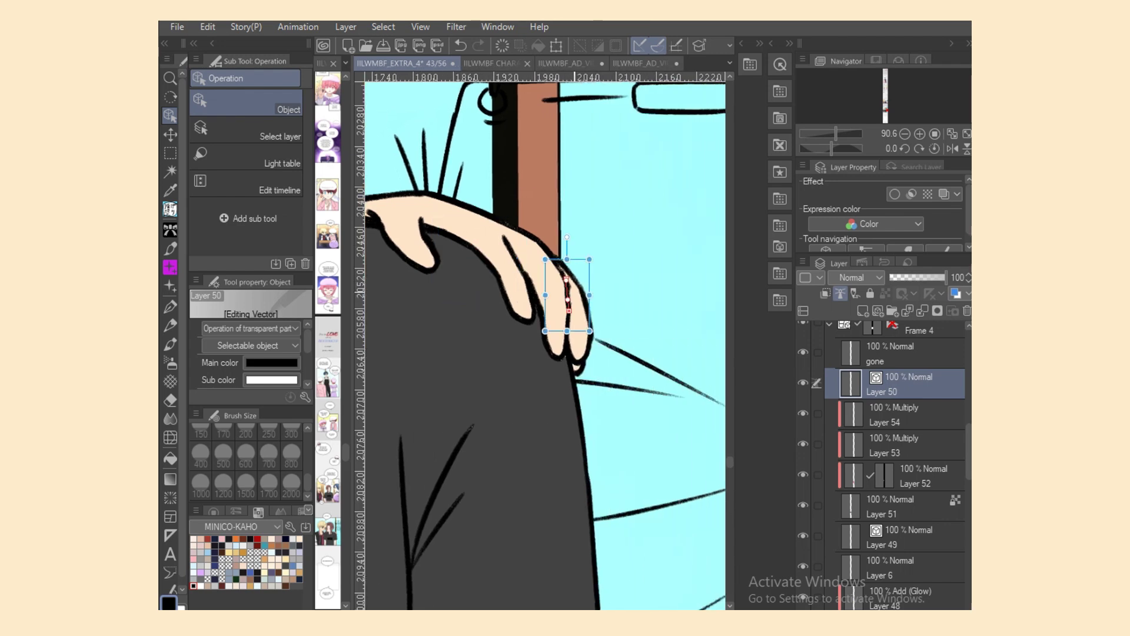
drag(569, 296, 530, 293)
click(557, 278)
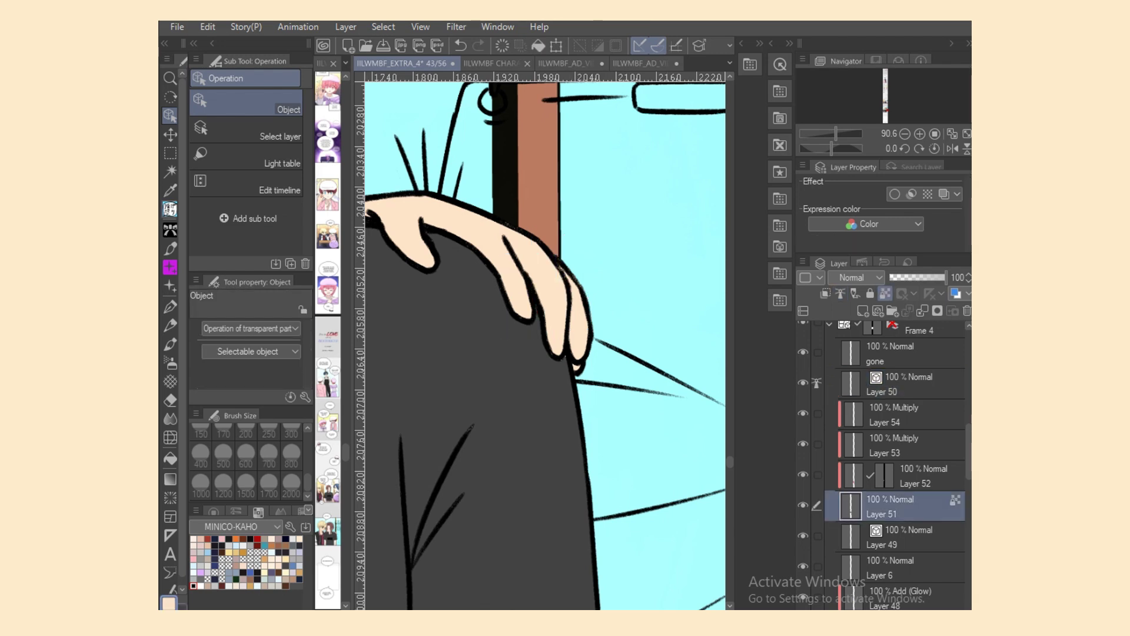
key(p)
alt+click(529, 352)
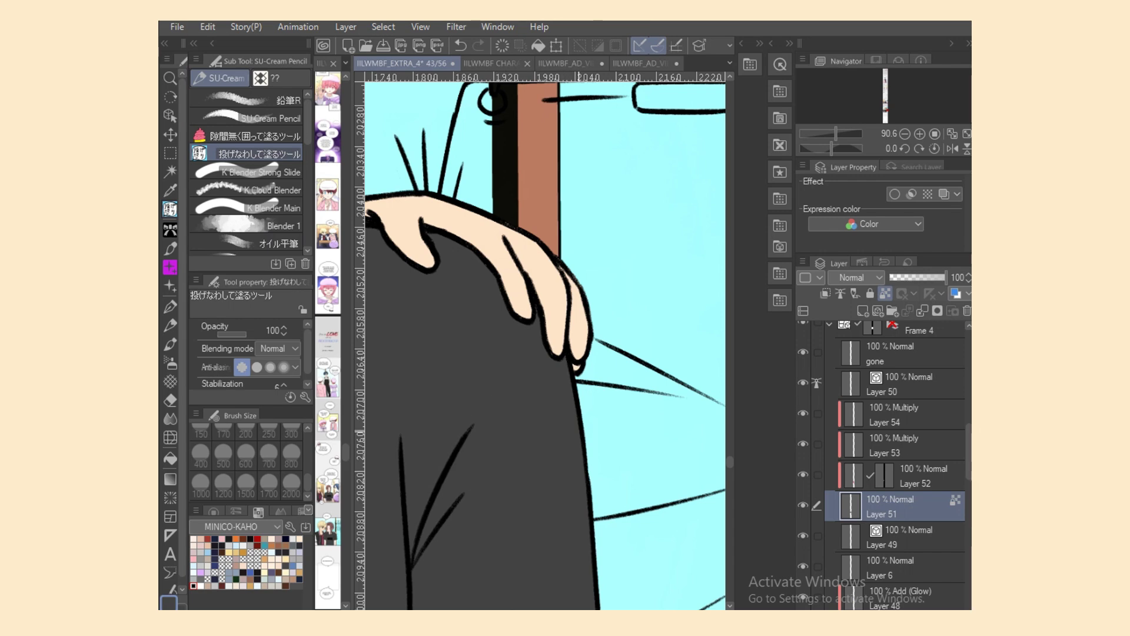
Step: Set Layer 49, the background man's line art, as a reference layer, select Layer 6 for colouring, and save the file
key(ctrl+minus)
key(ctrl+minus)
key(ctrl+minus)
key(ctrl+minus)
mouse_move(478, 436)
mouse_down()
mouse_move(517, 401)
mouse_move(510, 407)
mouse_up()
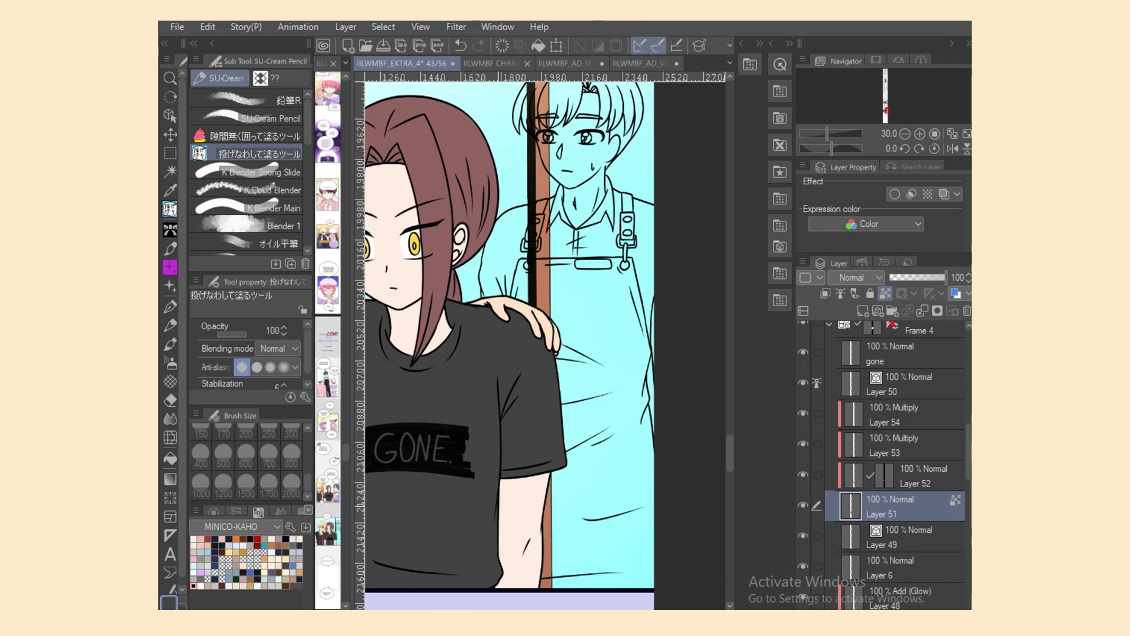
drag(583, 612, 589, 613)
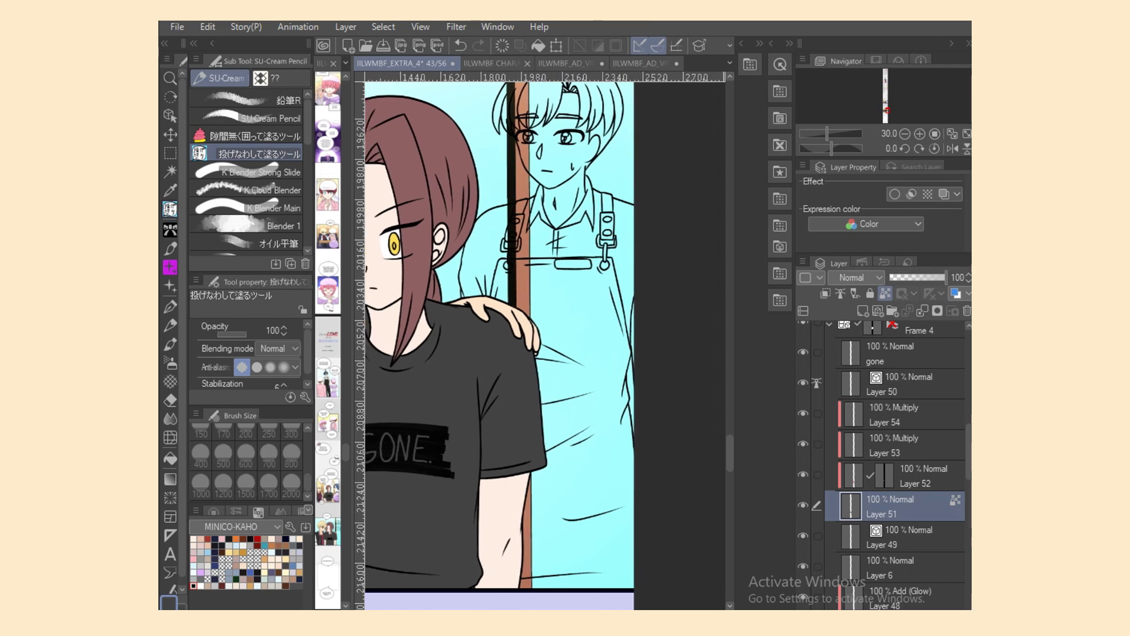
drag(730, 452, 730, 447)
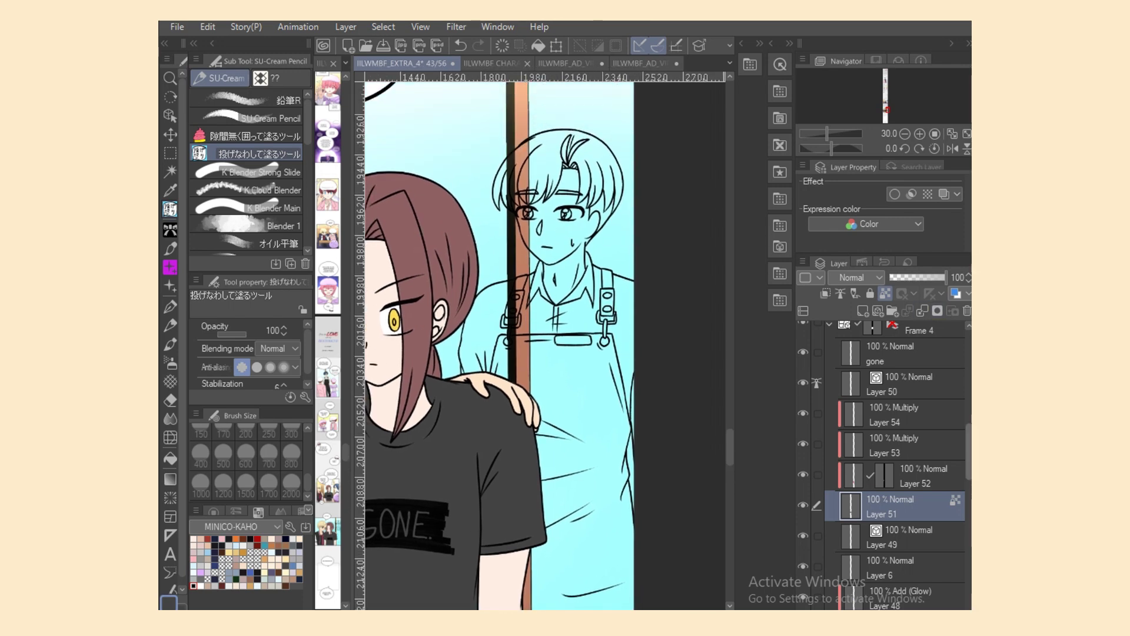
drag(969, 454, 968, 471)
click(910, 473)
click(910, 441)
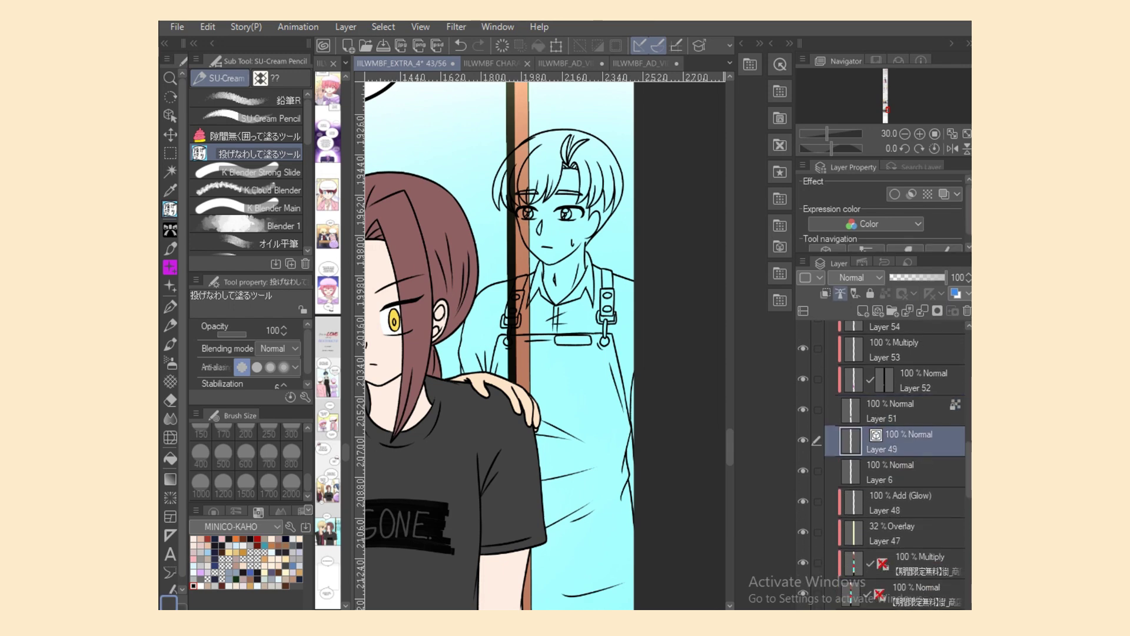
click(841, 293)
click(910, 472)
key(ctrl+s)
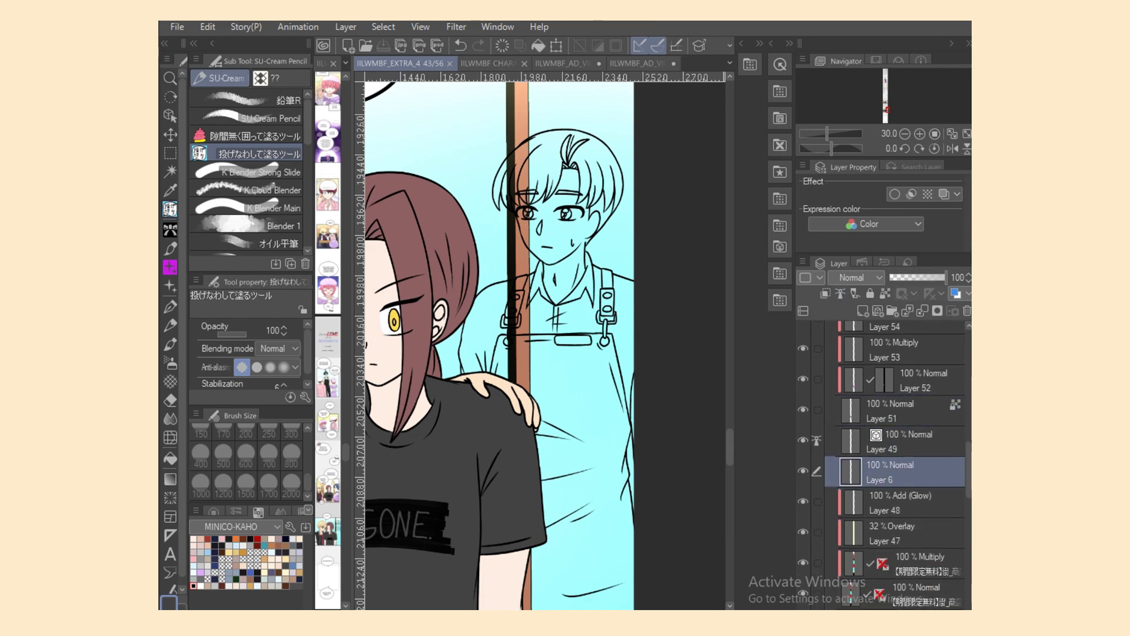
Step: Reshape the background man's outer hair and crown strokes on Layer 49 so the head outline joins smoothly
scroll(494, 346, up, 5)
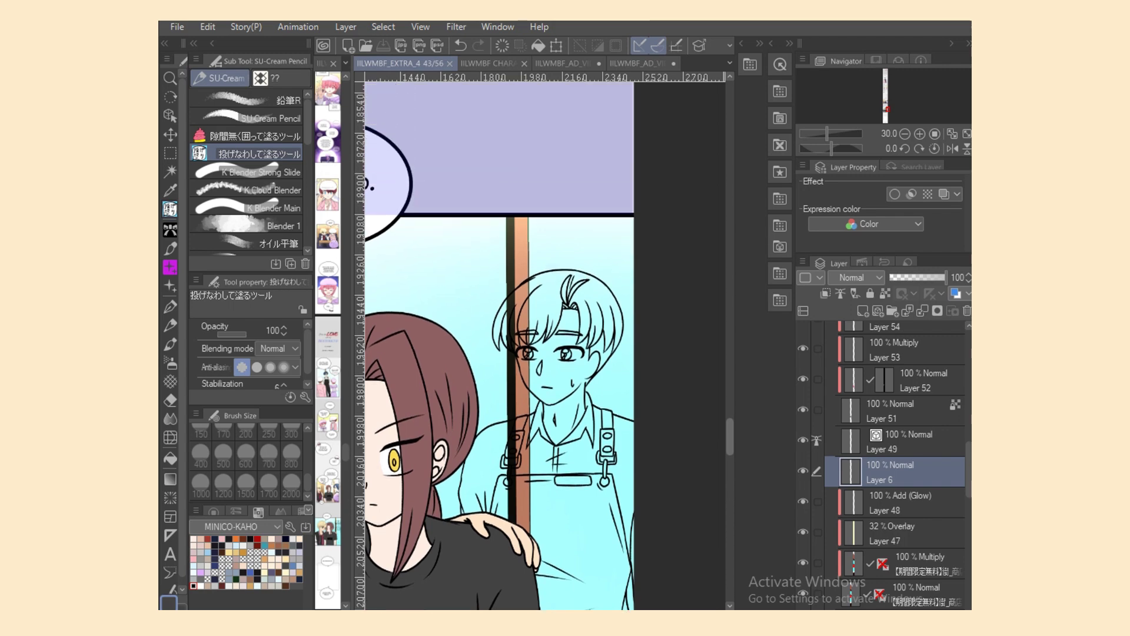
scroll(528, 327, up, 2)
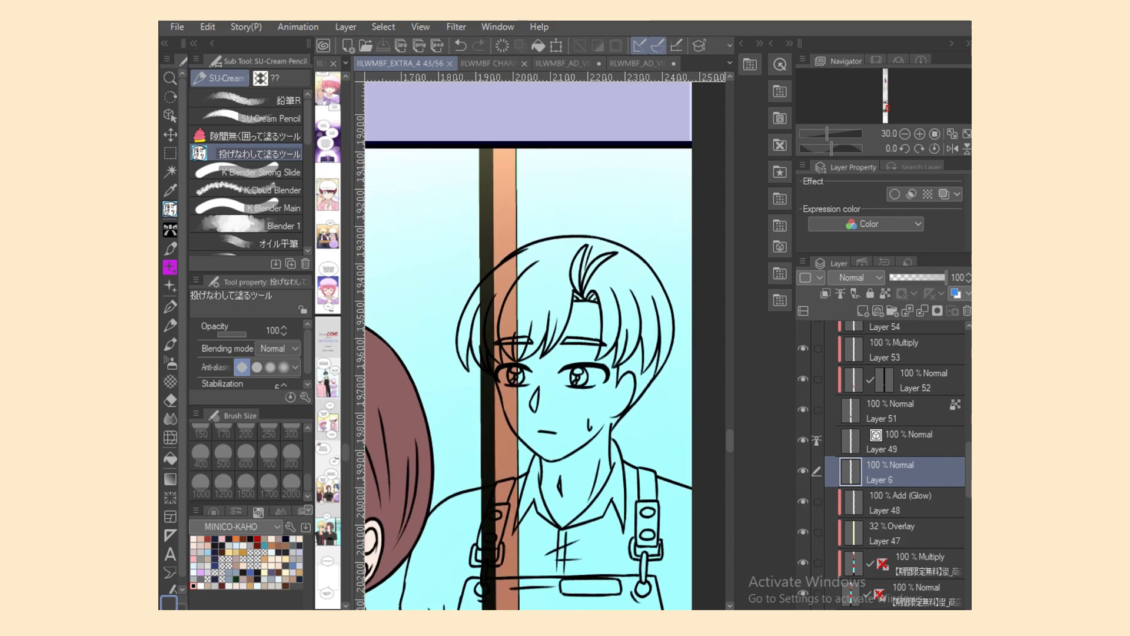
scroll(552, 344, up, 3)
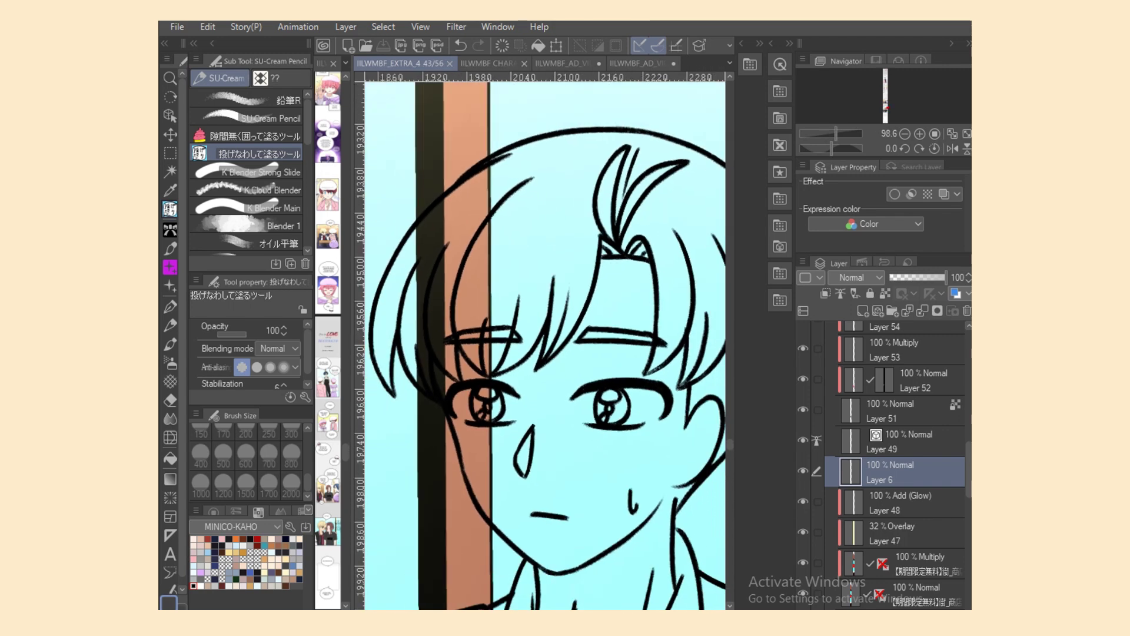
click(170, 116)
click(420, 219)
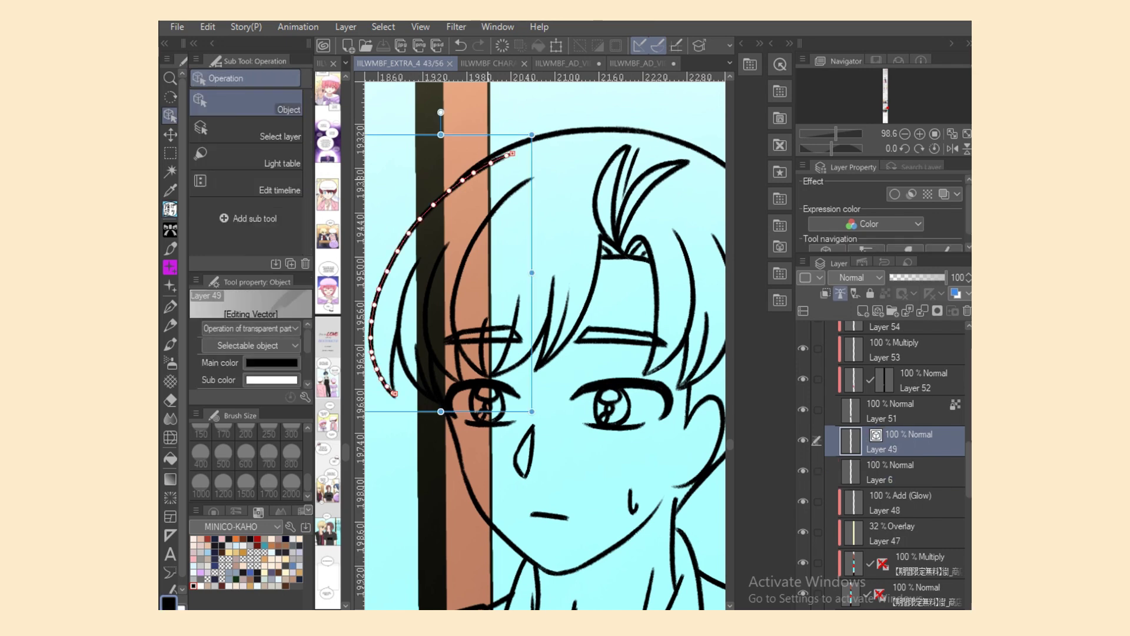
drag(440, 135, 441, 127)
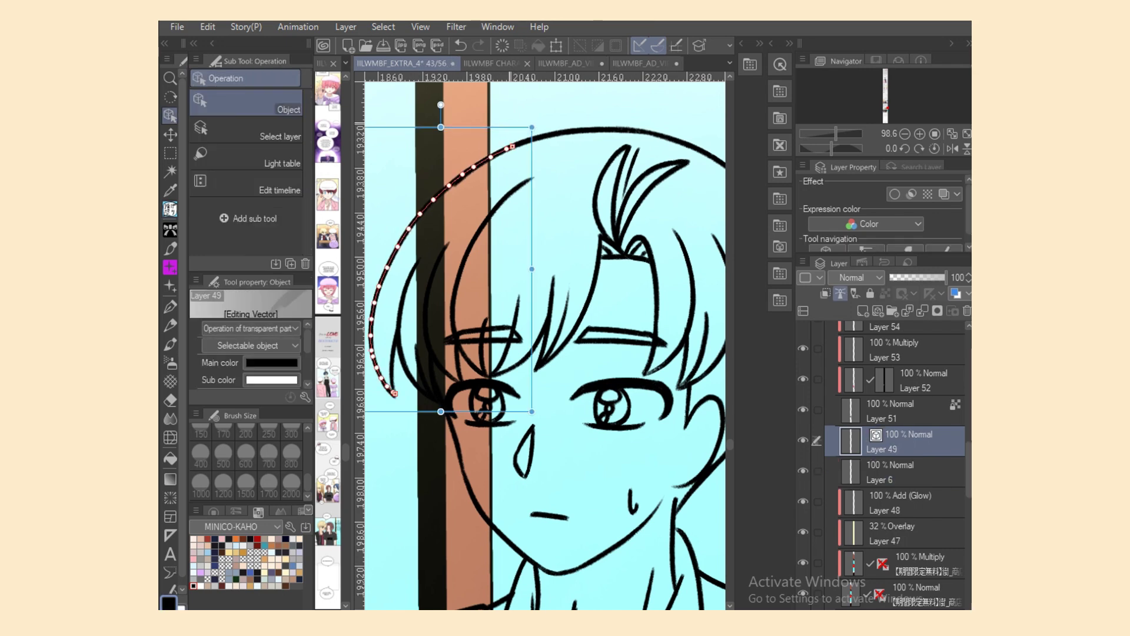
click(565, 131)
mouse_move(453, 184)
mouse_down()
mouse_move(437, 195)
mouse_move(458, 177)
mouse_up()
drag(470, 171, 467, 170)
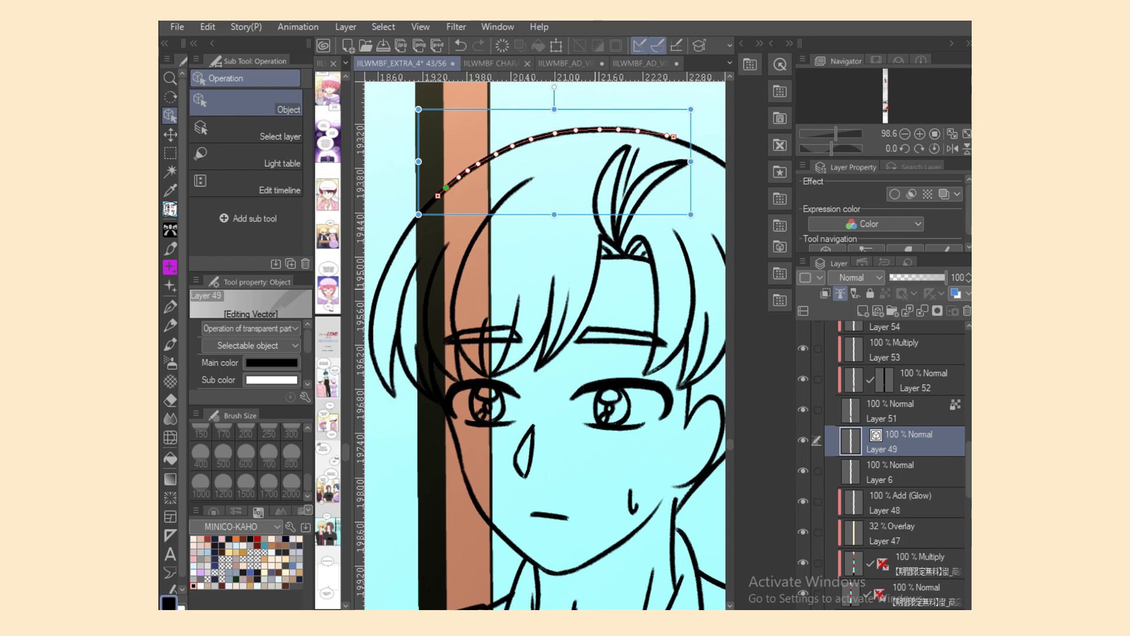
Step: Select the iris strokes of the eye overlapping the brown post on Layer 49 and shift them slightly towards the nose
click(506, 405)
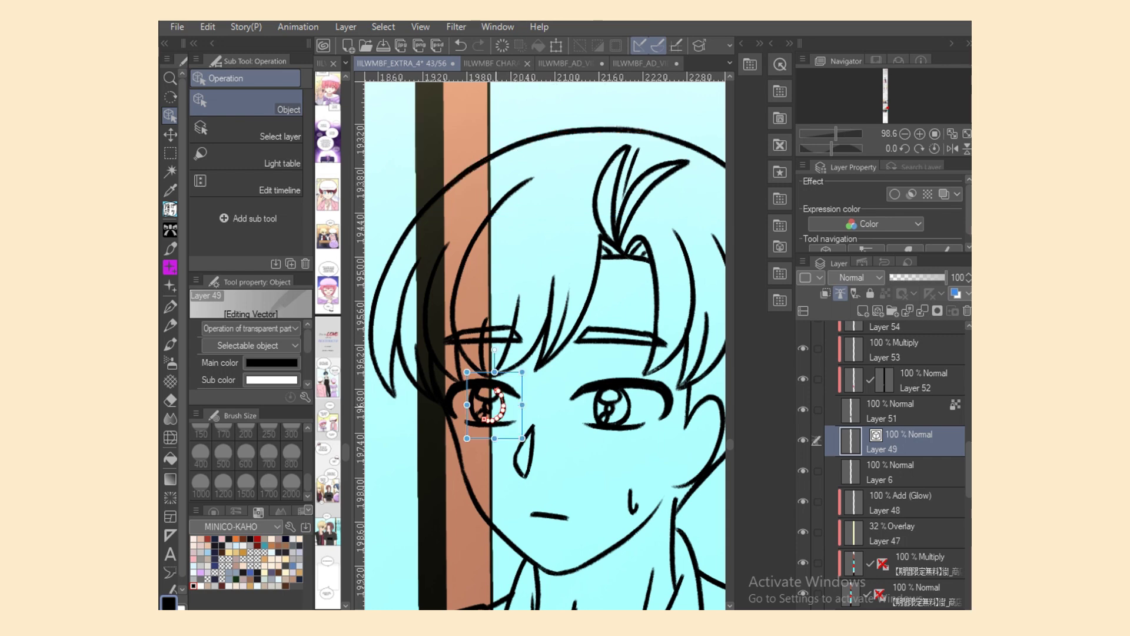
shift+click(494, 399)
shift+click(488, 407)
shift+click(481, 415)
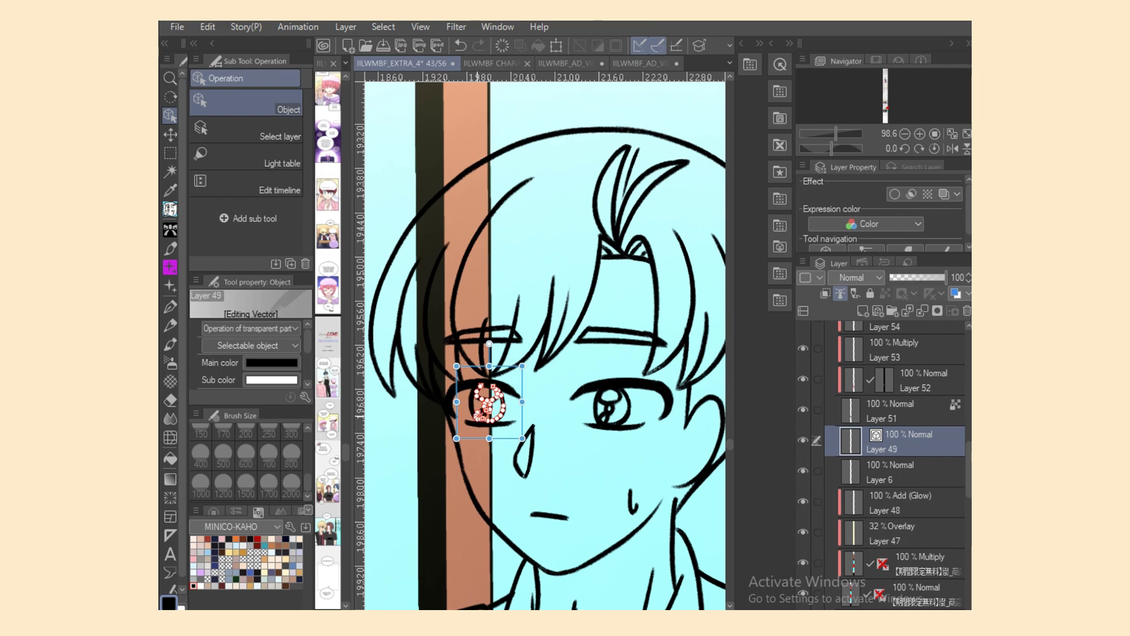
shift+click(471, 405)
drag(511, 365, 517, 367)
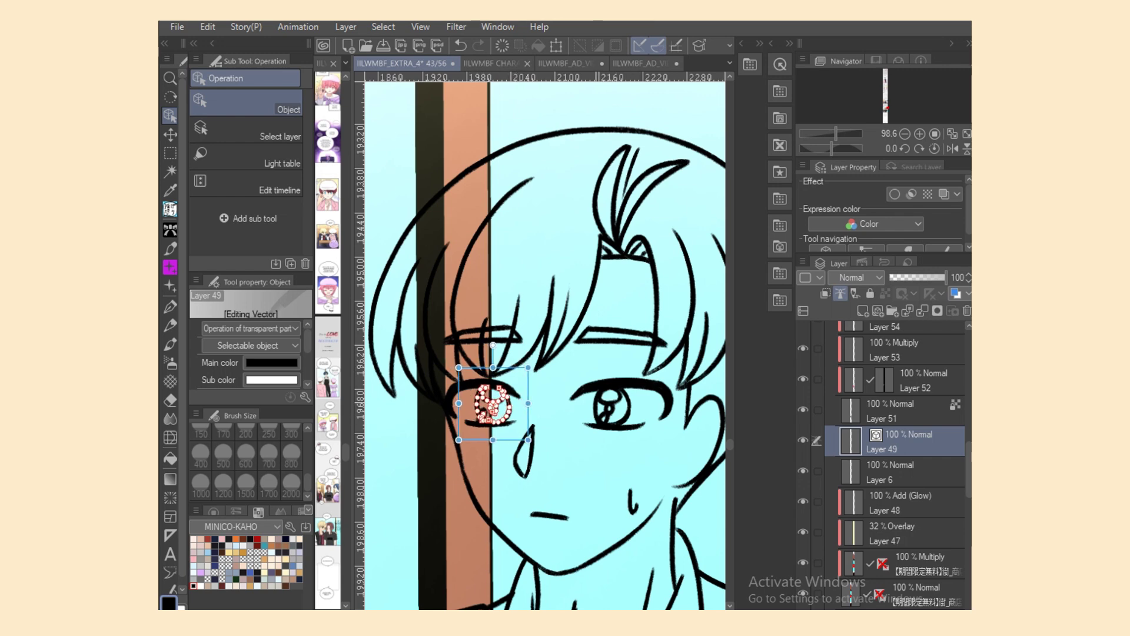
Step: Reposition the small pupil highlight strokes inside the same eye on Layer 49 to match the shifted iris
click(545, 363)
mouse_move(483, 413)
mouse_down()
mouse_move(495, 416)
mouse_move(492, 406)
mouse_up()
click(493, 405)
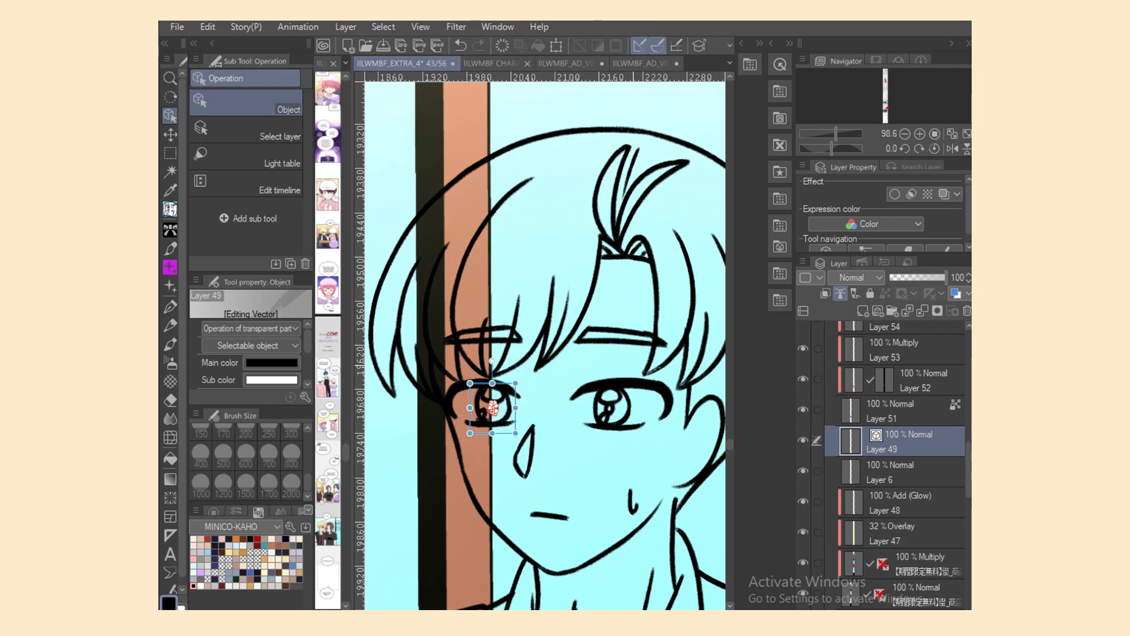
scroll(545, 345, down, 4)
scroll(546, 346, up, 3)
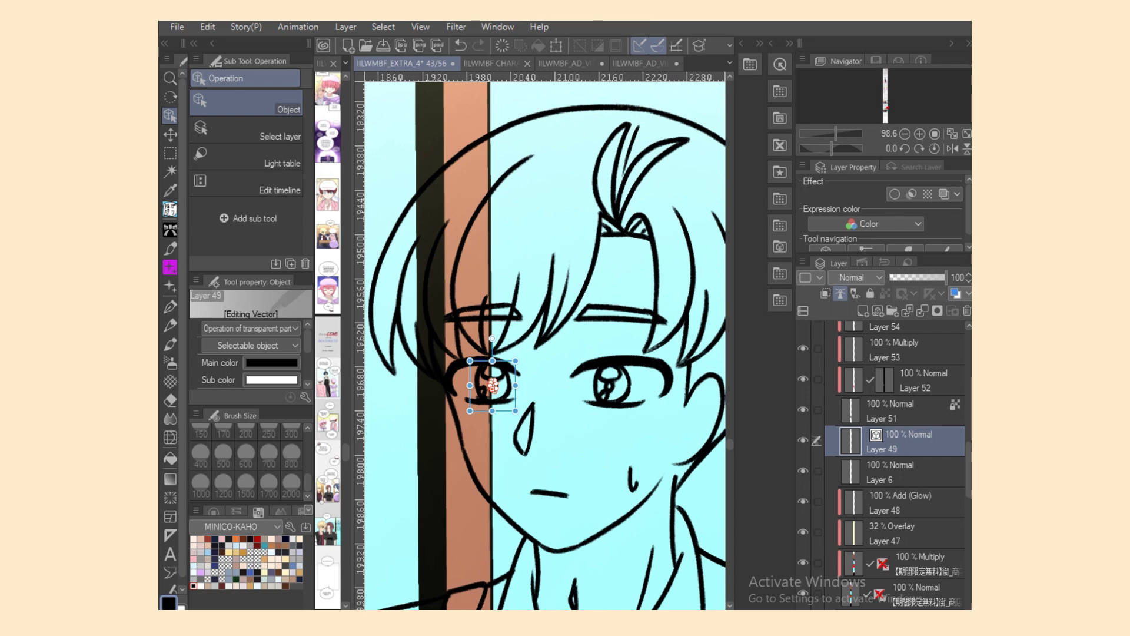
scroll(545, 346, up, 2)
scroll(473, 402, up, 1)
click(452, 419)
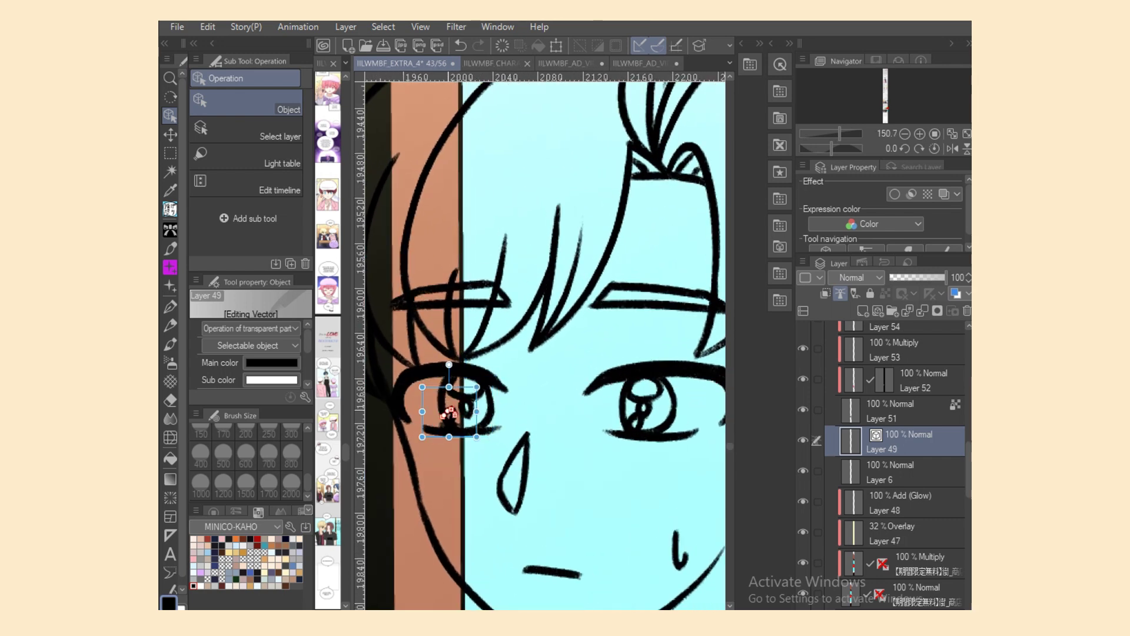
mouse_move(452, 419)
mouse_down()
mouse_move(454, 407)
mouse_move(476, 428)
mouse_move(447, 422)
mouse_move(457, 422)
mouse_up()
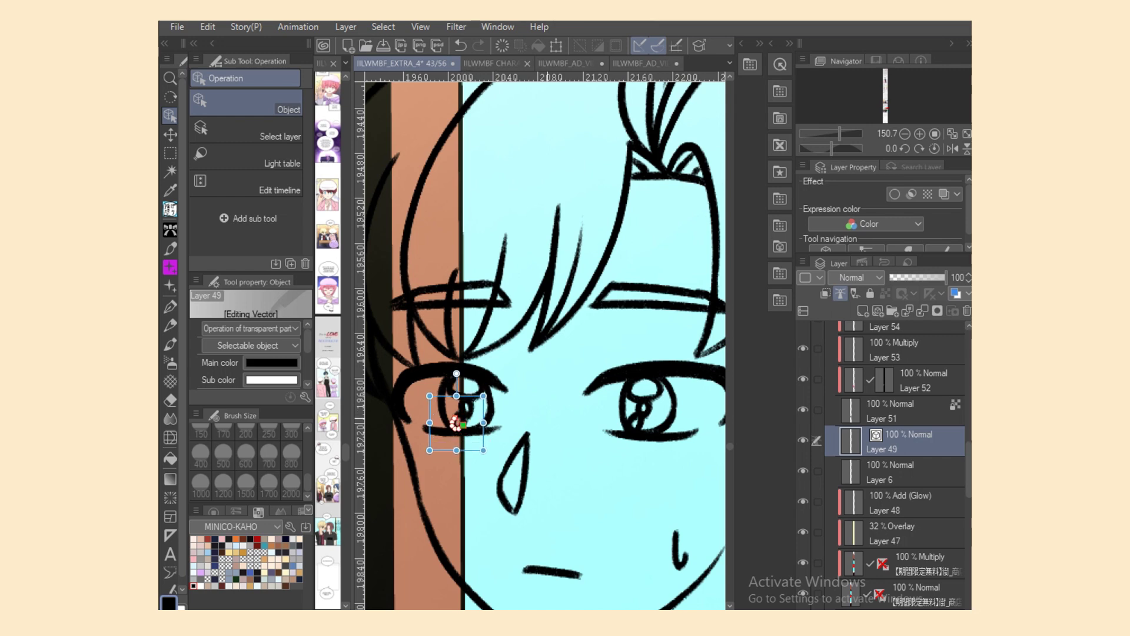
Step: Select the iris and highlight strokes of the eye over the blue background on Layer 49 and shift them slightly away from the nose
click(624, 406)
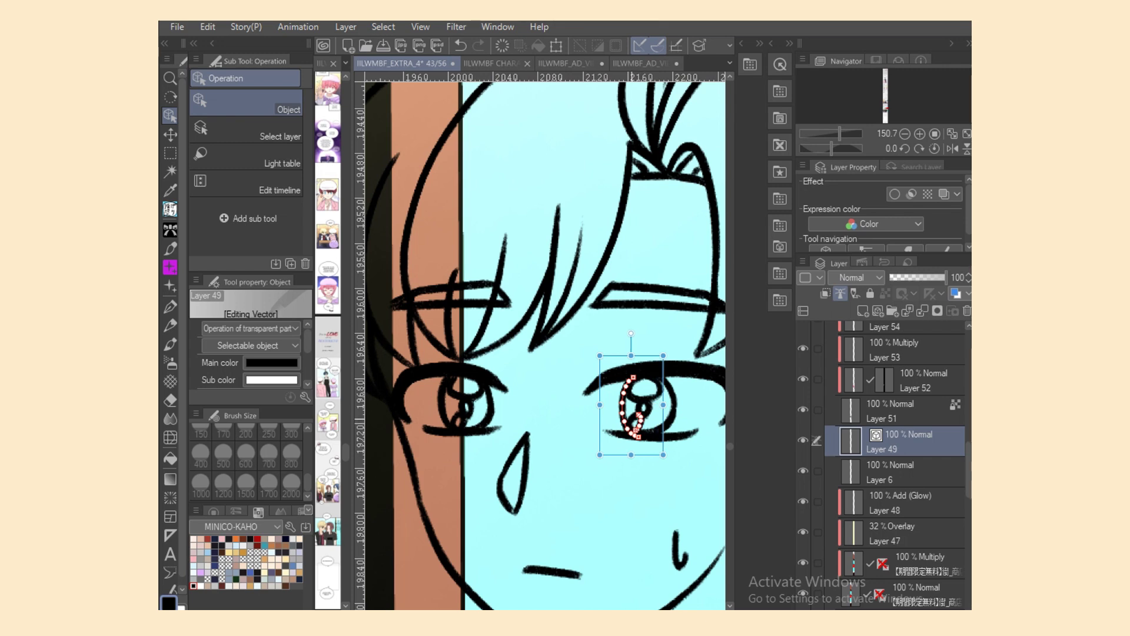
shift+click(648, 407)
shift+click(659, 392)
shift+click(633, 395)
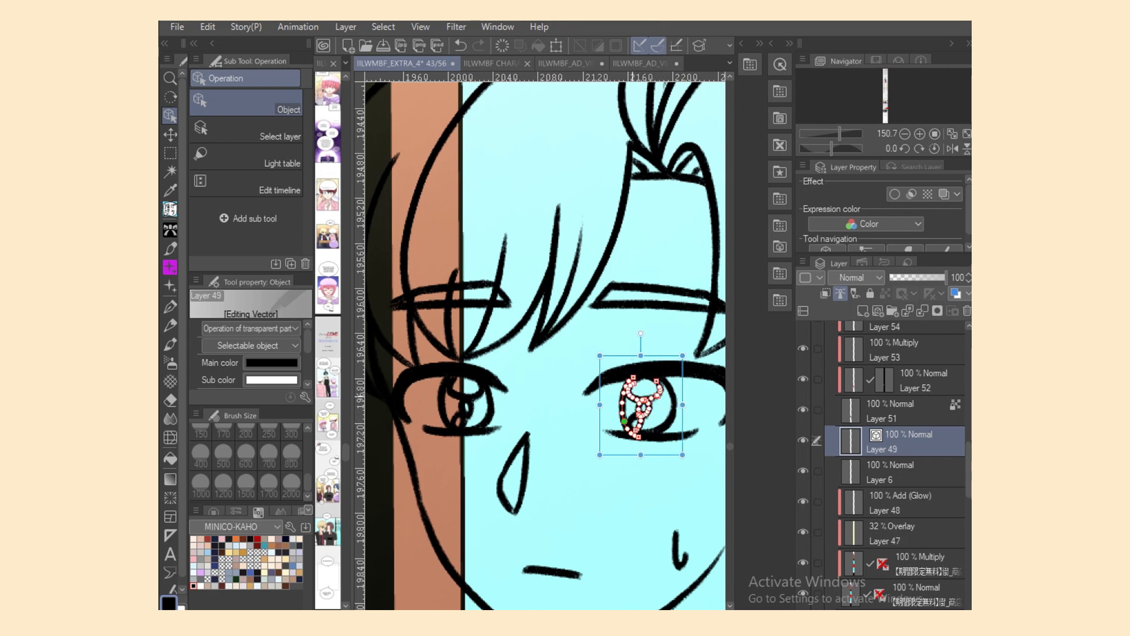
shift+click(665, 425)
shift+click(671, 391)
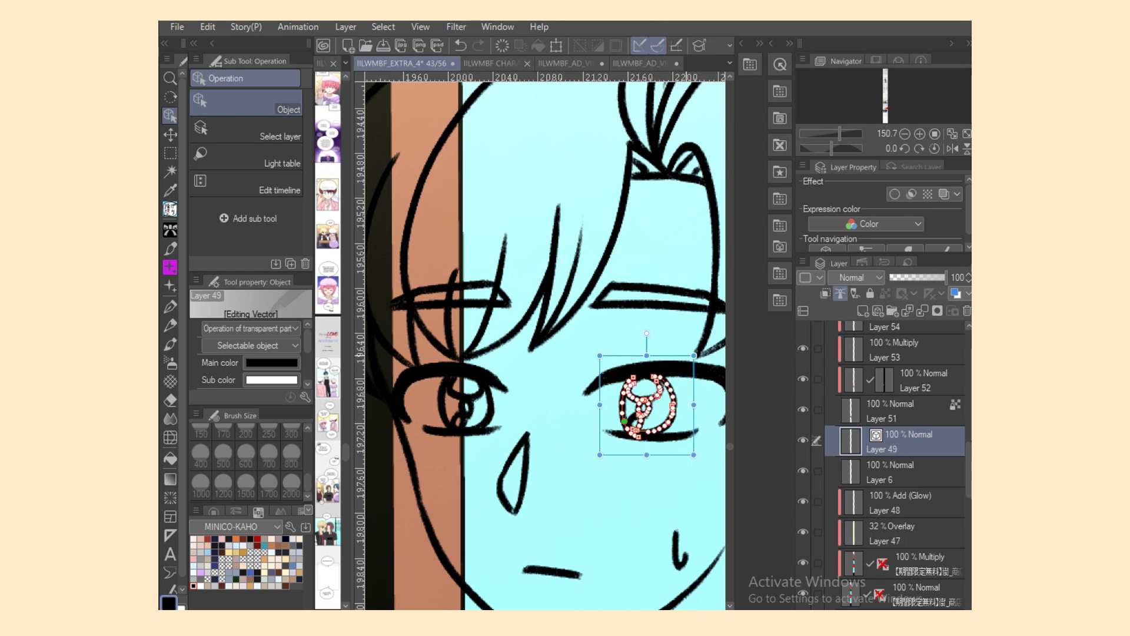
drag(664, 428, 669, 431)
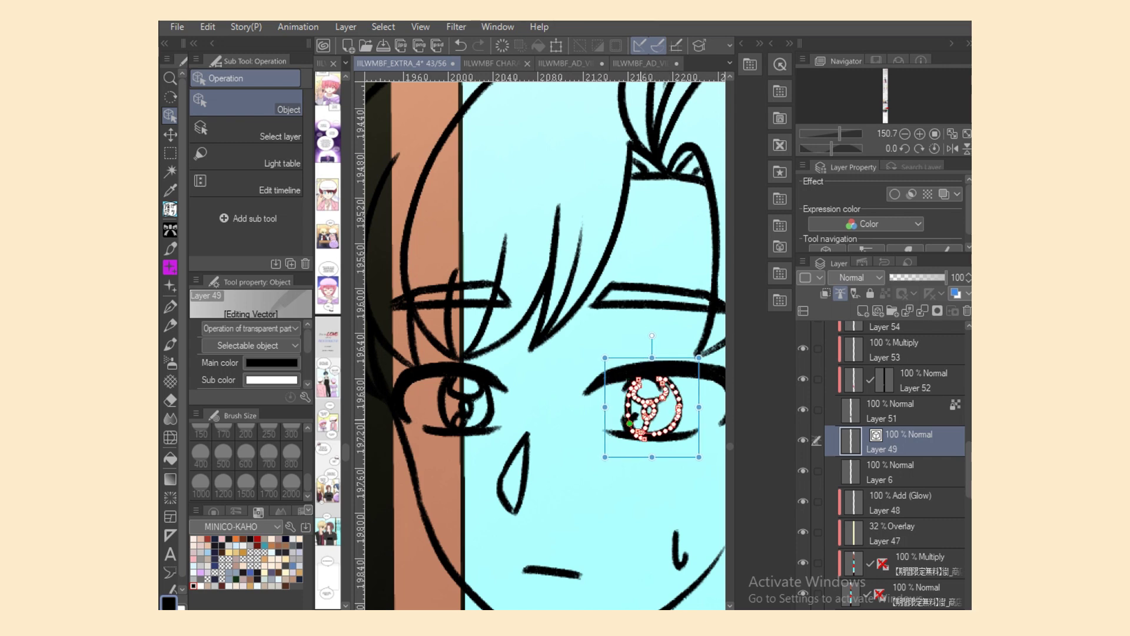
Step: Nudge the lower iris stroke of that eye towards the nose and reshape its end to join the iris outline
click(634, 417)
click(640, 419)
click(627, 426)
click(641, 427)
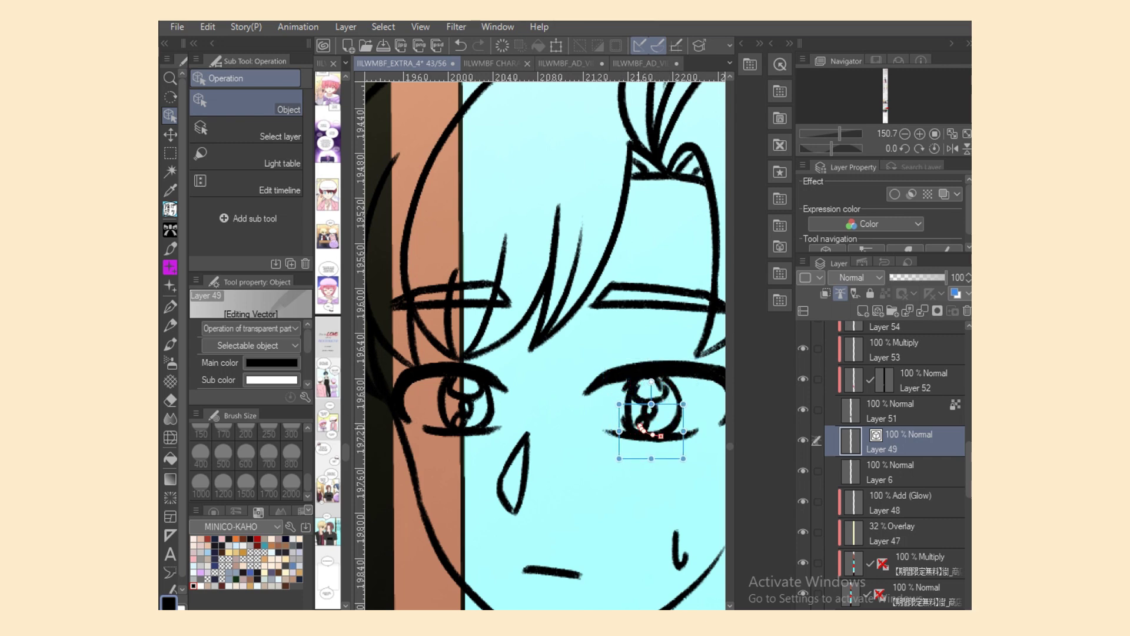
key(Left)
key(Left)
key(Left)
key(Left)
key(Left)
key(Left)
key(Left)
click(634, 426)
click(633, 425)
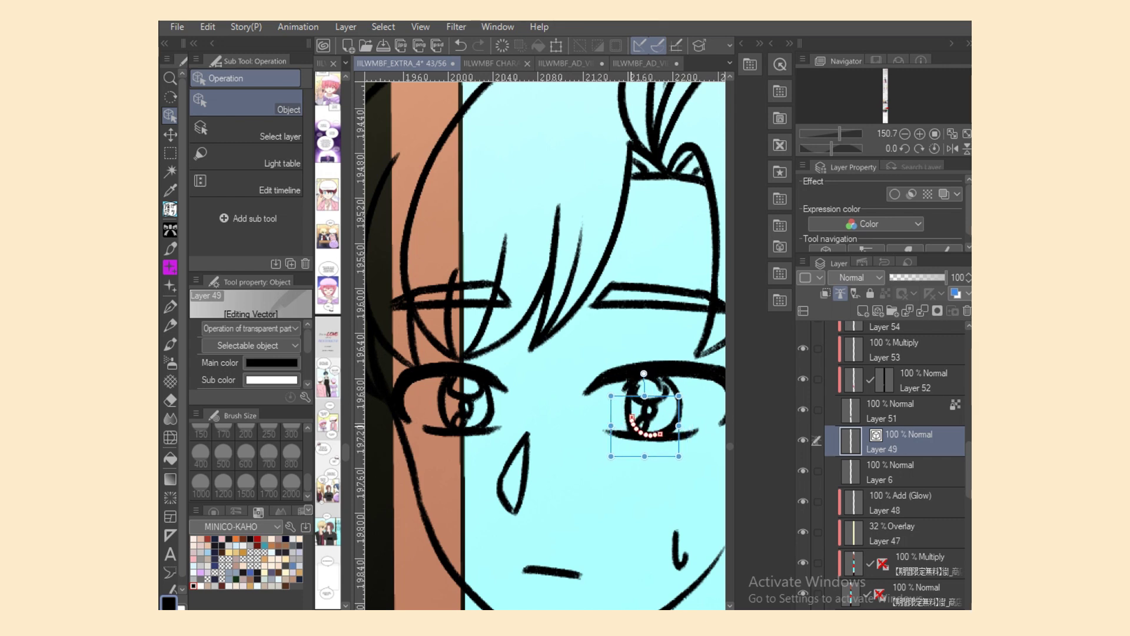
click(630, 424)
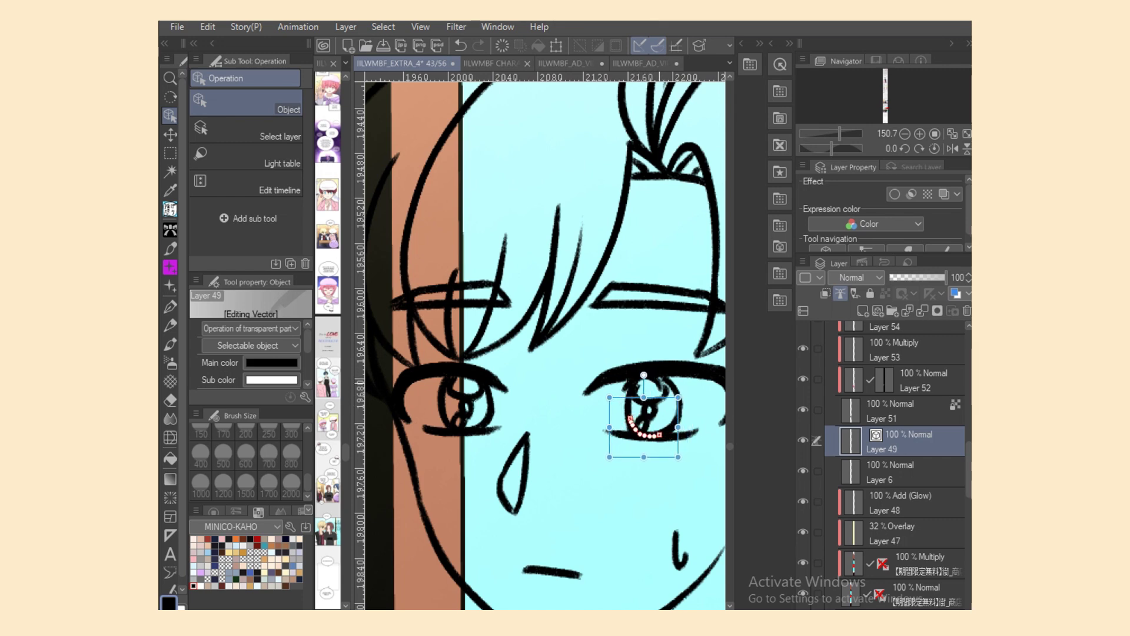
Step: Reshape the upper pupil highlight strokes on Layer 49 so they fit cleanly inside the shifted iris
click(668, 374)
click(665, 388)
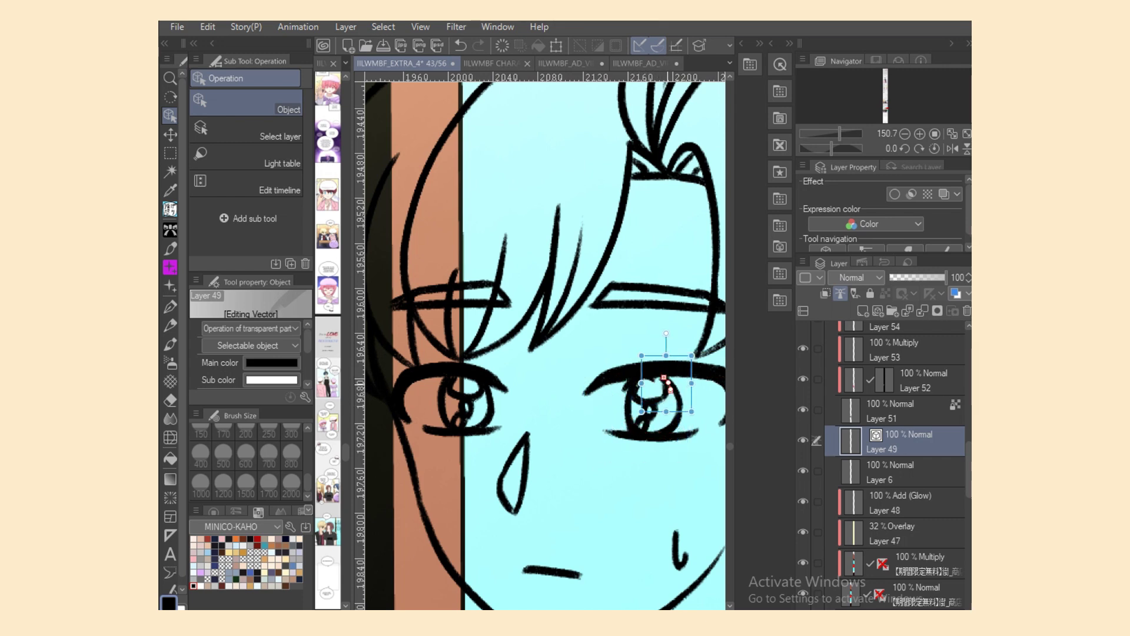
mouse_move(666, 388)
mouse_down()
mouse_move(650, 374)
mouse_move(665, 391)
mouse_move(656, 402)
mouse_move(668, 392)
mouse_move(649, 378)
mouse_move(664, 383)
mouse_up()
click(635, 384)
click(665, 388)
click(660, 402)
click(665, 385)
key(ctrl+z)
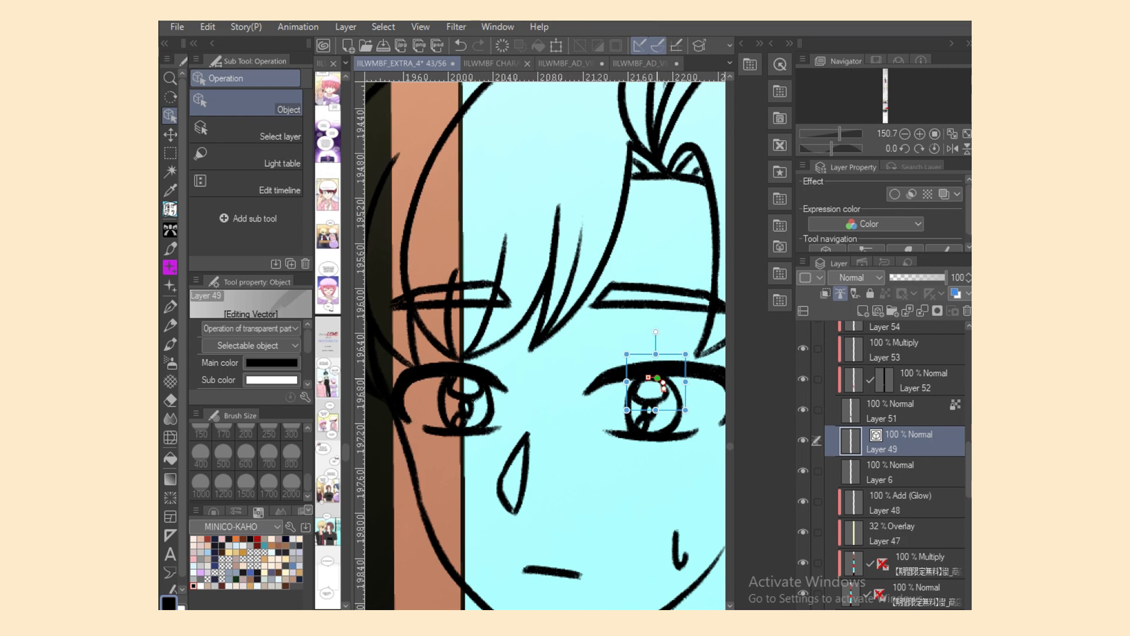
key(ctrl+z)
key(ctrl+z)
key(ctrl+z)
key(ctrl+z)
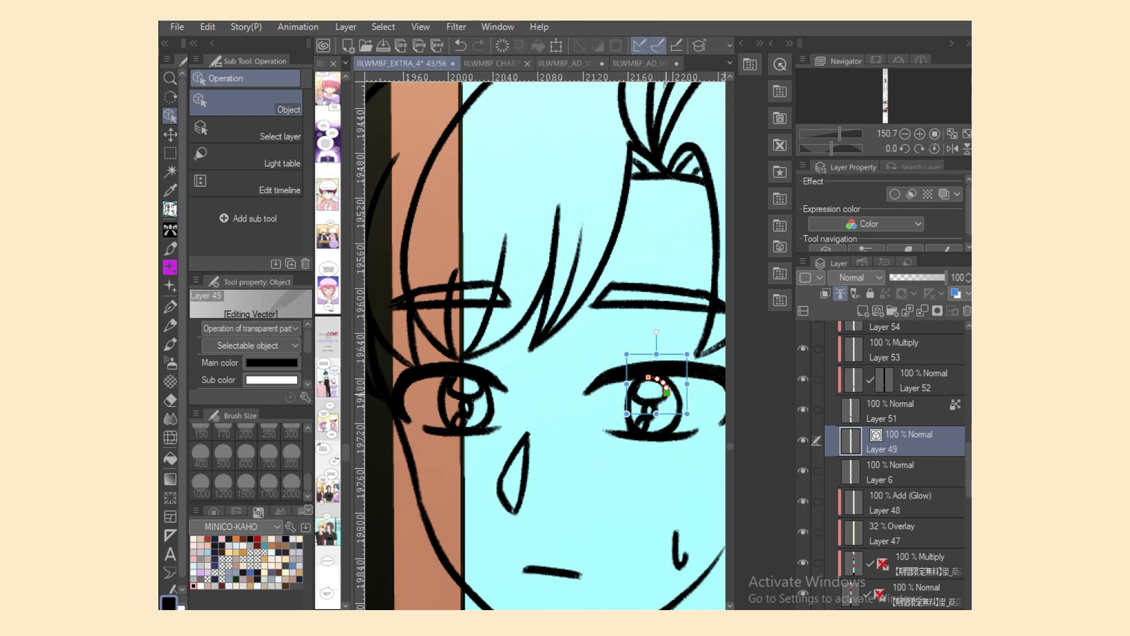
key(ctrl+z)
key(ctrl+z)
key(ctrl+z)
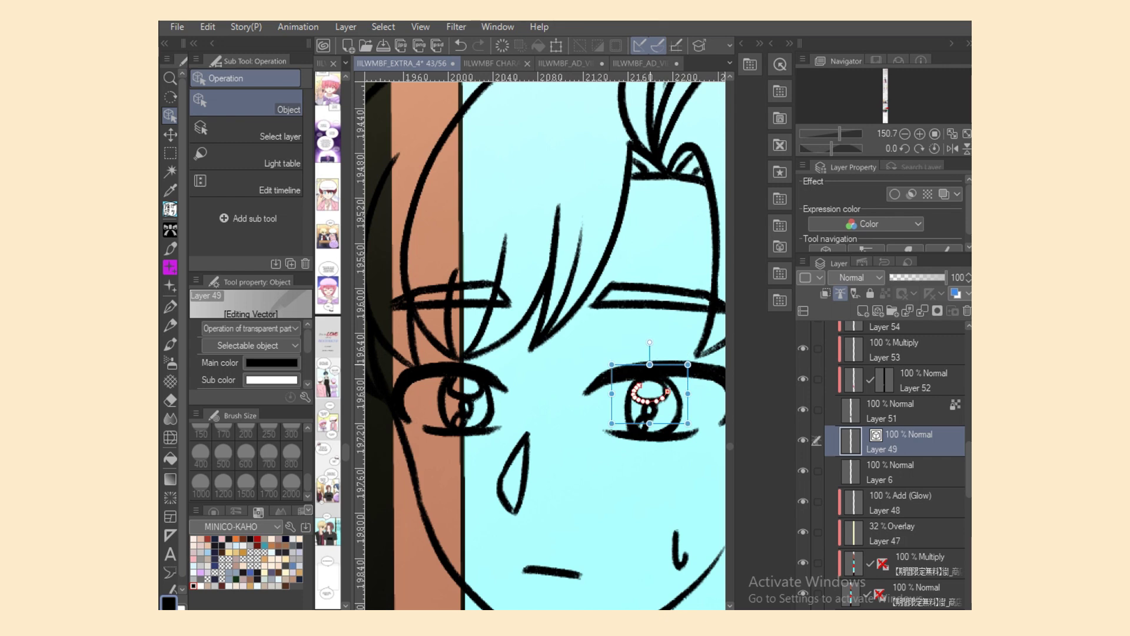
key(ctrl+z)
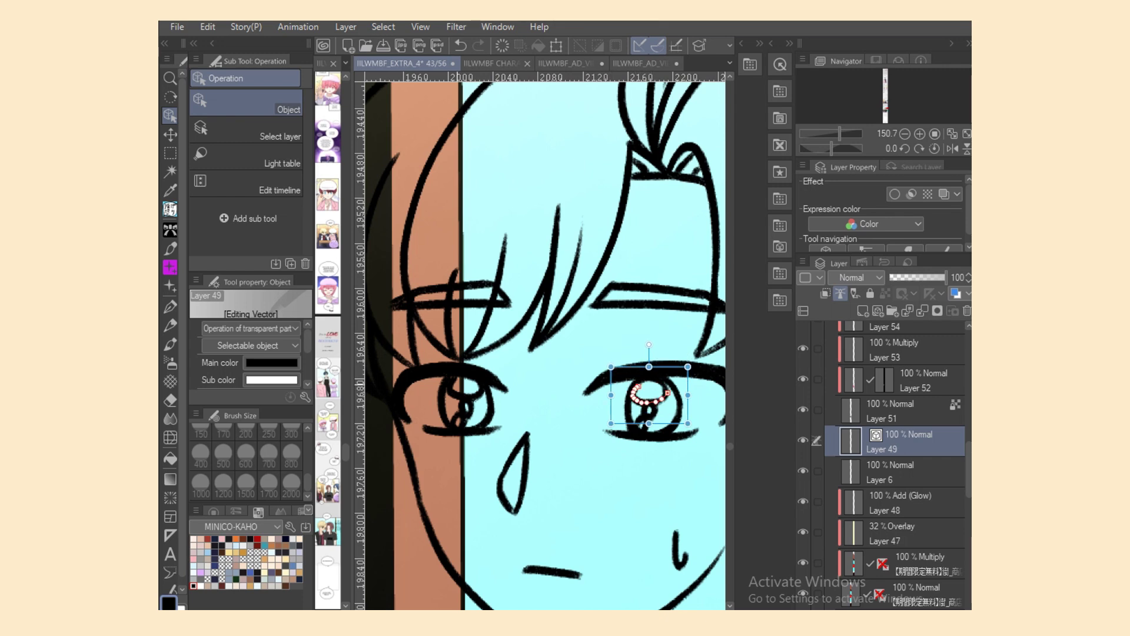
key(ctrl+z)
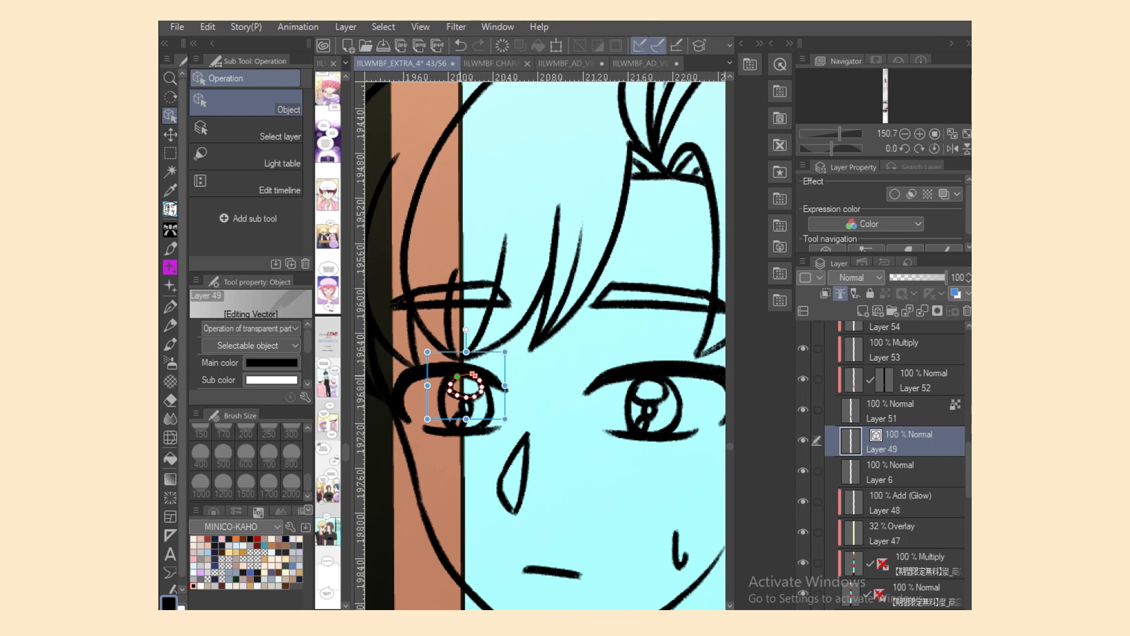
Step: Select Layer 6 for colouring and save the file
key(ctrl+minus)
key(ctrl+minus)
key(ctrl+minus)
key(ctrl+minus)
key(ctrl+minus)
key(ctrl+minus)
key(ctrl+minus)
key(ctrl+minus)
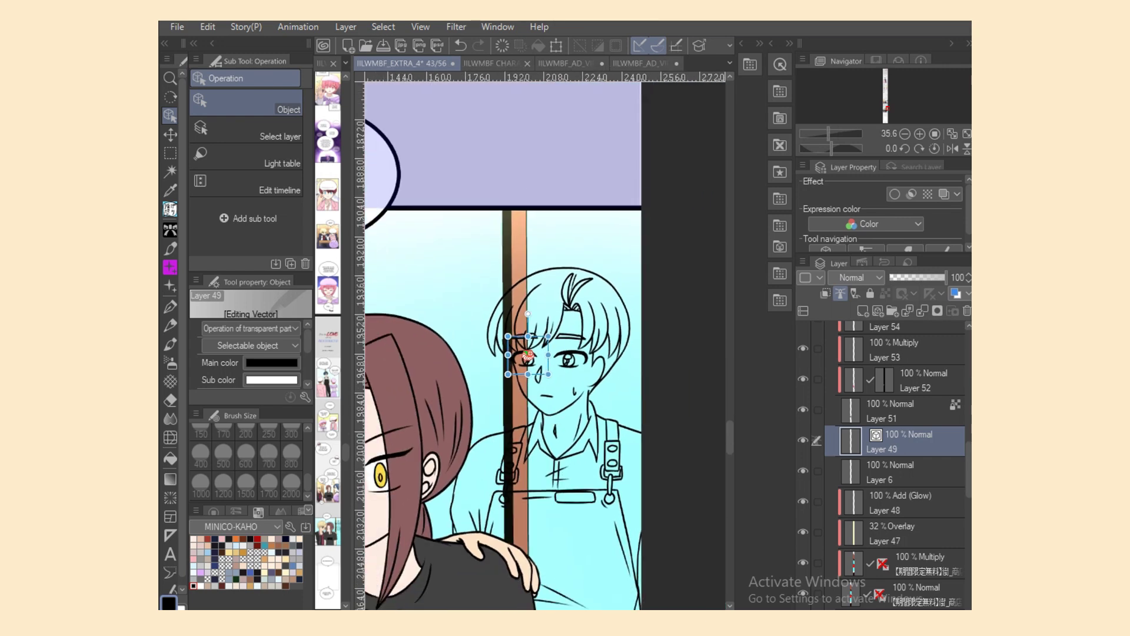
click(901, 472)
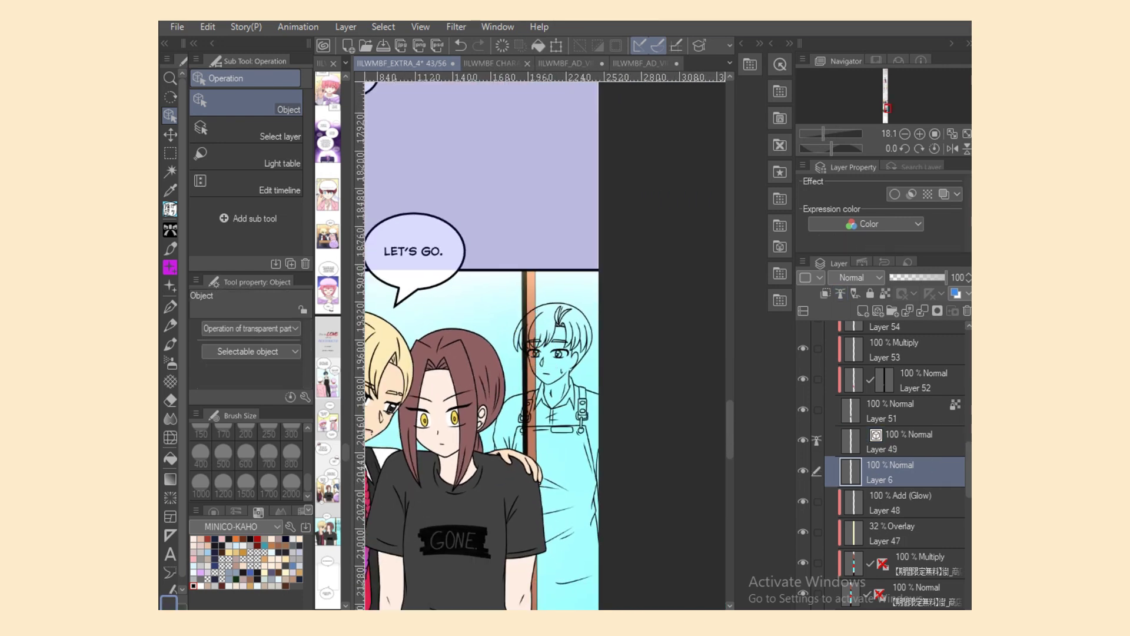
key(ctrl+s)
Step: Fill the background man's whole figure with the pale skin tone on Layer 6 using the gap-closing enclose-and-fill tool
key(g)
scroll(895, 466, up, 3)
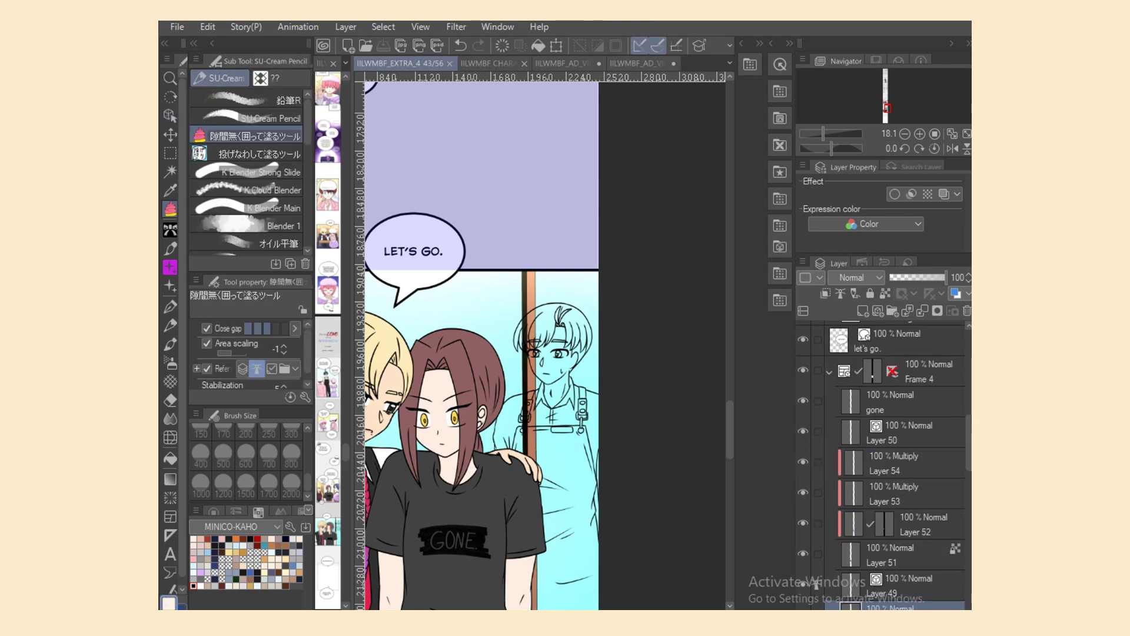
mouse_move(616, 366)
mouse_down()
mouse_move(604, 321)
mouse_move(496, 382)
mouse_move(484, 606)
mouse_move(639, 530)
mouse_move(639, 318)
mouse_move(616, 330)
mouse_up()
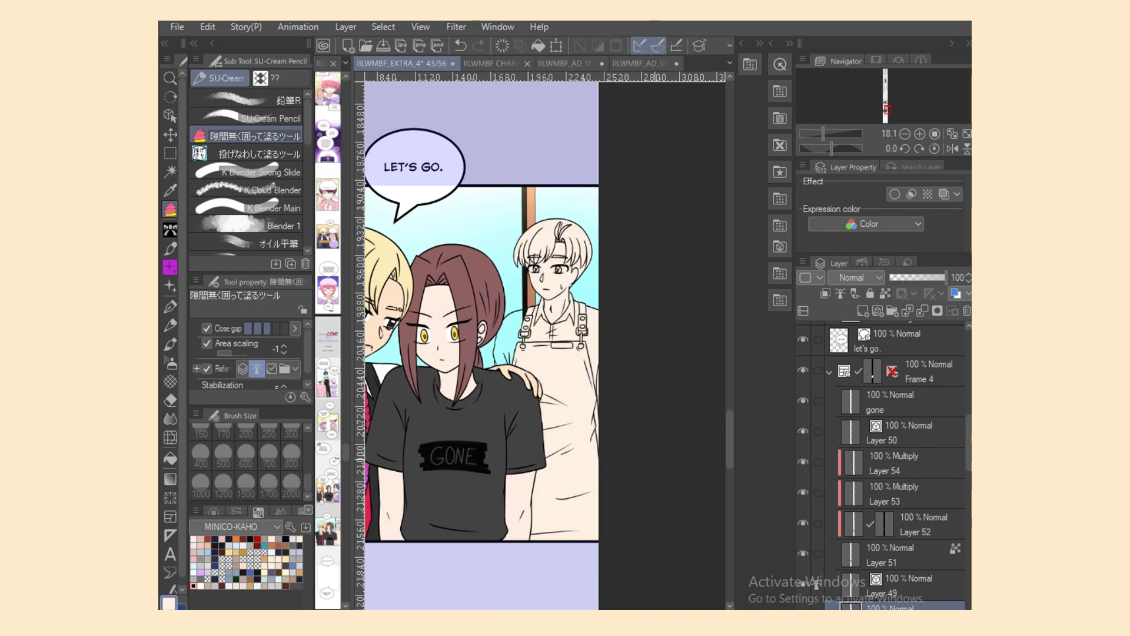
drag(524, 284, 561, 321)
click(253, 153)
scroll(542, 345, up, 5)
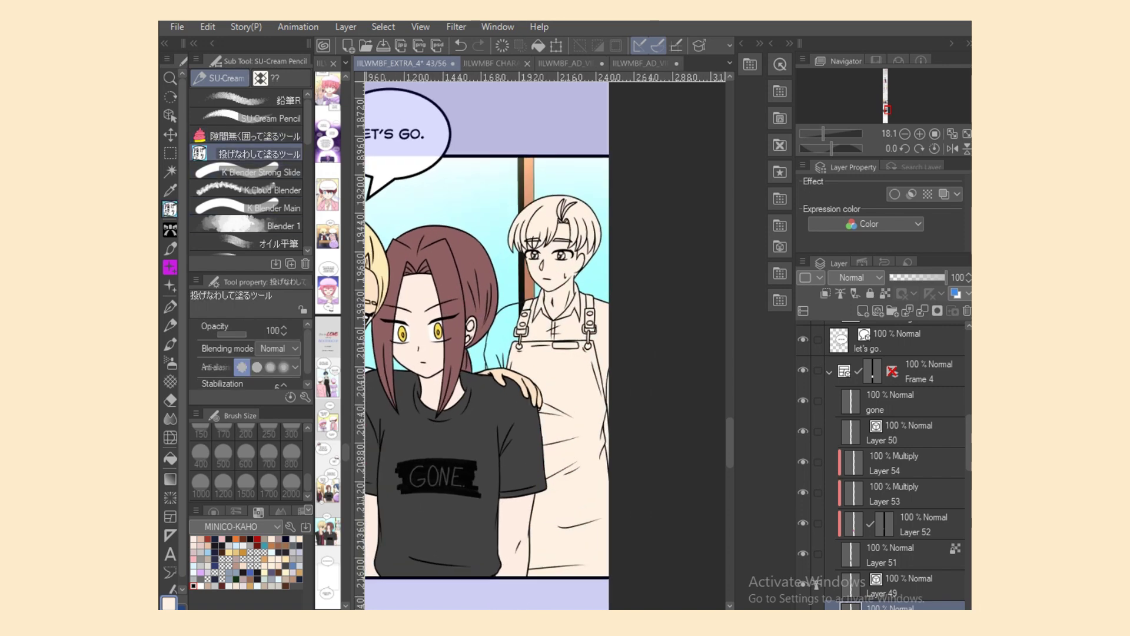
drag(417, 432, 465, 384)
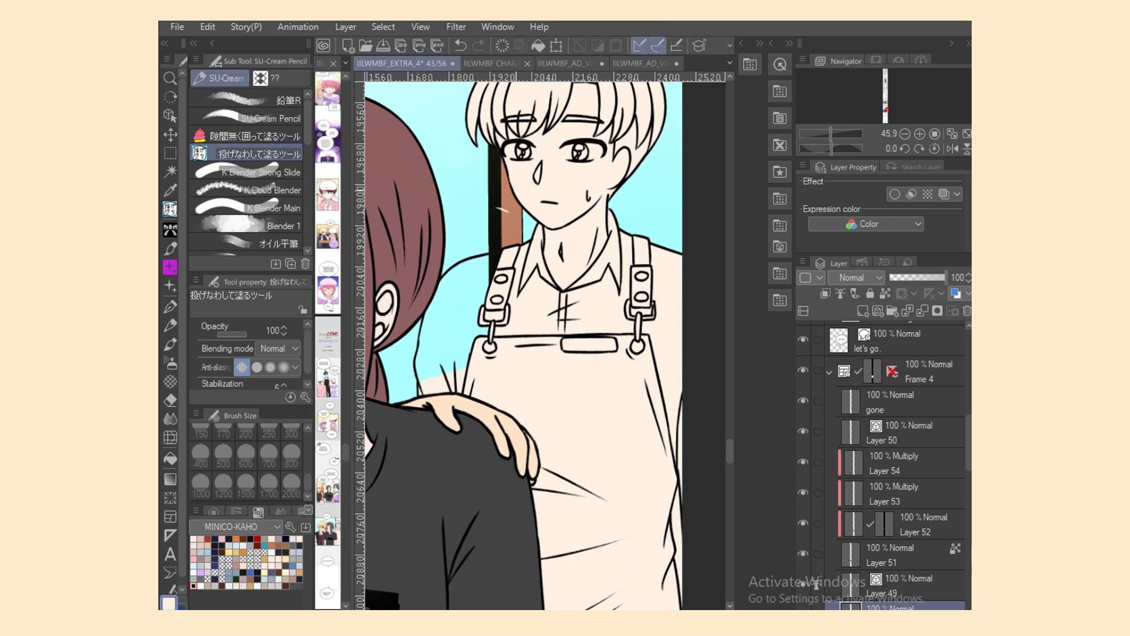
key(ctrl+z)
Step: Enclose and fill the man's unfilled shoulder and sleeve behind the red-haired character with the pale skin tone
click(255, 136)
drag(506, 242, 533, 441)
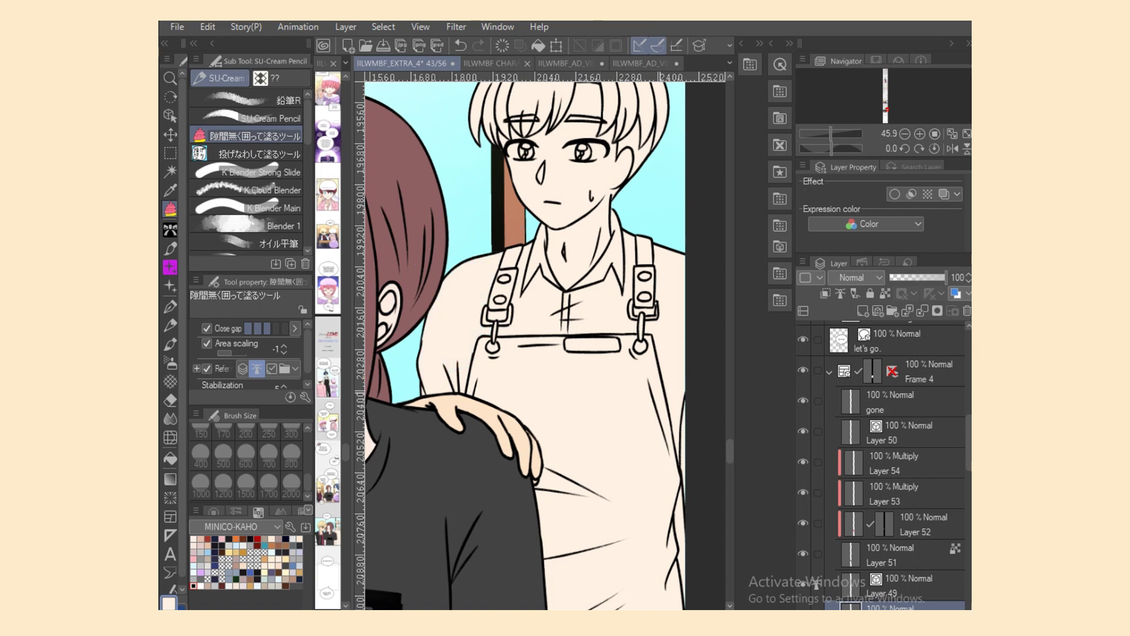
Step: Clear the fill from the sky gap beside the man's arm at the panel edge and refill the clothing up to the line art
scroll(524, 348, down, 5)
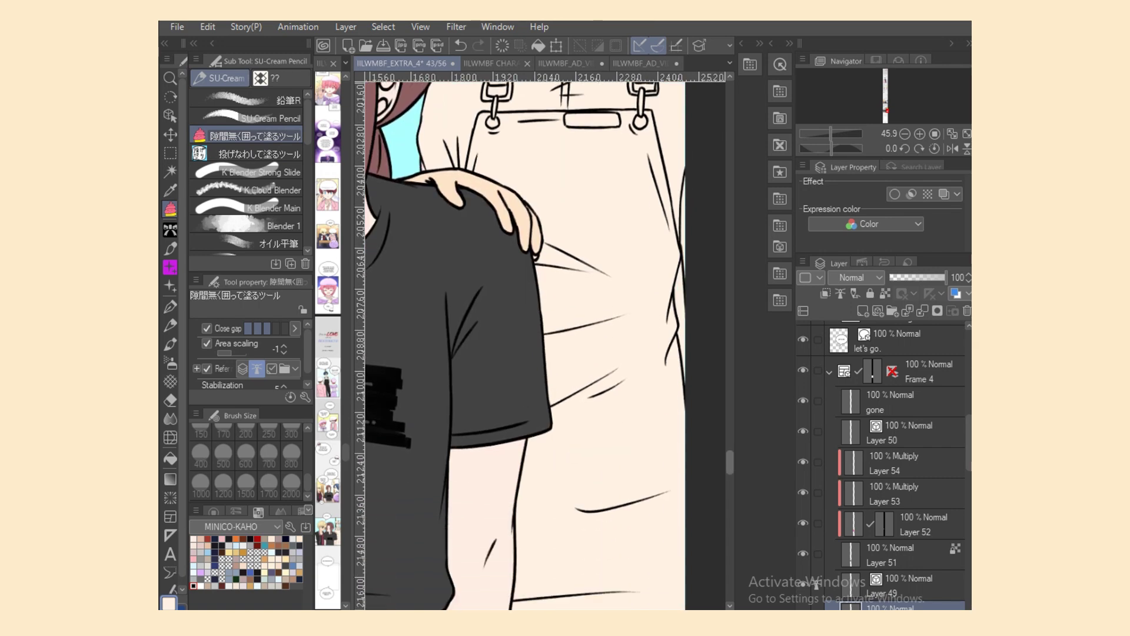
click(255, 154)
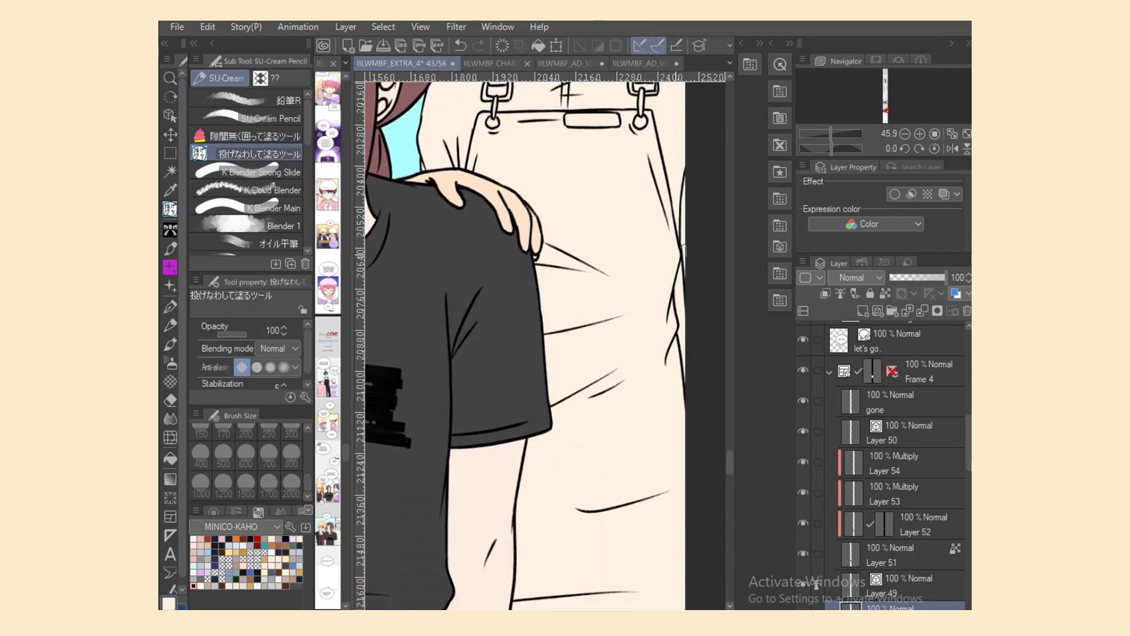
drag(684, 250, 695, 416)
key(c)
click(254, 136)
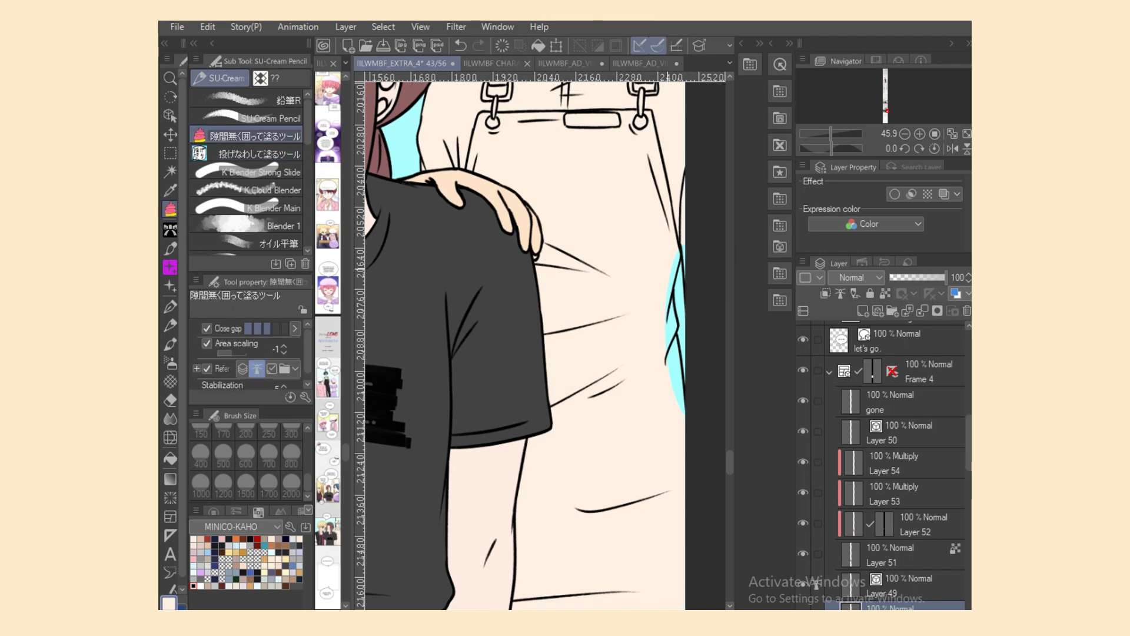
mouse_move(684, 251)
mouse_down()
mouse_move(669, 477)
mouse_move(698, 211)
mouse_up()
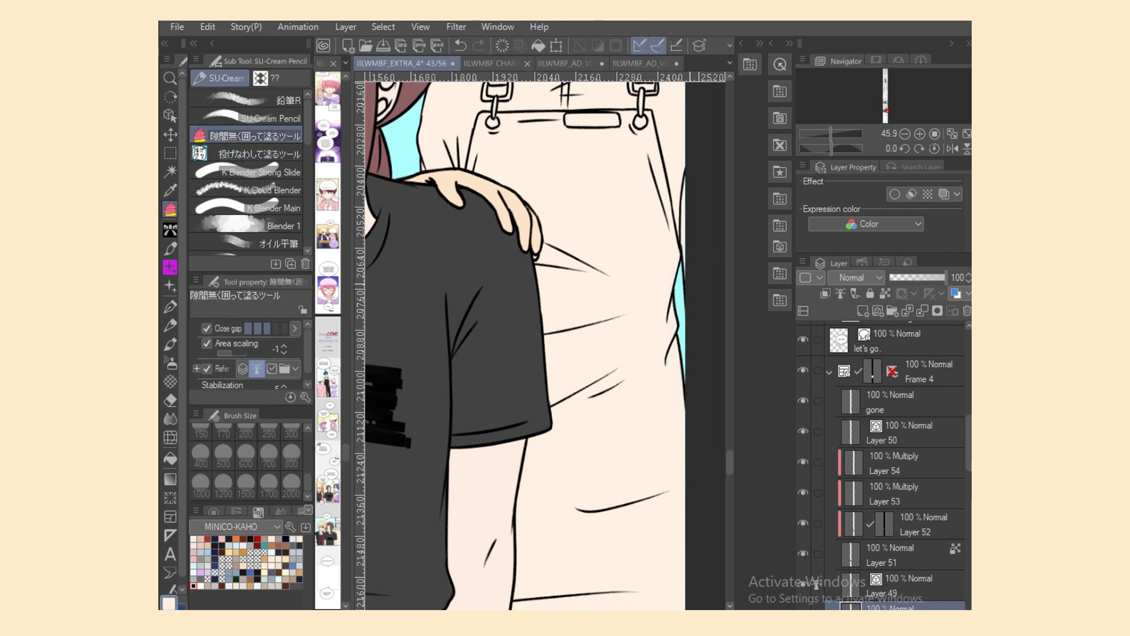
click(255, 153)
drag(685, 392, 686, 437)
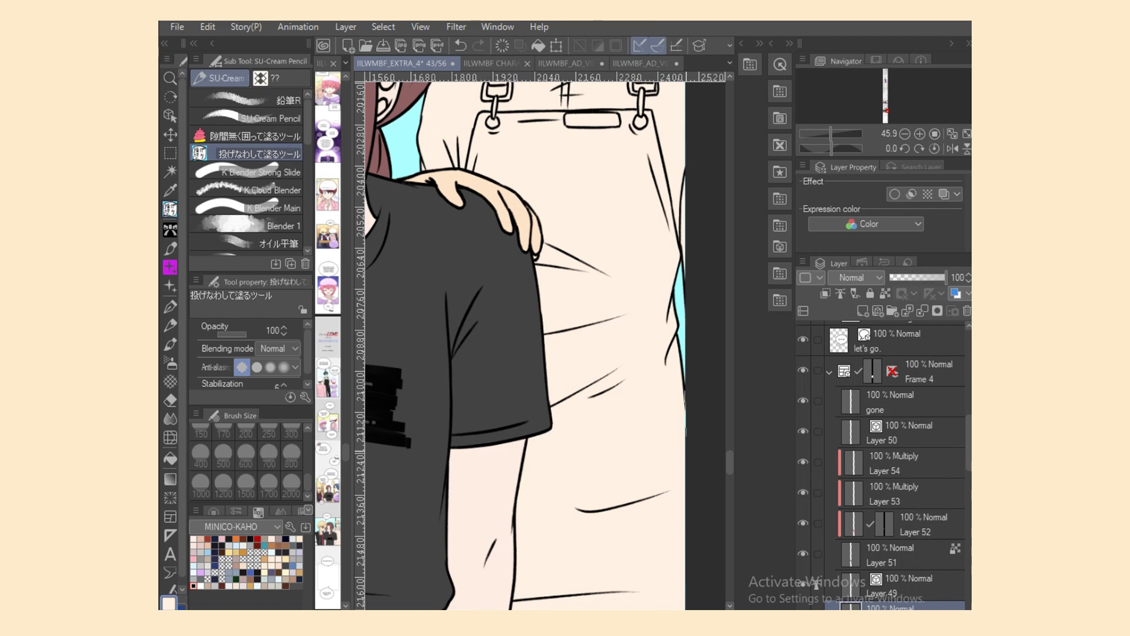
scroll(686, 294, down, 3)
key(e)
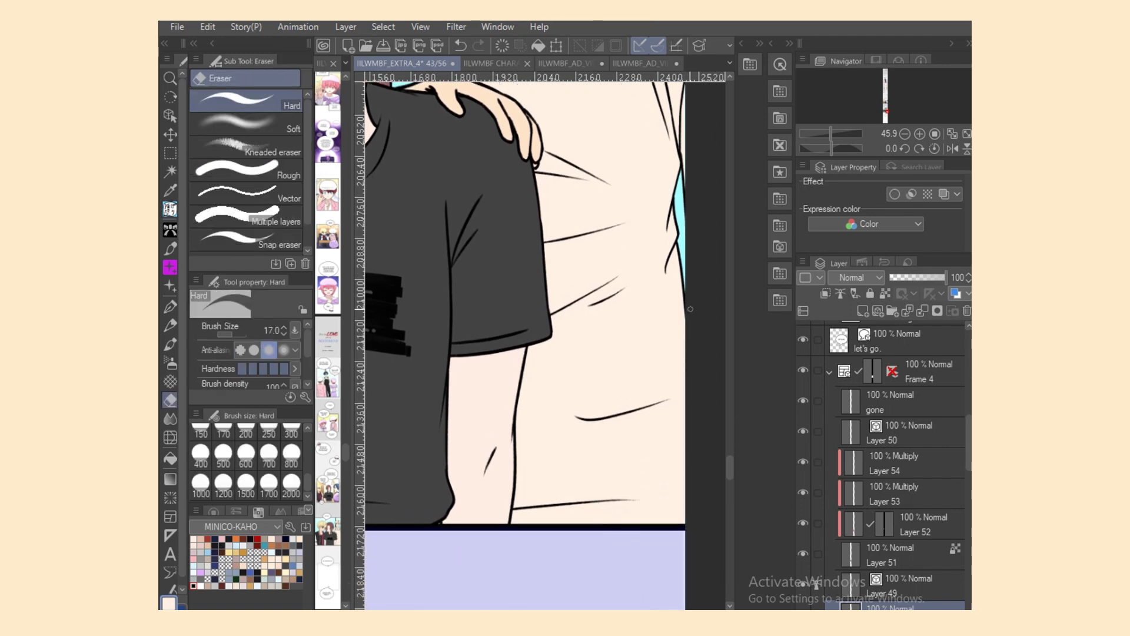
key(p)
Step: Lock the transparent pixels of Layer 6
scroll(691, 309, right, 3)
scroll(482, 346, up, 10)
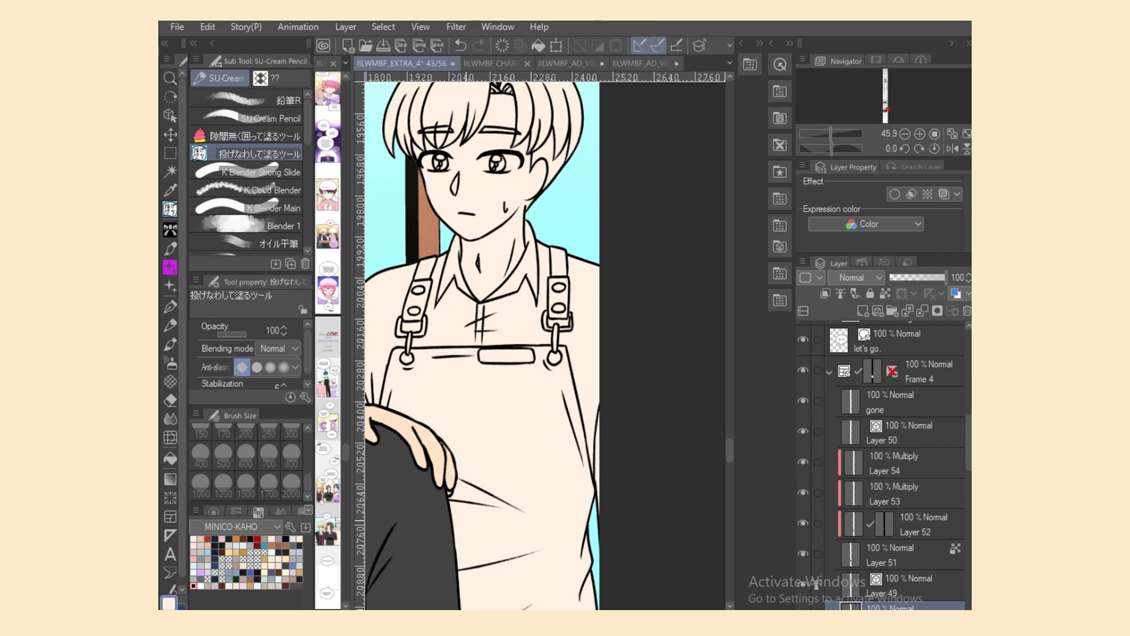
scroll(550, 347, down, 3)
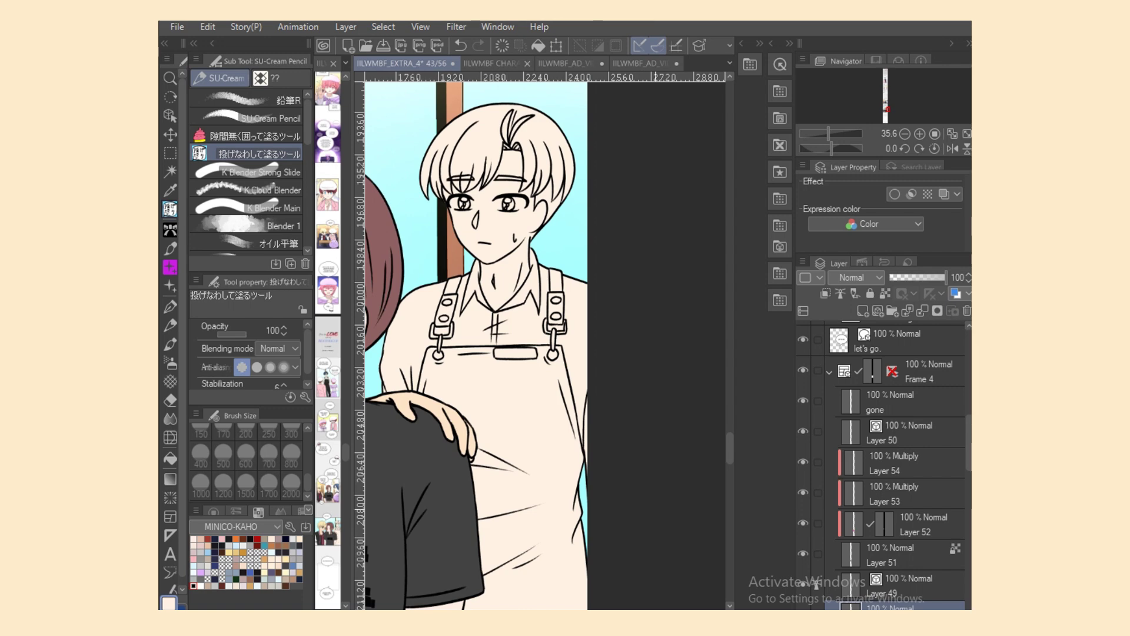
scroll(545, 346, left, 2)
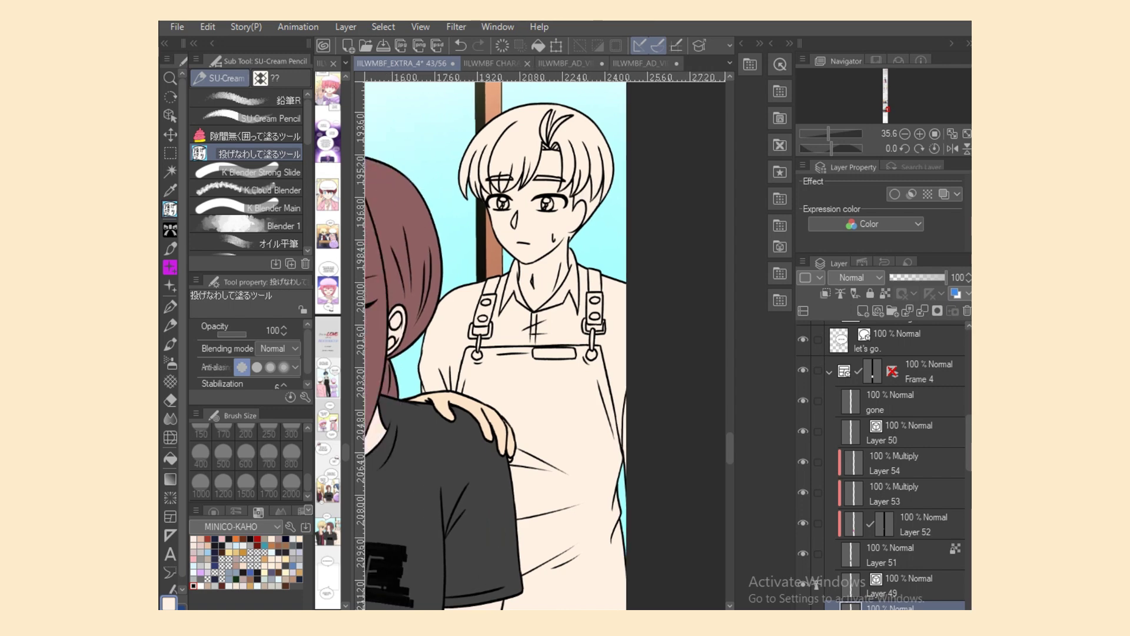
click(885, 293)
Step: Fill the background man's shirt sleeves and chest with white using the Fill tool that refers to other layers
click(214, 512)
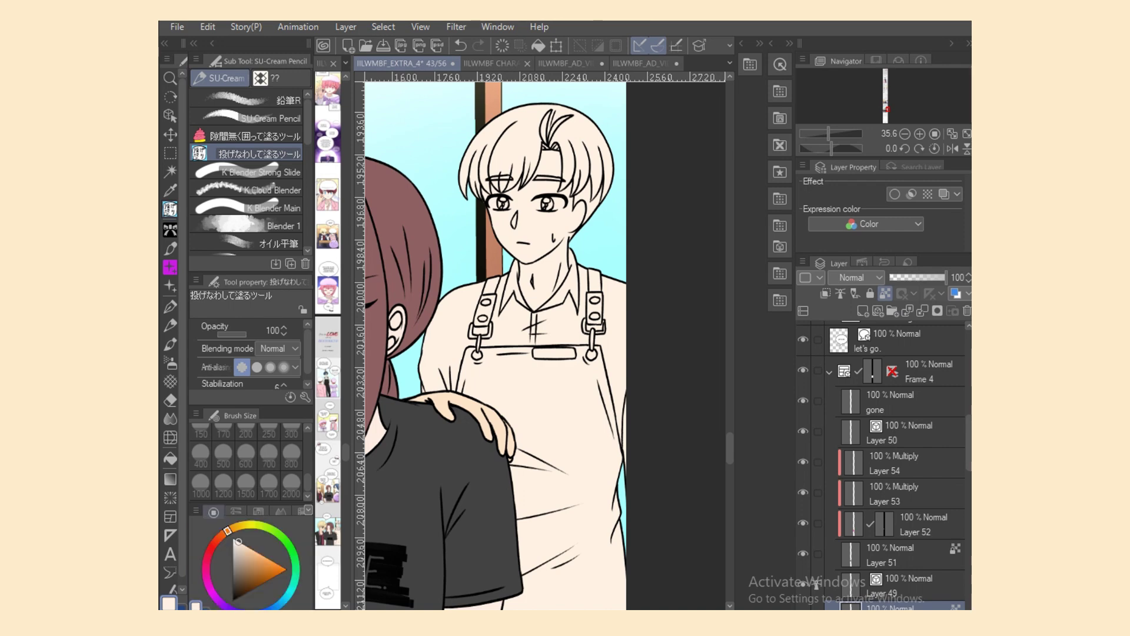
click(233, 538)
click(170, 459)
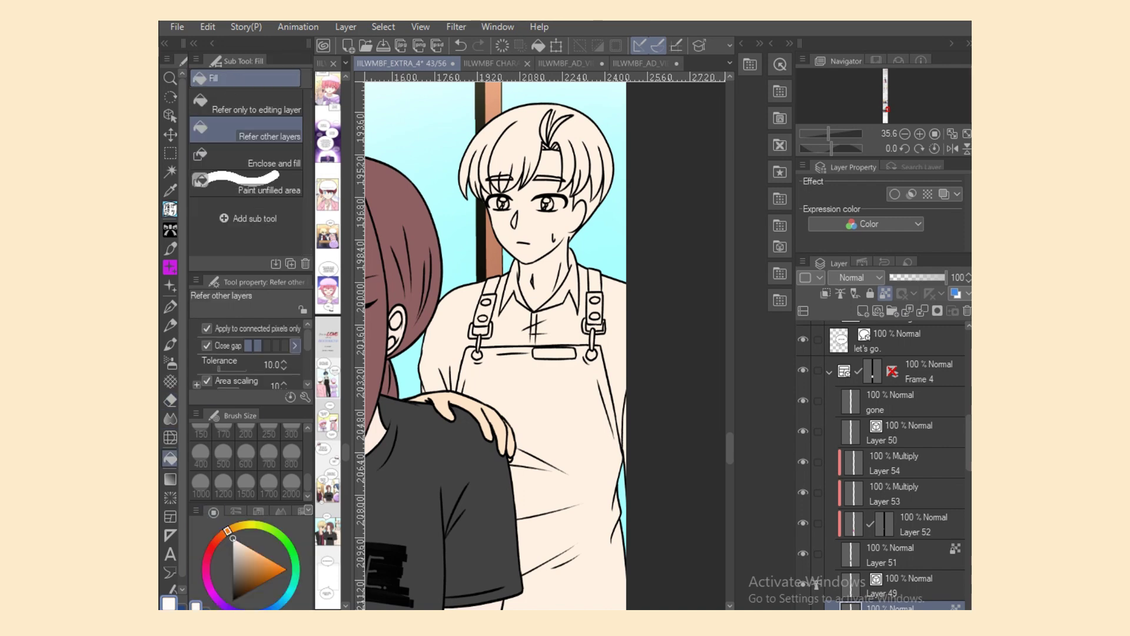
click(478, 315)
click(510, 333)
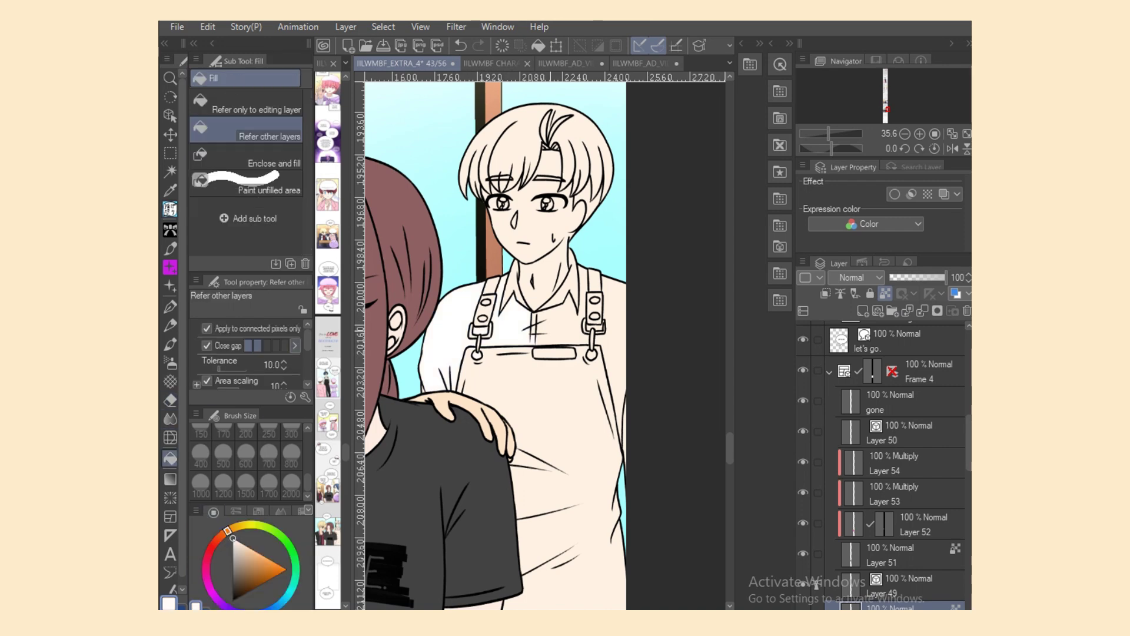
click(559, 319)
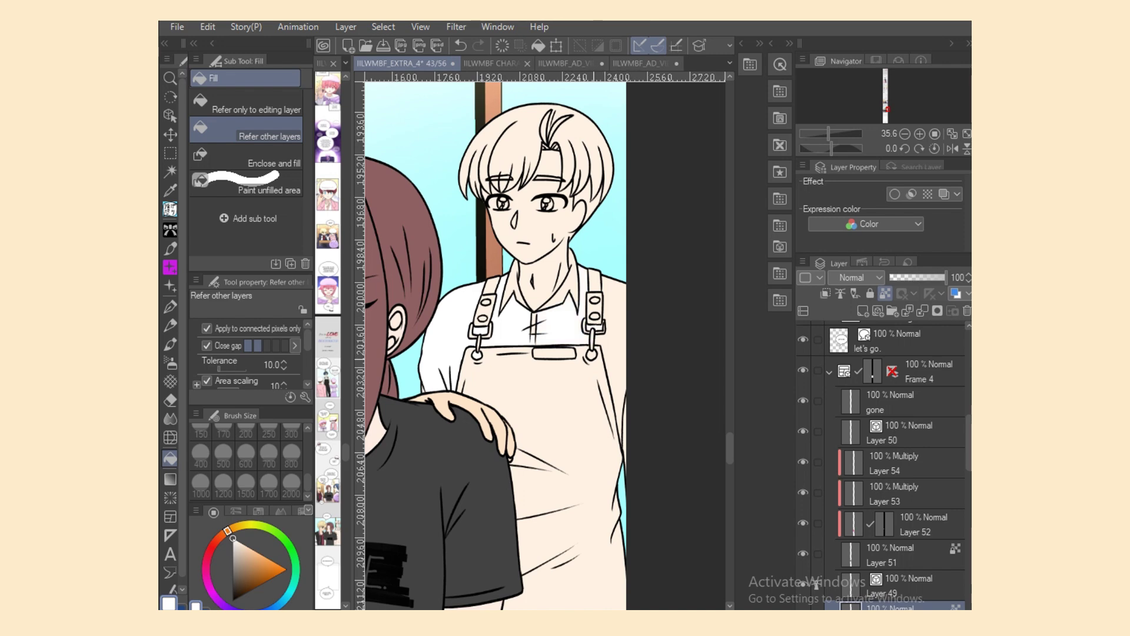
click(613, 367)
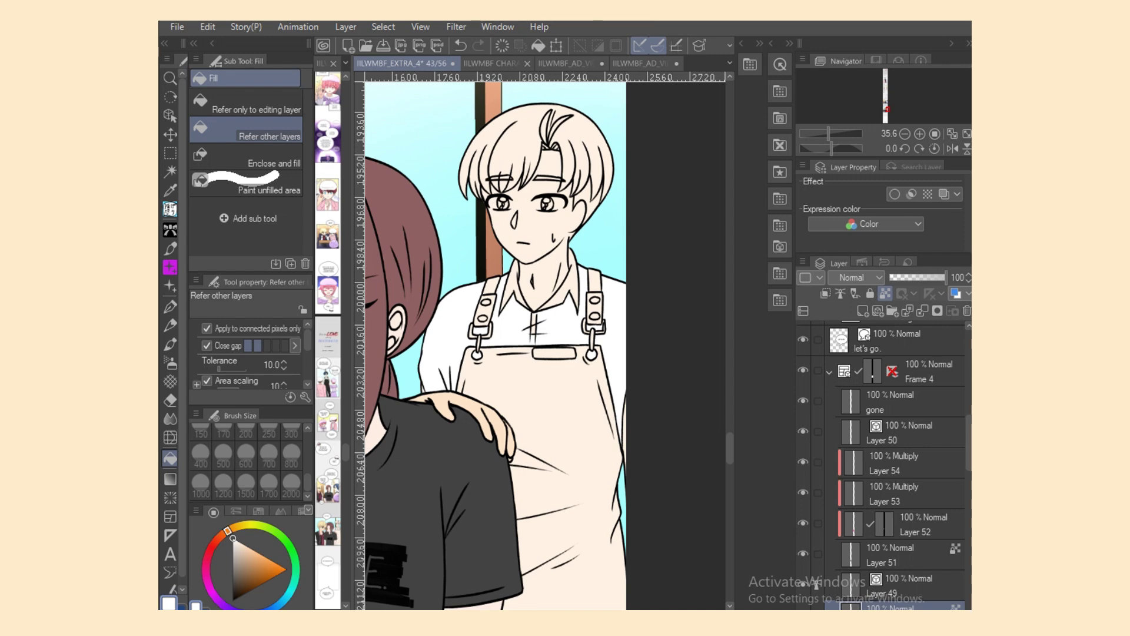
click(171, 209)
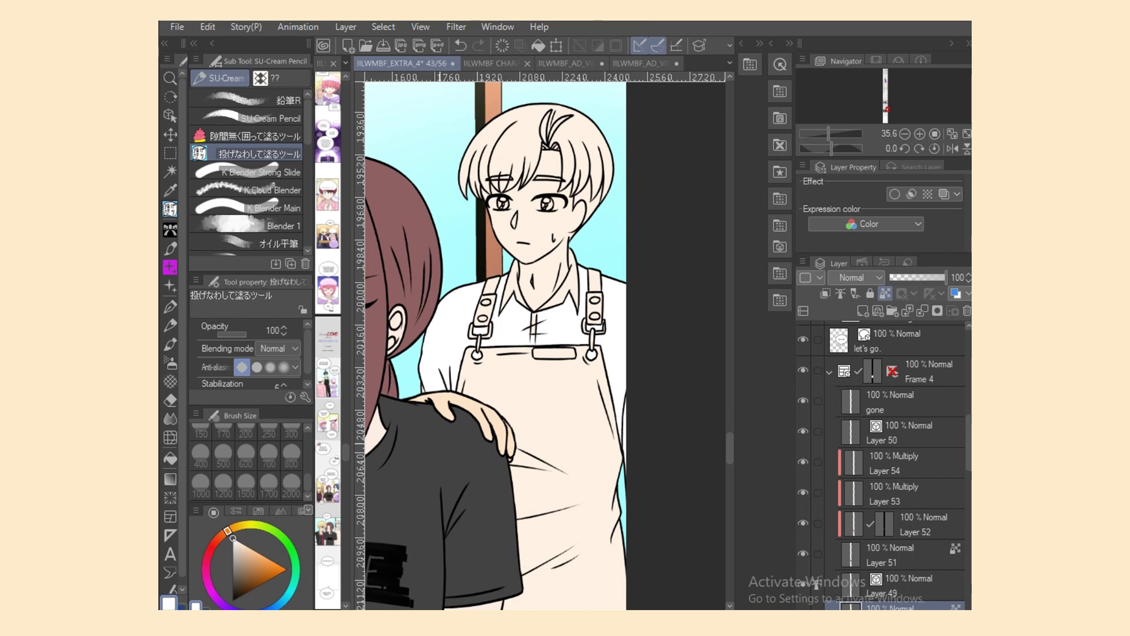
Step: Paint the whites of both of the background man's eyes white with the lasso fill tool
click(170, 458)
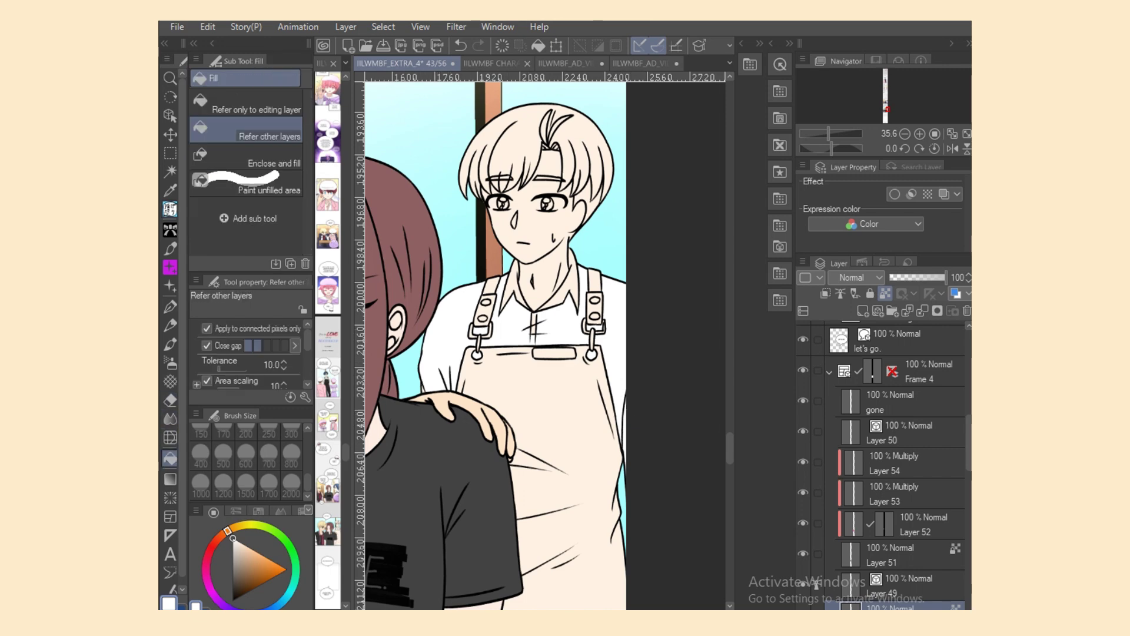
click(170, 210)
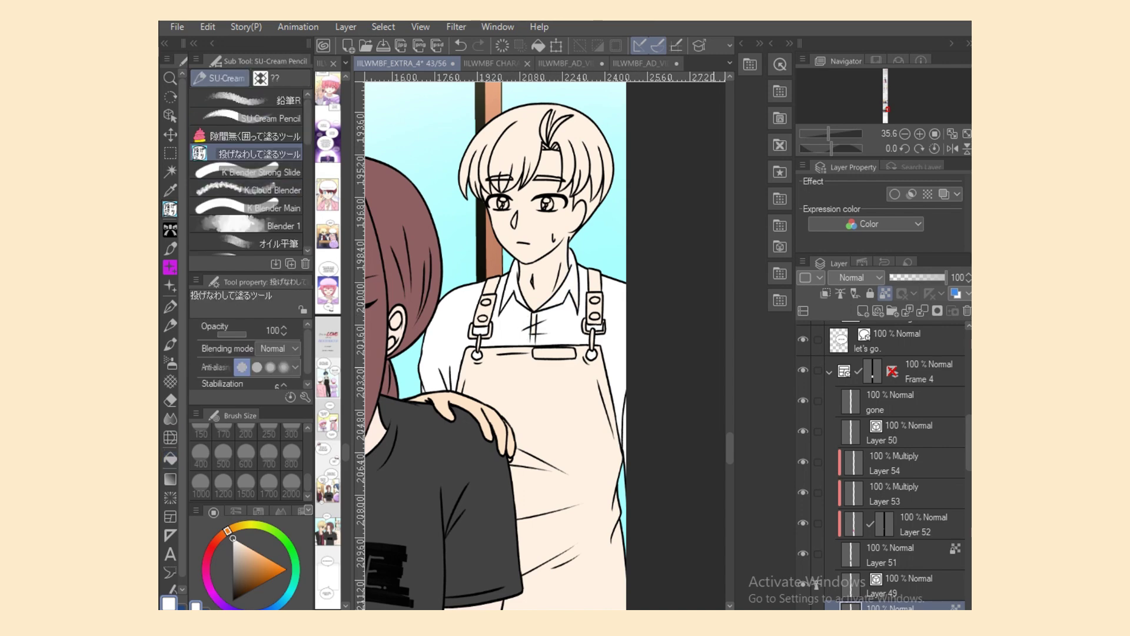
scroll(494, 348, up, 3)
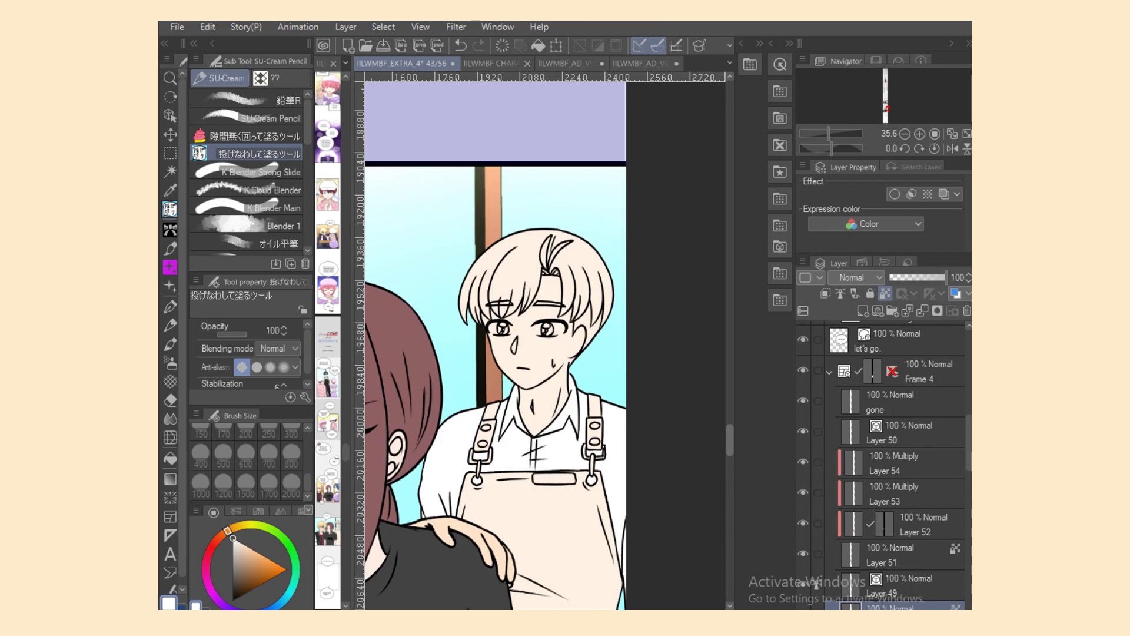
scroll(544, 347, up, 5)
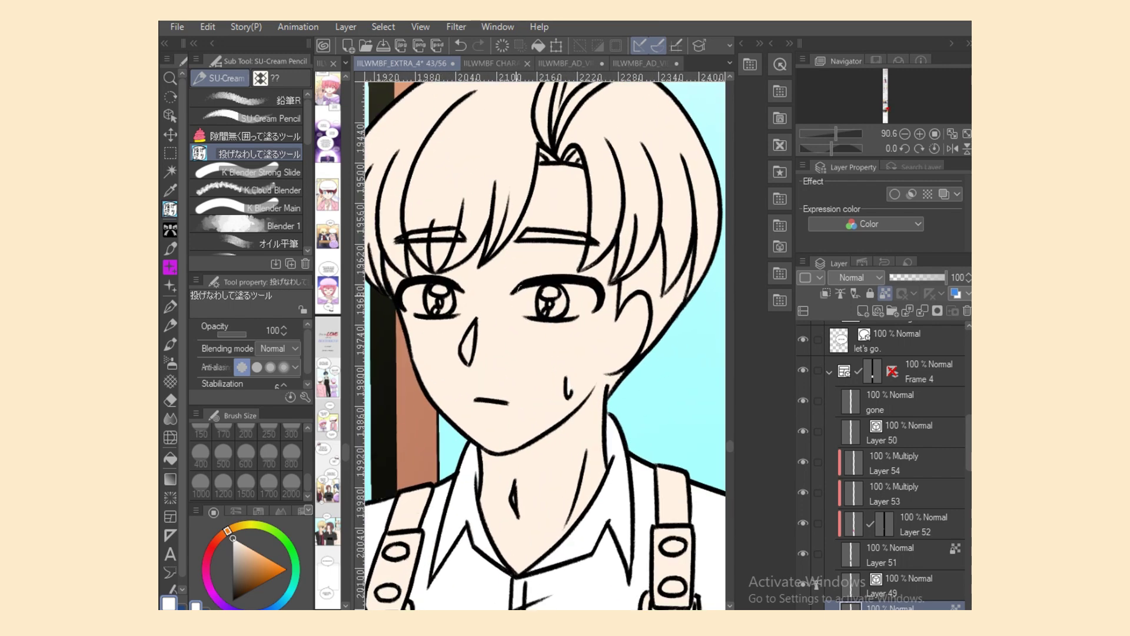
mouse_move(517, 288)
mouse_down()
mouse_move(582, 300)
mouse_move(573, 285)
mouse_up()
mouse_move(564, 320)
mouse_down()
mouse_move(588, 318)
mouse_move(598, 293)
mouse_up()
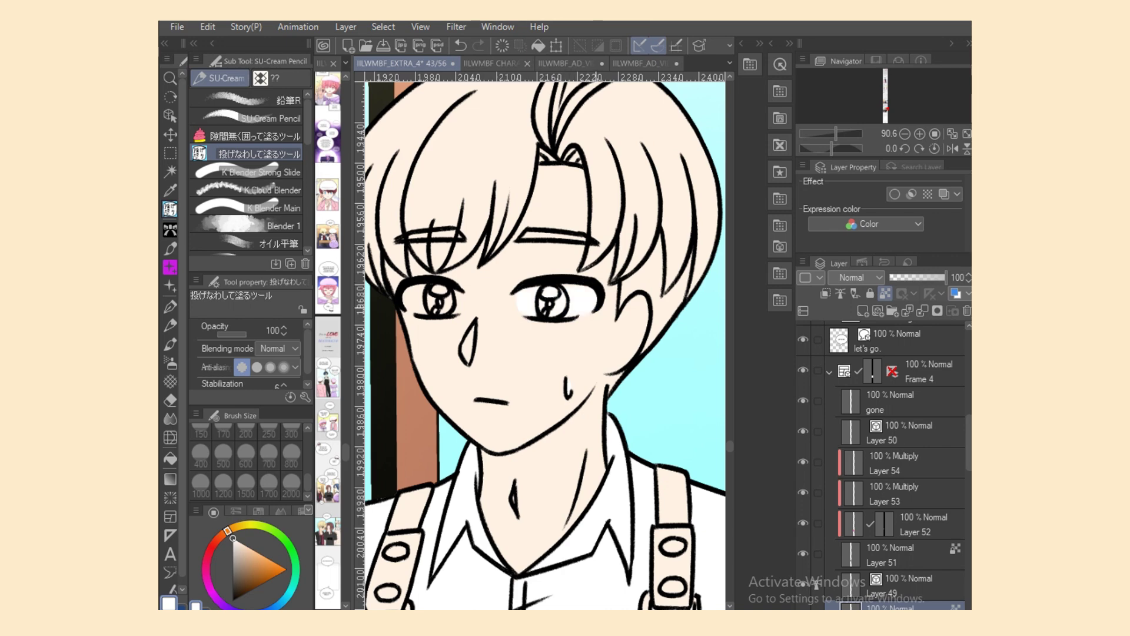
alt+click(581, 334)
alt+click(577, 301)
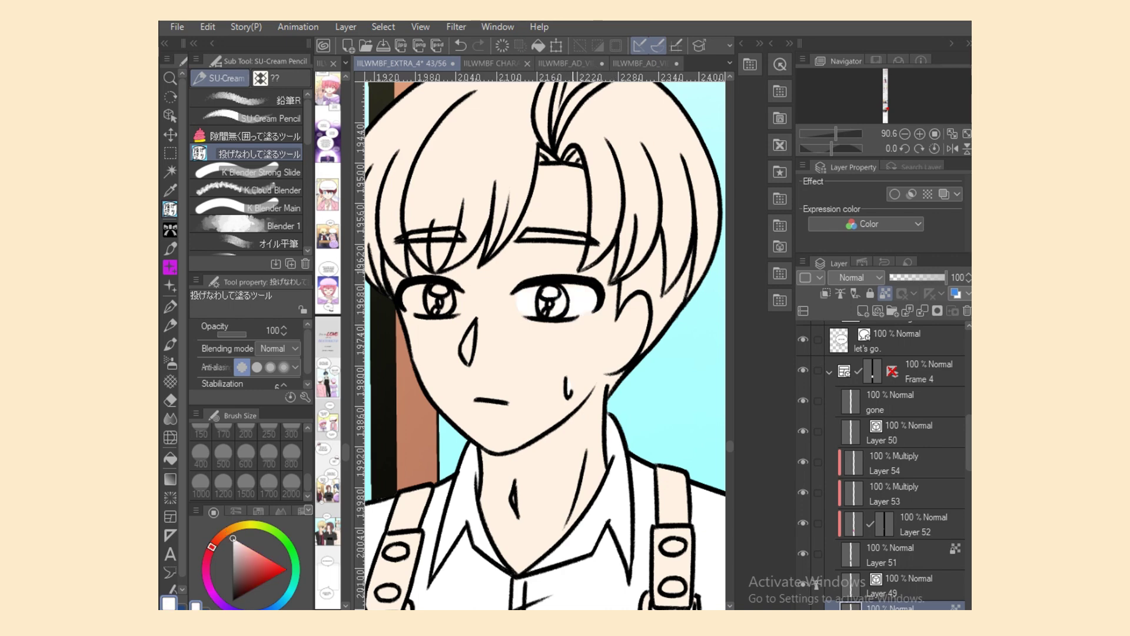
mouse_move(421, 290)
mouse_down()
mouse_move(423, 311)
mouse_move(454, 317)
mouse_up()
Step: Lasso-fill the man's hair strands above and behind his ear, down to the nape, with dark blue
key(x)
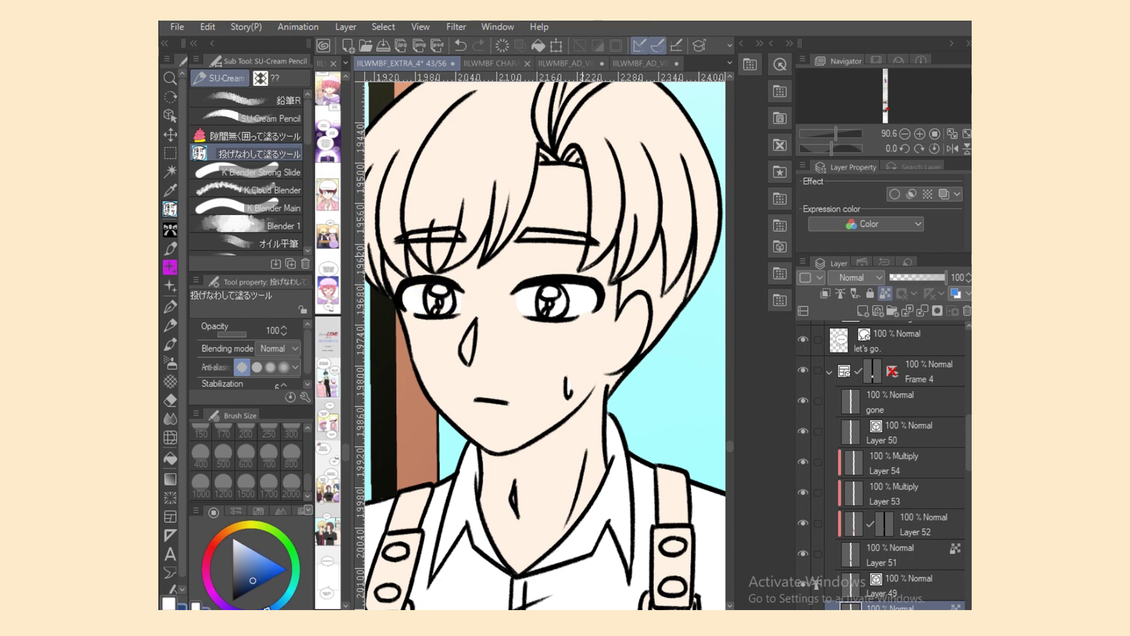
drag(580, 271, 628, 193)
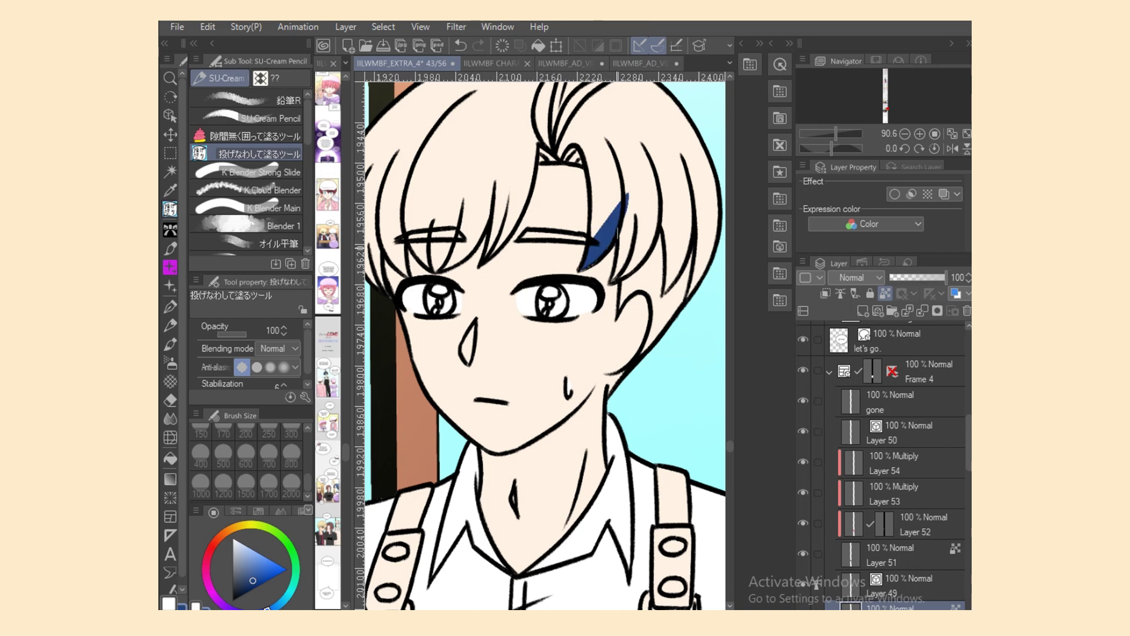
drag(618, 234, 658, 203)
drag(614, 271, 657, 231)
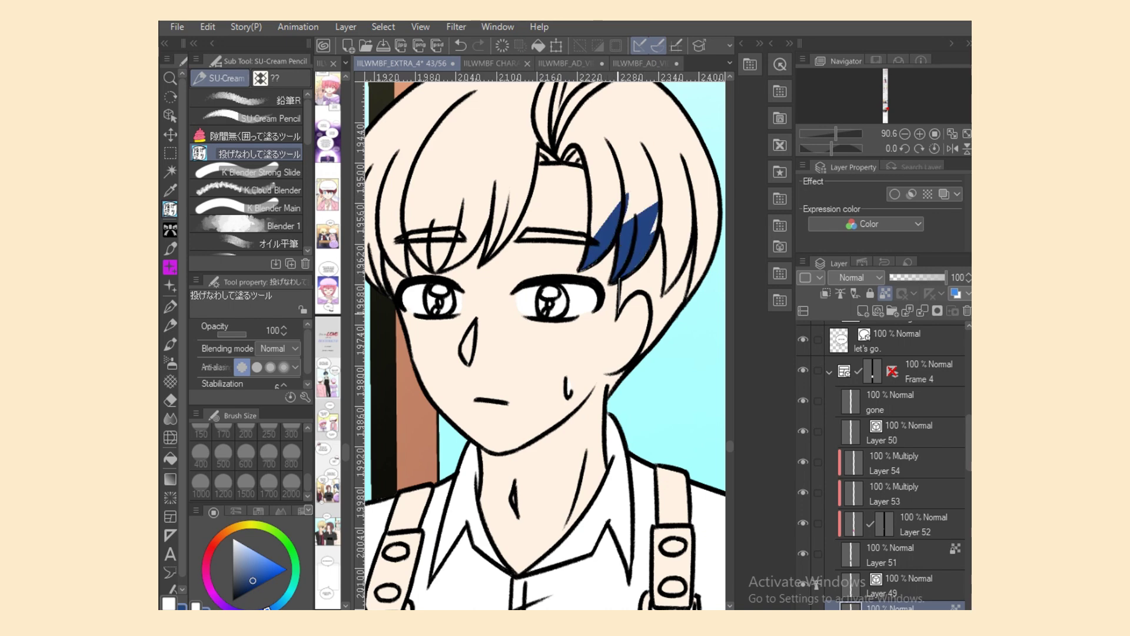
mouse_move(618, 312)
mouse_down()
mouse_move(651, 296)
mouse_move(700, 228)
mouse_up()
mouse_move(637, 382)
mouse_down()
mouse_move(656, 352)
mouse_move(651, 301)
mouse_up()
drag(654, 335, 649, 341)
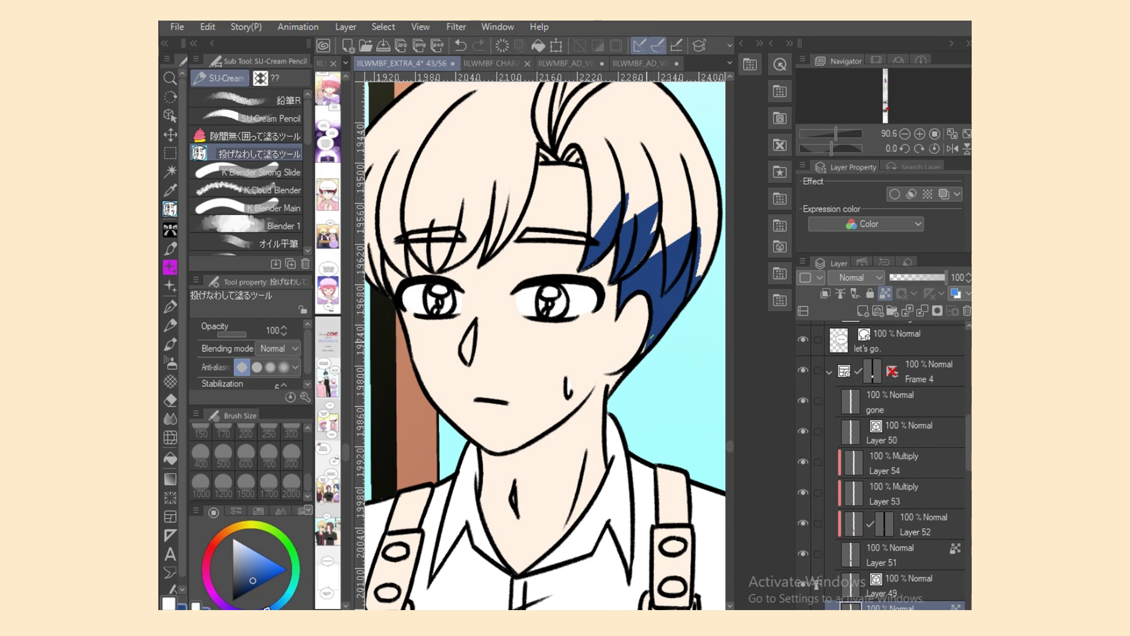
drag(606, 375, 625, 370)
Step: Resample the dark blue and extend it over the side hair above the ear and the eyebrow beside it
alt+click(600, 340)
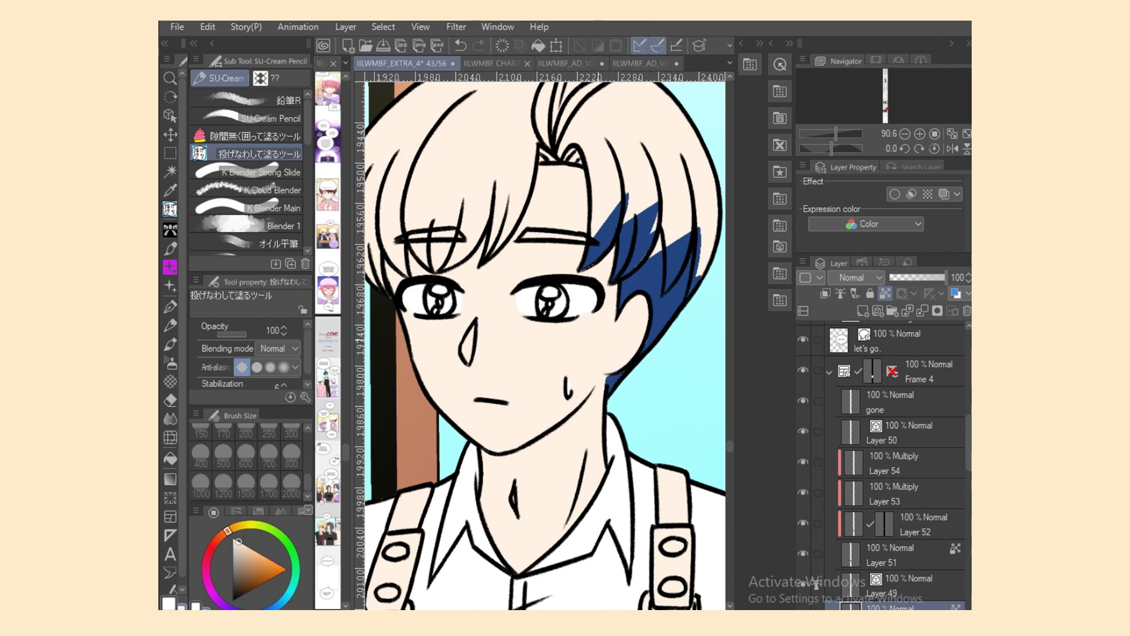
alt+click(616, 379)
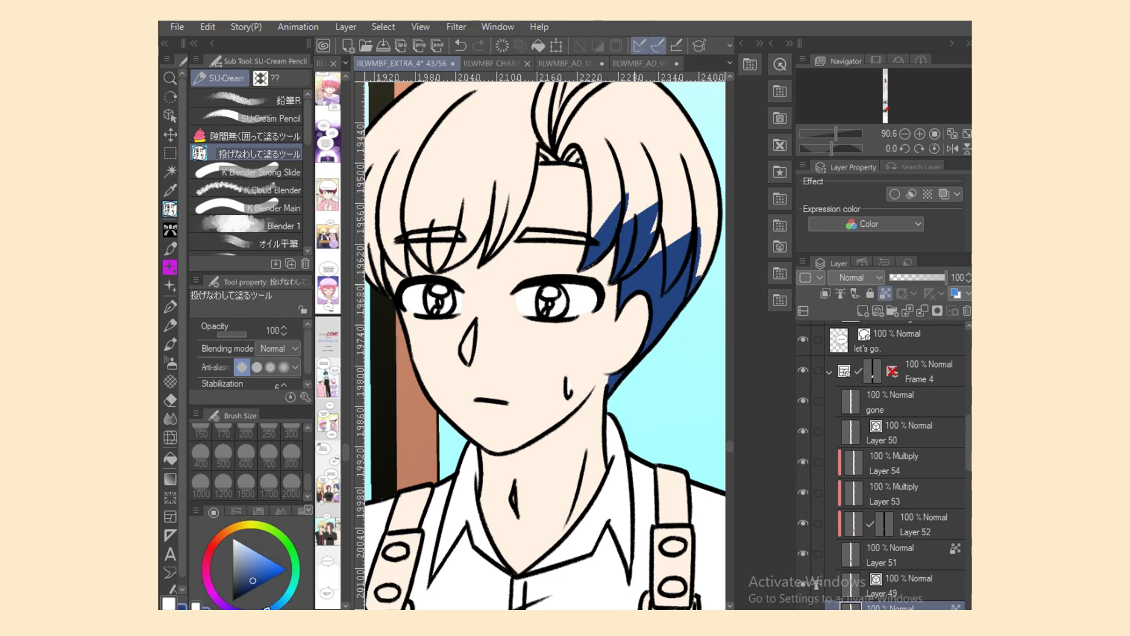
drag(624, 253, 683, 254)
mouse_move(648, 321)
mouse_down()
mouse_move(721, 215)
mouse_move(680, 201)
mouse_up()
drag(584, 169, 641, 145)
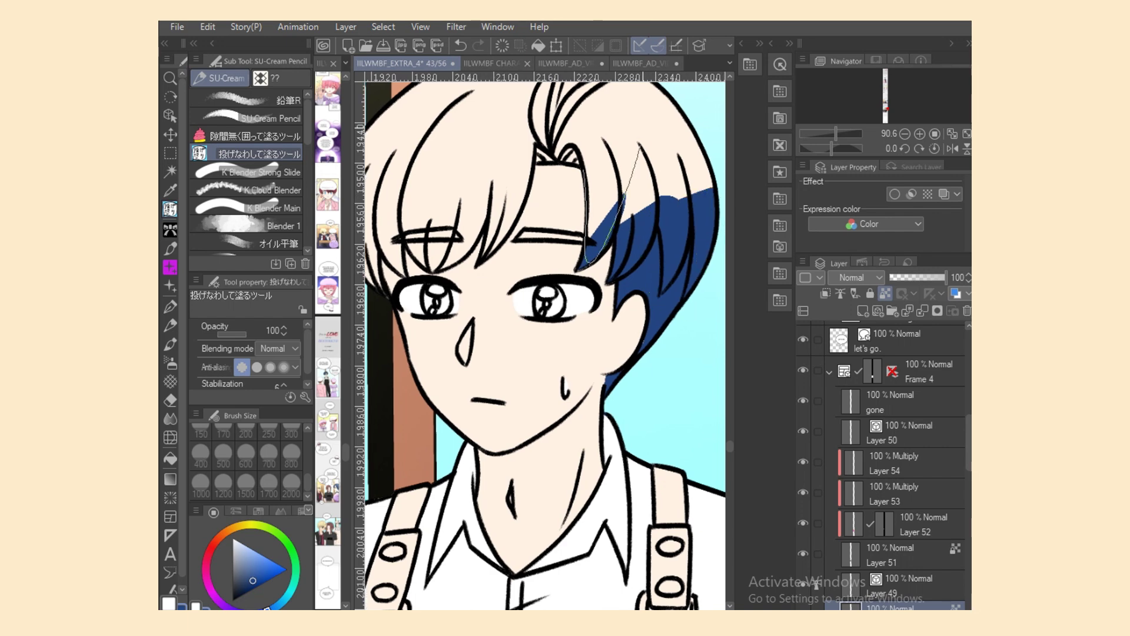
drag(589, 260, 587, 263)
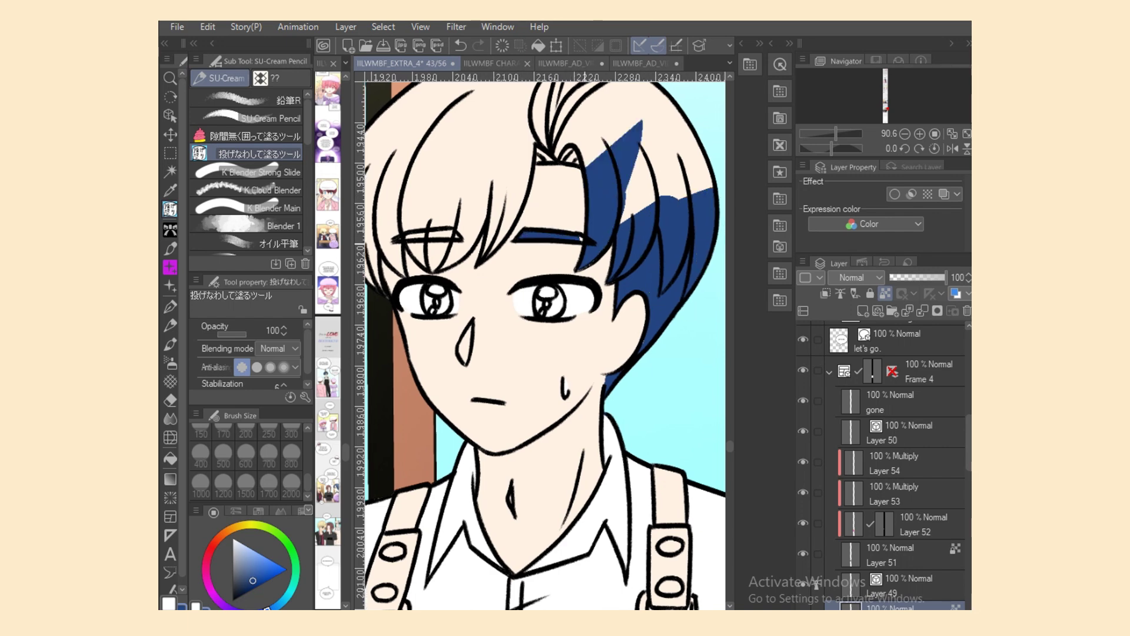
Step: Adjust the upper and lower vector lines of the blue eyebrow on Layer 49, and return to the flat colour layer
key(o)
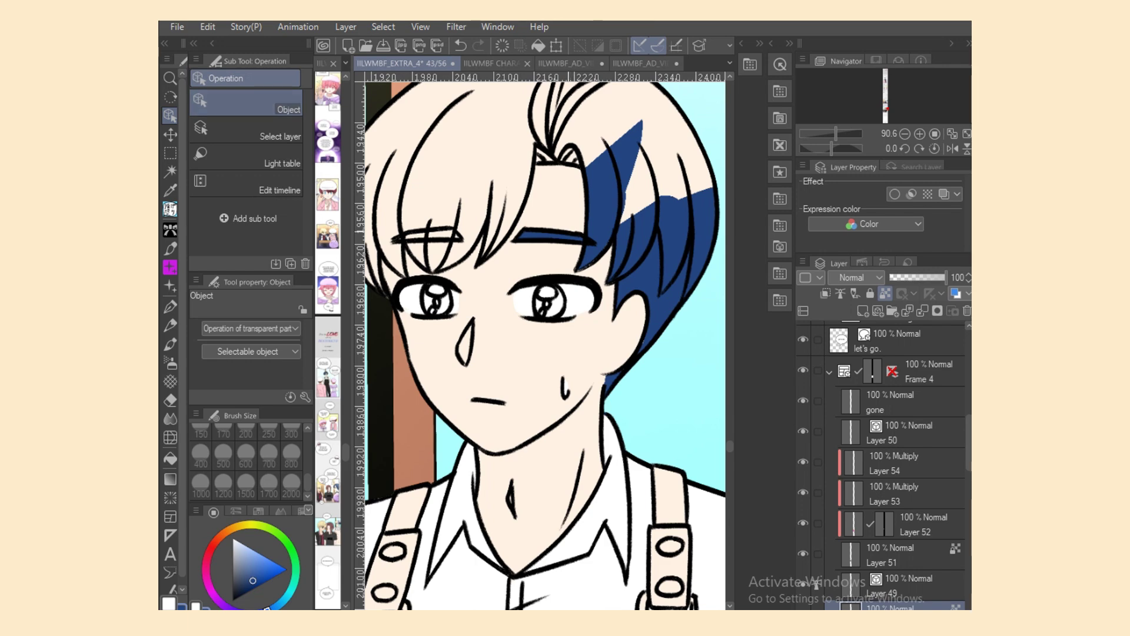
click(583, 233)
drag(600, 210, 604, 208)
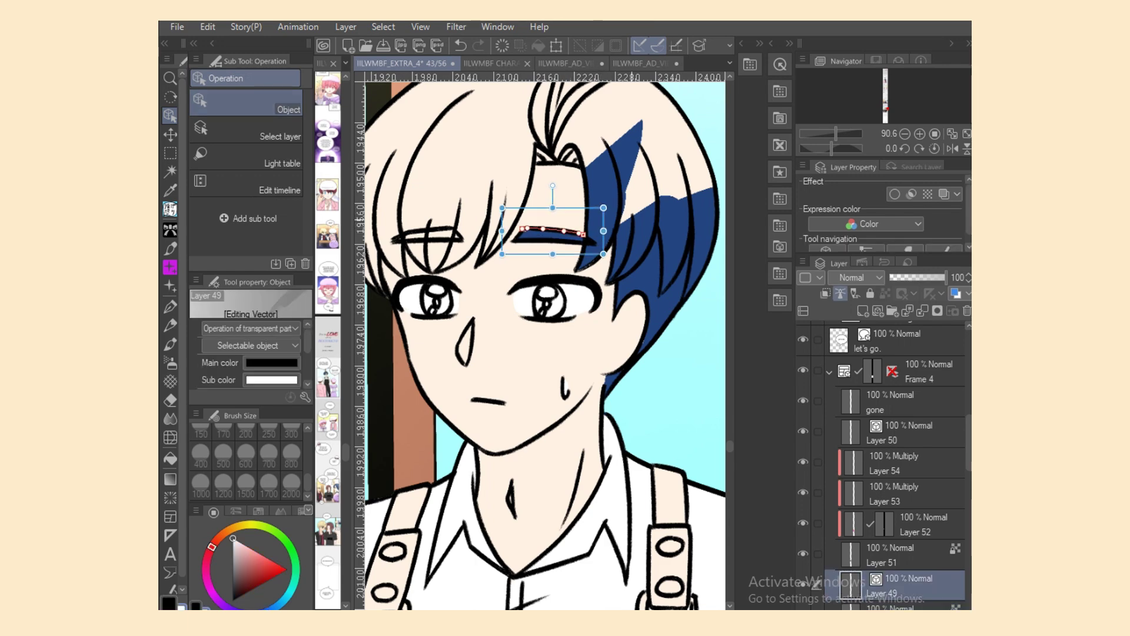
click(520, 241)
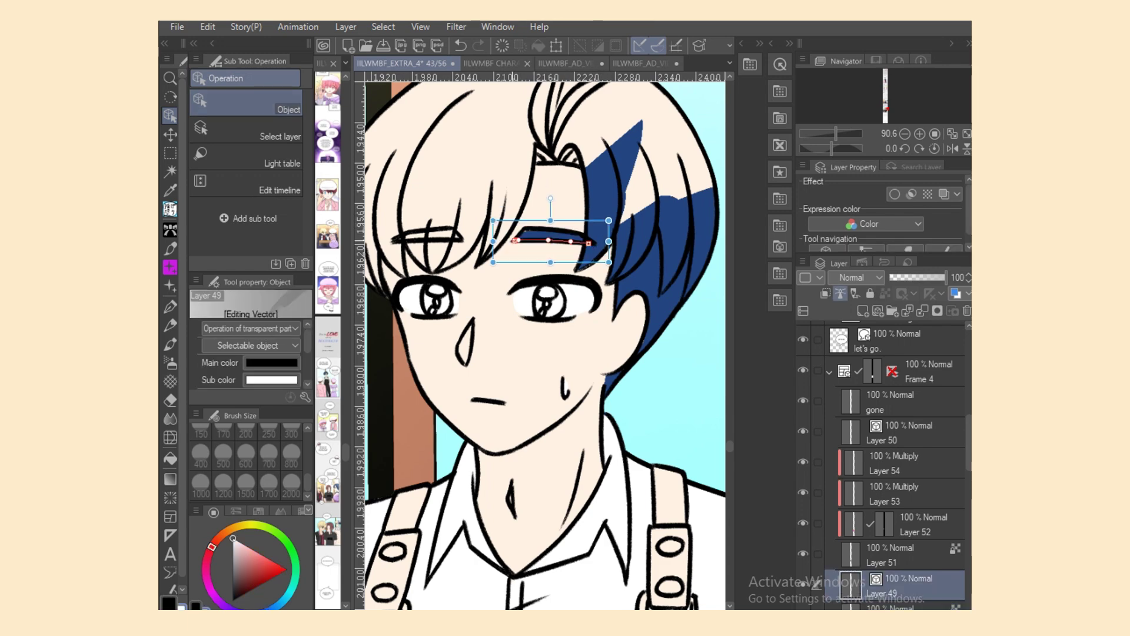
drag(514, 240, 516, 240)
click(901, 607)
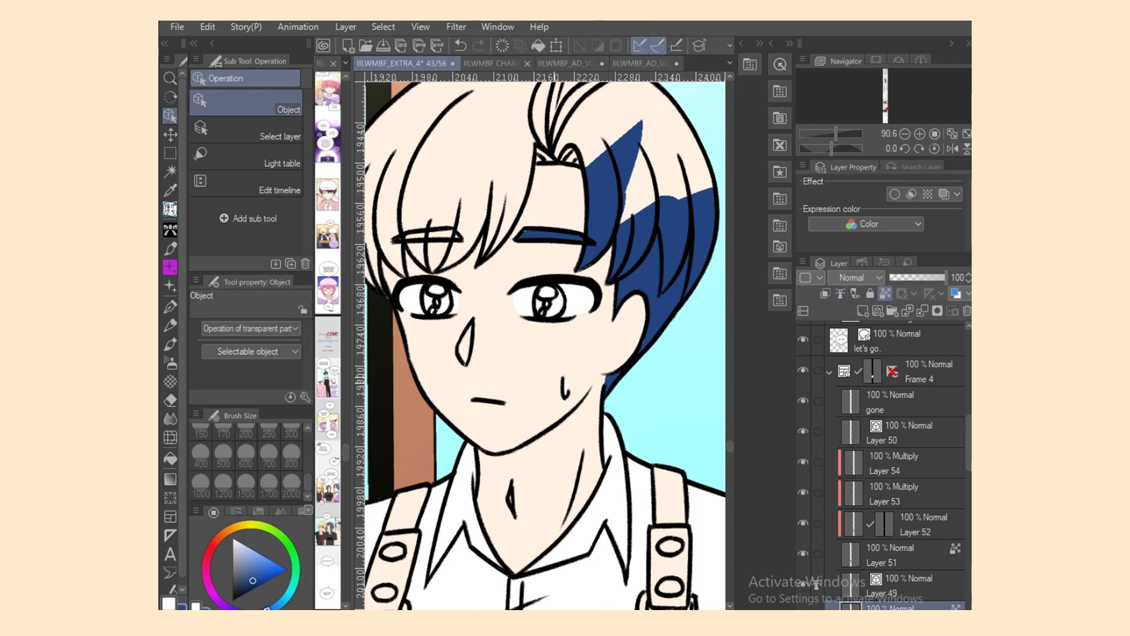
Step: Nudge the inner end of the blue eyebrow's lower vector line with the Object tool
click(170, 209)
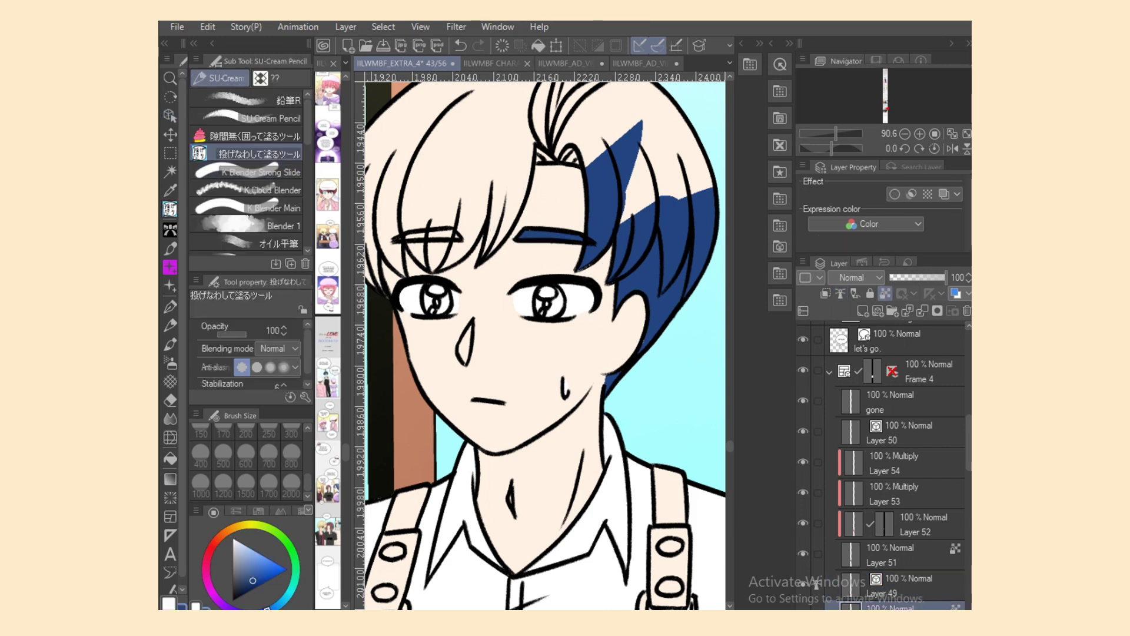
click(170, 116)
click(543, 240)
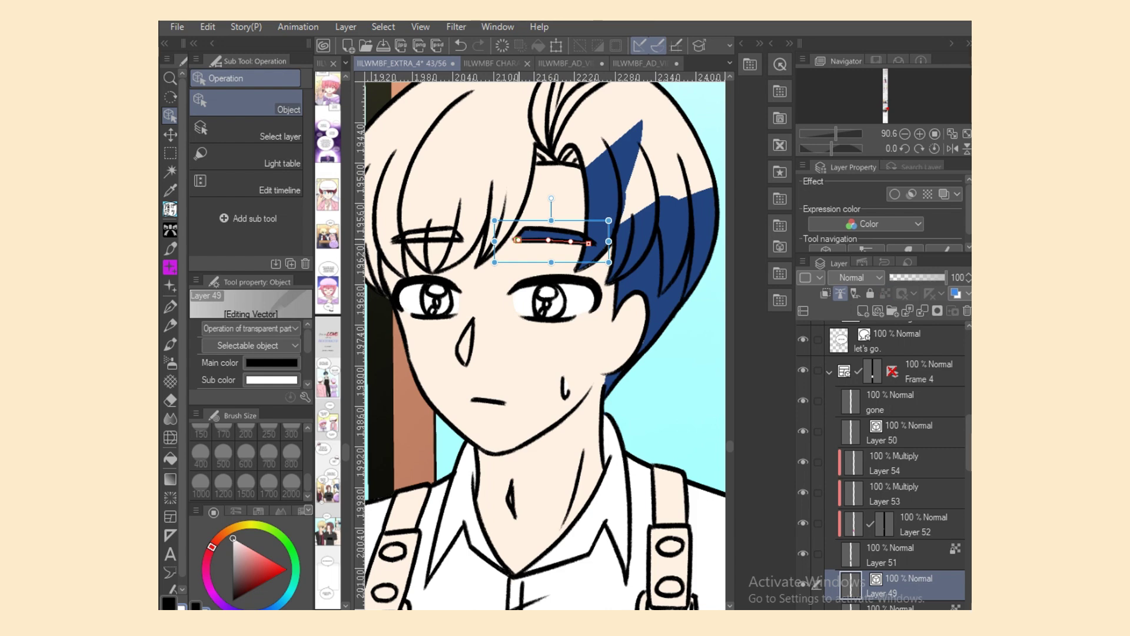
drag(495, 241, 498, 241)
Step: Lasso-fill the hair around the parting and the upper side strands with dark blue
key(g)
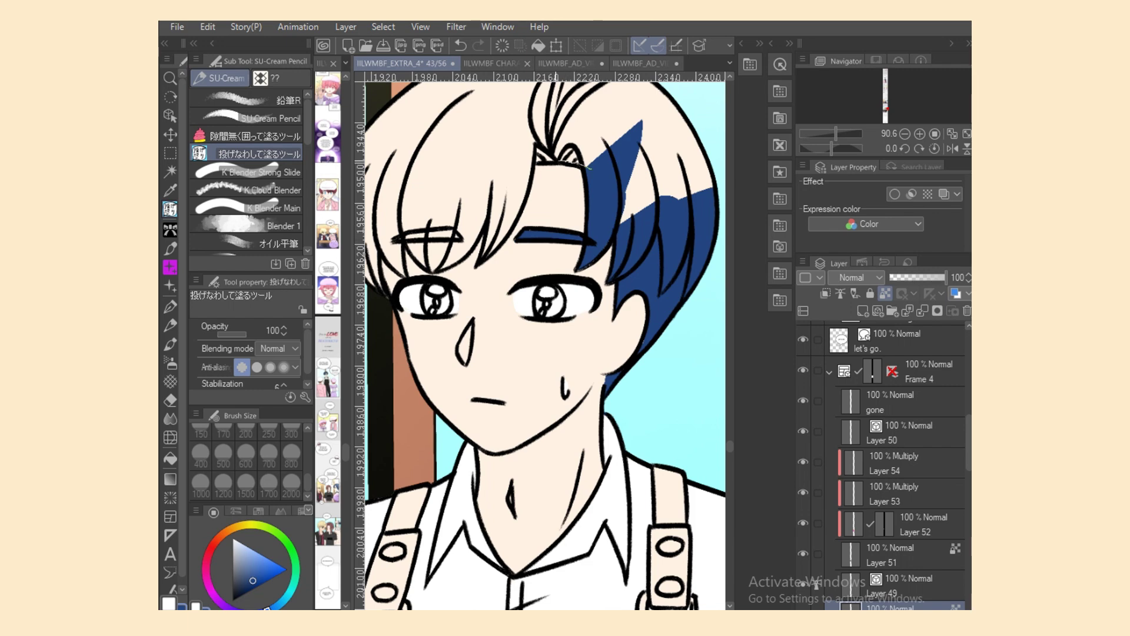
mouse_move(559, 162)
mouse_down()
mouse_move(530, 160)
mouse_move(607, 201)
mouse_move(707, 129)
mouse_up()
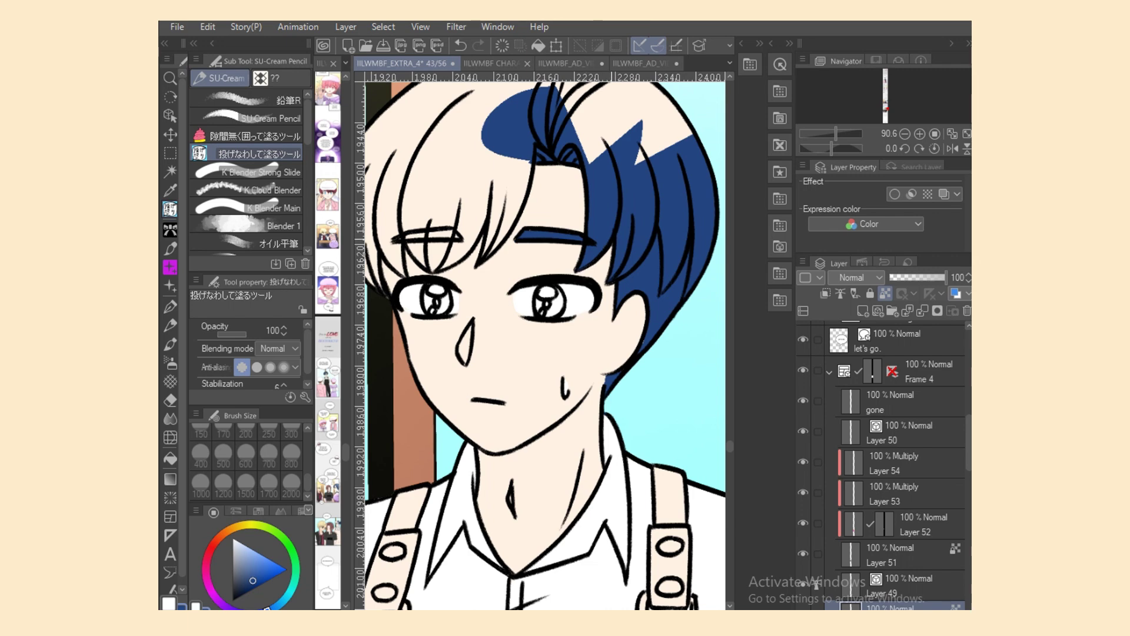
Step: Adjust the end point of the short hair strand line beside the blue eyebrow, and reselect the flat colour layer
click(171, 116)
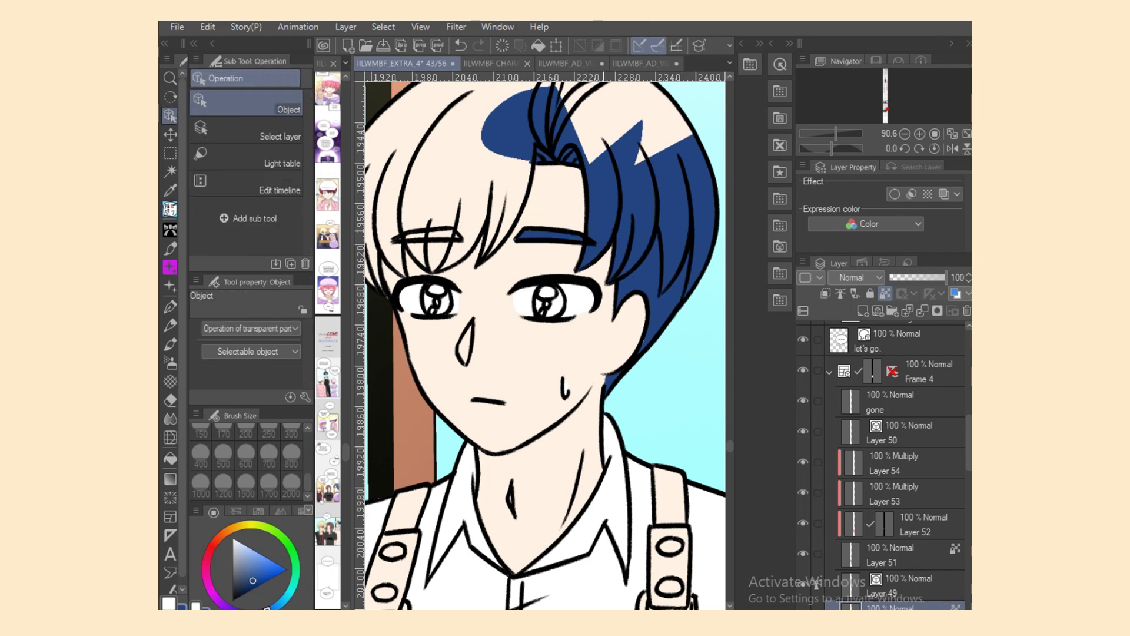
click(816, 584)
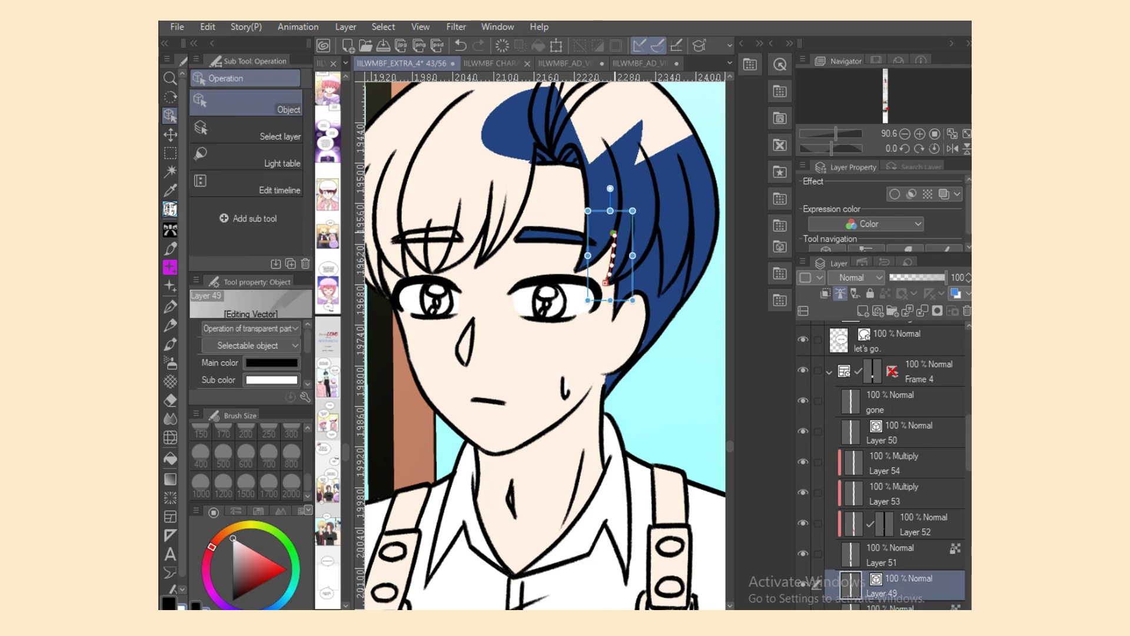
drag(614, 229, 614, 235)
click(890, 607)
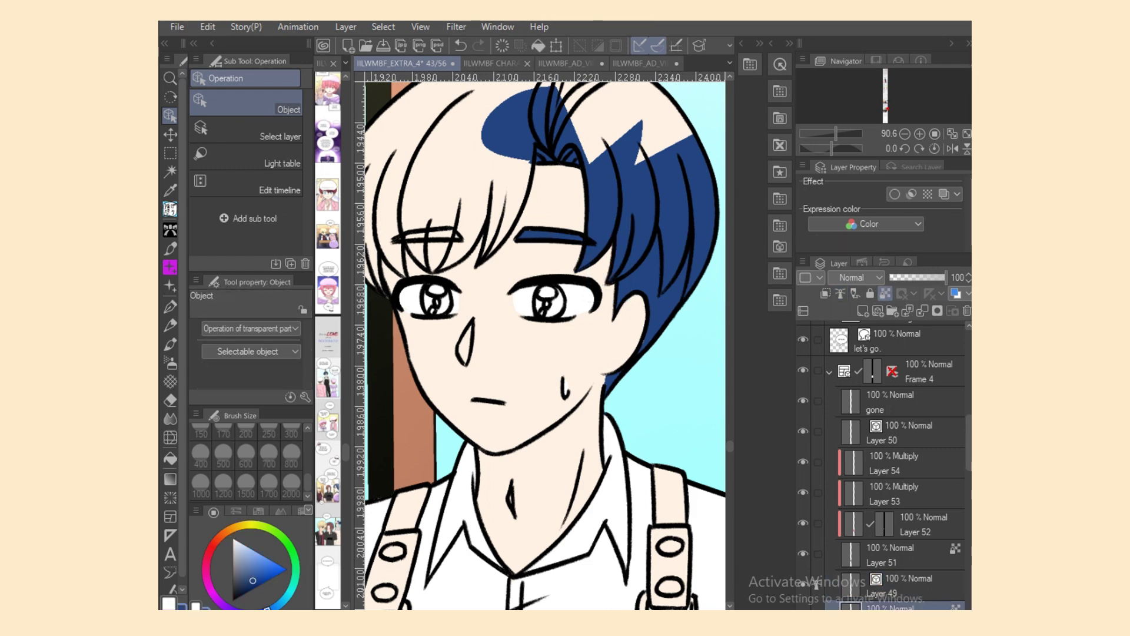
Step: On Layer 49, set up the SU-Cream Pencil with black and a brush size of 7
click(815, 584)
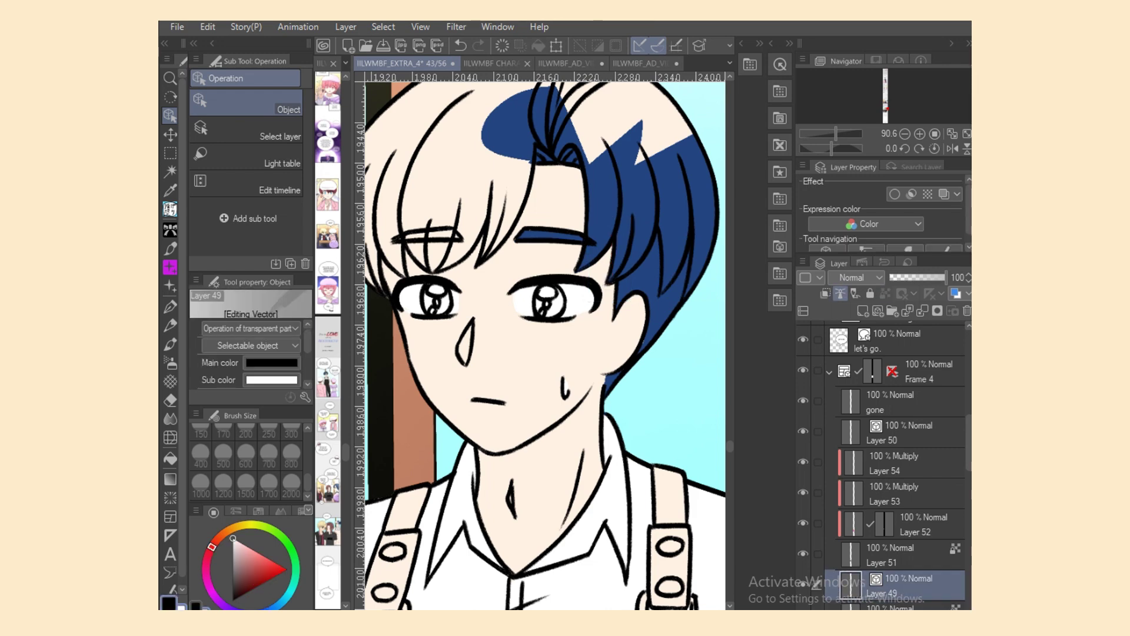
key(p)
key(x)
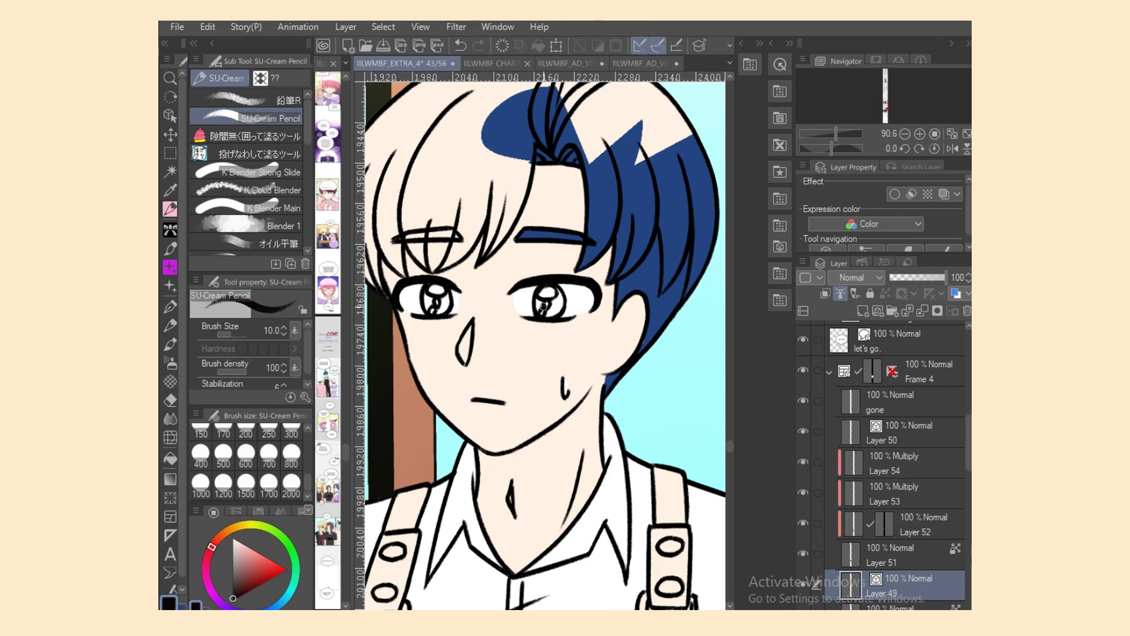
scroll(271, 465, up, 5)
click(291, 464)
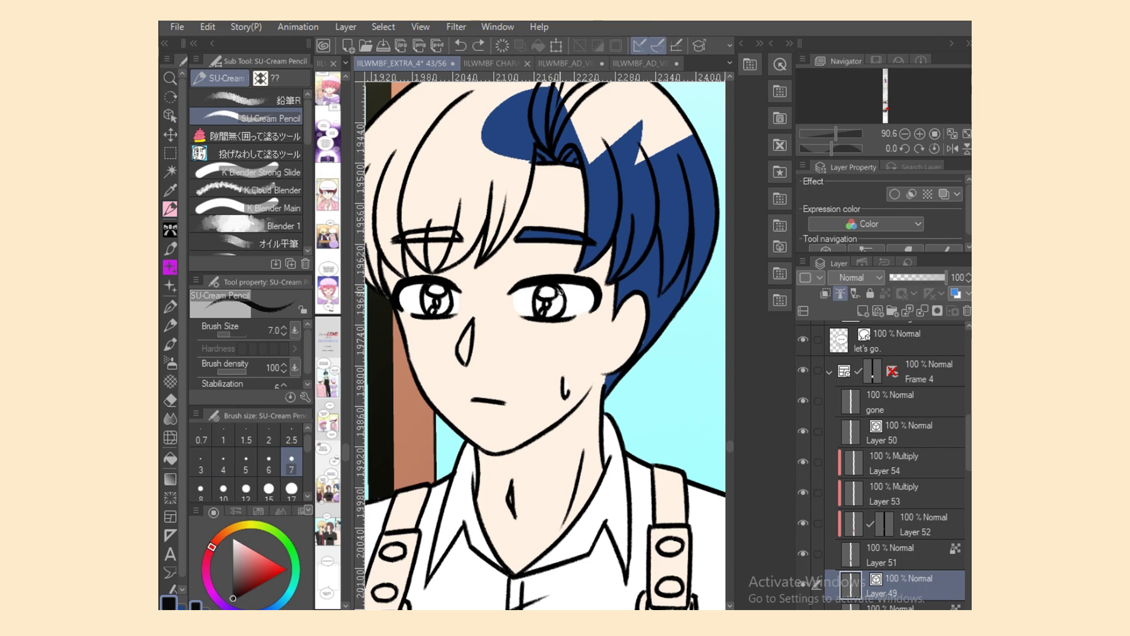
Step: Reshape the vector line inside the iris beneath the blue eyebrow, and reselect the flat colour layer
key(o)
click(545, 291)
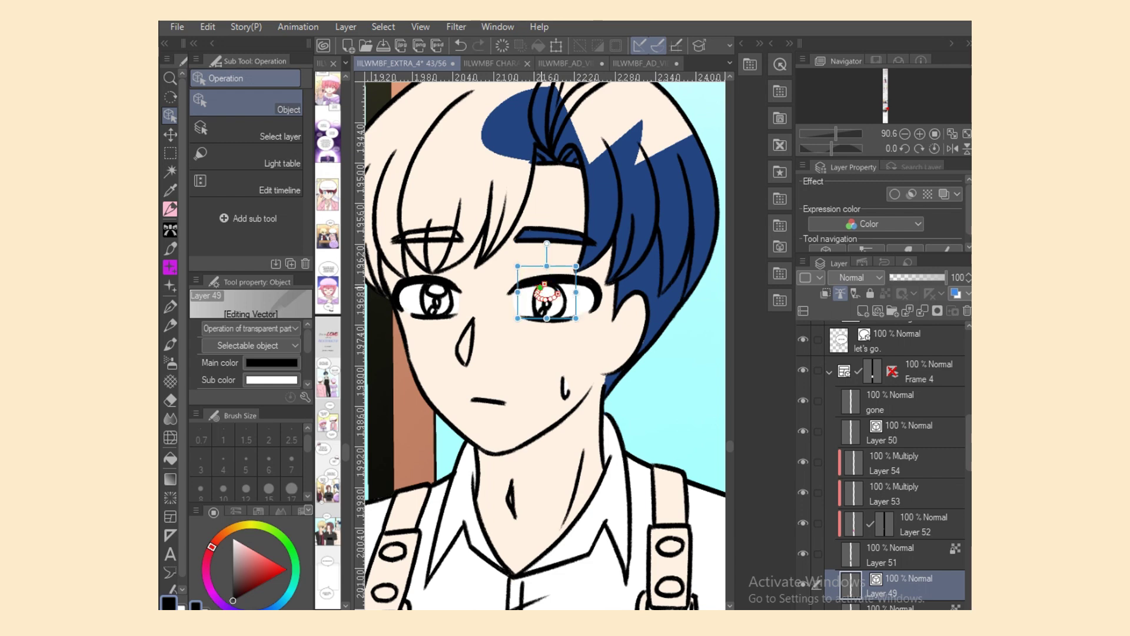
drag(537, 288, 544, 285)
click(895, 607)
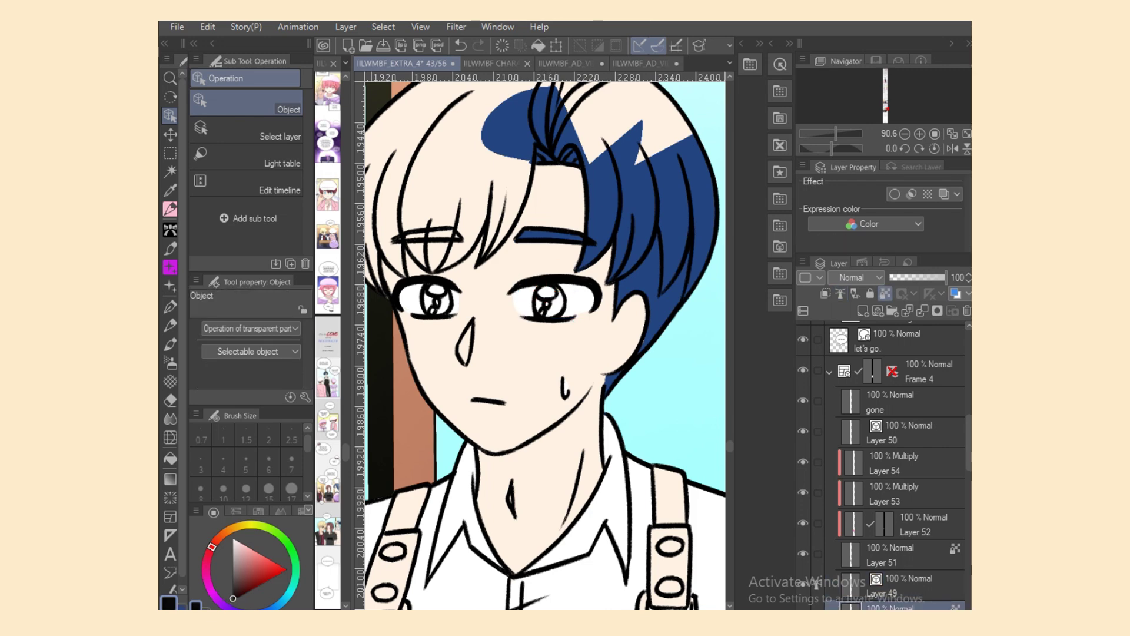
Step: Switch back to the lasso fill tool with dark blue and fill the crown and top of the man's hair
click(171, 209)
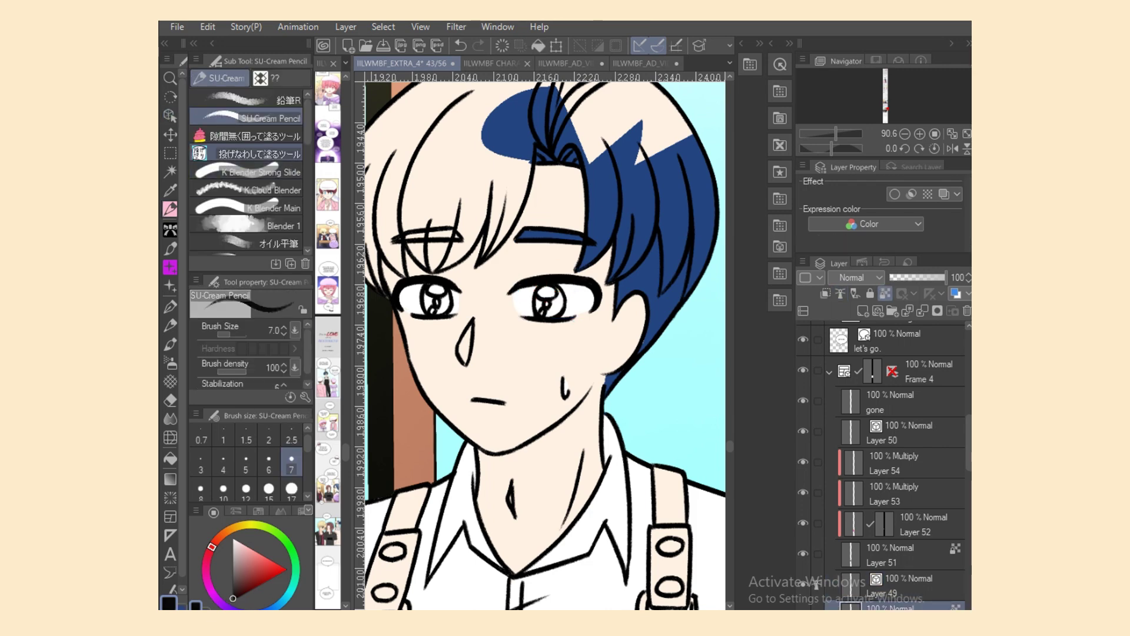
click(253, 153)
key(x)
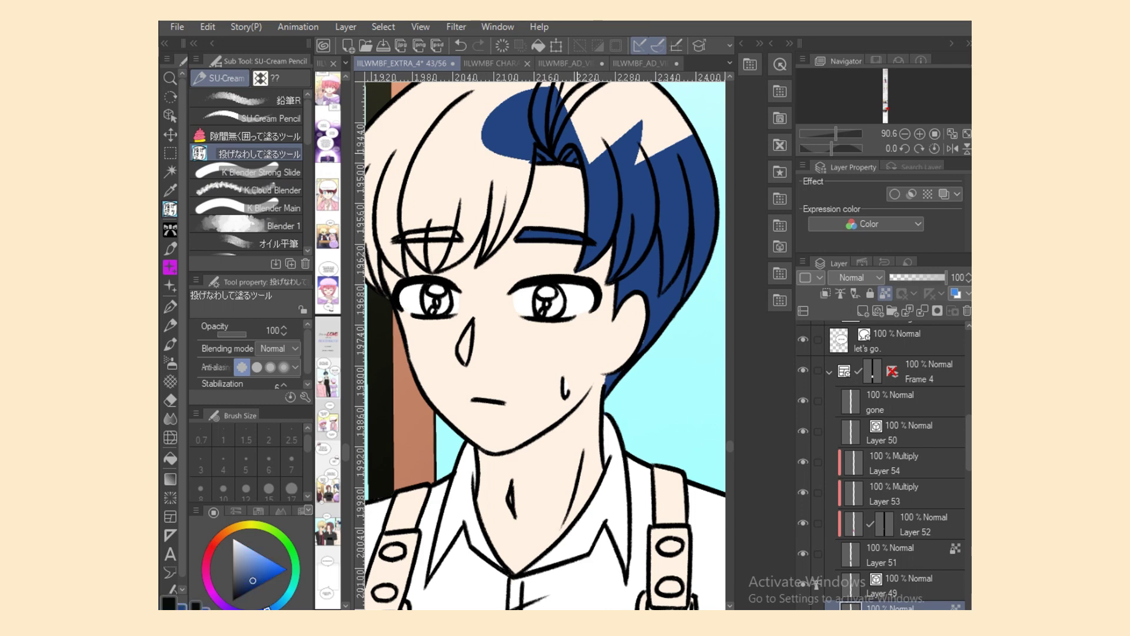
drag(577, 152, 701, 85)
drag(610, 182, 577, 187)
scroll(577, 188, up, 5)
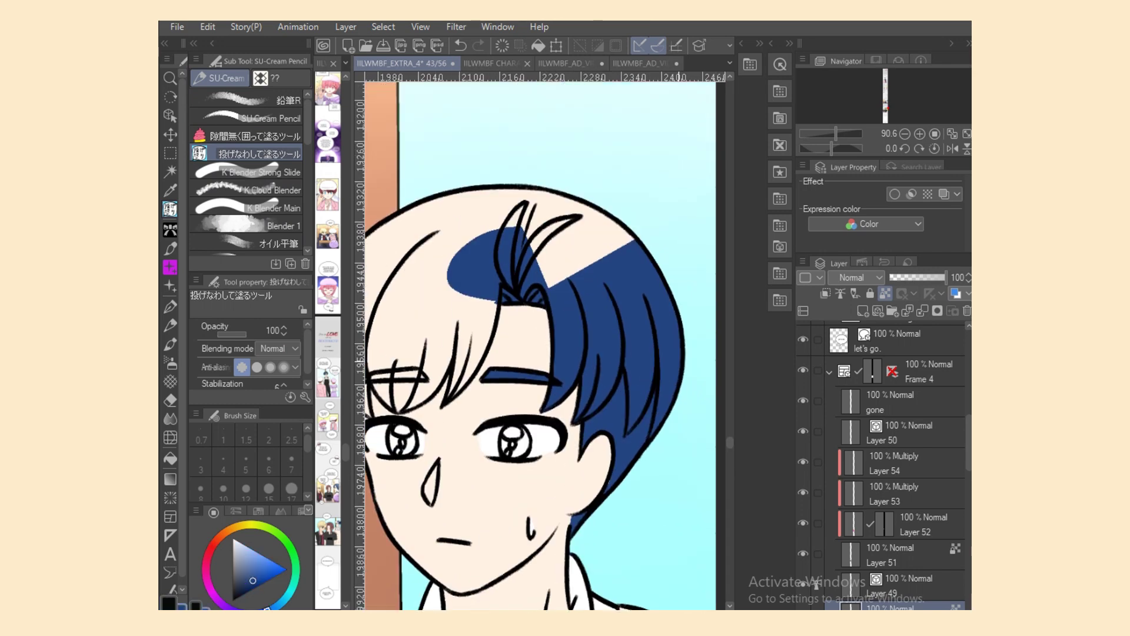
mouse_move(675, 233)
mouse_down()
mouse_move(571, 308)
mouse_move(477, 151)
mouse_move(577, 154)
mouse_up()
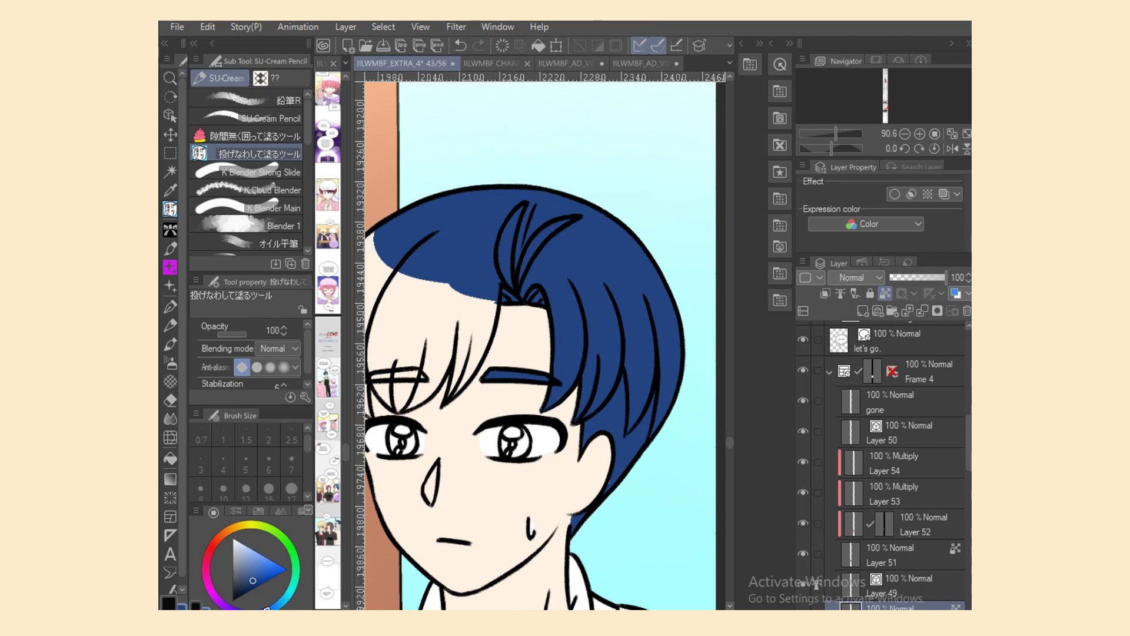
Step: Lasso-fill the man's fringe and the remaining gaps in his hair with dark blue
scroll(539, 341, left, 4)
mouse_move(469, 382)
mouse_down()
mouse_move(429, 345)
mouse_move(453, 456)
mouse_move(397, 328)
mouse_move(452, 363)
mouse_move(478, 365)
mouse_move(475, 184)
mouse_move(504, 240)
mouse_move(481, 398)
mouse_move(540, 305)
mouse_up()
drag(504, 413, 565, 295)
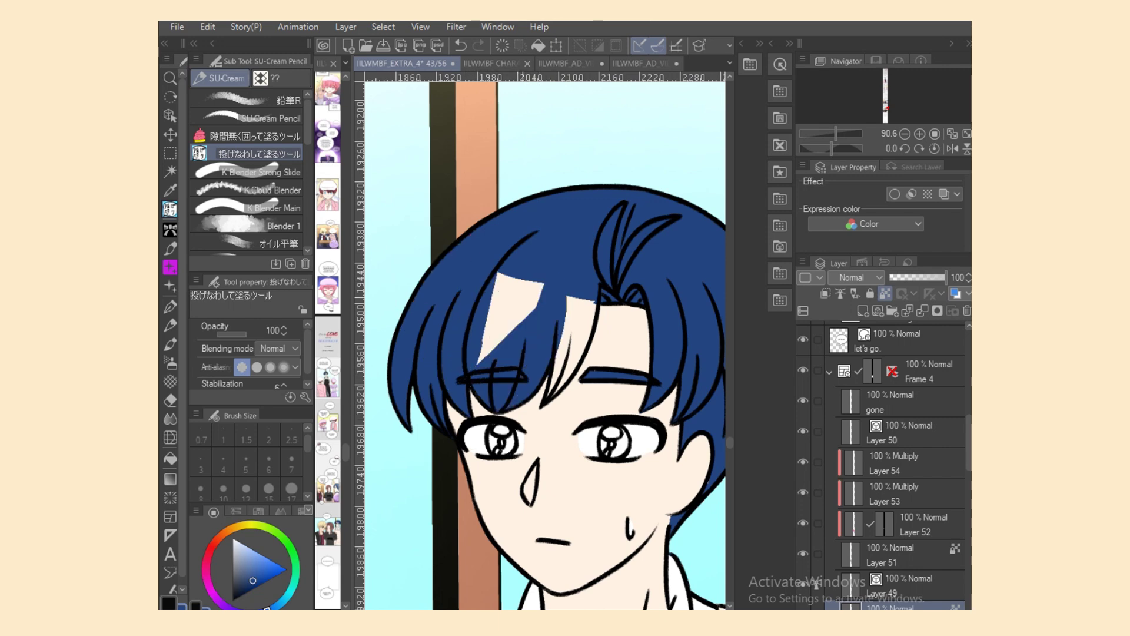
mouse_move(519, 349)
mouse_down()
mouse_move(541, 254)
mouse_move(545, 400)
mouse_move(580, 368)
mouse_move(595, 294)
mouse_move(544, 403)
mouse_up()
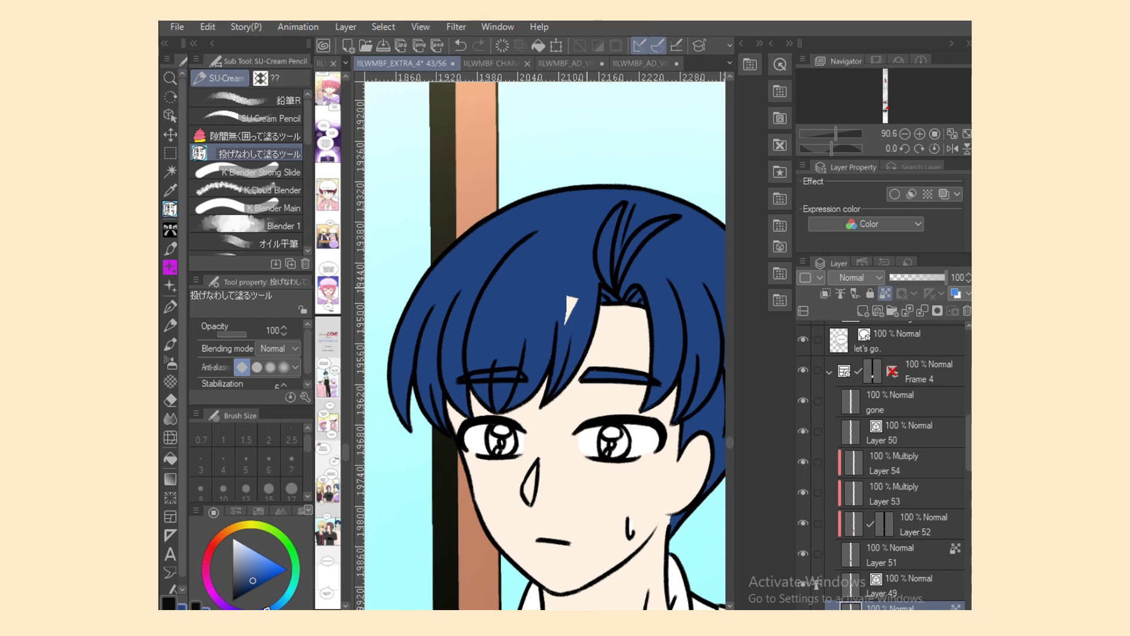
drag(580, 297, 565, 324)
Step: Lasso-fill both of the man's irises with dark blue, touching up the edges, and save the file
mouse_move(496, 446)
mouse_down()
mouse_move(516, 437)
mouse_move(490, 453)
mouse_up()
mouse_move(602, 443)
mouse_down()
mouse_move(626, 455)
mouse_move(625, 438)
mouse_up()
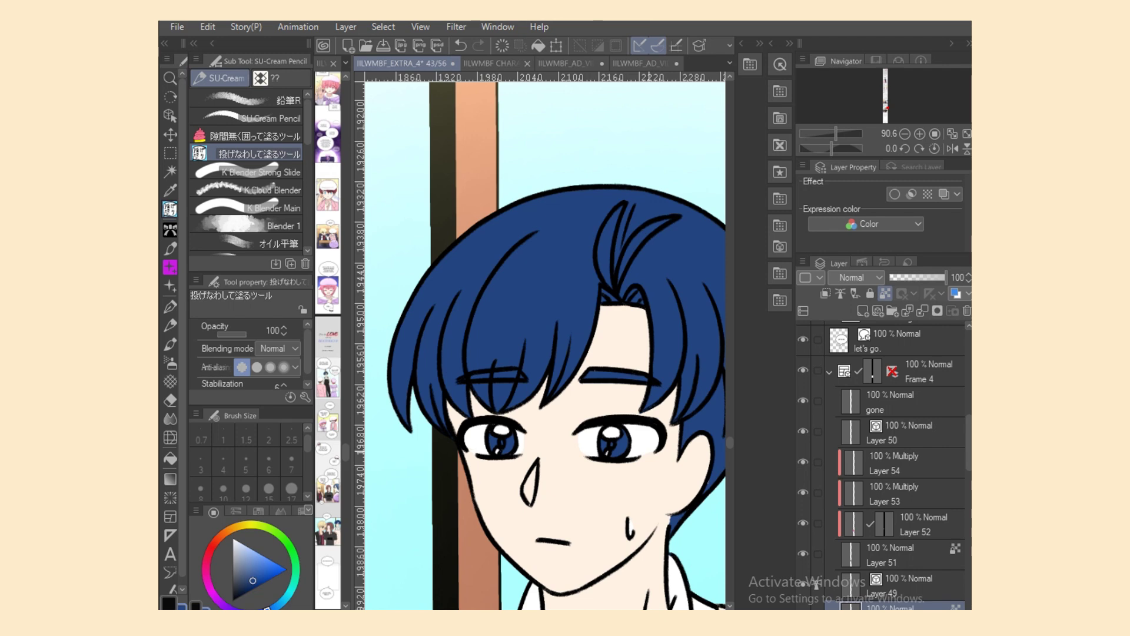
key(ctrl+s)
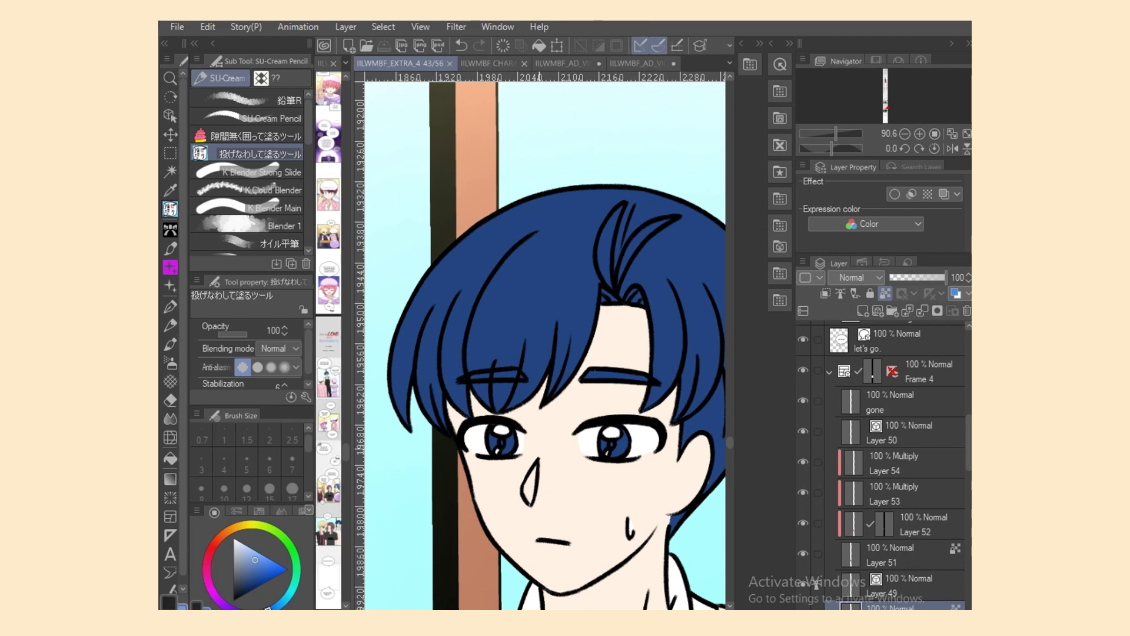
drag(508, 456, 505, 448)
alt+click(514, 444)
key(x)
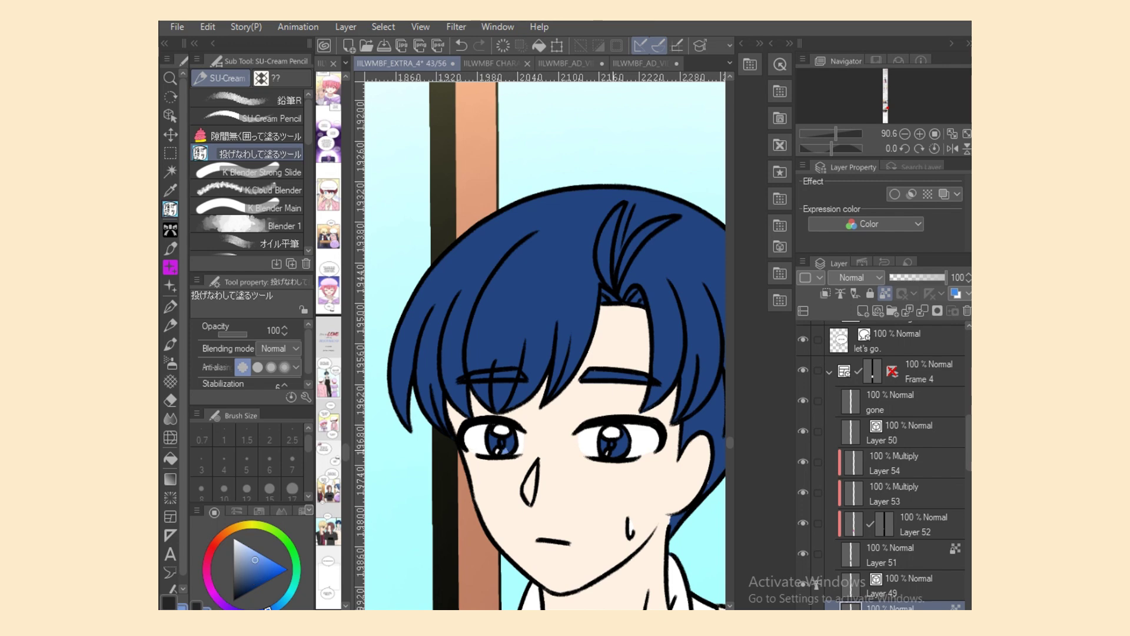
key(x)
drag(730, 443, 730, 454)
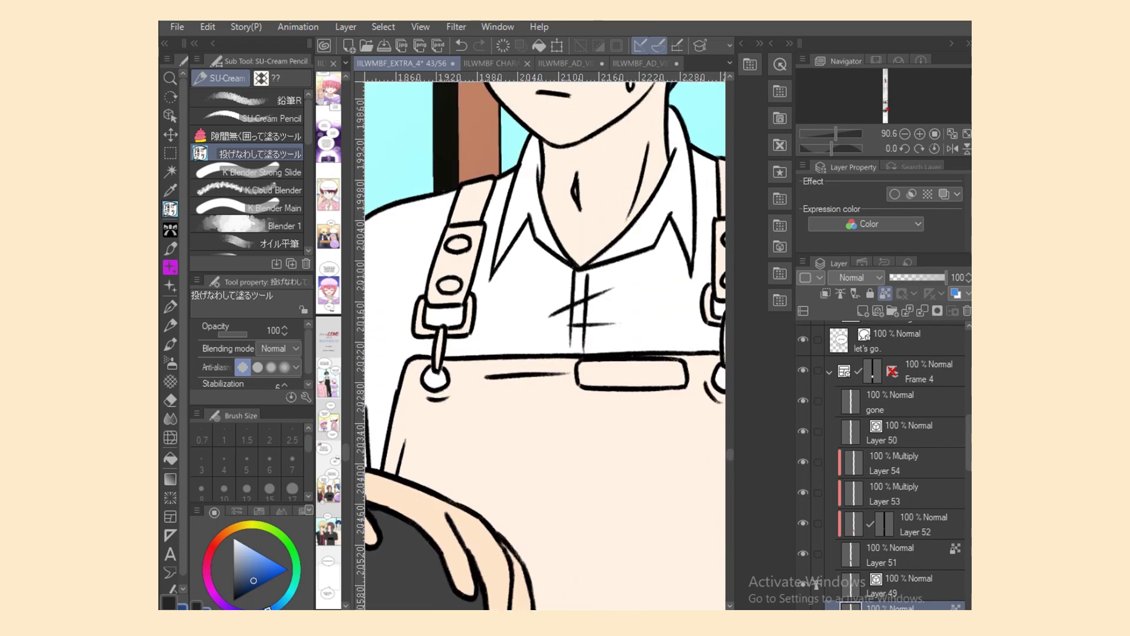
key(o)
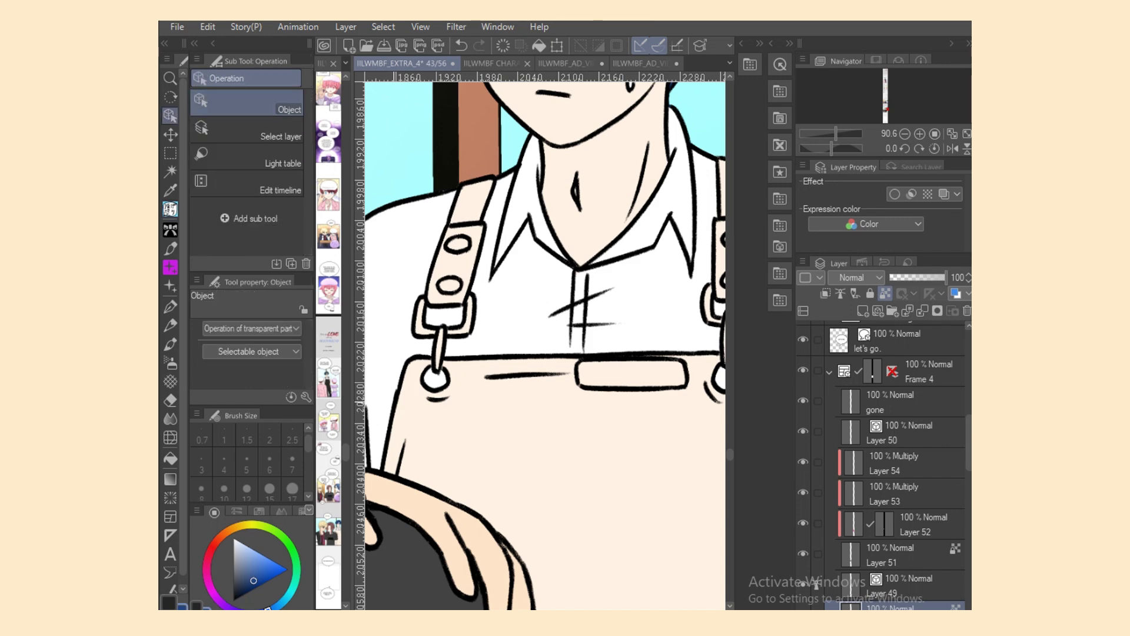
click(398, 390)
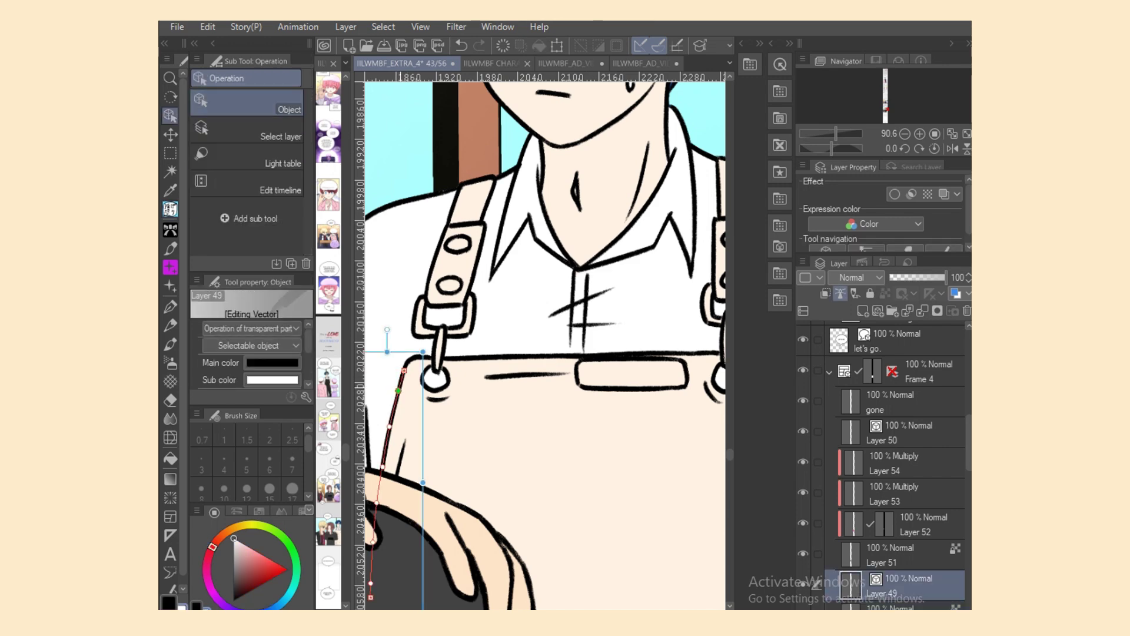
click(900, 606)
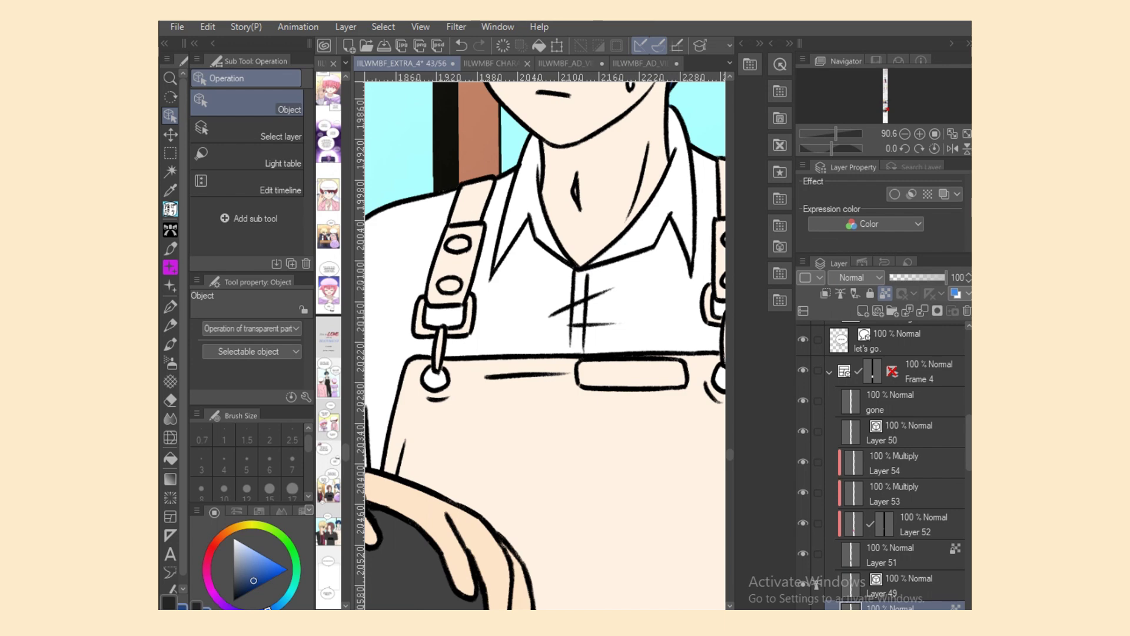
Step: Bucket-fill the man's apron and both shoulder straps with near-black, referring to other layers
click(169, 603)
click(170, 459)
click(517, 430)
click(456, 269)
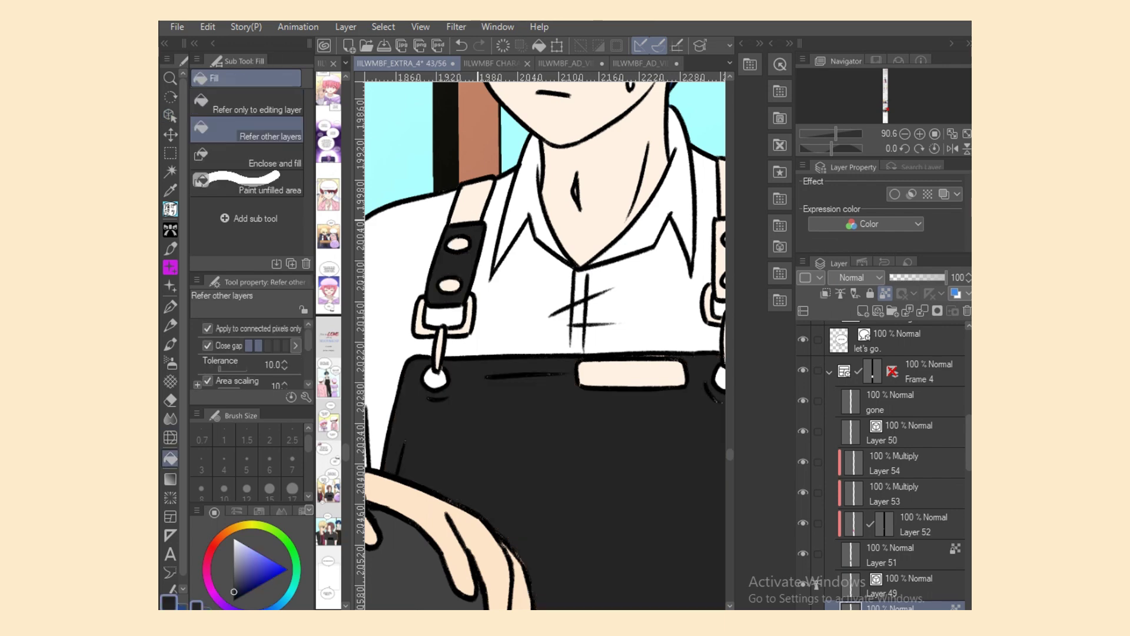
click(474, 203)
scroll(545, 342, right, 3)
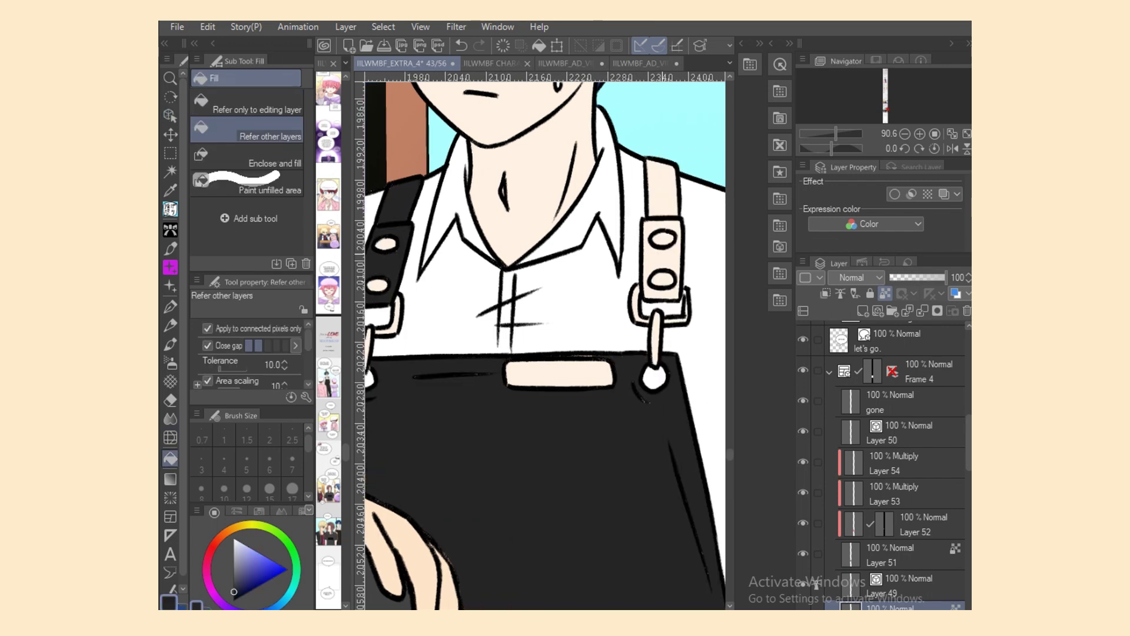
click(663, 262)
click(660, 188)
Step: Lasso-fill the remaining gaps along the apron's upper edge and below the strap ring with near-black
click(170, 209)
mouse_move(594, 356)
mouse_down()
mouse_move(580, 355)
mouse_move(606, 357)
mouse_up()
mouse_move(433, 382)
mouse_down()
mouse_move(496, 391)
mouse_move(493, 367)
mouse_up()
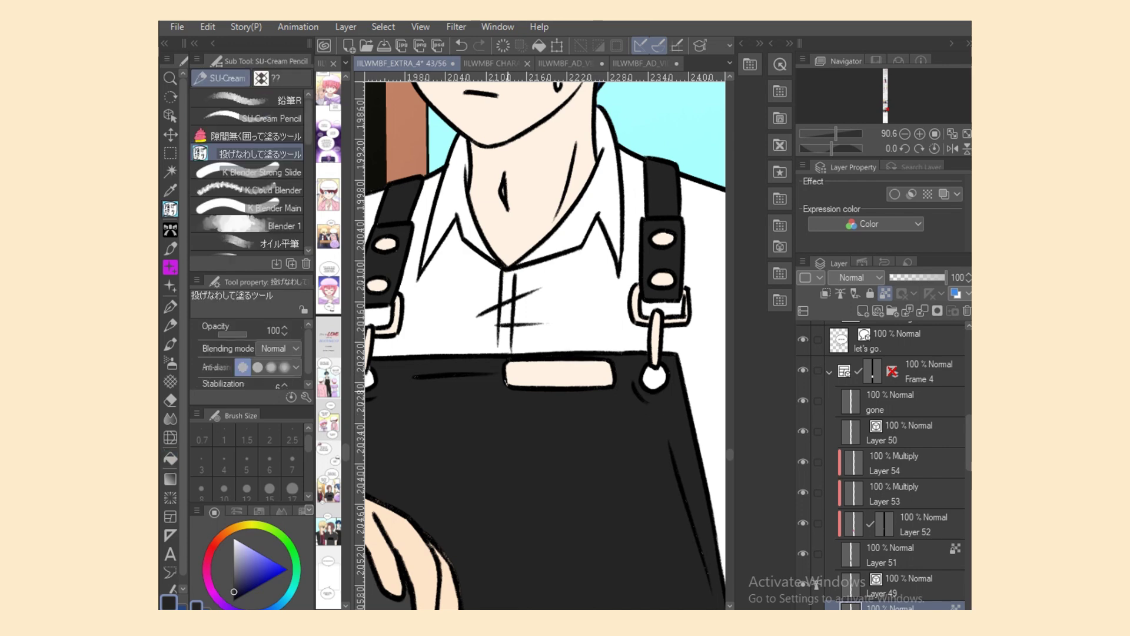
scroll(545, 342, left, 5)
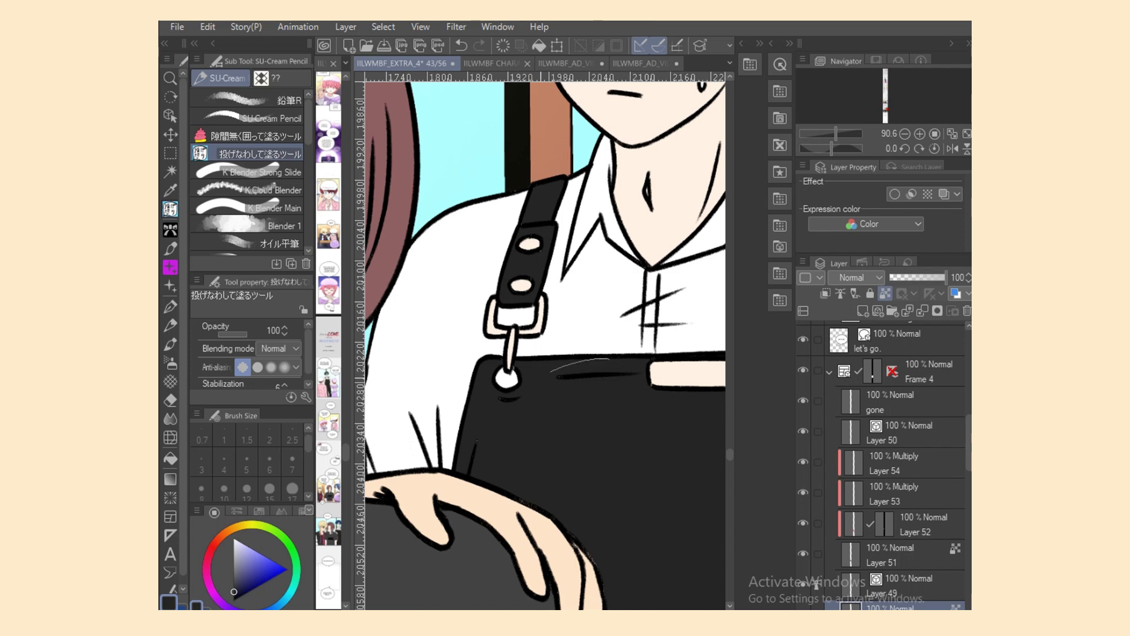
mouse_move(514, 390)
mouse_down()
mouse_move(486, 402)
mouse_move(515, 398)
mouse_up()
Step: Fill the strap rivets, buckles, hooks and the apron's name tag with light grey, touching up the buckle corner
drag(234, 549, 233, 541)
click(170, 459)
click(523, 285)
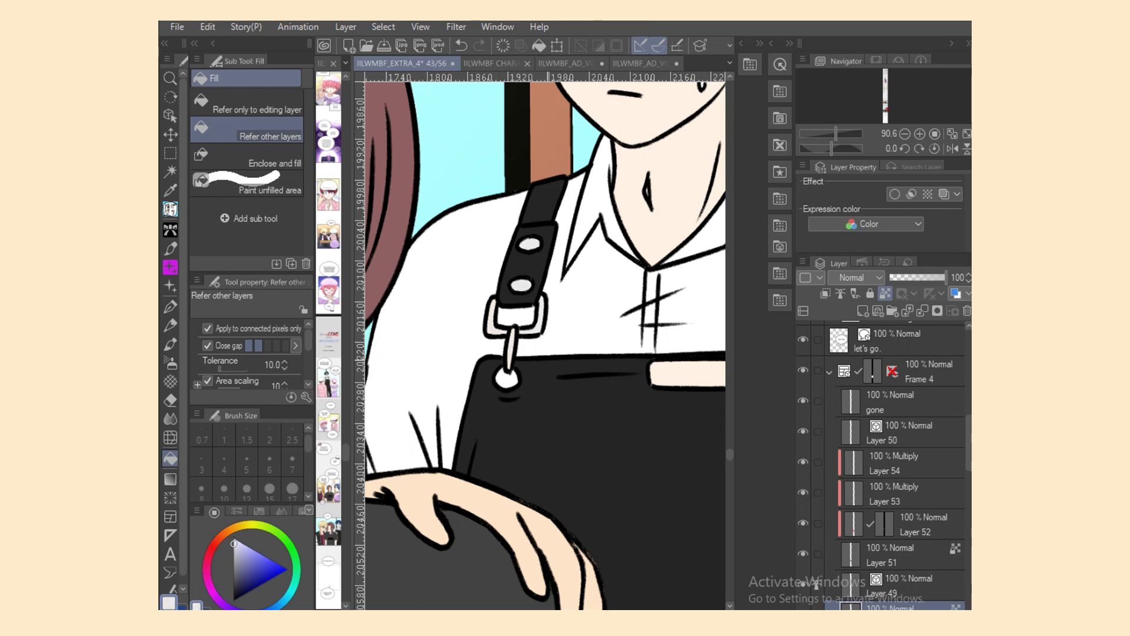
click(695, 375)
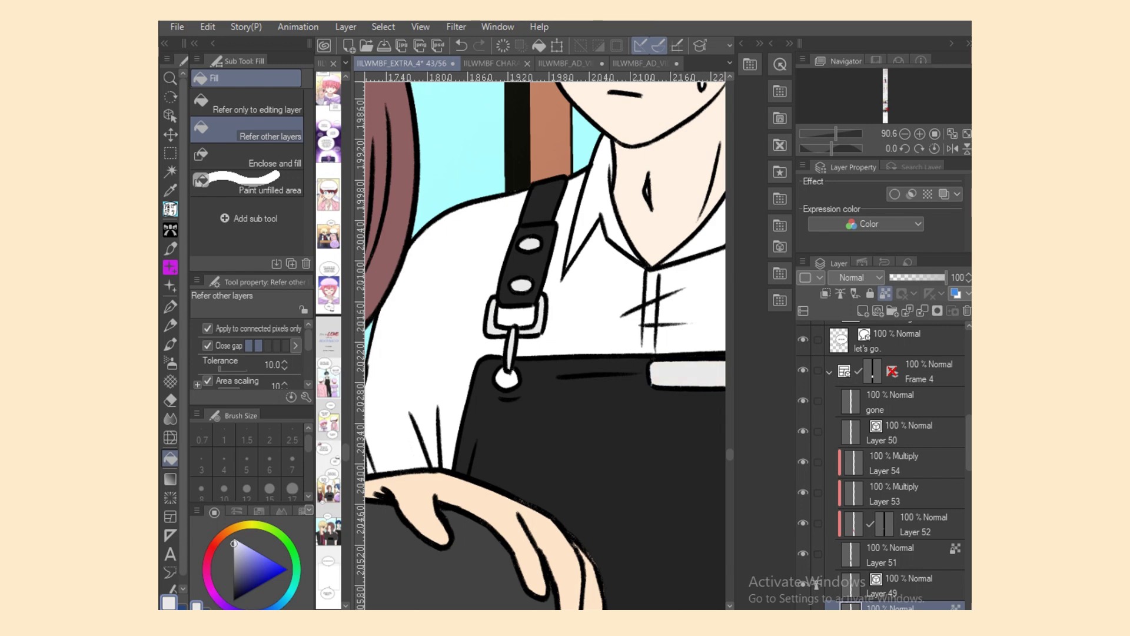
scroll(546, 347, right, 3)
click(627, 331)
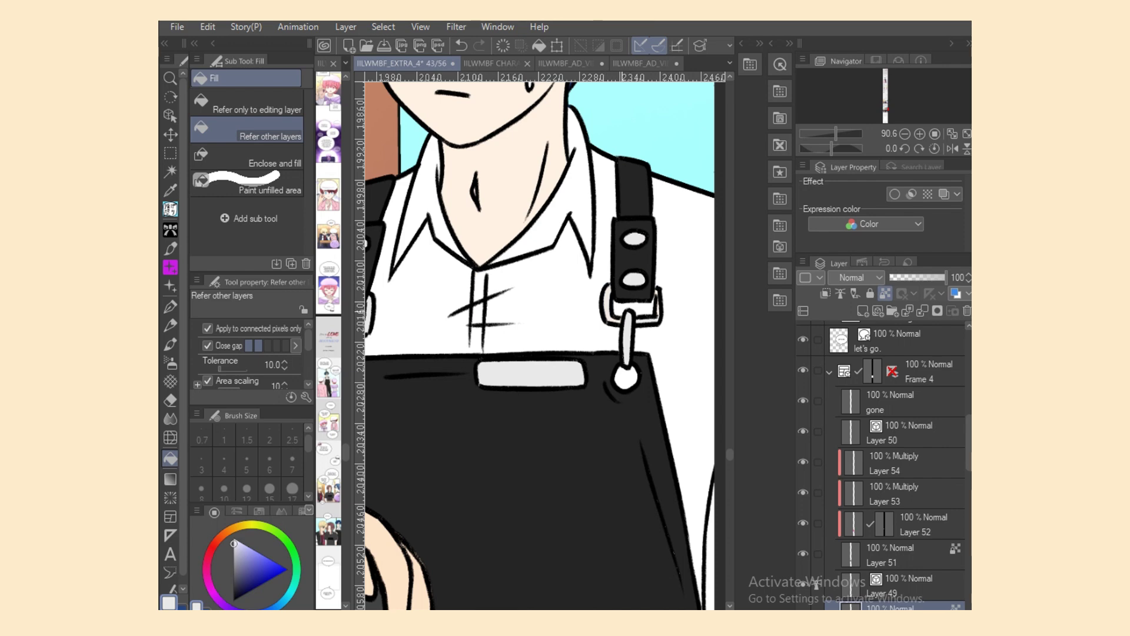
click(170, 209)
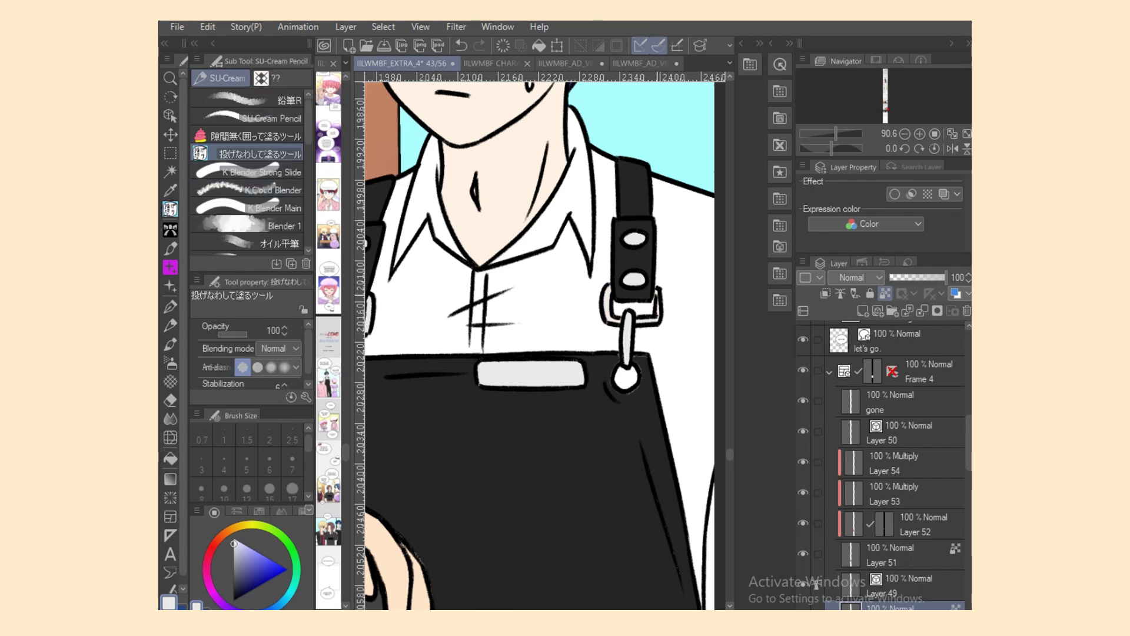
drag(656, 295, 660, 292)
key(o)
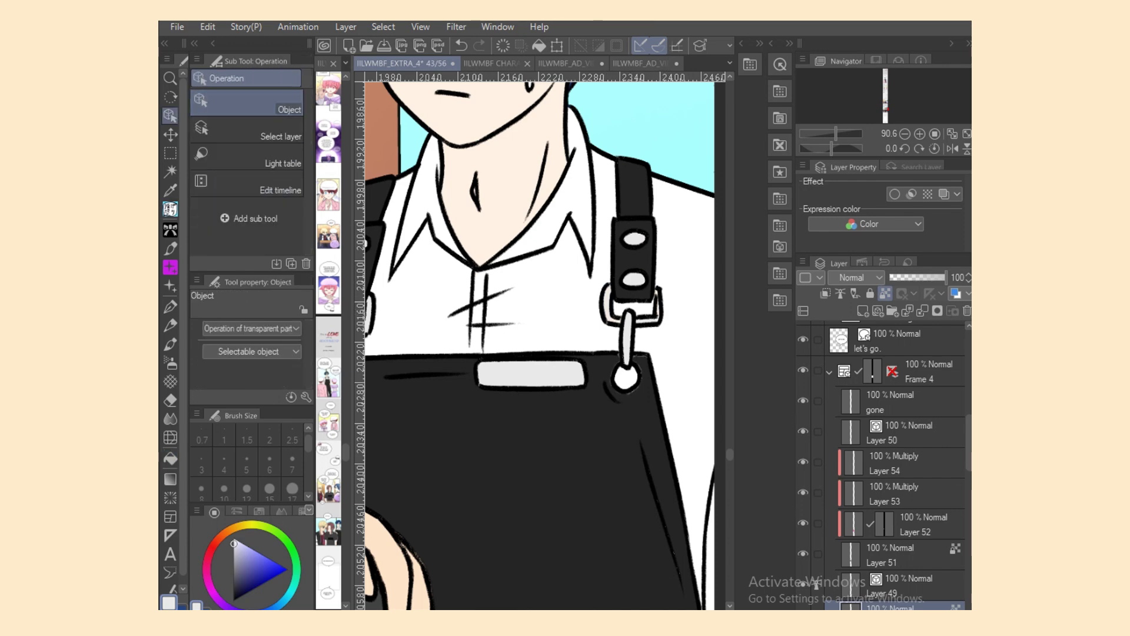
click(816, 584)
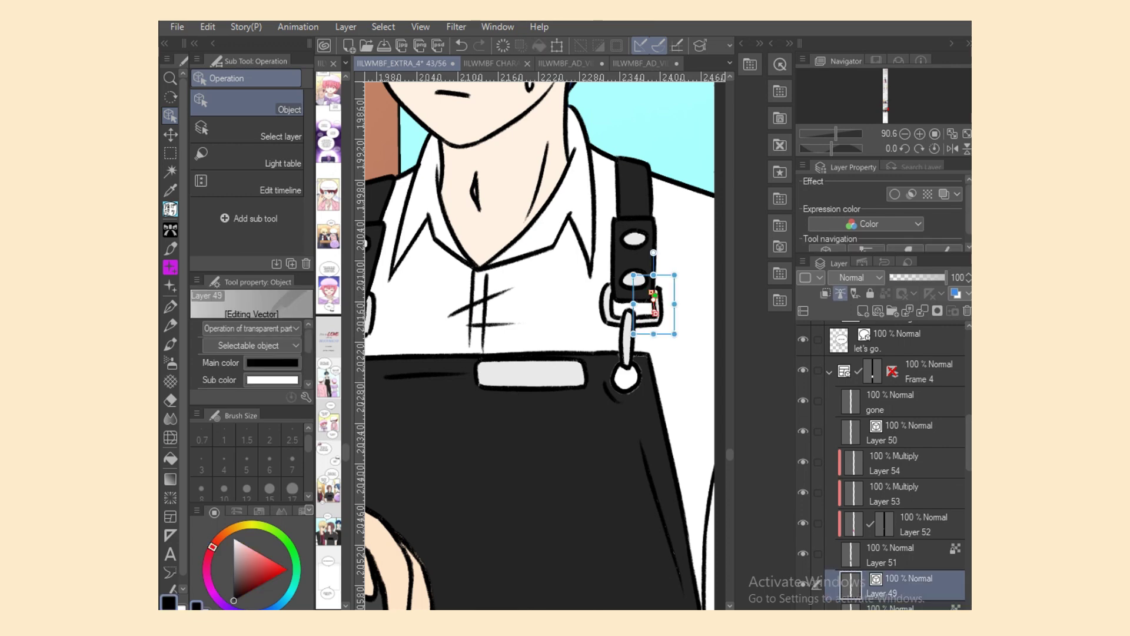
click(895, 607)
click(170, 209)
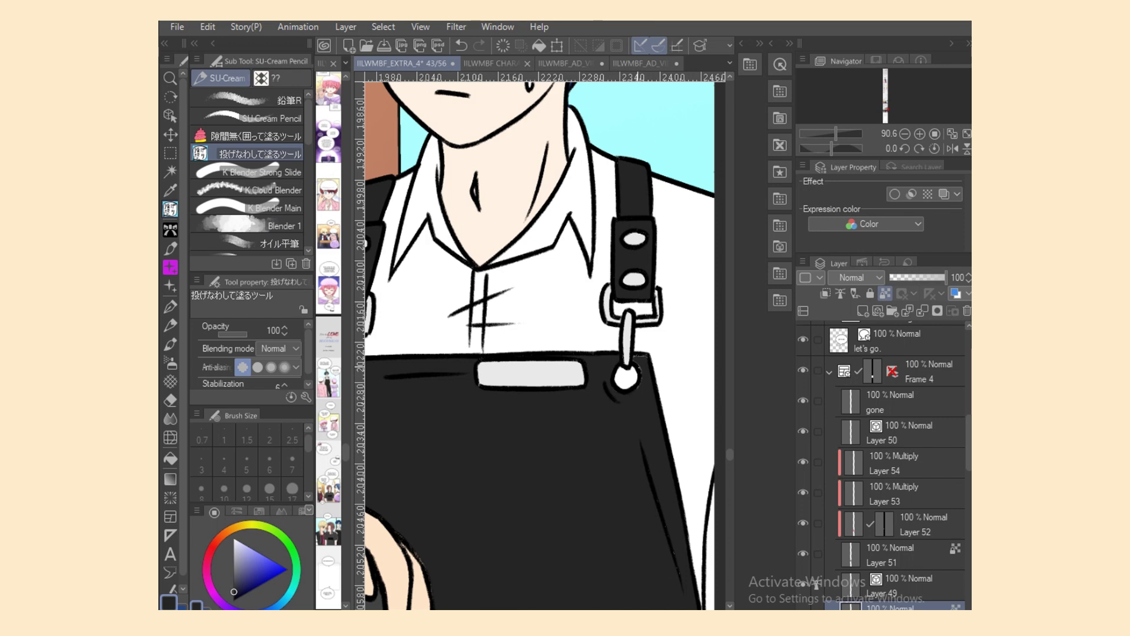
Step: Switch back to near-black and lasso-fill the apron's body and waist folds beside the resting hand
alt+click(623, 378)
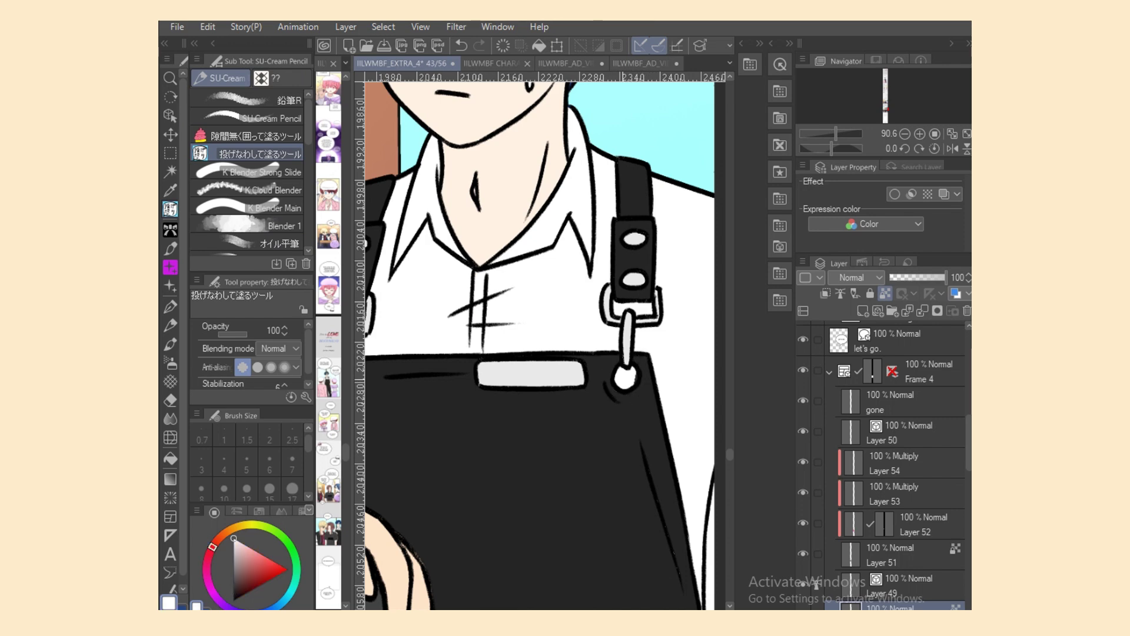
key(x)
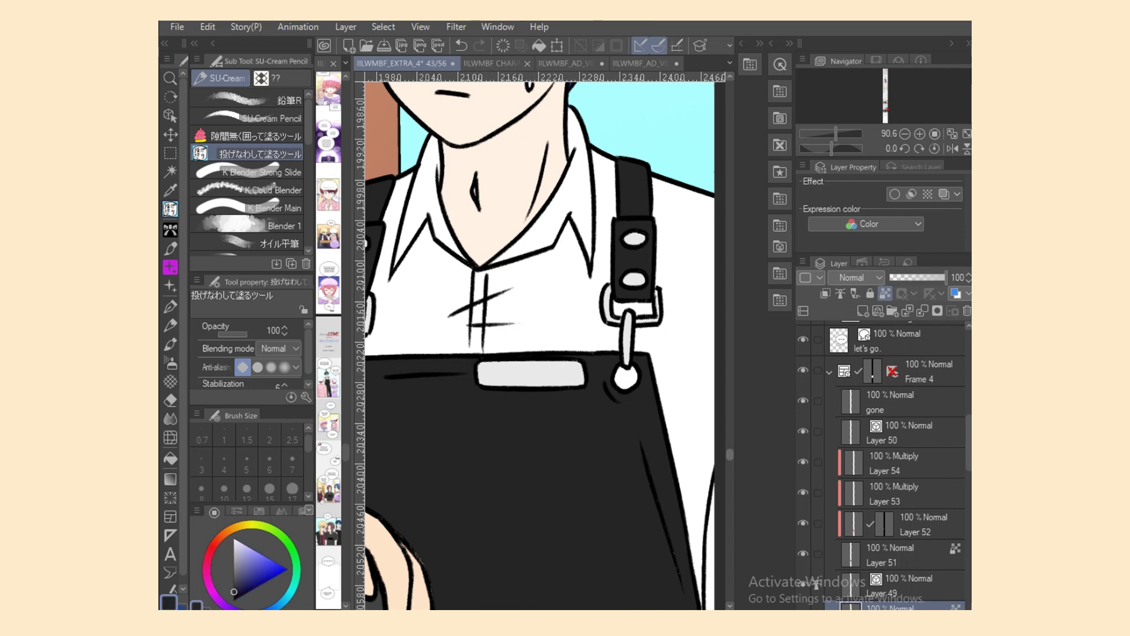
scroll(540, 348, down, 5)
drag(643, 199, 656, 244)
mouse_move(700, 417)
mouse_down()
mouse_move(699, 551)
mouse_move(589, 494)
mouse_up()
mouse_move(435, 363)
mouse_down()
mouse_move(522, 560)
mouse_move(568, 453)
mouse_up()
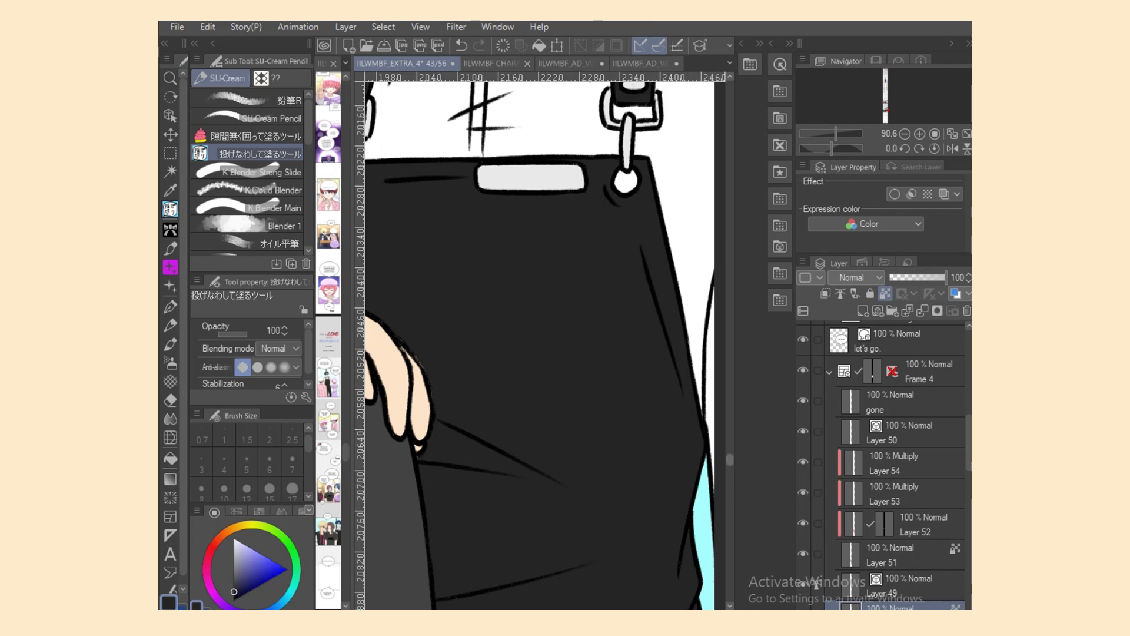
scroll(539, 346, down, 3)
mouse_move(642, 397)
mouse_down()
mouse_move(623, 479)
mouse_move(415, 571)
mouse_up()
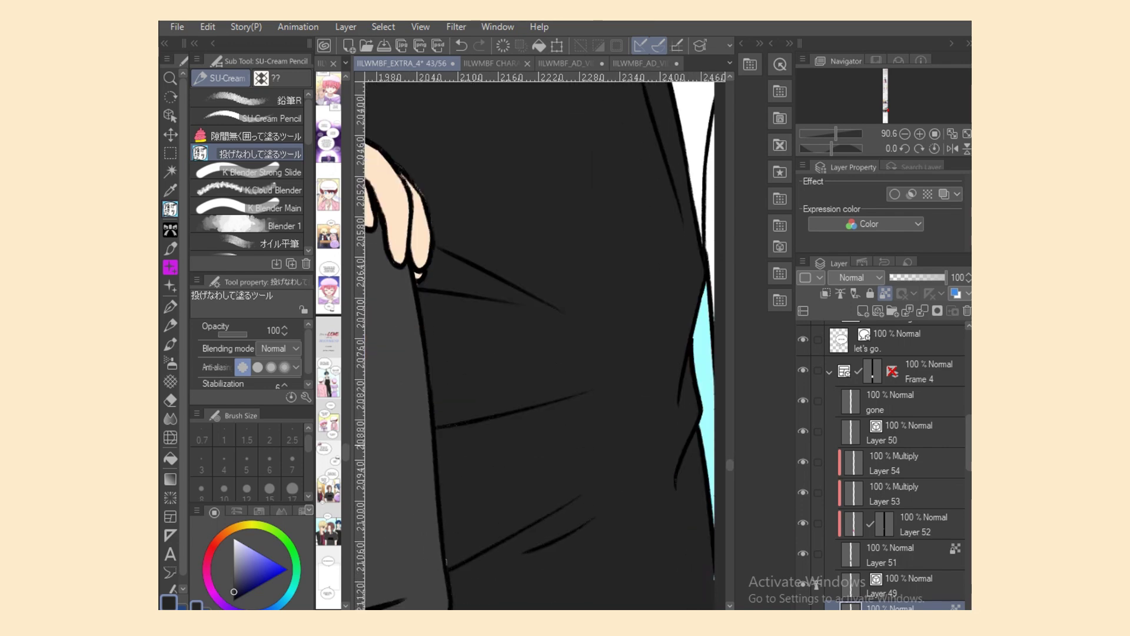
Step: Lasso-fill the lower part of the apron with near-black down to the panel's lower border
drag(726, 466, 731, 472)
drag(594, 507, 591, 174)
mouse_move(599, 359)
mouse_down()
mouse_move(730, 334)
mouse_move(597, 518)
mouse_up()
key(ctrl+minus)
key(ctrl+minus)
key(ctrl+minus)
key(ctrl+minus)
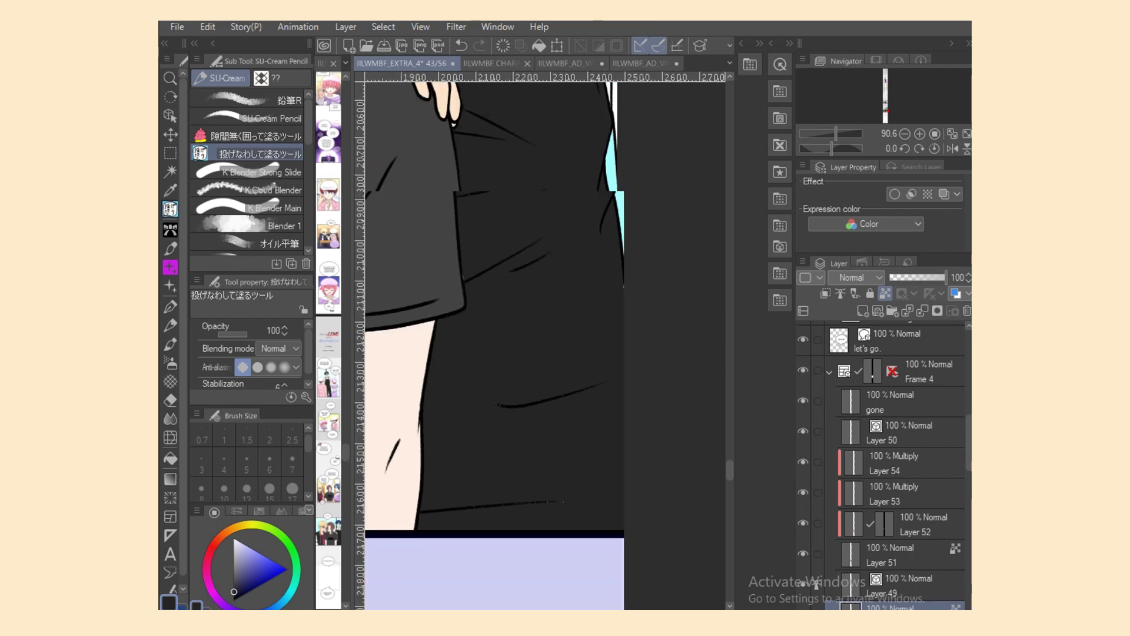
mouse_move(626, 328)
mouse_down()
mouse_move(423, 379)
mouse_move(626, 448)
mouse_up()
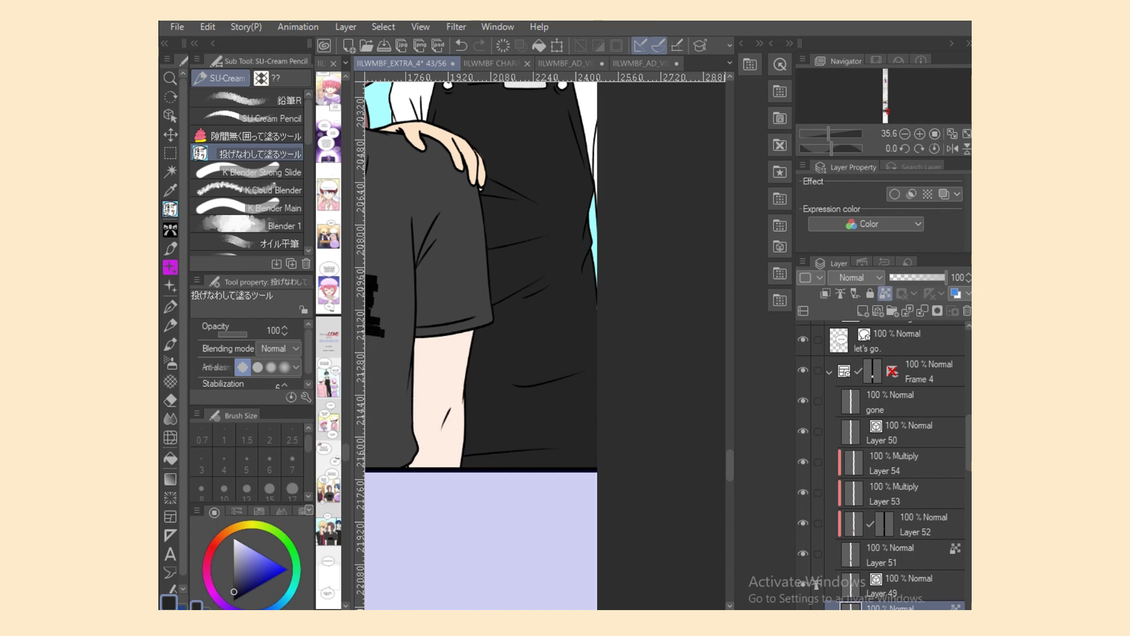
Step: Unlock the flat colour layer's transparent pixels, save the file, and touch up the apron's outer edge and folds with near-black
click(885, 293)
key(ctrl+s)
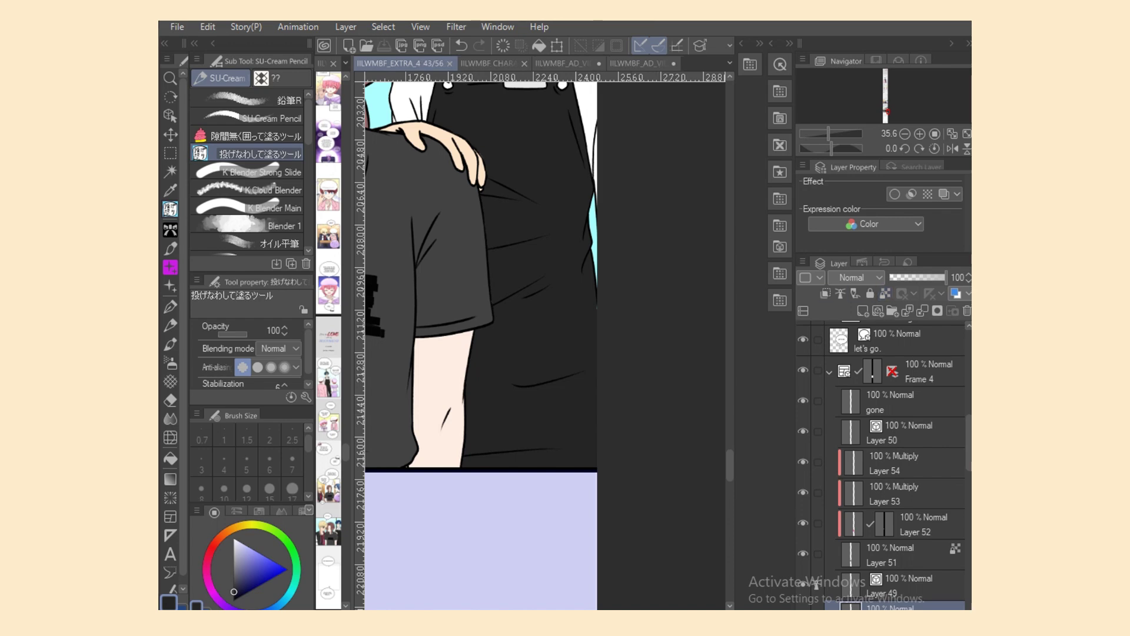
drag(593, 318, 599, 309)
scroll(471, 353, up, 3)
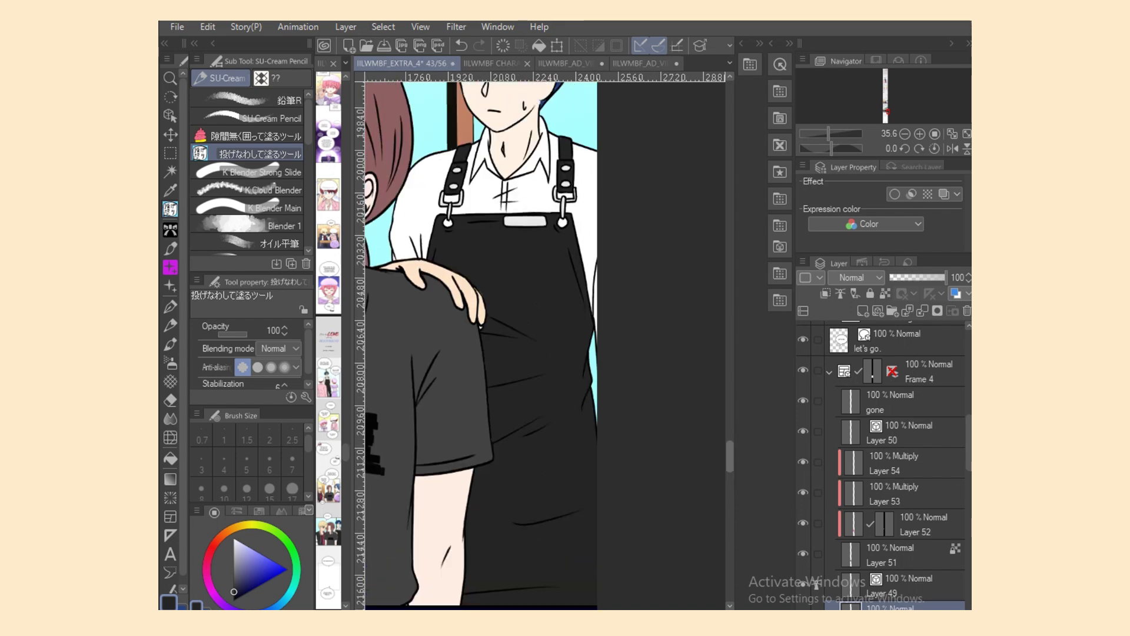
scroll(543, 347, up, 4)
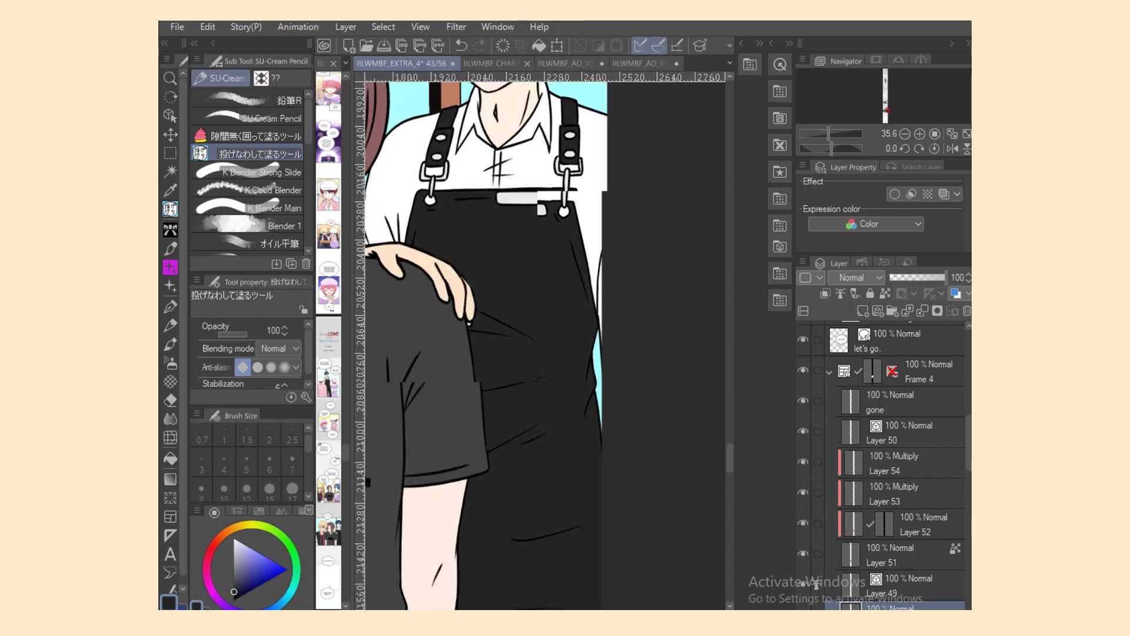
drag(457, 348, 546, 319)
drag(387, 384, 538, 469)
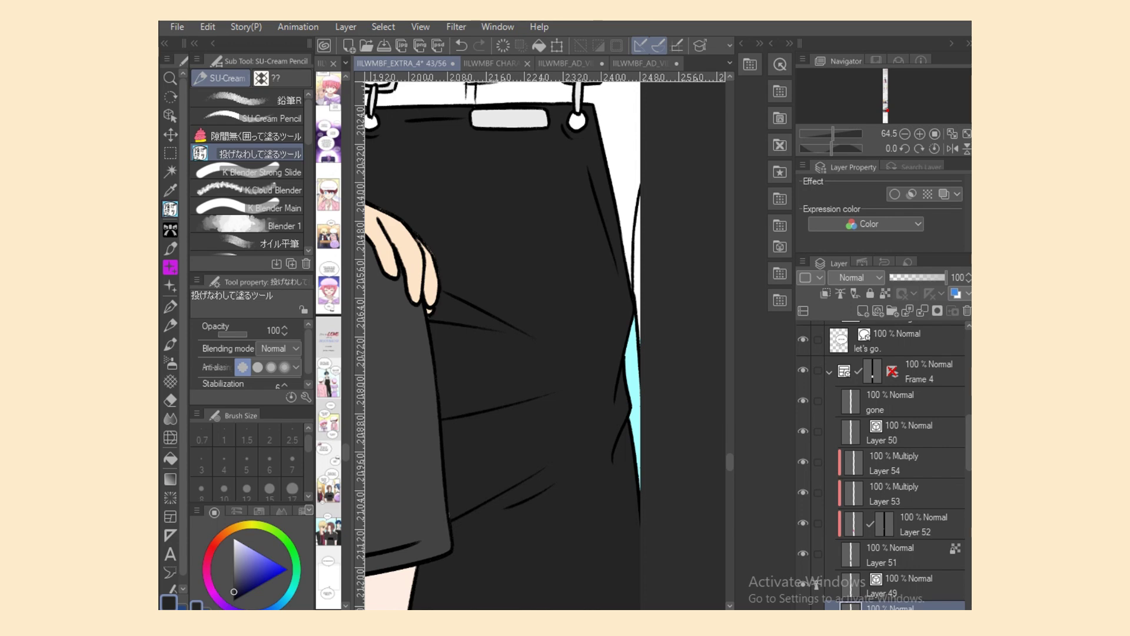
scroll(498, 346, down, 3)
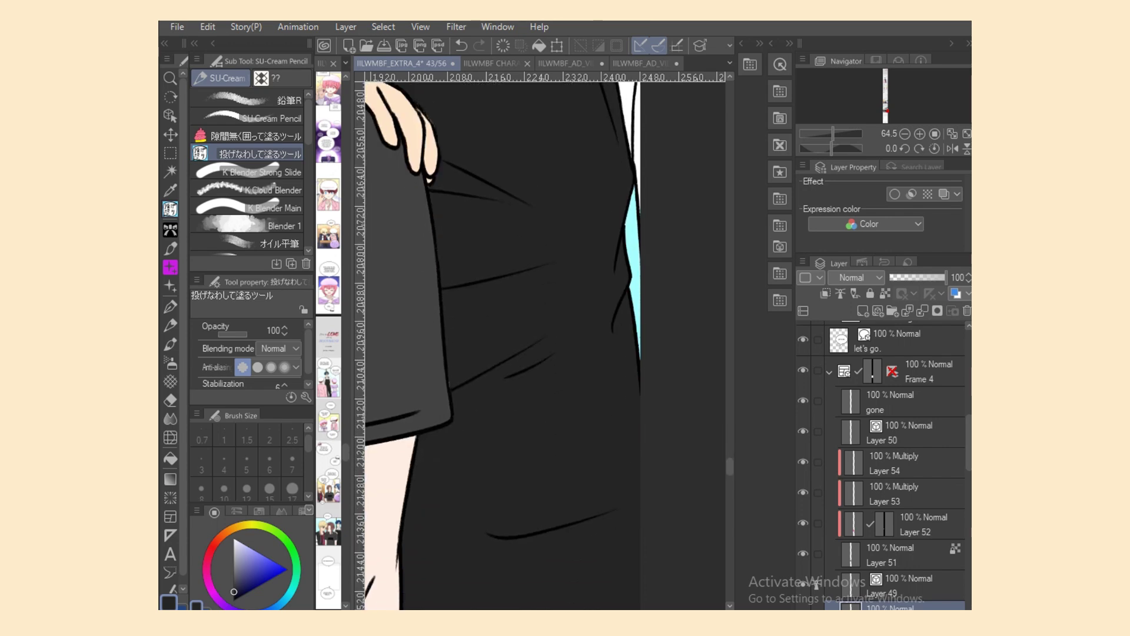
Step: Select Layer 51 and switch from the Hard eraser back to the lasso fill tool
click(895, 555)
key(e)
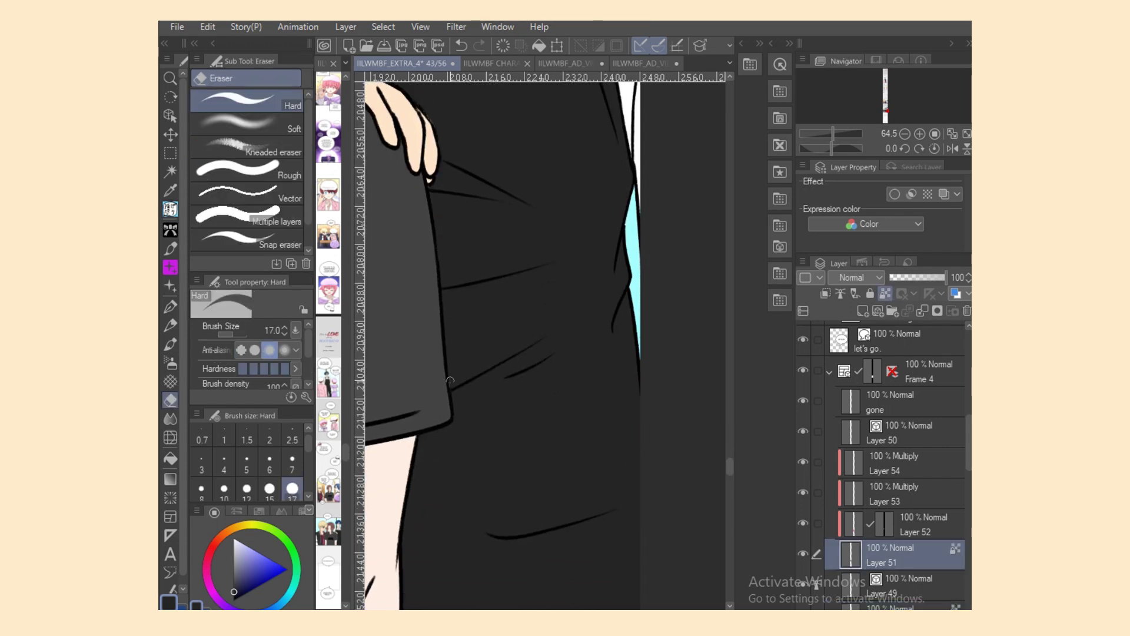
key(p)
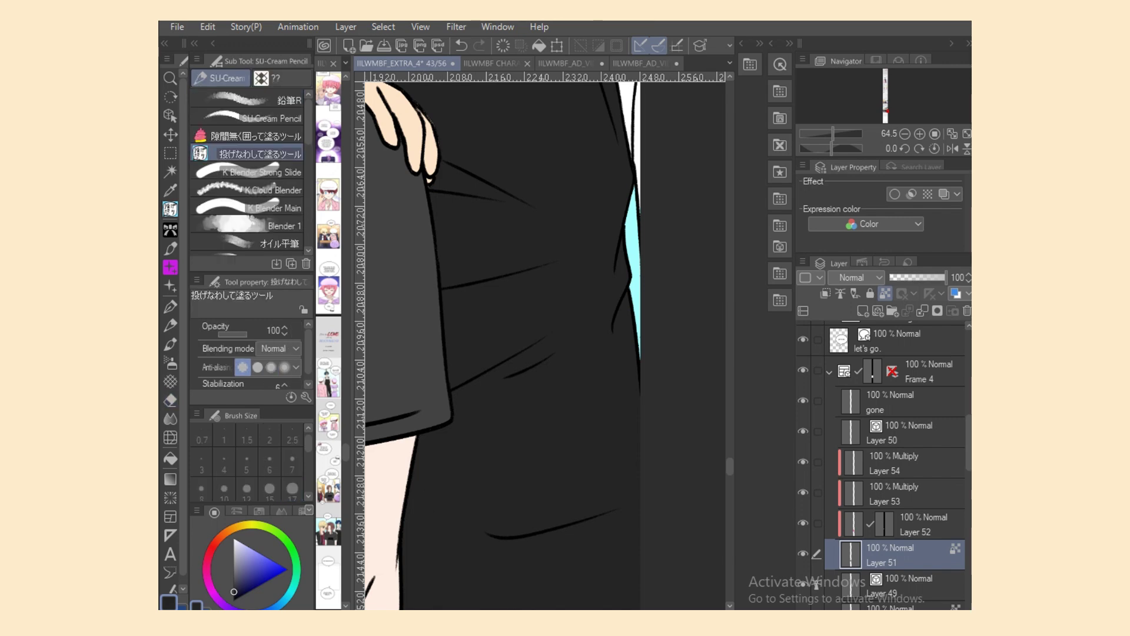
scroll(498, 346, up, 8)
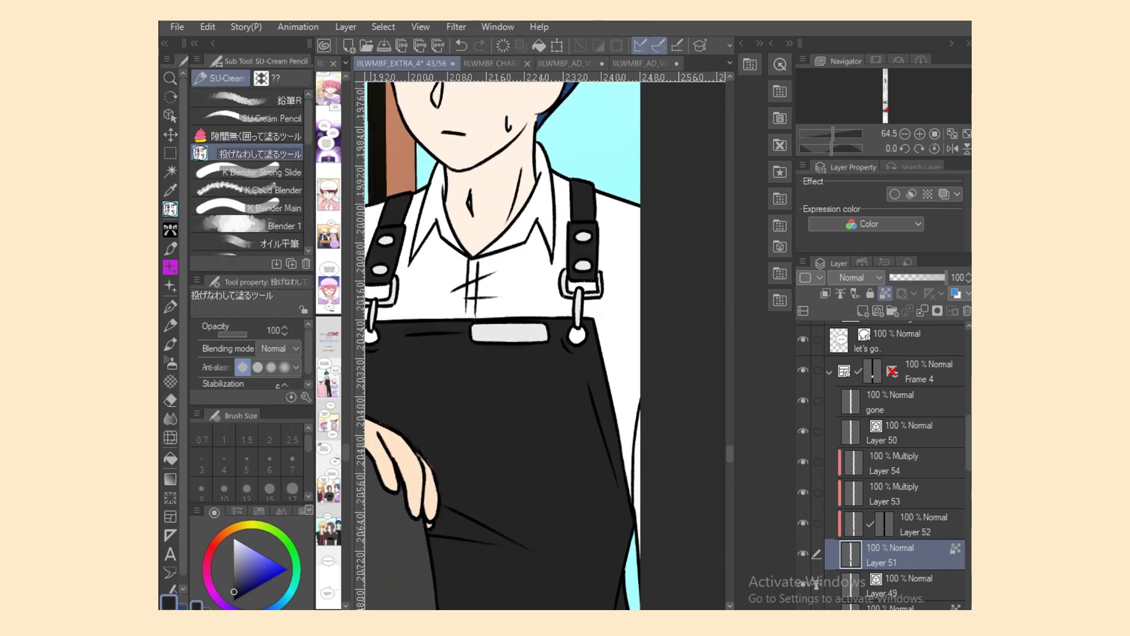
scroll(497, 346, down, 5)
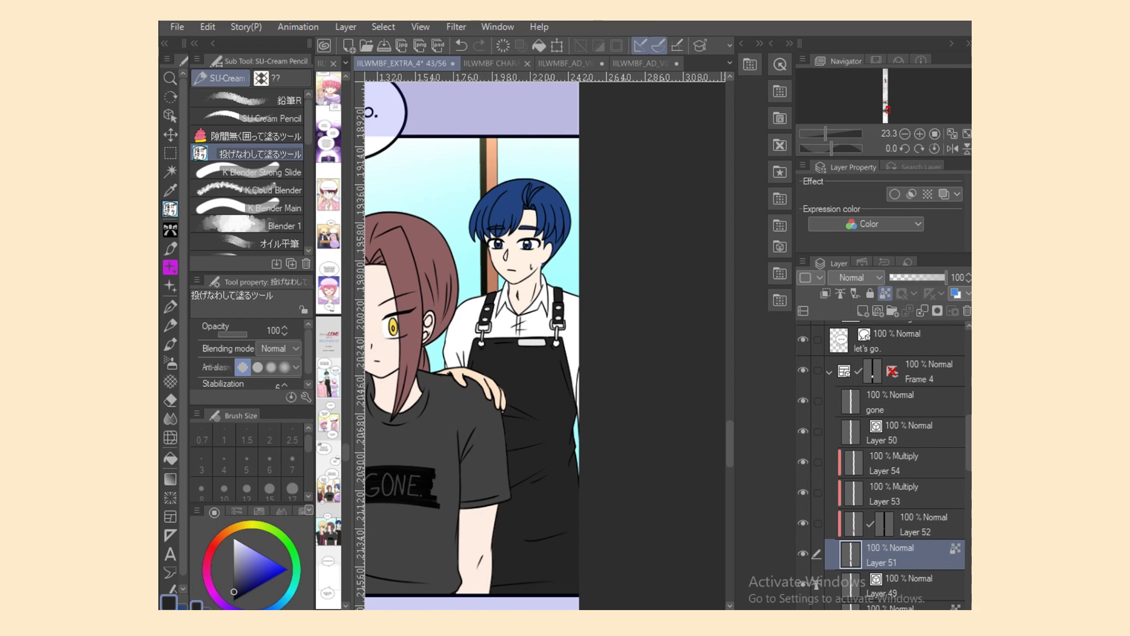
Step: Auto-select the background man's face and neck skin on Layer 6, referring to the editing layer only
scroll(498, 347, right, 1)
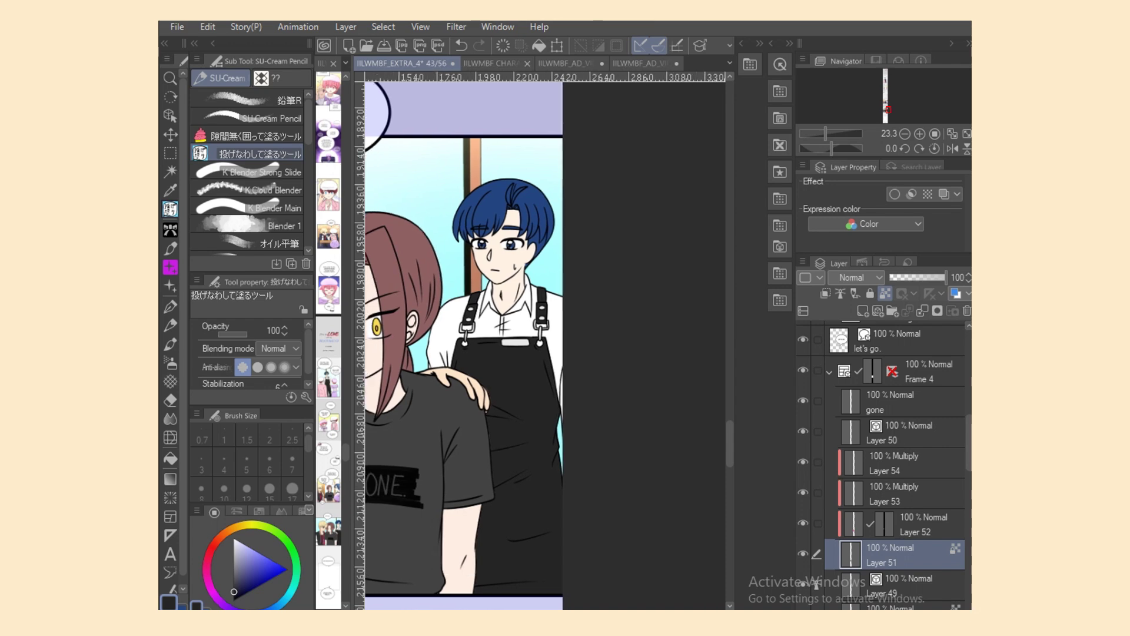
click(170, 171)
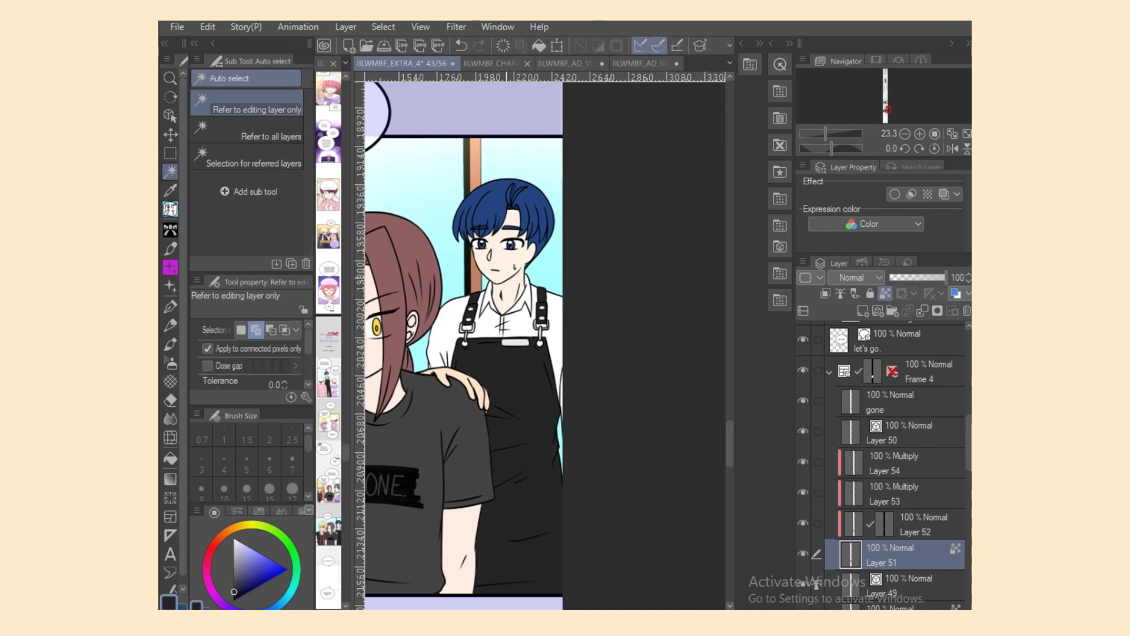
click(511, 400)
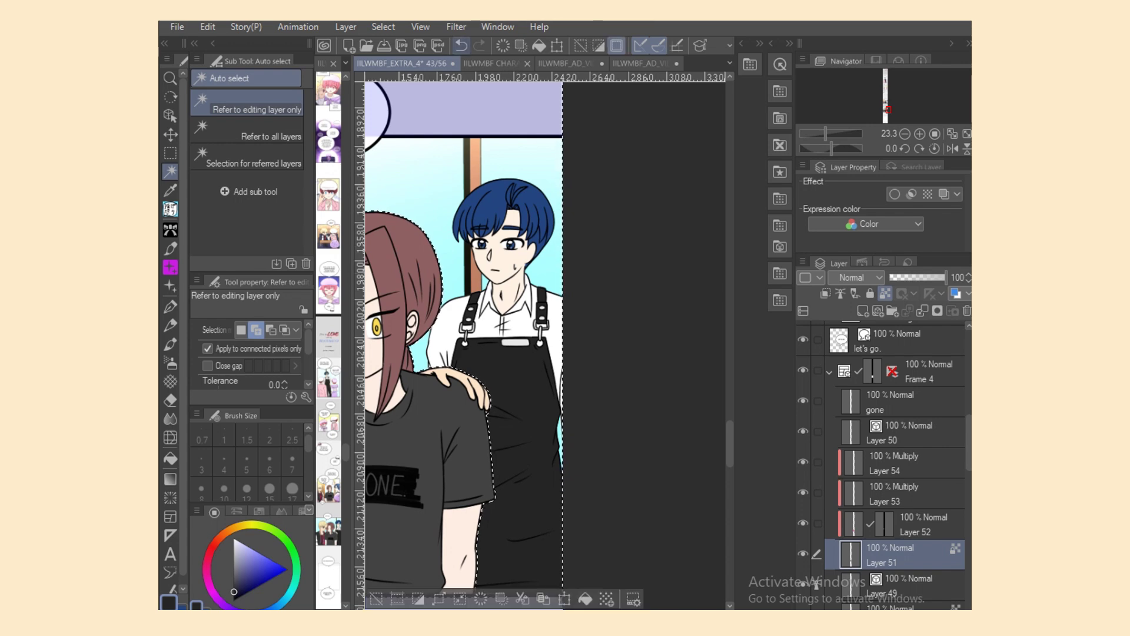
key(ctrl+z)
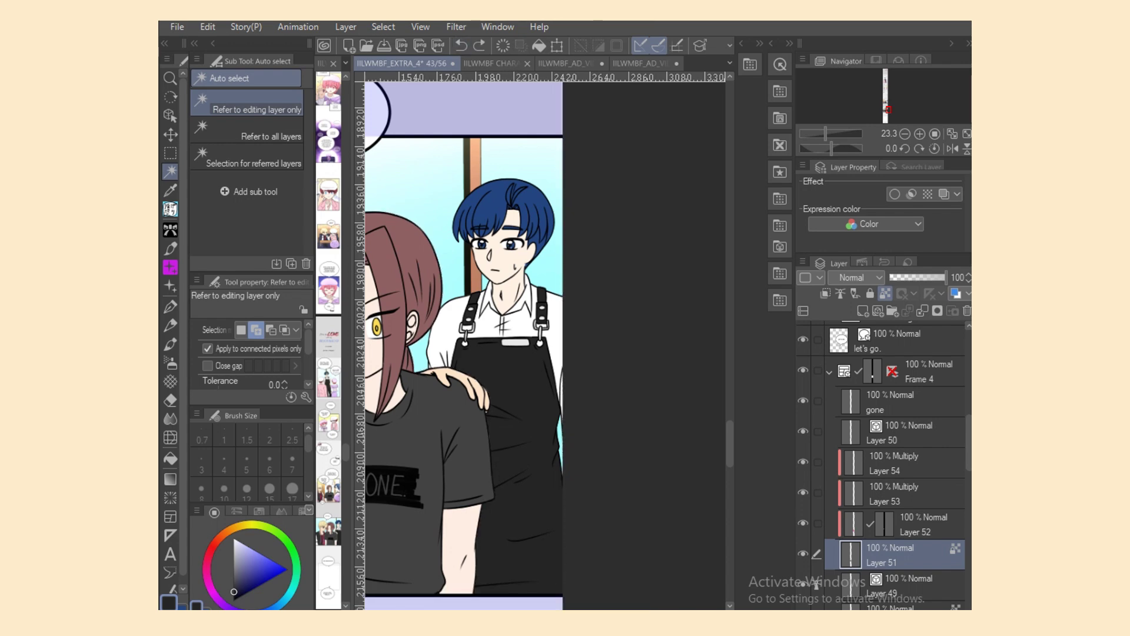
click(803, 554)
click(803, 554)
scroll(883, 471, down, 4)
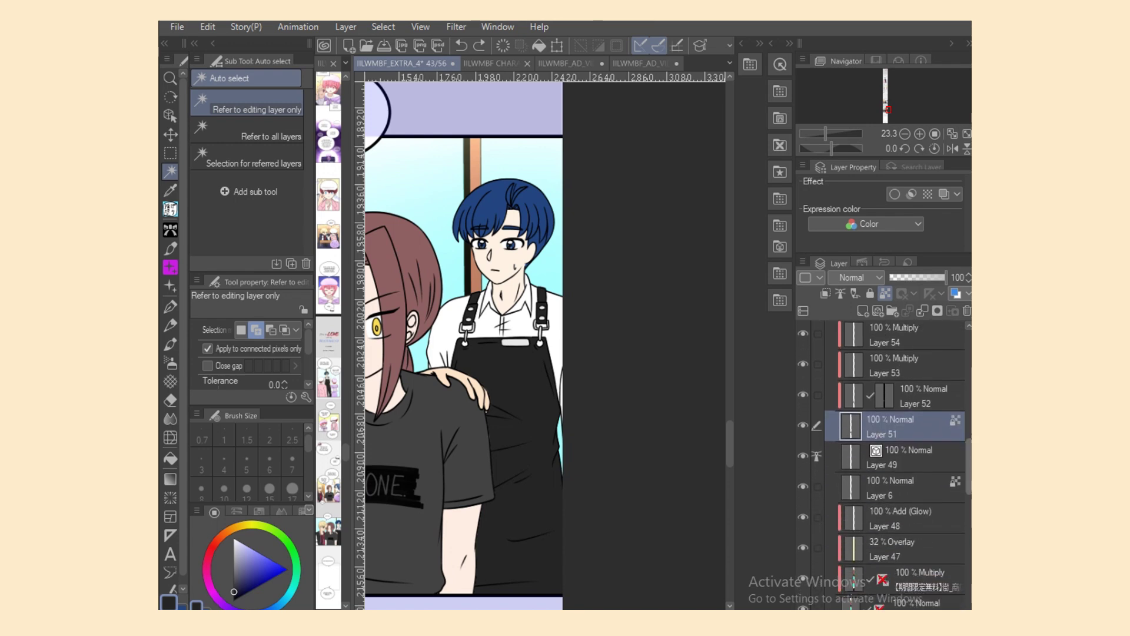
click(895, 488)
click(512, 424)
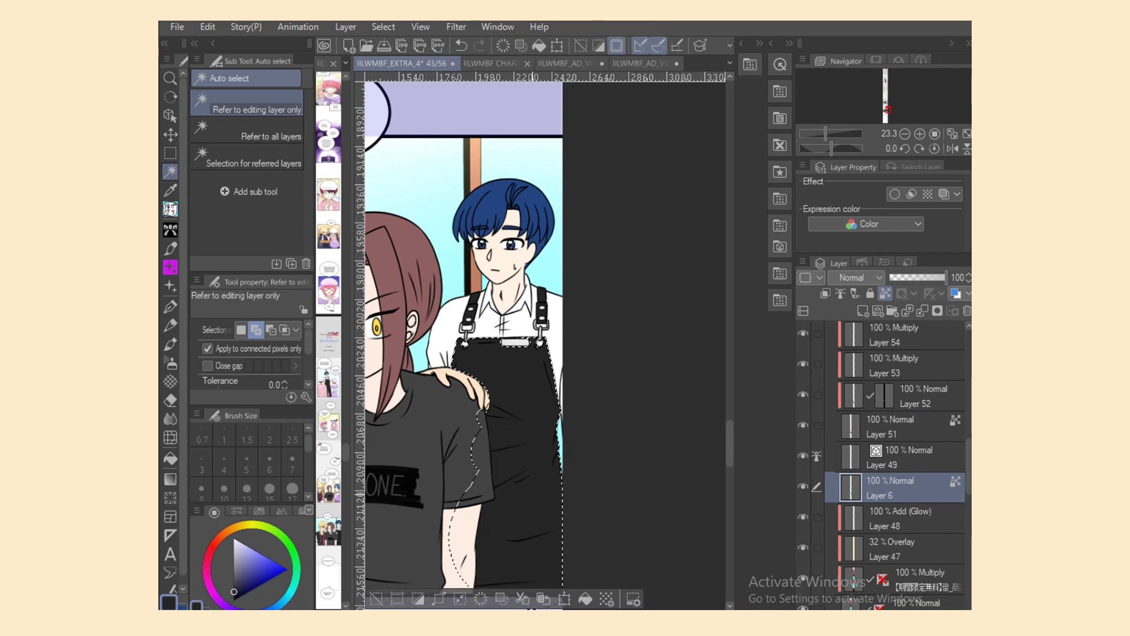
key(ctrl+z)
click(510, 261)
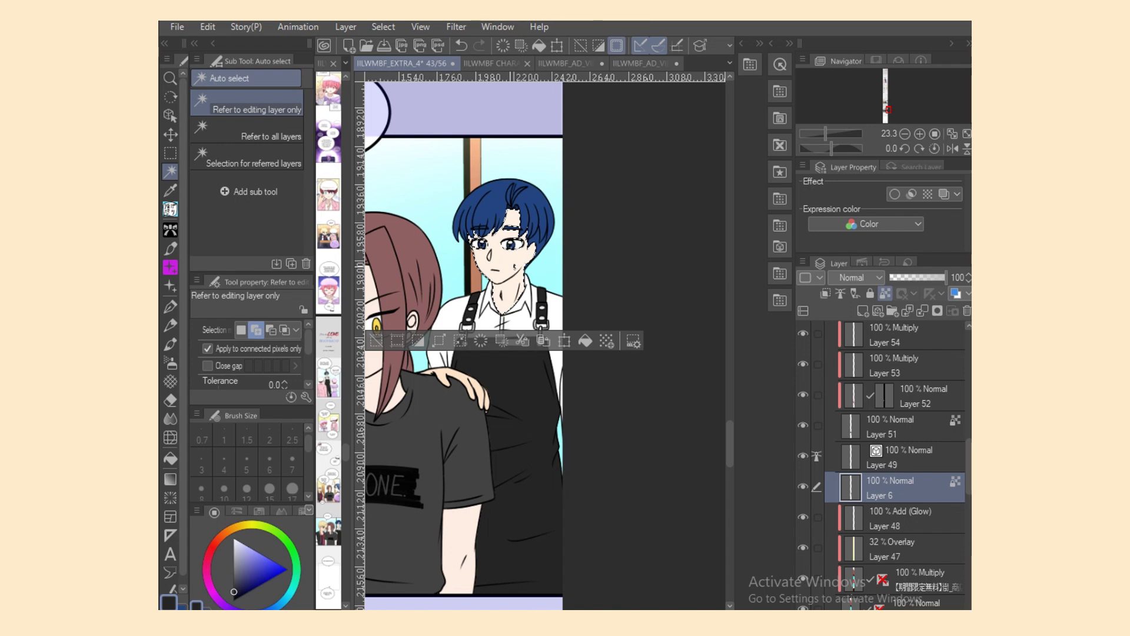
Step: Look over the man's face, shirt and apron flats, checking Layer 51 and Layer 53
scroll(545, 345, up, 7)
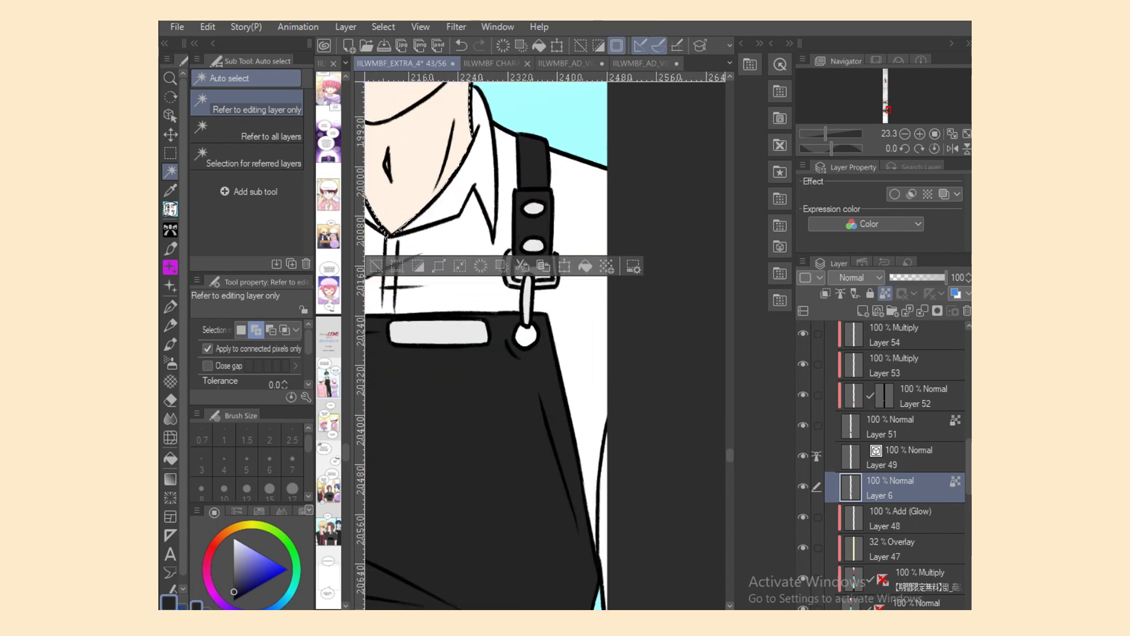
scroll(546, 346, down, 1)
scroll(499, 346, down, 4)
scroll(499, 346, up, 7)
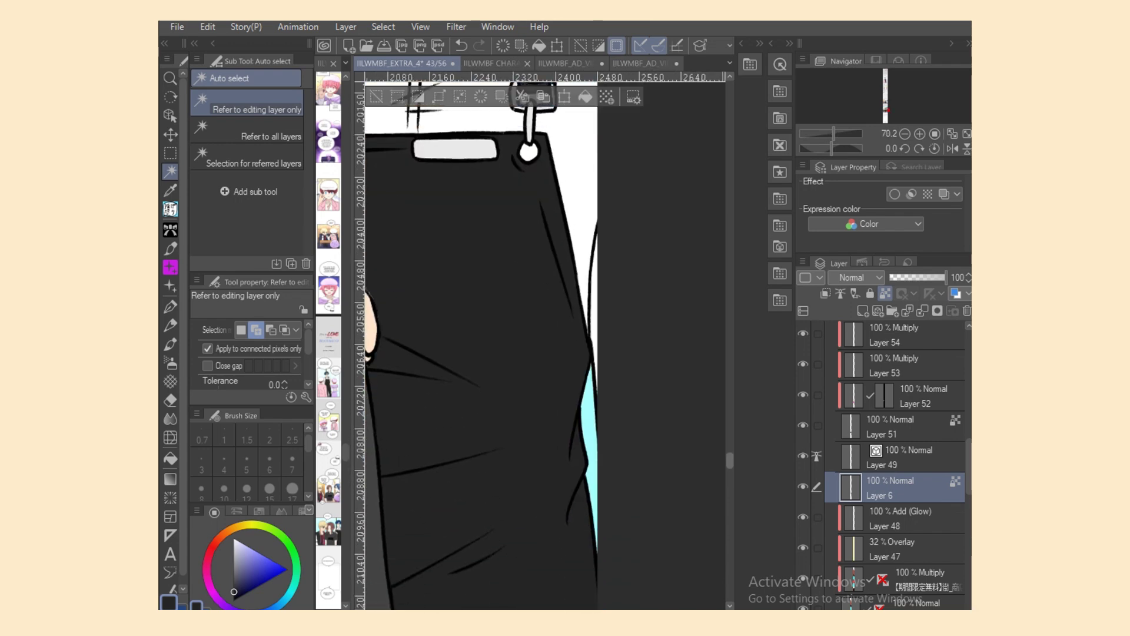
scroll(499, 346, left, 1)
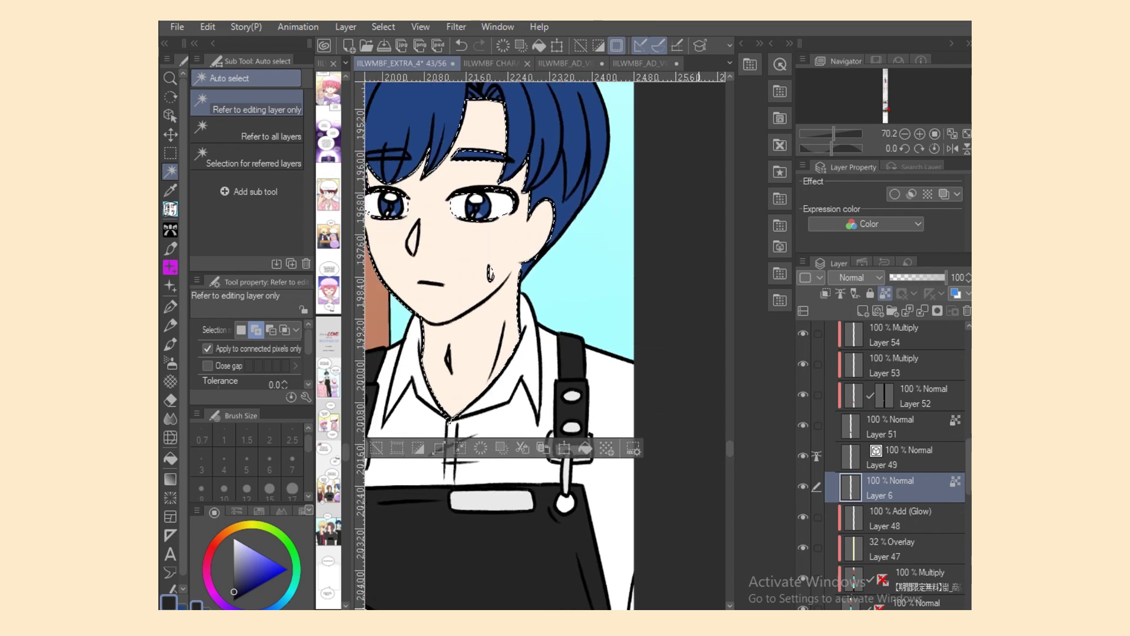
click(901, 427)
scroll(498, 347, up, 1)
scroll(489, 530, down, 3)
scroll(489, 530, left, 2)
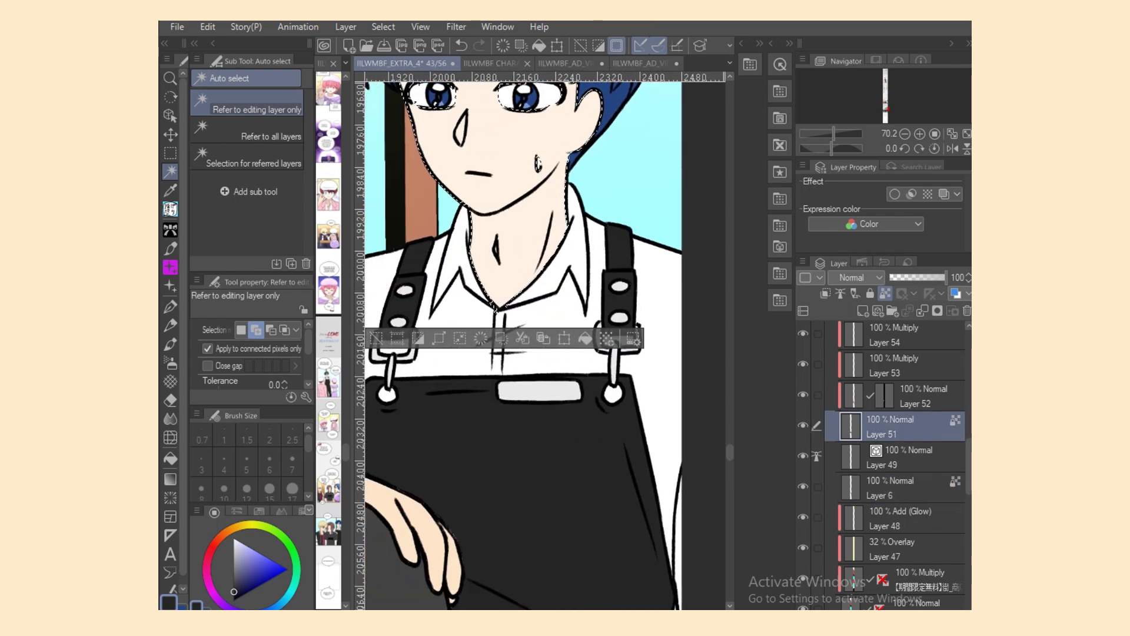
key(e)
key(w)
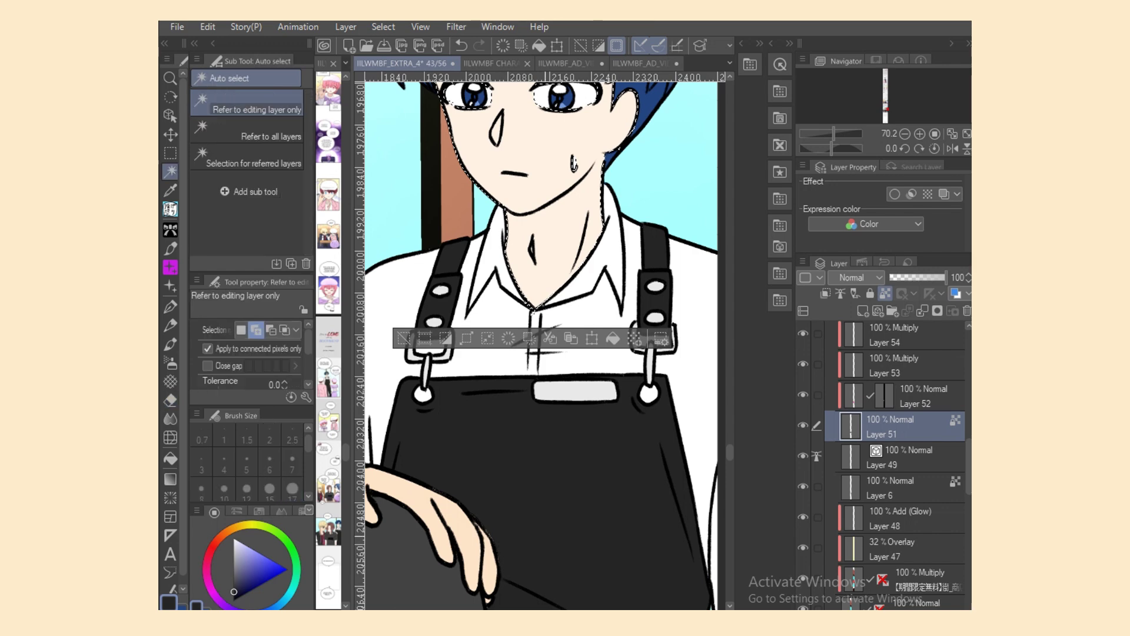
scroll(537, 346, up, 5)
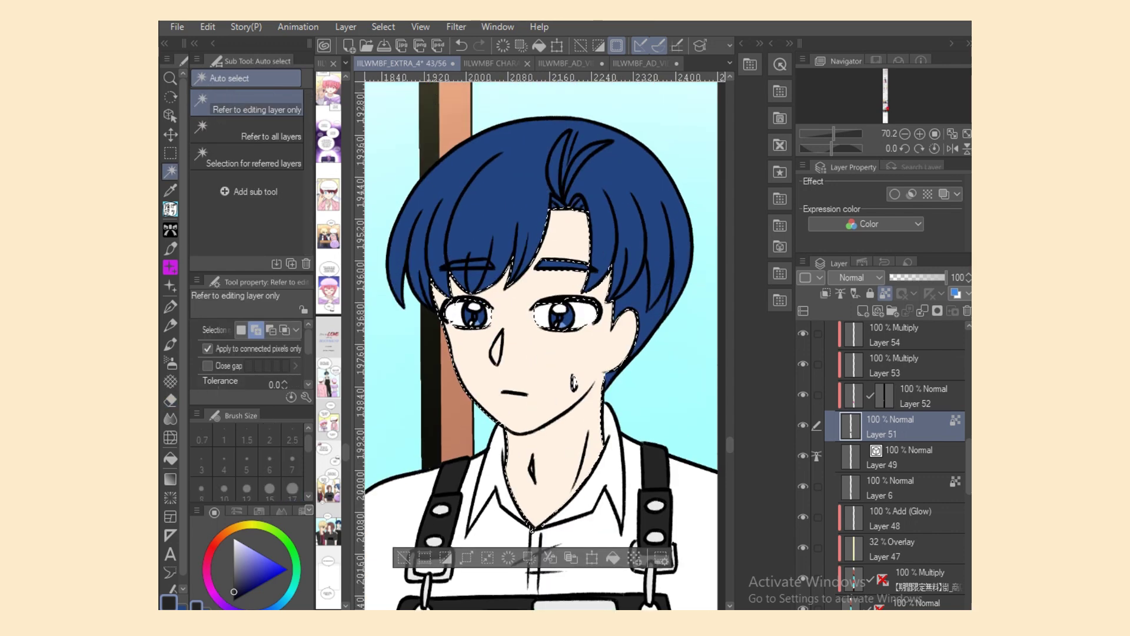
click(909, 366)
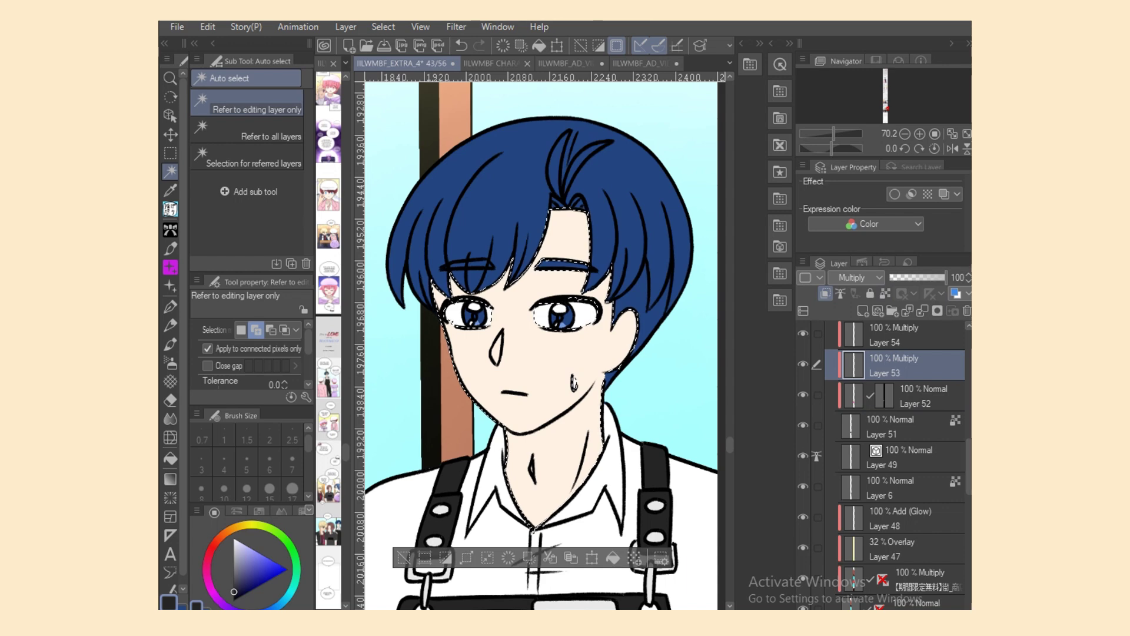
scroll(883, 465, up, 1)
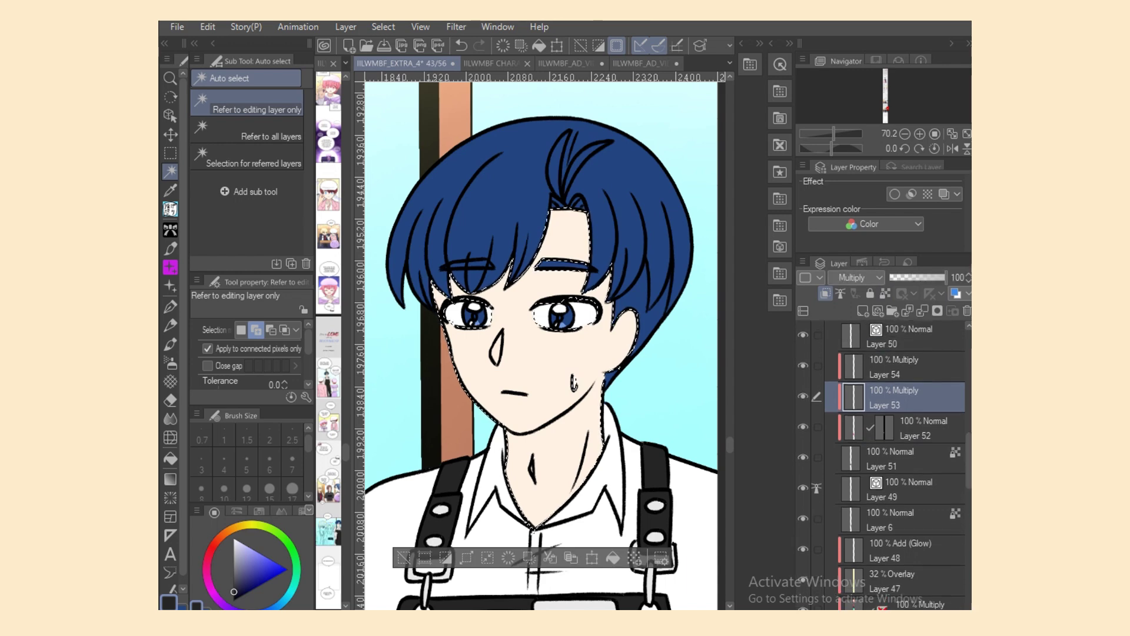
Step: Add a new layer above Layer 6, clip it to the flat colours and set its blending mode to Multiply
click(909, 520)
click(803, 519)
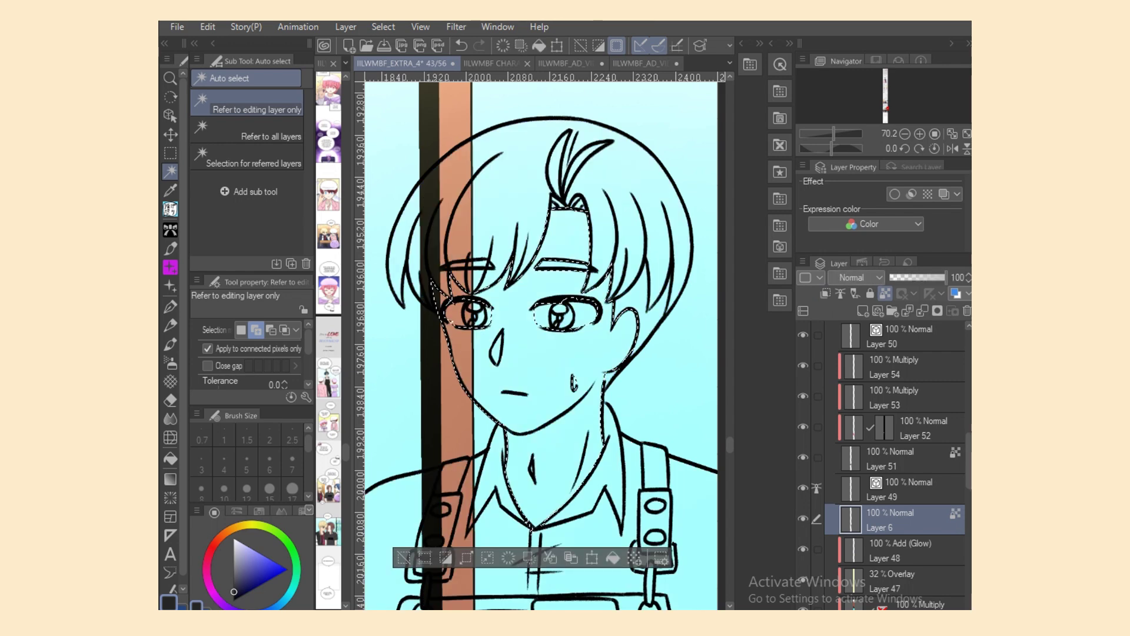
click(803, 519)
click(863, 310)
click(825, 293)
click(857, 278)
click(852, 322)
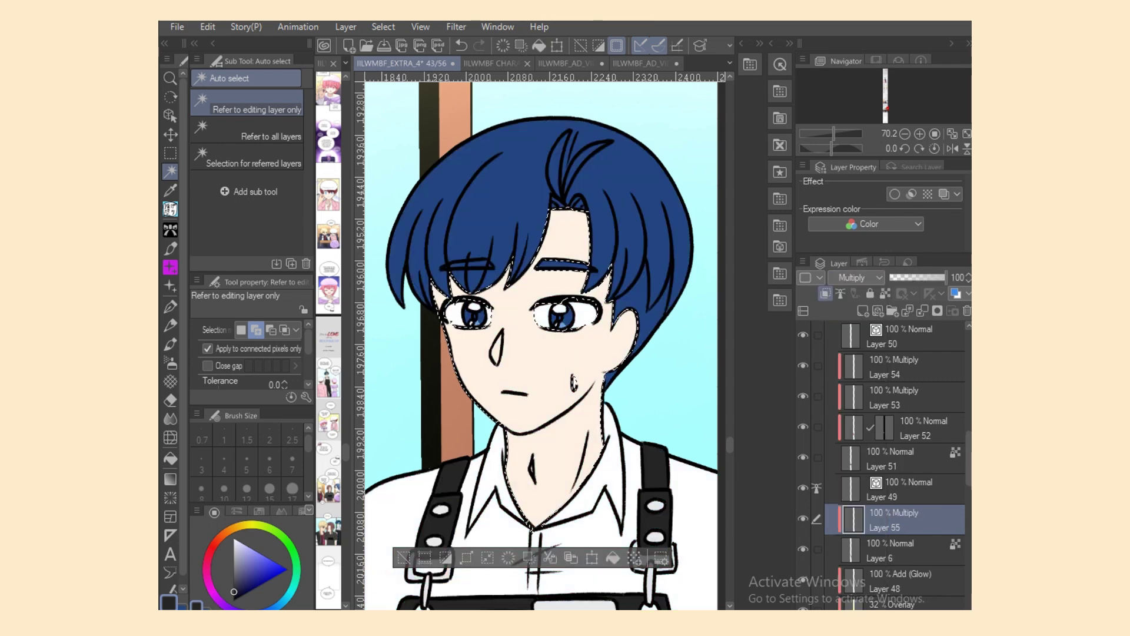
Step: Lasso-fill the shadow under the man's chin and across his neck with pale pink from the MINICO-KAHO colour set
click(170, 209)
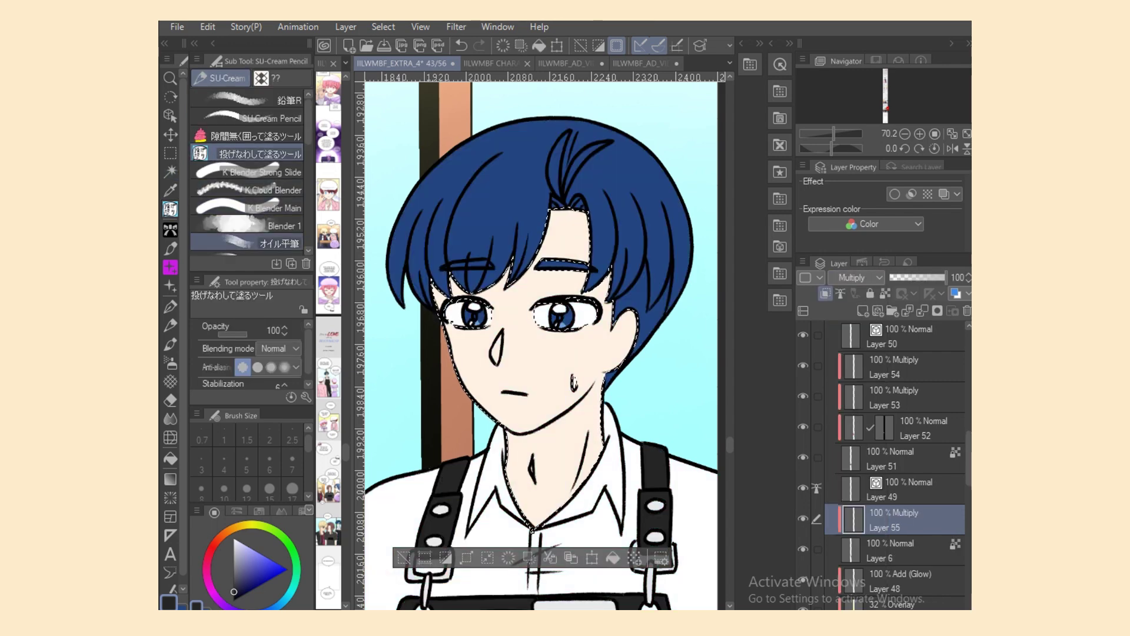
click(259, 511)
click(201, 545)
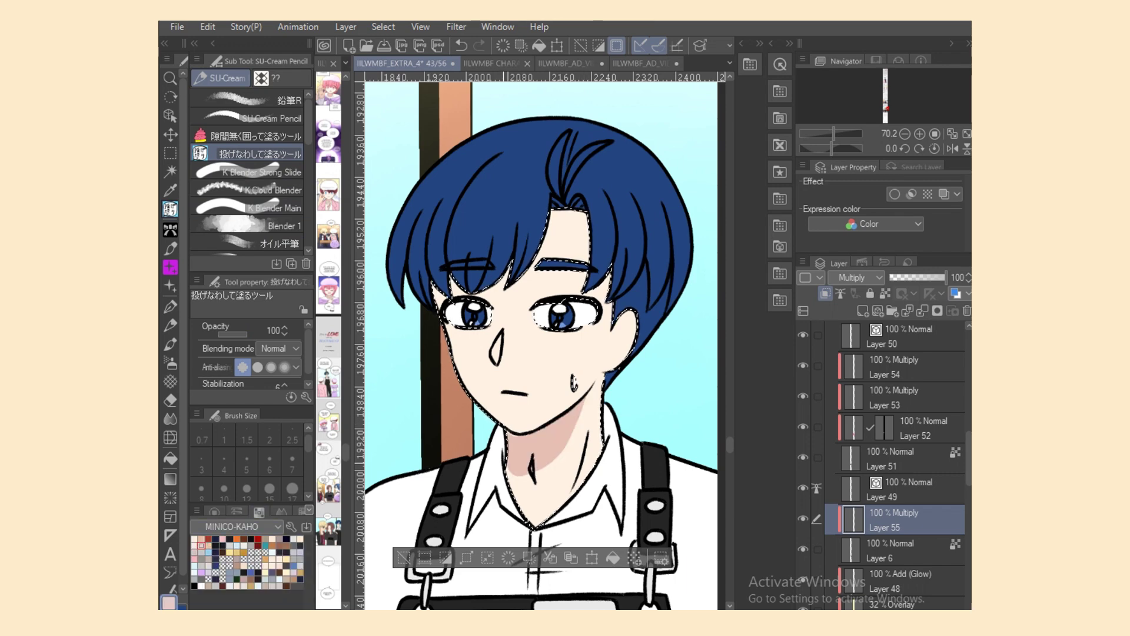
drag(587, 398, 576, 491)
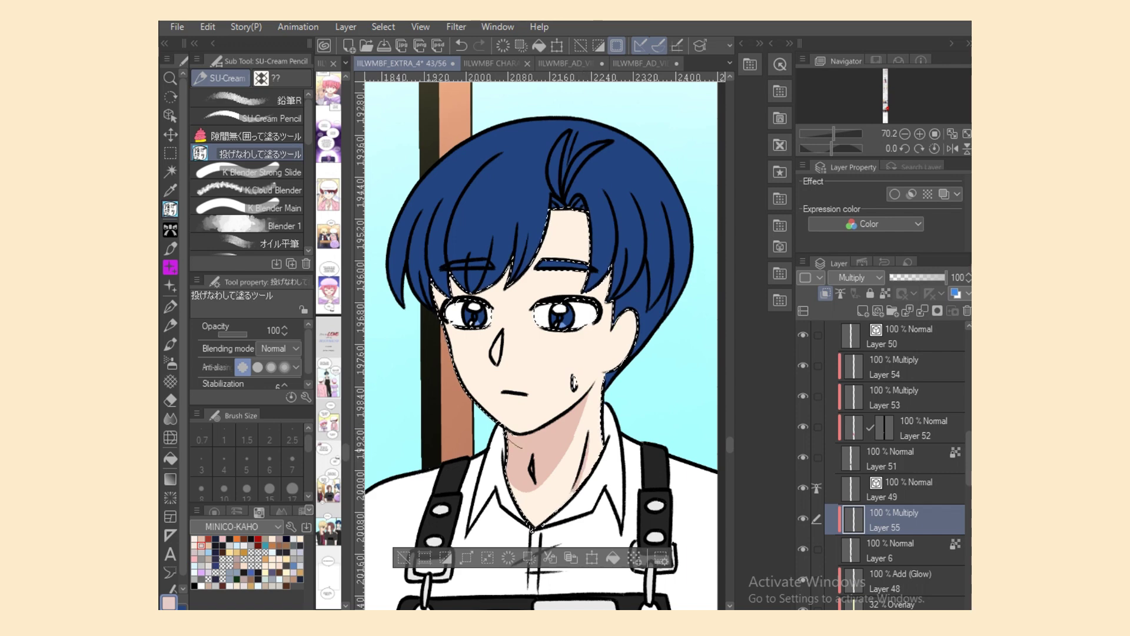
Step: Soften the neck shadow's edges with K Blender Main at size 120 and switch to the オイル平筆 brush
click(246, 208)
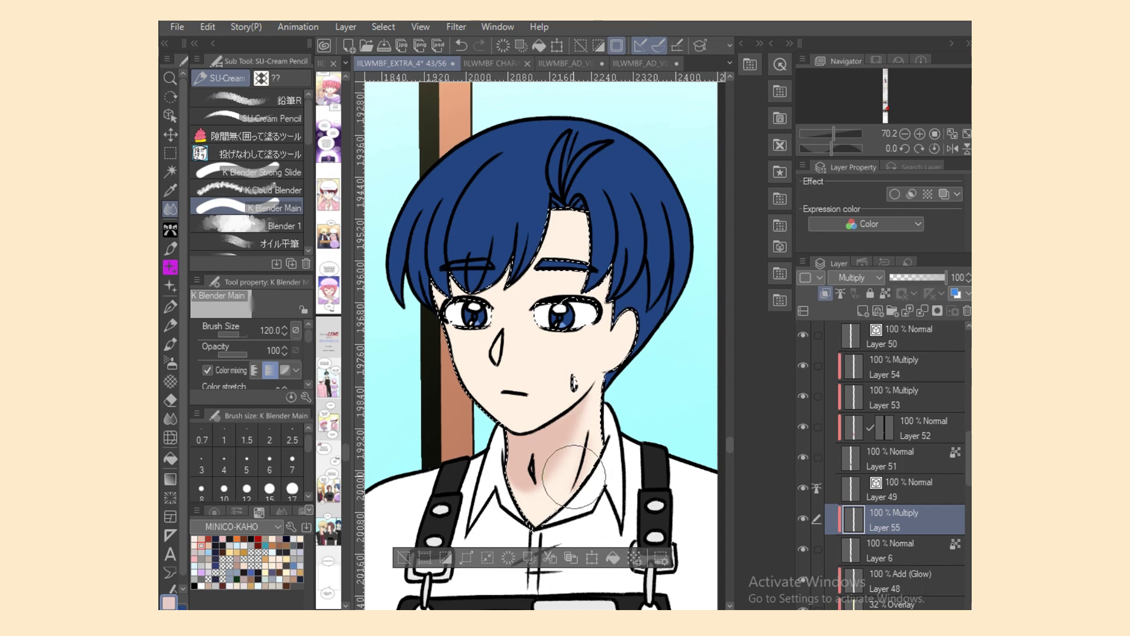
key(e)
key(j)
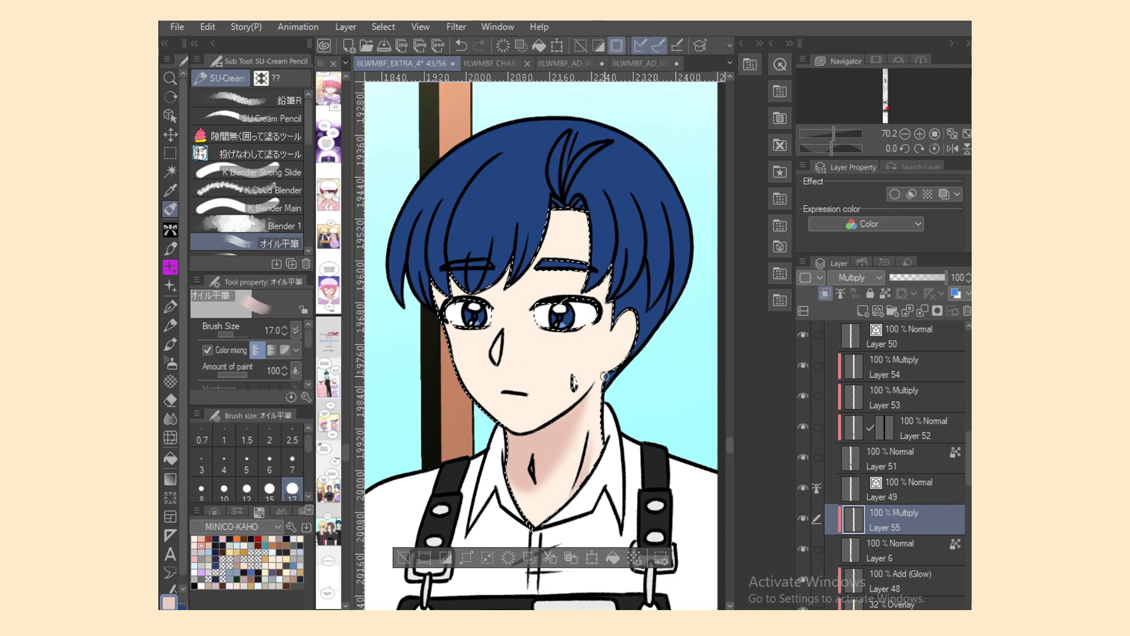
Step: Lasso-fill pale pink shadows under the fringe and beside the nose, tidying them with the Hard eraser, and return to オイル平筆
click(259, 154)
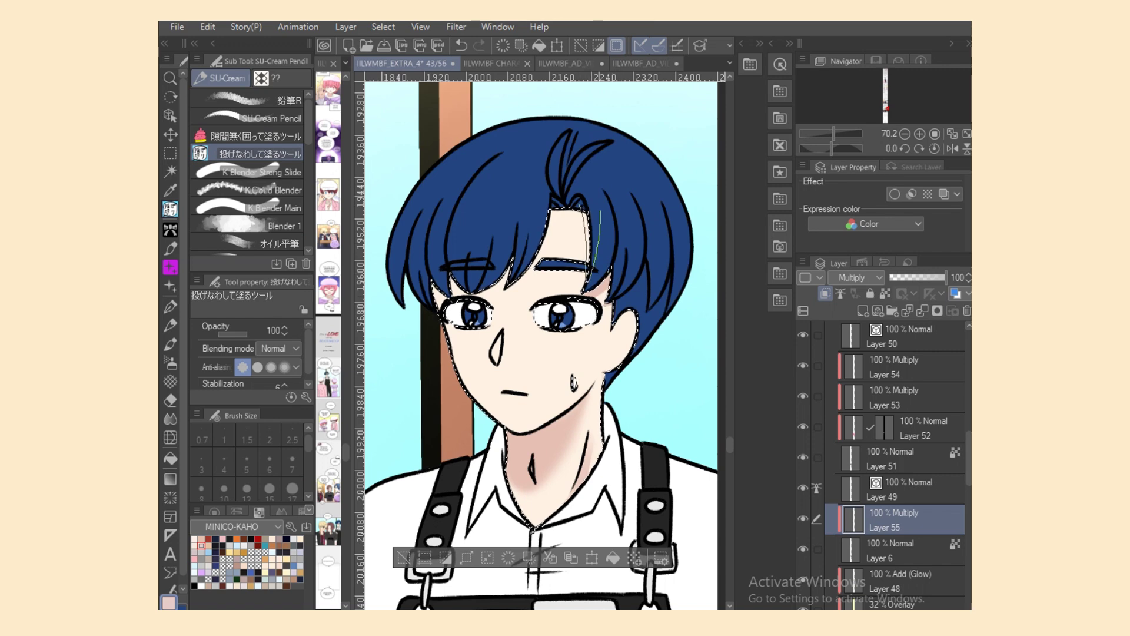
key(e)
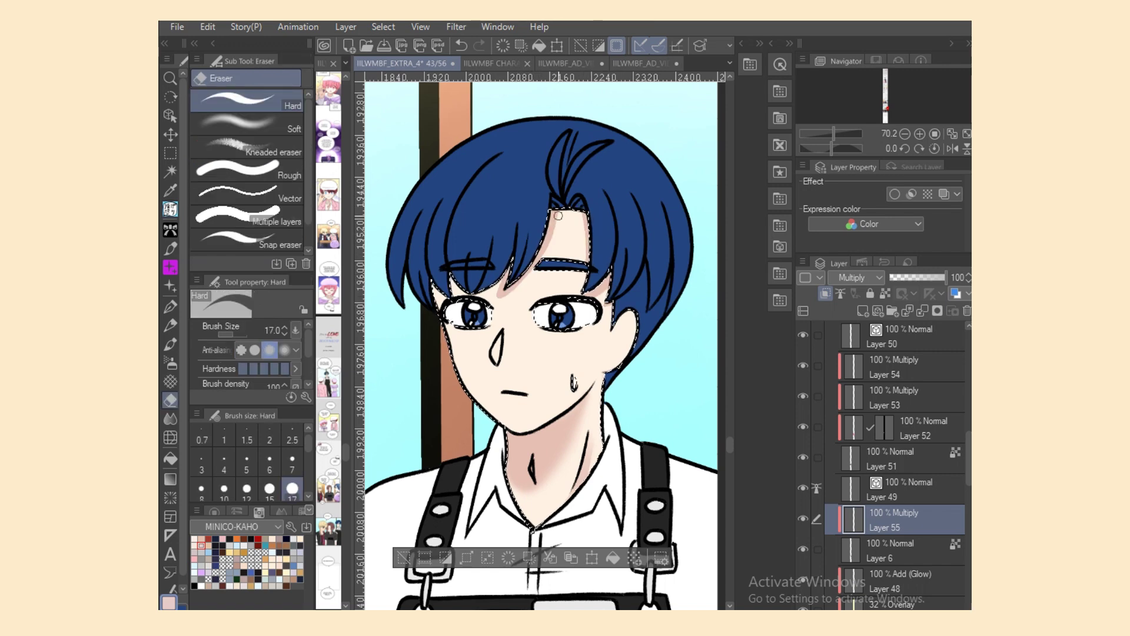
key(p)
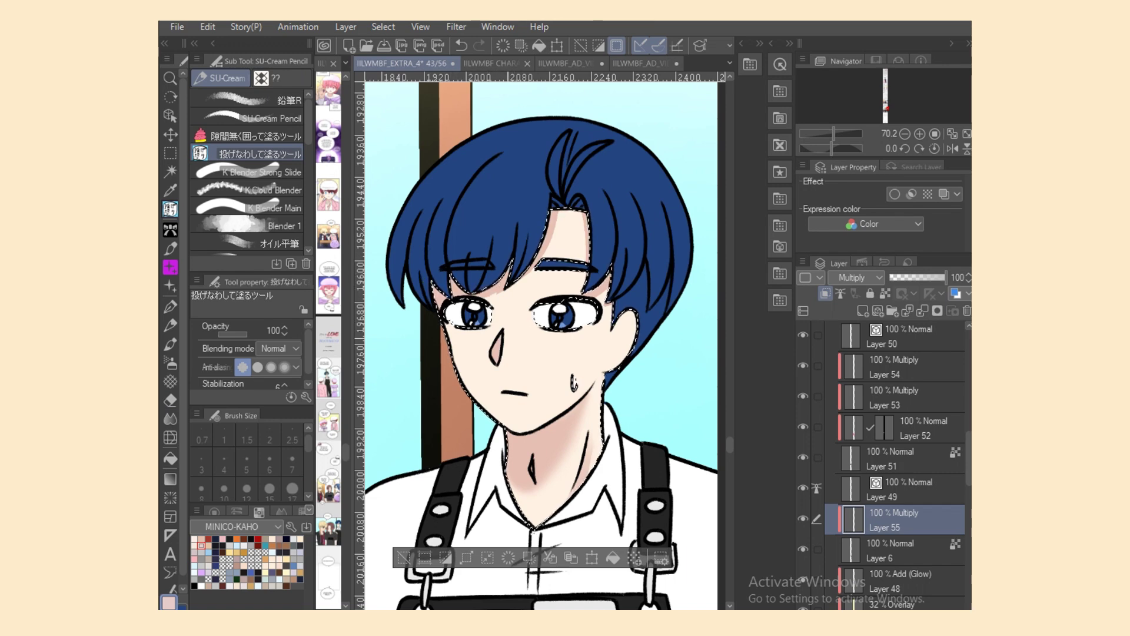
key(e)
key(p)
click(272, 243)
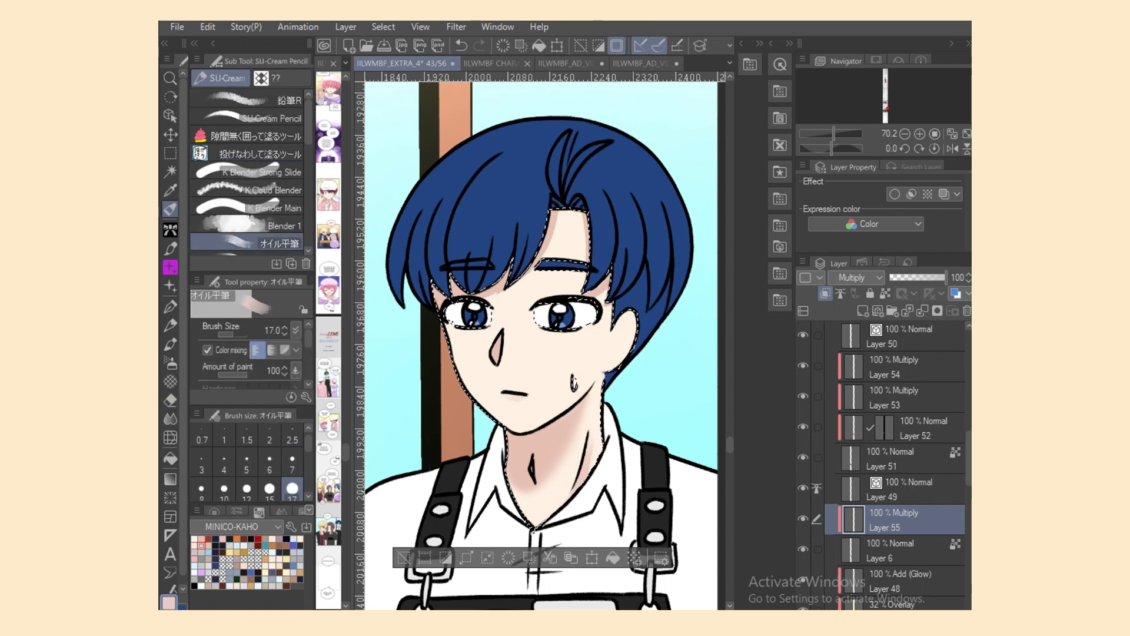
Step: Clear the skin selection around the man's face and neck
key(c)
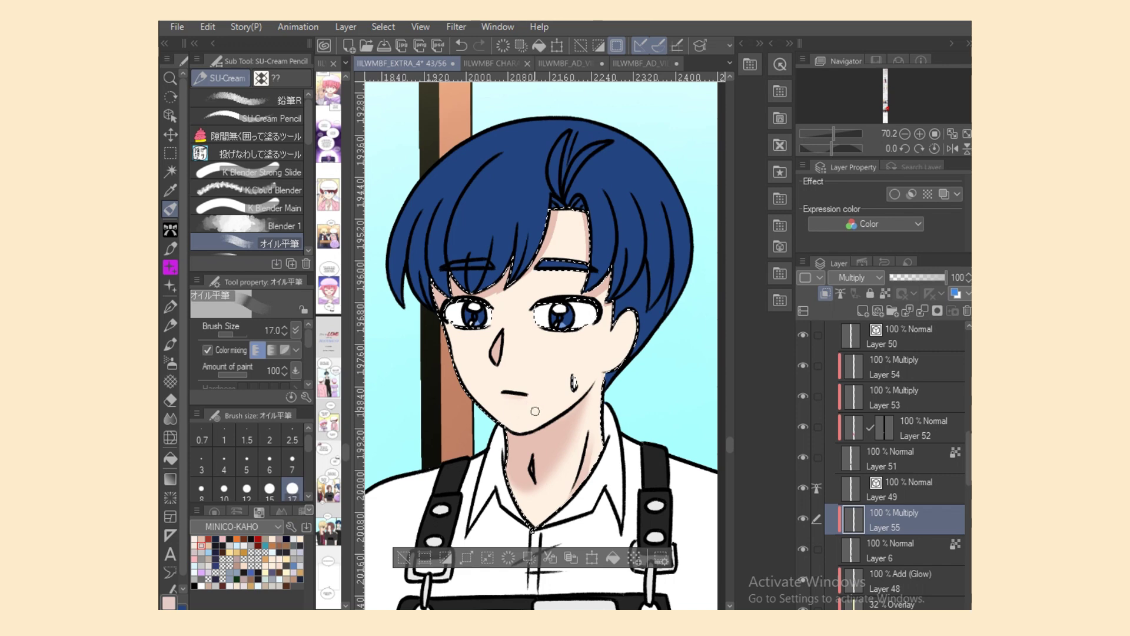
key(m)
key(ctrl+d)
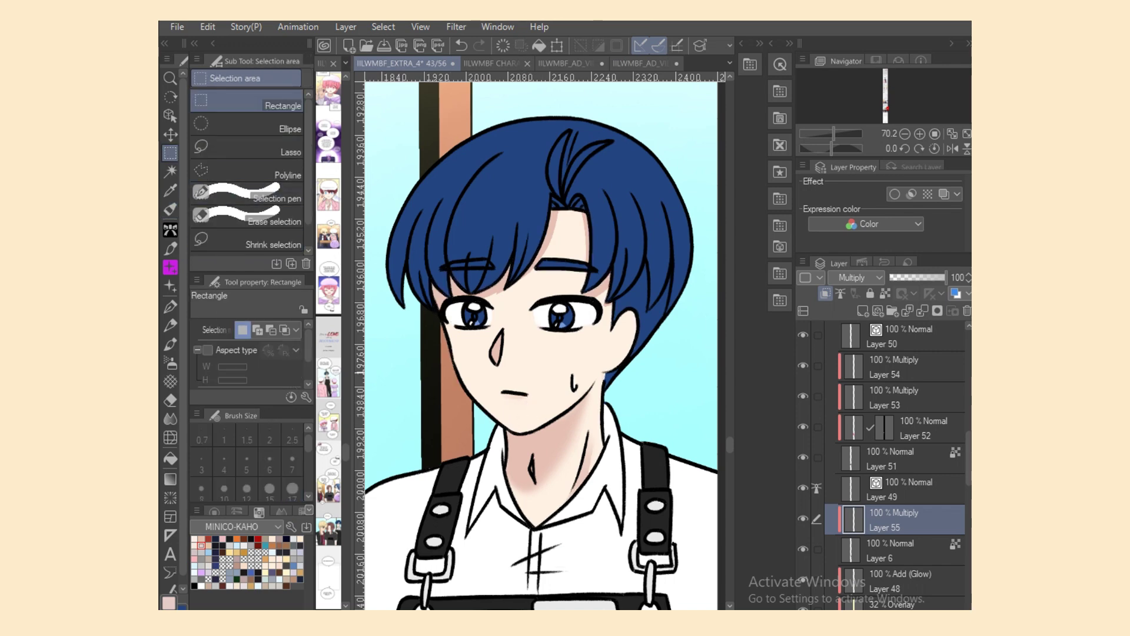
scroll(536, 347, down, 3)
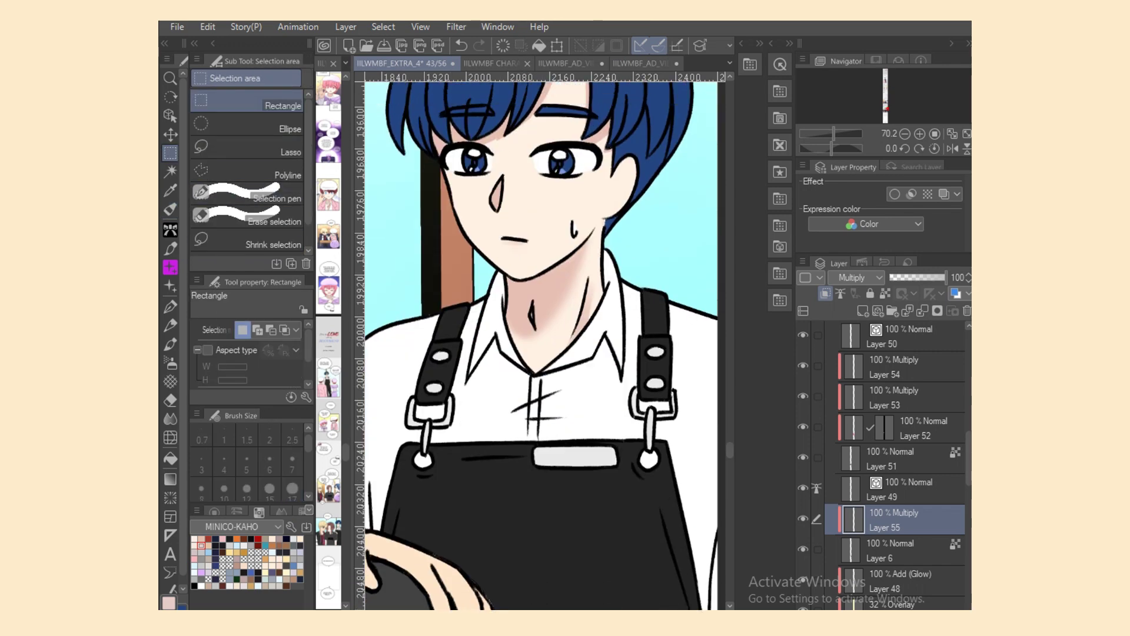
key(o)
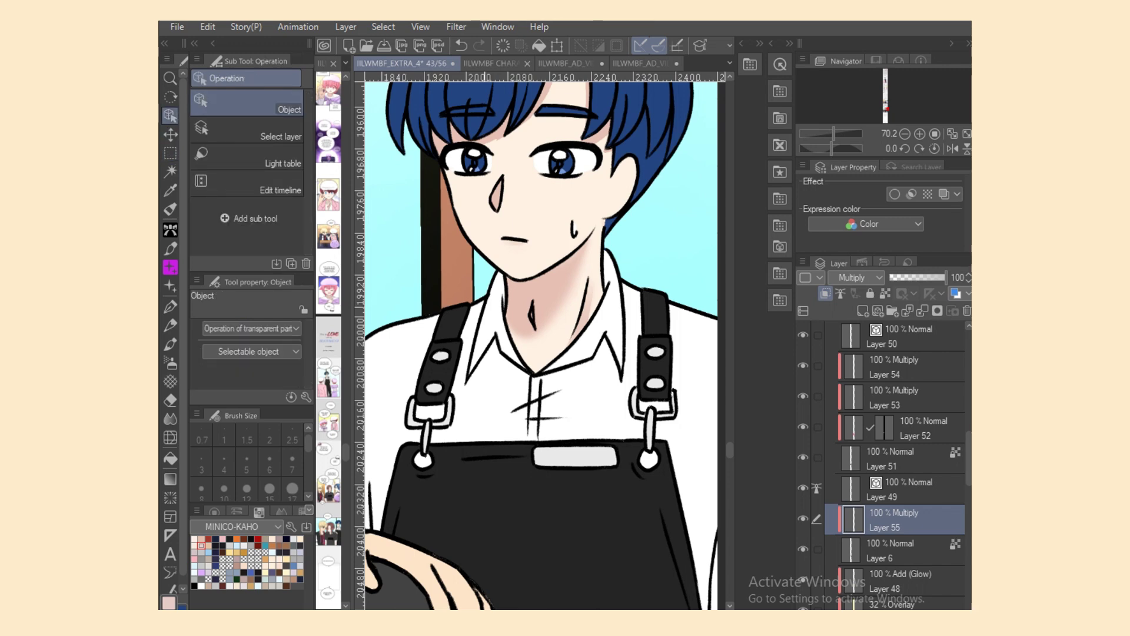
click(478, 299)
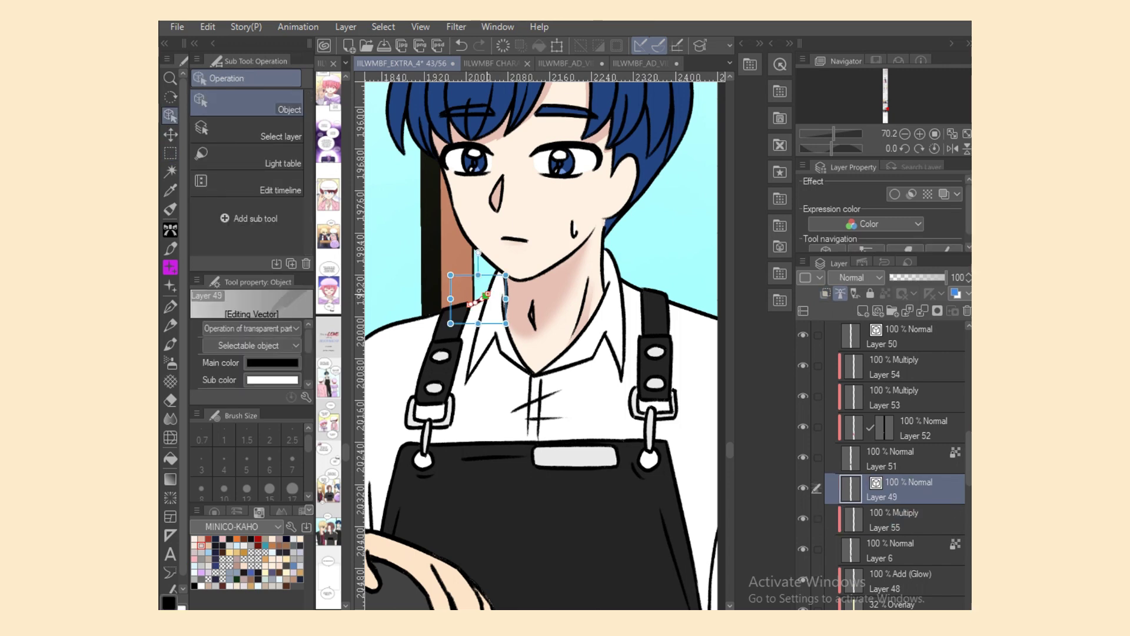
key(e)
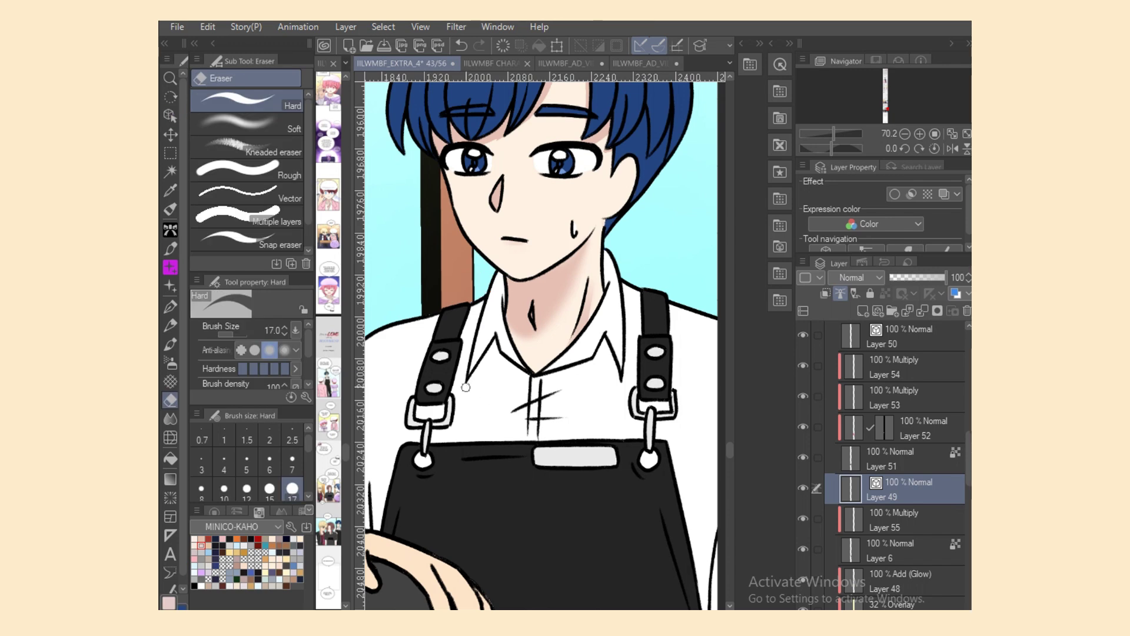
key(o)
click(909, 520)
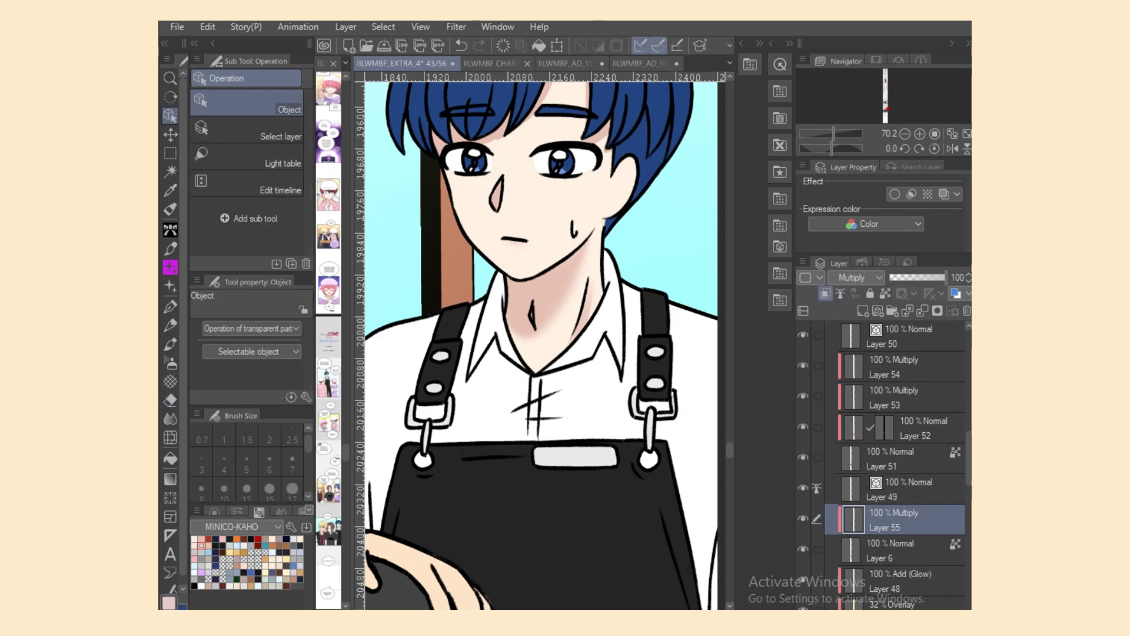
click(910, 551)
click(909, 520)
Step: Paint pale lavender shadows along the shirt's collar, placket and chest folds using the オイル平筆 brush at size 17
click(294, 573)
click(170, 209)
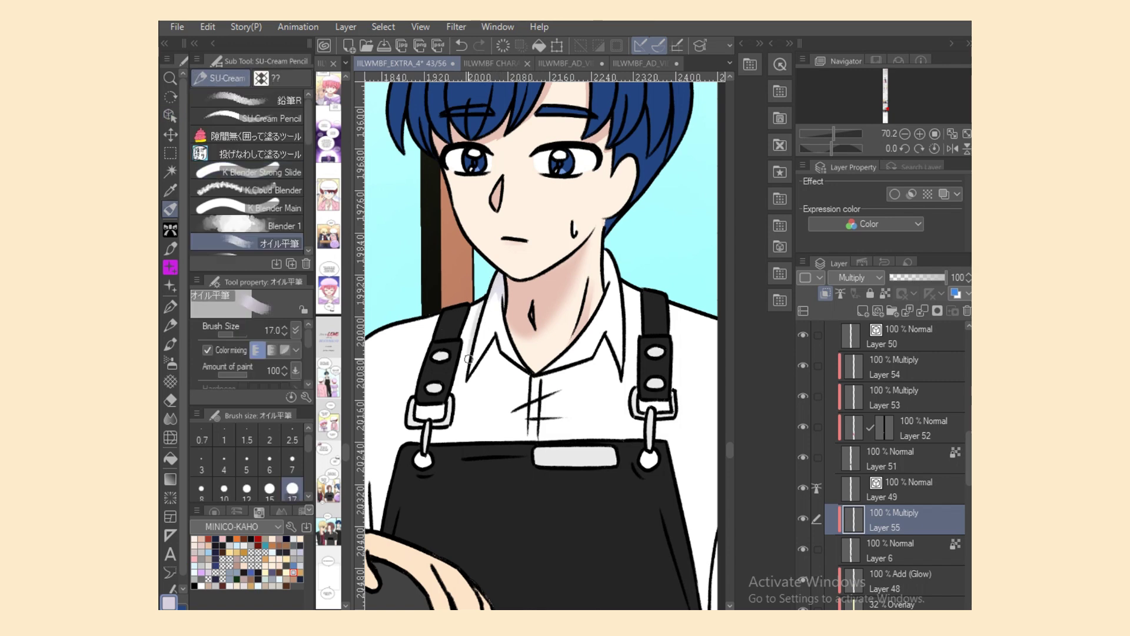
mouse_move(494, 337)
mouse_down()
mouse_move(473, 377)
mouse_move(530, 378)
mouse_move(529, 440)
mouse_up()
drag(538, 388, 537, 438)
mouse_move(515, 414)
mouse_down()
mouse_move(549, 417)
mouse_move(532, 422)
mouse_move(566, 423)
mouse_up()
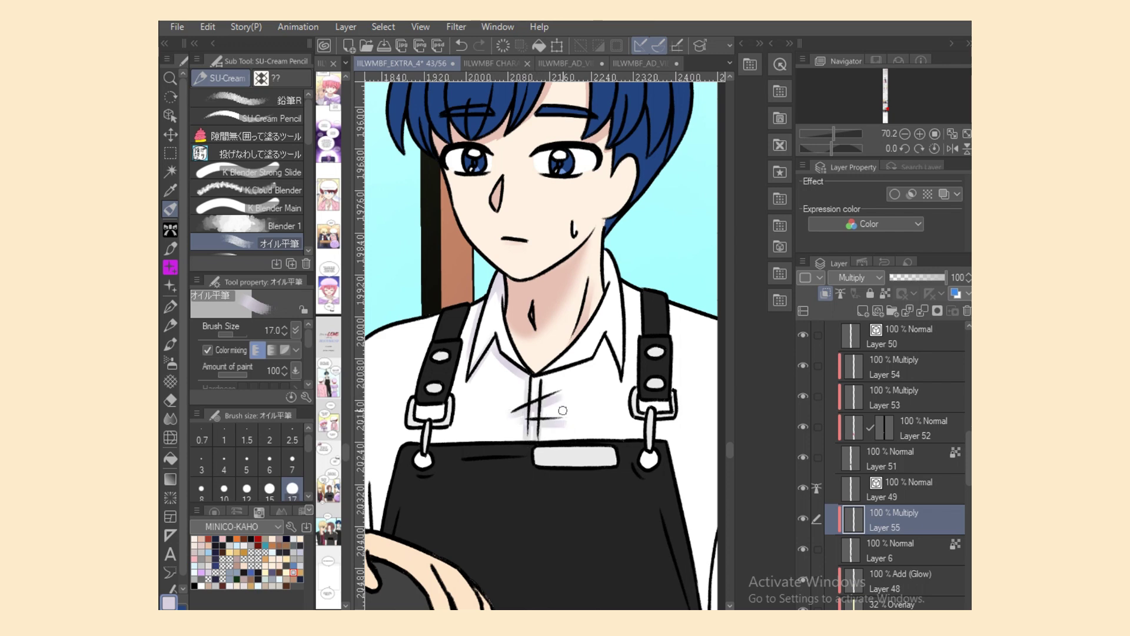
Step: Continue the lavender shading under the other half of the collar, around its outer edge and along the nearby apron strap
mouse_move(548, 377)
mouse_down()
mouse_move(588, 368)
mouse_move(614, 361)
mouse_up()
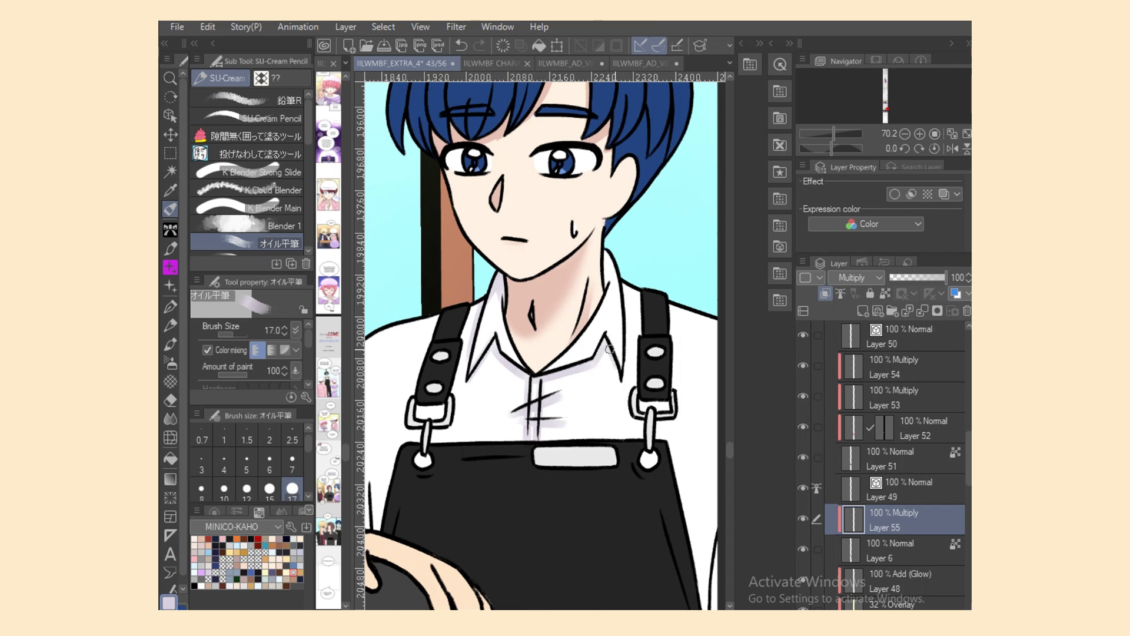
mouse_move(607, 283)
mouse_down()
mouse_move(608, 240)
mouse_move(608, 282)
mouse_move(629, 341)
mouse_up()
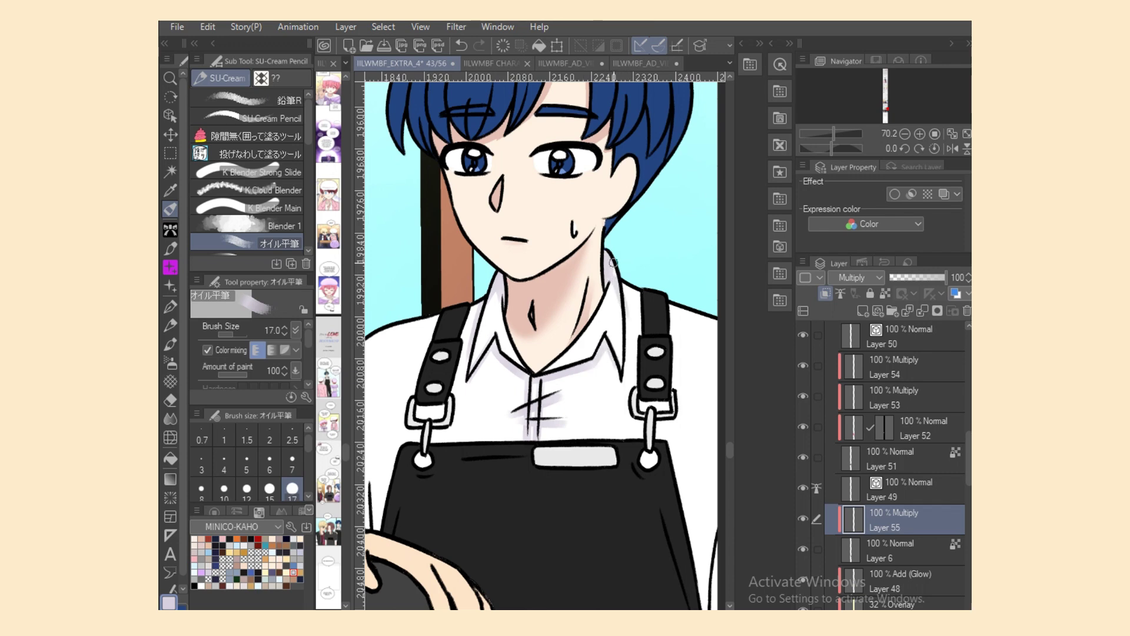
drag(613, 262, 623, 365)
mouse_move(640, 291)
mouse_down()
mouse_move(637, 376)
mouse_move(666, 403)
mouse_move(643, 433)
mouse_move(650, 458)
mouse_up()
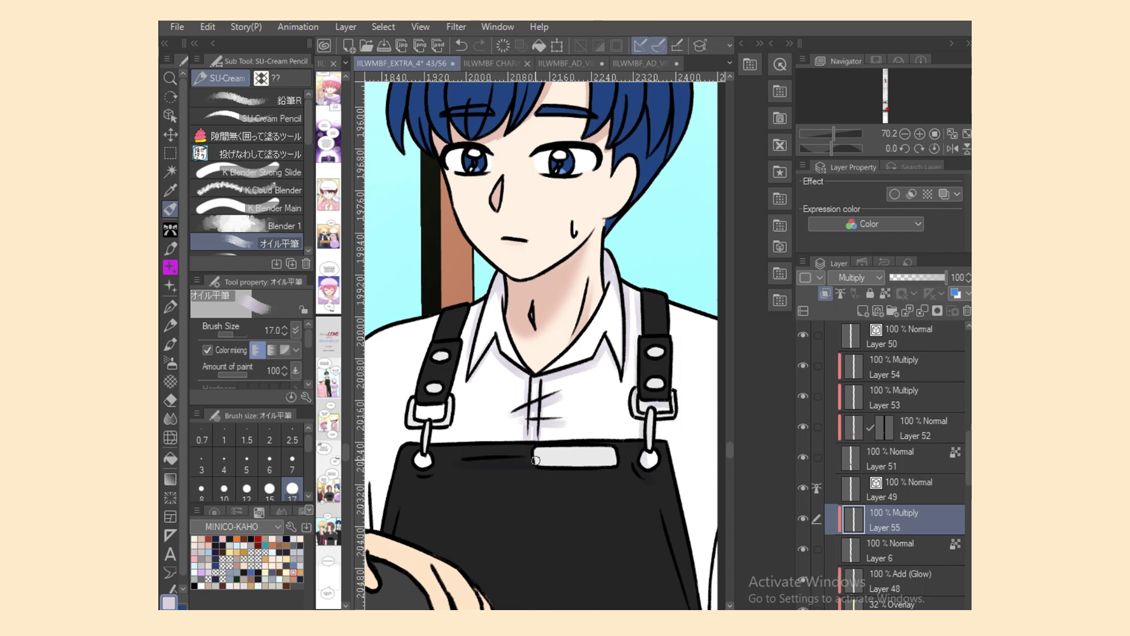
drag(677, 612, 626, 612)
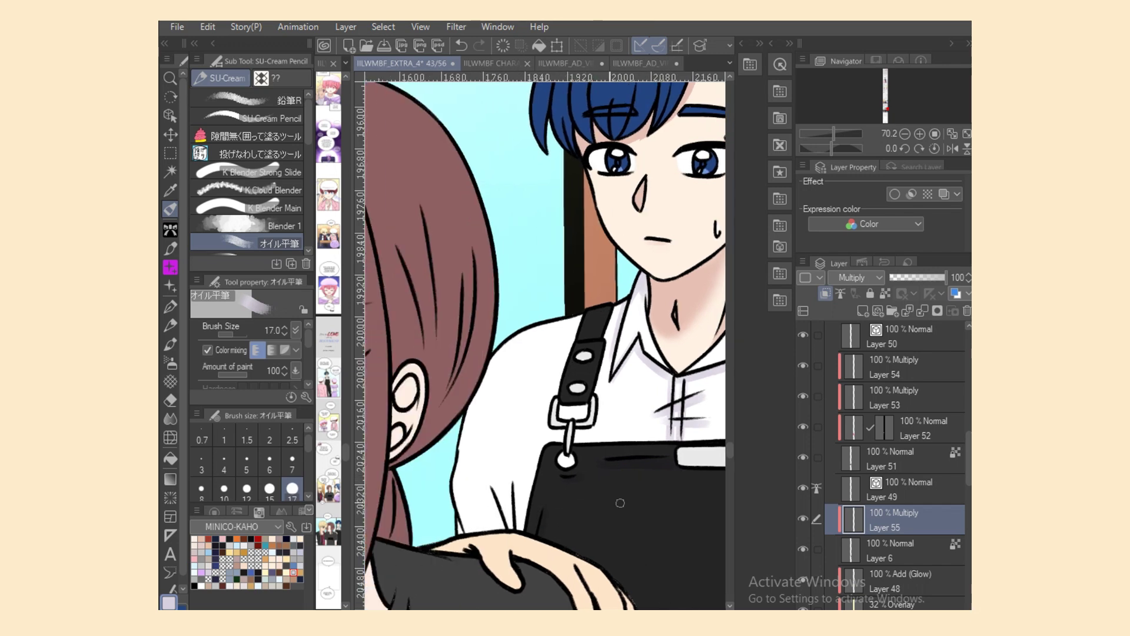
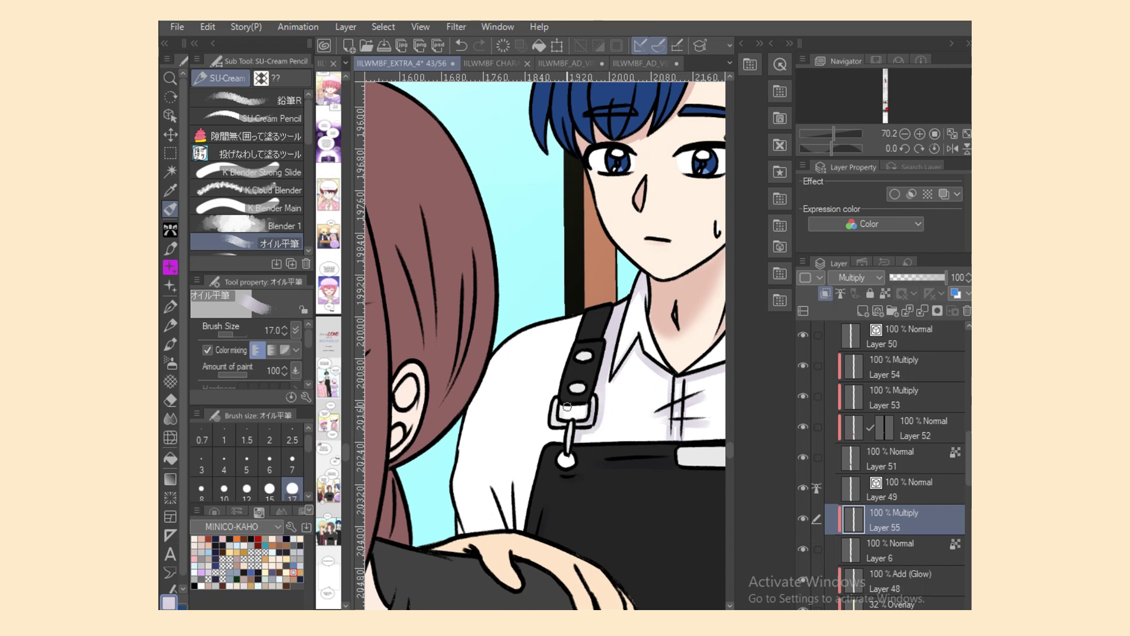
Step: Paint pale lavender shadows on both white shirt sleeves beside the apron with the oil flat brush at size 17
drag(520, 483, 519, 541)
mouse_move(492, 491)
mouse_down()
mouse_move(502, 534)
mouse_move(504, 525)
mouse_up()
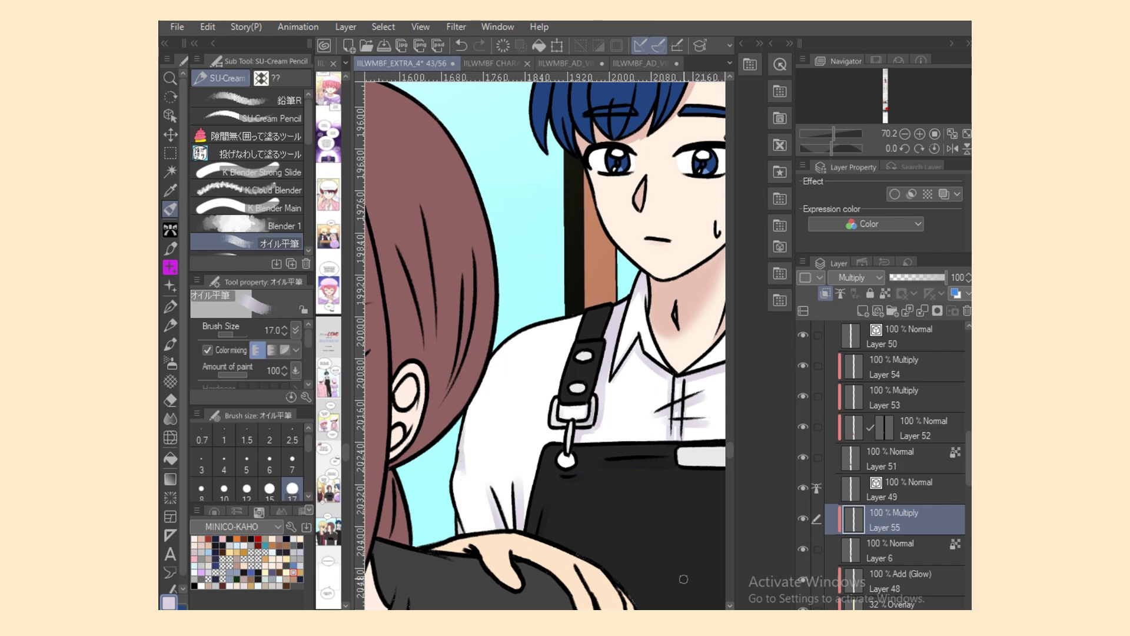
click(695, 613)
scroll(670, 283, up, 5)
scroll(670, 283, down, 10)
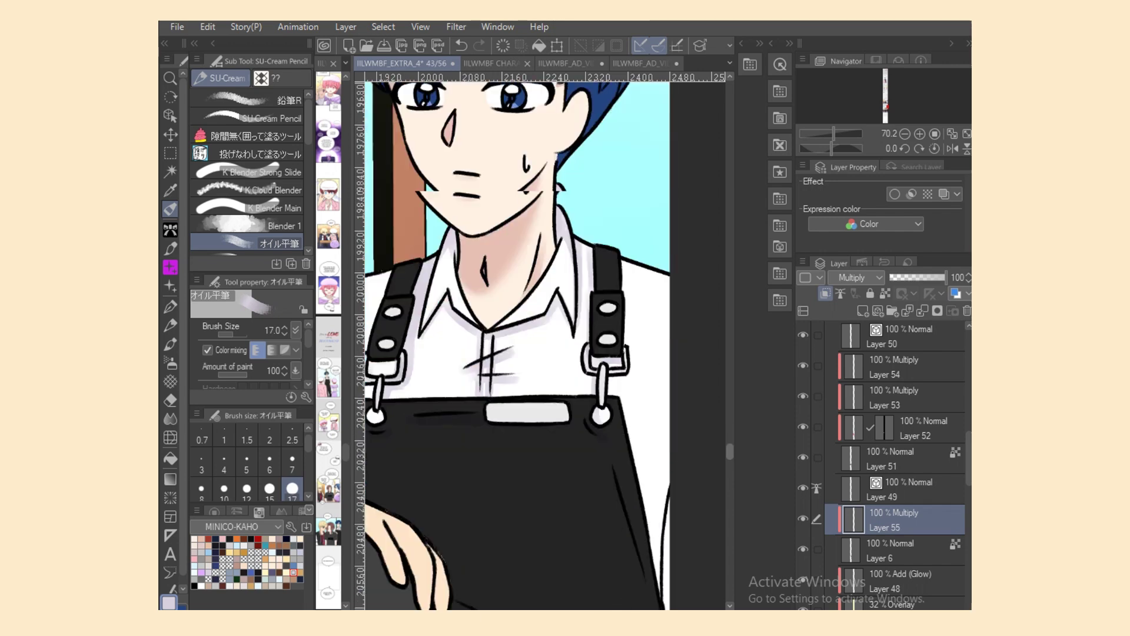
mouse_move(670, 283)
mouse_down()
mouse_move(662, 346)
mouse_move(674, 225)
mouse_move(662, 385)
mouse_up()
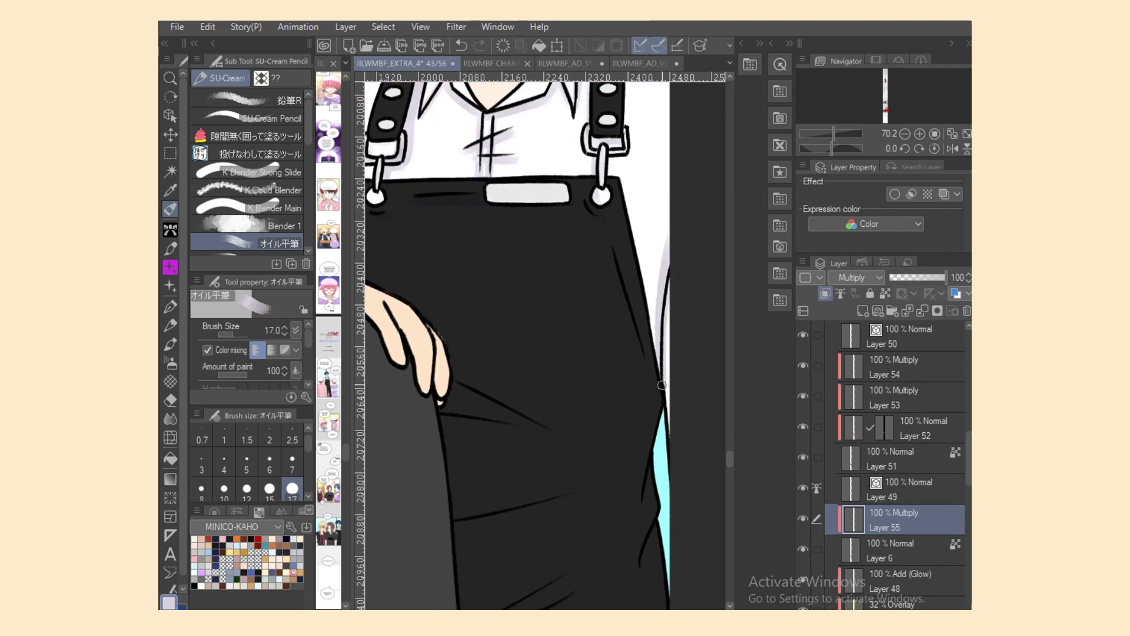
drag(620, 176, 646, 353)
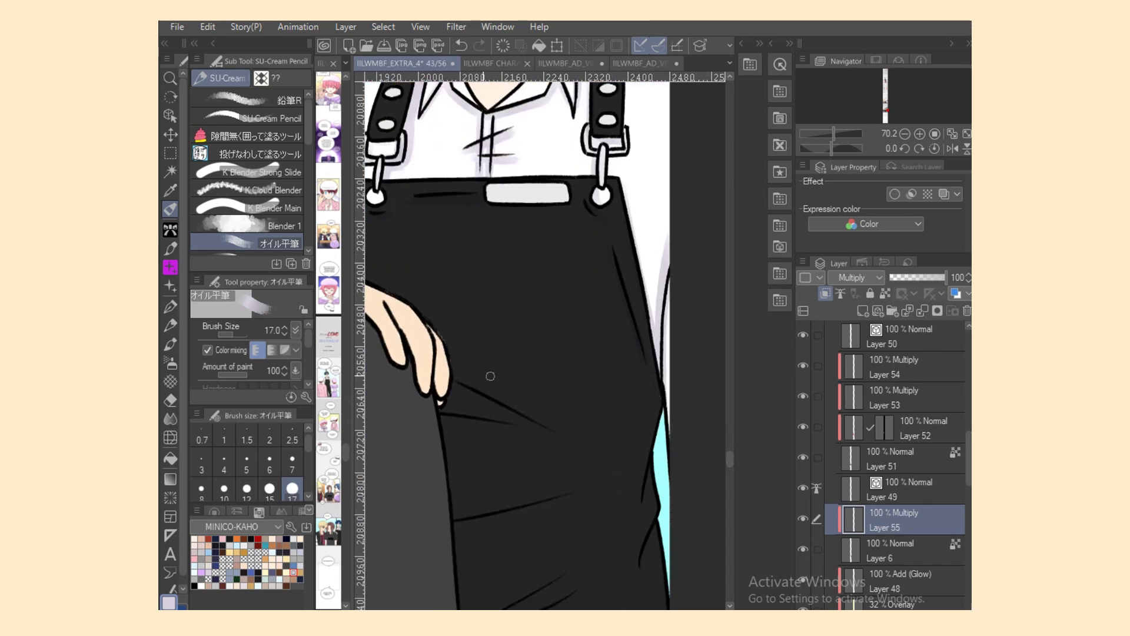
drag(661, 366, 661, 433)
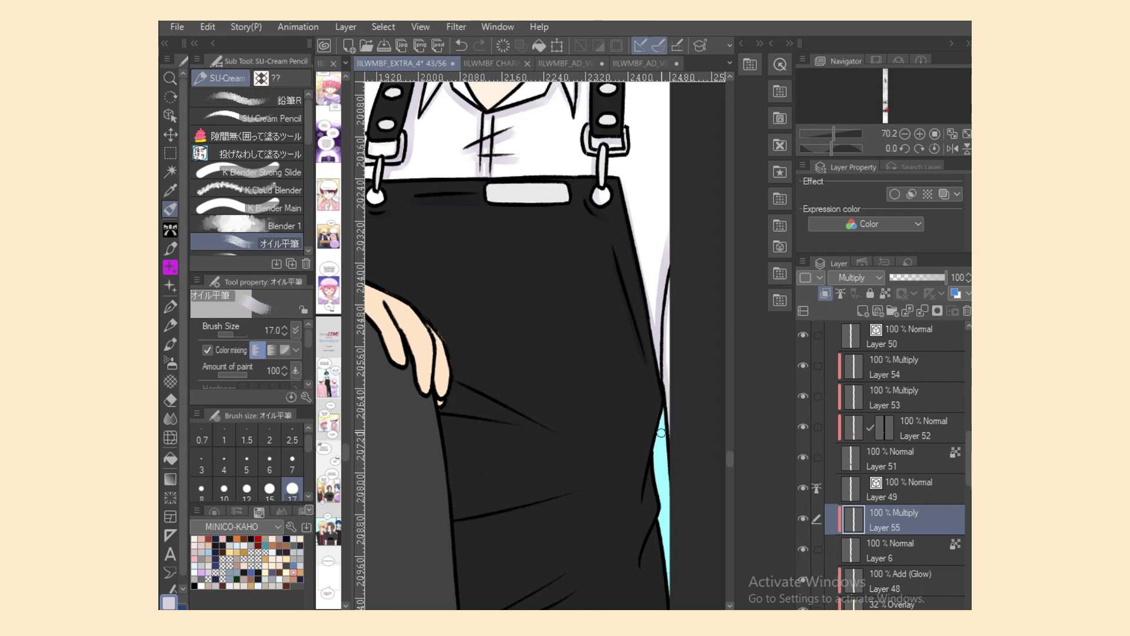
Step: Fill shadow shapes along the black apron's fold lines with the lasso fill brush on Layer 55
key(ctrl+minus)
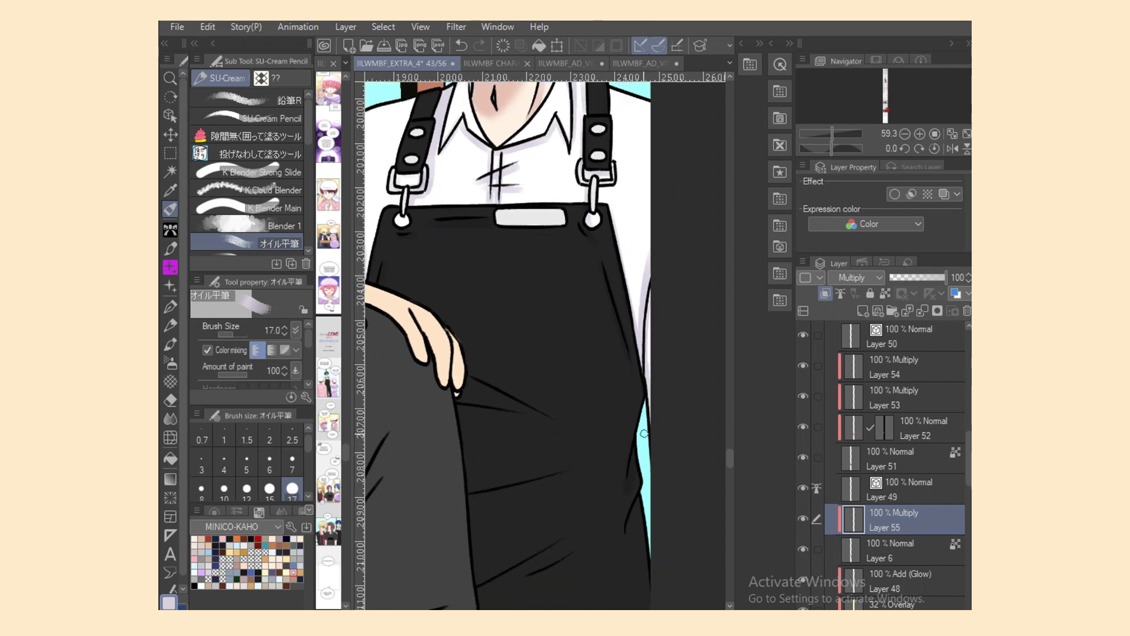
scroll(723, 472, down, 5)
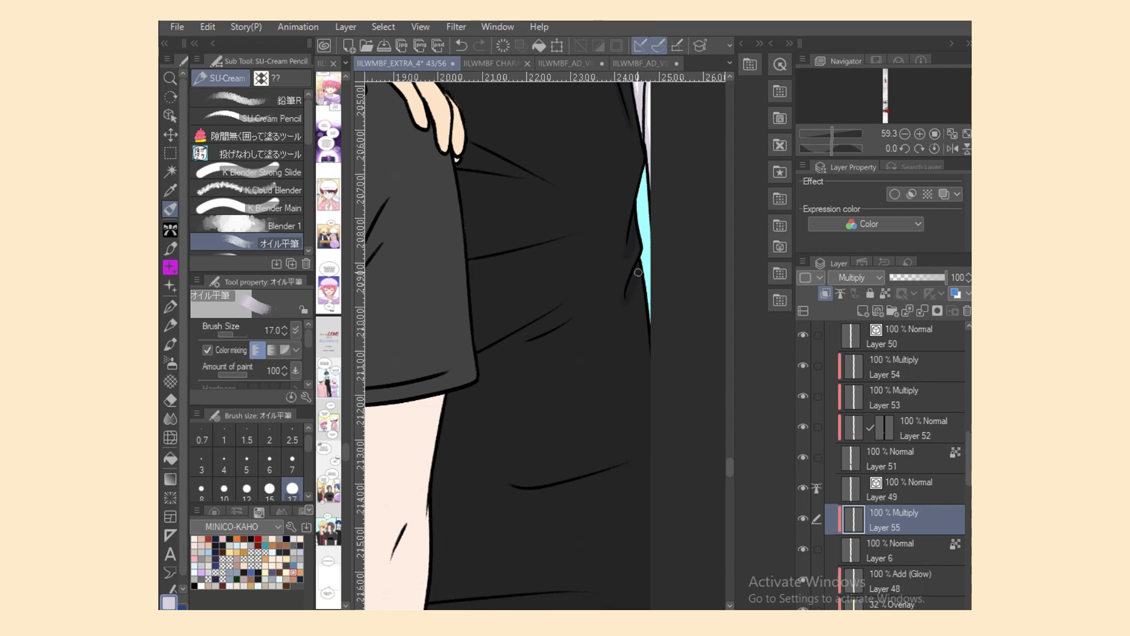
drag(413, 603, 392, 597)
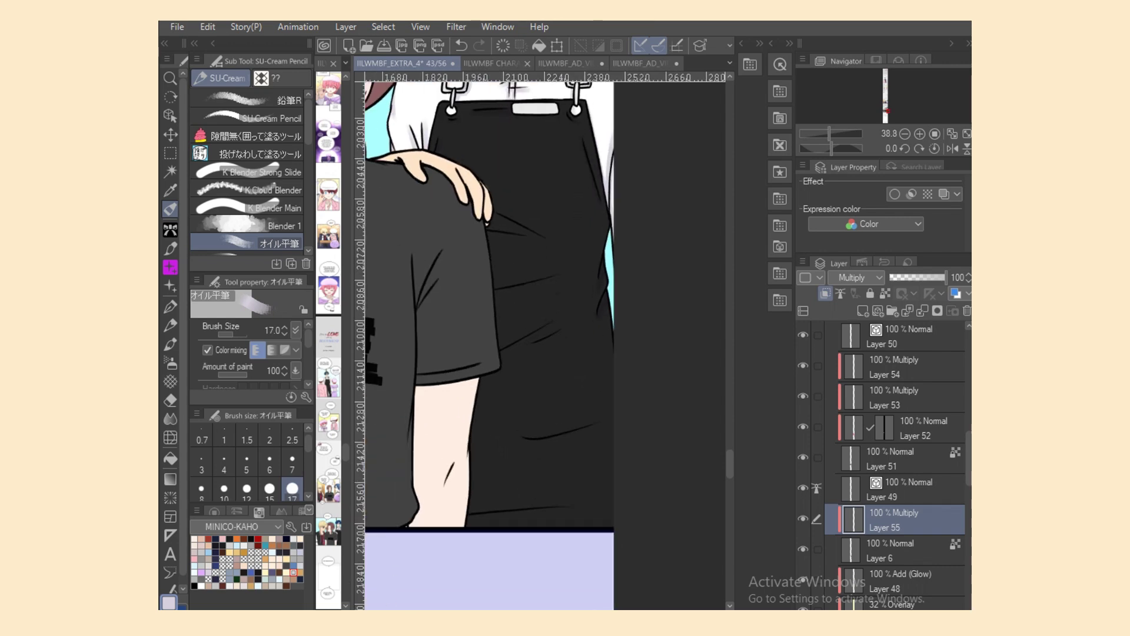
click(253, 153)
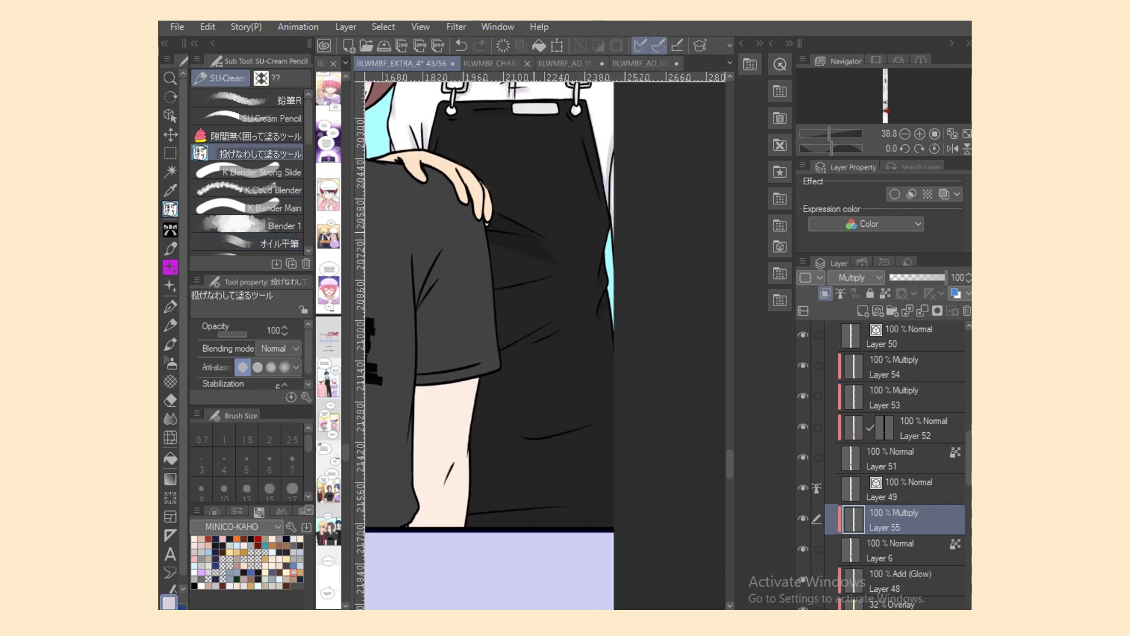
mouse_move(494, 226)
mouse_down()
mouse_move(574, 253)
mouse_move(555, 241)
mouse_move(489, 291)
mouse_move(495, 250)
mouse_up()
mouse_move(501, 344)
mouse_down()
mouse_move(580, 315)
mouse_move(549, 331)
mouse_up()
mouse_move(587, 424)
mouse_down()
mouse_move(519, 441)
mouse_move(565, 432)
mouse_up()
mouse_move(570, 505)
mouse_down()
mouse_move(449, 521)
mouse_move(570, 516)
mouse_up()
Step: Shade the apron's lower hem with the oil flat brush at size 50
click(252, 243)
drag(309, 443, 309, 455)
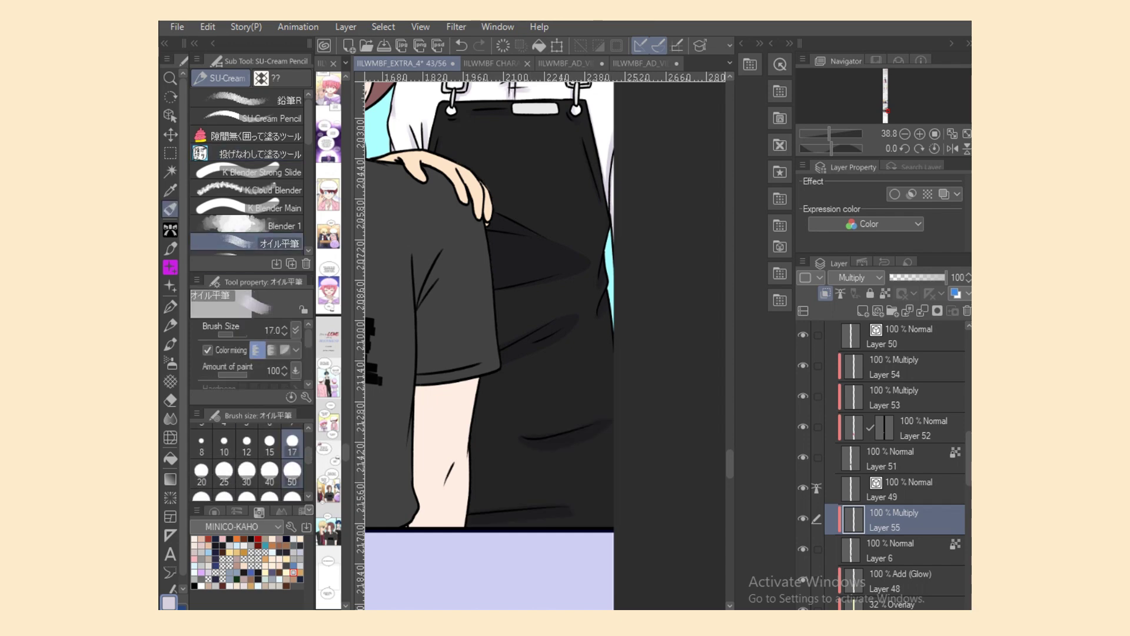
click(293, 472)
drag(481, 527, 546, 520)
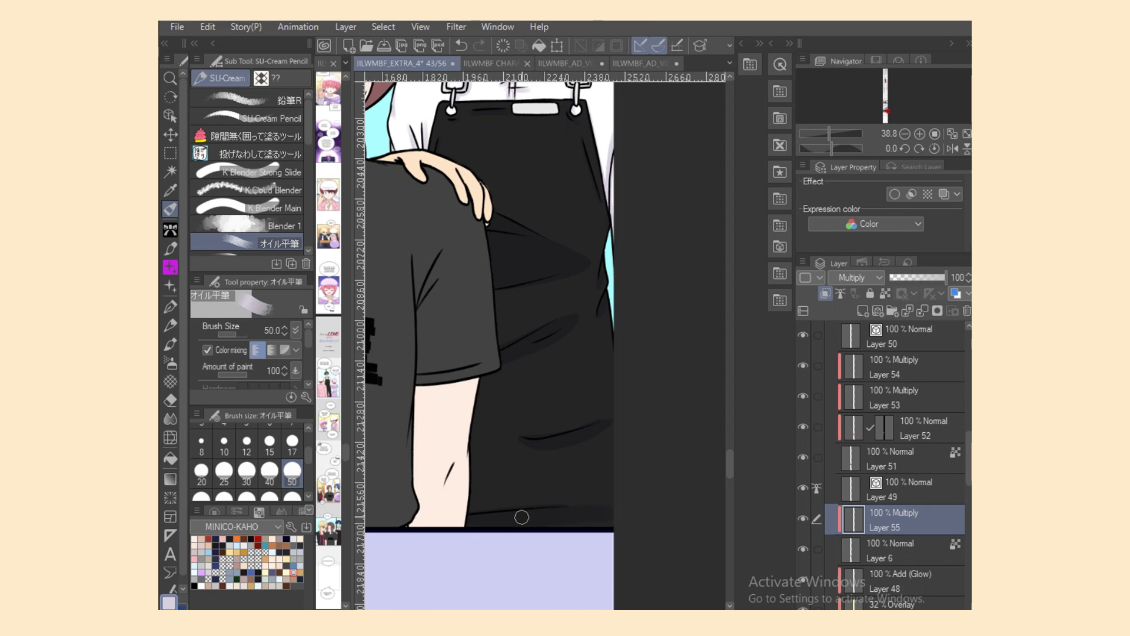
key(e)
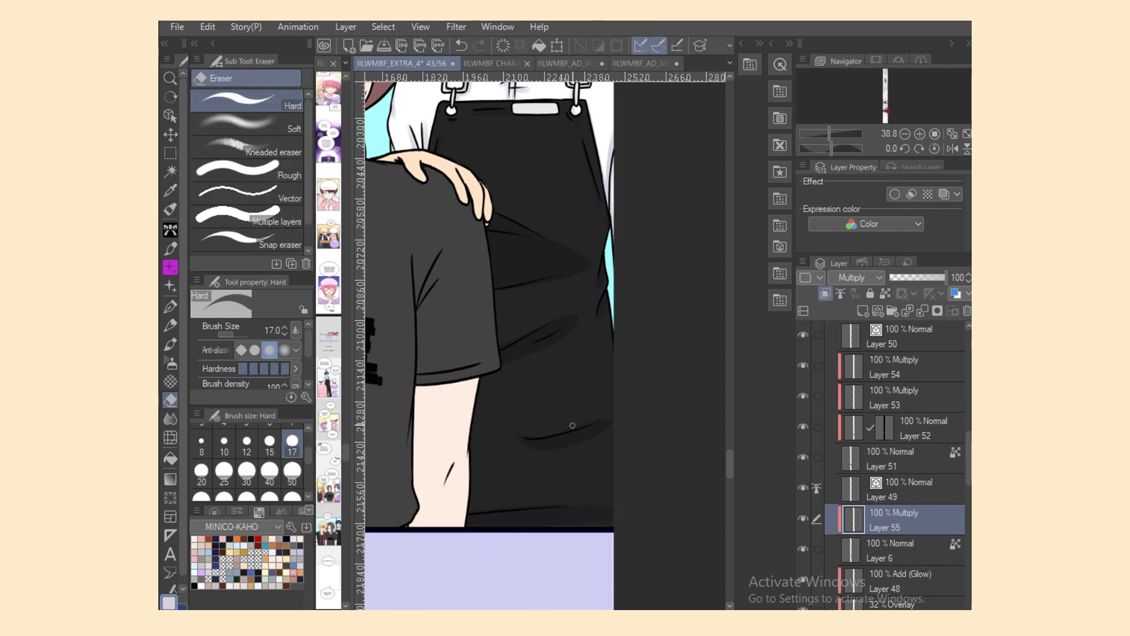
key(b)
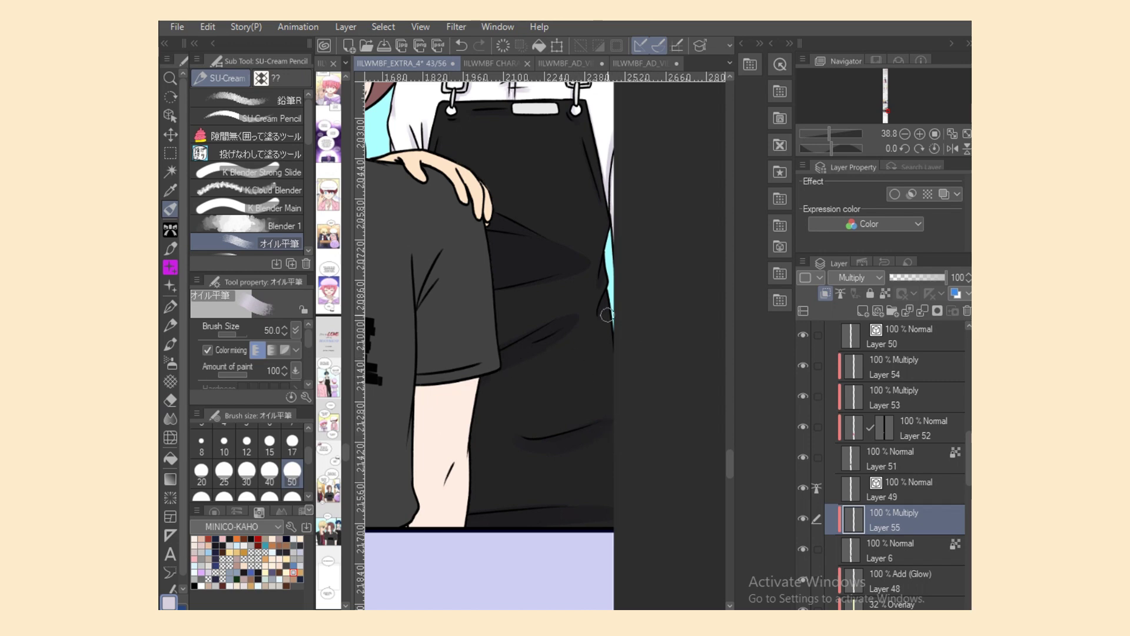
Step: Blend the shadows on the front of the apron with the K Blender Main brush
drag(729, 465, 729, 450)
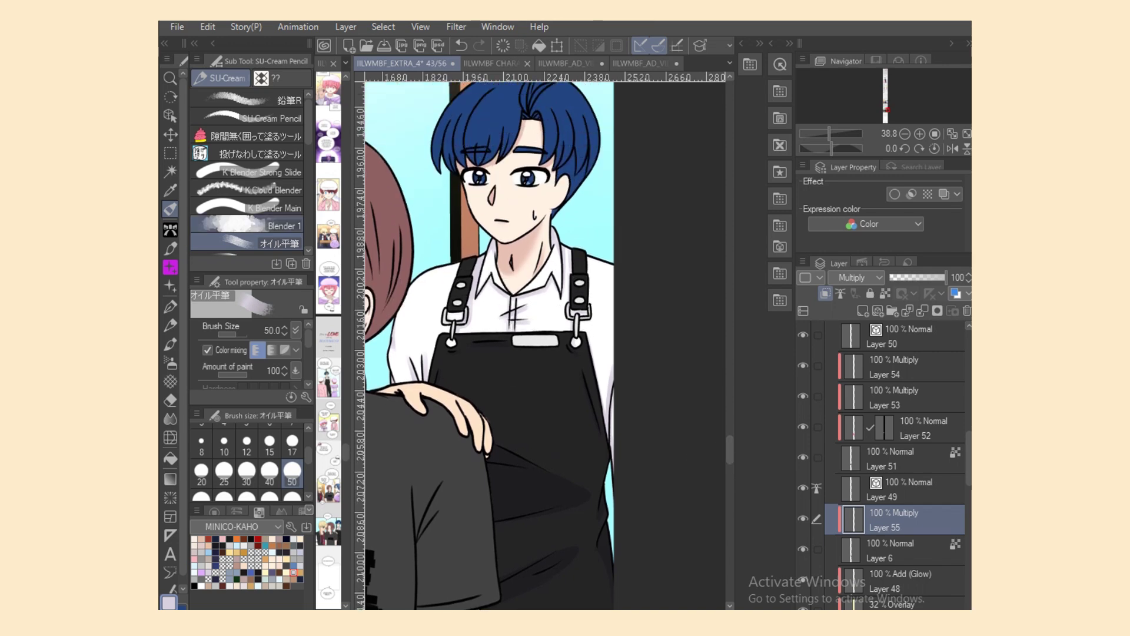
click(275, 208)
drag(555, 436, 593, 488)
drag(535, 412, 577, 522)
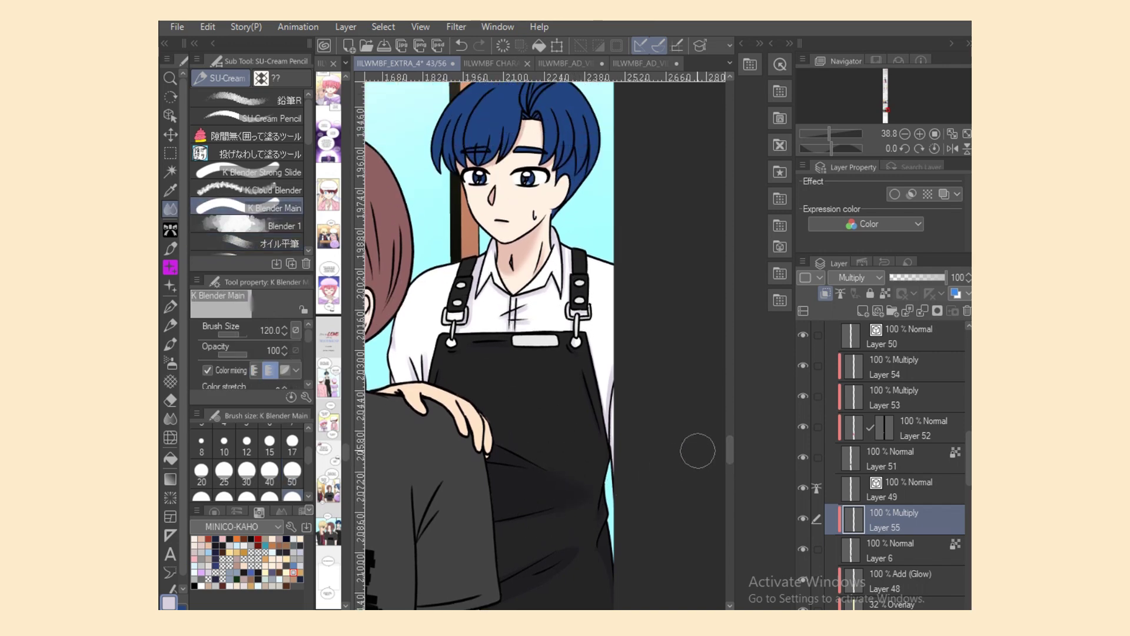
Step: Select the man's blue hair and both irises on Layer 6 with Auto select, referring to the editing layer only
drag(730, 450, 729, 447)
scroll(489, 347, up, 1)
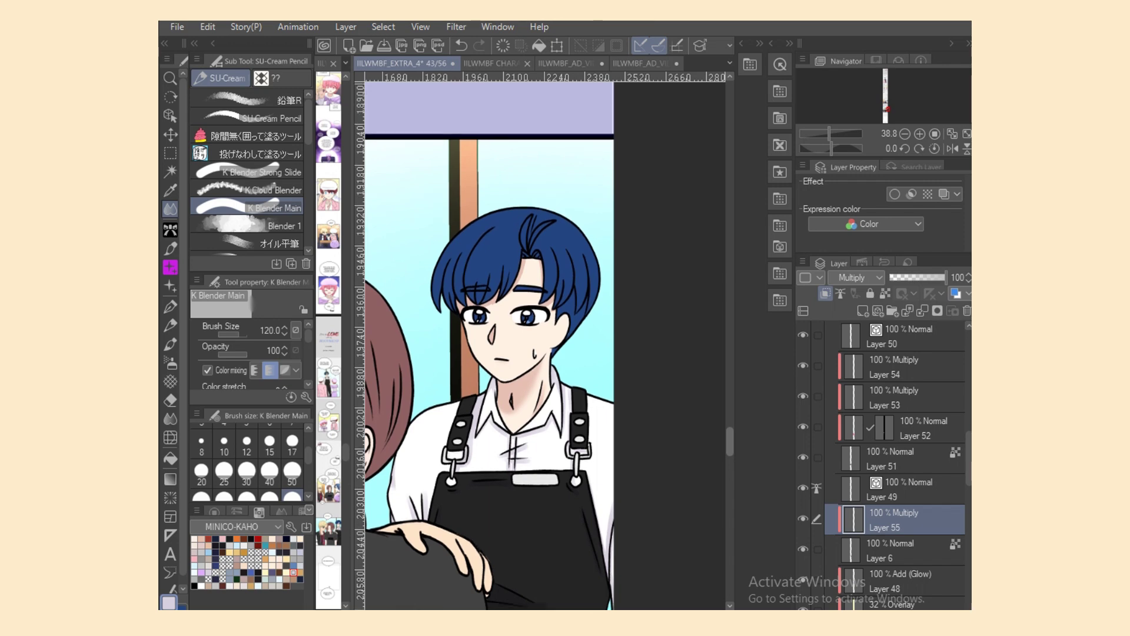
click(907, 550)
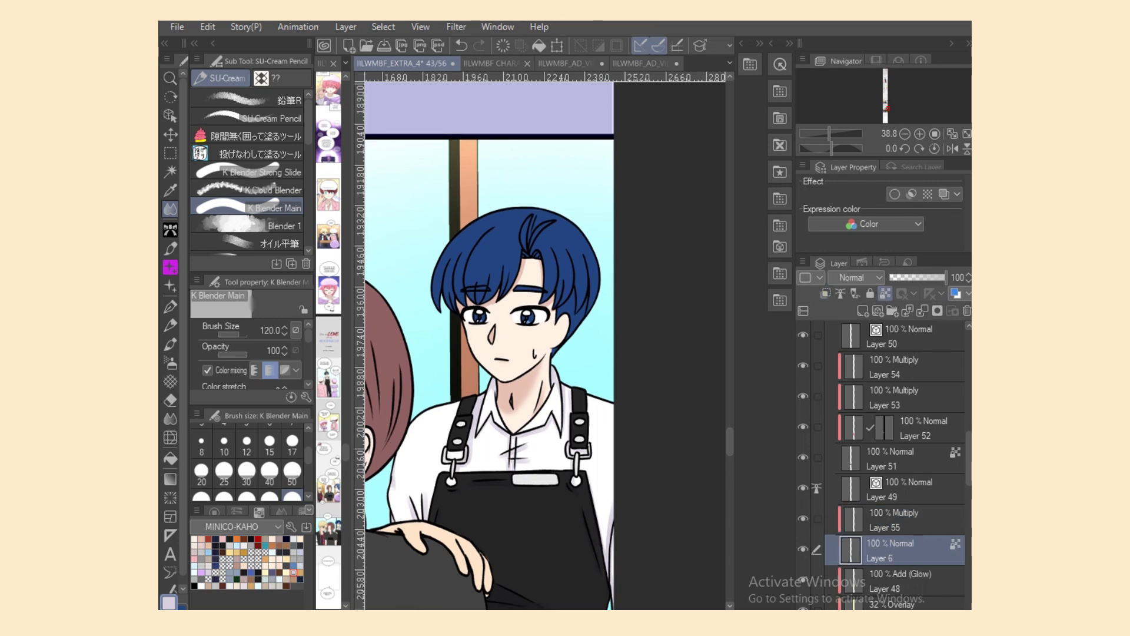
click(170, 172)
click(518, 242)
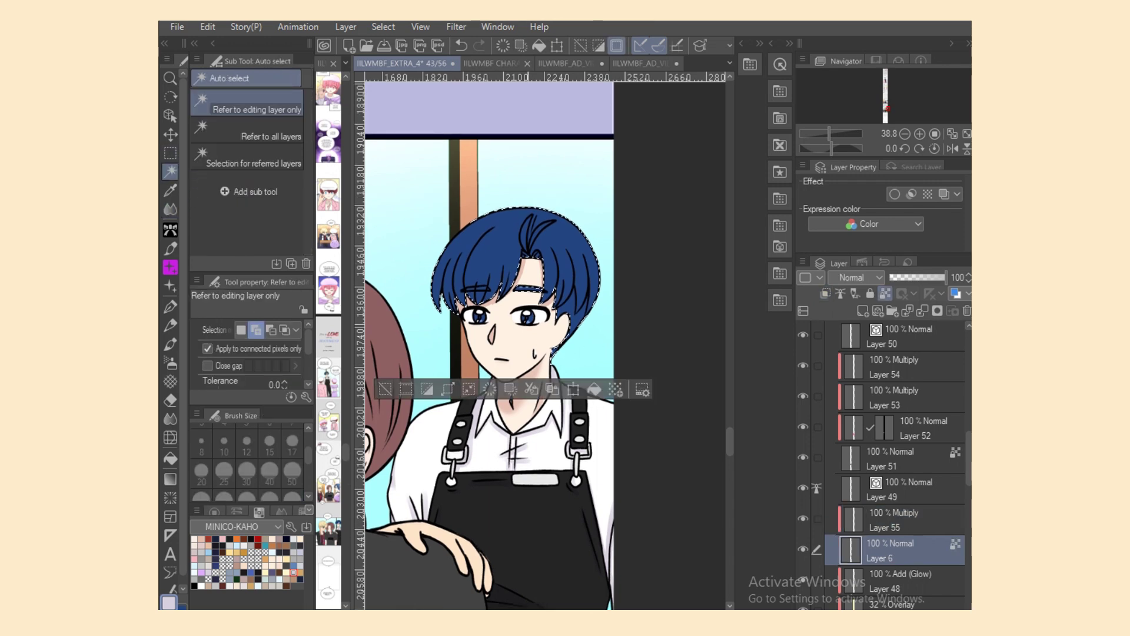
click(528, 318)
key(ctrl+plus)
key(ctrl+plus)
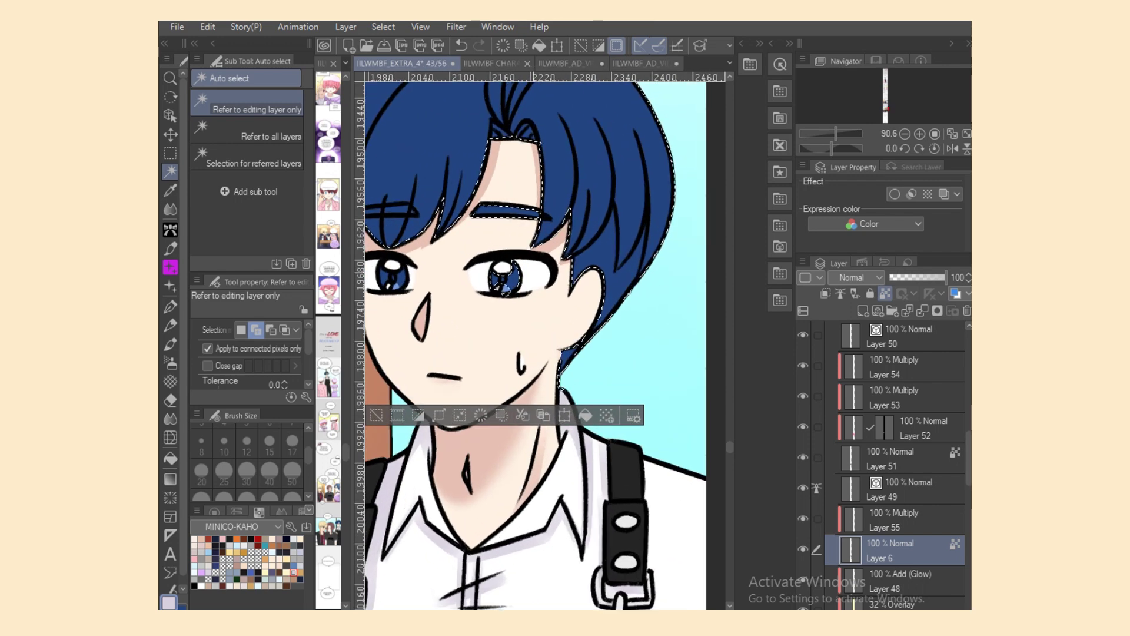
click(394, 278)
scroll(545, 344, left, 2)
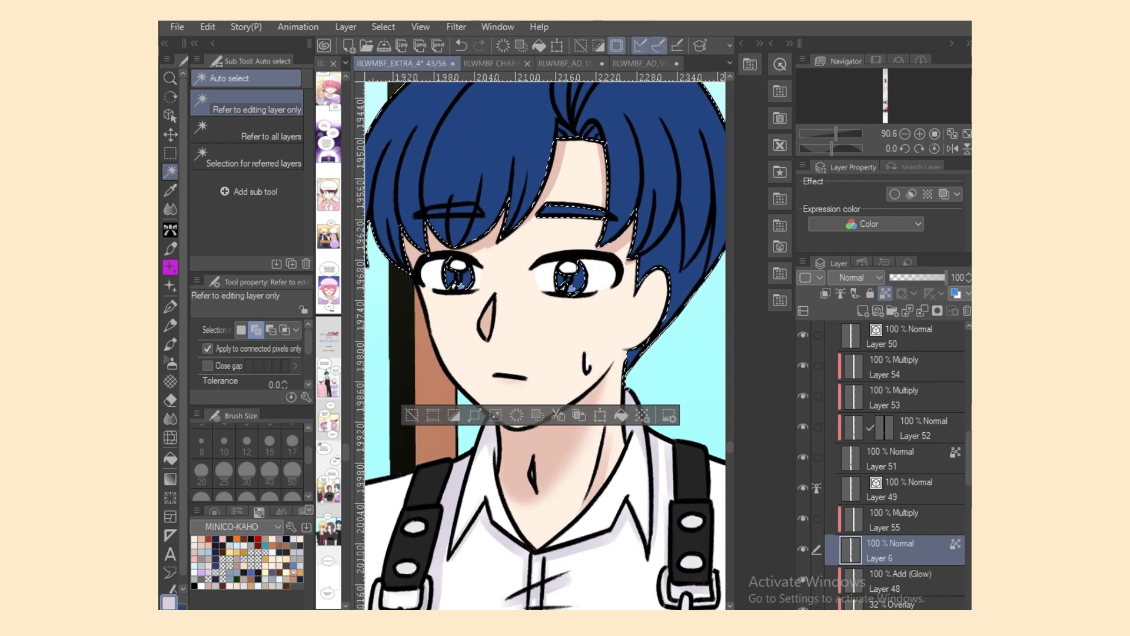
Step: Save the file and fill a shadow in the iris with the lasso fill brush on Layer 55
click(895, 520)
click(170, 209)
key(ctrl+s)
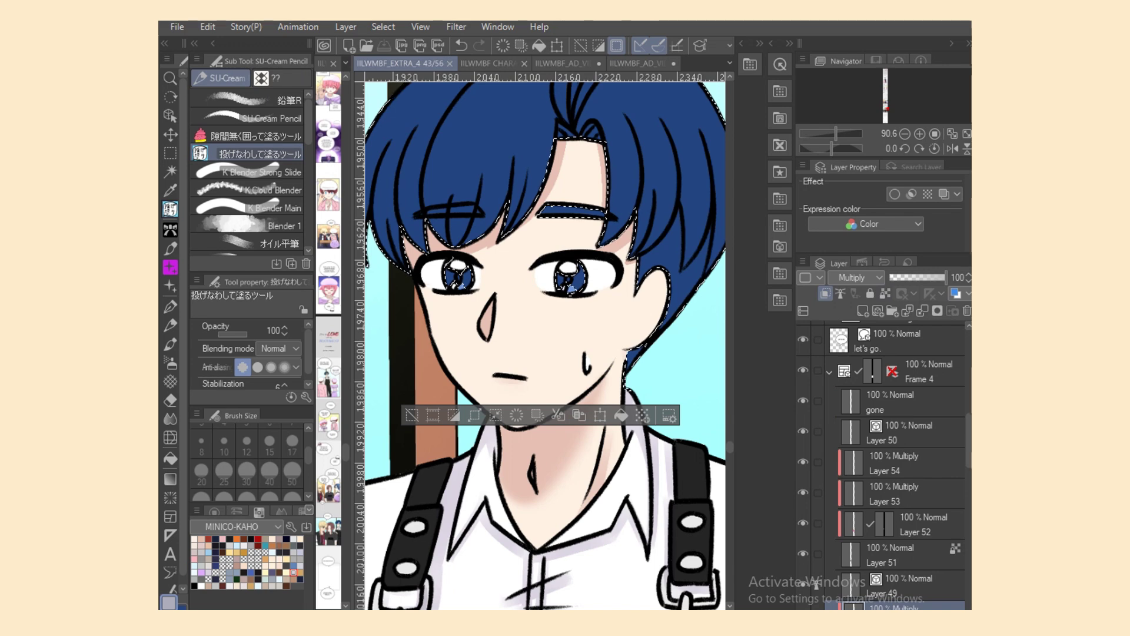
drag(565, 271, 588, 288)
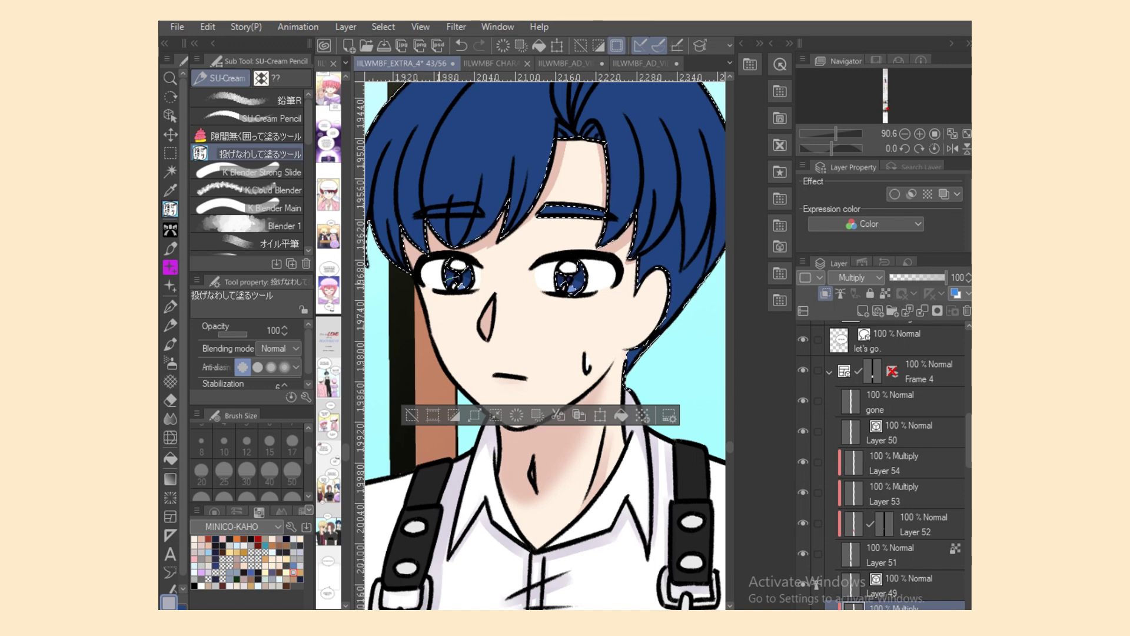
Step: Fill shadow shapes on the hair around the ear and along the strands above it, erasing the excess
mouse_move(636, 257)
mouse_down()
mouse_move(674, 254)
mouse_move(662, 312)
mouse_up()
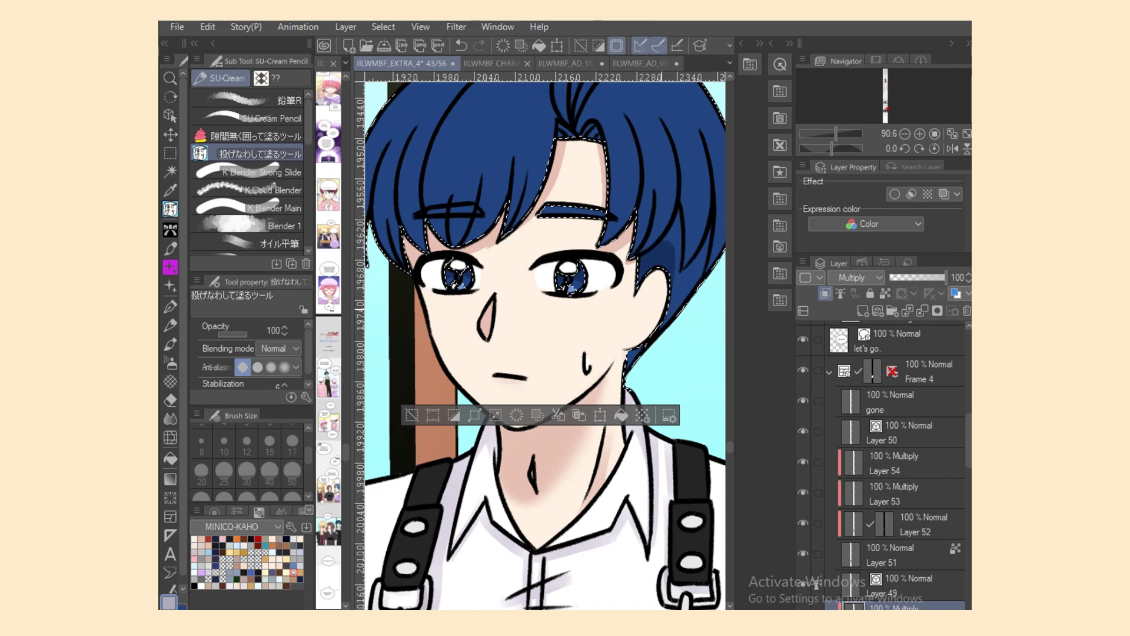
scroll(545, 346, up, 5)
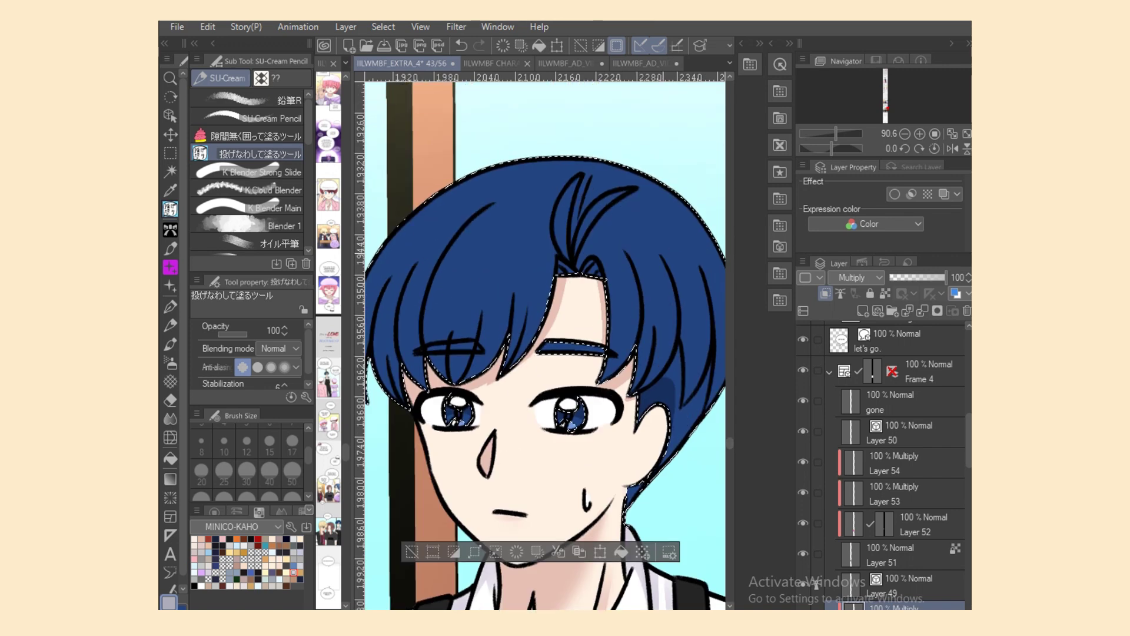
drag(663, 255, 675, 425)
mouse_move(659, 384)
mouse_down()
mouse_move(631, 448)
mouse_move(647, 513)
mouse_up()
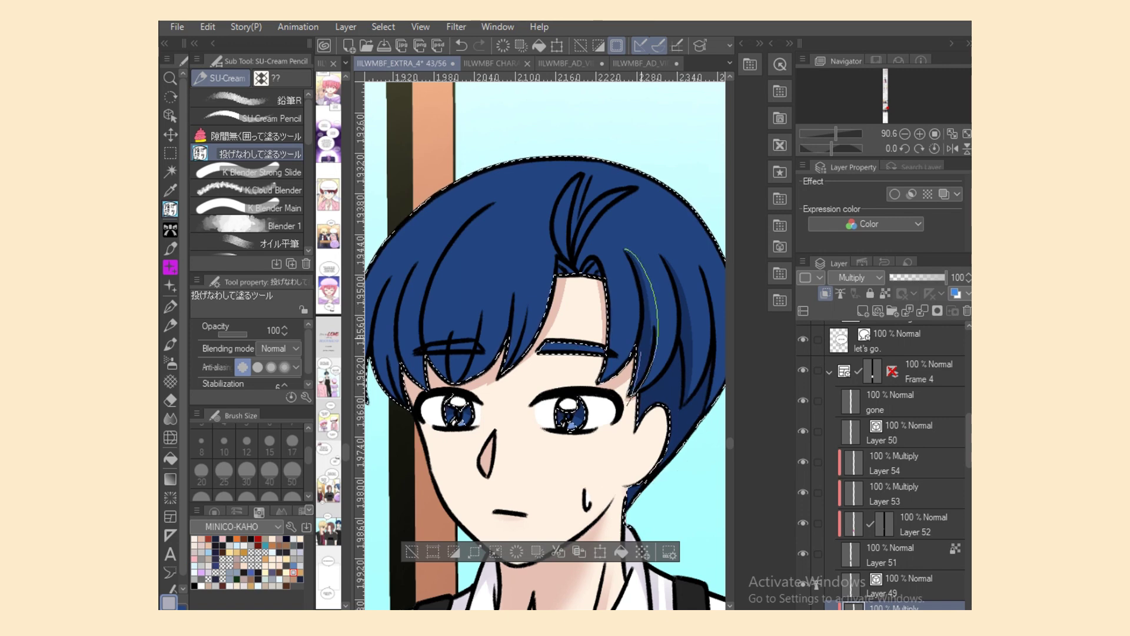
key(e)
mouse_move(658, 330)
mouse_down()
mouse_move(634, 247)
mouse_move(628, 302)
mouse_up()
key(b)
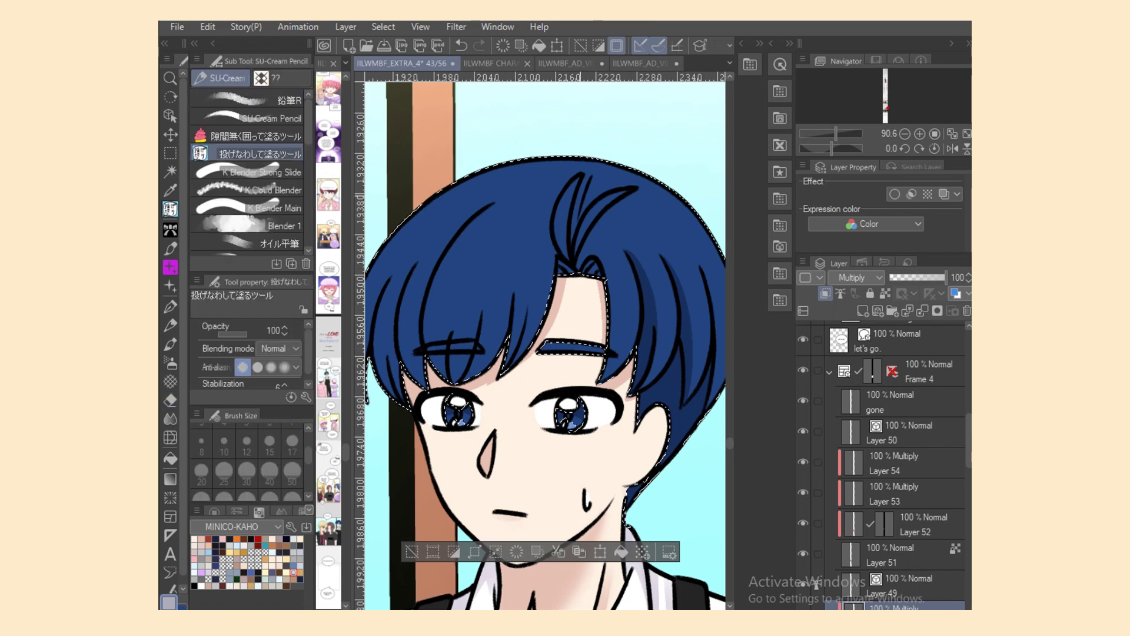
Step: Fill shadow shapes on the hair tuft at the parting and along the fringe strands above the crossed eyebrow
mouse_move(582, 206)
mouse_down()
mouse_move(591, 179)
mouse_move(581, 212)
mouse_up()
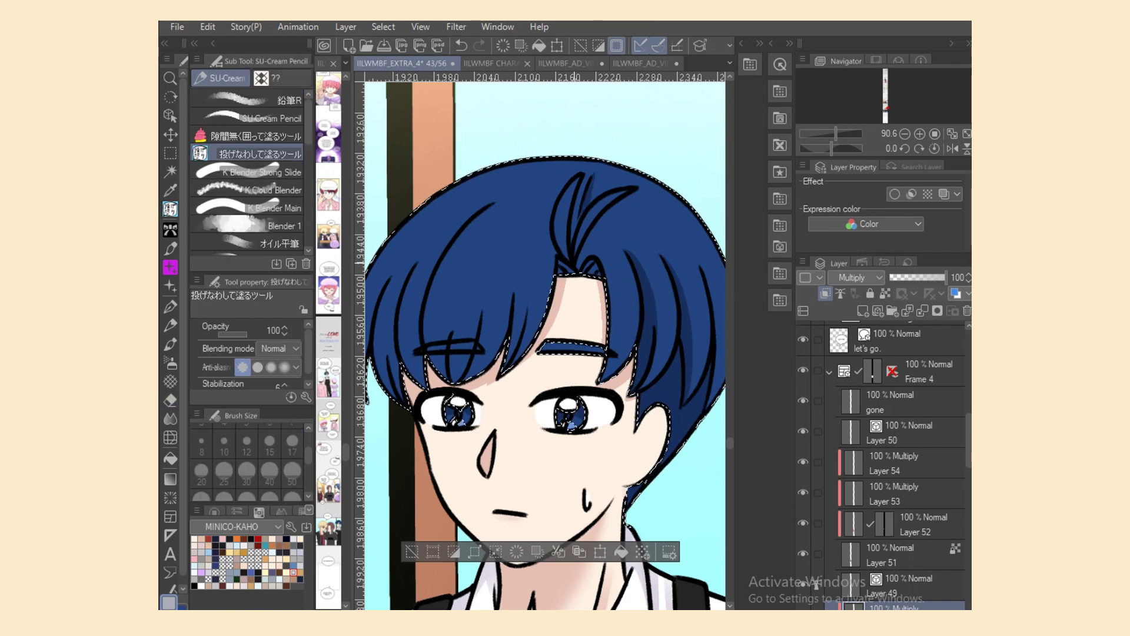
key(e)
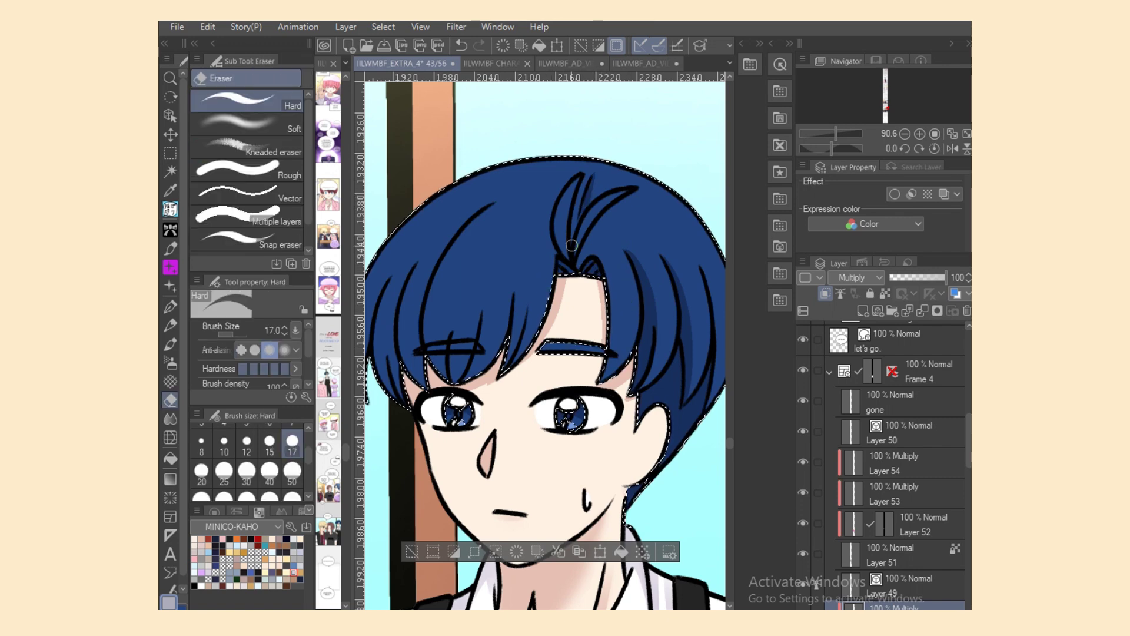
key(g)
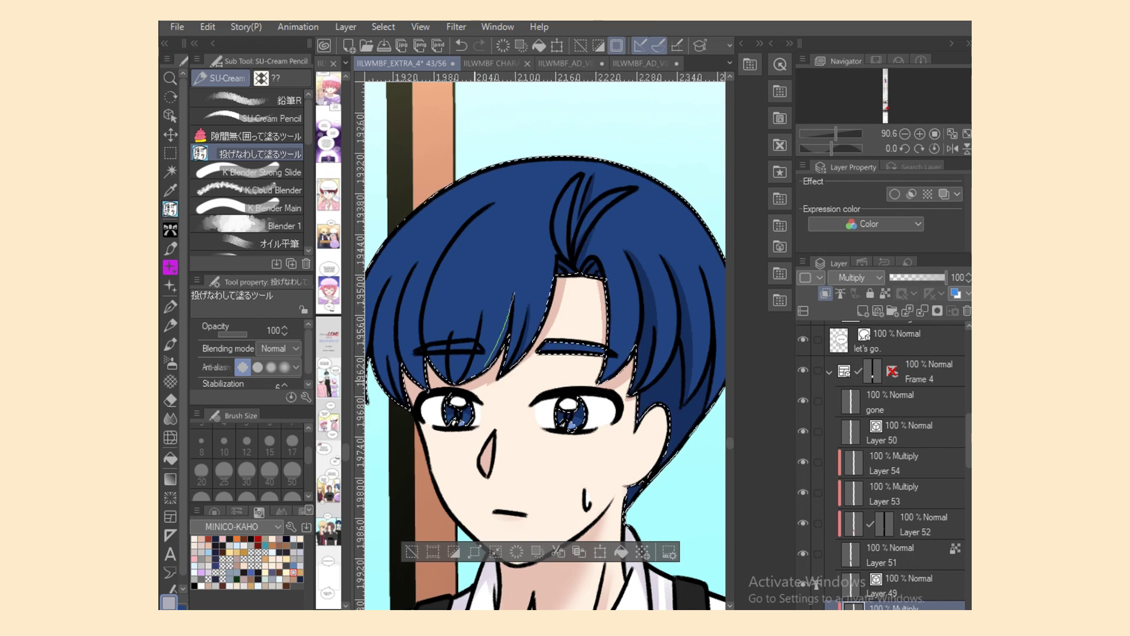
mouse_move(475, 350)
mouse_down()
mouse_move(483, 311)
mouse_move(481, 326)
mouse_up()
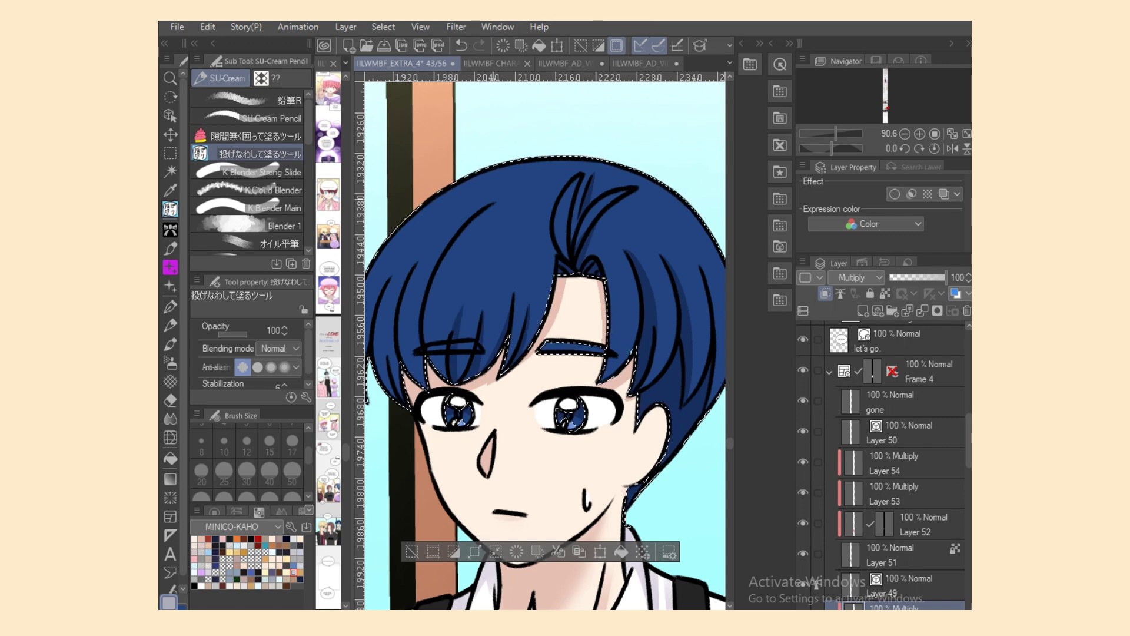
mouse_move(421, 389)
mouse_down()
mouse_move(427, 297)
mouse_move(459, 235)
mouse_move(492, 203)
mouse_up()
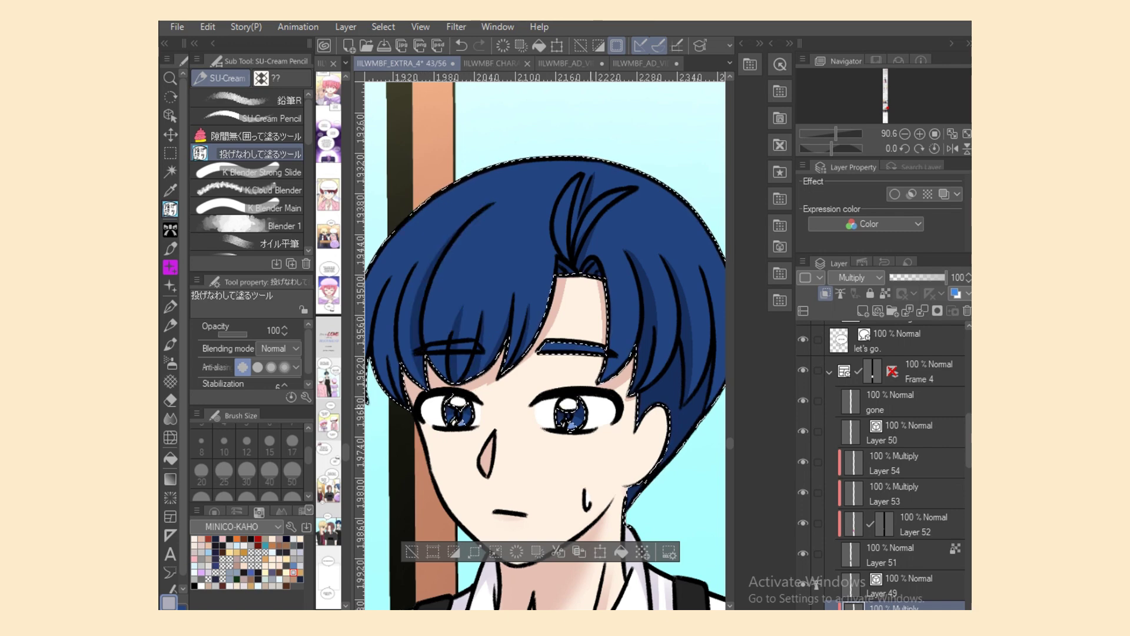
Step: Shade the outer hair strands on the side away from the visible ear, trimming with the Hard eraser
scroll(545, 345, left, 3)
mouse_move(506, 258)
mouse_down()
mouse_move(474, 368)
mouse_move(505, 261)
mouse_move(454, 312)
mouse_move(453, 386)
mouse_move(476, 279)
mouse_up()
key(e)
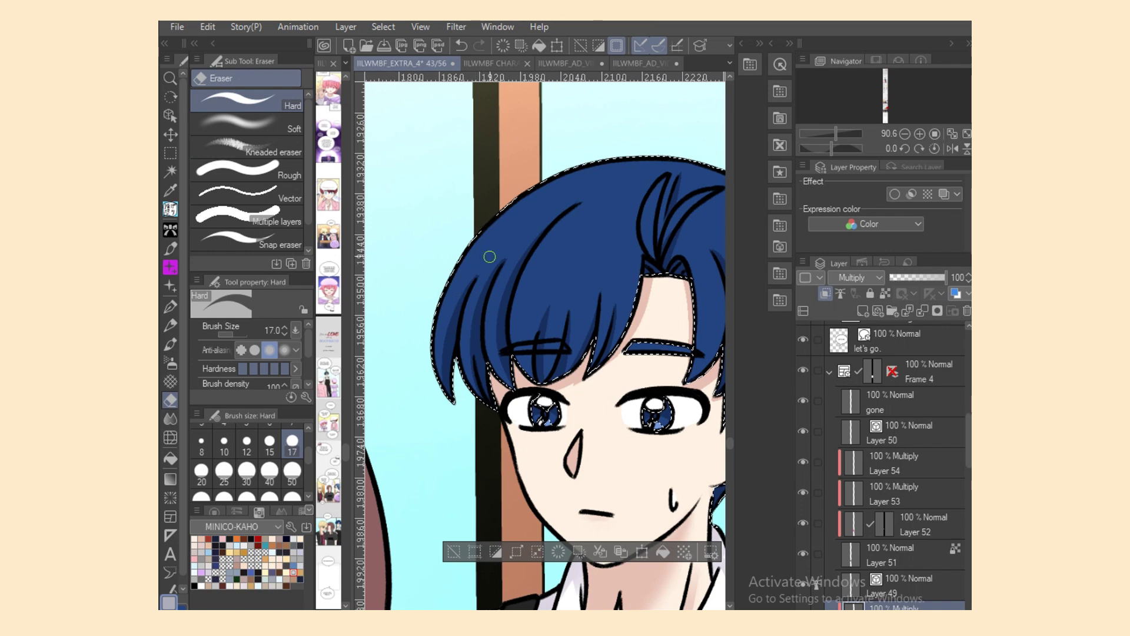
Step: Refine the shadow shapes on the hair strands above the visible ear with the lasso fill brush and eraser
key(p)
scroll(545, 341, right, 5)
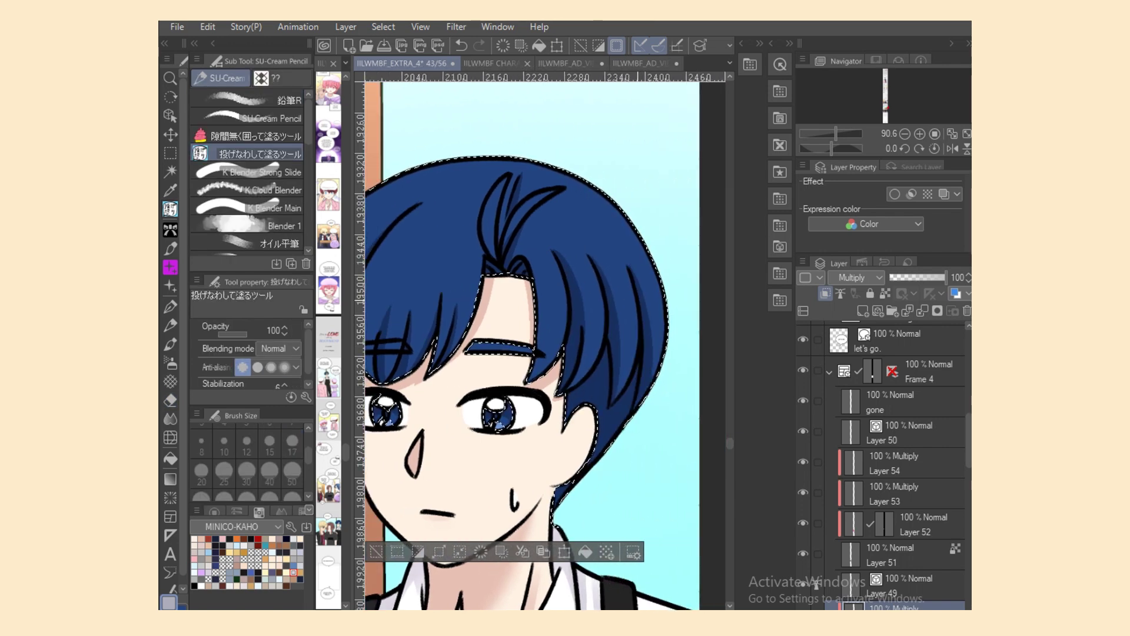
key(e)
key(g)
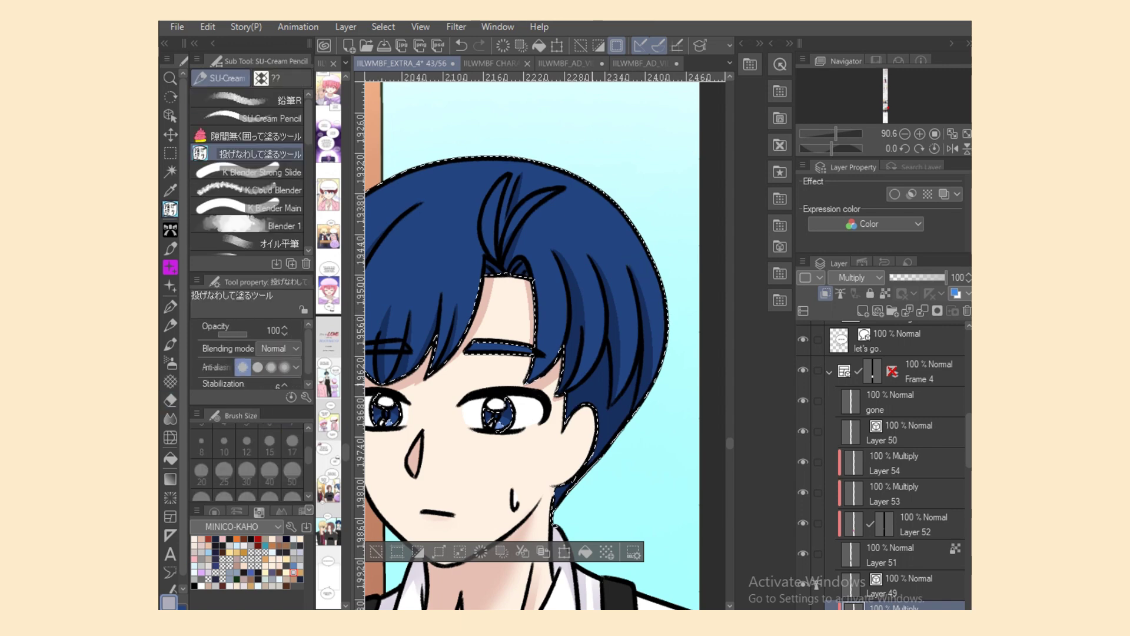
key(ctrl+minus)
key(ctrl+minus)
key(ctrl+minus)
key(ctrl+minus)
key(ctrl+minus)
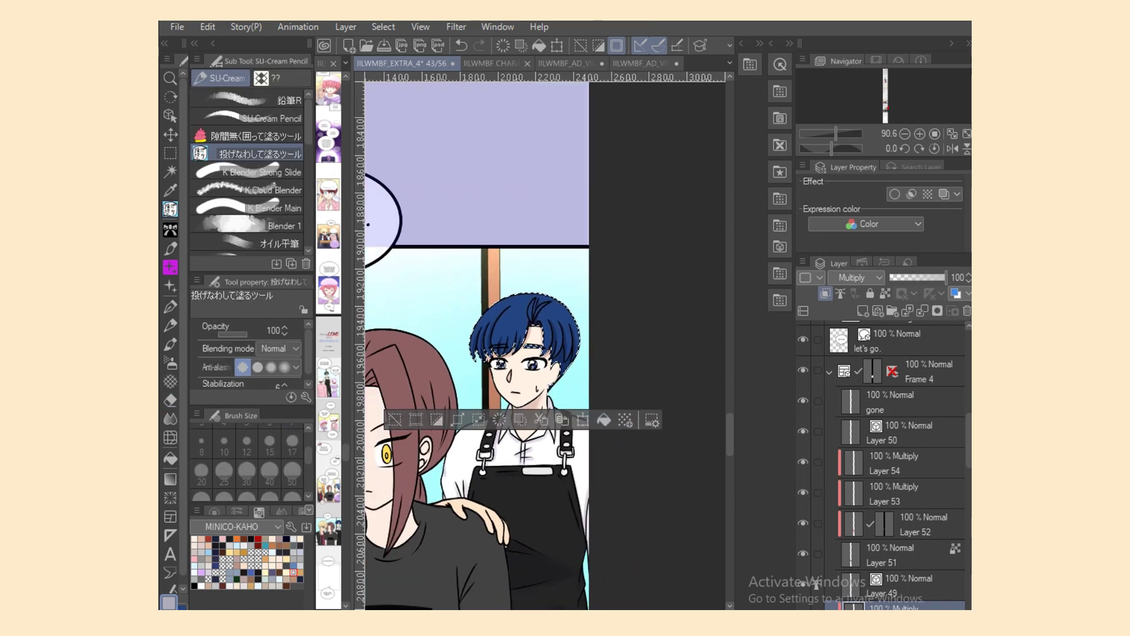
Step: Clear the hair selection and auto-select the brown-haired character's skin on the face, ear and both arms from Layer 51
key(m)
key(ctrl+d)
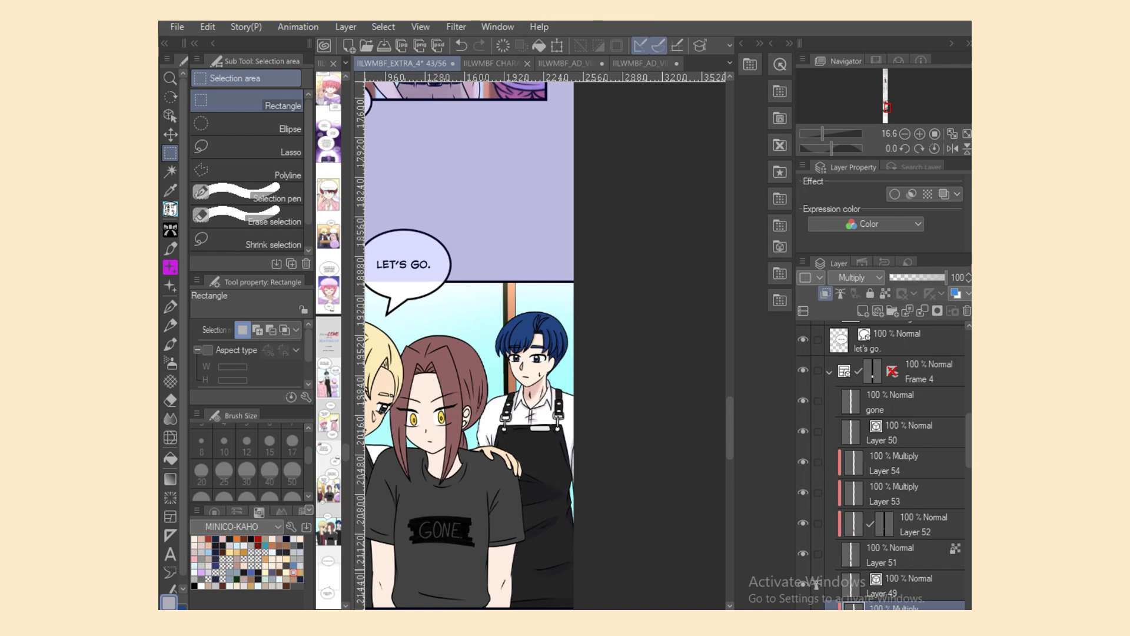
scroll(545, 344, left, 2)
scroll(545, 342, down, 2)
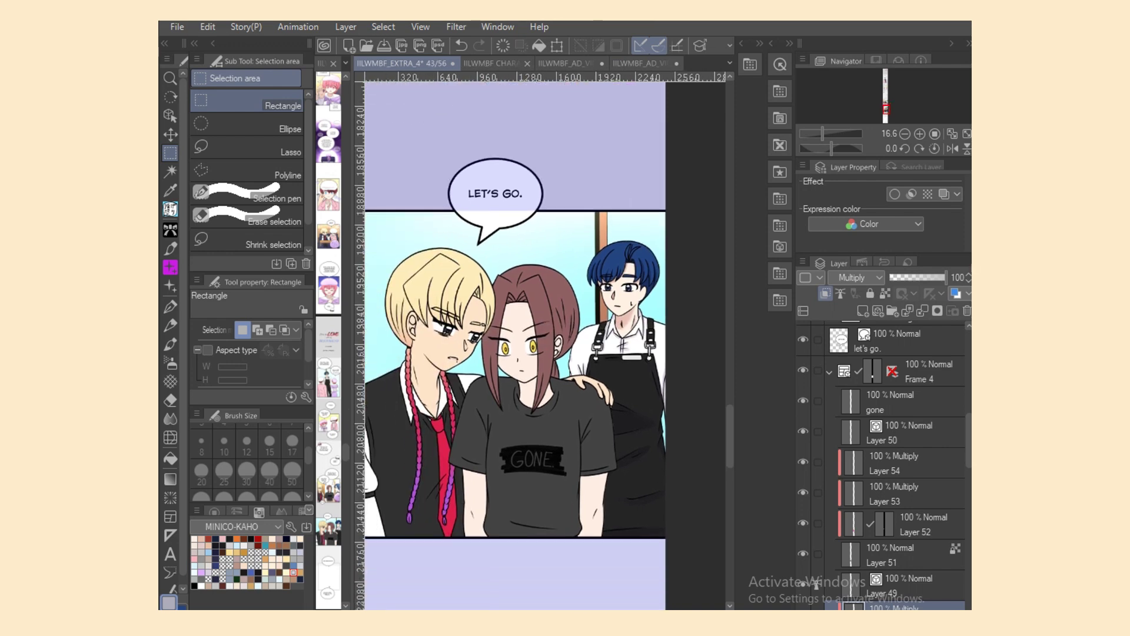
click(896, 555)
click(803, 554)
click(803, 554)
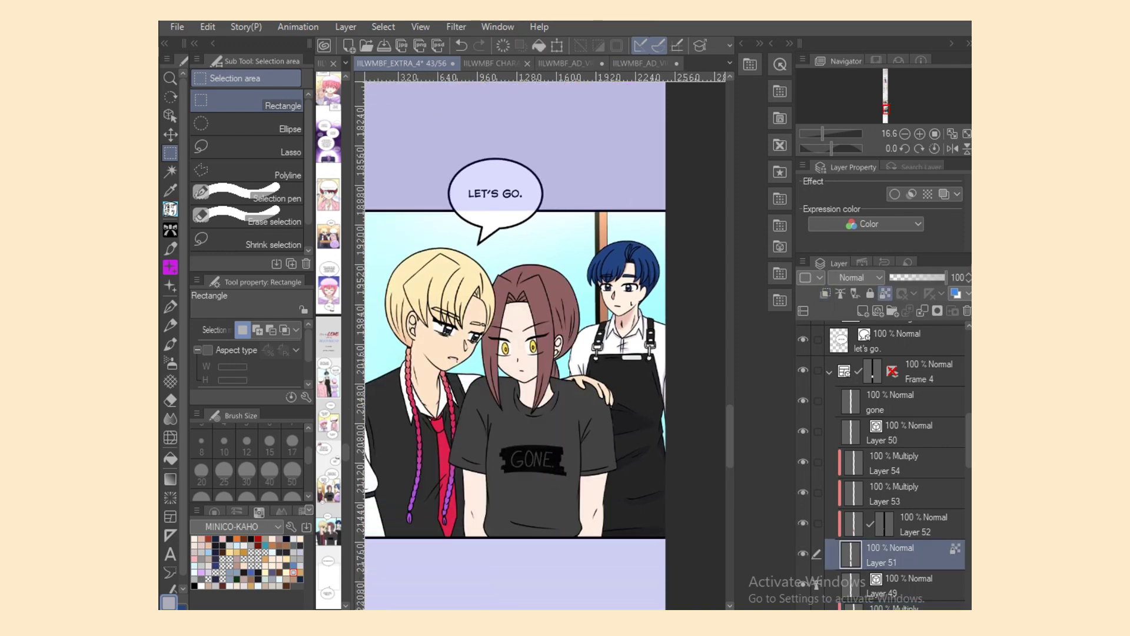
click(170, 171)
click(518, 359)
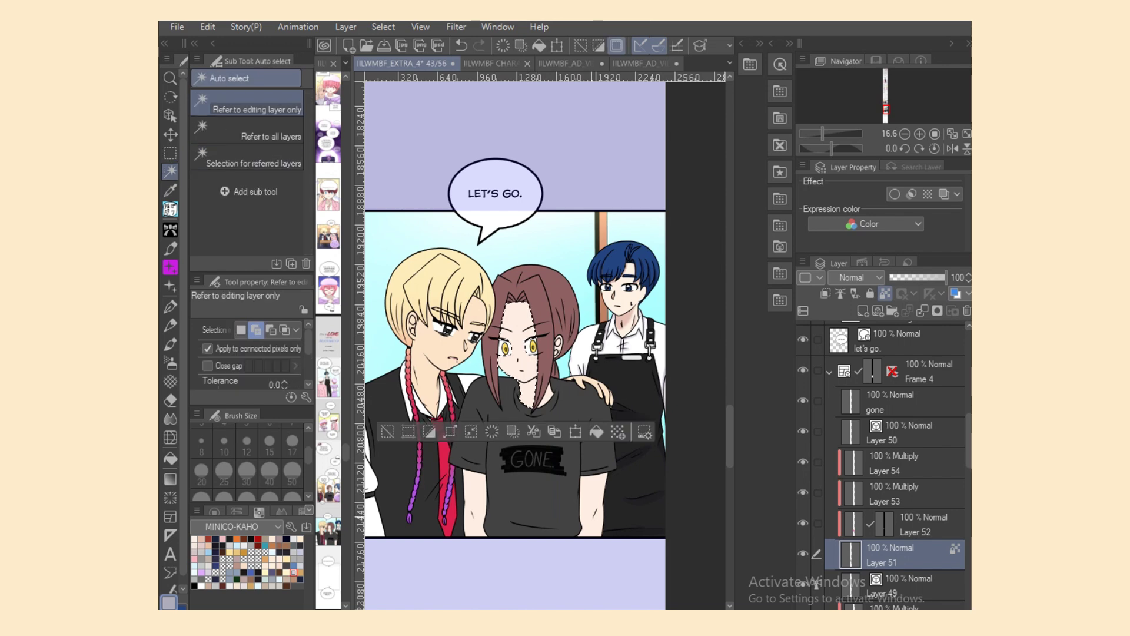
click(592, 512)
click(475, 512)
click(559, 345)
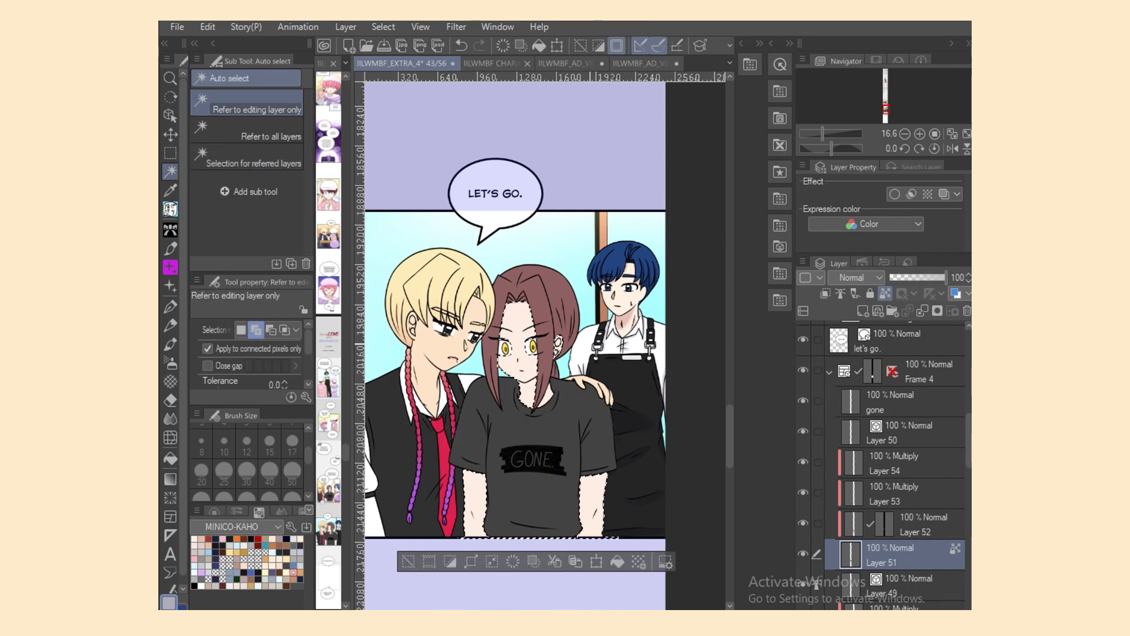
Step: Fill the neck shadow below the brown-haired character's chin in pale pink on multiply Layer 53, trimming with the Hard eraser
click(896, 494)
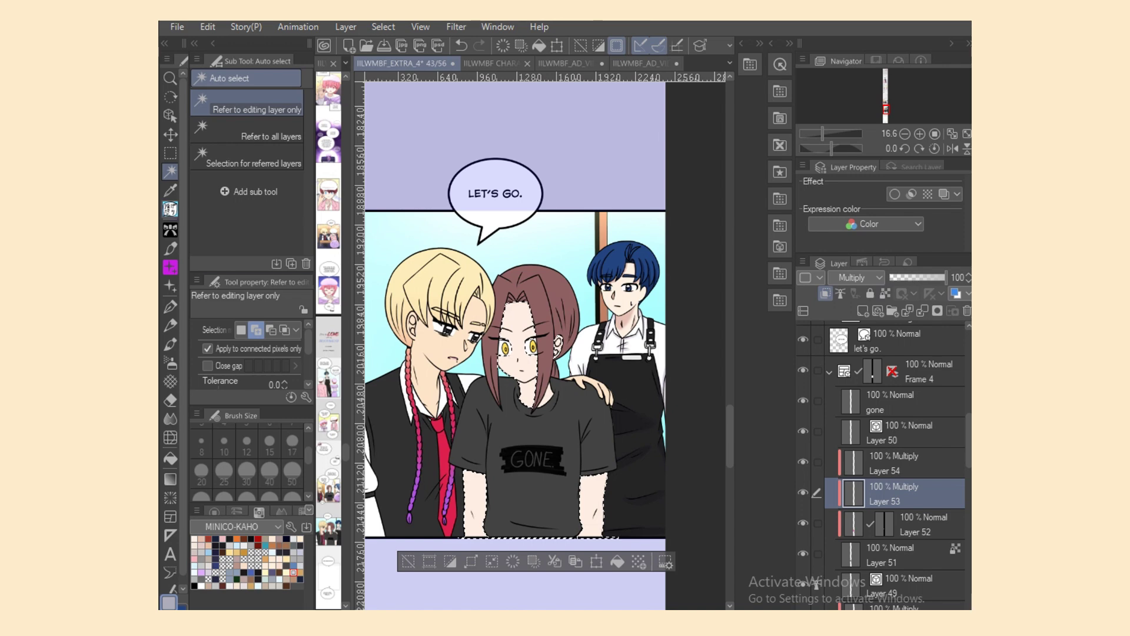
click(170, 209)
click(201, 546)
key(ctrl+minus)
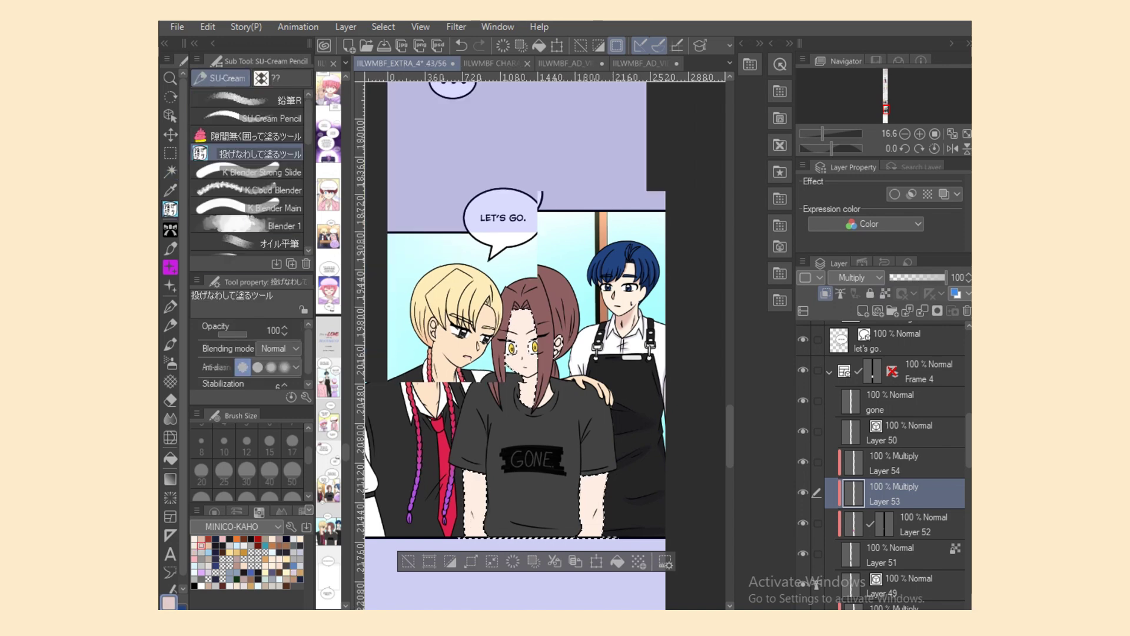
scroll(545, 346, up, 5)
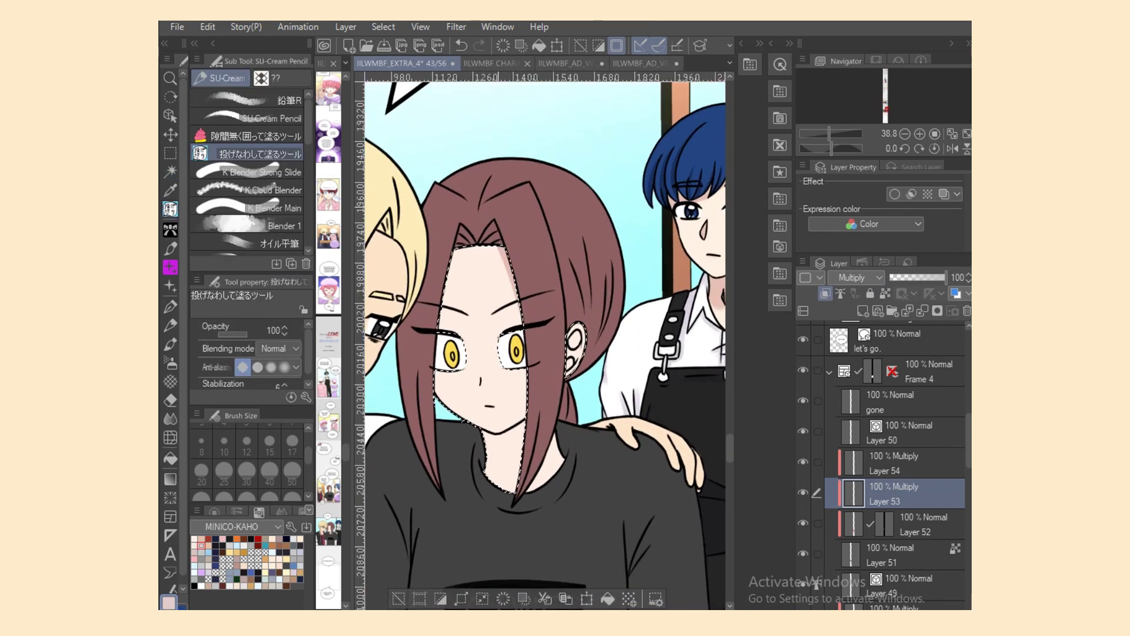
drag(526, 407, 540, 411)
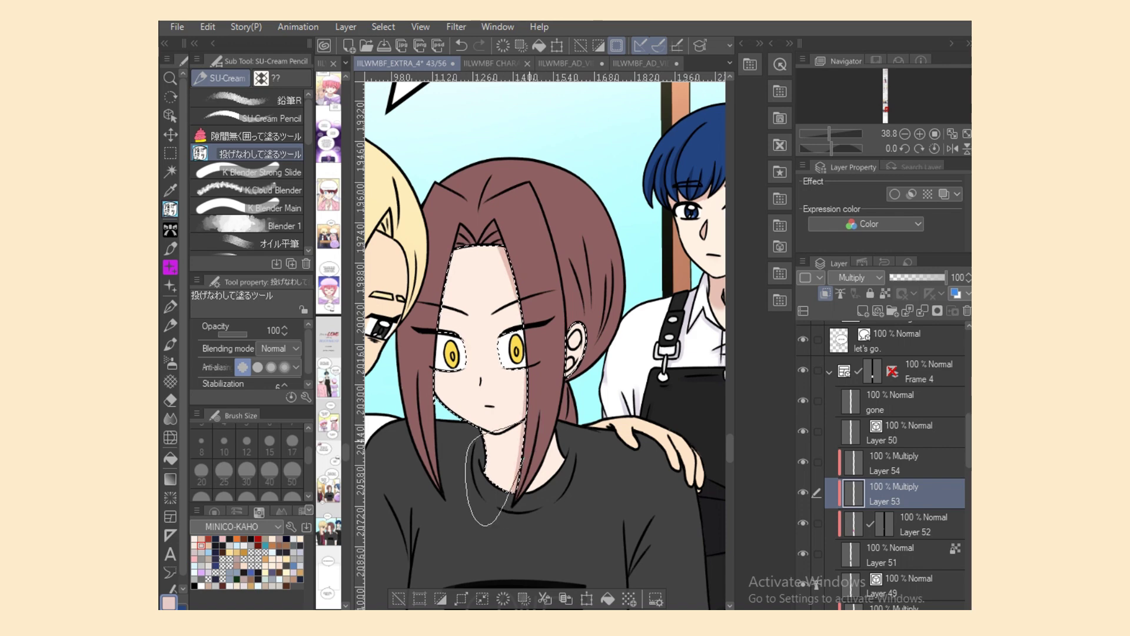
key(e)
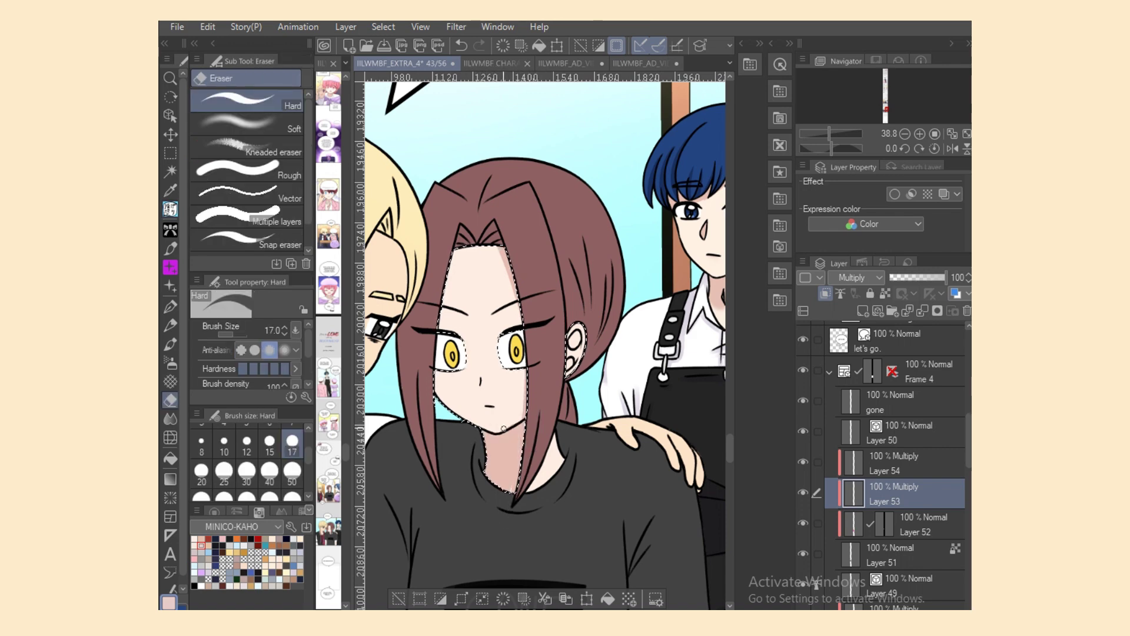
Step: Add the other part of the neck to the Layer 51 skin selection and shade the neck and ear on Layer 53
key(p)
click(896, 556)
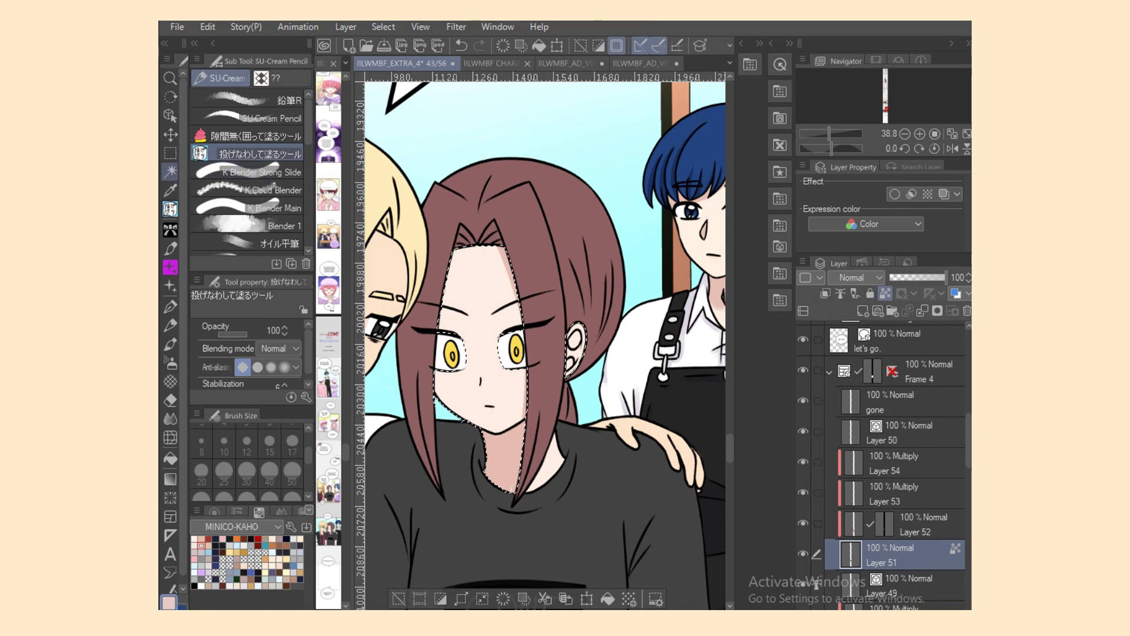
click(171, 172)
click(896, 494)
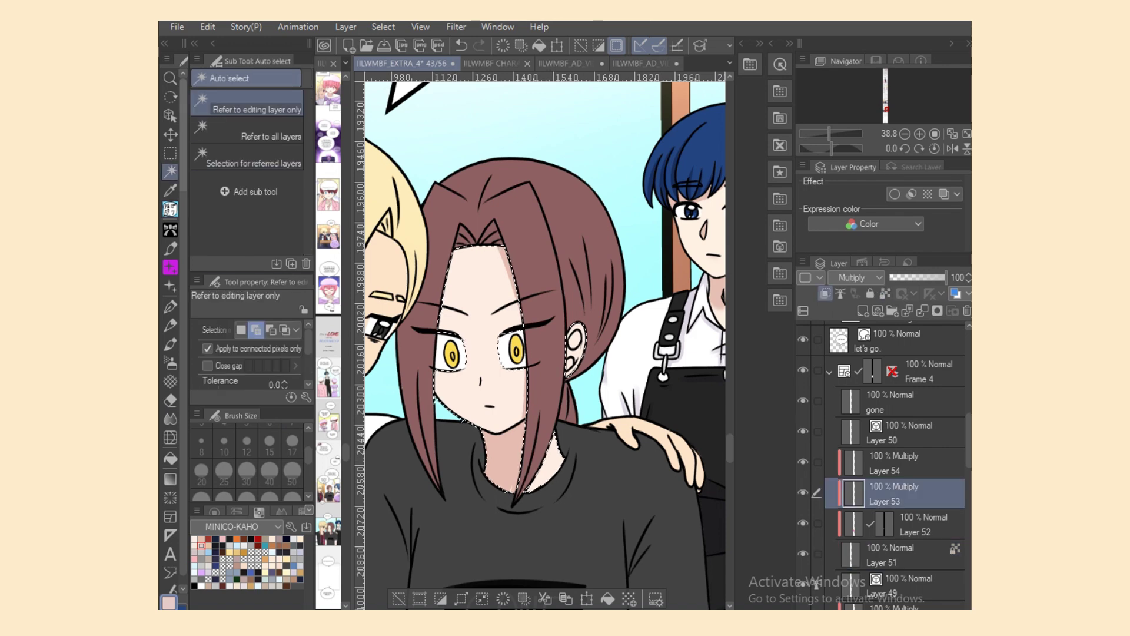
click(170, 209)
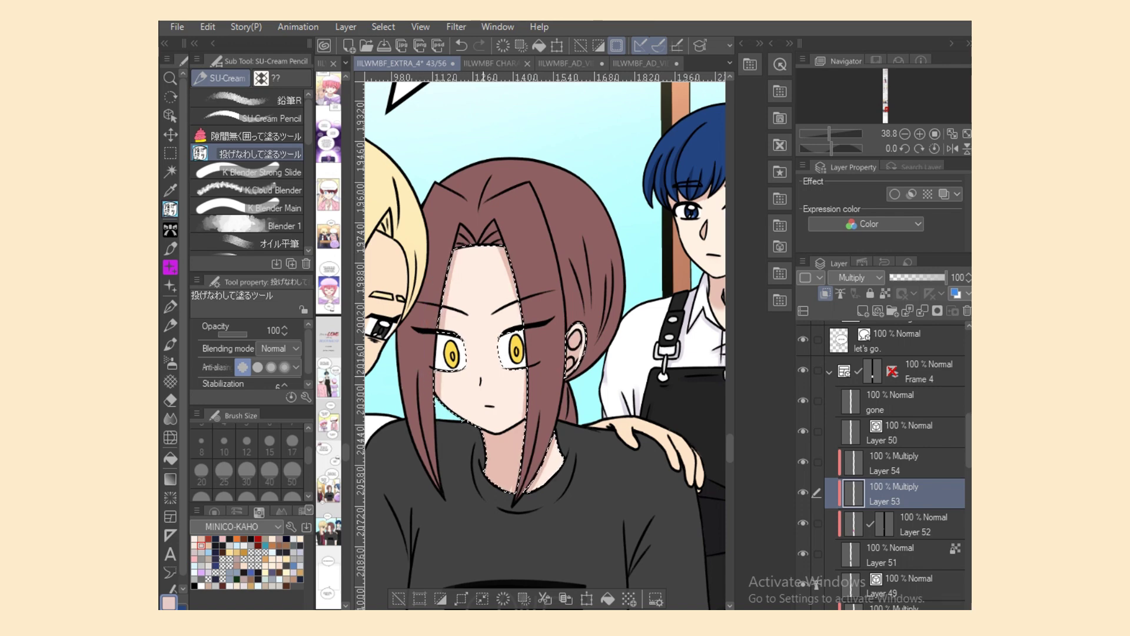
Step: Refine the shadows on the nose and along the hair-framed face with the flat oil and lasso fill brushes, softening with K Blender Main
key(b)
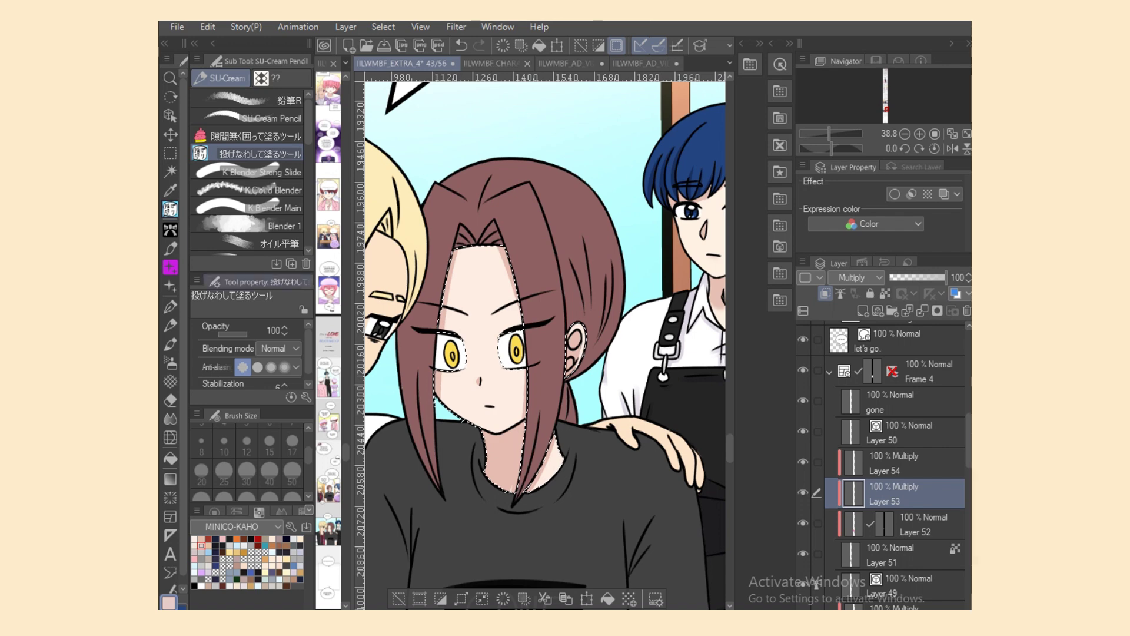
key(bracketleft)
key(bracketleft)
key(bracketleft)
key(bracketleft)
key(bracketleft)
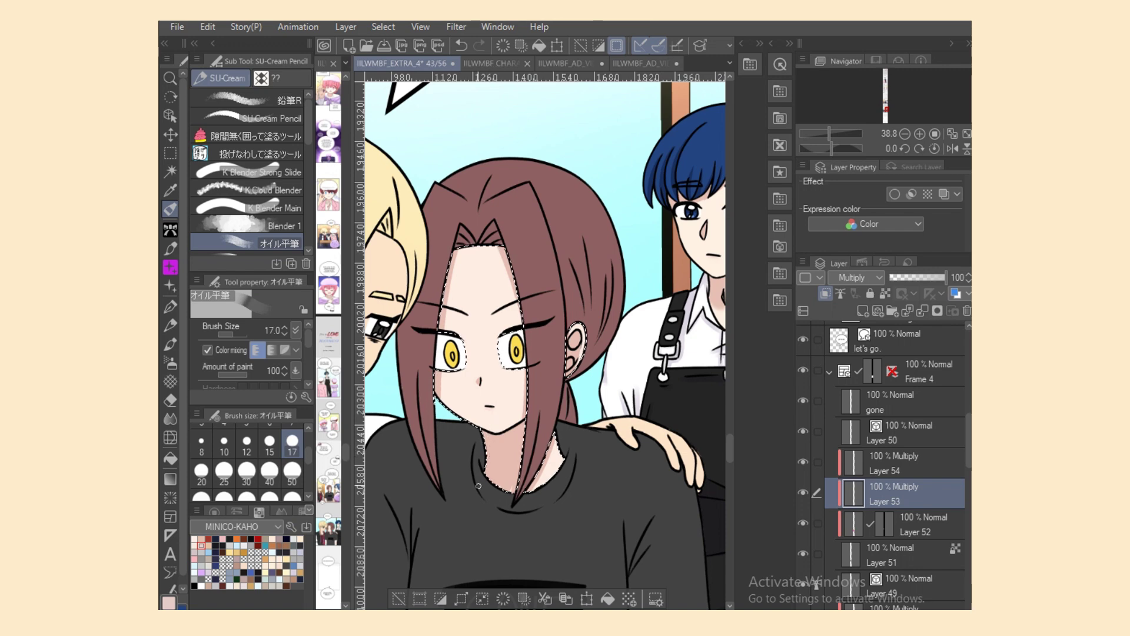
click(253, 153)
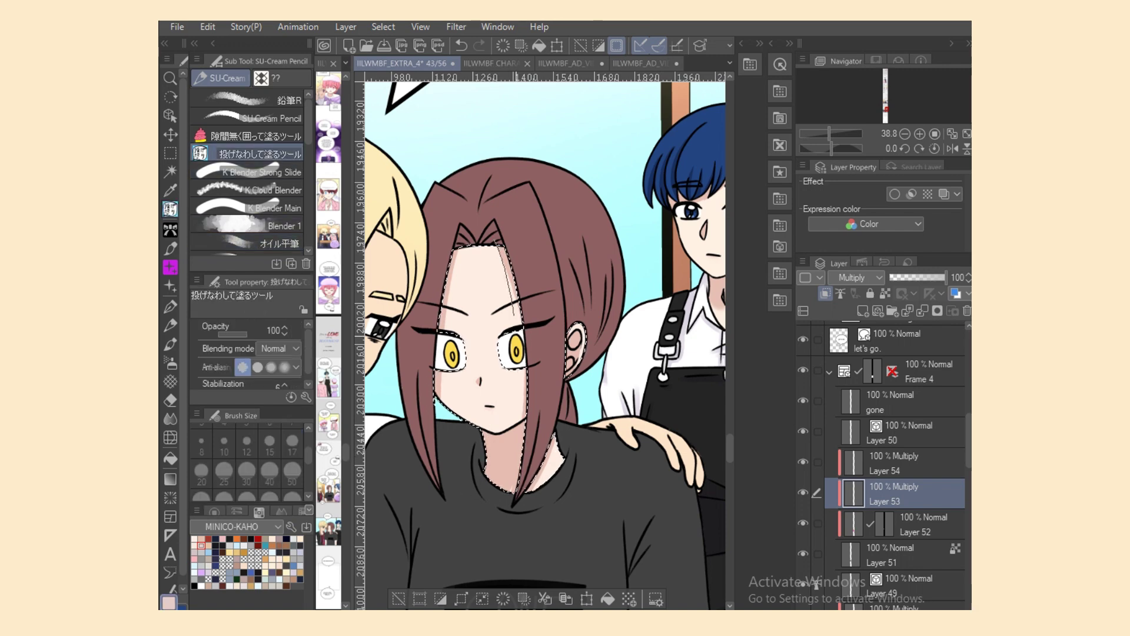
key(ctrl+z)
key(ctrl+y)
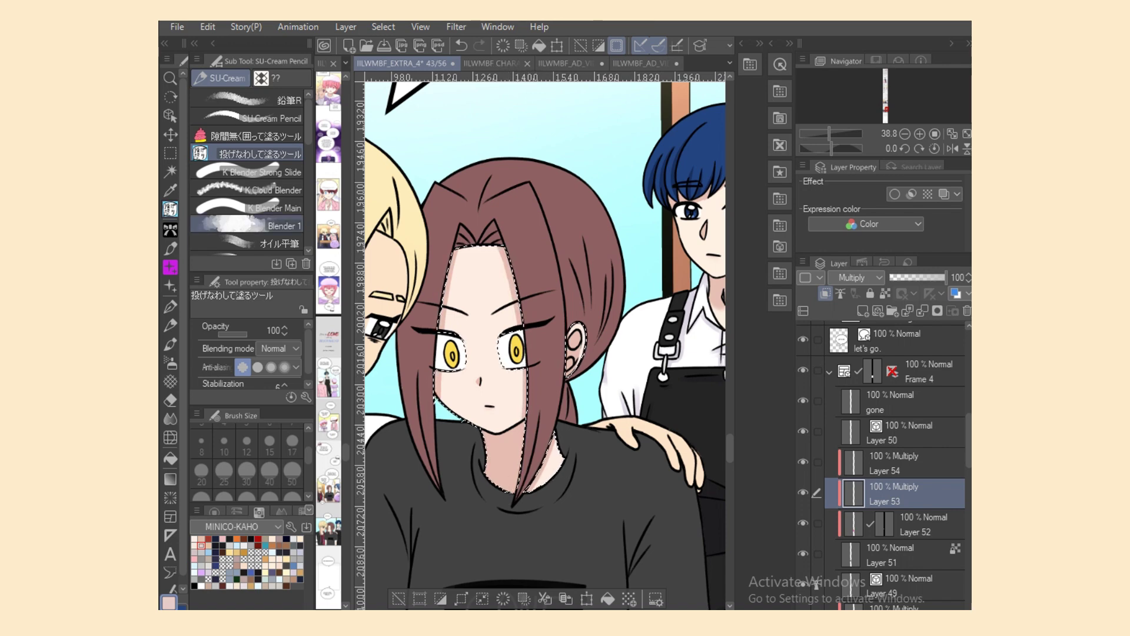
click(259, 208)
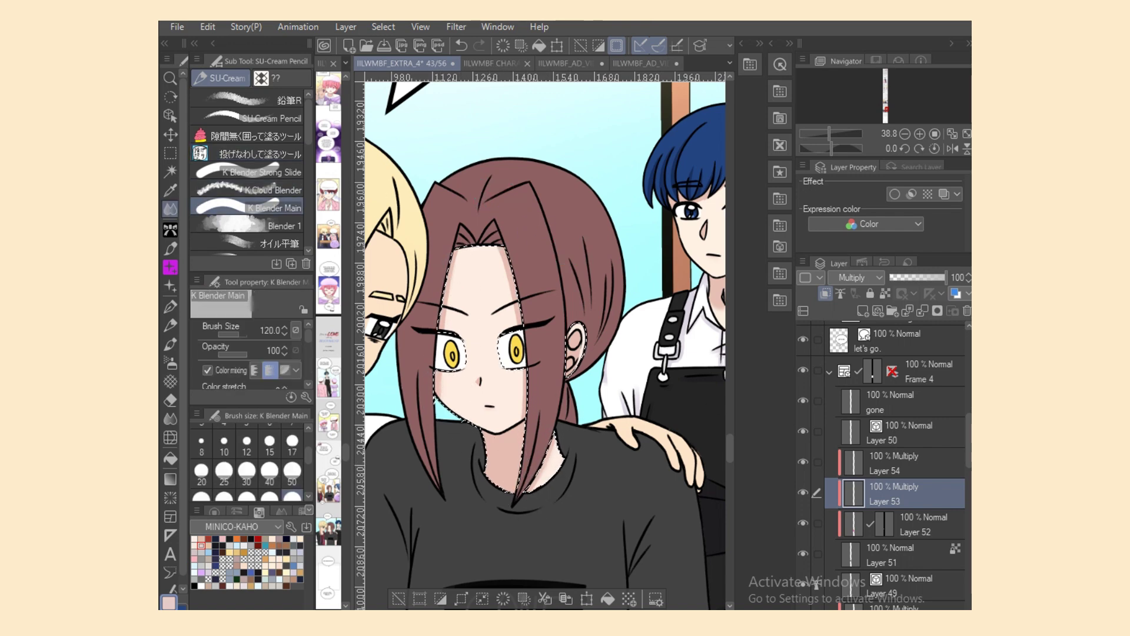
Step: Fill curved shadows on both arms just below the T-shirt sleeves with the lasso fill brush
drag(730, 449, 730, 463)
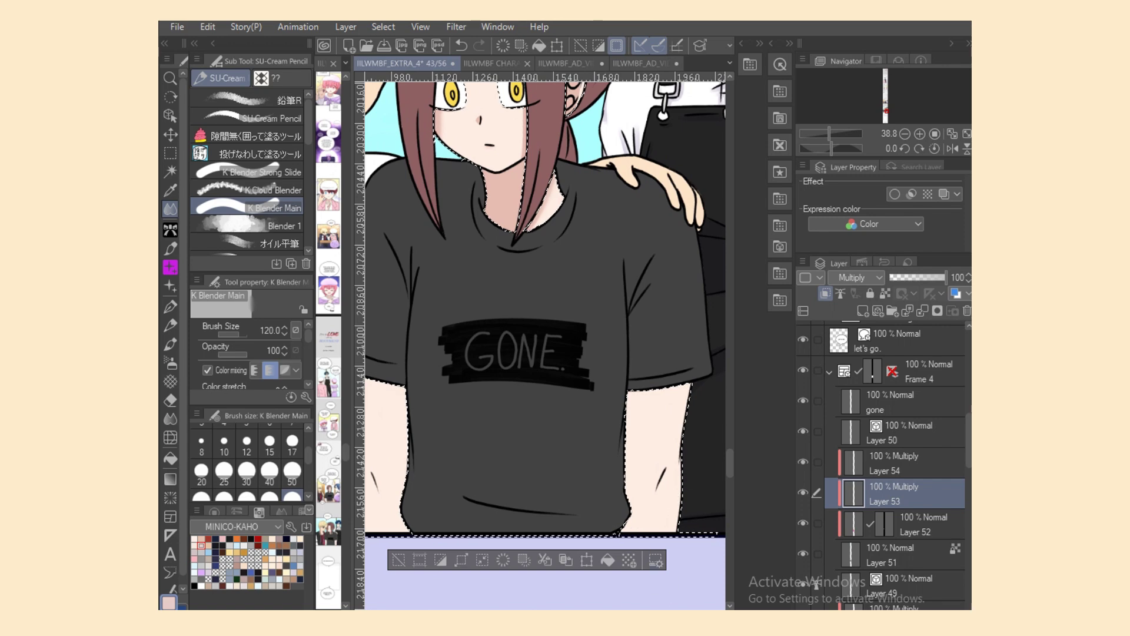
drag(639, 612, 626, 612)
click(259, 243)
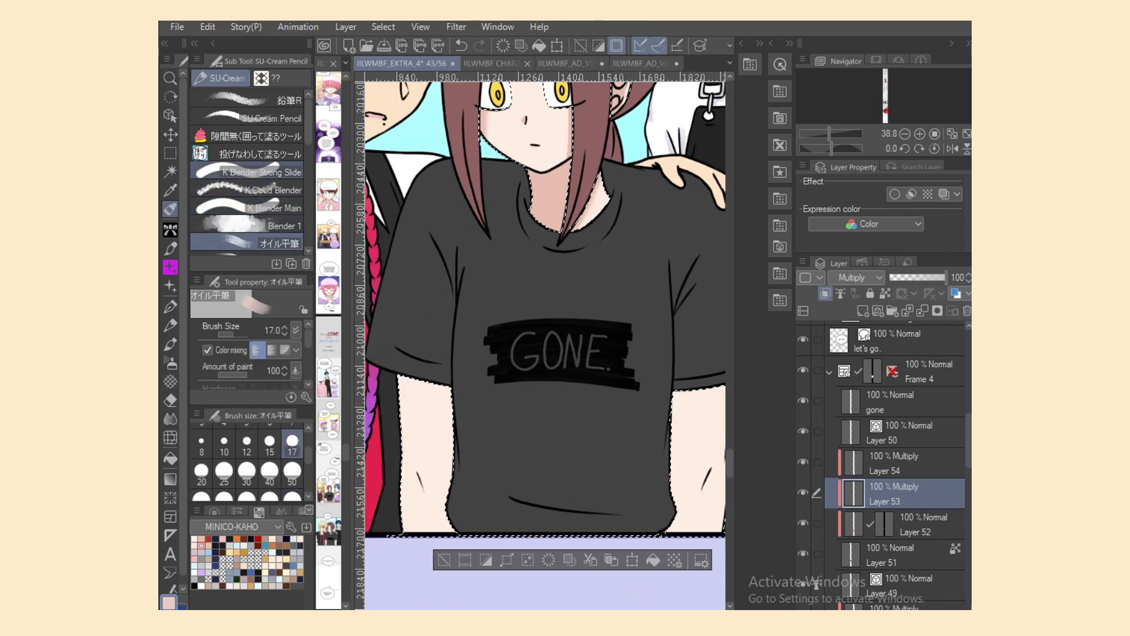
click(259, 154)
mouse_move(394, 380)
mouse_down()
mouse_move(432, 400)
mouse_move(400, 374)
mouse_up()
drag(623, 612, 632, 612)
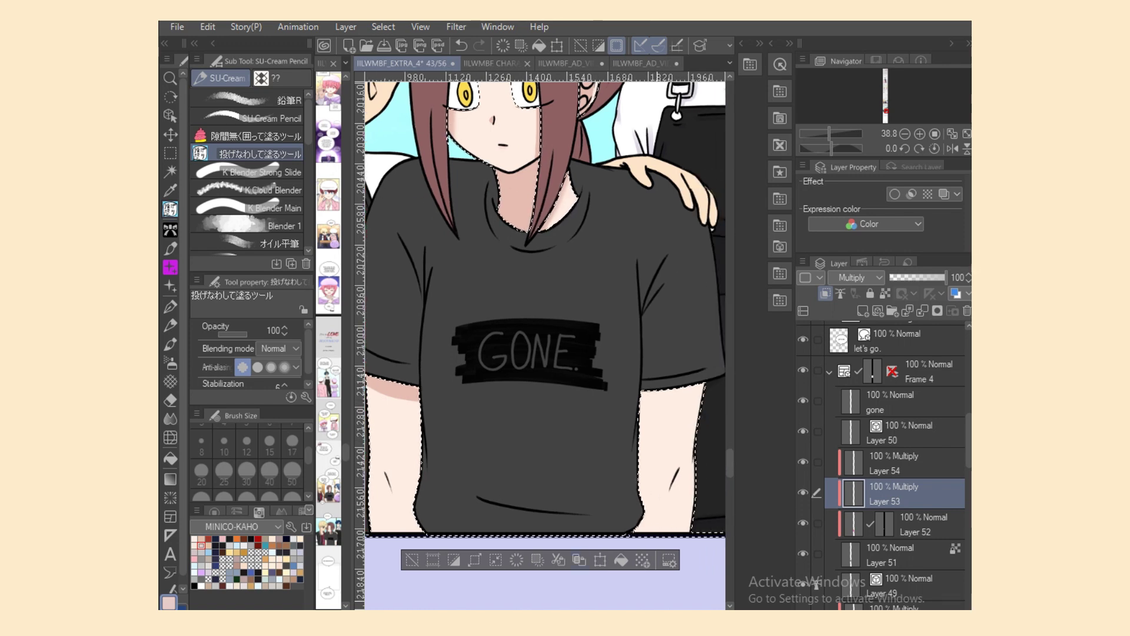
mouse_move(638, 386)
mouse_down()
mouse_move(633, 405)
mouse_move(639, 388)
mouse_up()
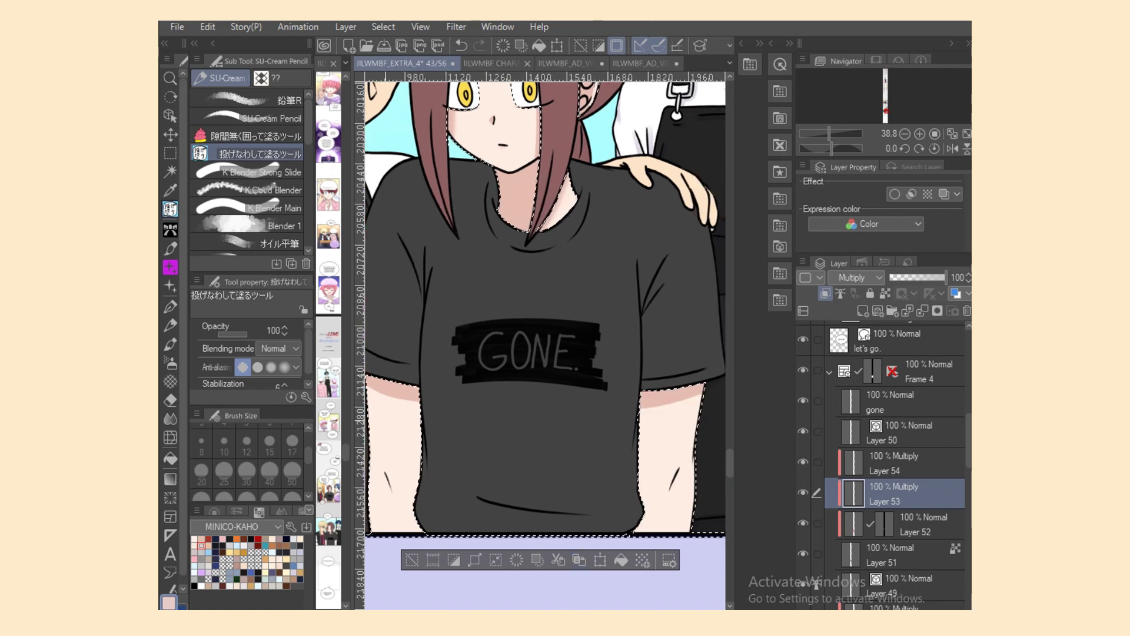
Step: Shade the elbow creases with the flat oil brush, clean up with the Hard eraser and soften the arm shadows with K Blender Main
click(259, 243)
drag(388, 472, 395, 487)
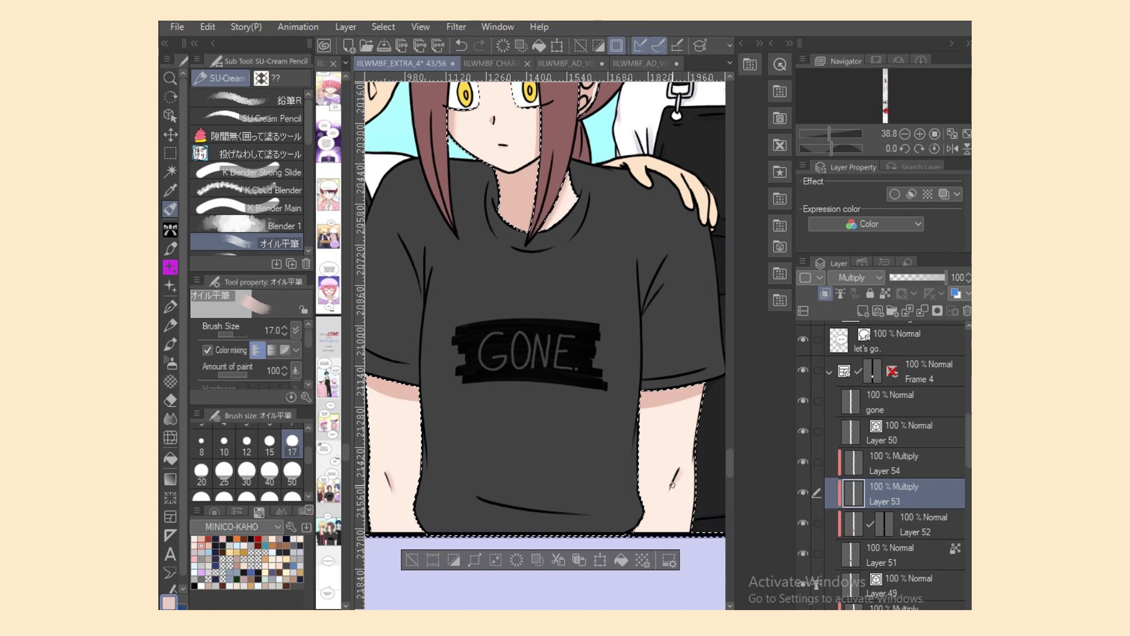
key(e)
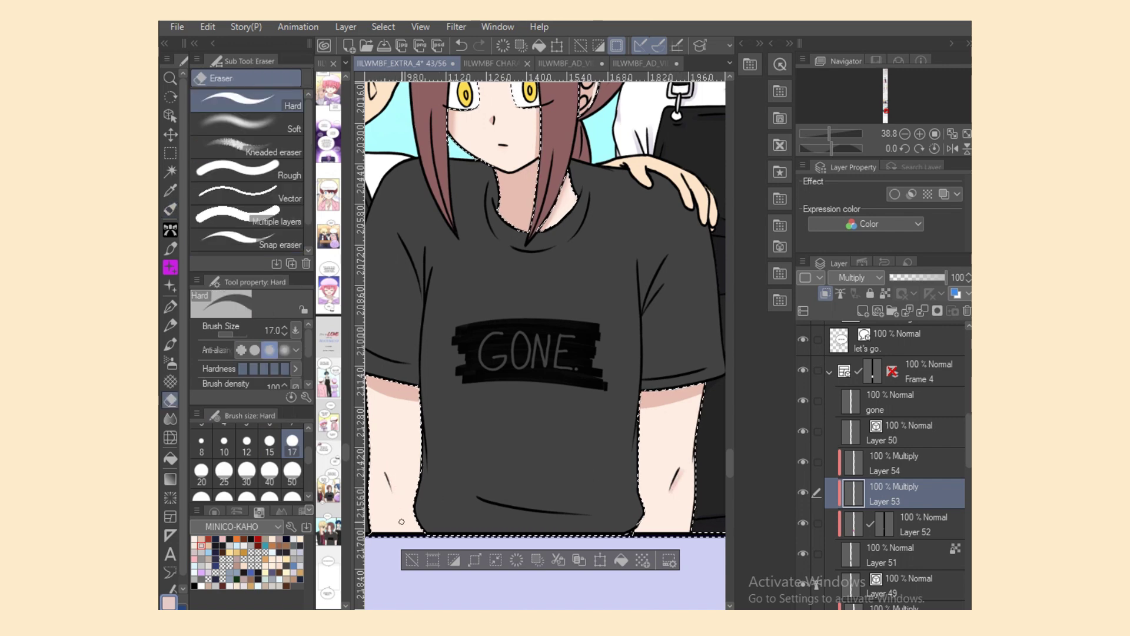
key(b)
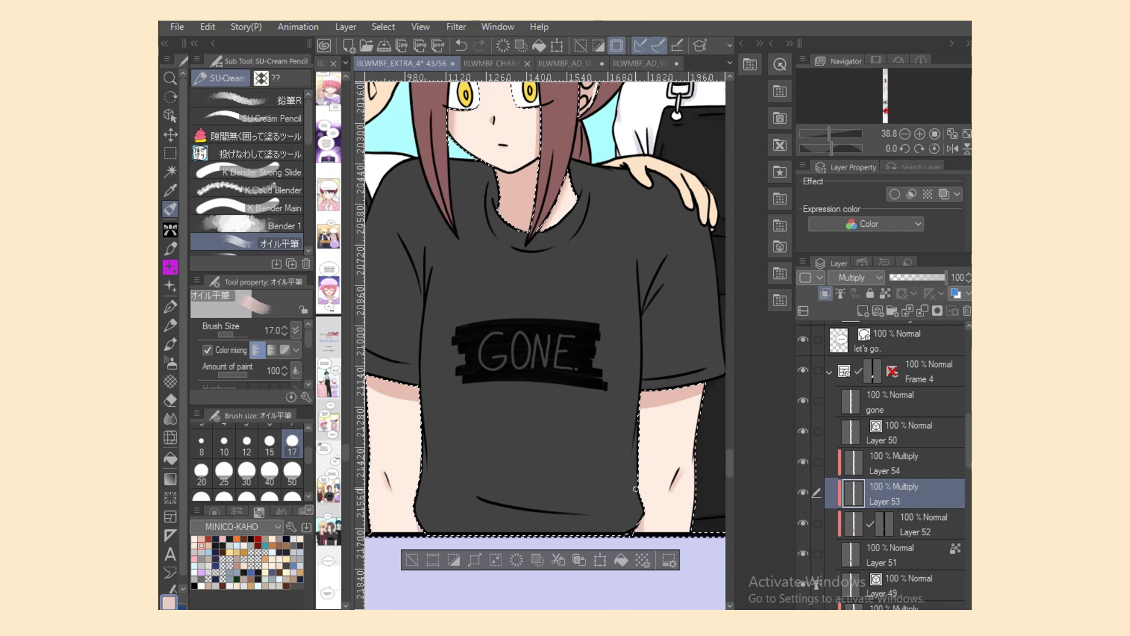
key(j)
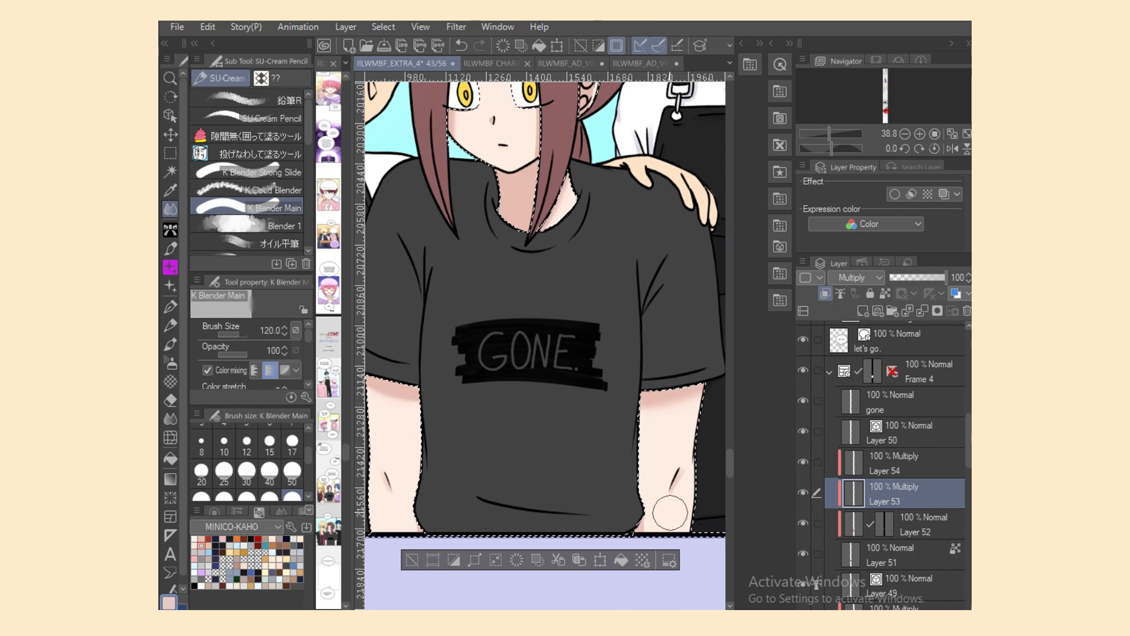
click(259, 243)
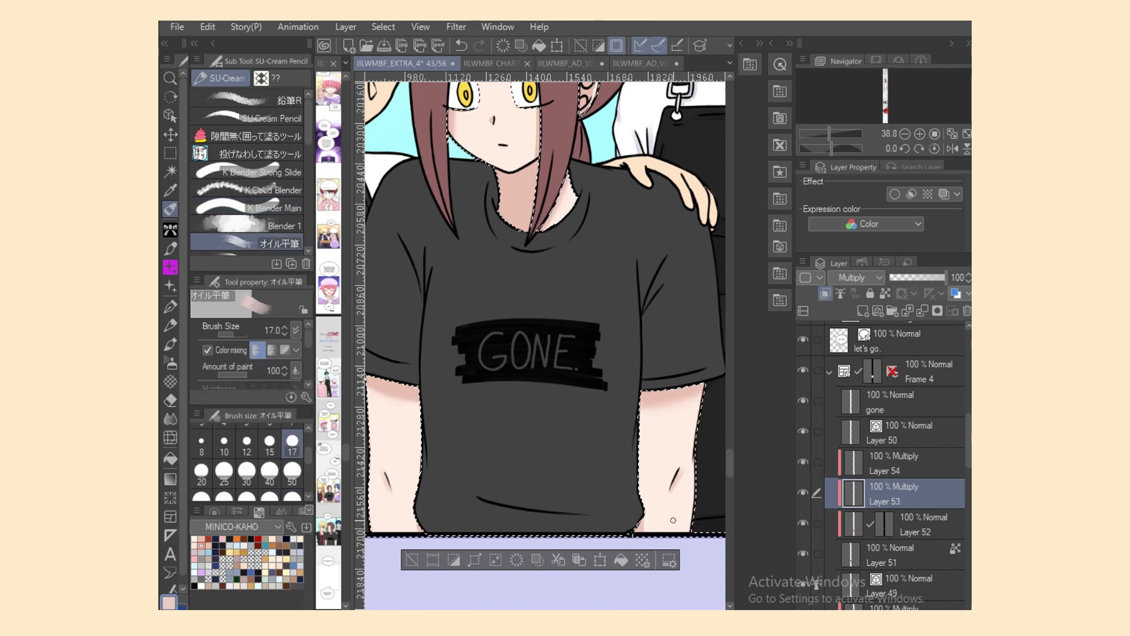
Step: Clear the skin selection, pick a mauve shading colour and auto-select the brown hair and yellow irises from Layer 51
drag(730, 464, 730, 448)
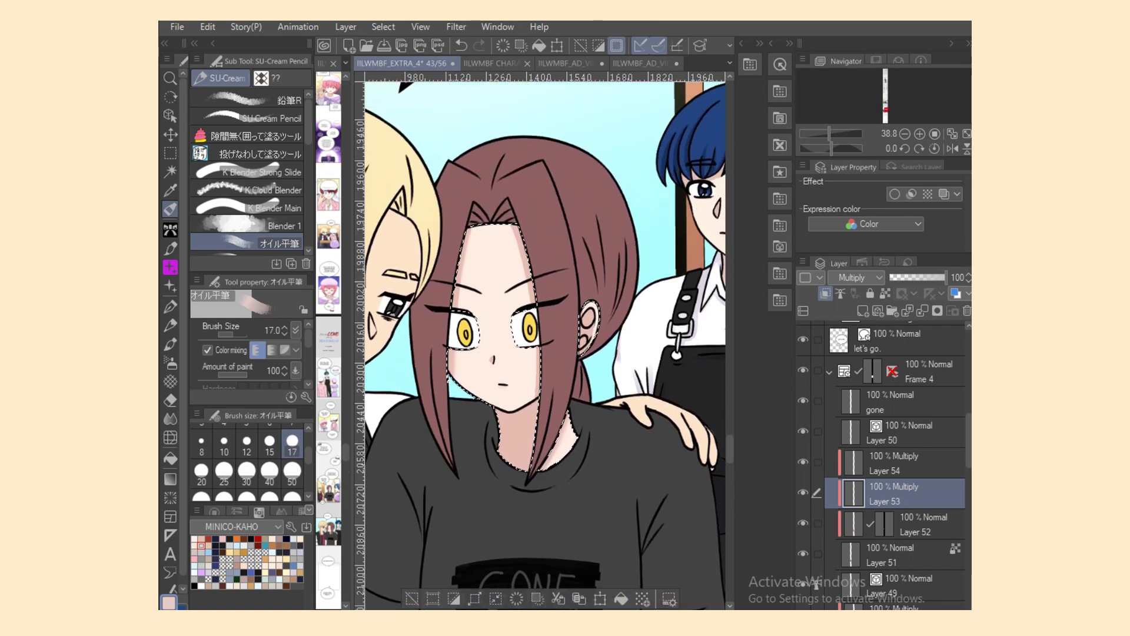
drag(554, 614, 541, 613)
drag(656, 614, 660, 614)
click(170, 153)
click(424, 206)
click(170, 171)
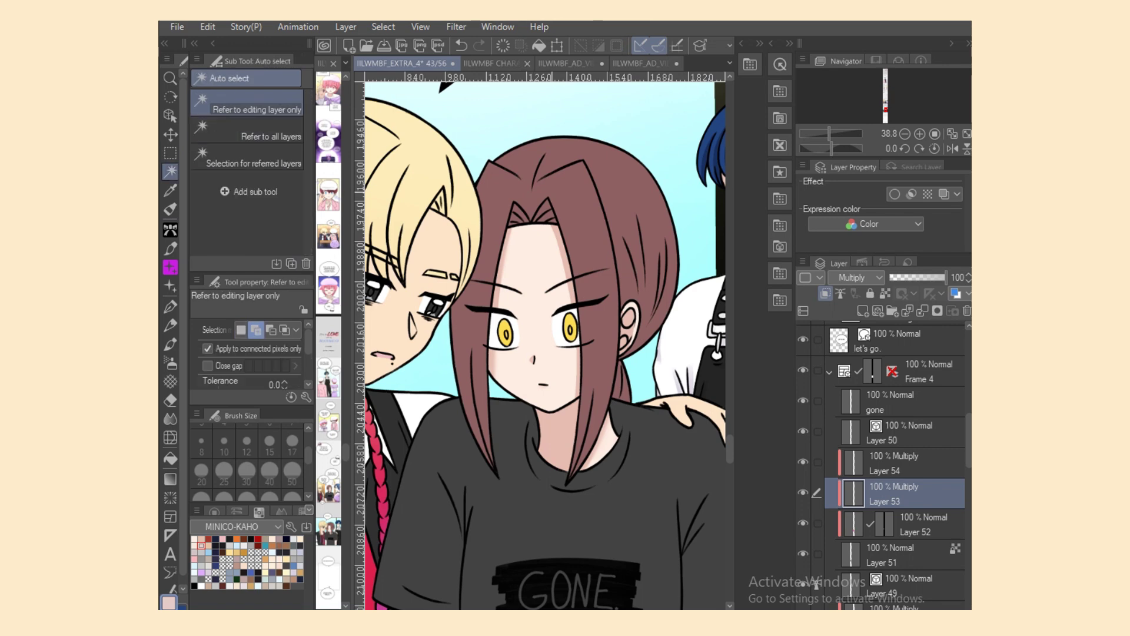
key(ctrl+z)
click(883, 554)
click(170, 190)
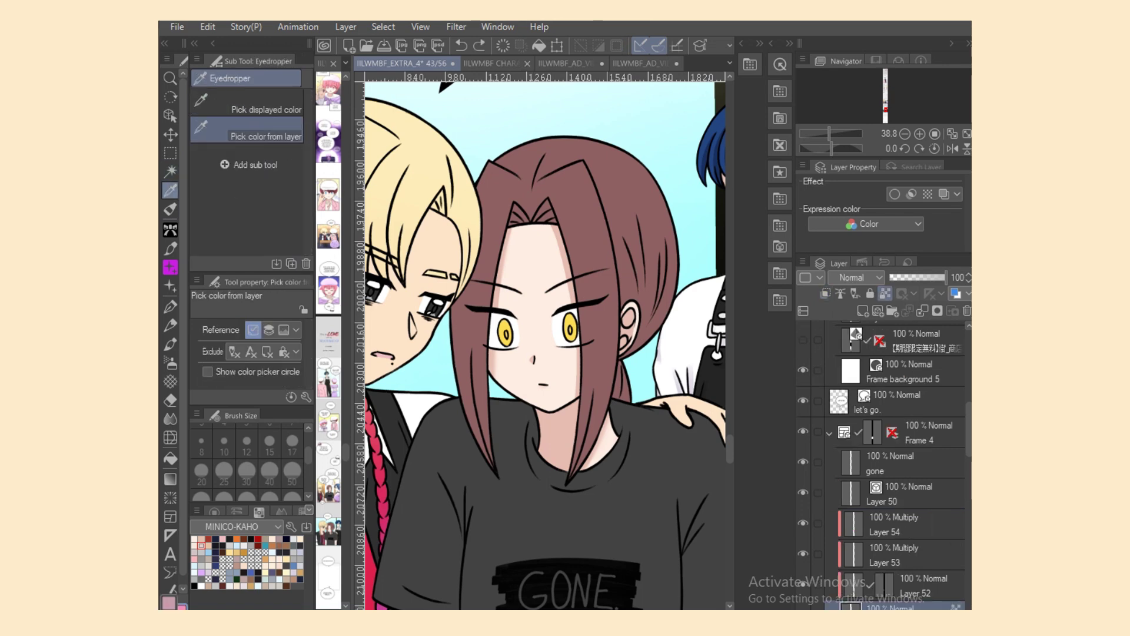
key(w)
click(642, 259)
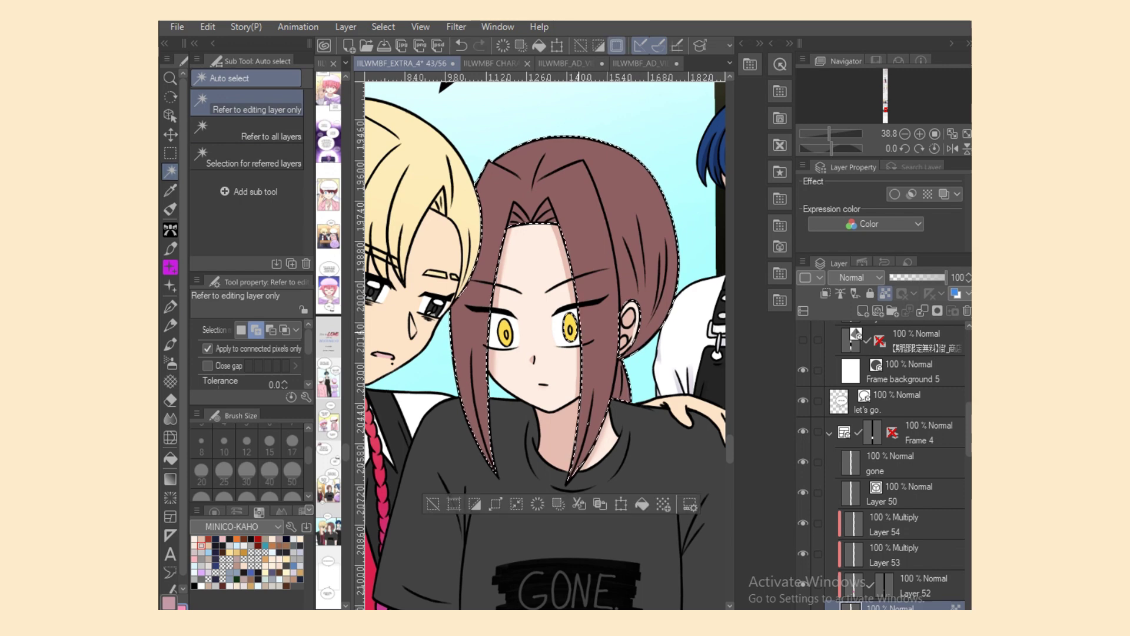
Step: Shade the long hair lock on the left of the face on multiply Layer 53 with the lasso fill brush, trimming with the Hard eraser
click(901, 555)
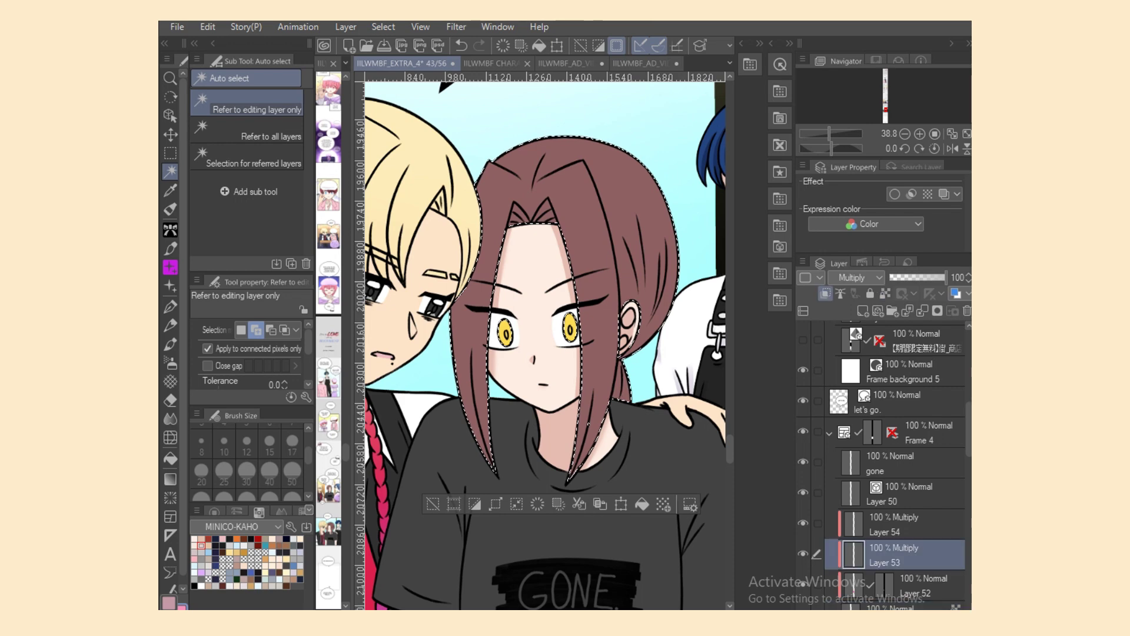
key(b)
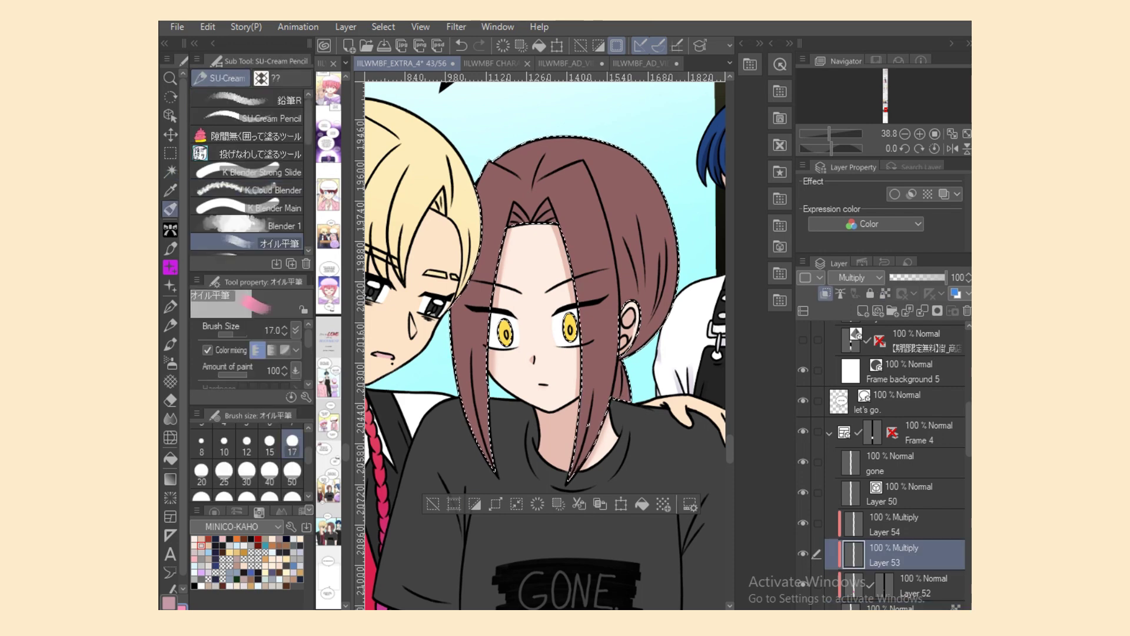
click(253, 154)
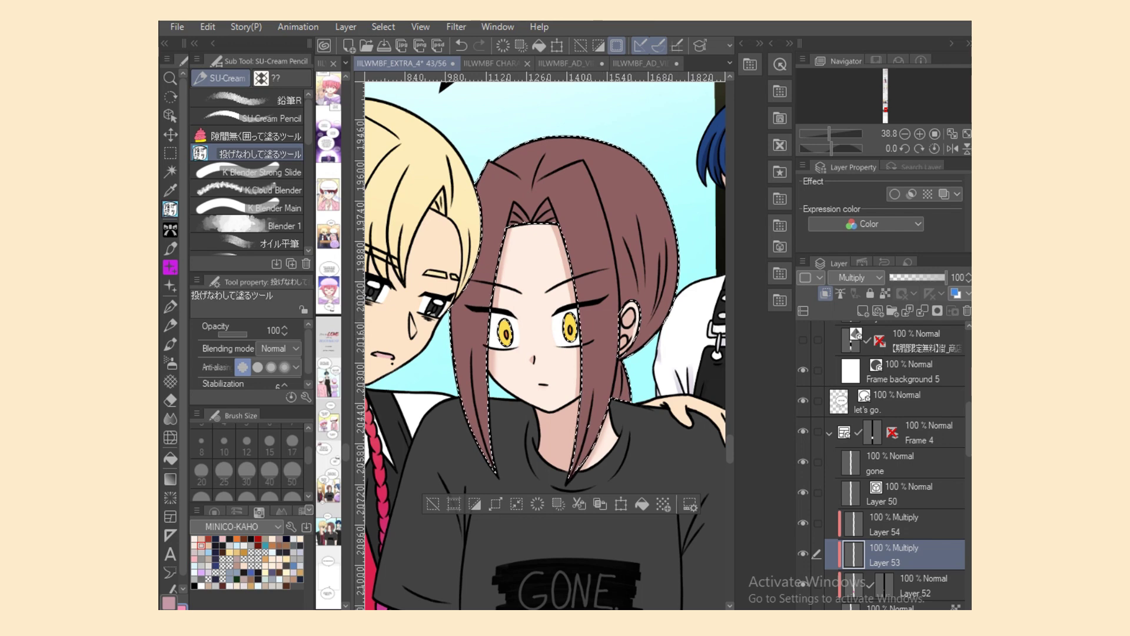
drag(669, 614, 683, 614)
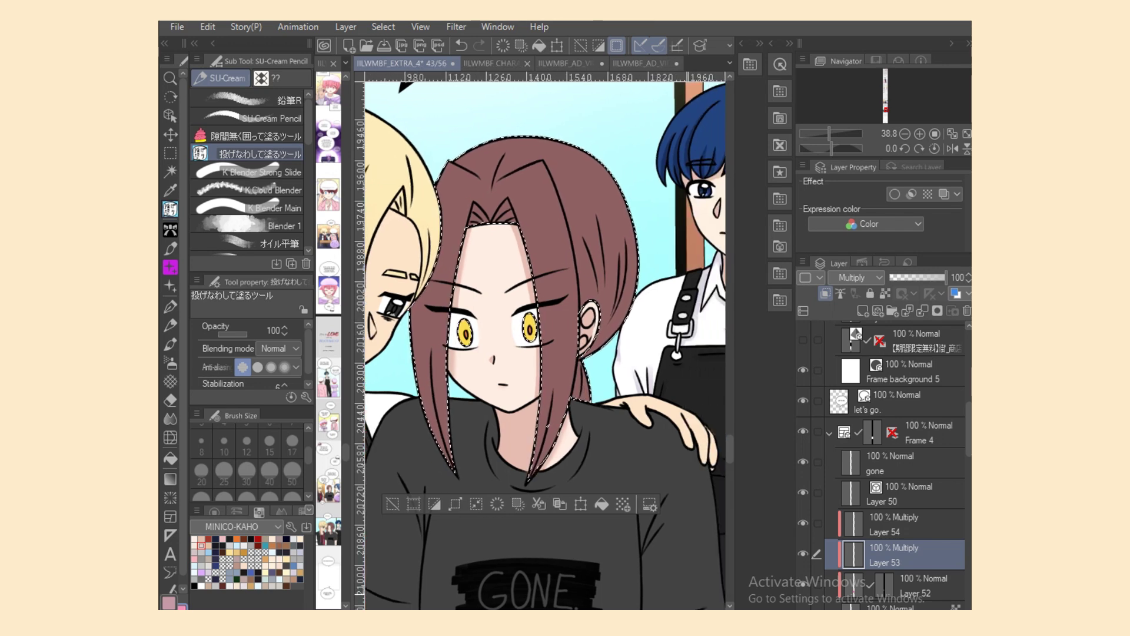
click(169, 603)
drag(432, 350, 452, 468)
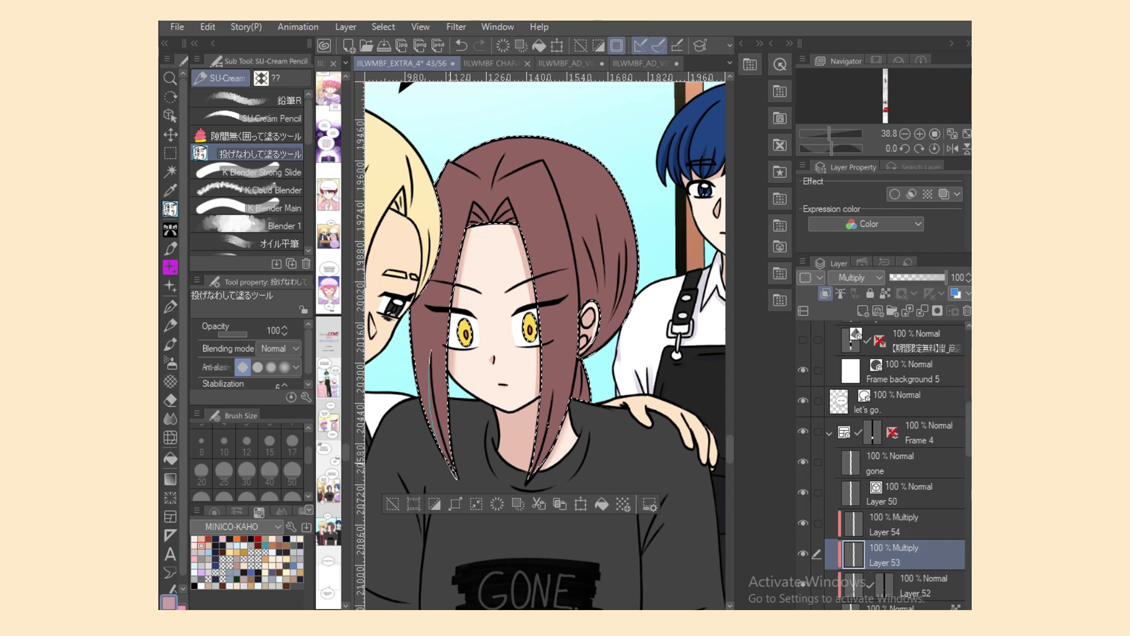
key(e)
key(g)
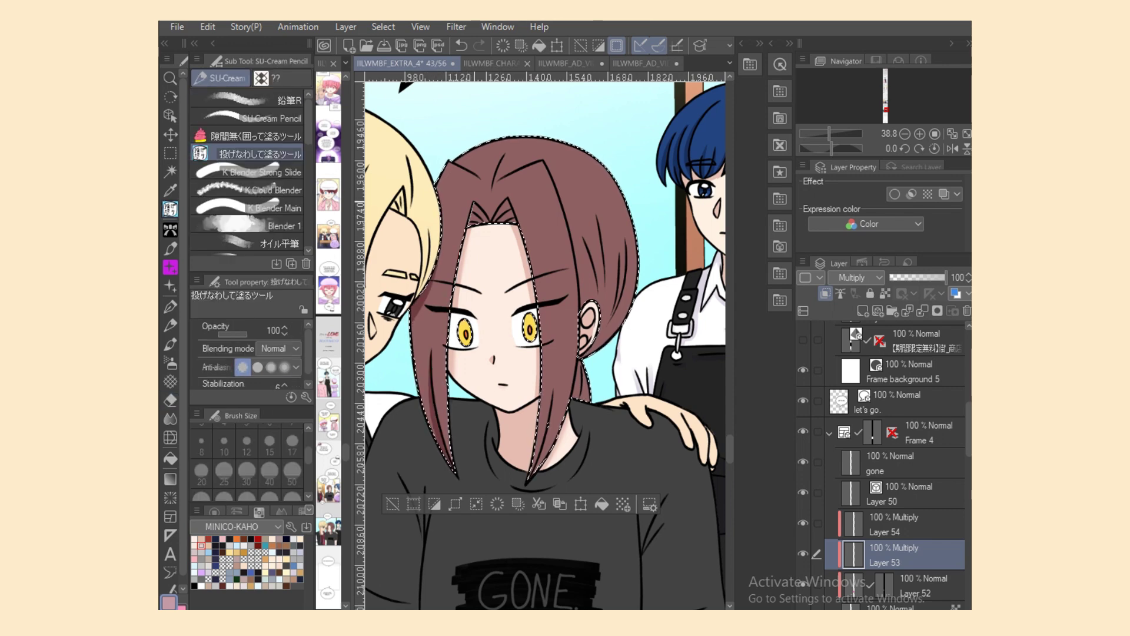
Step: Shade the hair tufts above the forehead and at the parting with the lasso fill brush, cleaning the edges with the Hard eraser
key(e)
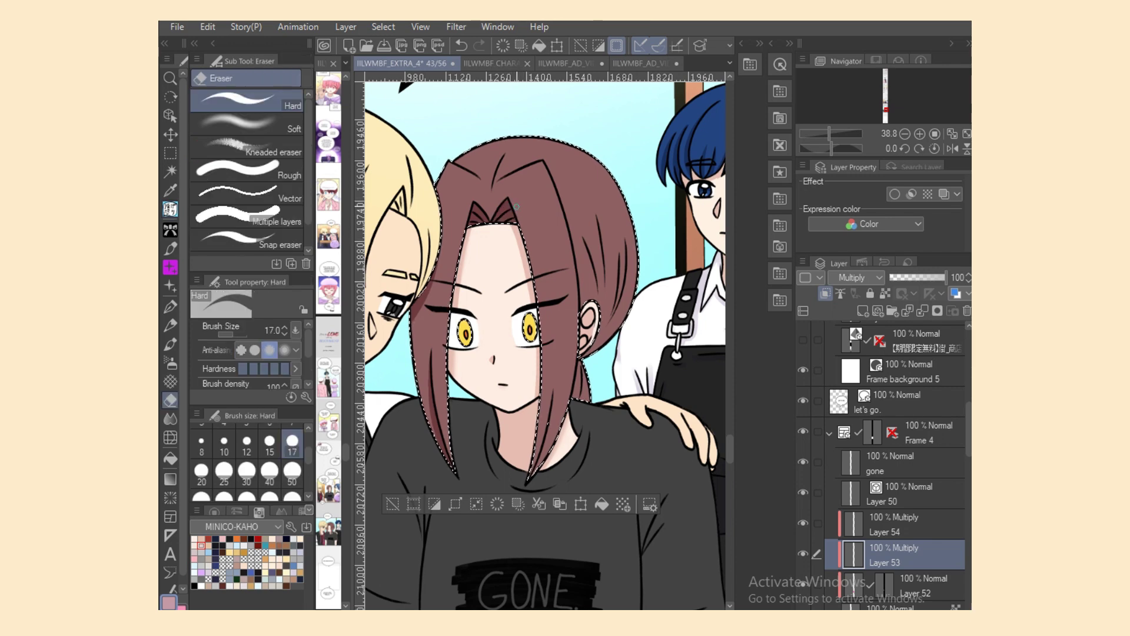
key(g)
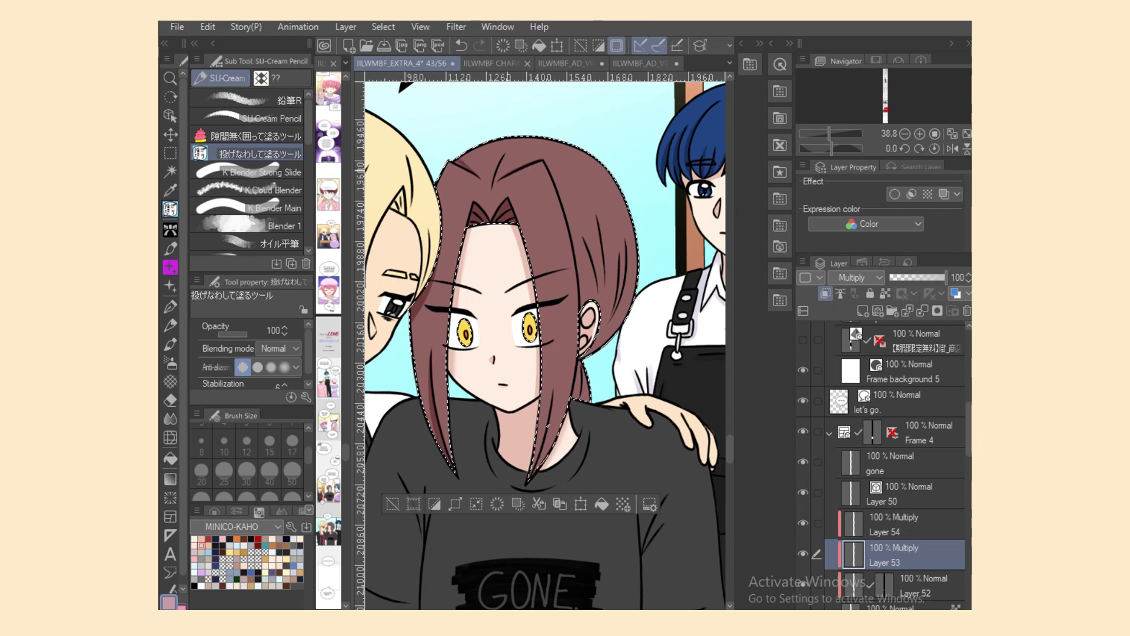
drag(506, 155, 493, 188)
key(e)
key(g)
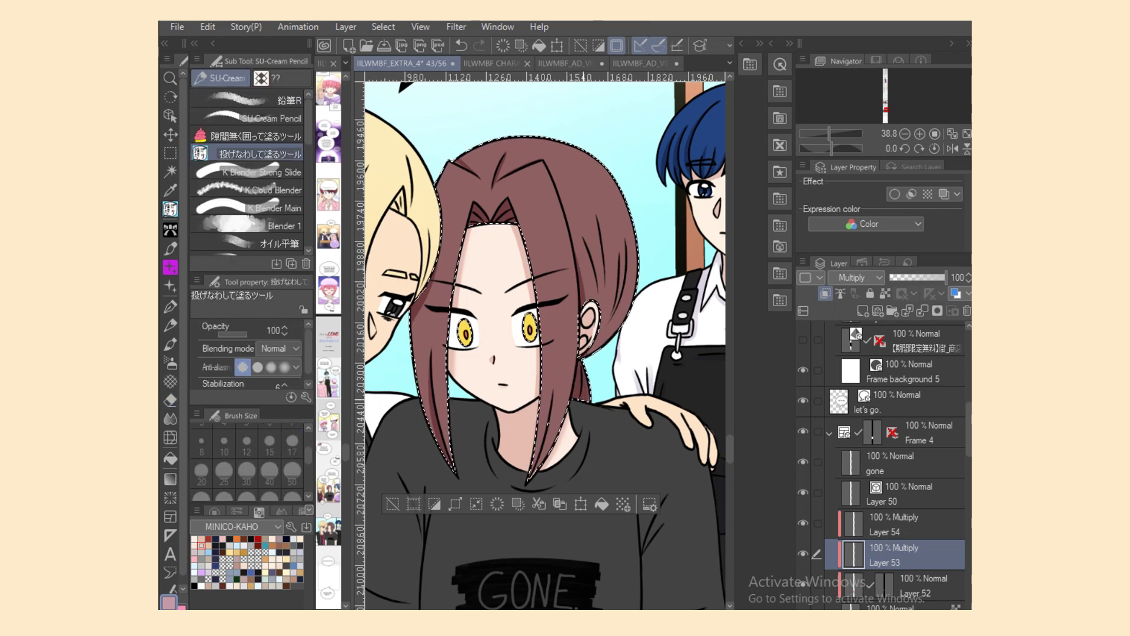
Step: Fill shadows along the right hair lock and the back of the hair, alternating the lasso fill brush with the Hard eraser
drag(531, 481, 554, 389)
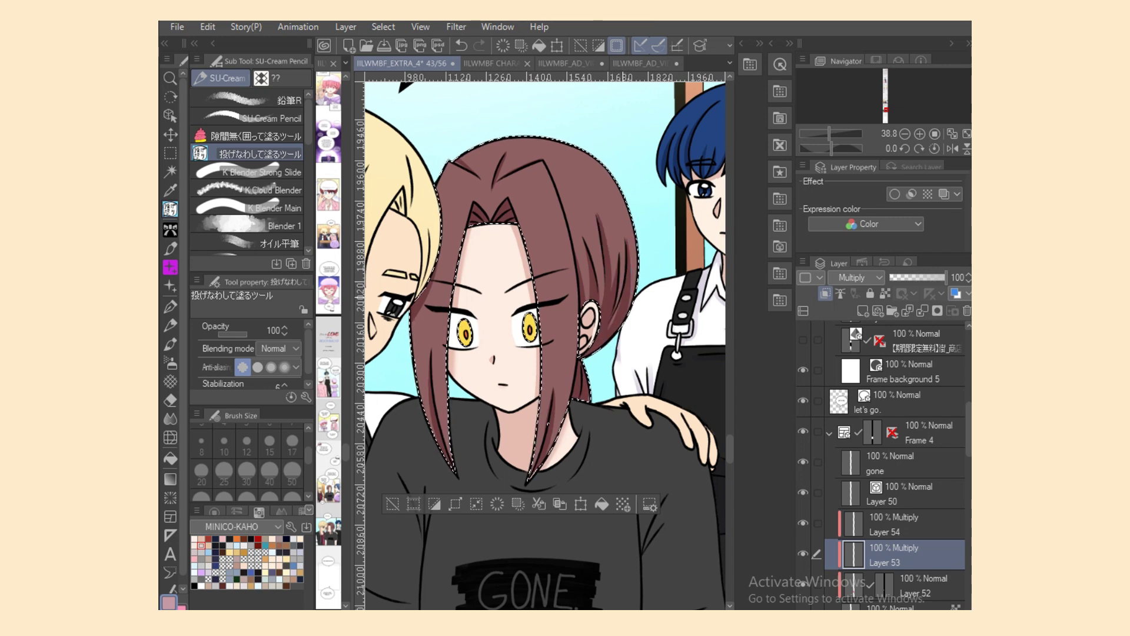
key(e)
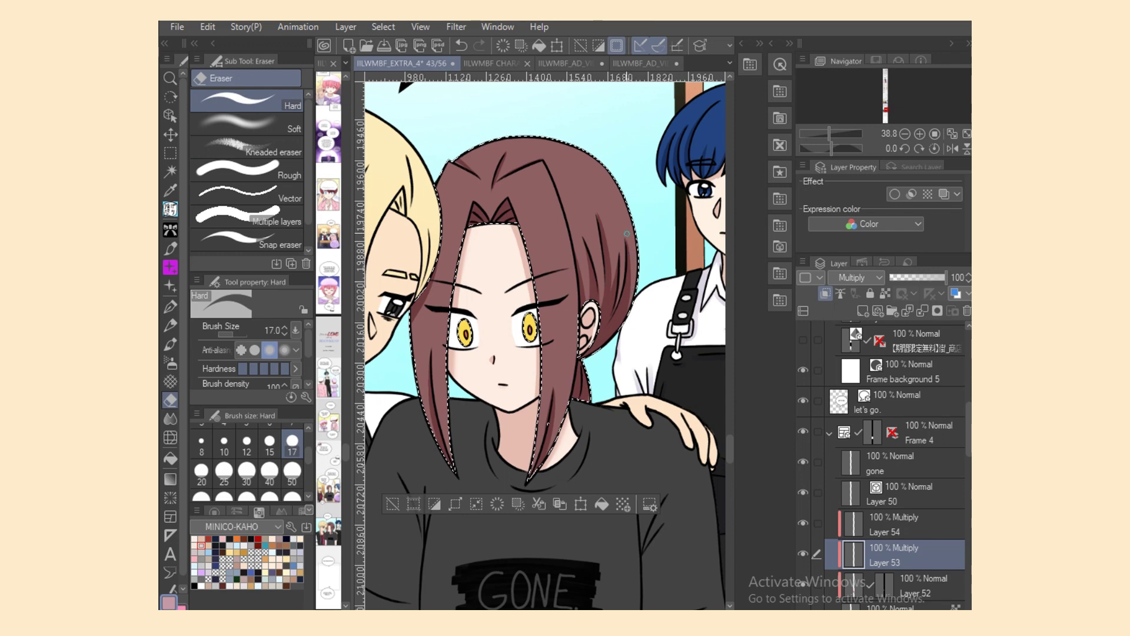
key(p)
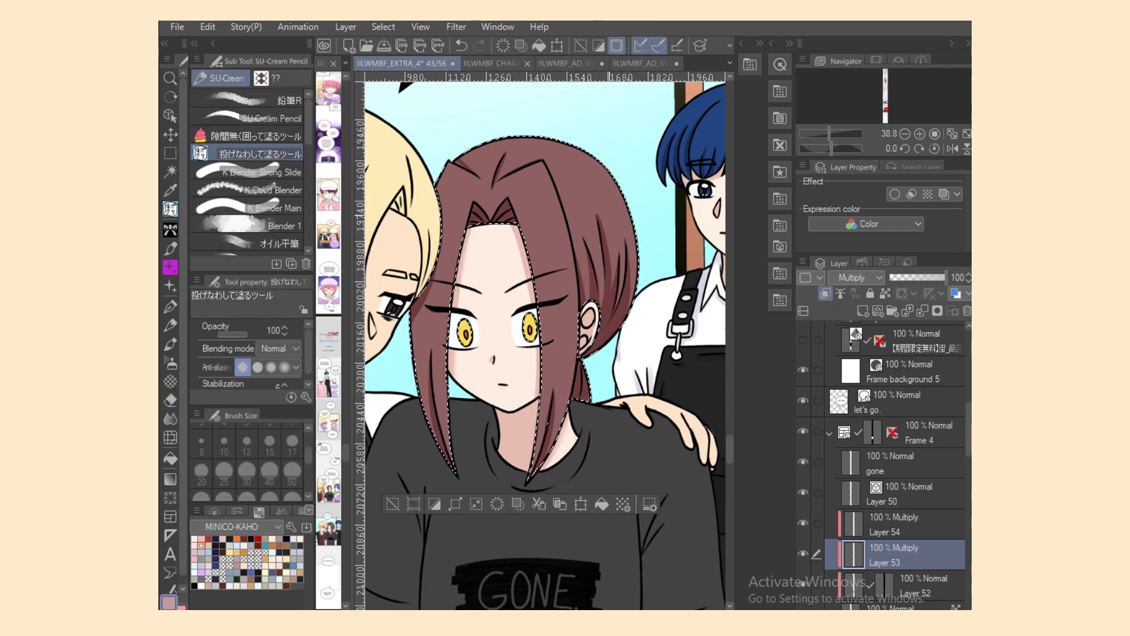
key(e)
key(p)
key(e)
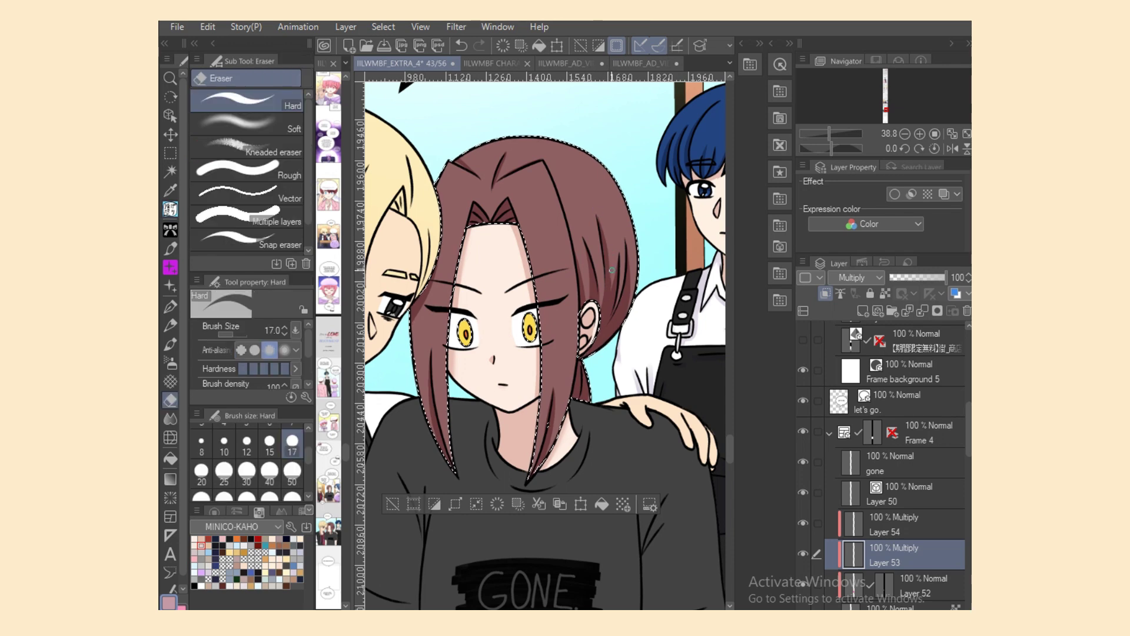
key(p)
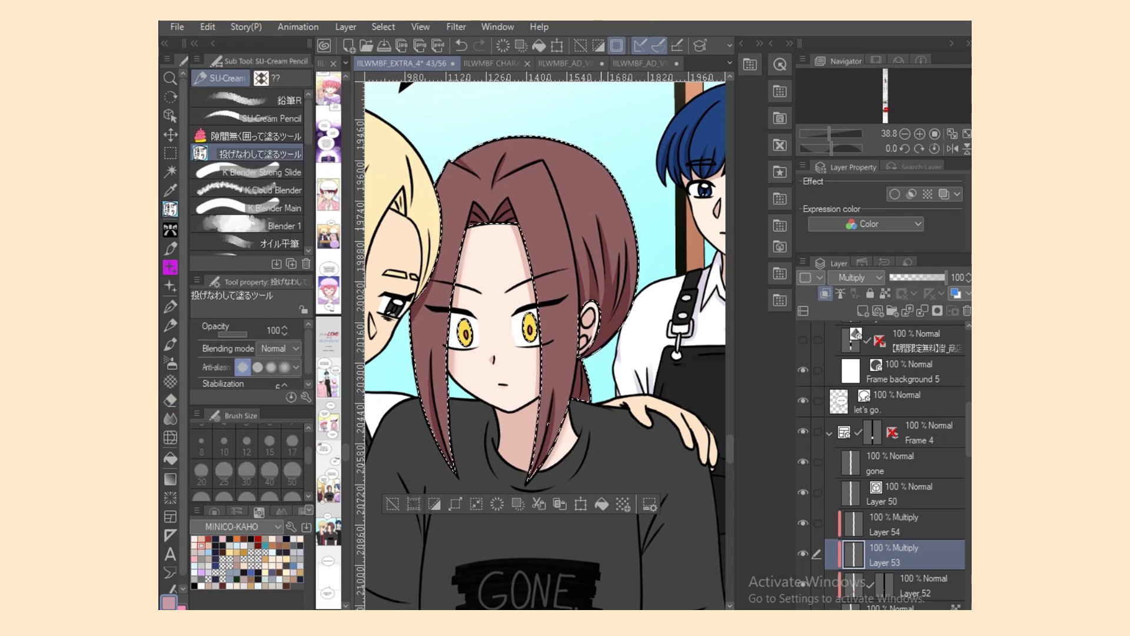
Step: Refine the shadow streaks above the ear with the Hard eraser and lasso fill brush, and undo the last fill
key(e)
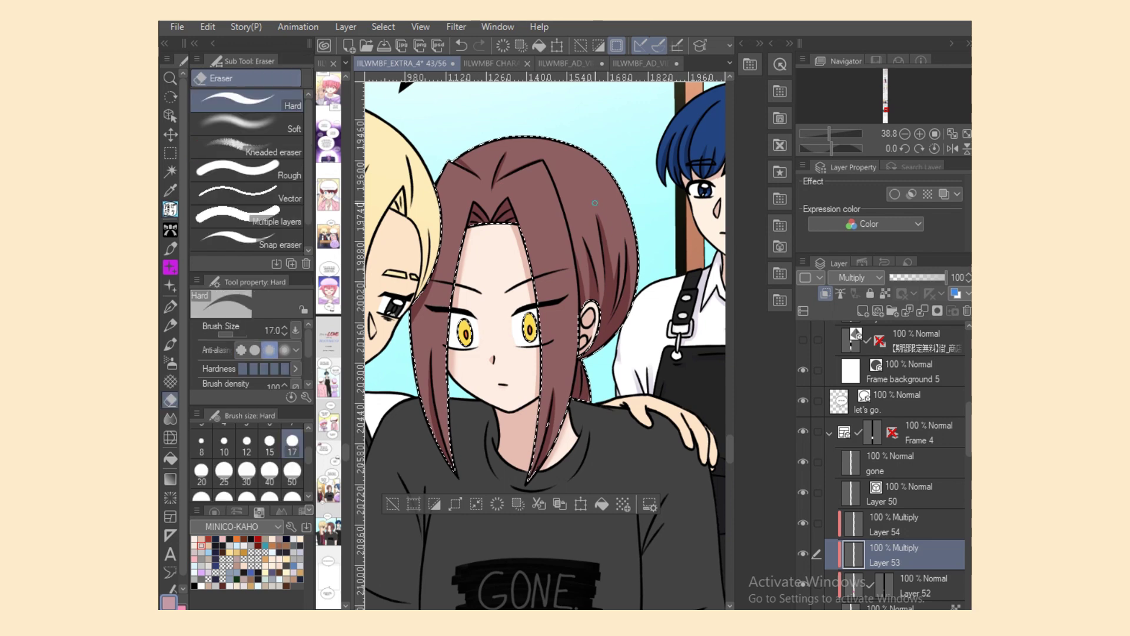
drag(598, 217, 611, 305)
key(p)
drag(619, 259, 618, 262)
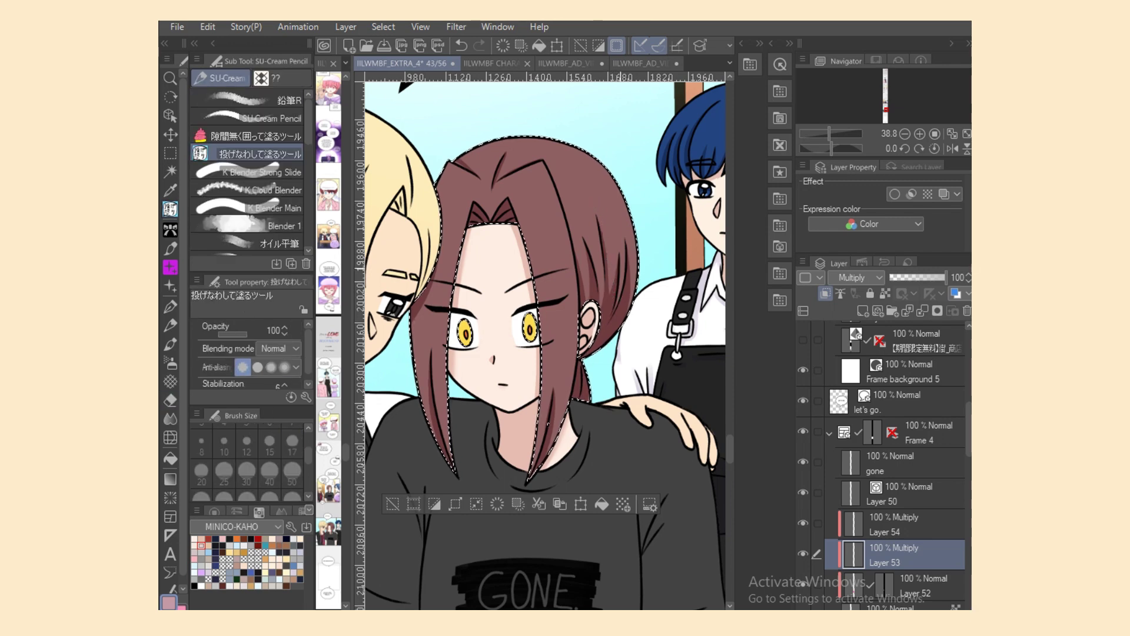
drag(598, 214, 608, 303)
key(ctrl+z)
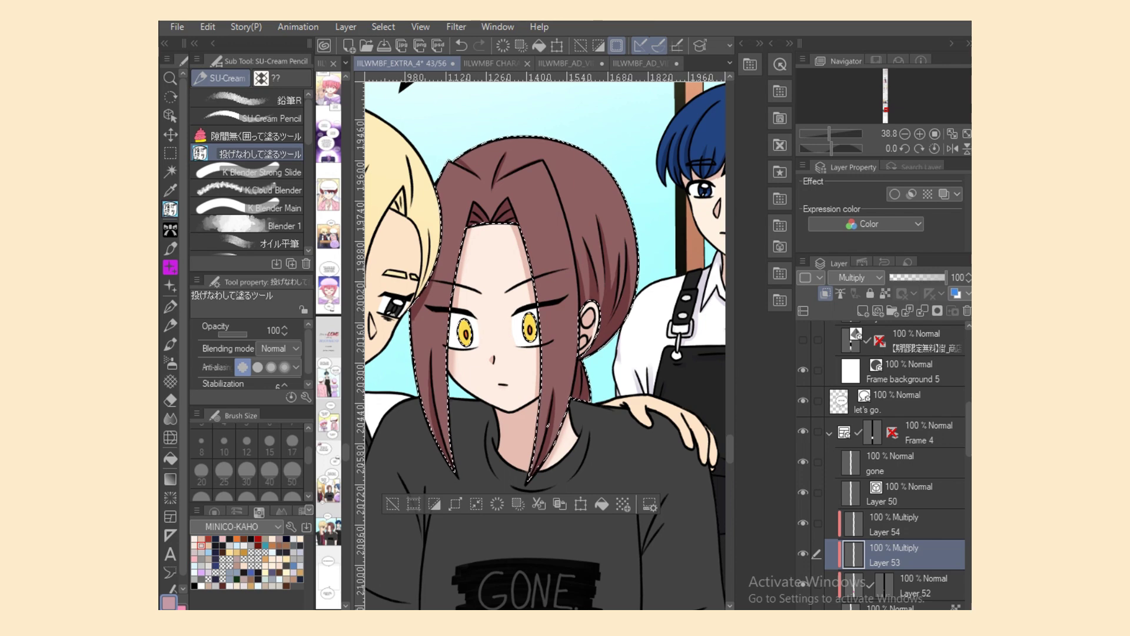
Step: Clear the hair selection, auto-select the dark T-shirt from Layer 51, and return to Layer 53 with a pale lavender shading colour
scroll(546, 341, left, 1)
drag(730, 449, 730, 462)
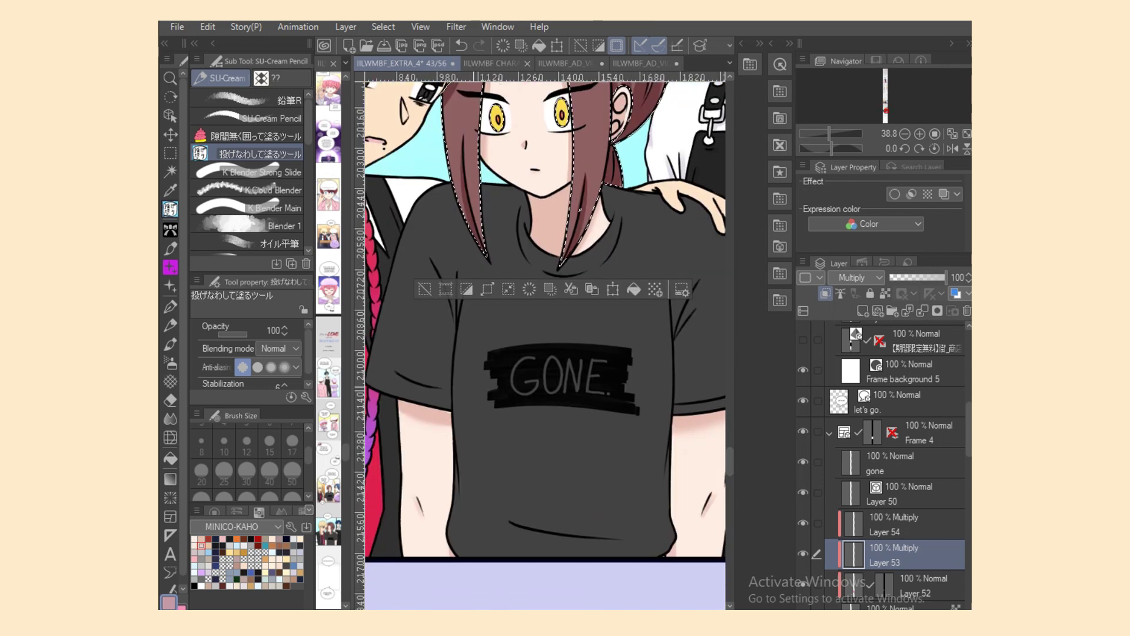
key(m)
key(ctrl+d)
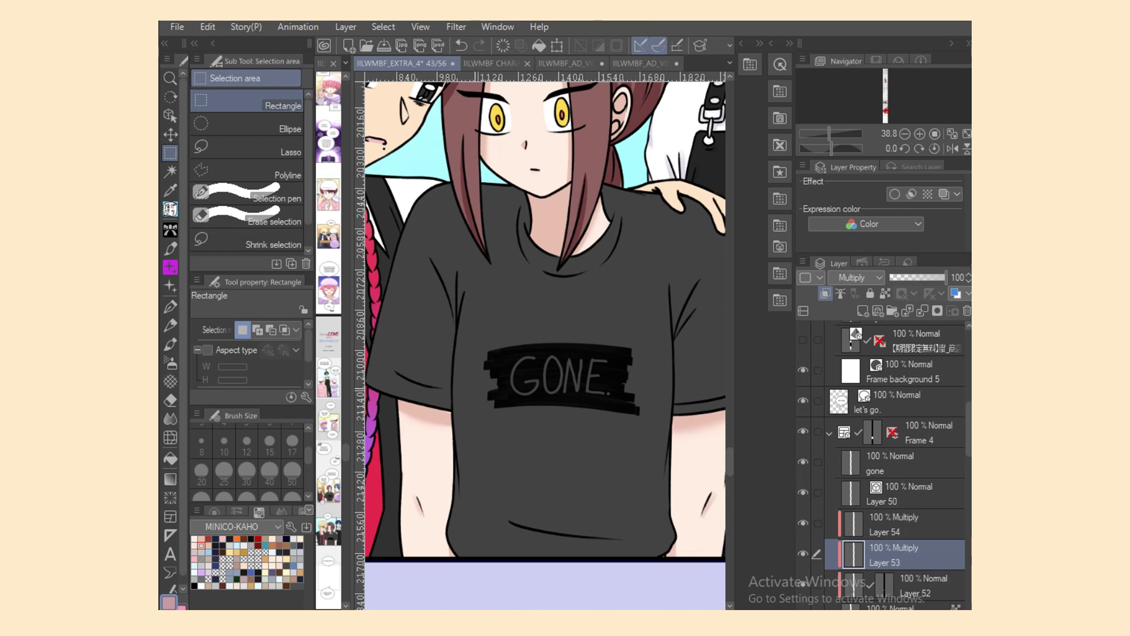
click(201, 545)
click(170, 209)
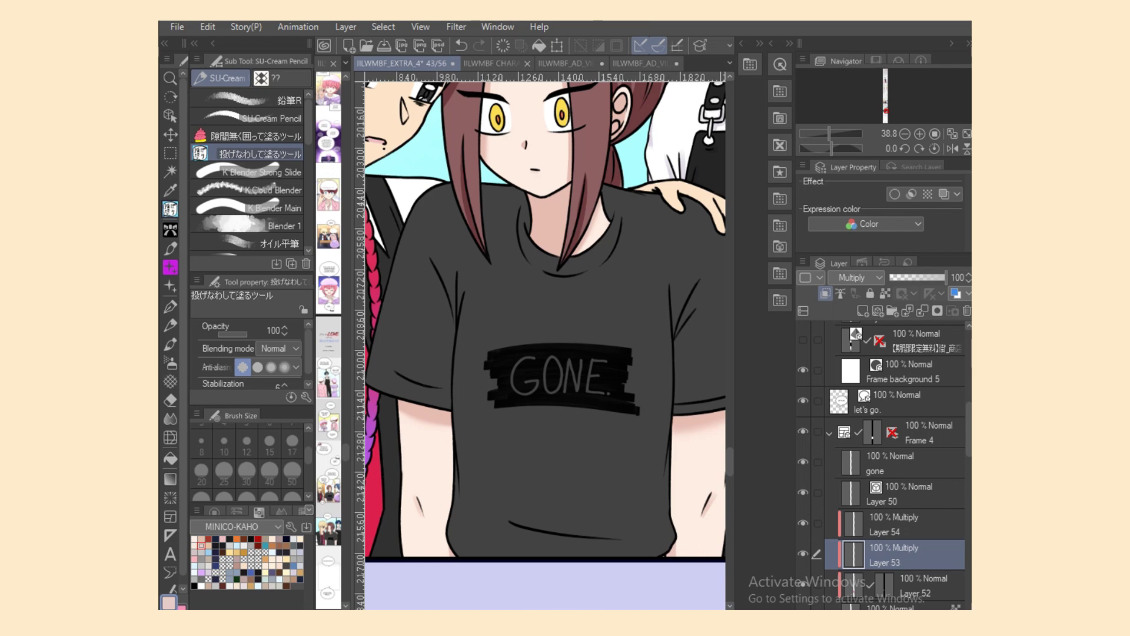
click(890, 607)
click(170, 172)
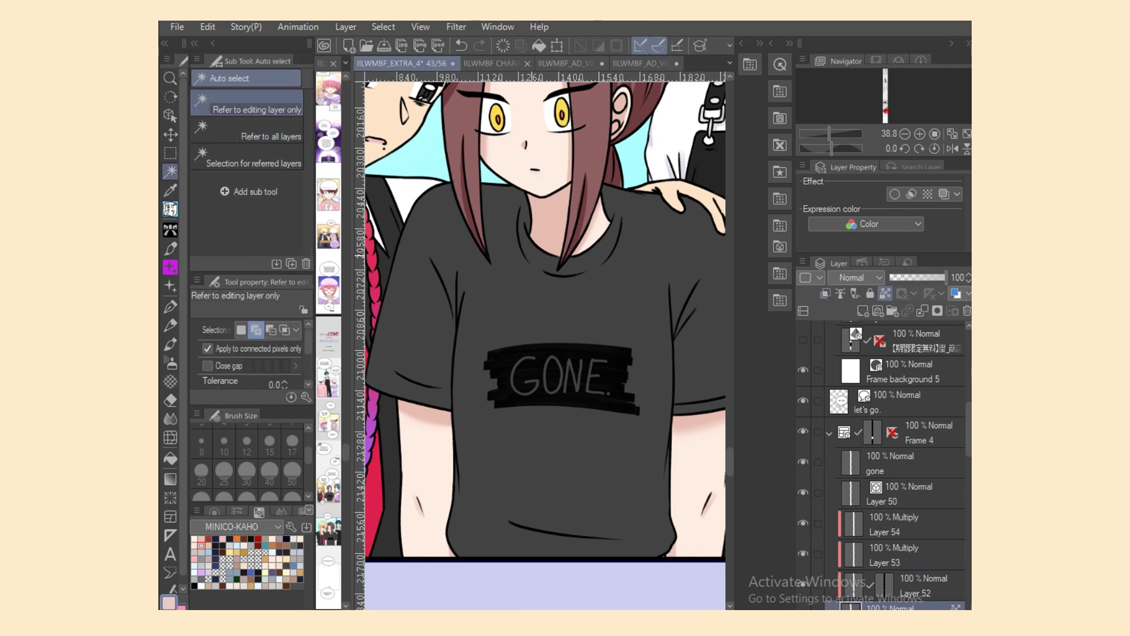
click(530, 306)
click(906, 555)
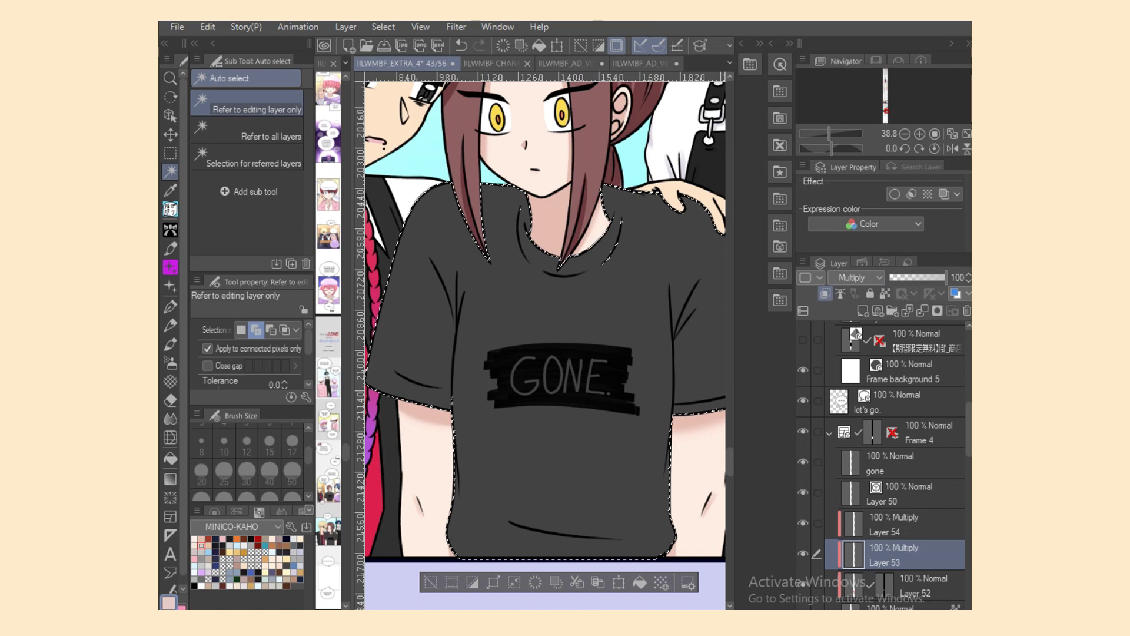
click(293, 573)
Step: Fill the left sleeve crease shadow with the lasso fill brush and shade the collar with the flat oil brush at sizes 50 and 17
click(170, 209)
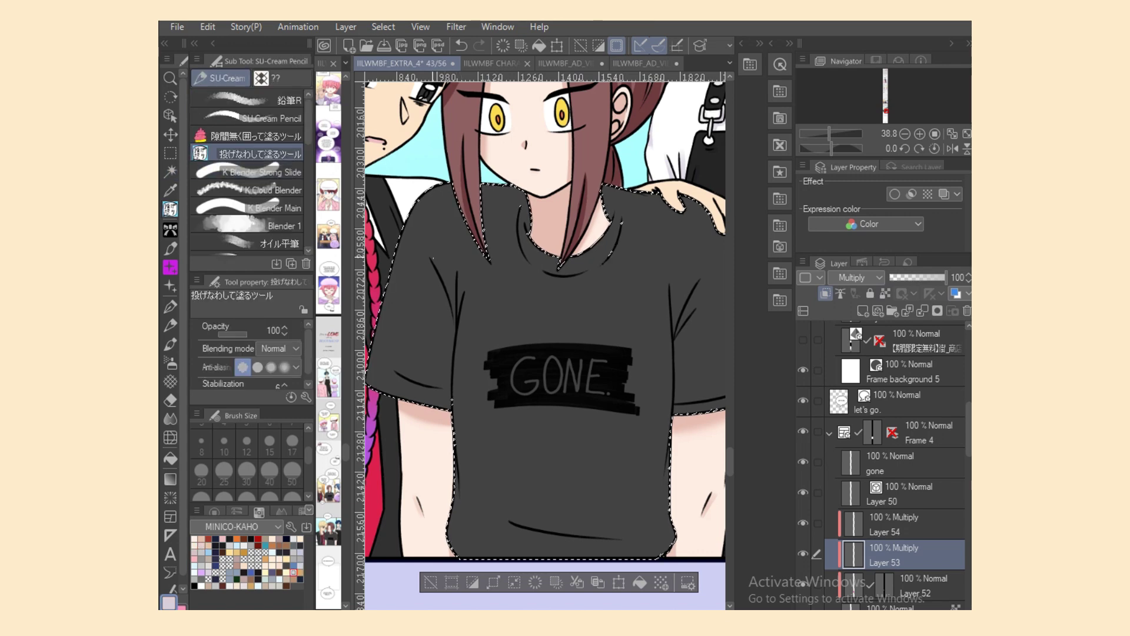
mouse_move(435, 260)
mouse_down()
mouse_move(443, 365)
mouse_move(453, 295)
mouse_move(457, 353)
mouse_move(464, 292)
mouse_move(446, 347)
mouse_move(447, 329)
mouse_up()
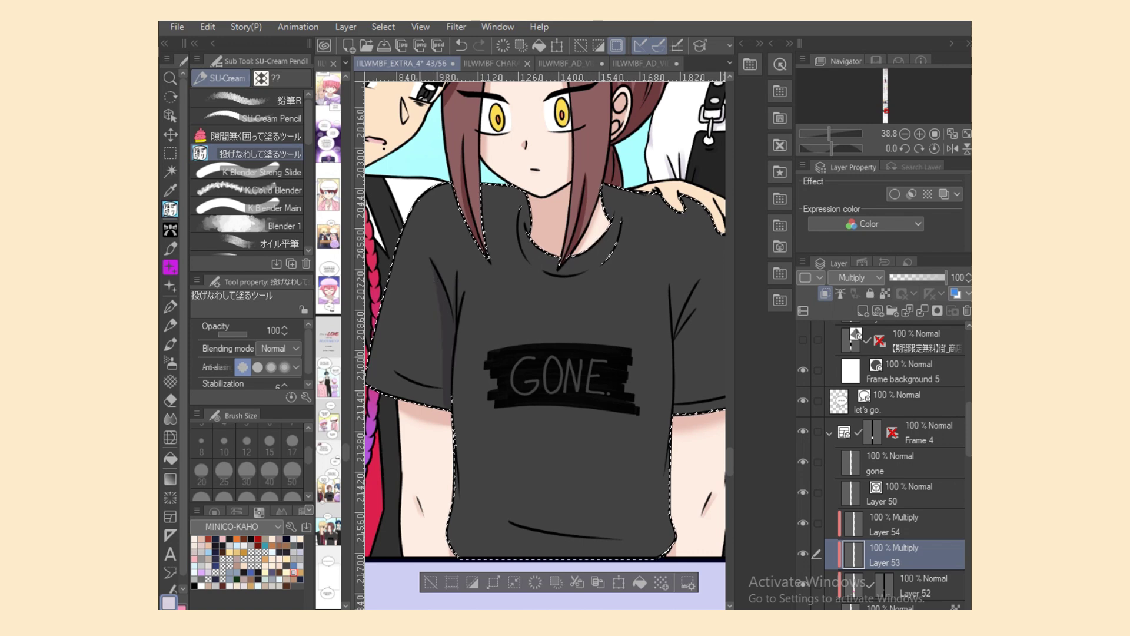
click(265, 243)
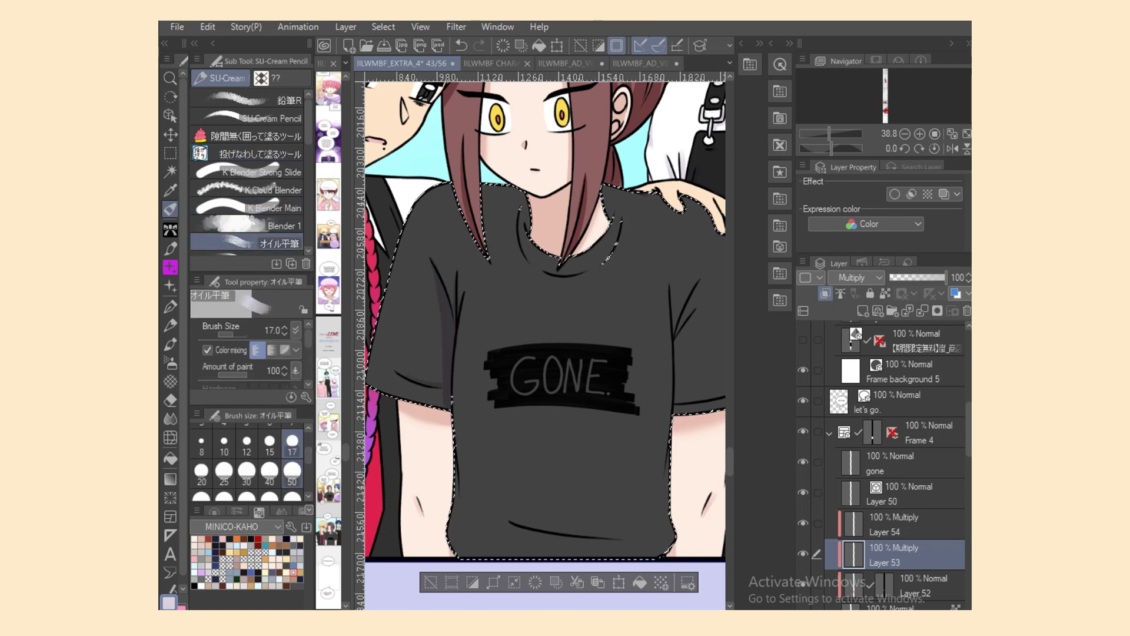
click(292, 471)
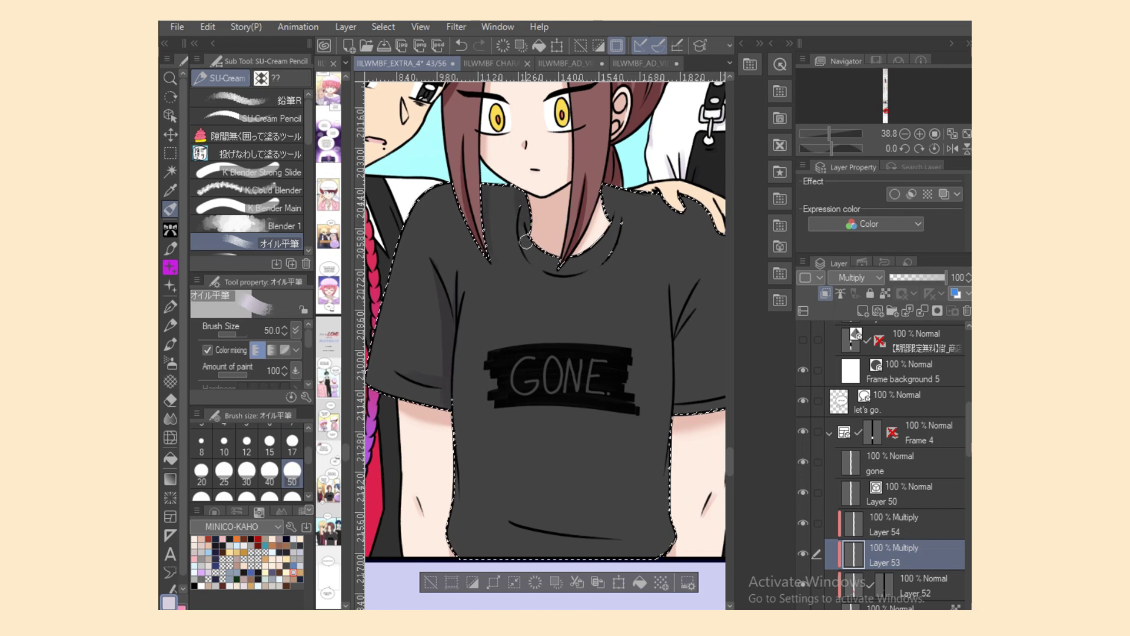
click(292, 442)
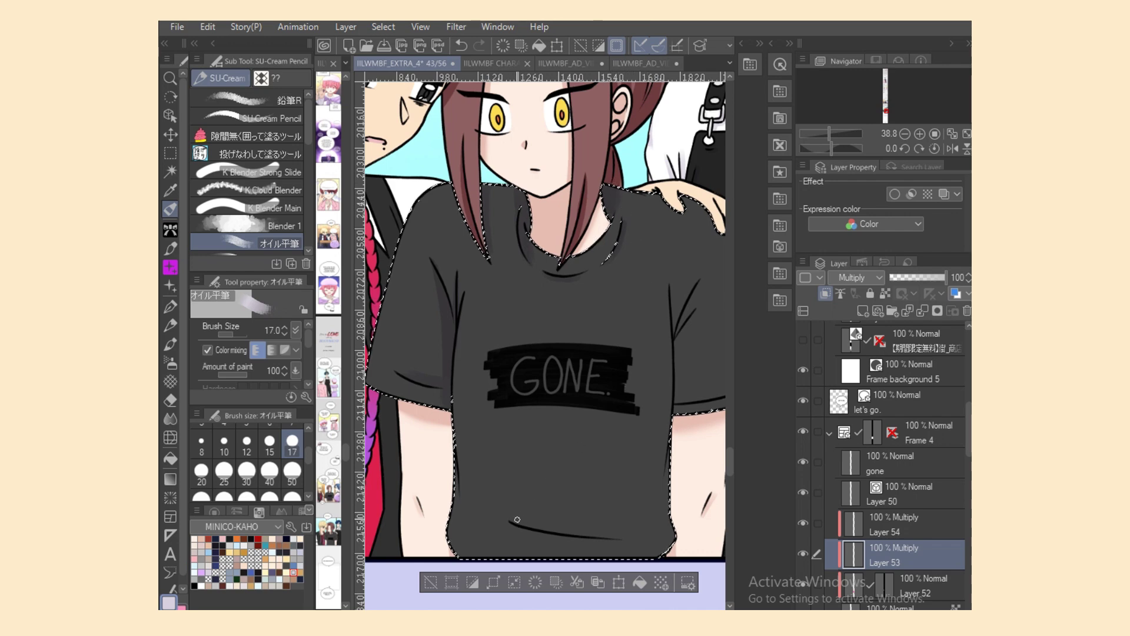
Step: Shade the fold near the T-shirt hem with the flat oil brush at size 50 and cover the lower shirt front at size 120
click(292, 471)
mouse_move(498, 515)
mouse_down()
mouse_move(633, 540)
mouse_move(543, 538)
mouse_move(458, 479)
mouse_move(450, 533)
mouse_move(457, 490)
mouse_move(572, 525)
mouse_up()
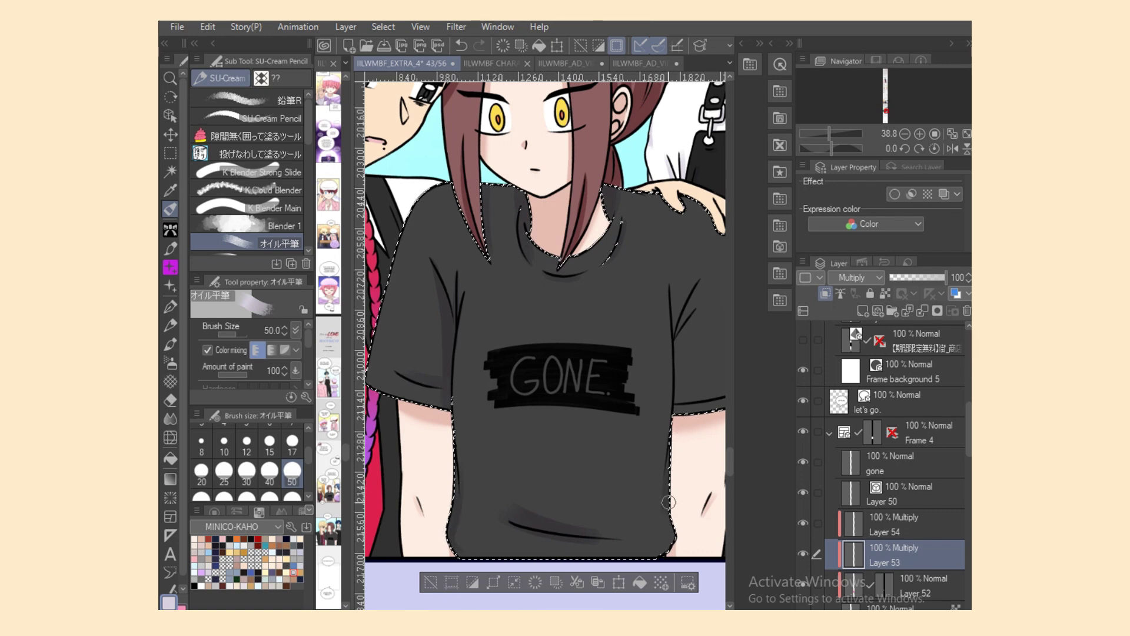
click(292, 497)
mouse_move(474, 406)
mouse_down()
mouse_move(464, 433)
mouse_move(504, 446)
mouse_move(529, 474)
mouse_move(544, 512)
mouse_move(582, 522)
mouse_move(651, 471)
mouse_up()
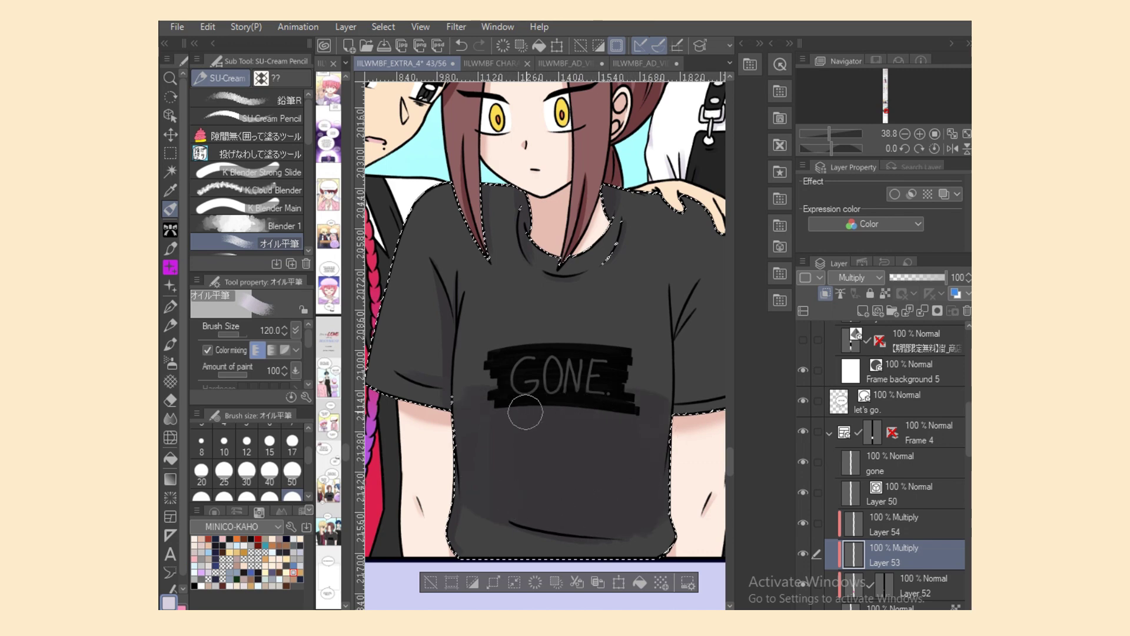
Step: Shade the creases of the right sleeve with the flat oil brush at size 17, then switch to size 50
scroll(626, 478, right, 2)
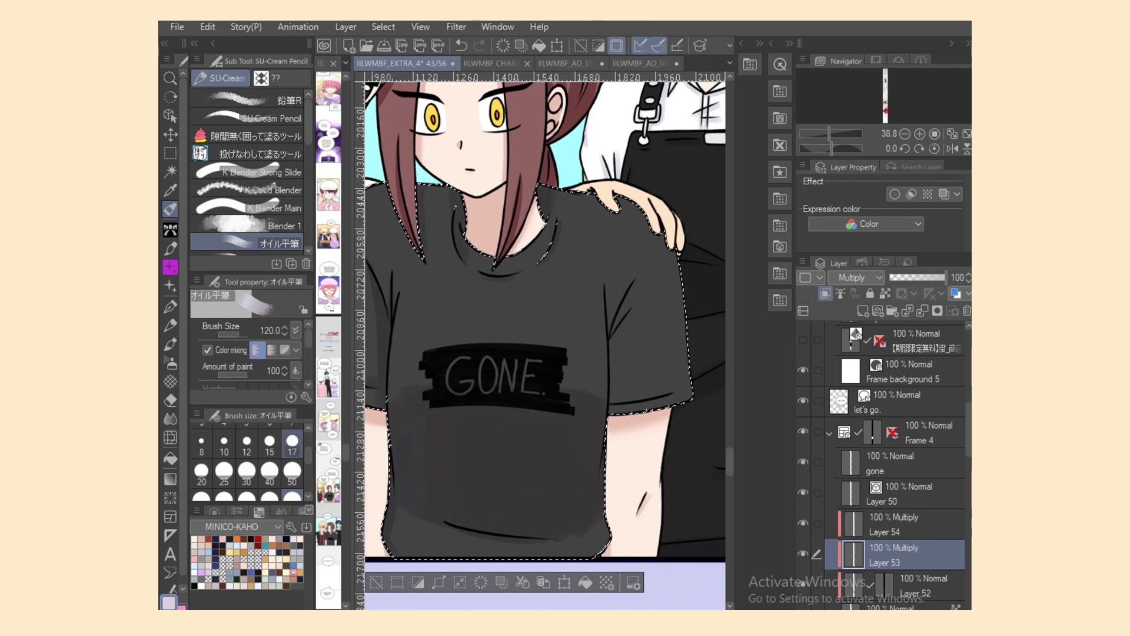
click(292, 445)
drag(610, 307, 615, 371)
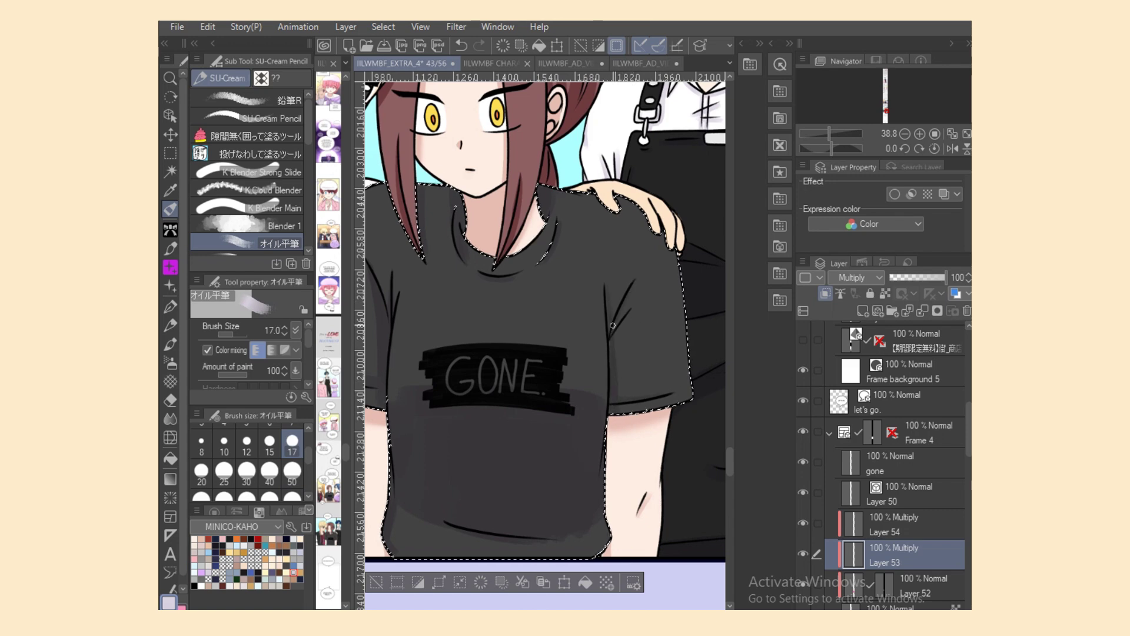
drag(622, 322, 612, 352)
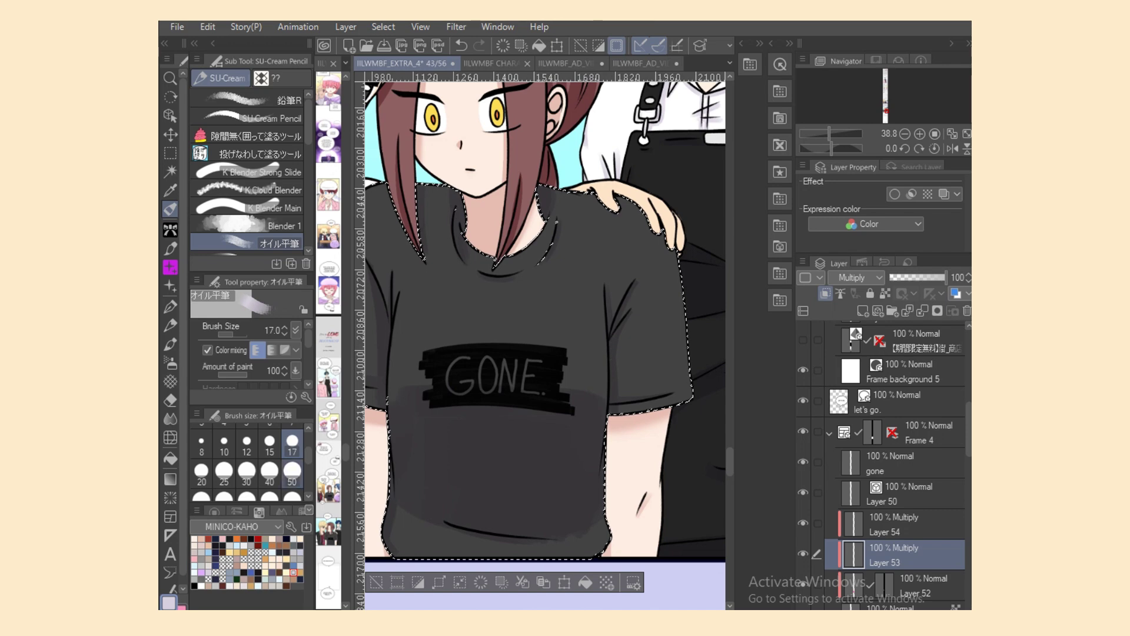
click(292, 473)
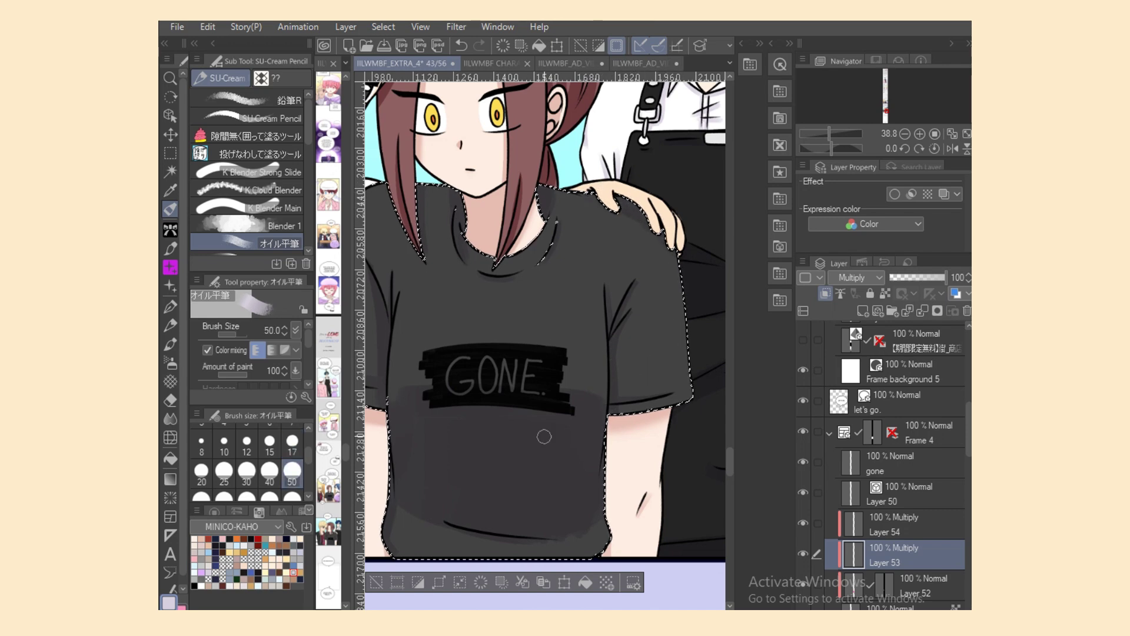
Step: Blend the T-shirt shading with K Blender Main at size 120 and clear the shirt selection
click(259, 208)
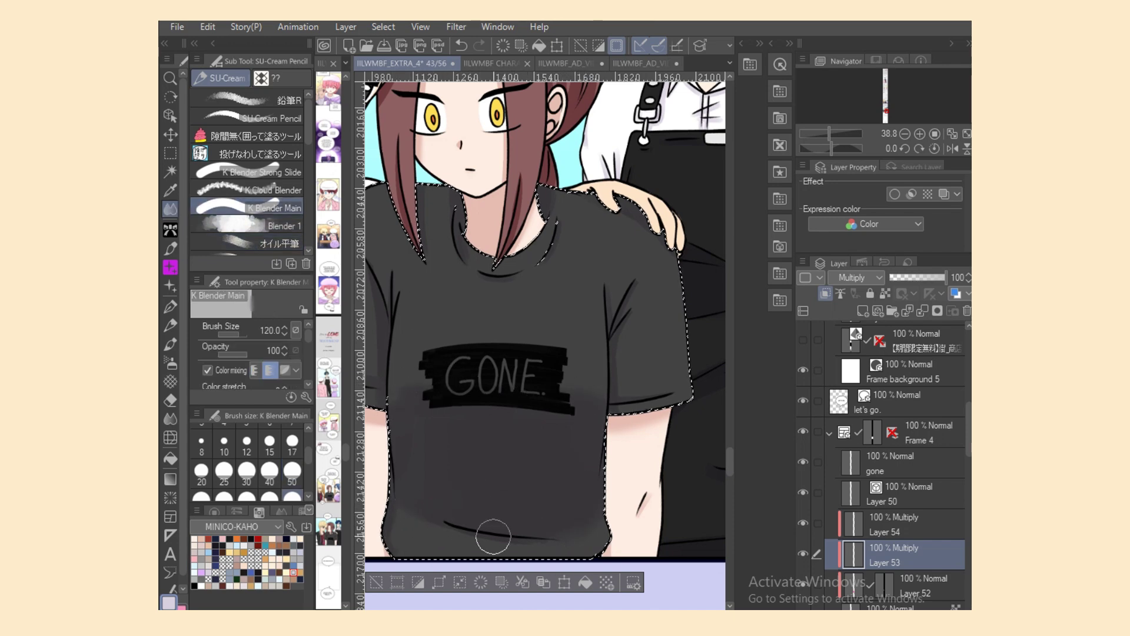
scroll(546, 341, left, 5)
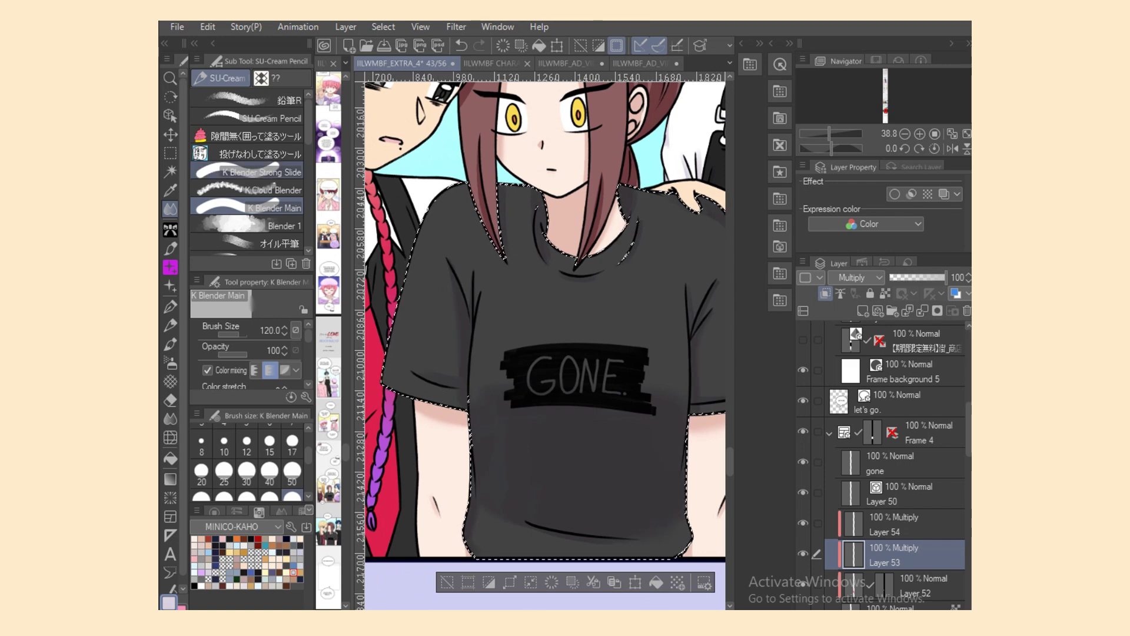
click(170, 153)
click(447, 294)
click(170, 209)
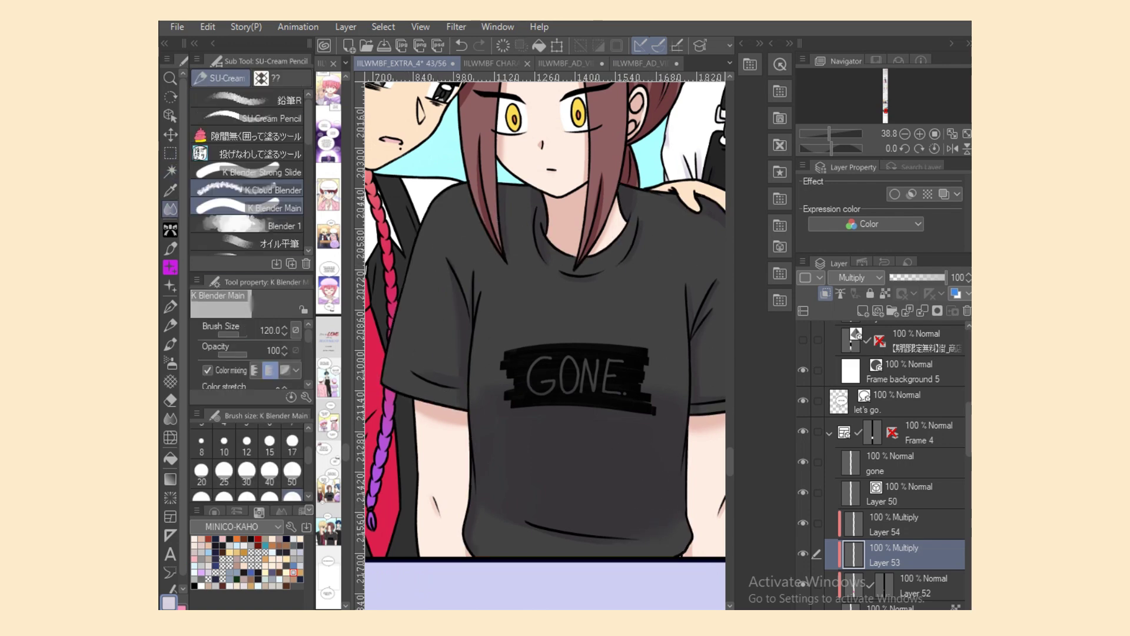
Step: Auto-select both bare arms below the T-shirt sleeves from Layer 51 and return to Layer 53 with a pale pink shading colour
click(890, 606)
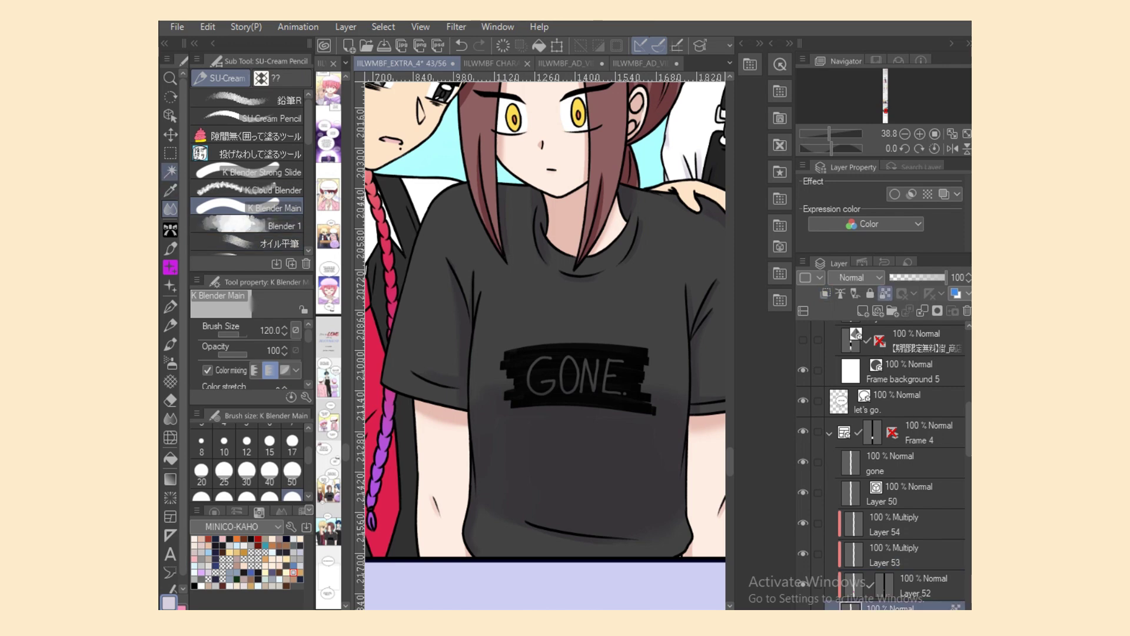
click(170, 171)
click(445, 465)
click(706, 471)
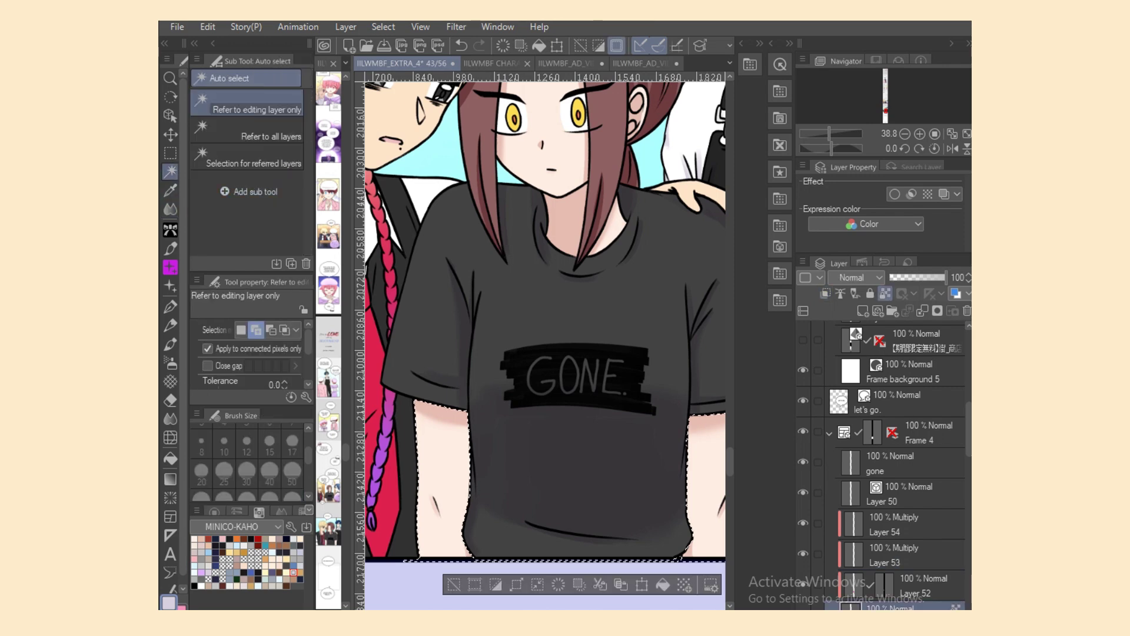
click(901, 554)
click(170, 209)
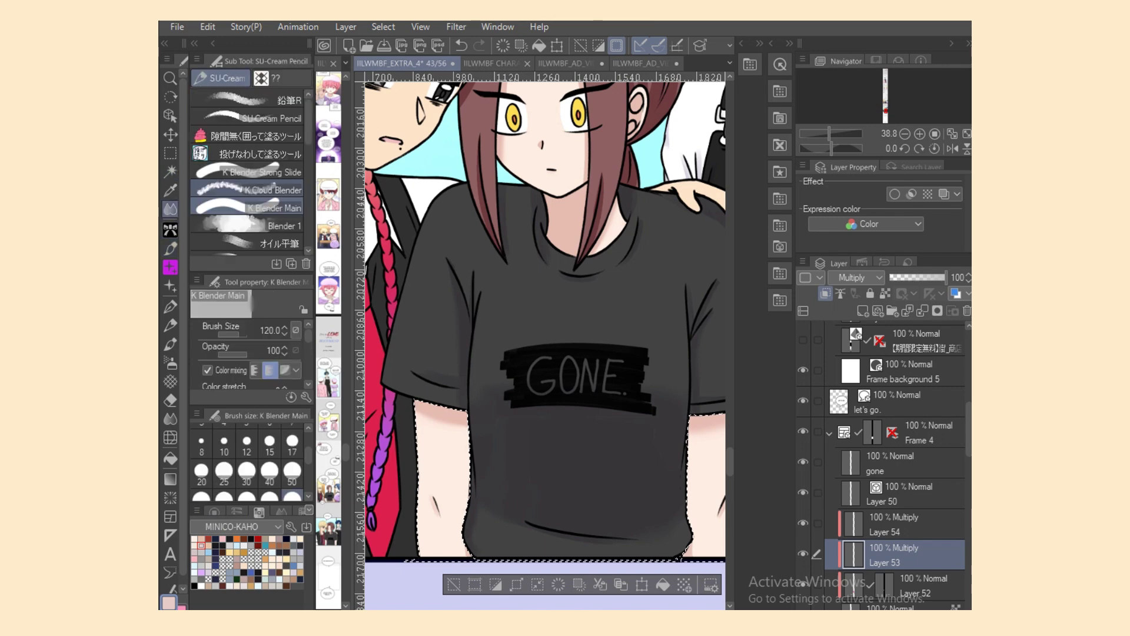
Step: Shade the arms under the sleeves with the flat oil brush at size 50, blend with K Blender Main, and clear the selection
click(276, 243)
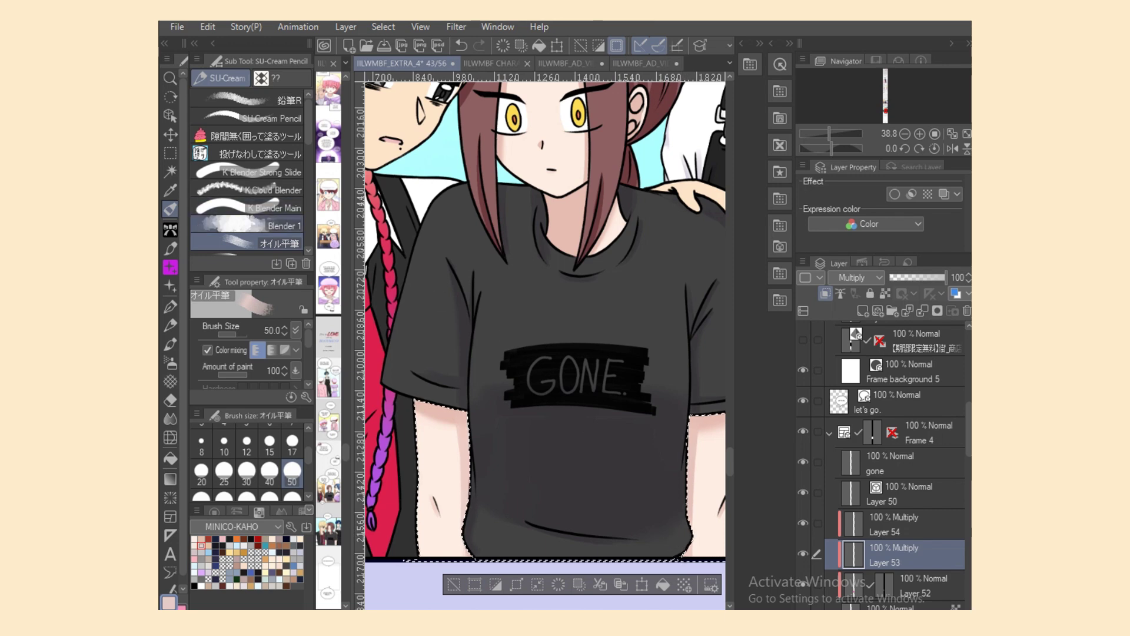
click(276, 208)
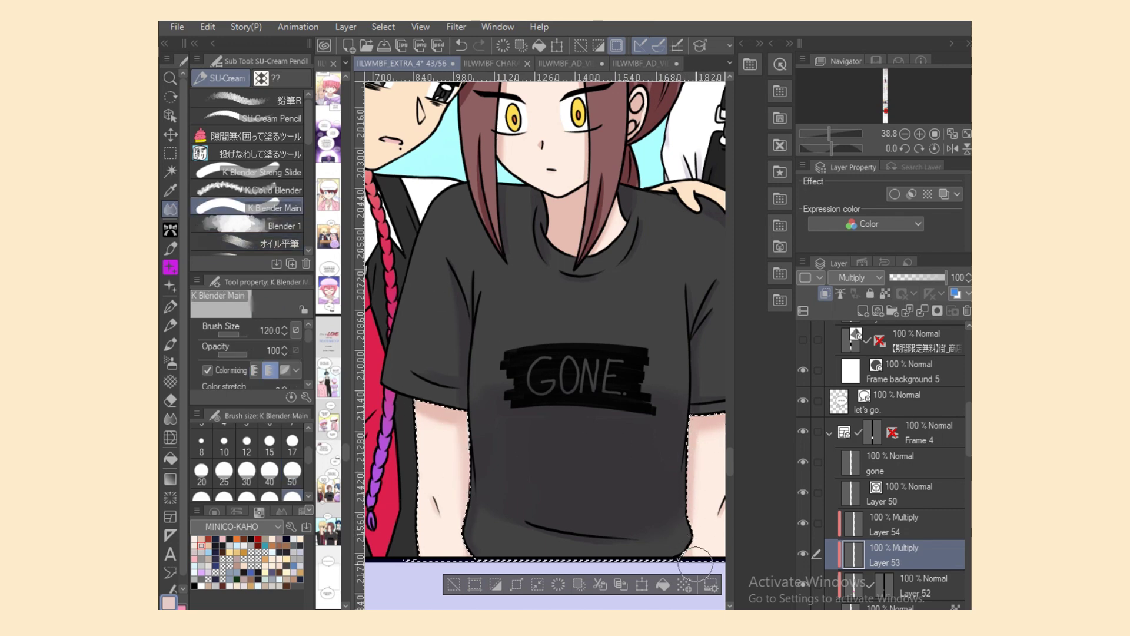
key(m)
key(ctrl+d)
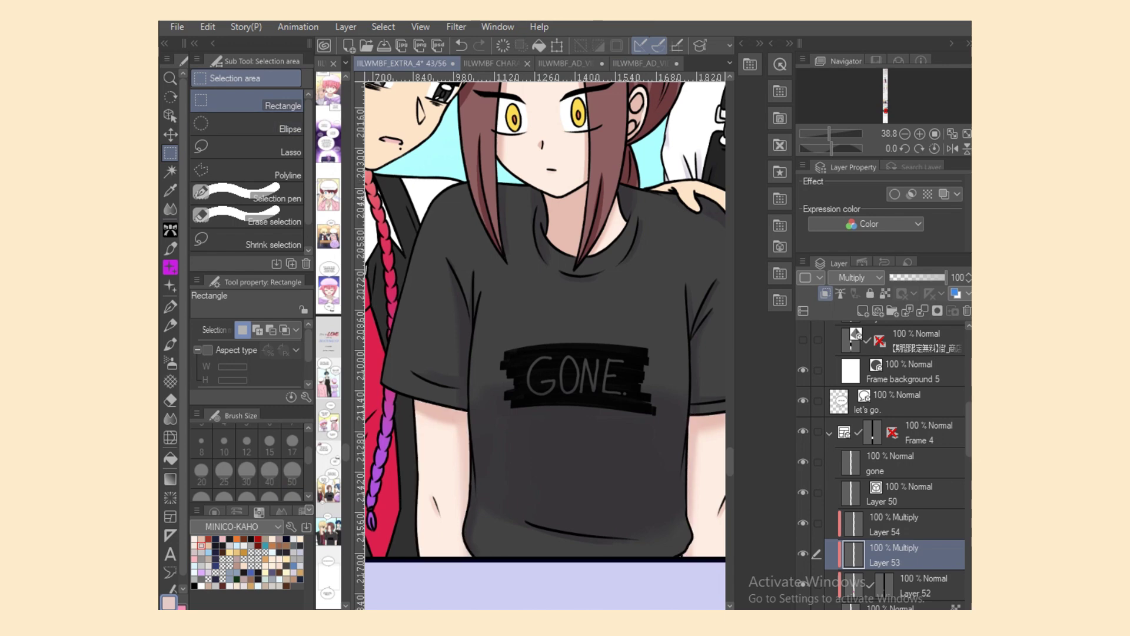
Step: Auto-select the blond character's face and neck skin from Layer 51 and return to Layer 53
scroll(545, 345, left, 5)
scroll(546, 346, right, 2)
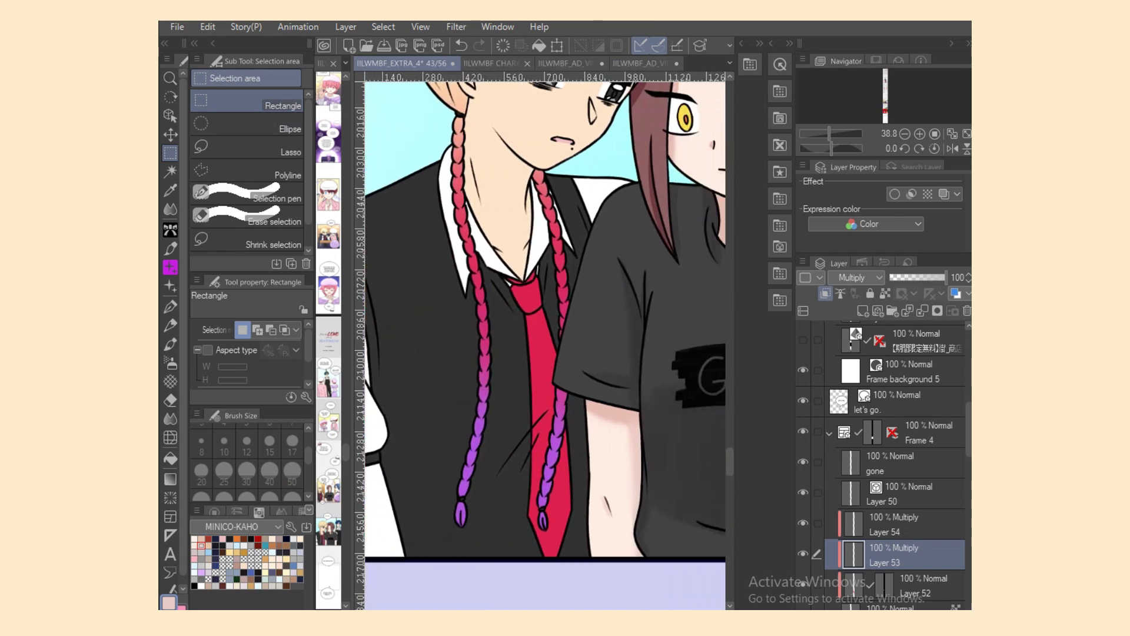
click(895, 606)
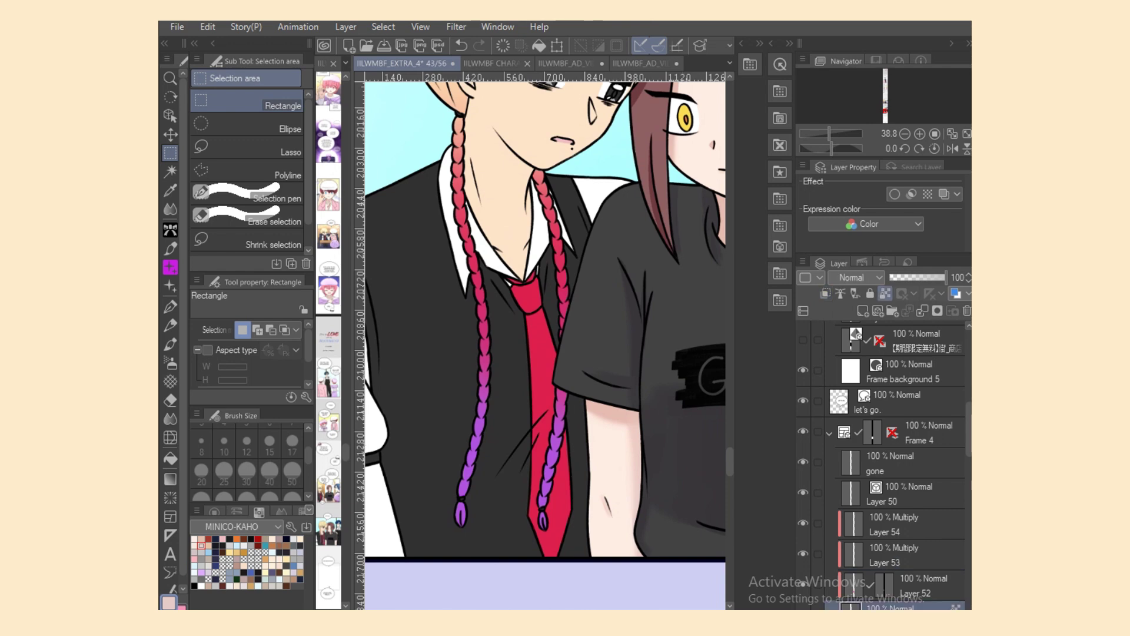
scroll(544, 346, up, 5)
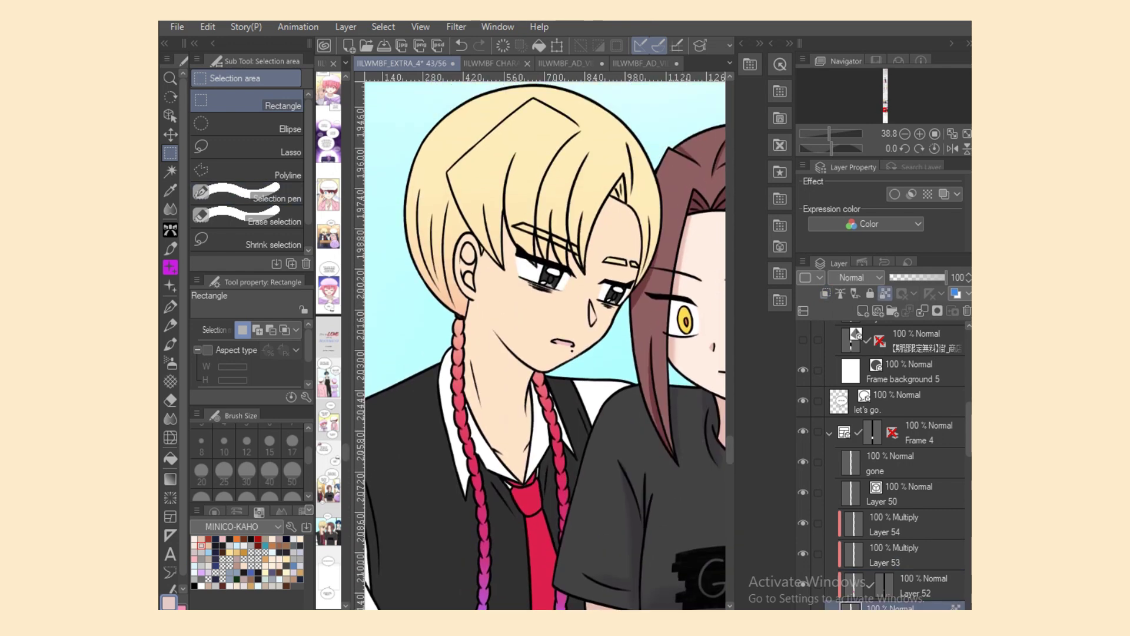
click(170, 172)
click(518, 385)
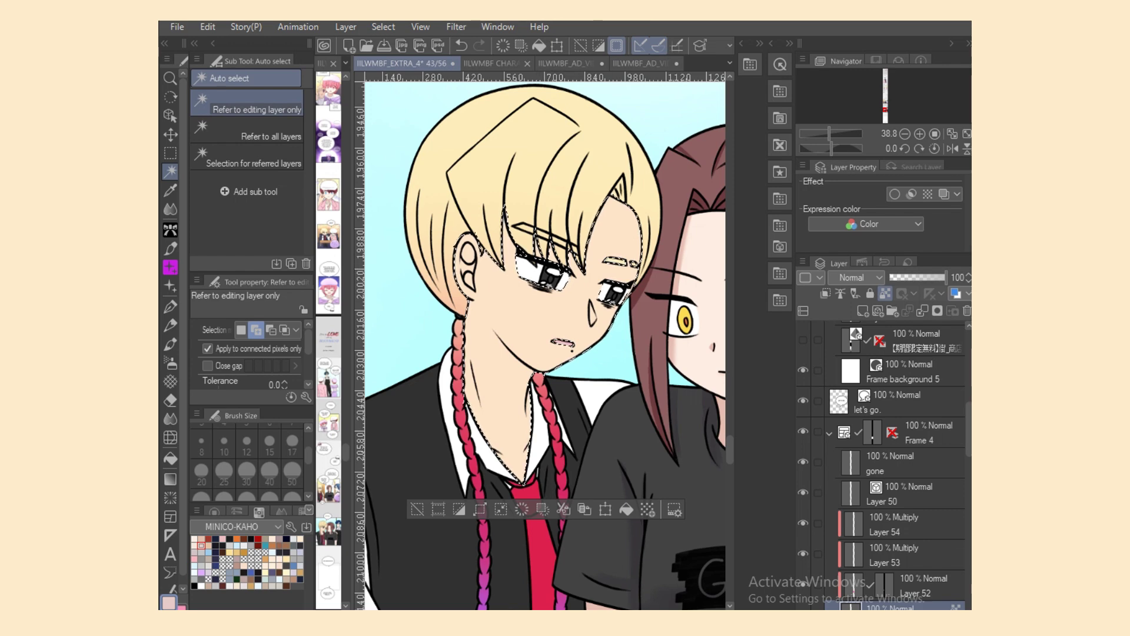
click(909, 555)
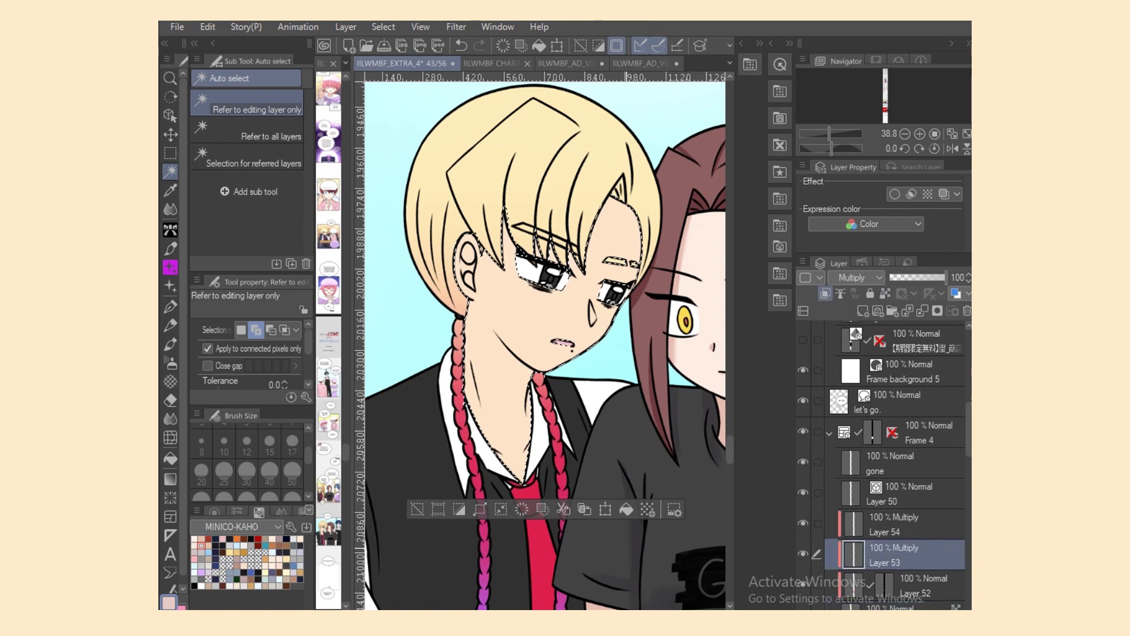
Step: Fill the shadow under the blond character's jaw with the lasso fill brush and tidy it with the hard eraser at size 17
click(170, 209)
click(259, 154)
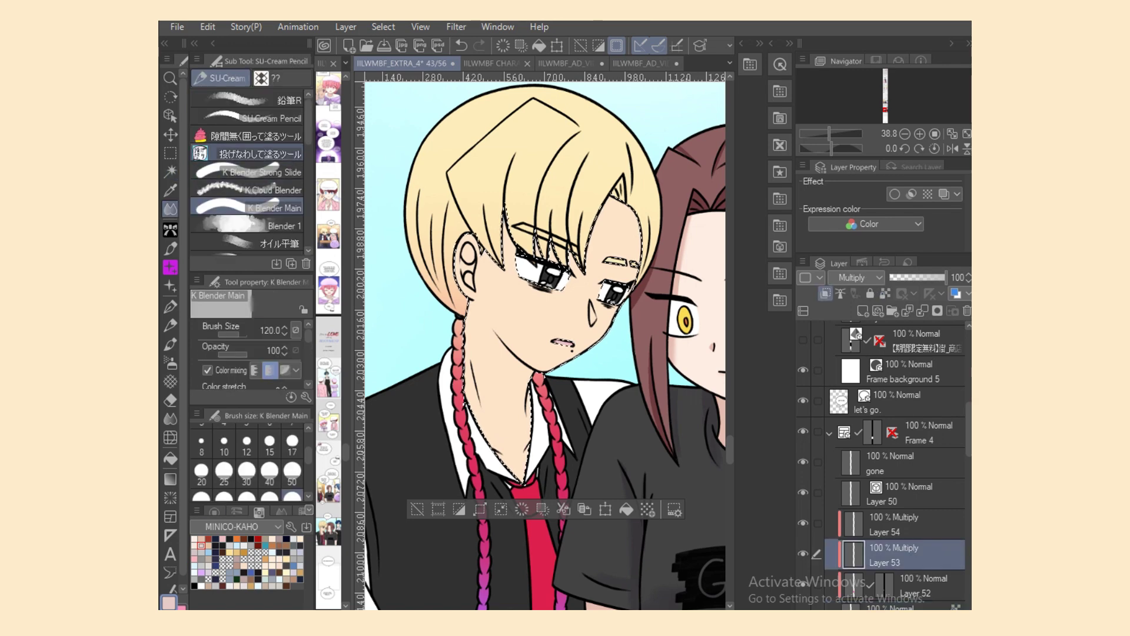
mouse_move(494, 331)
mouse_down()
mouse_move(524, 416)
mouse_move(535, 363)
mouse_up()
key(e)
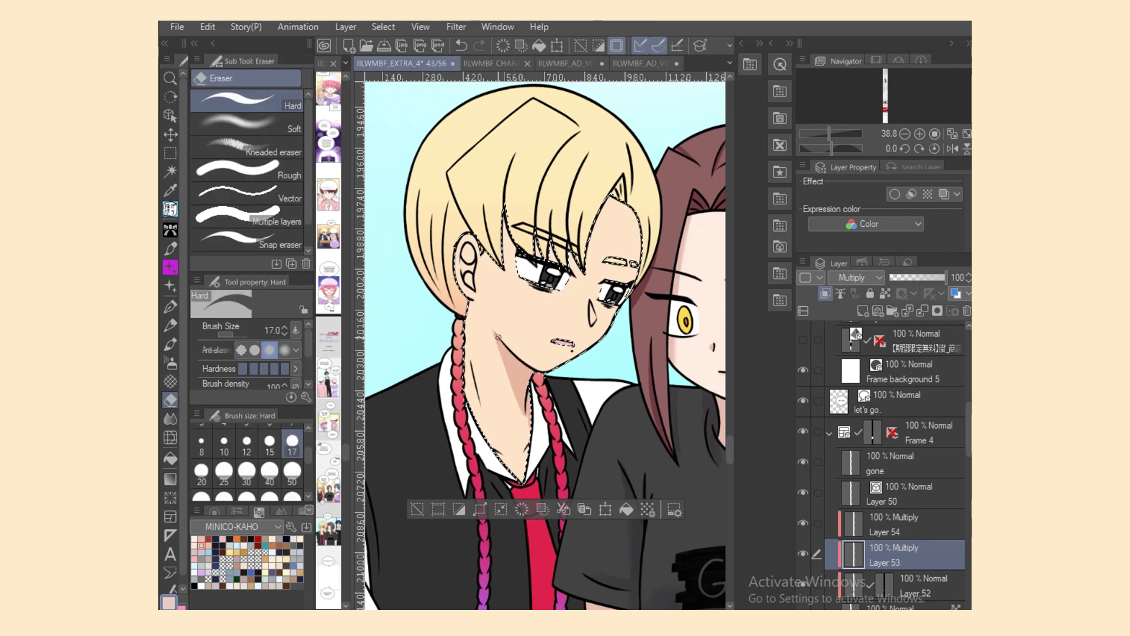
key(j)
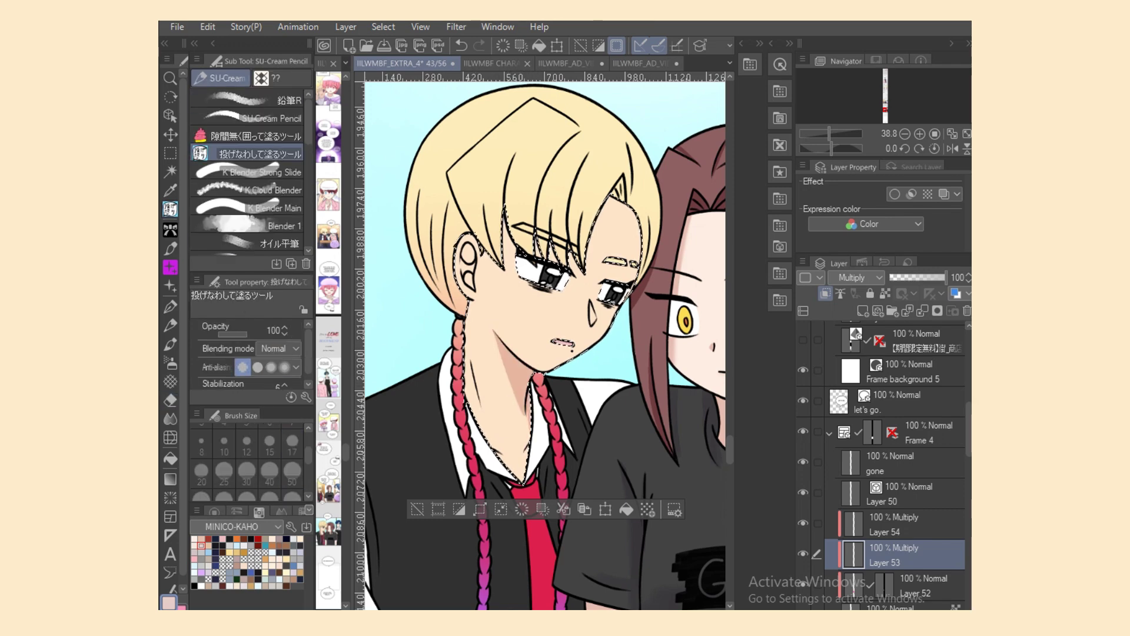
Step: Refine the neck shadow with the flat oil brush and hard eraser at size 17, and soften it with K Blender Main at size 120
click(254, 243)
key(e)
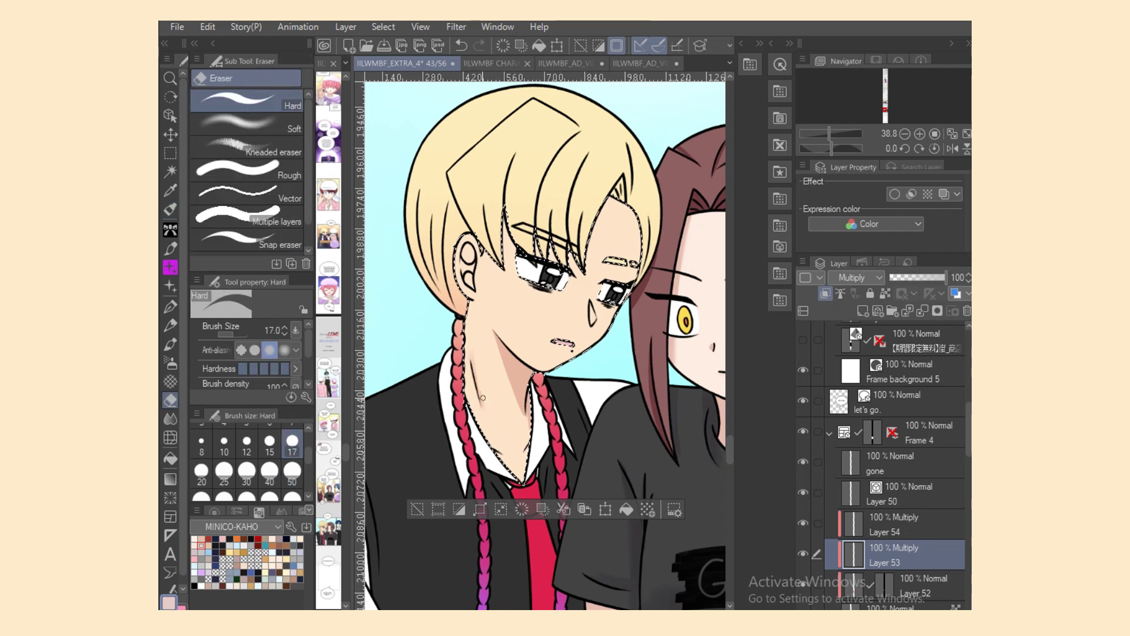
key(j)
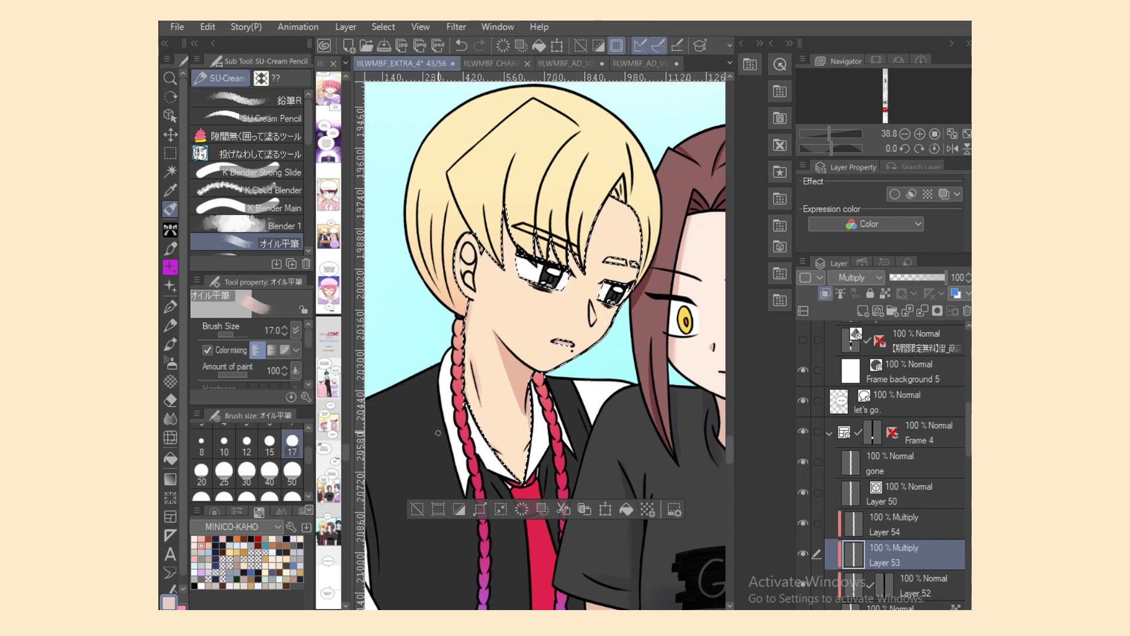
key(j)
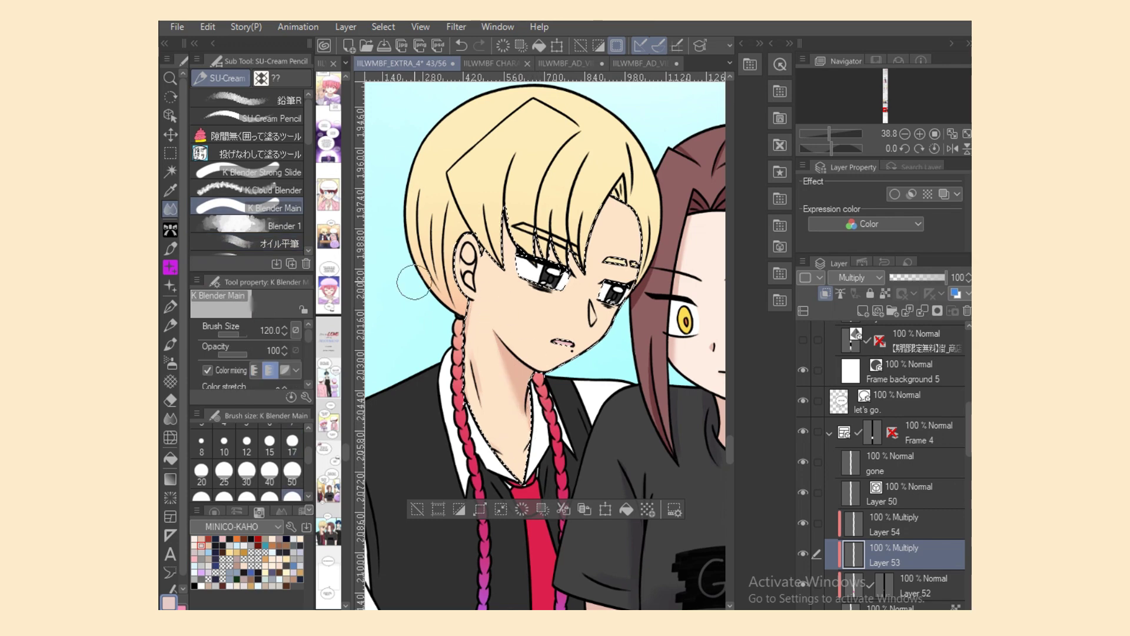
Step: Fill the blond character's ear and facial shadows with the lasso fill brush and refine them with the flat oil brush at size 17
click(260, 153)
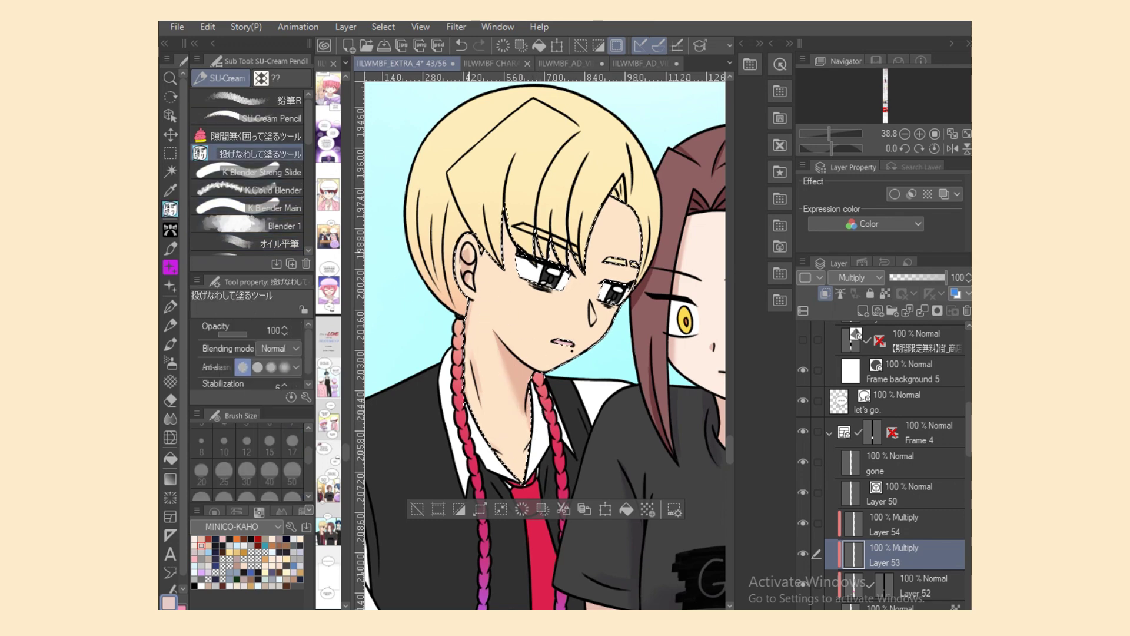
drag(475, 258, 472, 263)
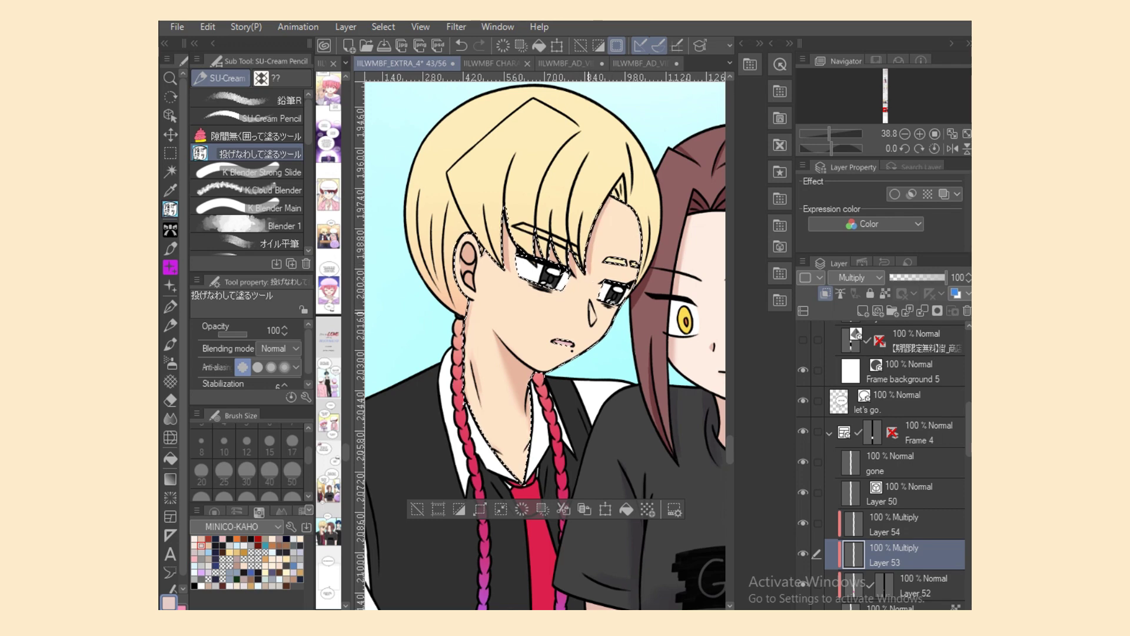
click(259, 242)
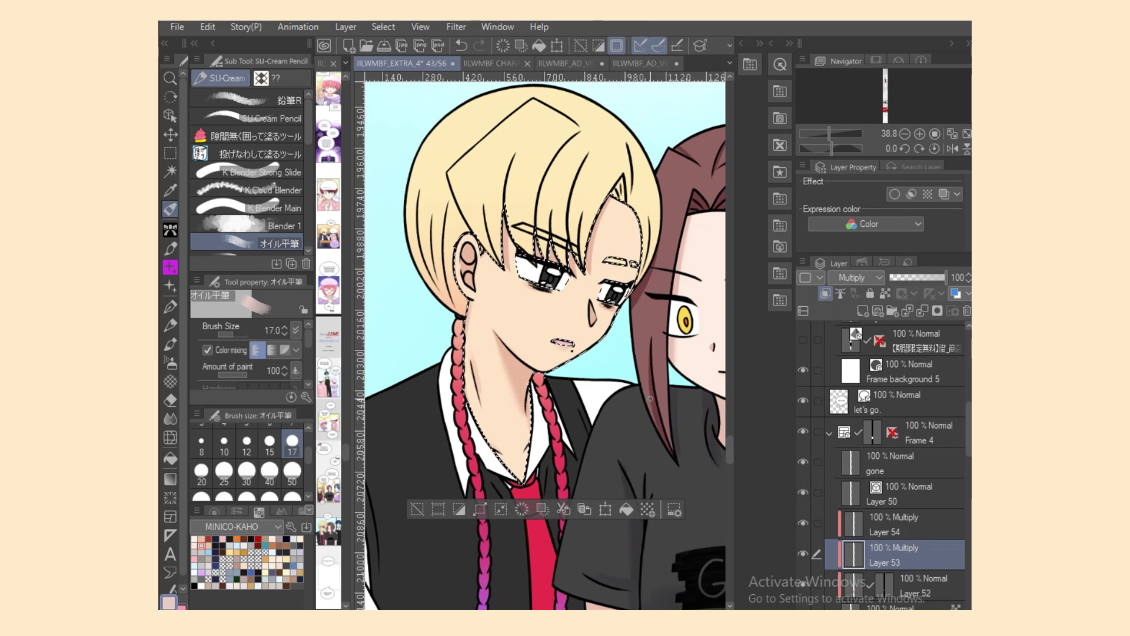
key(e)
click(170, 209)
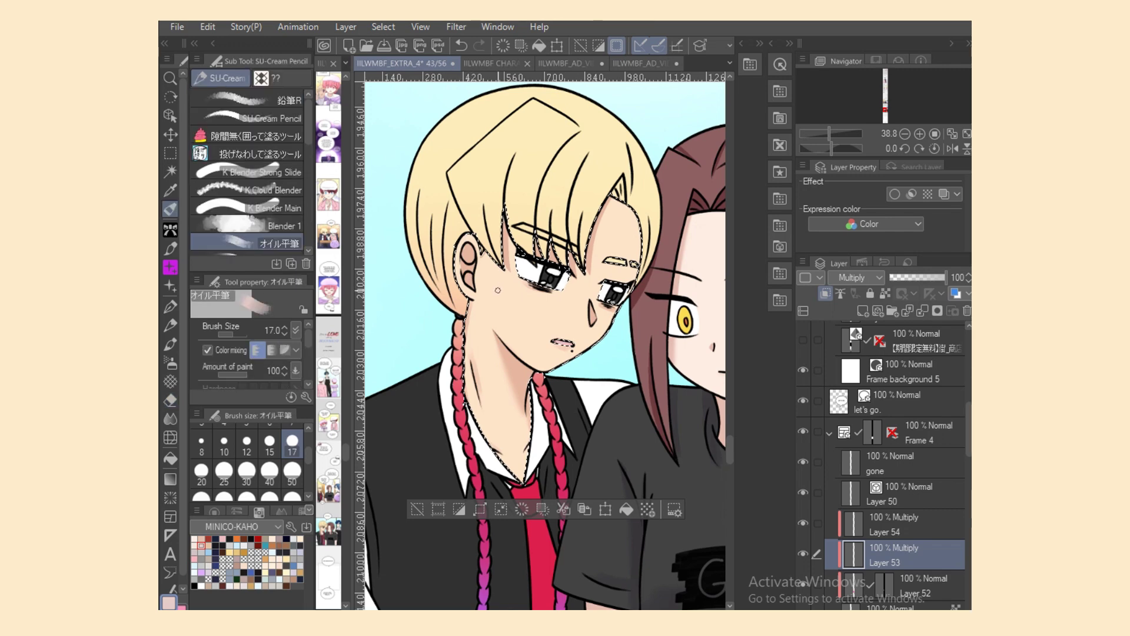
click(248, 153)
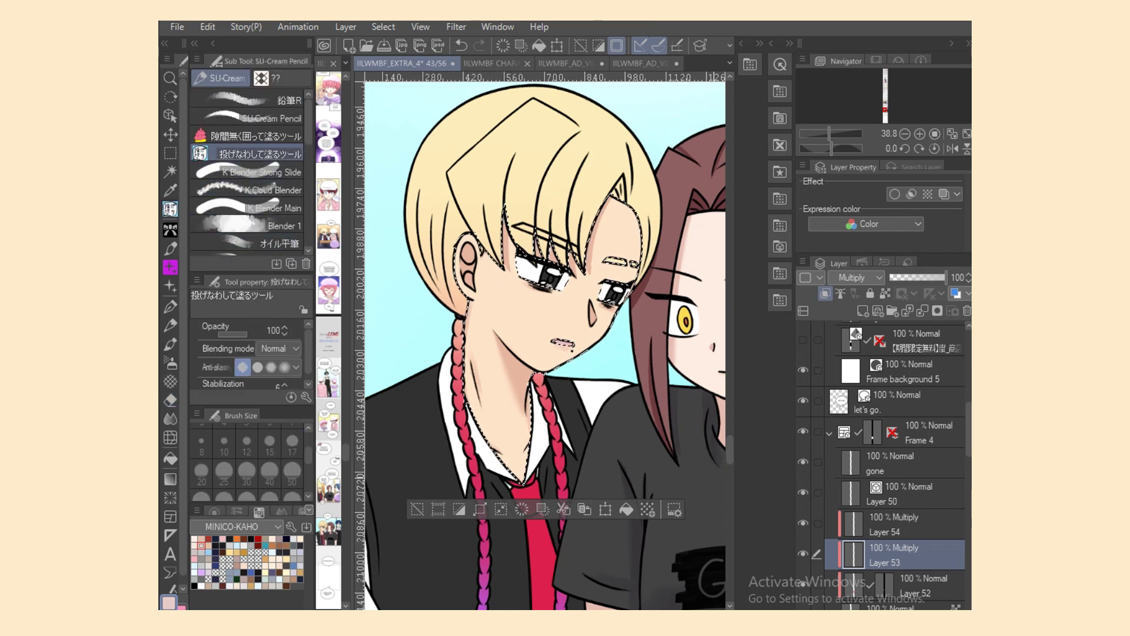
Step: Clear the skin selection, auto-select the hand resting on the T-shirt's shoulder from Layer 51, and return to Layer 53
scroll(545, 344, down, 2)
scroll(544, 345, down, 5)
scroll(545, 345, right, 11)
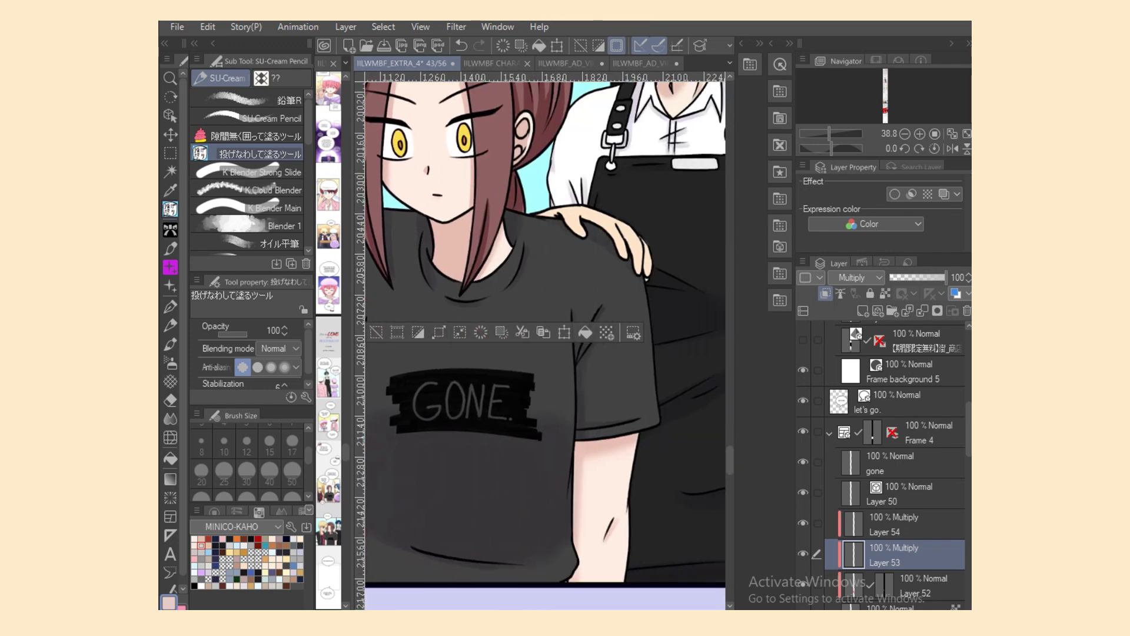
scroll(545, 345, left, 1)
key(m)
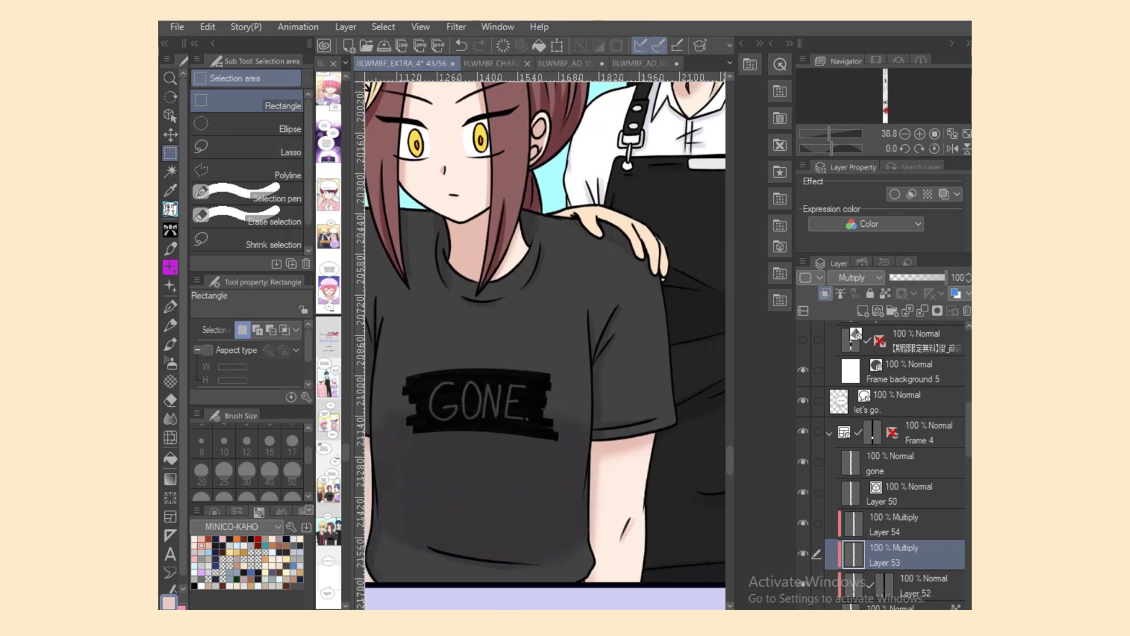
click(895, 606)
key(w)
click(619, 227)
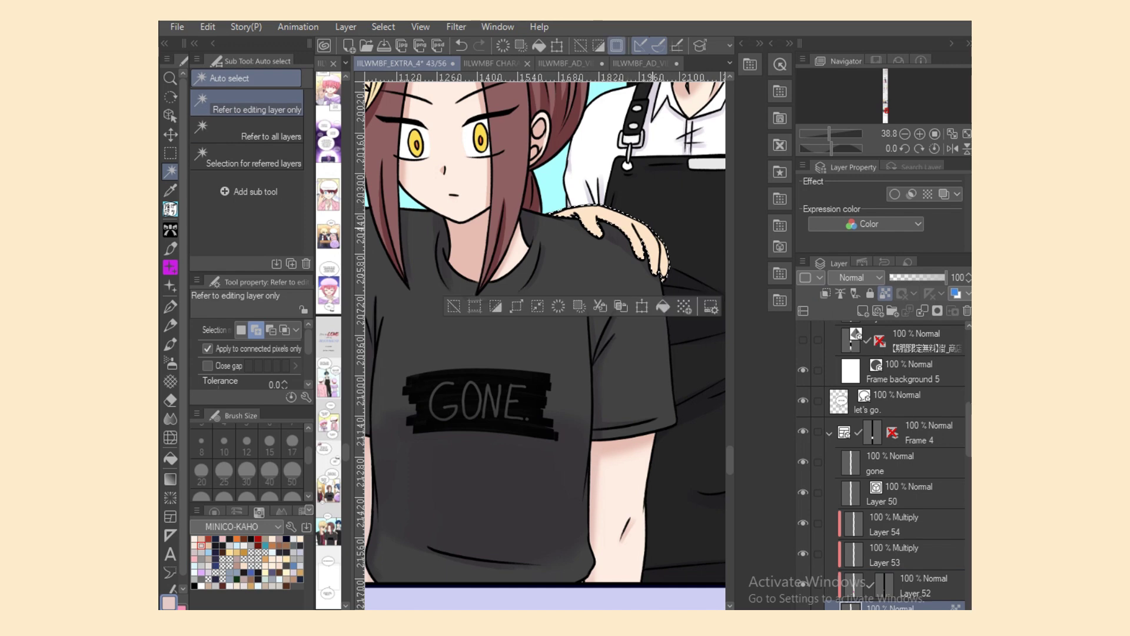
click(901, 555)
Step: Fill the finger shadows on the hand with the lasso fill brush, clean them with the hard eraser, and blend with K Blender Main
click(170, 209)
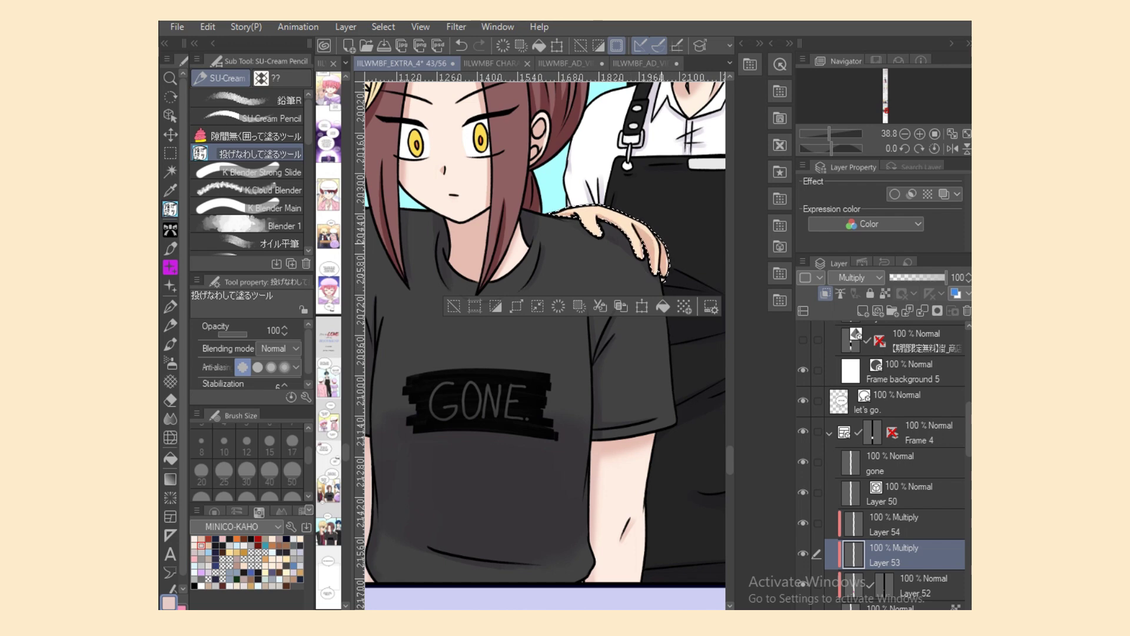
key(e)
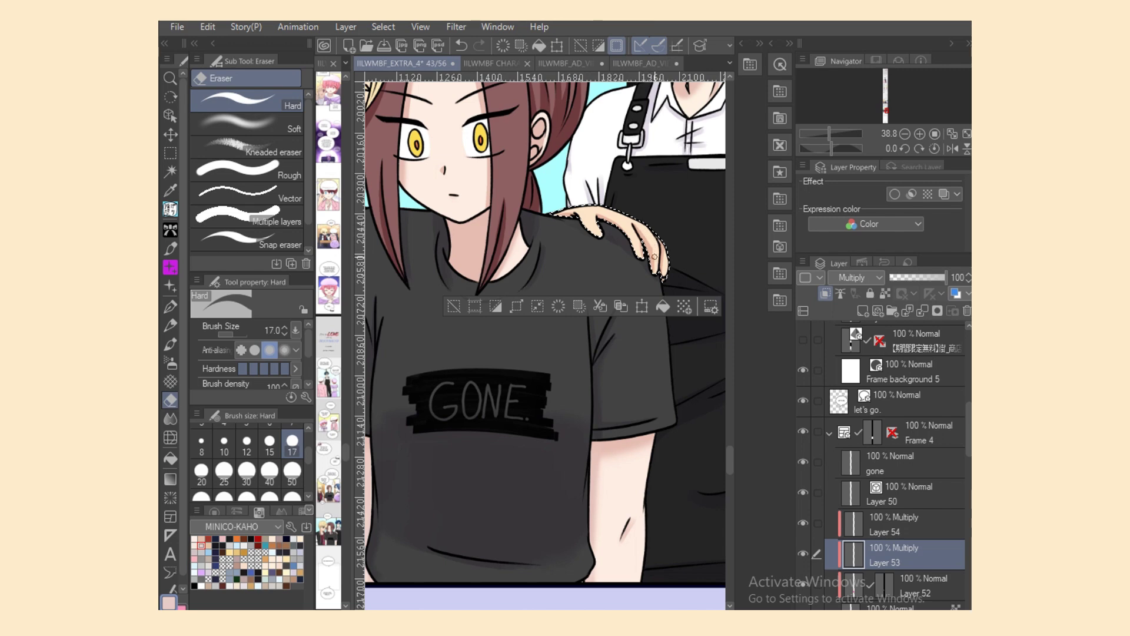
key(b)
click(253, 208)
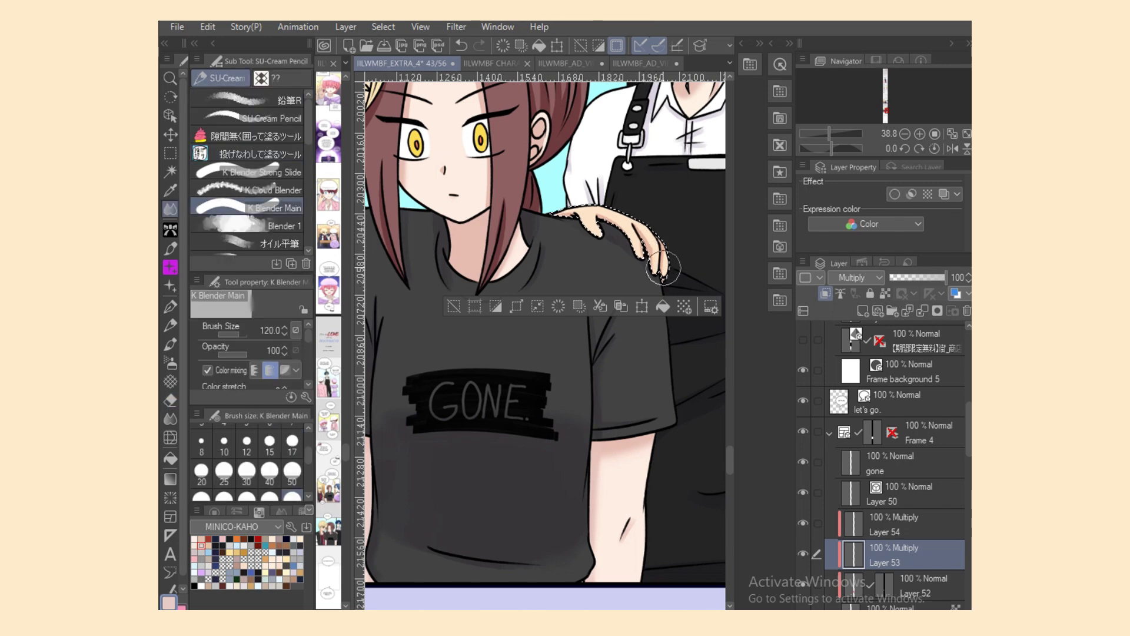
Step: Clear the hand selection, auto-select the blond hair from Layer 51, and return to Layer 53 with the lasso fill brush and a light tan colour
drag(589, 612, 512, 613)
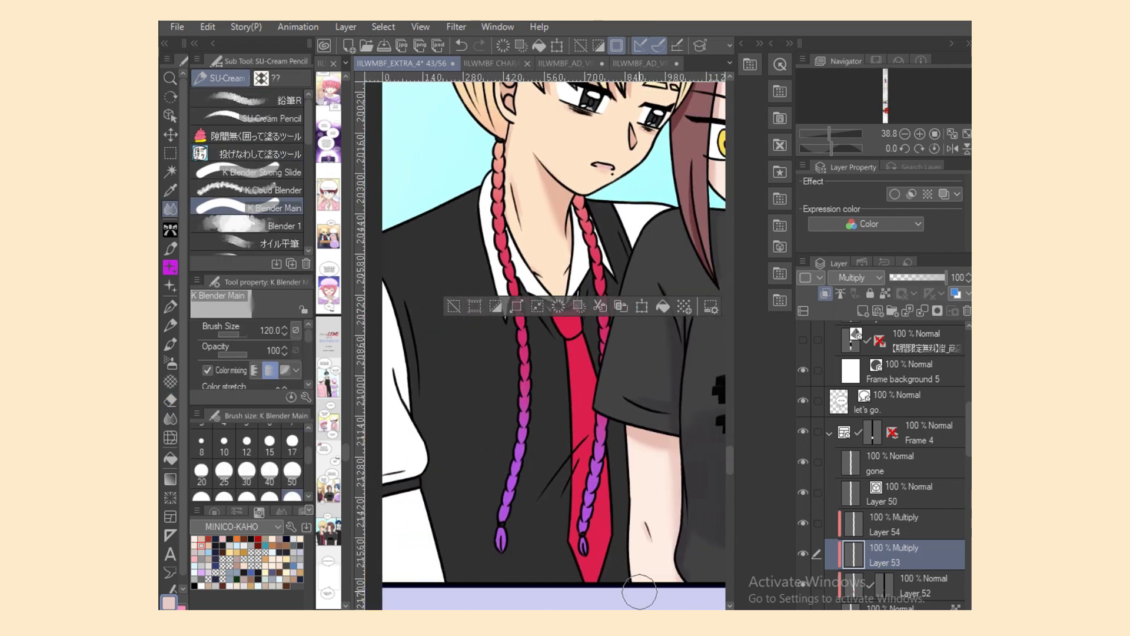
drag(730, 460, 730, 448)
key(m)
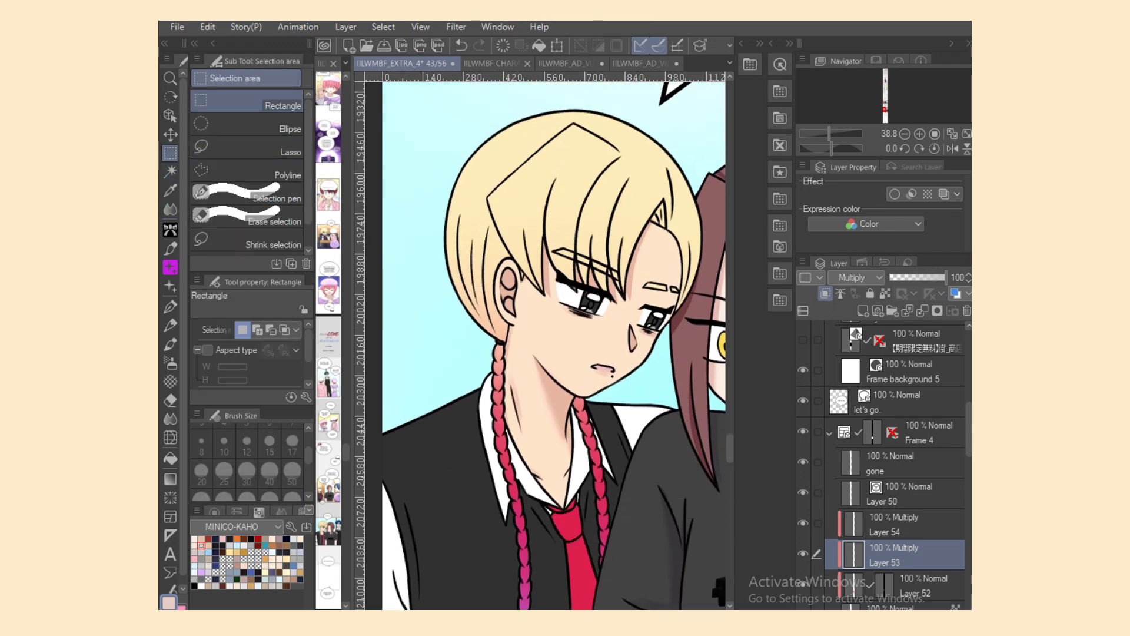
click(895, 606)
click(170, 171)
click(524, 188)
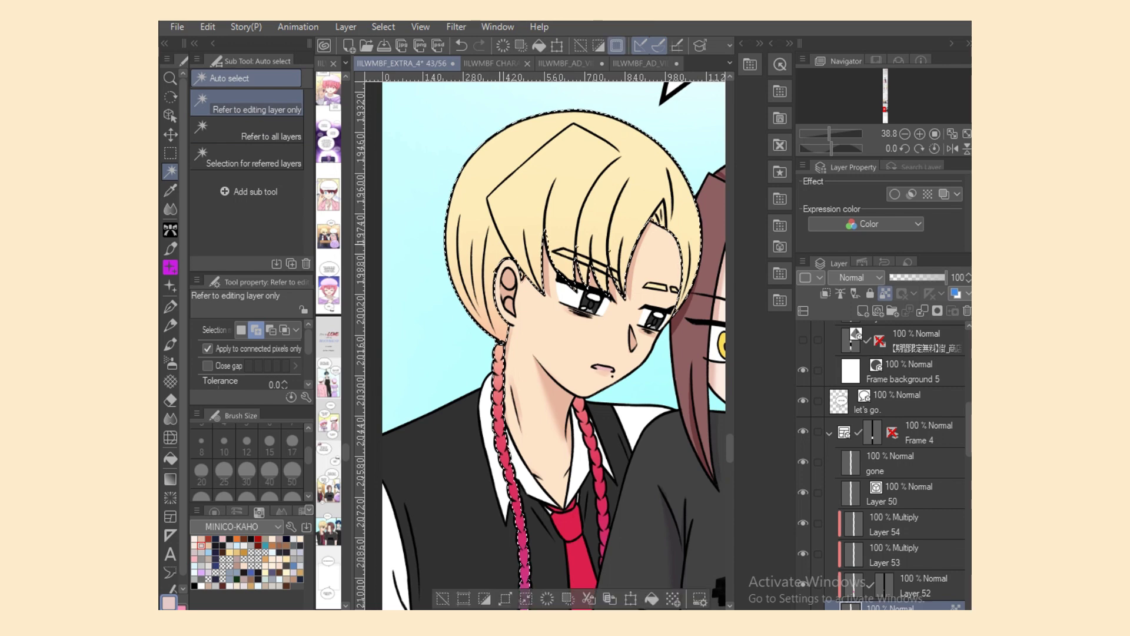
key(alt+bracketright)
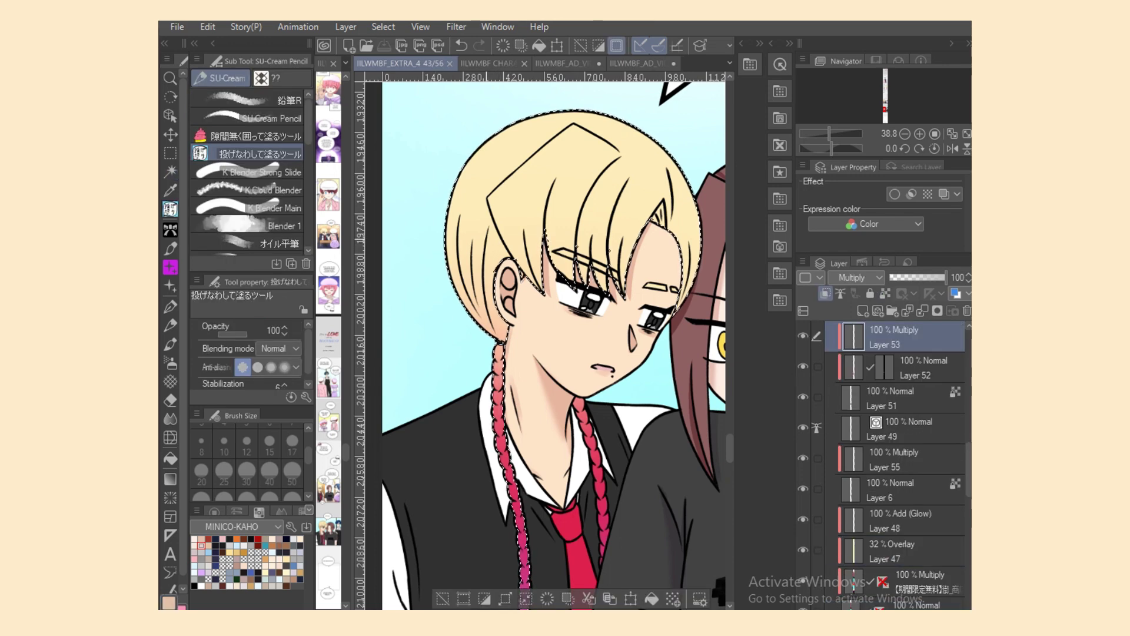
Step: Fill the blond hair's shadow behind the ear on Layer 53 with the lasso fill brush and clean its edges with the hard eraser
mouse_move(499, 263)
mouse_down()
mouse_move(488, 216)
mouse_move(495, 230)
mouse_up()
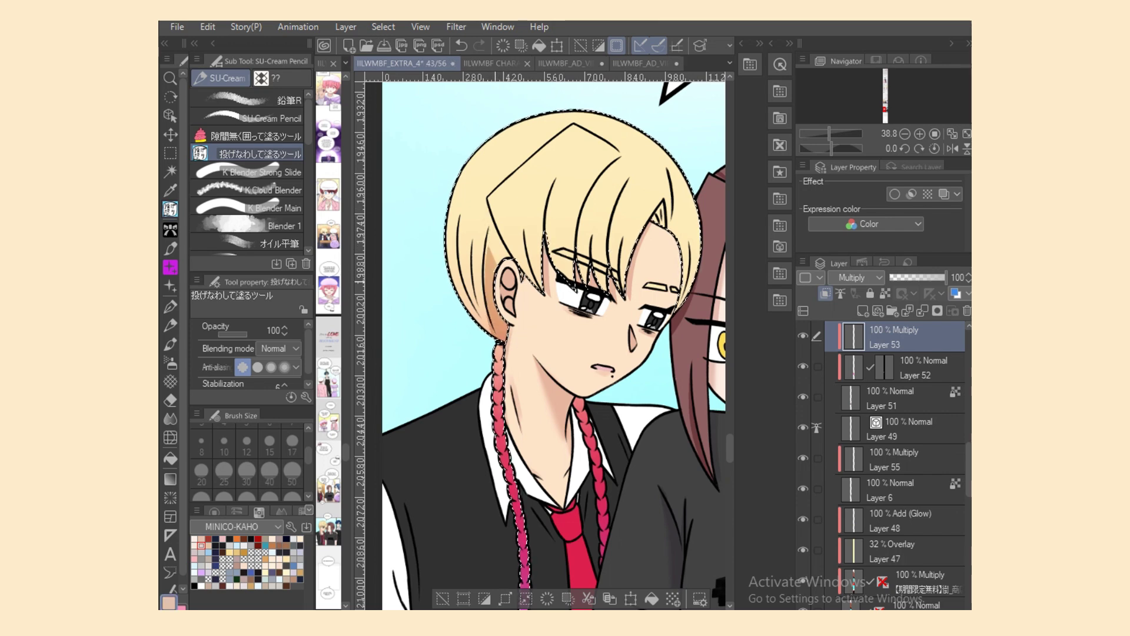
key(e)
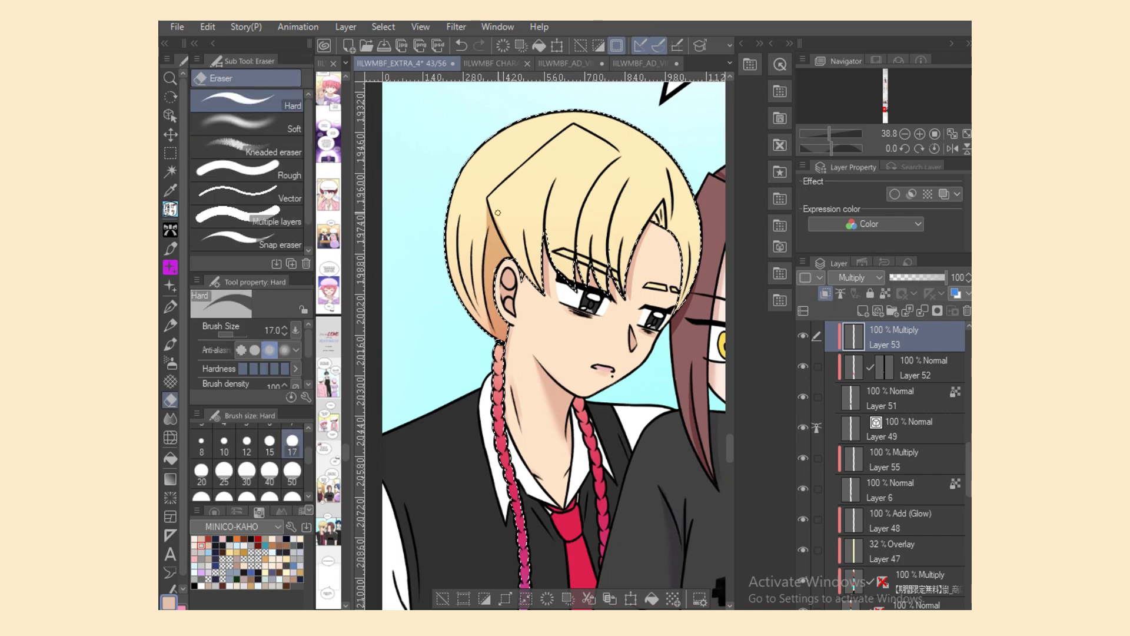
key(p)
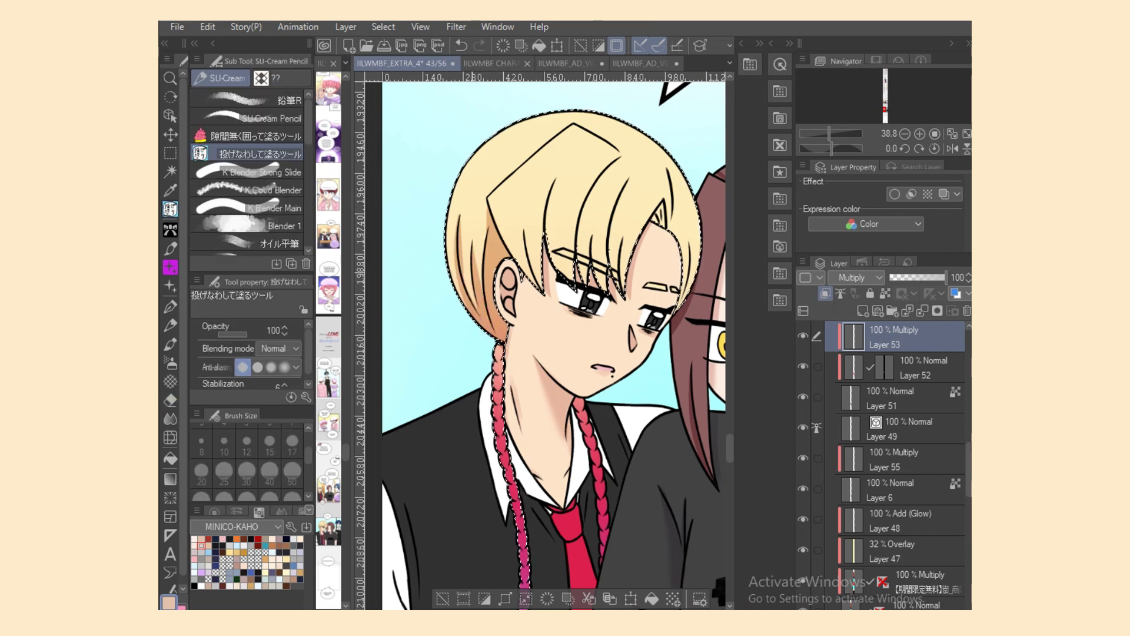
key(e)
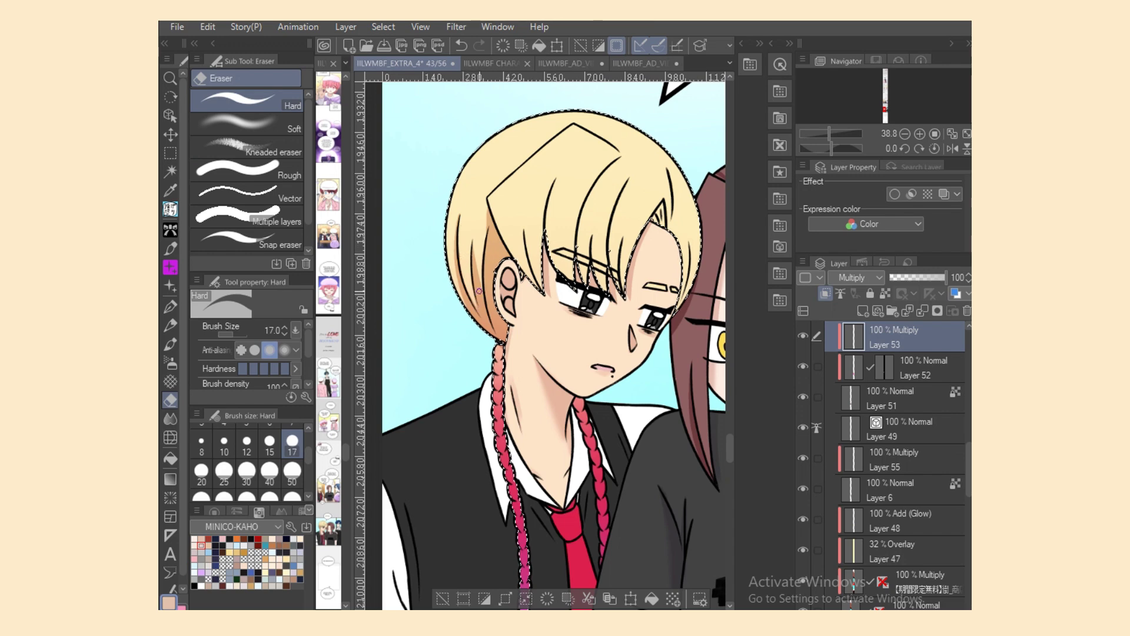
key(j)
Step: Shade the selected braid with the flat oil brush at size 17 and tidy the strokes with the hard eraser
scroll(609, 251, down, 3)
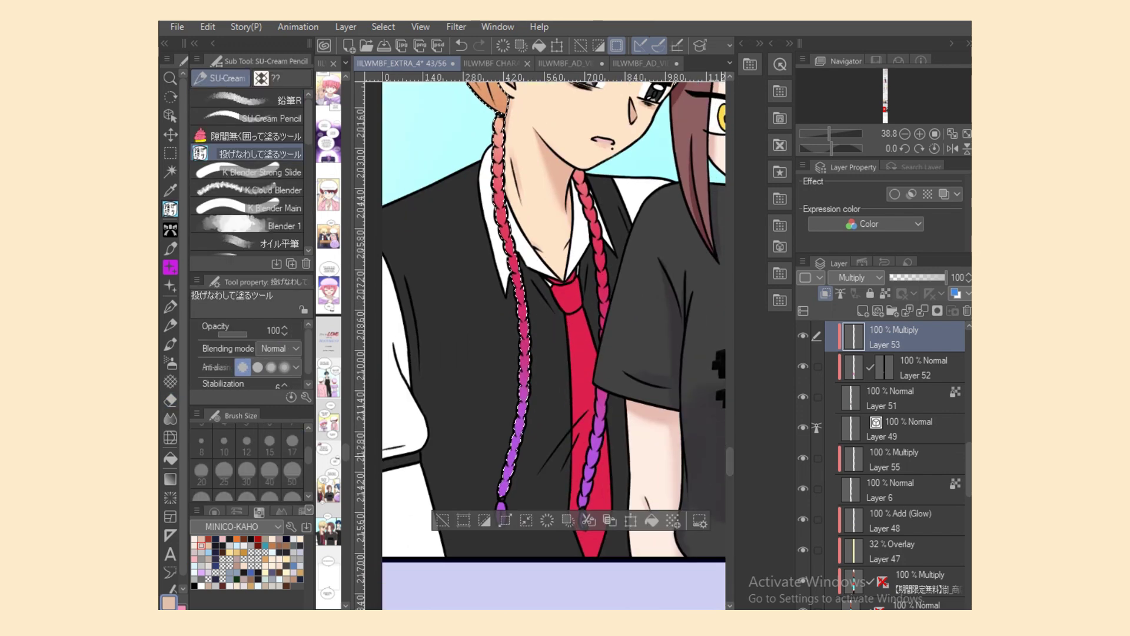
click(262, 241)
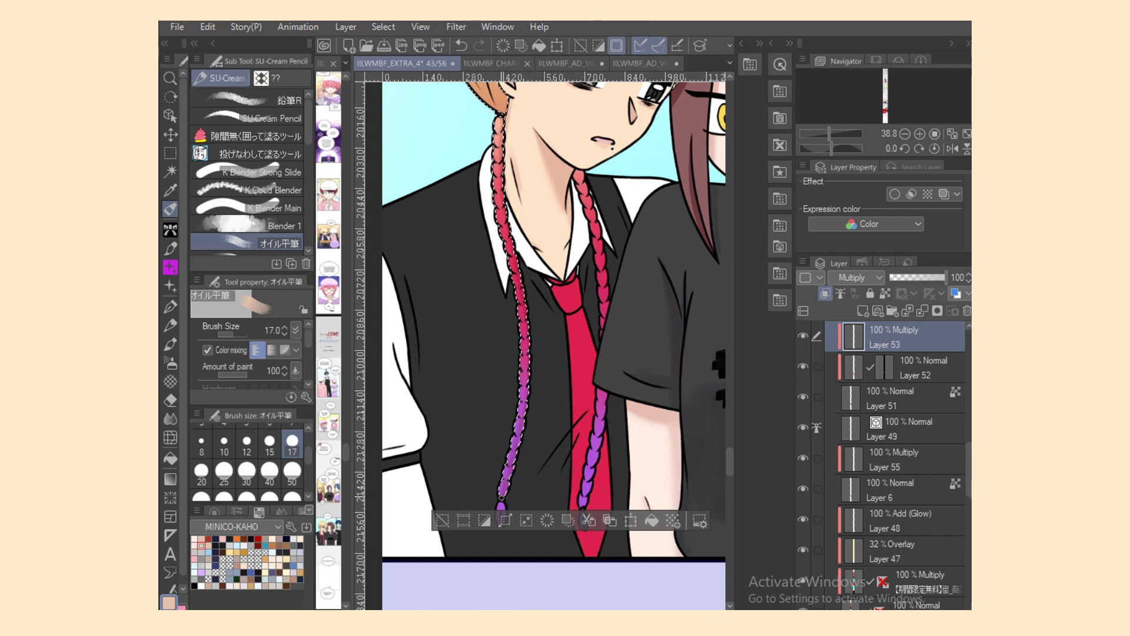
key(e)
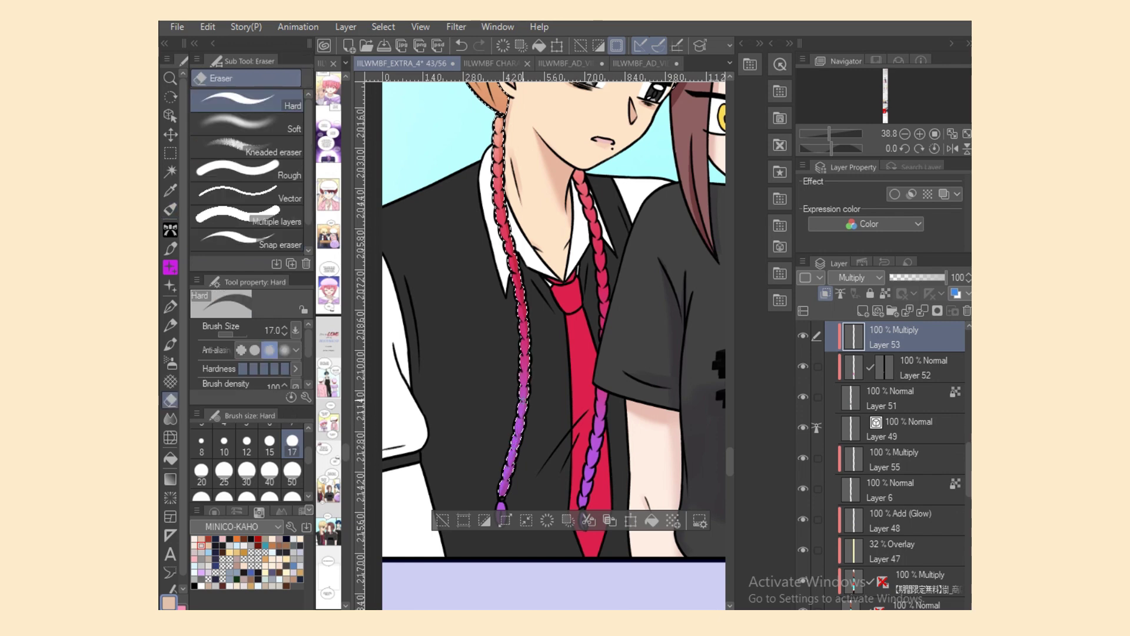
key(j)
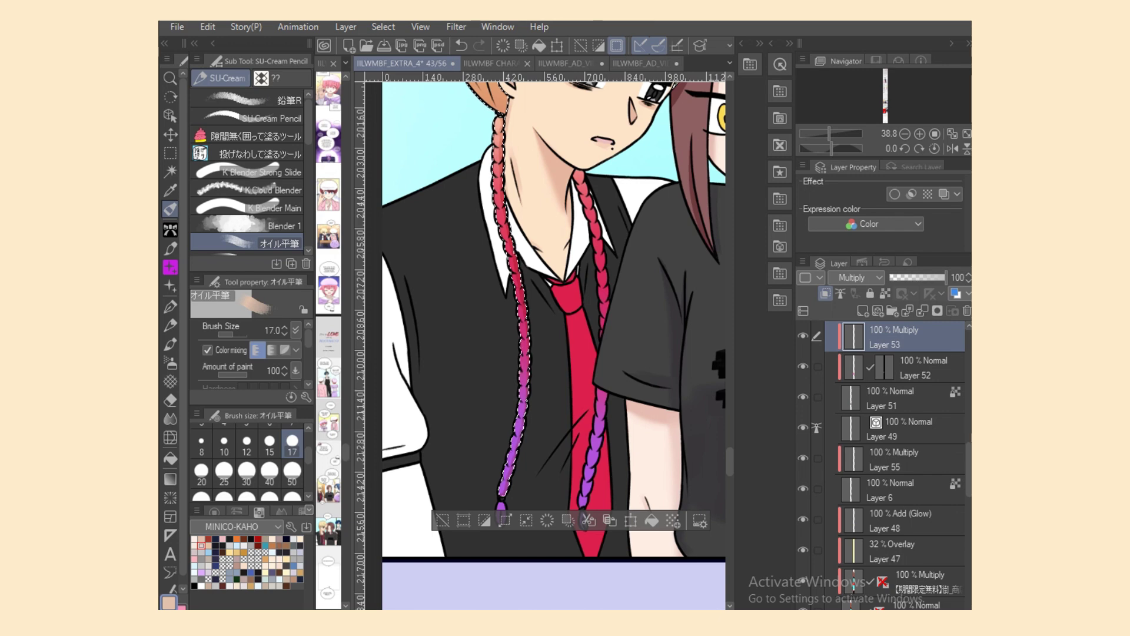
Step: Add the second braid and both braid tips to the selection from Layer 51, and shade the braids on Layer 53 with the flat oil brush
click(895, 399)
click(170, 172)
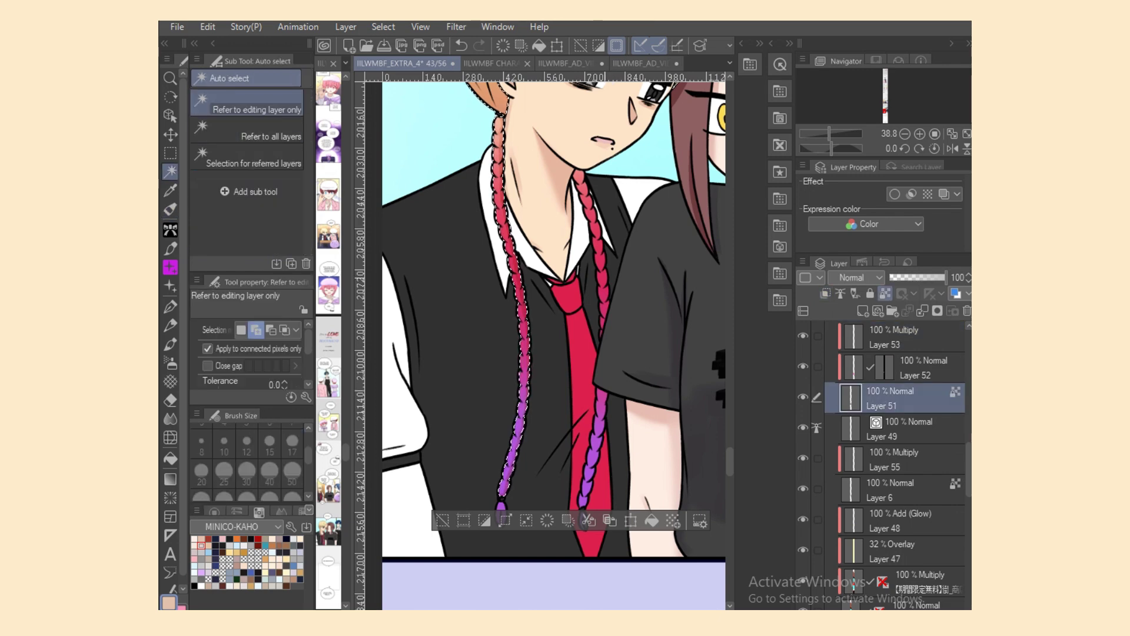
click(602, 280)
click(590, 475)
click(583, 517)
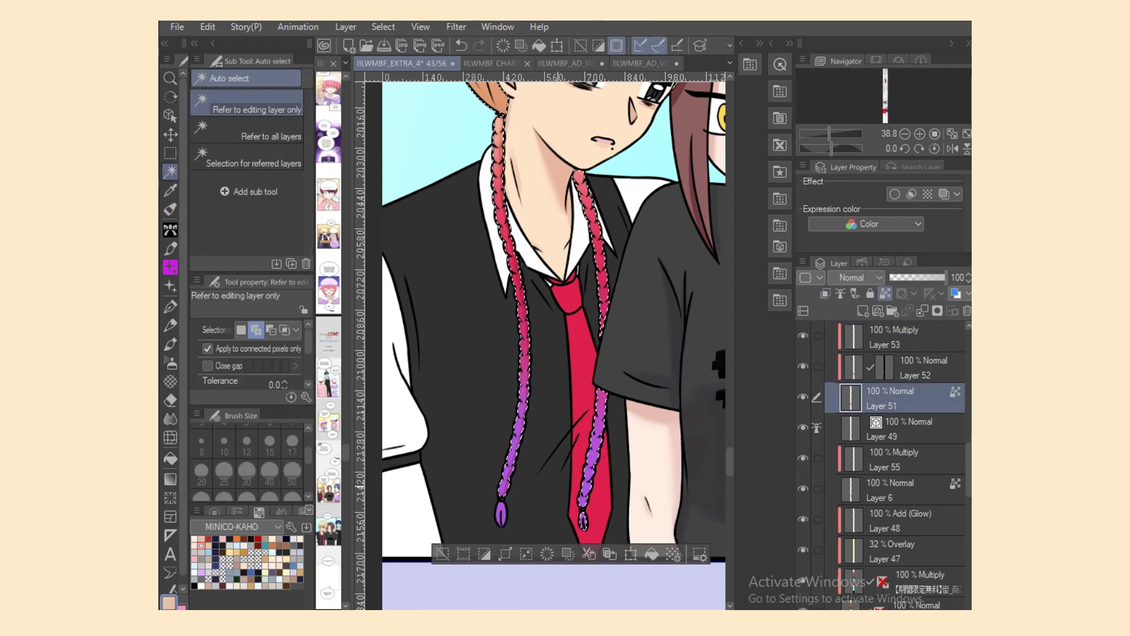
click(502, 514)
click(906, 337)
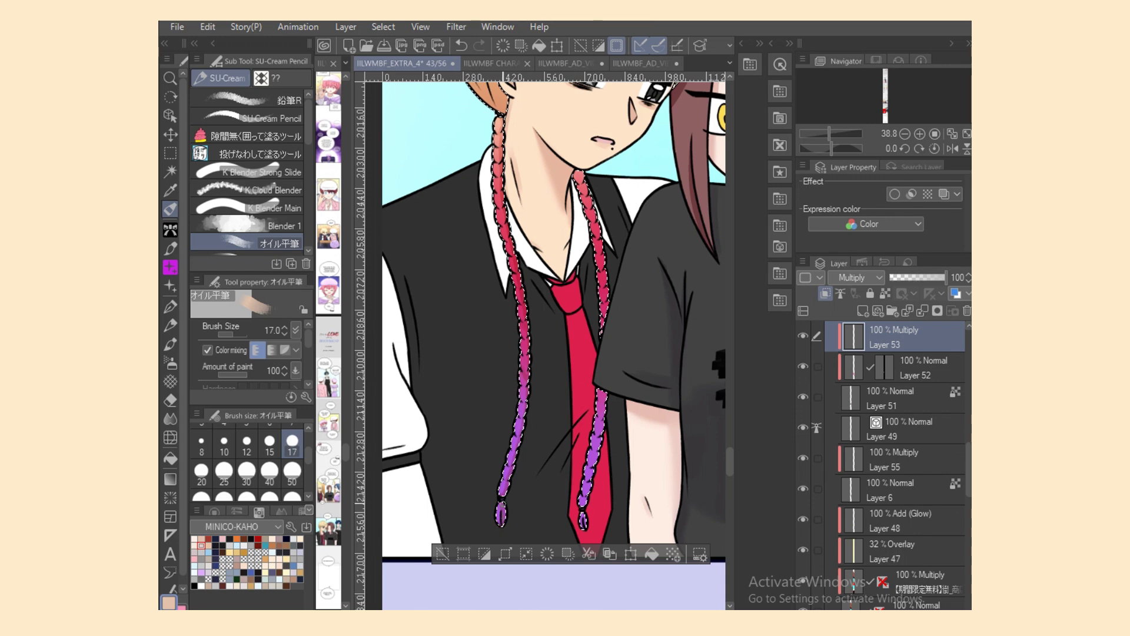
drag(503, 504, 501, 526)
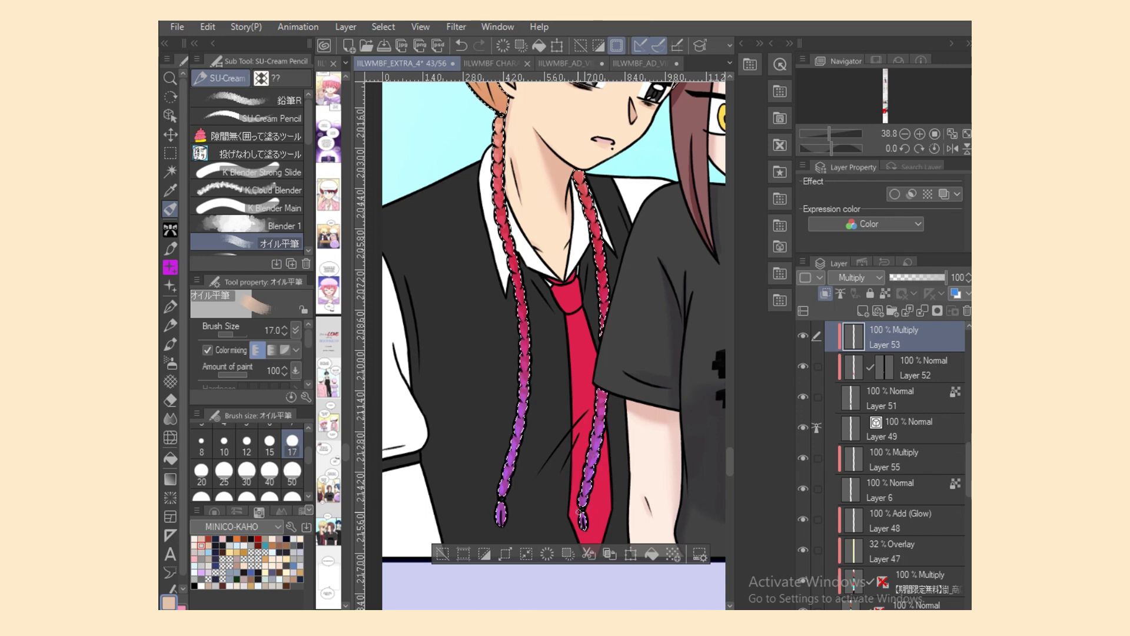
Step: Fill a shadow in the hair lock beside the ear with the lasso fill brush and trim it with the hard eraser
scroll(680, 464, up, 10)
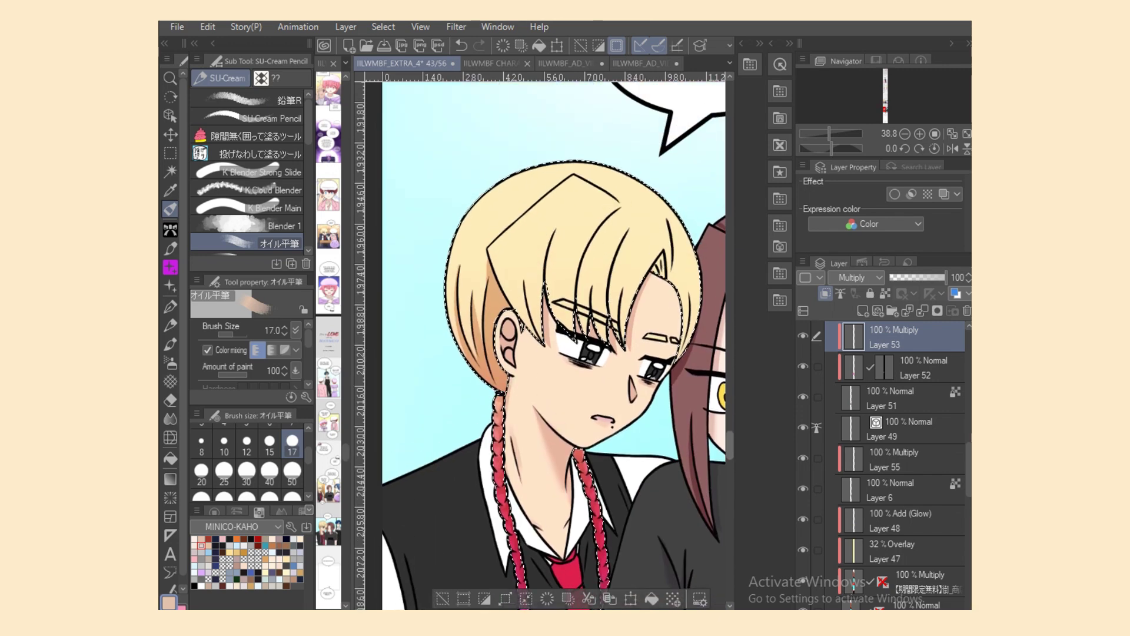
click(250, 154)
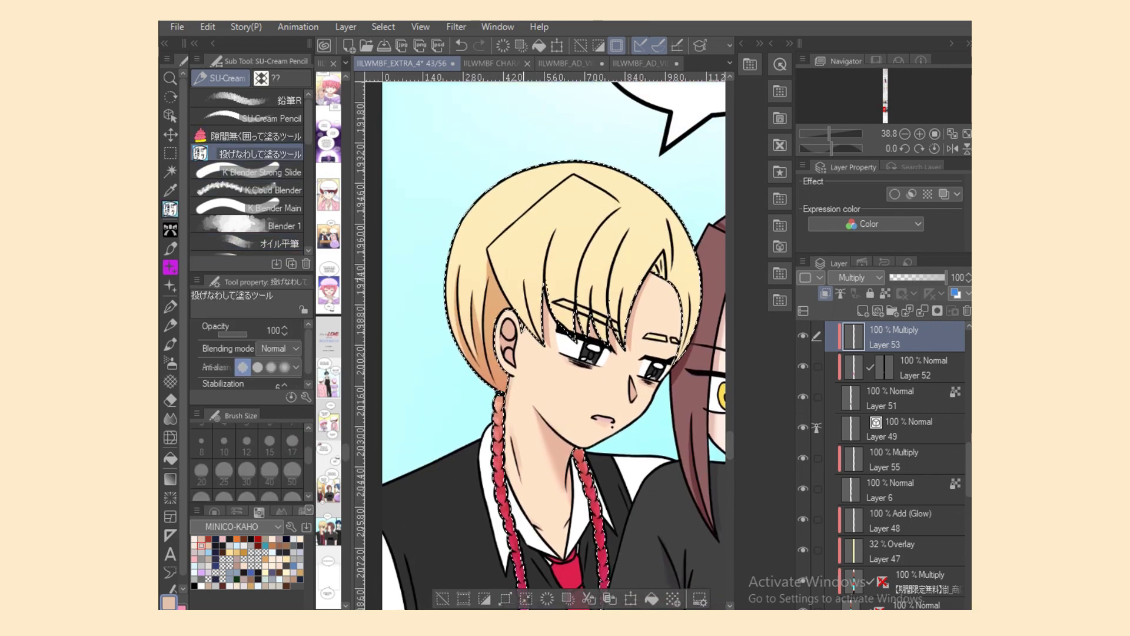
drag(523, 281, 544, 352)
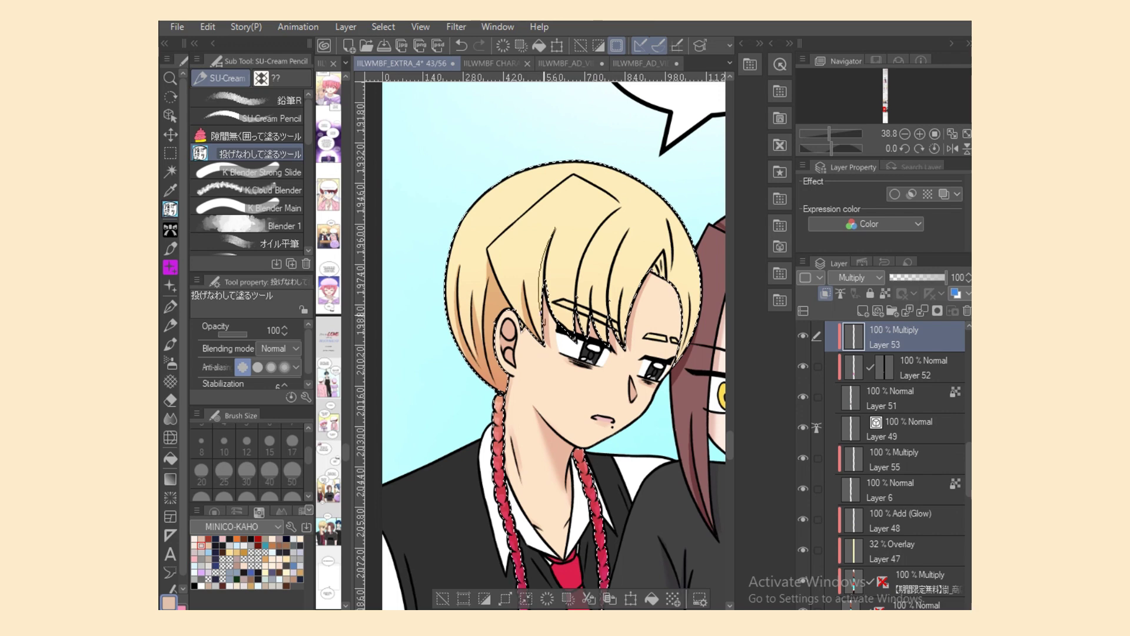
key(e)
Step: Paint shadows along the crown, fringe strands and parting with the flat oil brush at size 17, refining them with the hard eraser
click(253, 243)
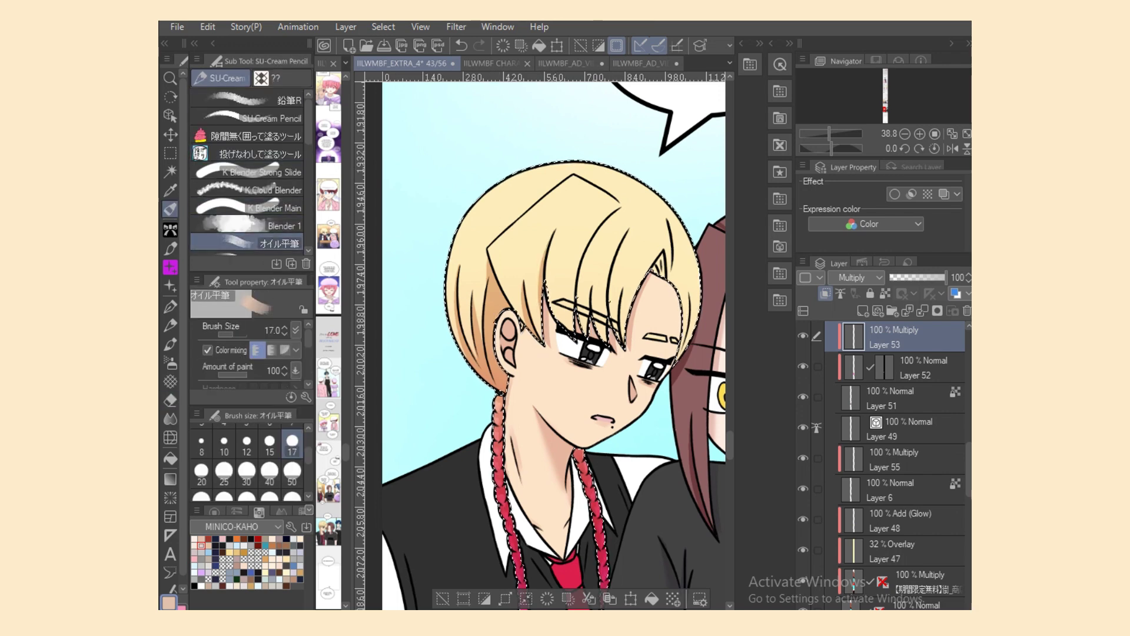
key(e)
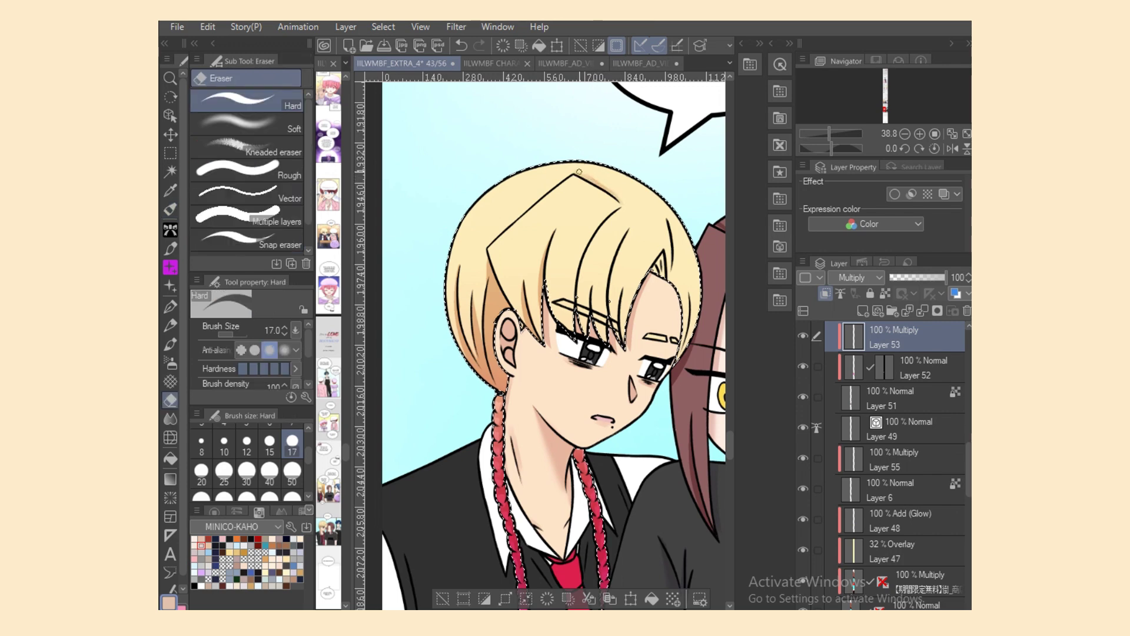
key(b)
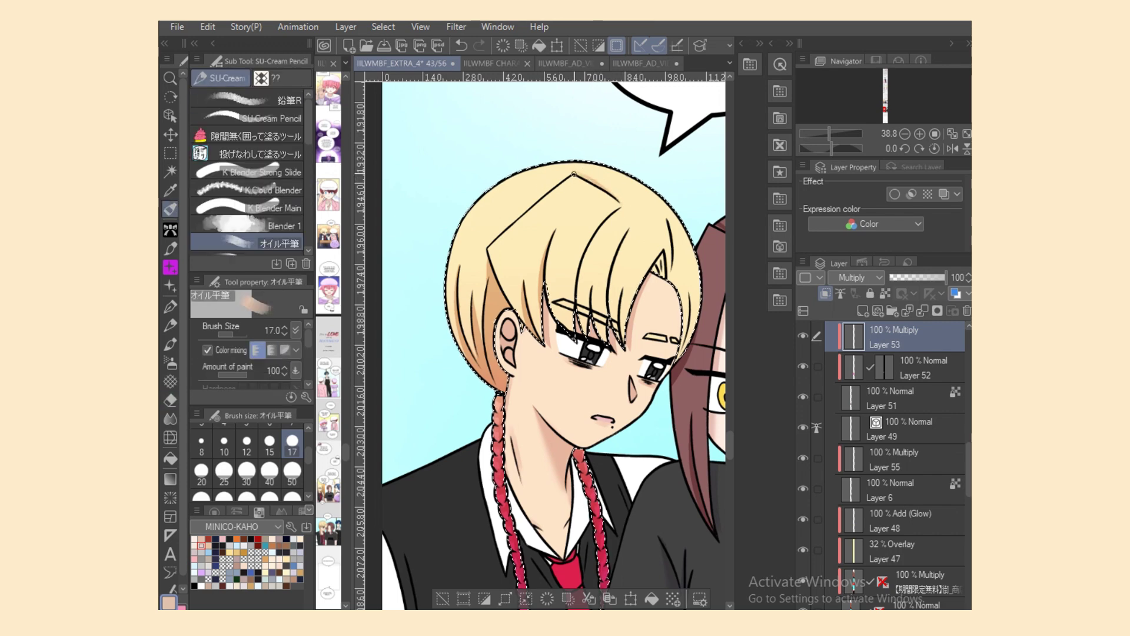
drag(554, 184, 494, 239)
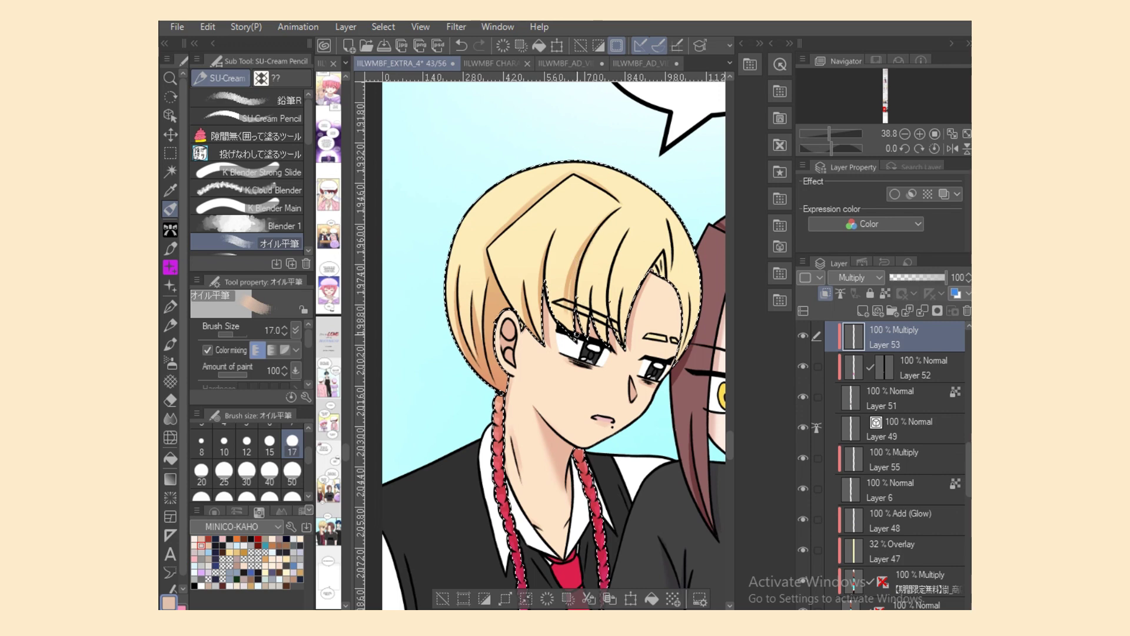
key(e)
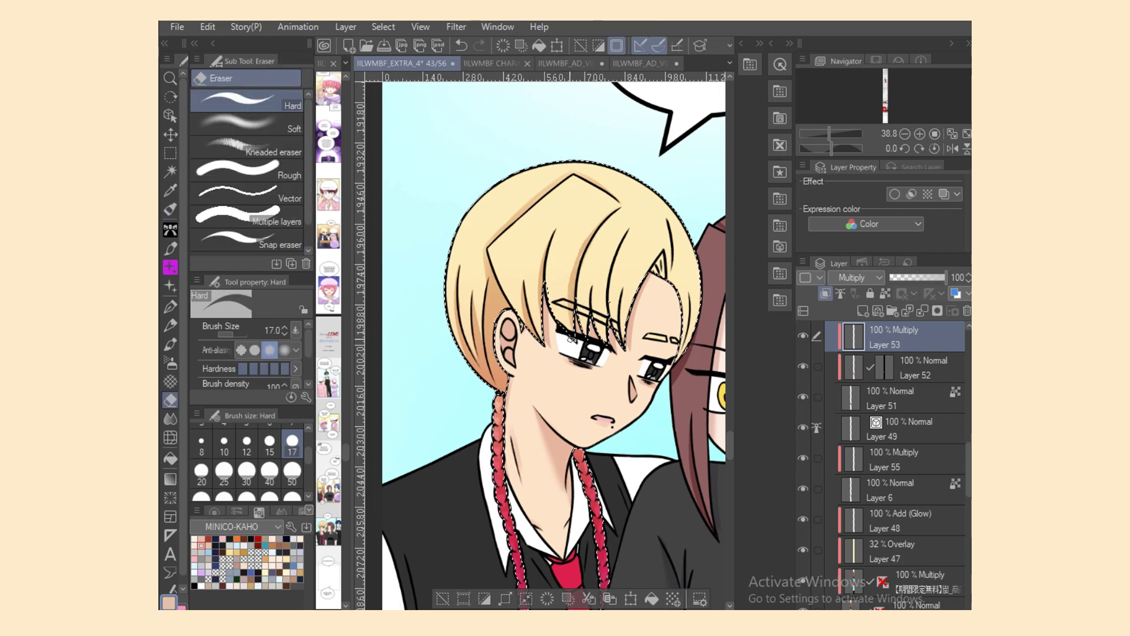
key(b)
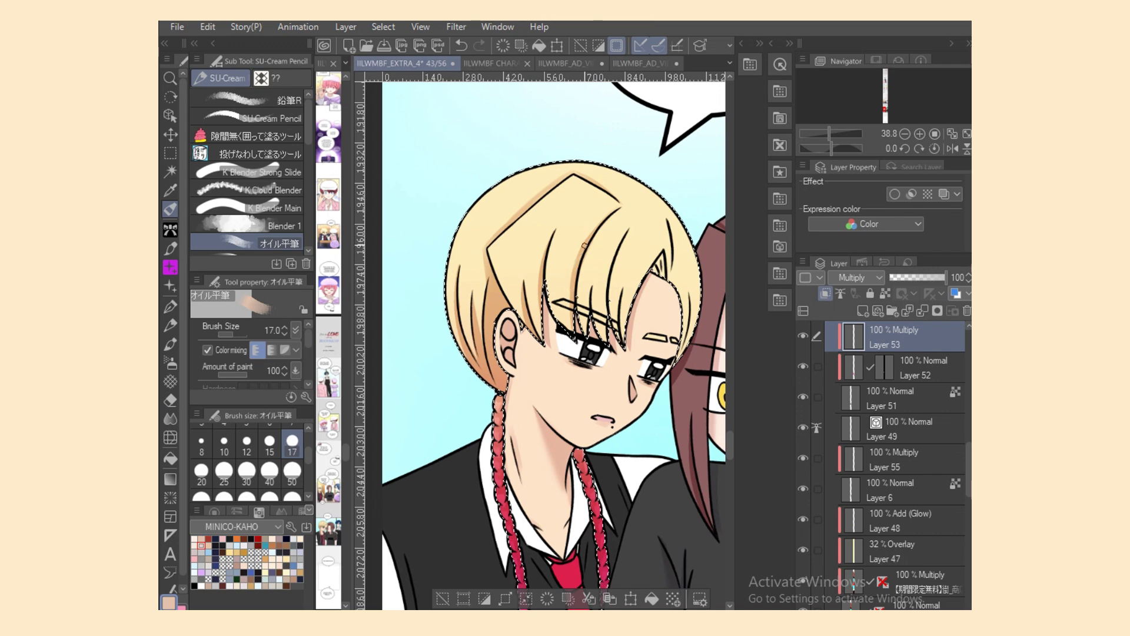
key(e)
key(b)
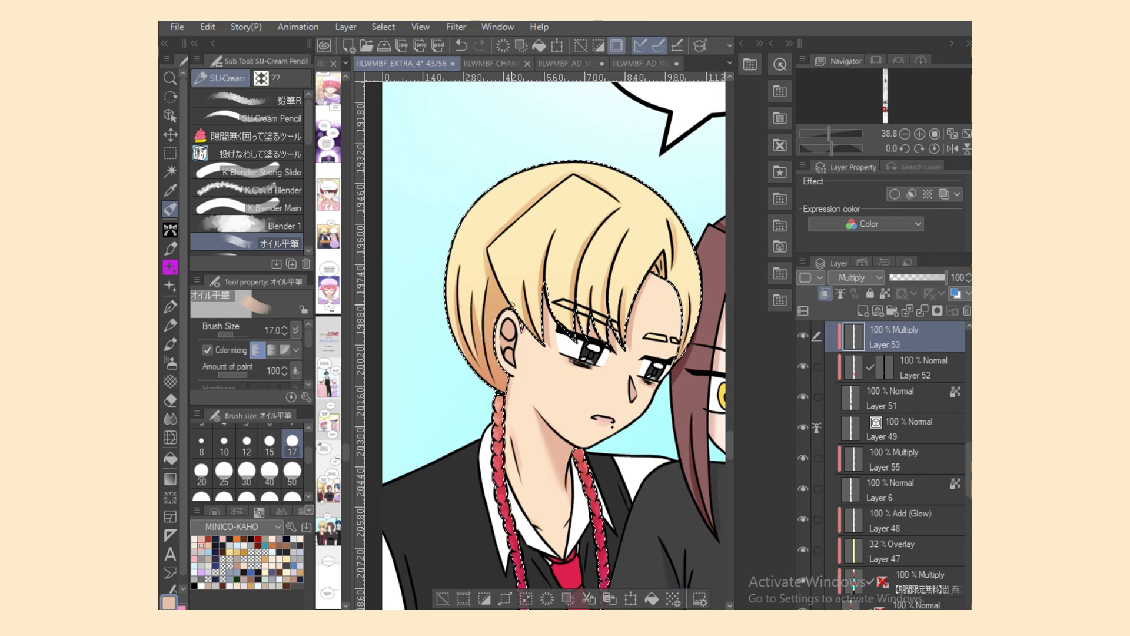
Step: Clear the hair selection and set up the lasso fill brush with a new shadow colour from the MINICO-KAHO palette
click(170, 153)
click(452, 153)
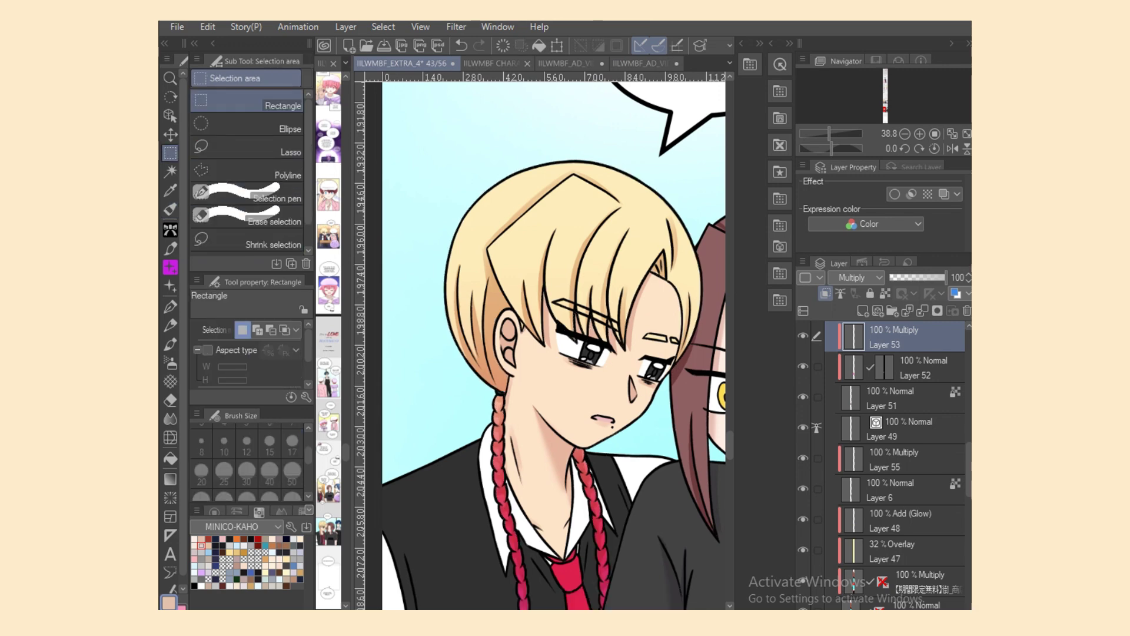
scroll(545, 348, up, 4)
scroll(545, 347, down, 2)
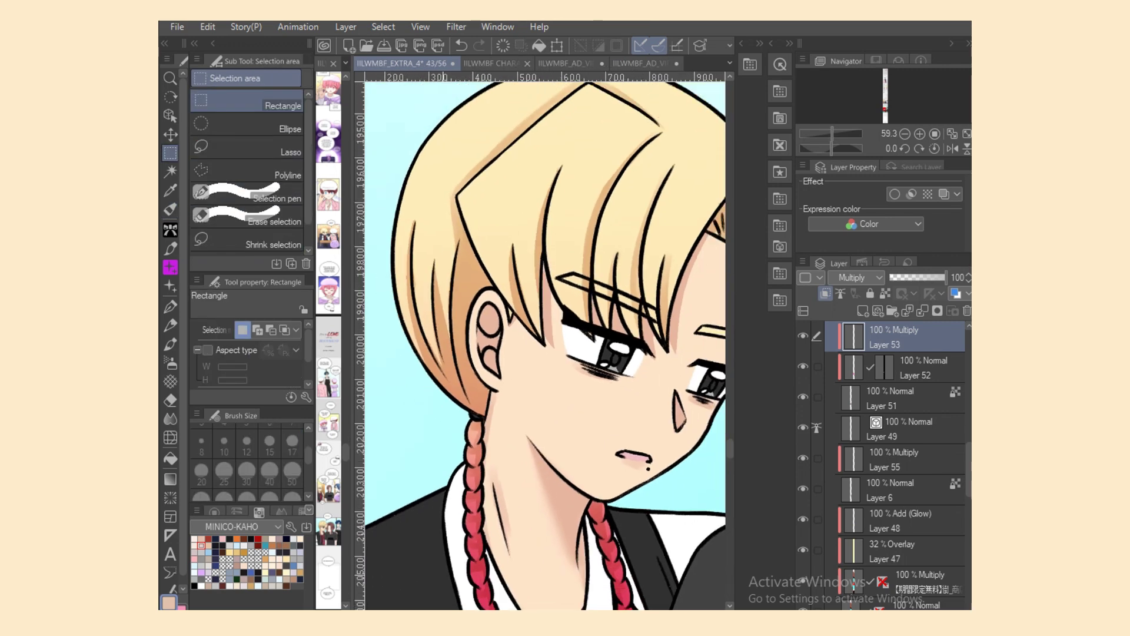
scroll(544, 348, right, 3)
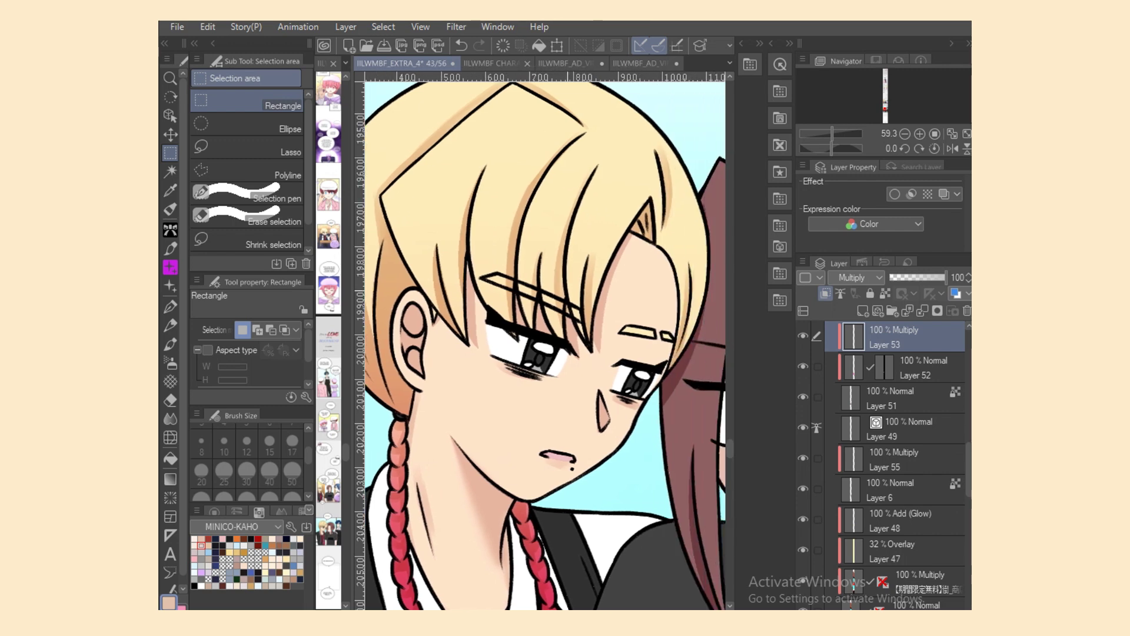
drag(569, 263, 551, 305)
click(587, 282)
click(170, 209)
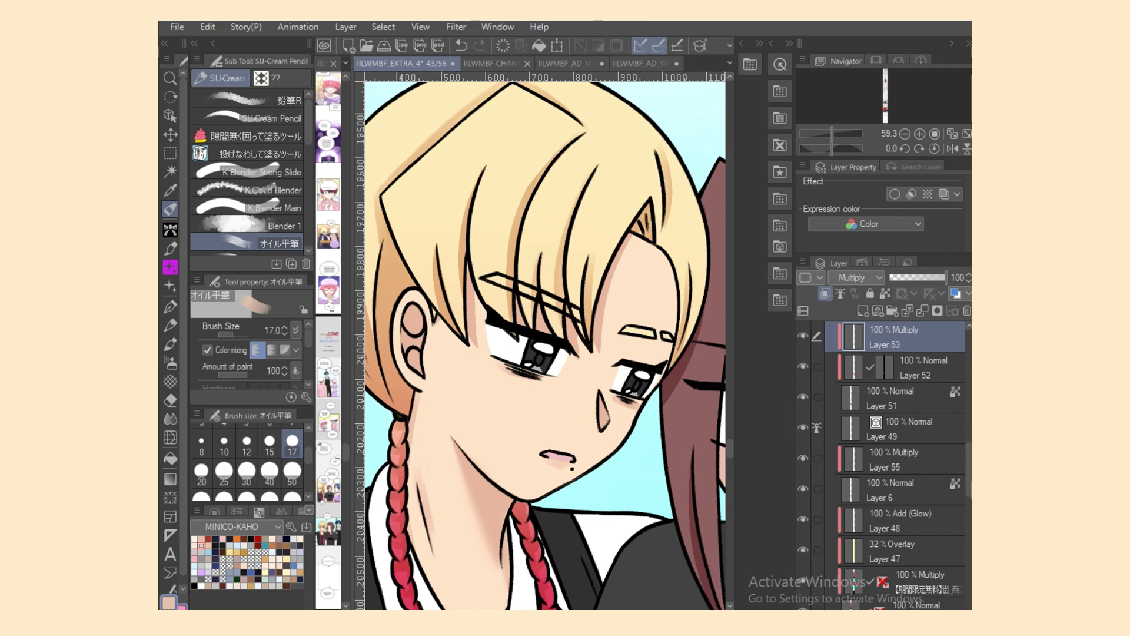
click(183, 607)
click(202, 545)
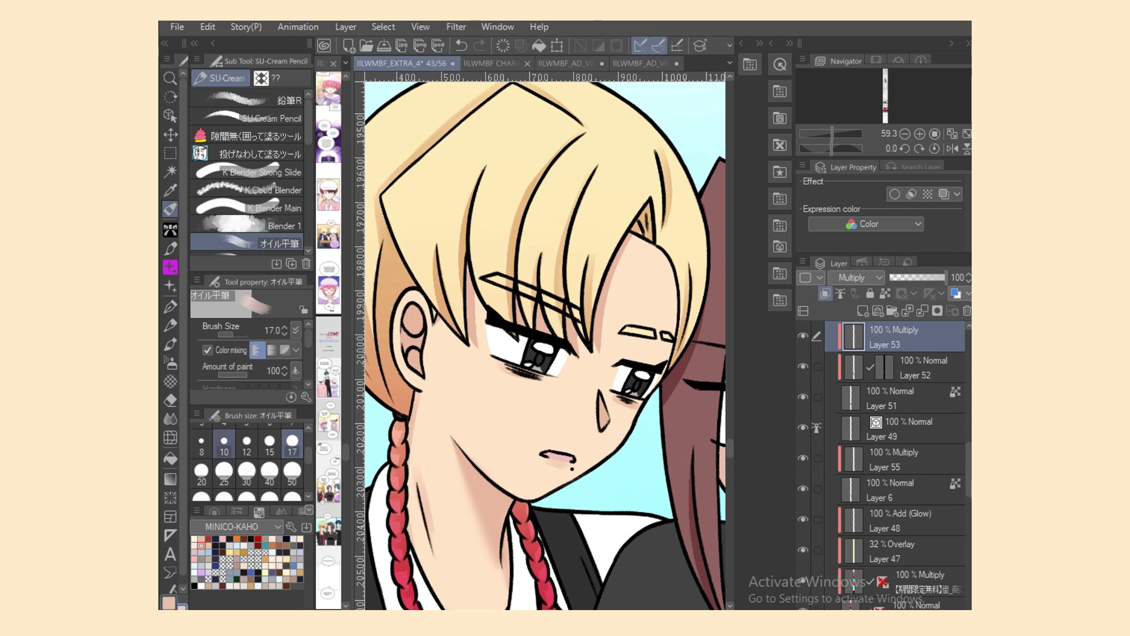
click(247, 154)
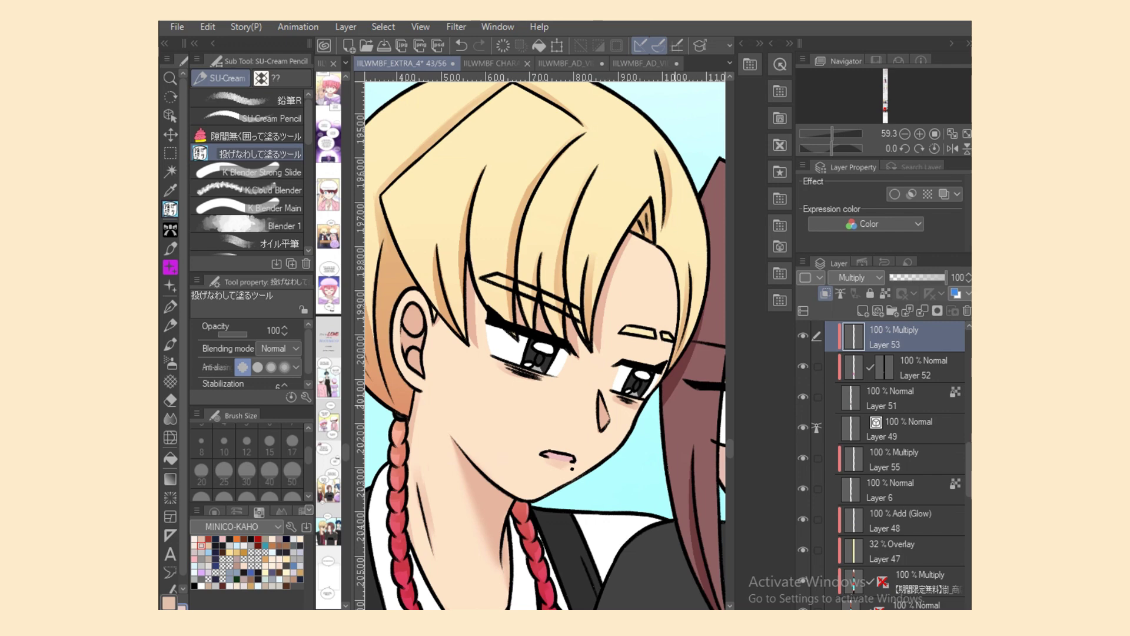
Step: Auto-select the irises of the blond character's eyes from Layer 51, undoing the extra selection change
click(901, 398)
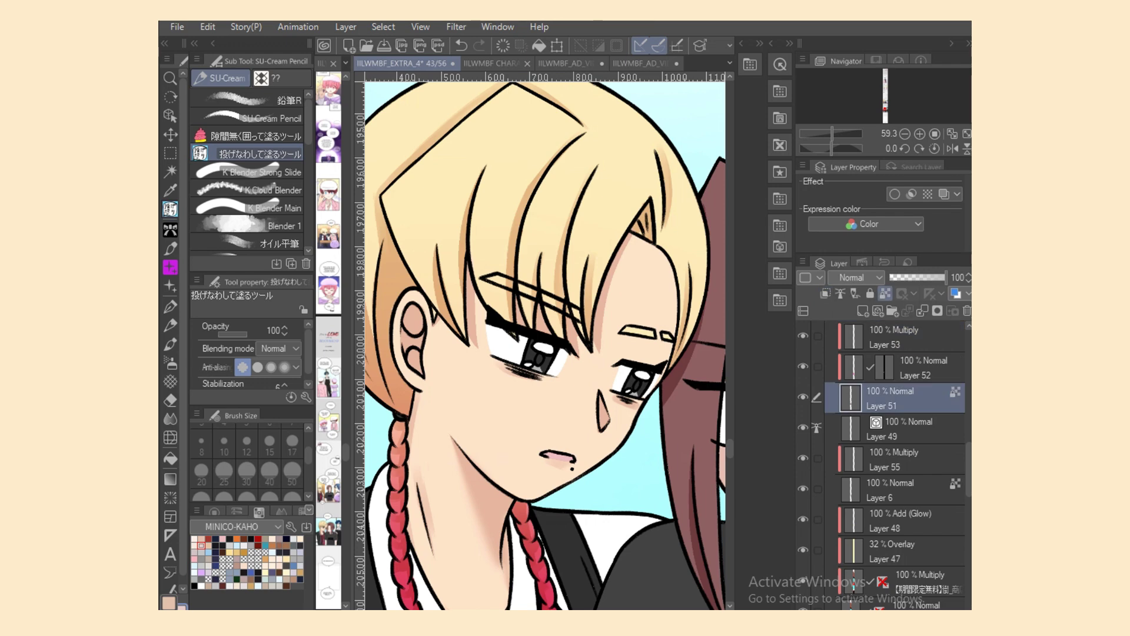
click(170, 172)
click(543, 360)
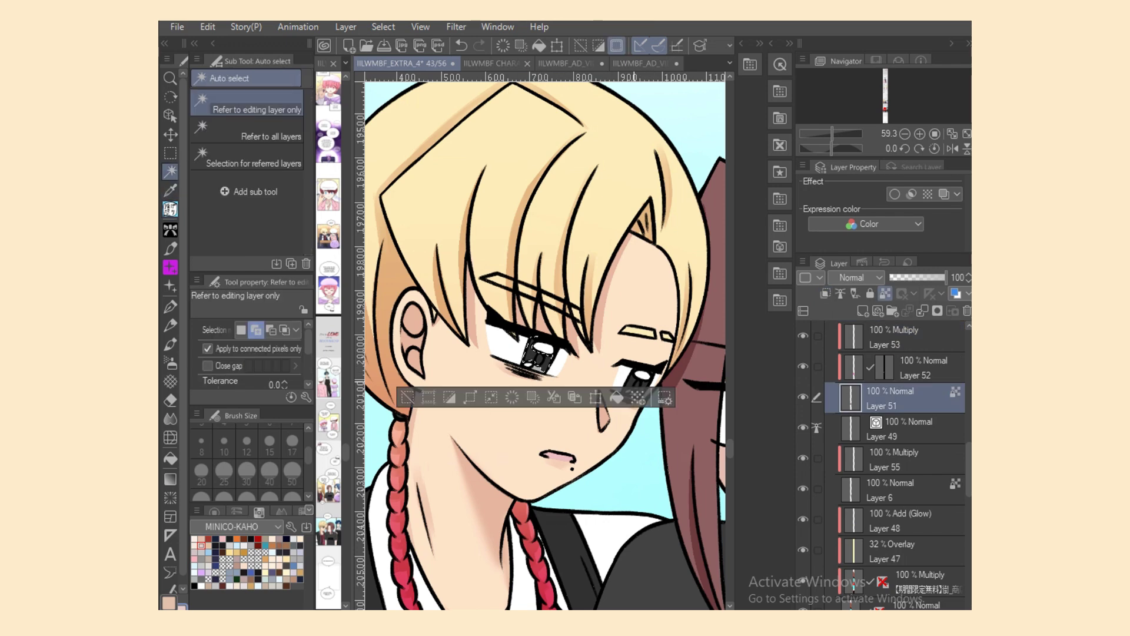
click(636, 383)
click(461, 45)
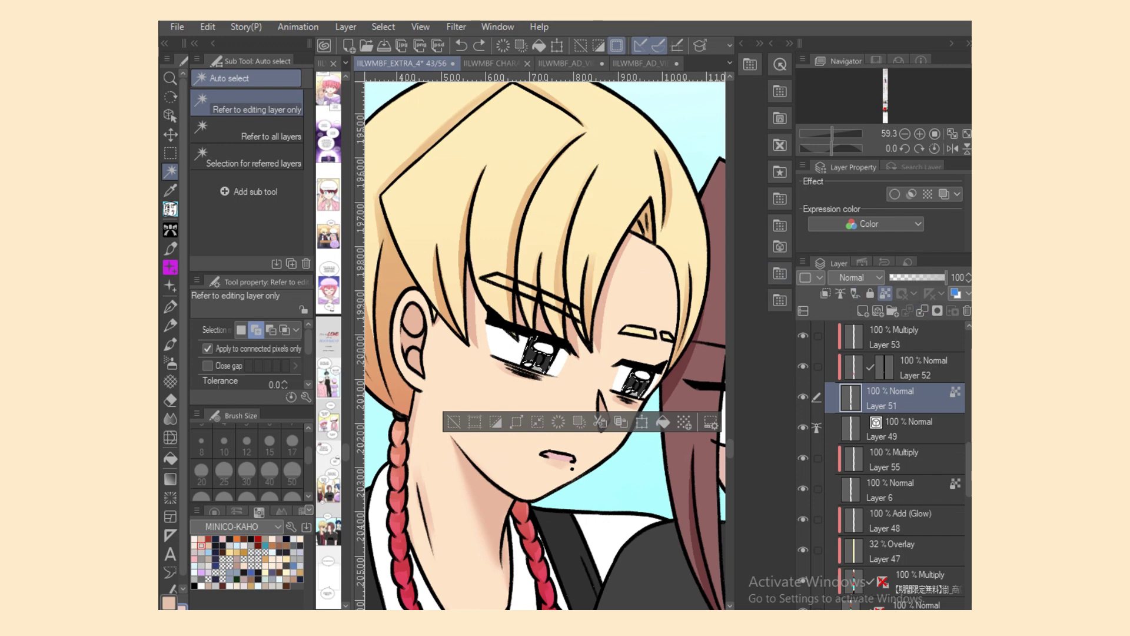
Step: Fill the shadow across the upper part of the iris on Layer 53 with the lasso fill brush
click(901, 337)
click(170, 209)
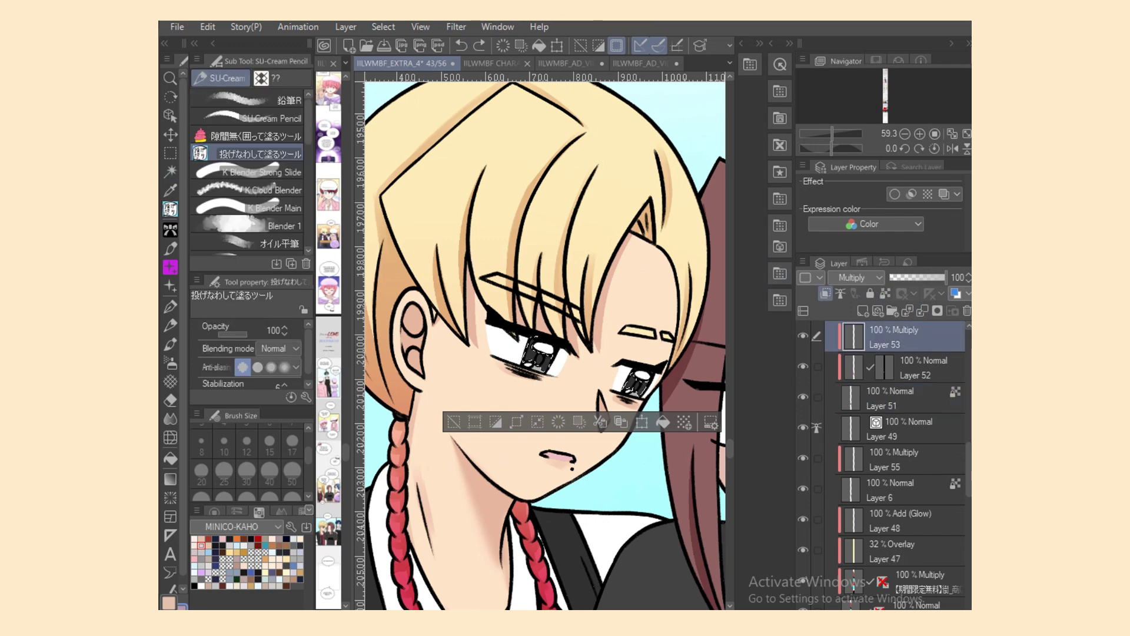
drag(521, 352, 556, 356)
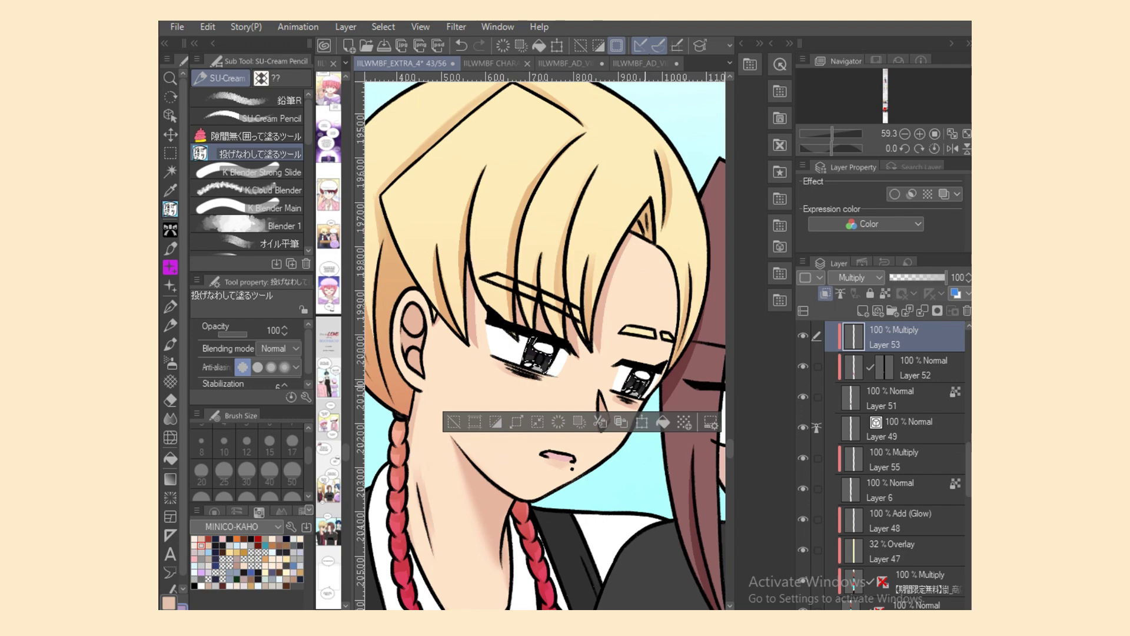
Step: Check the hair, braid and eye shading against the whole panel with both characters
key(ctrl+minus)
key(ctrl+minus)
key(ctrl+minus)
key(ctrl+minus)
key(ctrl+plus)
key(ctrl+plus)
key(ctrl+plus)
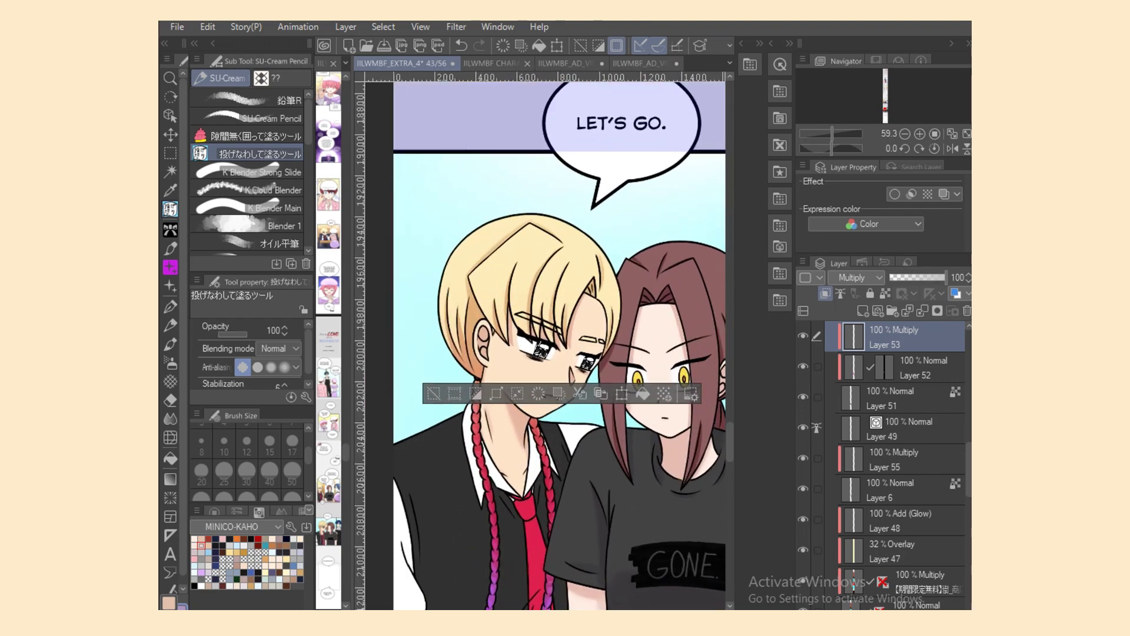
key(k)
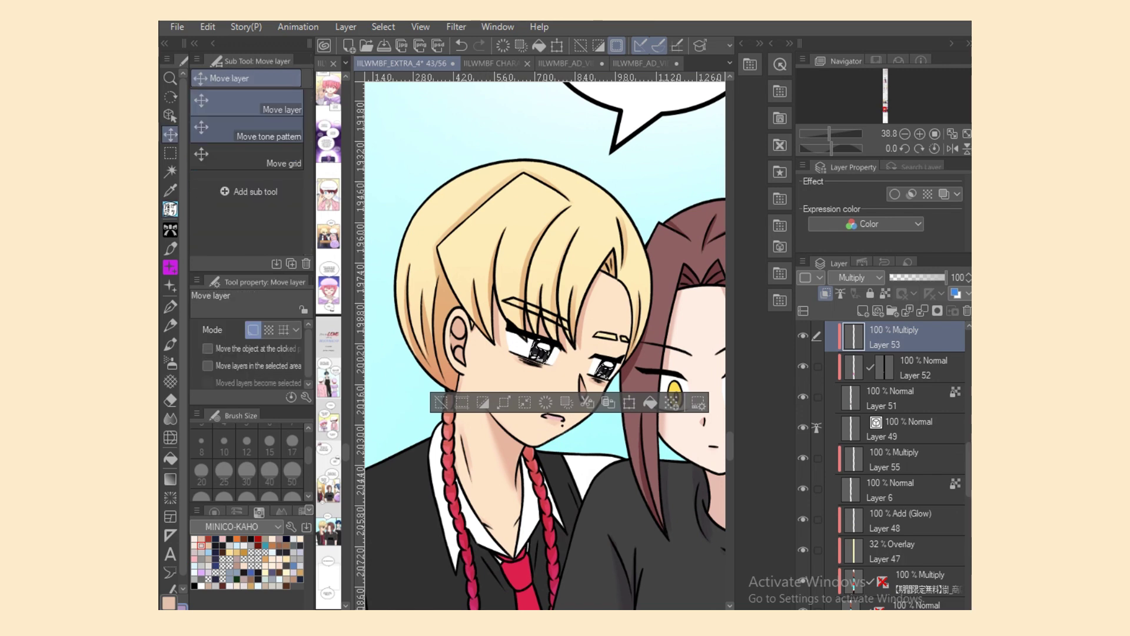
Step: Clear the iris selection and auto-select the blond character's black vest, collar and tie areas from Layer 51
key(m)
key(ctrl+d)
key(j)
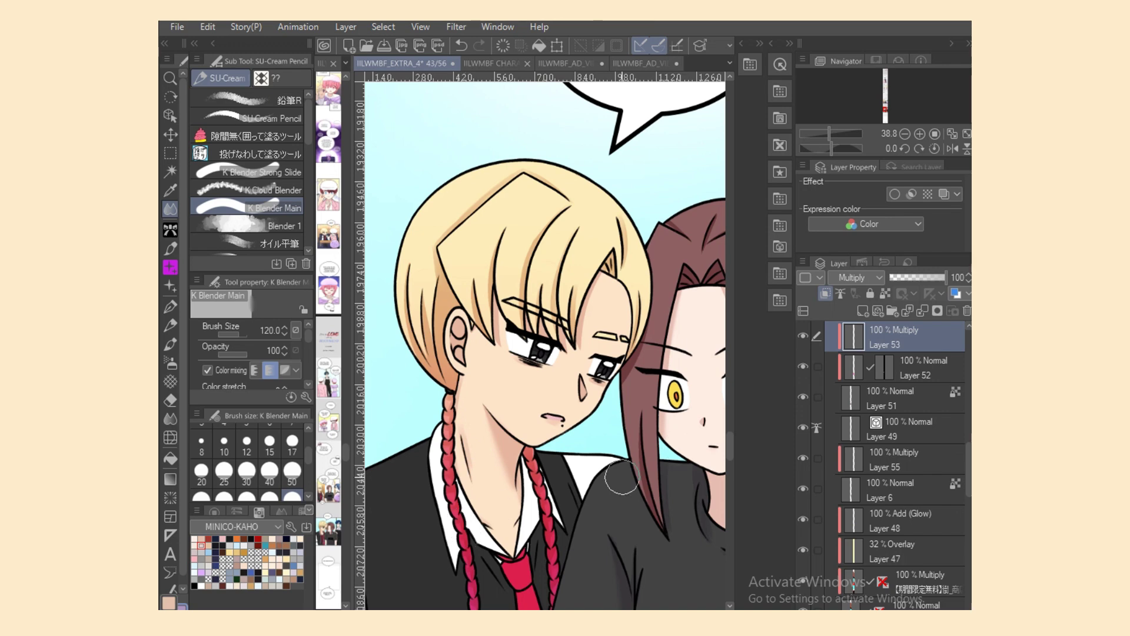
scroll(677, 452, down, 4)
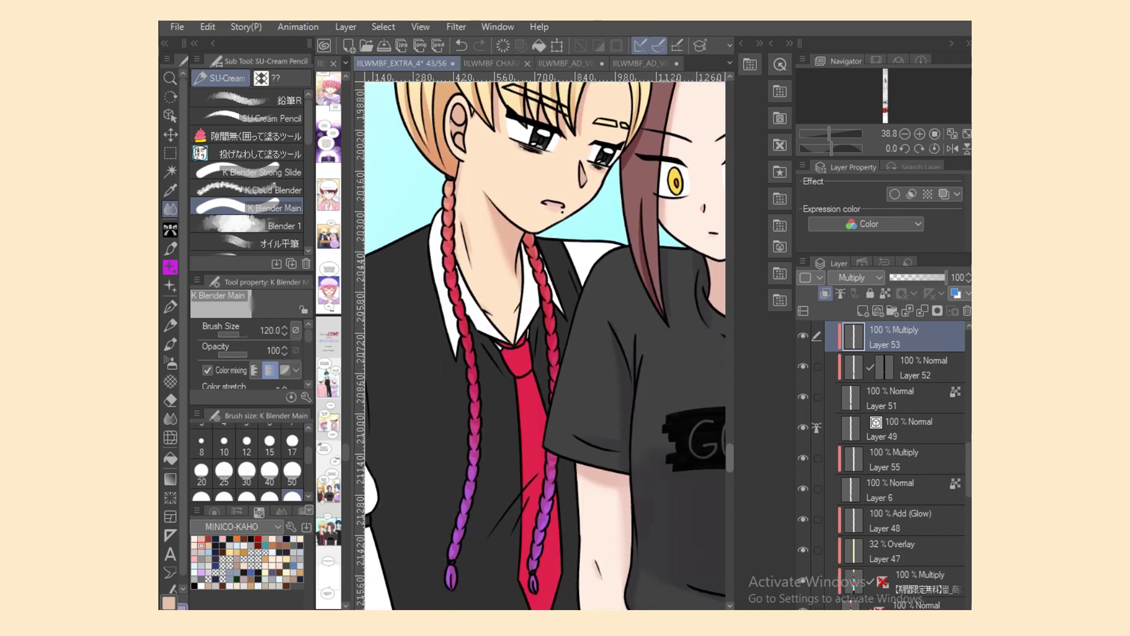
click(895, 399)
click(171, 171)
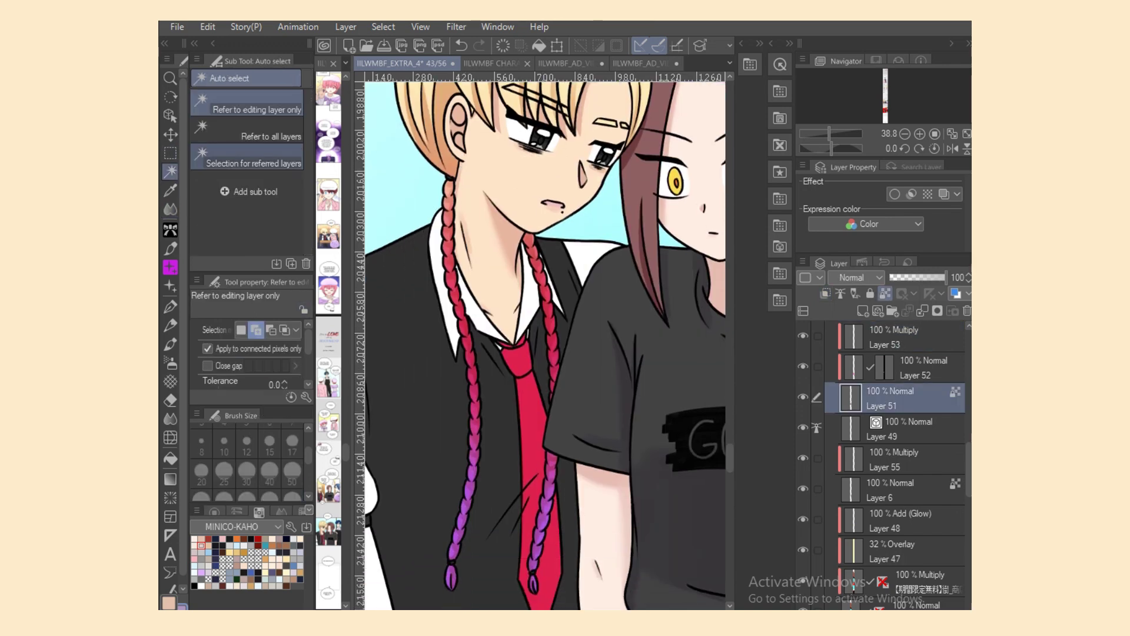
click(412, 353)
click(438, 259)
click(478, 313)
click(531, 424)
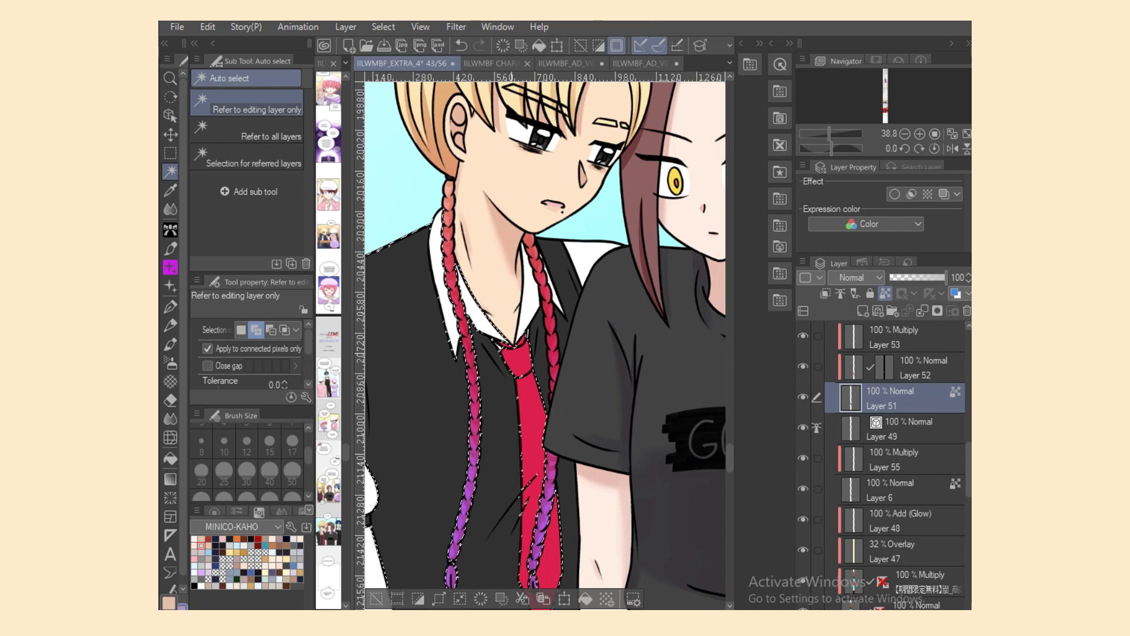
Step: Add the remaining collar, tie, vest and white sleeve pieces to the auto-selection of the blond character's outfit
click(536, 340)
click(527, 306)
click(556, 296)
click(568, 277)
click(591, 254)
scroll(546, 341, left, 3)
click(476, 471)
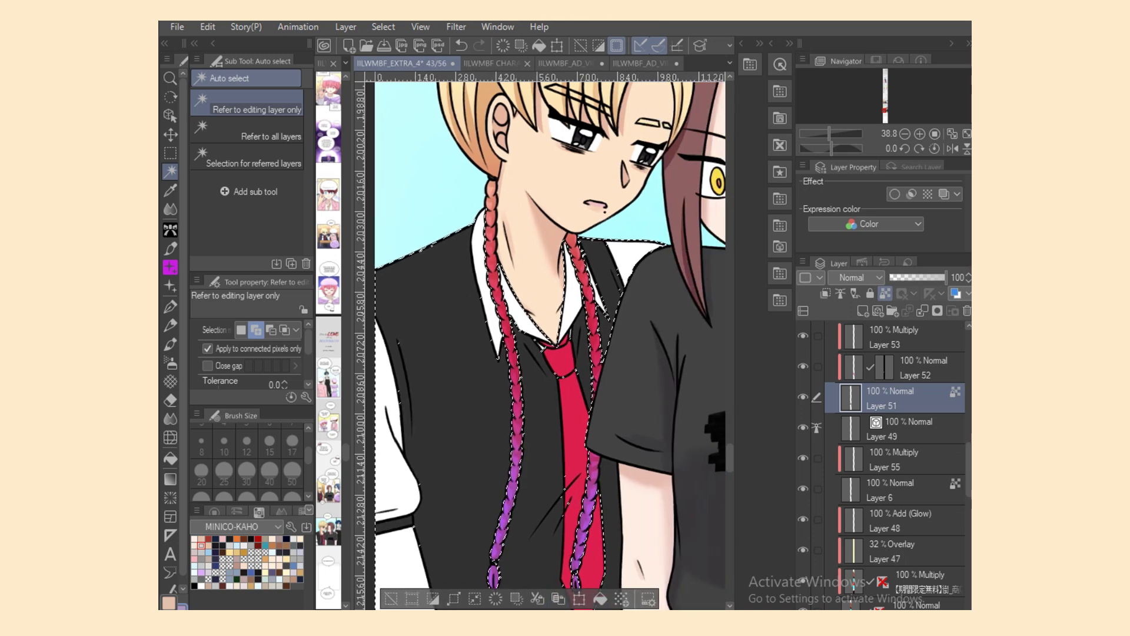
scroll(550, 341, right, 3)
scroll(550, 341, up, 9)
scroll(550, 342, down, 12)
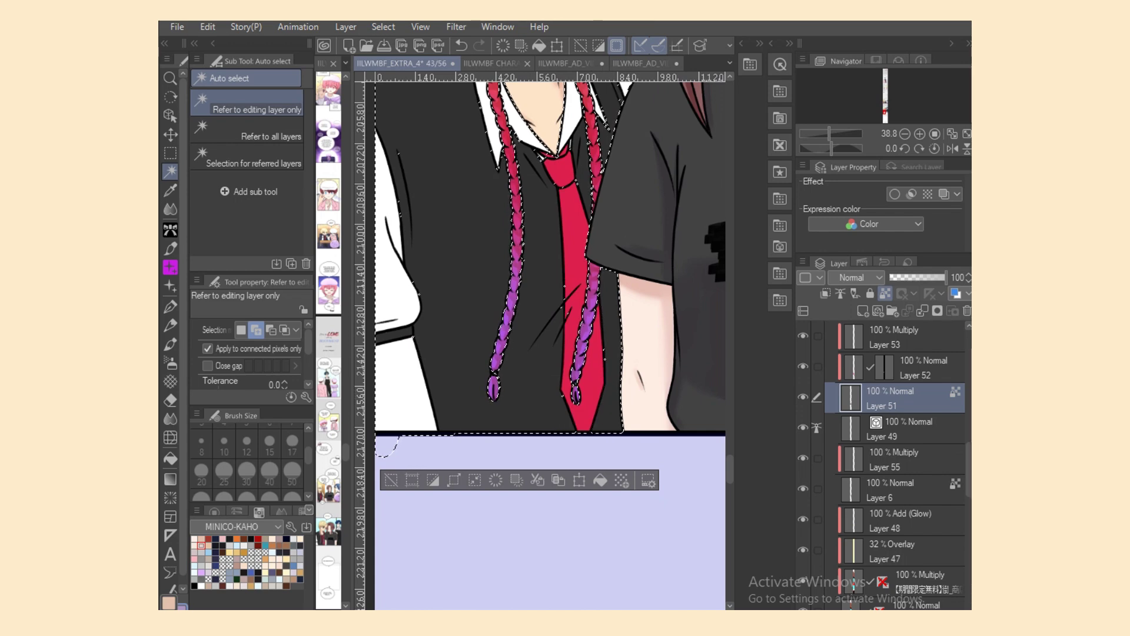
Step: Fill a shadow over the lower tie and adjoining vest on Layer 53 with the lasso fill brush
click(901, 338)
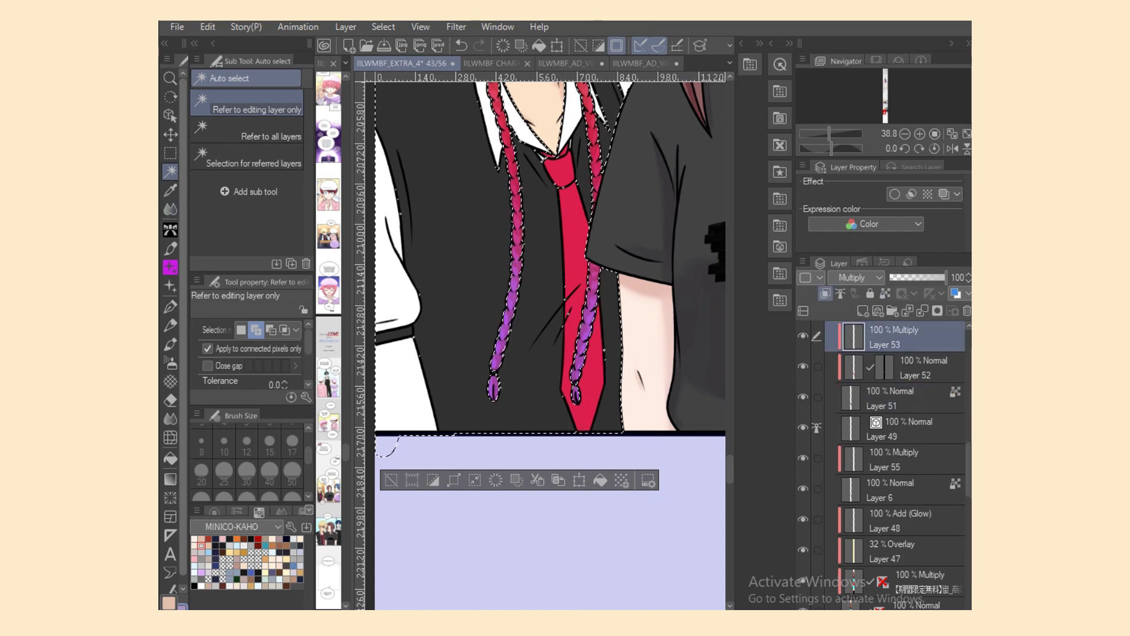
click(170, 209)
click(253, 154)
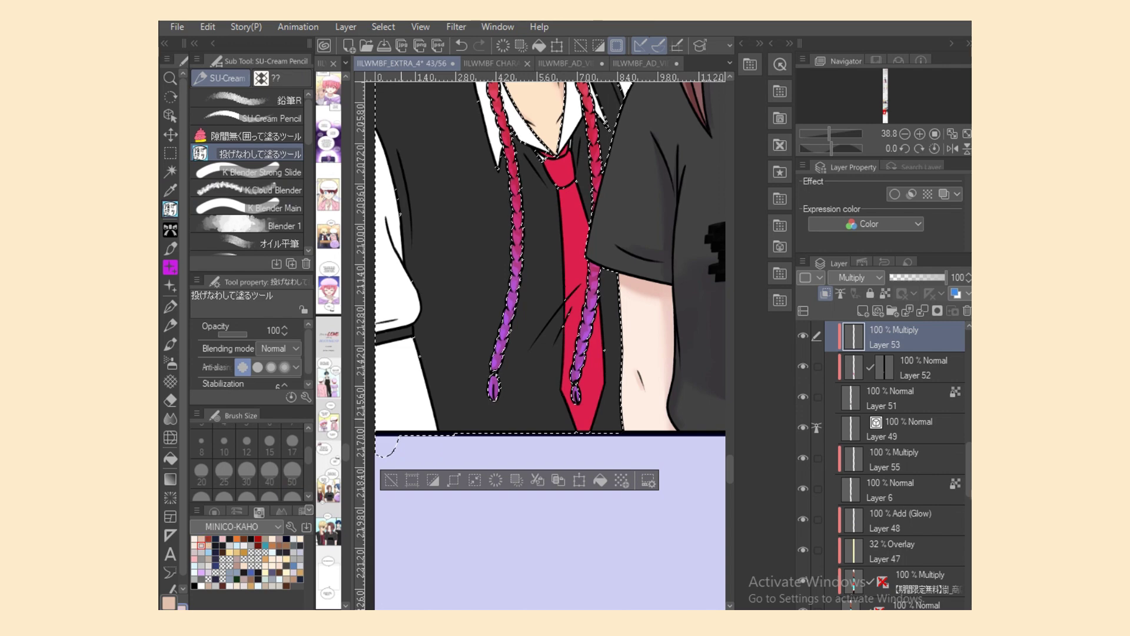
mouse_move(591, 277)
mouse_down()
mouse_move(560, 469)
mouse_move(613, 272)
mouse_up()
Step: Pick a new shadow colour from the MINICO-KAHO palette and fill the lower part of the vest
scroll(551, 344, up, 3)
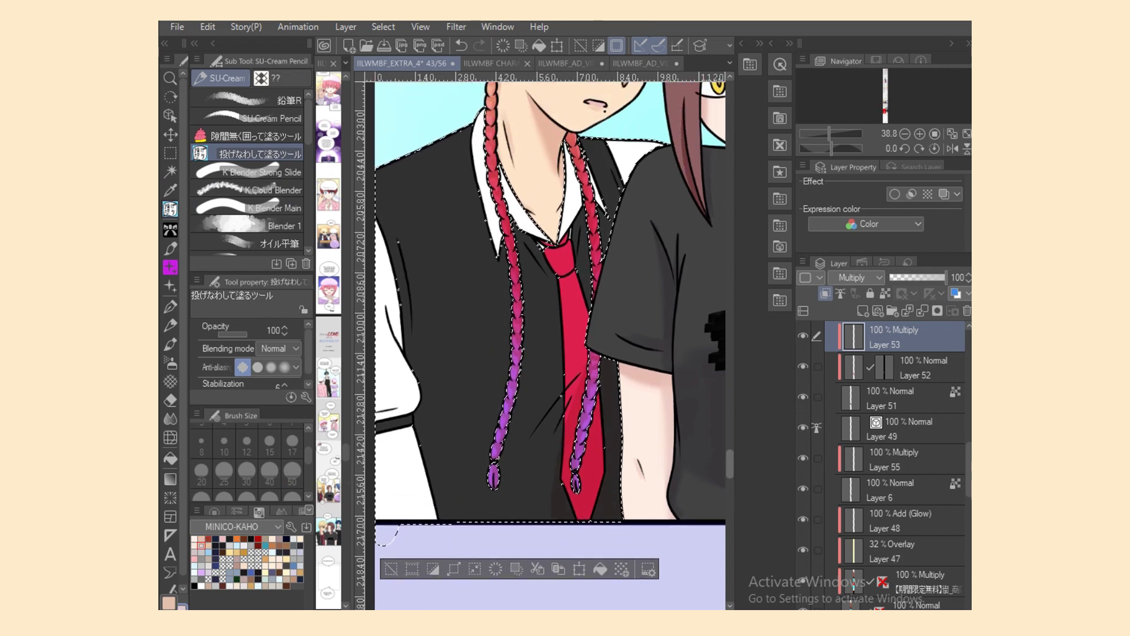
click(293, 566)
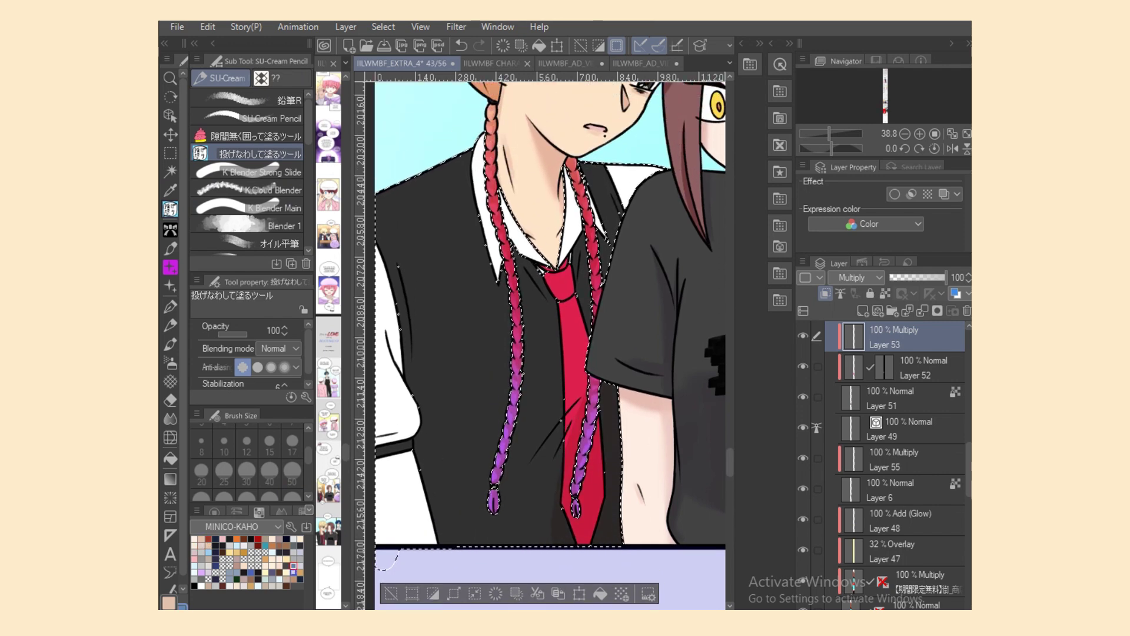
click(293, 573)
drag(598, 382, 631, 389)
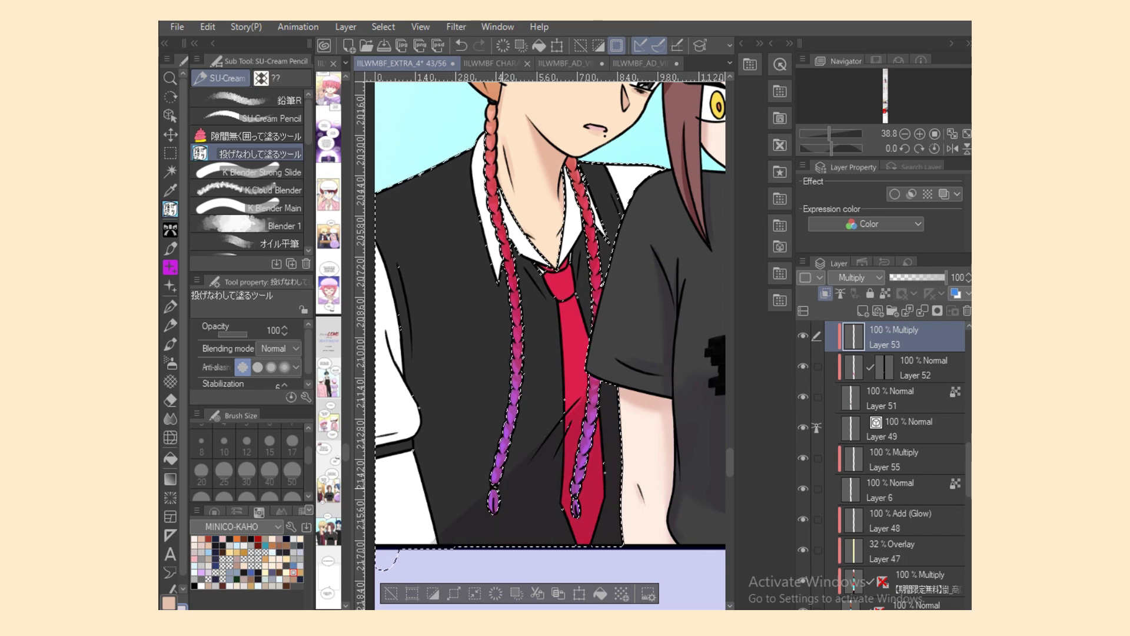
Step: Shade the white shirt sleeve and the vest's outer edge using the オイル平筆 brush at size 50
scroll(551, 345, left, 2)
click(276, 243)
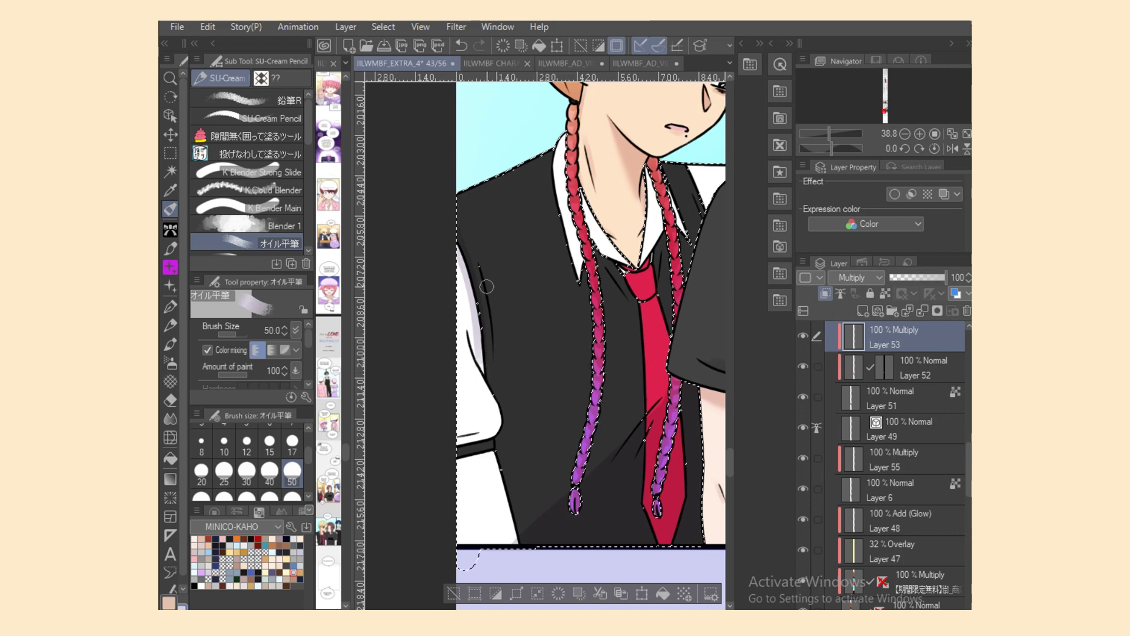
mouse_move(487, 422)
mouse_down()
mouse_move(458, 437)
mouse_move(505, 410)
mouse_move(454, 457)
mouse_move(511, 448)
mouse_move(499, 453)
mouse_move(530, 518)
mouse_up()
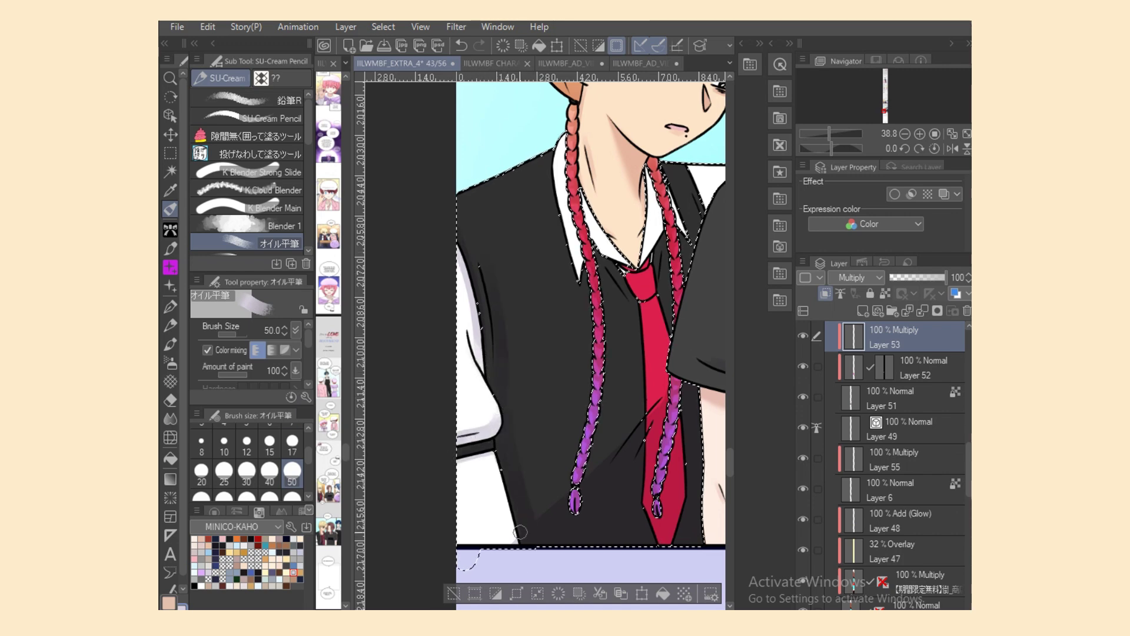
Step: Soften the vest shadow with the オイル平筆 brush at size 300 and the K Blender Main brush at 120
scroll(545, 347, right, 3)
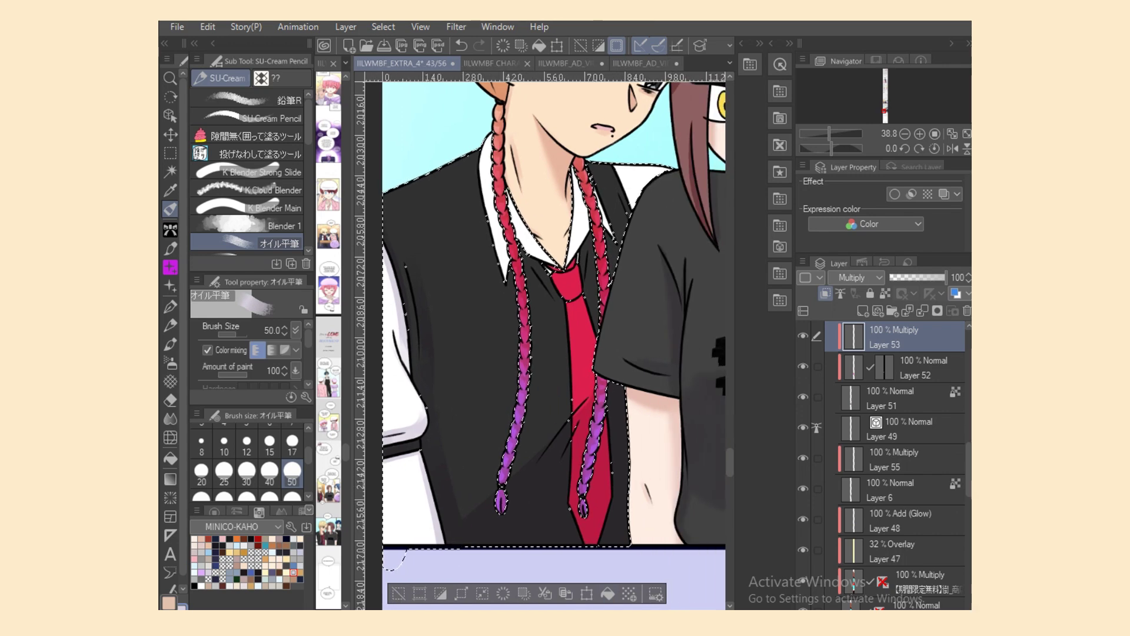
scroll(283, 465, down, 3)
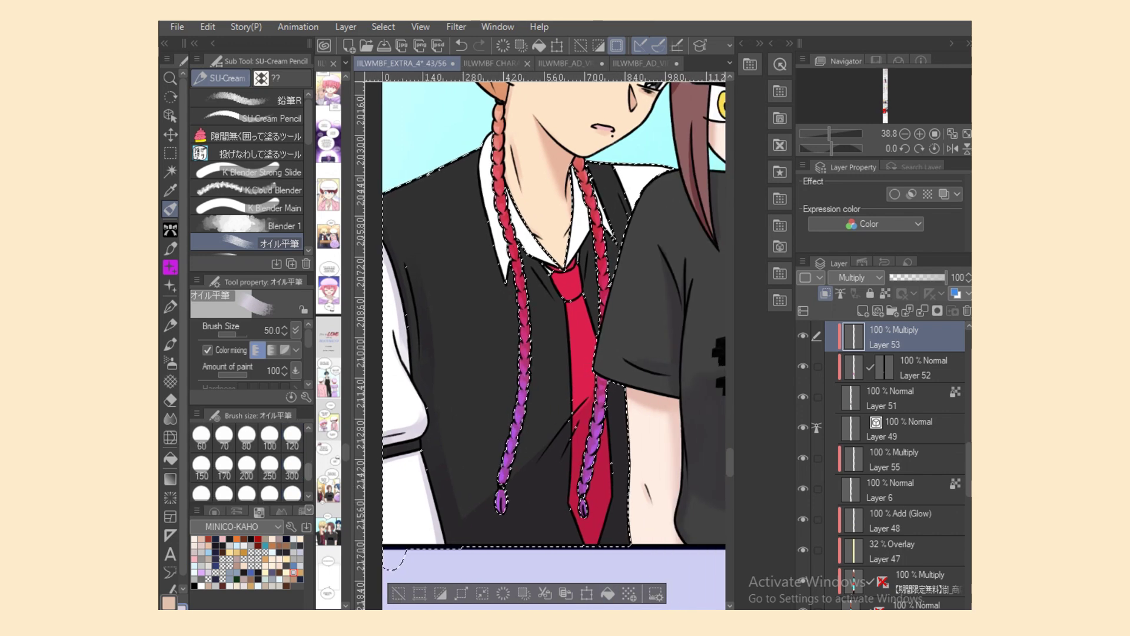
click(292, 468)
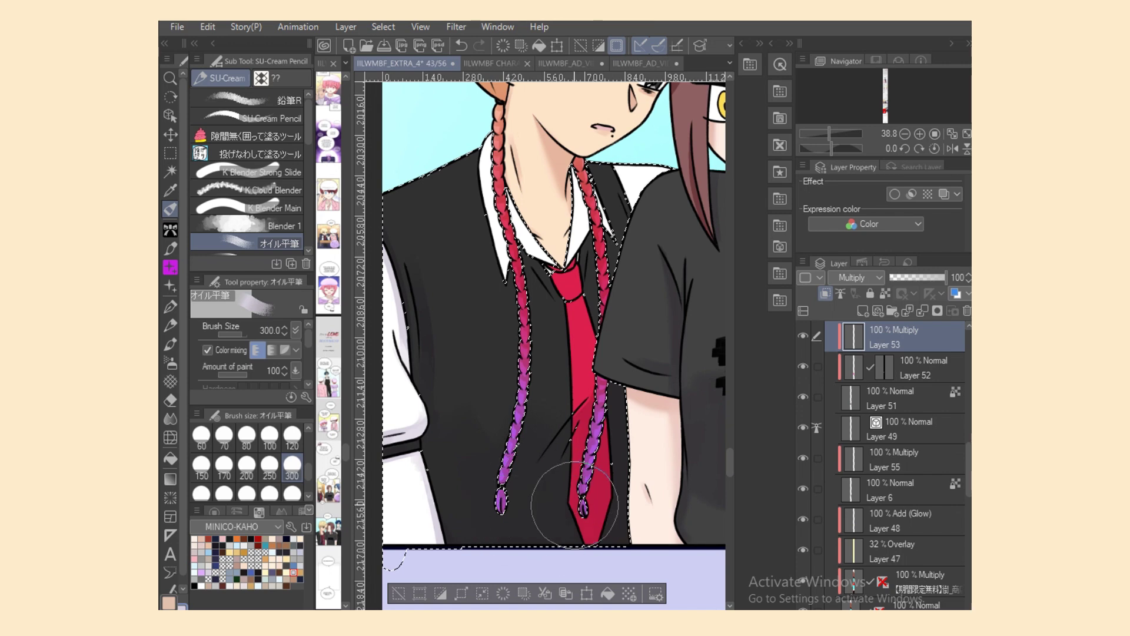
key(j)
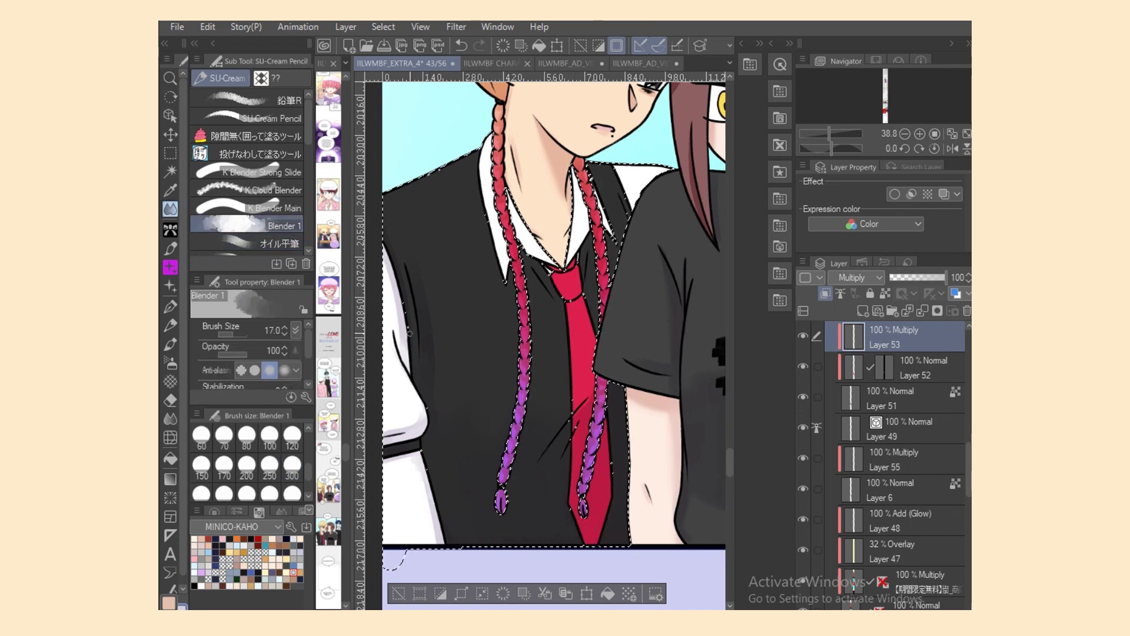
key(j)
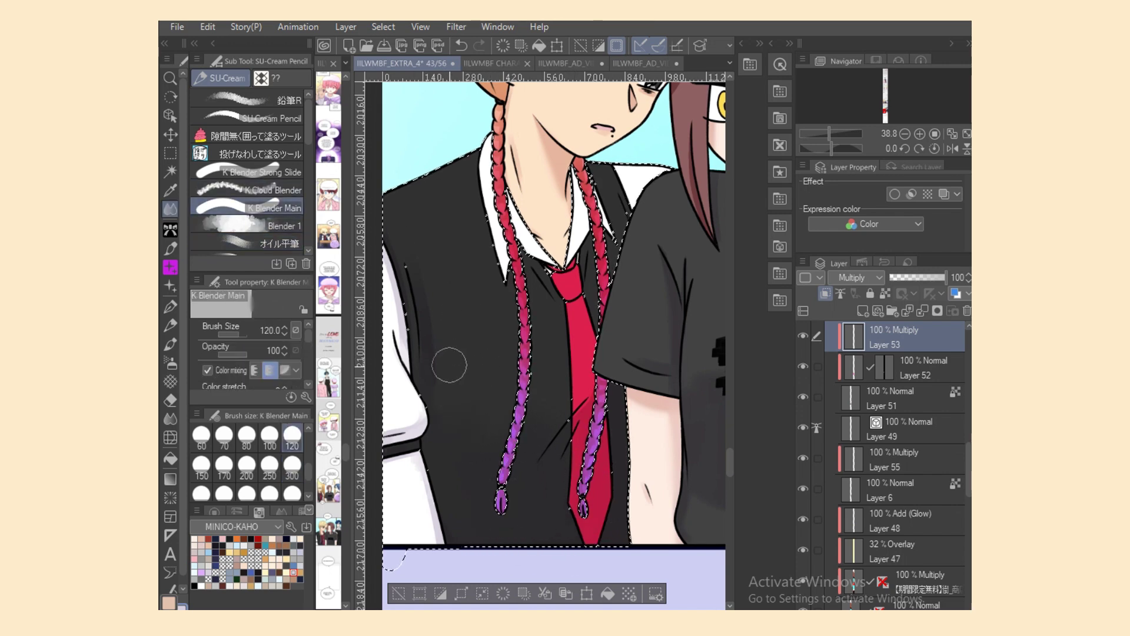
Step: Fill shadows on the shirt collar, tie knot and far shoulder with the lasso fill brush, tidying with the Hard eraser
click(259, 155)
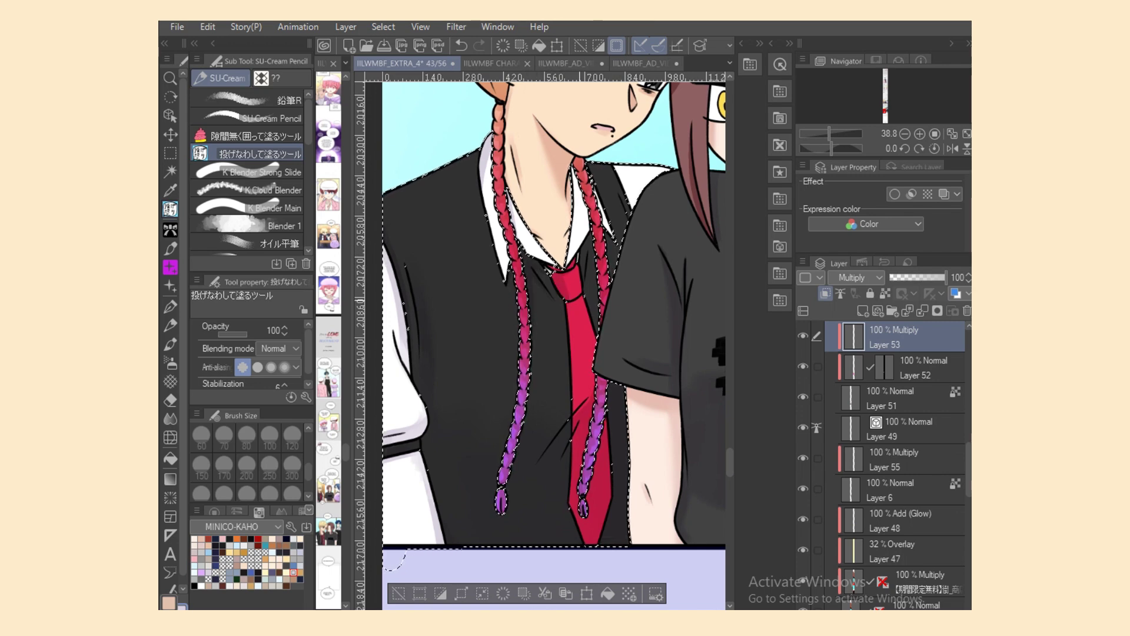
key(e)
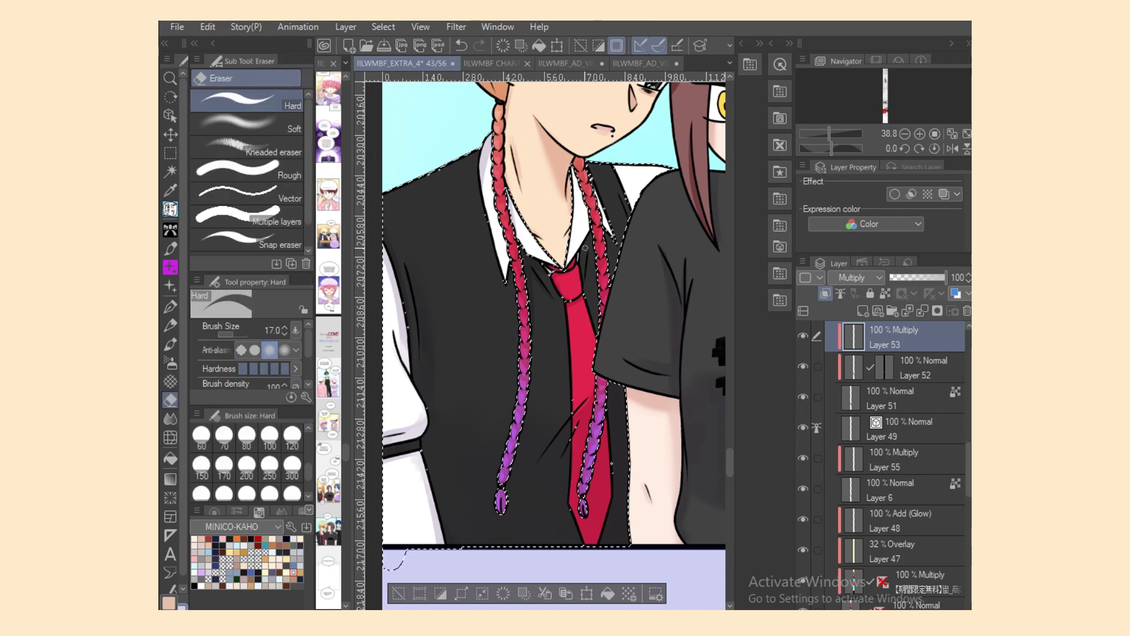
key(p)
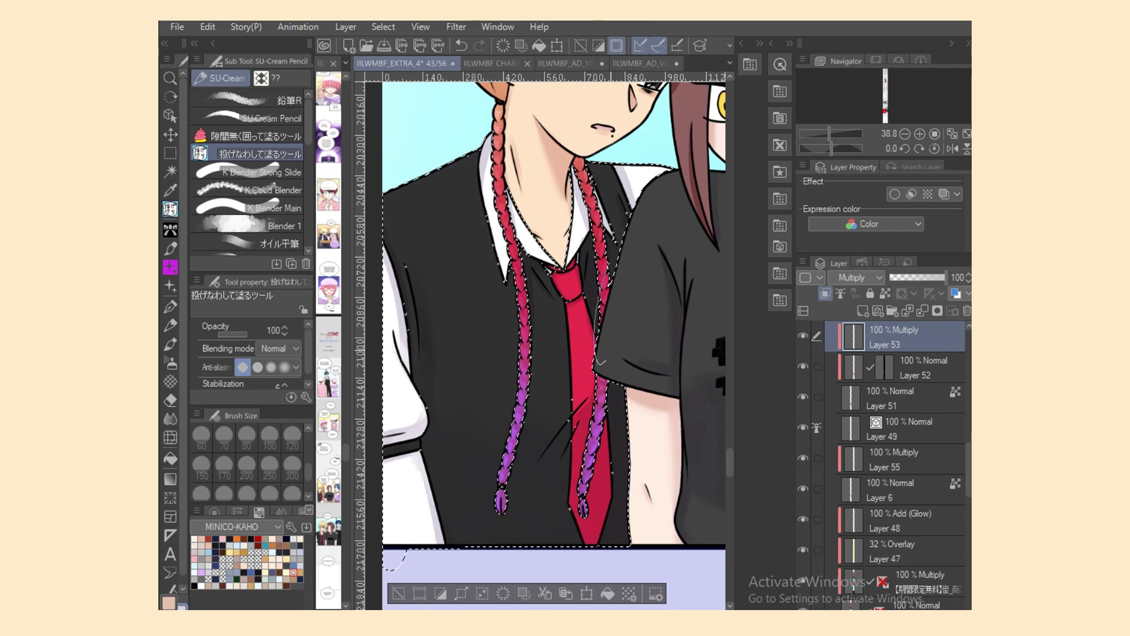
drag(611, 357, 612, 283)
drag(586, 232, 602, 341)
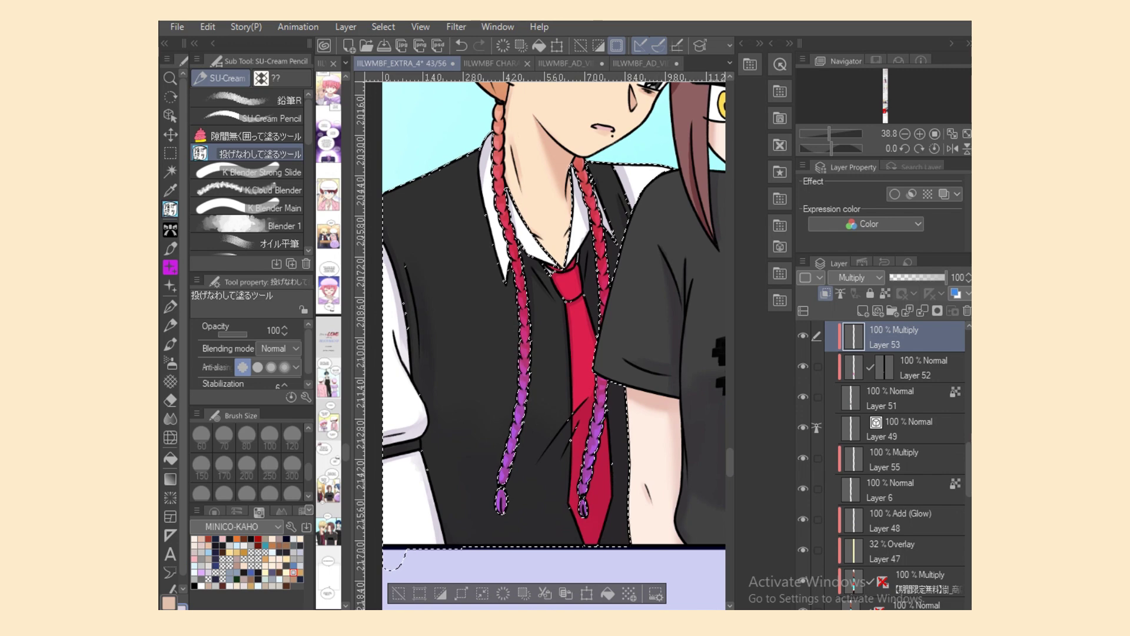
Step: Clear the outfit selection and check the shading on both characters
scroll(523, 328, right, 1)
key(e)
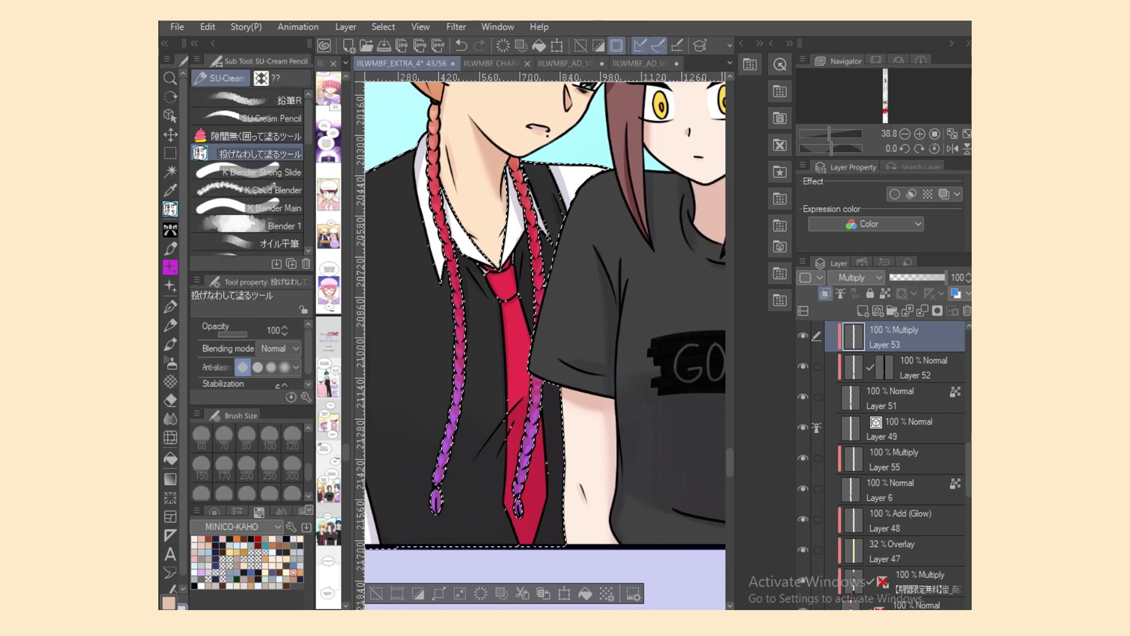
scroll(547, 343, right, 2)
key(m)
key(ctrl+d)
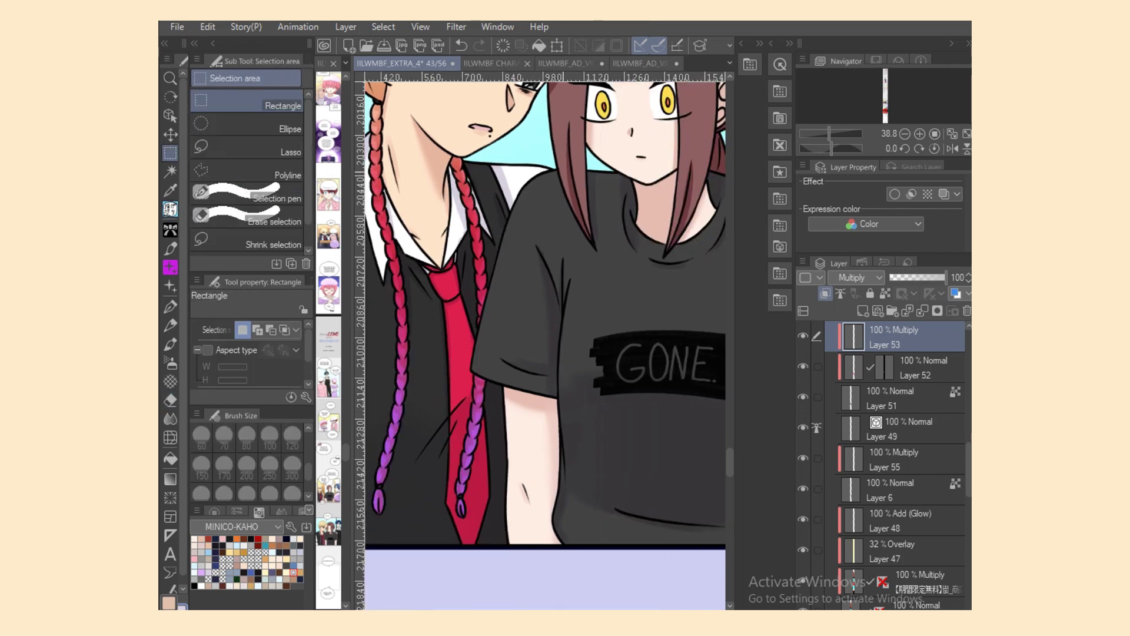
scroll(546, 345, up, 8)
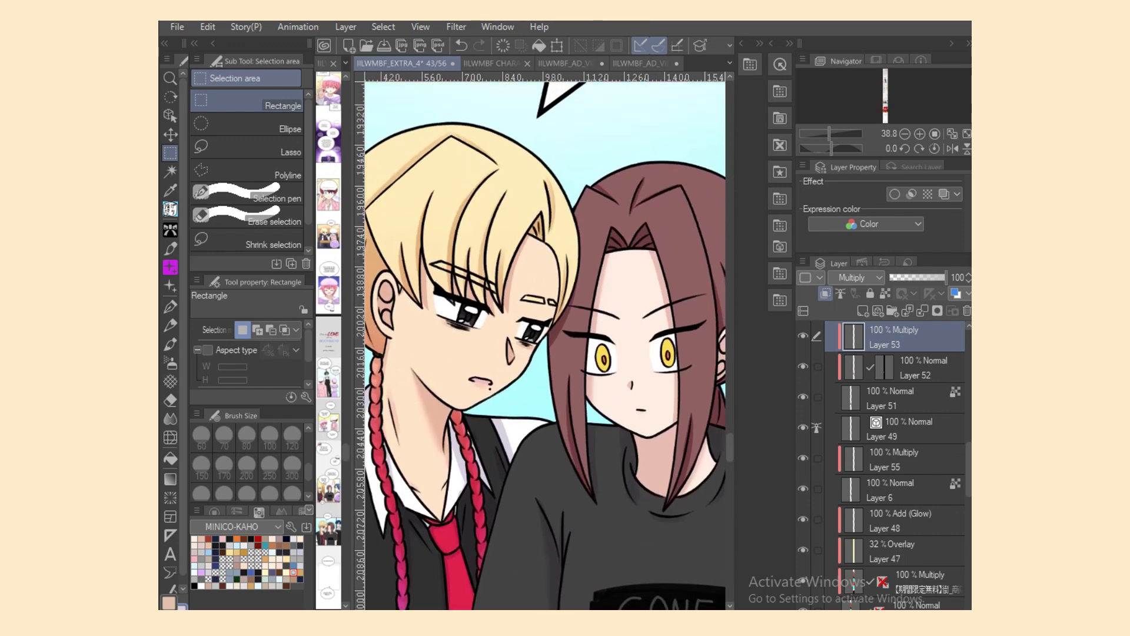
Step: Create a new layer directly above Layer 50 and clip it to the layer below
scroll(901, 415, up, 4)
click(910, 416)
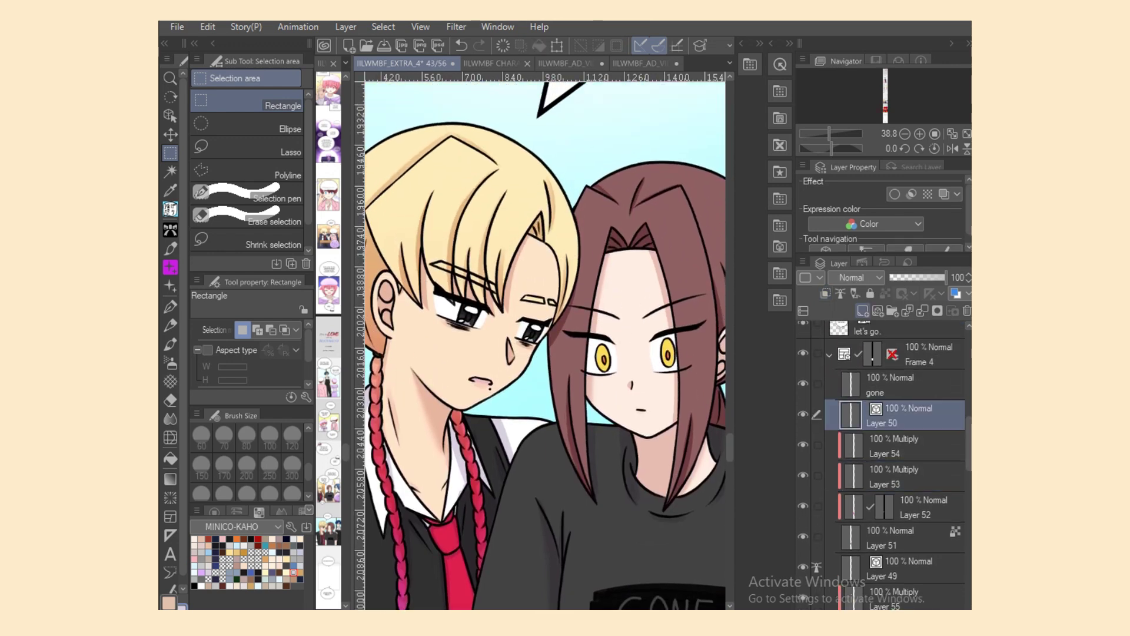
click(803, 415)
click(863, 311)
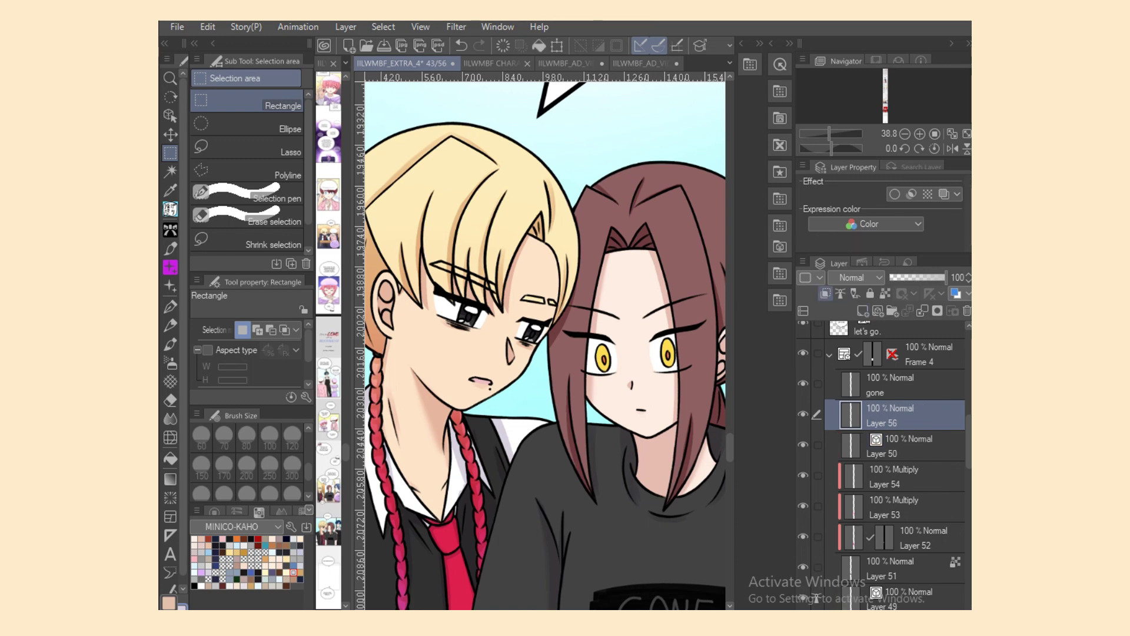
click(825, 293)
Step: Choose an orange-brown colour and the Soft airbrush for tinting the line art around the blond character's eyes
key(ctrl+plus)
key(ctrl+plus)
key(ctrl+plus)
key(ctrl+plus)
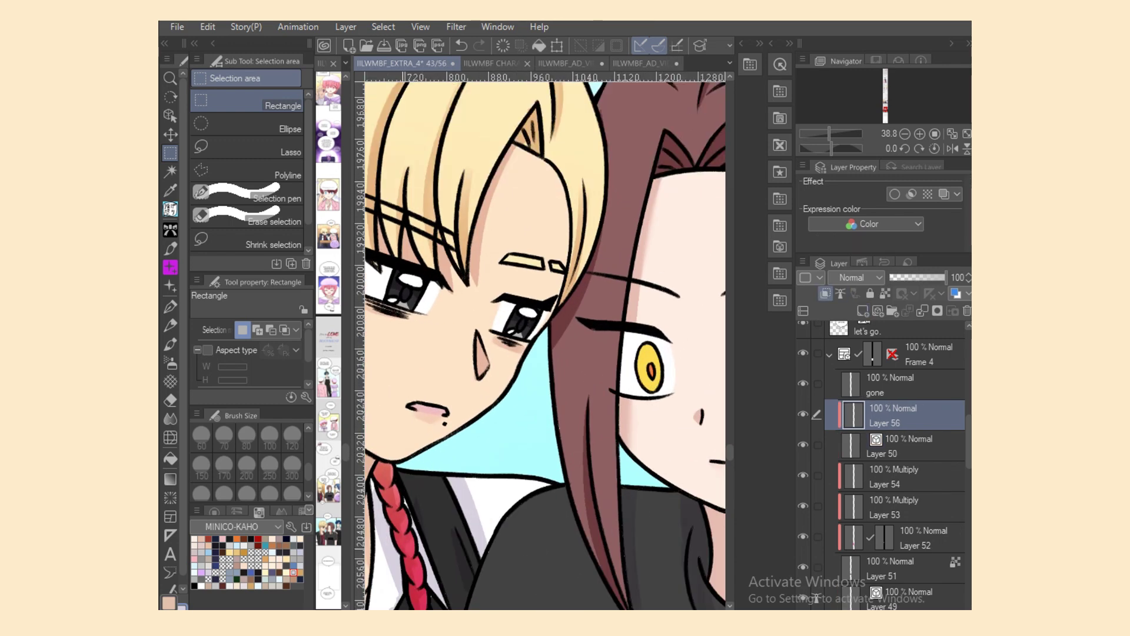
click(214, 512)
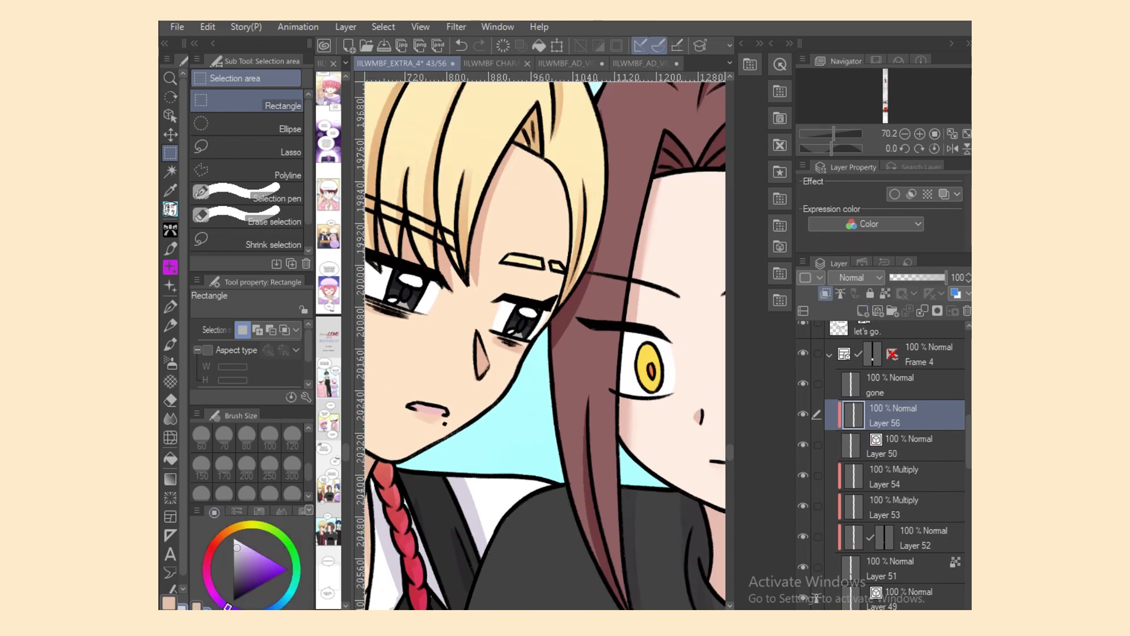
click(259, 510)
click(170, 209)
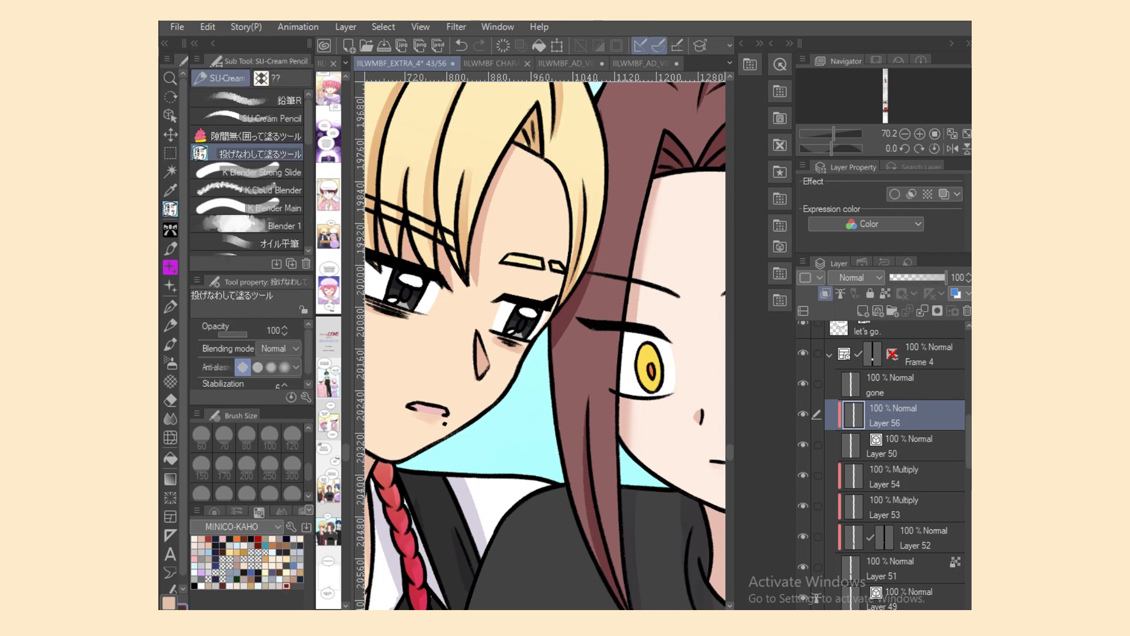
click(214, 512)
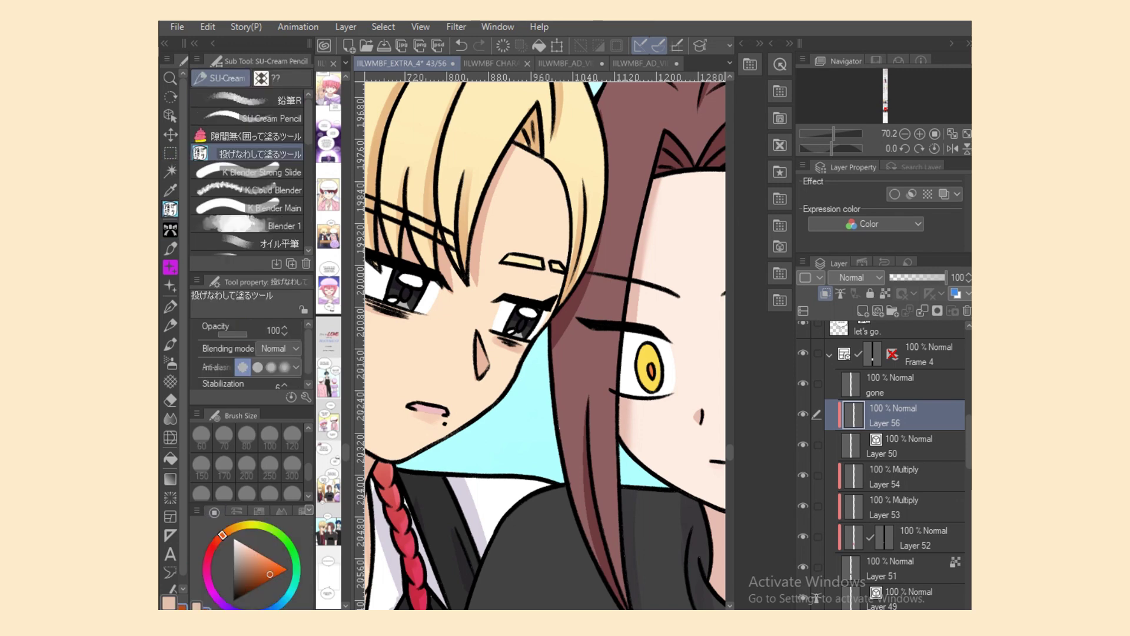
click(170, 364)
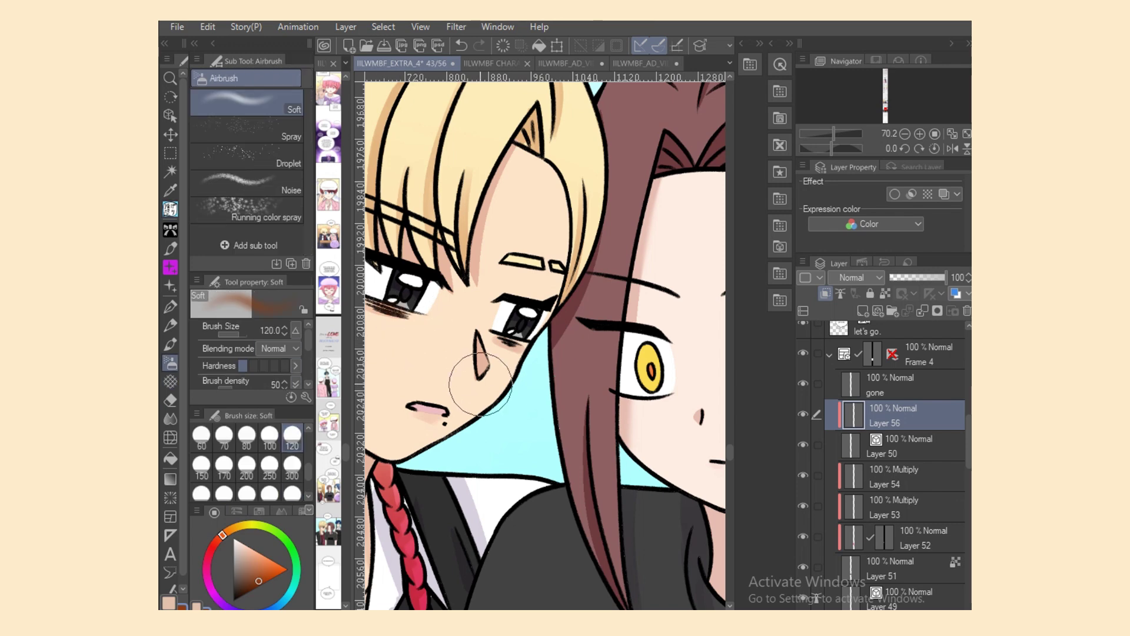
Step: Set the airbrush size to 50 and tint the lines under both of the blond character's eyes orange-brown on Layer 56
drag(677, 615, 588, 614)
key(bracketleft)
key(bracketleft)
key(bracketleft)
key(bracketleft)
key(bracketleft)
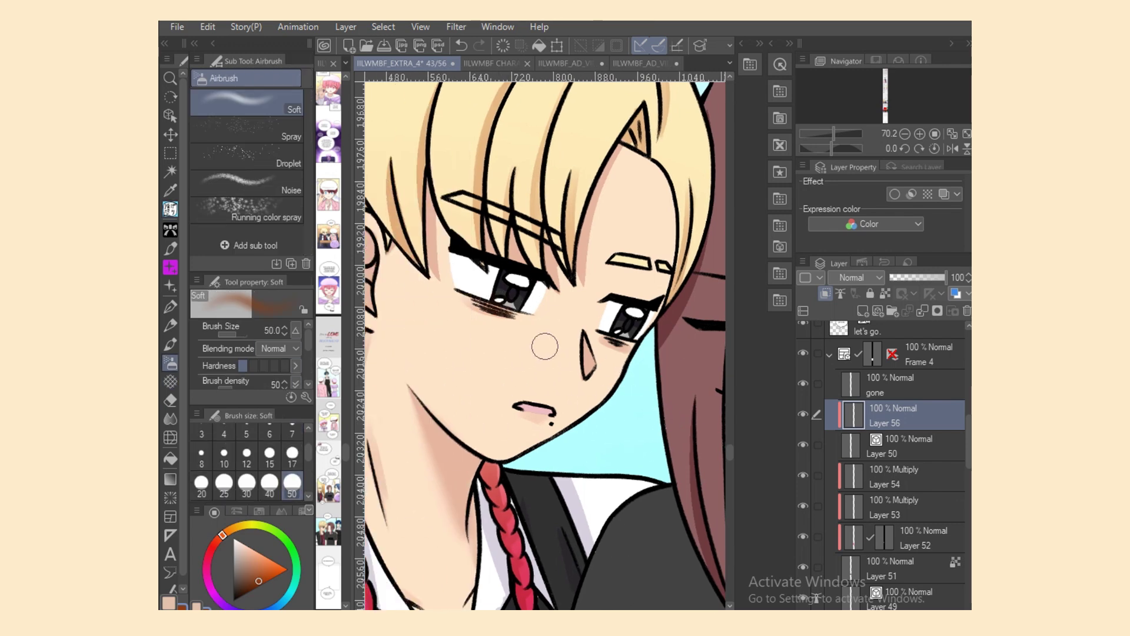
mouse_move(610, 336)
mouse_down()
mouse_move(602, 345)
mouse_move(616, 343)
mouse_up()
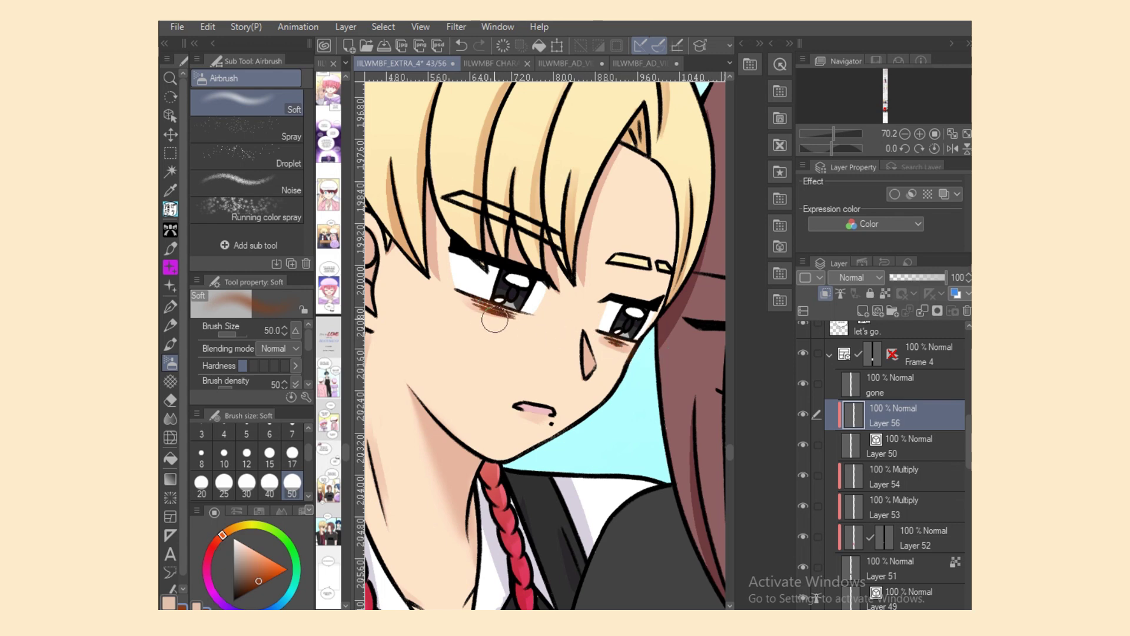
click(269, 571)
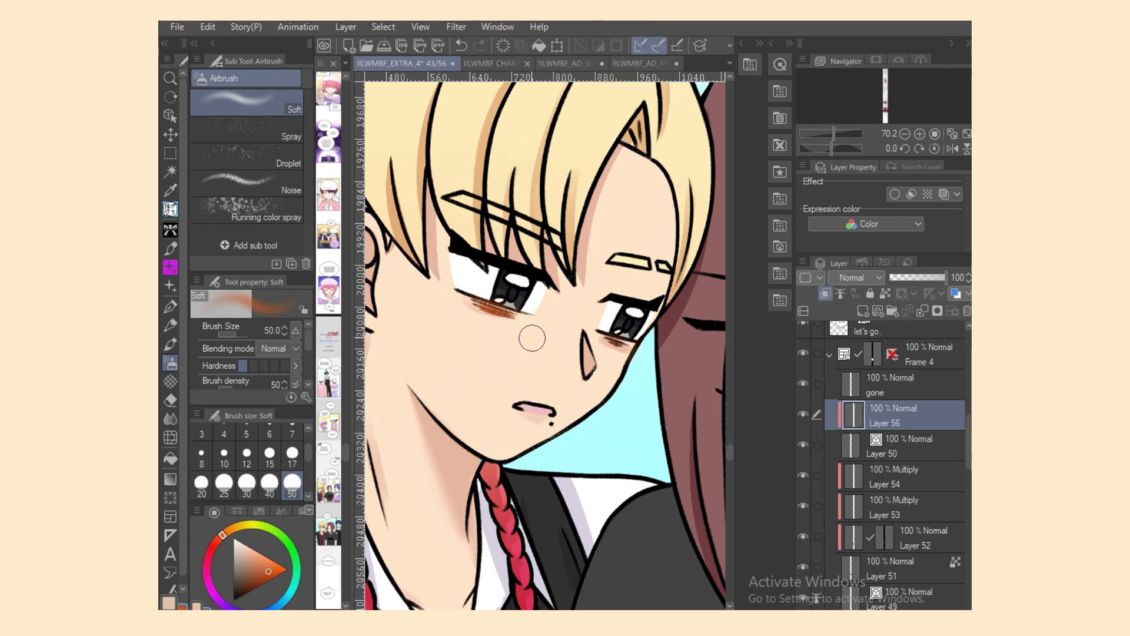
Step: Tint the lines under both of the blond character's eyes with a more saturated orange and erase the overspray from the cheek outline
click(240, 589)
drag(463, 318, 502, 322)
click(279, 564)
drag(479, 307, 510, 312)
drag(602, 349, 618, 349)
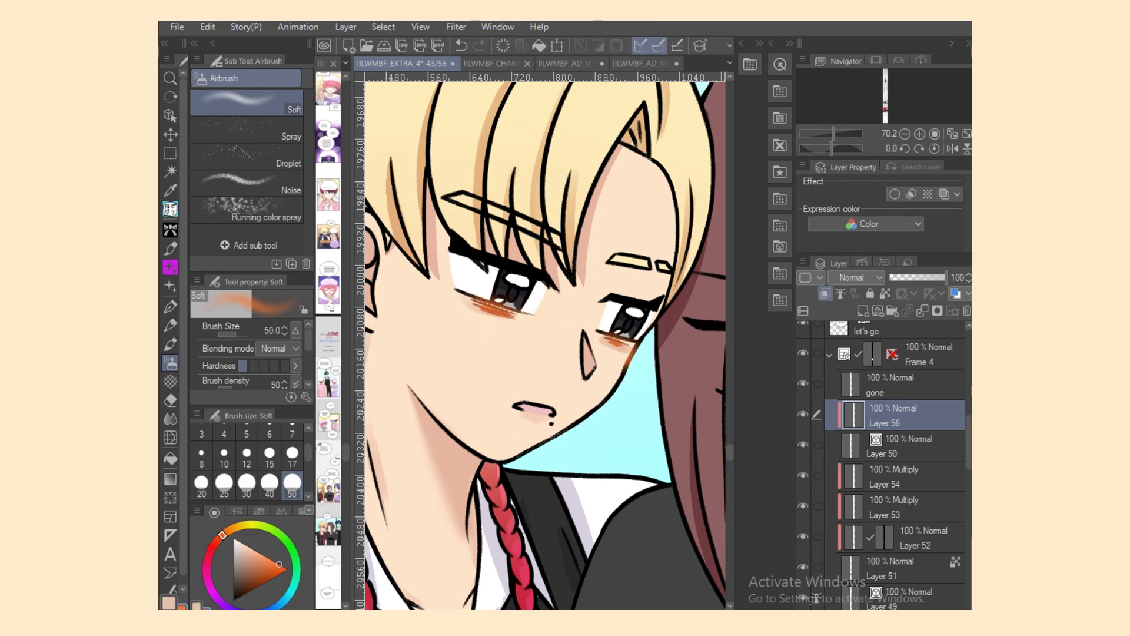
click(272, 570)
mouse_move(499, 322)
mouse_down()
mouse_move(582, 329)
mouse_move(622, 358)
mouse_move(615, 349)
mouse_move(581, 380)
mouse_move(494, 323)
mouse_move(483, 292)
mouse_move(520, 302)
mouse_up()
key(c)
mouse_move(604, 326)
mouse_down()
mouse_move(645, 353)
mouse_move(620, 389)
mouse_up()
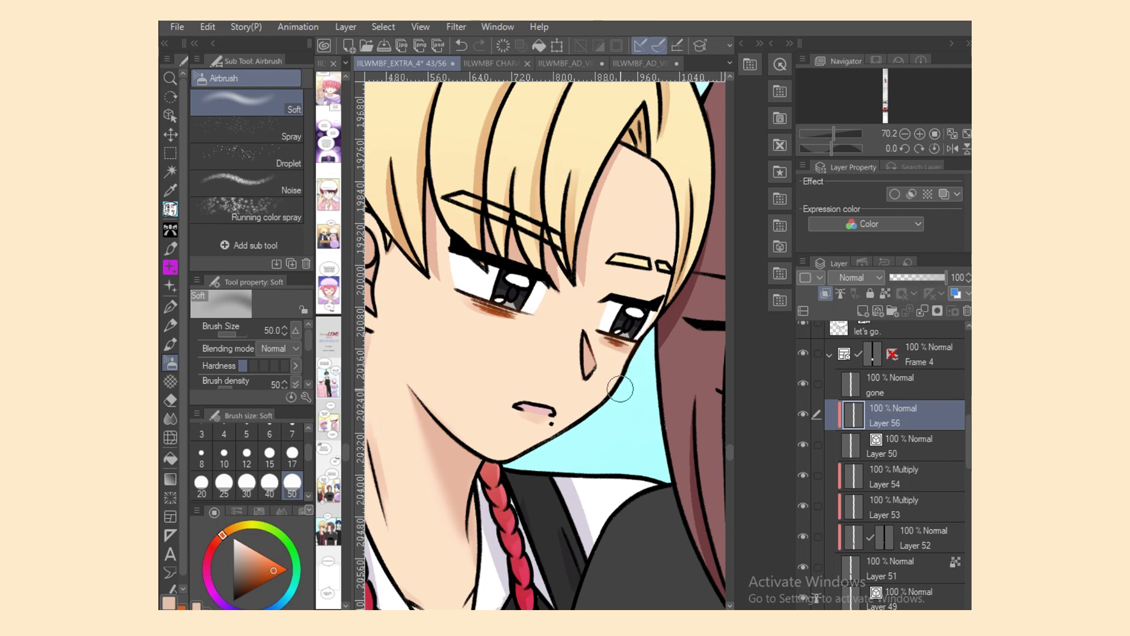
Step: Set the airbrush size to 17, sample a brown from the canvas, and darken the tint on the lines under both of the blond character's eyes
click(263, 565)
click(292, 453)
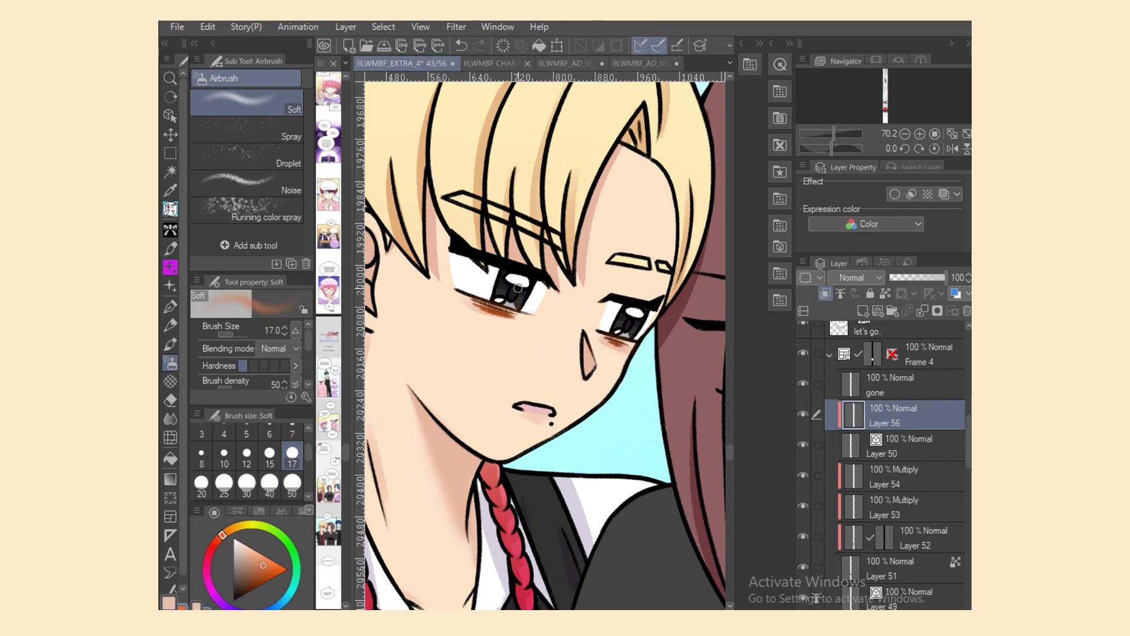
scroll(407, 585, down, 5)
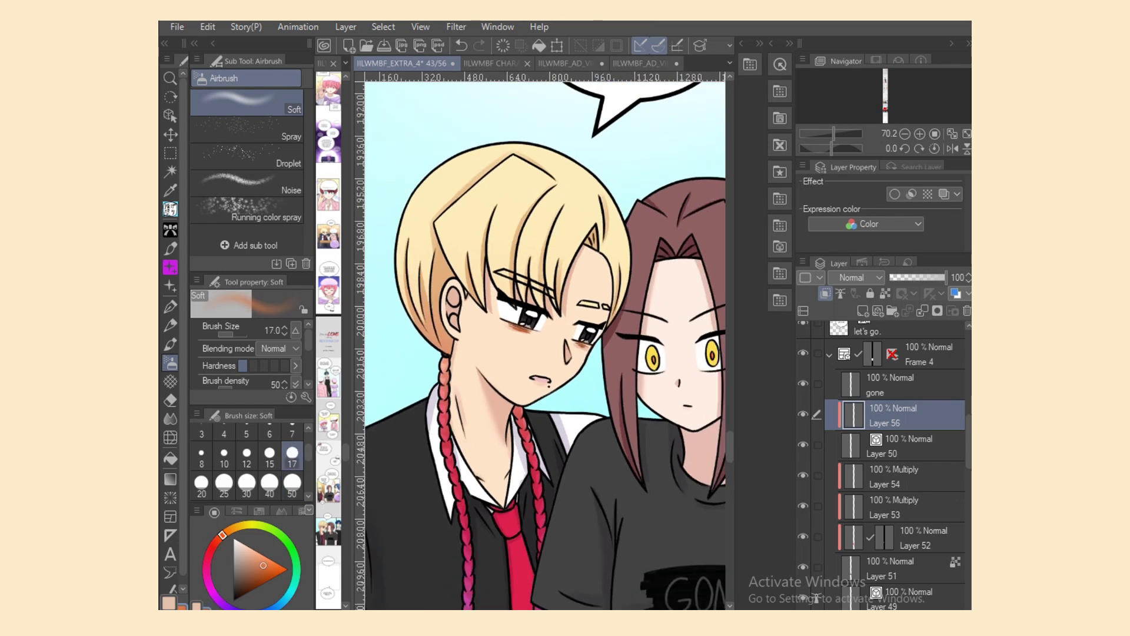
scroll(395, 603, up, 4)
key(c)
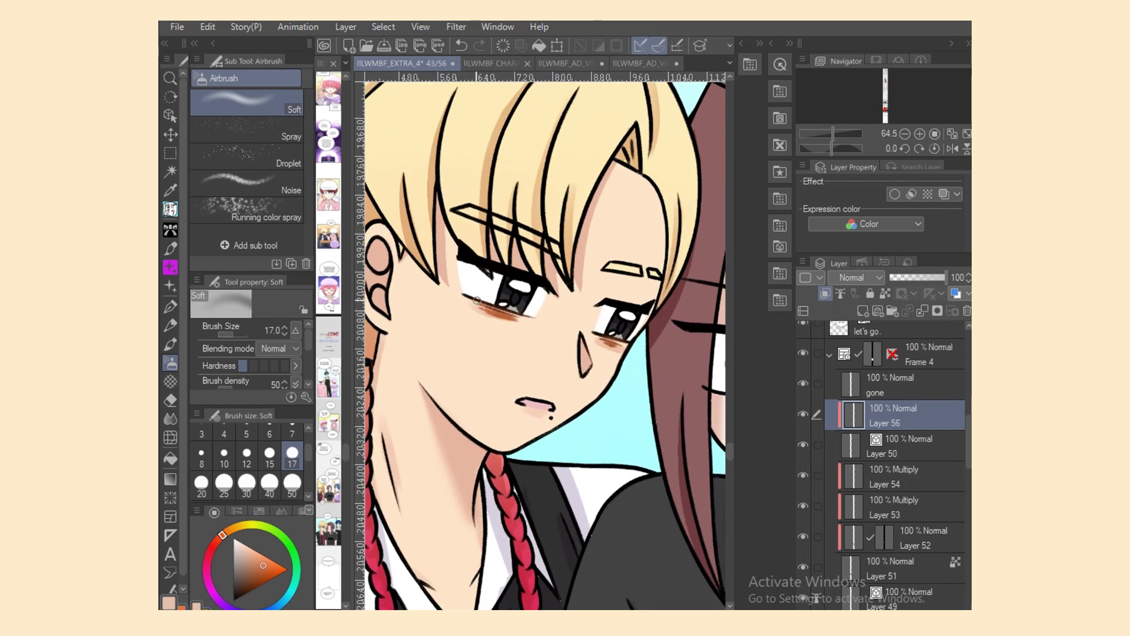
alt+click(498, 325)
alt+click(500, 312)
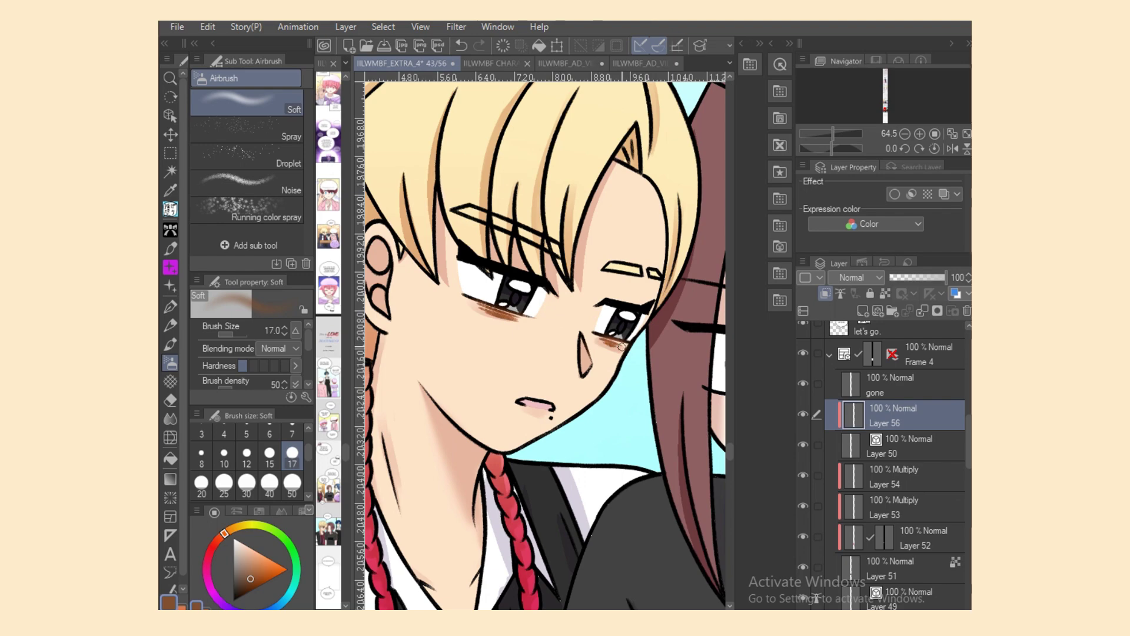
key(e)
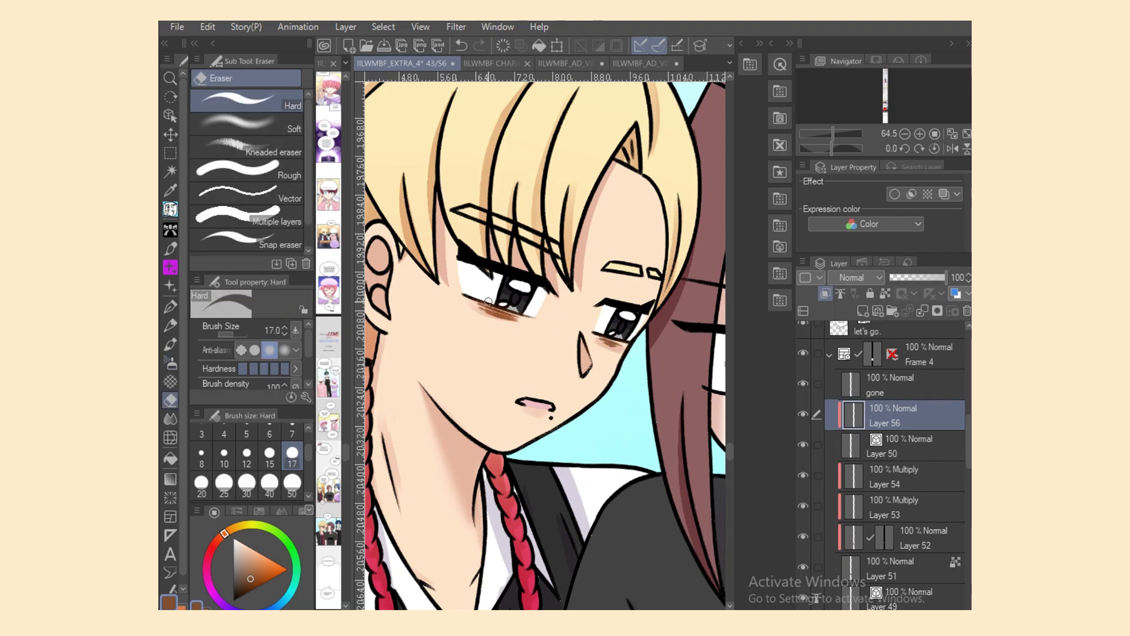
key(b)
Step: Check the whole panel with the tinted eye lines and save the file
scroll(402, 520, down, 8)
scroll(481, 552, up, 2)
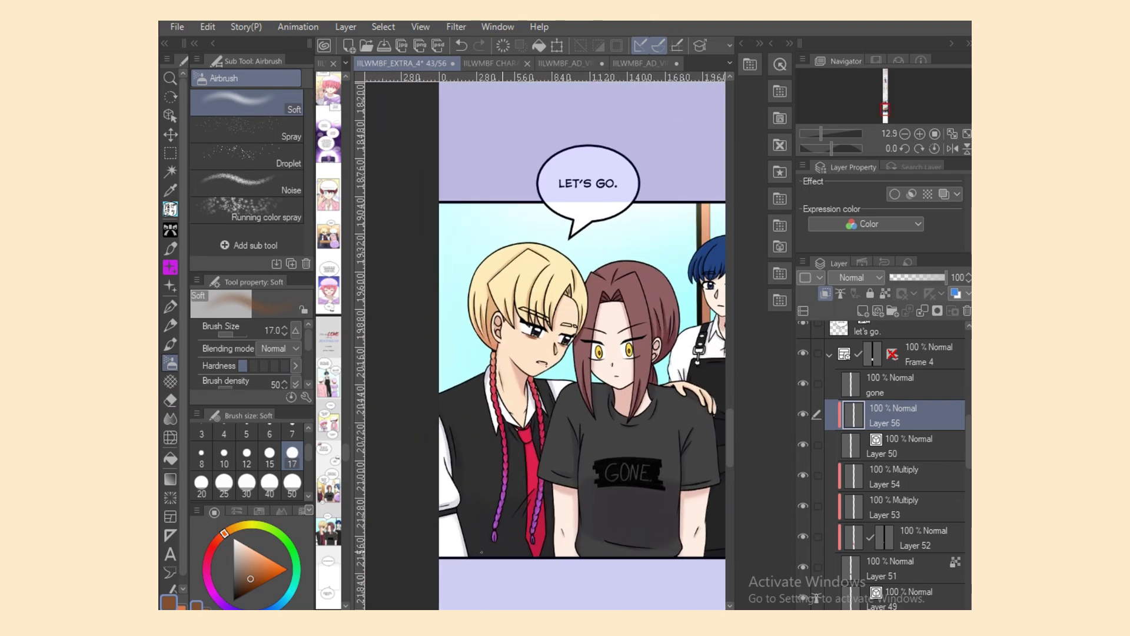
scroll(482, 553, up, 2)
key(ctrl+s)
scroll(554, 531, right, 1)
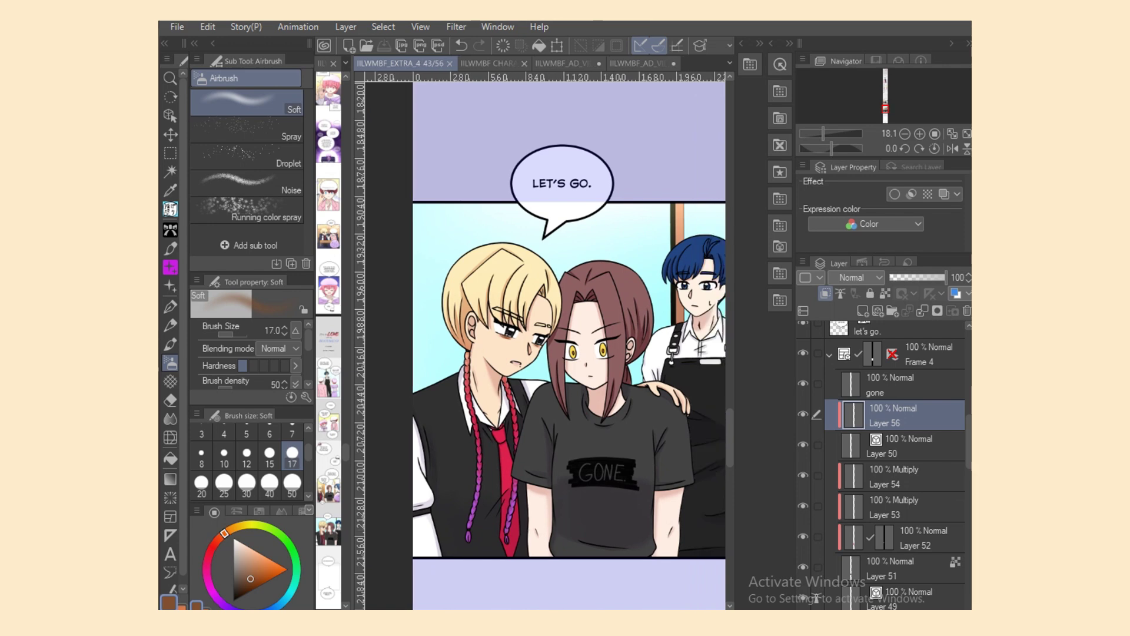
Step: Choose the dark brown swatch from the MINICO-KAHO colour set and airbrush the lines under both of the blond character's eyes on Layer 56
click(259, 511)
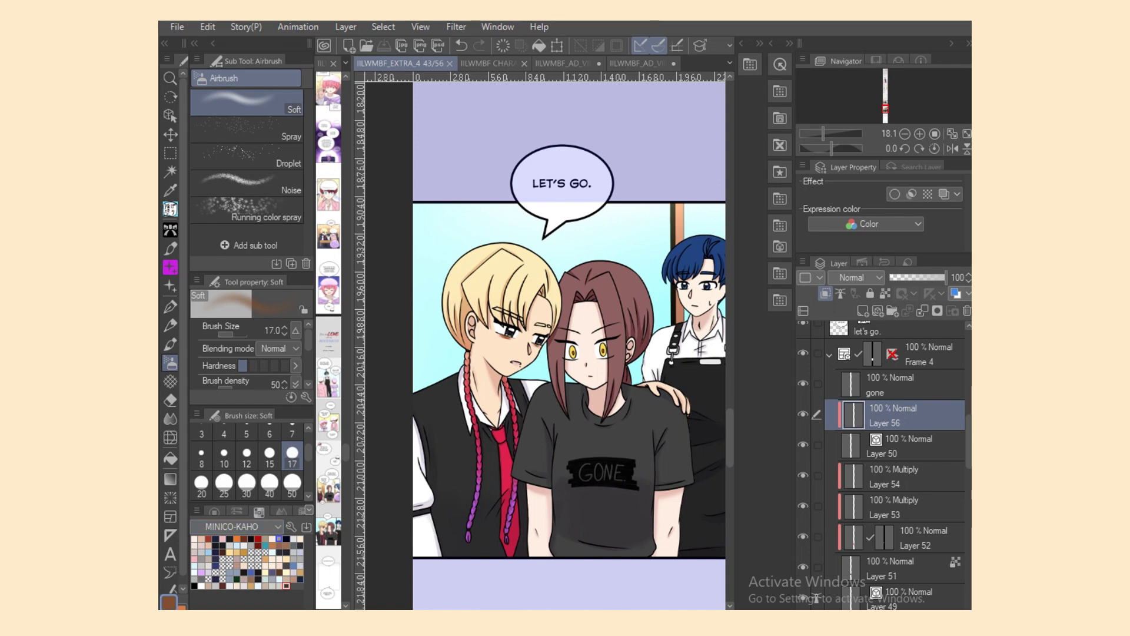
click(286, 586)
scroll(545, 346, up, 6)
drag(401, 313, 423, 319)
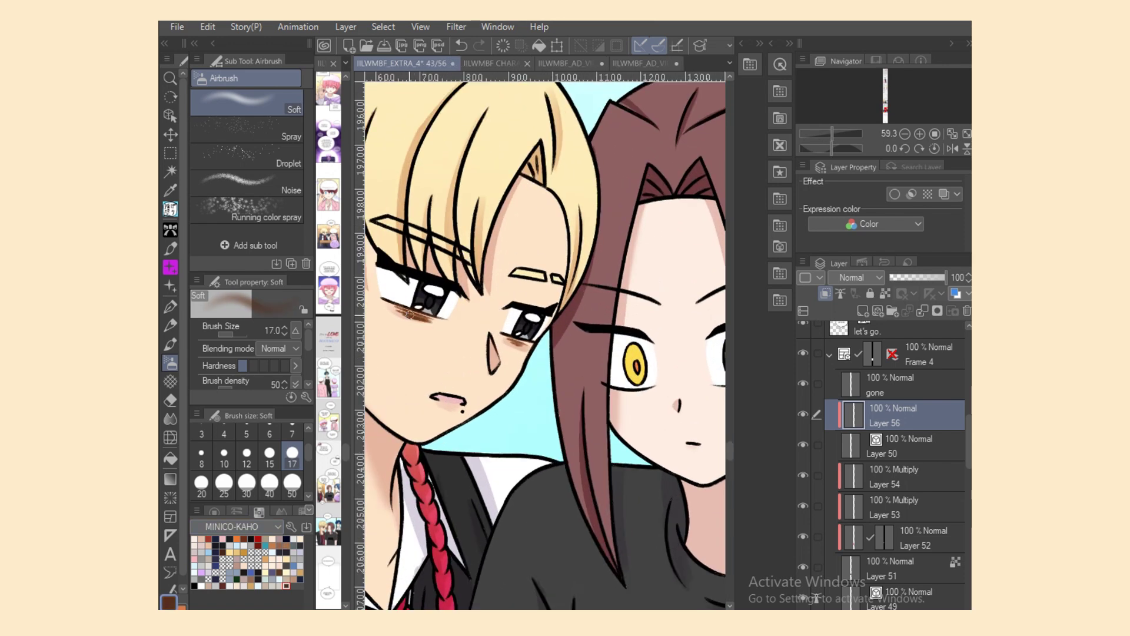
drag(512, 340, 538, 346)
Step: Hide Layer 56 and thin the vector line under the blond character's eye nearest the brown-haired character to size 5 on Layer 50
click(907, 446)
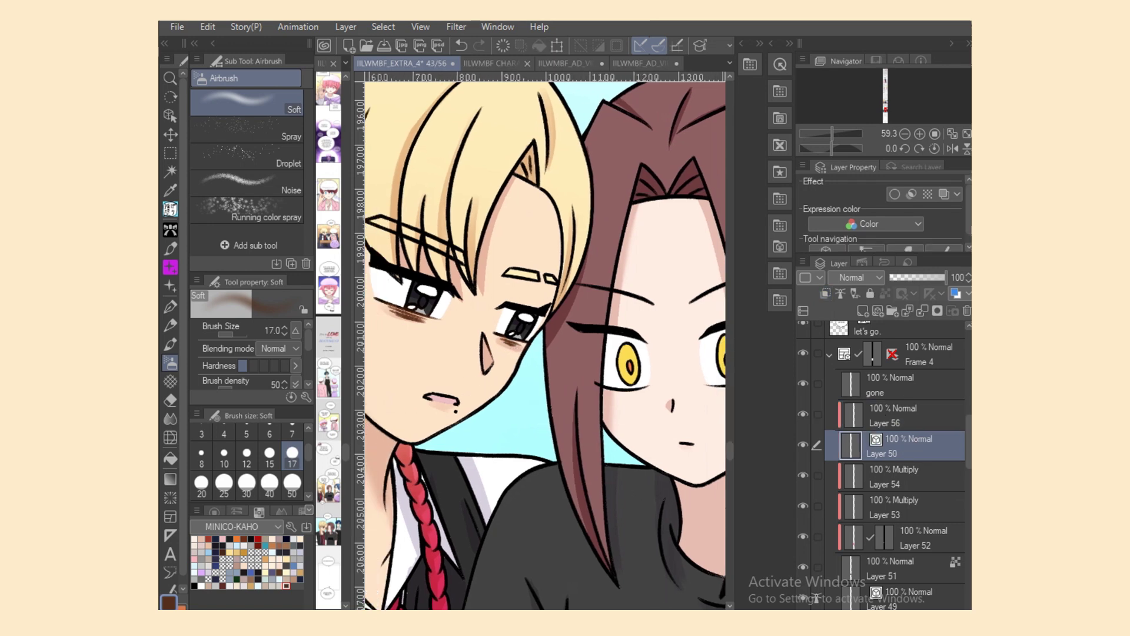
key(o)
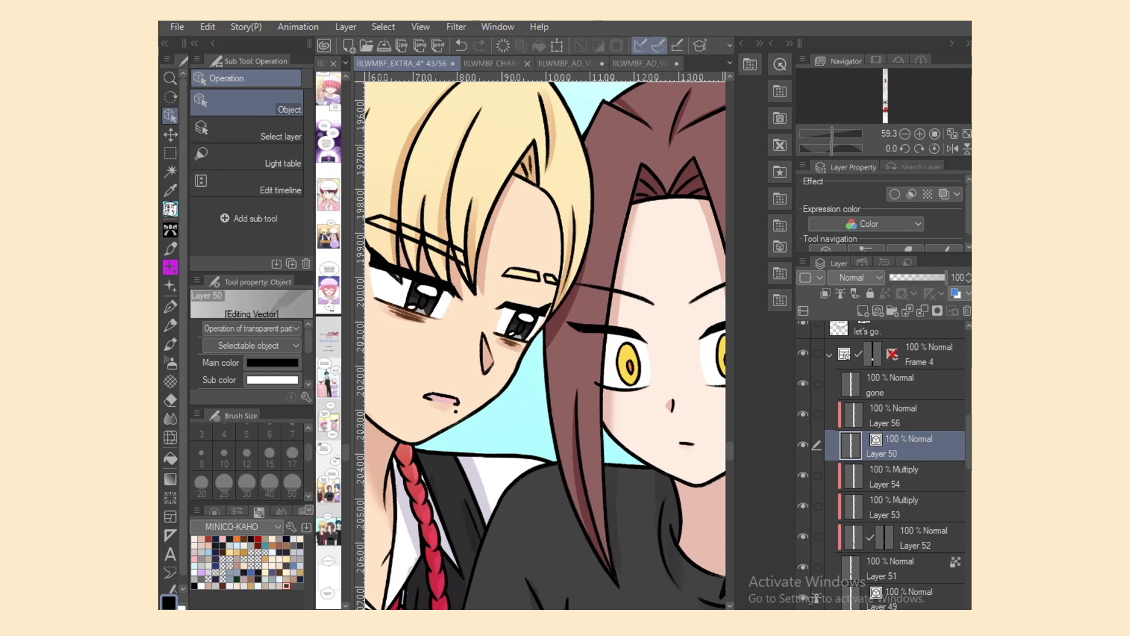
click(414, 318)
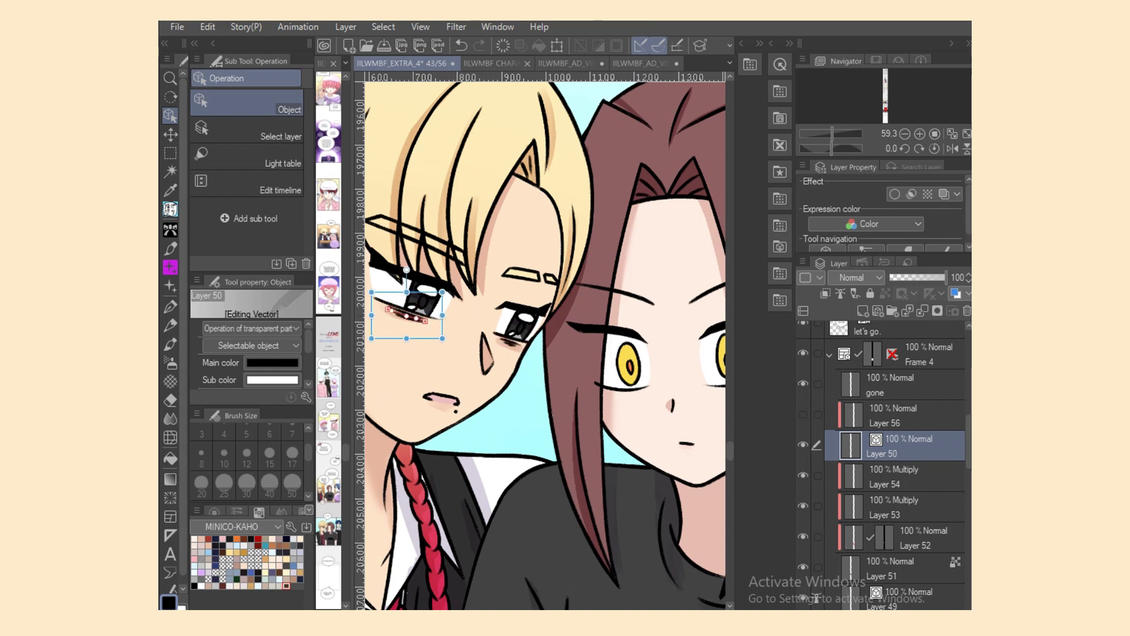
scroll(250, 353, down, 3)
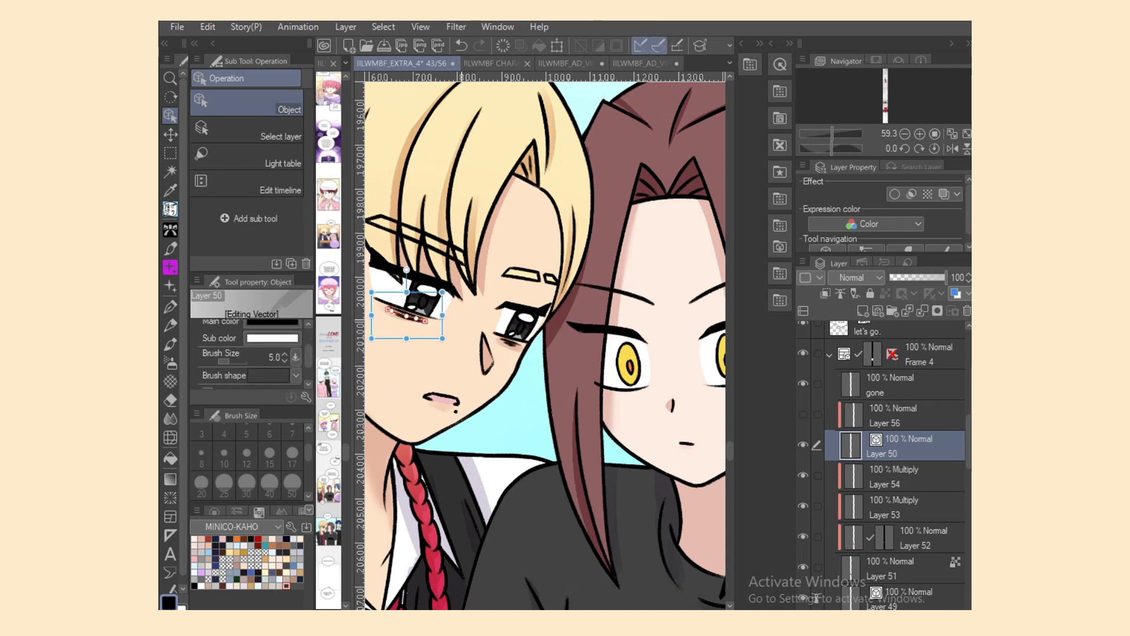
click(511, 344)
scroll(543, 347, up, 5)
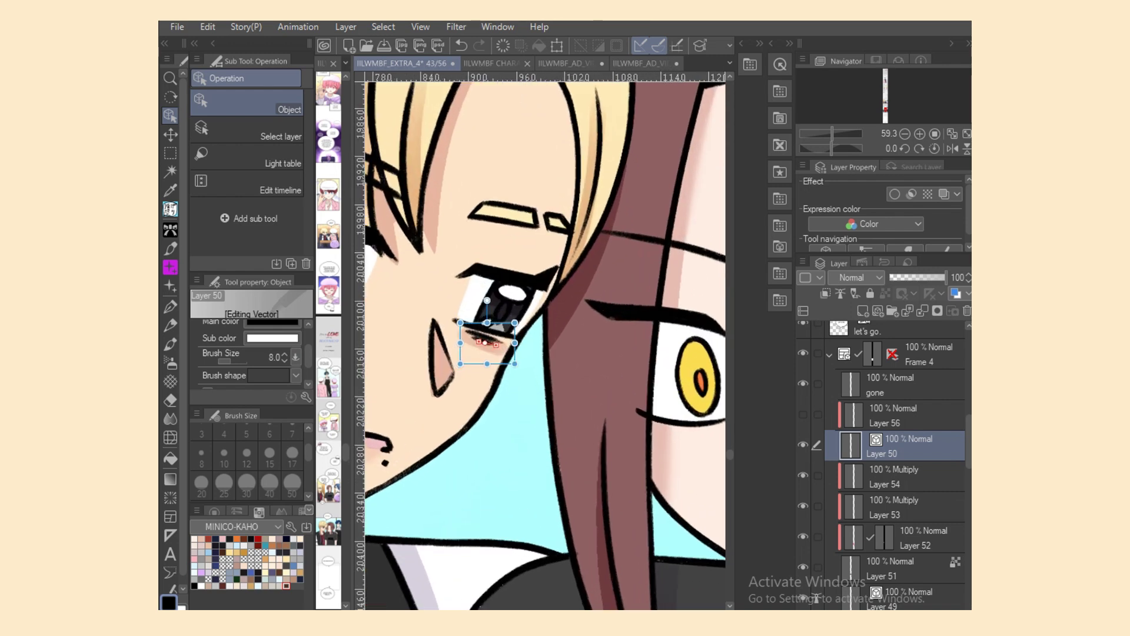
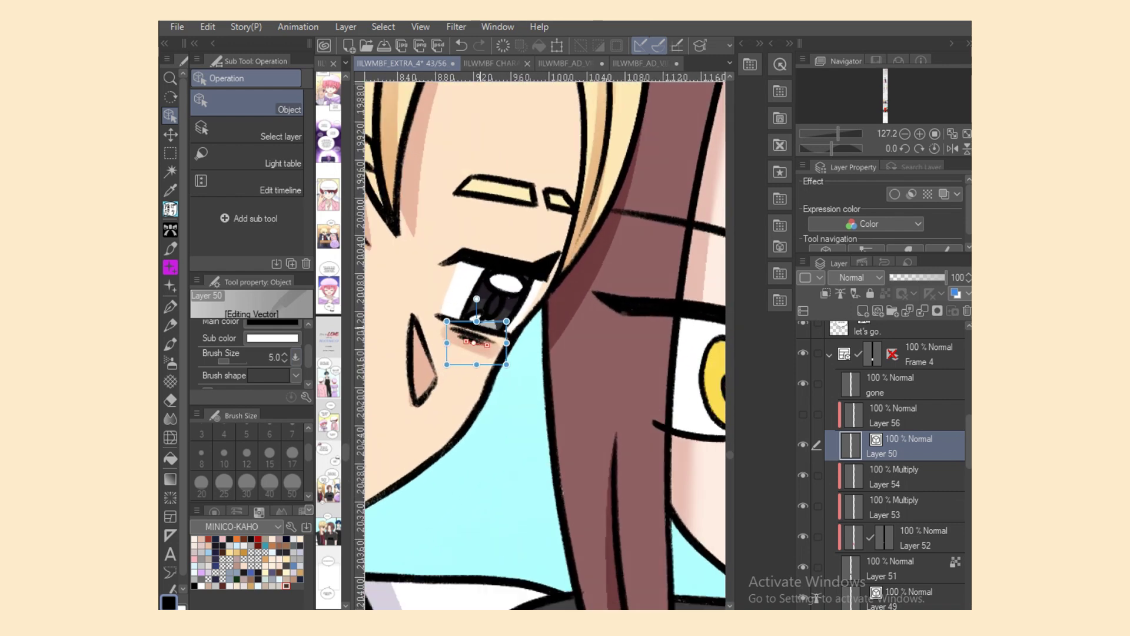
click(542, 276)
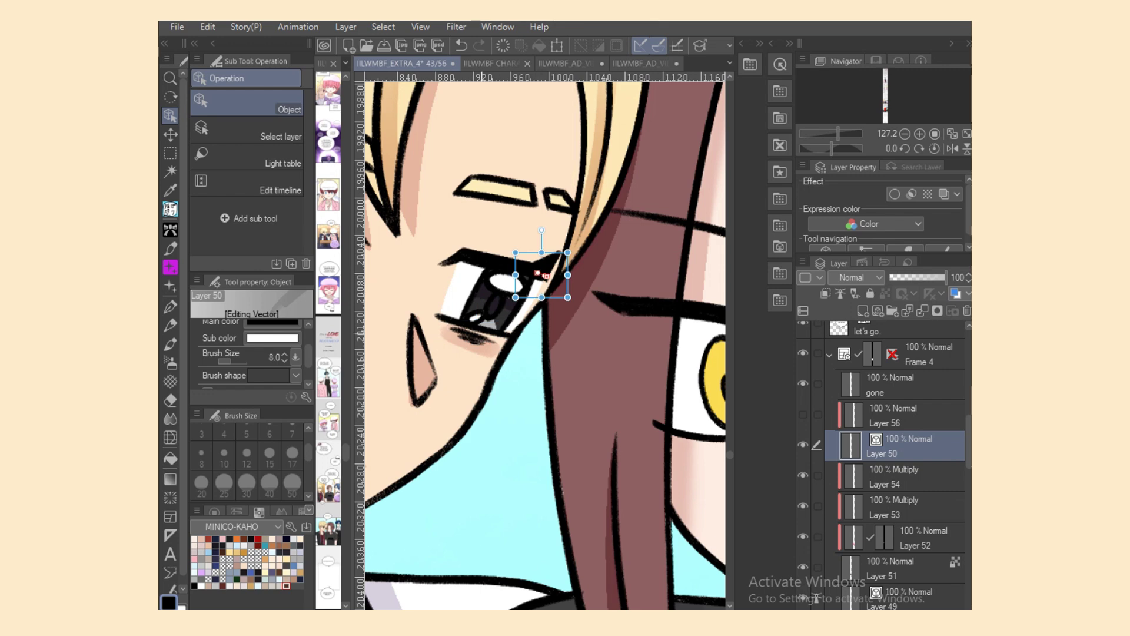
click(480, 336)
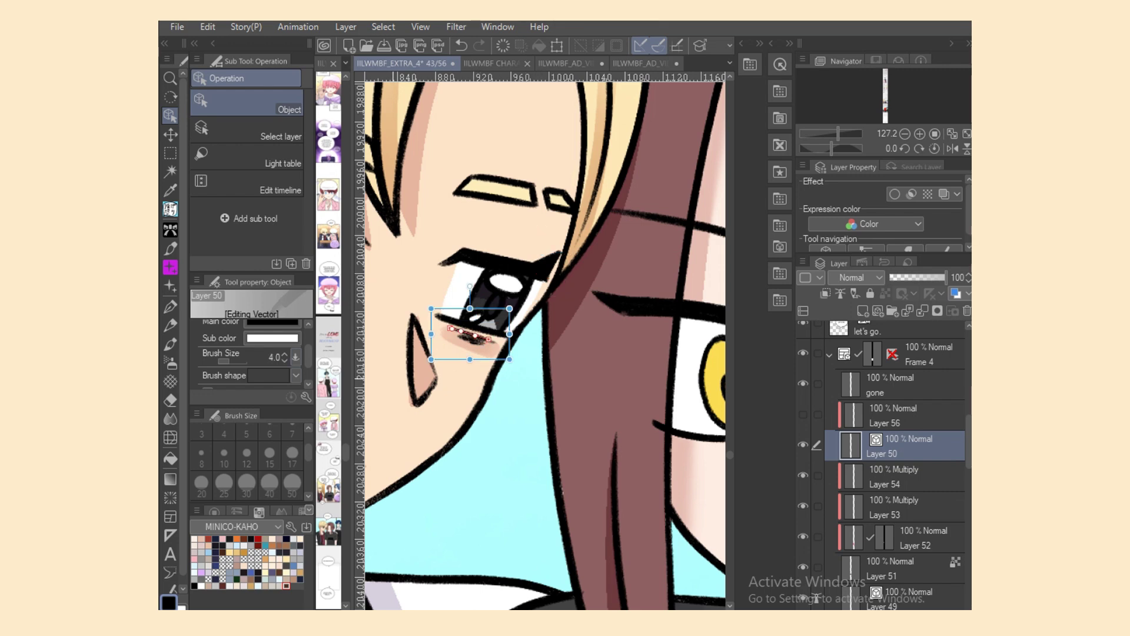
Step: Adjust the end point of the black shoulder line beside the white collar on Layer 50
scroll(546, 345, left, 5)
click(623, 591)
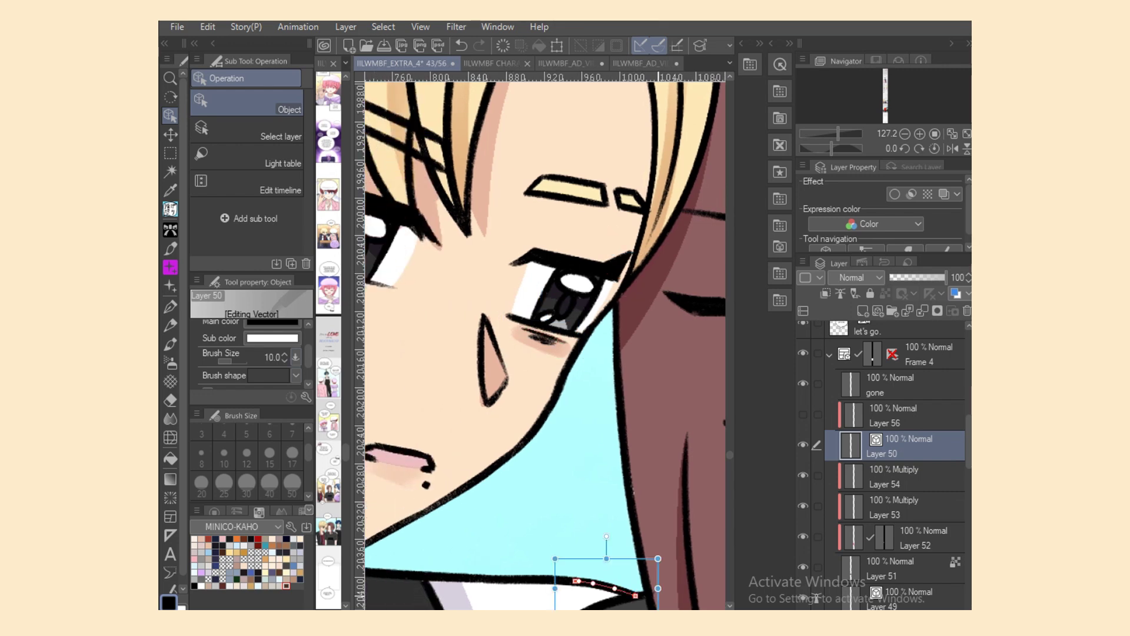
click(622, 598)
drag(653, 595, 647, 595)
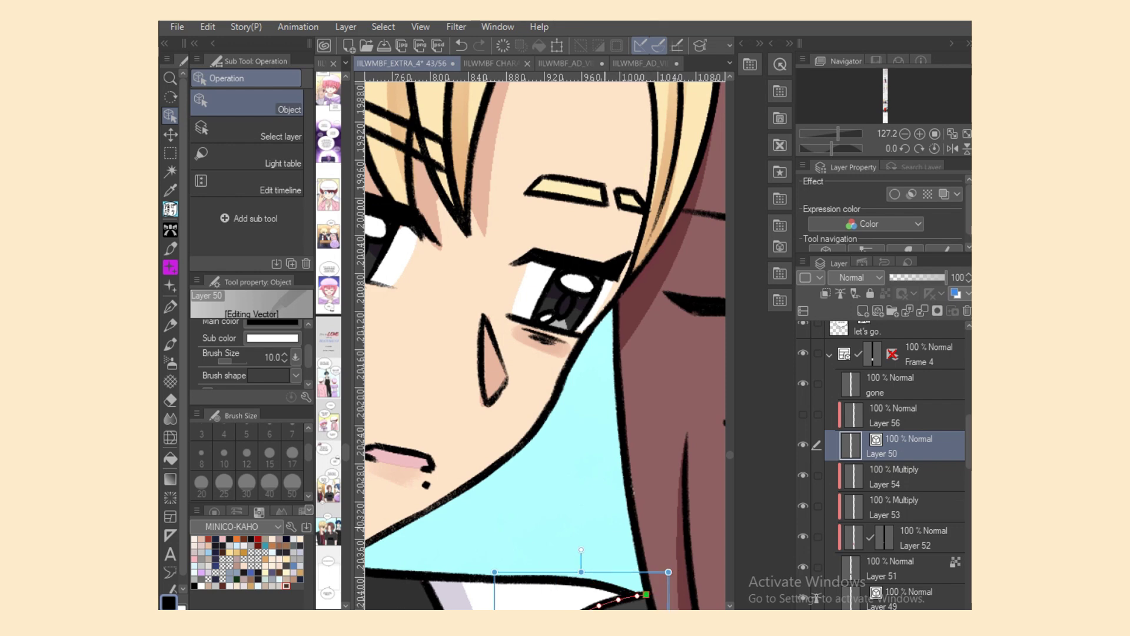
scroll(545, 345, left, 7)
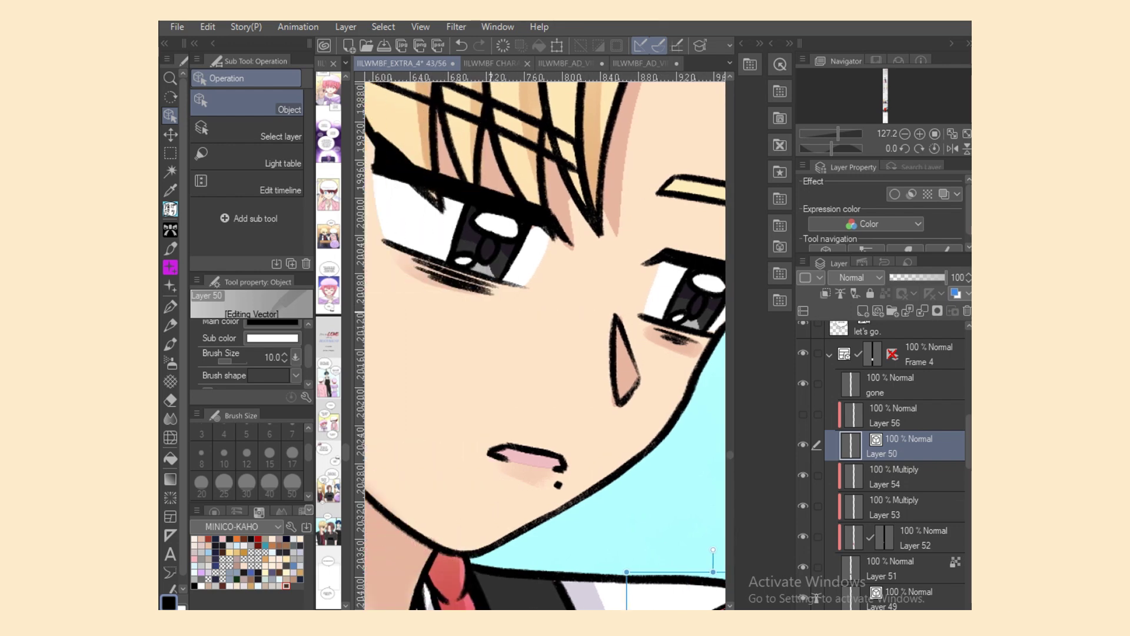
Step: Select the vector lines under the blond character's larger eye one by one and shift the lowest one slightly sideways
click(468, 288)
key(bracketleft)
key(bracketleft)
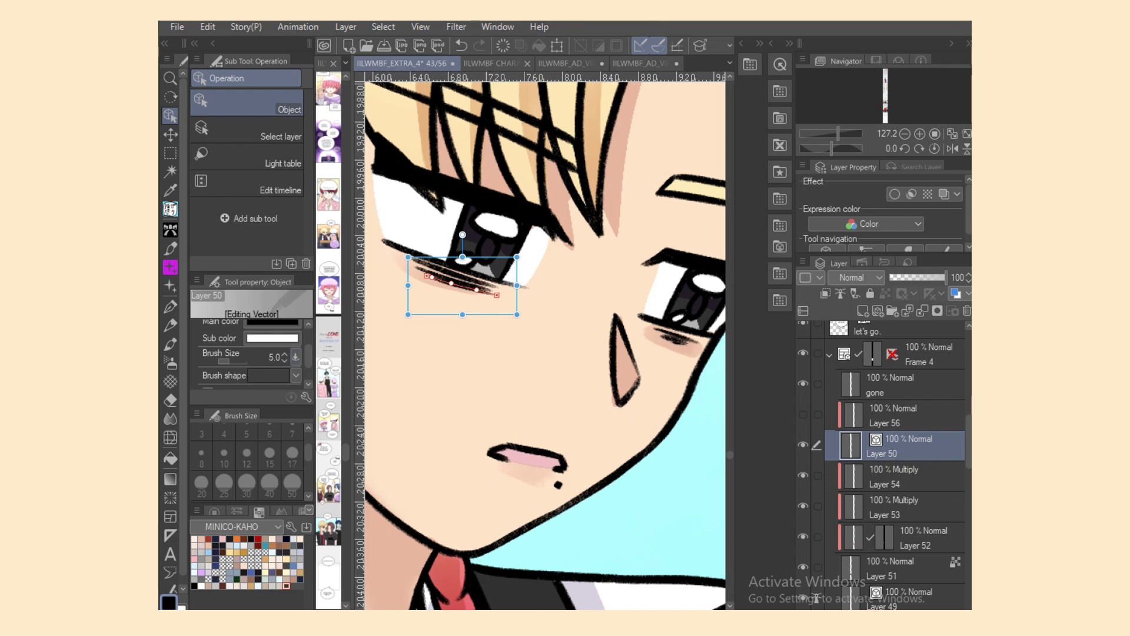
click(435, 268)
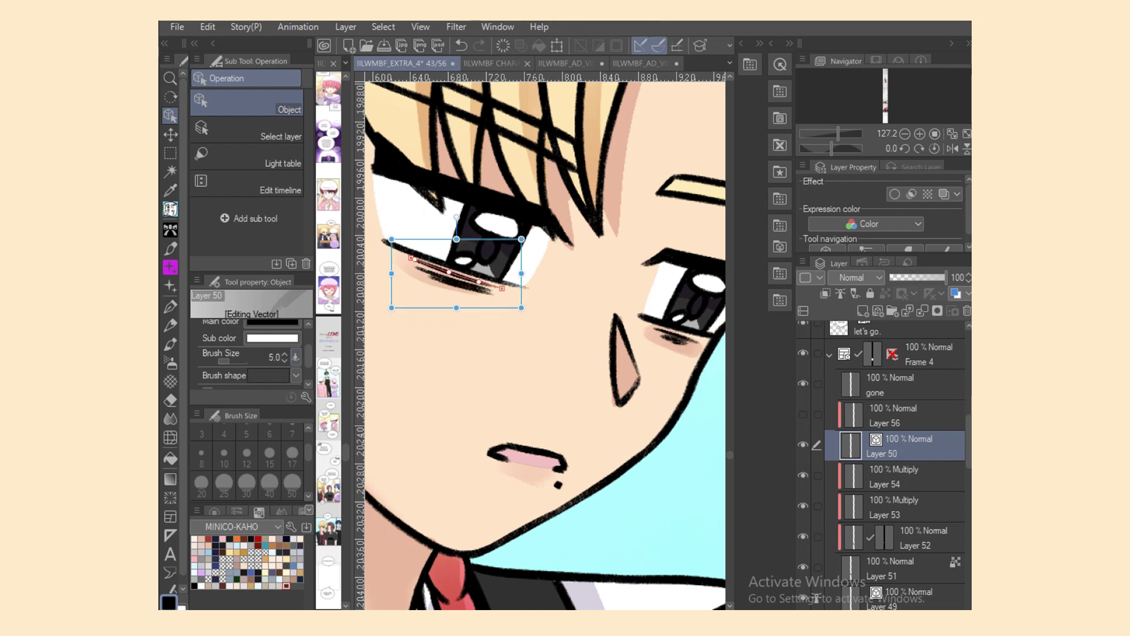
click(465, 283)
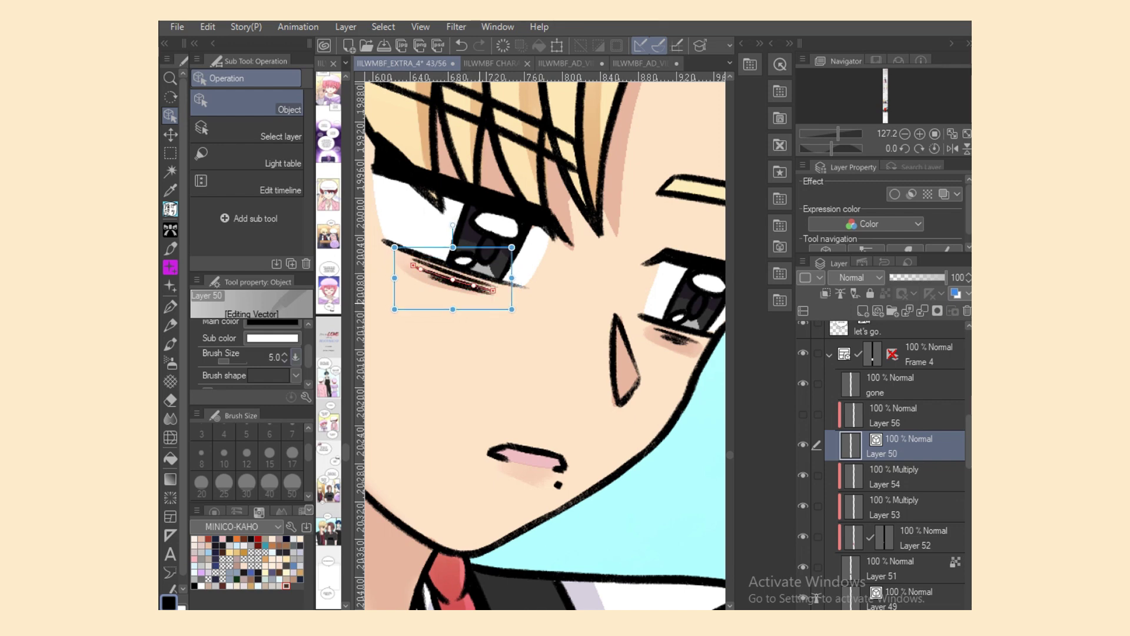
mouse_move(479, 288)
mouse_down()
mouse_move(492, 289)
mouse_move(473, 286)
mouse_up()
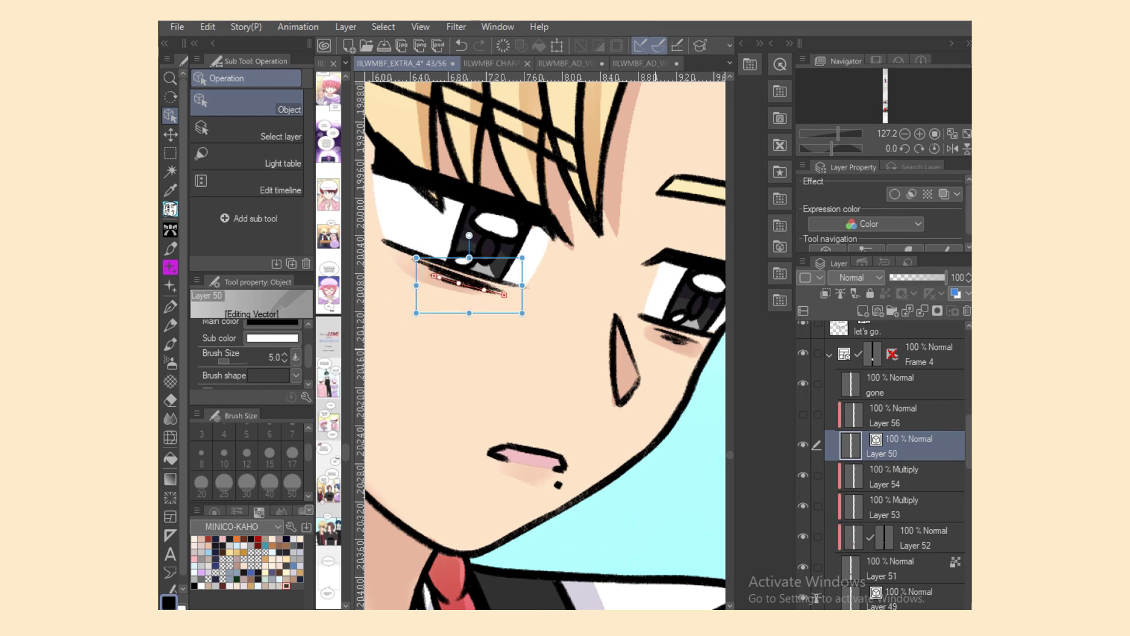
Step: Adjust the positions of the short vector lines under the blond character's other eye and show Layer 56 again
click(683, 337)
drag(686, 343, 693, 344)
click(664, 338)
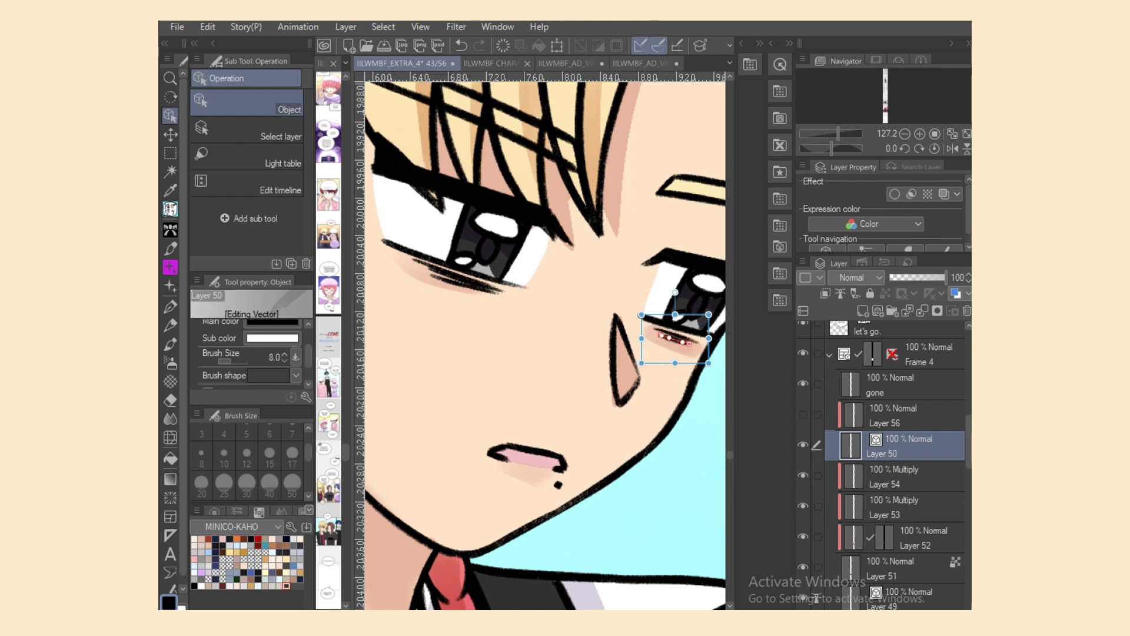
drag(688, 343, 683, 342)
click(803, 414)
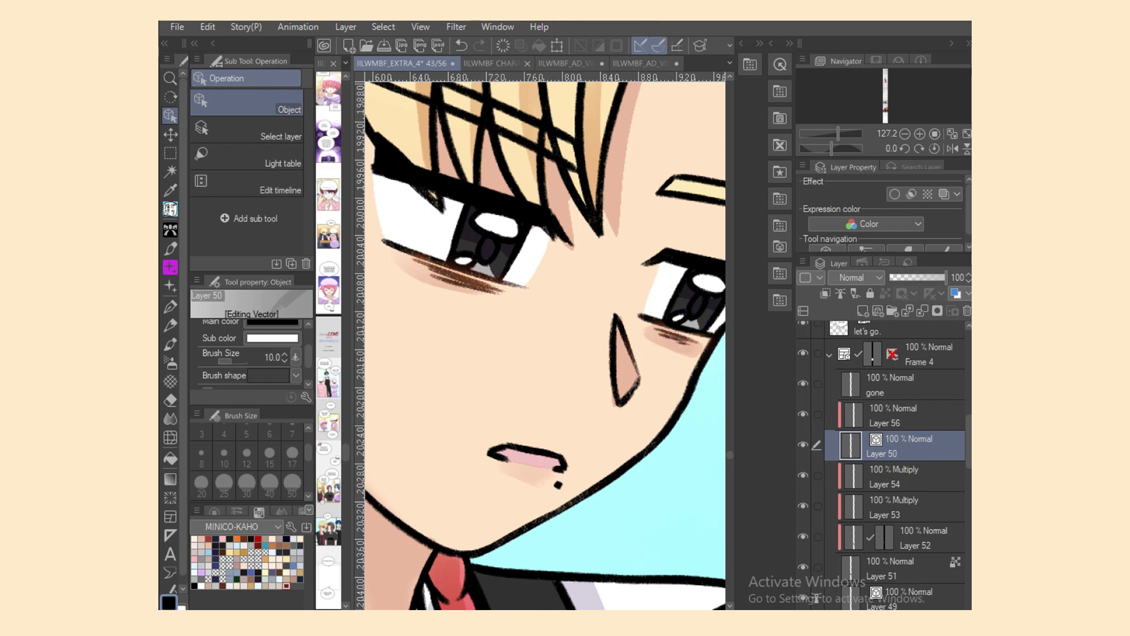
Step: Select Layer 53 and toggle its visibility to examine the multiply shading on the blond character's face
click(907, 508)
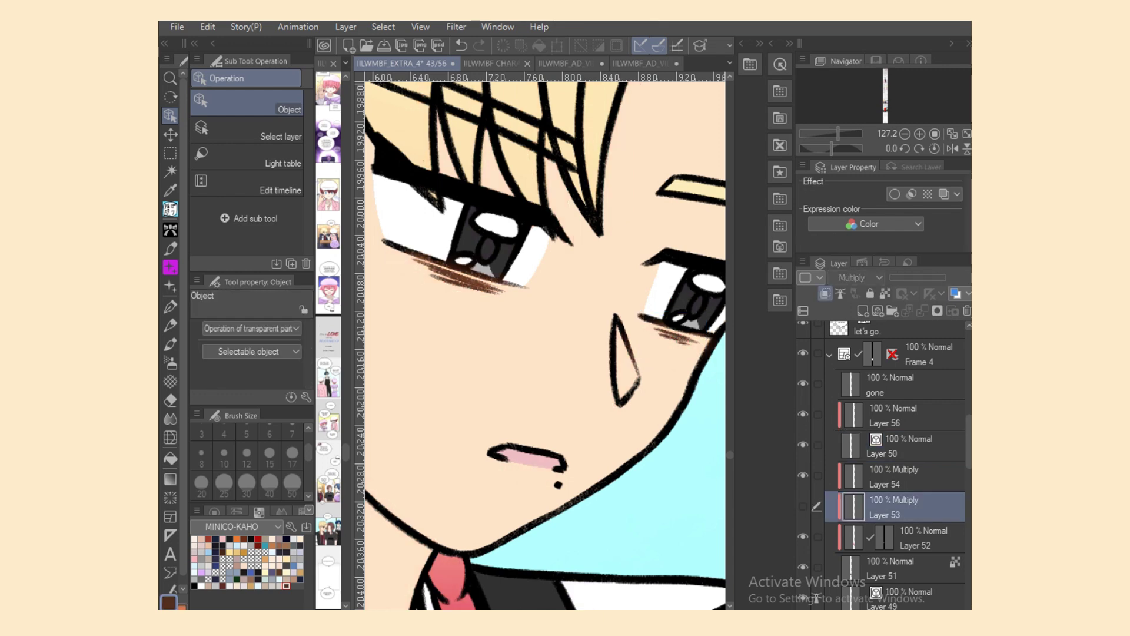
key(e)
key(o)
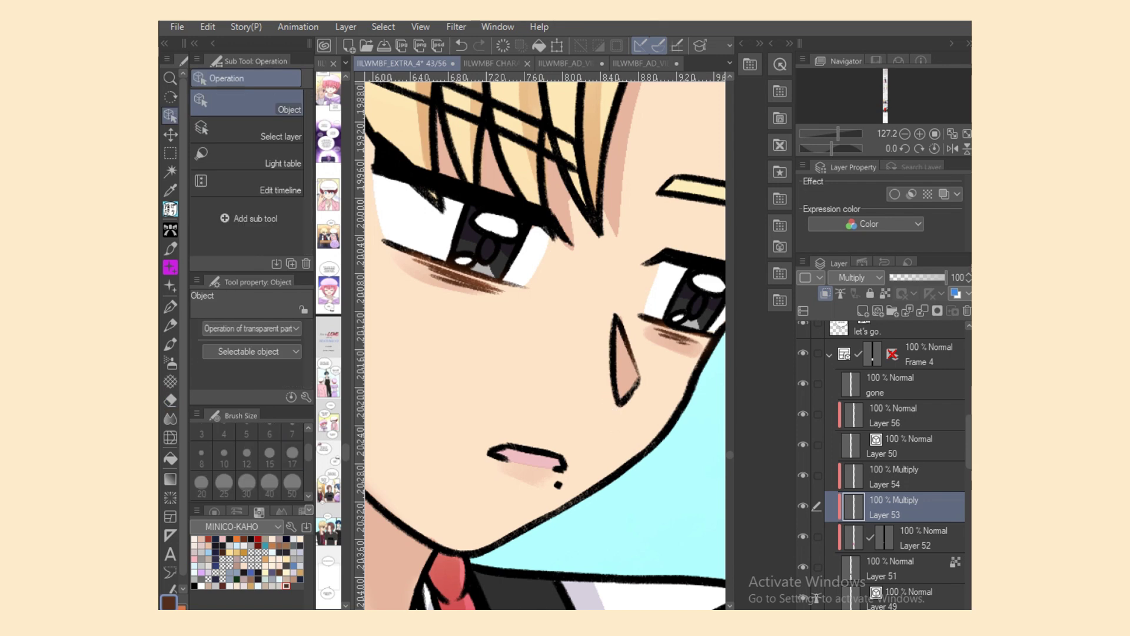
click(803, 506)
click(803, 507)
Step: Blend the shadow below the blond character's lips with the K Blender Main brush at size 50 on Layer 53
click(170, 209)
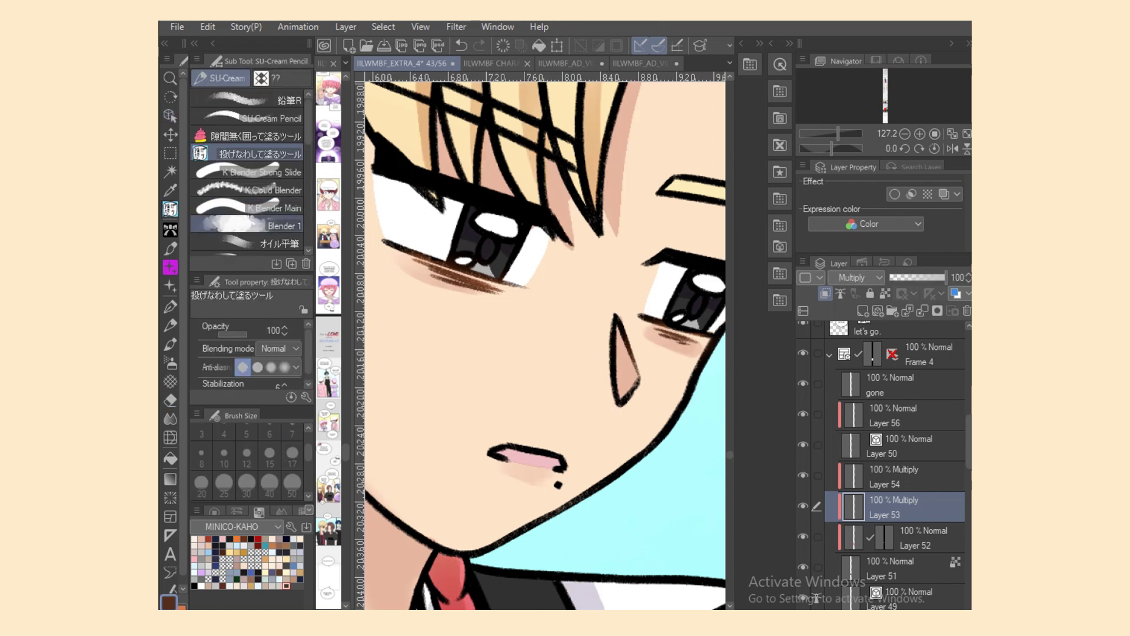
click(273, 209)
drag(542, 482, 558, 492)
click(292, 483)
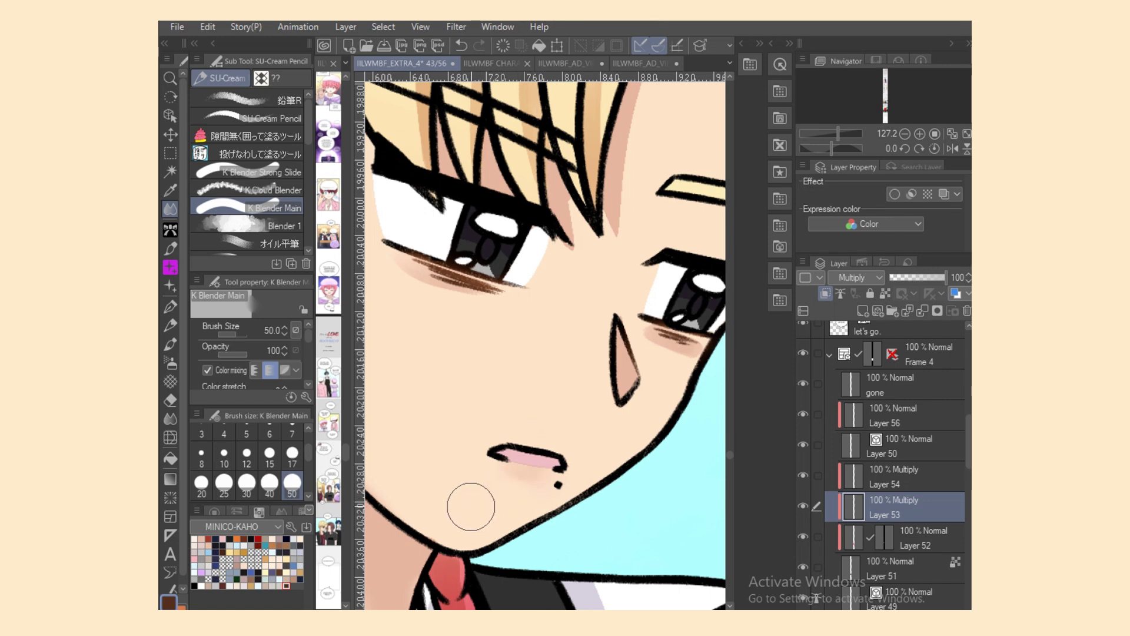
scroll(546, 346, down, 5)
scroll(545, 346, up, 3)
Step: Make Layer 54 active and blend over the edge of the brown-haired character's cheek with K Blender Main at size 50
key(e)
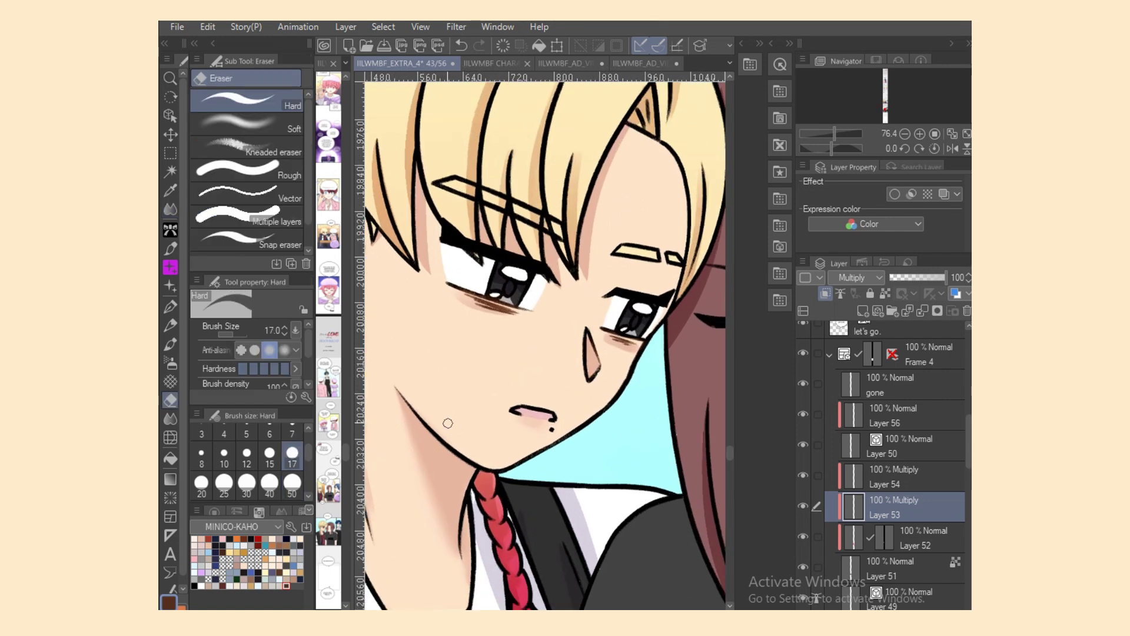
key(j)
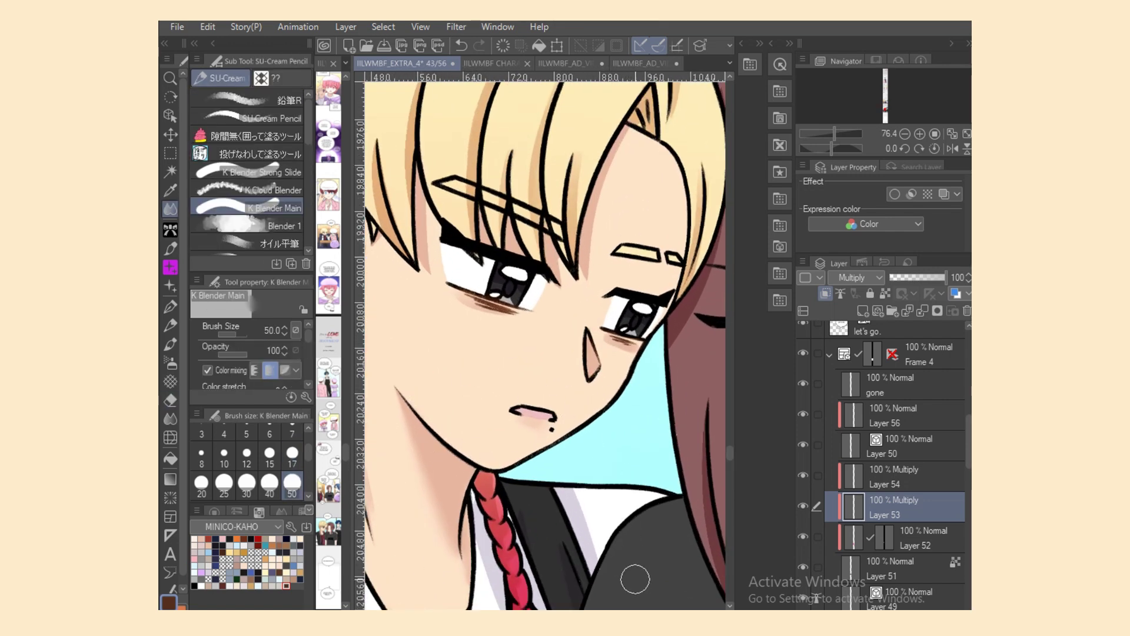
drag(595, 612, 663, 613)
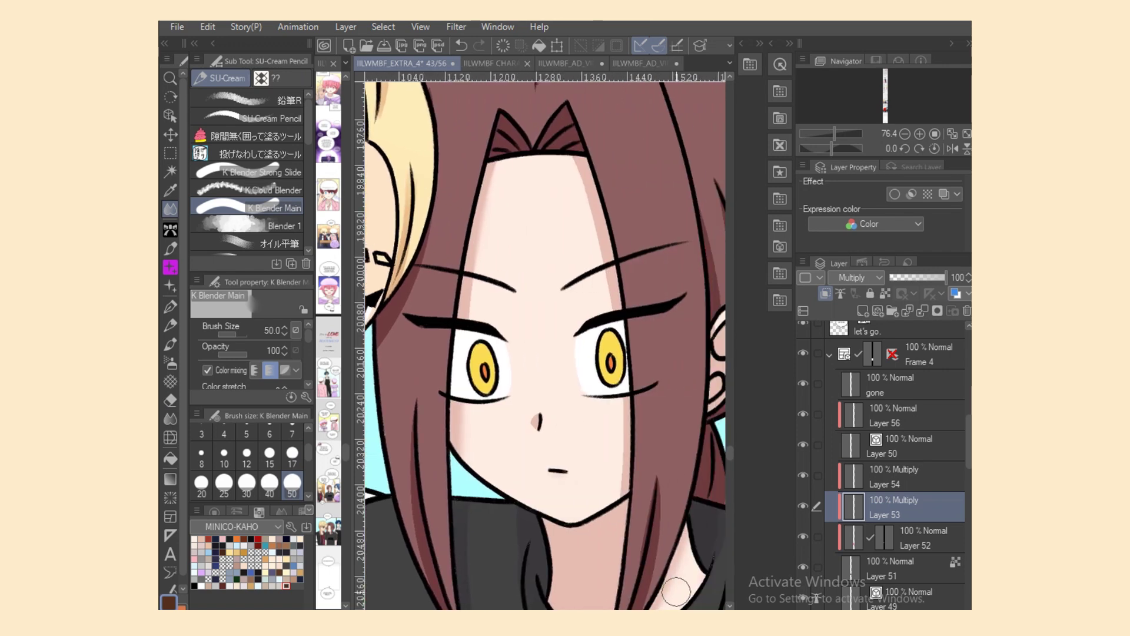
key(alt+bracketright)
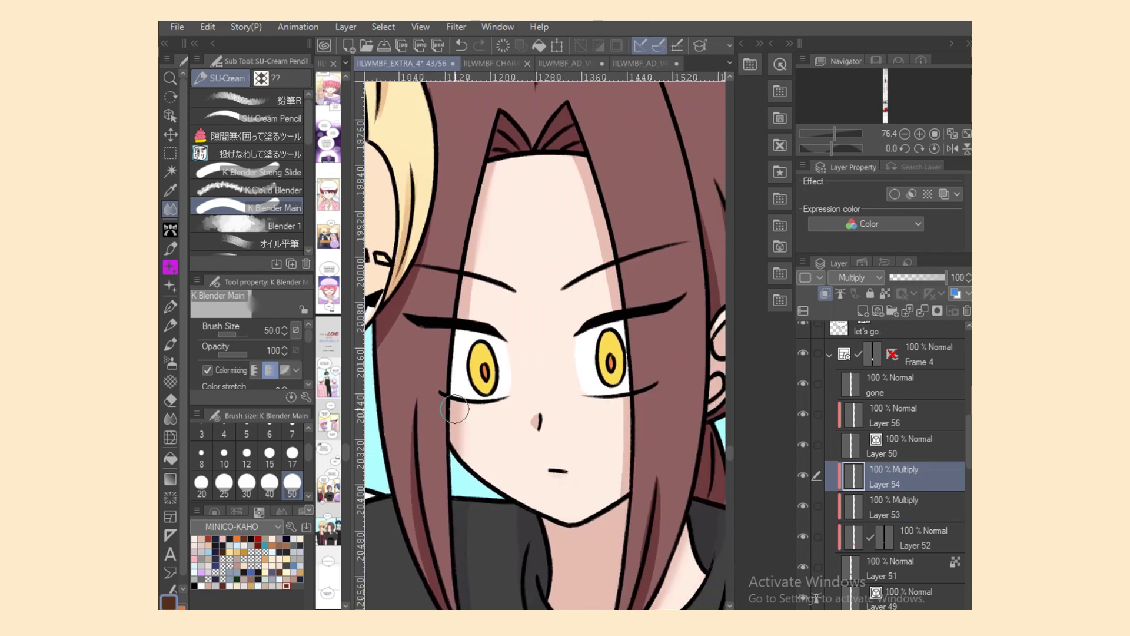
drag(473, 419, 467, 450)
click(898, 568)
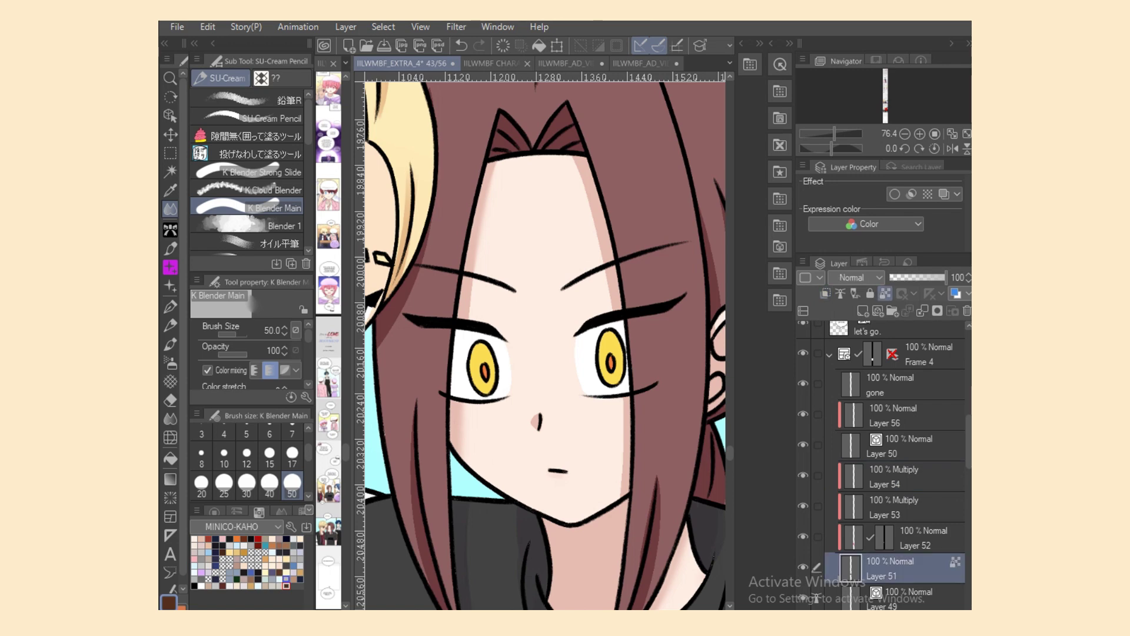
click(183, 607)
click(253, 154)
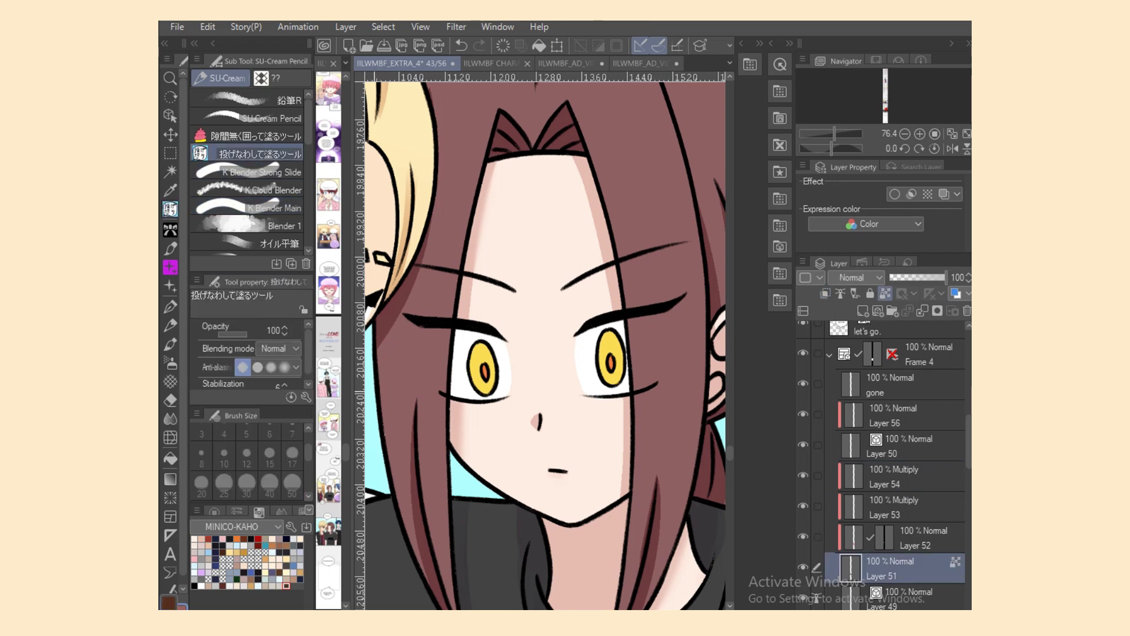
click(901, 477)
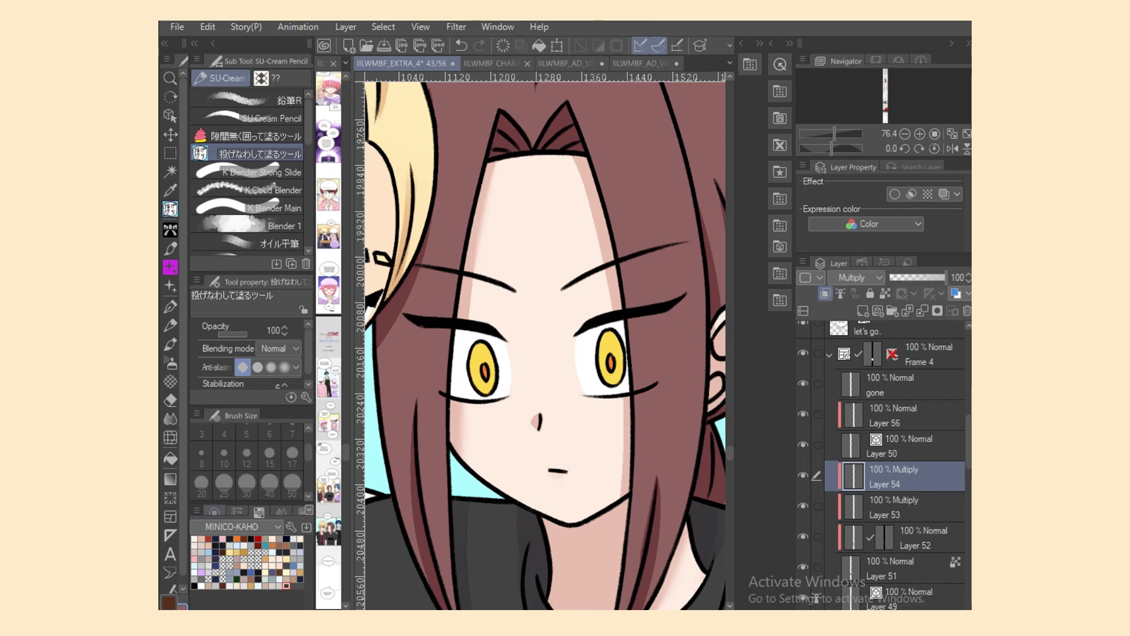
Step: Prepare the Soft airbrush for Layer 54 with a muted orange colour and a brush size of 300
click(215, 512)
click(257, 558)
click(230, 529)
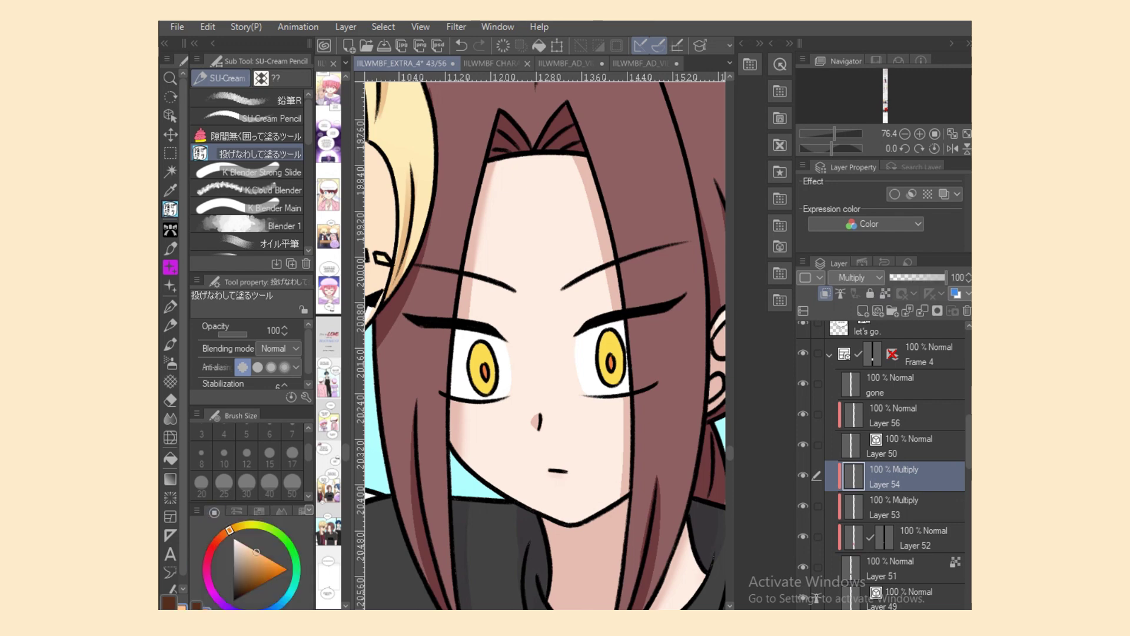
click(170, 362)
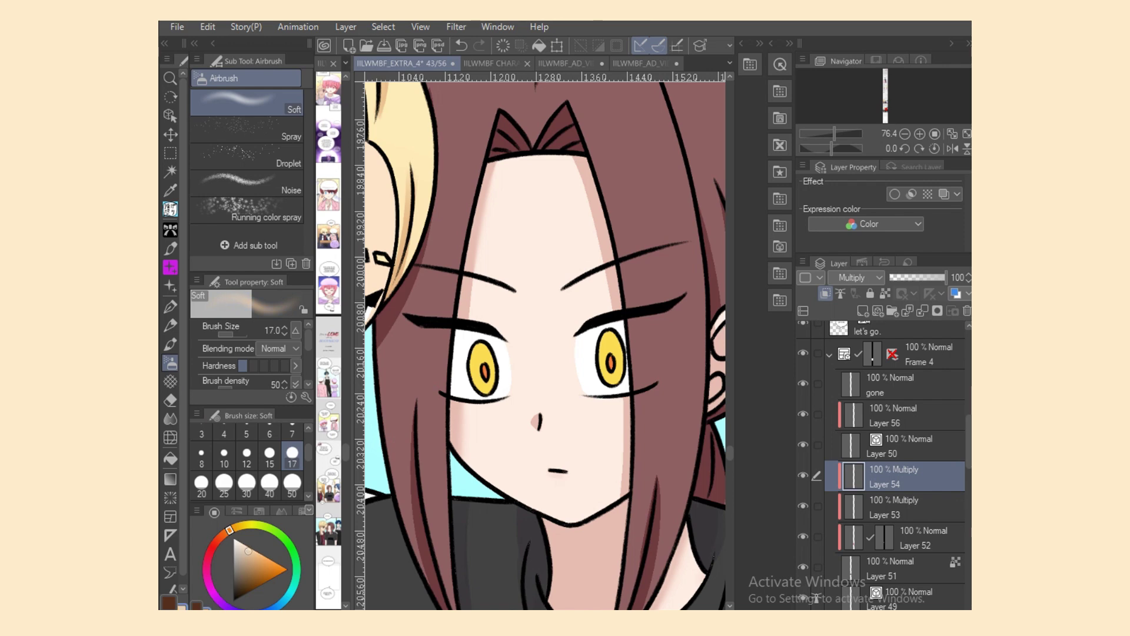
click(249, 553)
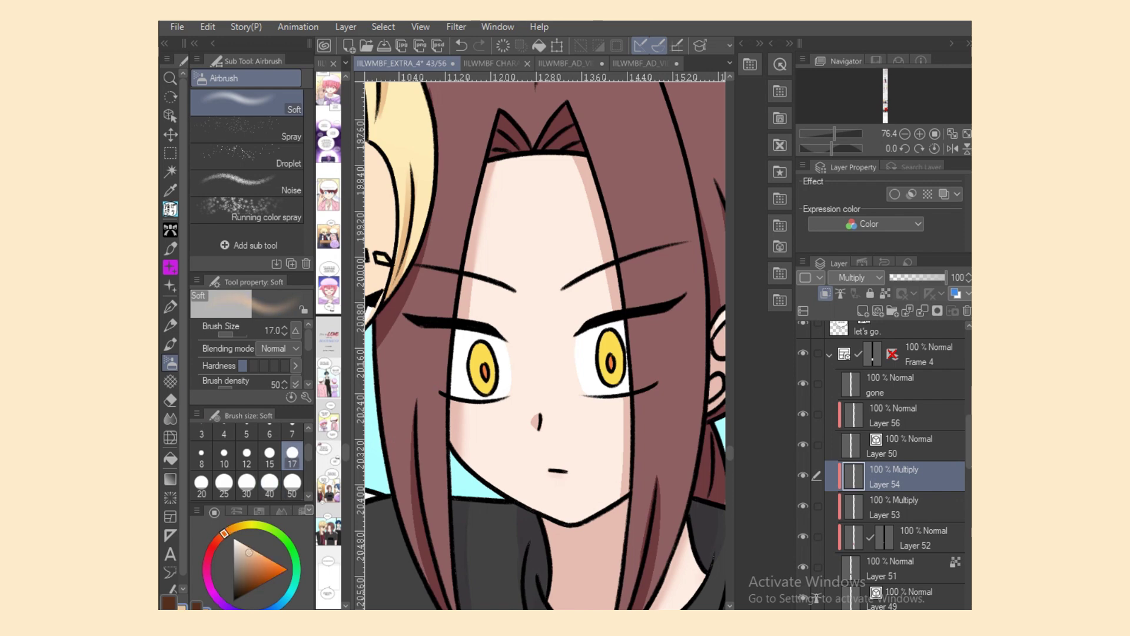
scroll(271, 465, down, 3)
click(292, 490)
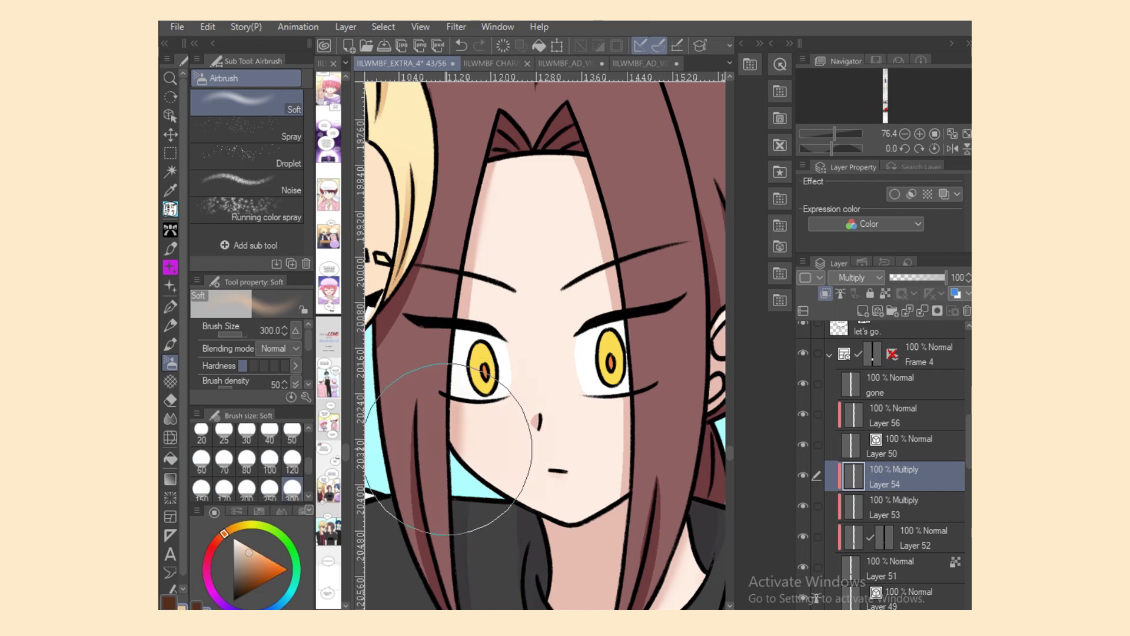
drag(454, 449, 510, 448)
drag(649, 450, 725, 448)
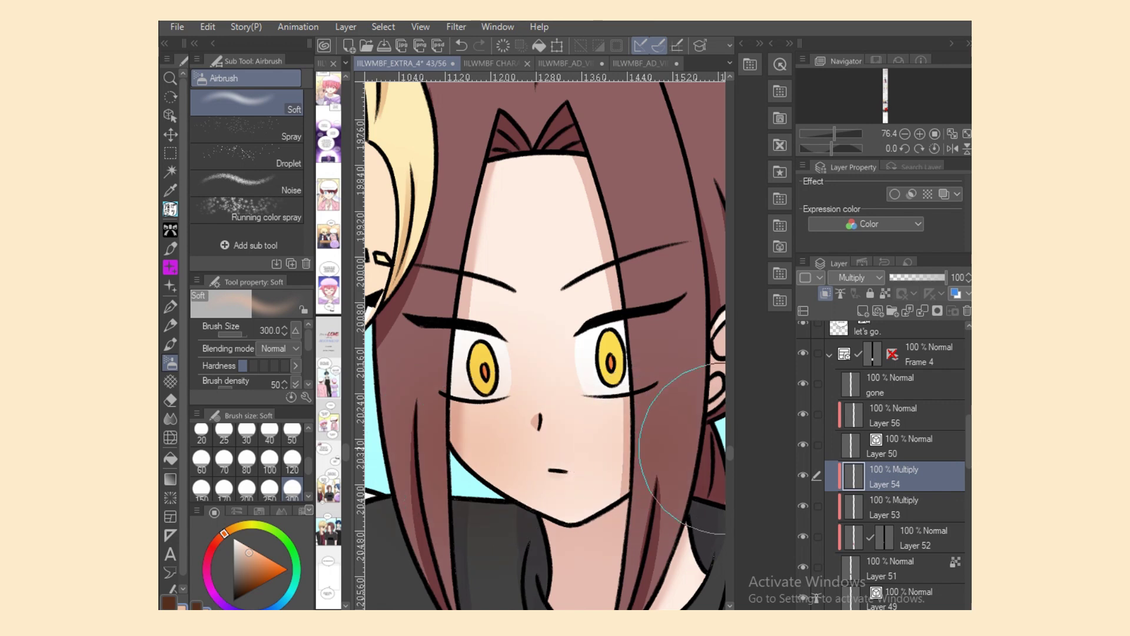
click(461, 45)
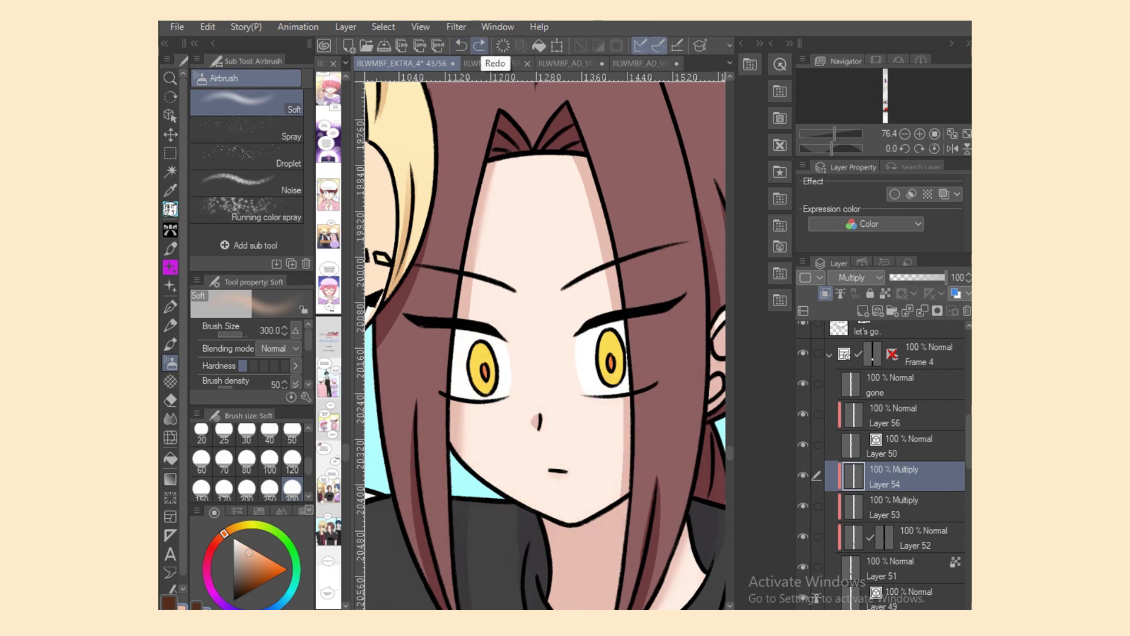
Step: Auto-select the brown-haired character's face skin on Layer 51 and return to Layer 54 with the Soft airbrush
click(901, 569)
click(170, 172)
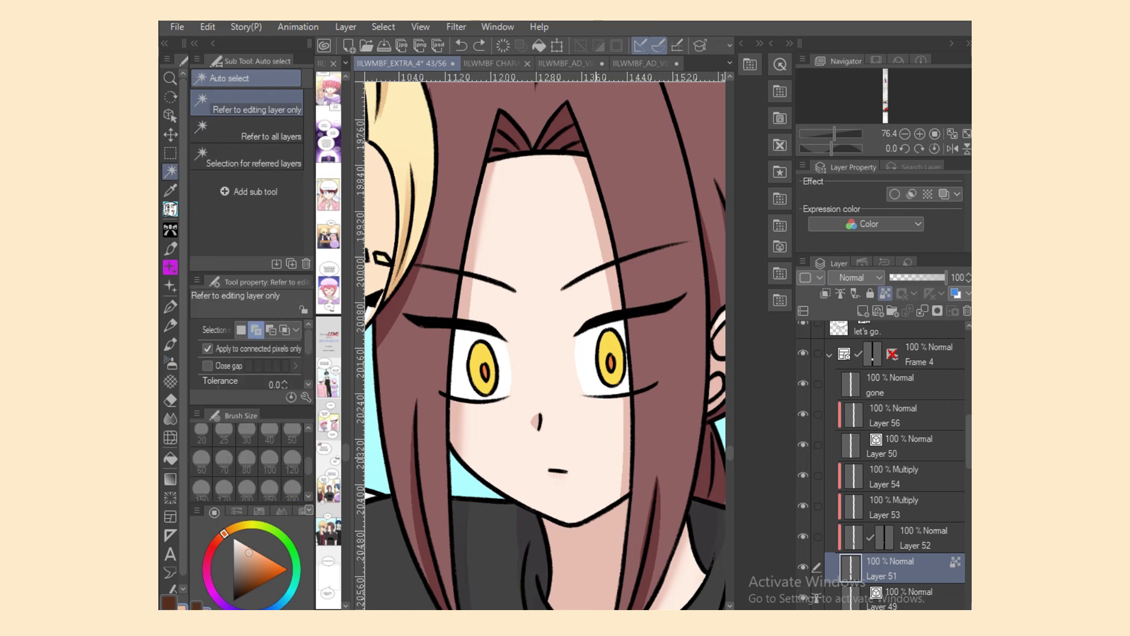
click(542, 354)
click(889, 477)
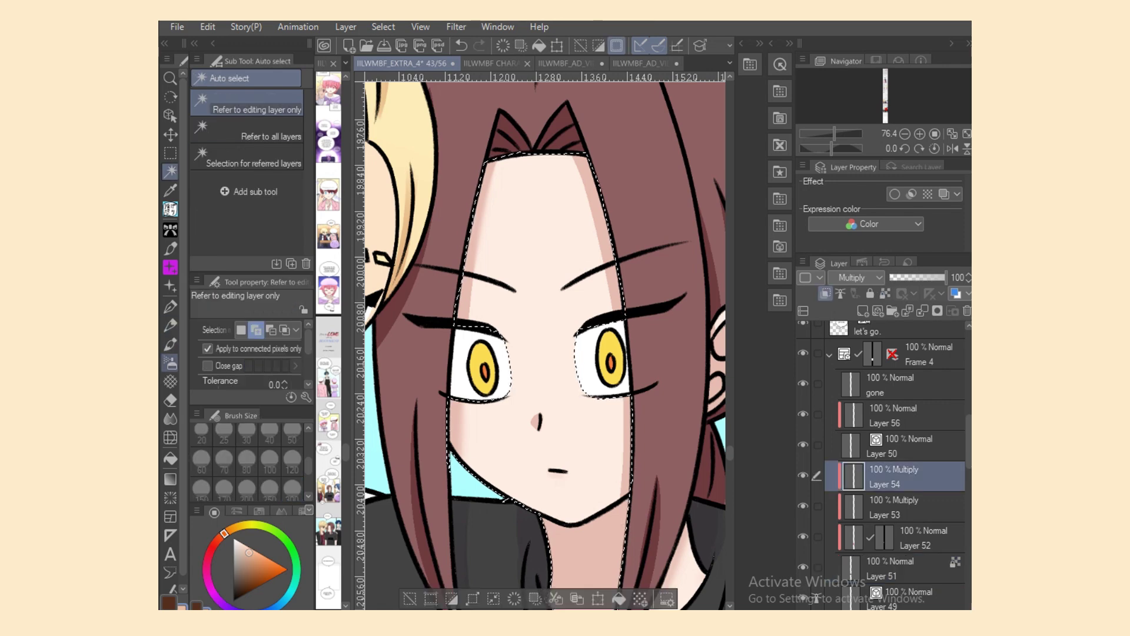
click(171, 362)
drag(473, 439, 460, 438)
mouse_move(601, 421)
mouse_down()
mouse_move(649, 439)
mouse_move(558, 514)
mouse_move(520, 521)
mouse_up()
click(242, 547)
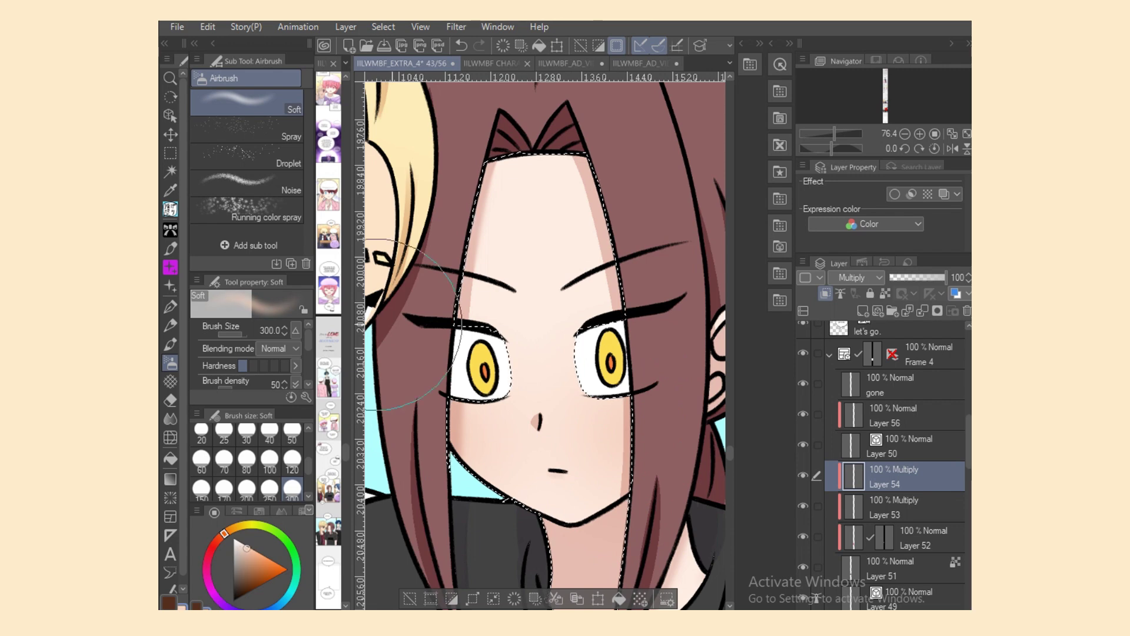
click(503, 46)
drag(461, 443, 455, 434)
drag(623, 415, 677, 431)
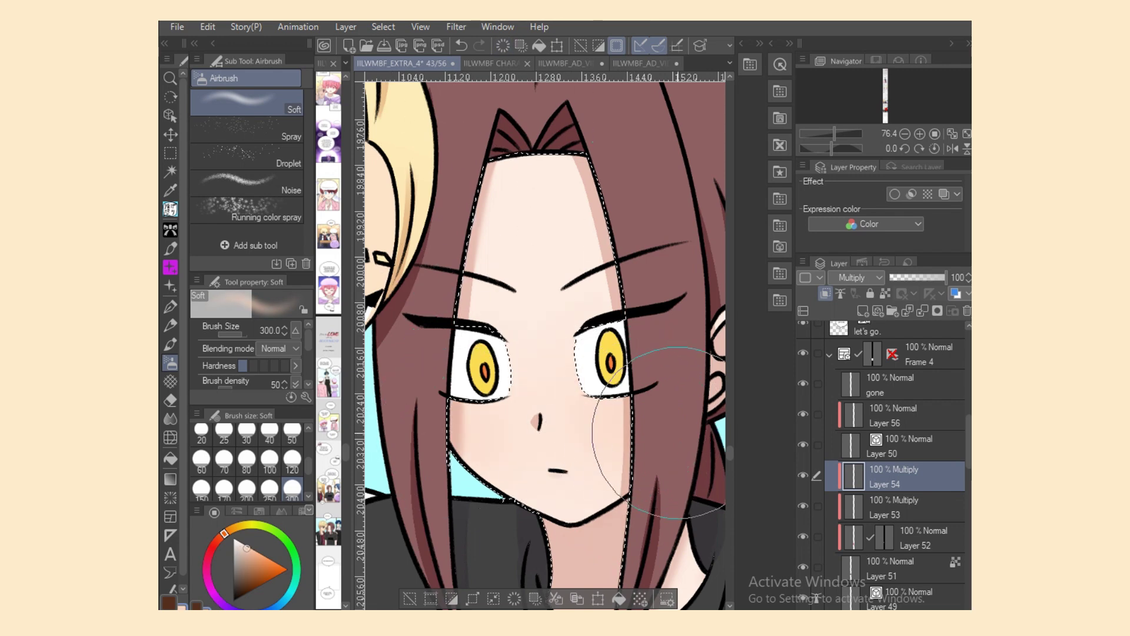
Step: Clear the trial blush on Layer 54 and airbrush the brown-haired character's cheeks again in muted orange at size 120
click(251, 550)
click(293, 460)
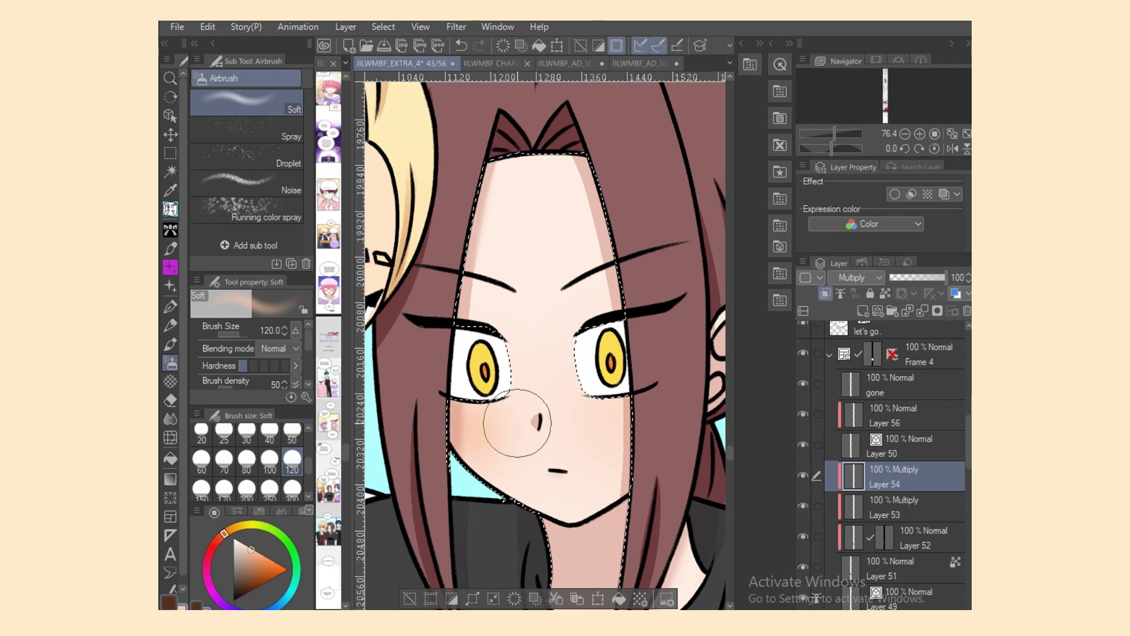
click(503, 46)
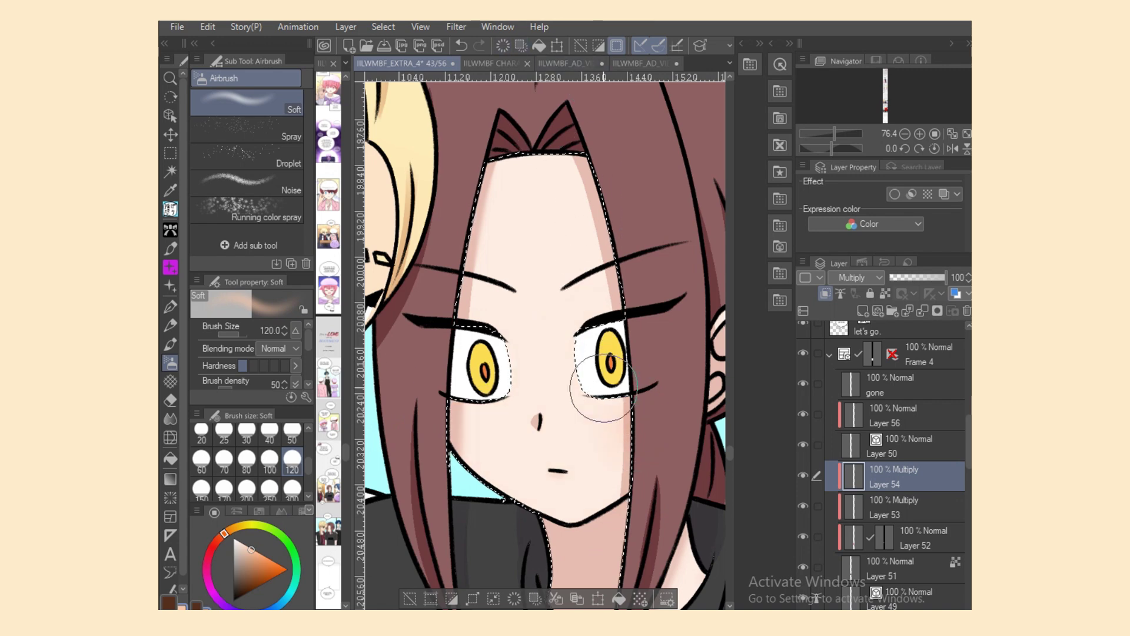
mouse_move(446, 436)
mouse_down()
mouse_move(491, 440)
mouse_move(470, 473)
mouse_up()
scroll(547, 348, down, 4)
scroll(546, 347, up, 2)
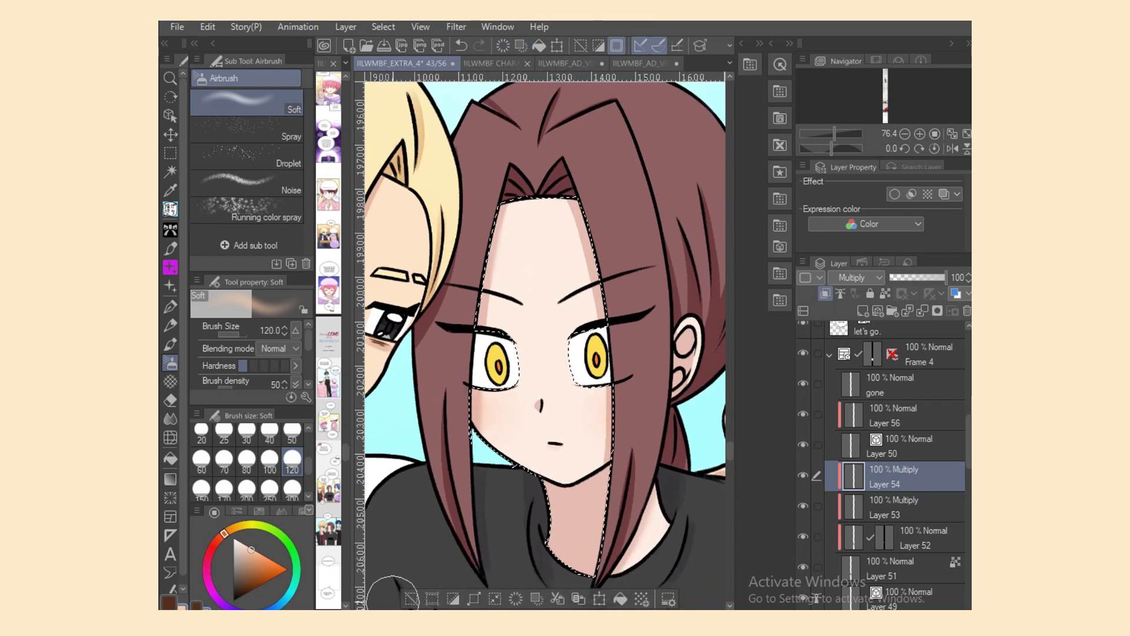
drag(605, 414, 643, 410)
Step: Soften the brown-haired character's cheek blush using the Soft airbrush in transparent colour at size 300
key(c)
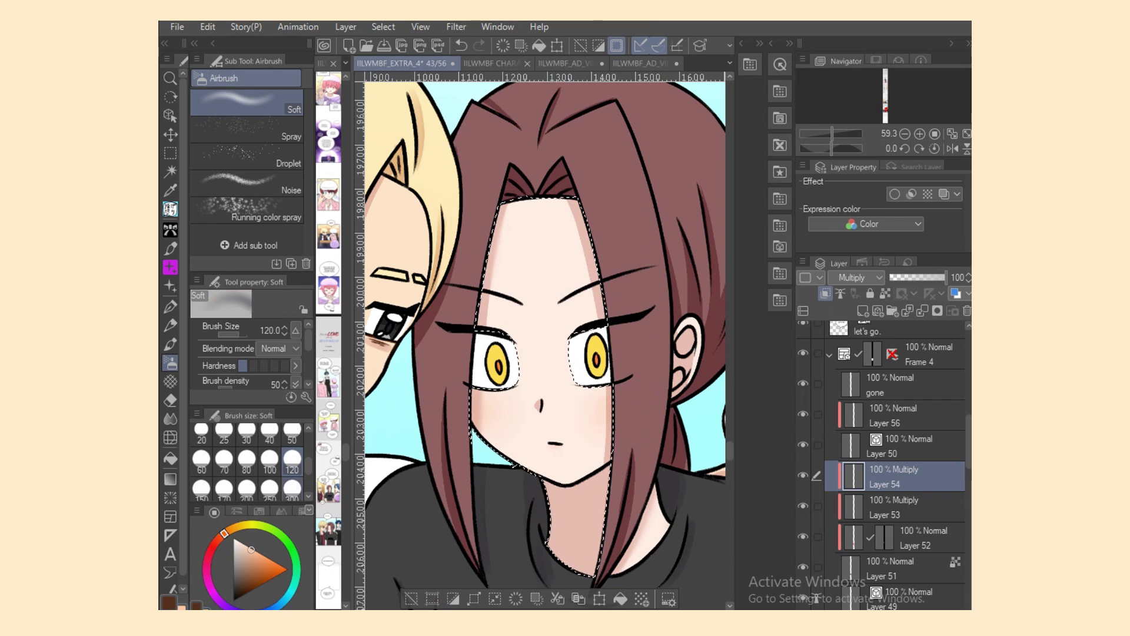
click(292, 490)
mouse_move(487, 422)
mouse_down()
mouse_move(588, 442)
mouse_move(611, 460)
mouse_move(571, 431)
mouse_move(628, 469)
mouse_up()
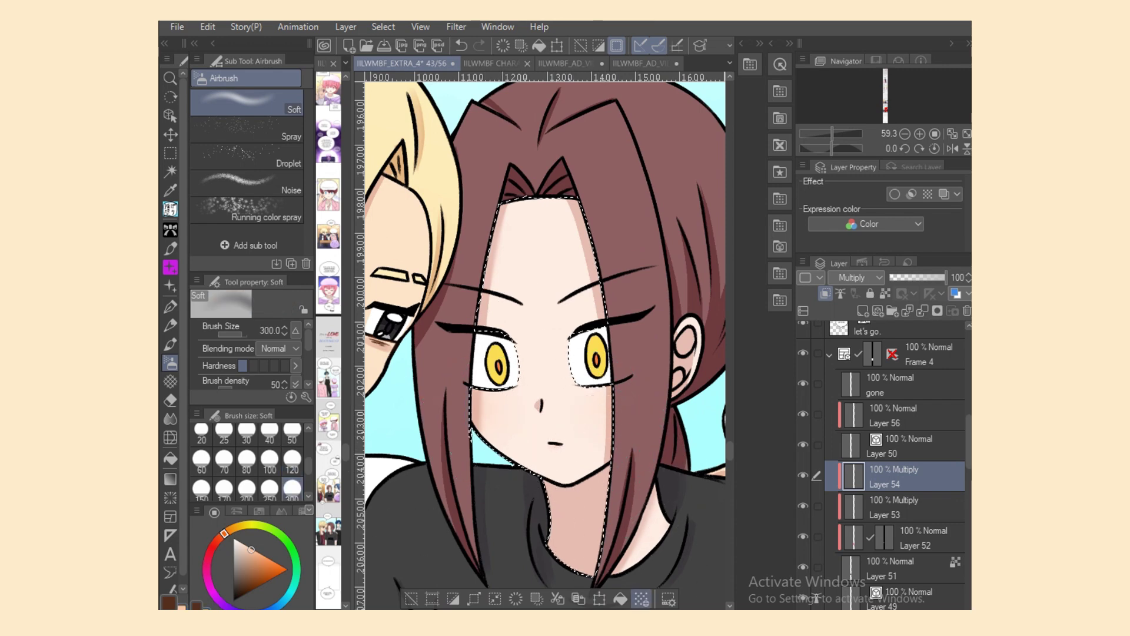
Step: Remove the selection around the brown-haired character's face
drag(633, 609, 588, 609)
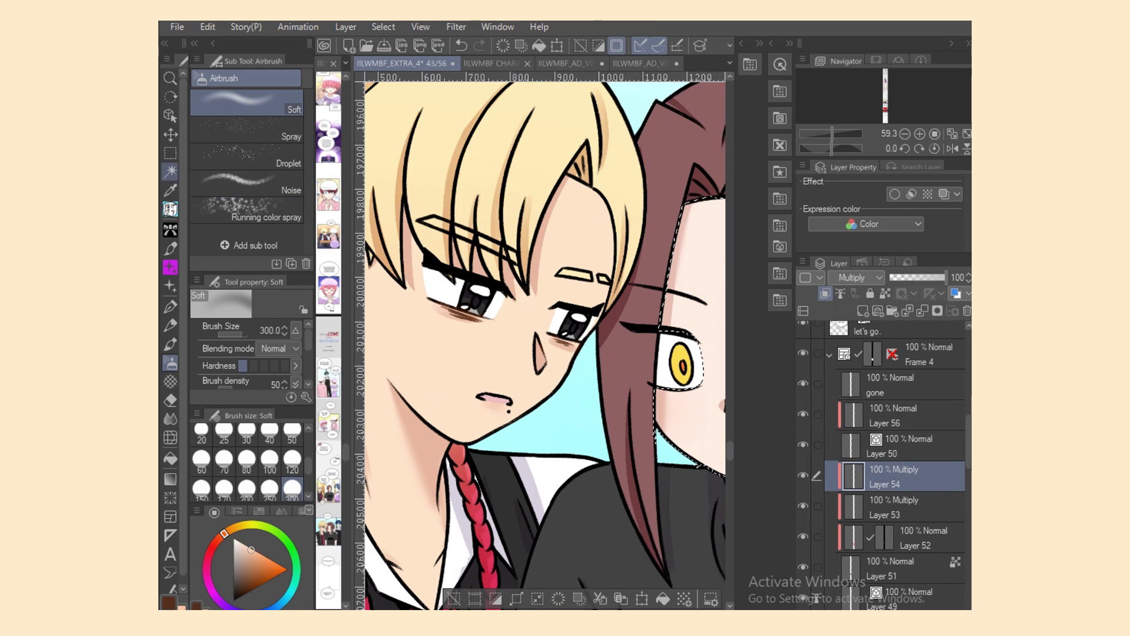
click(170, 153)
drag(527, 450, 533, 451)
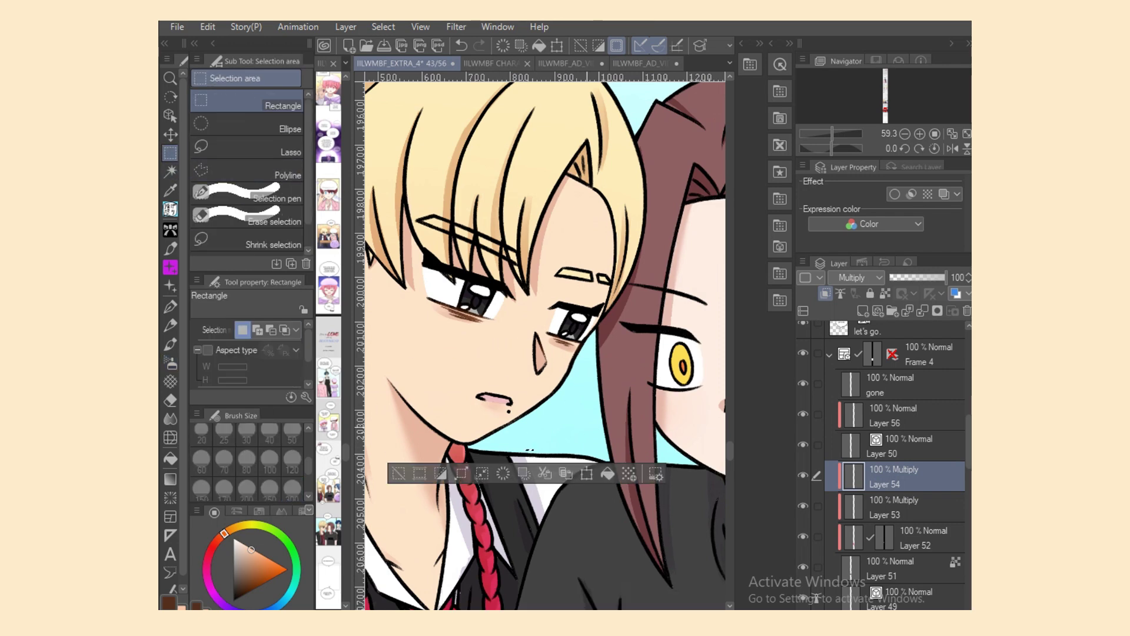
key(ctrl+d)
Step: Auto-select the blond character's face skin on Layer 51 and make Layer 54 active again
click(907, 506)
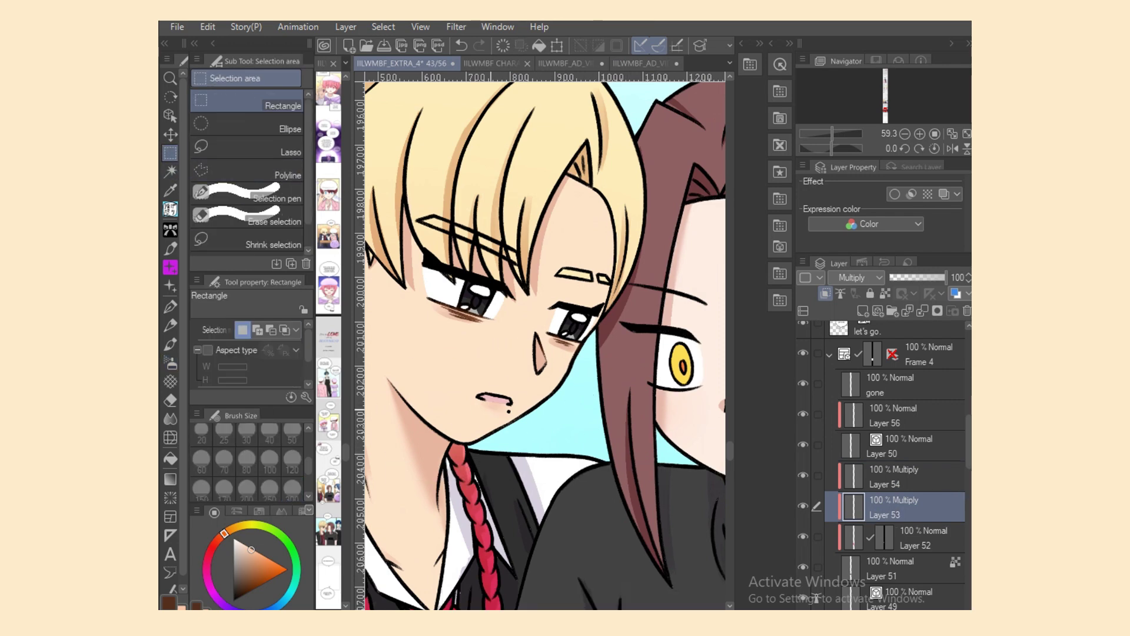
click(889, 568)
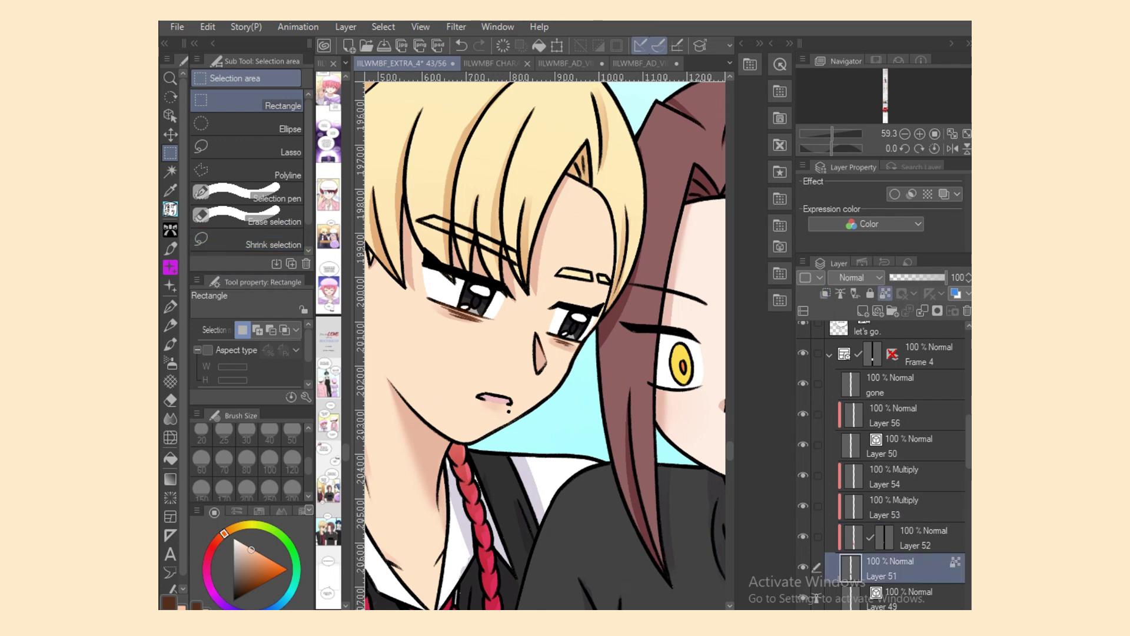
click(170, 171)
click(447, 330)
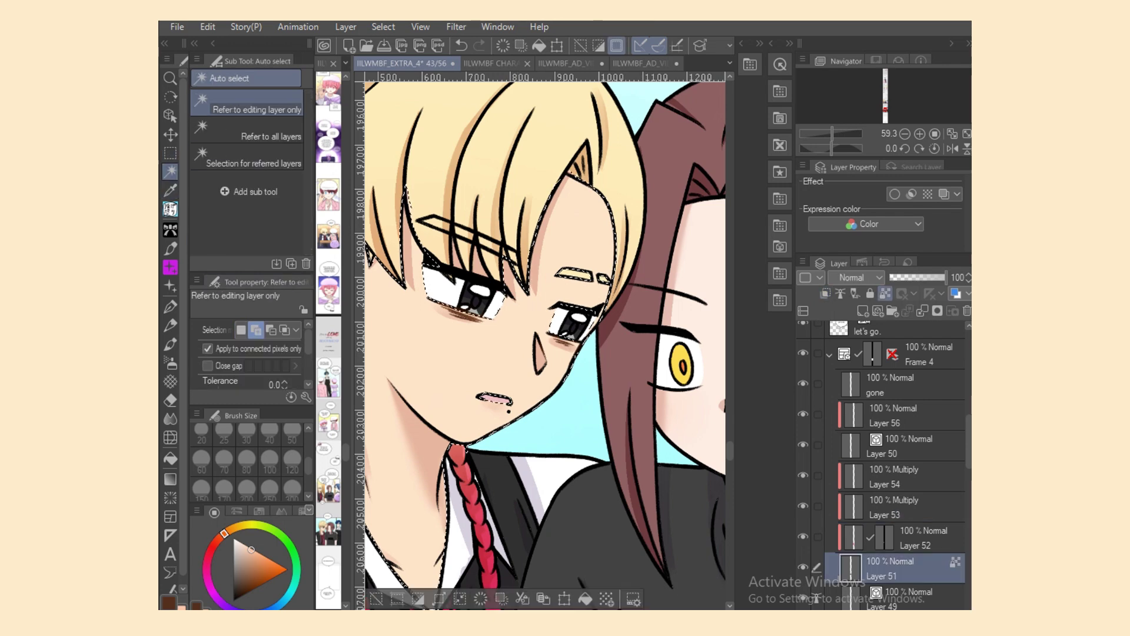
click(907, 476)
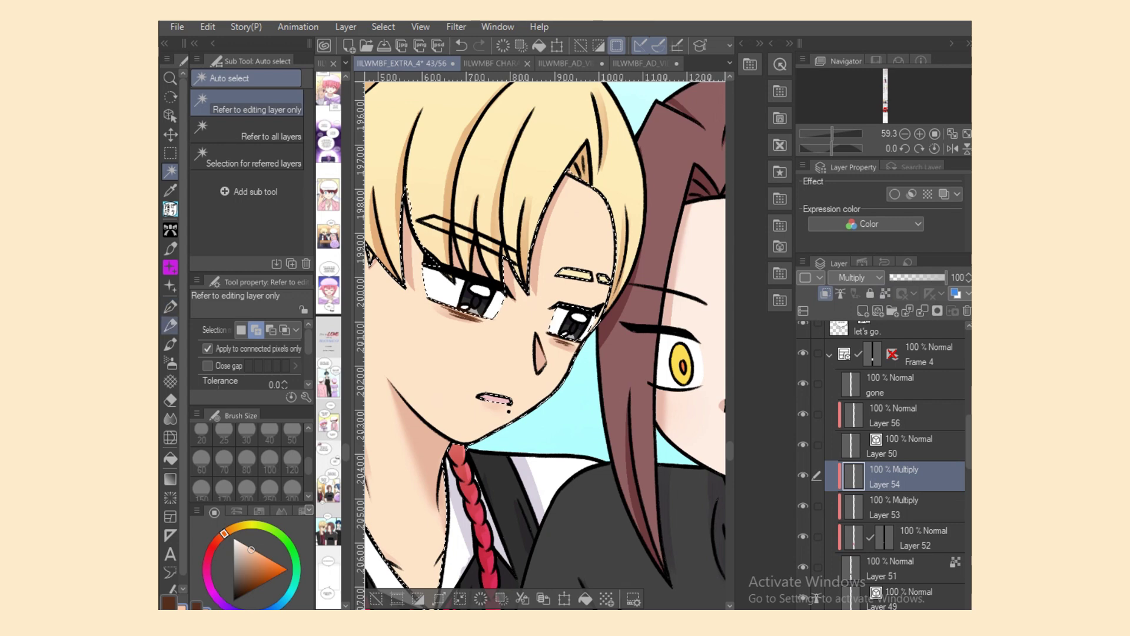
Step: Airbrush blush on the blond character's cheeks with Soft at size 300 and lighten it using transparent colour
click(170, 362)
drag(434, 313, 421, 306)
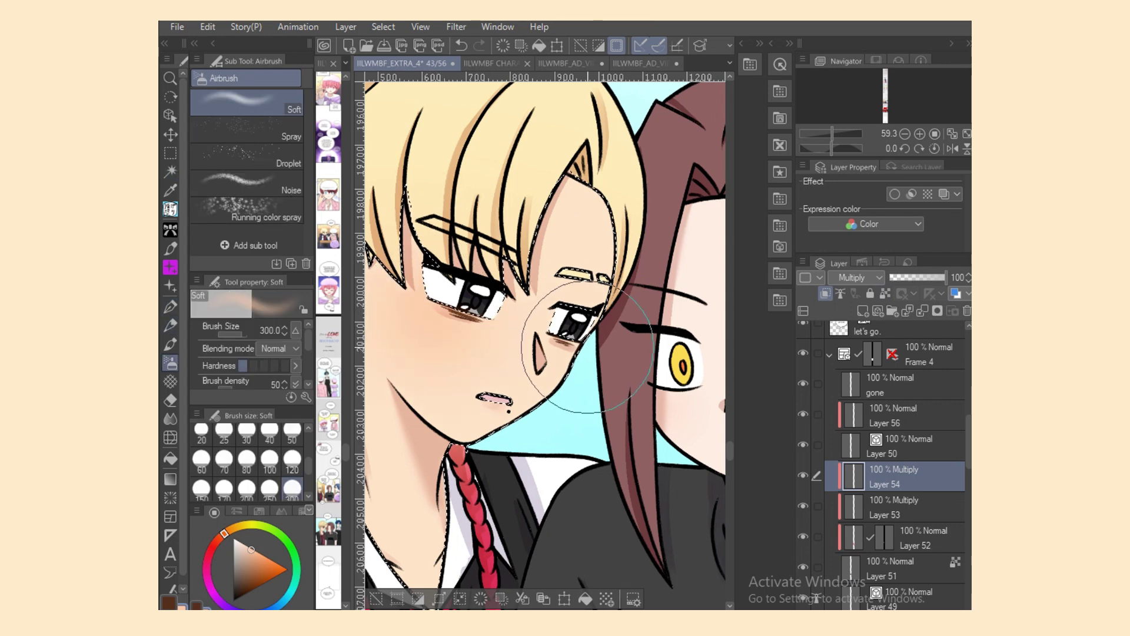
key(c)
mouse_move(551, 297)
mouse_down()
mouse_move(527, 306)
mouse_move(481, 382)
mouse_move(448, 388)
mouse_move(467, 235)
mouse_move(532, 276)
mouse_move(531, 379)
mouse_up()
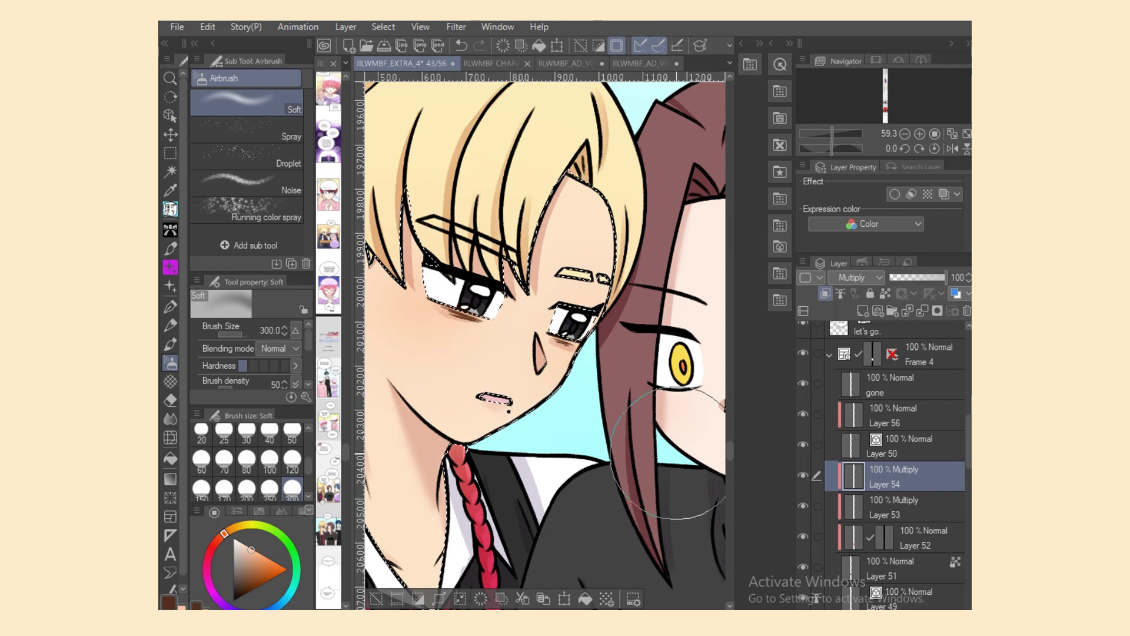
Step: Make Layer 53 active and switch to the K Blender Main brush
click(906, 507)
click(170, 209)
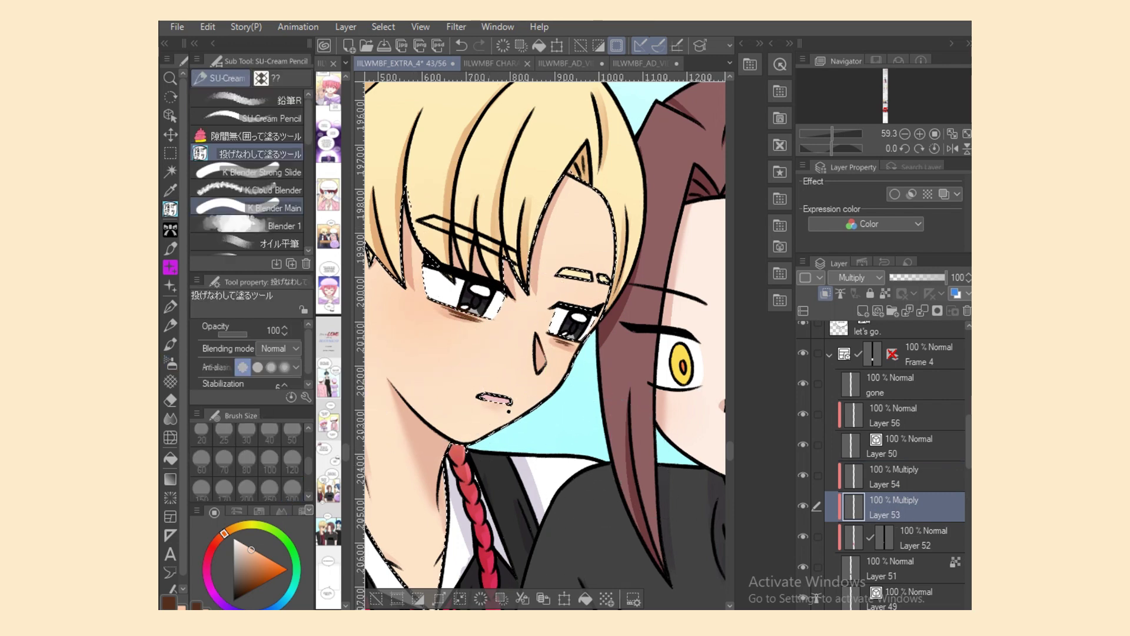
click(247, 208)
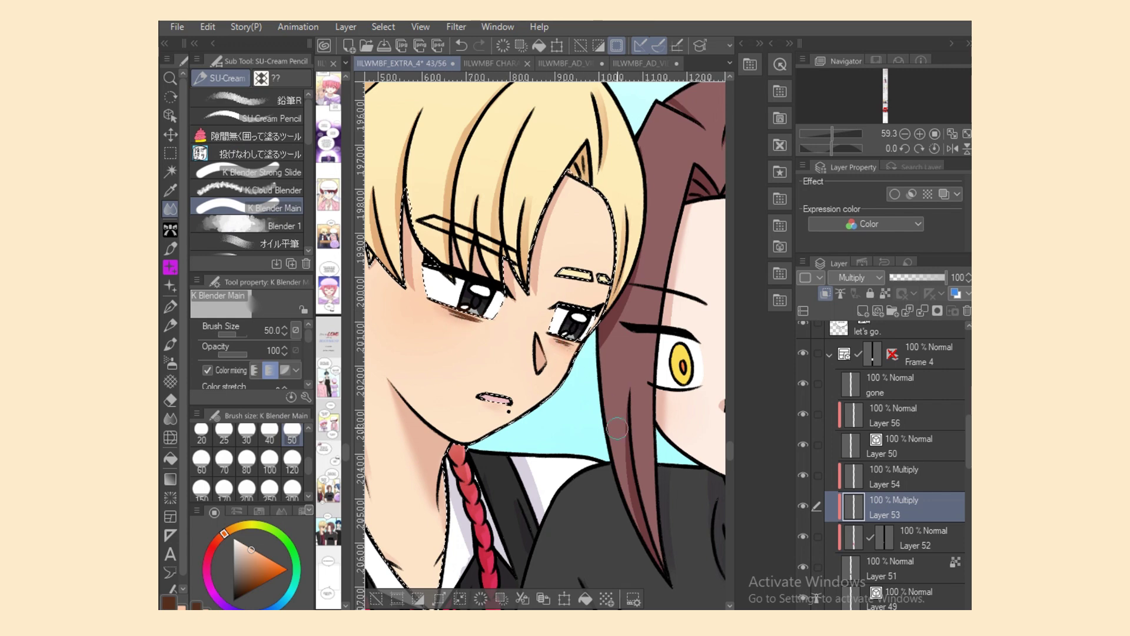
Step: Move on to the blue-haired character and clear the remaining selection
scroll(618, 428, right, 10)
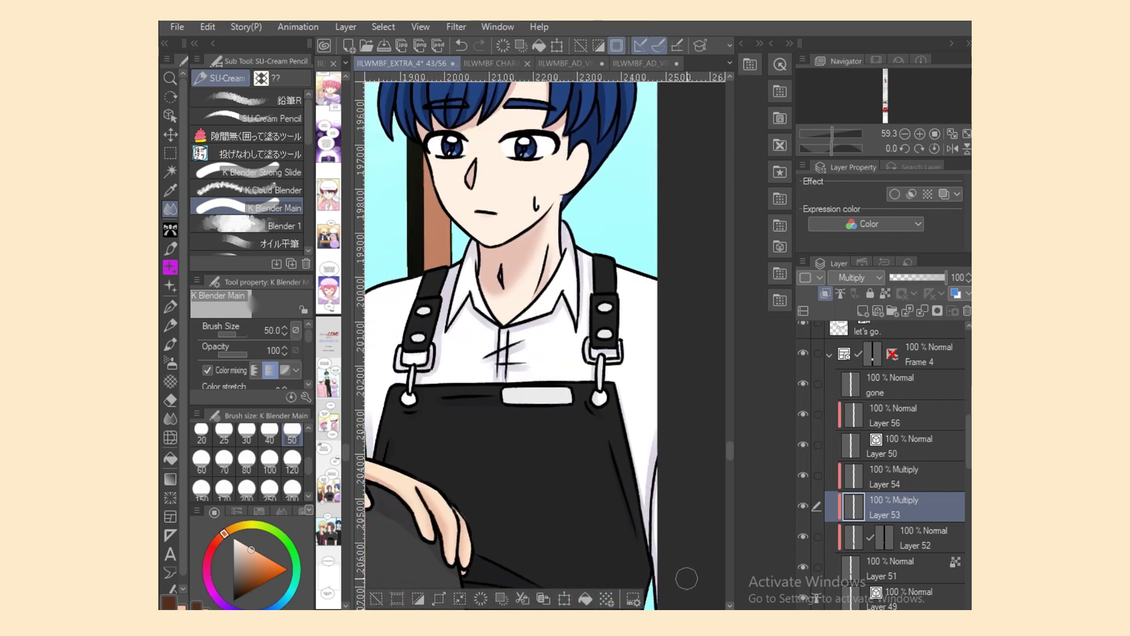
click(170, 153)
click(530, 294)
Step: Add a new layer above Layer 55, clip it to the layer below and set its blending mode to Multiply
drag(969, 441, 969, 470)
click(907, 462)
click(863, 311)
click(825, 294)
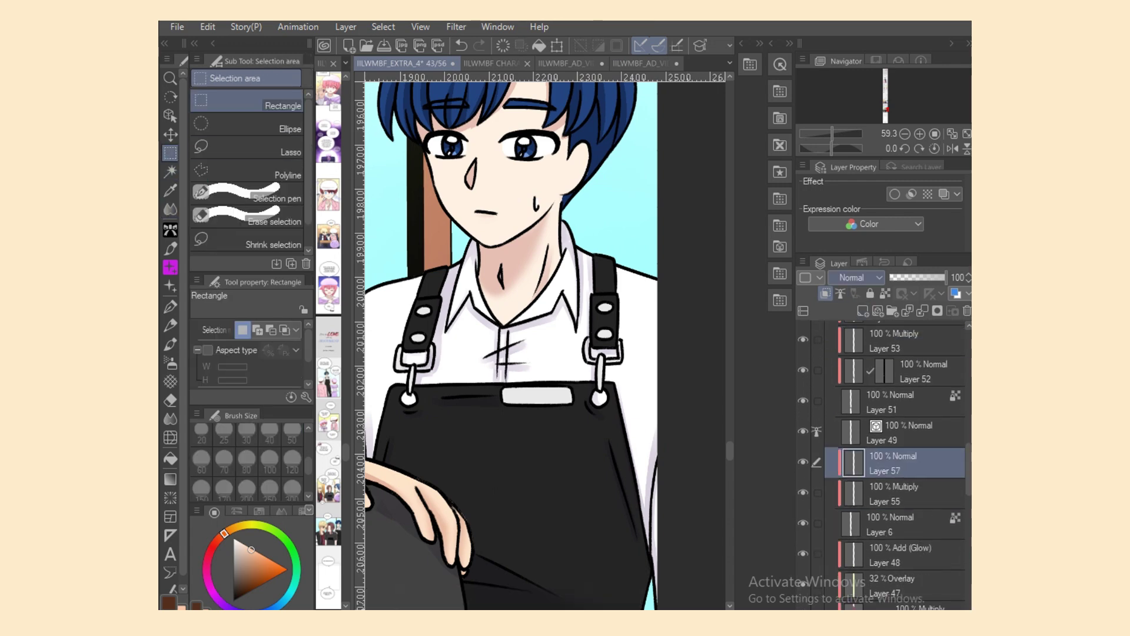
click(856, 277)
click(851, 322)
key(w)
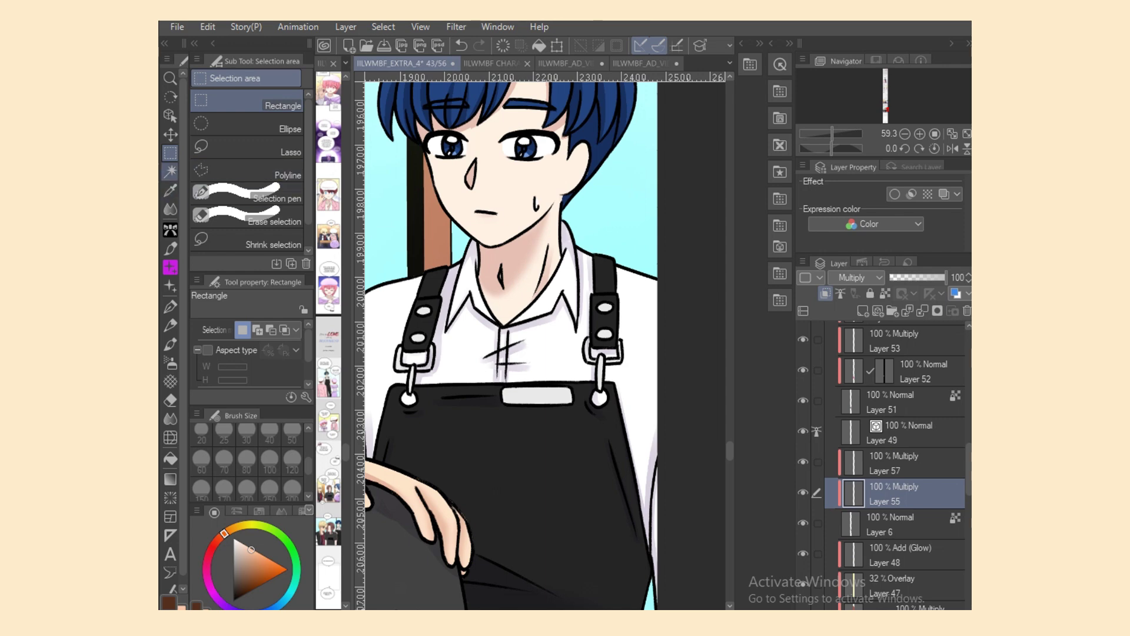
Step: Auto-select the blue-haired character's face and neck skin on Layer 6 and make Layer 57 active
click(511, 453)
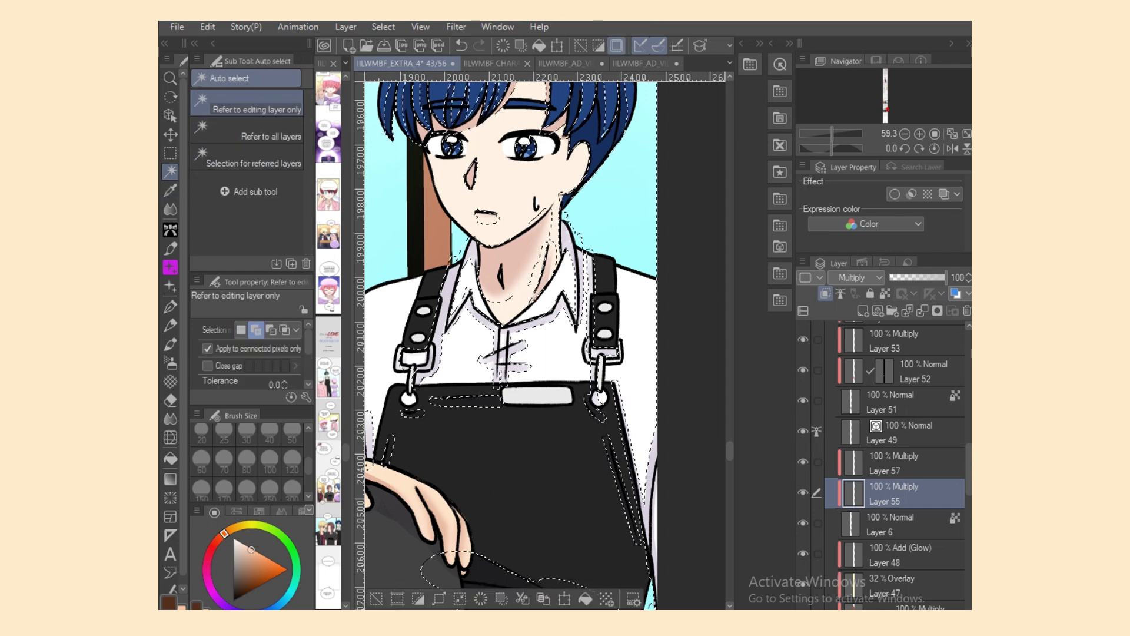
click(461, 45)
click(907, 525)
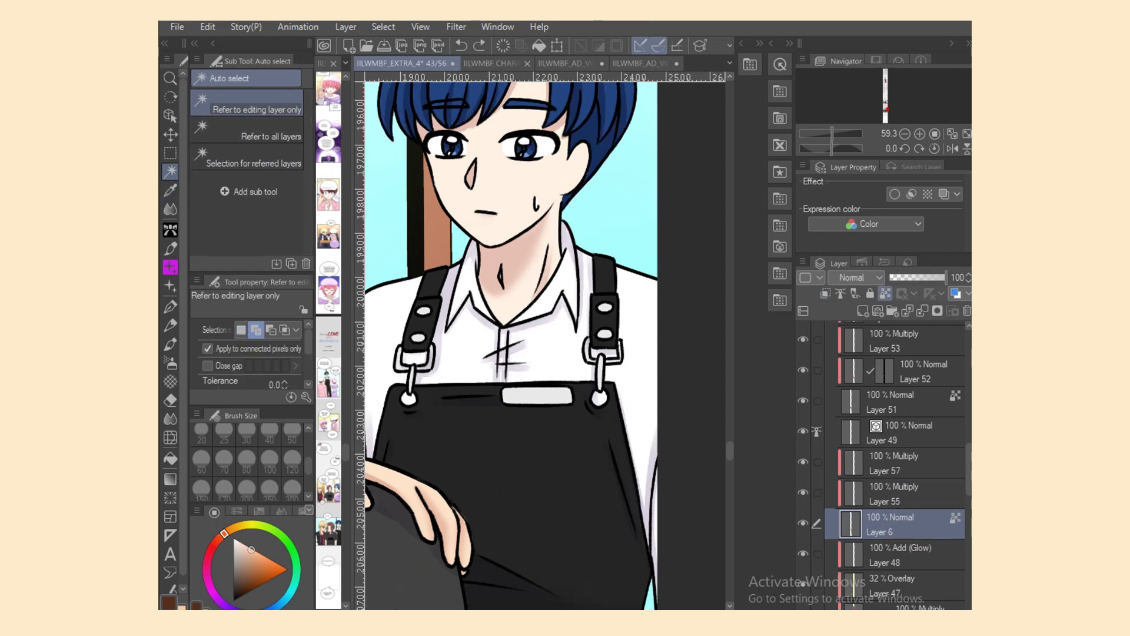
click(565, 173)
click(906, 463)
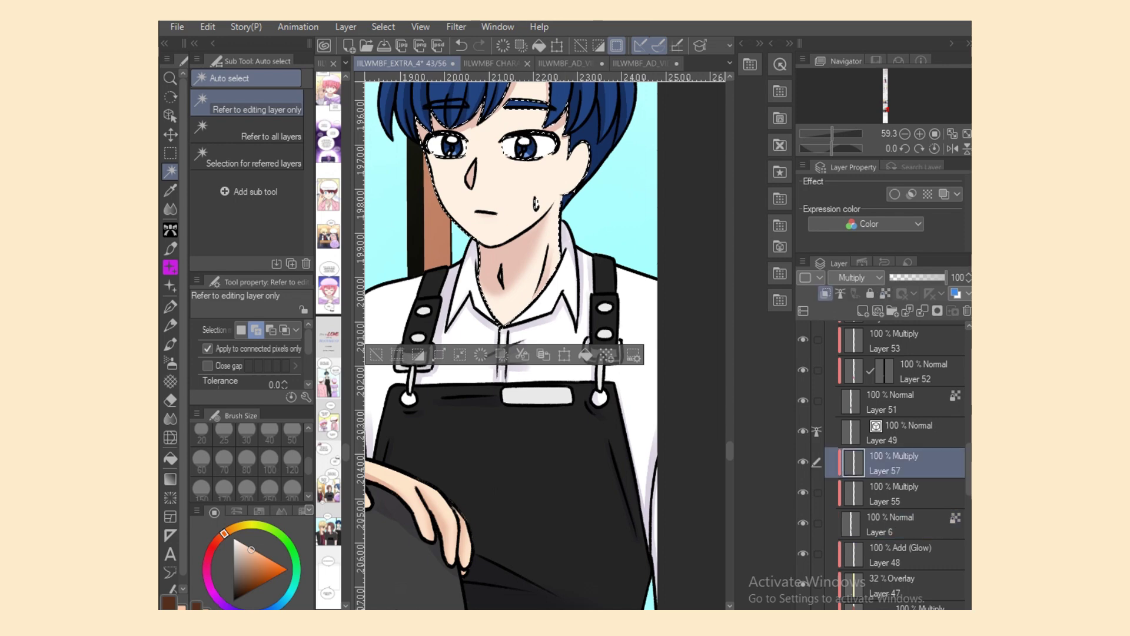
Step: Airbrush blush on the blue-haired character's cheeks with Soft at size 120, refine it with transparent colour and clear the selection
click(170, 363)
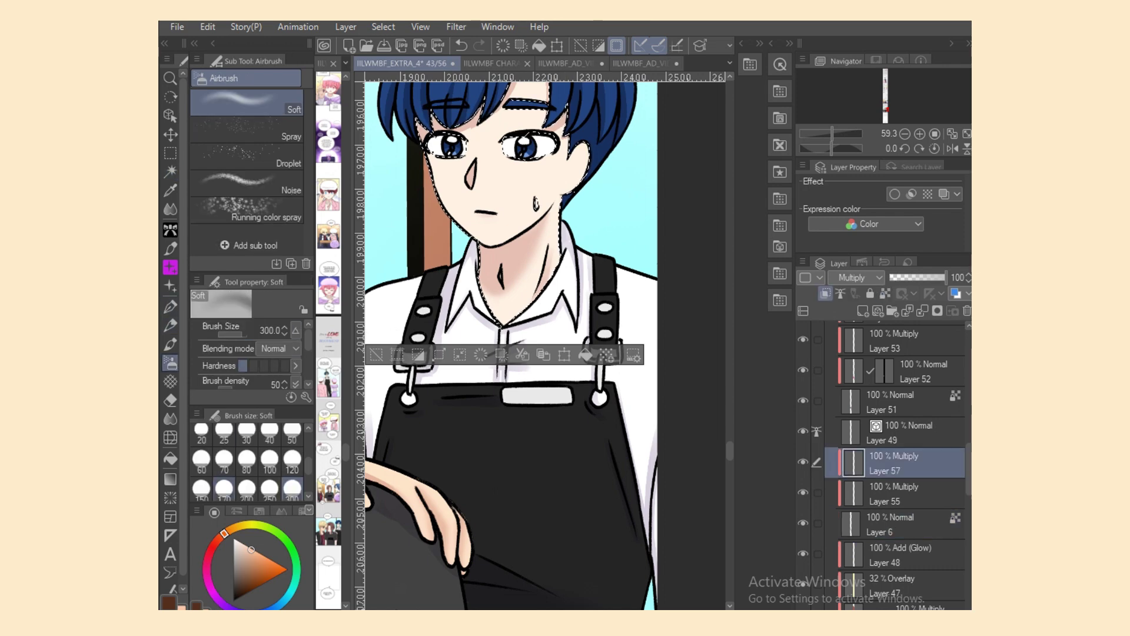
click(292, 463)
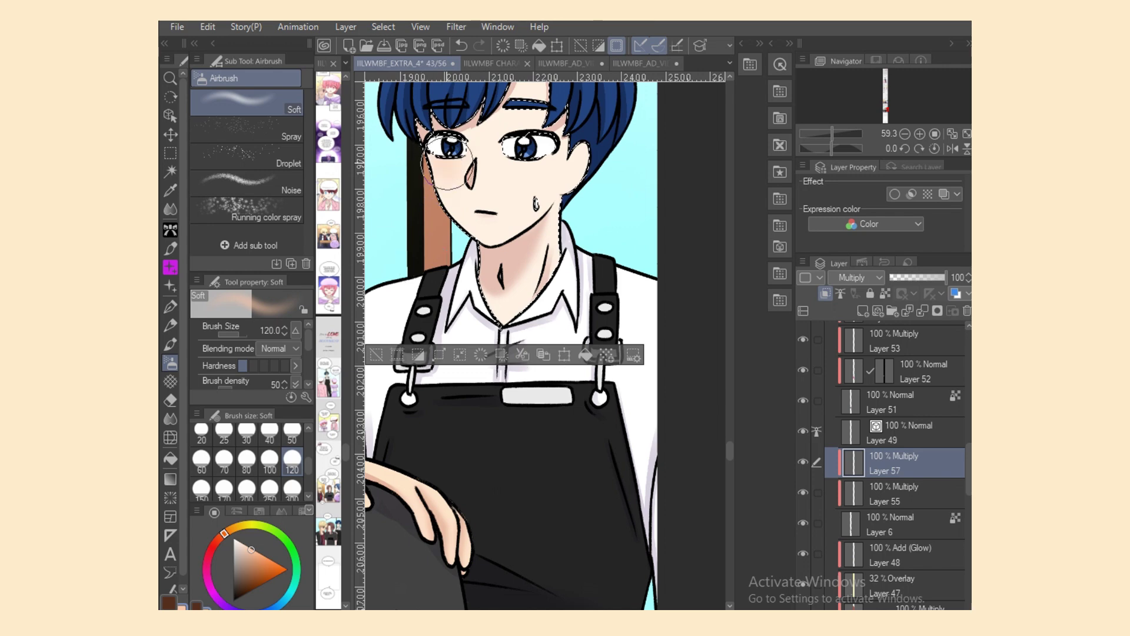
mouse_move(535, 164)
mouse_down()
mouse_move(534, 221)
mouse_move(506, 175)
mouse_move(558, 160)
mouse_move(521, 188)
mouse_move(512, 176)
mouse_move(452, 185)
mouse_up()
key(c)
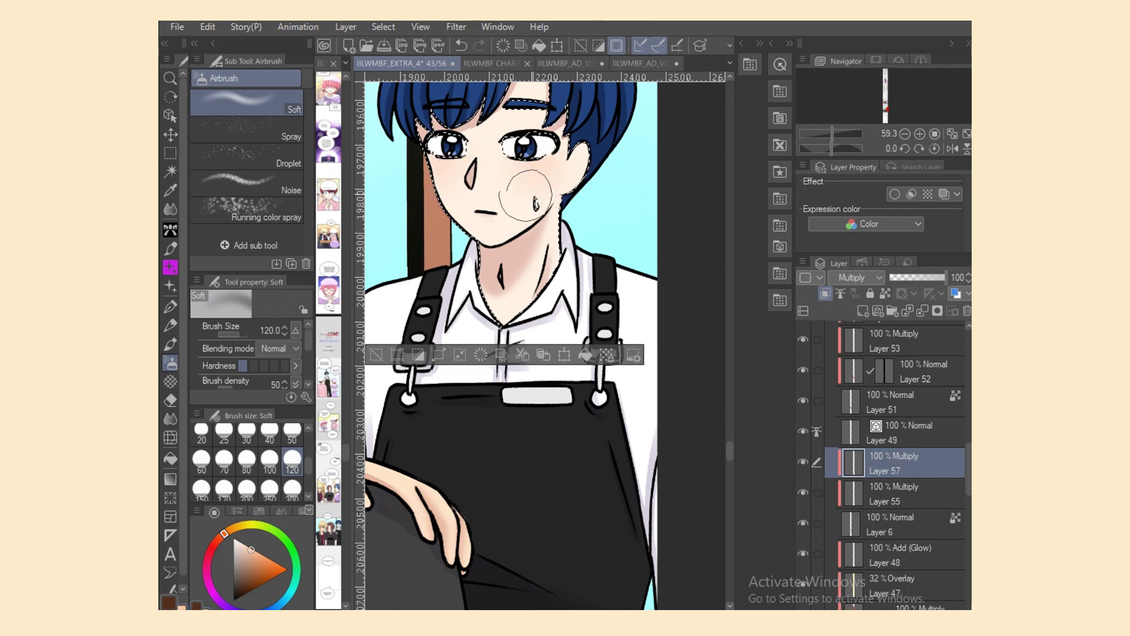
key(ctrl+minus)
key(ctrl+minus)
key(ctrl+minus)
key(ctrl+minus)
drag(642, 613, 614, 614)
key(m)
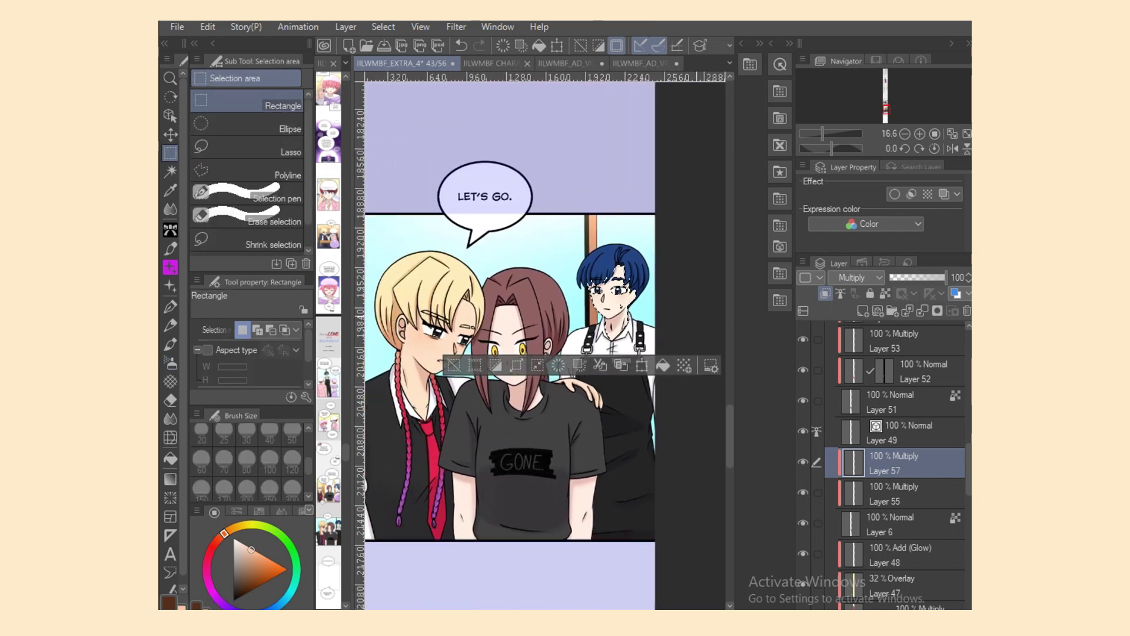
click(693, 541)
Step: Auto-select the hand resting on the brown-haired character's shoulder on Layer 51 and make Layer 54 active
scroll(545, 339, up, 3)
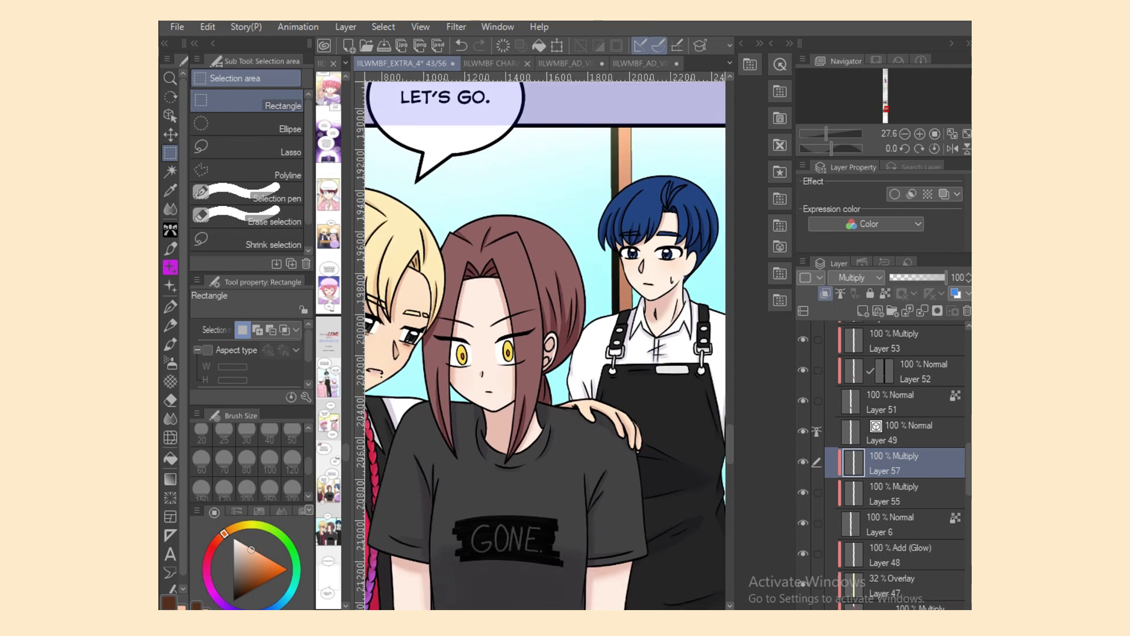
key(b)
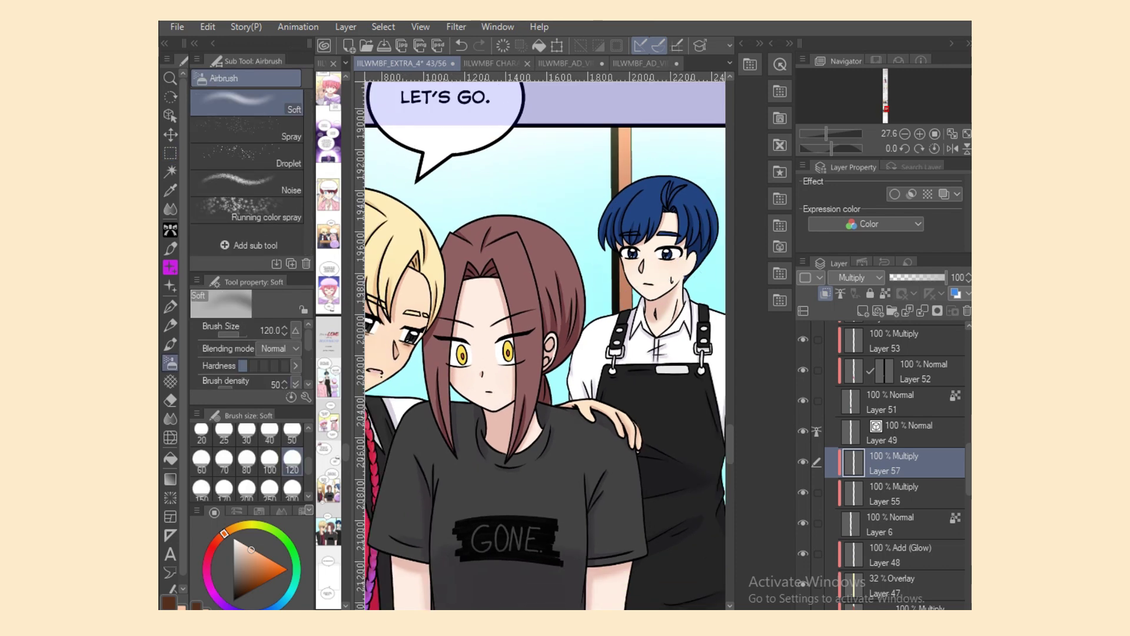
scroll(883, 465, up, 3)
click(901, 492)
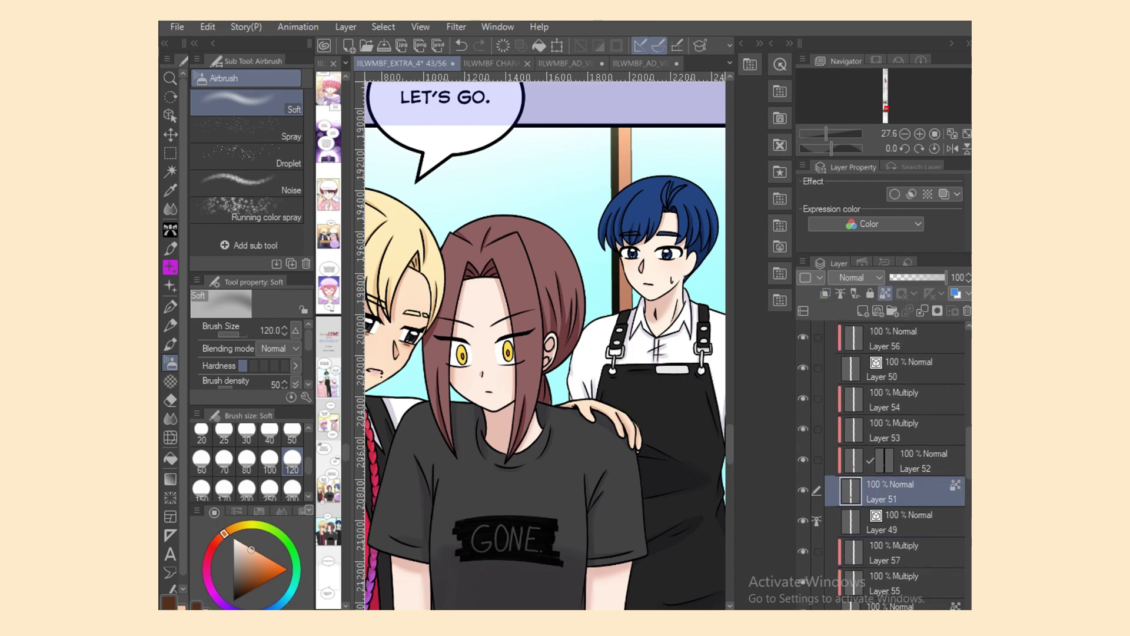
click(171, 172)
click(614, 414)
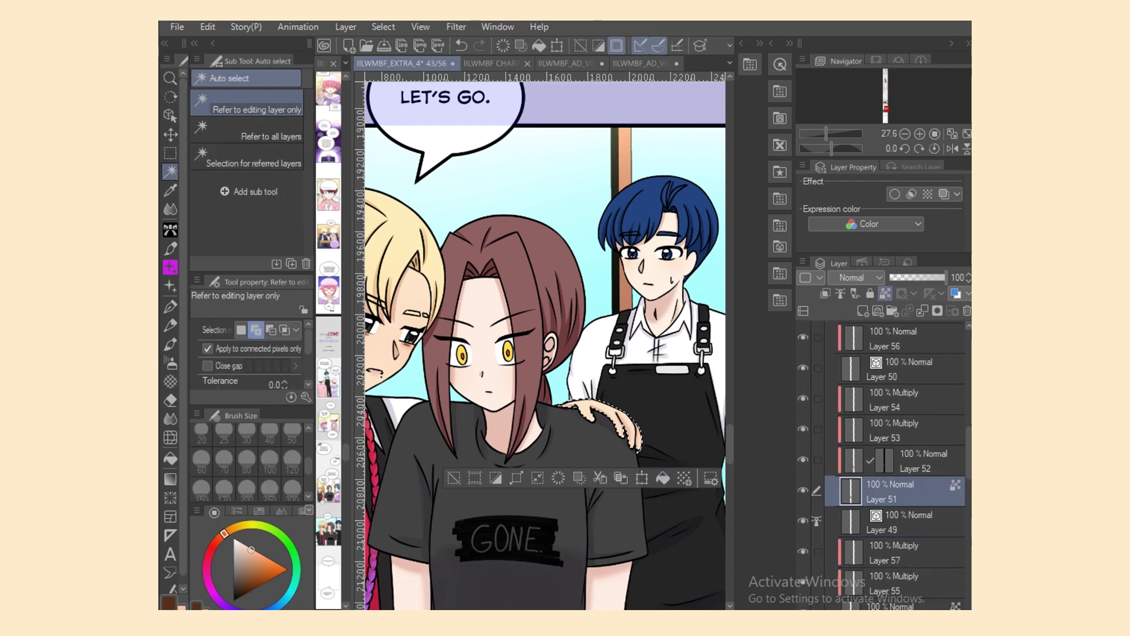
click(901, 430)
click(901, 400)
Step: Airbrush a reddish tint over the hand's fingers and knuckles with Soft at size 300
click(211, 550)
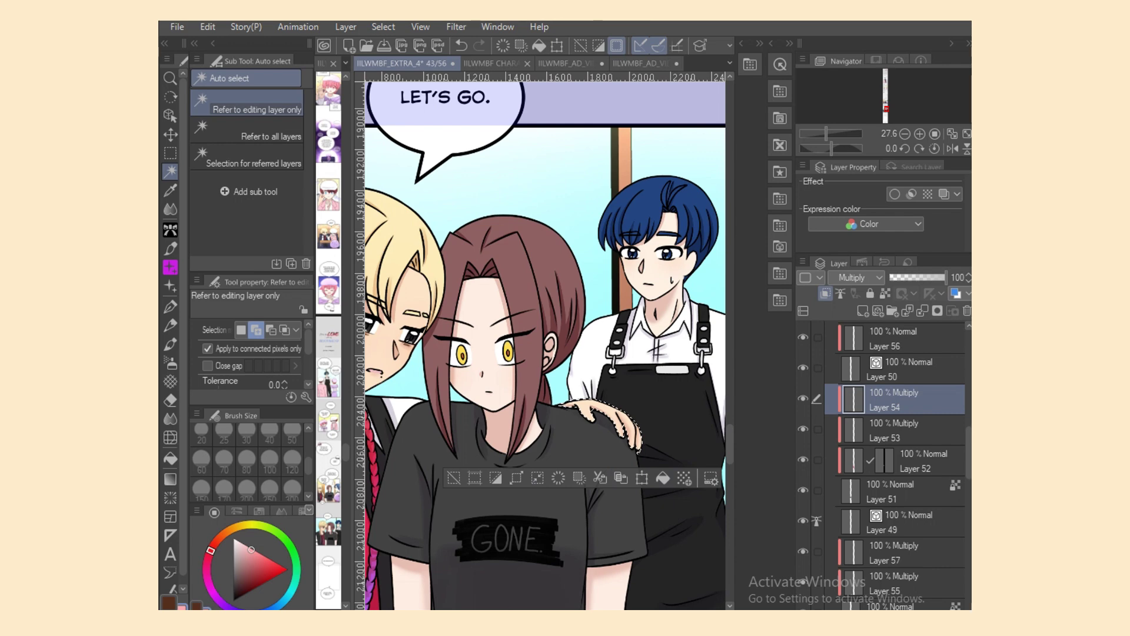
key(b)
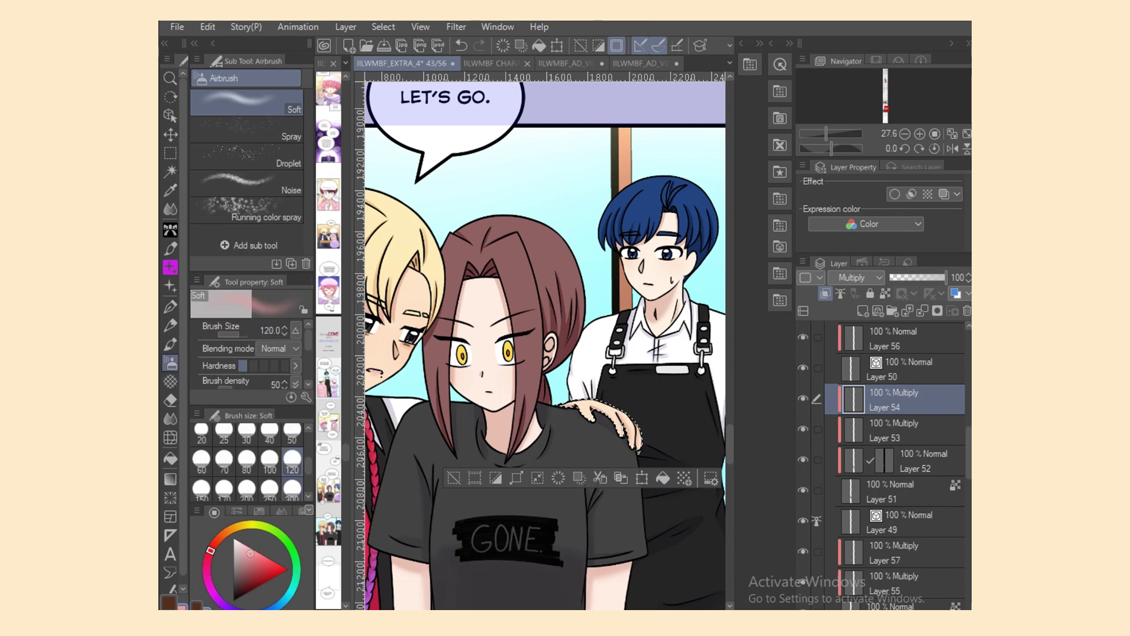
click(292, 490)
drag(603, 426, 638, 446)
click(175, 615)
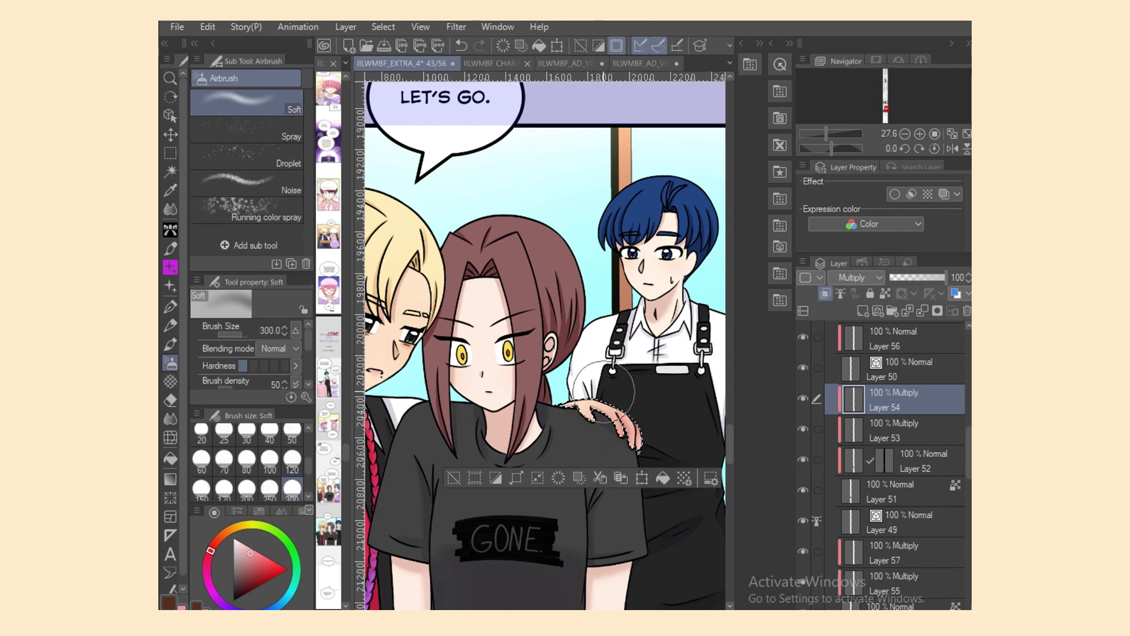
drag(604, 395, 640, 421)
Step: Clear the hand selection and lower Layer 54's opacity to 37%
key(ctrl+minus)
key(ctrl+minus)
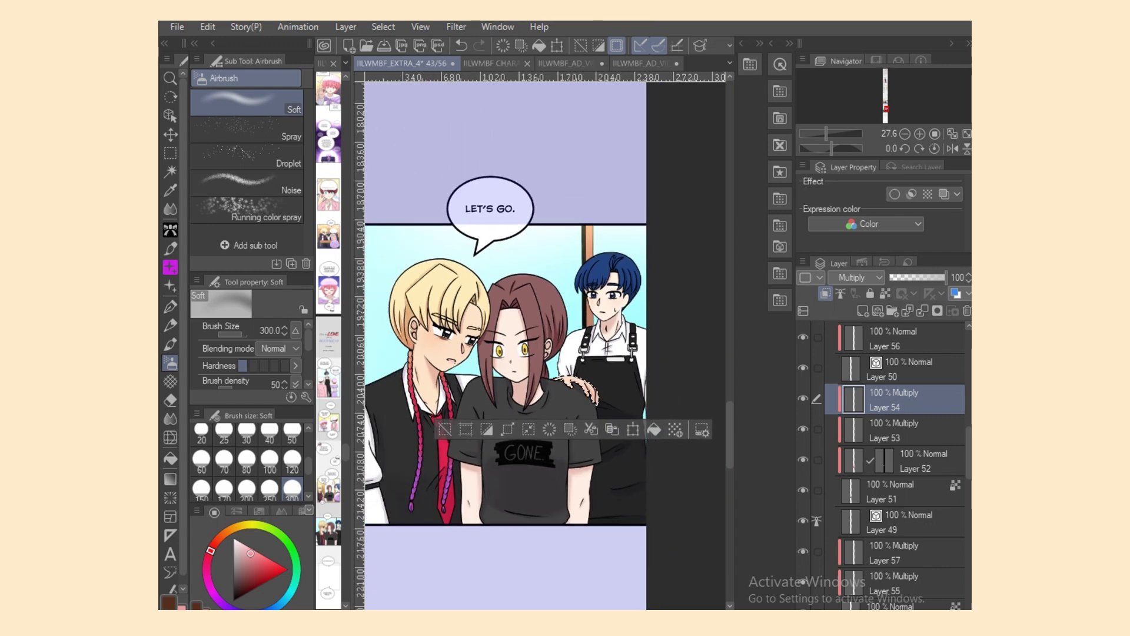
key(ctrl+plus)
click(171, 153)
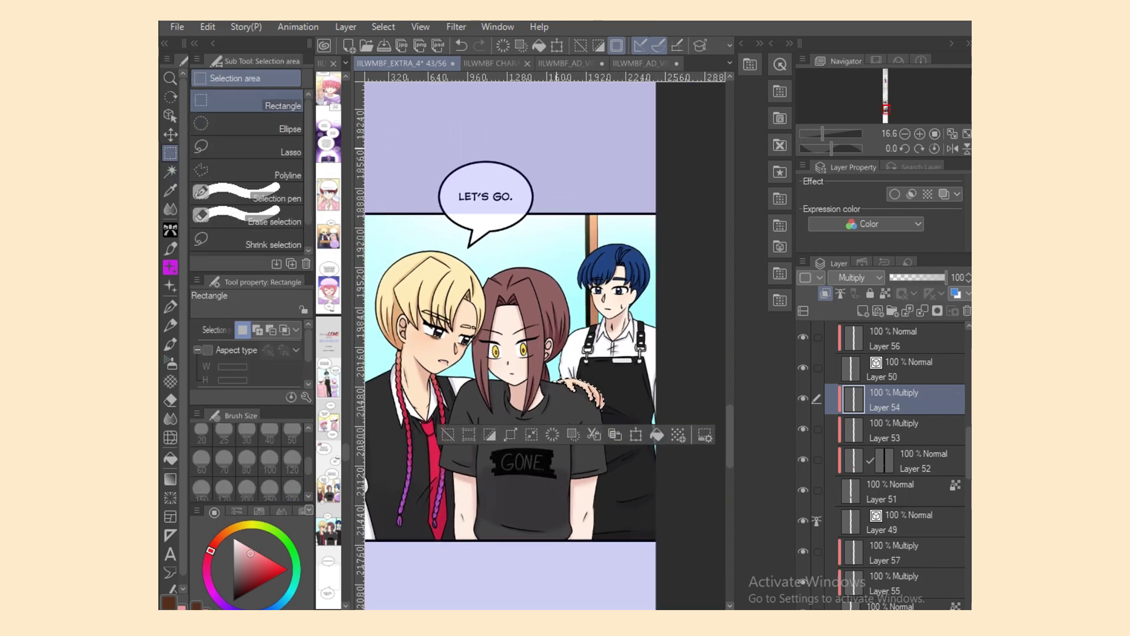
key(ctrl+d)
scroll(456, 346, left, 1)
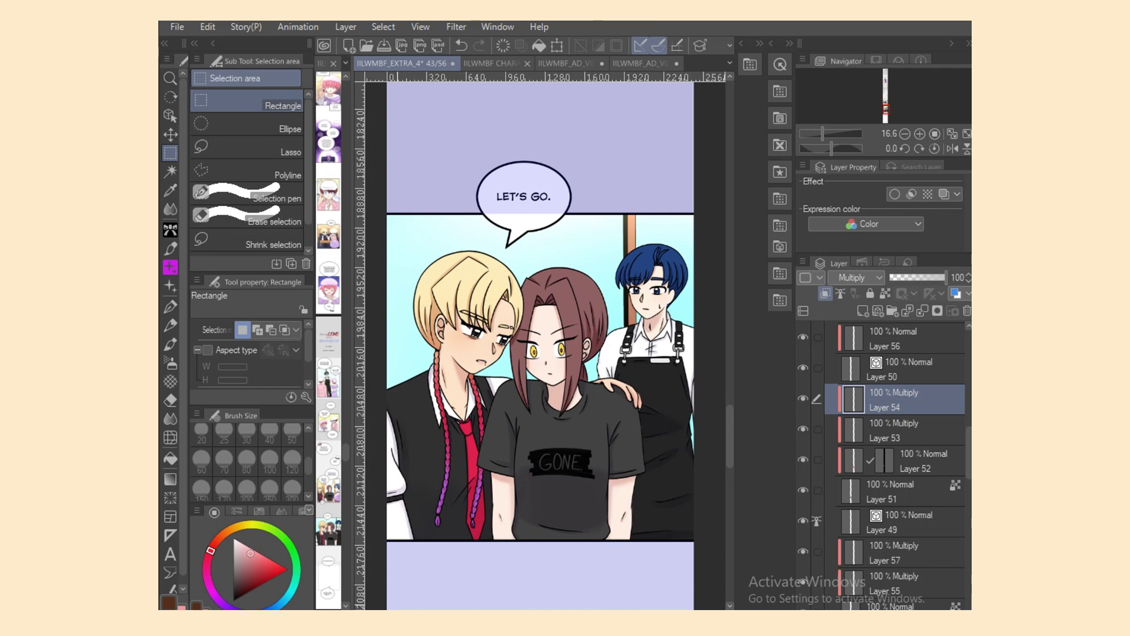
key(ctrl+plus)
click(911, 278)
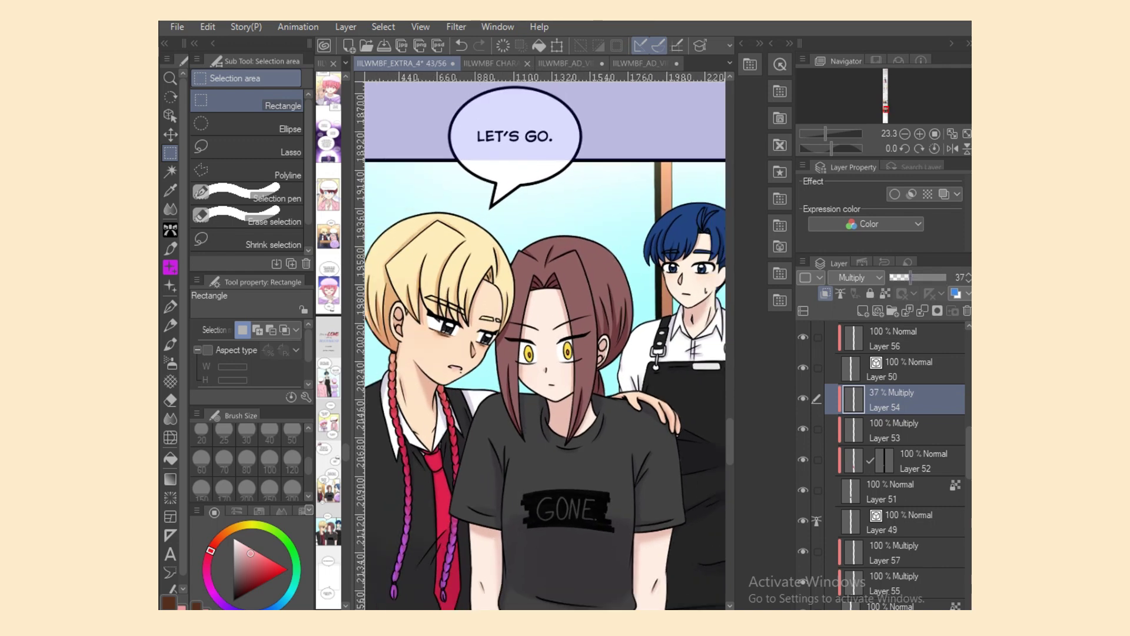
Step: Review the layers of the panel, hiding and showing Layer 52 to check what it contributes
drag(969, 452, 970, 420)
click(901, 489)
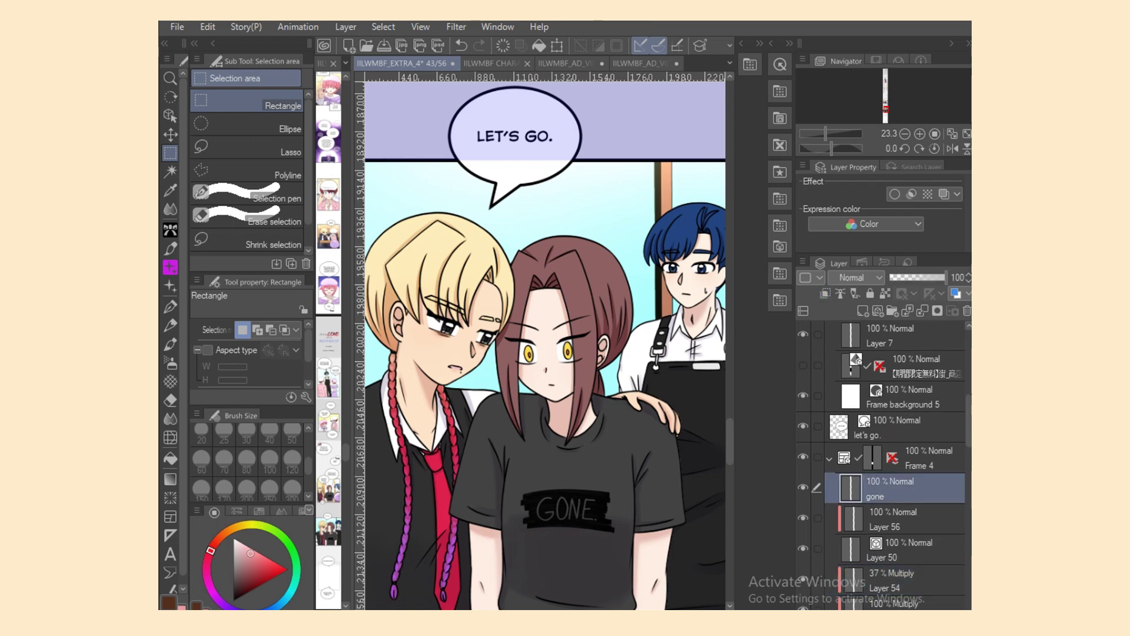
scroll(545, 346, down, 6)
scroll(545, 346, up, 4)
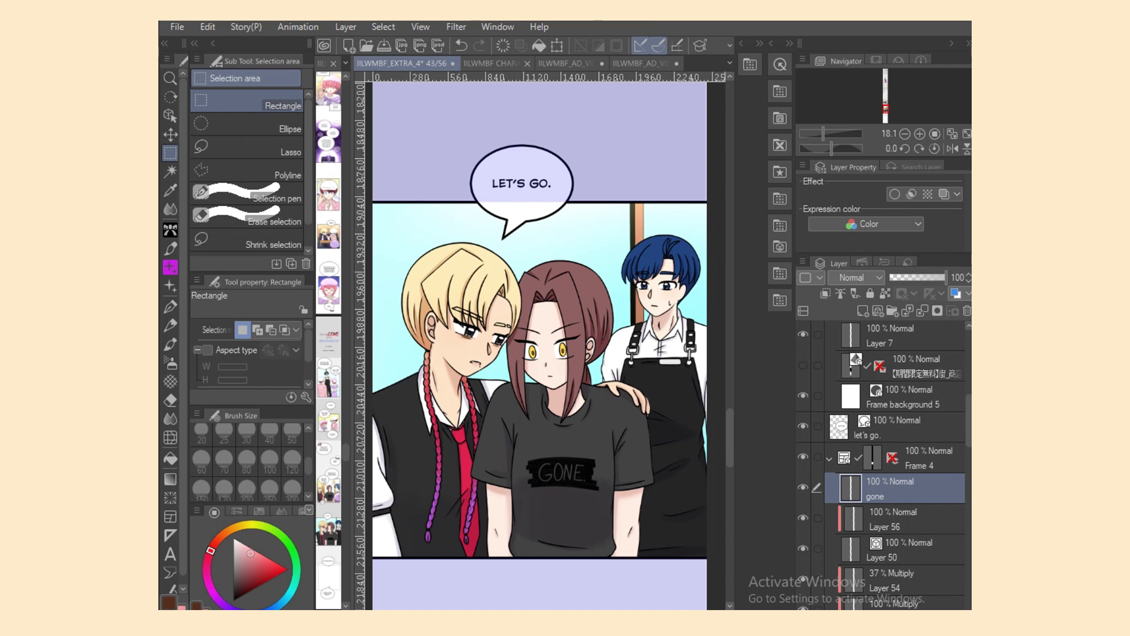
scroll(883, 466, down, 7)
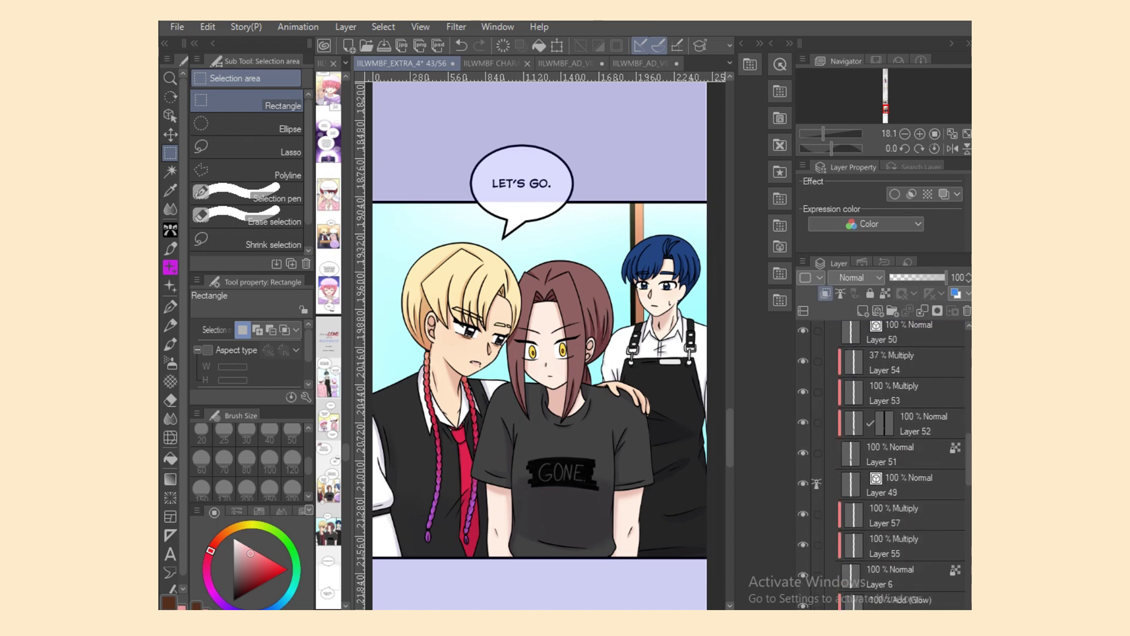
click(803, 423)
click(803, 423)
Step: Add a new layer above Layer 54, clip it to the layer below and set its blending mode to Multiply
click(907, 363)
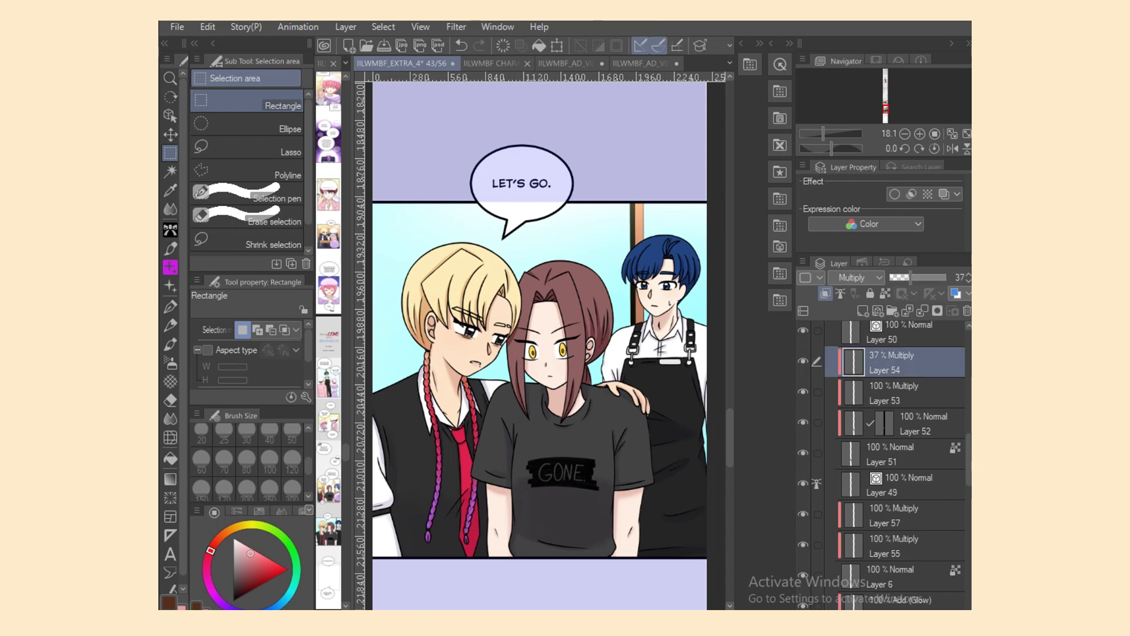
click(864, 311)
click(826, 294)
click(856, 278)
click(852, 323)
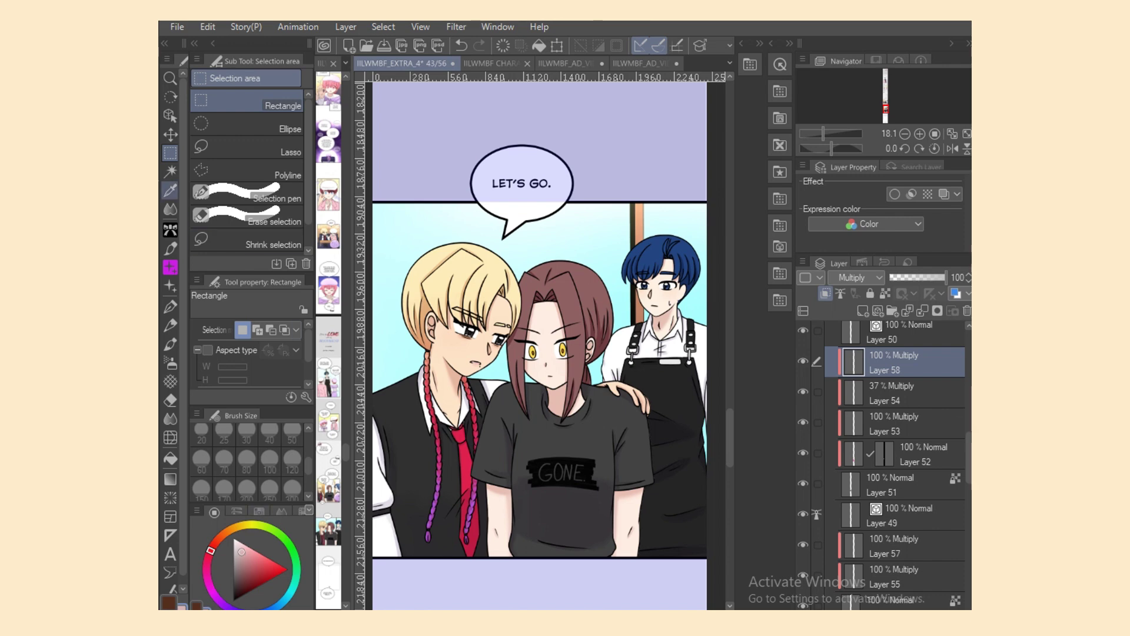
Step: Fill a shadow shape across the overlapping sides of the blond and brown-haired characters with the 投げなわして塗るツール lasso fill
click(171, 190)
click(170, 209)
click(250, 154)
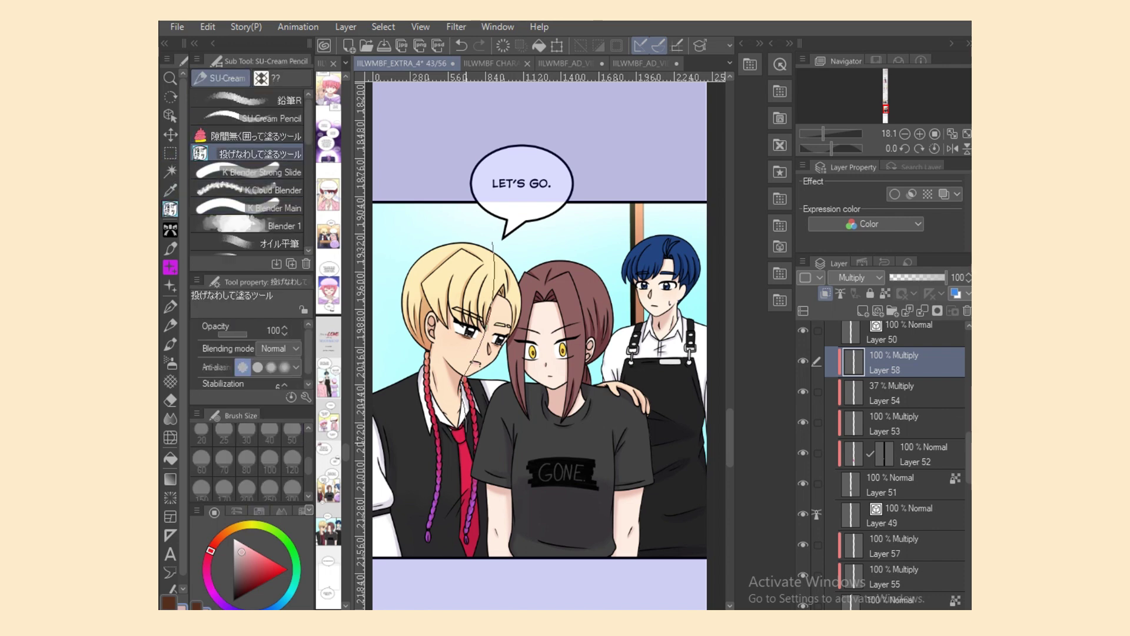
drag(525, 551, 539, 283)
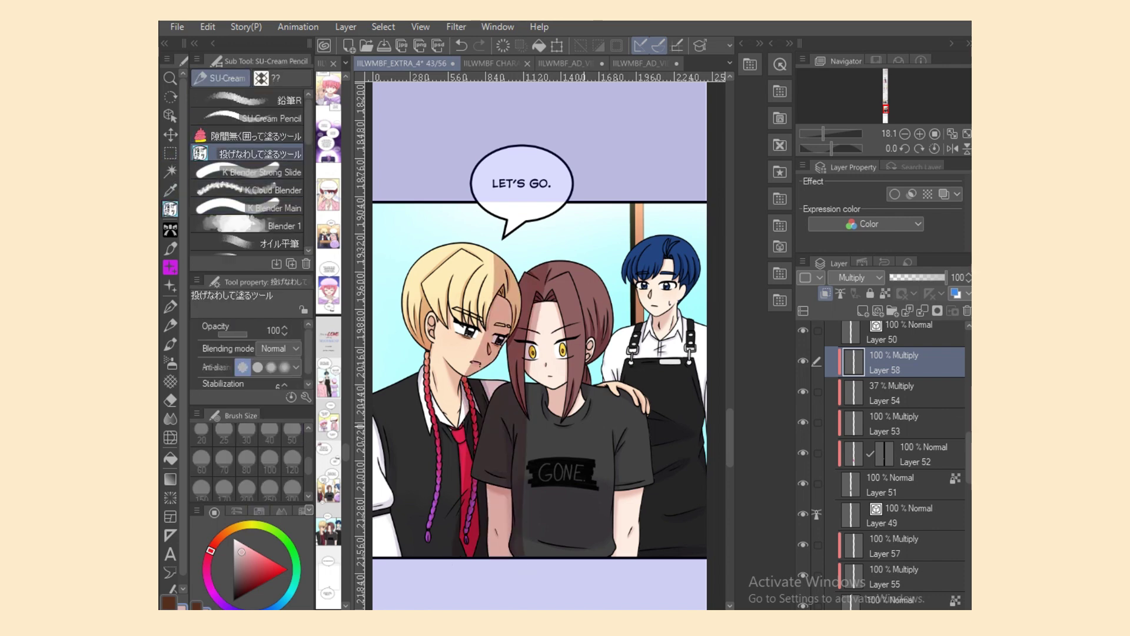
Step: Erase the new shadow from both characters' faces with the オイル平筆 brush at size 120 in transparent colour
click(277, 243)
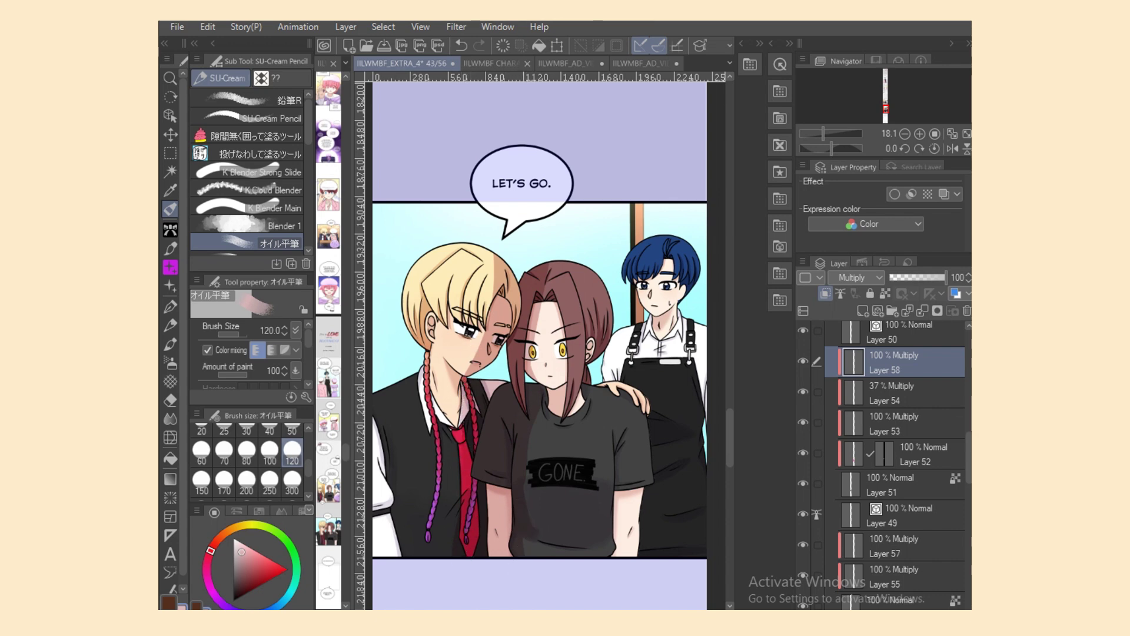
key(c)
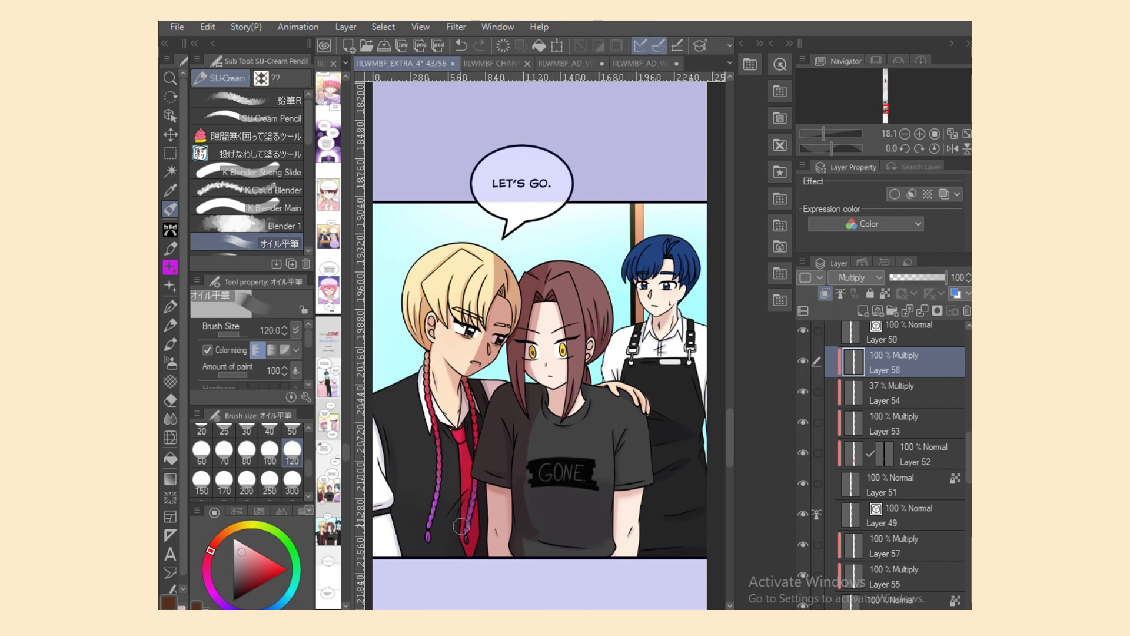
drag(543, 326, 535, 361)
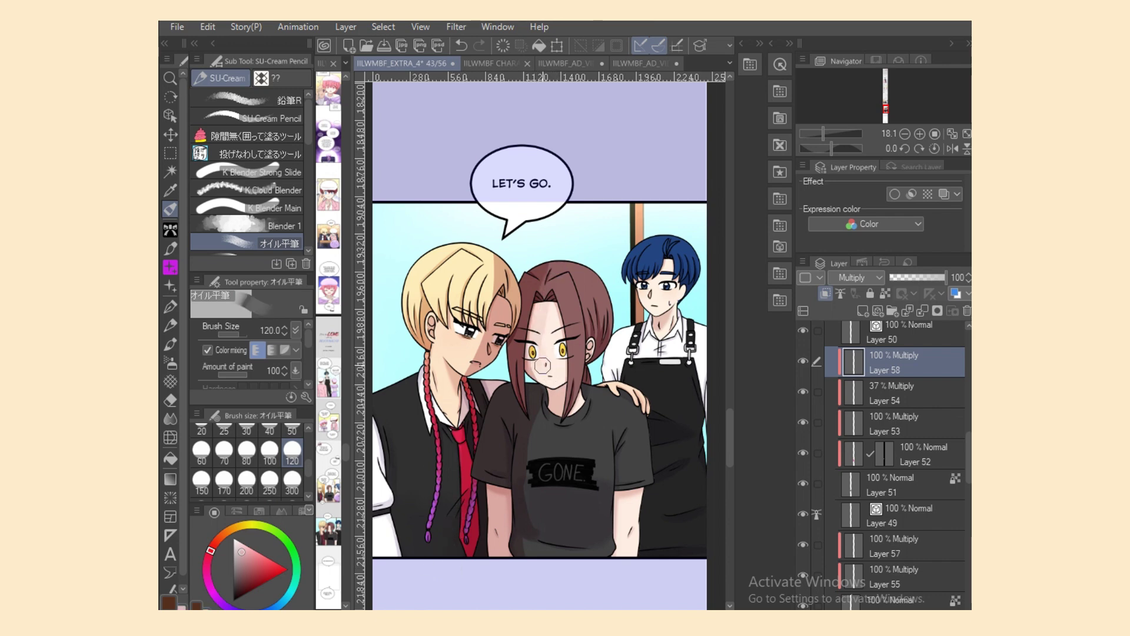
mouse_move(487, 263)
mouse_down()
mouse_move(498, 268)
mouse_move(496, 315)
mouse_up()
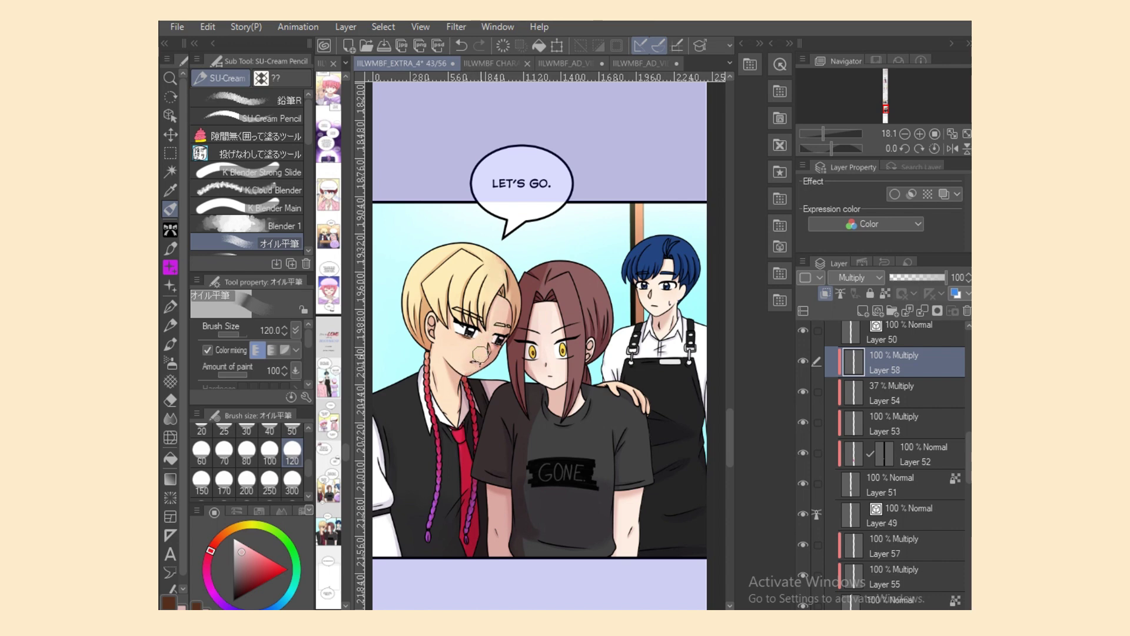
Step: Soften the shadow's edges with K Blender Main at size 300 and set Layer 58's opacity to 51%
key(j)
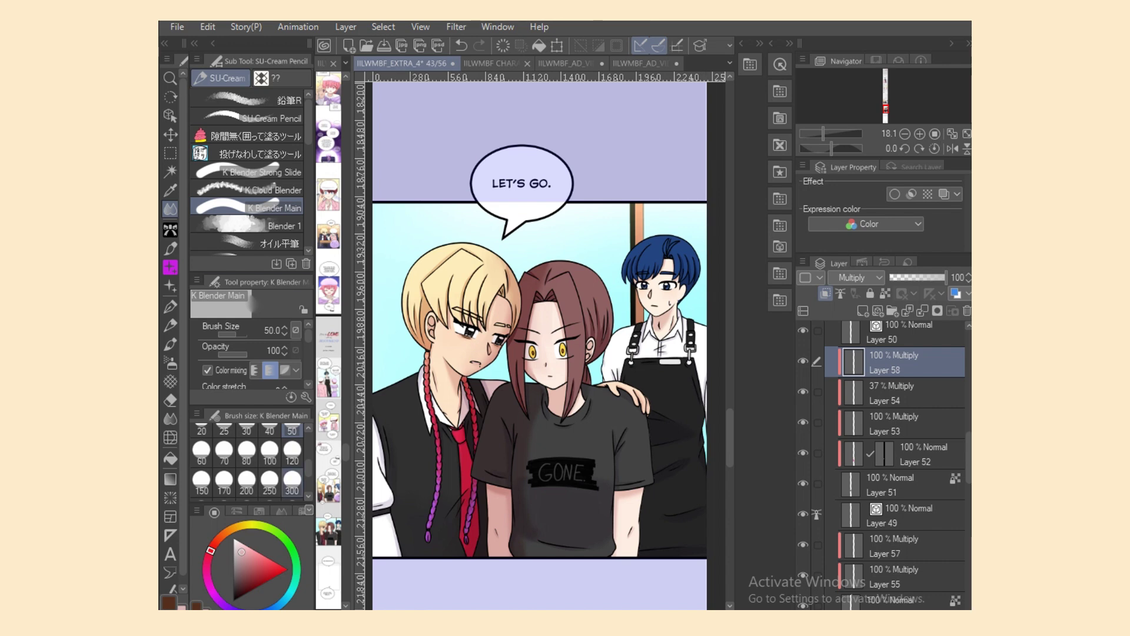
click(292, 479)
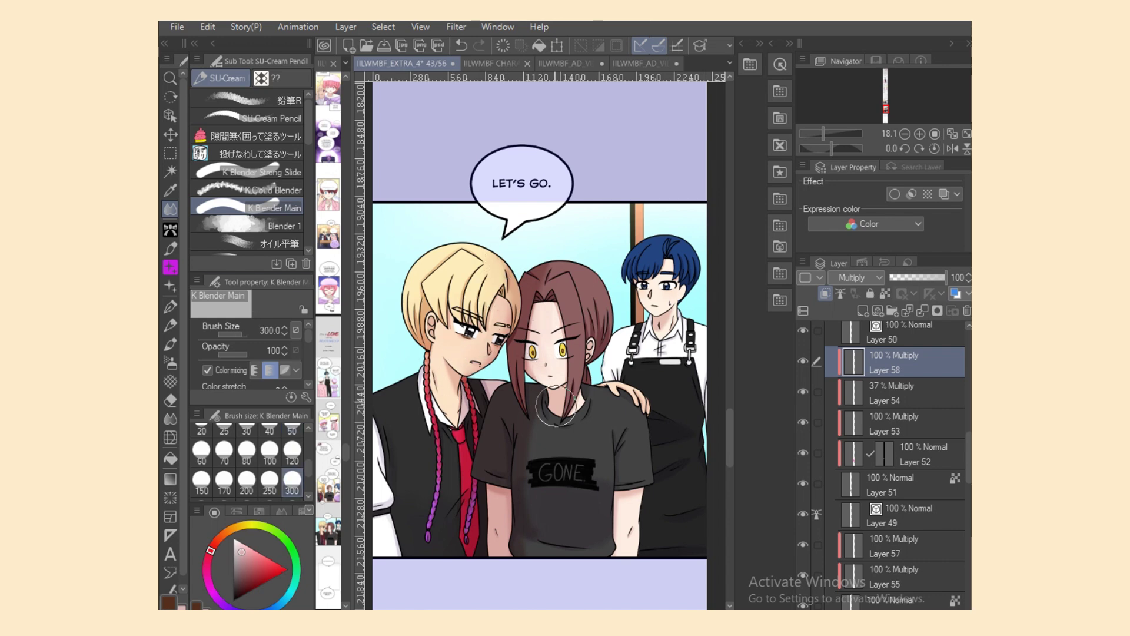
click(907, 277)
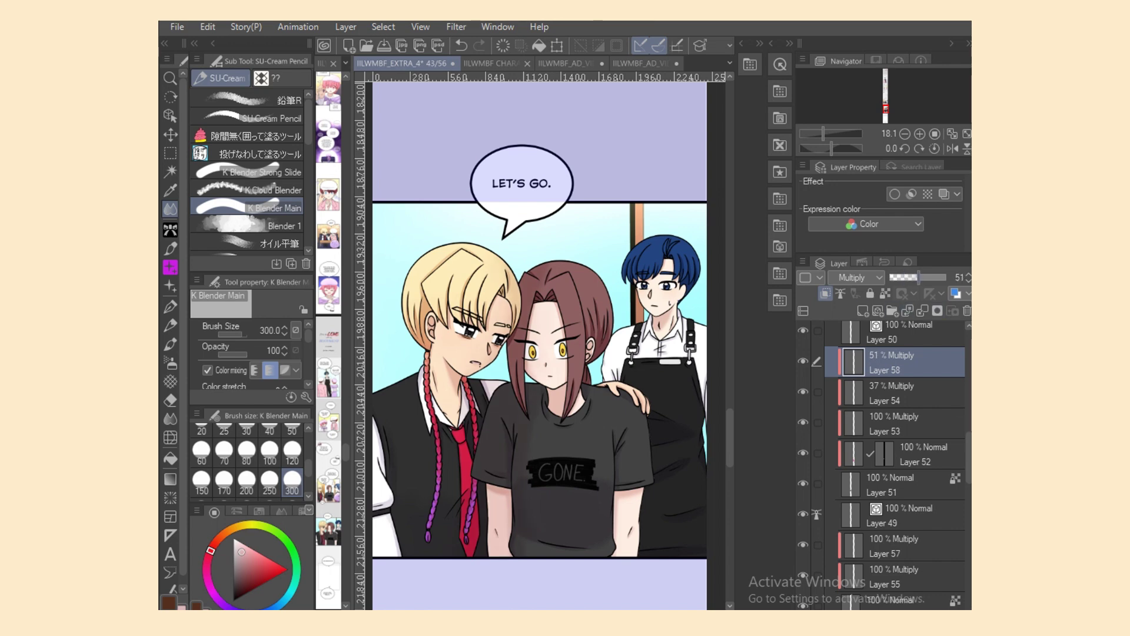
Step: Add a clipped Add (Glow) layer above Layer 58 and switch to the Soft airbrush
click(863, 310)
click(856, 277)
click(848, 463)
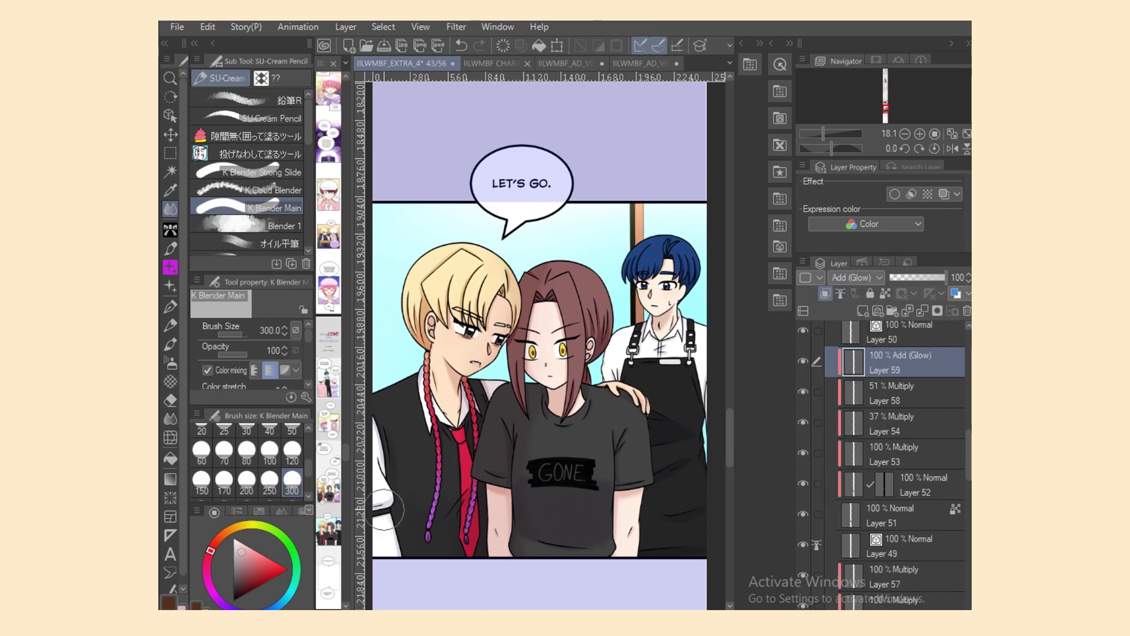
key(ctrl+minus)
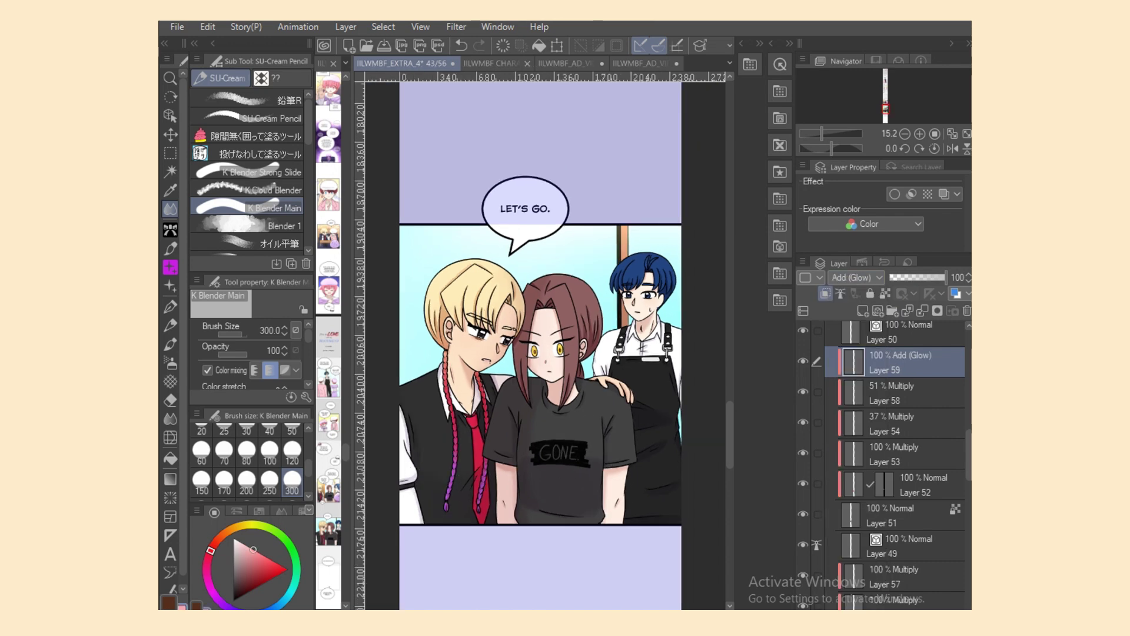
click(170, 362)
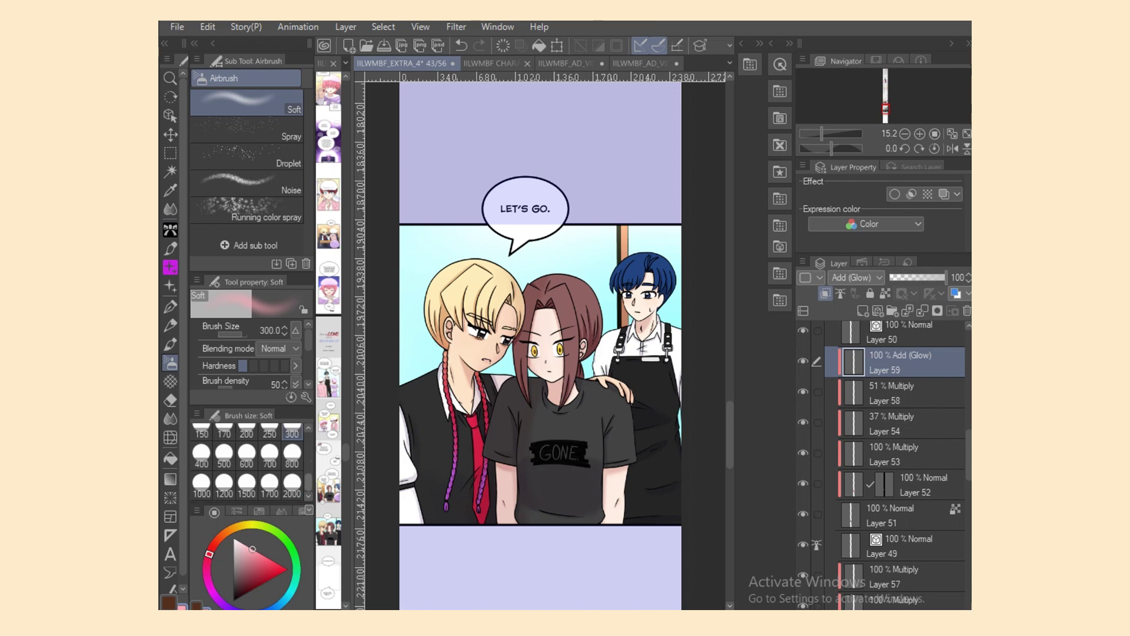
Step: Airbrush a soft glow on Layer 59 over the blond and brown-haired characters, erase the excess in transparent colour, and set the brush size to 800
mouse_move(387, 381)
mouse_down()
mouse_move(488, 248)
mouse_move(386, 328)
mouse_move(564, 299)
mouse_move(609, 278)
mouse_move(632, 346)
mouse_move(543, 480)
mouse_up()
key(c)
mouse_move(437, 399)
mouse_down()
mouse_move(493, 353)
mouse_move(505, 420)
mouse_up()
click(292, 451)
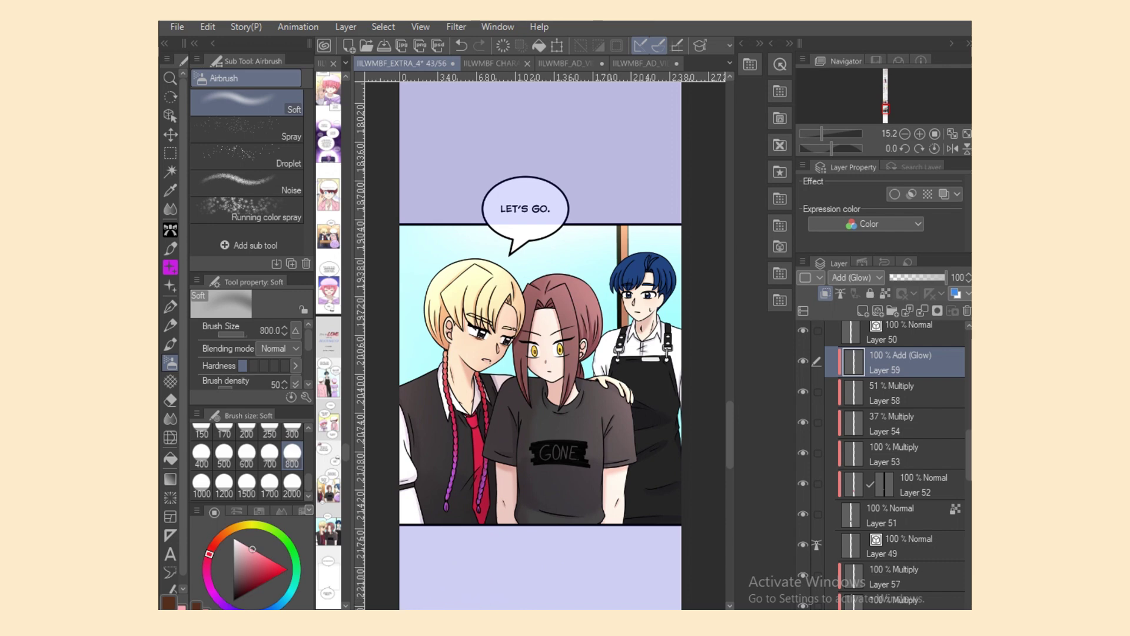
drag(822, 134, 828, 134)
key(ctrl+minus)
key(ctrl+minus)
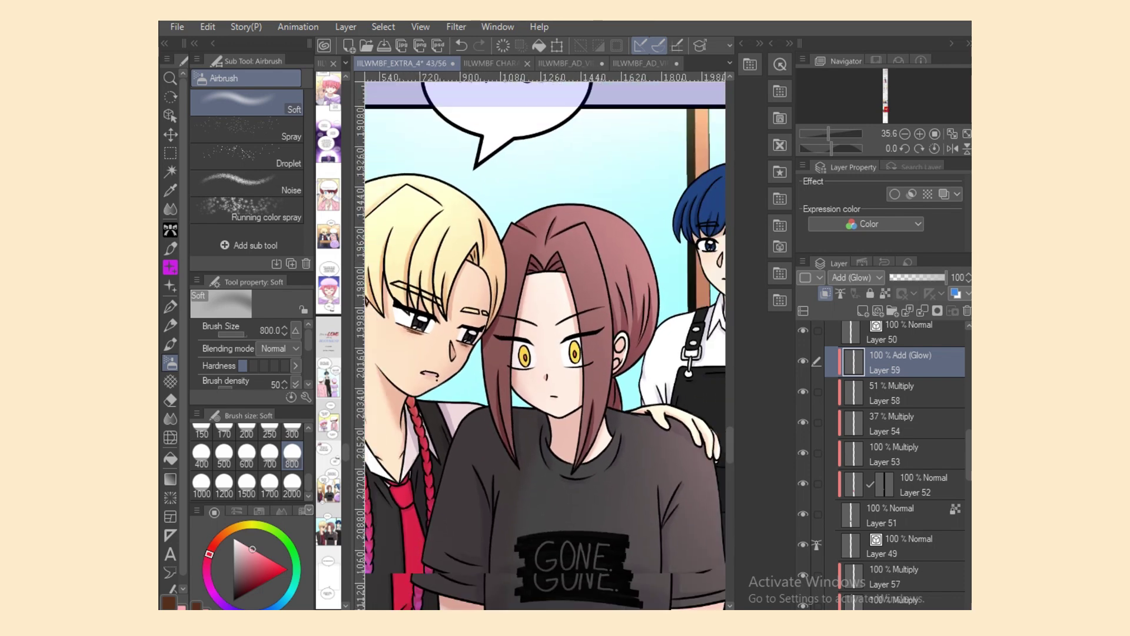
Step: Add a new layer above the gone layer in Frame 4 and set its blending mode to Add (Glow)
drag(969, 454, 970, 435)
click(907, 383)
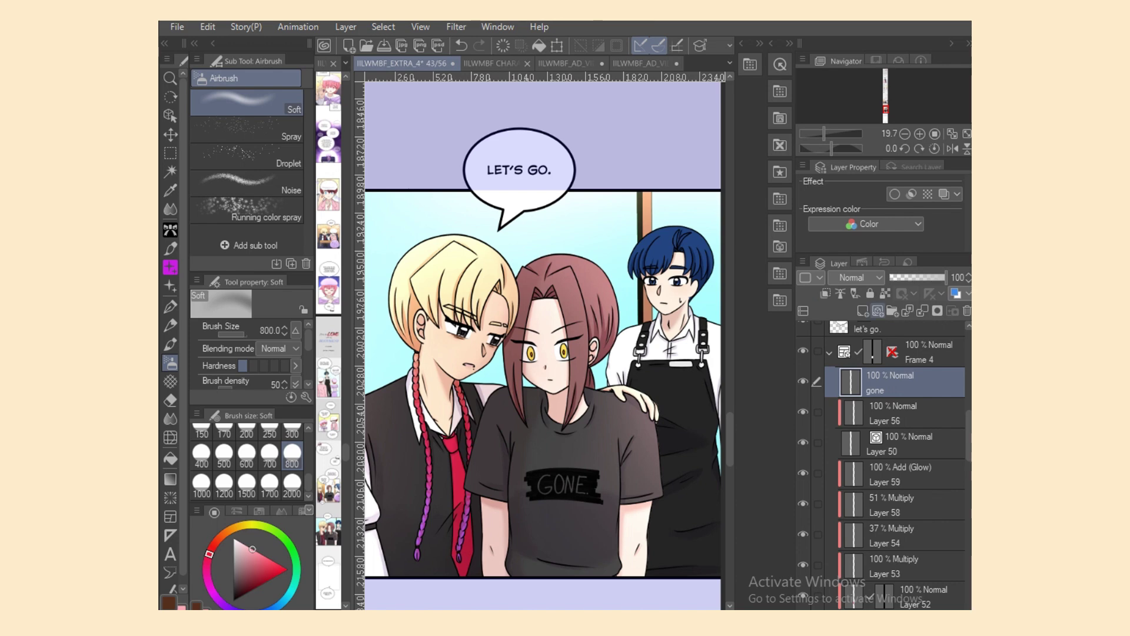
click(862, 310)
click(857, 278)
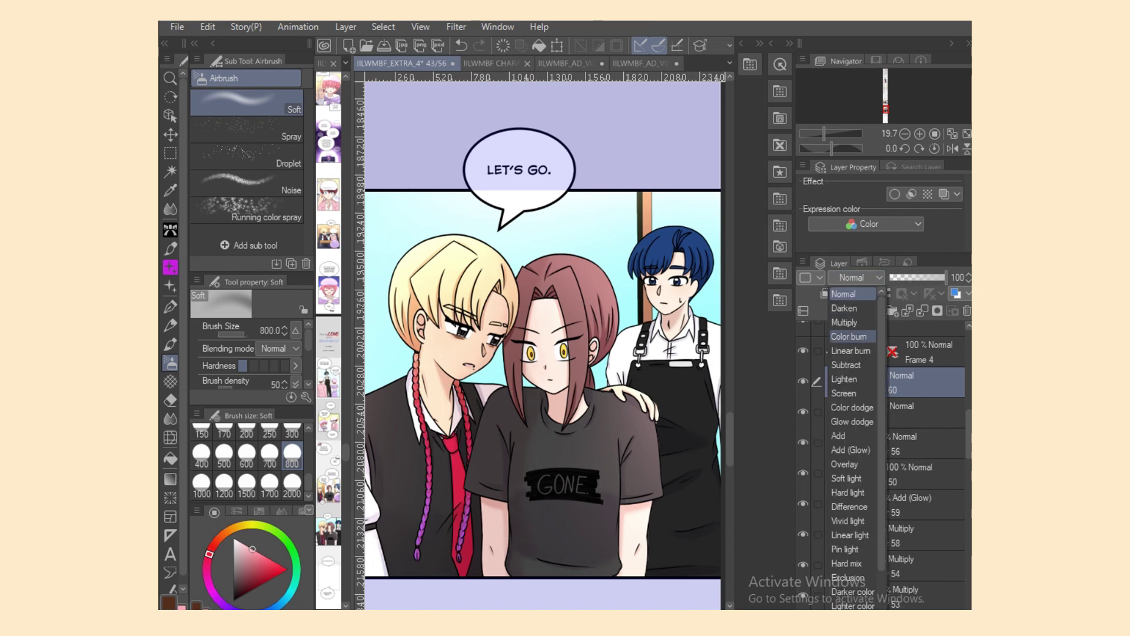
click(848, 322)
click(860, 278)
click(851, 422)
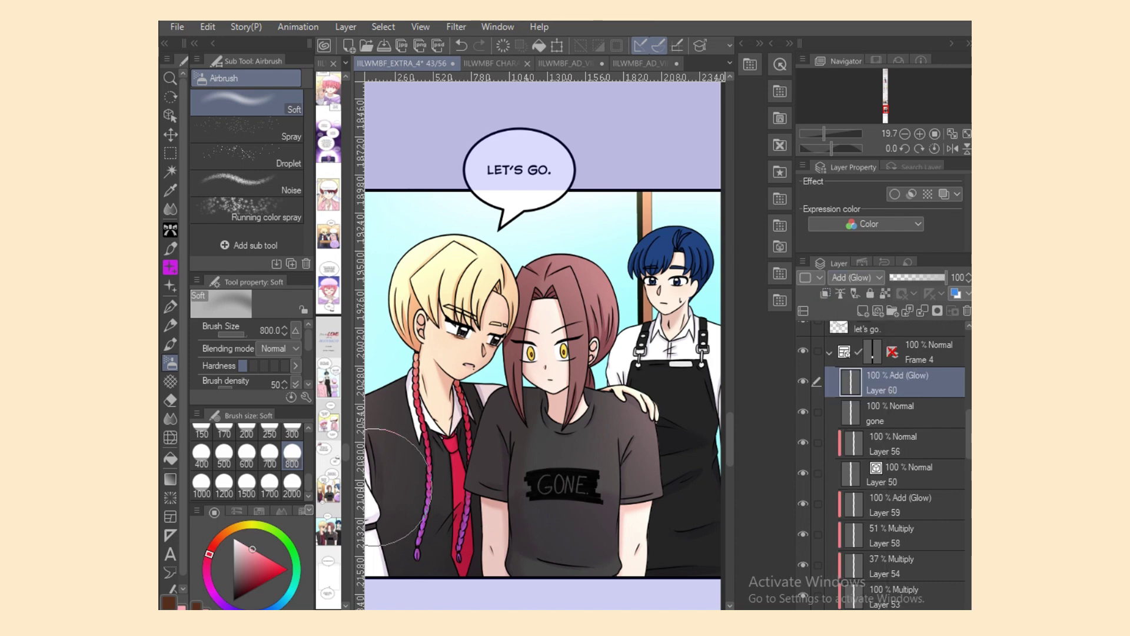
Step: Airbrush a pale yellow glow across the upper part of the panel with the Soft airbrush at size 2000
click(245, 525)
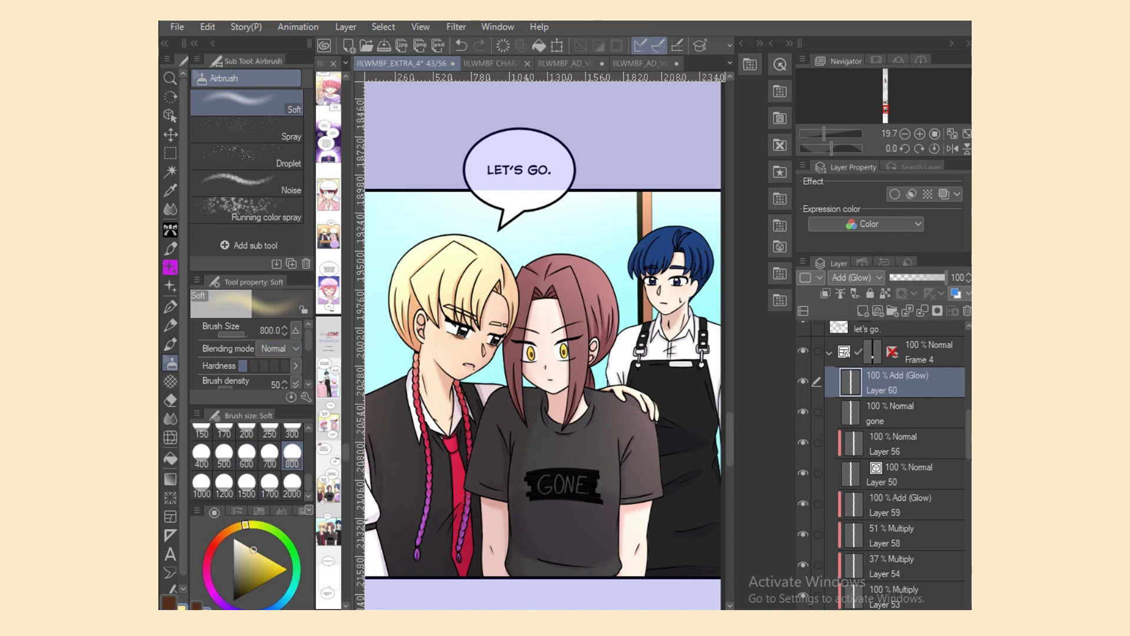
click(292, 483)
mouse_move(413, 240)
mouse_down()
mouse_move(417, 312)
mouse_move(541, 271)
mouse_up()
mouse_move(681, 244)
mouse_down()
mouse_move(702, 277)
mouse_move(689, 307)
mouse_up()
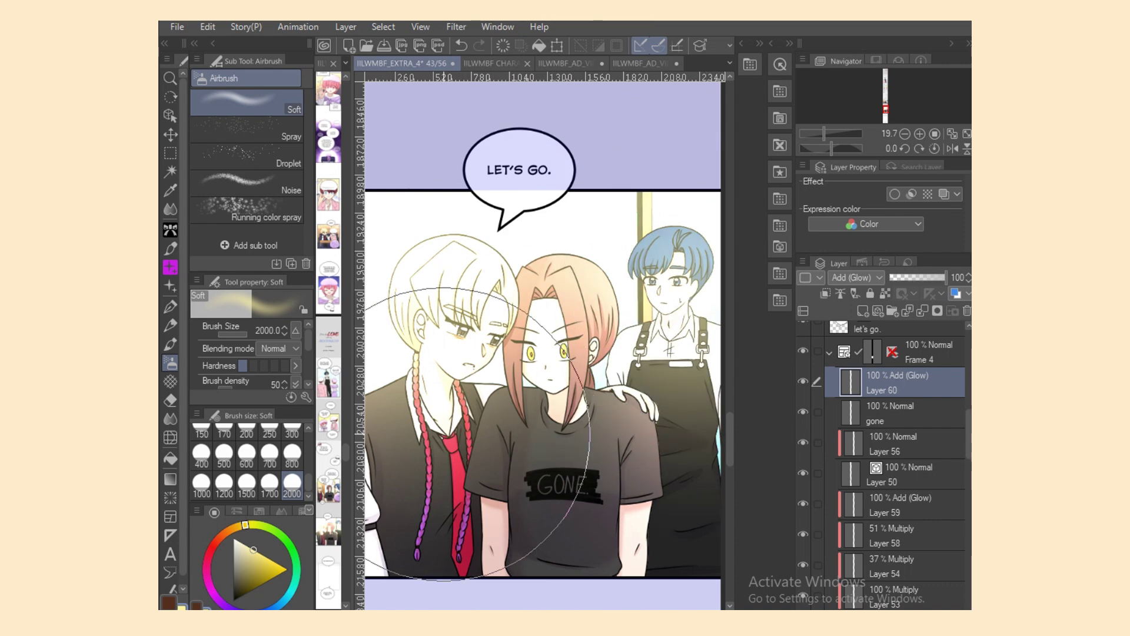
Step: Erase the glow from the three characters in transparent colour, using the Soft airbrush at size 2000 and then 800
key(ctrl+minus)
key(ctrl+minus)
key(c)
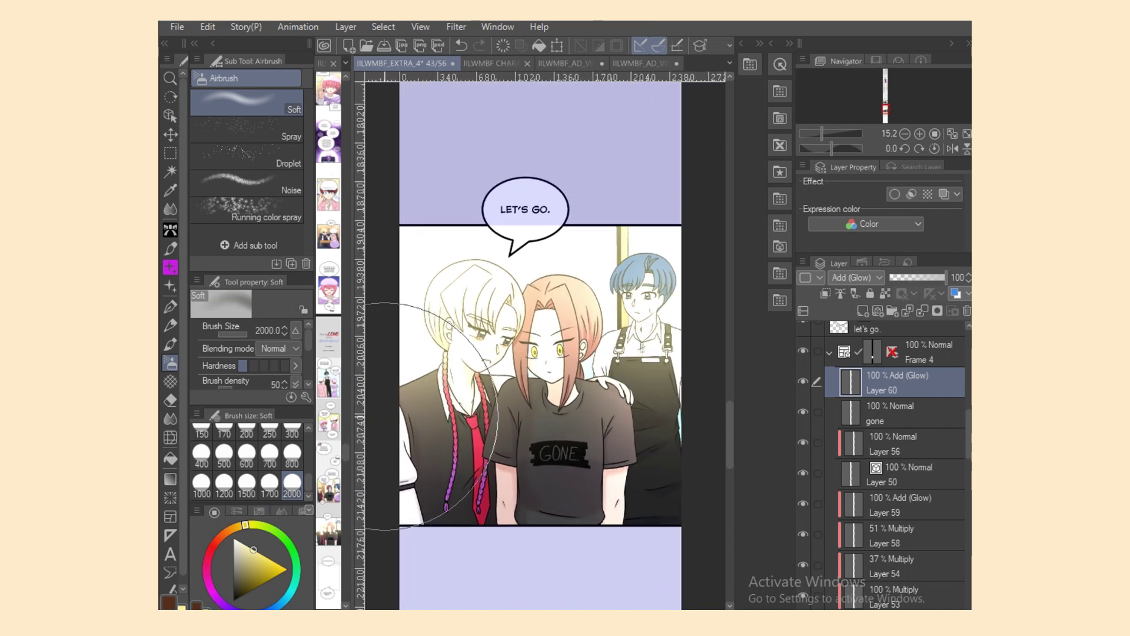
mouse_move(480, 336)
mouse_down()
mouse_move(448, 303)
mouse_move(476, 276)
mouse_move(434, 310)
mouse_move(444, 300)
mouse_move(469, 333)
mouse_move(479, 316)
mouse_move(434, 338)
mouse_move(499, 365)
mouse_move(568, 350)
mouse_move(643, 367)
mouse_move(652, 358)
mouse_move(717, 410)
mouse_move(642, 360)
mouse_move(651, 358)
mouse_move(552, 387)
mouse_move(396, 384)
mouse_move(671, 359)
mouse_up()
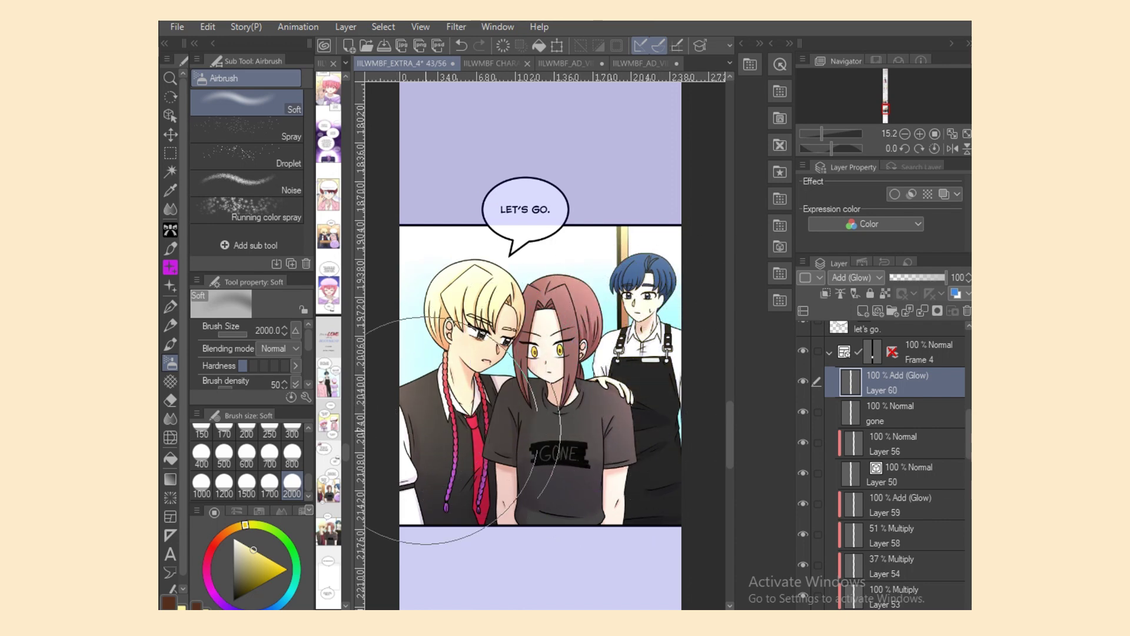
click(292, 451)
mouse_move(615, 433)
mouse_down()
mouse_move(639, 444)
mouse_move(671, 487)
mouse_move(694, 485)
mouse_up()
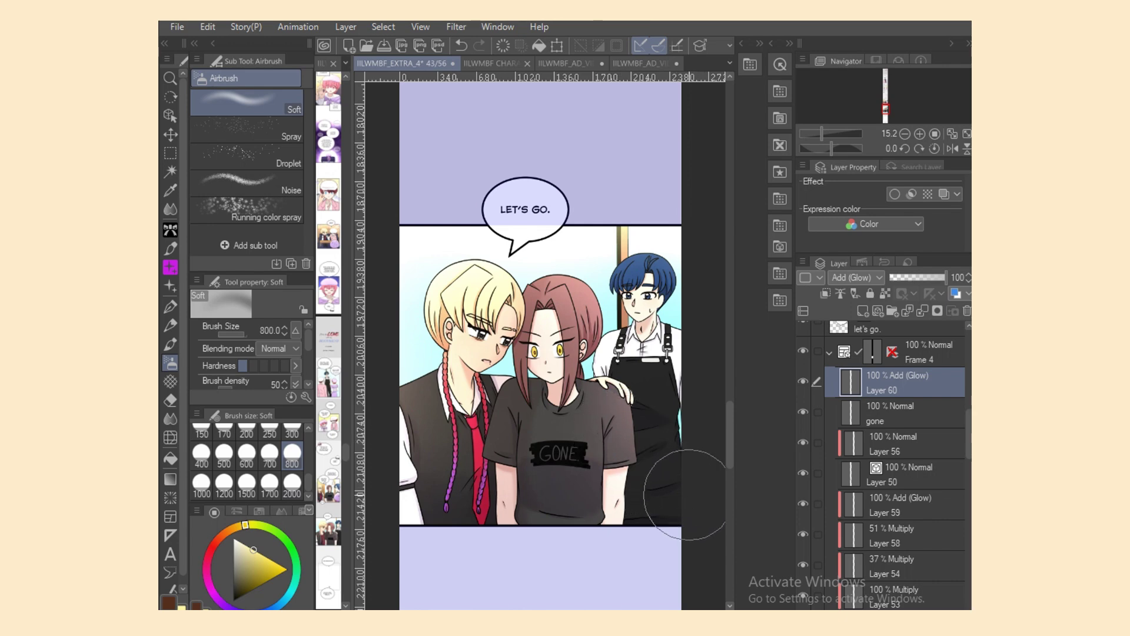
Step: Add another layer above Layer 60 in Soft light mode and tint it orange-yellow with the Soft airbrush at size 2000
click(885, 292)
click(863, 310)
click(854, 277)
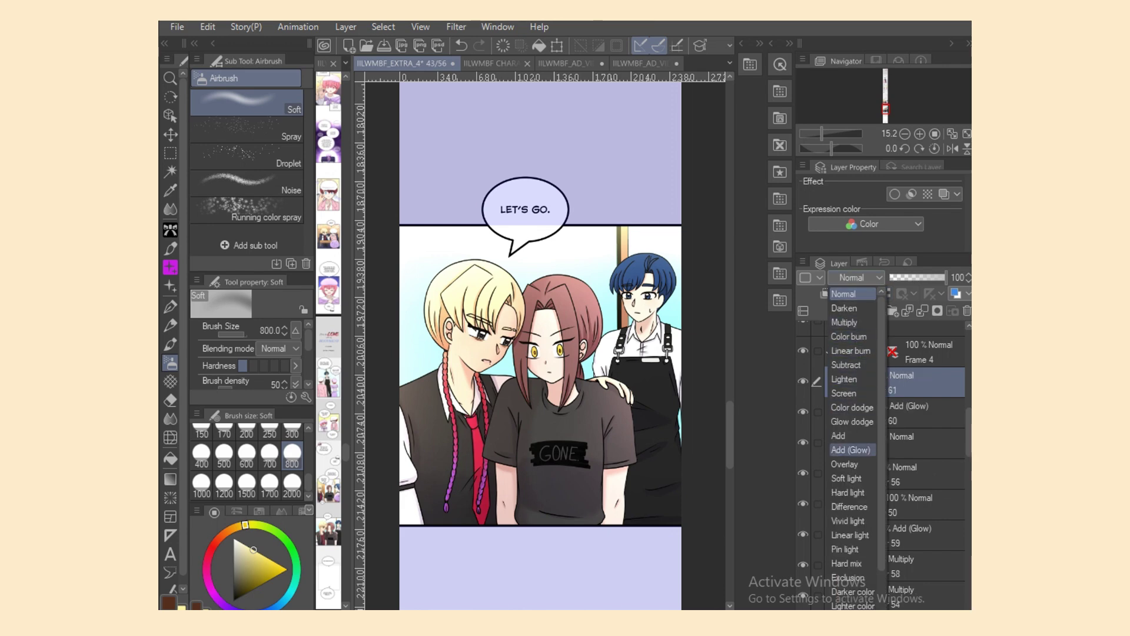
click(851, 450)
click(854, 277)
click(847, 422)
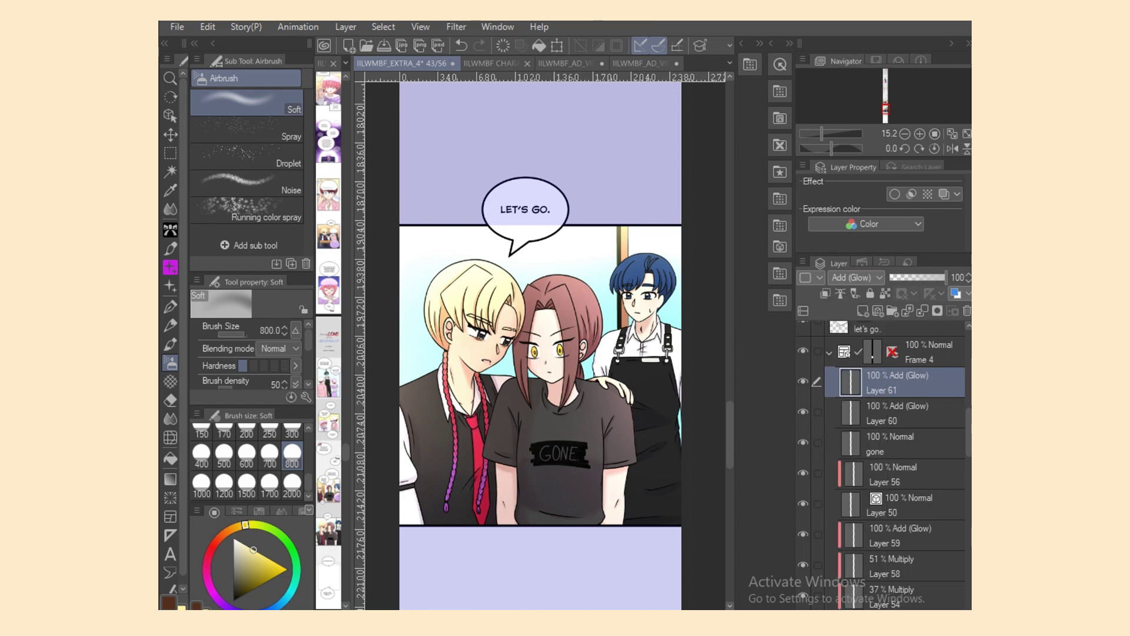
click(293, 485)
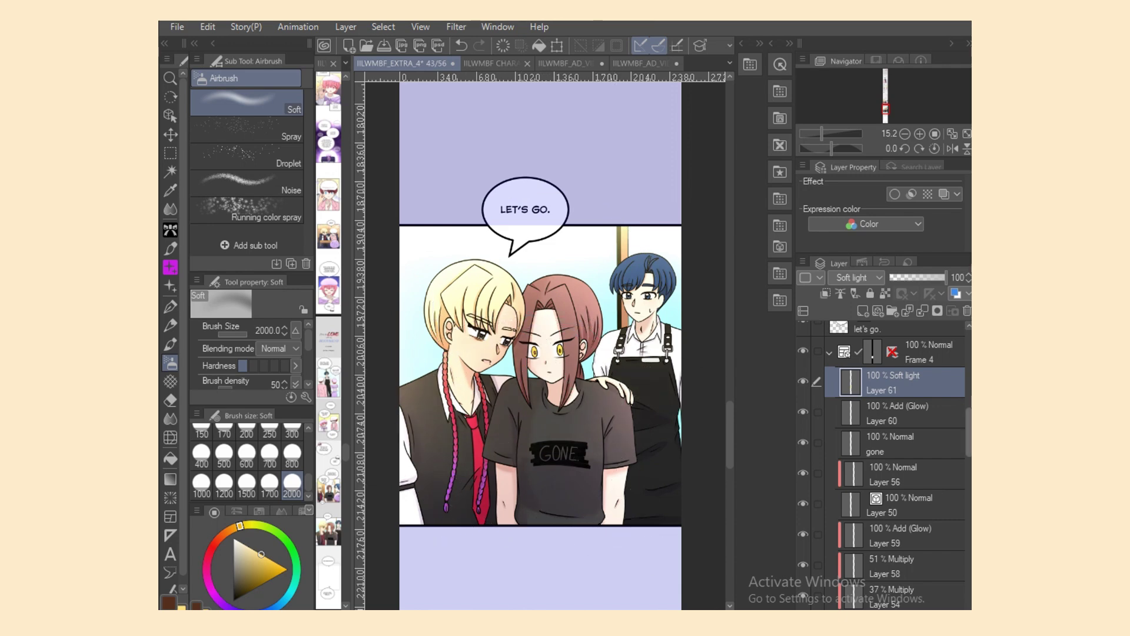
Step: Add an Overlay layer directly below the blue-haired character's Layer 6, airbrush it warm yellow, and set its opacity to 30%
scroll(884, 466, down, 10)
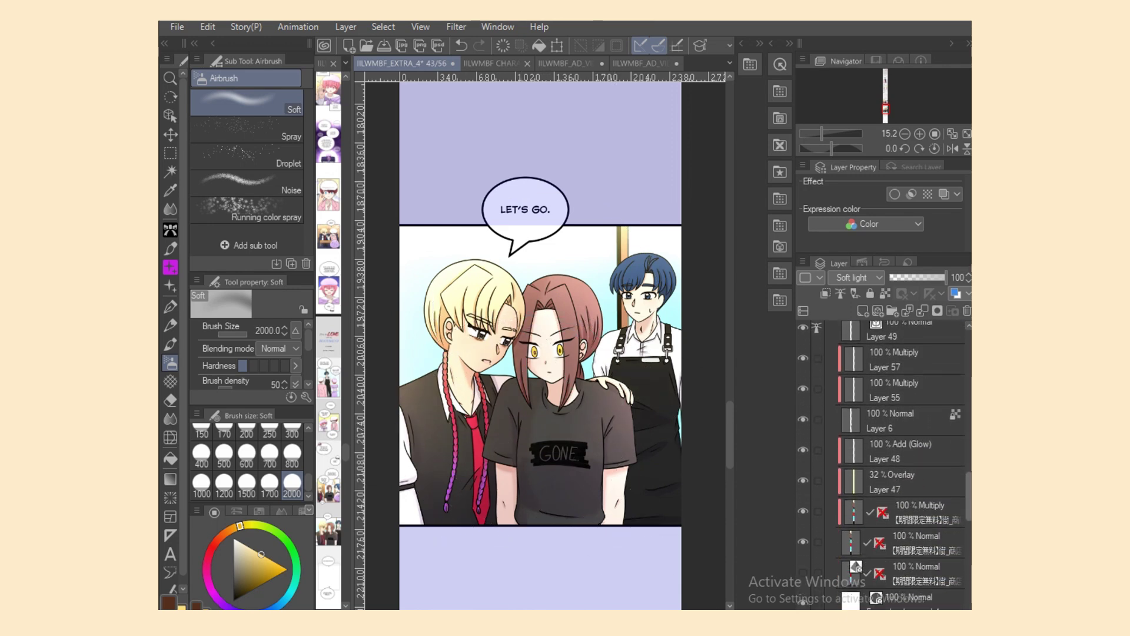
scroll(883, 465, up, 3)
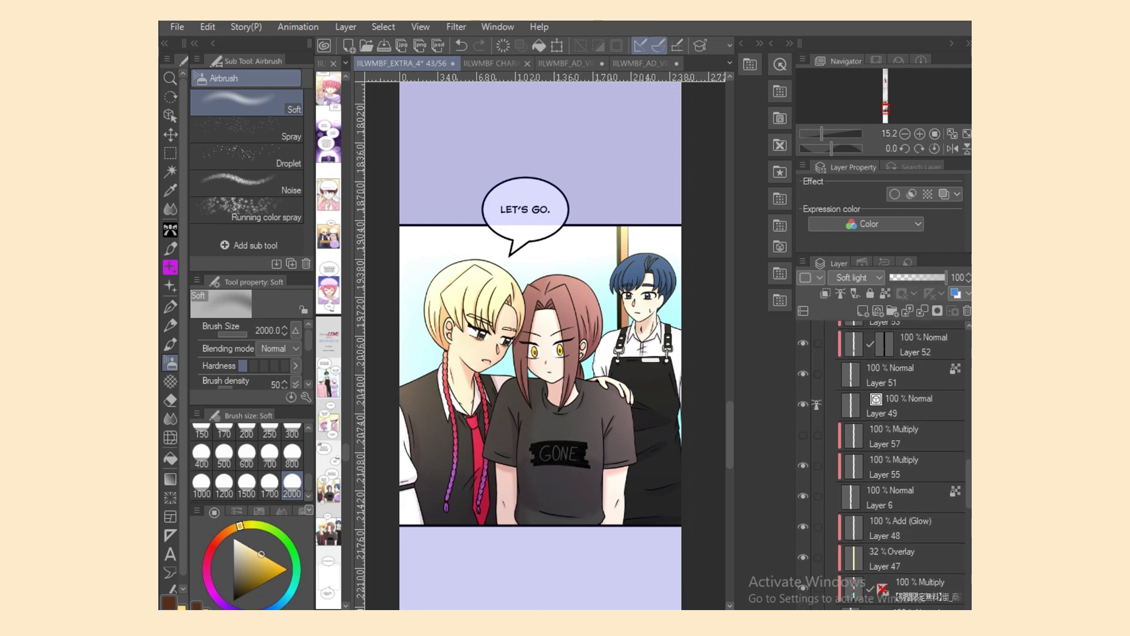
click(803, 497)
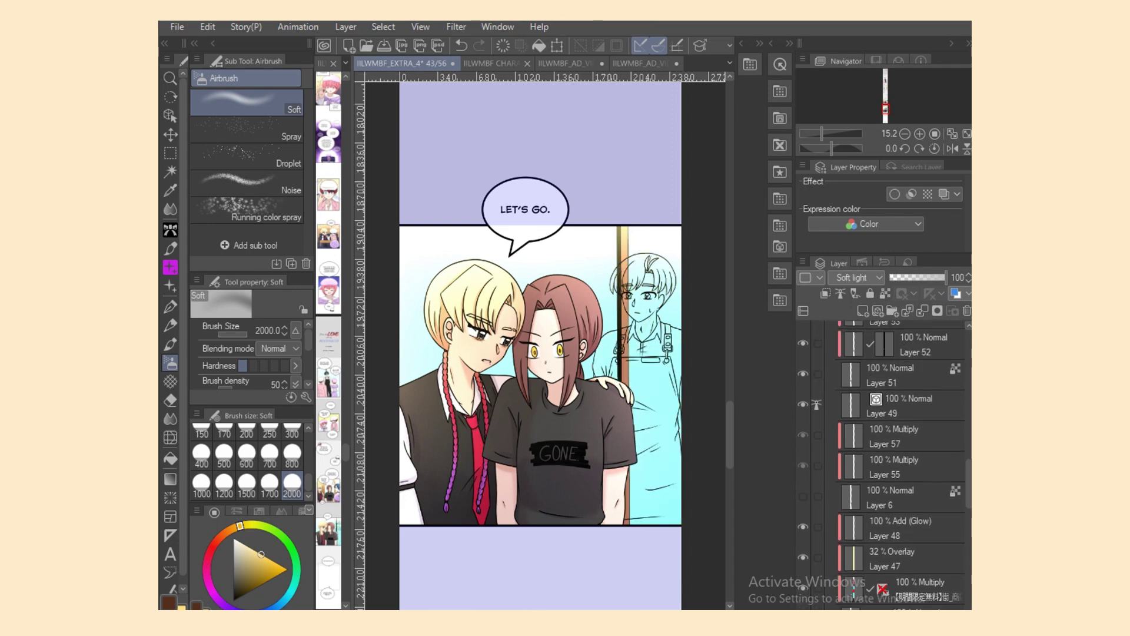
click(803, 496)
click(901, 528)
click(863, 311)
click(856, 278)
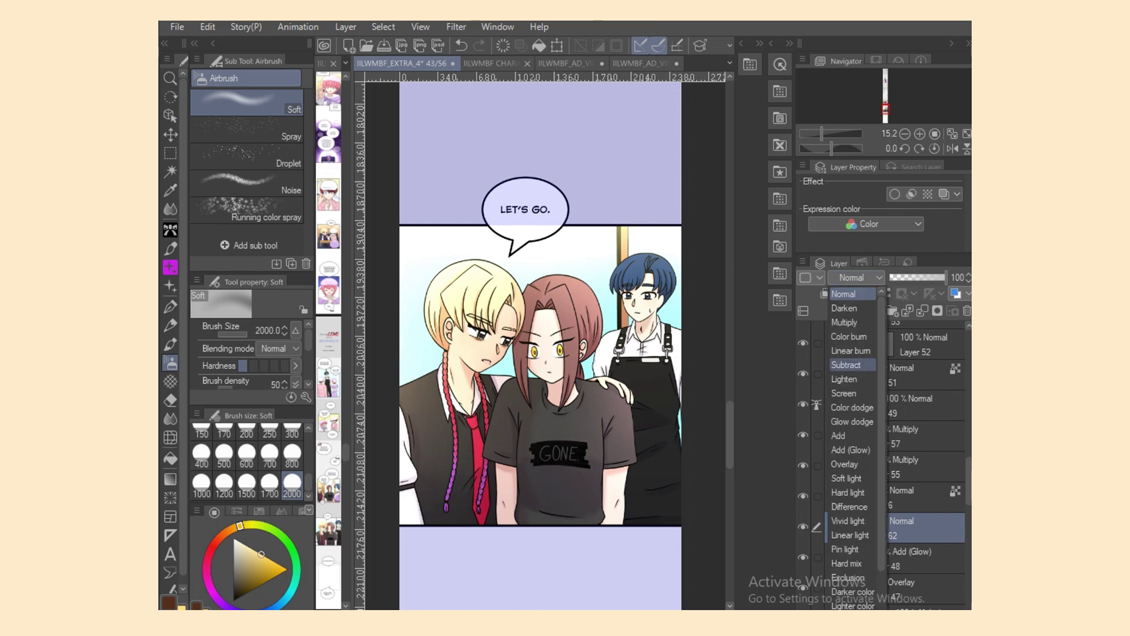
click(845, 464)
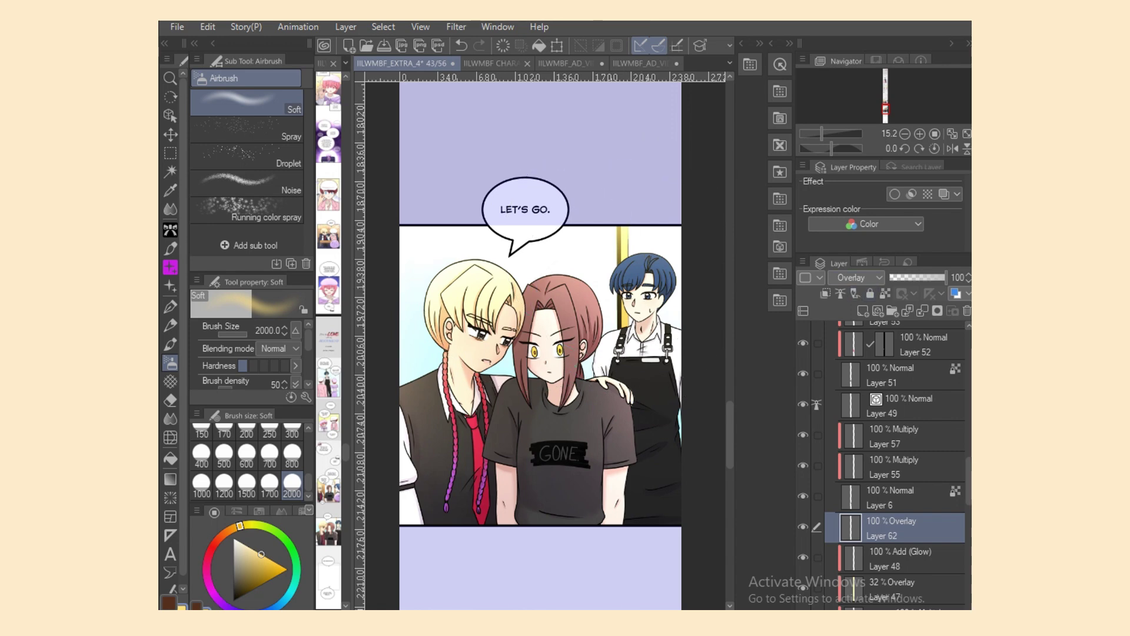
click(909, 278)
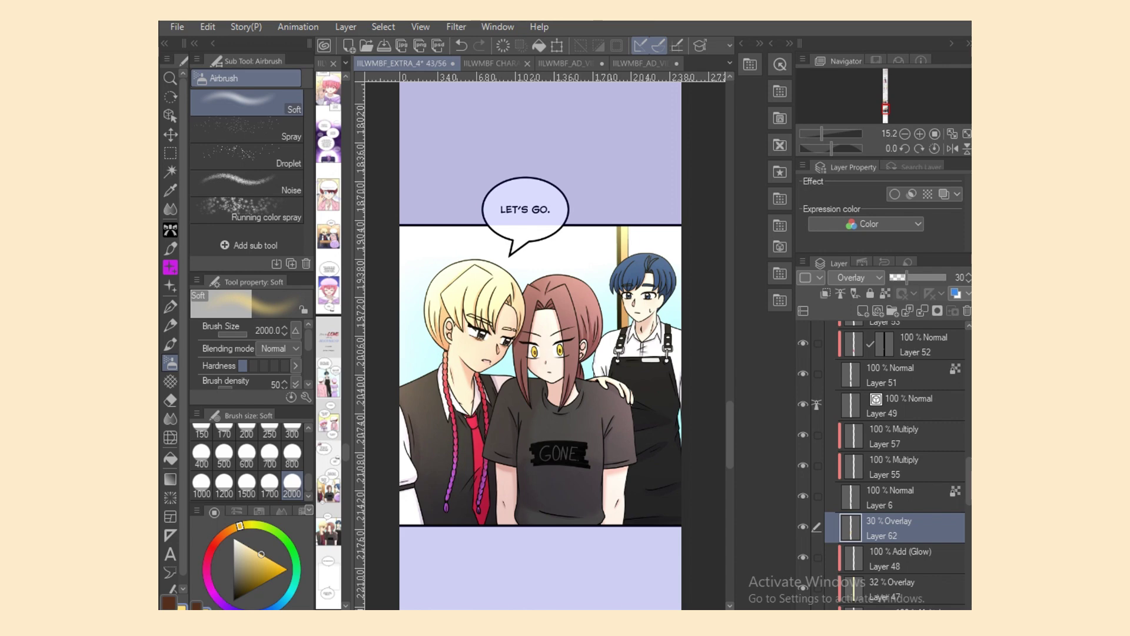
Step: Change Layer 62 to Normal mode, airbrush white light behind the characters, and set the layer's opacity to 72%
click(865, 277)
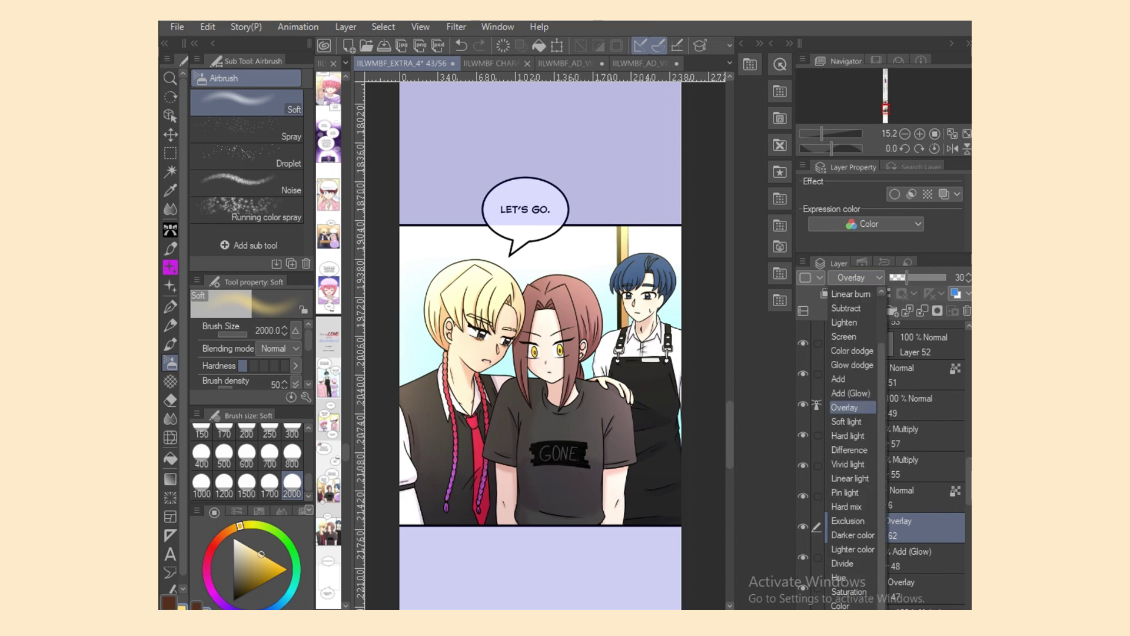
scroll(865, 293, up, 3)
click(868, 293)
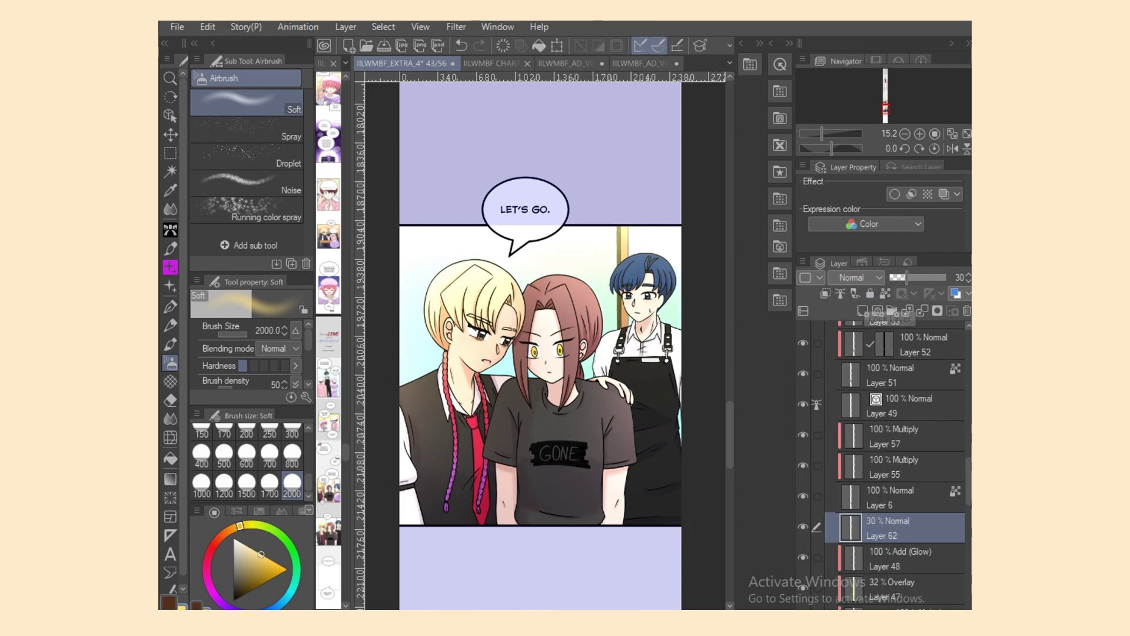
click(234, 538)
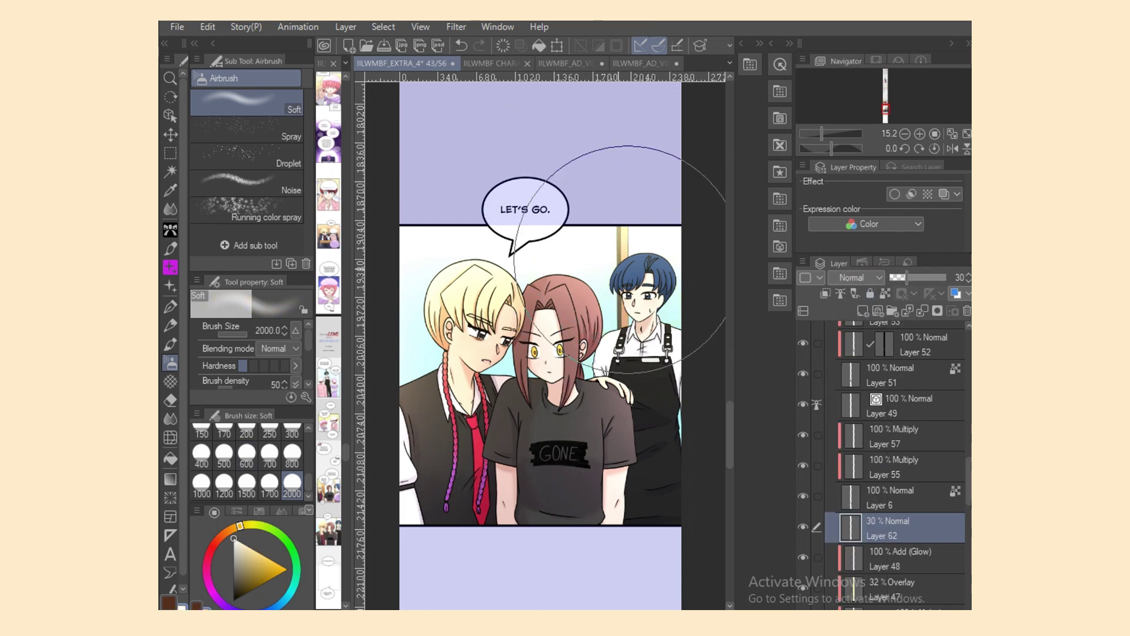
drag(917, 277, 926, 277)
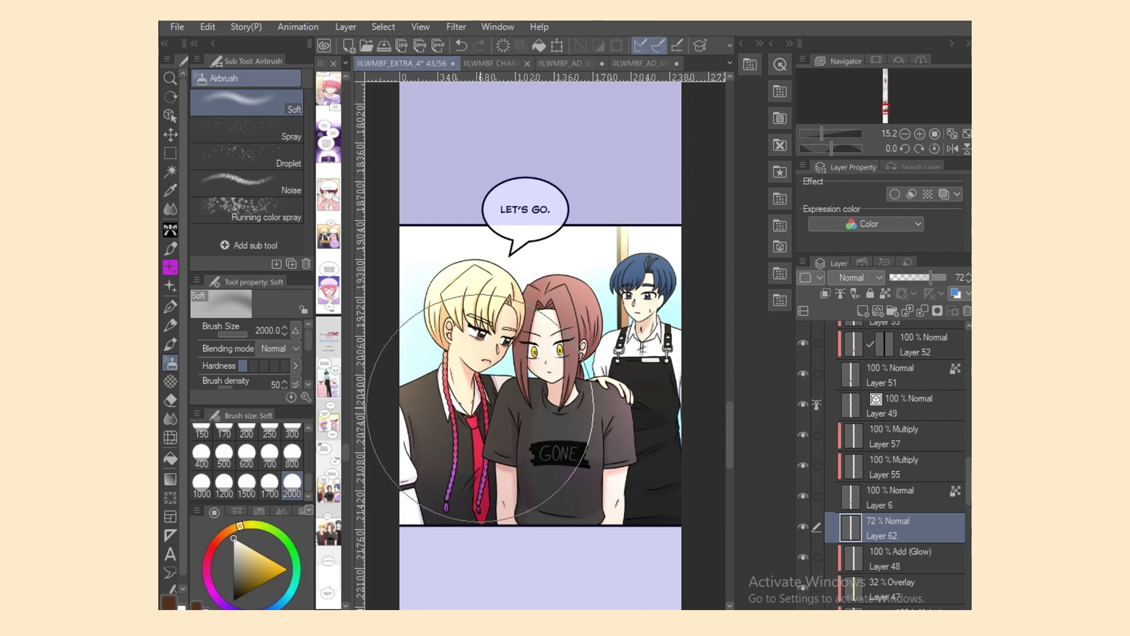
Step: Compare the panel with and without Layer 60's glow, set the Soft airbrush to size 800, and select Layer 61
scroll(968, 479, up, 3)
scroll(883, 465, up, 8)
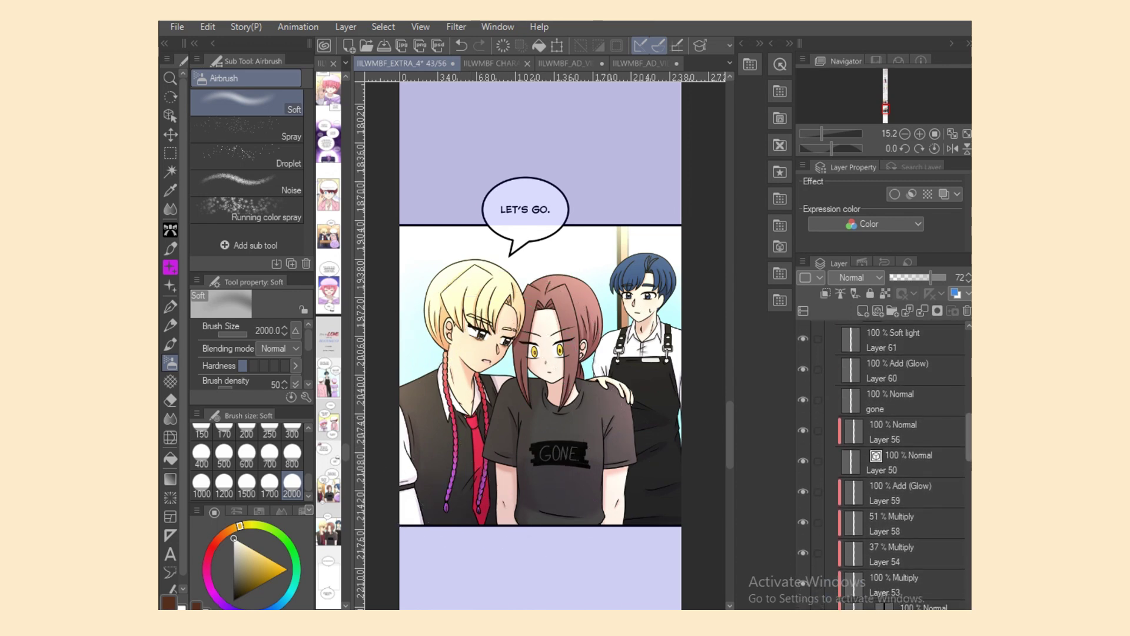
click(906, 444)
click(803, 443)
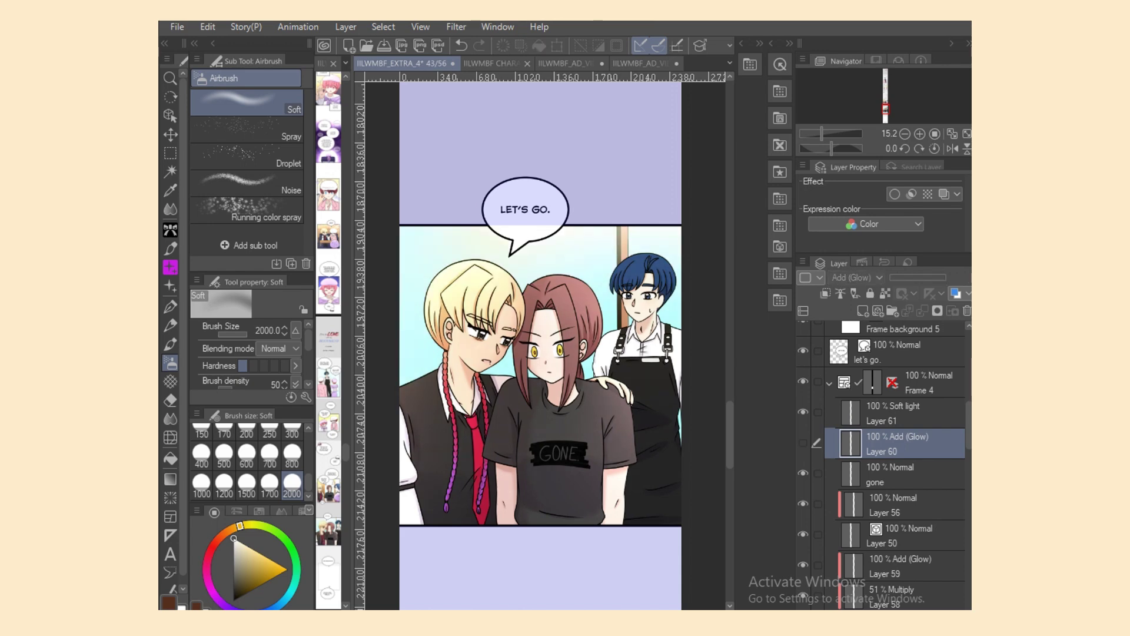
click(803, 443)
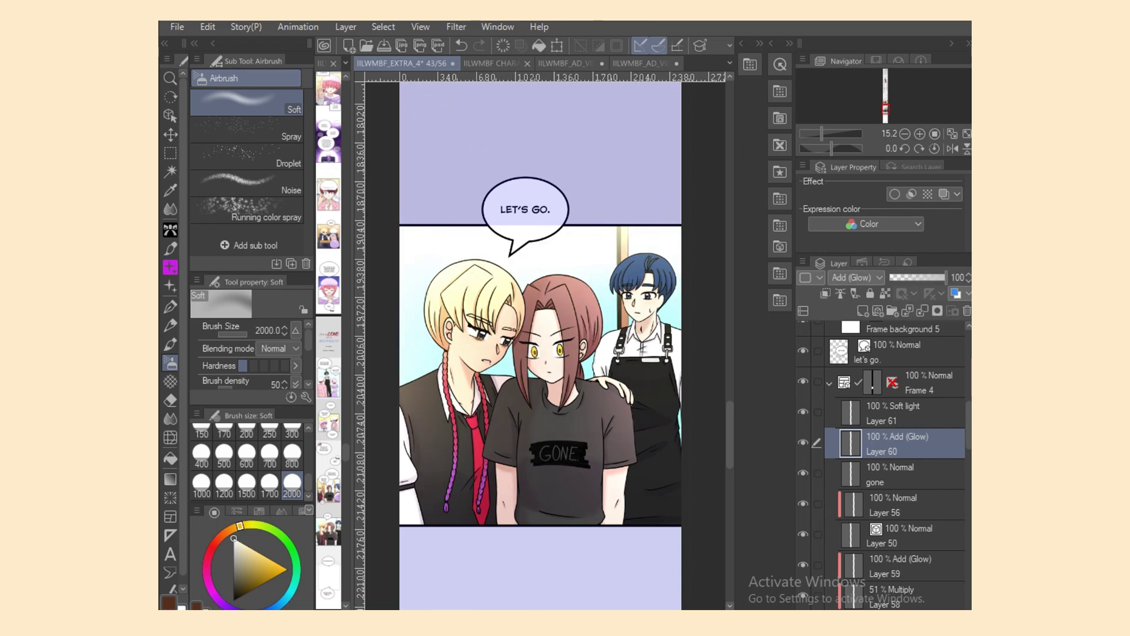
click(292, 454)
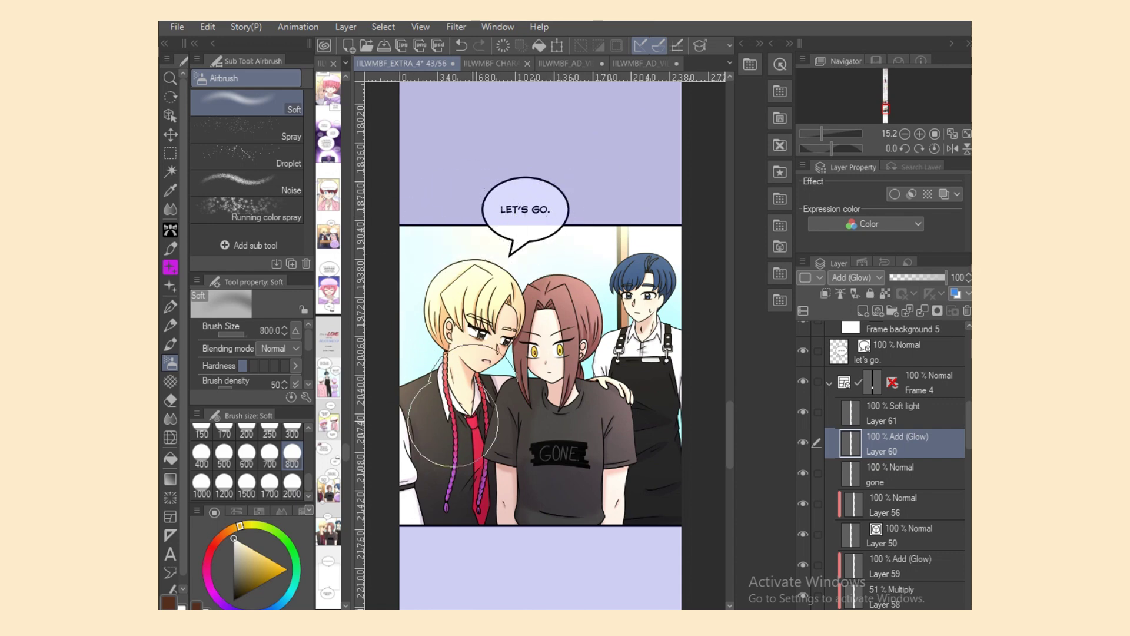
click(909, 413)
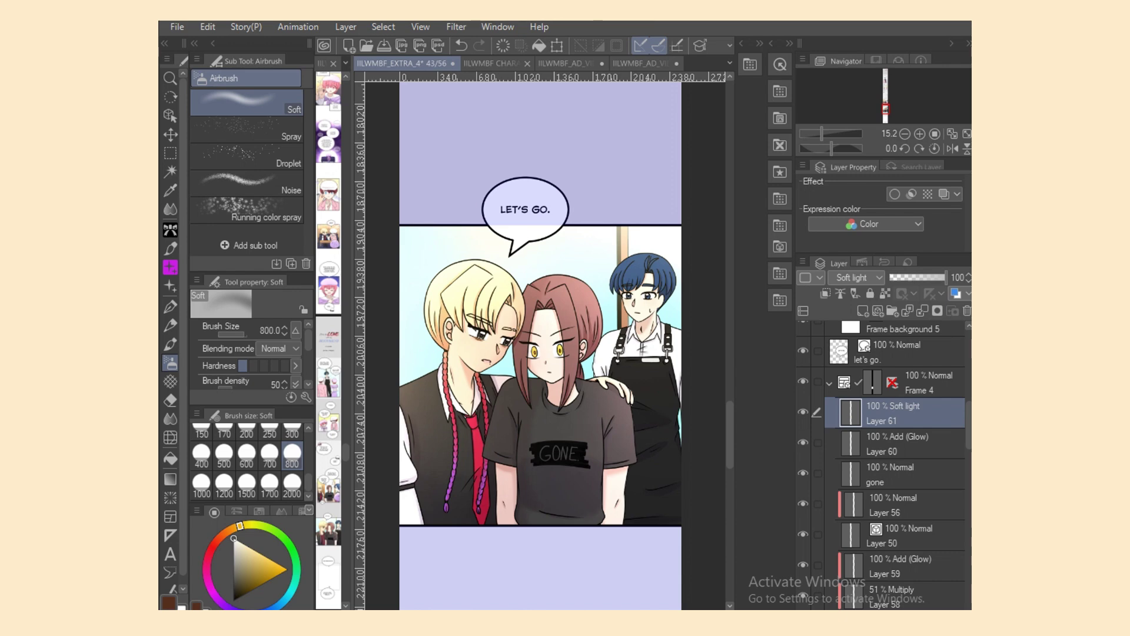
Step: Compare the brown-haired character's shading with and without the Layer 58 shadow
key(ctrl+plus)
key(ctrl+plus)
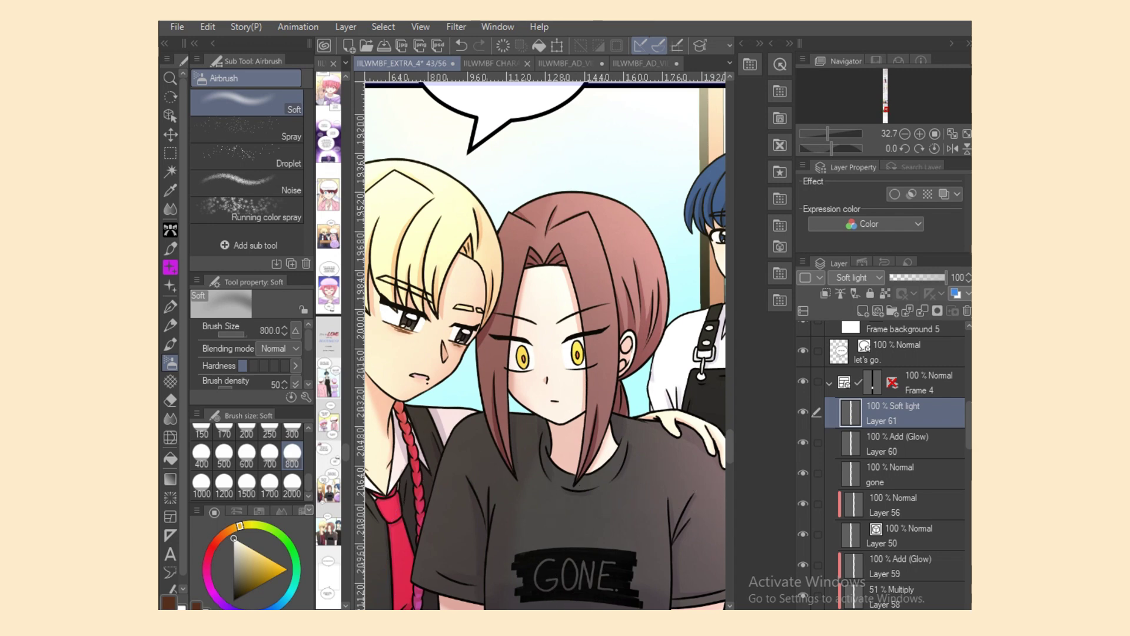
drag(624, 614, 651, 614)
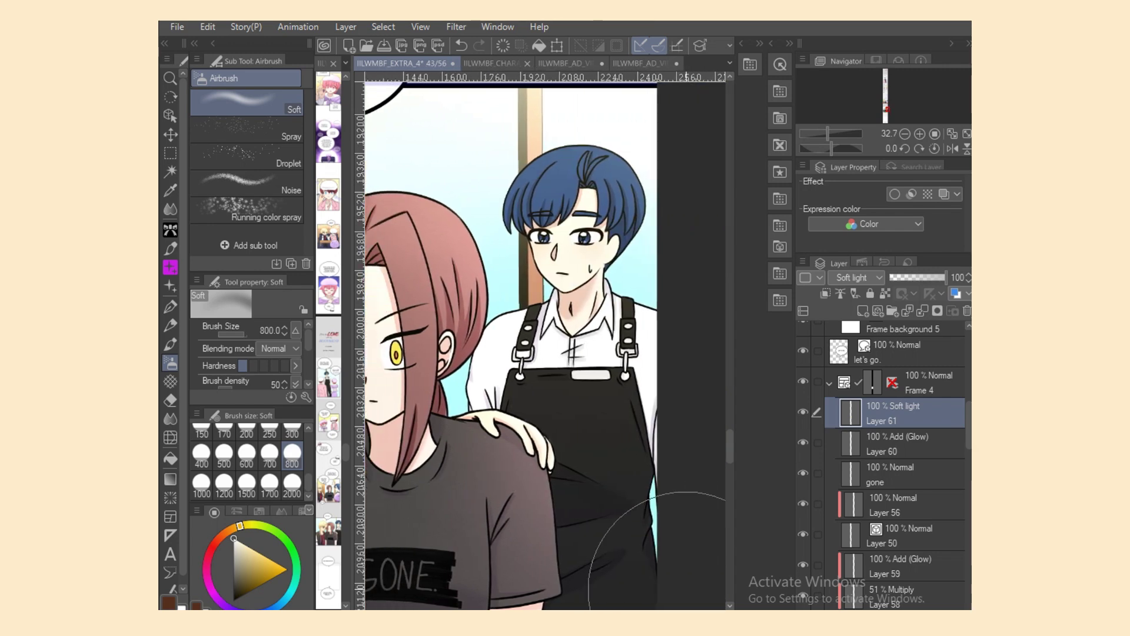
drag(969, 425, 969, 455)
click(913, 414)
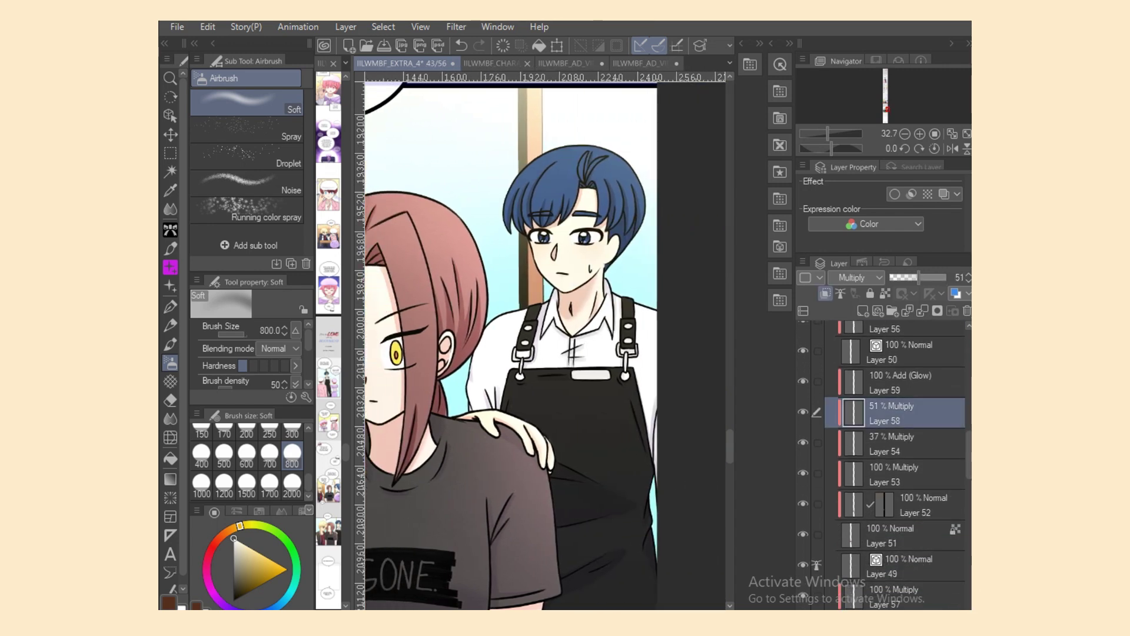
scroll(880, 465, up, 2)
scroll(884, 466, down, 3)
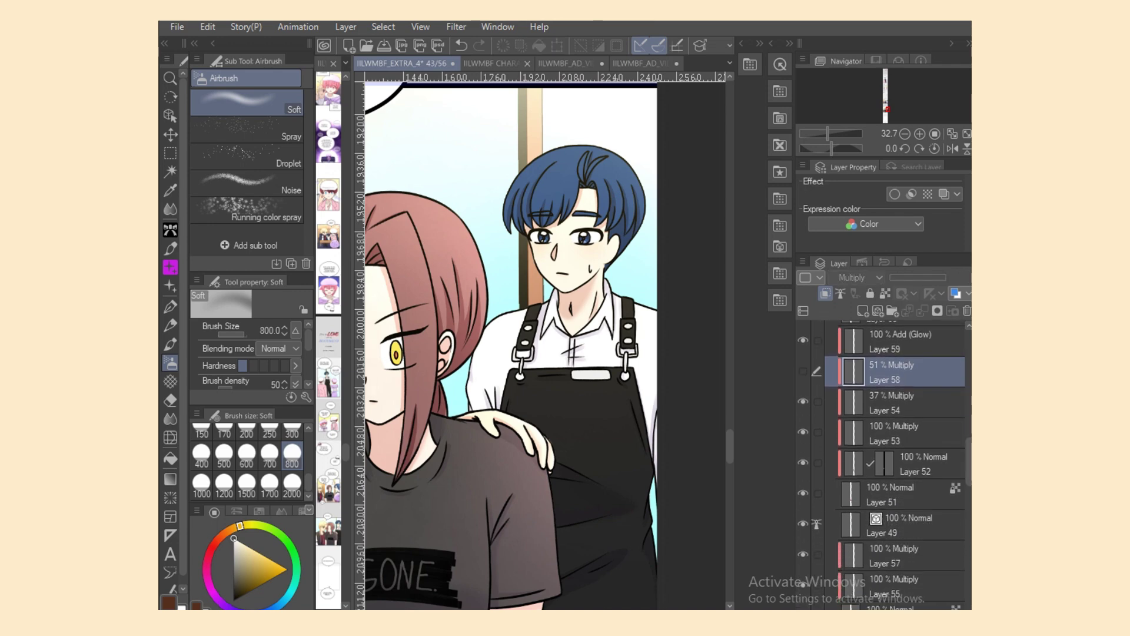
click(803, 372)
Step: Compare the blue-haired character with and without the Layer 57 shadow, and set that layer's opacity to 39%
click(901, 556)
click(803, 555)
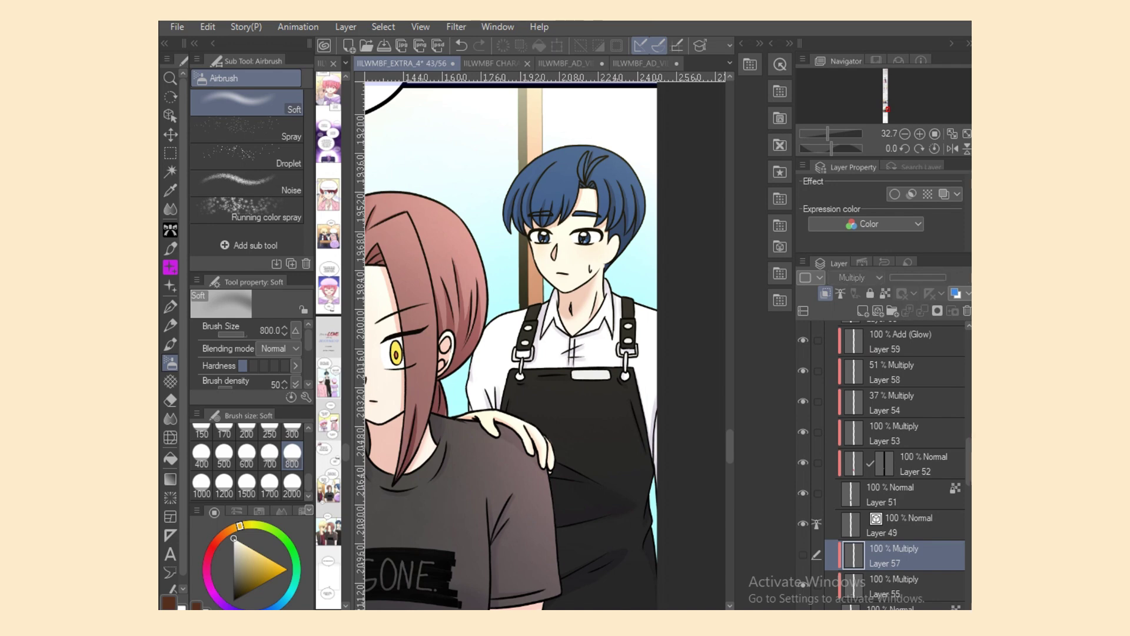
click(803, 555)
click(905, 277)
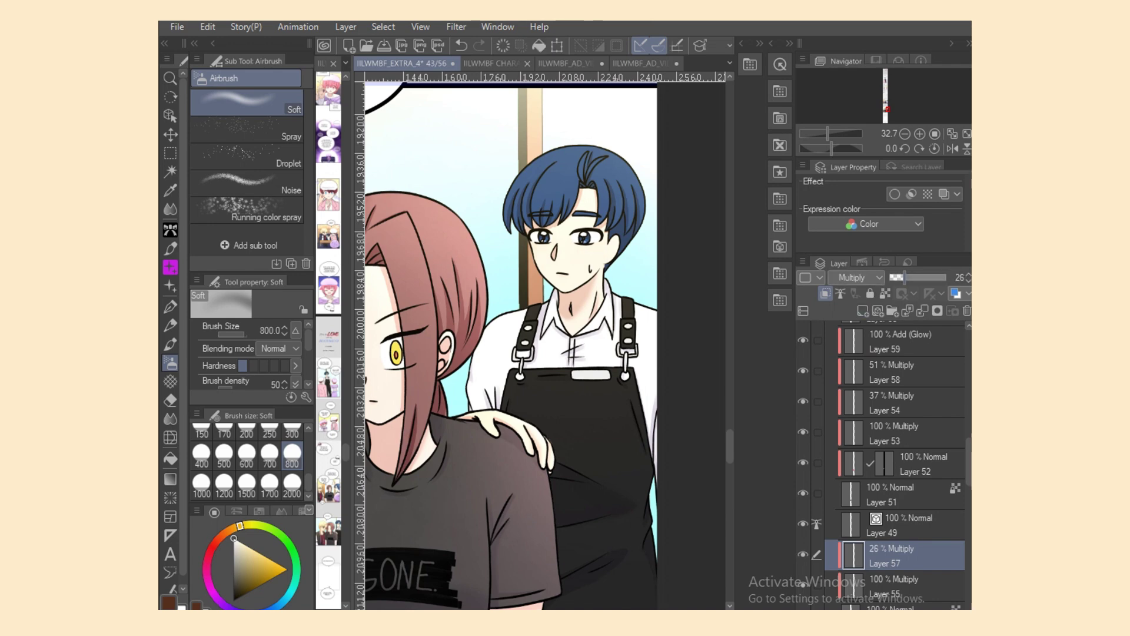
key(ctrl+minus)
key(ctrl+minus)
key(ctrl+minus)
key(ctrl+minus)
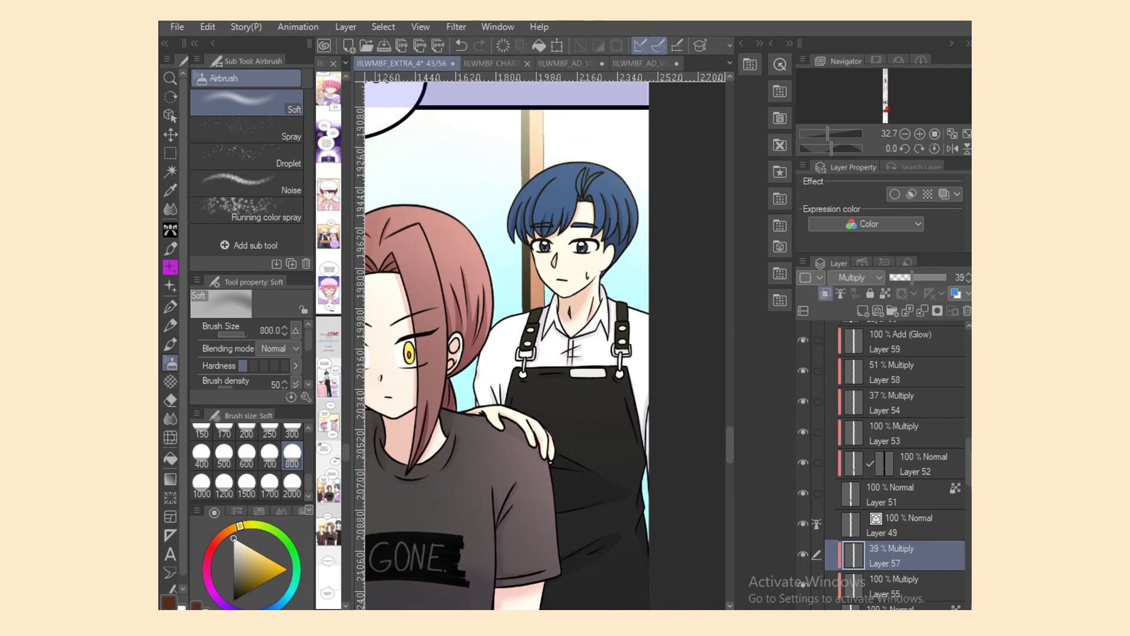
Step: Add a new layer above Layer 61 in Frame 4 and set its blending mode to Add (Glow)
drag(583, 615, 541, 614)
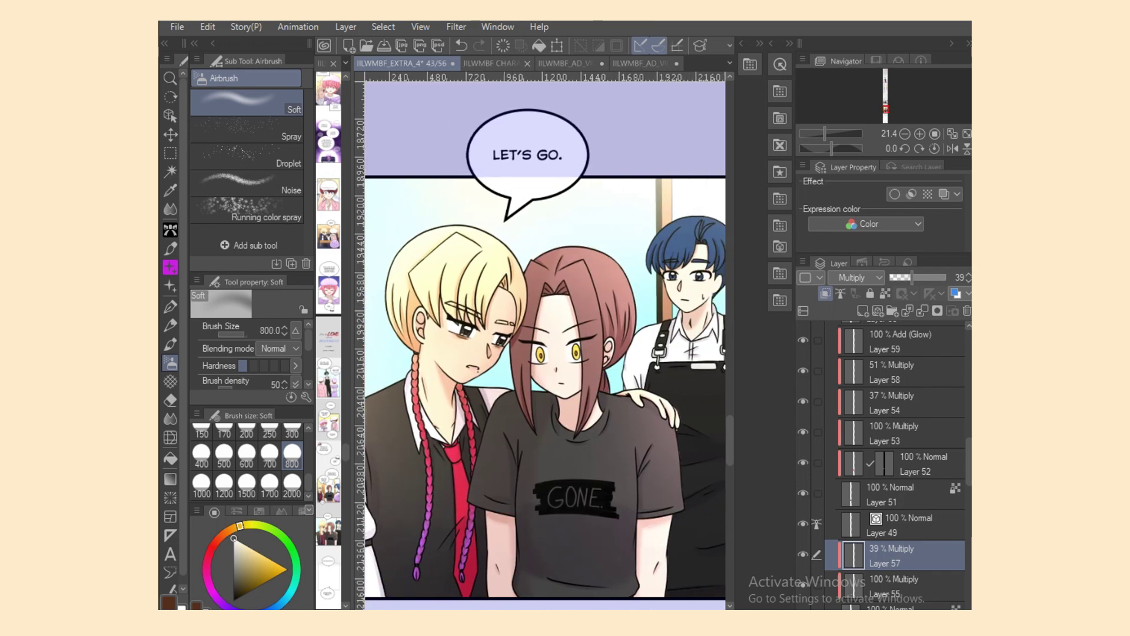
scroll(883, 465, up, 10)
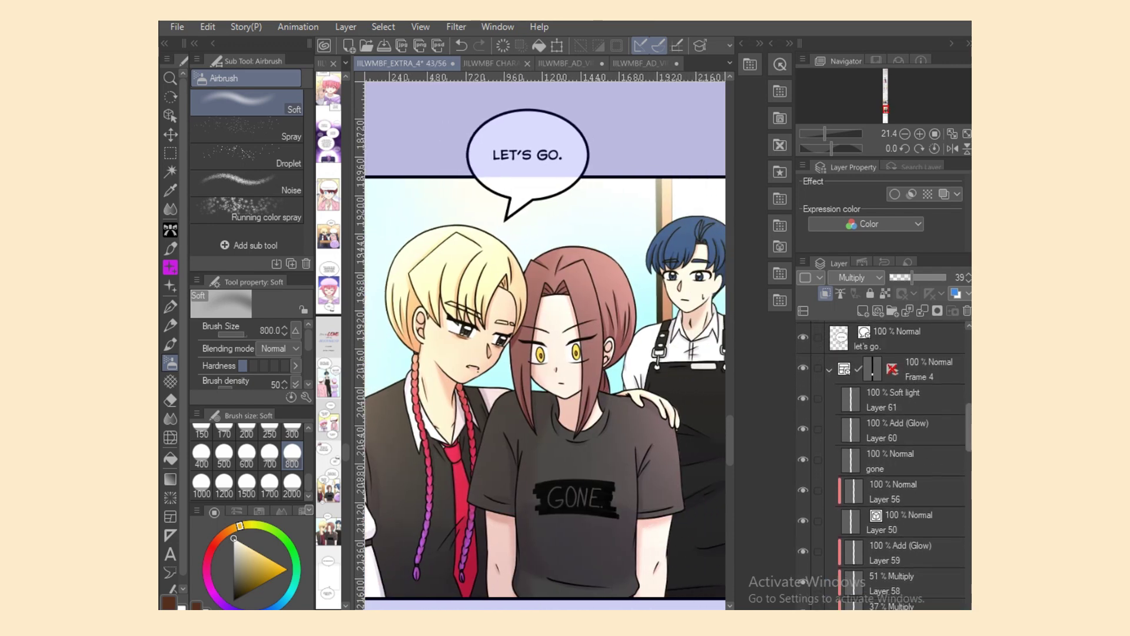
click(917, 482)
click(863, 311)
click(857, 278)
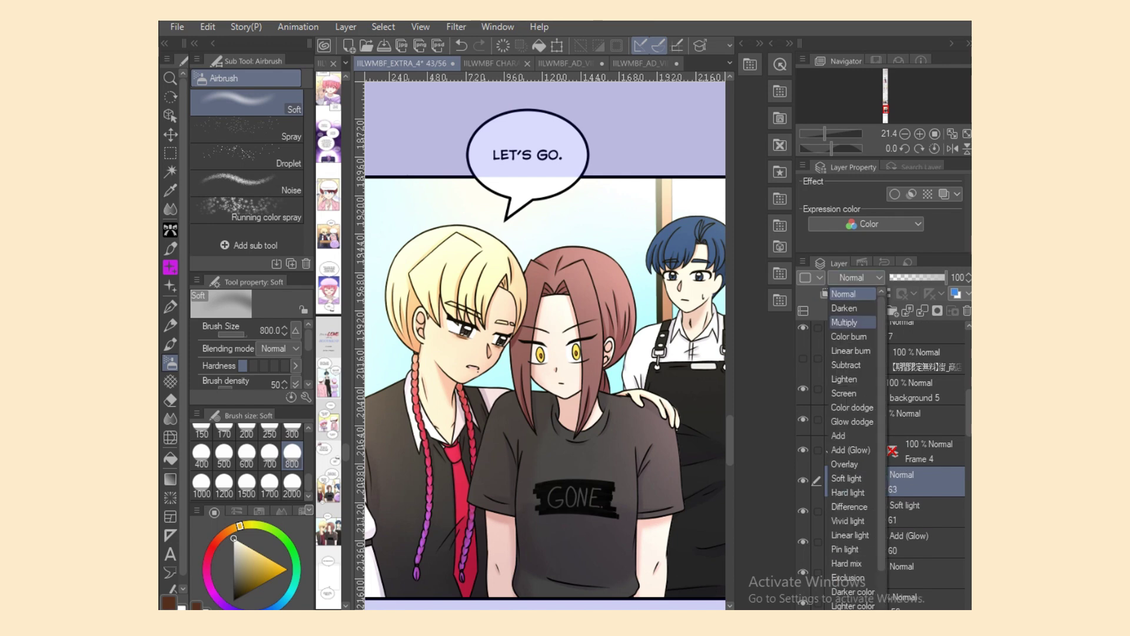
click(853, 449)
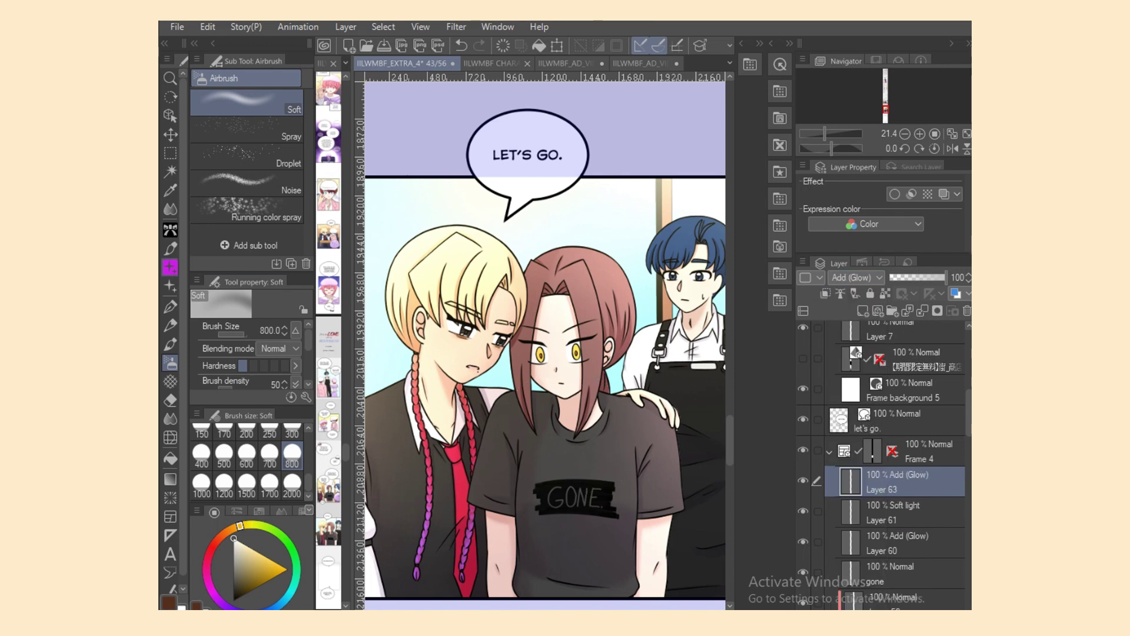
Step: Select the hexagon light brush ポケ光ブラシ六角 from the 723 brush group
click(170, 287)
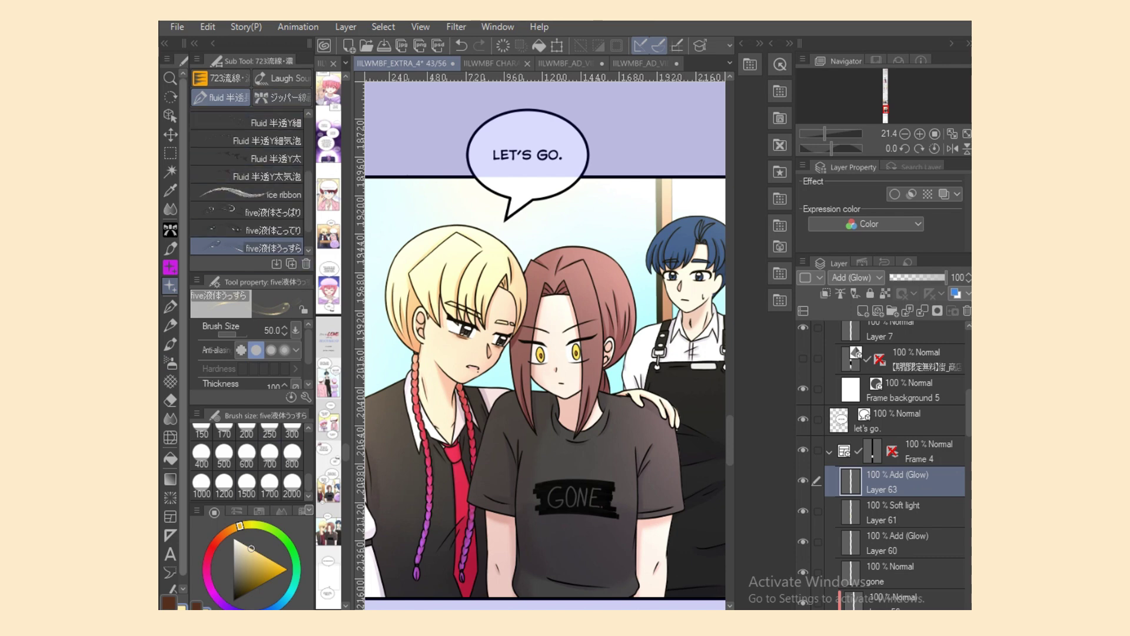
click(170, 267)
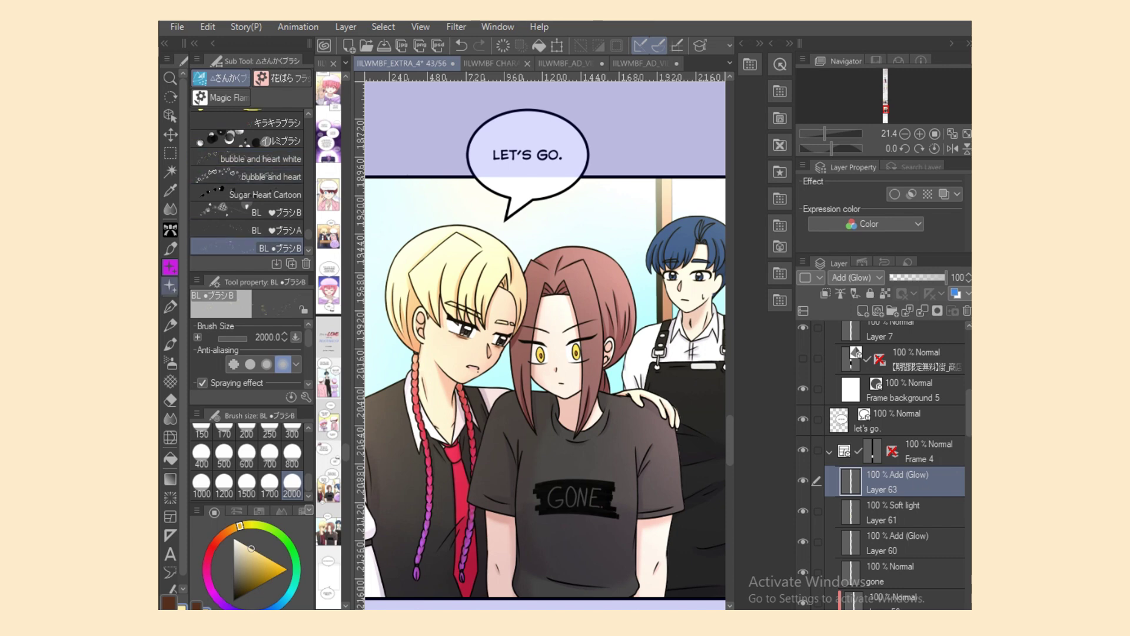
click(170, 287)
scroll(247, 194, down, 1)
scroll(248, 194, up, 5)
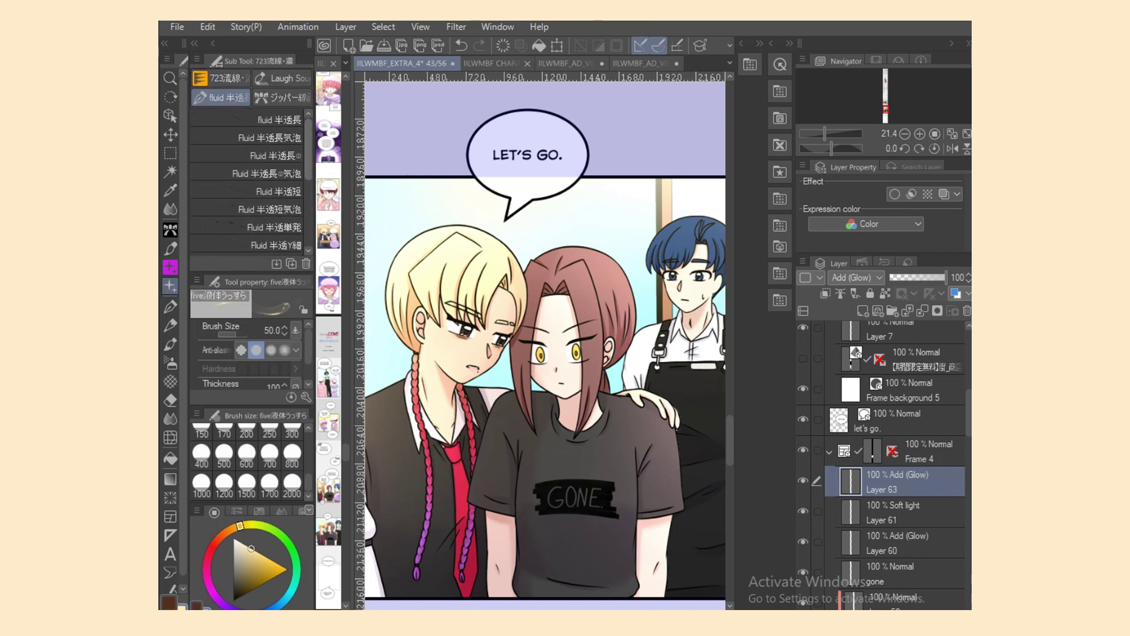
click(220, 79)
mouse_move(308, 147)
mouse_down()
mouse_move(308, 218)
mouse_move(307, 177)
mouse_up()
click(265, 187)
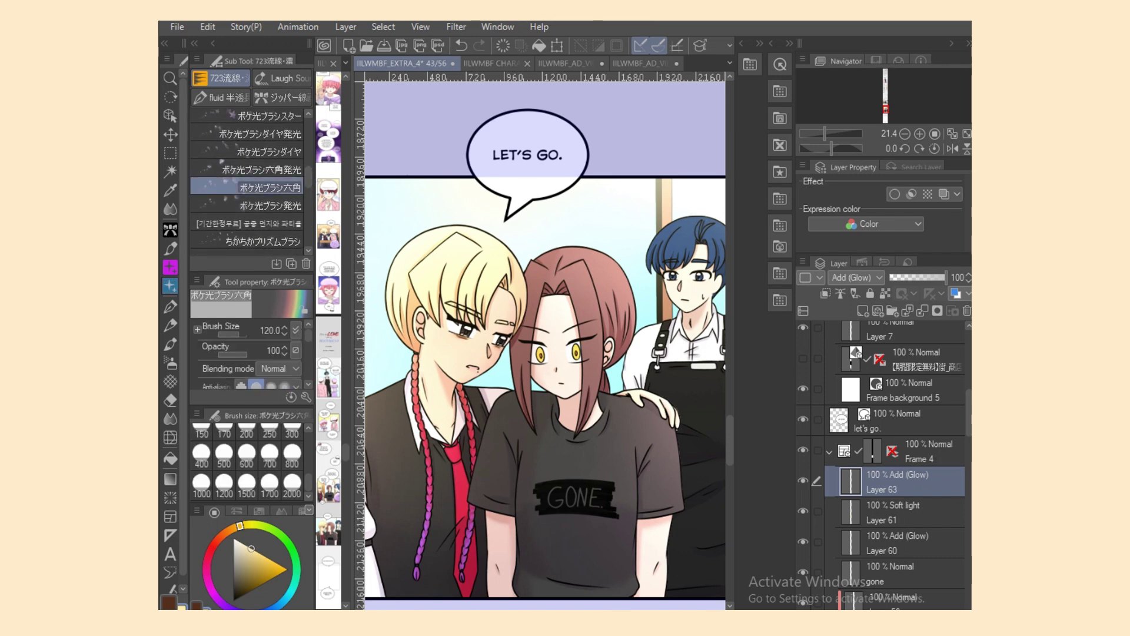
Step: Stamp hexagonal bokeh lights over the blue-haired character's apron and set Layer 63's opacity to 12%
scroll(442, 328, down, 4)
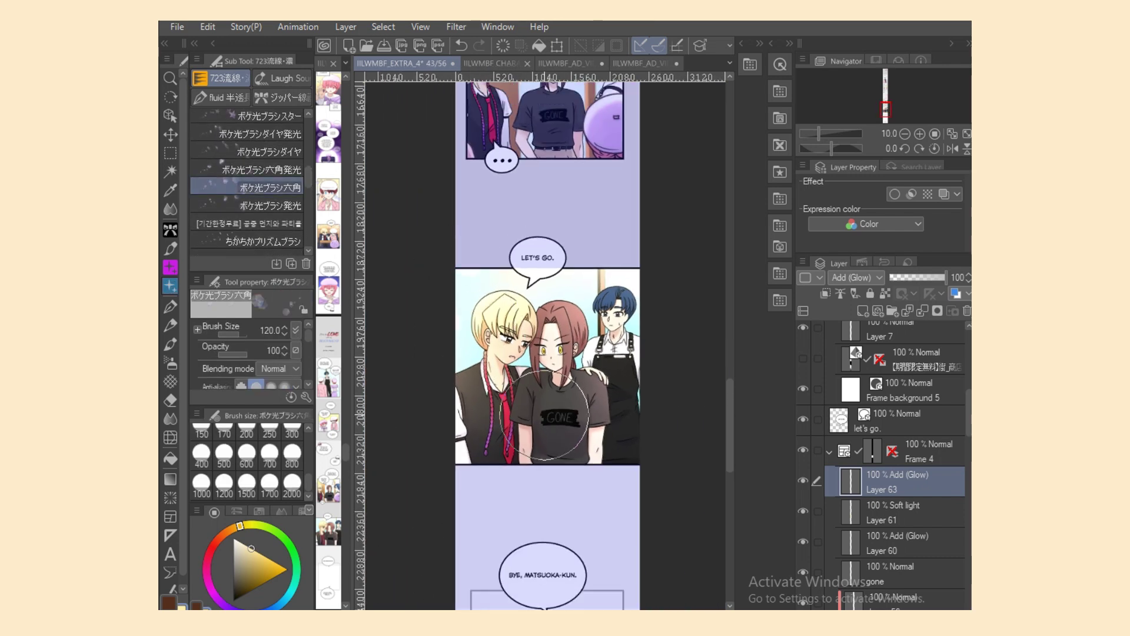
click(607, 421)
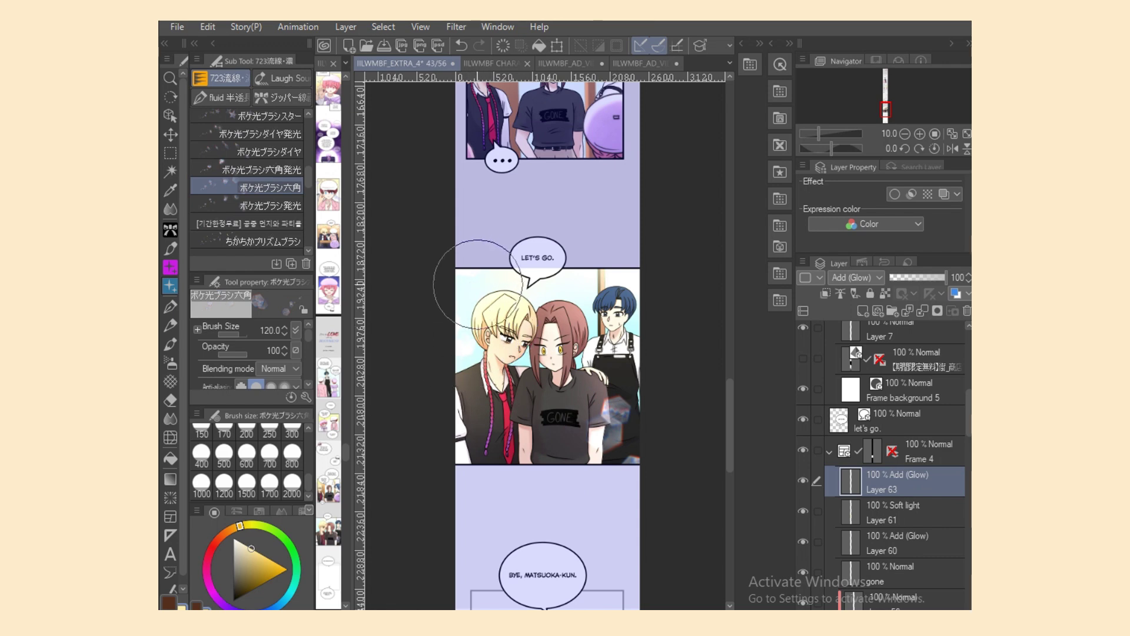
drag(913, 278, 899, 277)
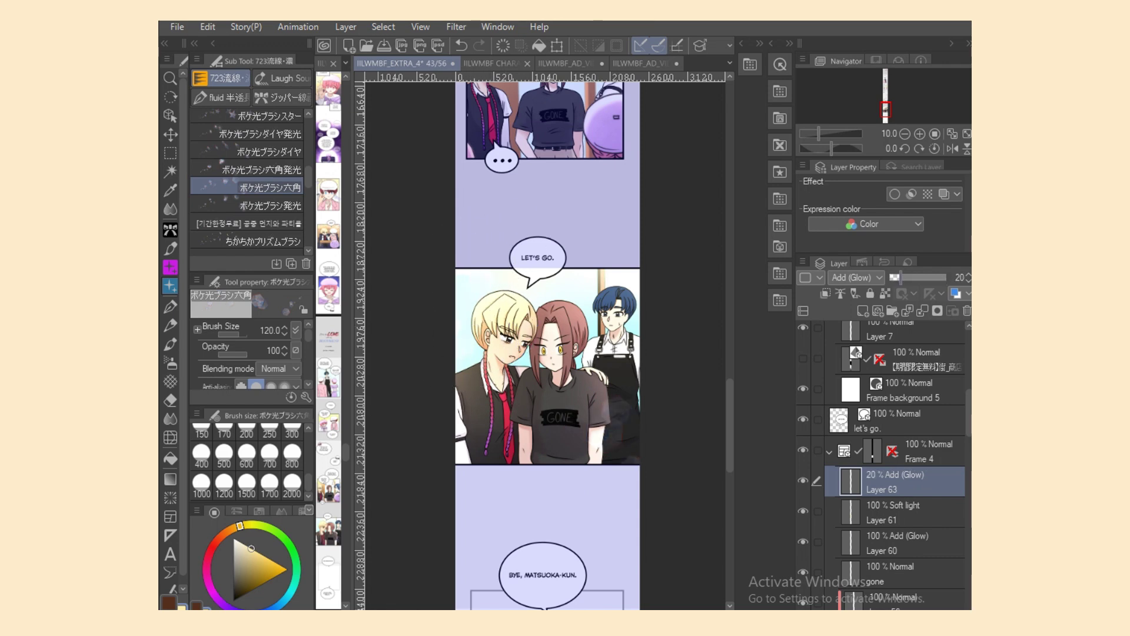
scroll(407, 589, up, 4)
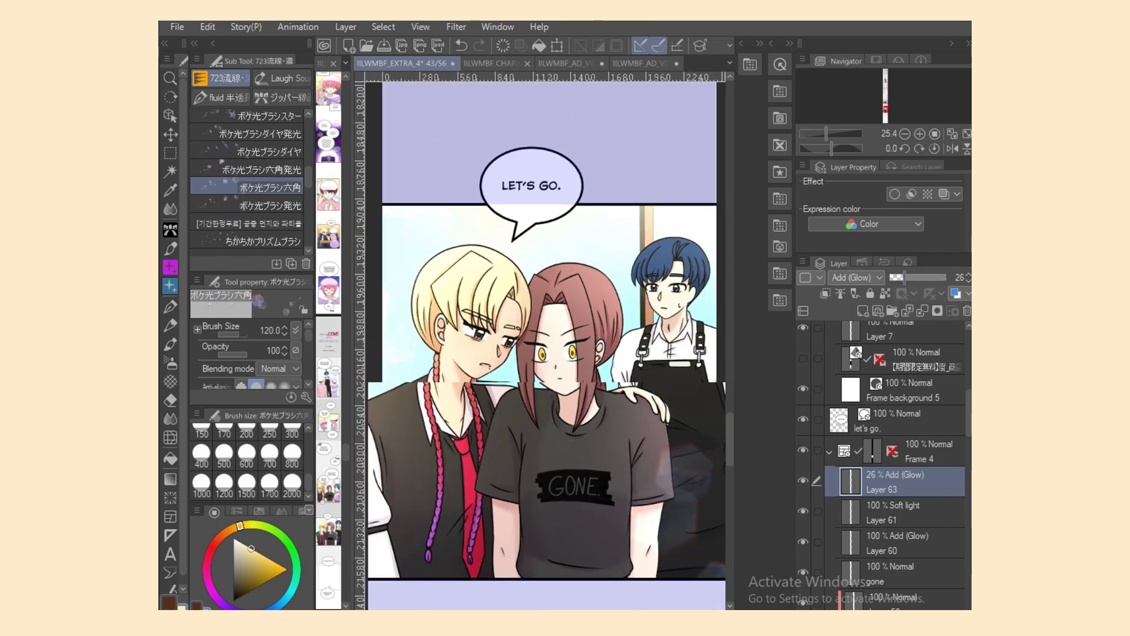
drag(901, 277, 893, 277)
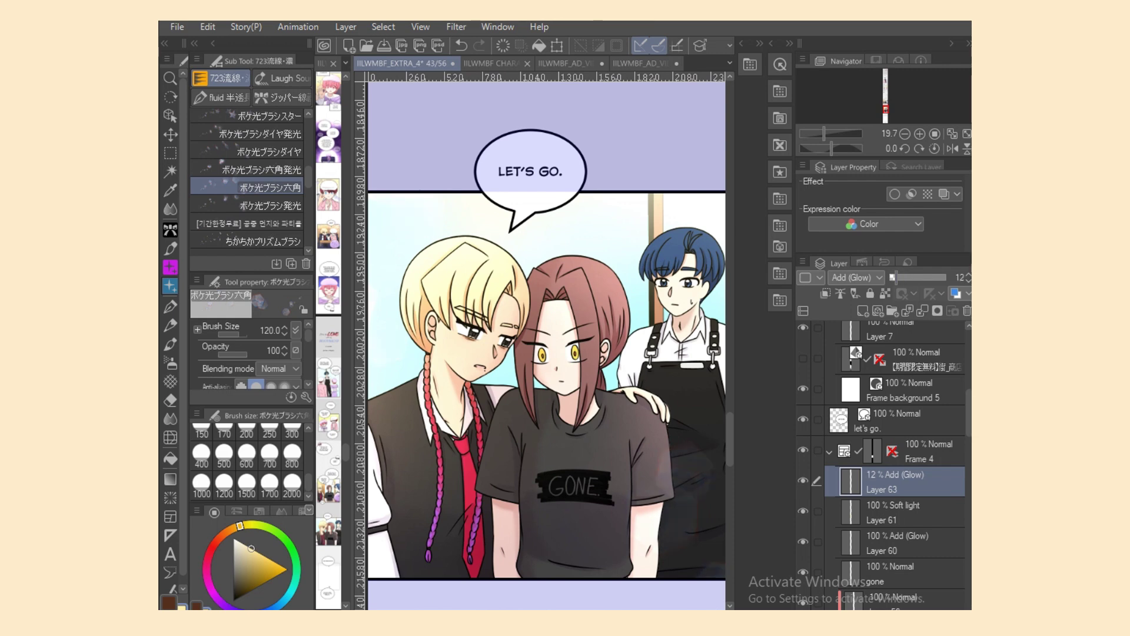
Step: Add a layer with a 15.0 white border effect and draw black emphasis strokes with the SU-Cream Pencil at size 17
click(863, 310)
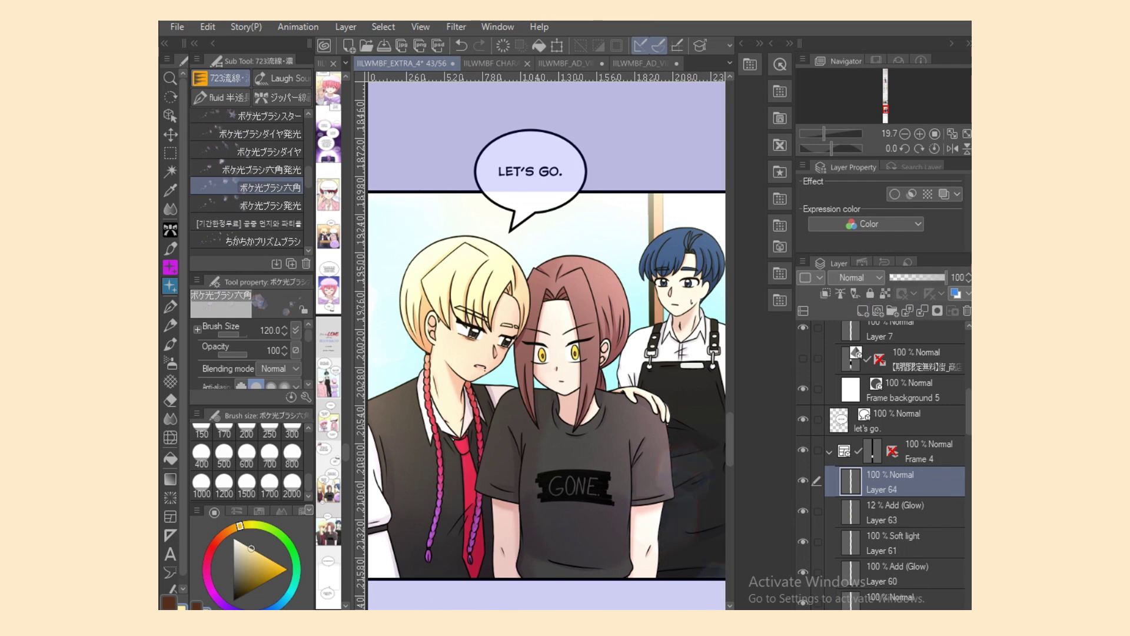
click(895, 194)
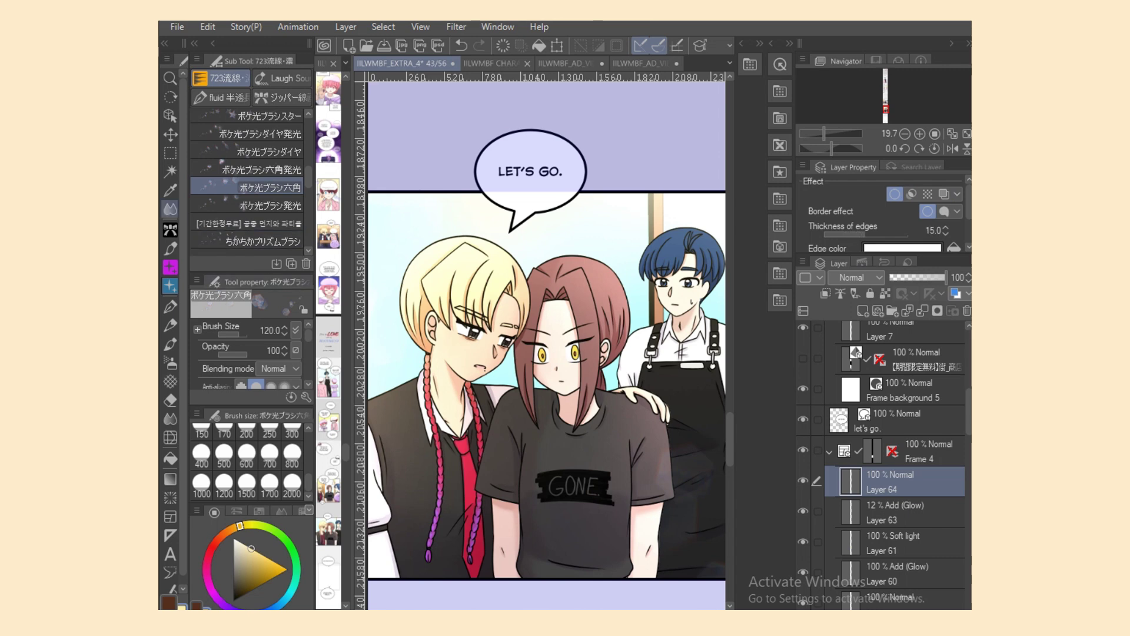
click(170, 209)
click(253, 118)
click(234, 539)
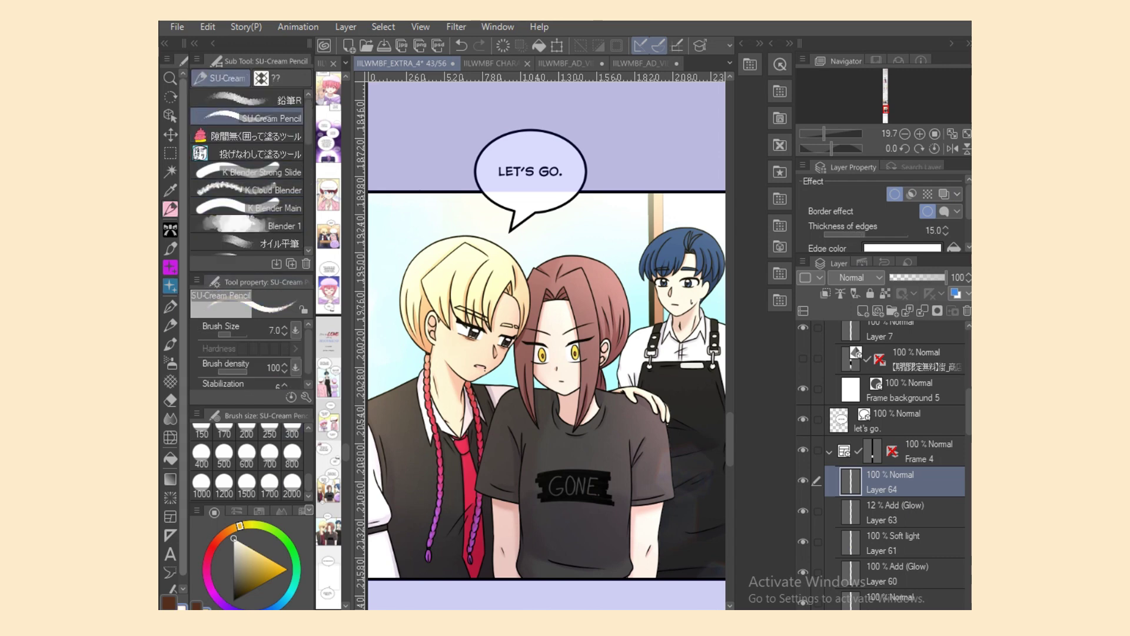
click(169, 603)
click(233, 600)
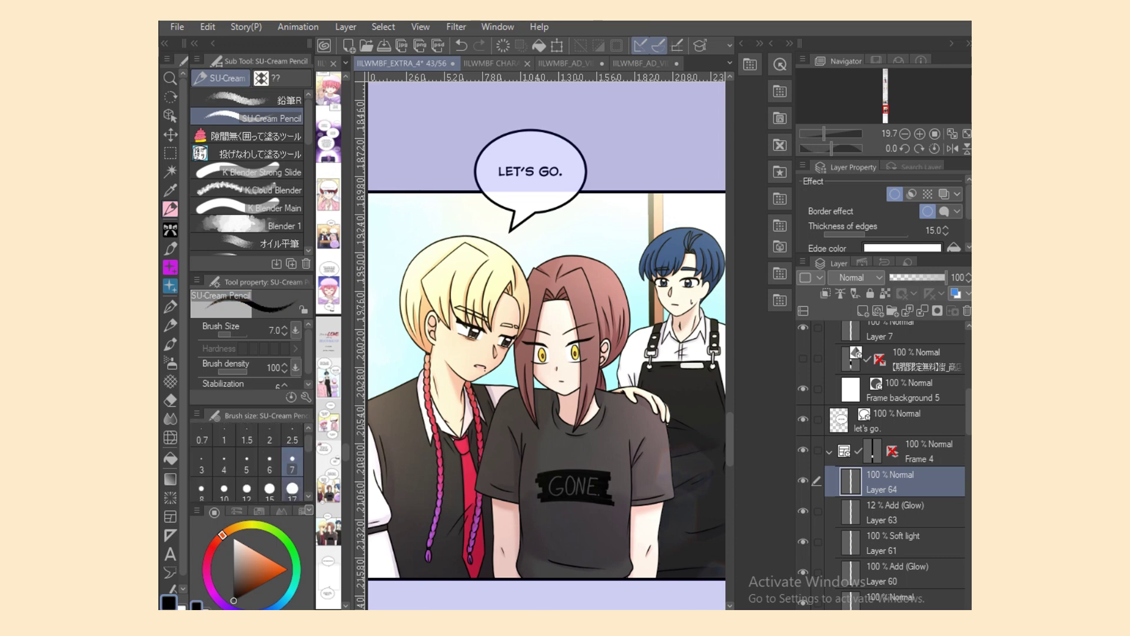
click(292, 489)
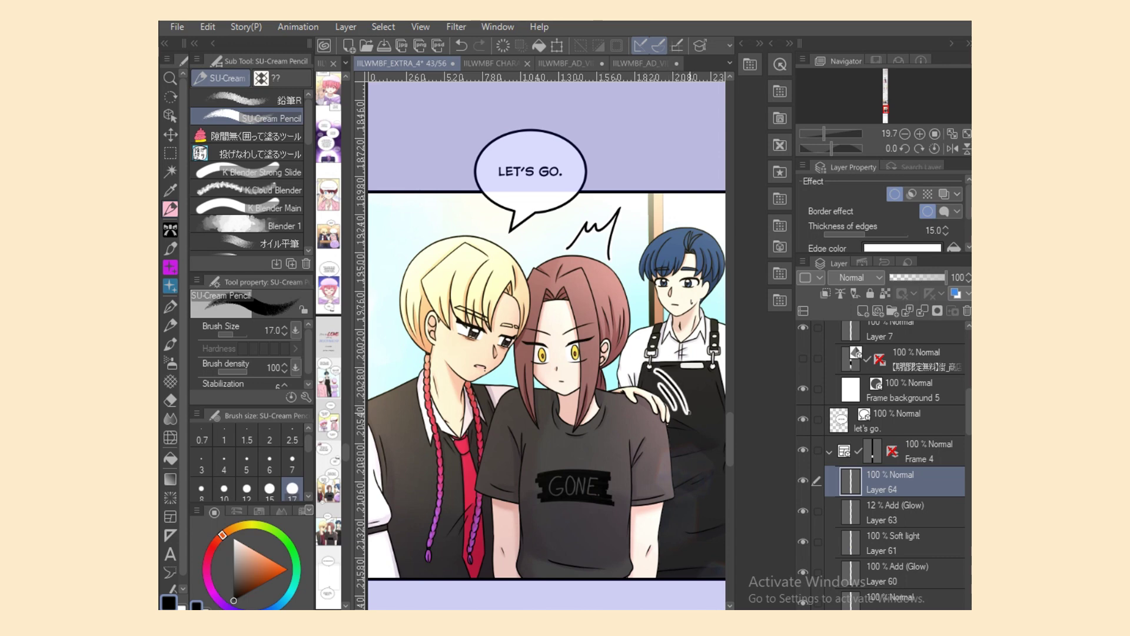
Step: Move the "LET'S GO." balloon up toward the blond character and reshape its tail to point at him
scroll(708, 550, right, 1)
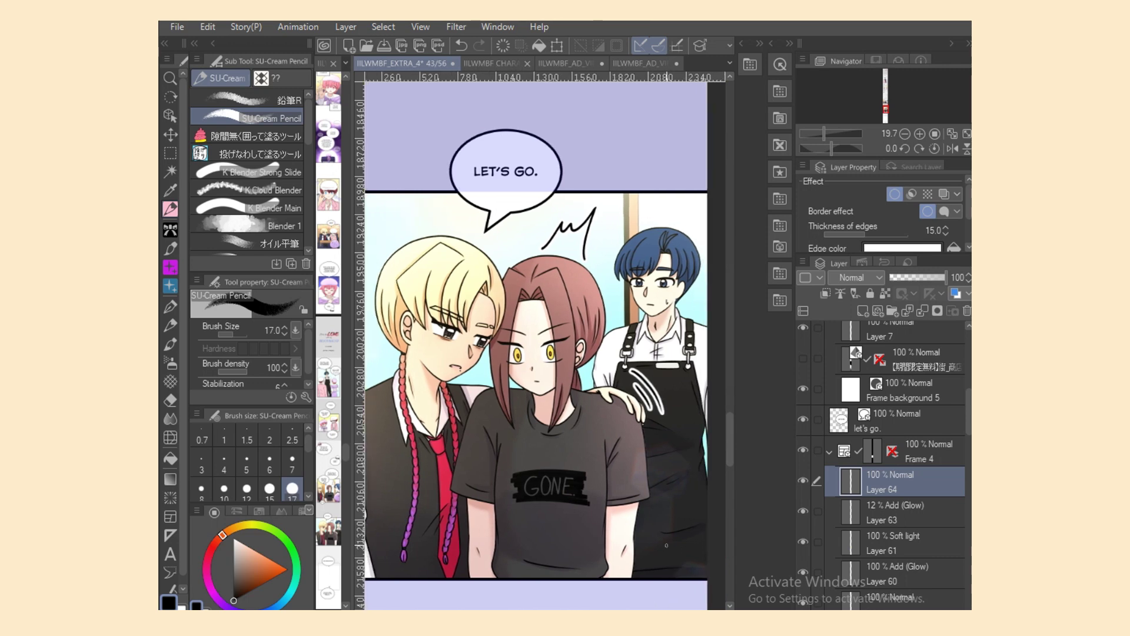
scroll(545, 346, down, 6)
scroll(546, 346, up, 1)
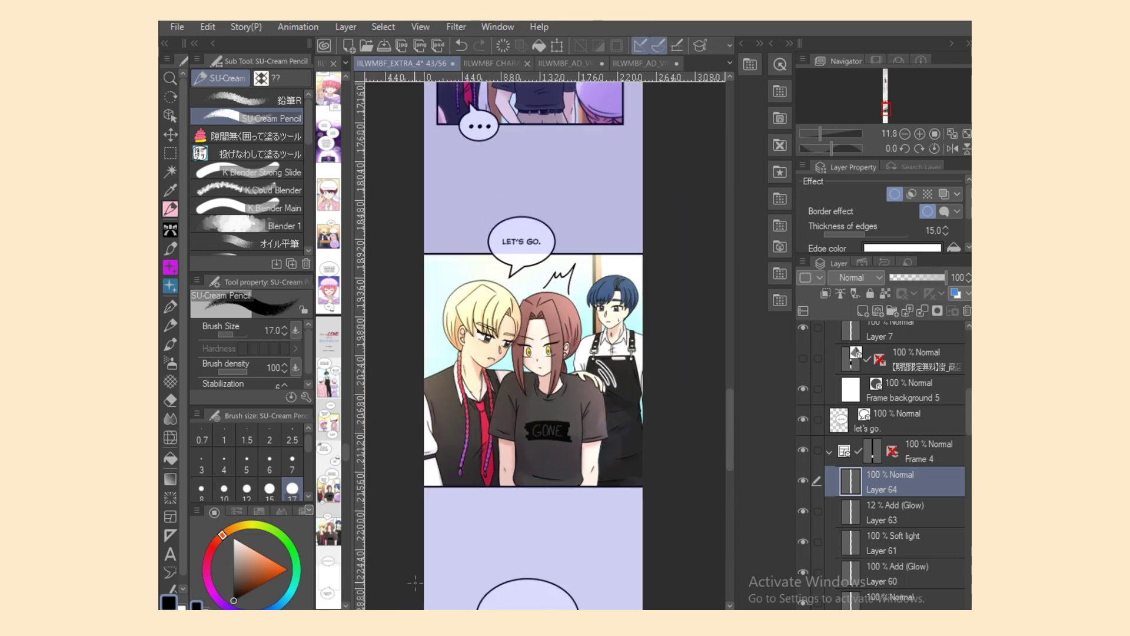
scroll(721, 437, up, 1)
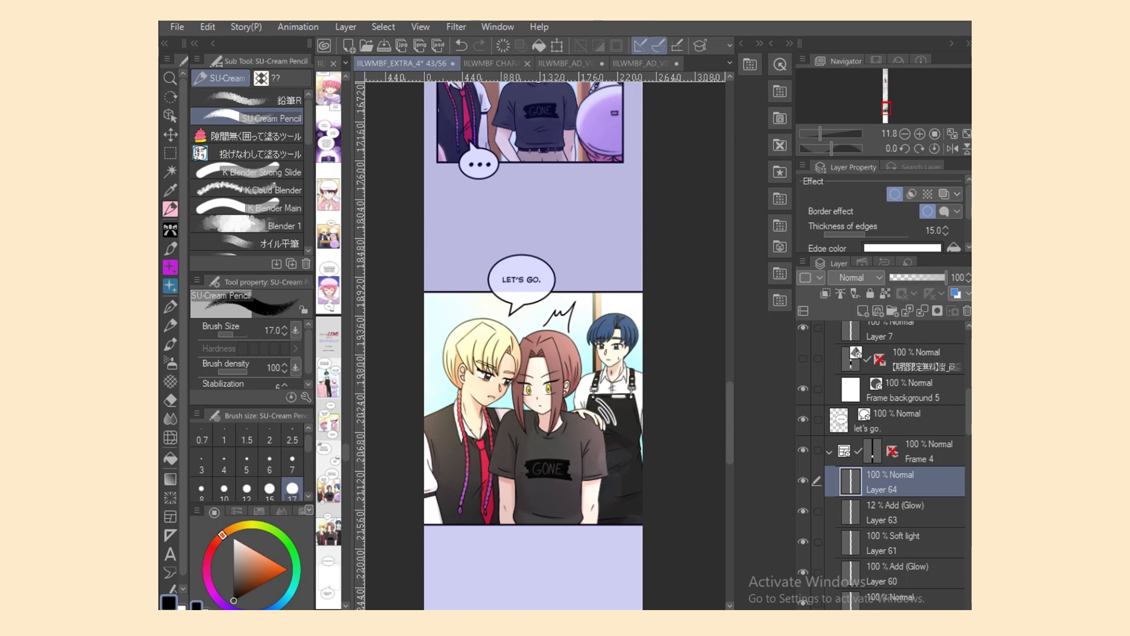
scroll(518, 576, up, 2)
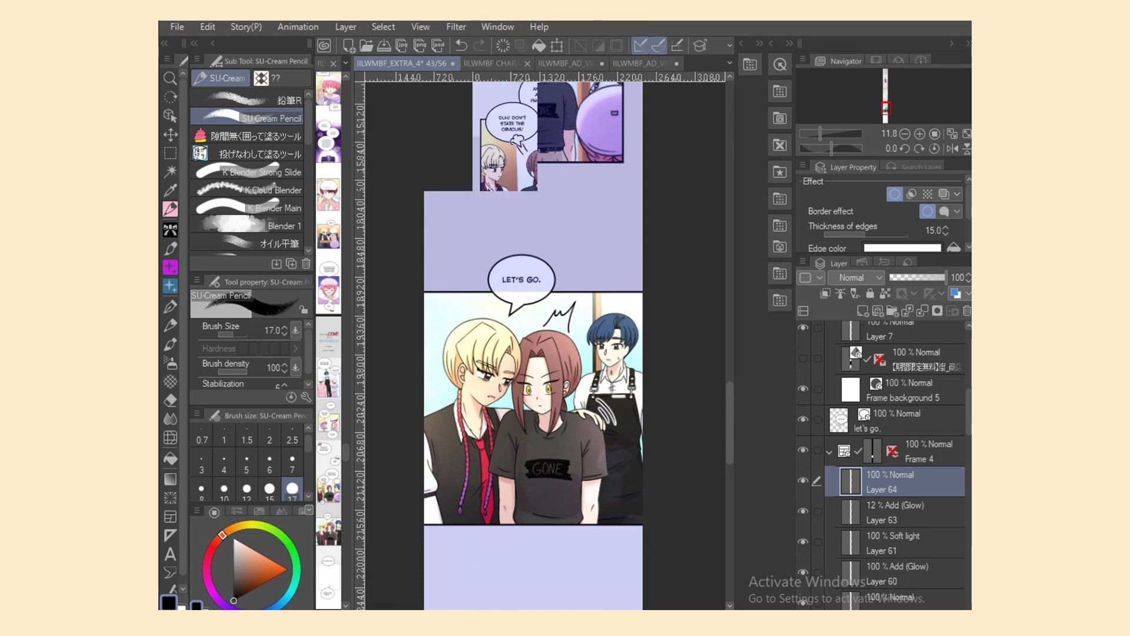
click(170, 116)
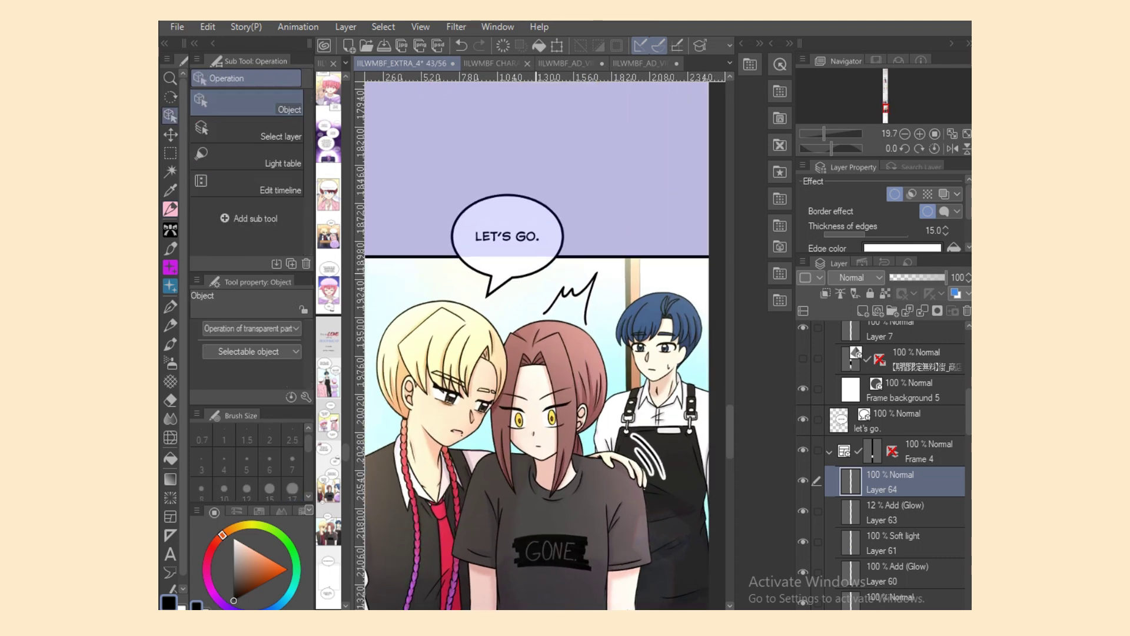
drag(536, 272, 447, 229)
drag(458, 272, 473, 276)
drag(494, 245, 475, 238)
drag(481, 278, 473, 275)
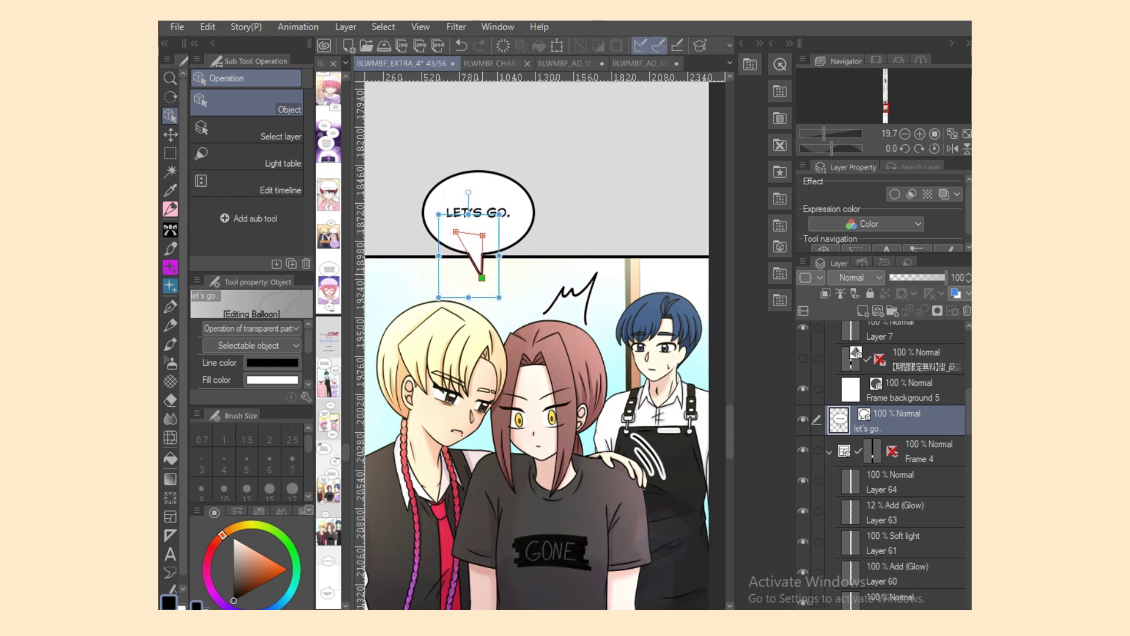
Step: Shift the "LET'S GO." balloon further above the blond character, refine its tail's tip and base, and widen the balloon
drag(496, 231, 462, 215)
drag(448, 263, 453, 266)
drag(422, 217, 451, 218)
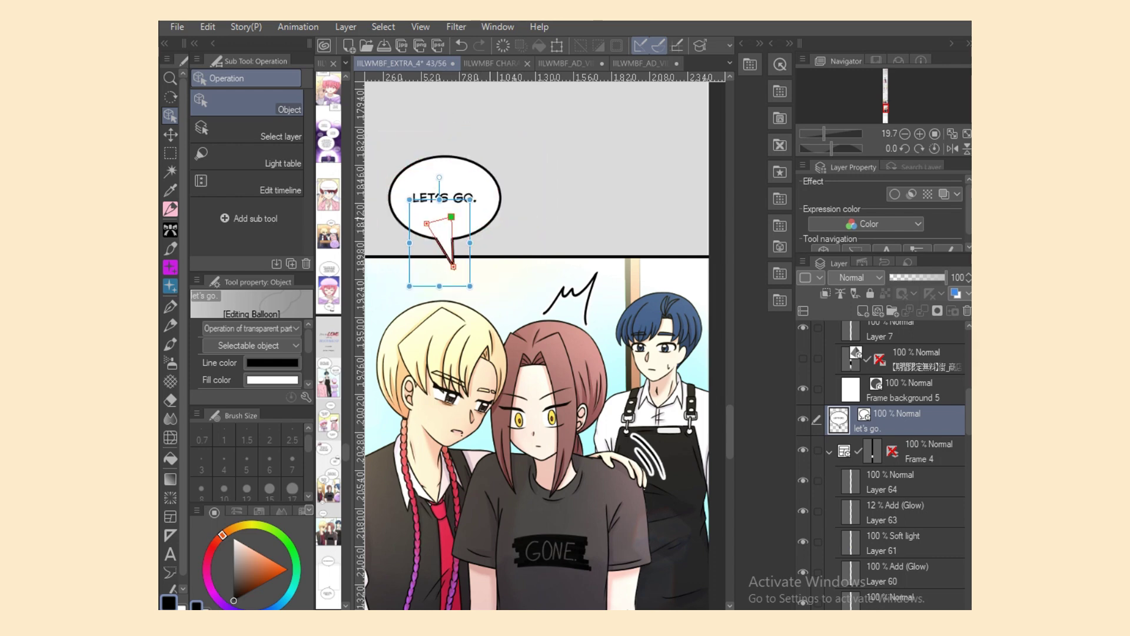
click(494, 221)
drag(444, 286, 445, 292)
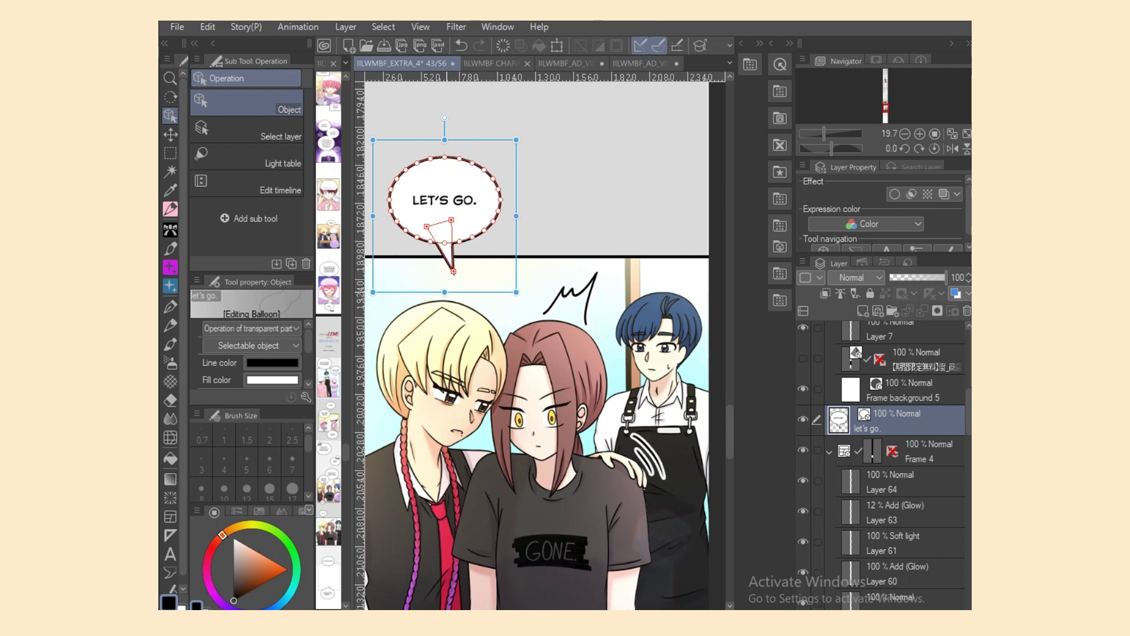
drag(515, 216, 466, 219)
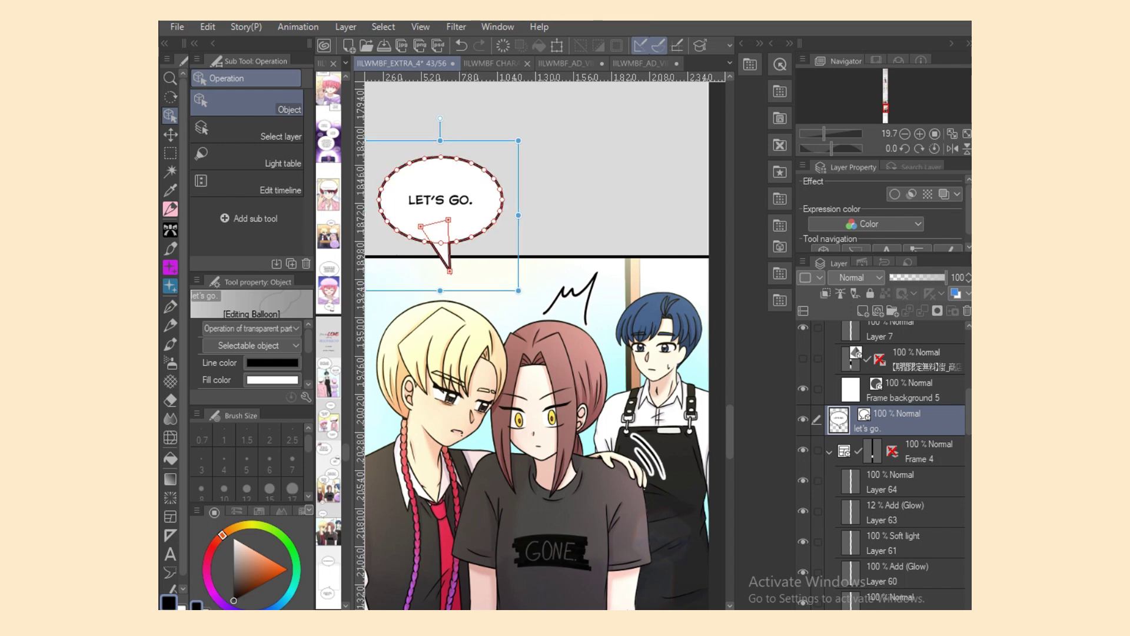
Step: Draw a small ellipse balloon above the blue-haired character, widen it, and add a straight tail pointing to him
click(171, 572)
click(265, 118)
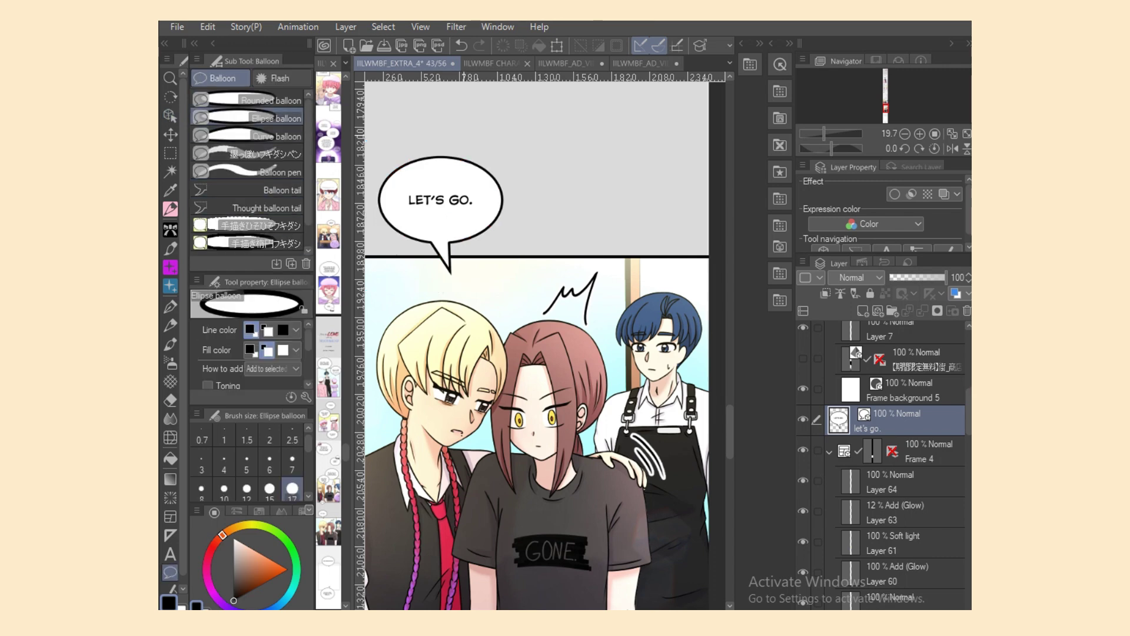
drag(604, 221, 667, 288)
key(o)
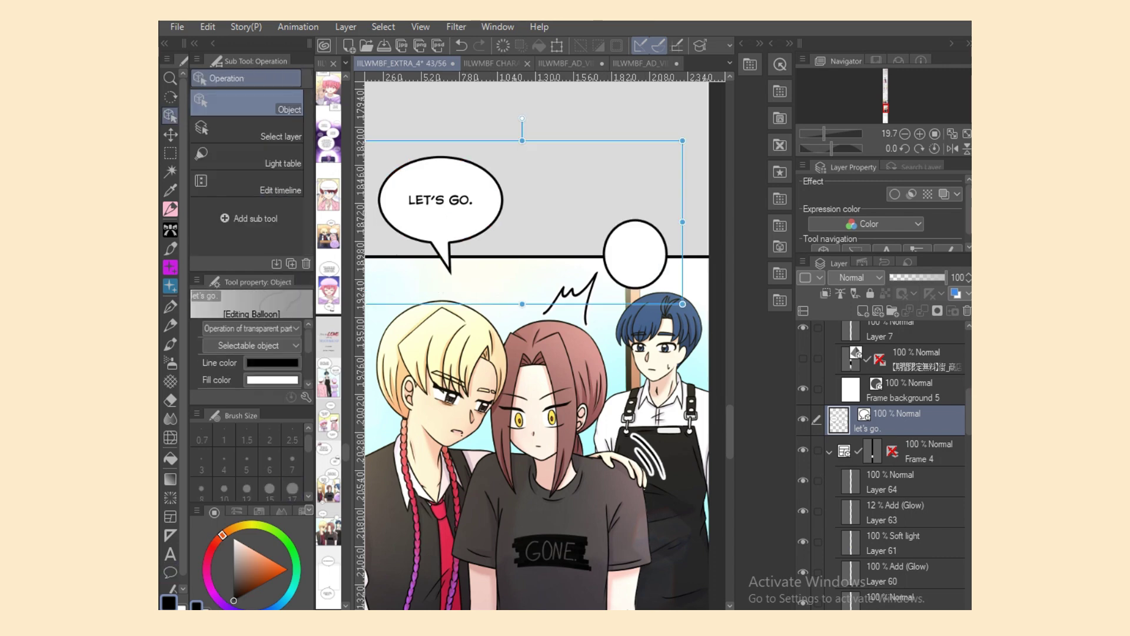
click(639, 255)
drag(683, 255, 645, 242)
click(170, 572)
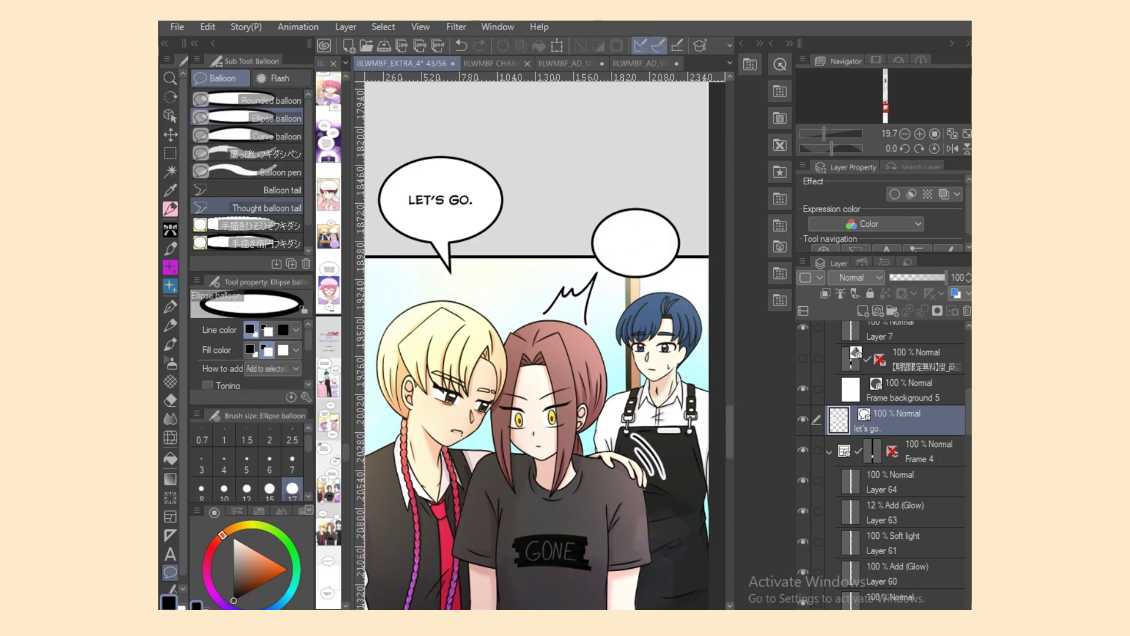
click(265, 190)
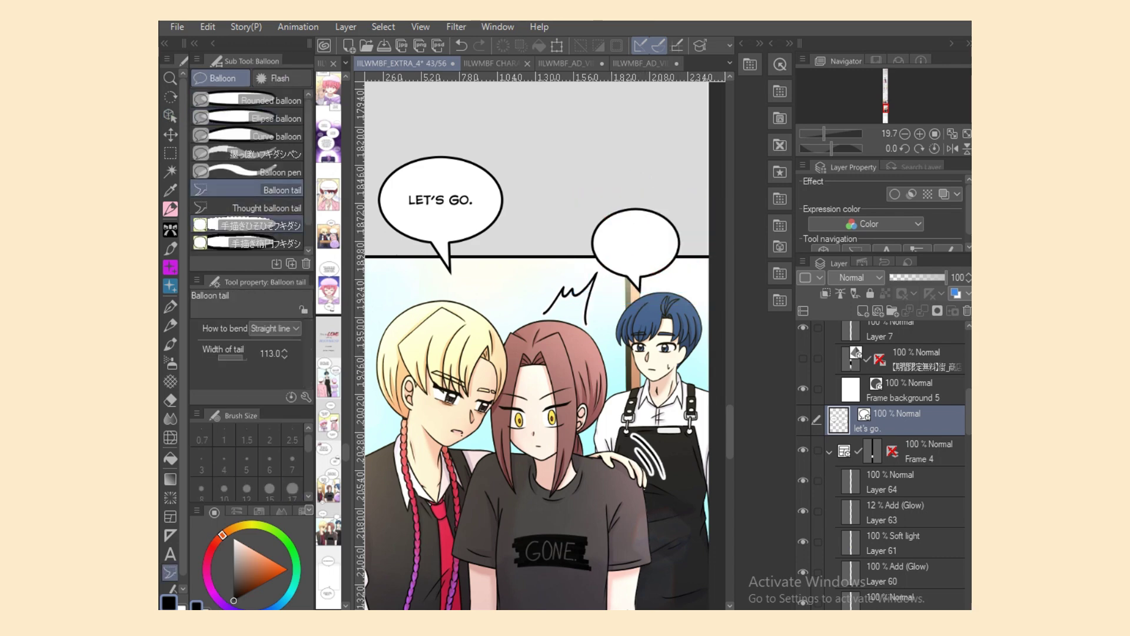
Step: Add the text "!!" inside the small balloon above the blue-haired character, enlarge it to size 34.9 and adjust its rotation
click(170, 554)
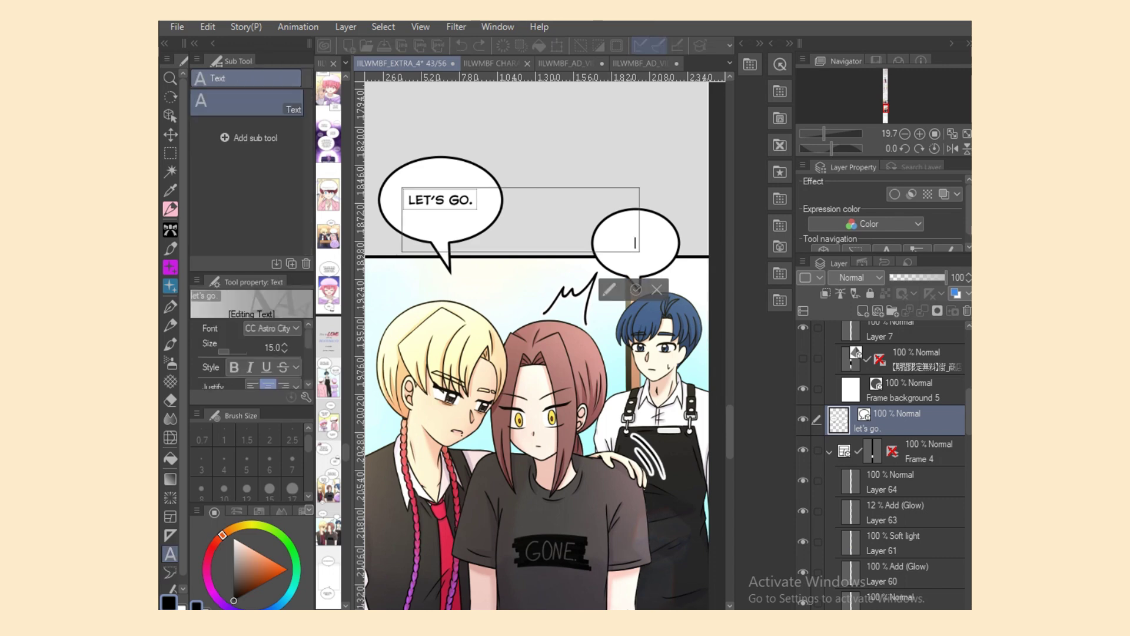
click(636, 242)
text(!!)
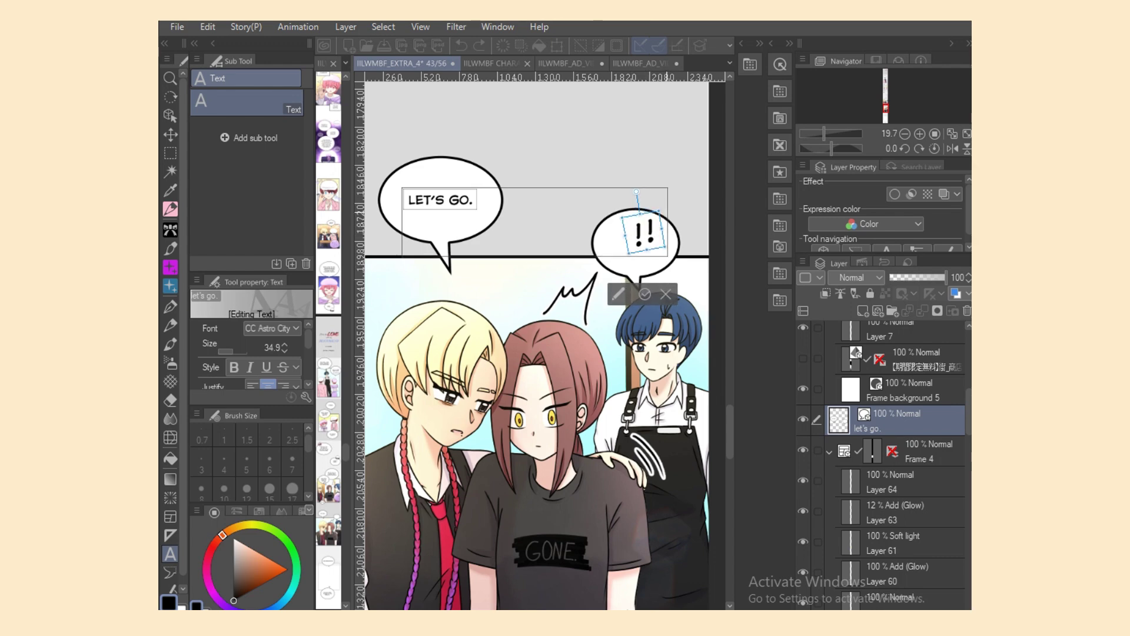
drag(653, 213, 647, 221)
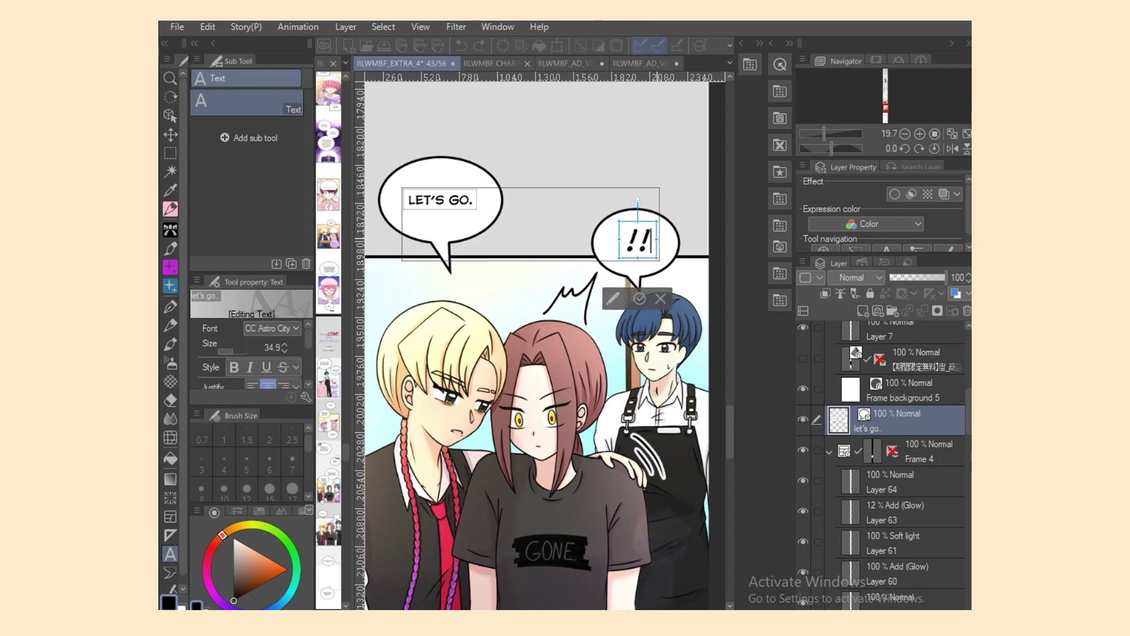
Step: Try the fonts CC Jim Lee and CC Wild Words from the webtoon font list on the "!!" text
key(ctrl+a)
click(272, 329)
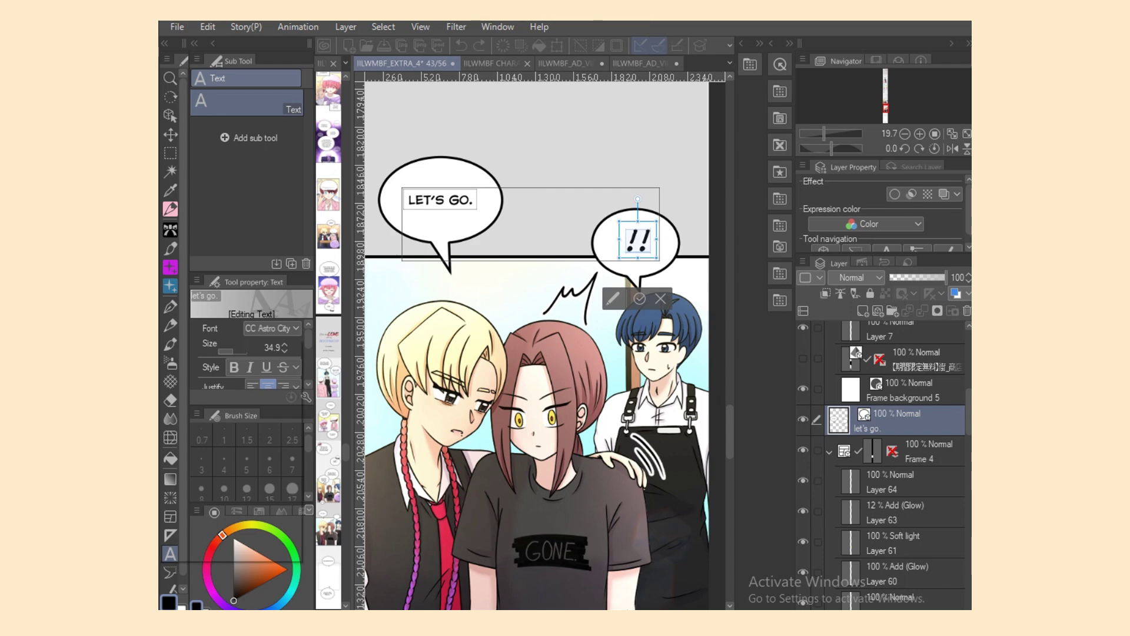
click(242, 535)
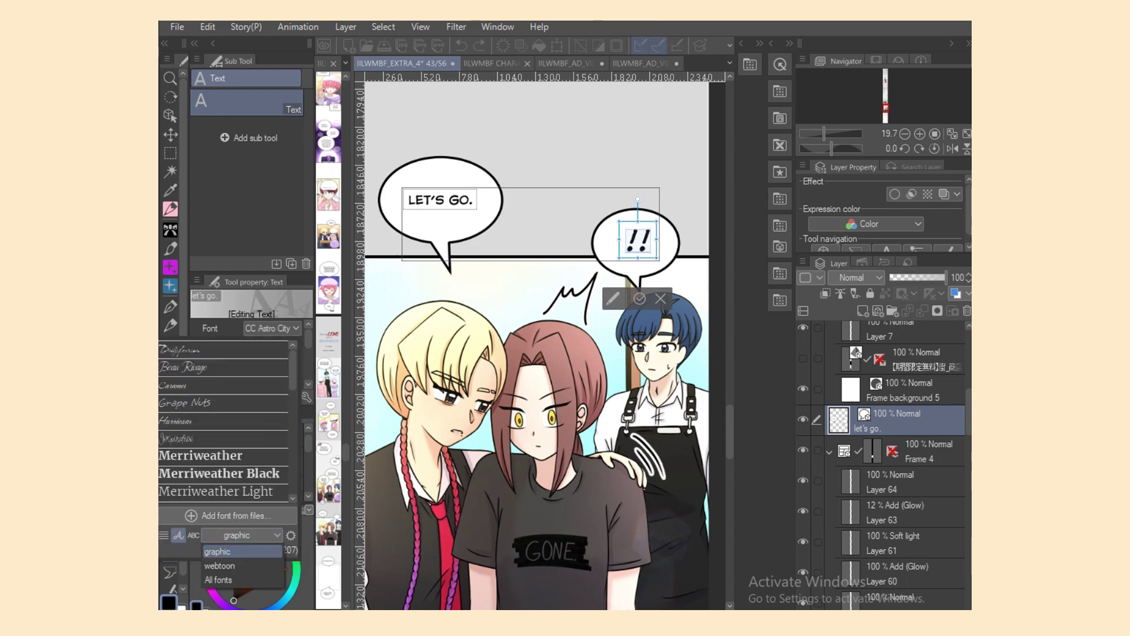
click(227, 565)
click(224, 401)
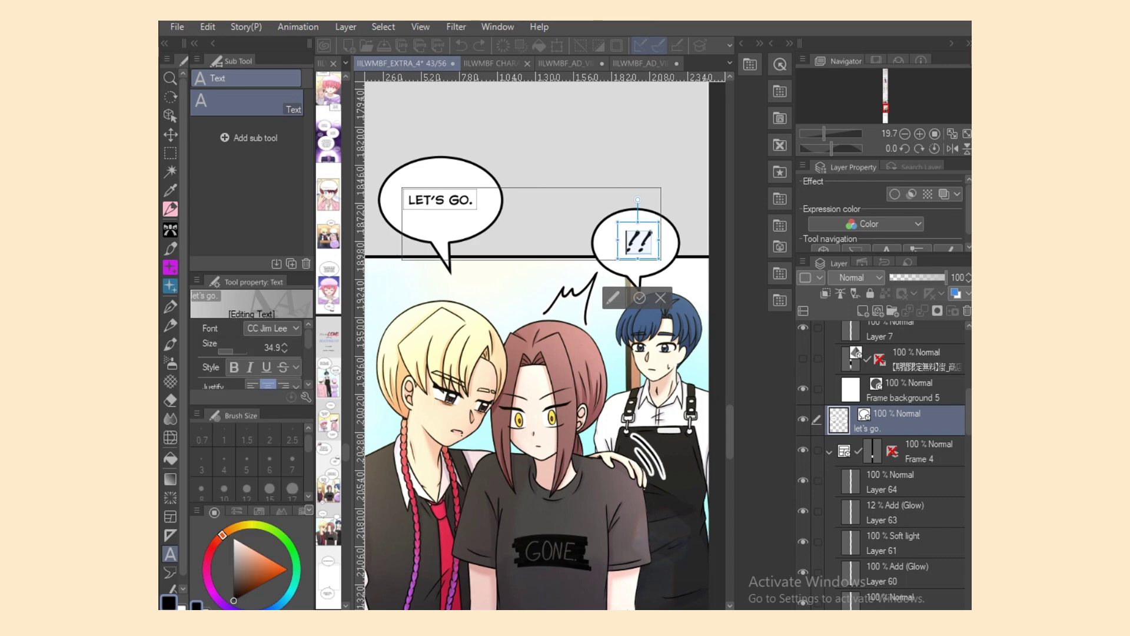
click(272, 329)
click(224, 420)
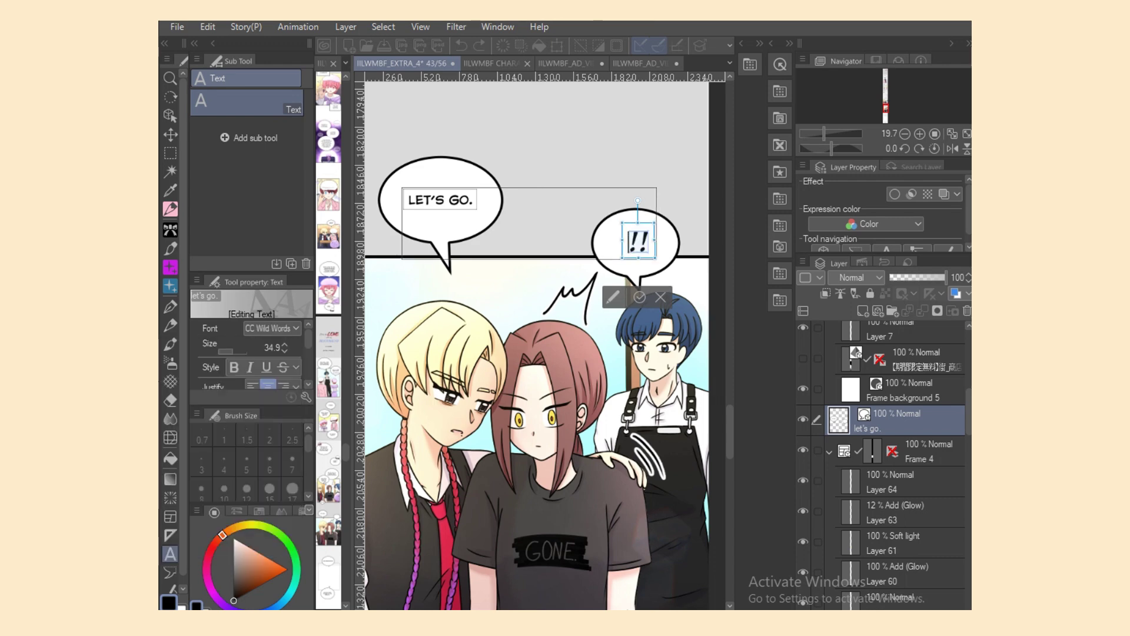
Step: Try Anime Ace 2.0 on the "!!" text and settle on CC Astro City as its font
click(272, 328)
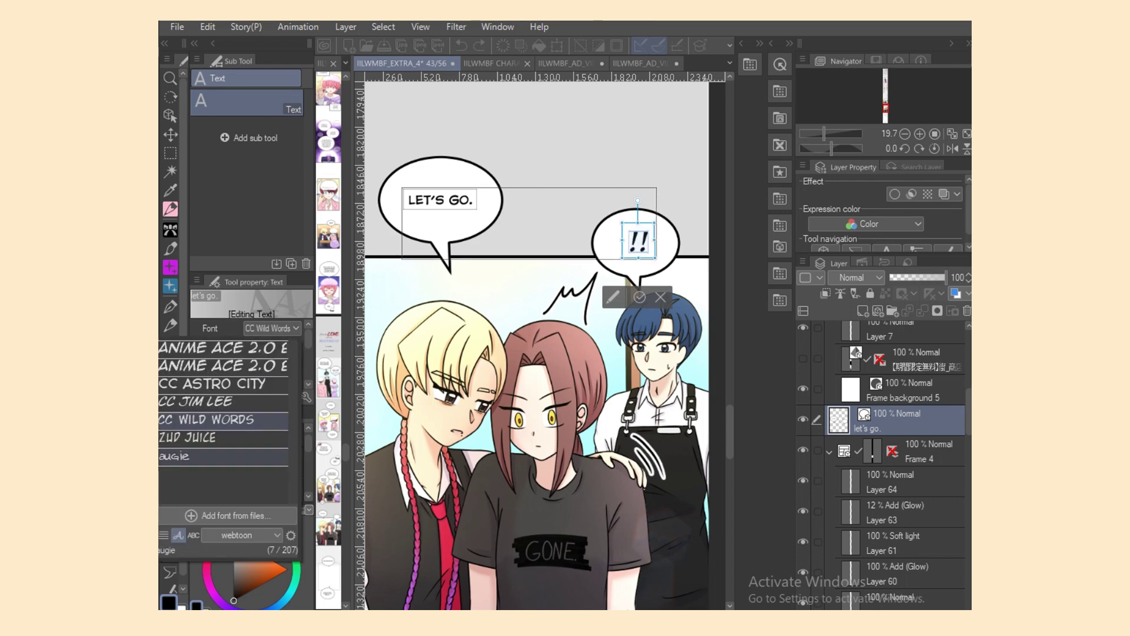
click(224, 365)
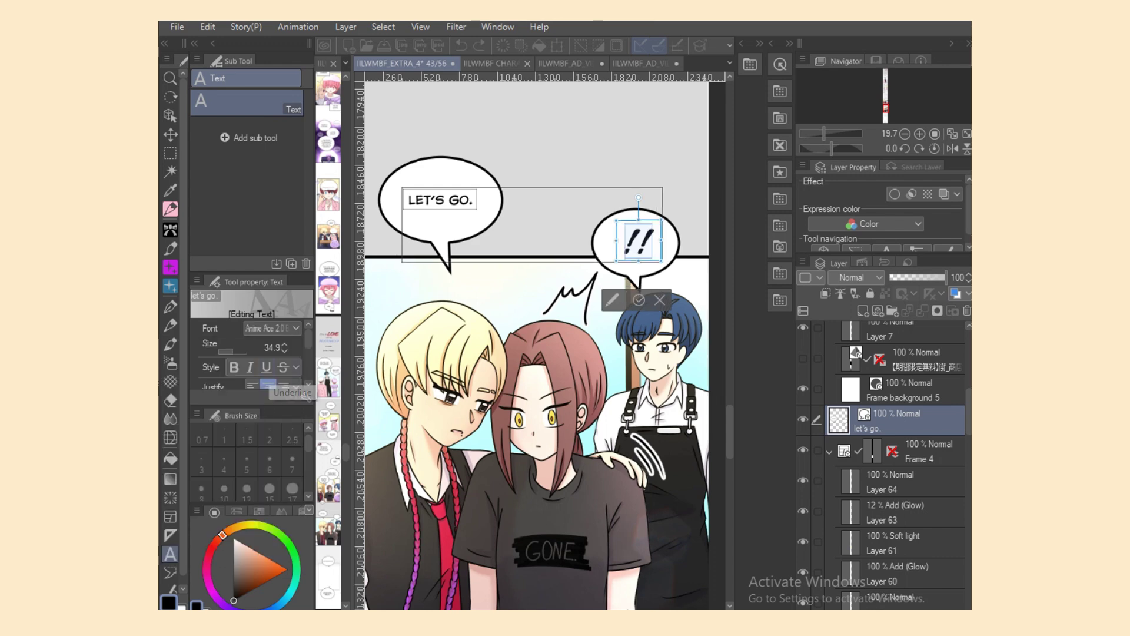
click(272, 328)
click(224, 383)
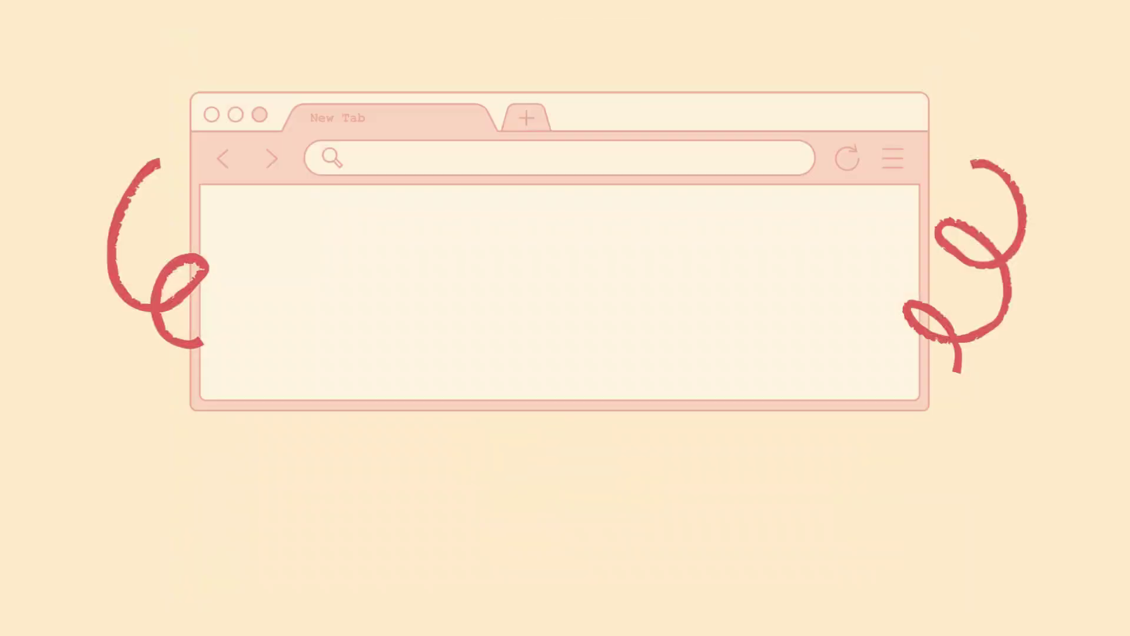